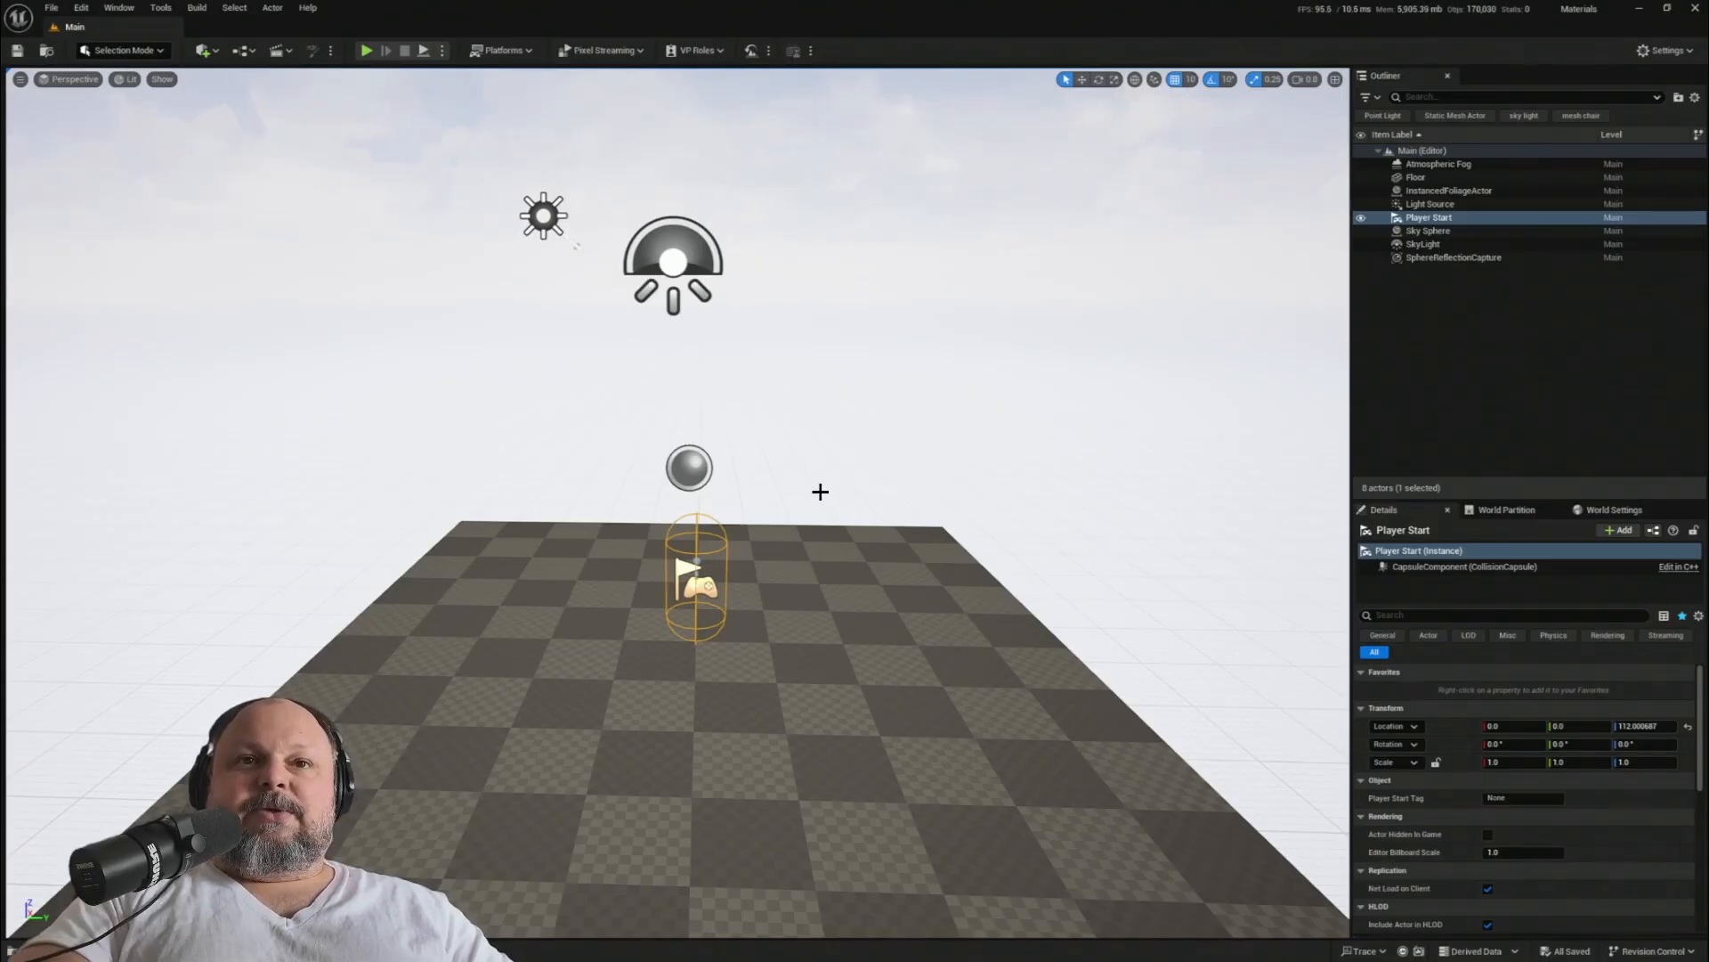
right_drag(820, 491, 865, 567)
right_drag(782, 610, 775, 575)
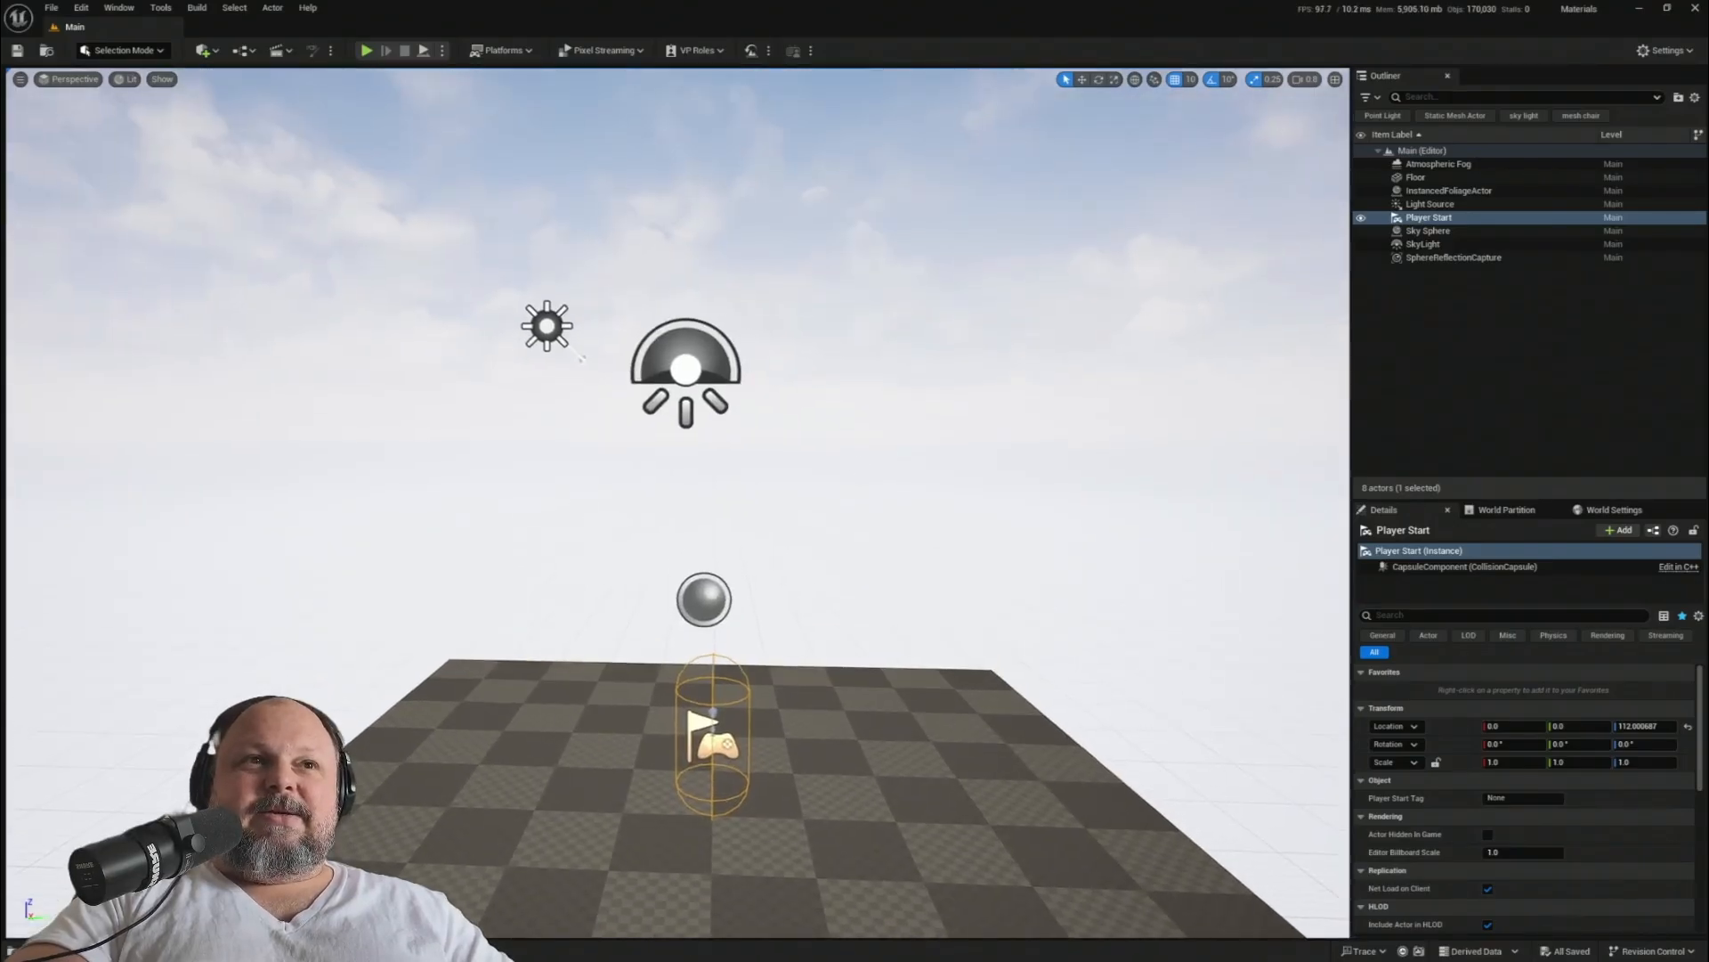
right_drag(581, 506, 579, 547)
click(1455, 258)
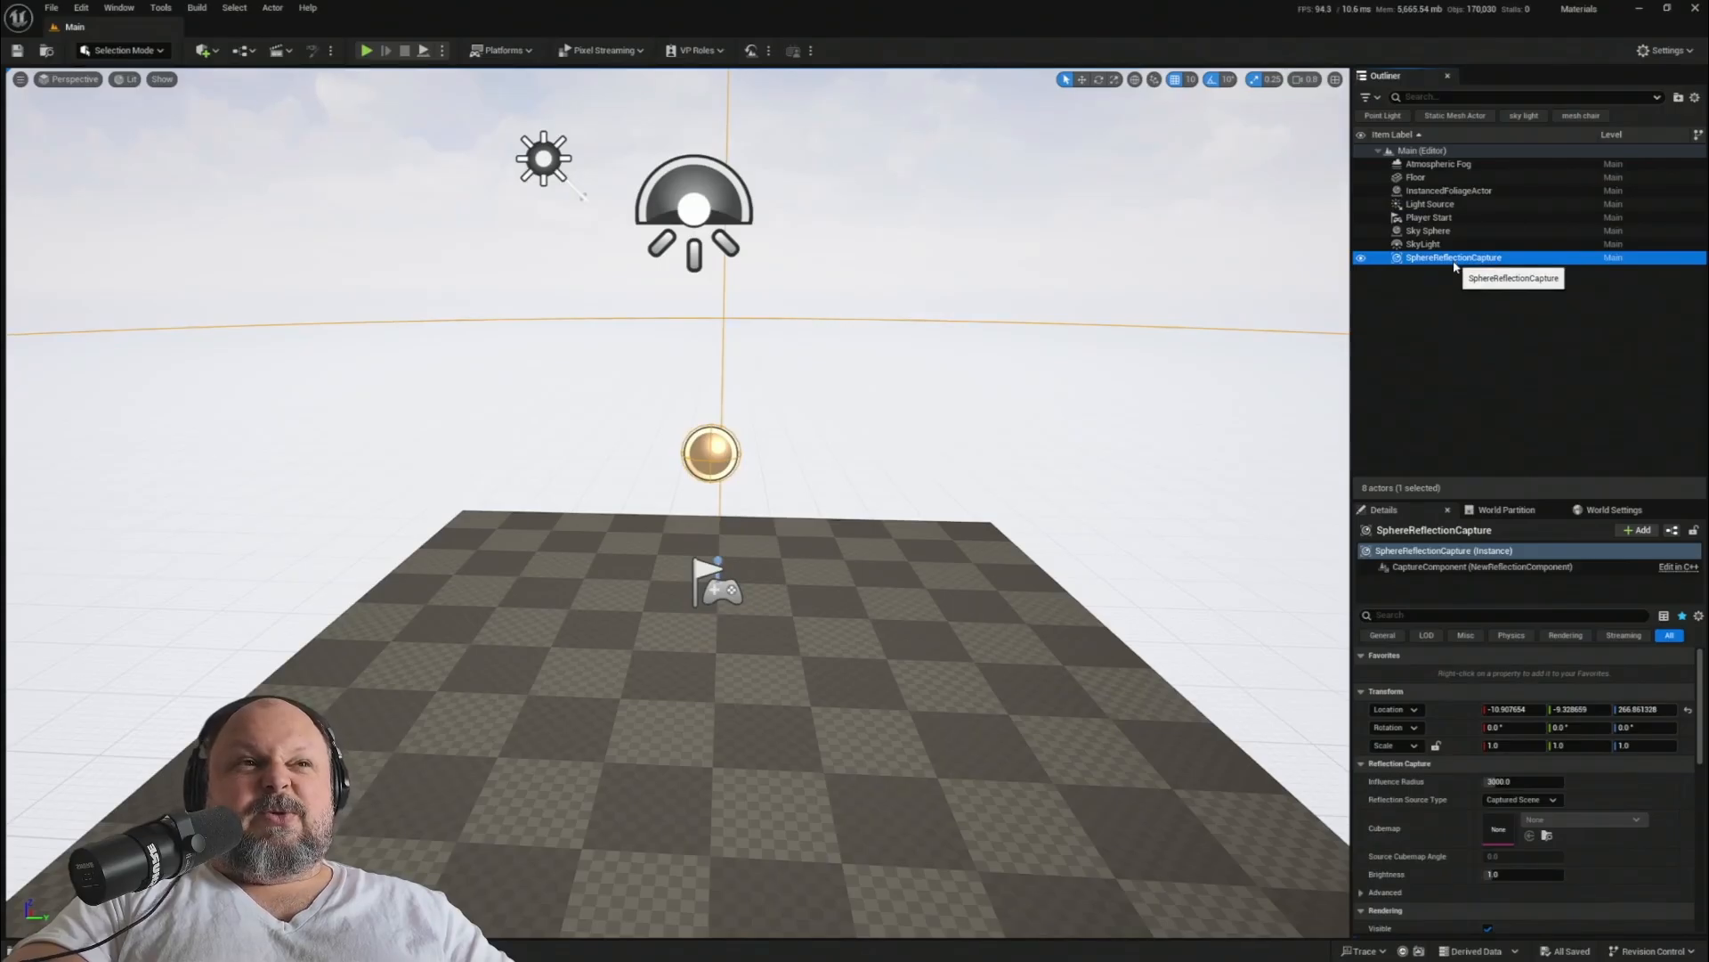
click(1429, 220)
click(1427, 258)
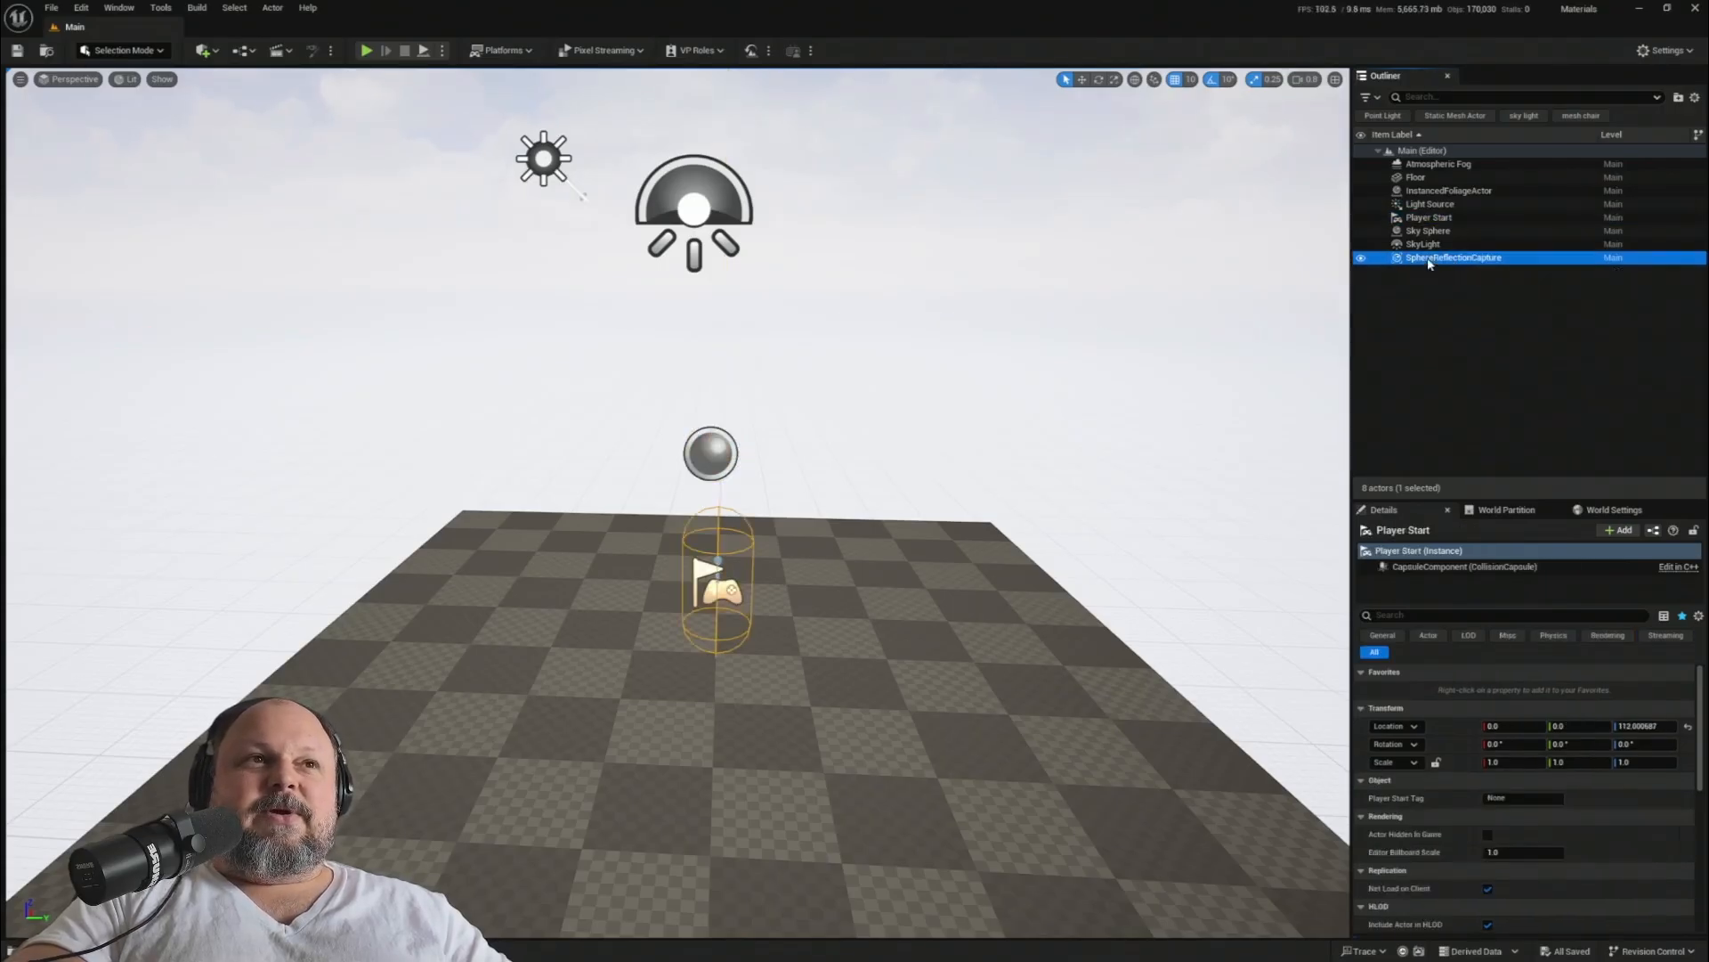
right_drag(880, 492, 841, 503)
click(817, 489)
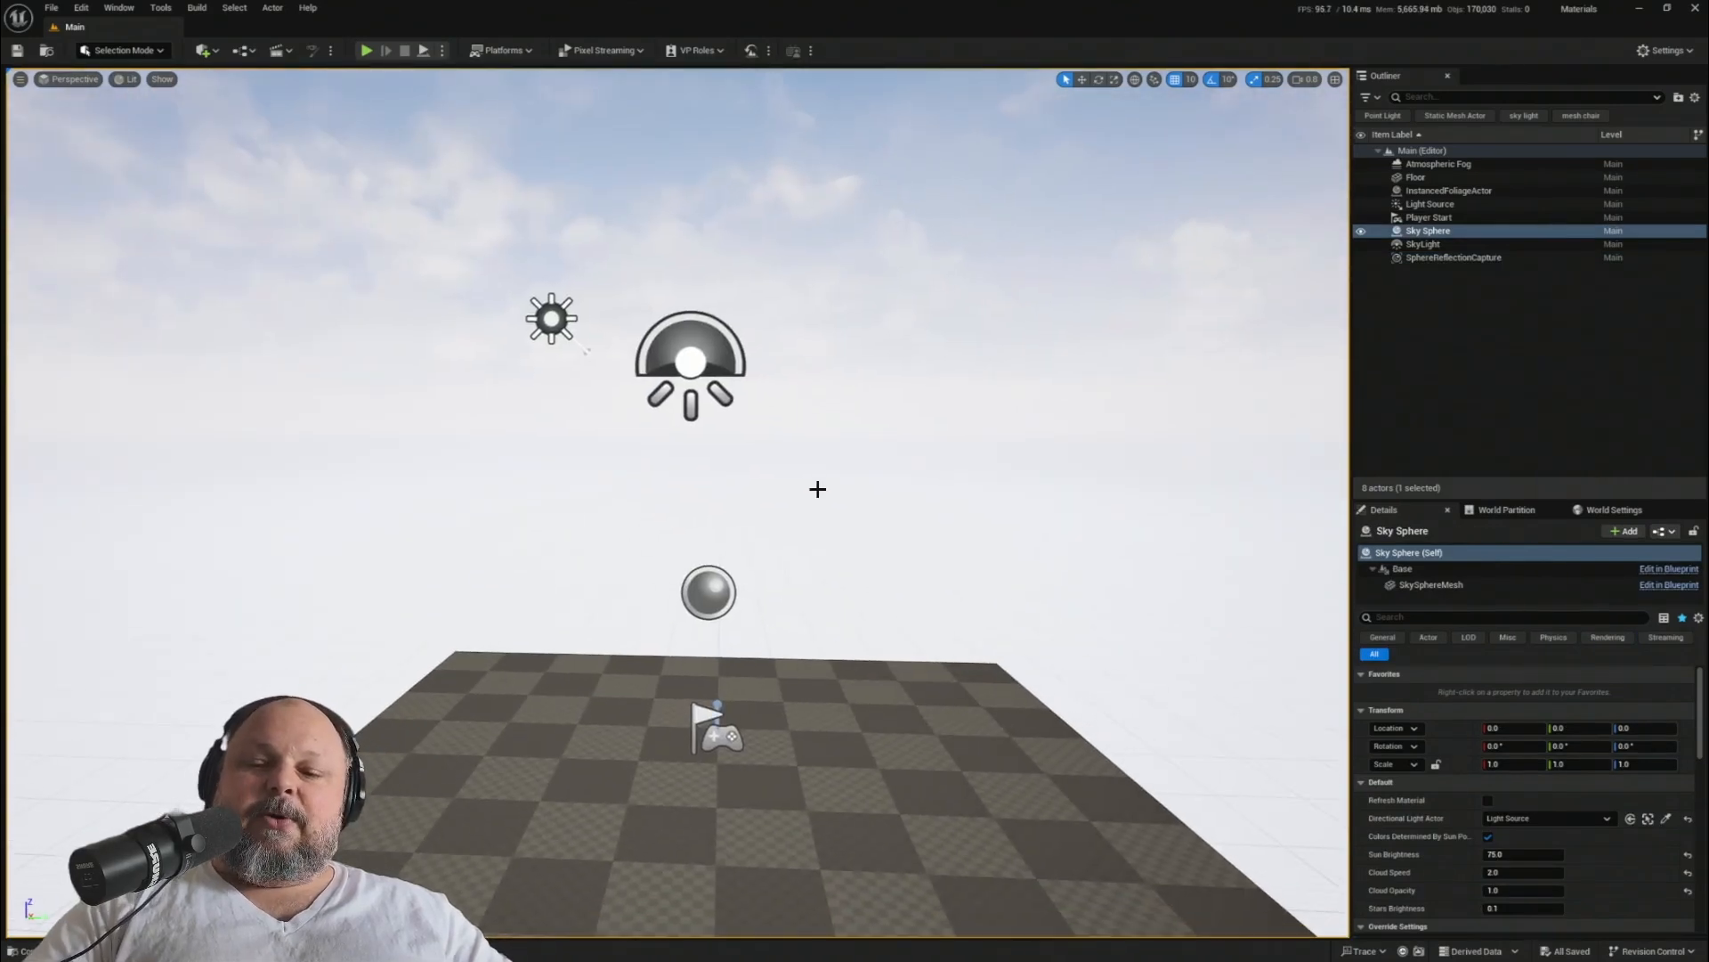
- Create a new level from the Basic template and delete its PlayerStart actor
key(ctrl+n)
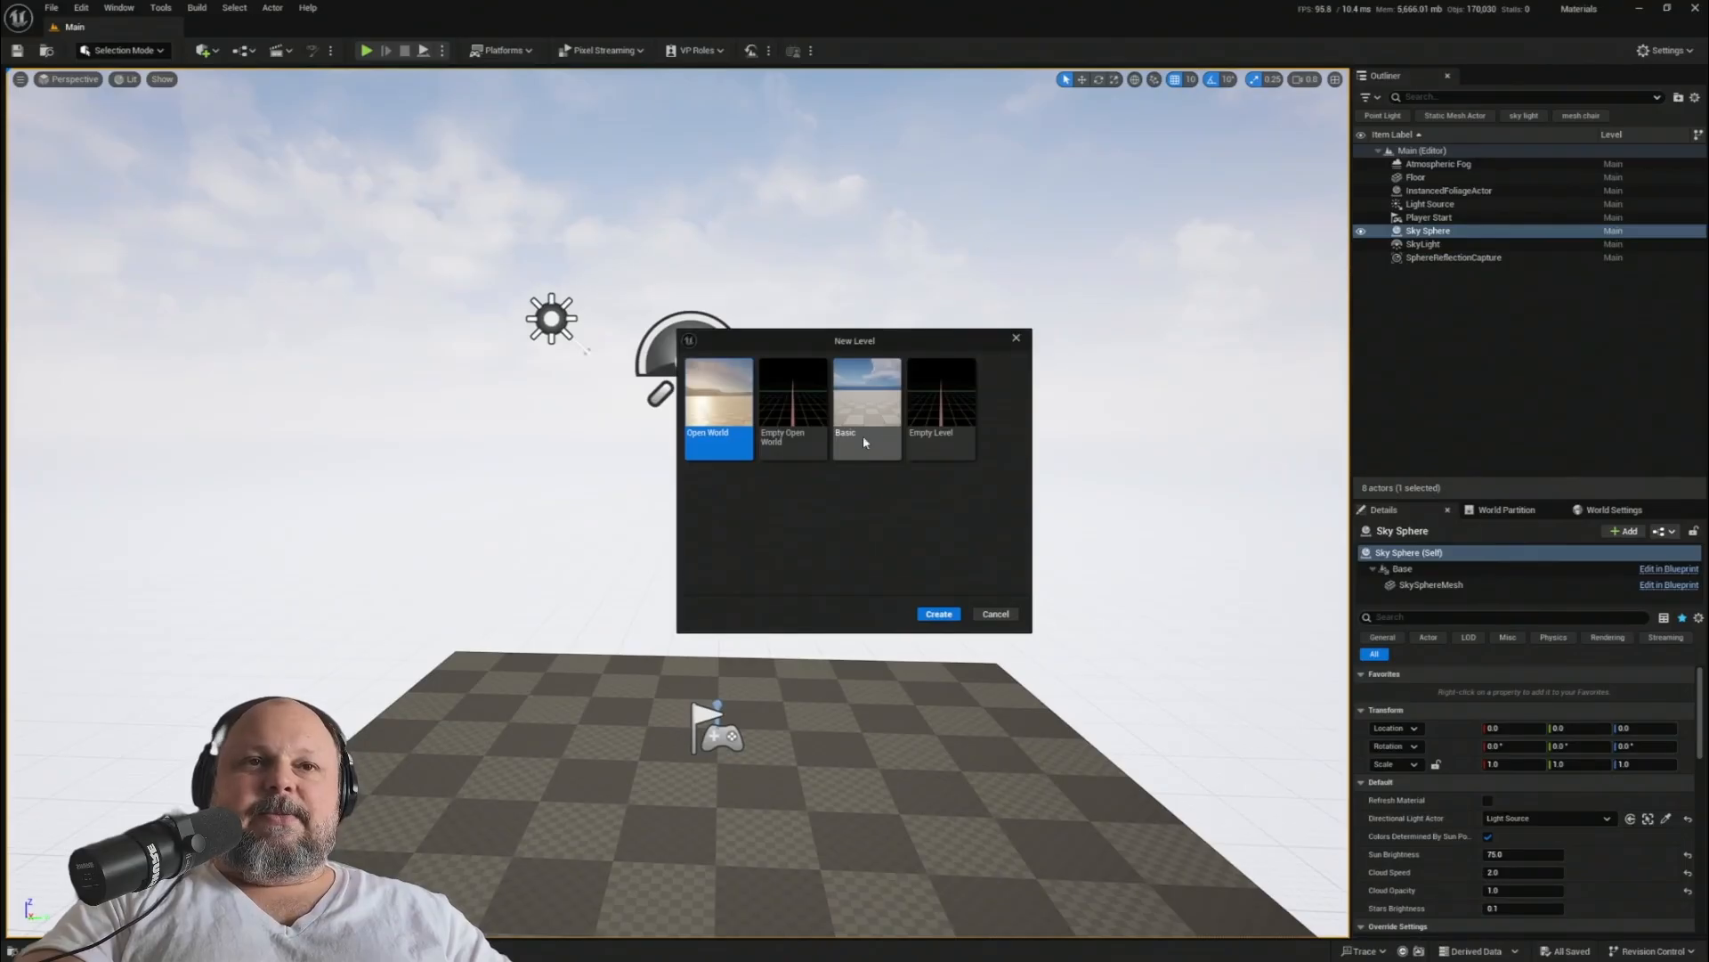
double_click(871, 405)
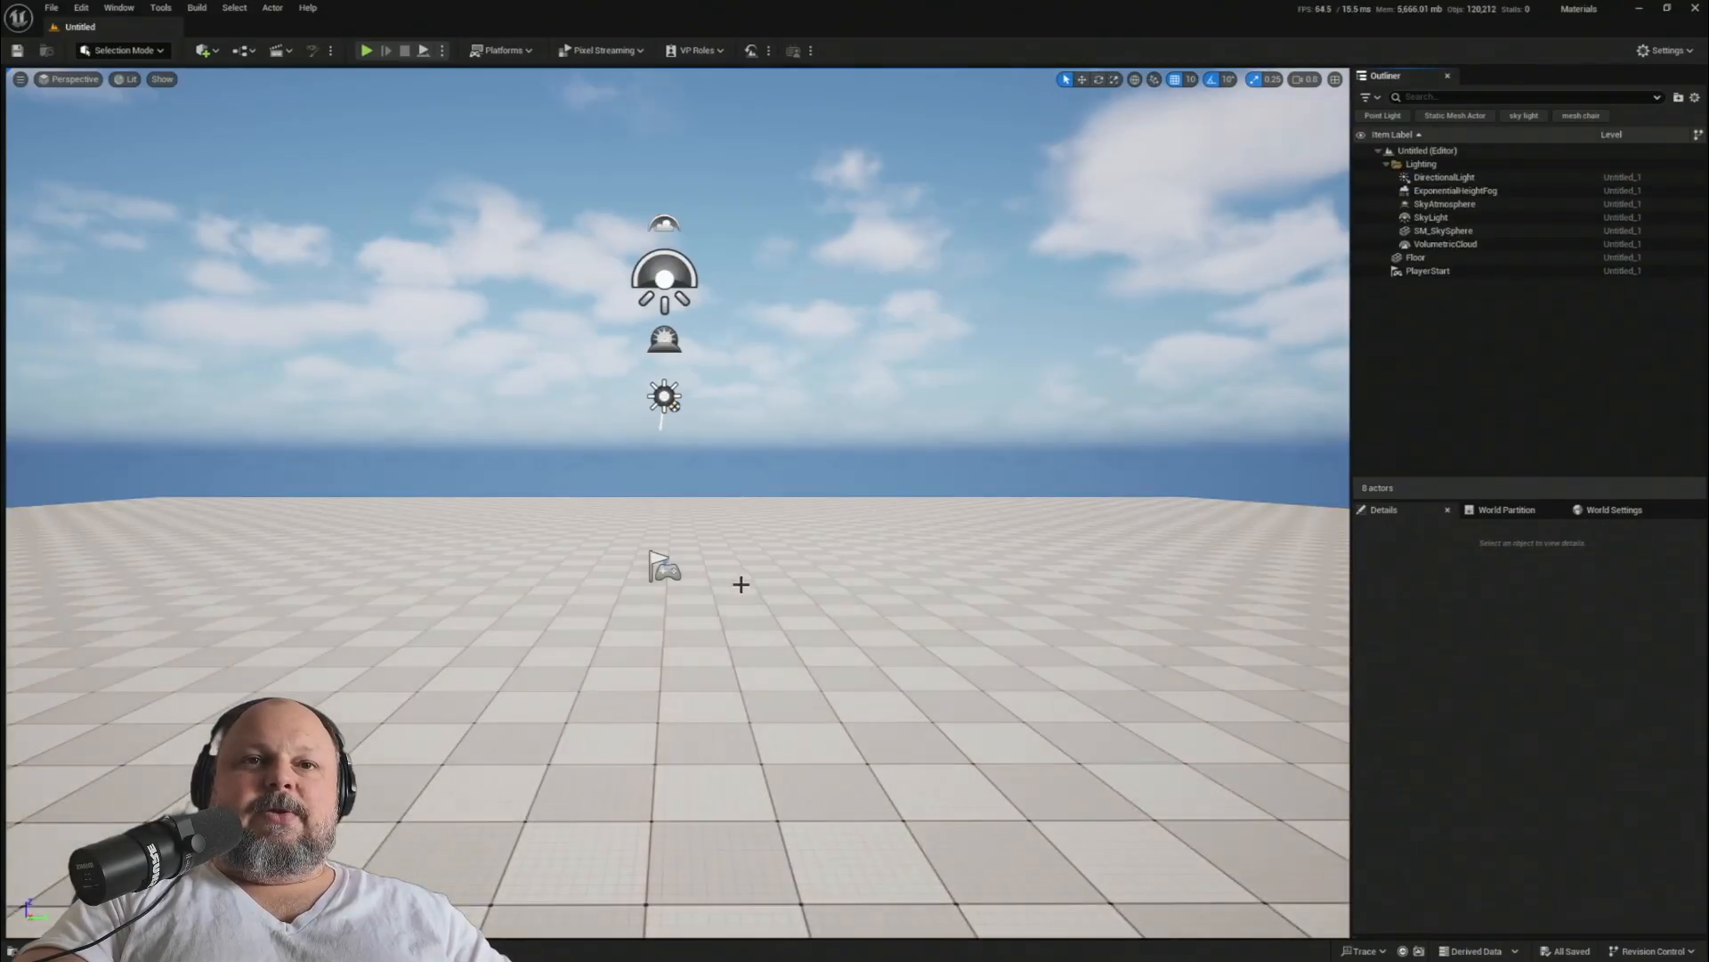
mouse_move(740, 579)
right_down()
mouse_move(774, 623)
mouse_move(752, 650)
mouse_move(730, 570)
right_up()
click(658, 456)
right_drag(733, 466, 866, 479)
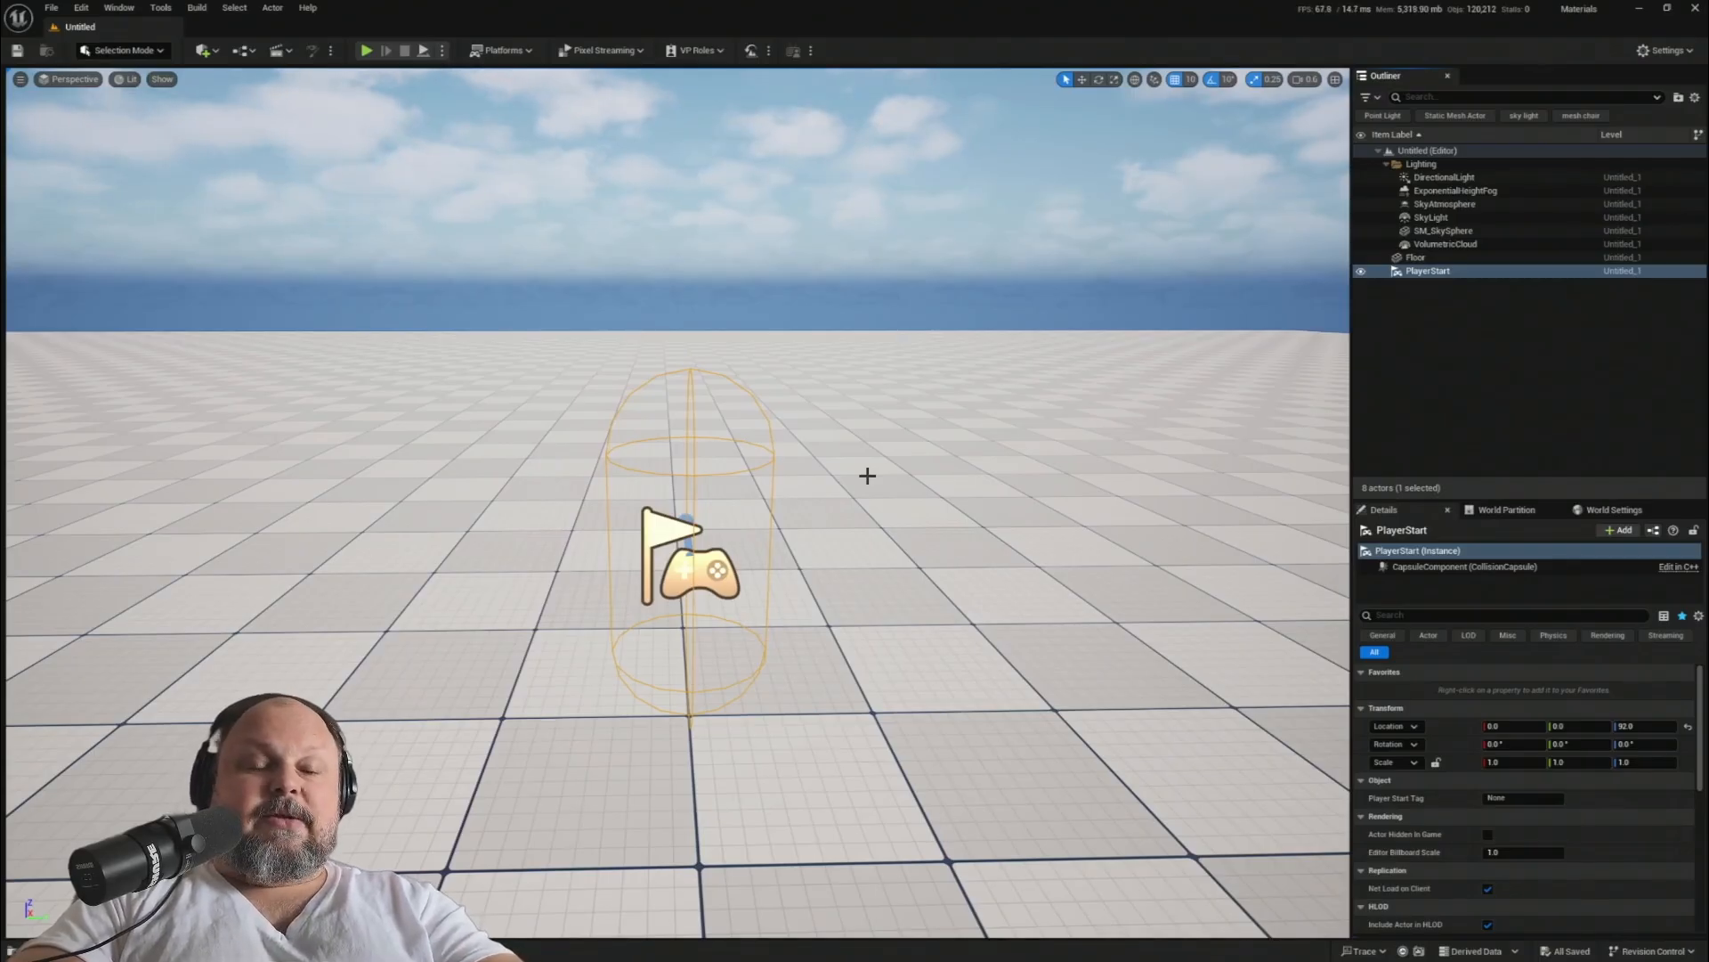
key(Delete)
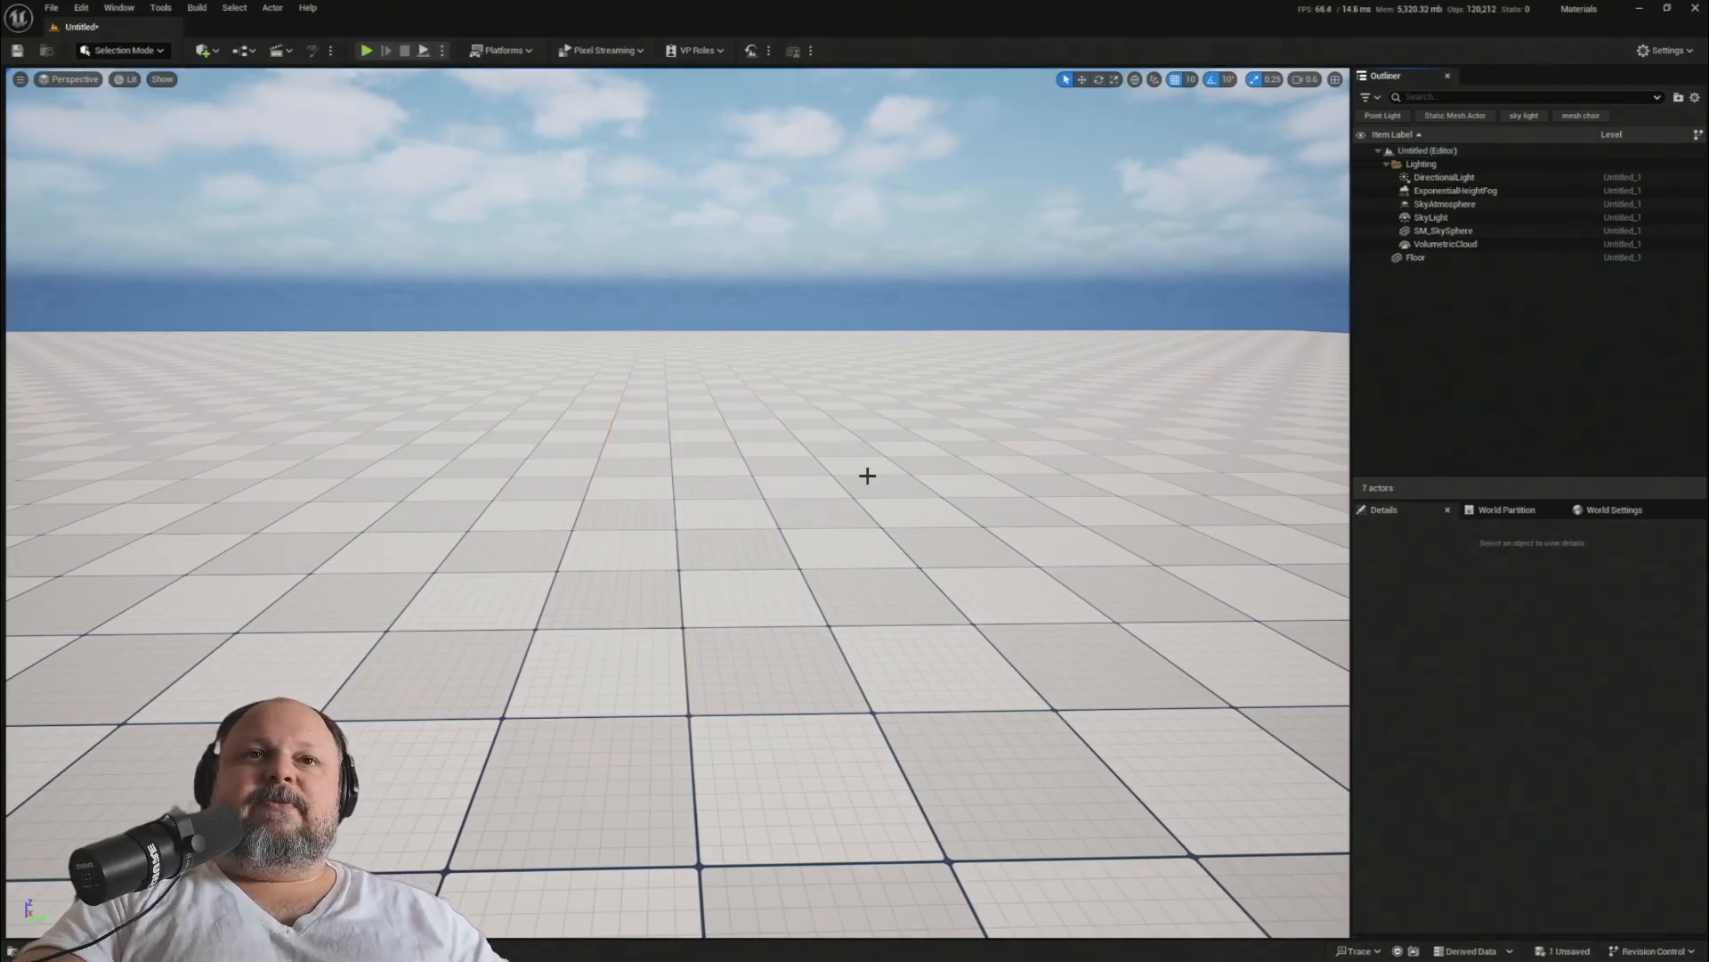
- Open the Fab marketplace and go to Quixel's product listing by way of the Dark Ruins Megascans Sample
right_drag(751, 517, 751, 517)
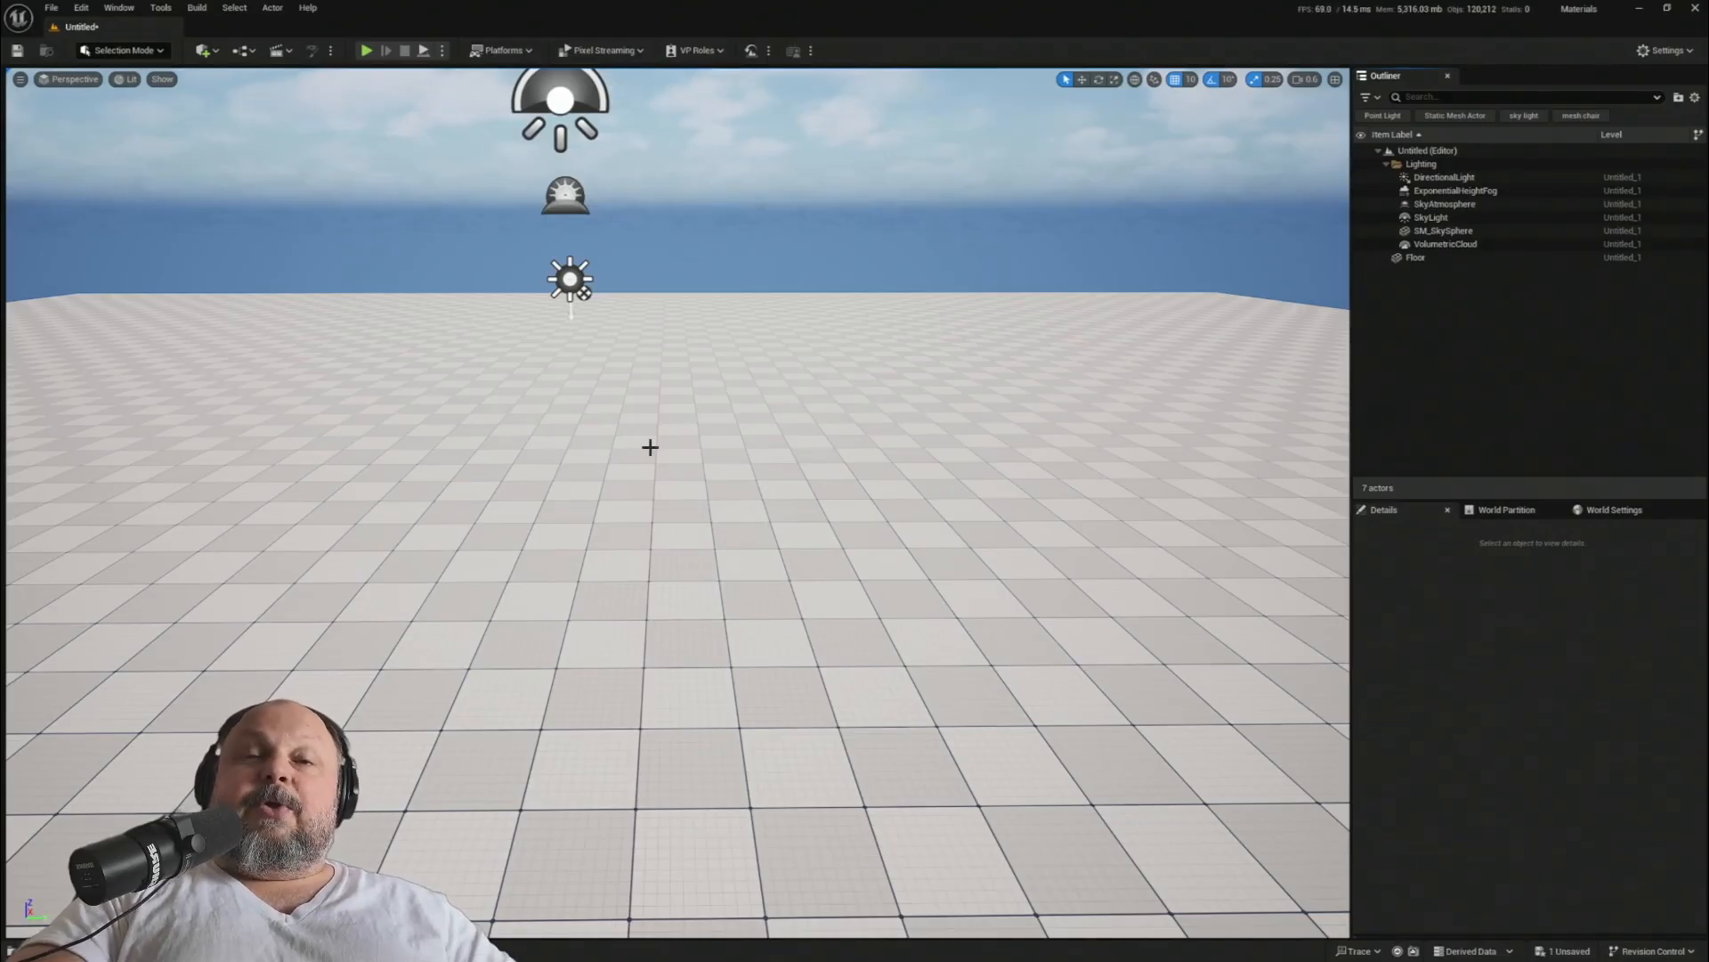
scroll(626, 436, up, 3)
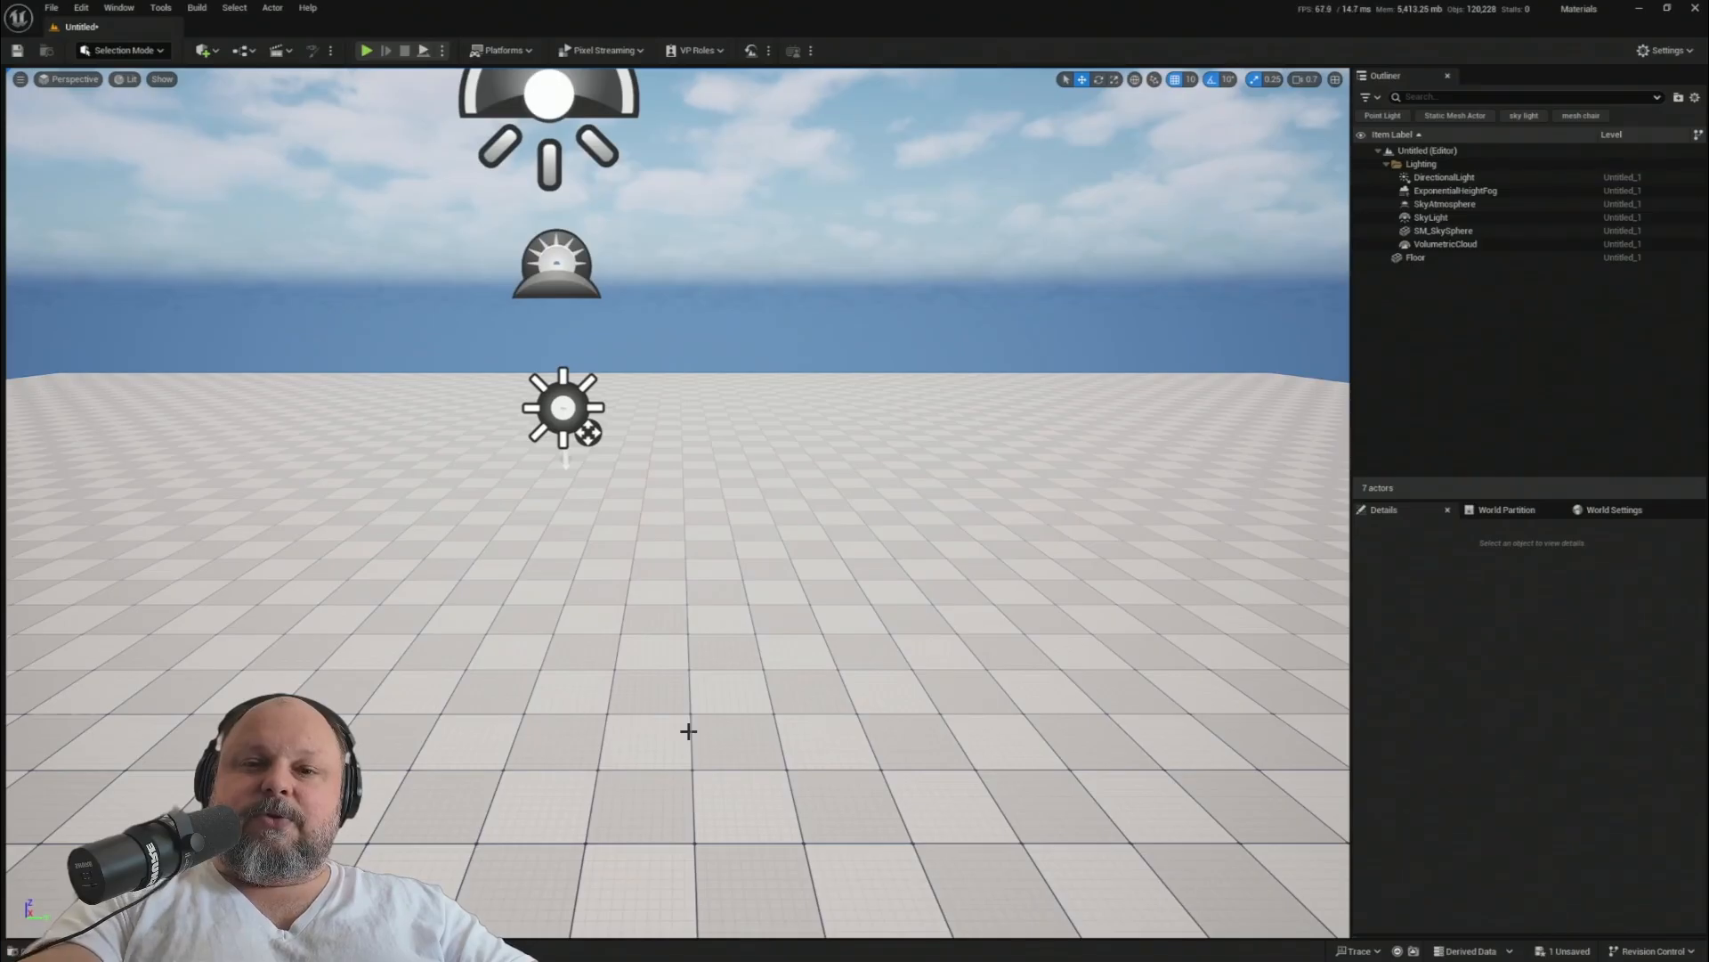
key(ctrl+space)
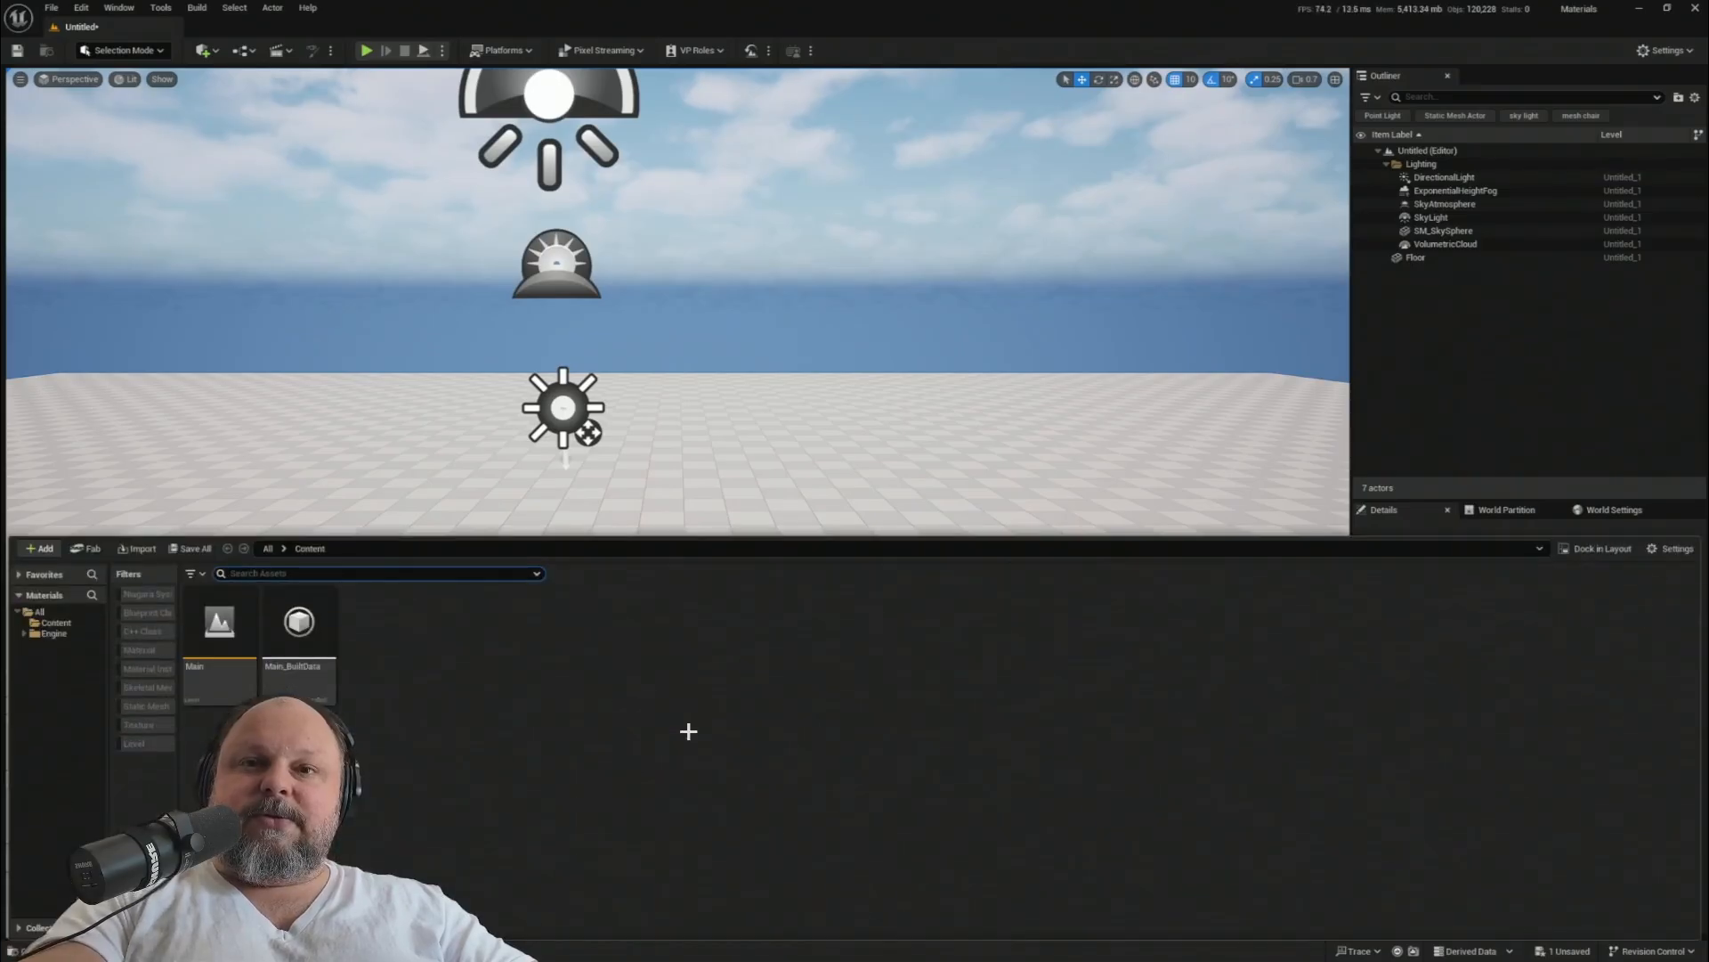
click(84, 548)
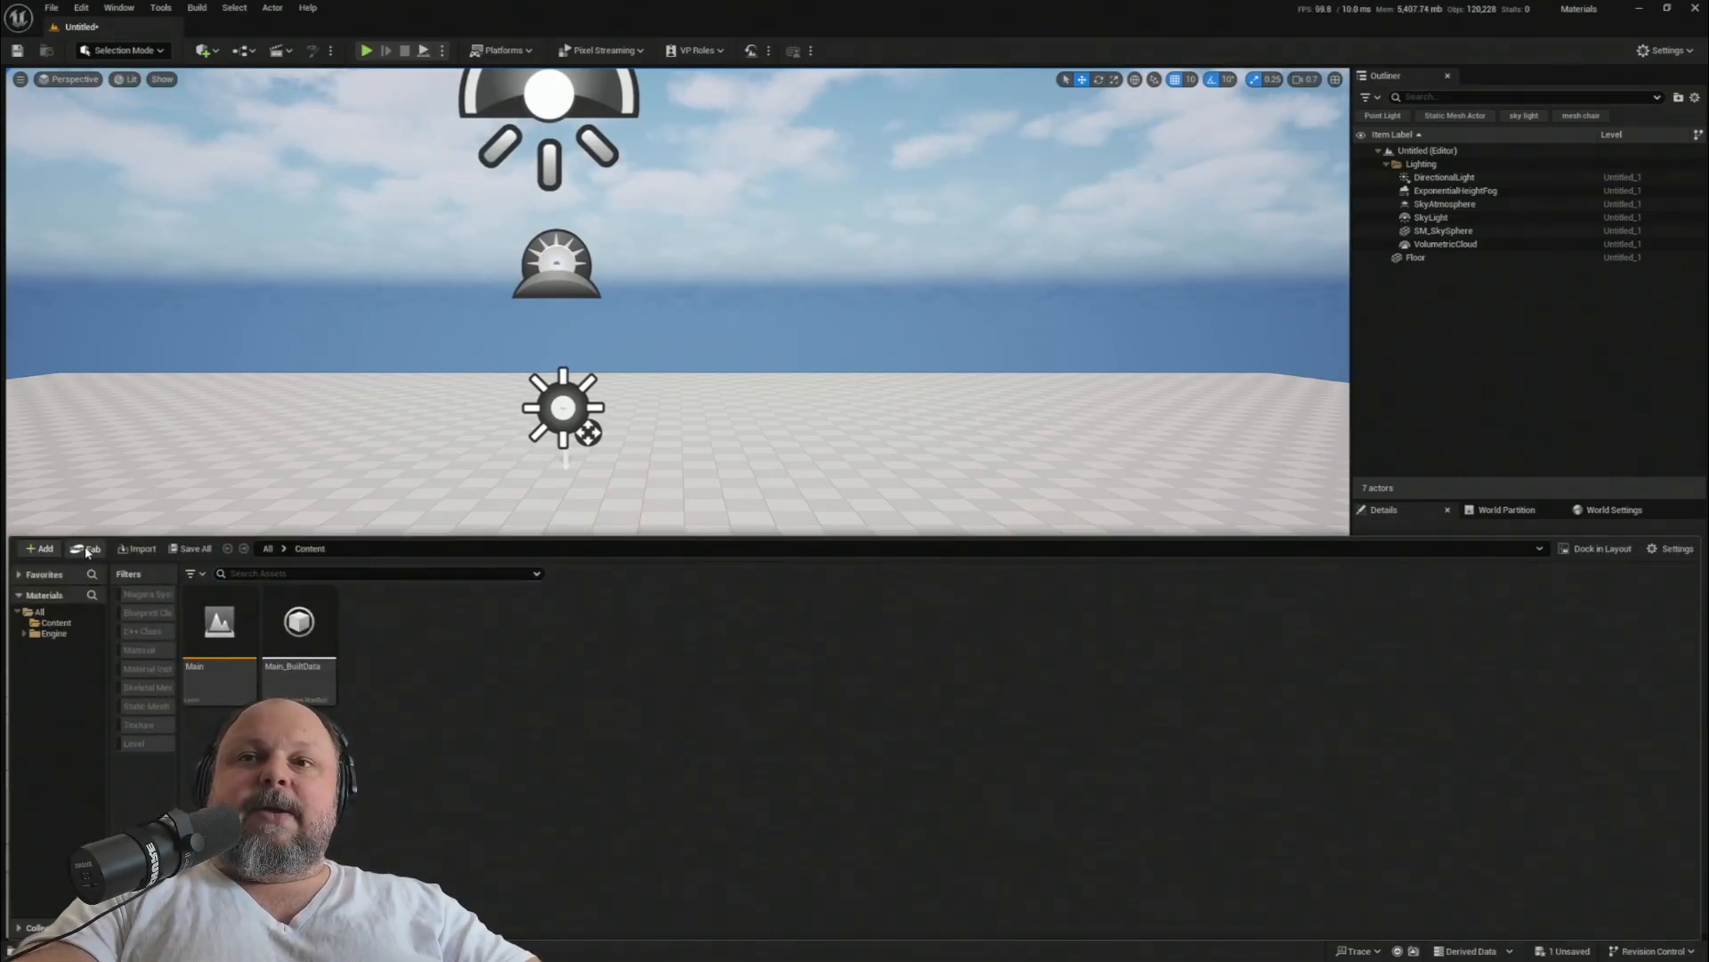
drag(814, 132, 853, 178)
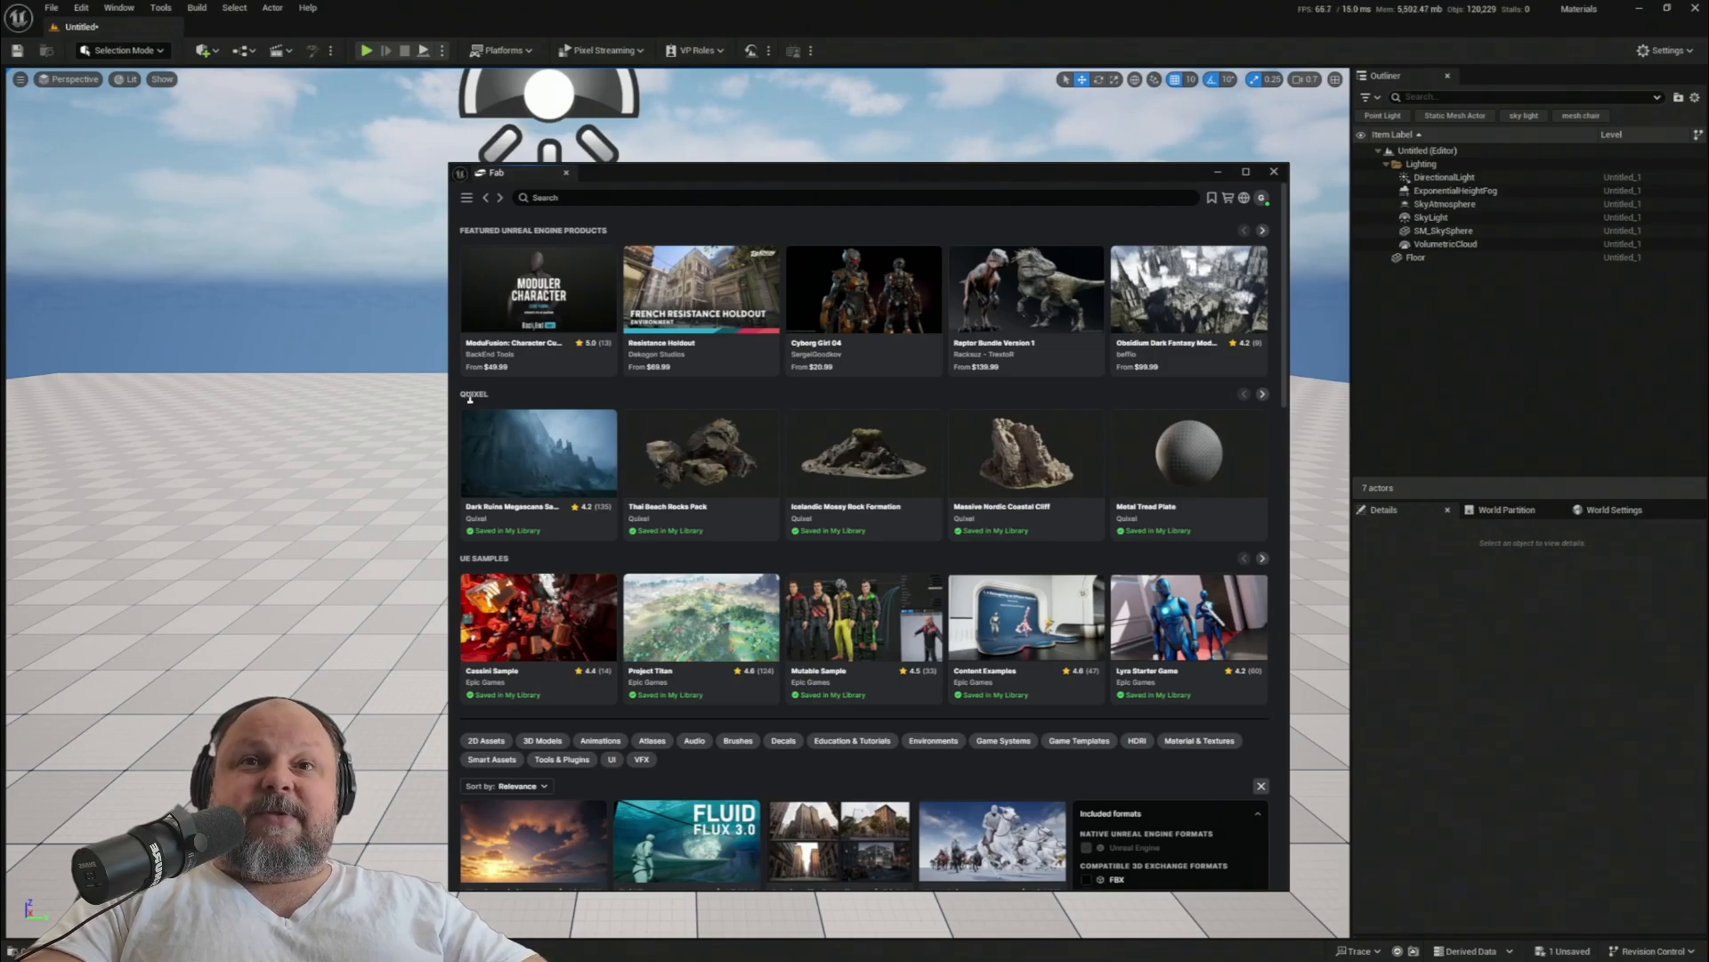
click(556, 446)
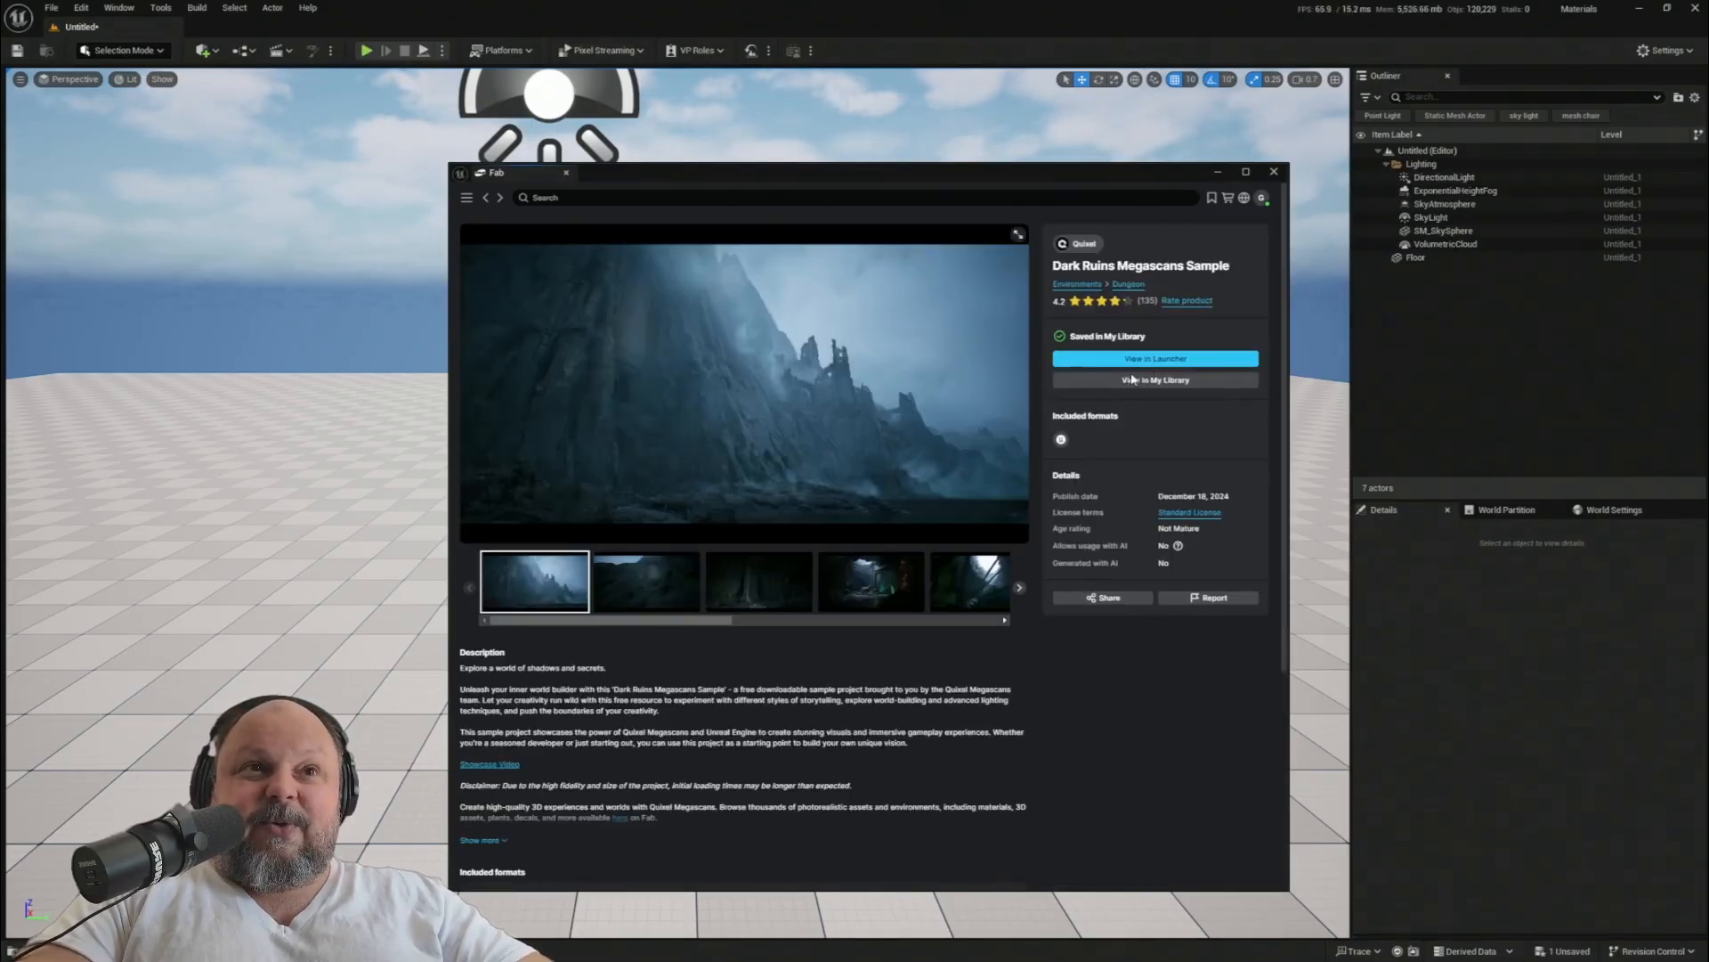
click(1082, 244)
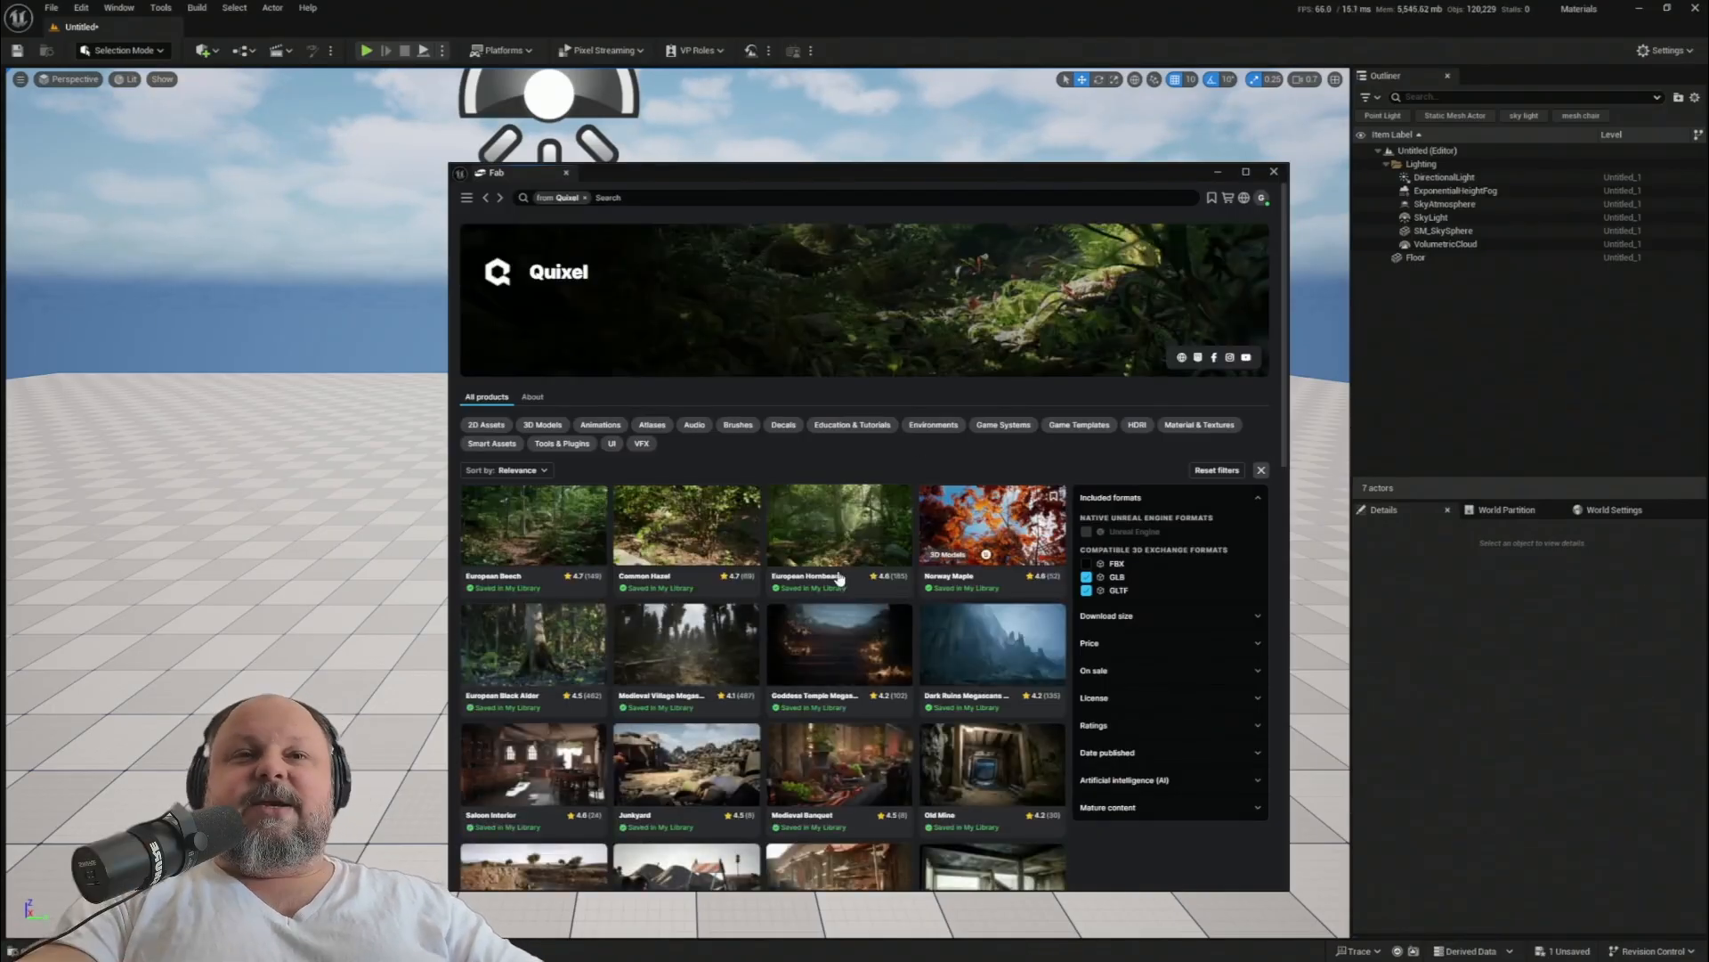
- Narrow the Quixel products to Material & Textures and place the Fab window beside the level view
drag(792, 175, 647, 94)
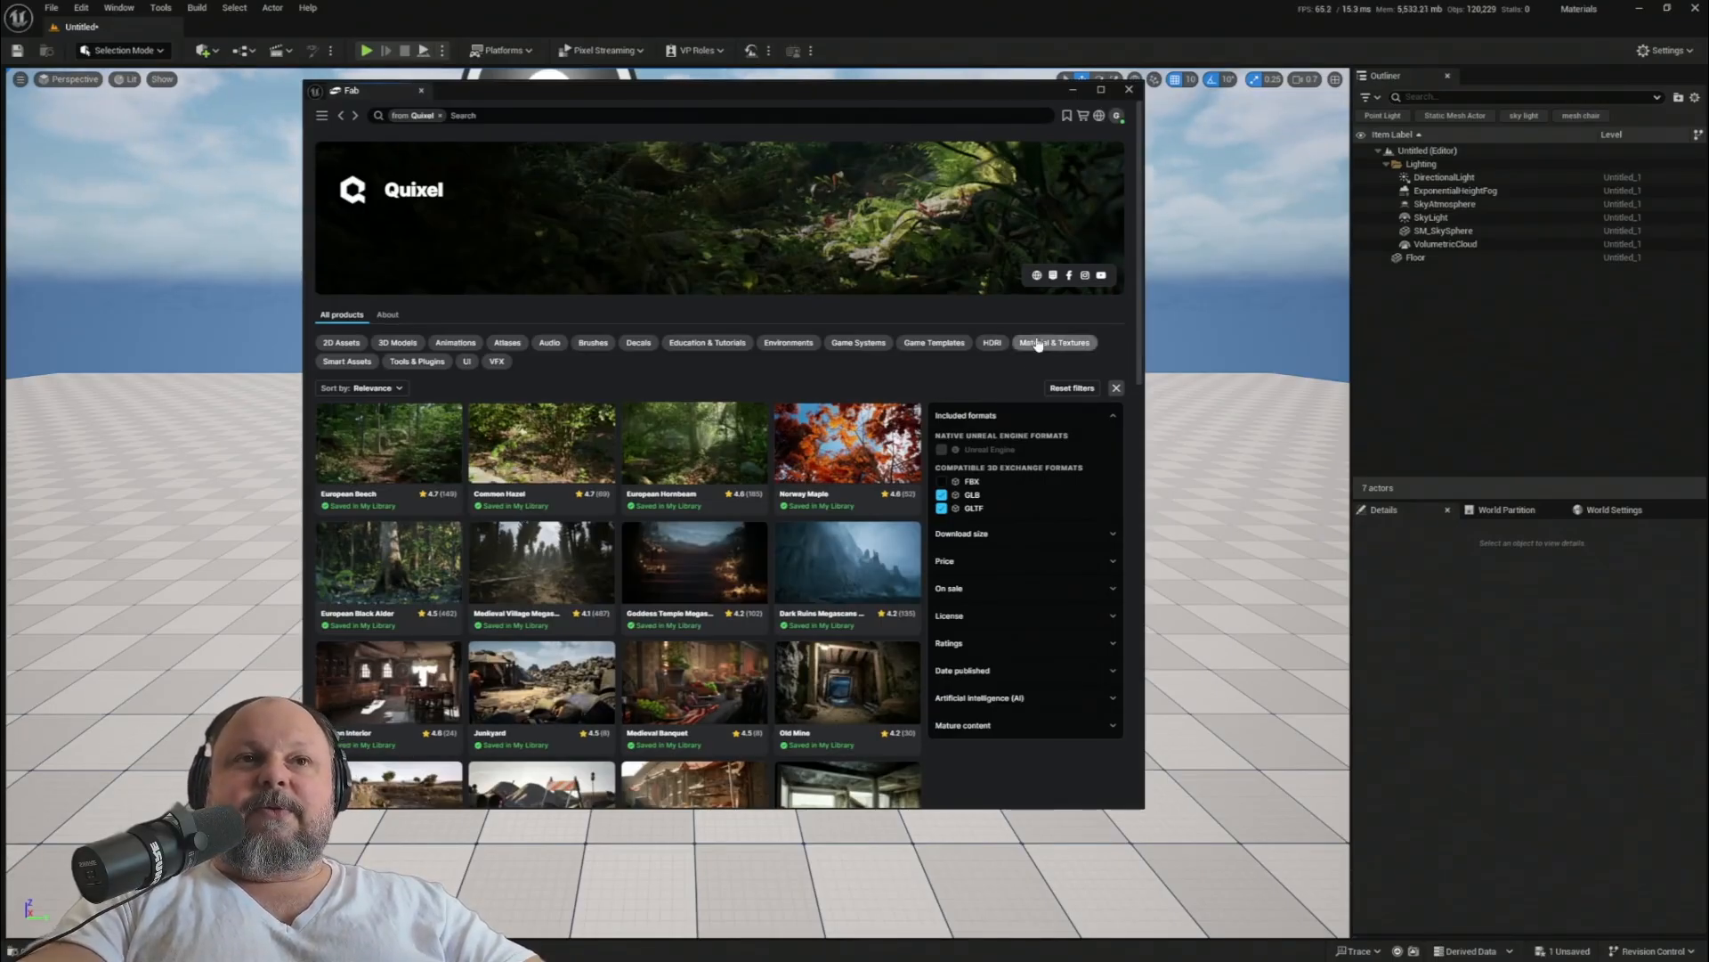
click(1065, 347)
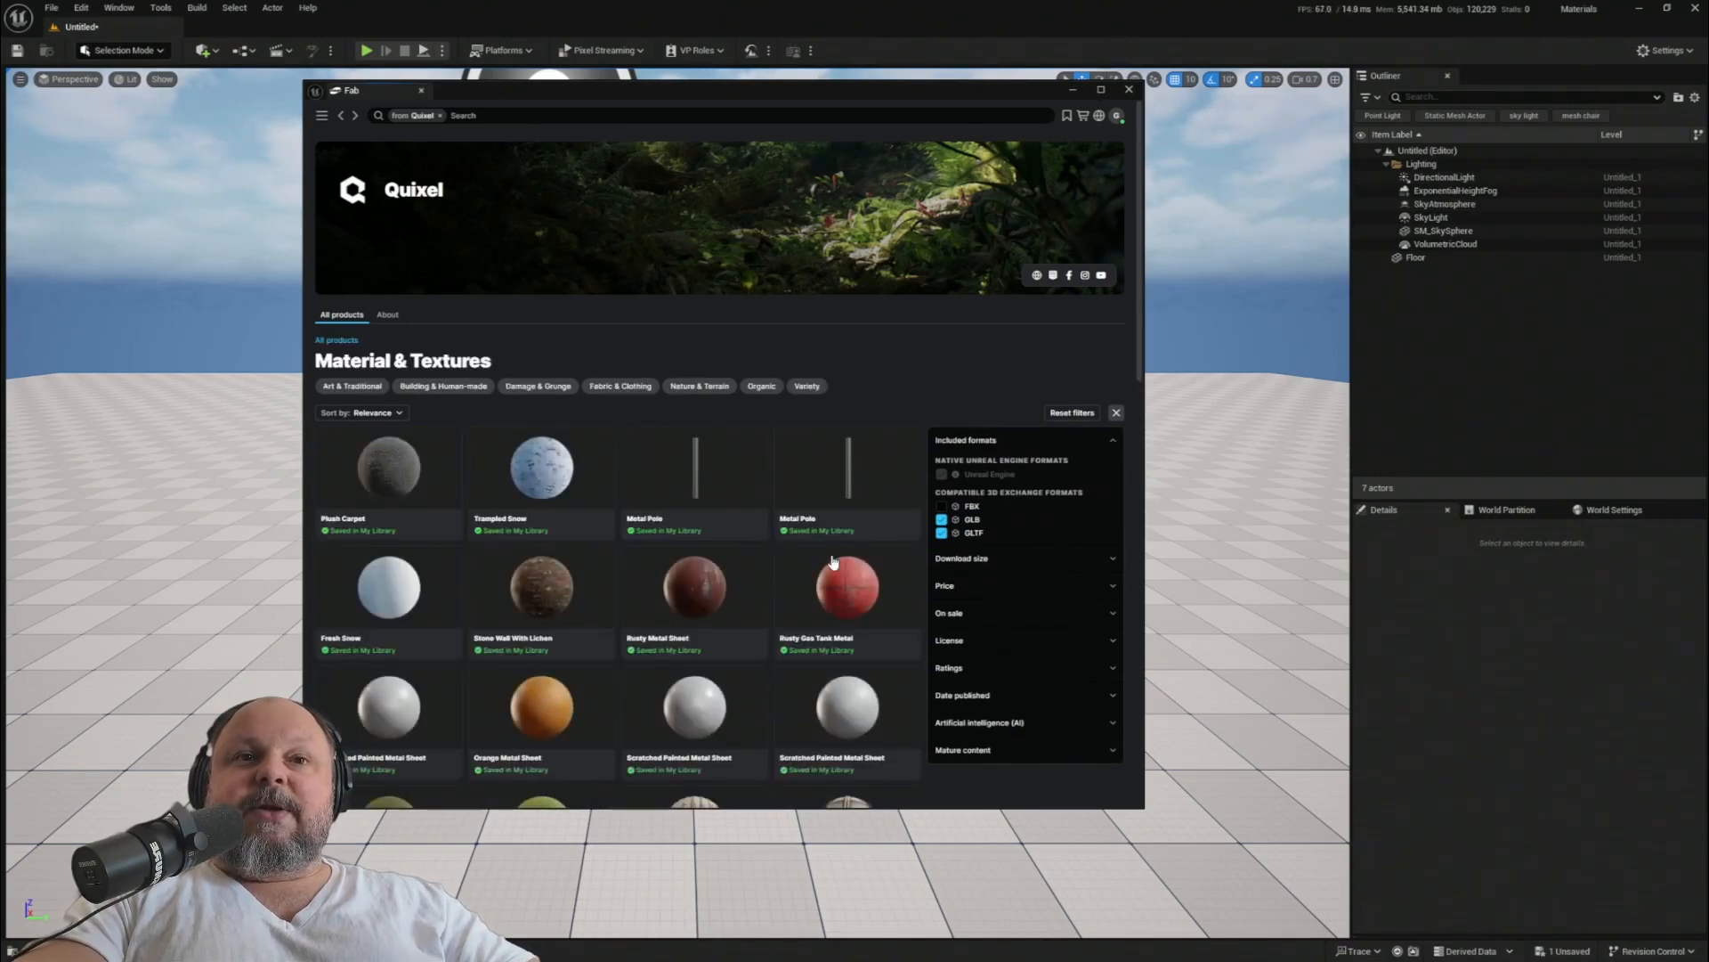
scroll(869, 555, down, 10)
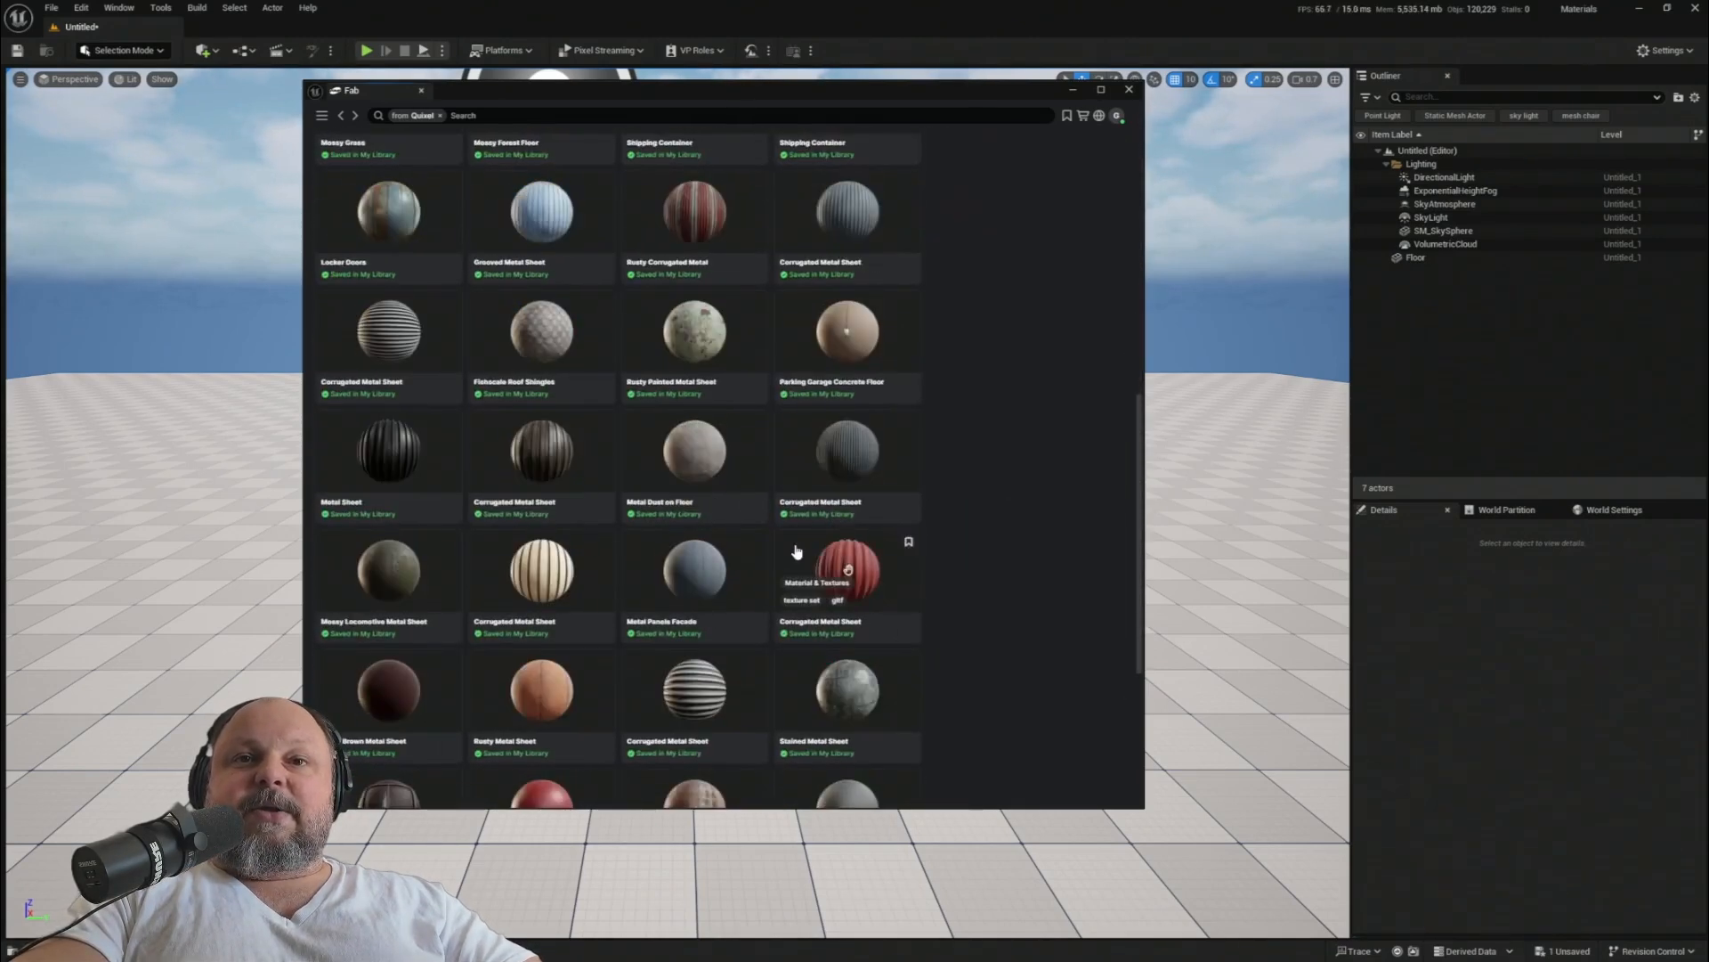
scroll(819, 552, up, 10)
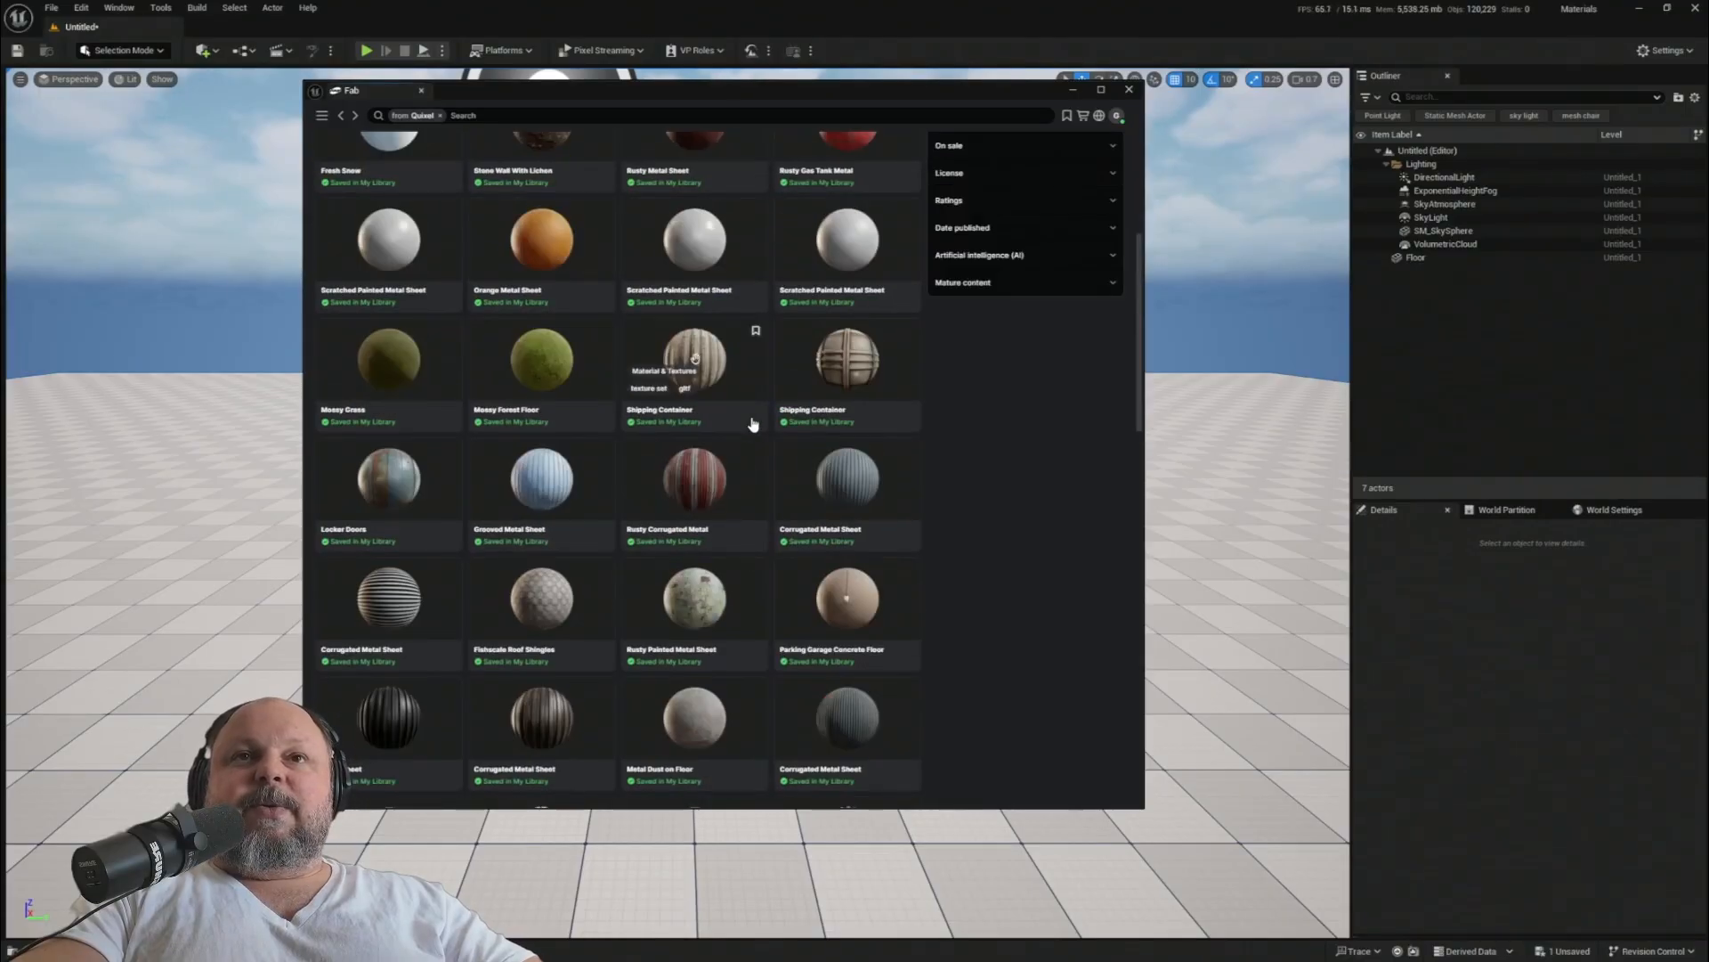
drag(659, 89, 1264, 221)
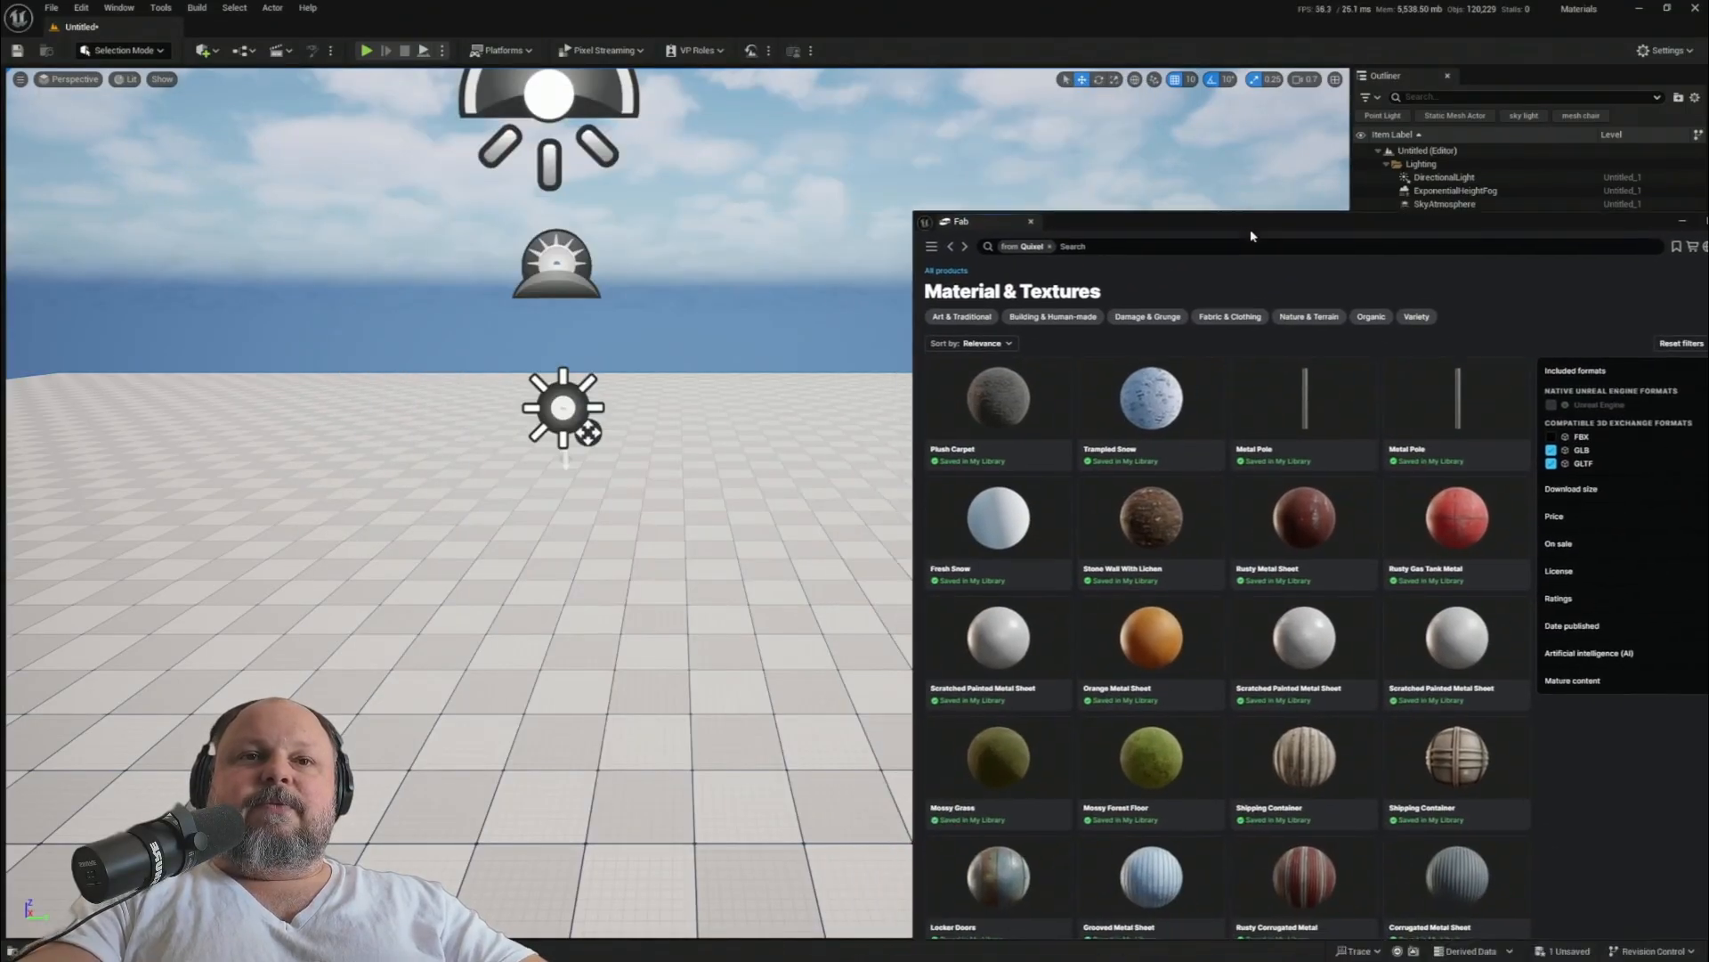
right_drag(445, 445, 552, 426)
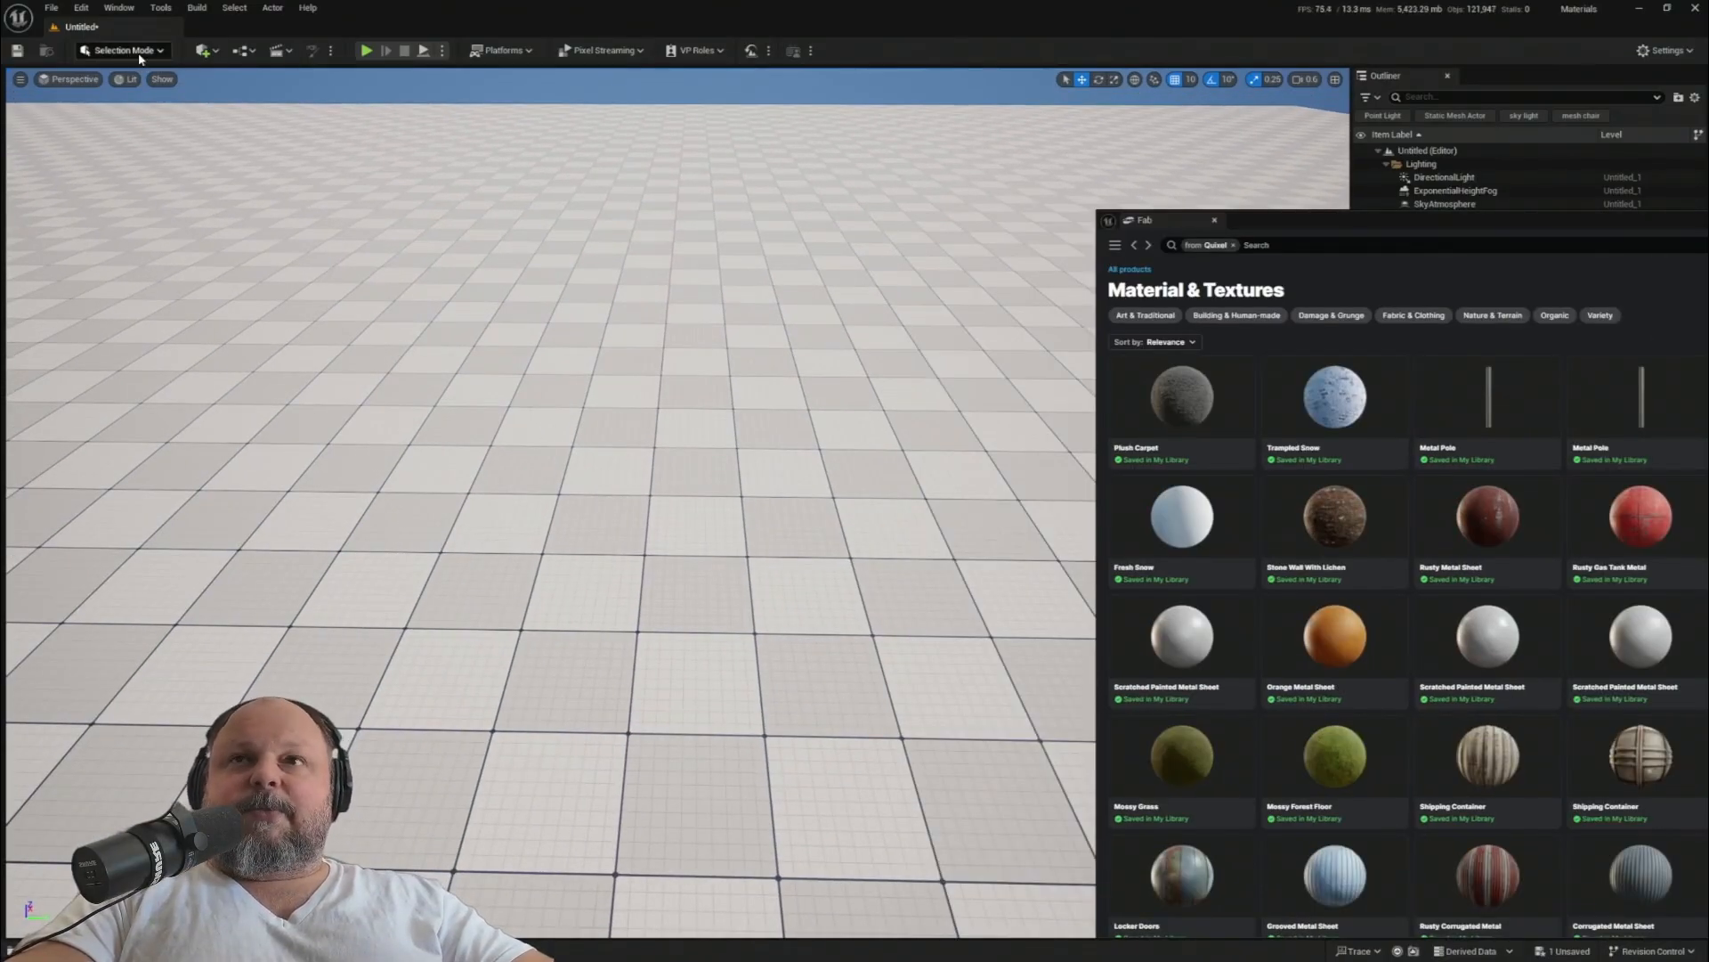
click(141, 50)
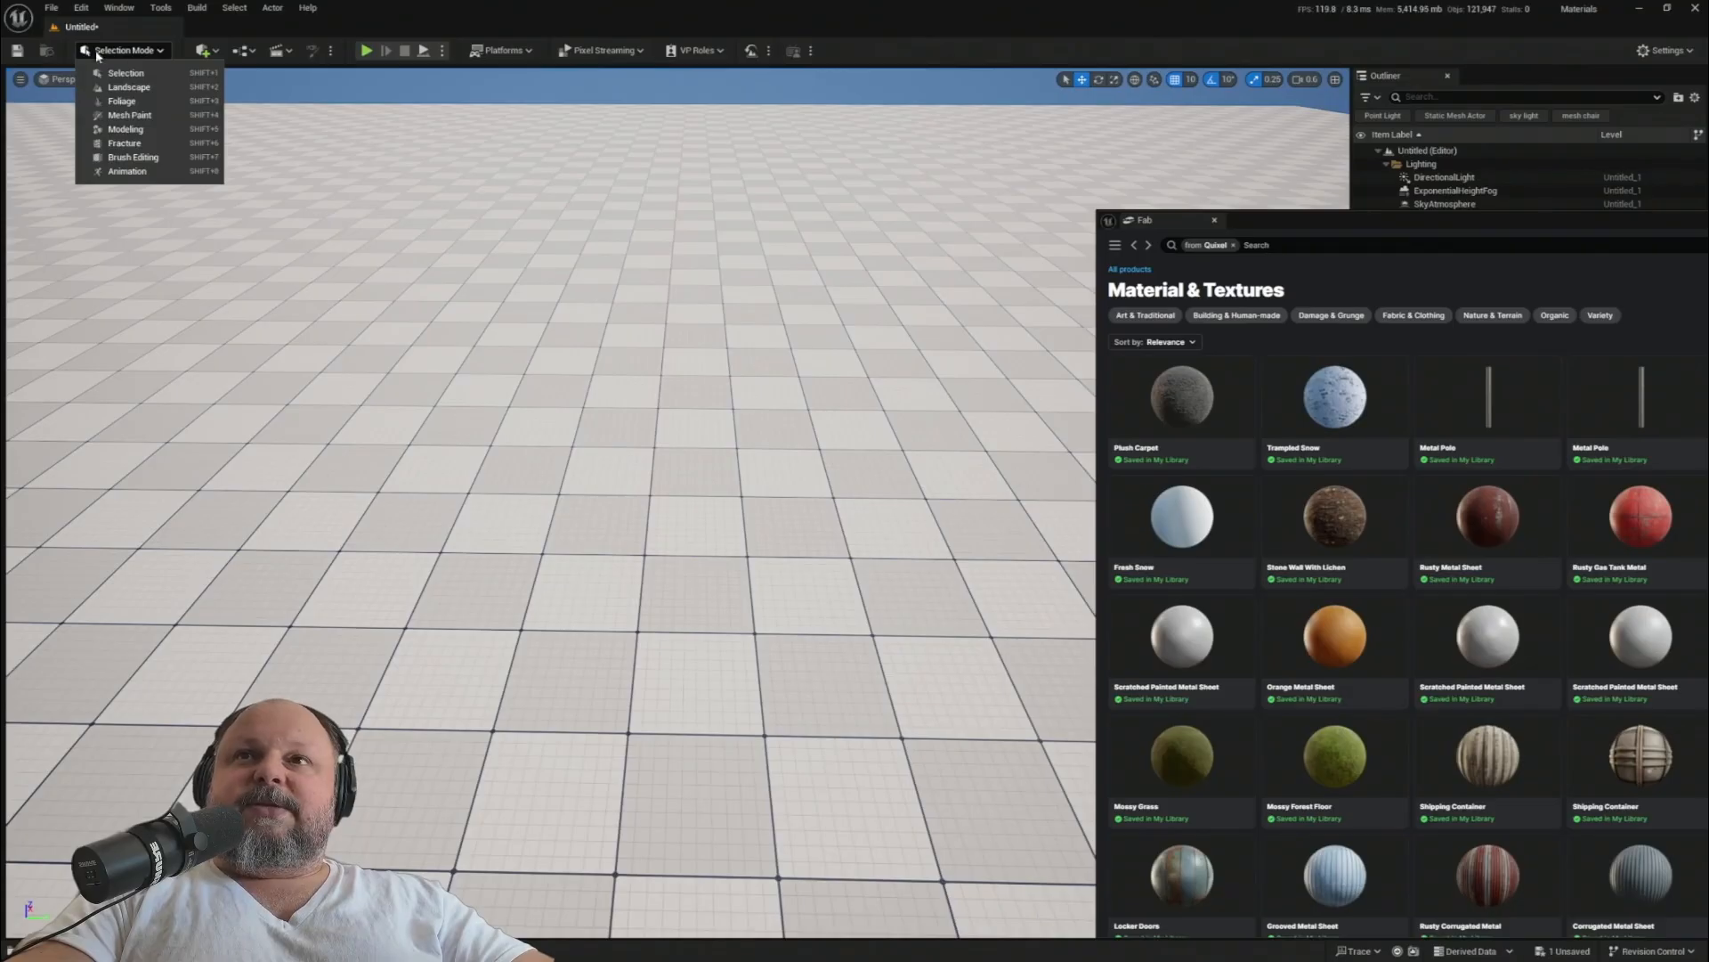
click(128, 52)
right_drag(282, 137, 282, 89)
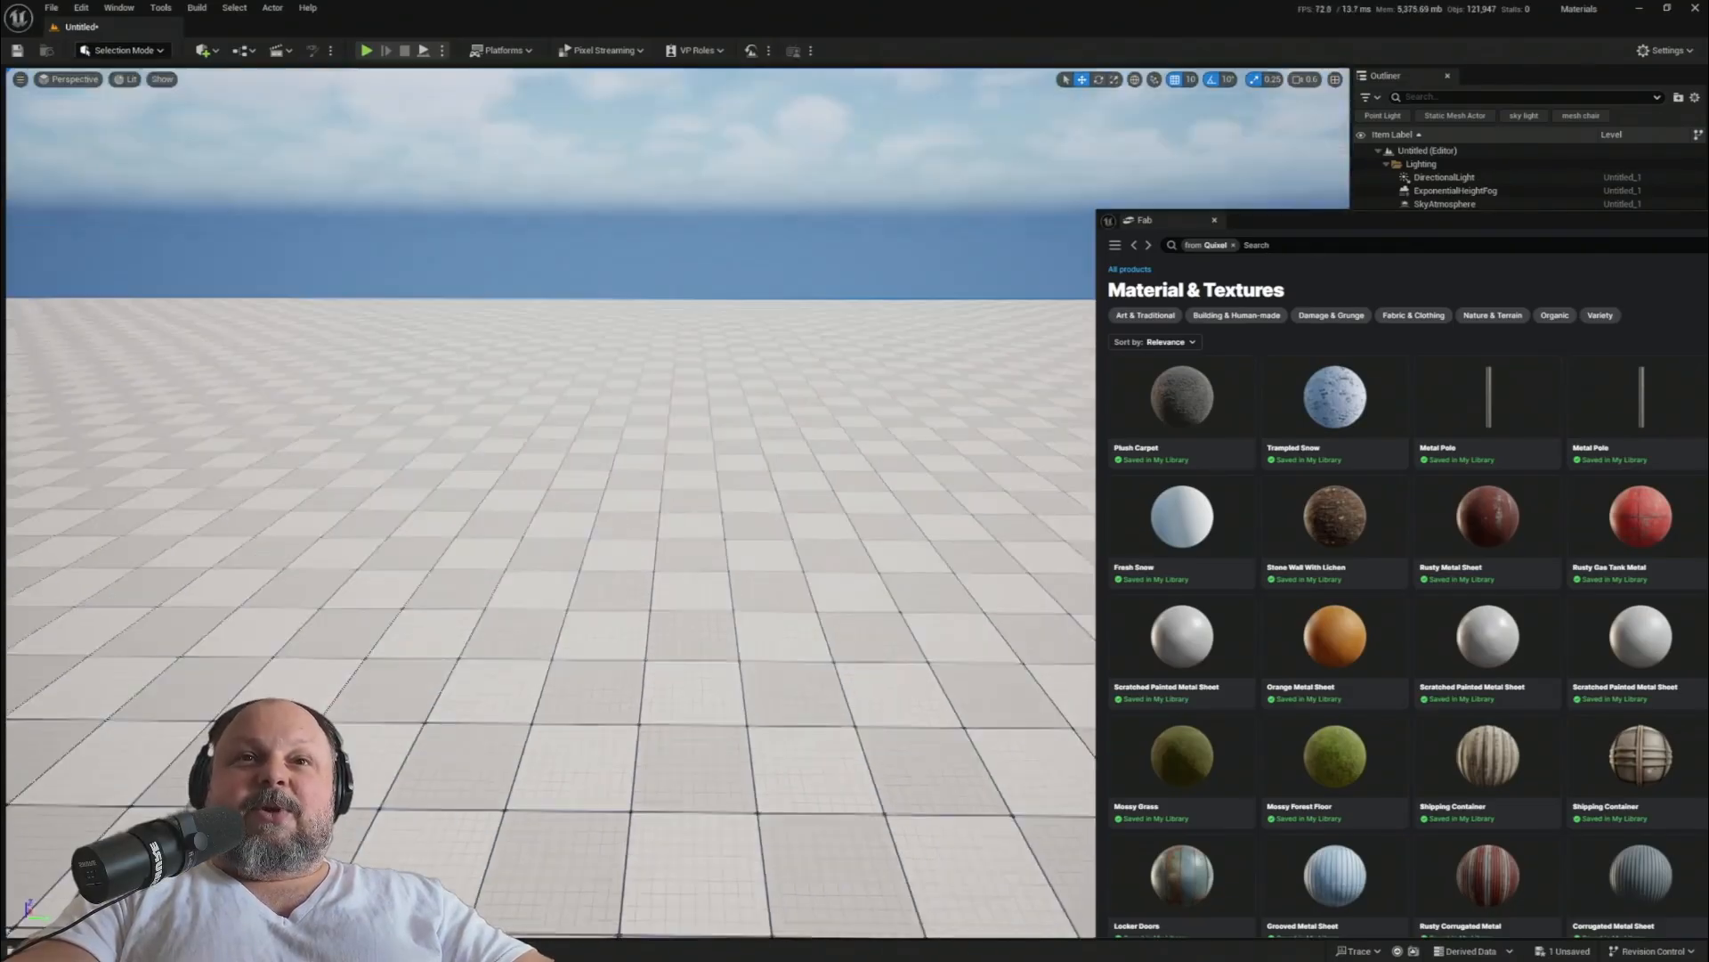
right_drag(601, 396, 446, 414)
click(633, 363)
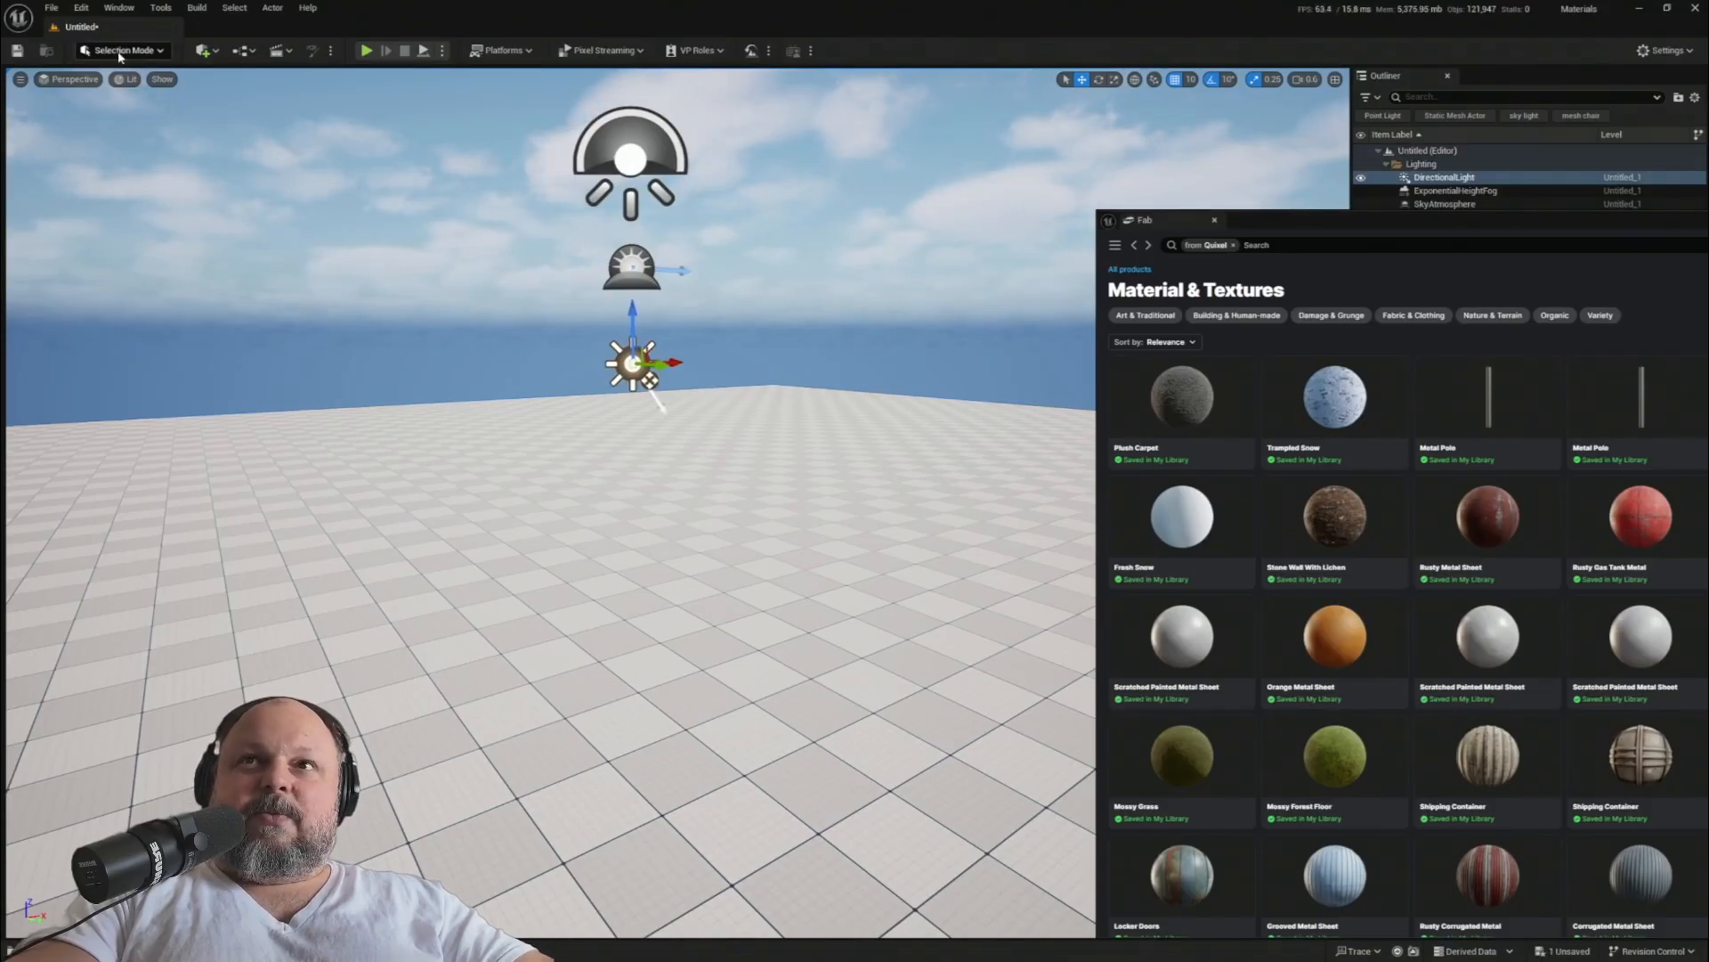
- Switch to Modeling mode and place a new rectangle mesh on the level's floor
click(148, 52)
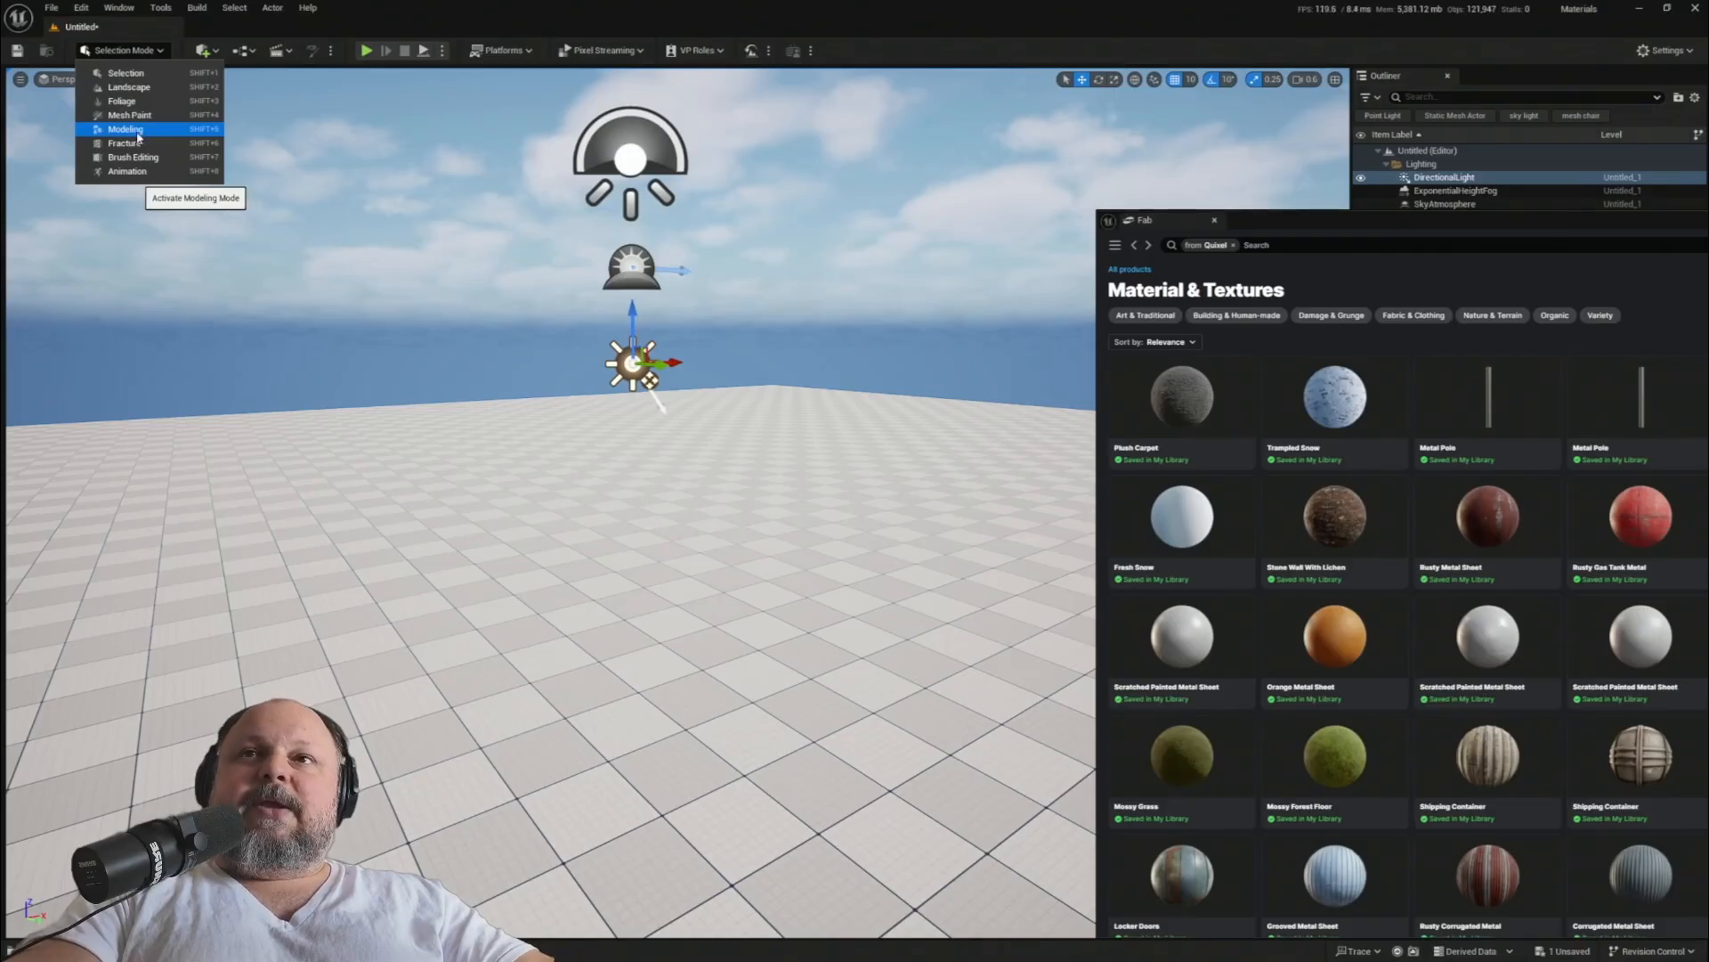
click(136, 132)
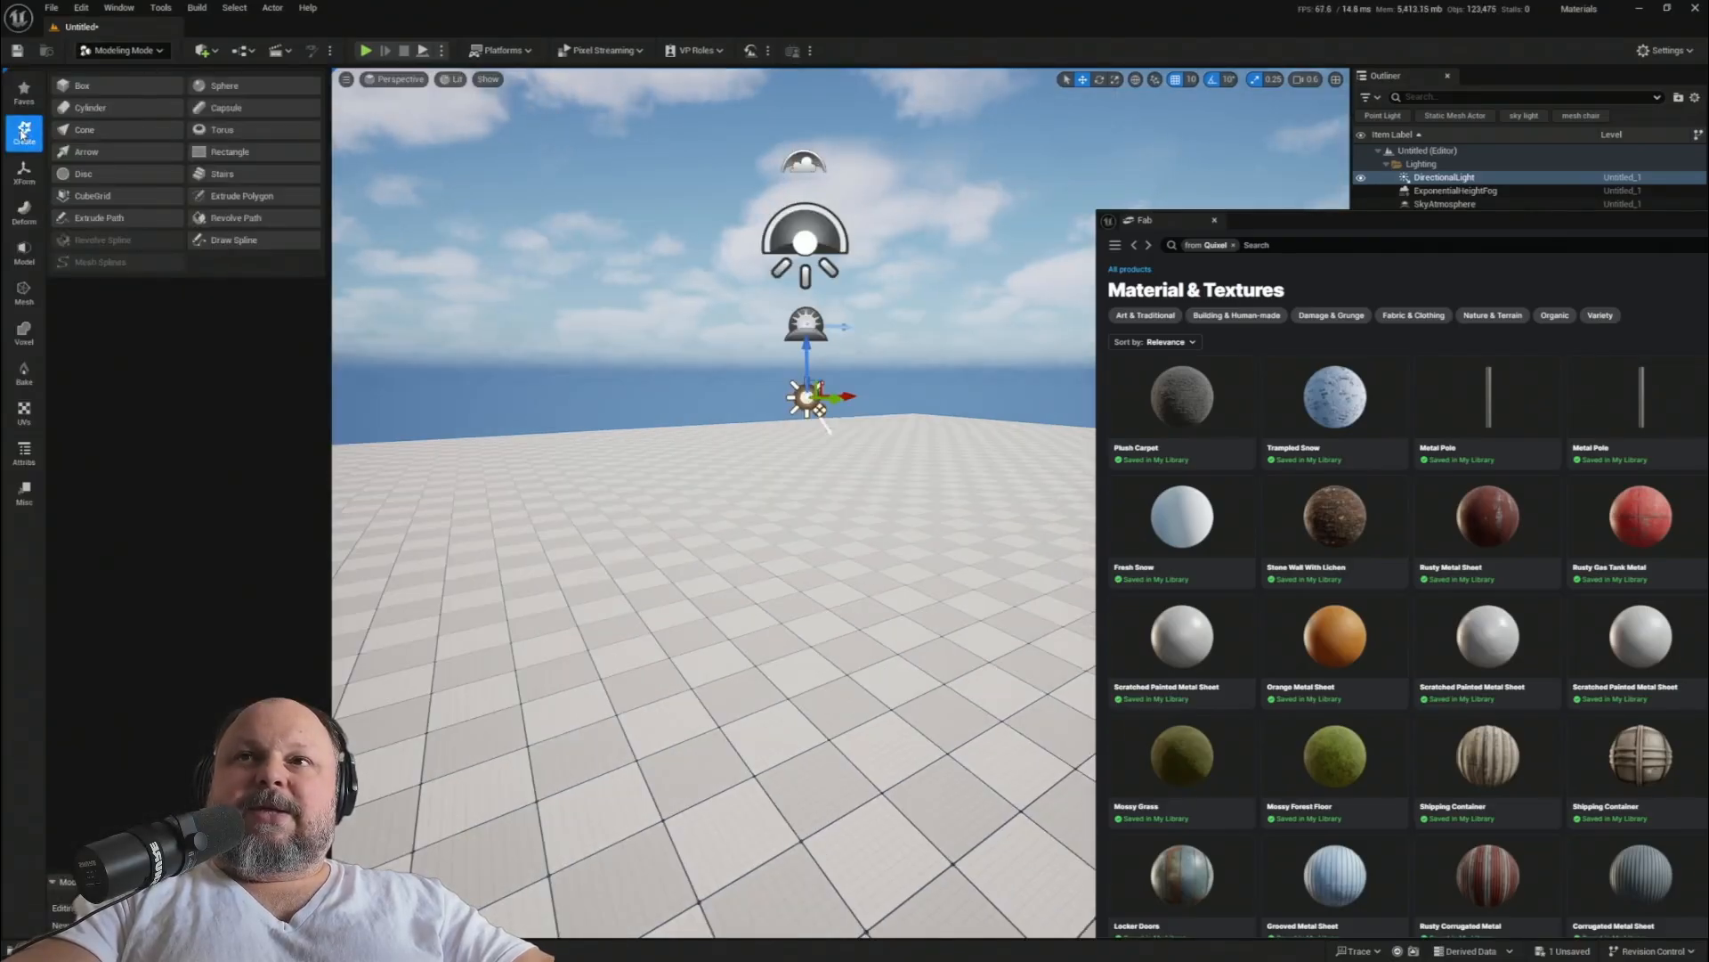
click(233, 151)
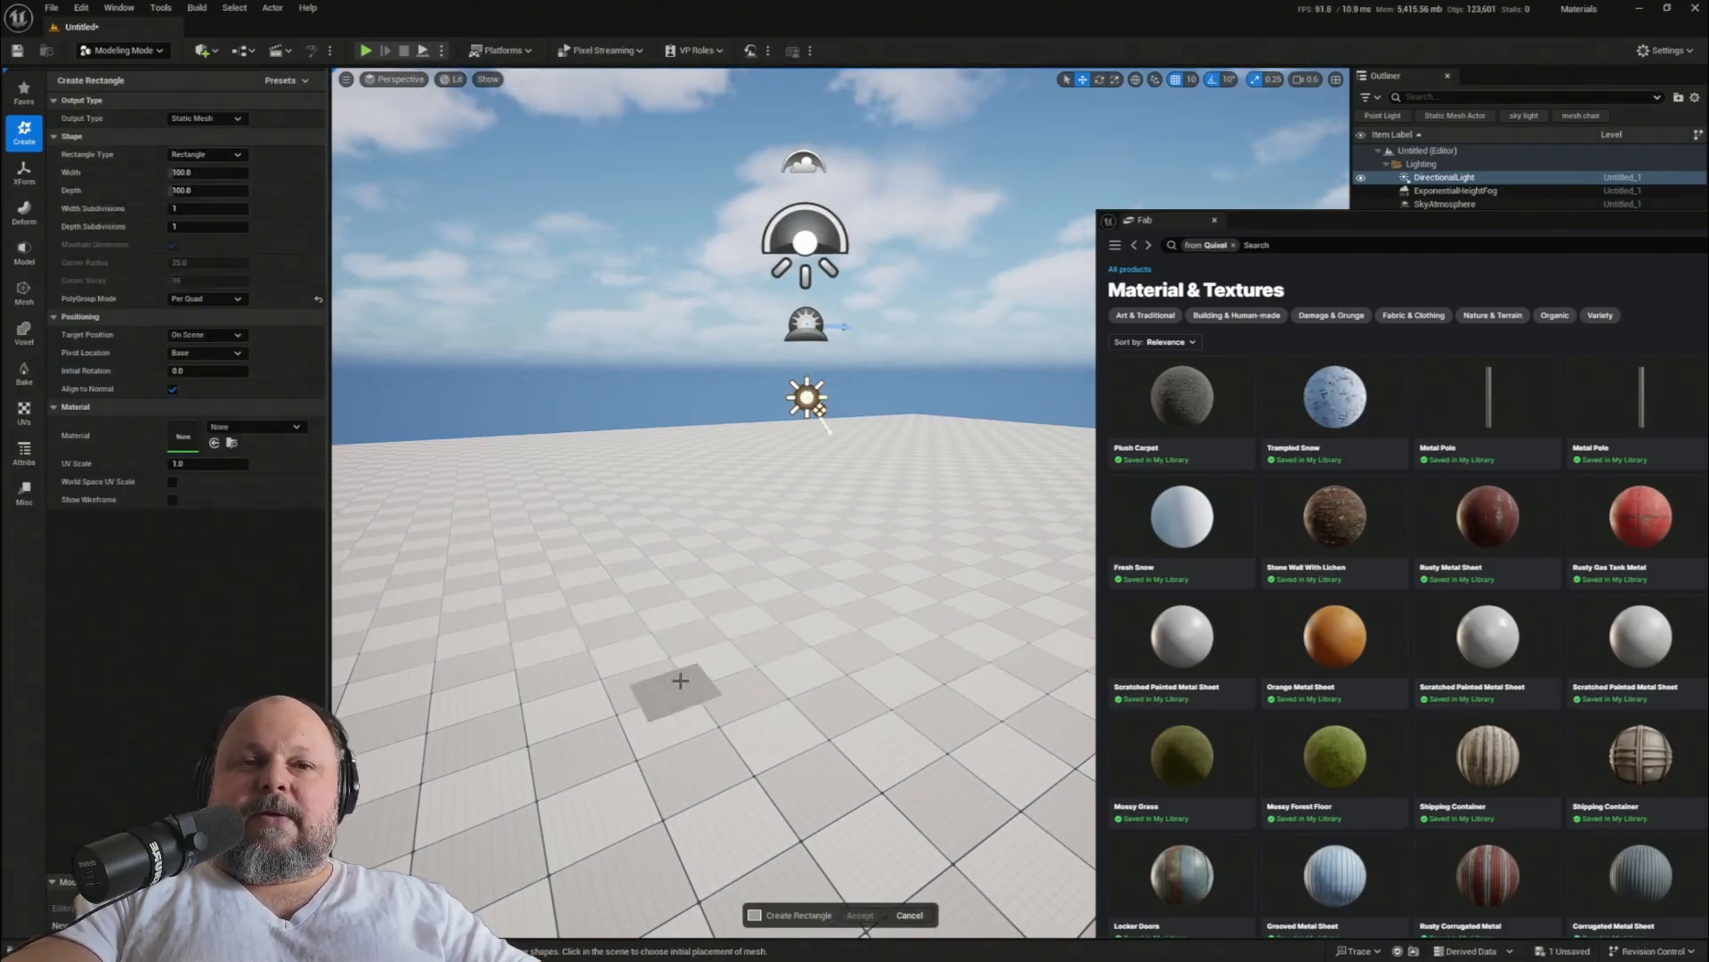
click(725, 676)
right_drag(843, 729, 790, 596)
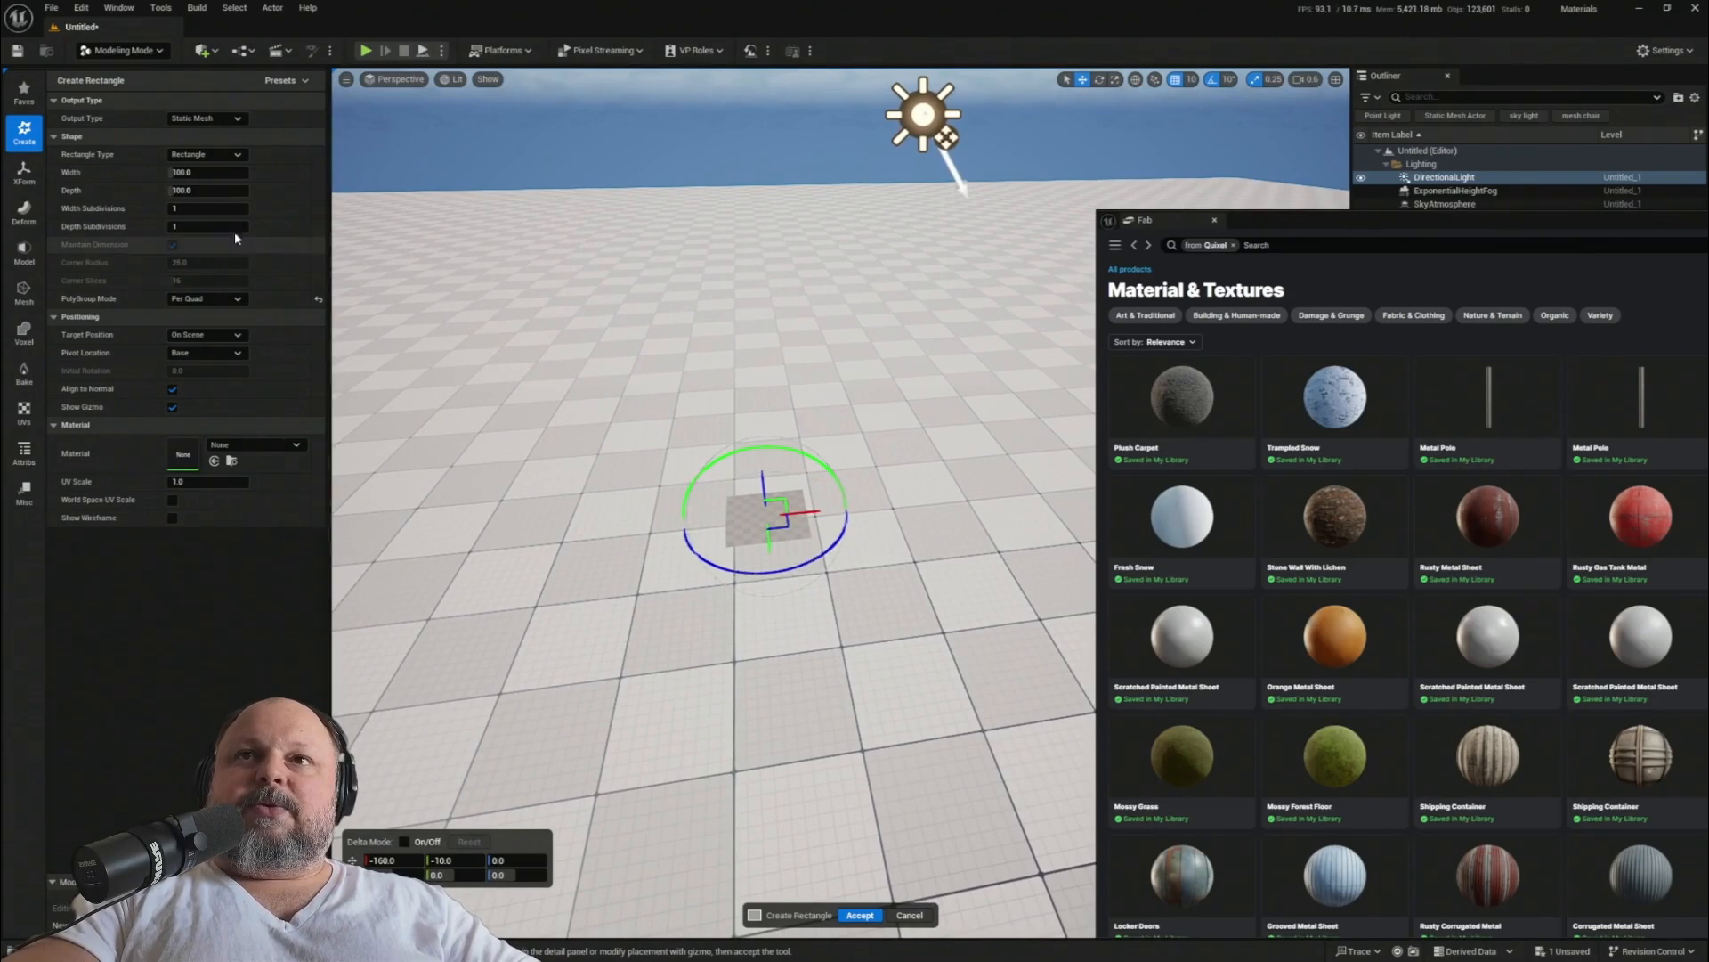
- Set the rectangle's width and depth to 1000 each
text(1000)
key(Return)
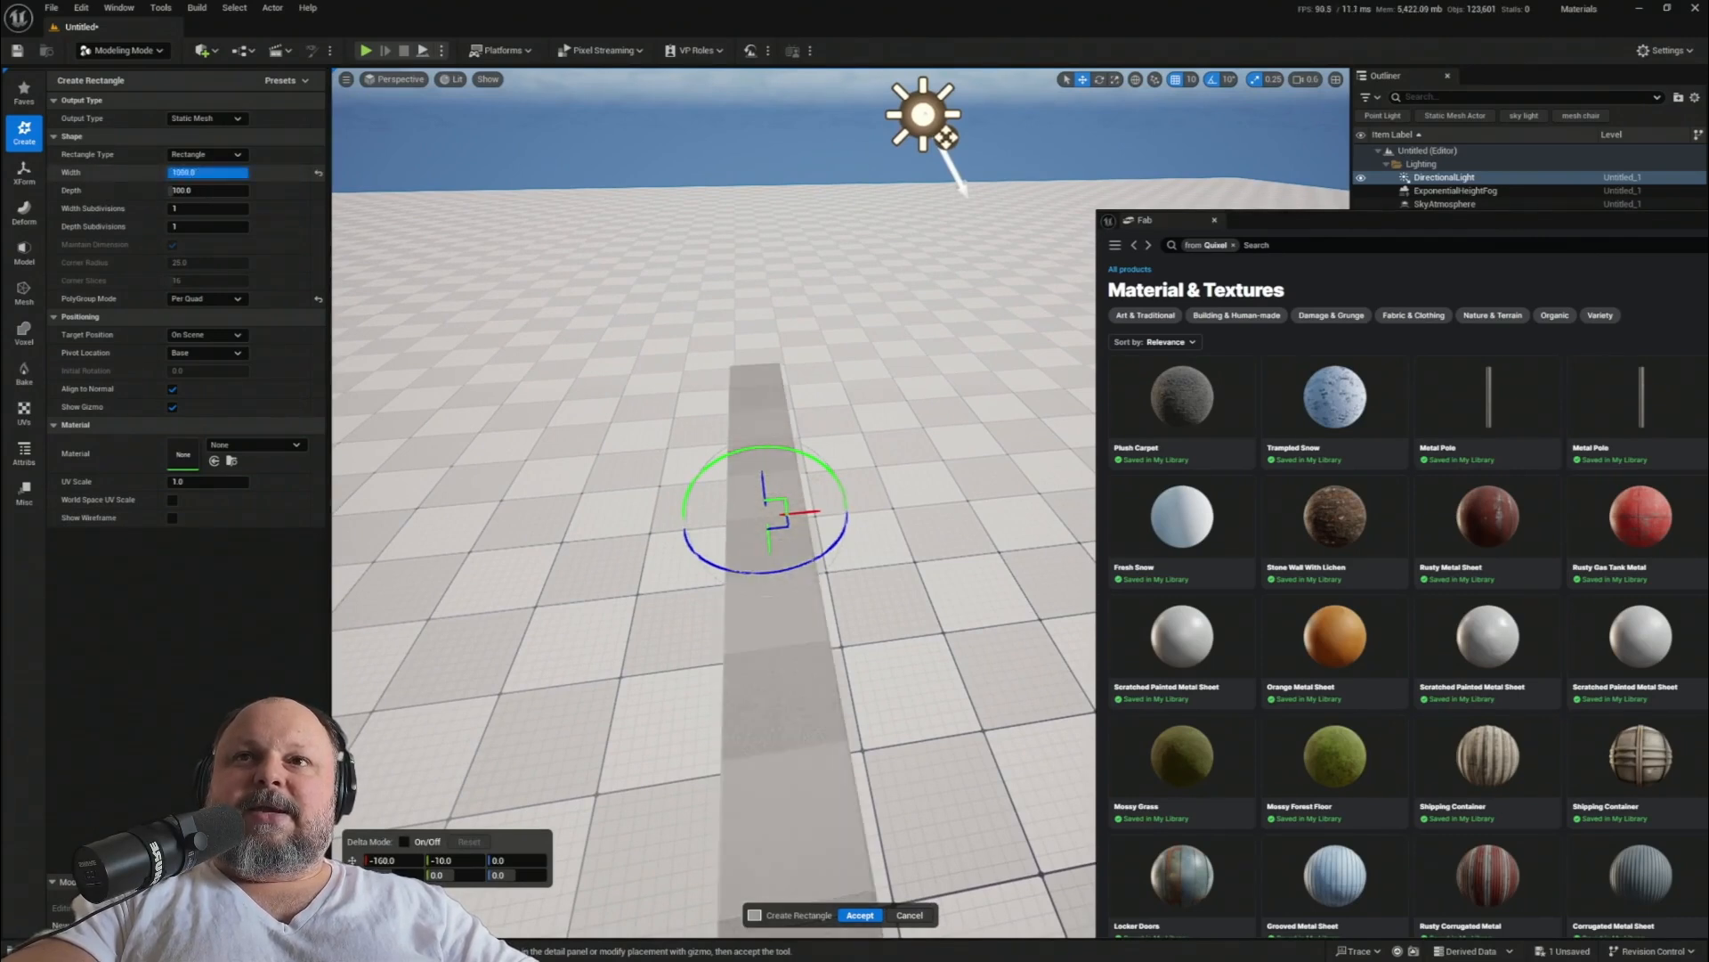
text(0)
key(Return)
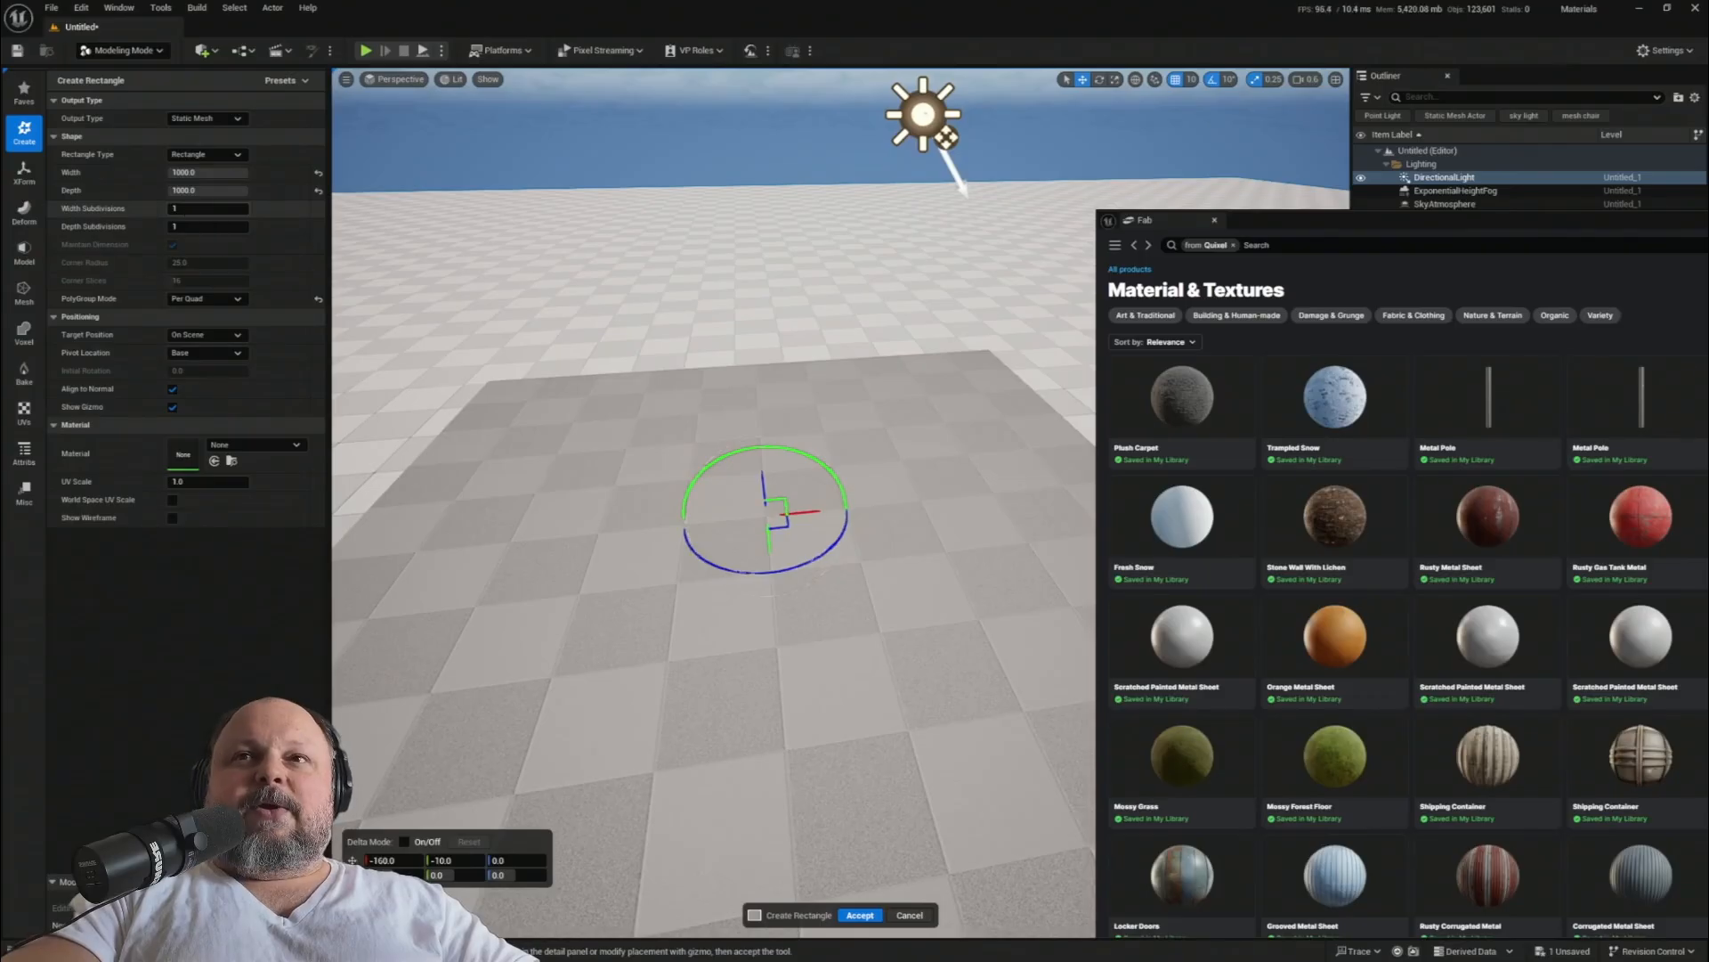
- Set the rectangle's width and depth subdivisions to 100 each and accept the shape
click(192, 215)
text(100)
key(Return)
click(197, 228)
text(100)
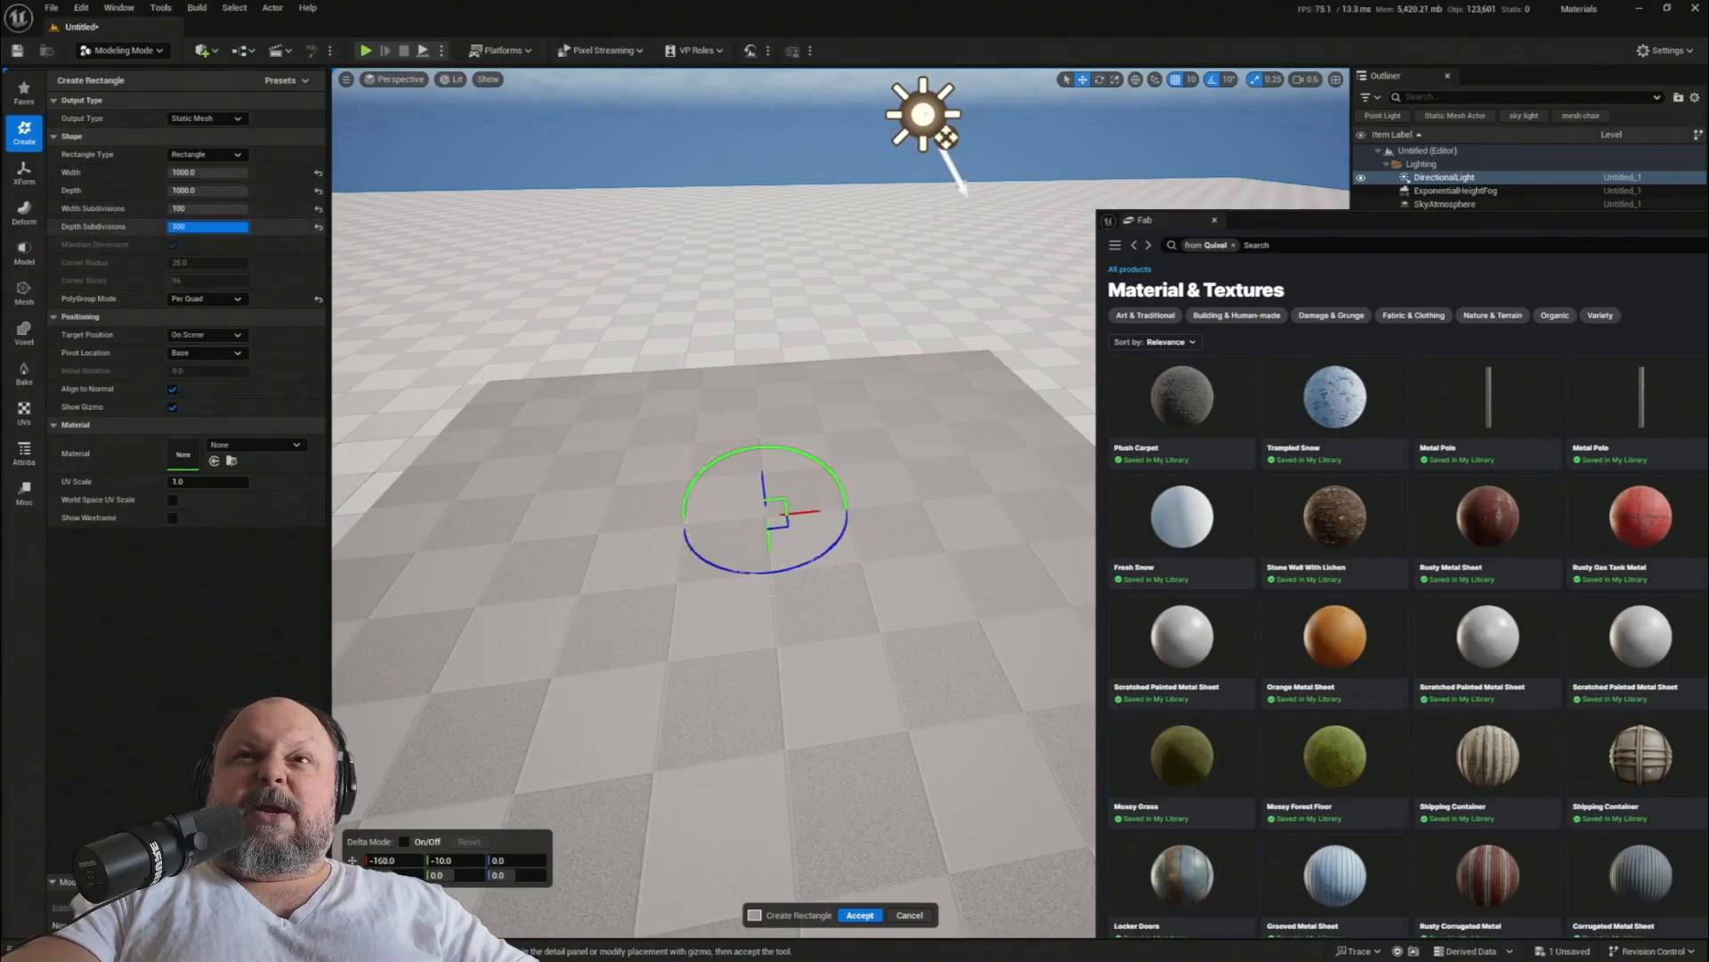
key(Return)
right_drag(586, 444, 462, 317)
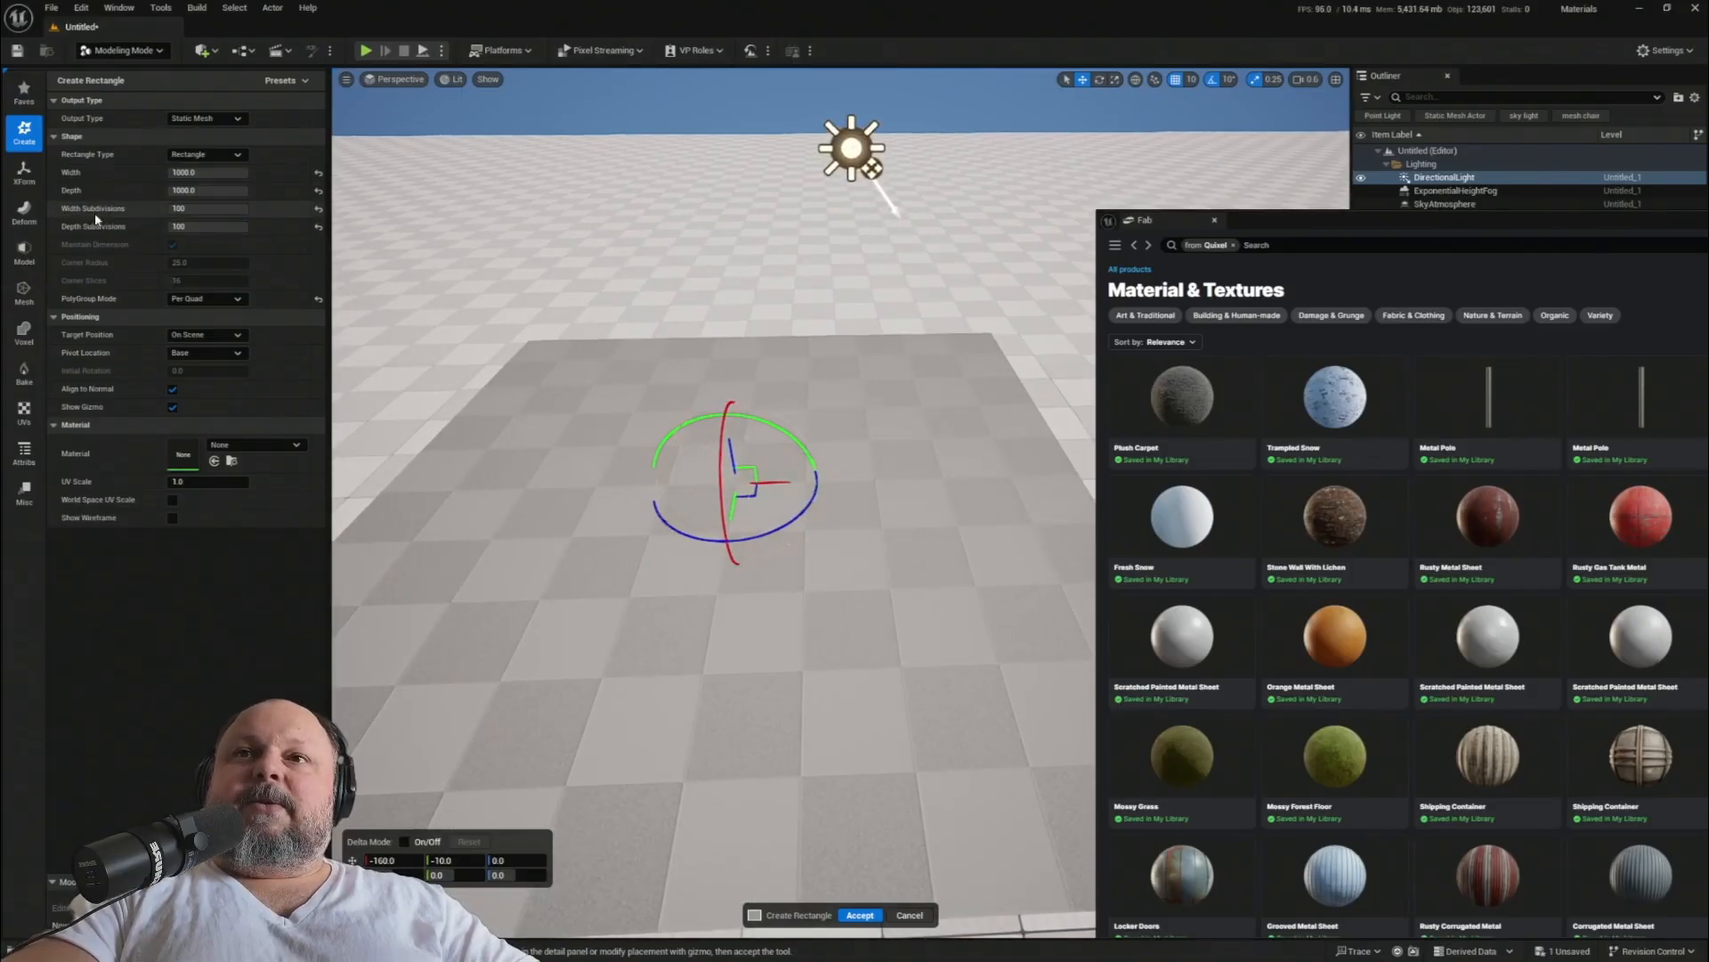
right_drag(588, 445, 591, 463)
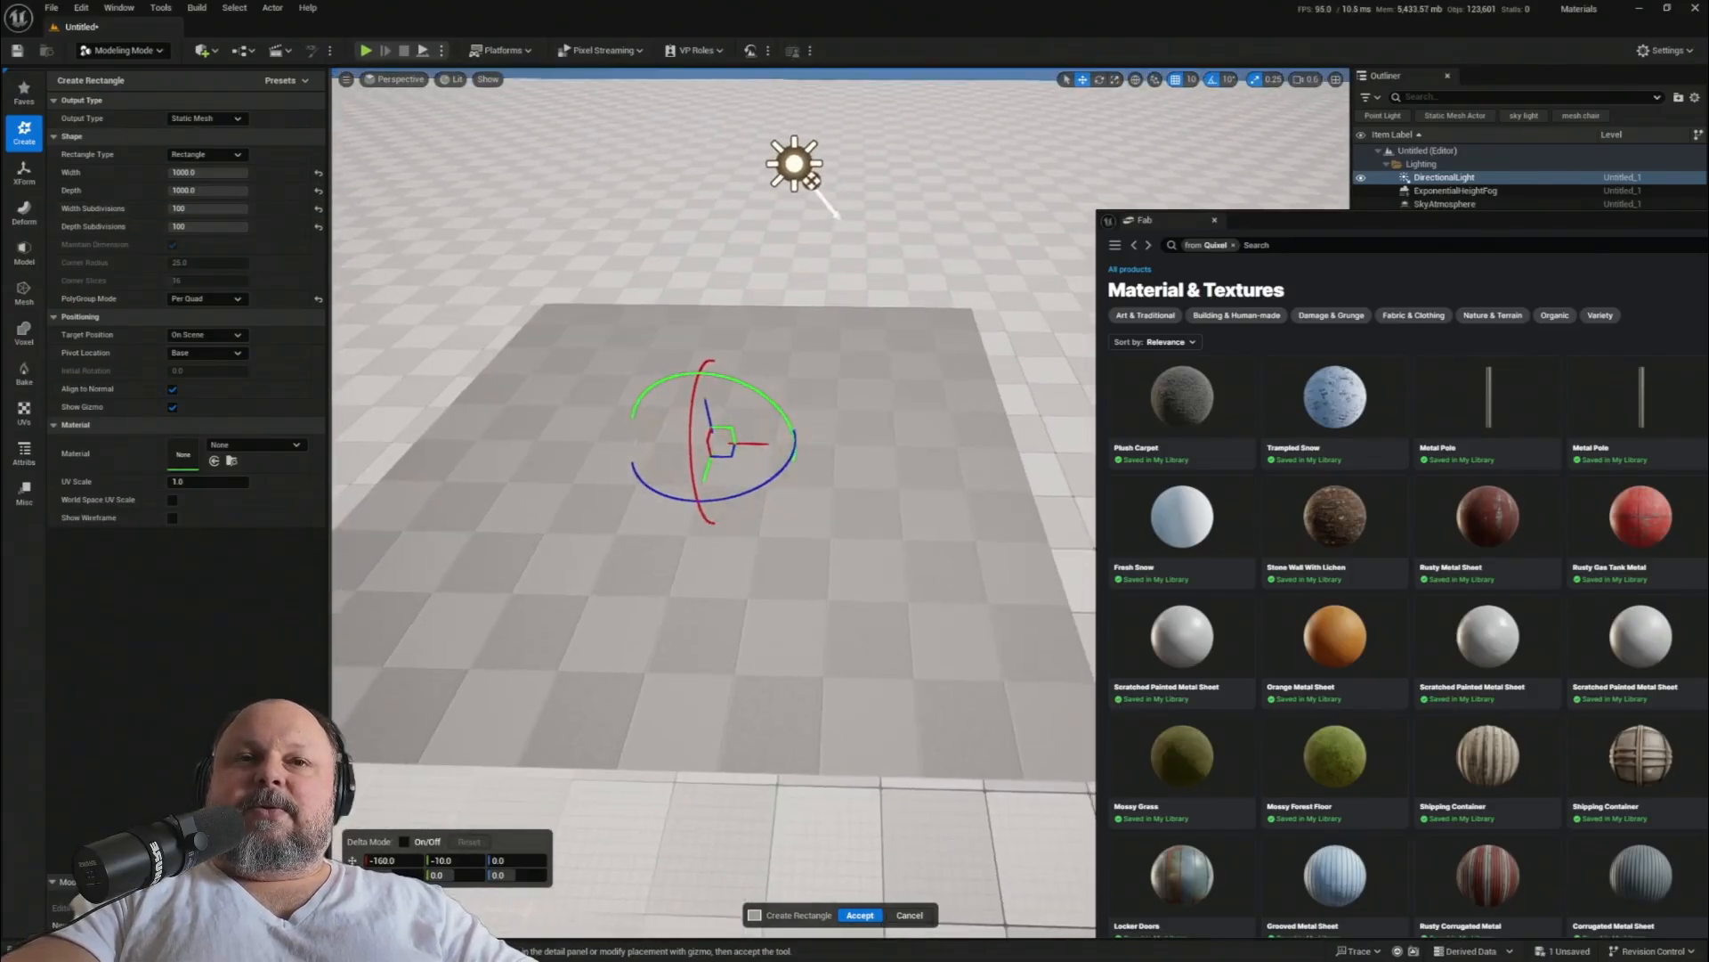
right_drag(805, 508, 810, 511)
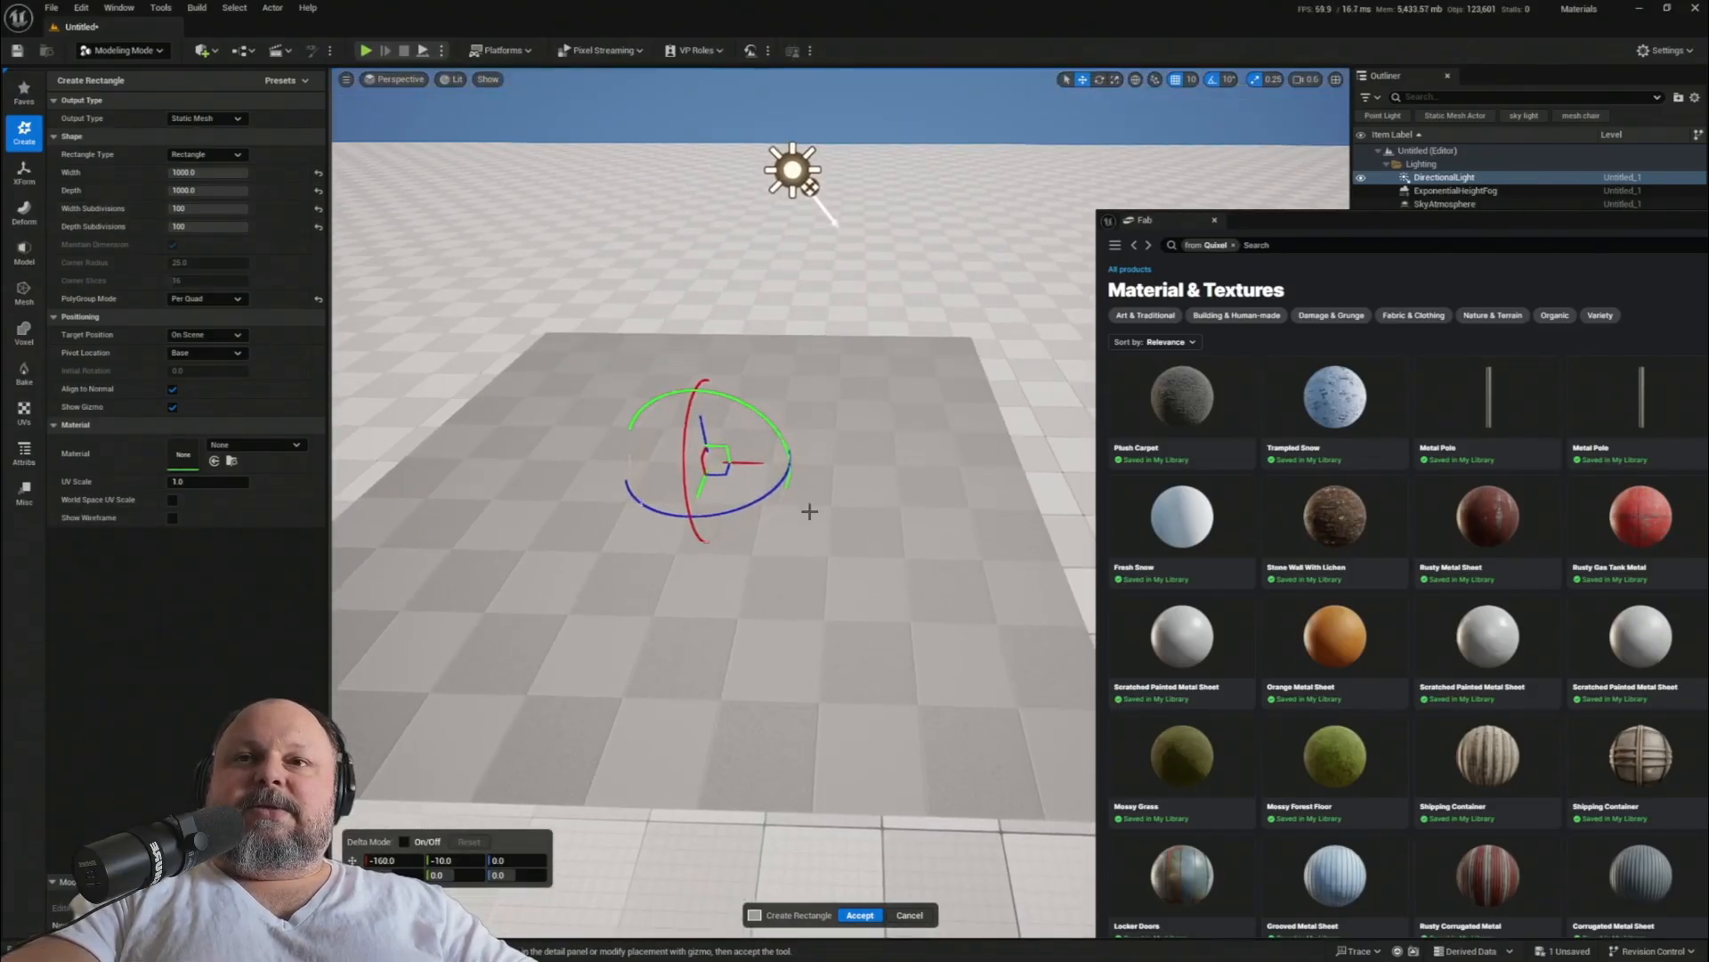
click(860, 915)
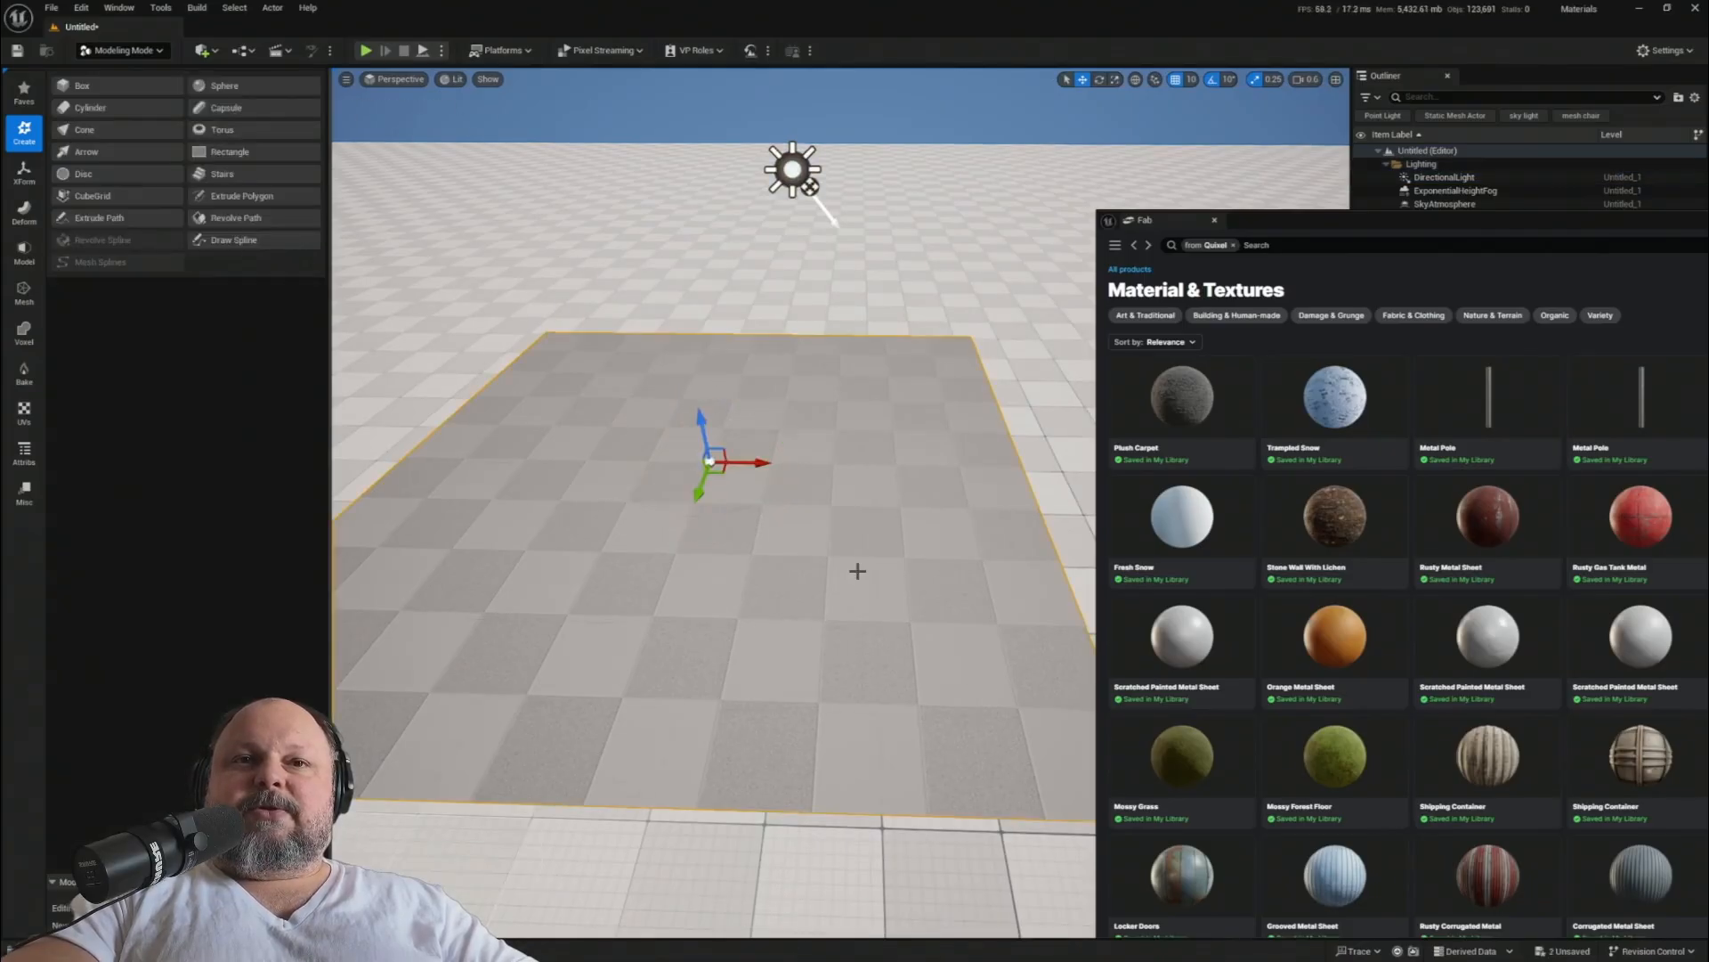
- Raise the rectangle slightly above the floor and return to Selection mode
right_drag(855, 568, 624, 516)
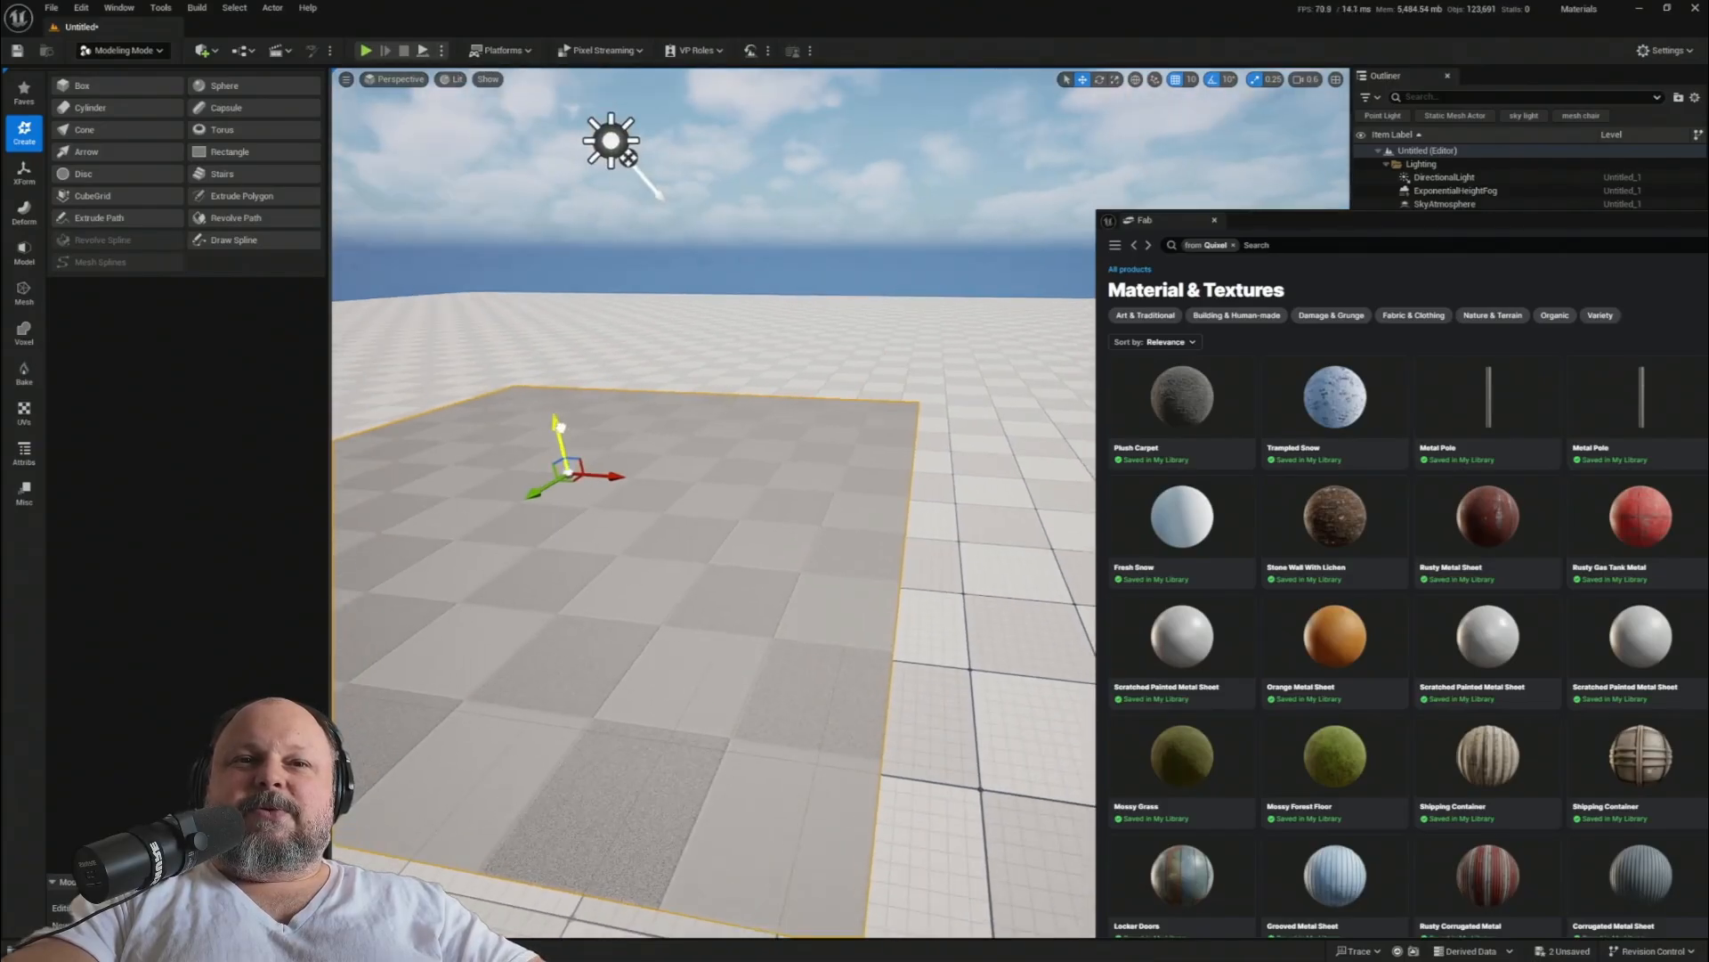
drag(561, 427, 559, 417)
right_drag(765, 543, 840, 620)
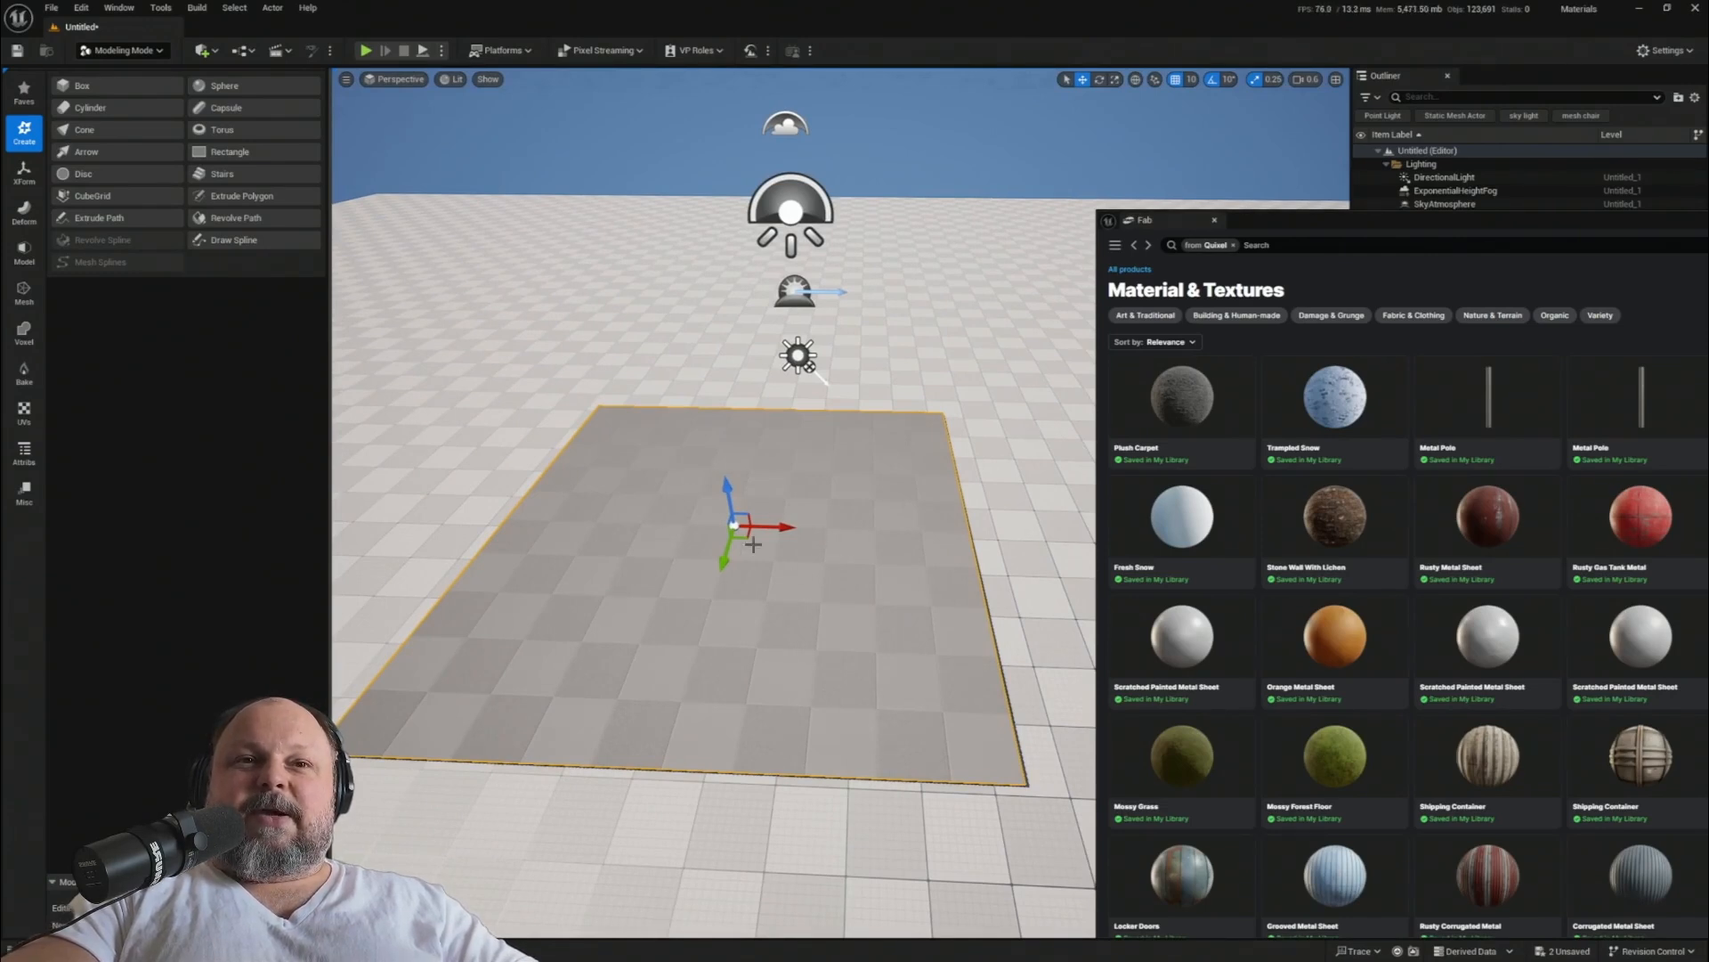
right_drag(1038, 591, 881, 562)
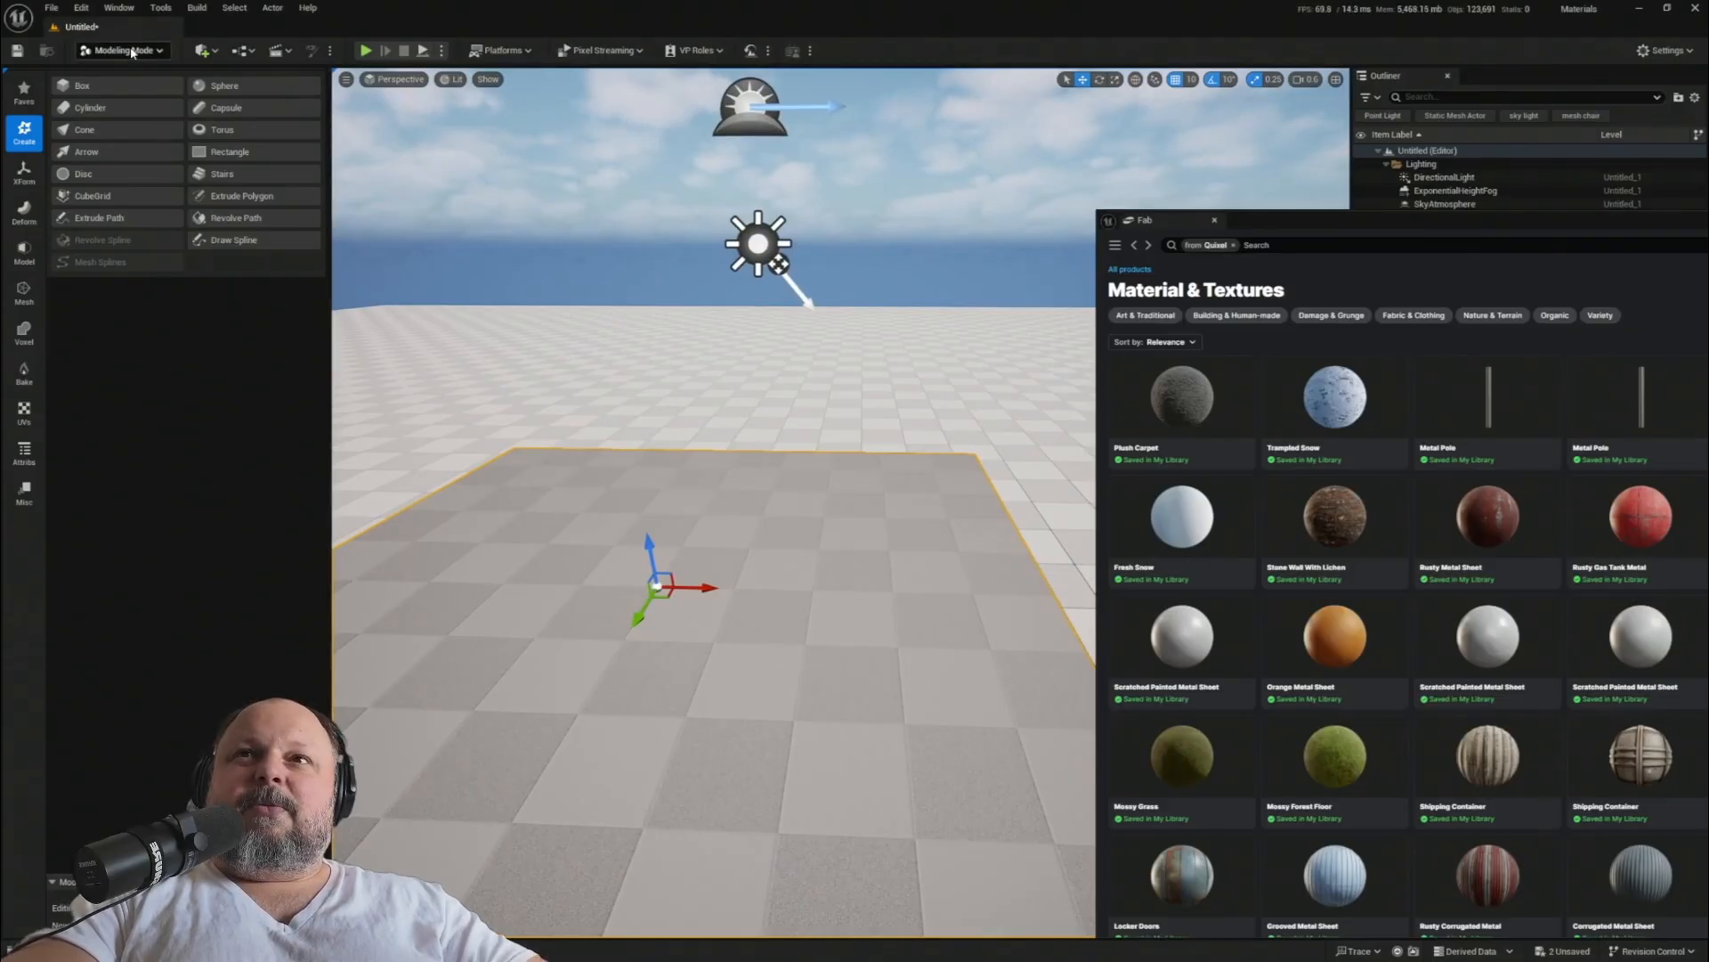
click(132, 53)
click(115, 73)
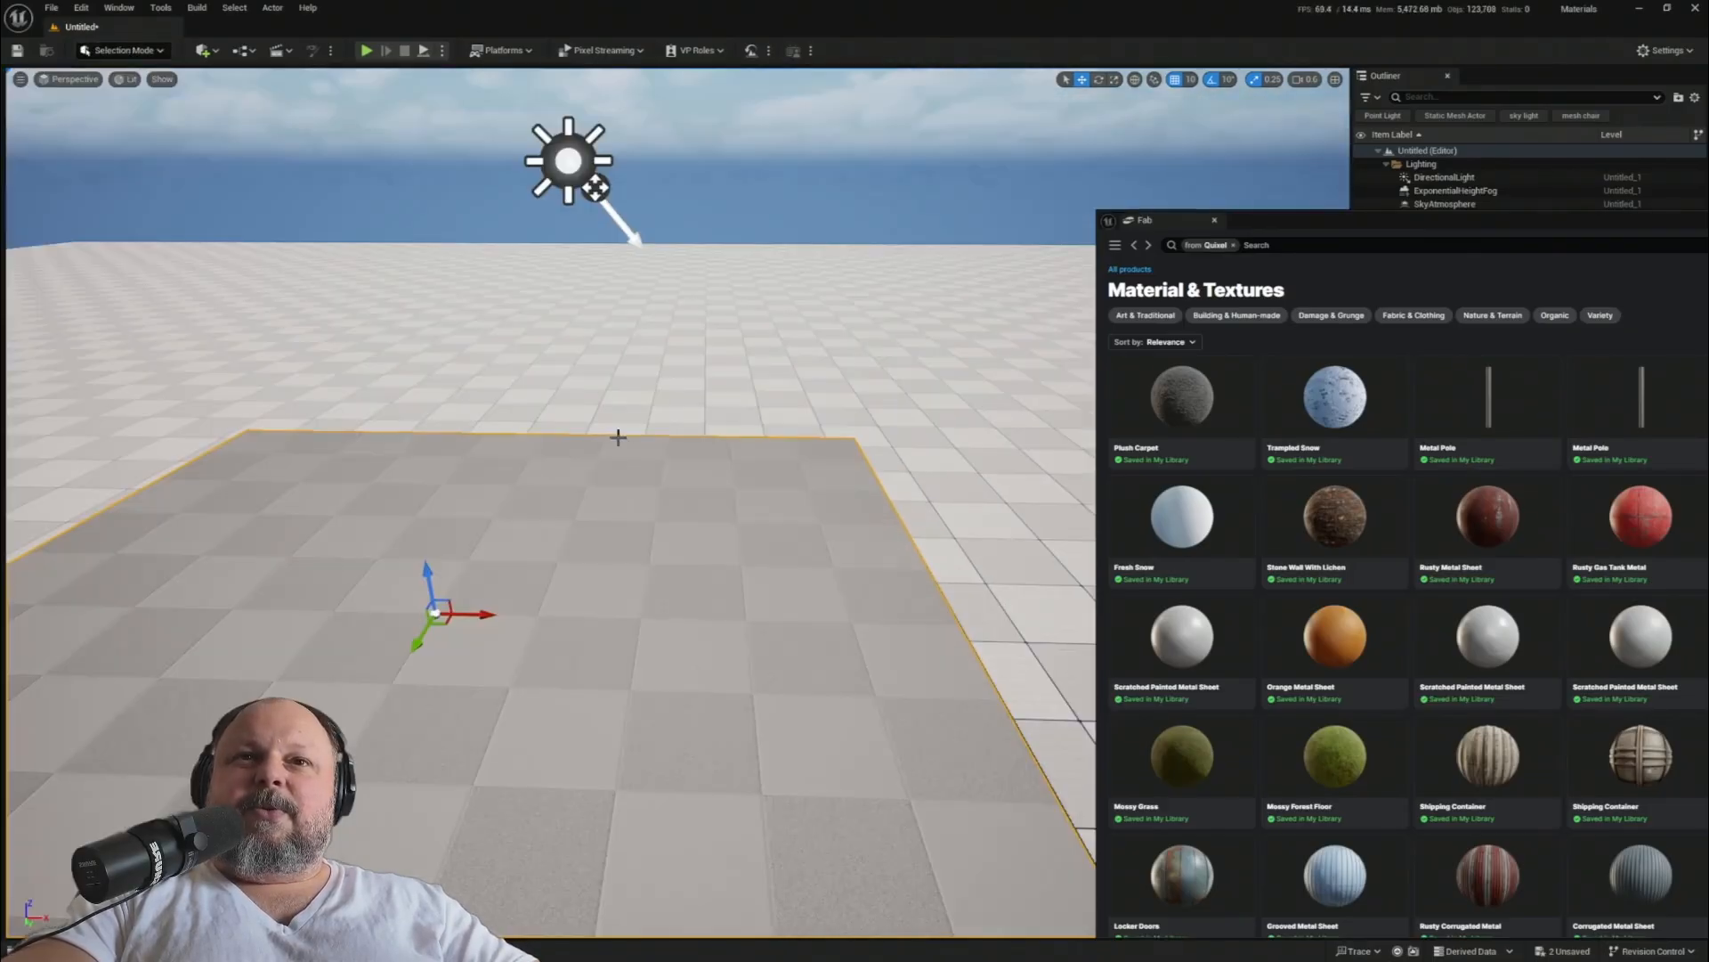
right_drag(623, 486, 668, 520)
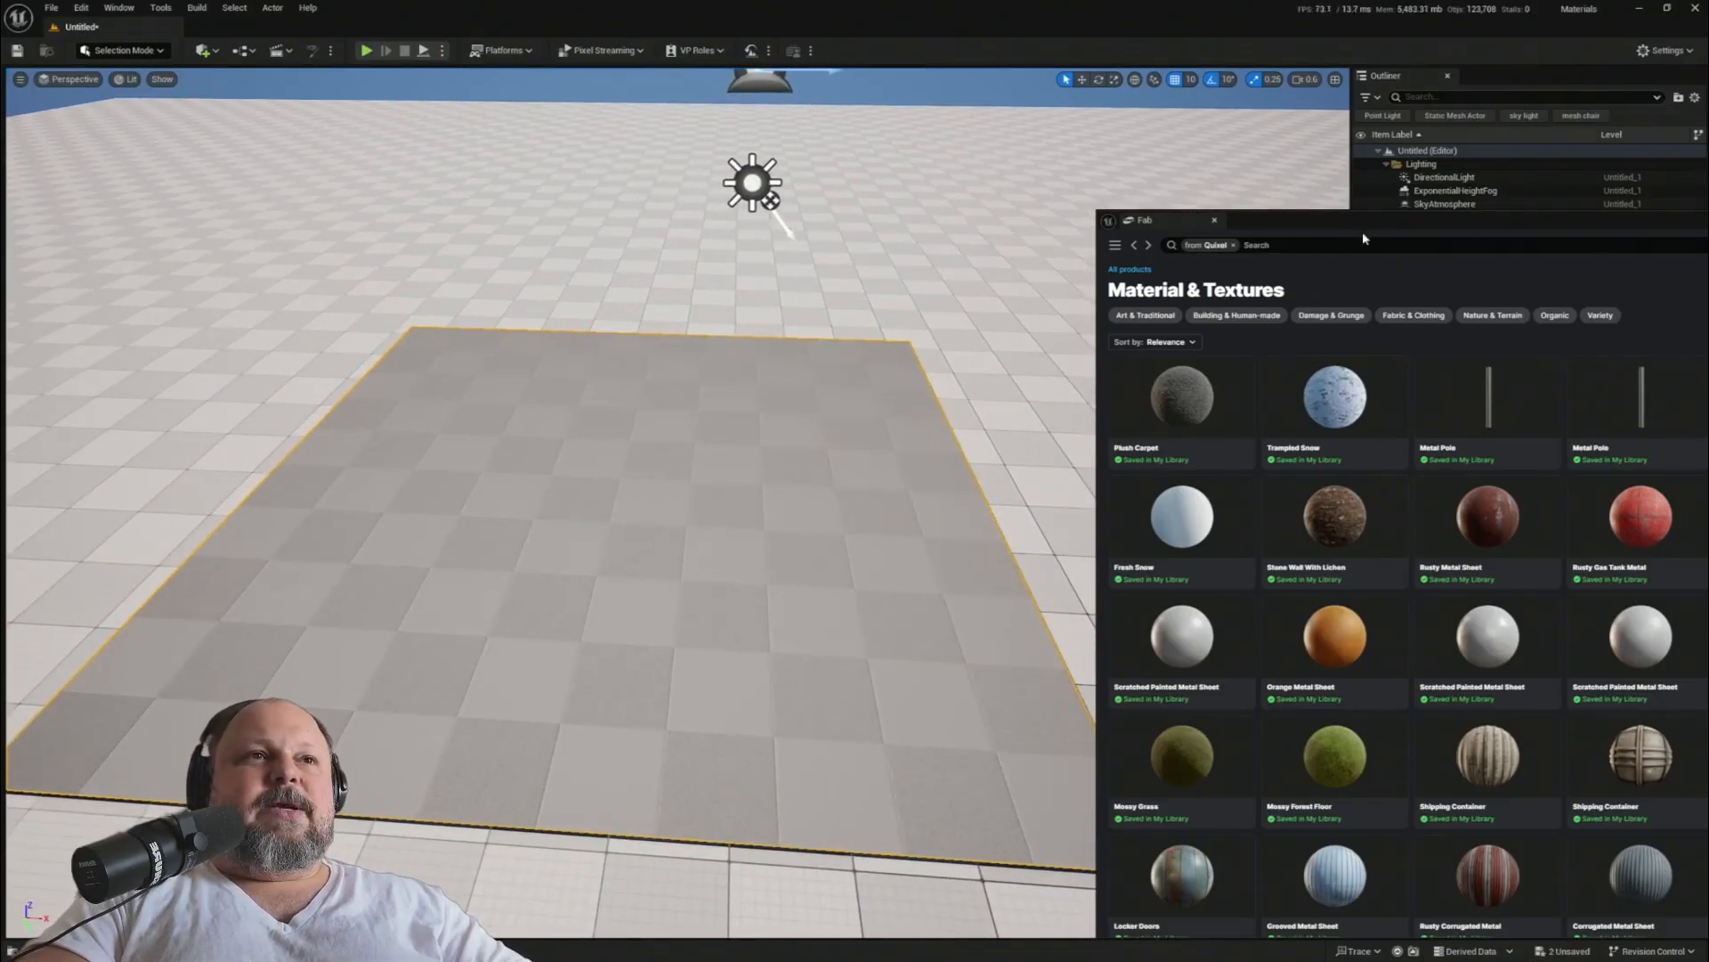
- Bring the Fab window fully into view and search the Quixel materials for "ground"
drag(1389, 228, 1114, 149)
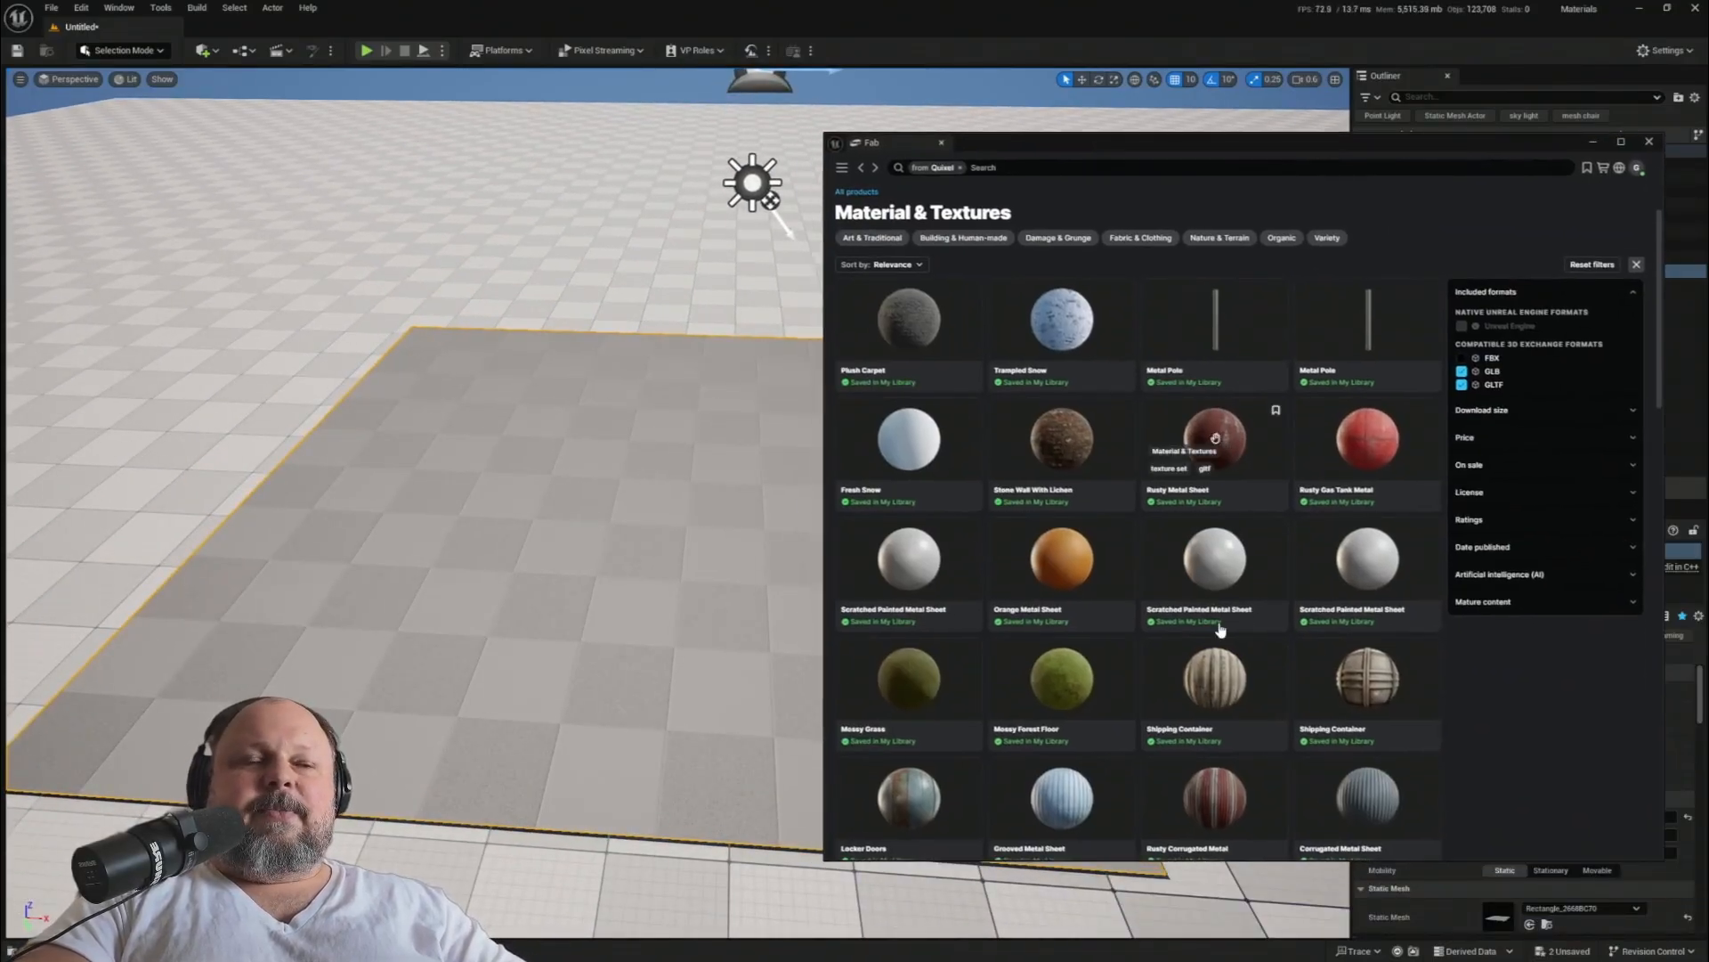
scroll(1240, 594, down, 3)
scroll(1224, 583, up, 5)
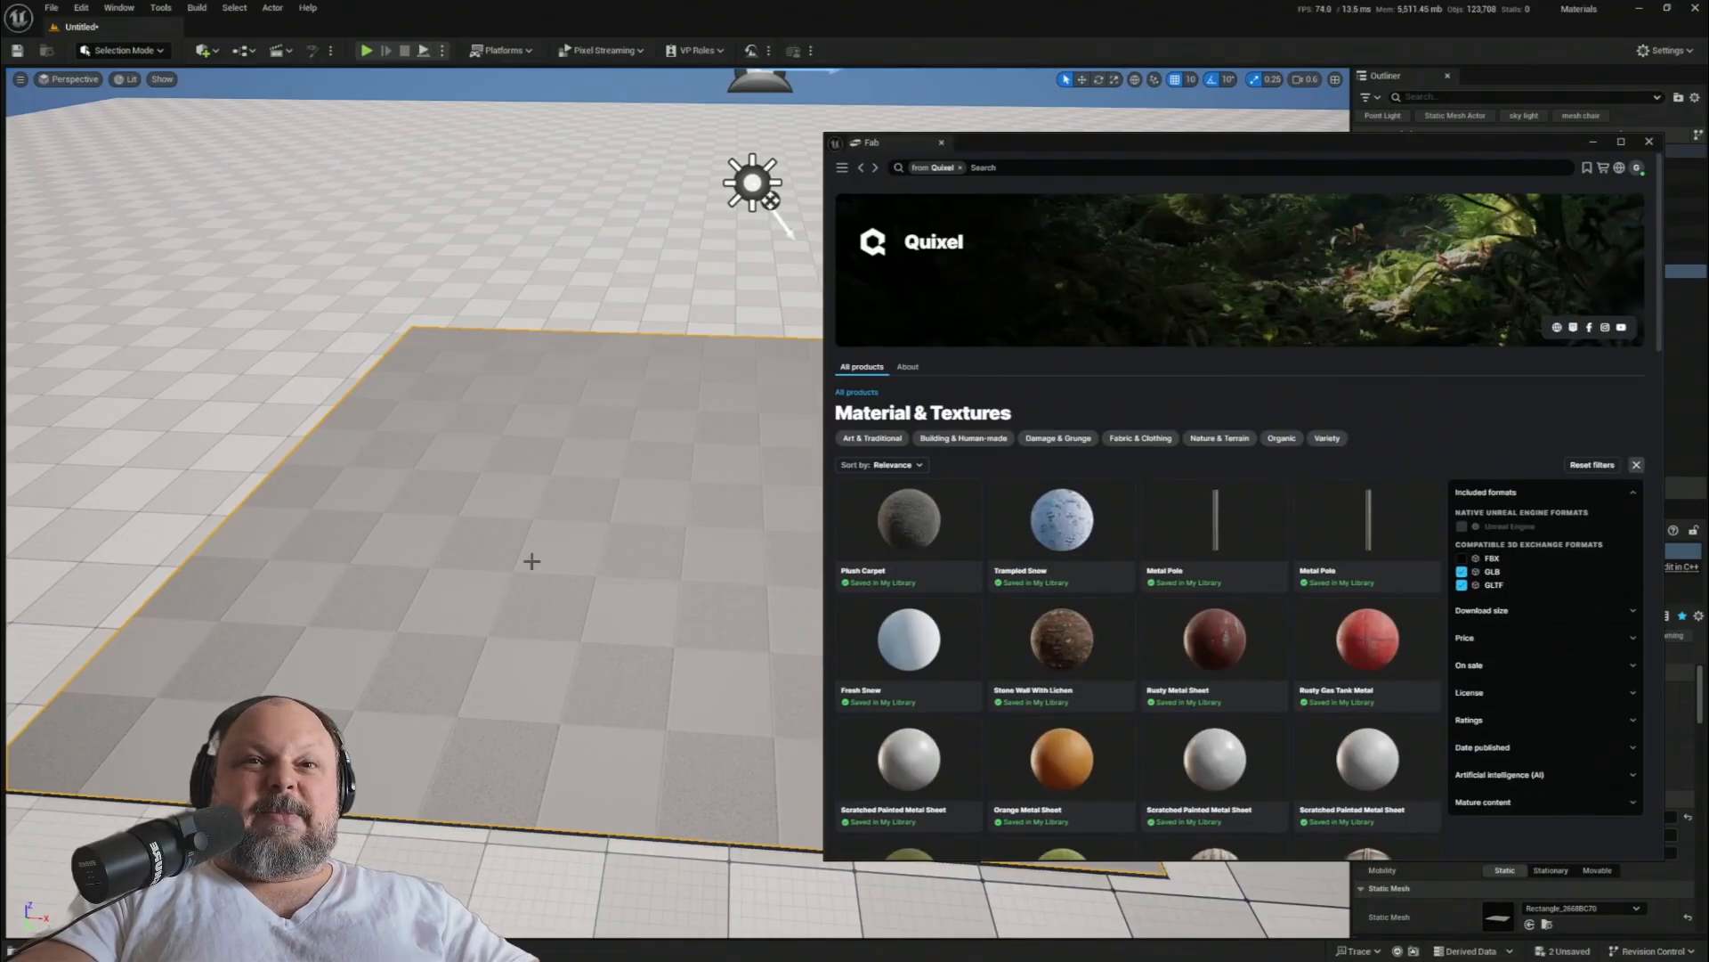
click(1030, 166)
text(gl)
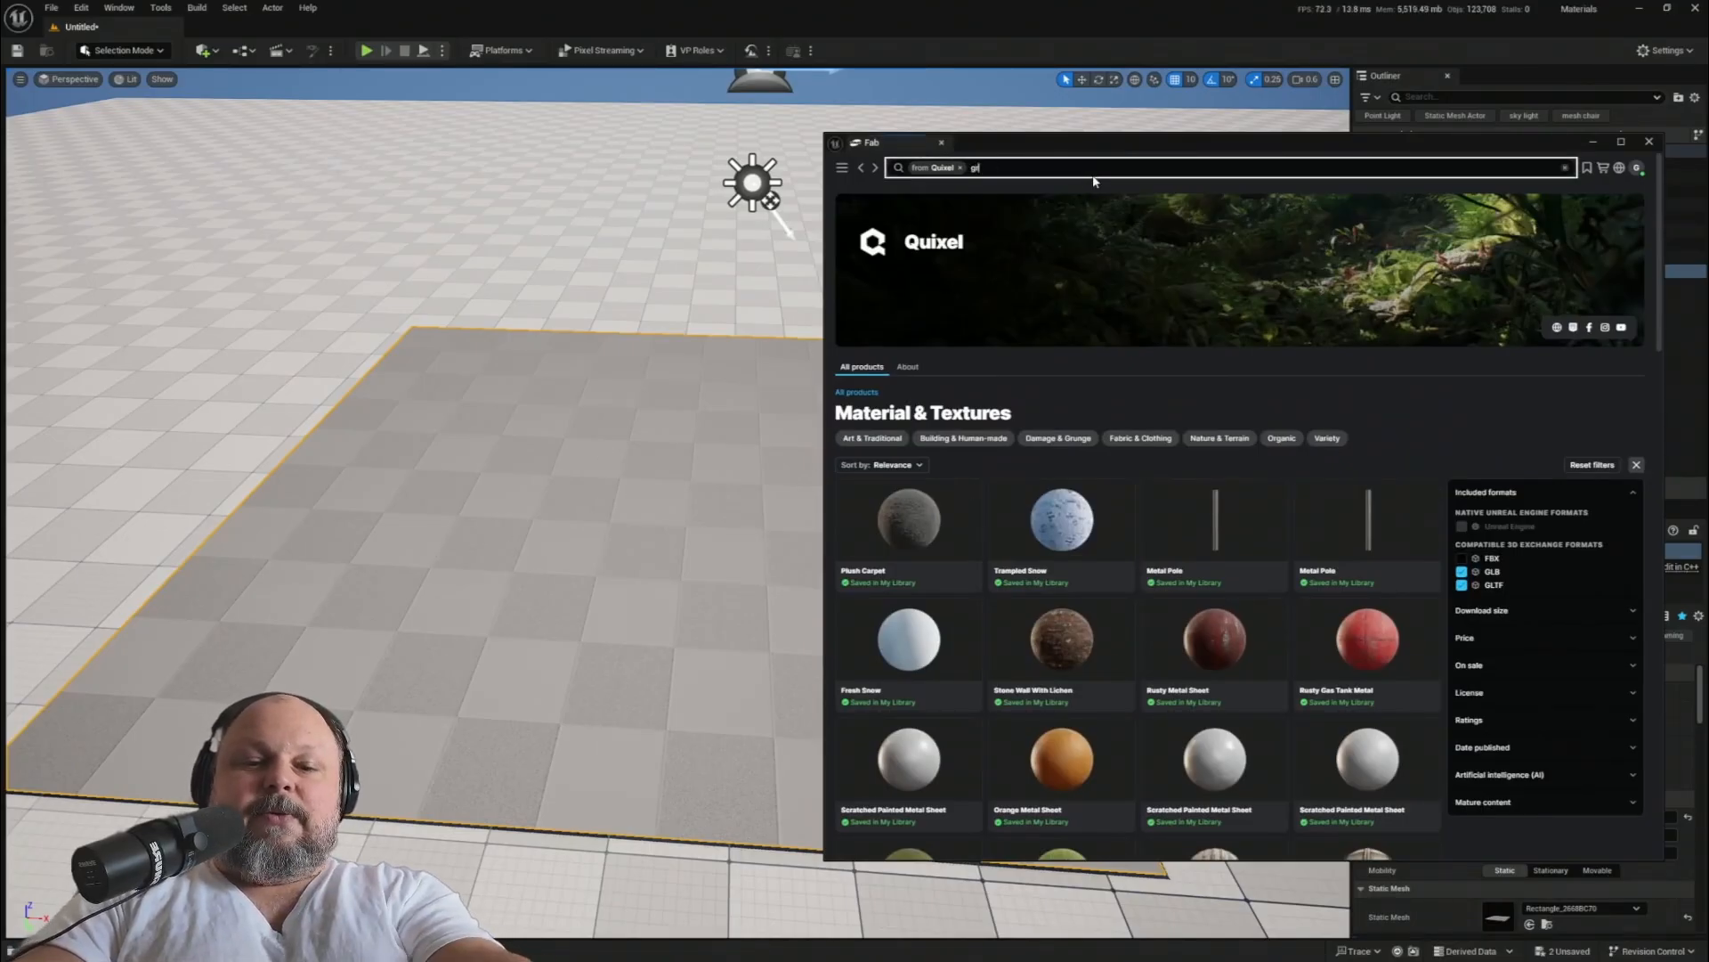
text(oun)
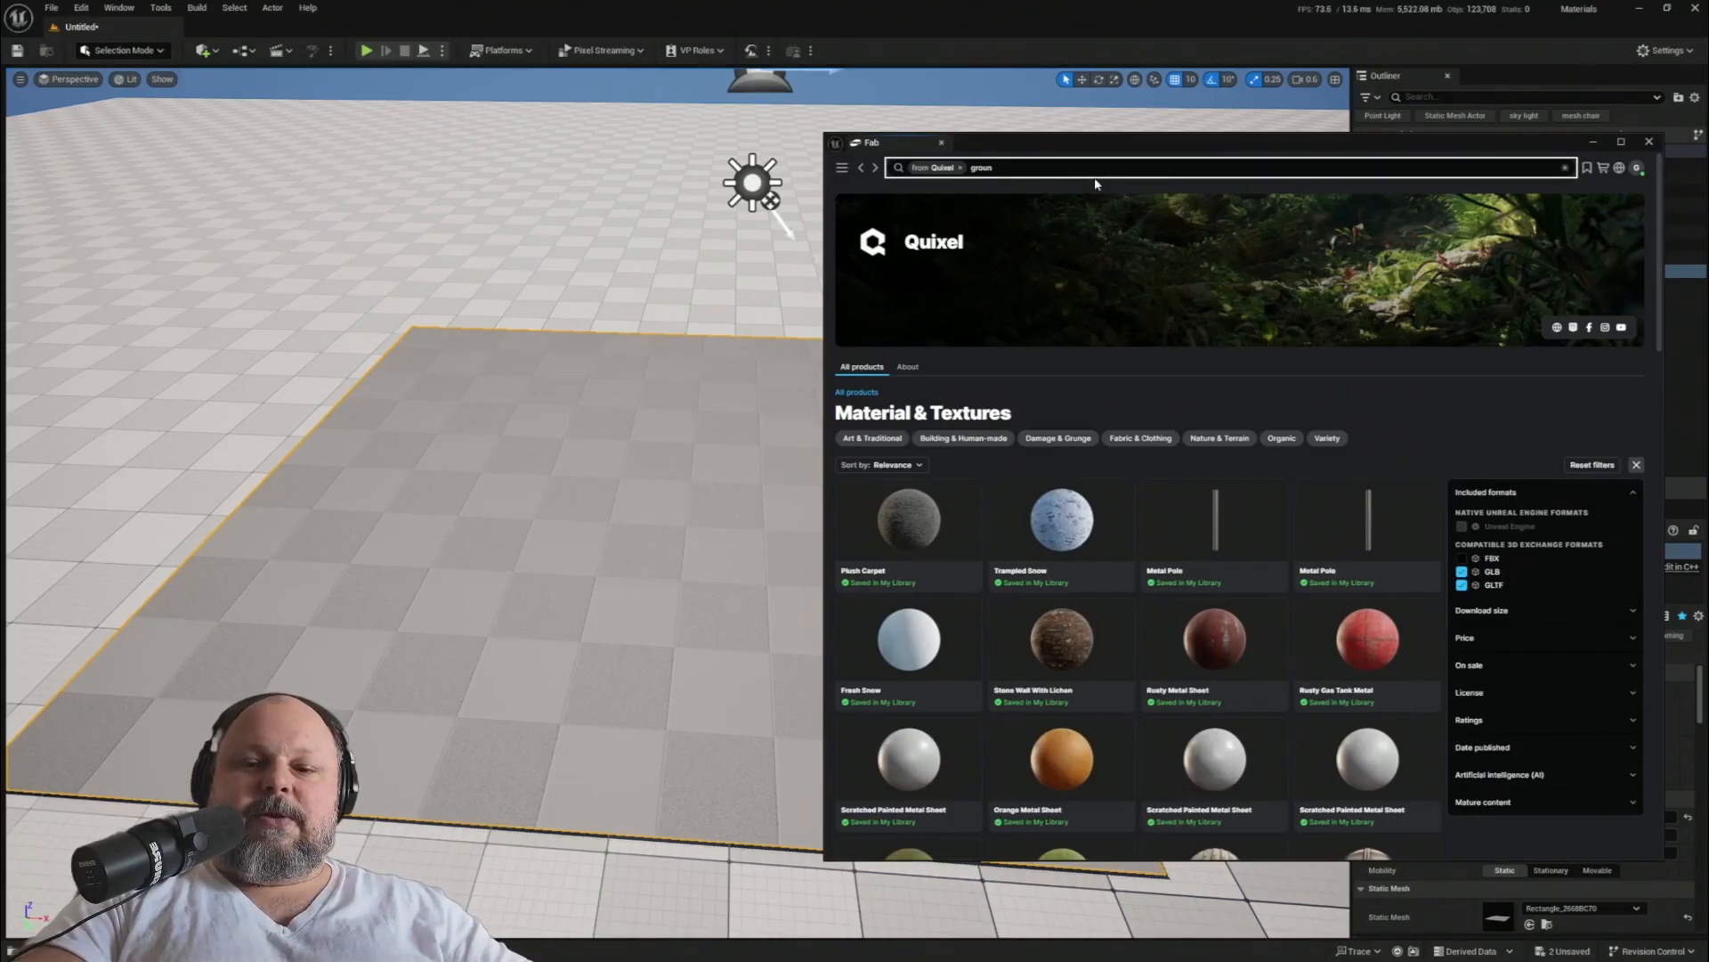
text(d)
key(Return)
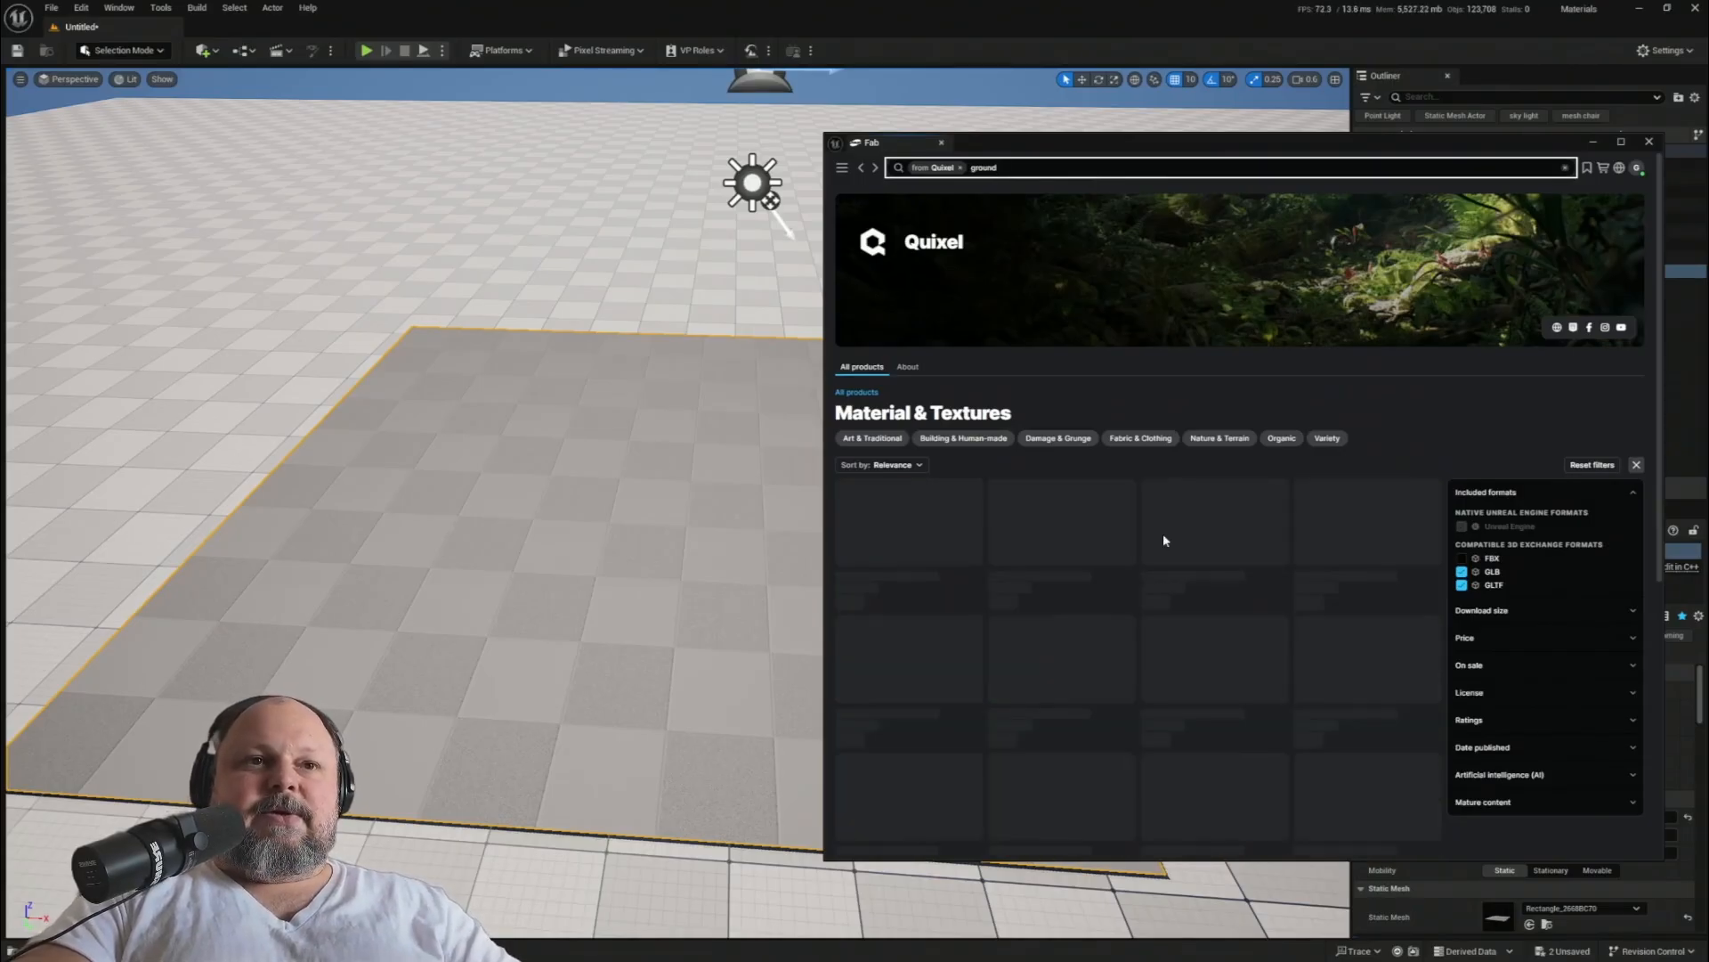
- Open the Soil Ground material from the search results and look through its preview images
scroll(1278, 614, down, 1)
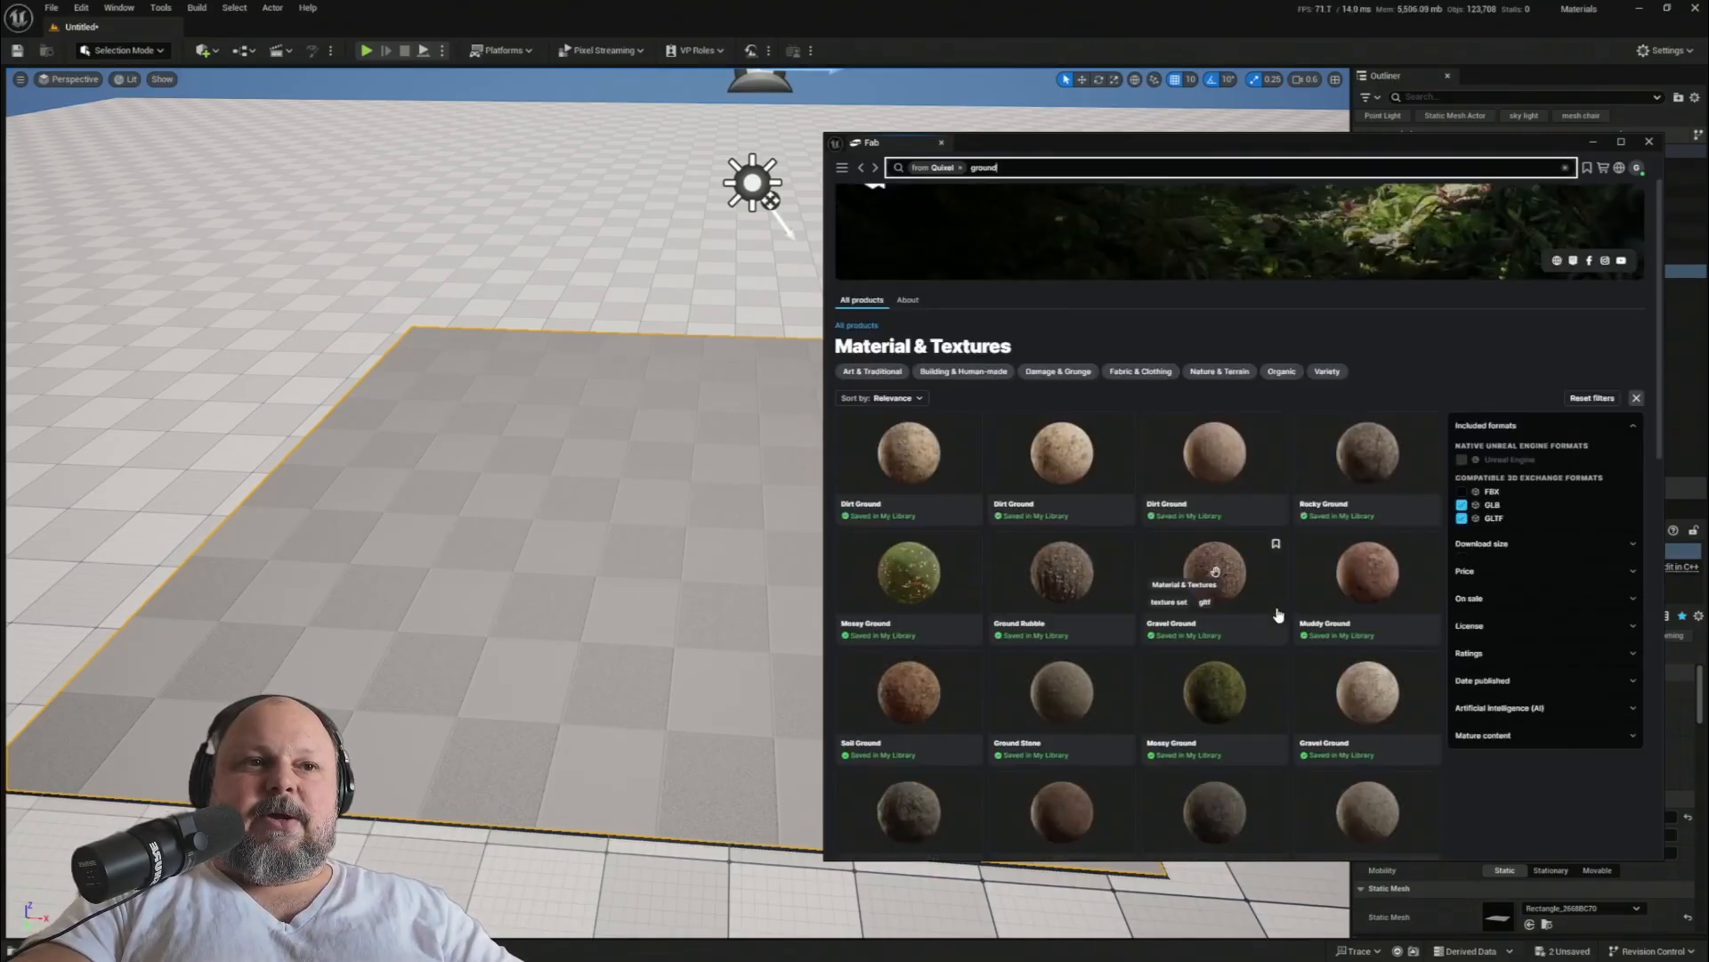
scroll(1279, 615, down, 2)
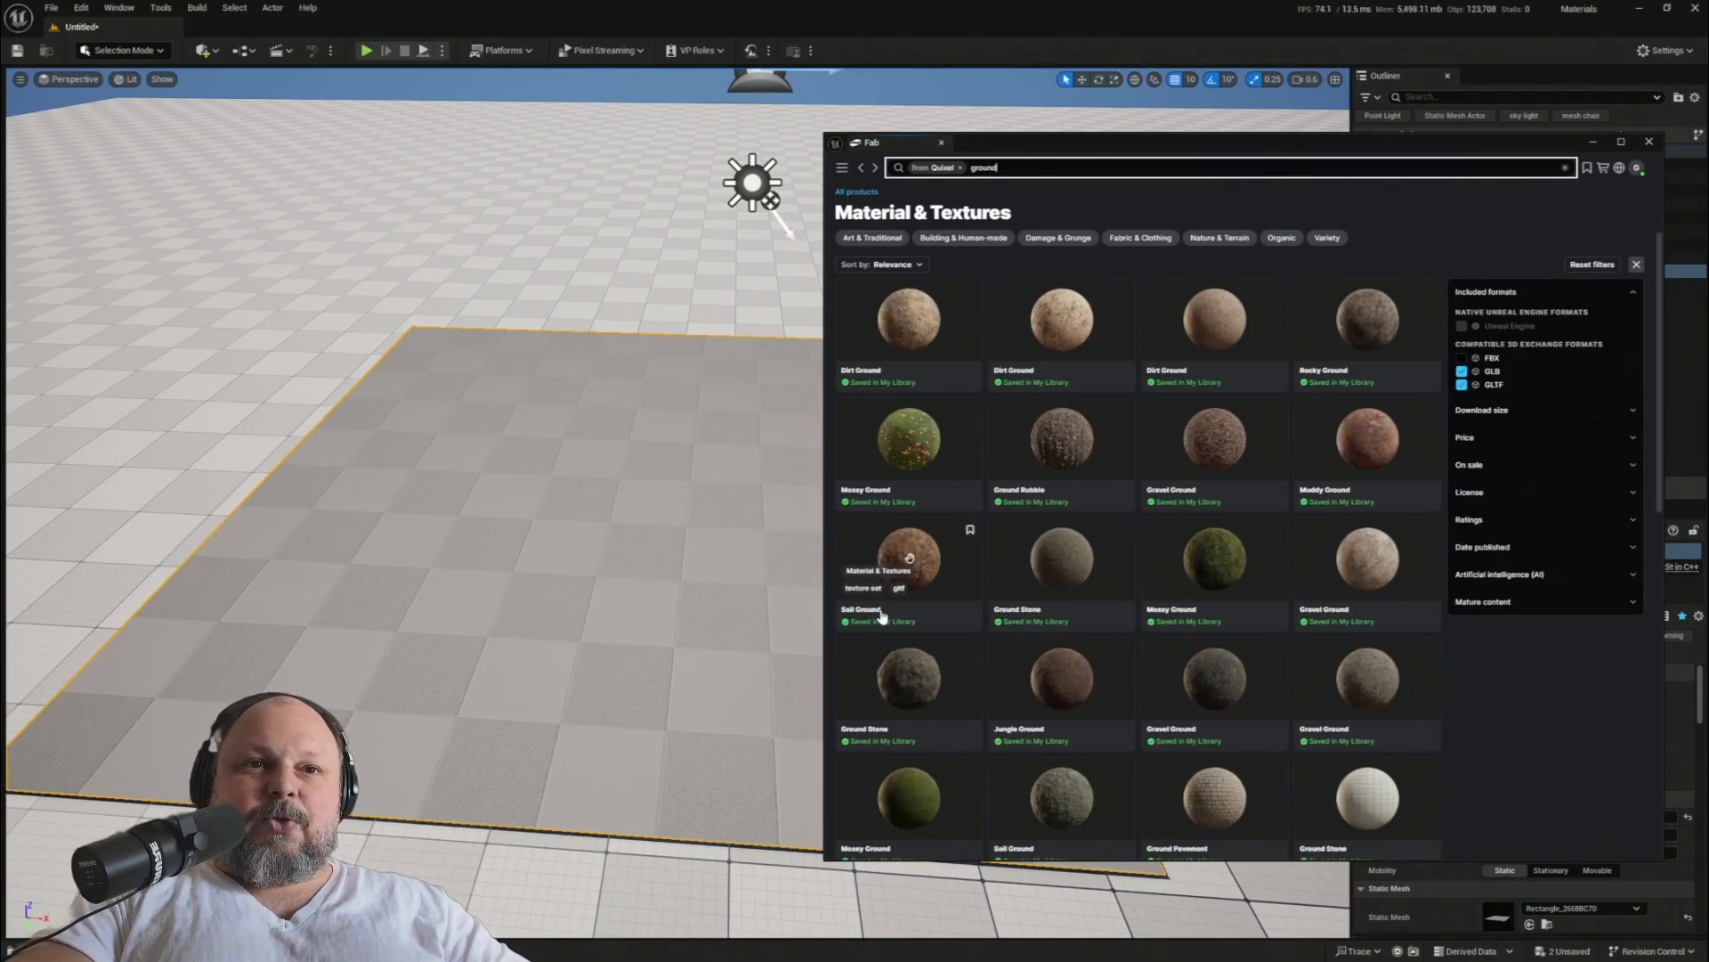
click(918, 560)
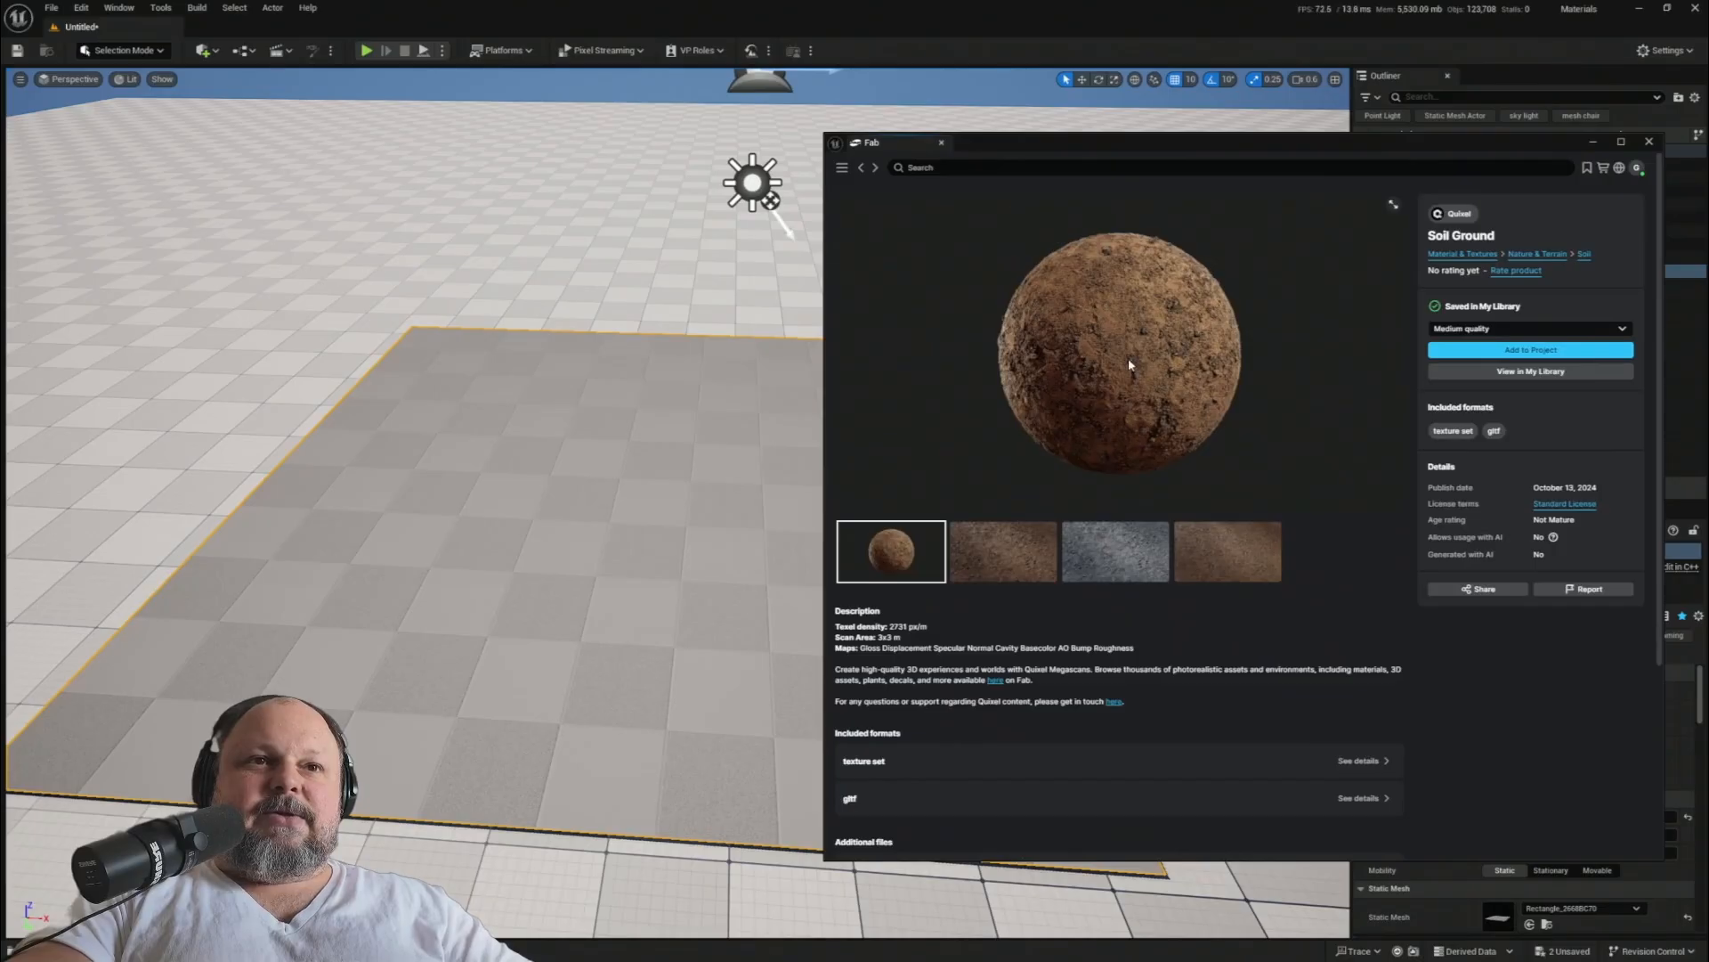
click(1023, 563)
click(1117, 561)
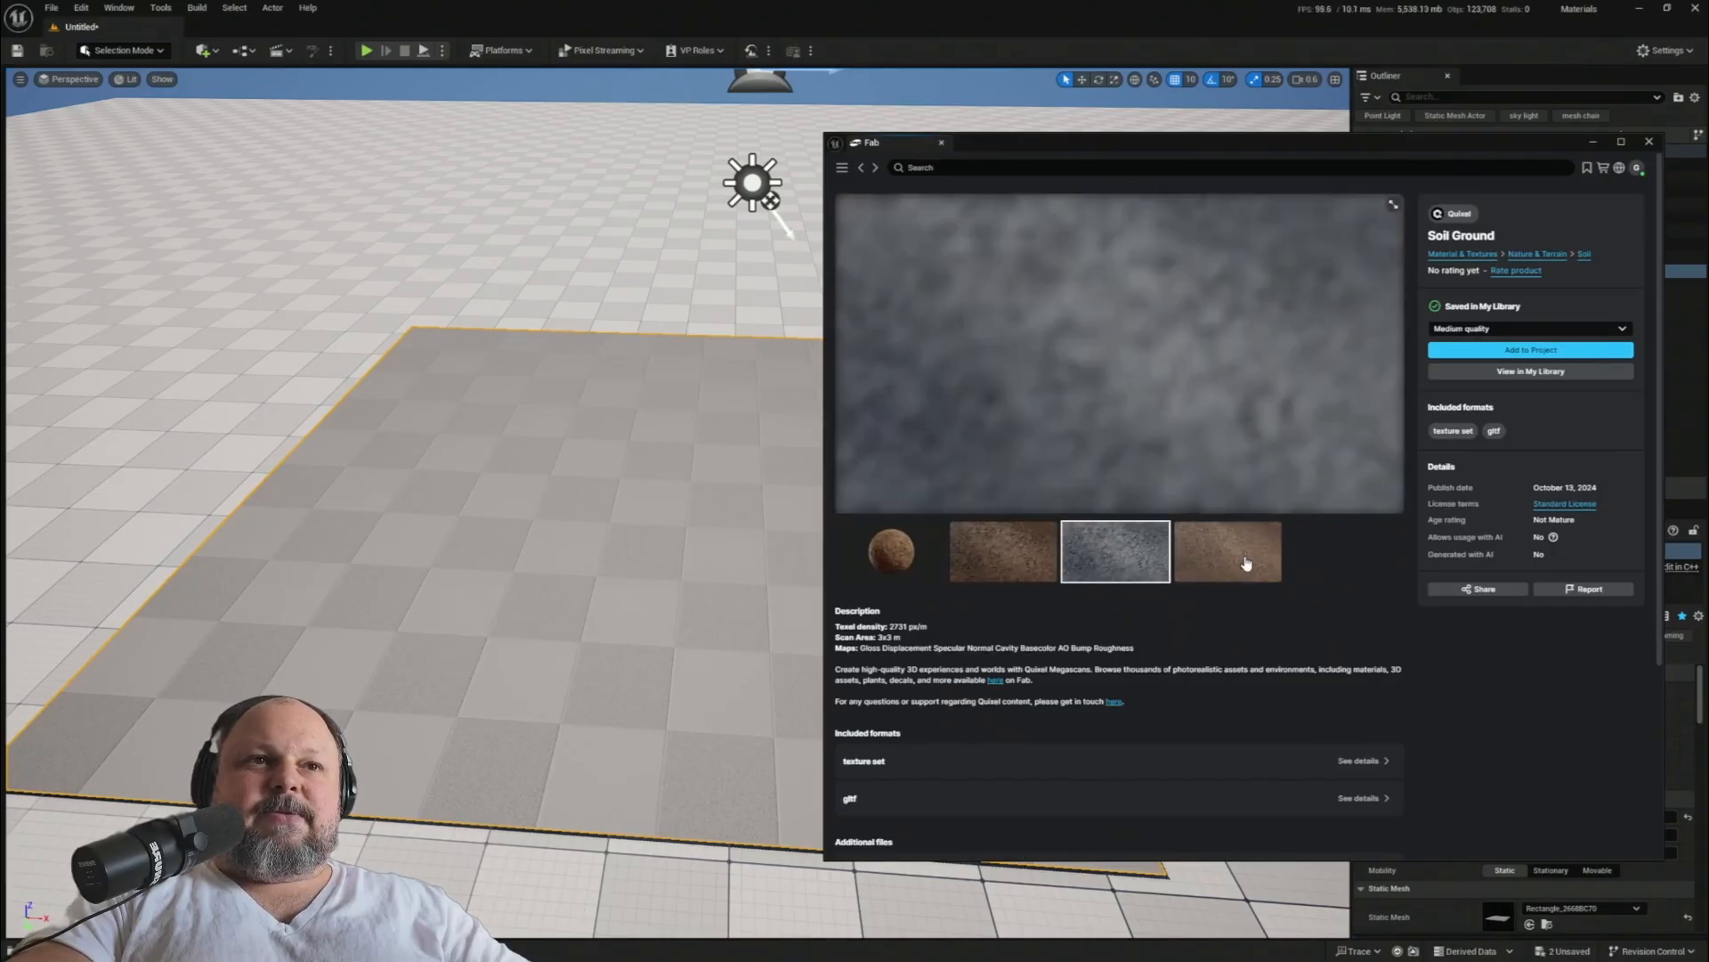
click(1245, 563)
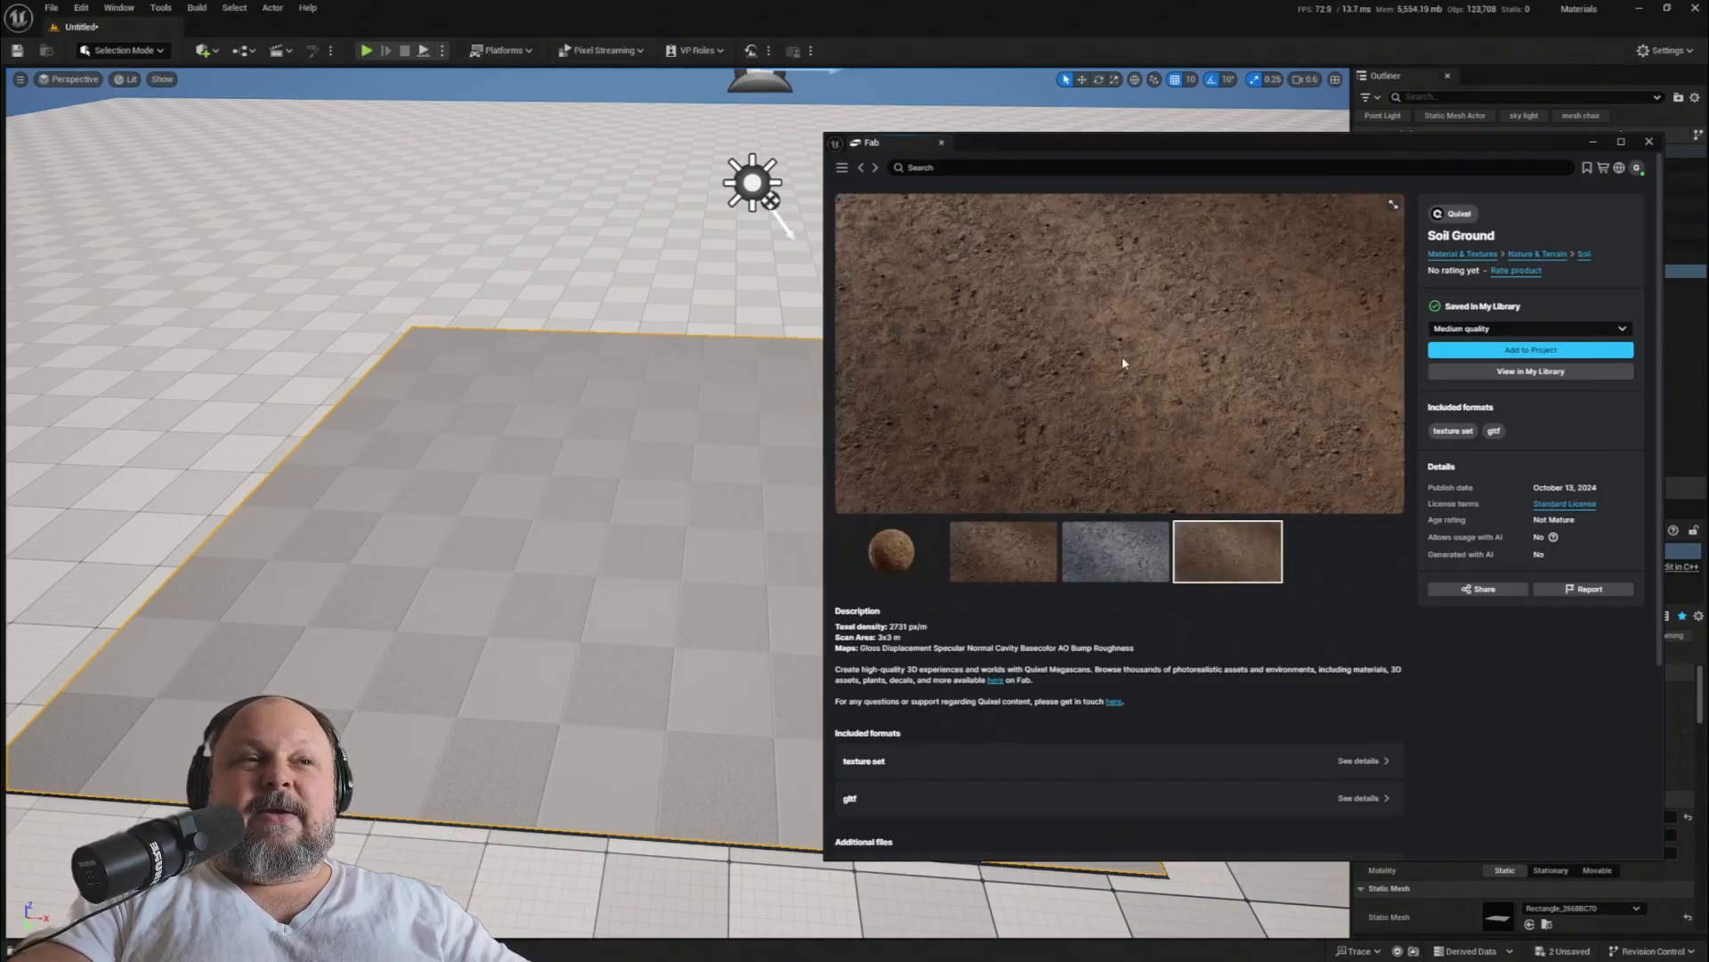
key(Right)
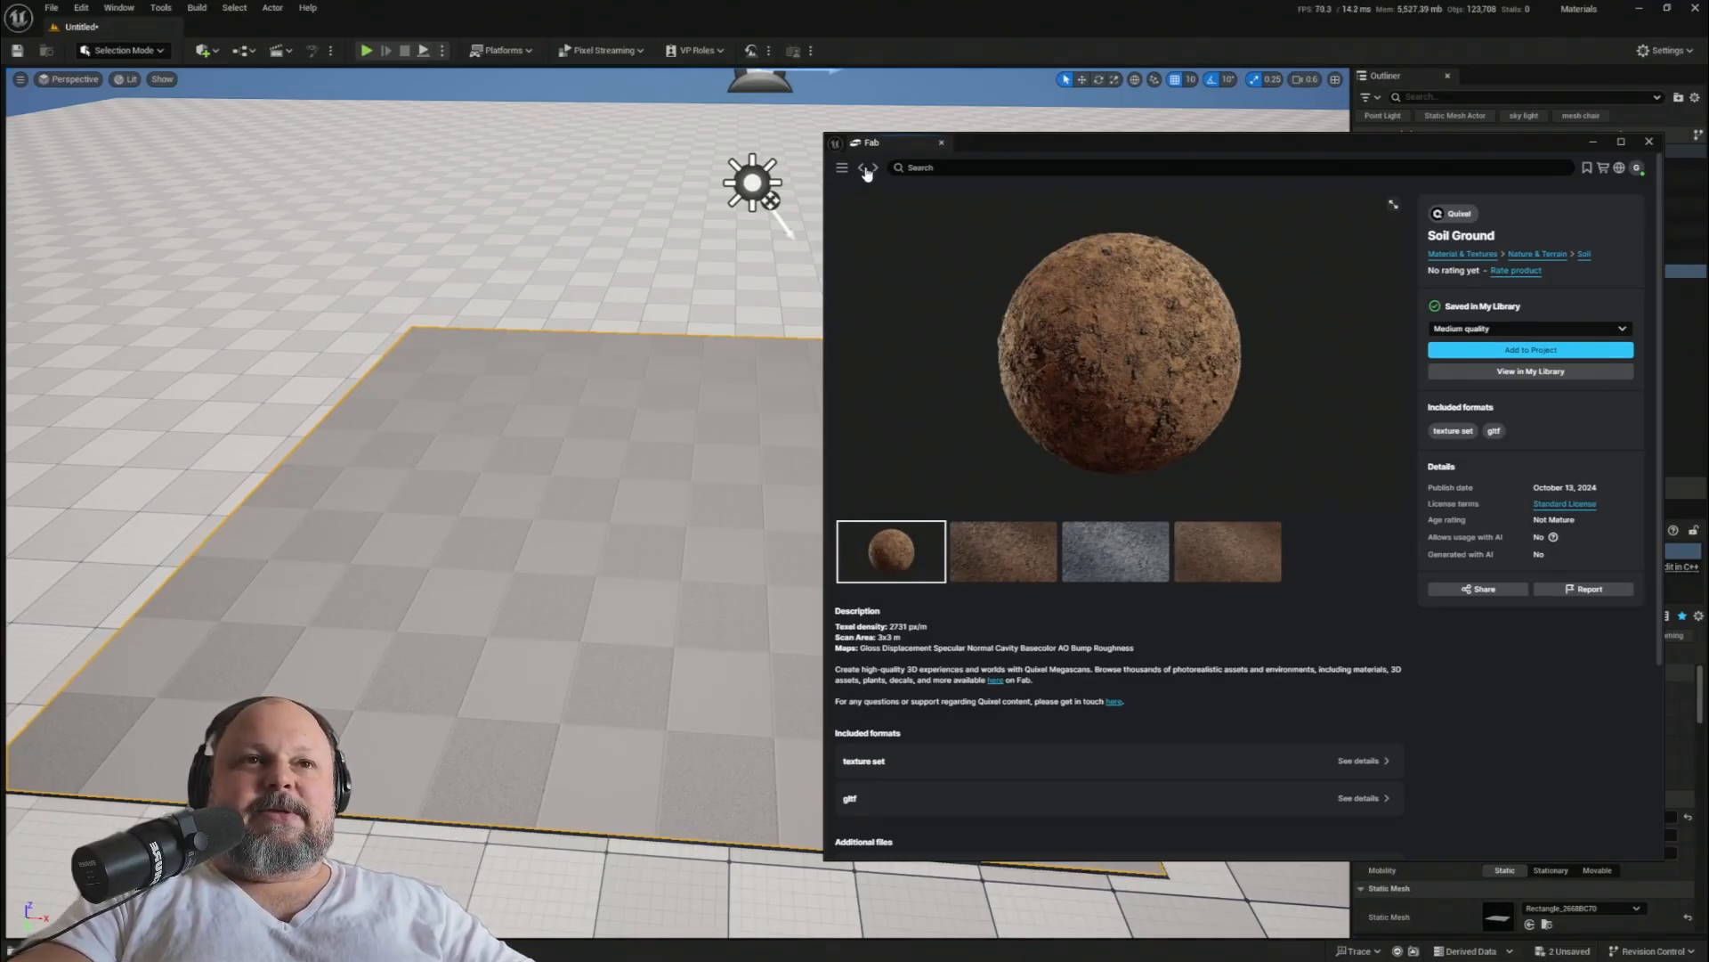
- Set the Soil Ground material to High quality and add it to the project
drag(1137, 153, 778, 142)
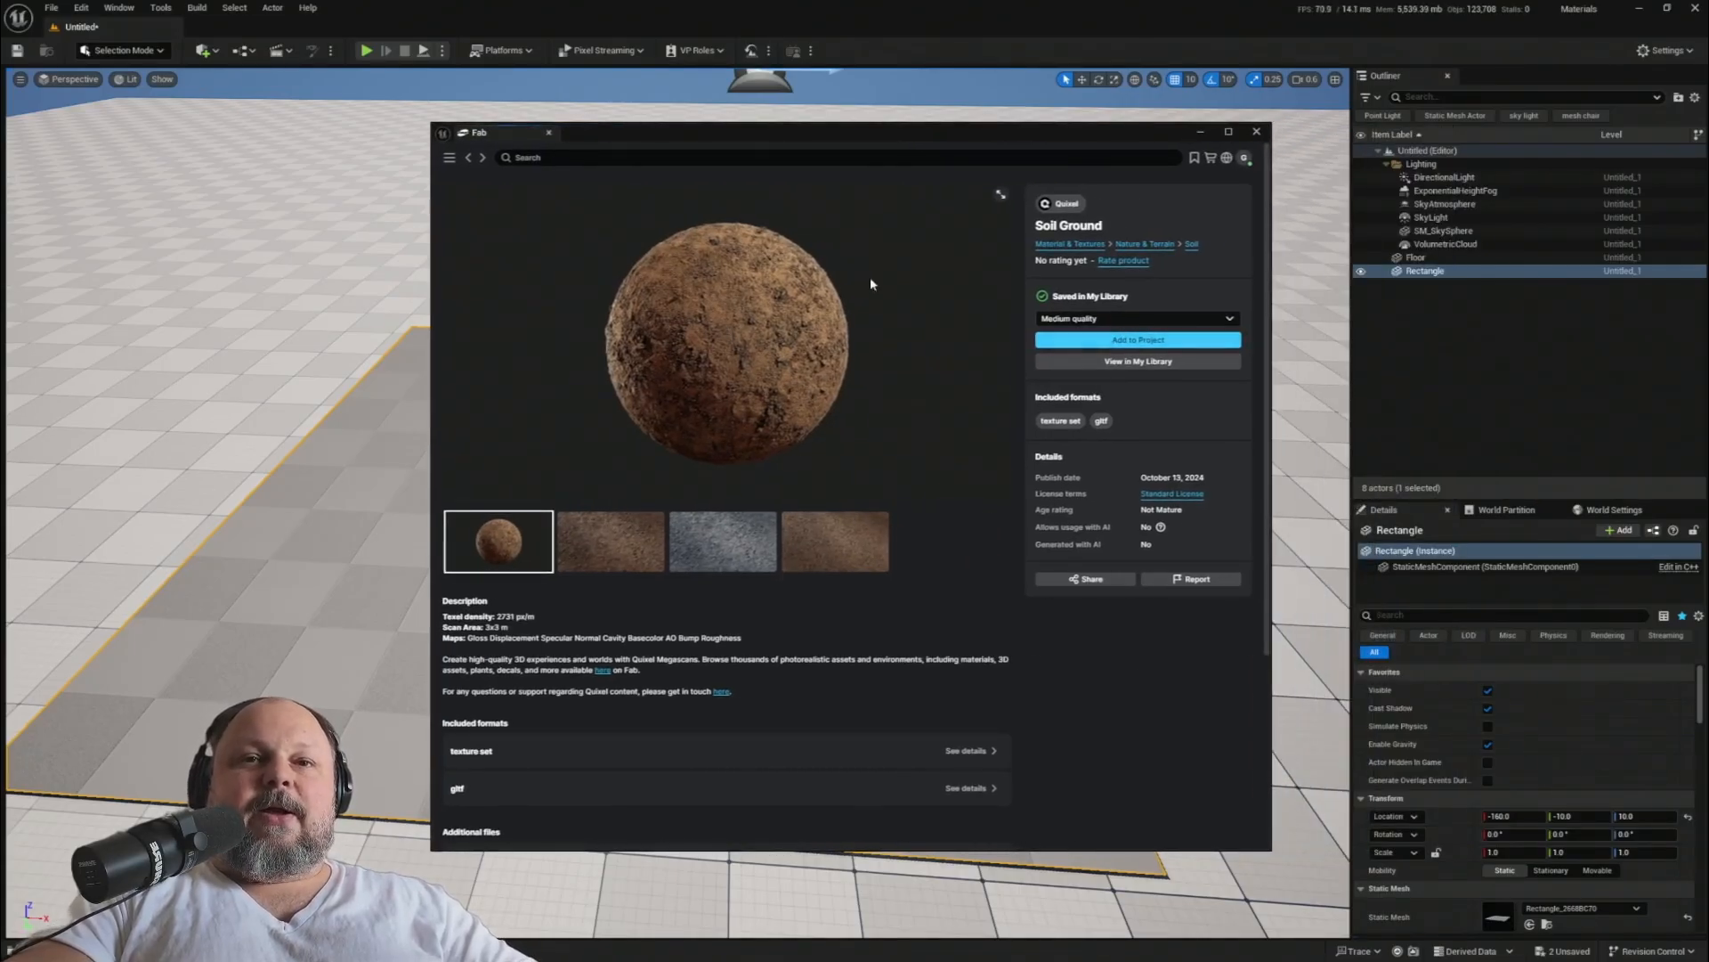
click(1104, 319)
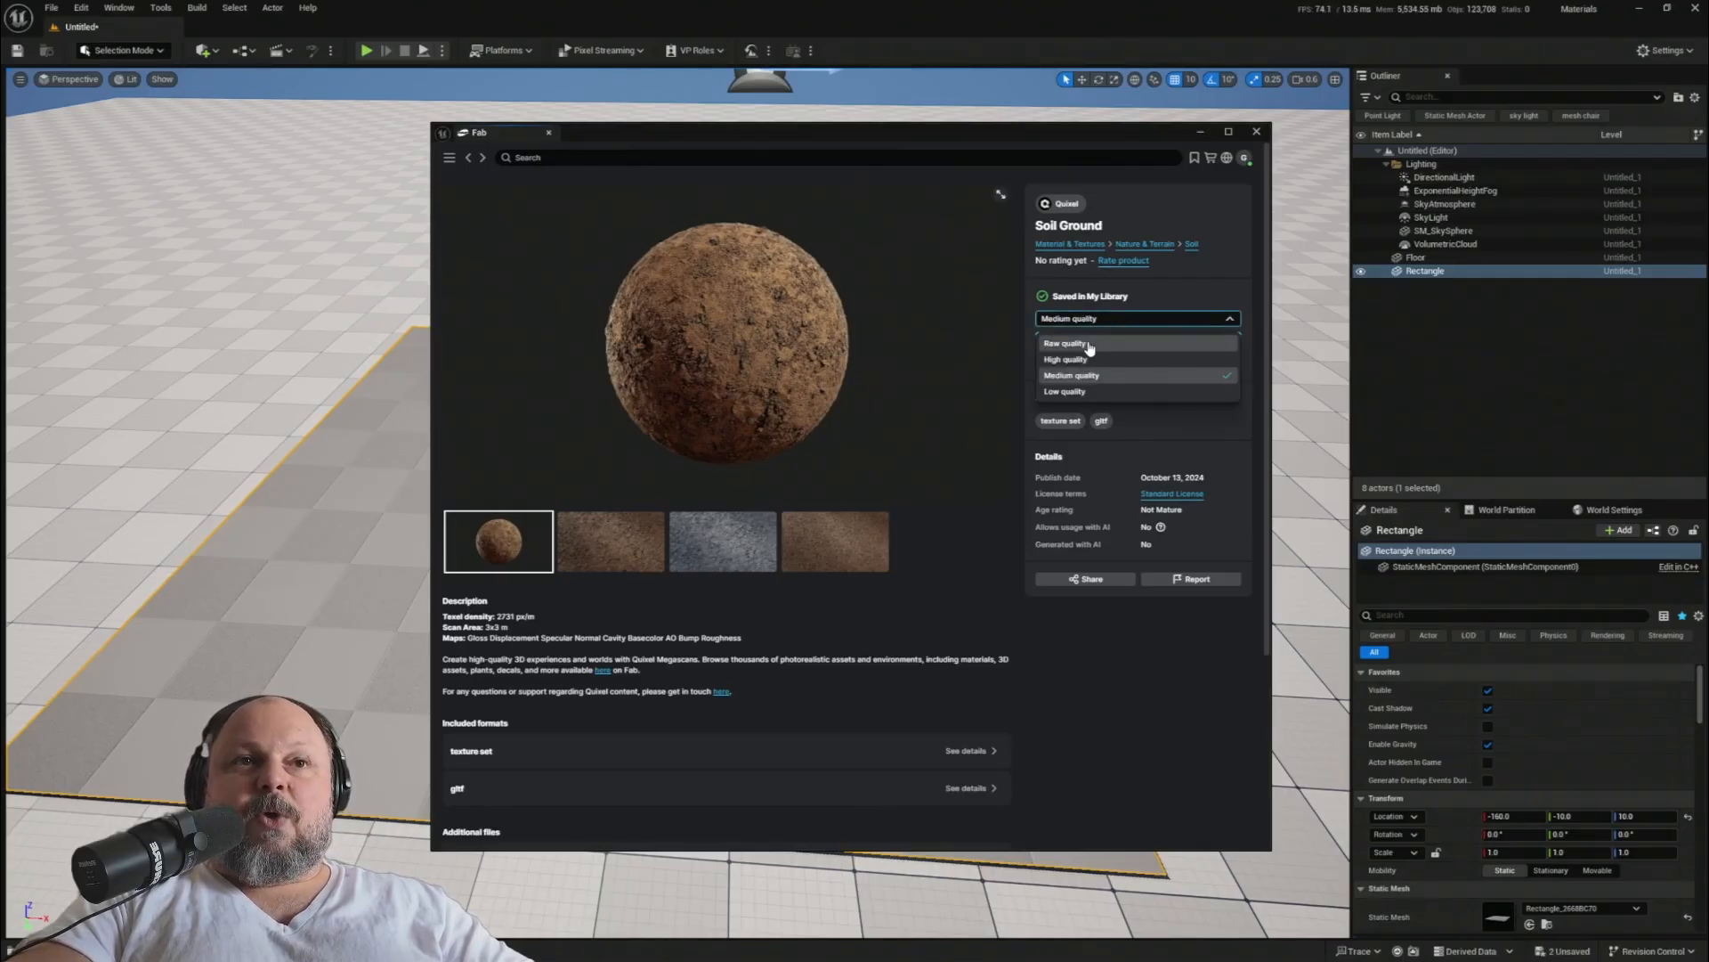
click(1090, 346)
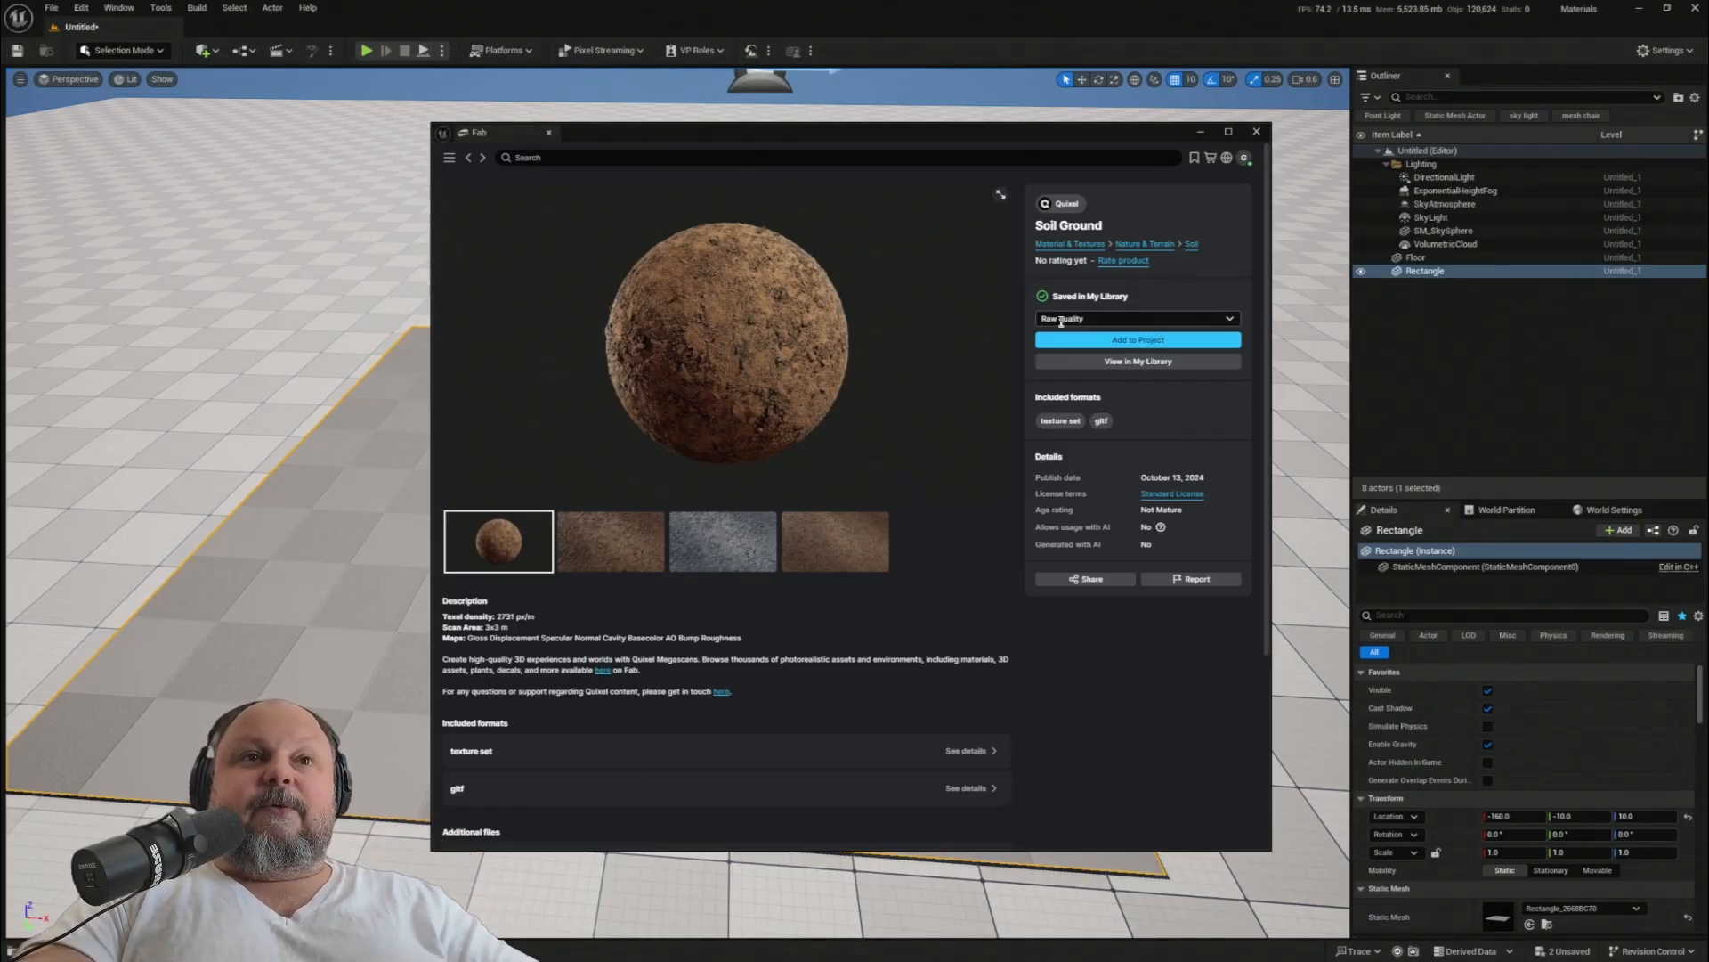
click(1230, 320)
click(1071, 361)
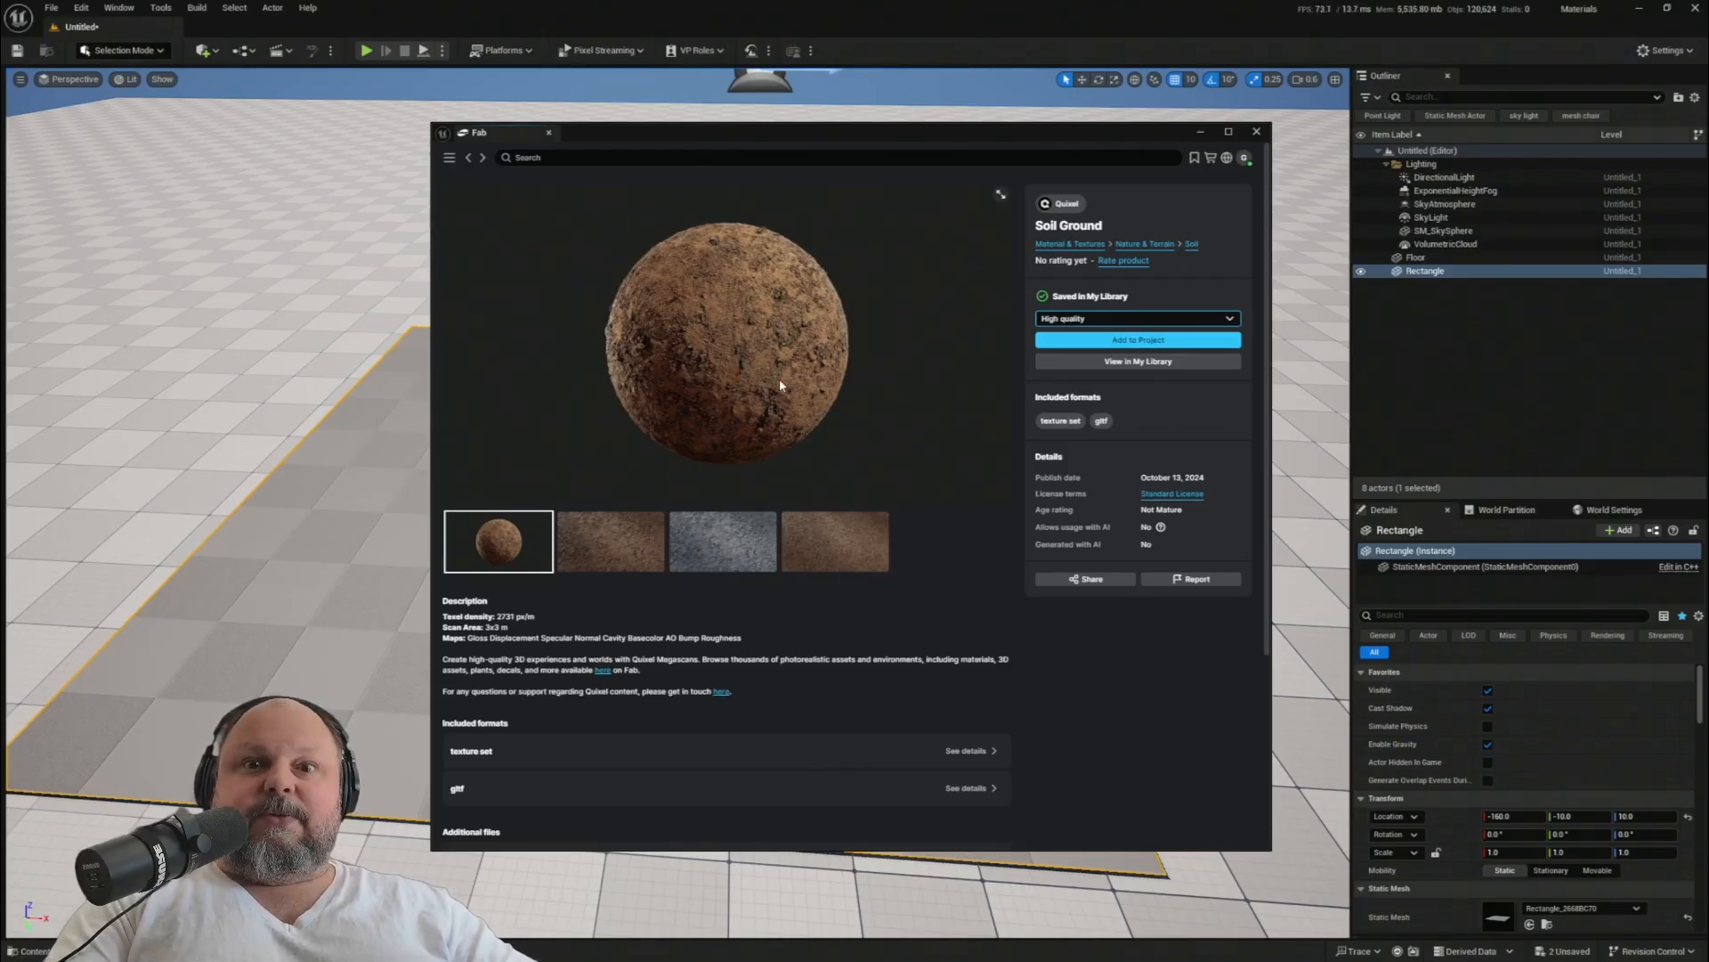
drag(913, 133, 1147, 98)
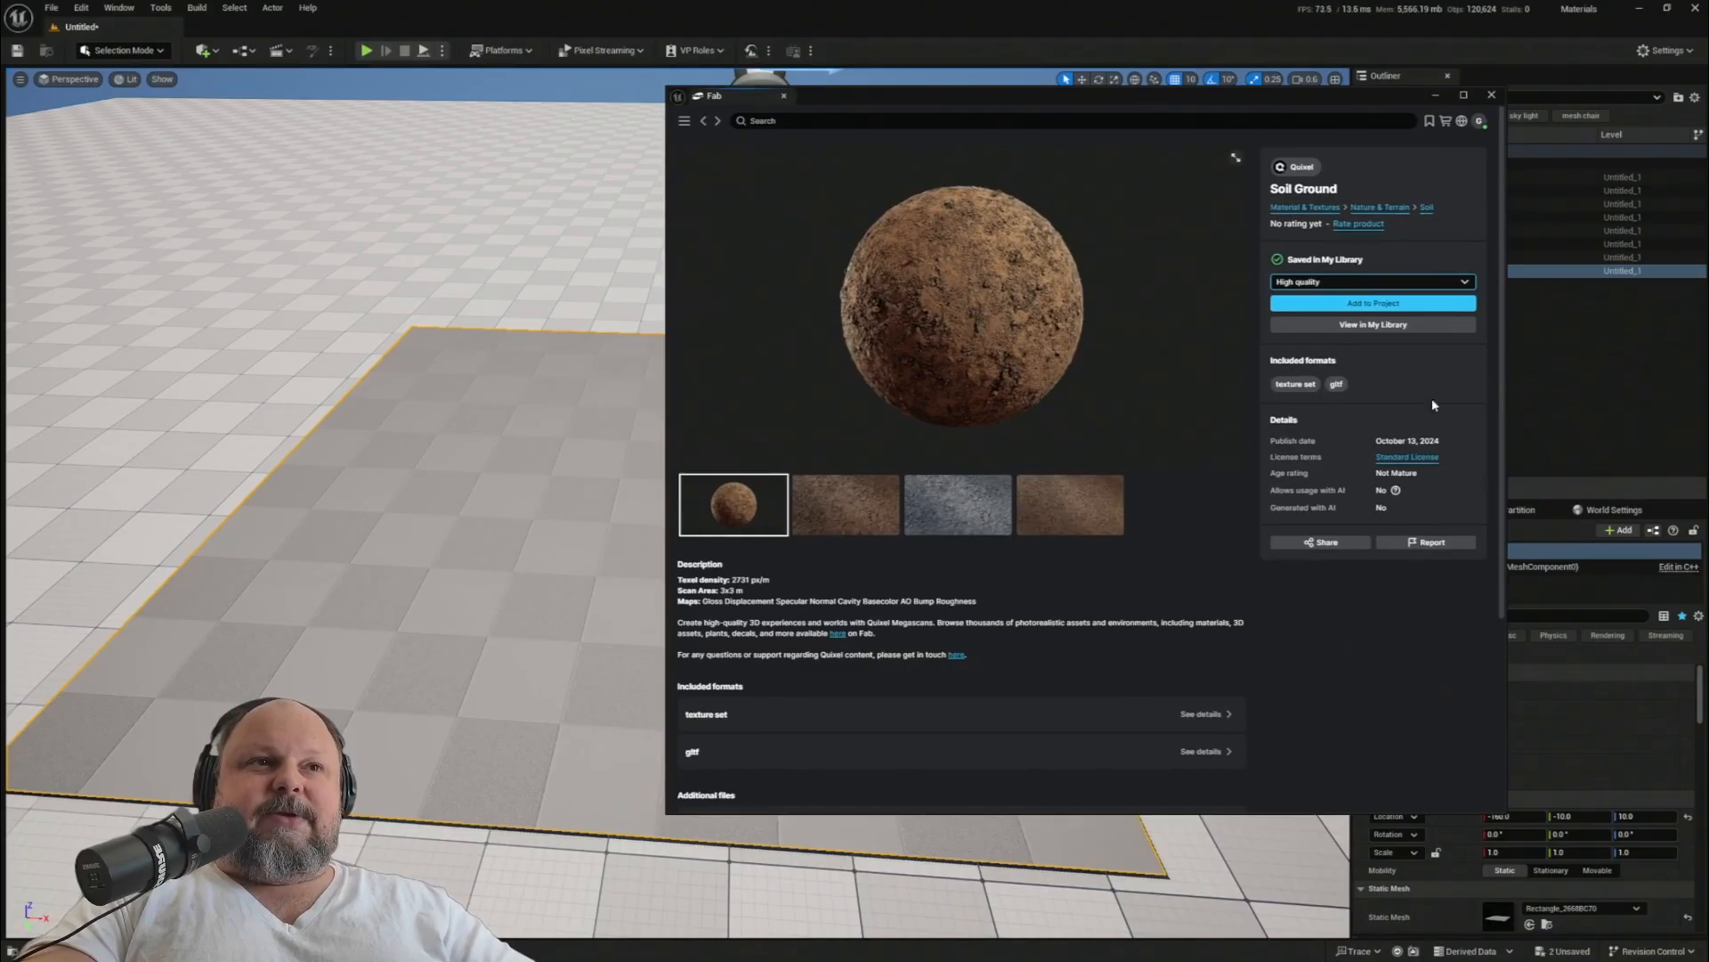
click(1376, 303)
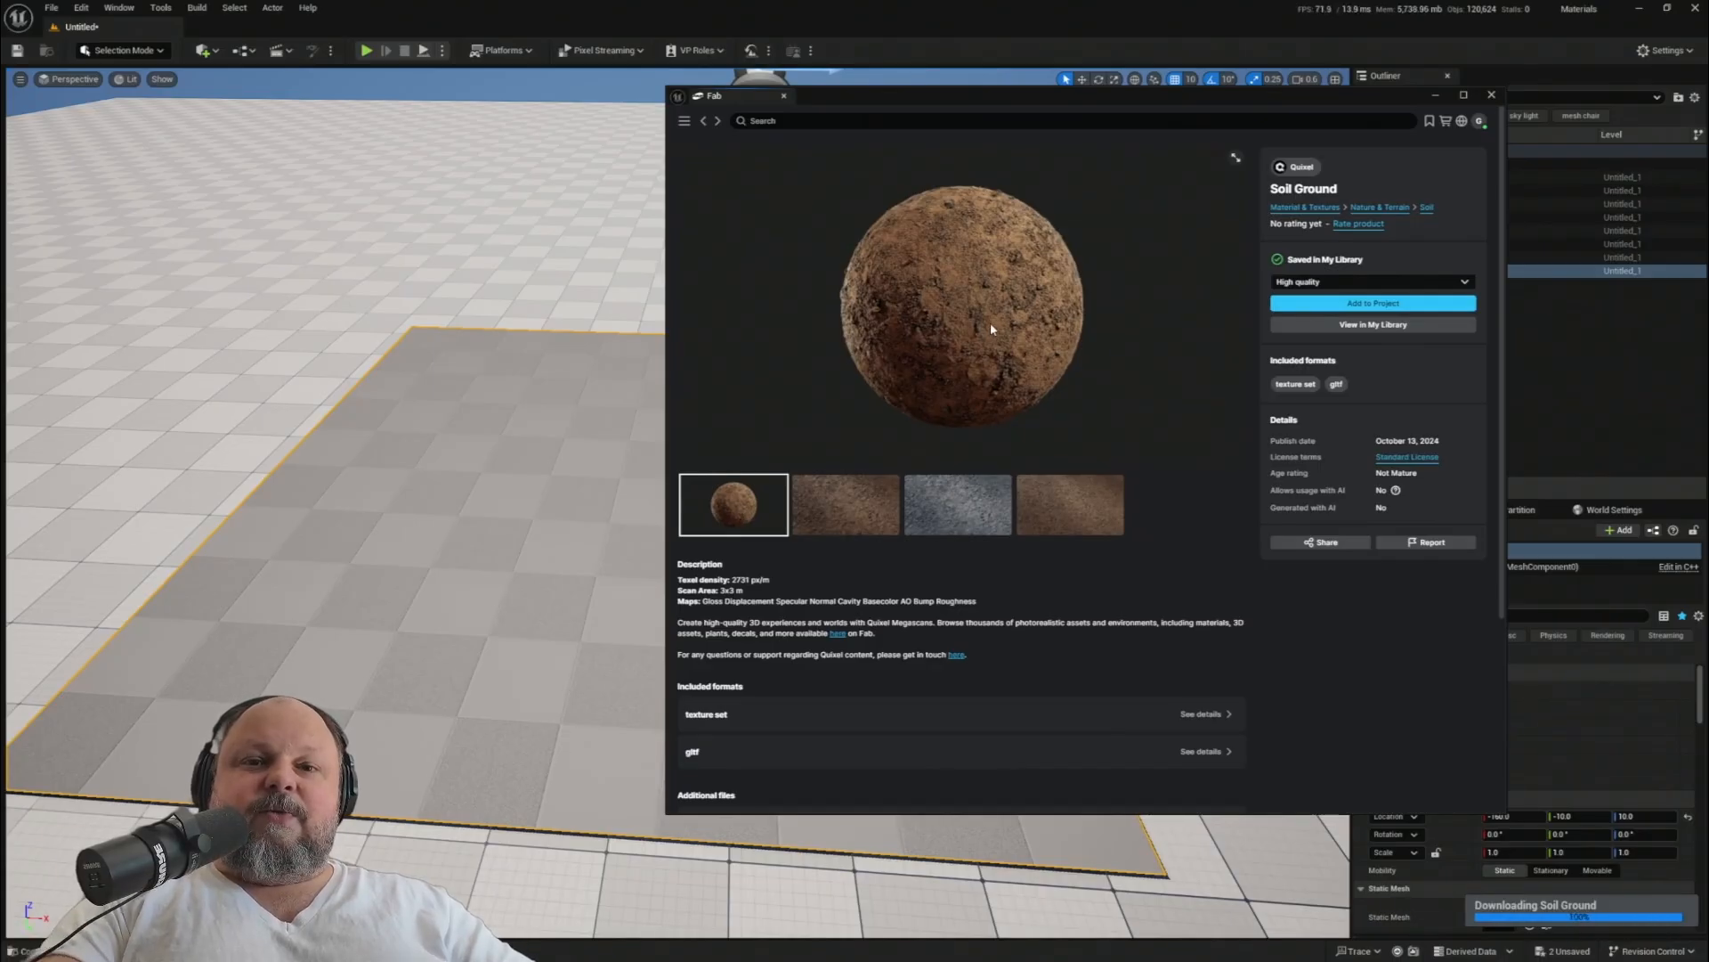
- Browse the imported assets from Content through Fab, Megascans, Surfaces and the Soil Ground folder to the High folder
right_drag(498, 612, 511, 599)
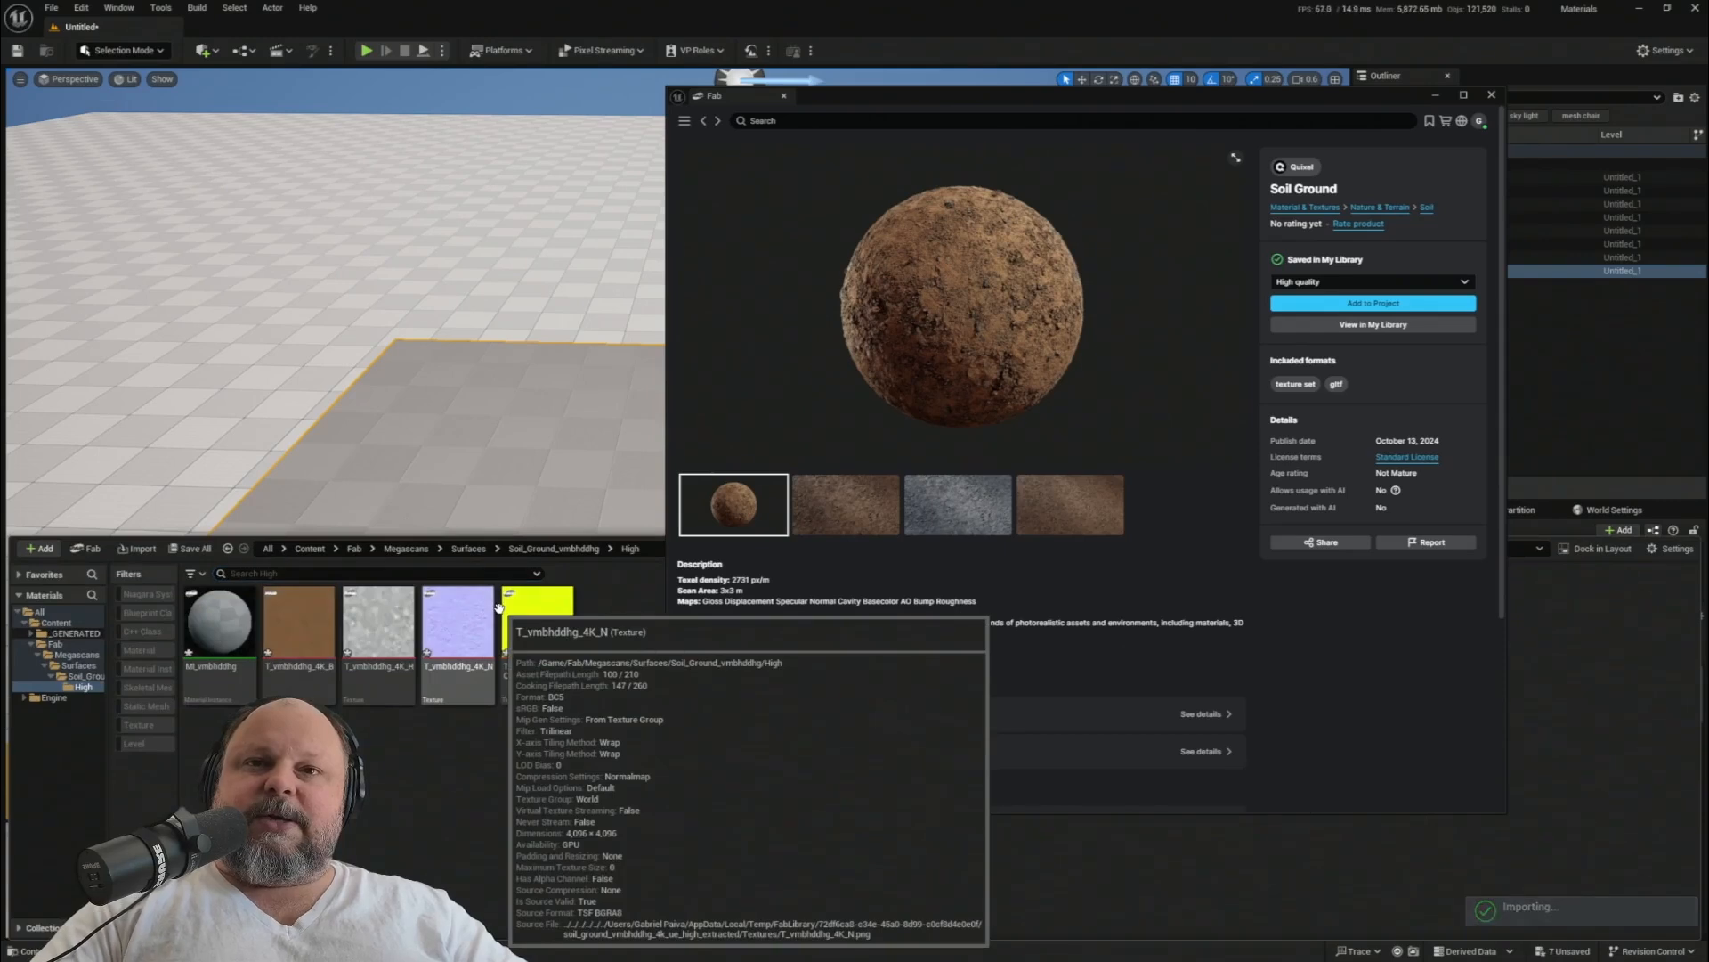
key(ctrl+space)
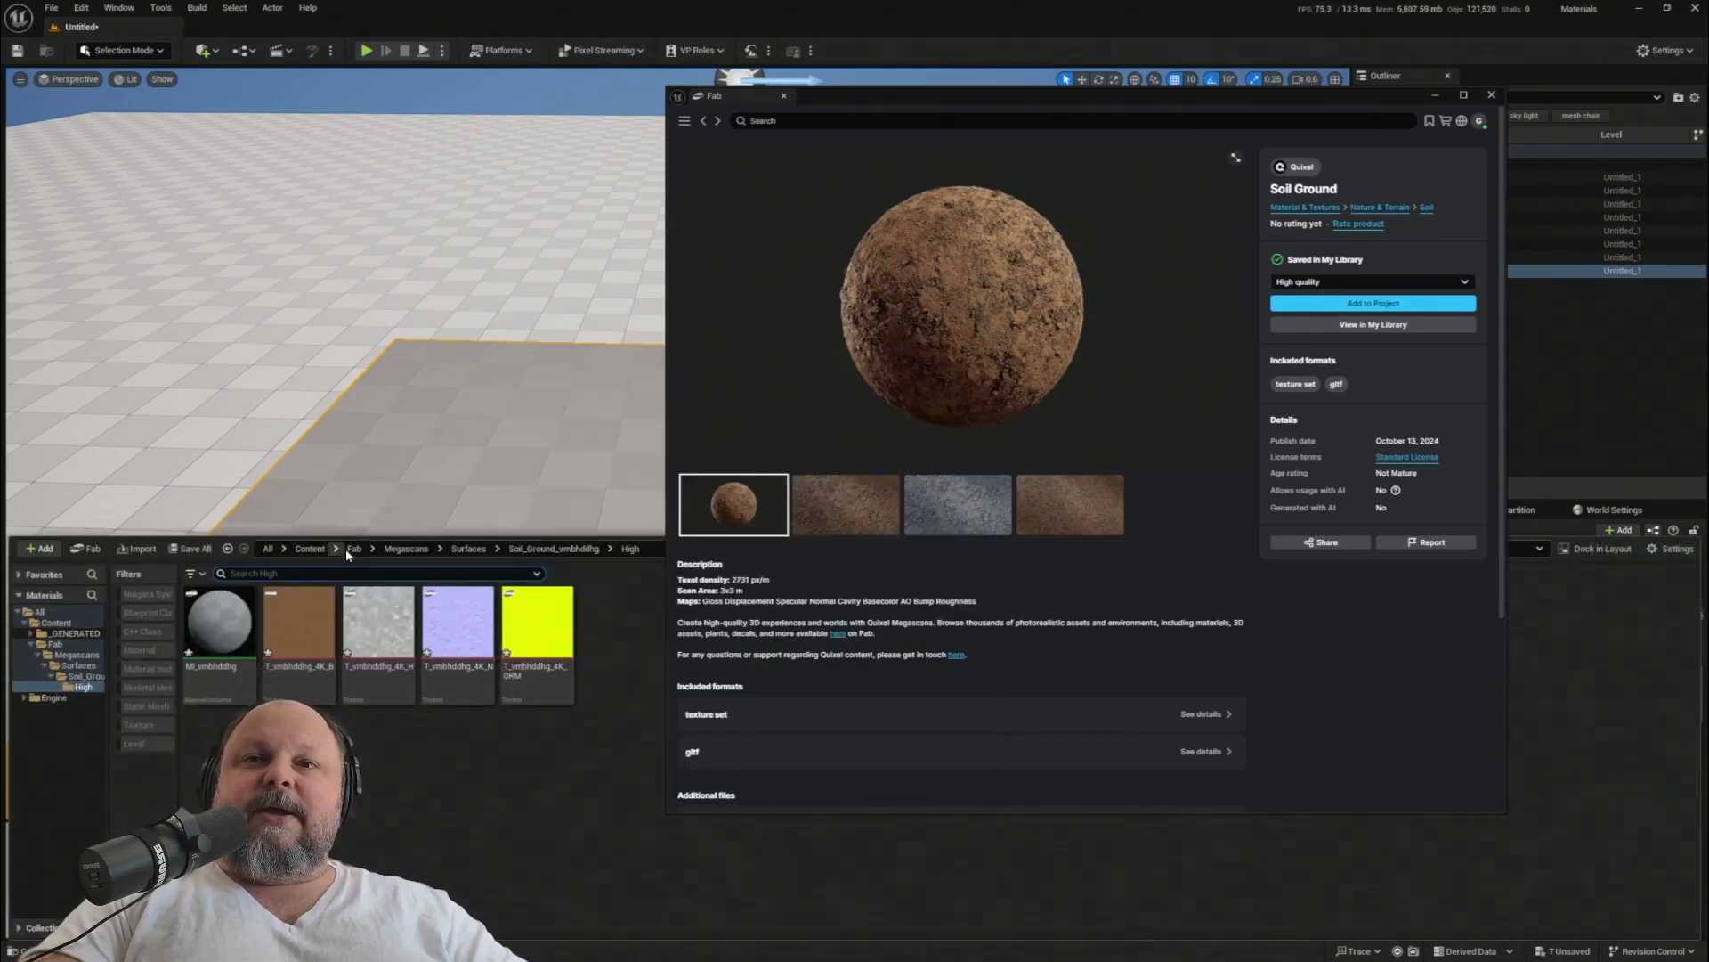
click(313, 549)
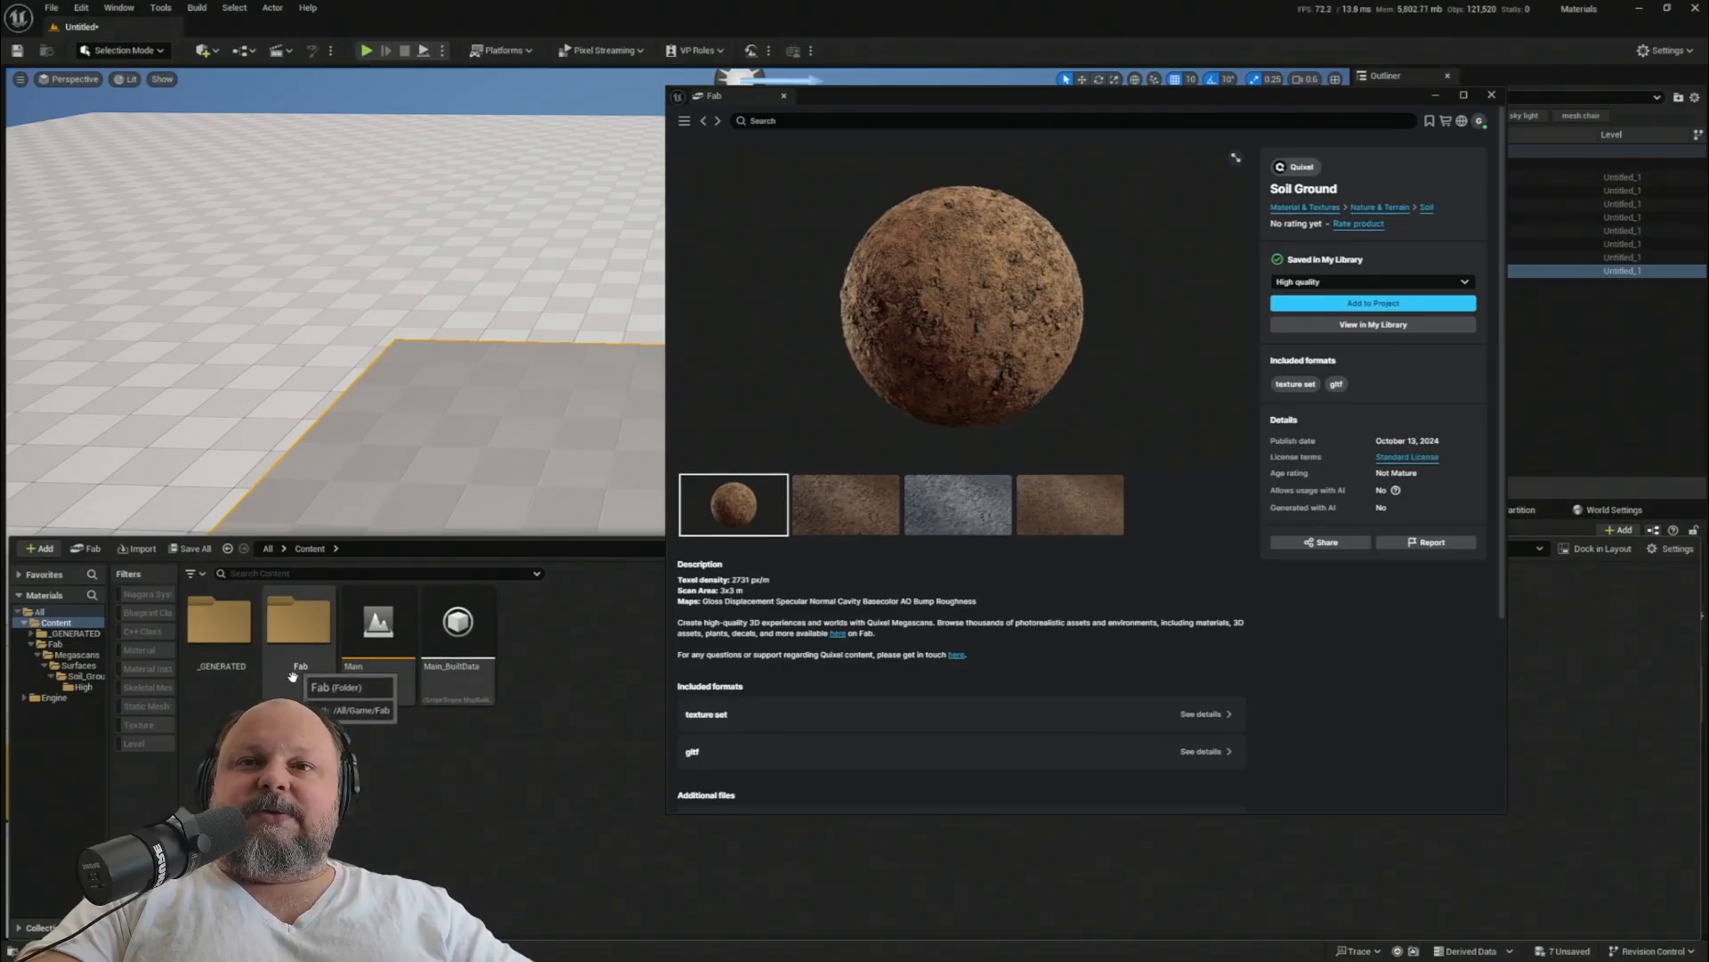
double_click(302, 624)
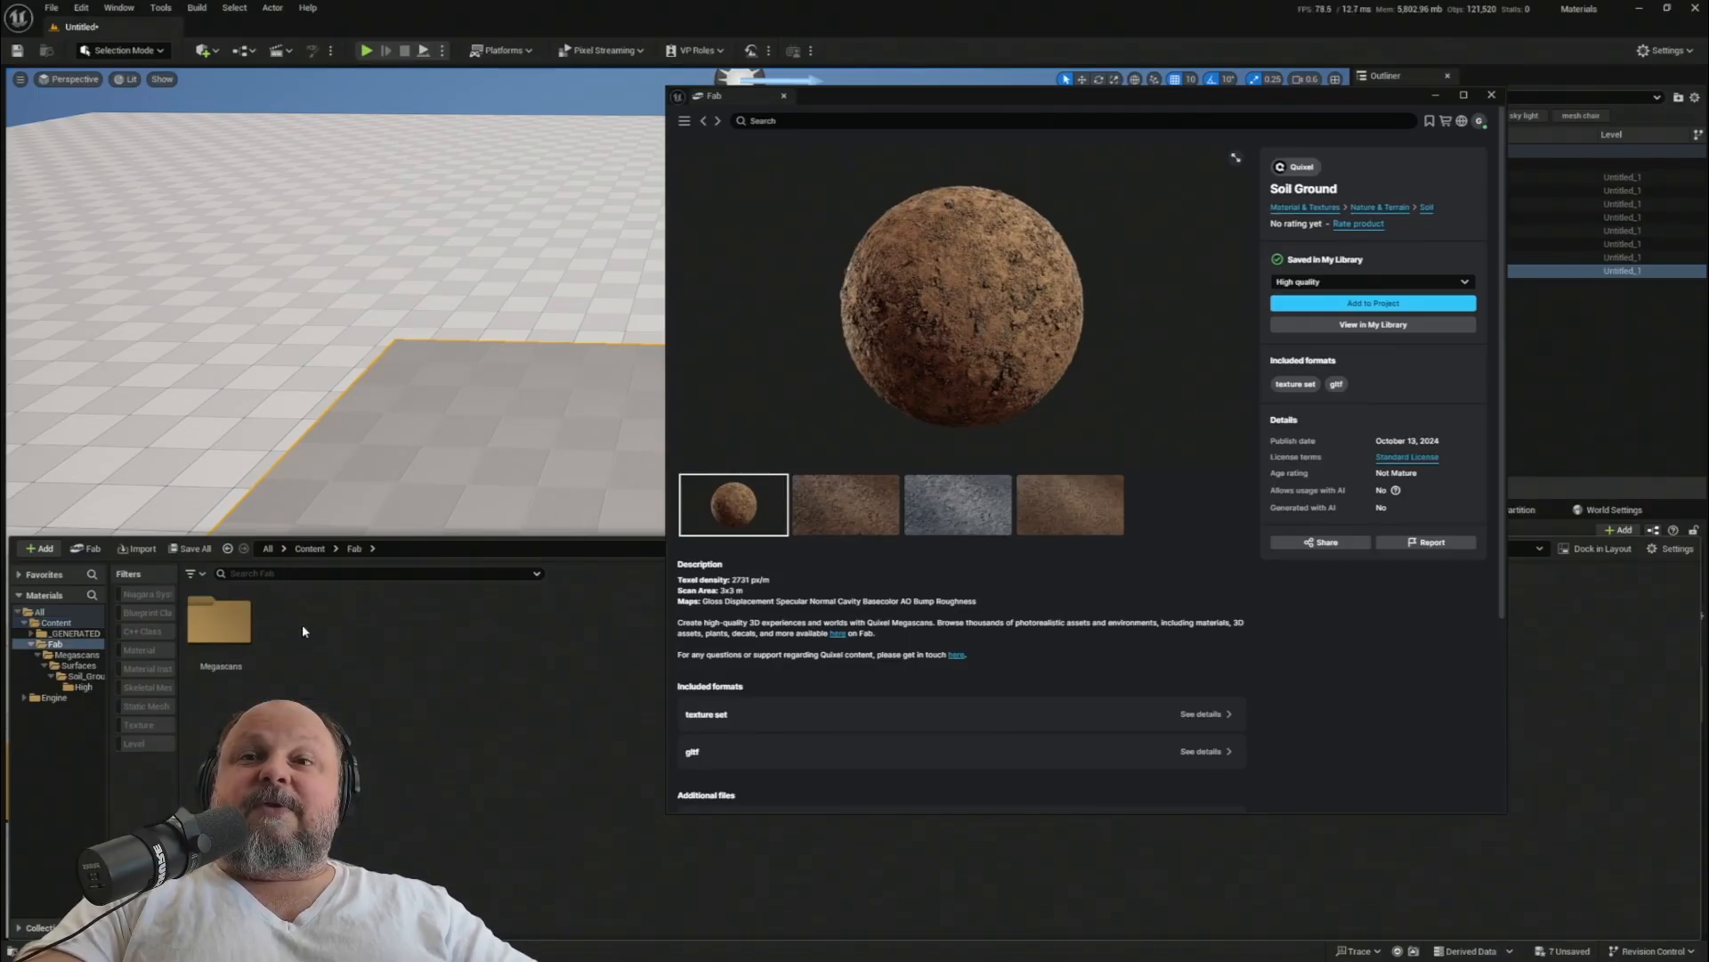
double_click(214, 659)
double_click(217, 638)
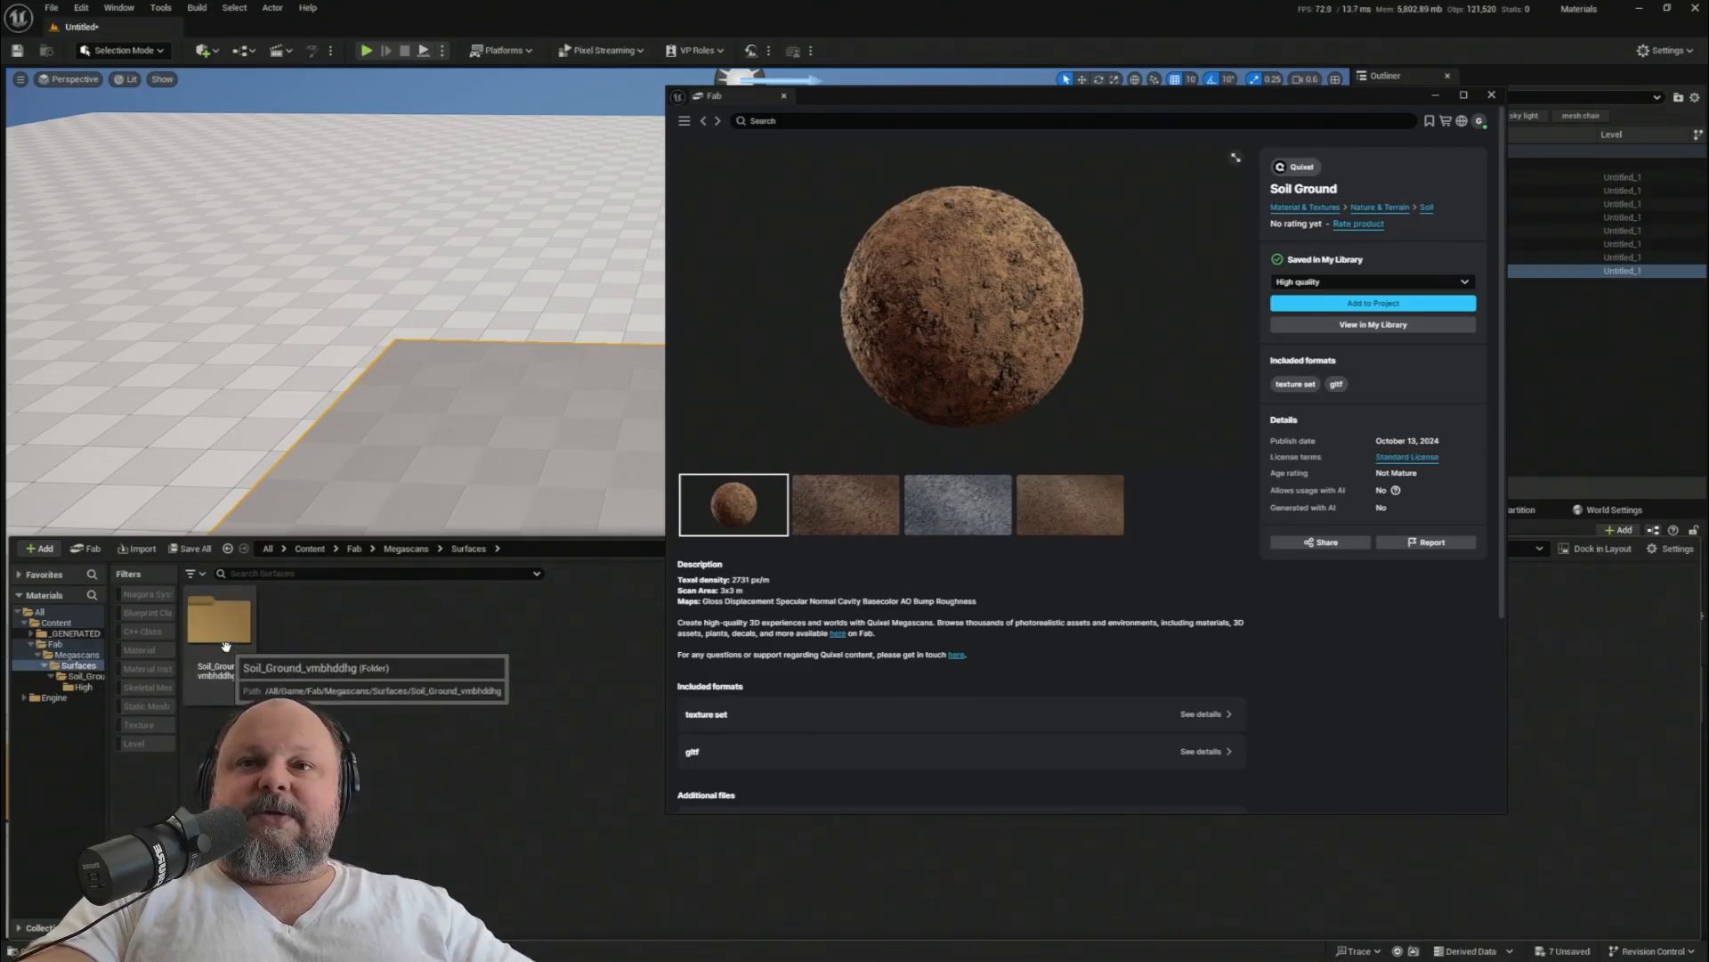
double_click(225, 646)
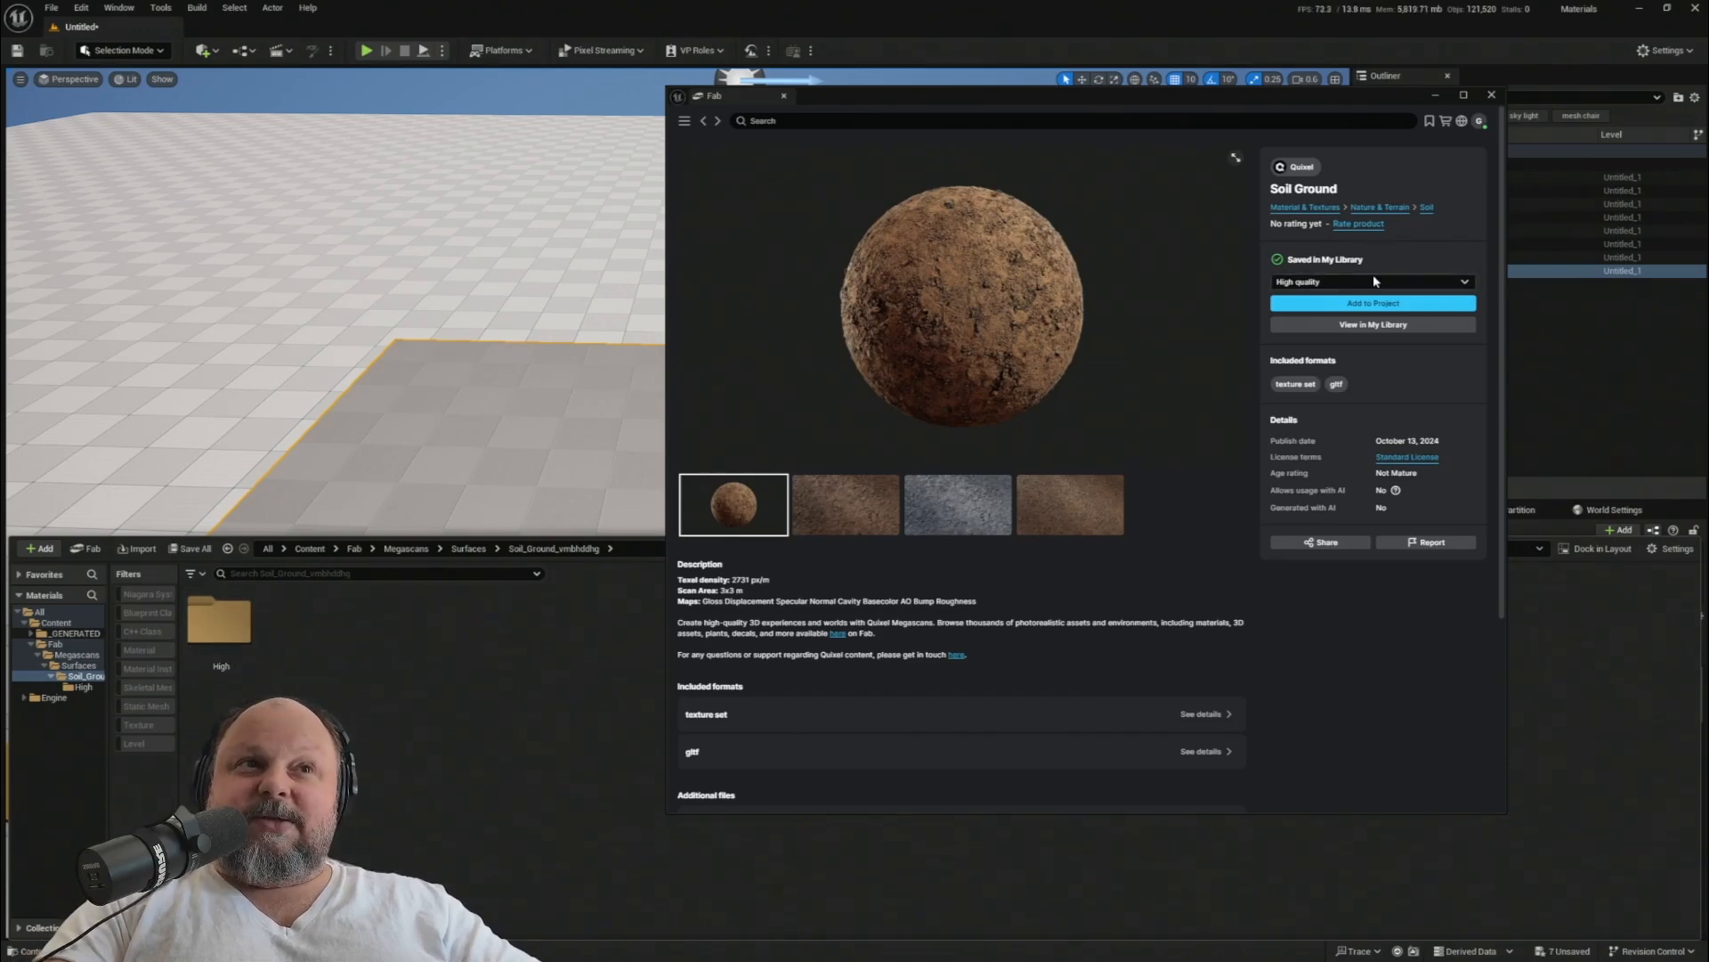
double_click(219, 621)
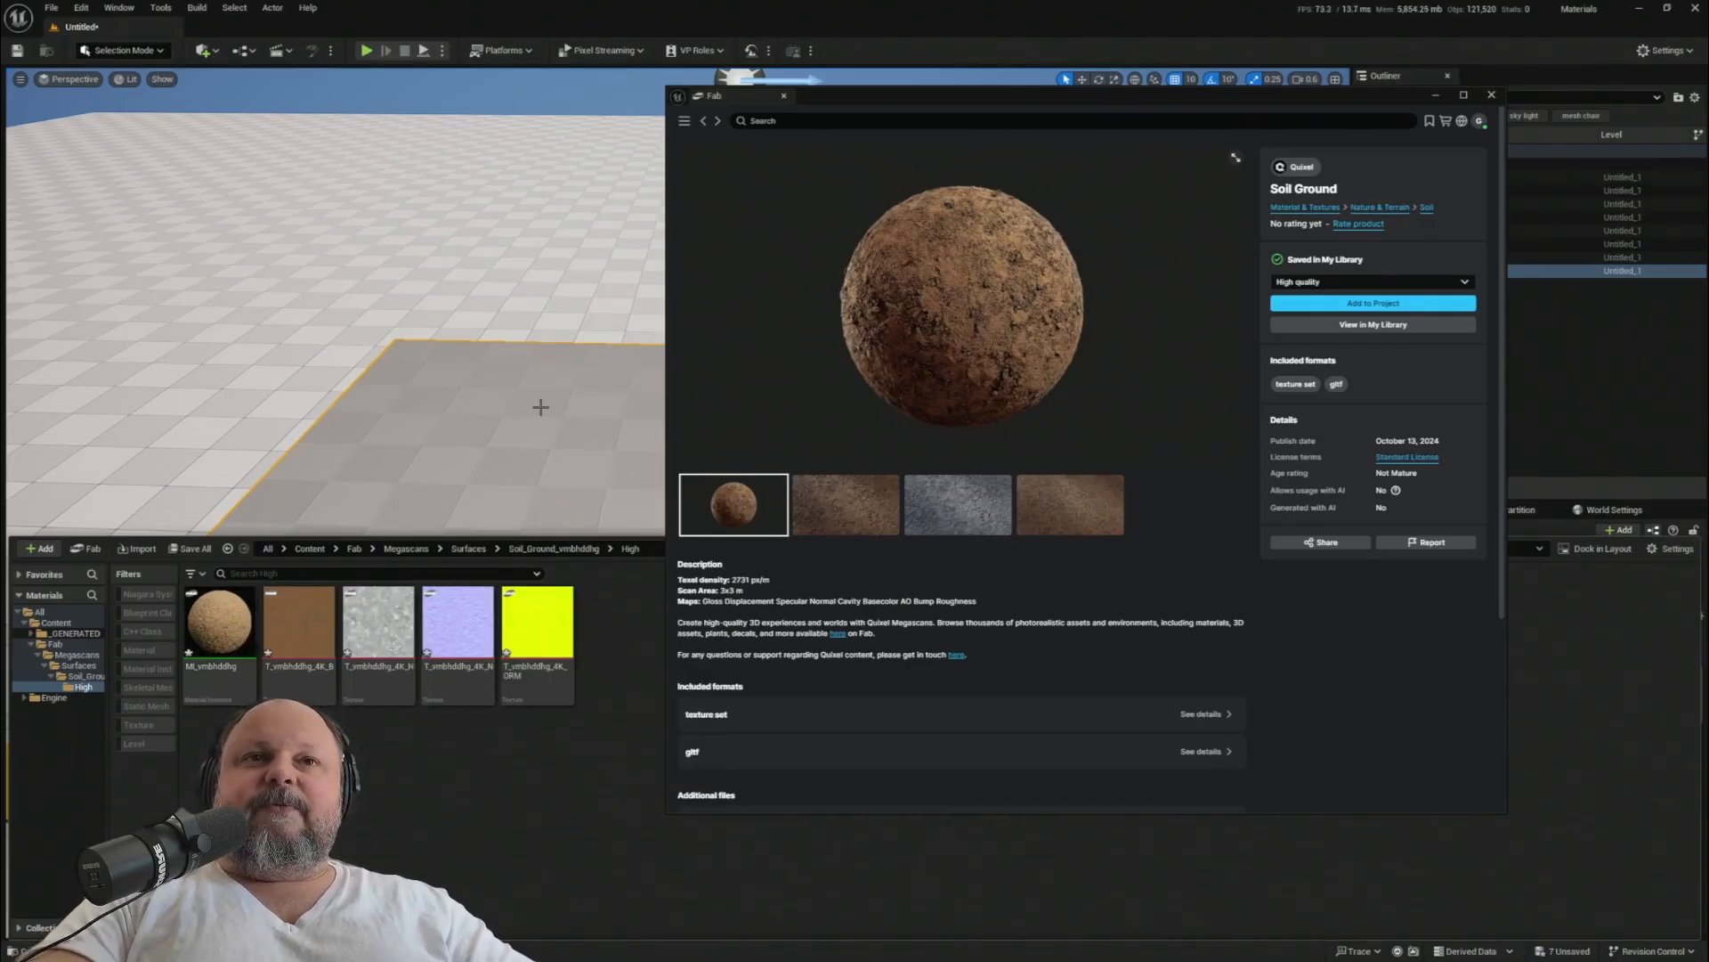
- Save all unsaved content and save the level as Main in the Content folder, replacing the existing one
click(1564, 954)
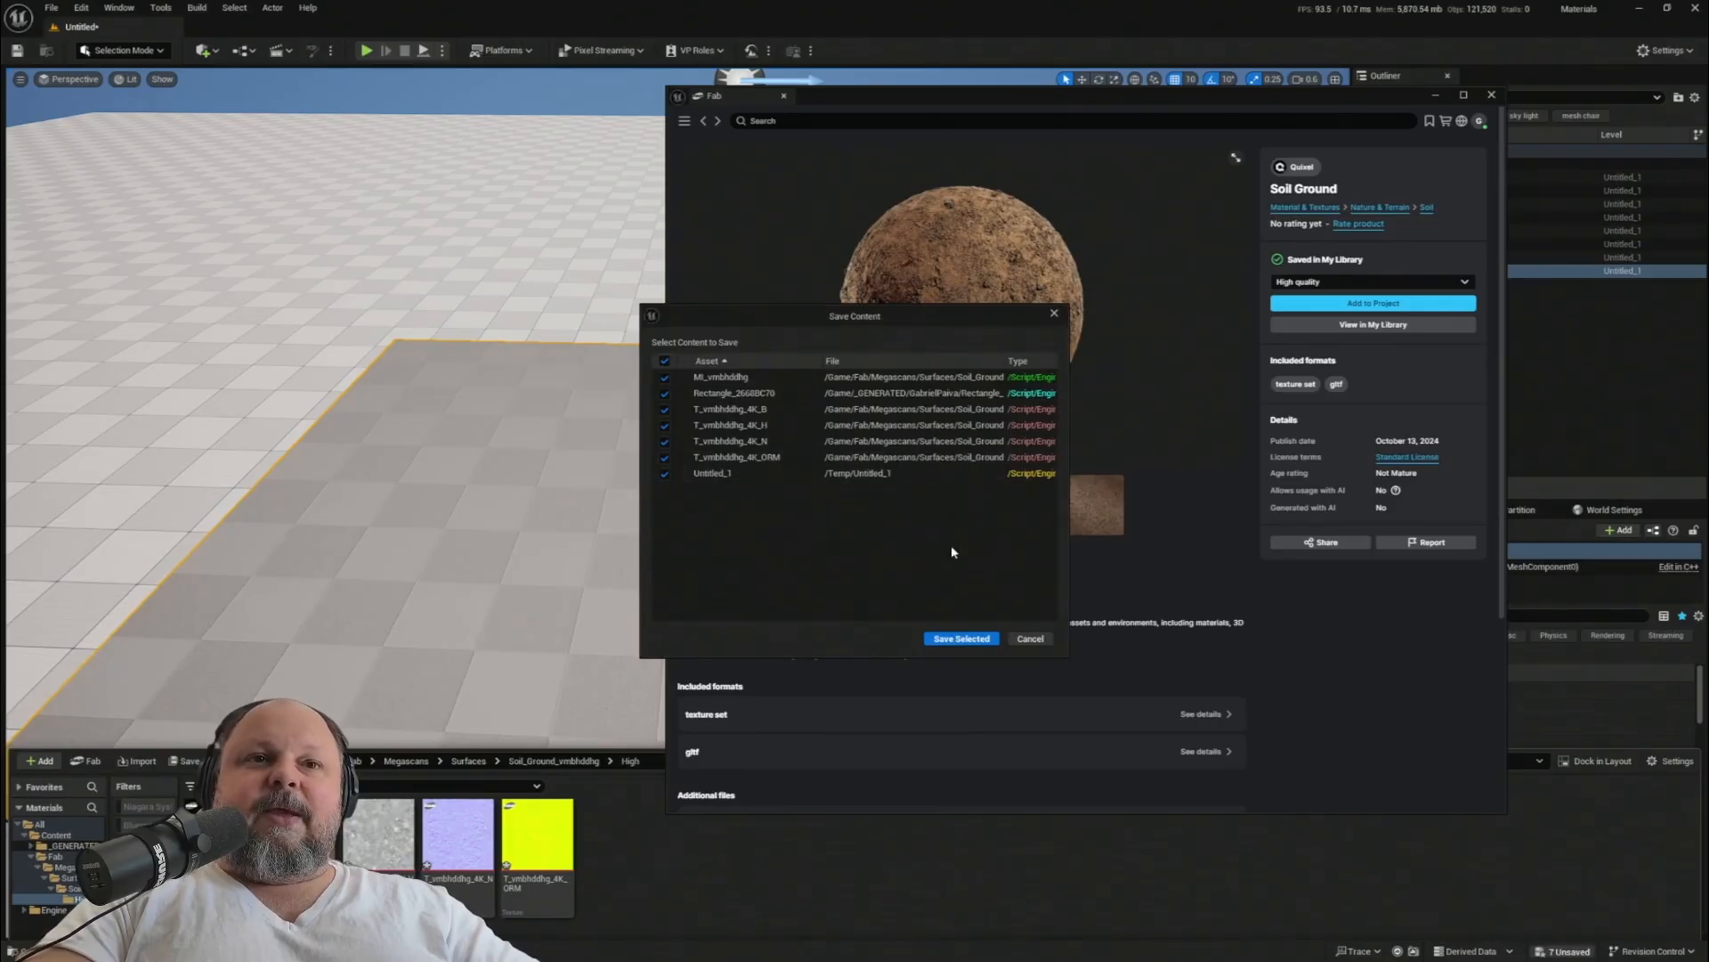
click(962, 638)
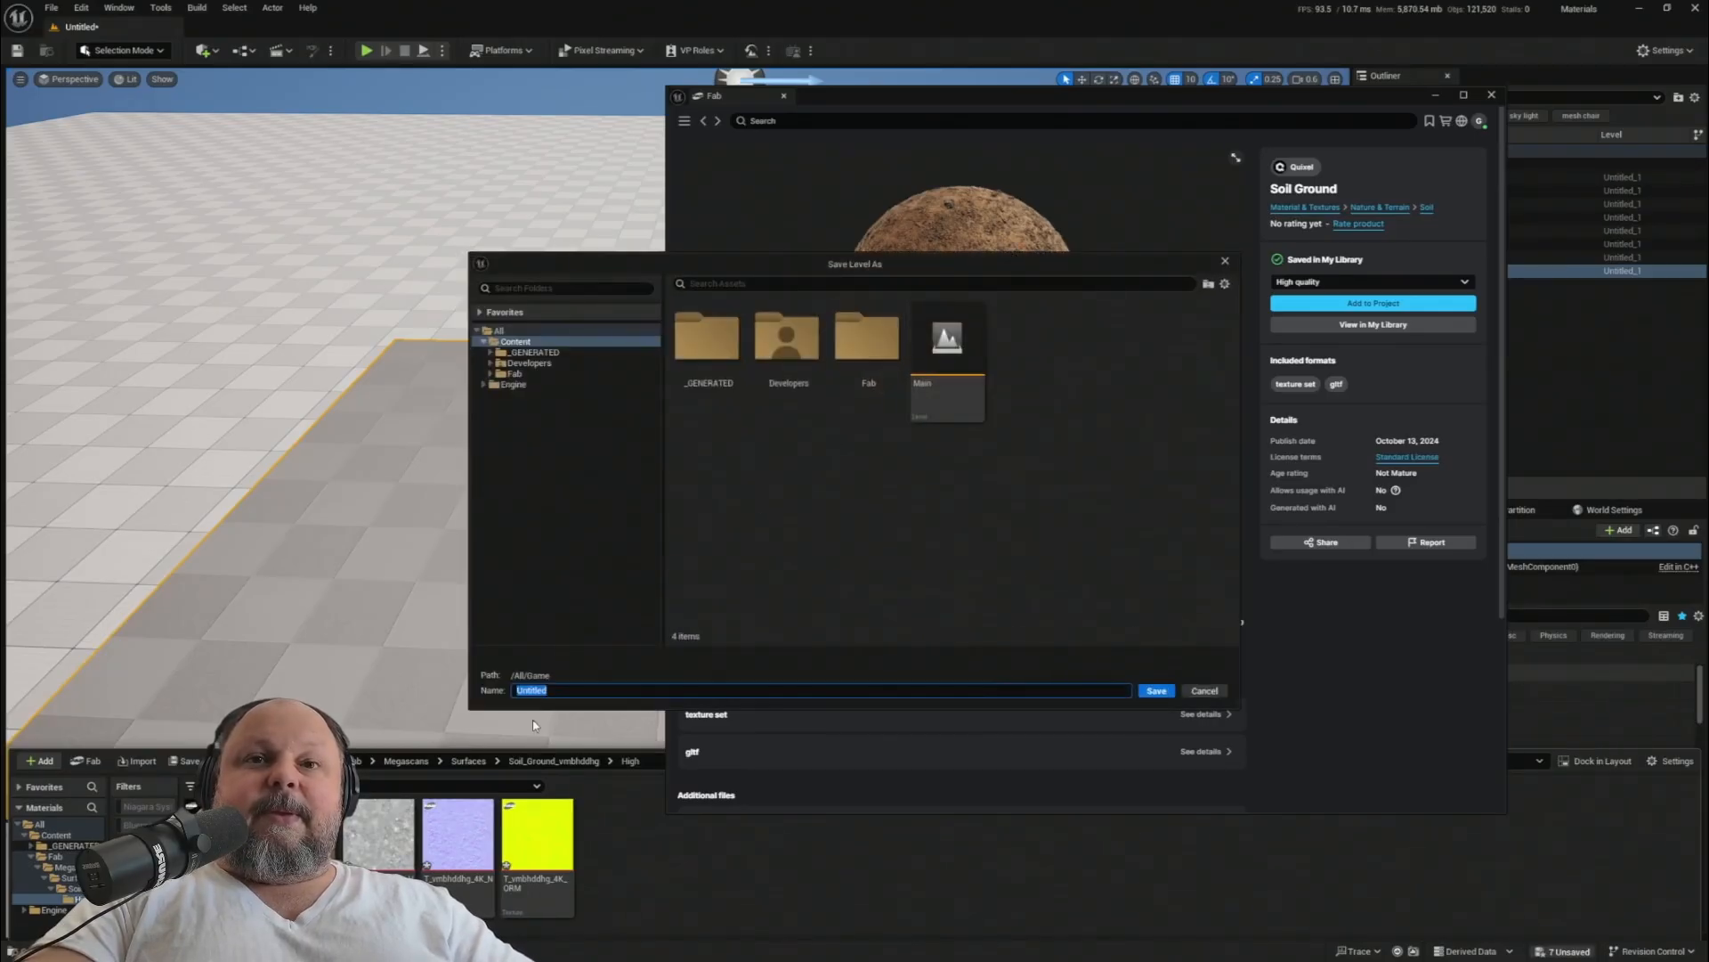
click(964, 347)
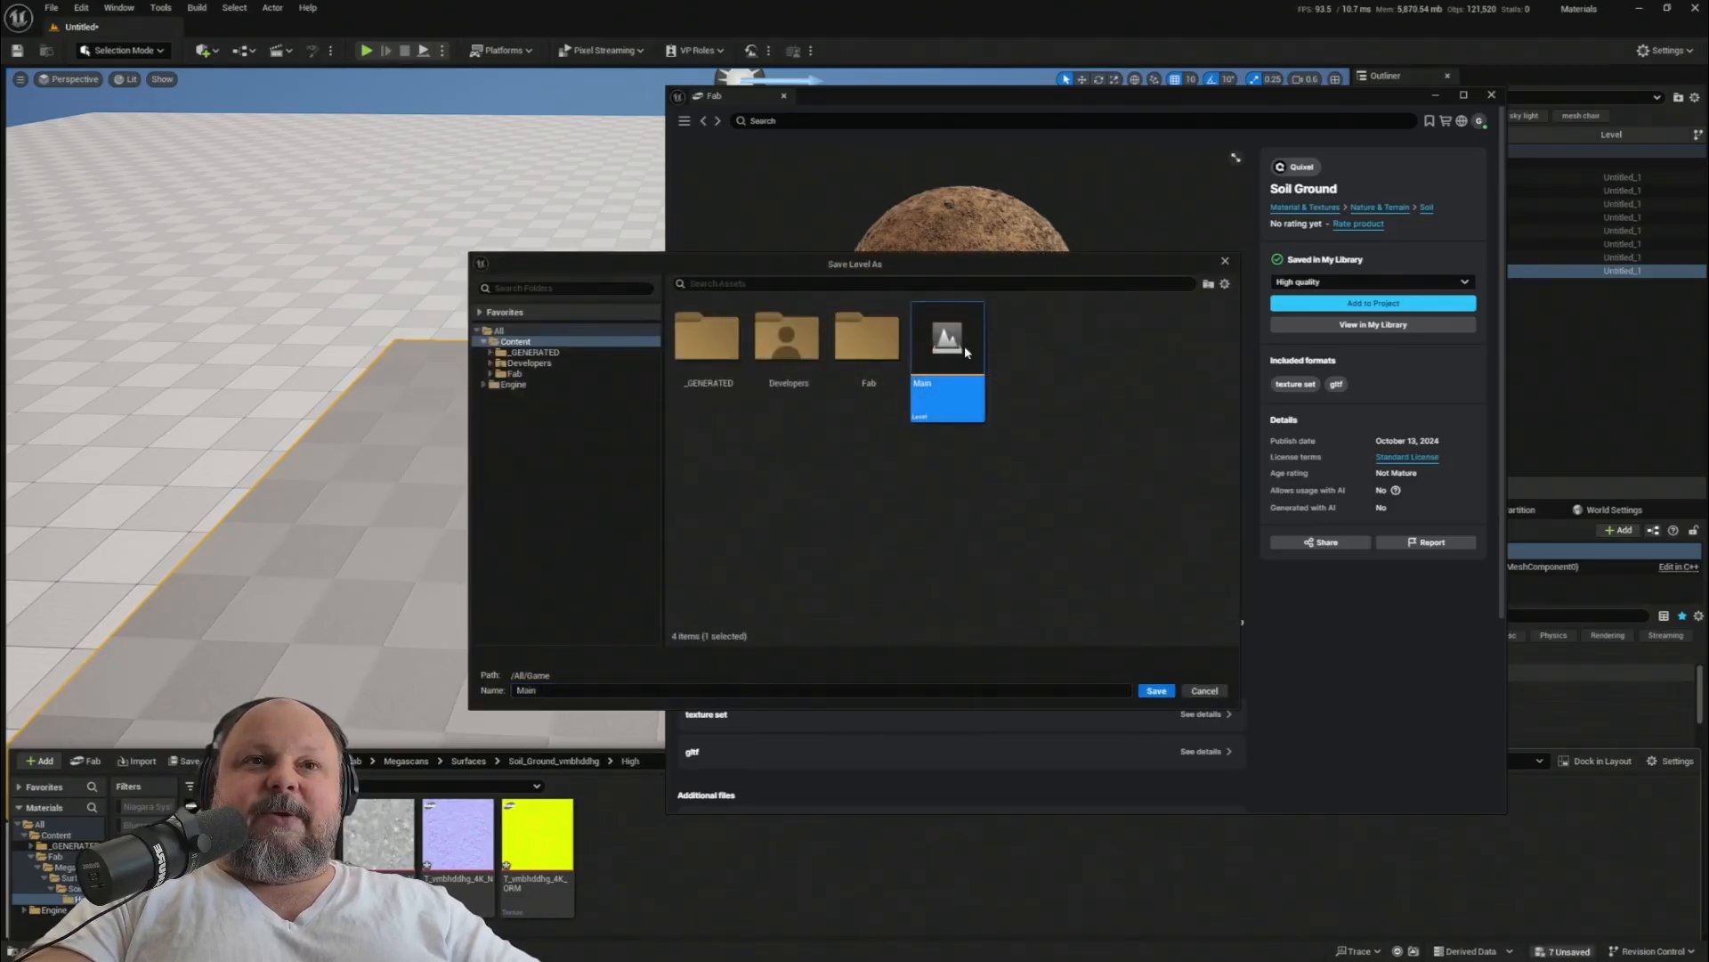
click(1157, 693)
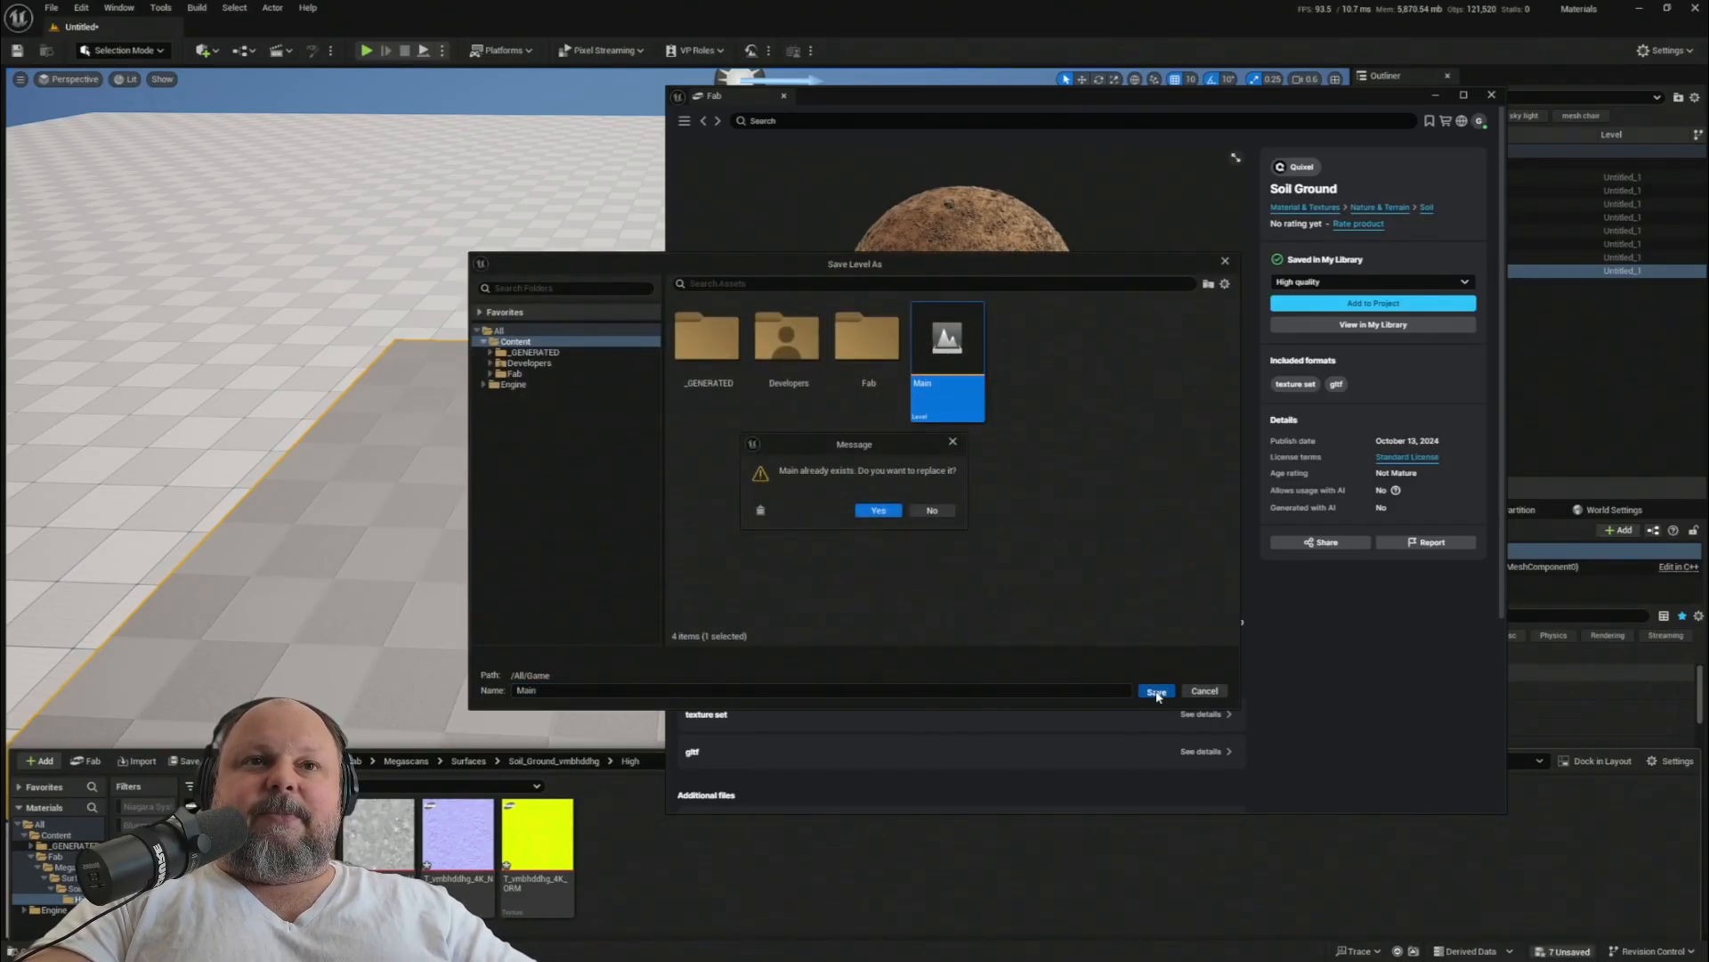
click(879, 510)
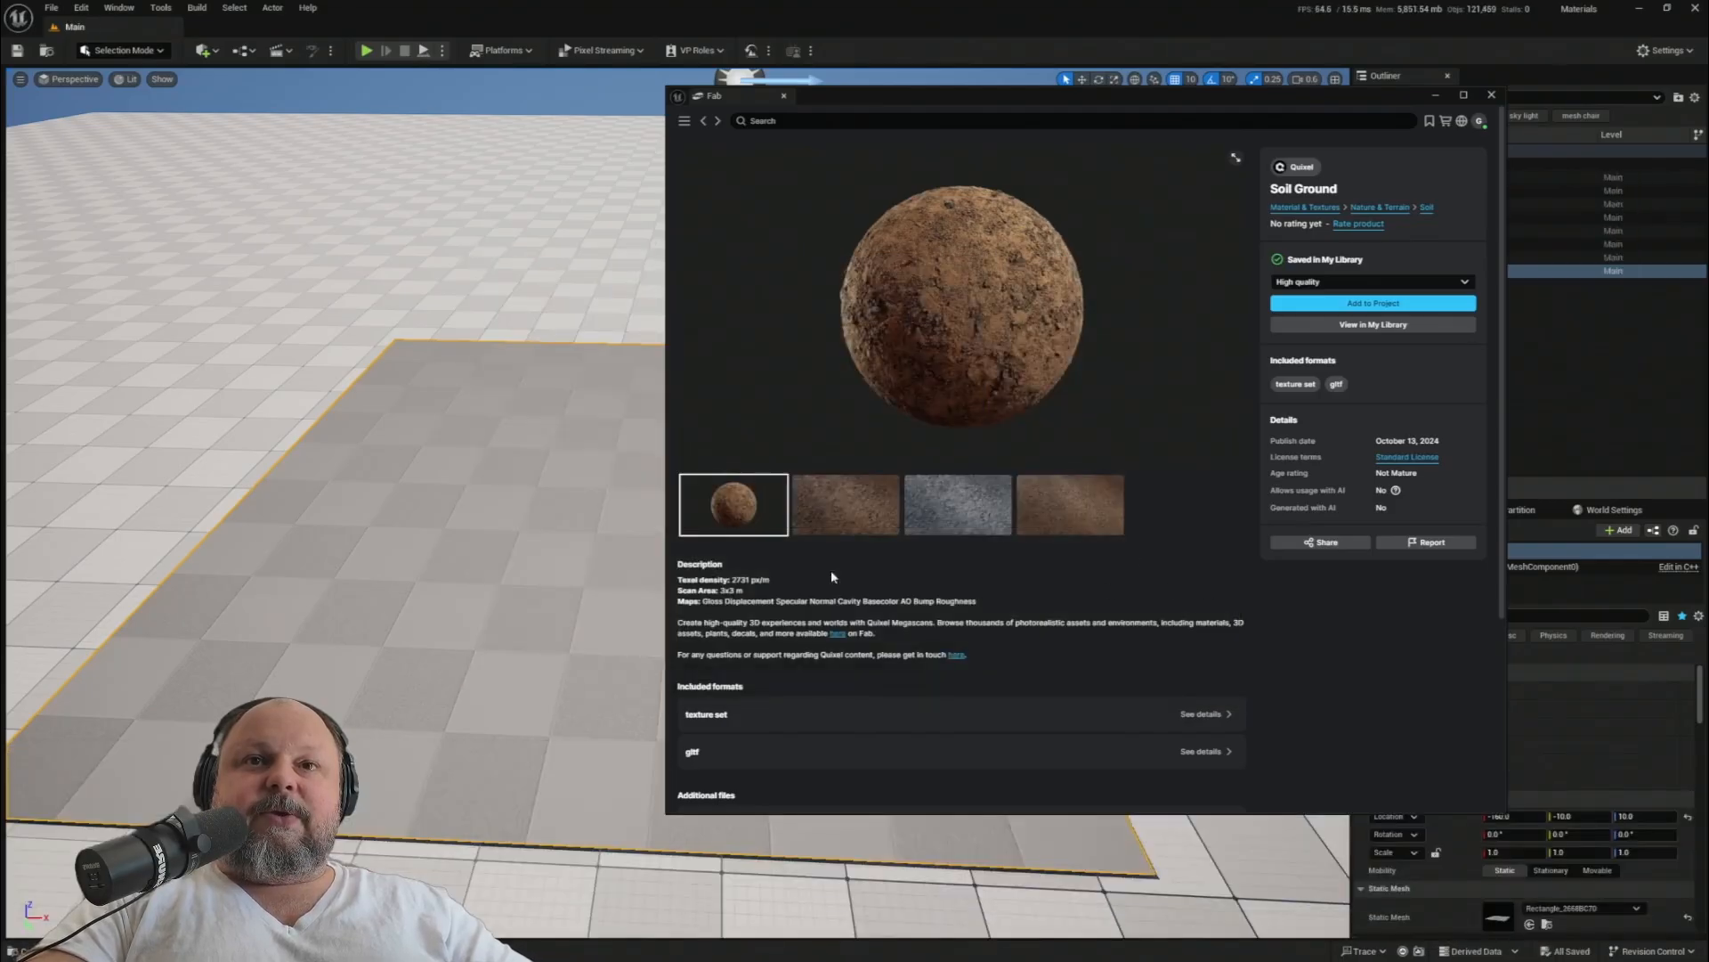
- Move the Fab window aside to uncover the rectangle in the level view
drag(939, 103, 1330, 161)
mouse_move(563, 553)
mouse_down()
mouse_move(563, 570)
mouse_move(563, 553)
mouse_up()
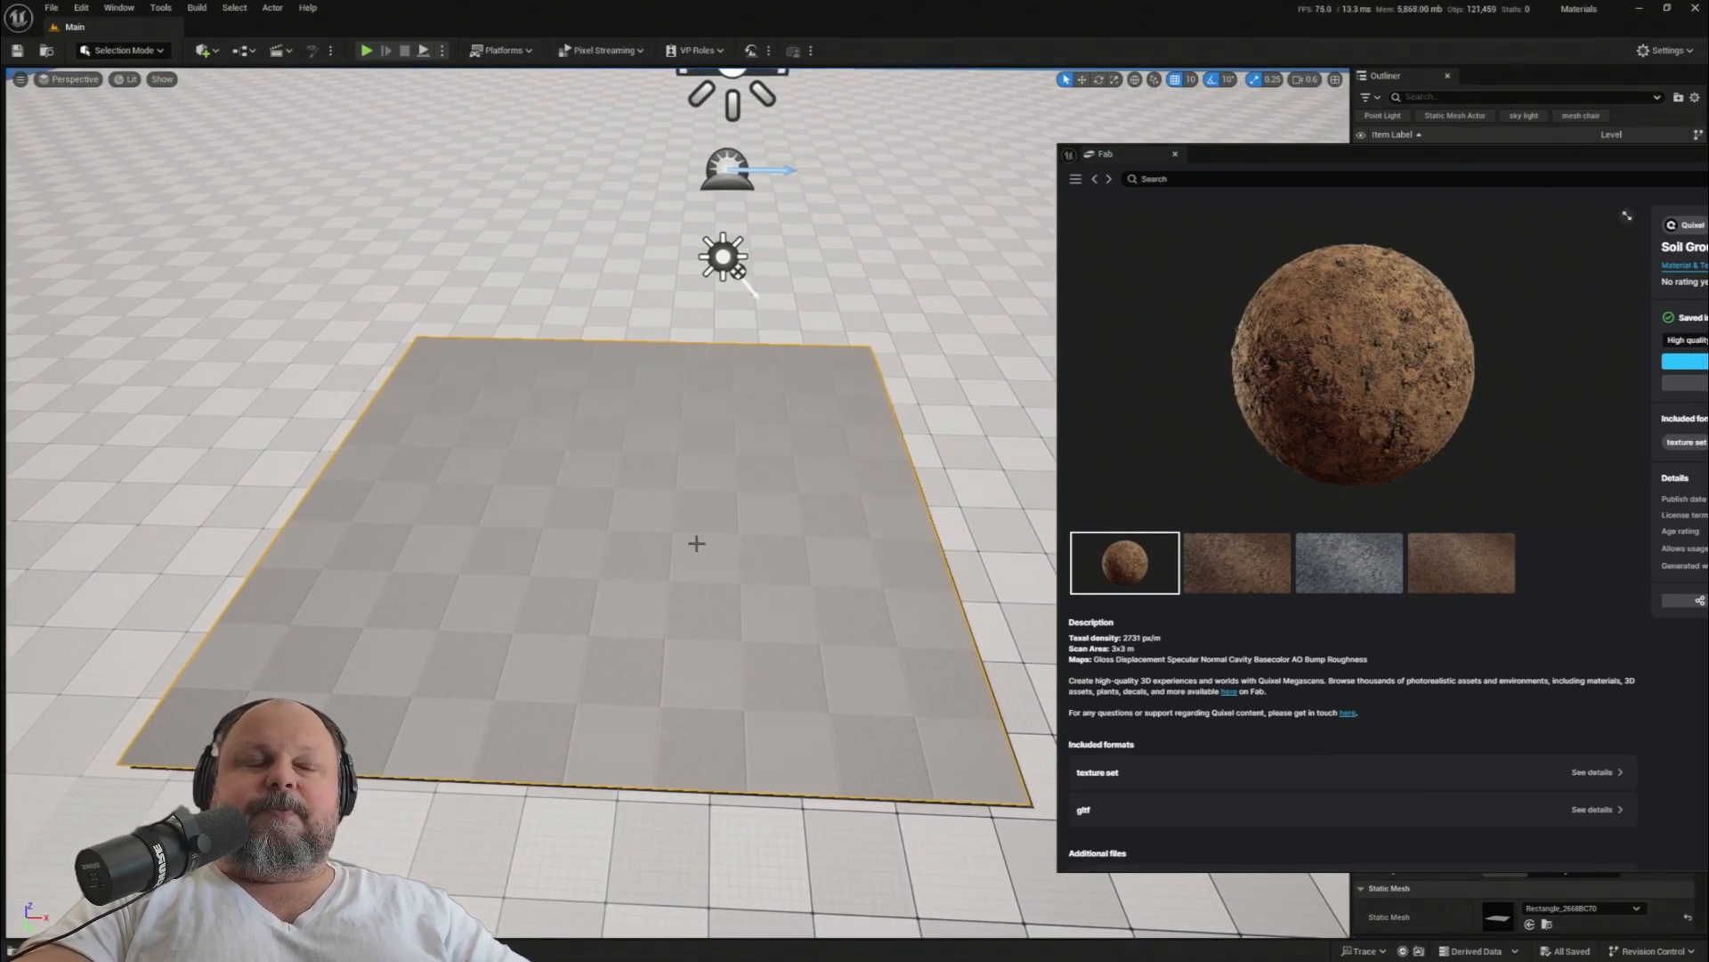
- Apply the MI_vmbhddhg material instance from the High folder to the ground rectangle in the level
drag(695, 537, 698, 540)
key(ctrl+space)
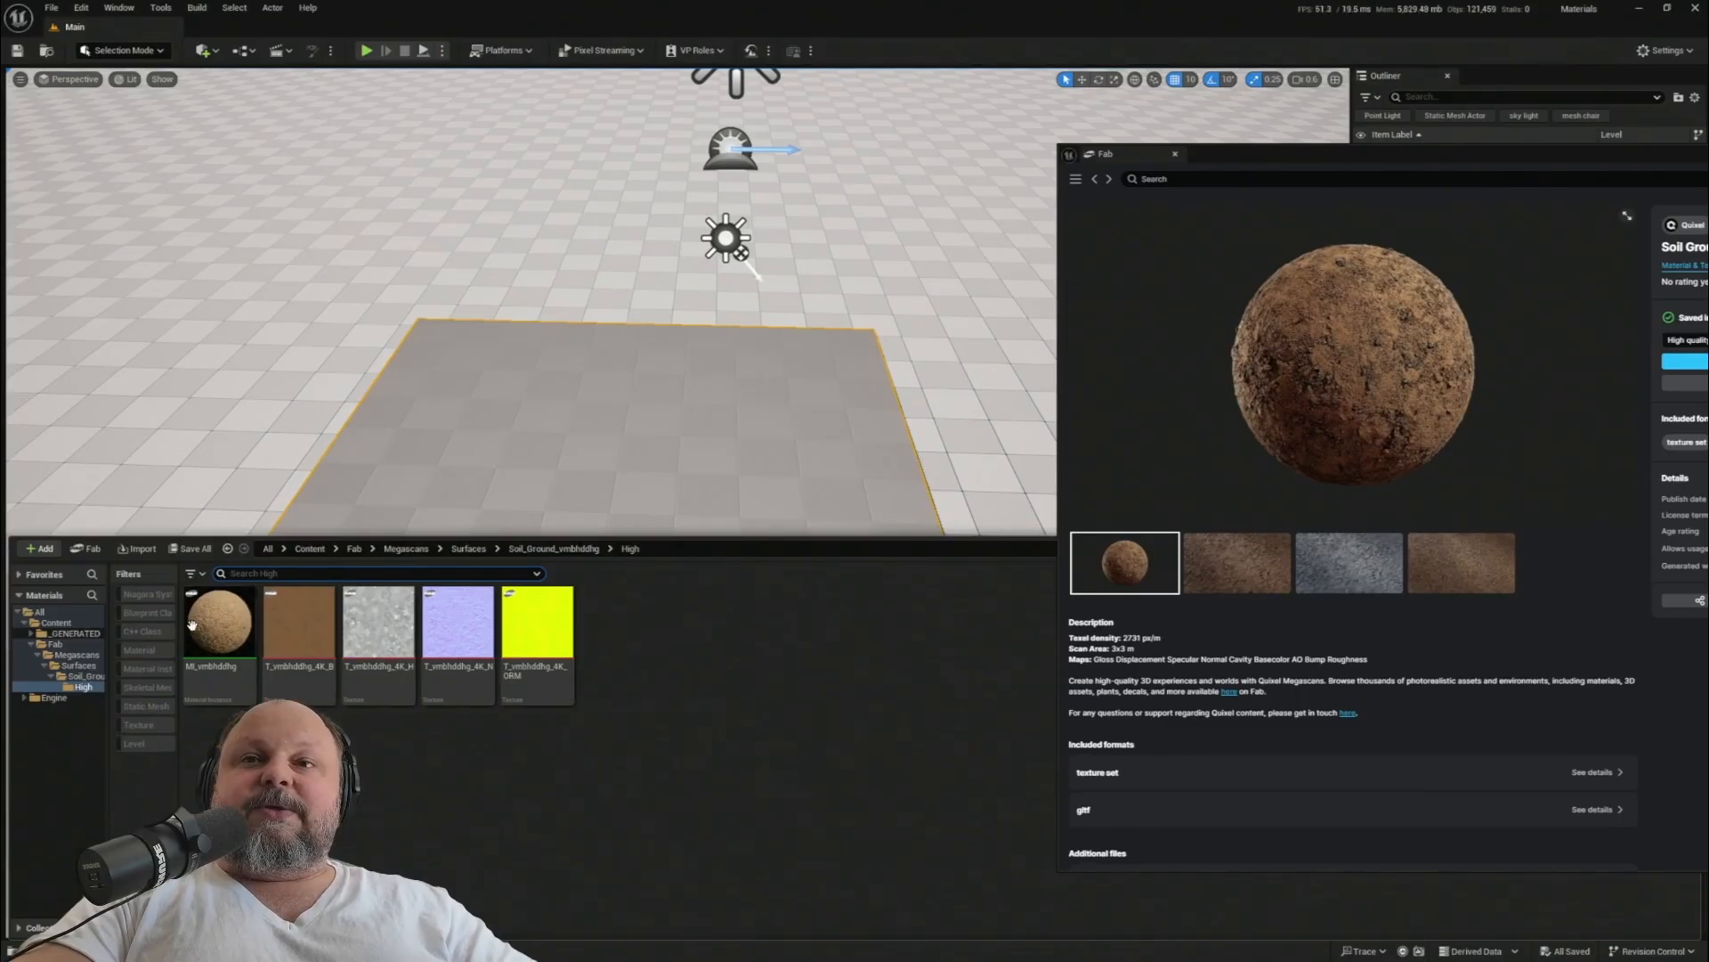
click(227, 621)
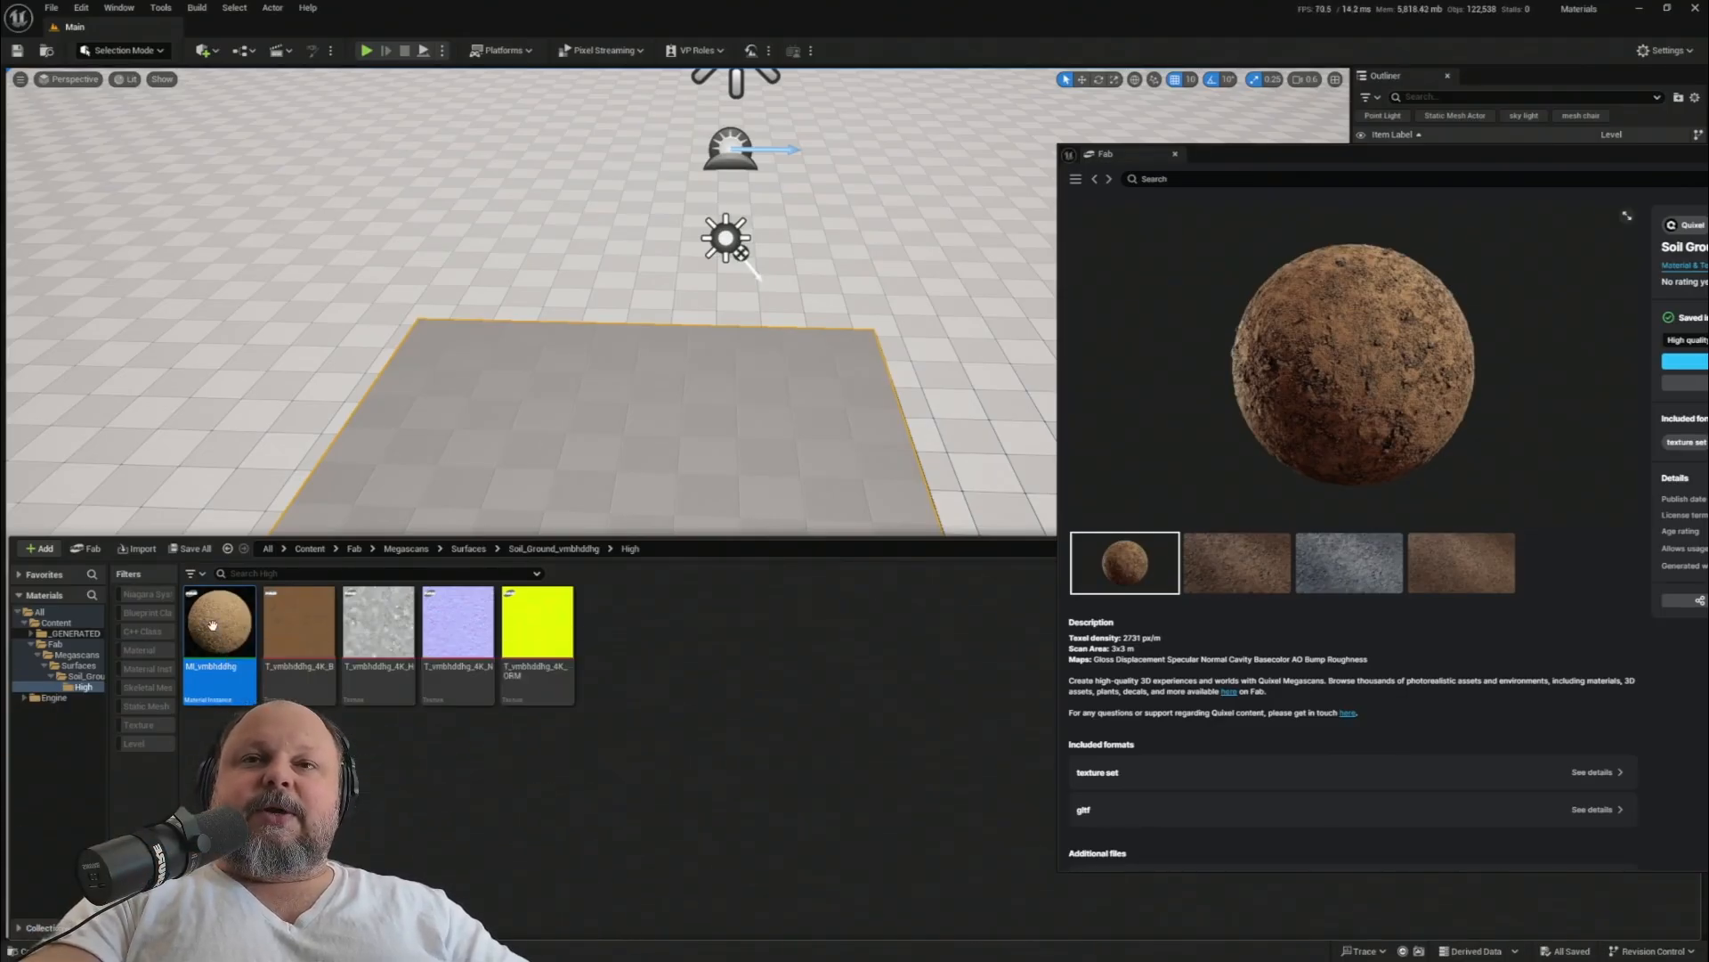
drag(212, 625, 657, 532)
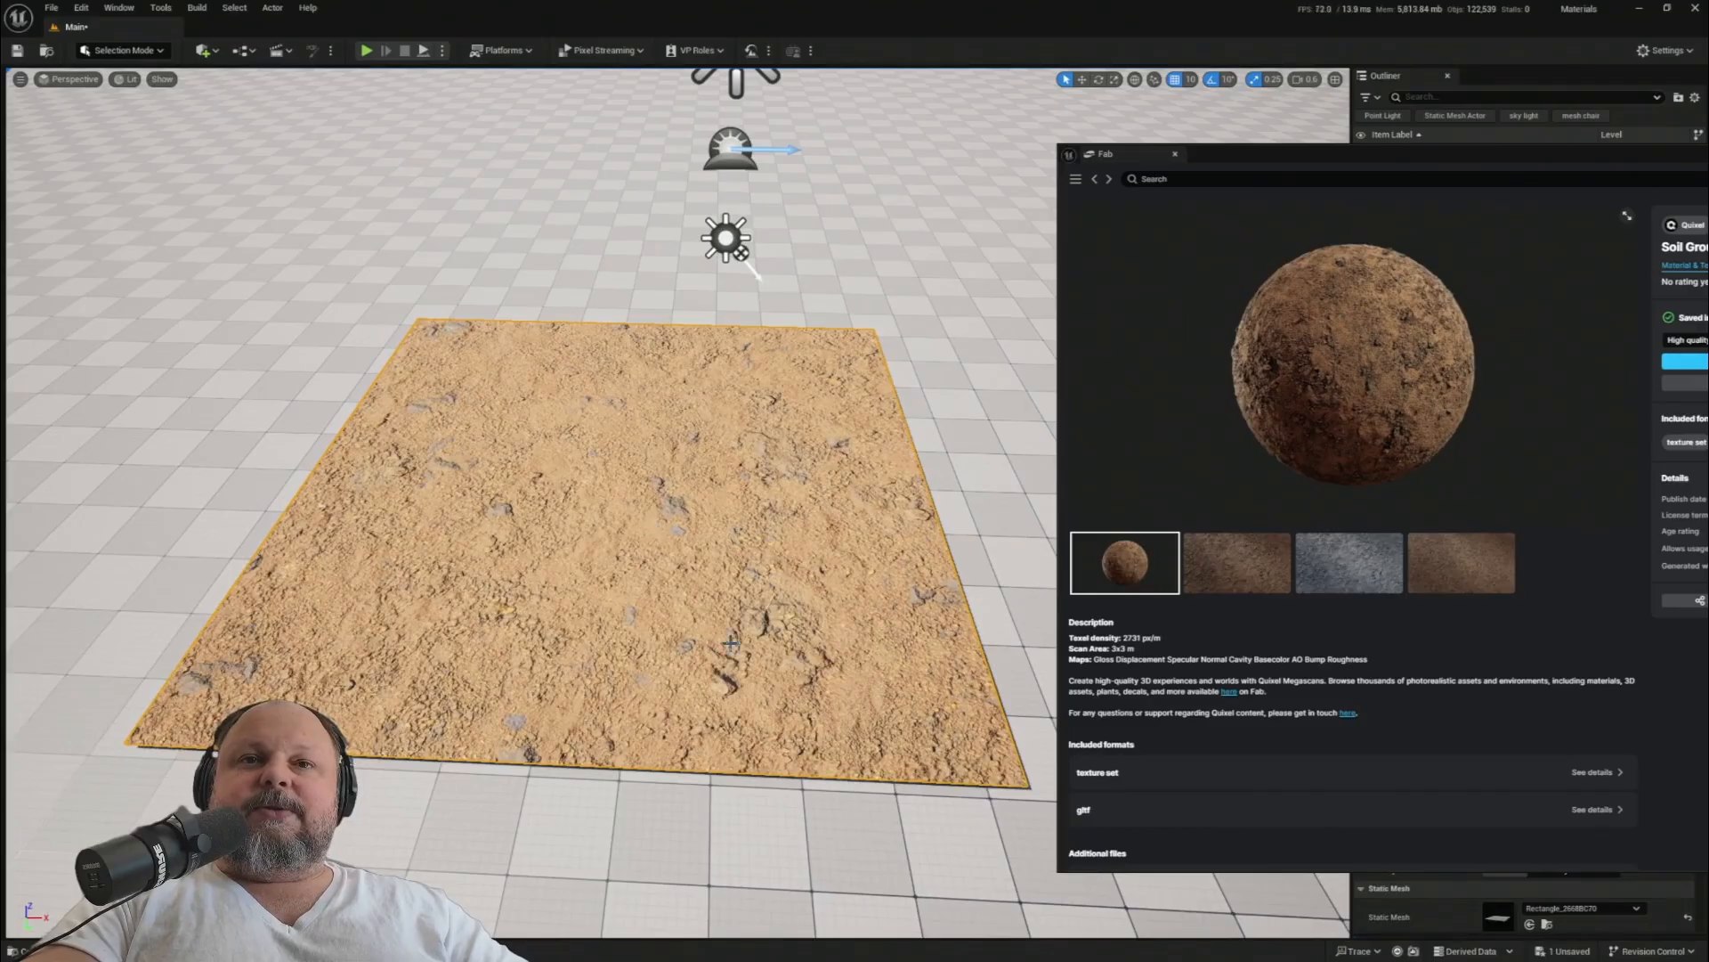
- Examine the soil surface of the ground rectangle from close up, at a low angle and from farther away
scroll(736, 572, up, 10)
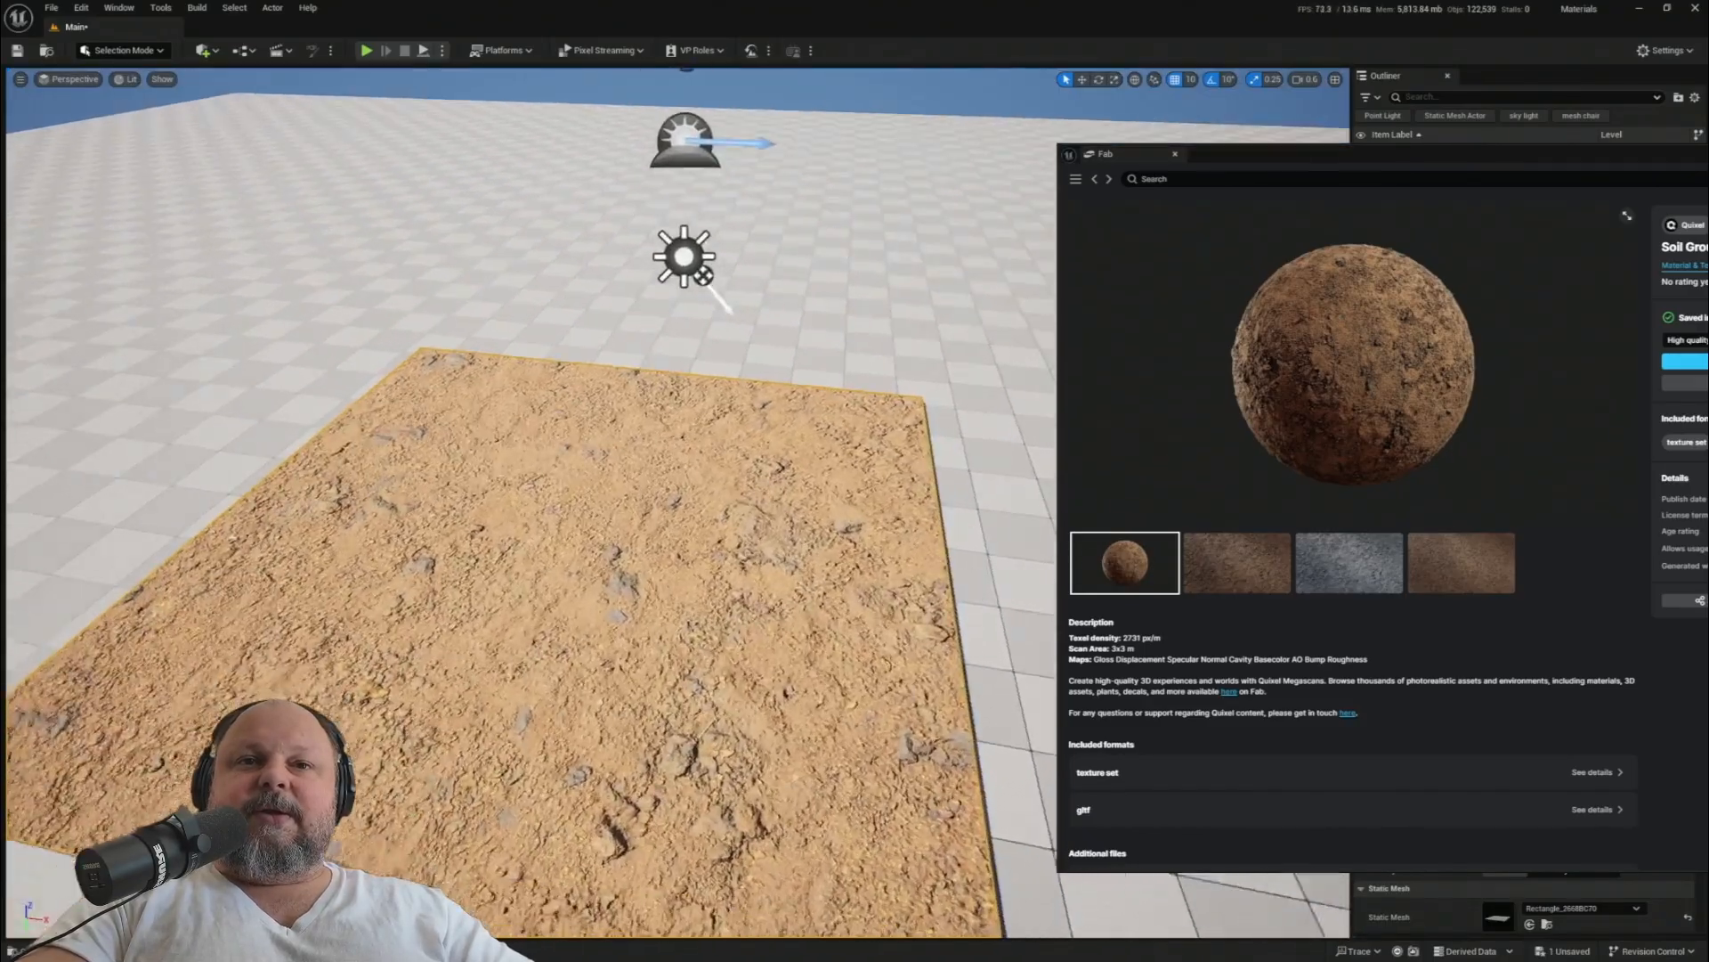
scroll(677, 503, down, 10)
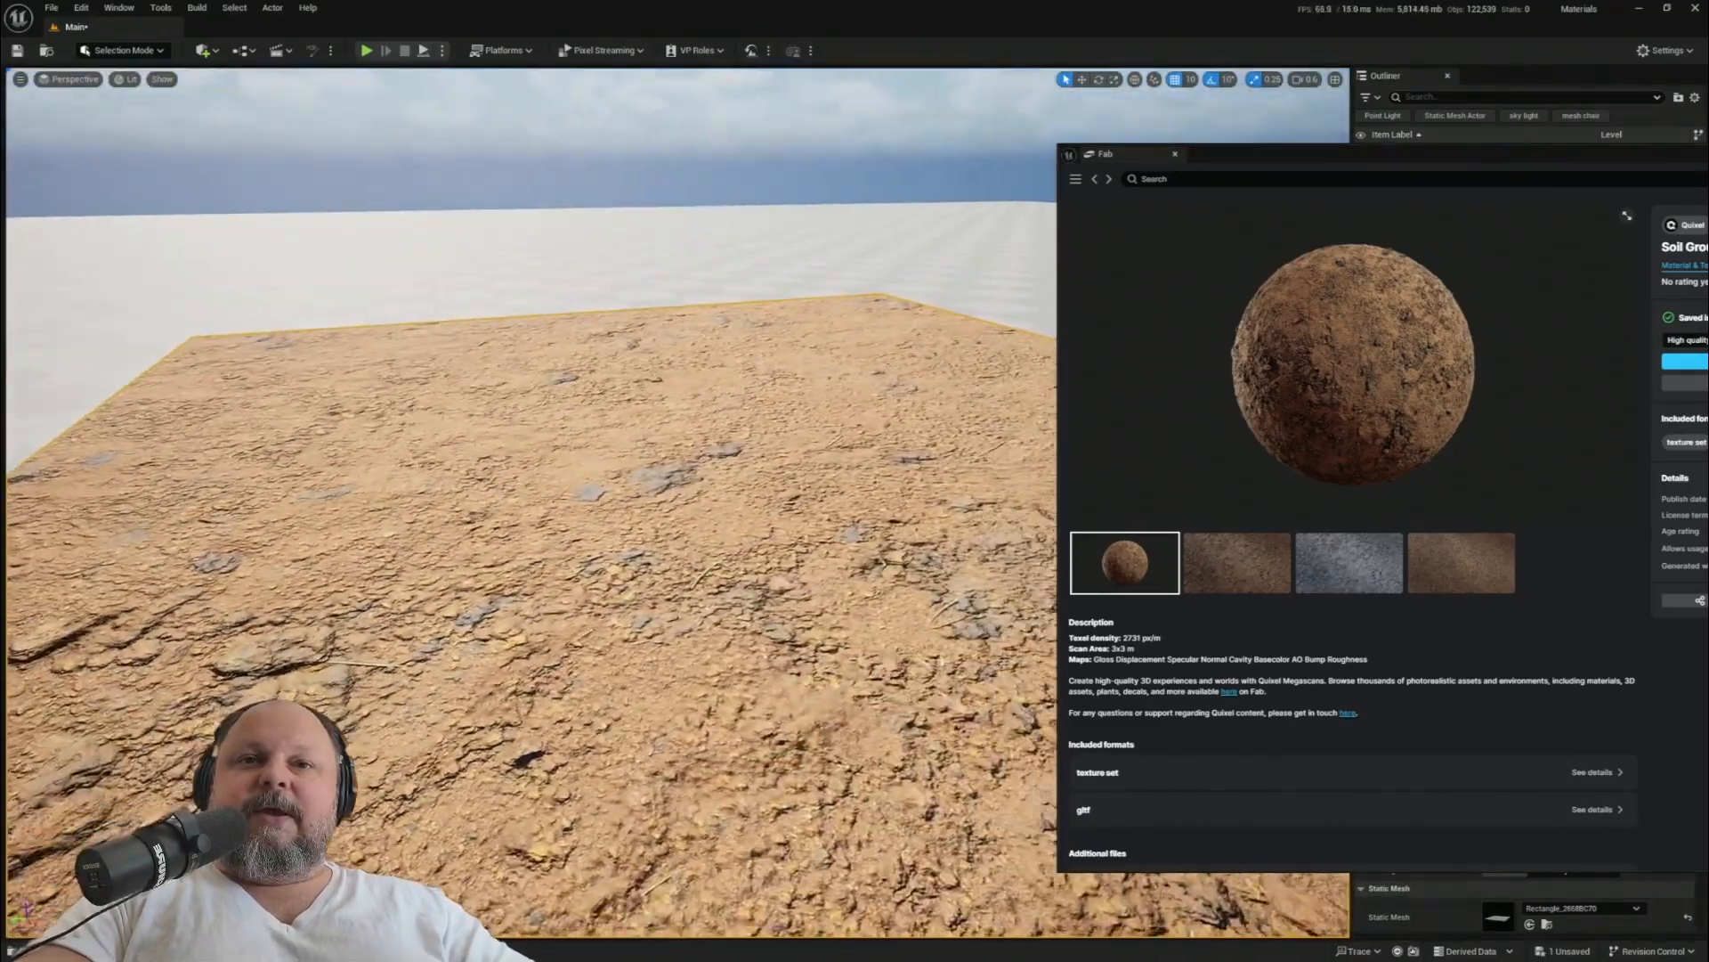
scroll(677, 503, down, 10)
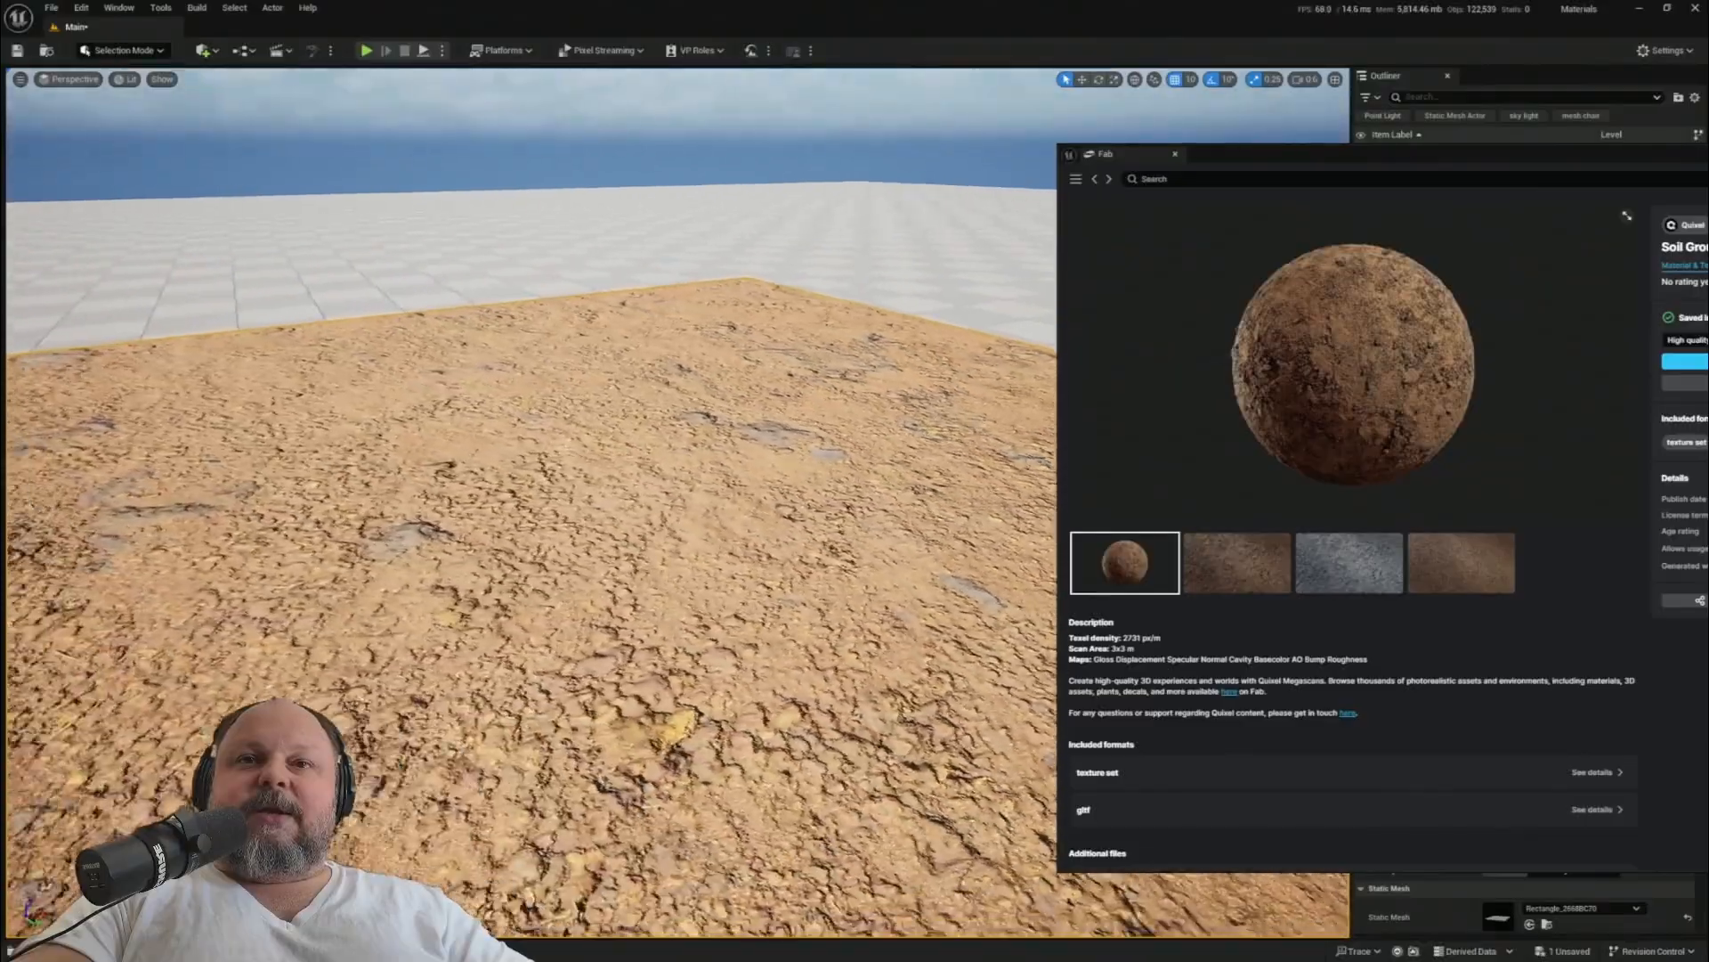
scroll(676, 503, up, 10)
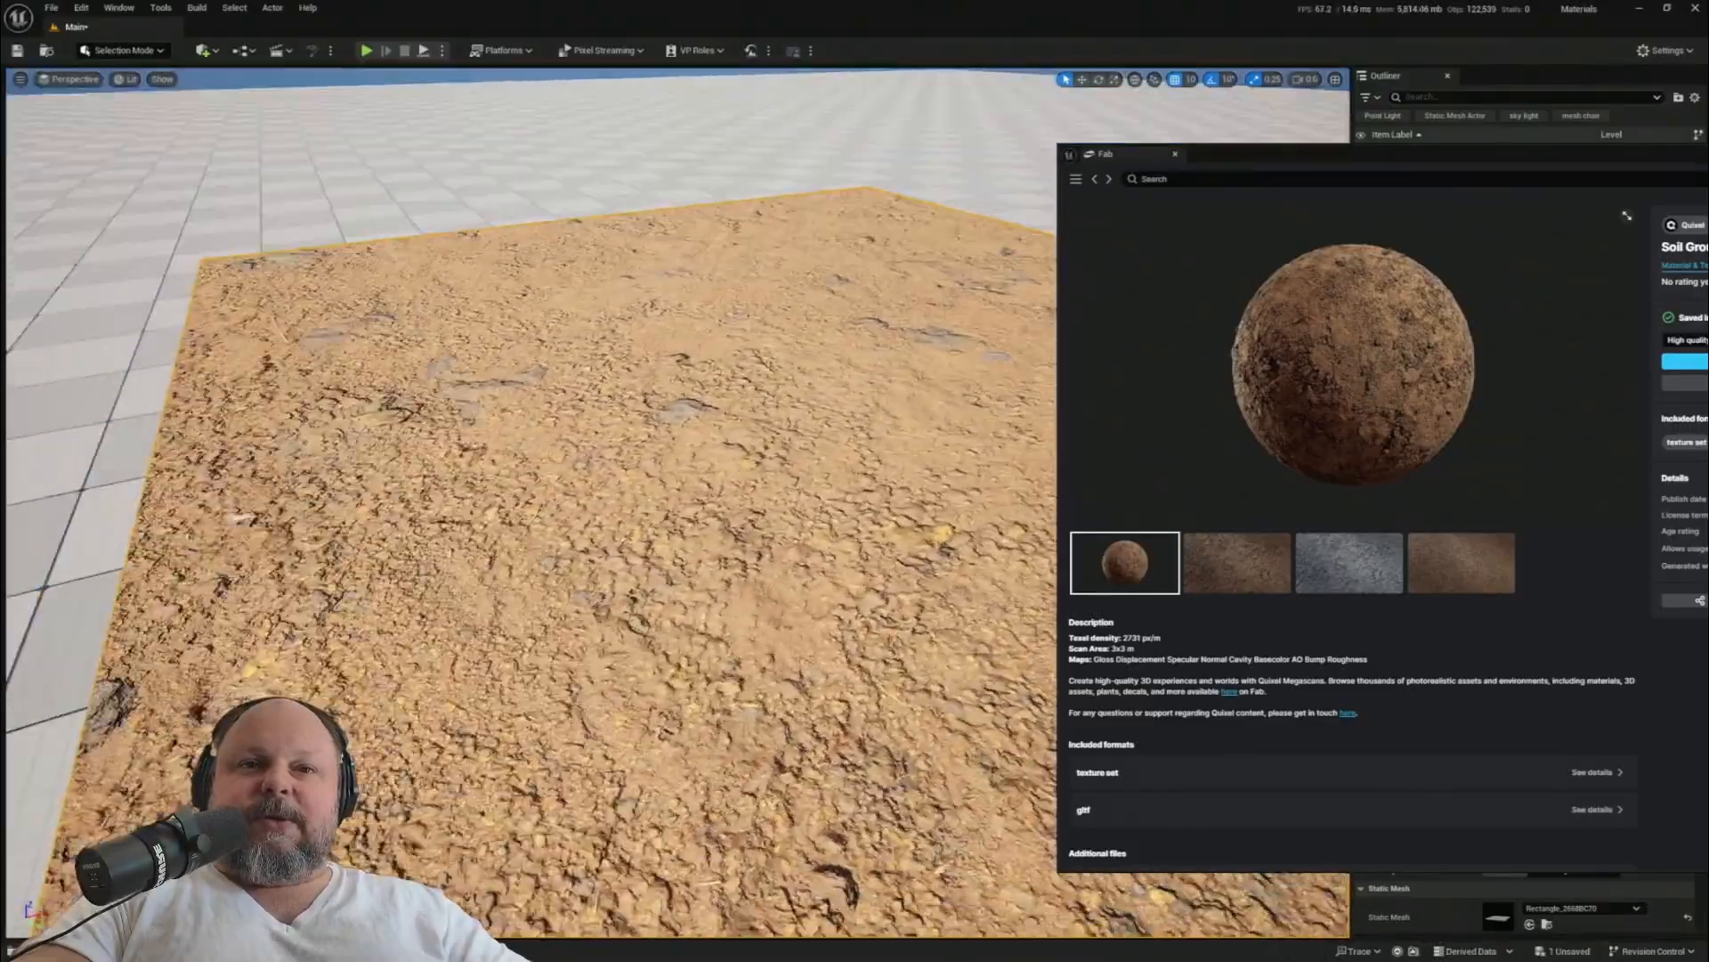
scroll(676, 503, up, 3)
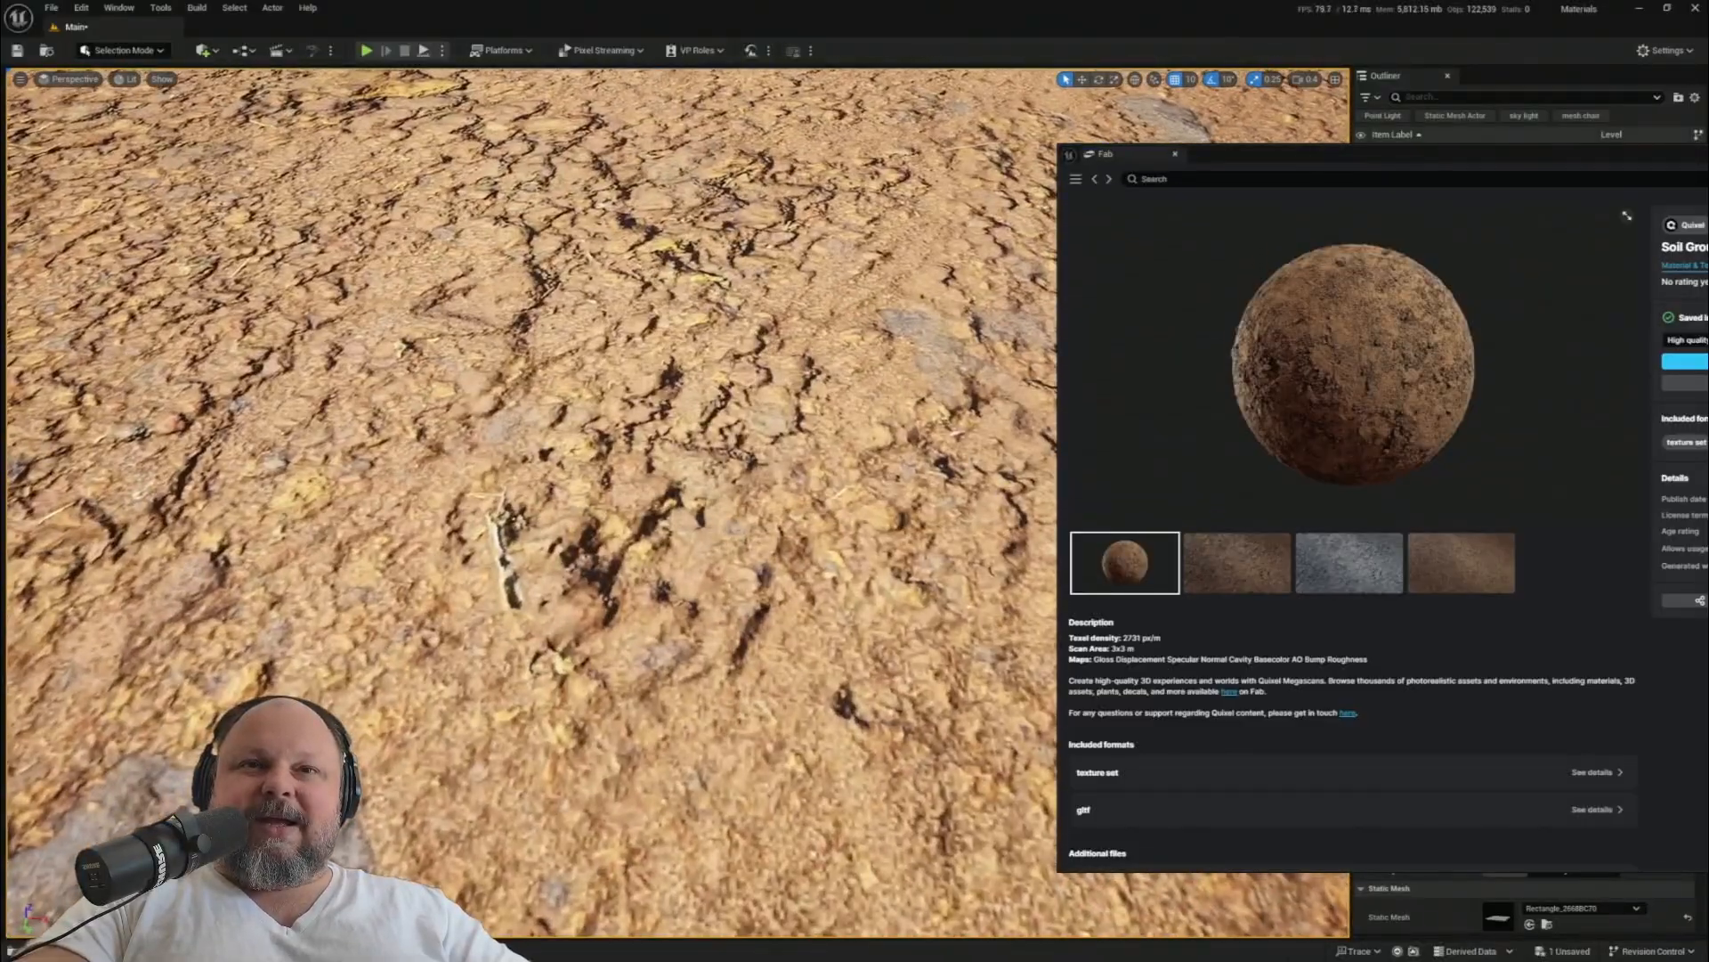
scroll(676, 503, down, 6)
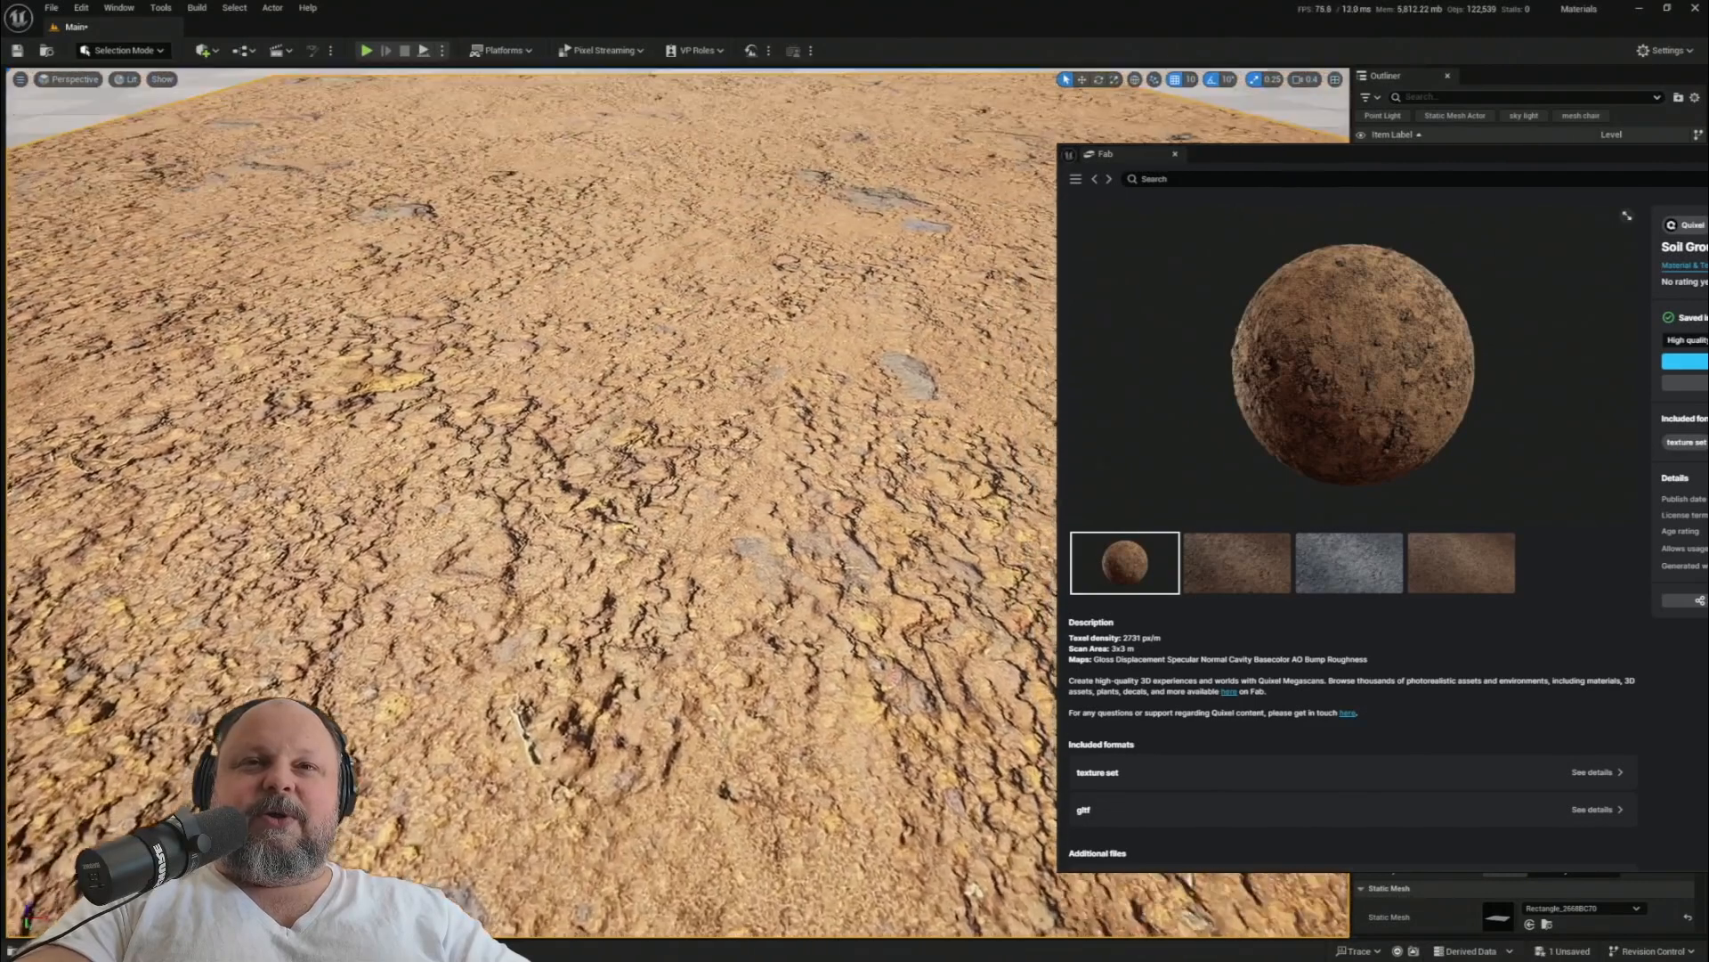
scroll(677, 503, down, 8)
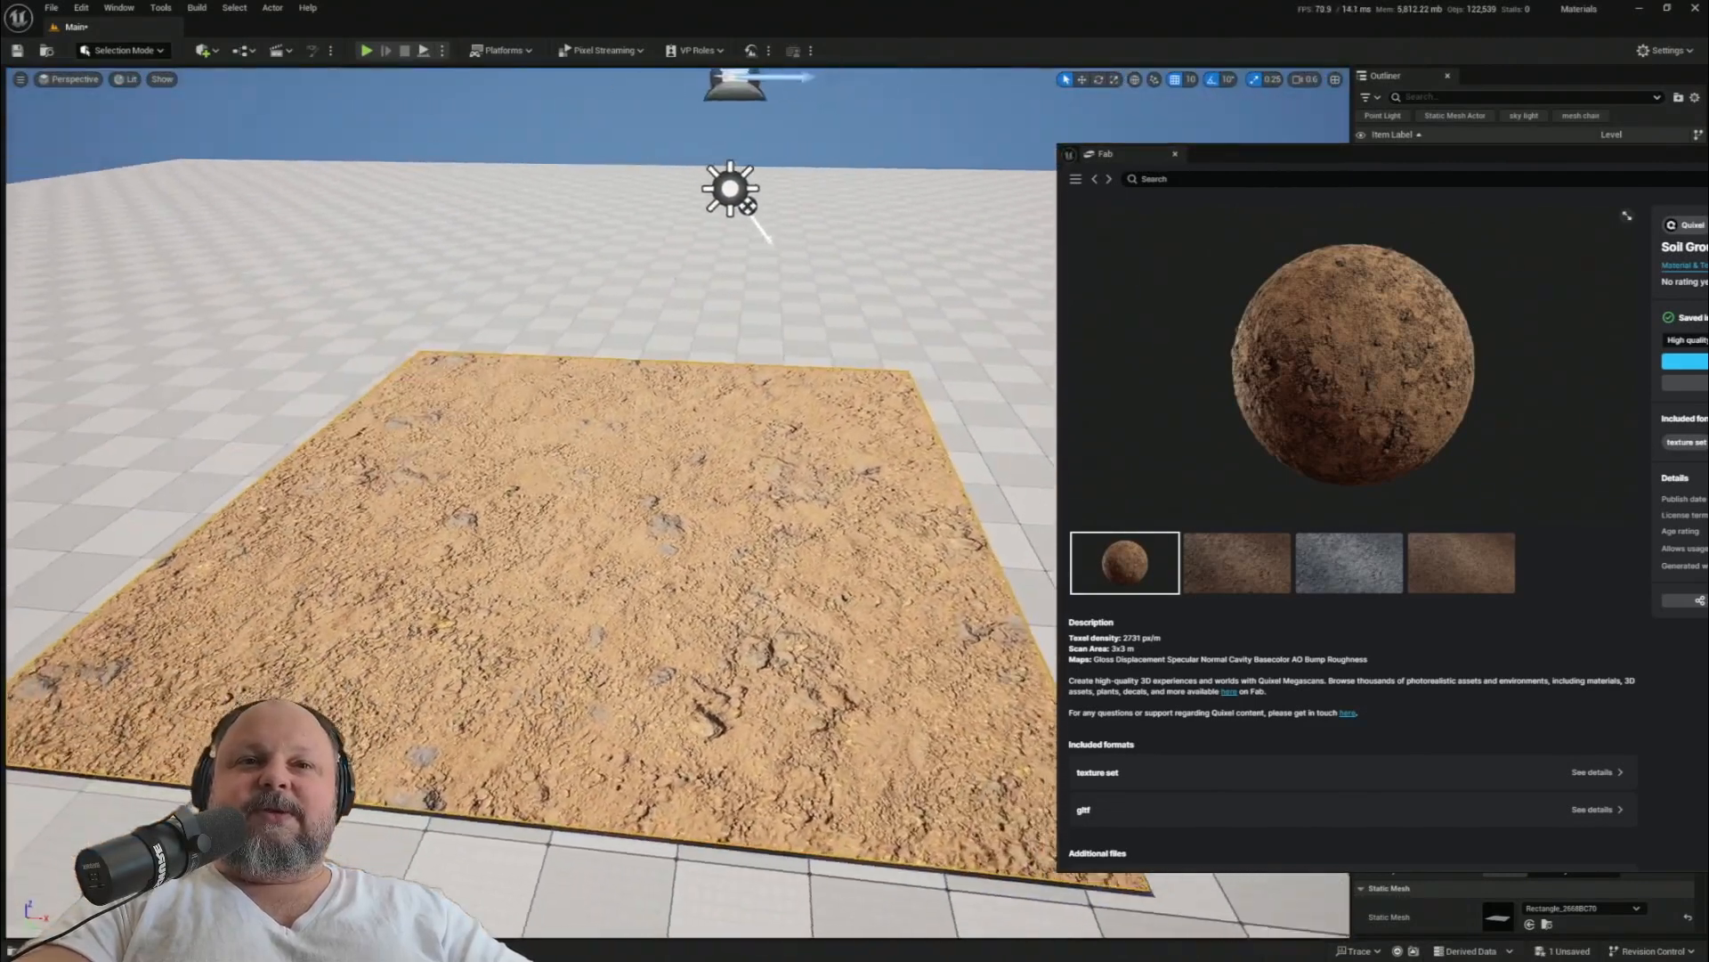
scroll(591, 666, up, 5)
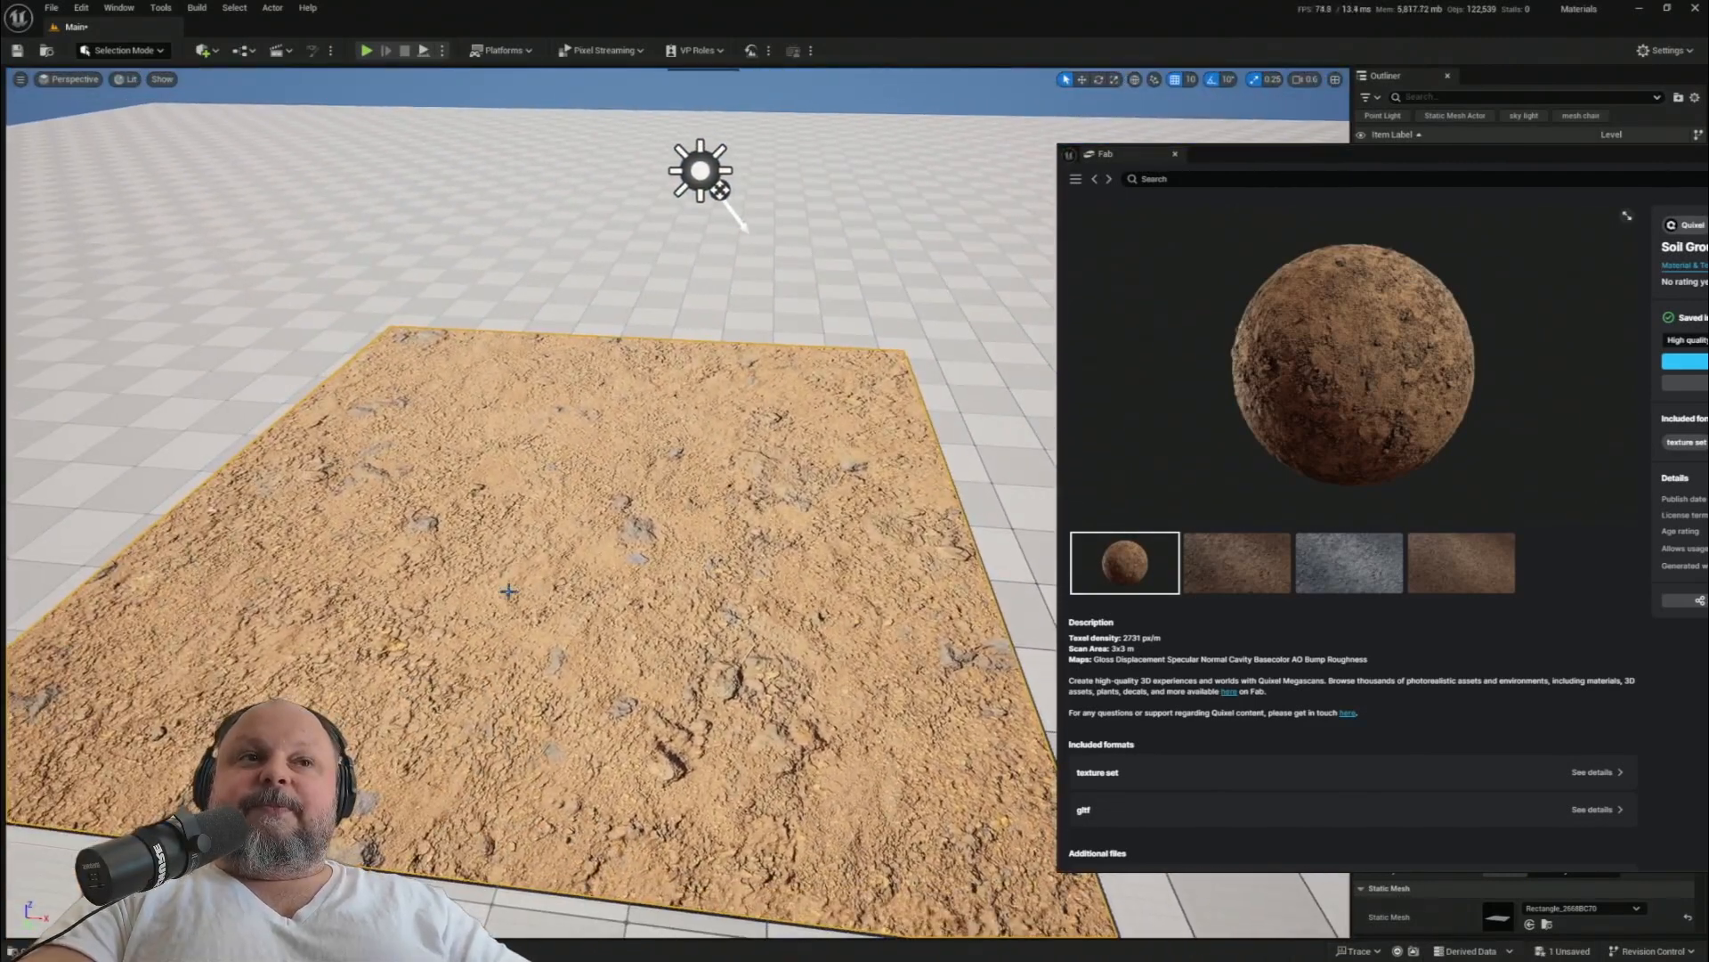
- Bring the Fab window fully into view and close it
drag(1248, 157, 1328, 206)
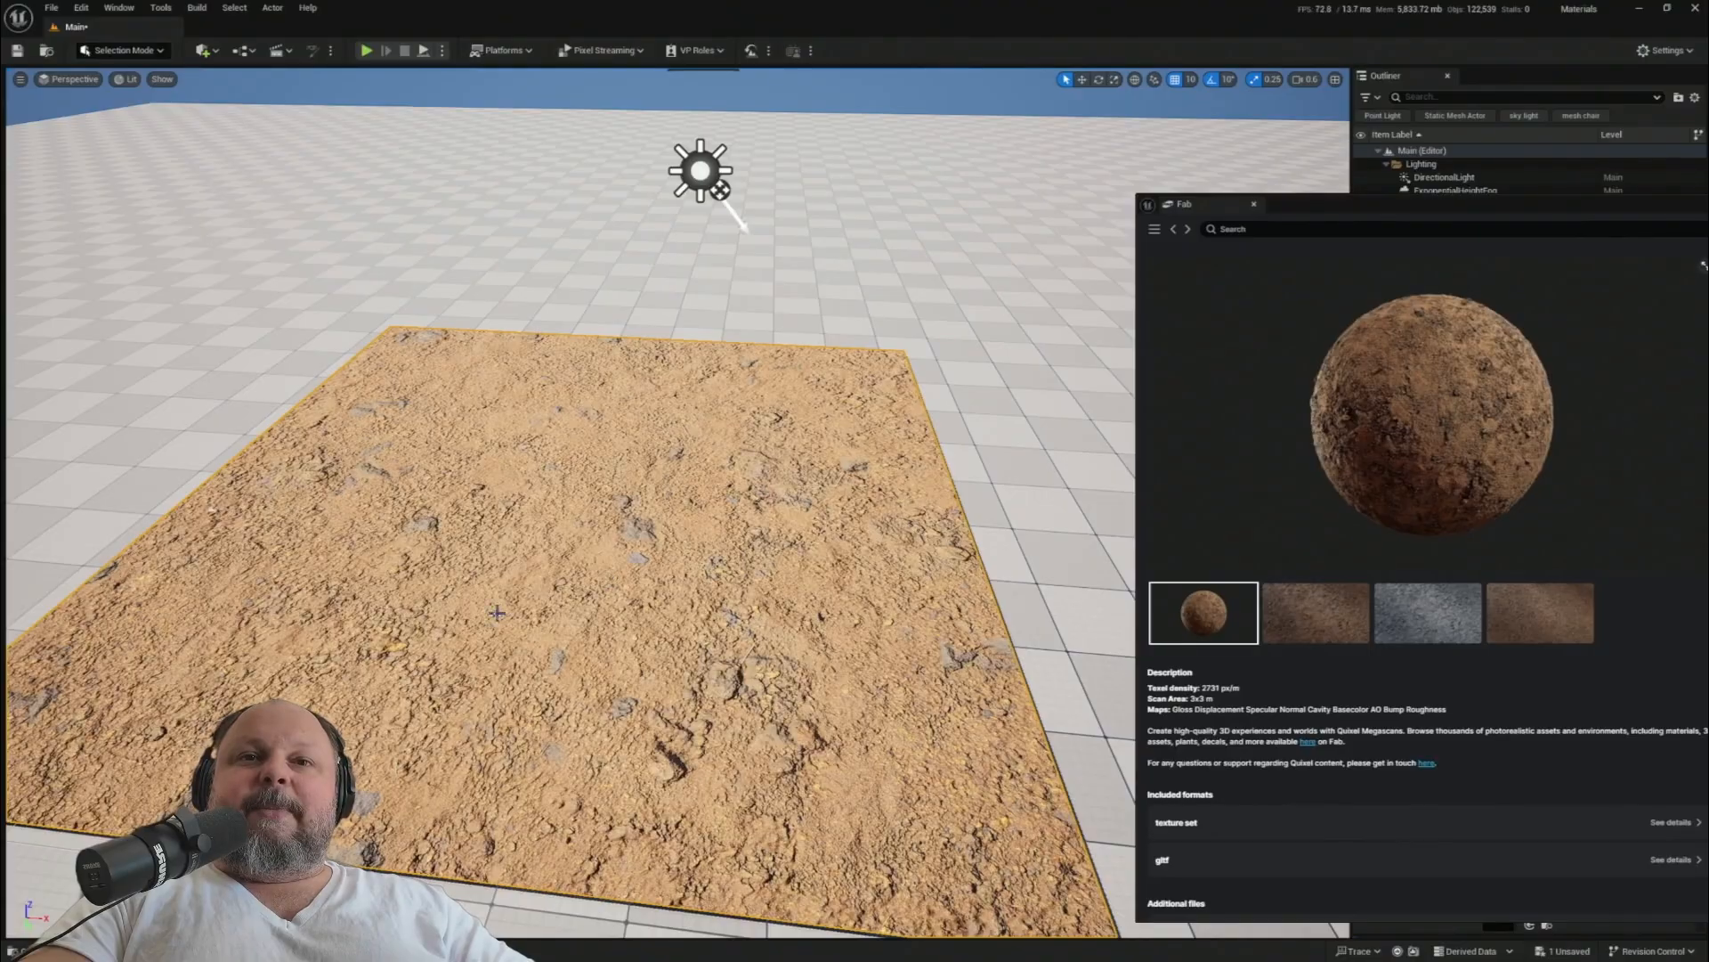
drag(1505, 207, 846, 211)
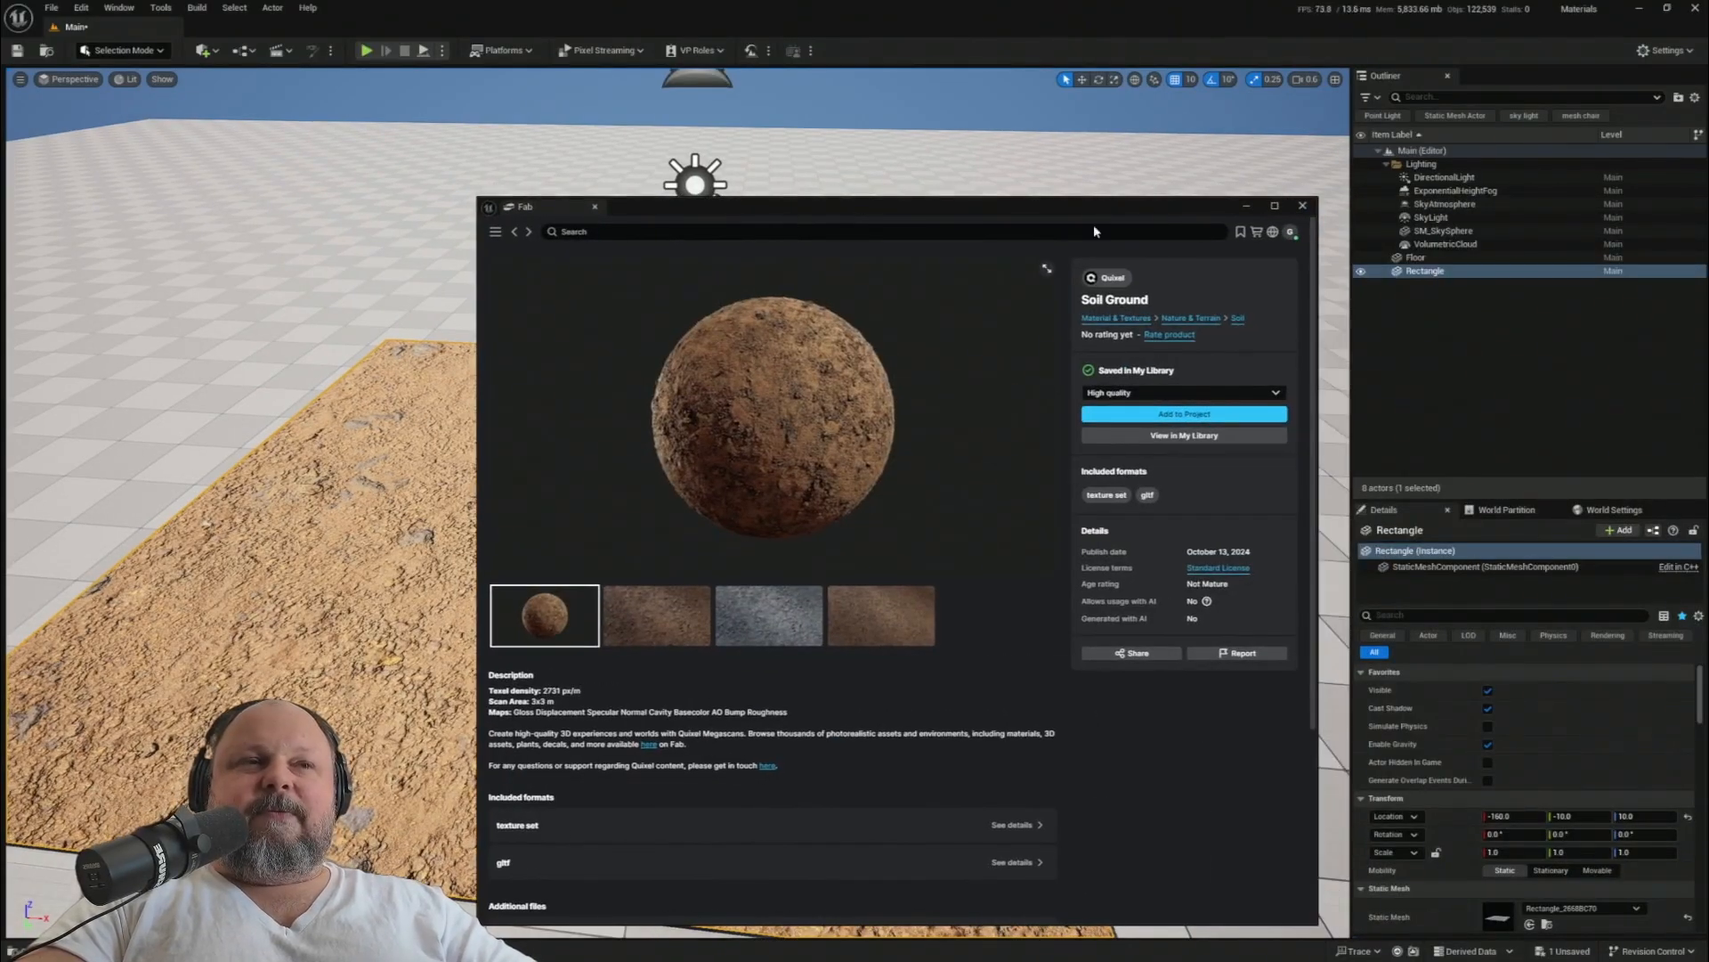
click(1301, 207)
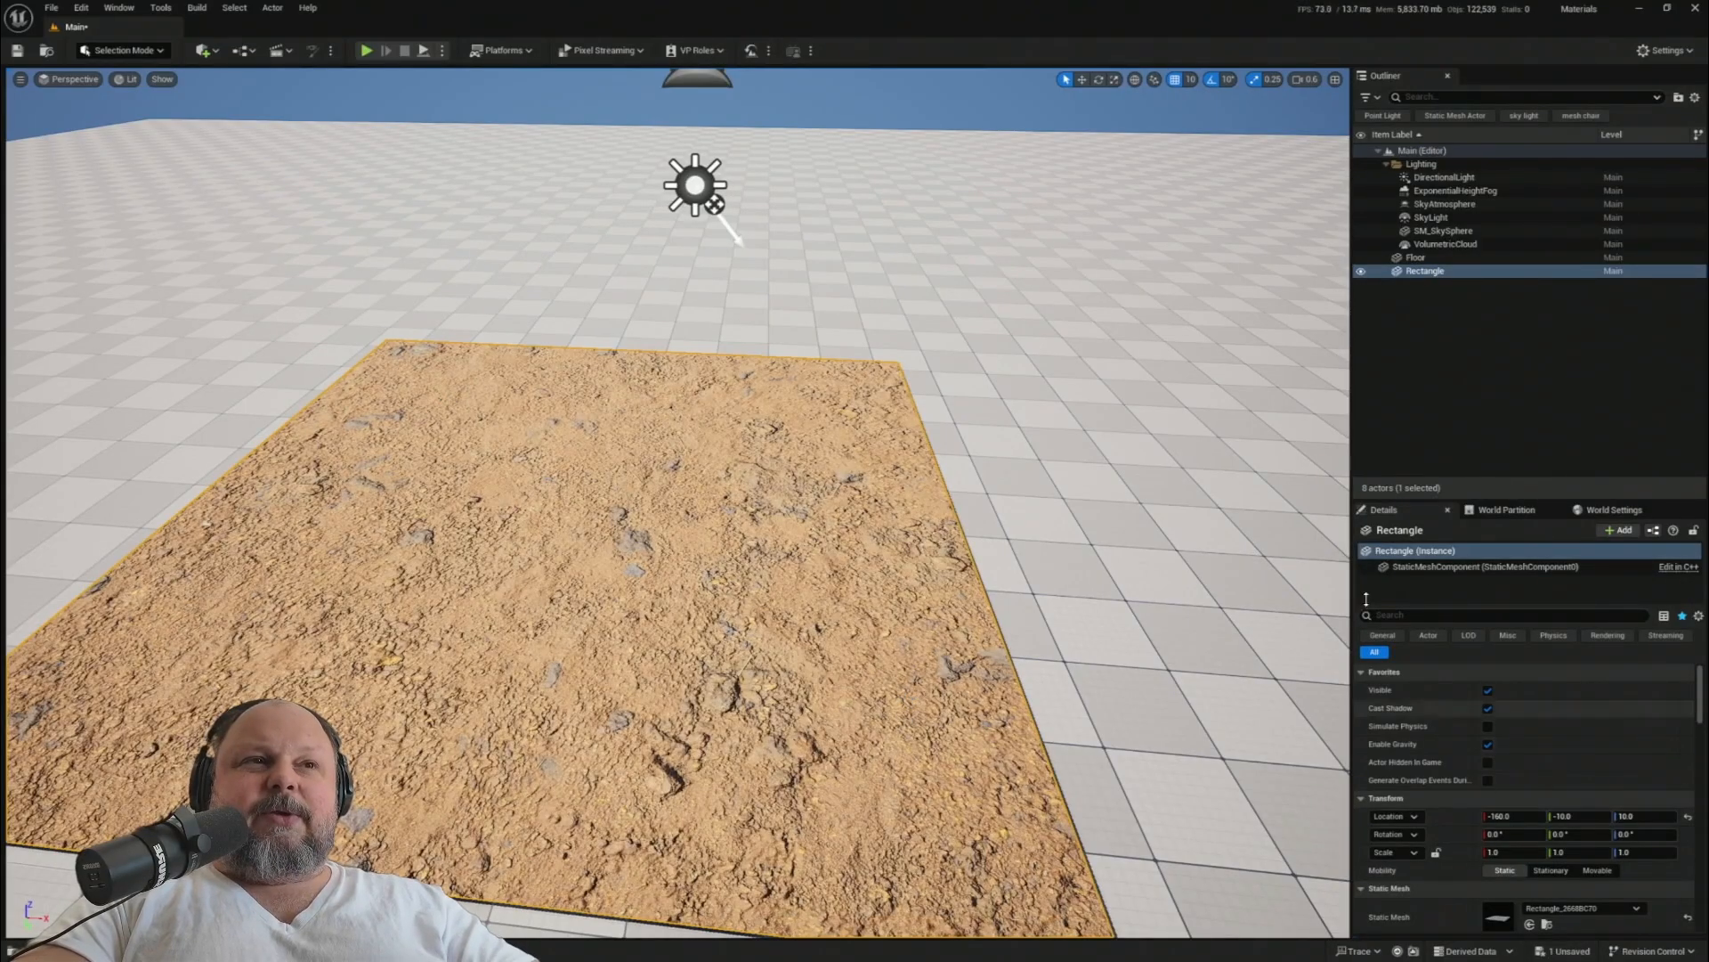
- Show the material assigned to the rectangle in its details and save the Main level
scroll(1451, 762, down, 5)
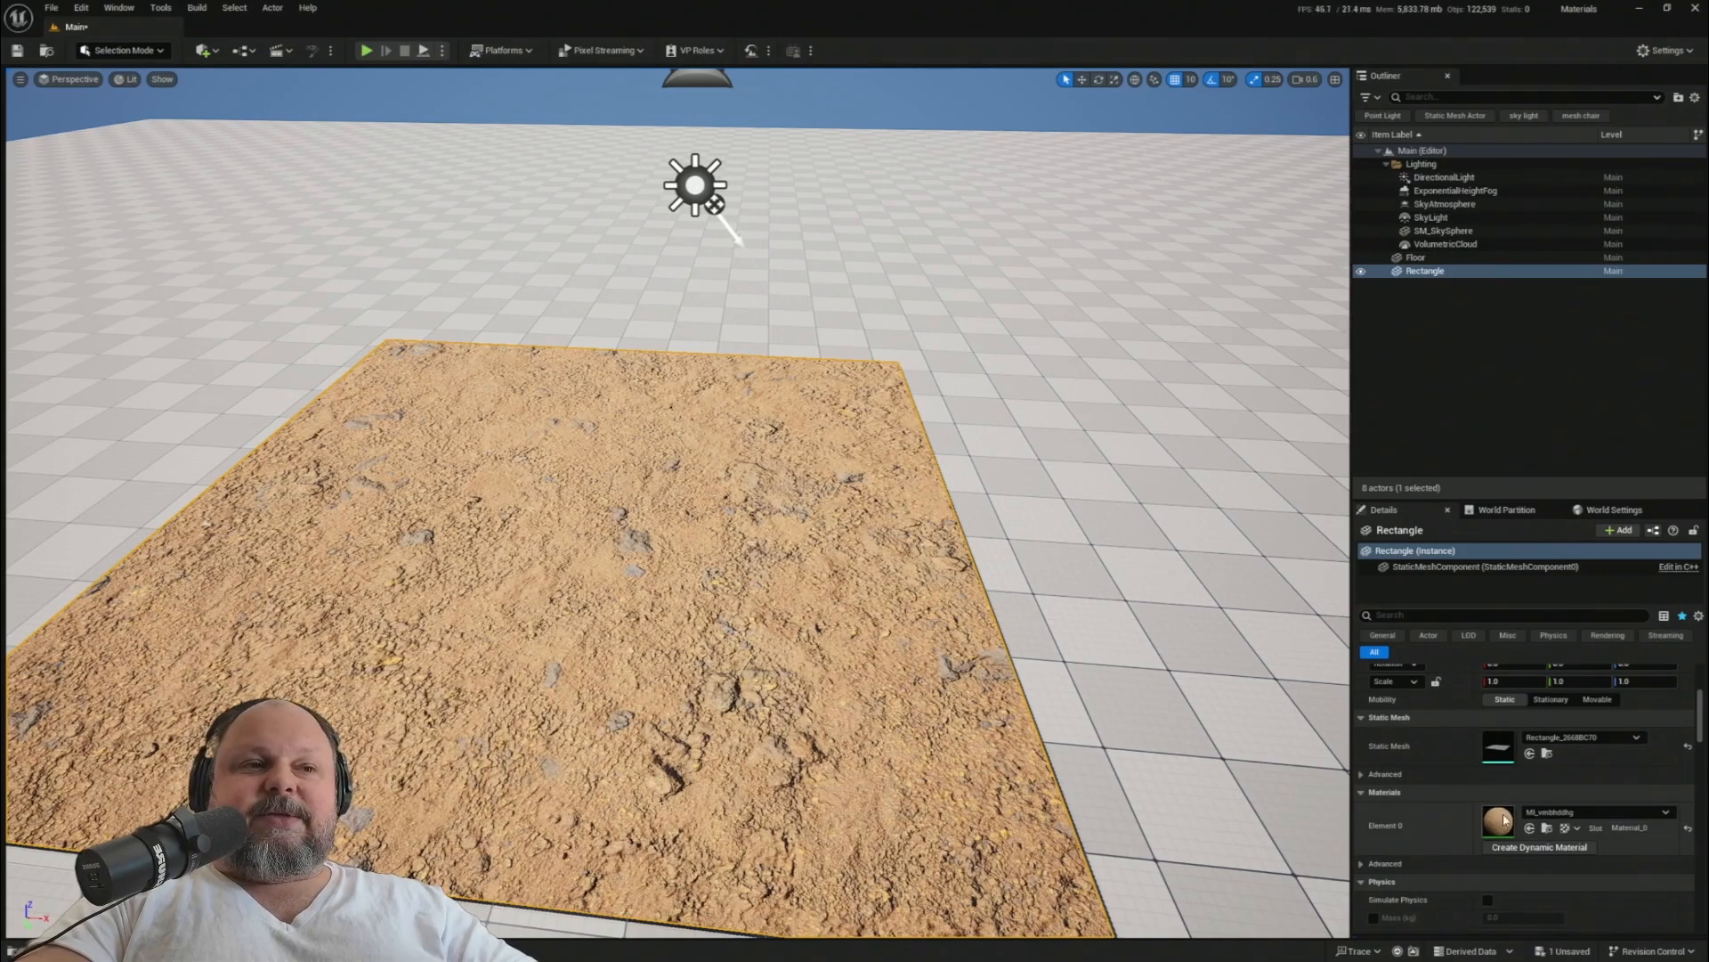
right_drag(926, 615, 932, 601)
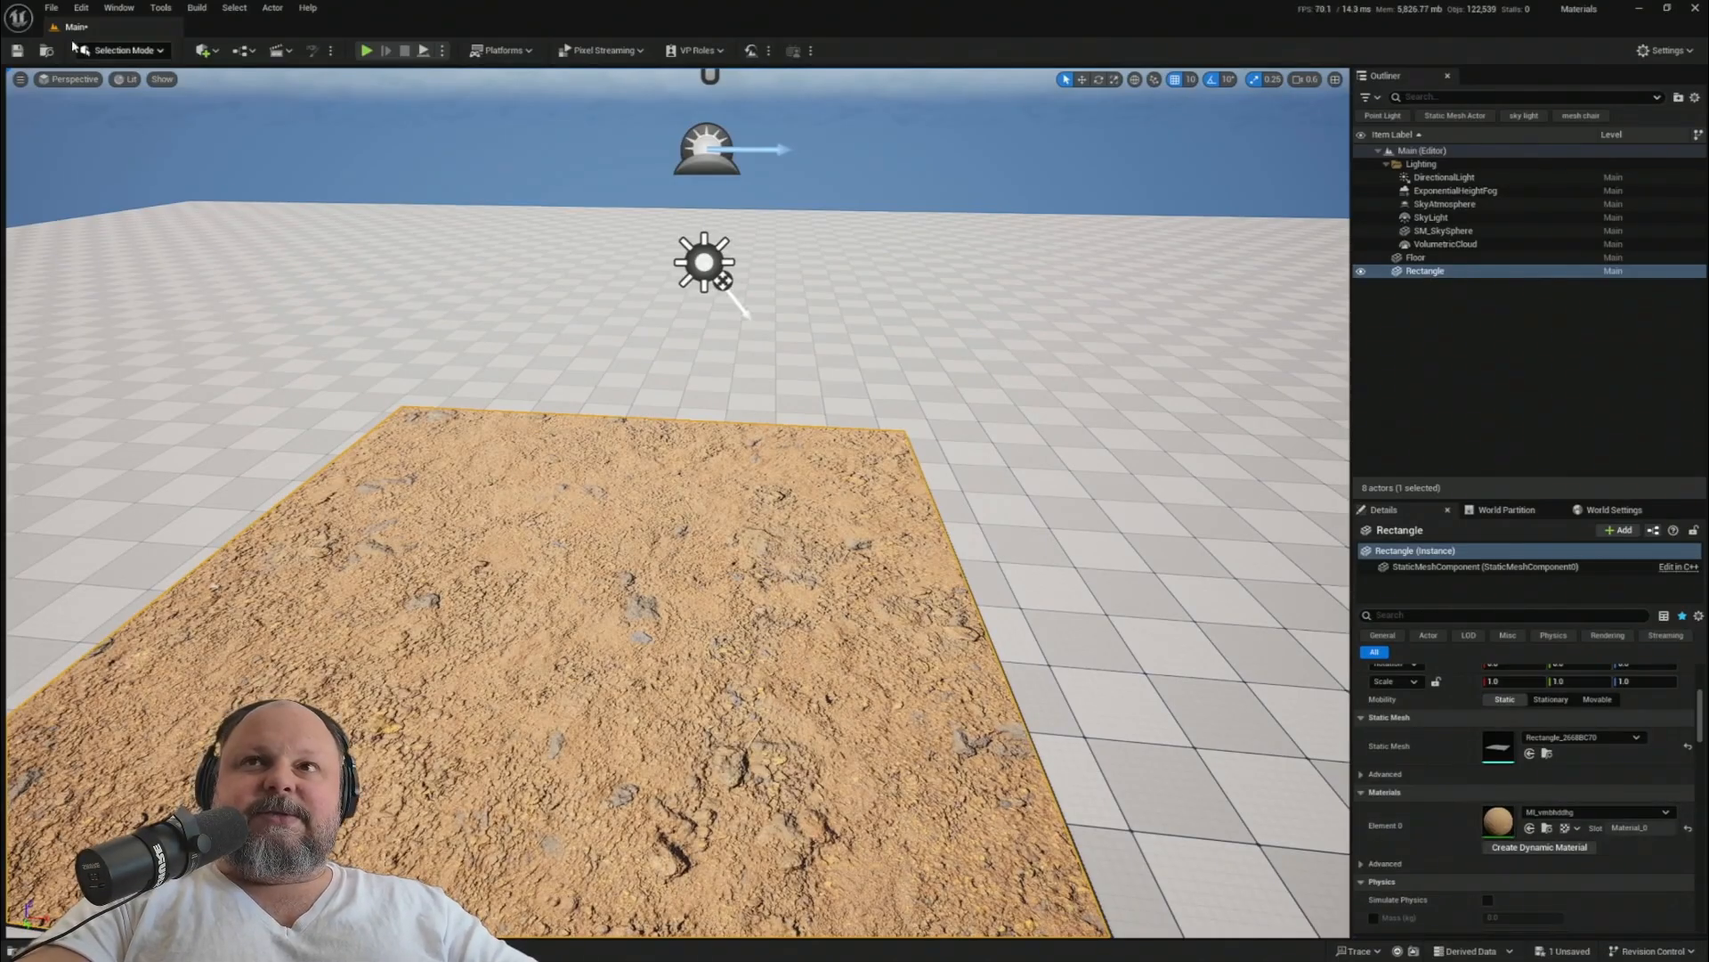
key(ctrl+s)
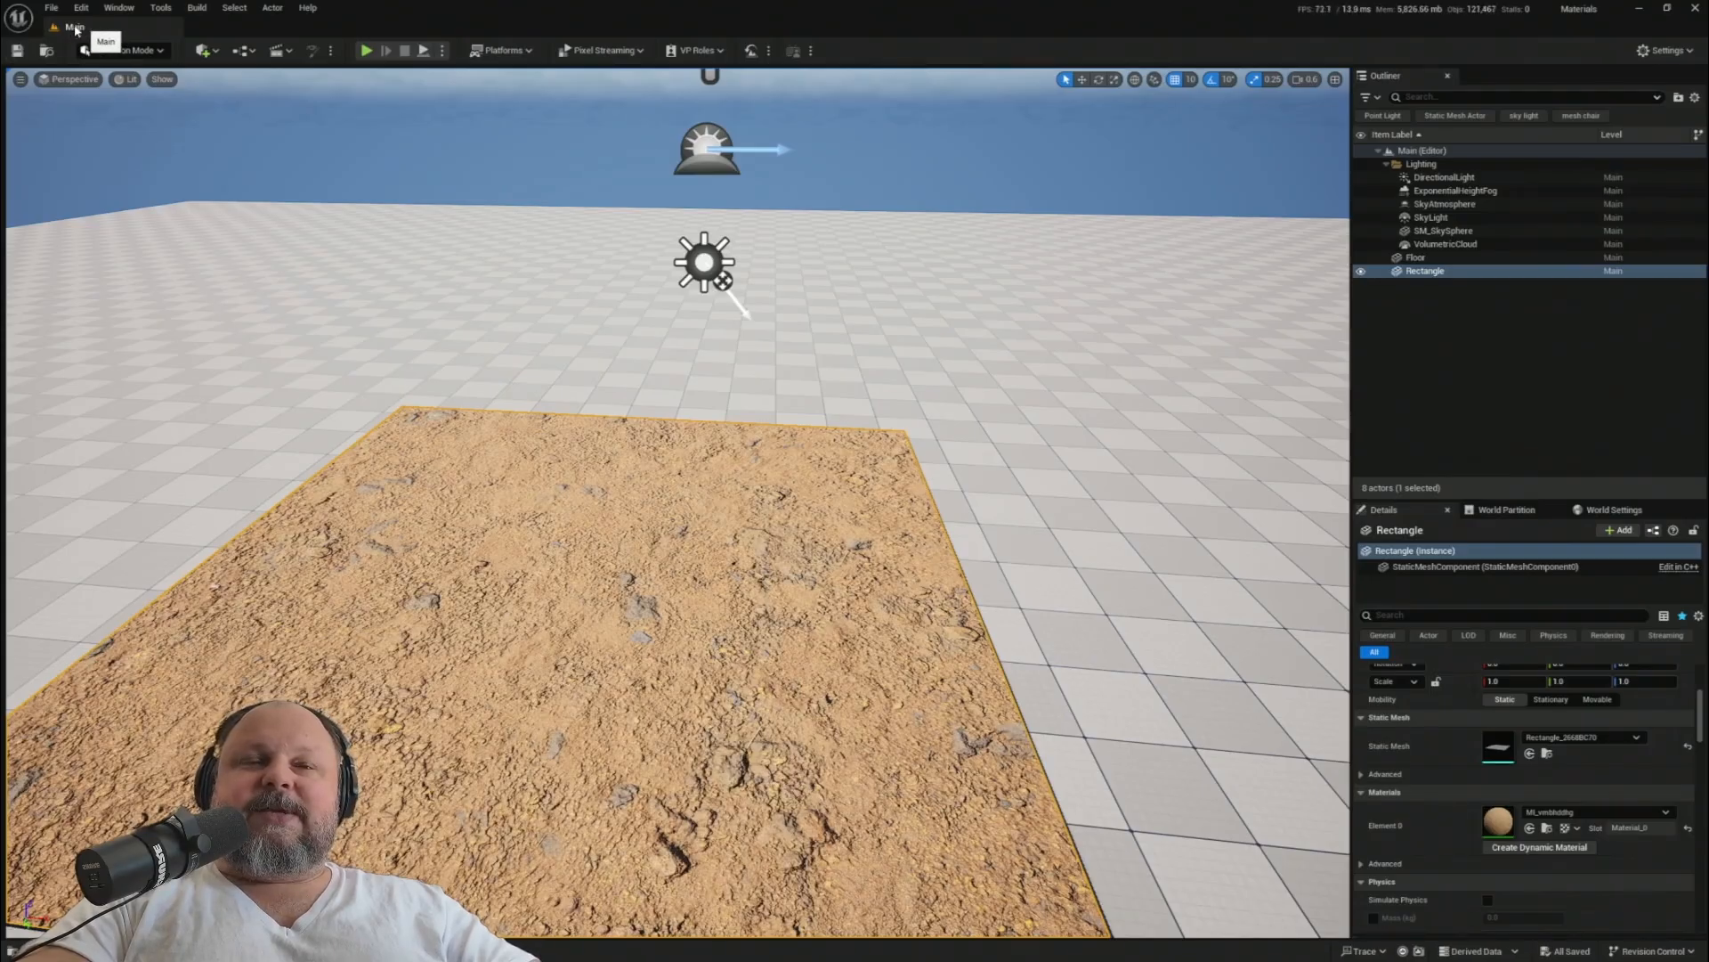
- Open the rectangle's MI_vmbhddhg material for editing and move its editor window fully into view
right_drag(584, 321, 621, 557)
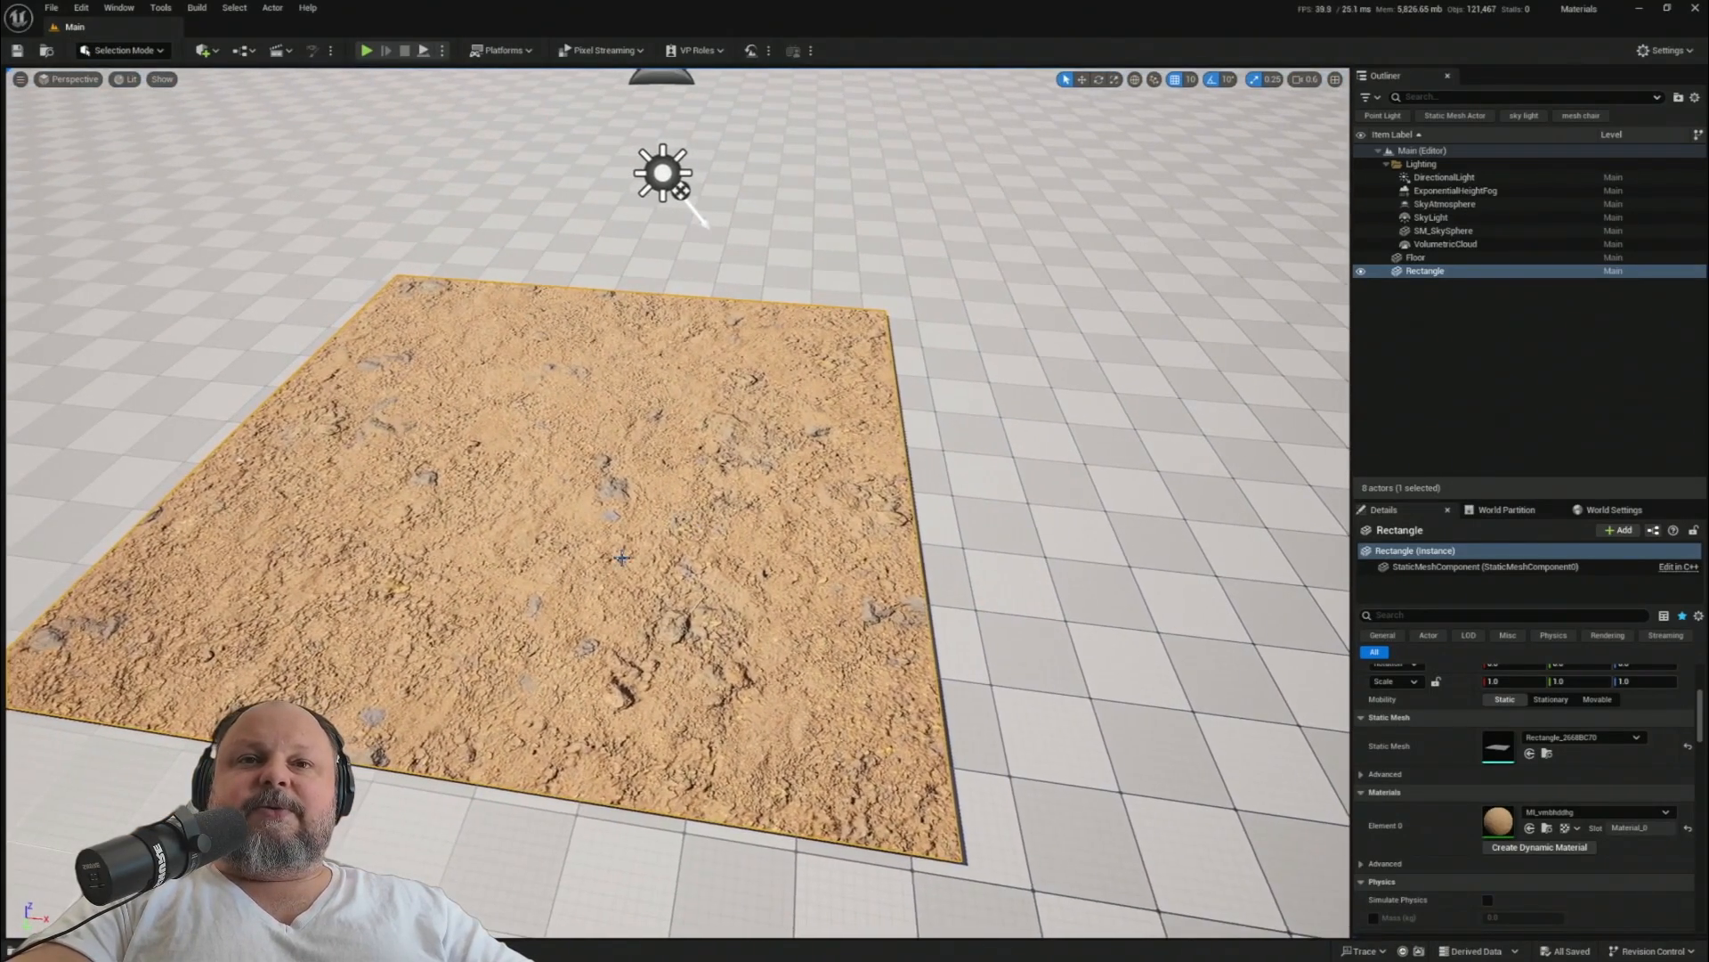
double_click(1500, 819)
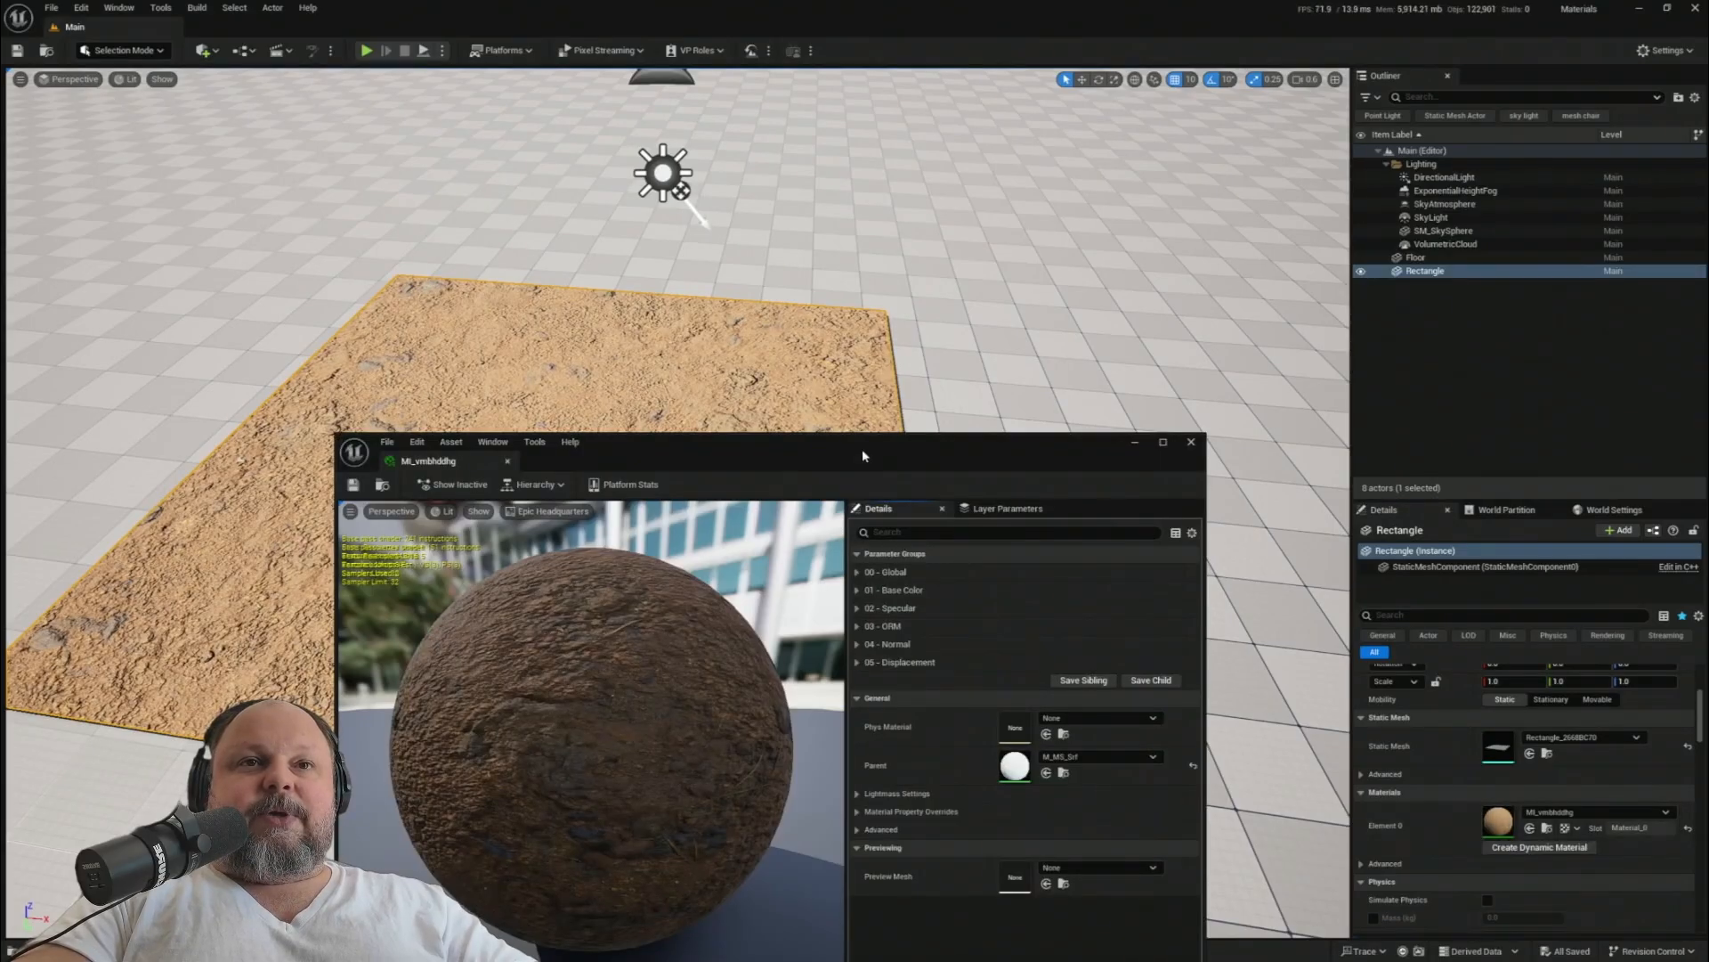
drag(862, 454, 977, 203)
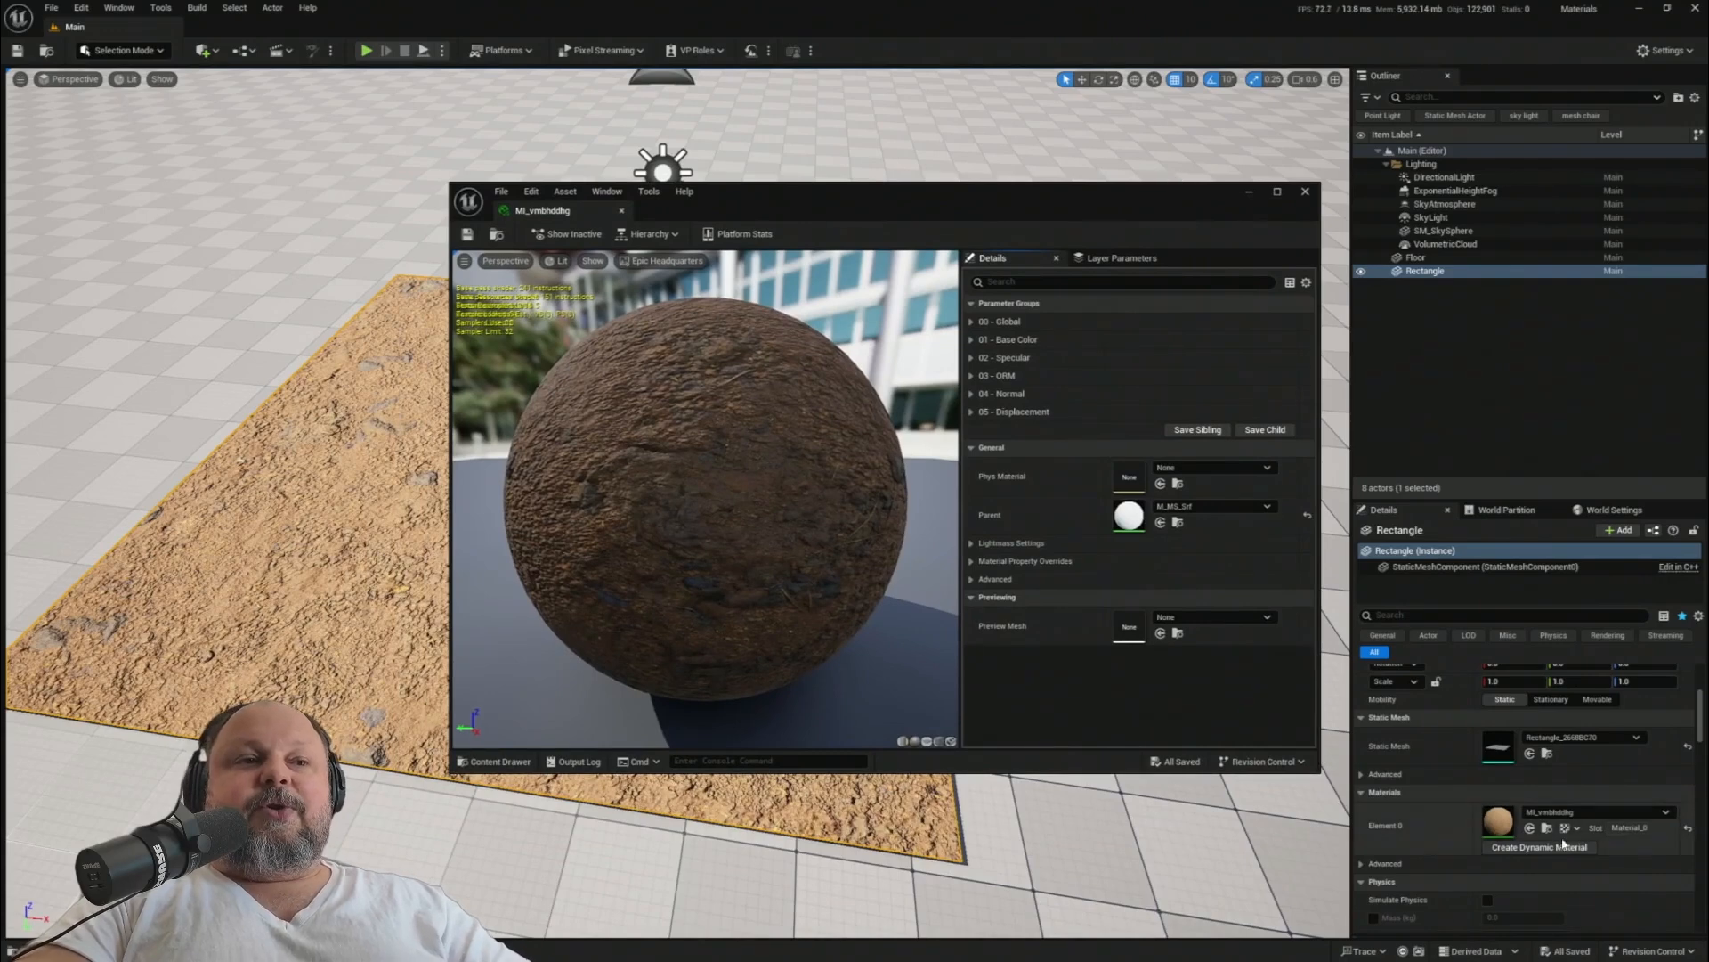
- Locate the MI_vmbhddhg material instance among the imported assets in the High folder
right_drag(1010, 814, 1015, 801)
key(ctrl+space)
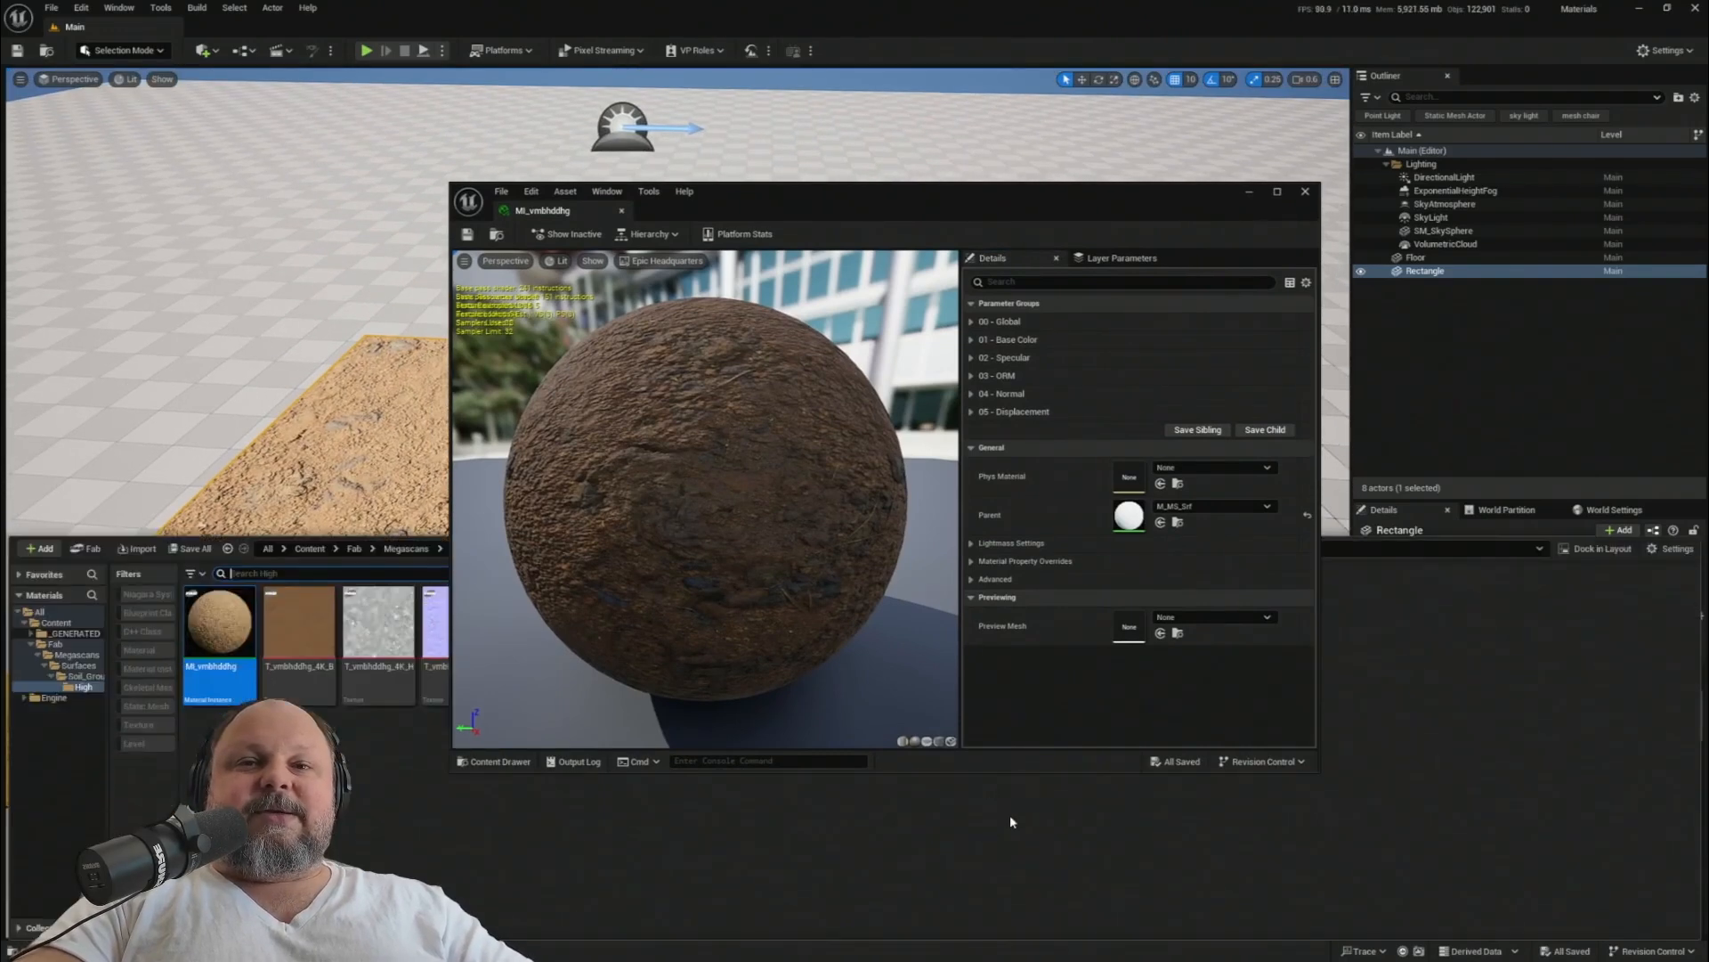
mouse_move(214, 626)
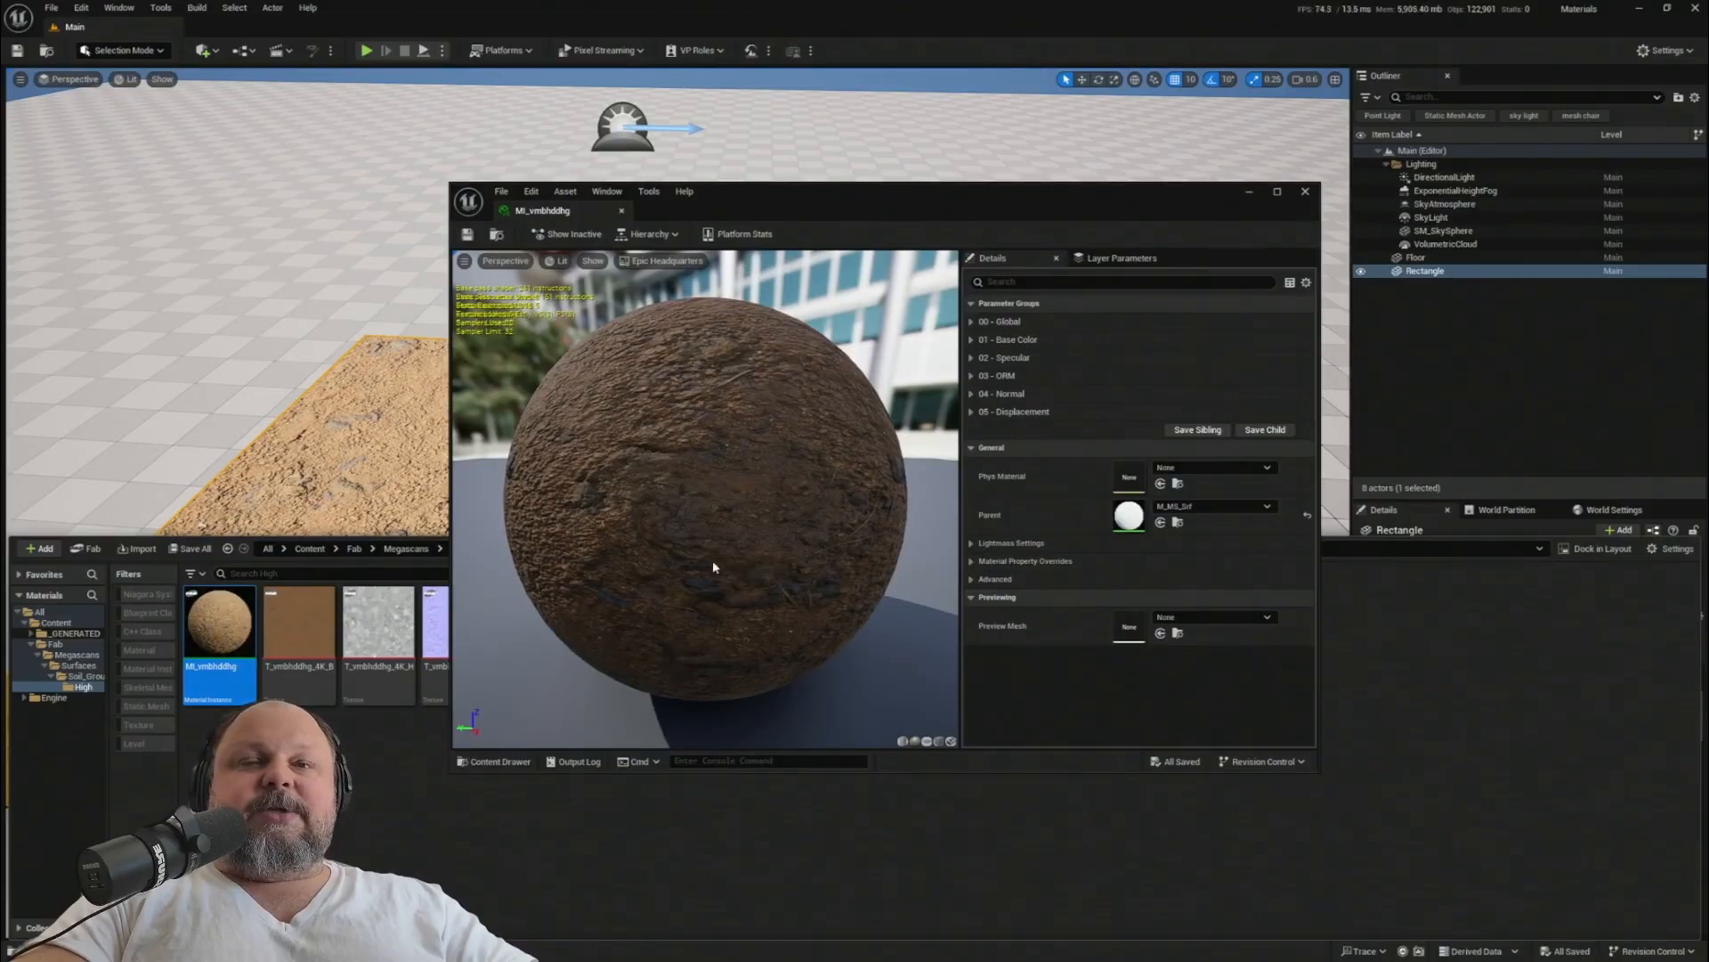
- Move the material instance editor beside the ground rectangle, enlarge it and turn the preview sphere to another side
drag(878, 194, 877, 195)
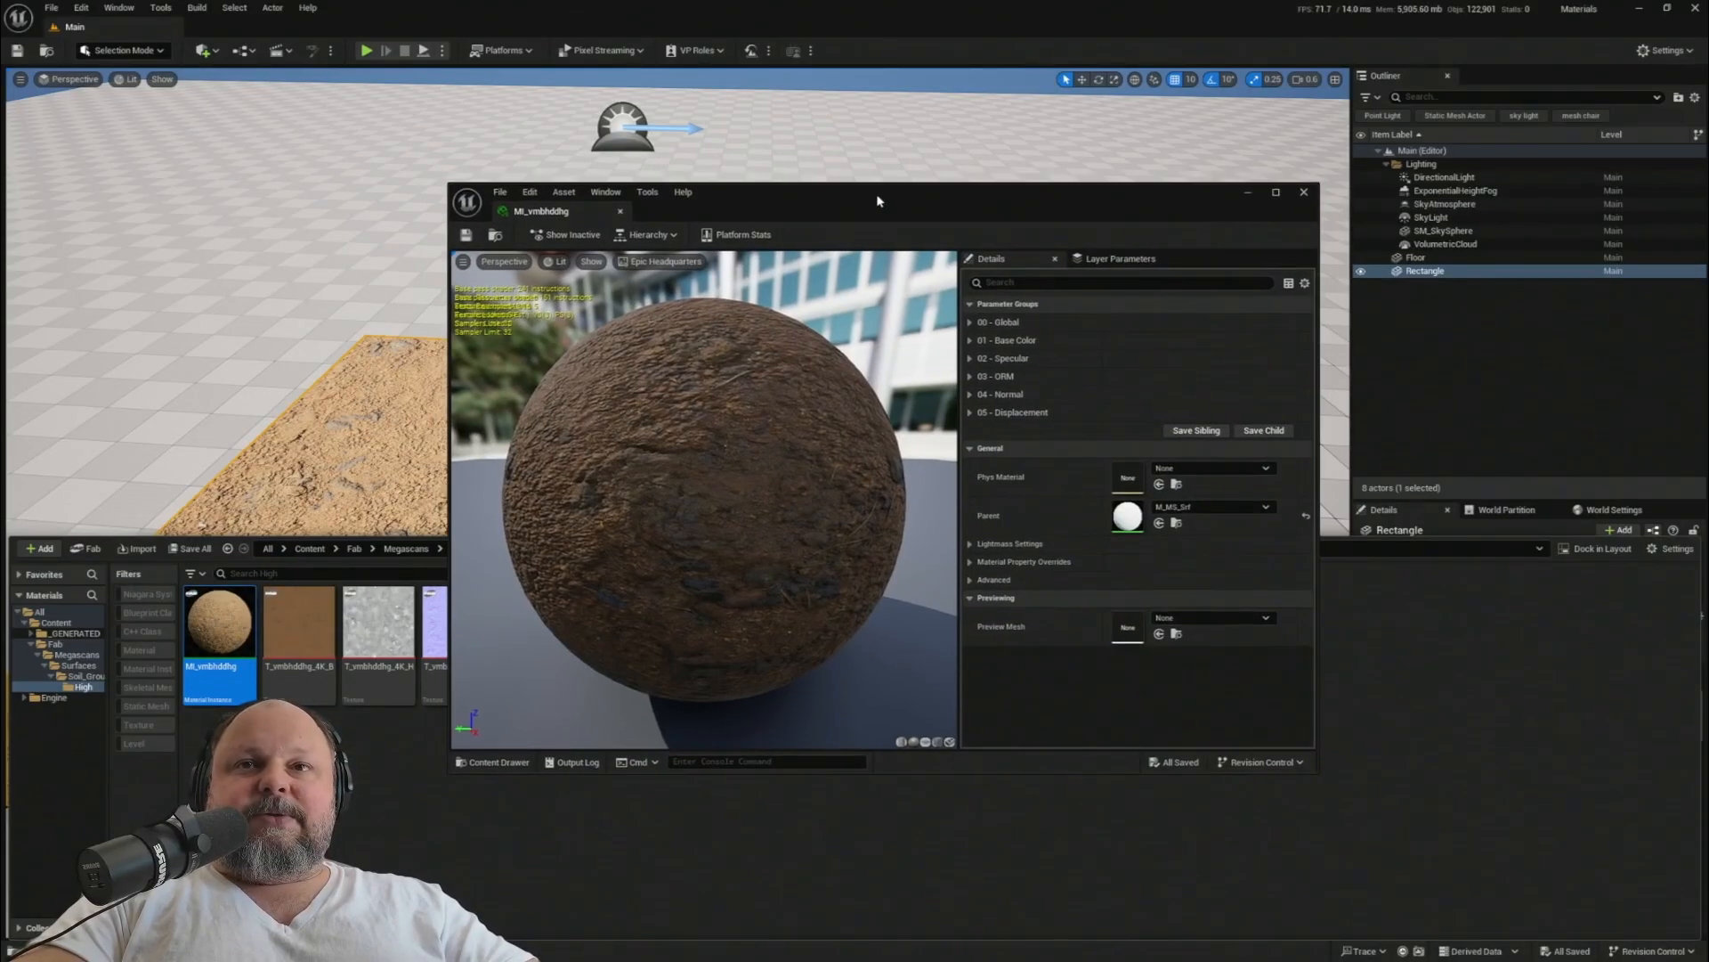
right_drag(855, 134, 868, 103)
drag(841, 193, 1118, 120)
drag(1527, 700, 1587, 838)
drag(1076, 506, 805, 514)
drag(871, 440, 819, 441)
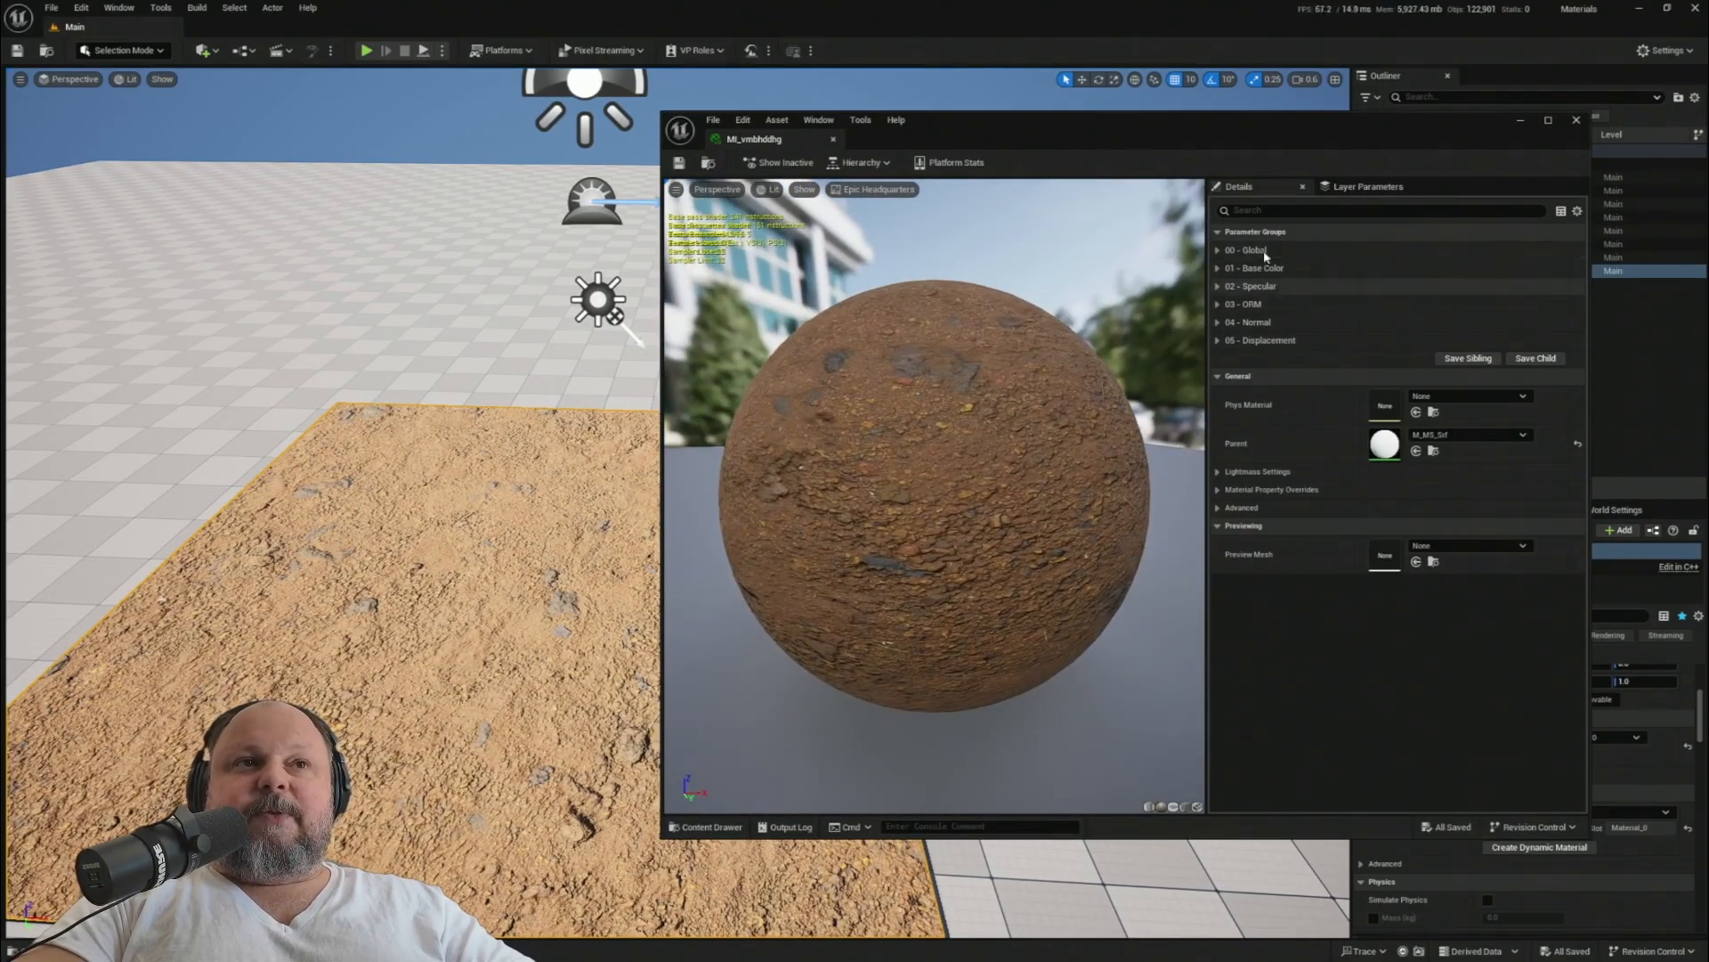
- Collapse the General section of the material instance and view the preview sphere from farther away
click(1236, 376)
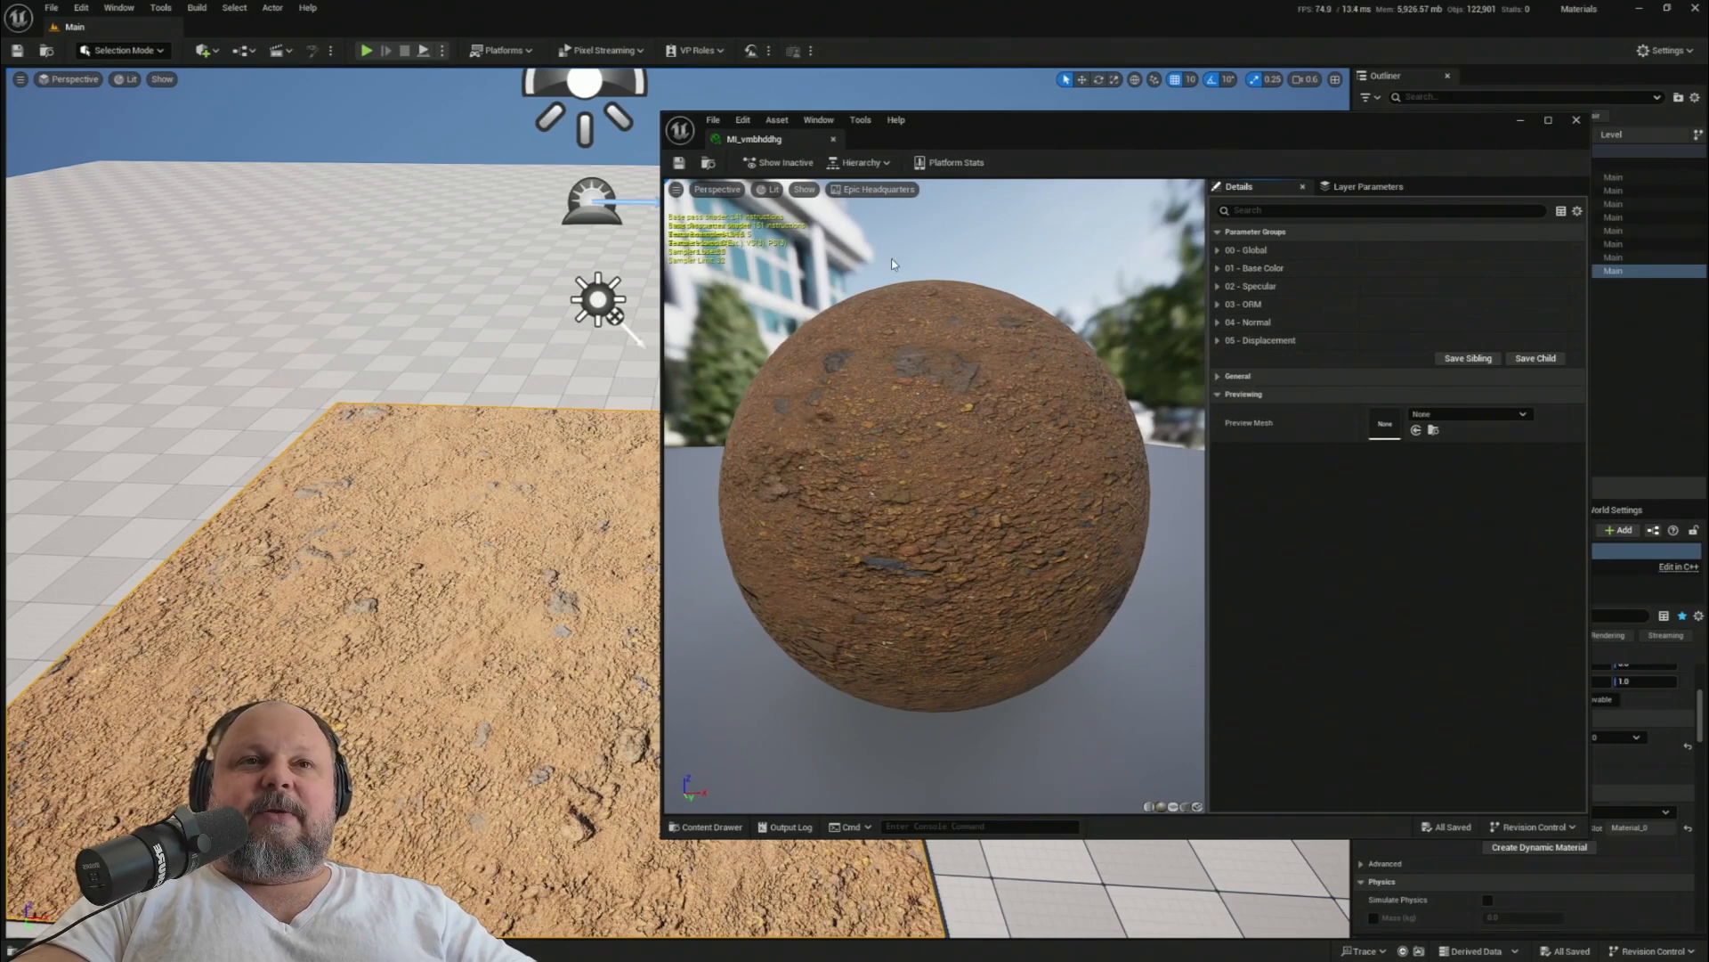
mouse_move(1105, 281)
right_down()
mouse_move(1105, 209)
mouse_move(1105, 307)
right_up()
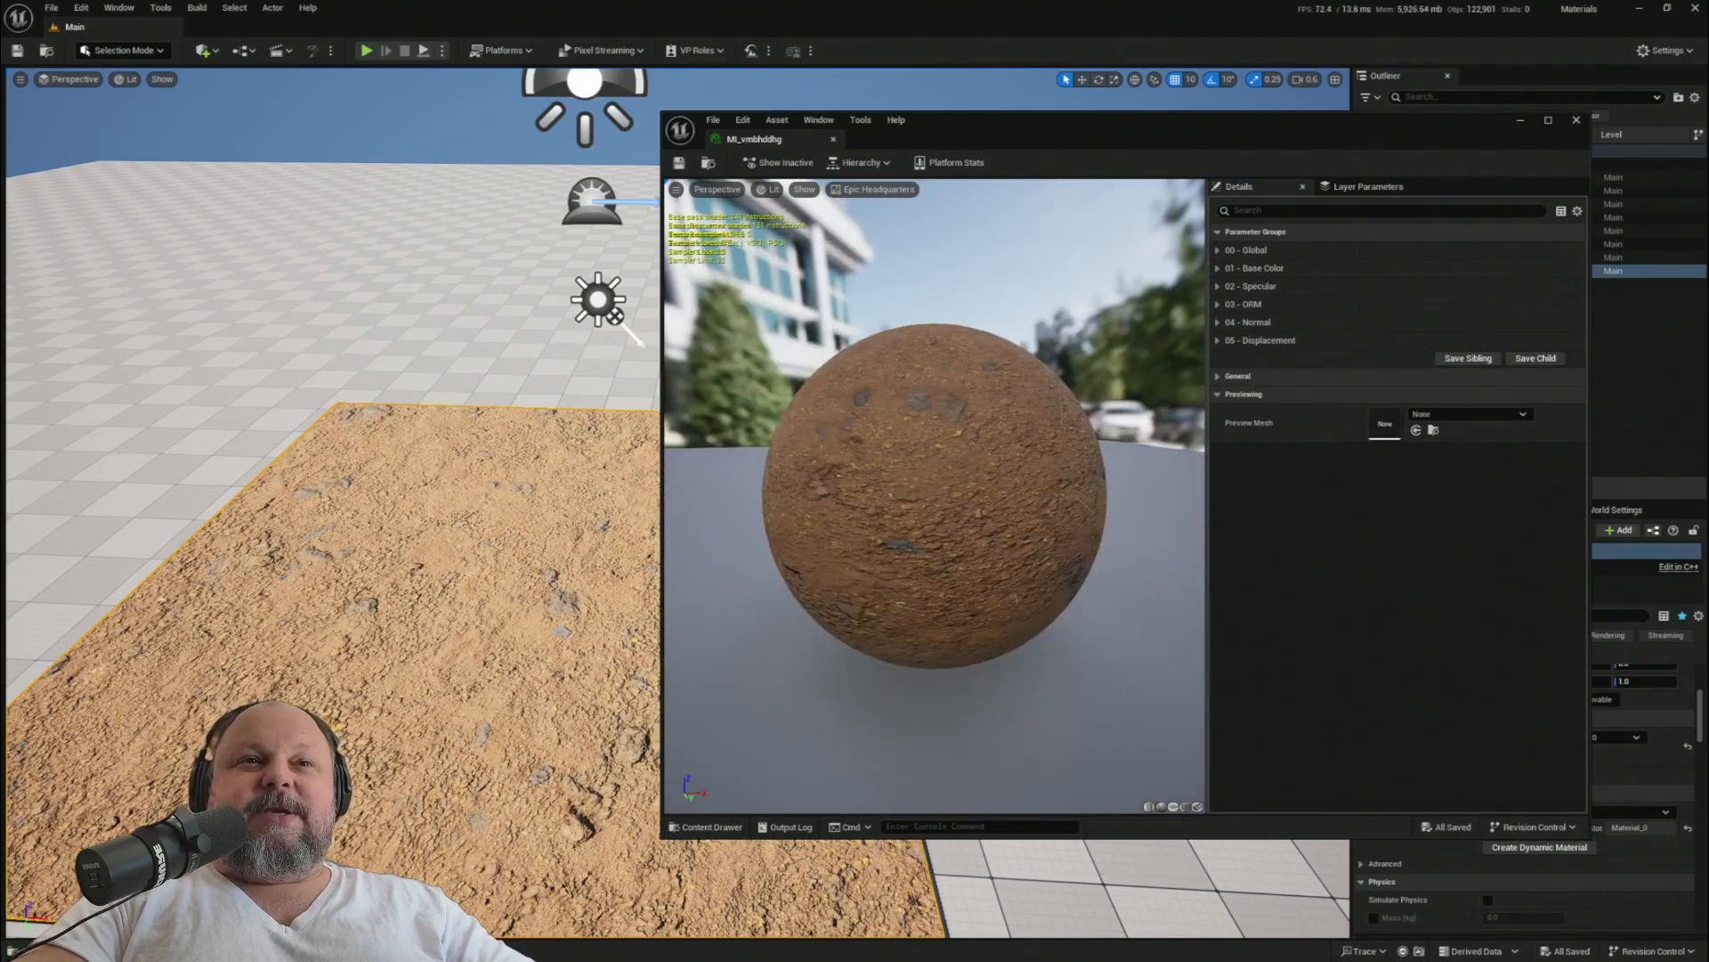
drag(967, 451, 1095, 327)
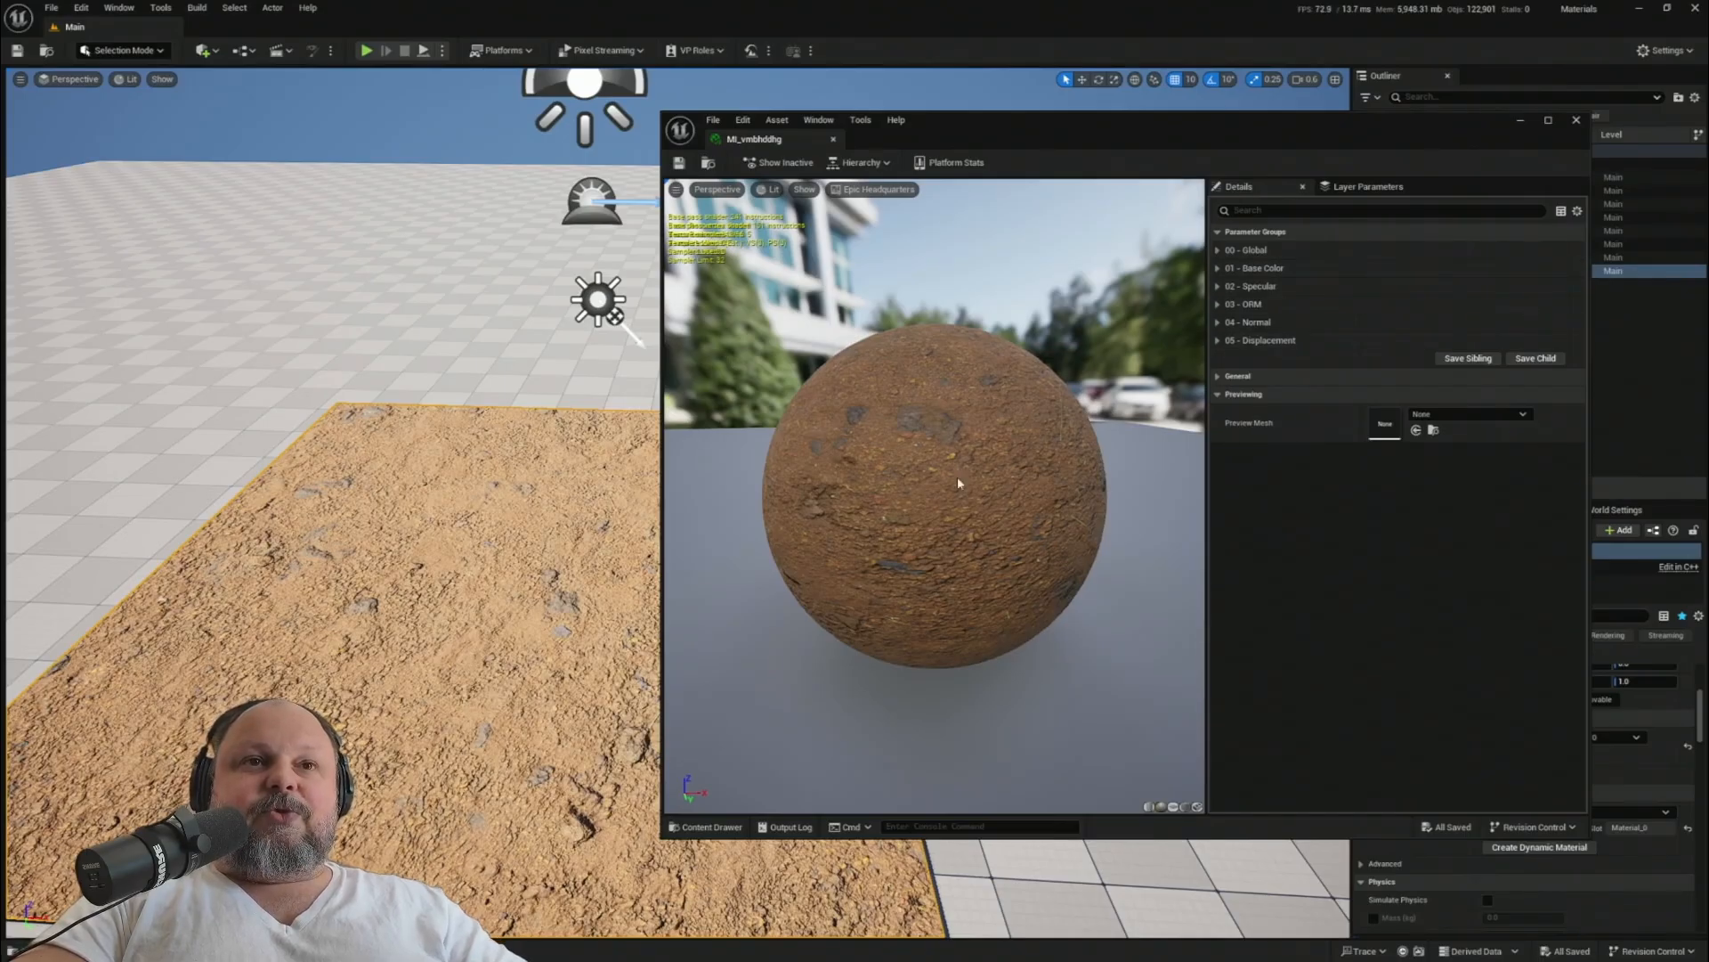
- Expand the 00 - Global parameter group of the material instance and enable the Tiling override
right_drag(595, 557, 596, 623)
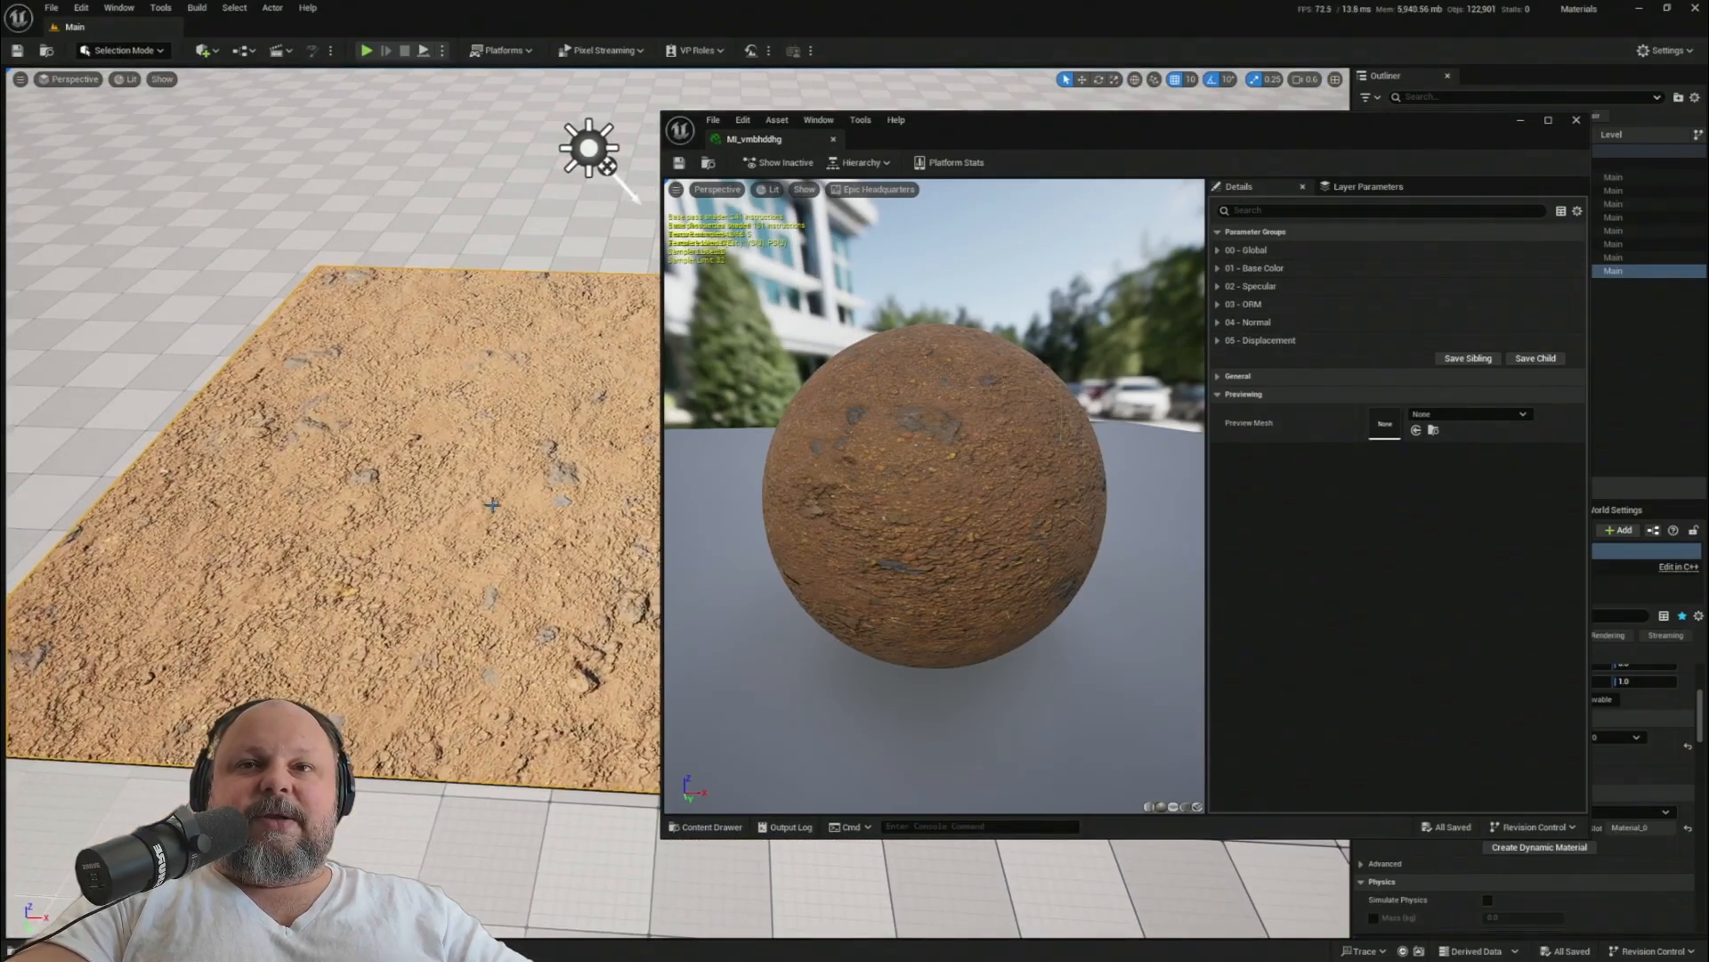
right_drag(491, 505, 526, 499)
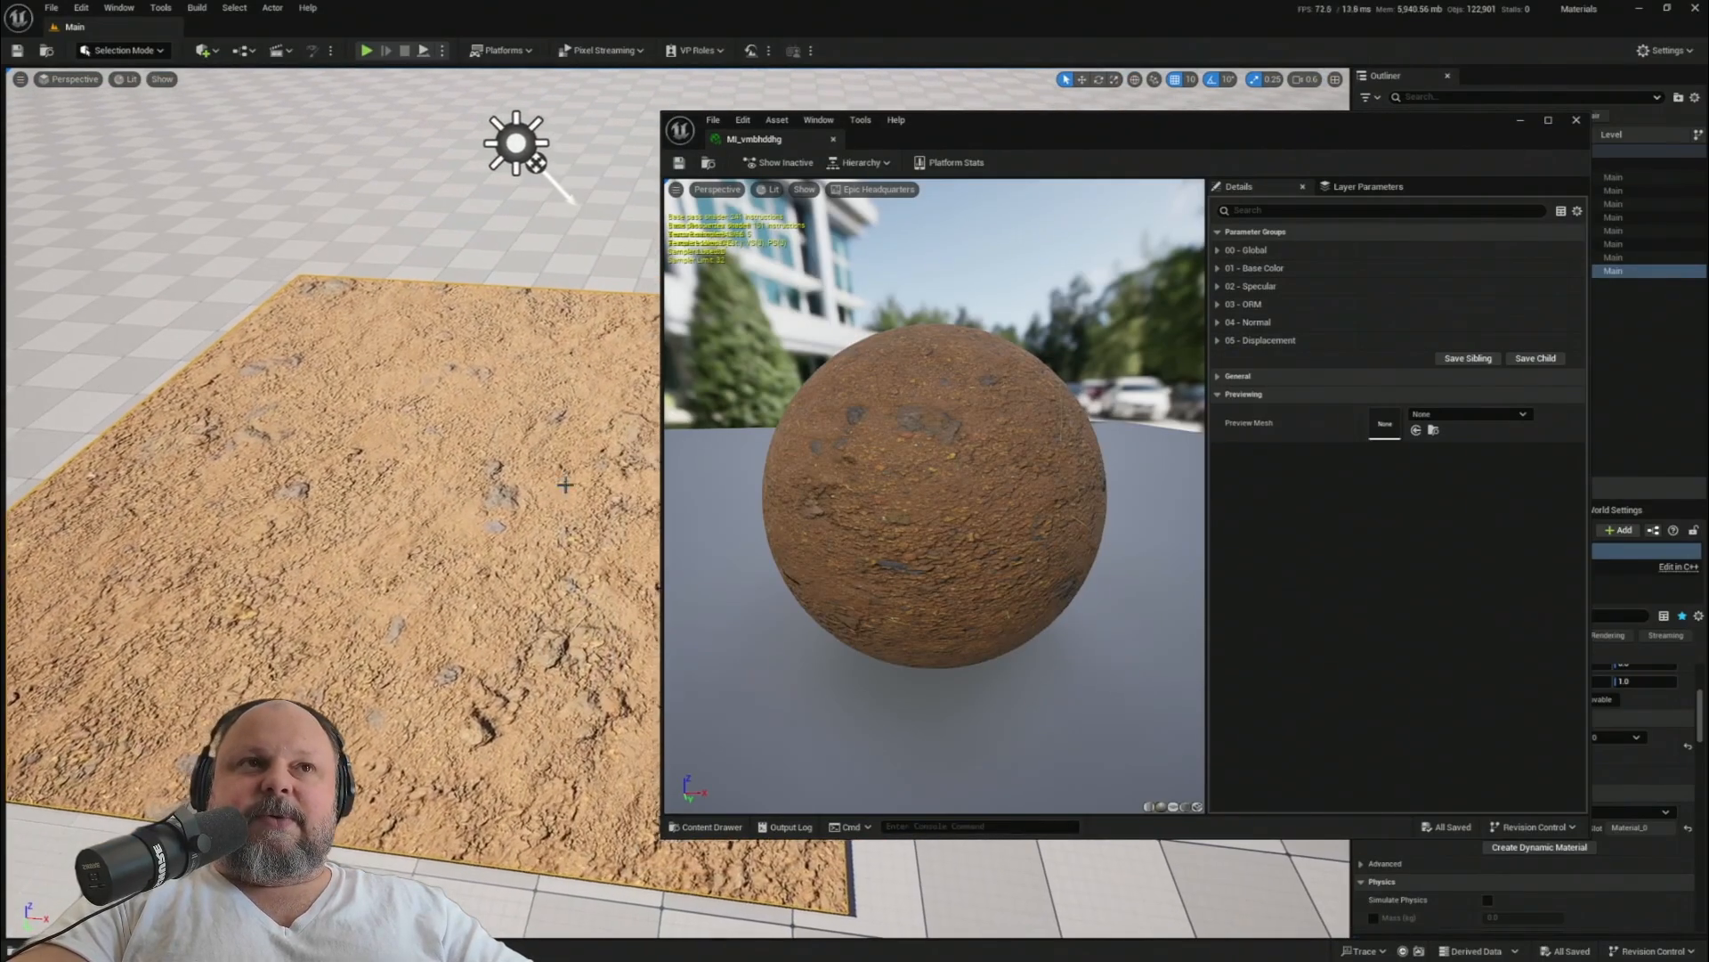
click(1218, 251)
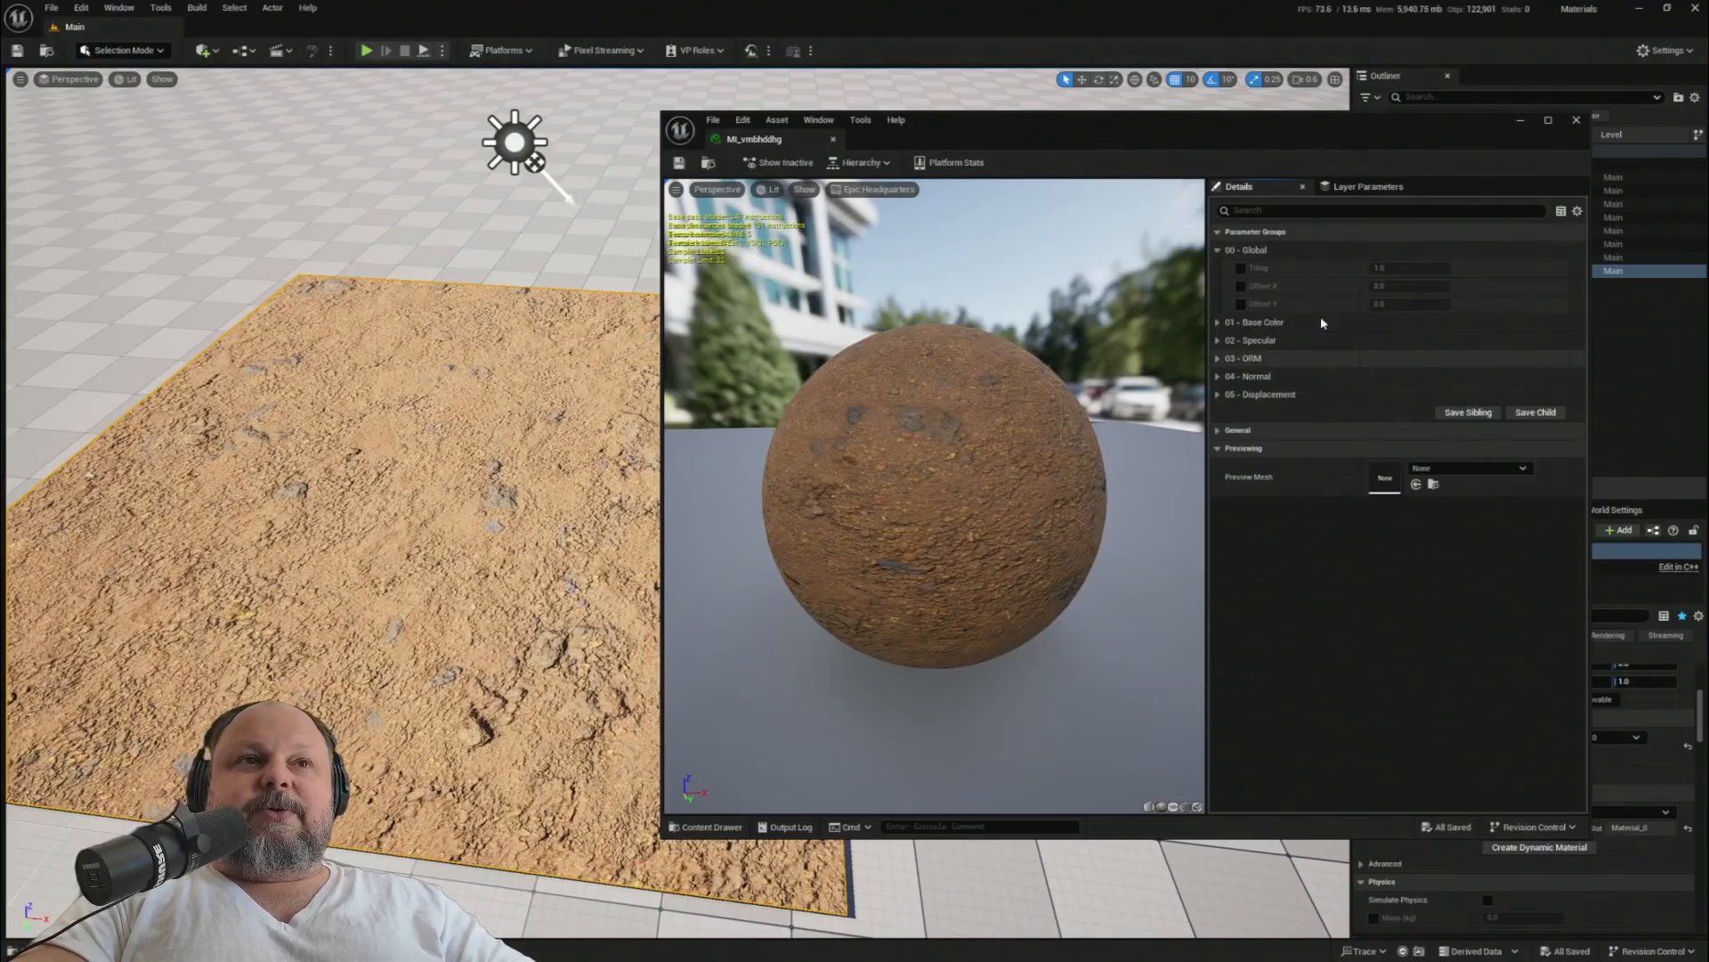
click(1241, 268)
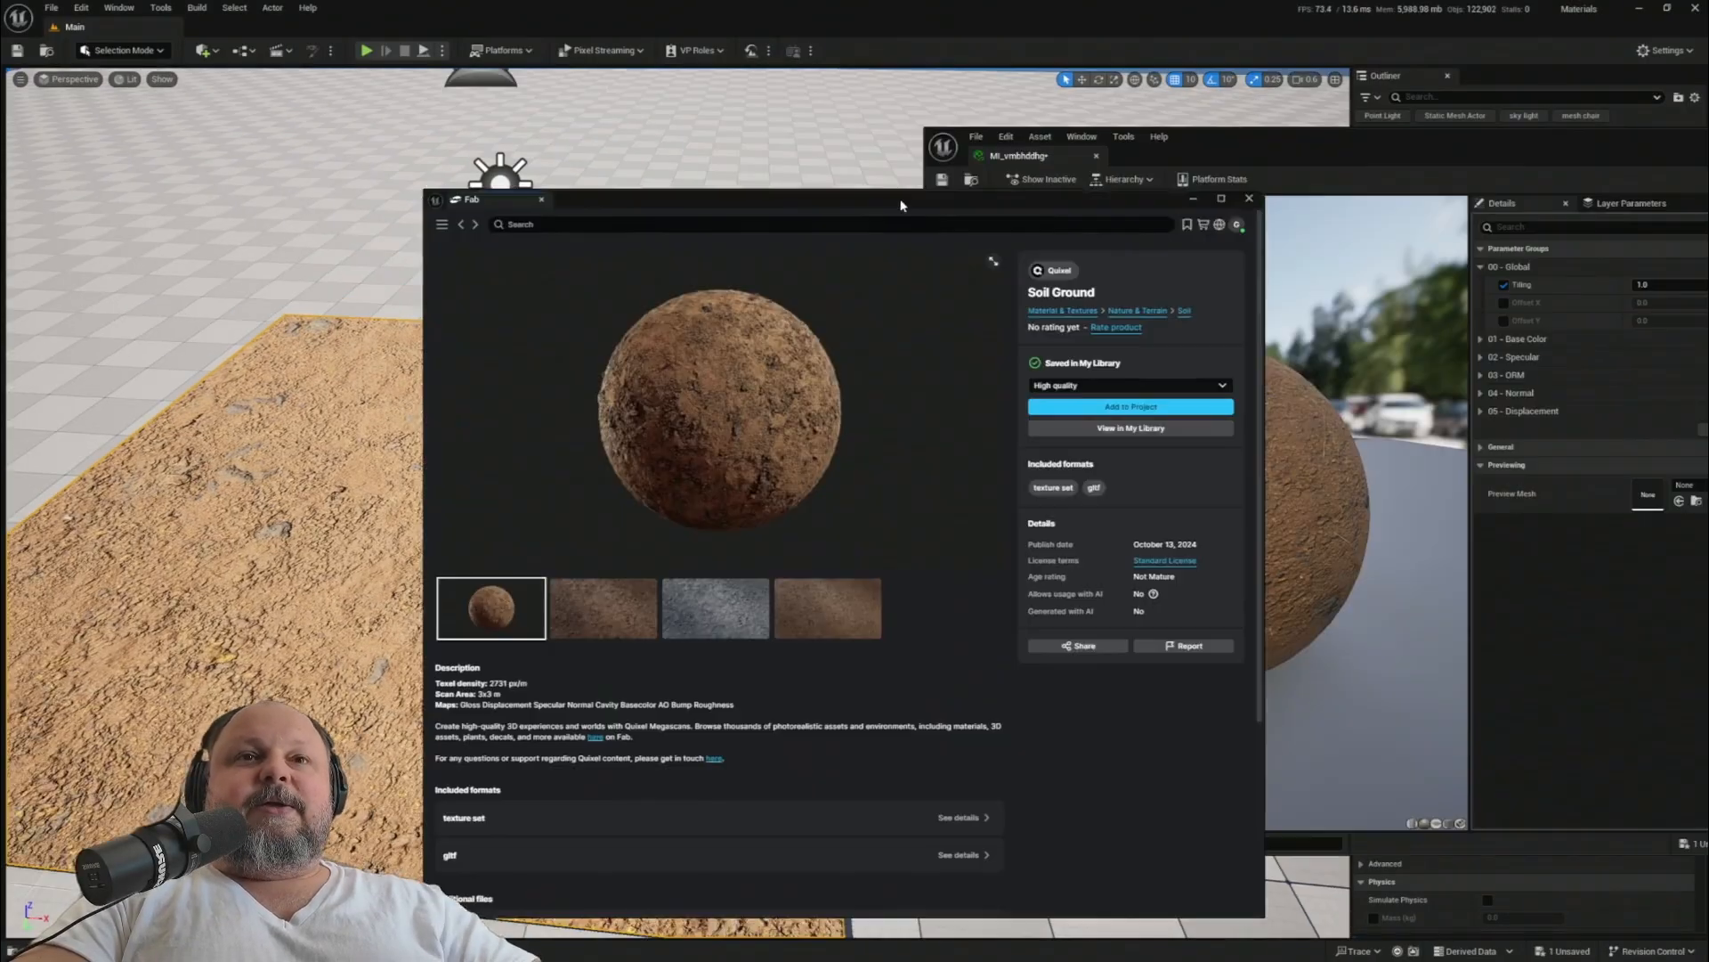
- Check the Scan Area in the Soil Ground description on Fab and move the Fab window clear of the ground rectangle
drag(901, 206, 822, 157)
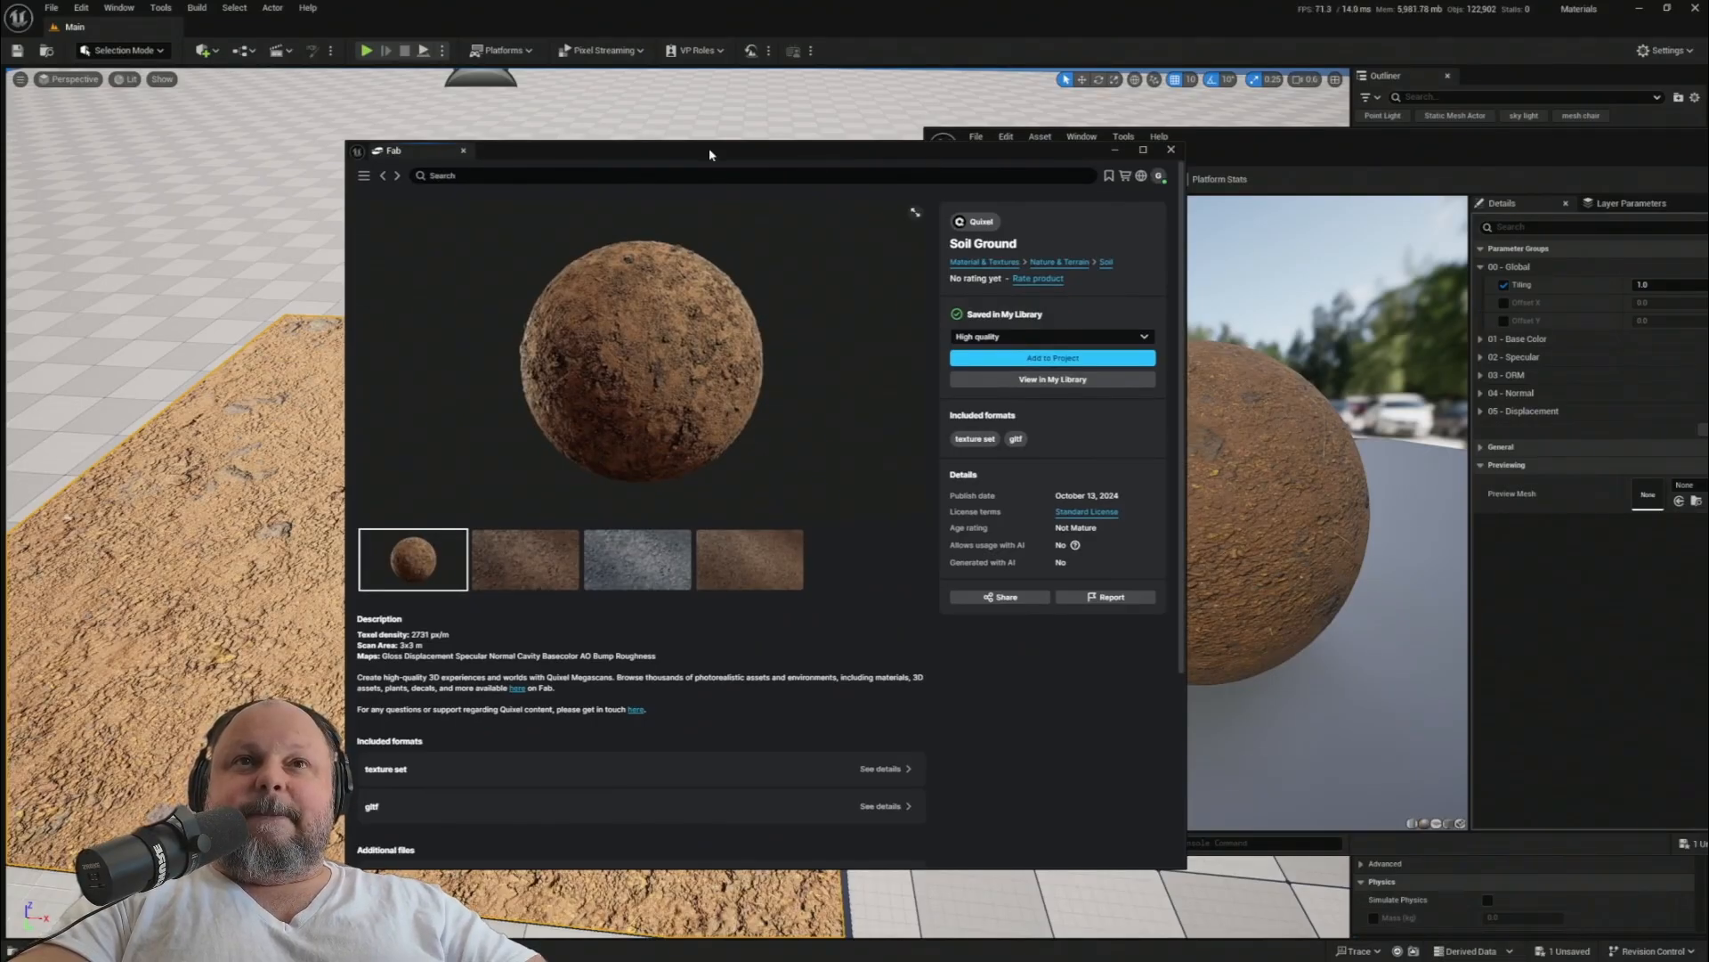
drag(708, 150, 620, 173)
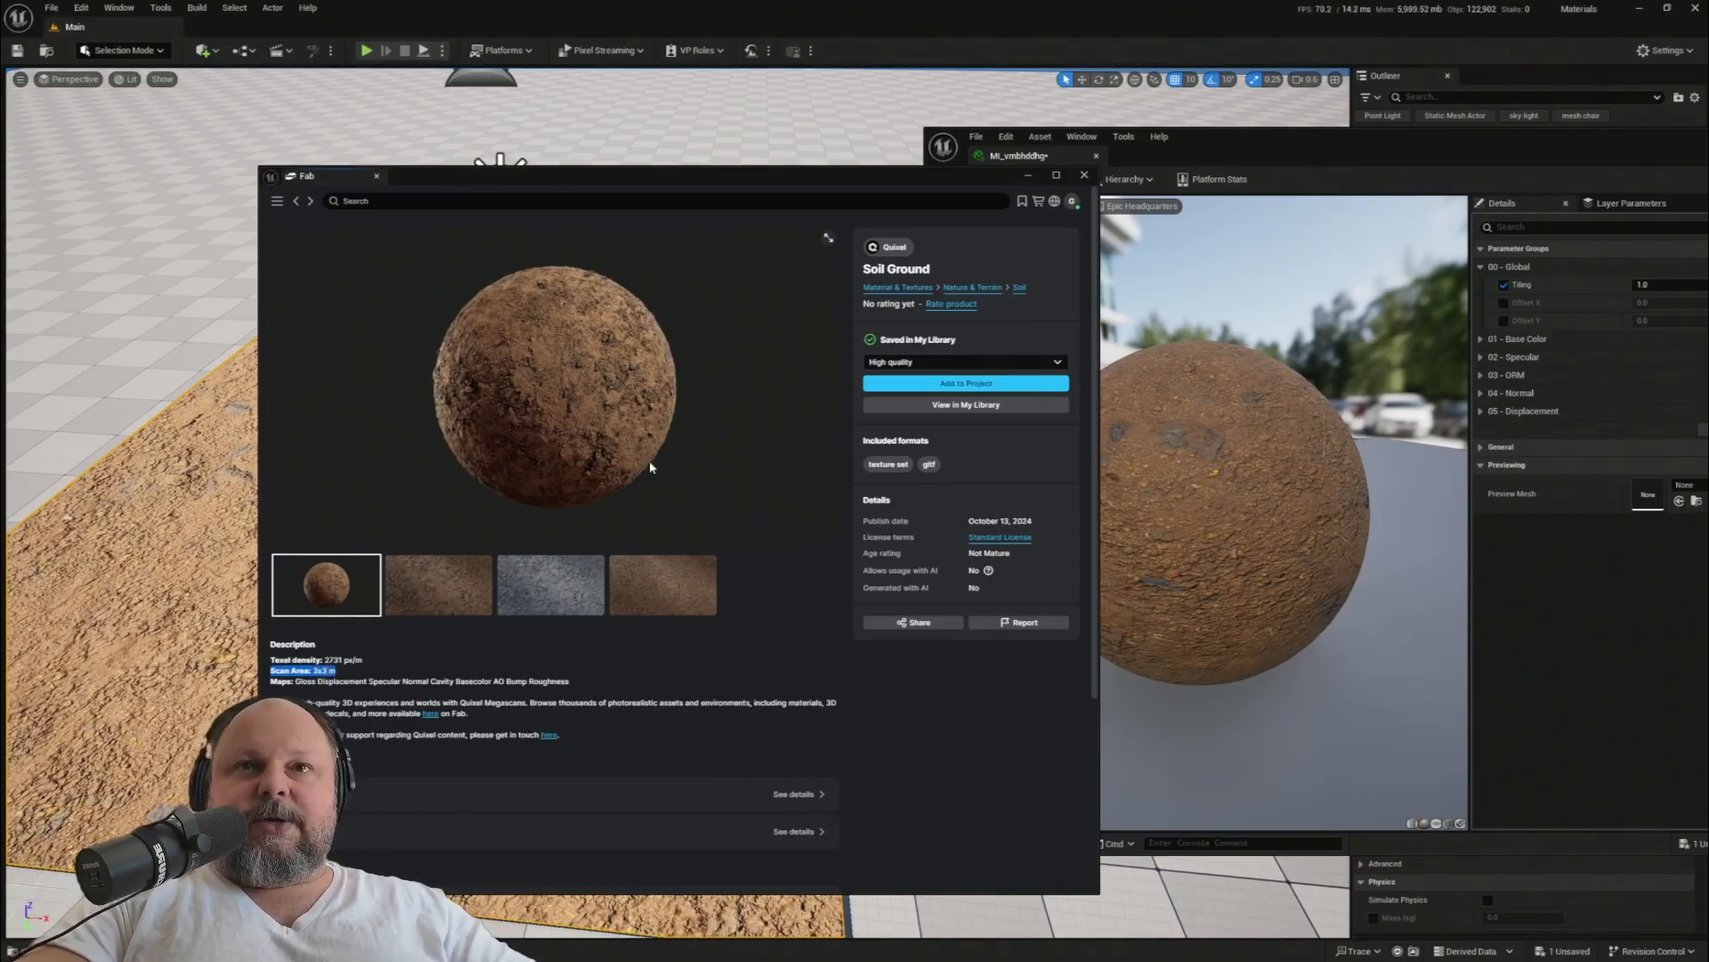
drag(628, 175, 1188, 365)
- Examine the scale of the soil texture on the ground rectangle from several distances and angles beside the Fab page
scroll(445, 401, up, 3)
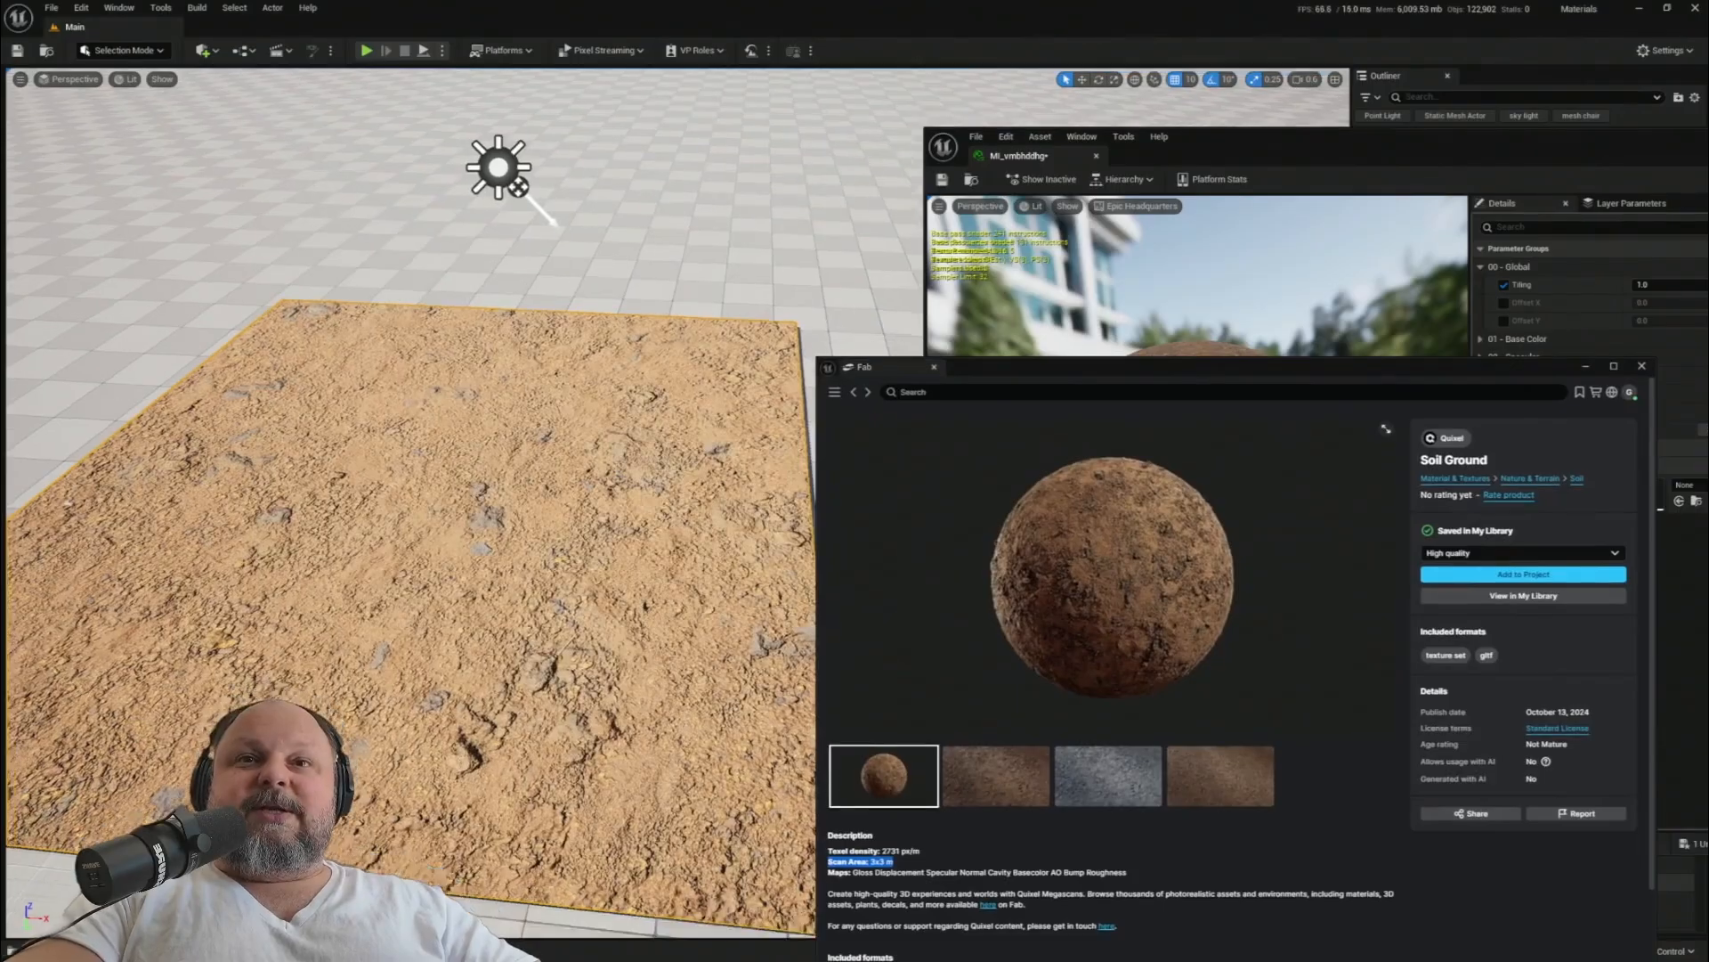
scroll(426, 440, down, 1)
key(d)
right_drag(586, 363, 525, 352)
scroll(586, 362, up, 1)
scroll(533, 460, down, 1)
right_drag(533, 460, 562, 487)
key(w)
scroll(514, 458, down, 2)
scroll(500, 451, up, 2)
key(s)
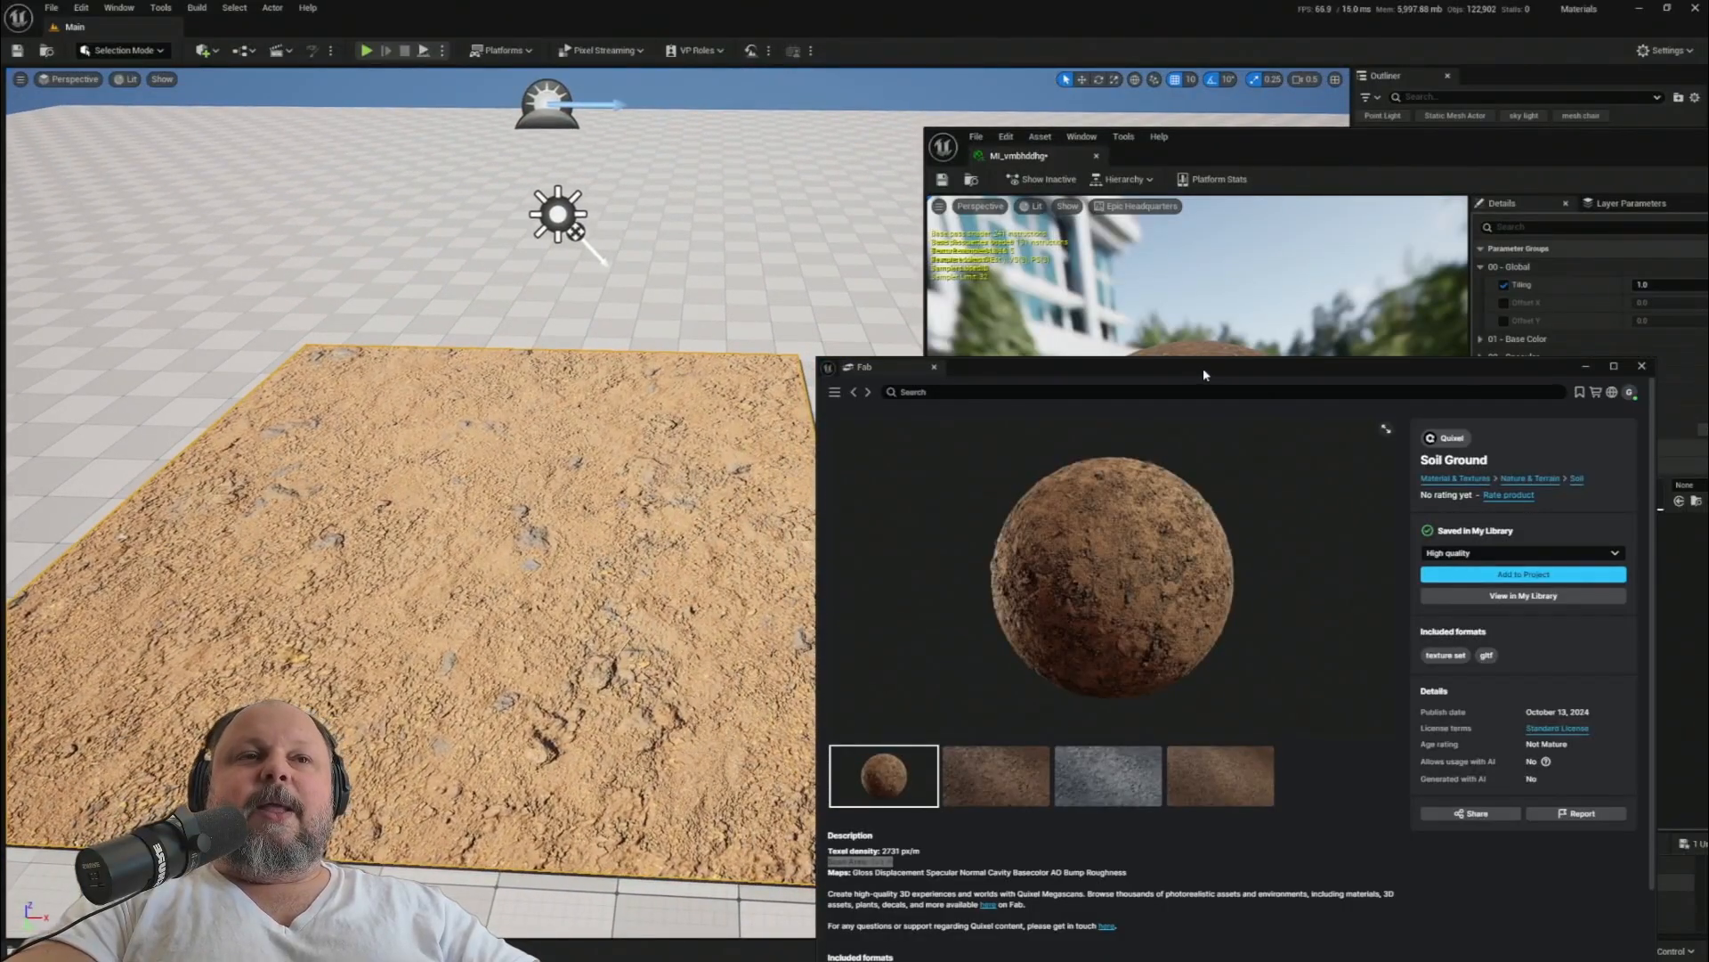
- Move the Fab and material instance windows aside to reach the Global parameters, and set Tiling to 3
drag(1204, 374, 358, 887)
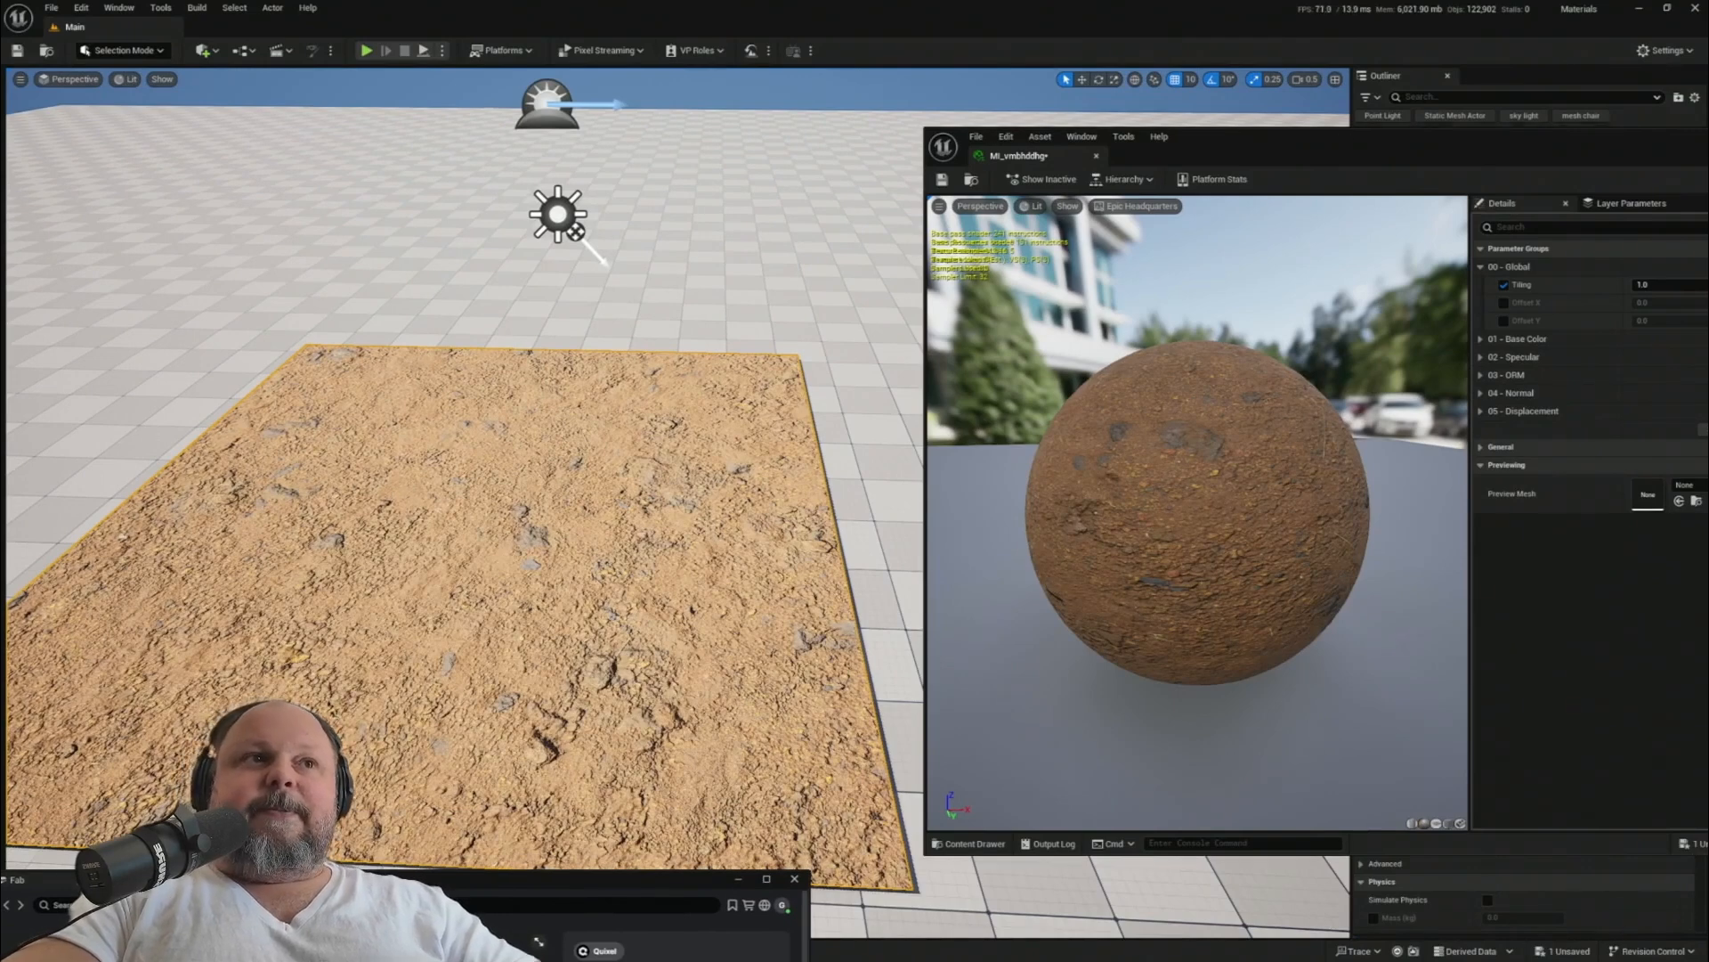
drag(1347, 146, 1260, 129)
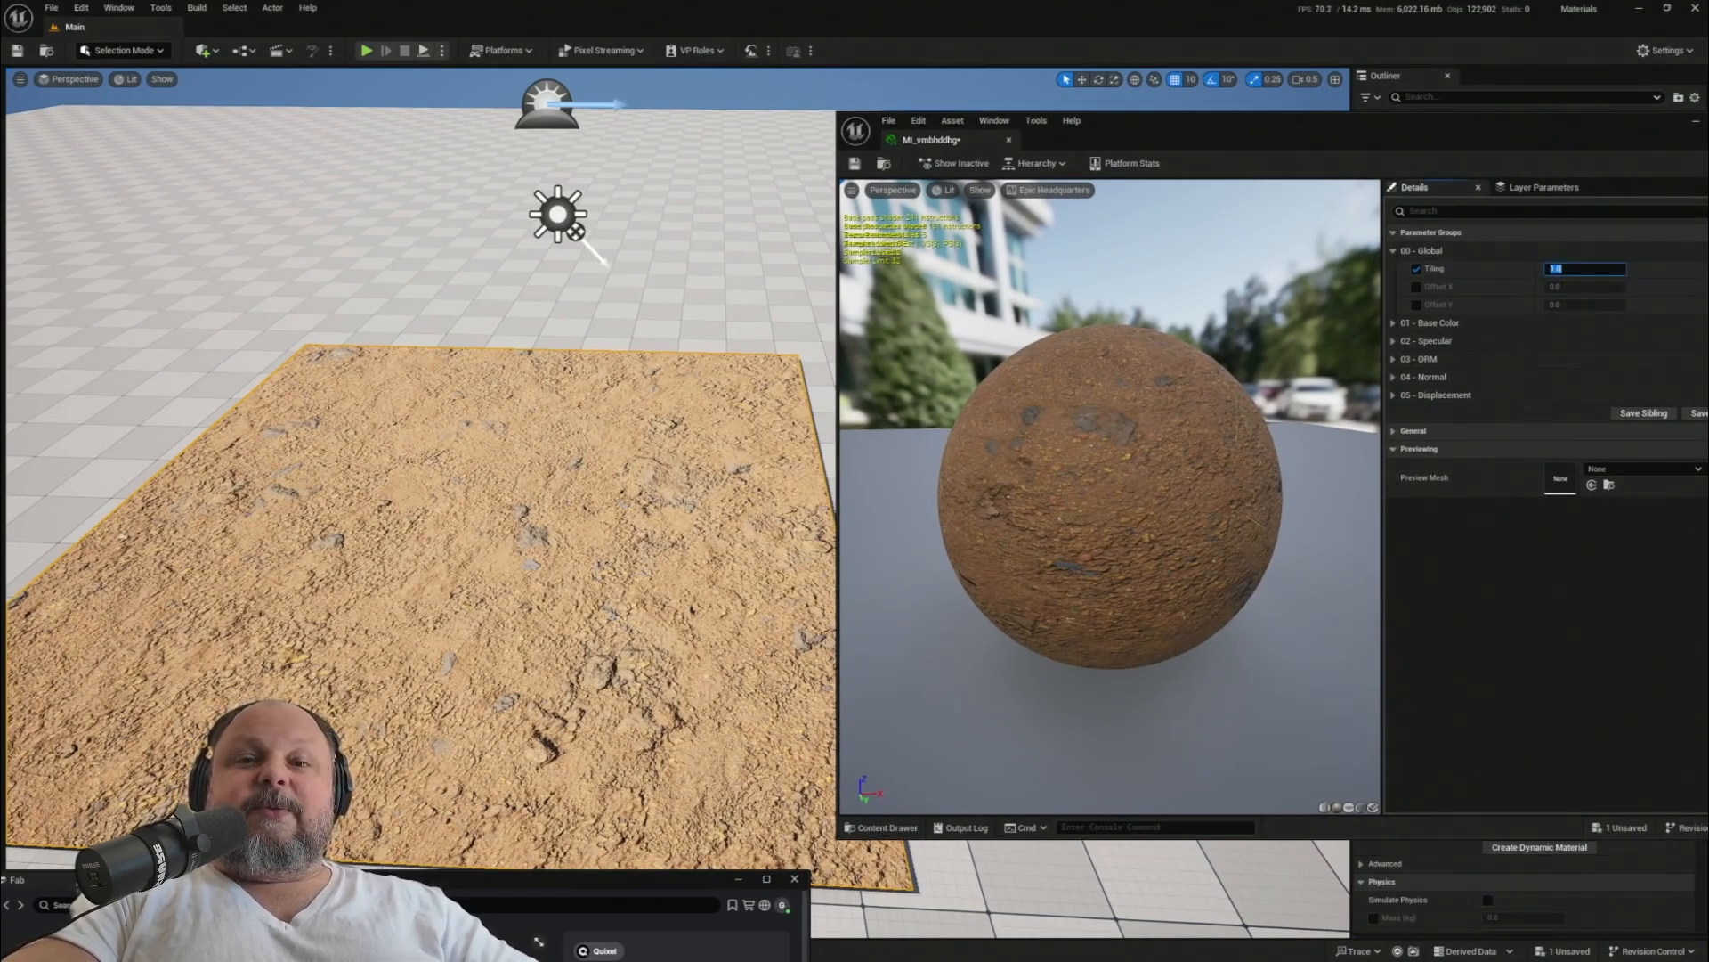
mouse_move(472, 882)
mouse_down()
mouse_move(474, 542)
mouse_move(480, 868)
mouse_up()
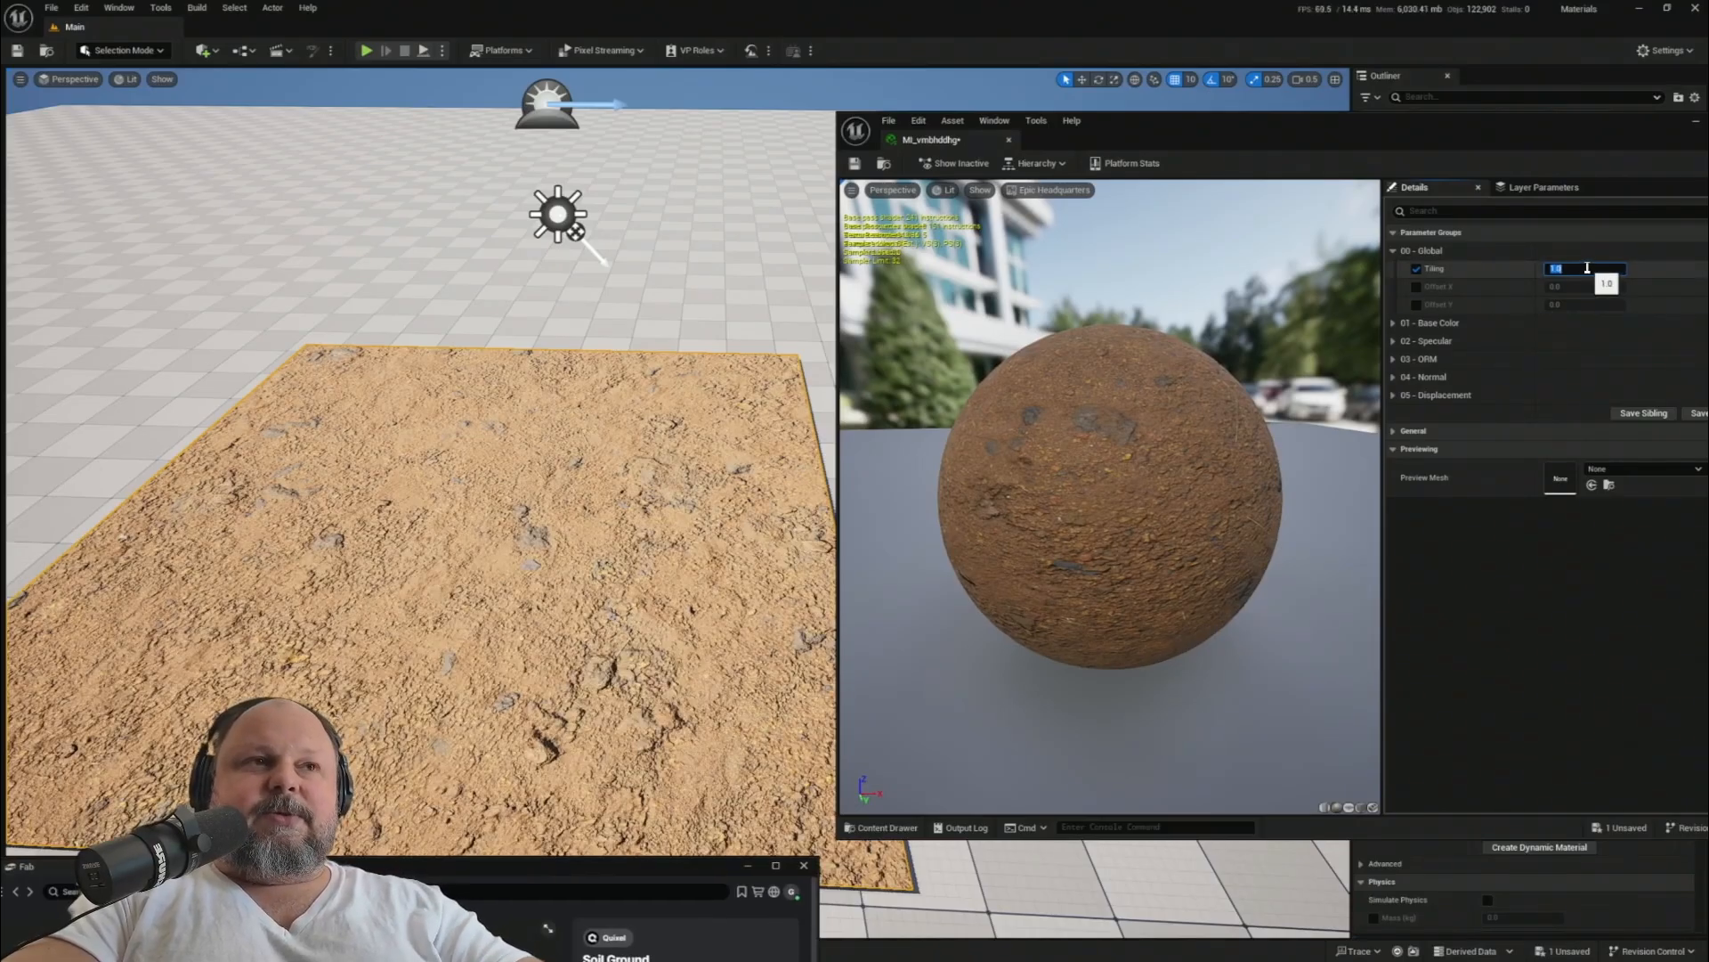
text(3)
key(Return)
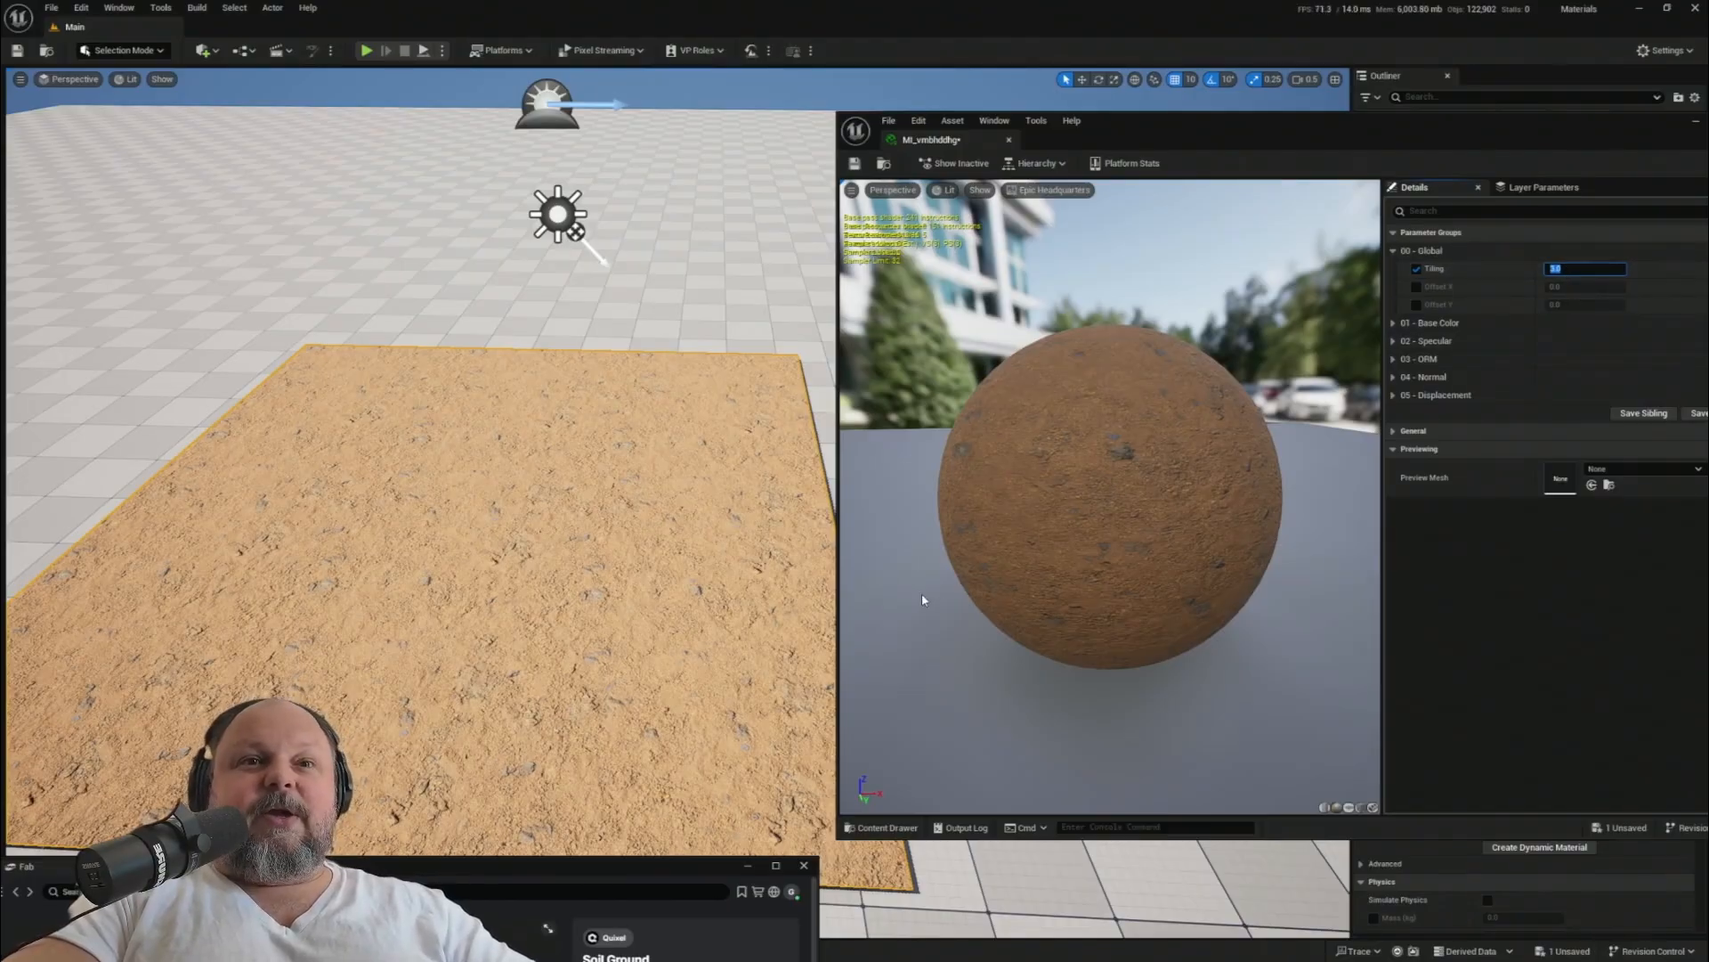
- Examine the soil texture's scale on the ground rectangle up close and from farther away, and bring the Fab window back into view
drag(515, 621, 504, 458)
key(f)
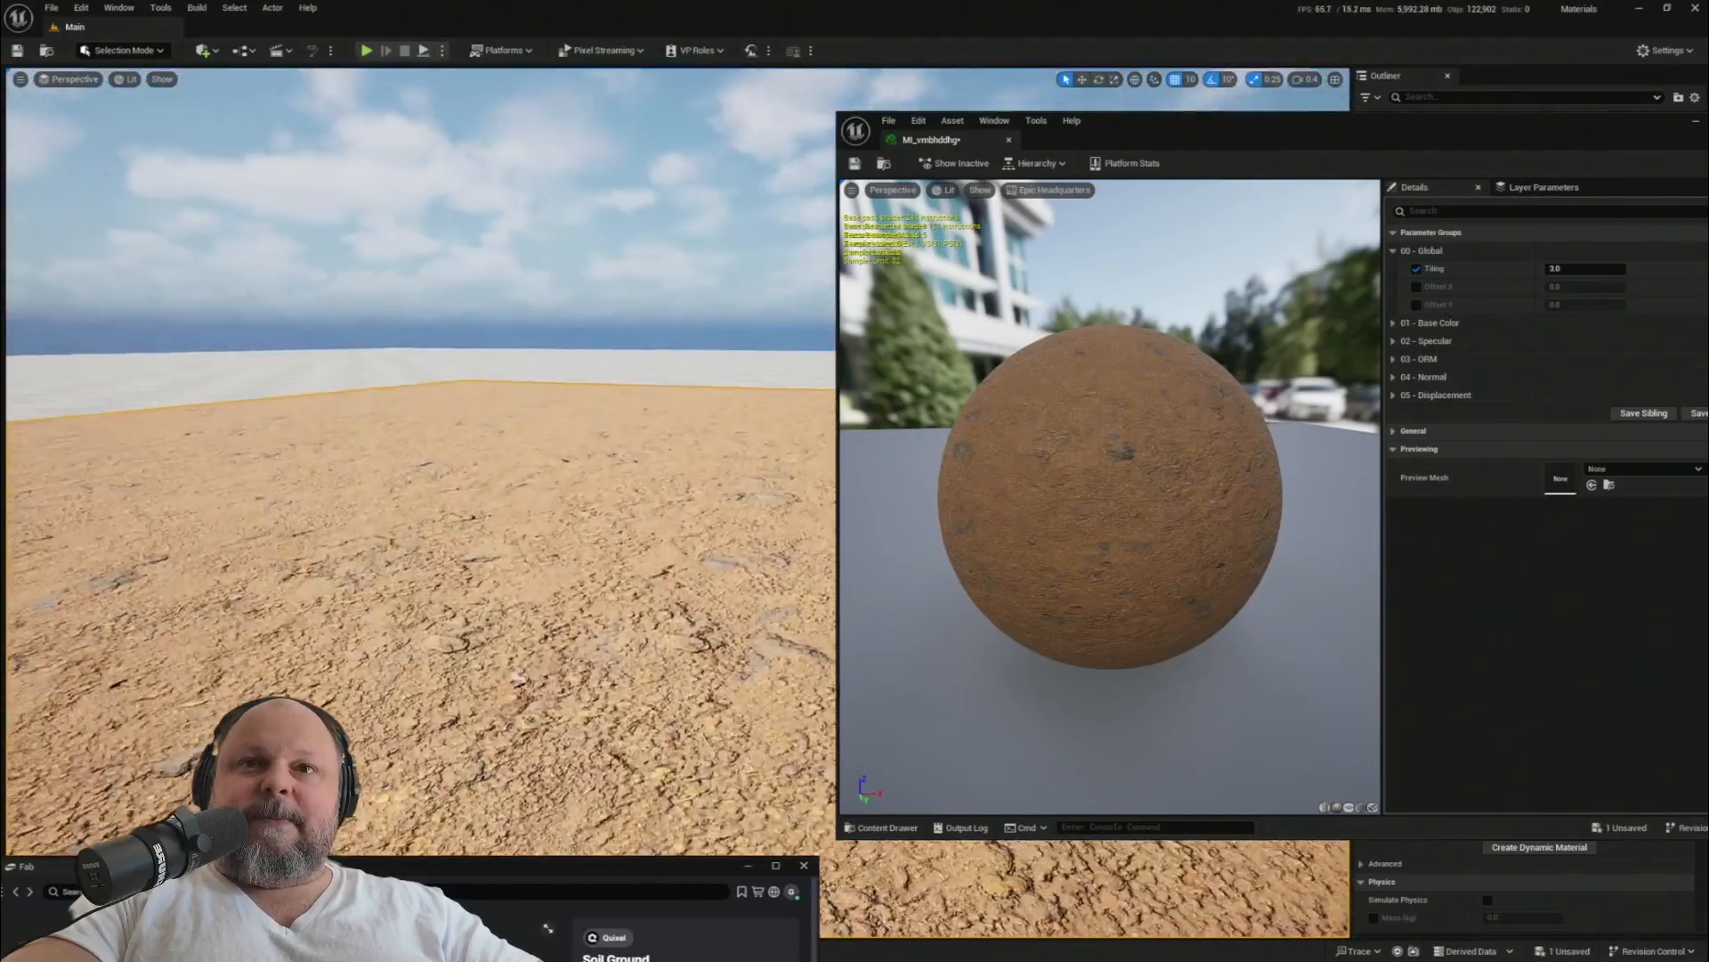
mouse_move(302, 633)
mouse_down()
mouse_move(329, 615)
mouse_move(302, 633)
mouse_up()
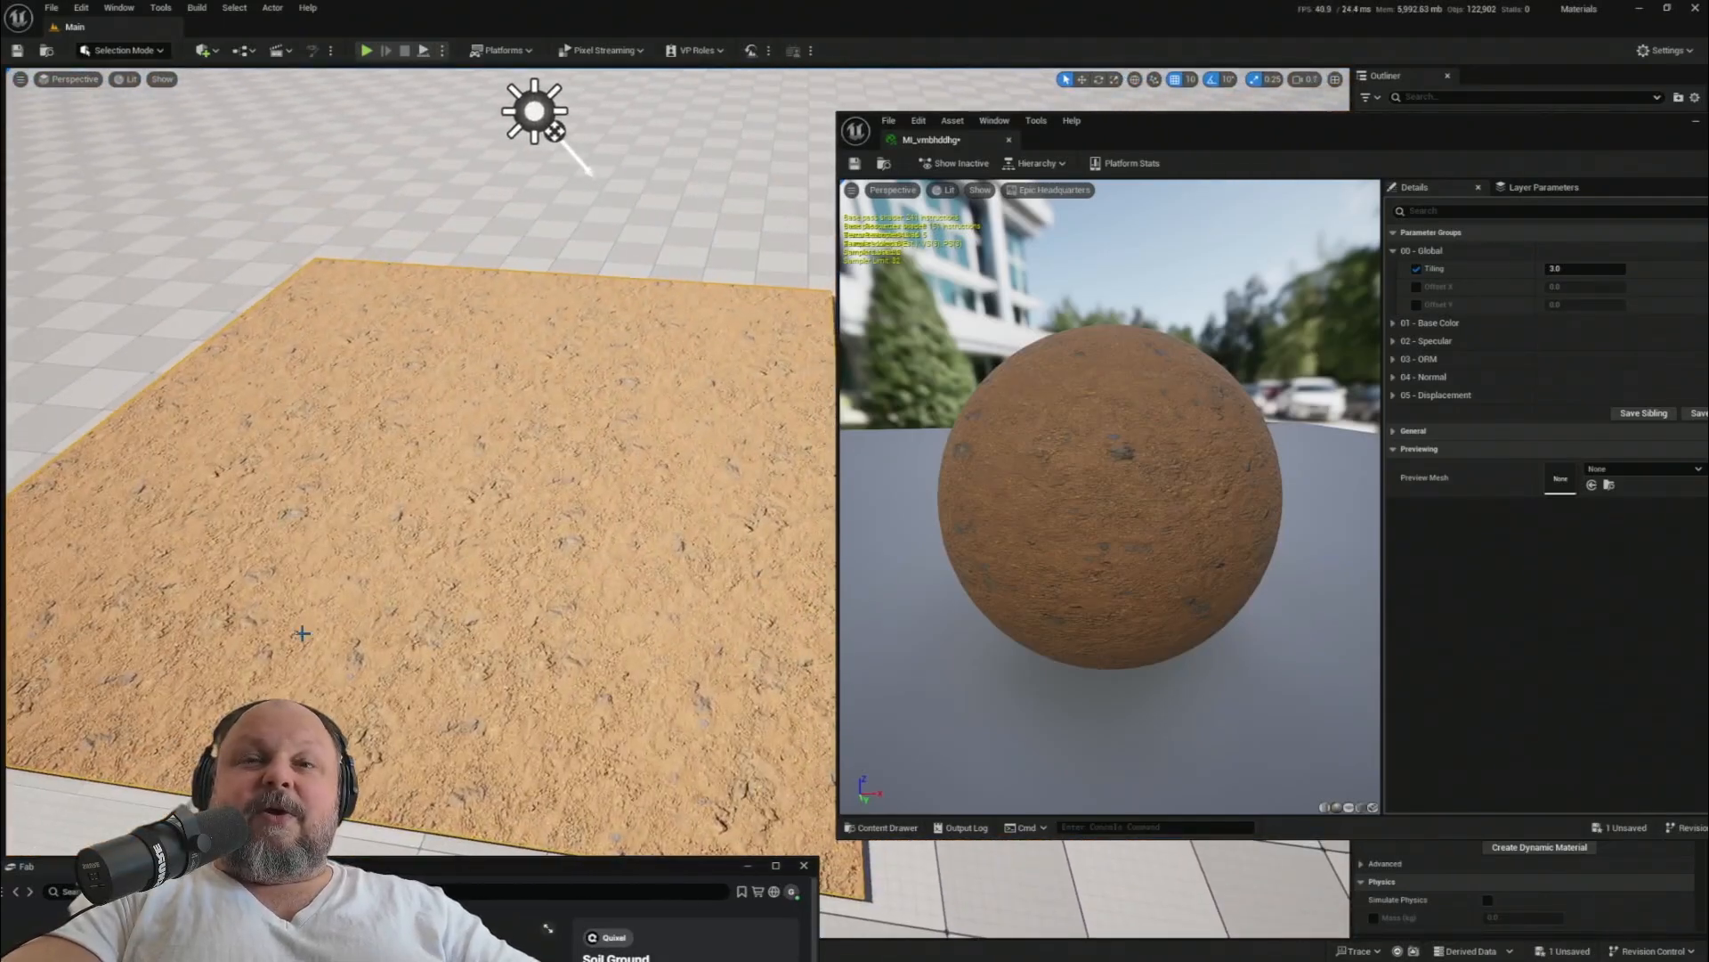
right_drag(528, 655, 470, 589)
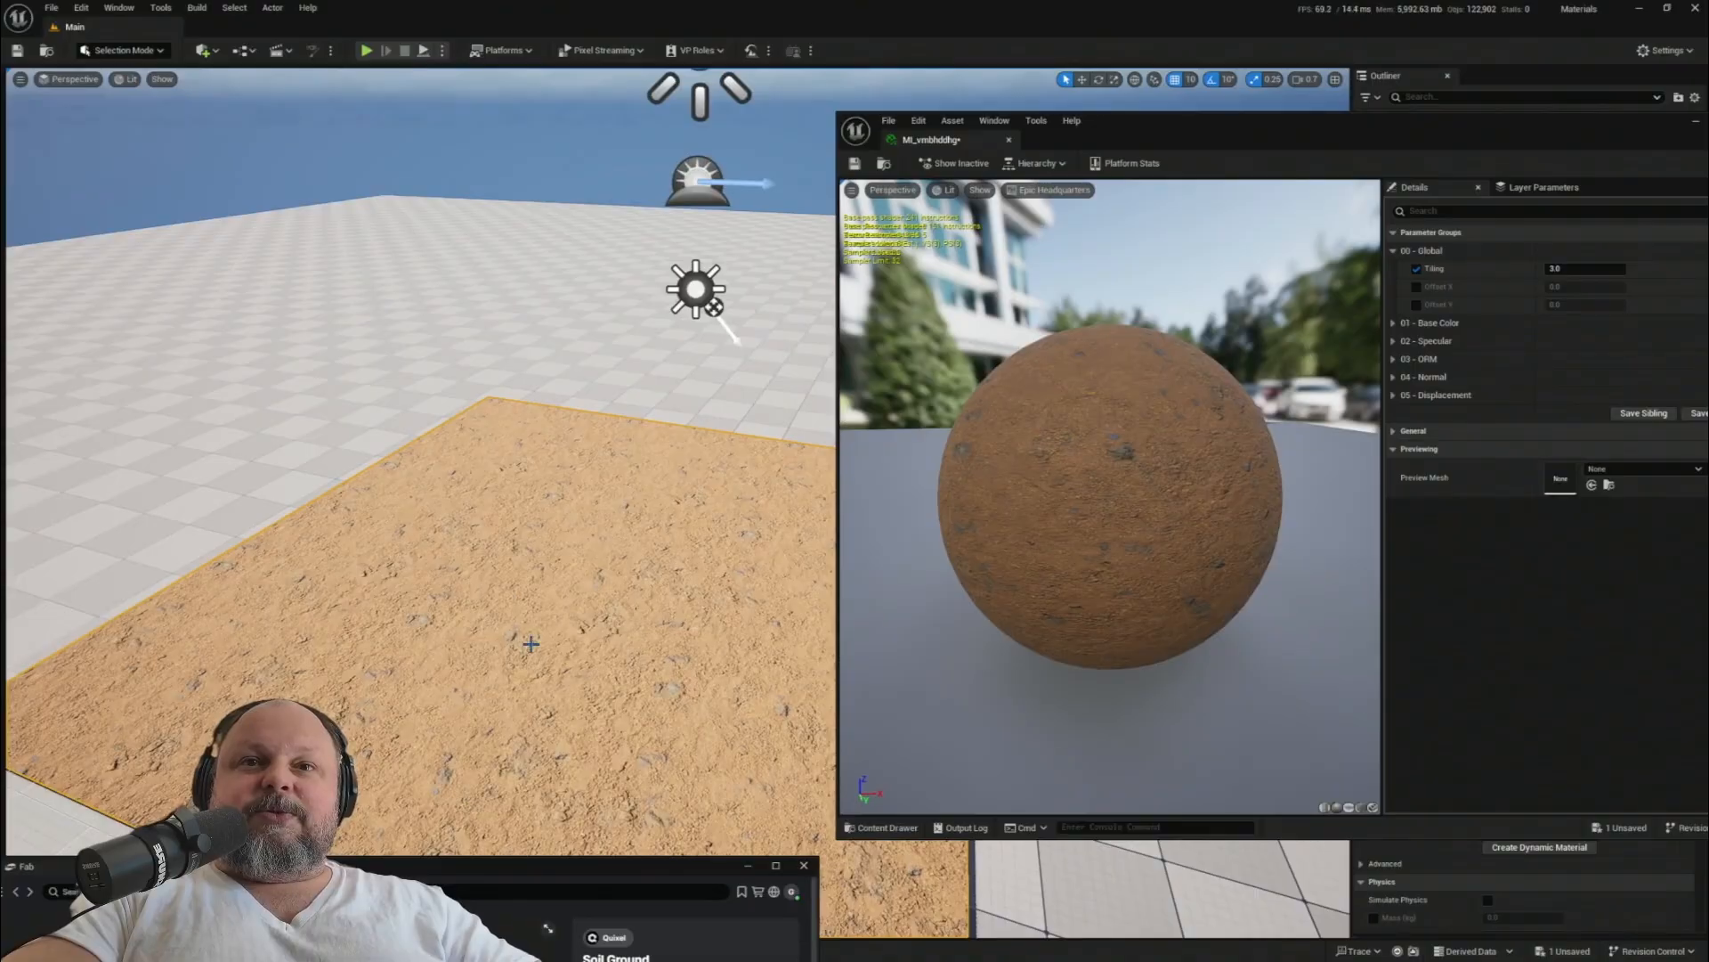
right_drag(531, 643, 536, 716)
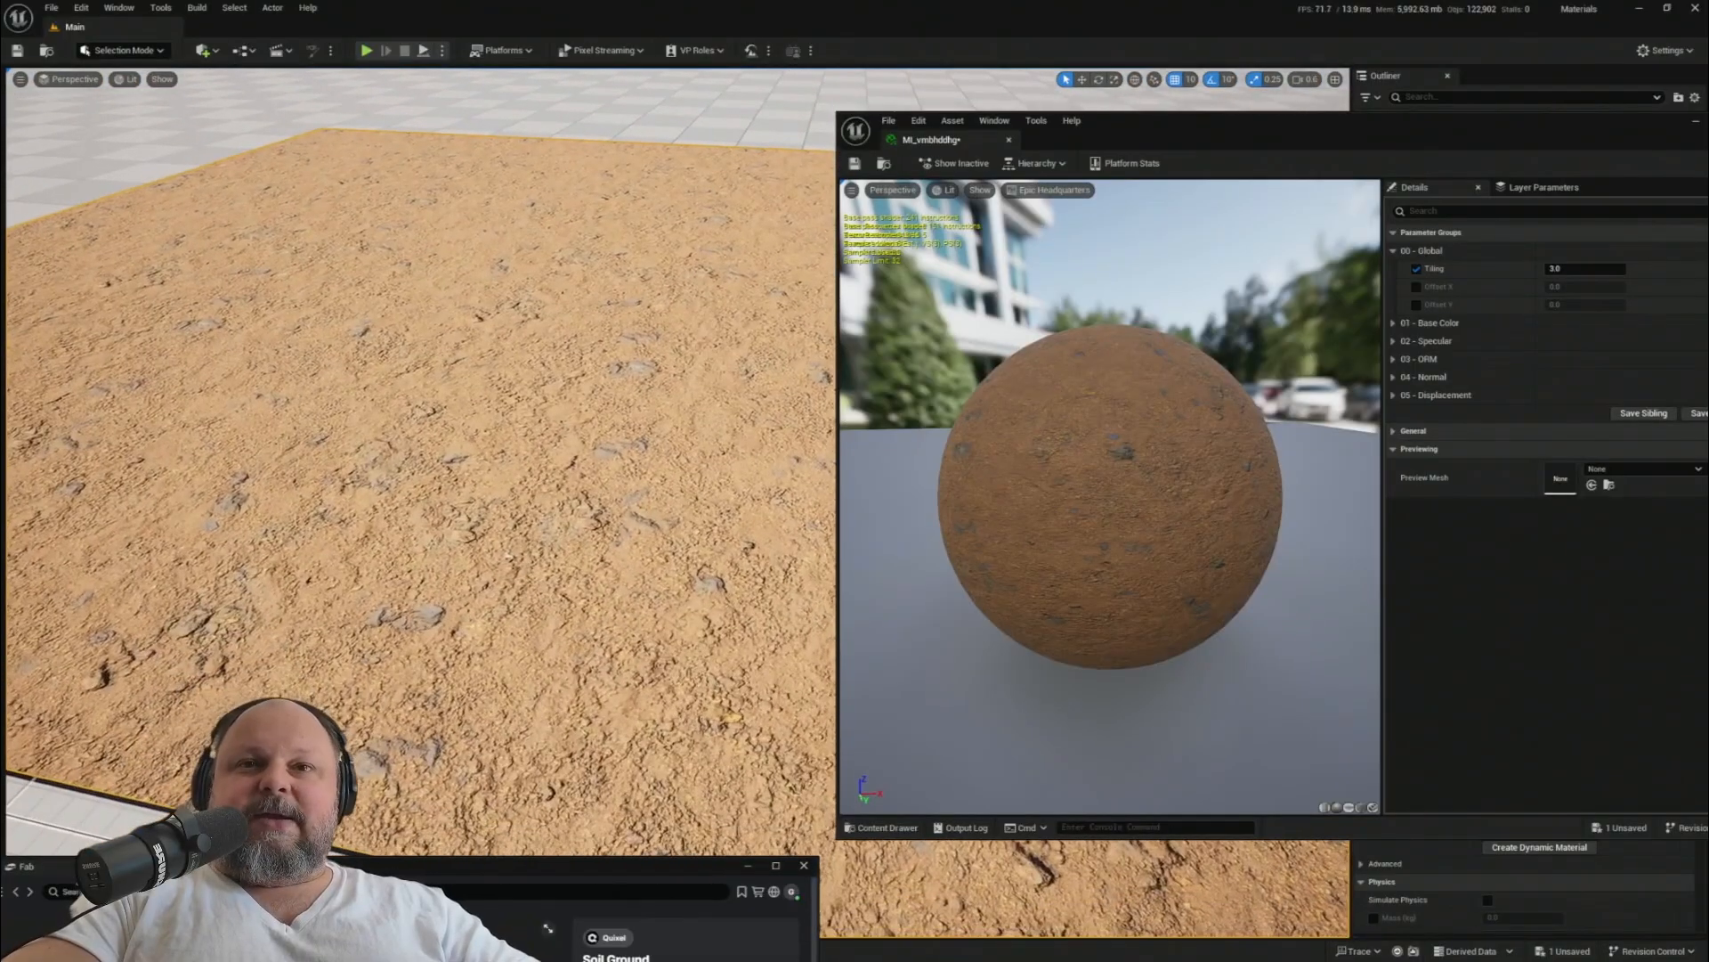
scroll(605, 643, down, 6)
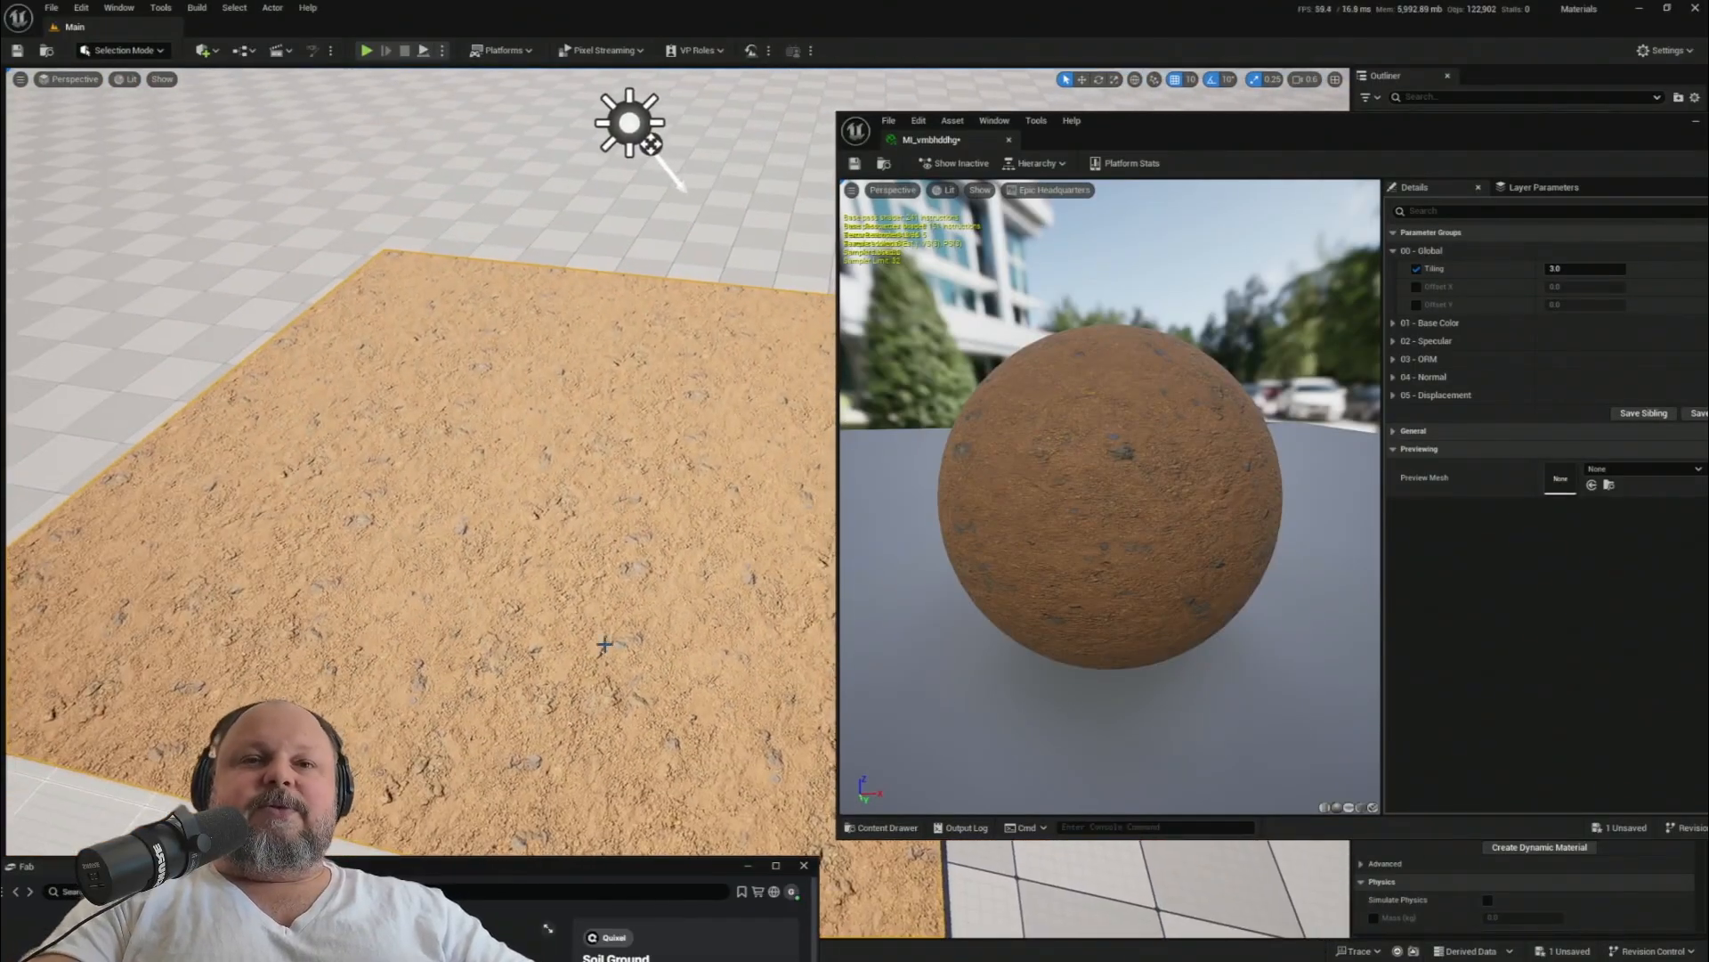
drag(142, 866, 1042, 617)
scroll(633, 555, down, 4)
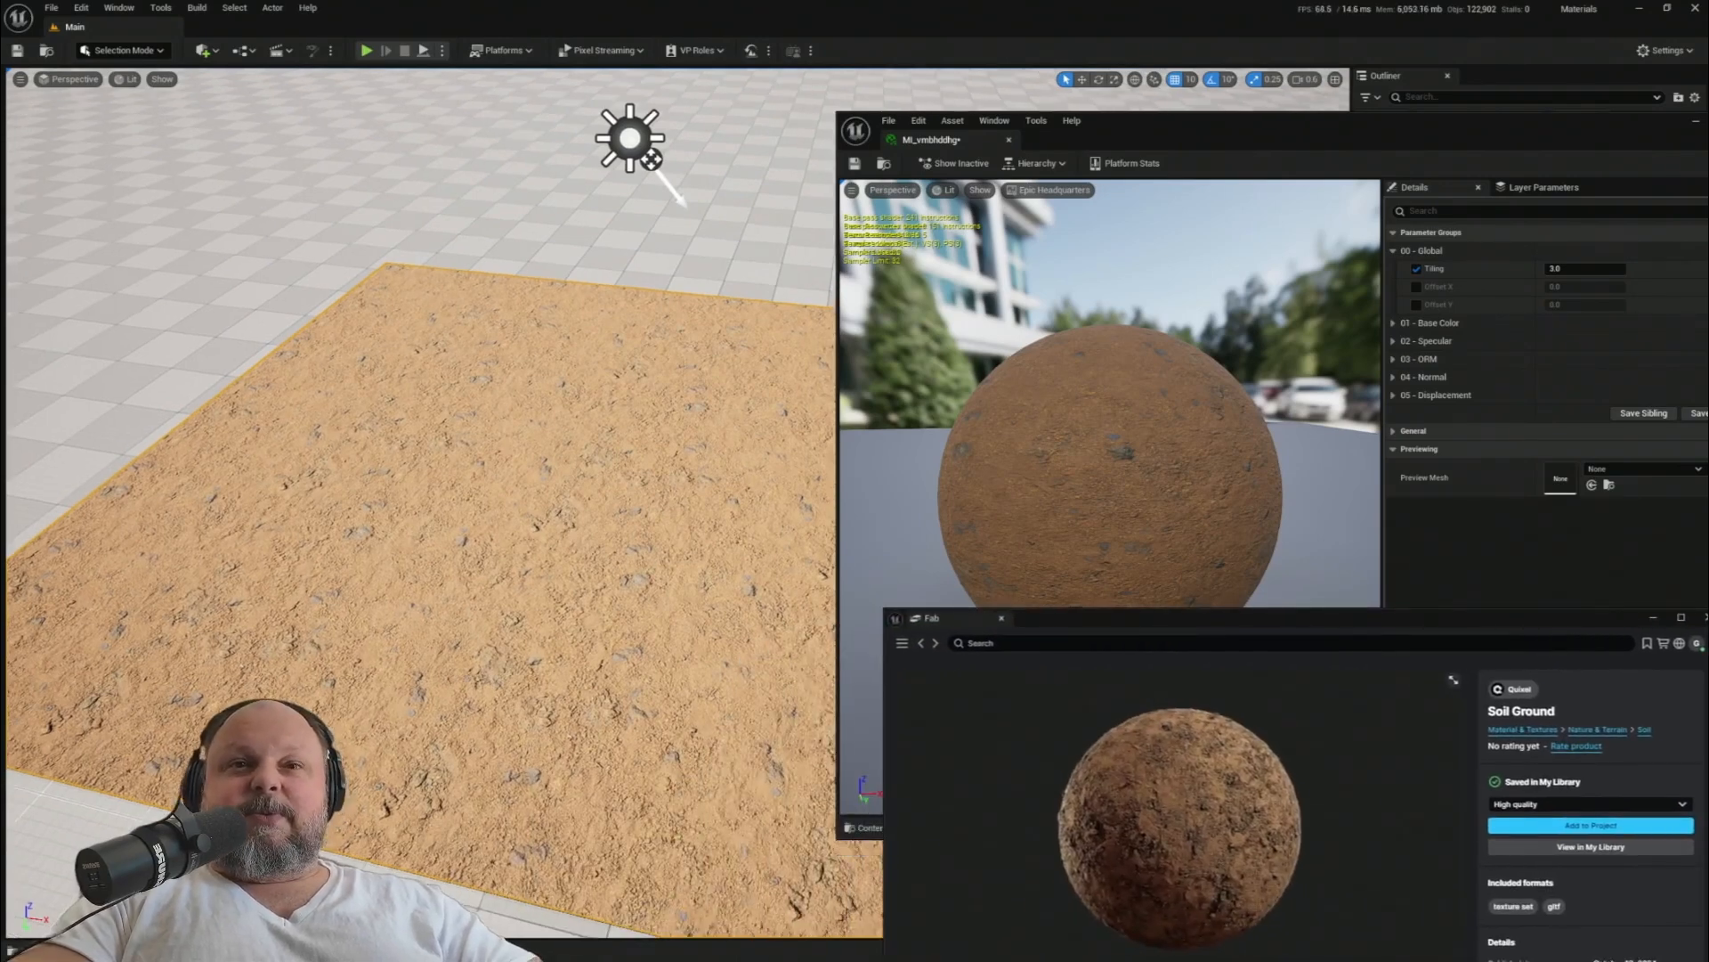
- Save the MI_vmbhddhg material instance in the Soil Ground High folder
right_drag(634, 556, 634, 526)
key(ctrl+space)
click(536, 778)
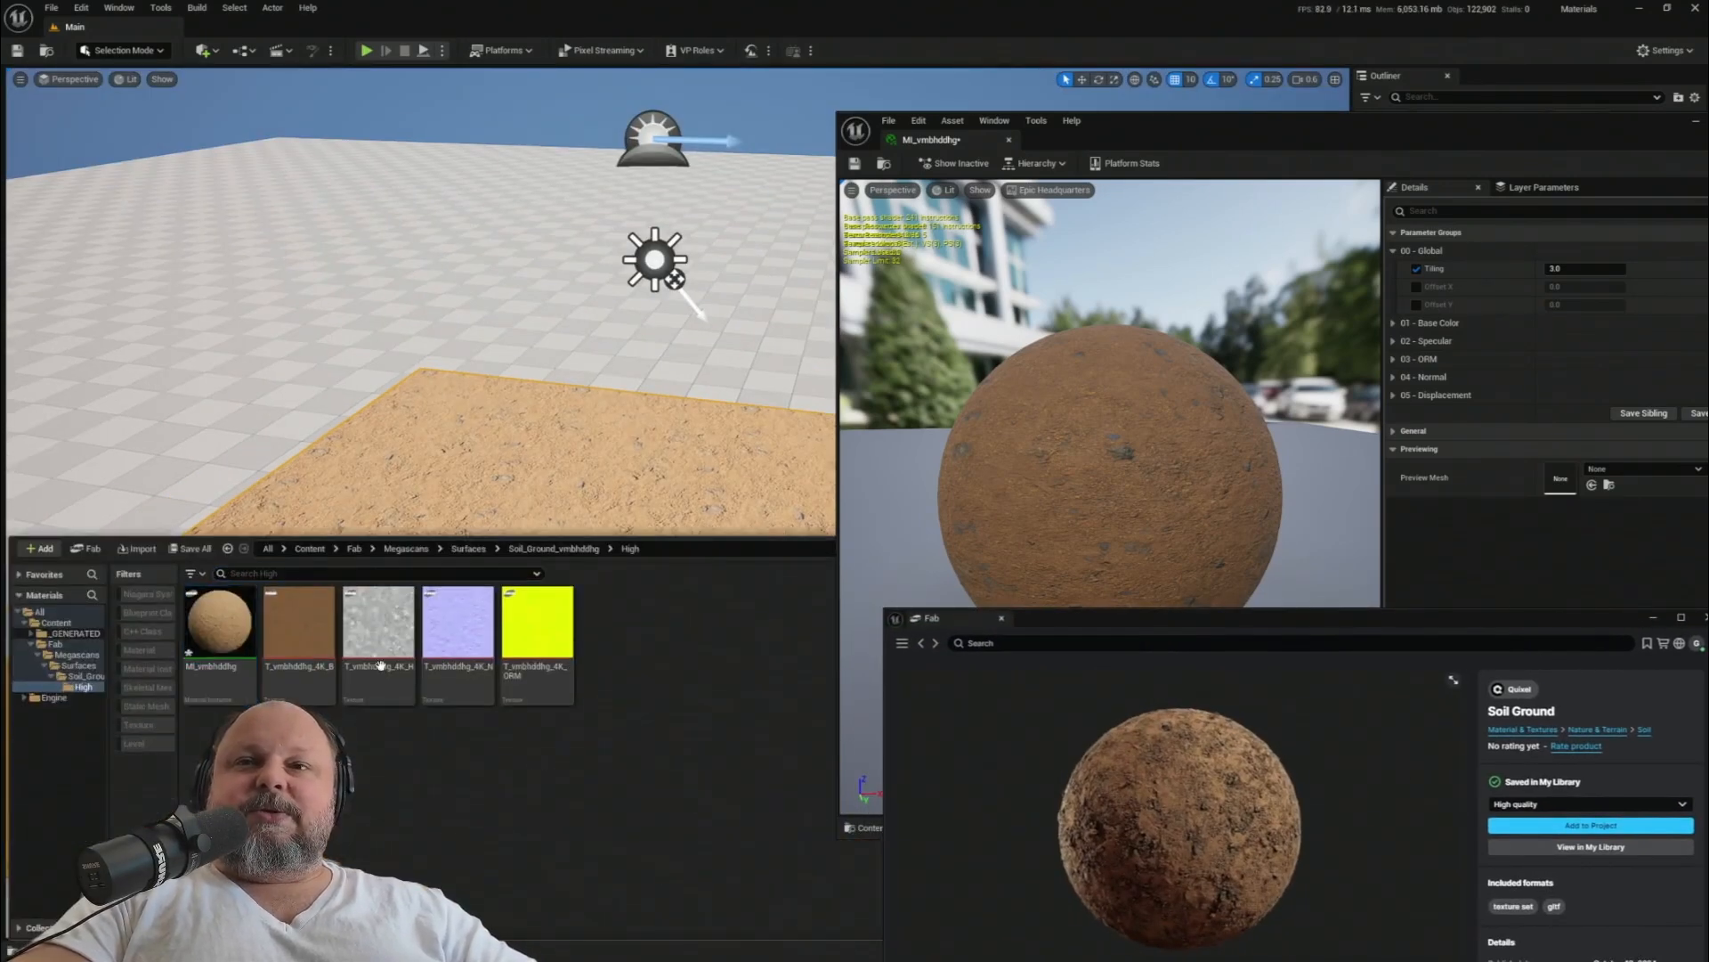
key(ctrl+s)
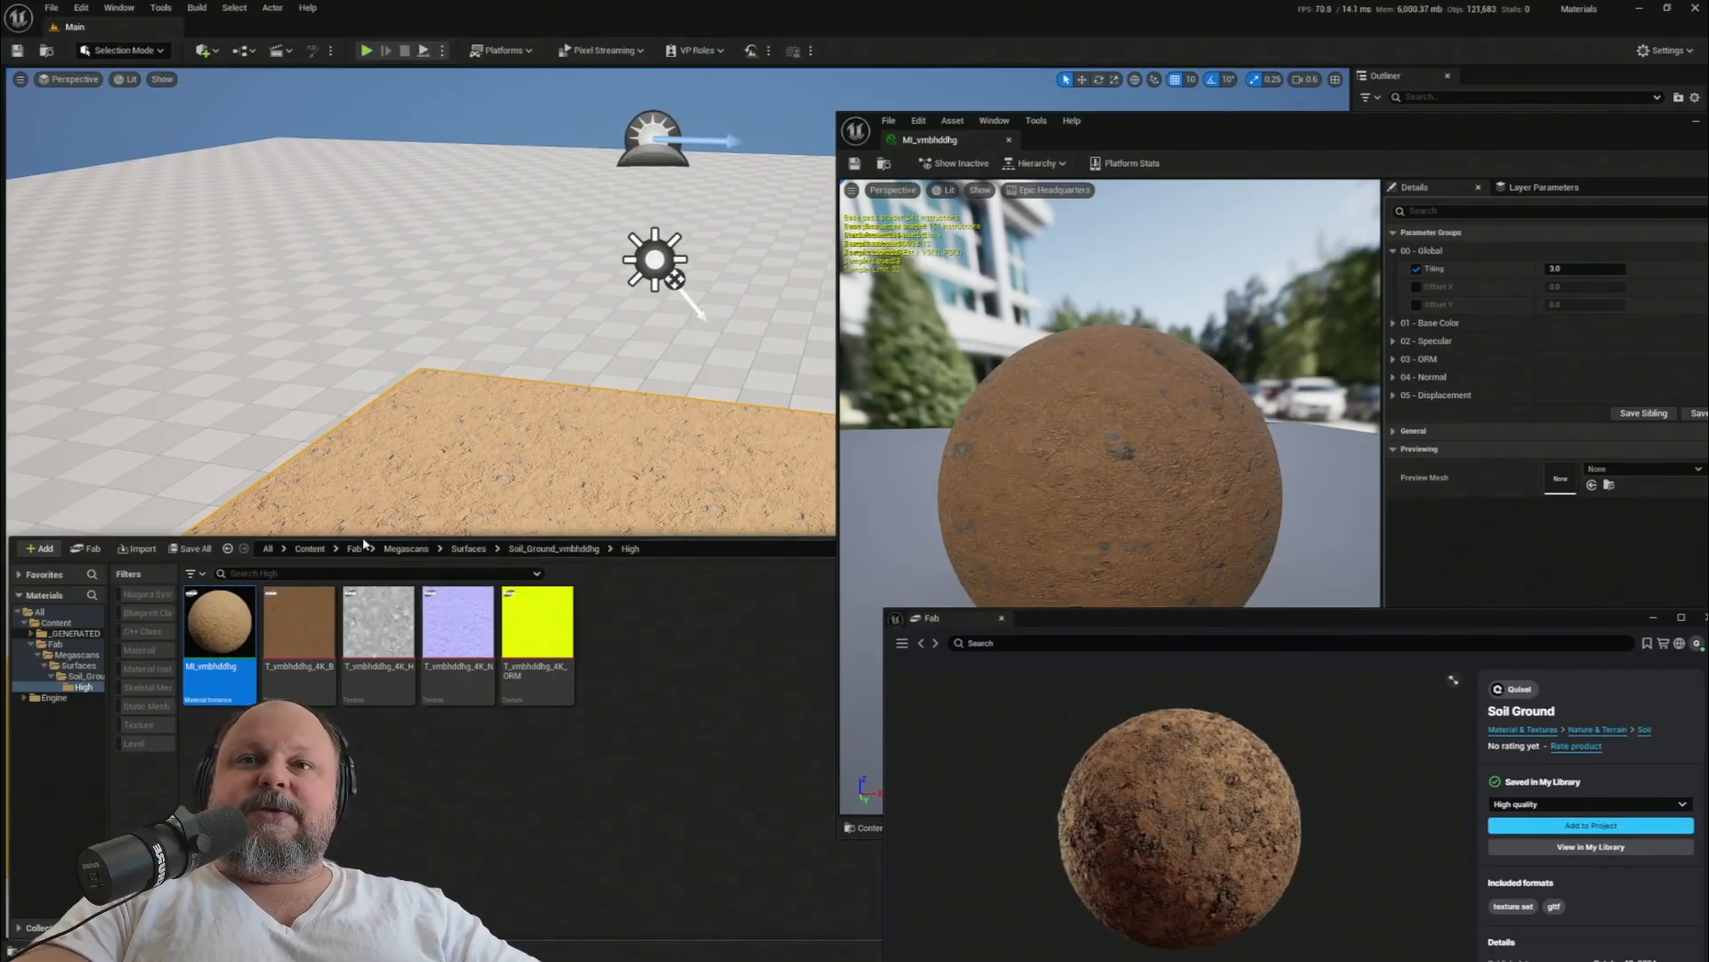
- Add the Third Person Blueprint feature pack to the project from the Content folder, and close the extra Content Browser window
click(310, 551)
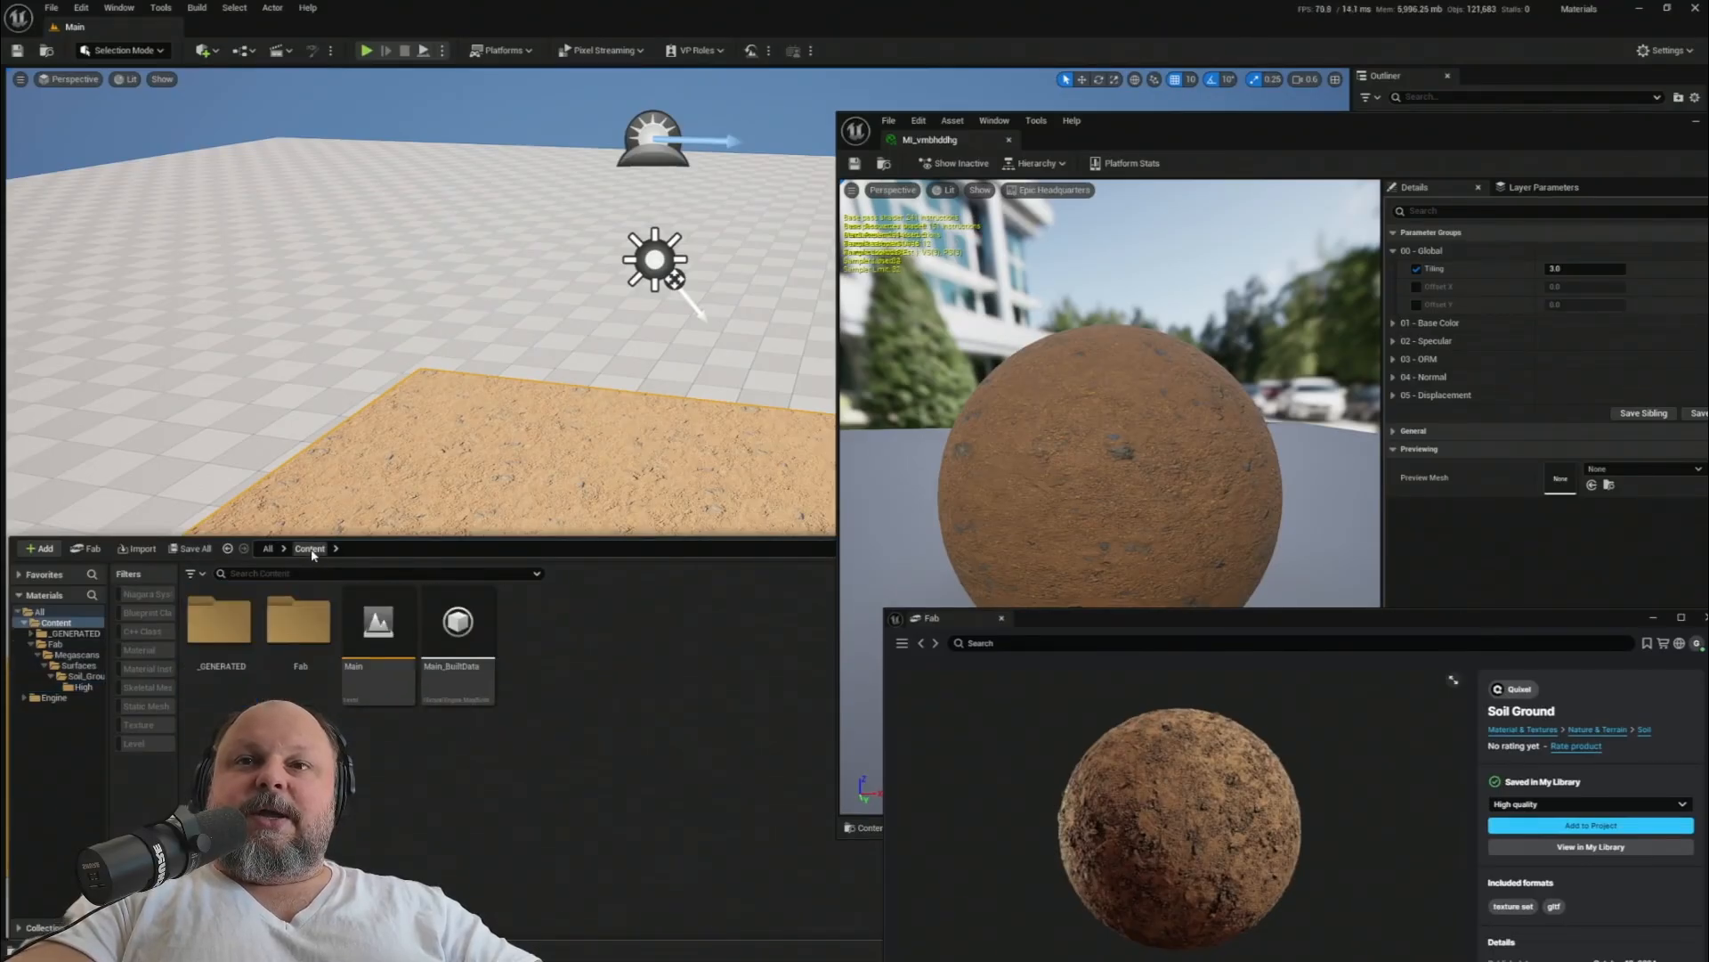
right_click(579, 643)
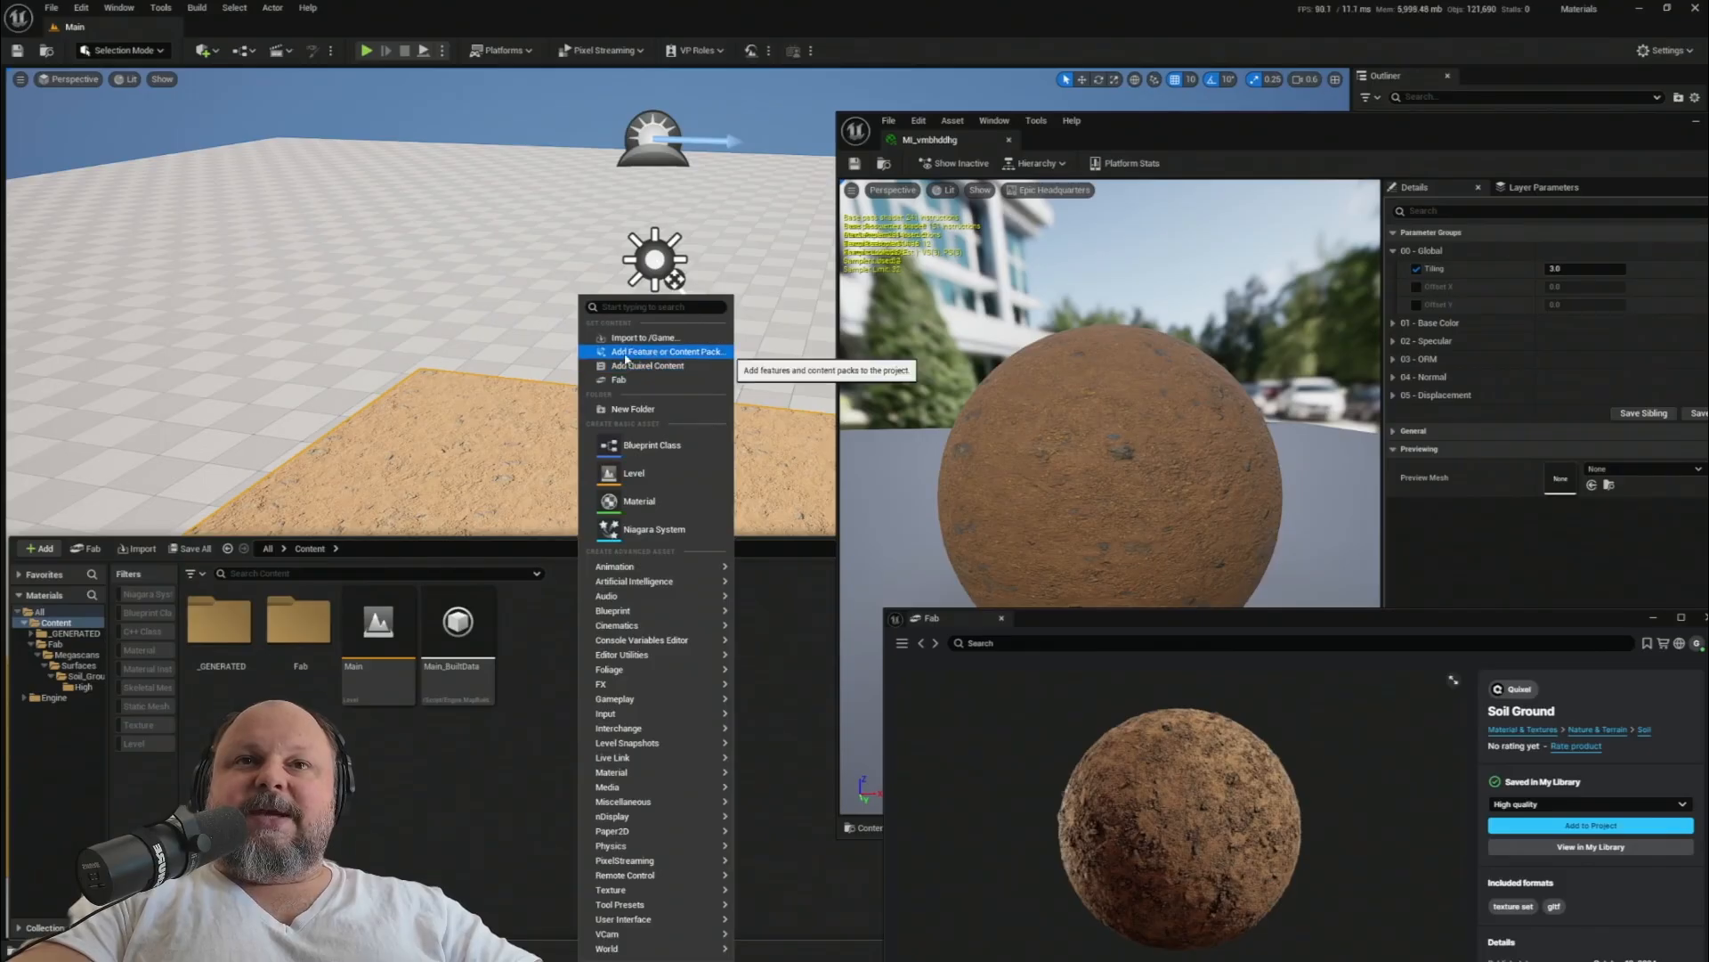
click(666, 352)
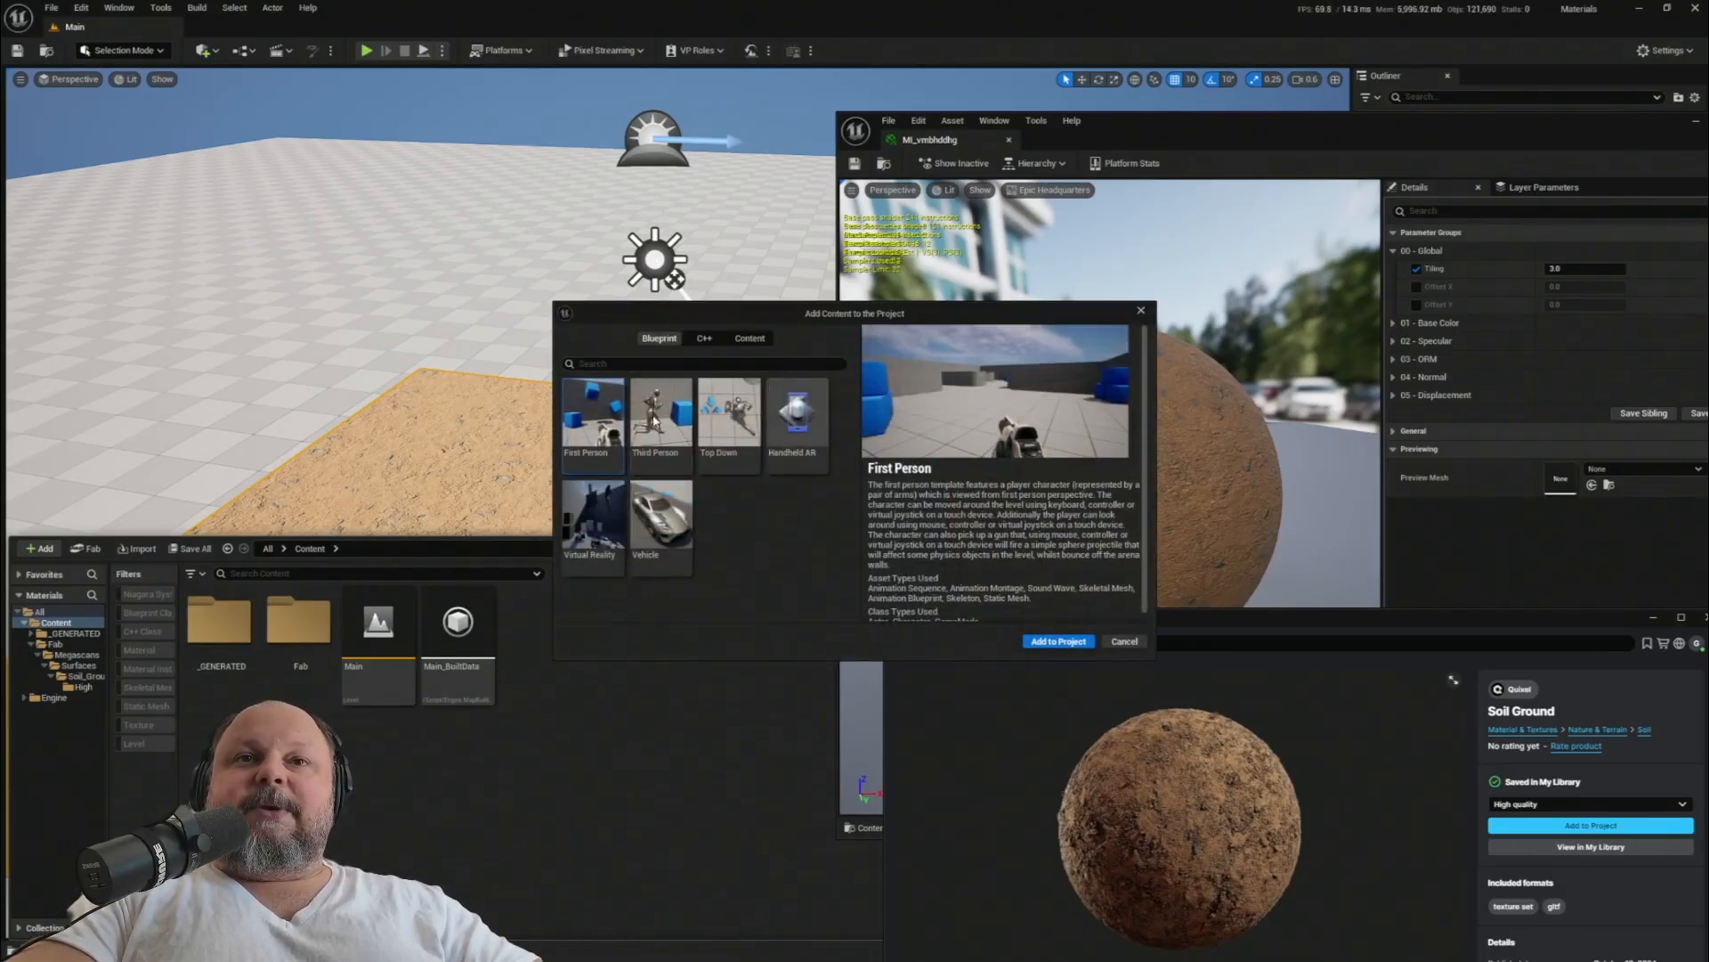
click(656, 427)
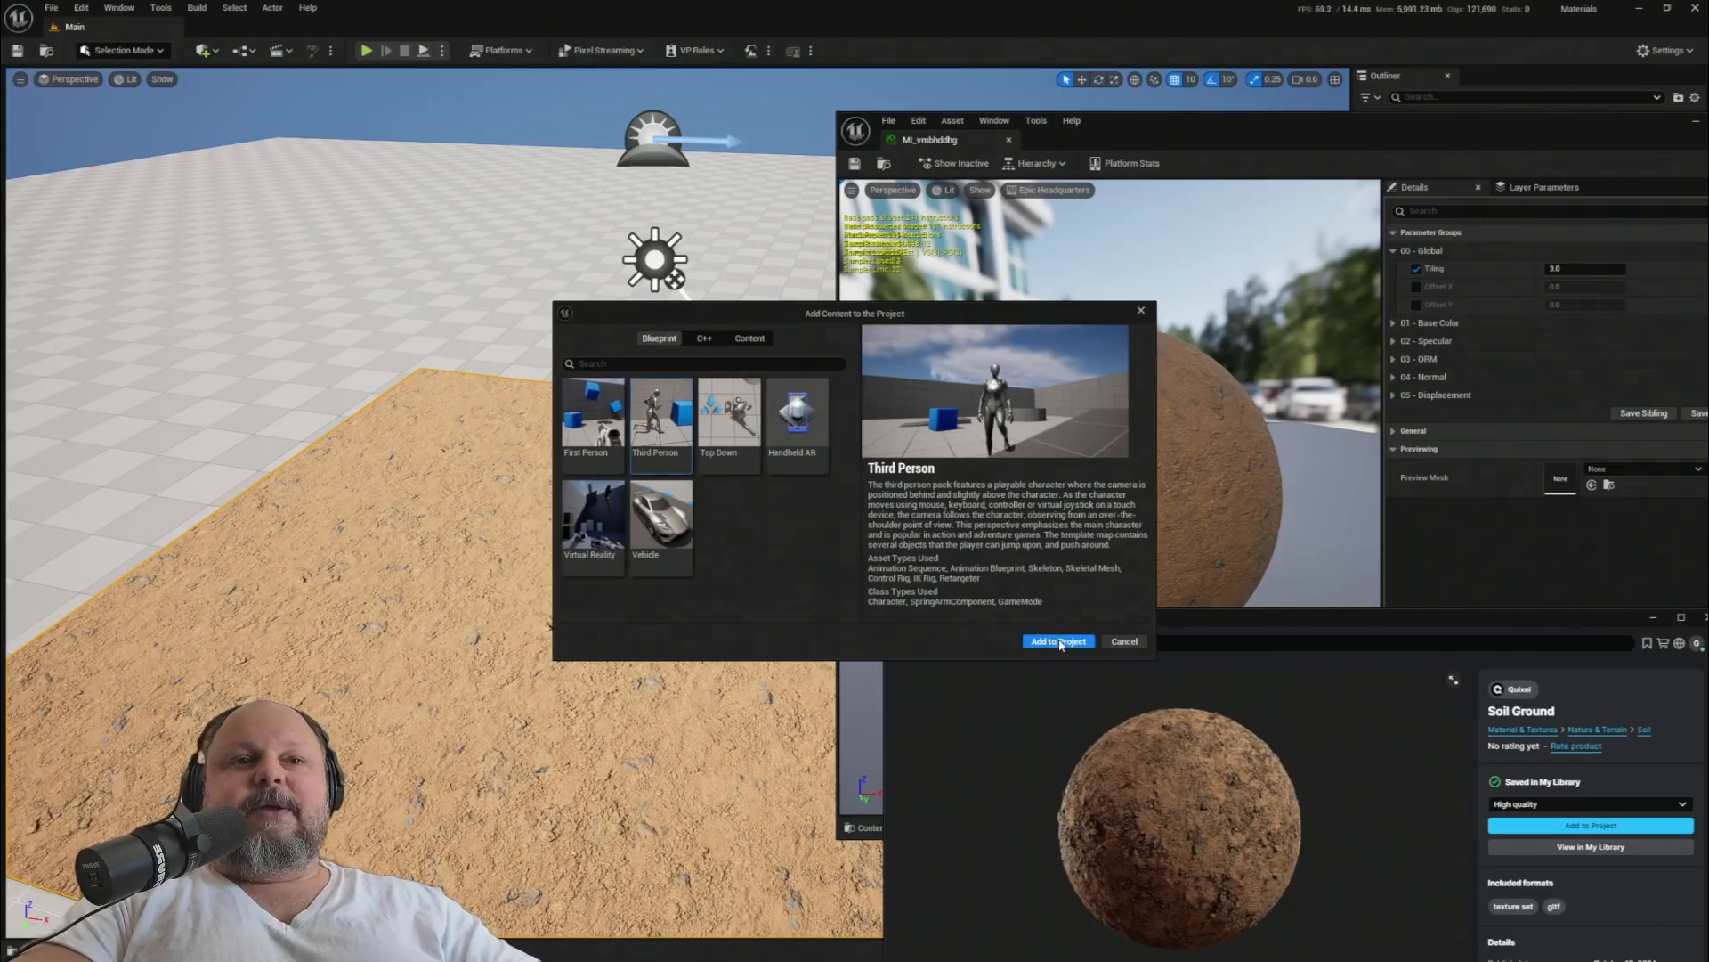
click(1059, 642)
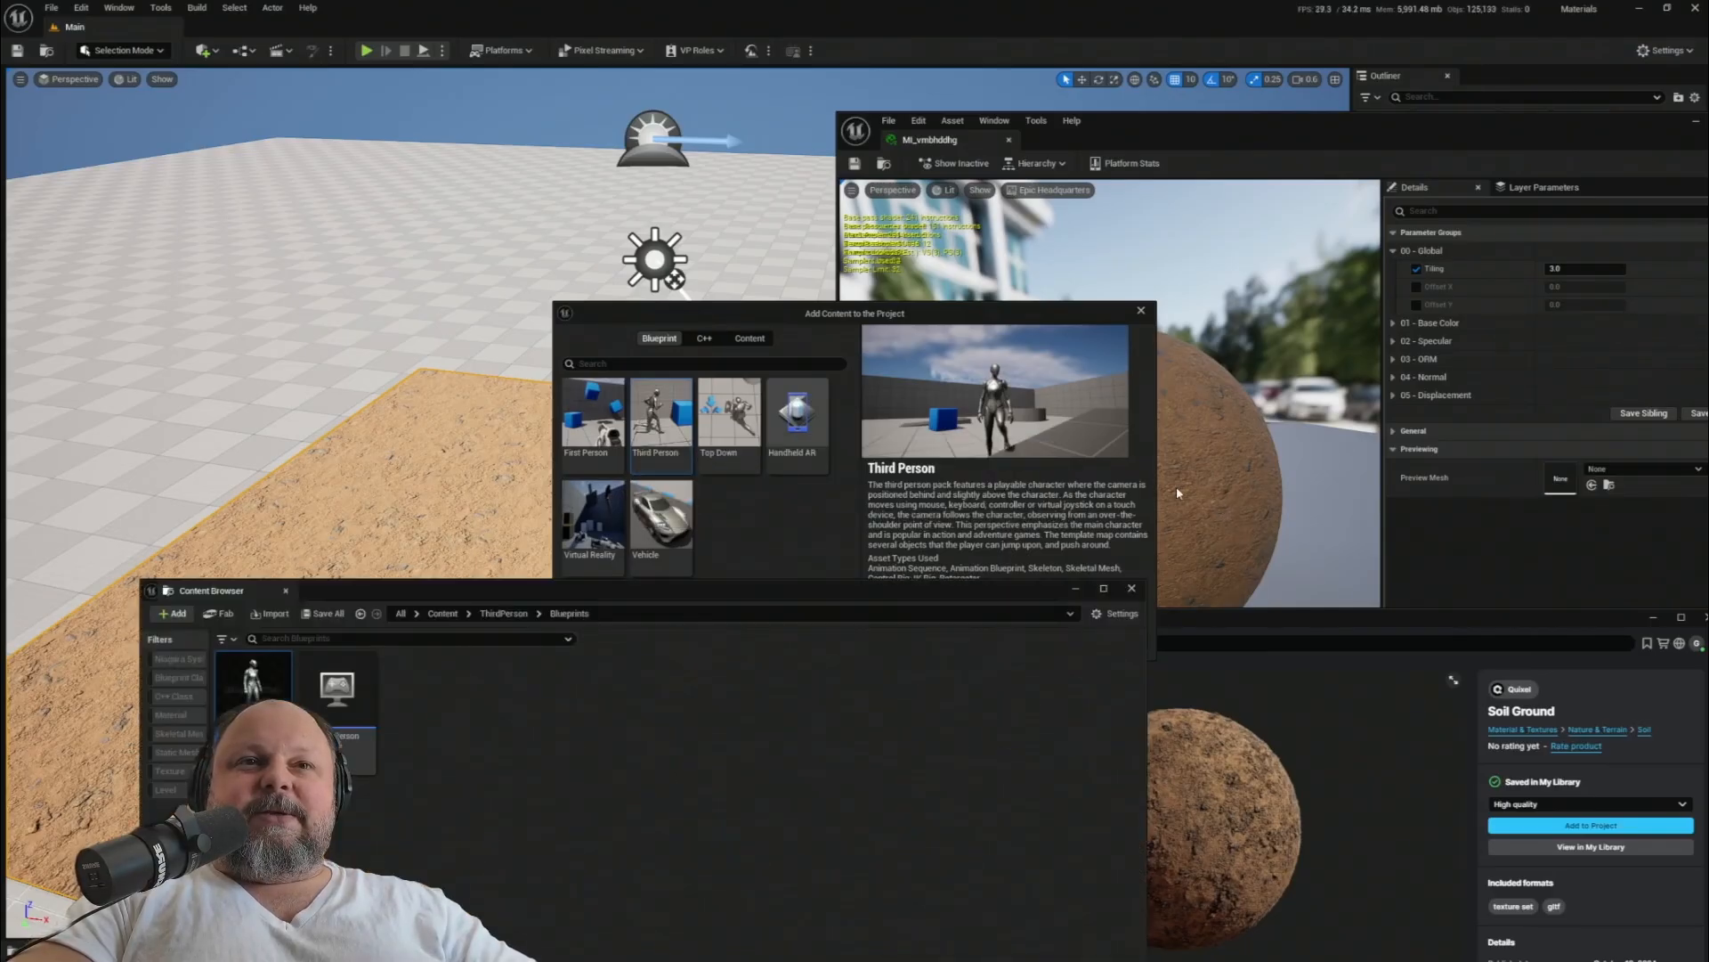
click(1142, 312)
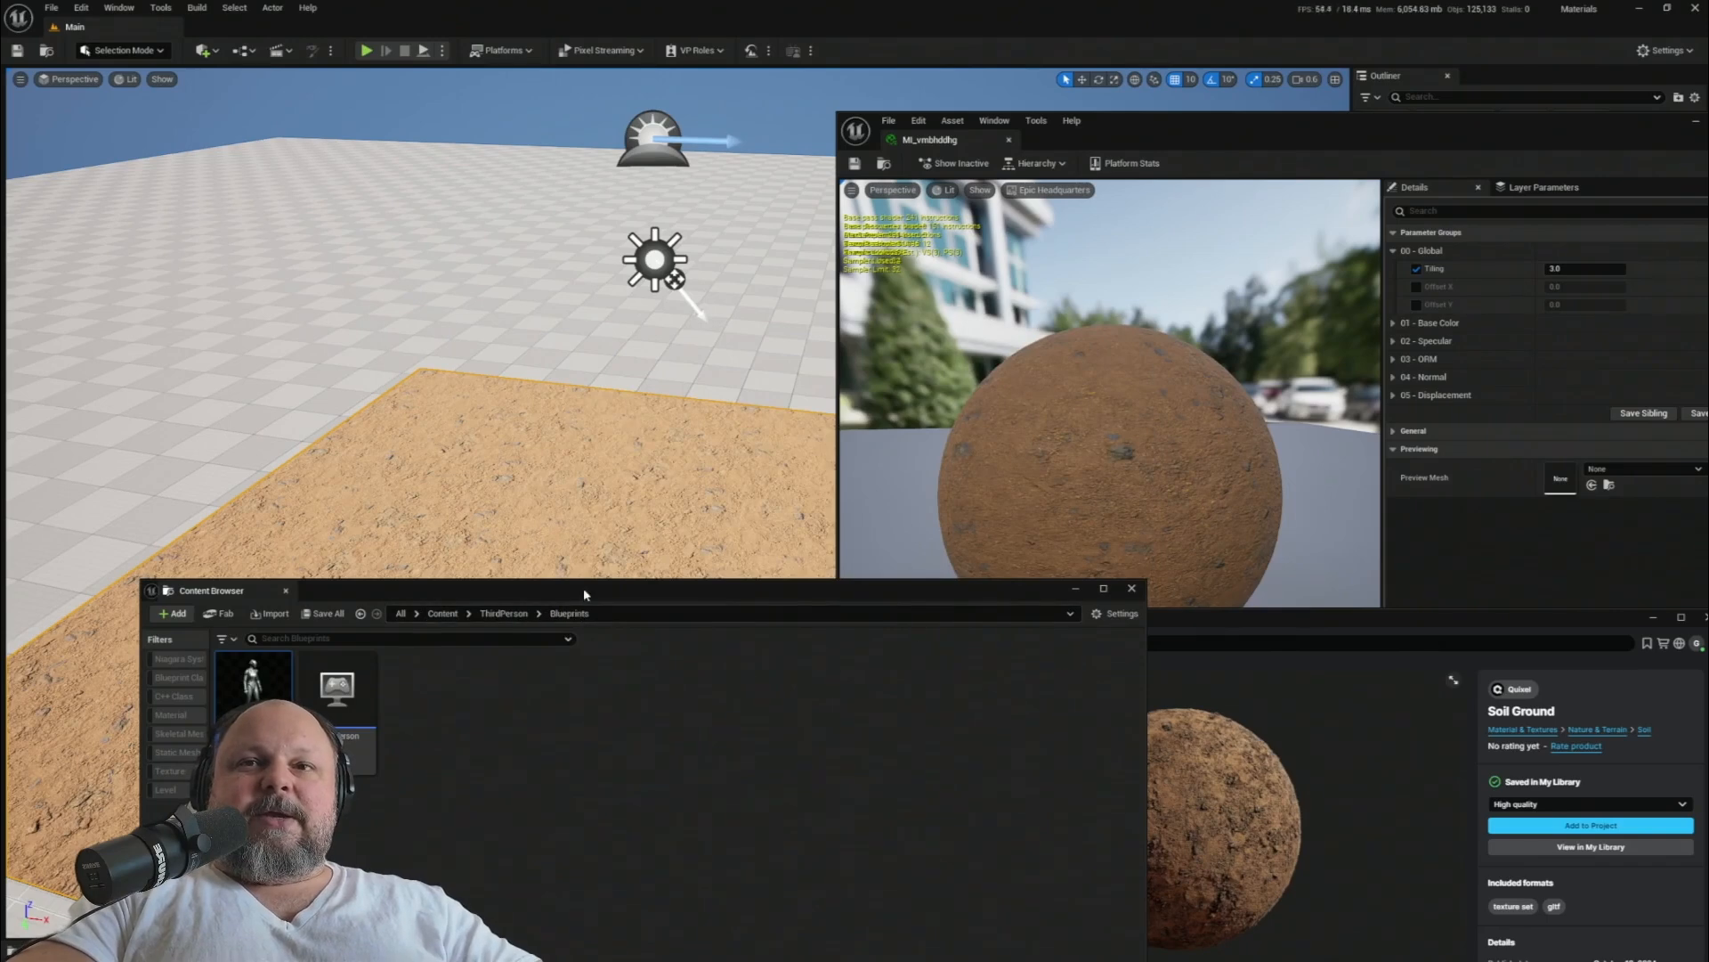
drag(584, 588, 623, 317)
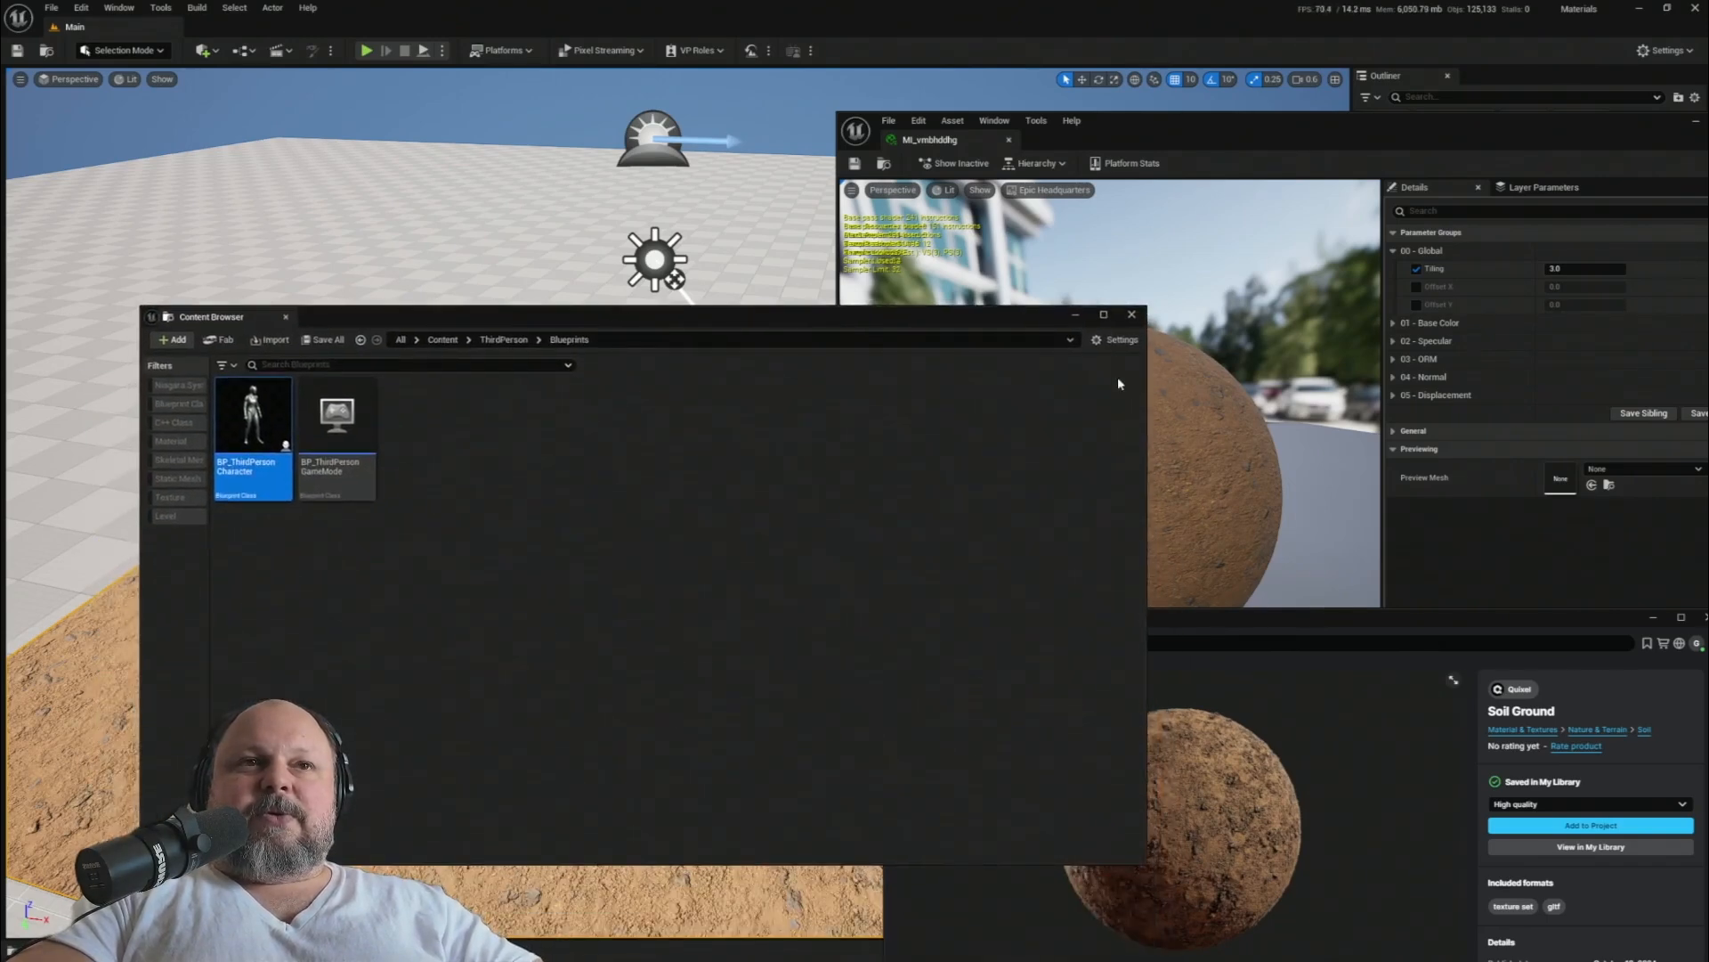
click(1132, 314)
- Place the SKM_Quinn_Simple mesh from Characters/Mannequins/Meshes on the soil ground rectangle
scroll(588, 534, down, 2)
key(ctrl+space)
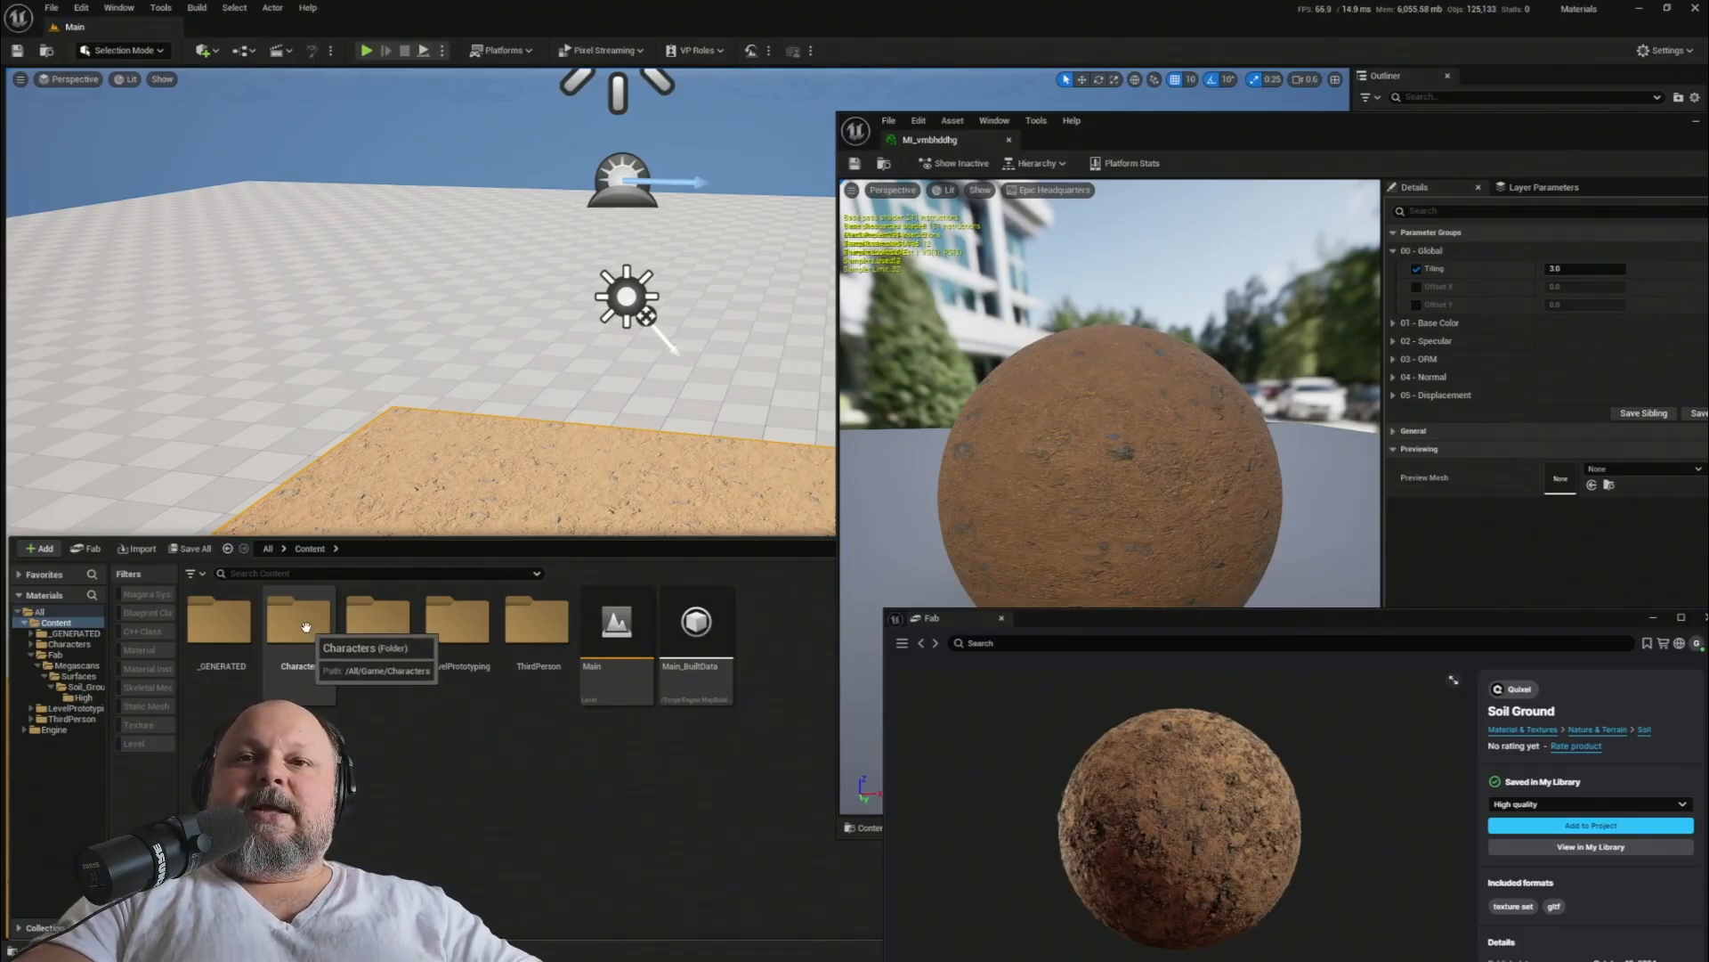
double_click(305, 628)
click(306, 638)
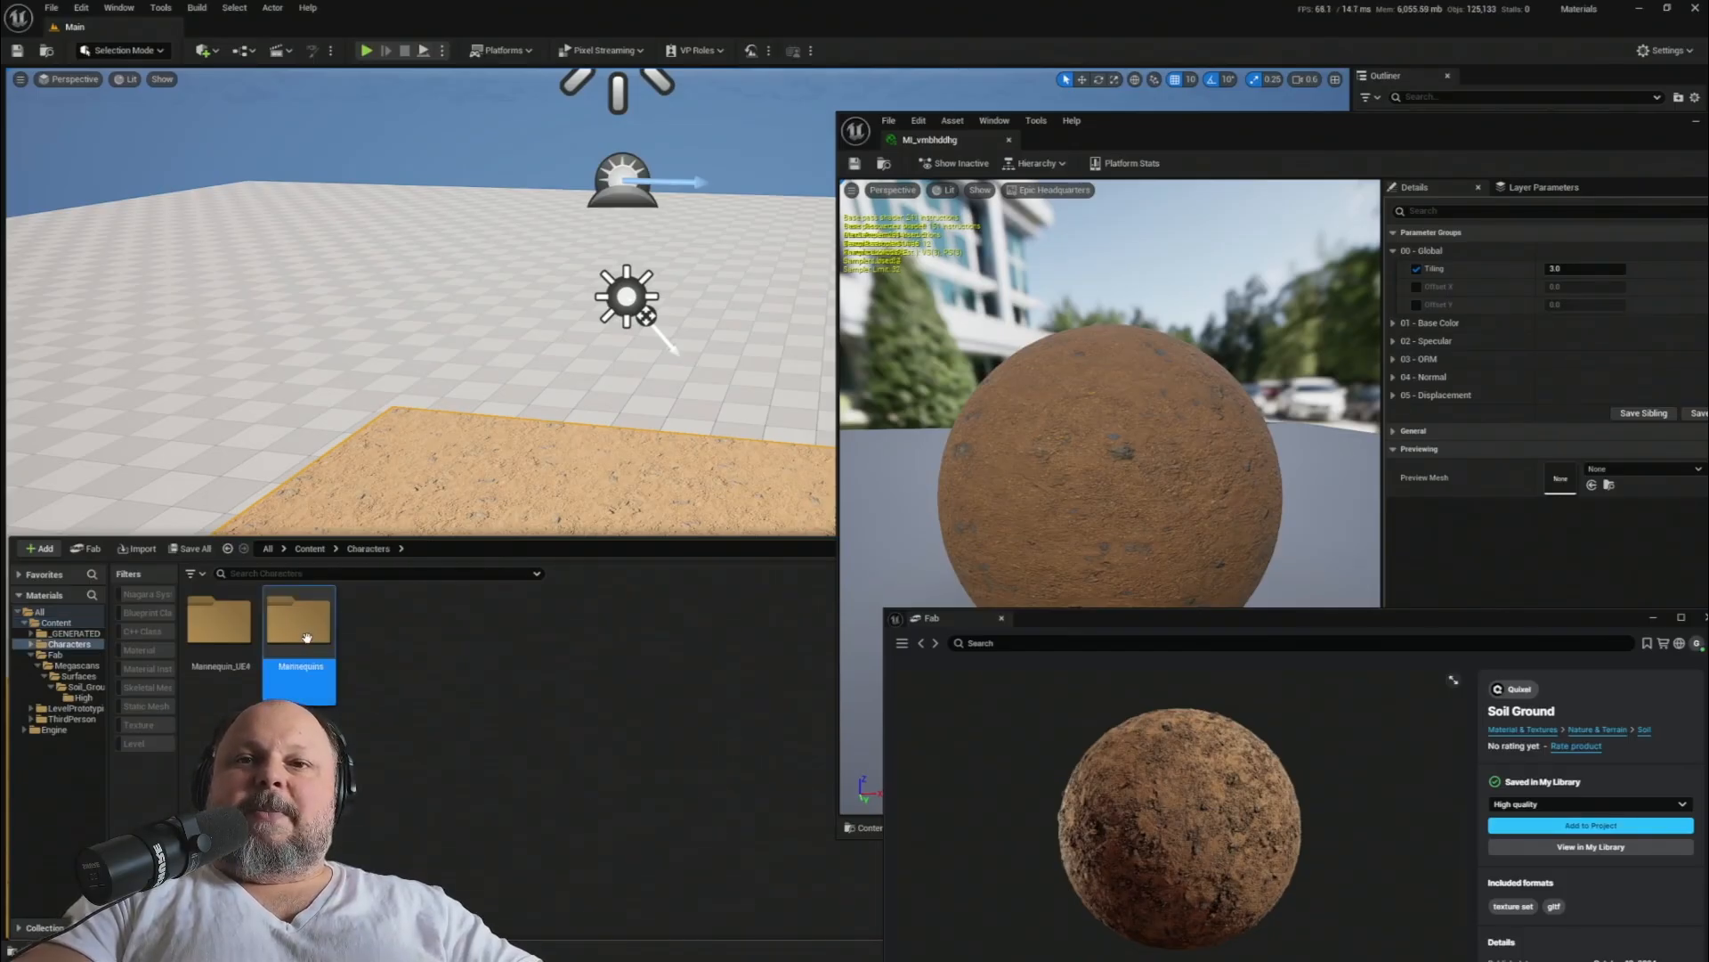
double_click(306, 638)
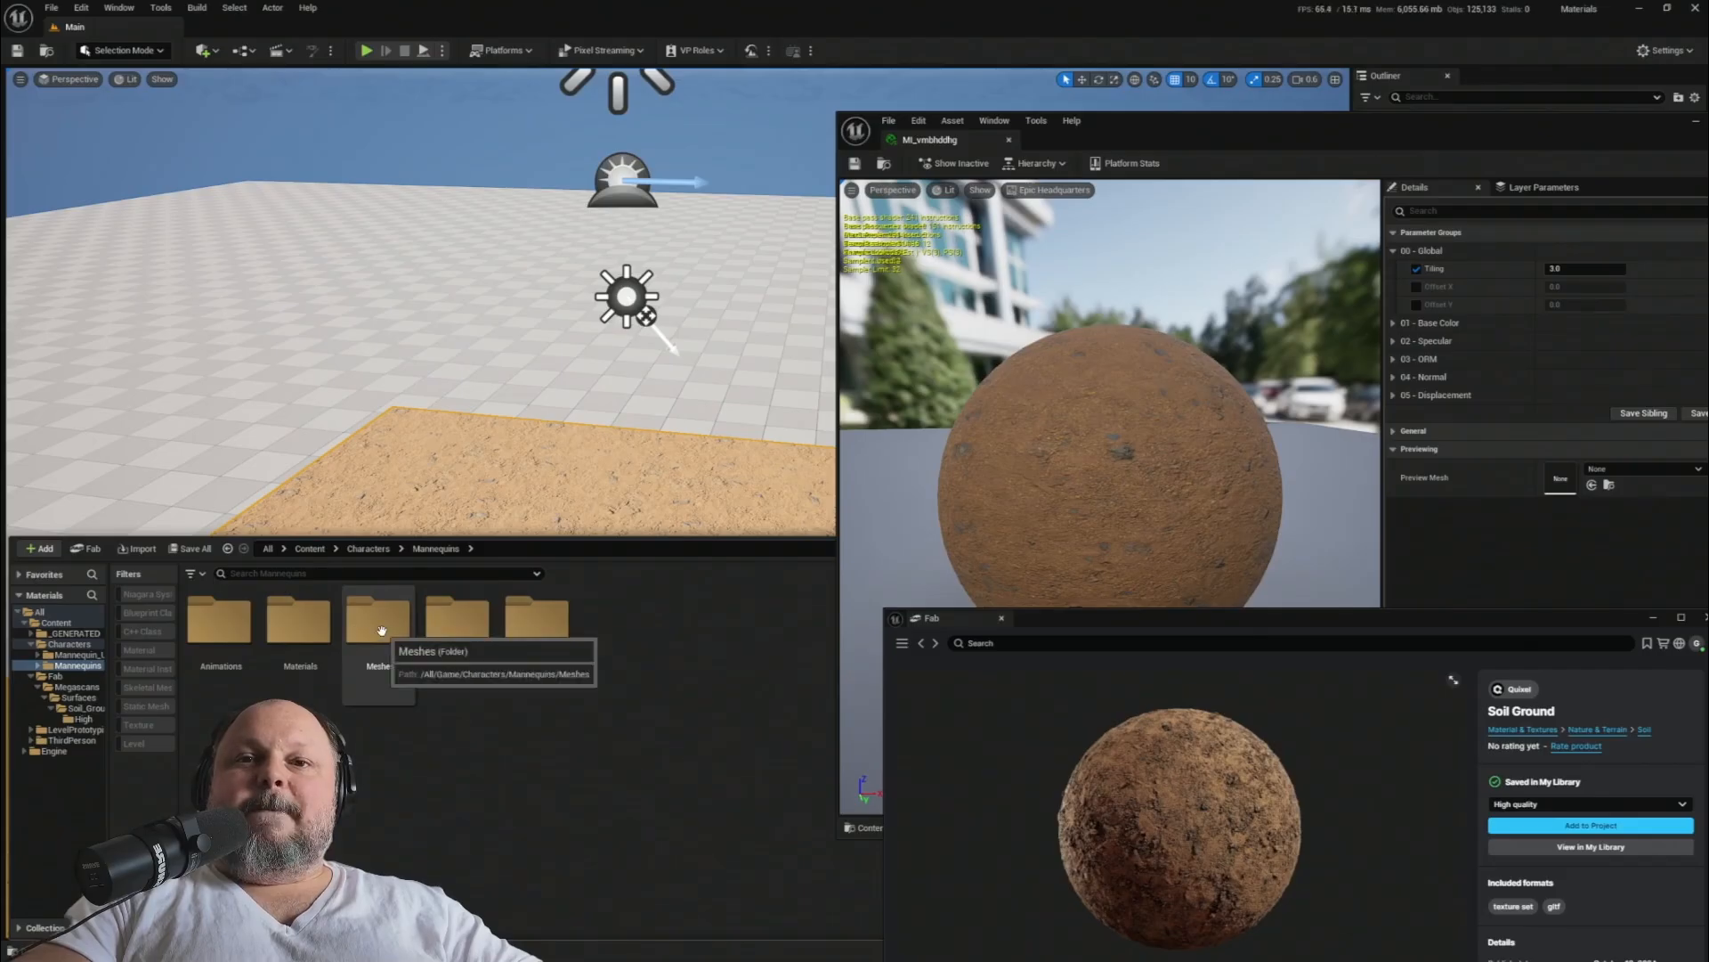
double_click(381, 630)
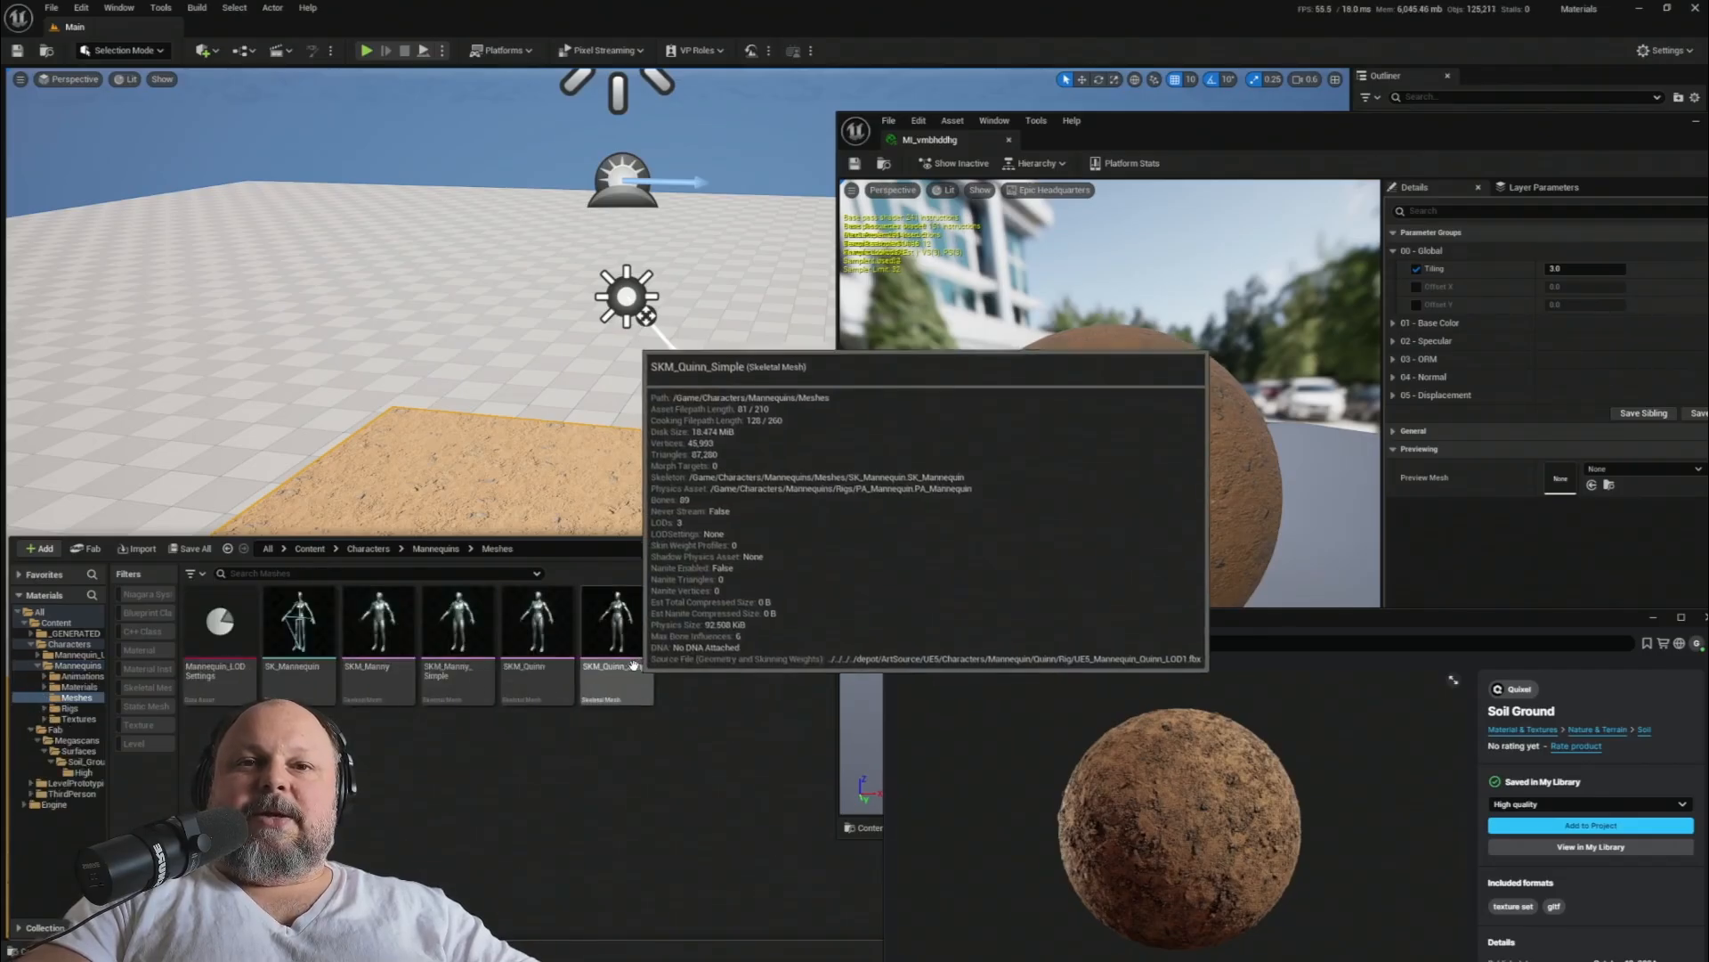
drag(633, 666, 503, 708)
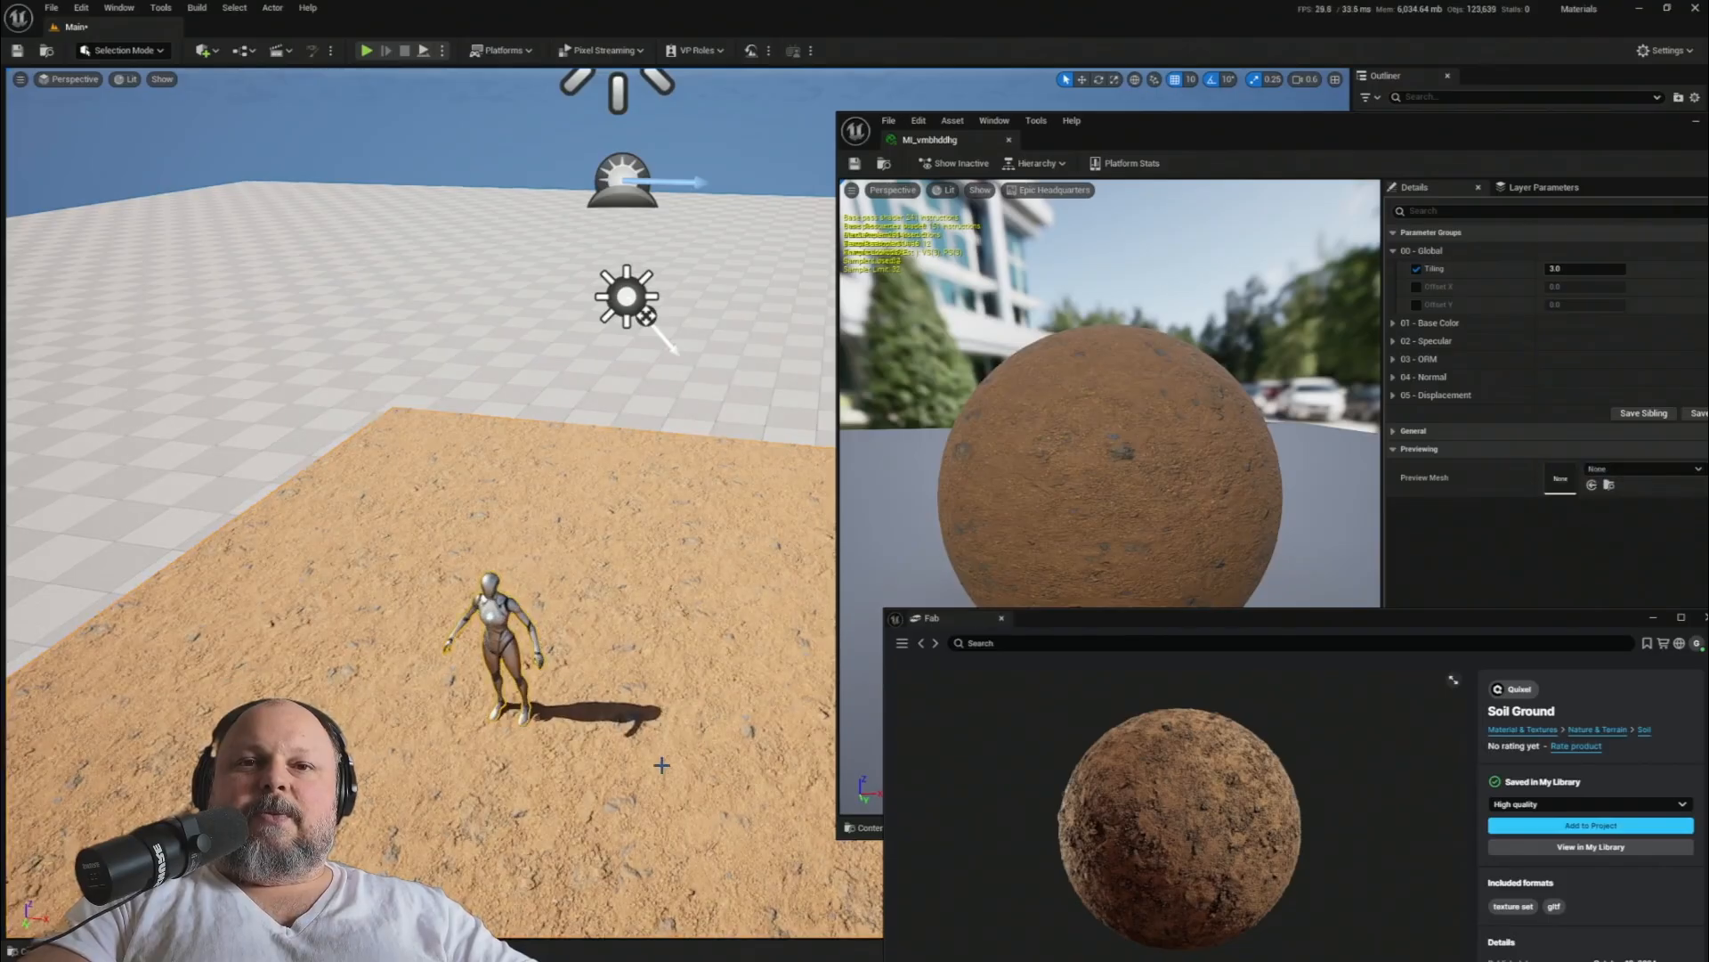
- Examine the size of the soil details up close around the mannequin's feet
right_drag(612, 669, 611, 739)
key(w)
scroll(615, 654, down, 2)
key(w)
scroll(615, 623, down, 1)
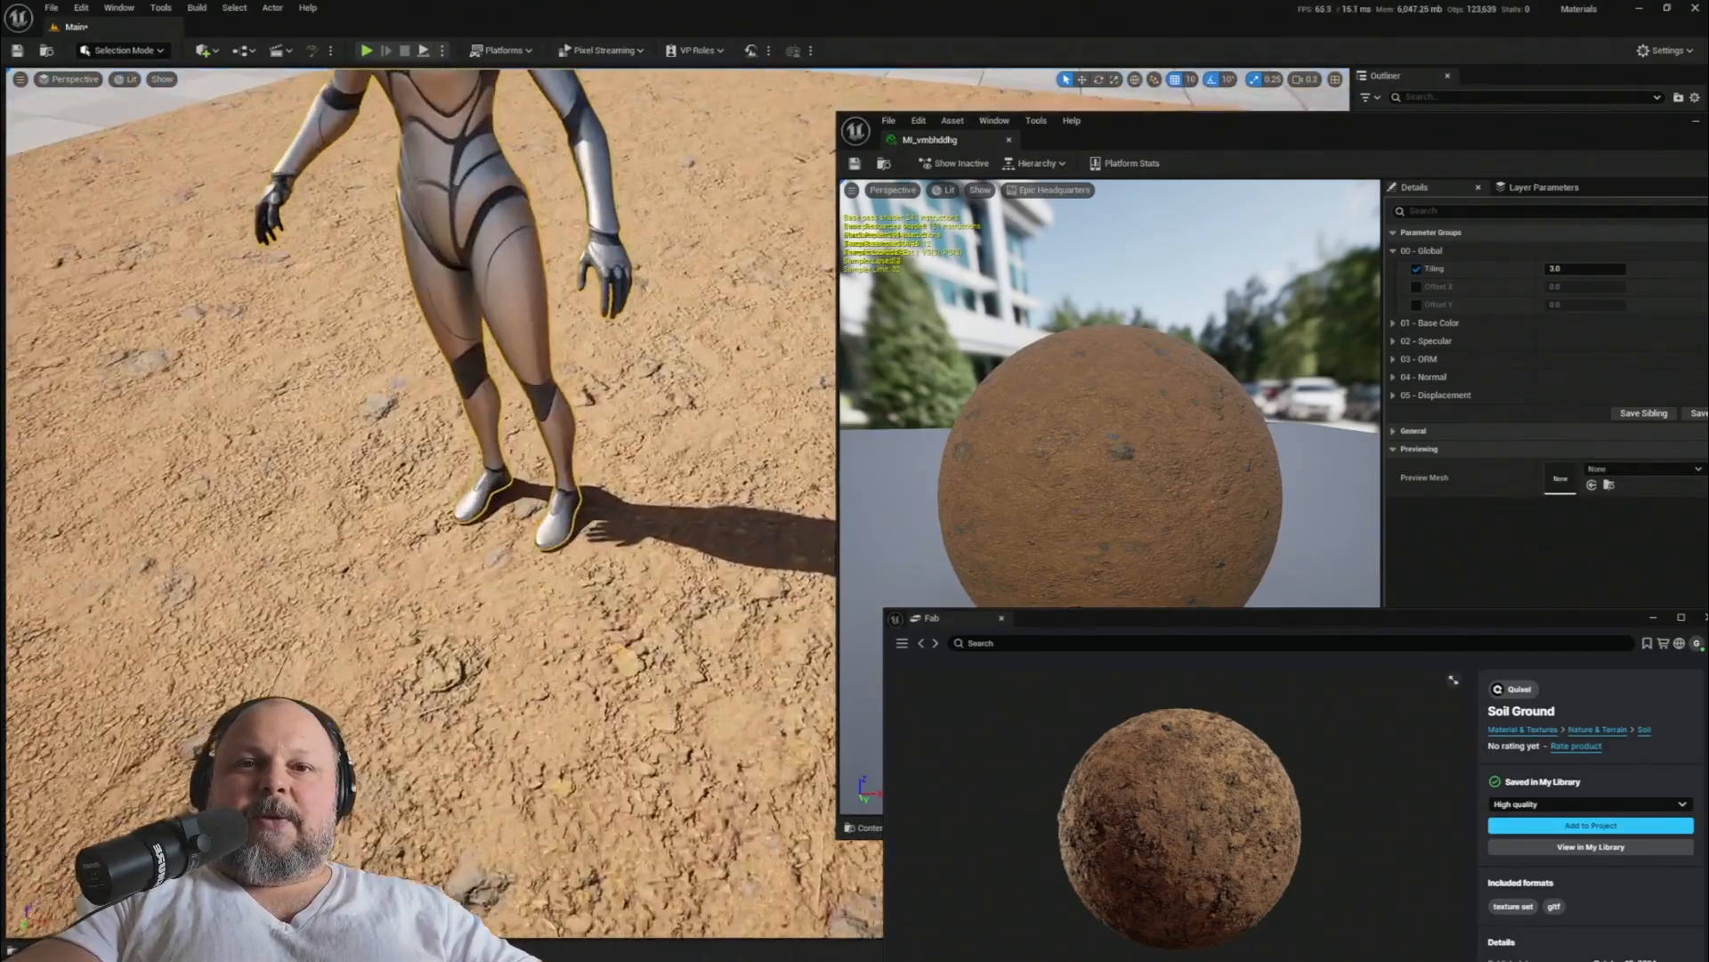
key(w)
scroll(506, 708, down, 1)
right_drag(506, 708, 560, 735)
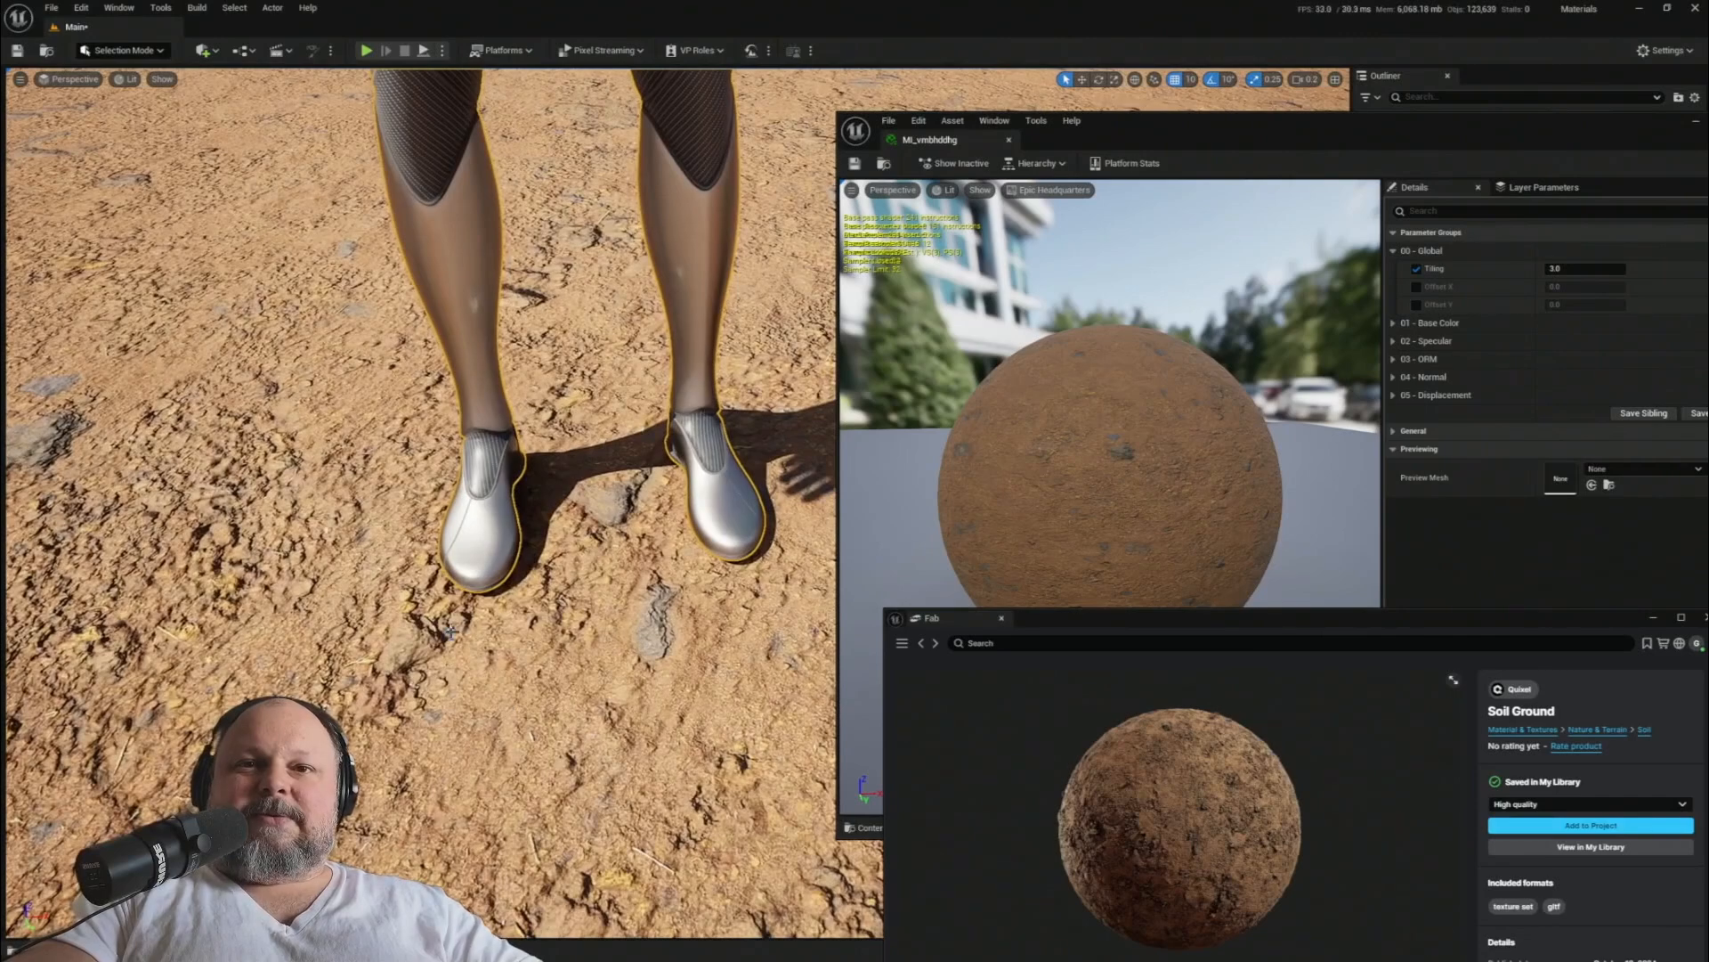
key(w)
right_drag(451, 632, 508, 644)
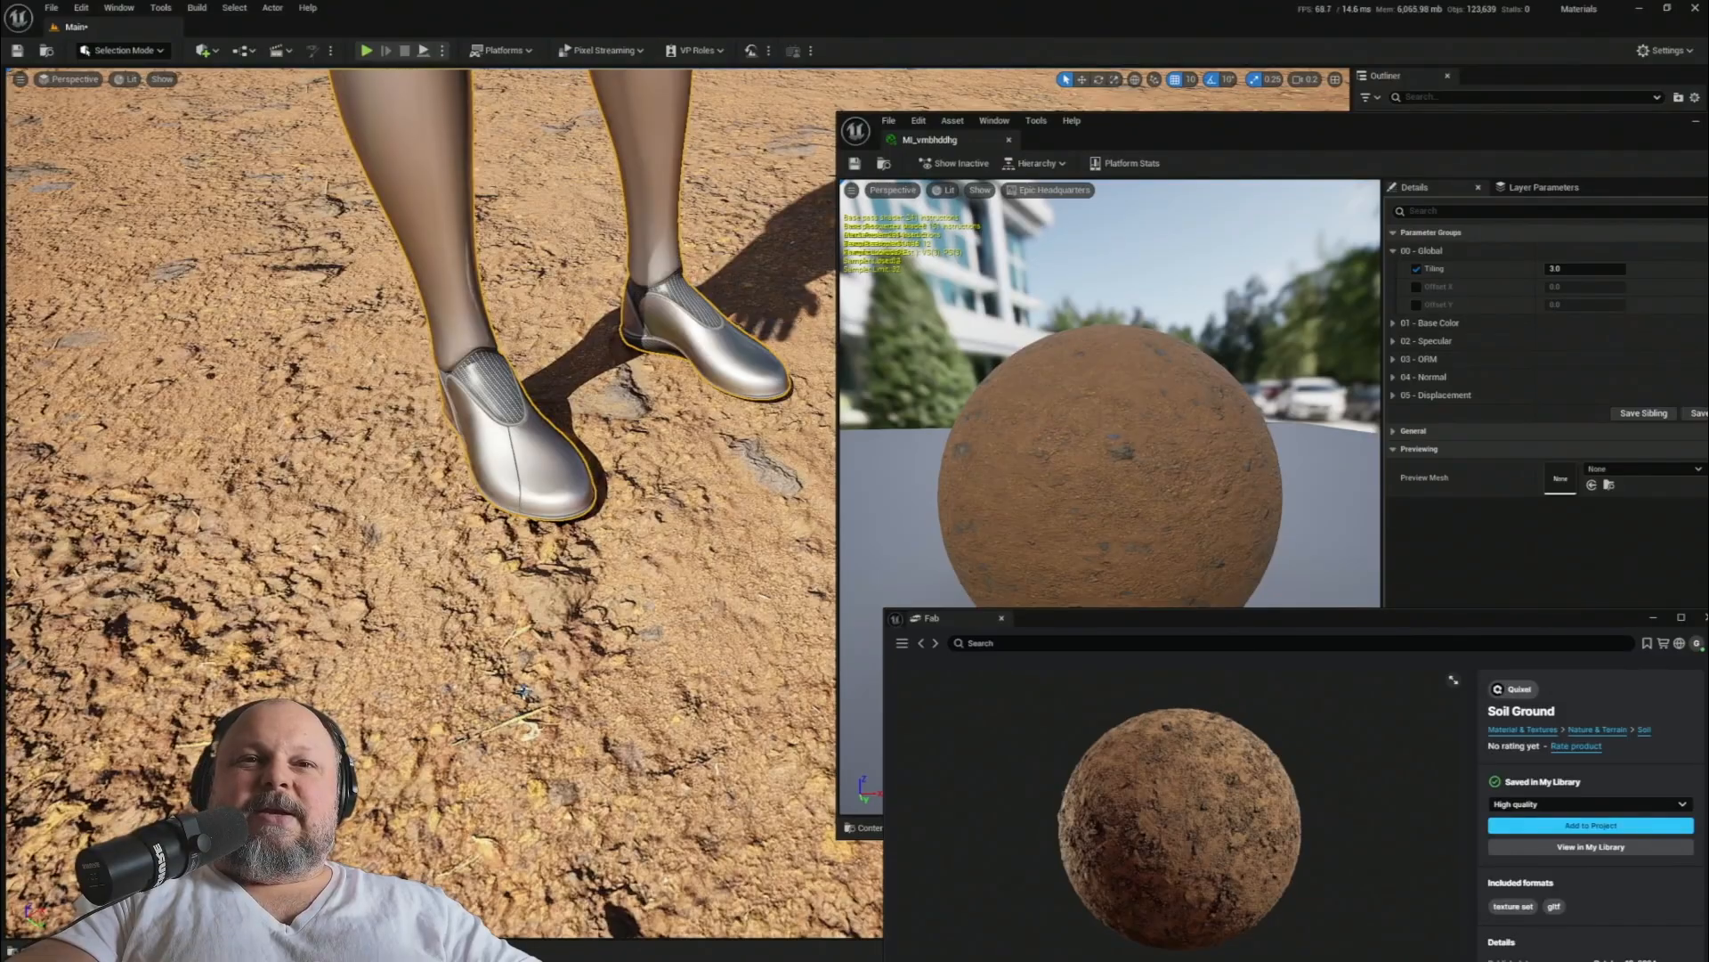
right_drag(575, 597, 408, 590)
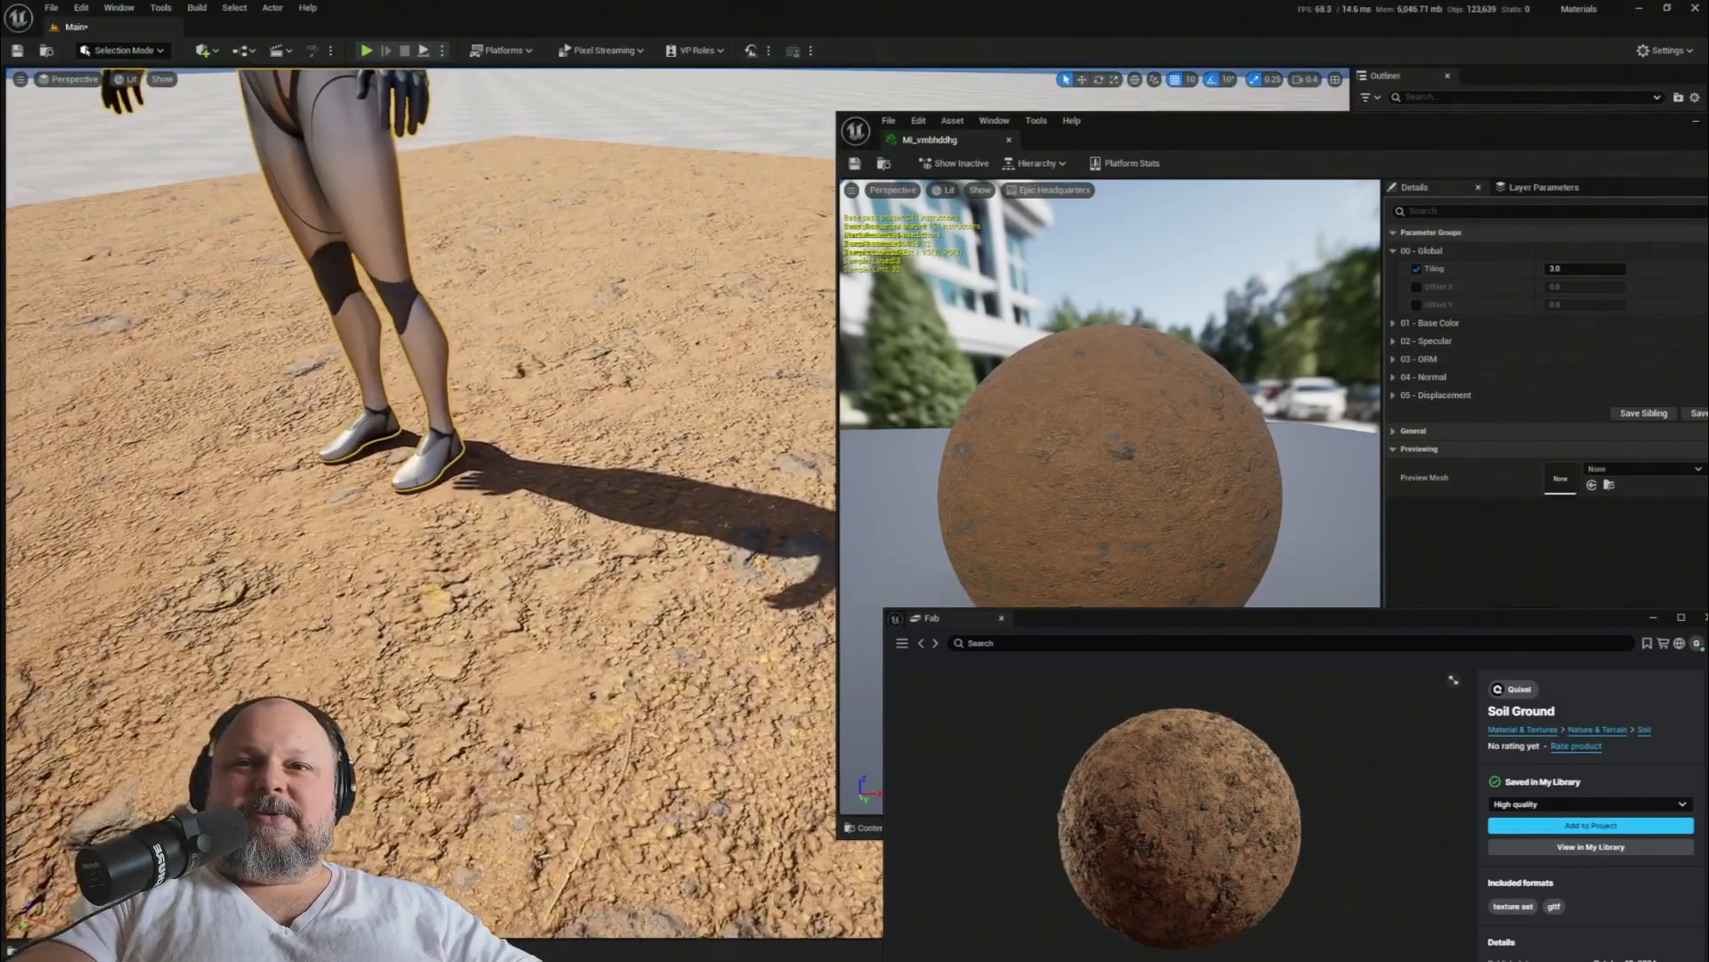
- Examine the soil's scale and texture repetition across the whole ground rectangle relative to the mannequin from several distances
right_drag(418, 498, 585, 582)
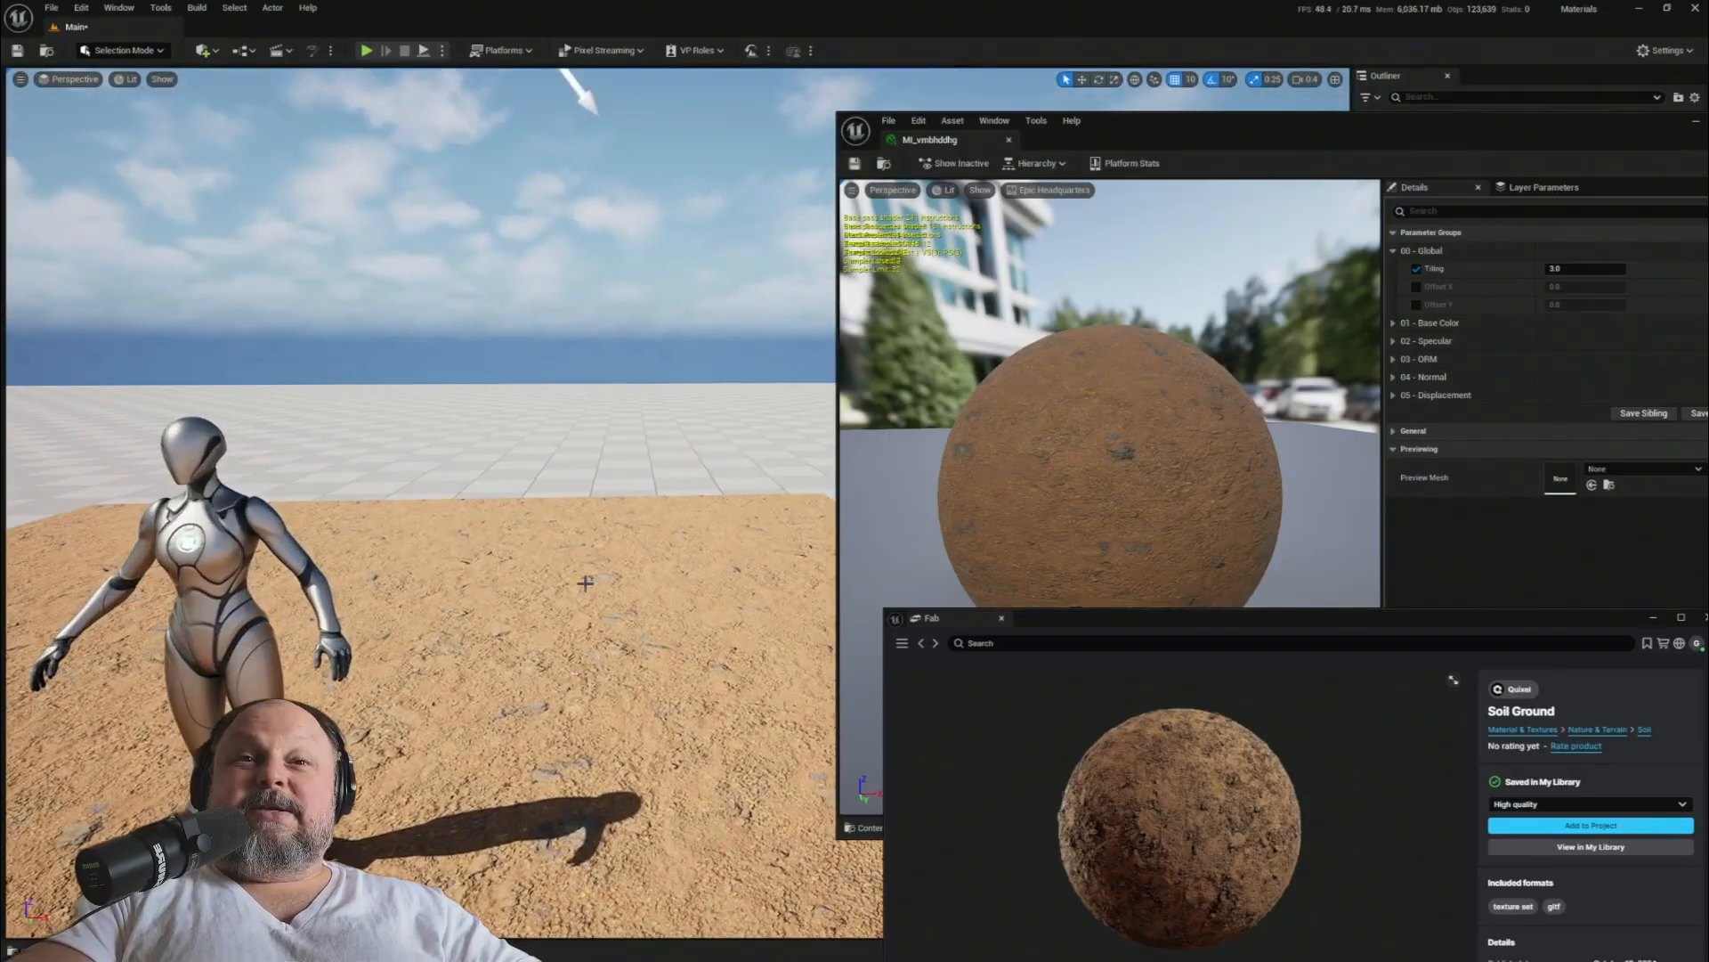
right_drag(677, 703, 690, 737)
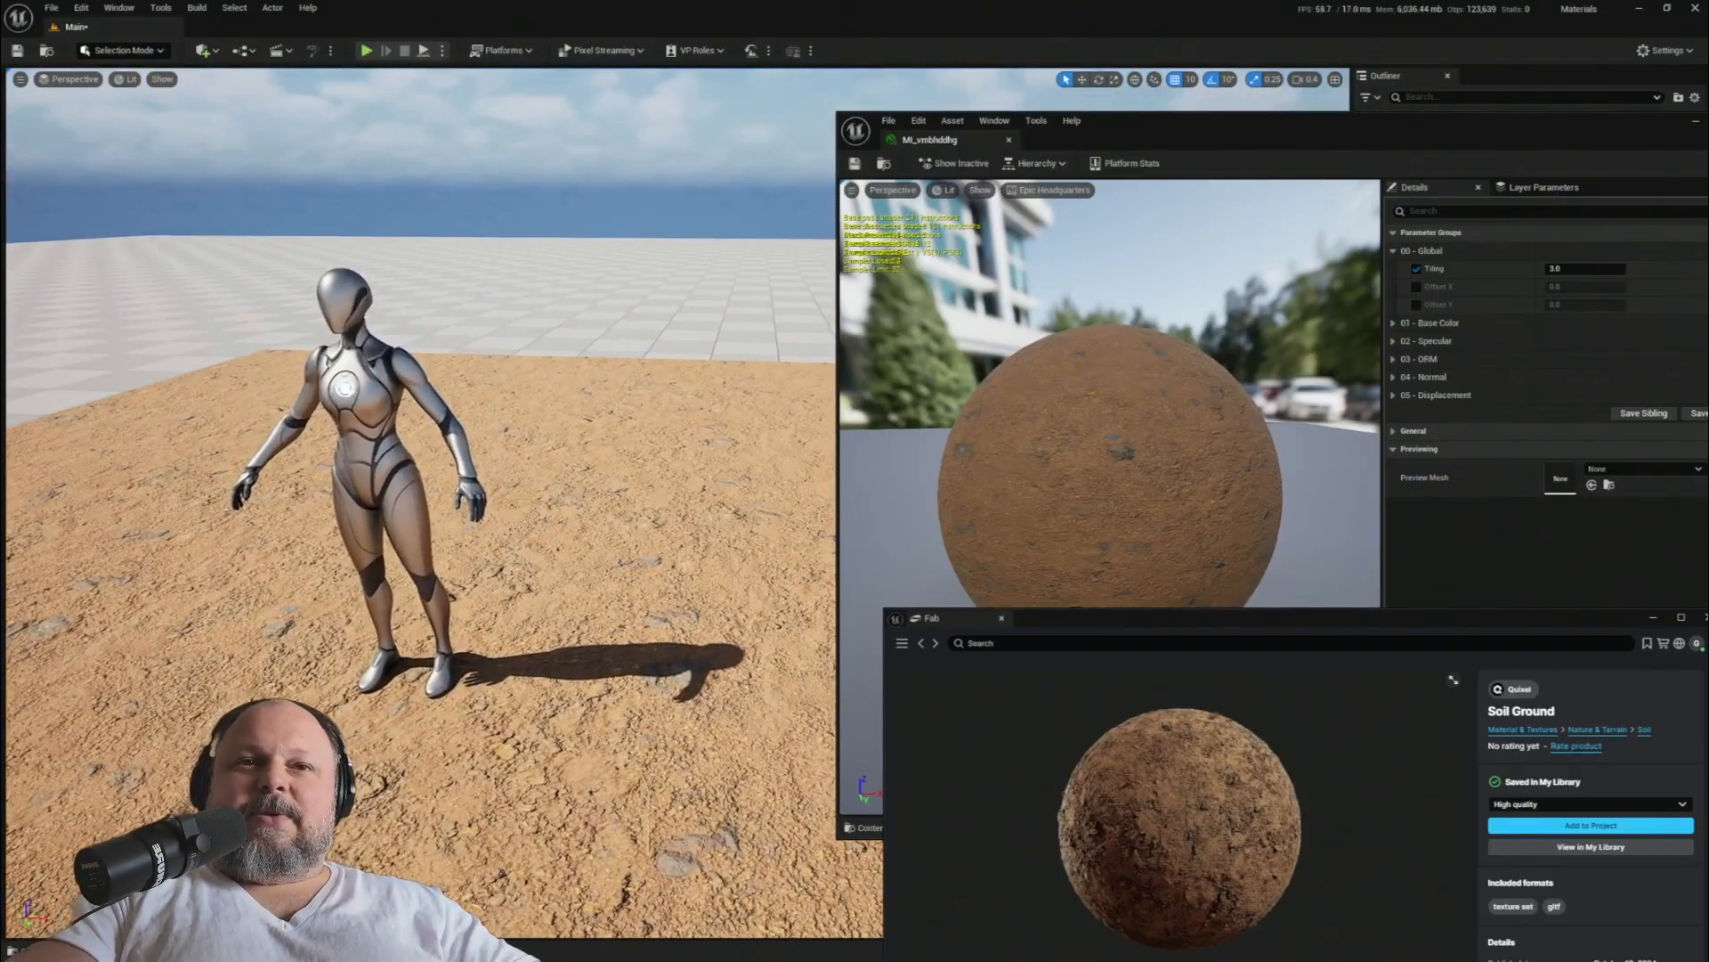
scroll(550, 556, up, 2)
right_drag(552, 534, 543, 623)
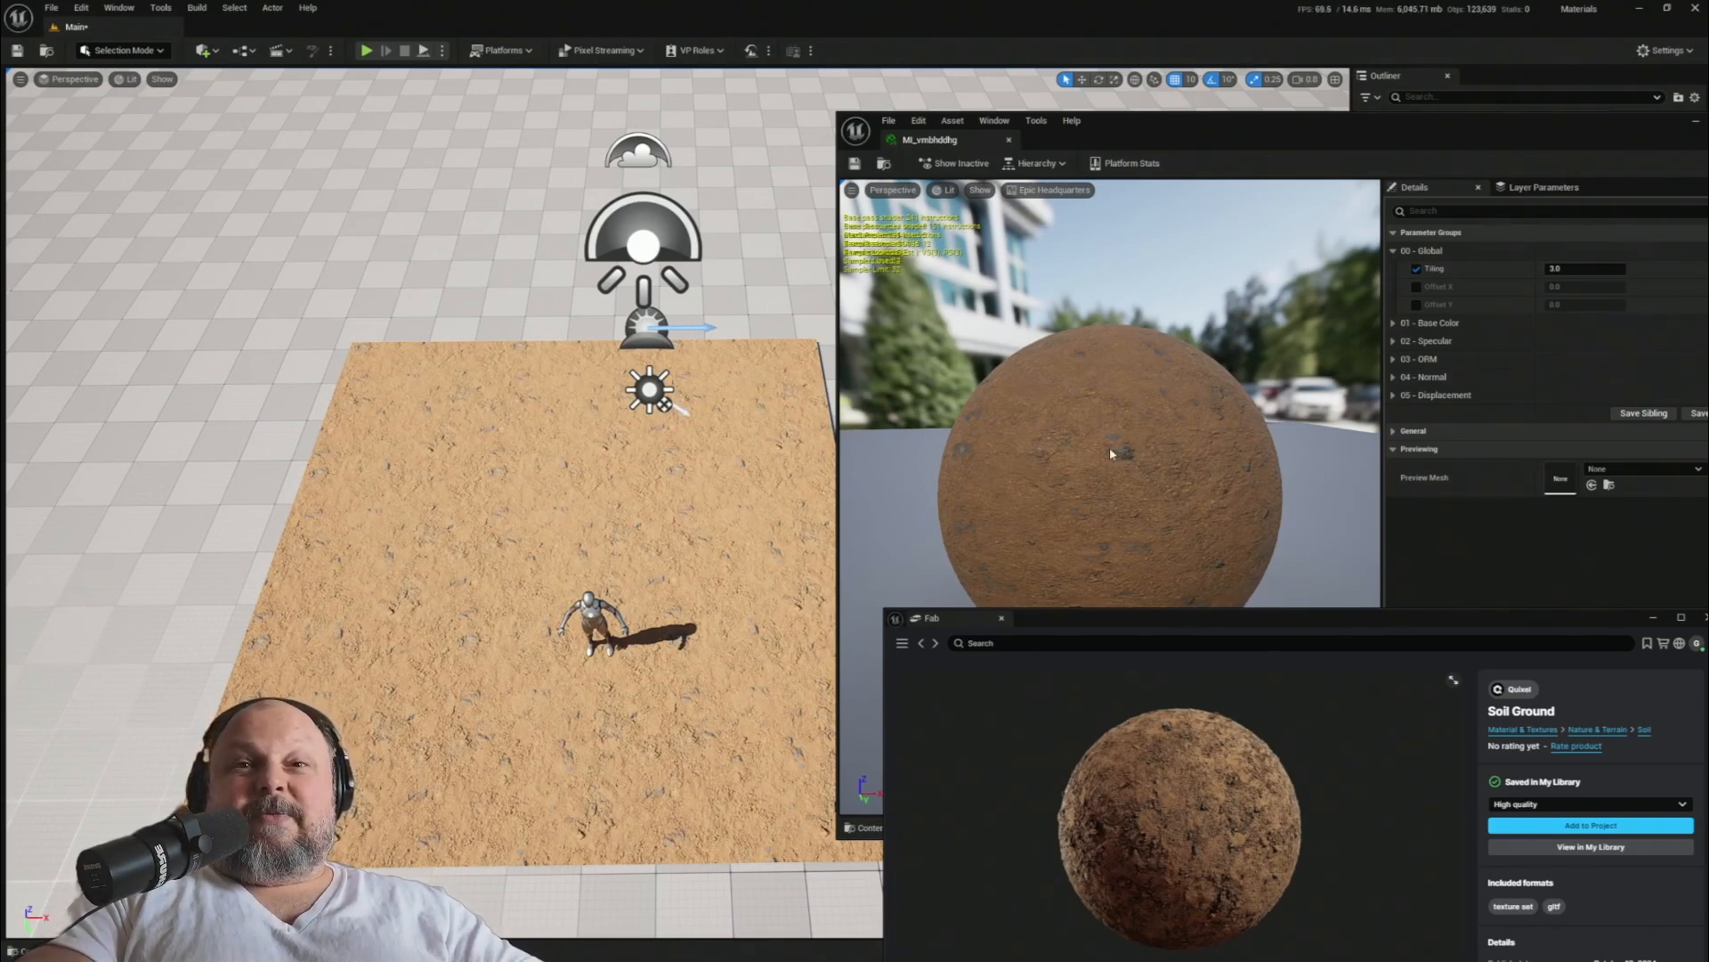
right_drag(570, 499, 539, 523)
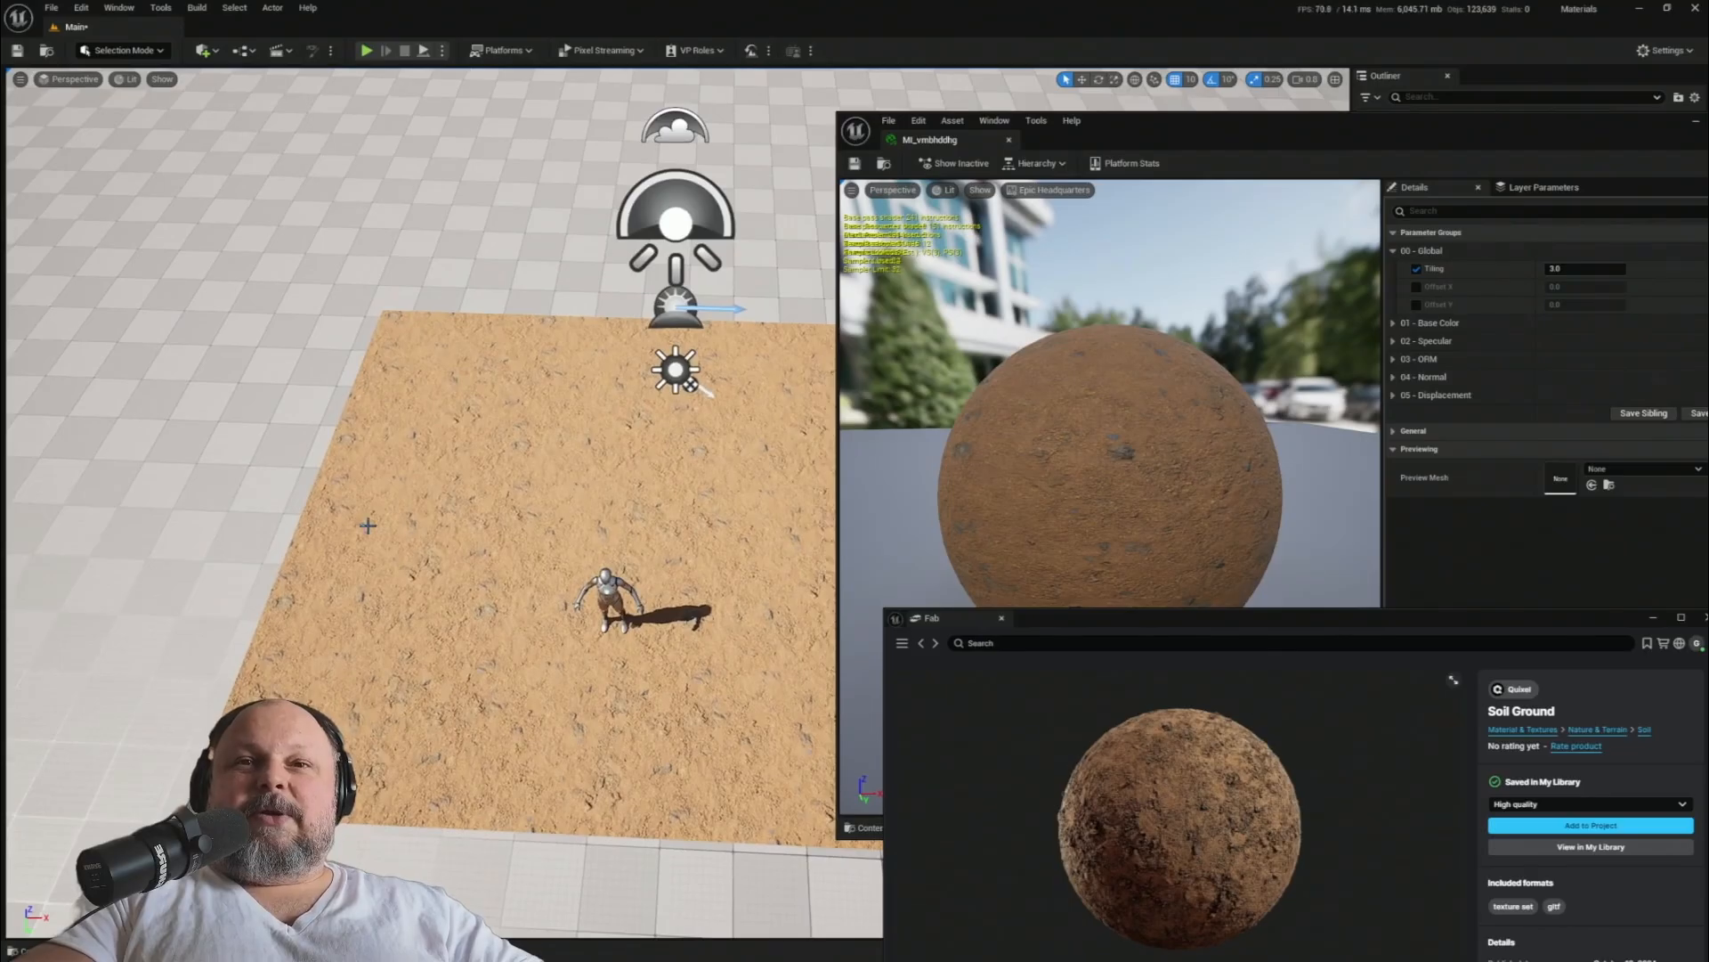
right_drag(368, 526, 472, 677)
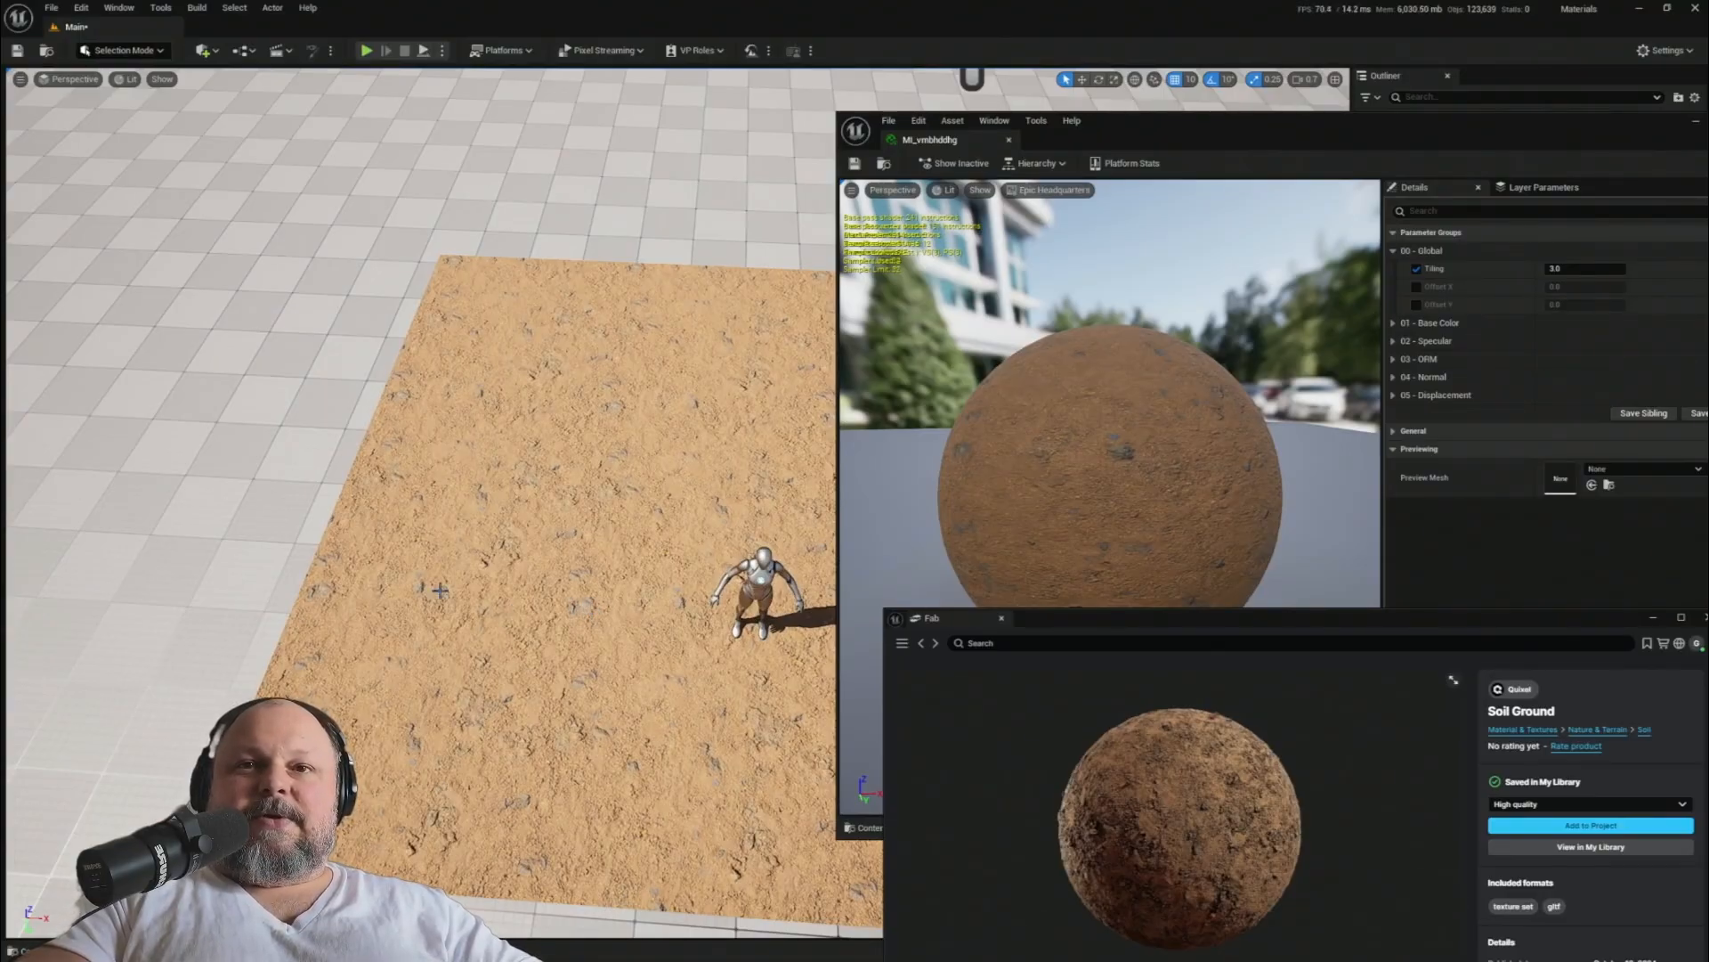
right_drag(355, 600, 647, 554)
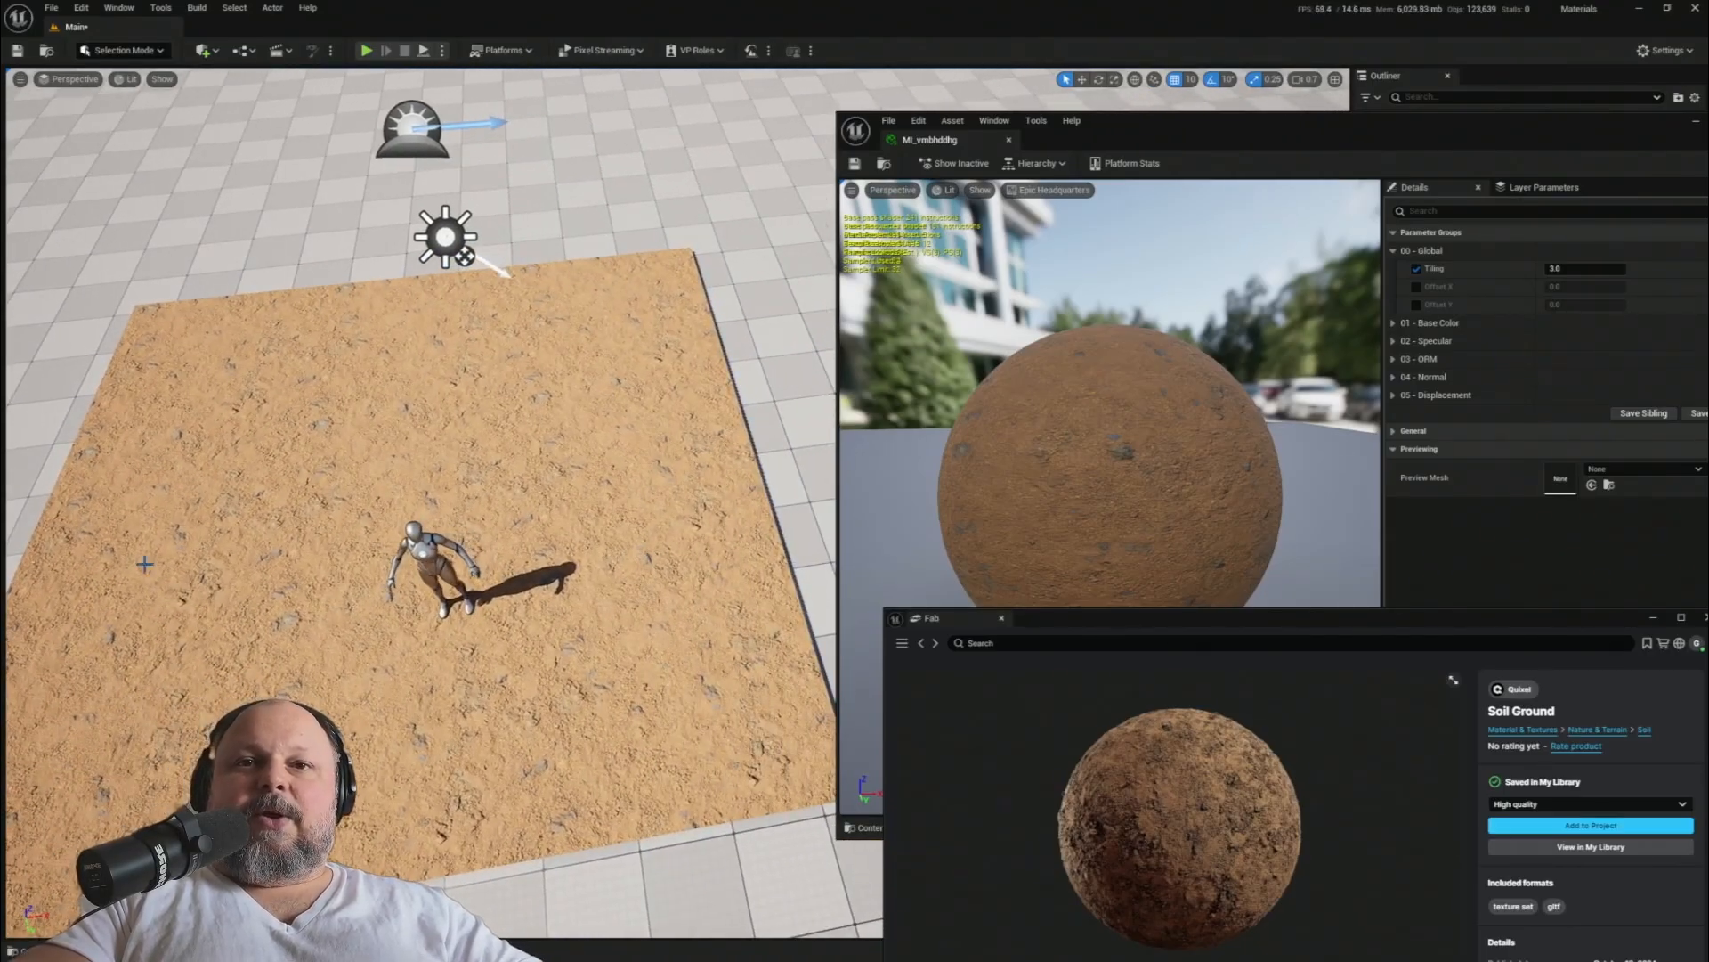
right_drag(687, 659, 627, 700)
key(w)
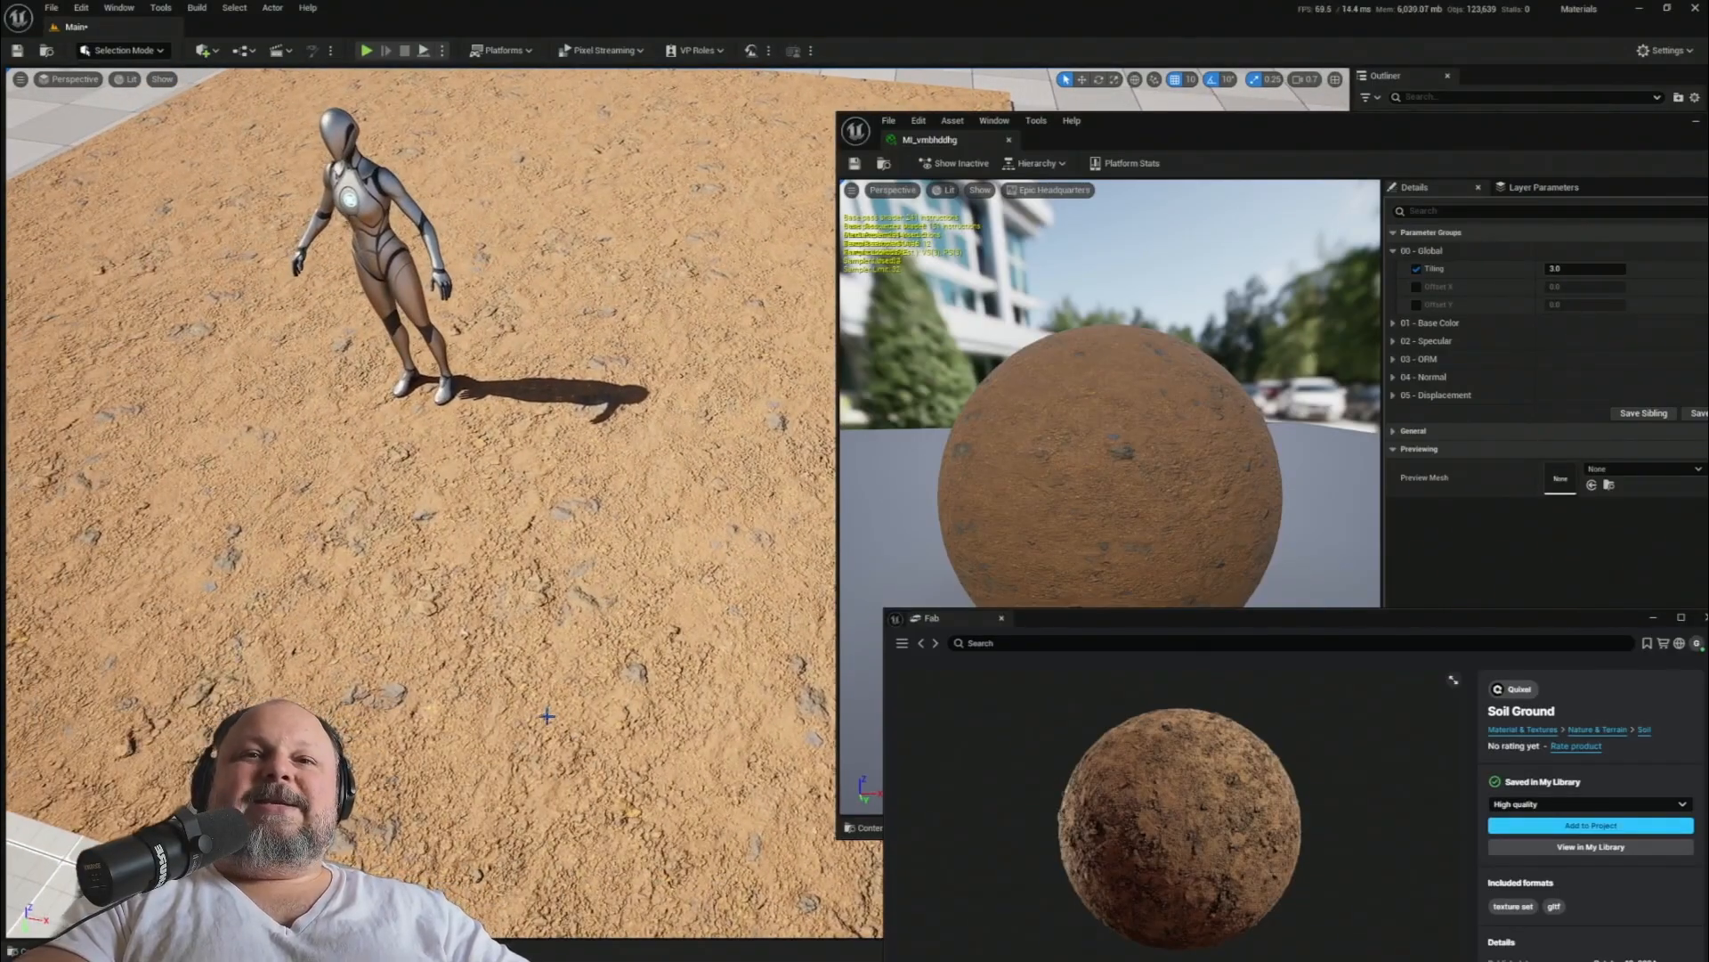
- Set the soil material instance's Tiling to 10 and examine the texture repetition on the ground around the mannequin
right_drag(536, 735, 484, 644)
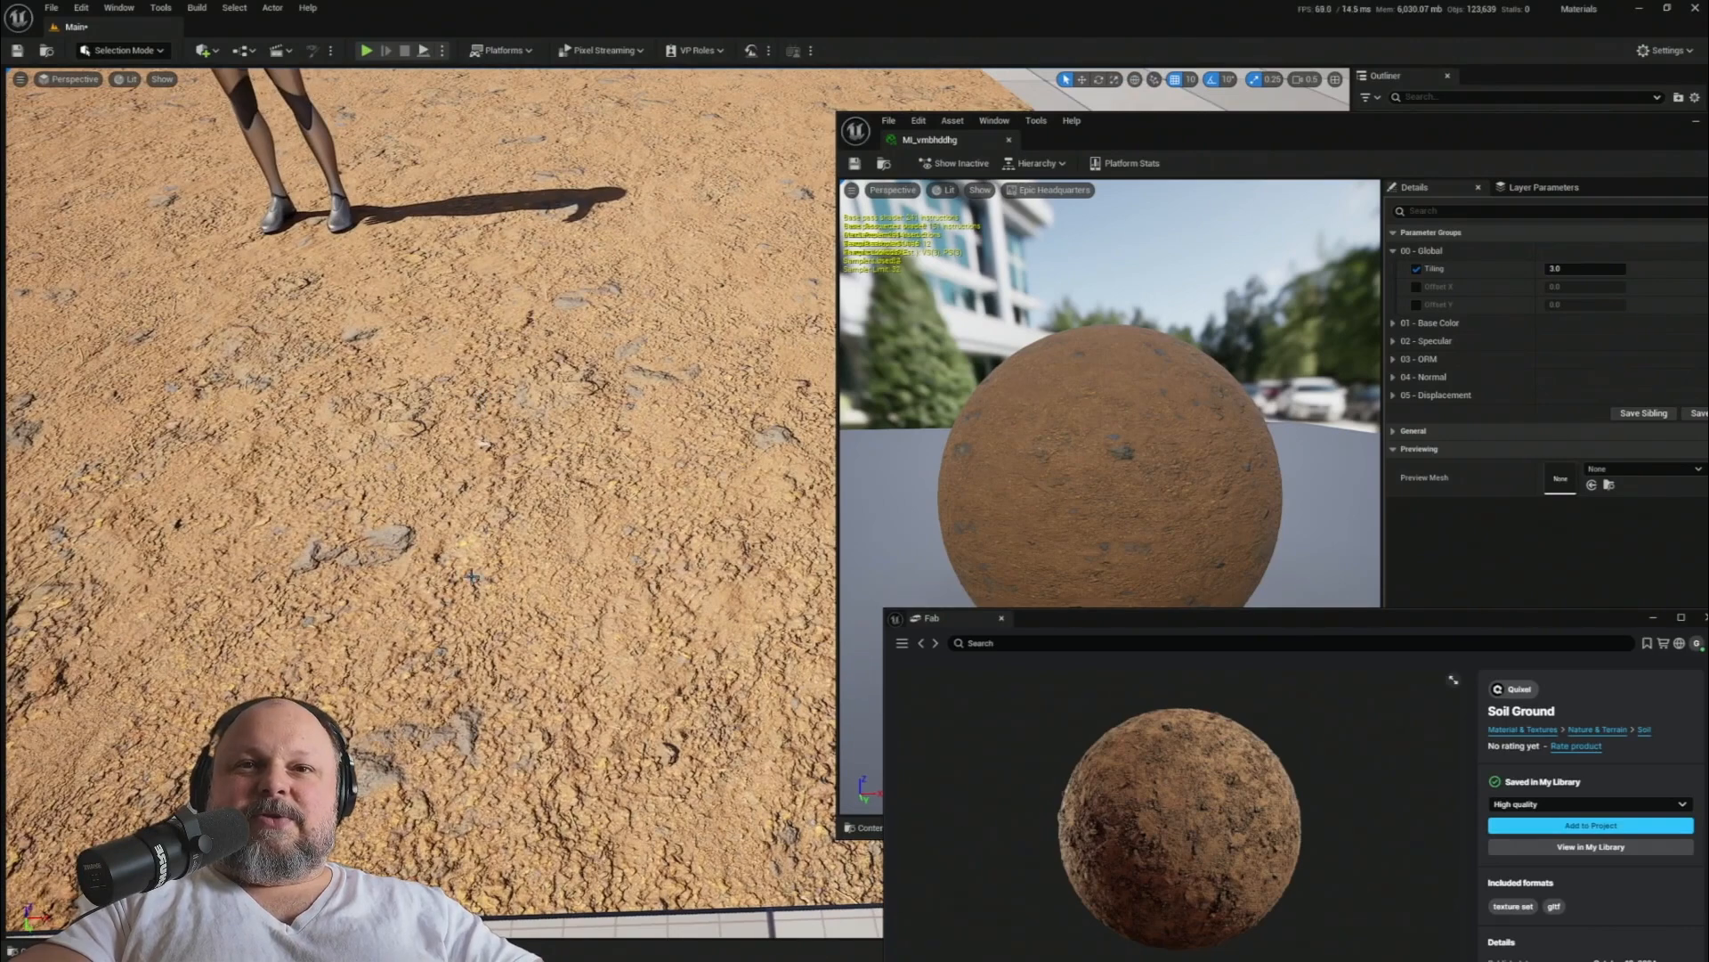
right_drag(614, 610, 553, 715)
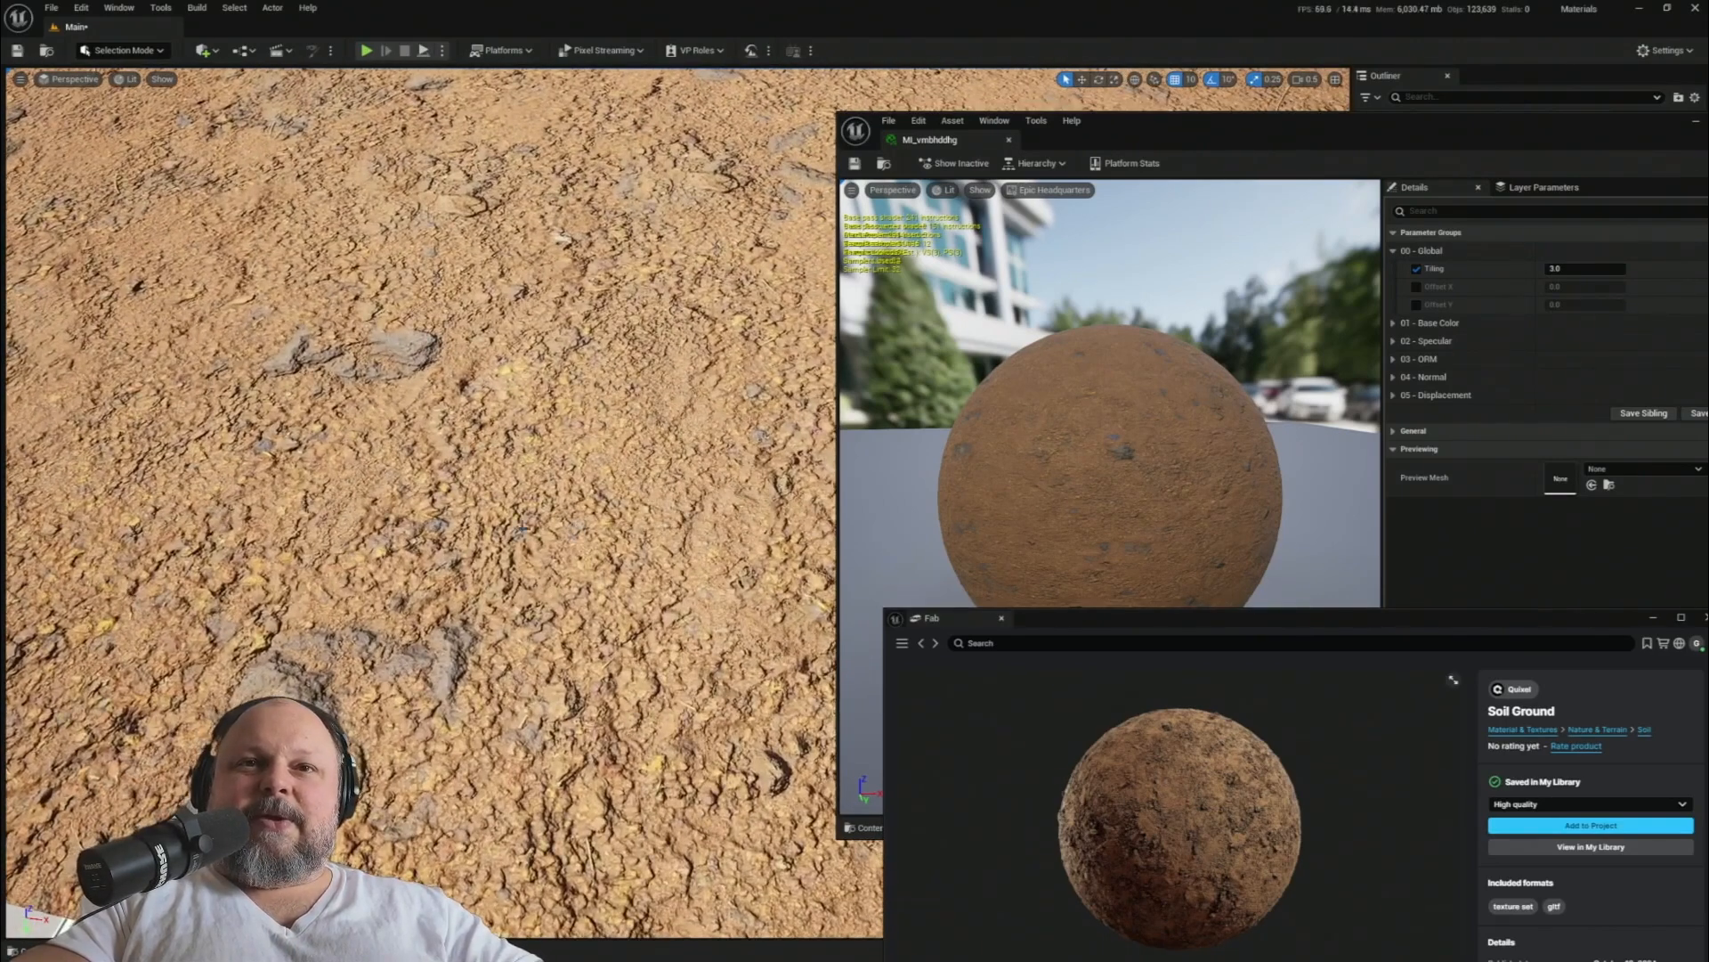
right_drag(522, 529, 663, 473)
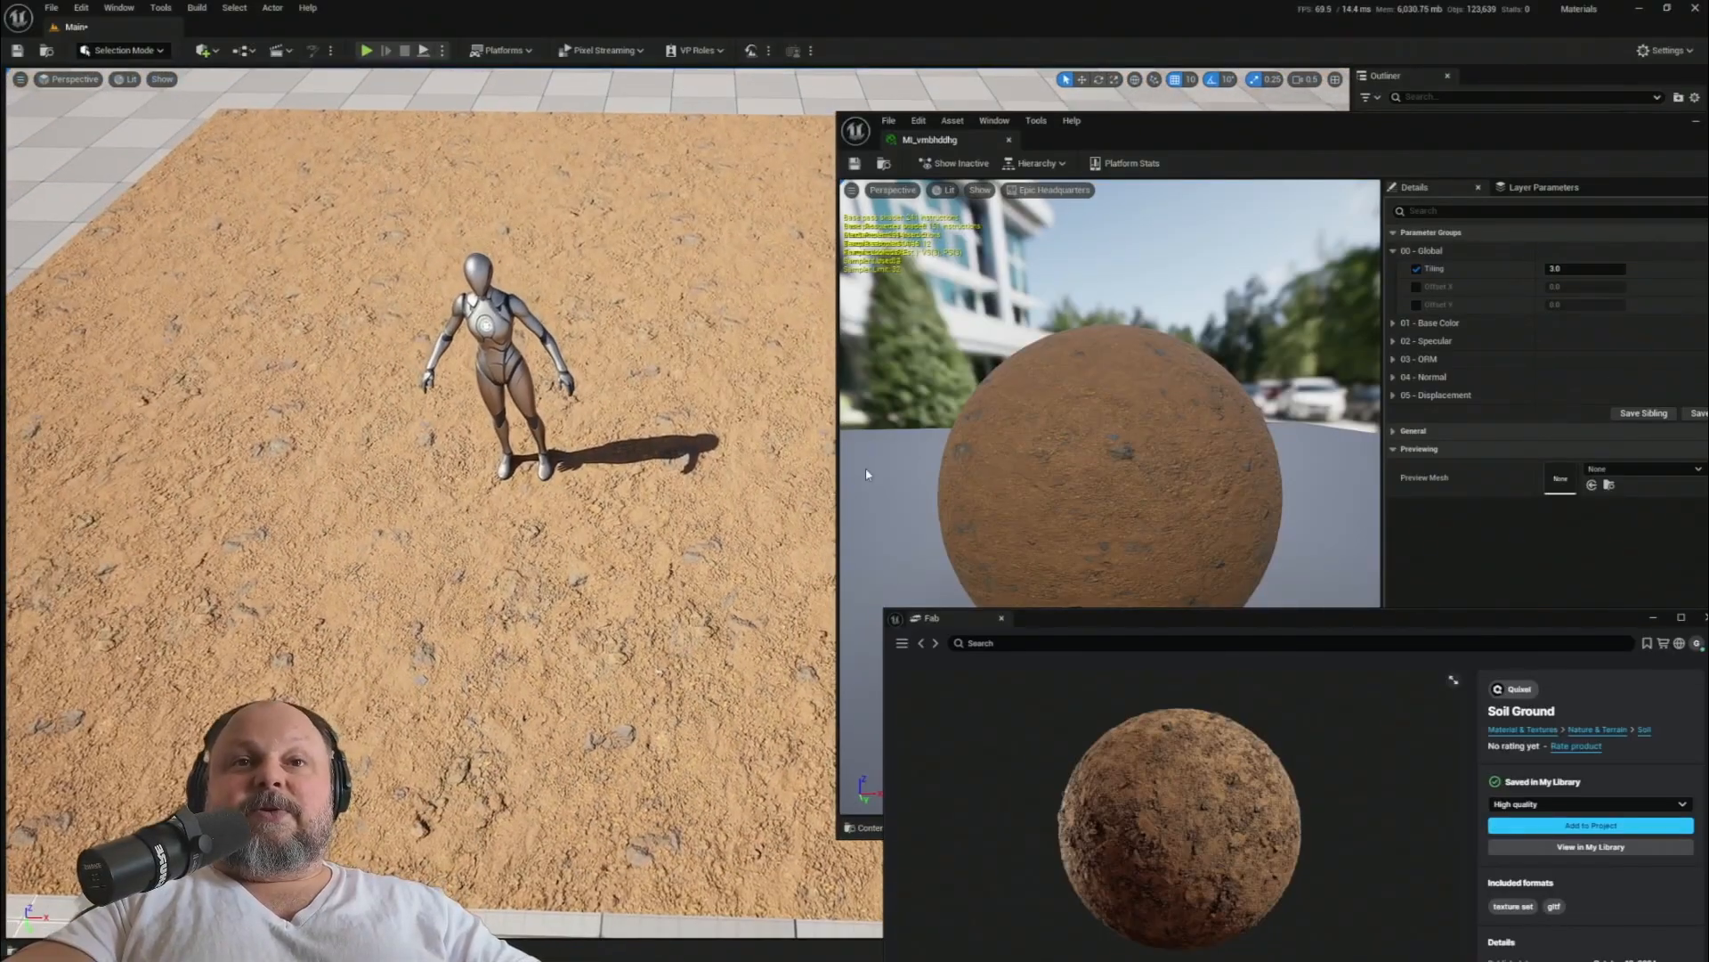
right_drag(698, 561, 709, 546)
click(1603, 269)
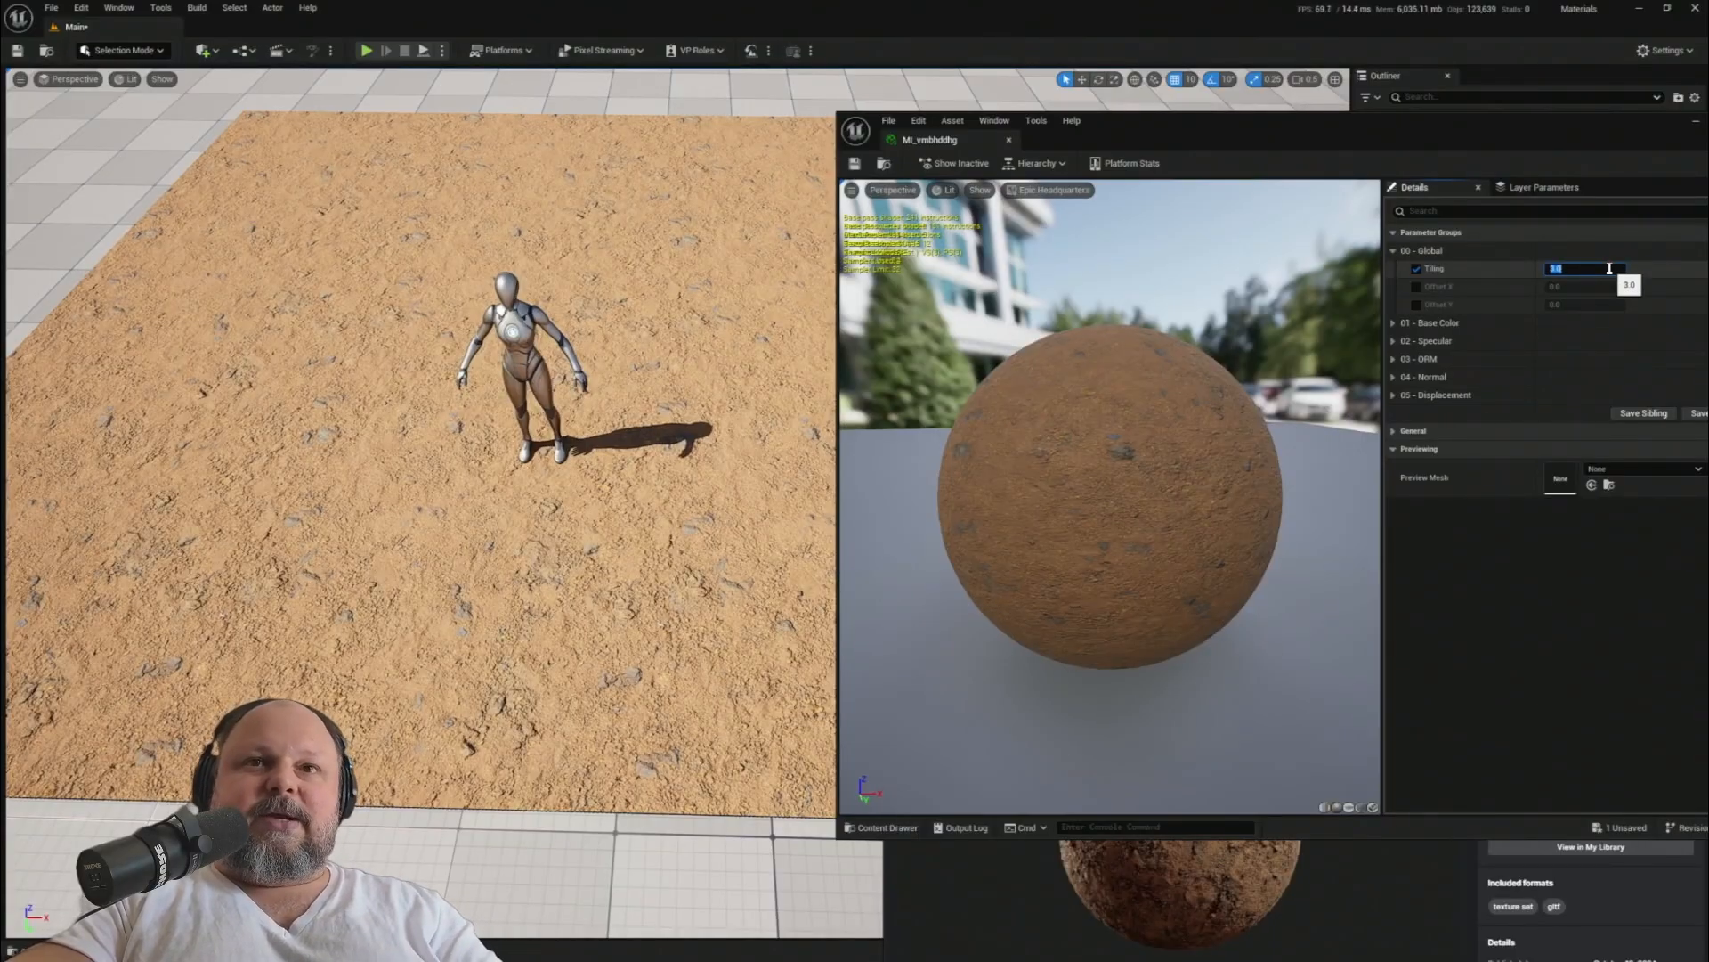
text(1)
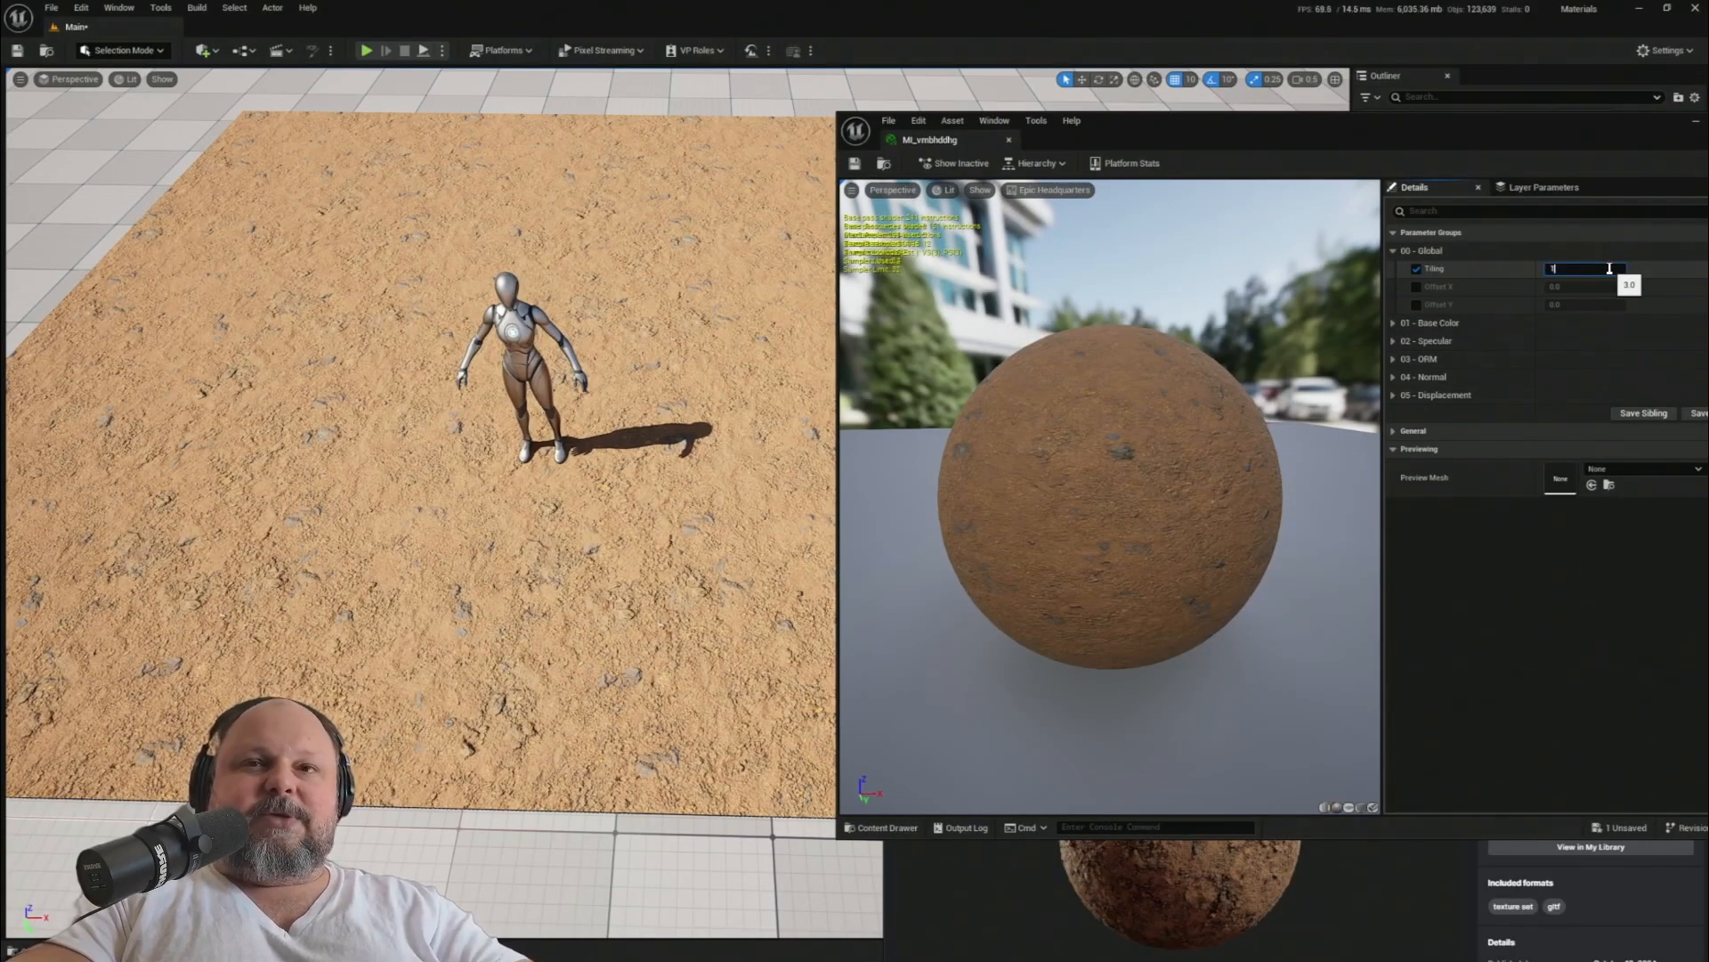
text(0)
key(Return)
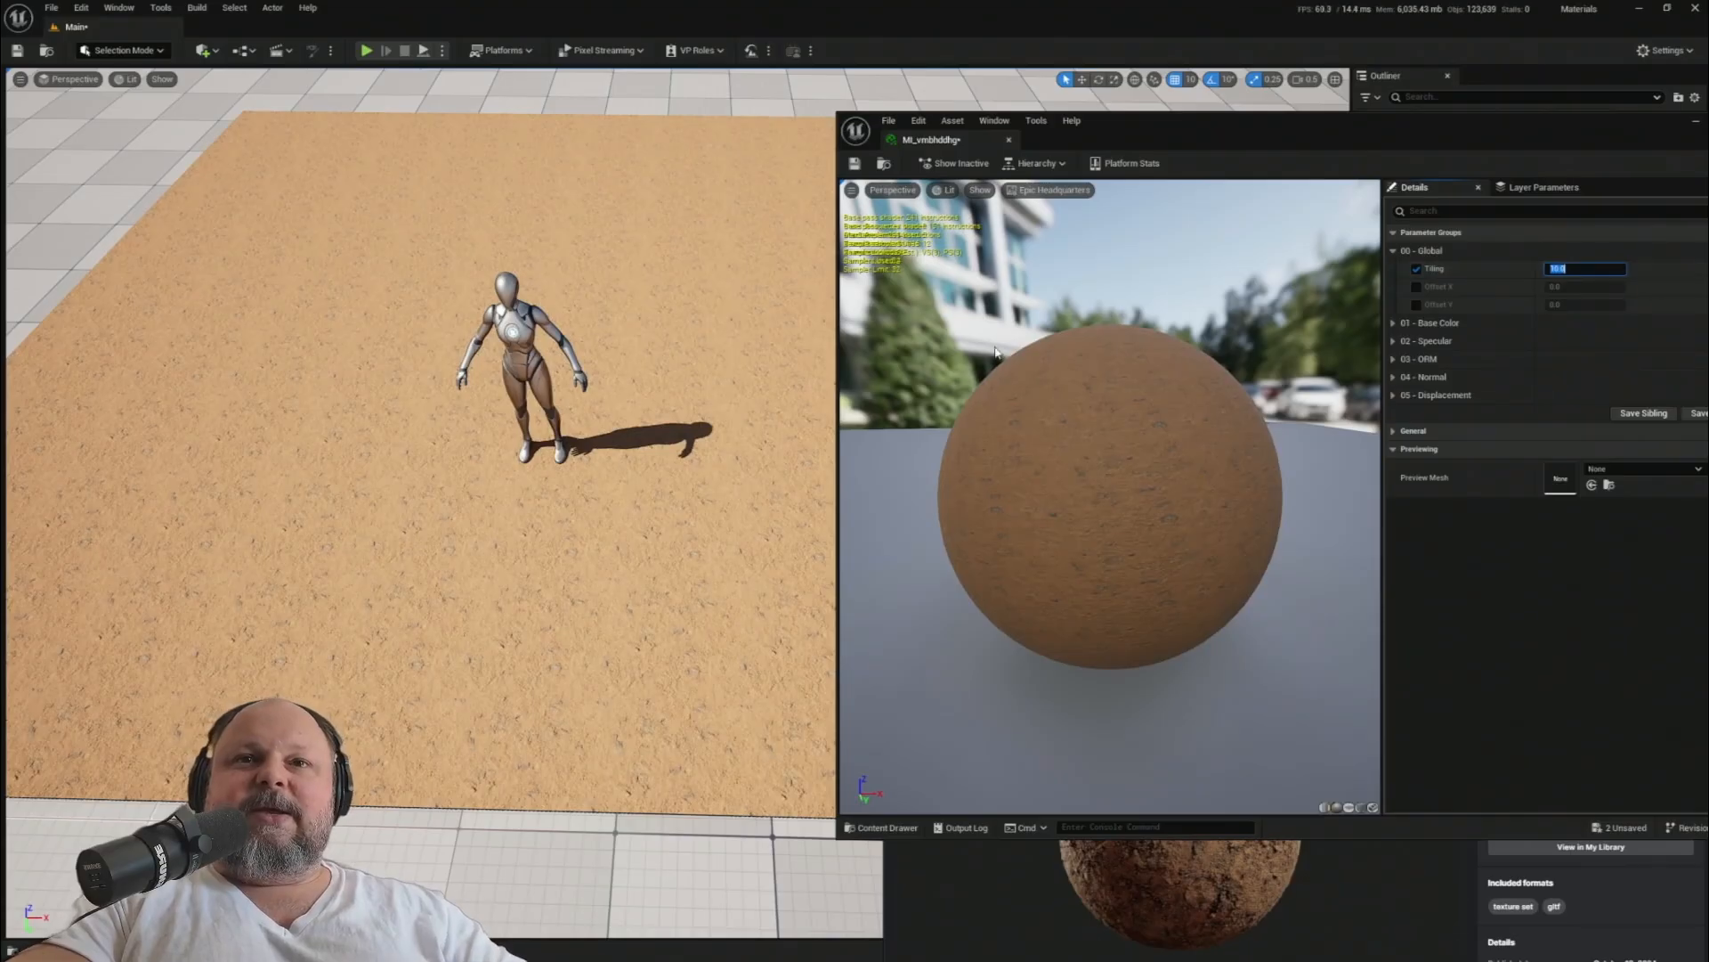
right_drag(650, 515, 601, 690)
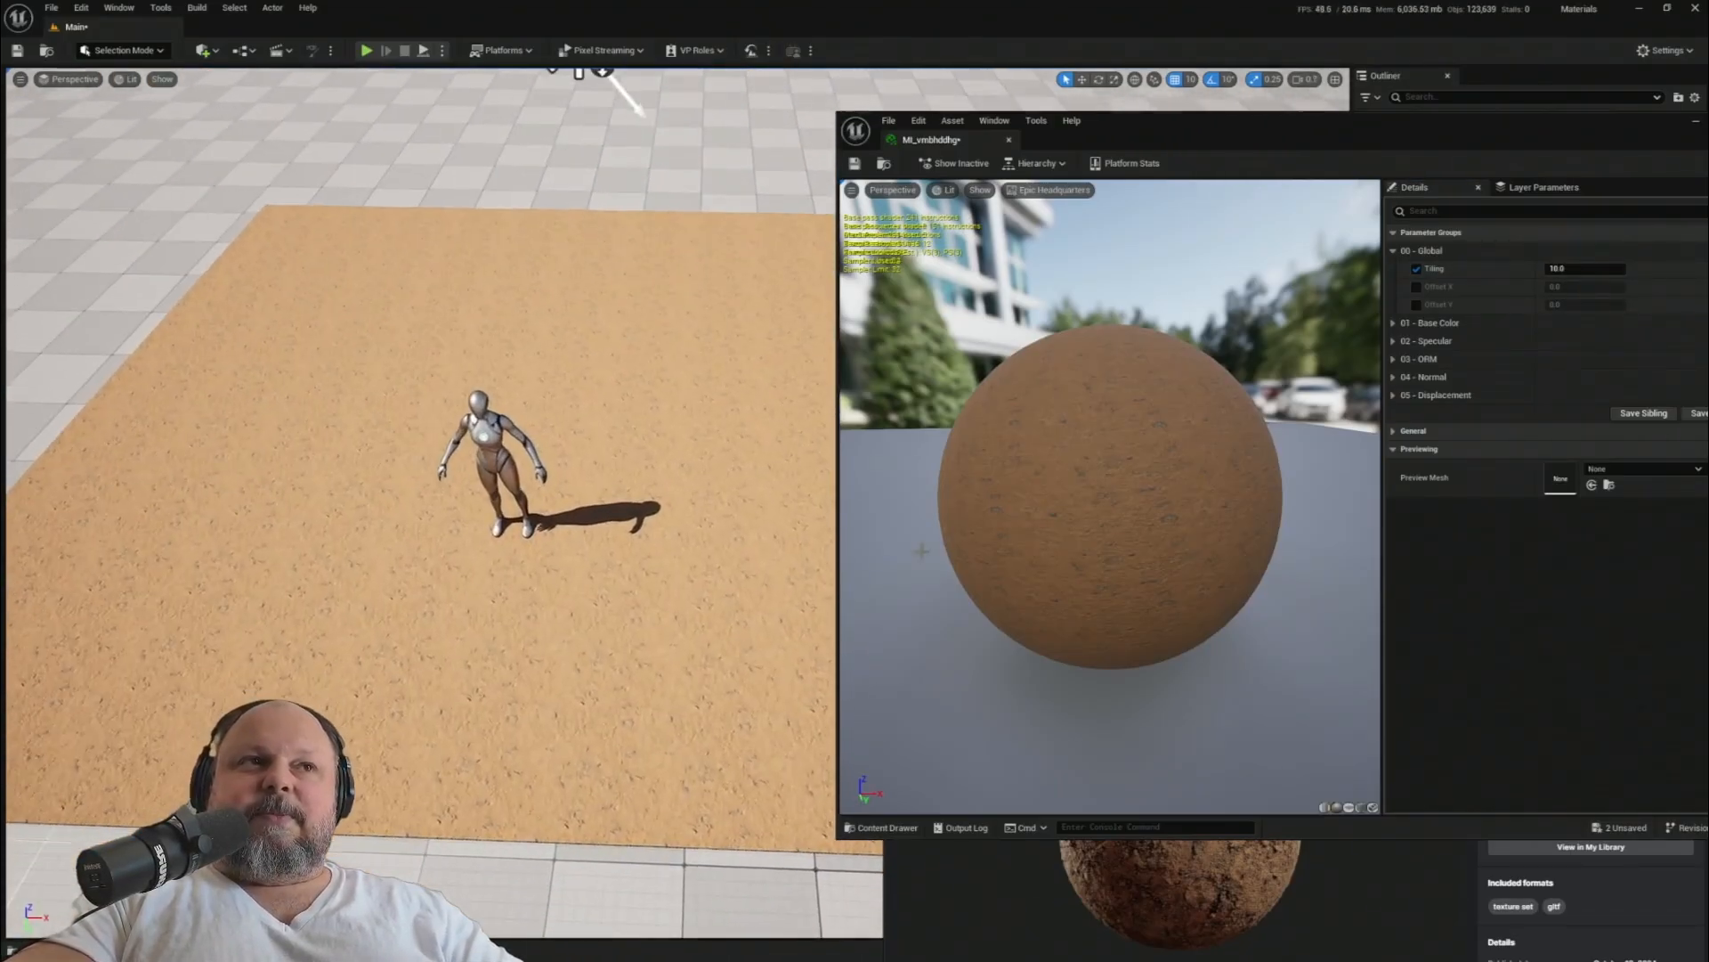
- Return the soil material instance's Tiling to 3
double_click(1584, 270)
text(3)
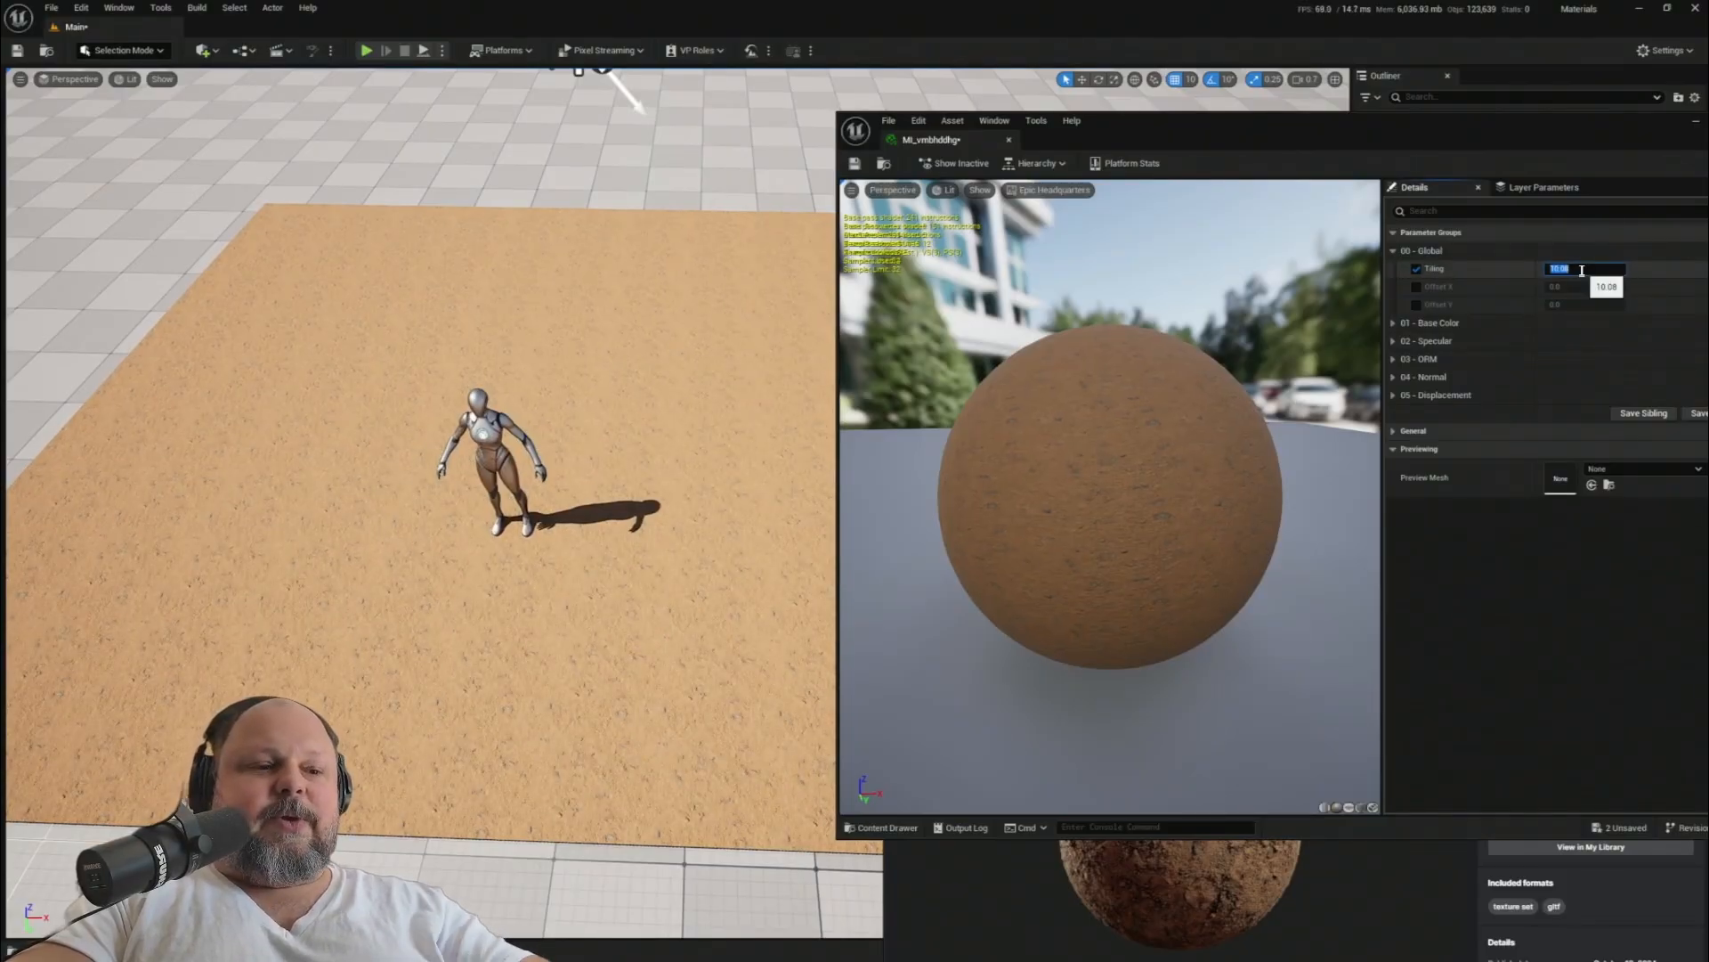
key(Return)
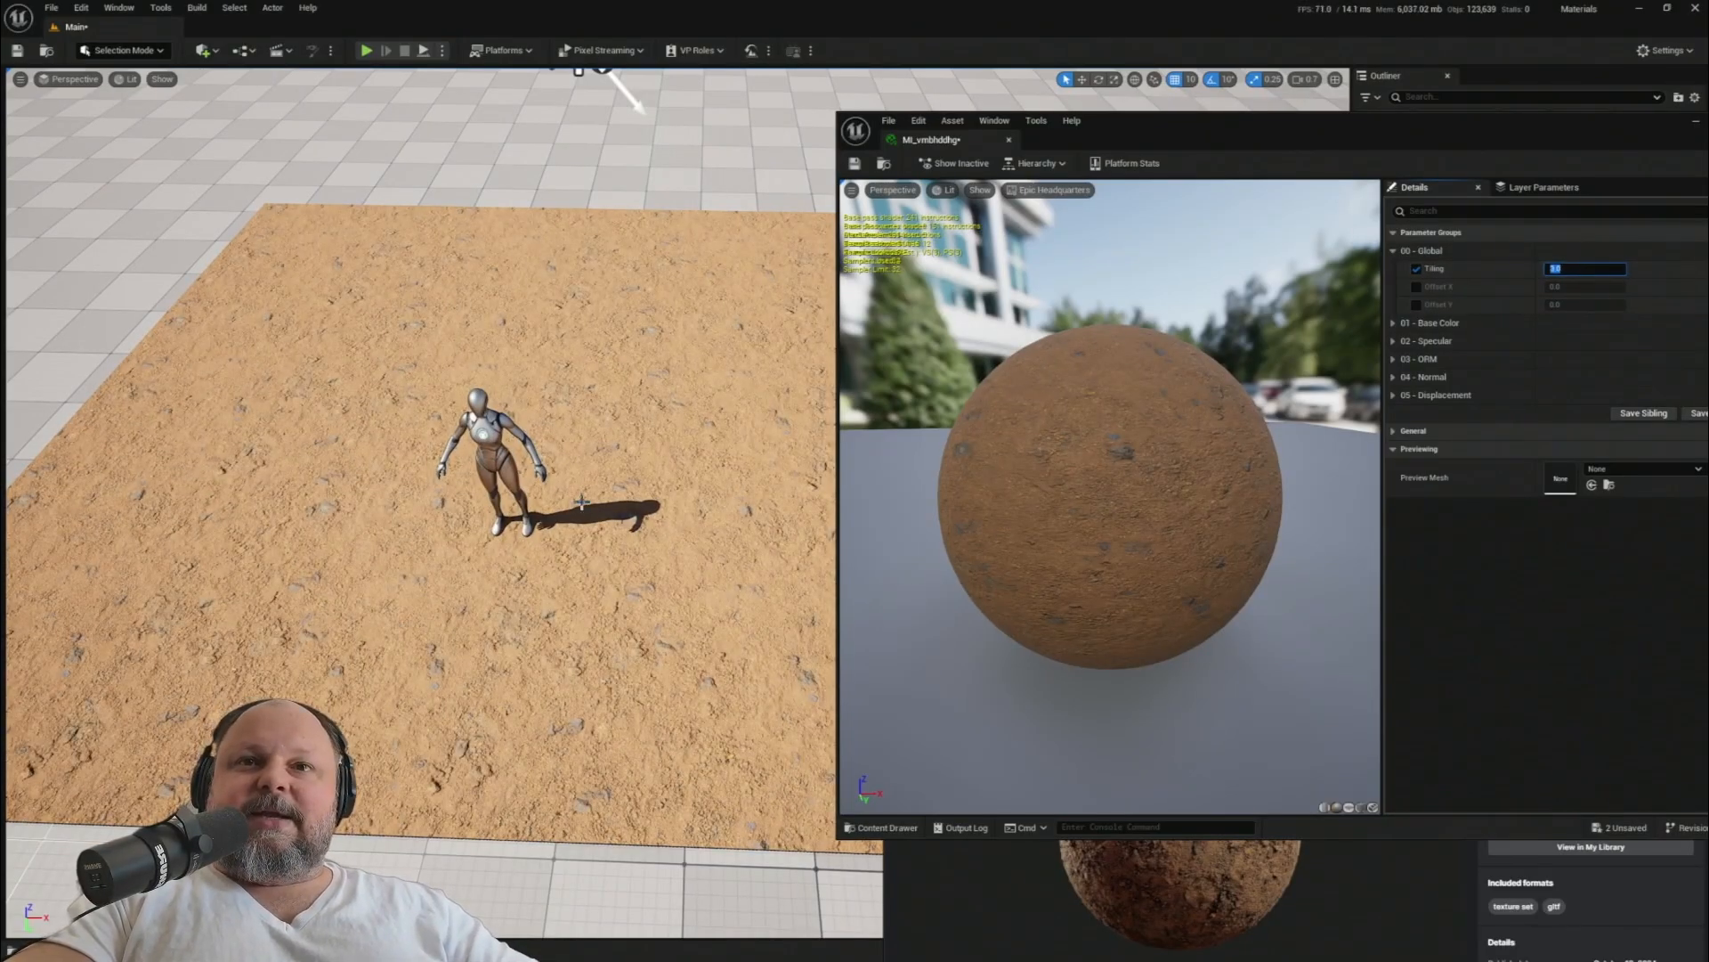
- Disable the Tiling override to compare the default soil scale beside the mannequin, and re-enable the override
drag(1383, 117, 1061, 182)
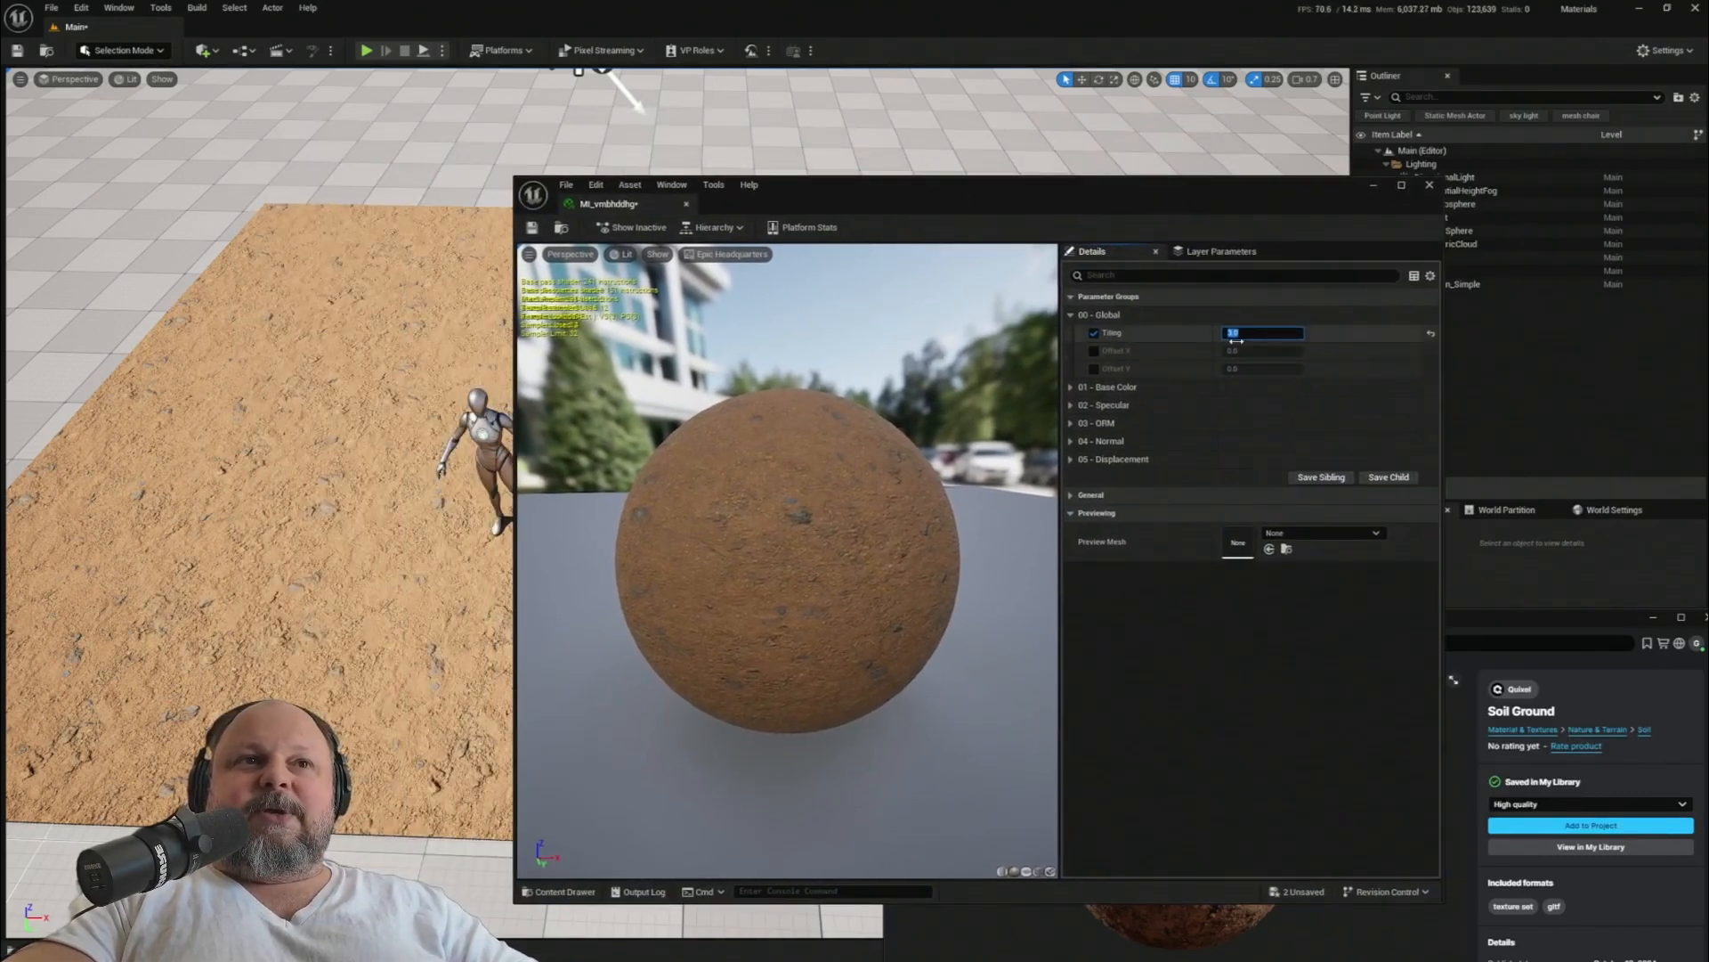
click(1095, 333)
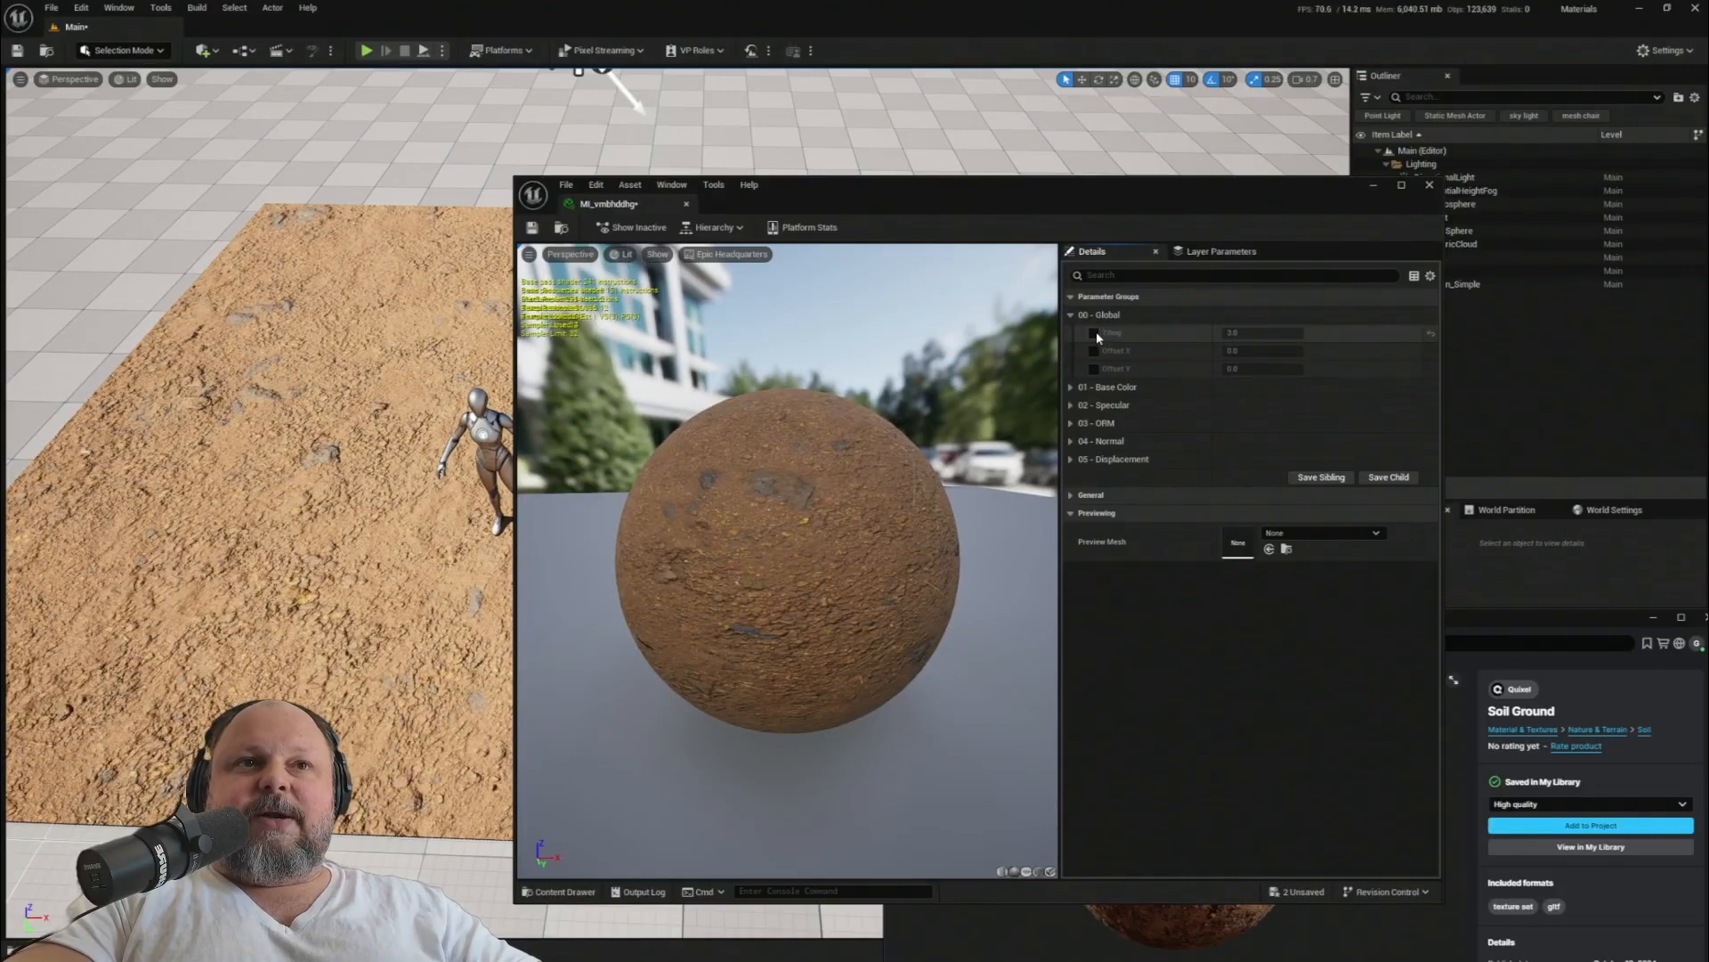
mouse_move(436, 493)
right_down()
mouse_move(516, 437)
mouse_move(449, 468)
right_up()
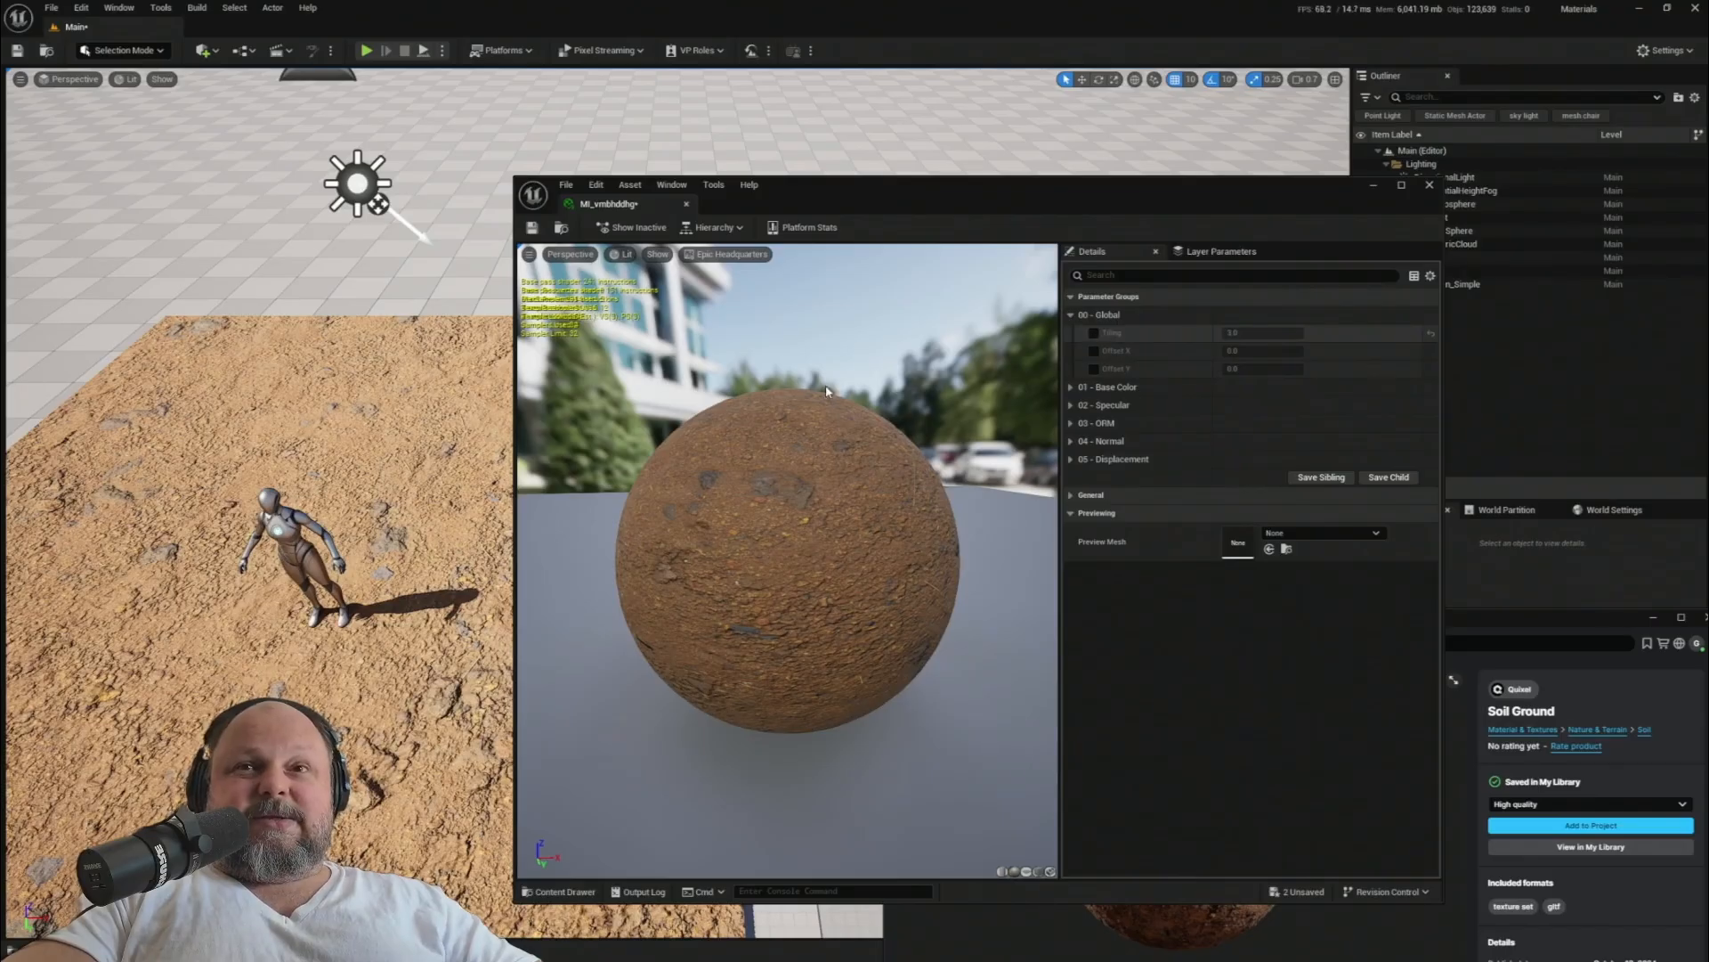
right_drag(280, 607, 2, 610)
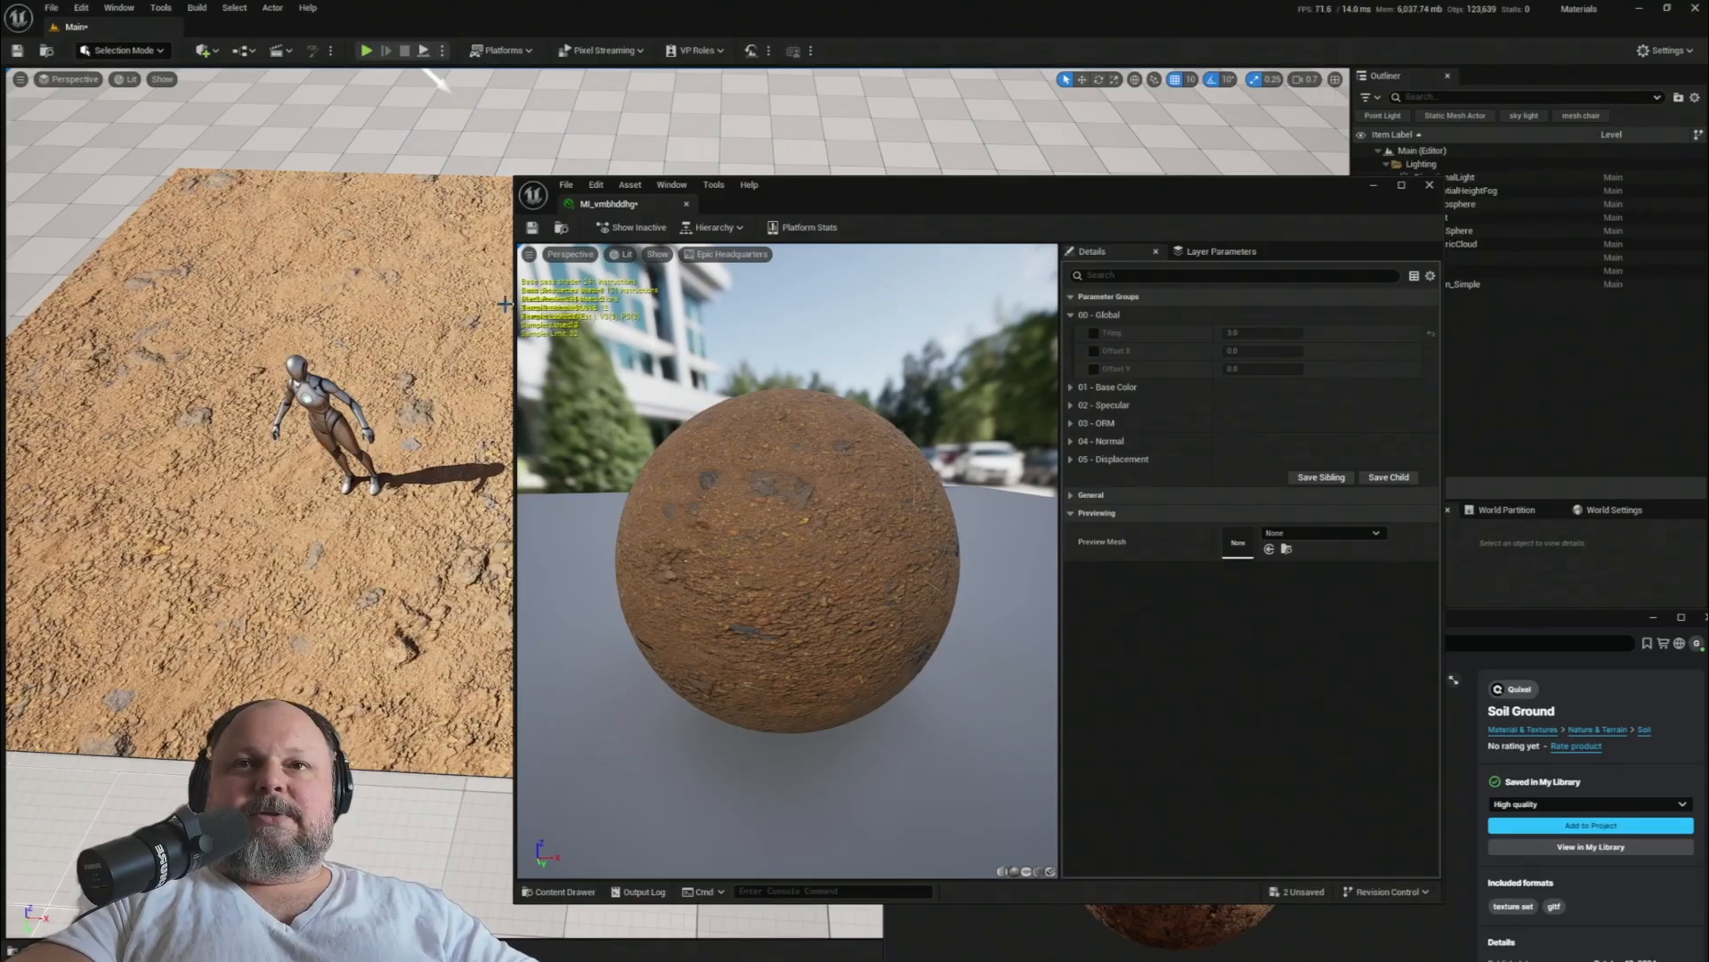
scroll(337, 382, down, 3)
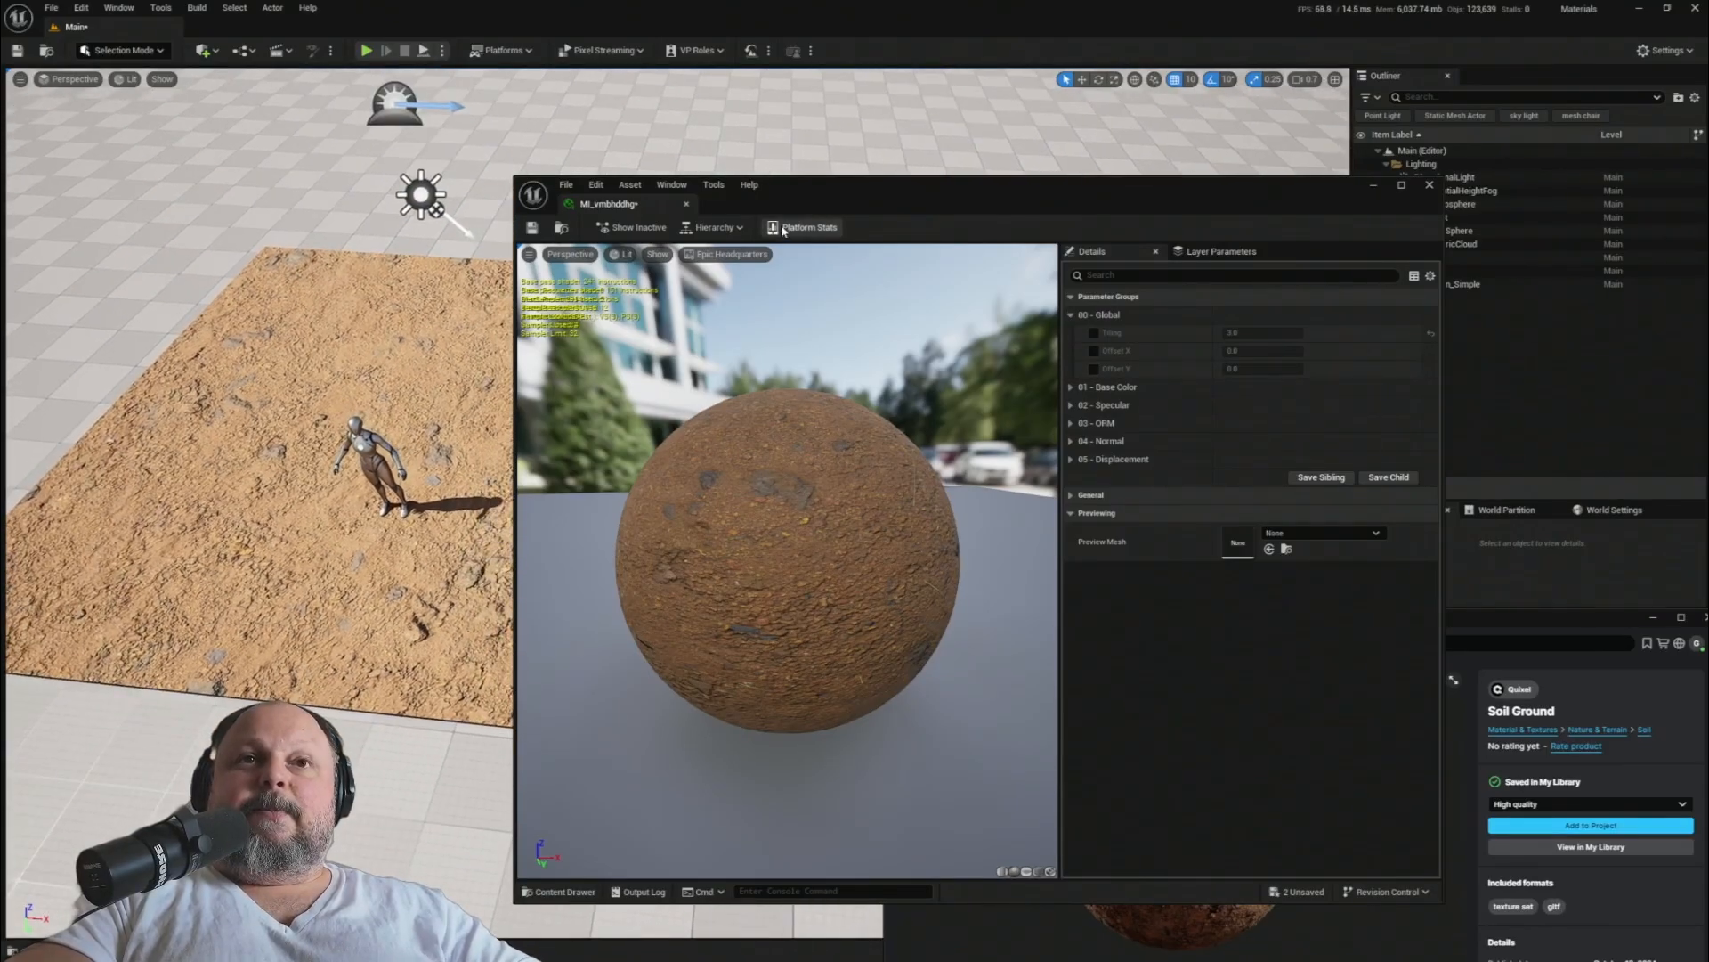
drag(801, 204, 953, 176)
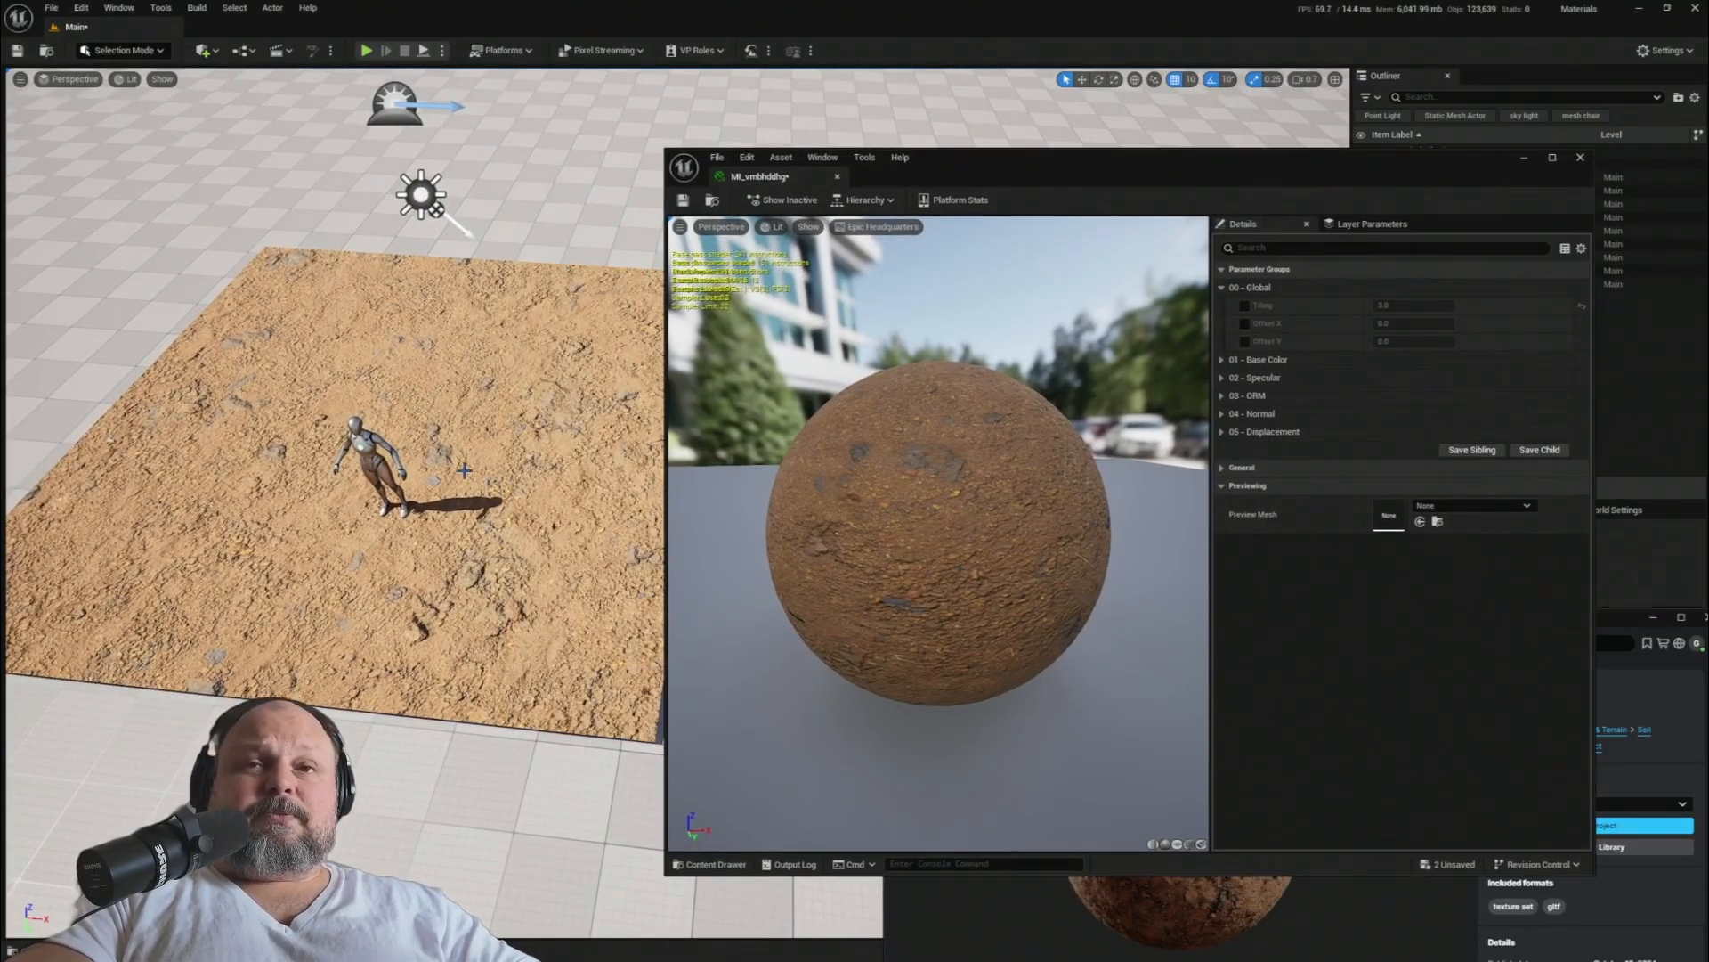
drag(1142, 169, 1092, 124)
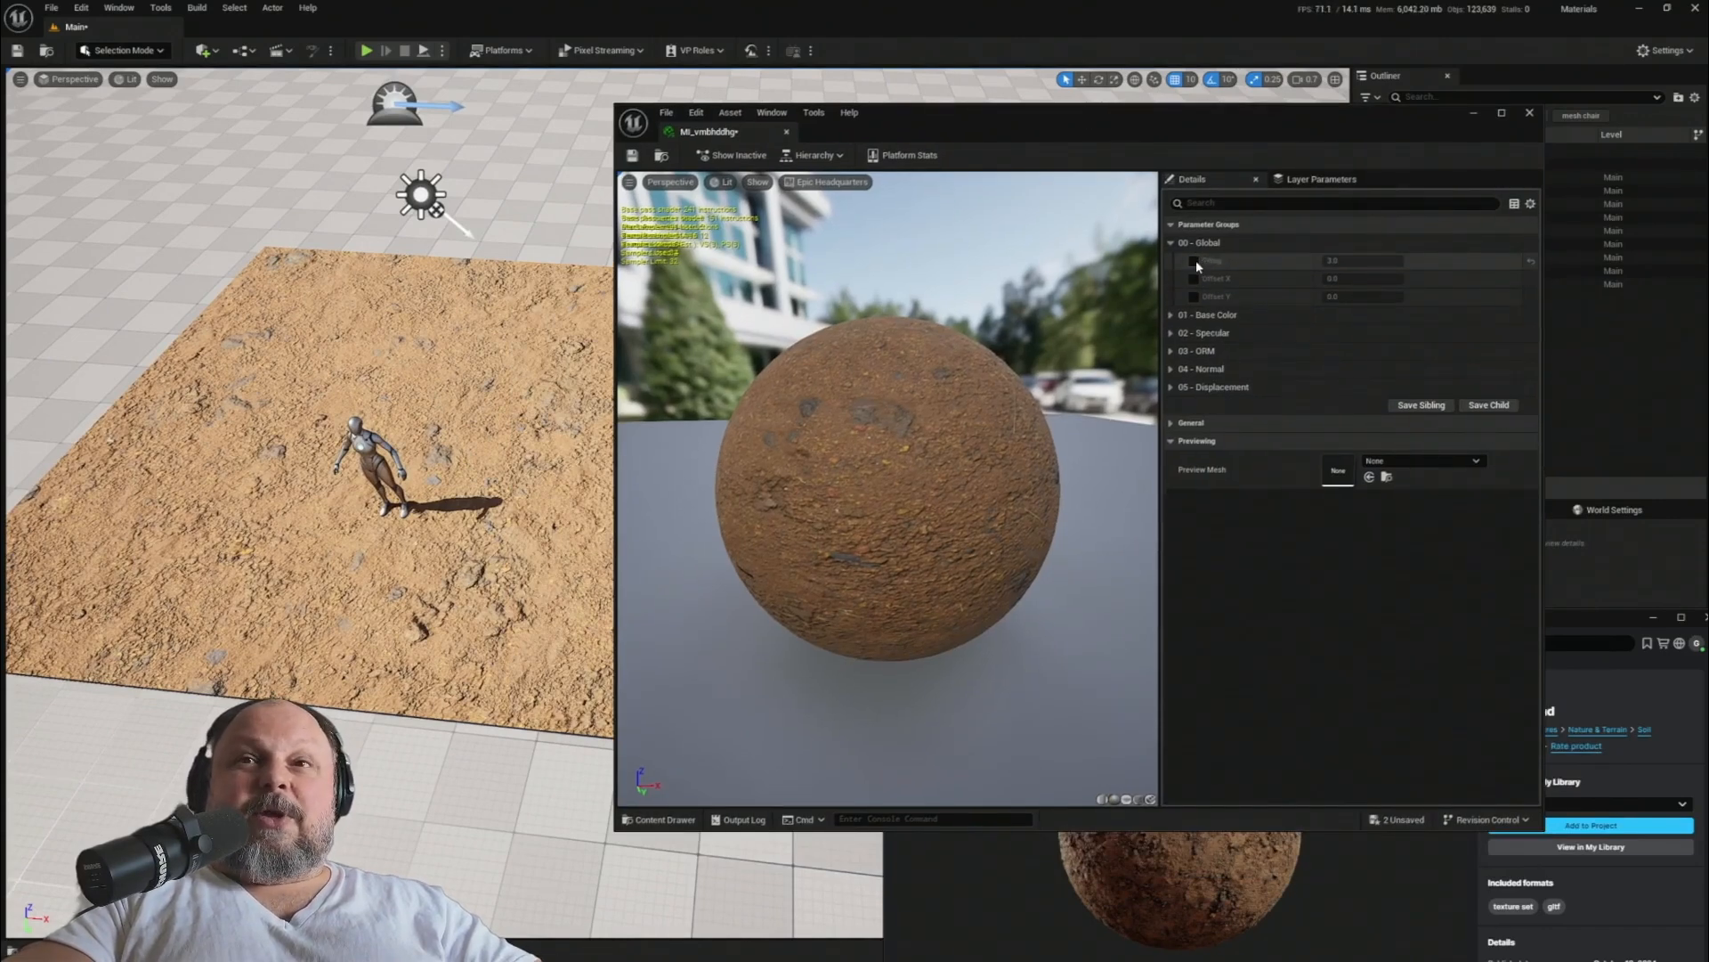
click(1195, 260)
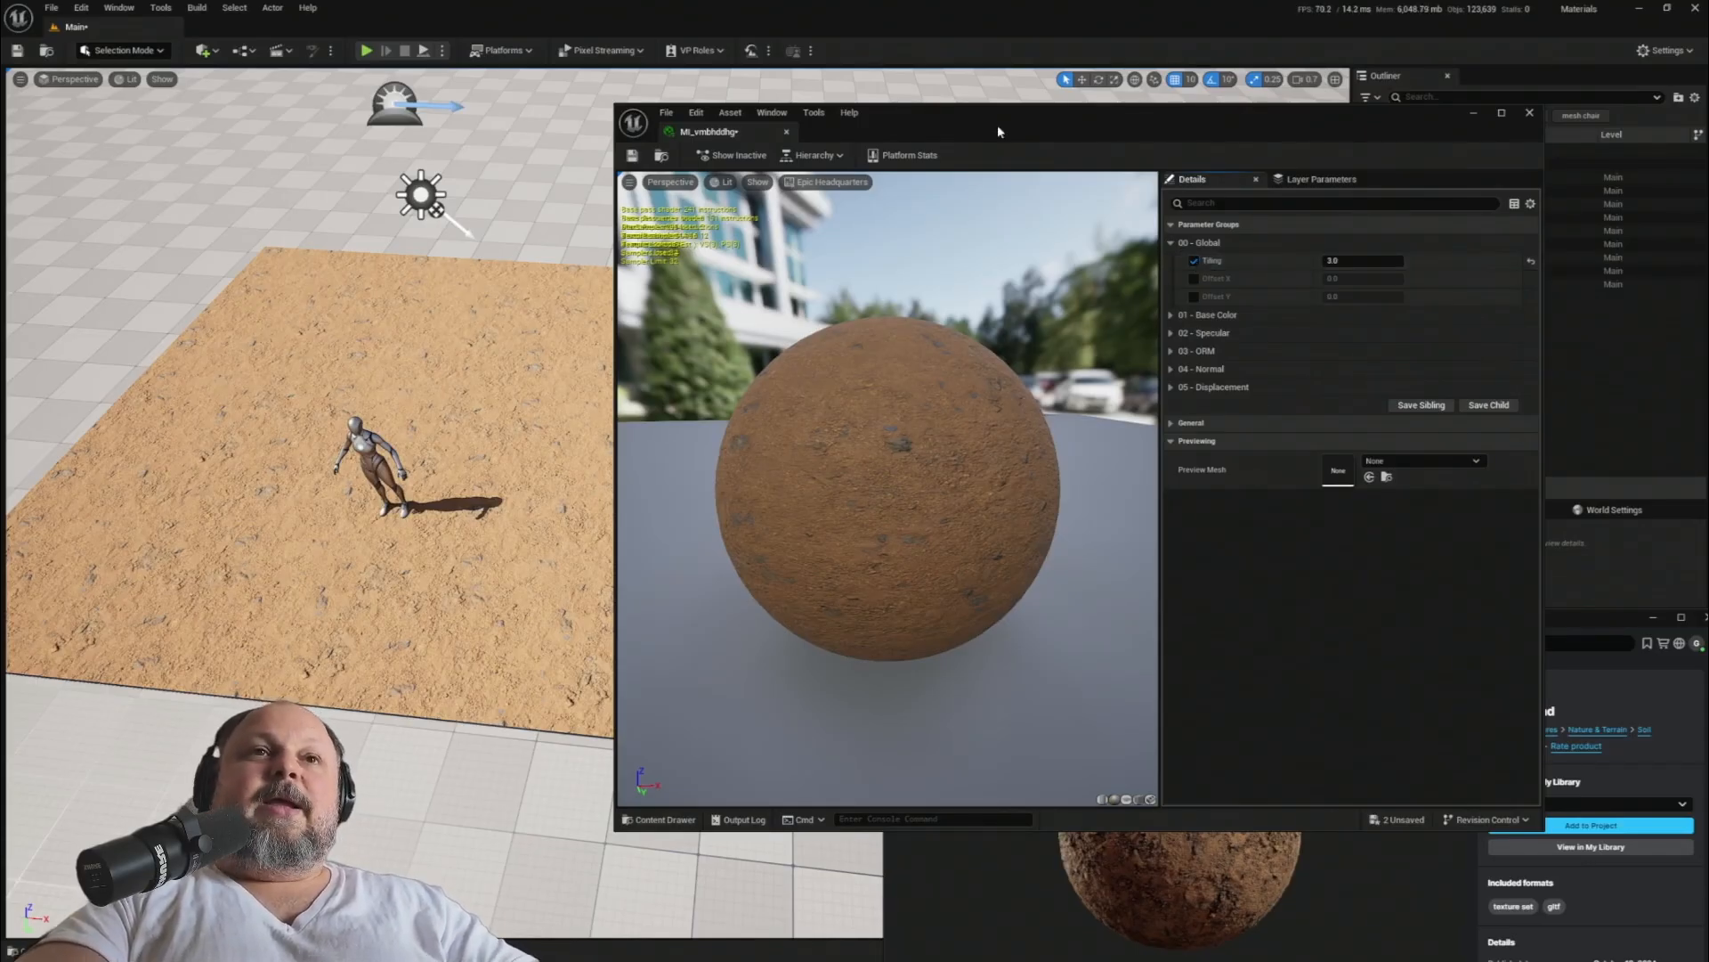
drag(997, 132, 987, 170)
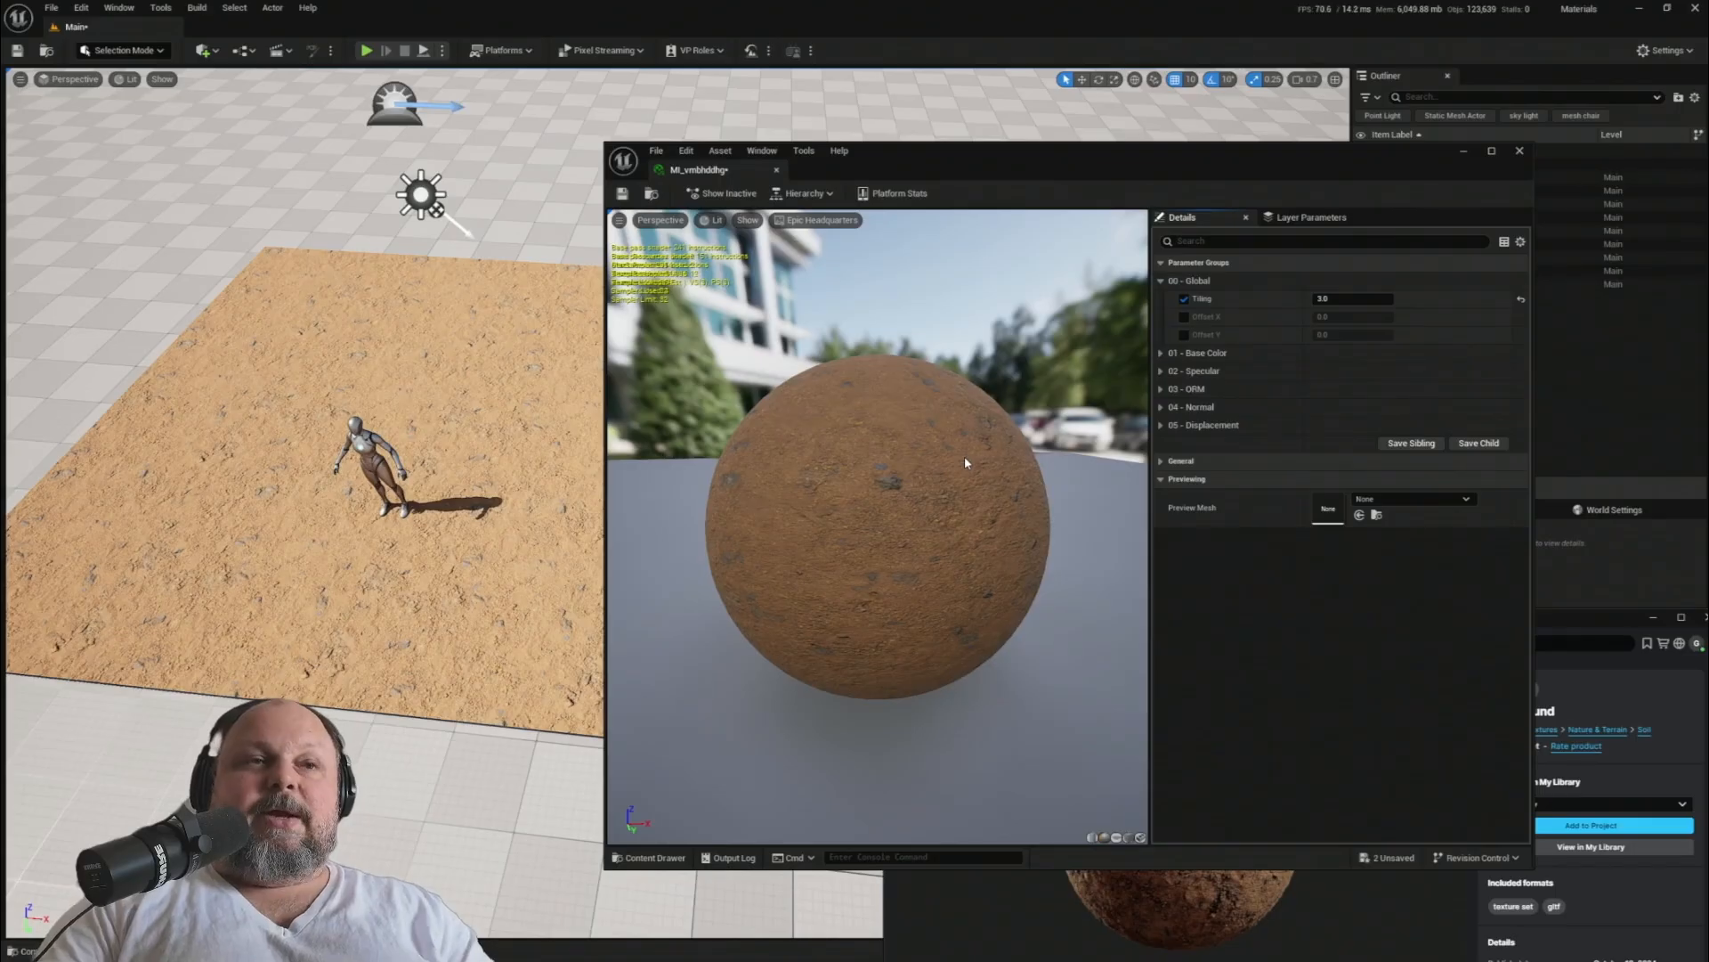
mouse_move(1201, 171)
mouse_down()
mouse_move(1166, 115)
mouse_move(1209, 151)
mouse_up()
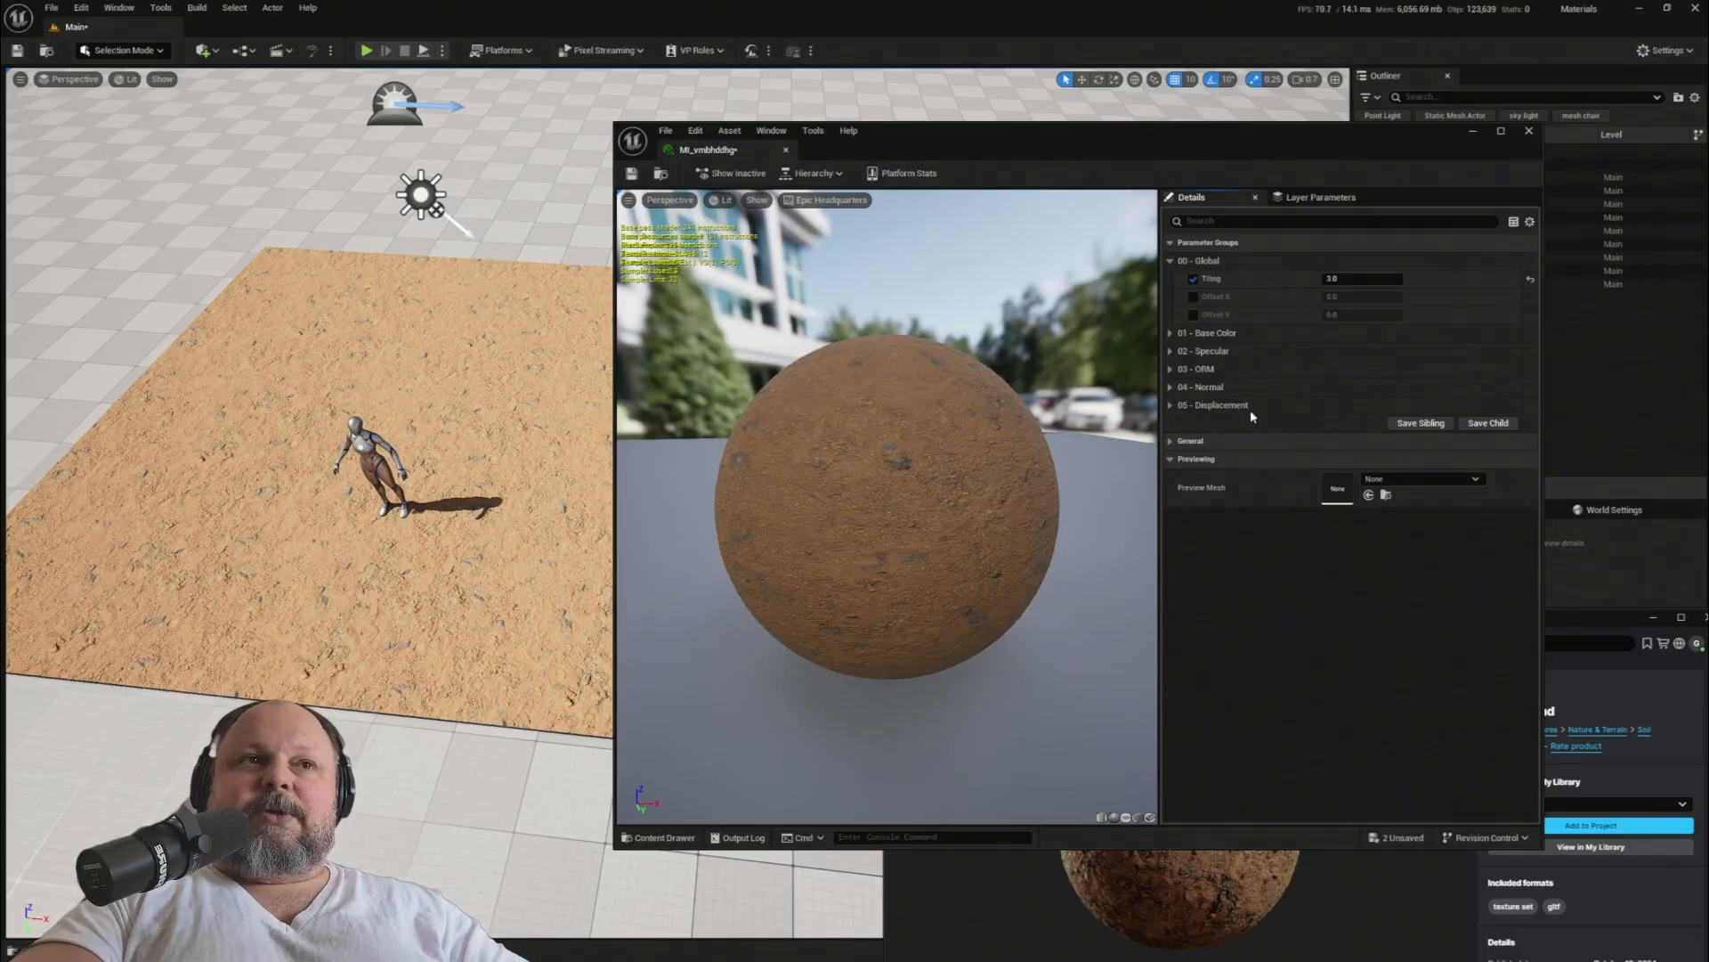
- Reset the Tiling parameter to its default to compare the soil scale, and set it to 3 again
click(1532, 281)
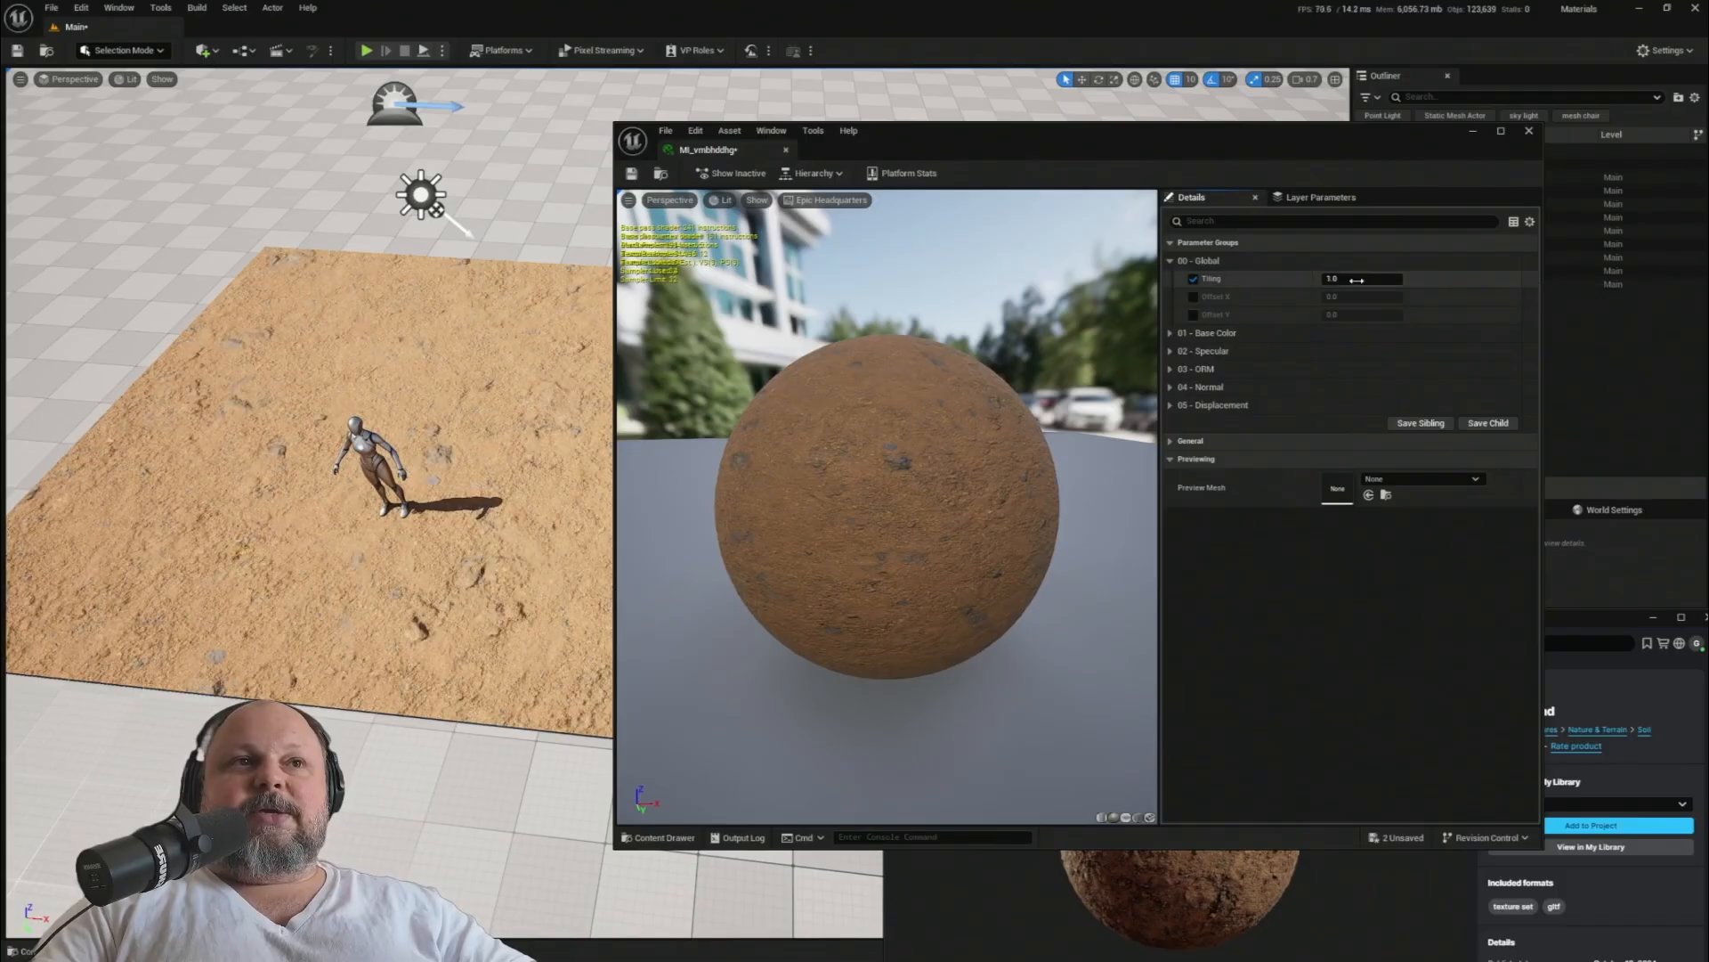
right_drag(445, 436, 445, 436)
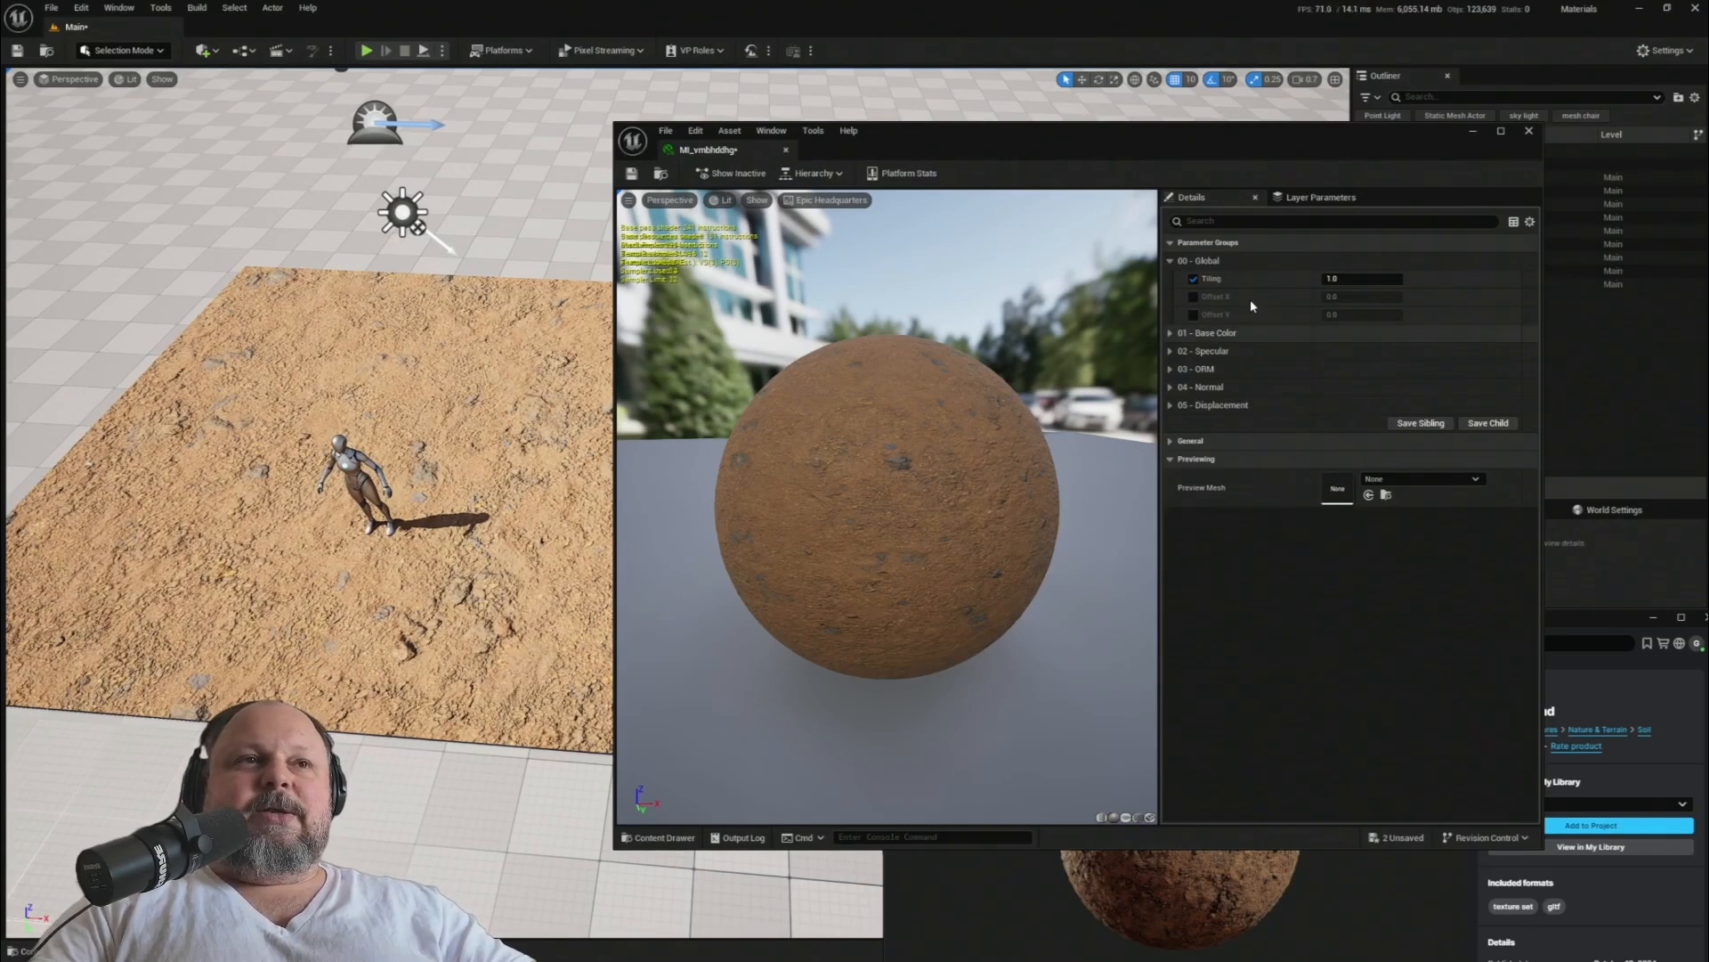
click(1384, 280)
text(2)
key(Return)
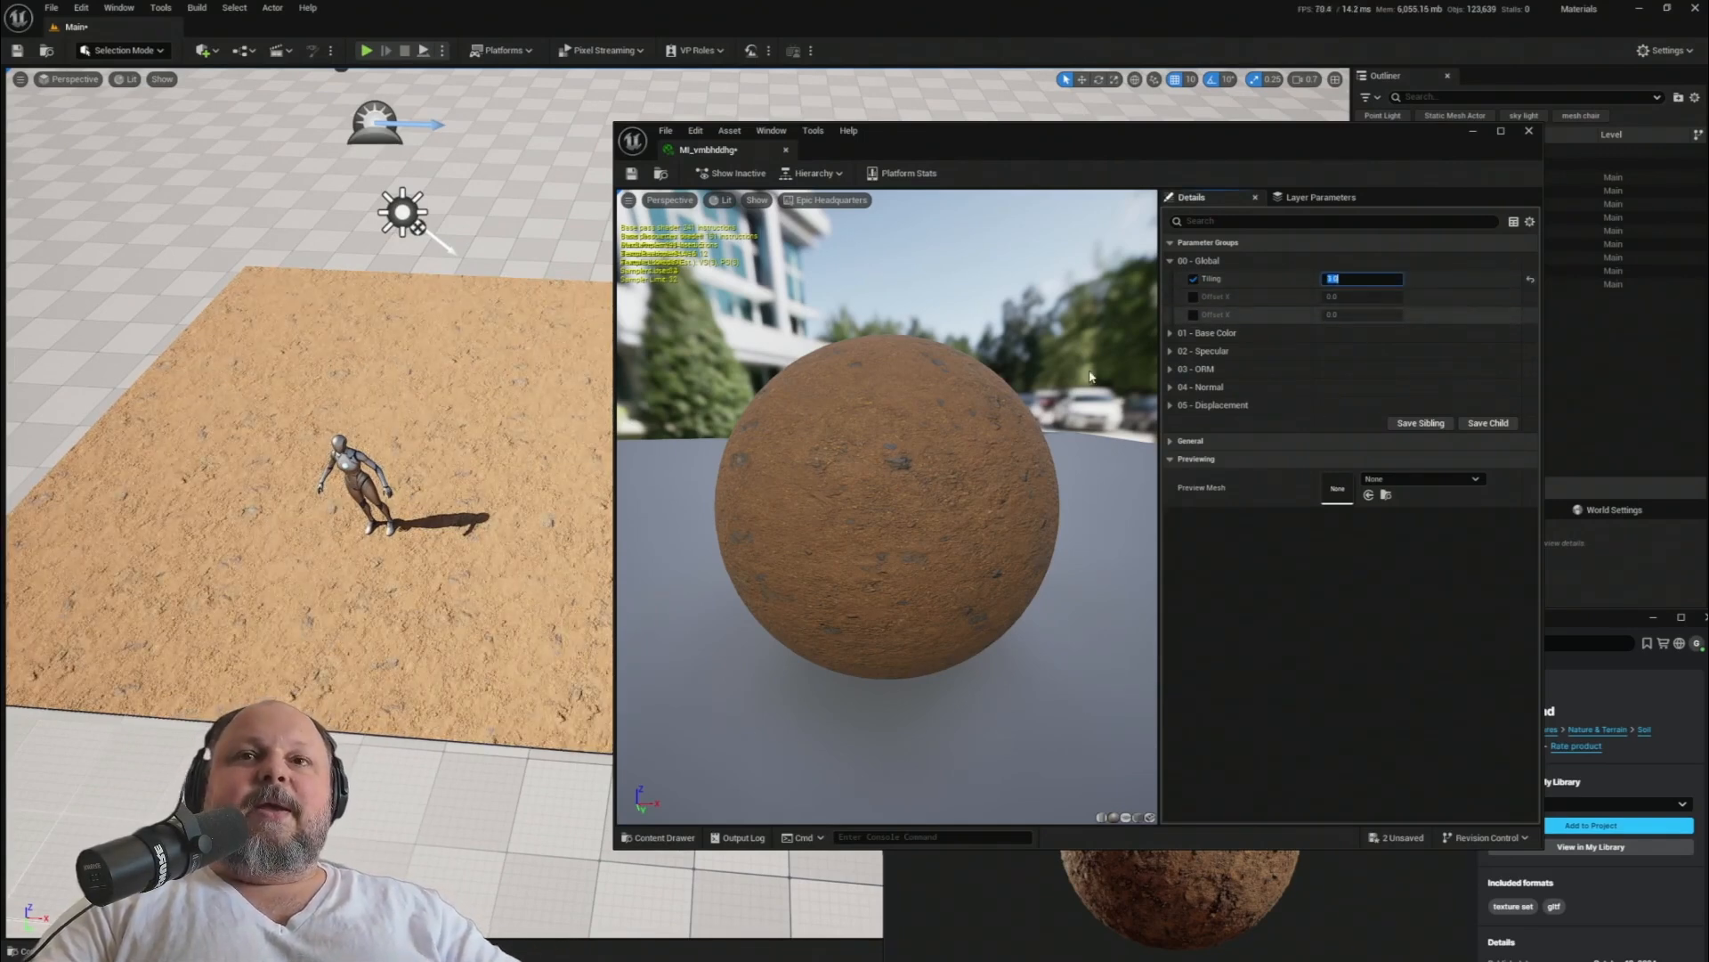
- Enable the Offset X and Offset Y overrides and shift the soil texture to about 0.09 in X and 0.29 in Y
right_drag(511, 434, 414, 410)
key(w)
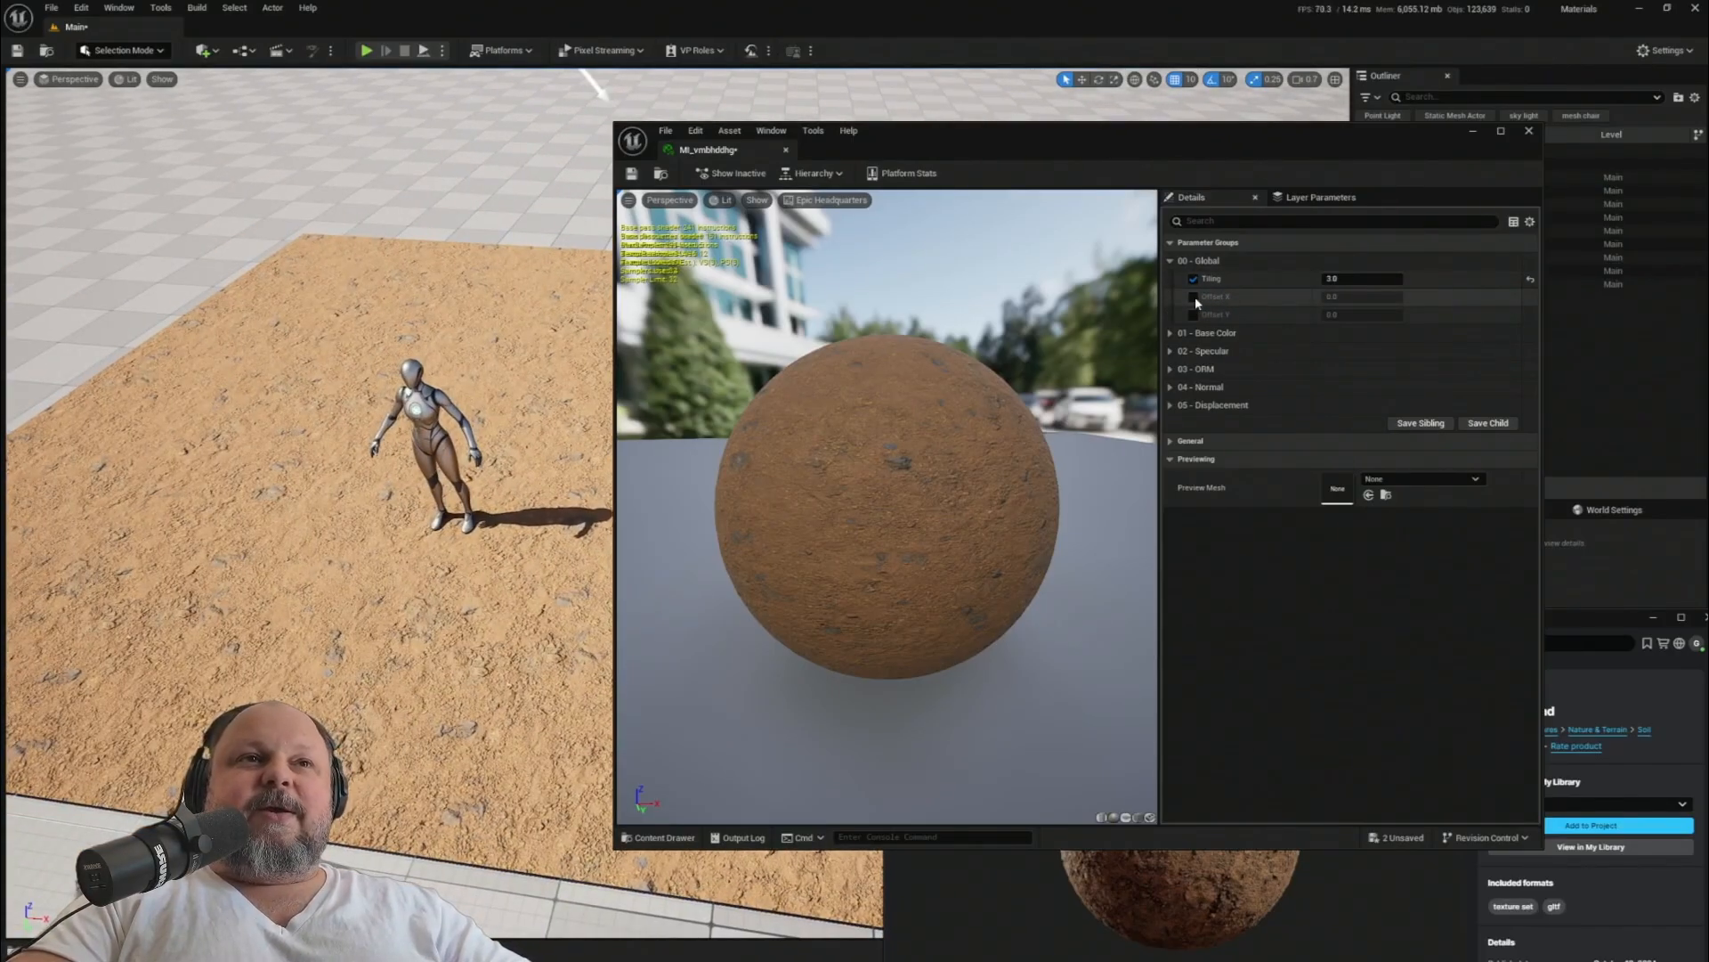
click(1194, 297)
click(1194, 315)
right_drag(601, 433, 145, 488)
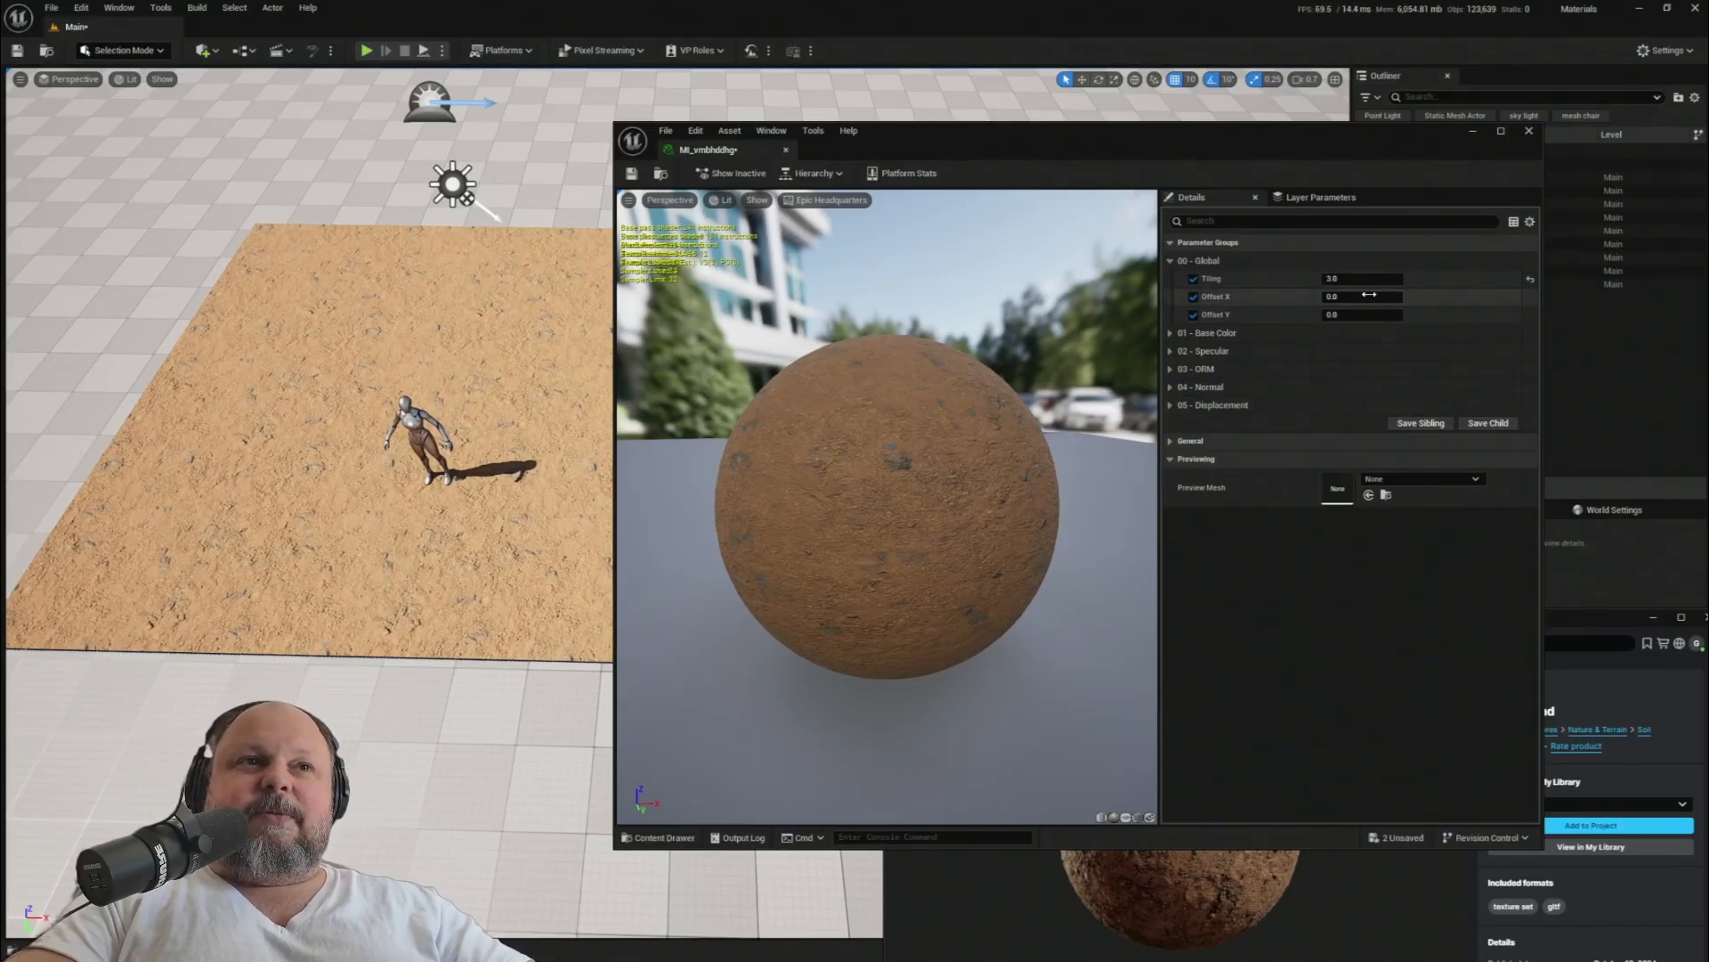
drag(1368, 297, 1375, 339)
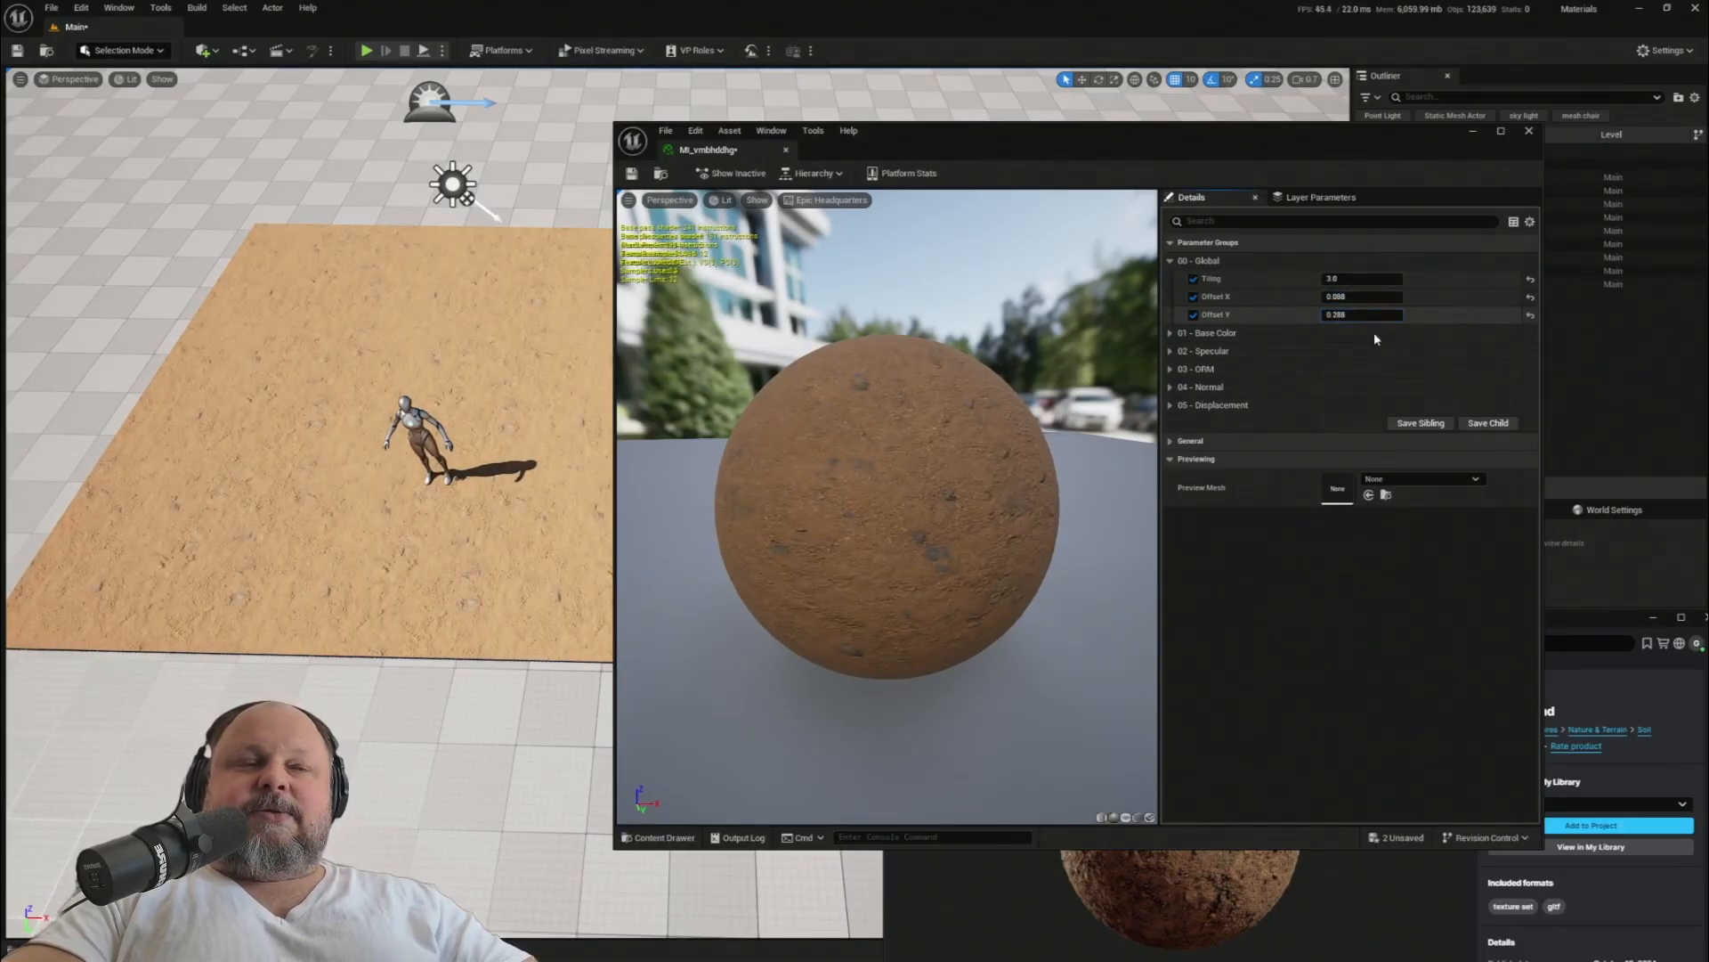
- Reset Offset X and Offset Y to their defaults and disable both overrides
click(1530, 315)
click(1531, 297)
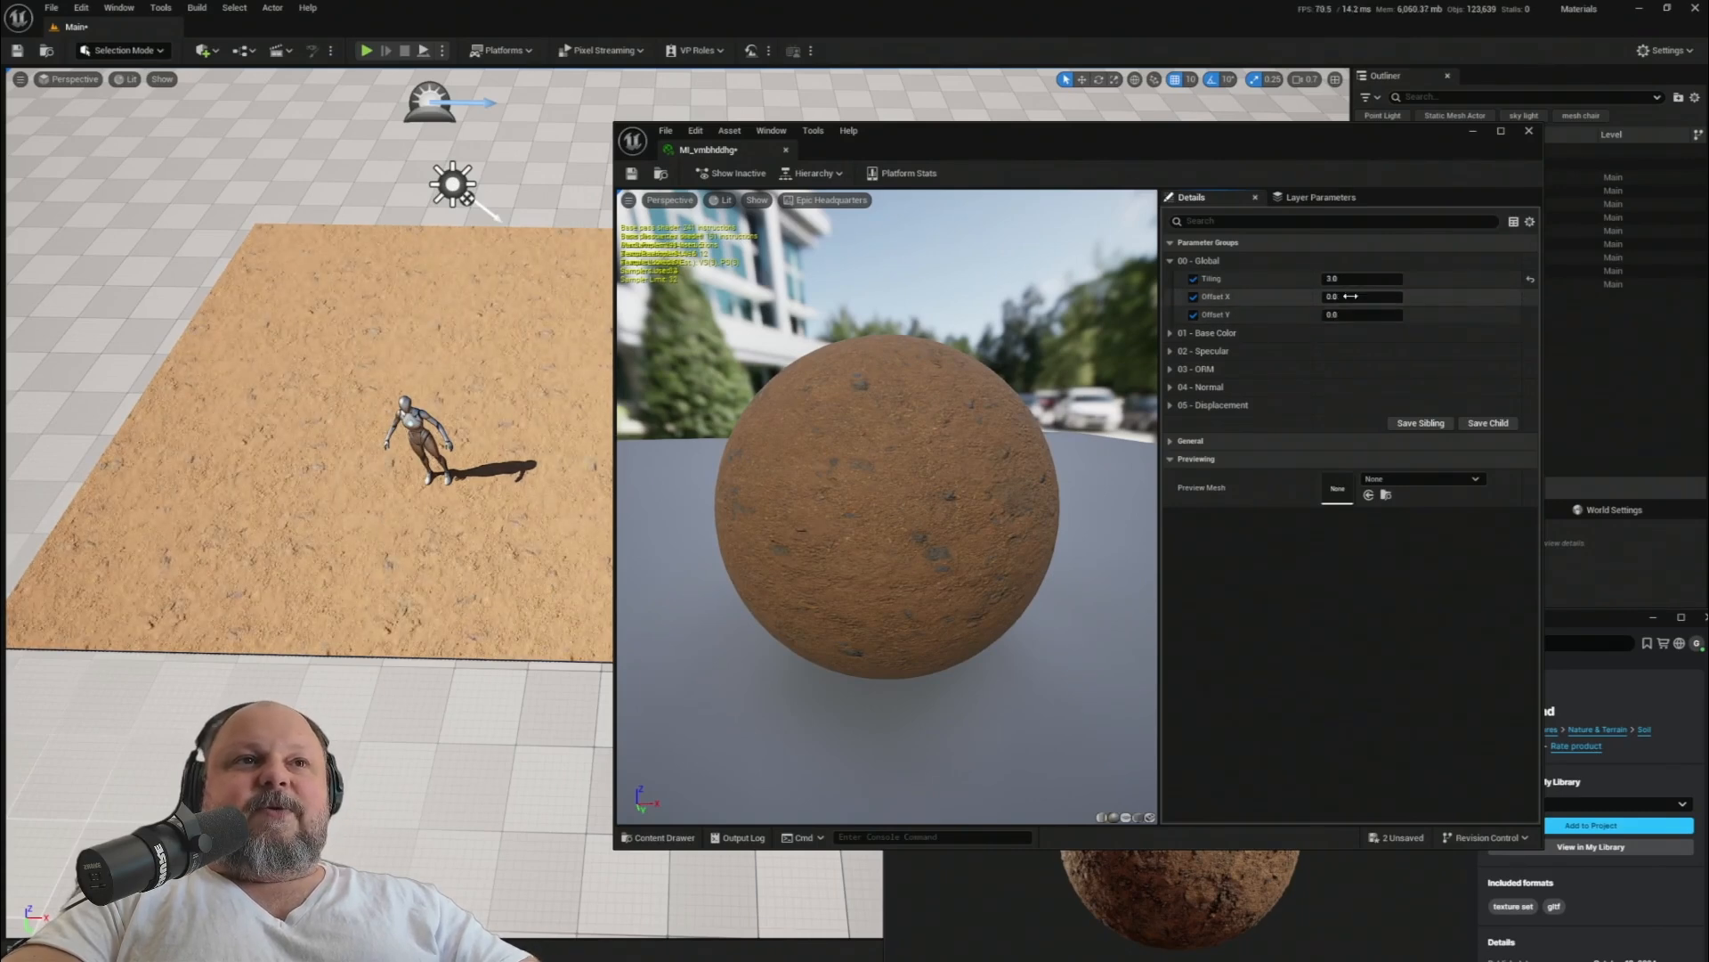
click(1193, 314)
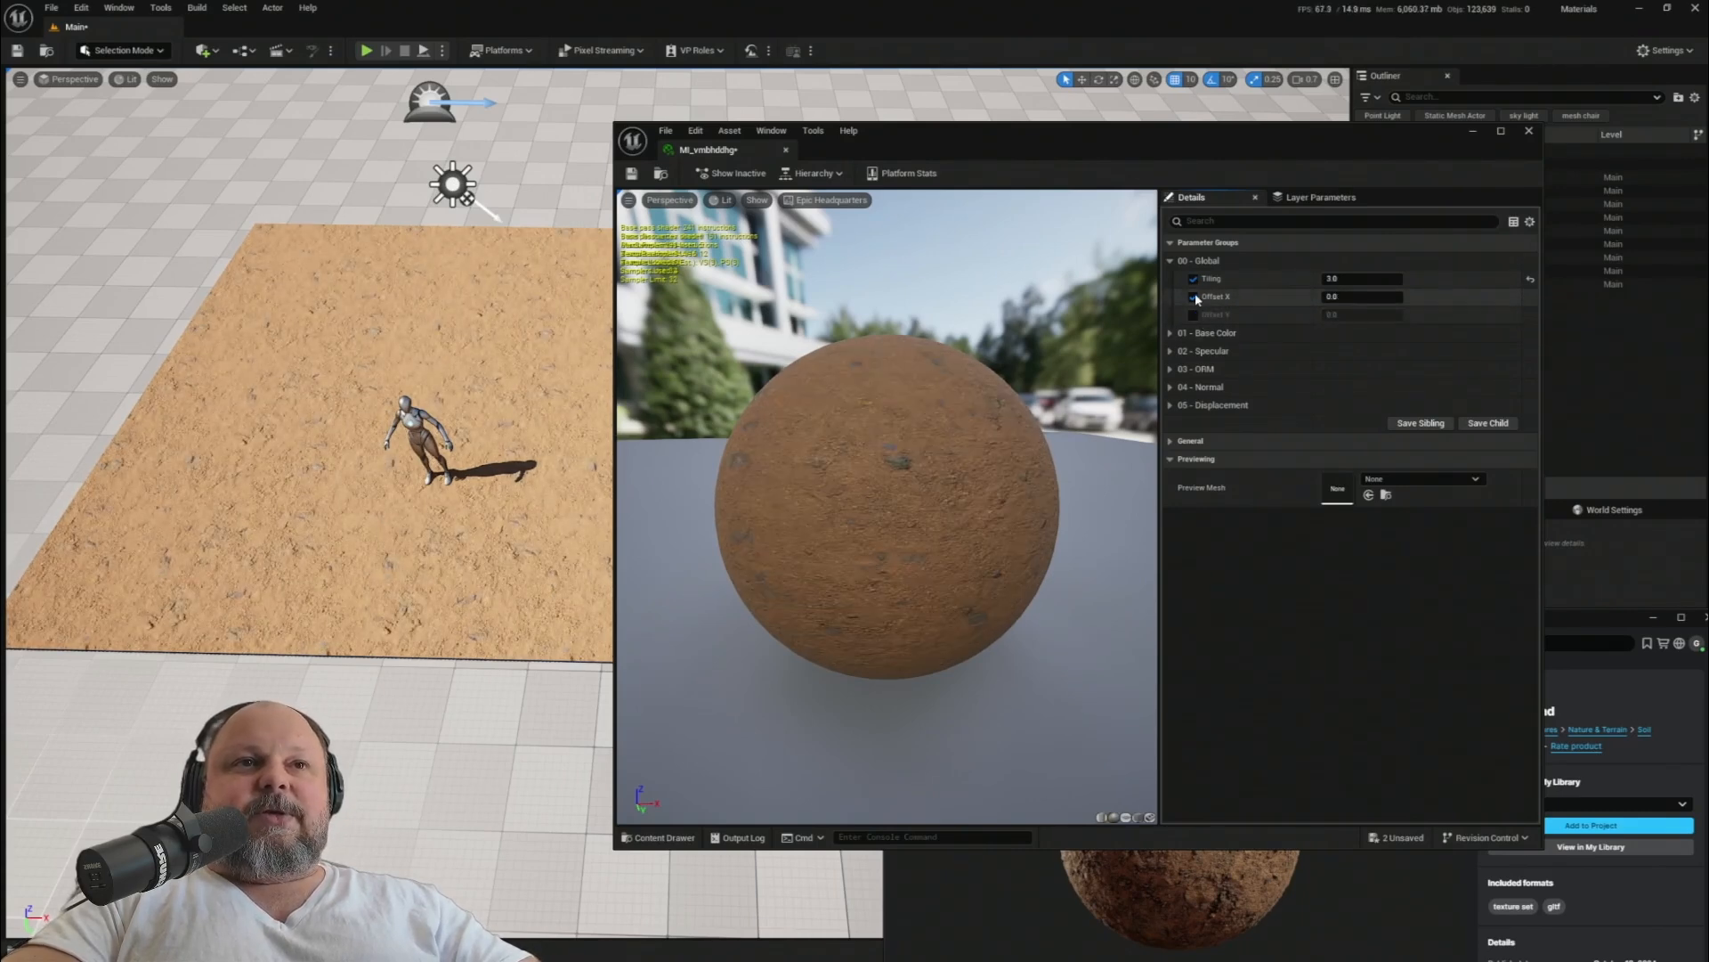
click(1194, 296)
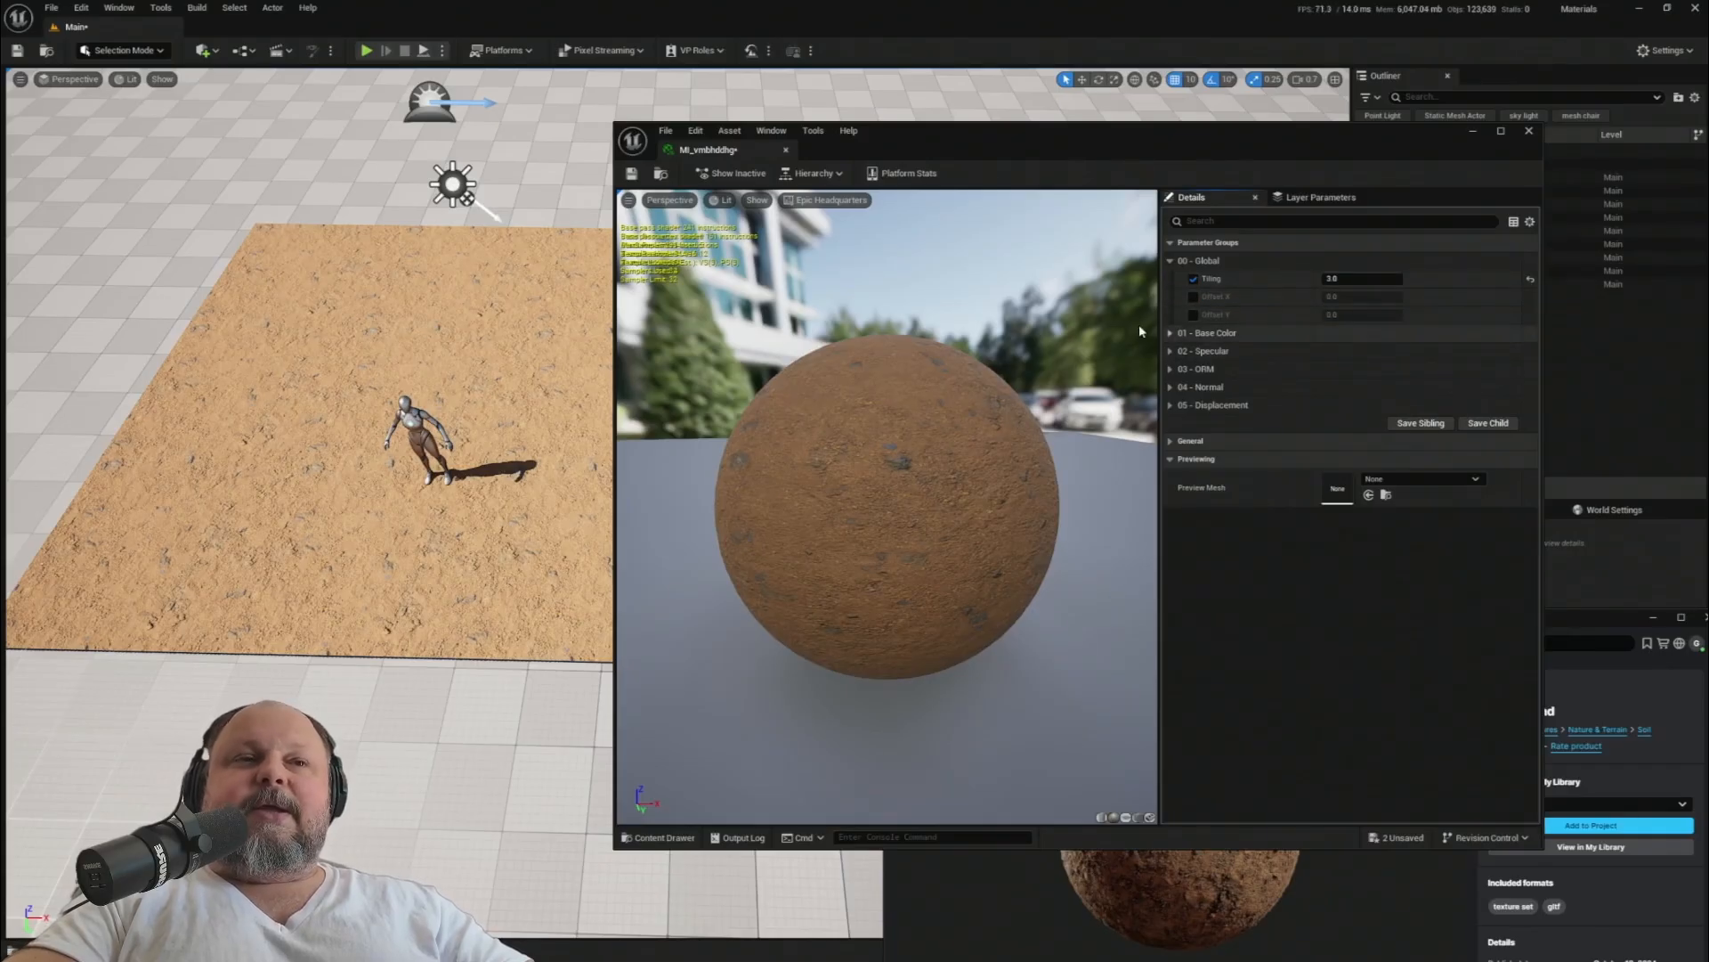
- Expand the Displacement, Normal, ORM, Specular and Base Color parameter groups and examine their textures and settings
click(1170, 406)
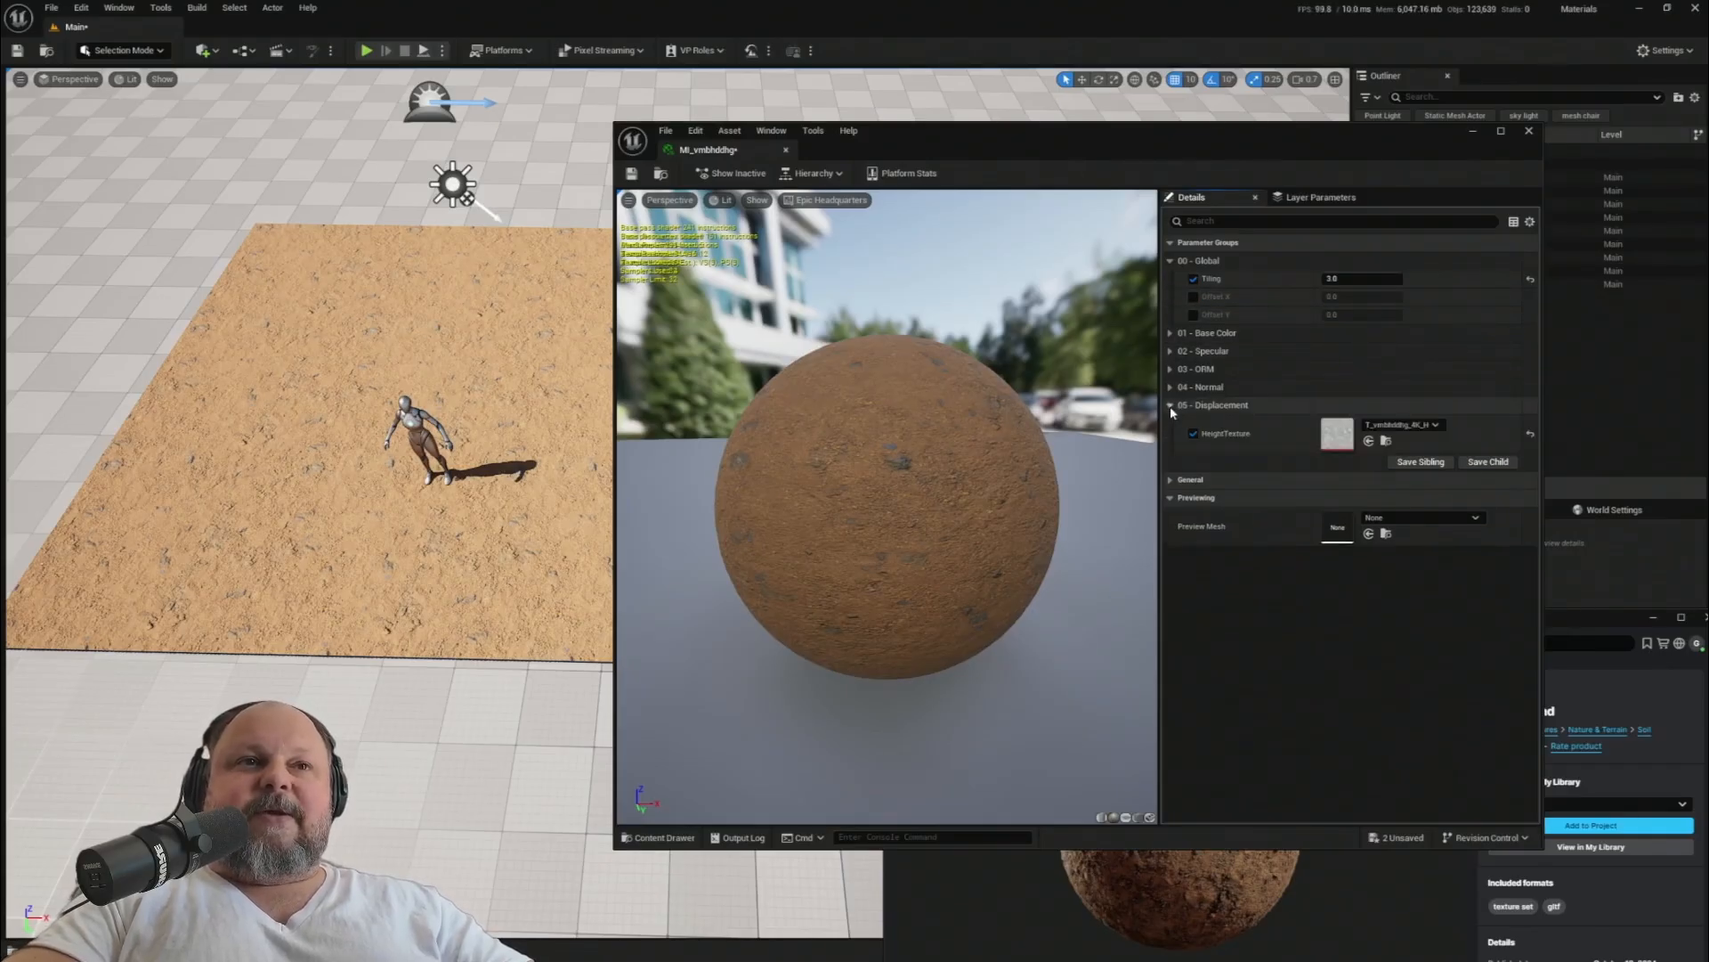
click(1173, 384)
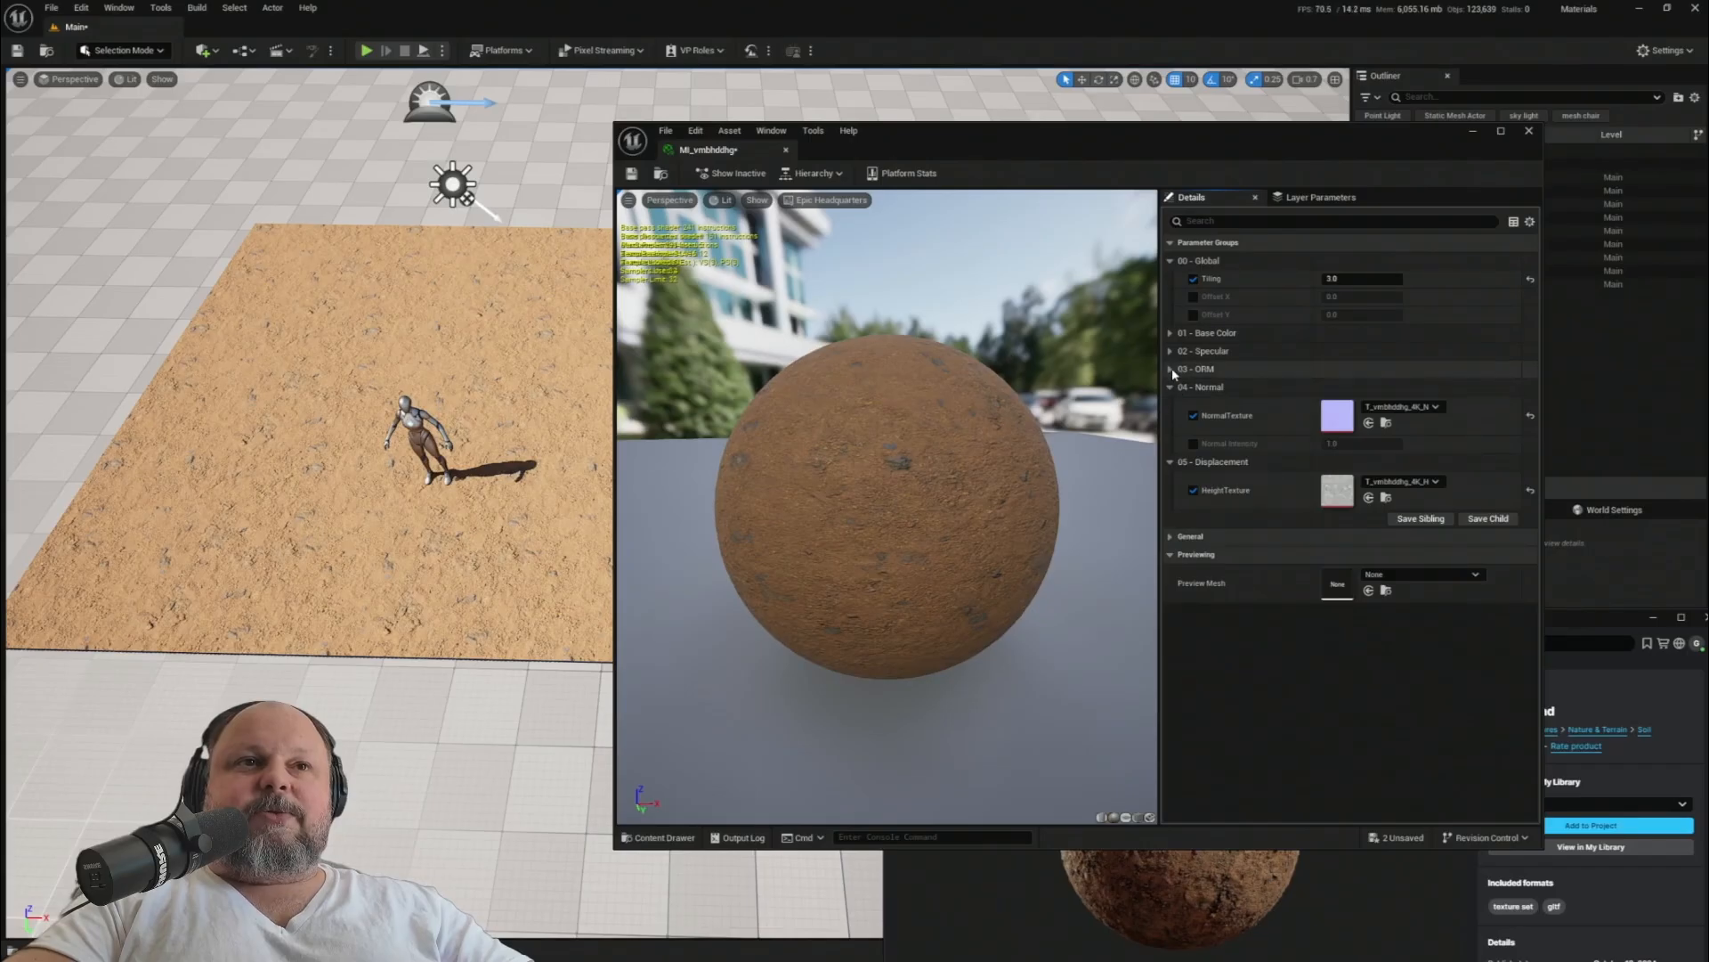
click(1172, 369)
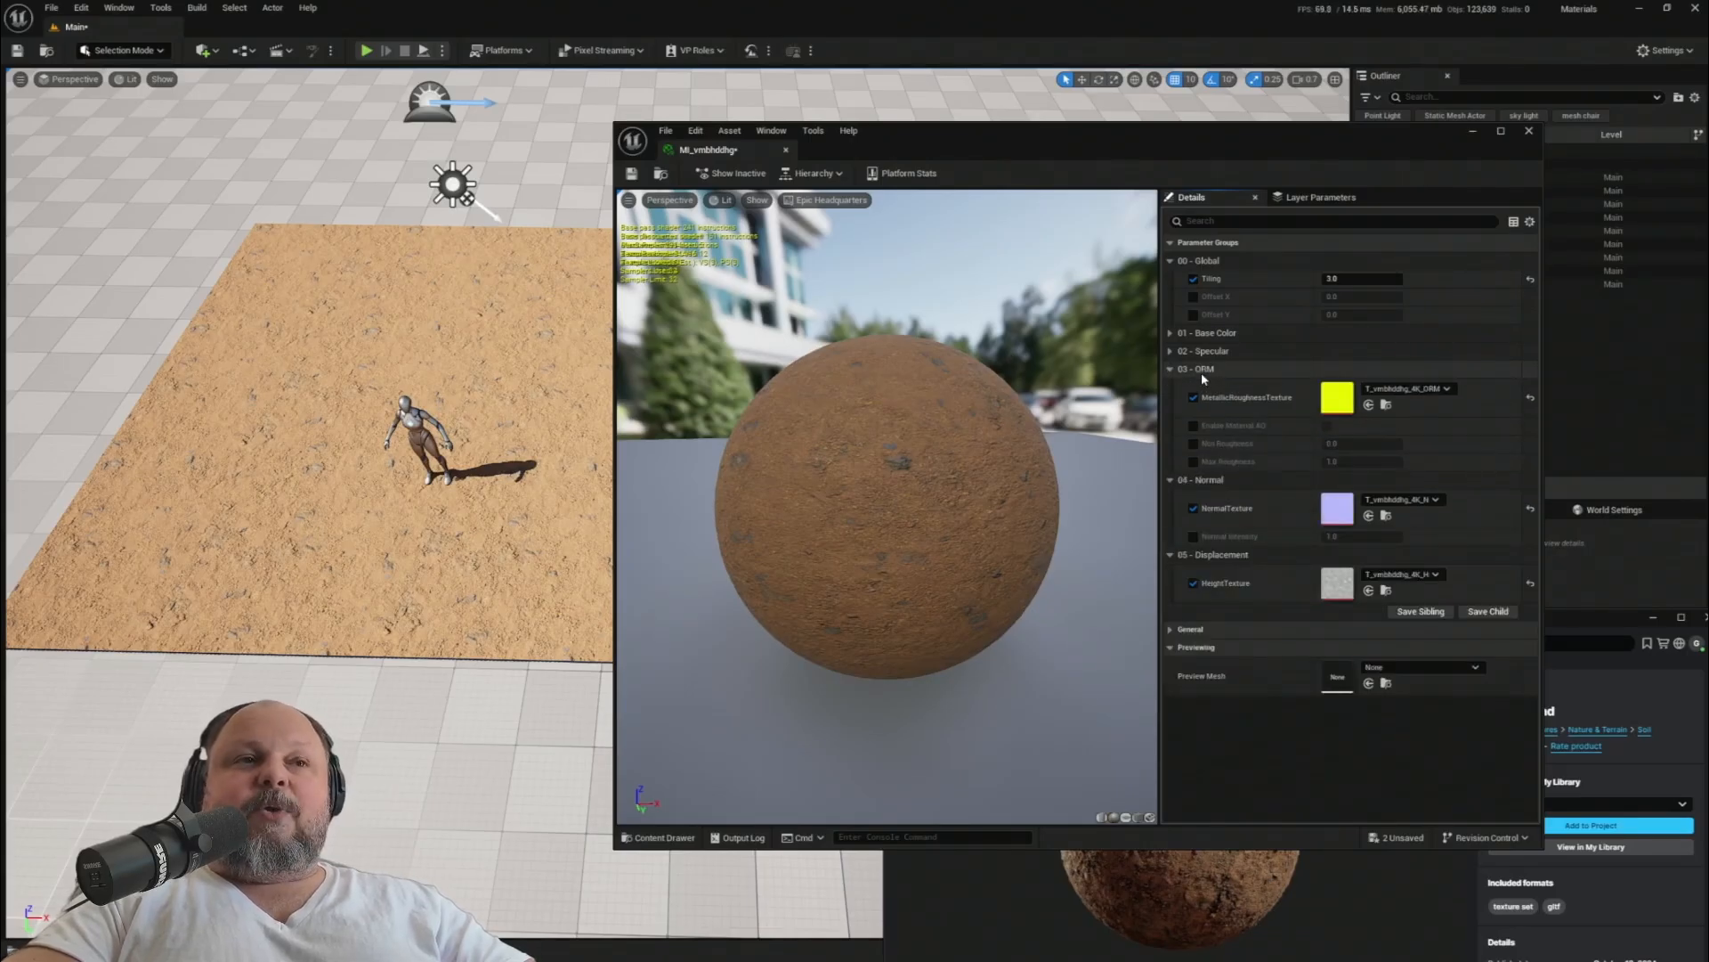
click(1189, 352)
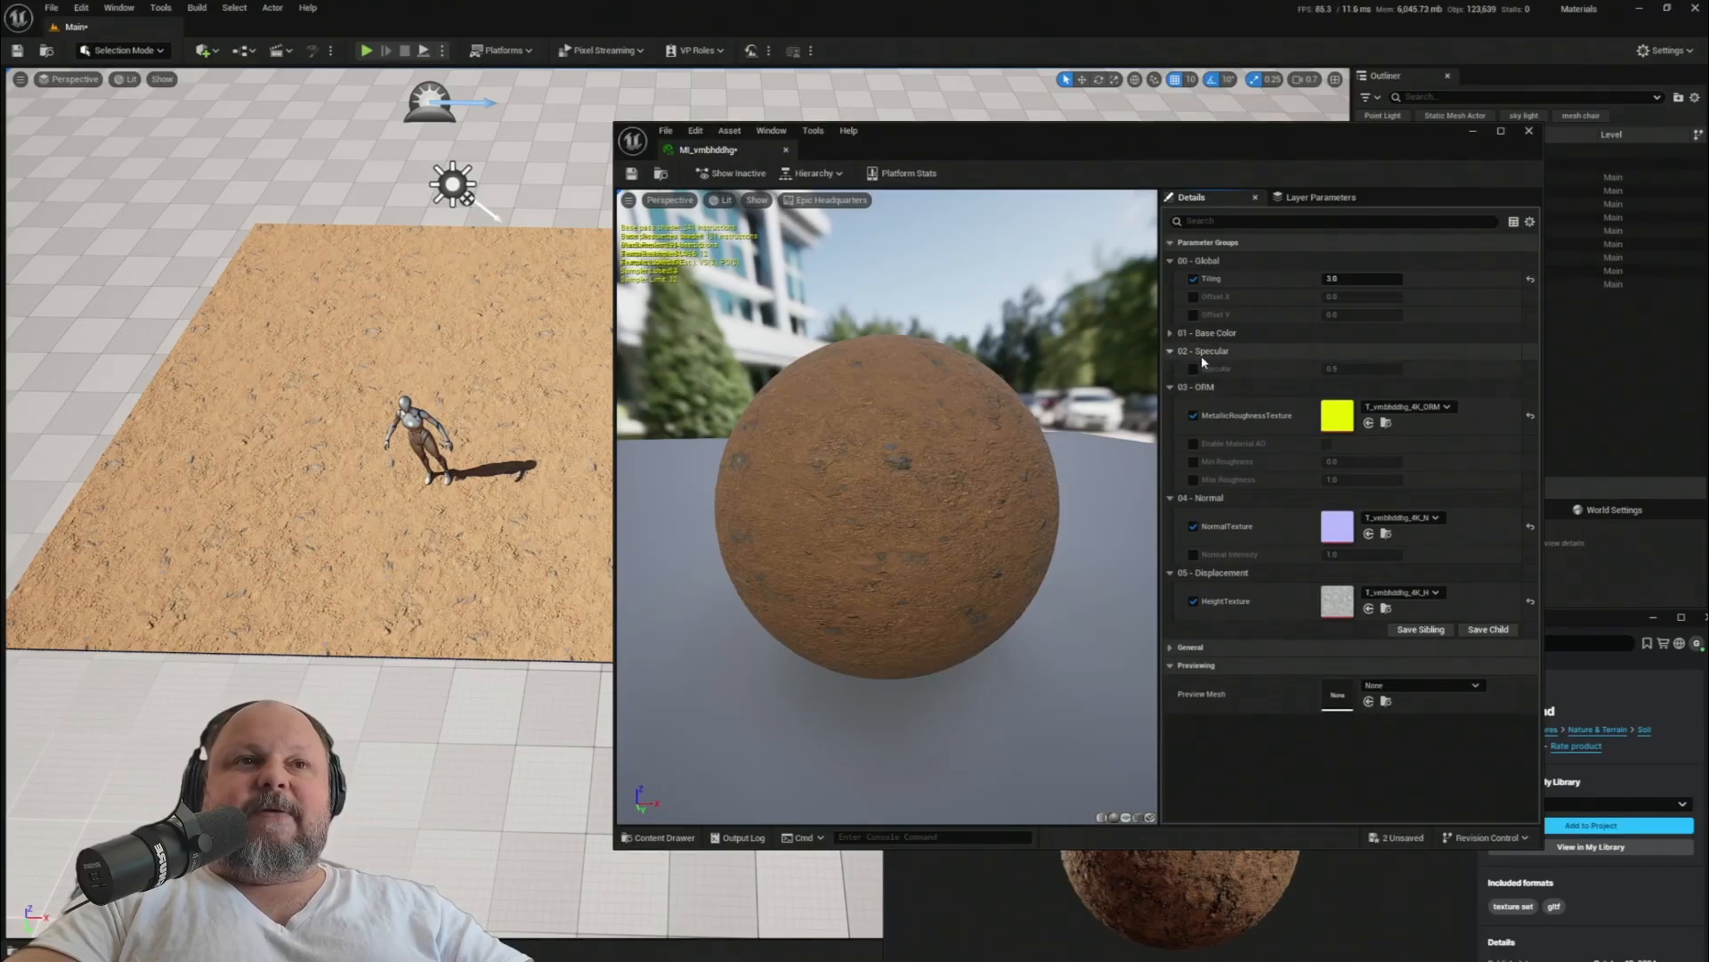
click(1241, 336)
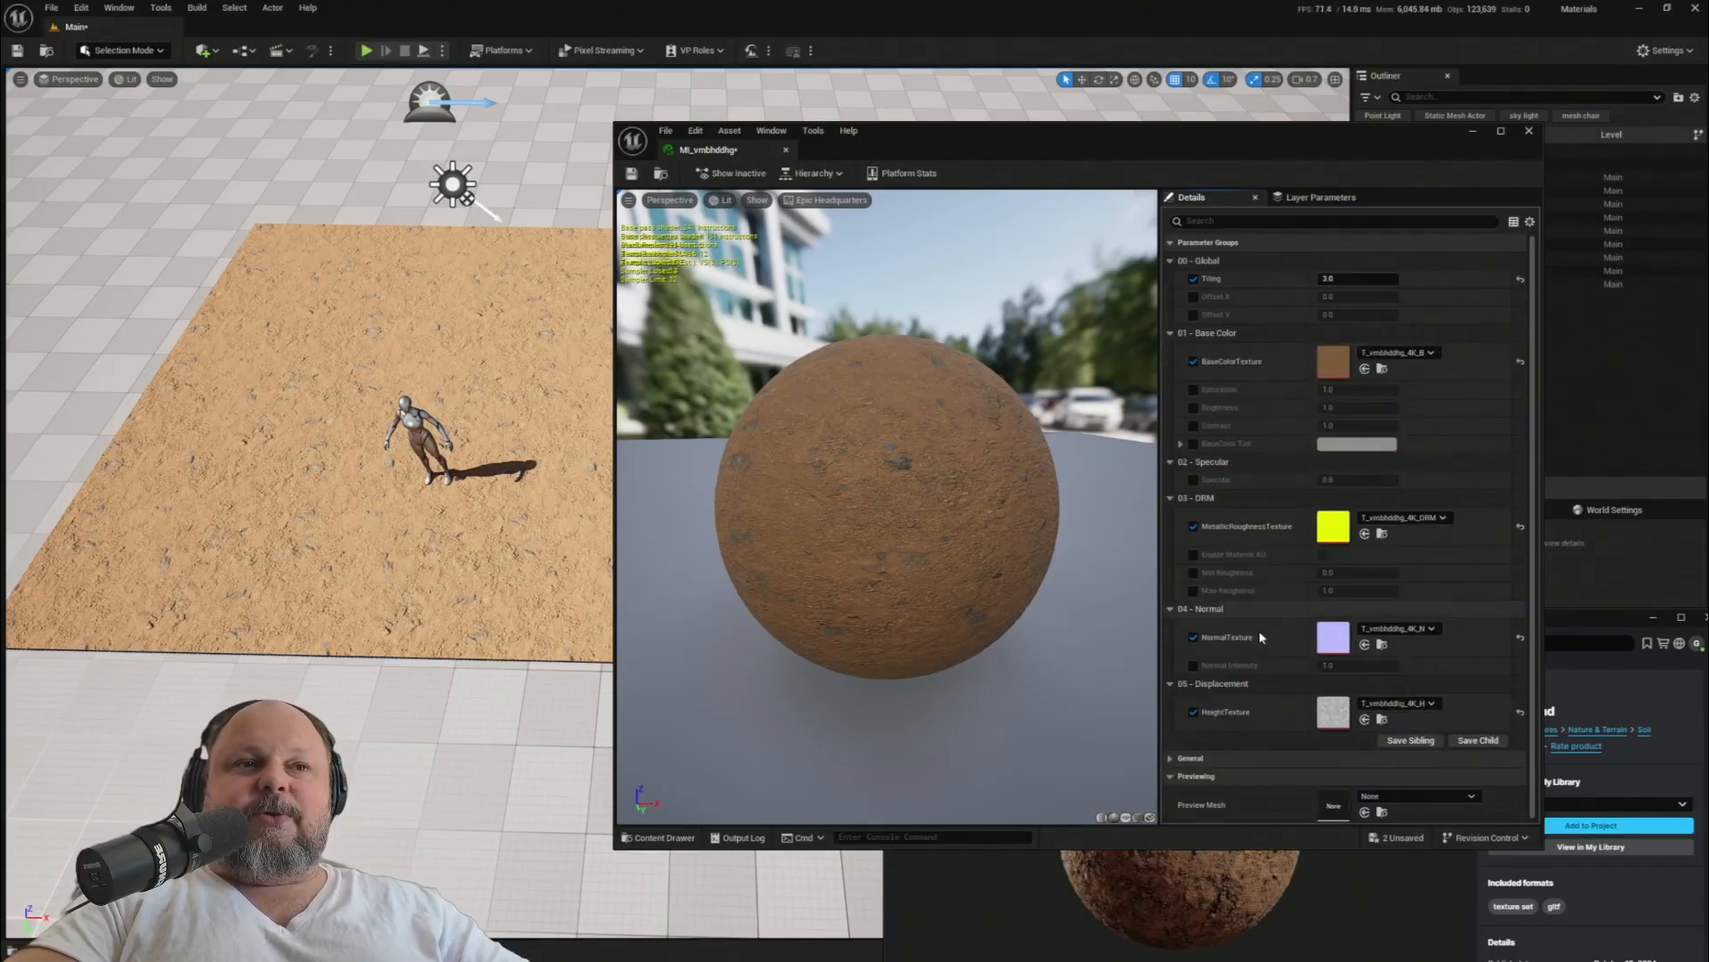
scroll(1278, 438, down, 1)
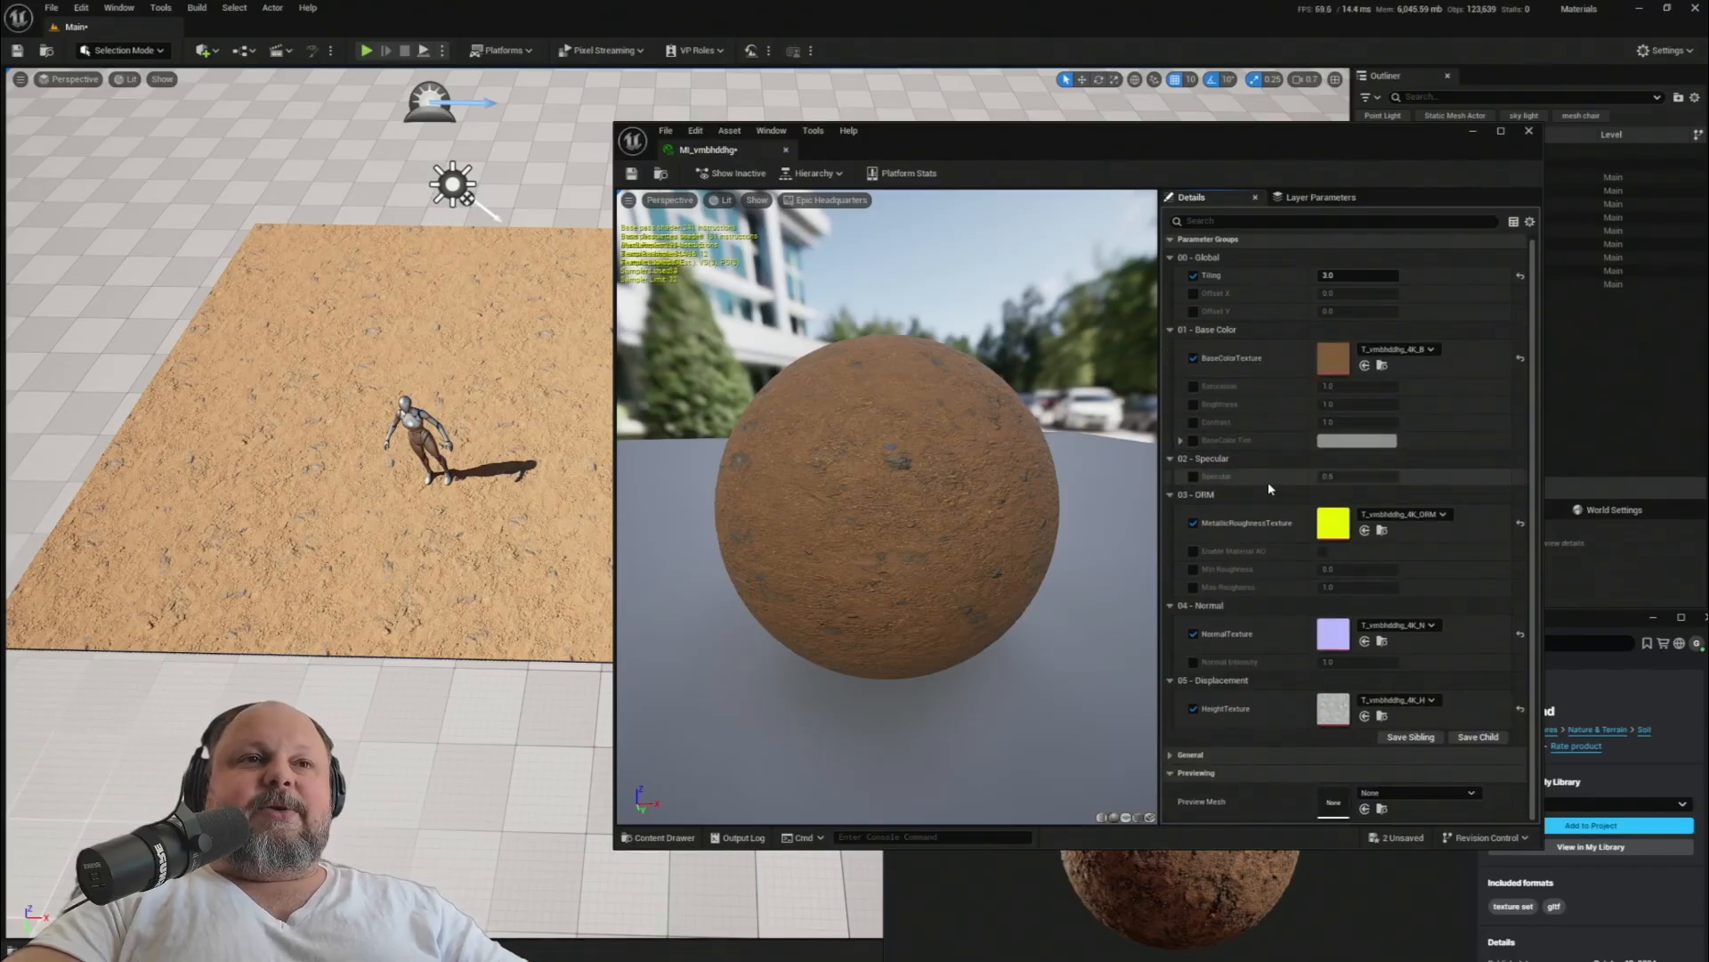
scroll(1264, 494, up, 1)
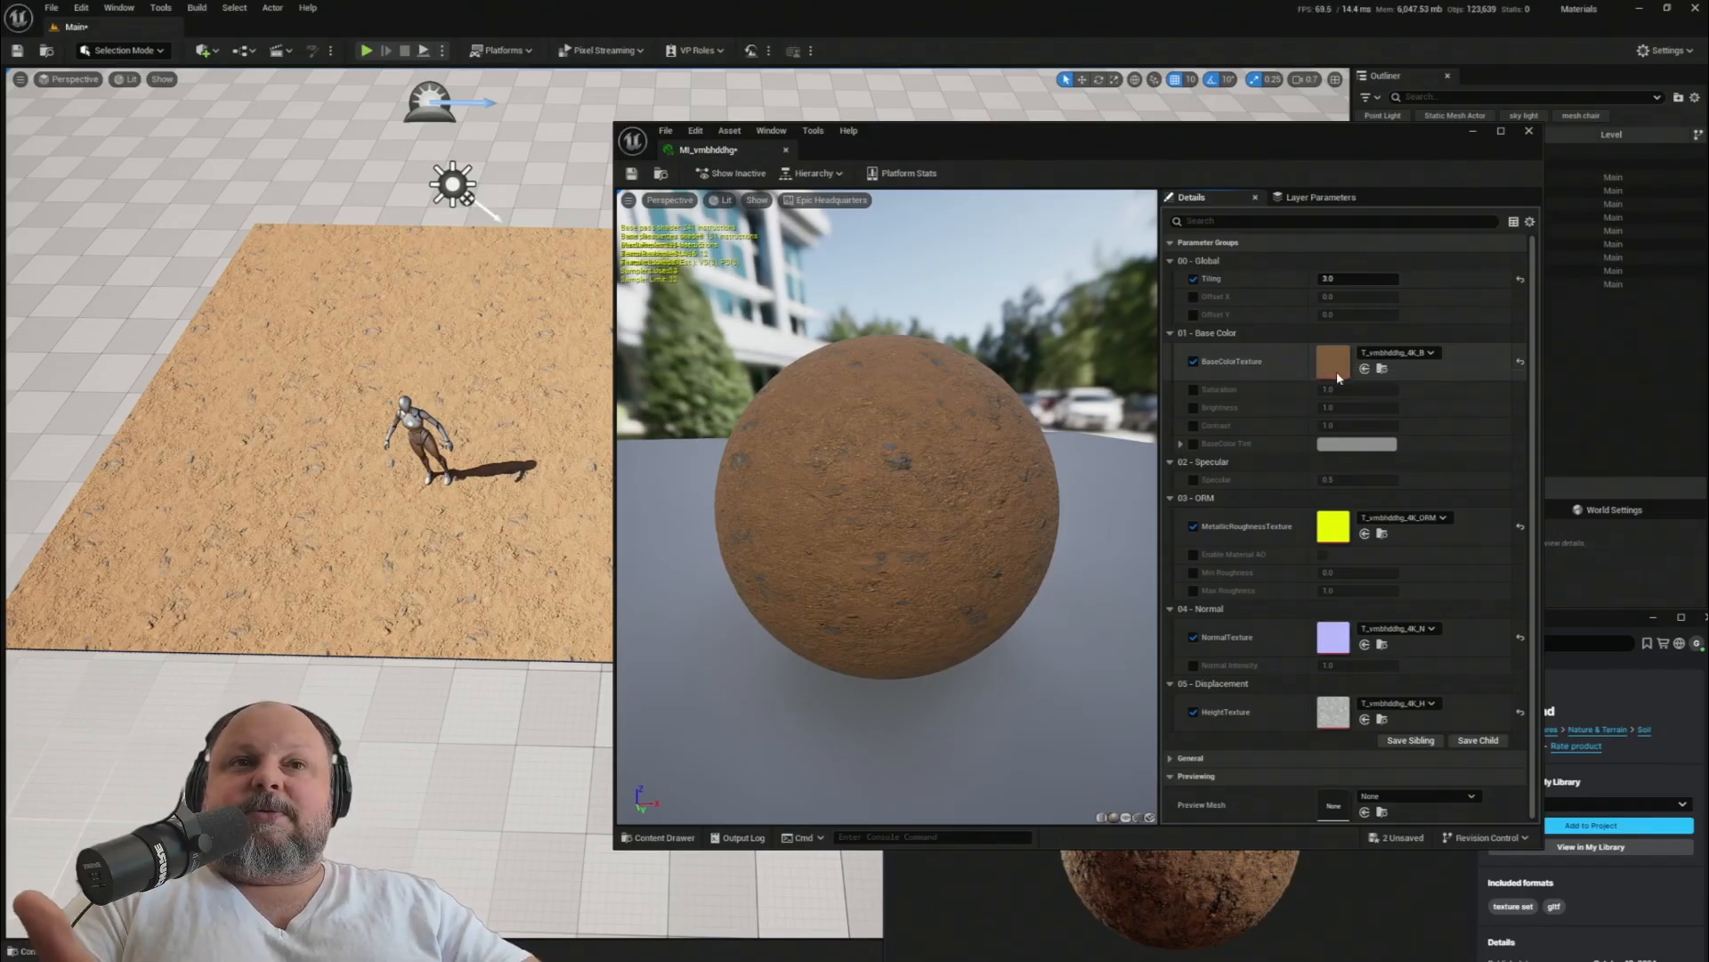
- Locate the base color texture's asset in the Soil Ground material's High folder
right_drag(461, 528, 450, 519)
key(ctrl+space)
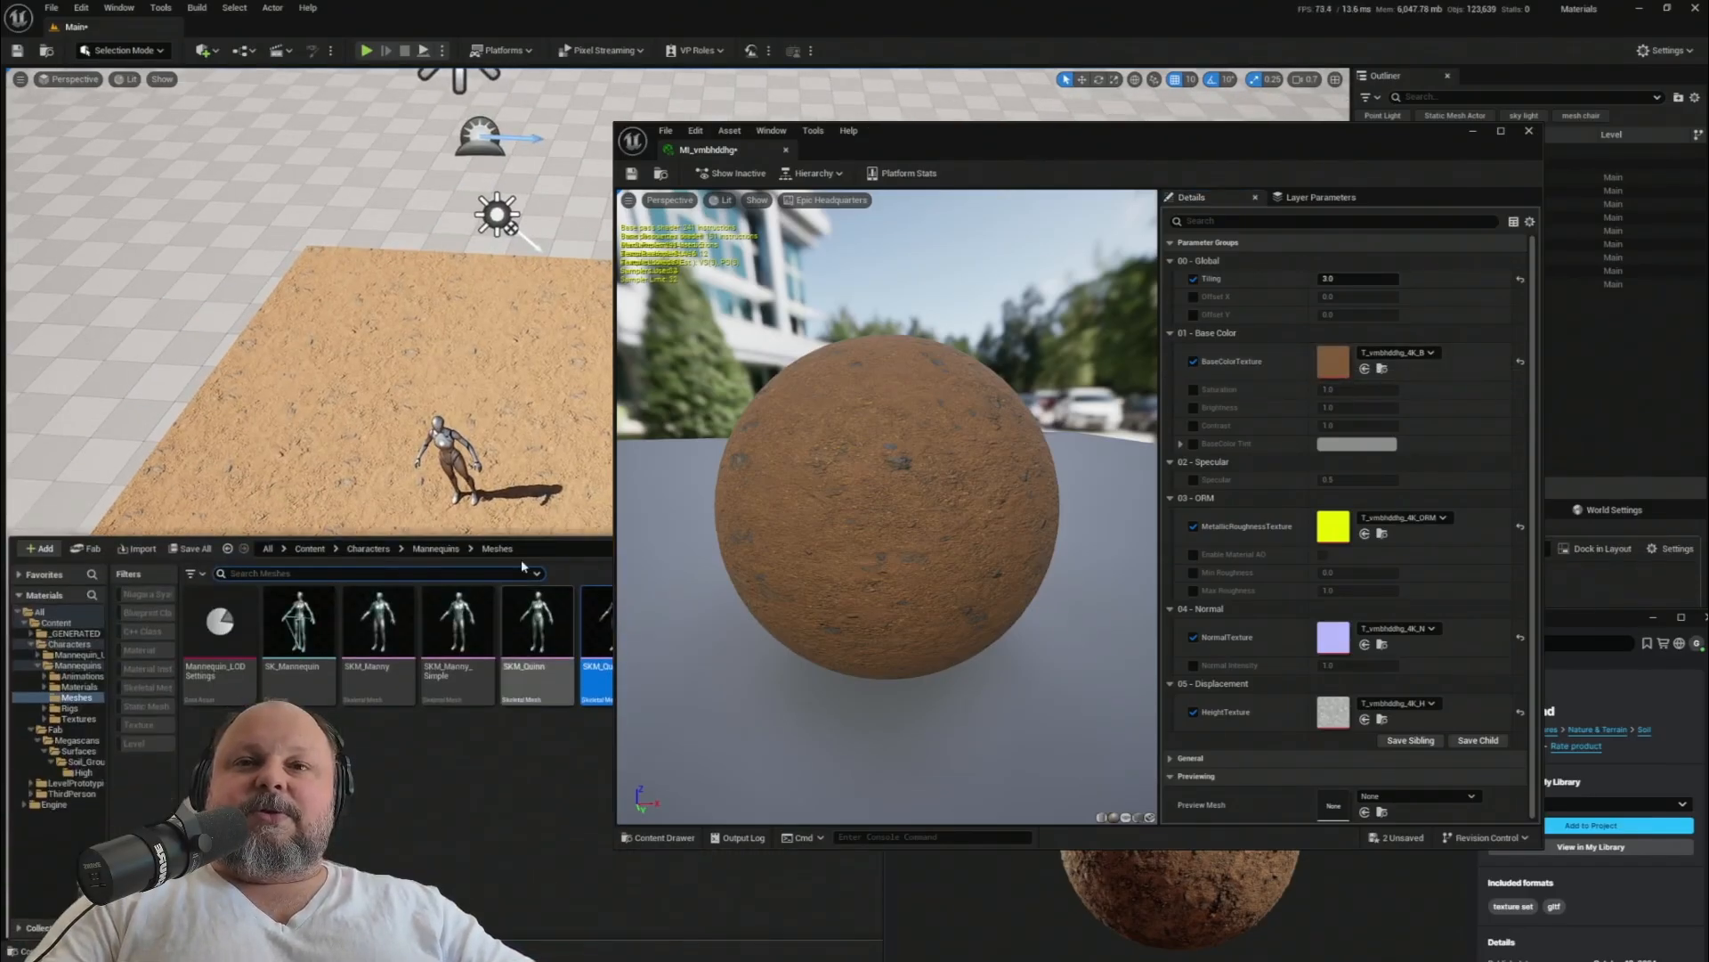
click(1382, 368)
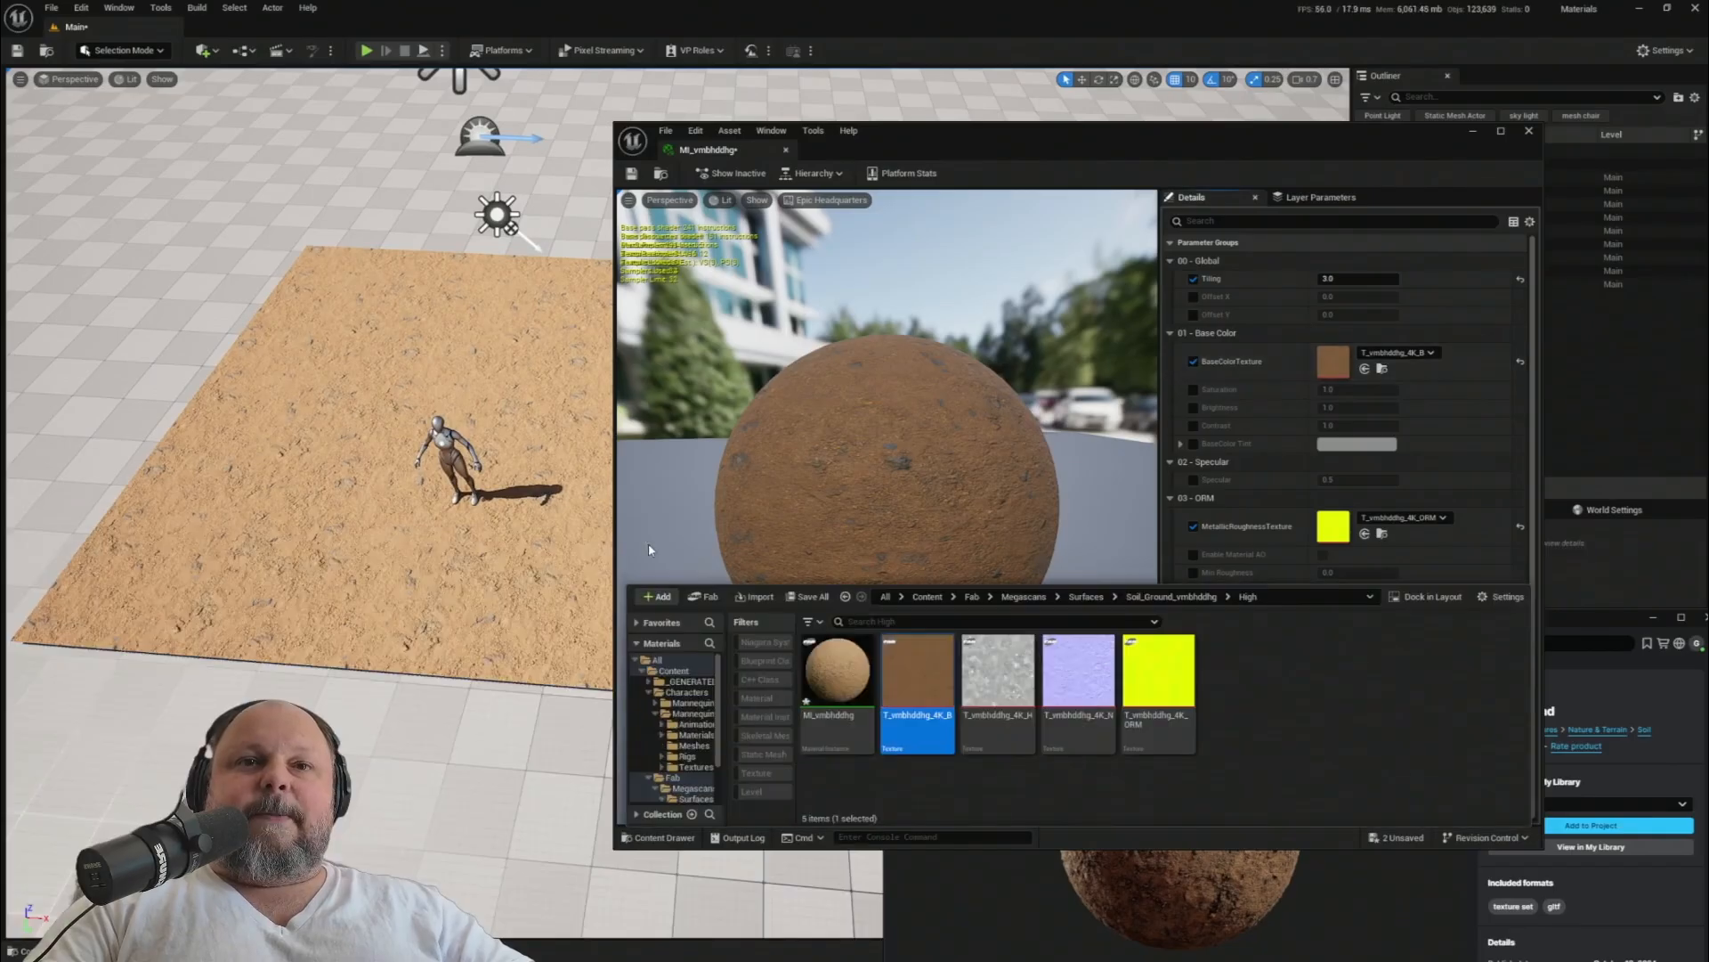
right_drag(602, 553, 589, 551)
key(ctrl+space)
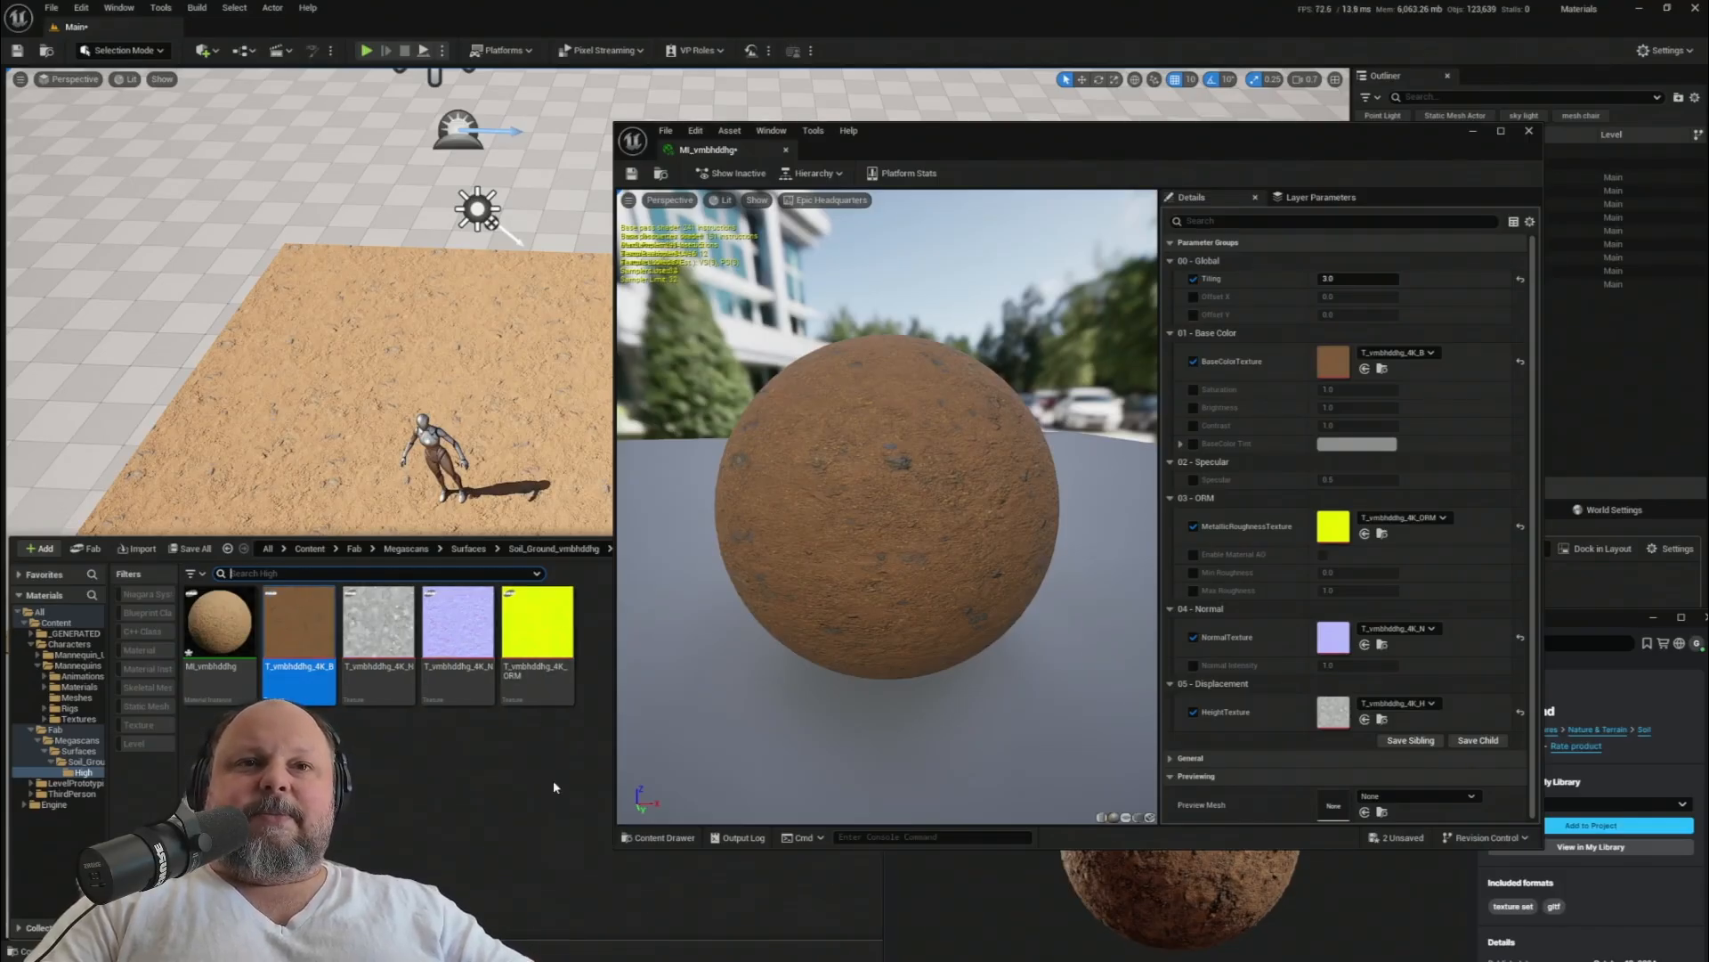
- Open the T_vmbhddhg_4K_ORM texture for inspection
mouse_move(514, 682)
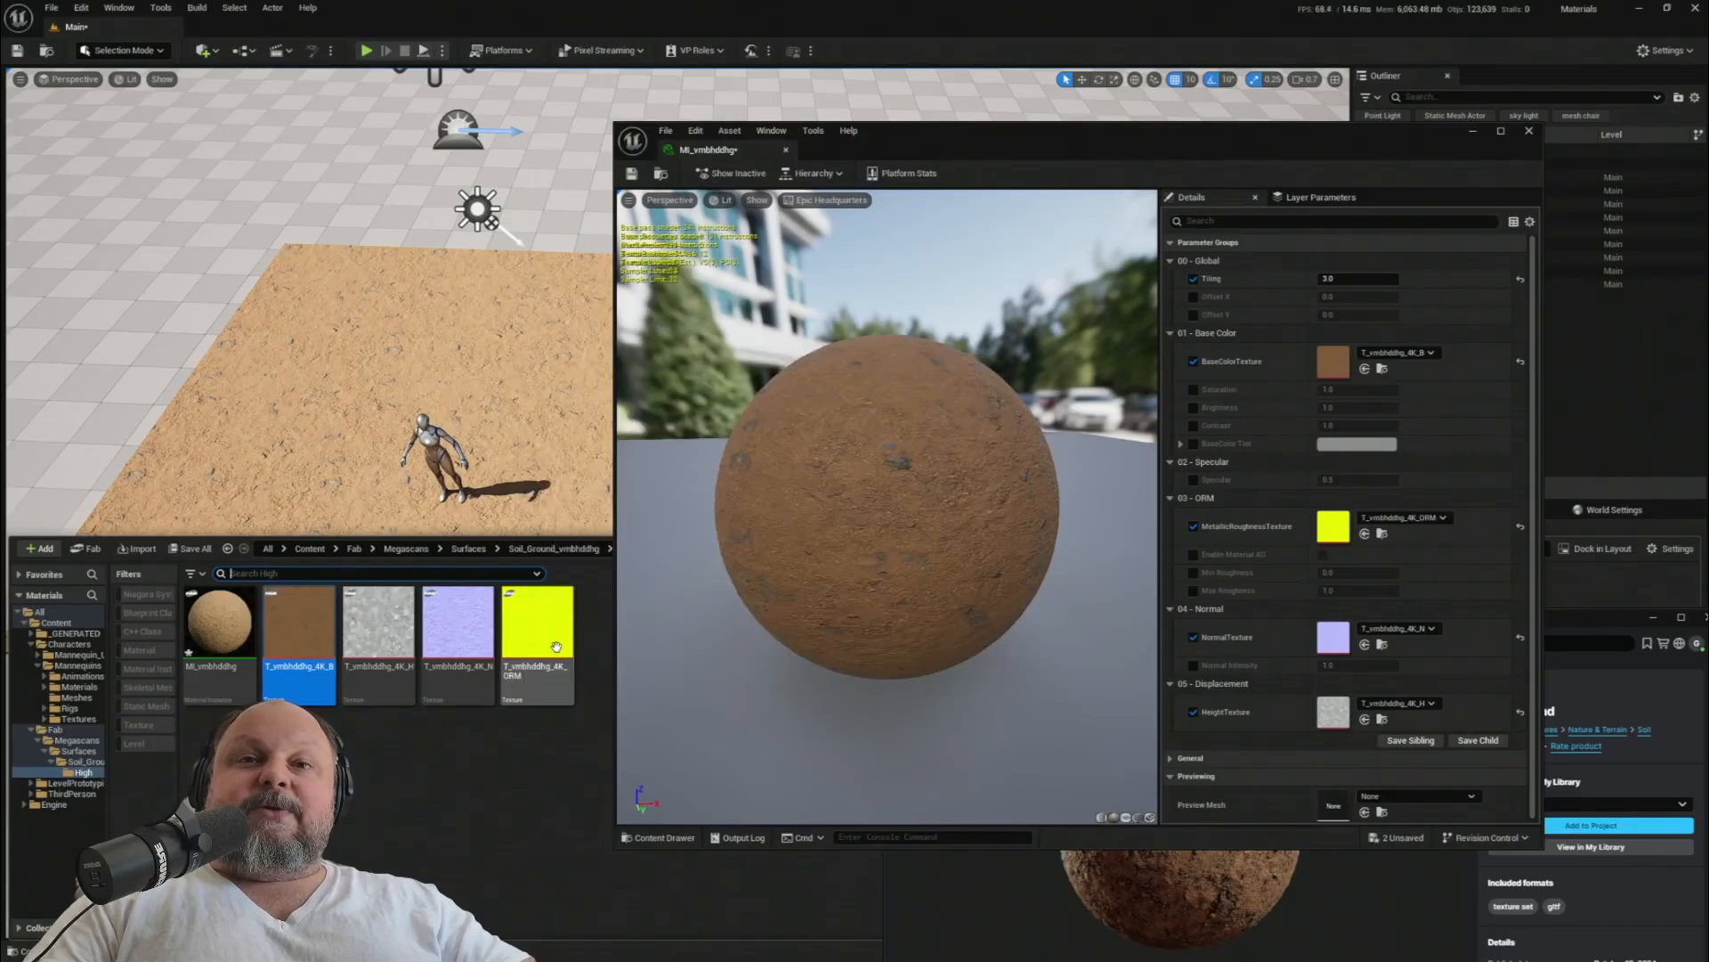
mouse_move(547, 618)
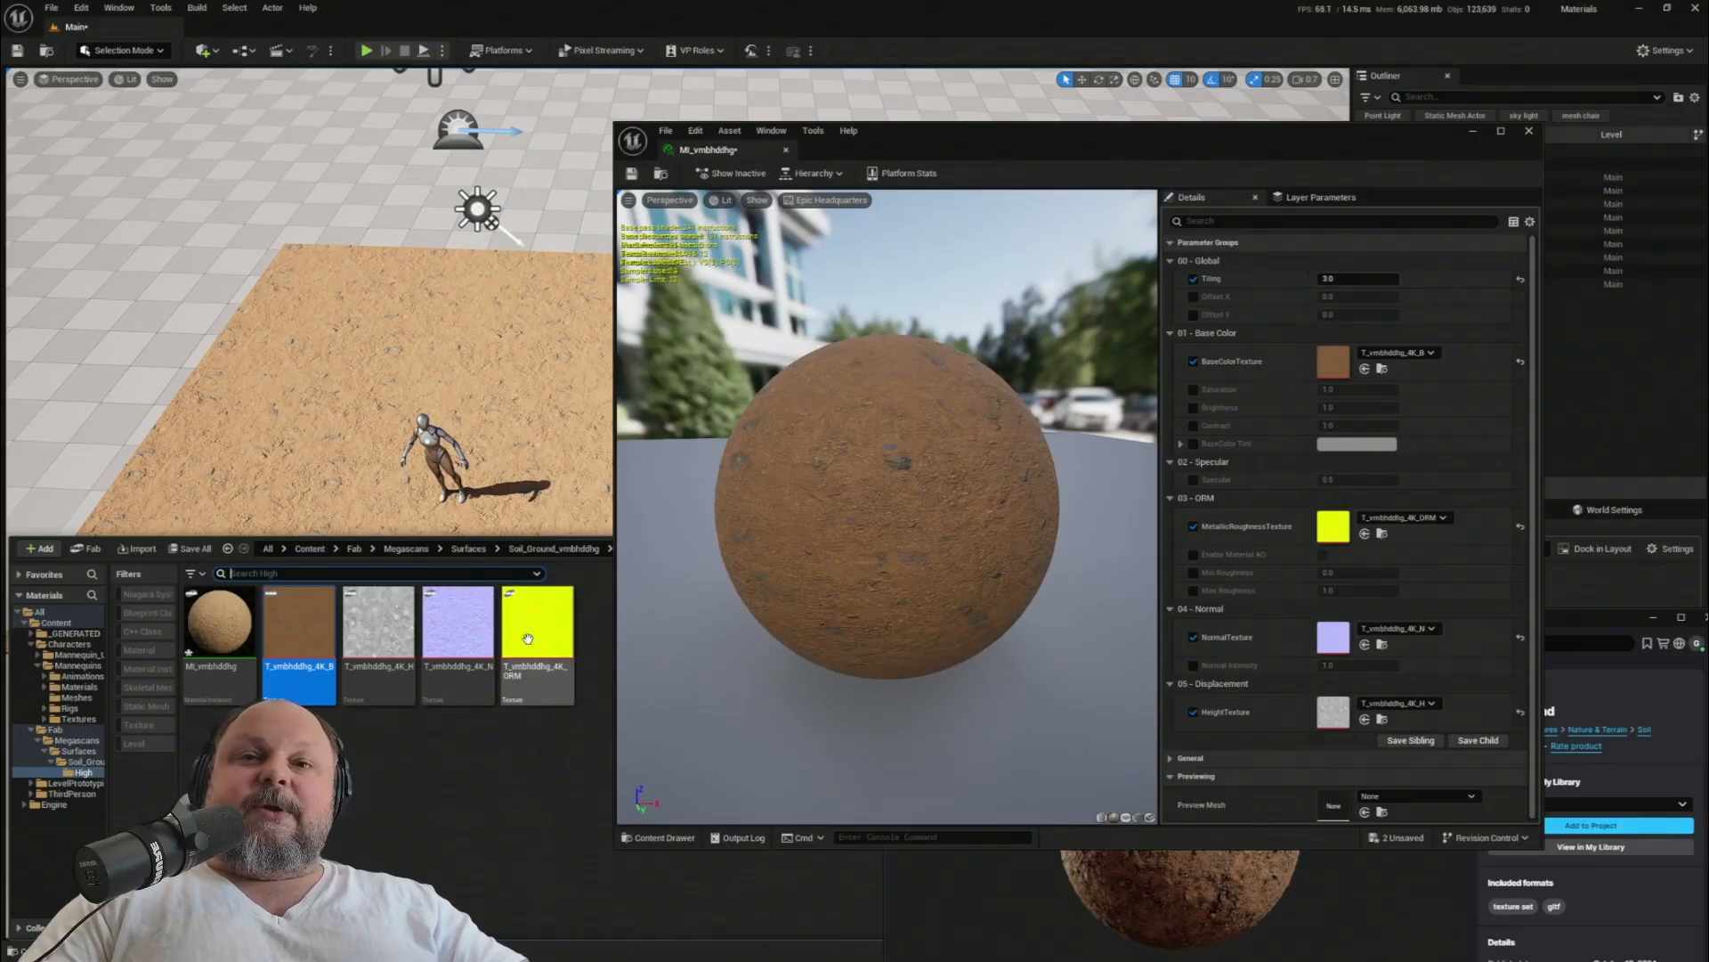
click(544, 738)
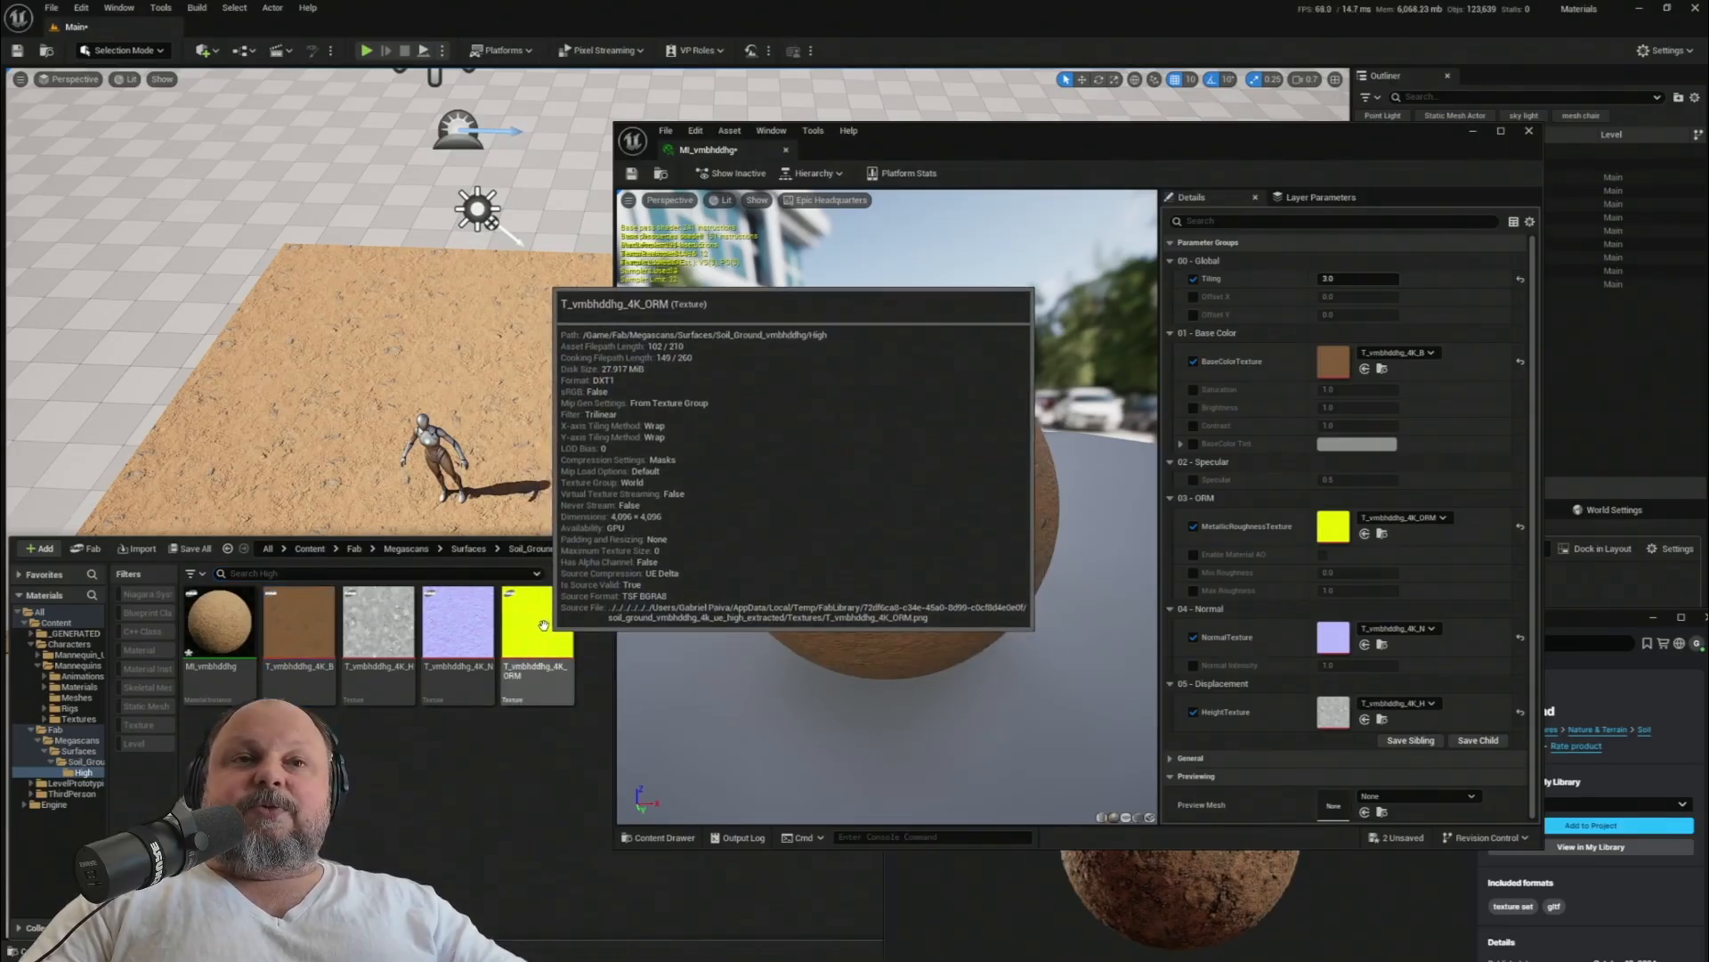
click(536, 630)
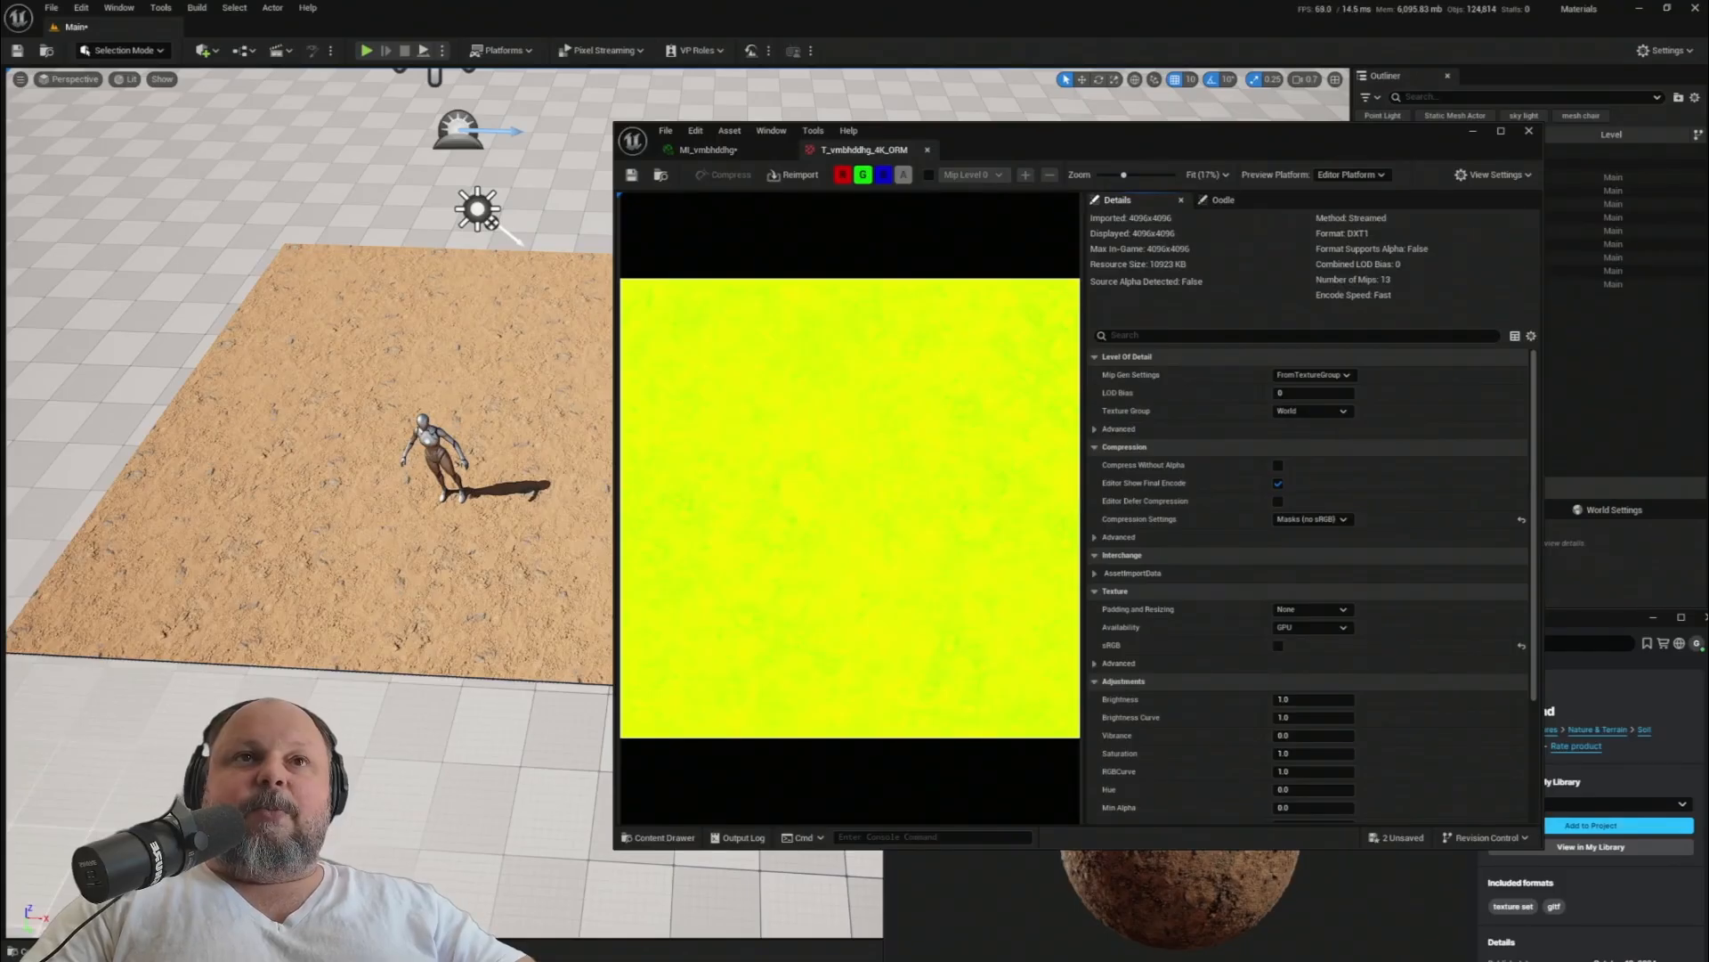
- Isolate the red channel of the ORM texture and examine the ambient occlusion detail up close
drag(1042, 142, 786, 134)
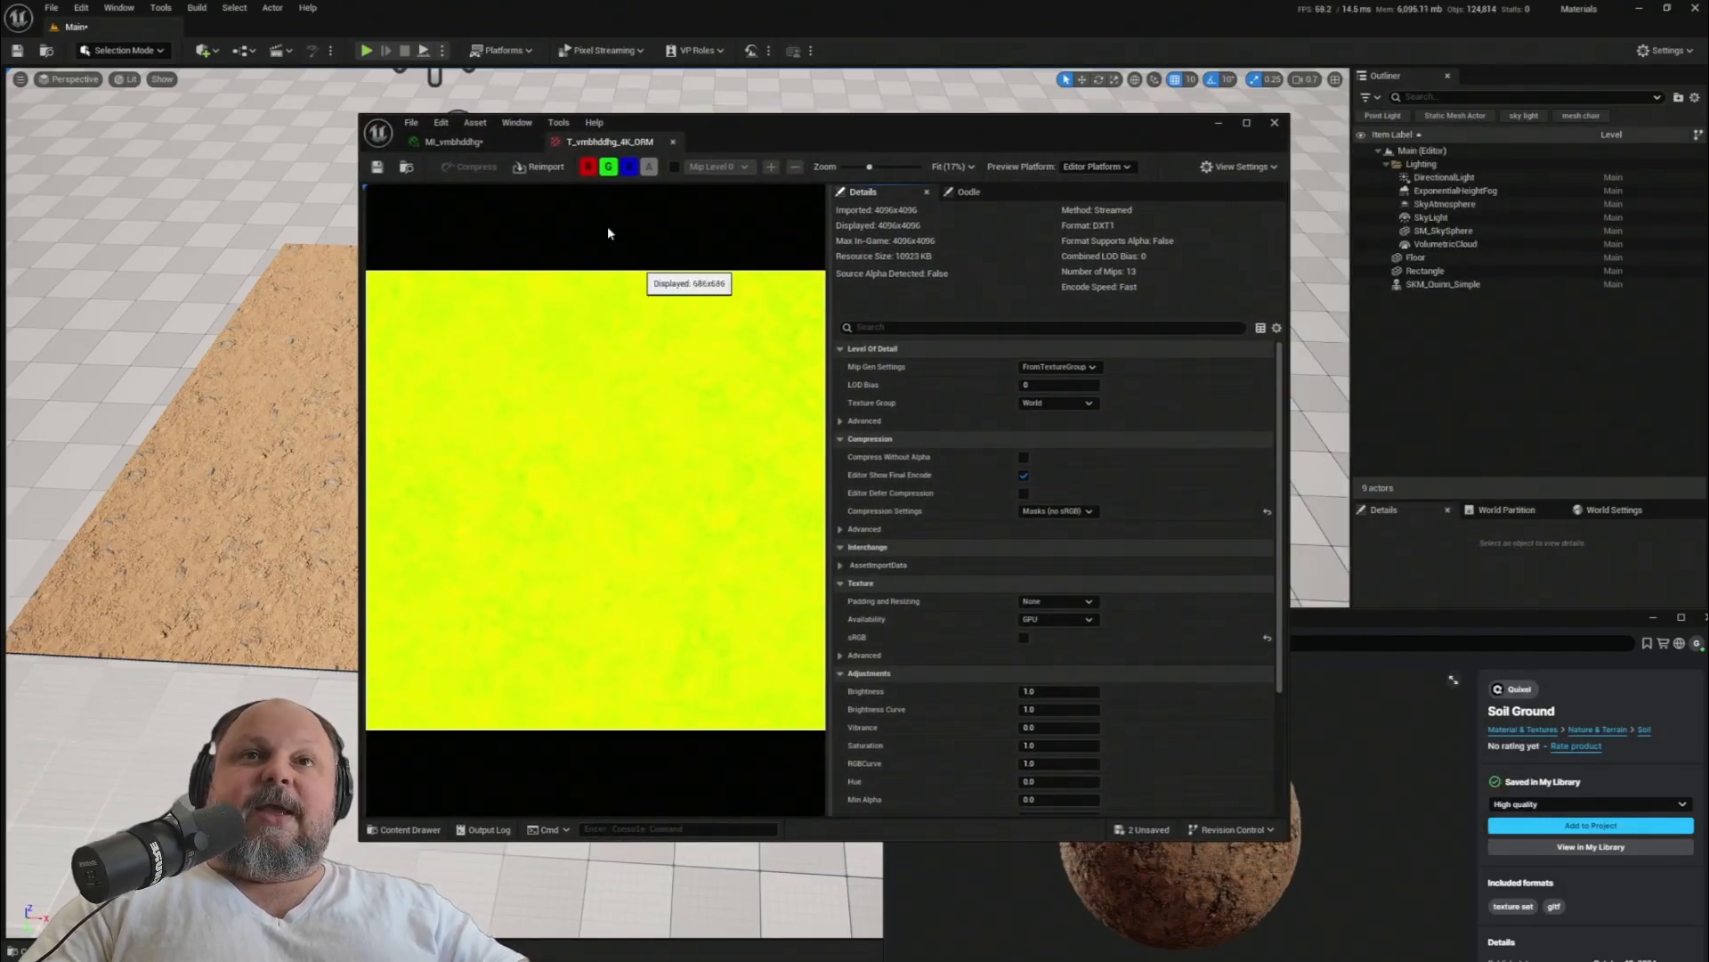
click(629, 166)
click(609, 167)
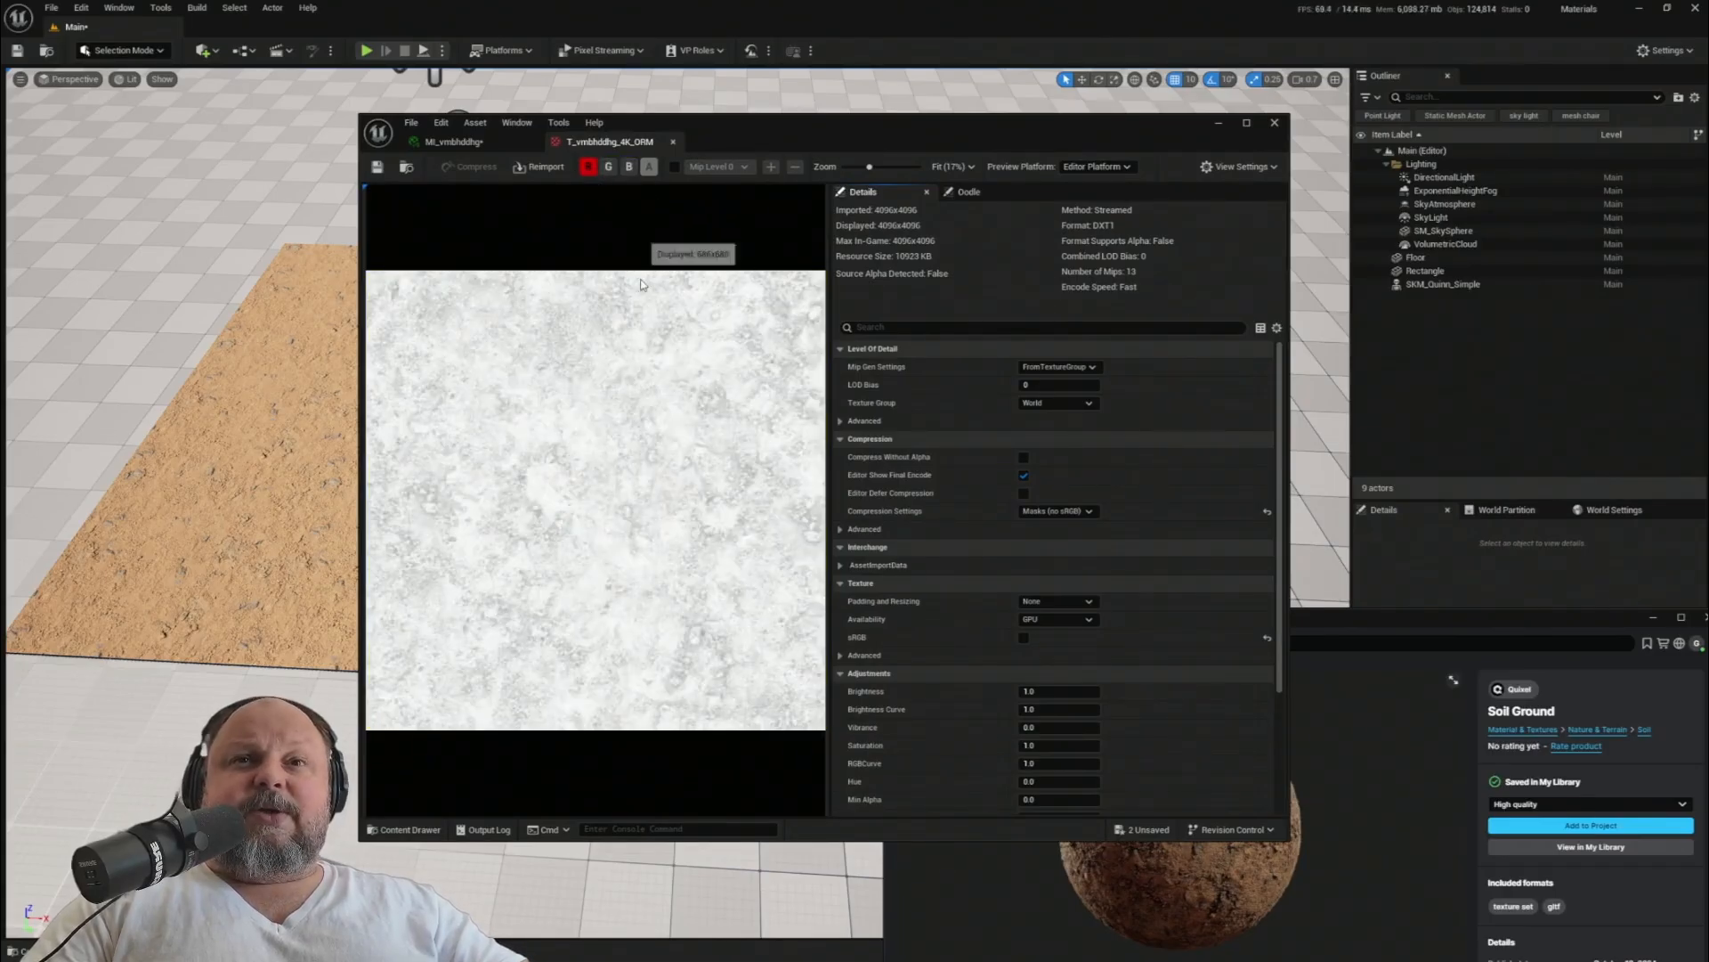
scroll(634, 495, up, 8)
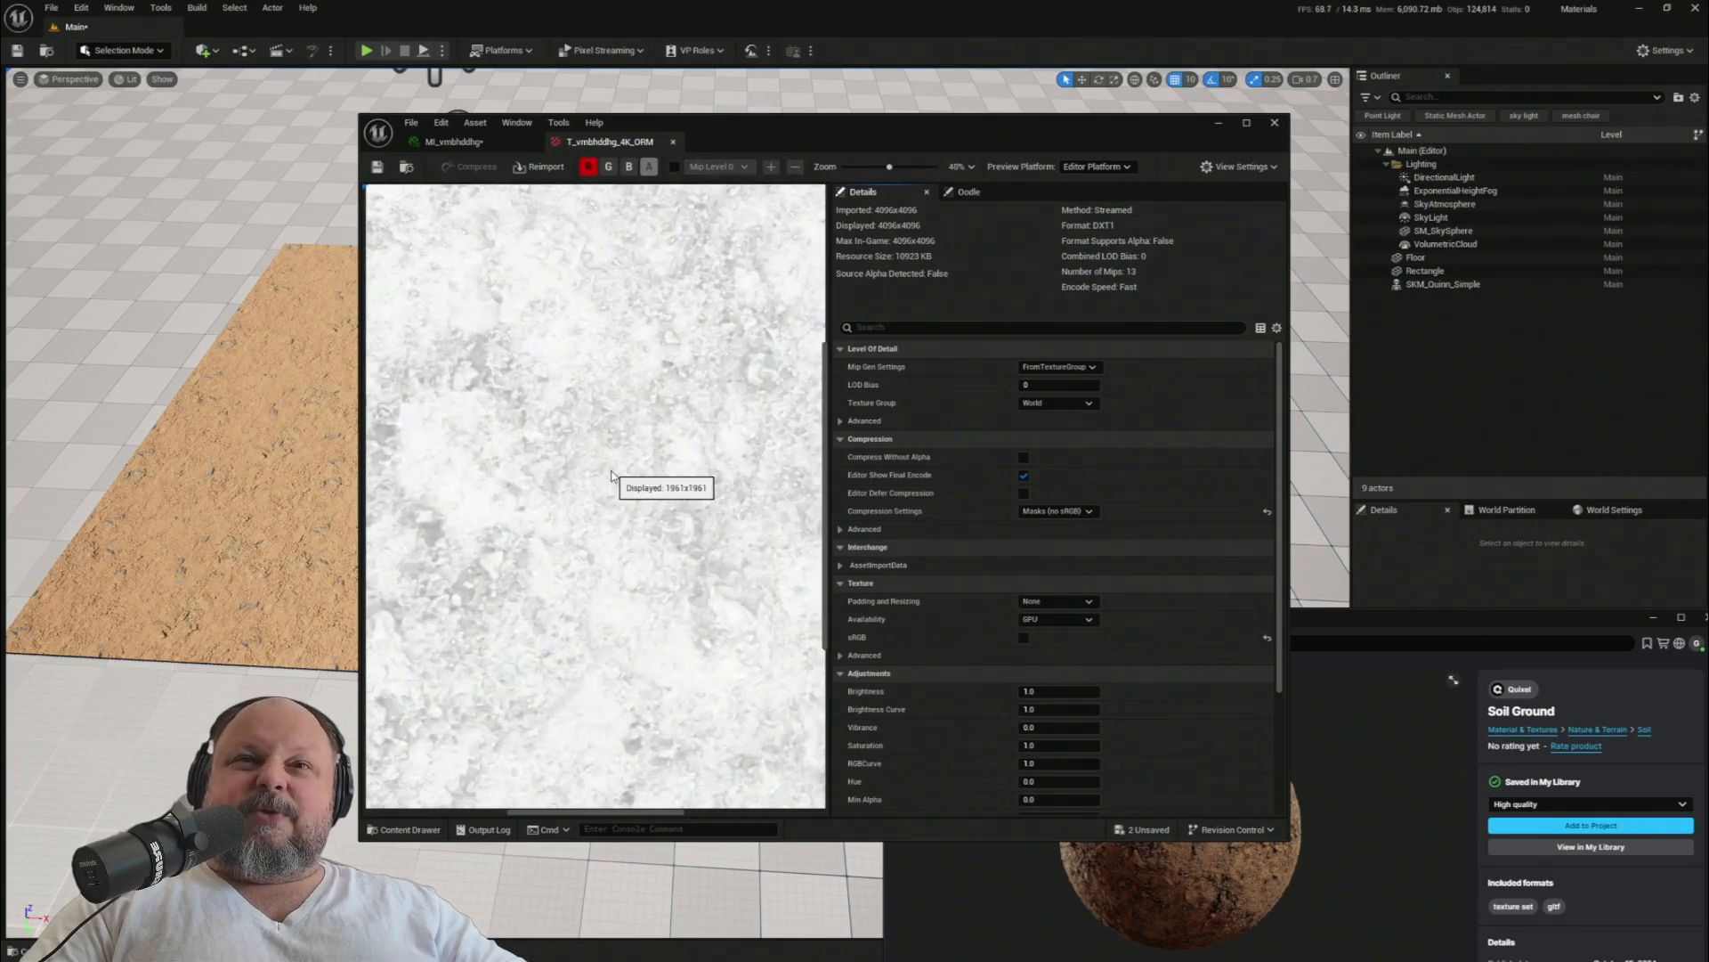
scroll(615, 473, down, 2)
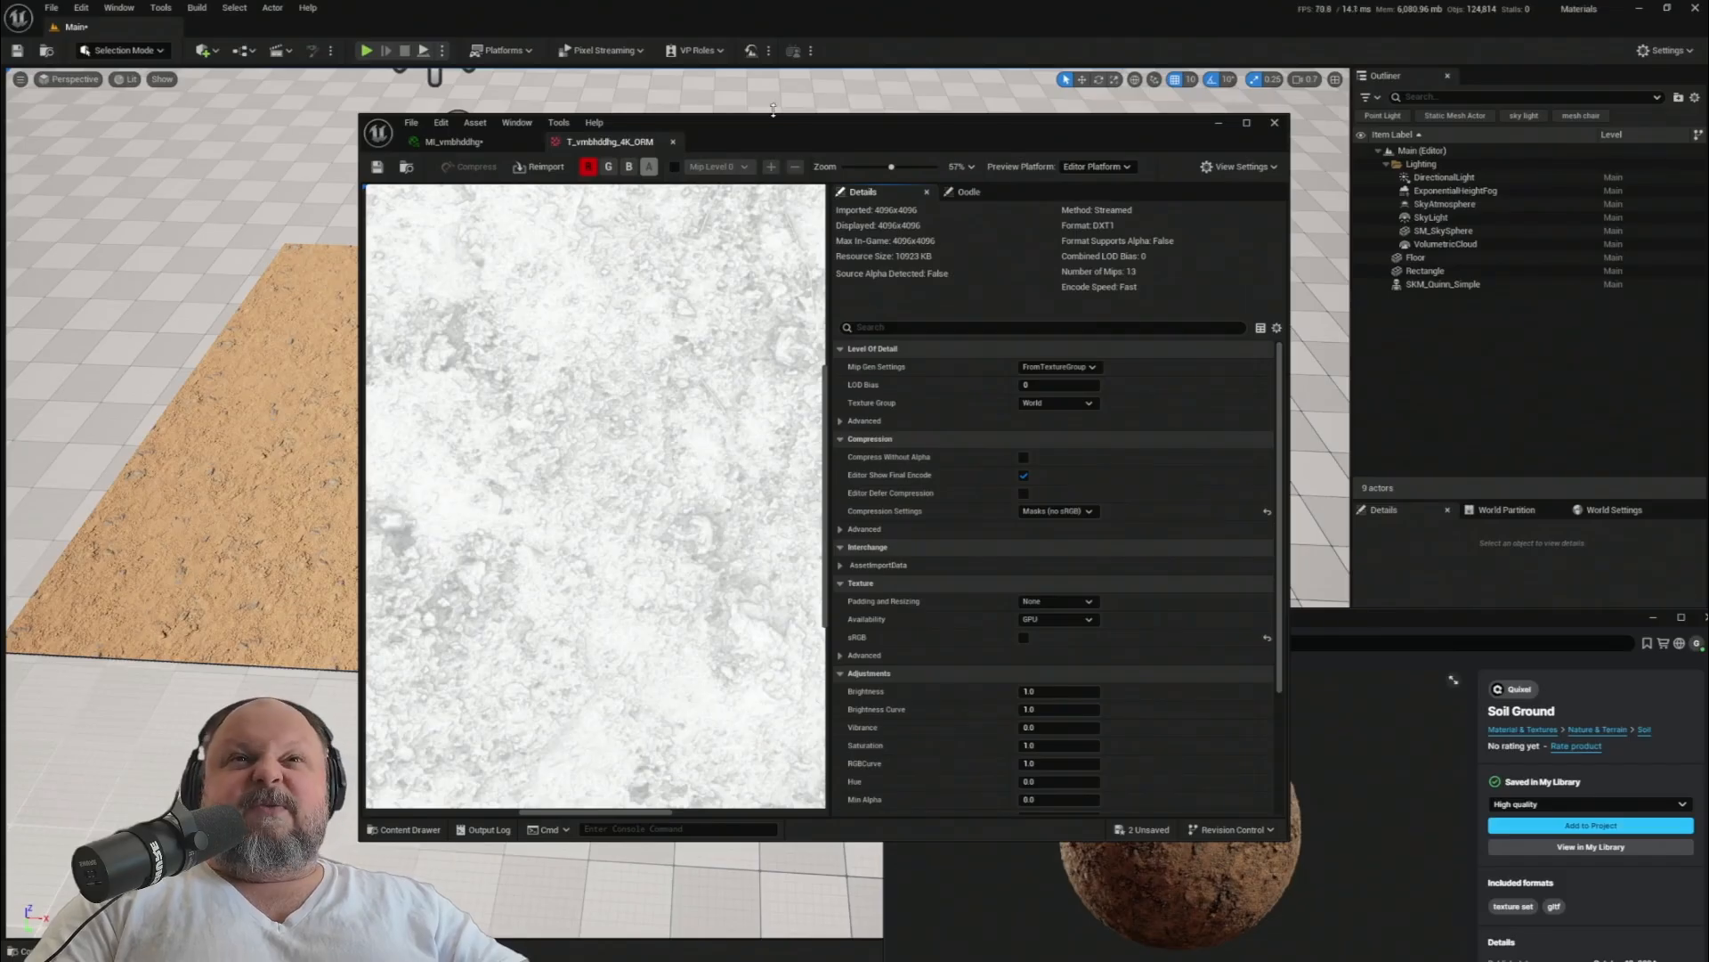
- Show only the green channel of the ORM texture and examine the roughness data
drag(760, 128, 1027, 142)
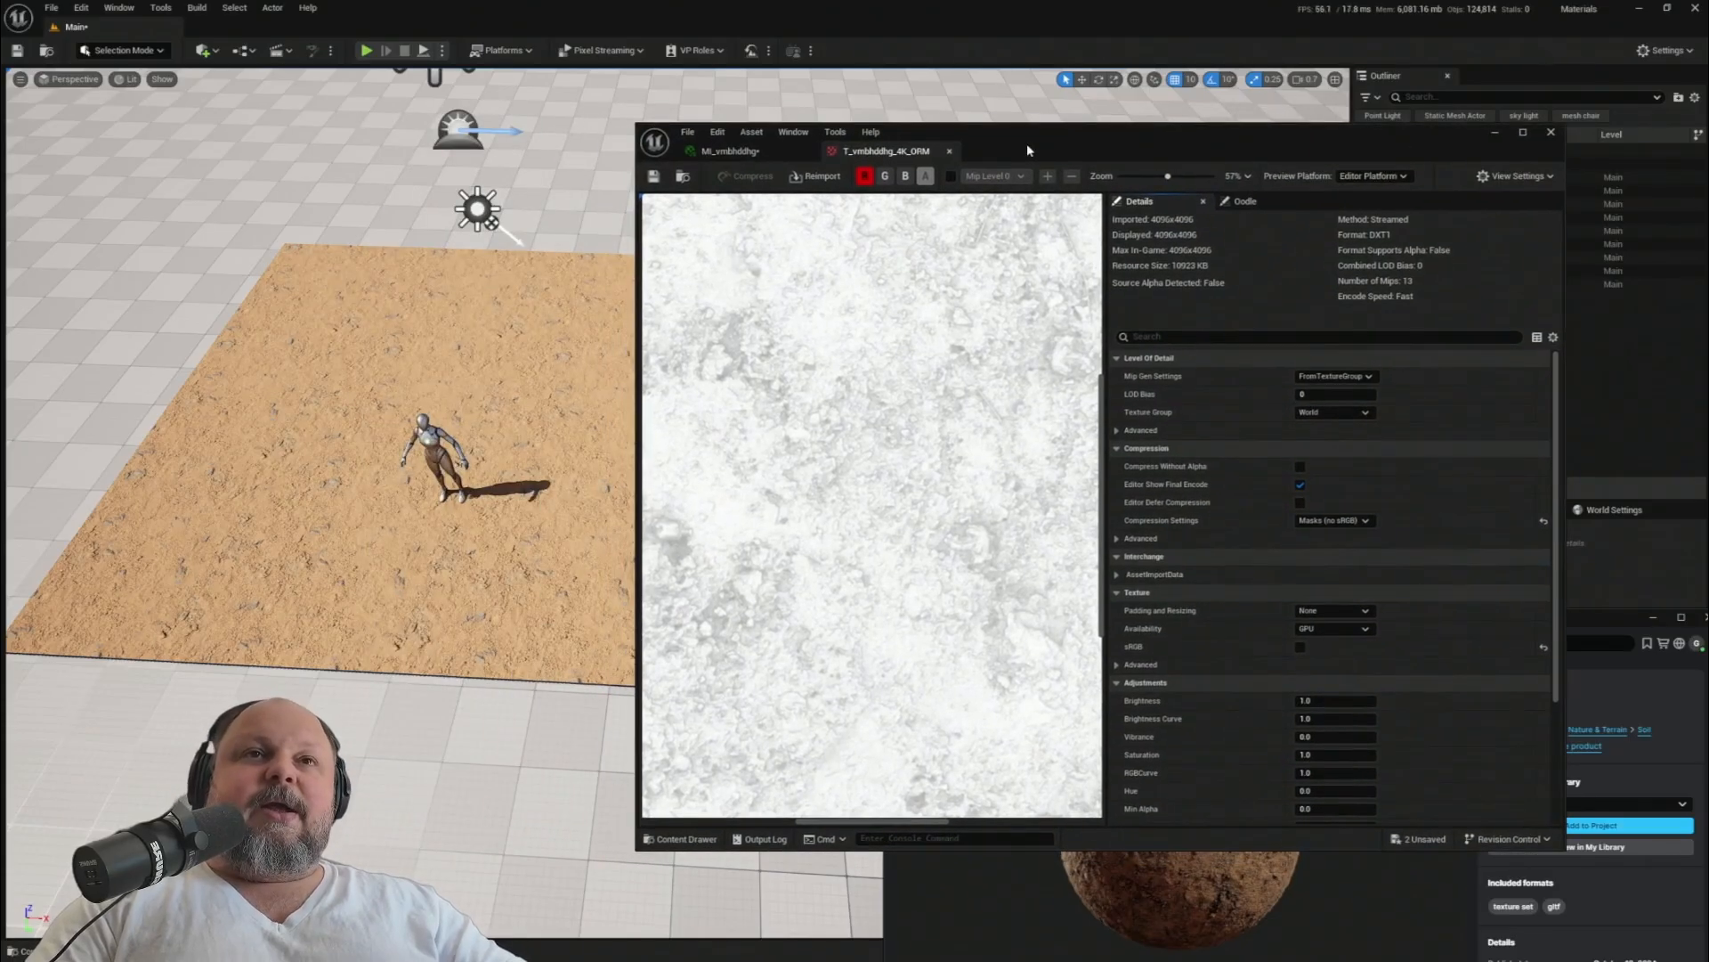
click(864, 177)
click(886, 178)
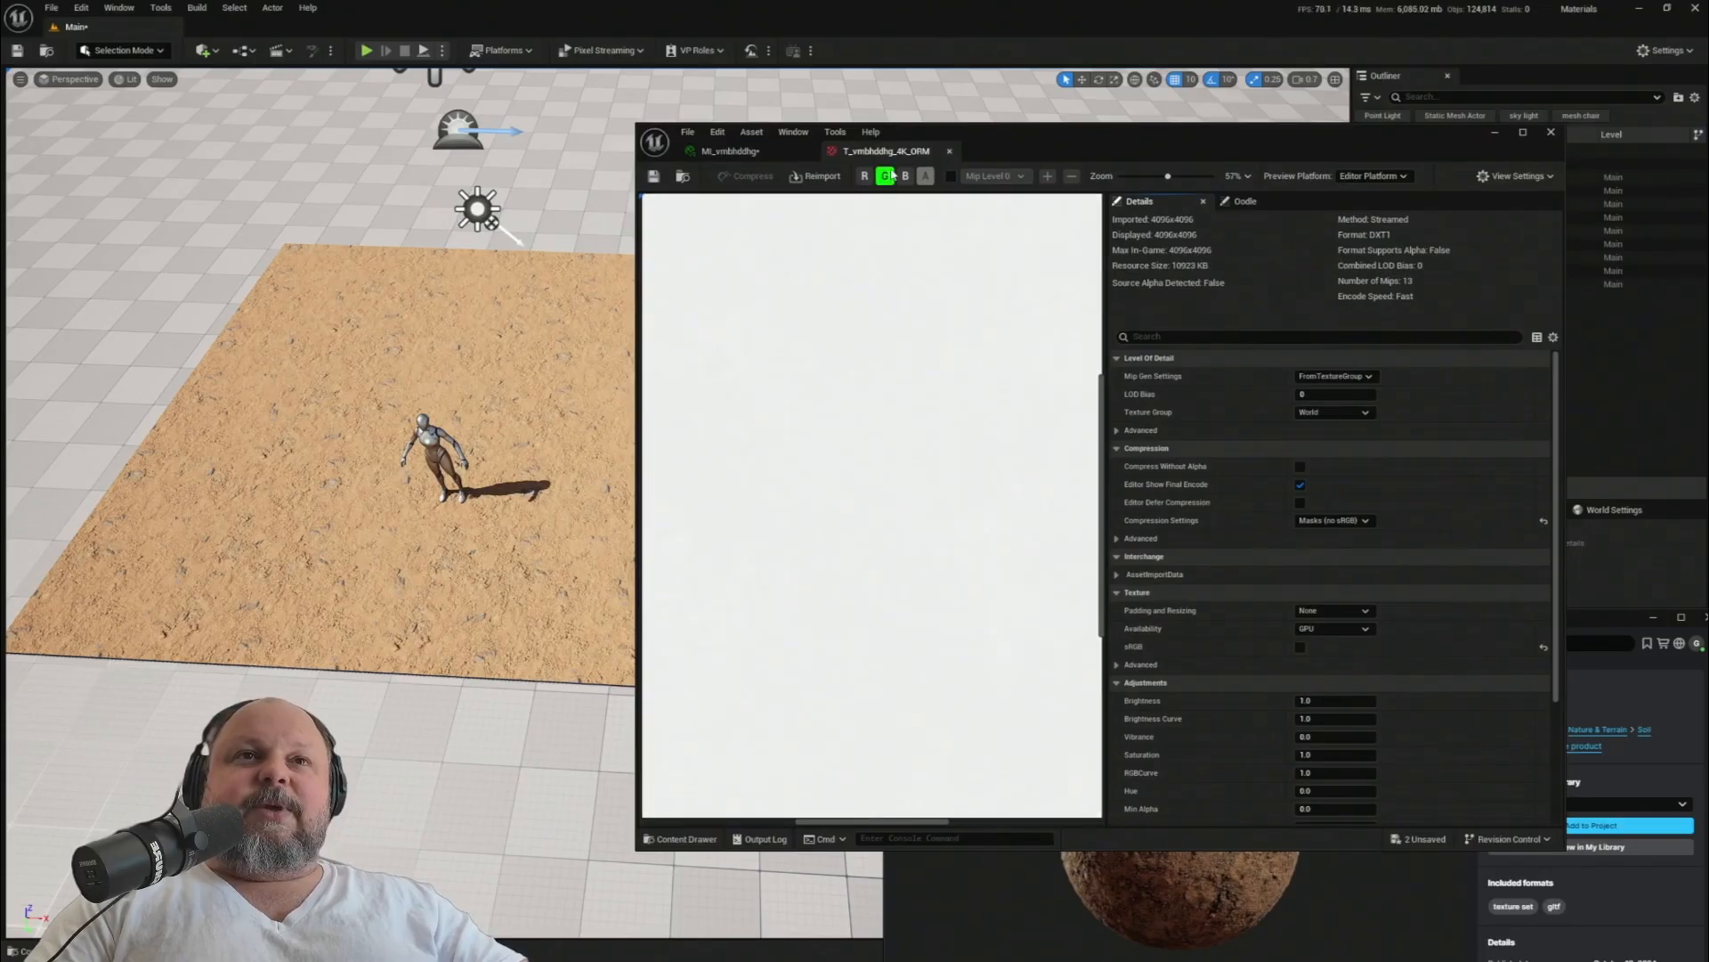
scroll(953, 457, down, 3)
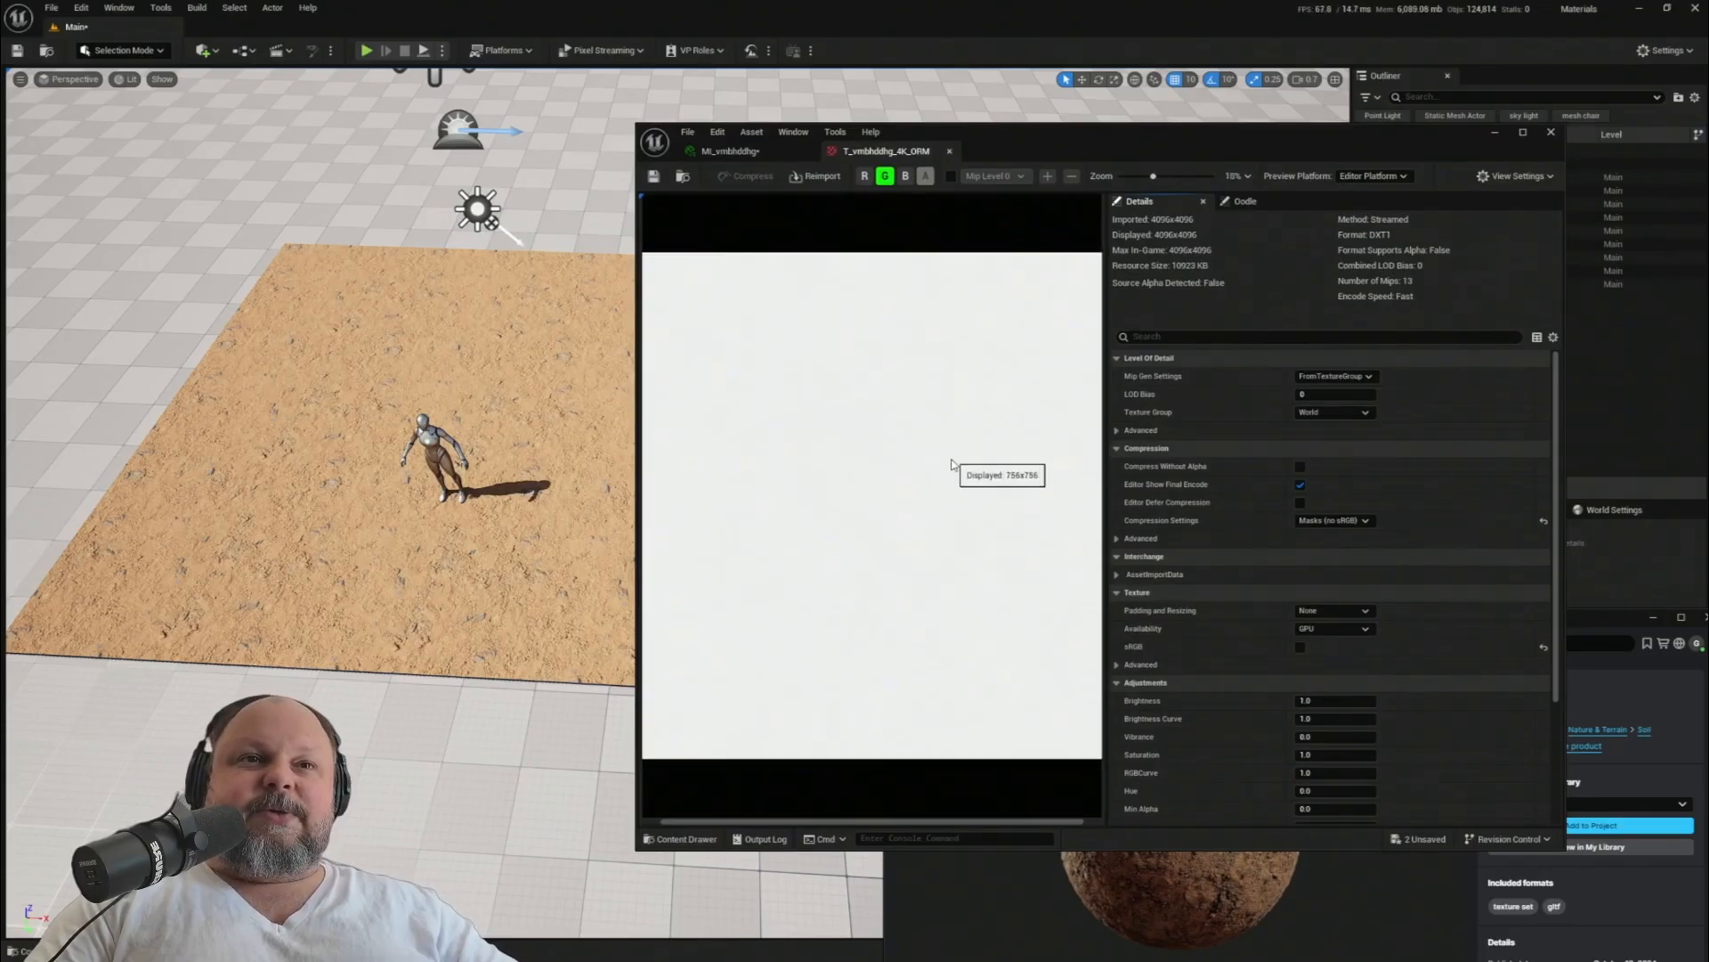
scroll(930, 507, up, 4)
scroll(917, 517, down, 3)
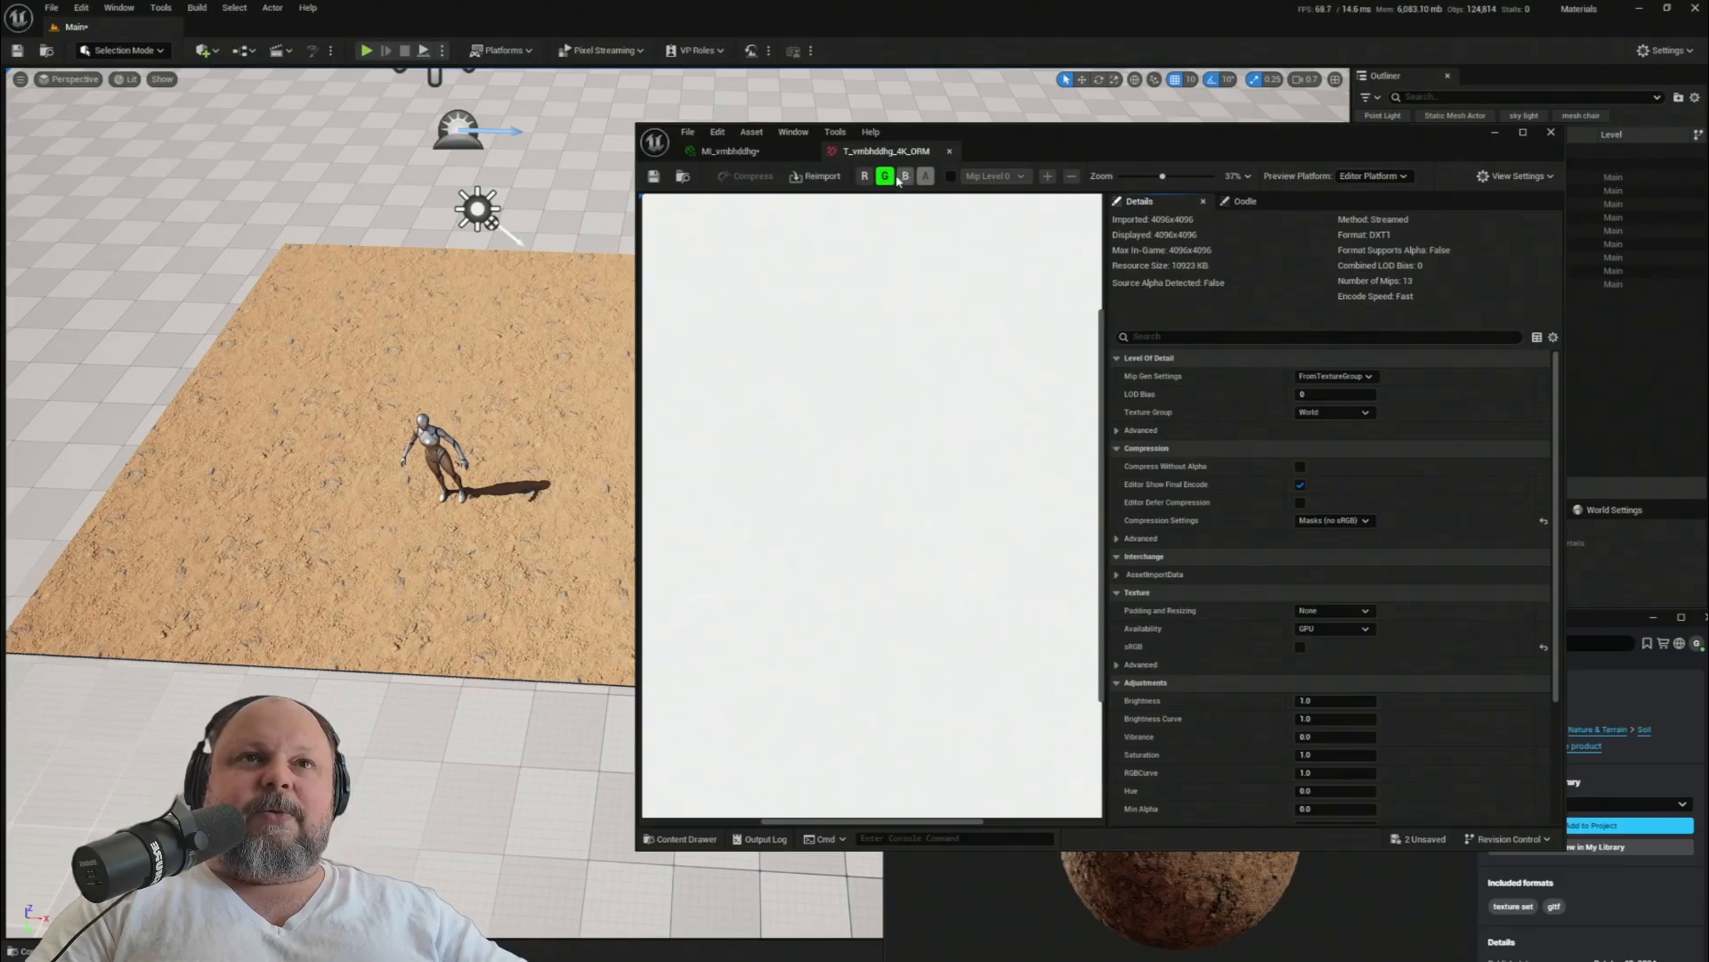
- Isolate the blue channel of the ORM texture, turn the green and red channels back on, and close the texture
click(886, 176)
click(905, 176)
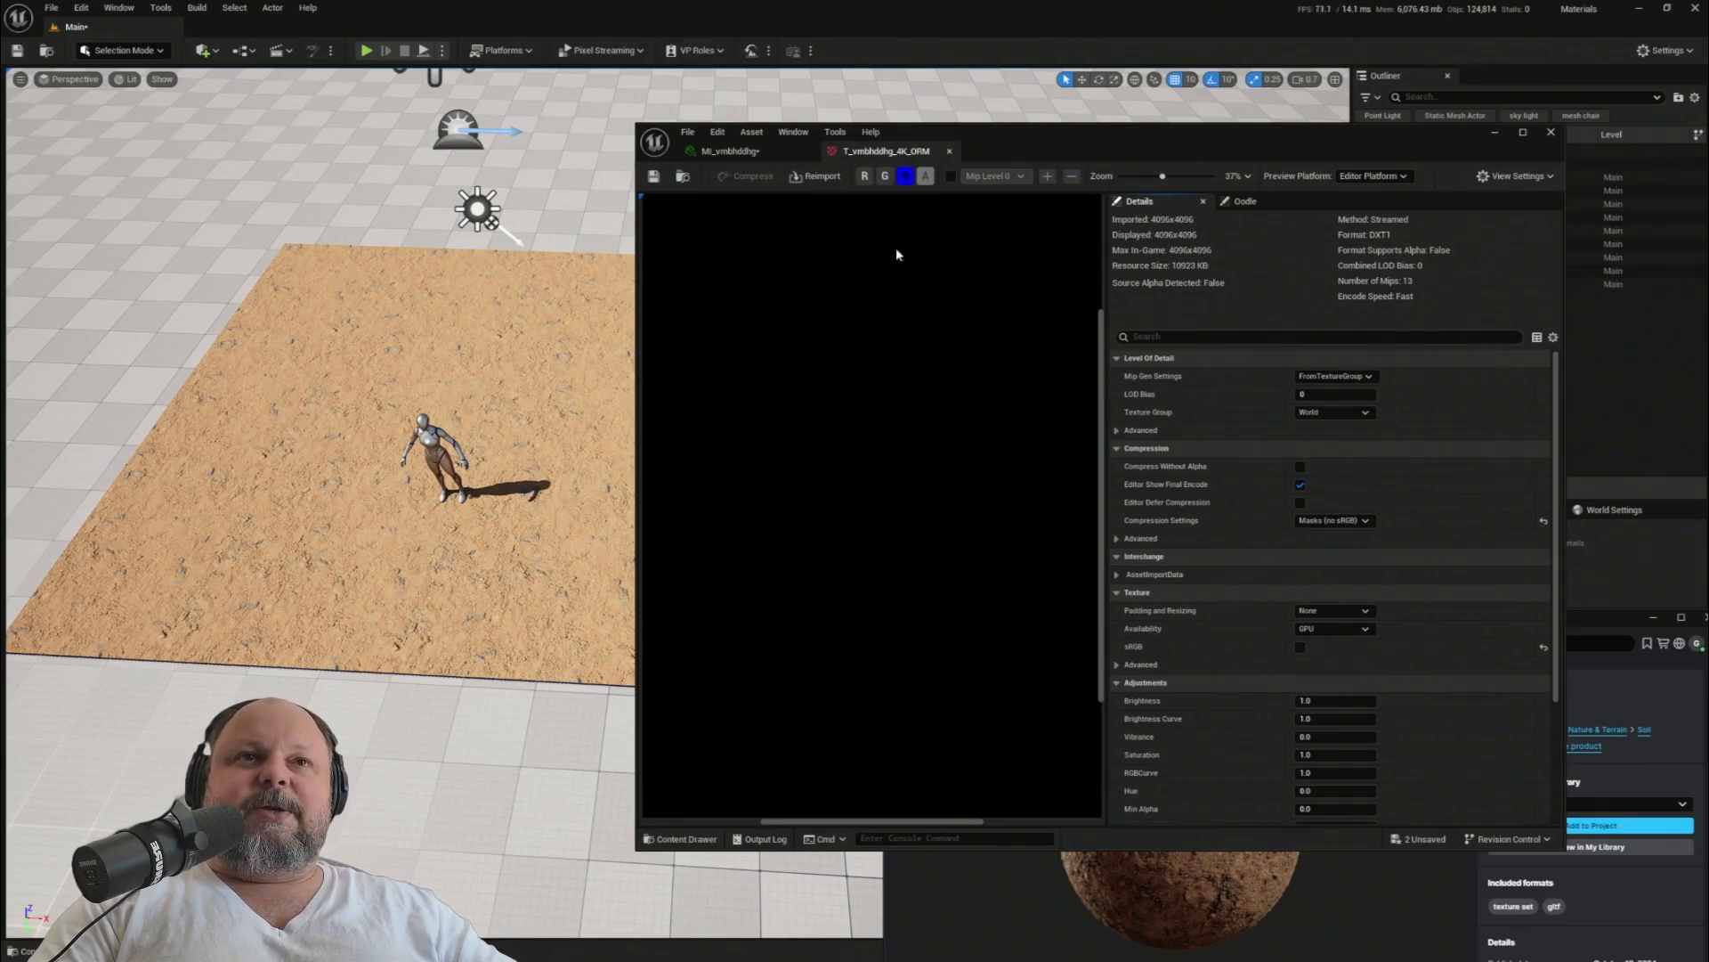
click(879, 177)
click(864, 176)
click(949, 150)
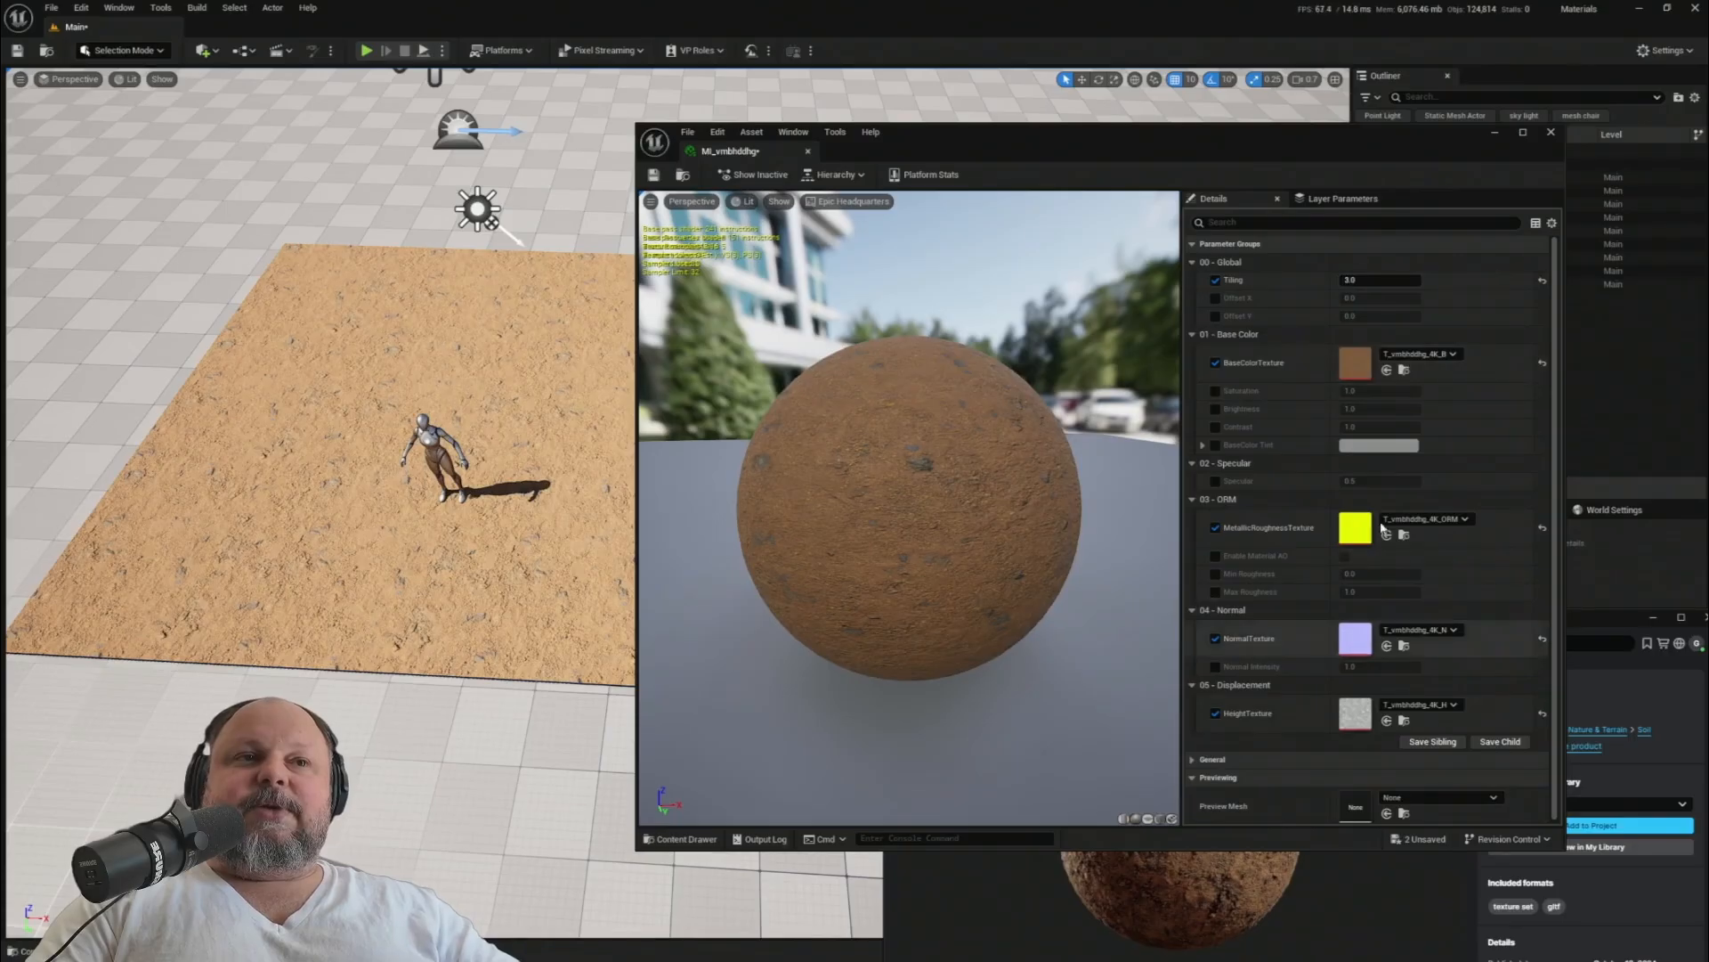
- Enable the Saturation, Brightness, Contrast and BaseColor Tint overrides in the Base Color group
drag(1136, 153, 1121, 126)
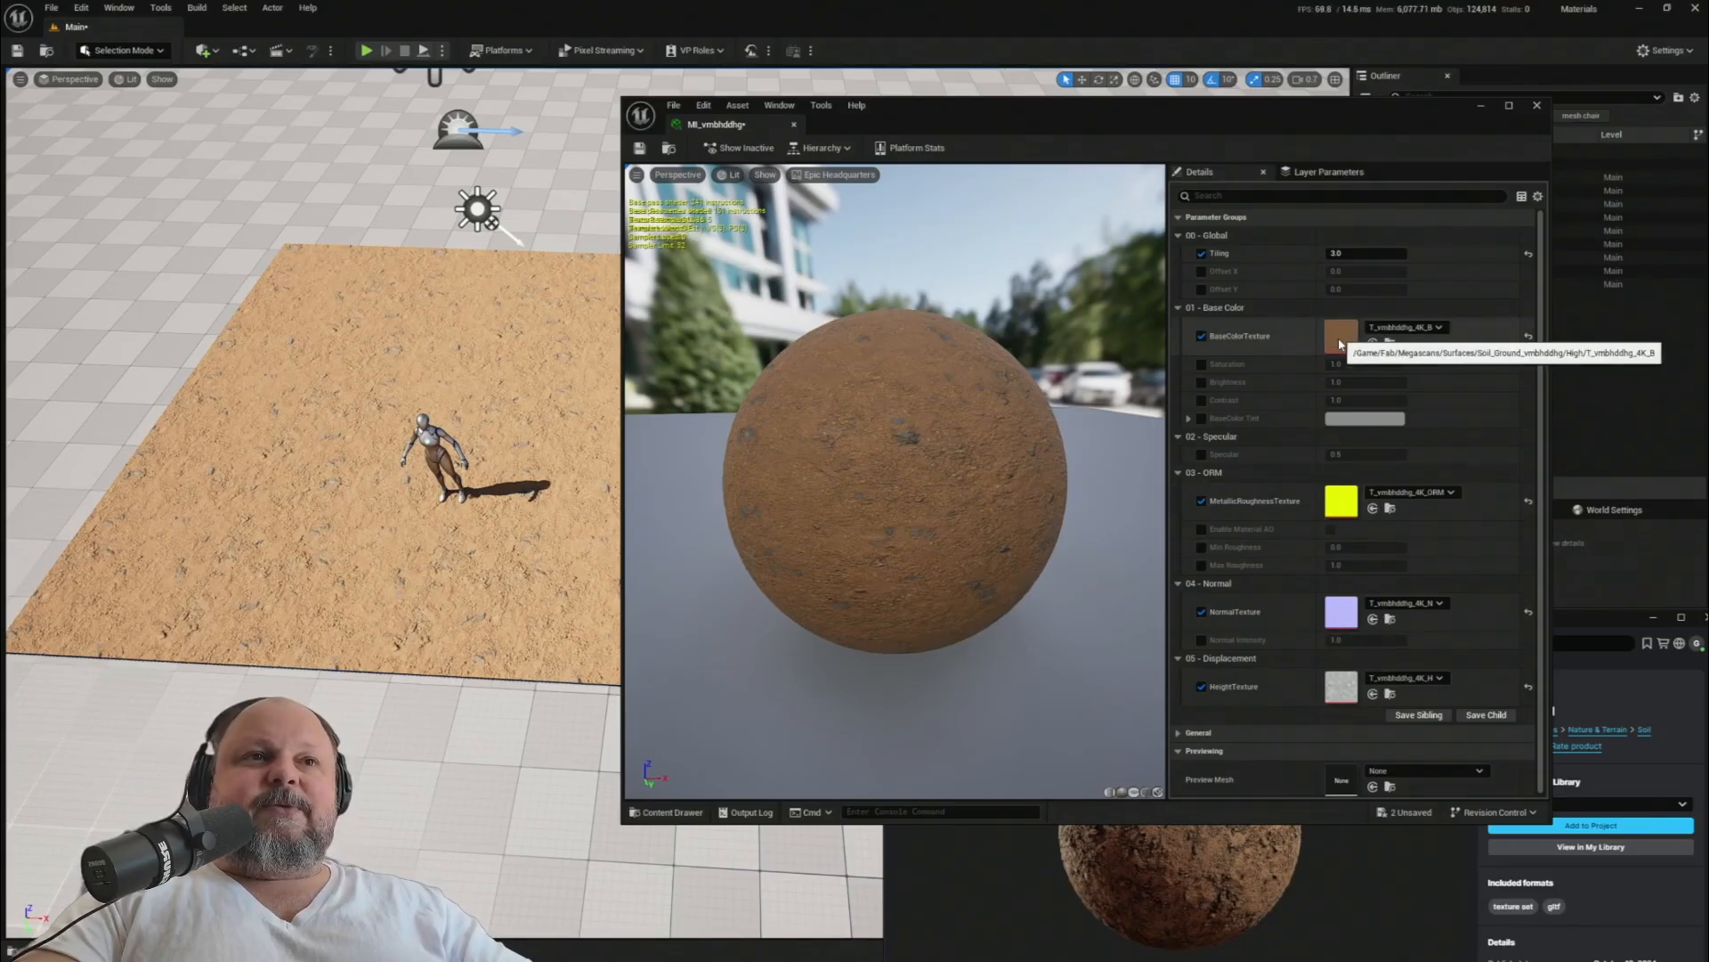
right_drag(438, 501, 625, 375)
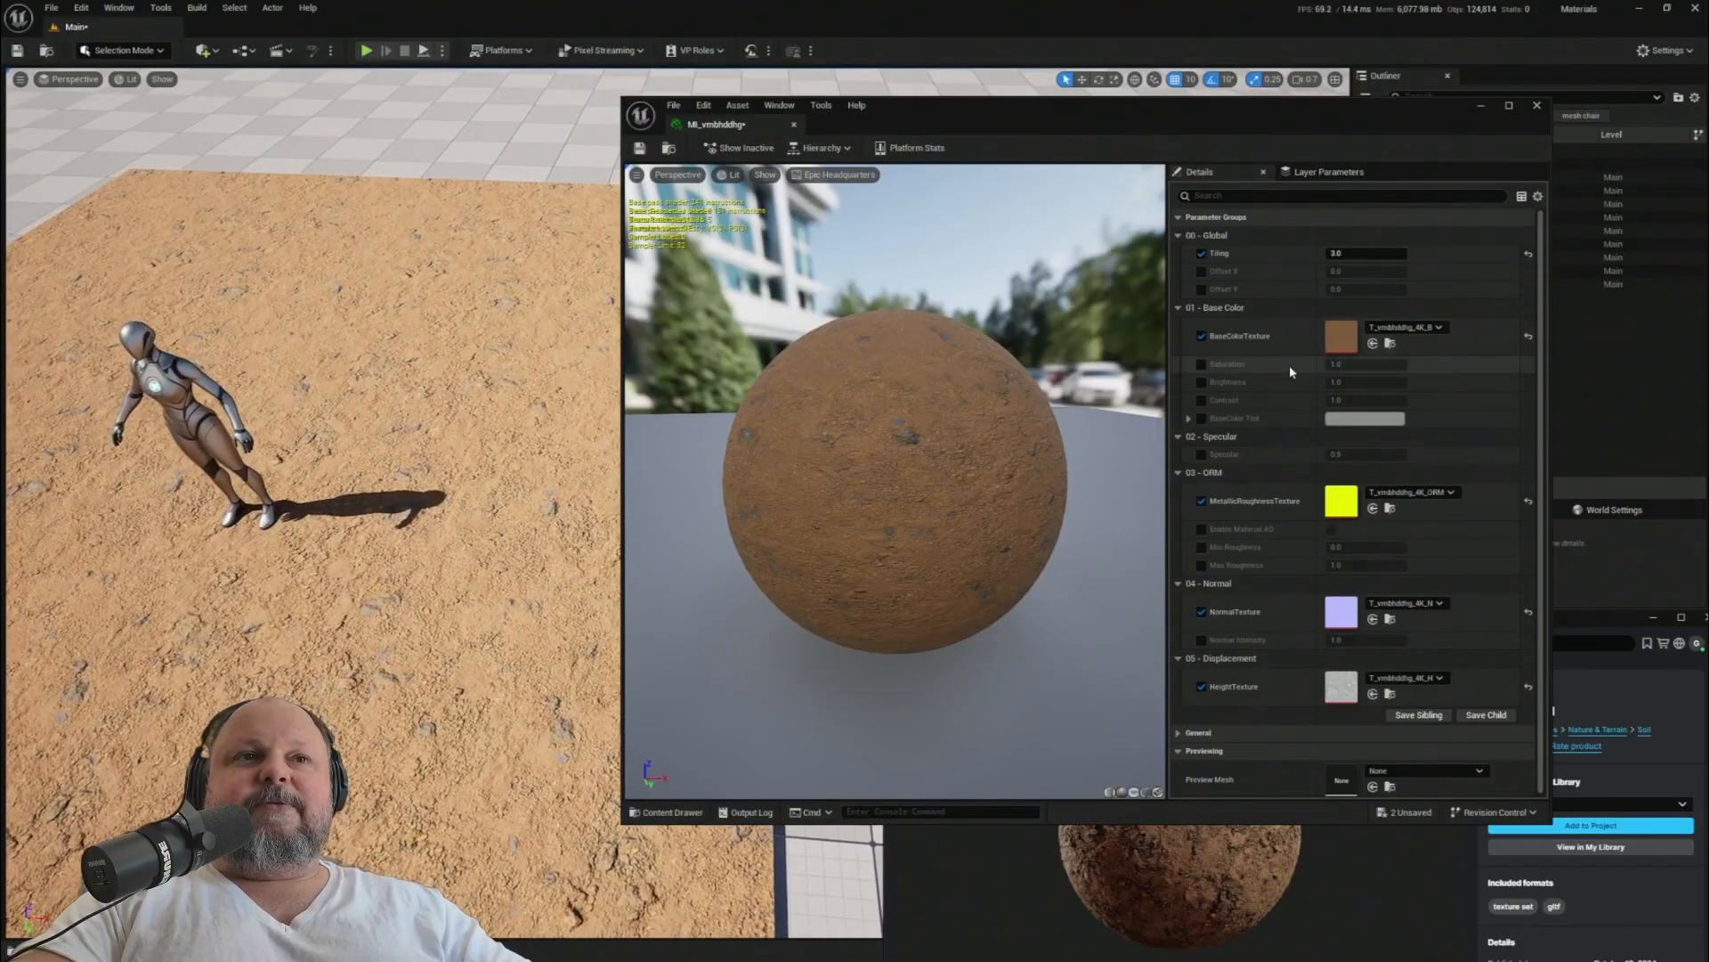
click(1201, 364)
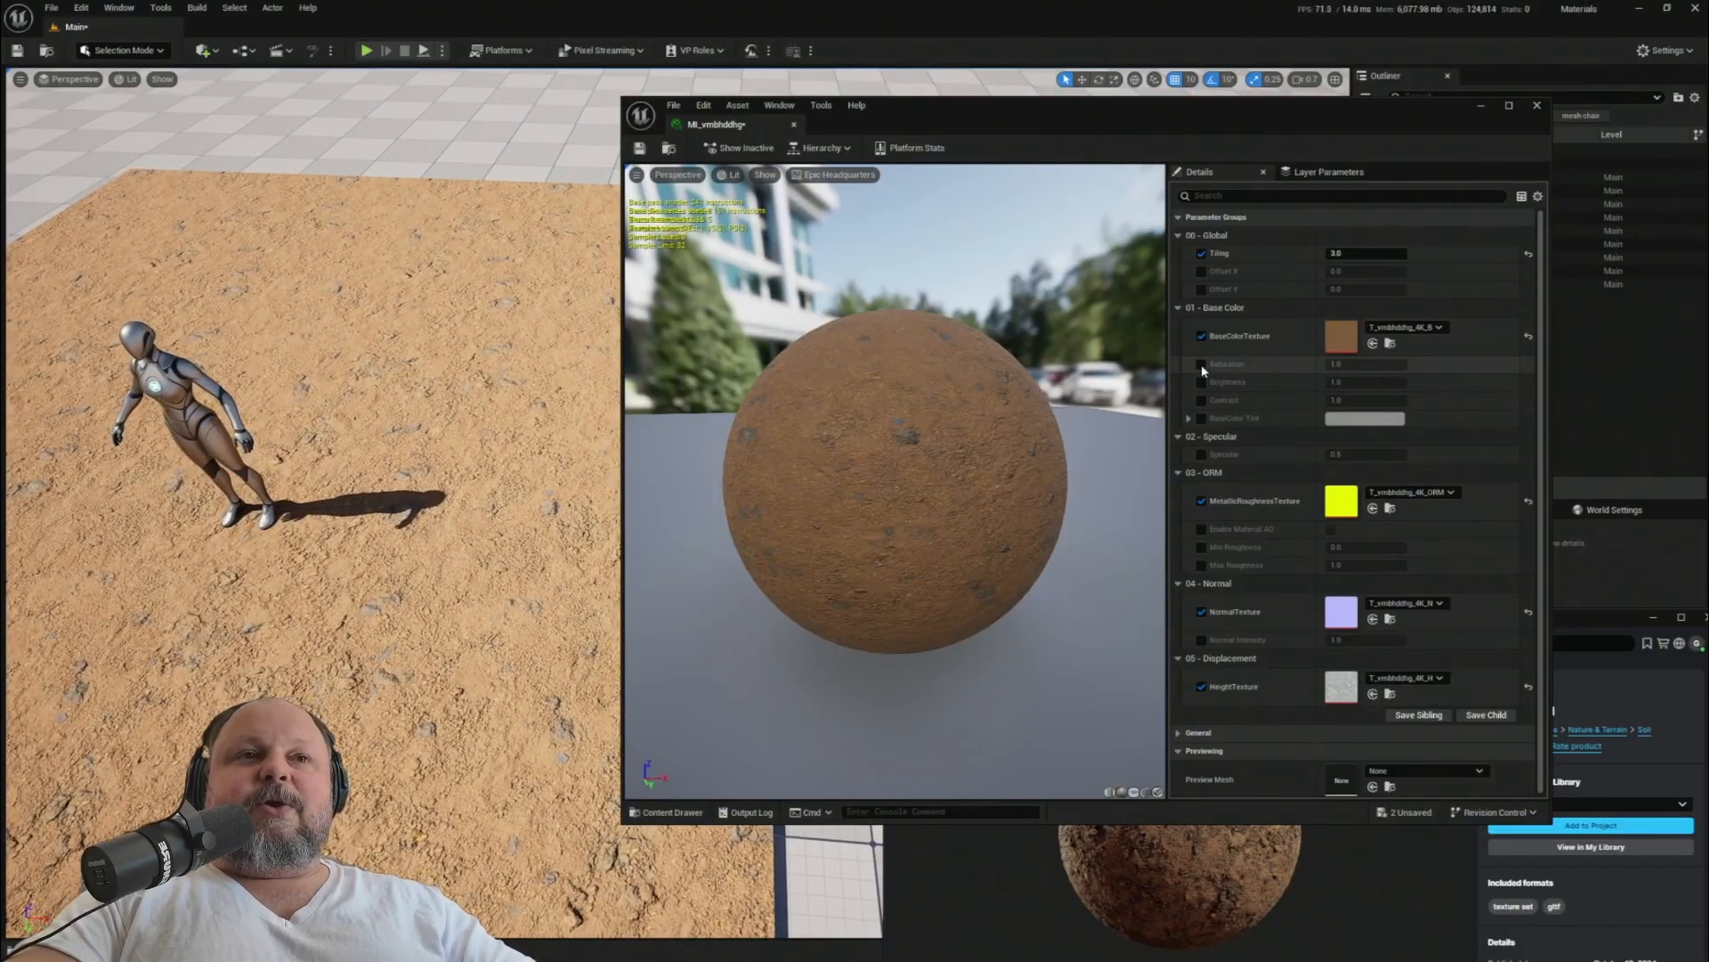
click(1201, 382)
click(1201, 400)
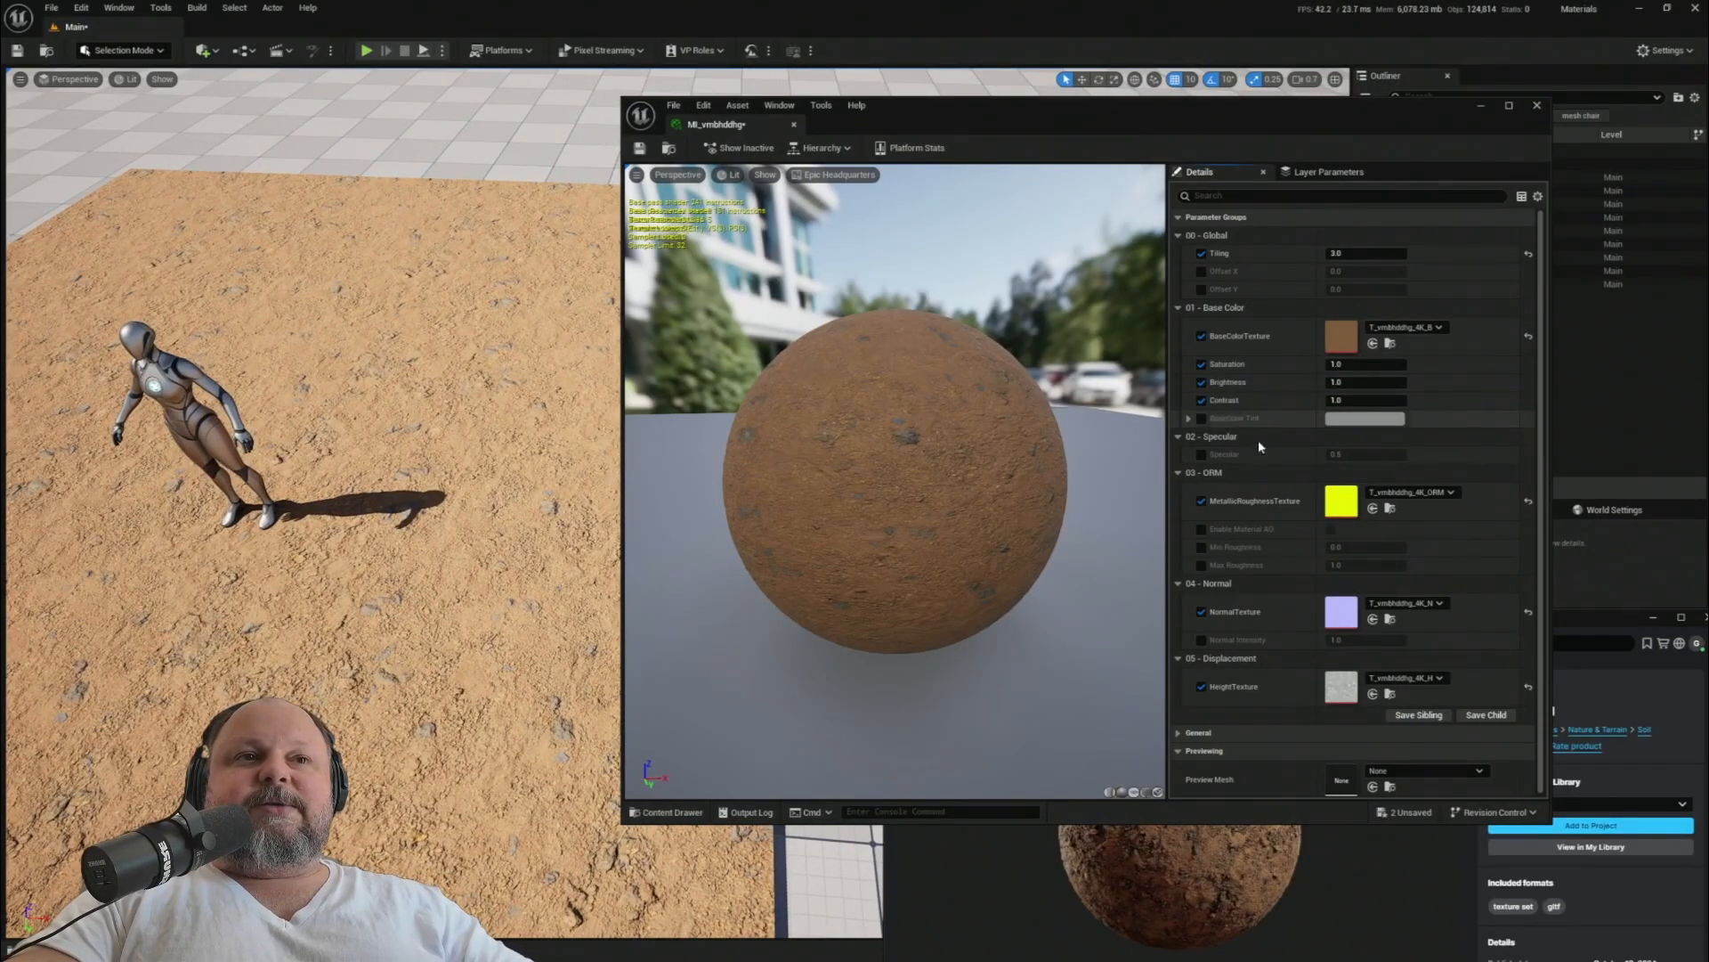
click(1202, 419)
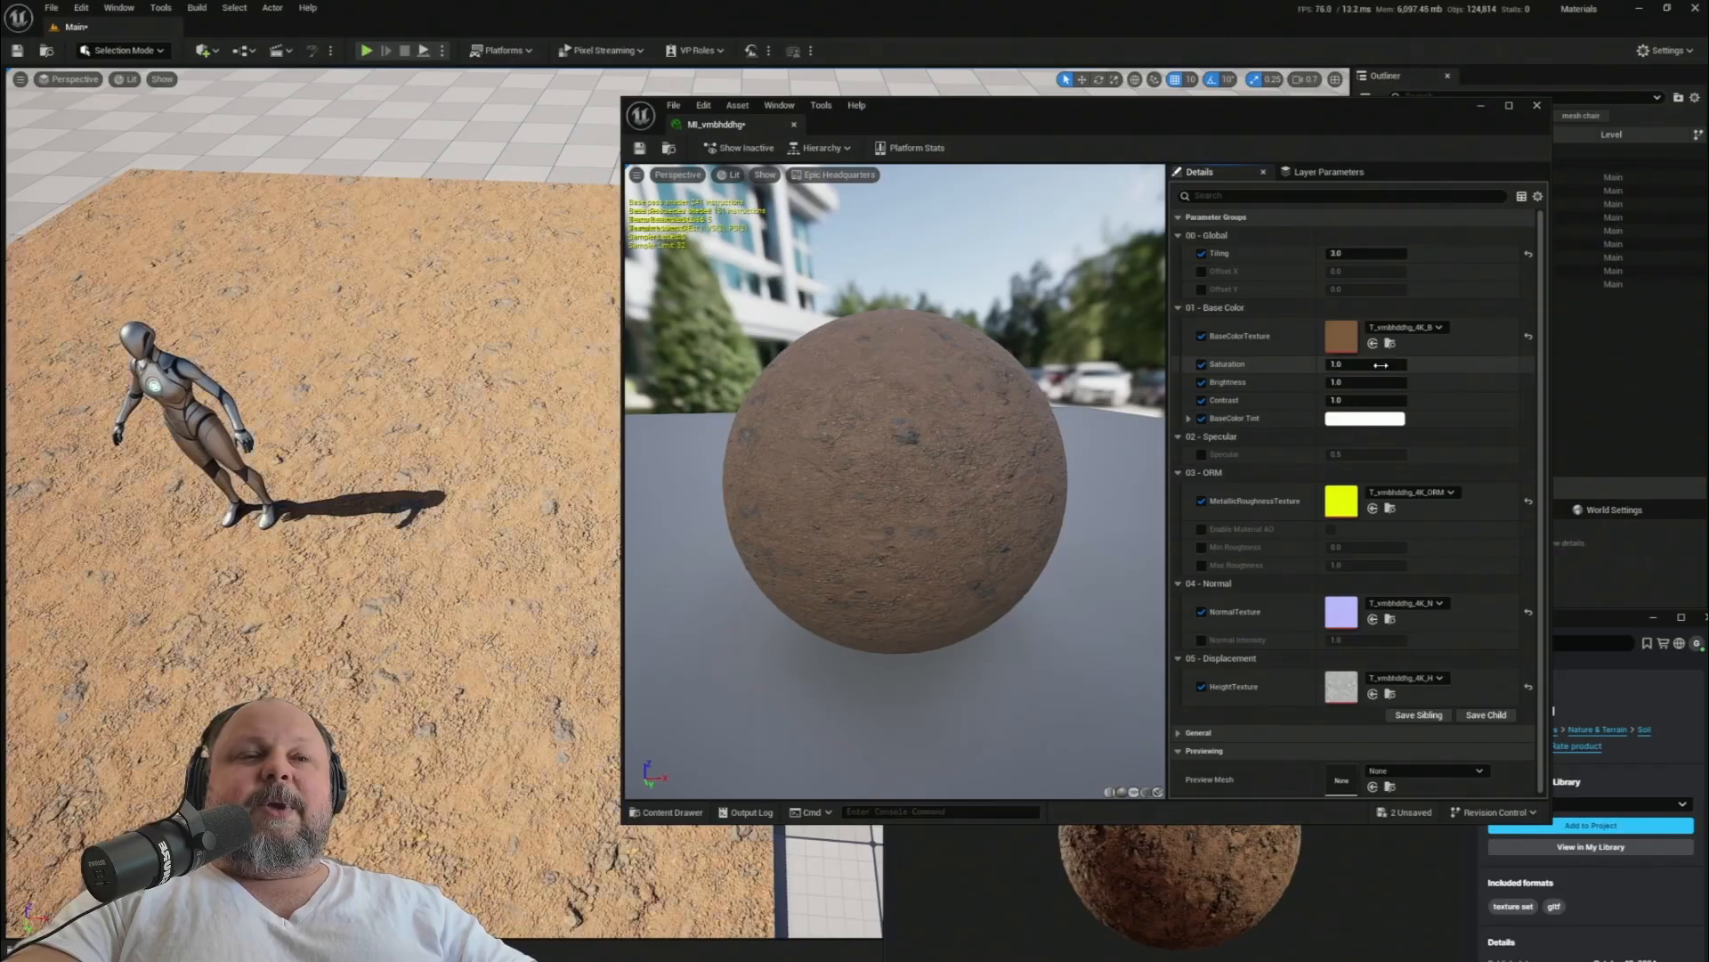
key(s)
right_drag(539, 387, 554, 359)
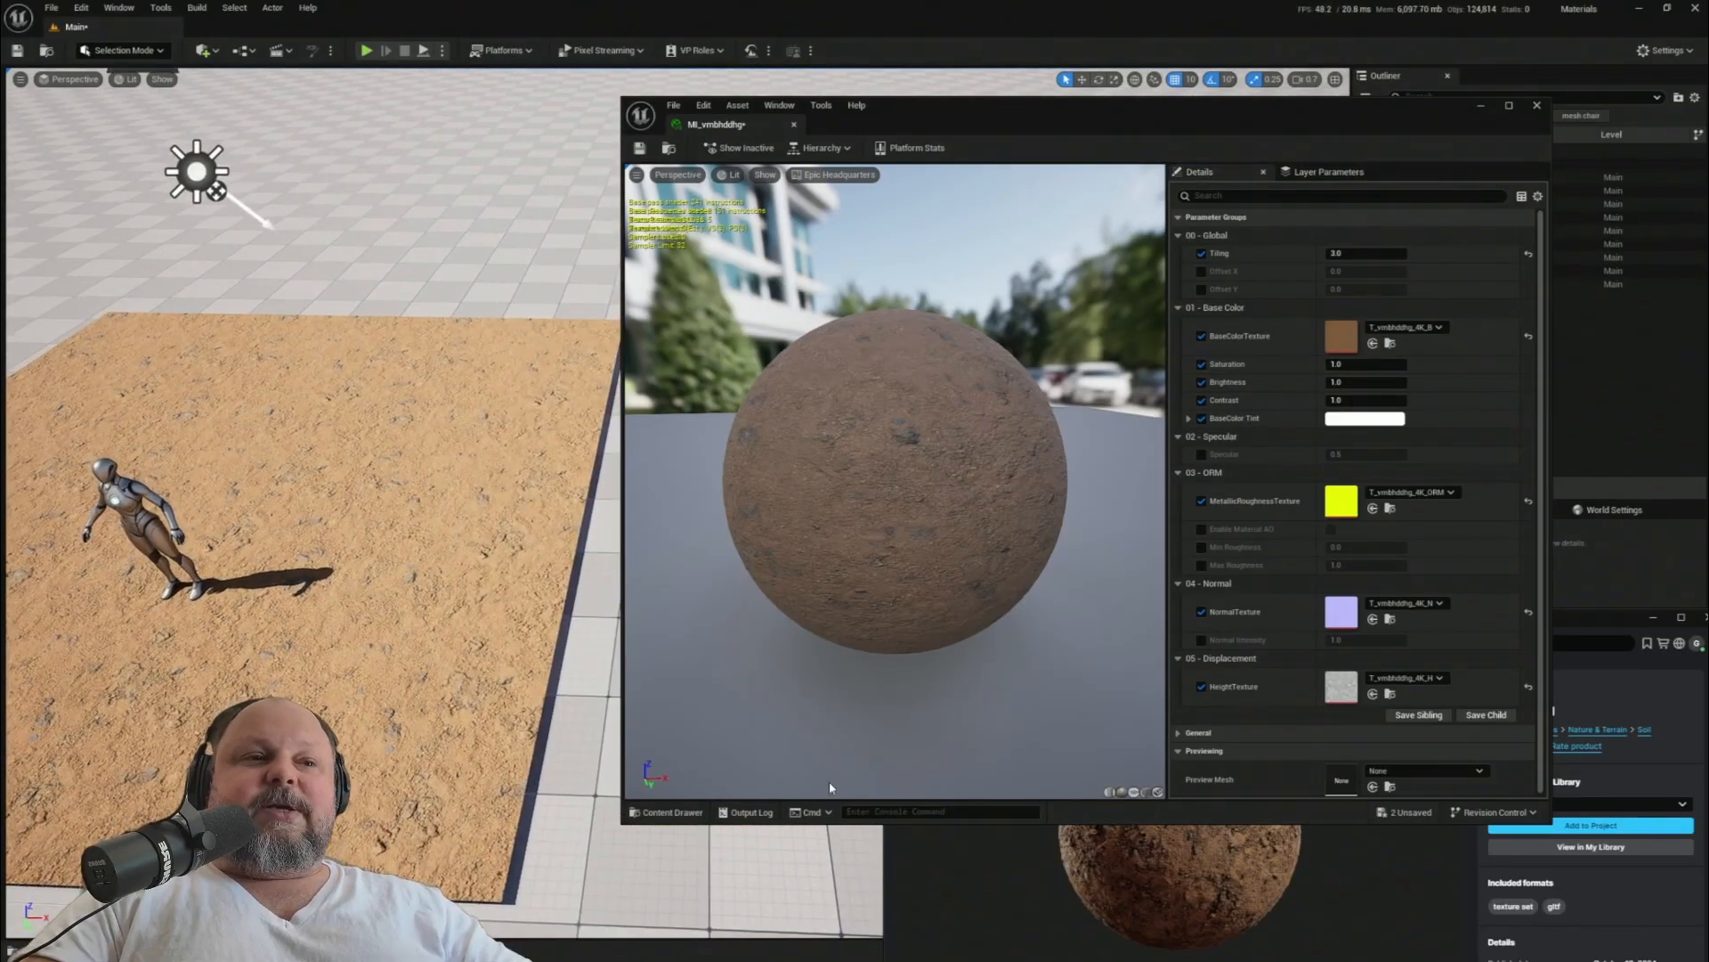
- Review the Soil Ground listing in Fab and browse Quixel's other ground materials
drag(1592, 645, 1080, 230)
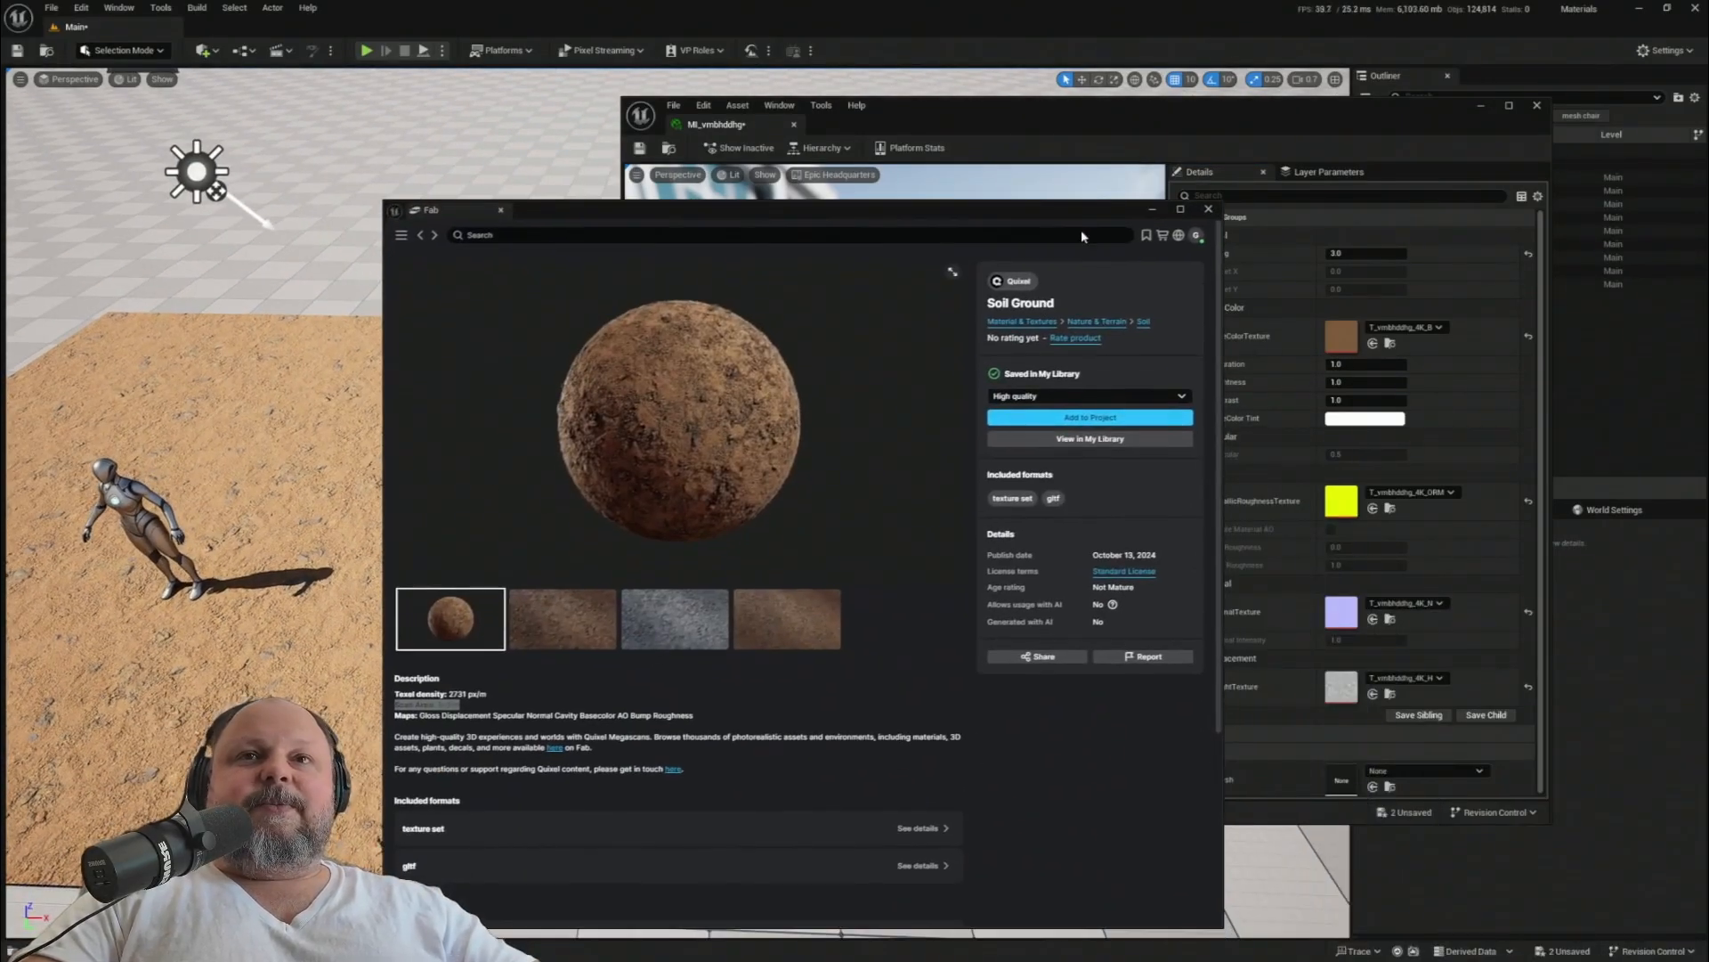
click(423, 236)
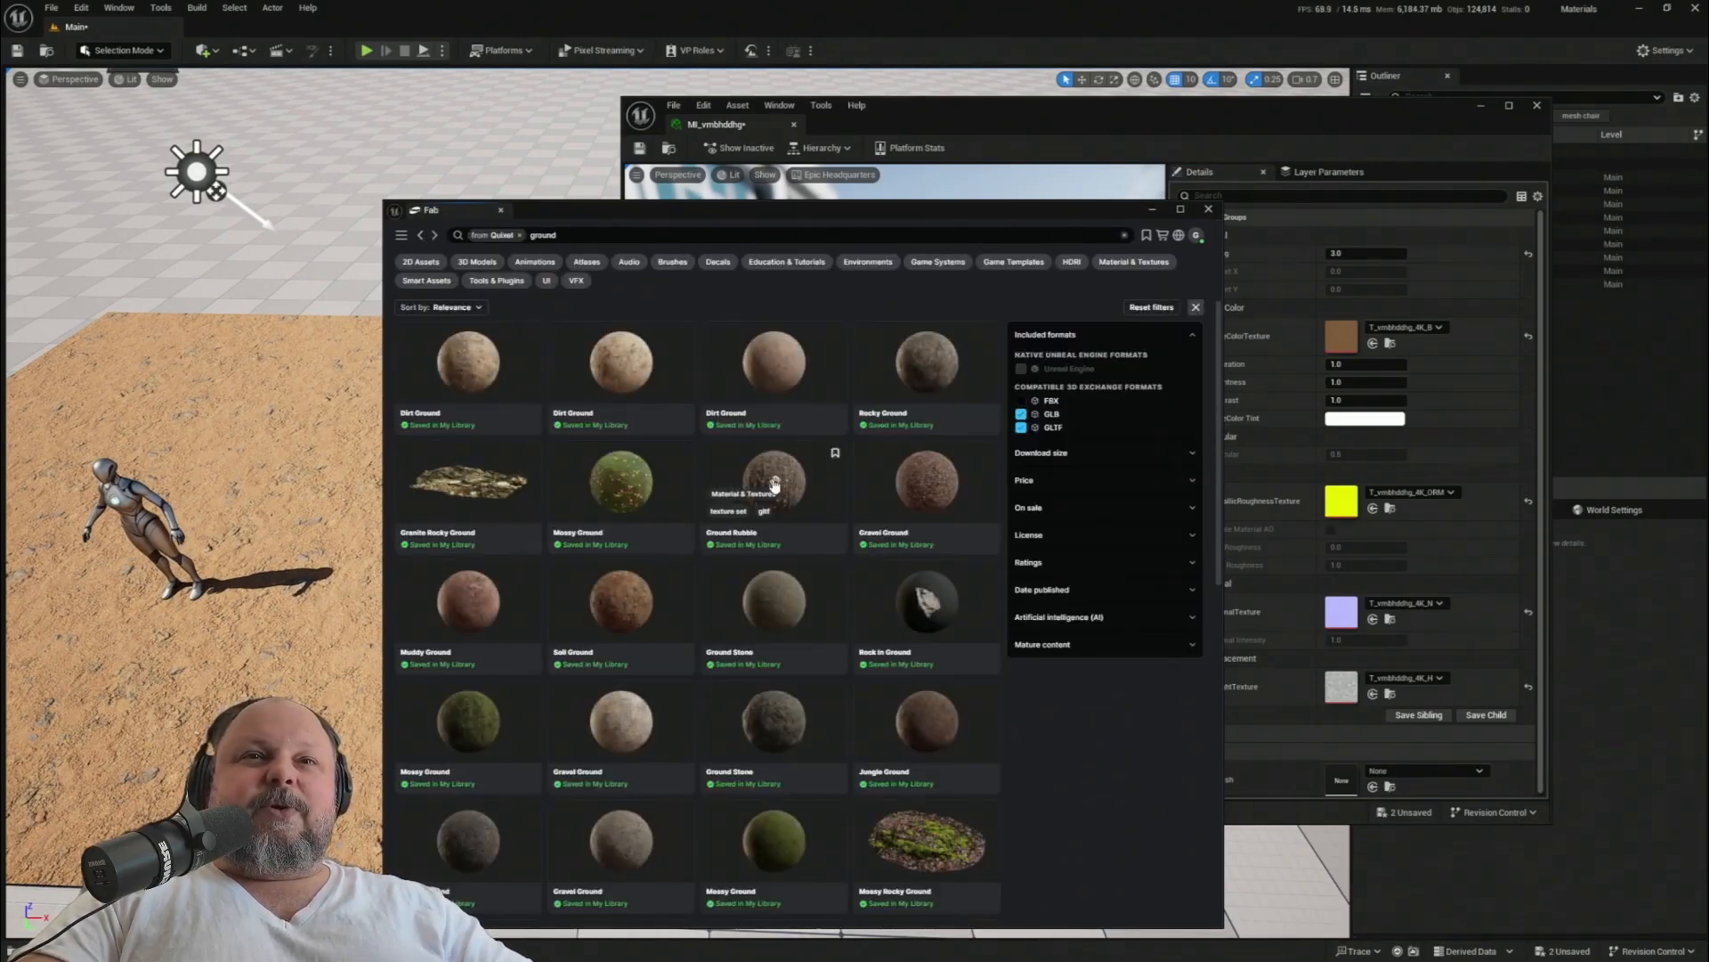
click(622, 602)
scroll(988, 726, down, 3)
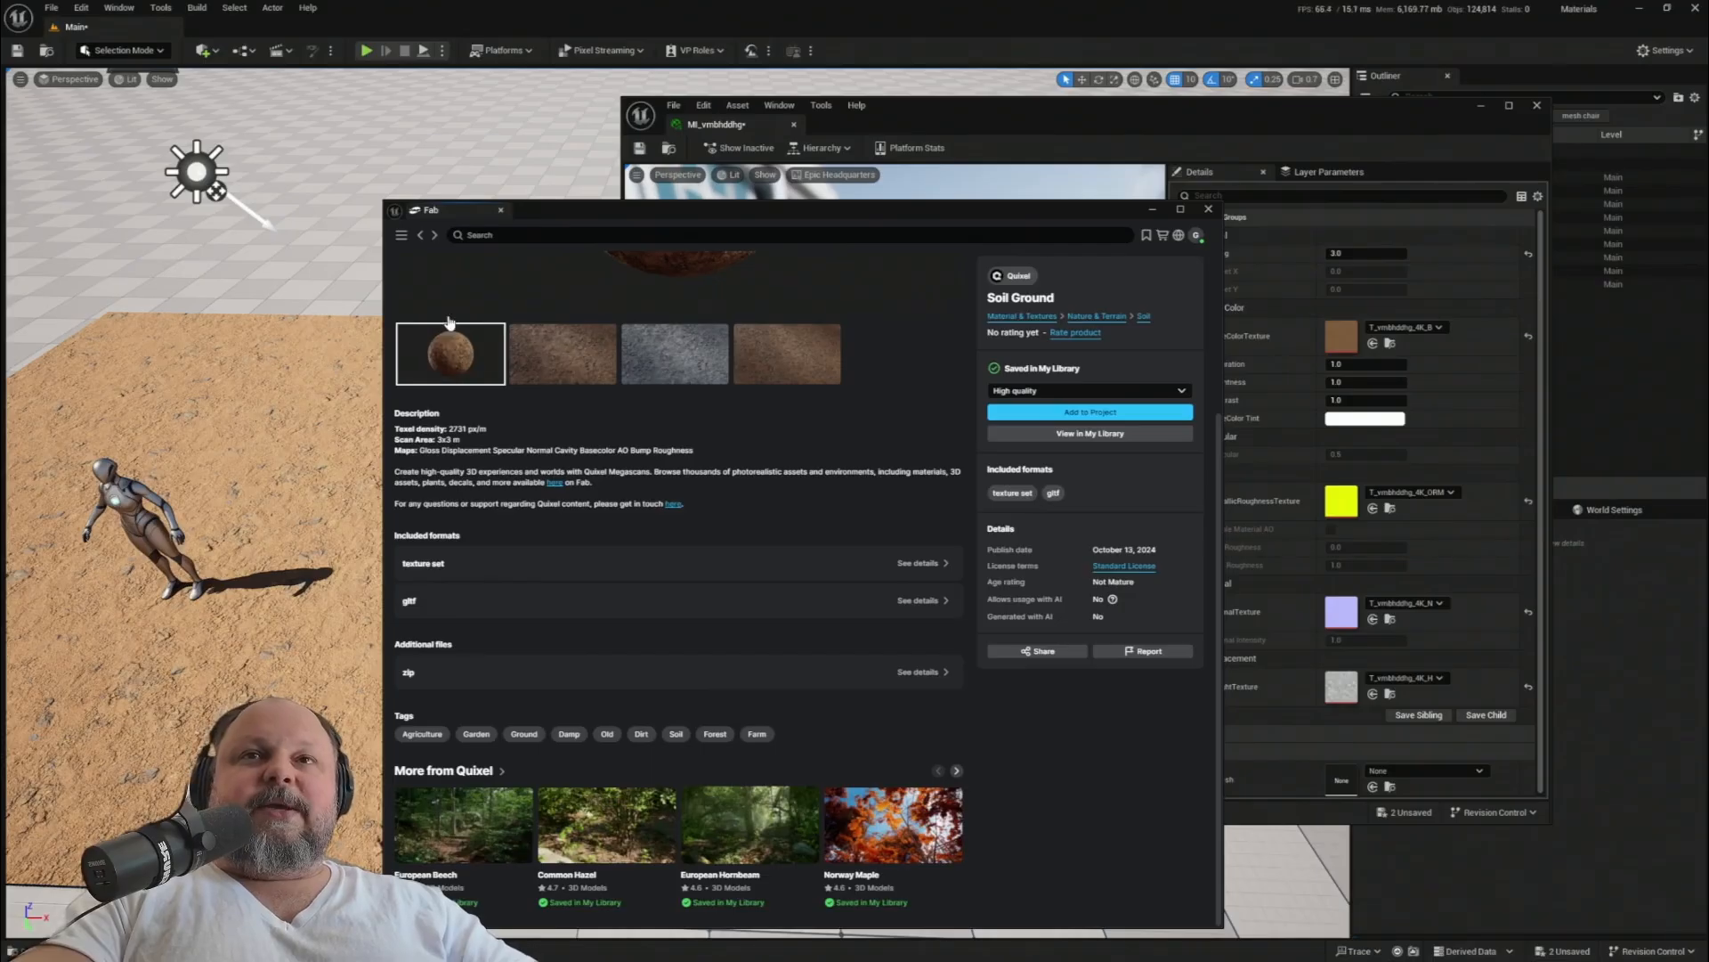
scroll(739, 535, down, 5)
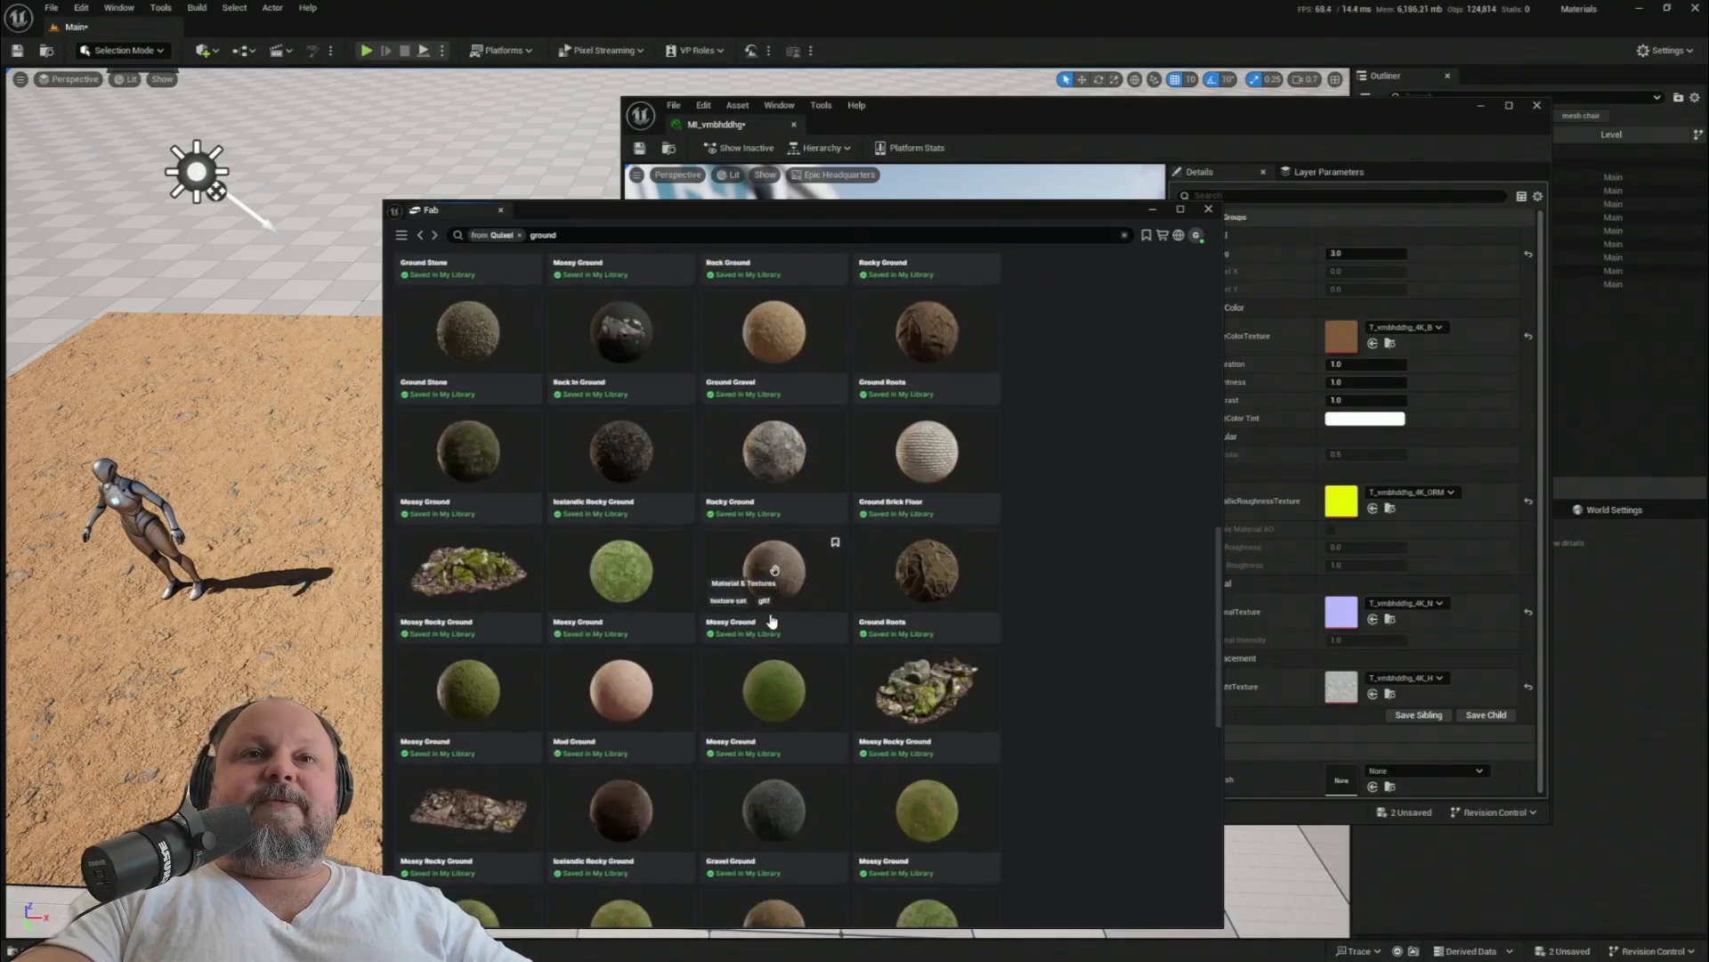
scroll(778, 584, up, 1)
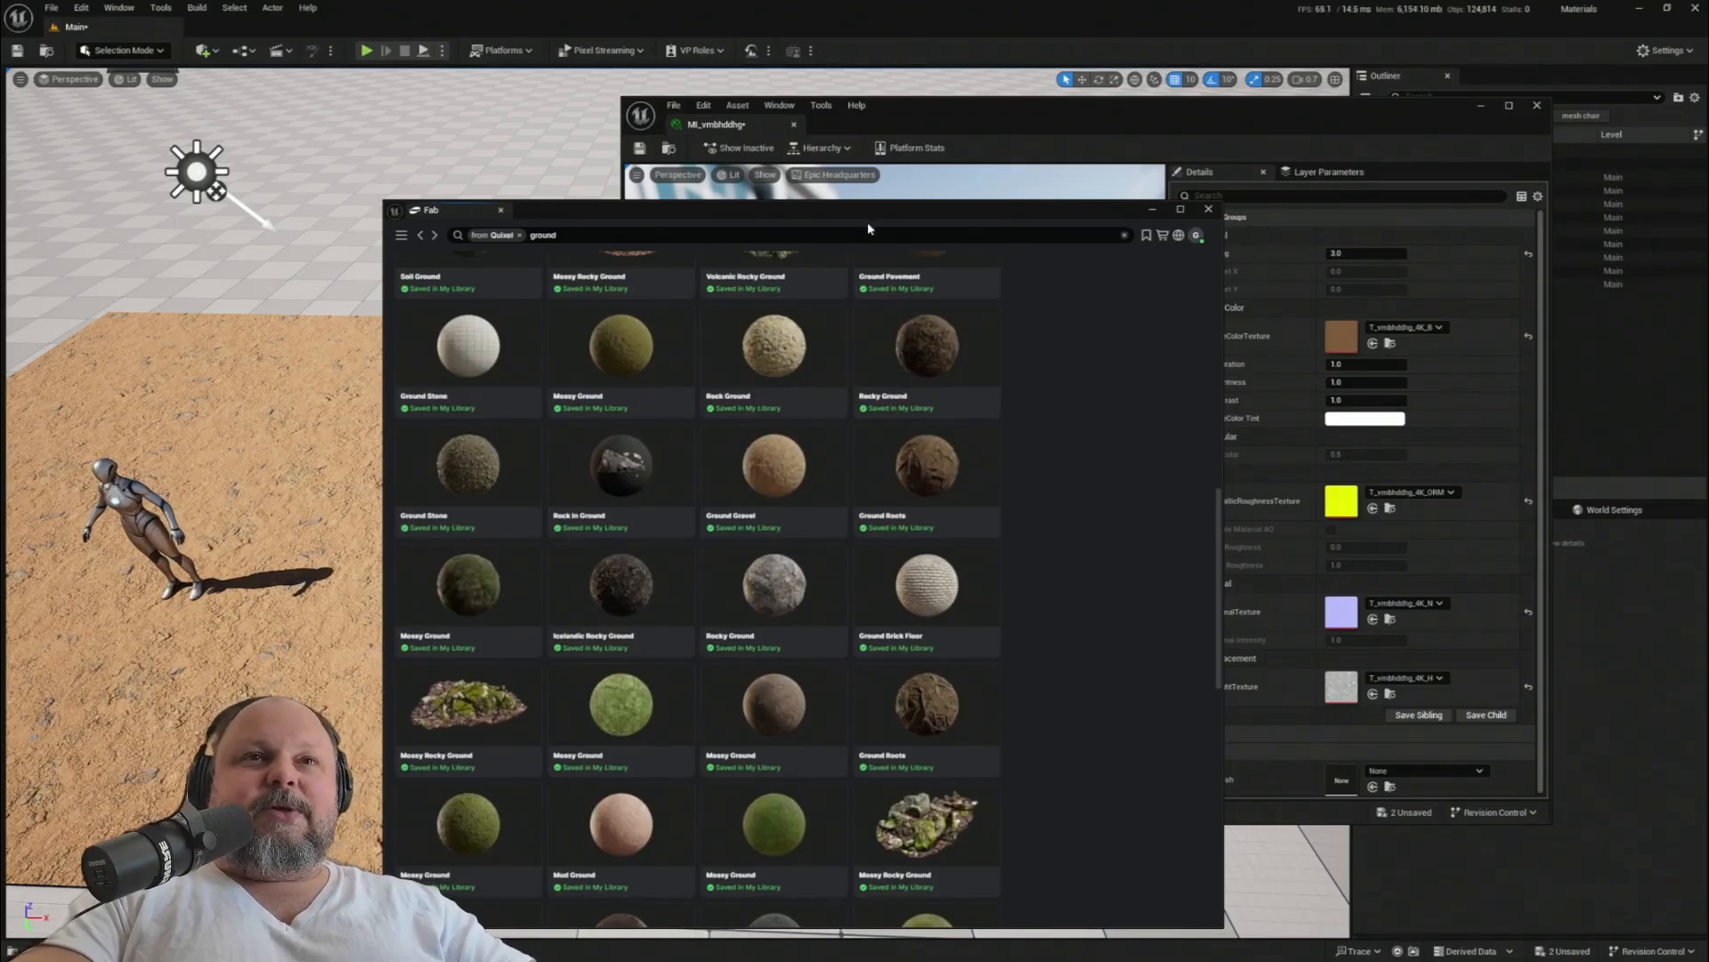
drag(867, 214, 807, 781)
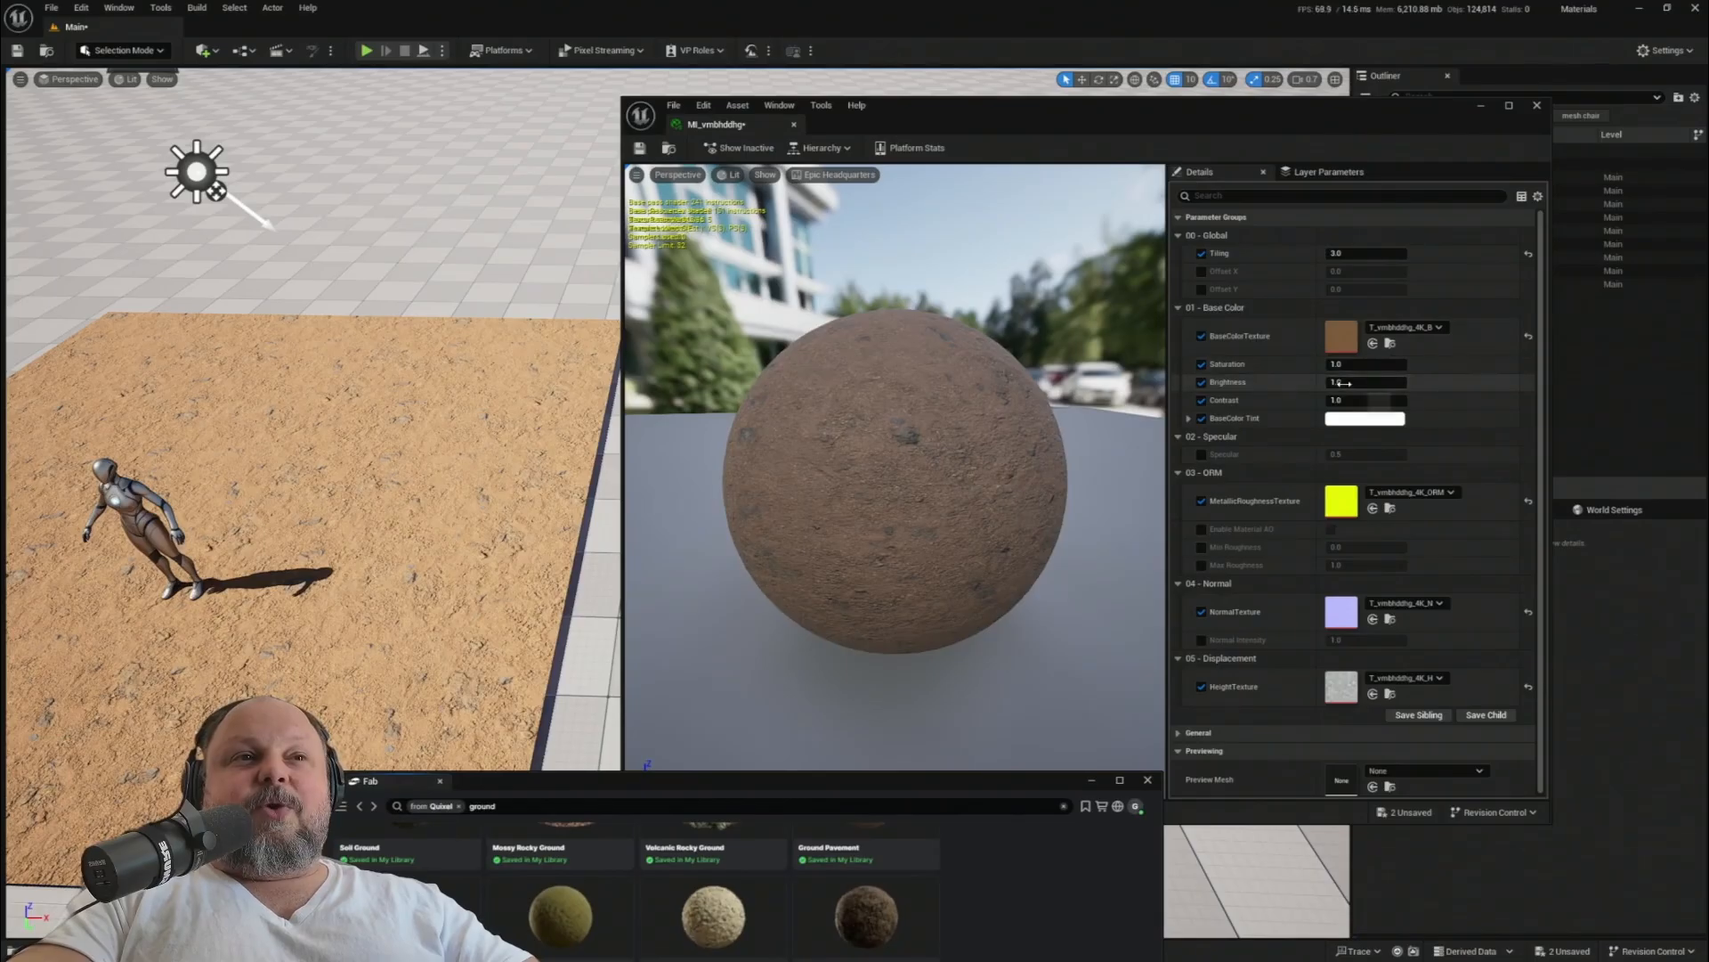
- Try Brightness at about 1.28 and Contrast at about 1.43 on the soil, and reset both to their defaults
drag(1342, 383, 1402, 400)
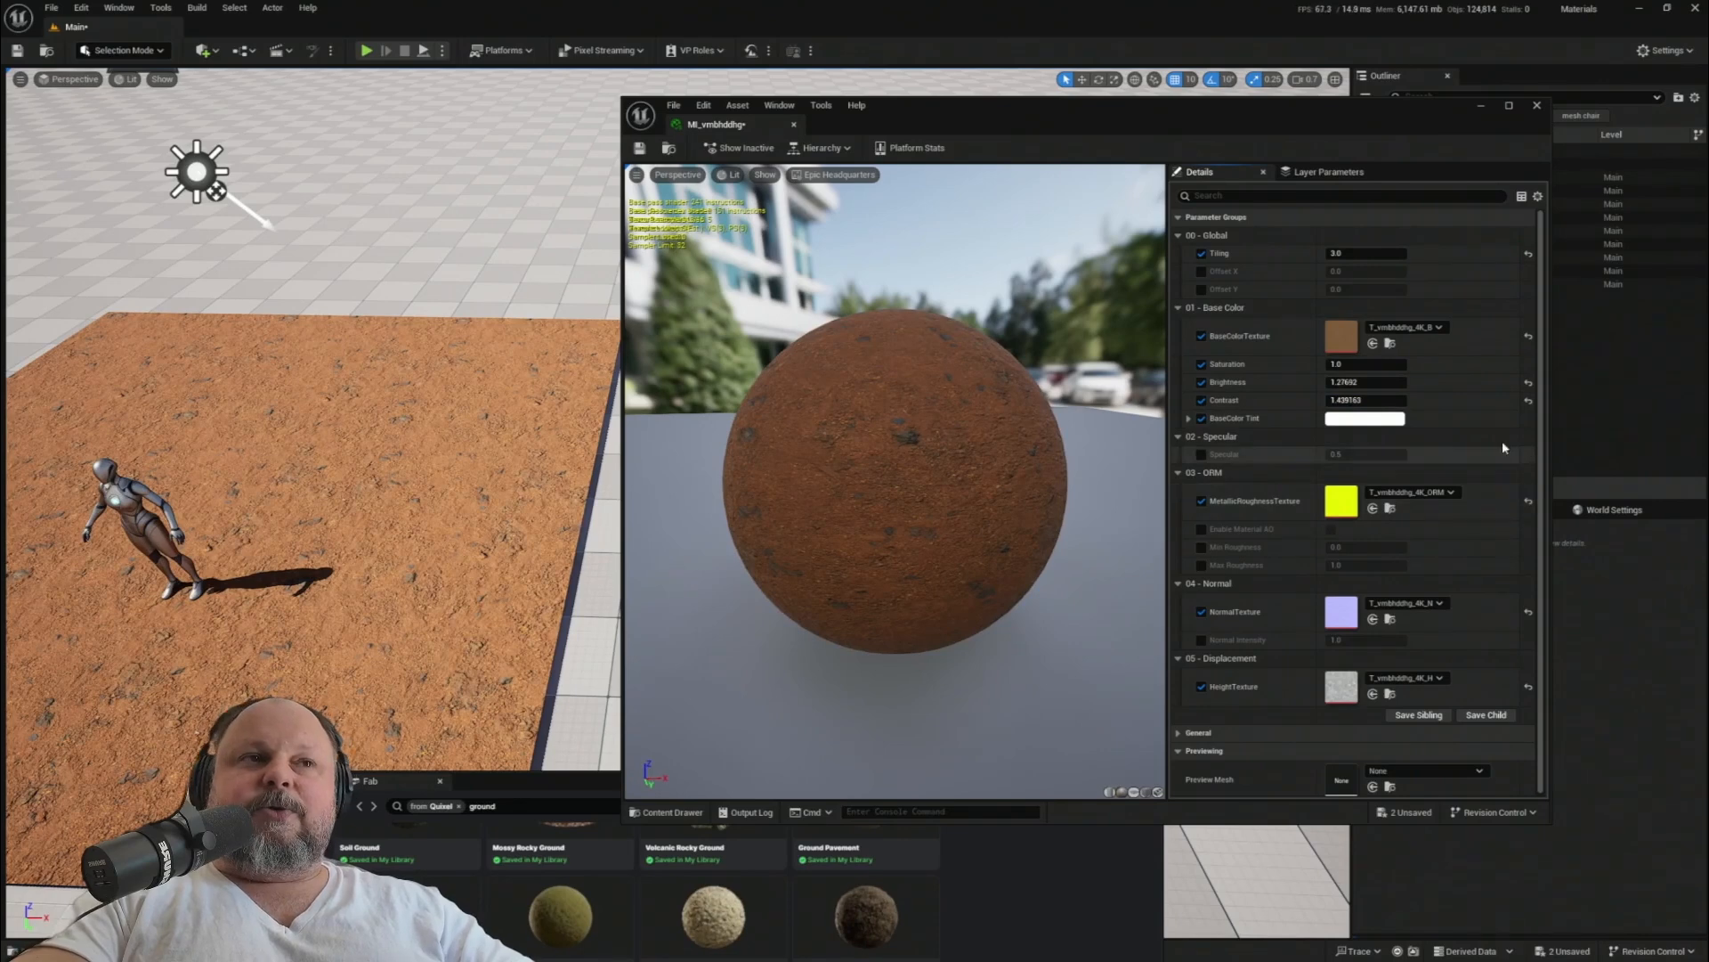
click(1528, 400)
click(1529, 382)
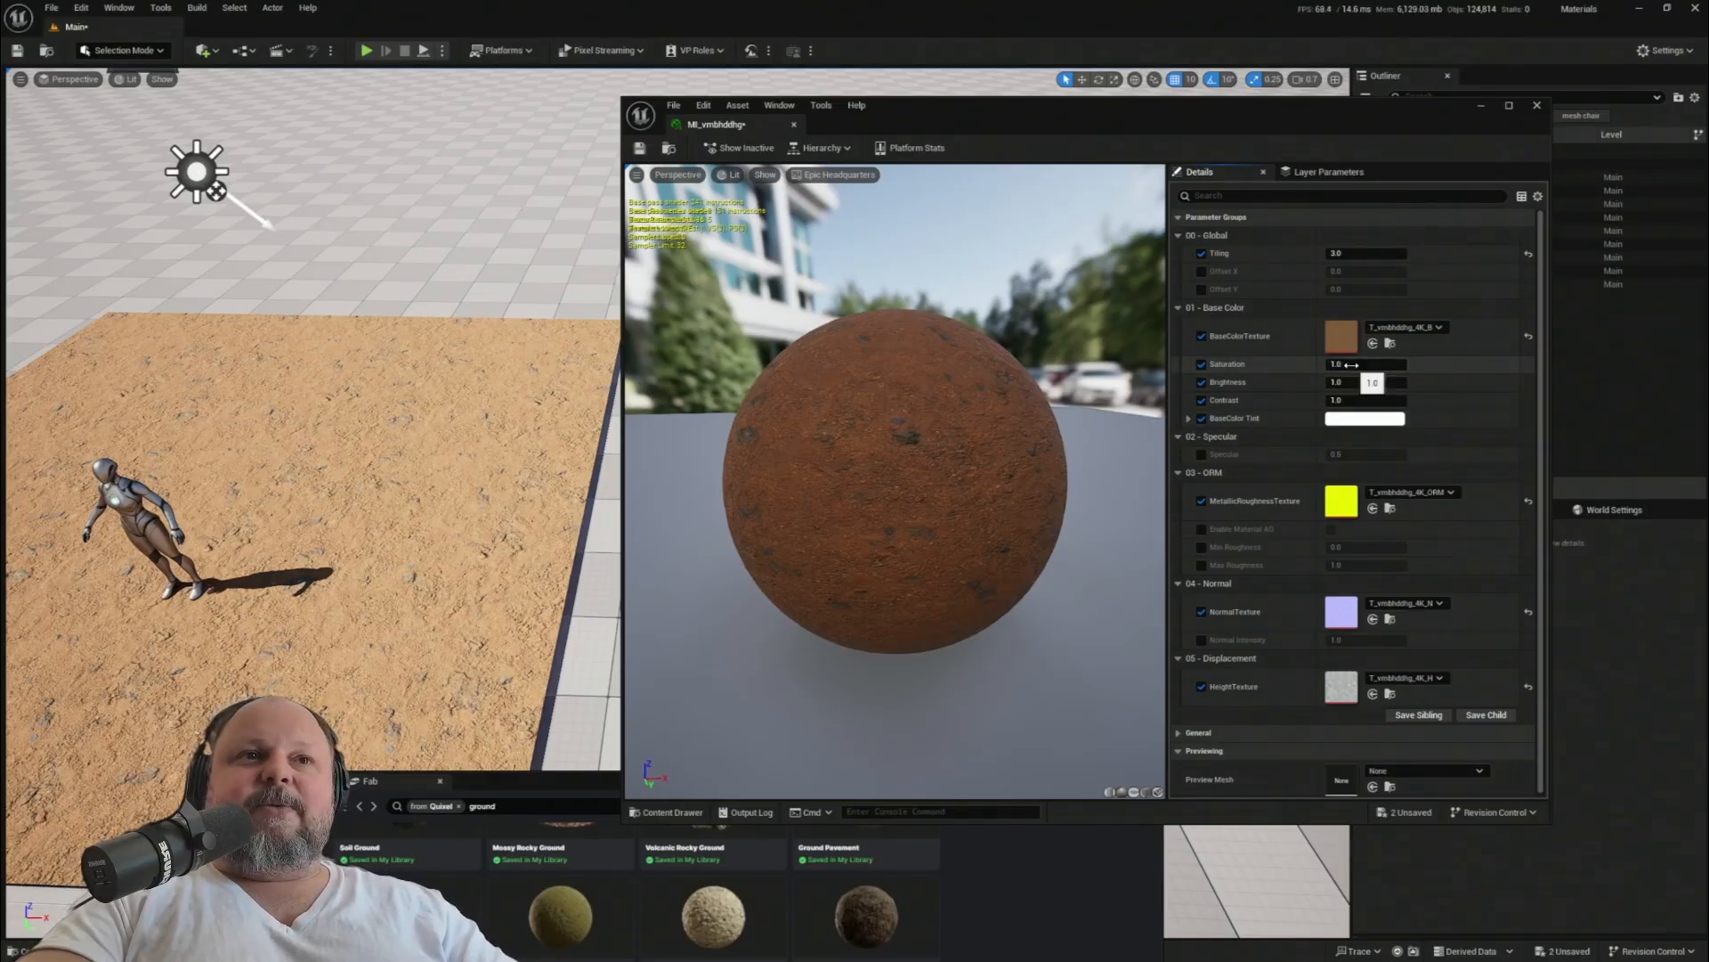
- Try a light pink BaseColor Tint on the soil material, and cancel the color change
click(1365, 420)
mouse_move(1451, 545)
mouse_down()
mouse_move(1436, 566)
mouse_move(1478, 541)
mouse_move(1479, 584)
mouse_move(1466, 534)
mouse_up()
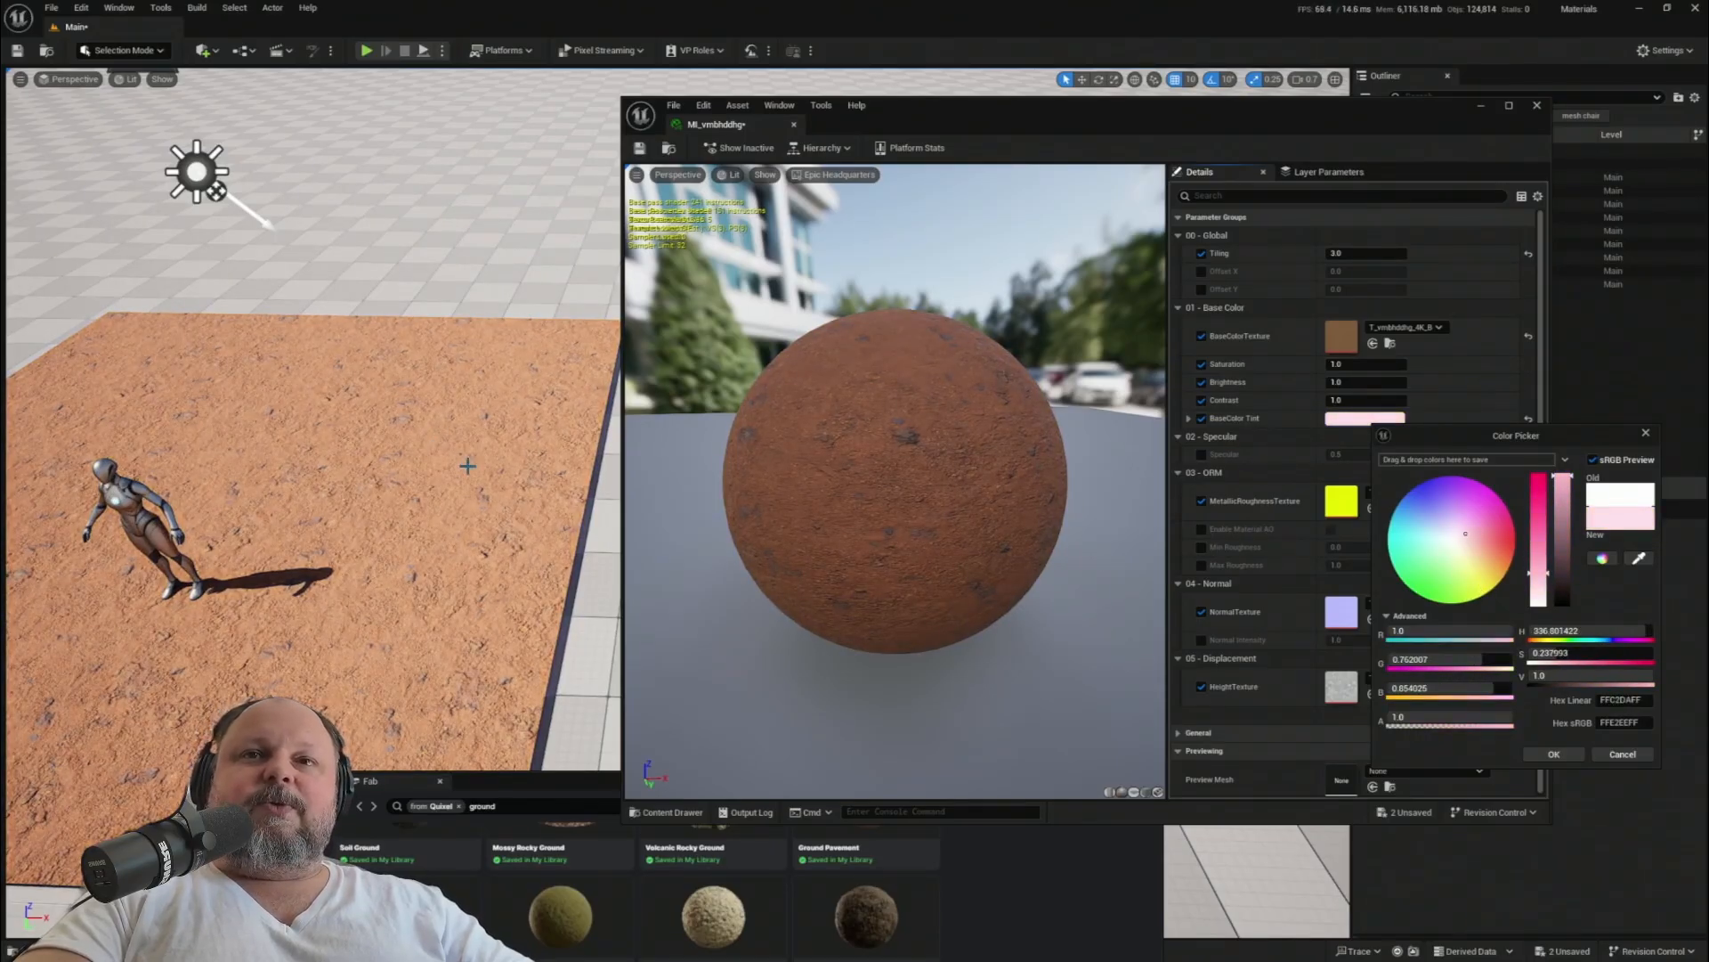
right_drag(467, 464, 431, 600)
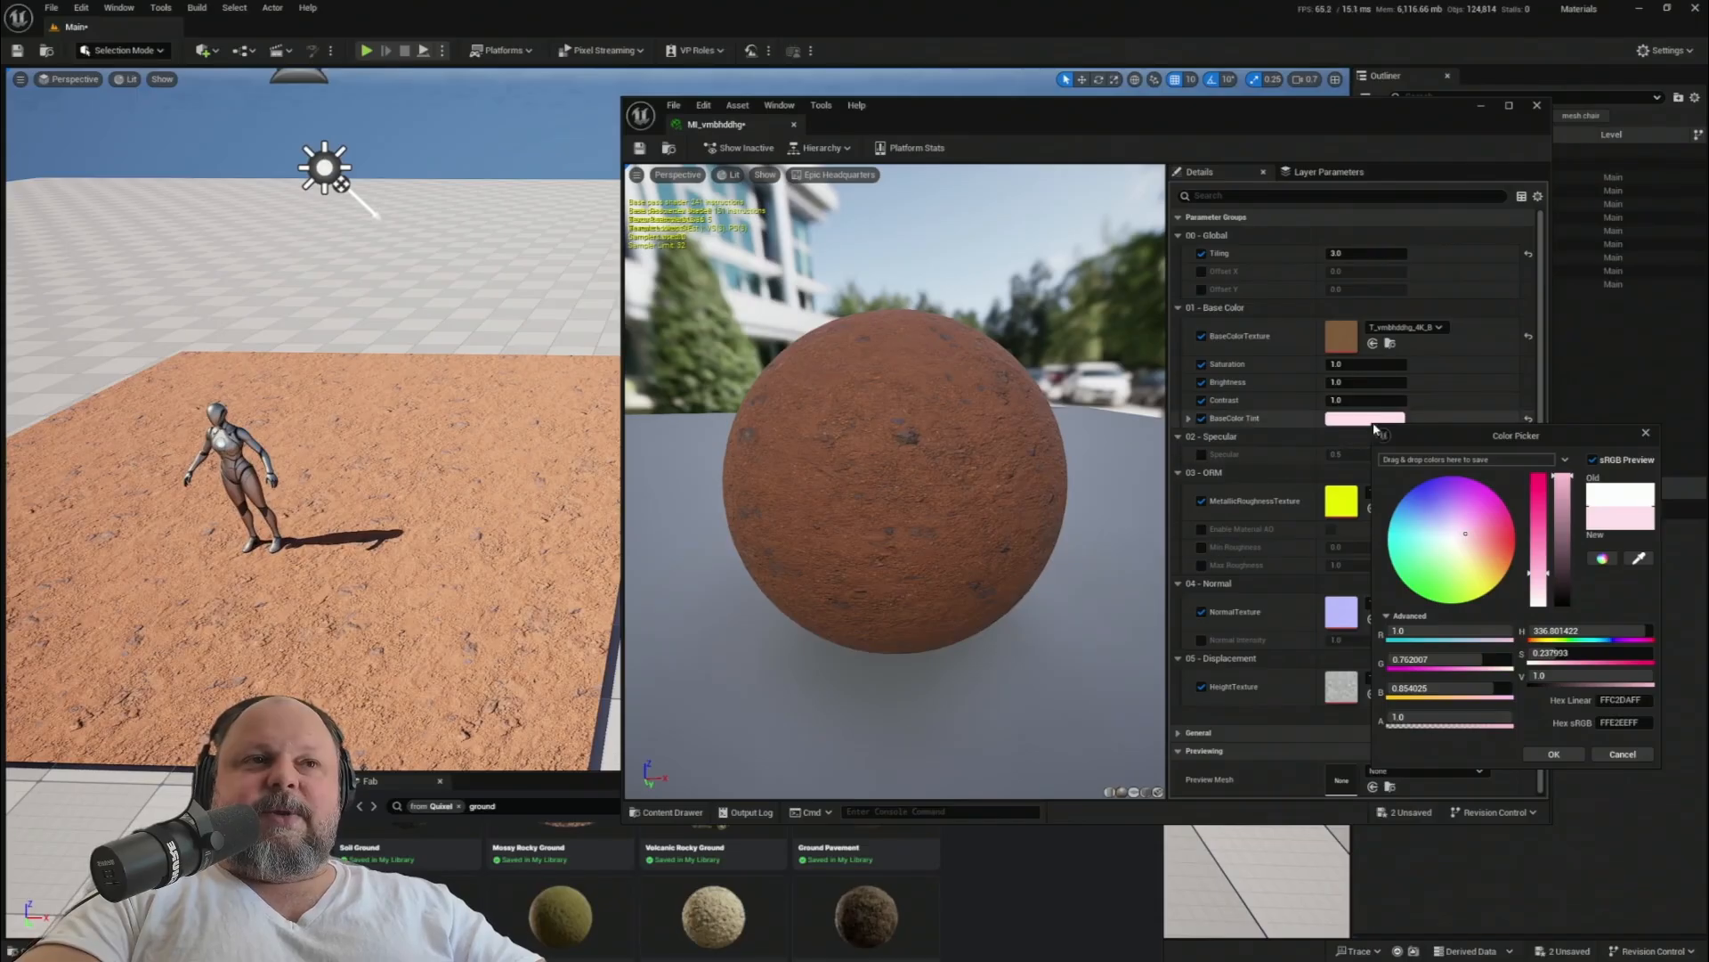
drag(1483, 431, 1391, 372)
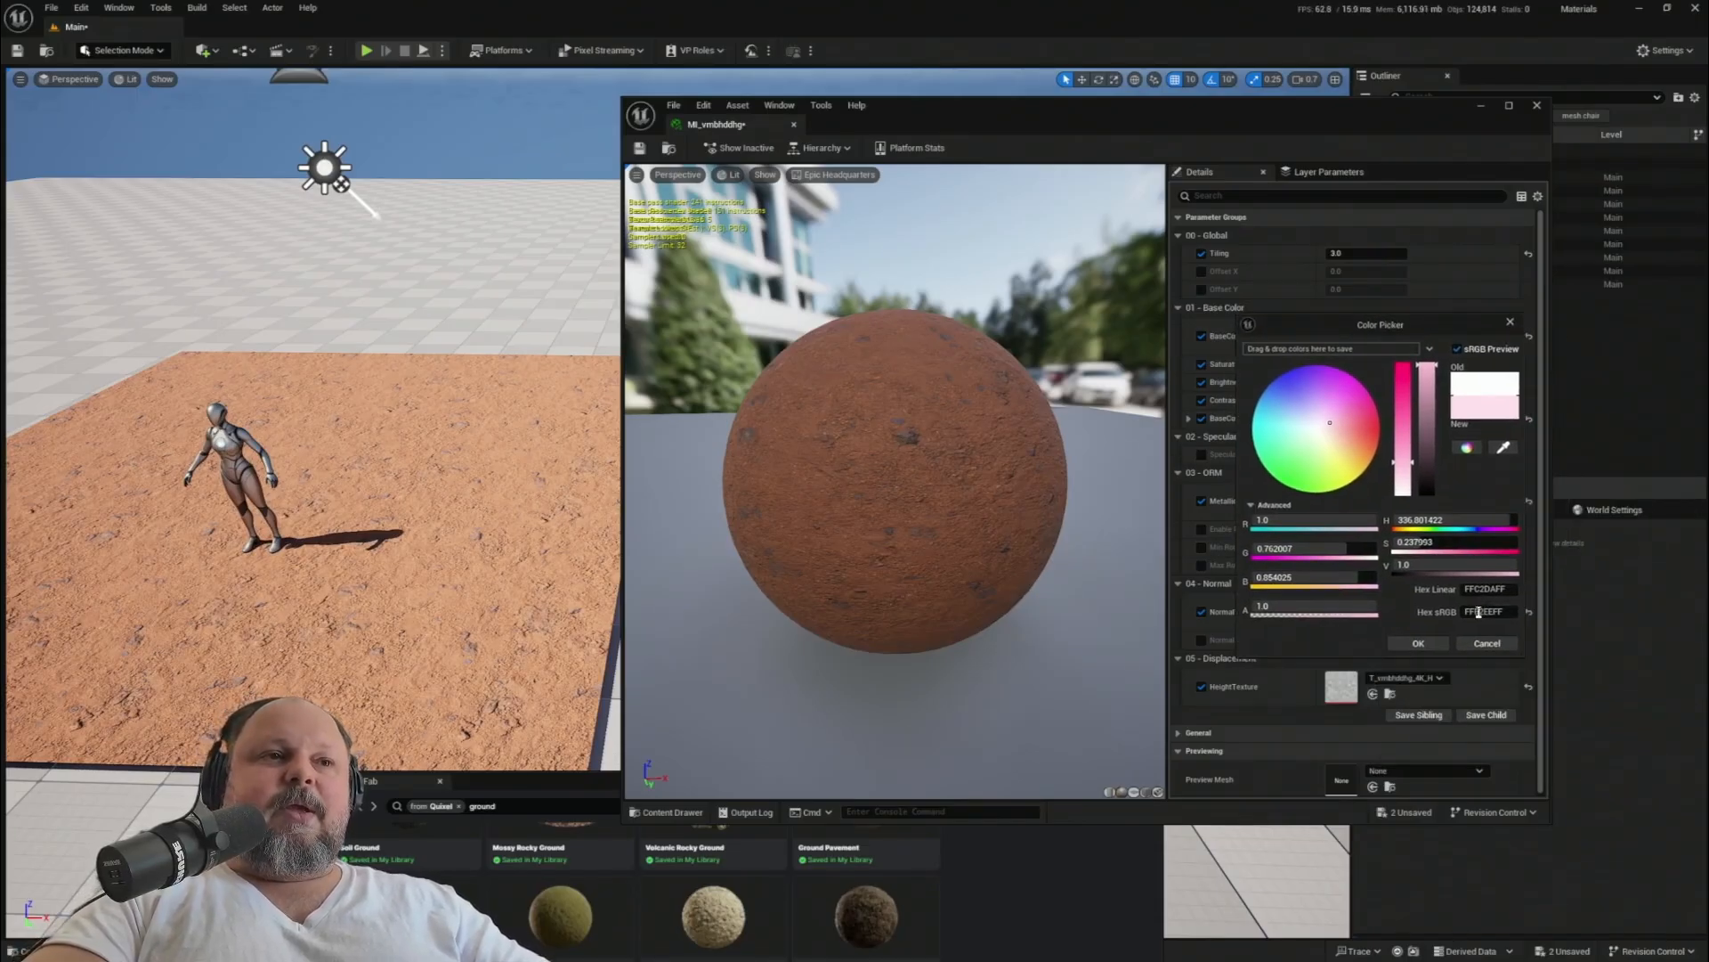
key(Escape)
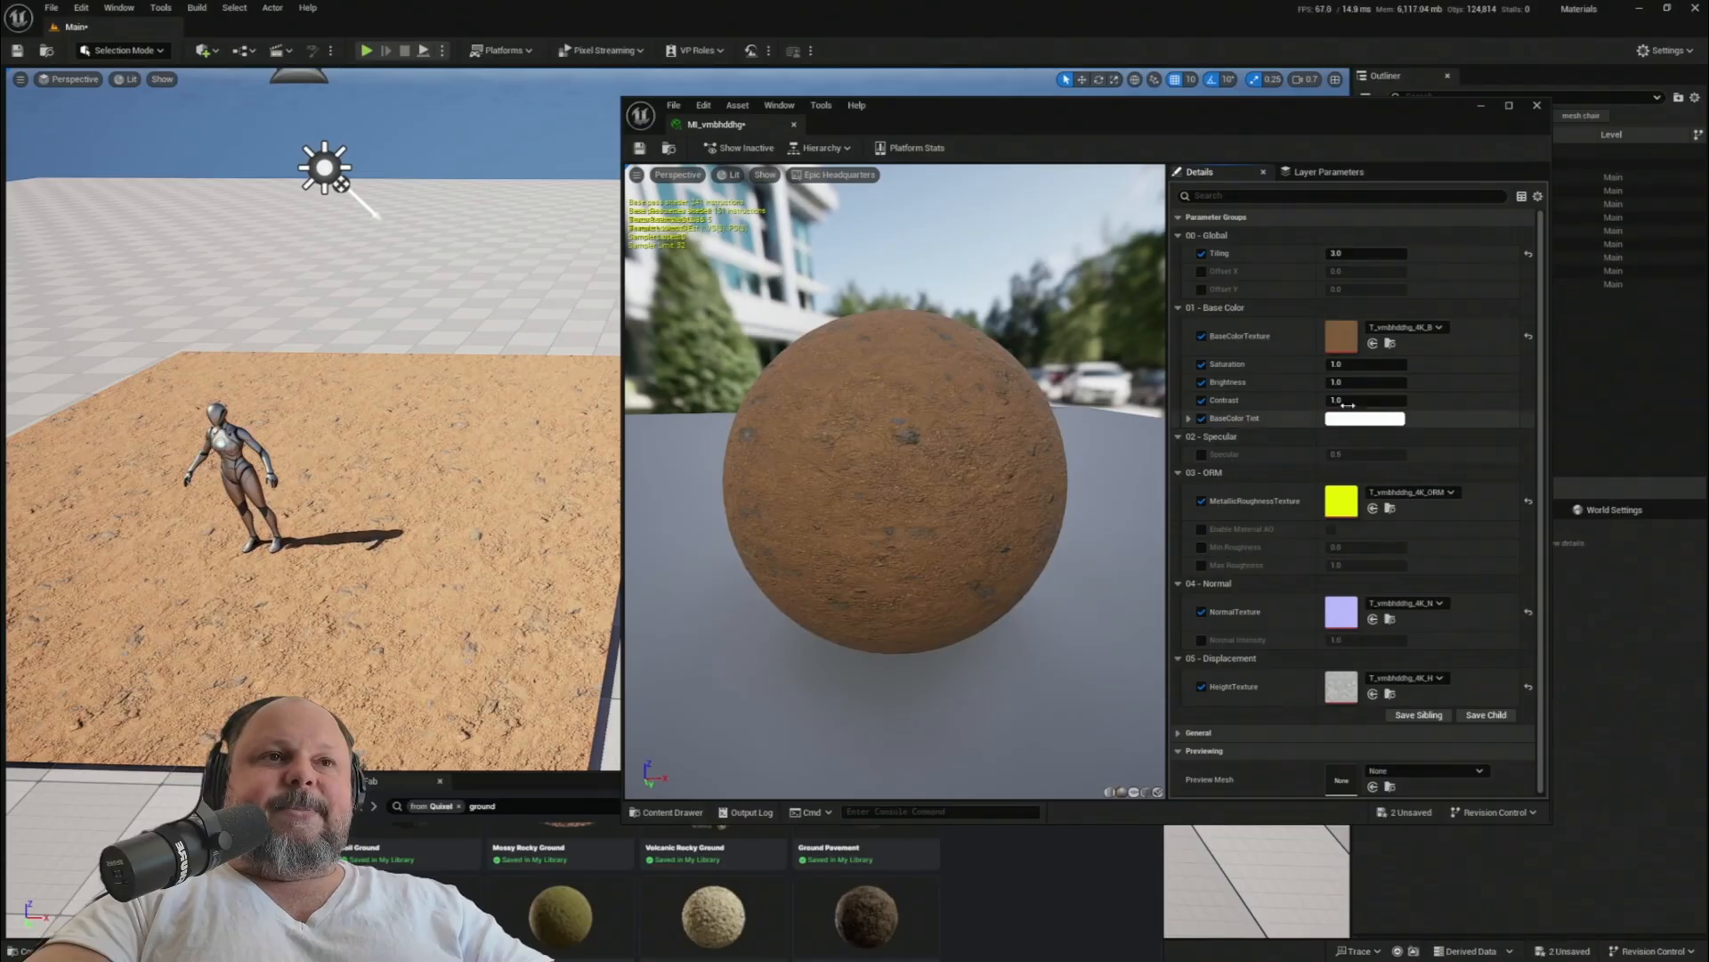
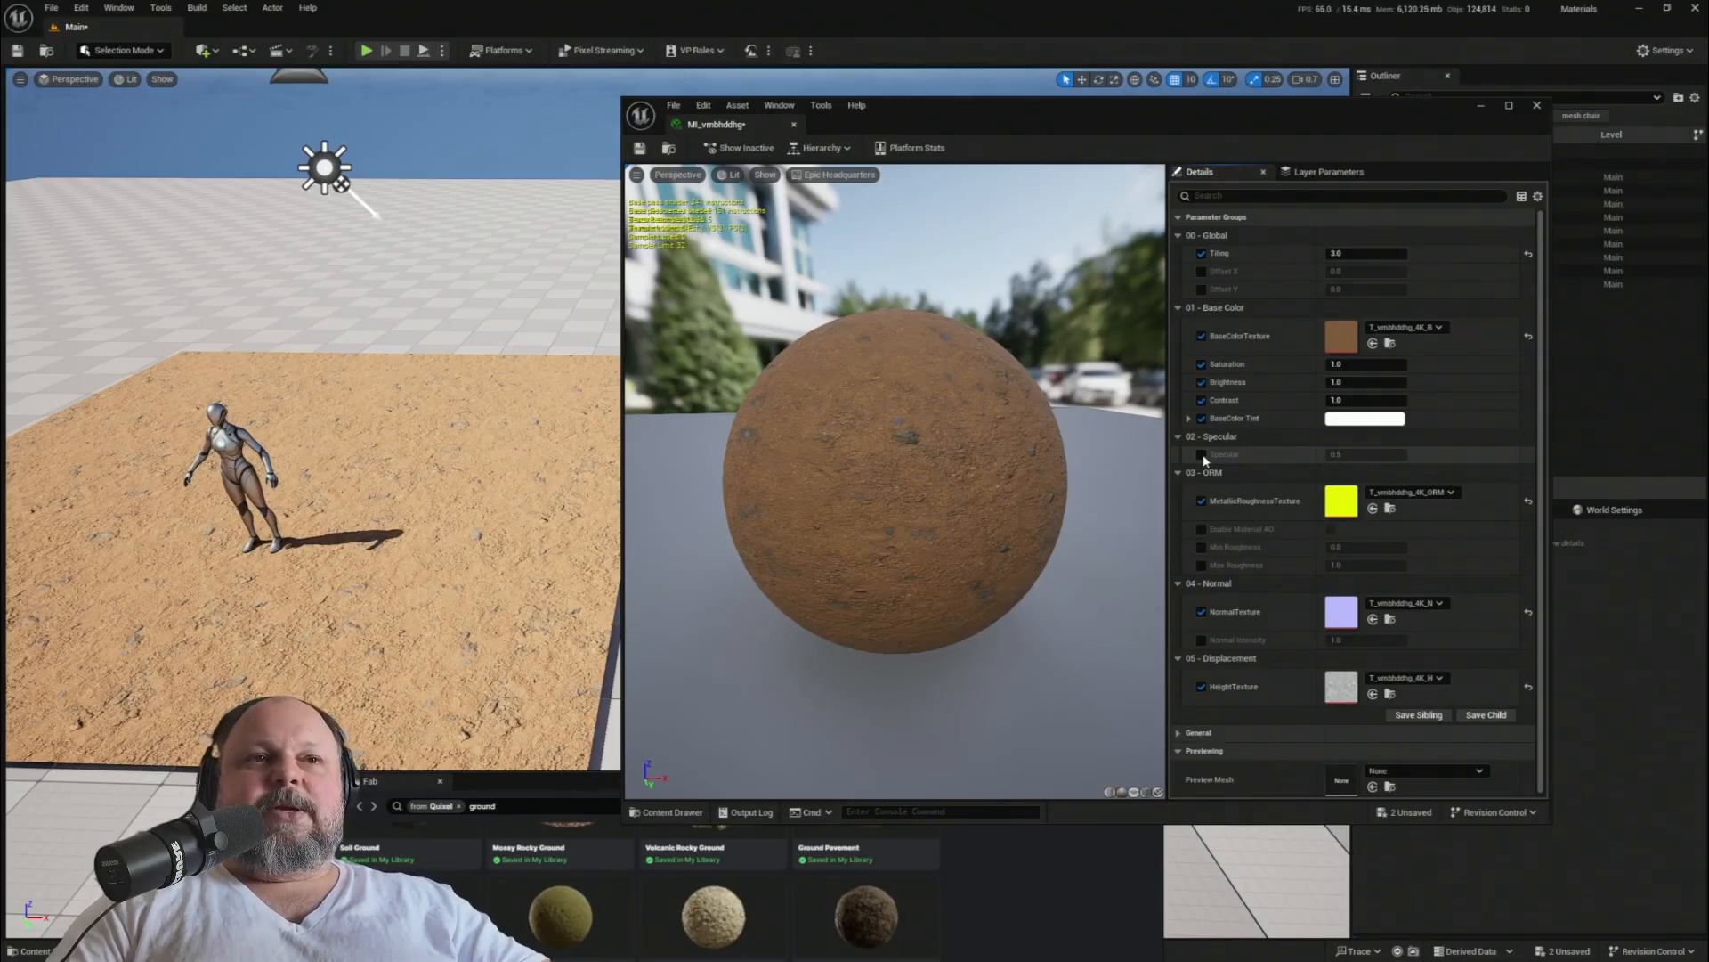
- Enable the Min Roughness and Max Roughness overrides in the ORM group and lower Max Roughness to about 0.36
right_drag(433, 496, 480, 515)
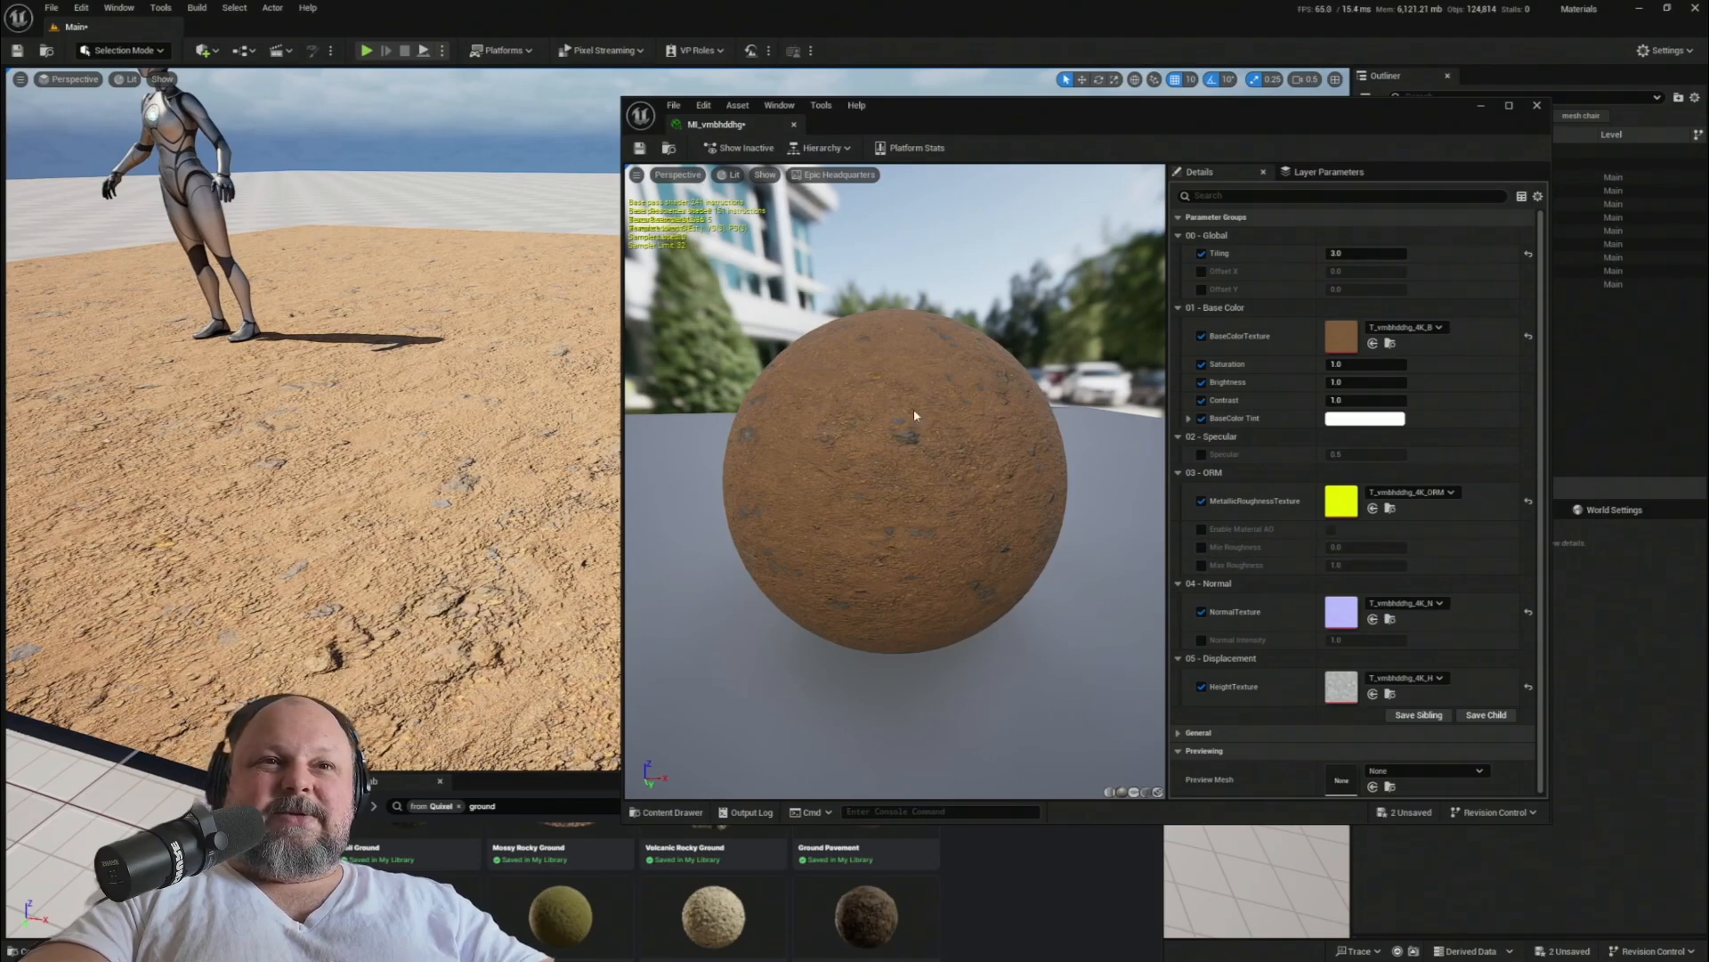
click(1202, 546)
click(1202, 564)
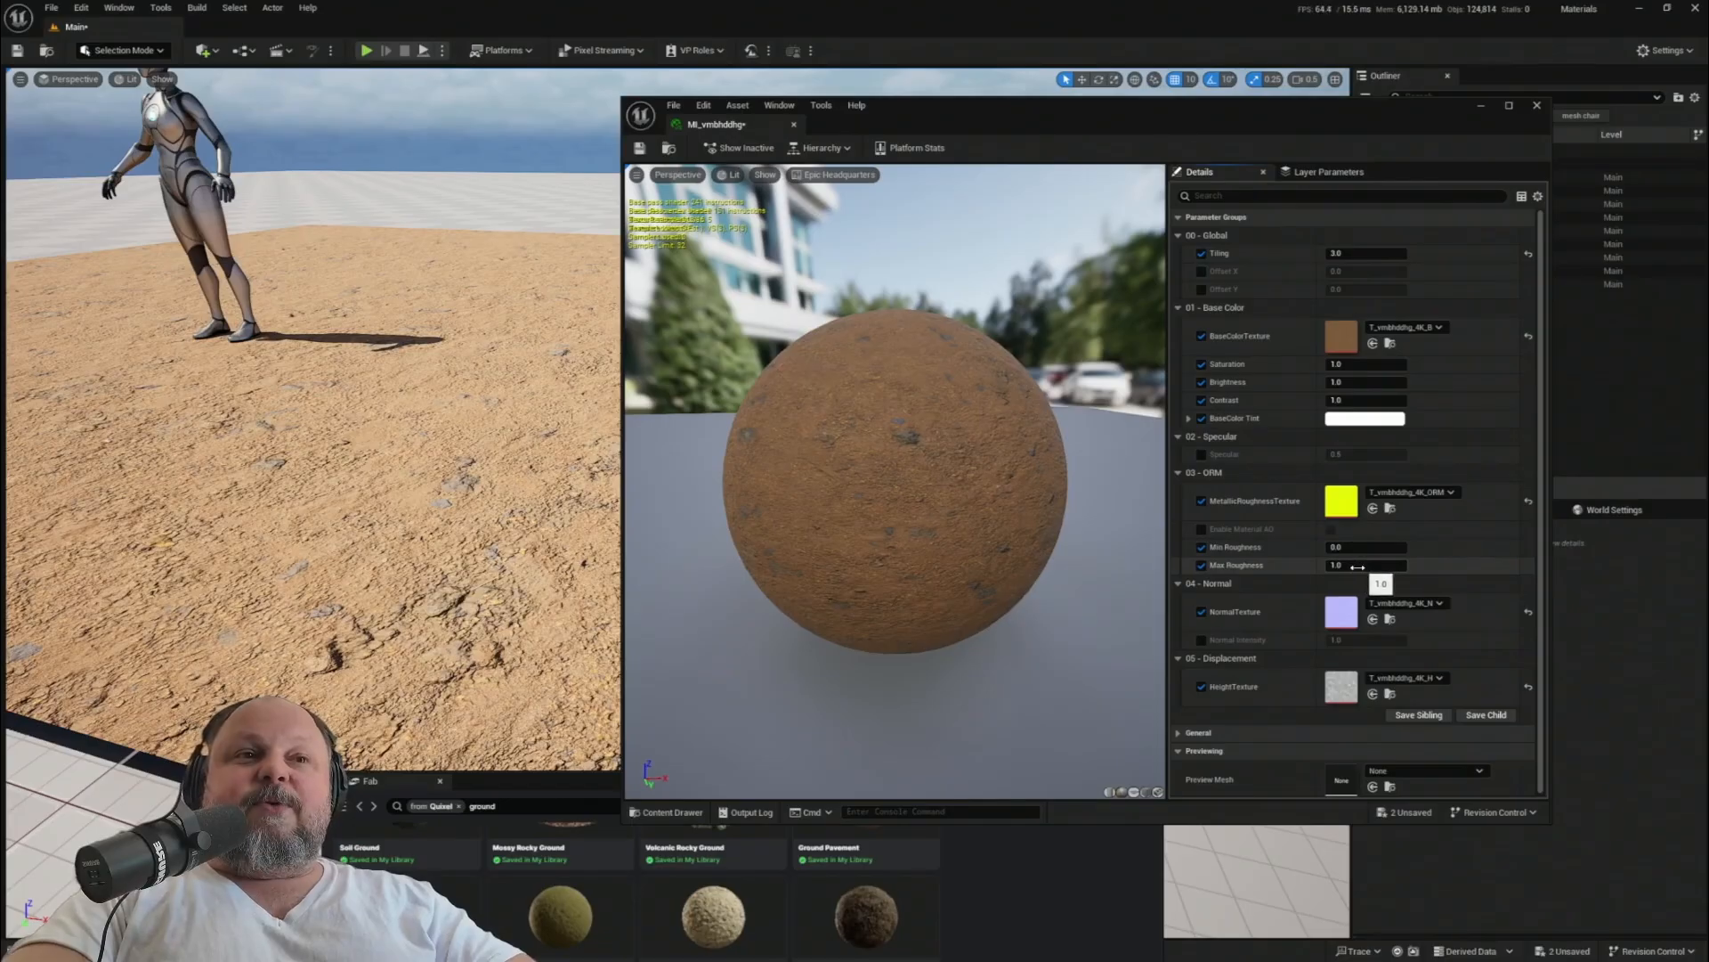
drag(1366, 565, 1344, 564)
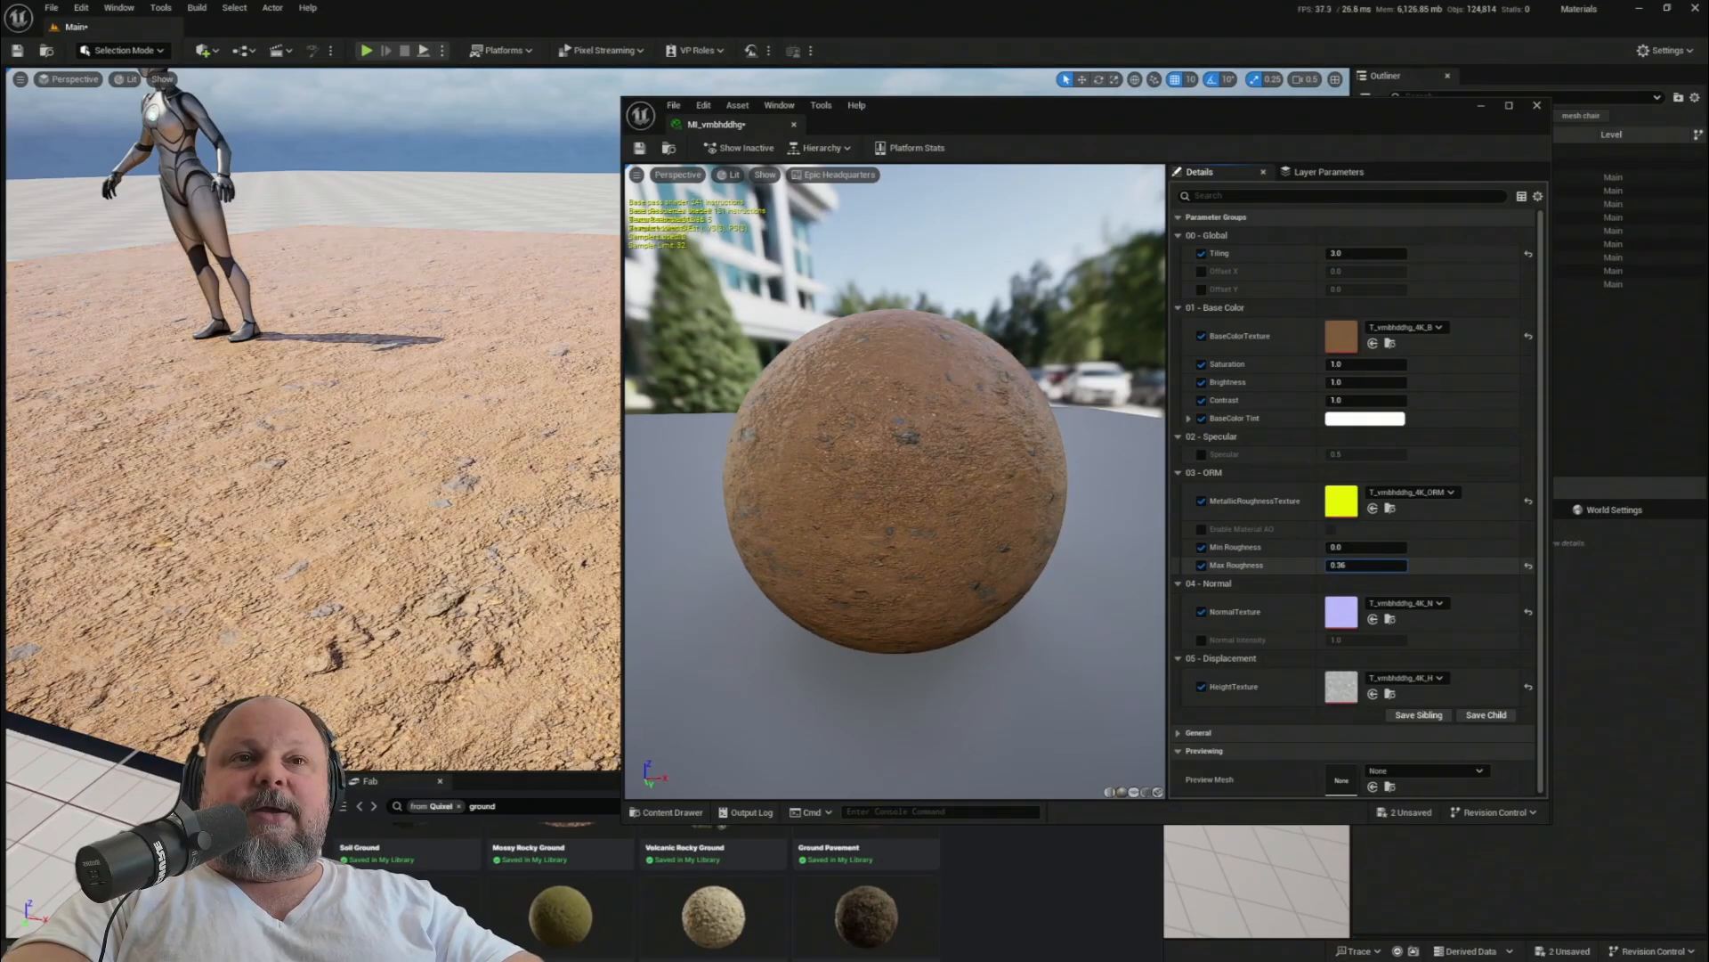
- Compare Max Roughness at about 0.25 and 0.65 on the soil, and return it to 0.36
right_drag(400, 427, 344, 499)
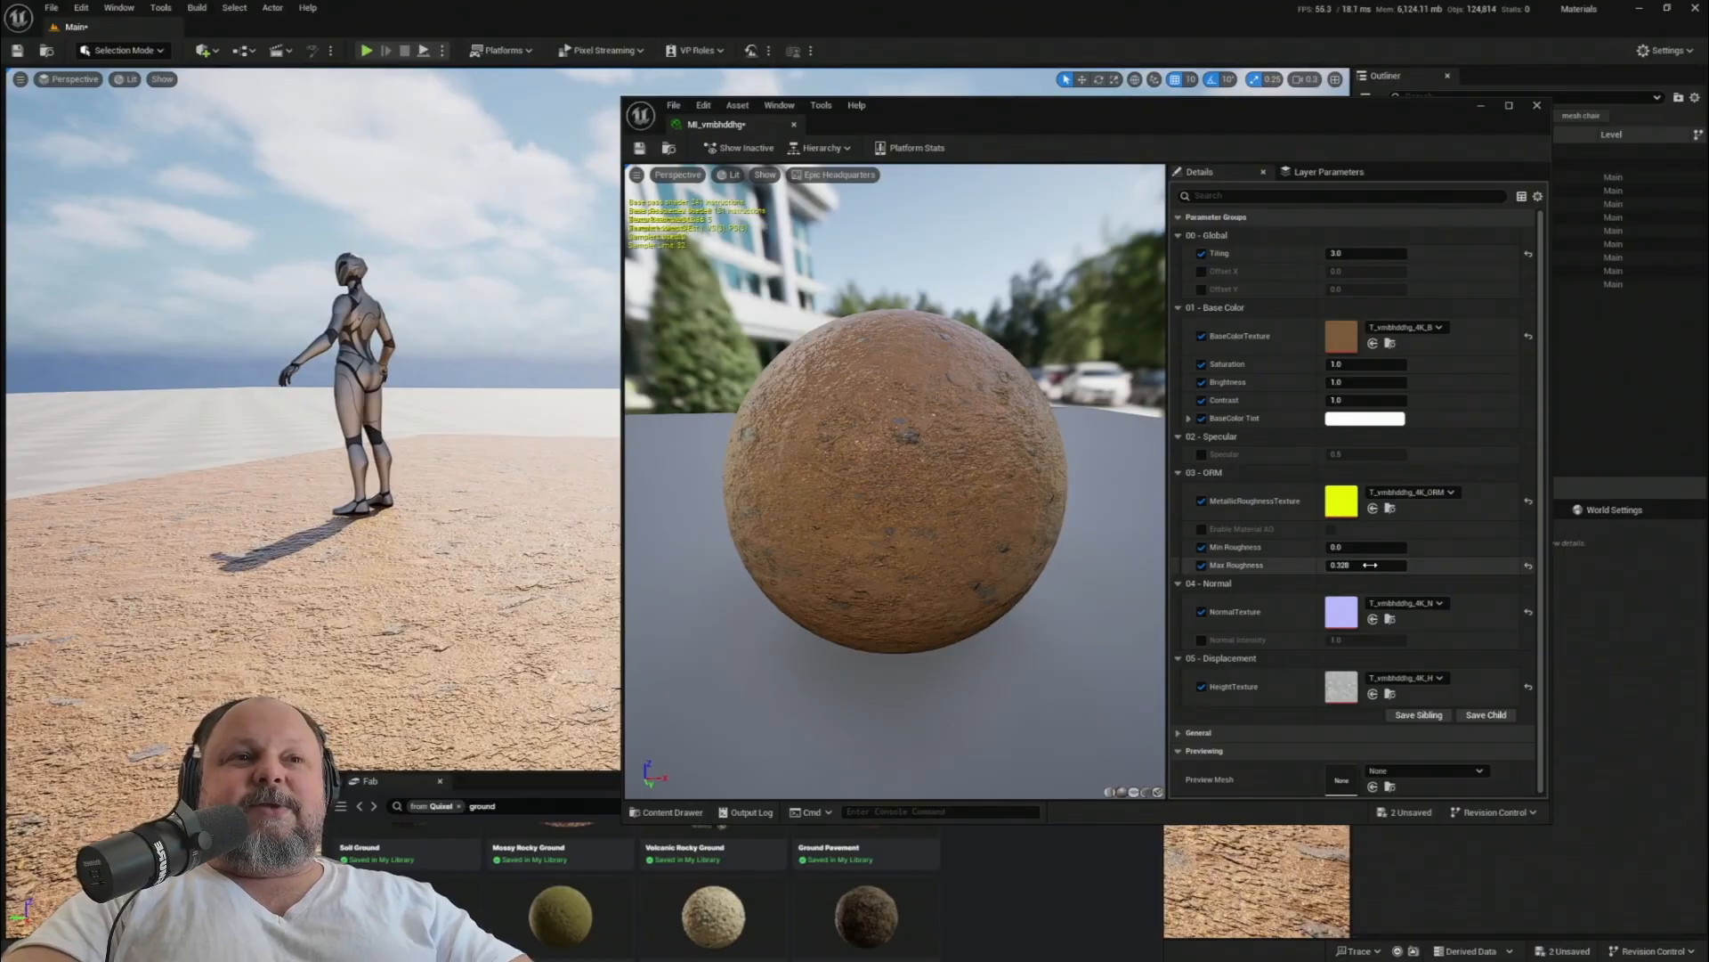
mouse_move(1369, 564)
mouse_down()
mouse_move(1335, 564)
mouse_move(1362, 565)
mouse_up()
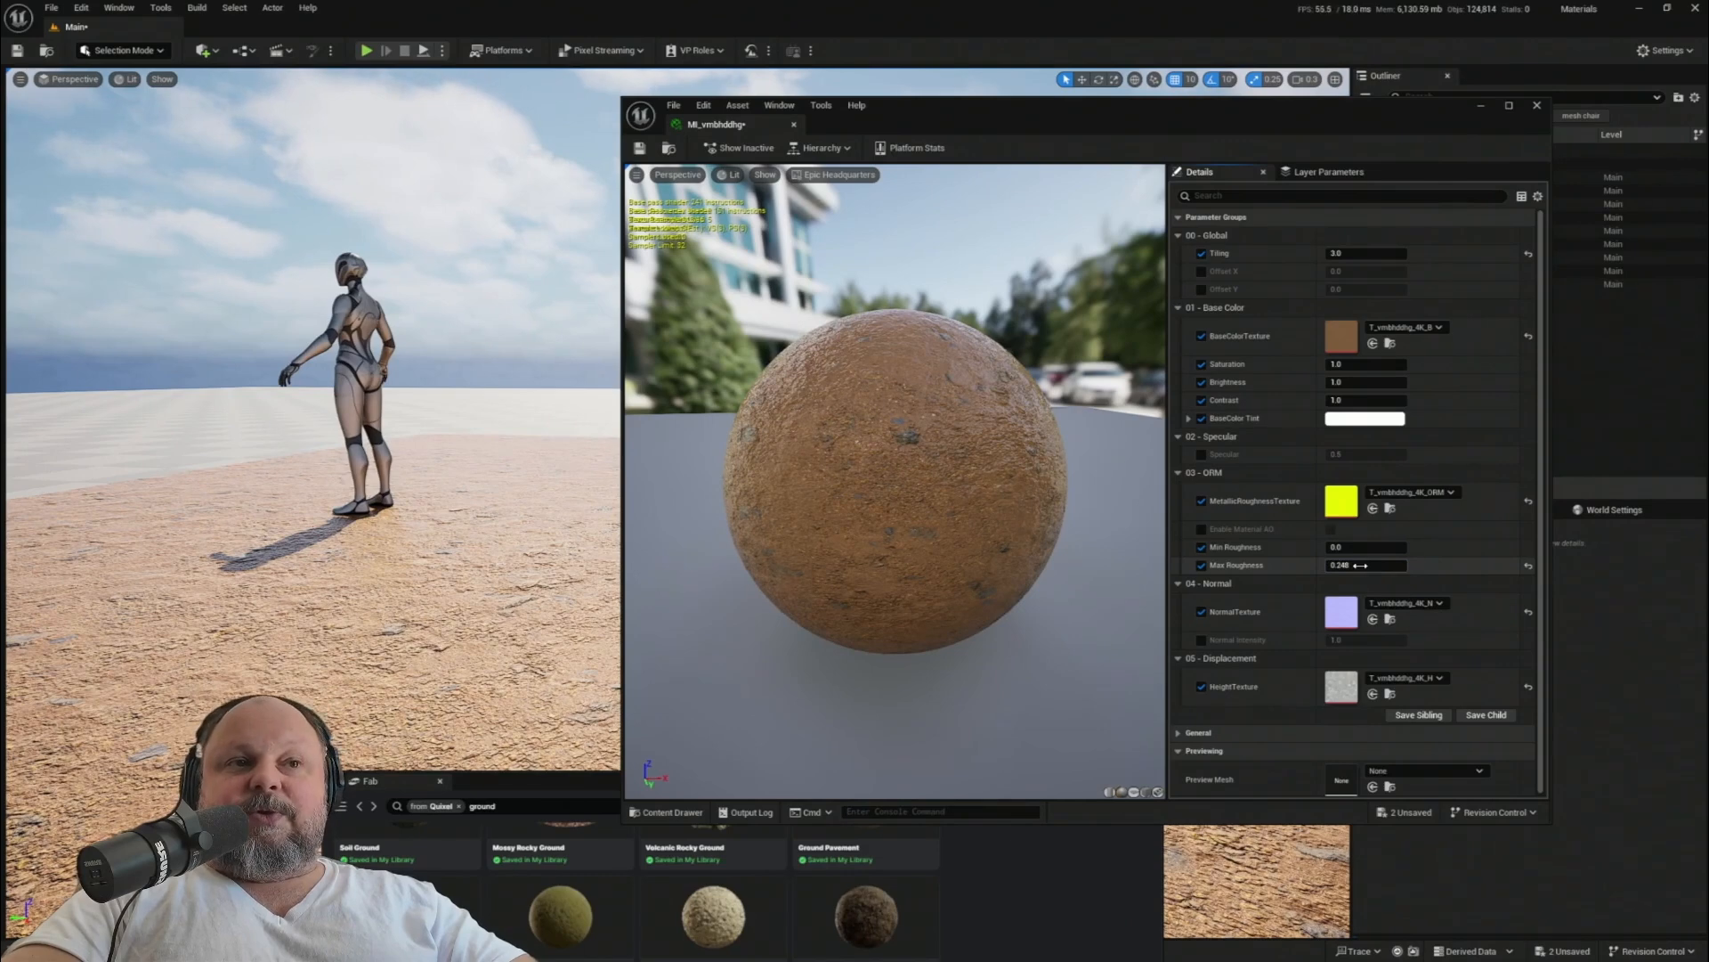
drag(1359, 564, 1380, 564)
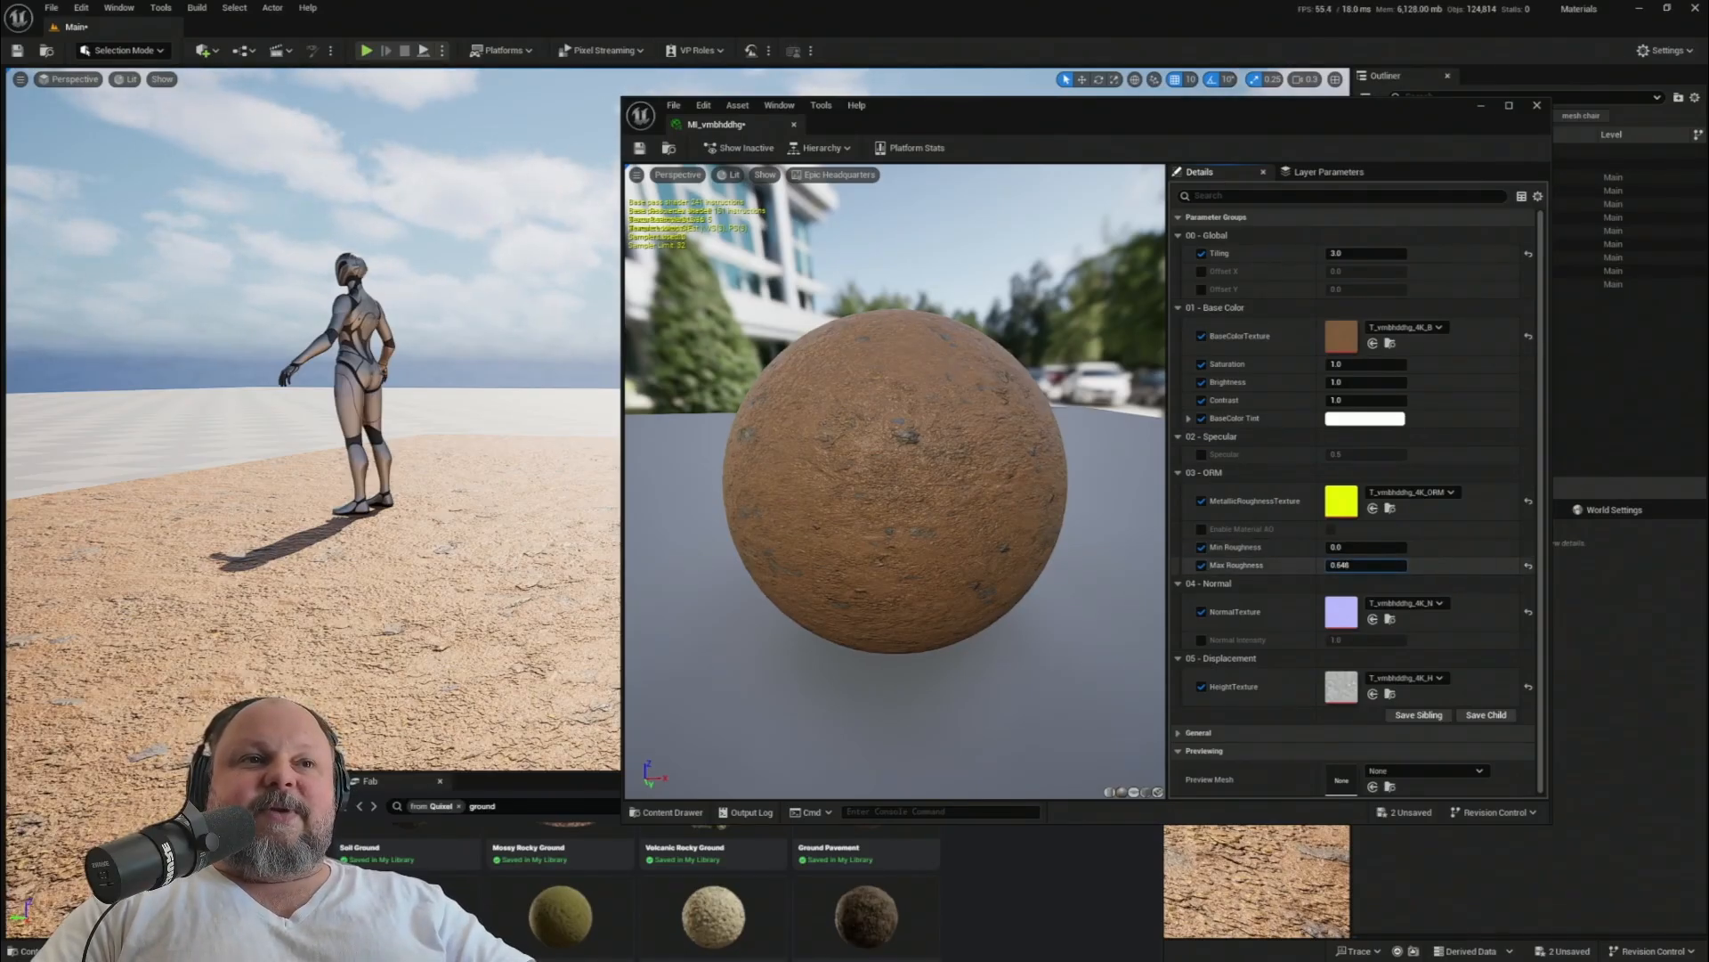
drag(1364, 565, 1342, 565)
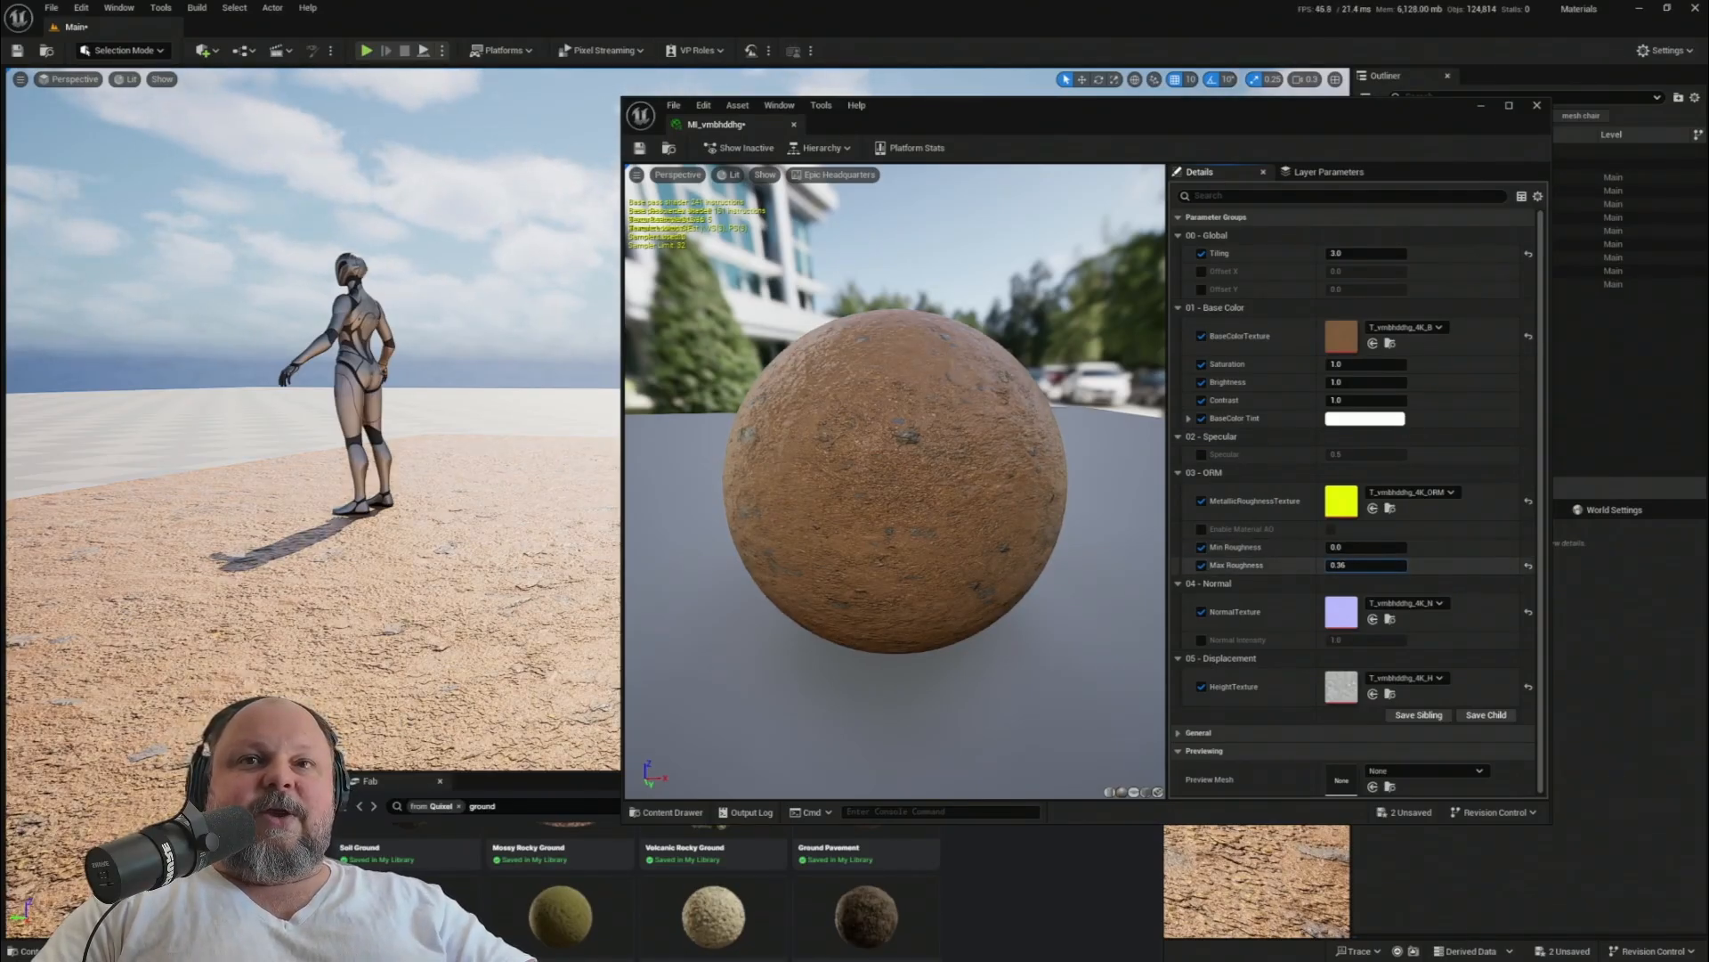
- Try Specular values of about 2.1 and 0.34 on the soil, and reset Specular to its default
click(1201, 454)
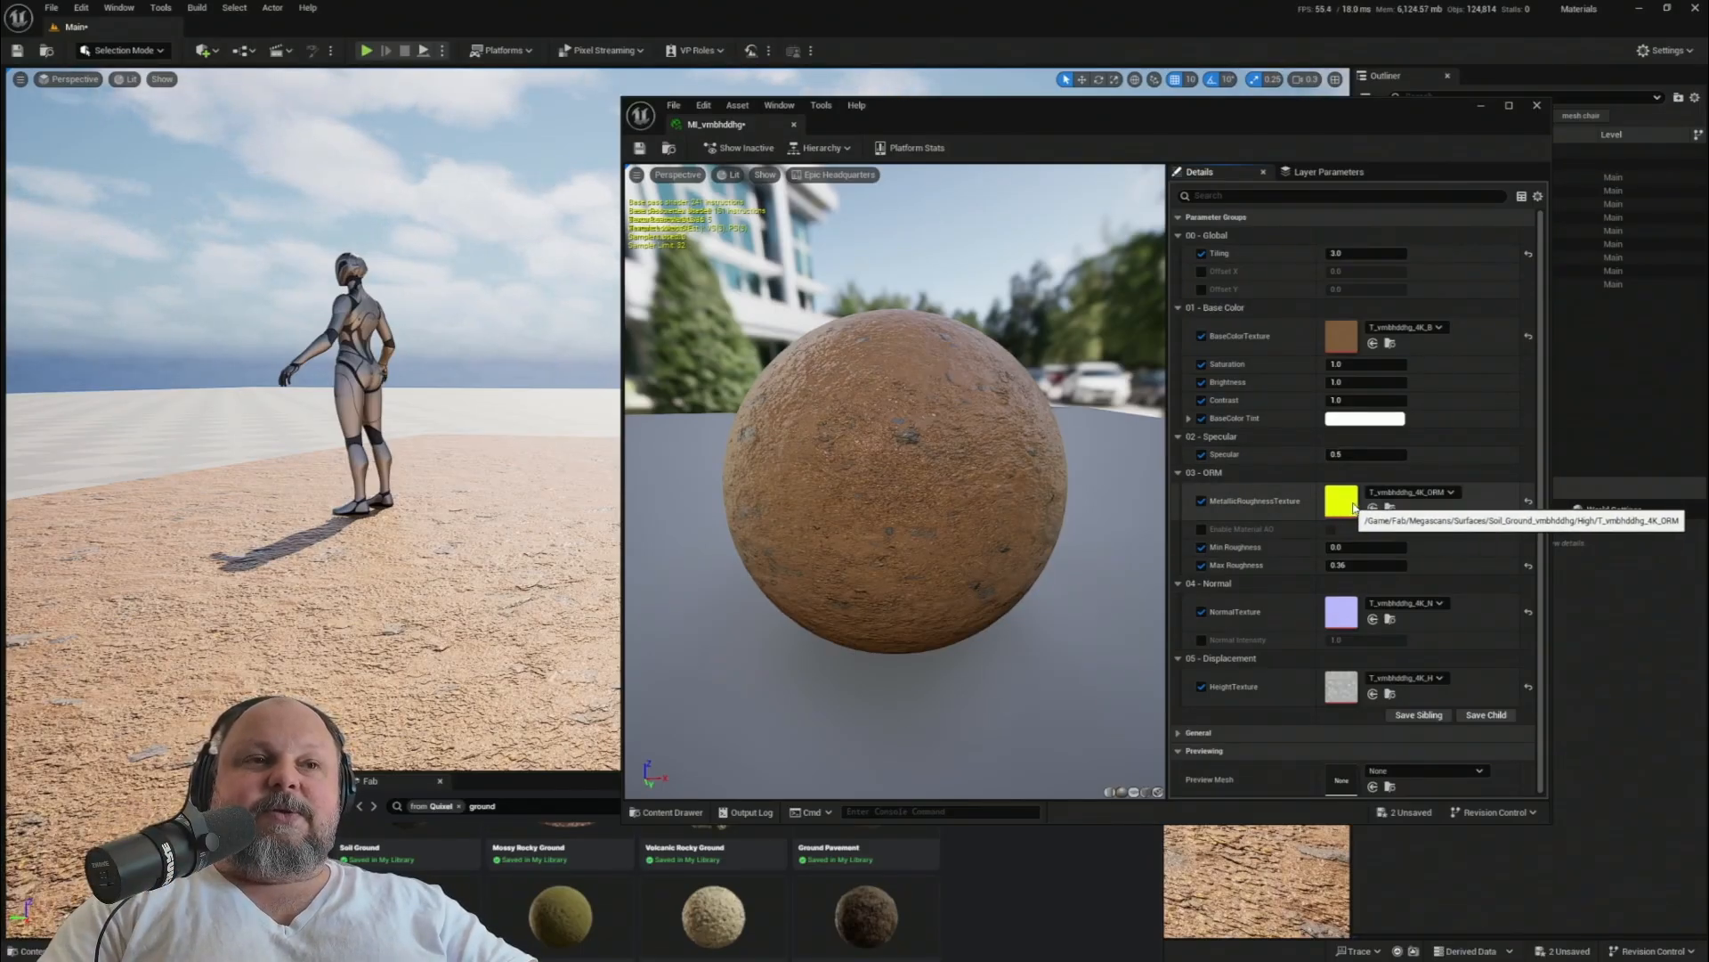
mouse_move(1366, 454)
mouse_down()
mouse_move(1339, 454)
mouse_move(1358, 454)
mouse_up()
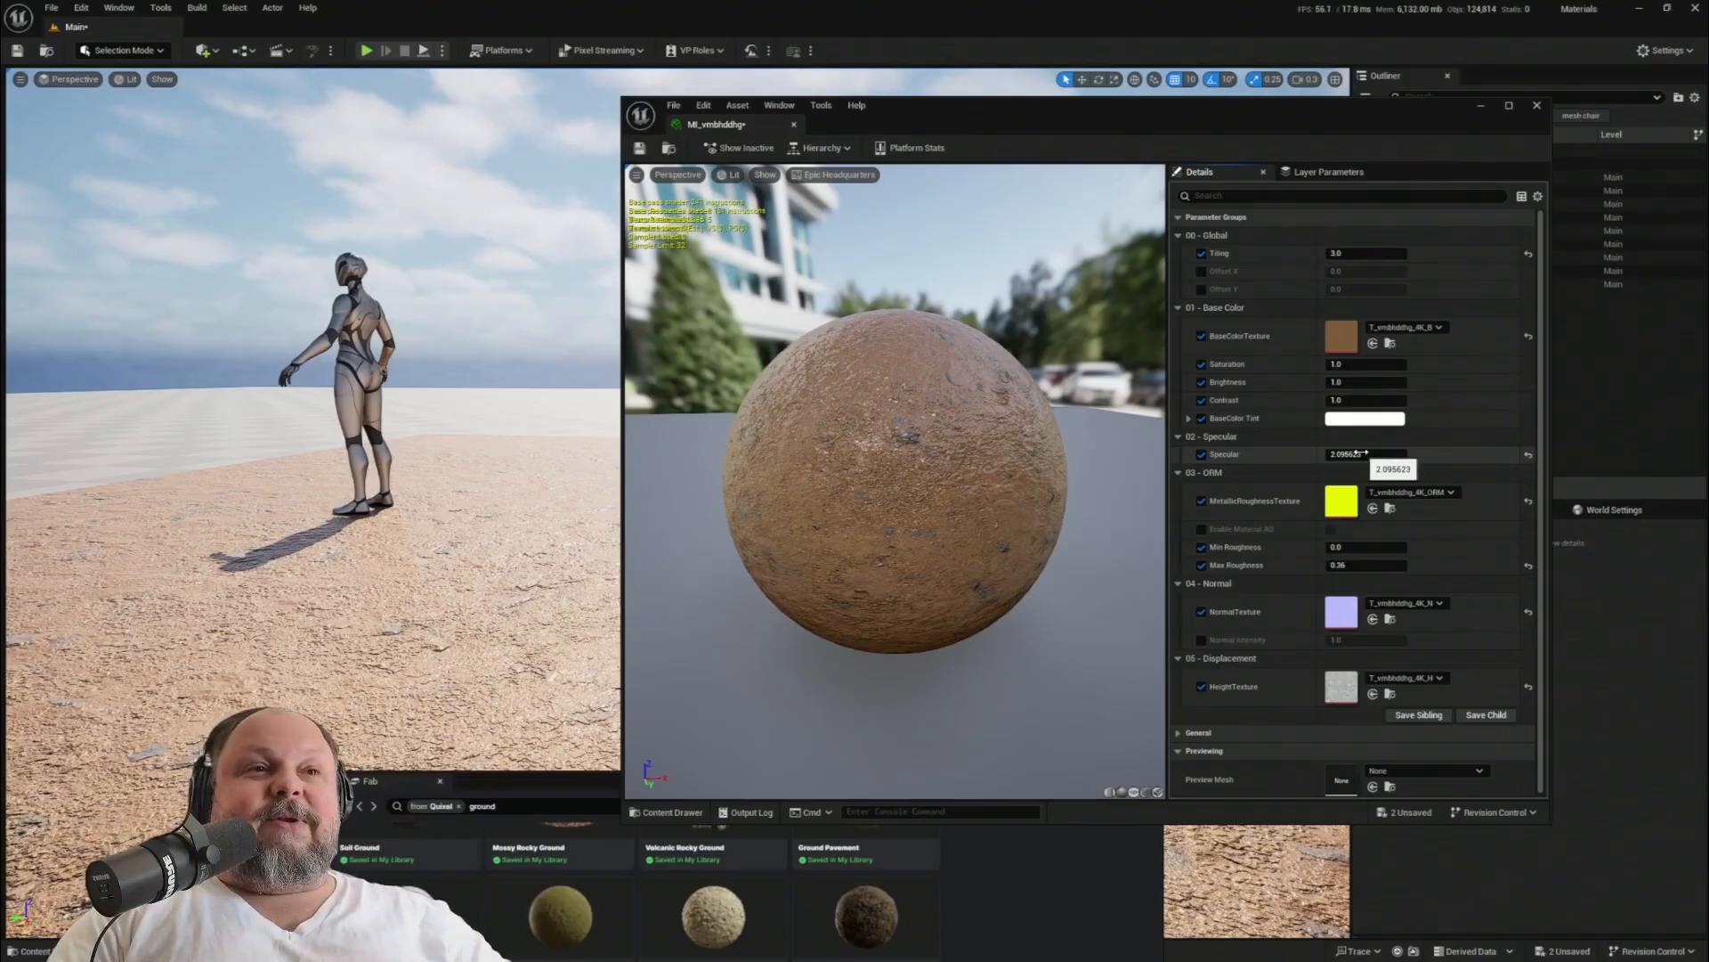
drag(1364, 454, 1352, 454)
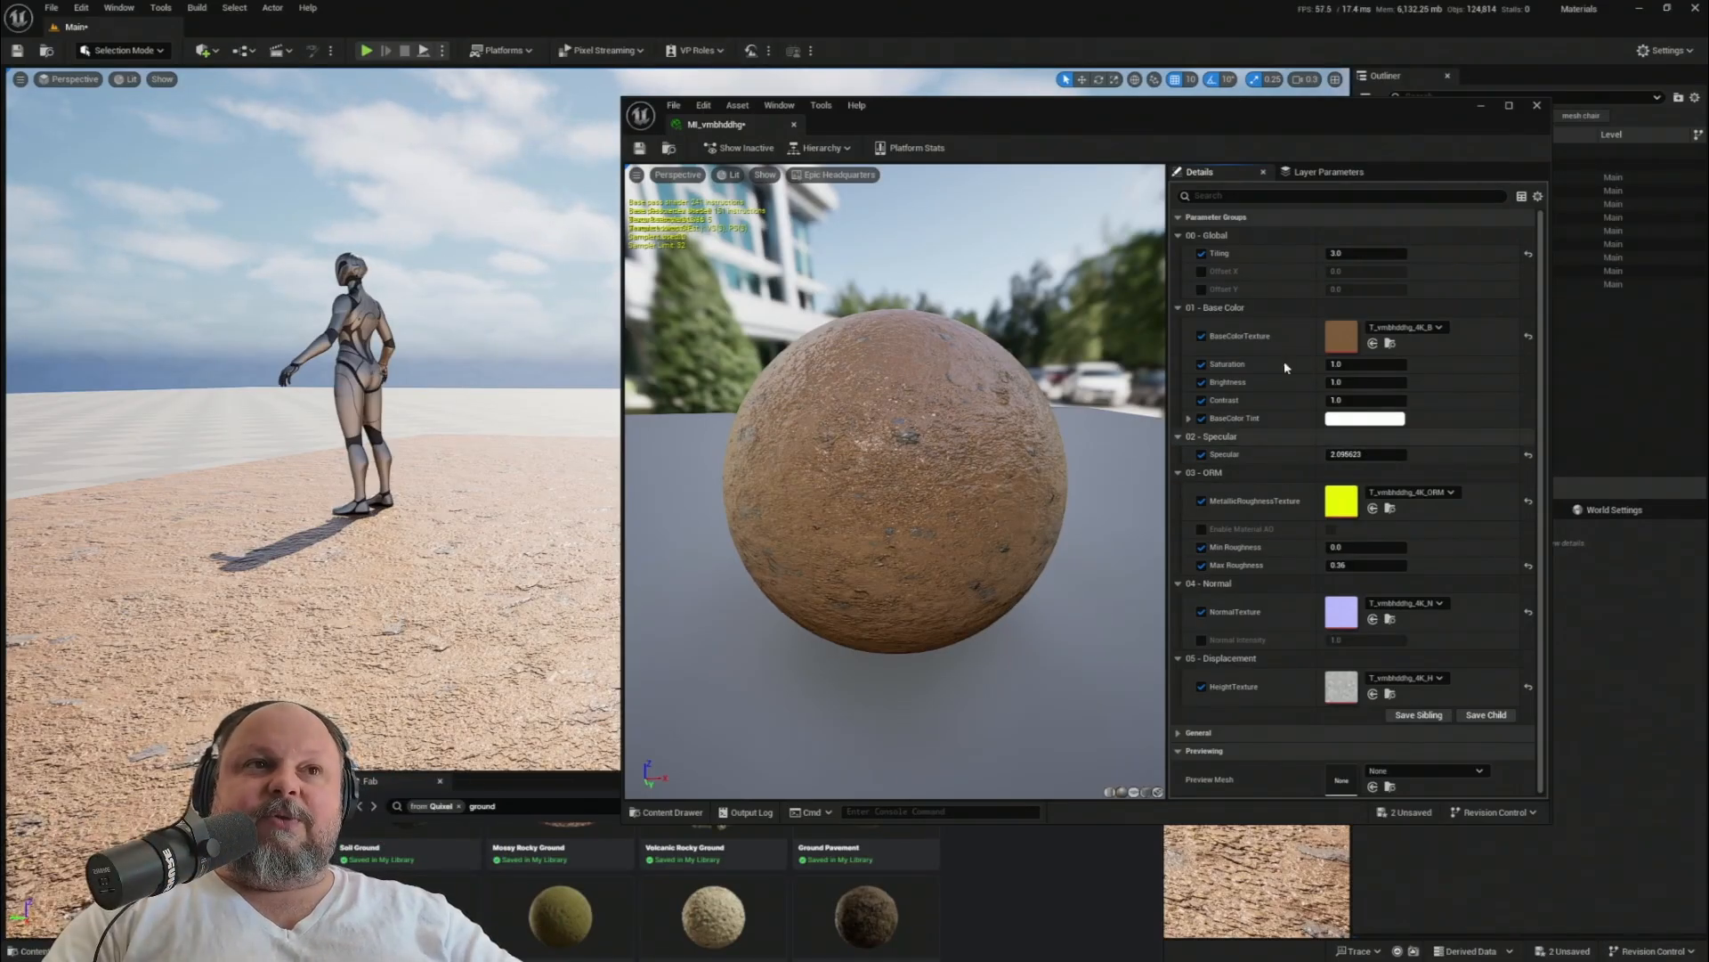
right_drag(440, 562, 440, 562)
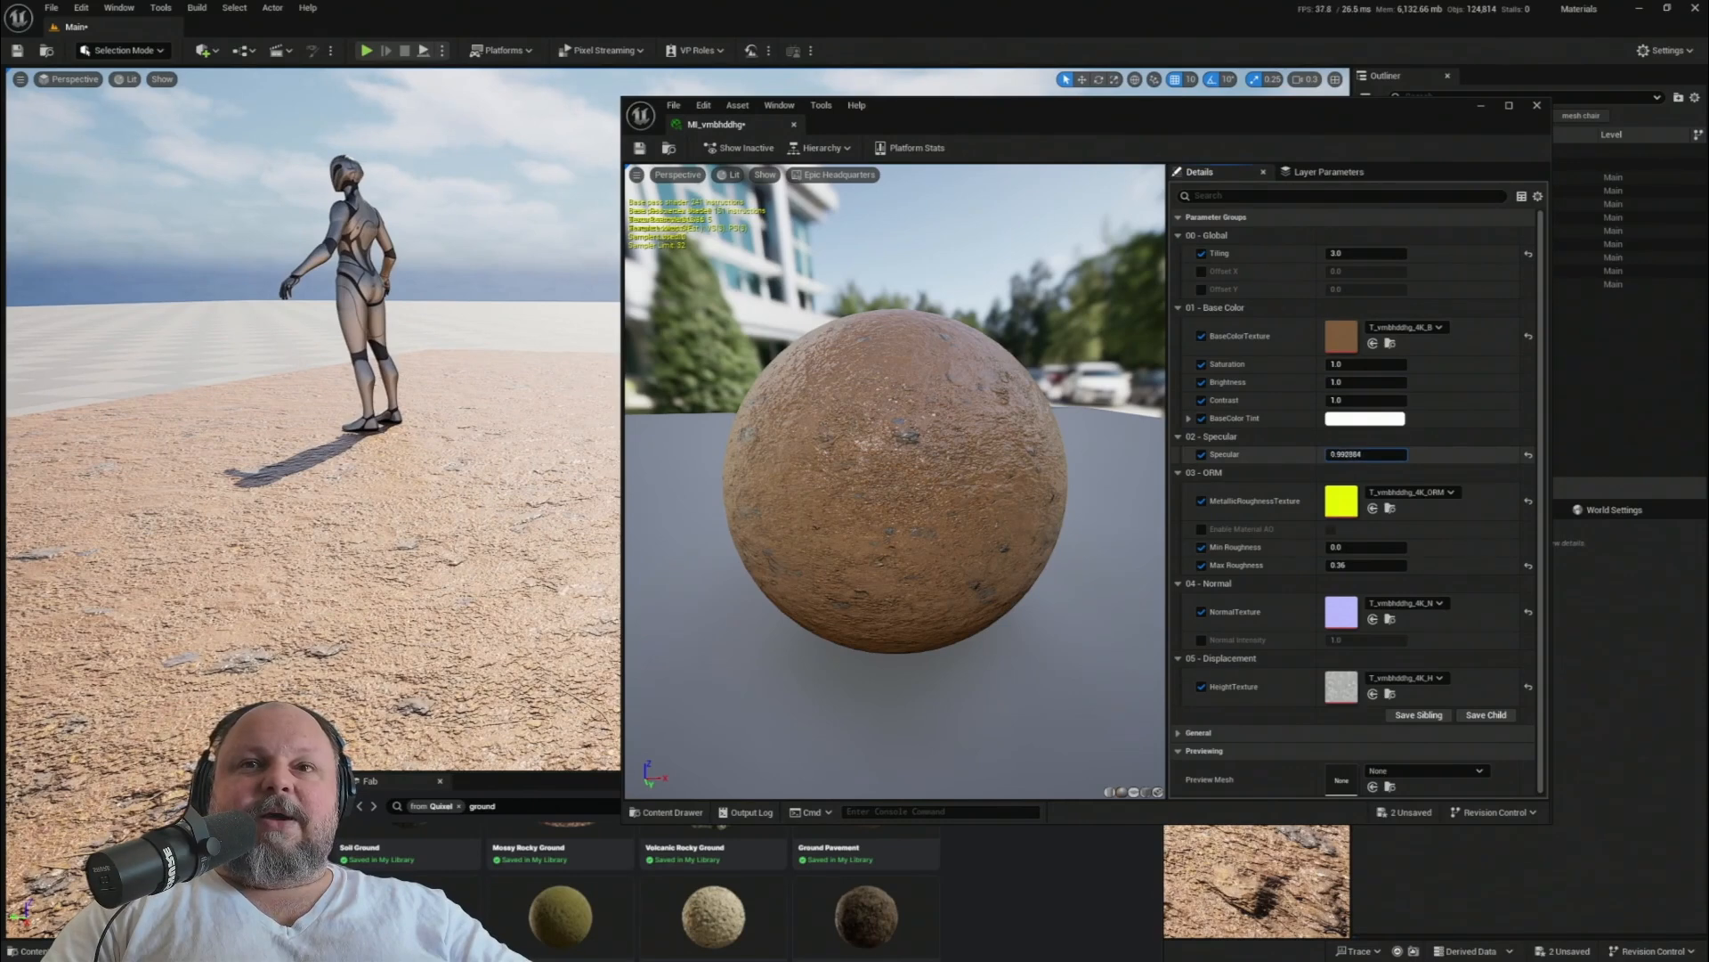
drag(1366, 454, 1248, 462)
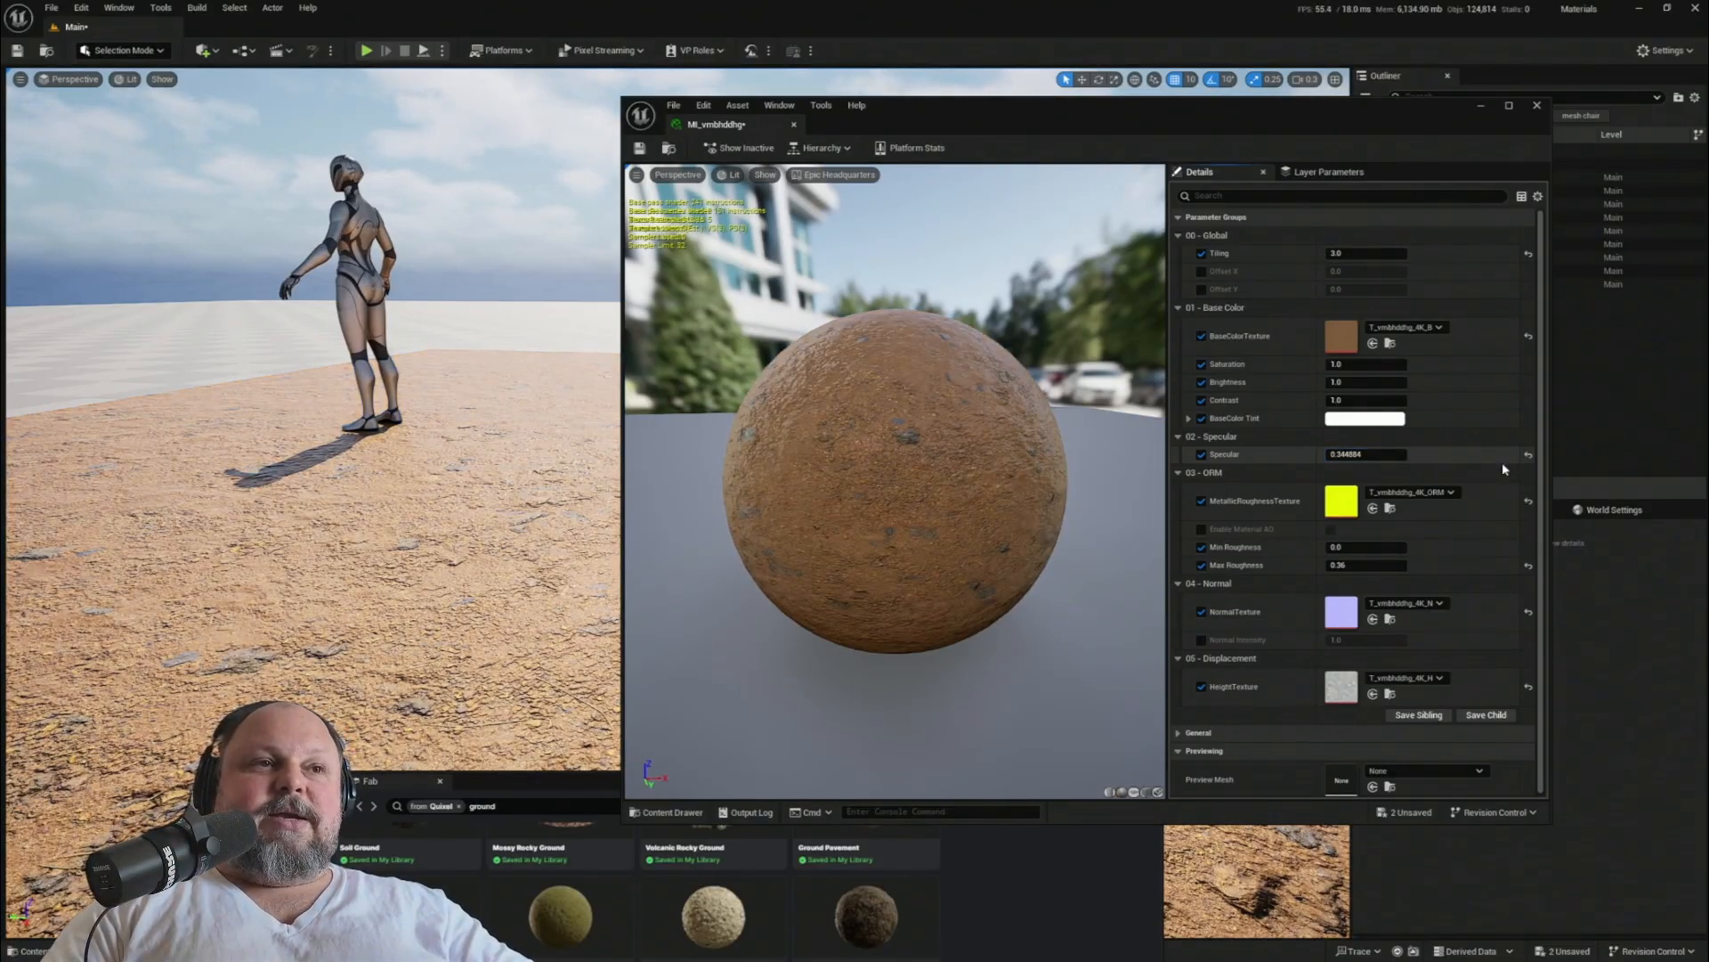
click(1529, 455)
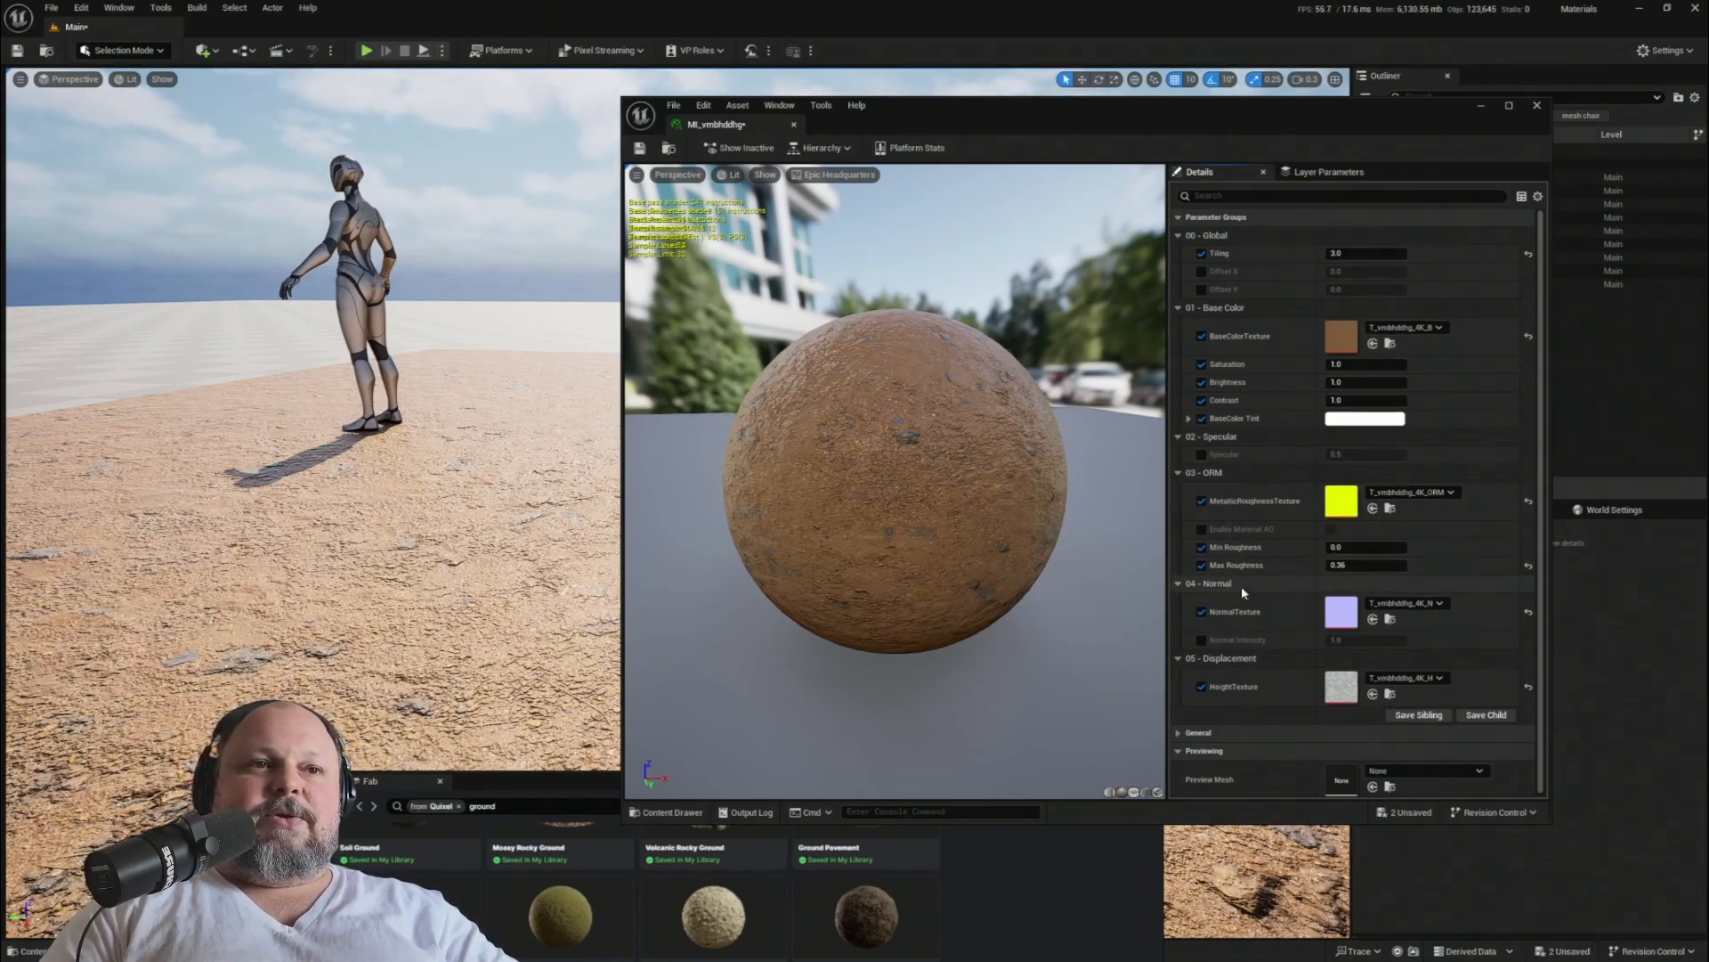
- Enable the Normal Intensity override and set it to 2 for deeper soil relief
scroll(1247, 605, down, 1)
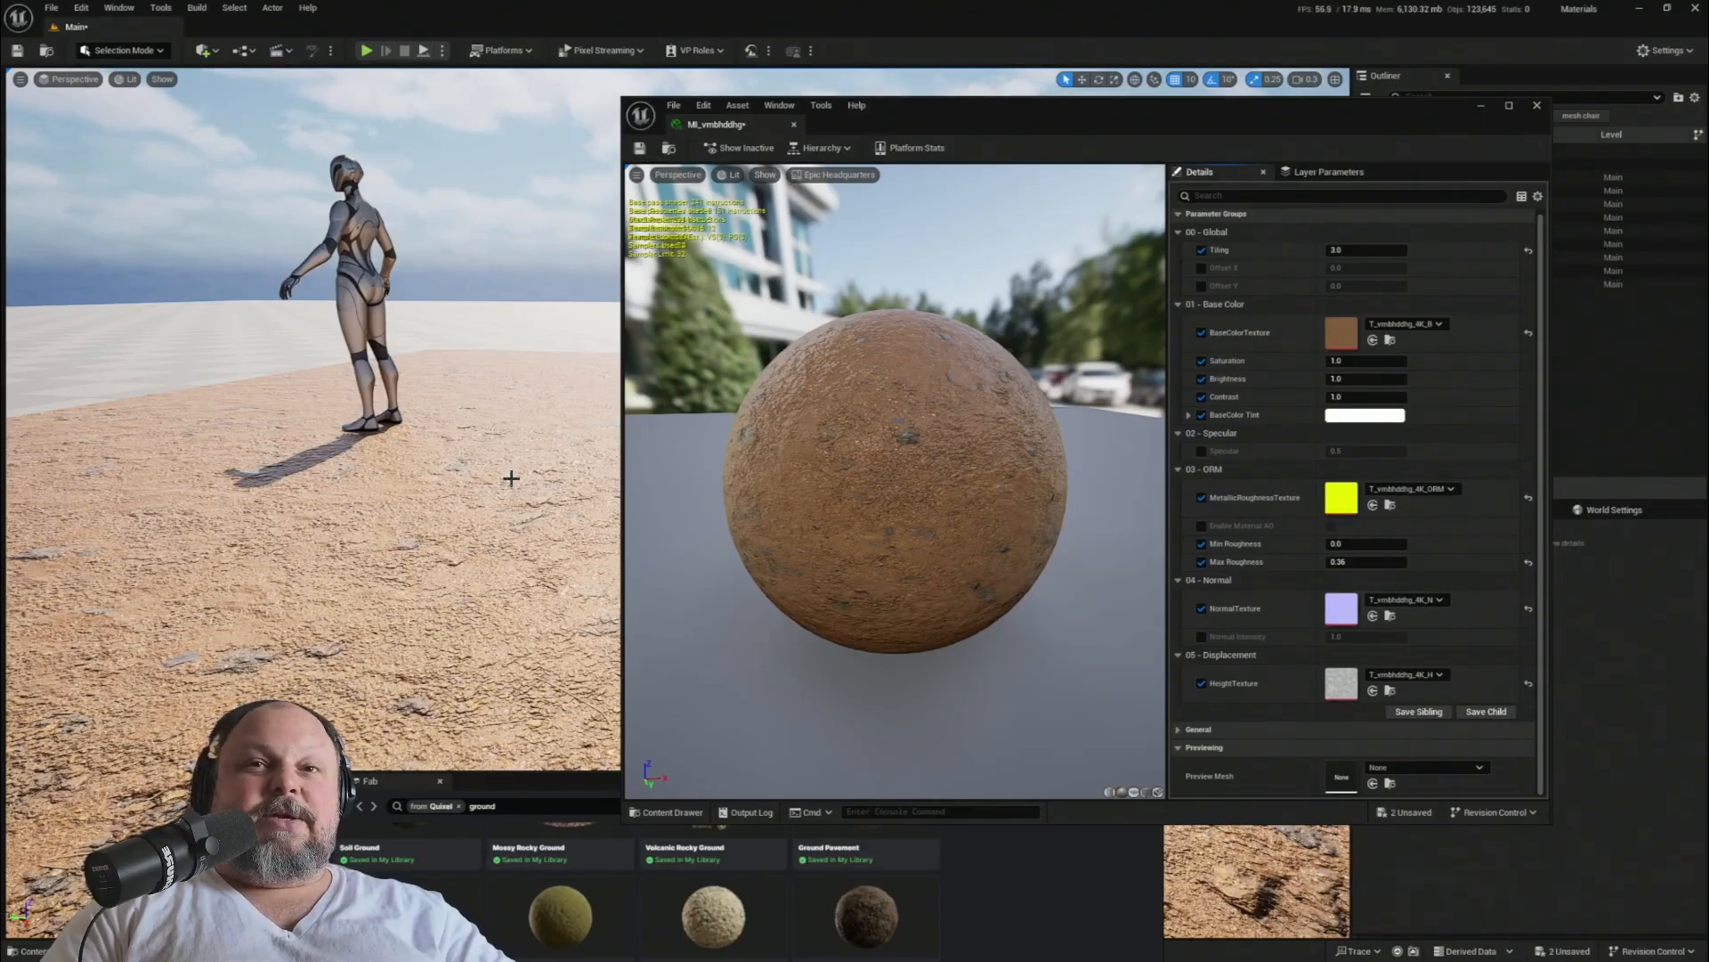
right_drag(517, 469, 325, 560)
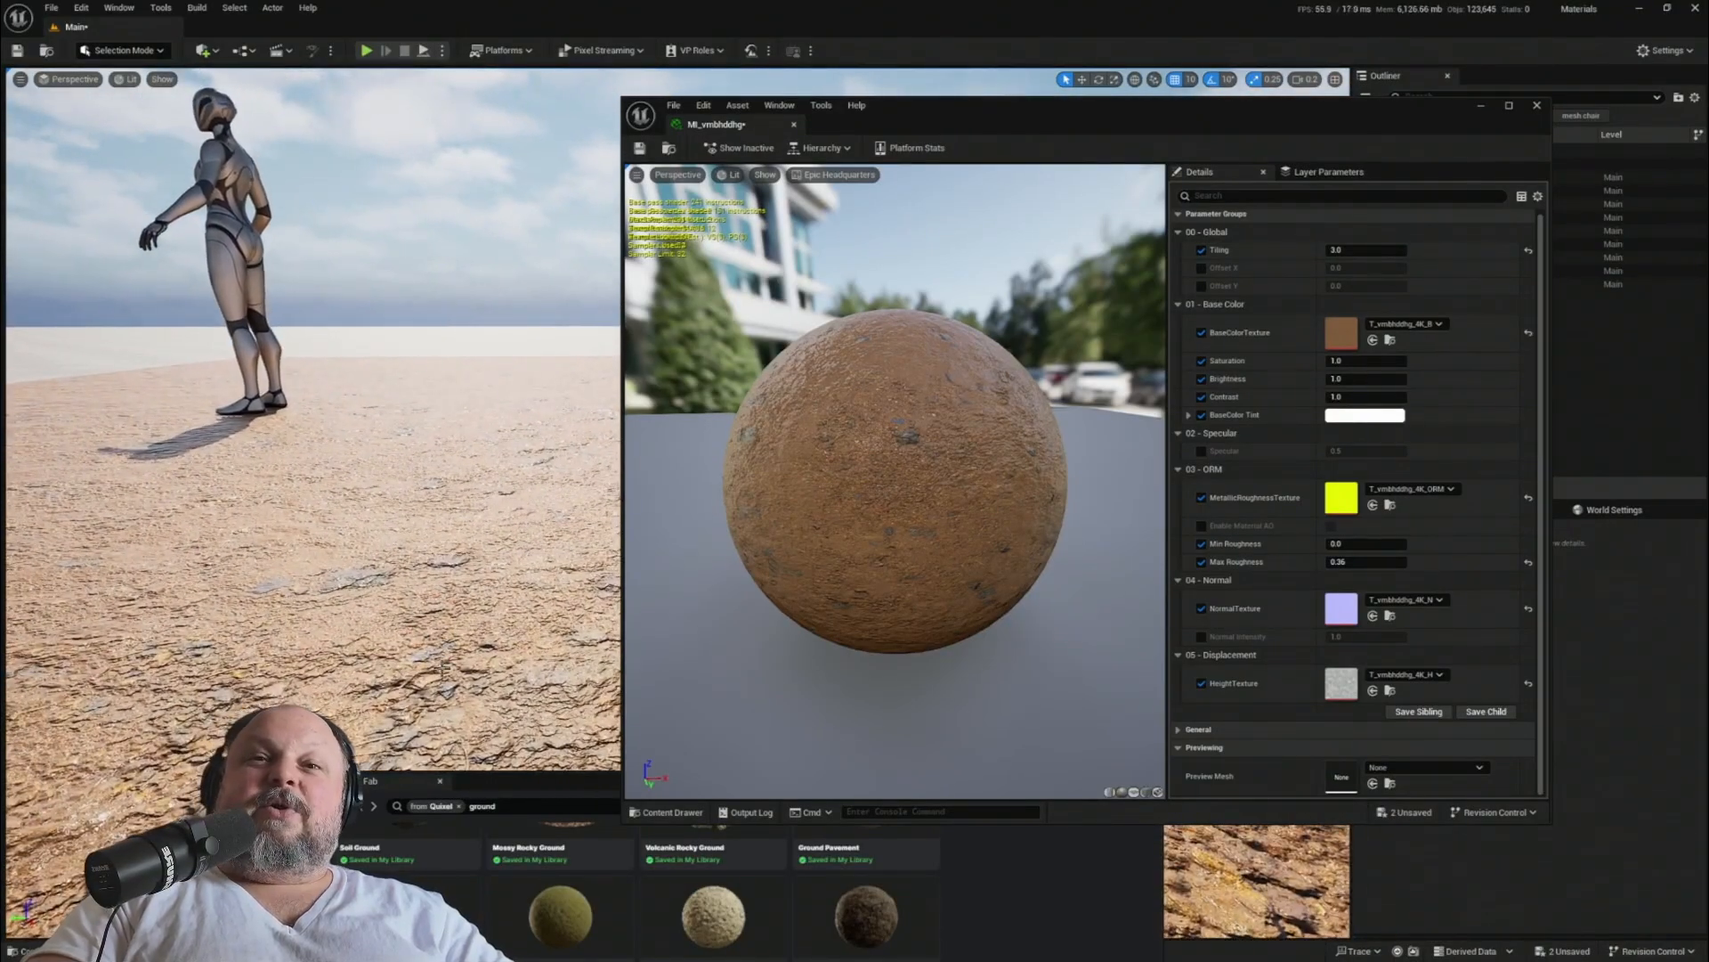
right_drag(492, 589, 487, 498)
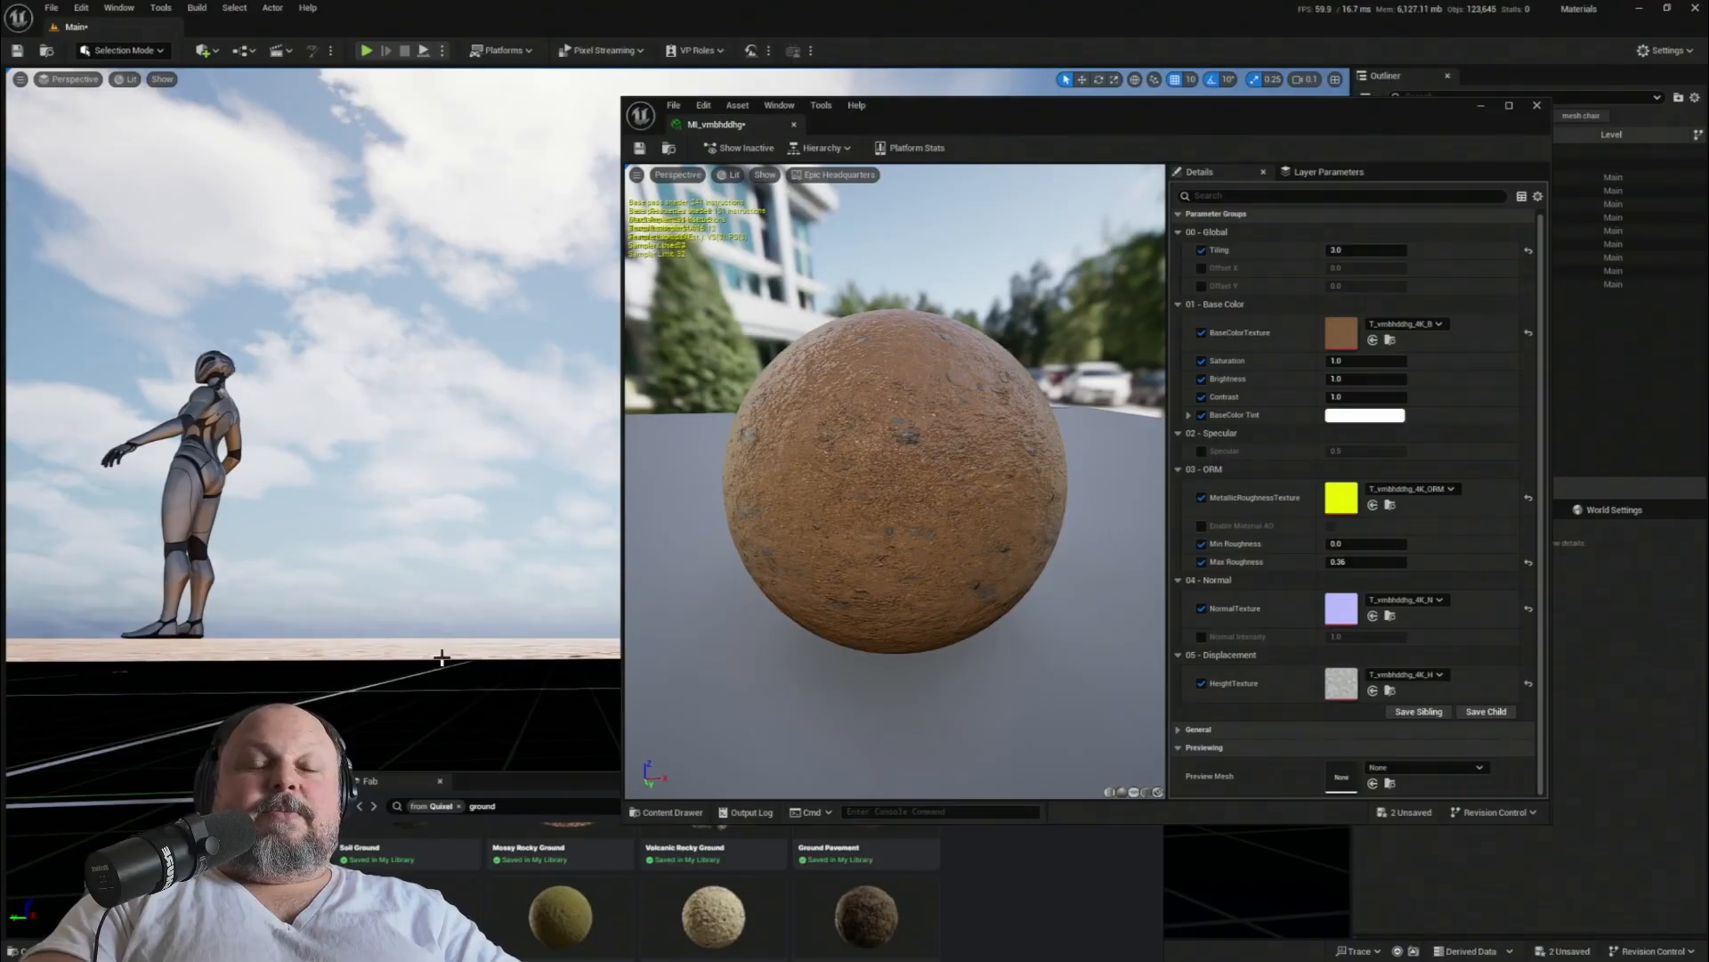
right_drag(535, 637, 443, 577)
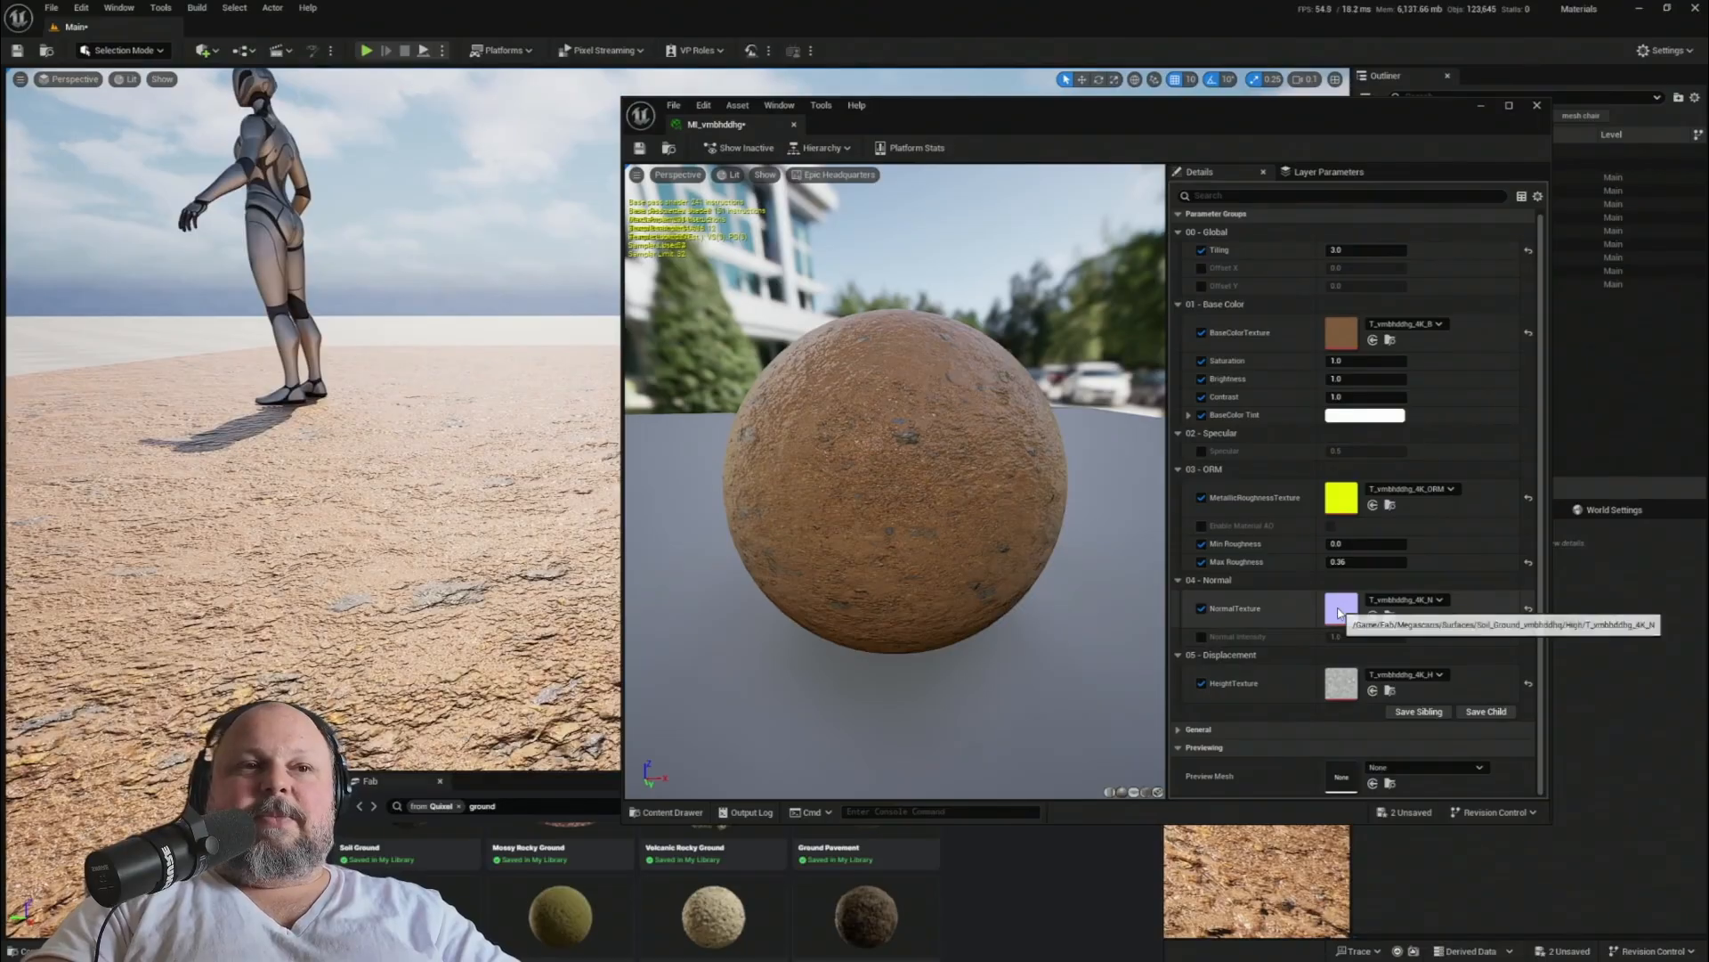
mouse_move(517, 543)
right_down()
mouse_move(534, 583)
mouse_move(498, 539)
right_up()
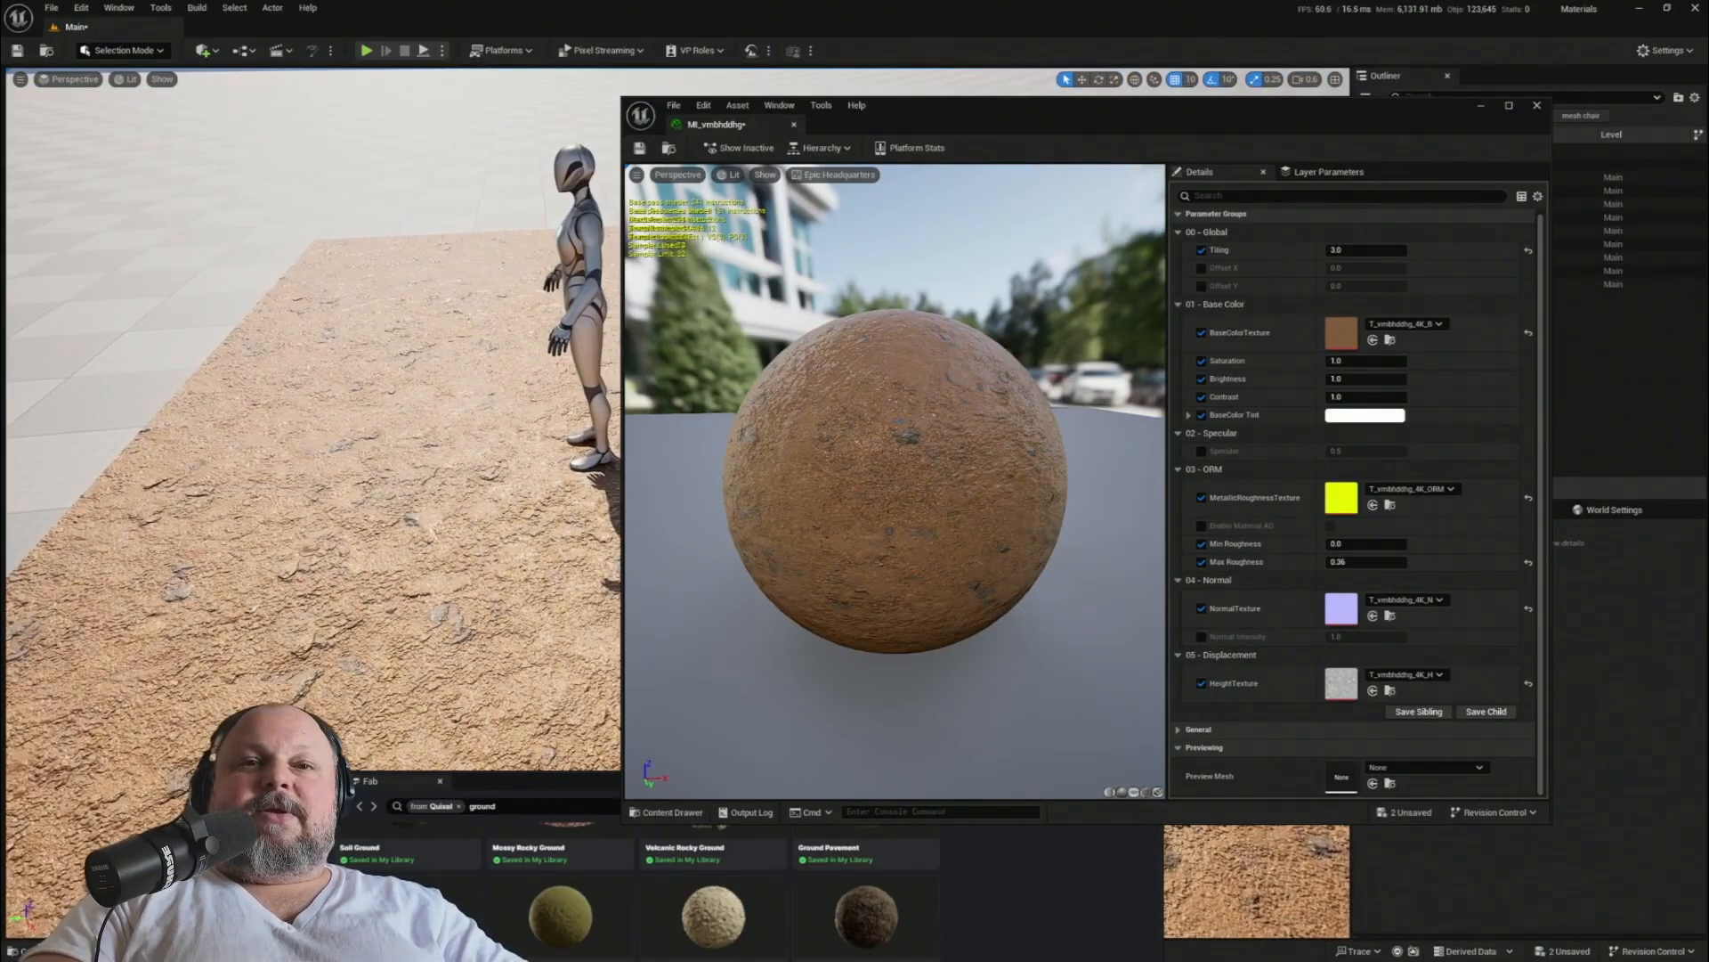
click(1201, 636)
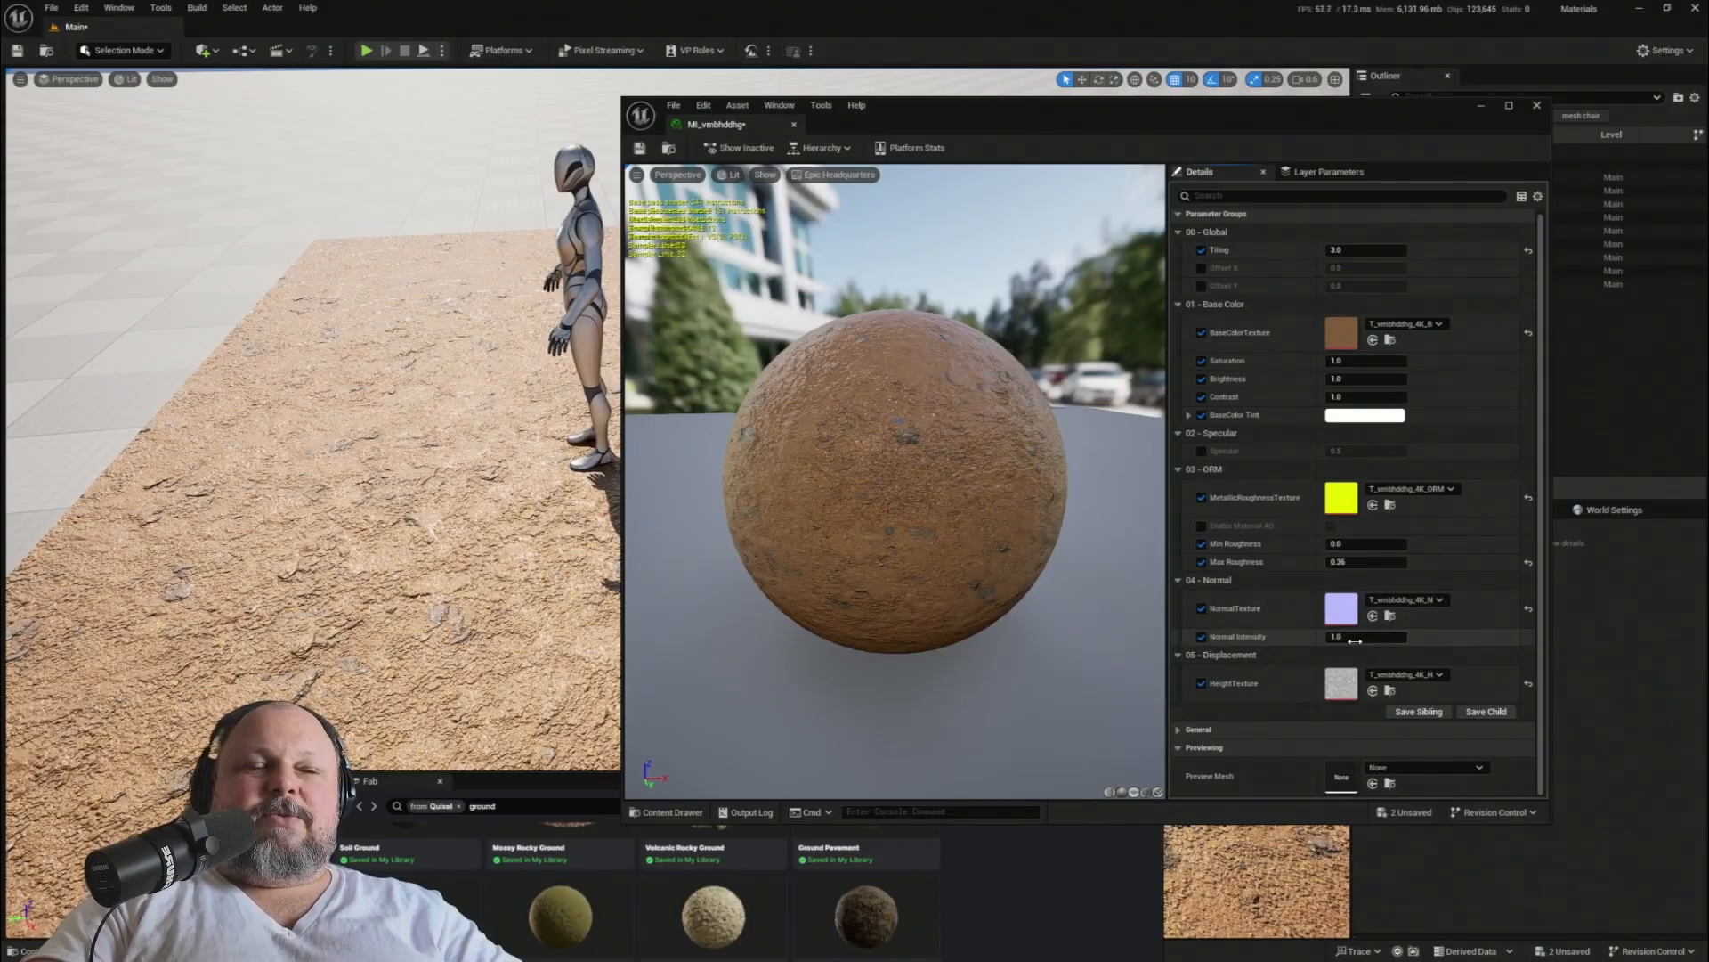
click(1387, 638)
text(2)
key(Return)
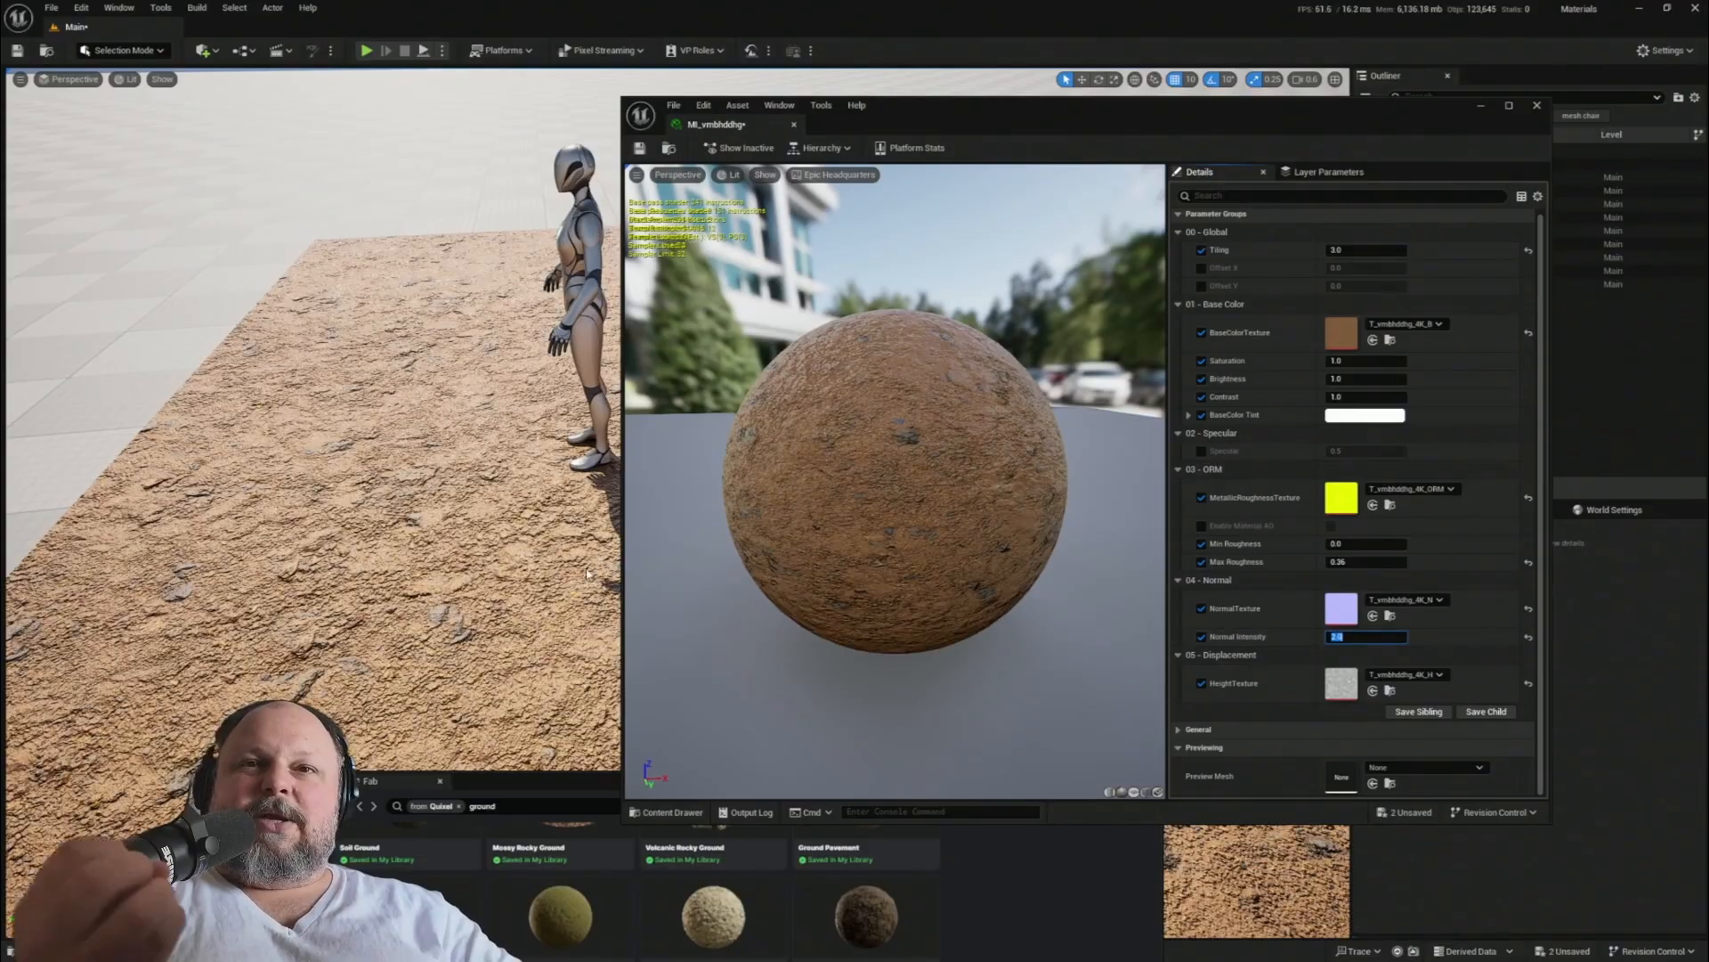
- Compare the soil relief with Normal Intensity at 1, and set it back to 2
right_drag(458, 538, 552, 535)
key(w)
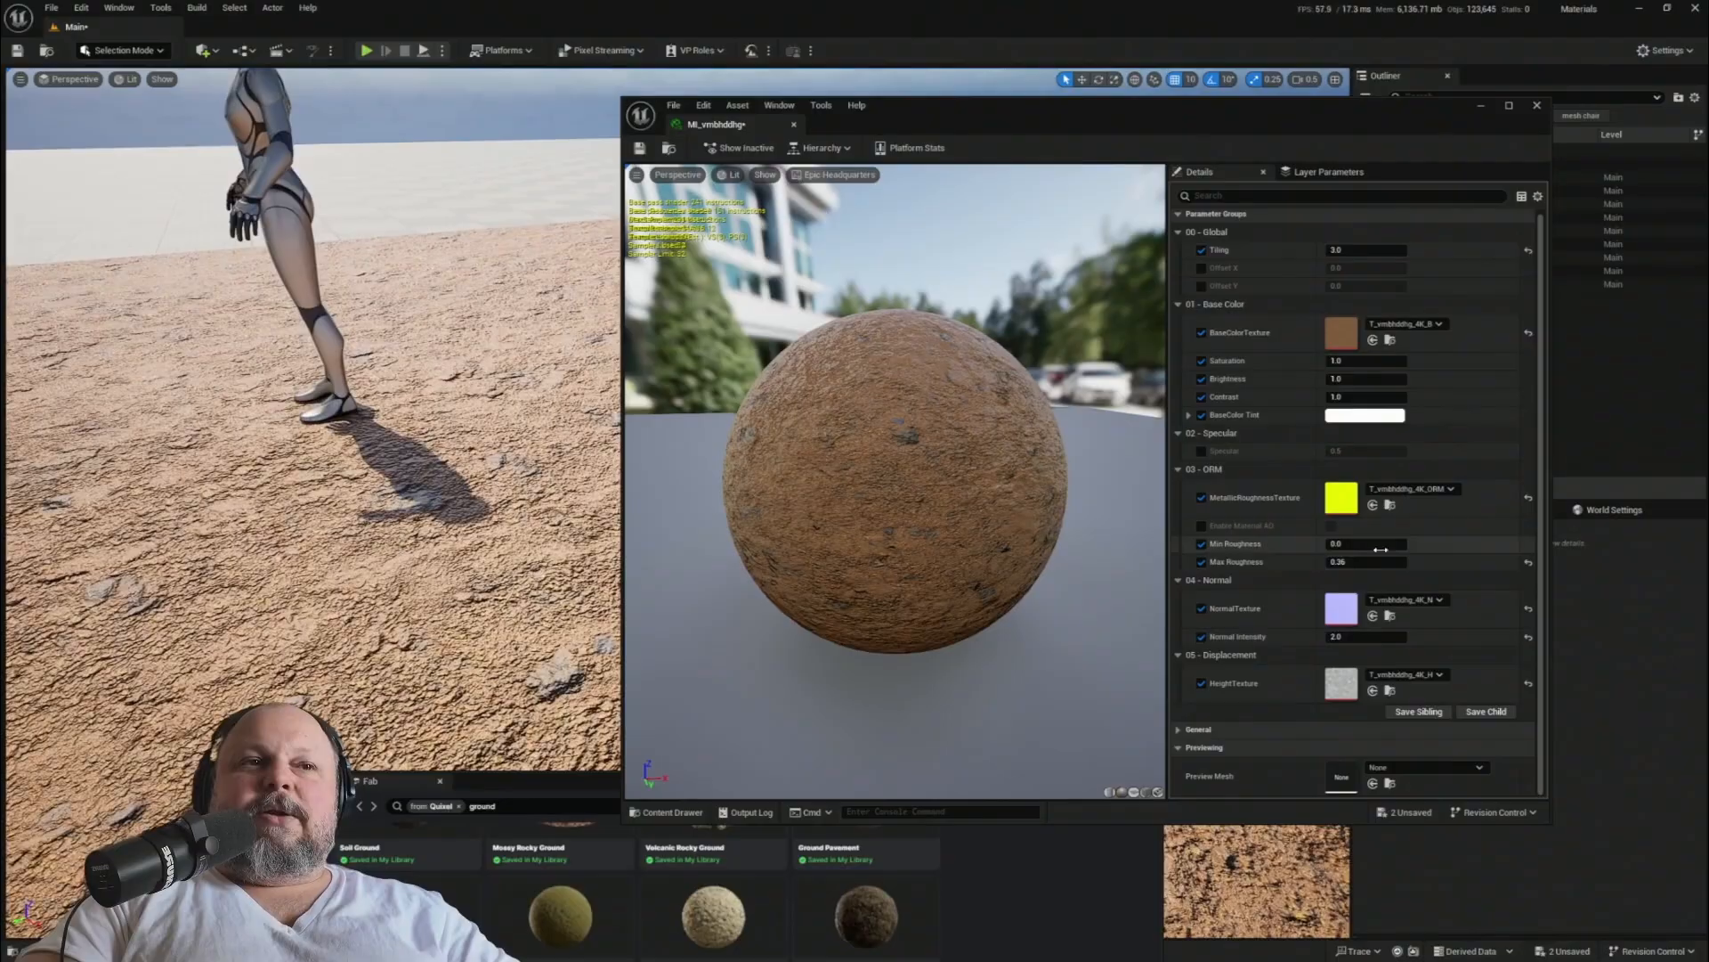
click(1364, 637)
text(1)
key(Return)
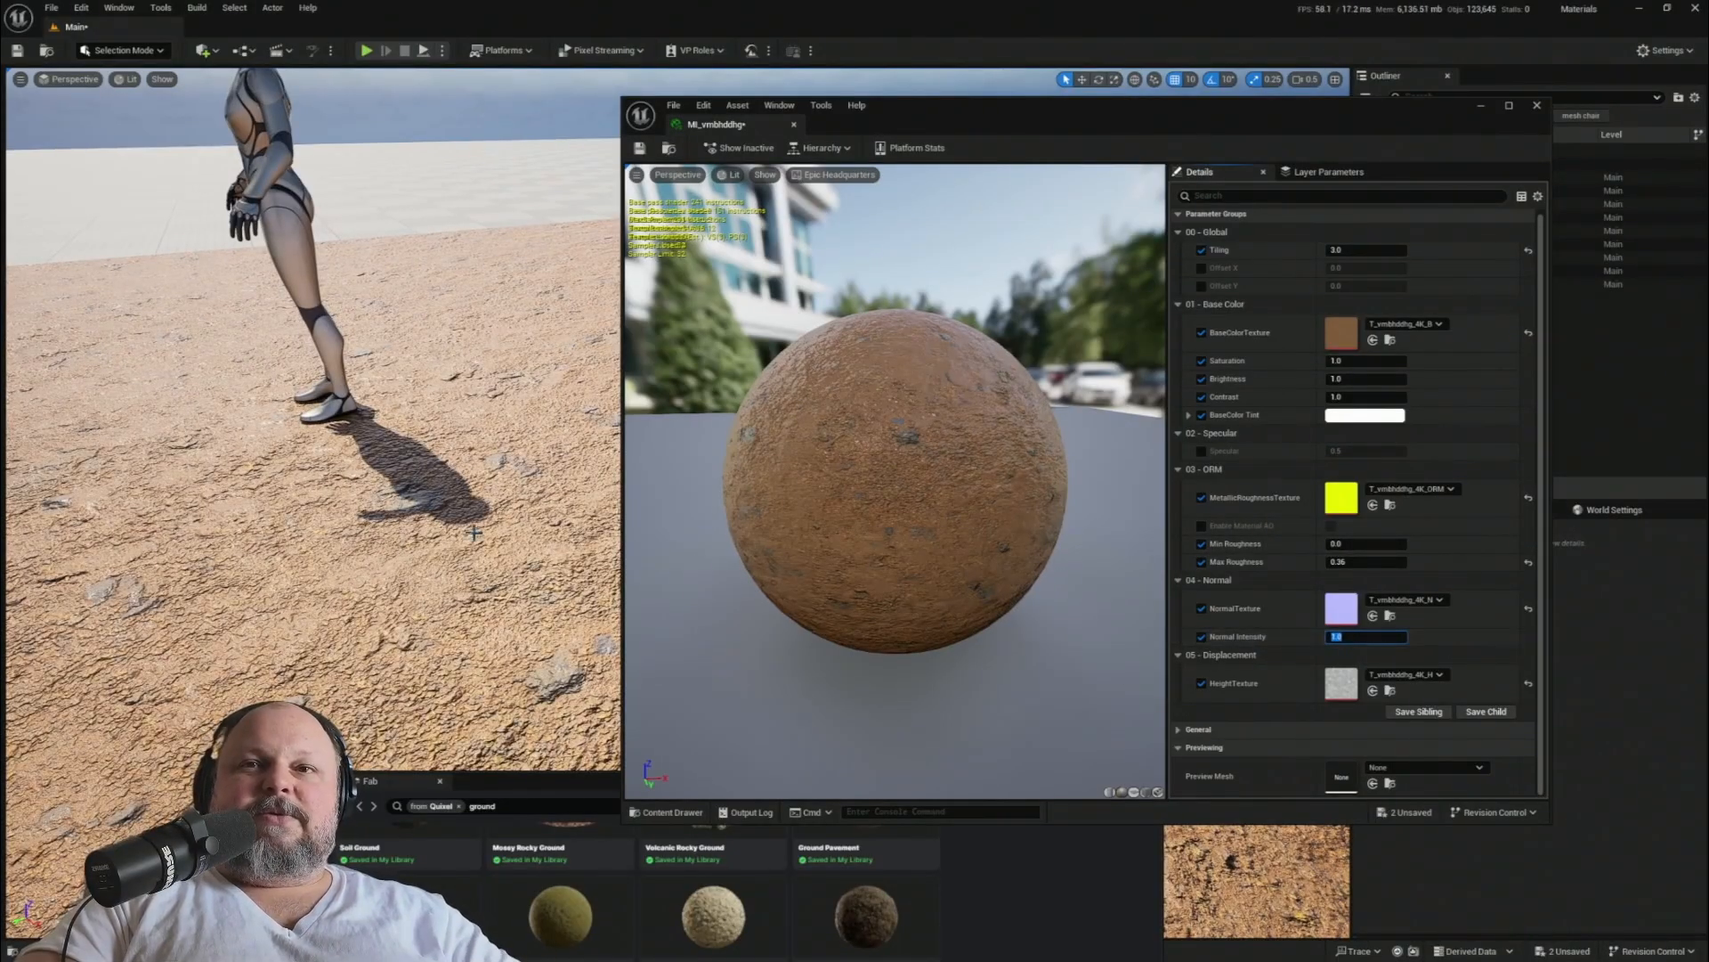
right_drag(543, 575, 384, 551)
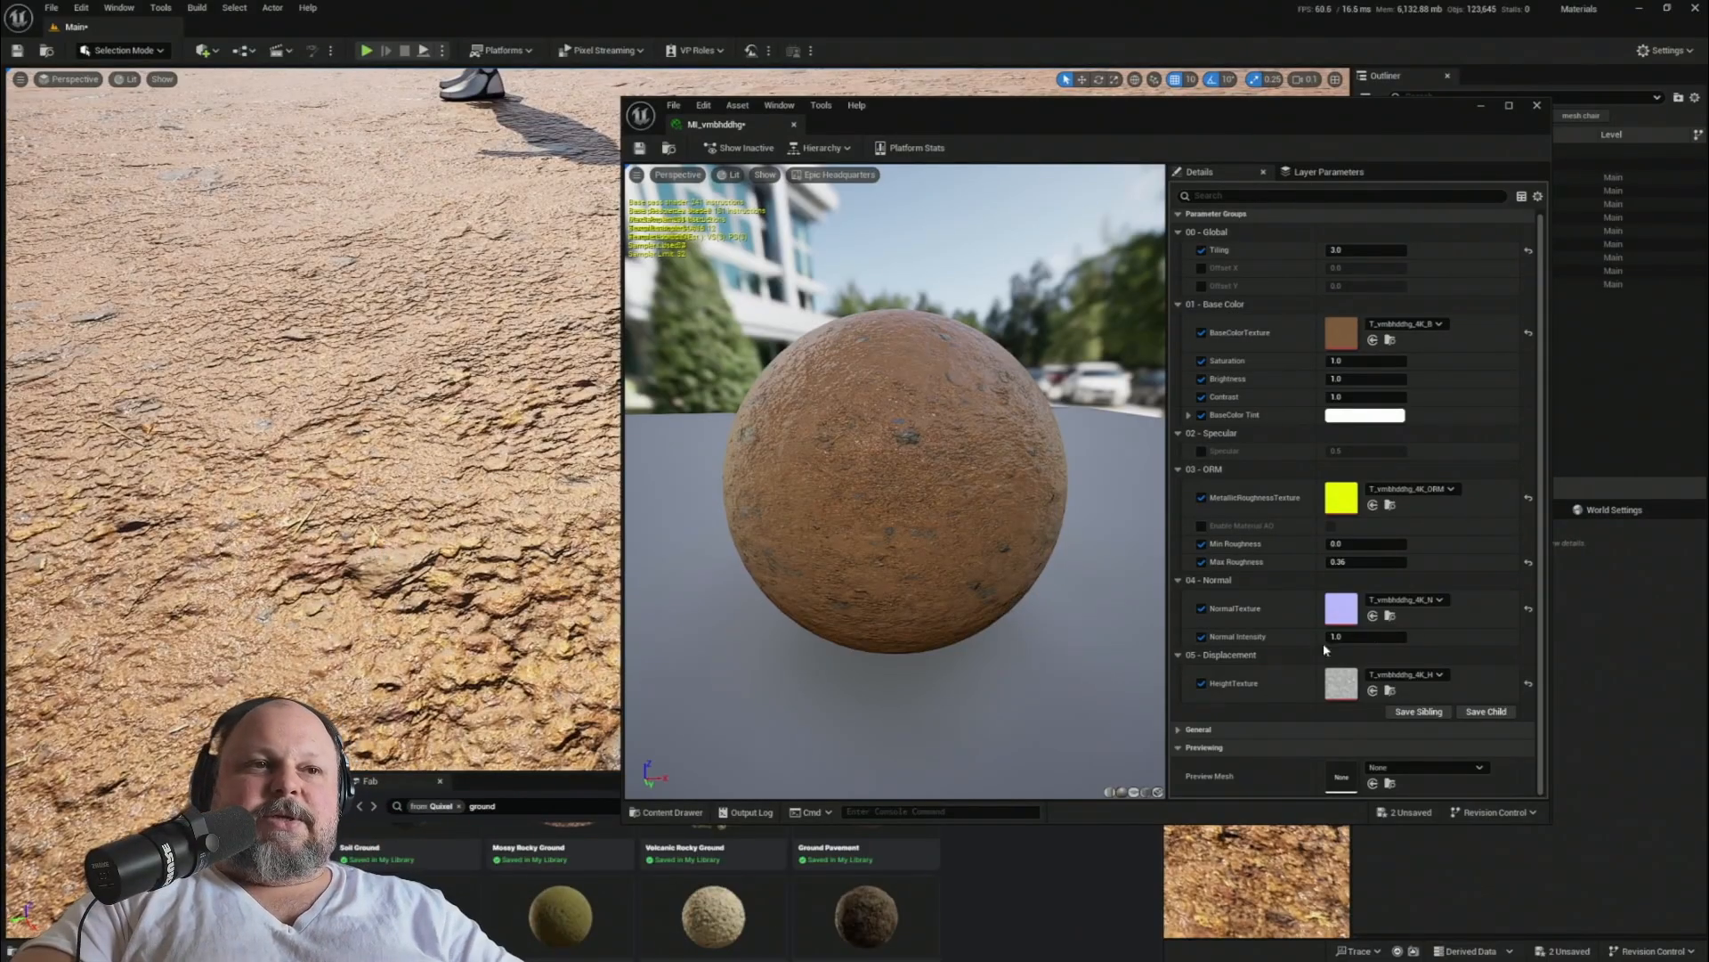
click(1366, 638)
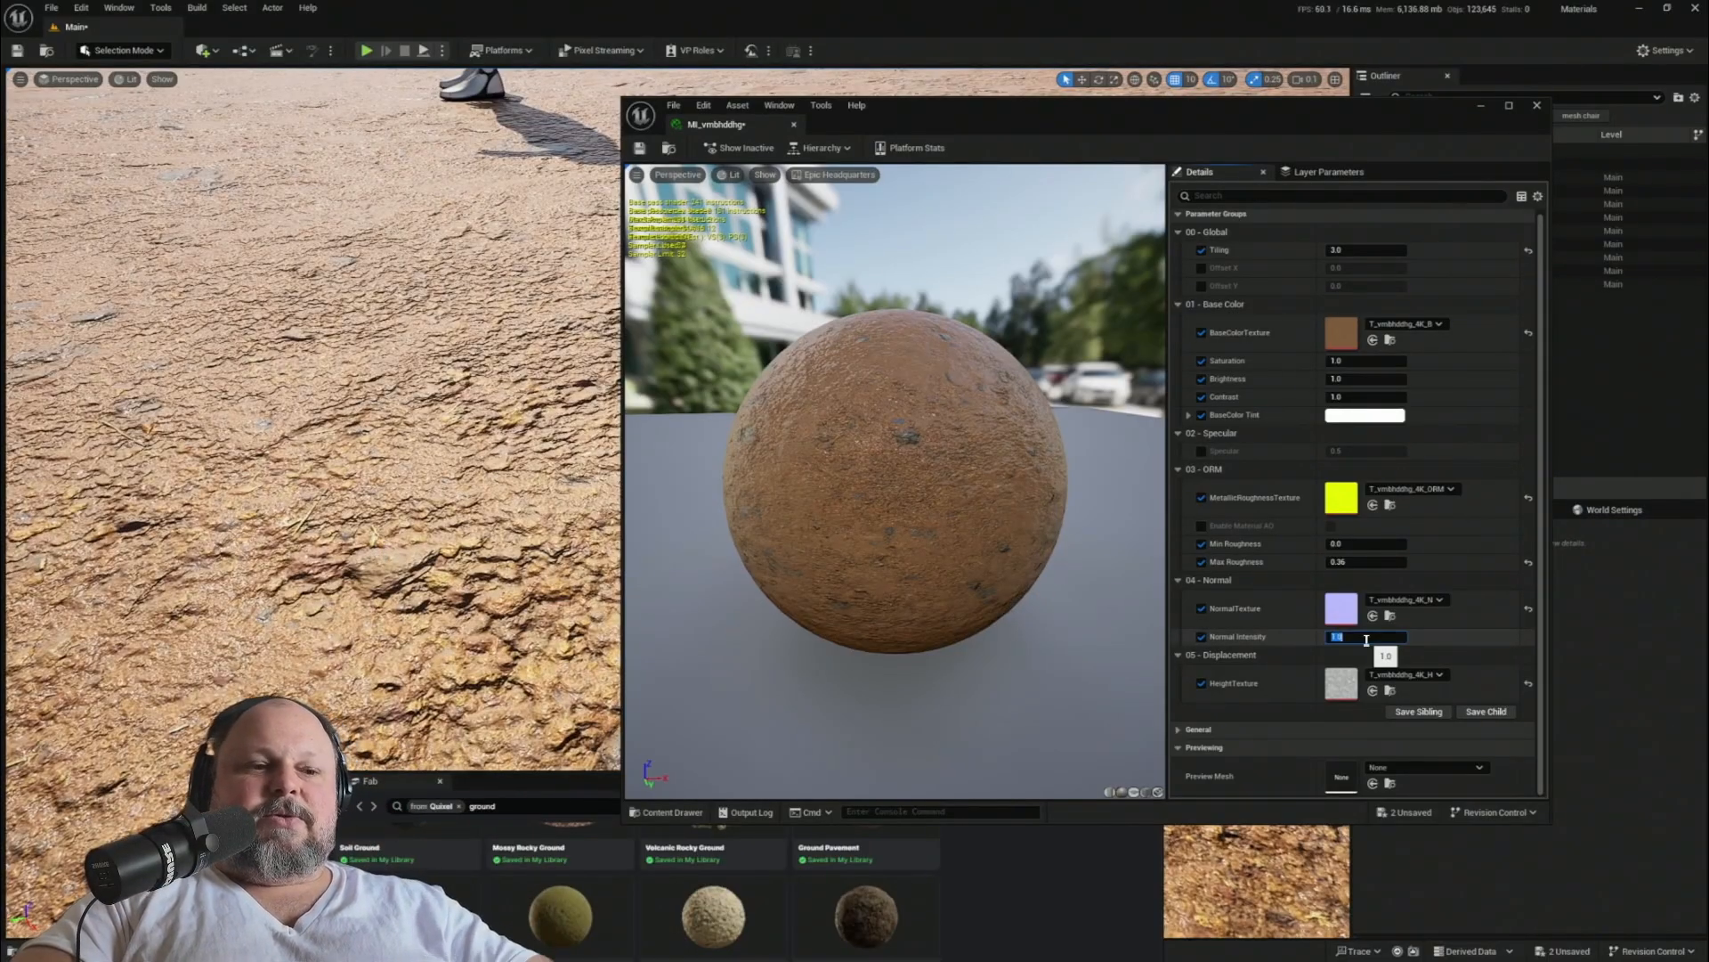
text(2)
key(Return)
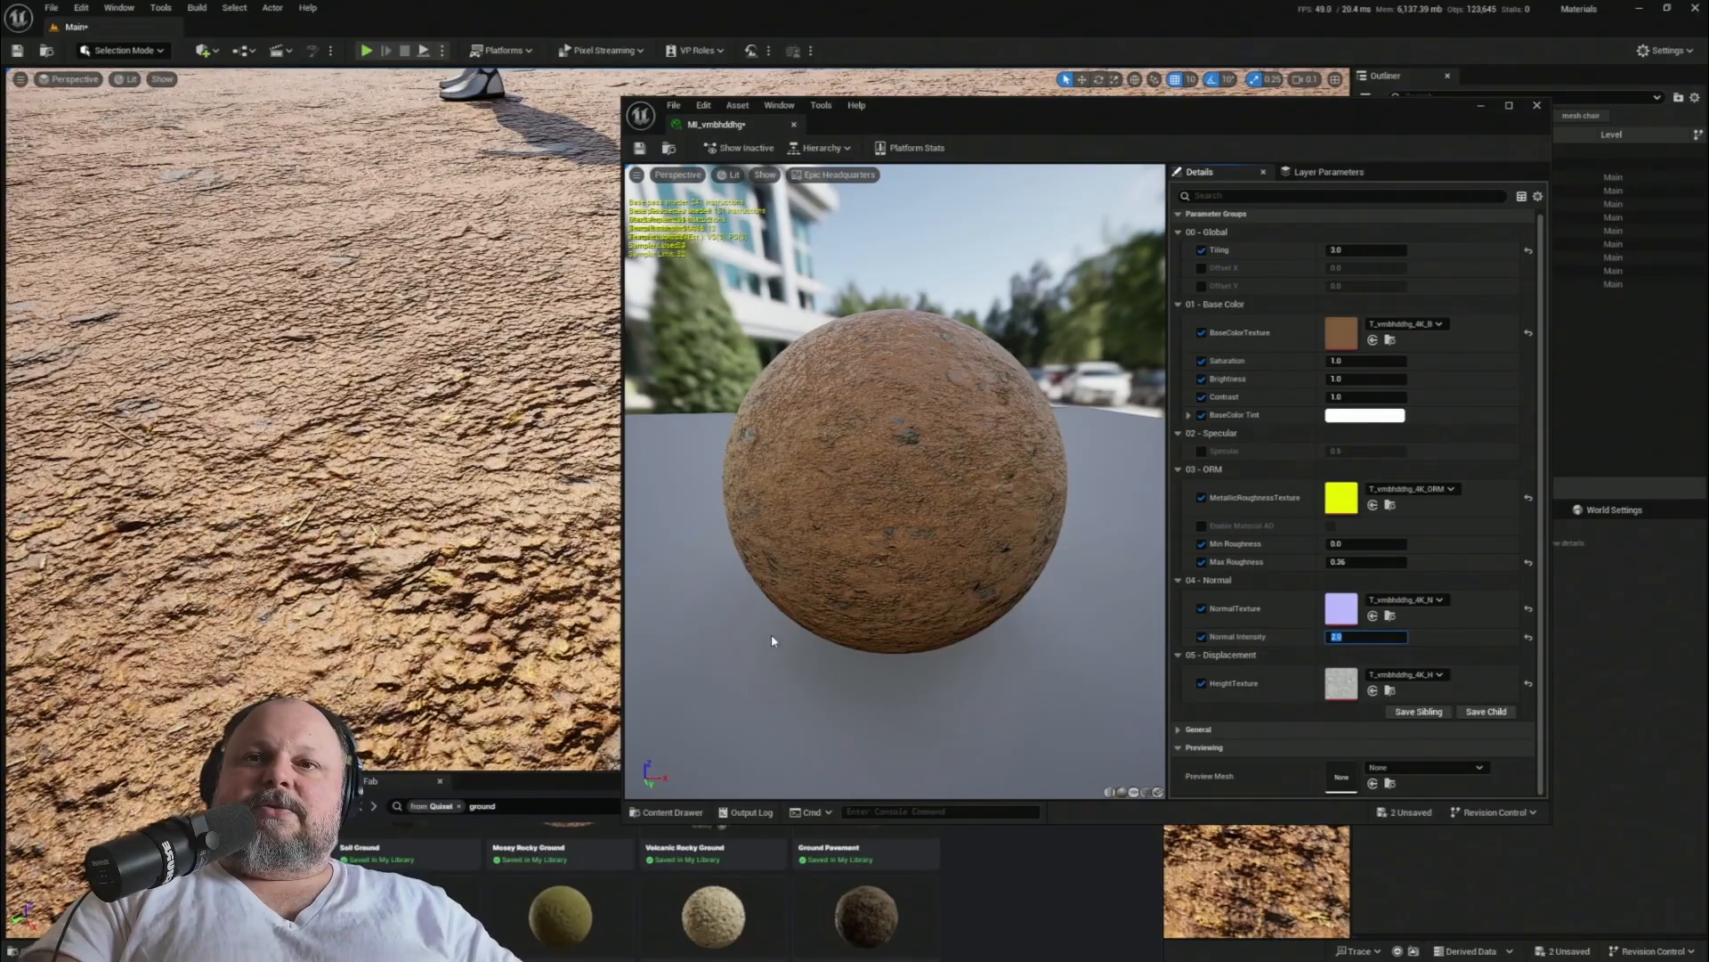
- Raise the material's Max Roughness to 0.7
right_drag(503, 482, 476, 459)
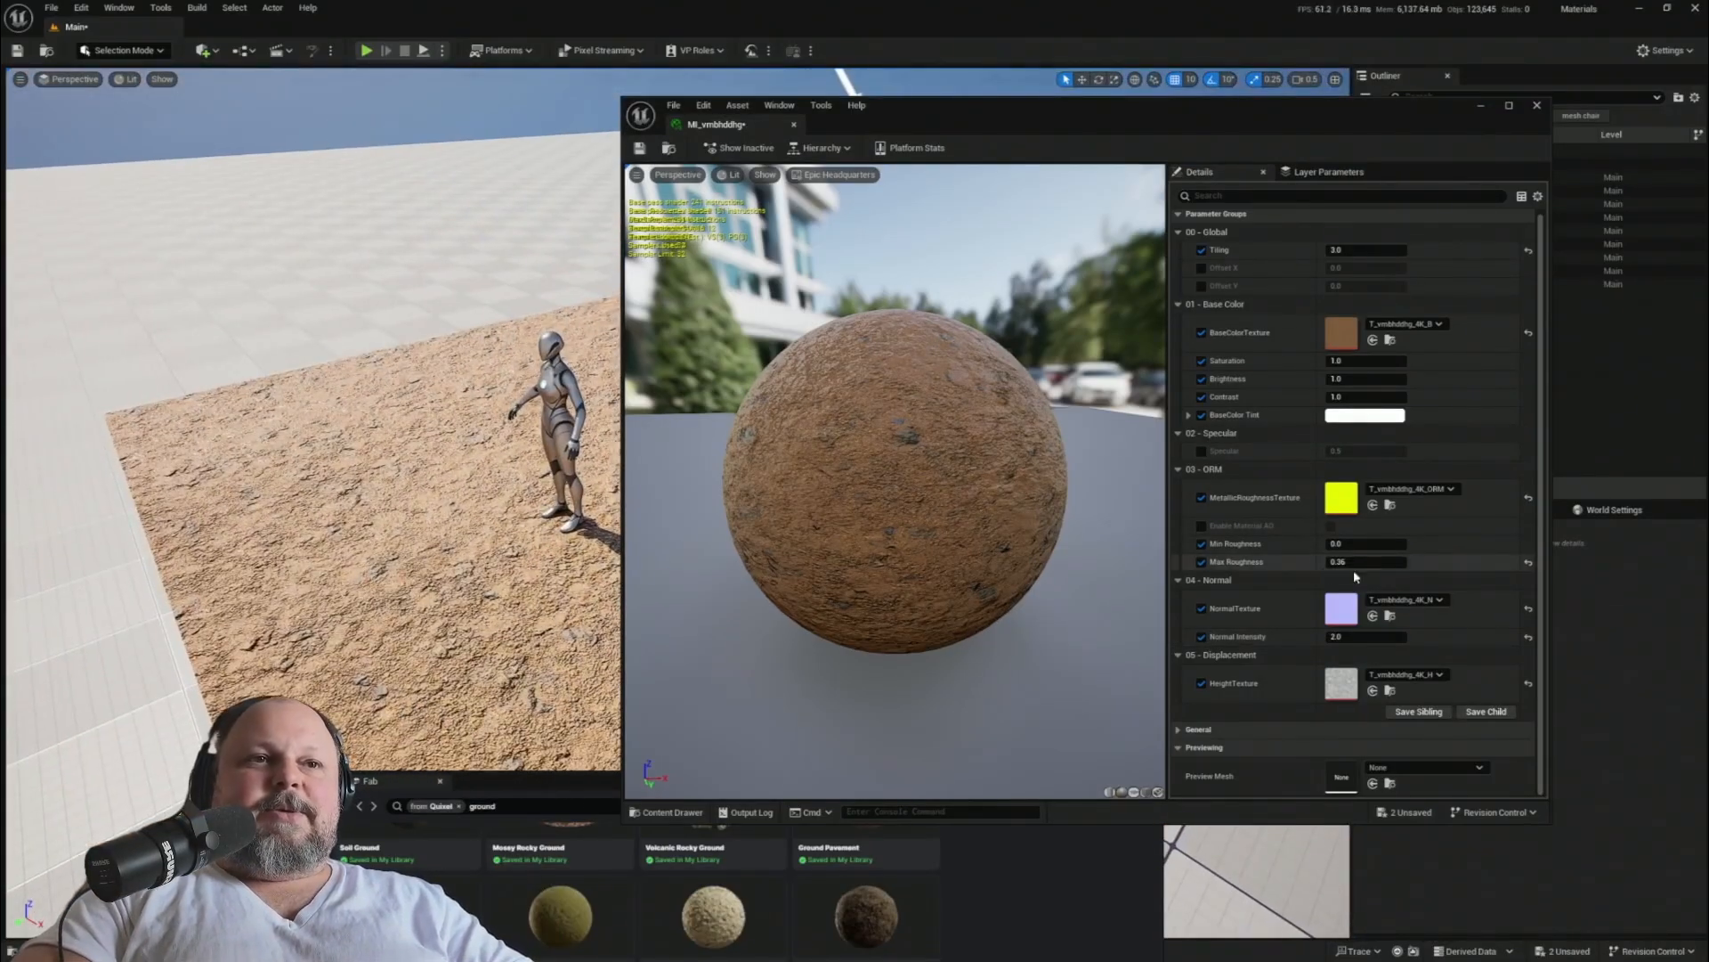
mouse_move(1349, 562)
mouse_down()
mouse_move(1402, 562)
mouse_move(1379, 562)
mouse_up()
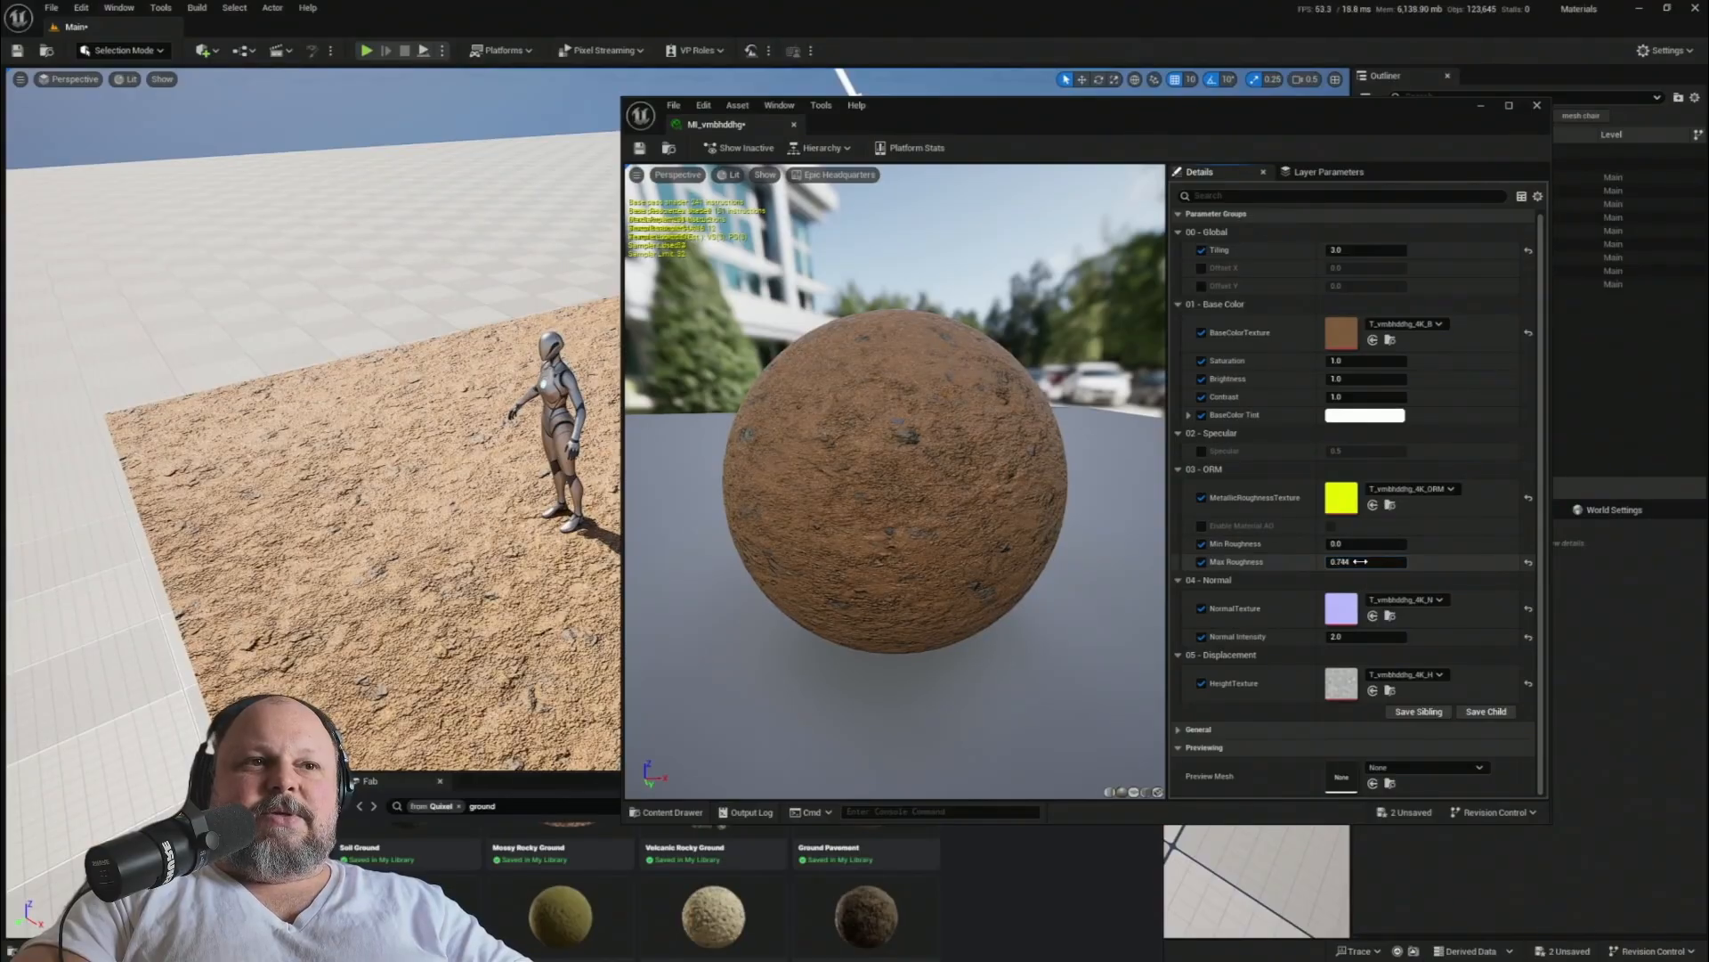
right_drag(256, 451, 189, 359)
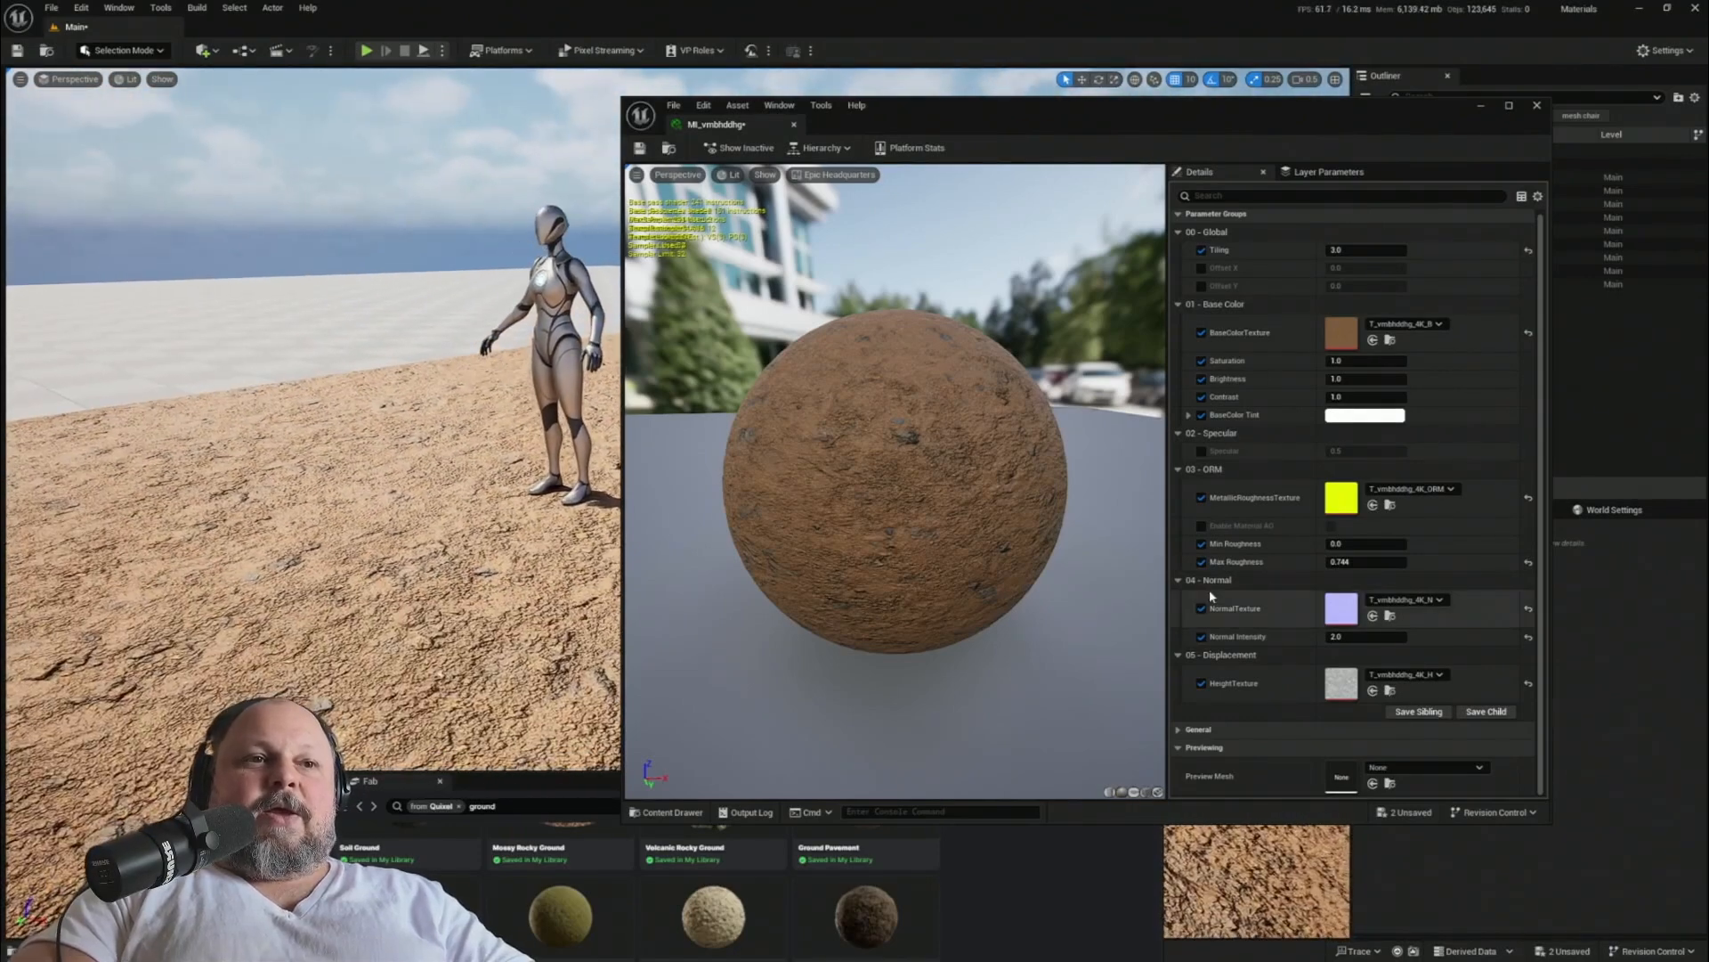
click(1365, 563)
text(0.7)
key(Return)
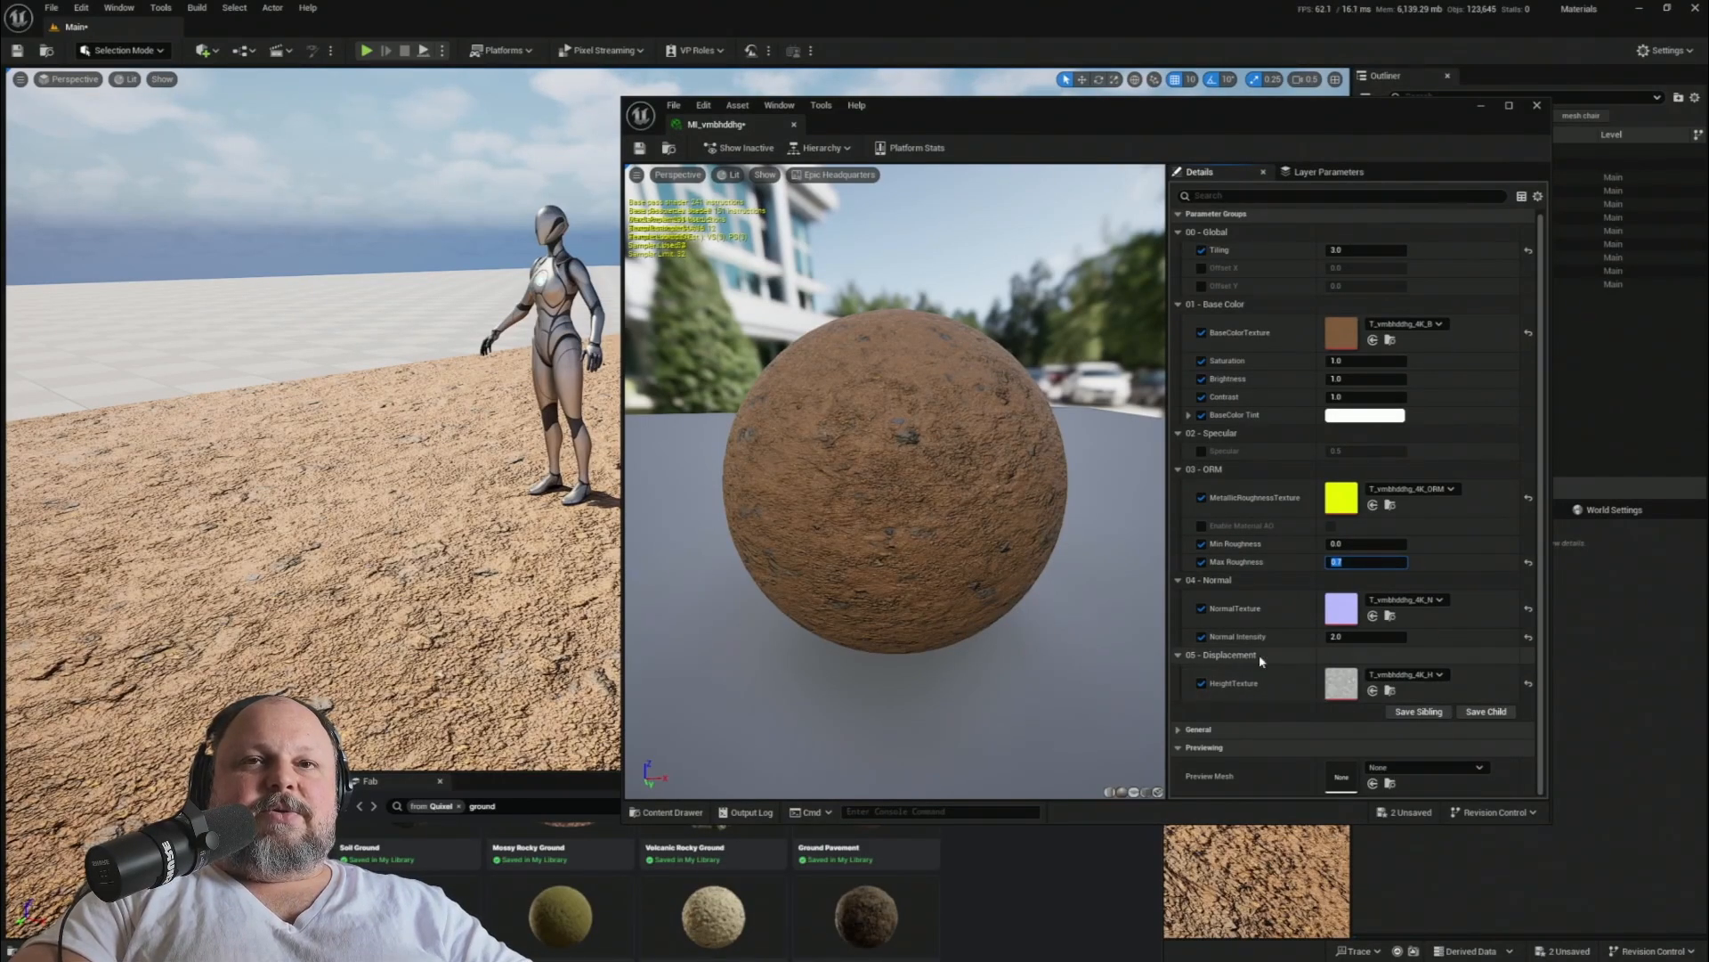
- Save the material instance and move its window and the Fab window clear of the level view
click(640, 148)
drag(956, 115, 1151, 567)
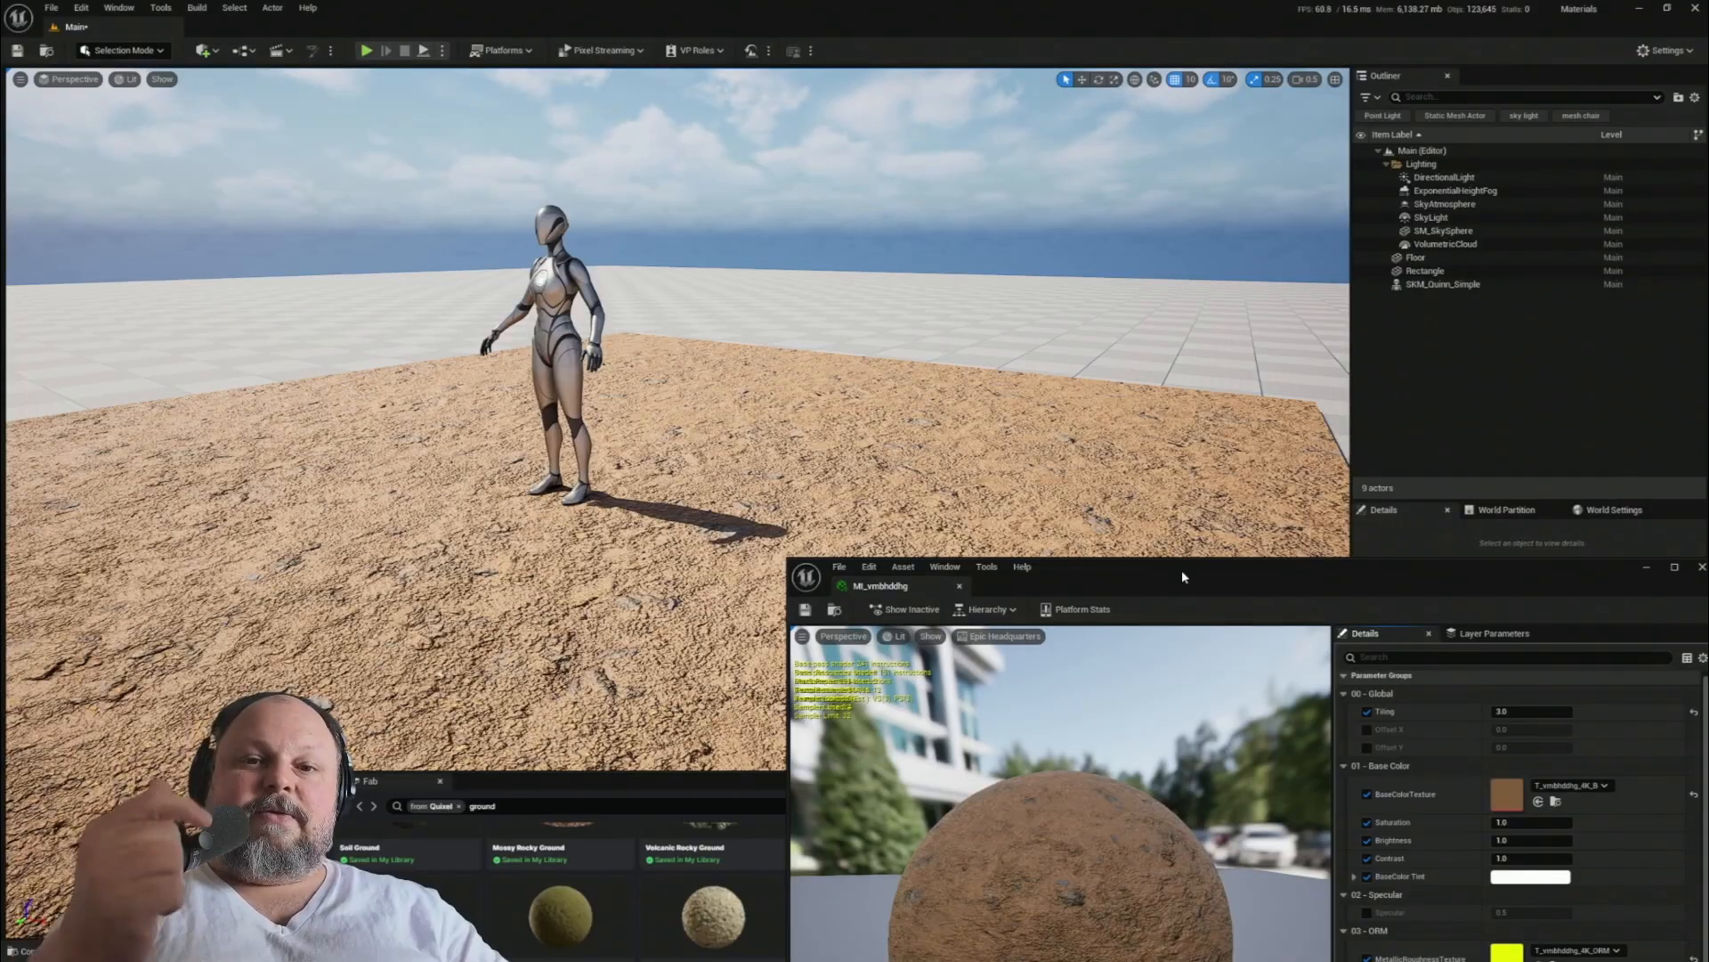
right_drag(829, 447, 678, 324)
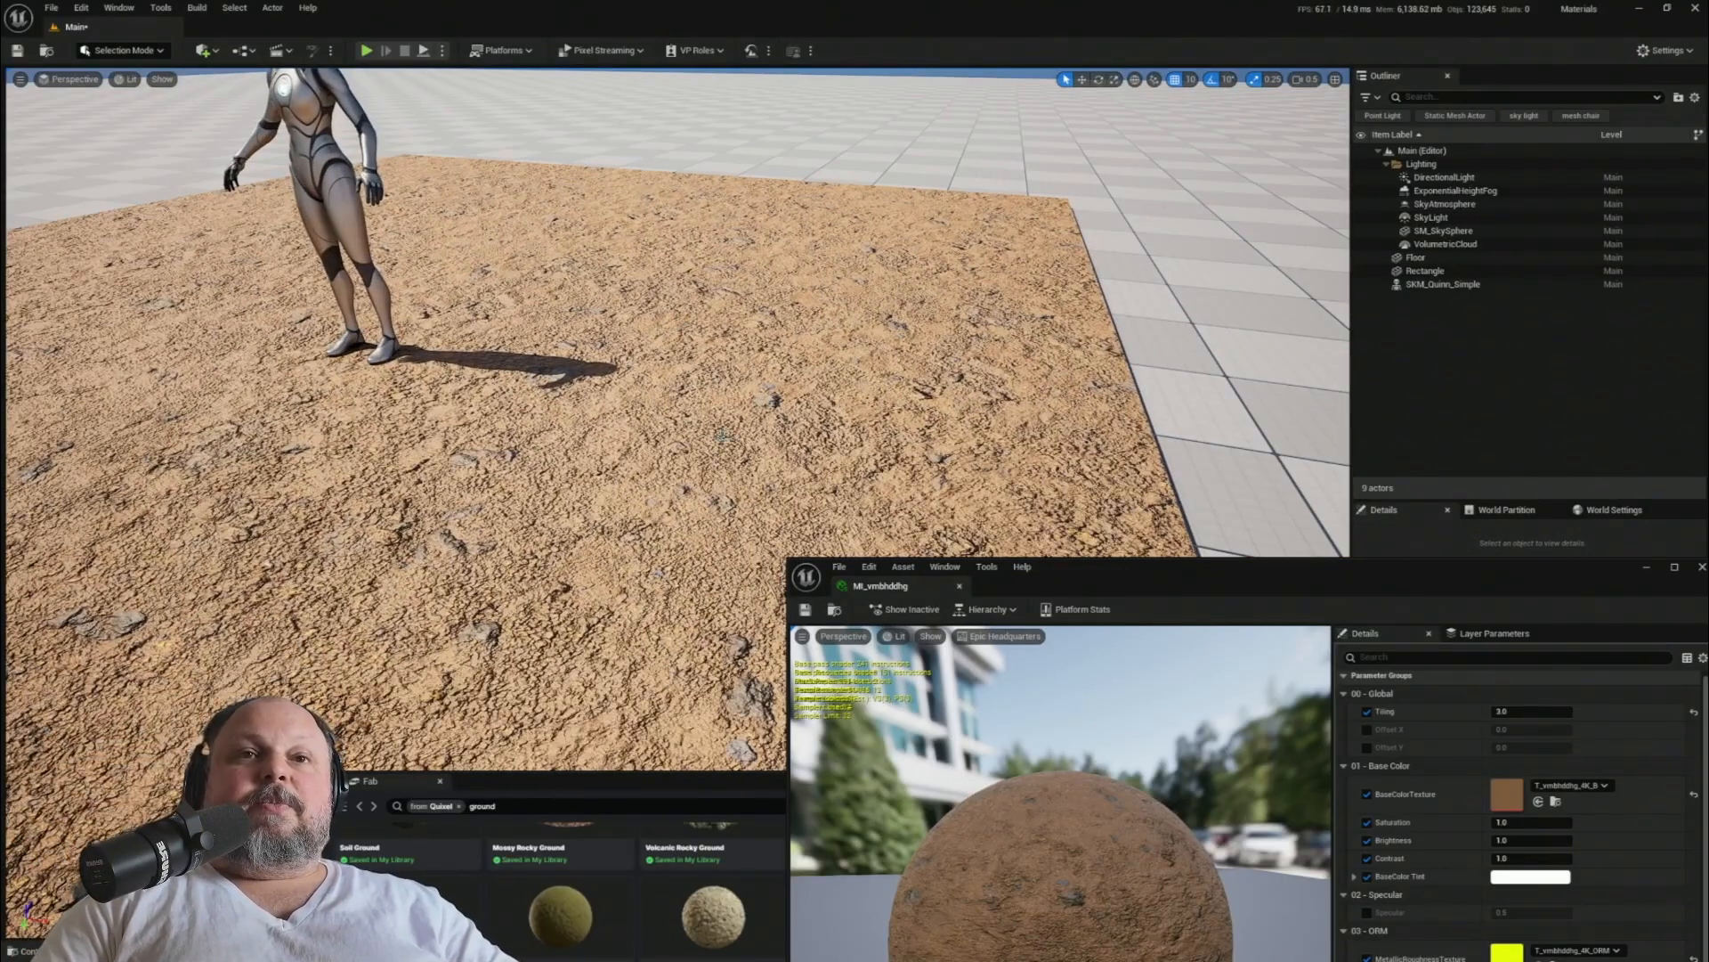
drag(1141, 589, 1205, 758)
drag(794, 781, 826, 936)
- Select the ground rectangle in the level and locate its static mesh asset in the content folders
right_drag(627, 494, 696, 549)
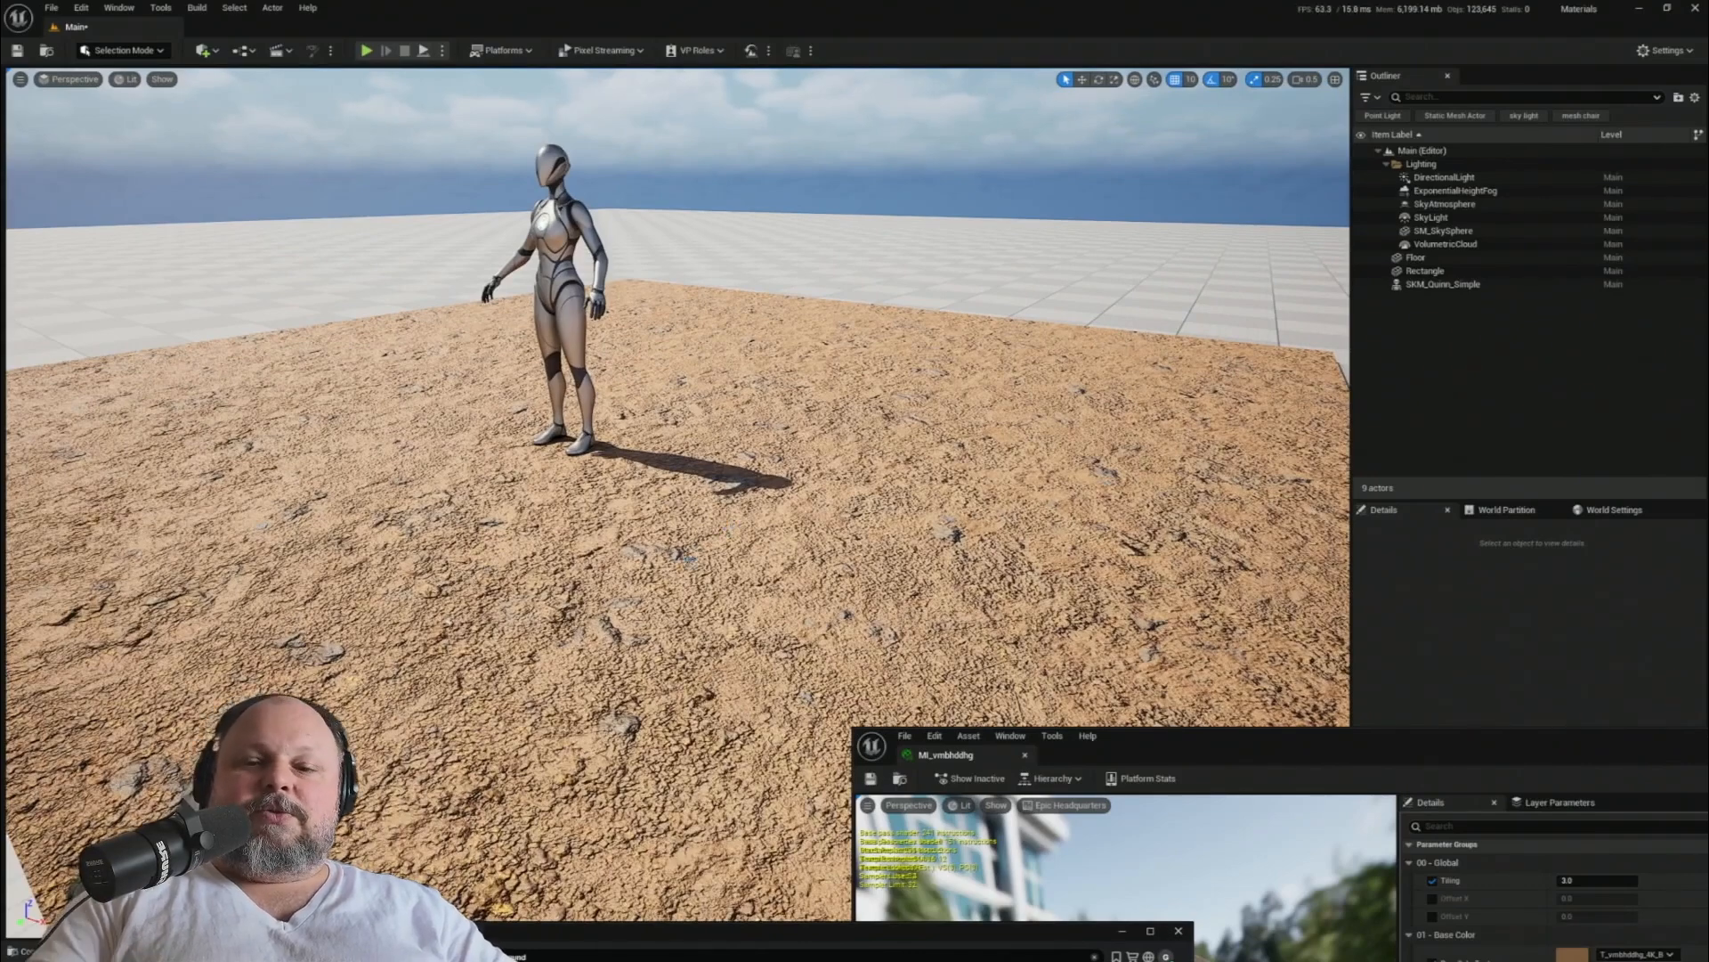
right_drag(739, 557, 688, 567)
click(655, 561)
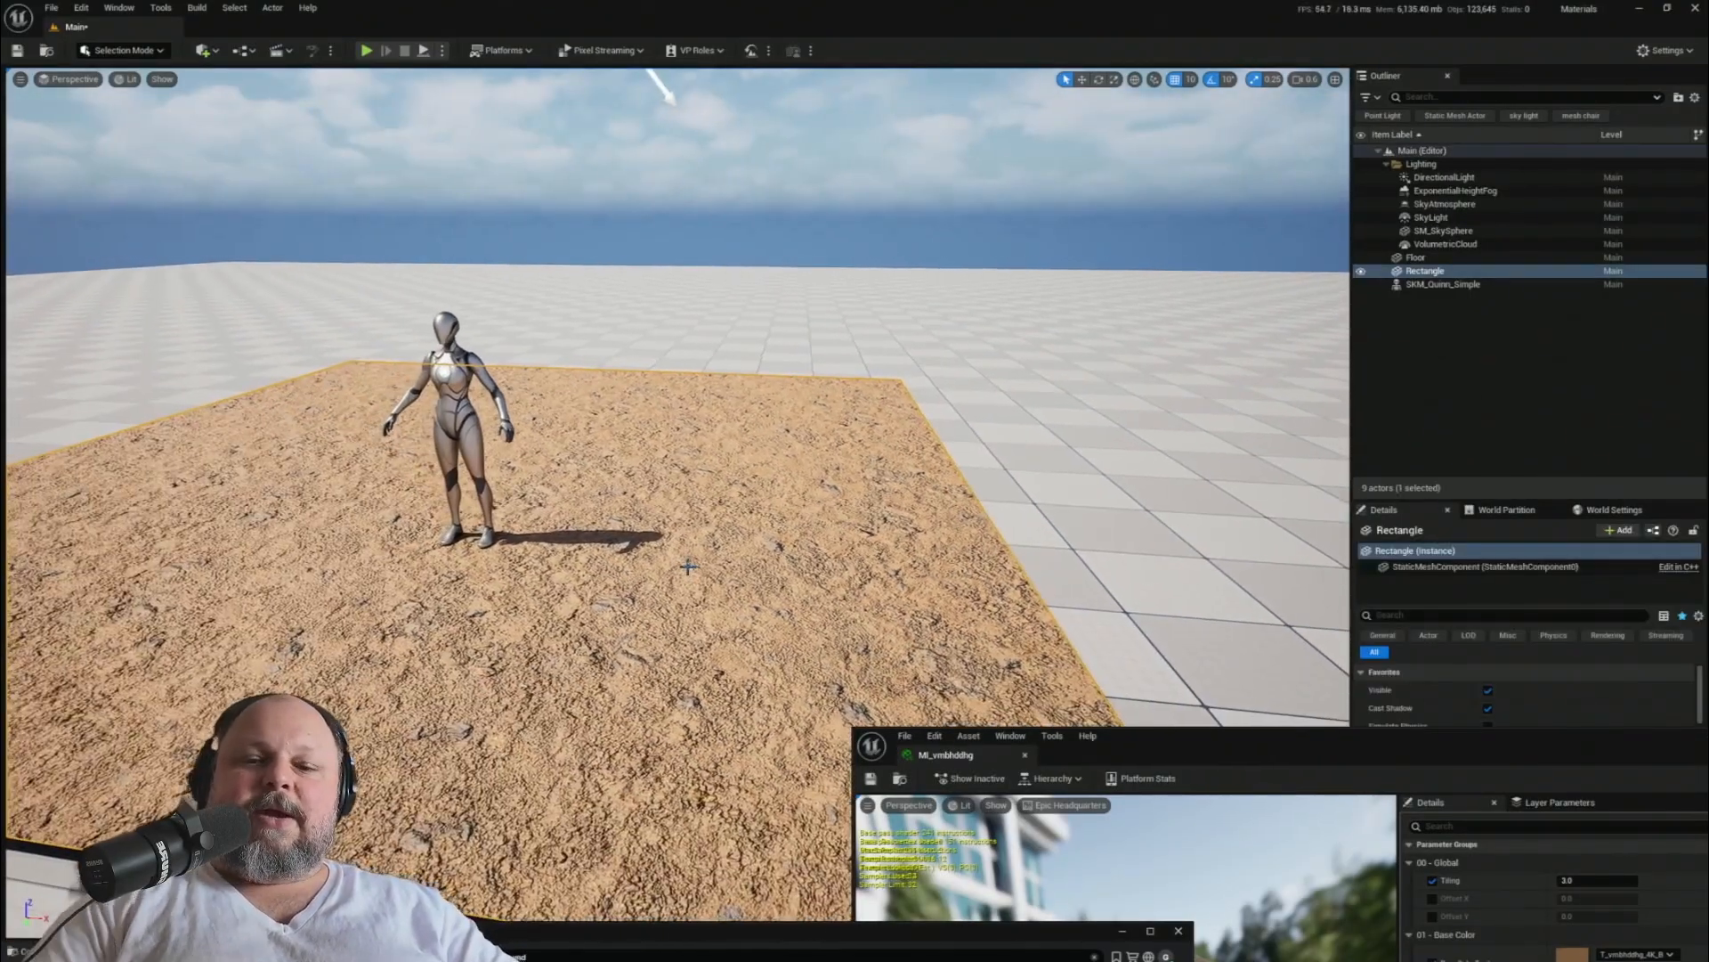
key(ctrl+b)
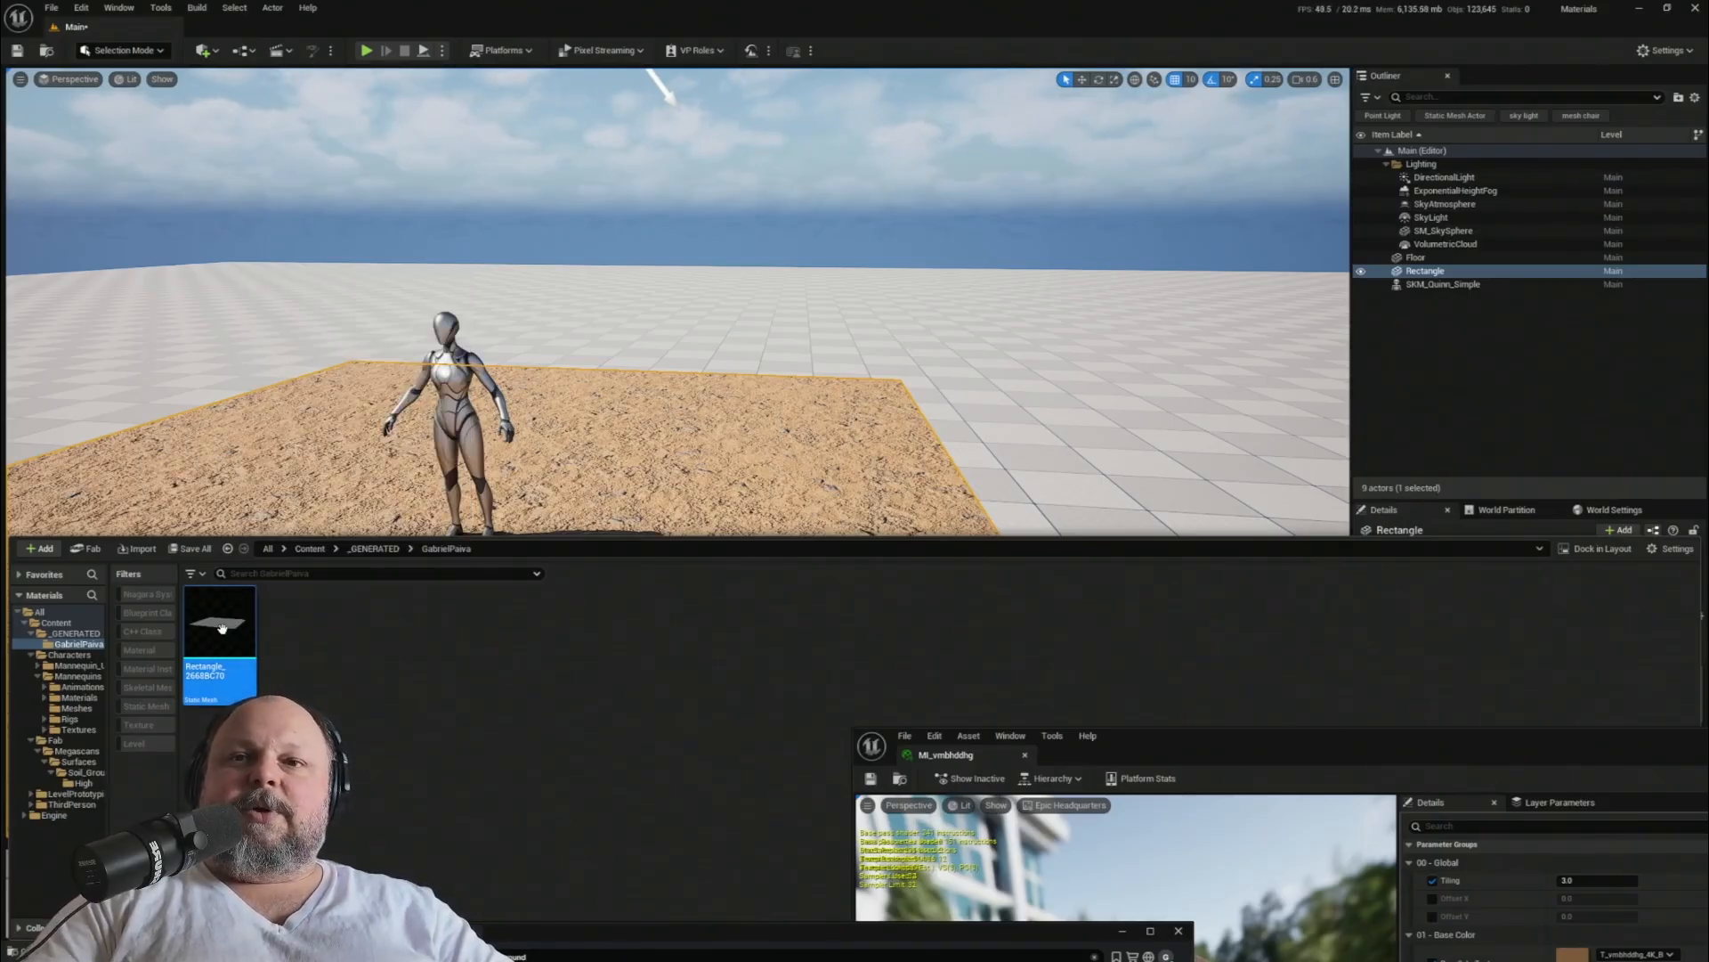
- Duplicate the rectangle's static mesh asset and name the copy Rectangle_Non_Nantite
key(ctrl+d)
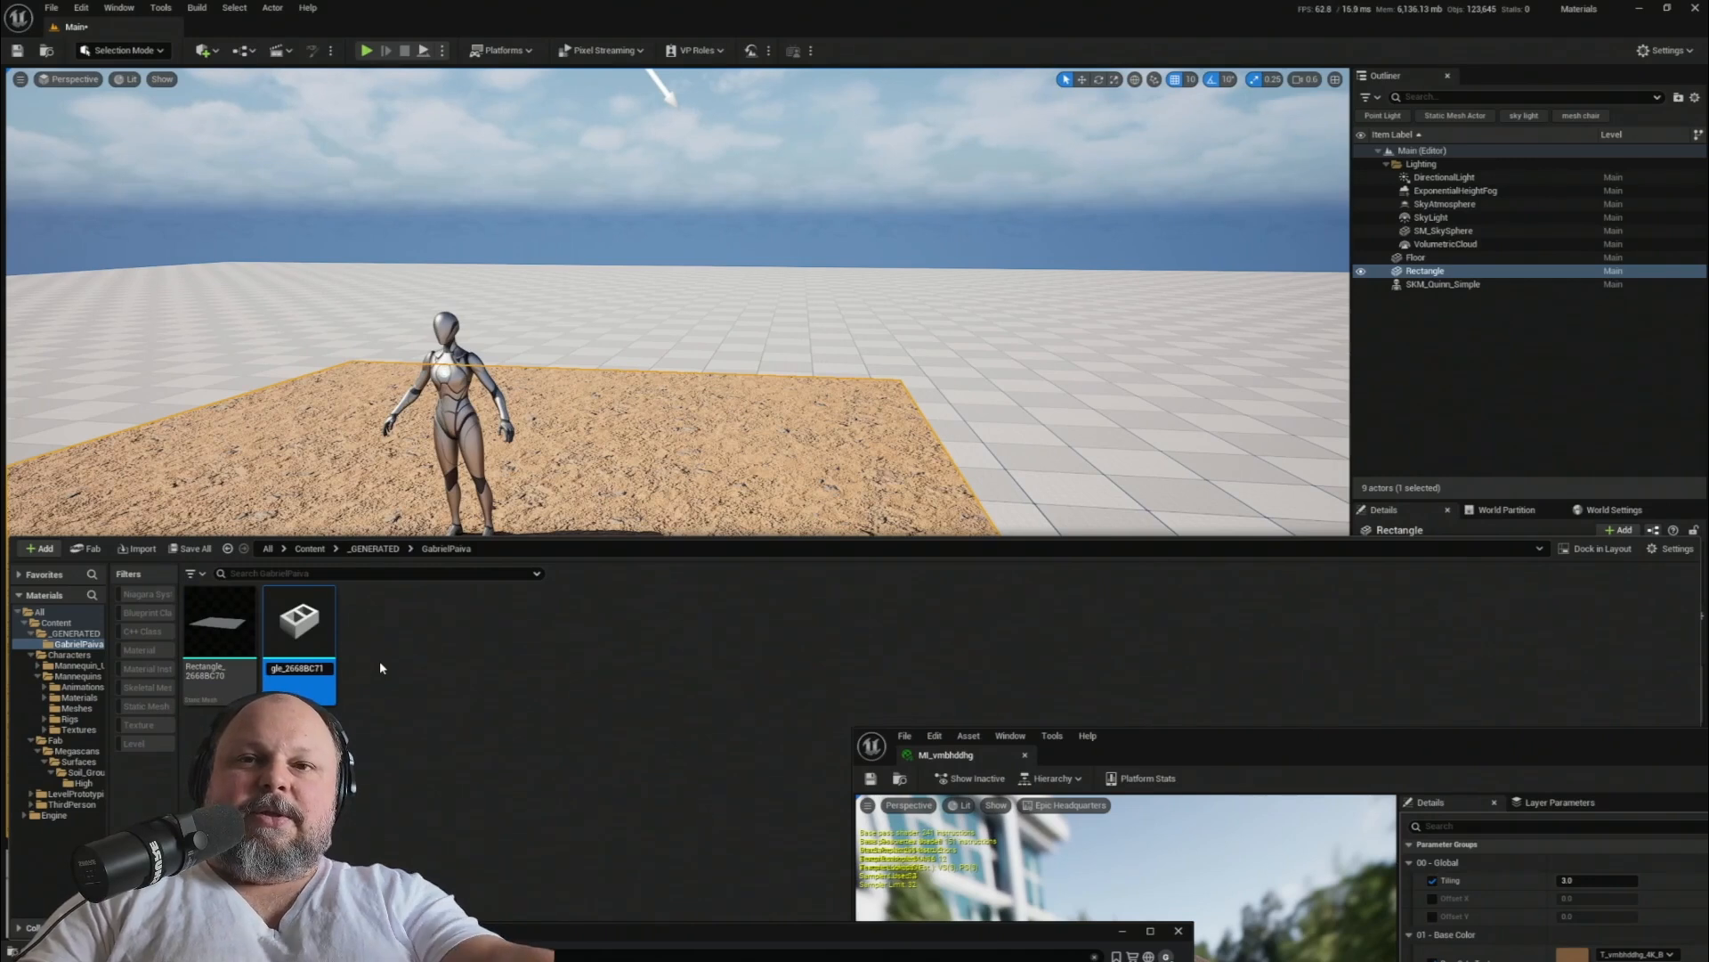
key(BackSpace)
key(BackSpace)
key(BackSpace)
key(BackSpace)
key(BackSpace)
key(BackSpace)
key(BackSpace)
key(BackSpace)
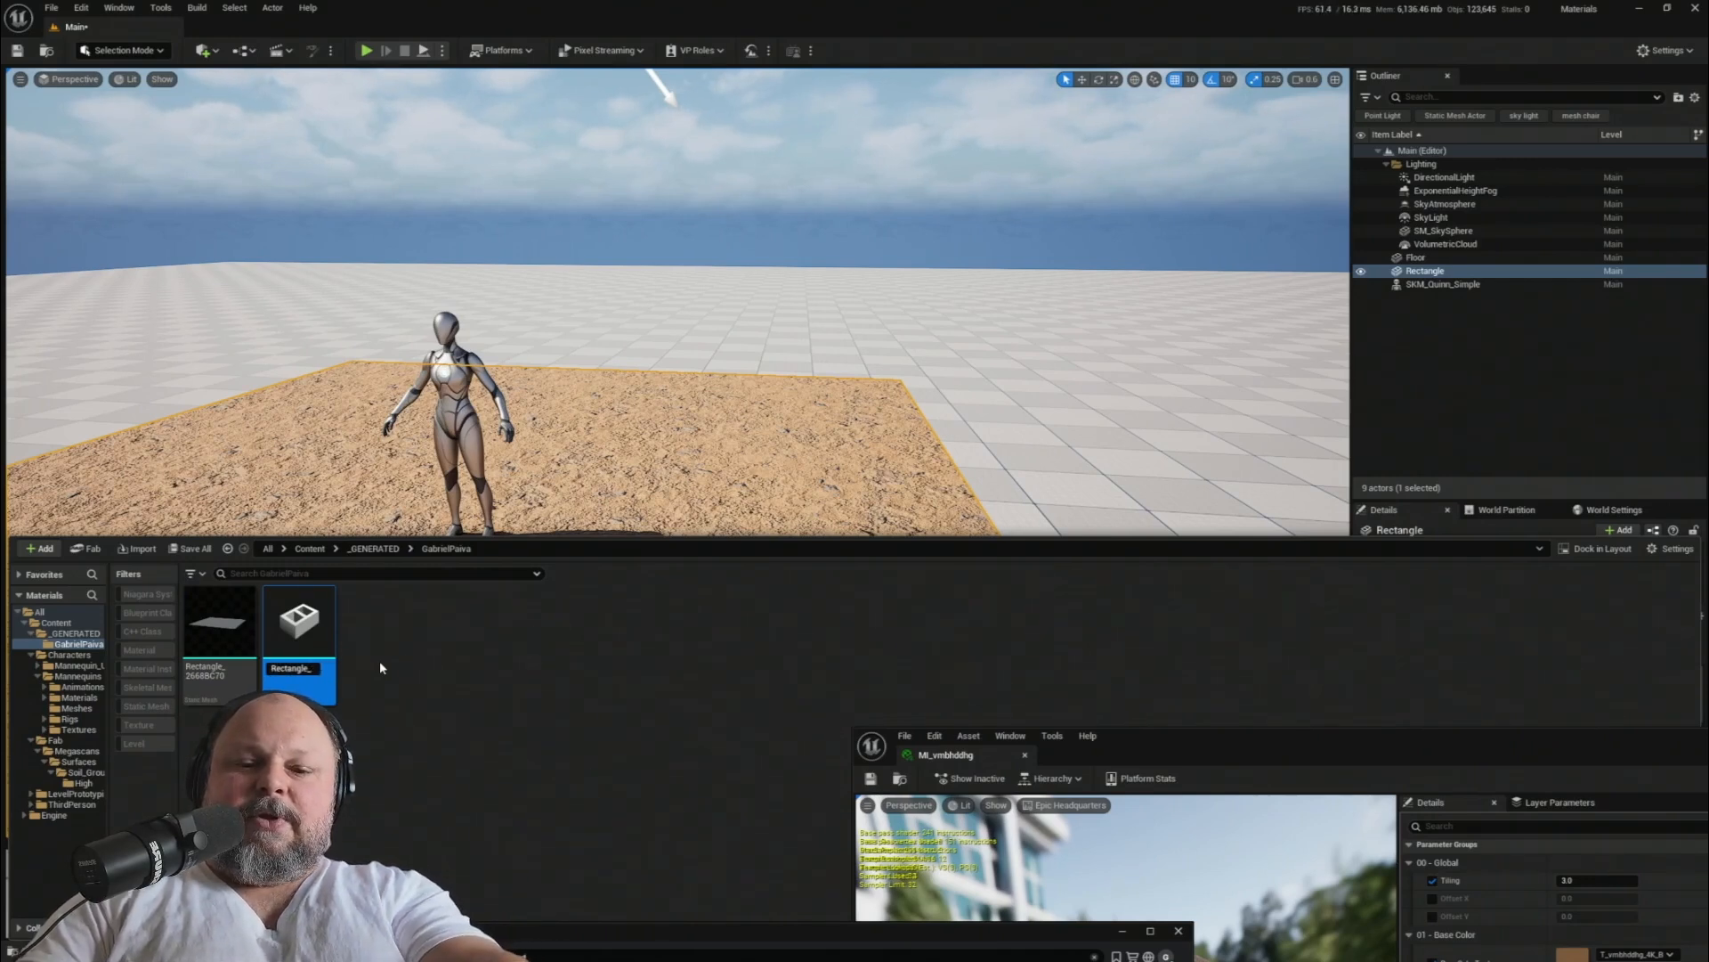
text(Nin)
key(BackSpace)
key(BackSpace)
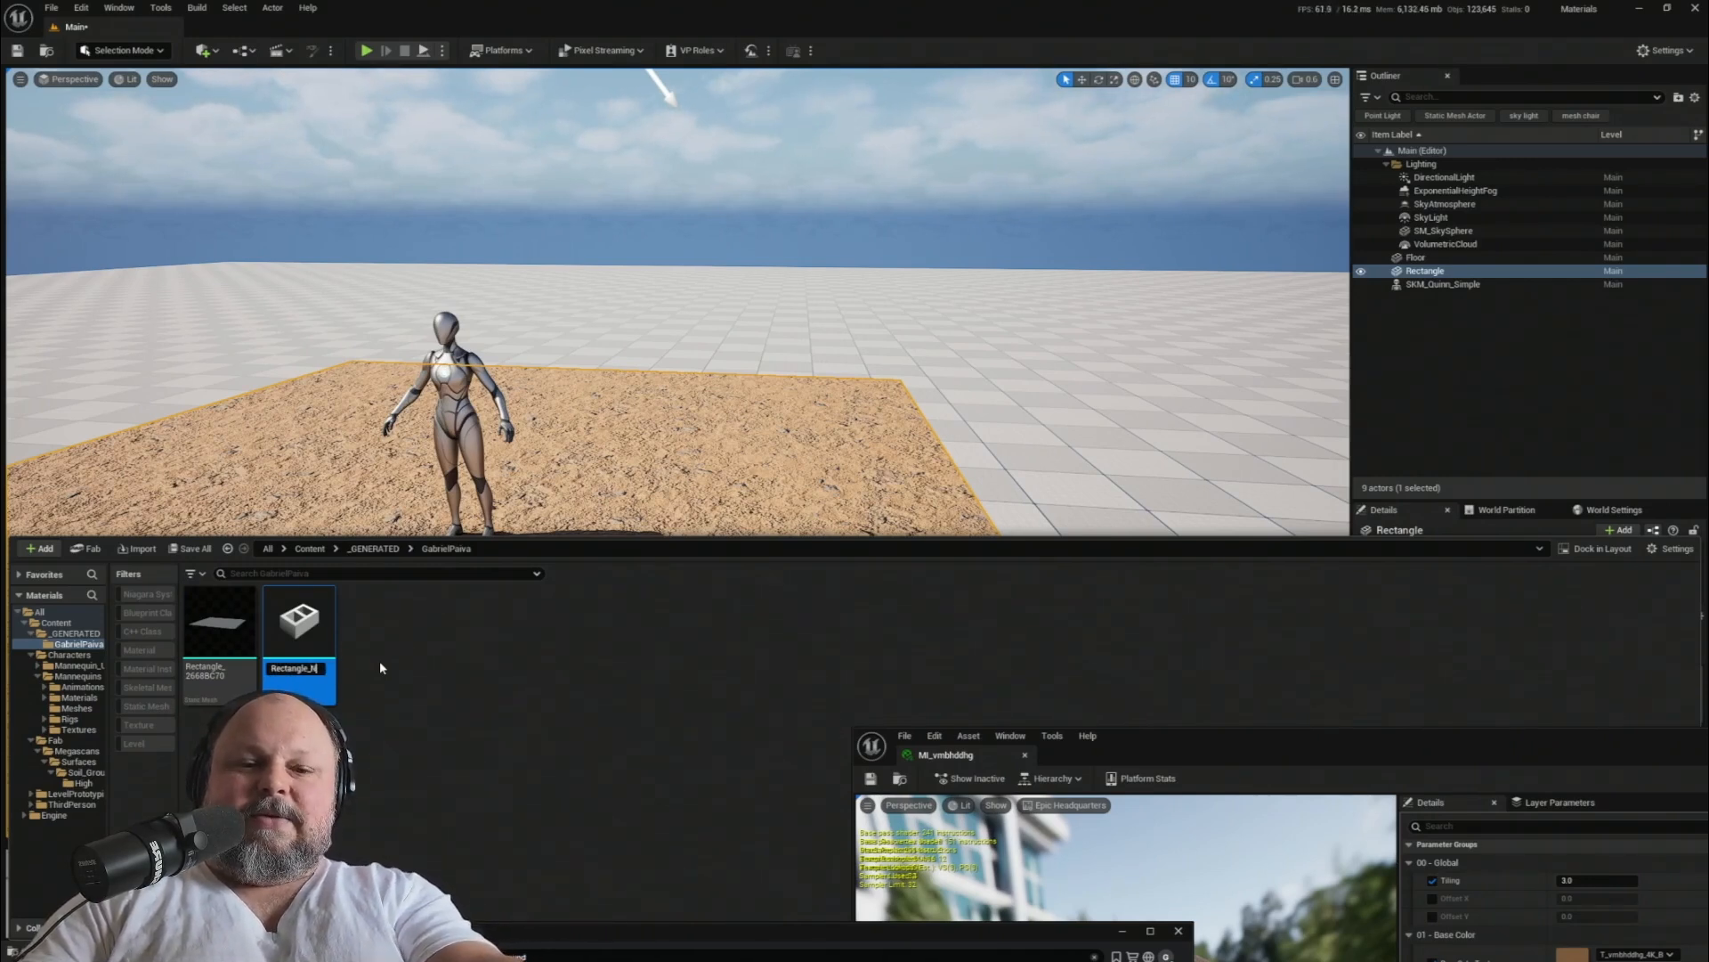
text(on_Nantite)
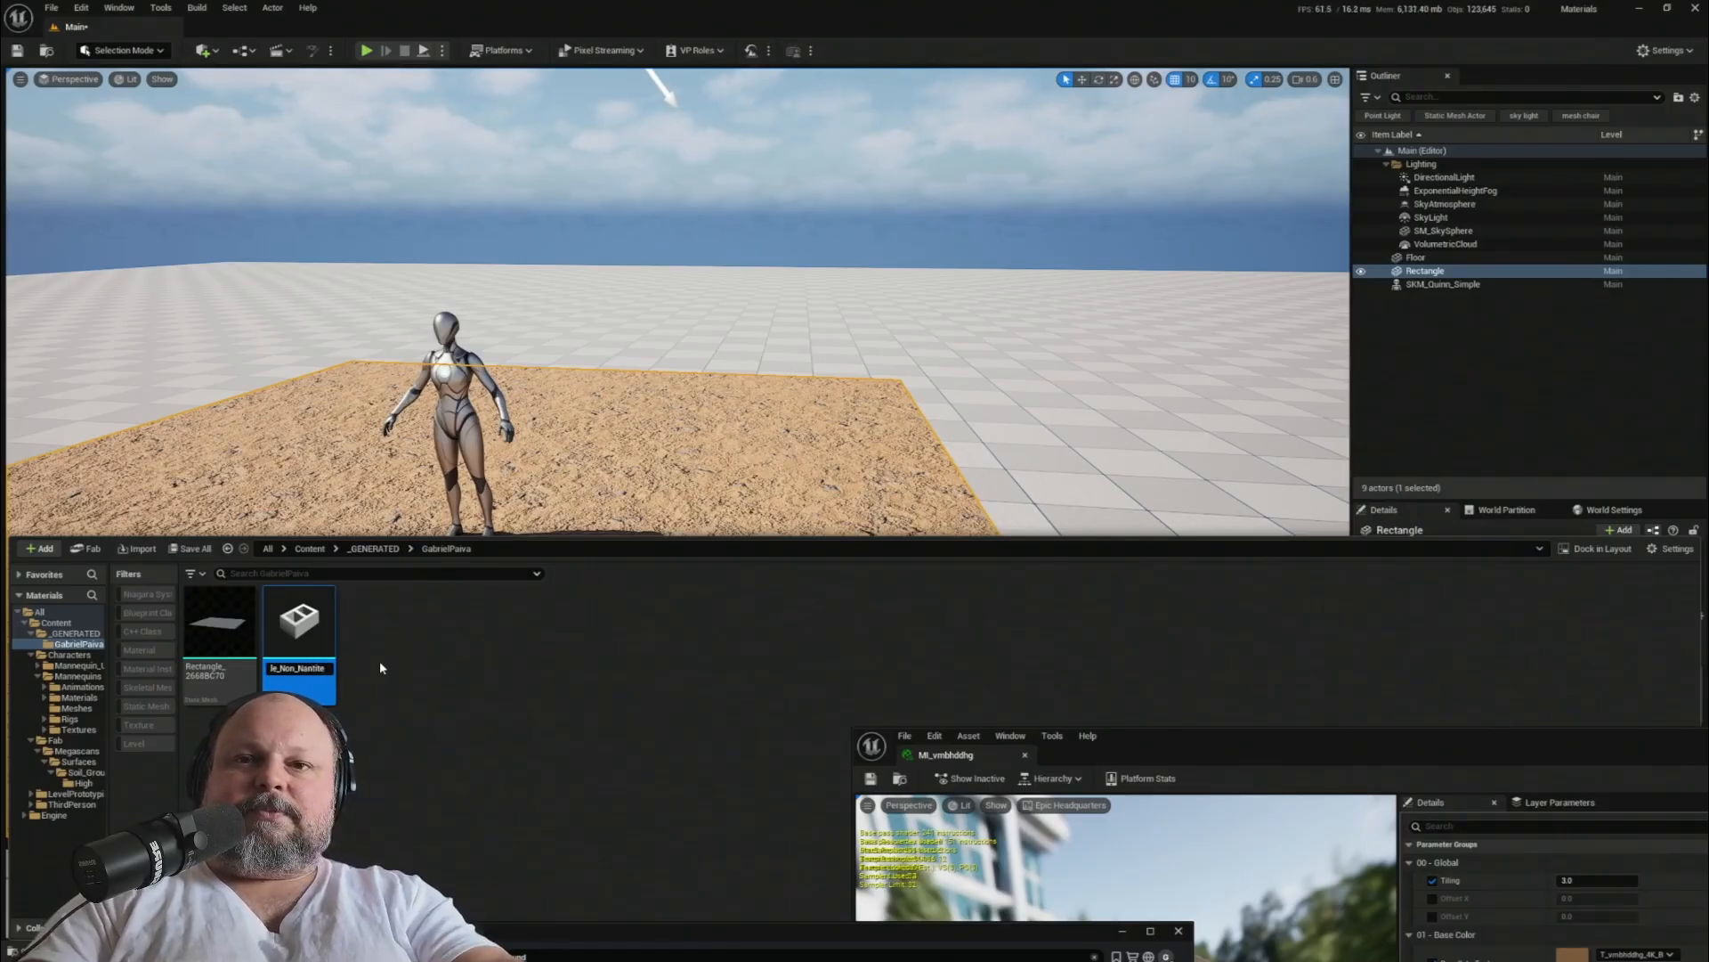
key(Return)
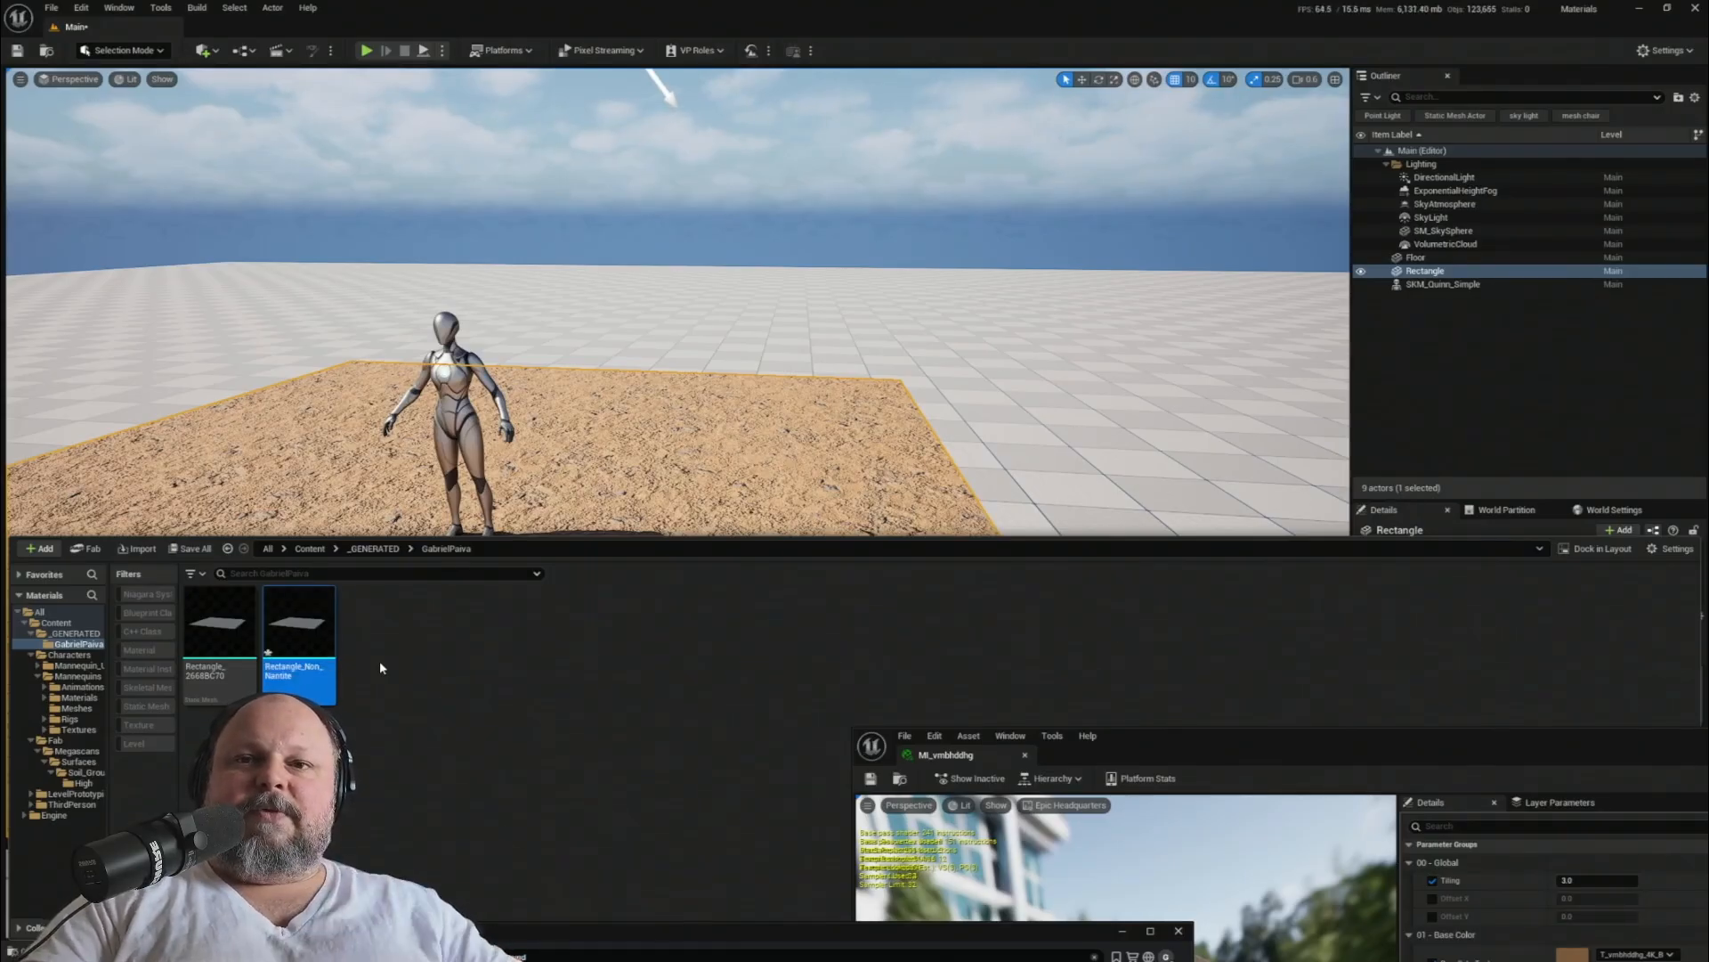
- Rename the original rectangle static mesh asset to Rectangle_Nanite
click(219, 628)
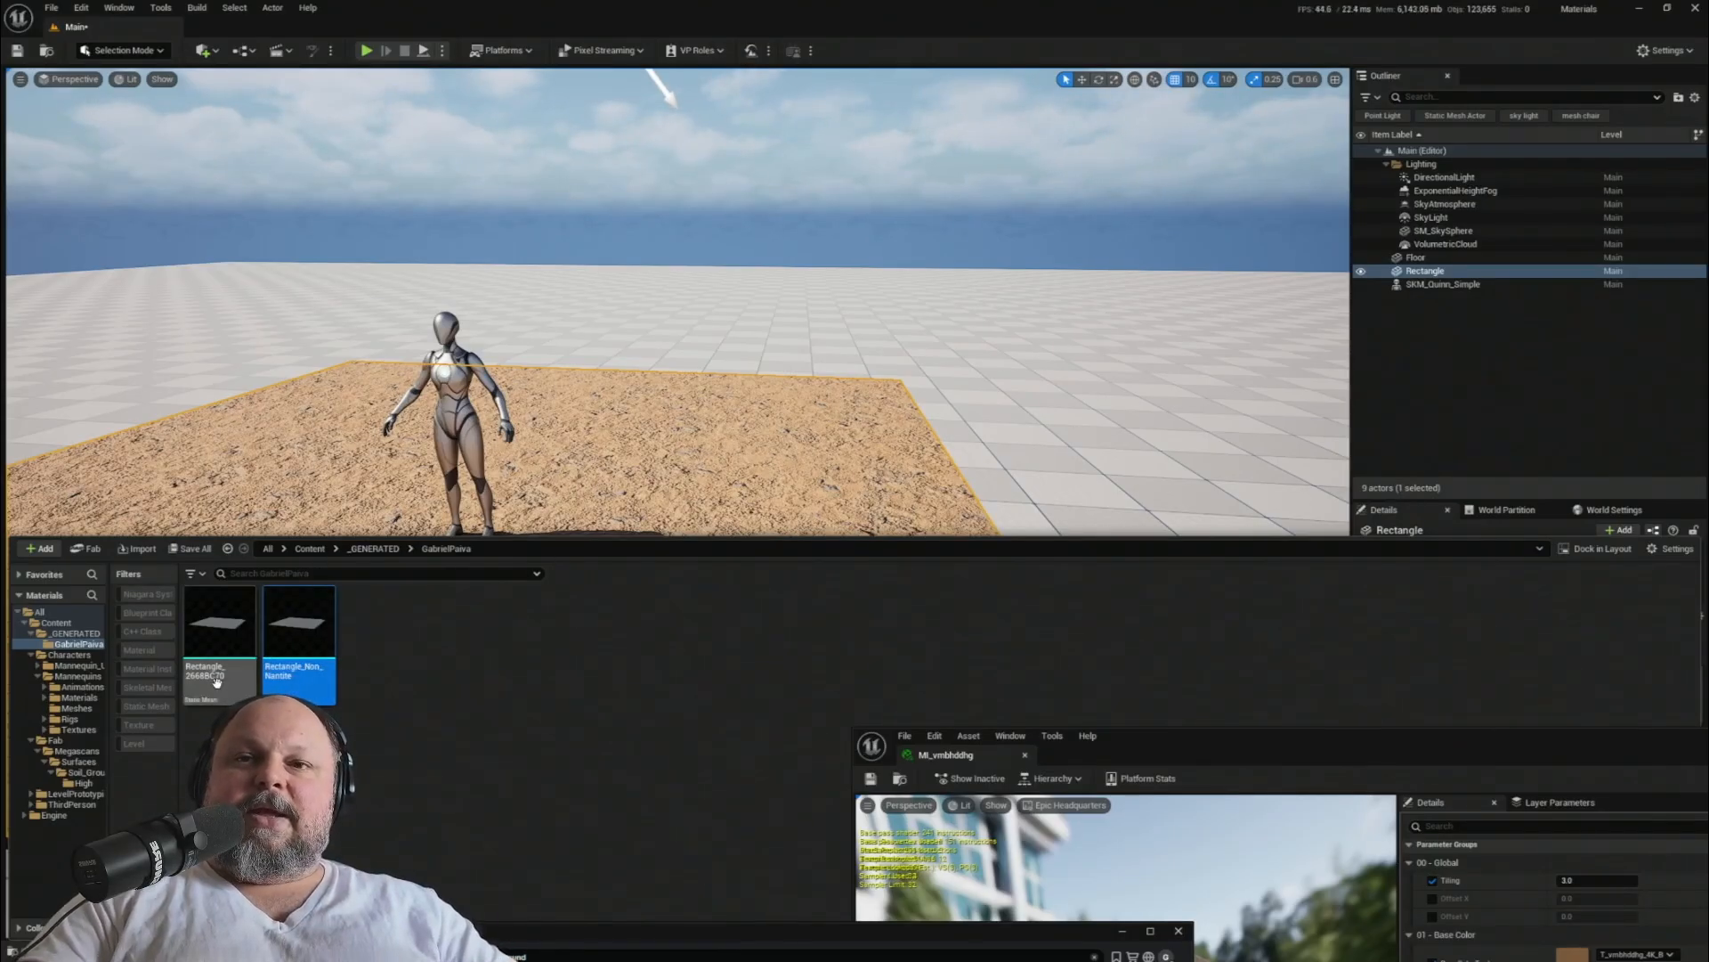
key(F2)
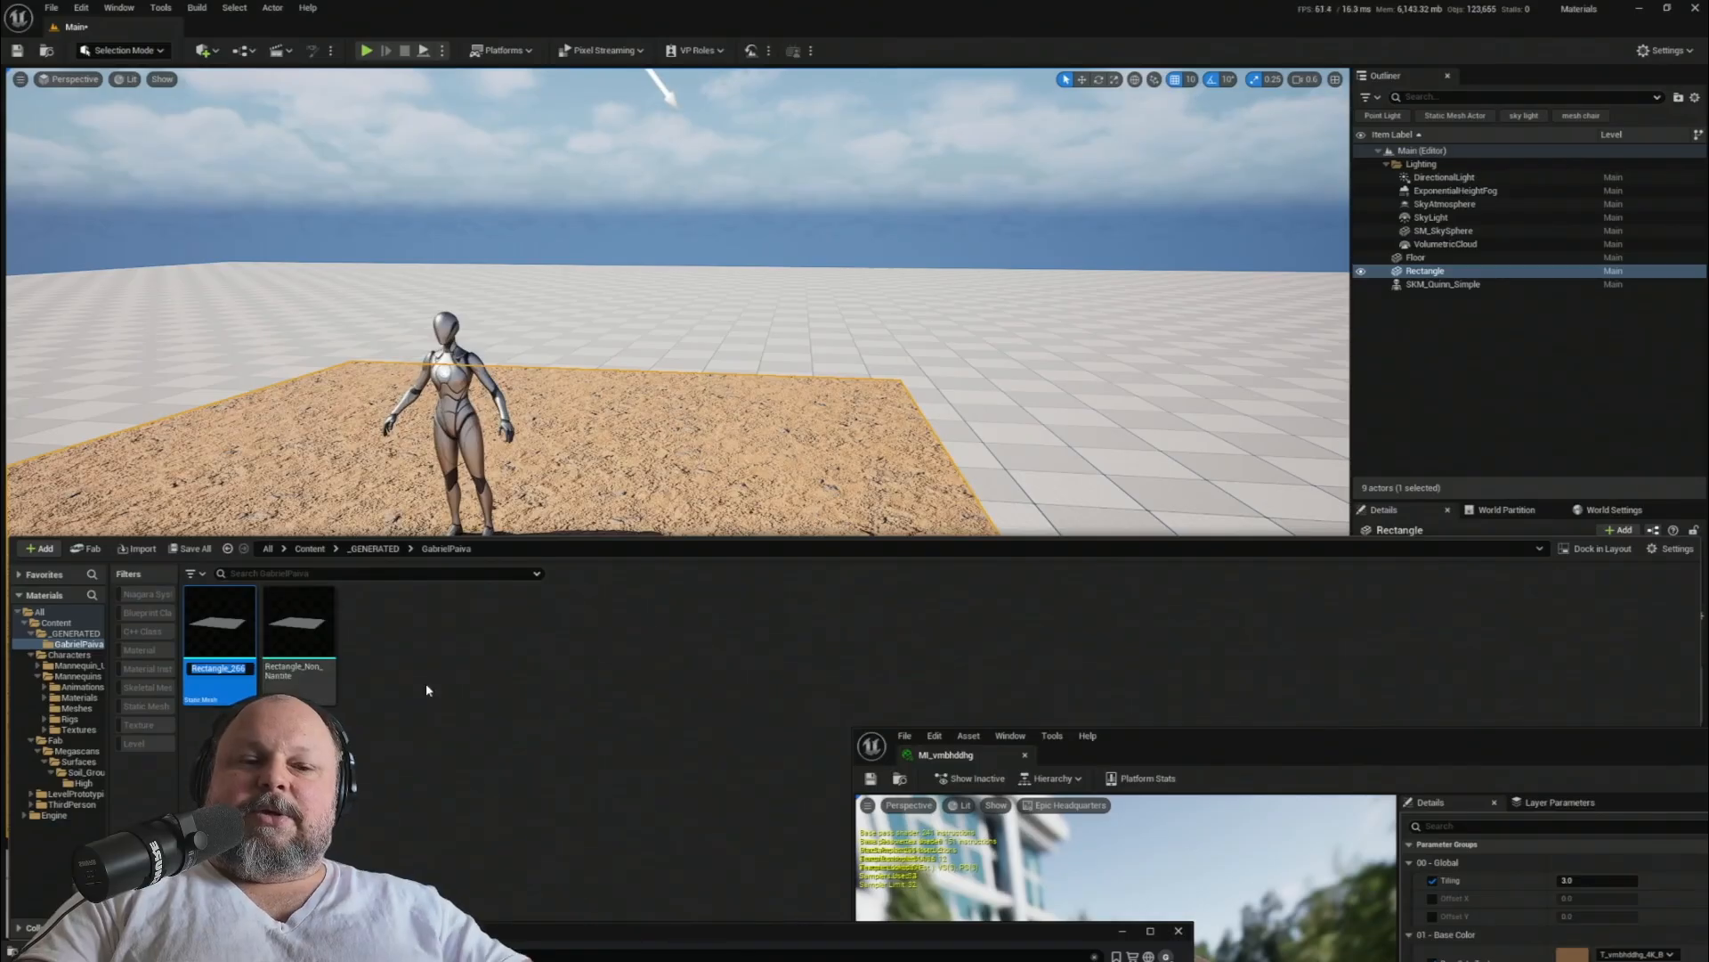
key(End)
key(BackSpace)
key(BackSpace)
key(BackSpace)
key(BackSpace)
key(BackSpace)
key(BackSpace)
key(BackSpace)
key(BackSpace)
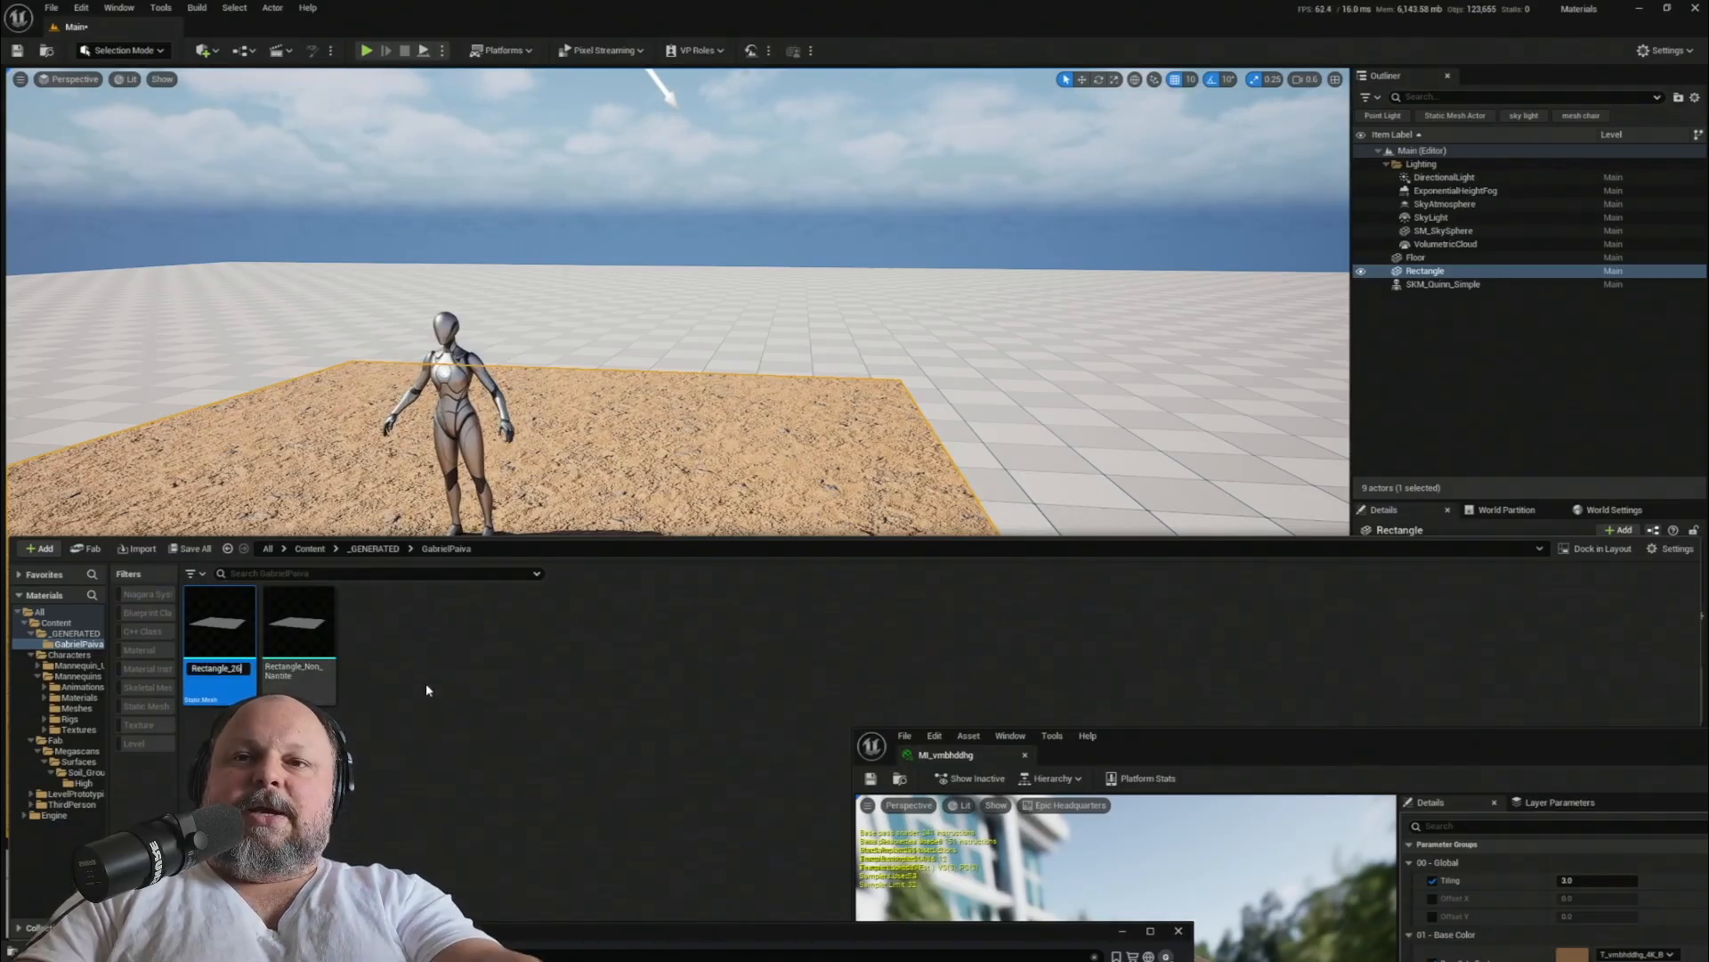
text(Na)
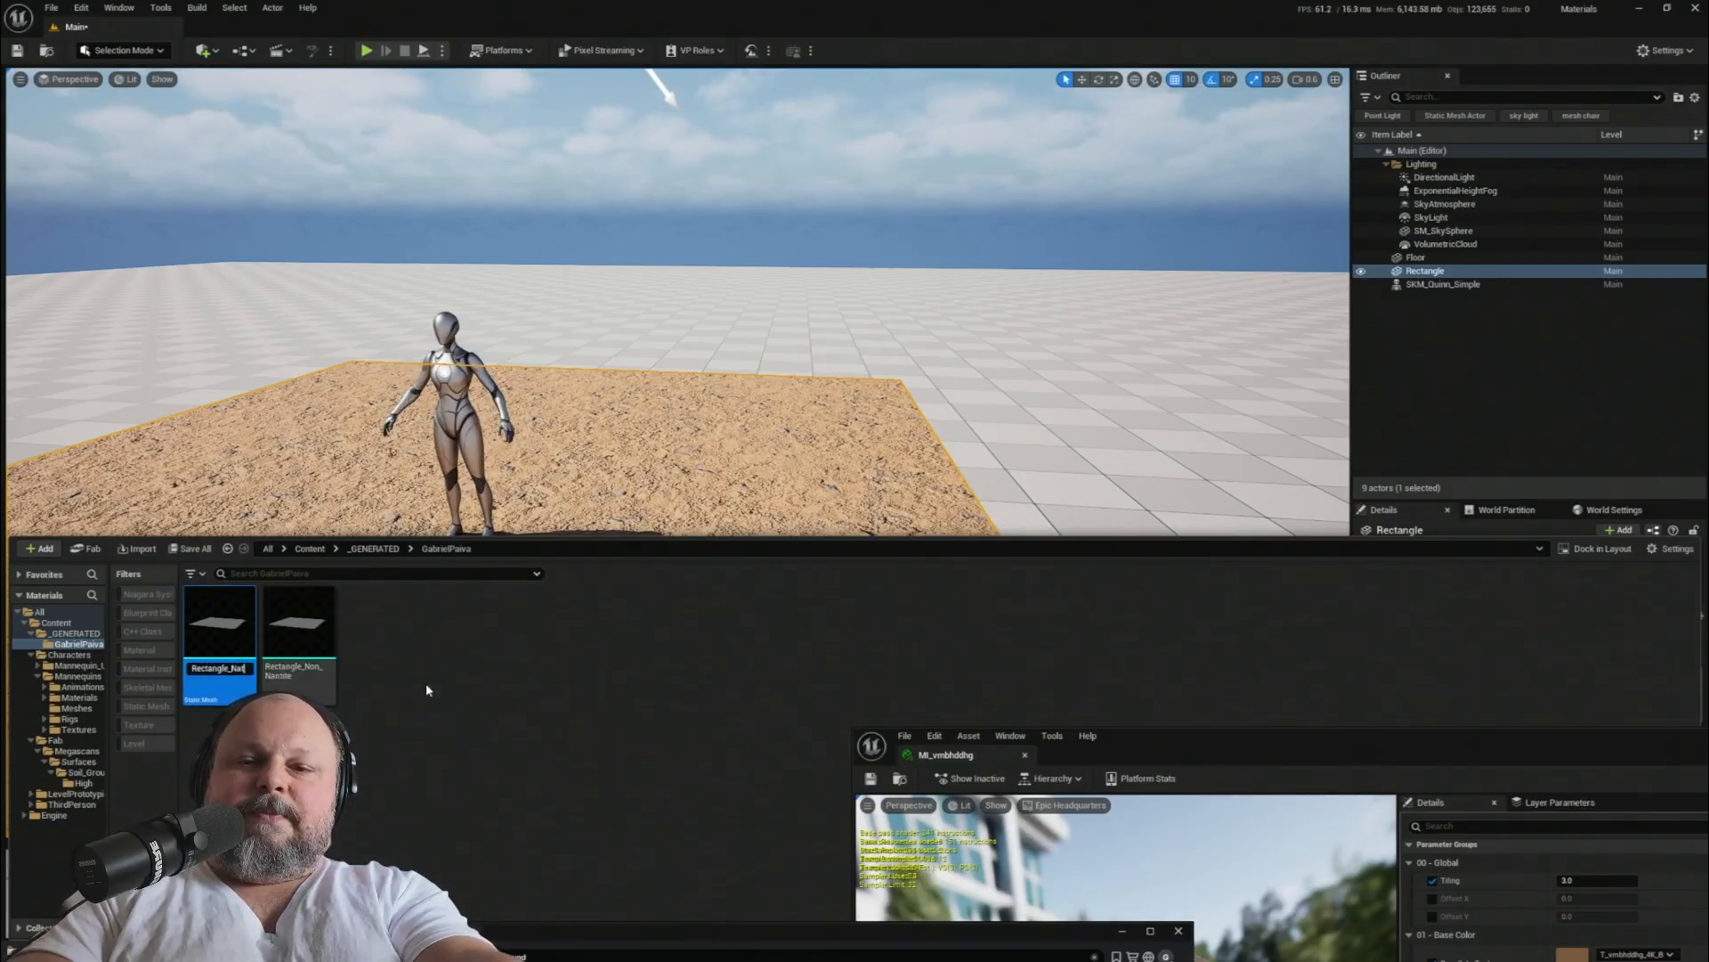
text(n)
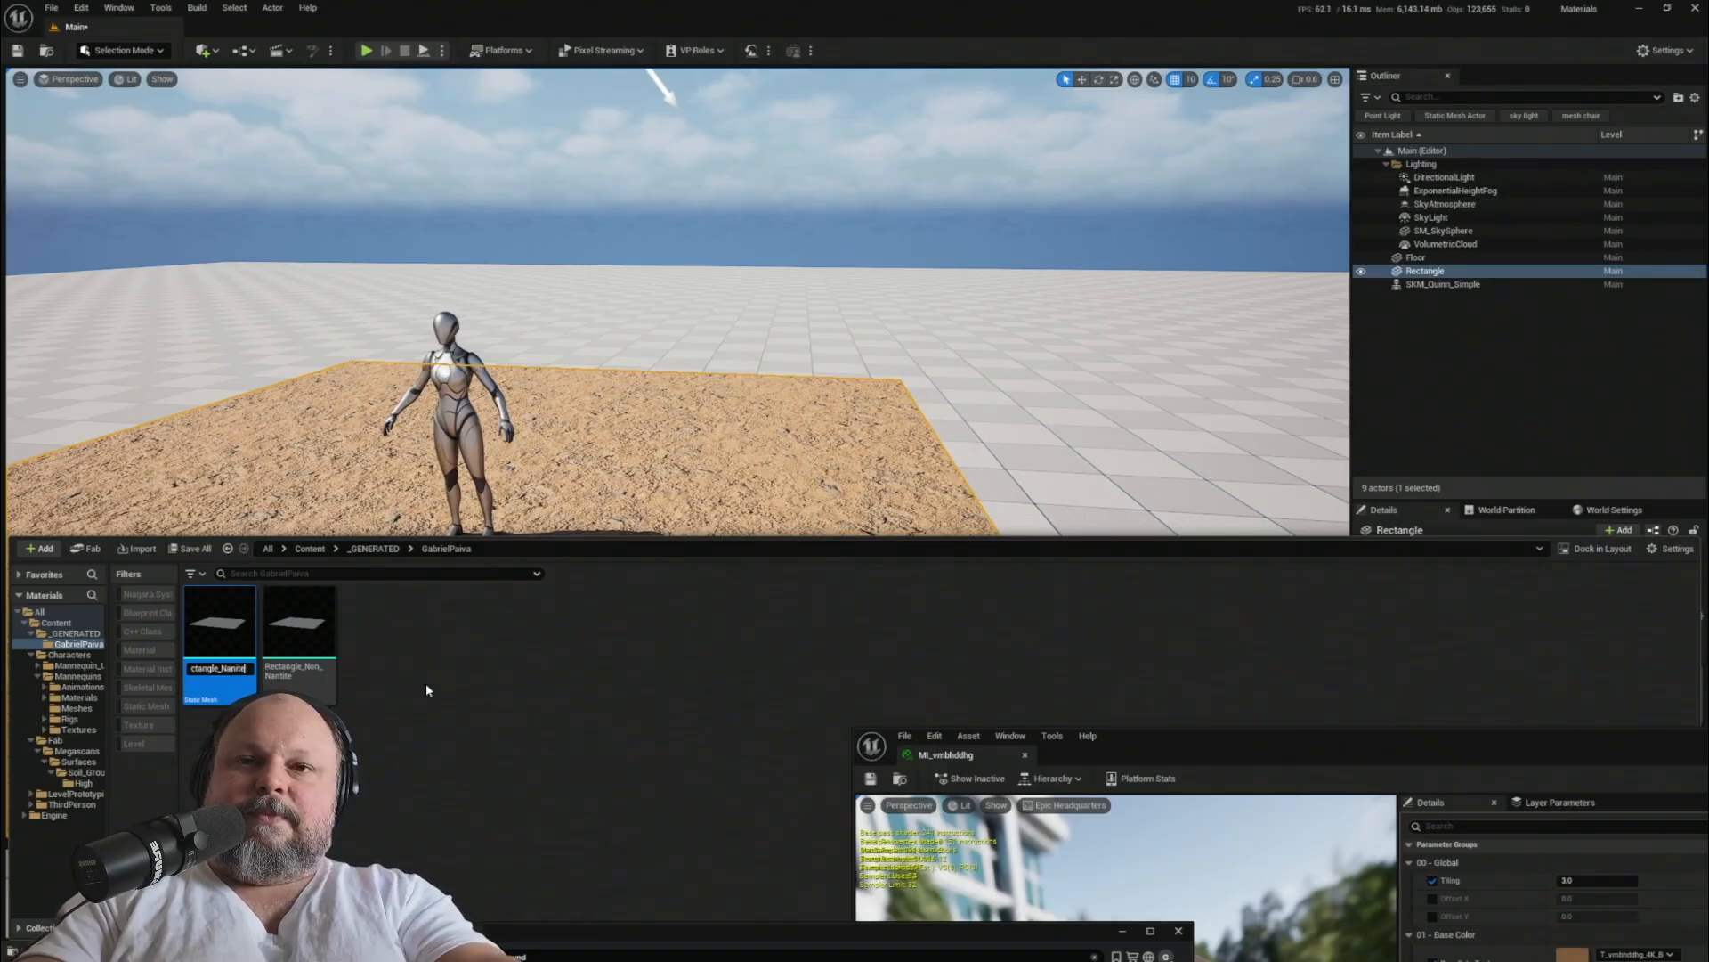
text(ite)
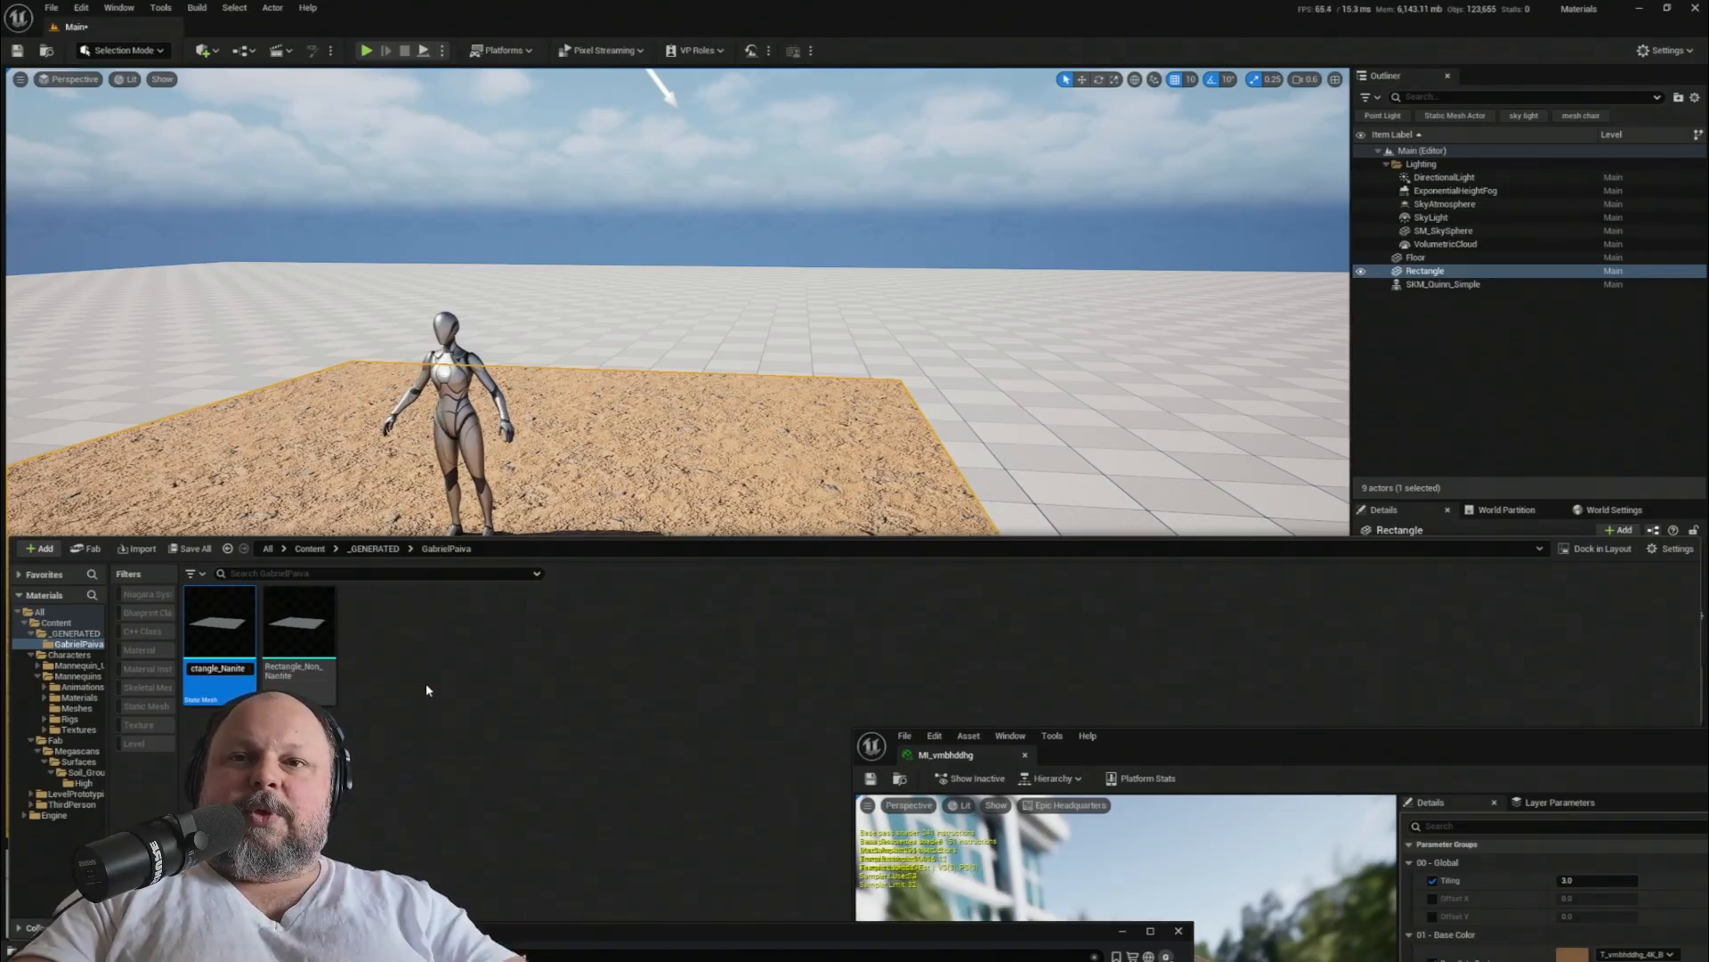
click(690, 473)
right_drag(690, 473, 690, 473)
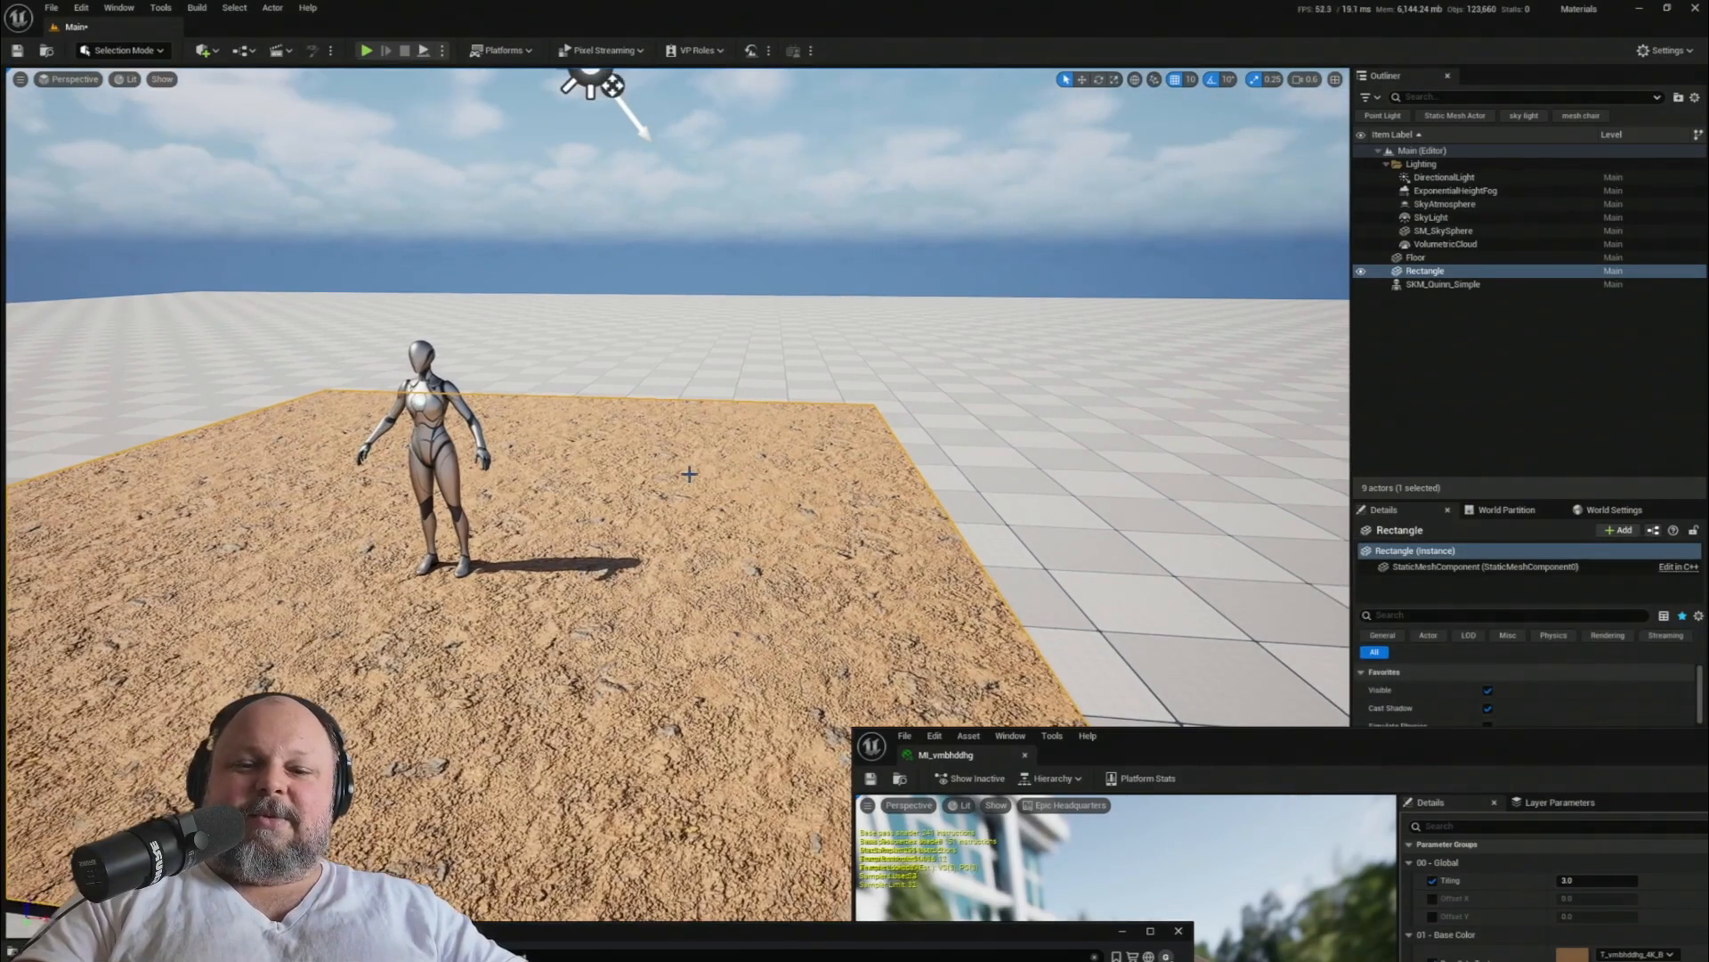
- Enable Nanite on the Rectangle_Nanite static mesh
key(ctrl+space)
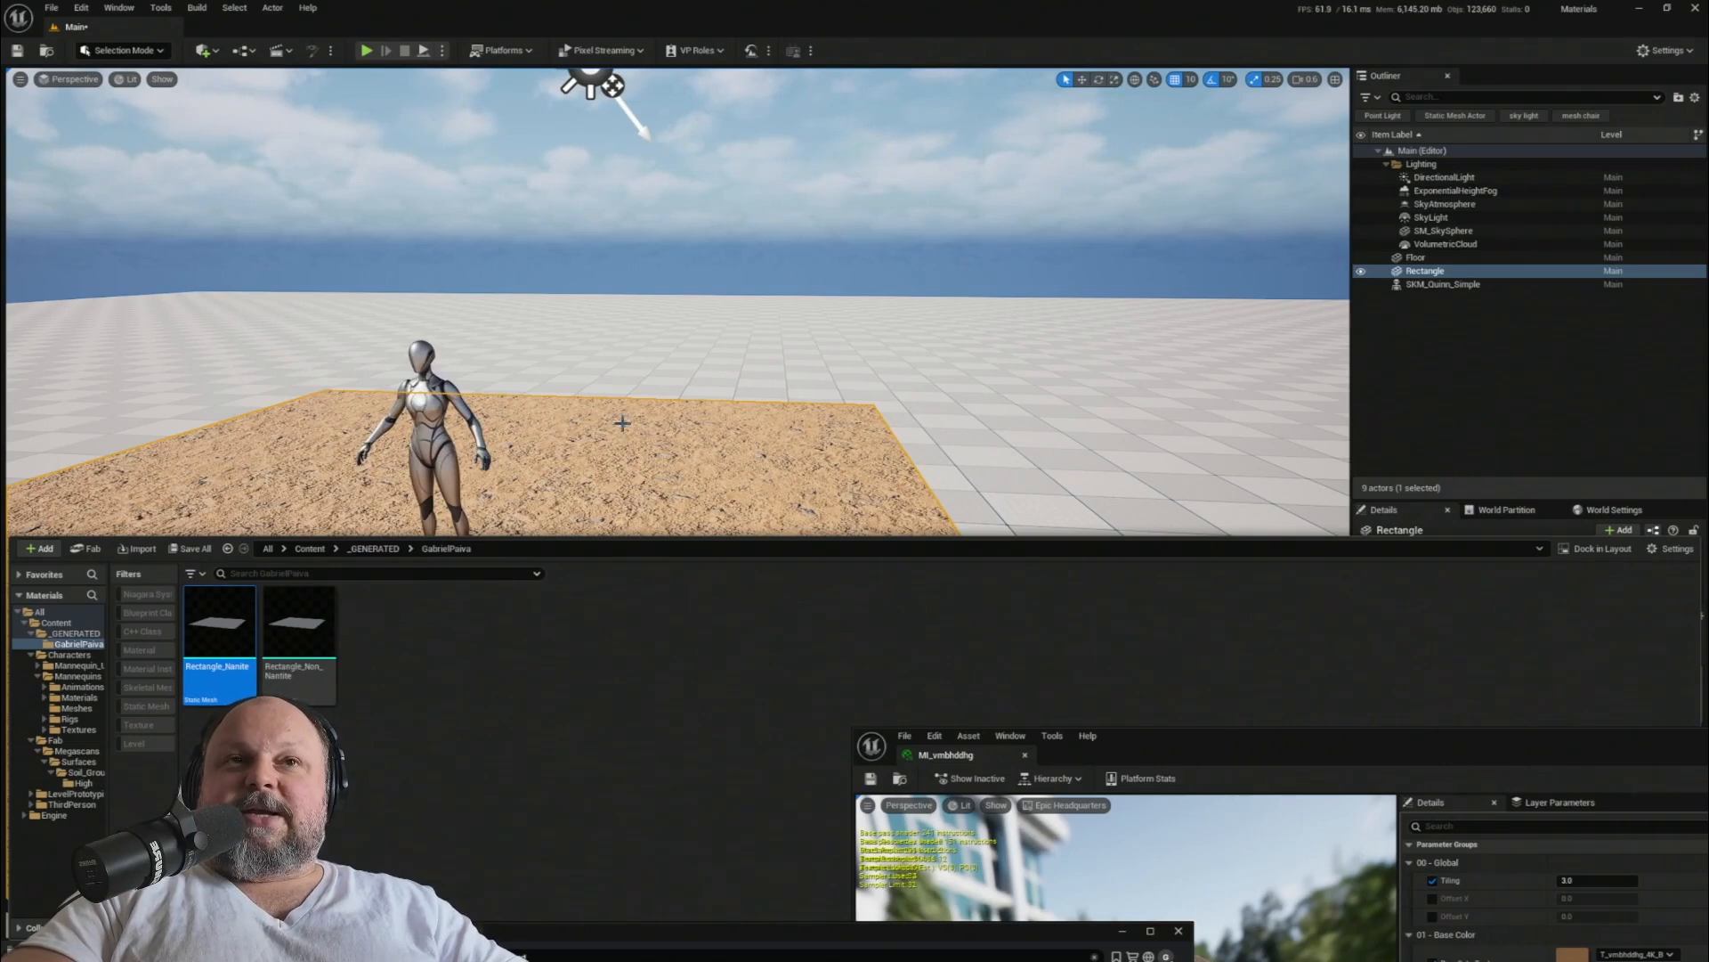
right_click(219, 624)
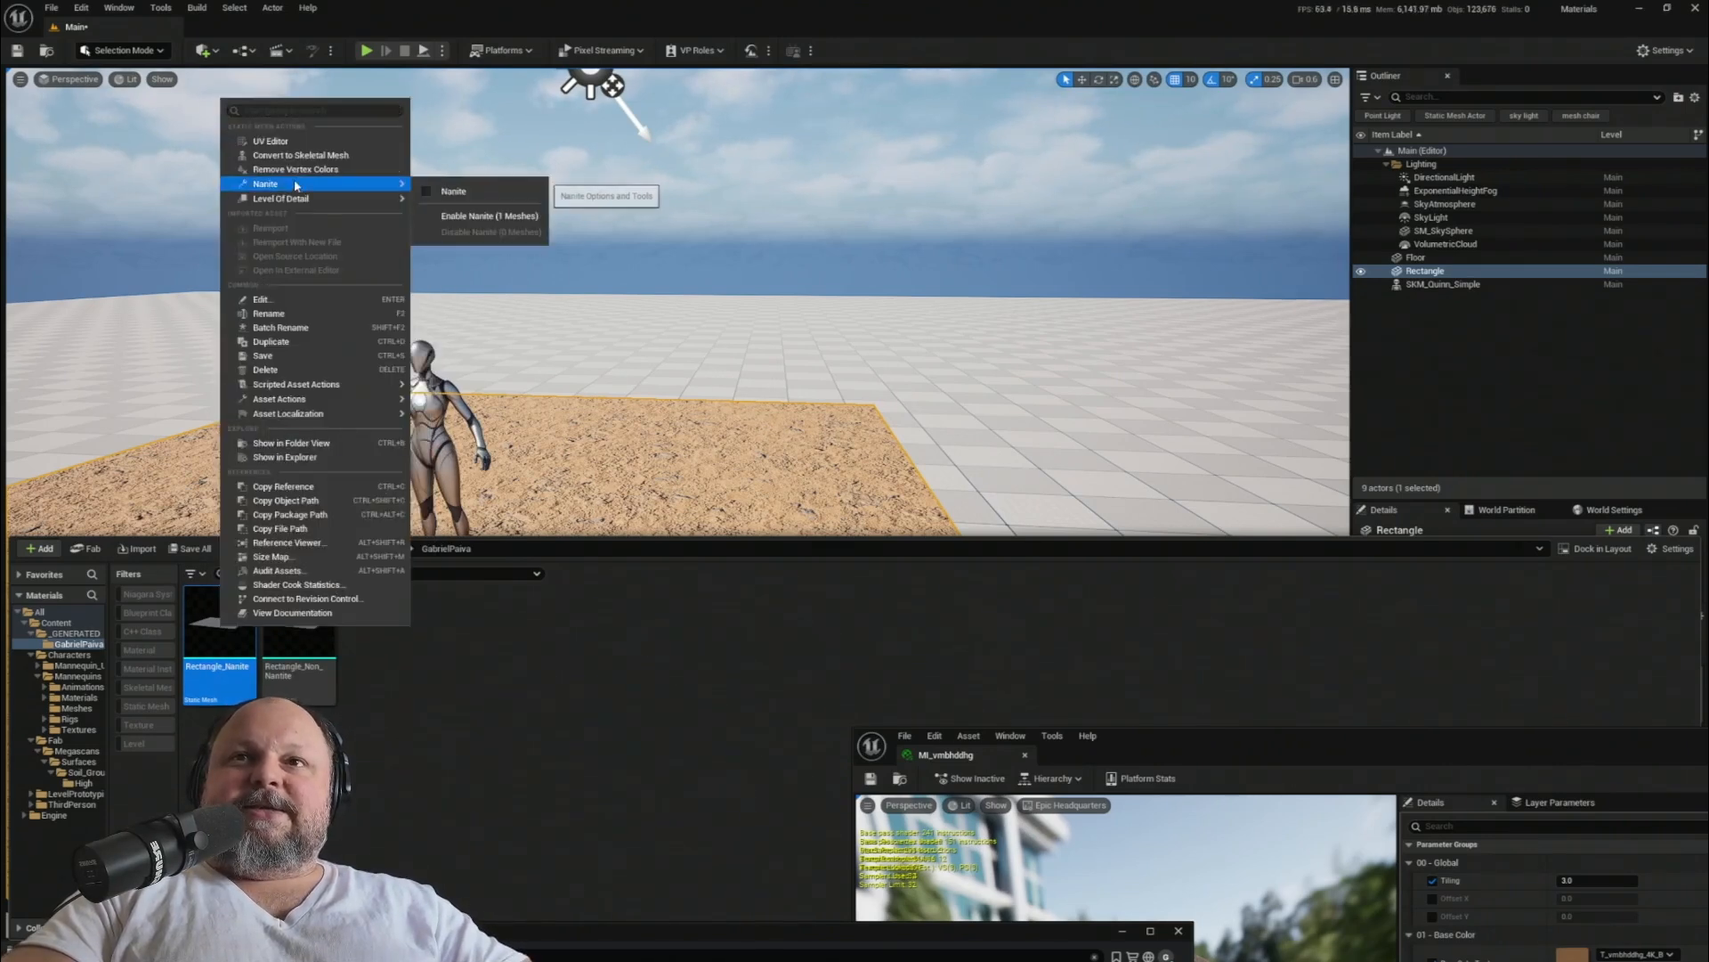
mouse_move(271, 186)
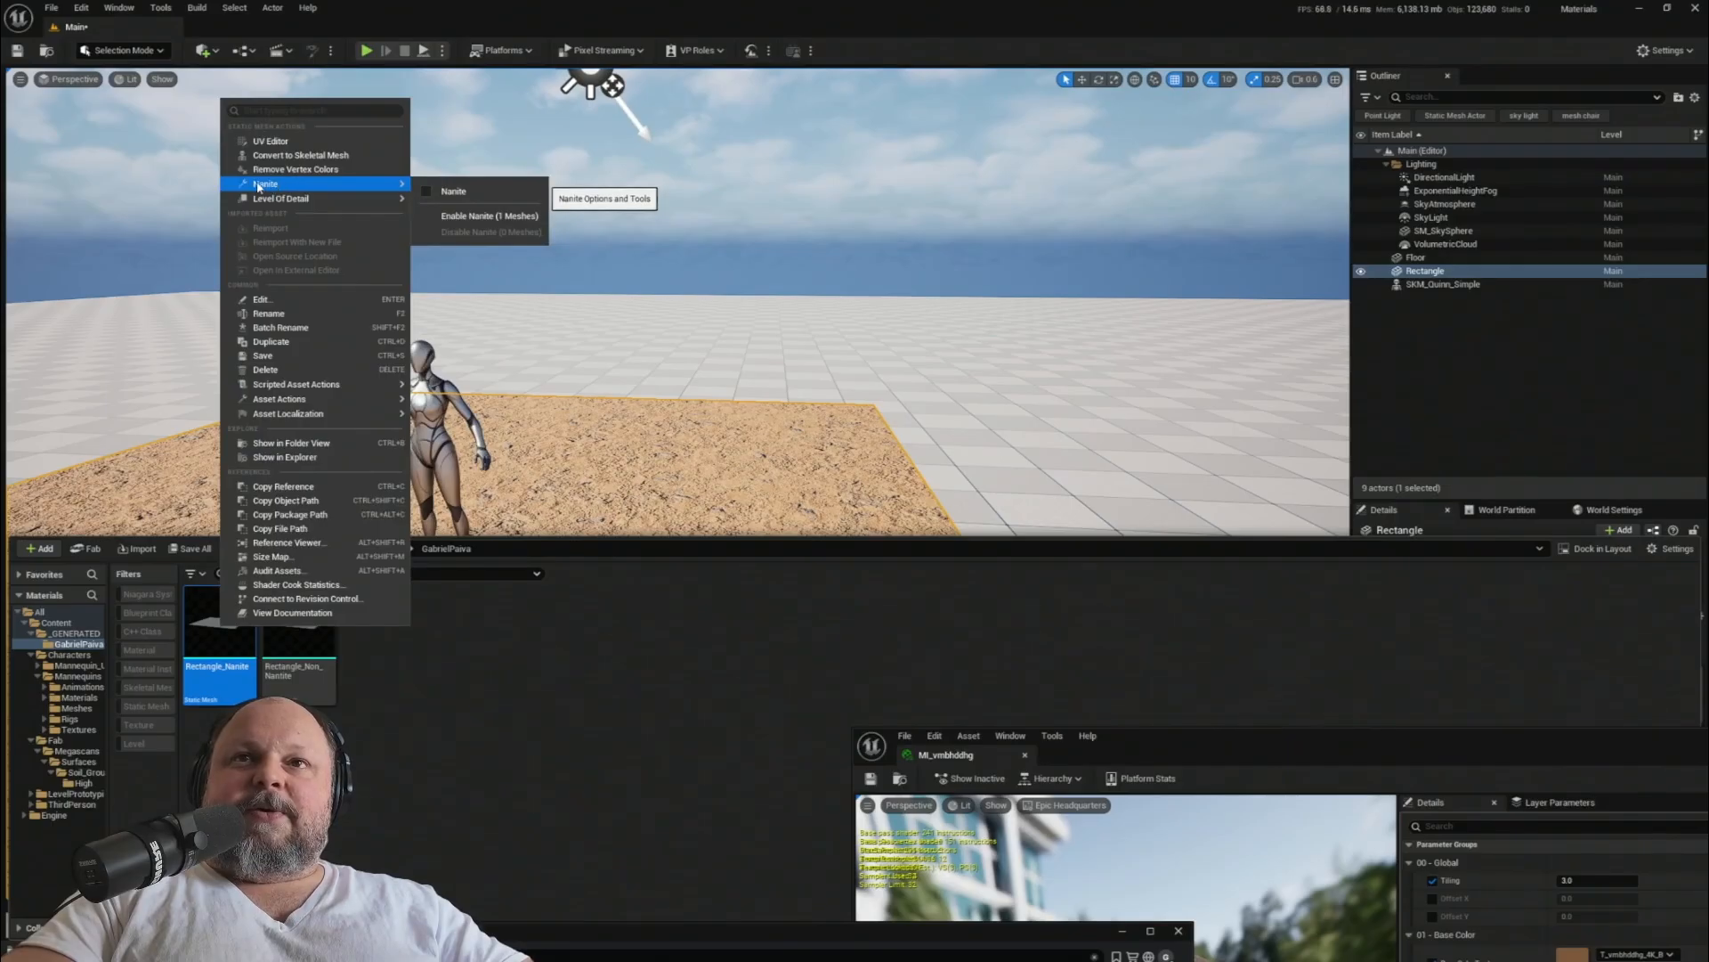
click(478, 220)
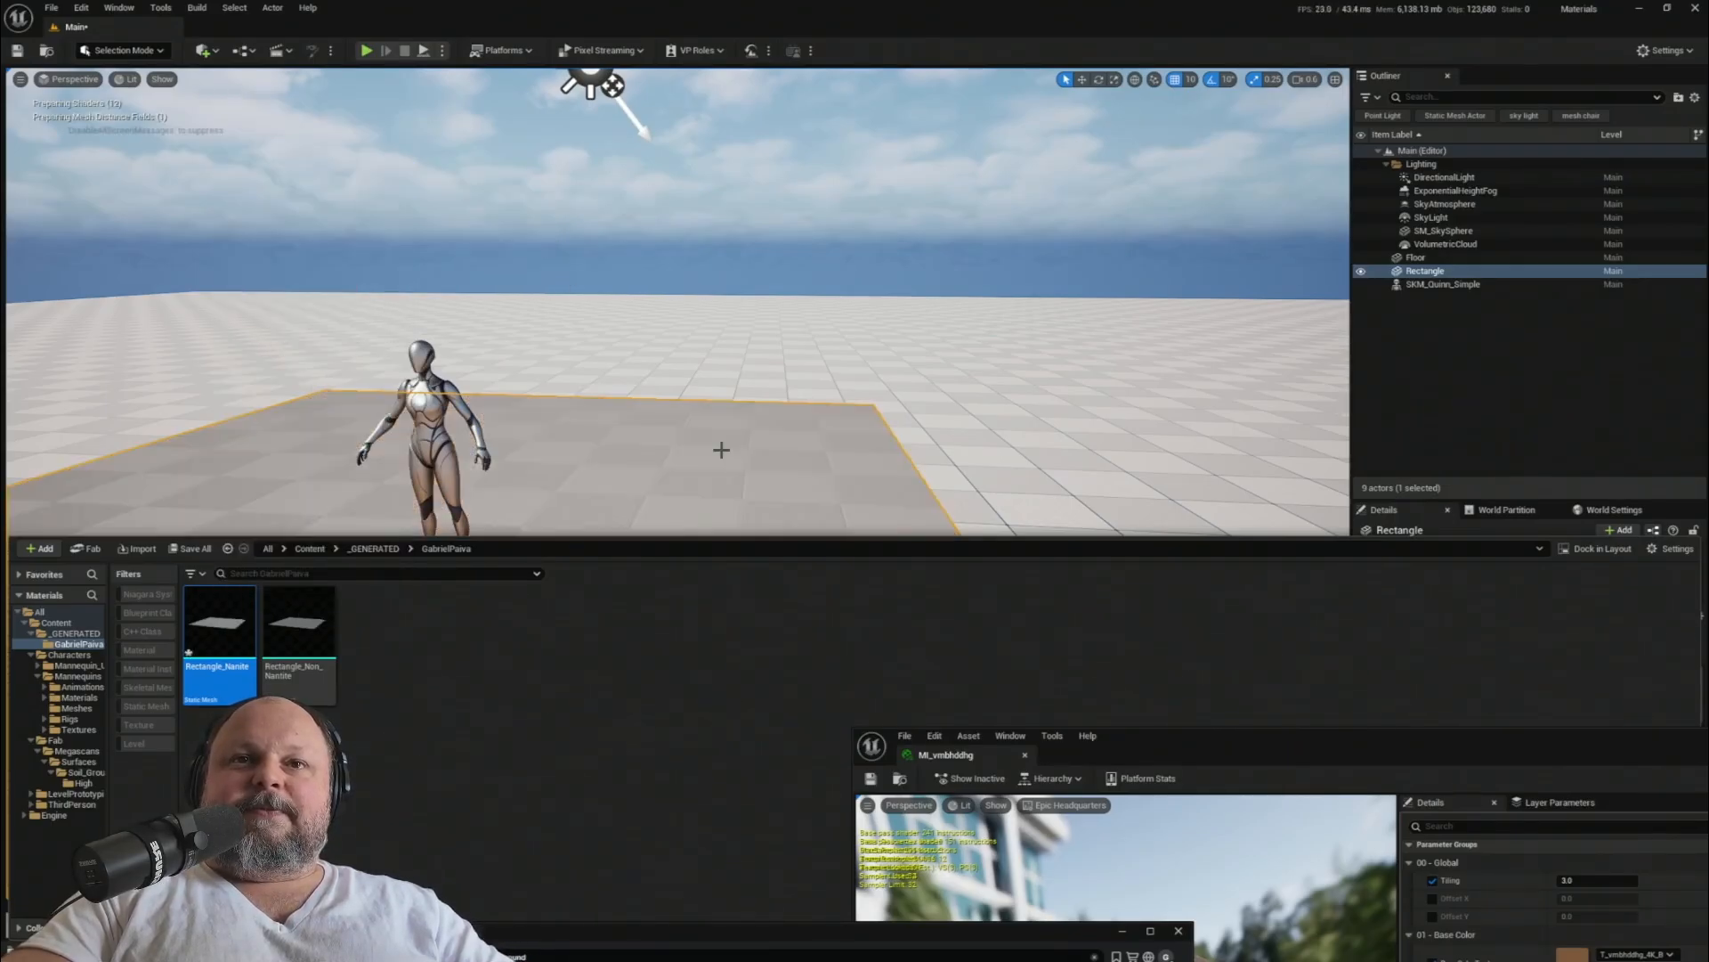
click(709, 451)
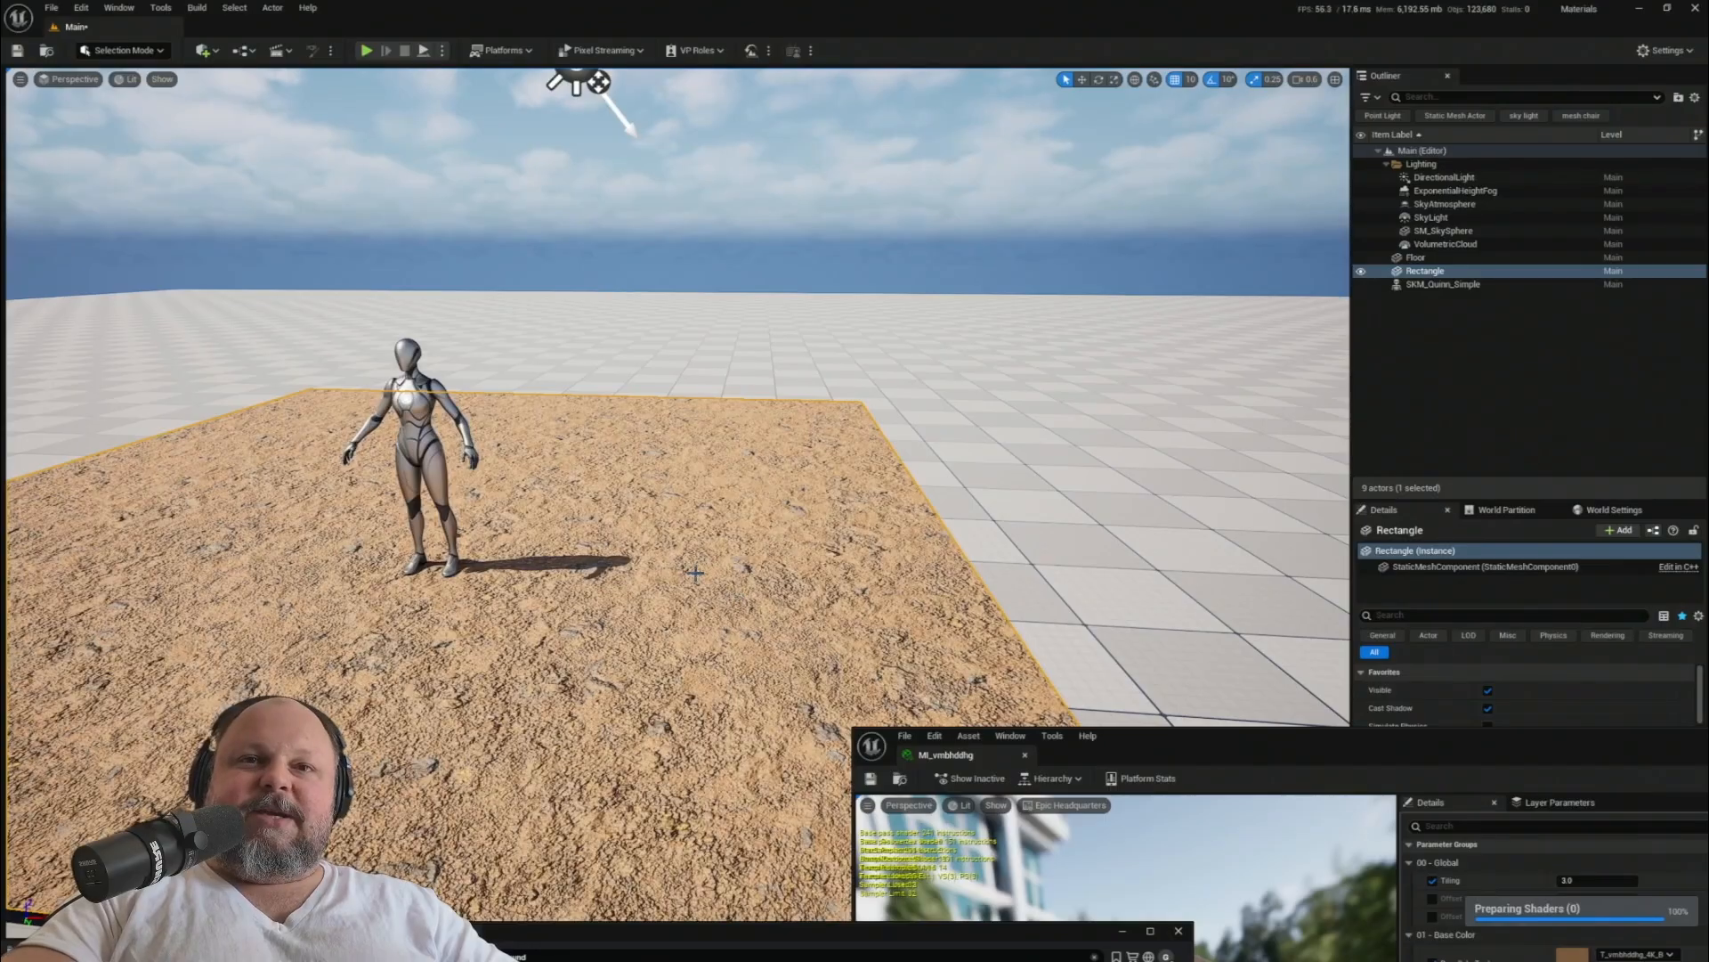
- View the soil ground closer up and bring the material instance window back over the level view
key(s)
right_drag(697, 572, 716, 711)
scroll(697, 573, up, 1)
key(w)
key(s)
key(w)
drag(1230, 755, 992, 157)
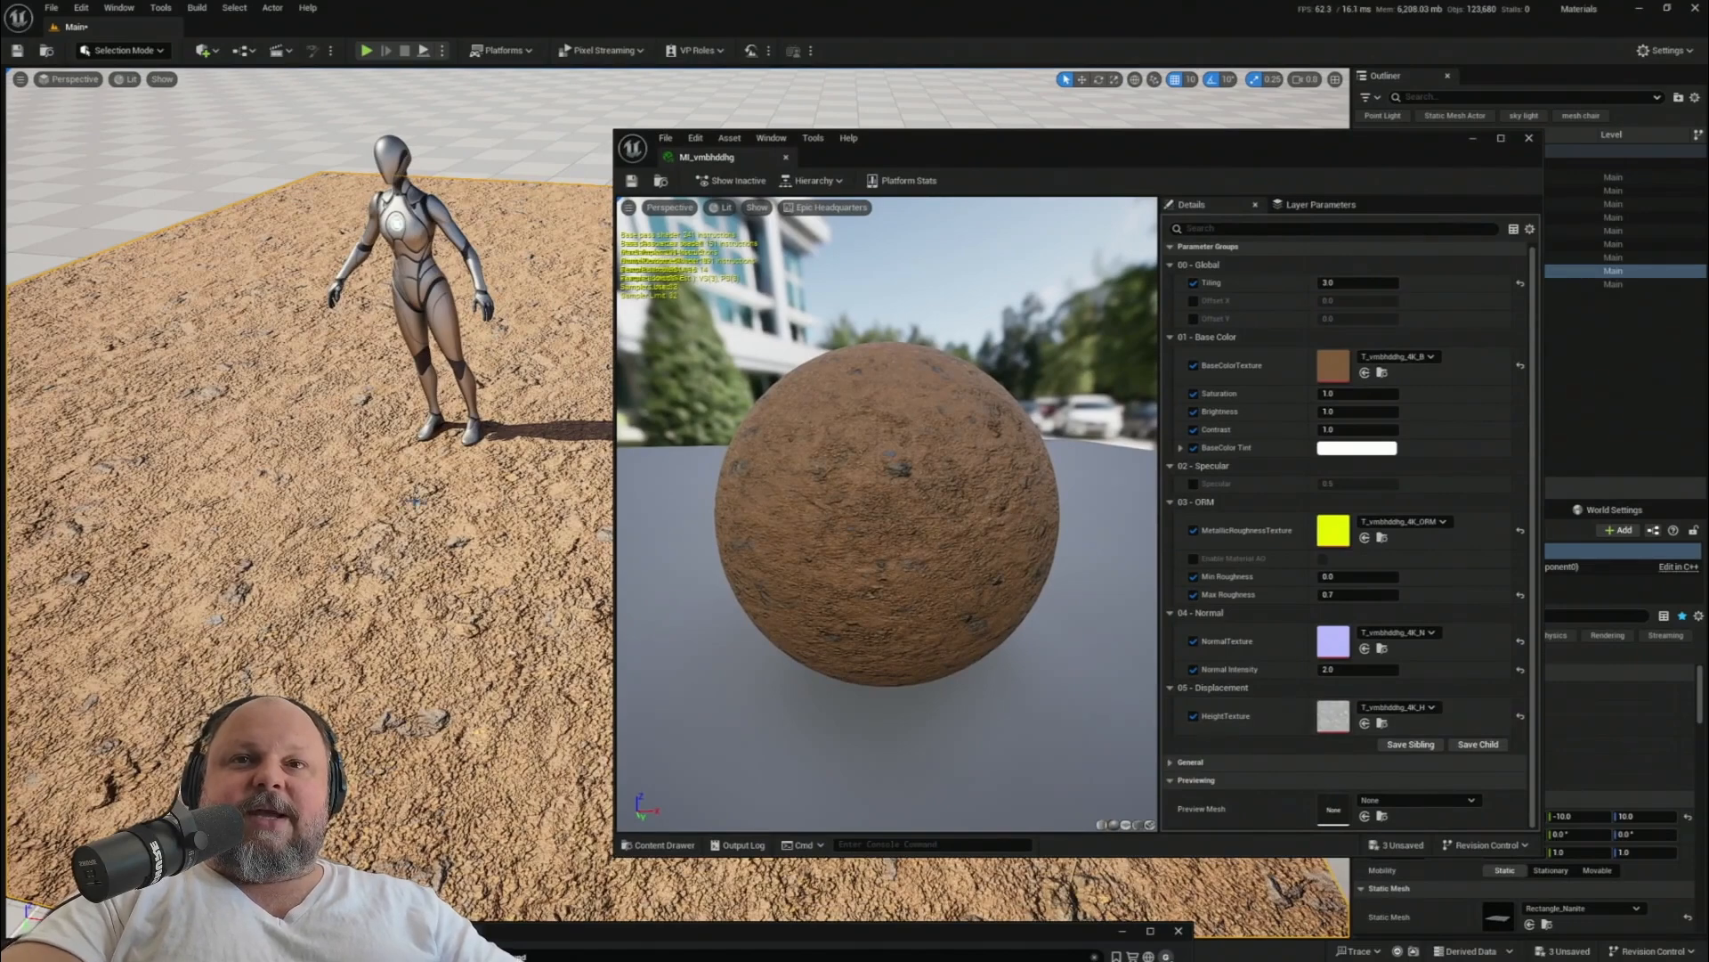
- Examine the soil ground around the mannequin from close, low and more distant viewpoints
key(w)
right_drag(408, 492, 411, 406)
key(q)
scroll(408, 492, down, 2)
key(w)
scroll(408, 492, down, 2)
key(s)
key(e)
scroll(408, 493, up, 3)
key(s)
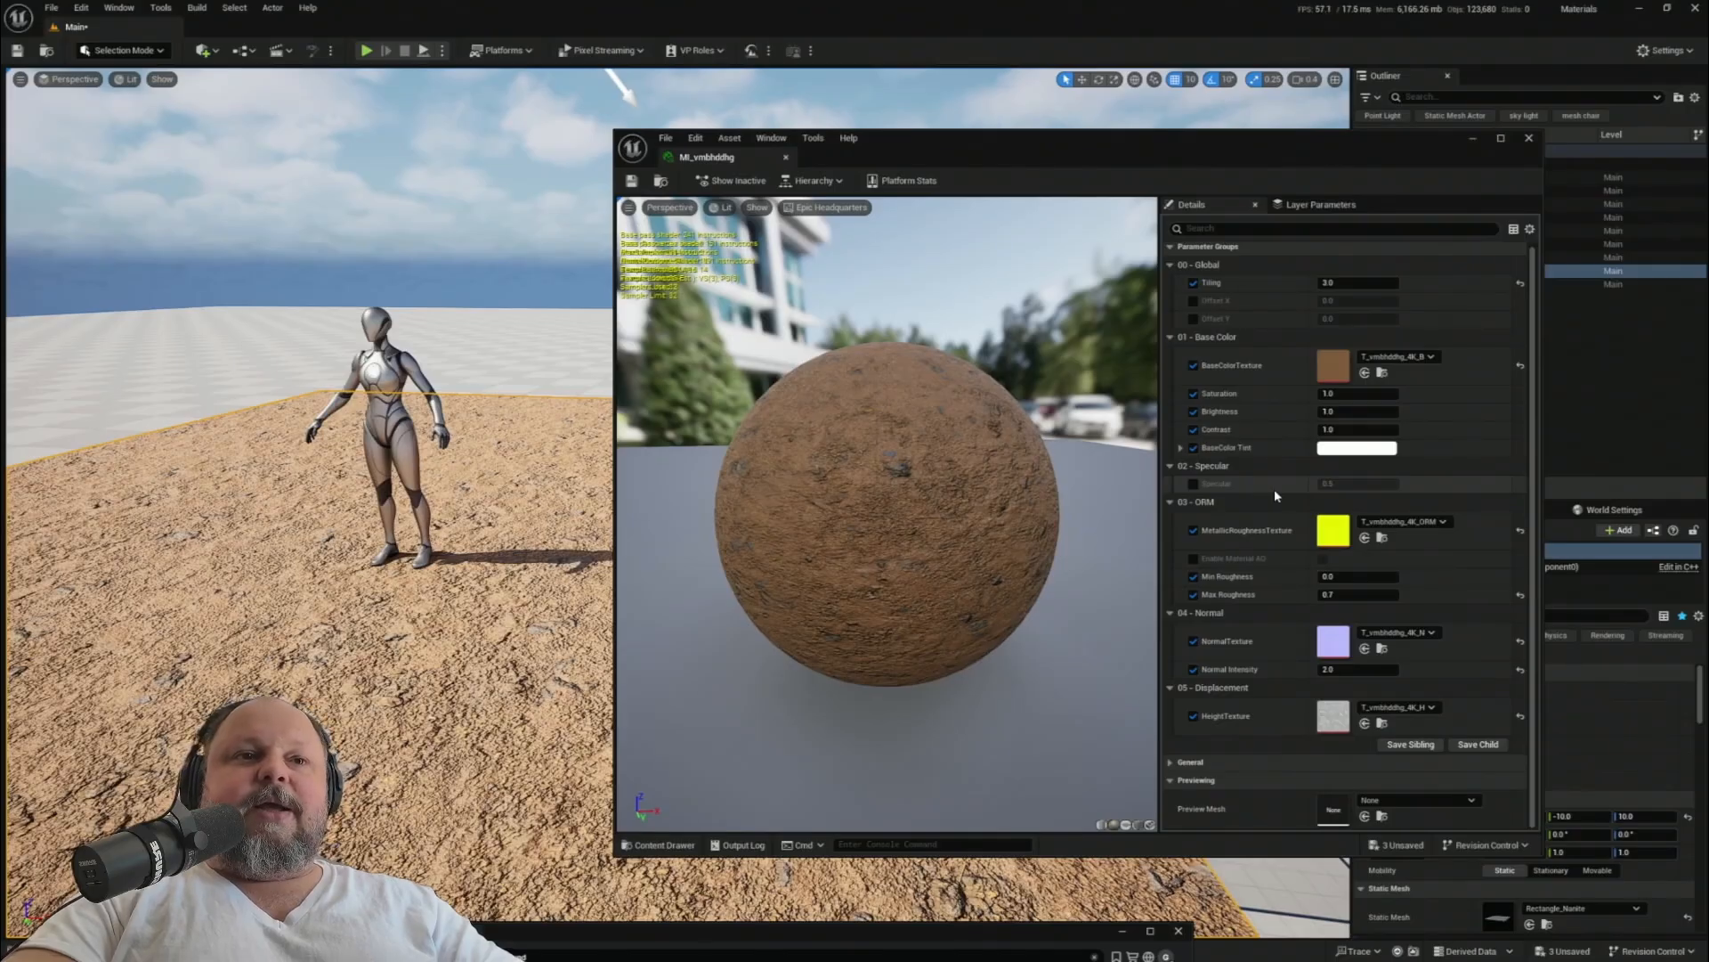
- Override Enable Tessellation in the soil material instance's Material Property Overrides and switch it on
click(1172, 781)
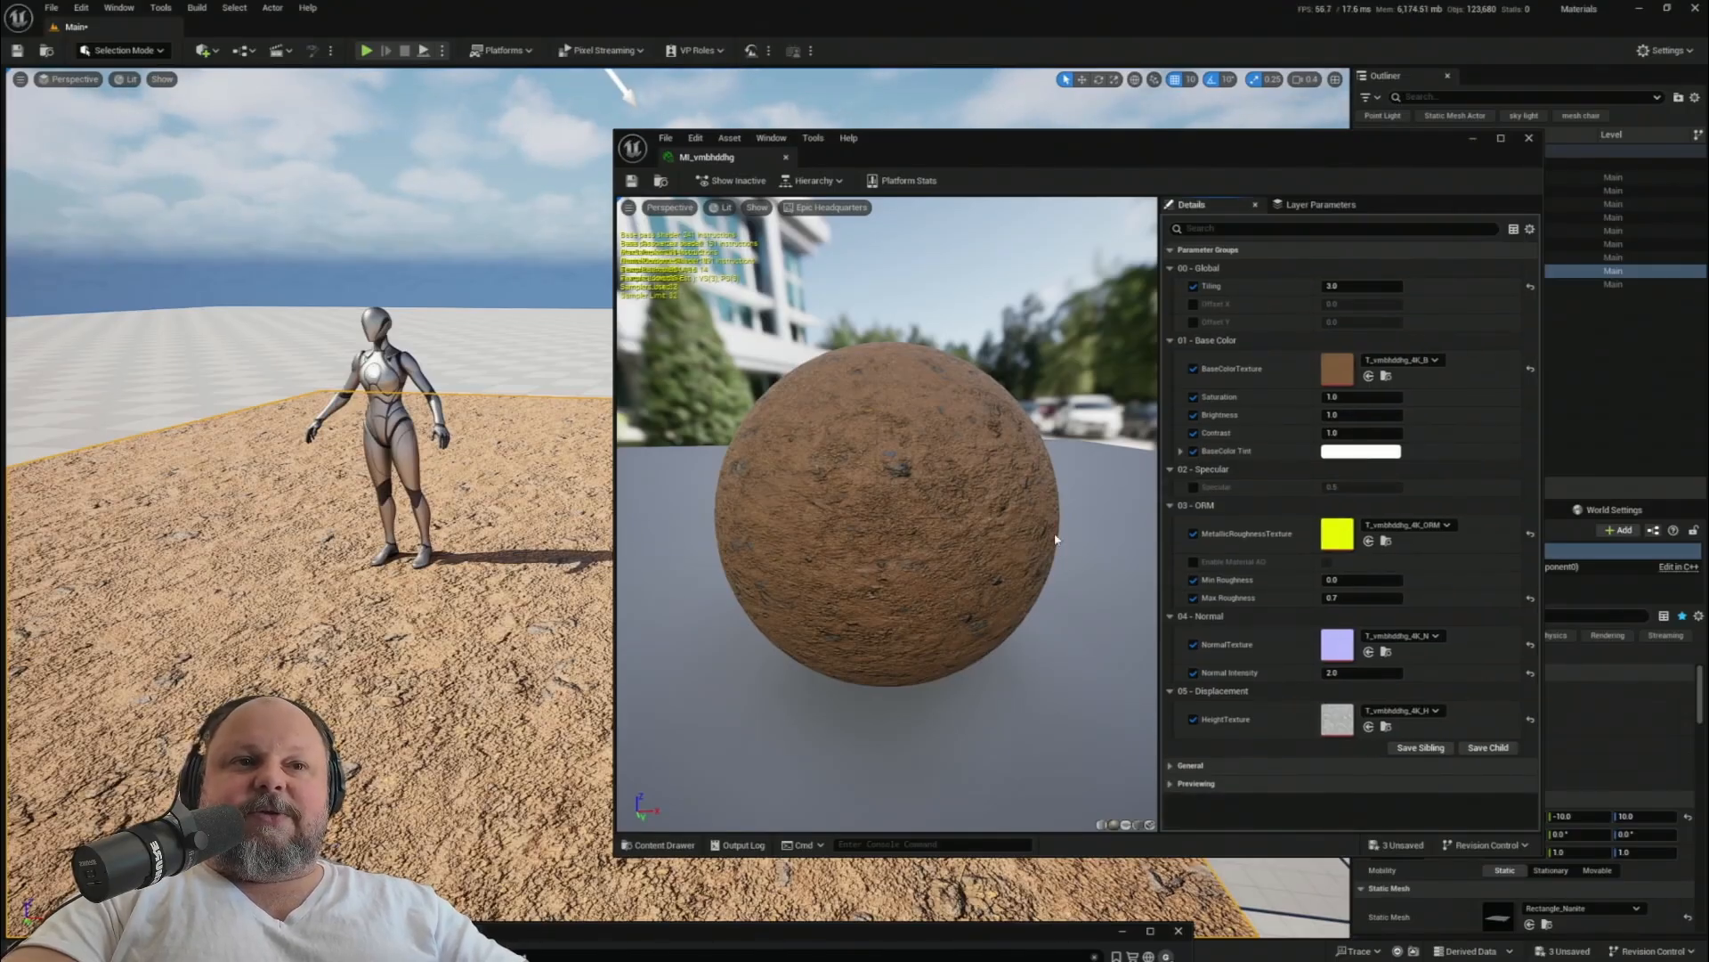
click(1171, 765)
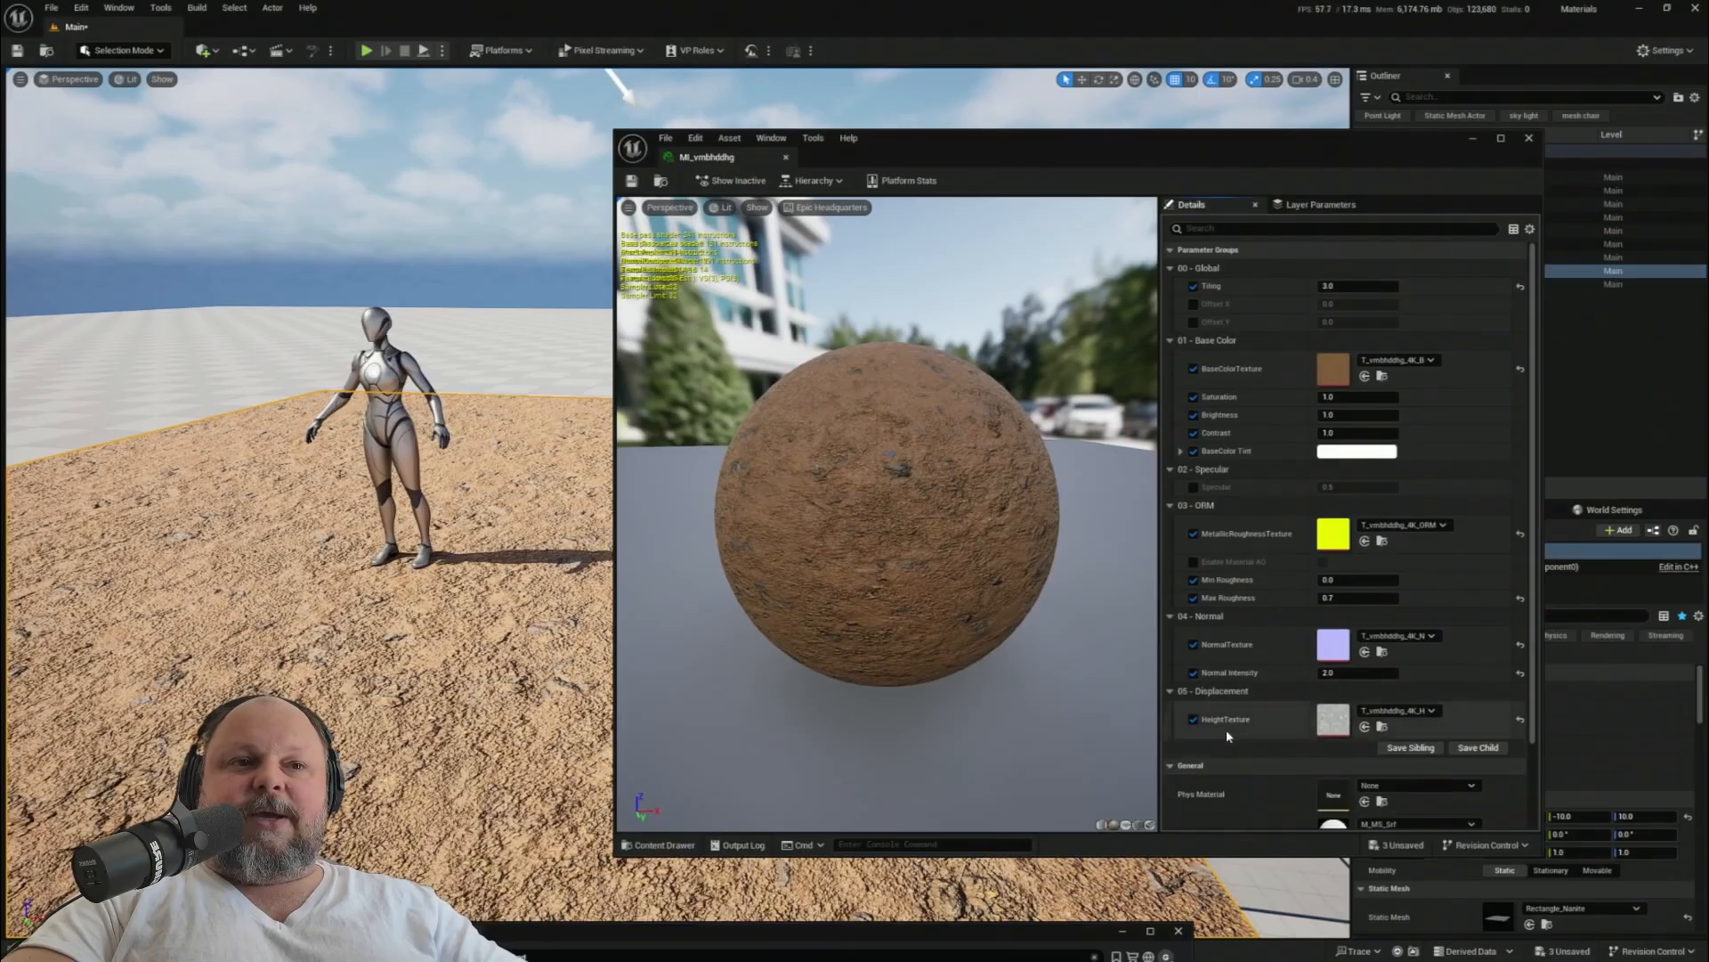
scroll(1228, 728, down, 2)
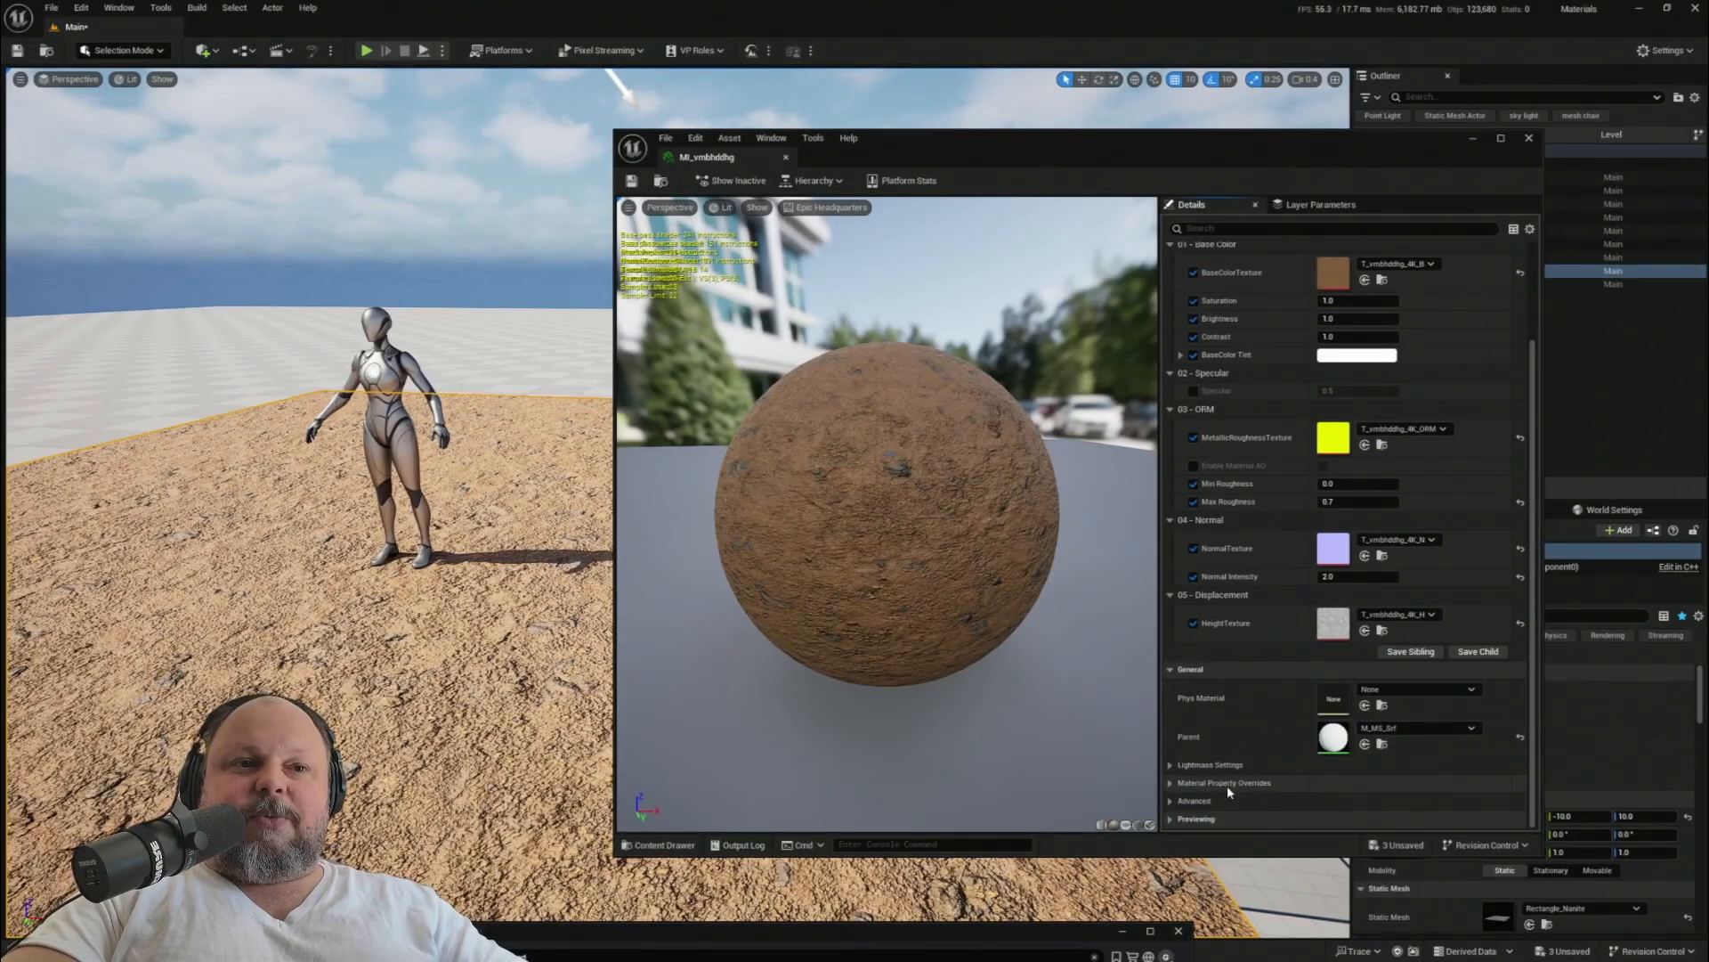
click(1170, 783)
scroll(1240, 761, down, 5)
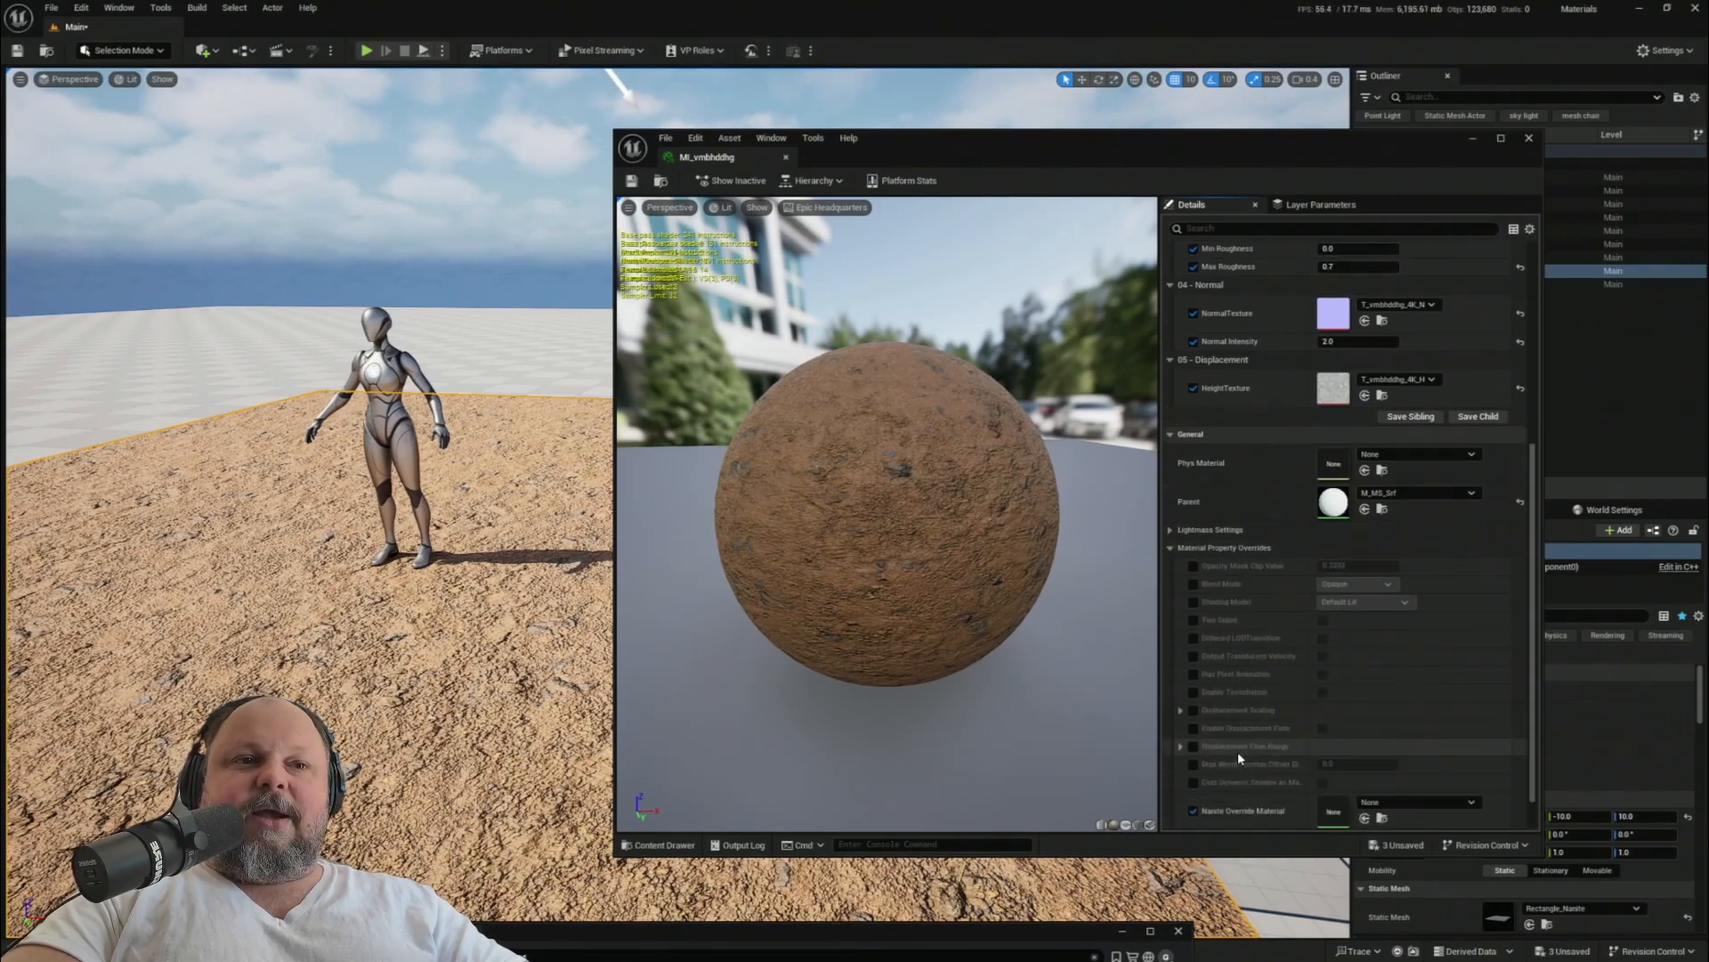
scroll(1237, 751, down, 1)
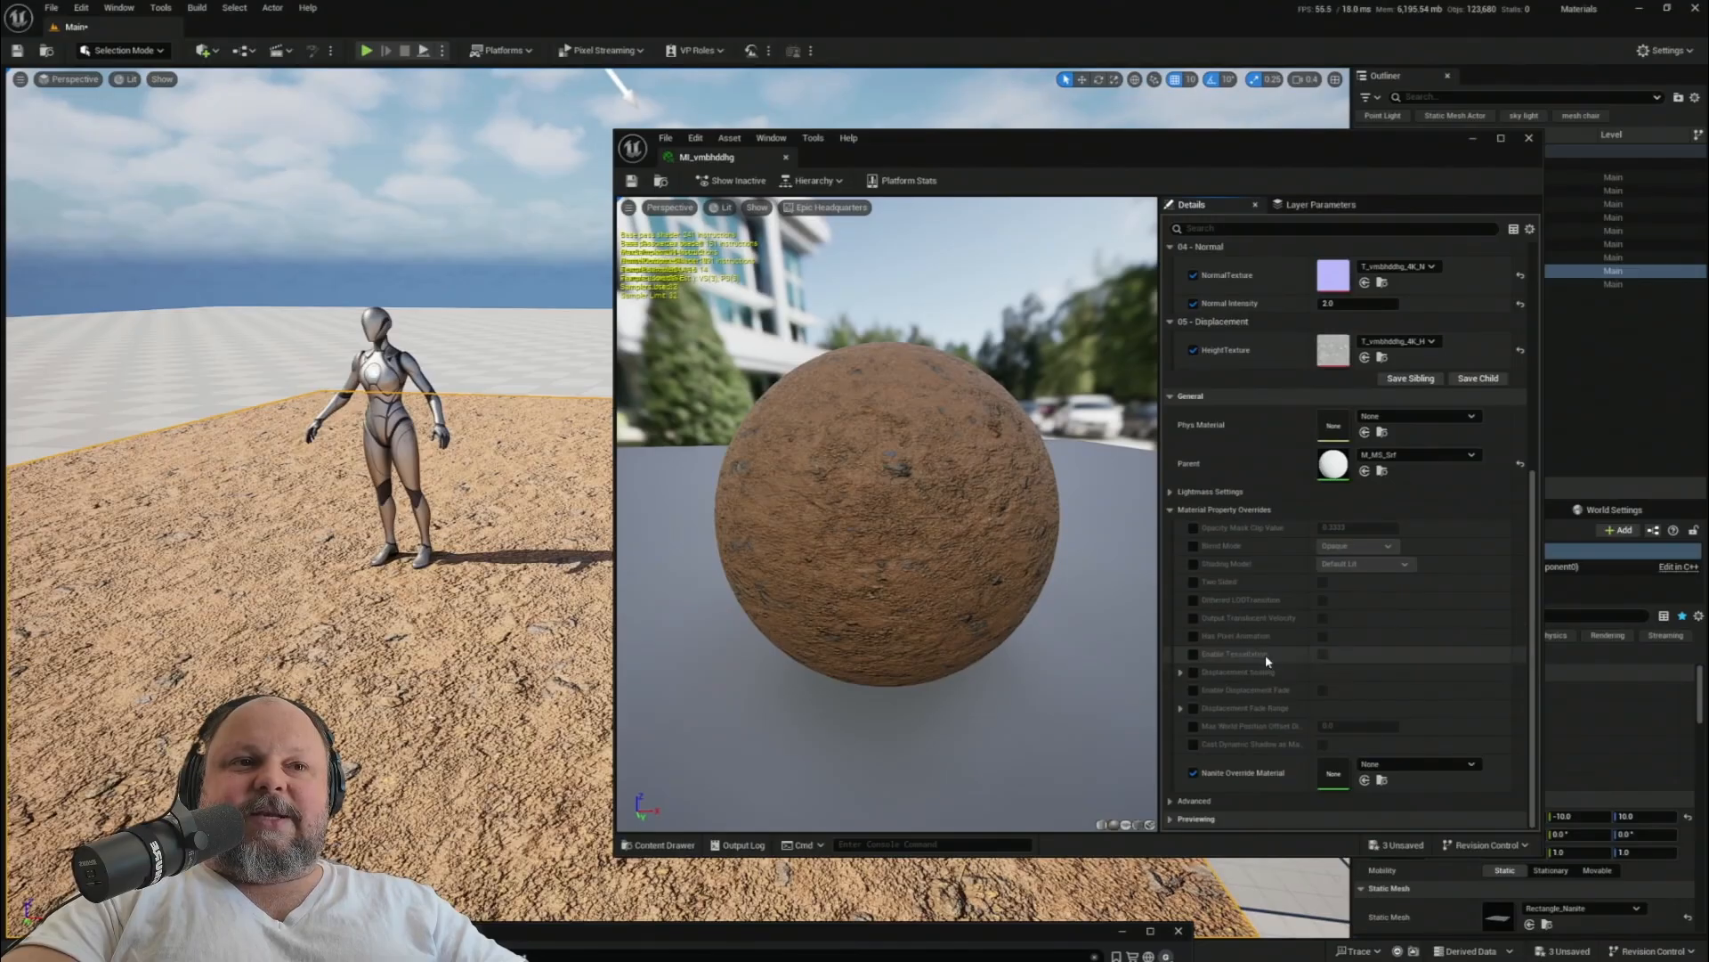
click(1194, 654)
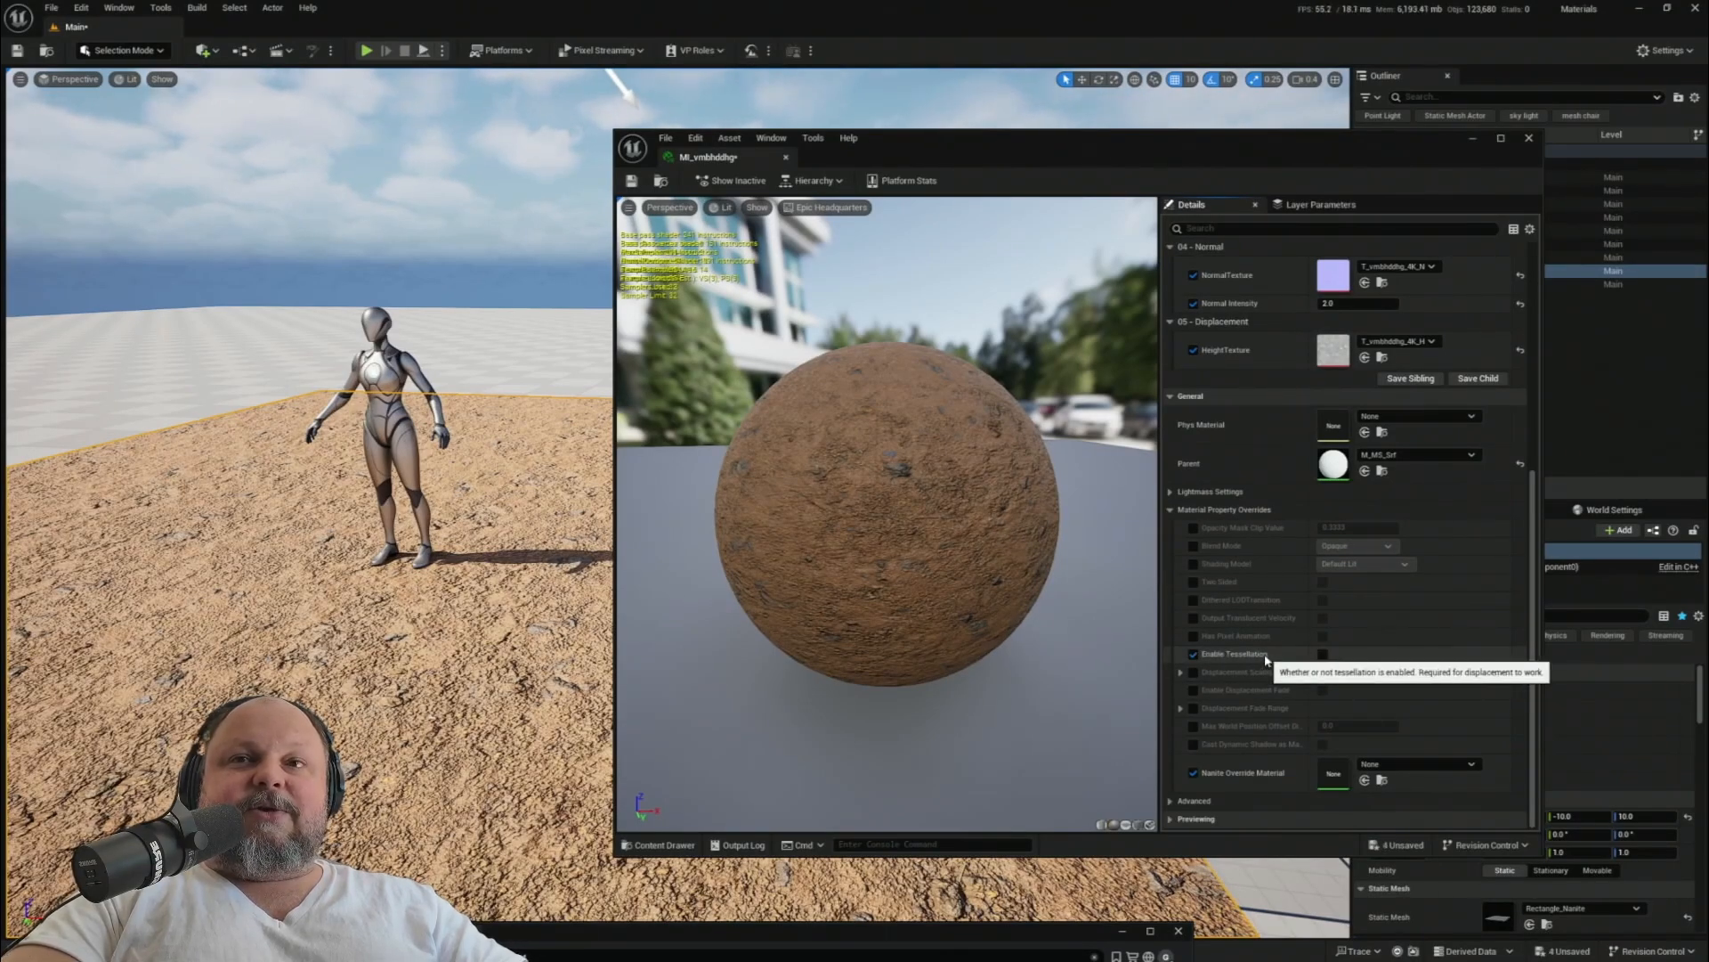
click(1324, 655)
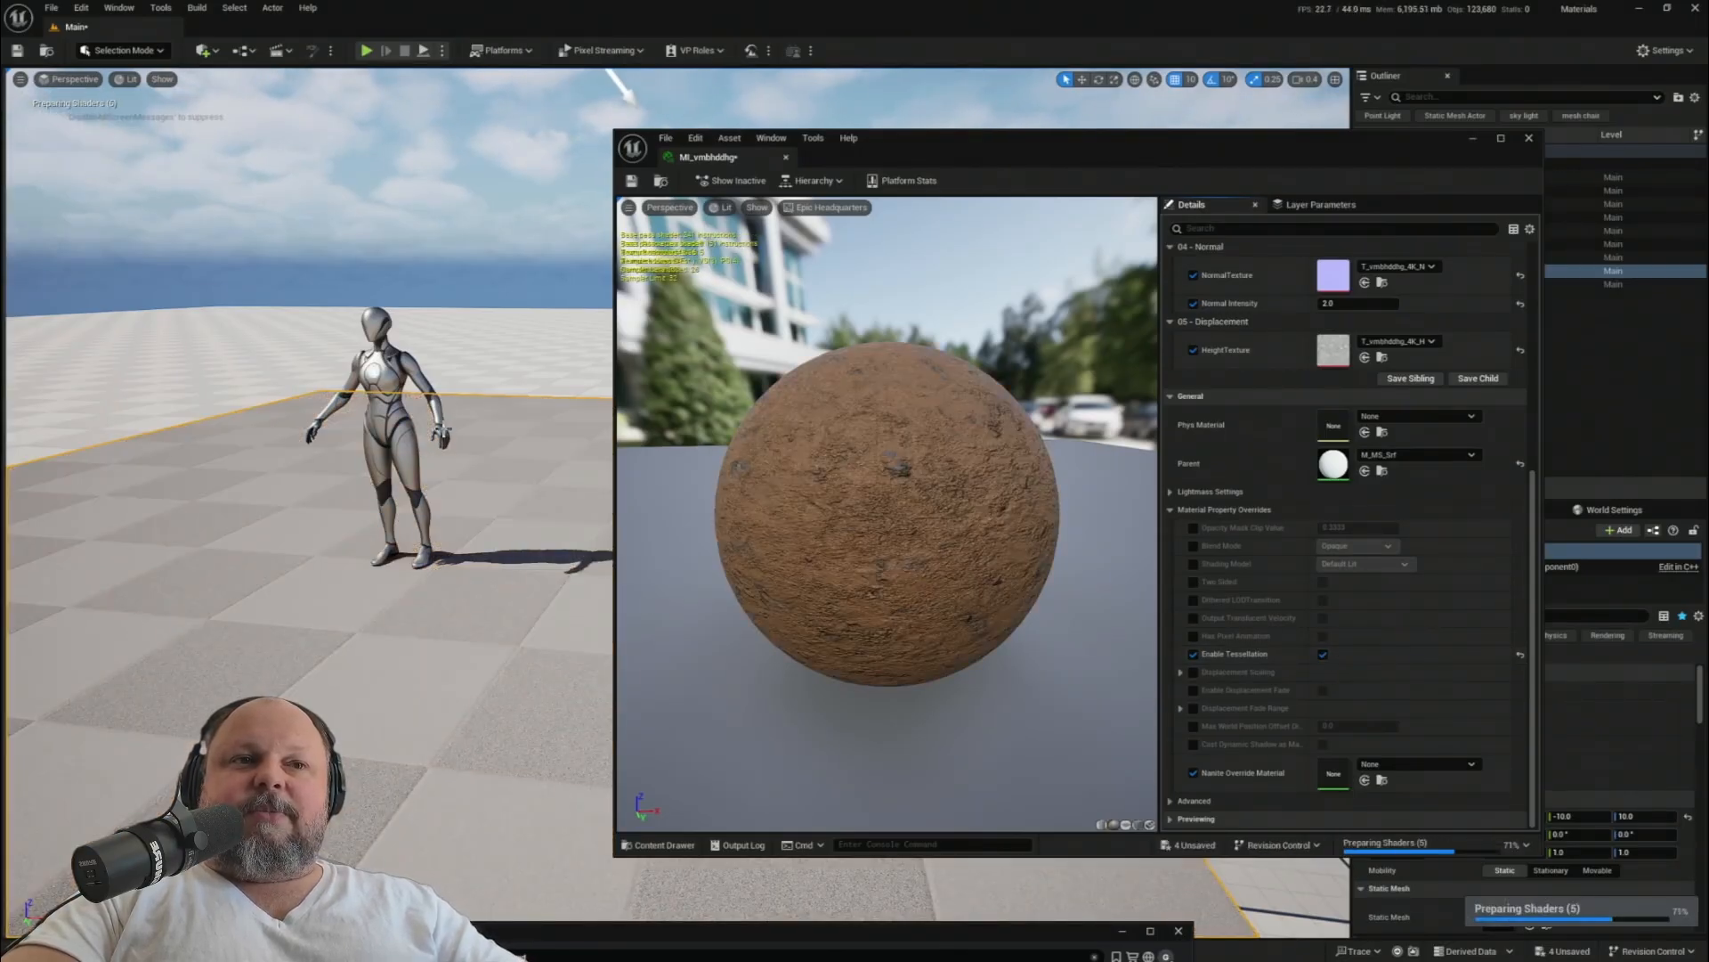
- Inspect the displaced ground edge-on and from above, comparing its relief with tessellation off and on
right_drag(487, 427, 503, 390)
scroll(436, 472, down, 2)
scroll(476, 383, up, 2)
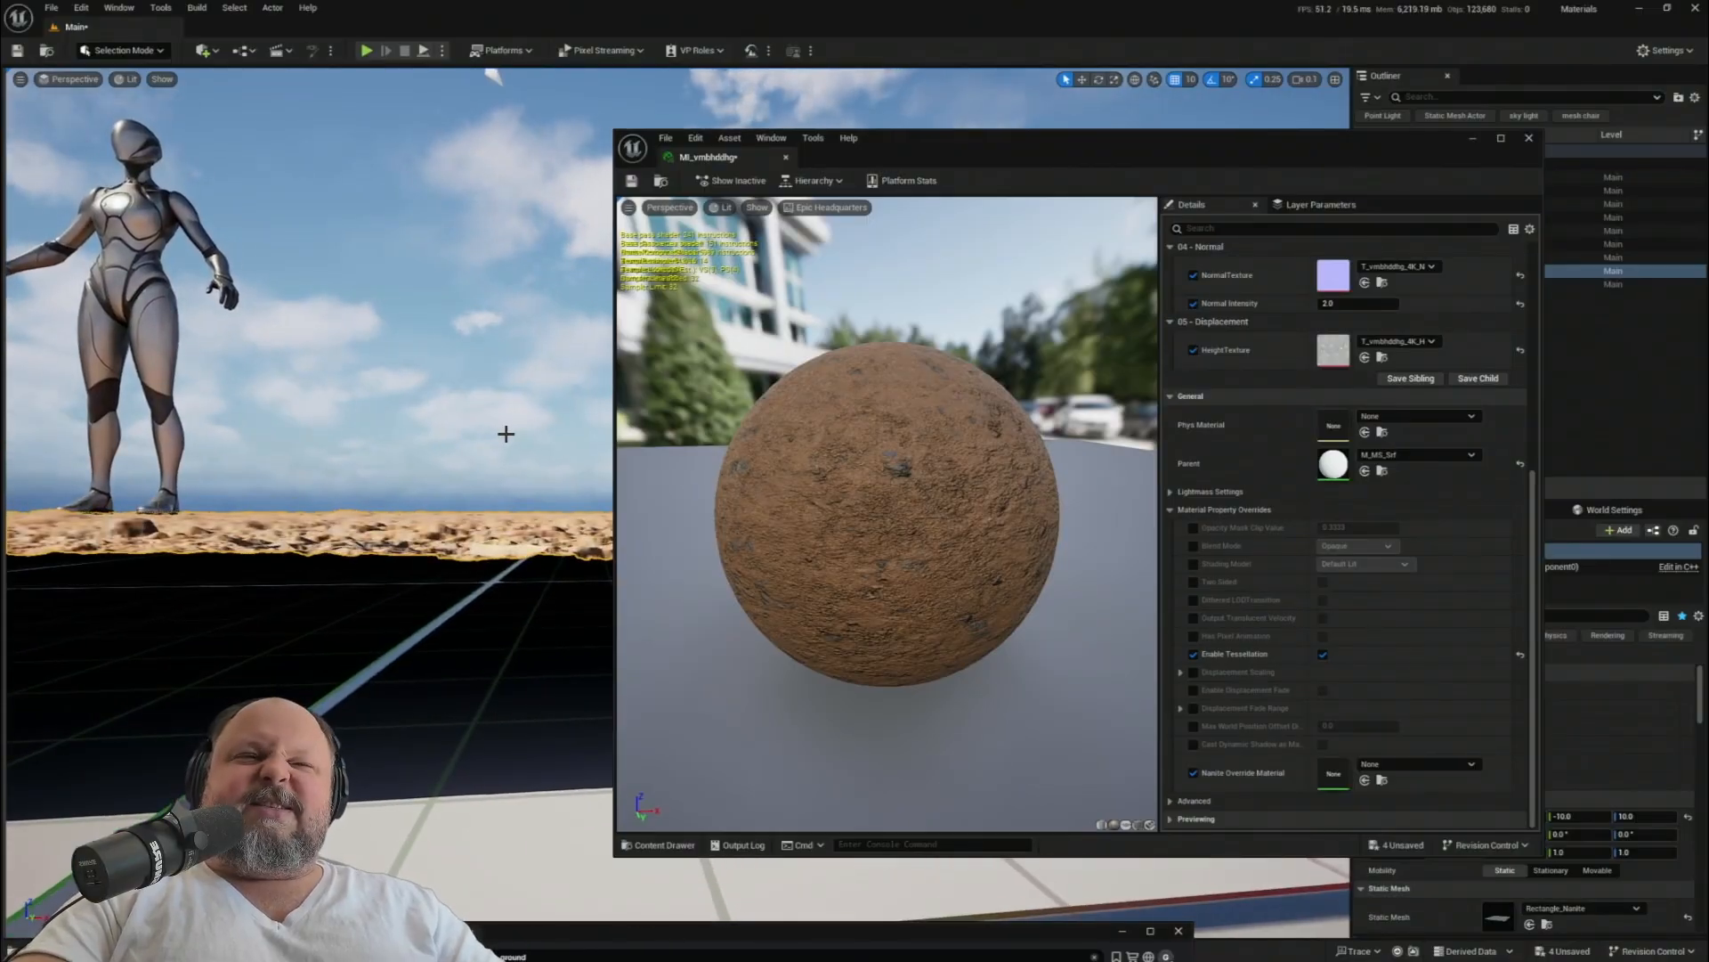
right_drag(503, 390, 448, 496)
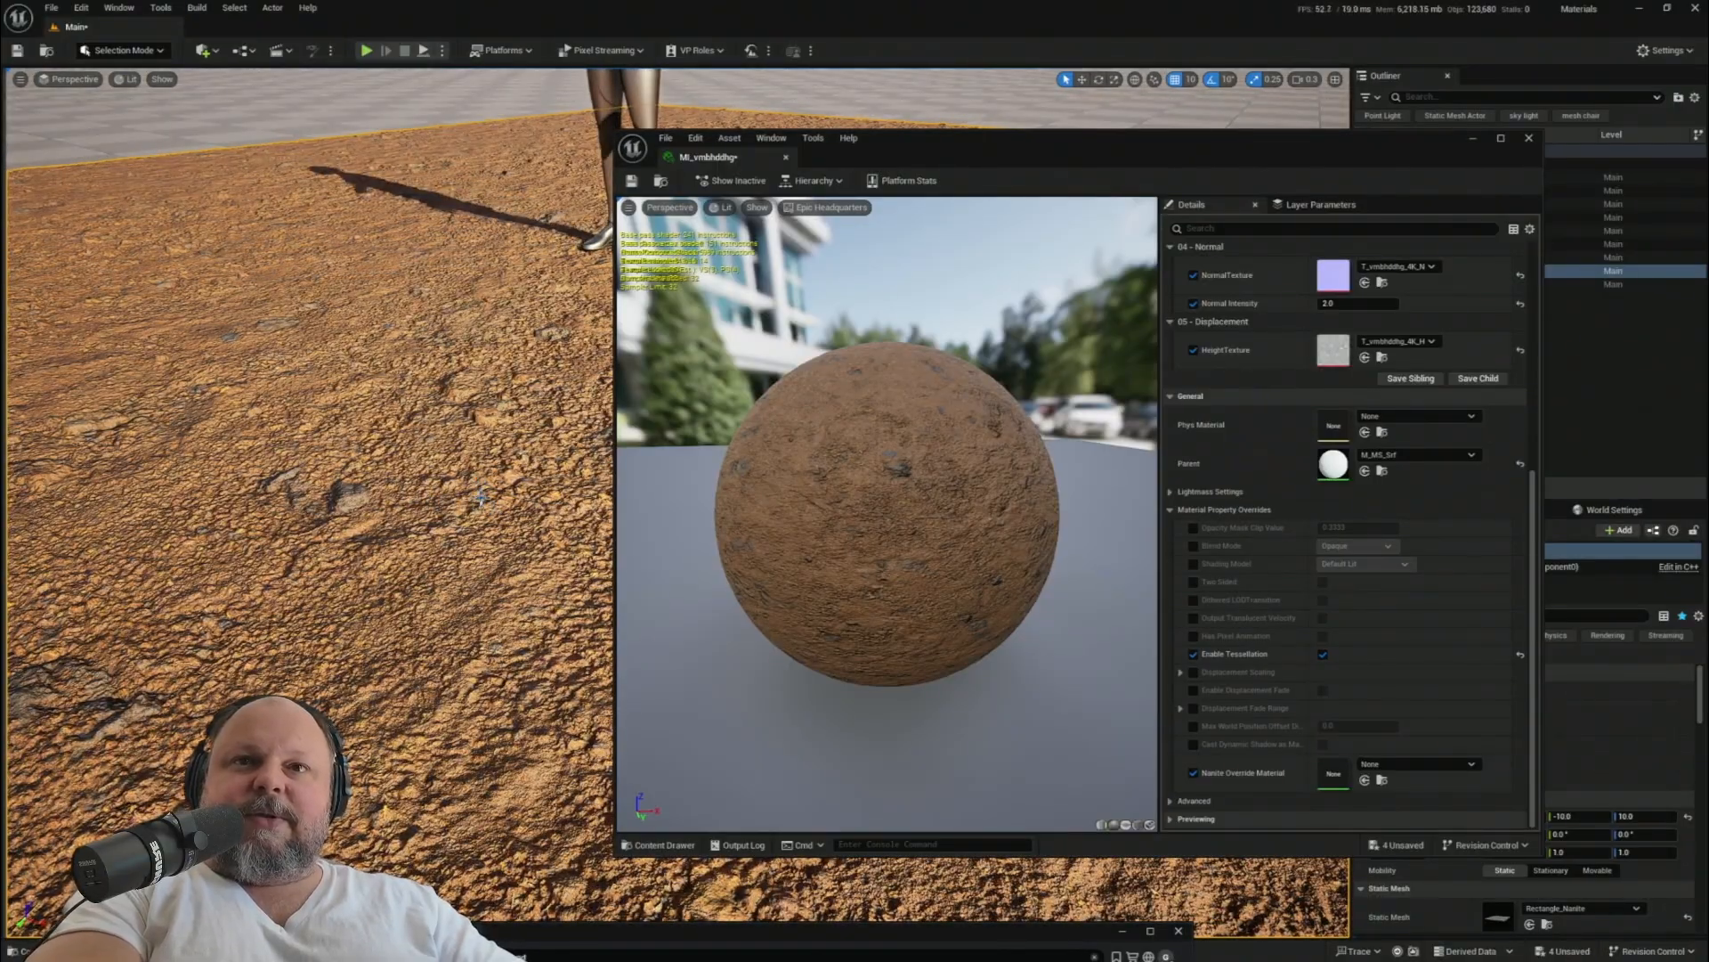
click(1324, 656)
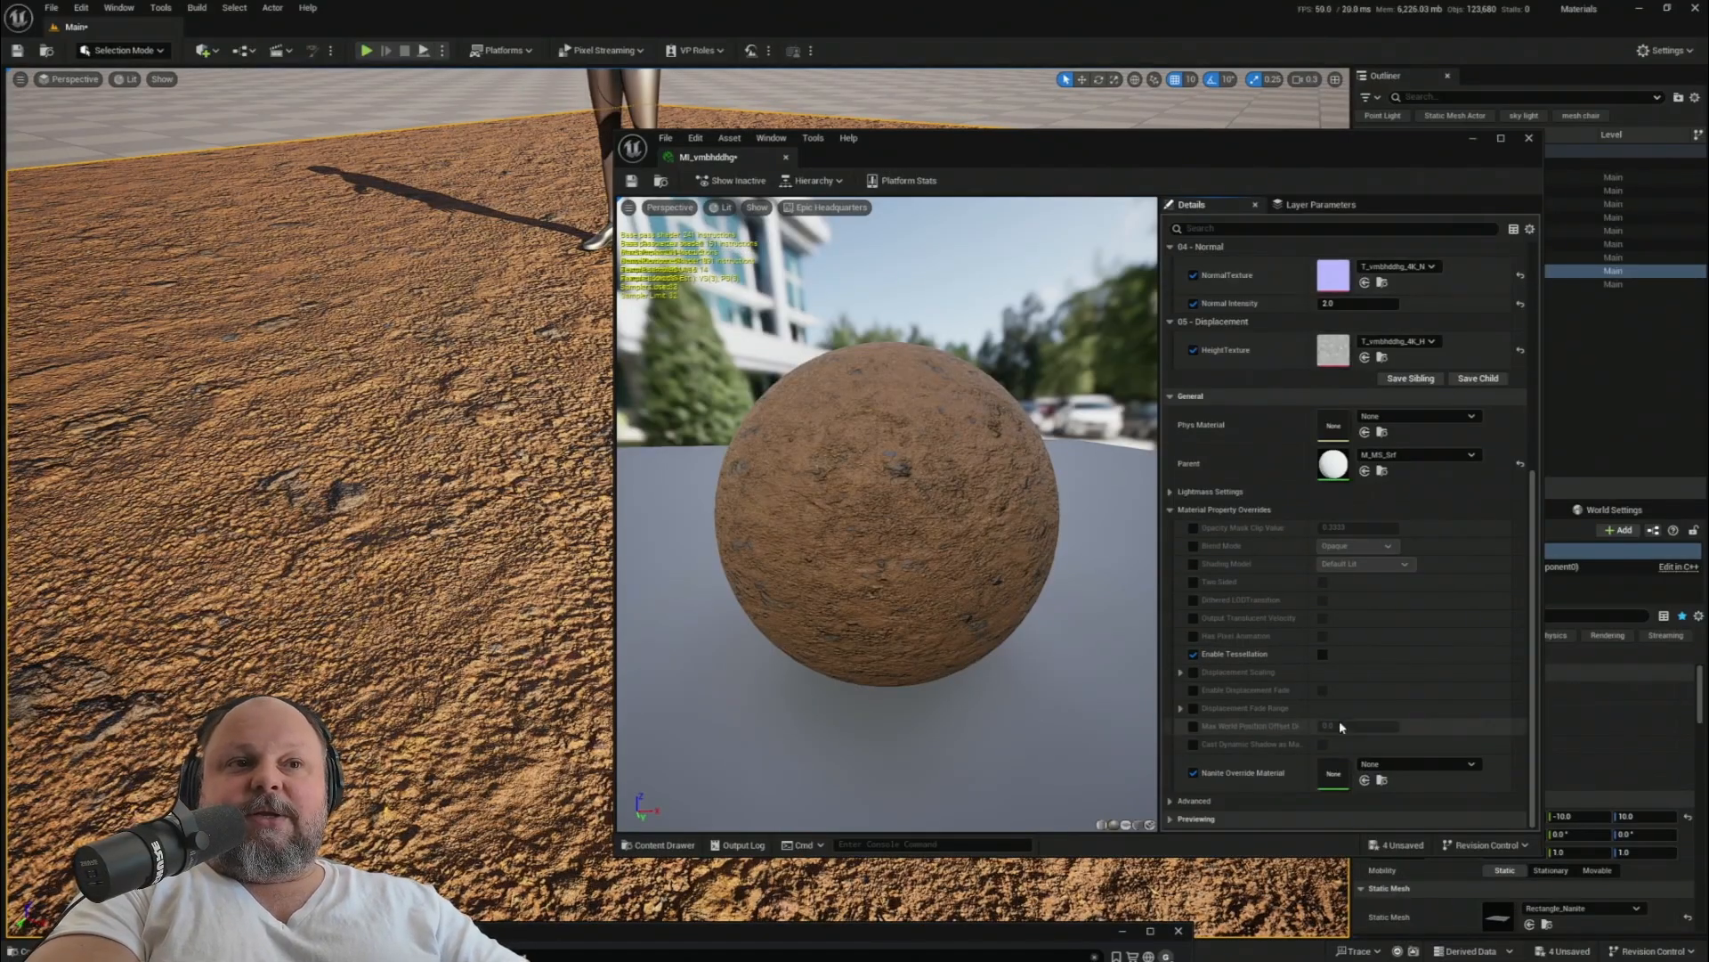
click(1324, 655)
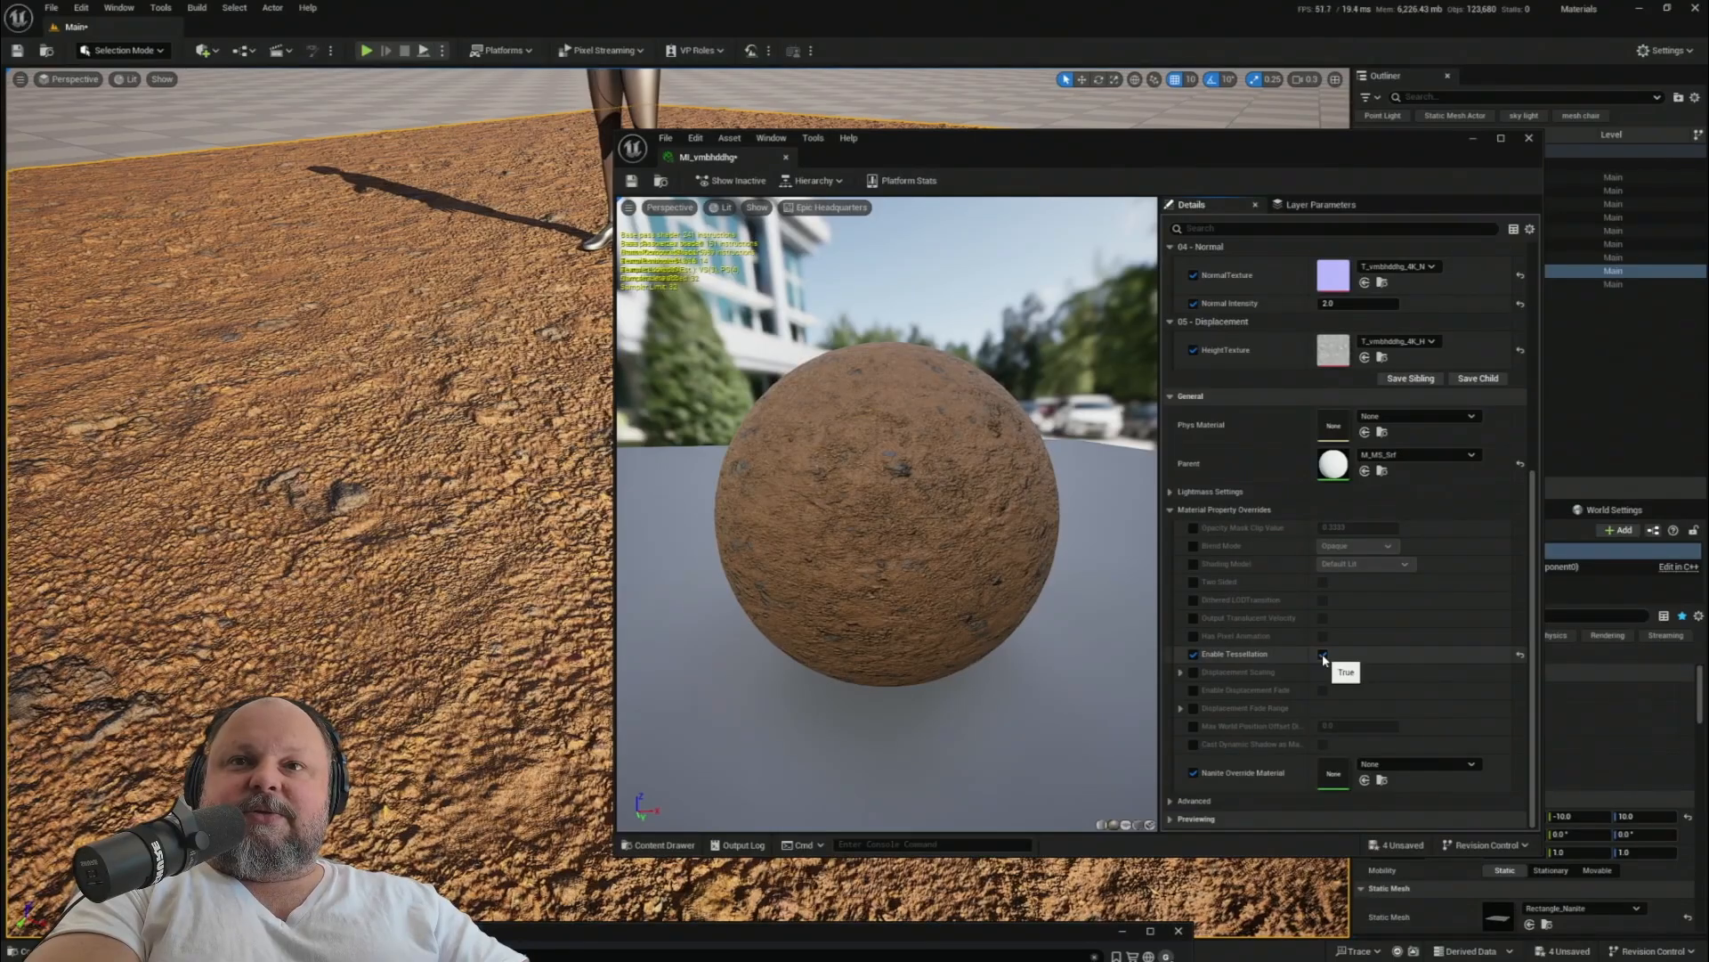
click(1324, 656)
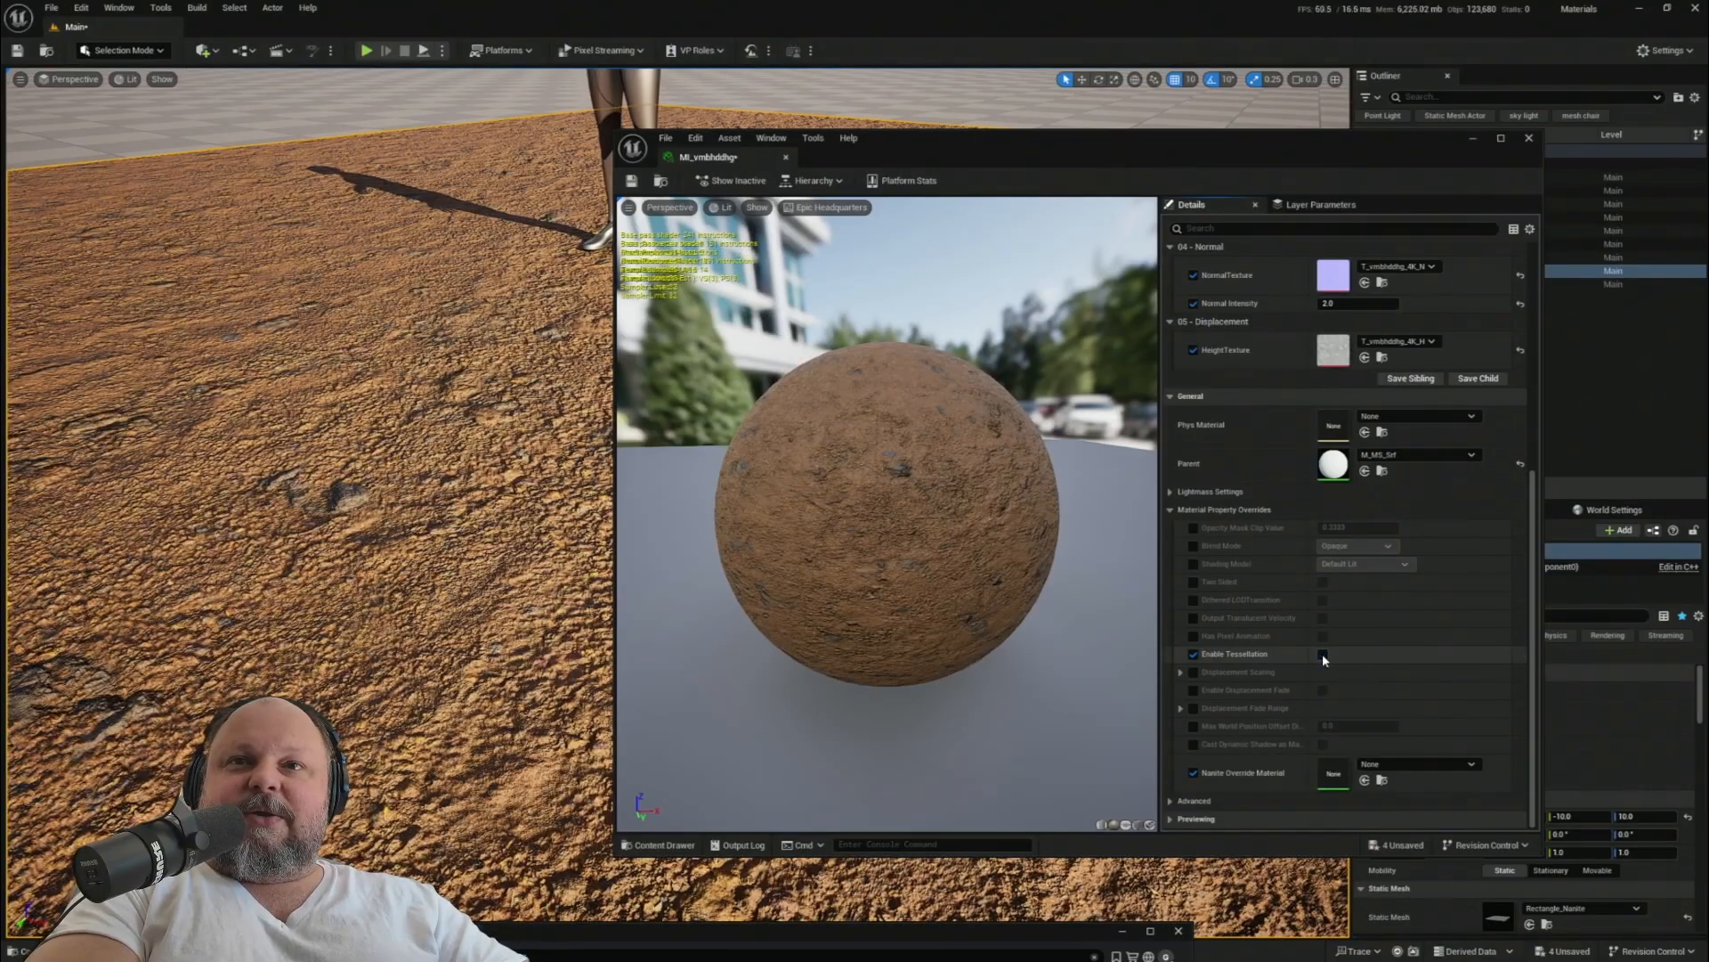
click(1323, 656)
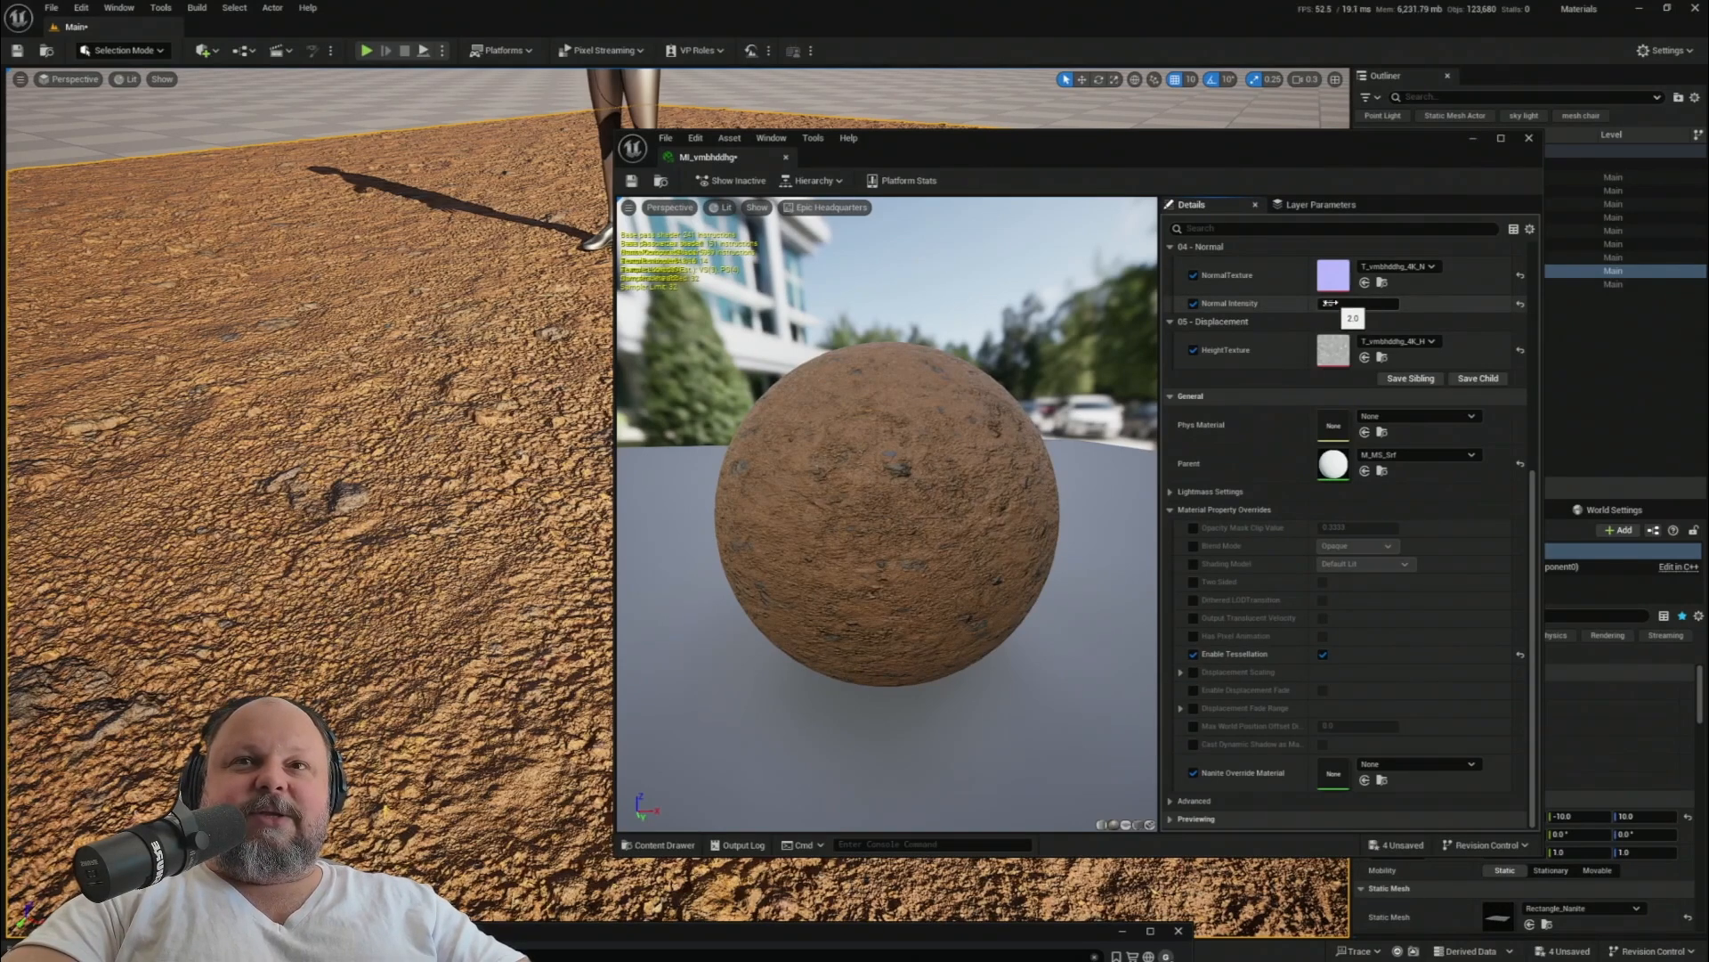
- Override the material's Displacement Scaling and set its Magnitude to 8
click(1194, 673)
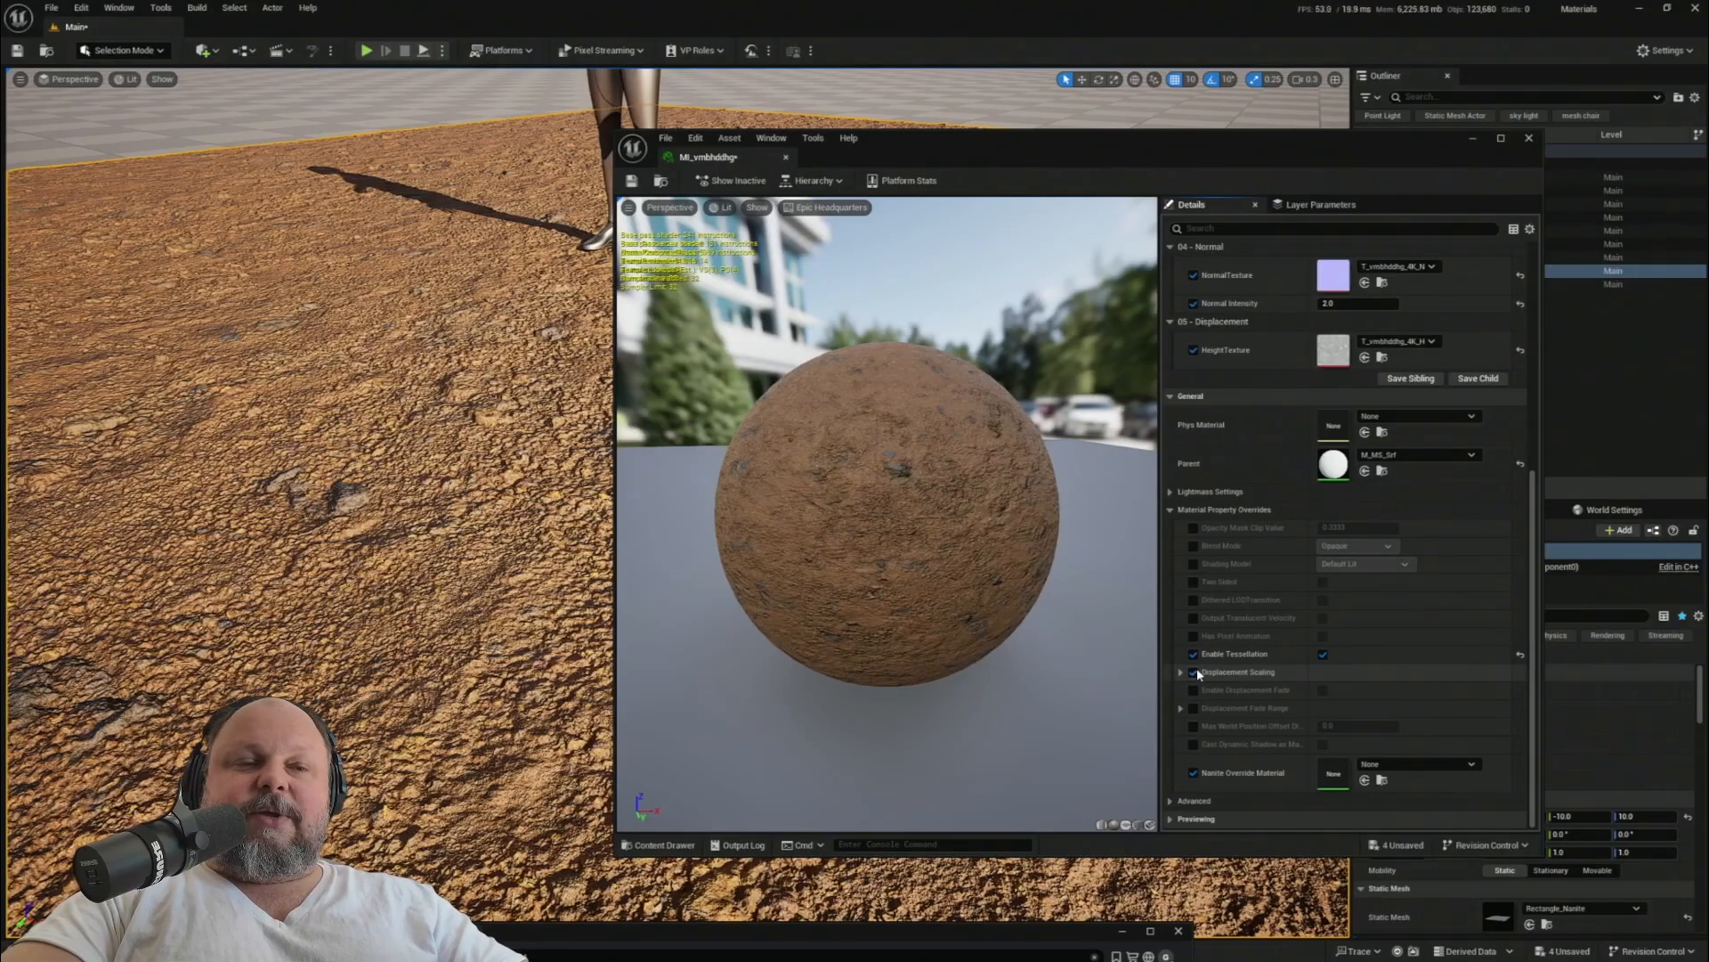
click(1180, 672)
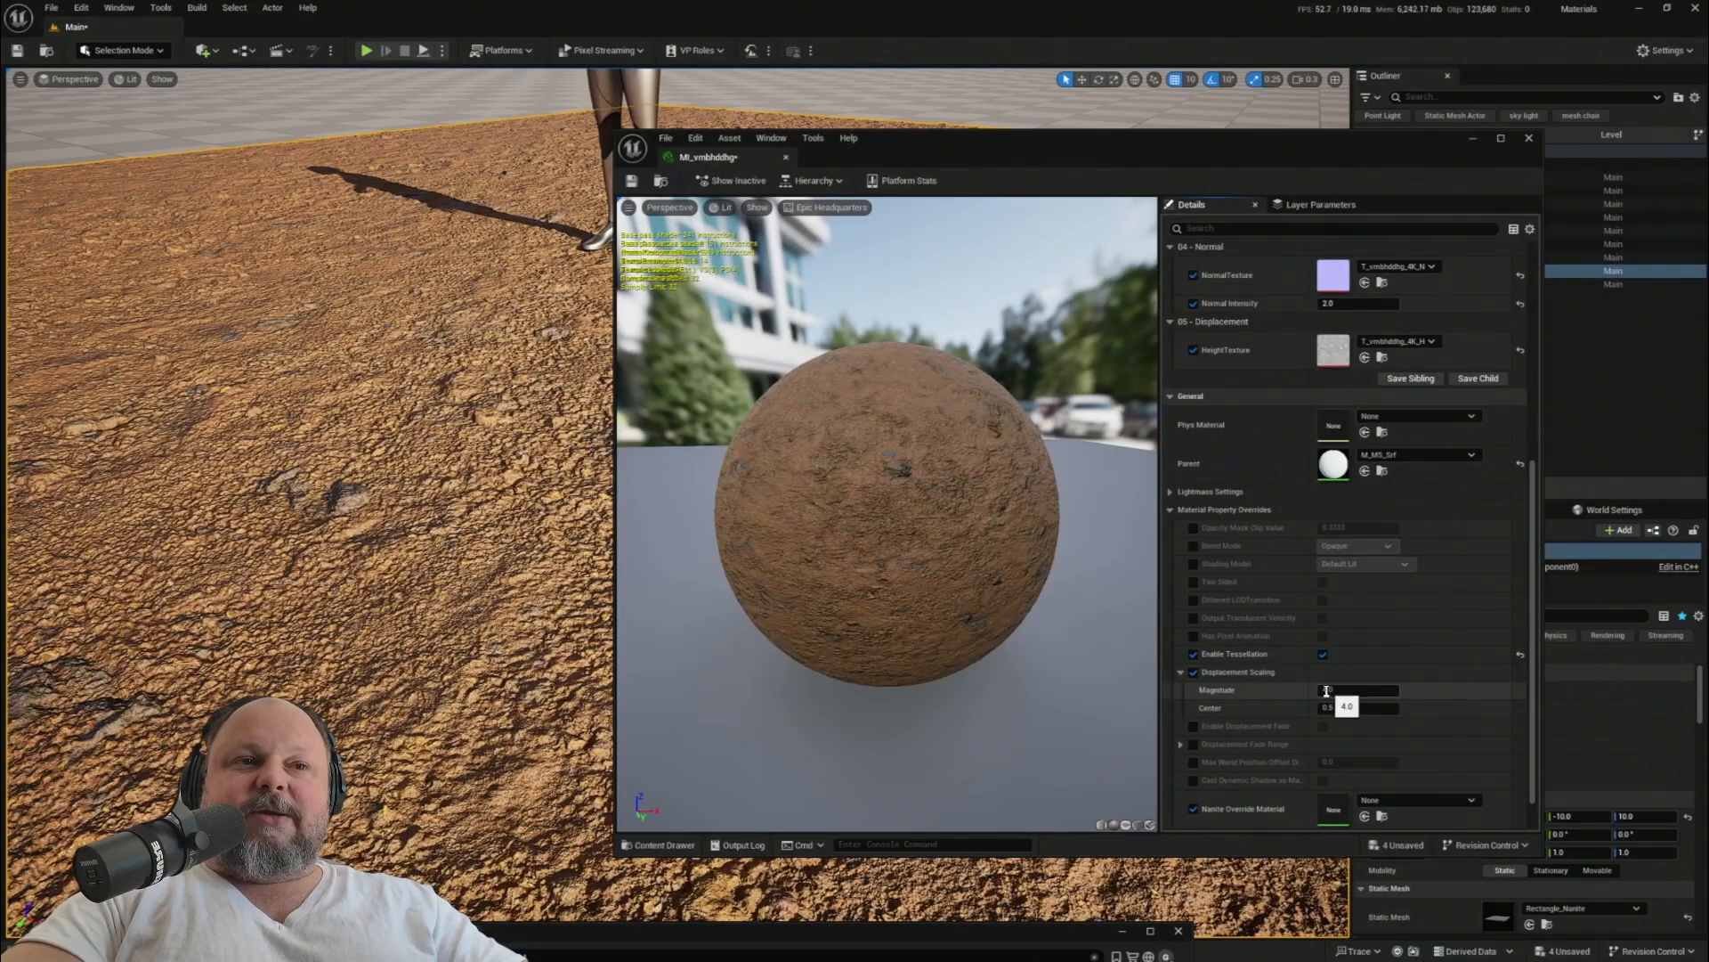
text(8)
key(Return)
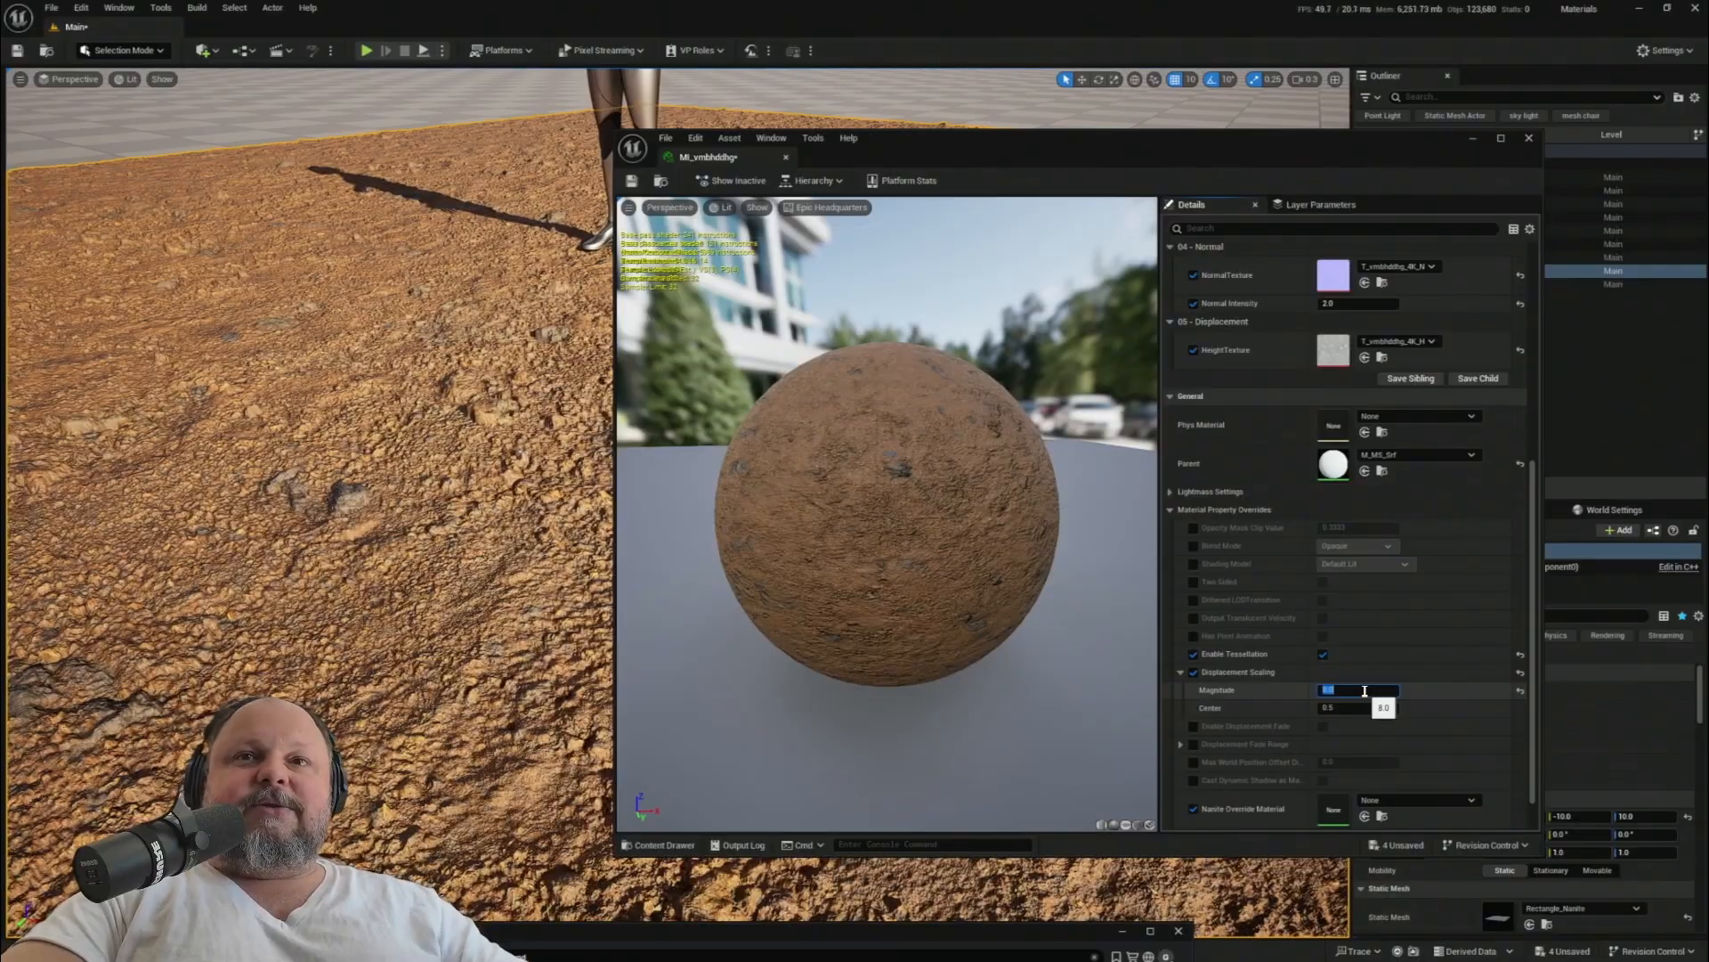
- Inspect the displaced soil ground's relief along the plane's edge, up close and around the mannequin
right_drag(445, 534, 535, 401)
key(d)
scroll(562, 445, up, 1)
right_drag(373, 497, 425, 593)
key(s)
key(s)
key(w)
scroll(400, 478, down, 3)
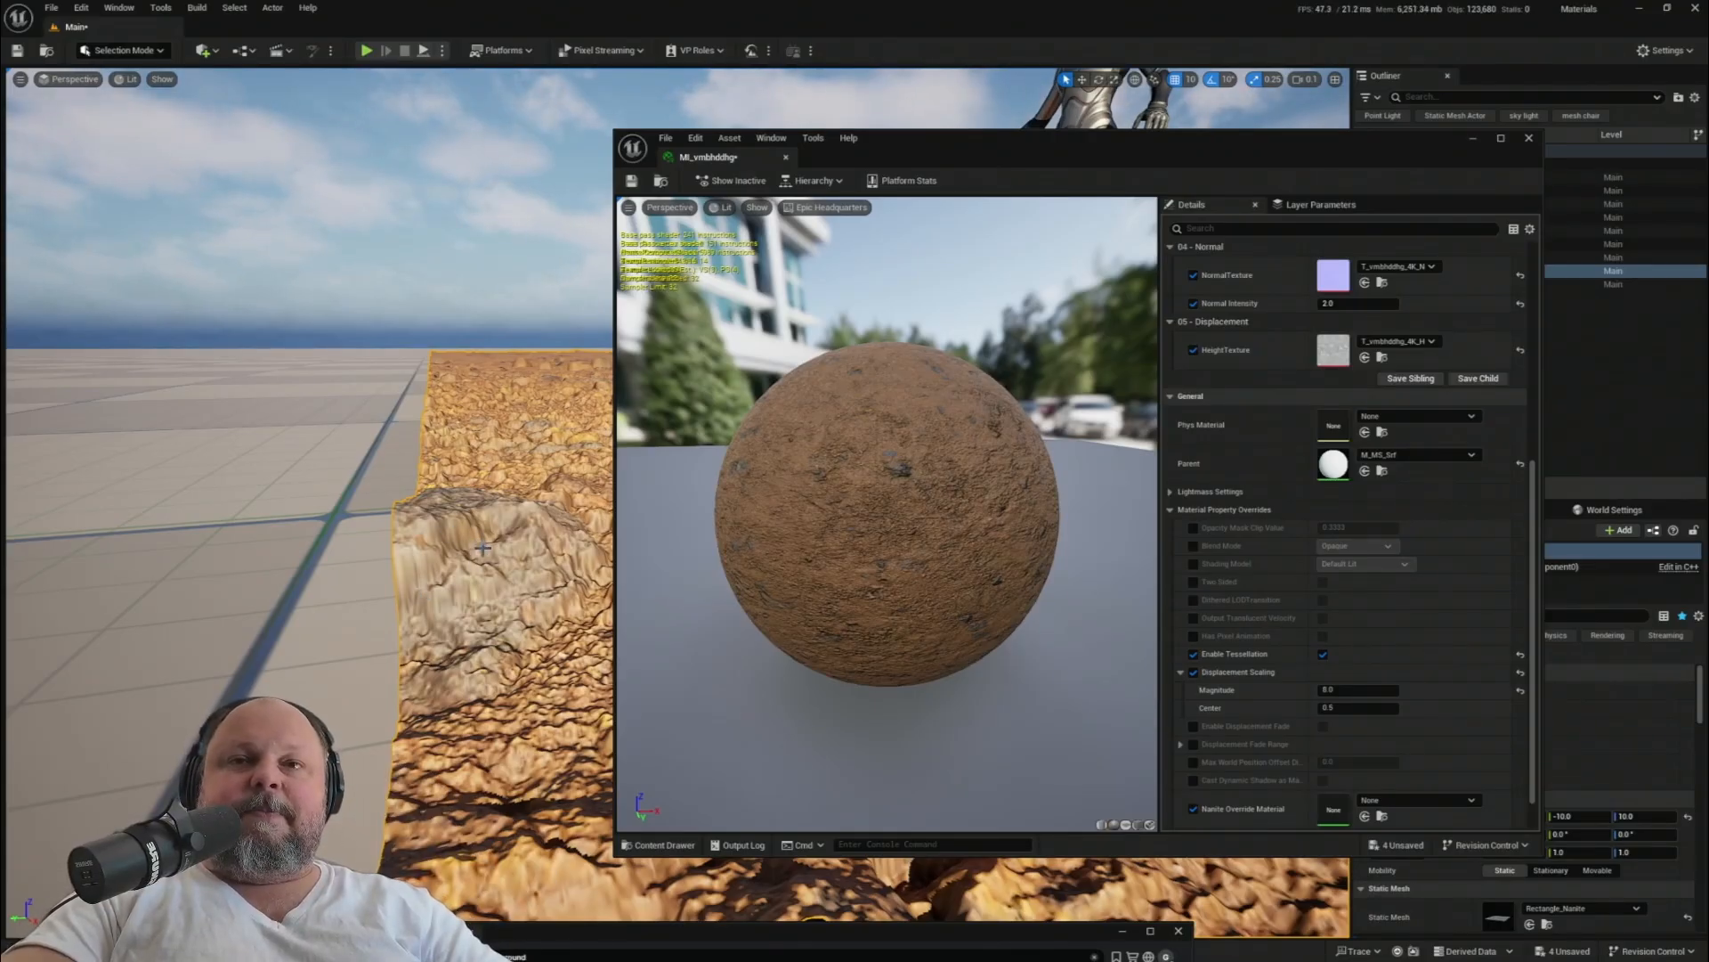
right_drag(361, 462, 436, 590)
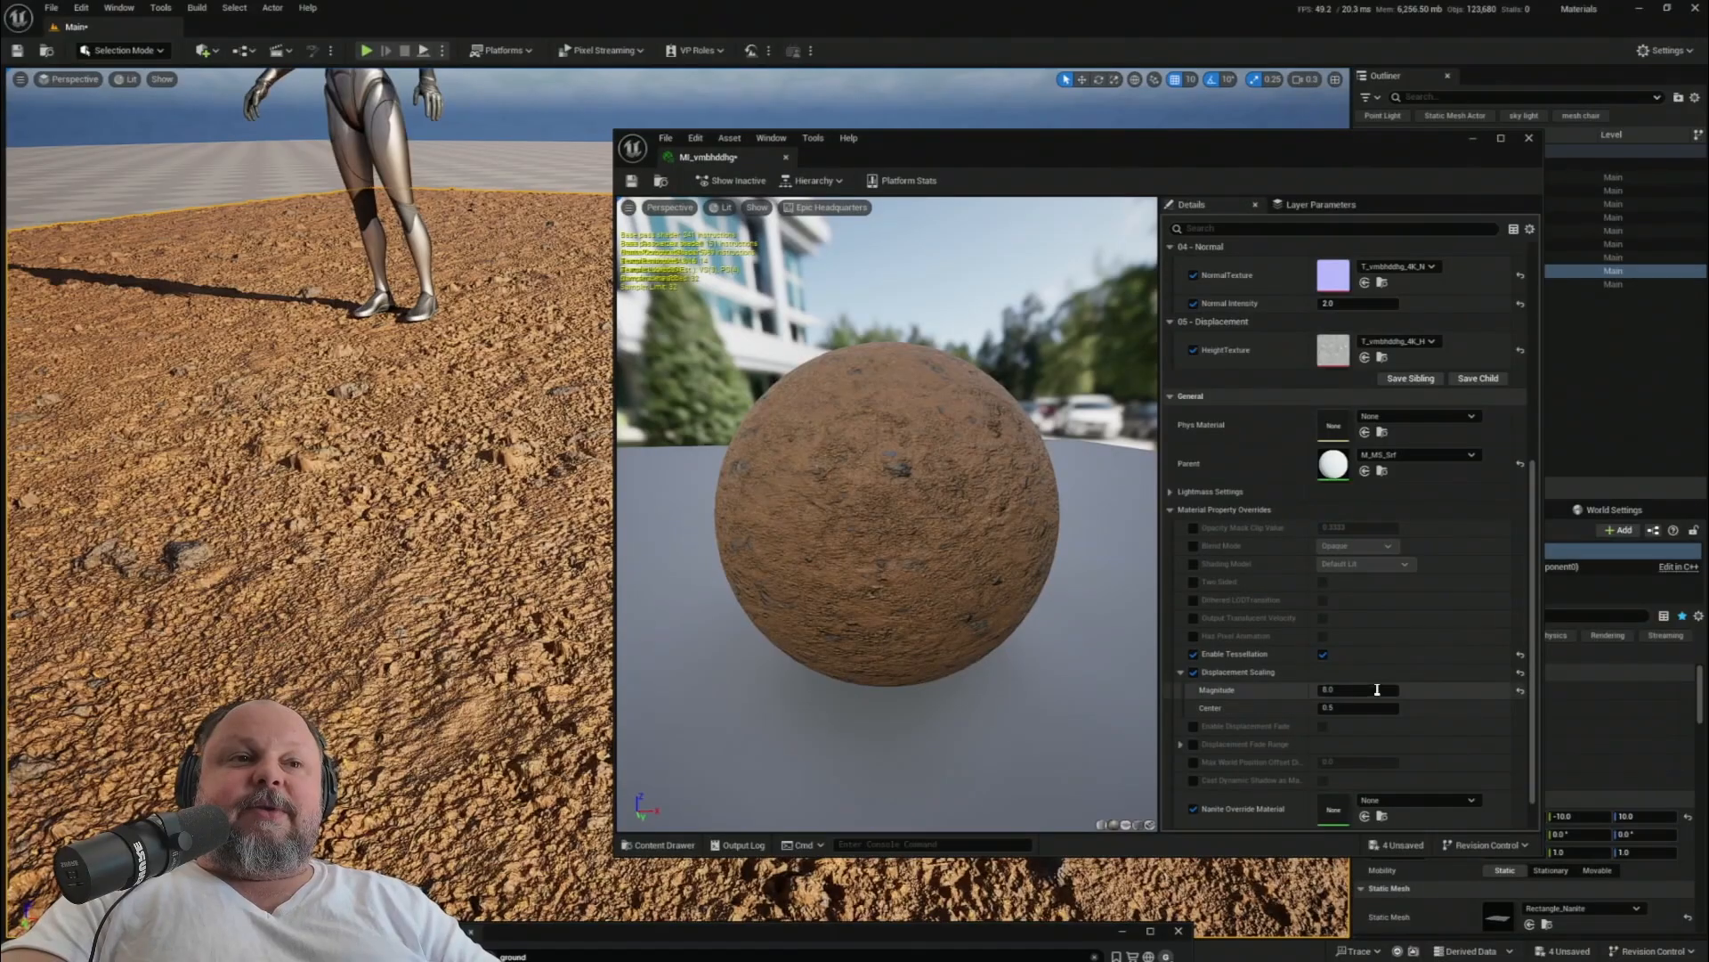
- Set the Displacement Scaling Magnitude to 4 and move the material editor aside to check the whole soil ground
click(1314, 691)
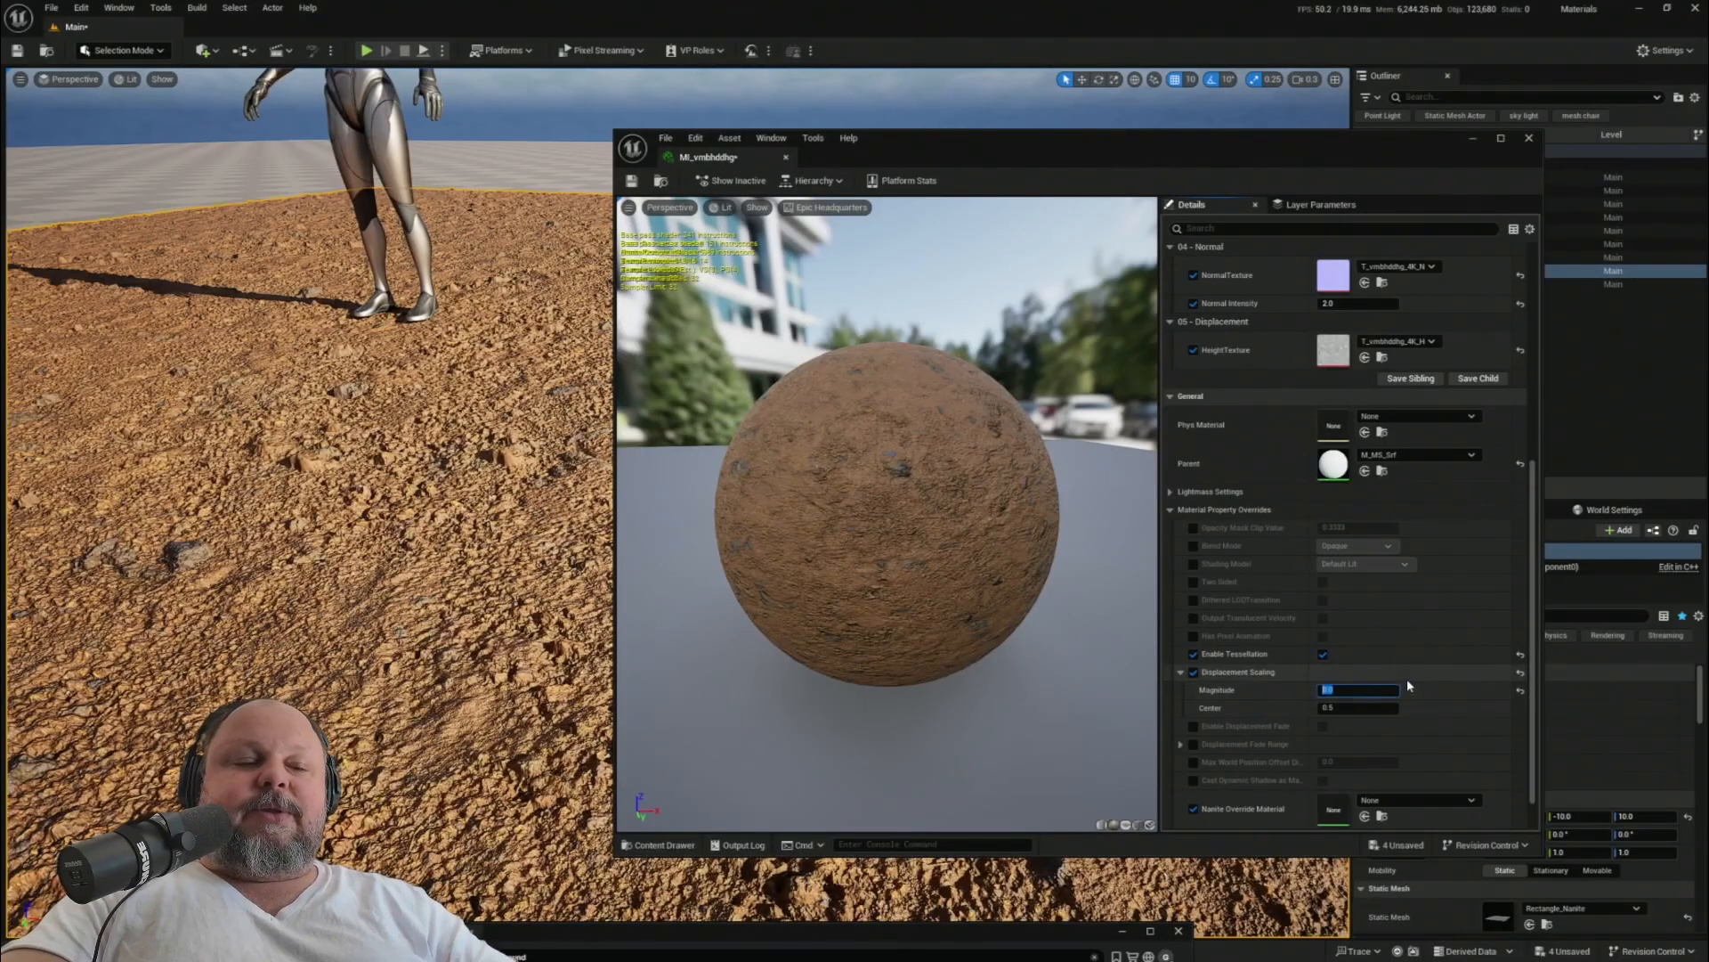
text(4)
key(Return)
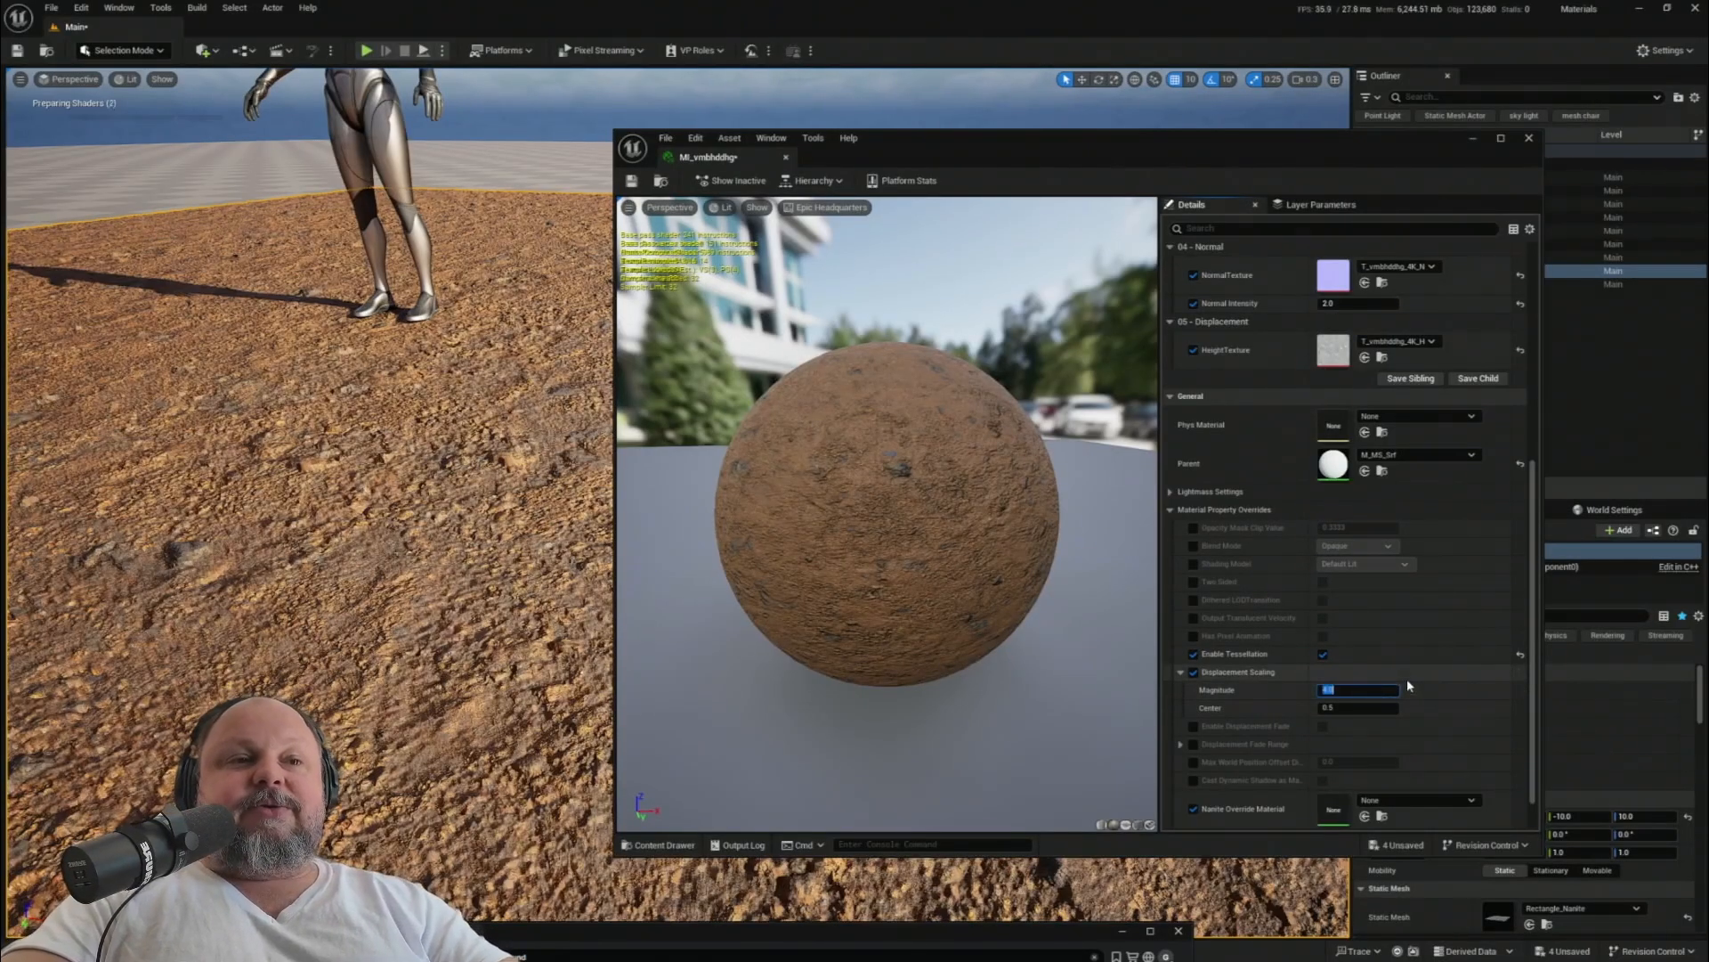
drag(1091, 139, 1061, 773)
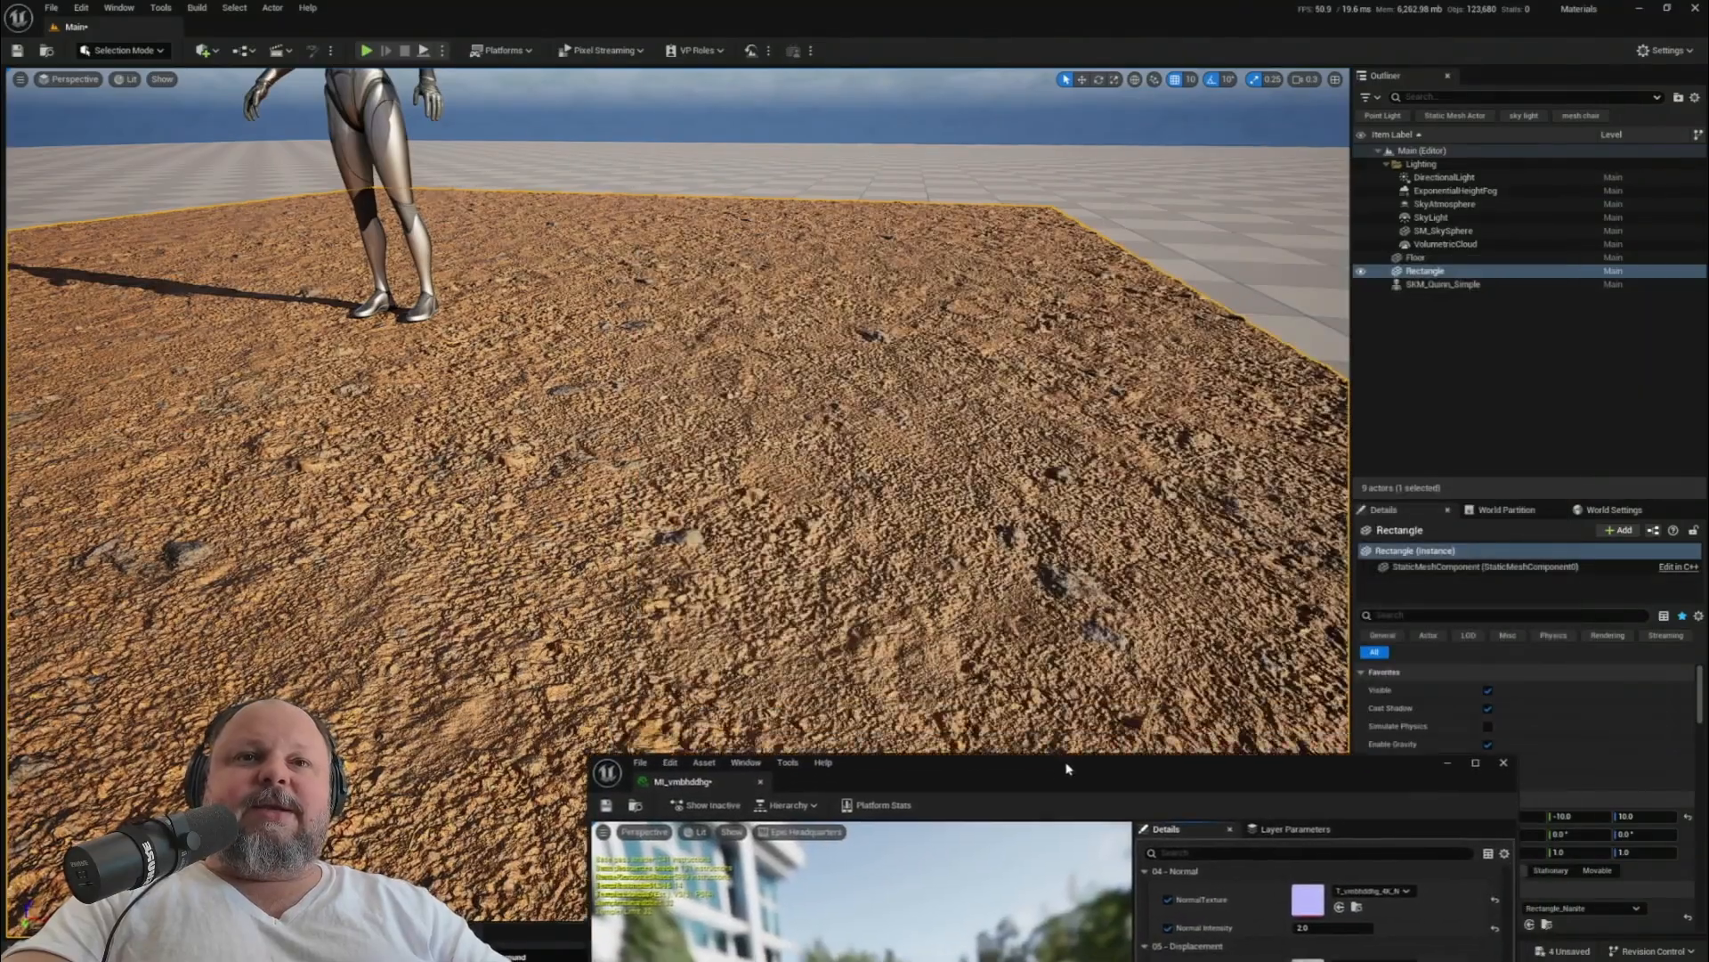
right_drag(891, 534, 946, 343)
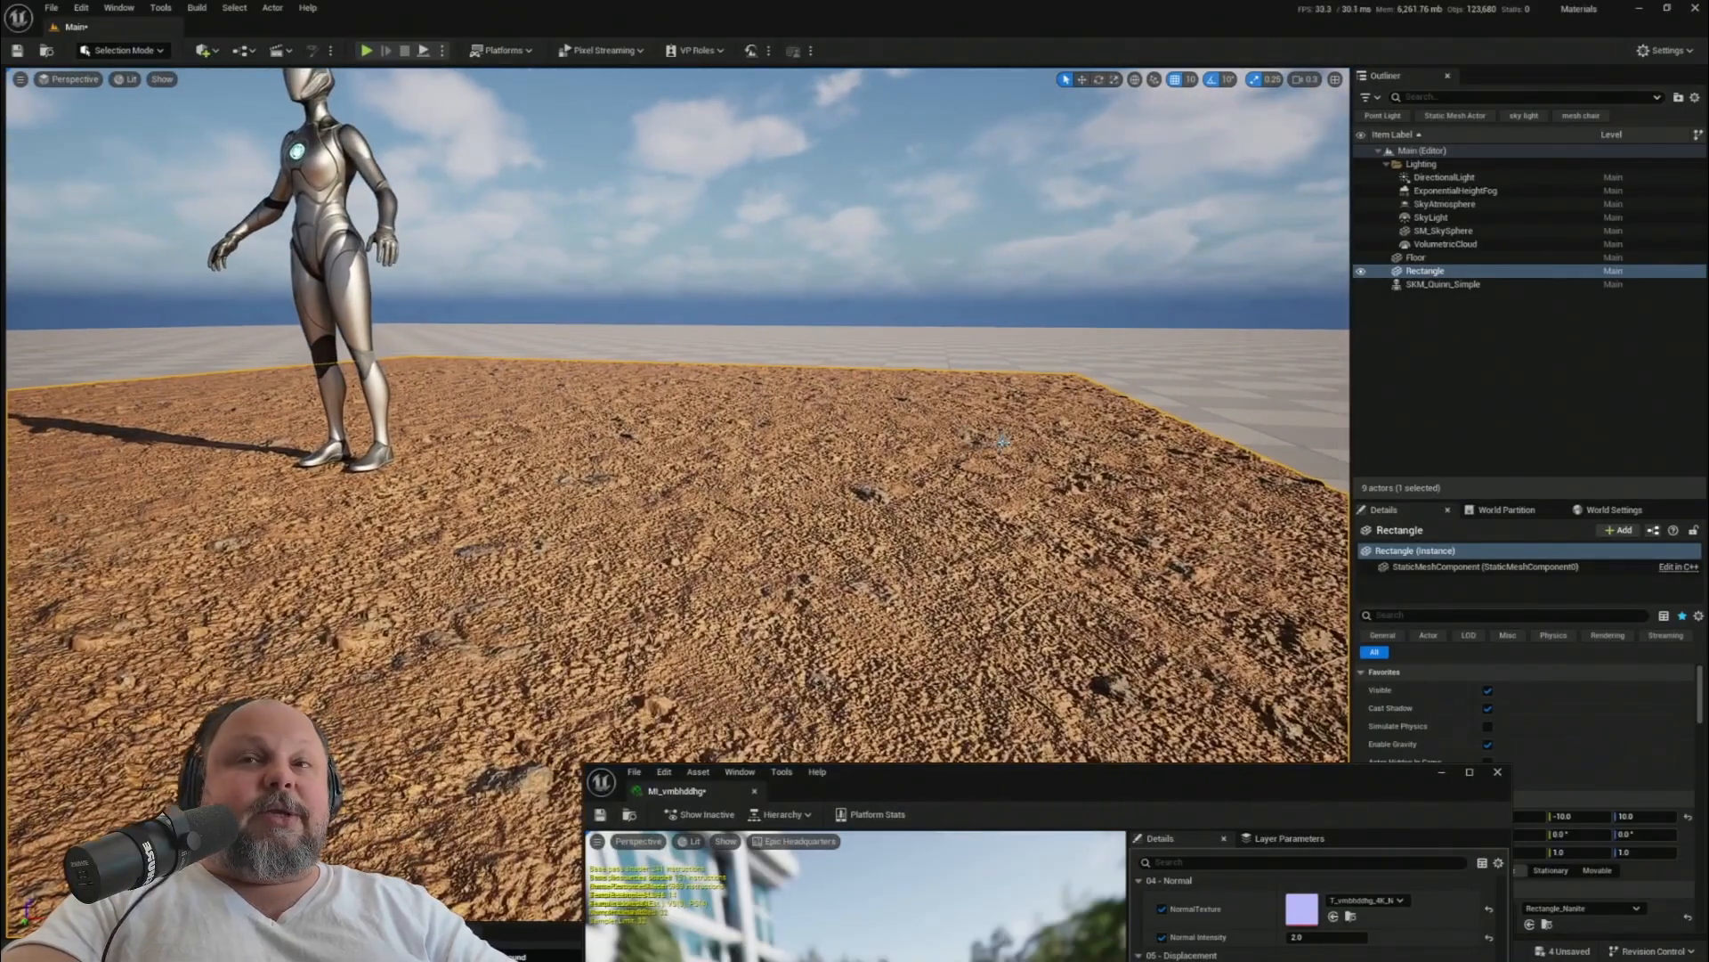
- Turn off the Displacement Scaling override in the MI_vmbhddhg material instance
key(Escape)
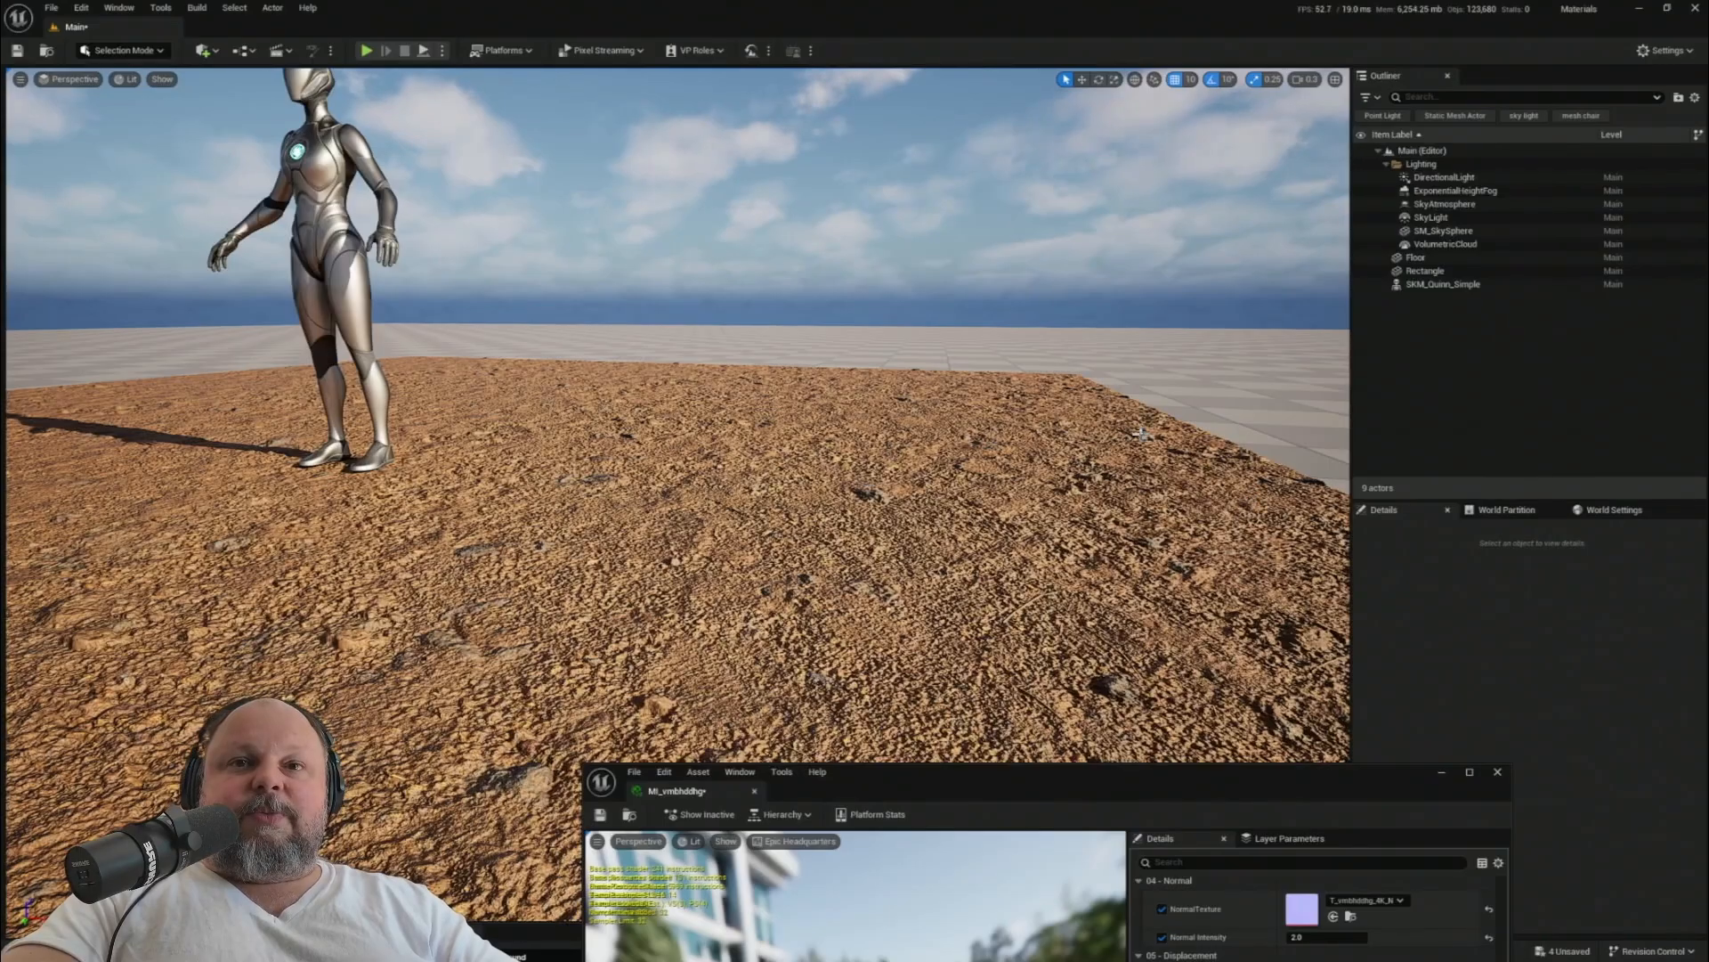
drag(1100, 771, 1144, 913)
right_drag(891, 499, 887, 580)
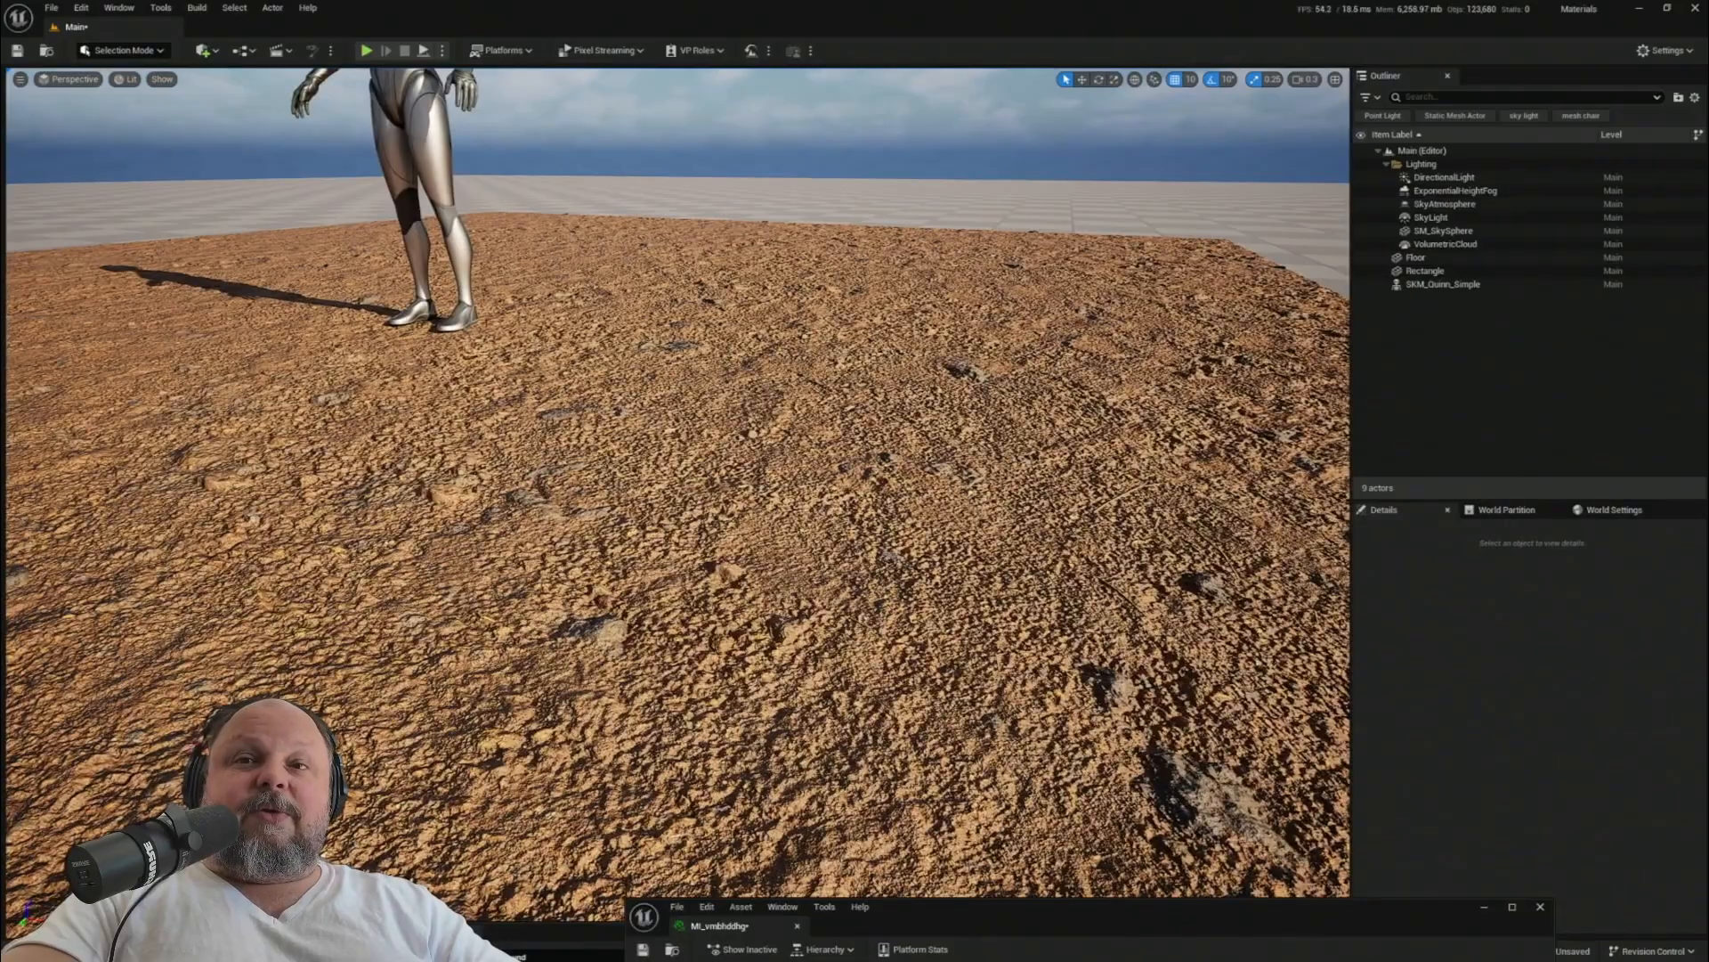
right_drag(698, 583, 739, 536)
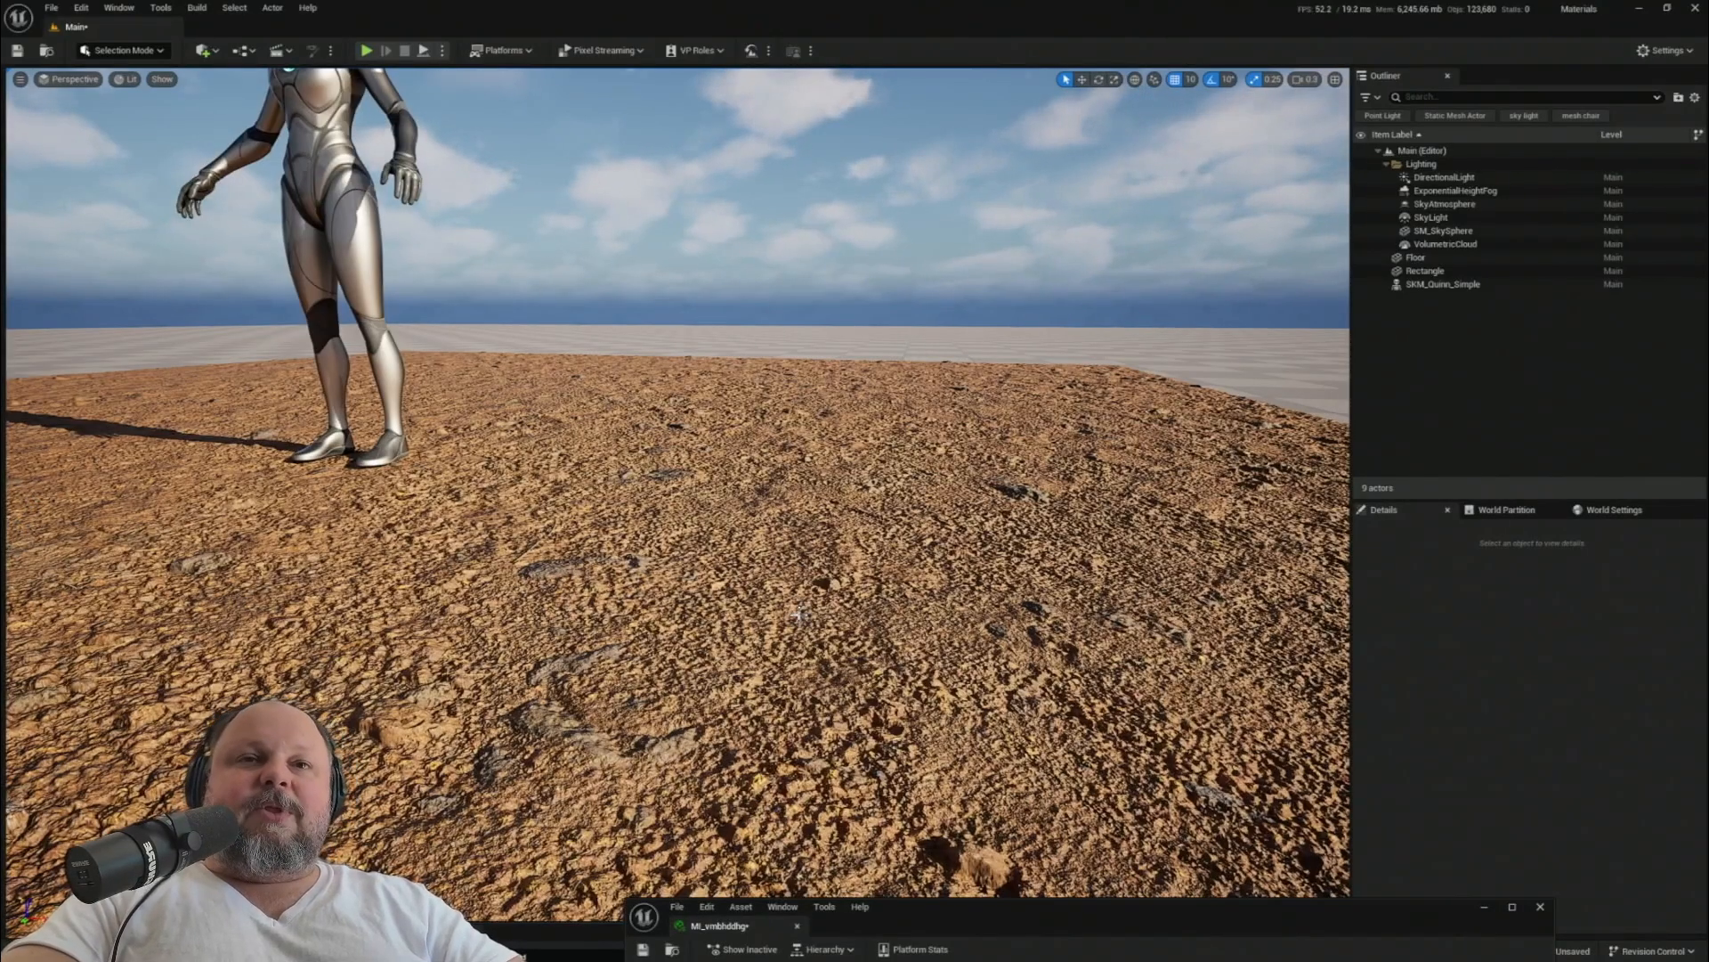
right_drag(799, 614, 455, 606)
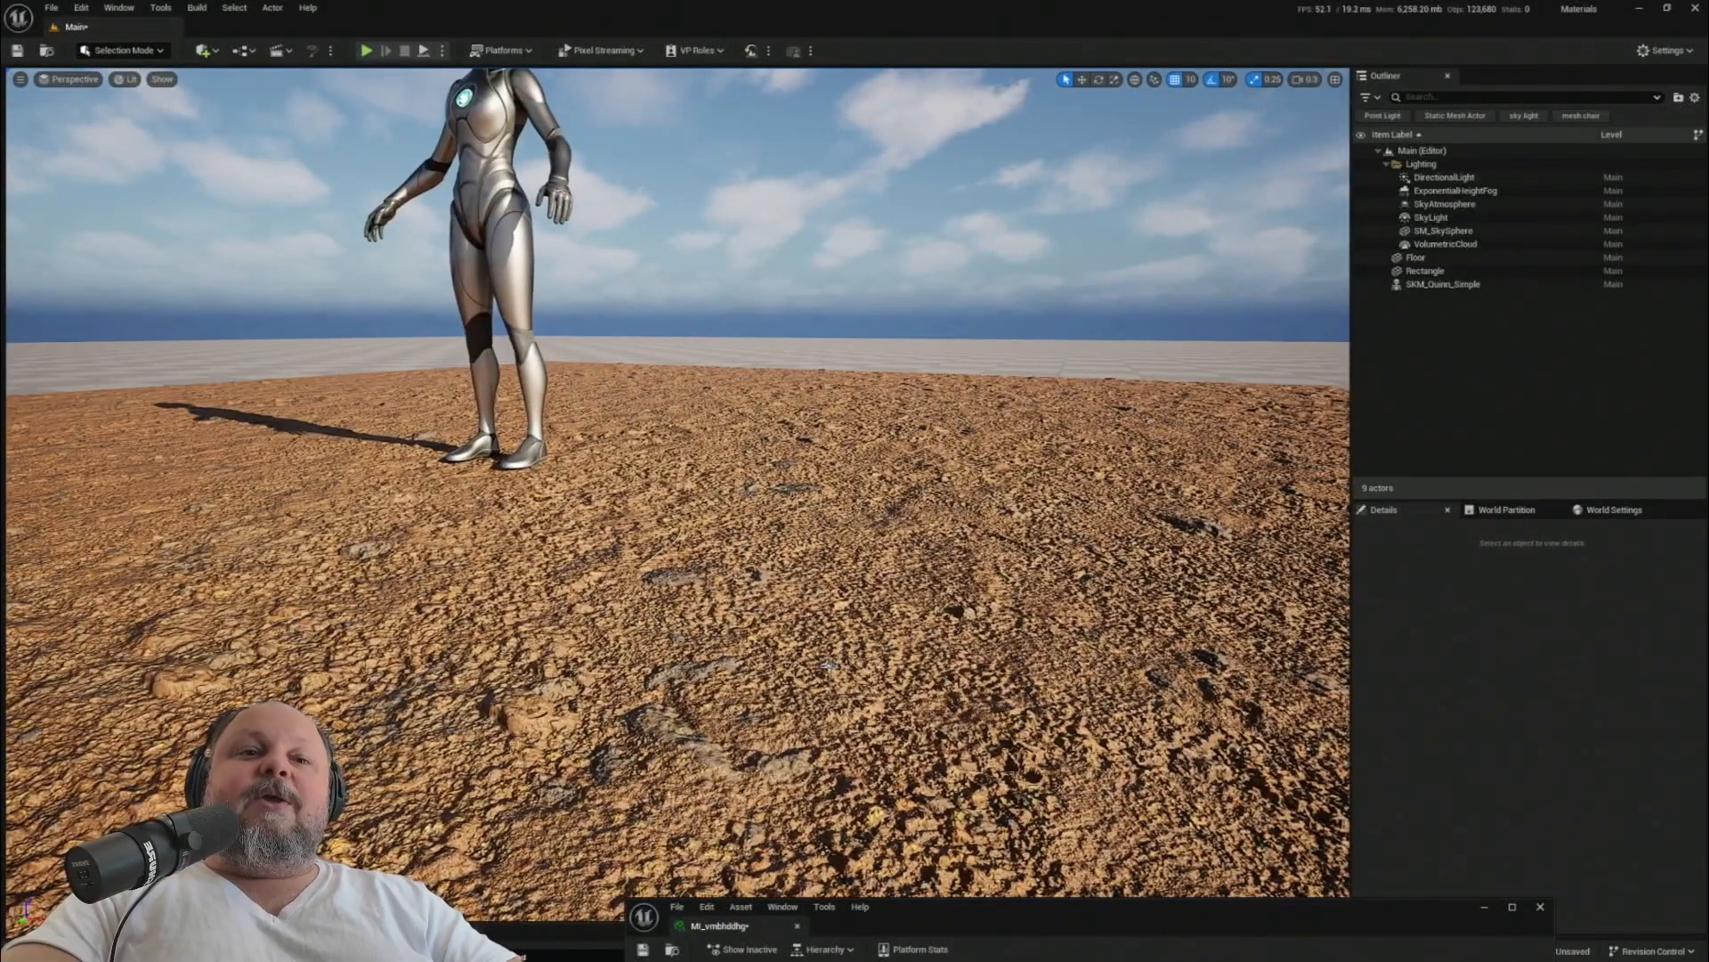
drag(1100, 906, 787, 251)
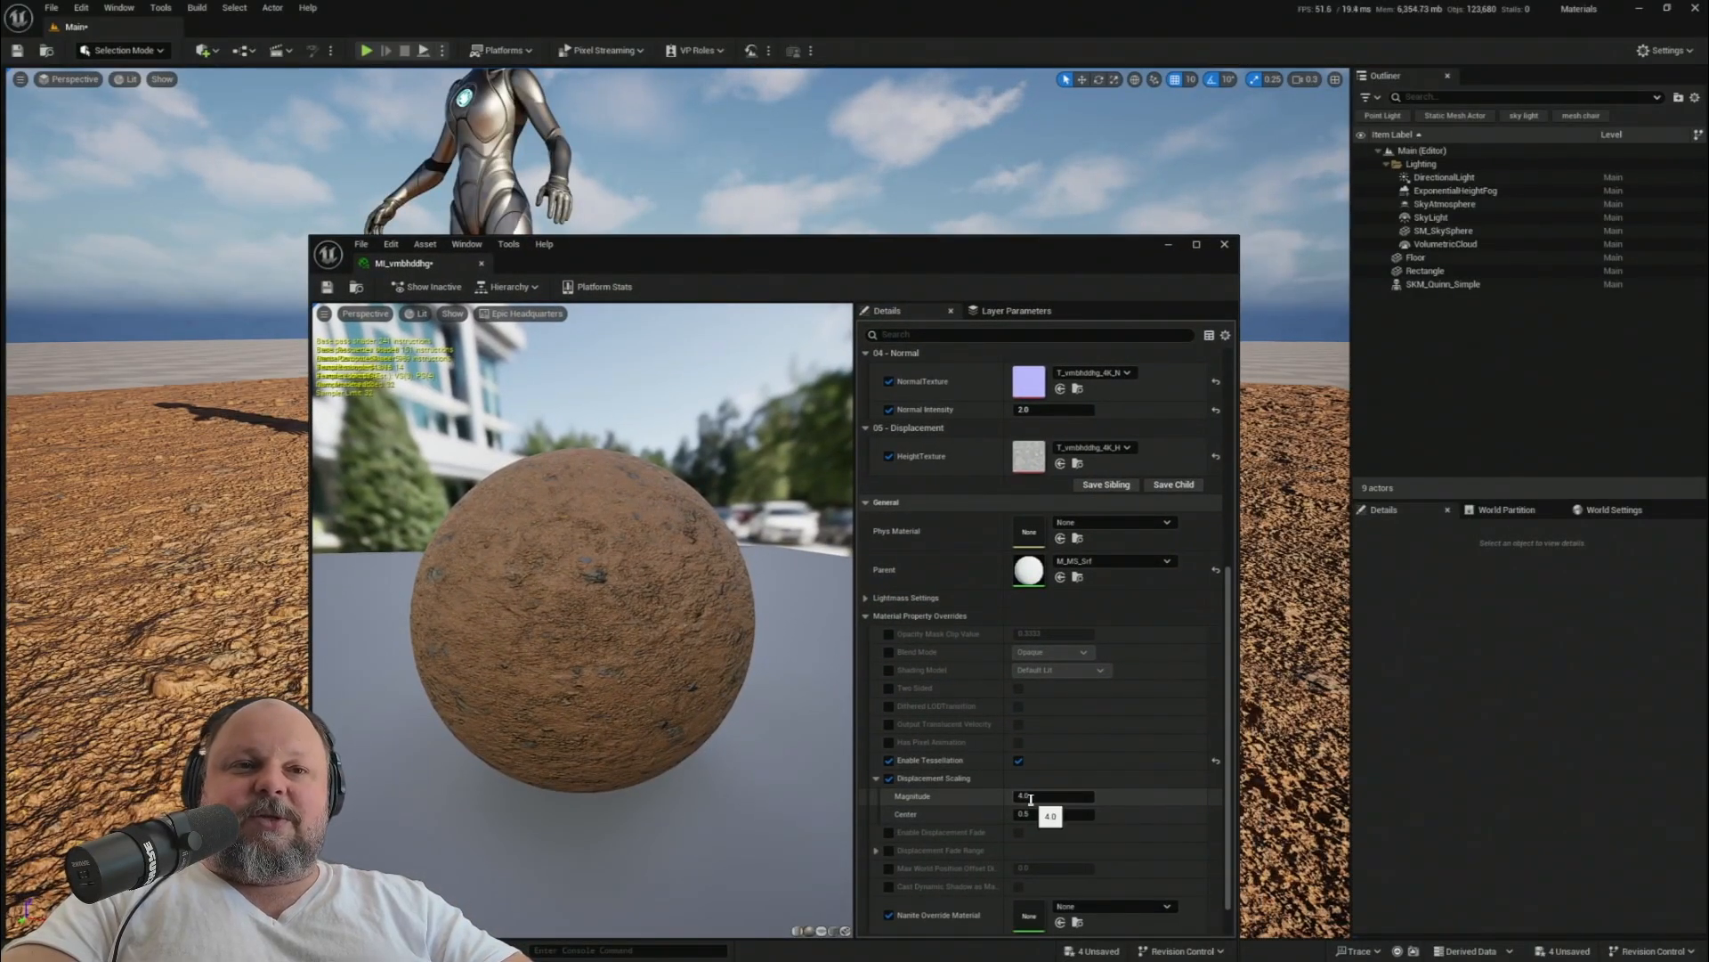
click(889, 778)
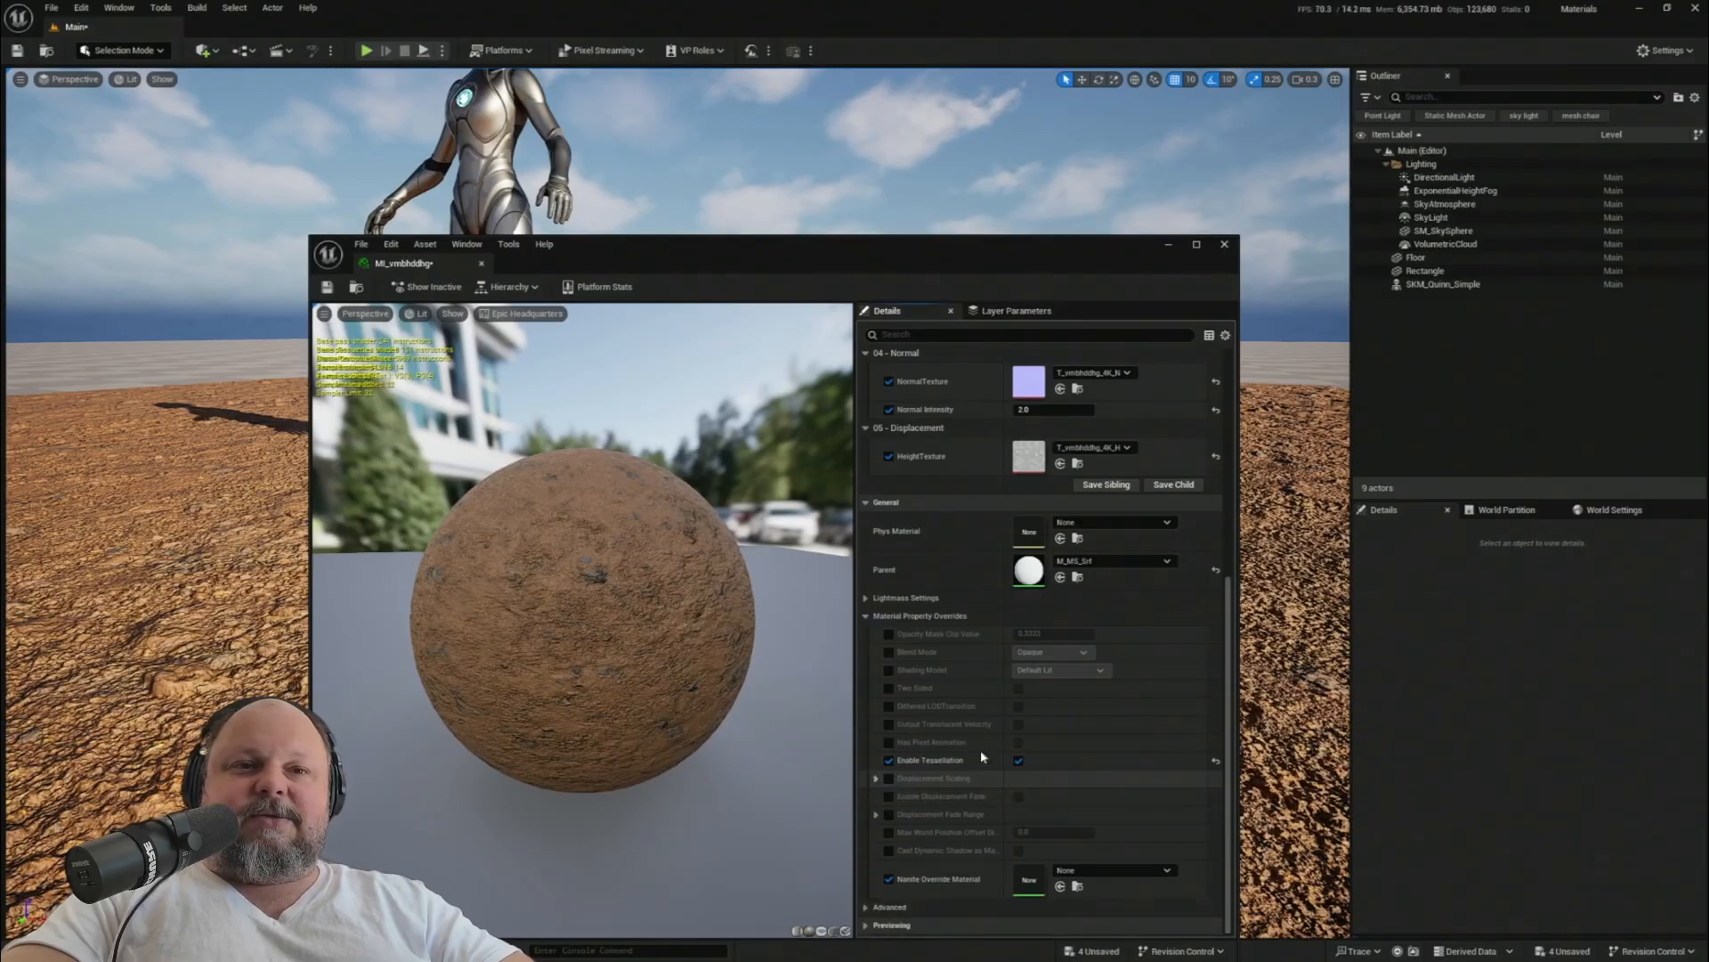
- Examine the tessellated ground plane around the mannequin from above, from farther away and from close range
drag(919, 264, 1296, 161)
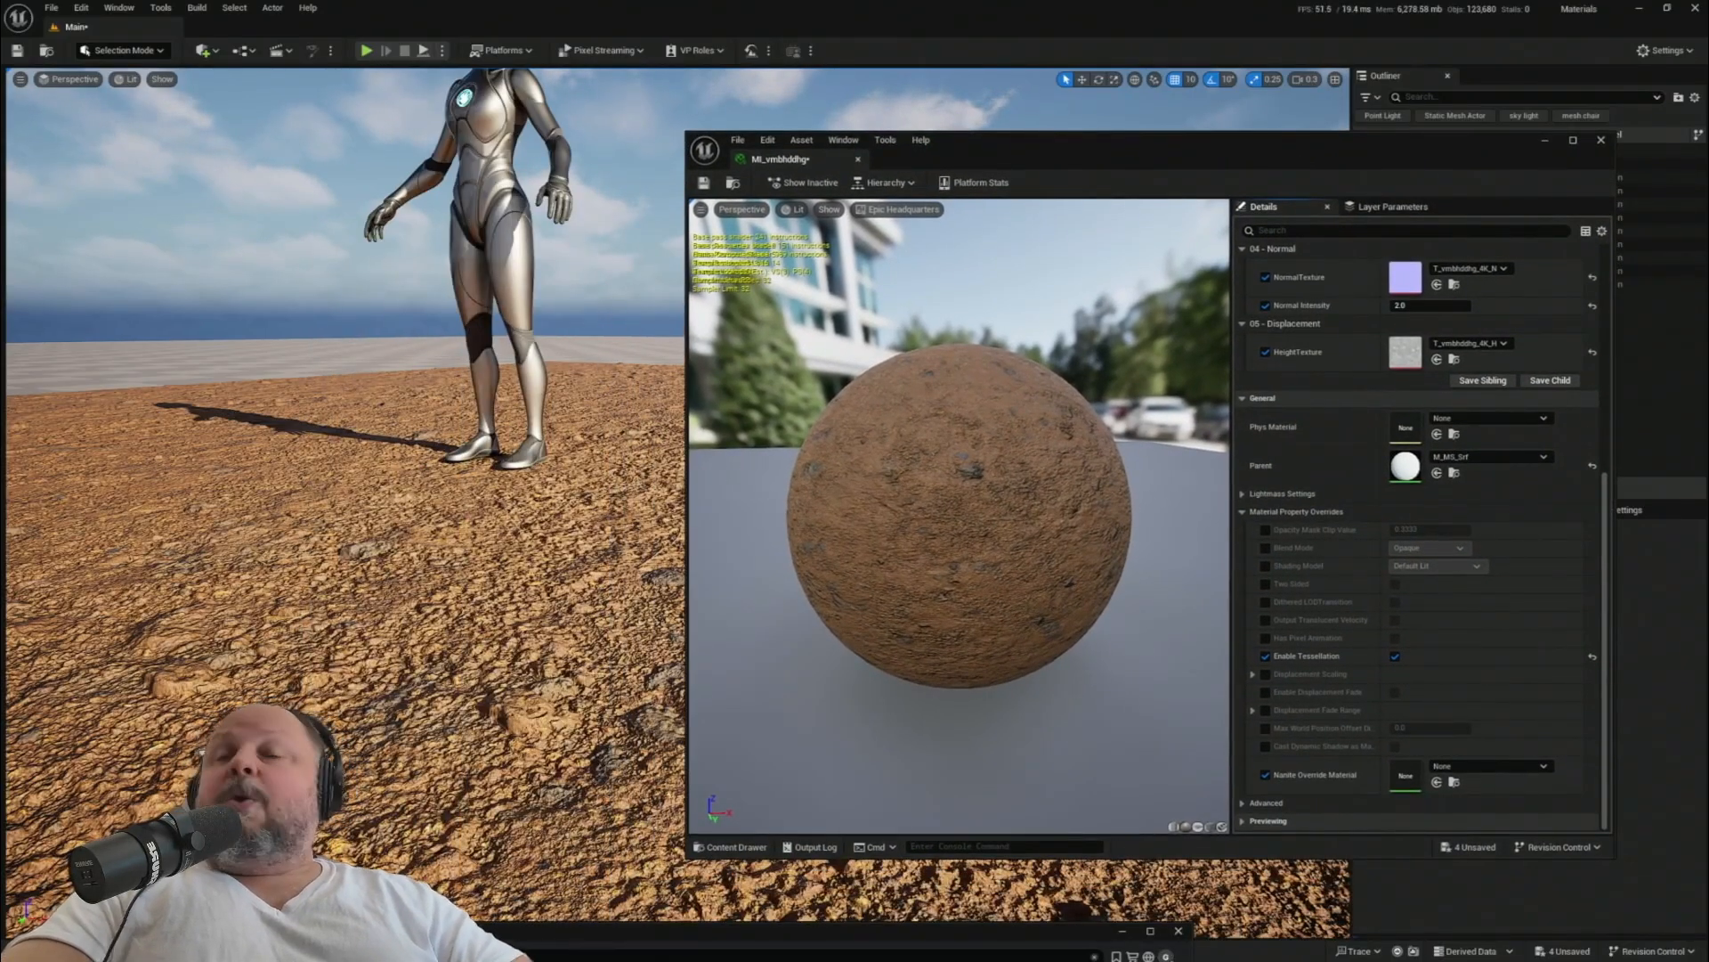
key(s)
right_drag(445, 400, 436, 534)
scroll(437, 463, up, 3)
key(w)
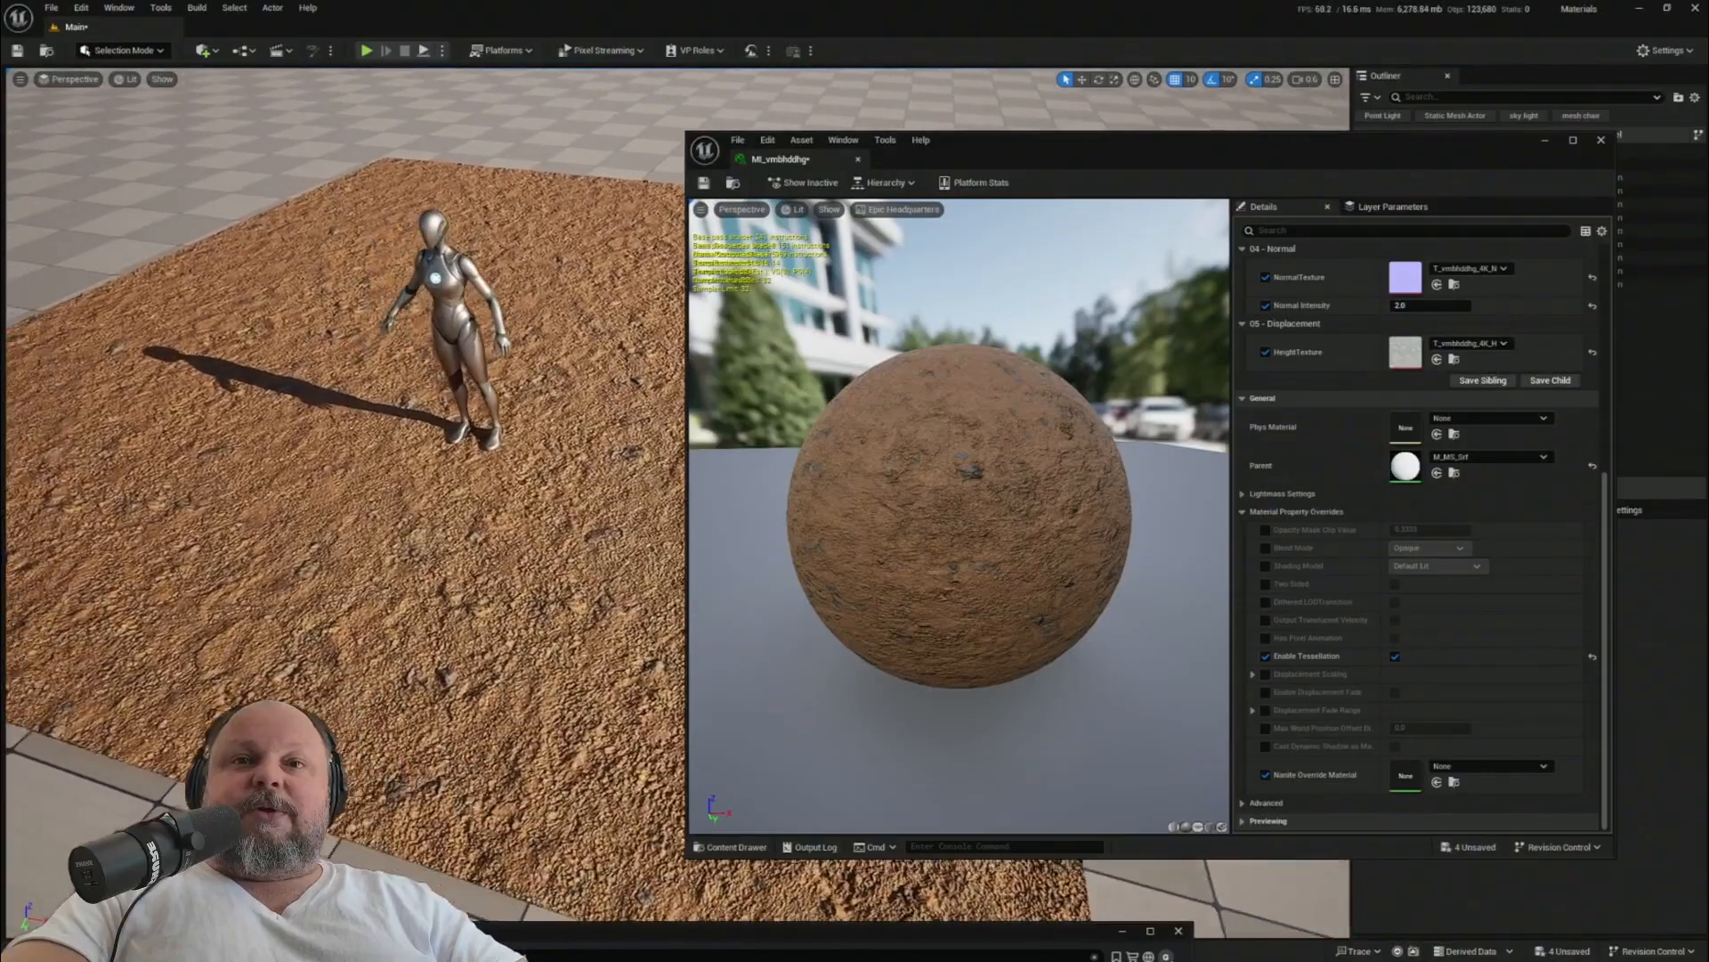
key(a)
right_drag(233, 164, 343, 209)
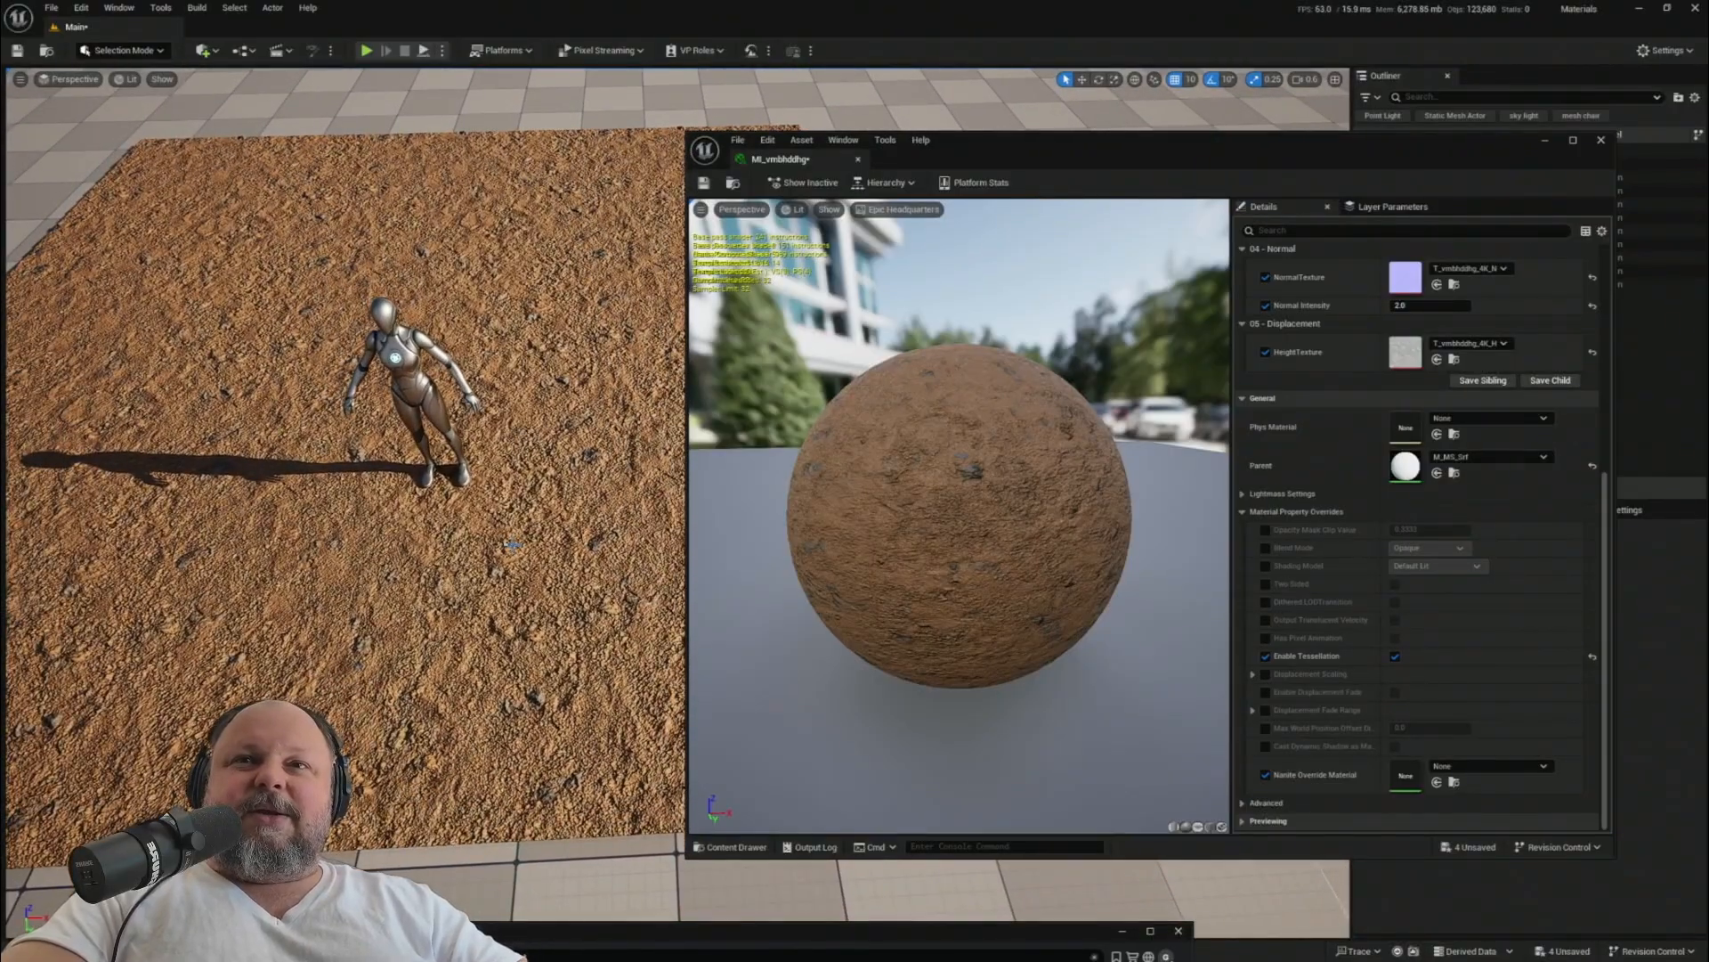
mouse_move(400, 400)
right_down()
mouse_move(445, 392)
mouse_move(410, 383)
right_up()
key(d)
key(s)
key(a)
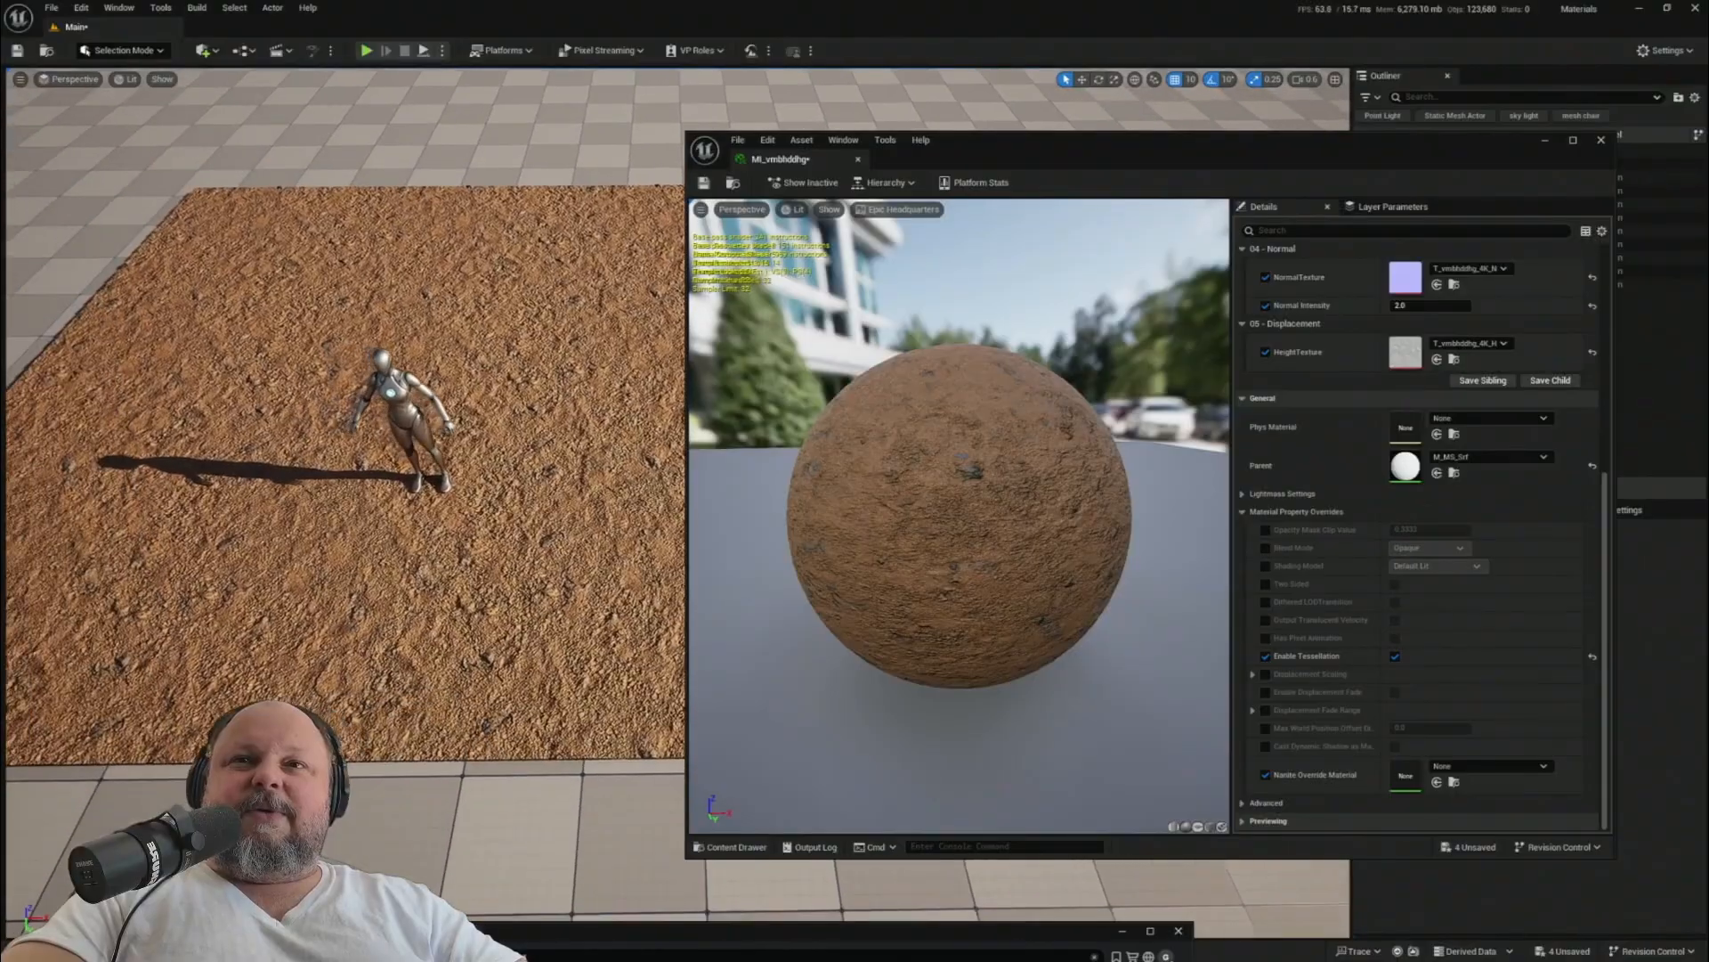
mouse_move(328, 461)
right_down()
mouse_move(351, 459)
mouse_move(328, 461)
right_up()
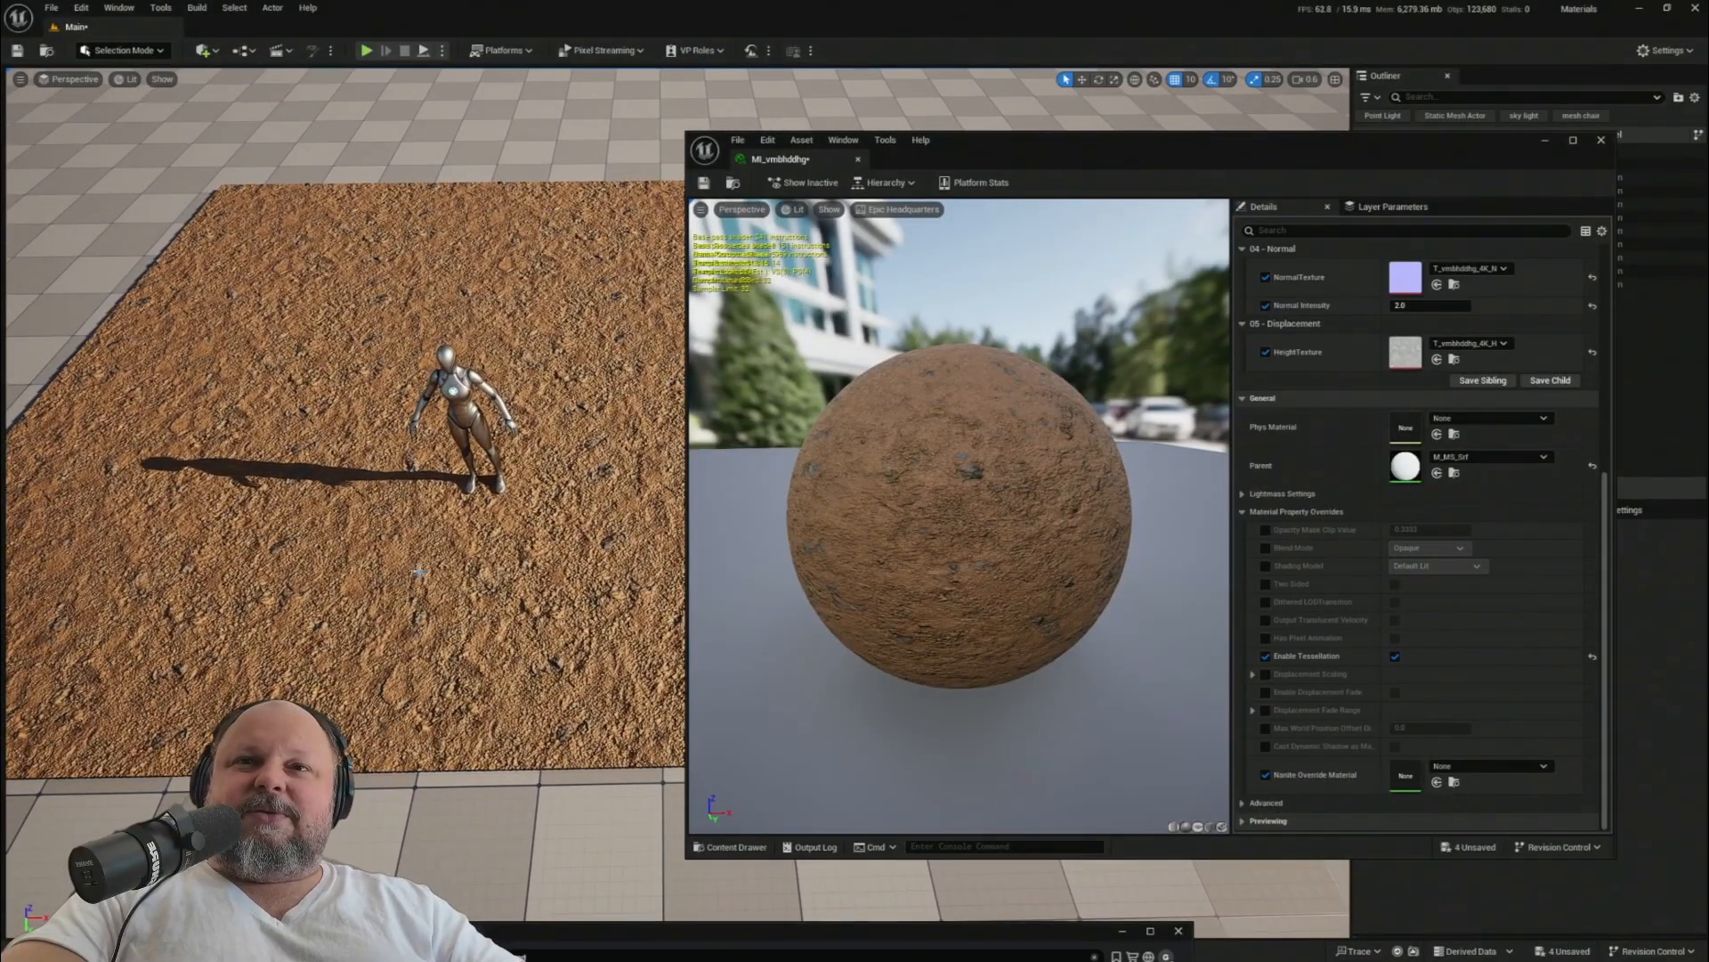
right_drag(420, 571, 454, 536)
key(w)
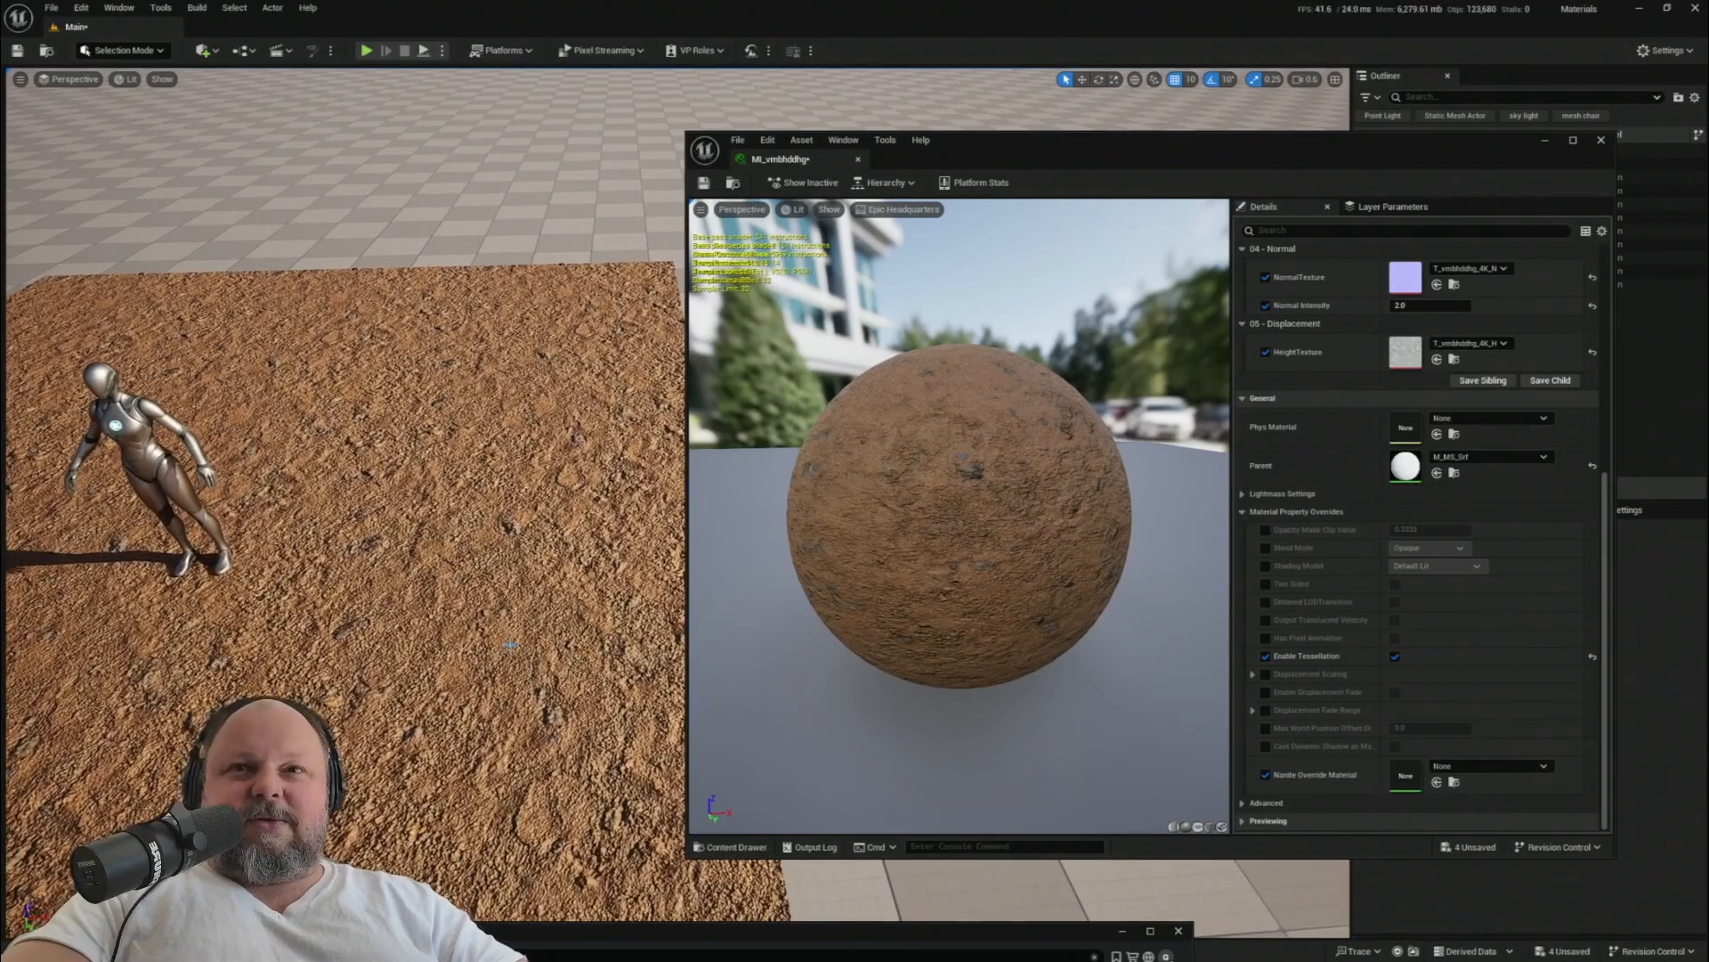
mouse_move(510, 644)
right_down()
mouse_move(463, 643)
mouse_move(465, 657)
mouse_move(469, 634)
mouse_move(471, 654)
mouse_move(478, 627)
mouse_move(500, 625)
right_up()
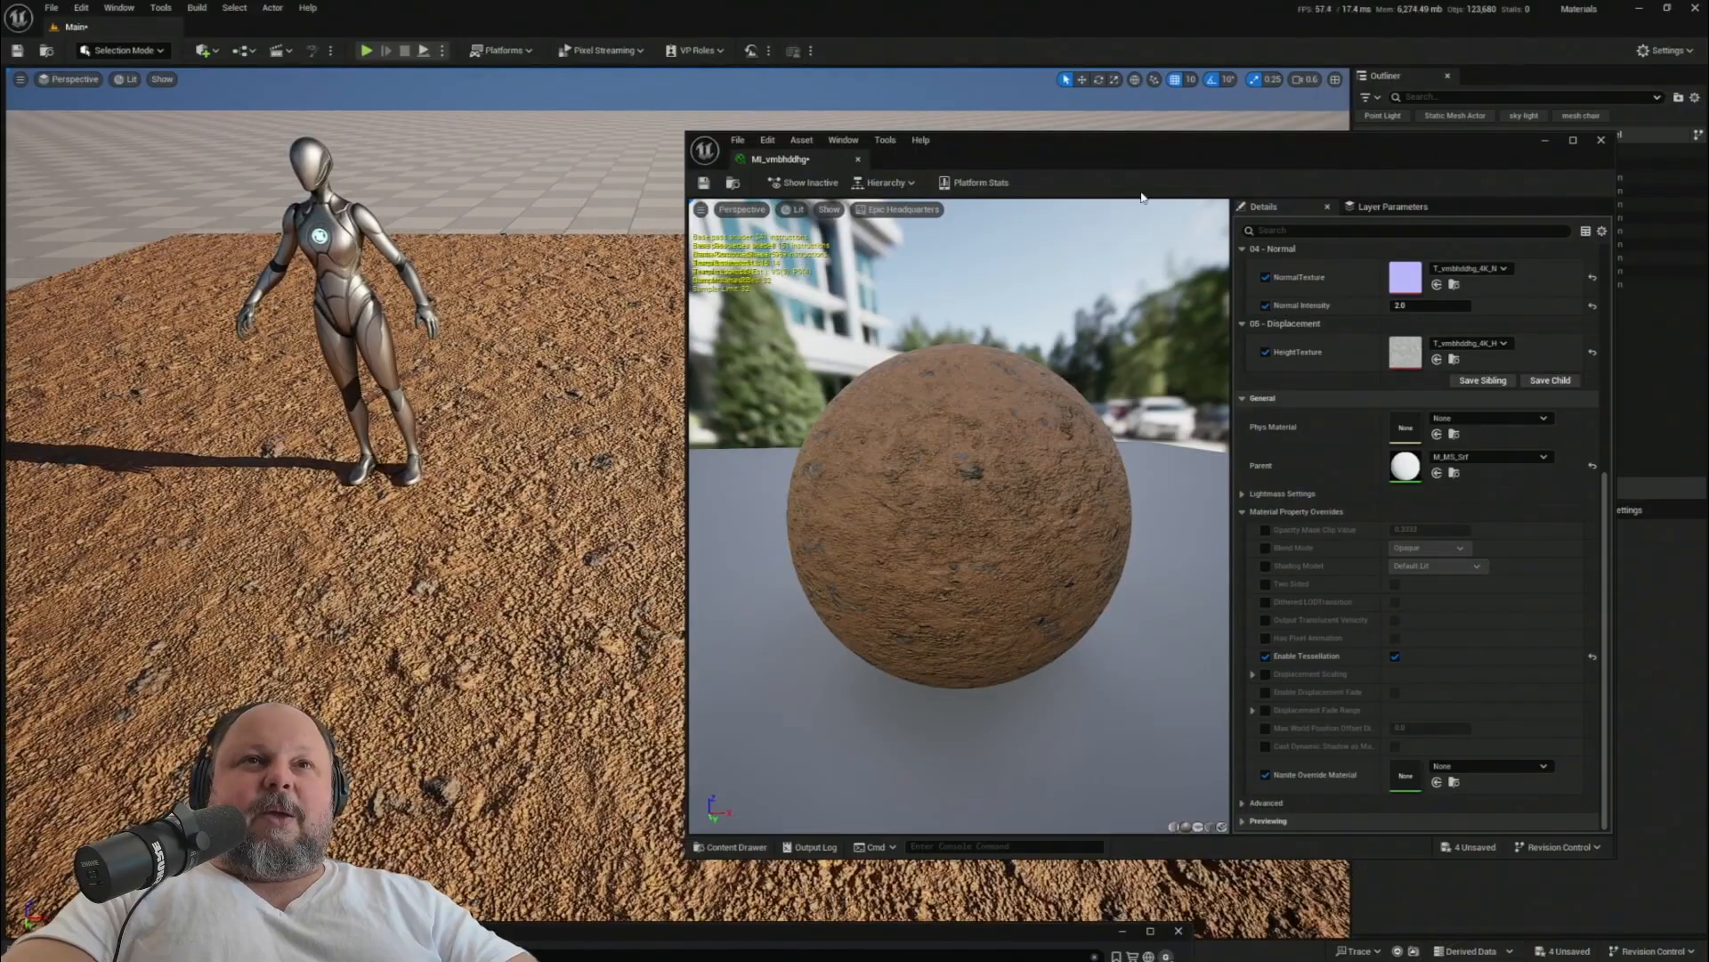
- Save the MI_vmbhddhg material instance and all remaining unsaved project content
drag(1137, 162, 1007, 145)
click(574, 166)
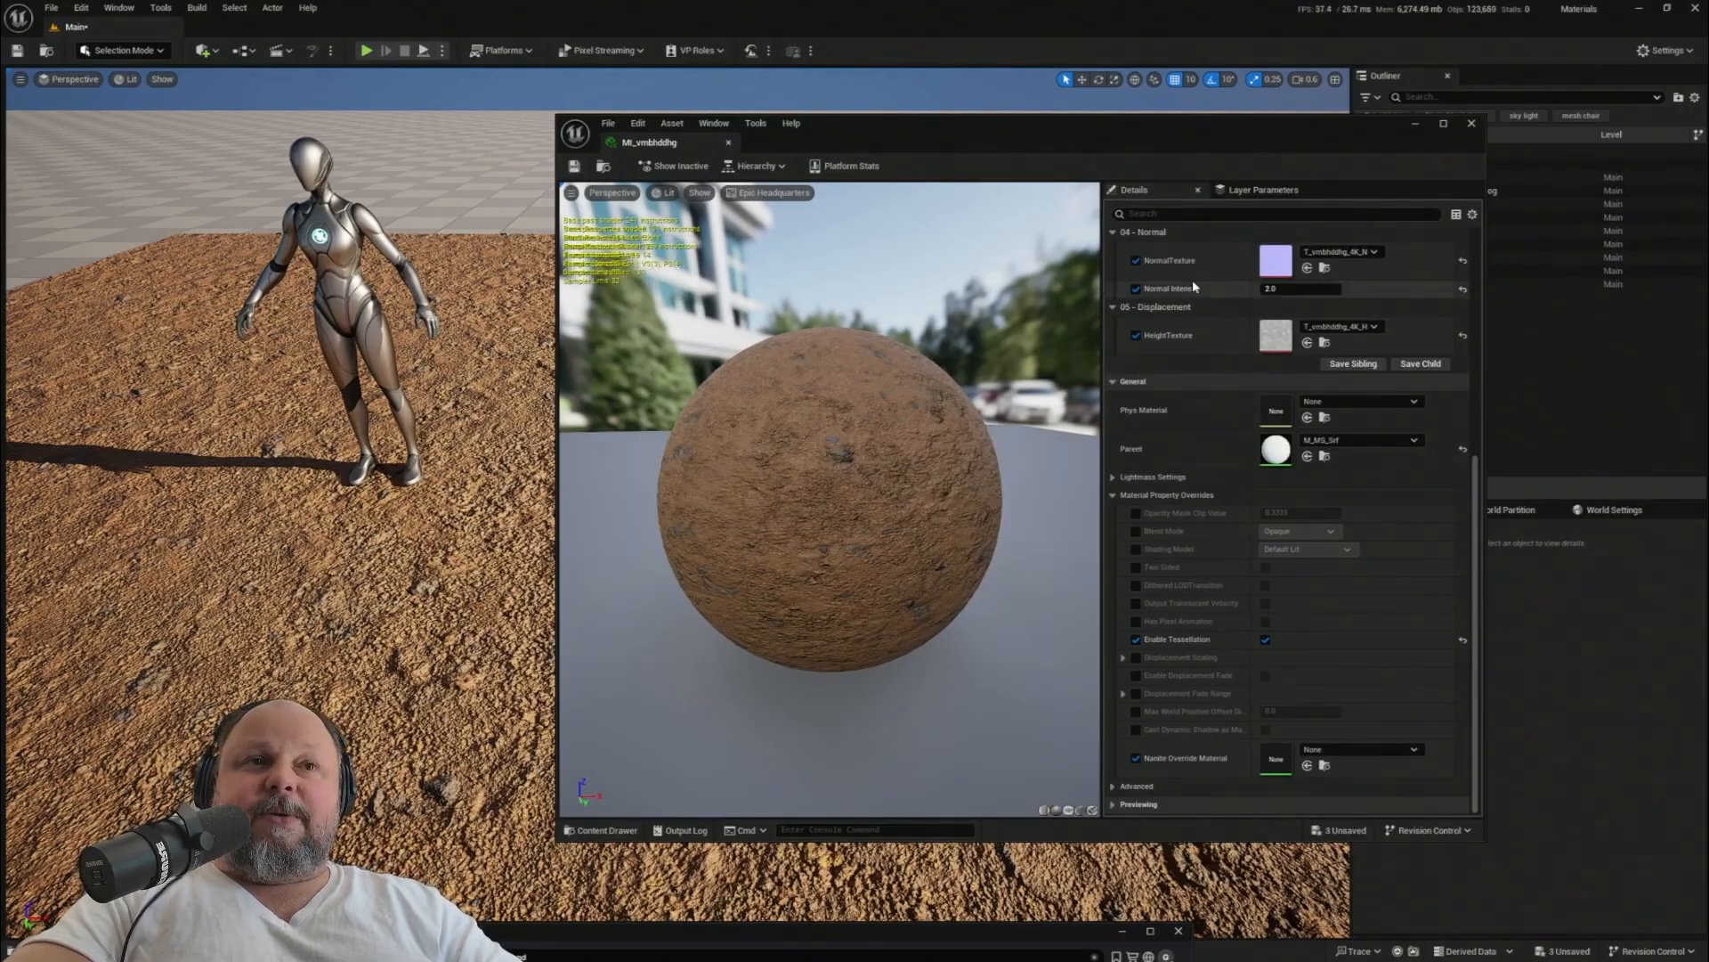
click(1342, 829)
click(972, 638)
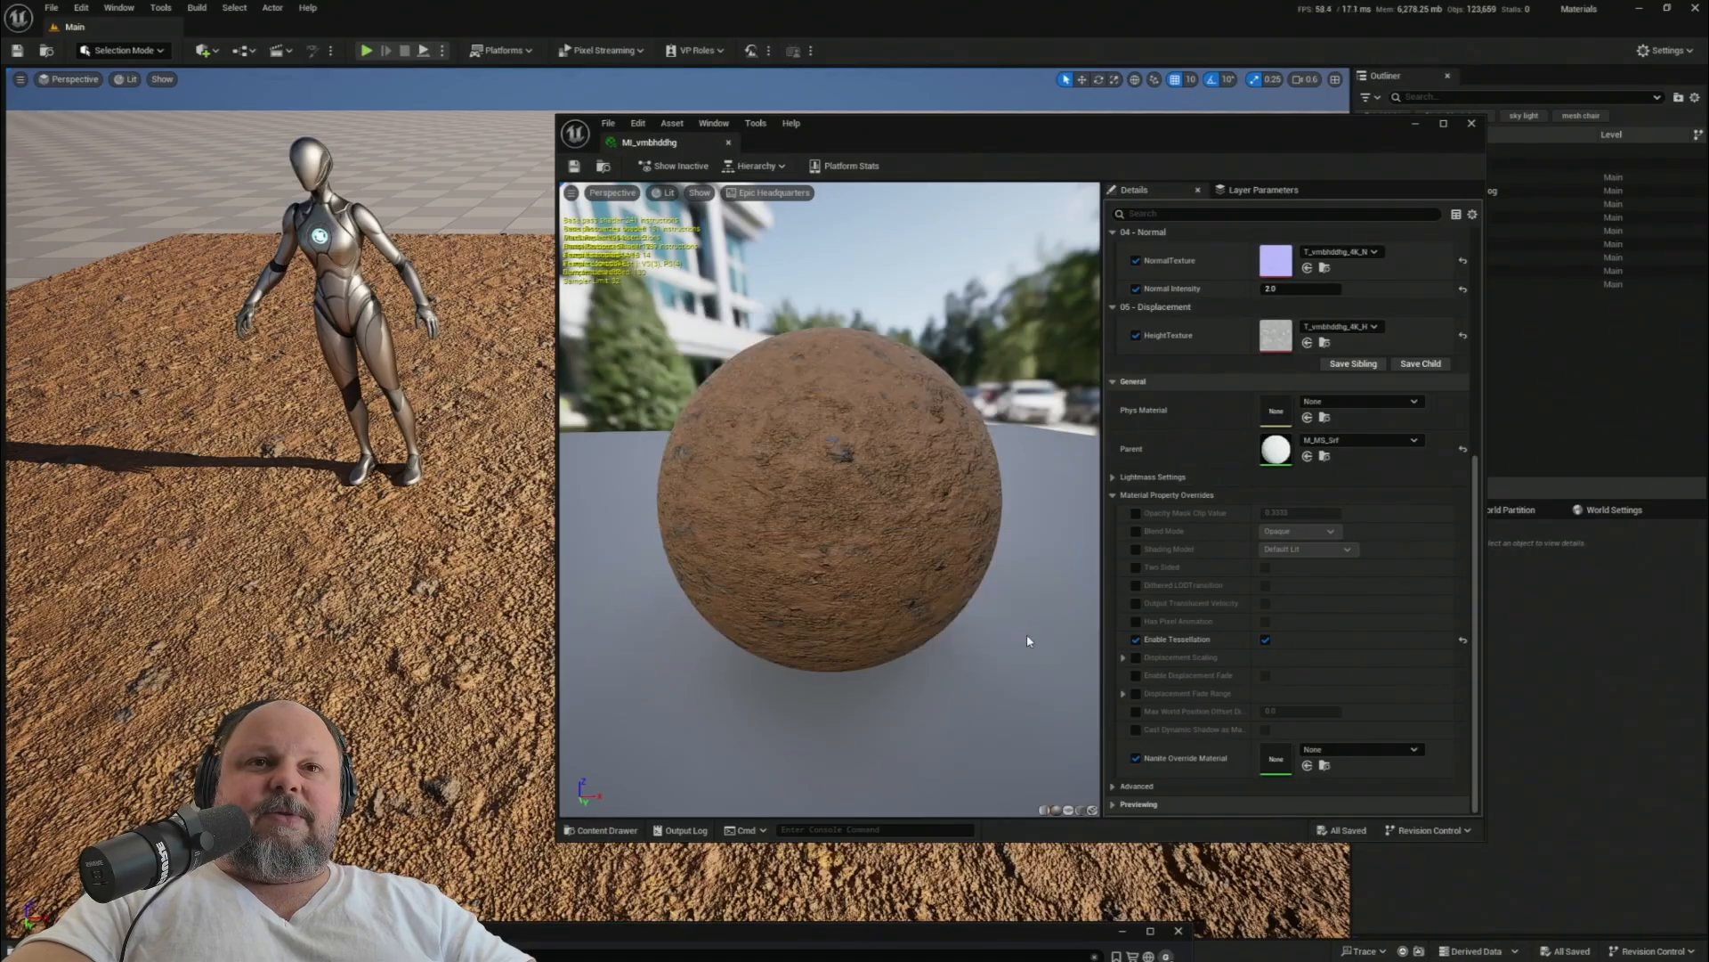
- Show the project's top-level Content folder beside the material instance window
drag(1087, 127, 1066, 104)
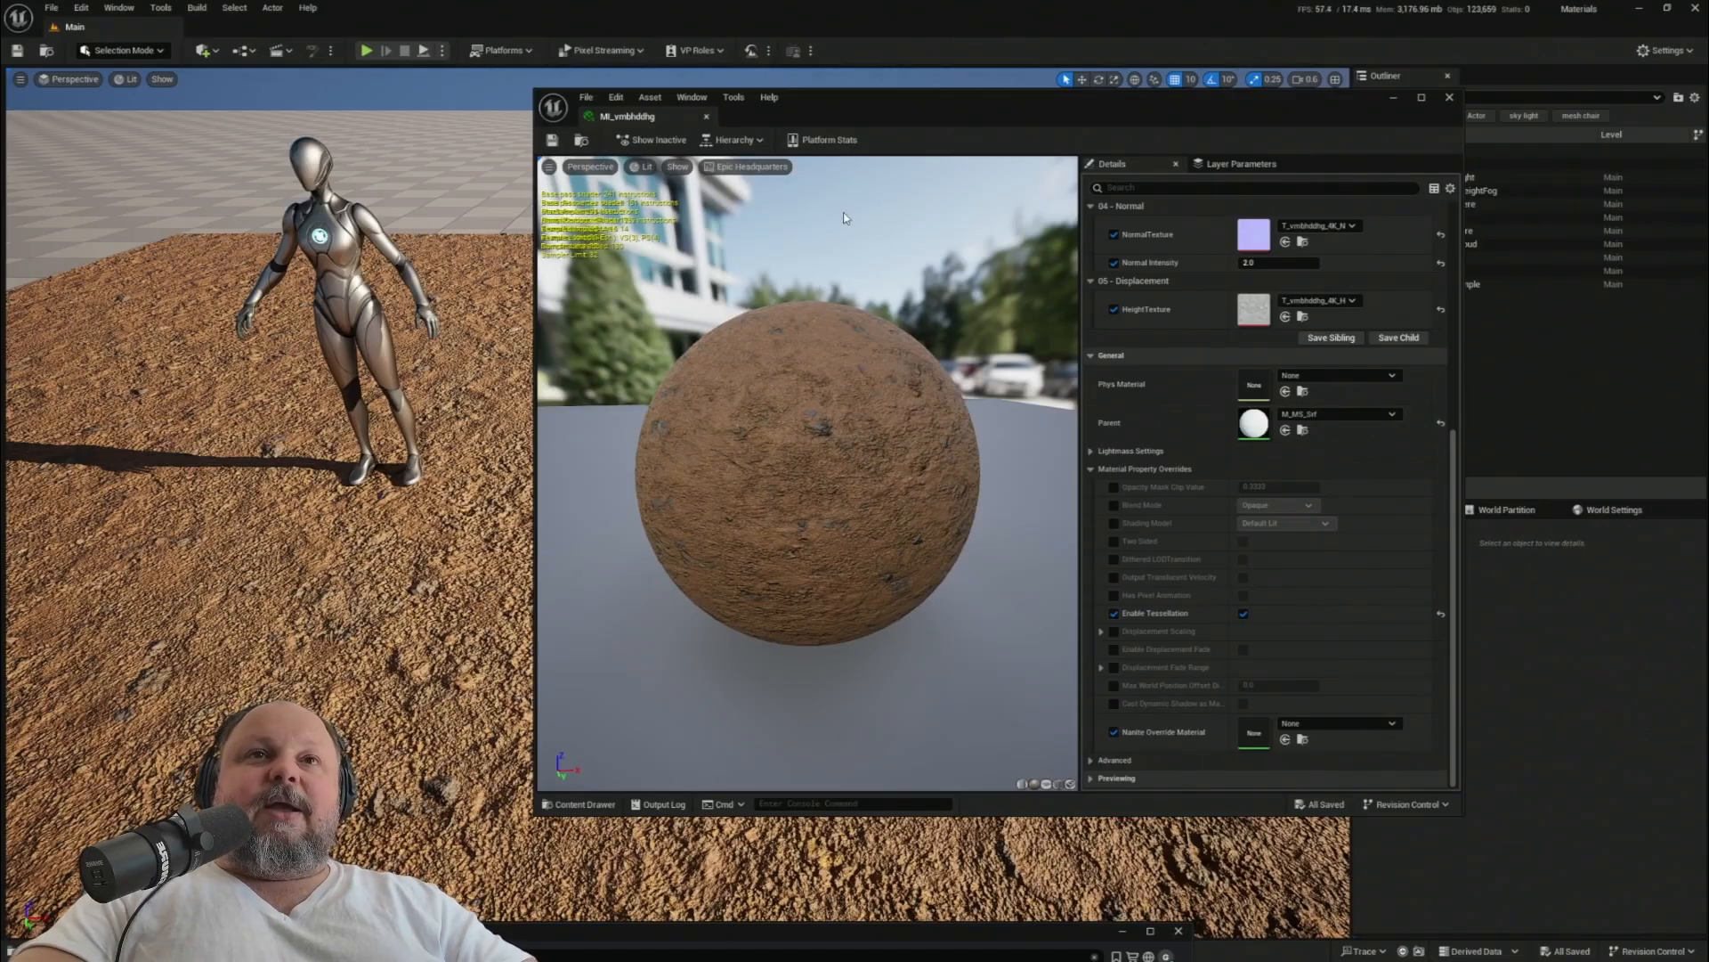
drag(842, 107, 1166, 56)
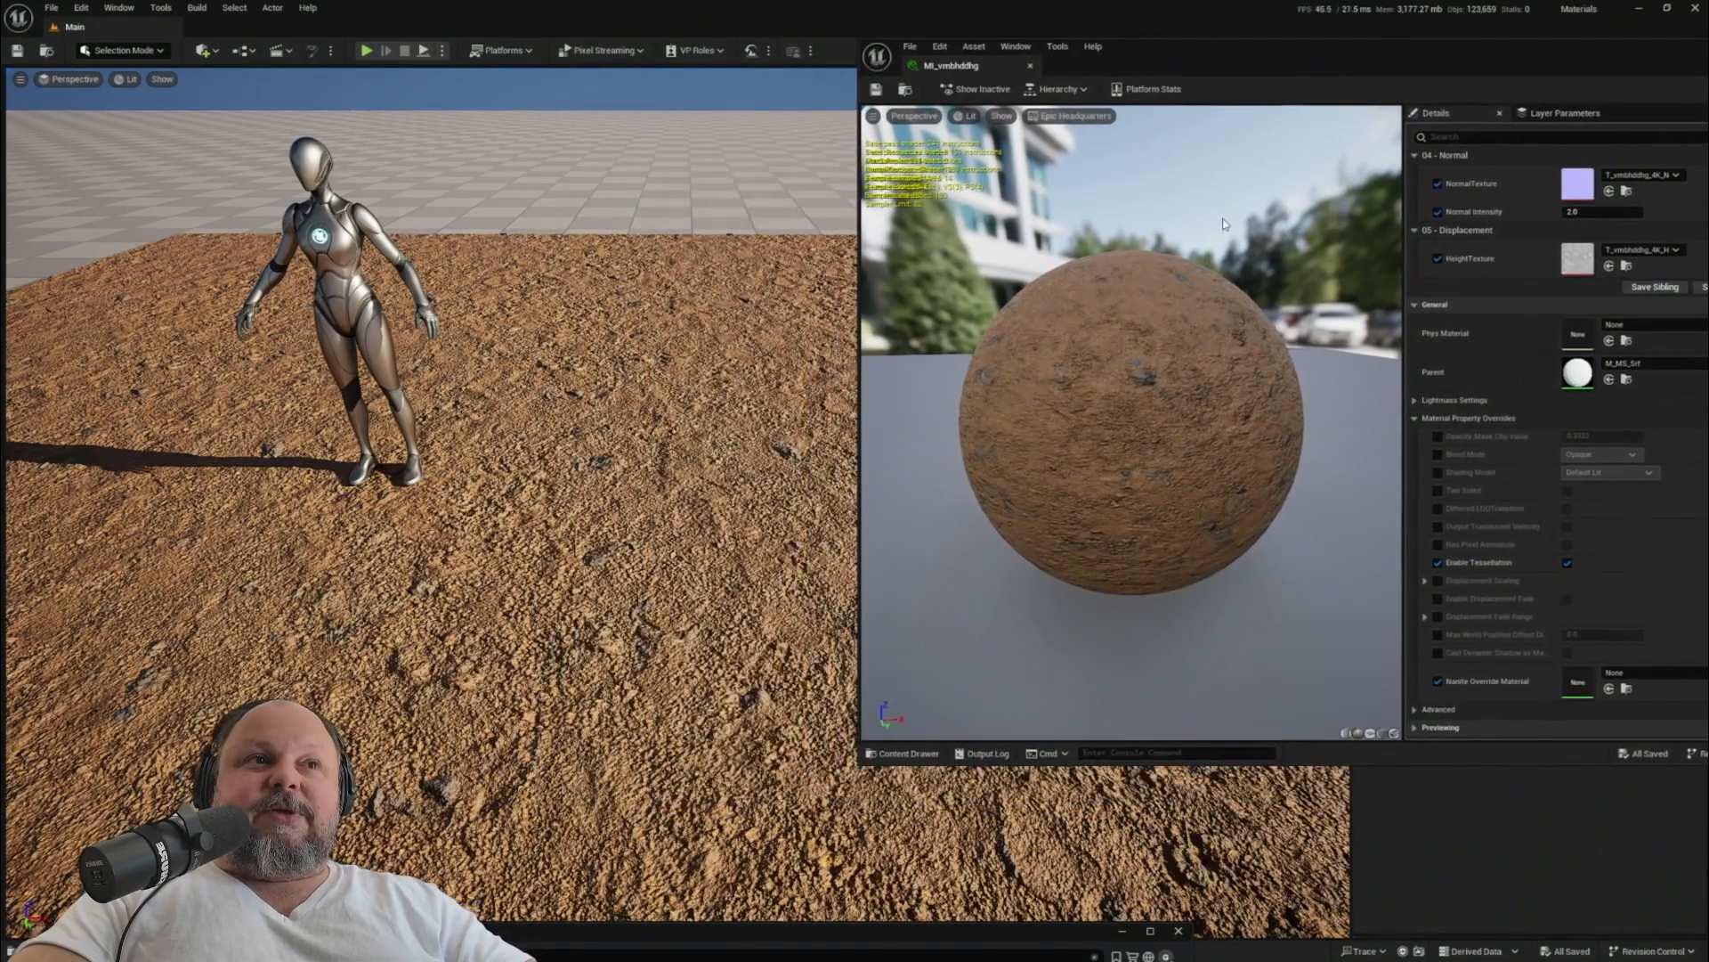
right_drag(616, 513, 617, 514)
key(ctrl+space)
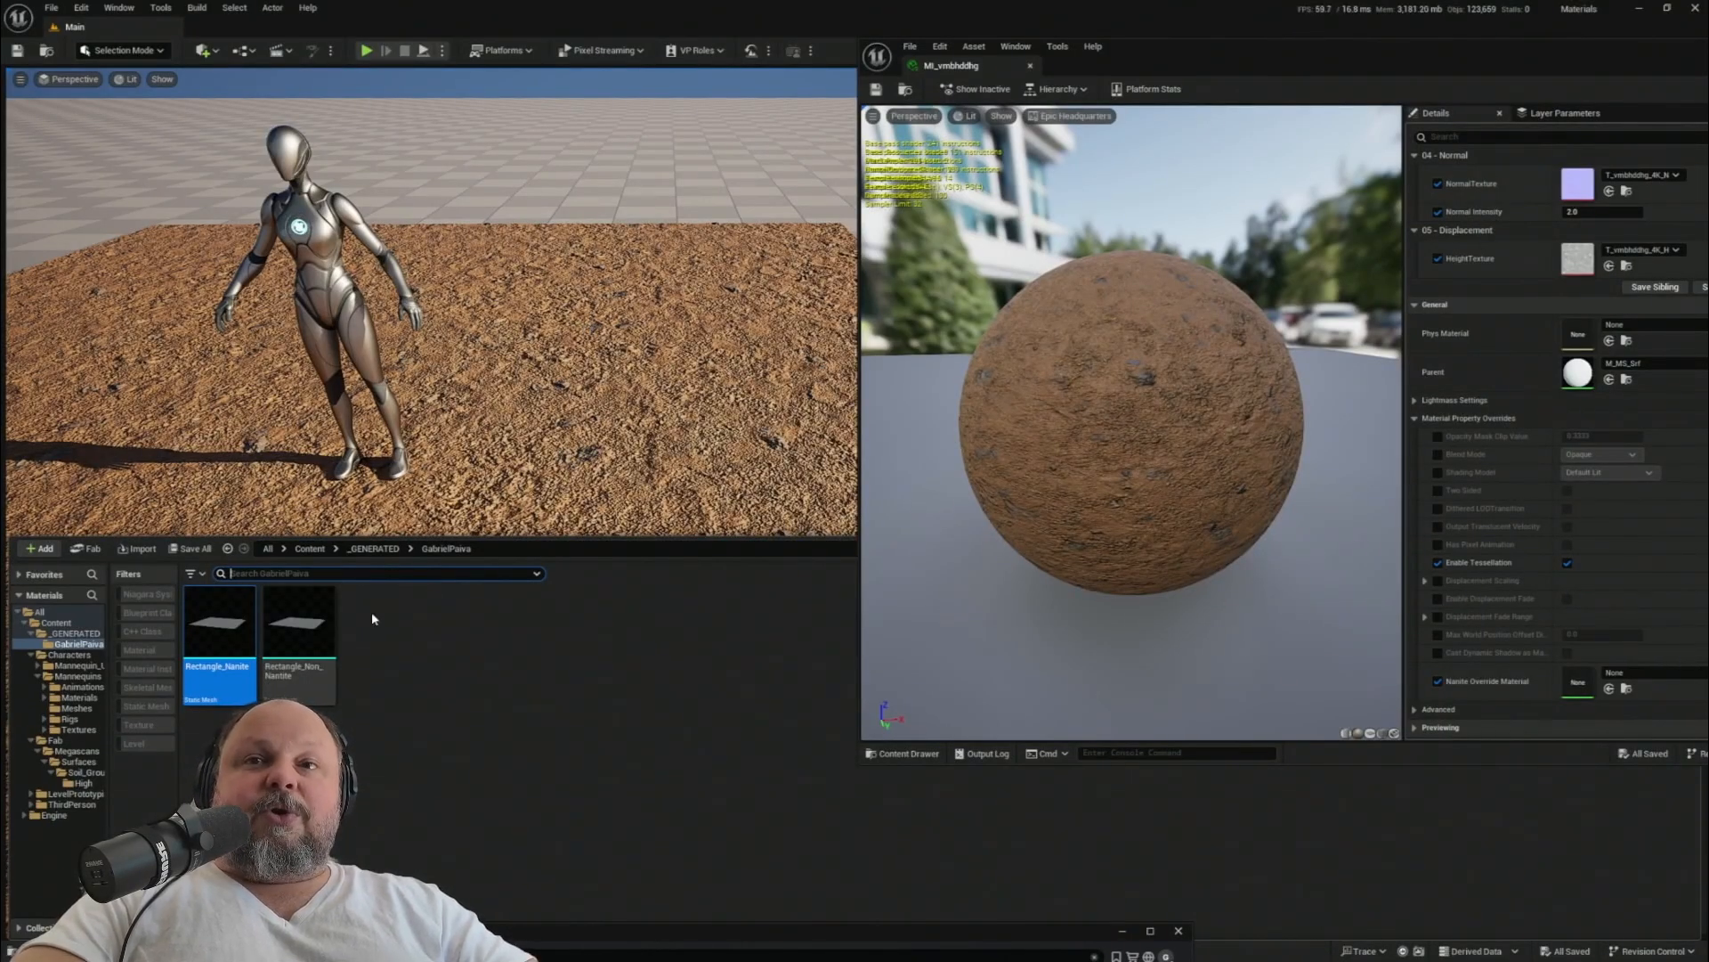
click(309, 548)
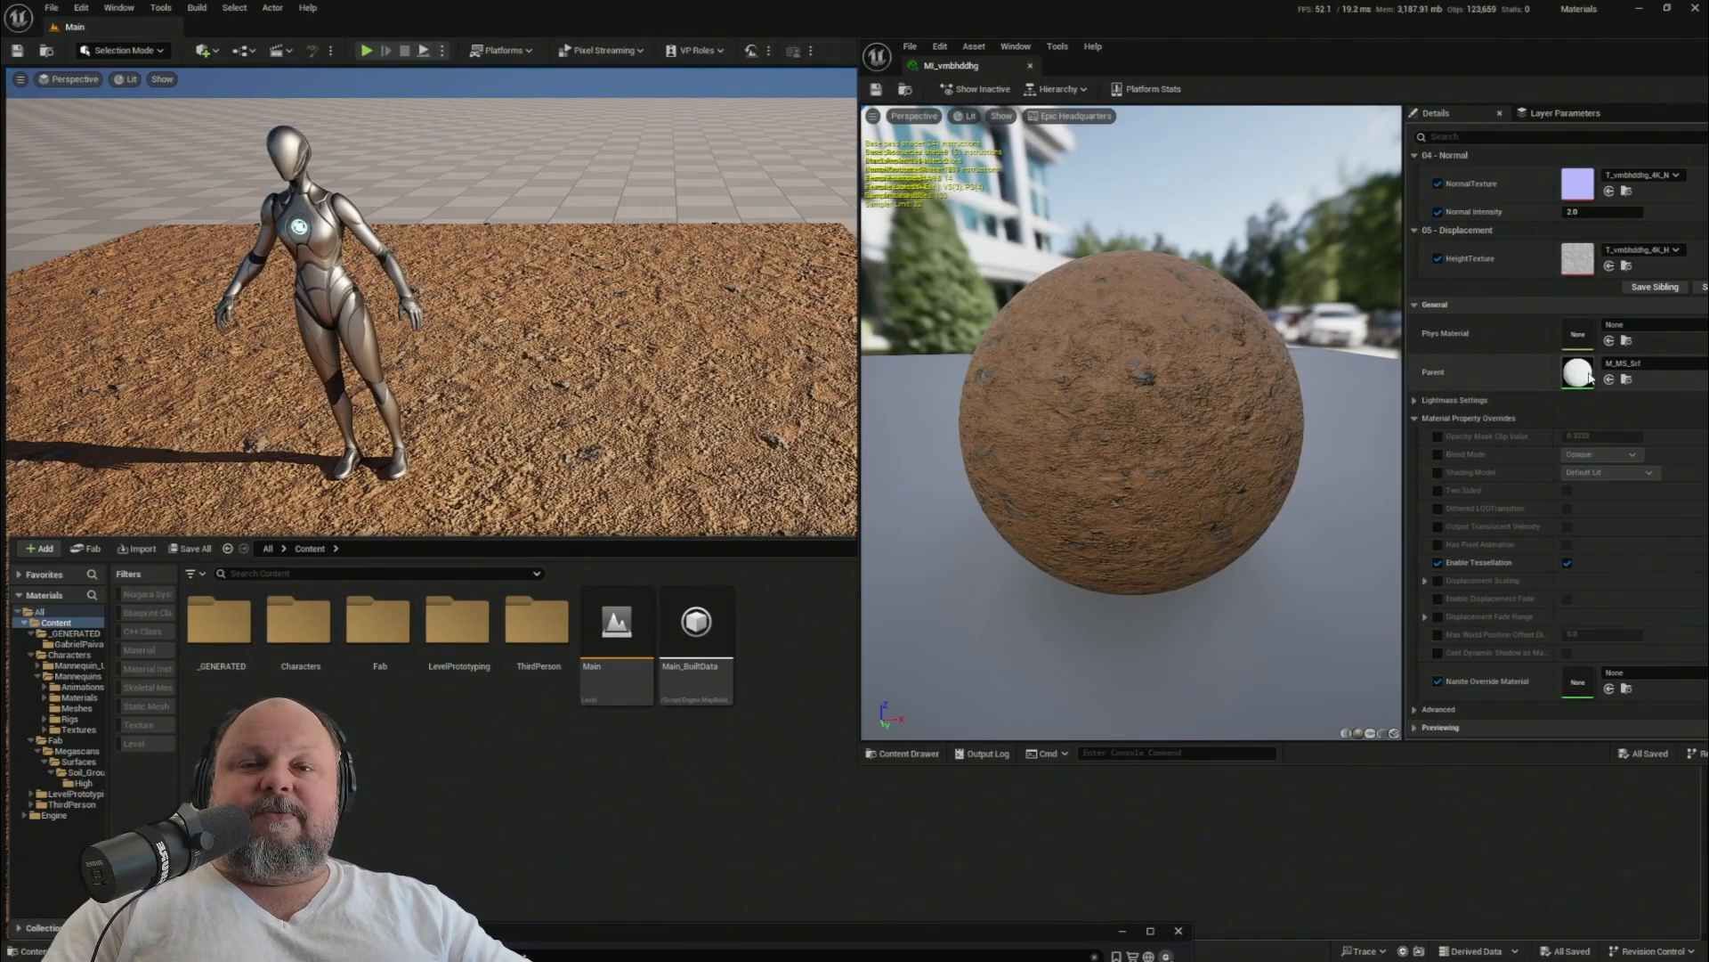
- Locate the material instance's parent material, M_MS_Srf, in the Fab Content Materials/Standard folder
drag(1286, 55, 1118, 19)
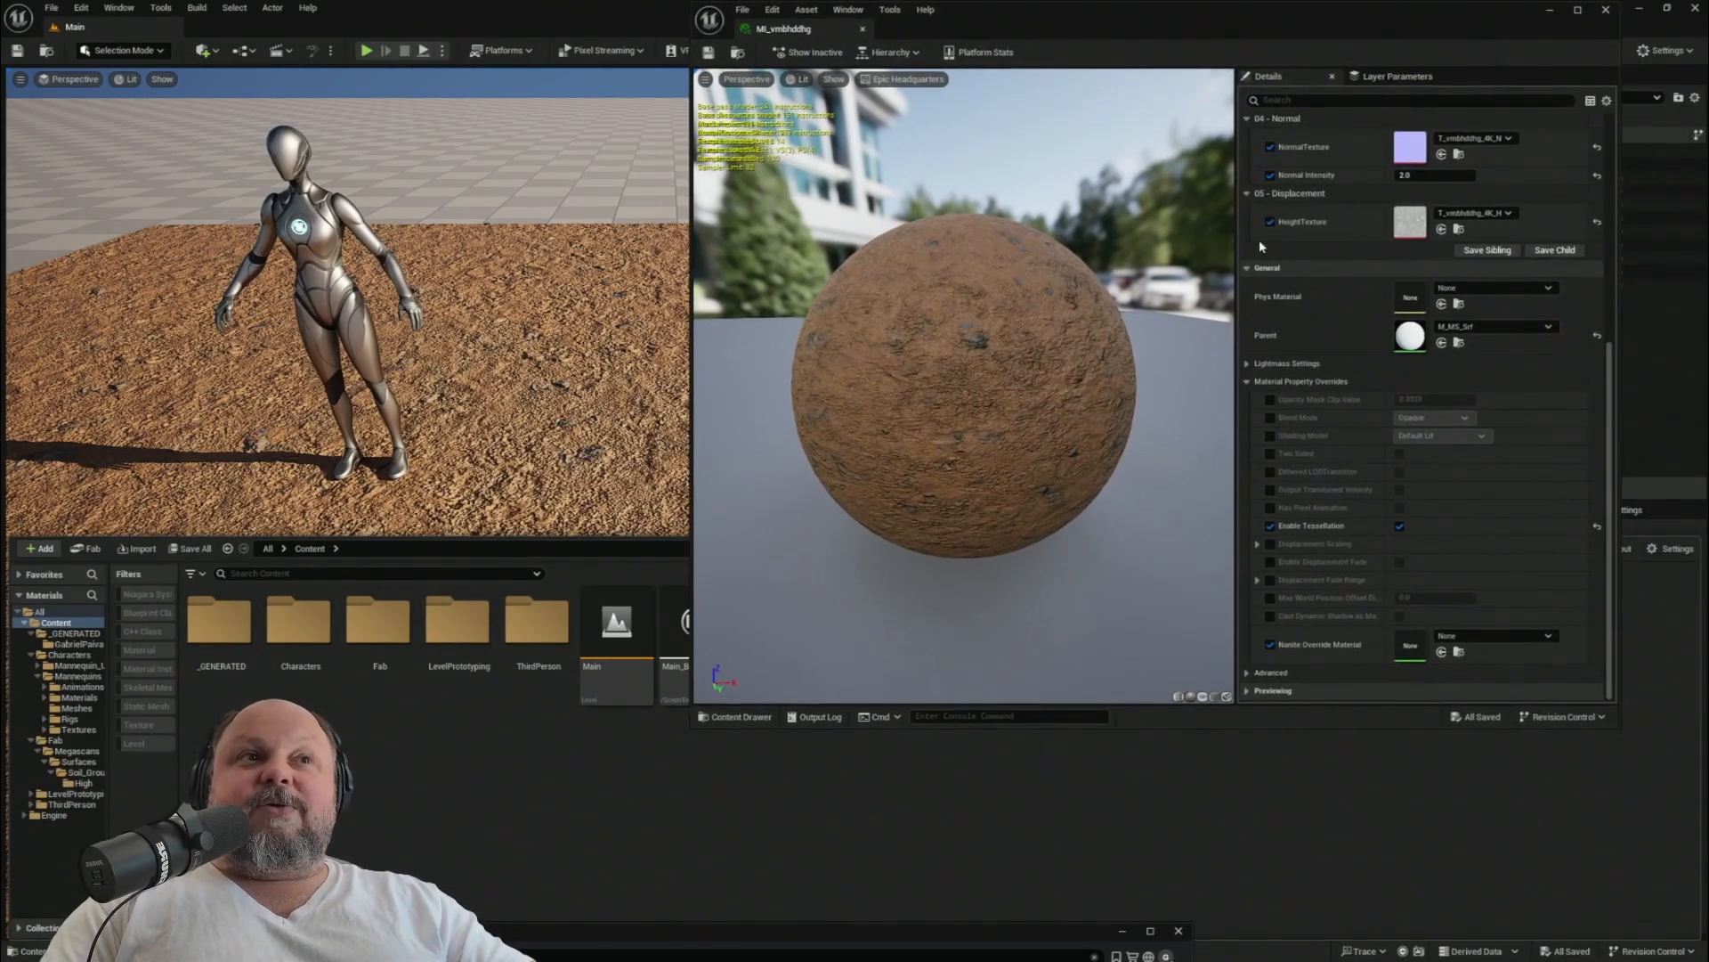
click(1459, 343)
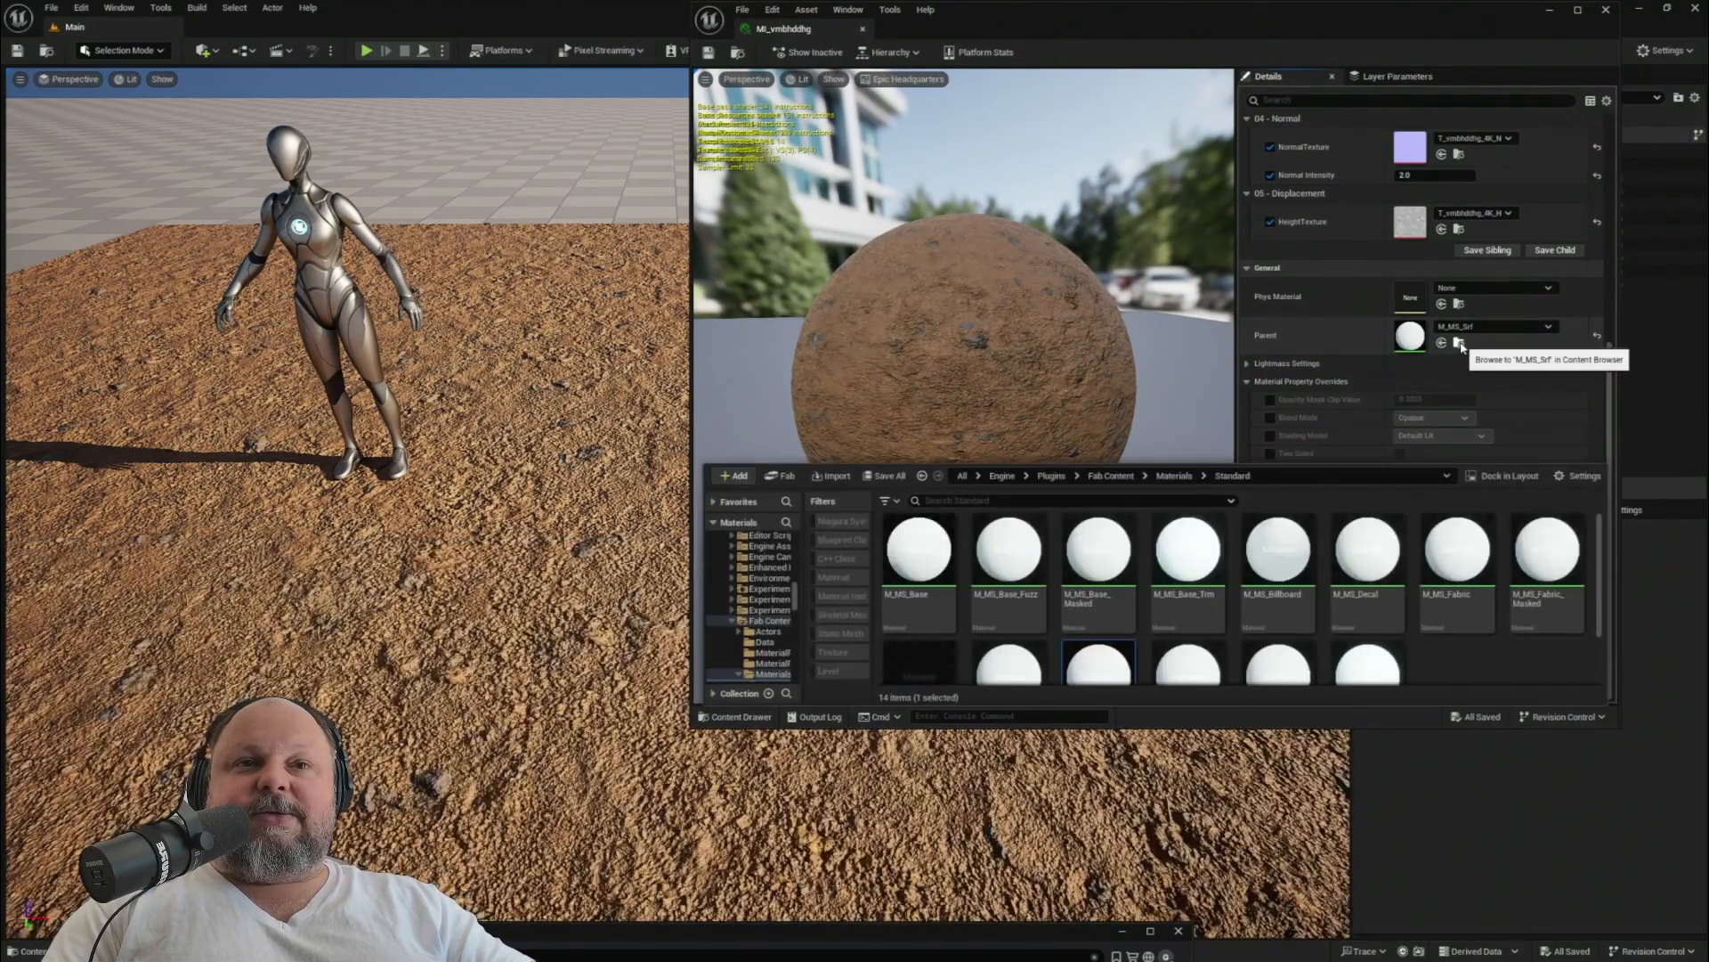
click(965, 312)
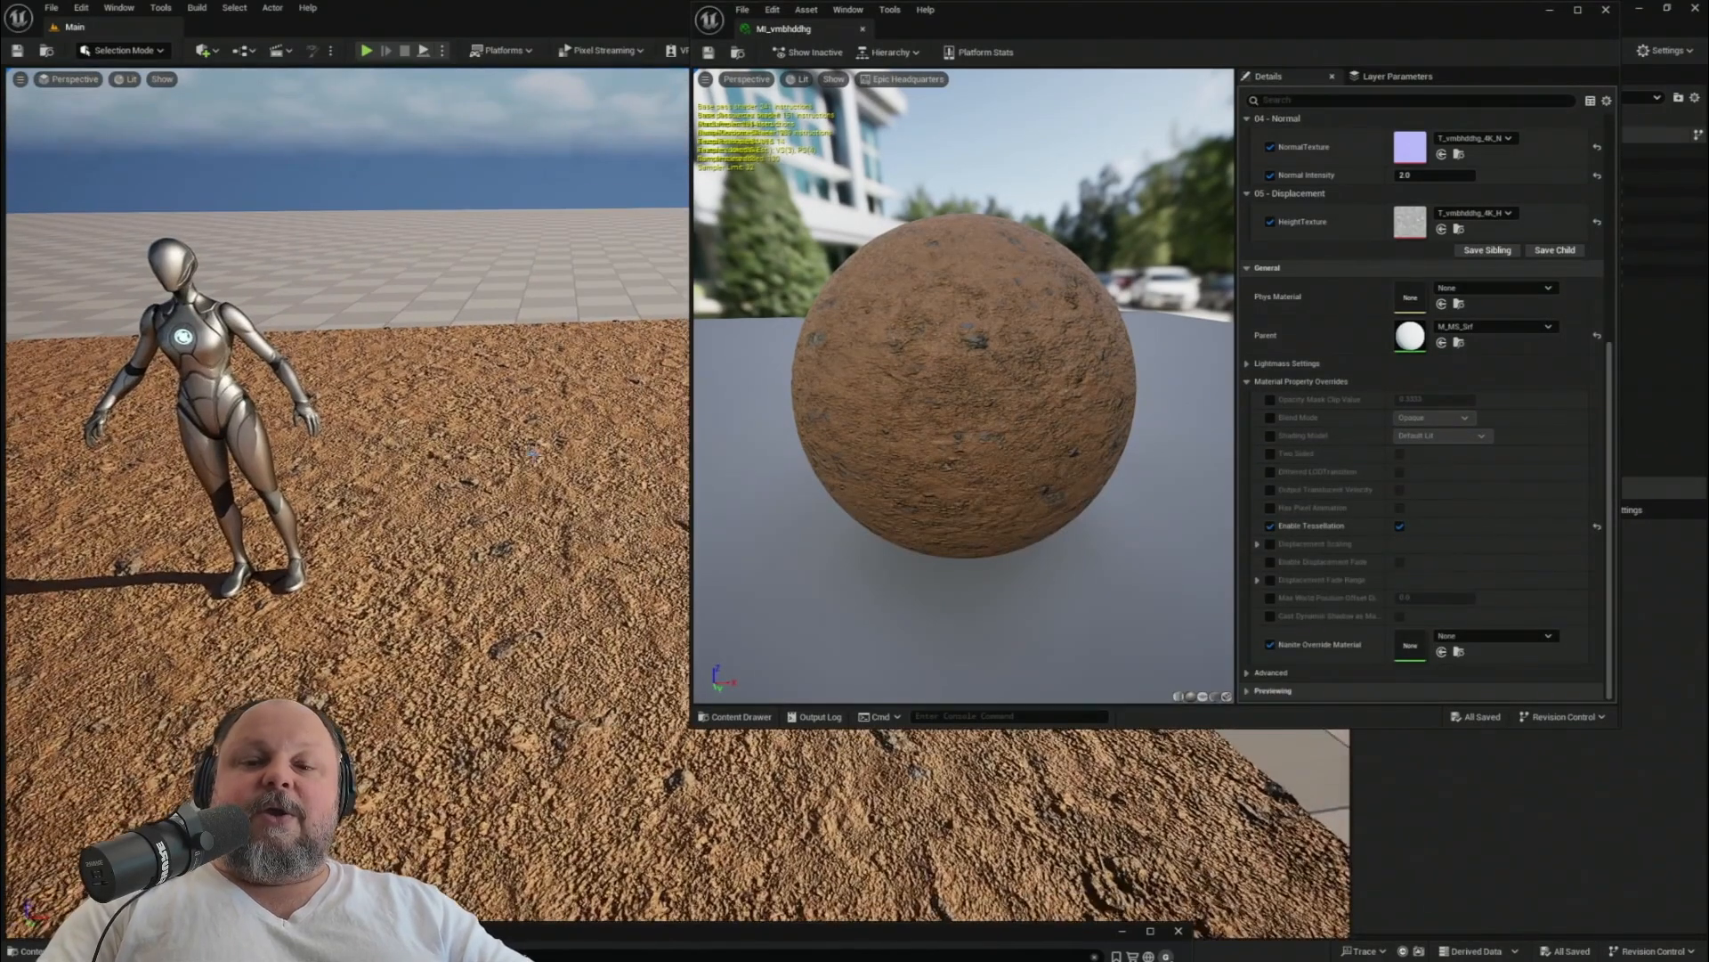
click(31, 951)
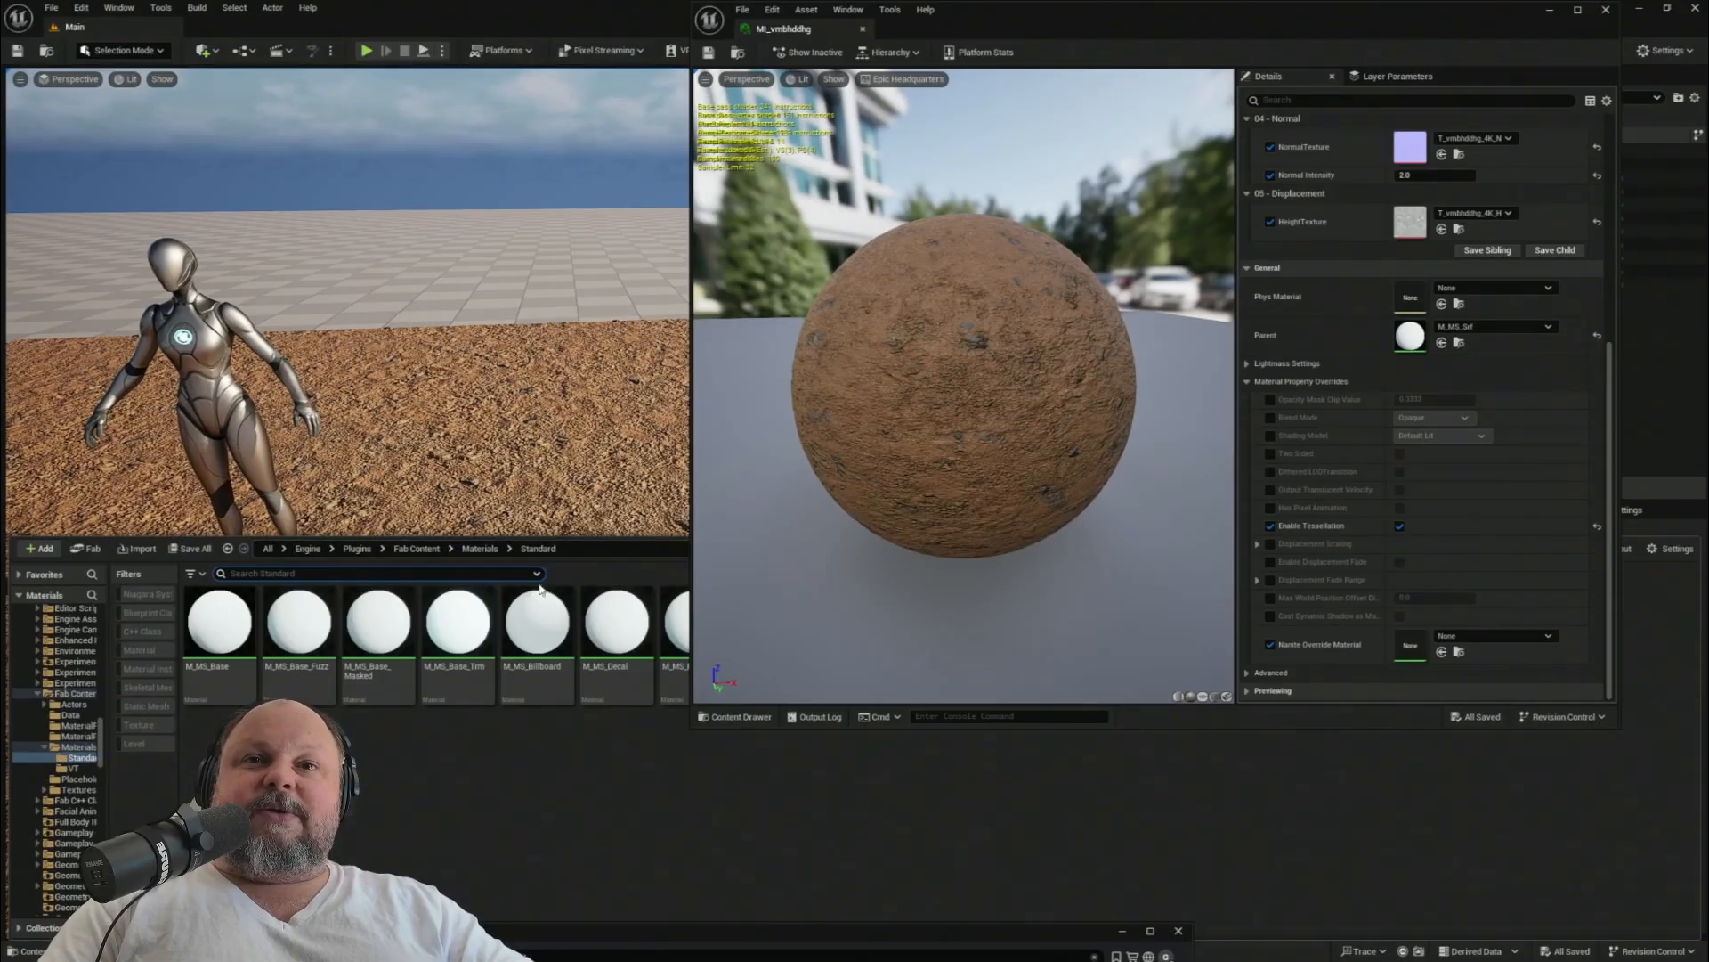
click(380, 633)
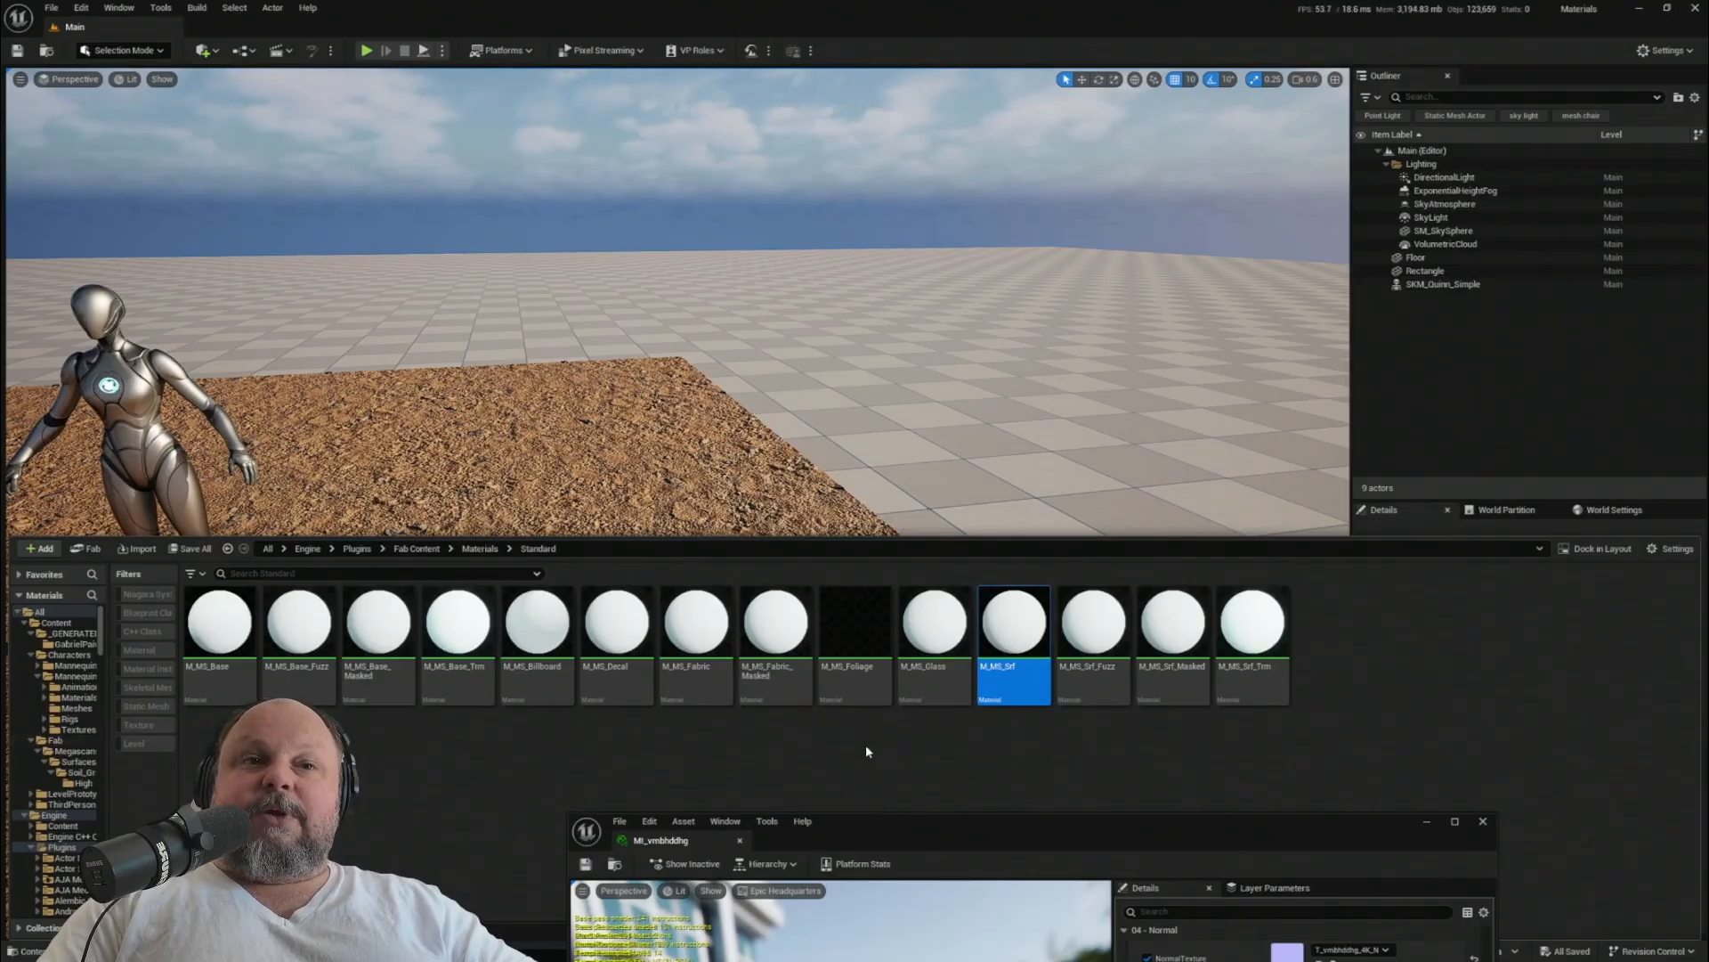
- Copy the M_MS_Srf material into the project's Fab/Megascans/Surfaces folder
mouse_move(1015, 625)
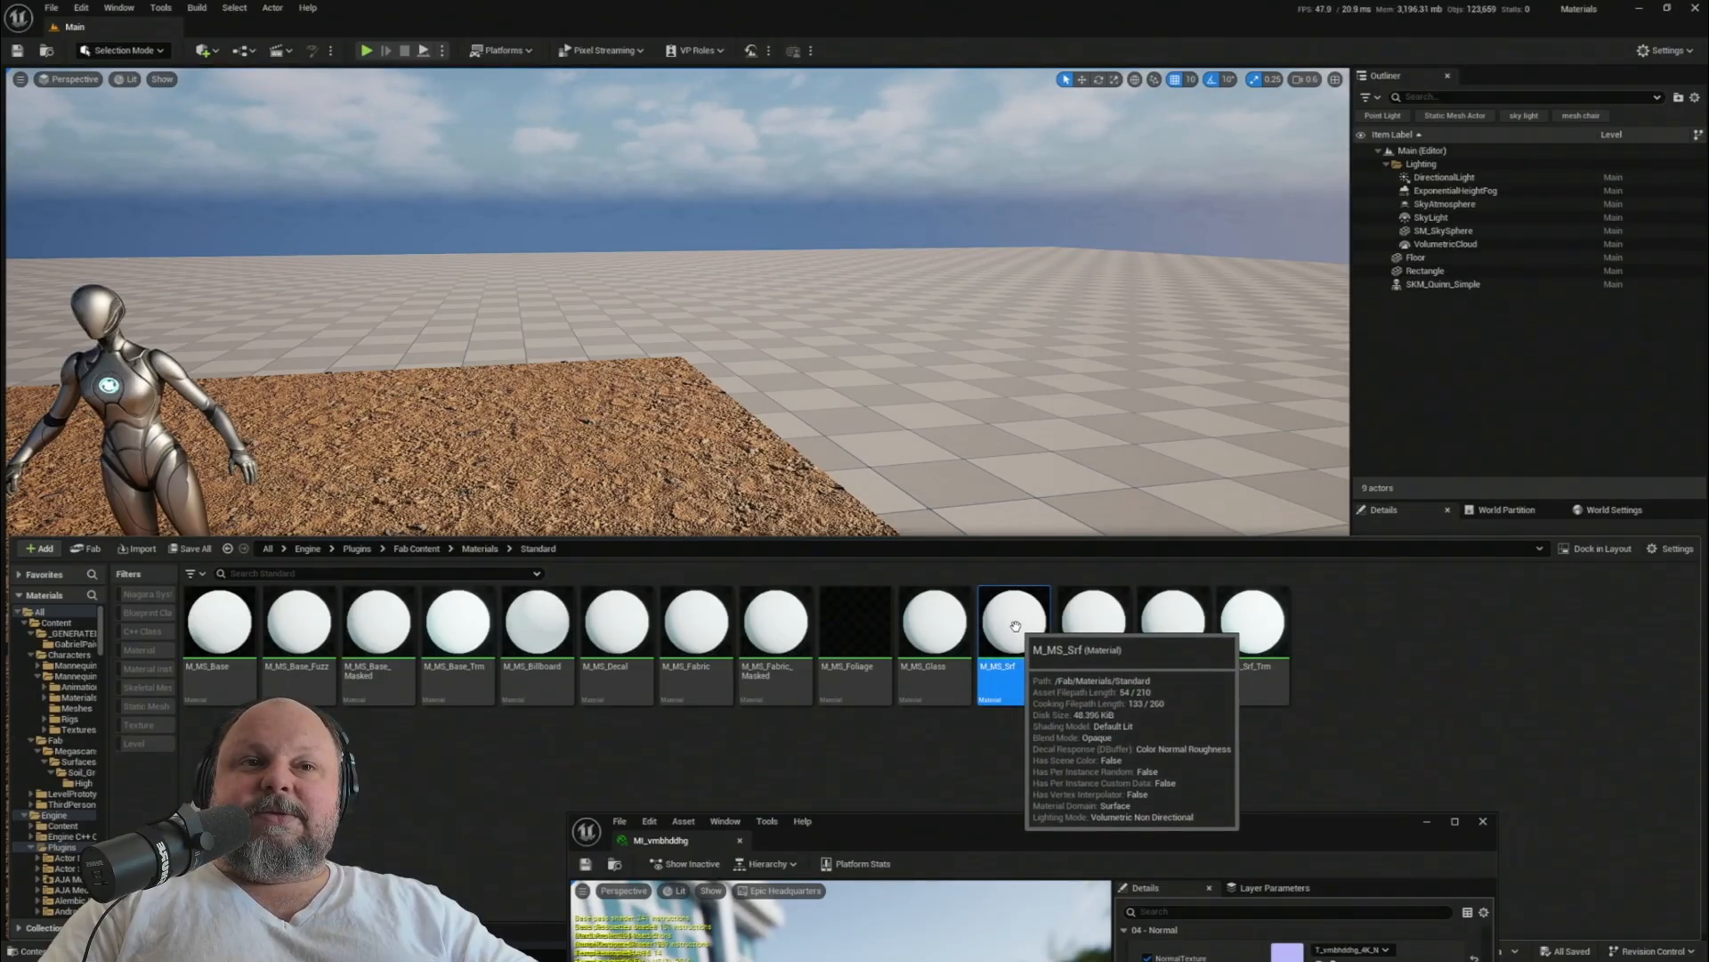
drag(1017, 624, 74, 763)
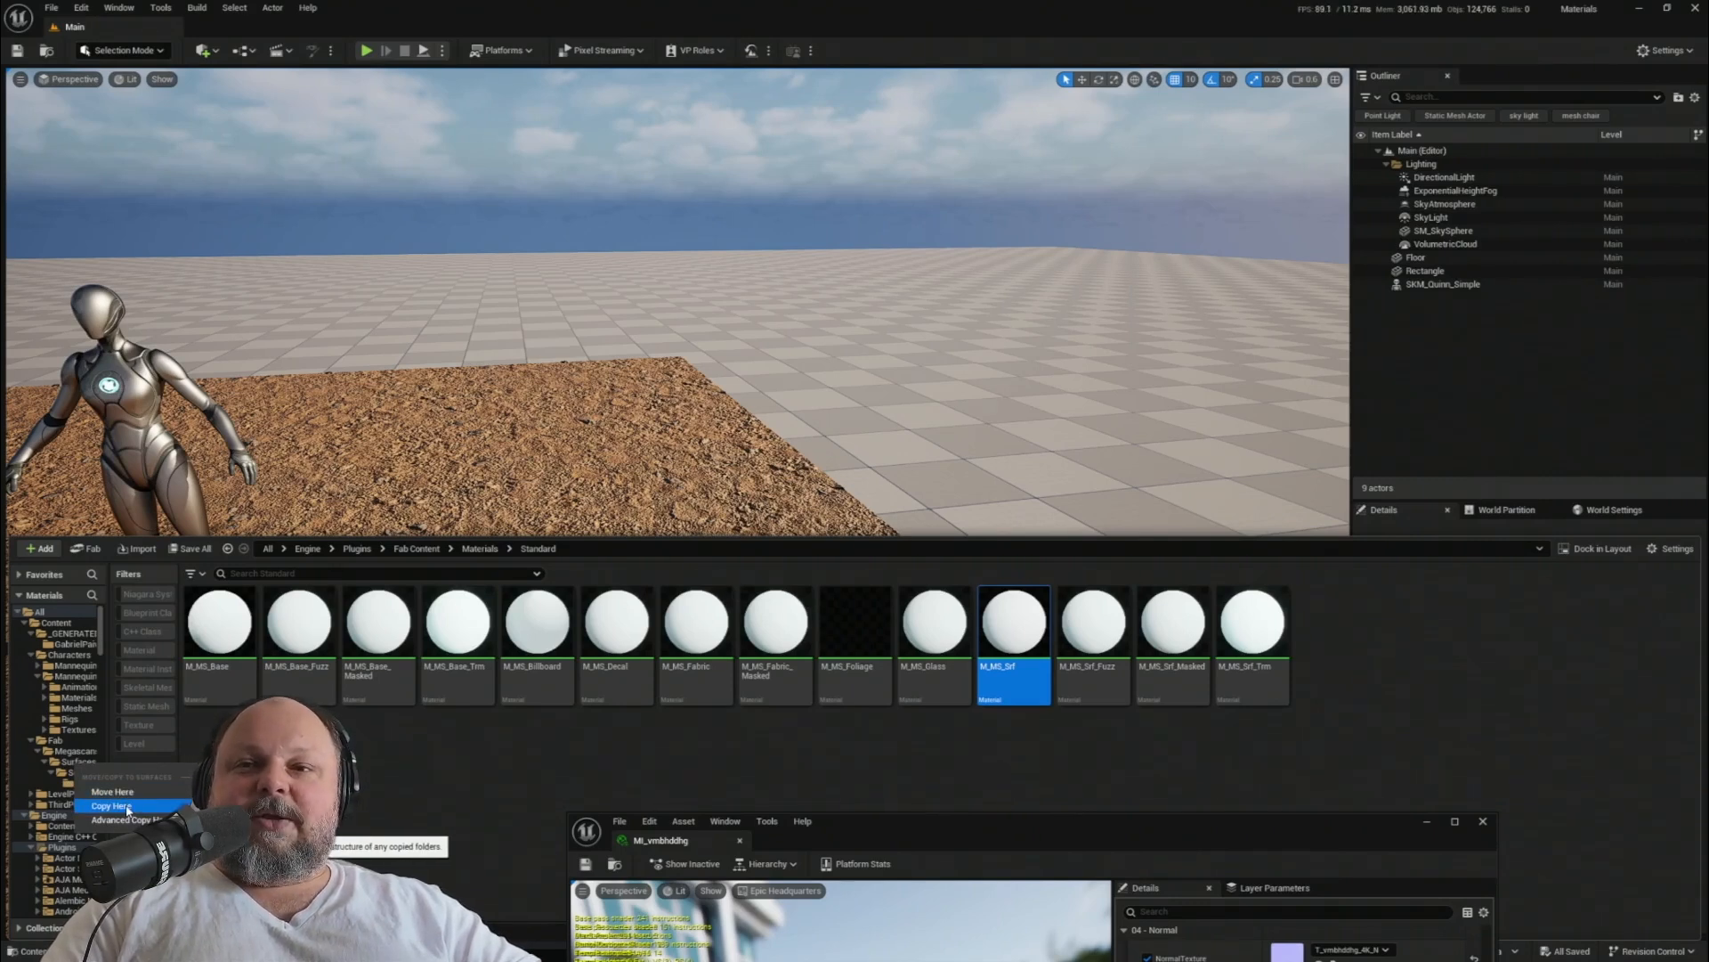
click(110, 806)
- Go to the Content/Fab/Megascans/Surfaces folder and save the copied M_MS_Srf material
click(56, 622)
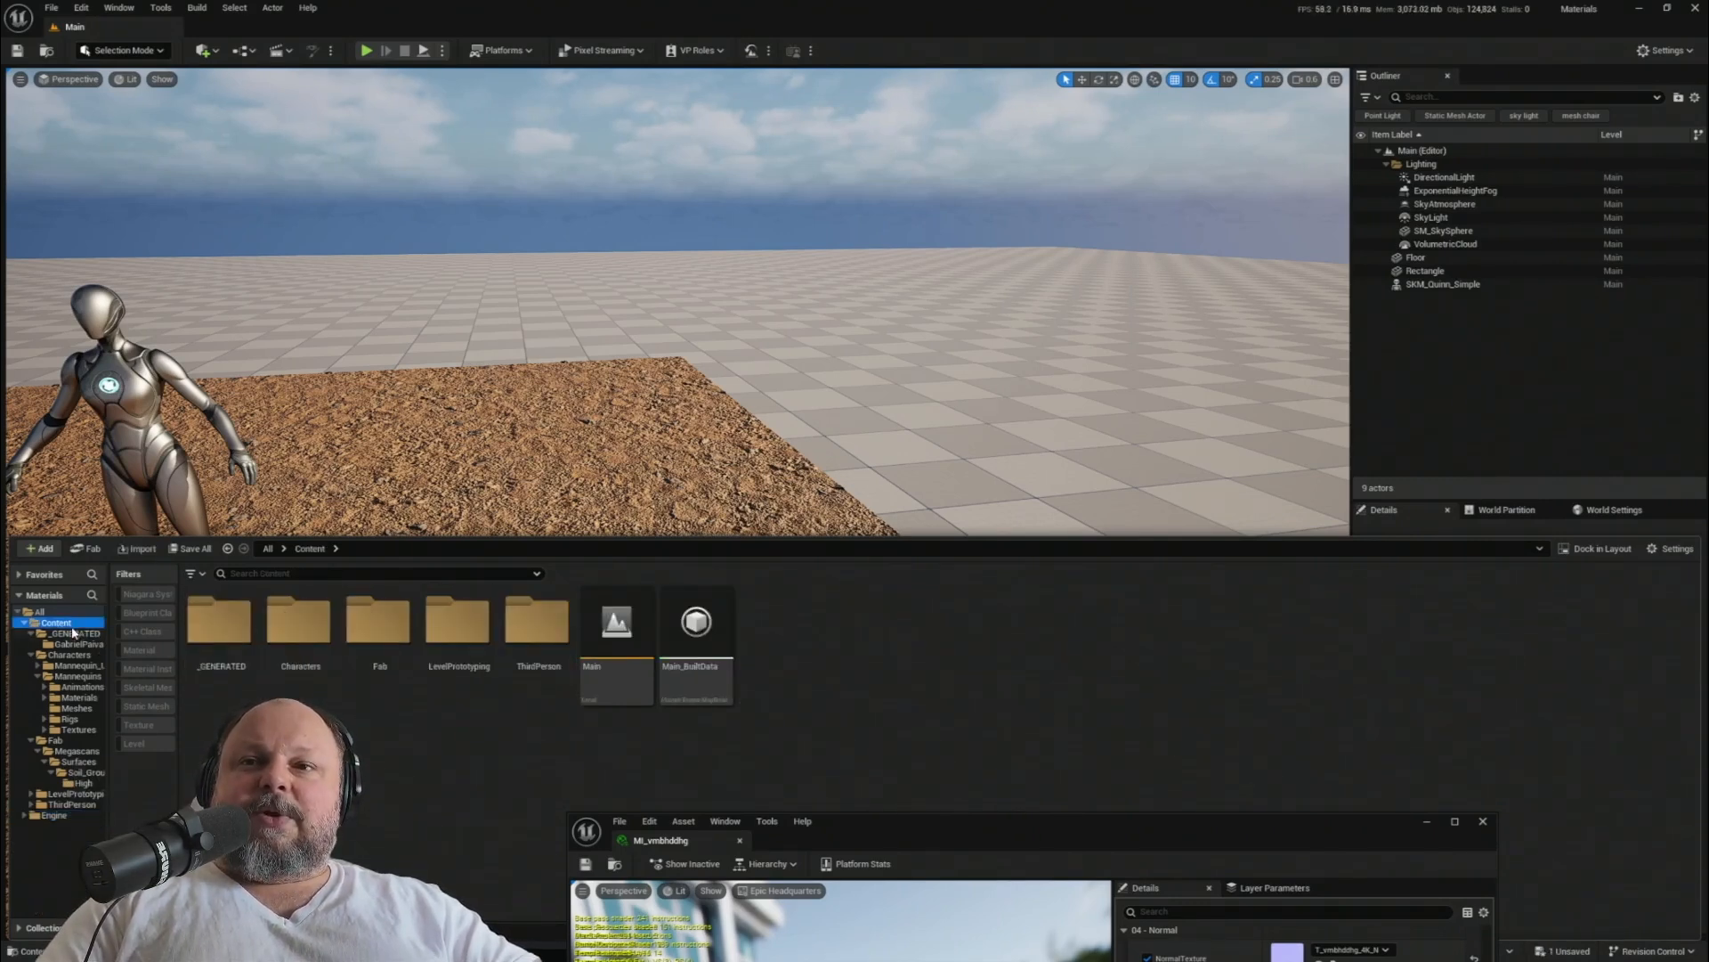
double_click(380, 631)
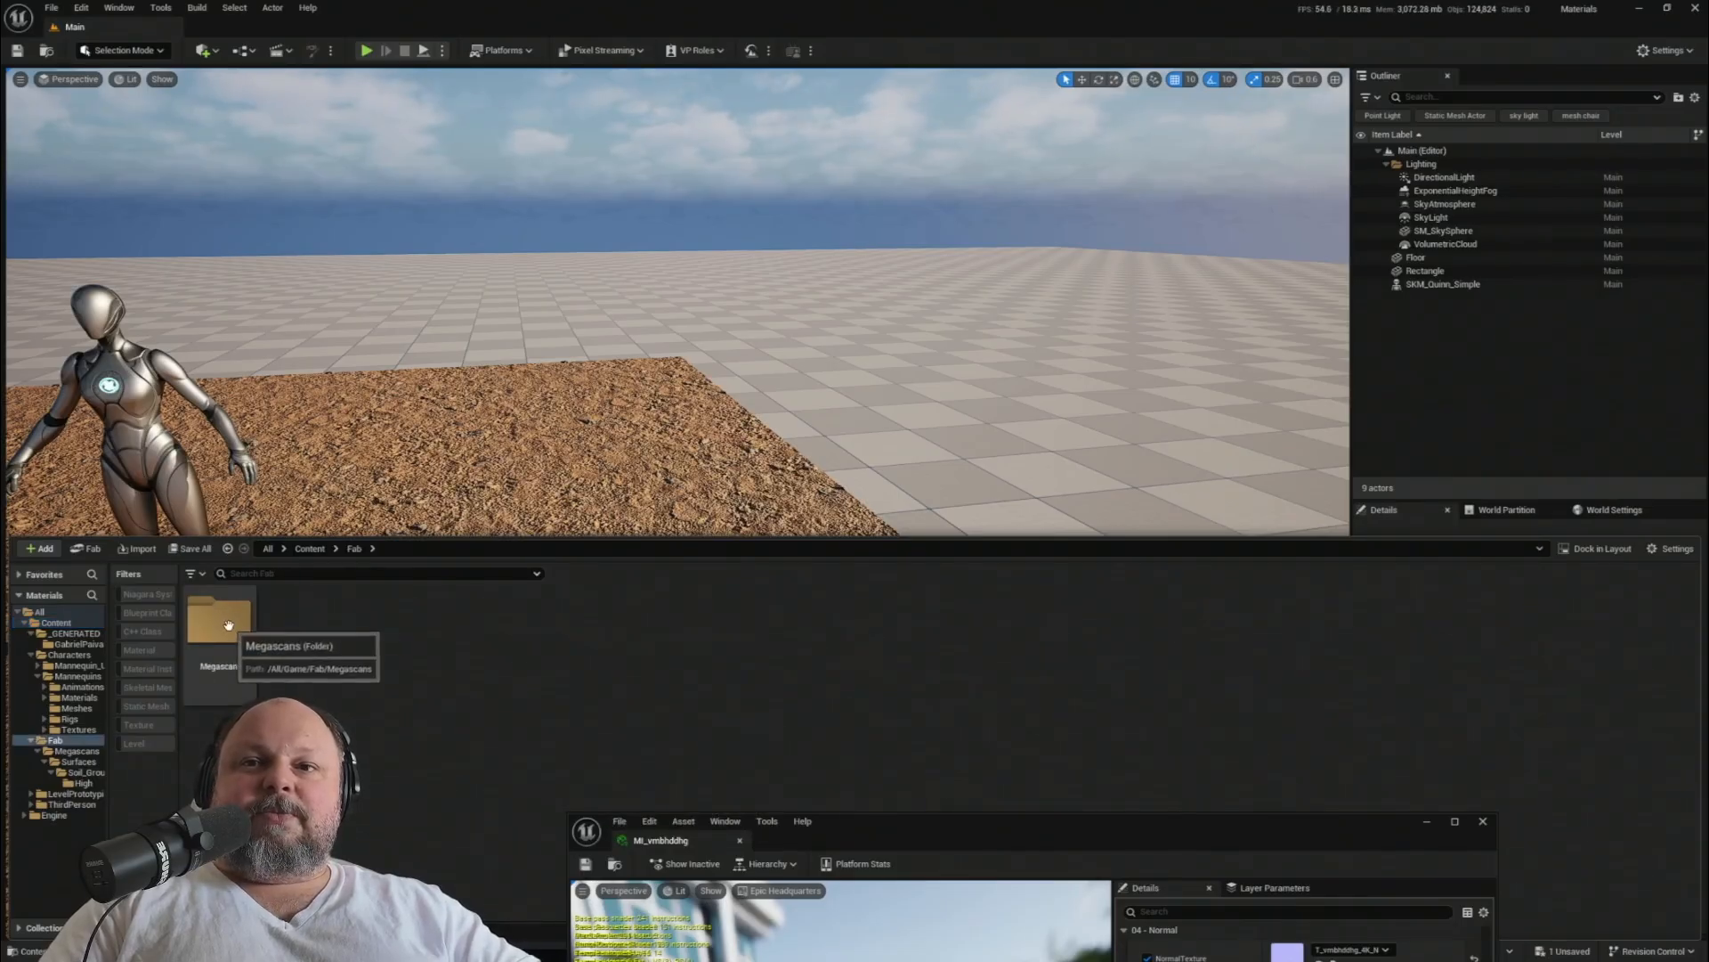
double_click(233, 633)
double_click(234, 633)
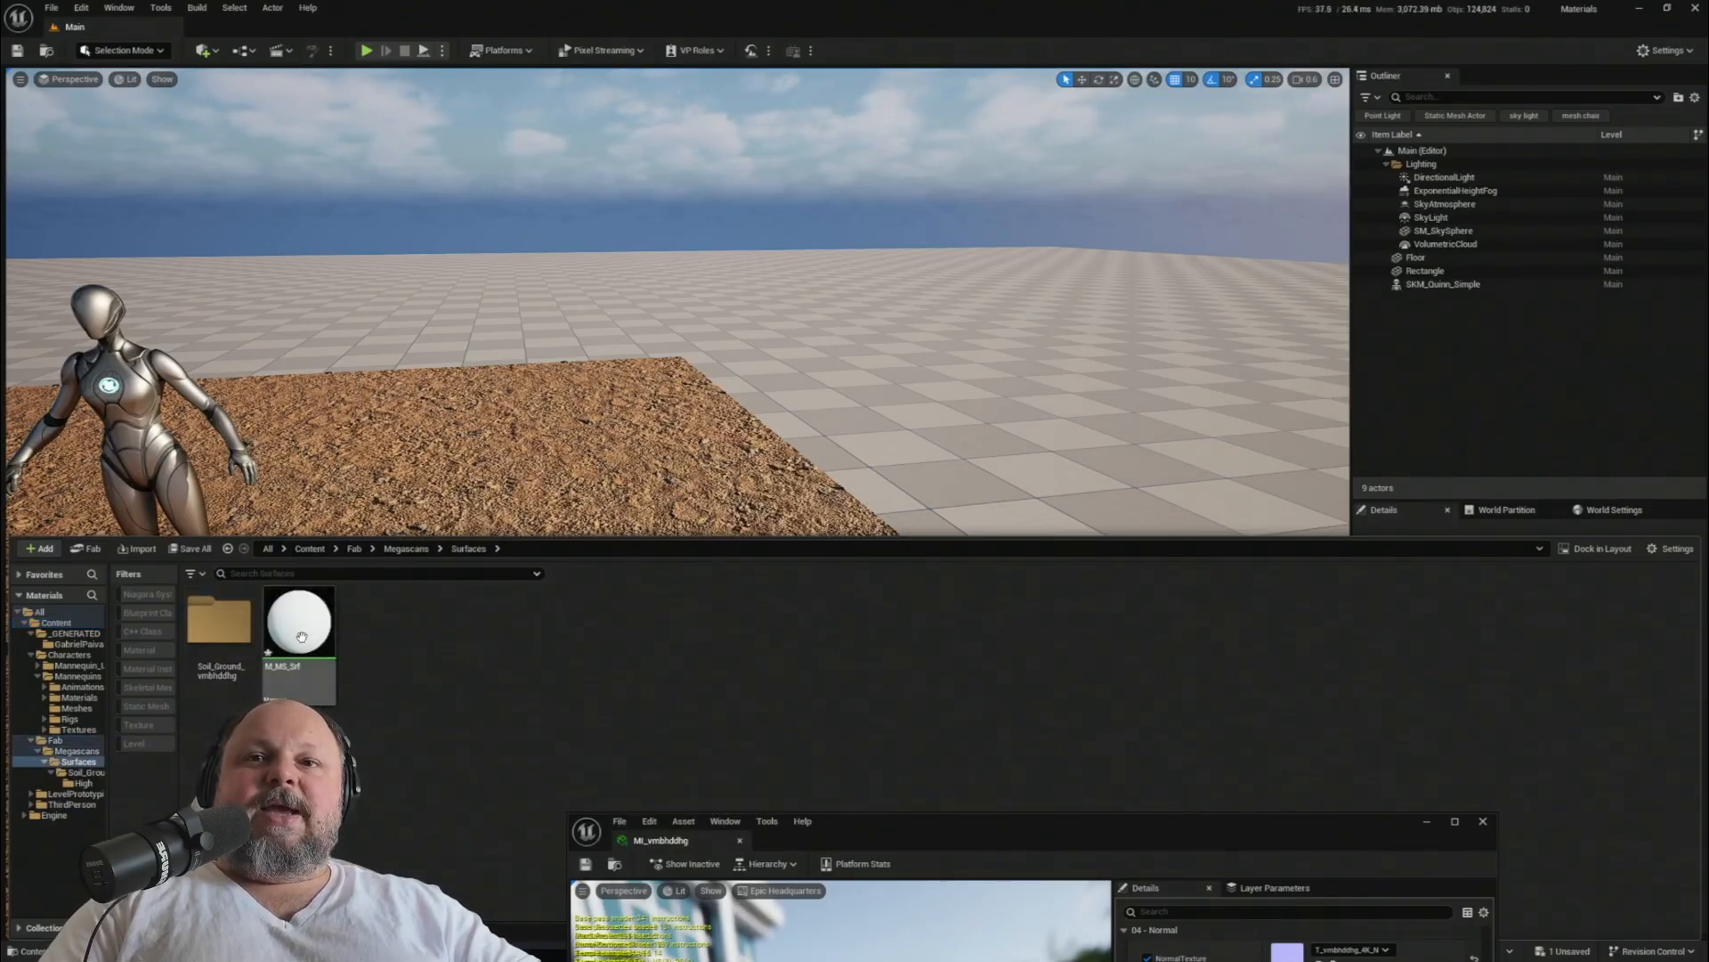
click(302, 628)
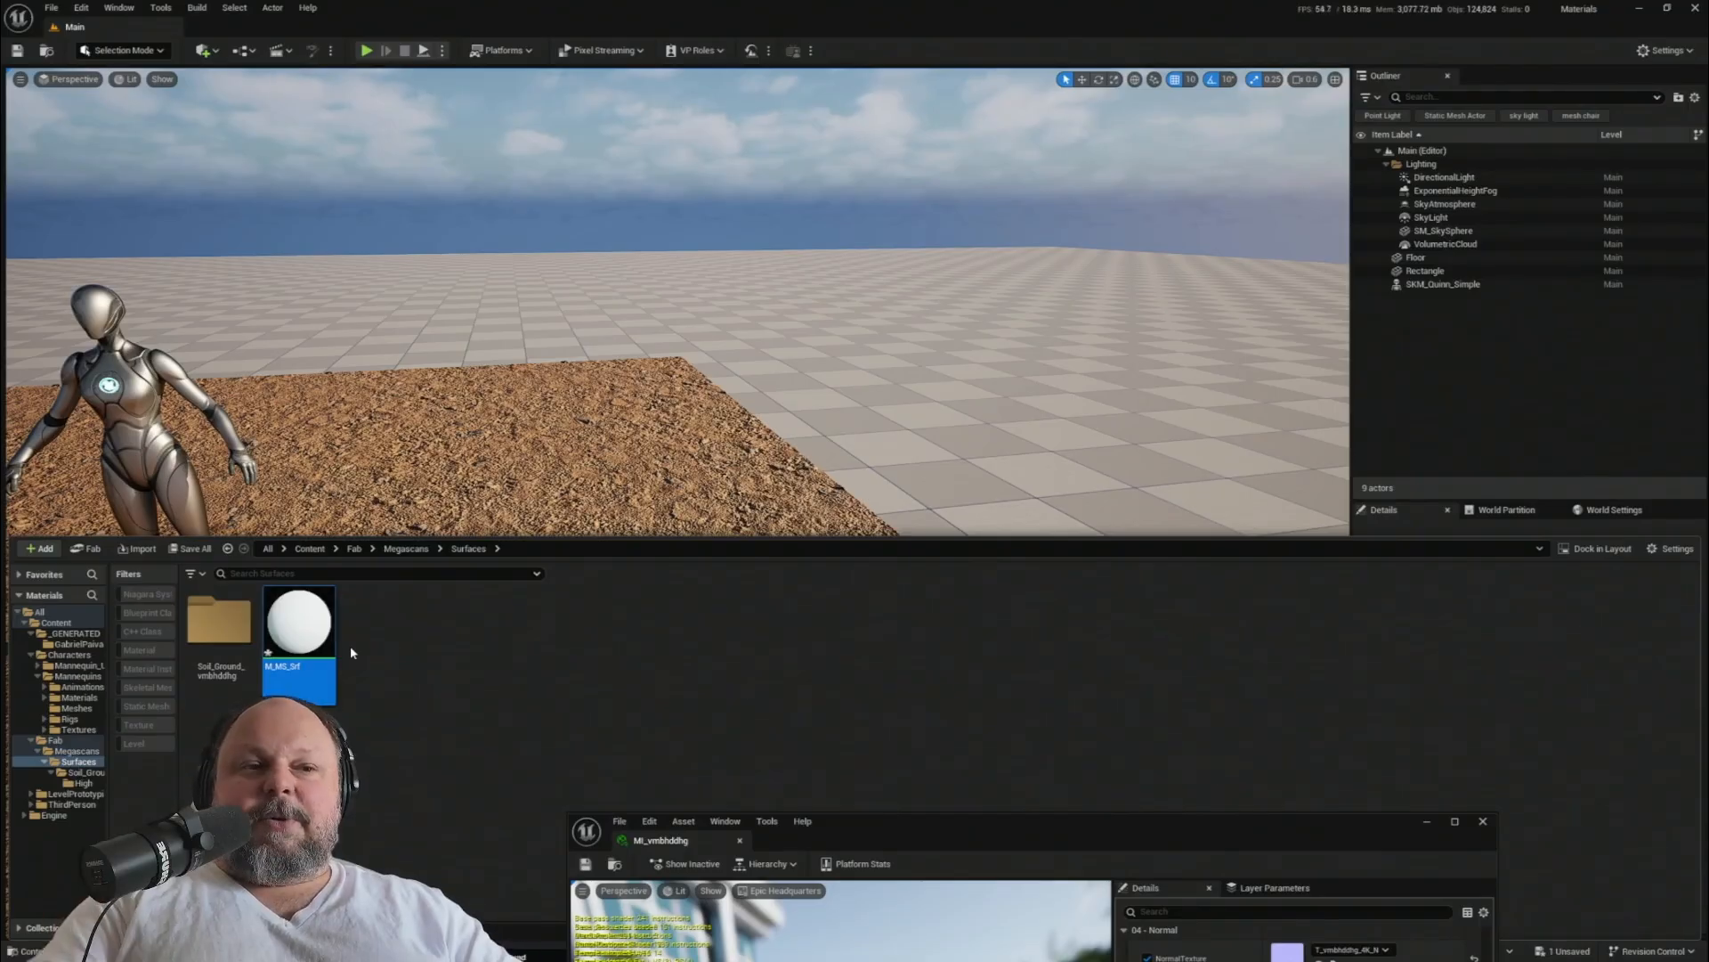
mouse_move(329, 628)
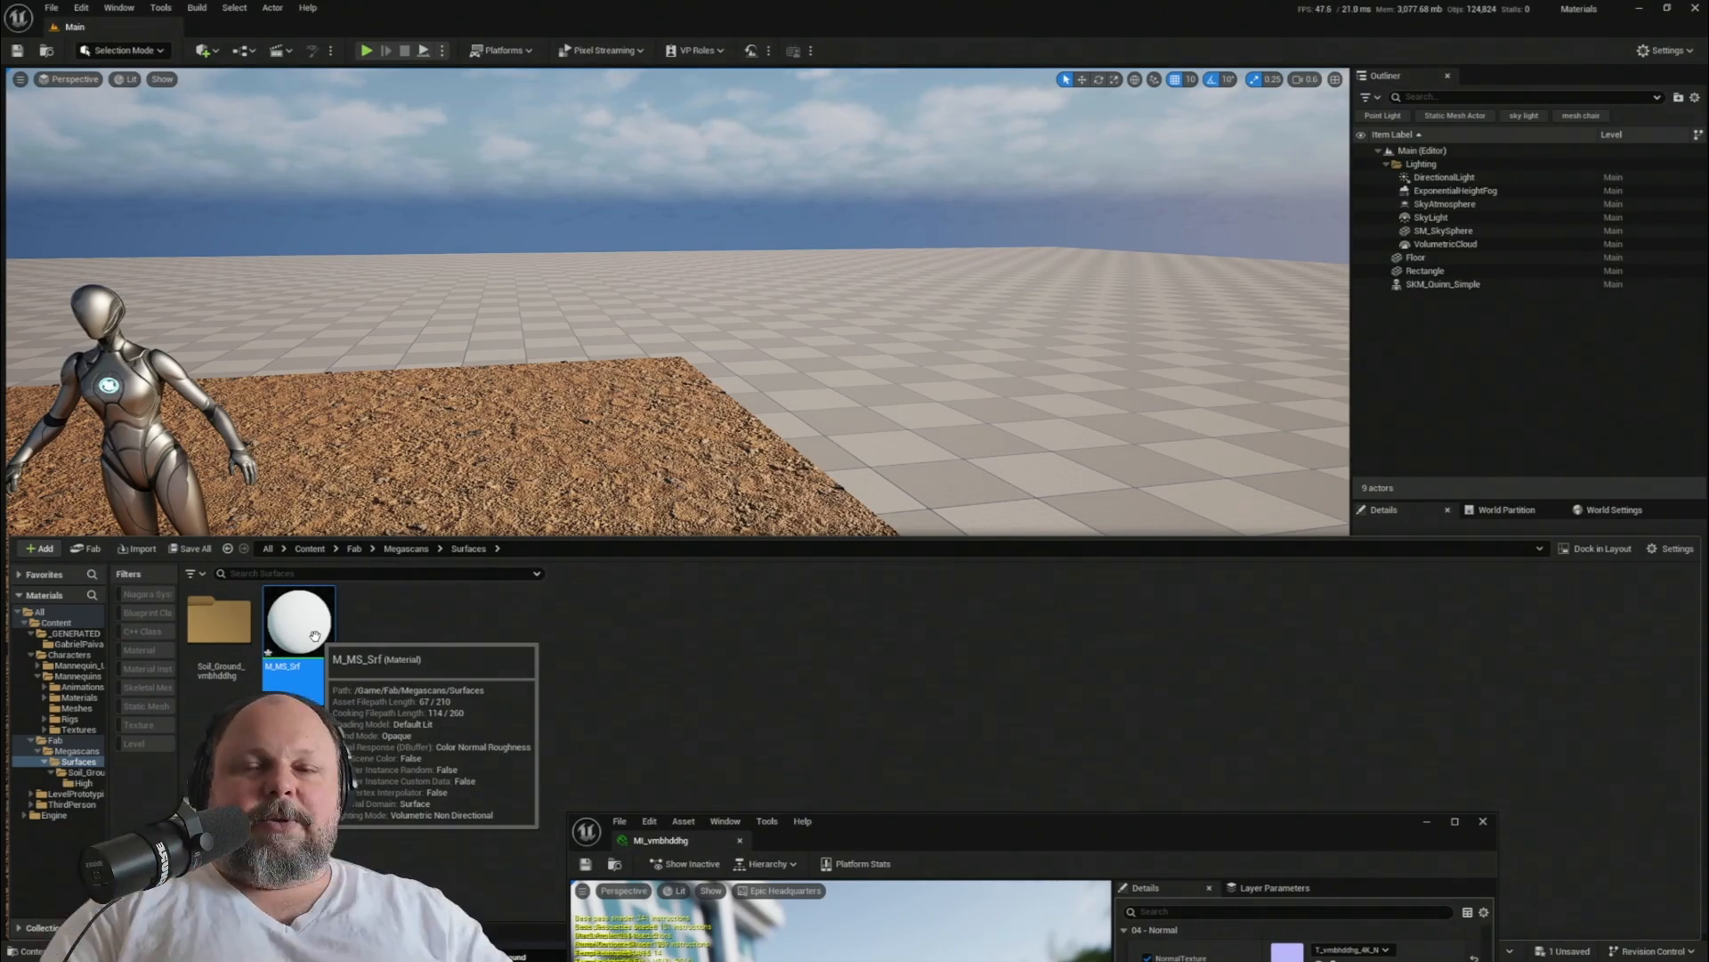
key(ctrl+s)
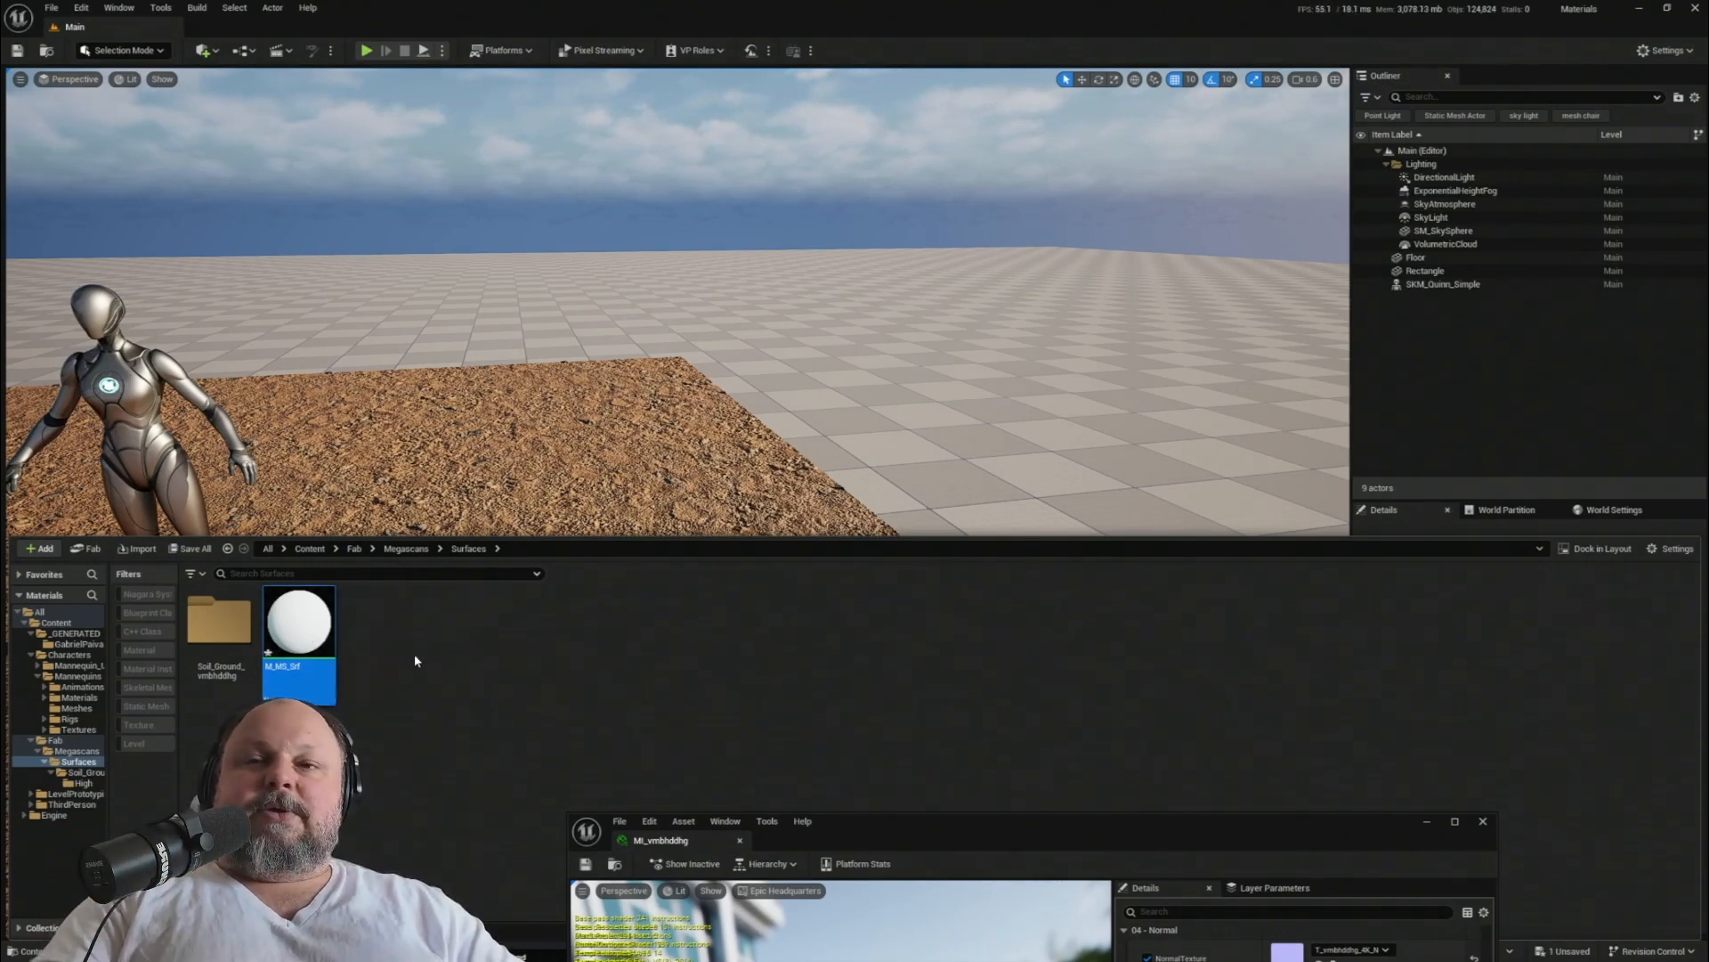
- Set the soil material instance's parent to the M_MS_Srf copy in Content/Fab/Megascans/Surfaces
drag(937, 829, 1020, 144)
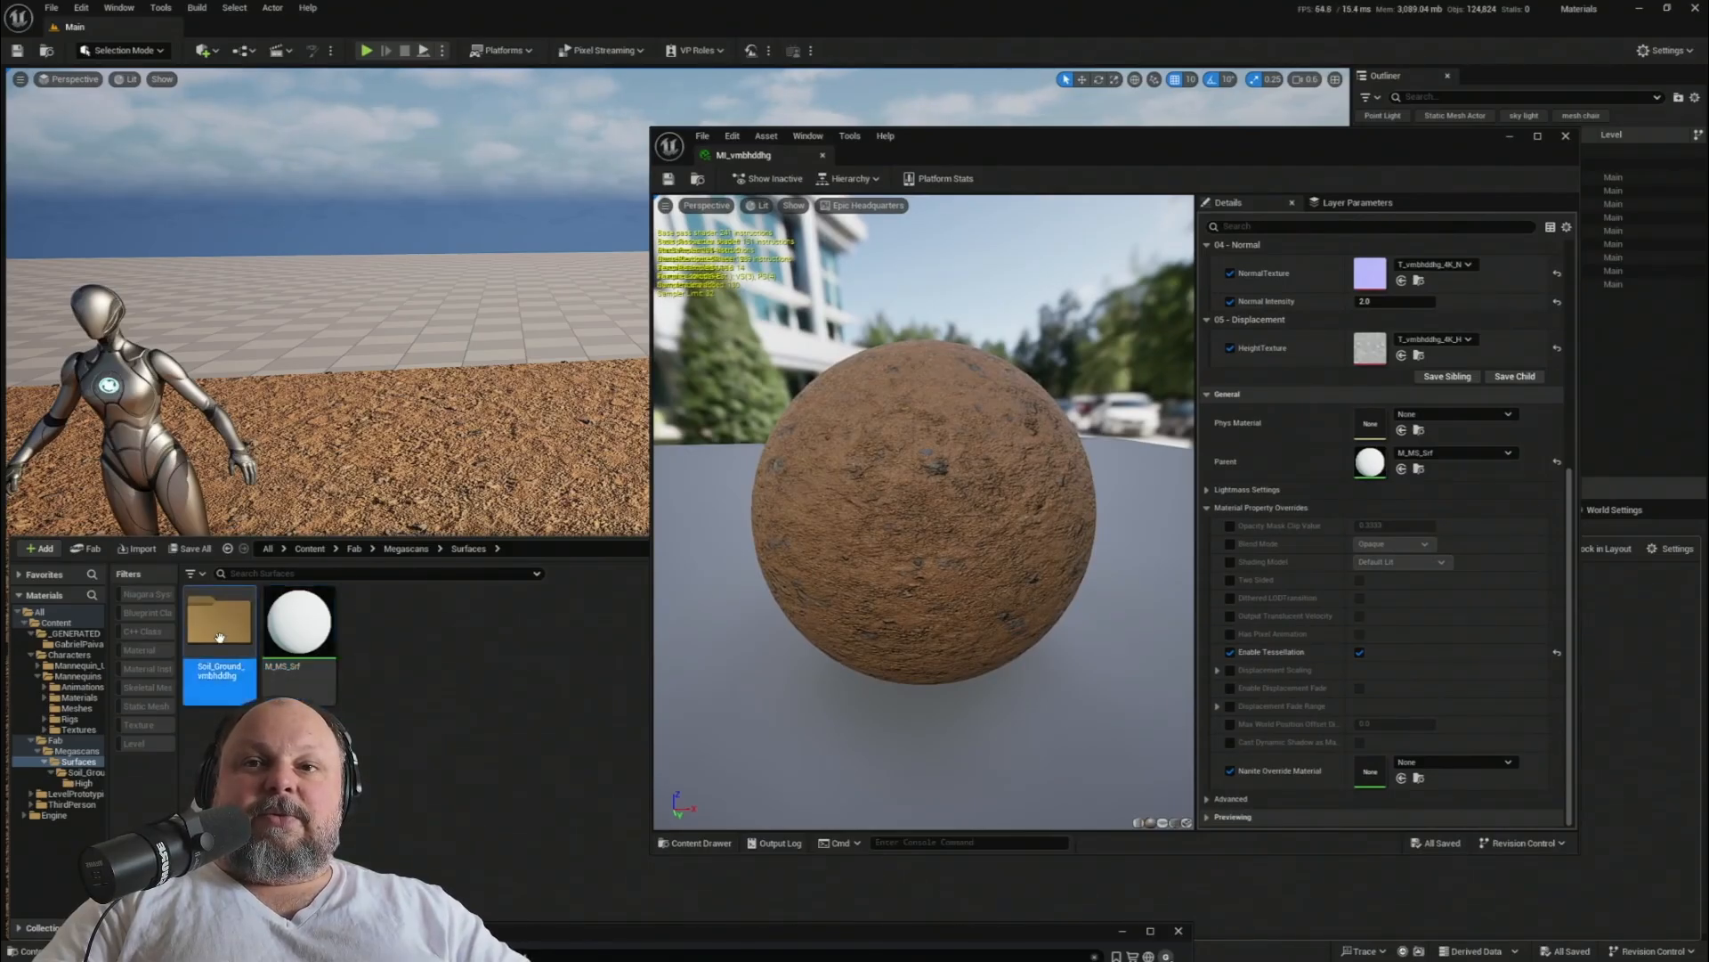
double_click(207, 670)
double_click(218, 650)
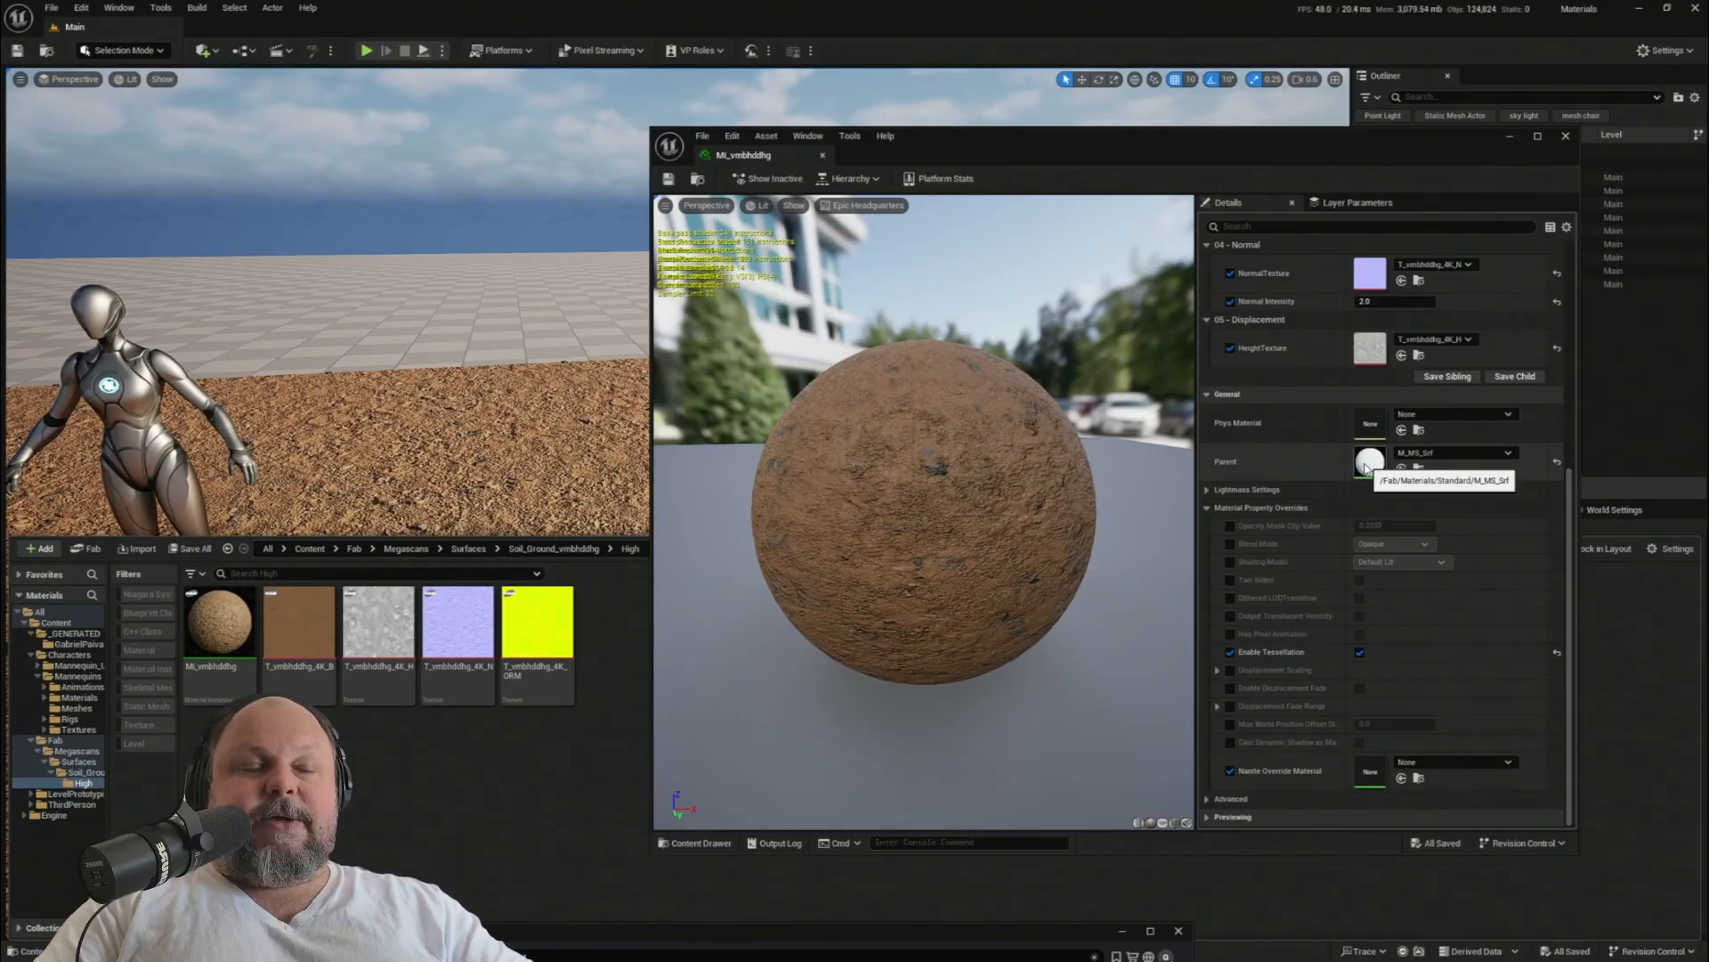
click(451, 550)
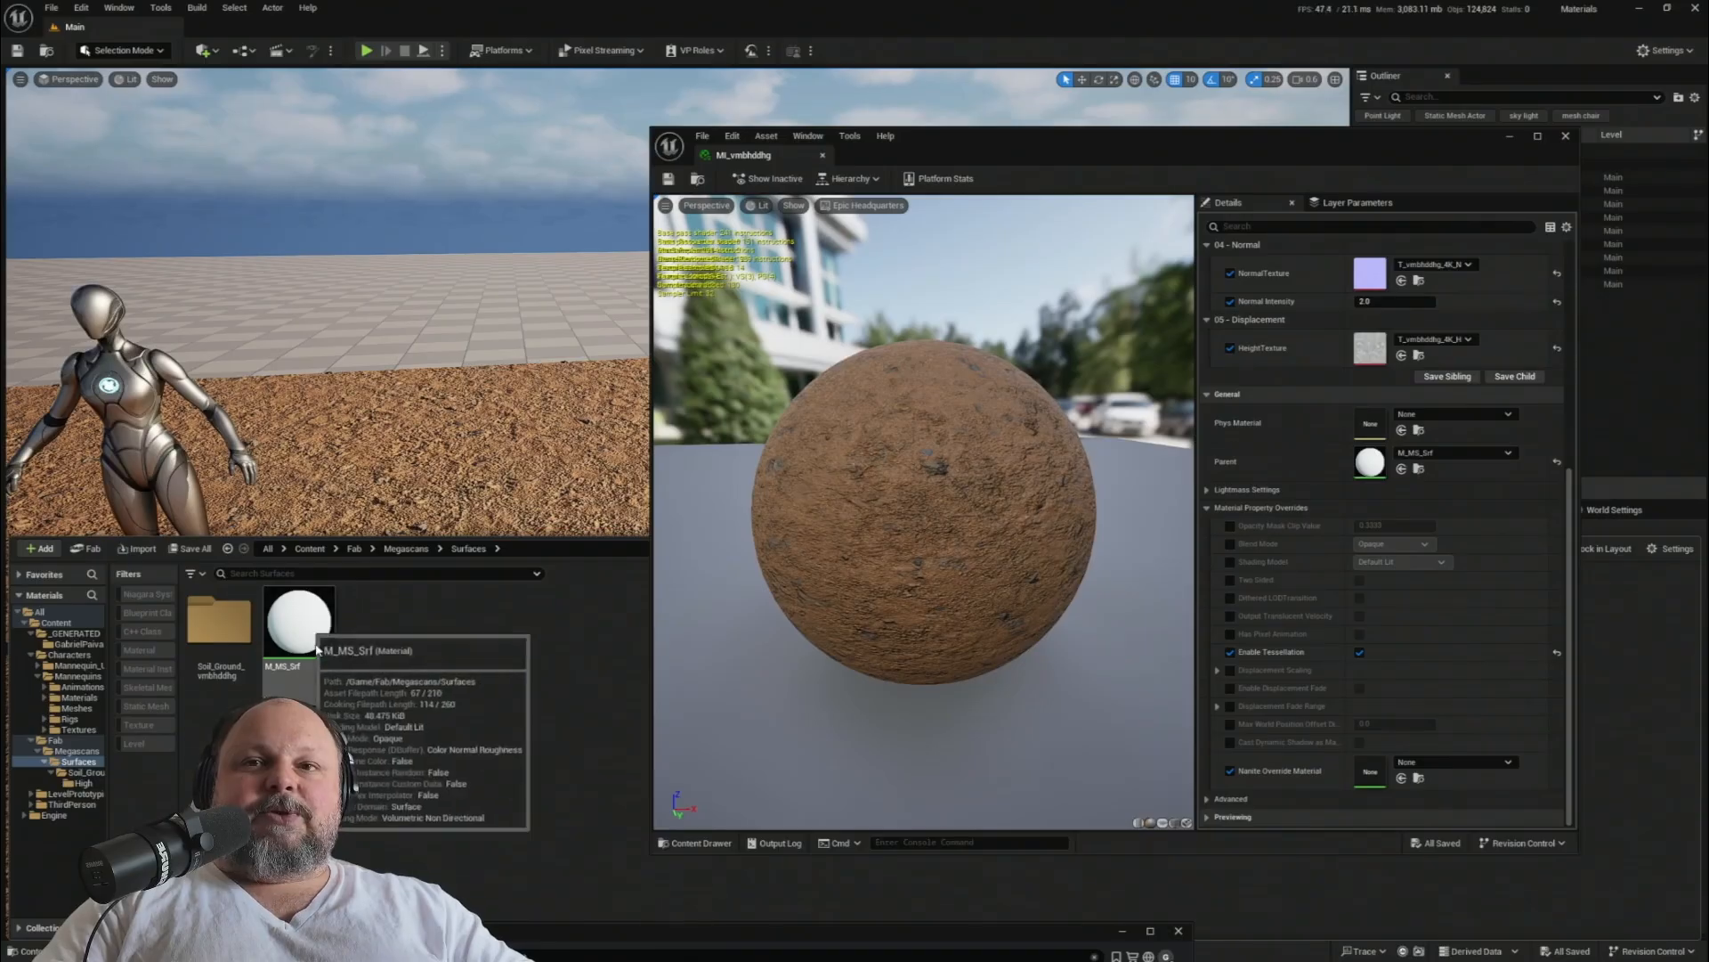
mouse_move(310, 624)
mouse_down()
mouse_move(1359, 472)
mouse_move(1375, 449)
mouse_move(250, 610)
mouse_move(288, 613)
mouse_up()
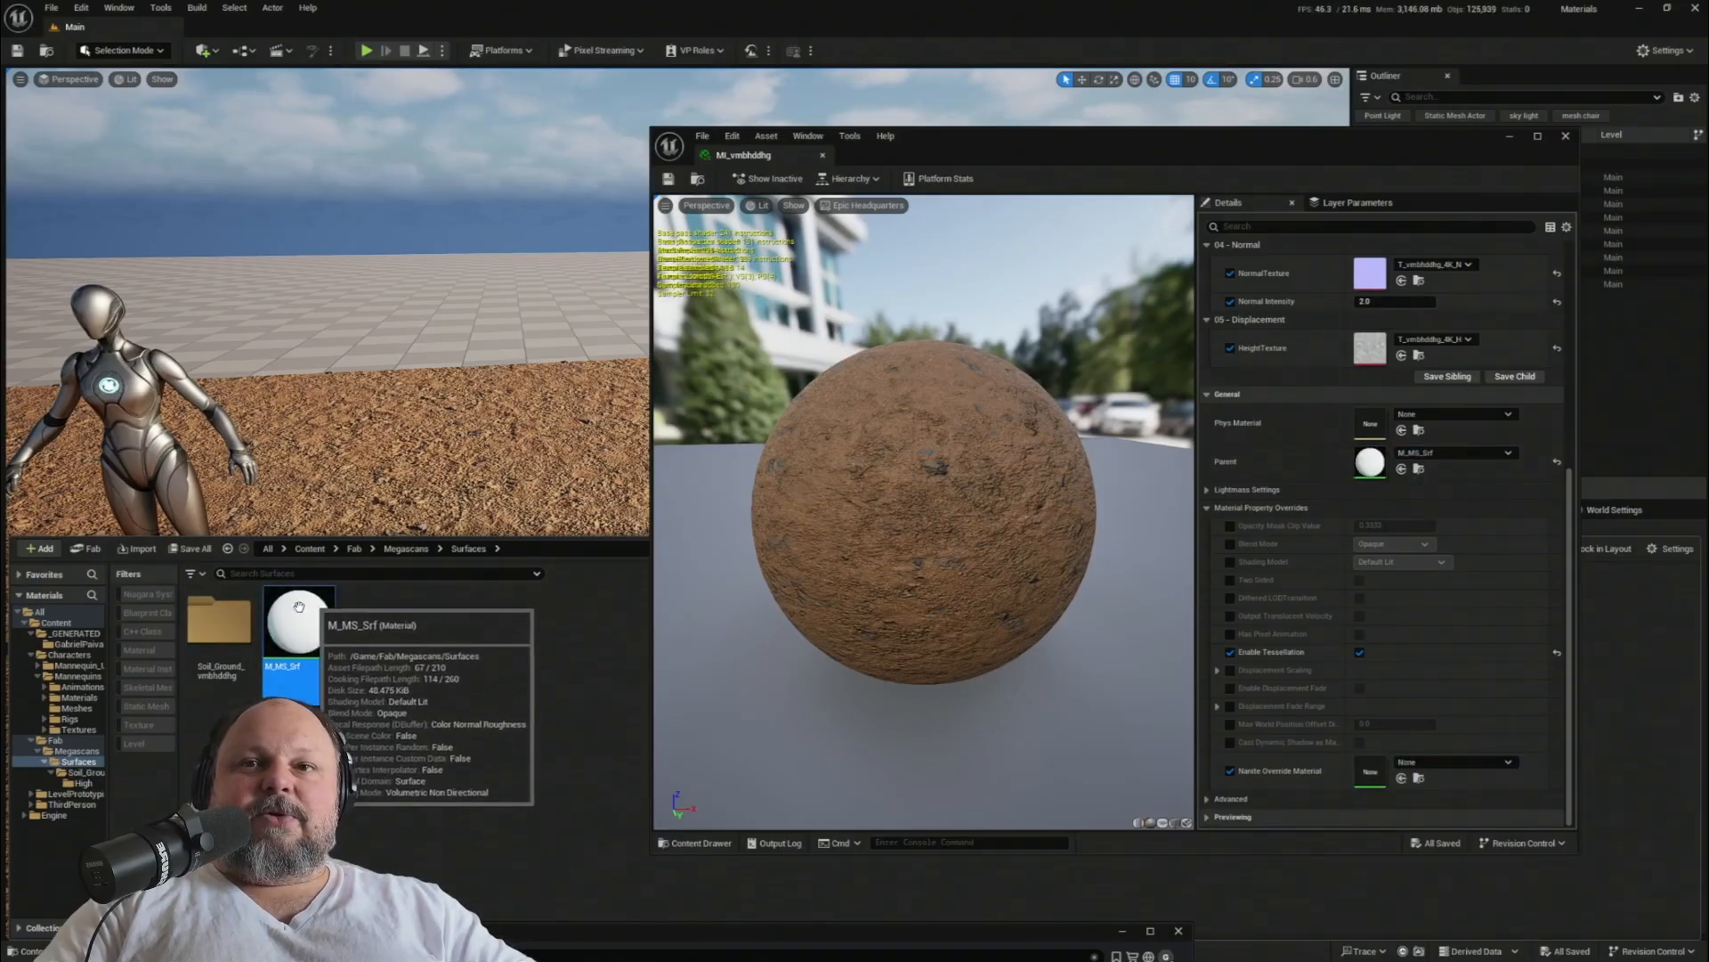
click(1401, 469)
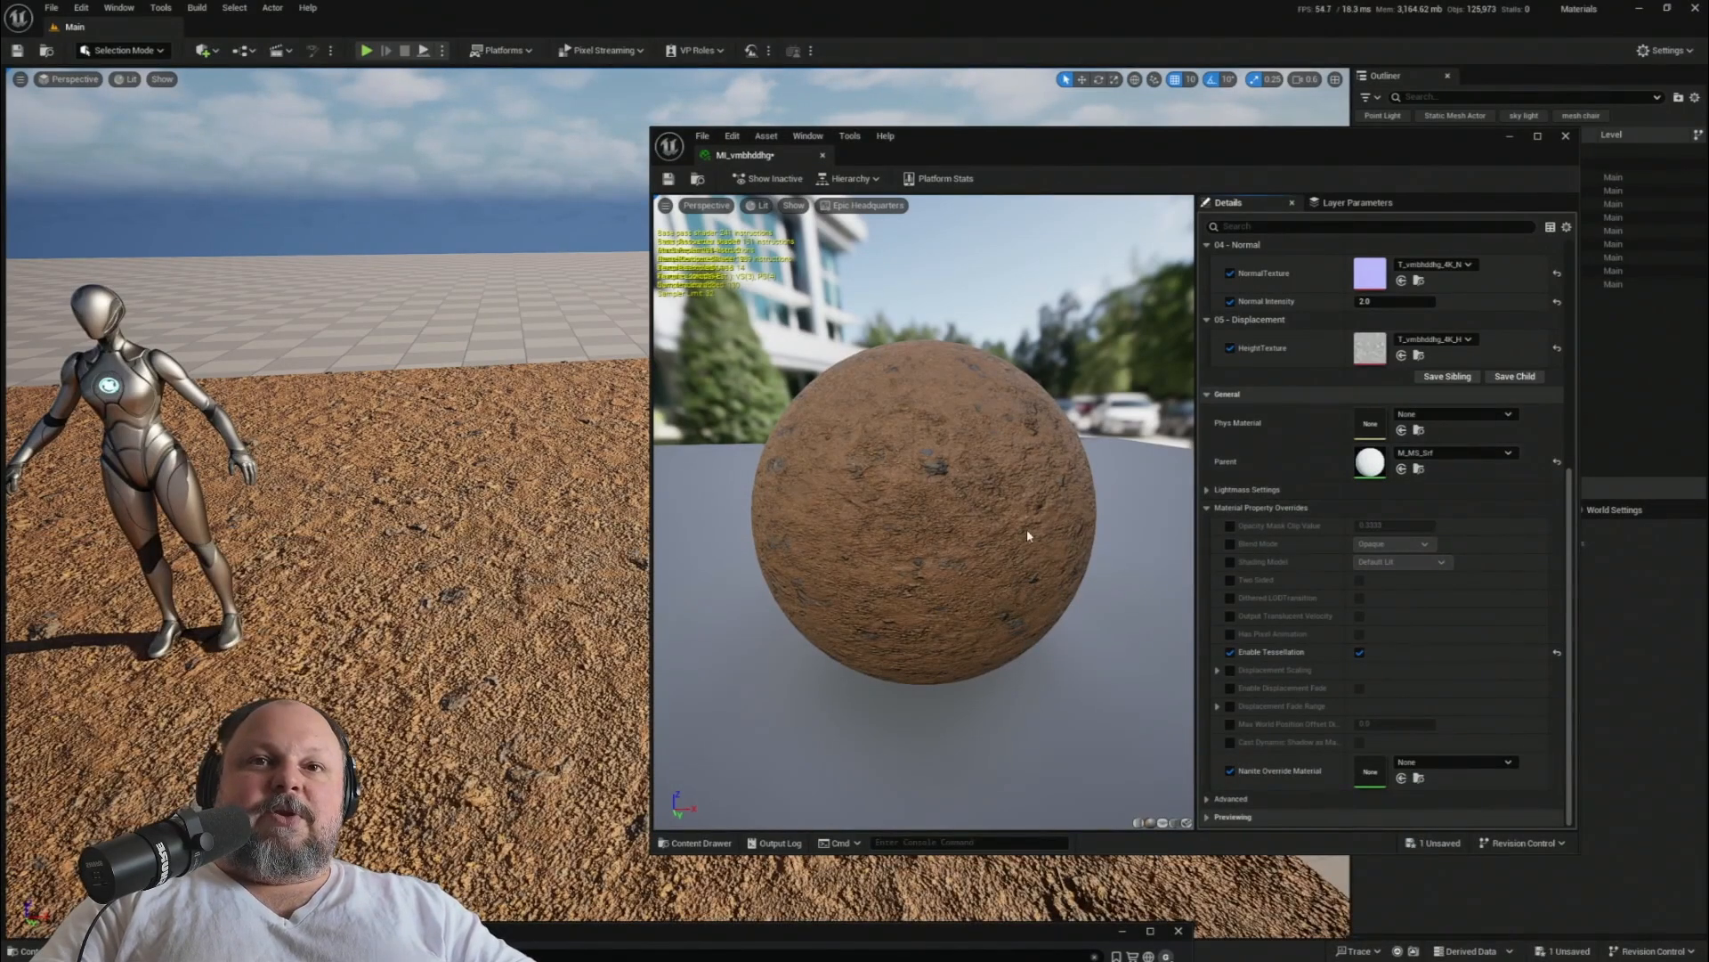
- Browse to the instance's assigned parent asset to check that it is the copy in the Surfaces folder
right_drag(549, 658, 549, 658)
key(ctrl+space)
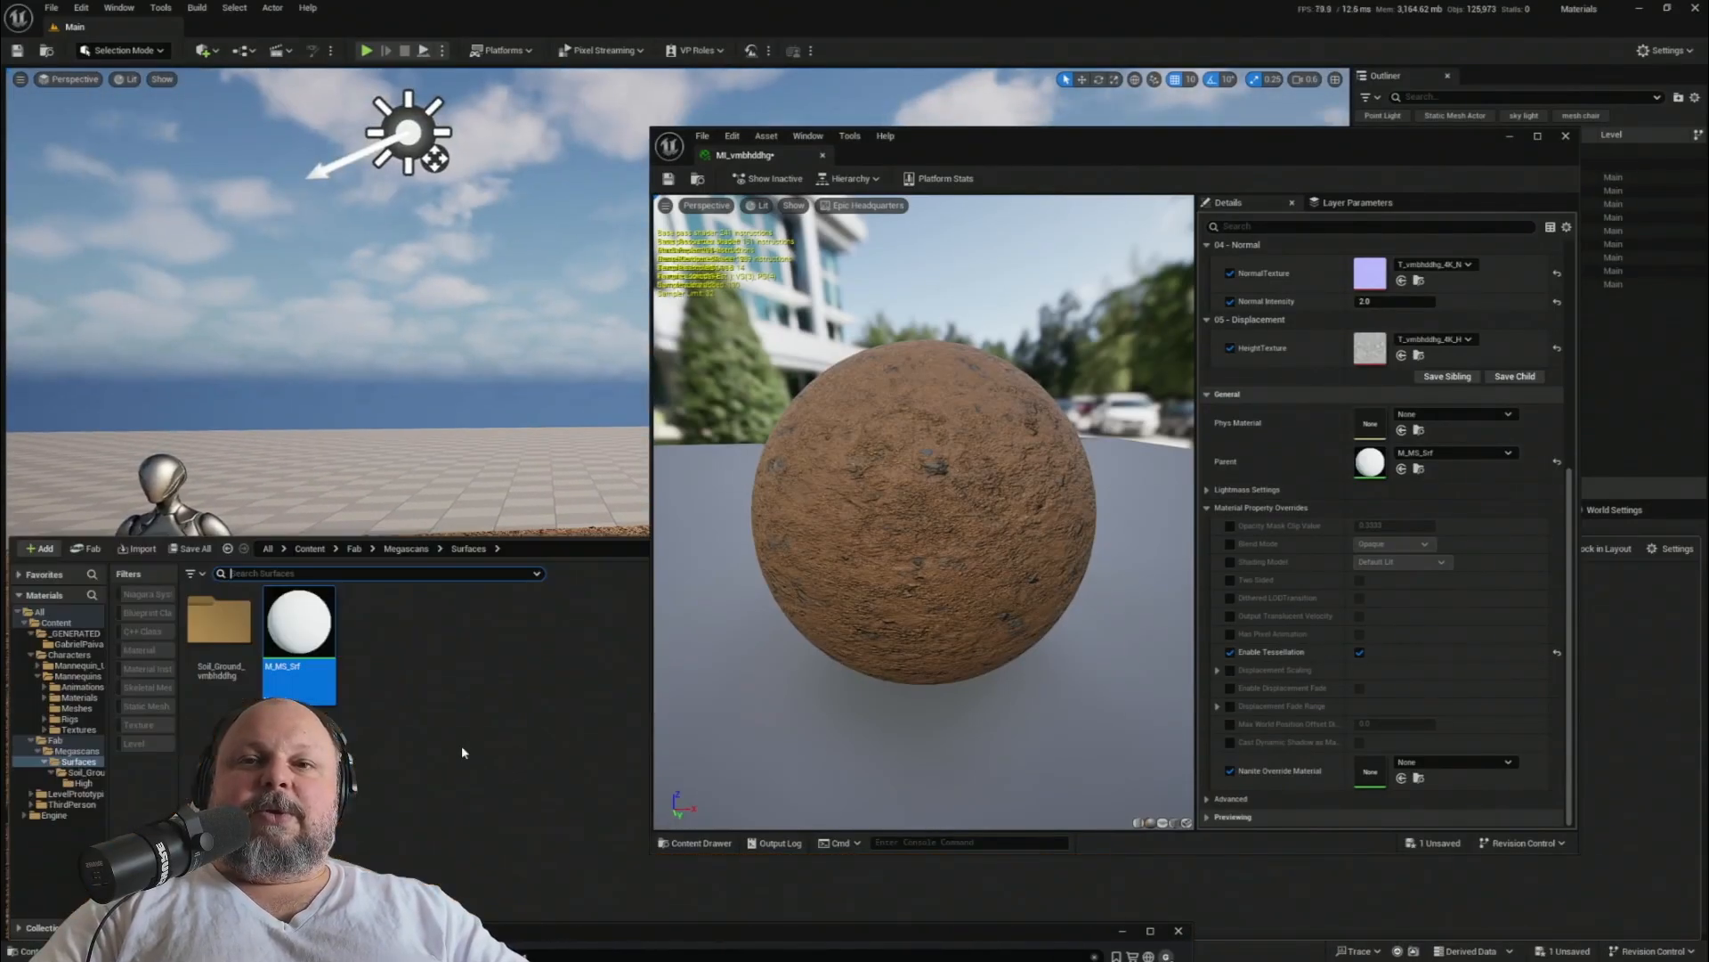
mouse_move(316, 630)
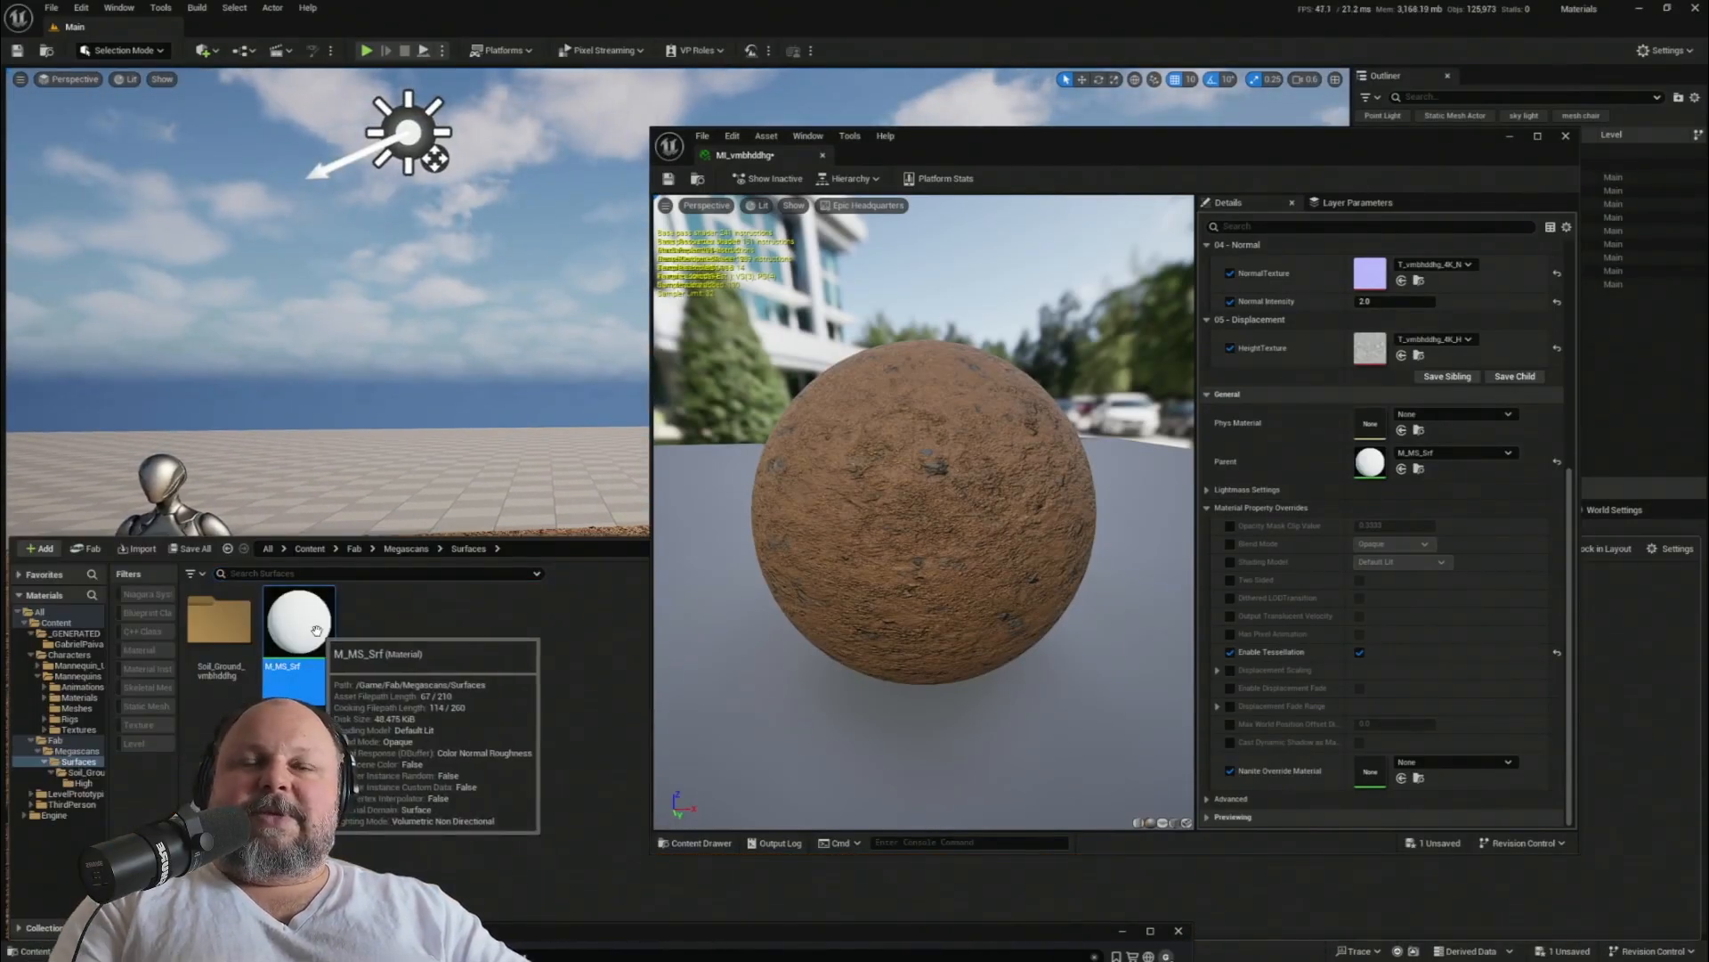
click(1420, 470)
click(1420, 470)
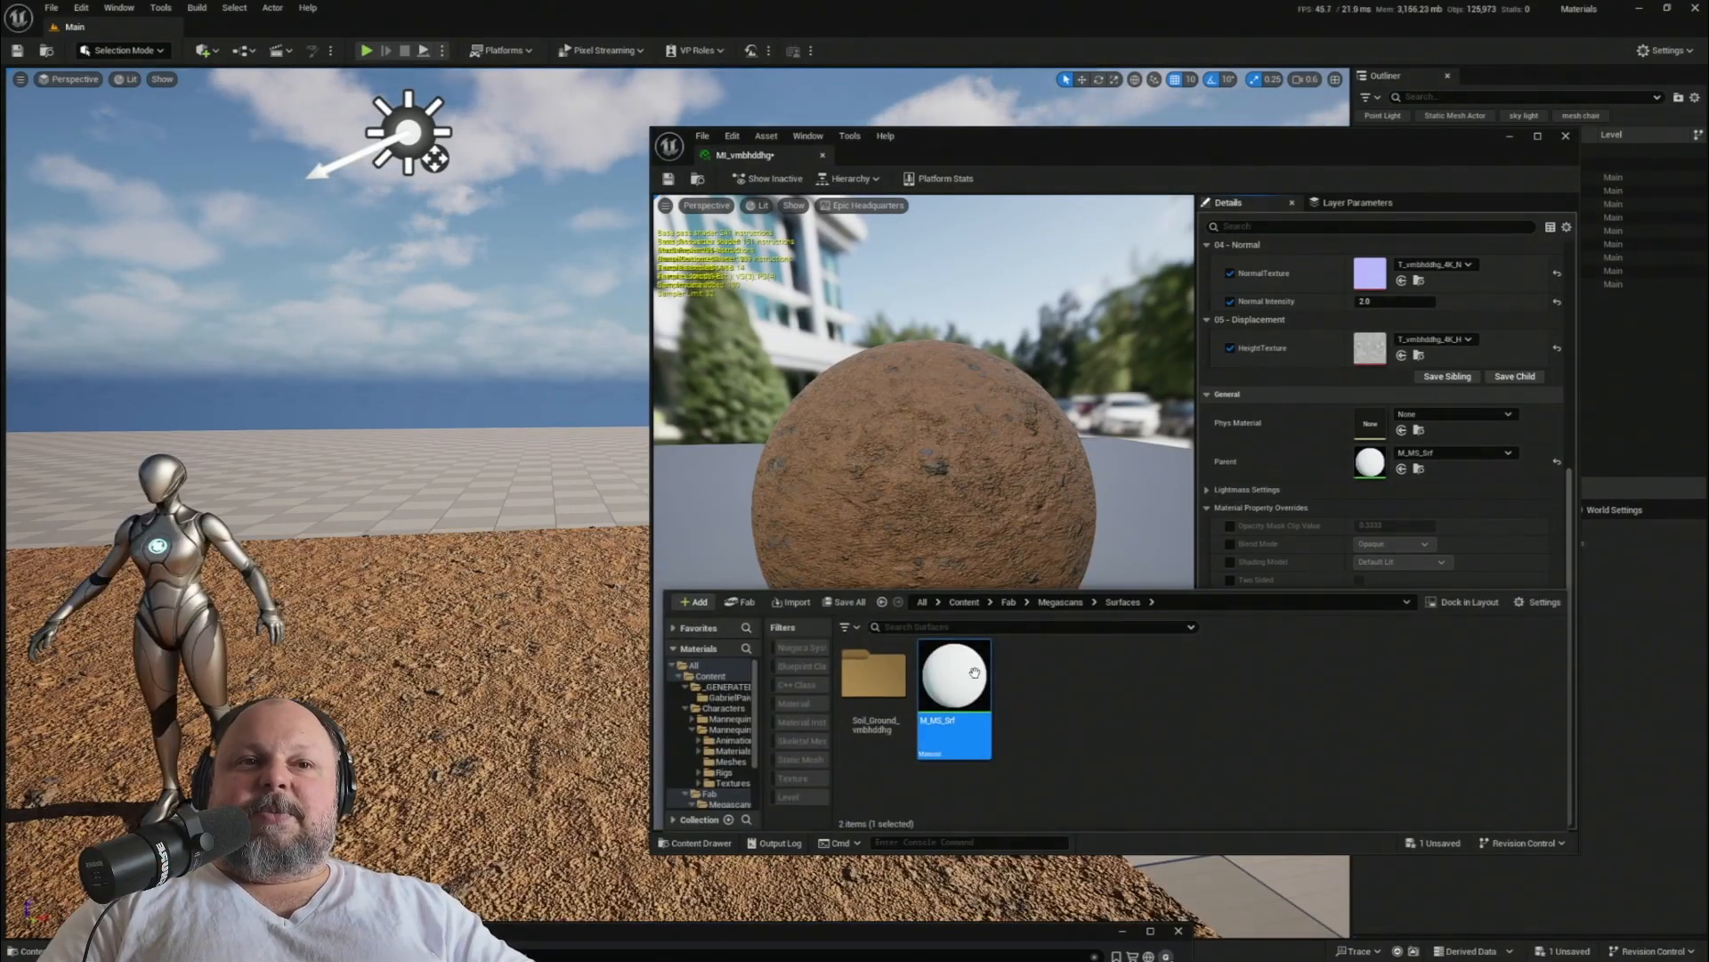
mouse_move(979, 684)
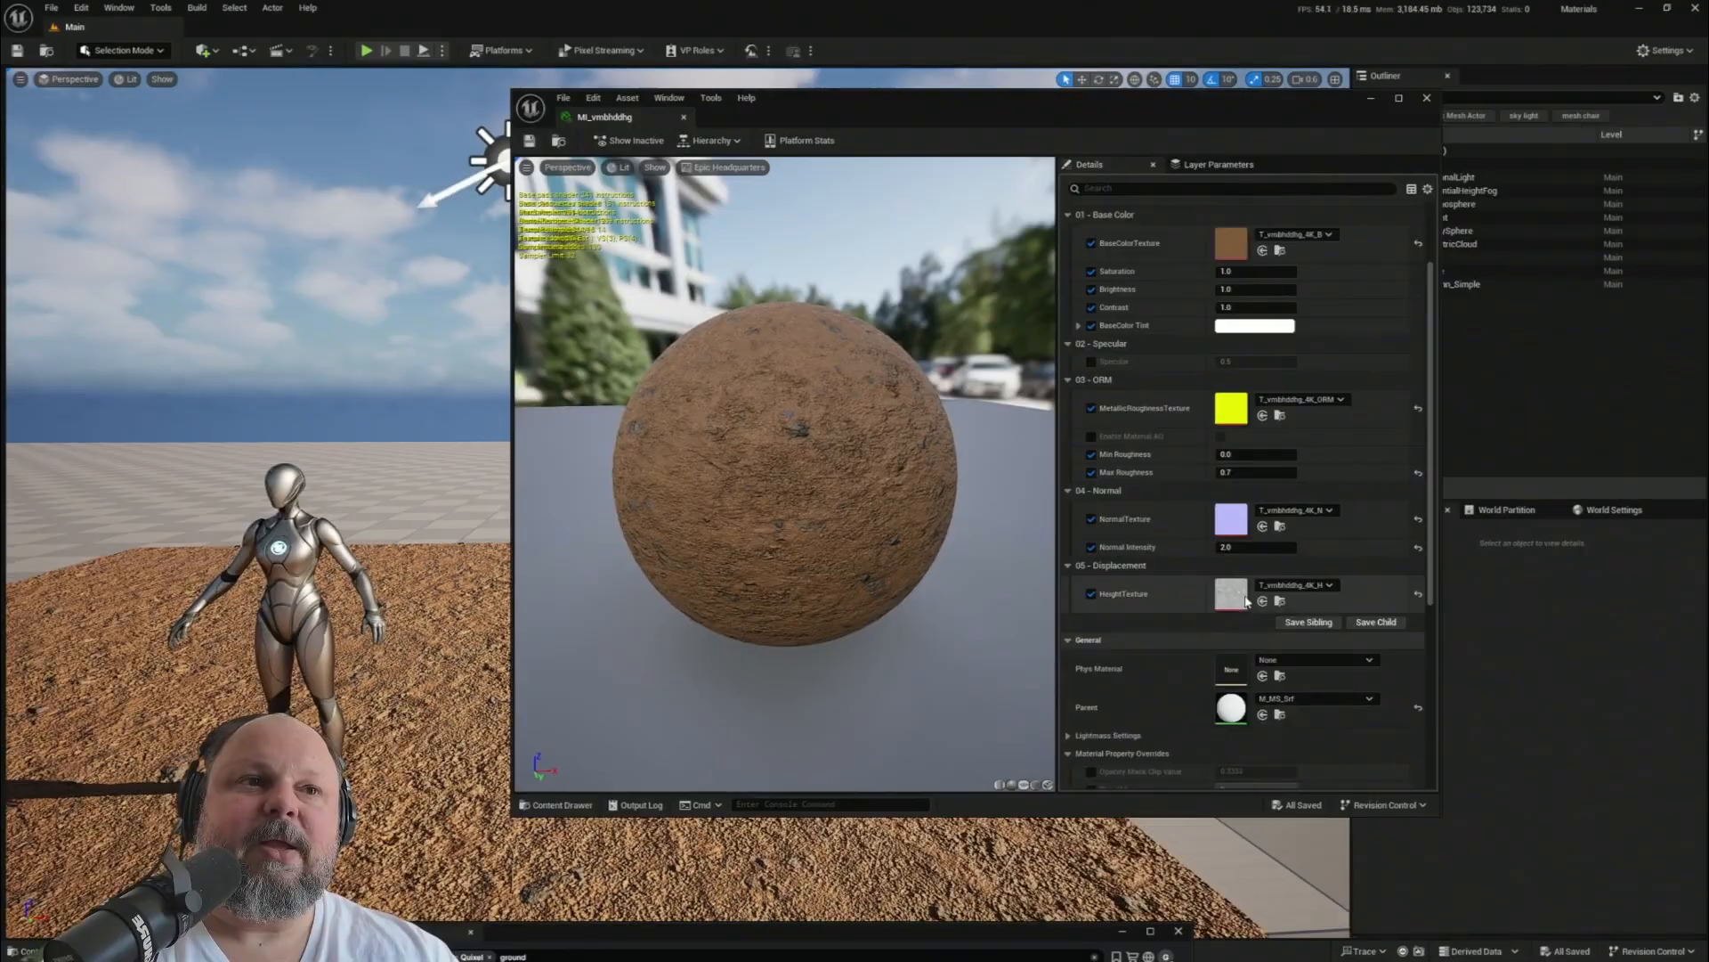
- Open the instance's parent material M_MS_Srf in the Material Editor and maximize the window
scroll(1229, 656, down, 3)
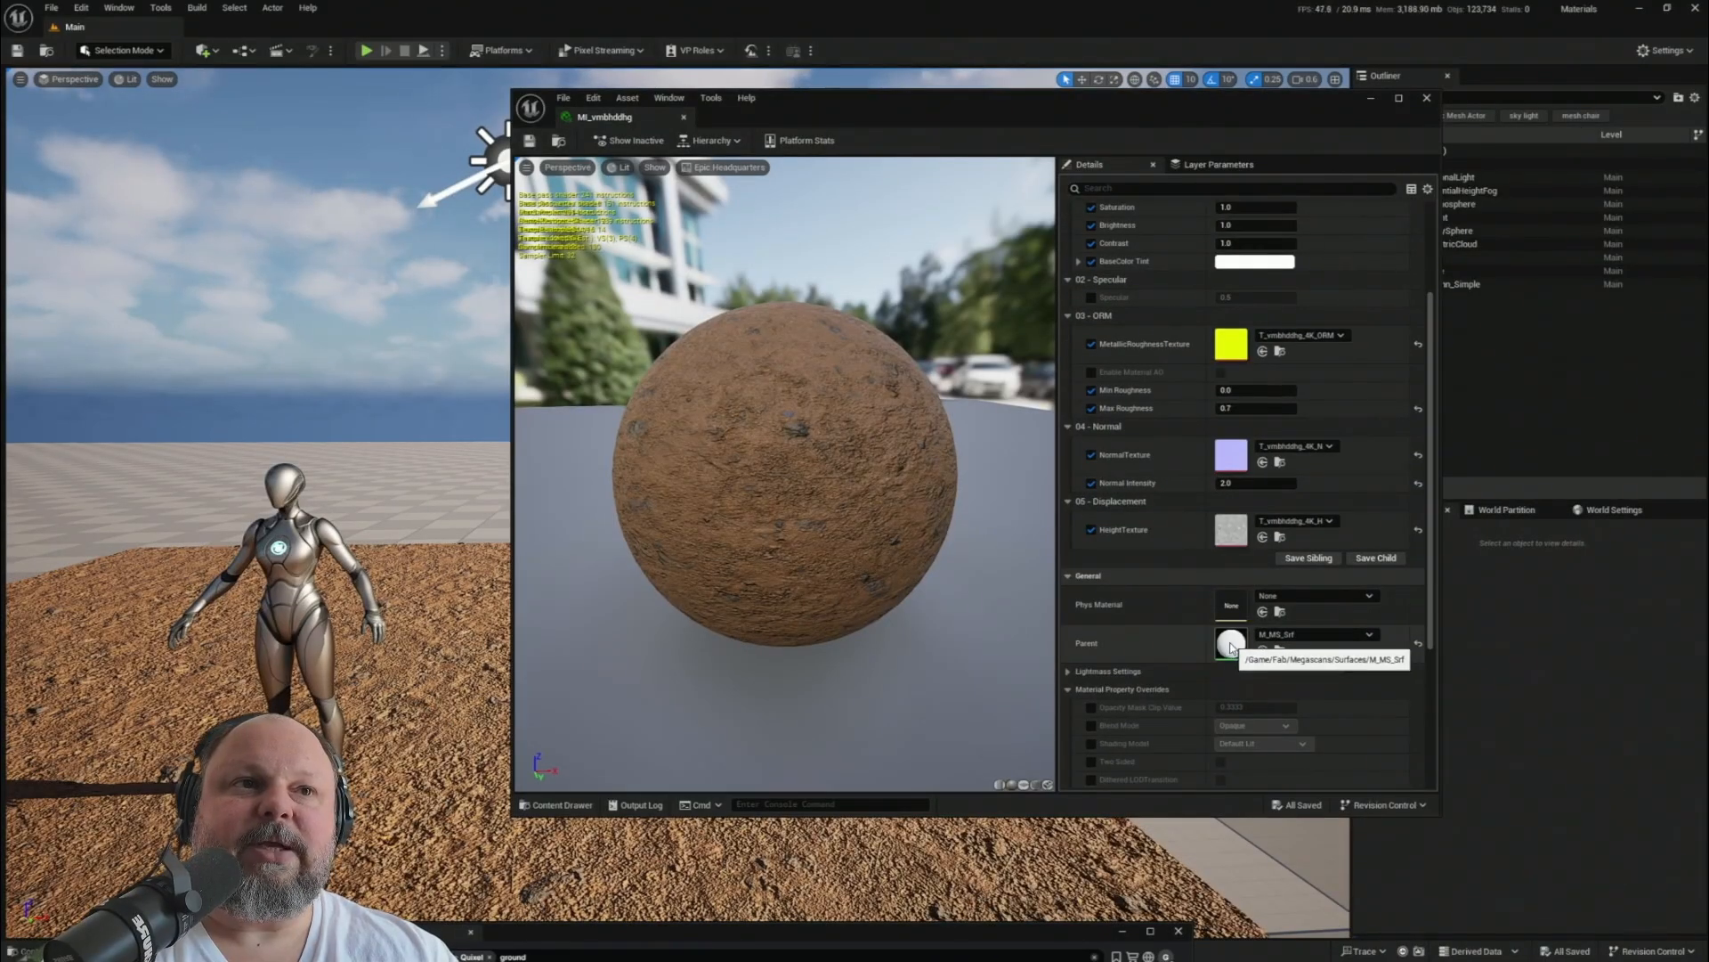
double_click(1231, 643)
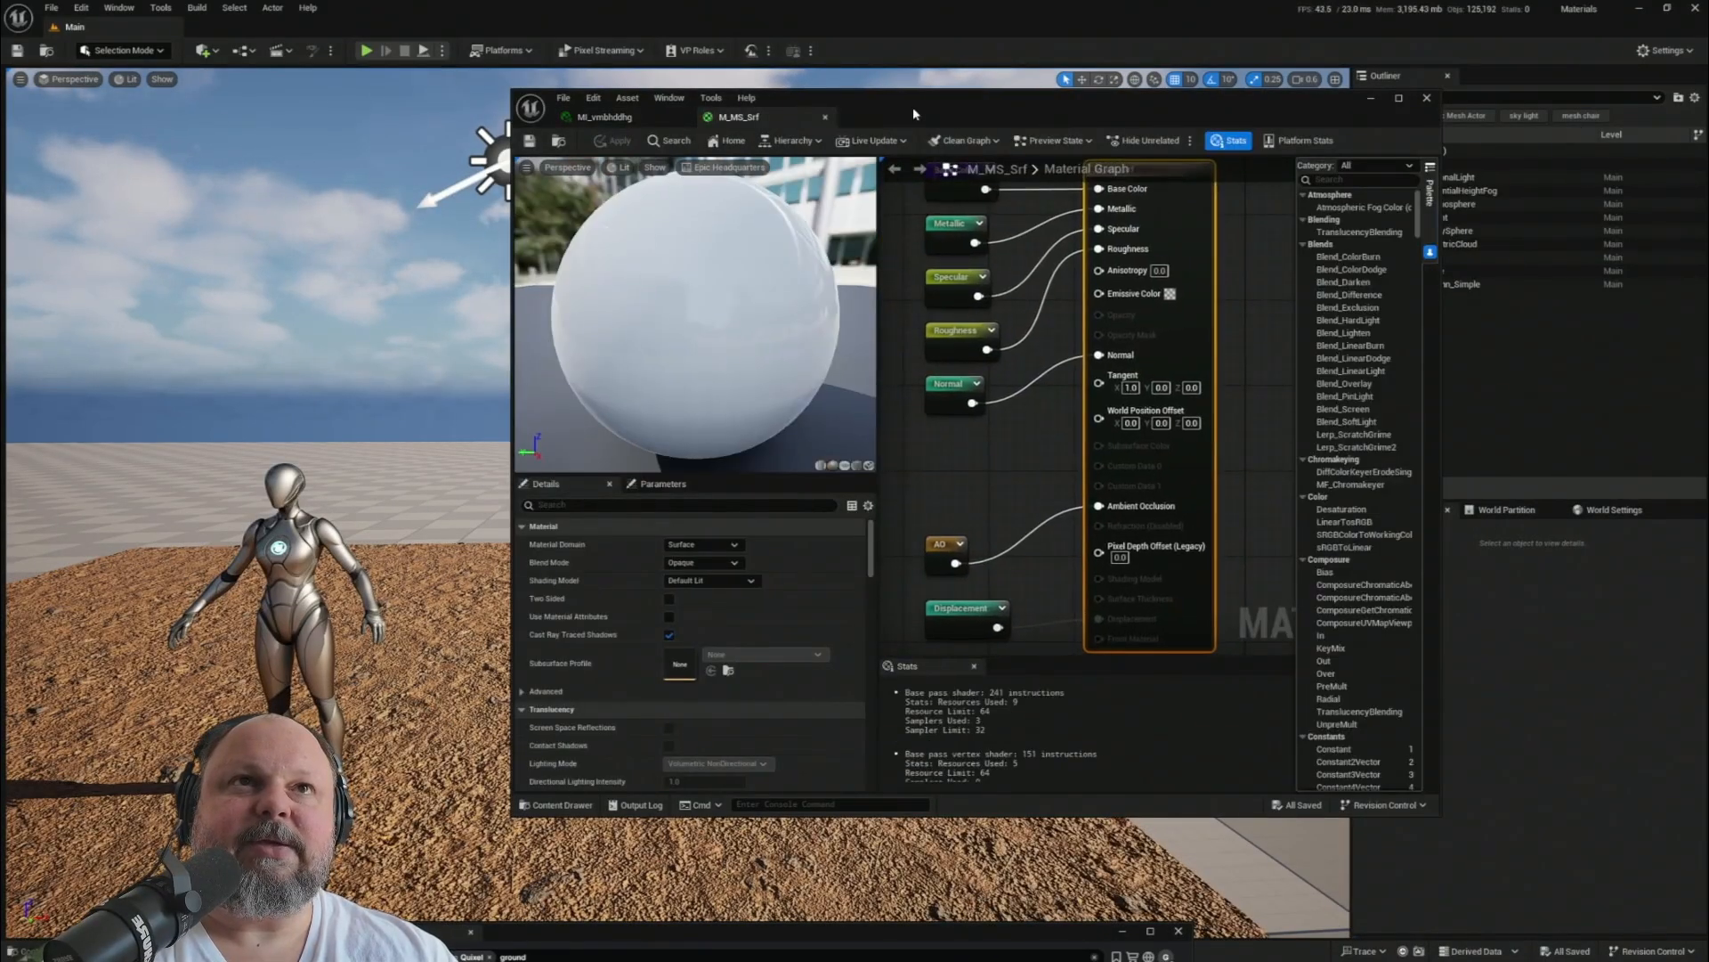
drag(914, 113, 739, 116)
double_click(812, 114)
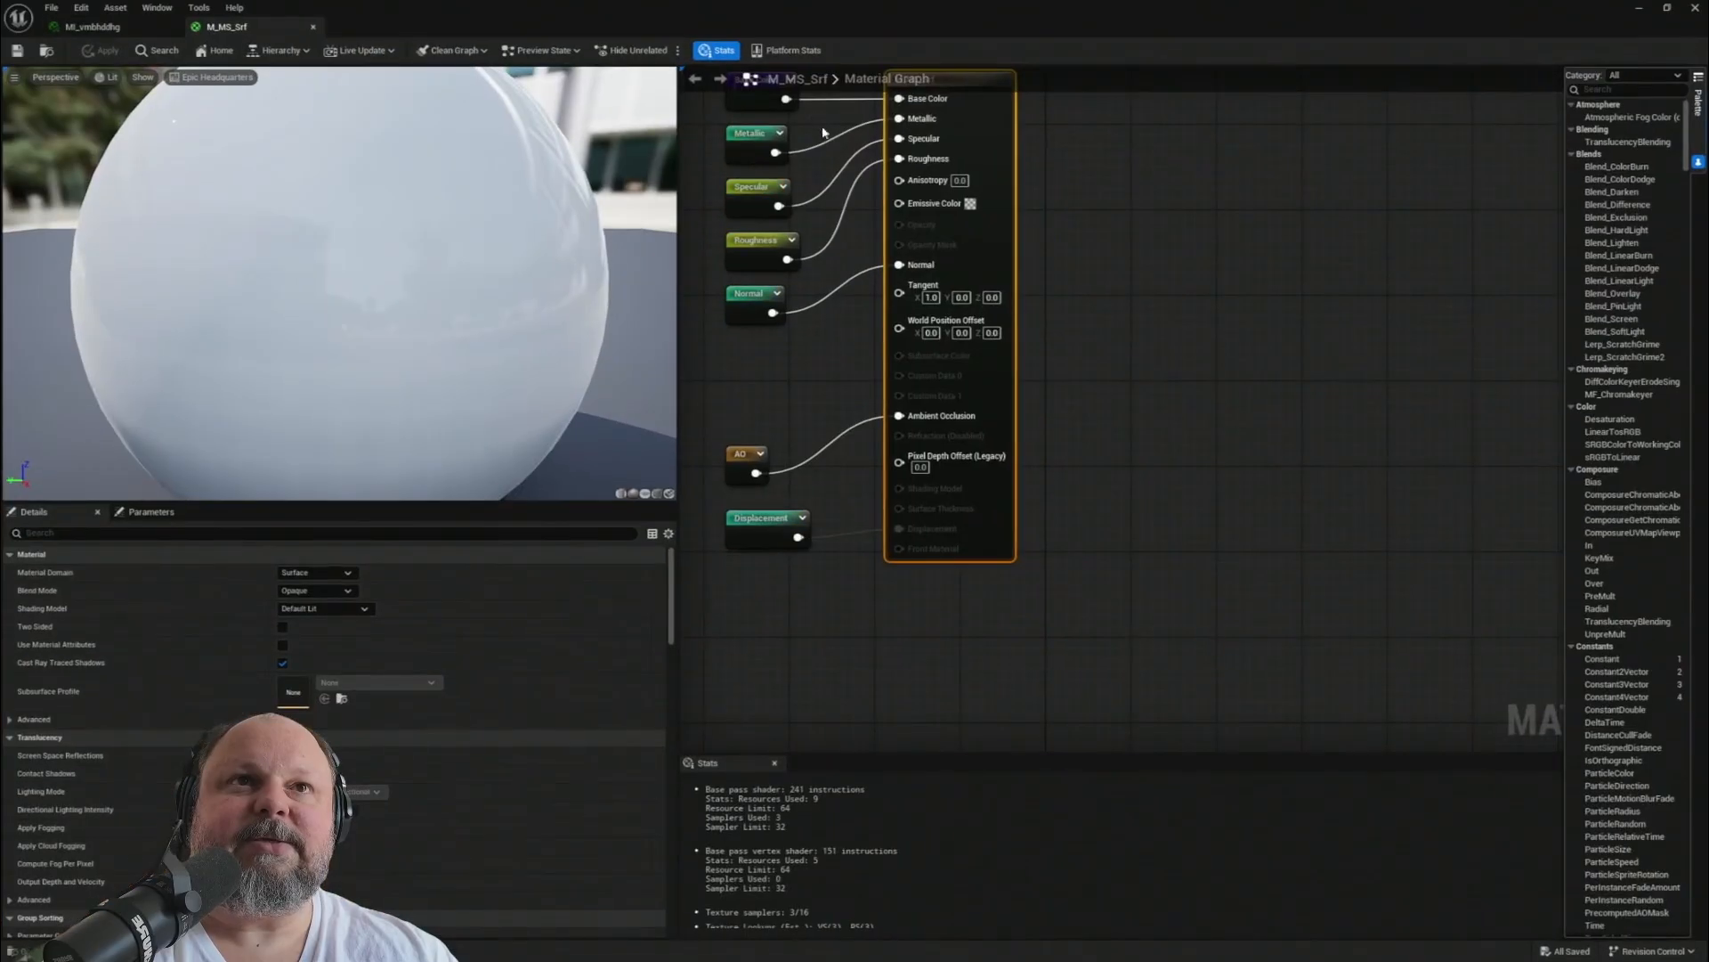
- Move the Base Color reroute node slightly farther from the base color adjustments function in the Base Color group
right_drag(1088, 276, 1235, 403)
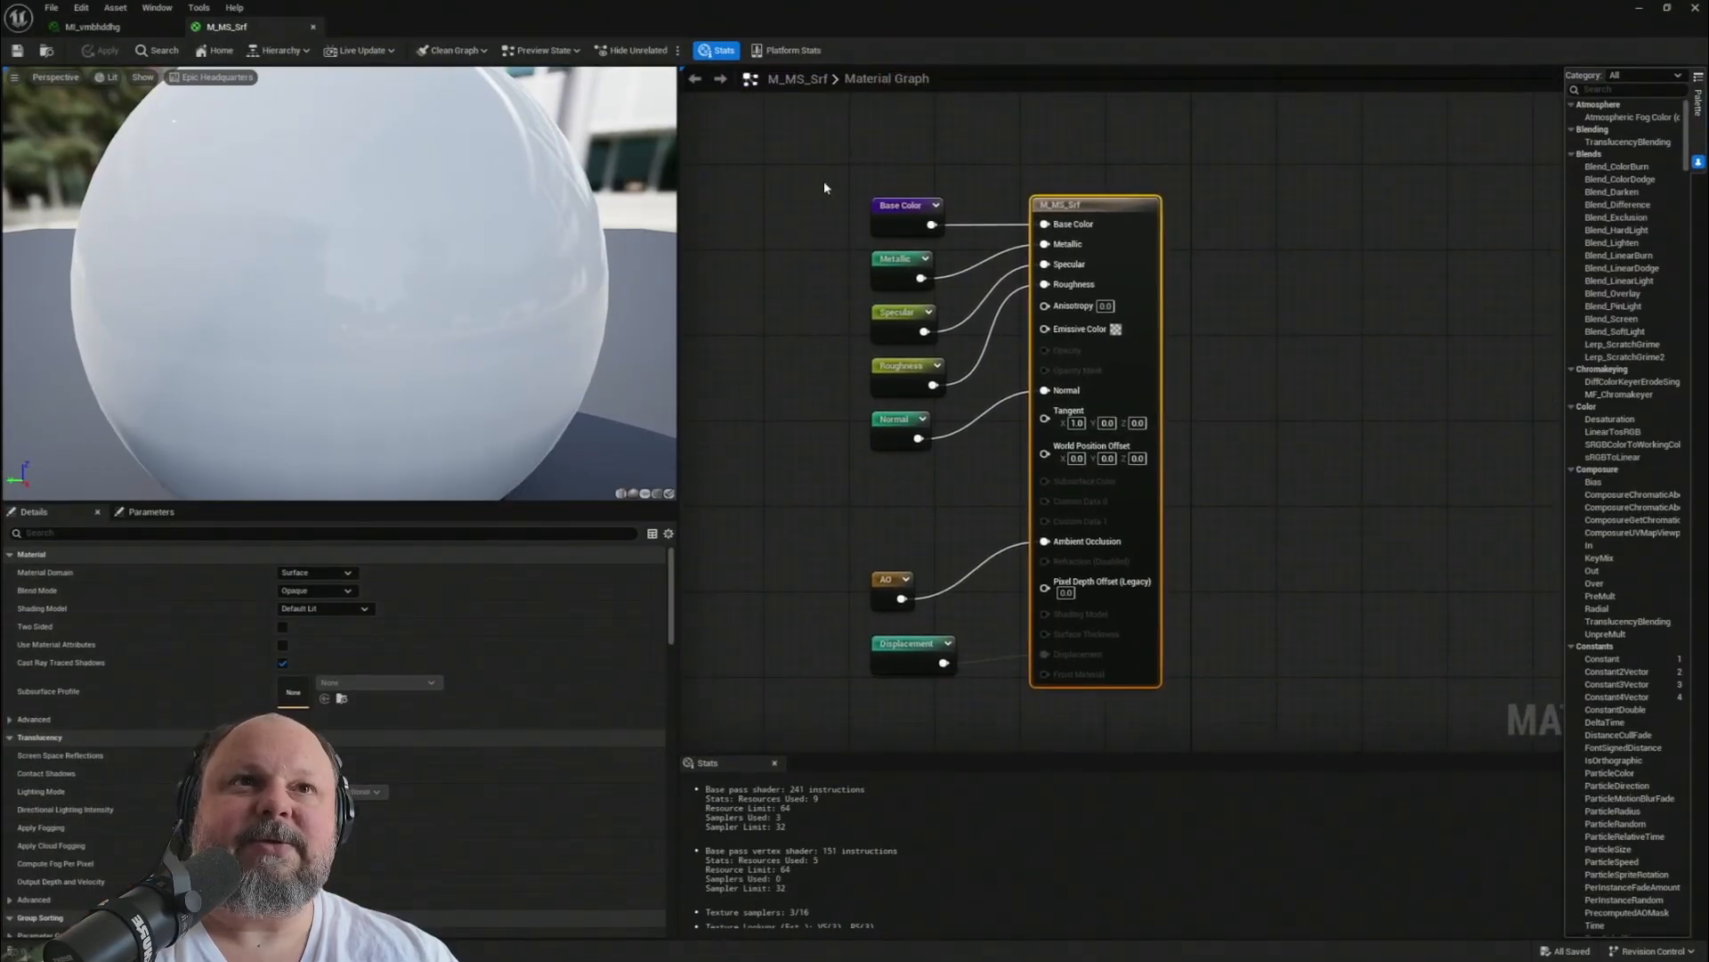
scroll(1011, 474, down, 8)
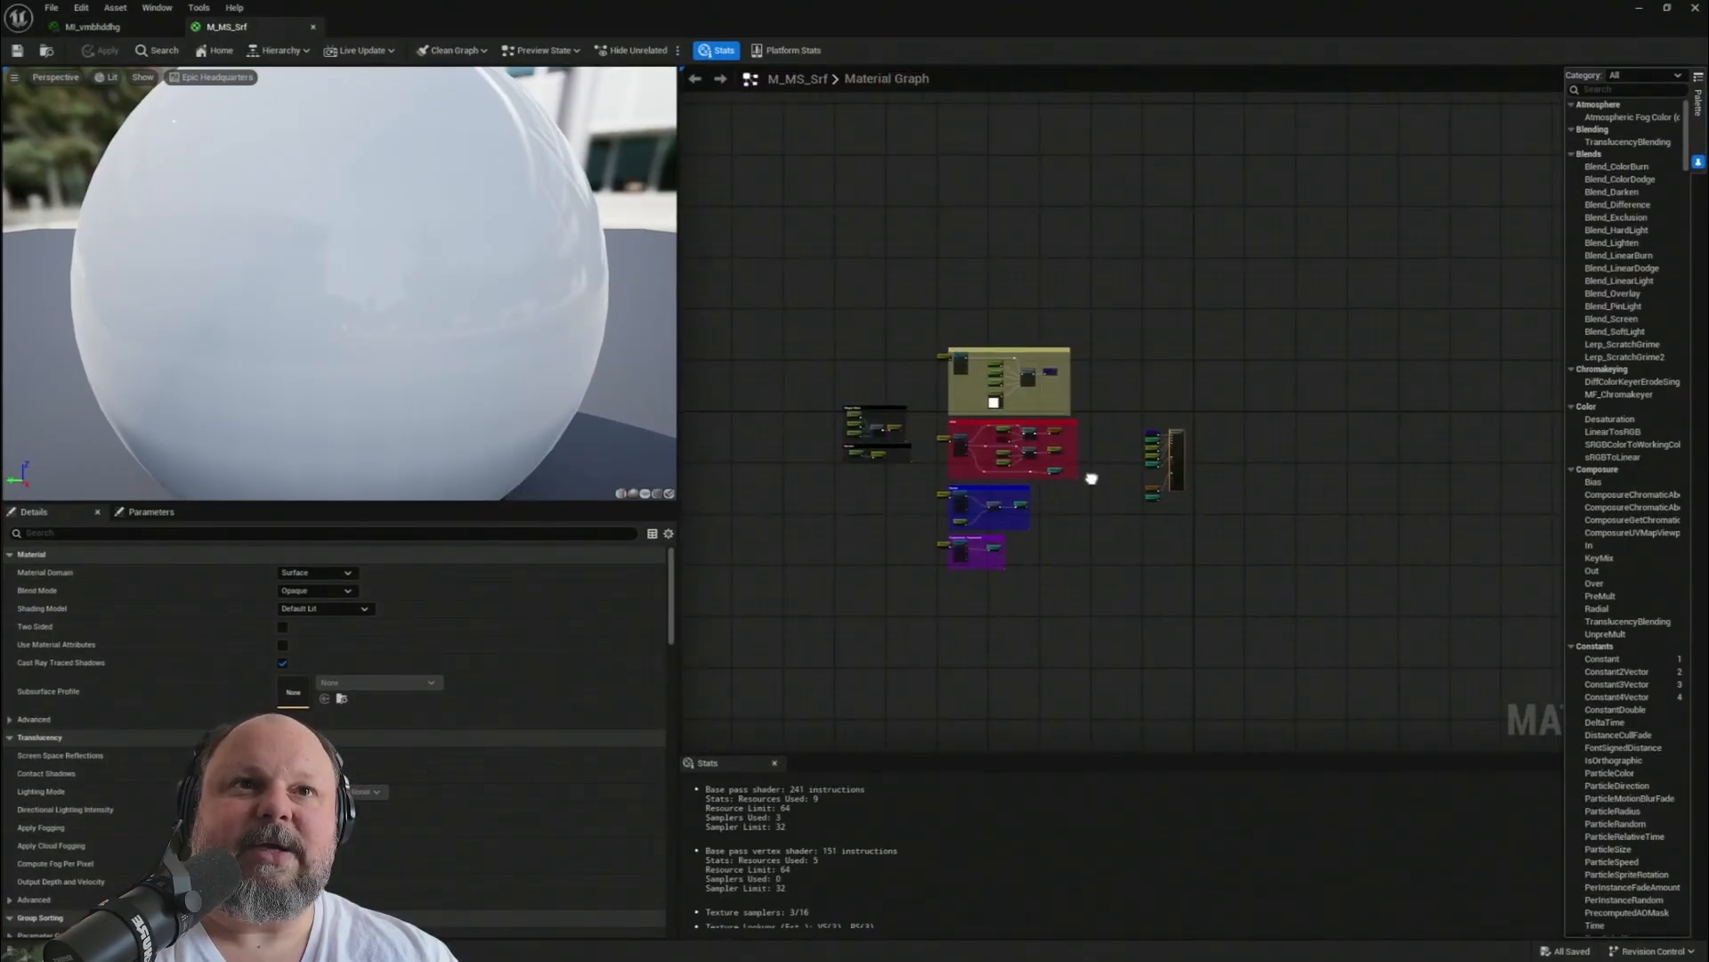
scroll(1080, 499, up, 1)
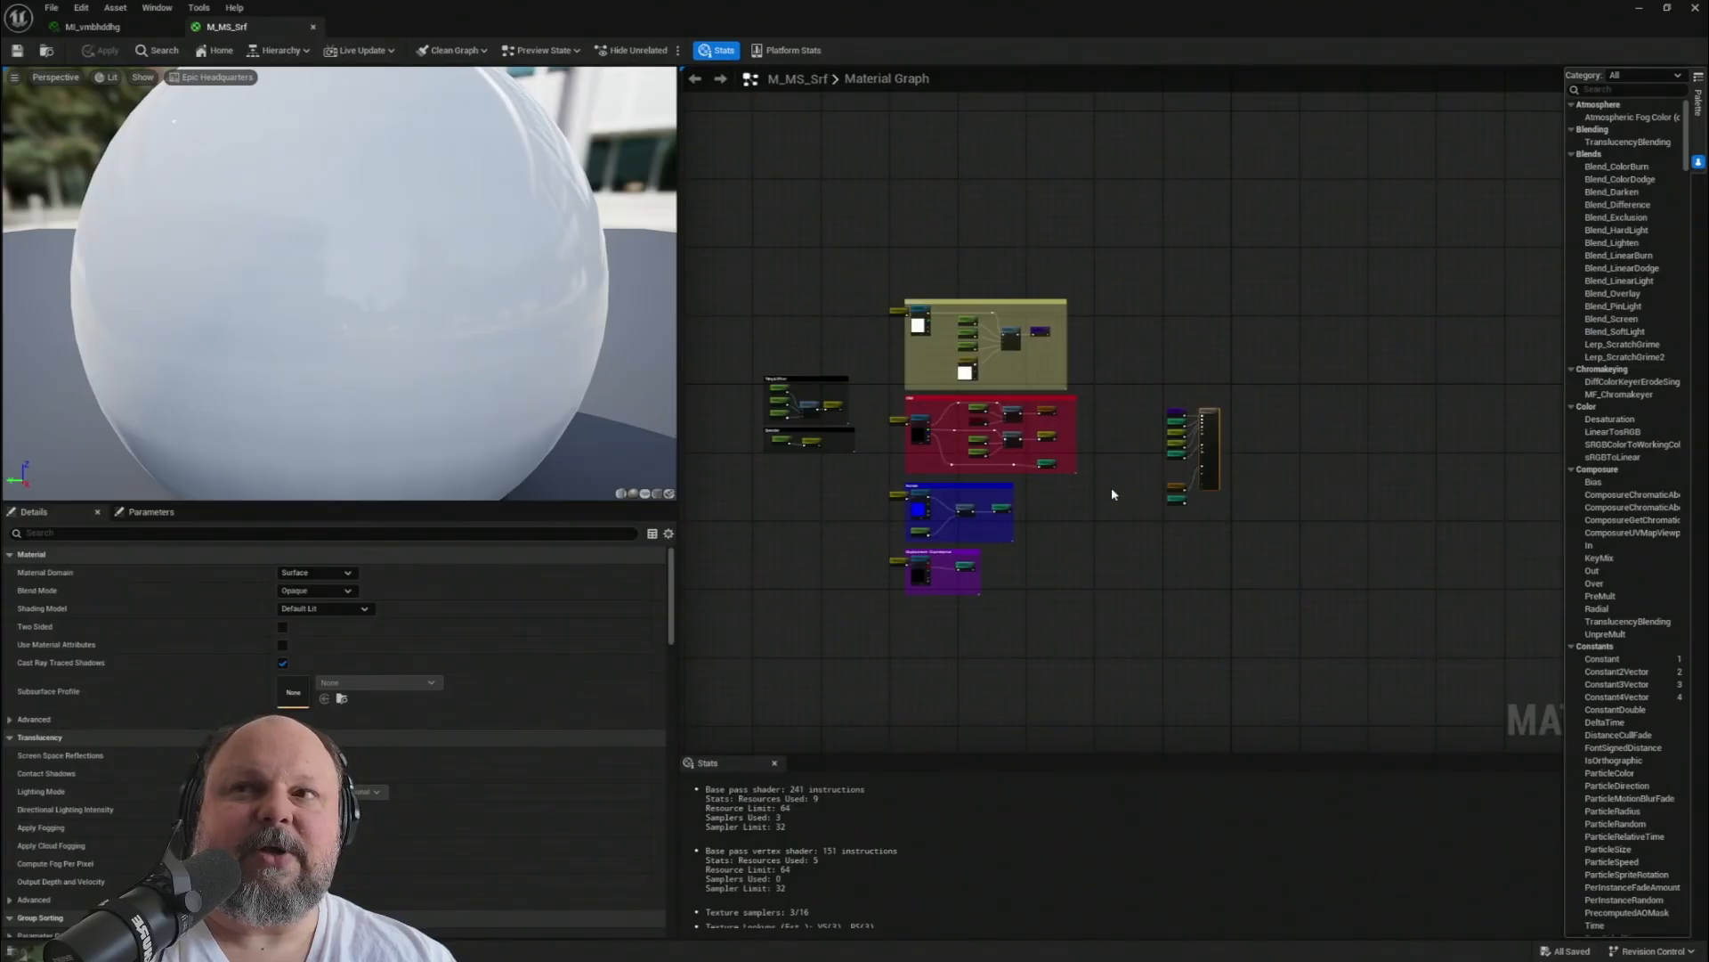
scroll(1010, 454, up, 5)
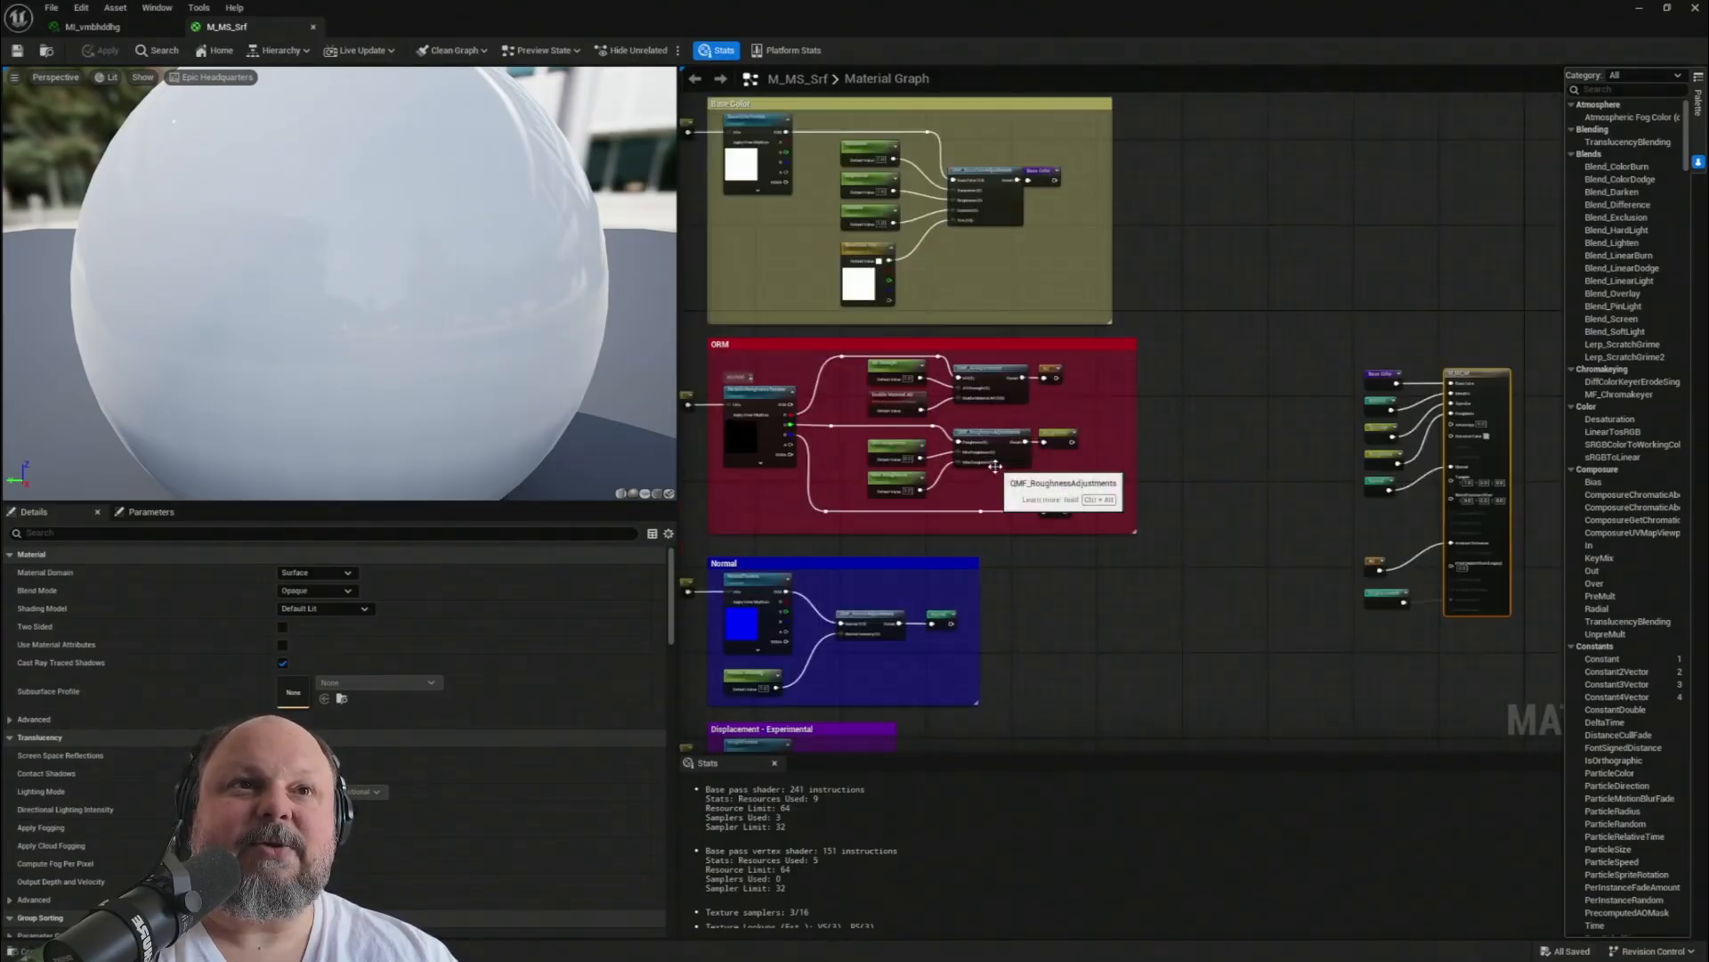
right_drag(1007, 258, 983, 531)
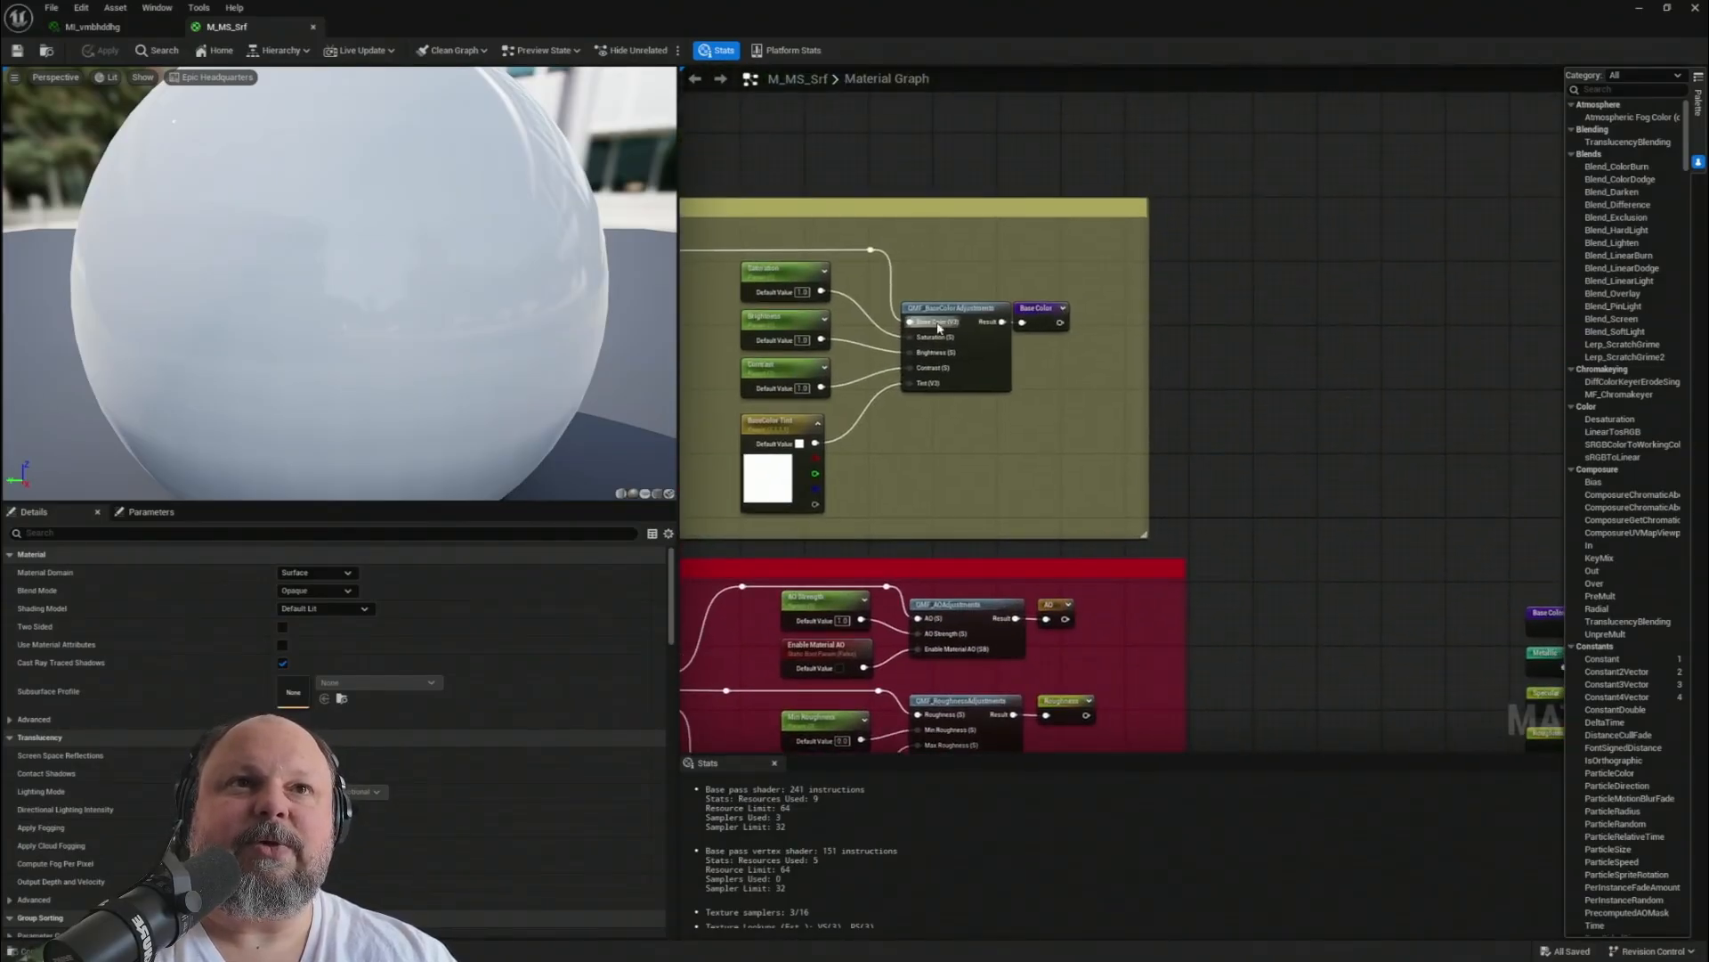
drag(1042, 317, 1074, 315)
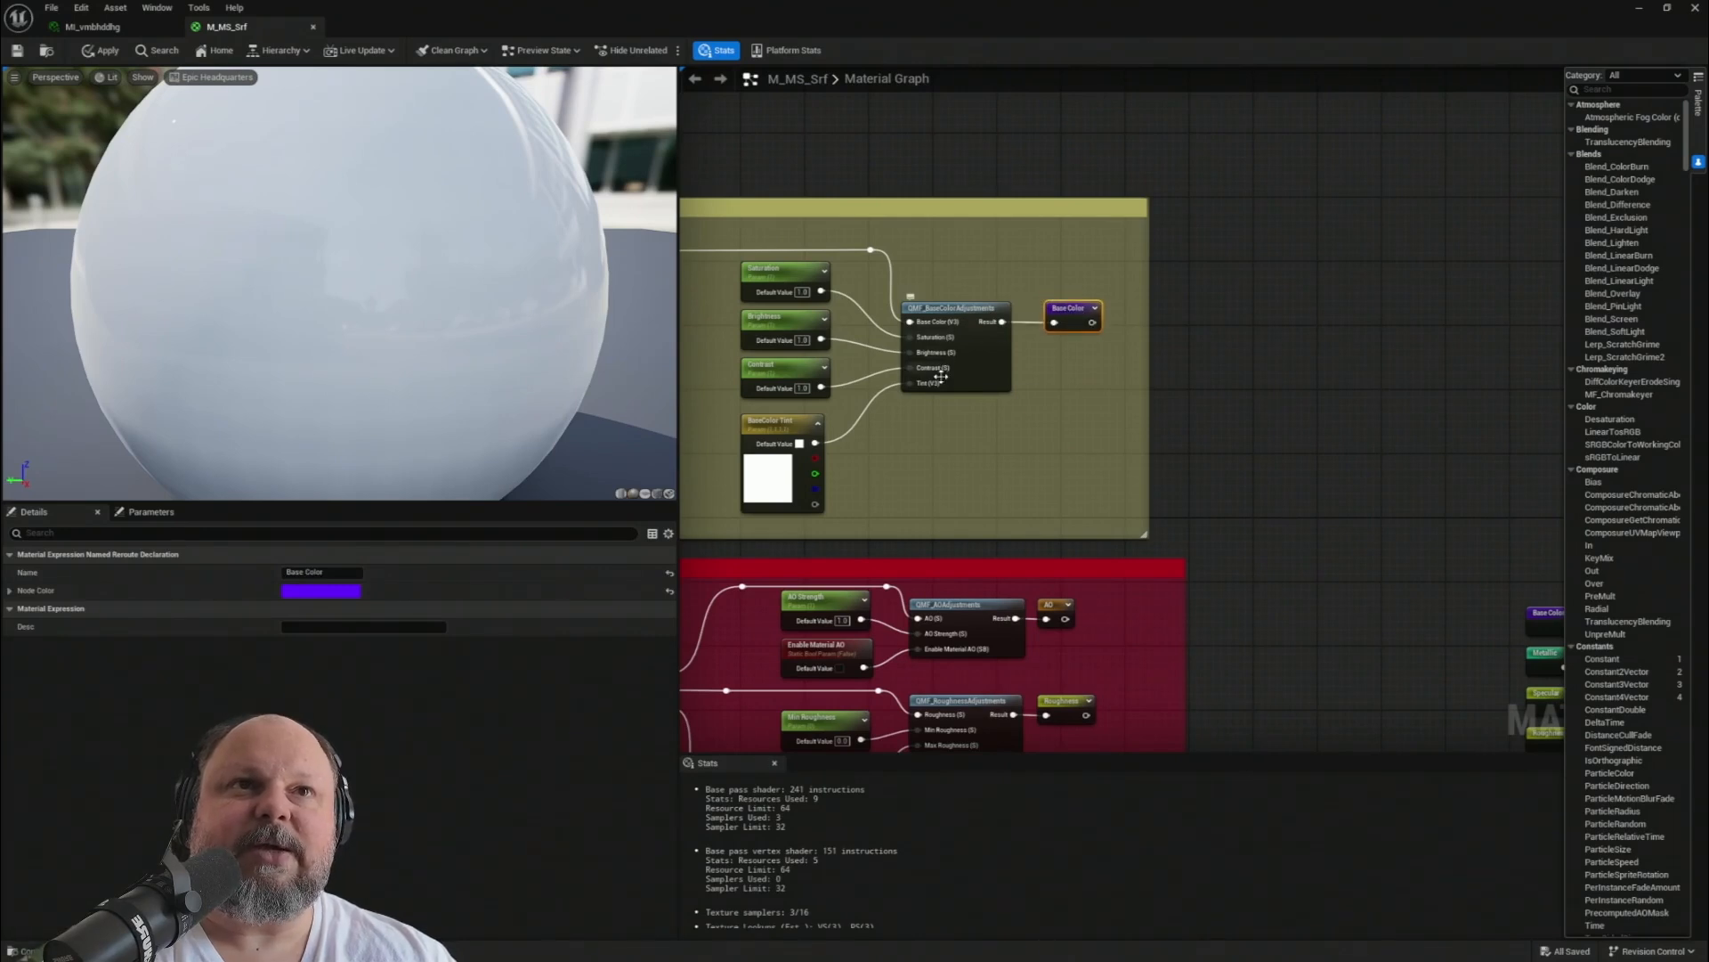
- Review the Base Color and ORM groups, and select the M_MS_Srf result node to inspect its inputs
right_drag(1026, 429, 1046, 340)
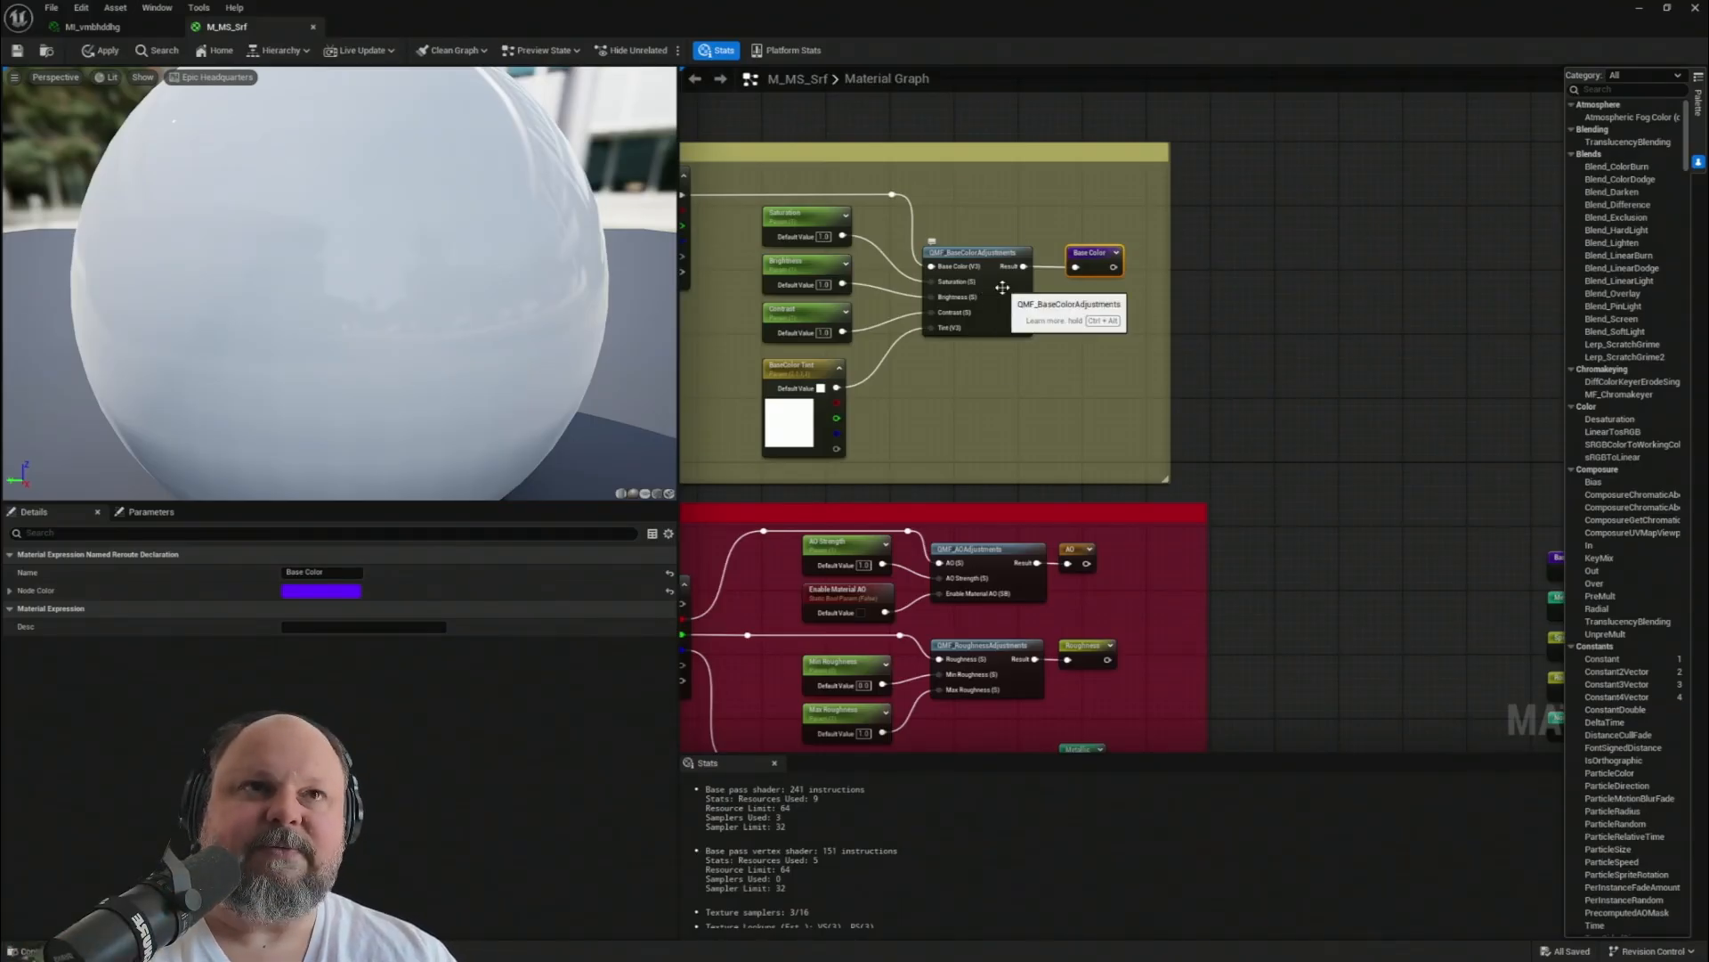
right_drag(1004, 403, 1028, 316)
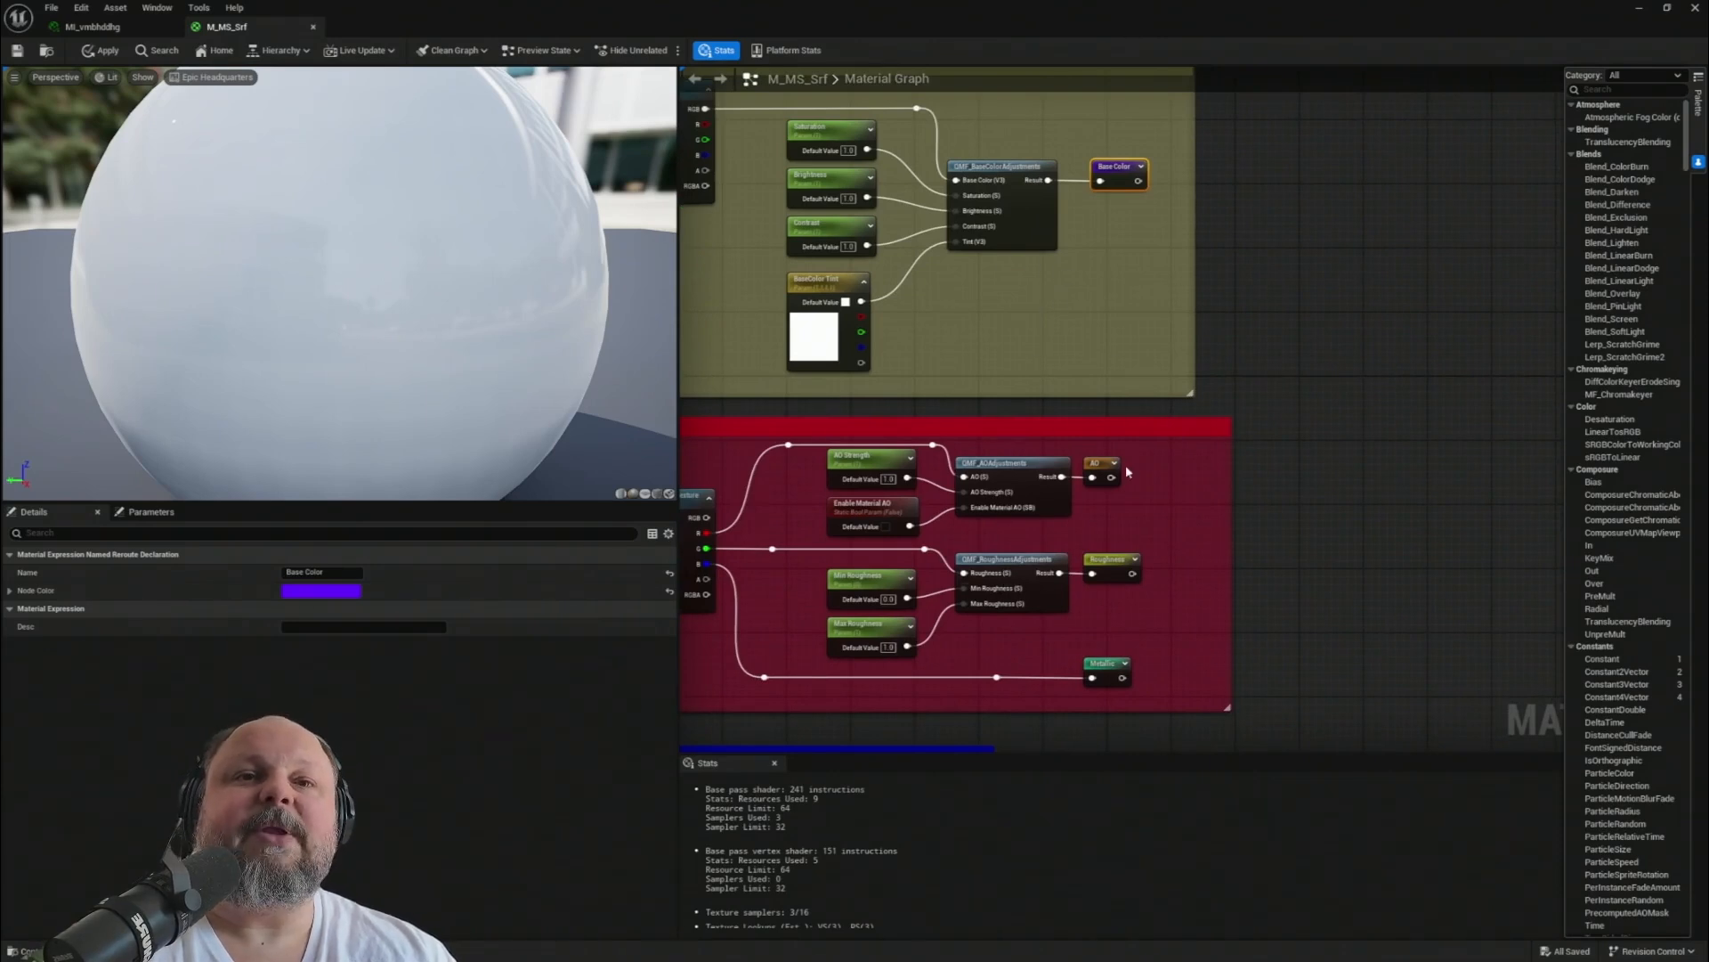
key(Home)
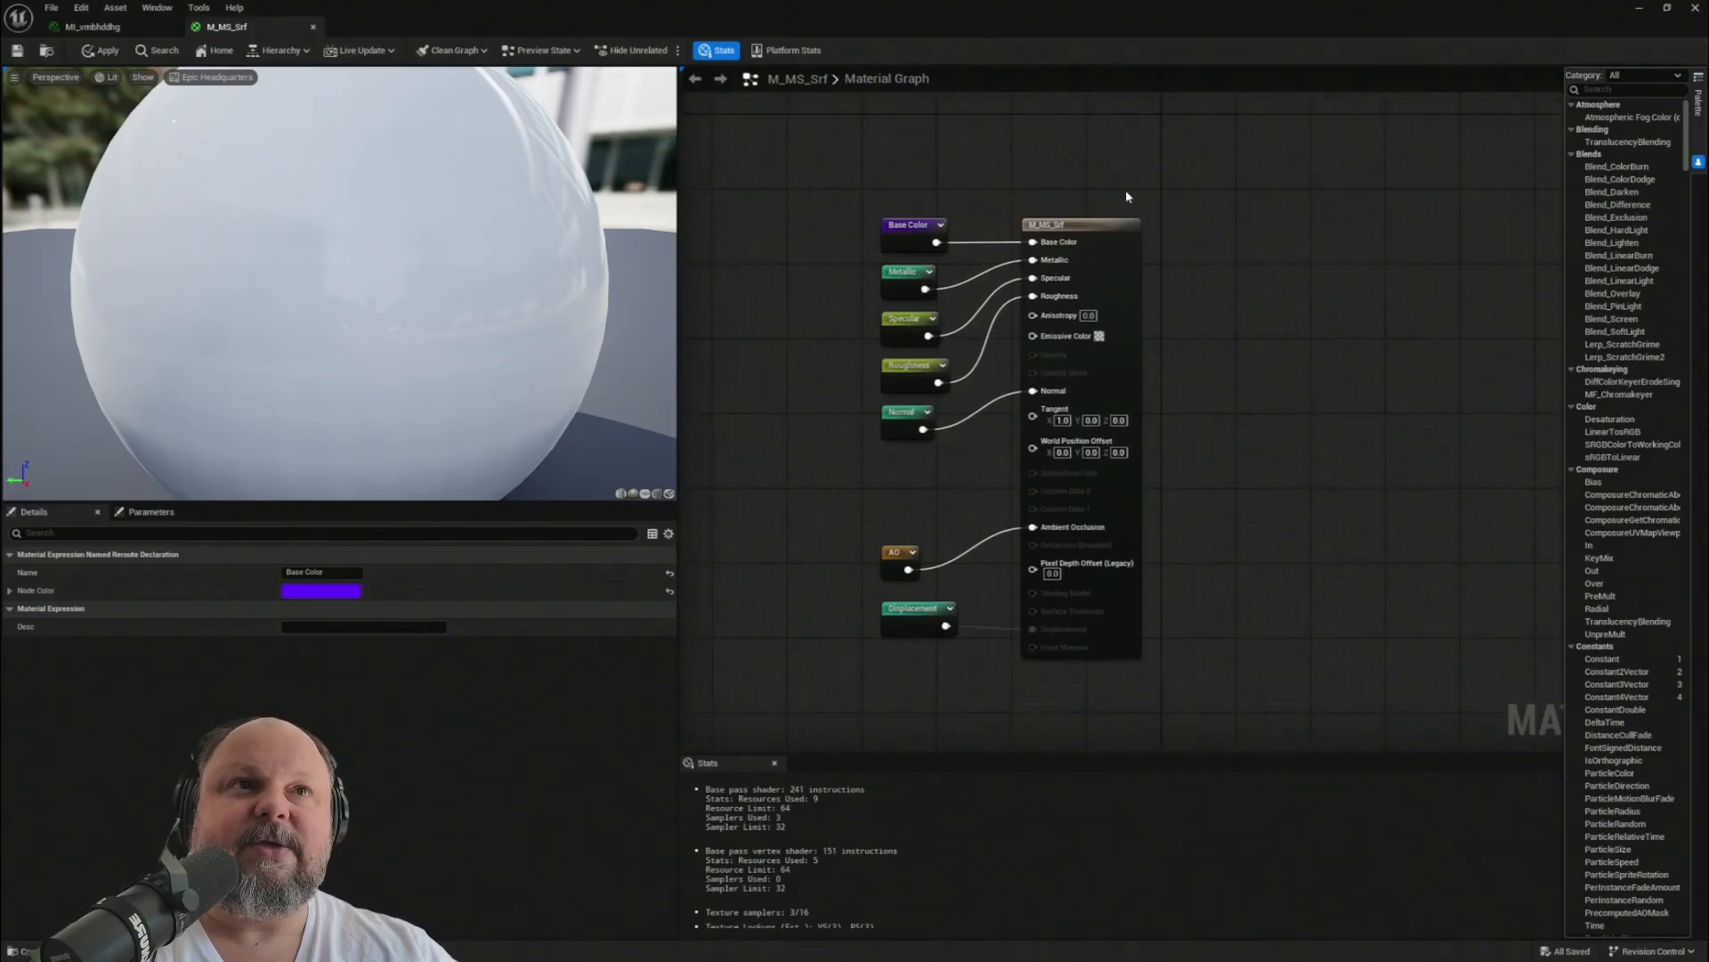
drag(1008, 183, 1166, 574)
right_drag(1235, 494, 1301, 571)
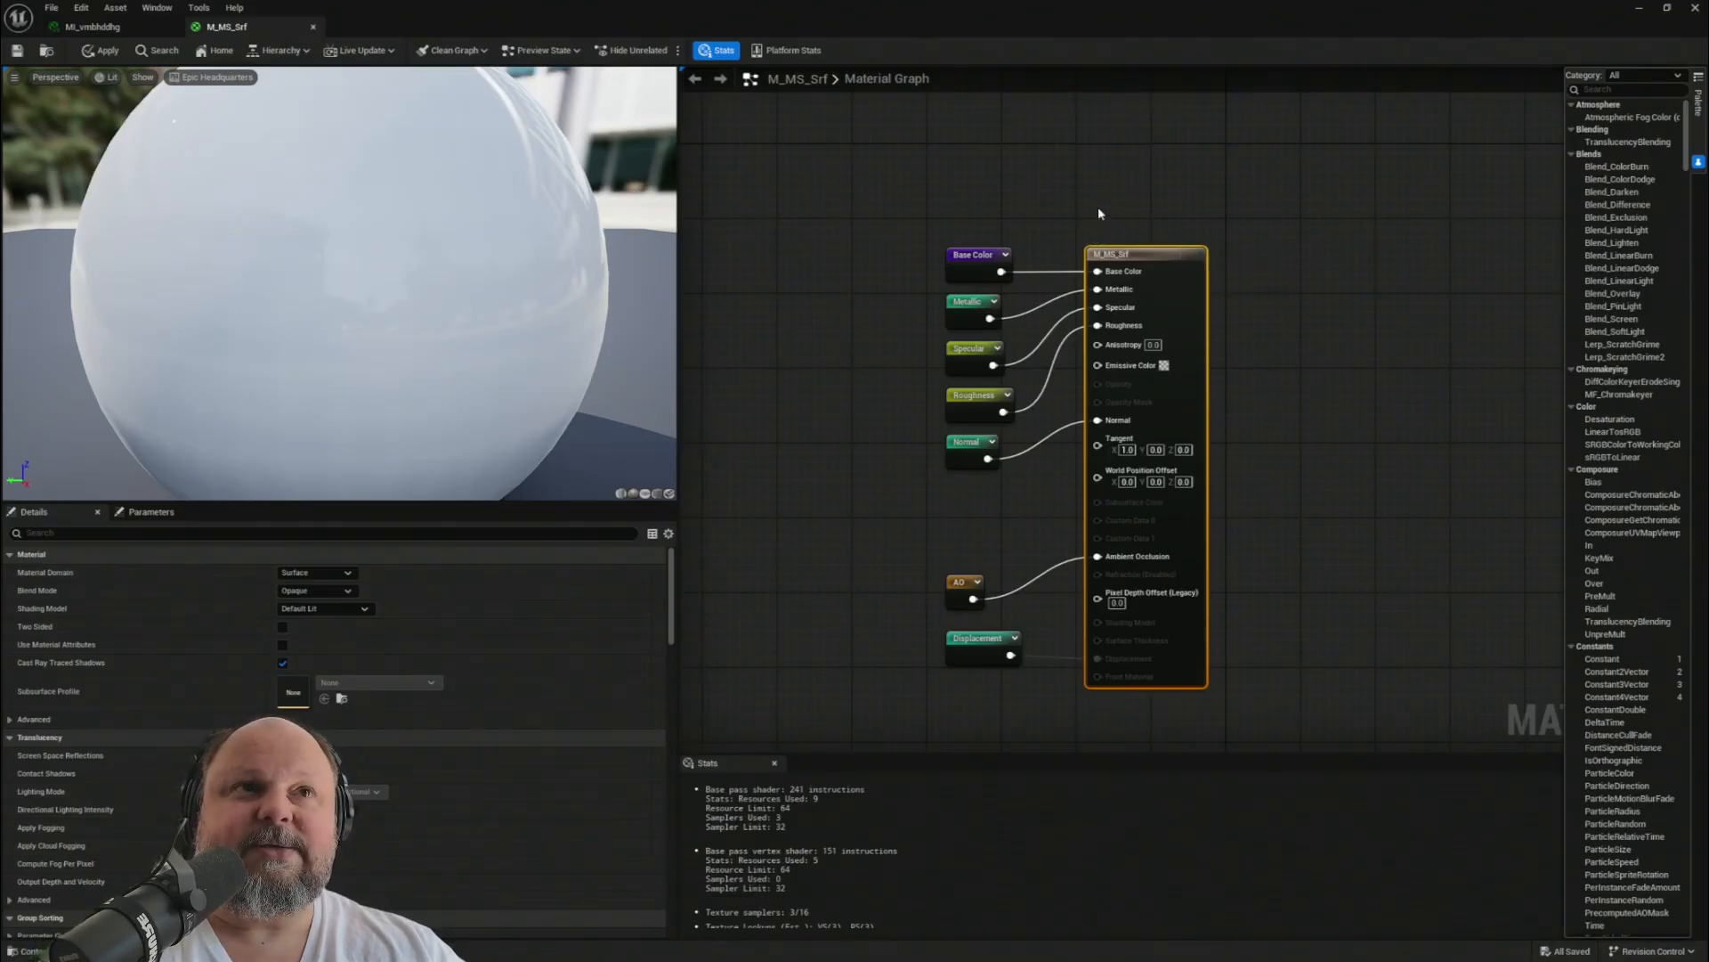
drag(1111, 192, 1242, 726)
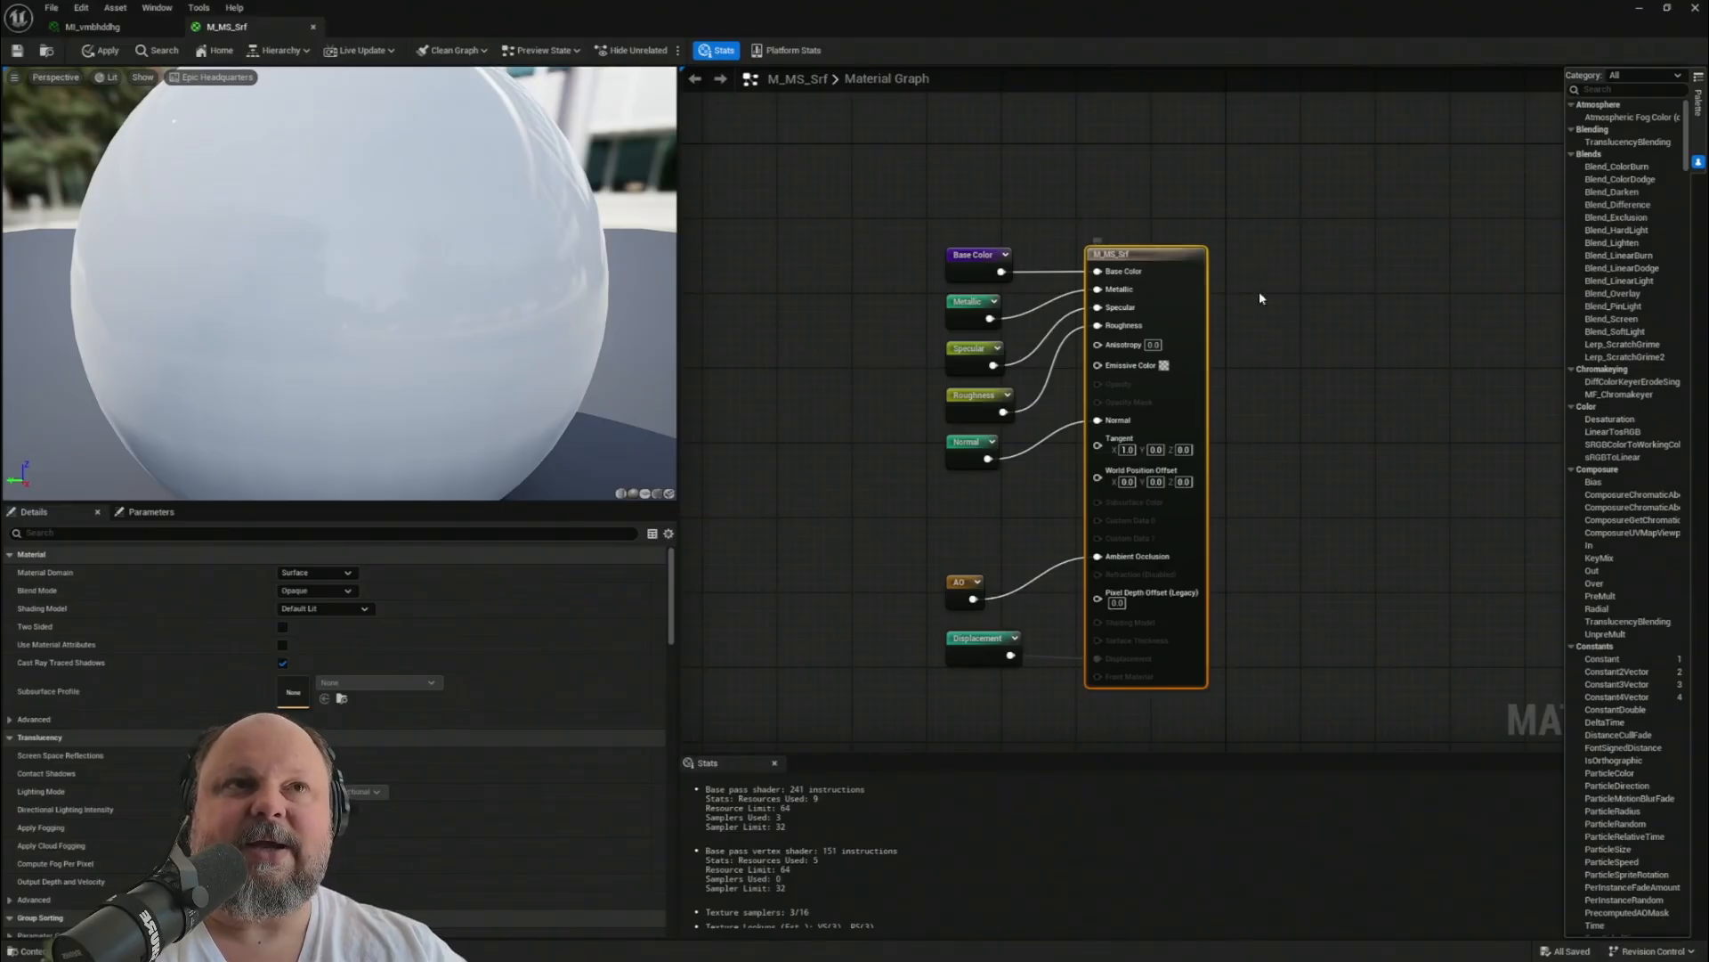
right_drag(1263, 293, 1281, 332)
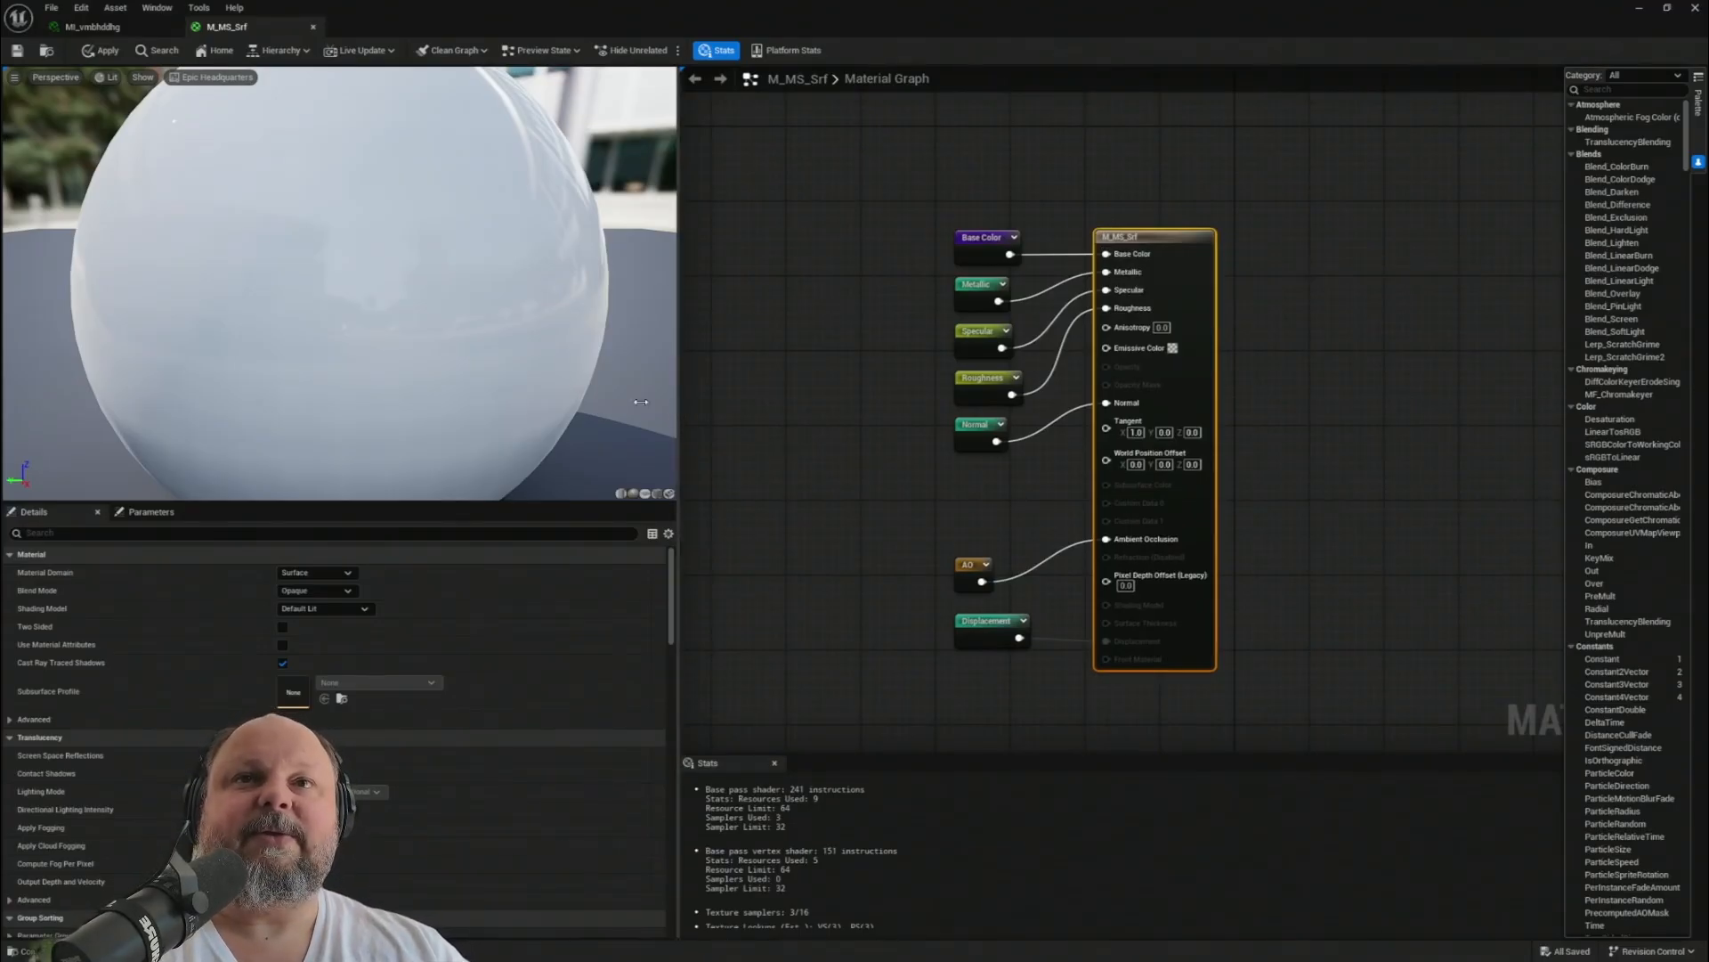
- Narrow the preview viewport to enlarge the material graph, and rotate the view around the preview sphere
drag(641, 401, 402, 401)
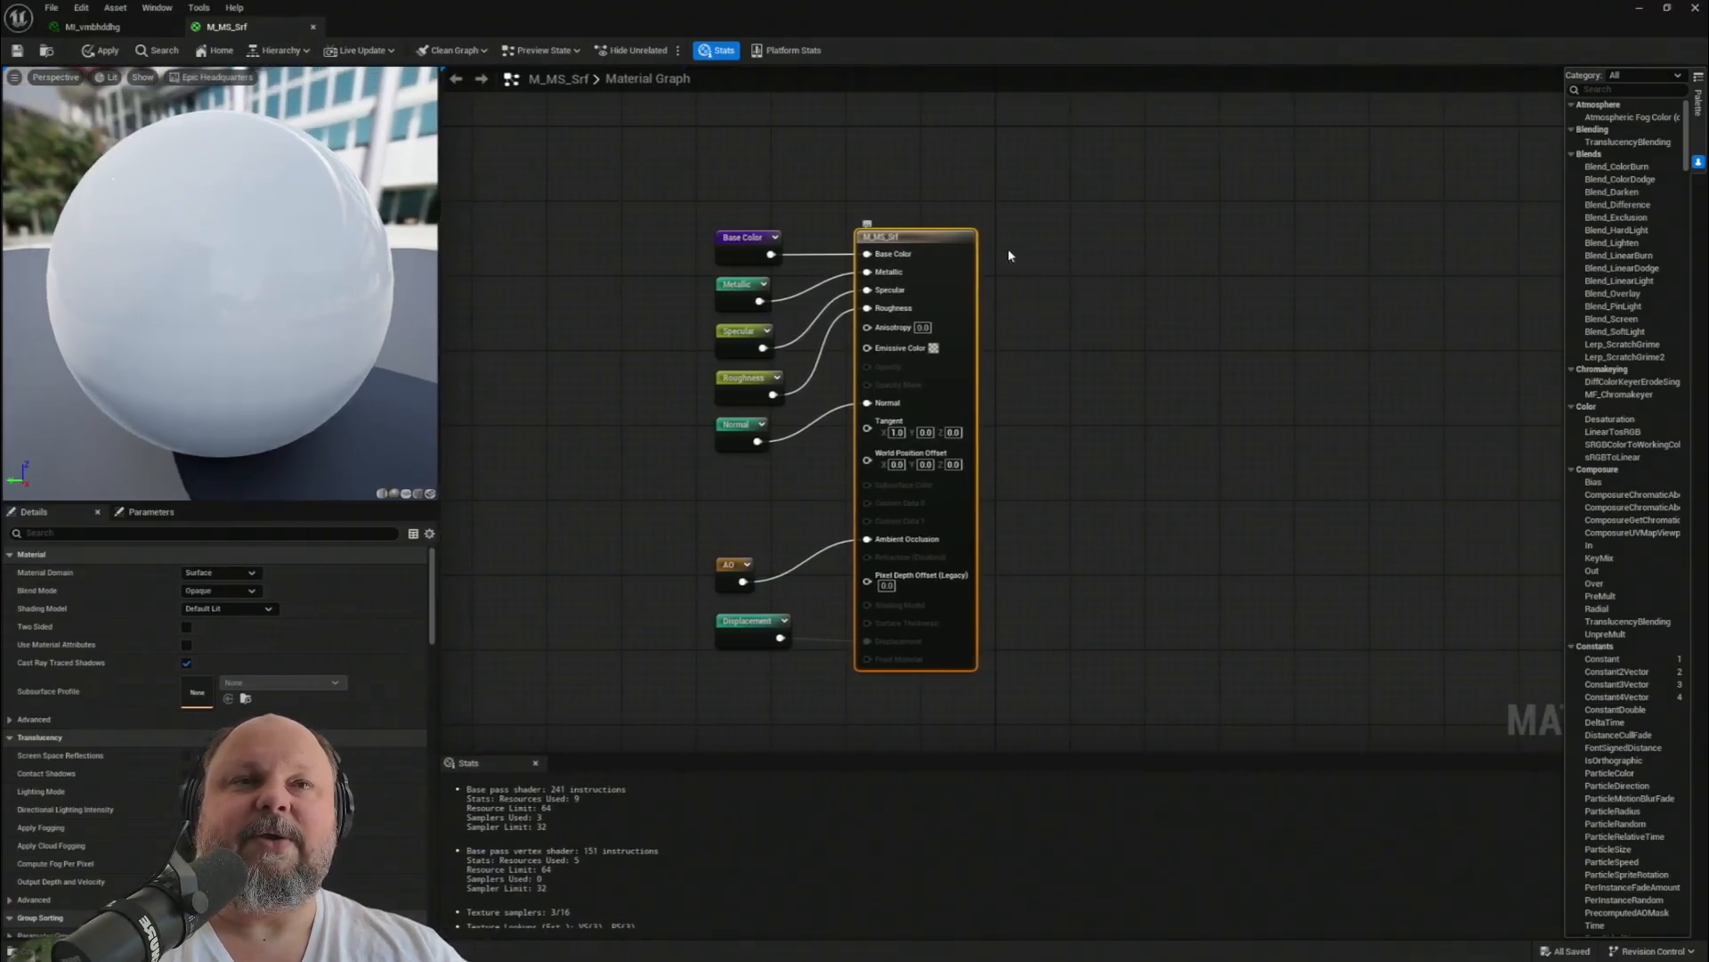
right_drag(1008, 255, 1055, 265)
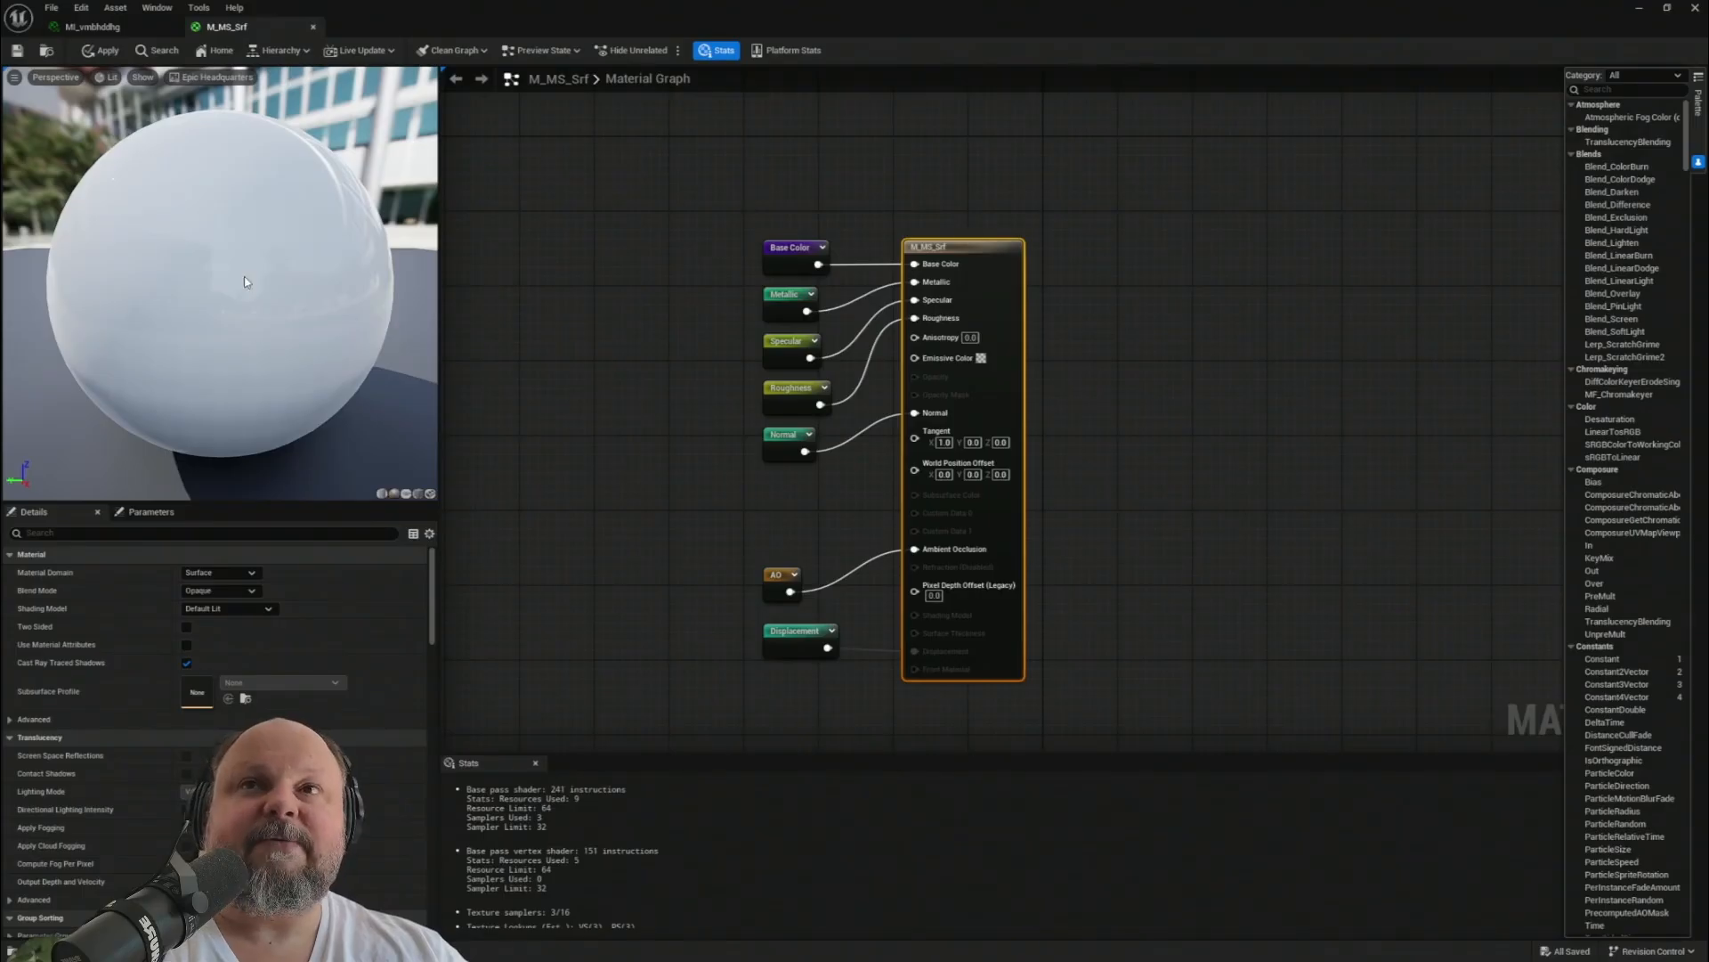
drag(245, 281, 334, 281)
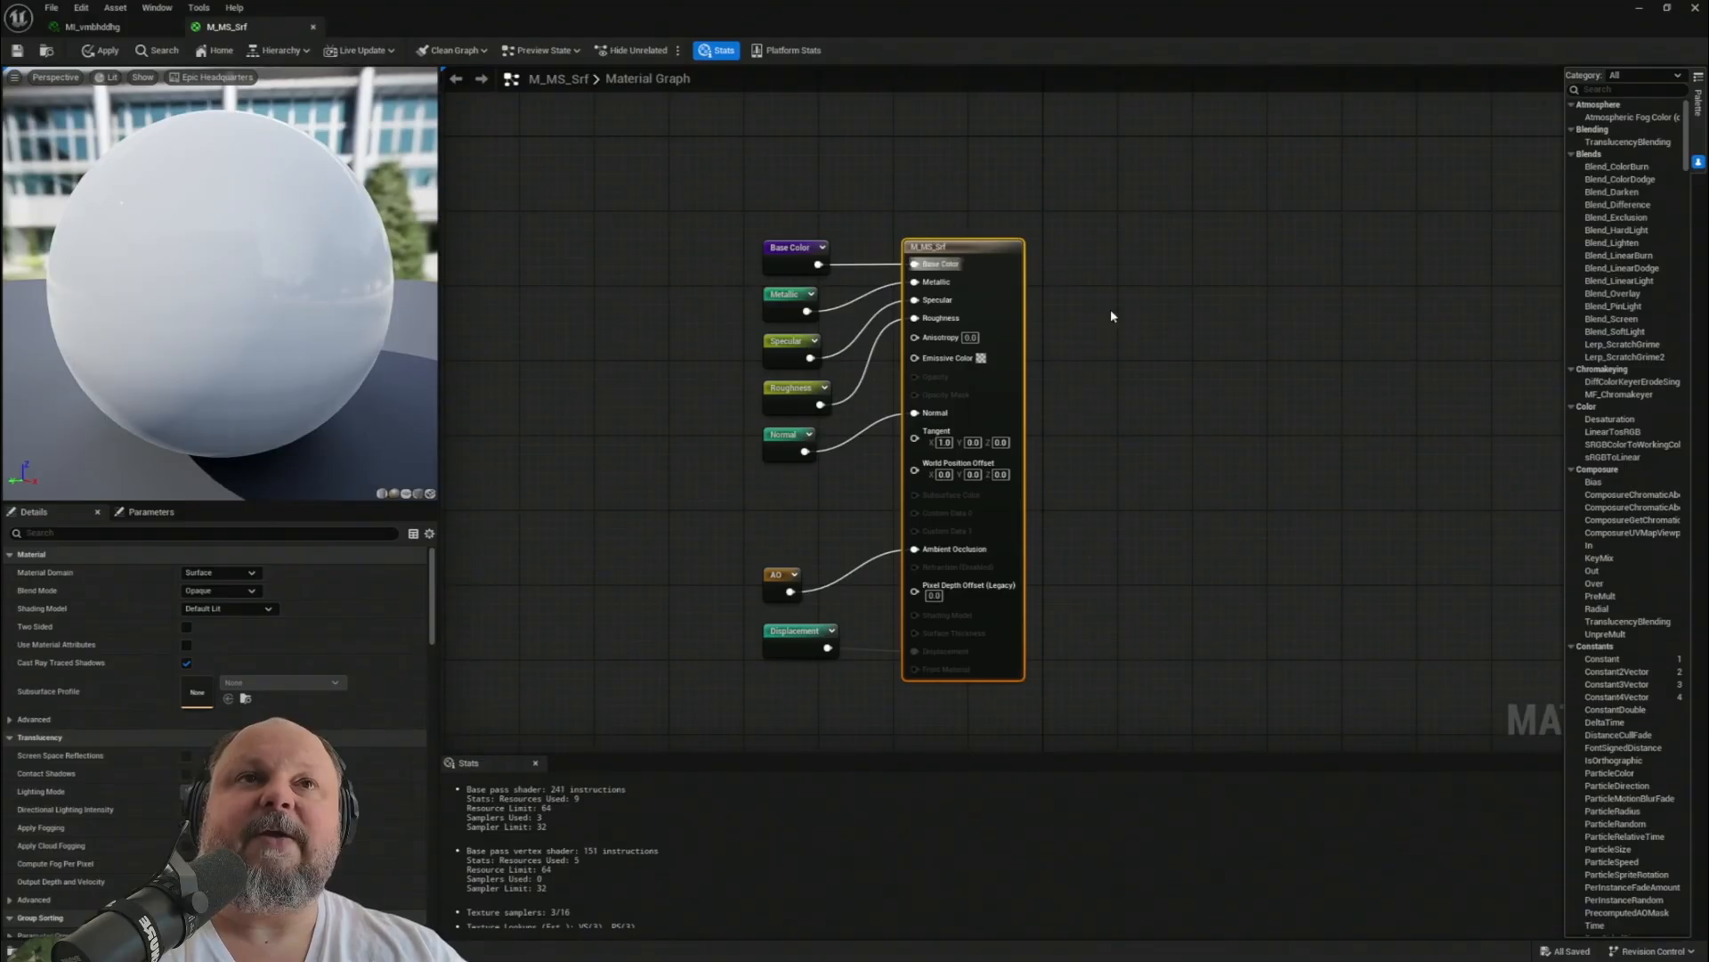
mouse_move(1162, 366)
right_down()
mouse_move(1140, 282)
mouse_move(1214, 413)
mouse_move(1200, 302)
mouse_move(1147, 373)
right_up()
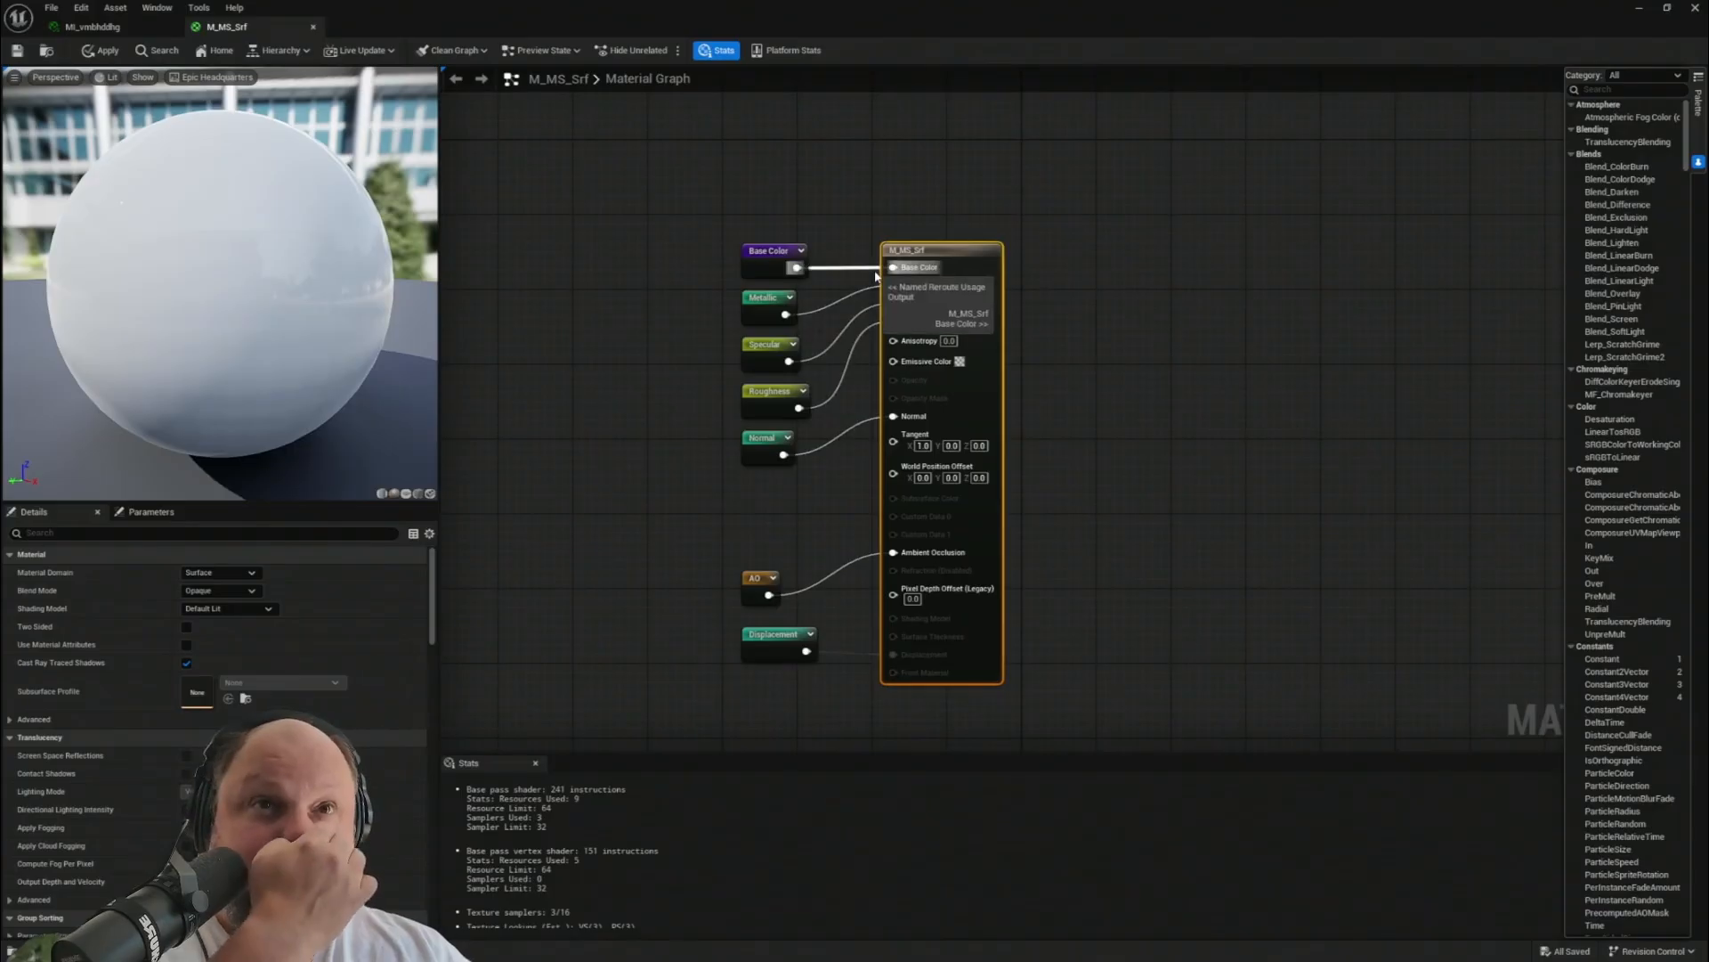
- Select the MetallicRoughnessTexture parameter in the ORM group to inspect its channel outputs
right_drag(682, 411, 1119, 420)
scroll(1119, 420, down, 3)
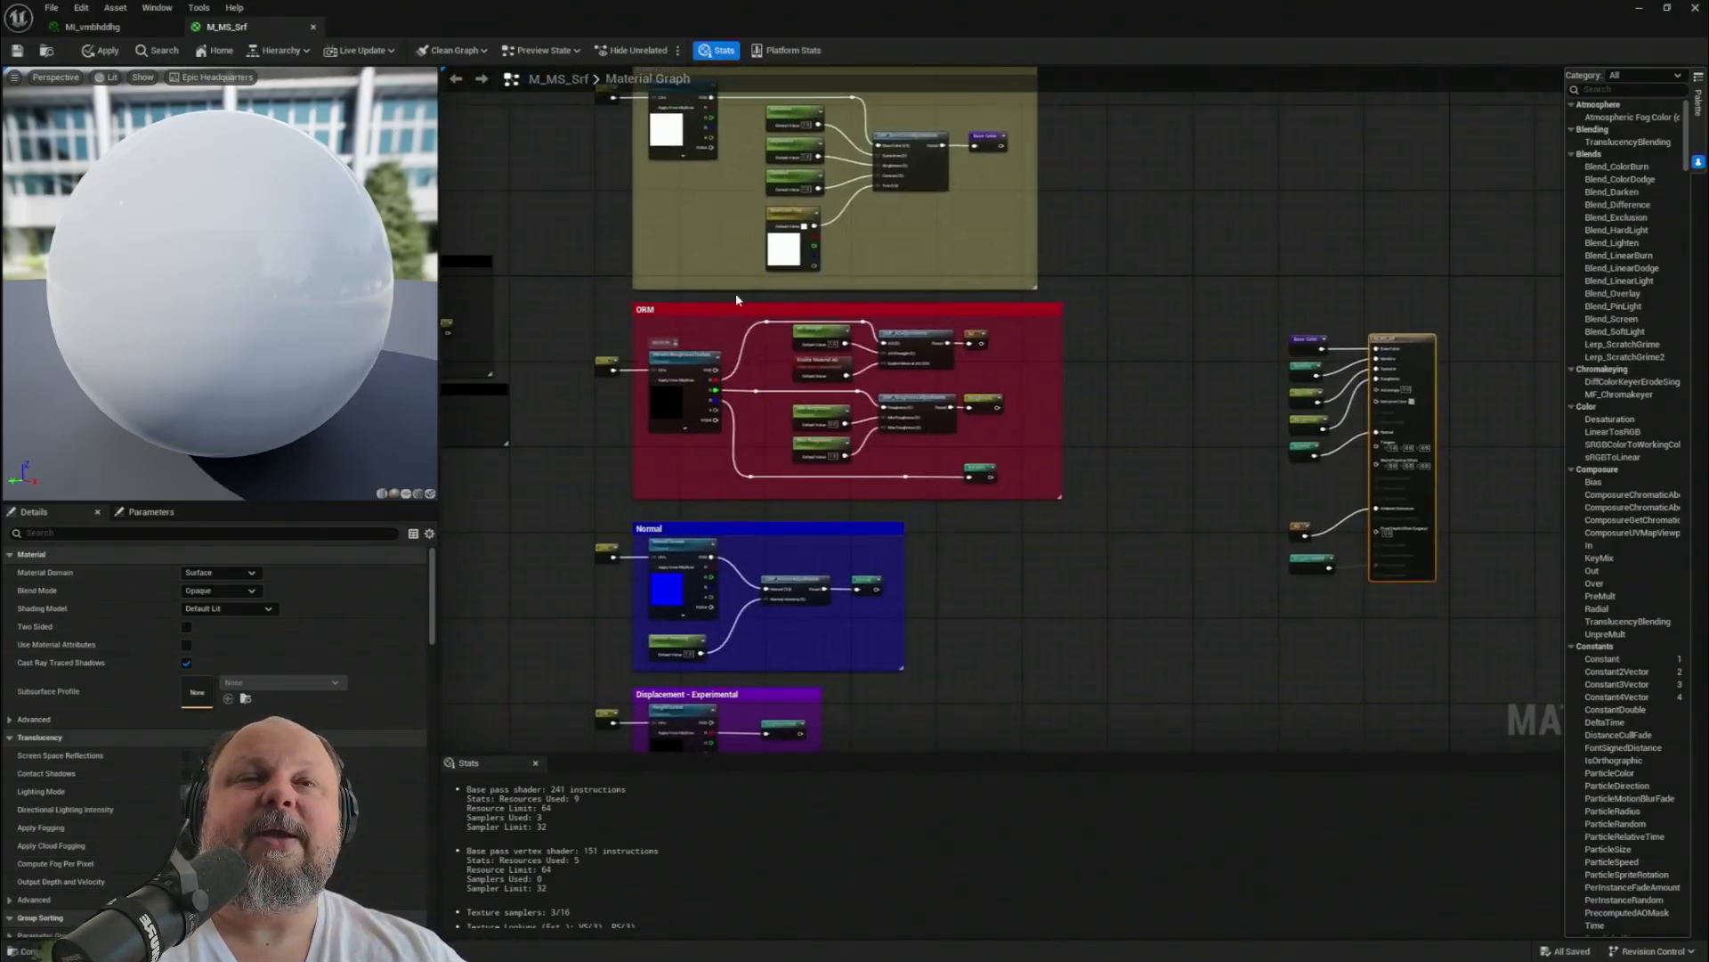
right_drag(735, 292, 802, 370)
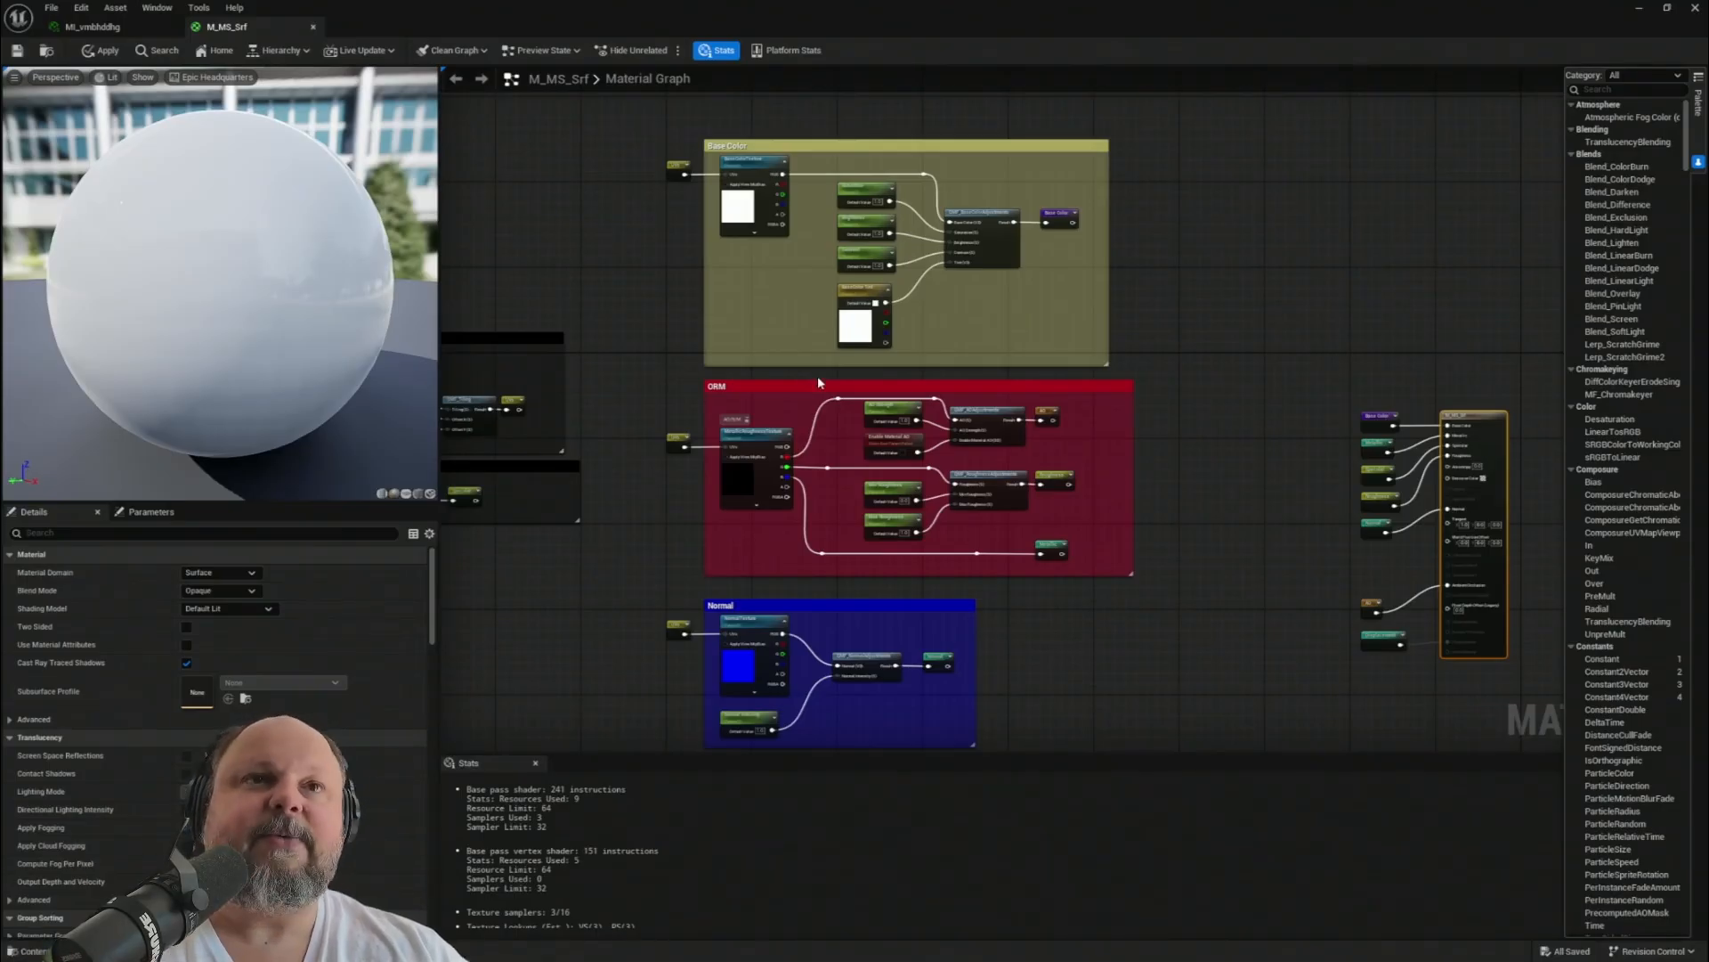
scroll(757, 472, up, 4)
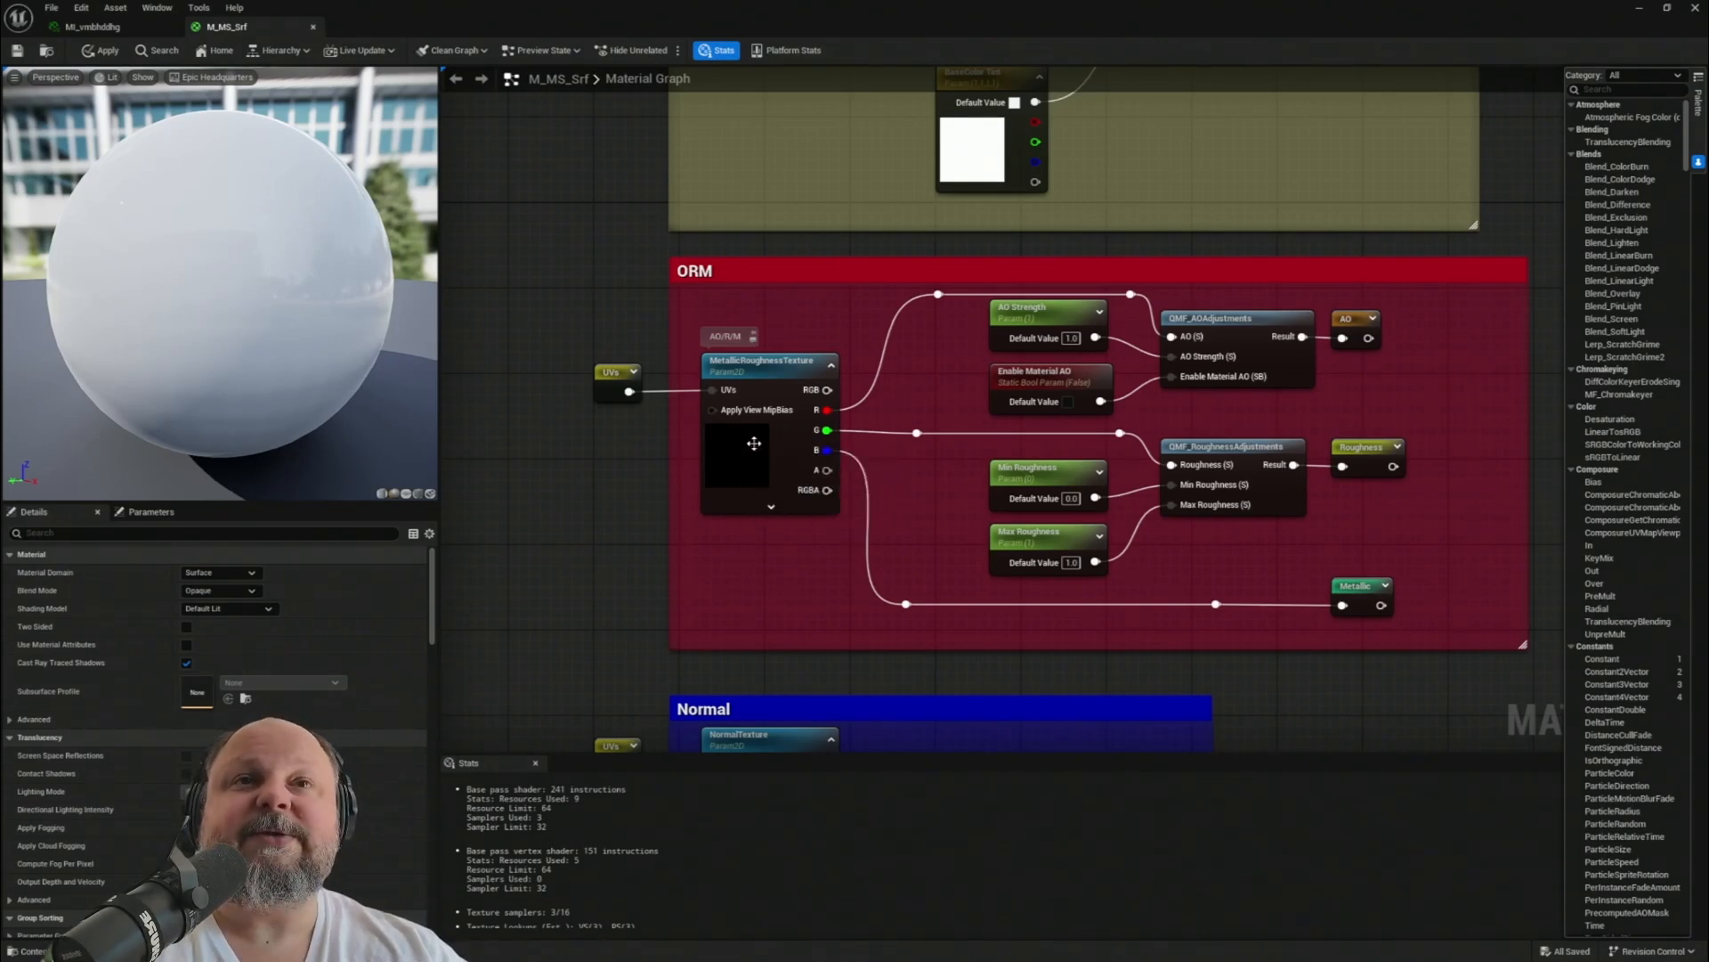
click(762, 427)
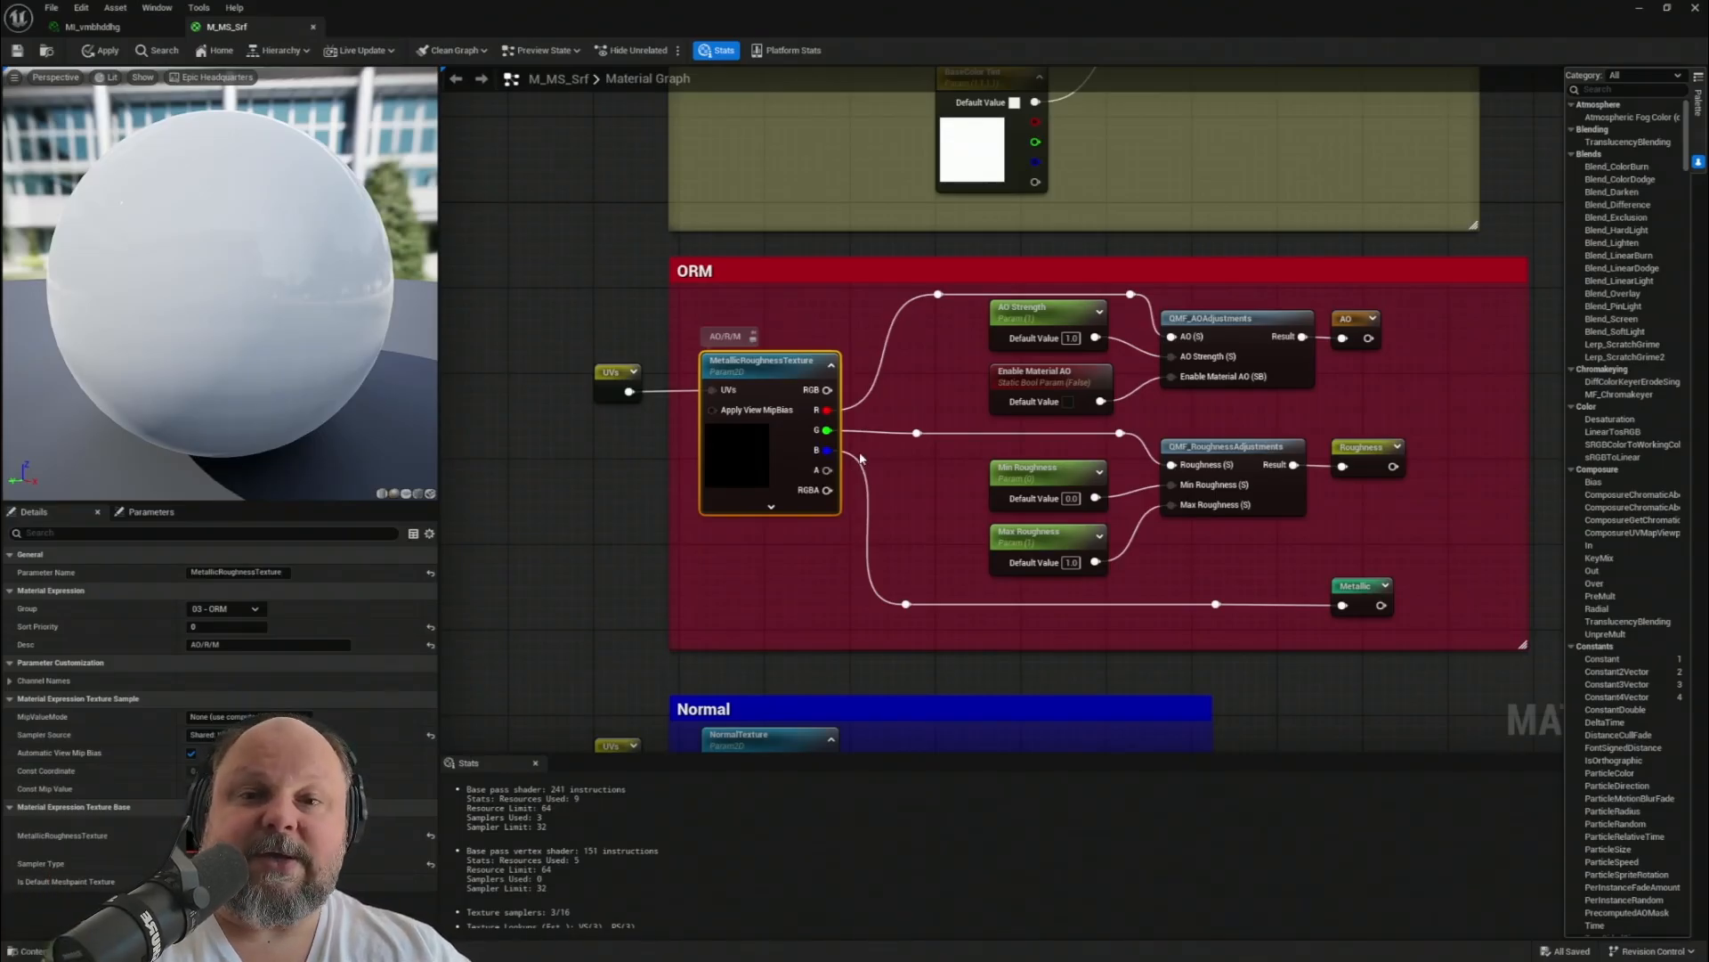
- Follow the graph from the ORM group to the reroute nodes feeding the M_MS_Srf result node
right_drag(1250, 539, 801, 546)
scroll(1106, 552, down, 2)
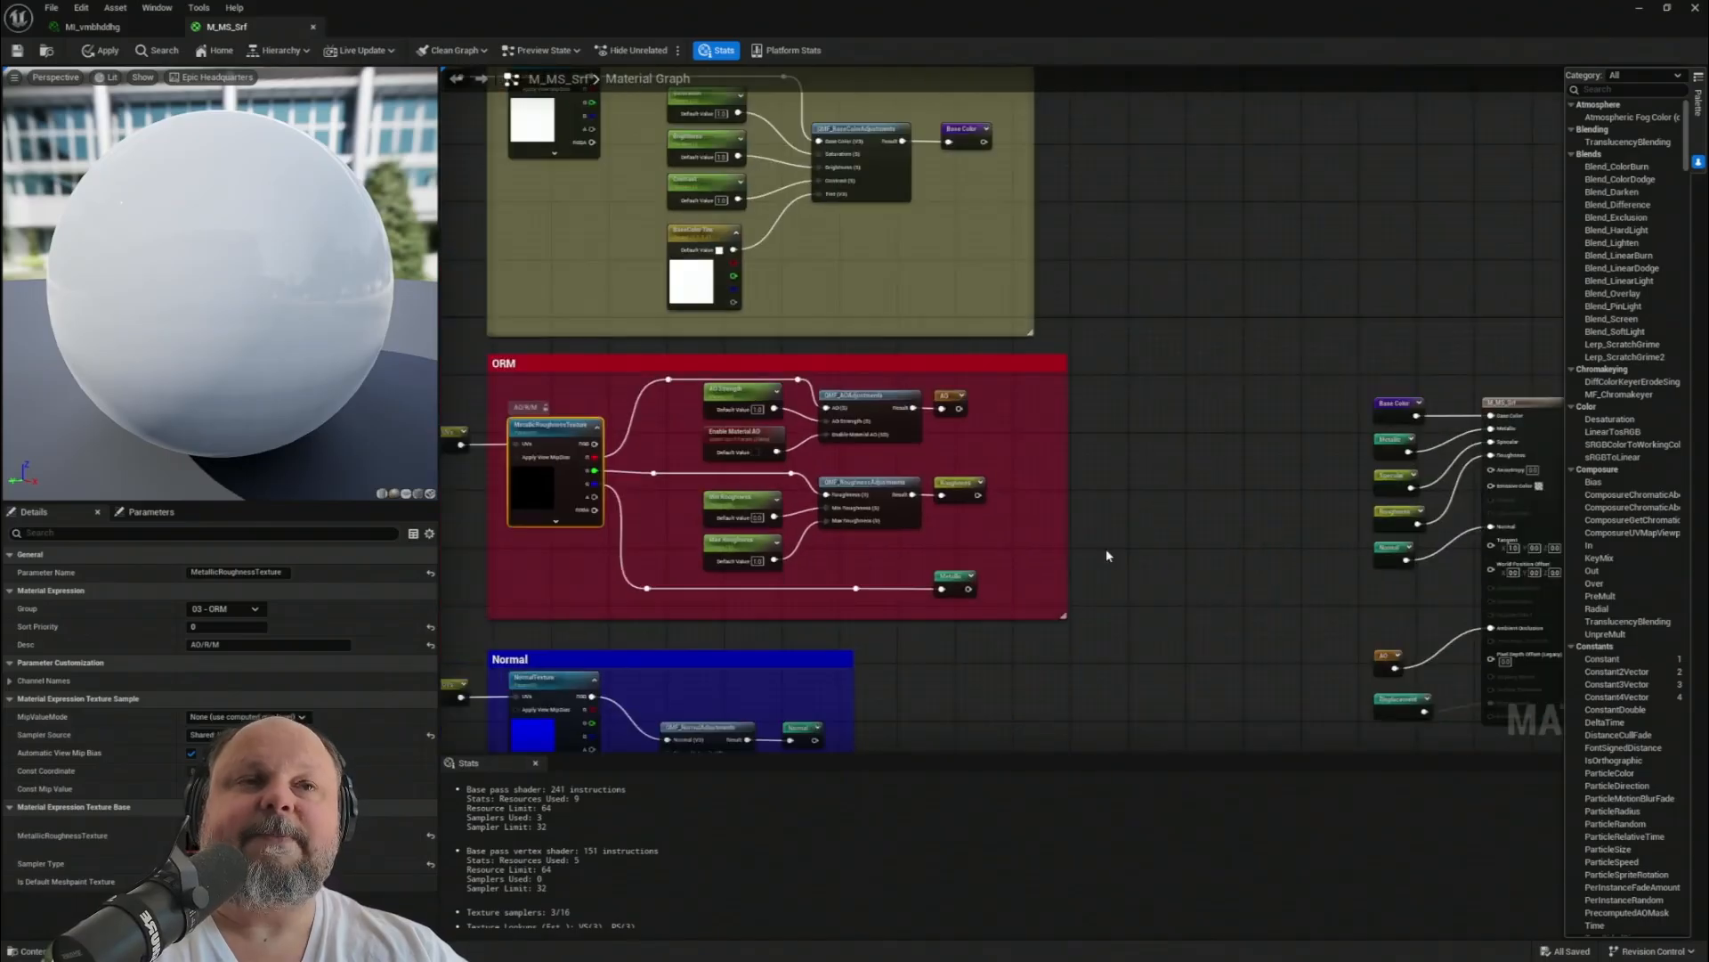
right_drag(1106, 553, 889, 527)
scroll(920, 510, down, 4)
right_drag(623, 461, 733, 426)
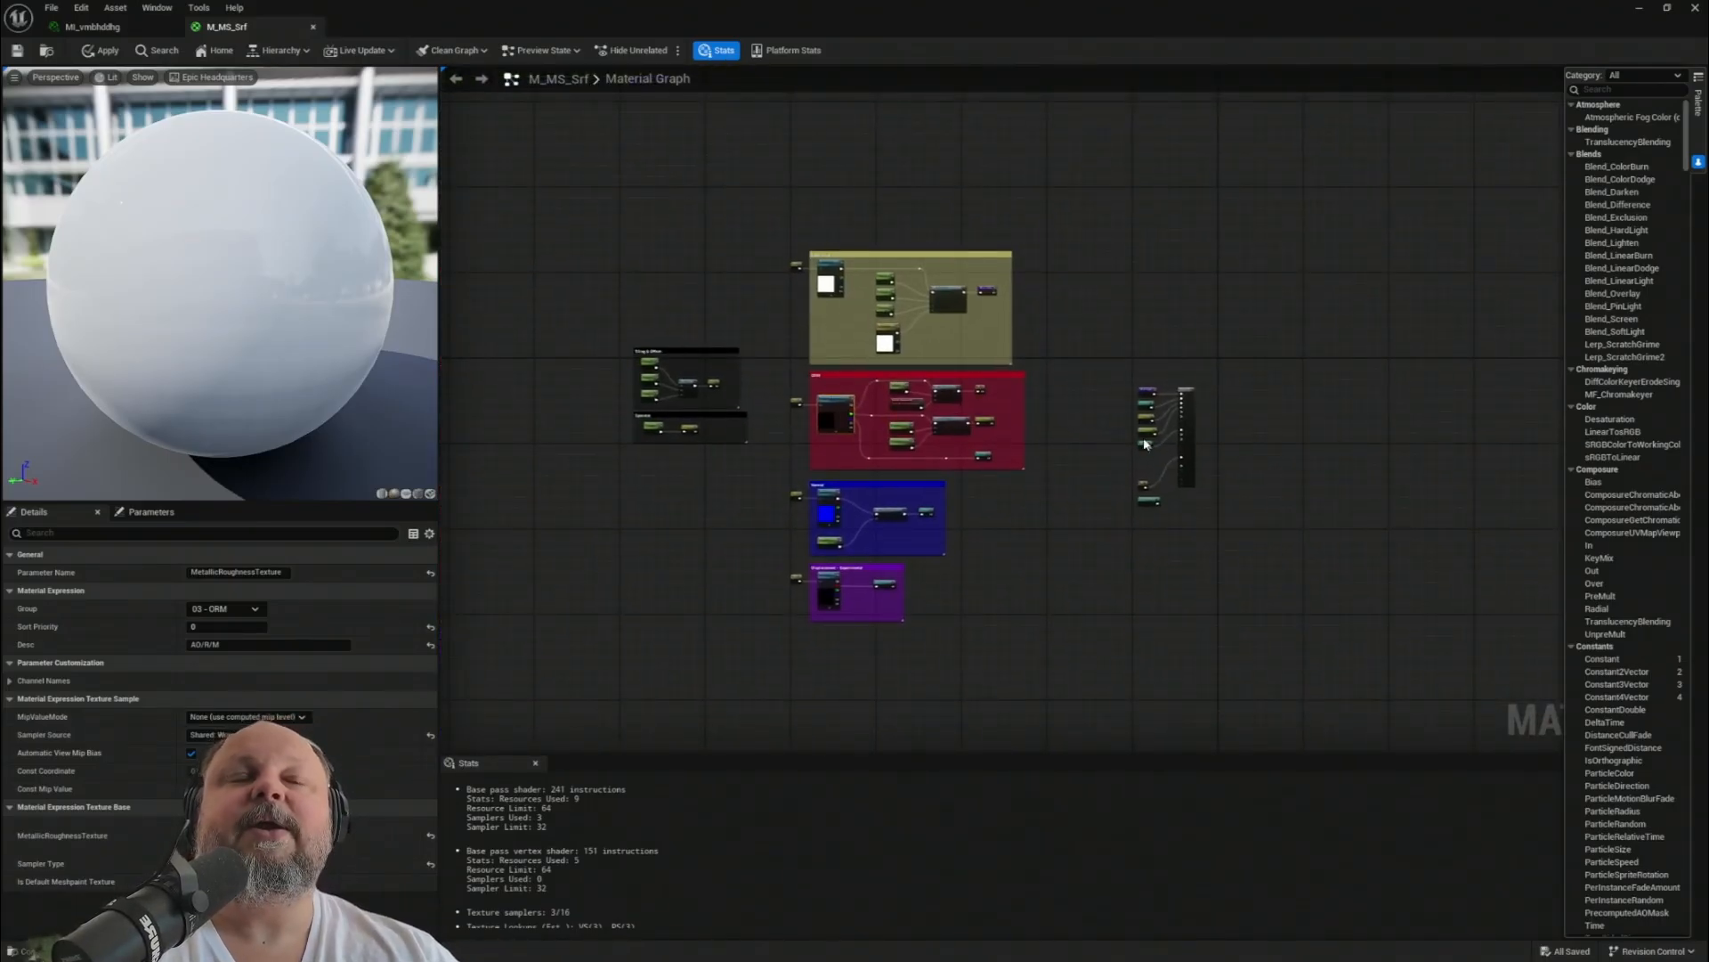
scroll(1182, 416, up, 5)
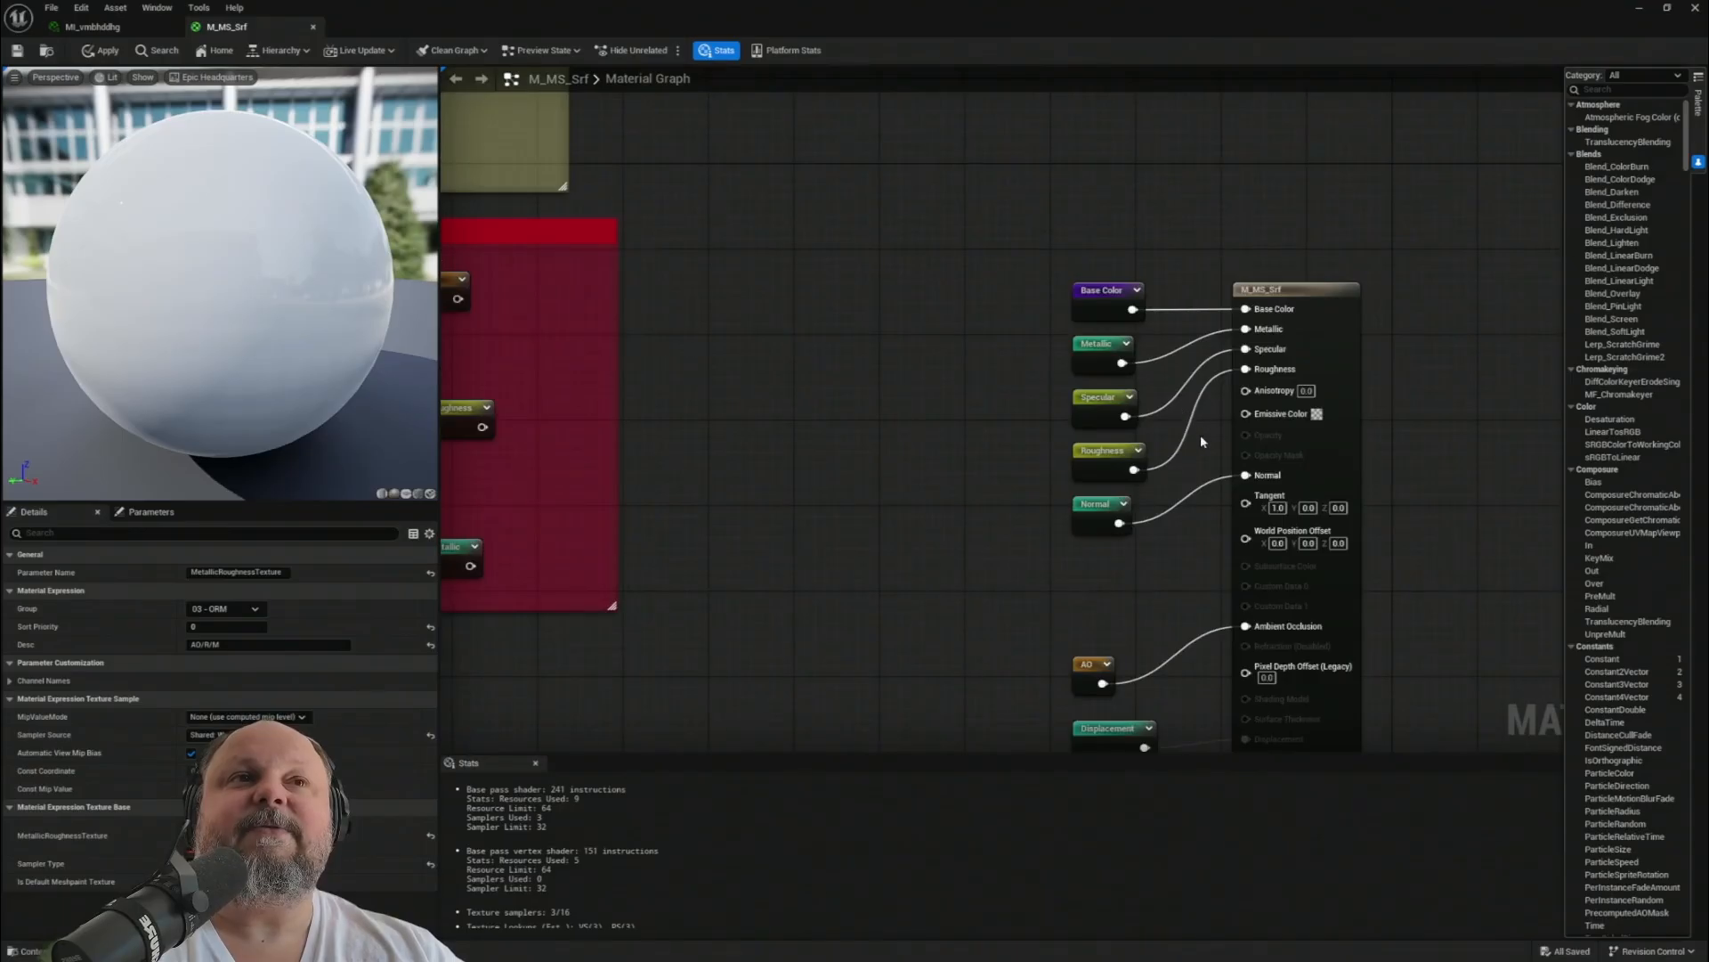
- Select the M_MS_Srf result node and examine its inputs and material settings
right_drag(1201, 441, 1026, 332)
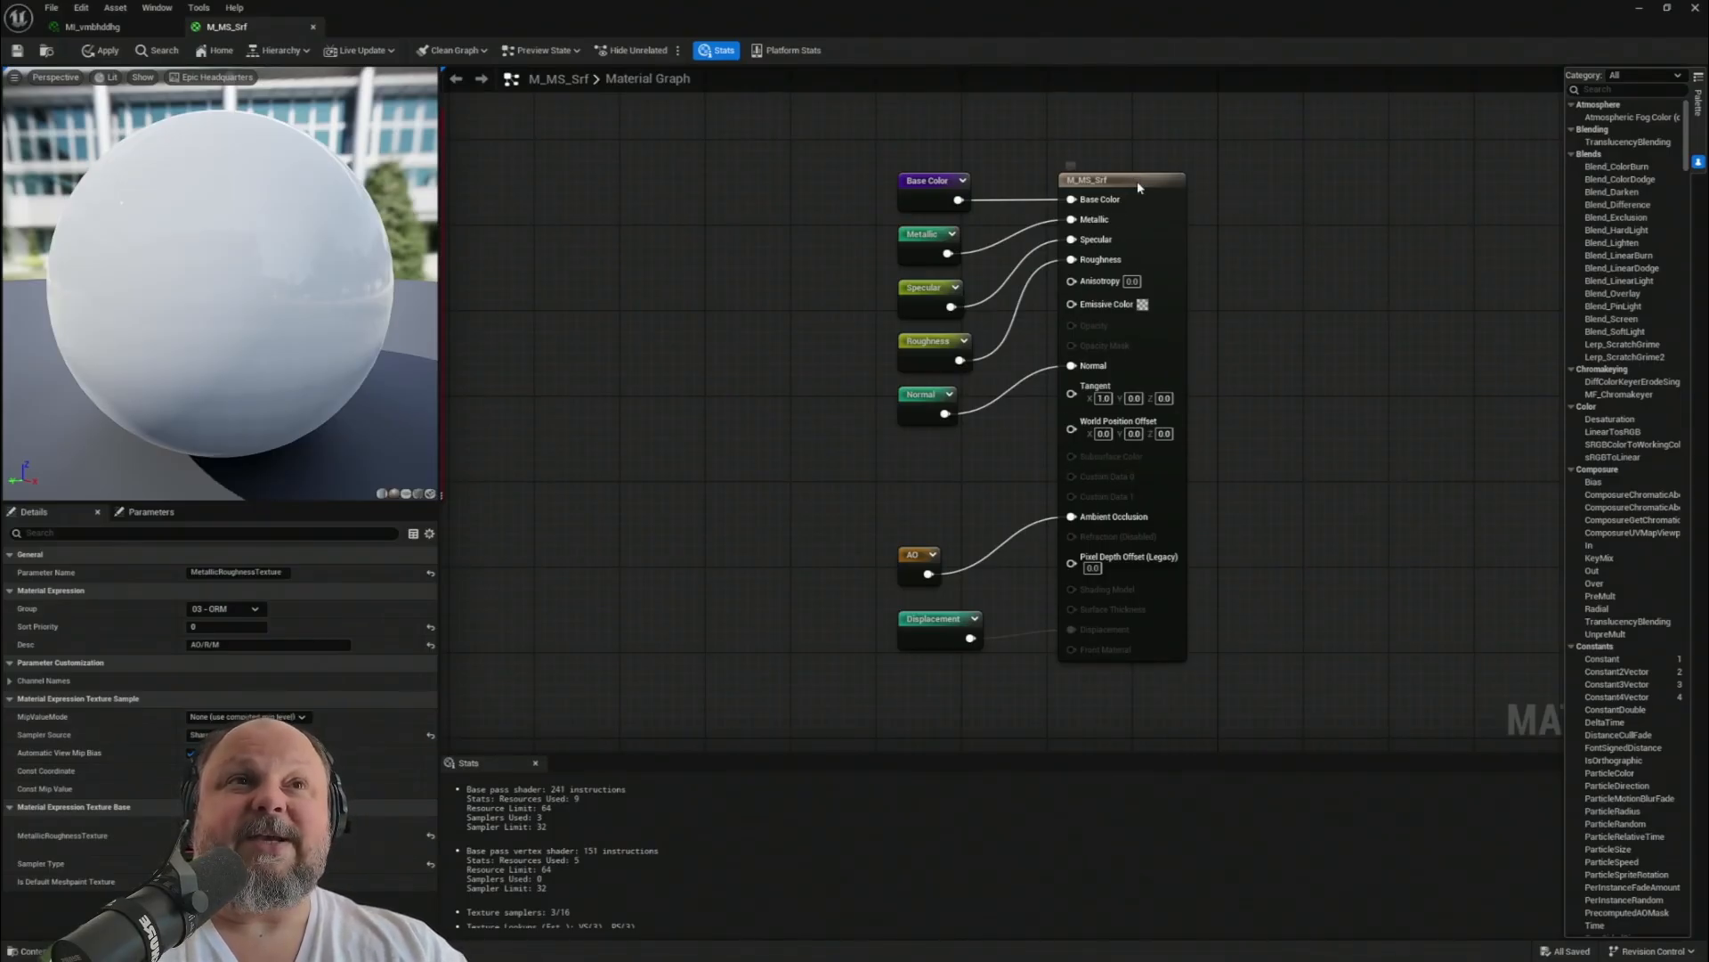
drag(1133, 183, 1143, 183)
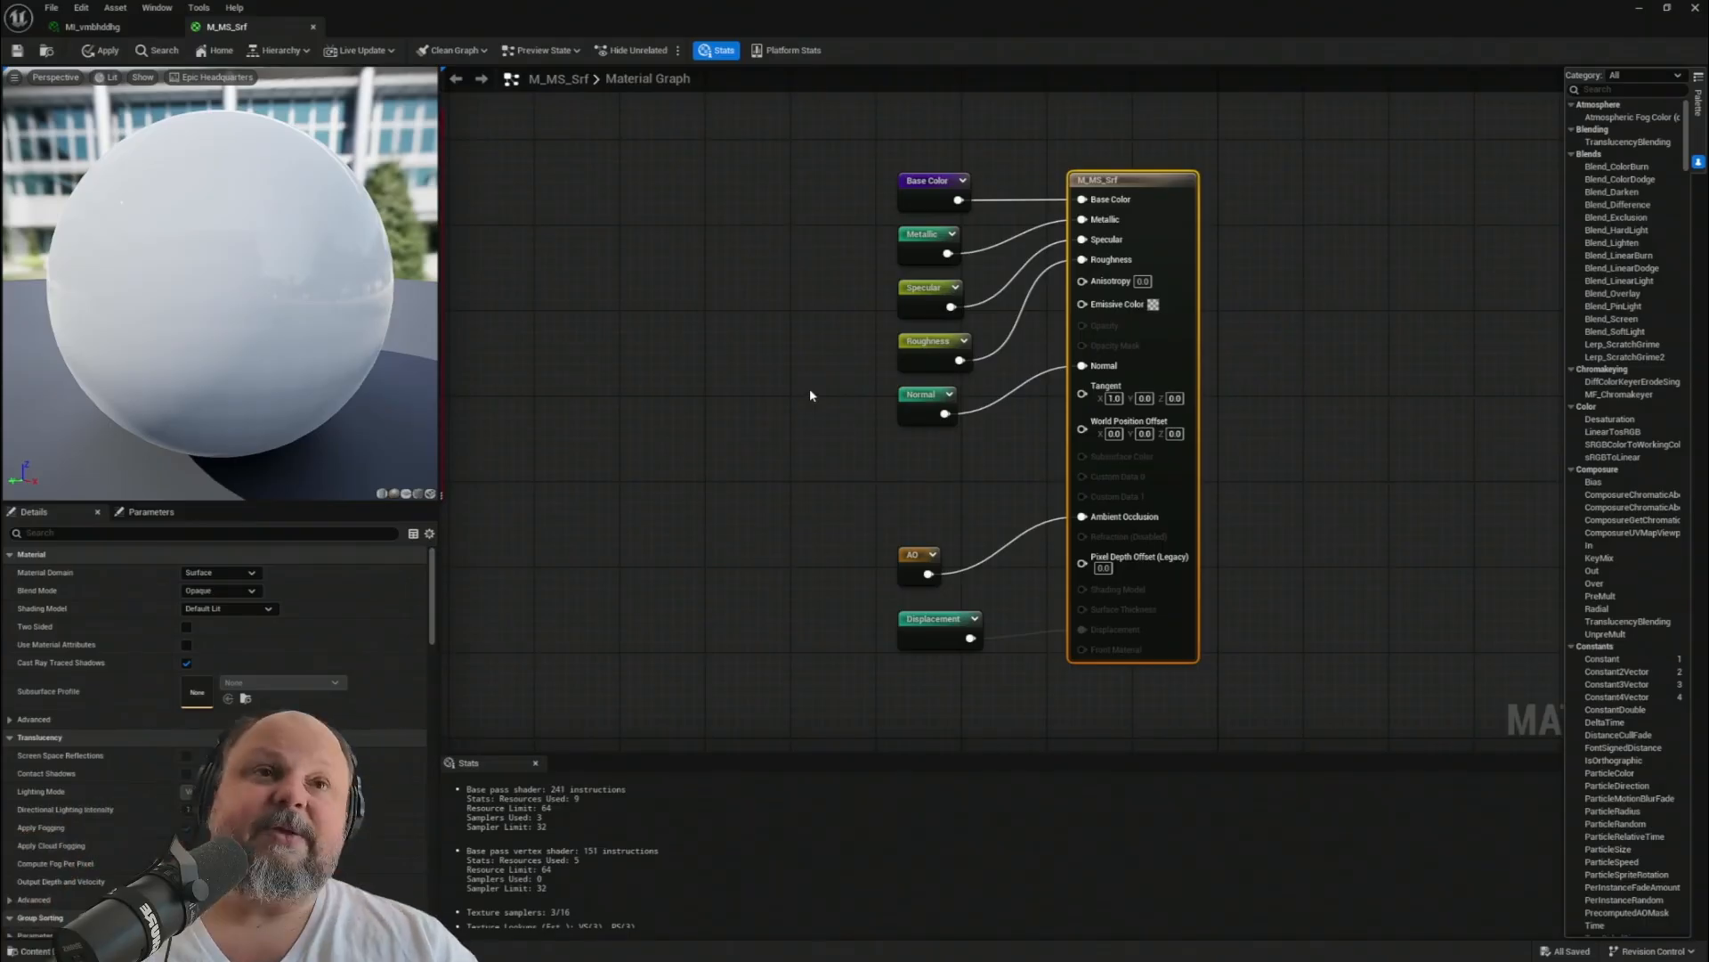
right_drag(1225, 302, 1220, 285)
drag(1141, 163, 975, 268)
drag(1188, 162, 980, 714)
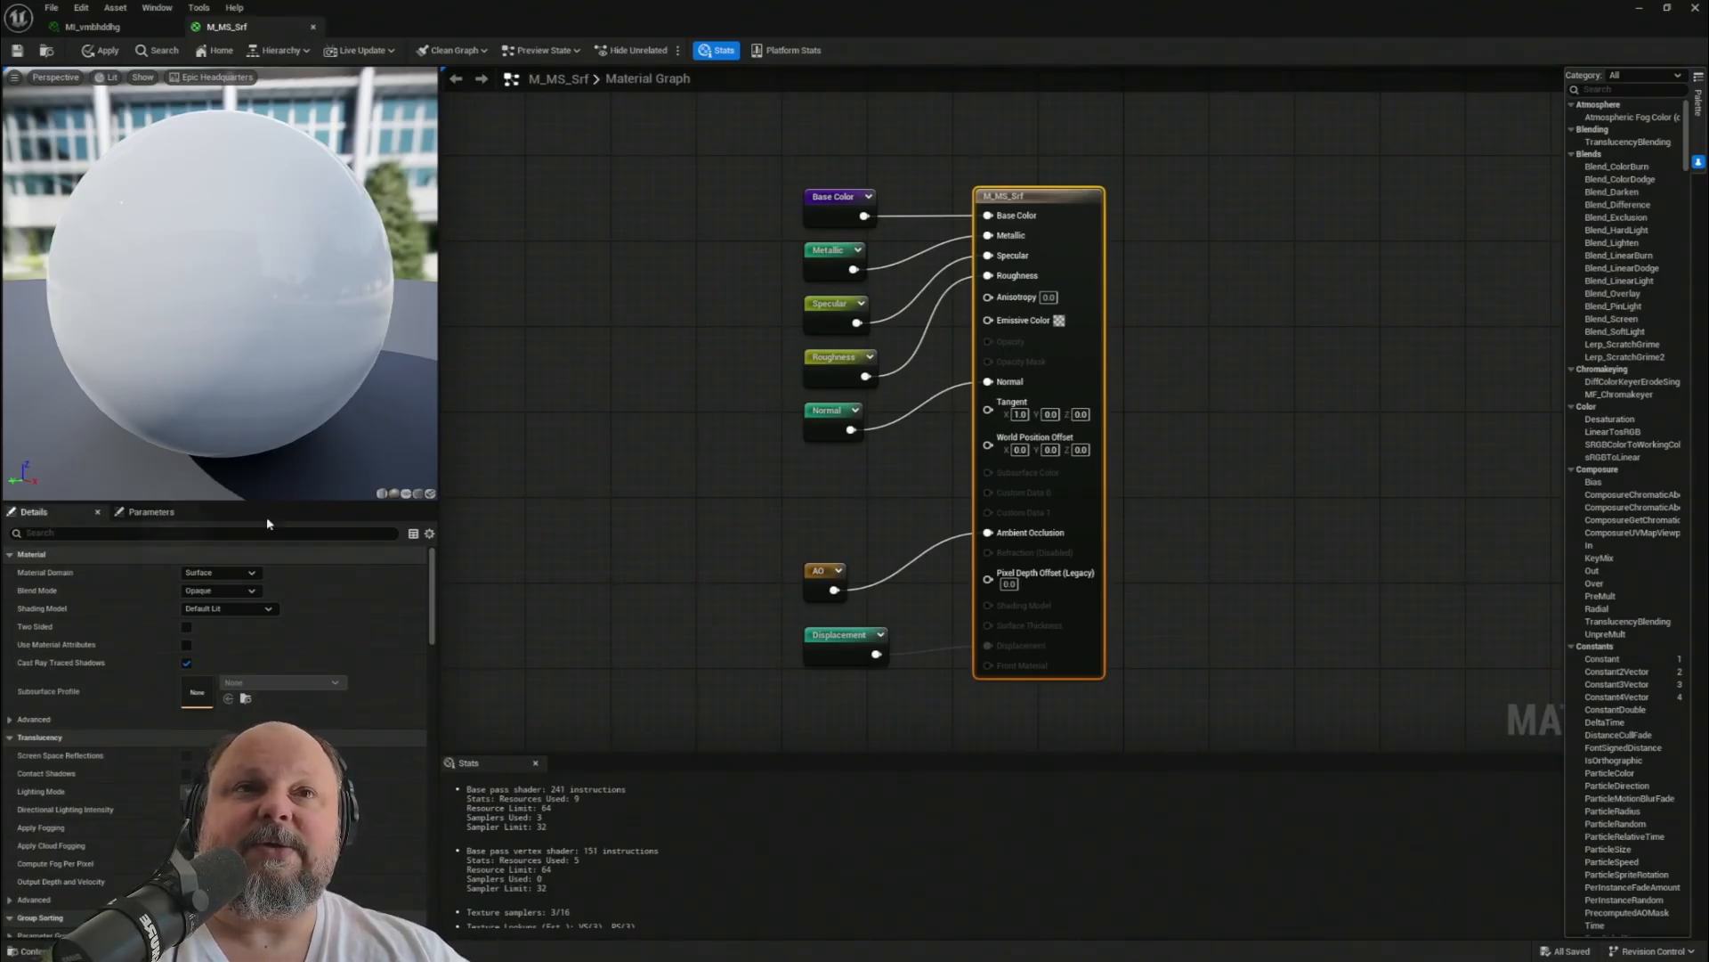
- Select the Roughness, Specular and Metallic reroute nodes one by one to check what feeds the result node
drag(868, 483, 835, 405)
click(835, 374)
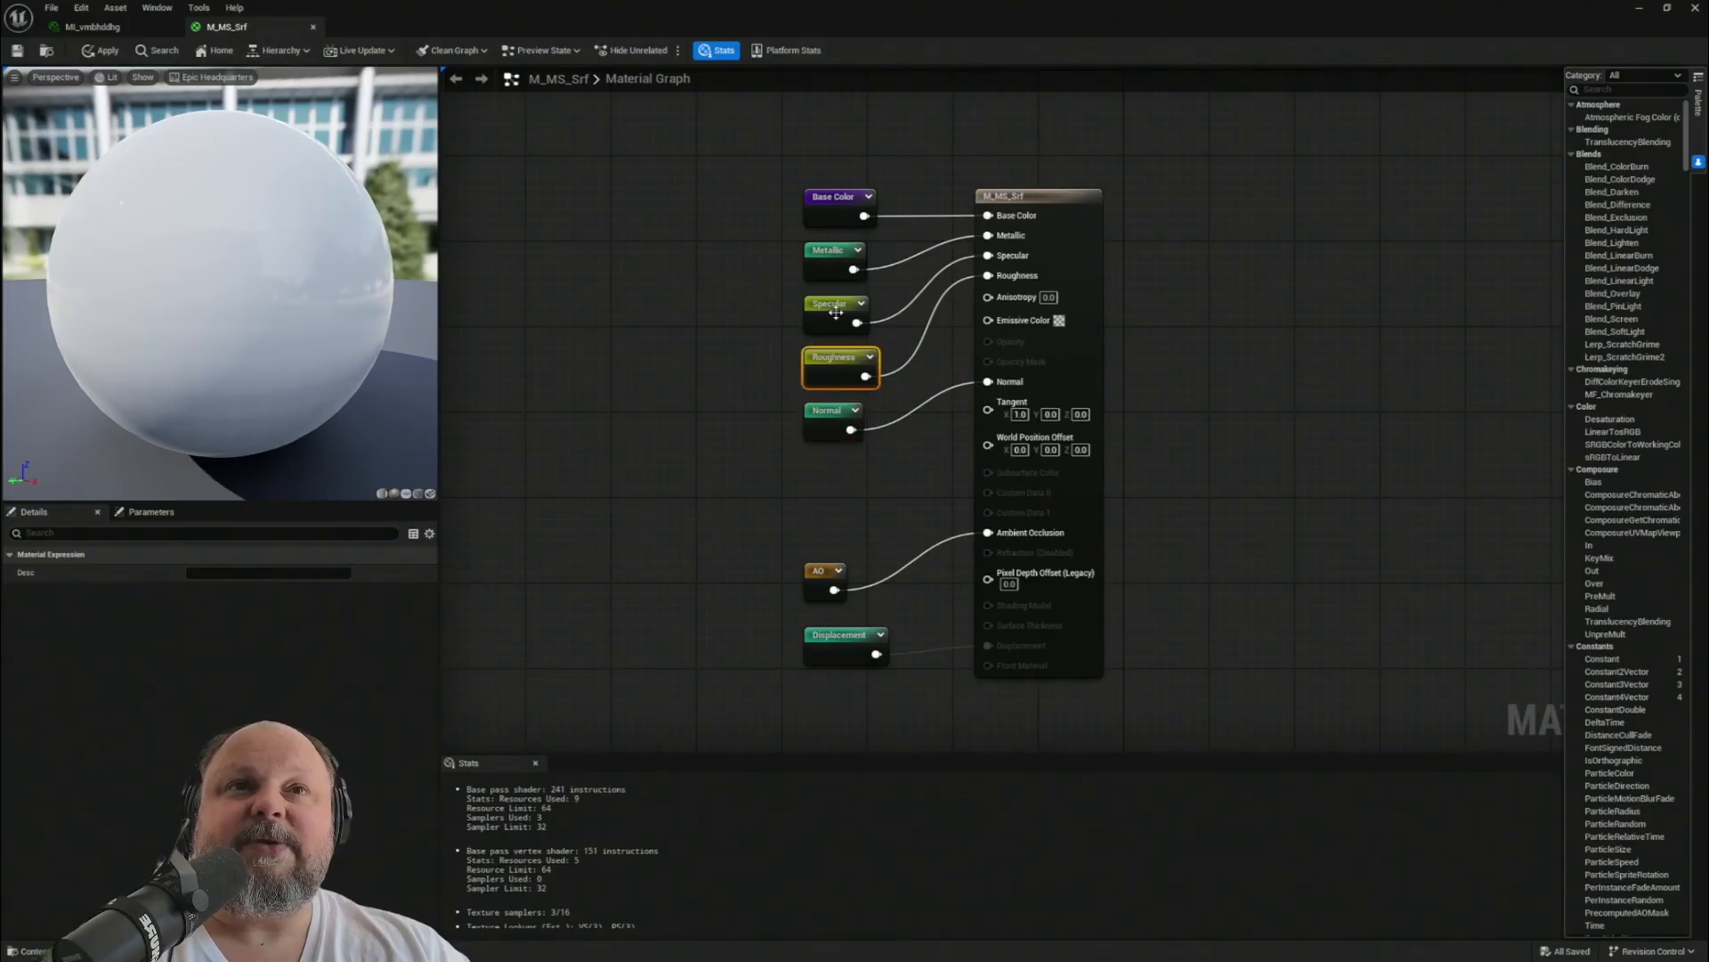
click(834, 313)
click(813, 274)
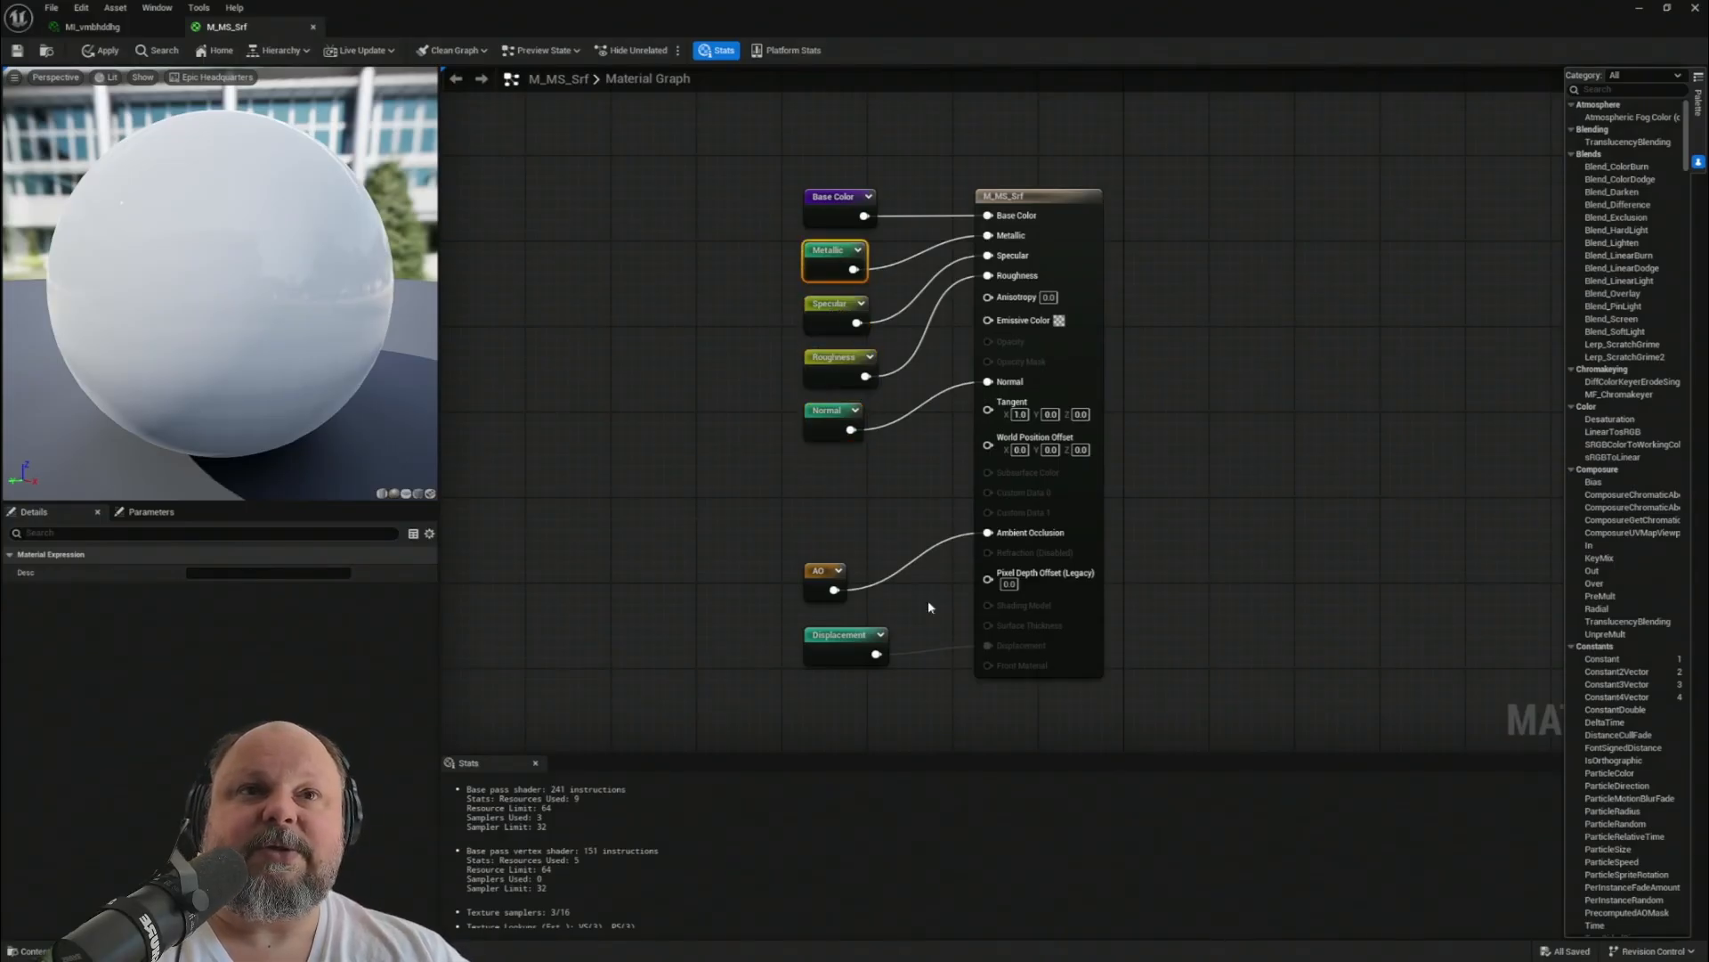
- Inspect QMF_RoughnessAdjustments, the Min Roughness parameter and the MetallicRoughnessTexture sample in the ORM group
right_drag(649, 573, 843, 365)
click(843, 366)
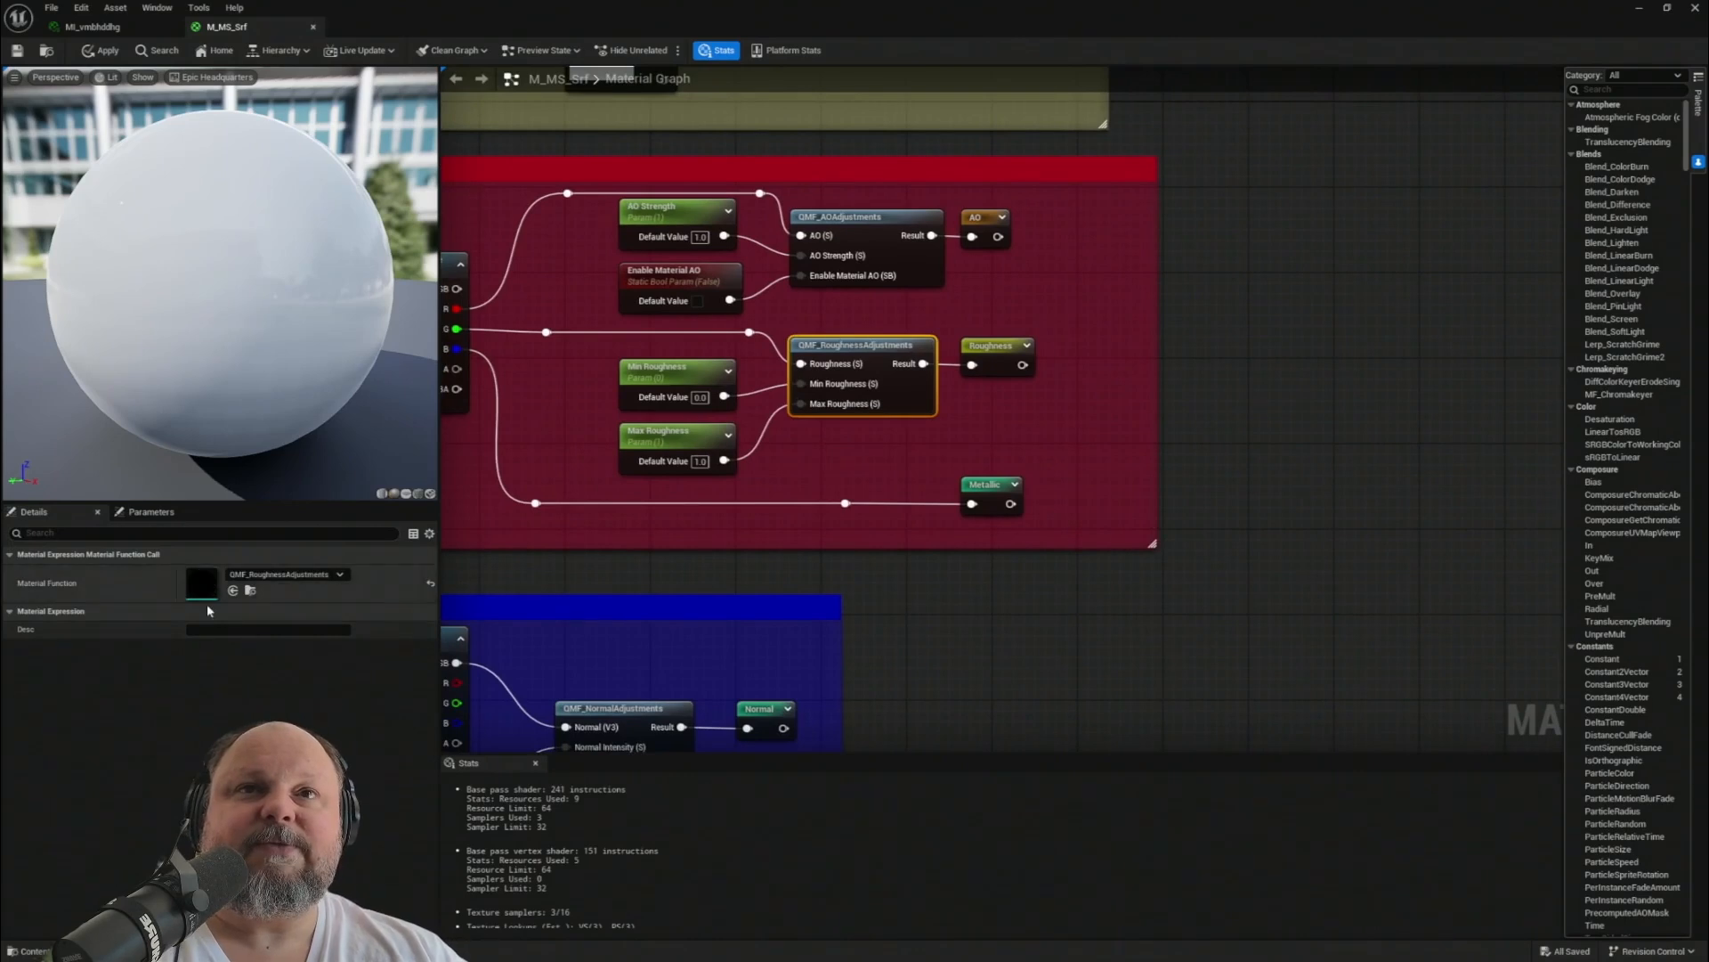
click(700, 378)
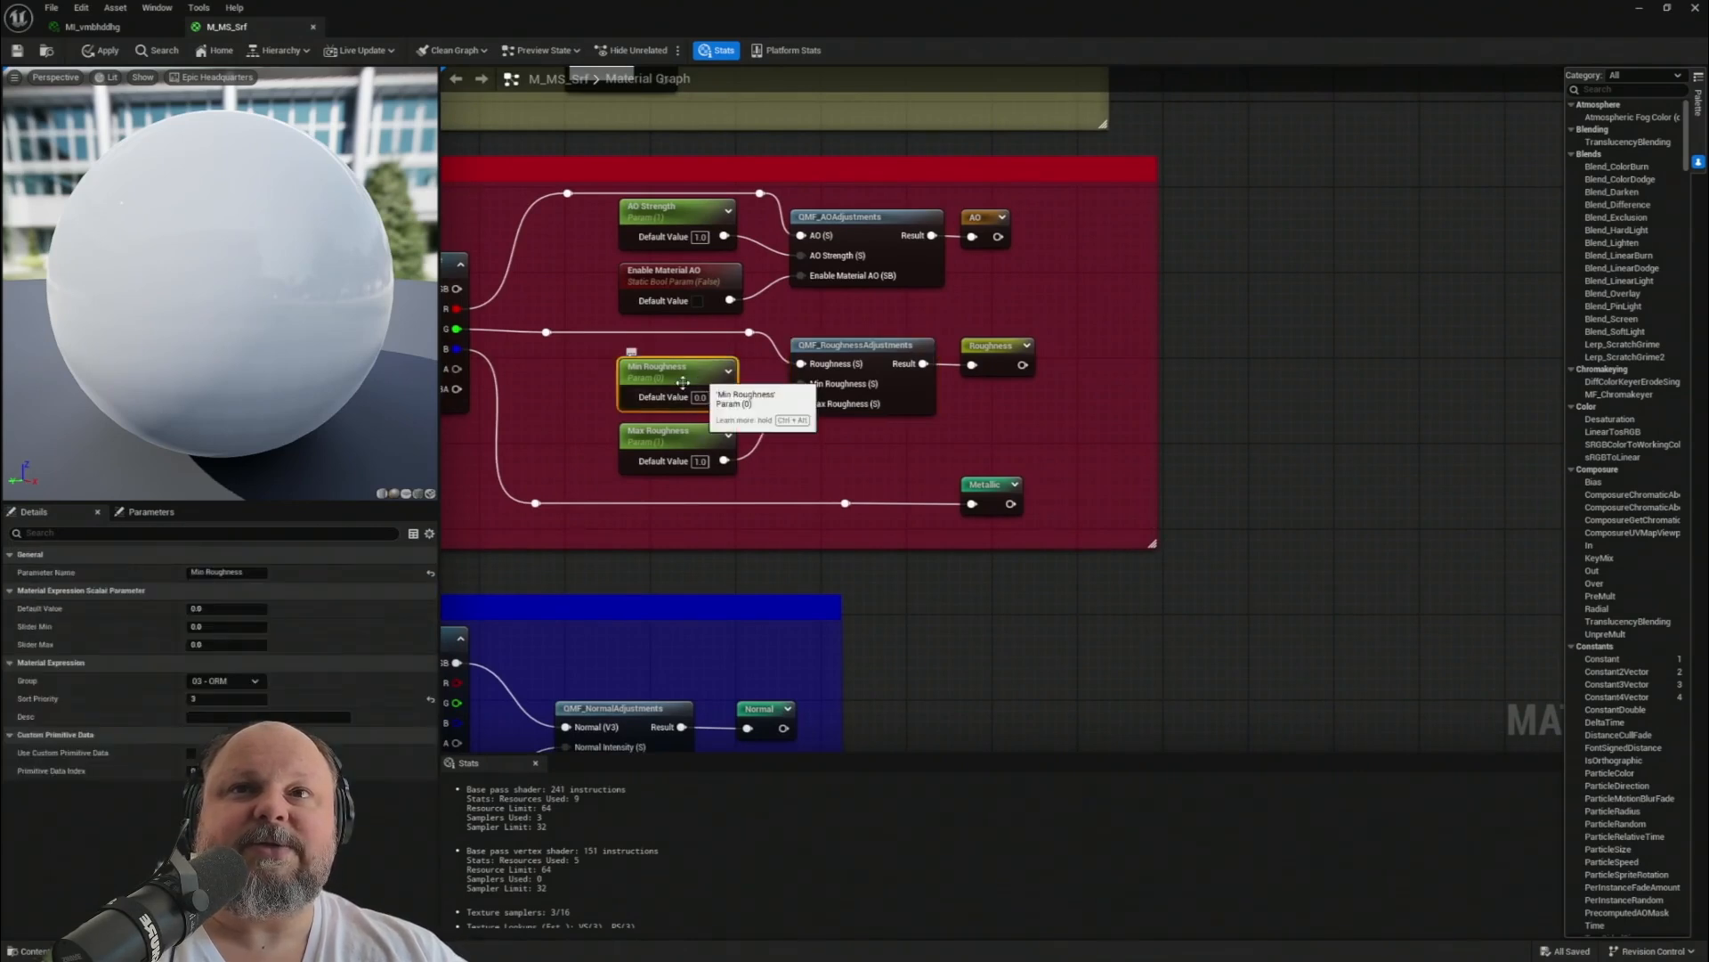
right_drag(579, 436, 948, 437)
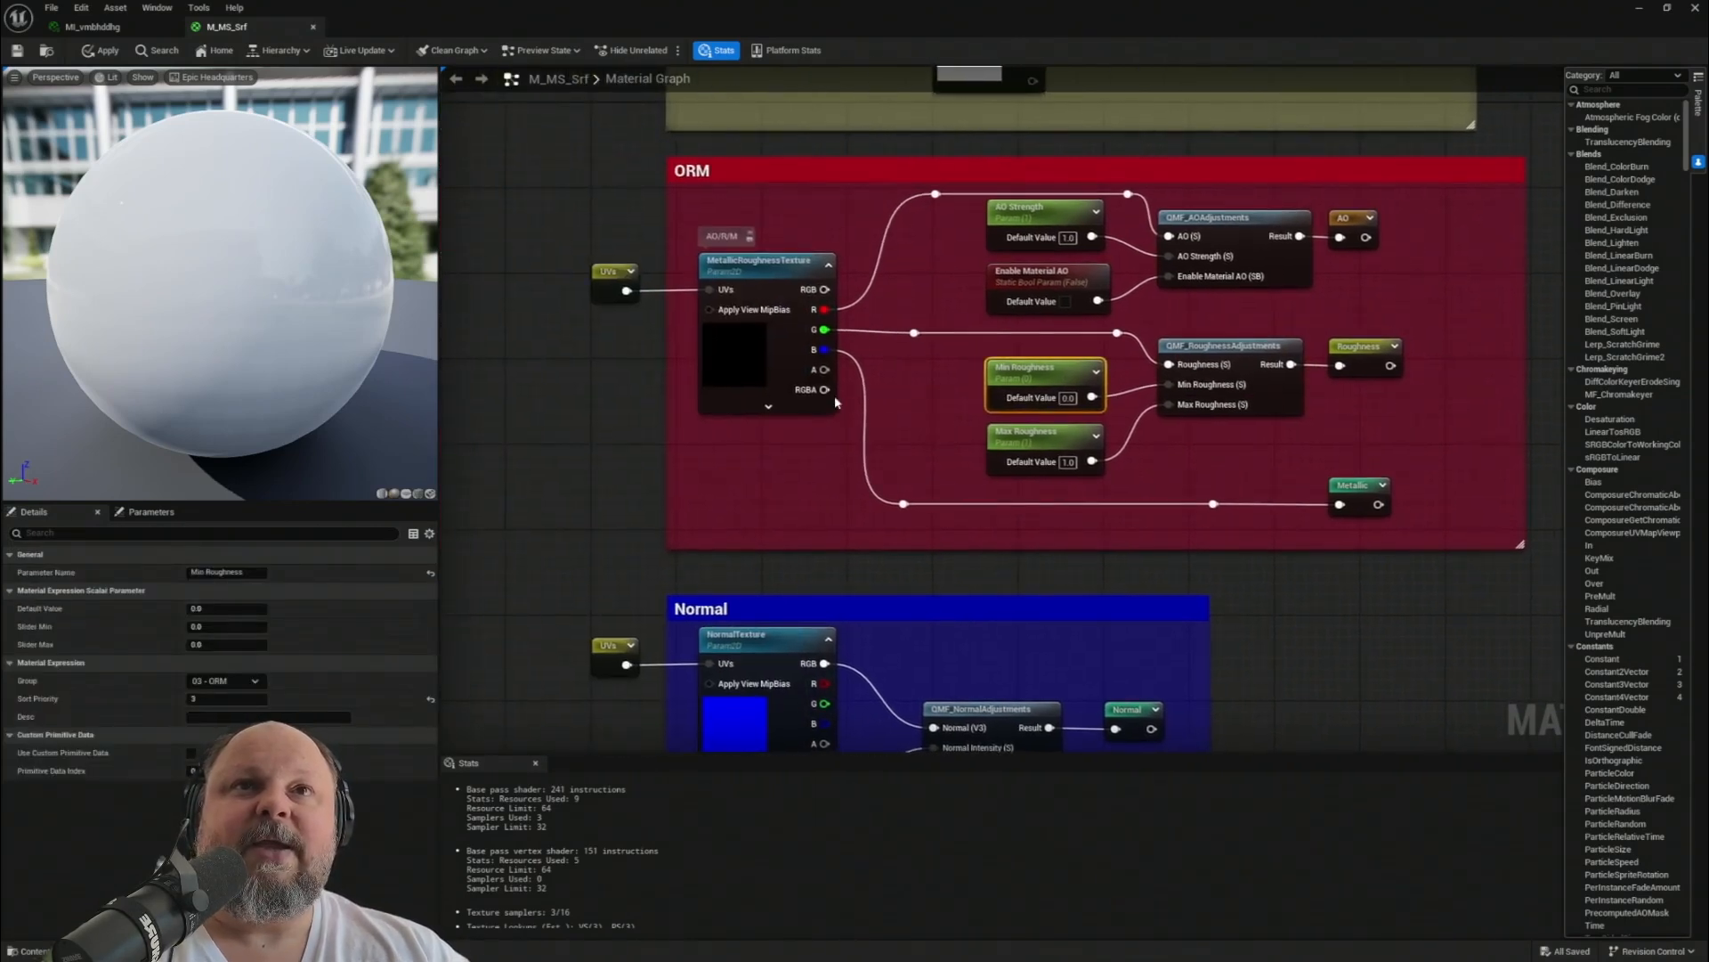
click(783, 271)
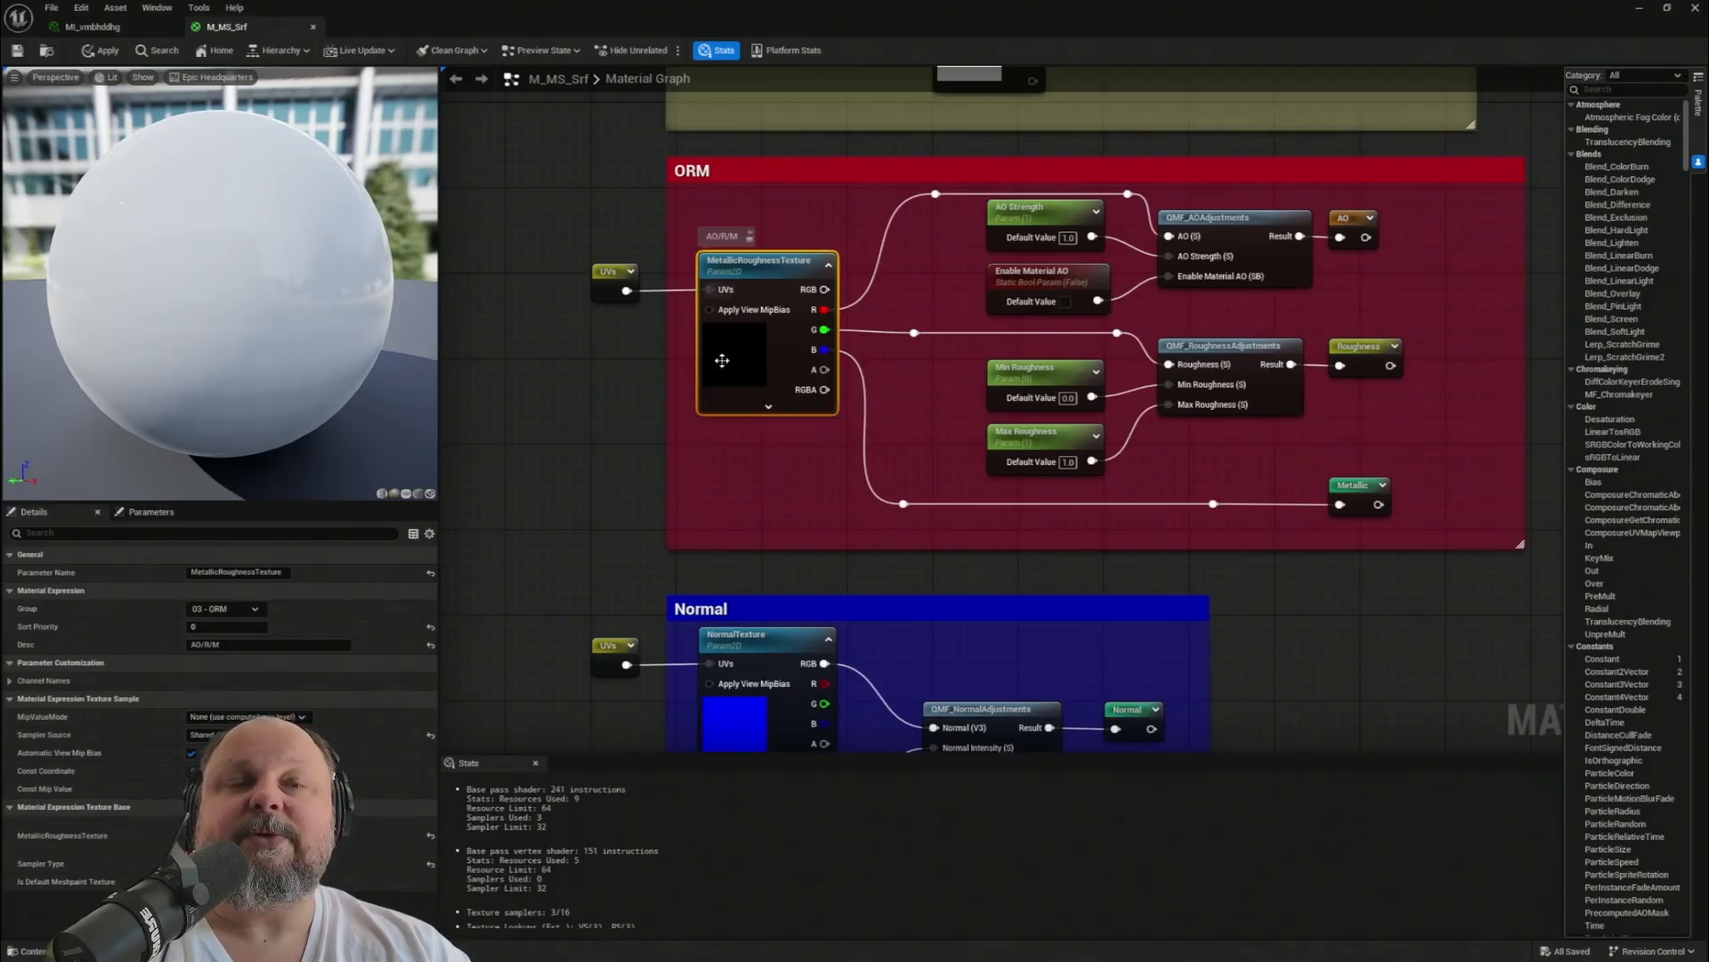
- Select the M_MS_Srf result node, and compare with the MI_vmbhddhg instance's preview and exposed parameters
key(Home)
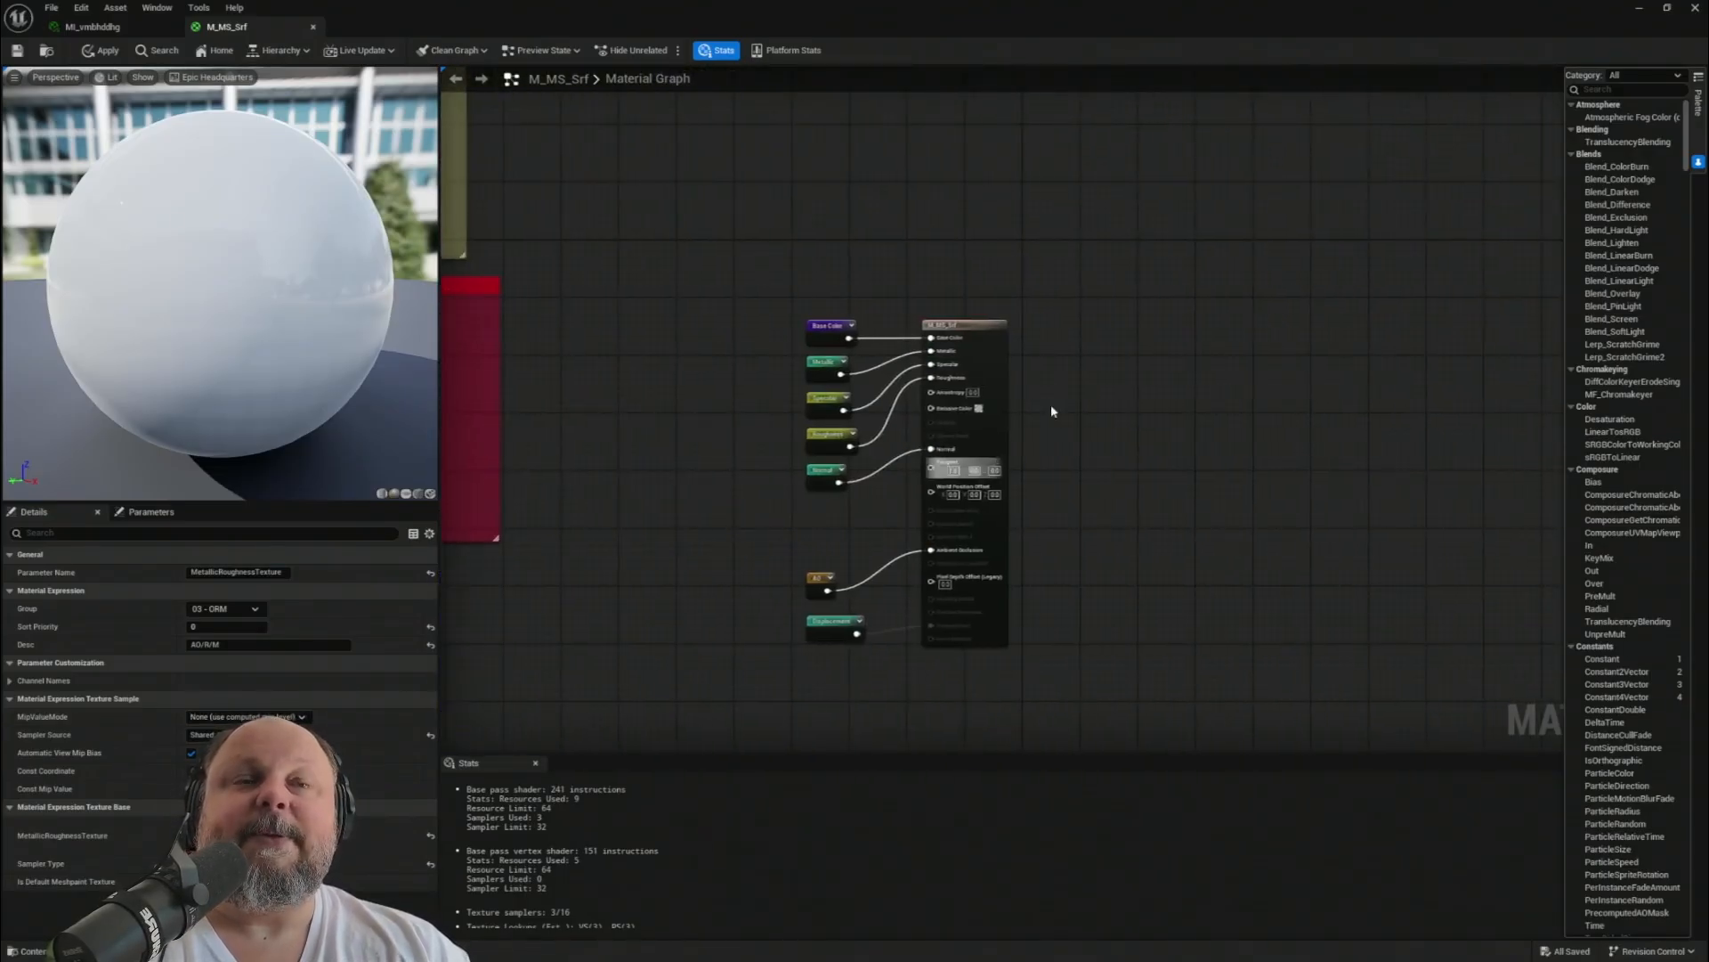
drag(1125, 271, 954, 413)
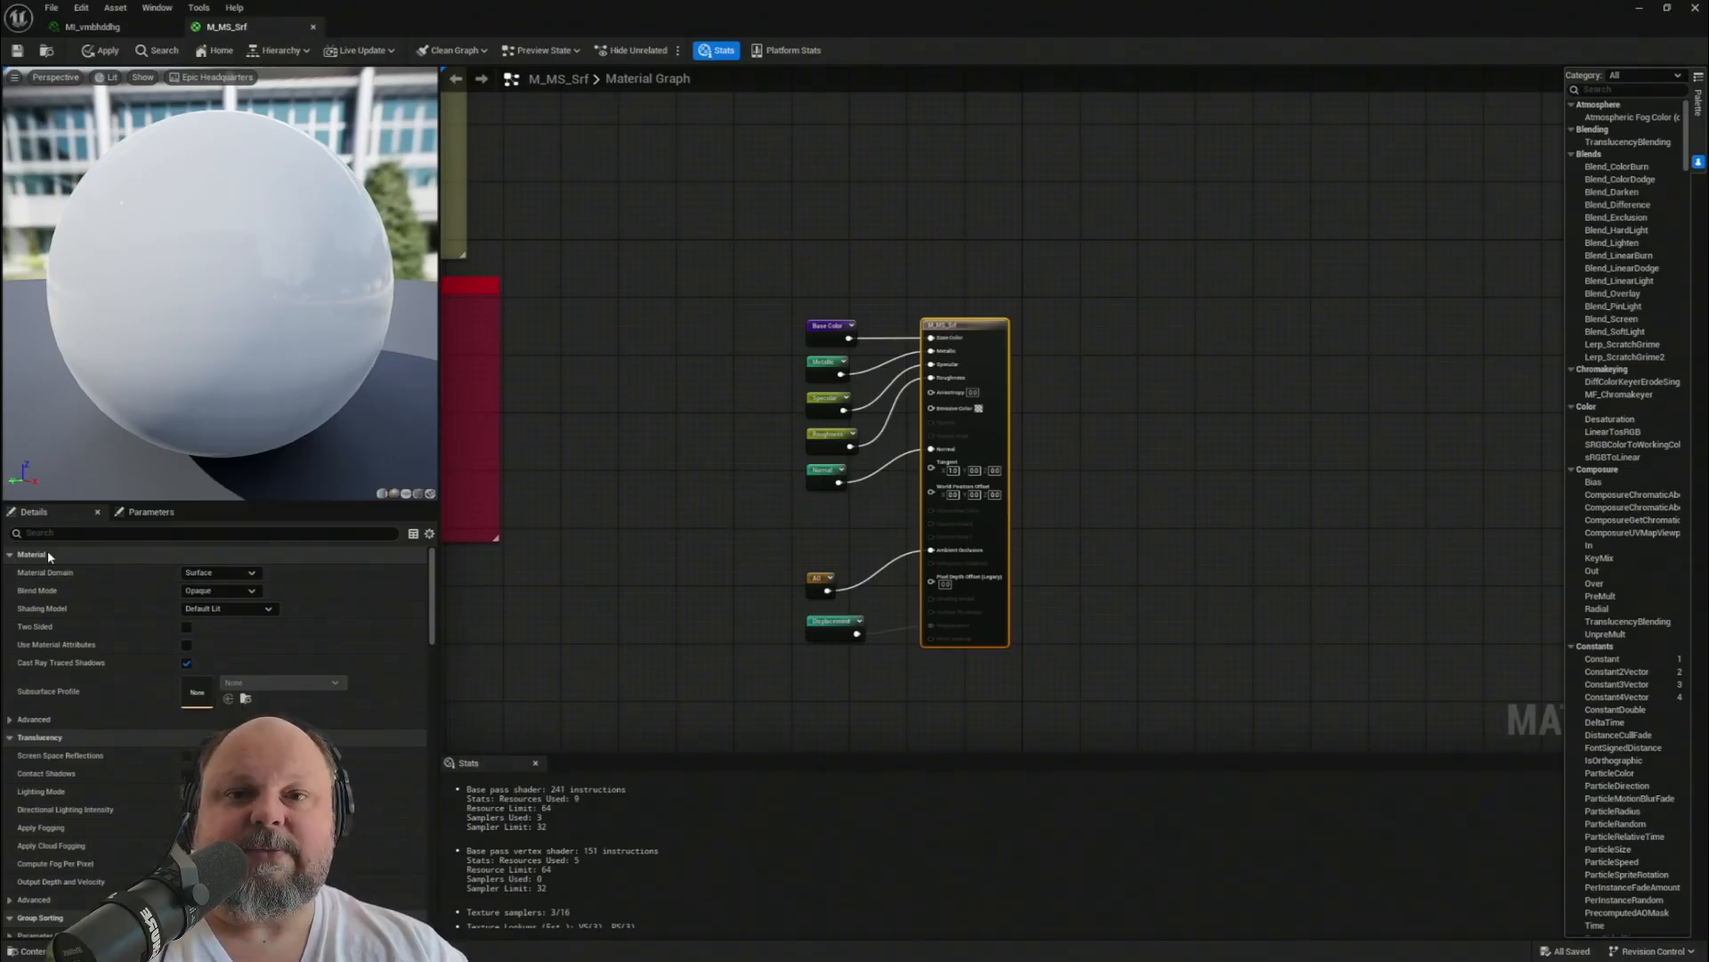
click(121, 29)
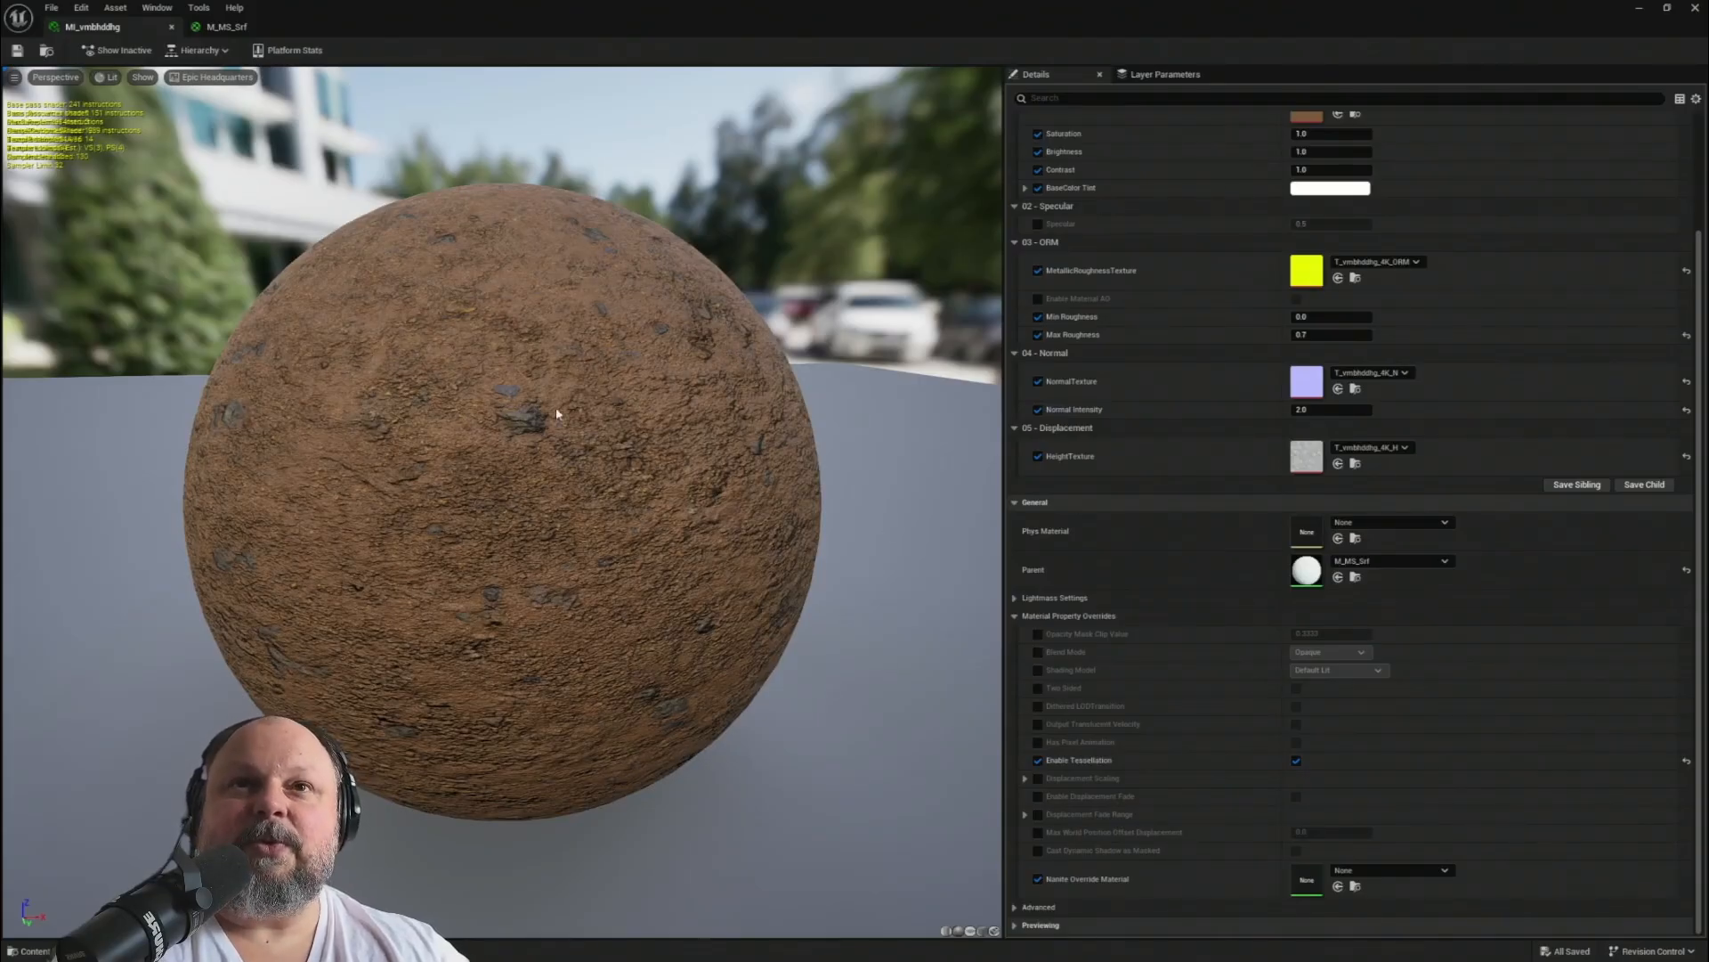
drag(677, 498, 801, 498)
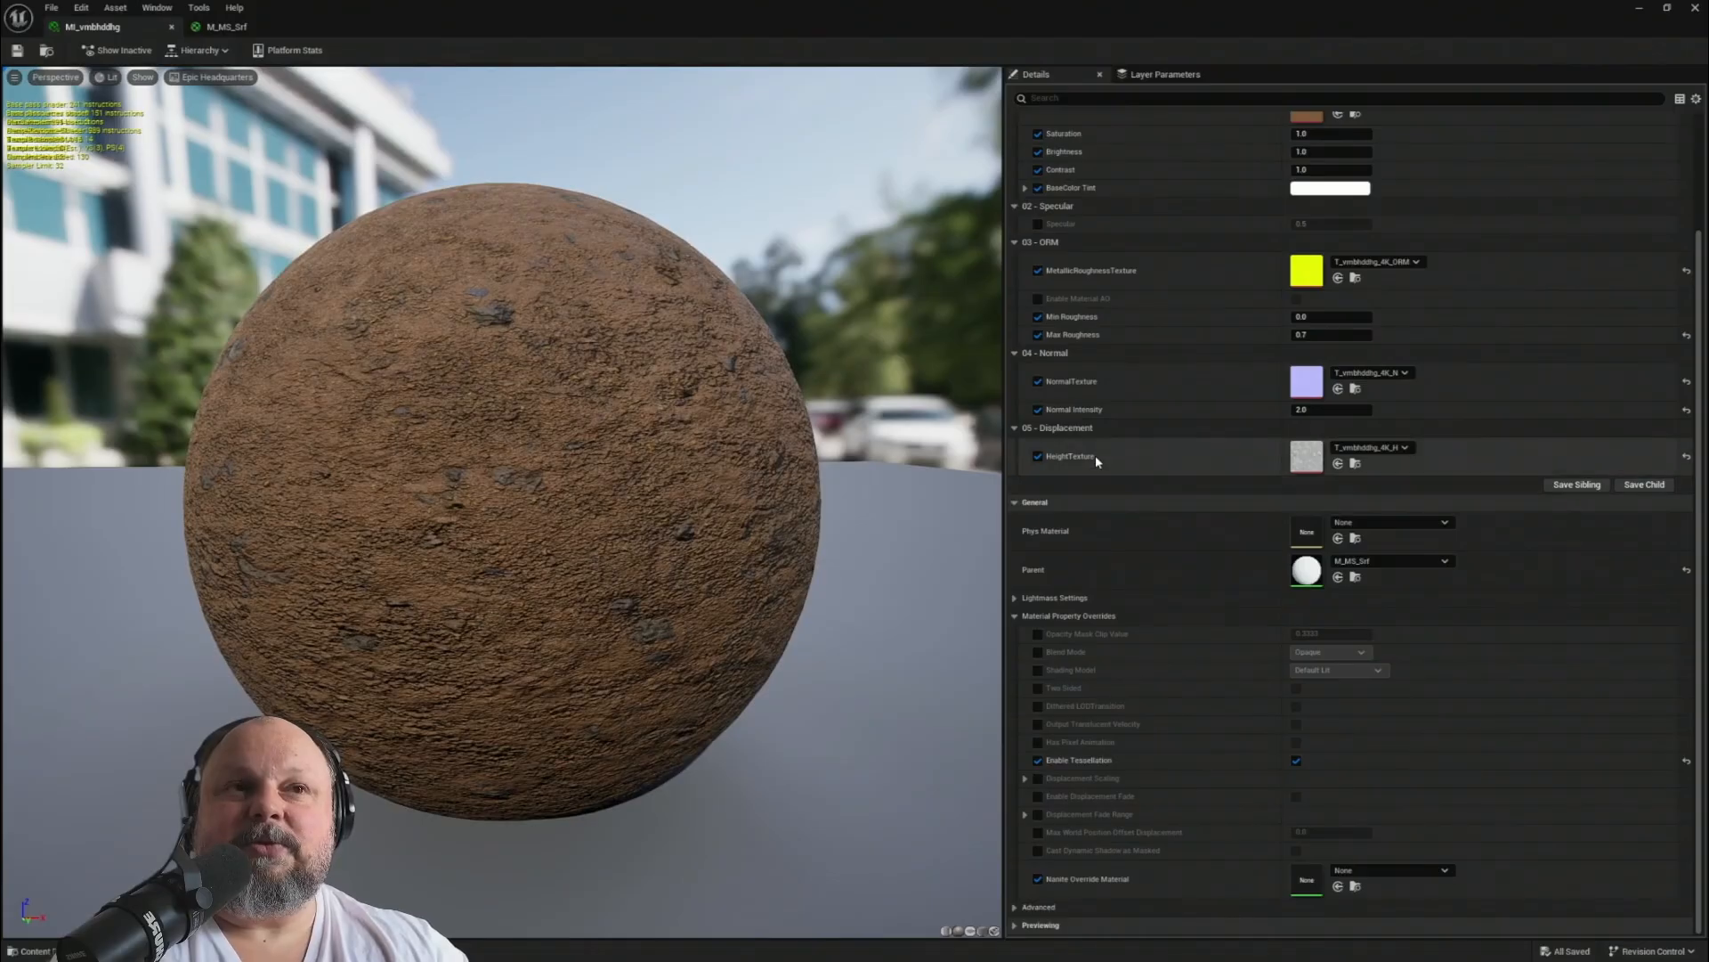
- Return to the M_MS_Srf graph and browse the material nodes in a reopened, wider Palette
click(225, 27)
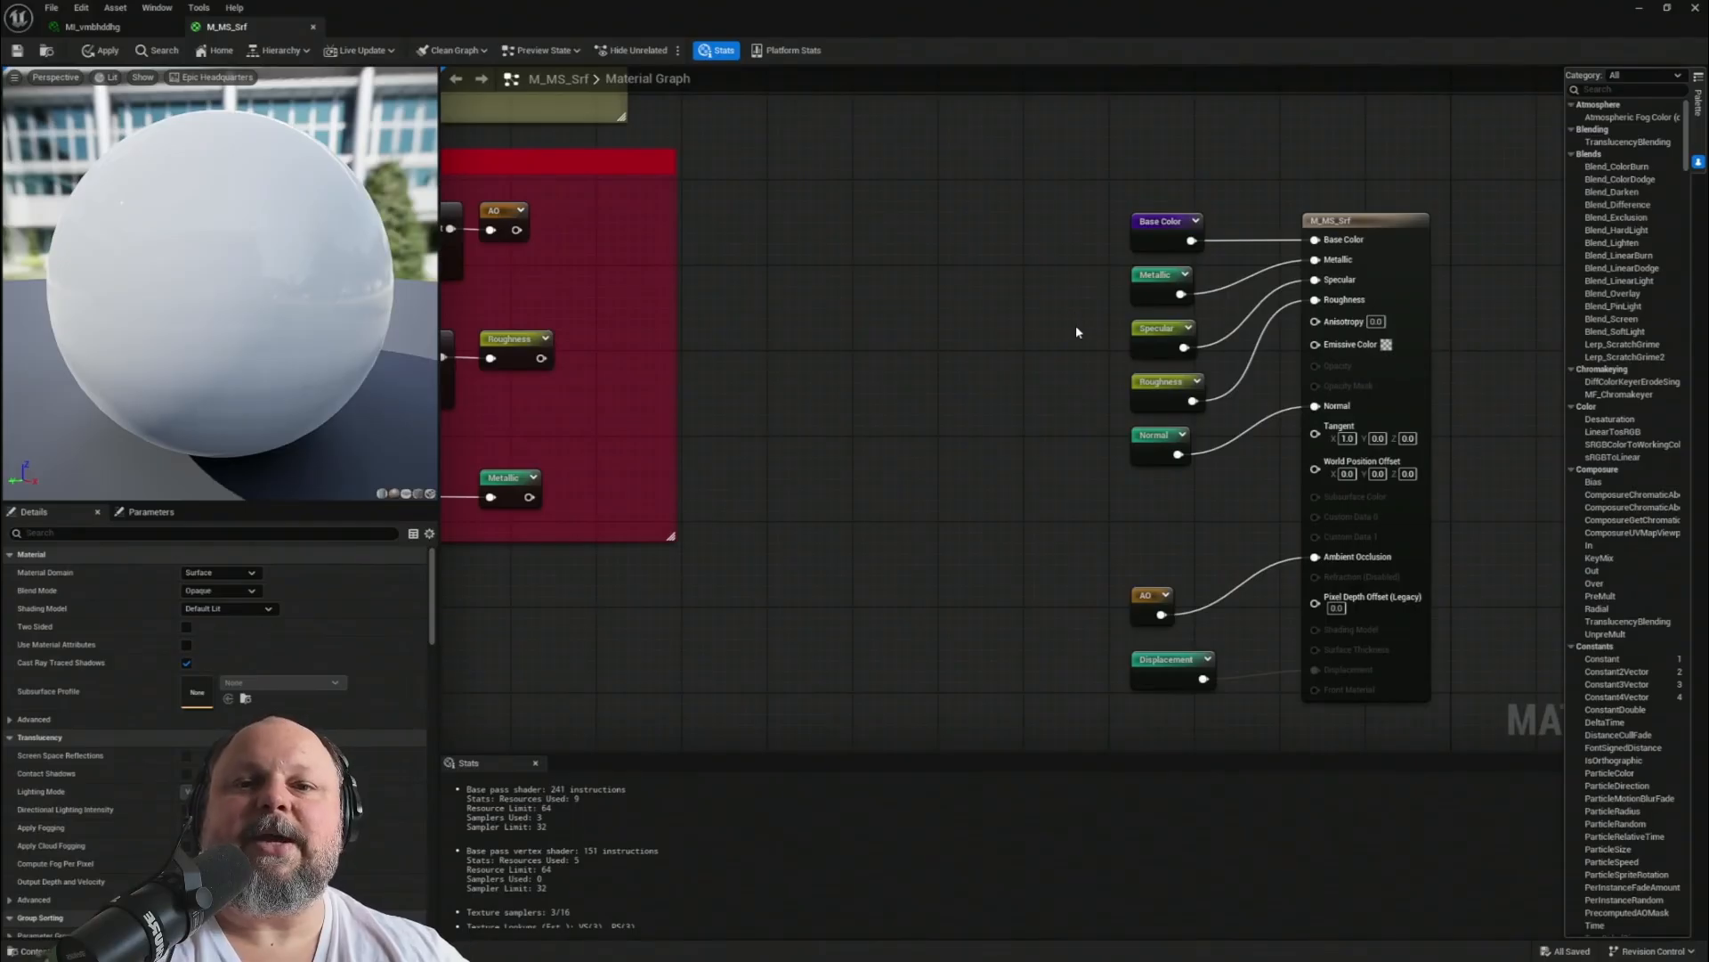
right_drag(1054, 340, 1009, 314)
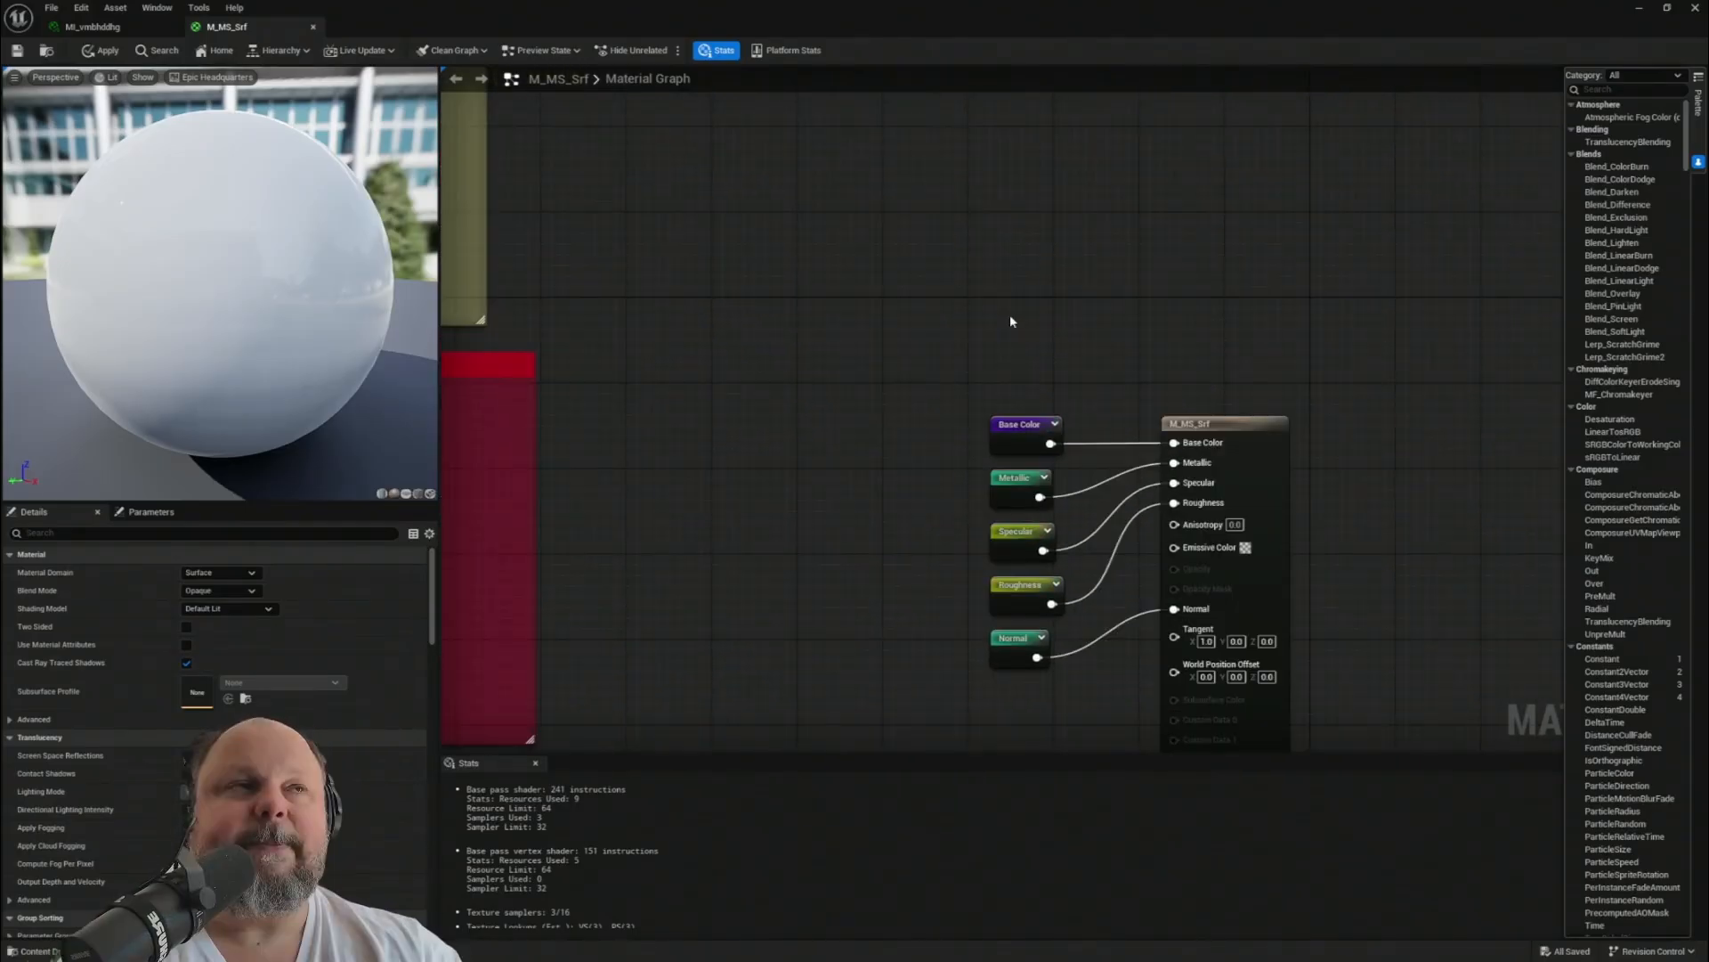
click(1698, 105)
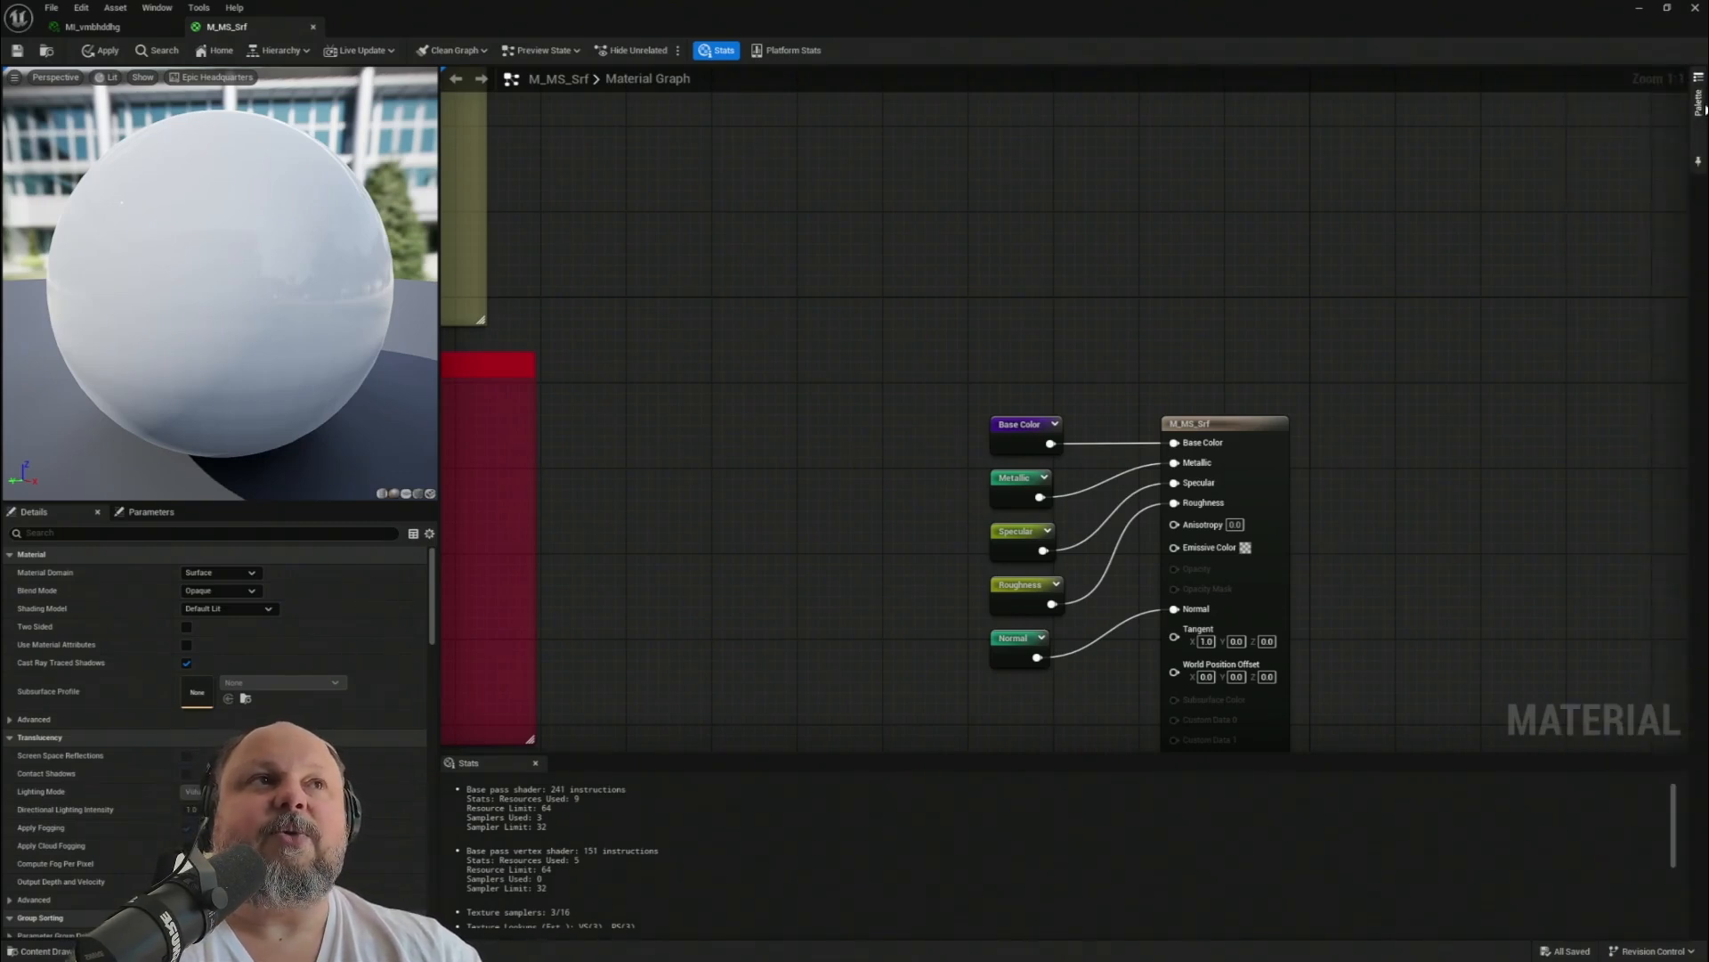
click(1699, 105)
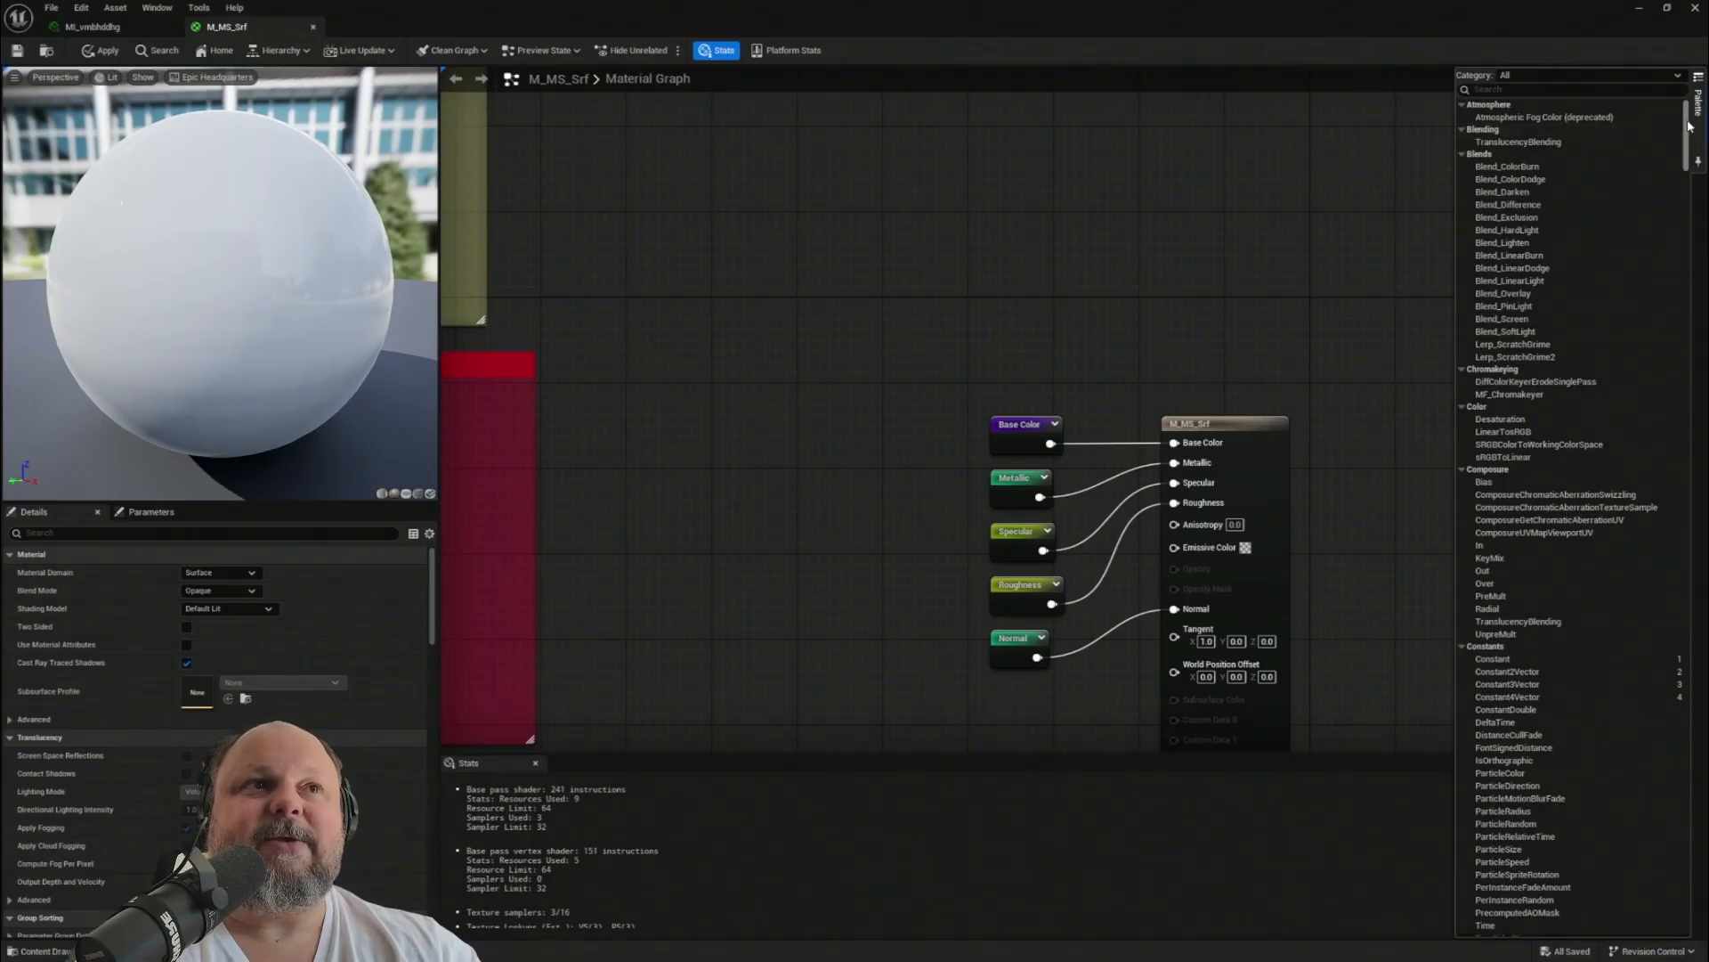
mouse_move(1689, 124)
mouse_down()
mouse_move(1707, 611)
mouse_move(1686, 897)
mouse_move(1695, 119)
mouse_up()
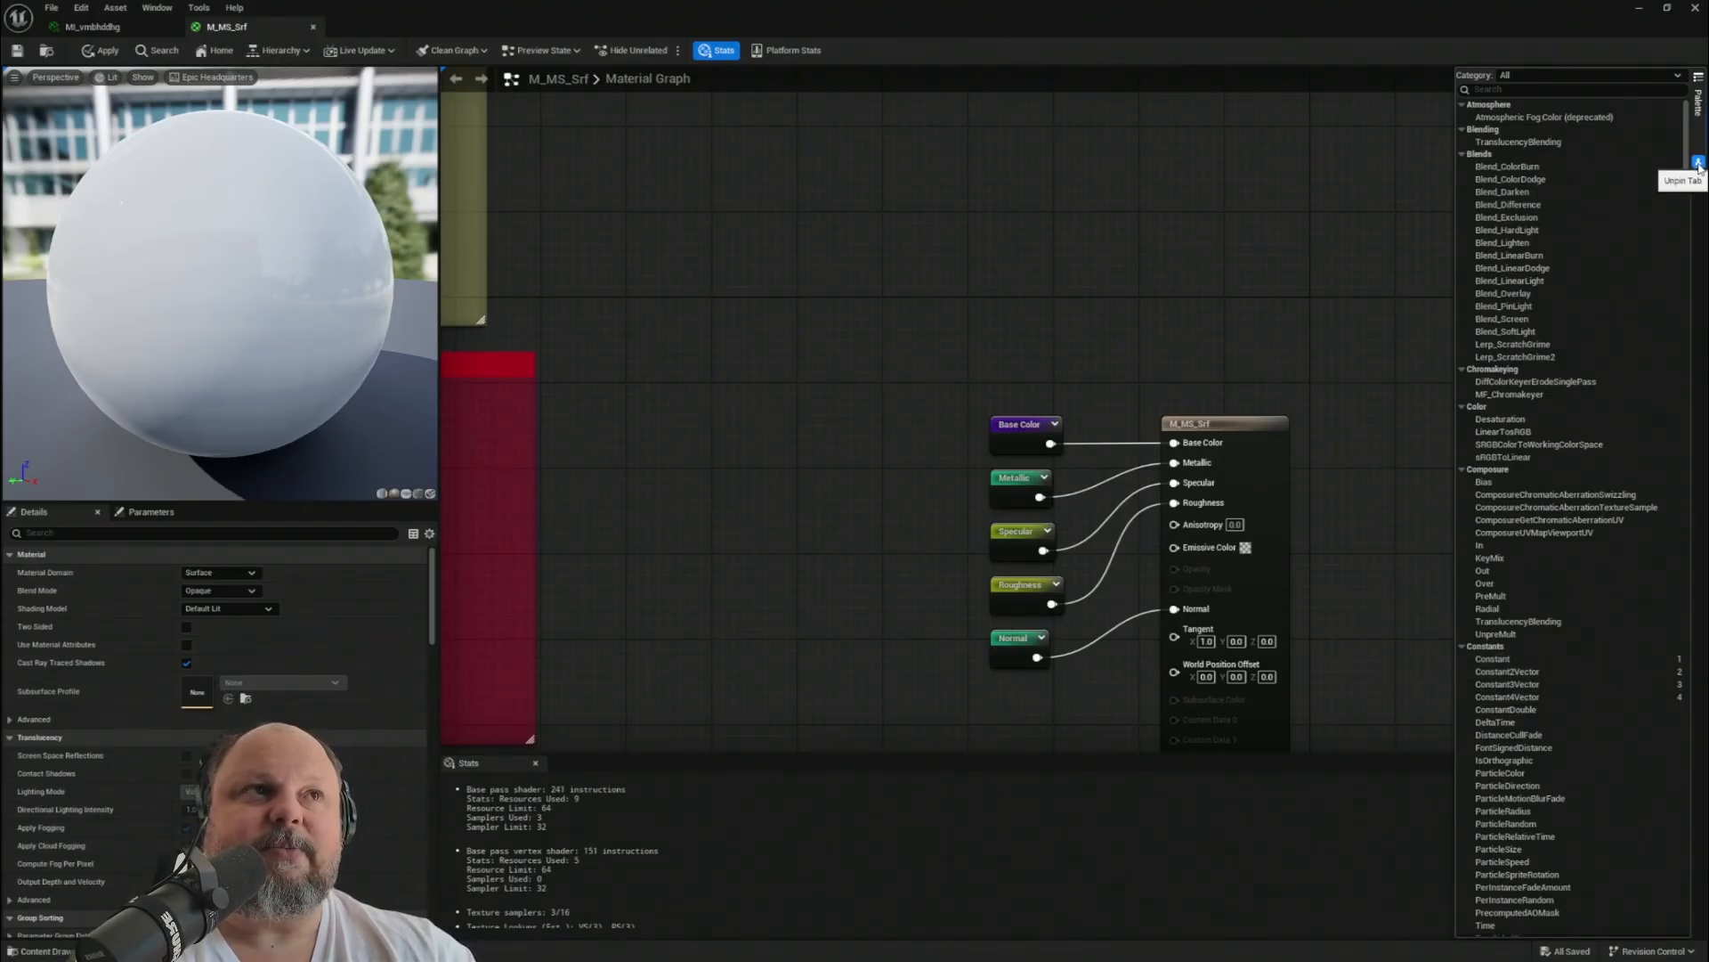
scroll(1594, 619, down, 2)
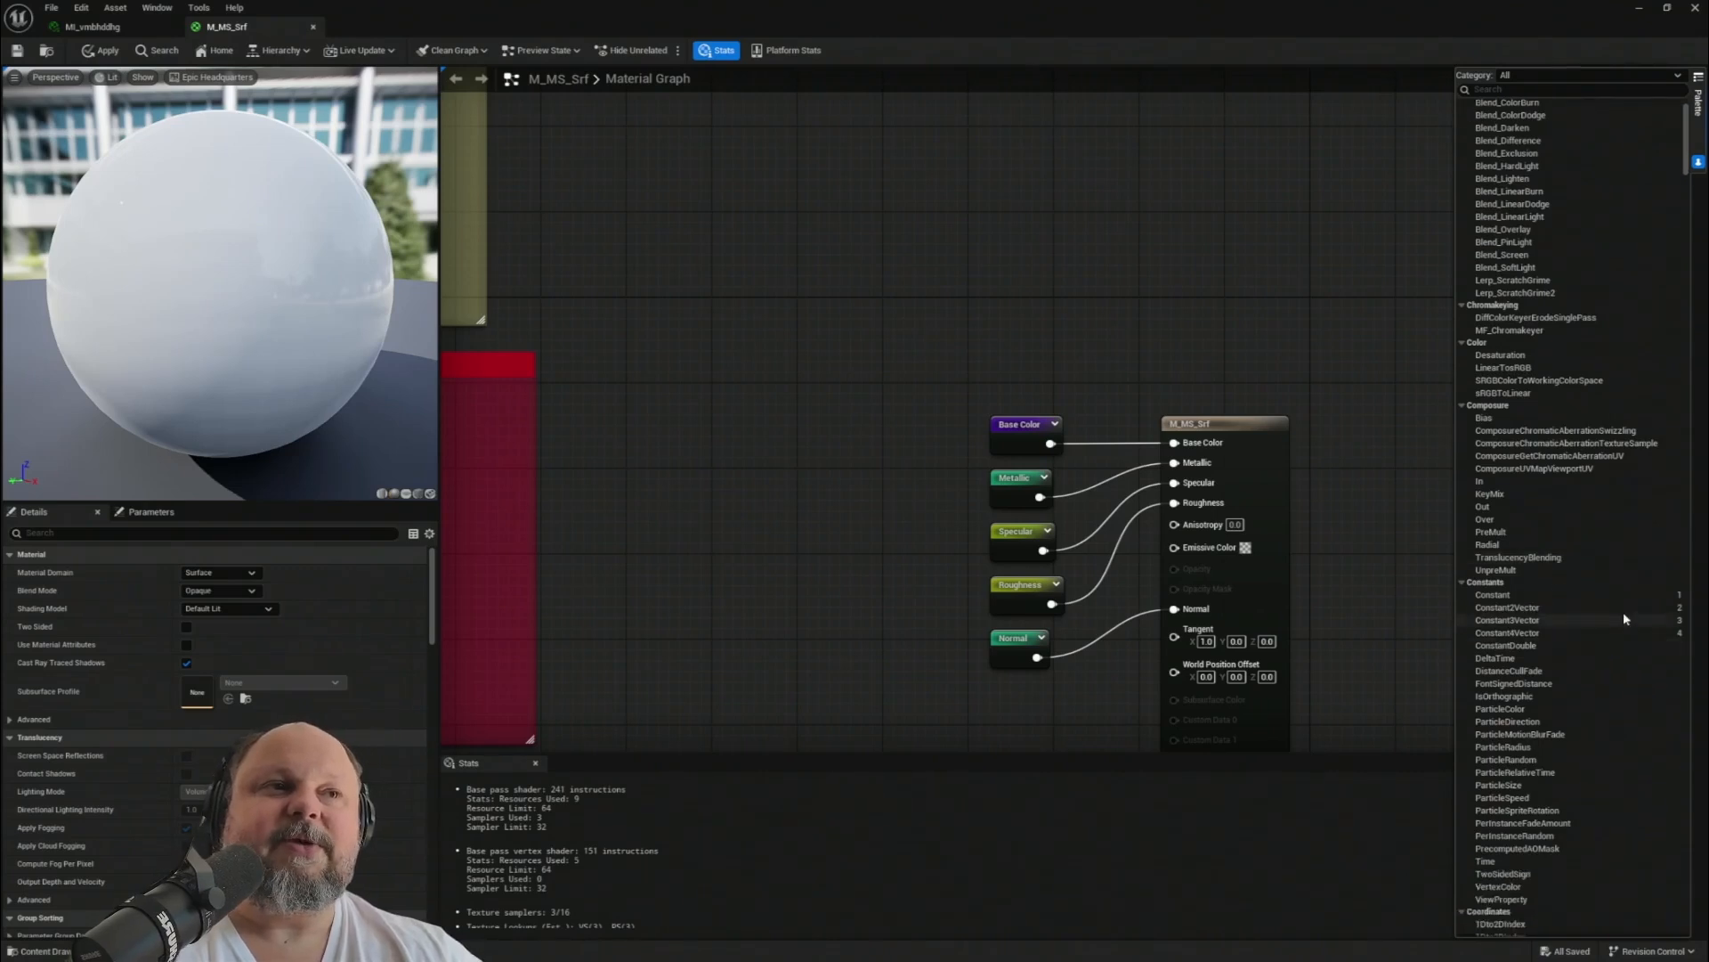
scroll(1622, 617, down, 2)
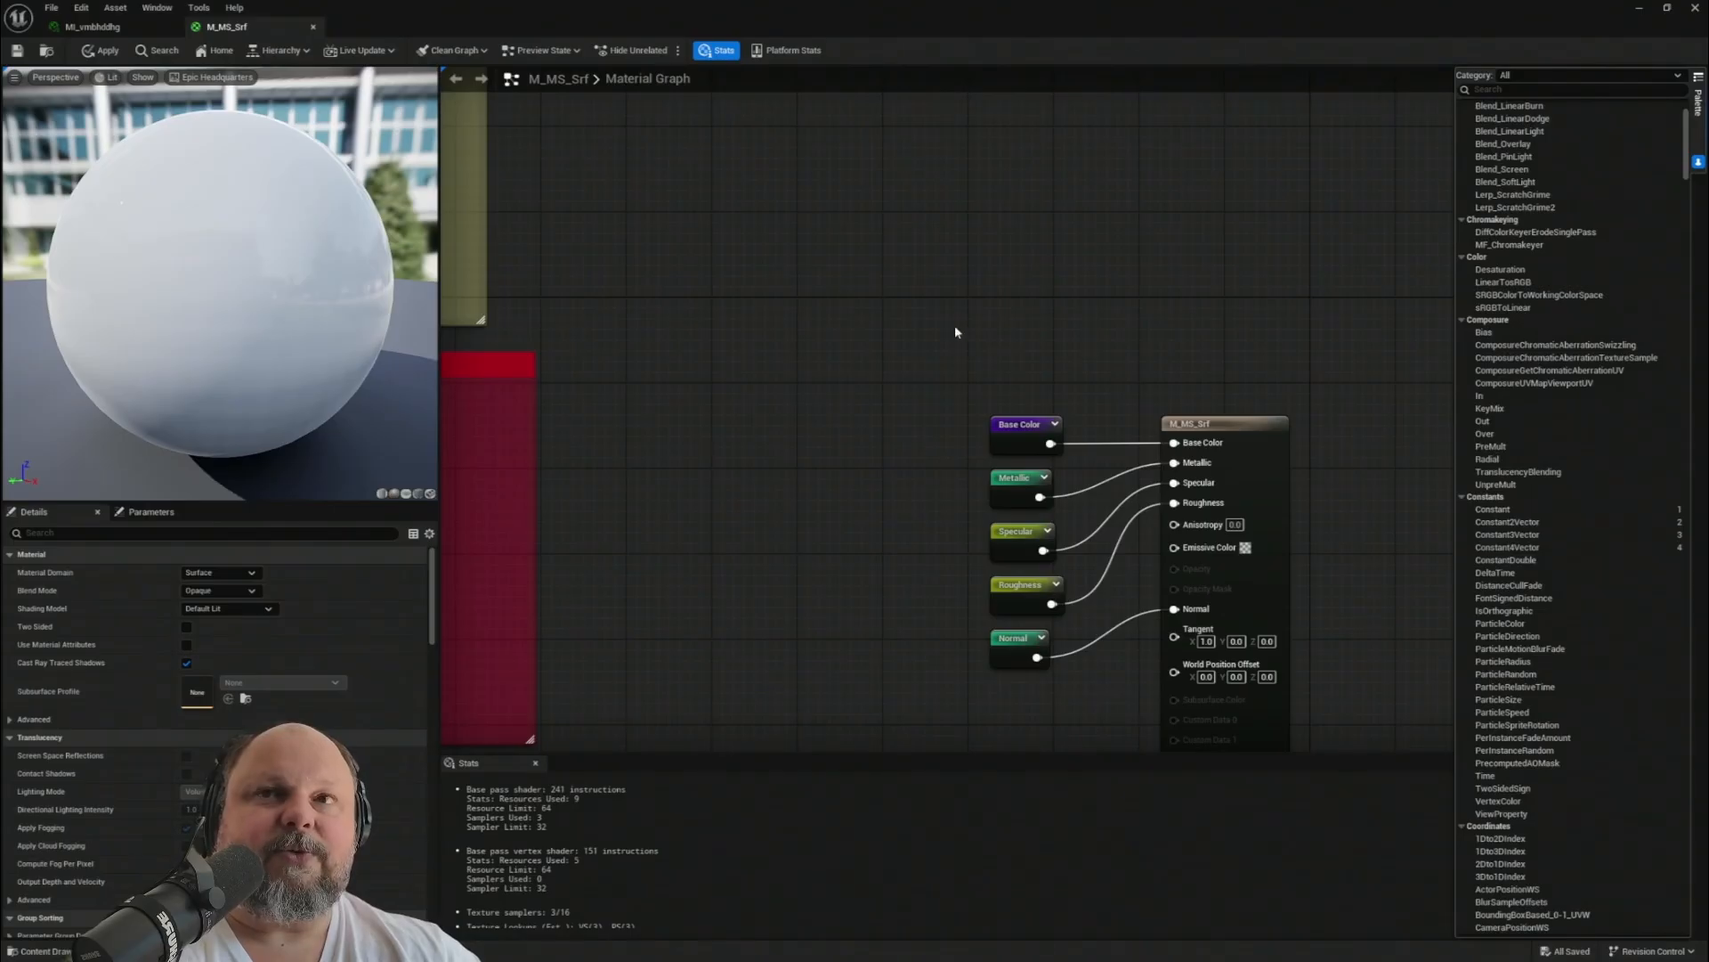
- Add a Constant node above the Base Color reroute and connect it to the result node's Base Color input
right_drag(1069, 378, 955, 353)
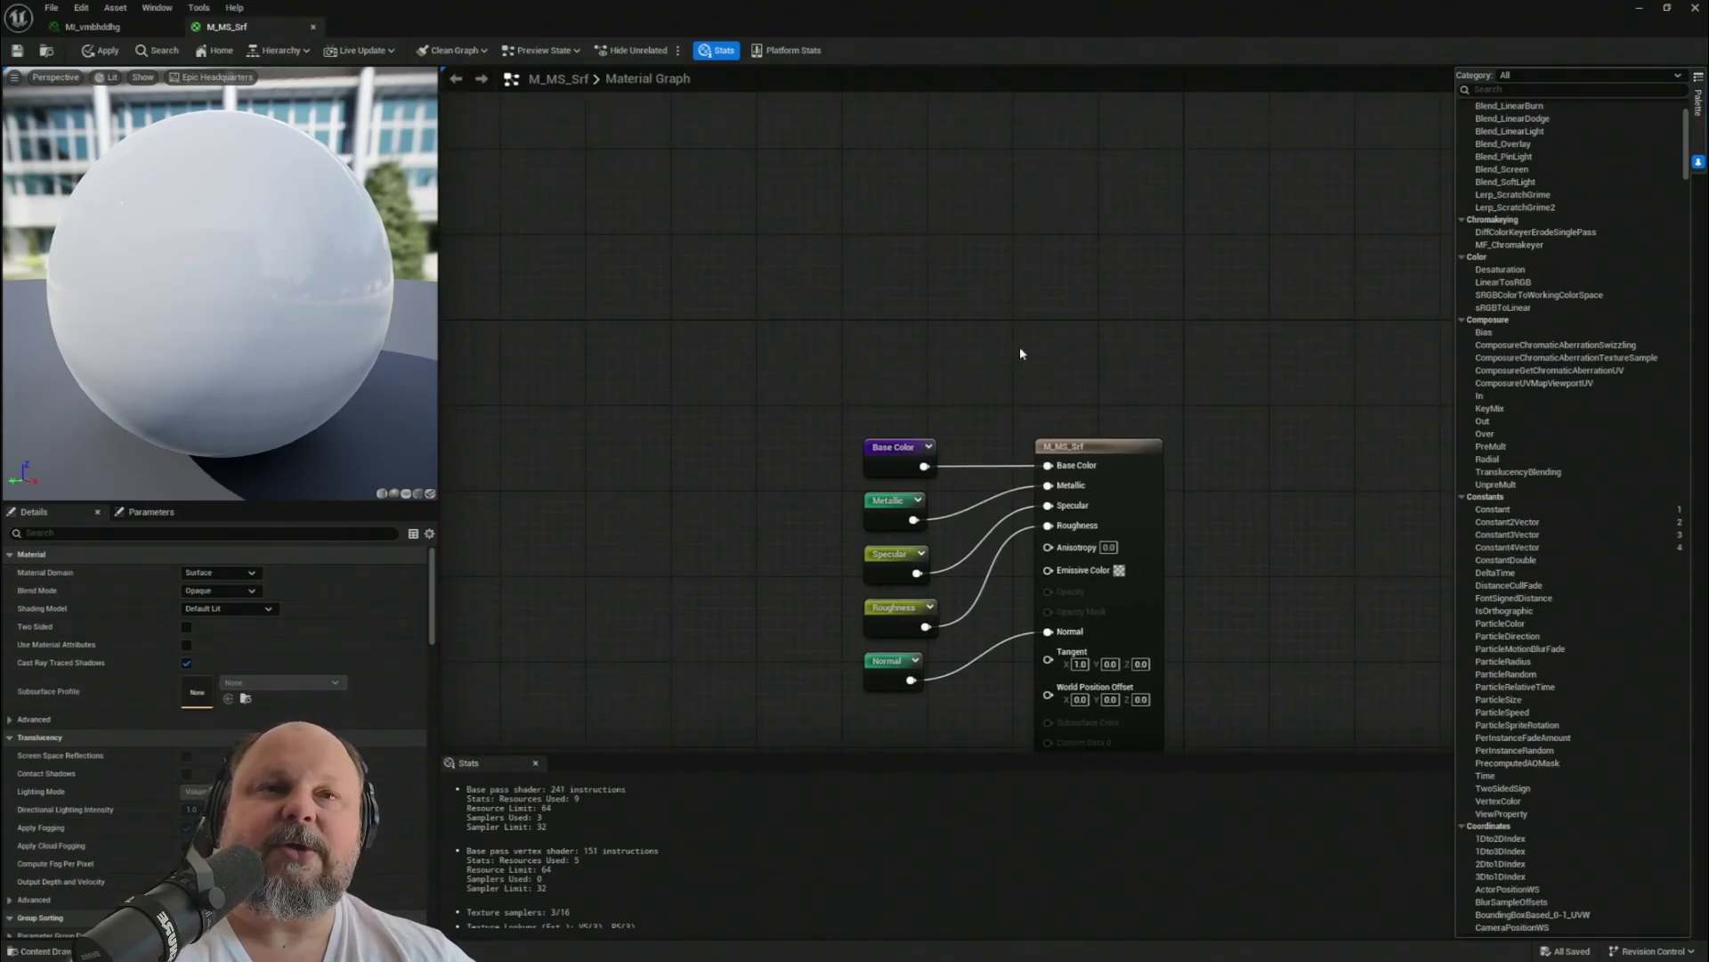
click(921, 275)
drag(964, 289, 1048, 465)
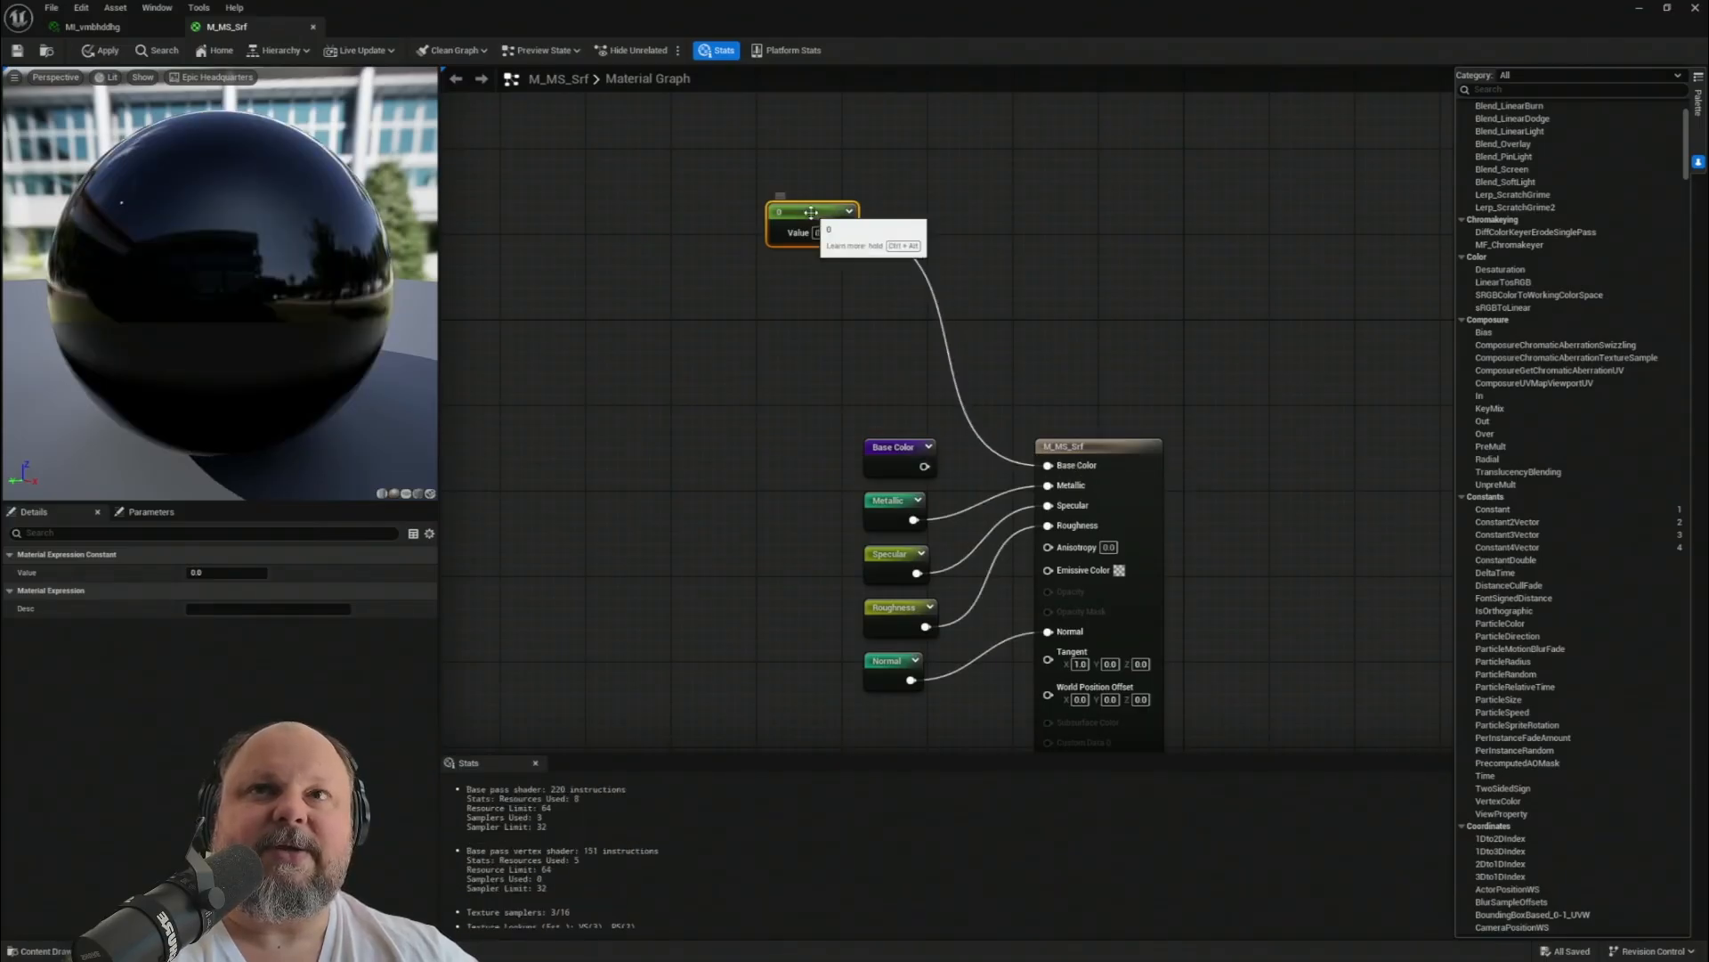
drag(812, 220, 922, 358)
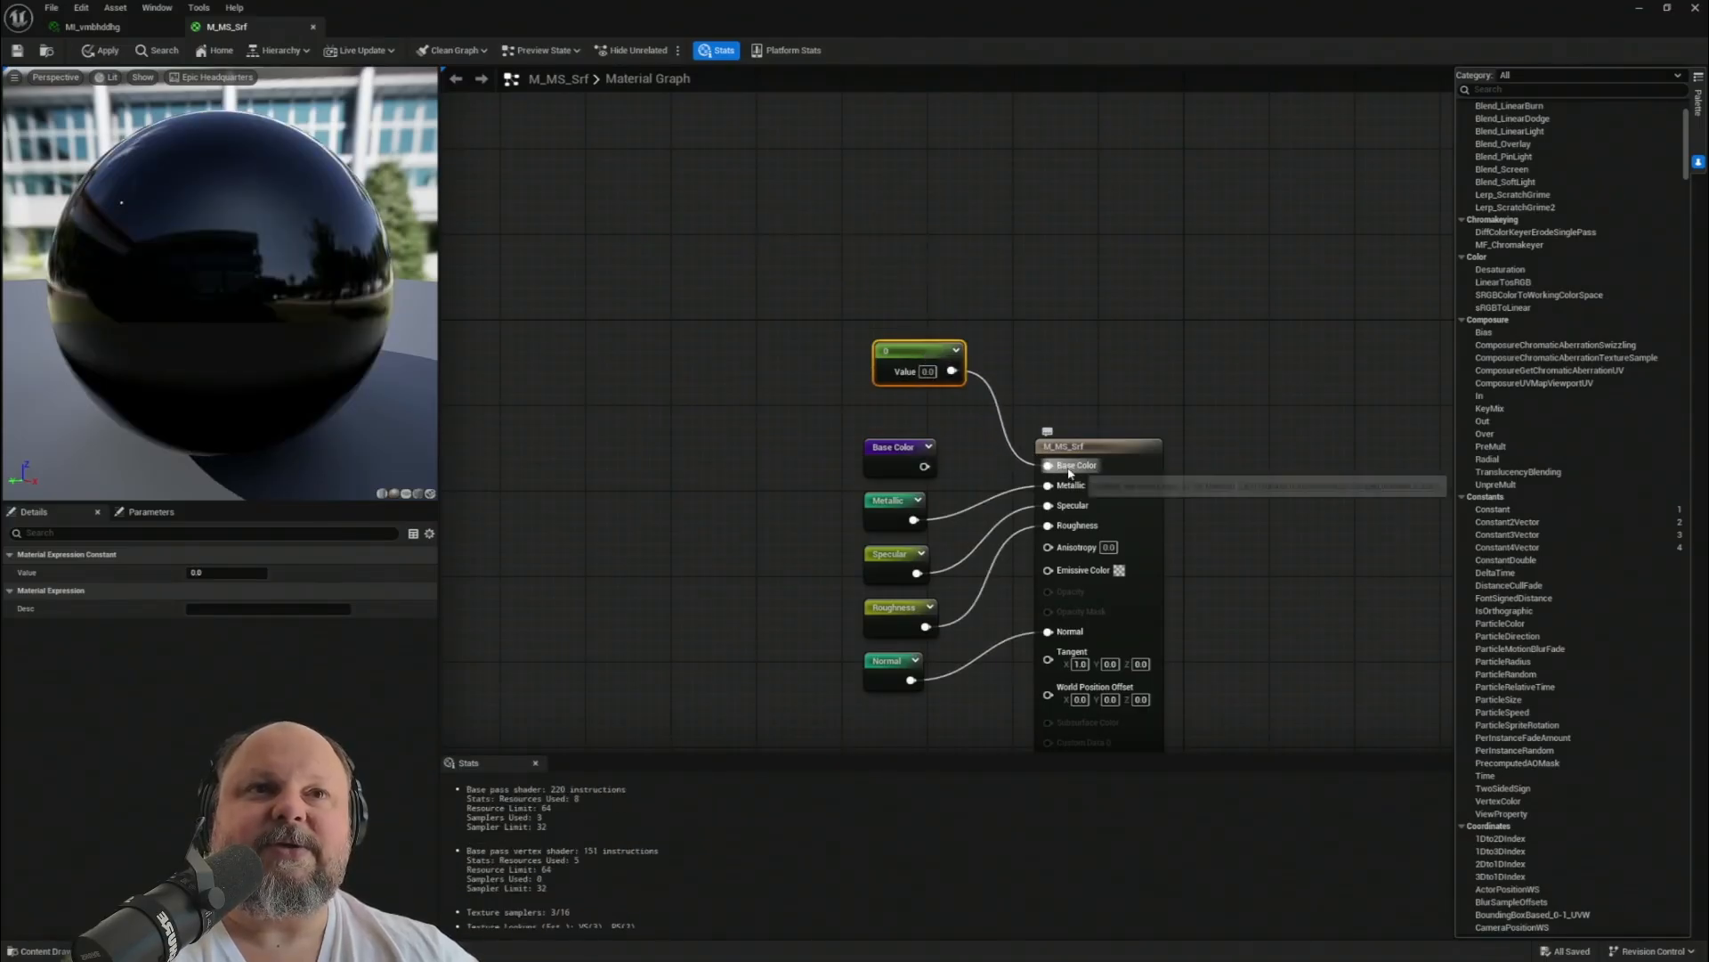
- Try the Constant node's value at 1 and back at 0, and delete the node
click(928, 371)
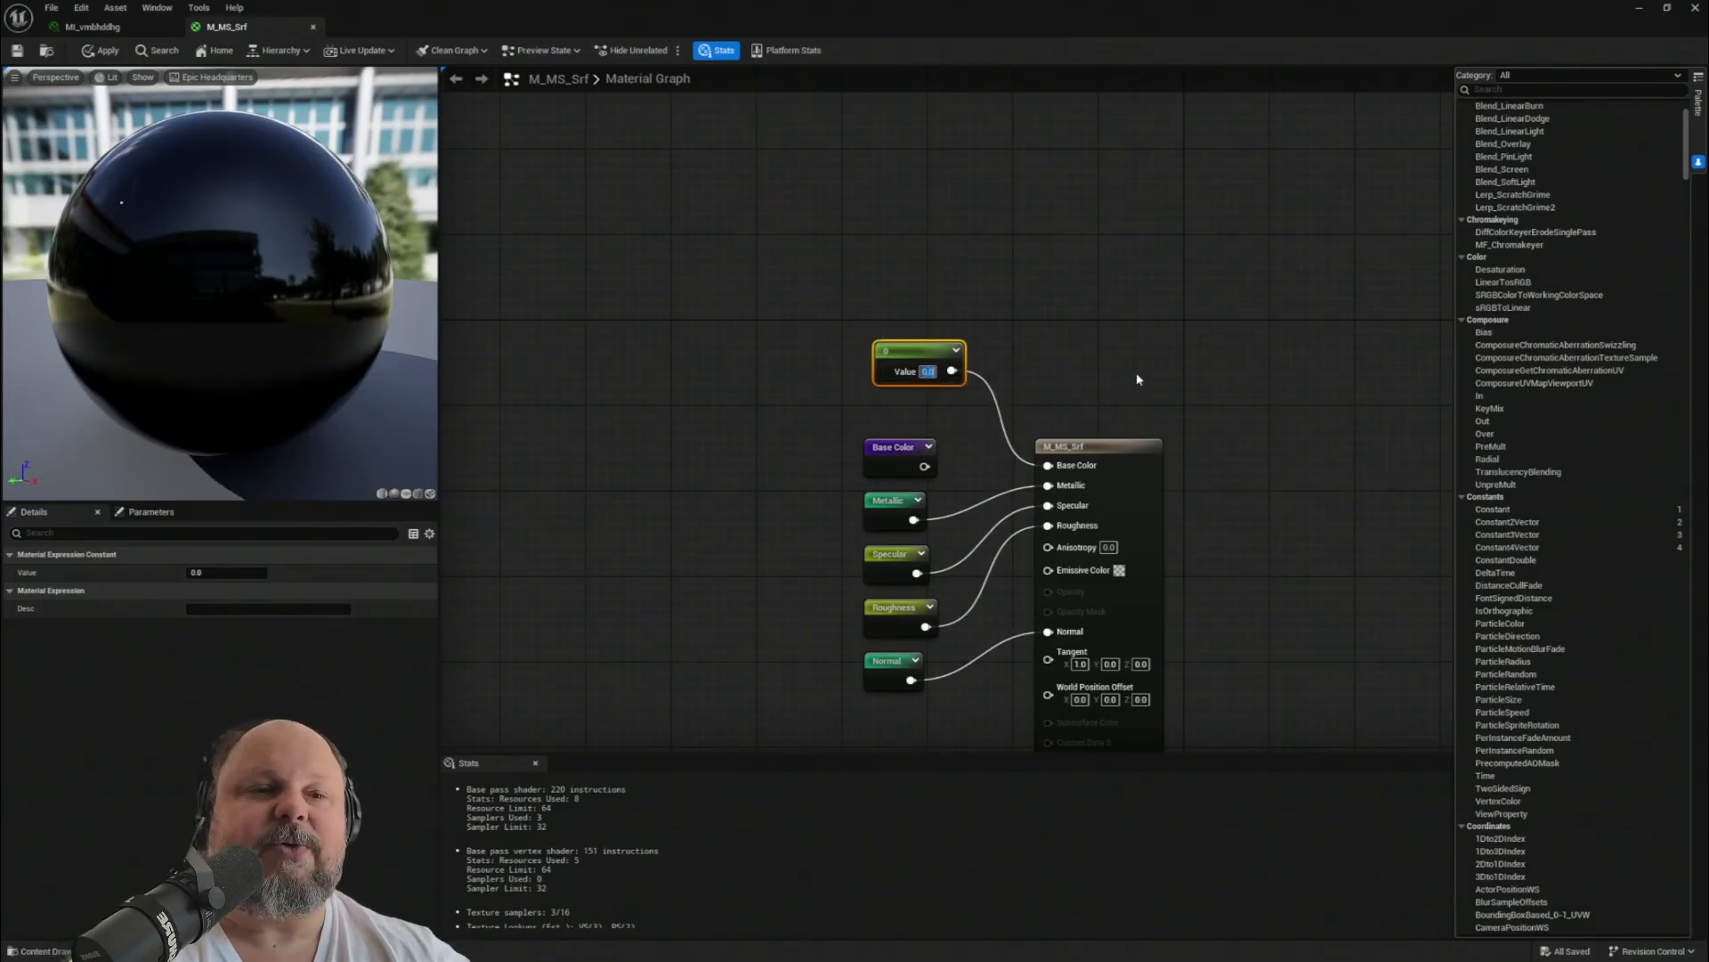
text(1)
key(Return)
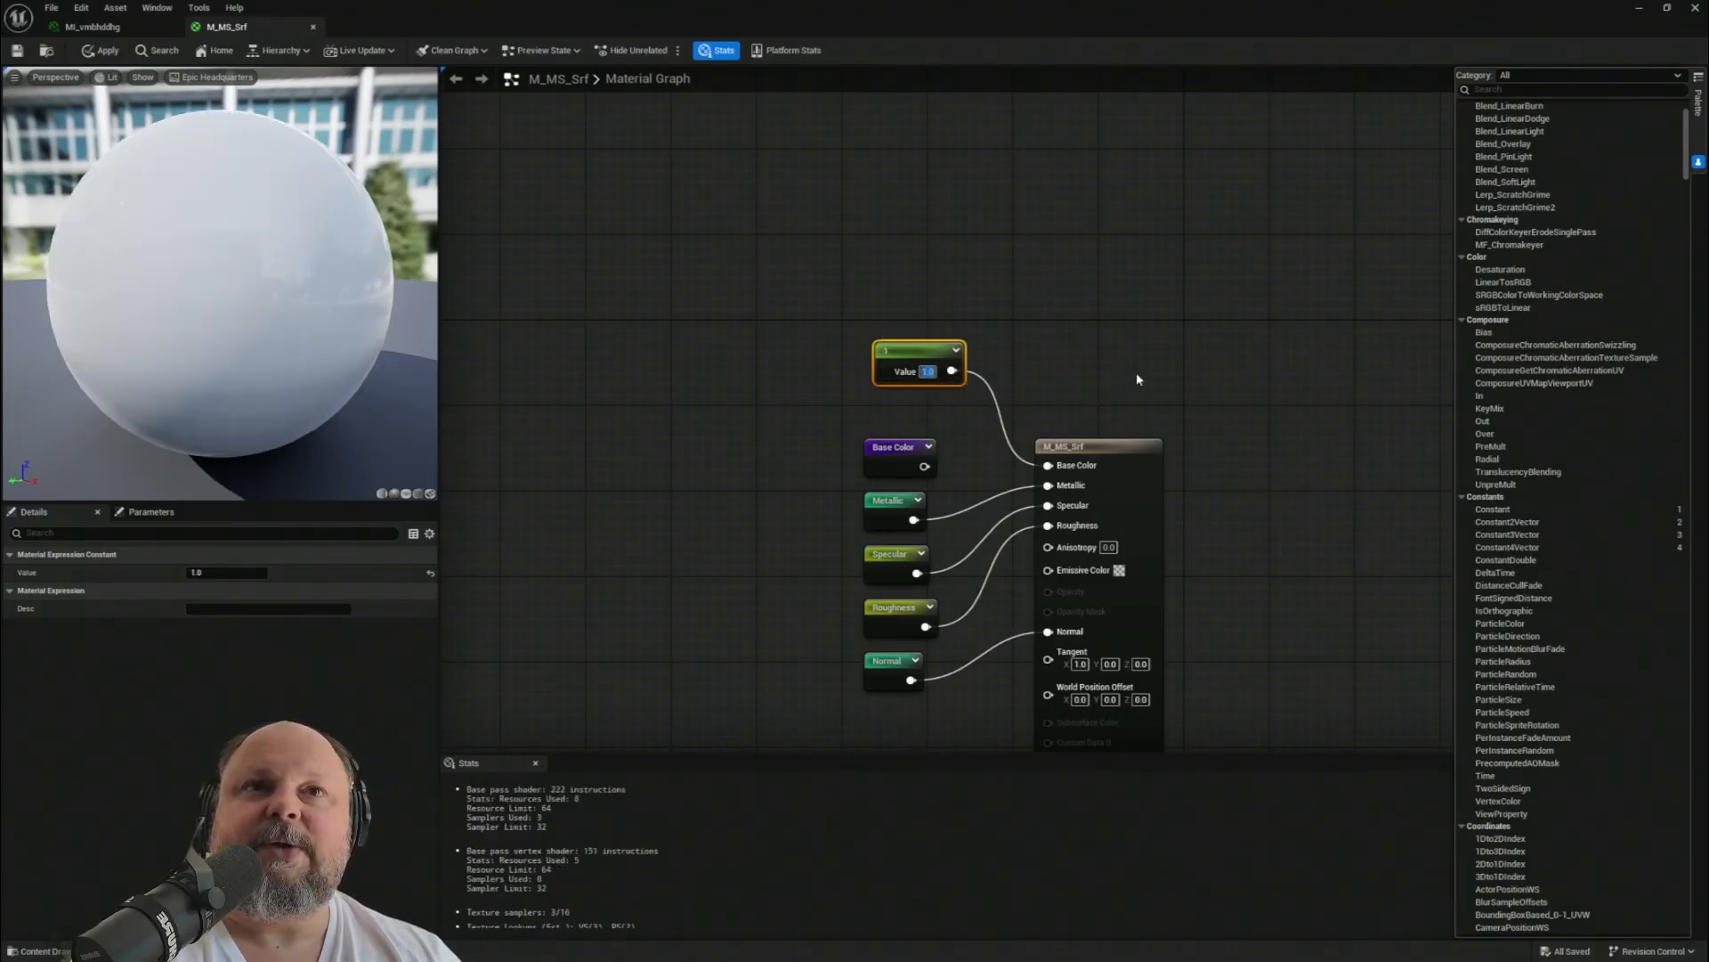
text(0)
key(Return)
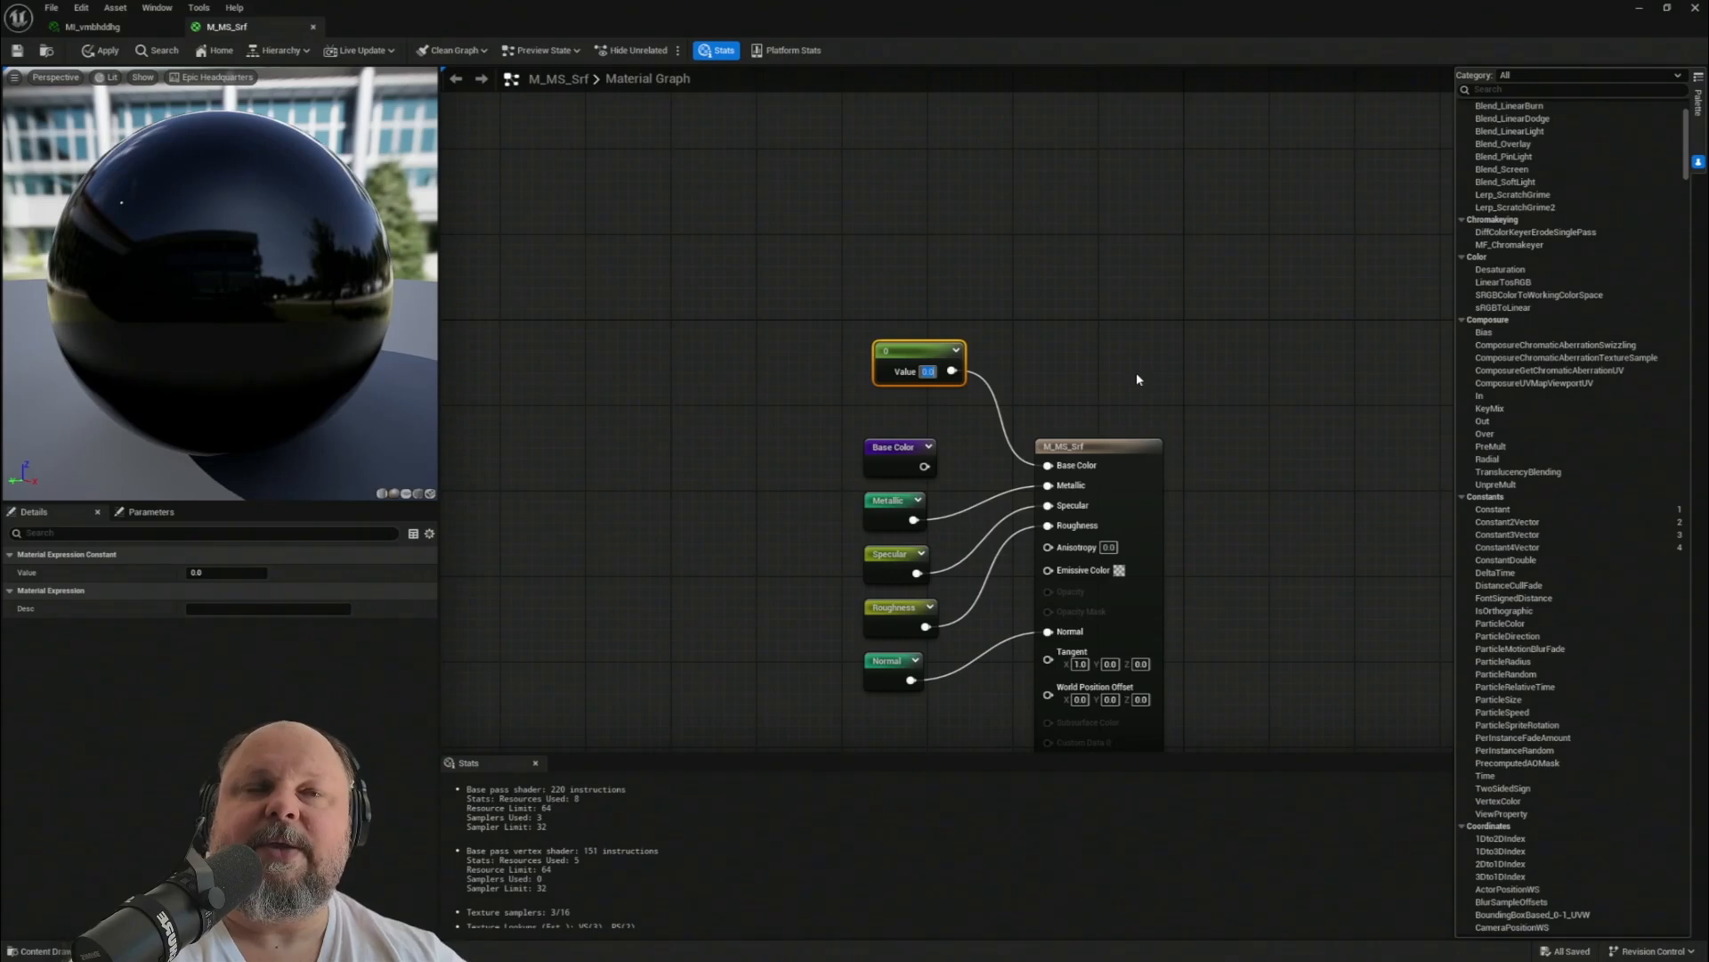
click(951, 347)
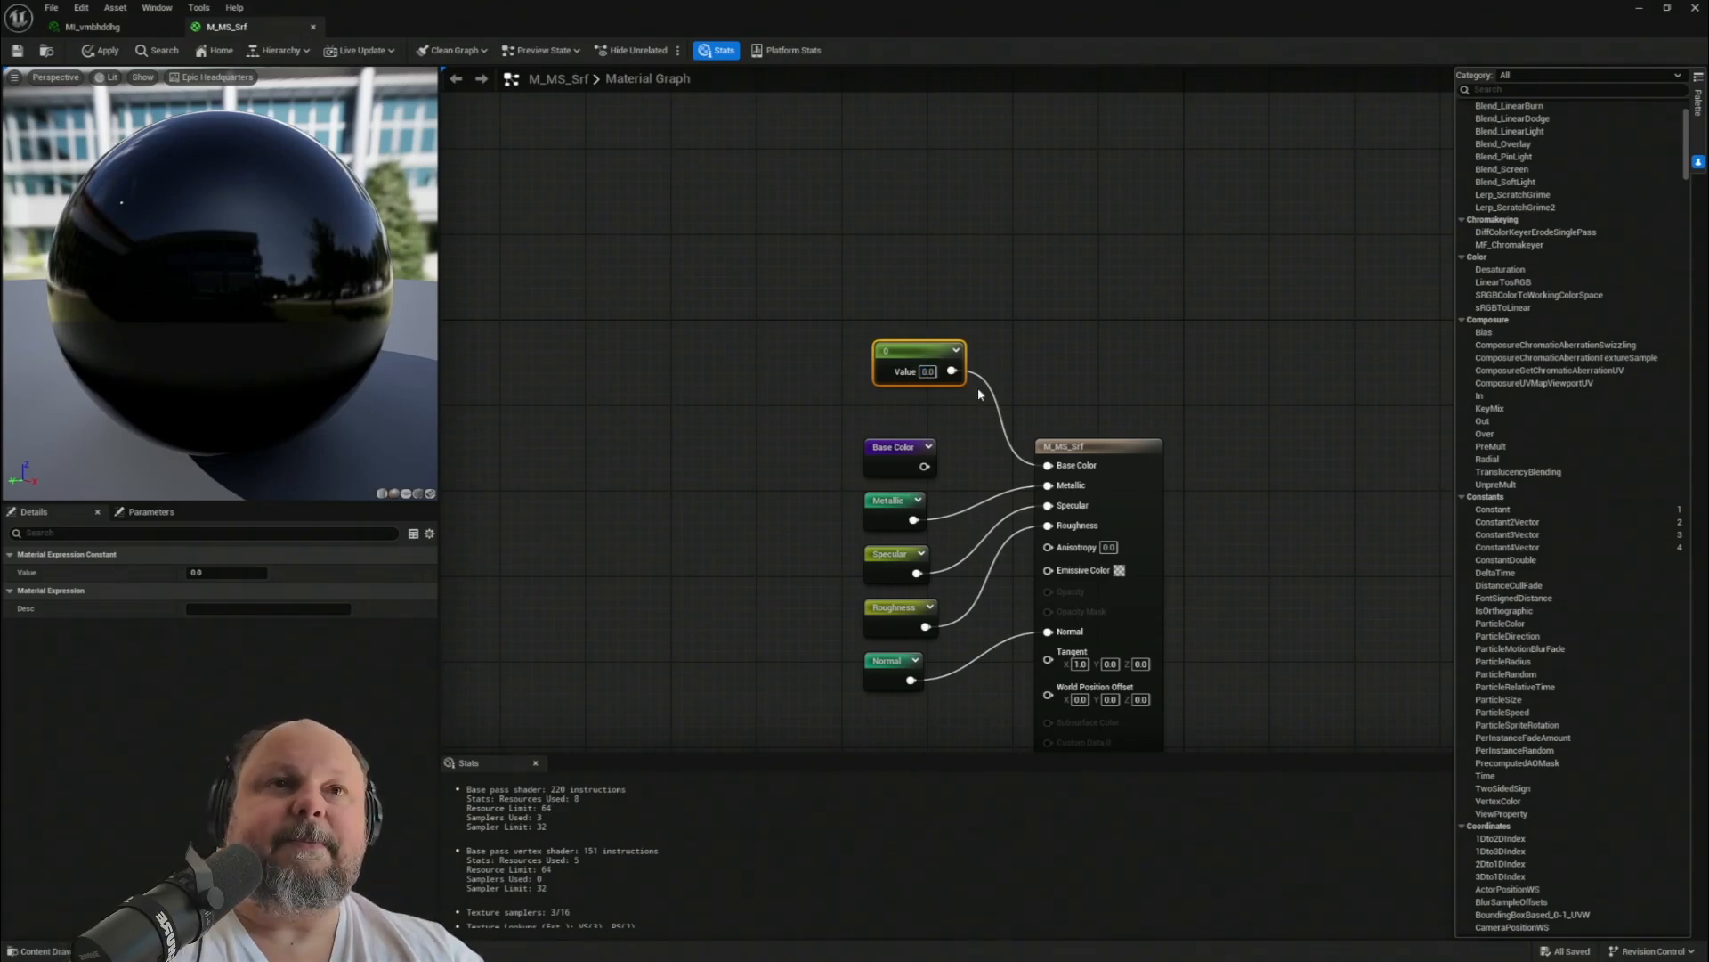
key(Delete)
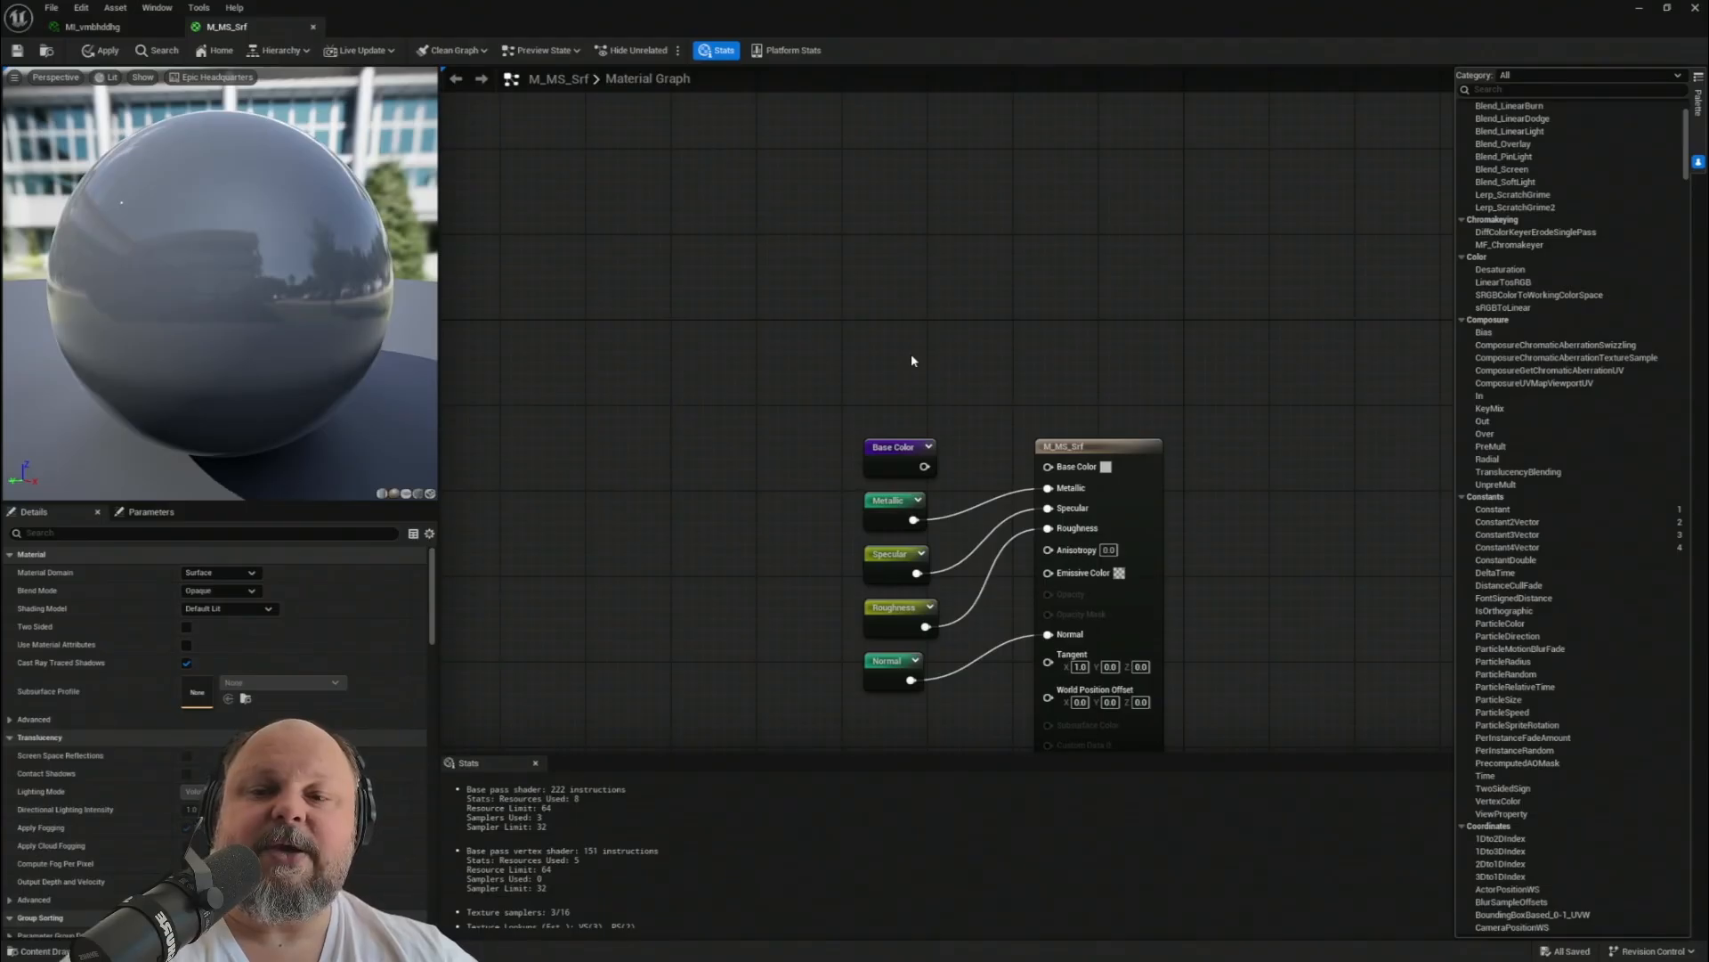
- Add a Constant3Vector node above the reroutes and connect its combined output to the result node's Base Color input
click(852, 283)
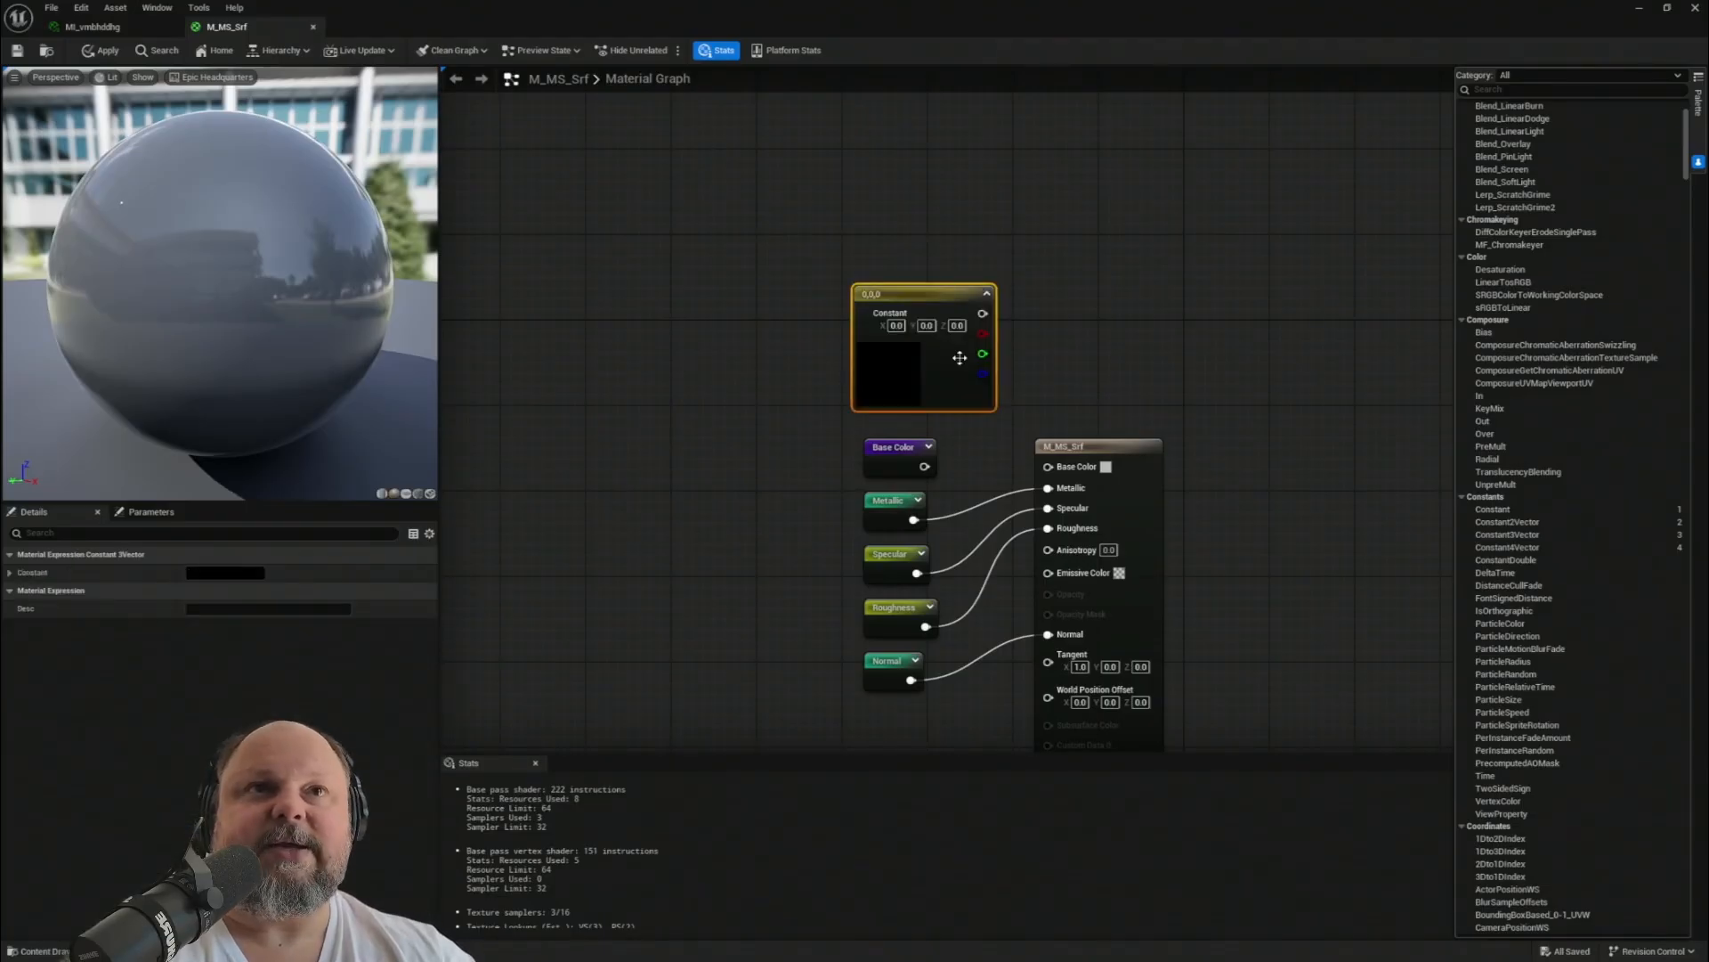
drag(940, 291, 868, 253)
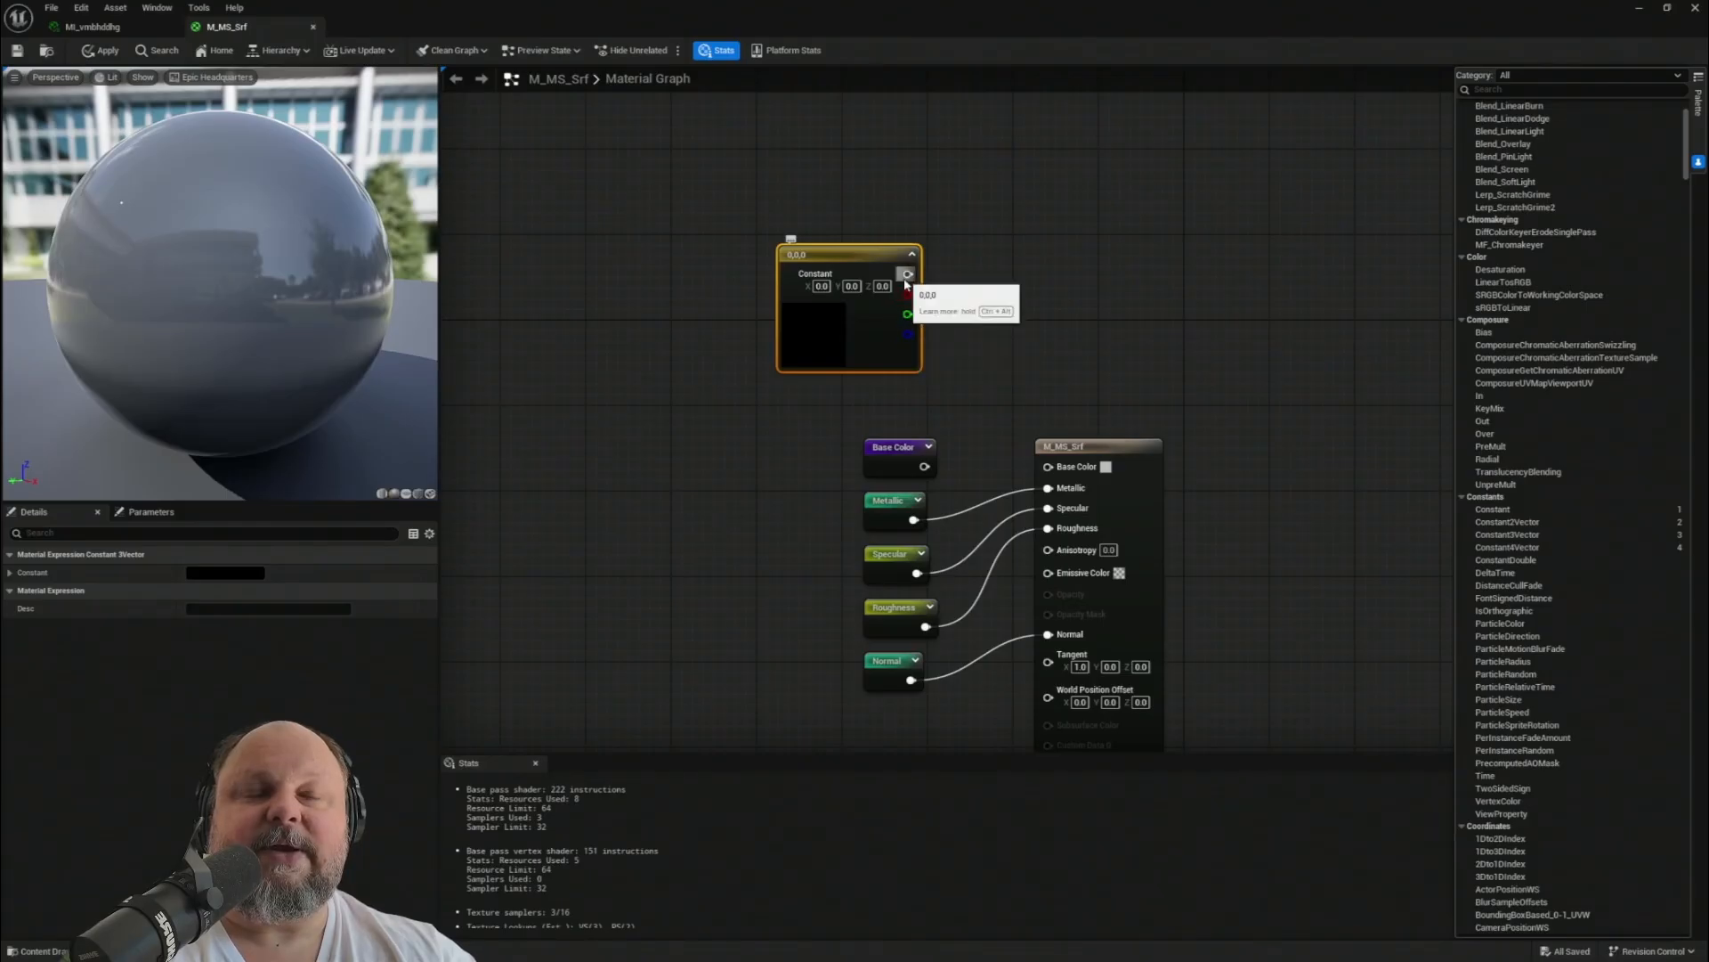
drag(908, 273, 1046, 466)
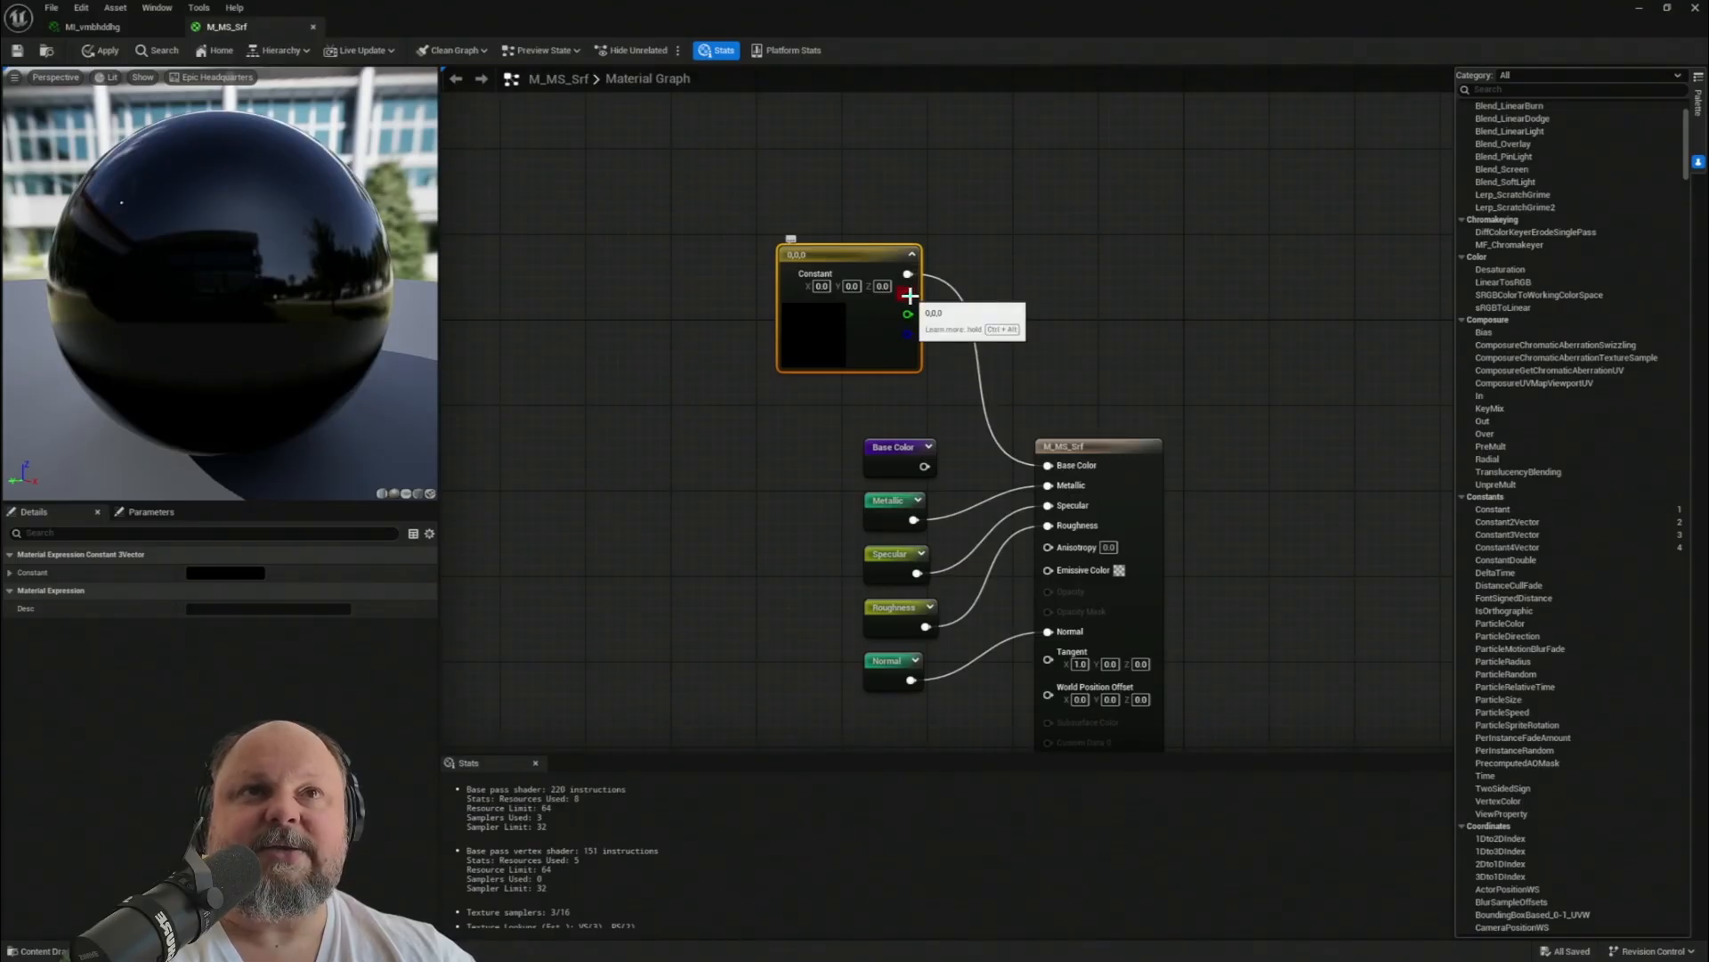
- Try the Constant3Vector's red channel as Base Color, and reconnect the combined output instead
drag(908, 294, 1047, 465)
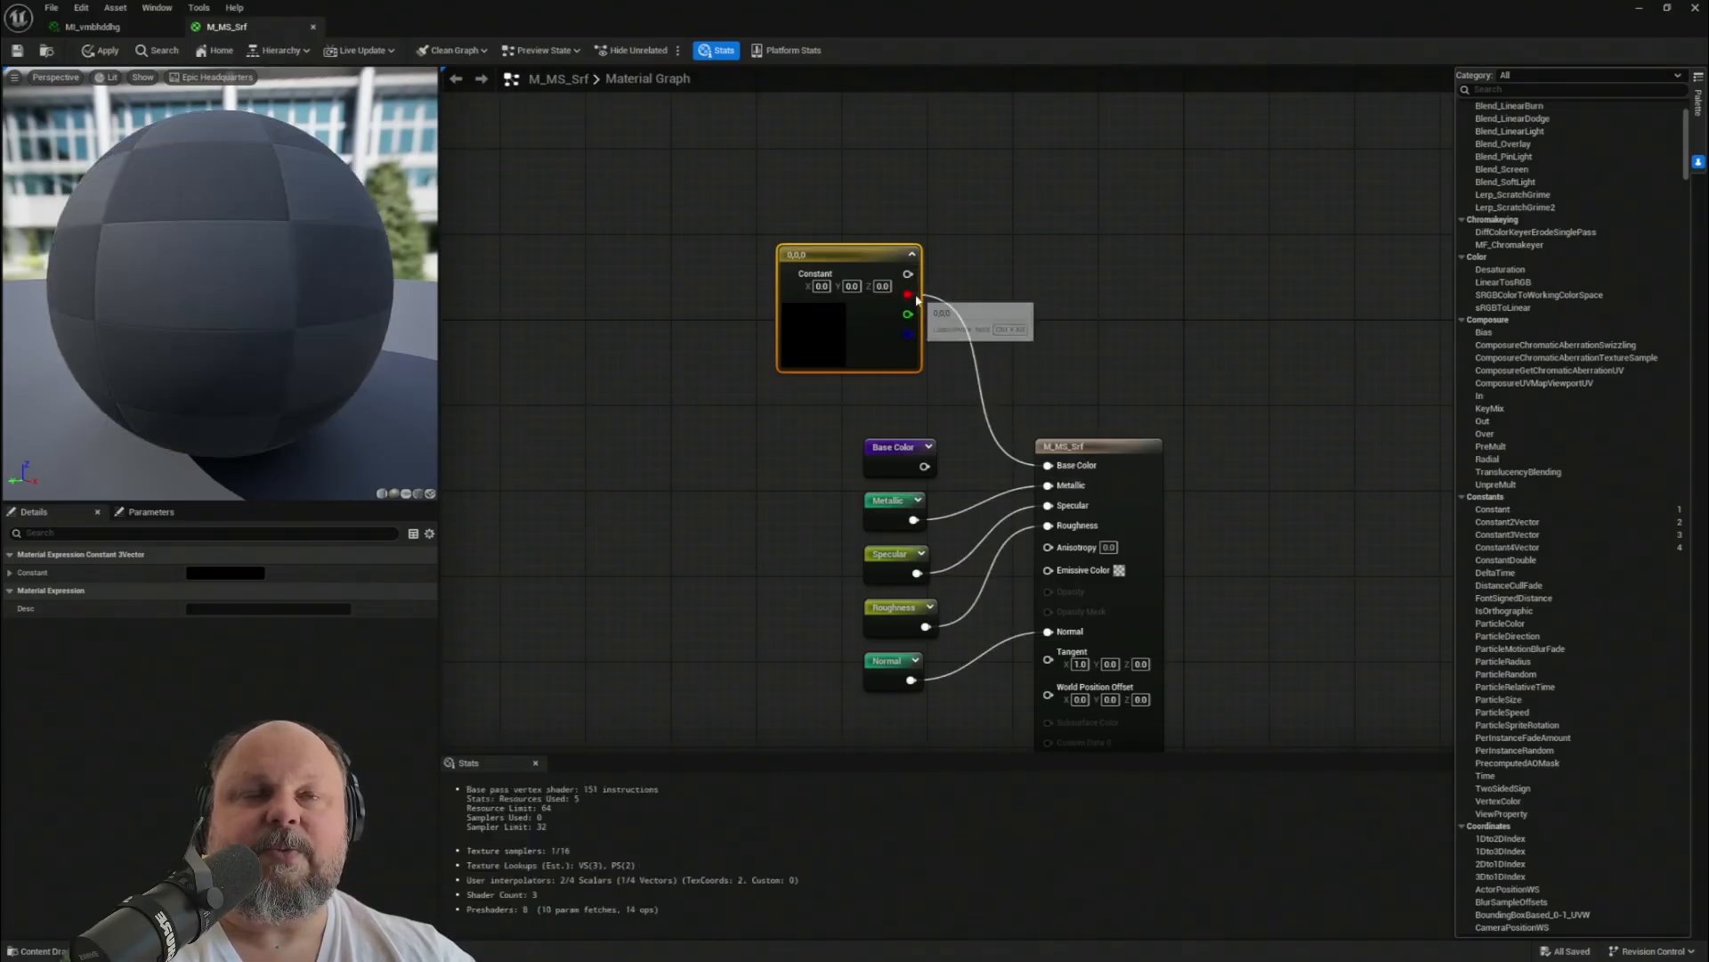
drag(908, 274, 1048, 464)
drag(876, 253, 872, 256)
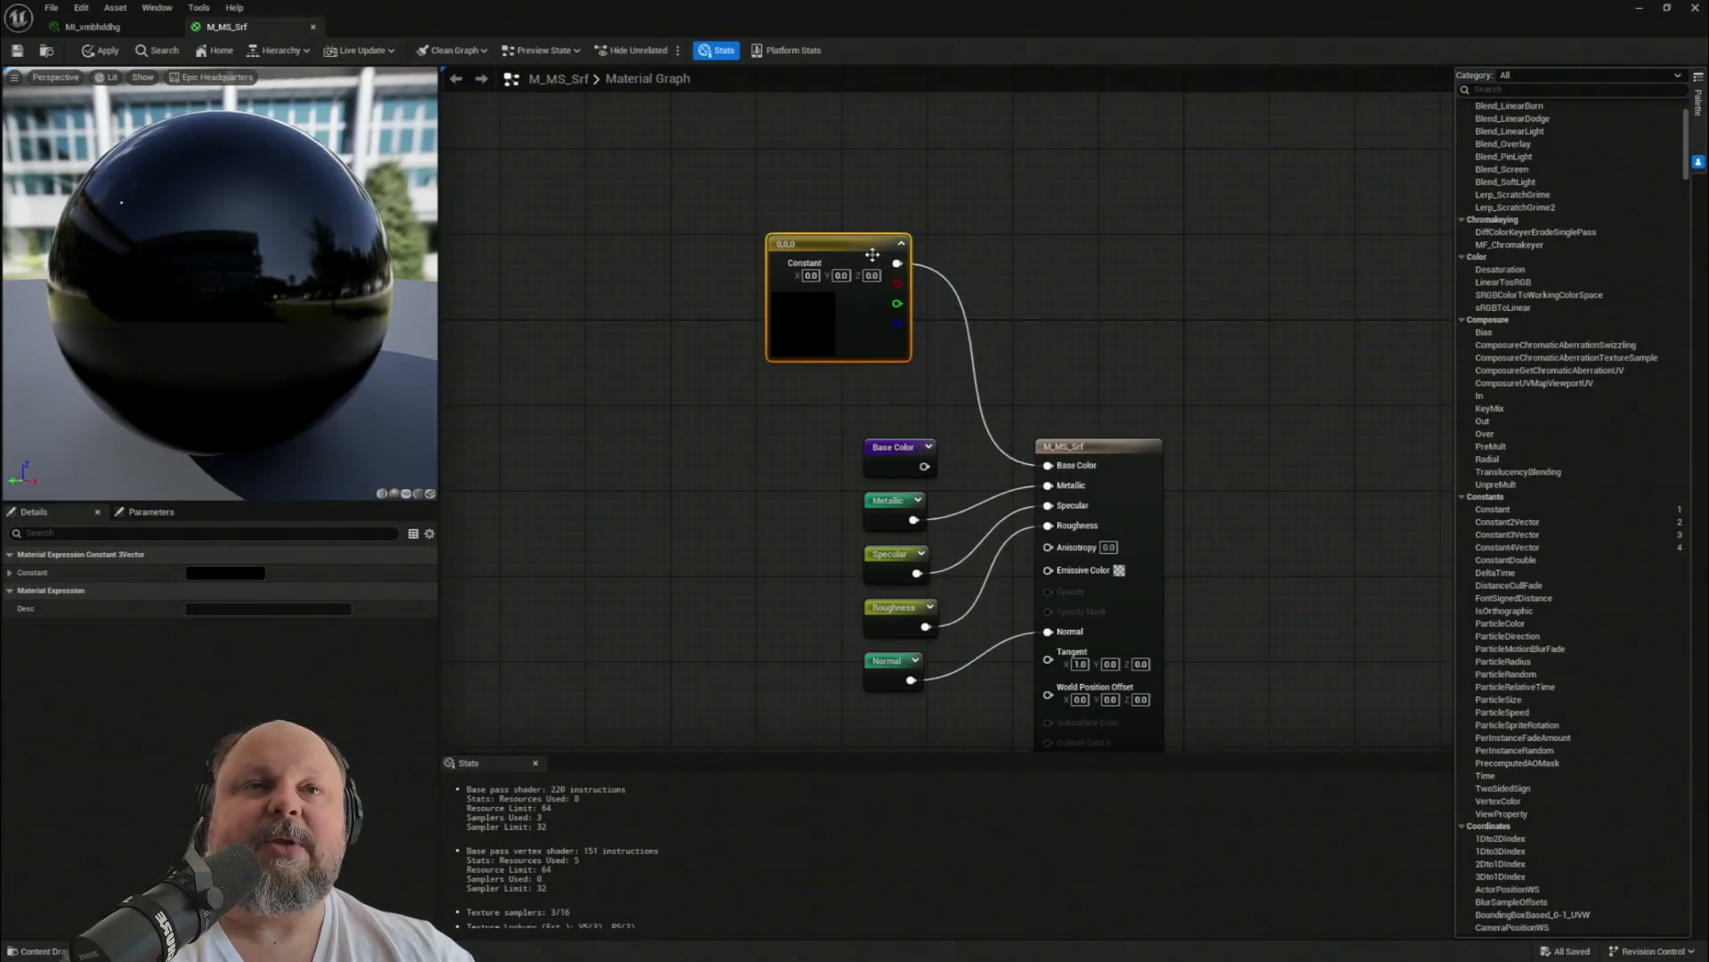
- Try pink and bright green as the Constant3Vector's colour, and move the node farther away from the result node
double_click(809, 325)
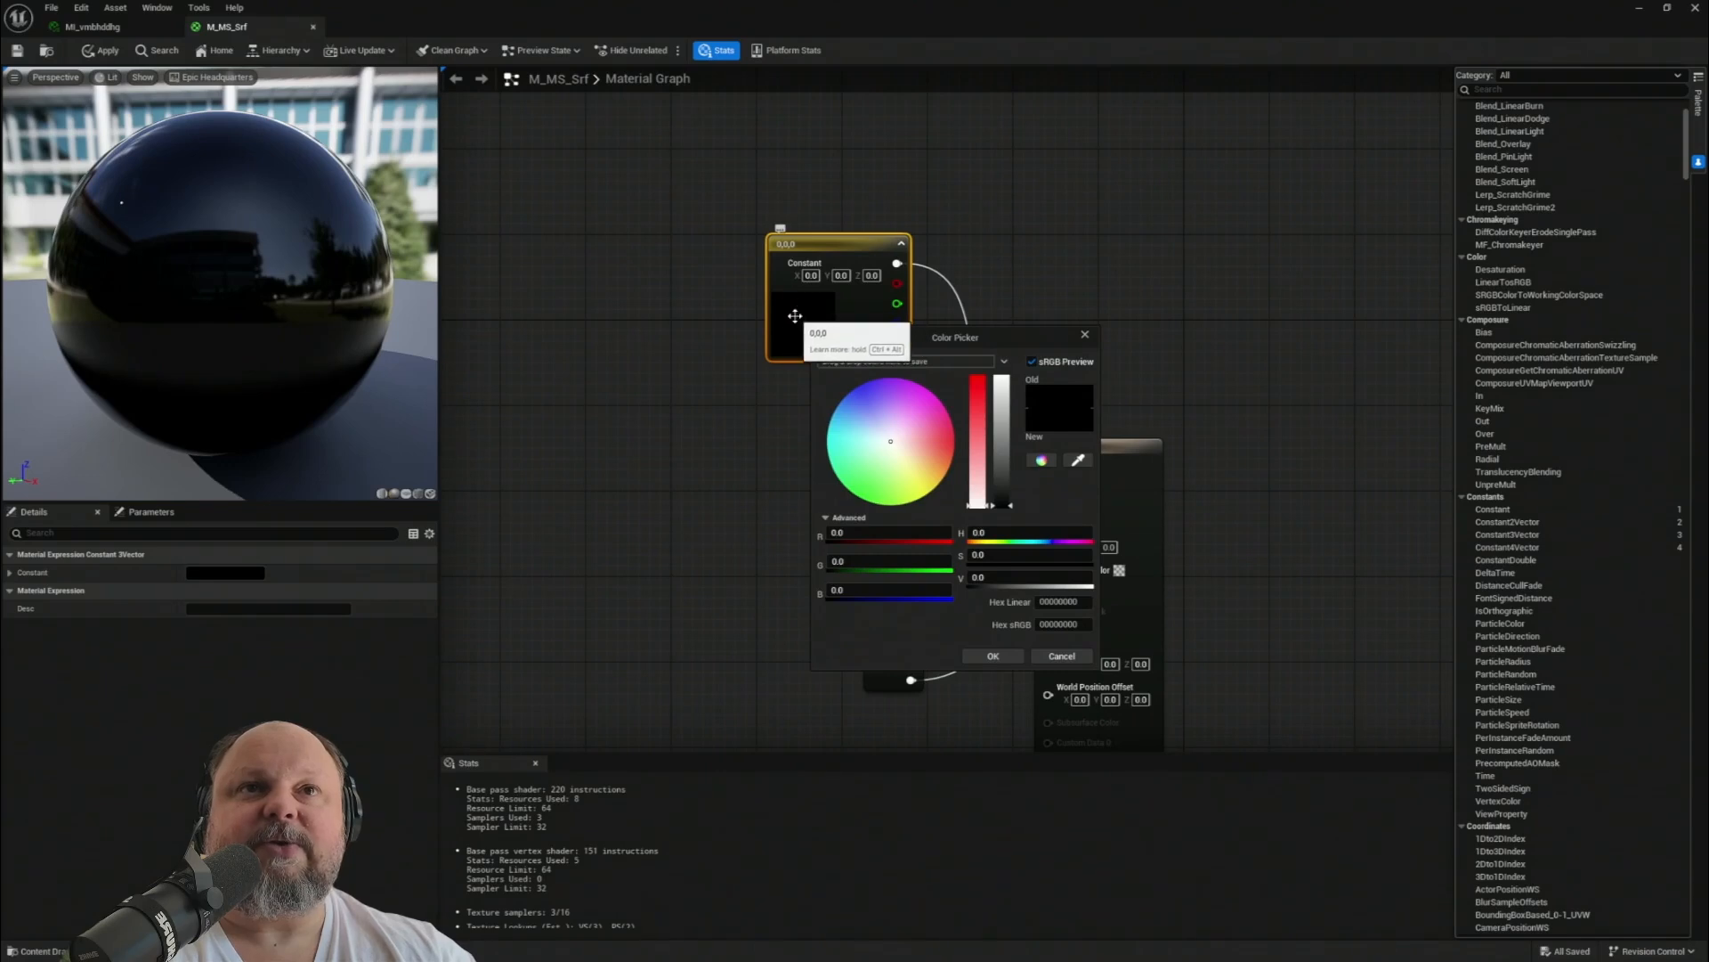
click(926, 427)
click(942, 415)
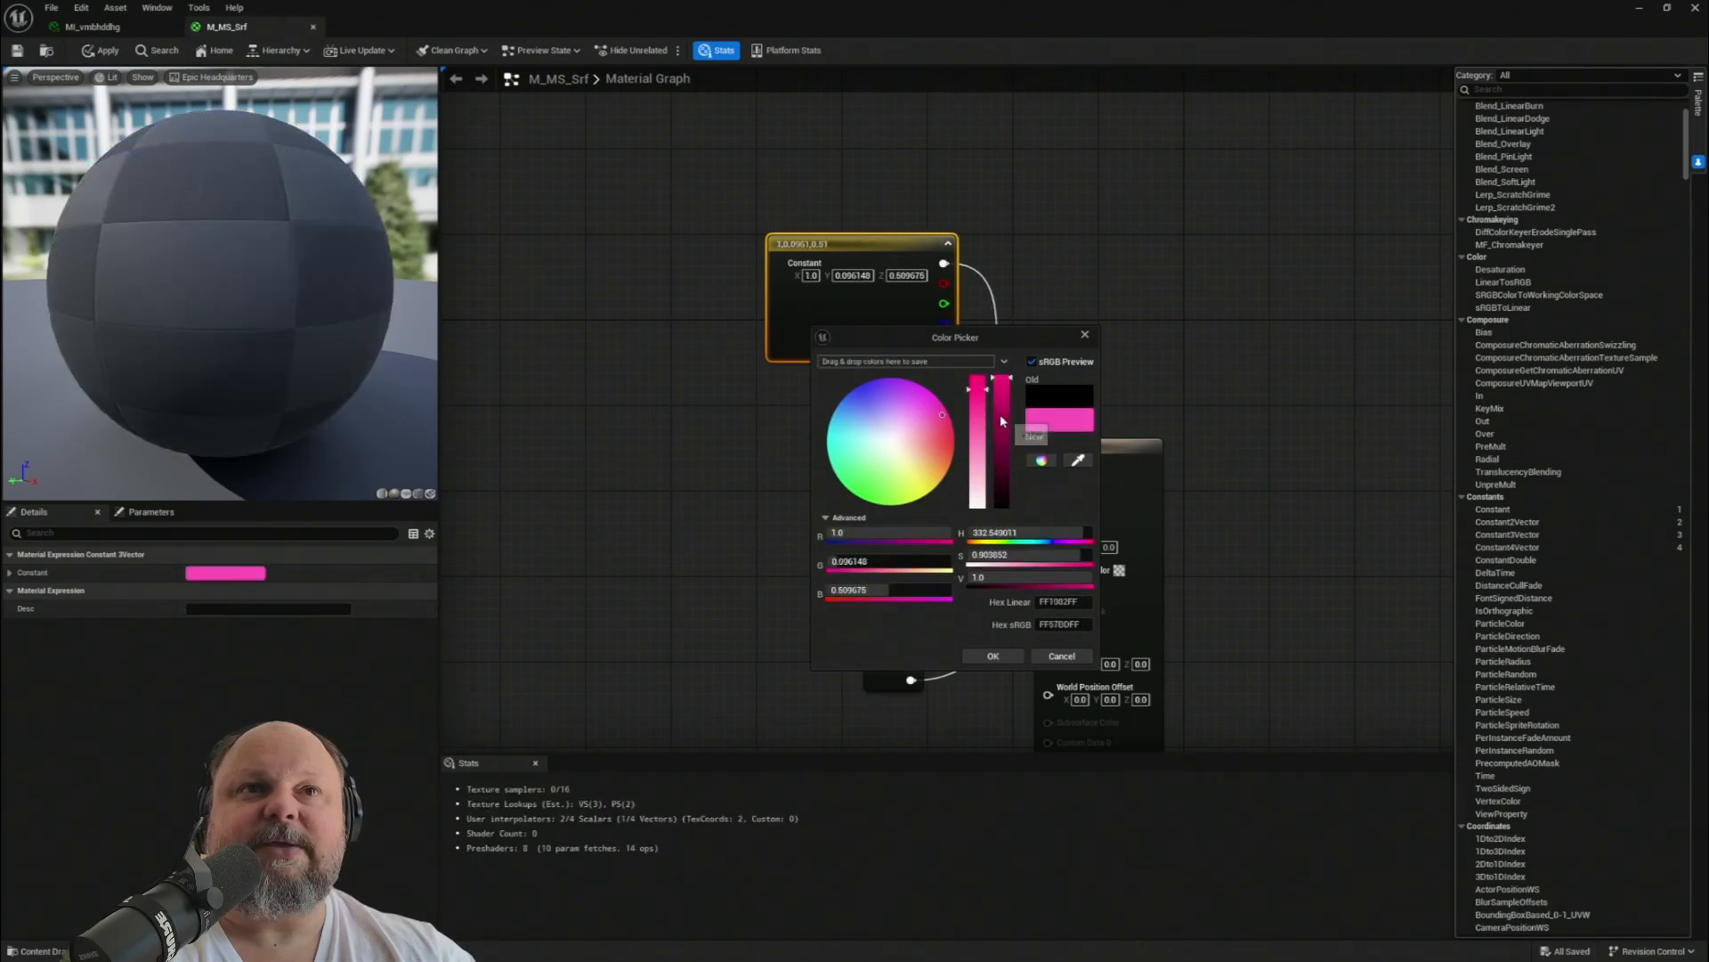
mouse_move(941, 415)
mouse_down()
mouse_move(917, 490)
mouse_move(867, 495)
mouse_up()
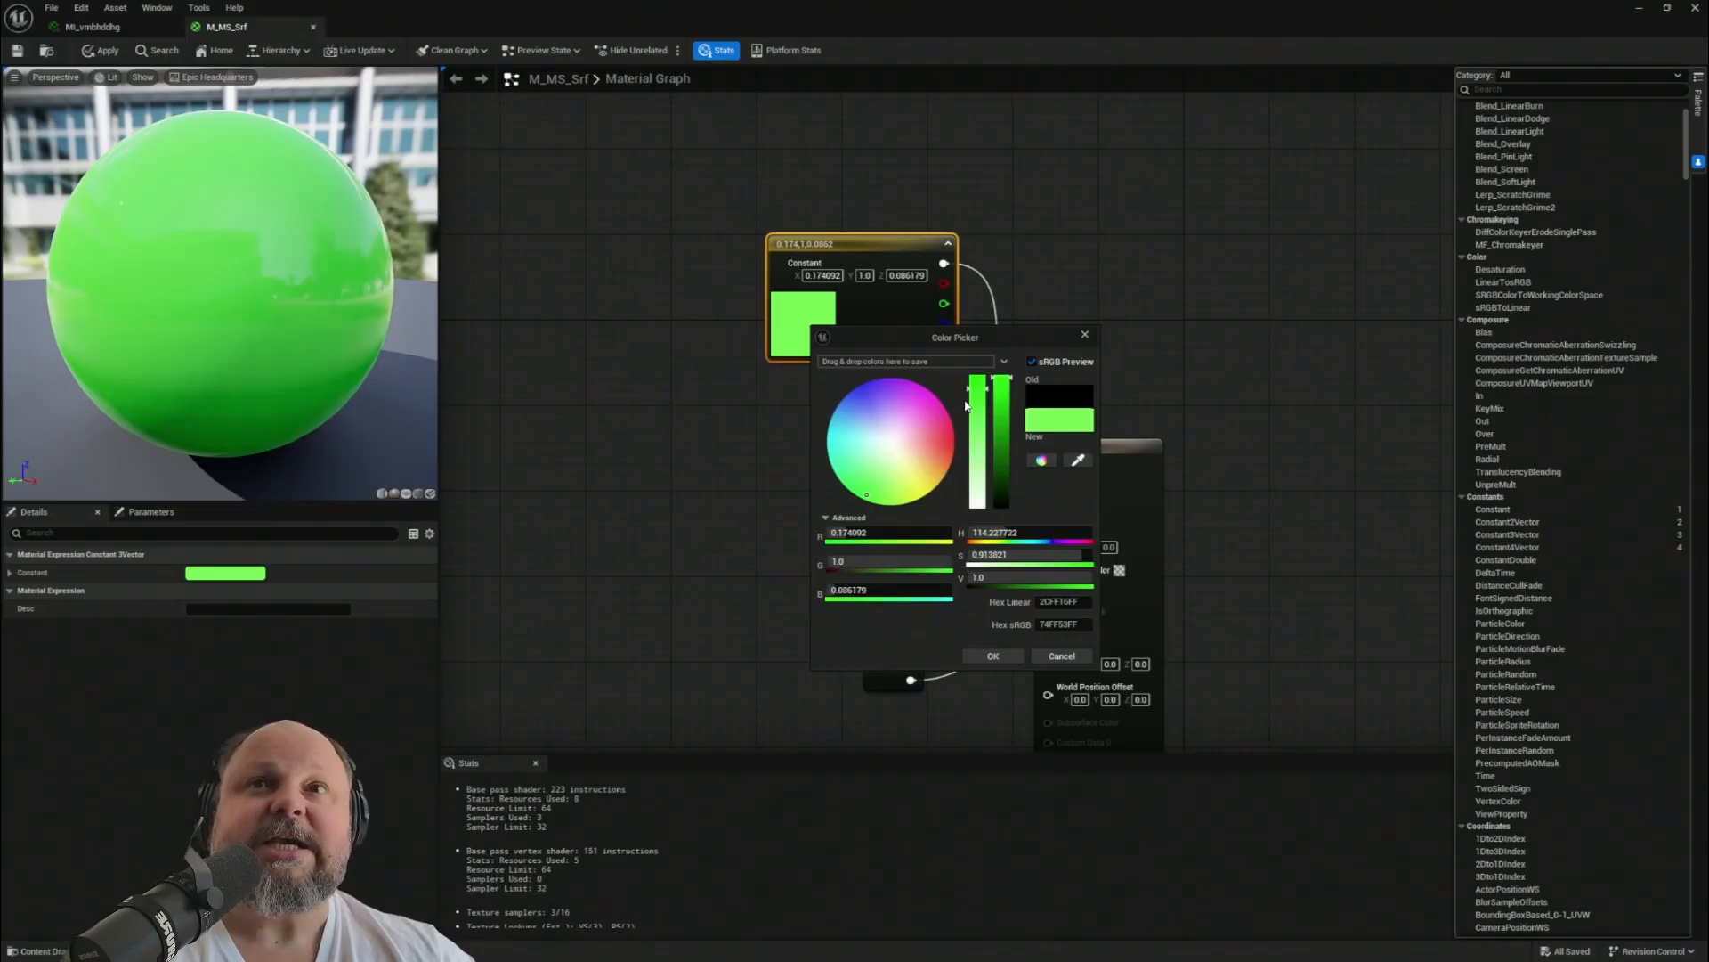
click(882, 237)
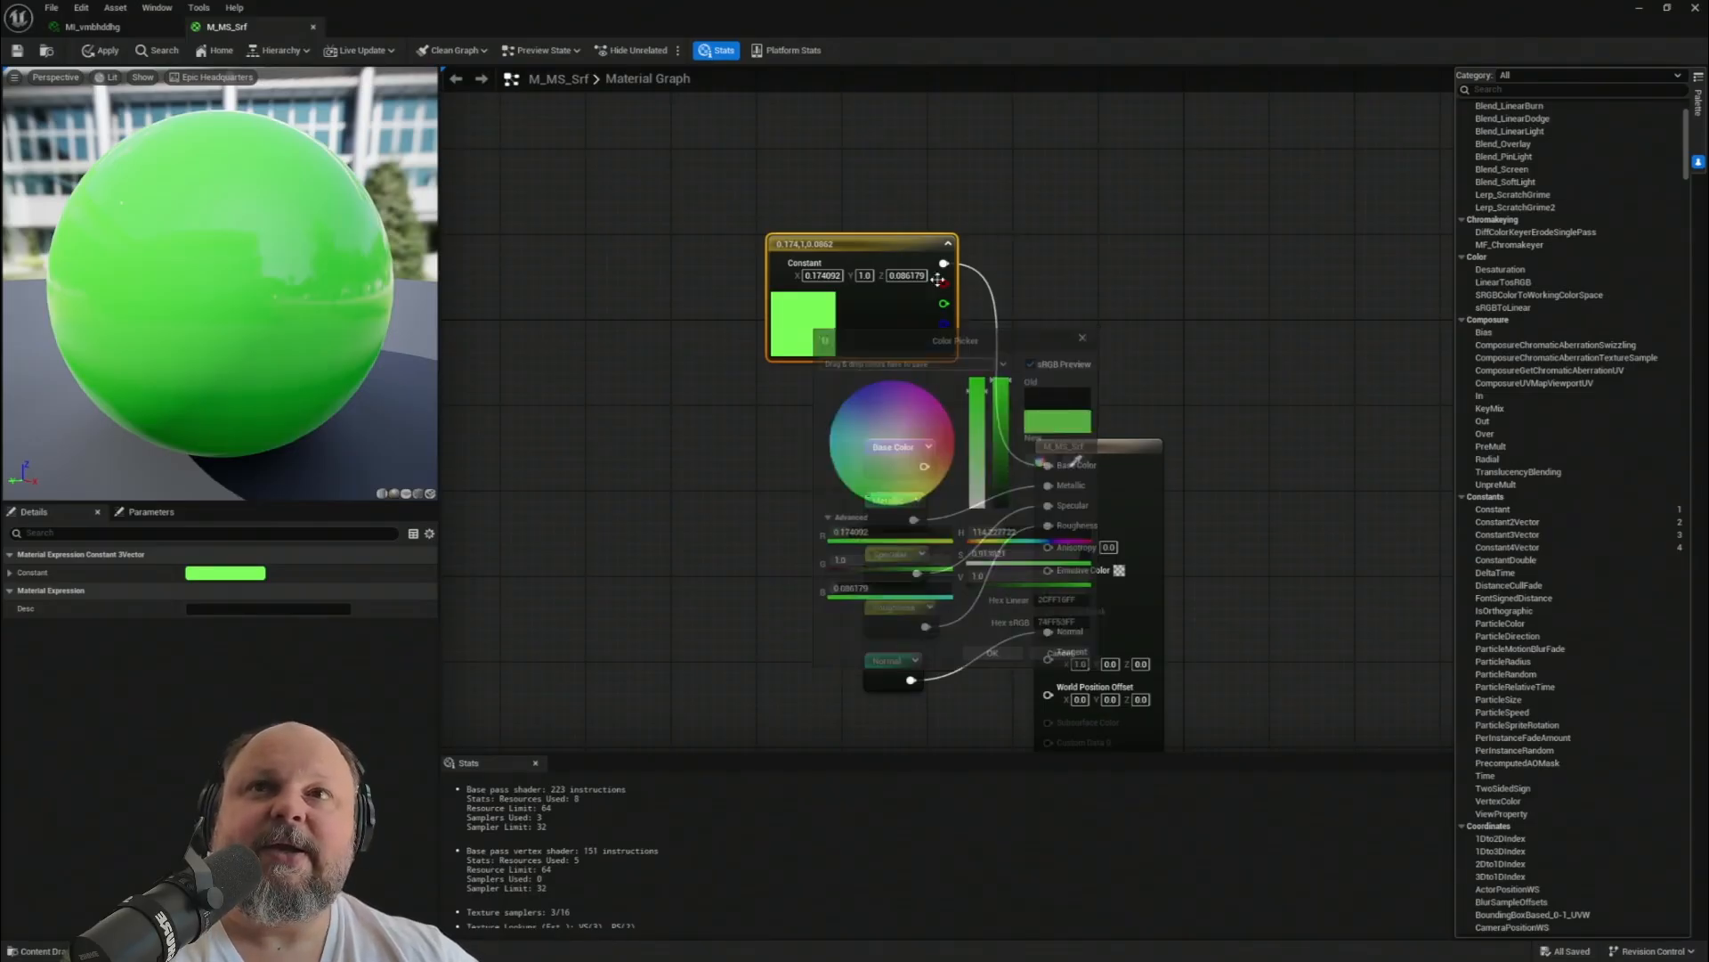
drag(893, 242, 775, 220)
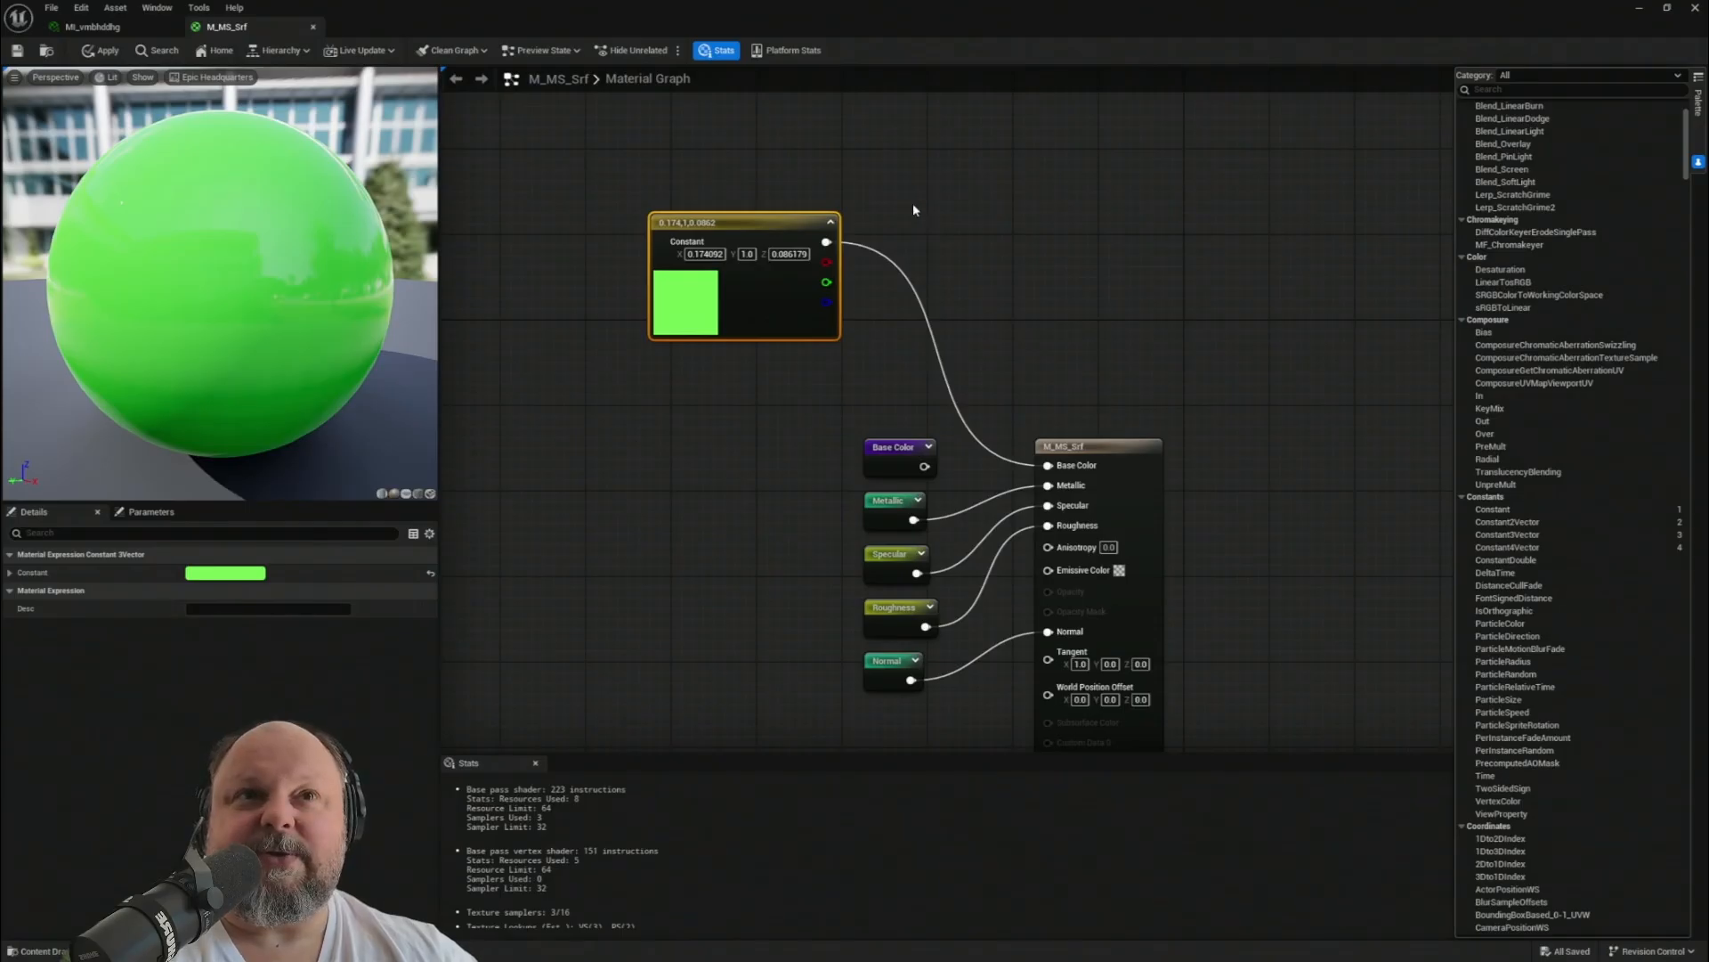
- Delete the Constant3Vector node and reconnect the Base Color reroute to the result node's Base Color input
drag(912, 203, 774, 279)
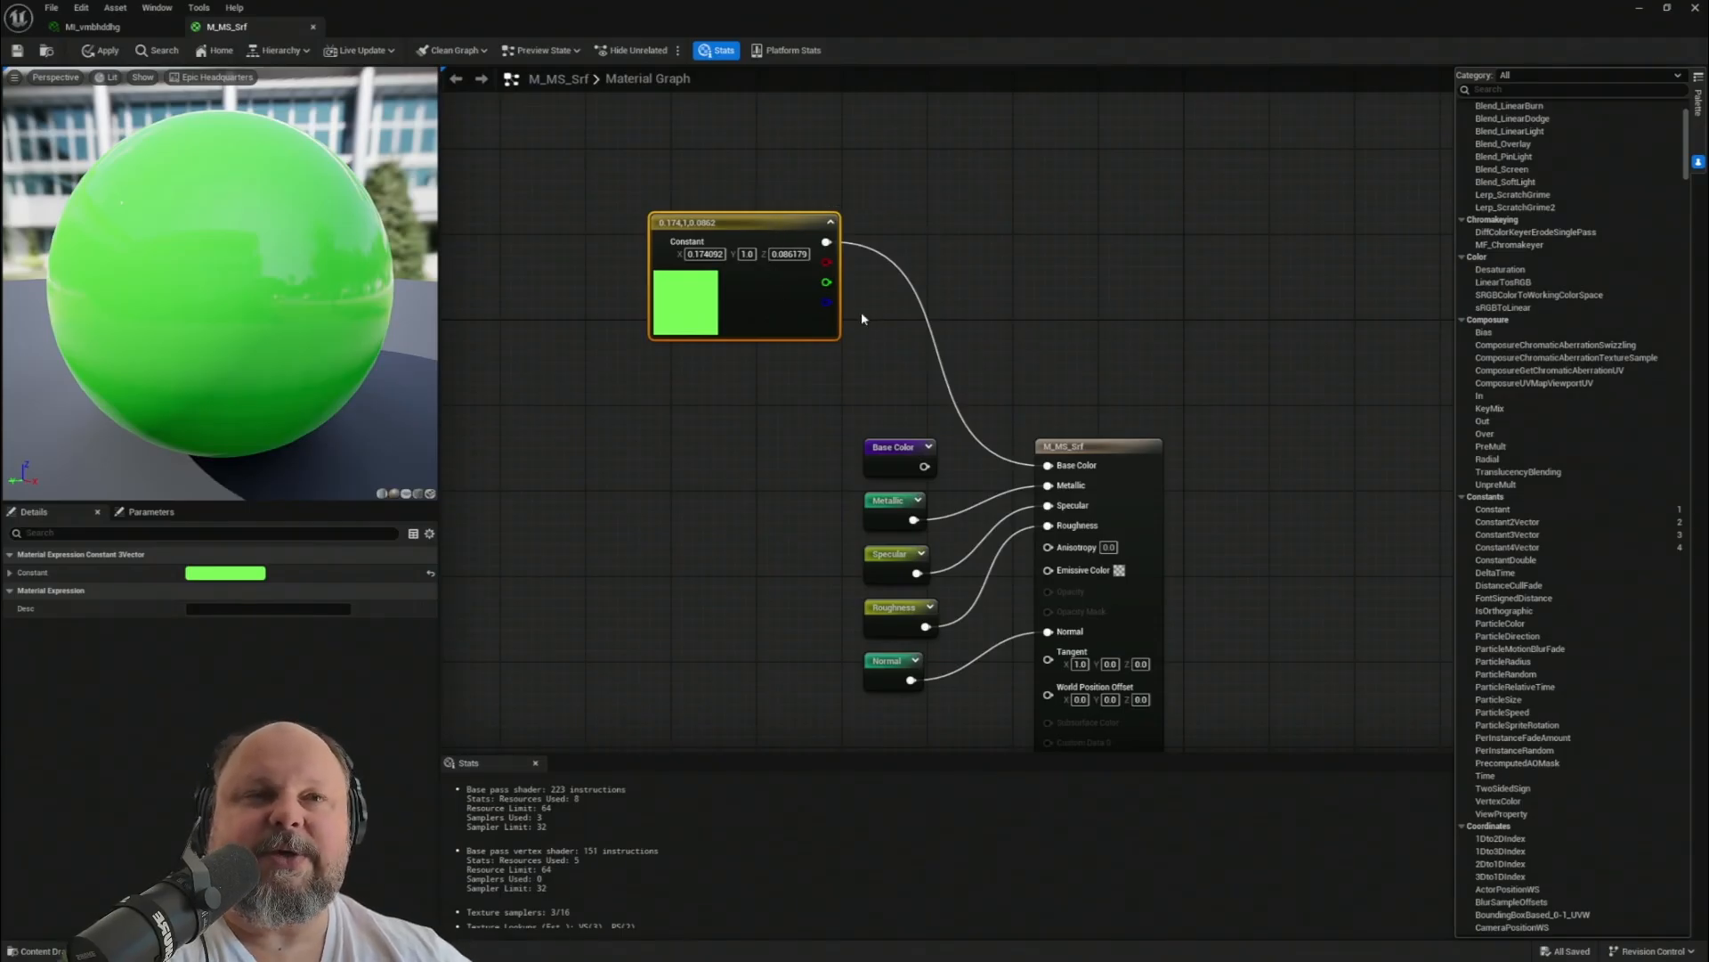
key(Delete)
scroll(836, 403, down, 1)
right_drag(717, 423, 702, 371)
scroll(835, 404, down, 3)
scroll(943, 334, up, 3)
scroll(947, 344, up, 2)
right_drag(957, 359, 751, 355)
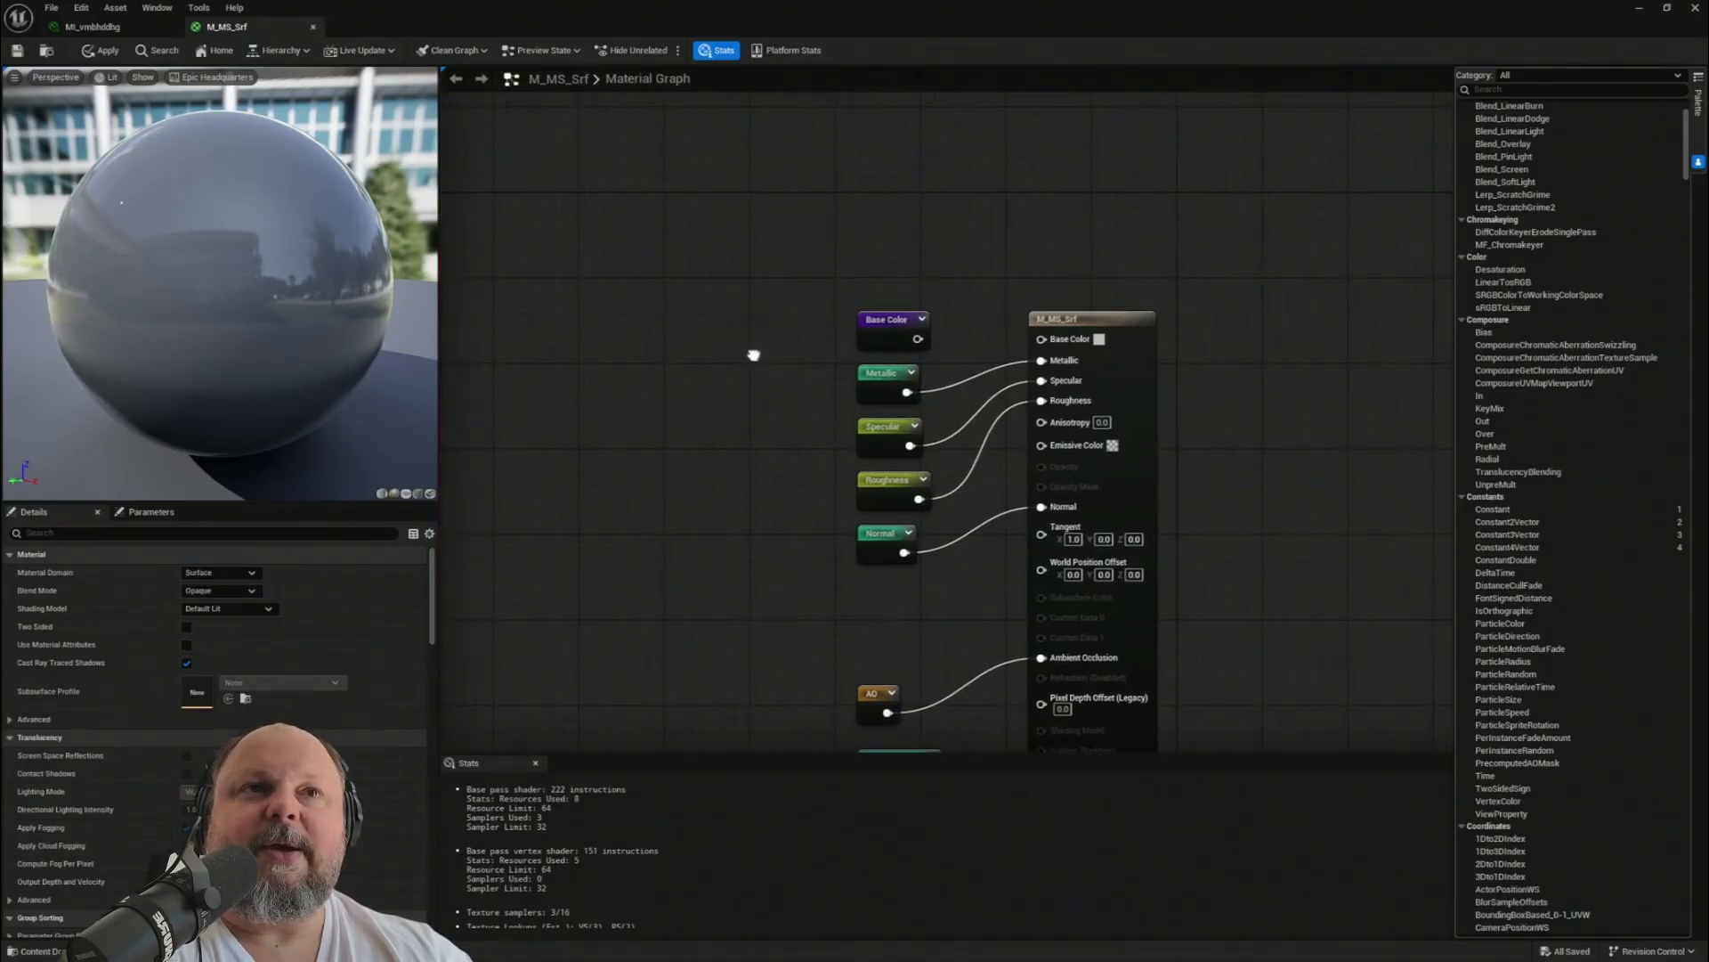
drag(916, 338, 1033, 340)
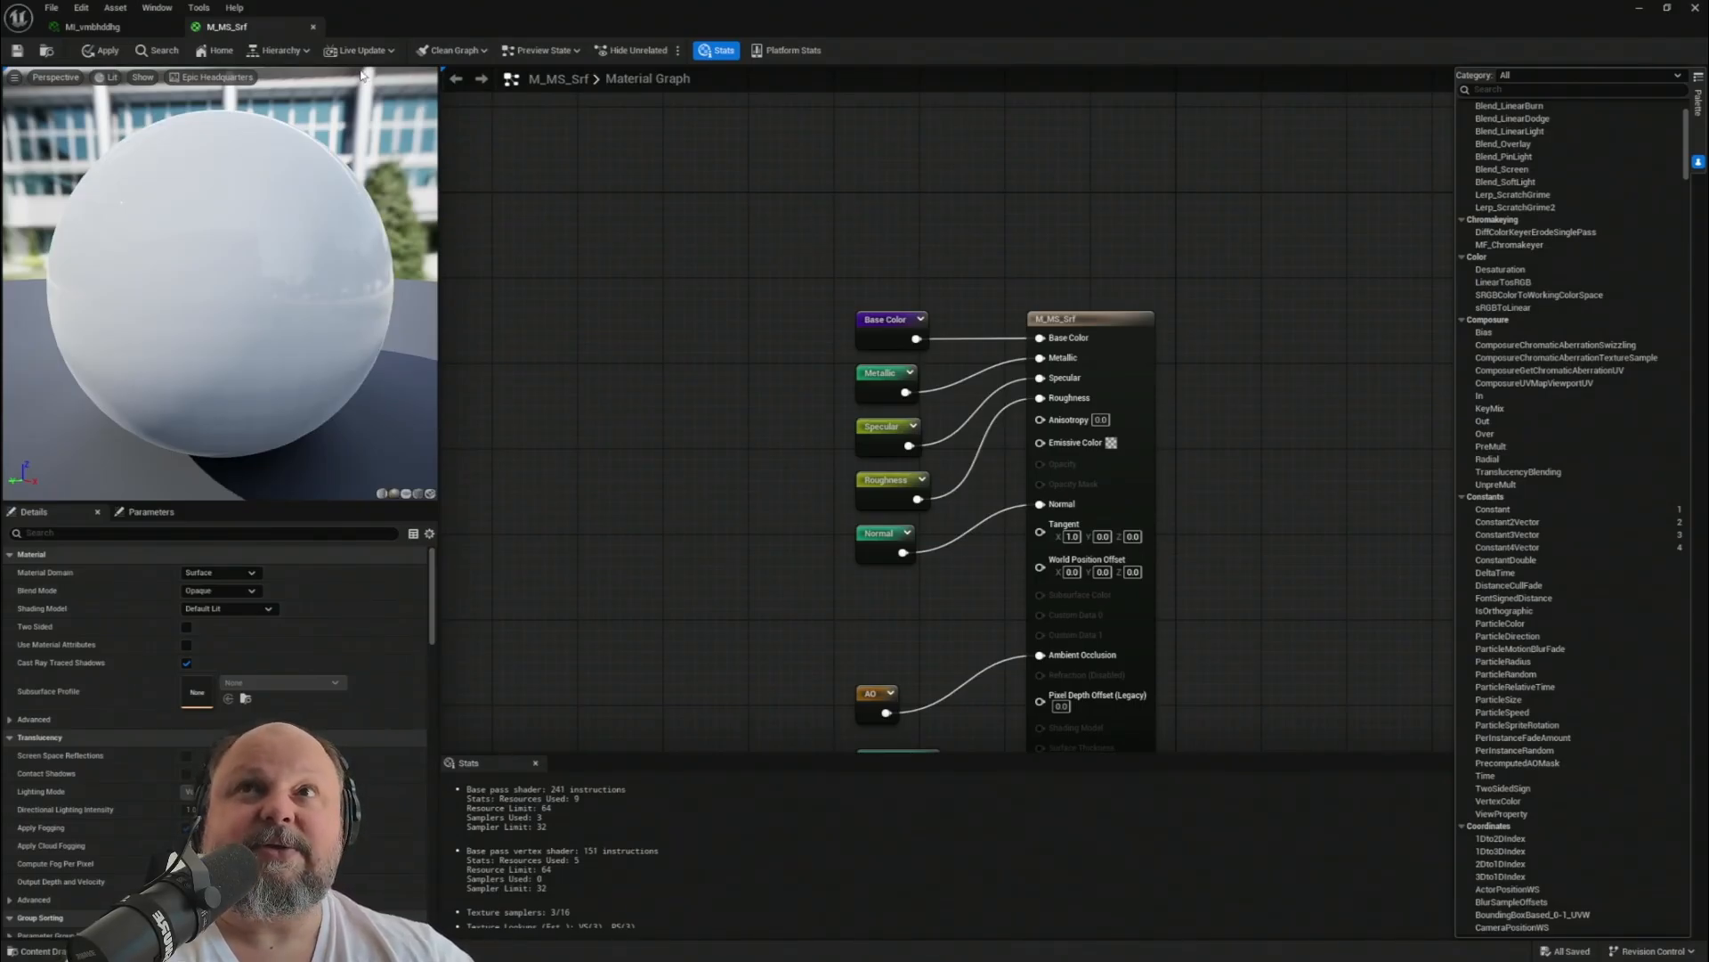
- Examine the BaseColorTexture, Saturation, Brightness and Contrast parameter nodes in the Base Color group
click(126, 28)
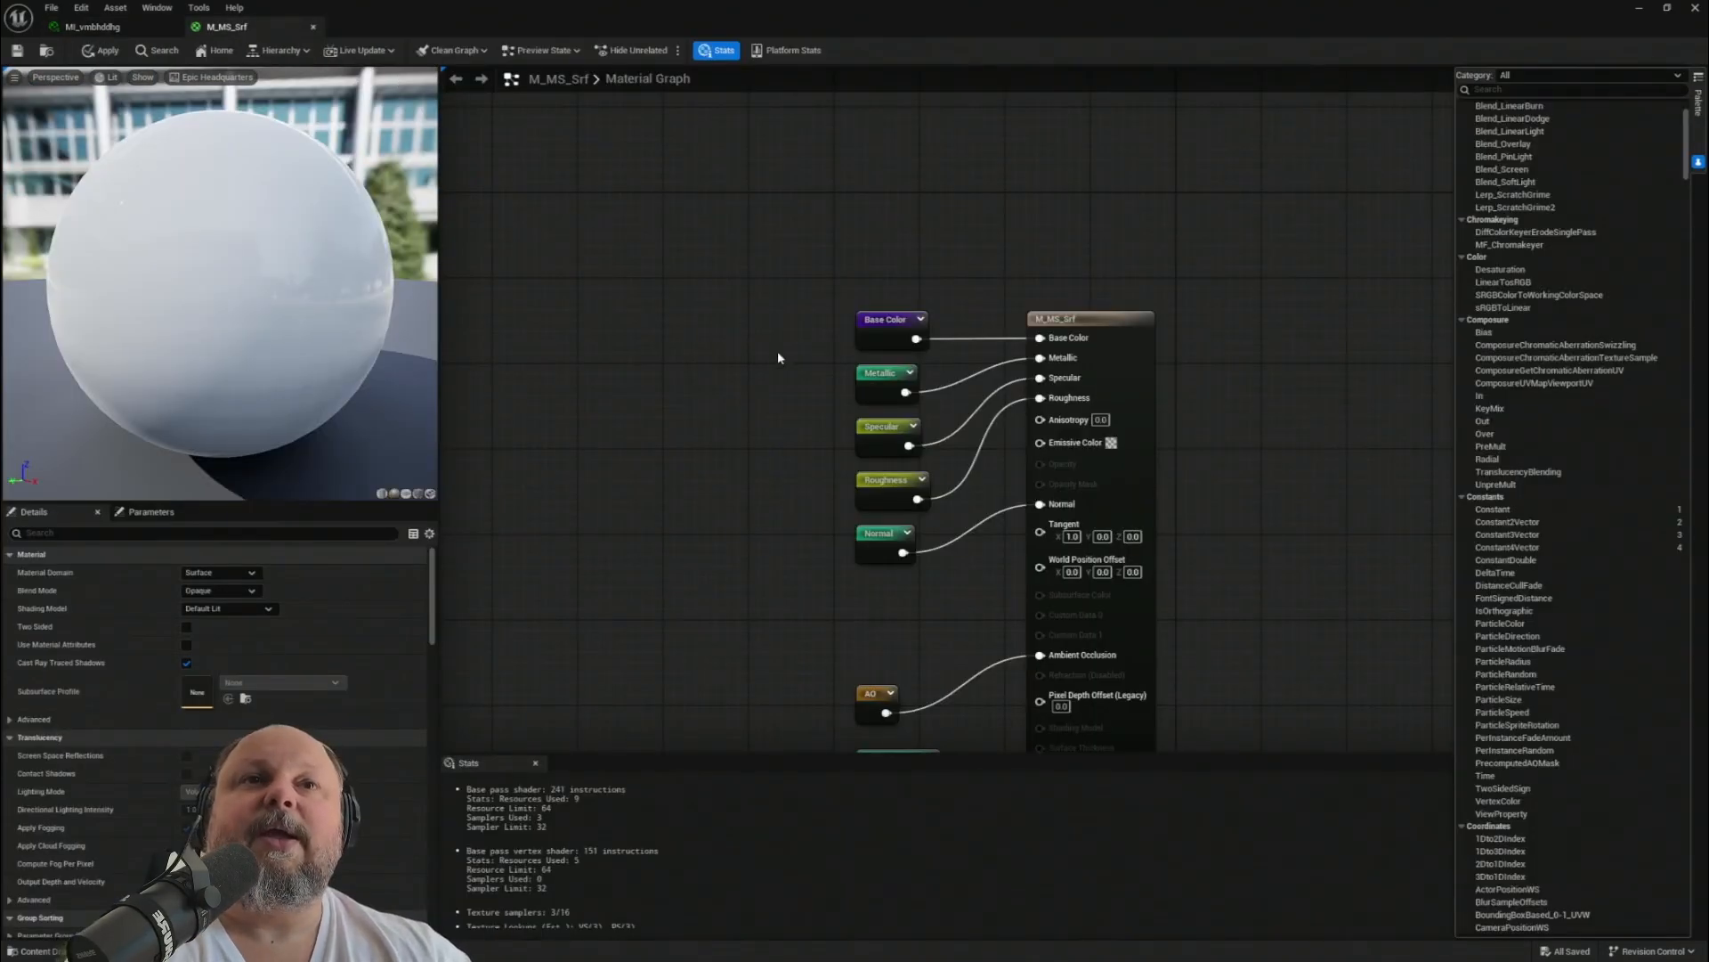
right_drag(777, 358, 1152, 317)
right_drag(781, 312, 1167, 347)
right_drag(671, 263, 1030, 378)
right_drag(858, 193, 840, 314)
click(837, 258)
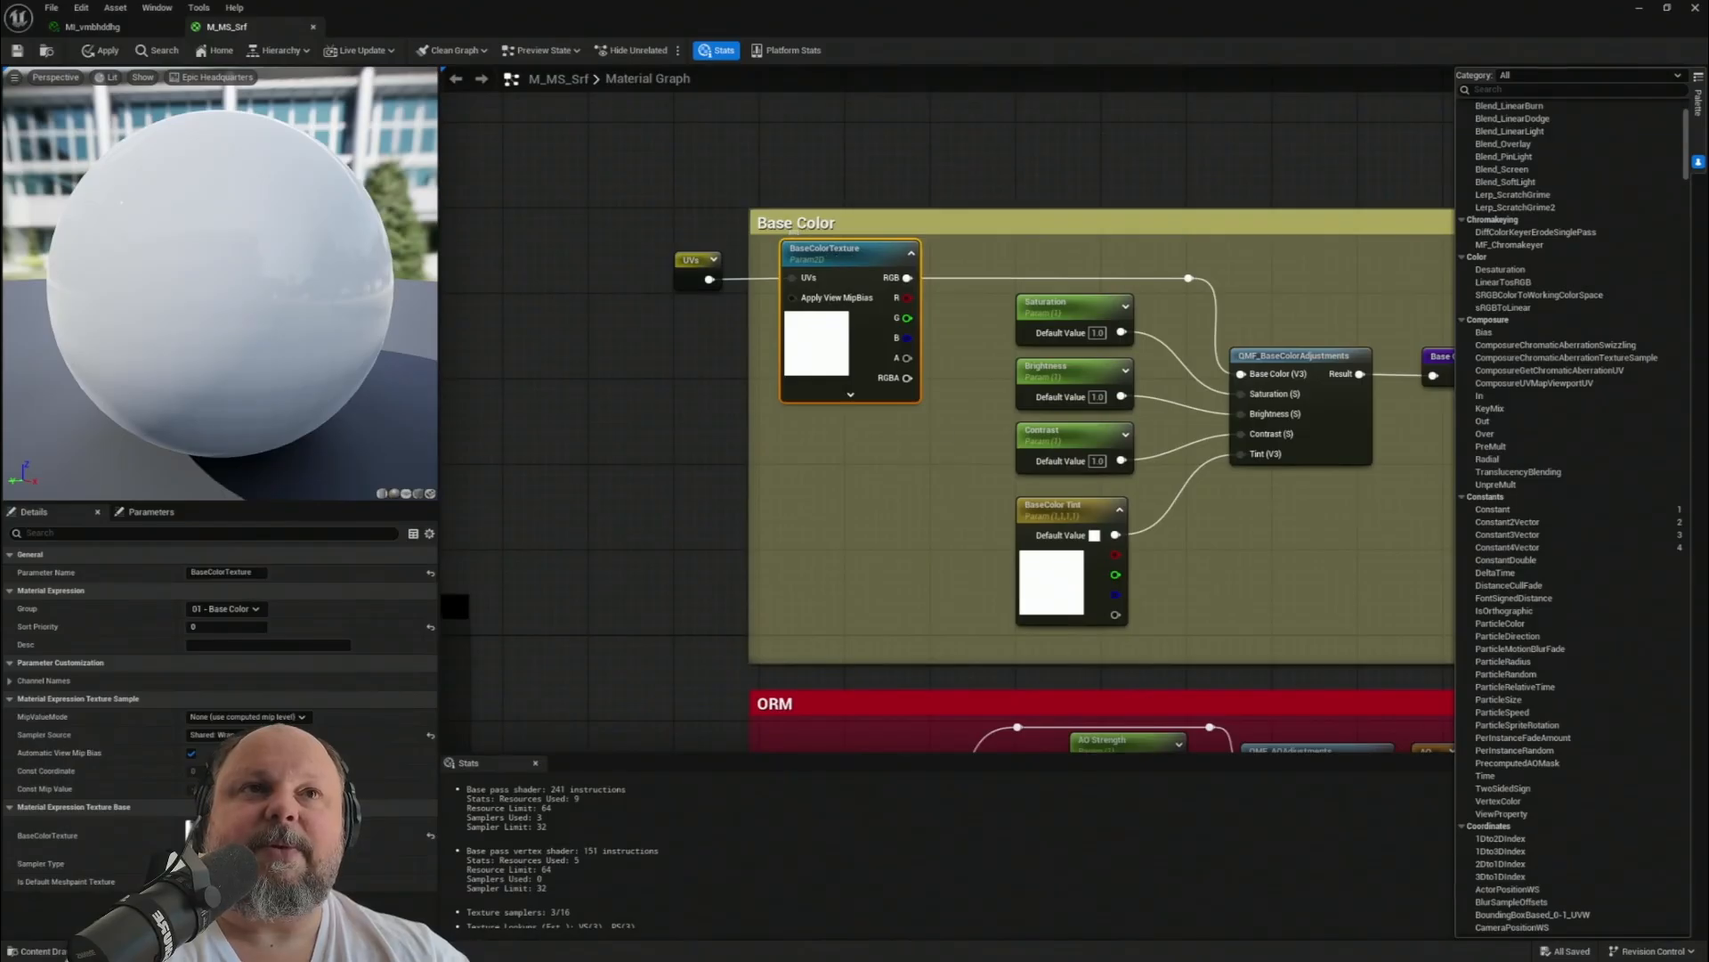
right_drag(1051, 312, 853, 258)
click(855, 253)
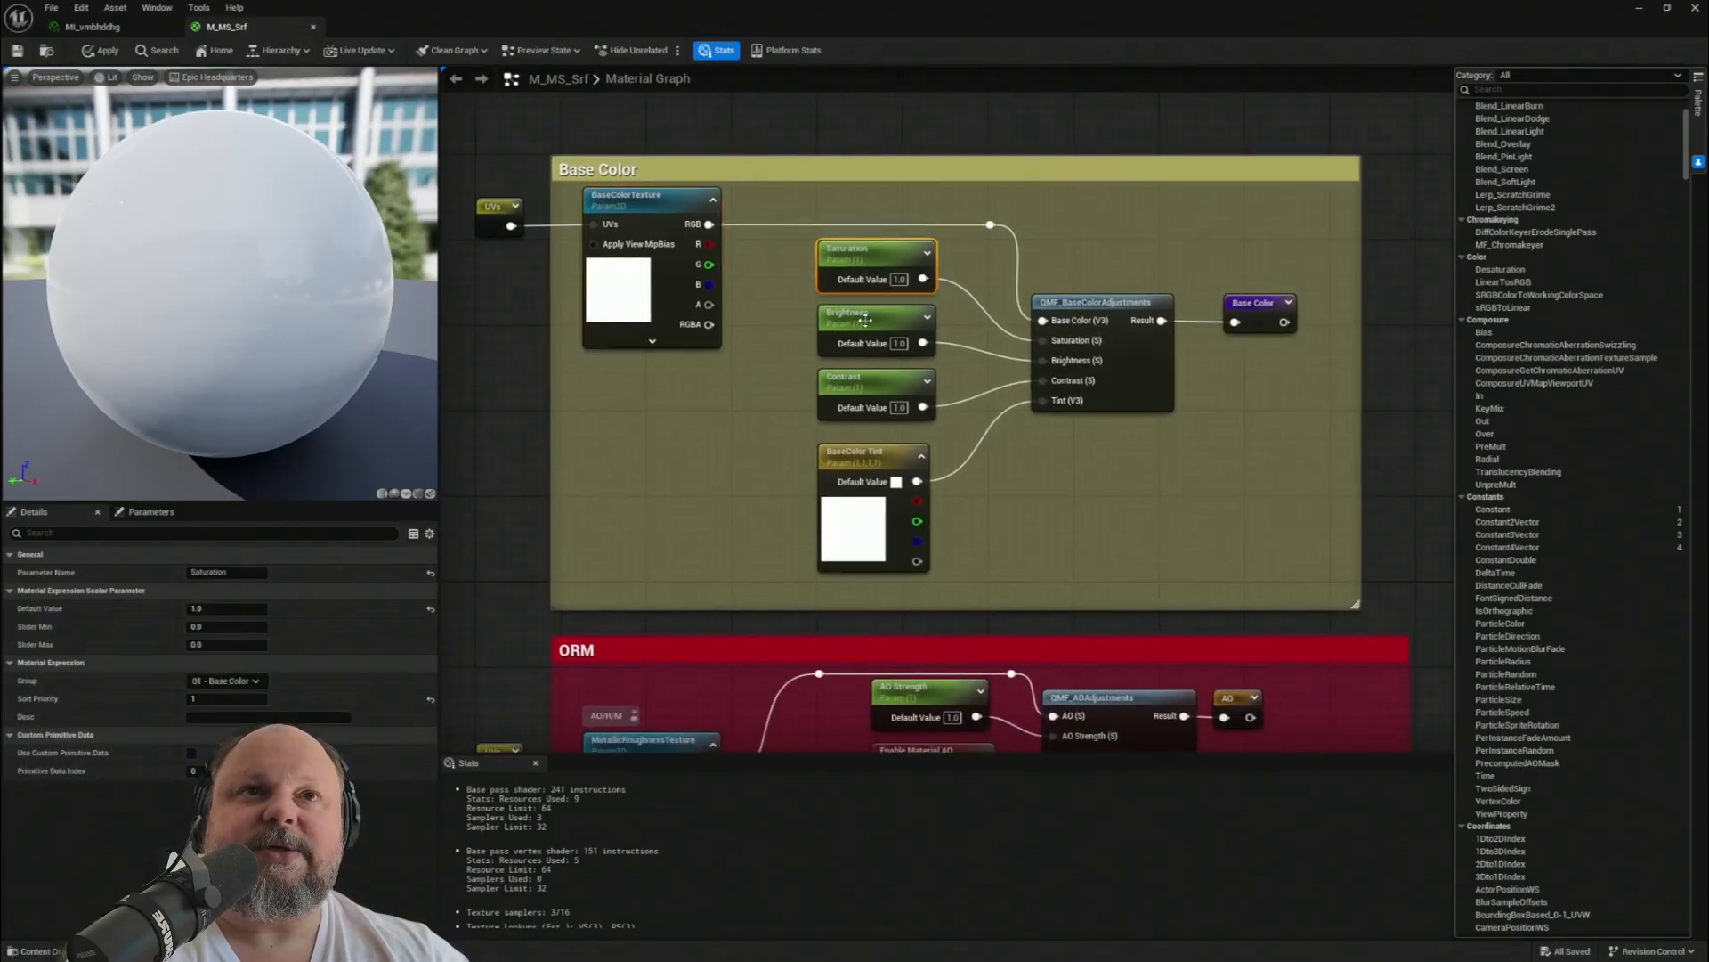
click(864, 317)
click(846, 381)
- Look over the Tiling & Offset, Specular, ORM, Normal and Displacement groups and return to the result node
right_drag(671, 576, 1296, 246)
right_drag(858, 324, 999, 312)
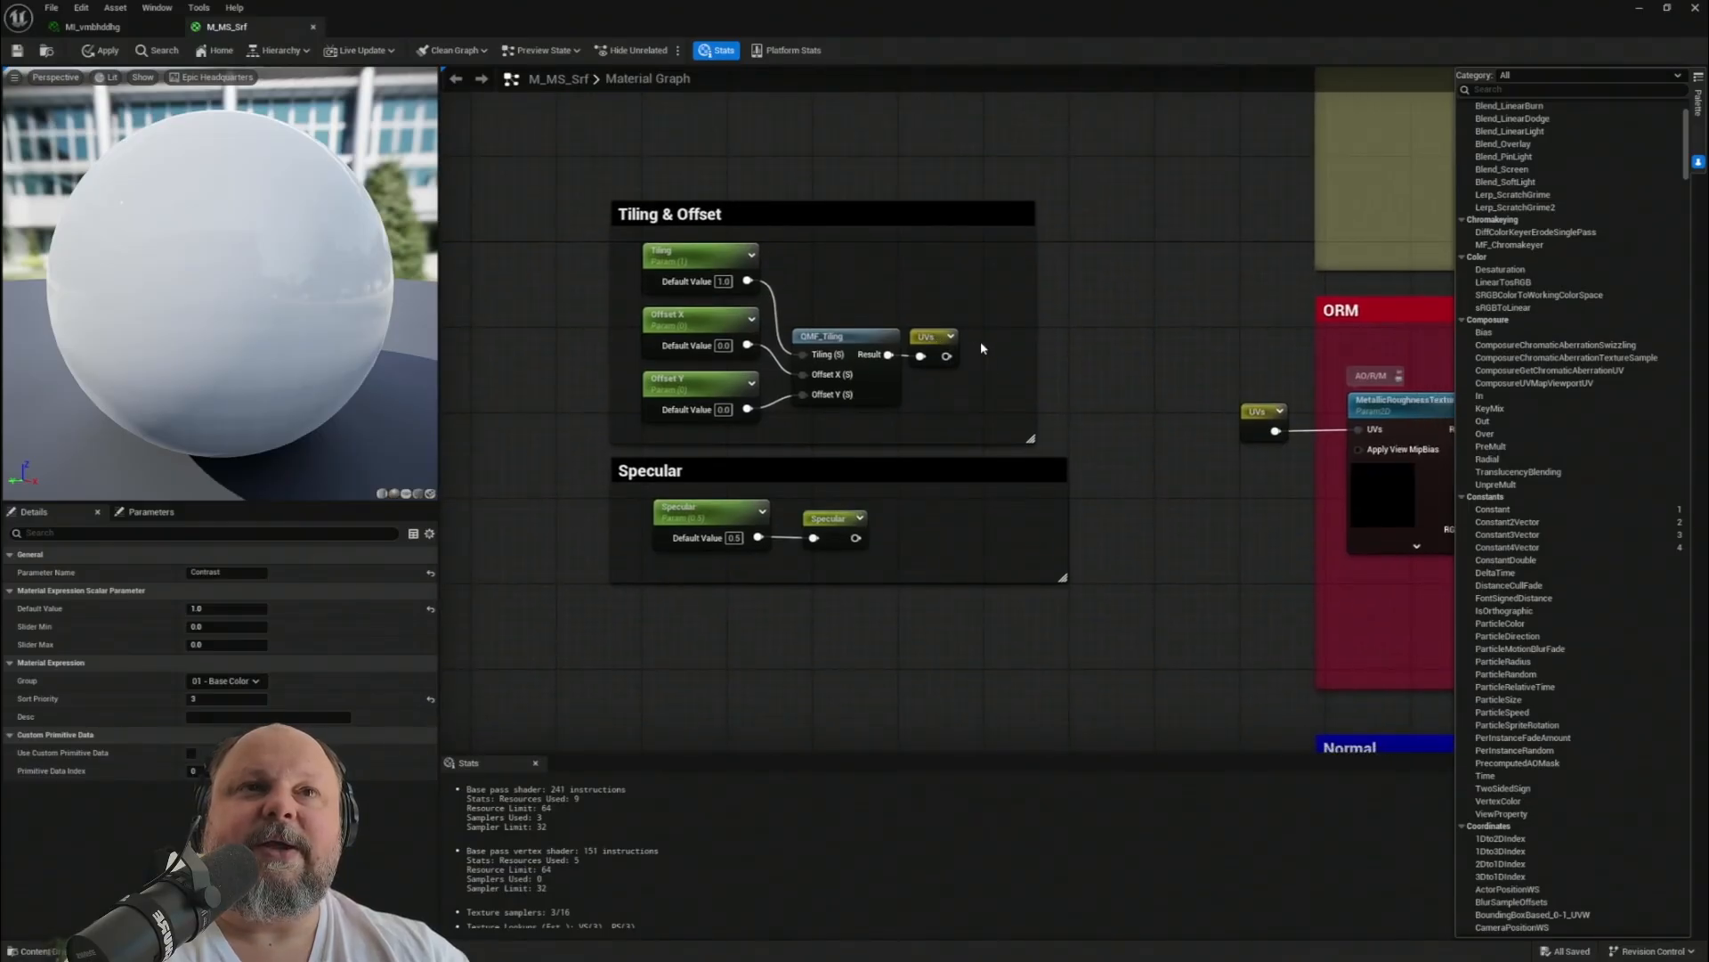
right_drag(1030, 550, 728, 409)
right_drag(1150, 544, 856, 277)
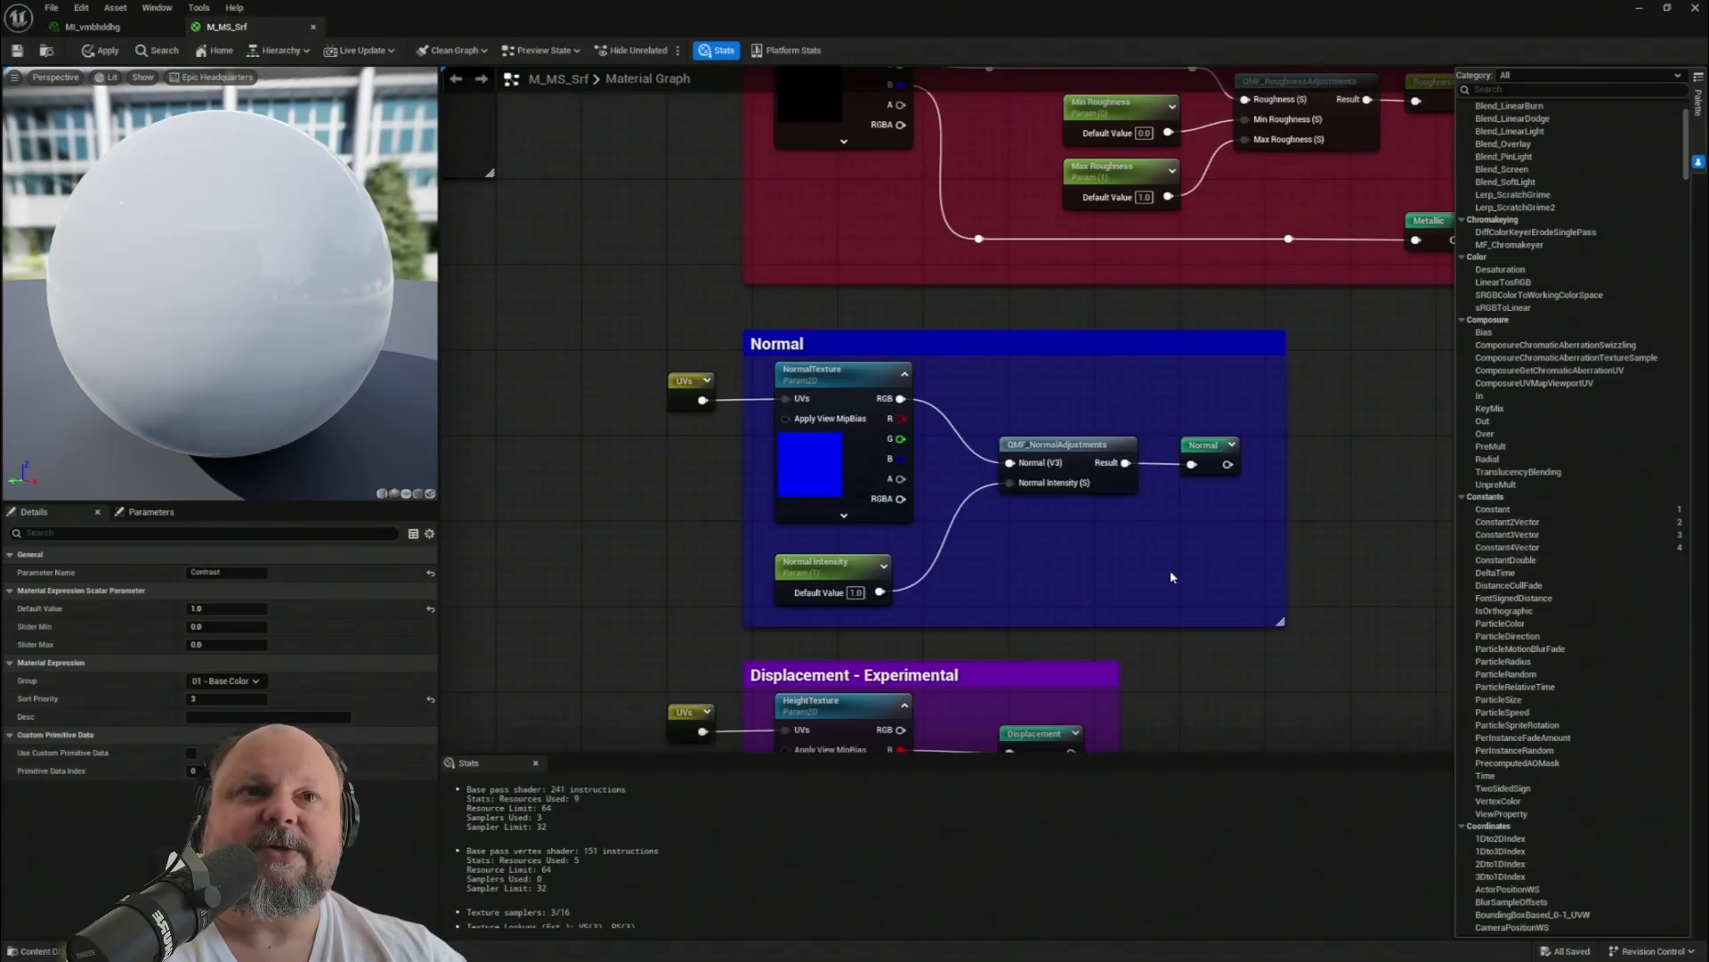
right_drag(1172, 577, 1151, 404)
right_drag(1151, 267, 515, 876)
right_drag(1118, 410, 1031, 381)
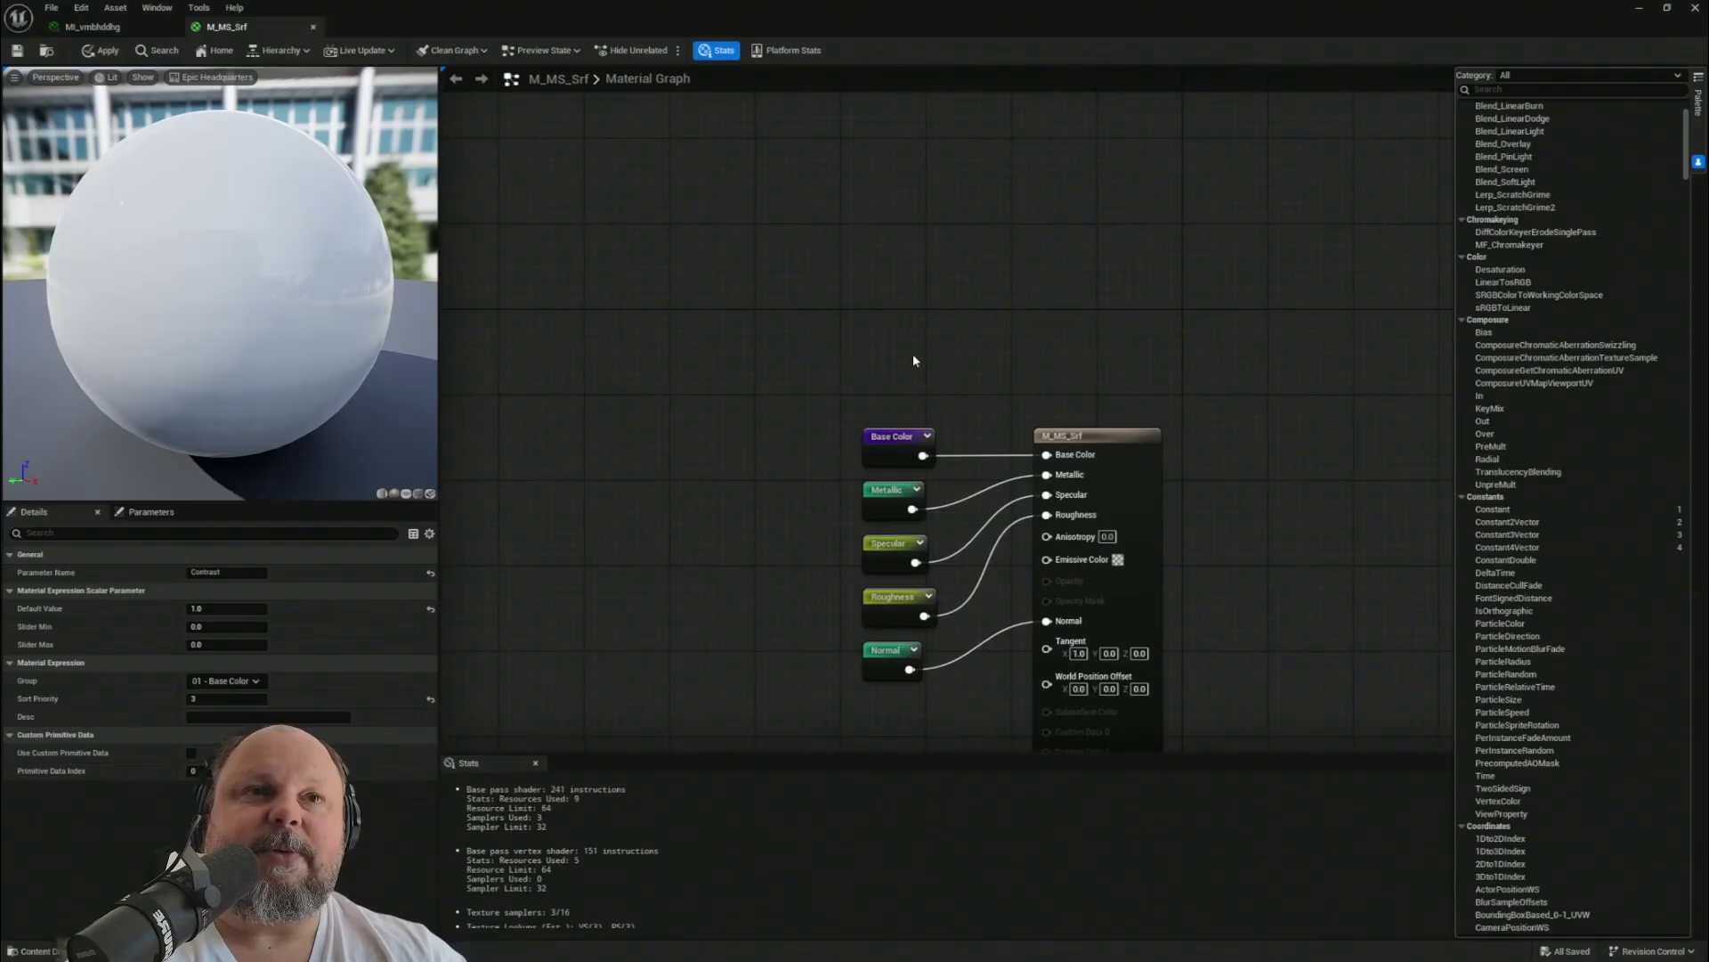
- Move the Normal reroute down and the Base Color, Metallic, Specular and Roughness reroutes up to open a gap between them
right_drag(916, 671, 923, 494)
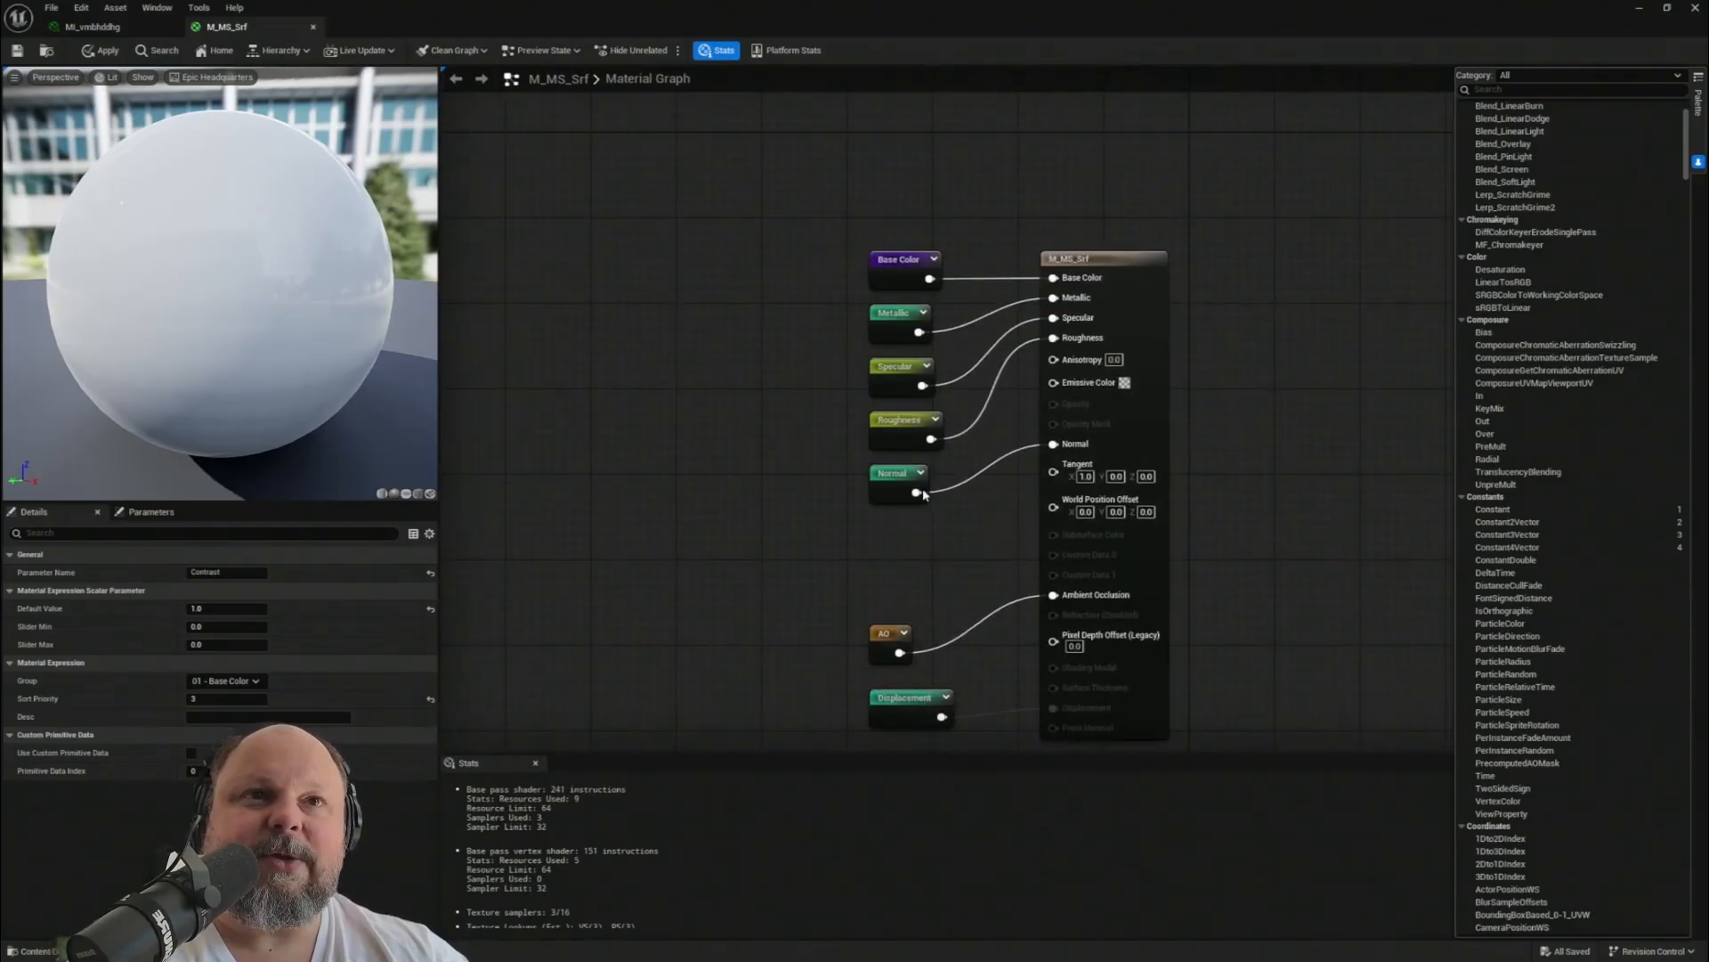
drag(896, 485, 899, 545)
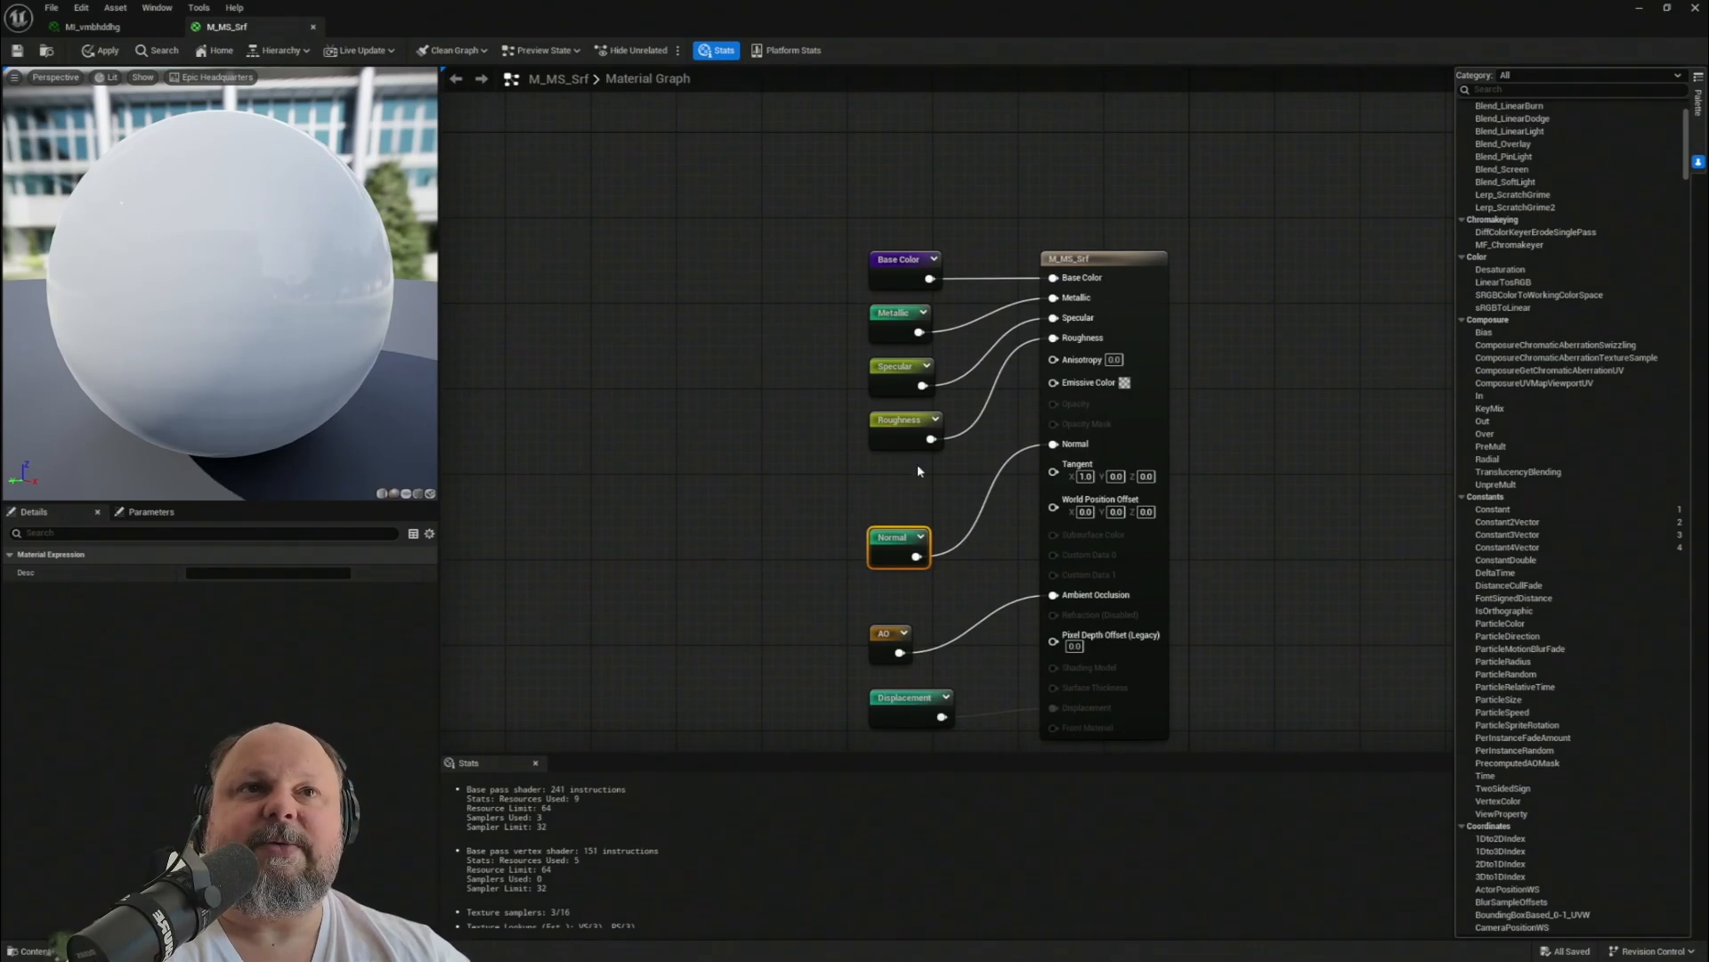
drag(951, 475, 847, 213)
drag(926, 312, 915, 227)
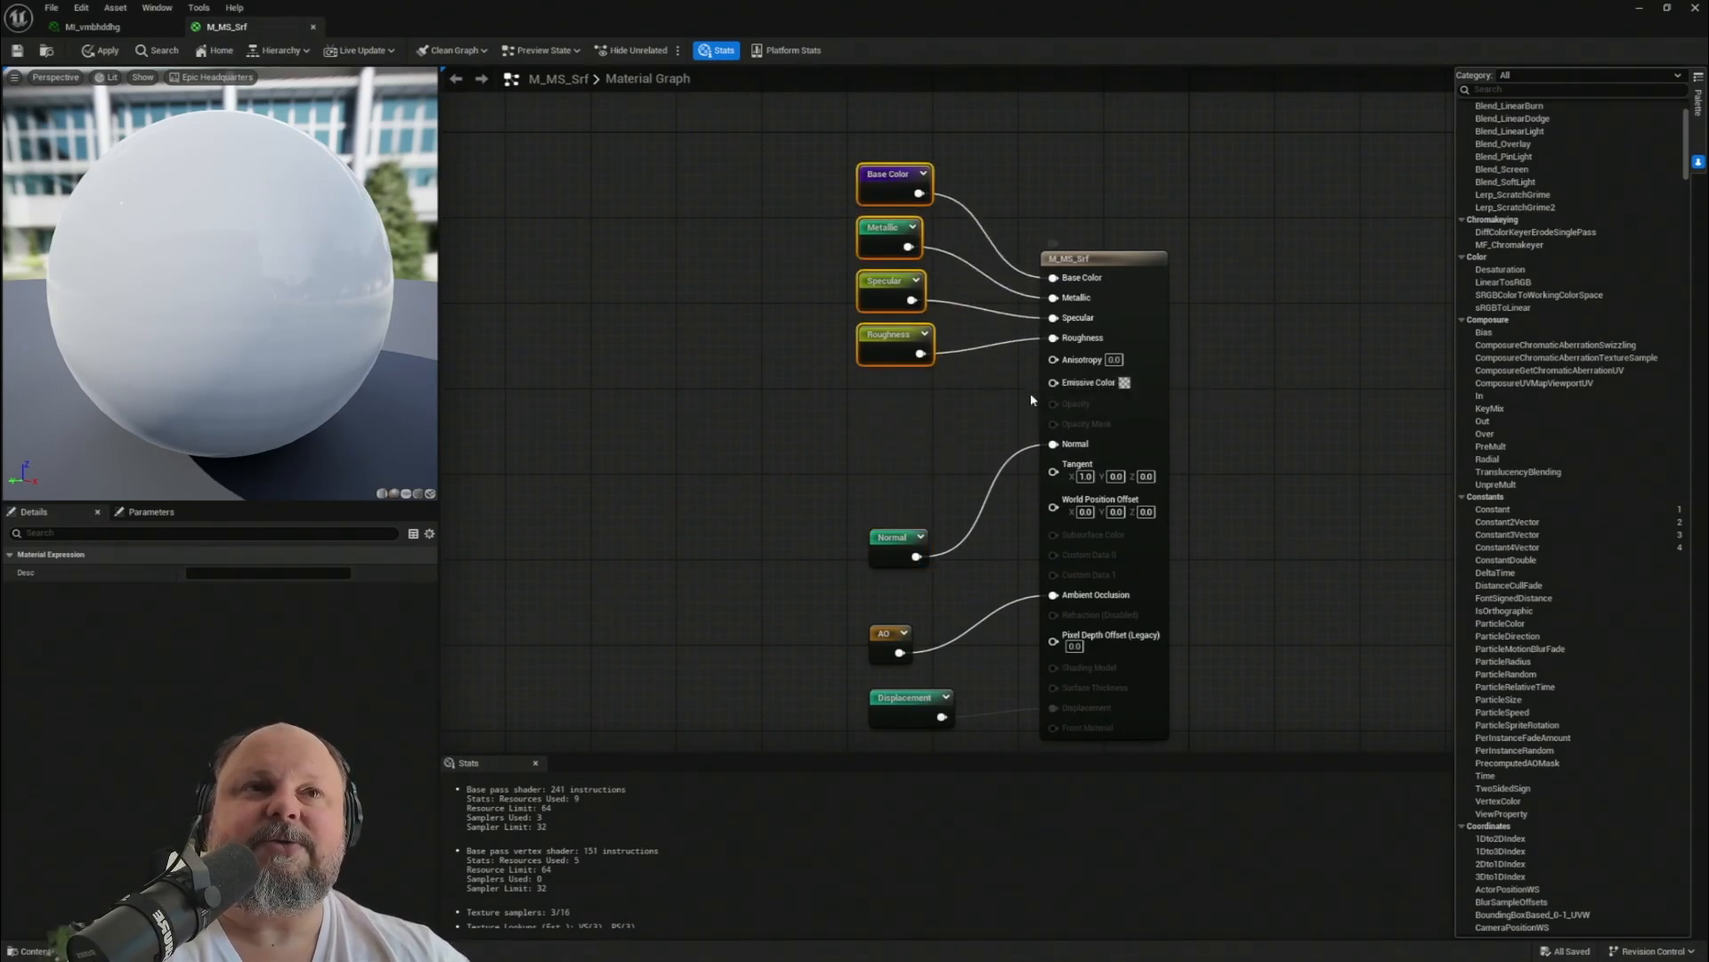
right_click(862, 426)
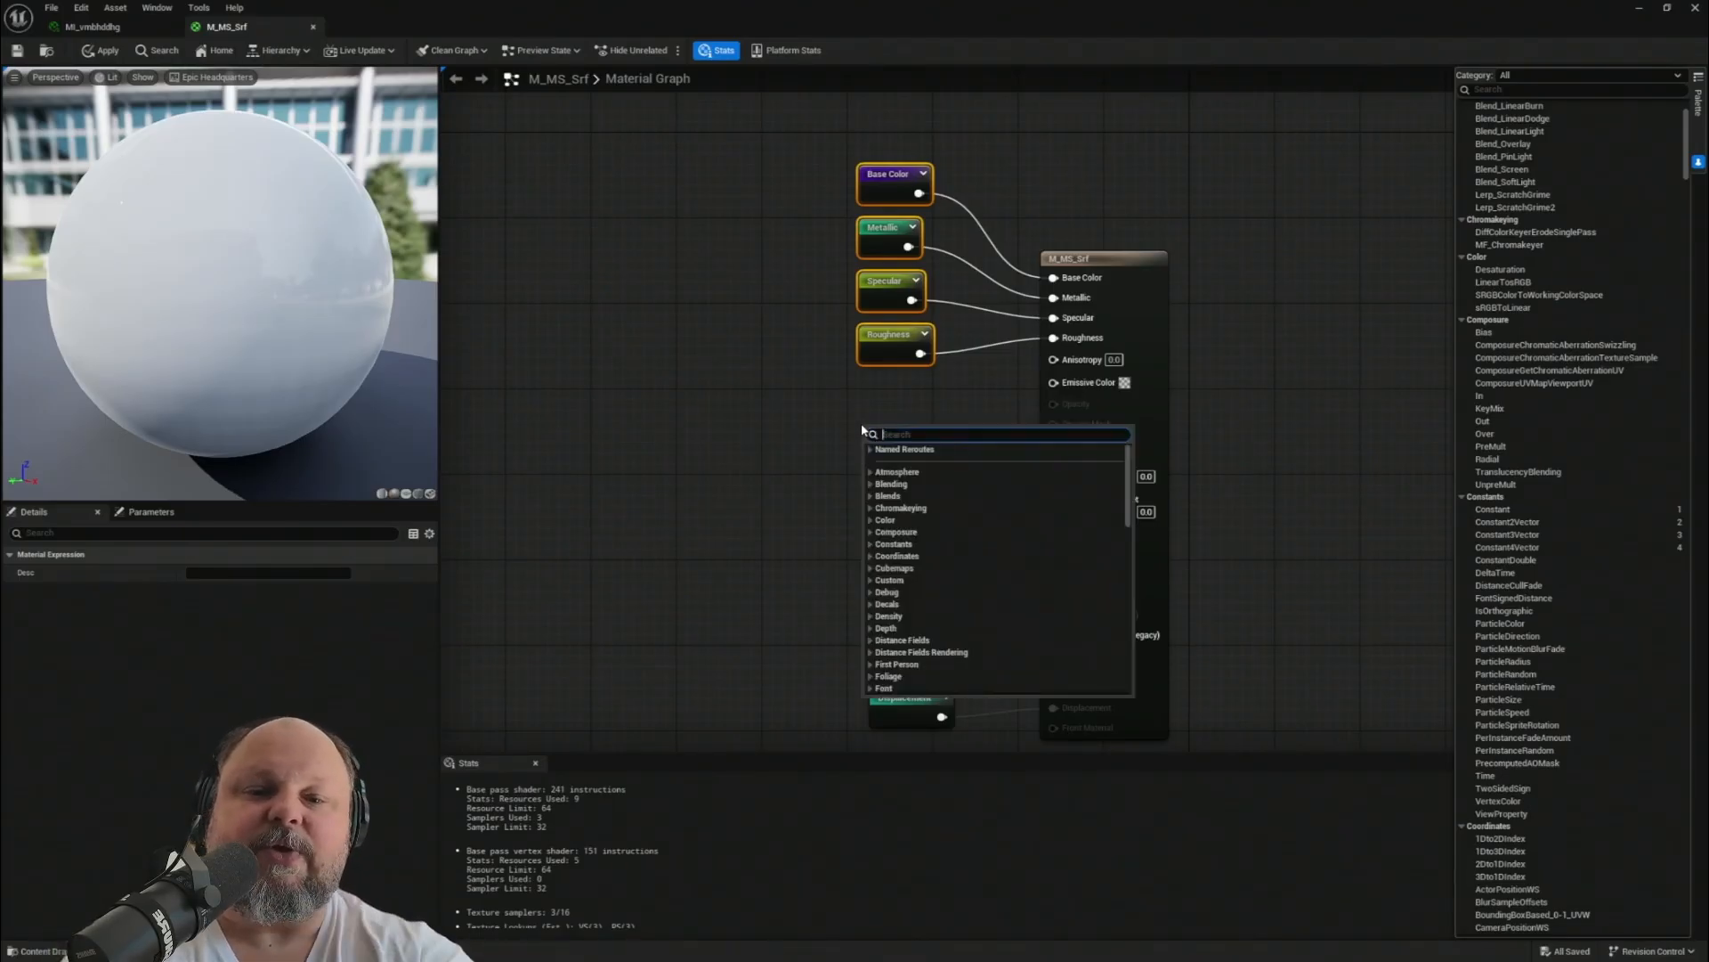
text(con)
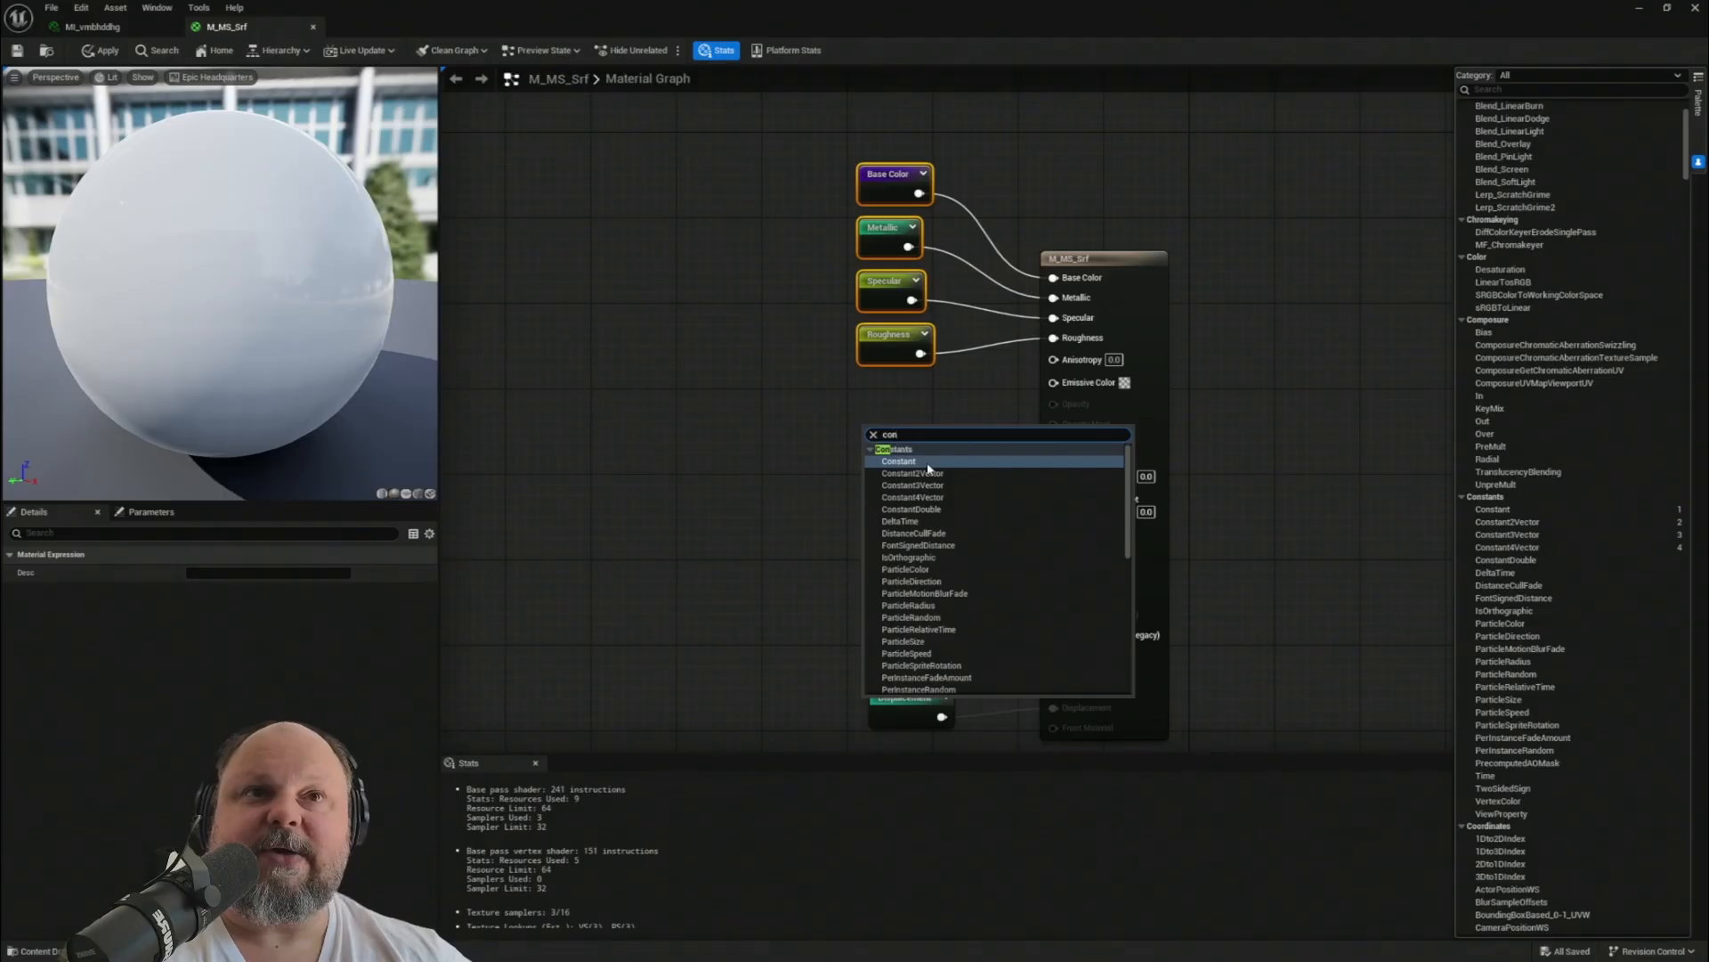
click(828, 450)
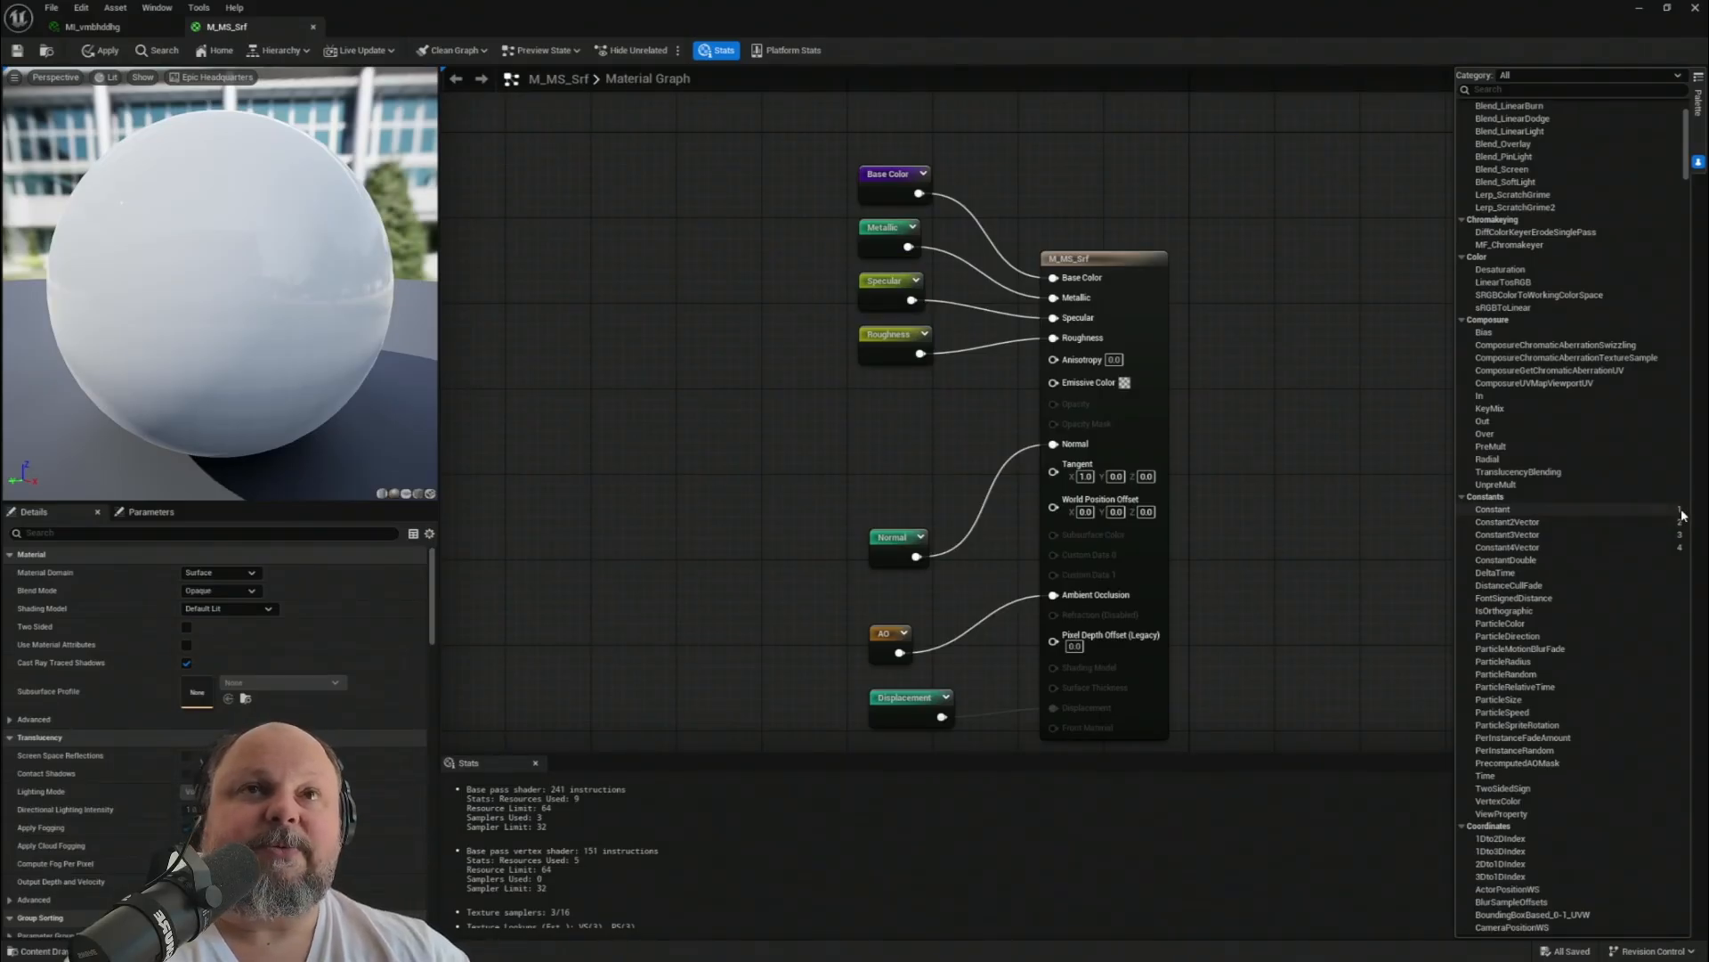
- Add a Constant node between the Roughness and Normal reroutes and connect it to the result node's Emissive Color input
click(797, 422)
drag(873, 446, 1065, 388)
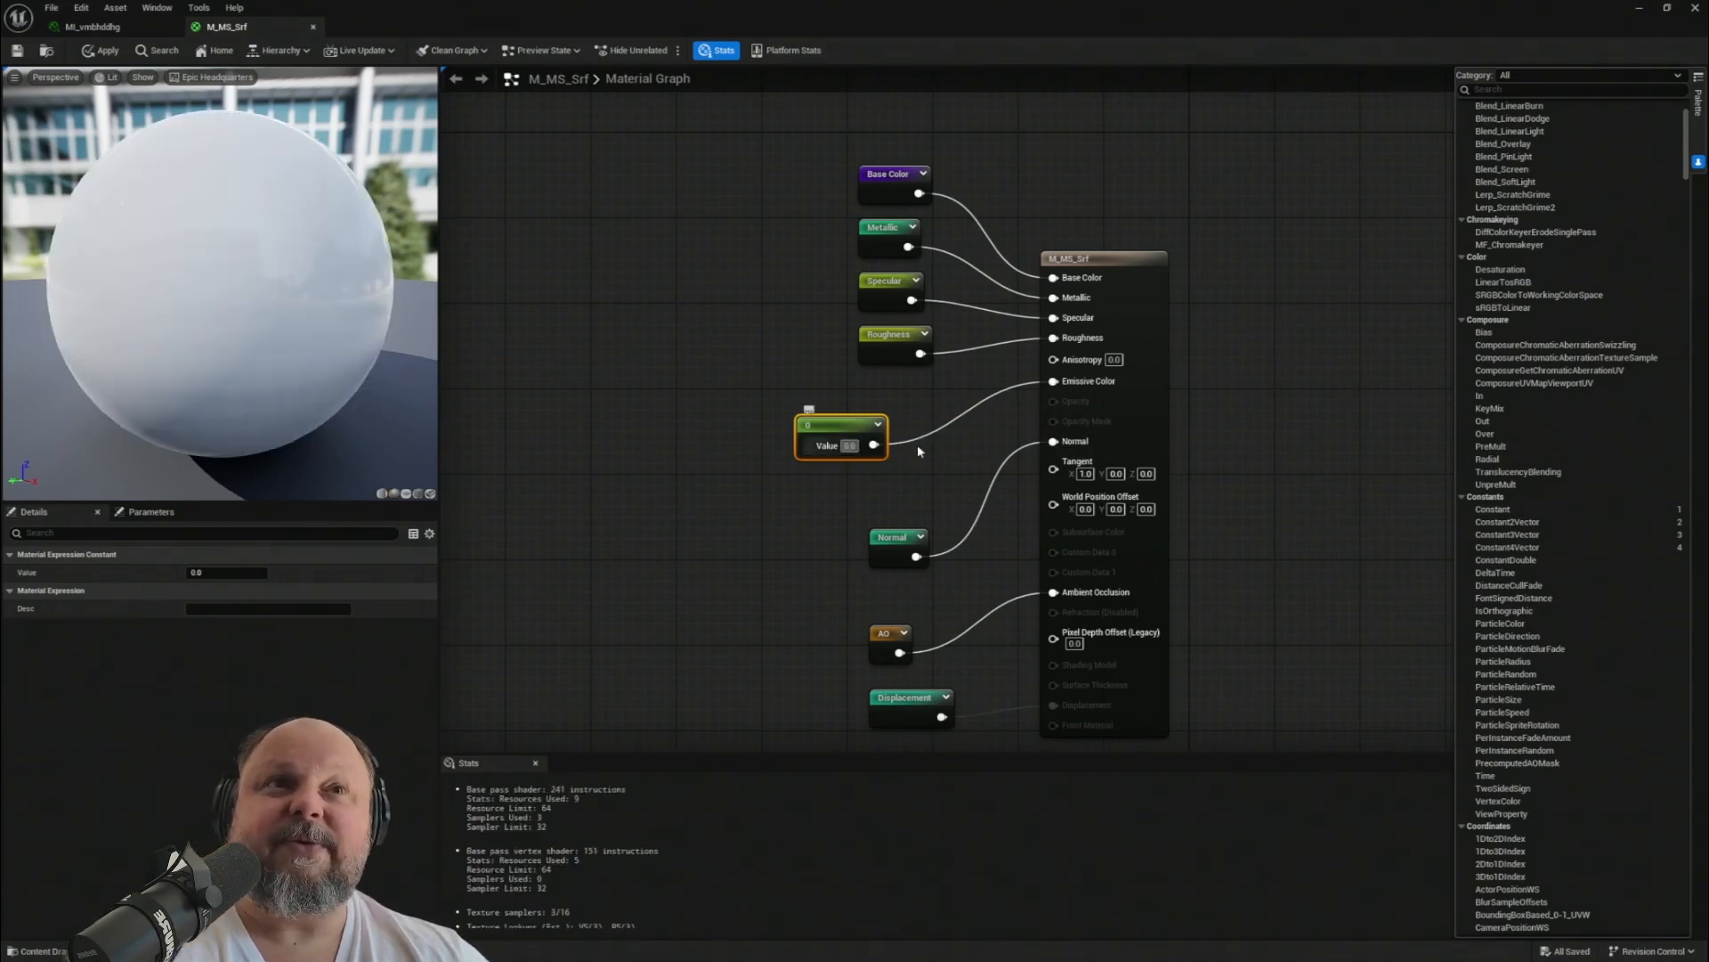
alt+click(1054, 382)
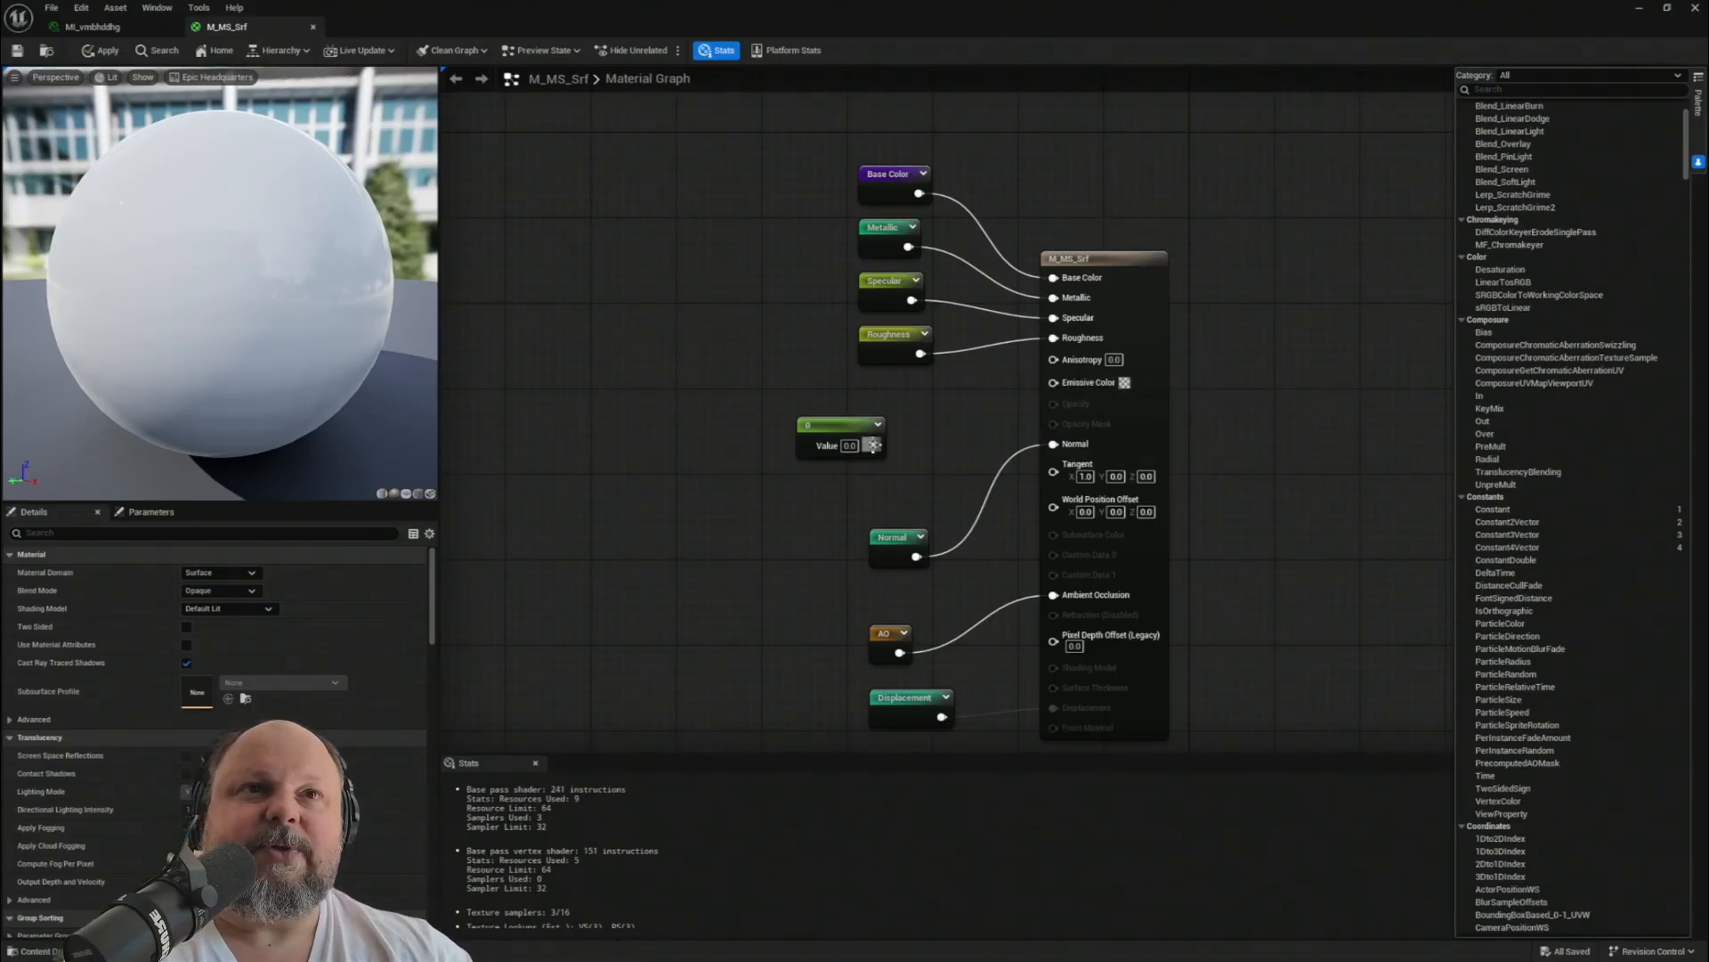
drag(874, 444, 1053, 383)
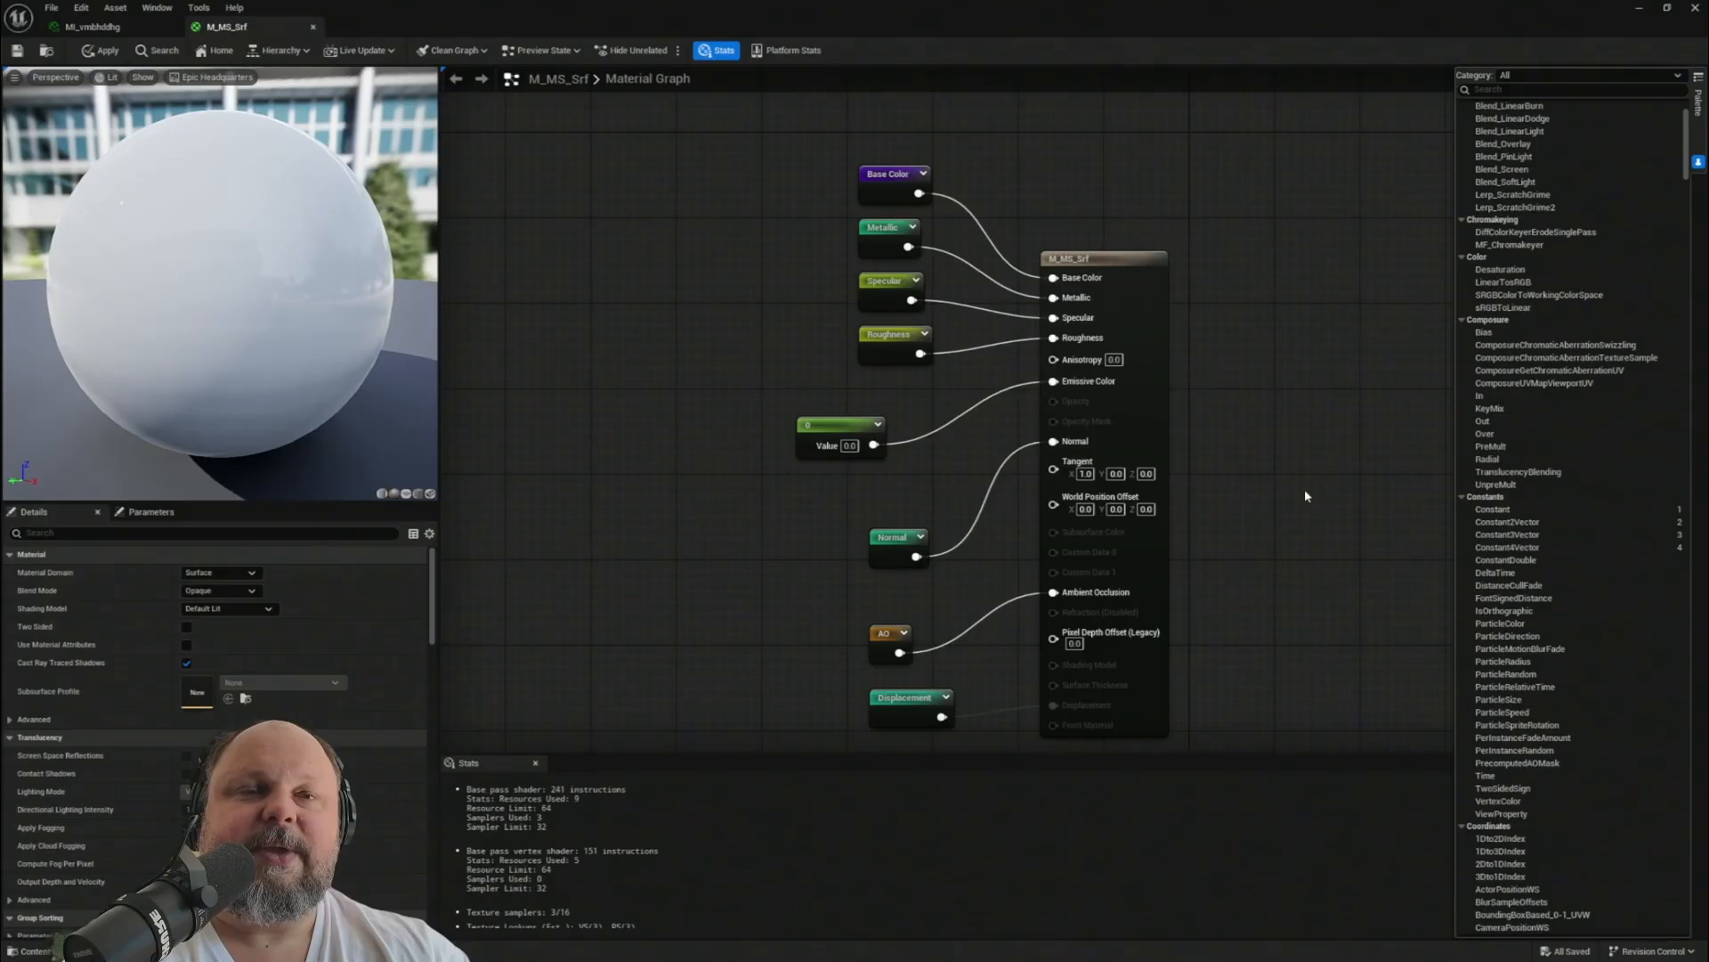
- Set the value of the Constant node feeding Emissive Color to 100
click(851, 446)
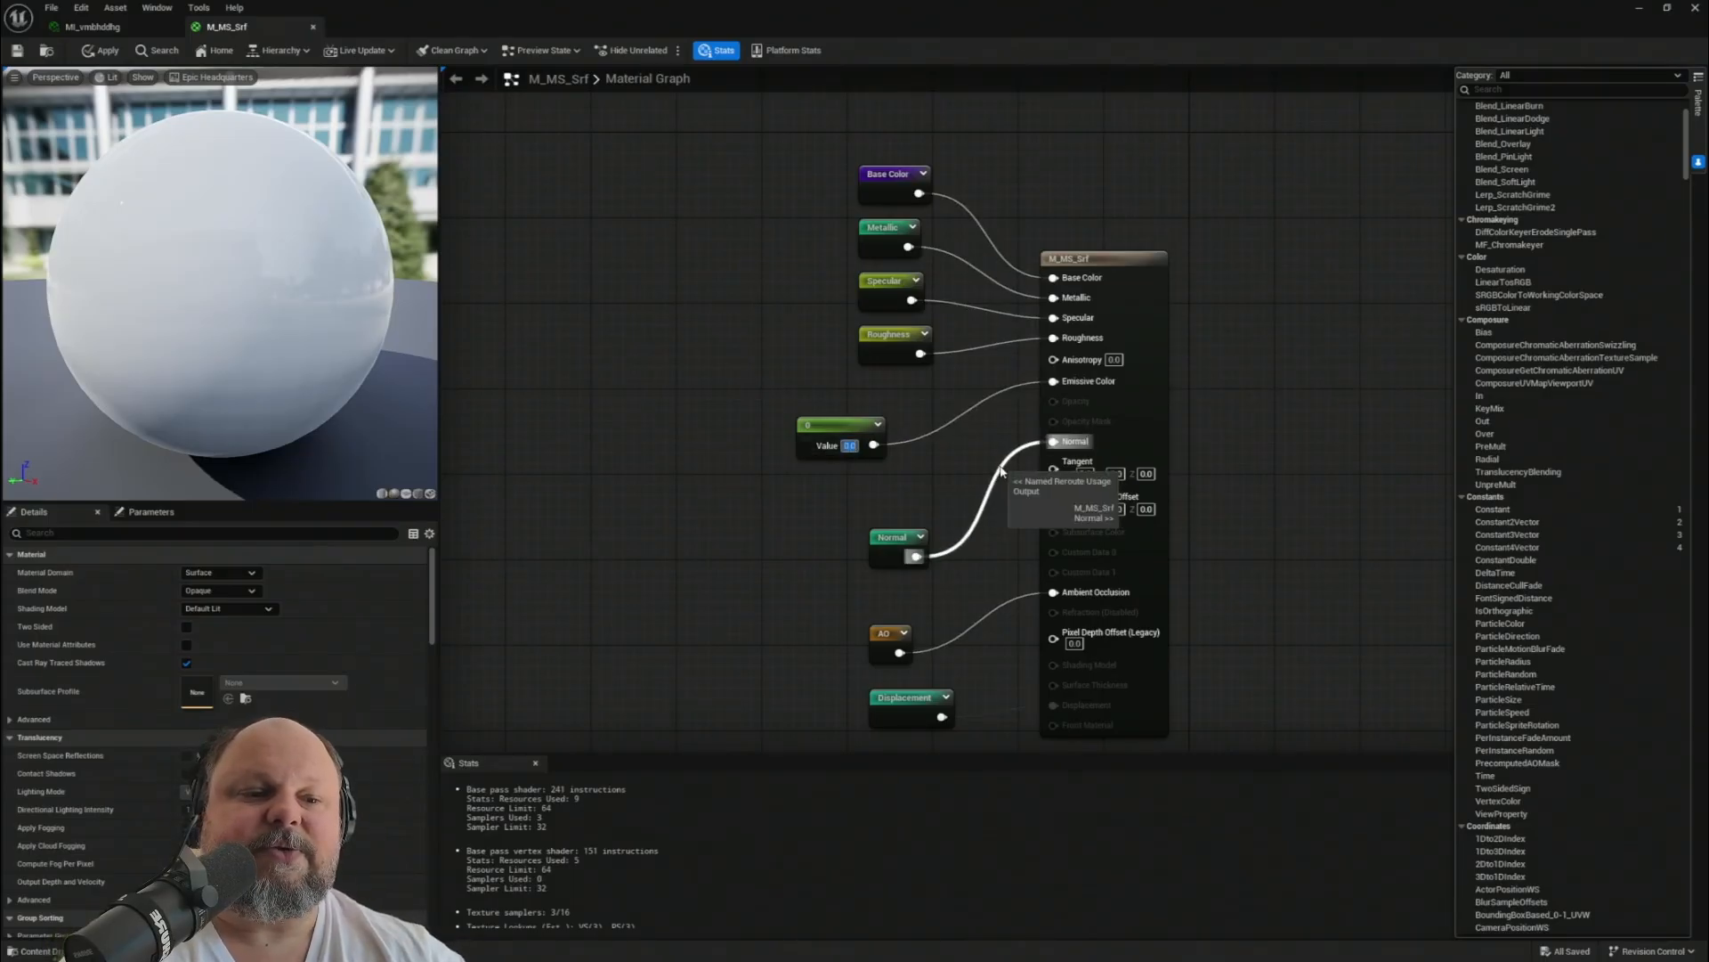
text(100)
key(Return)
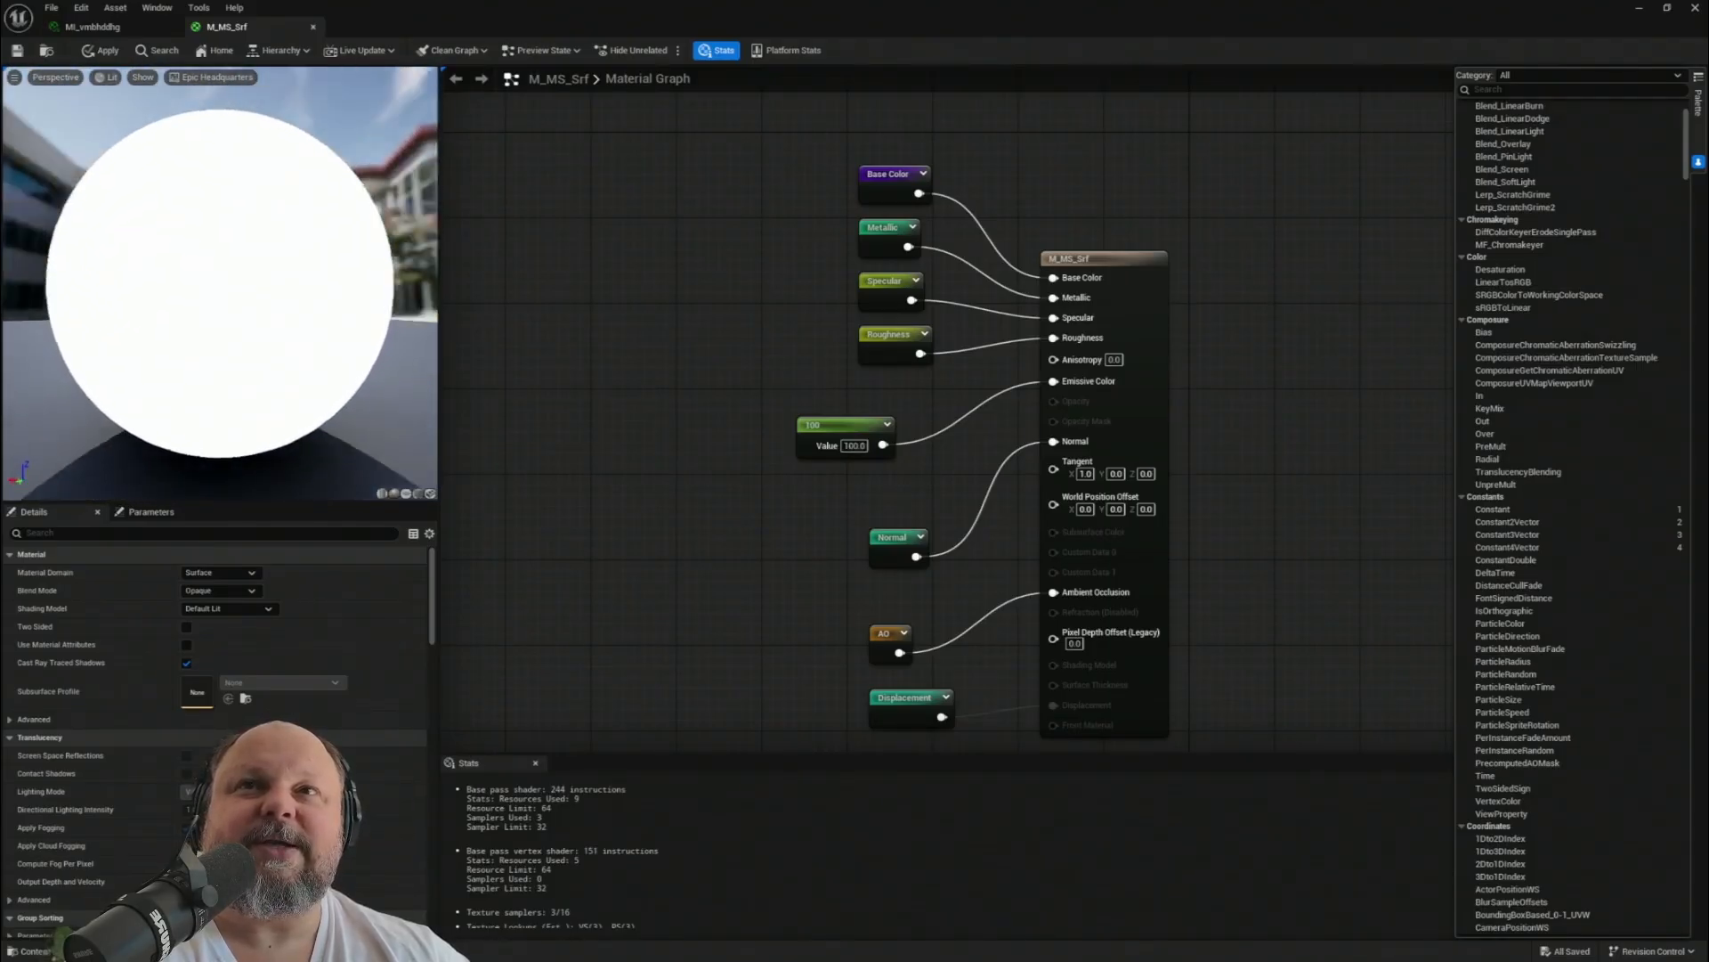
- Restore the material editor to a floating window over the level and save the M_MS_Srf material
mouse_move(220, 285)
mouse_down()
mouse_move(357, 299)
mouse_move(227, 300)
mouse_up()
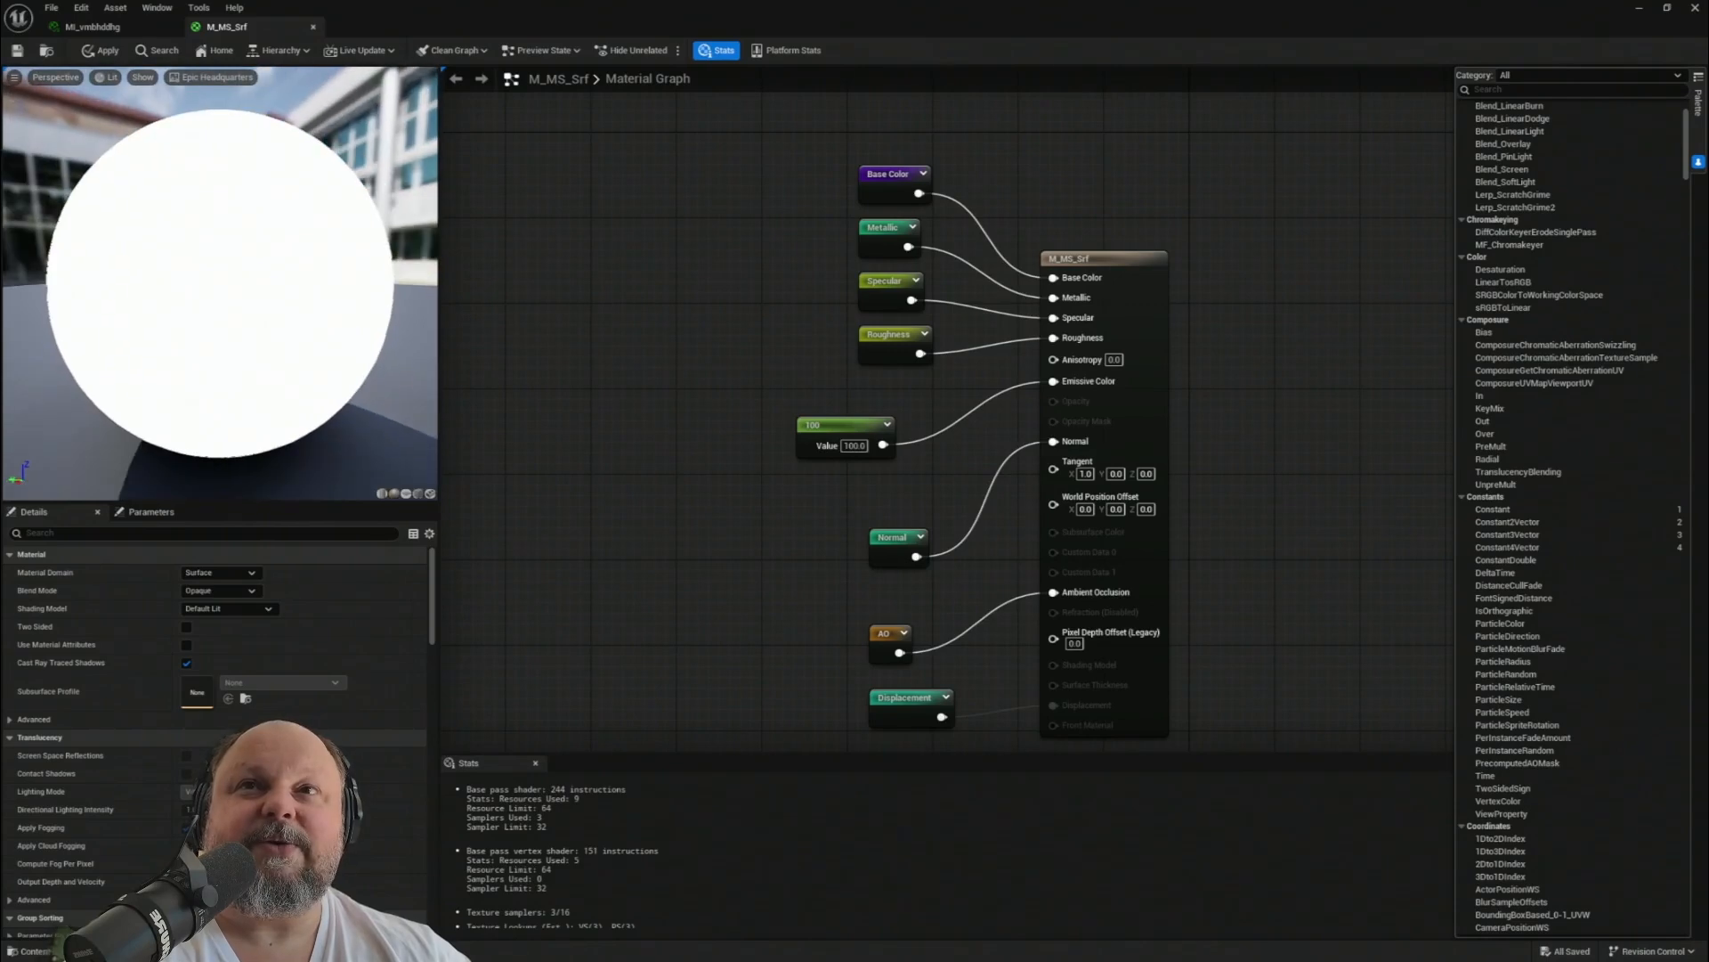
drag(403, 20, 995, 181)
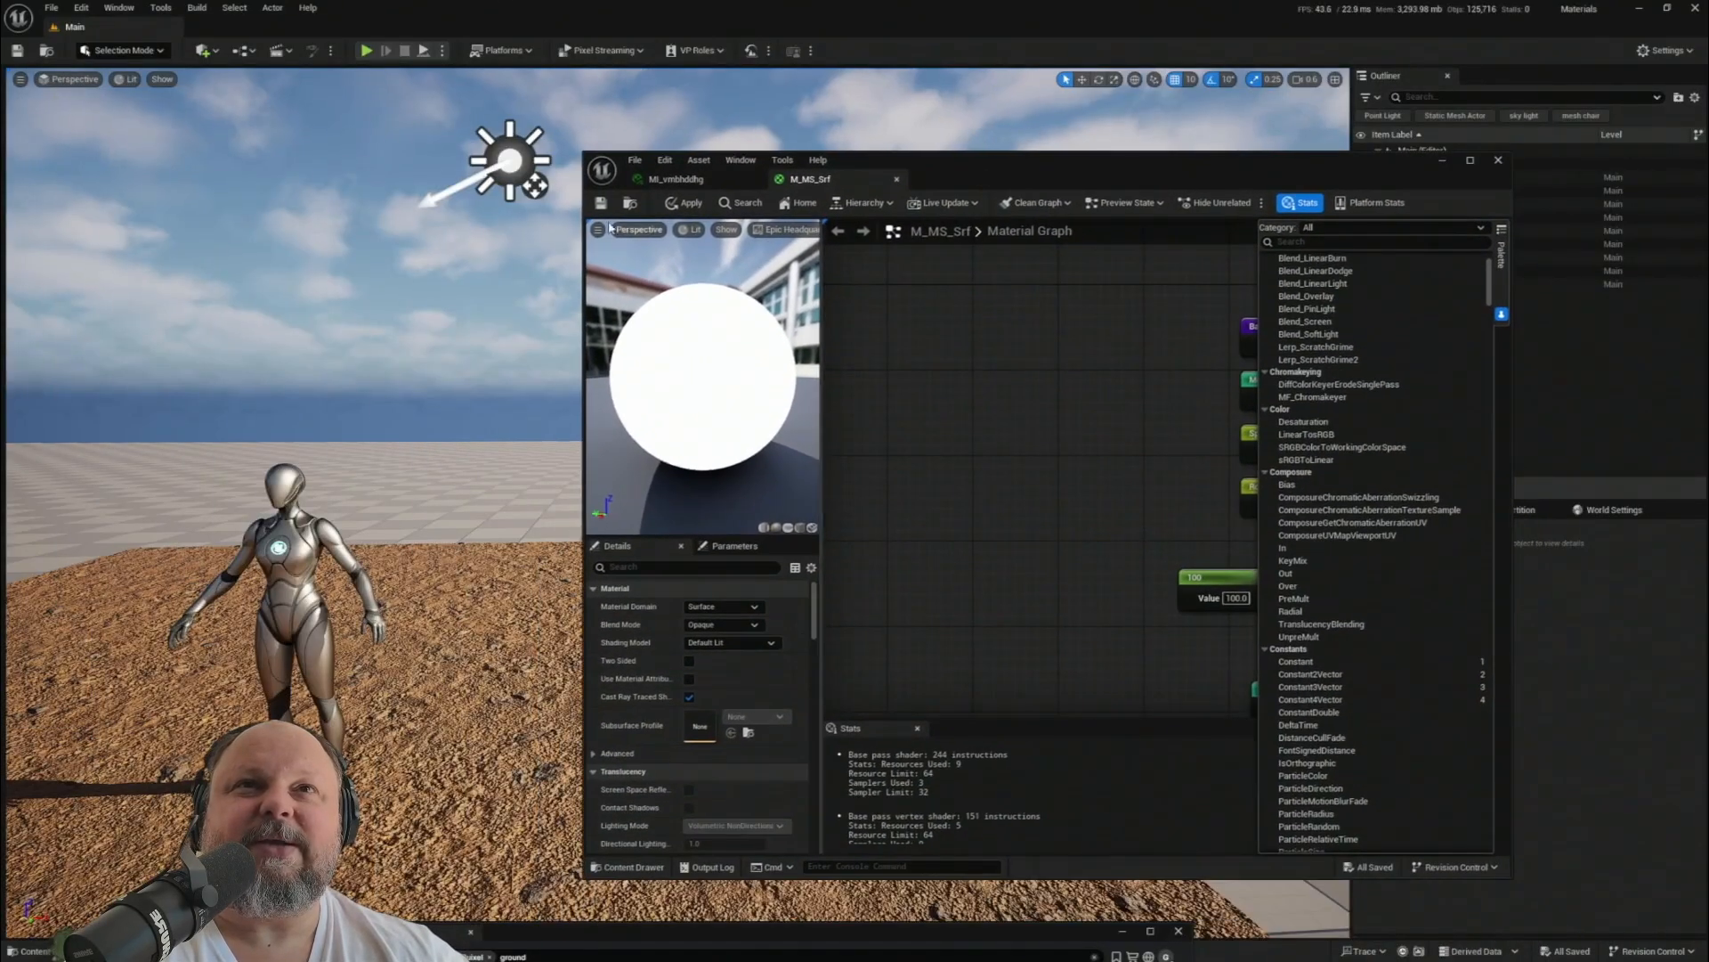
click(600, 207)
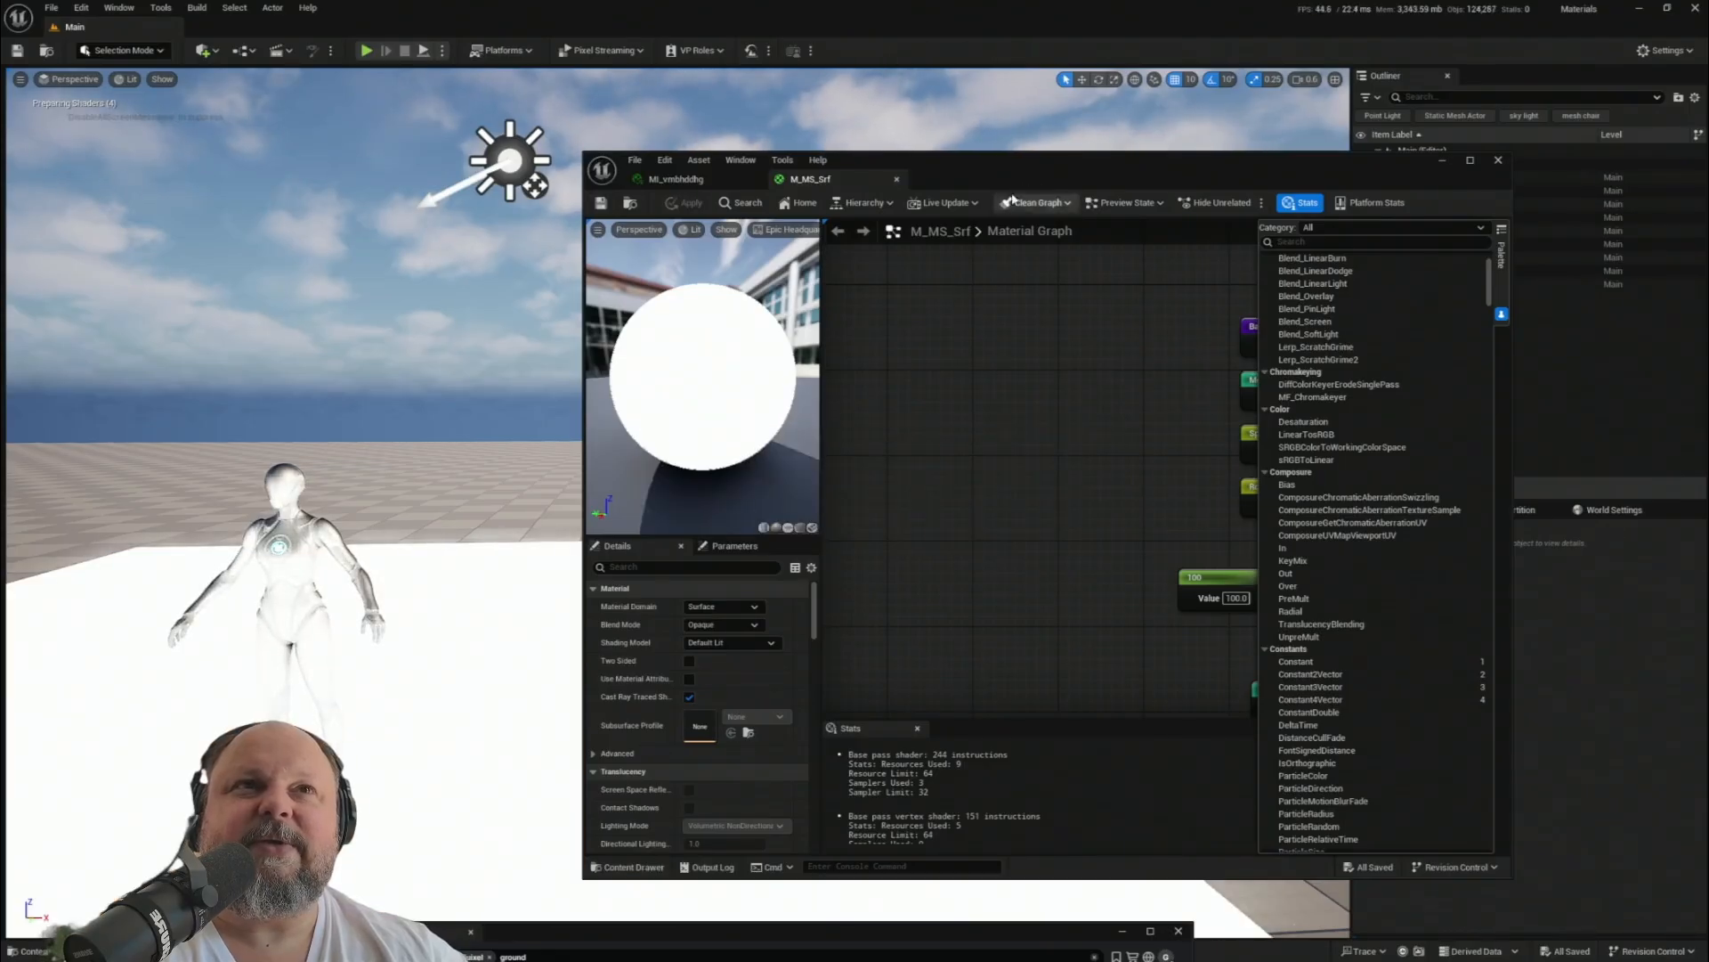
- Hide the DirectionalLight in the level and inspect the emissive ground's lighting on the mannequin
drag(1013, 166, 854, 419)
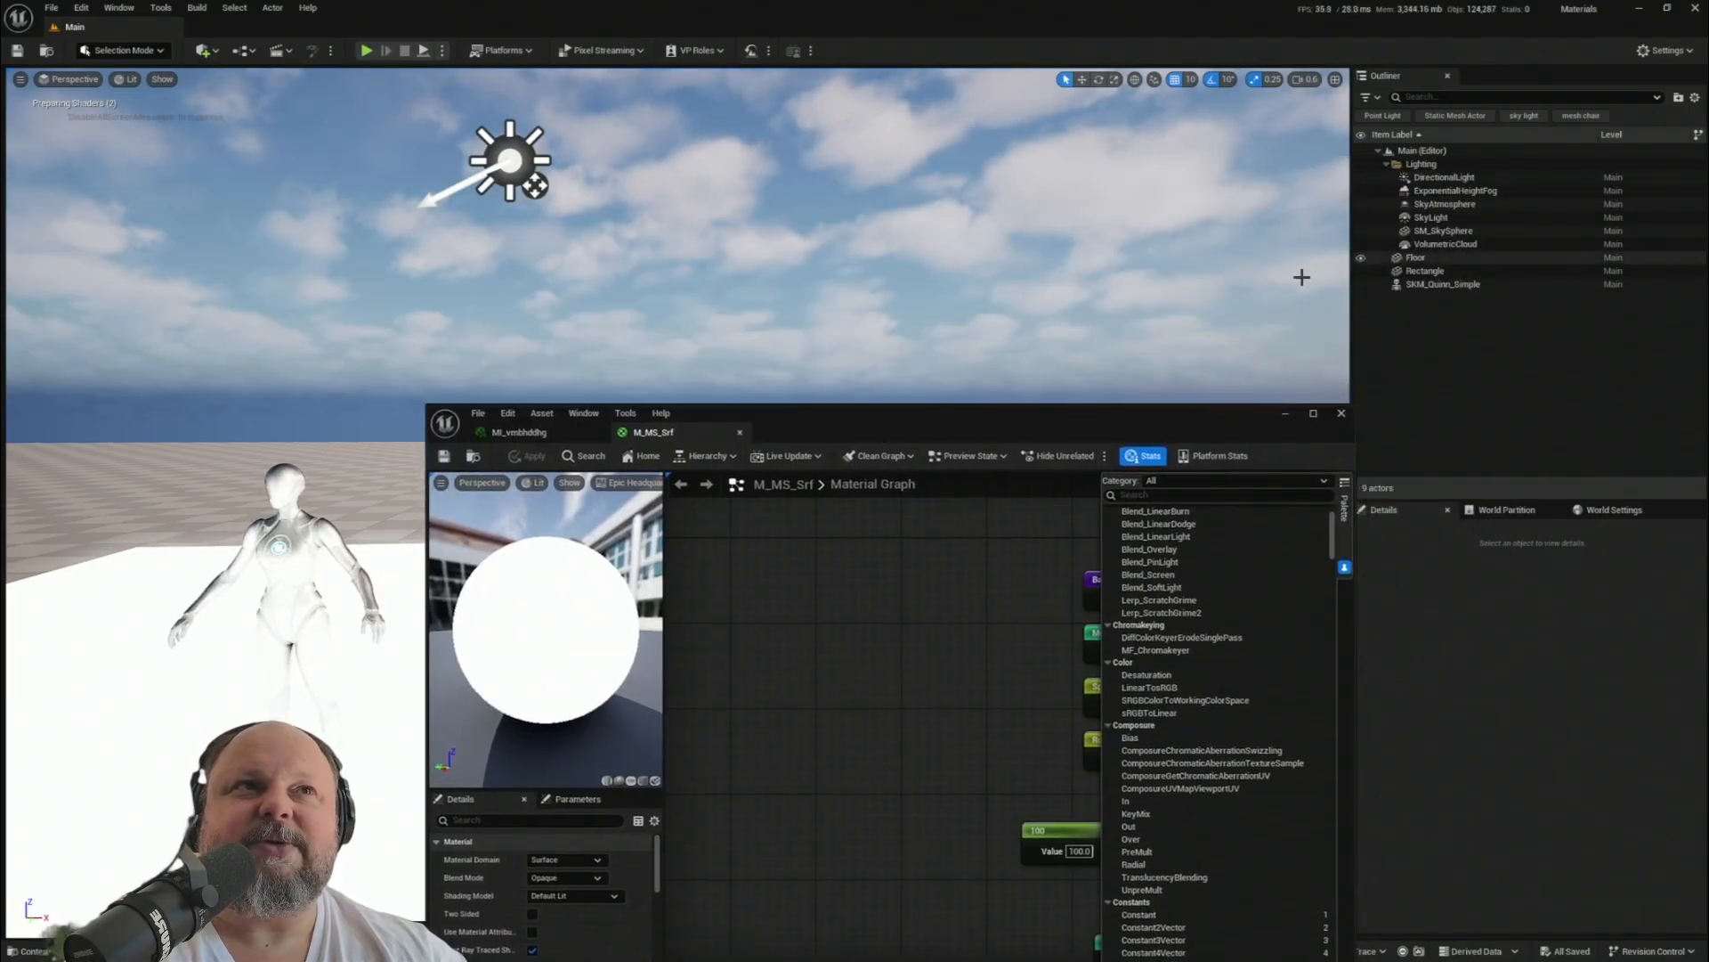
click(1361, 178)
drag(965, 434, 1192, 242)
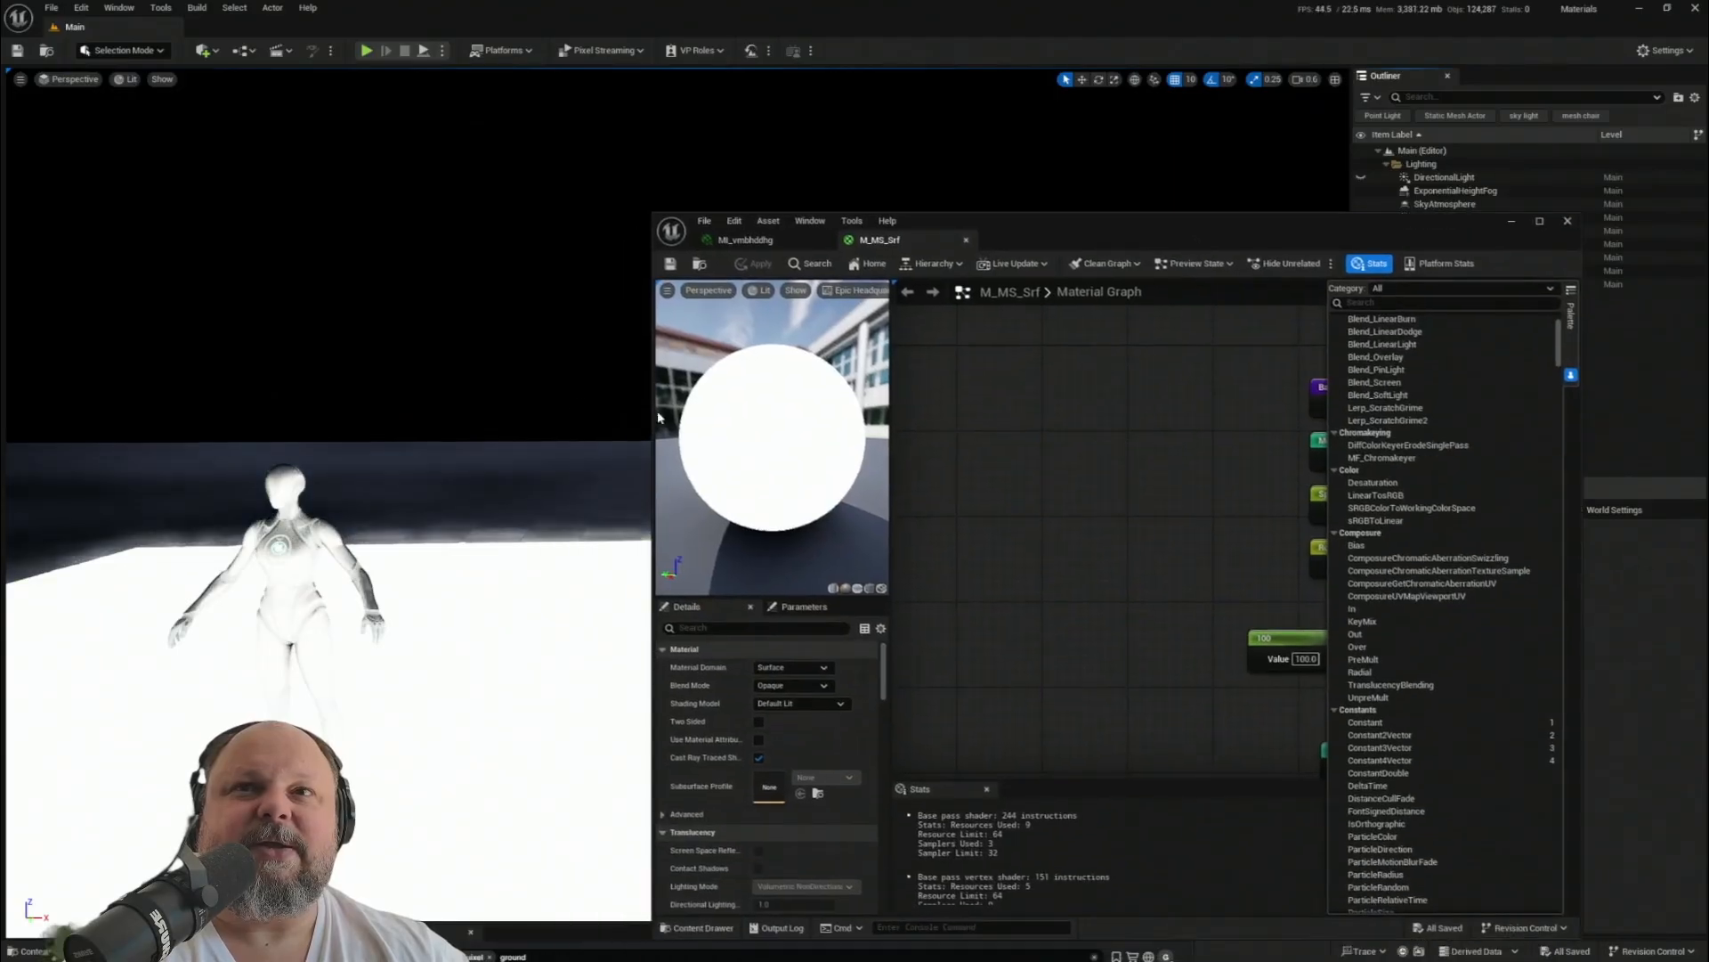
key(s)
mouse_move(570, 418)
right_down()
mouse_move(525, 499)
mouse_move(534, 454)
mouse_move(565, 437)
mouse_move(548, 432)
mouse_move(592, 454)
mouse_move(534, 449)
mouse_move(623, 450)
mouse_move(583, 449)
right_up()
key(w)
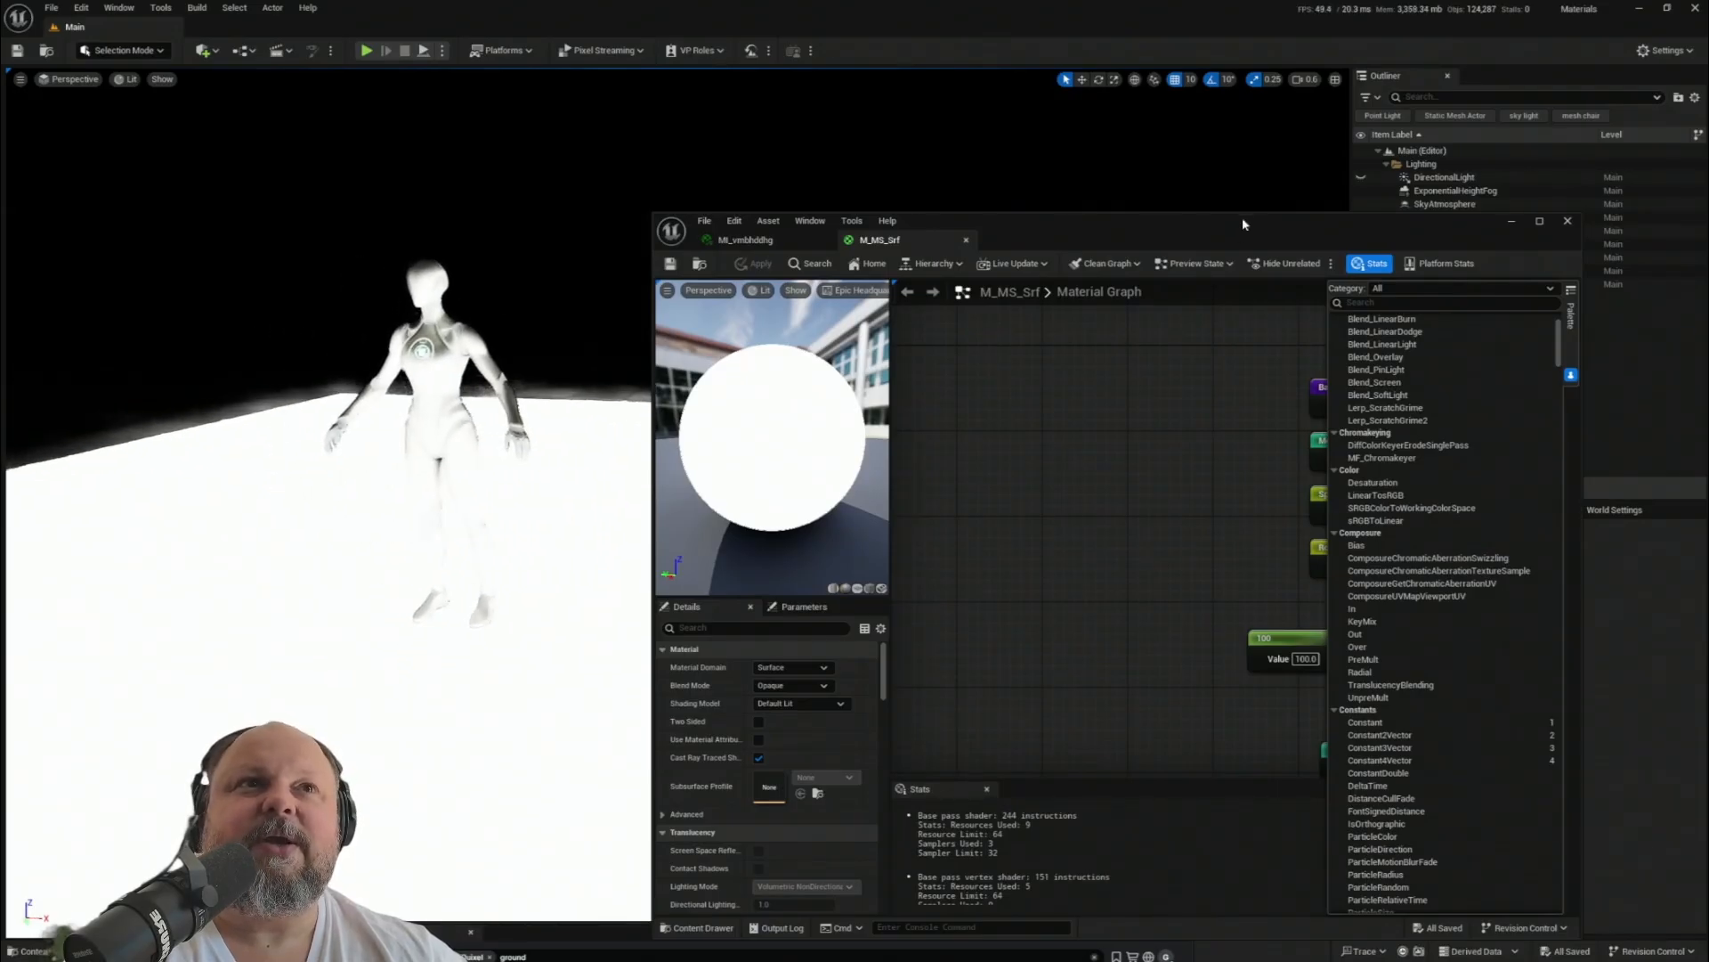
- Set the value of the Constant node feeding Emissive Color to 0
drag(1244, 225, 1137, 174)
right_drag(1114, 317, 819, 351)
right_drag(999, 518, 965, 497)
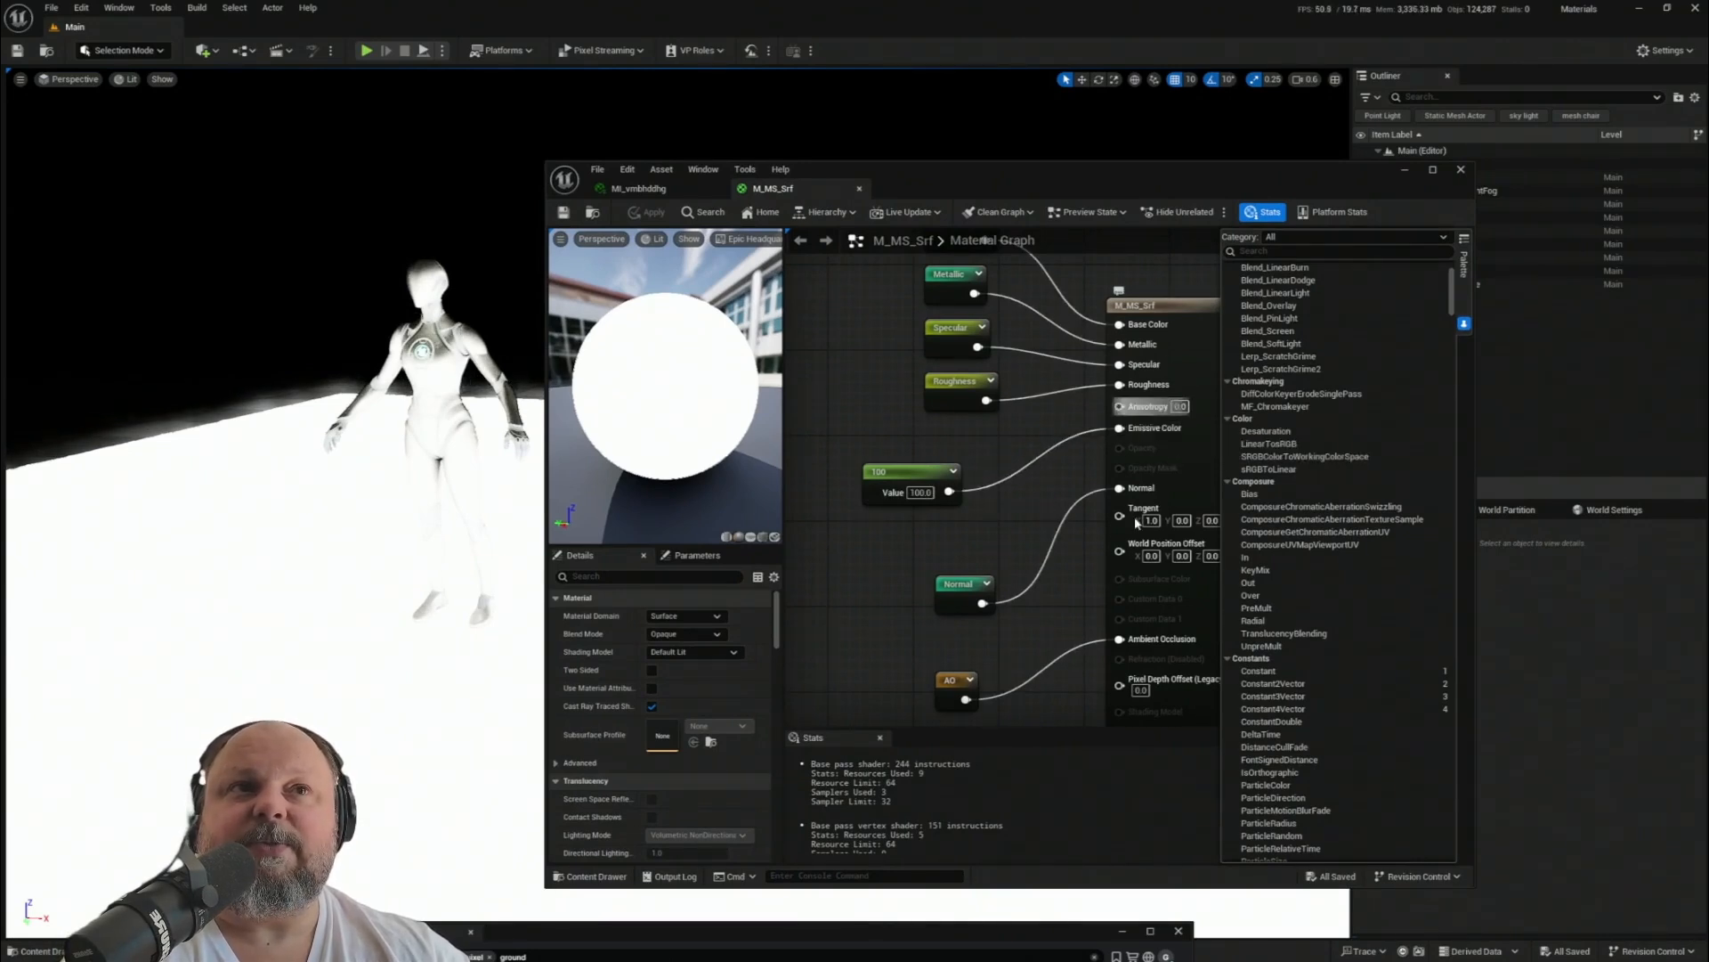
click(920, 493)
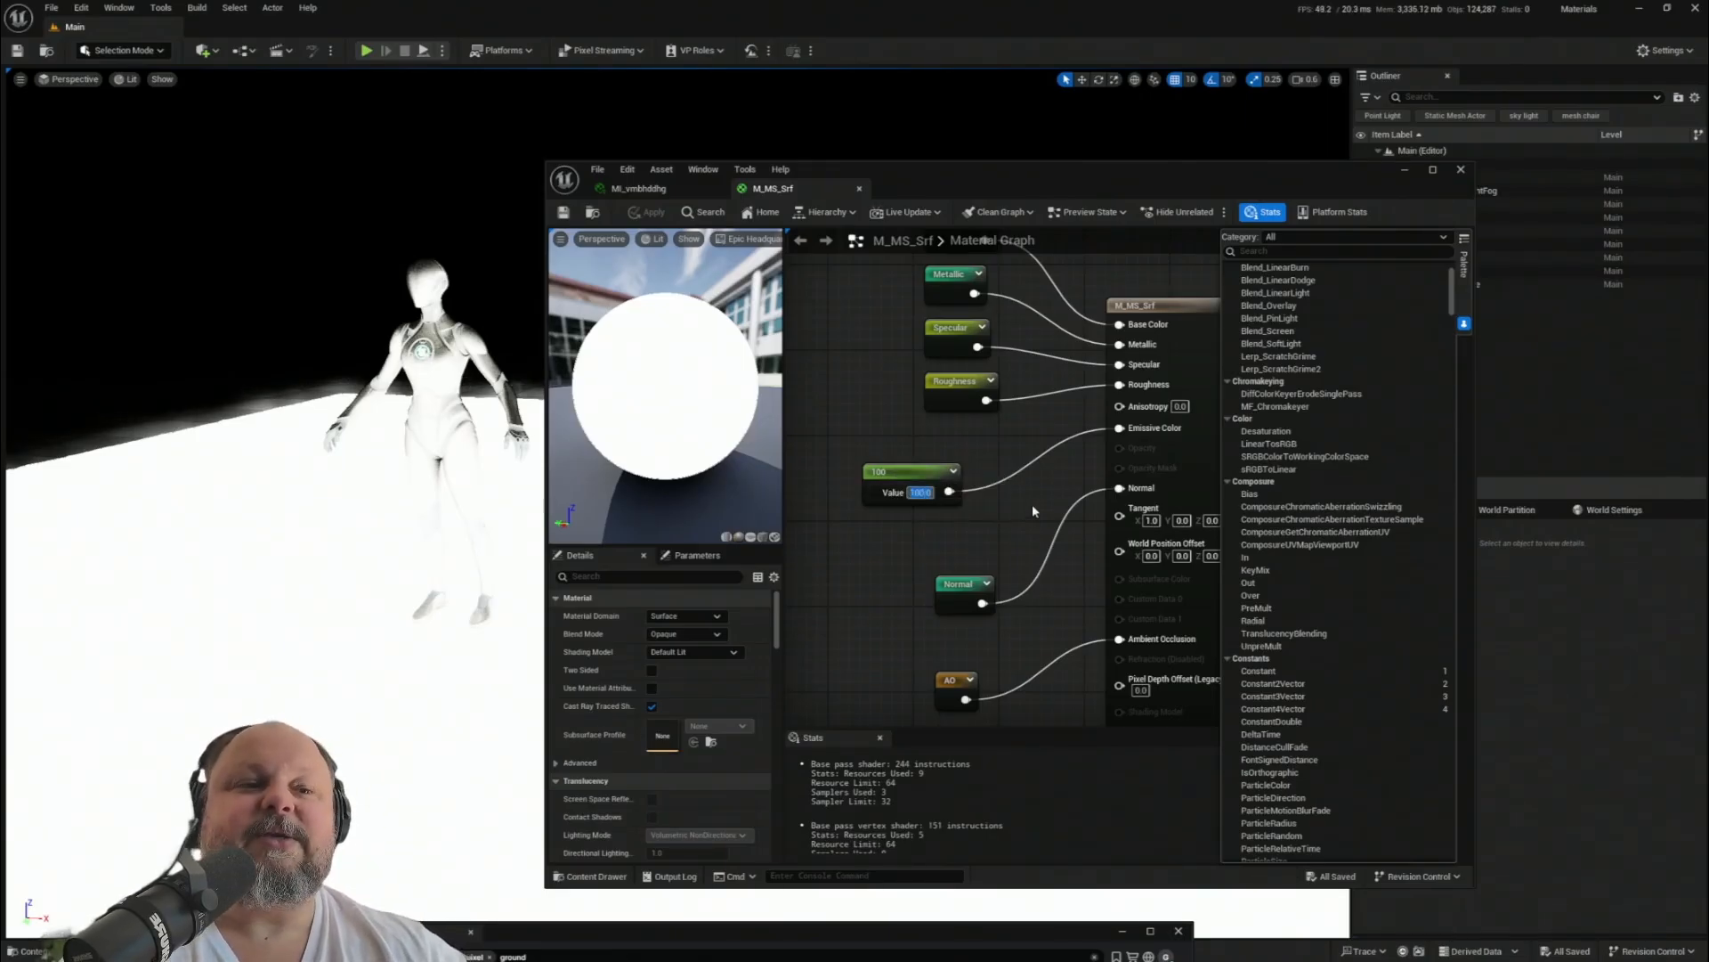
text(0)
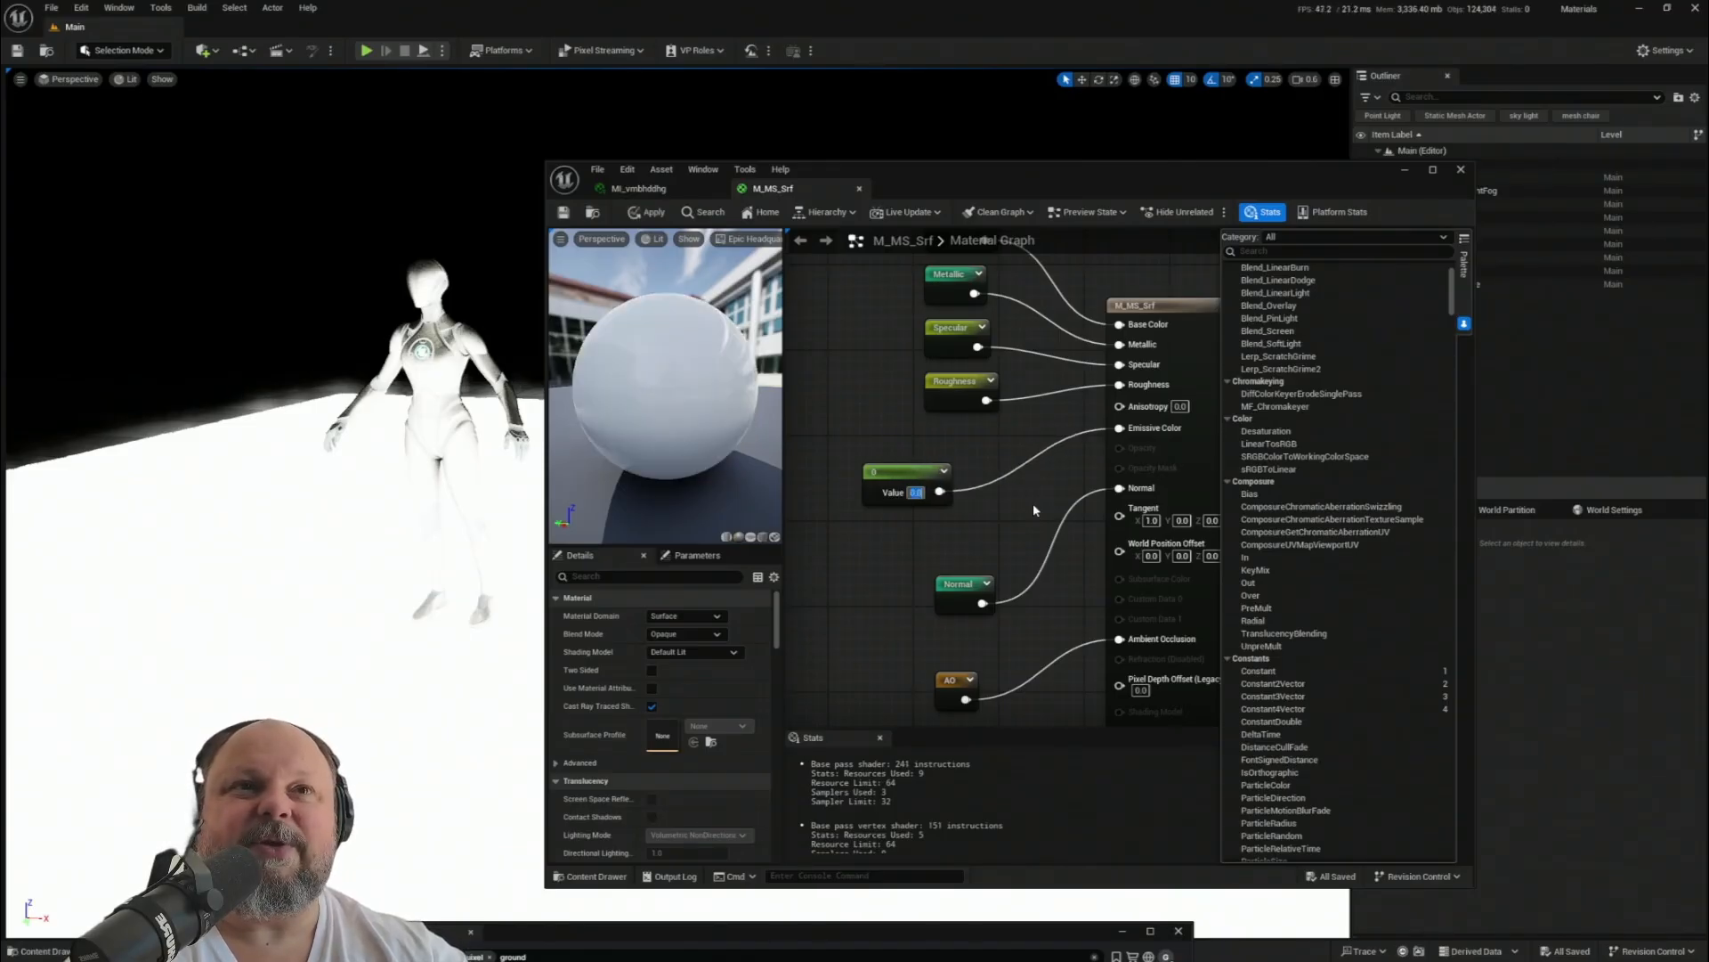
key(Return)
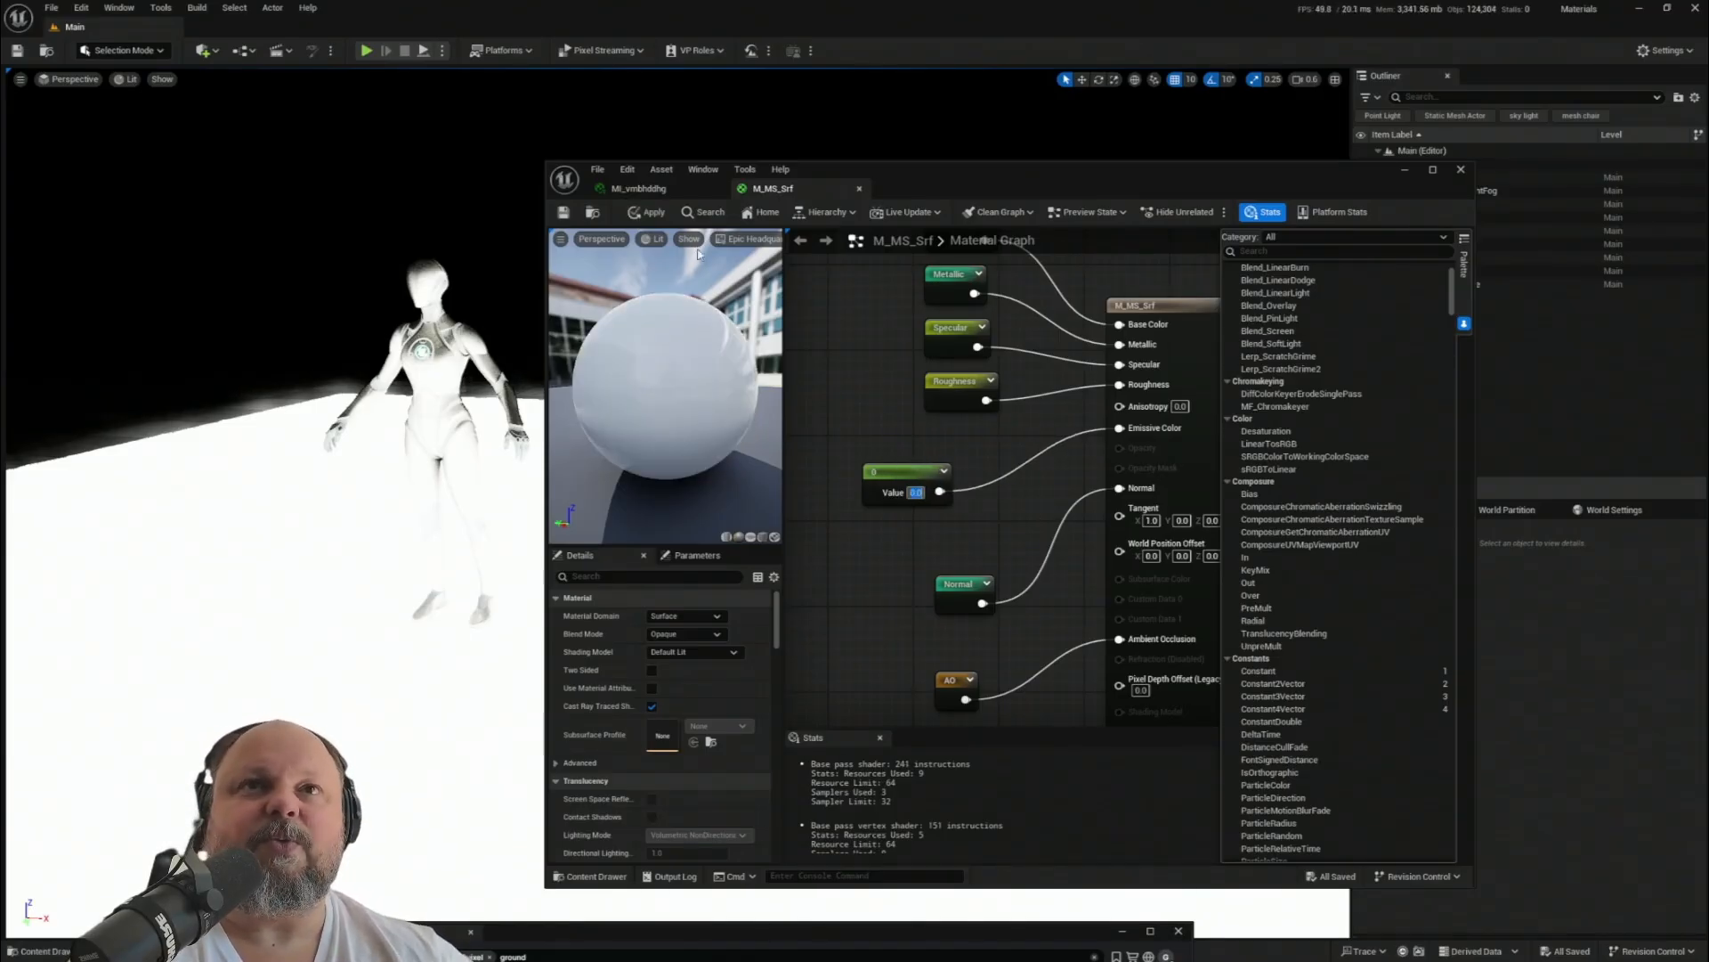
- Convert the Constant node feeding Emissive Color into a parameter named Emissive and save the M_MS_Srf material
key(ctrl+s)
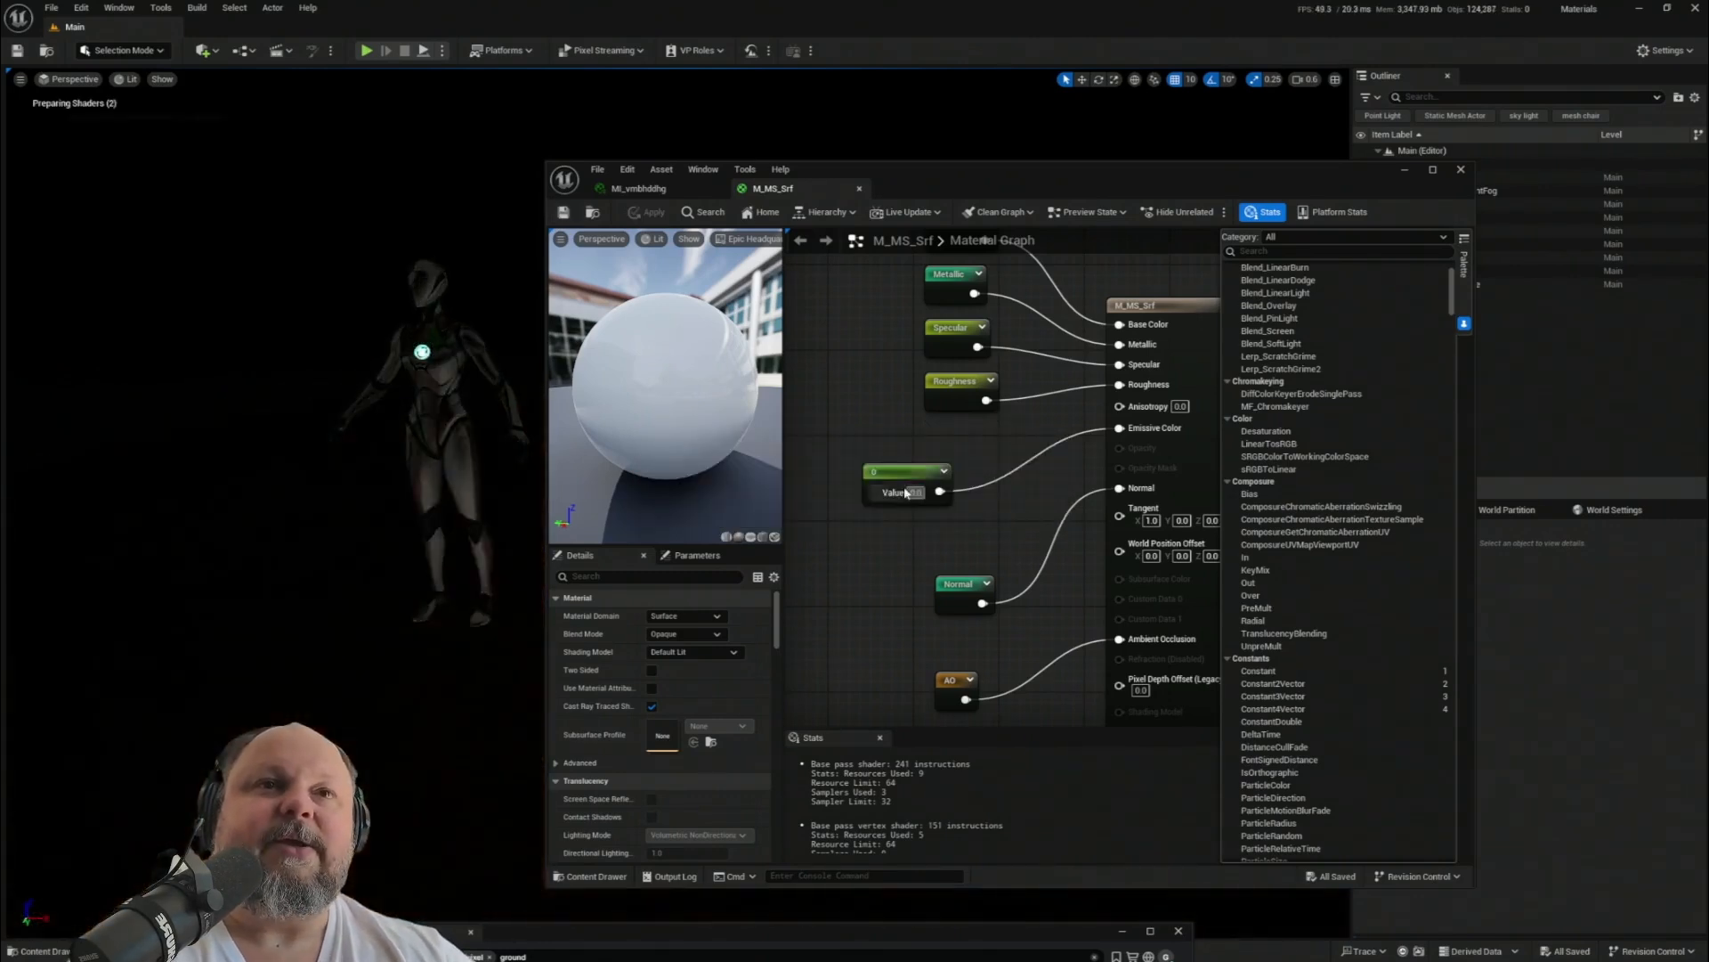
drag(906, 472, 957, 466)
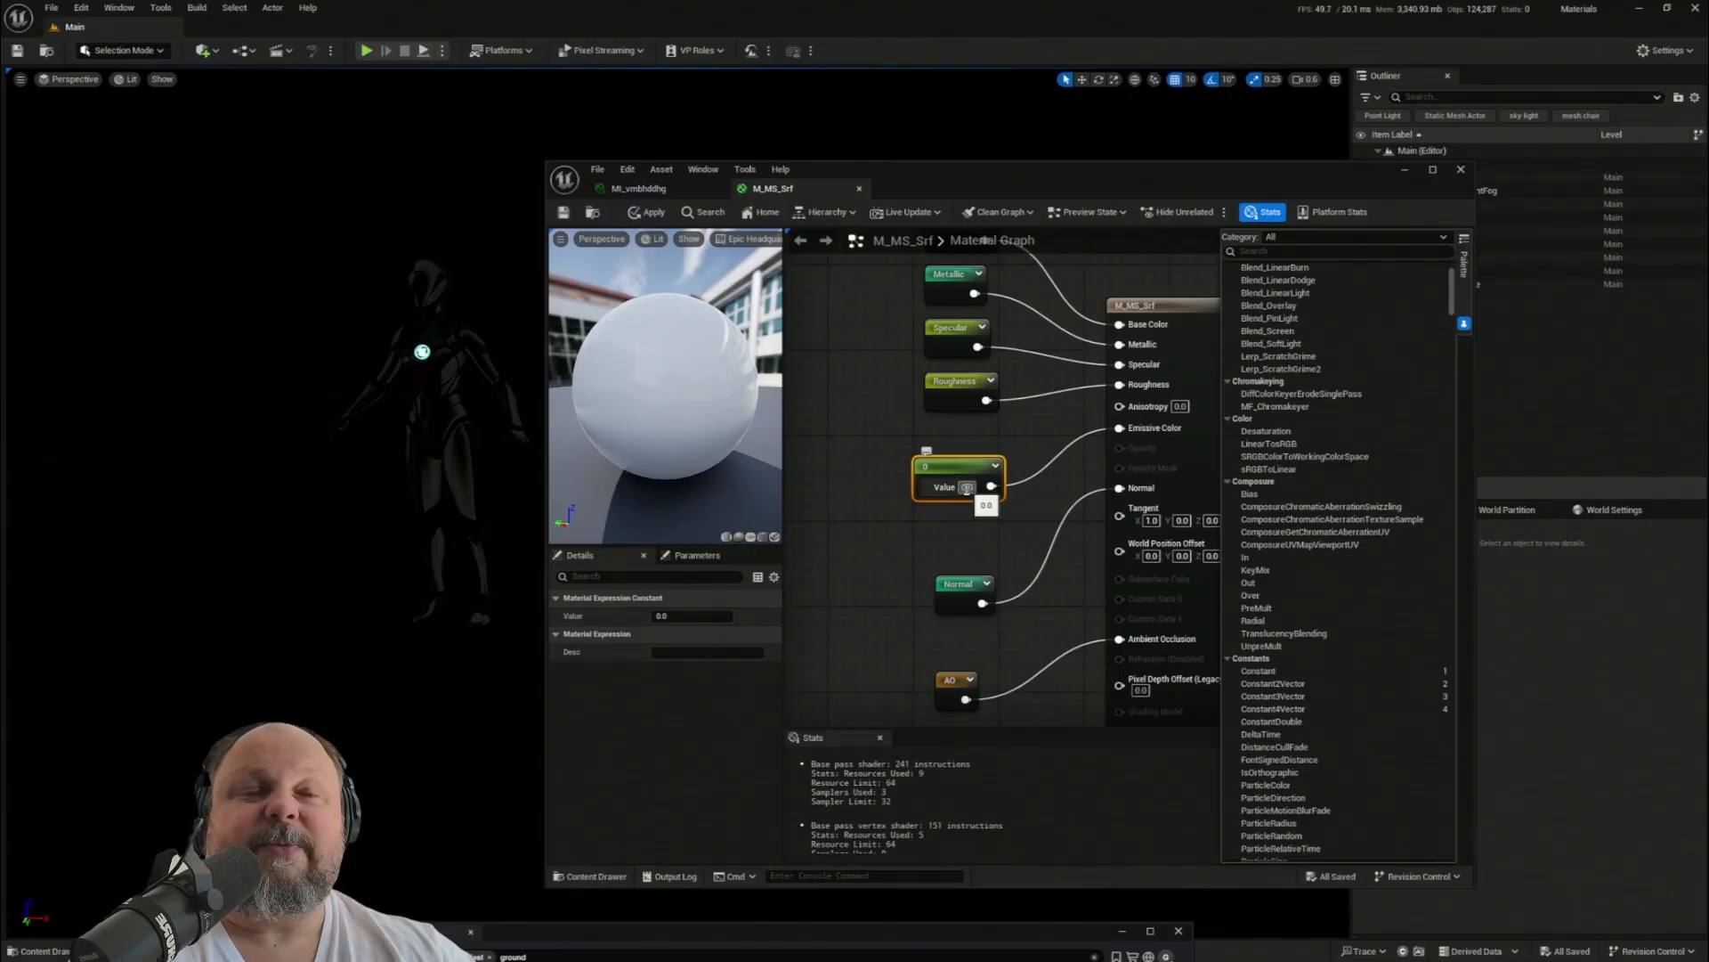
right_click(951, 469)
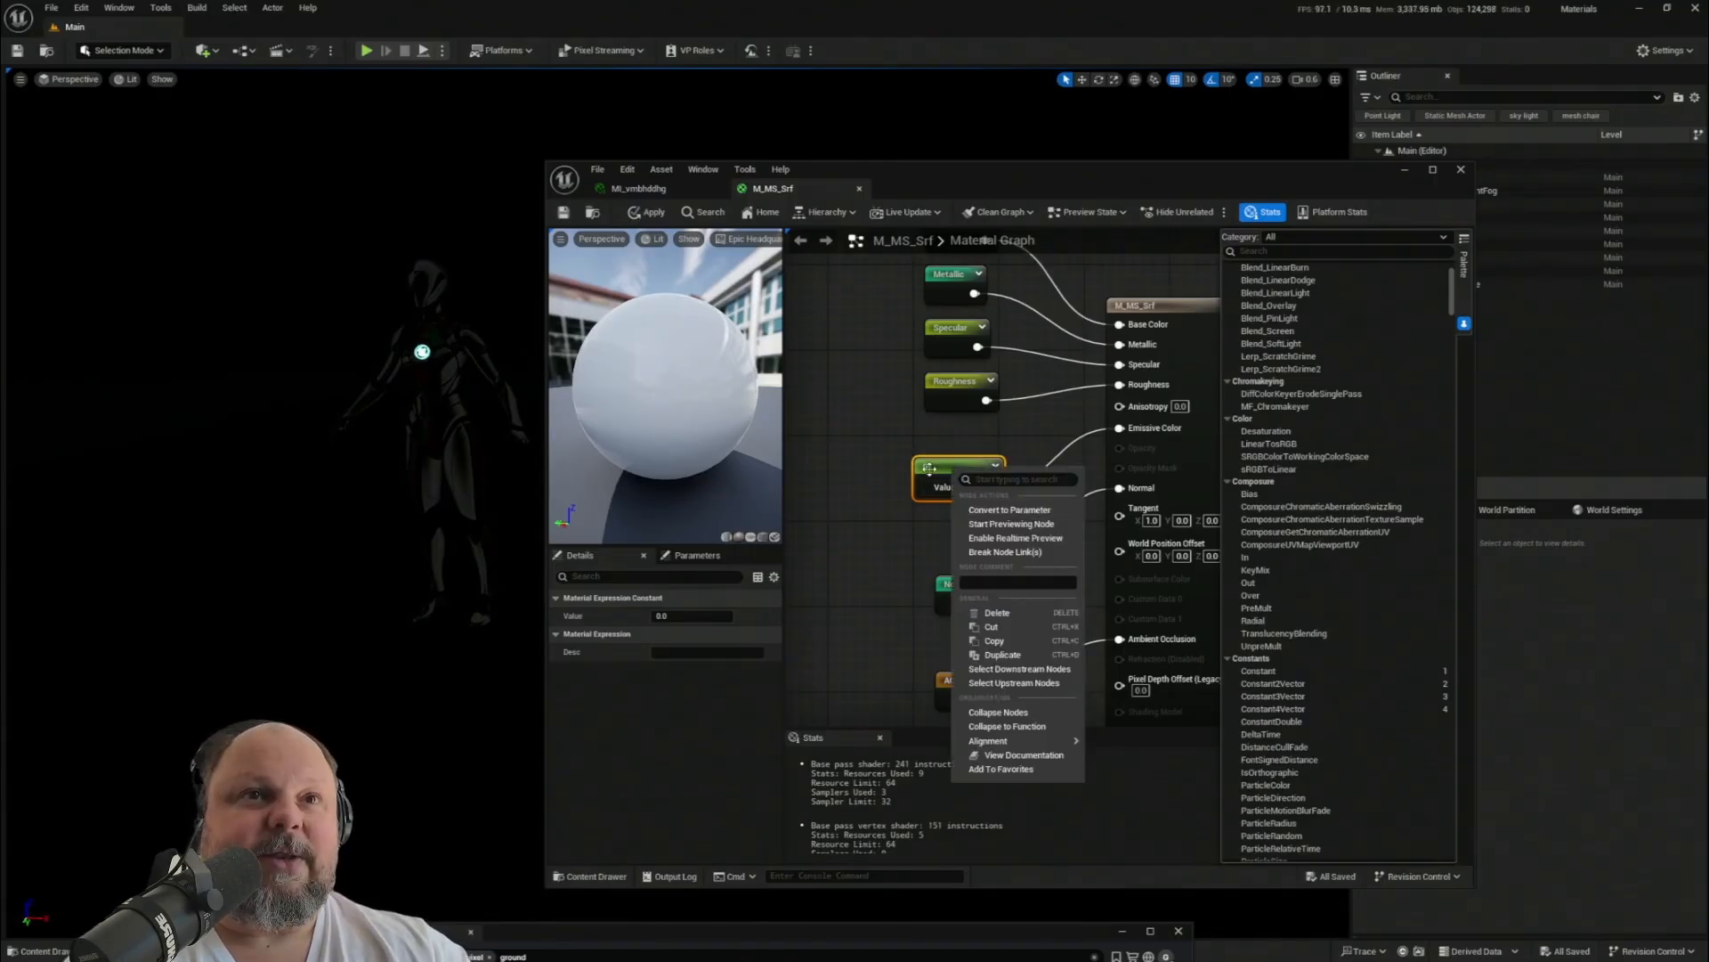
click(1024, 512)
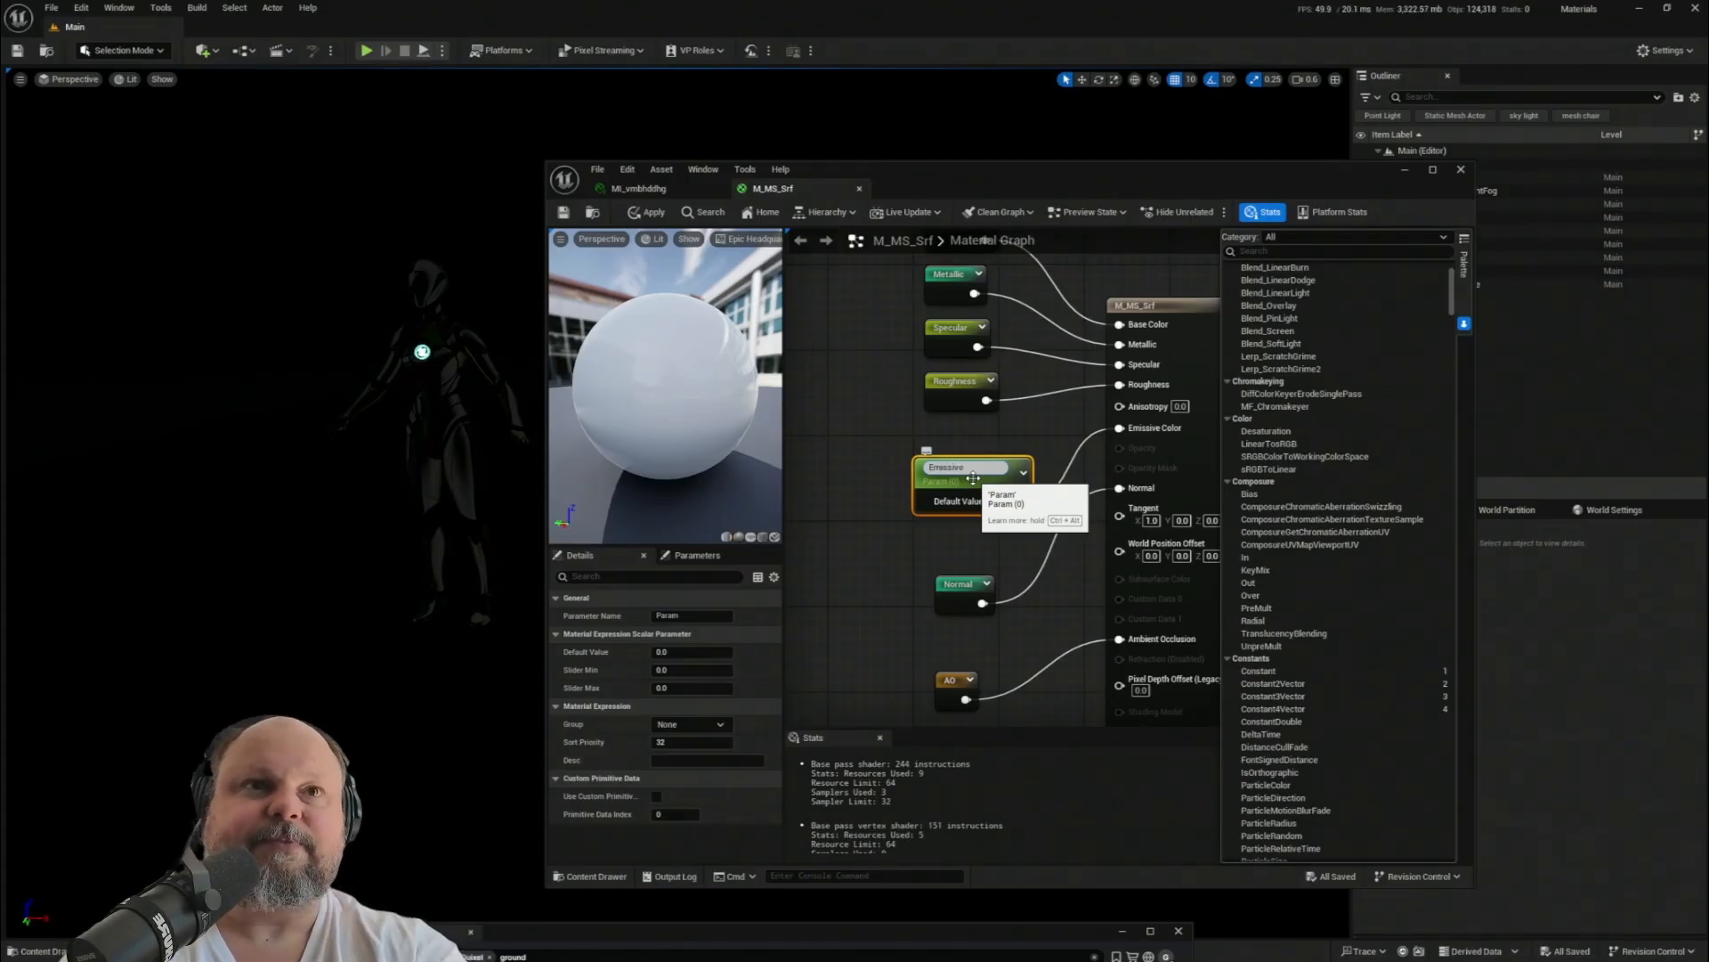
key(Return)
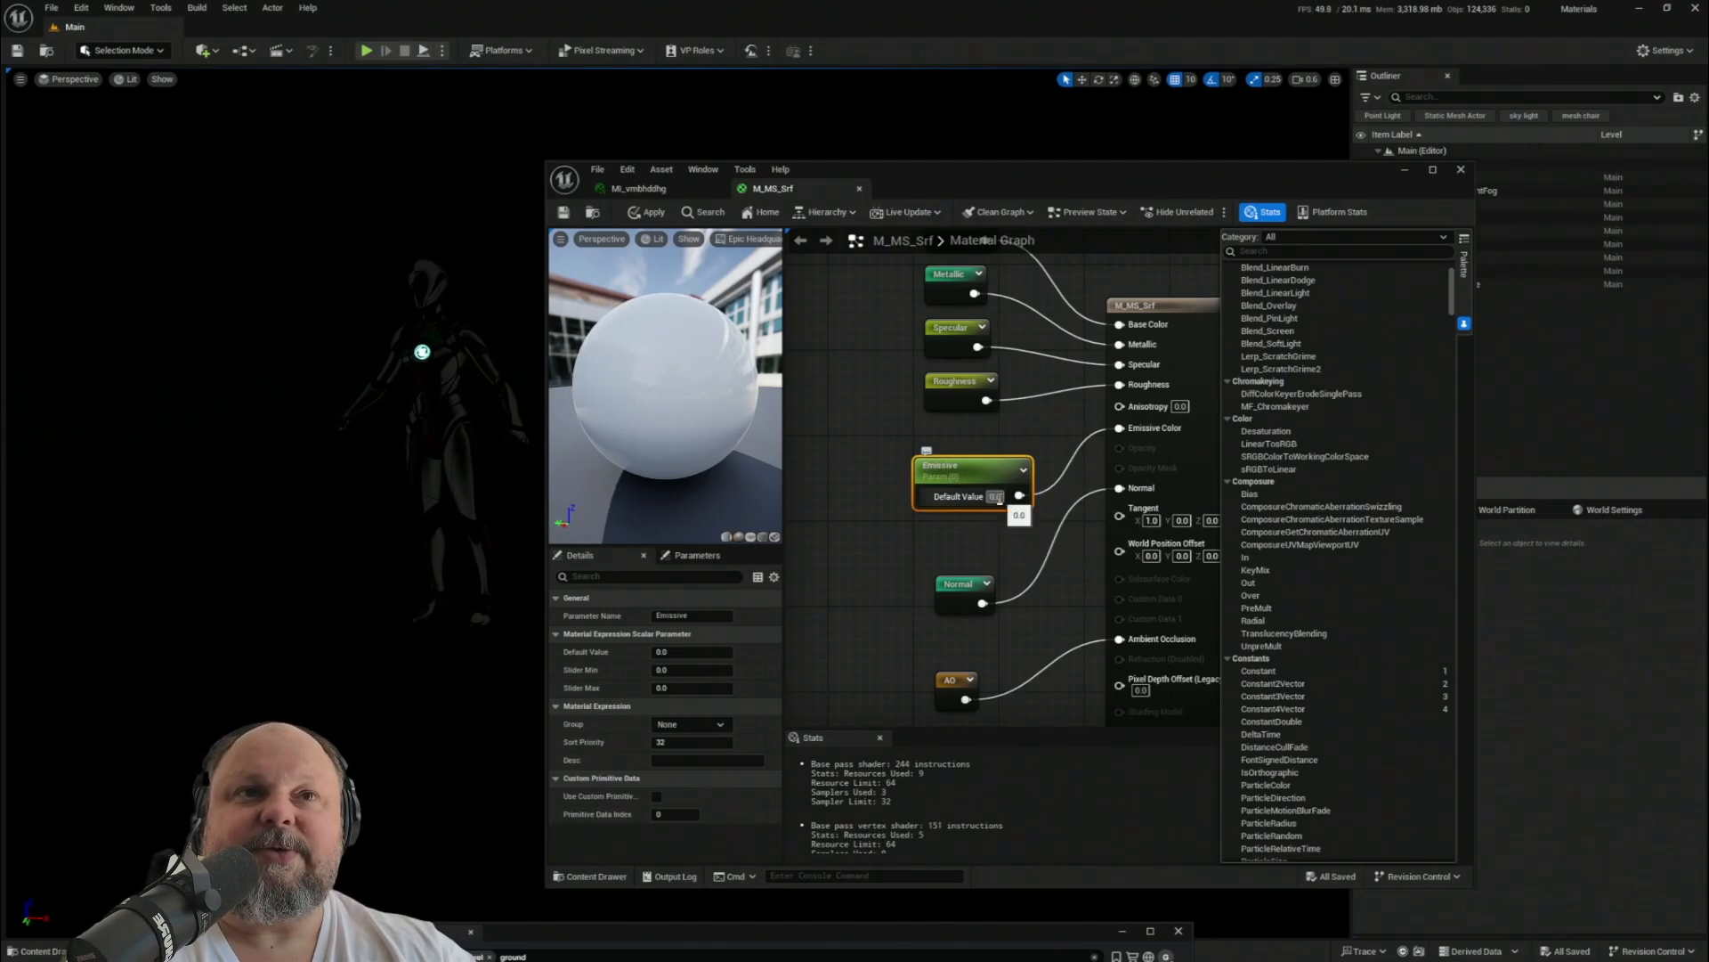
drag(977, 472, 967, 461)
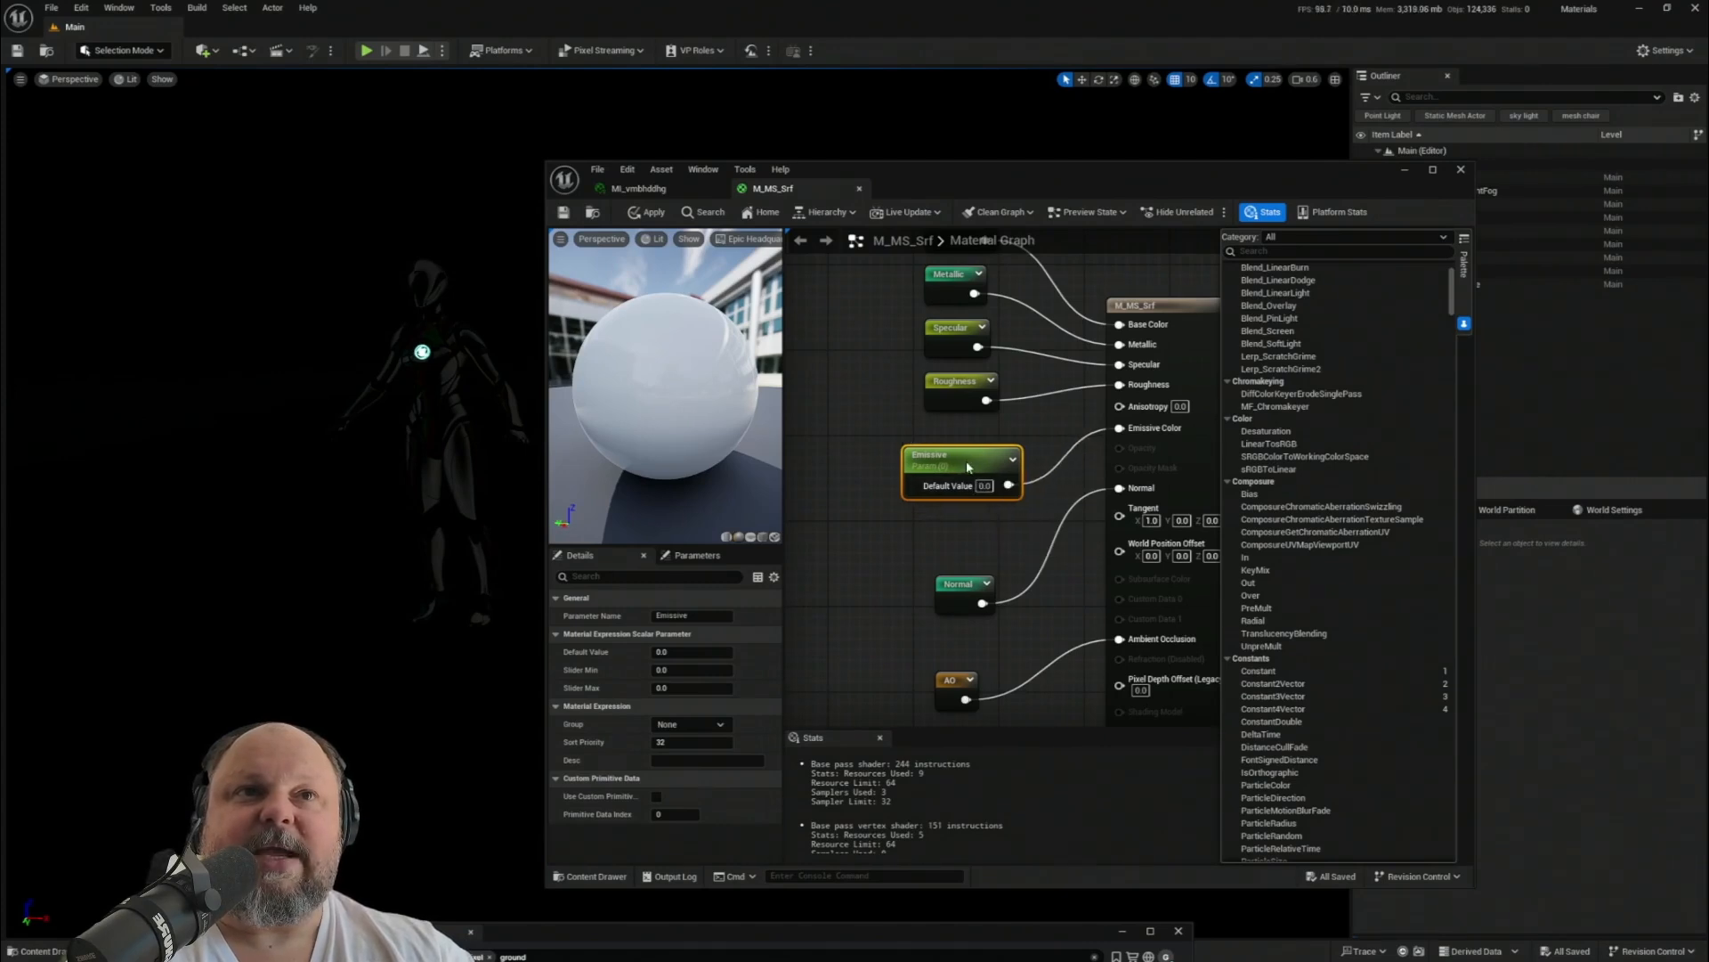
click(564, 212)
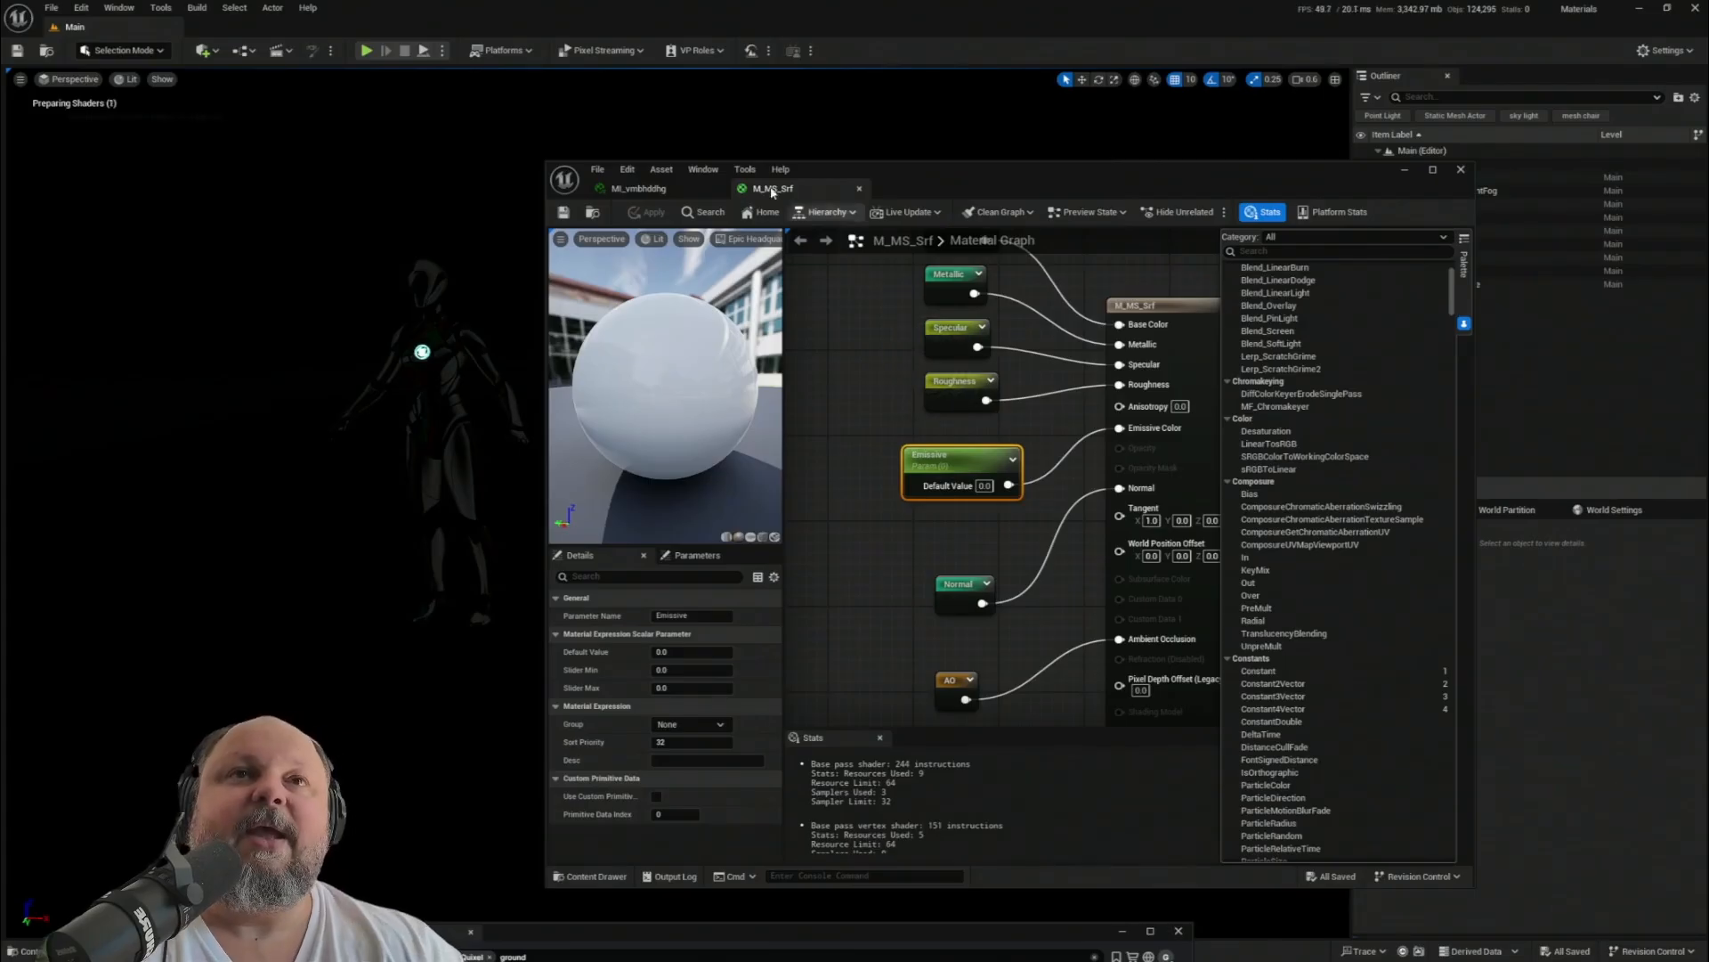
- In the MI_vmbhddhg material instance, enable the Emissive override under Global Scalar Parameter Values and set it to 10
click(643, 189)
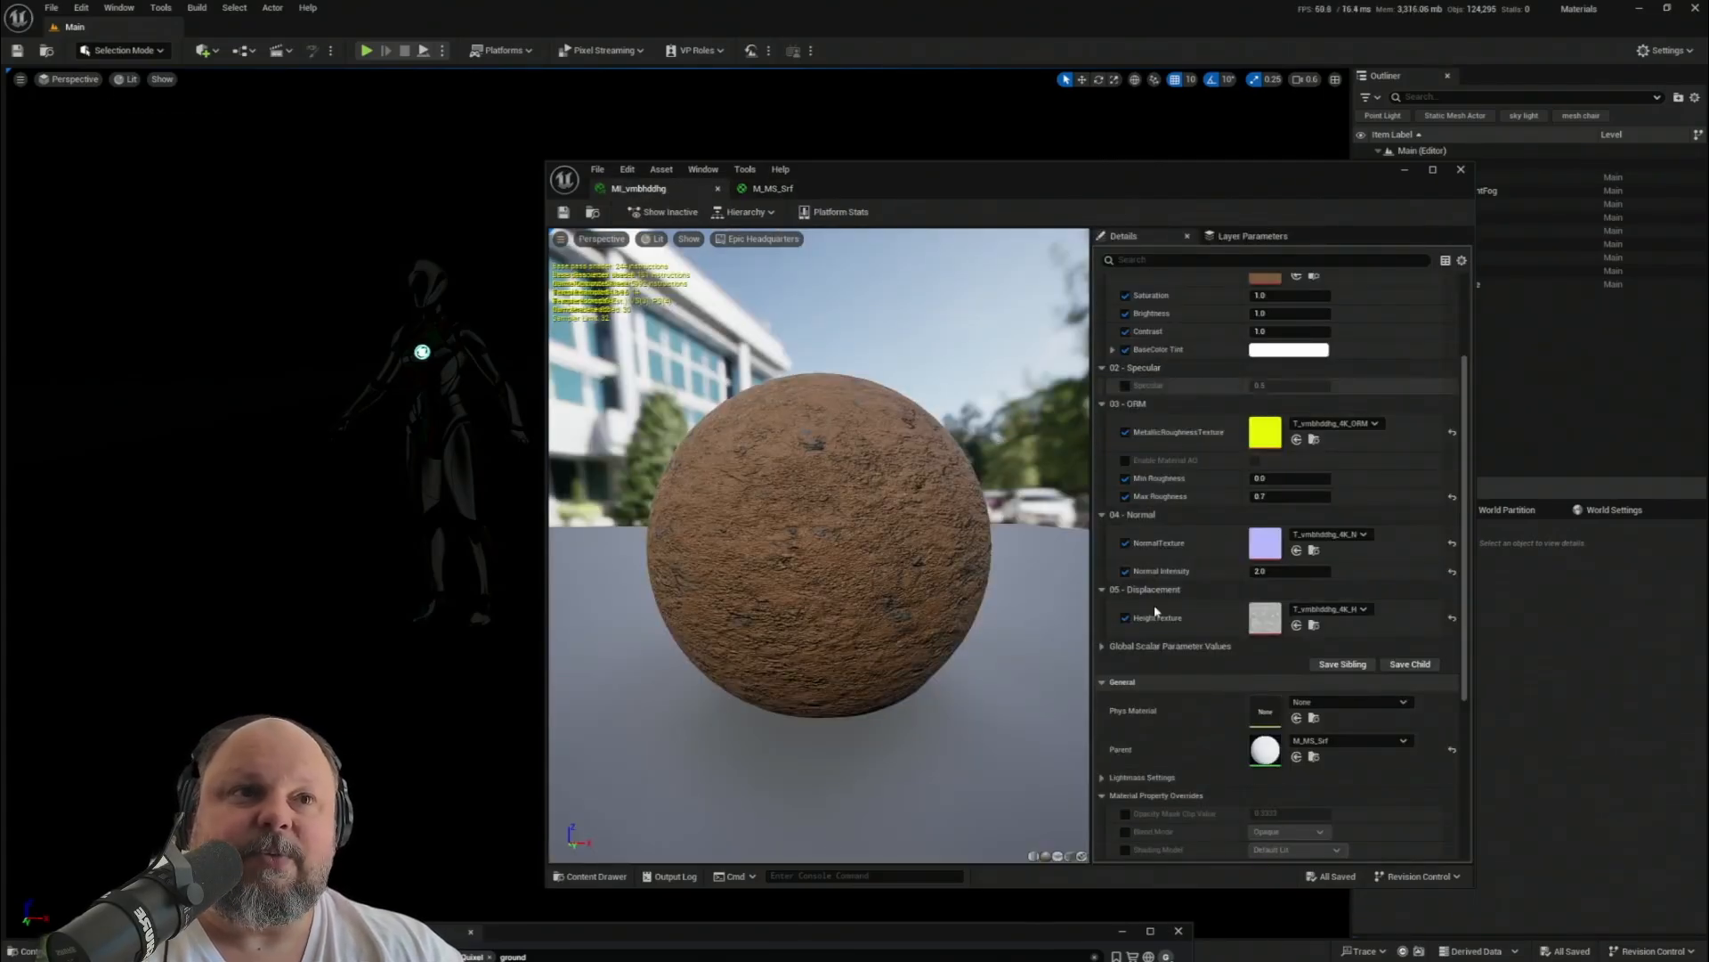
click(1103, 646)
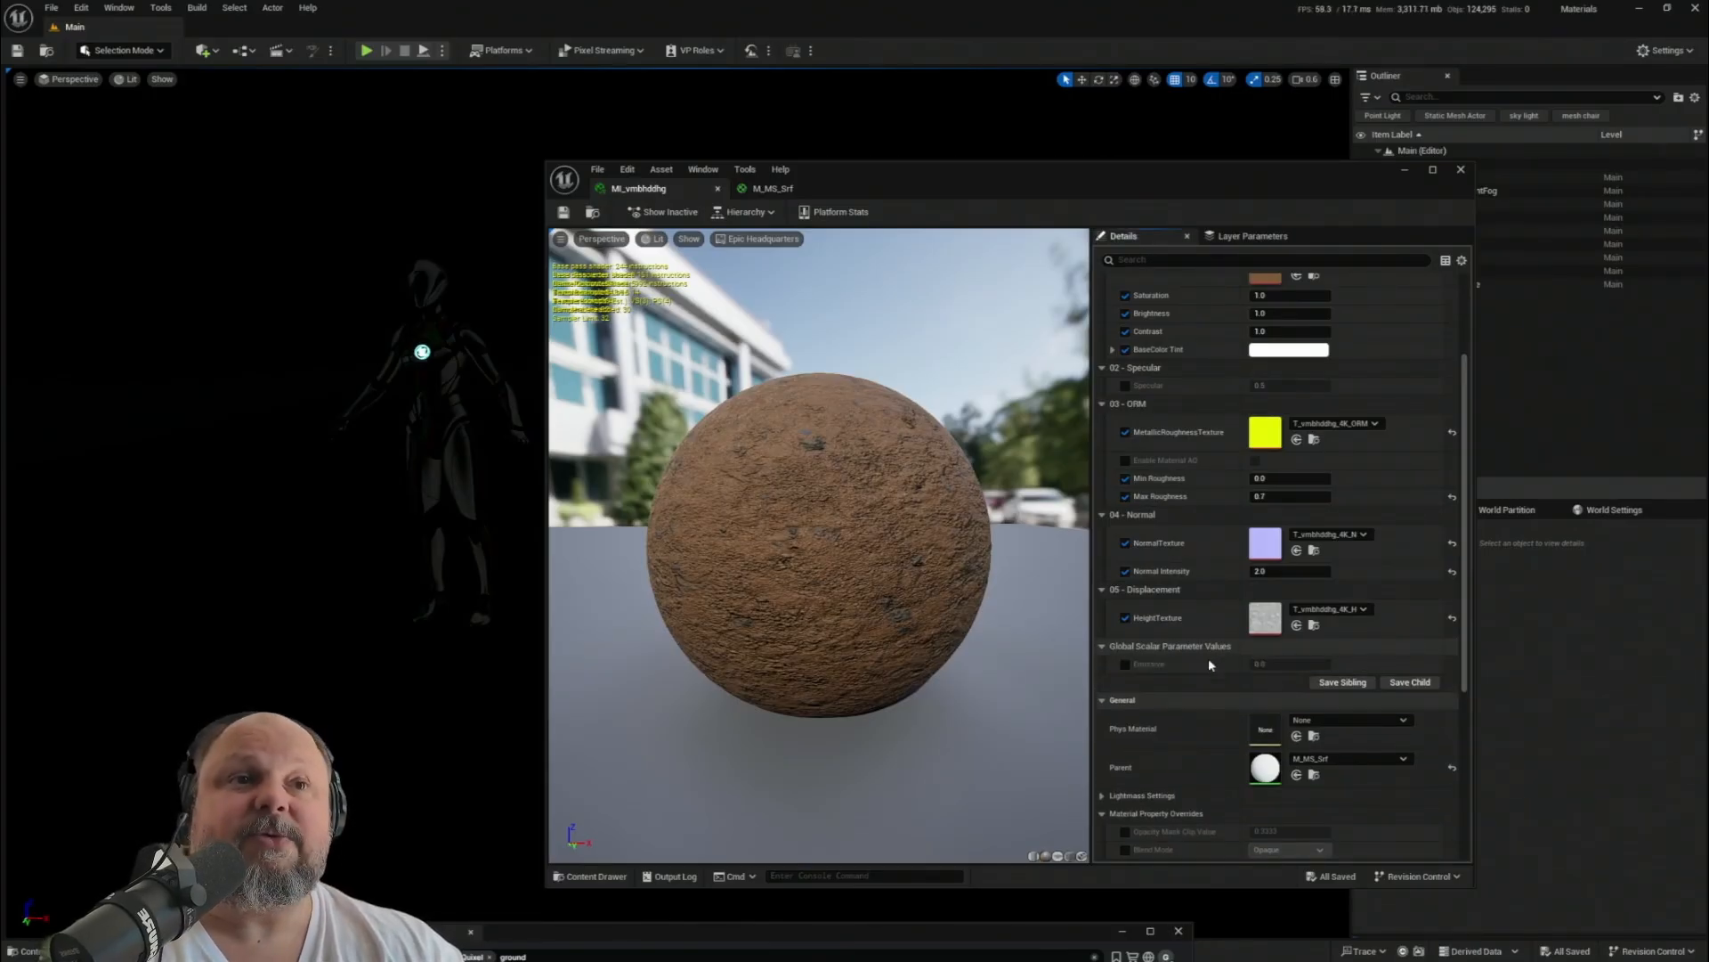
click(1125, 663)
click(1322, 664)
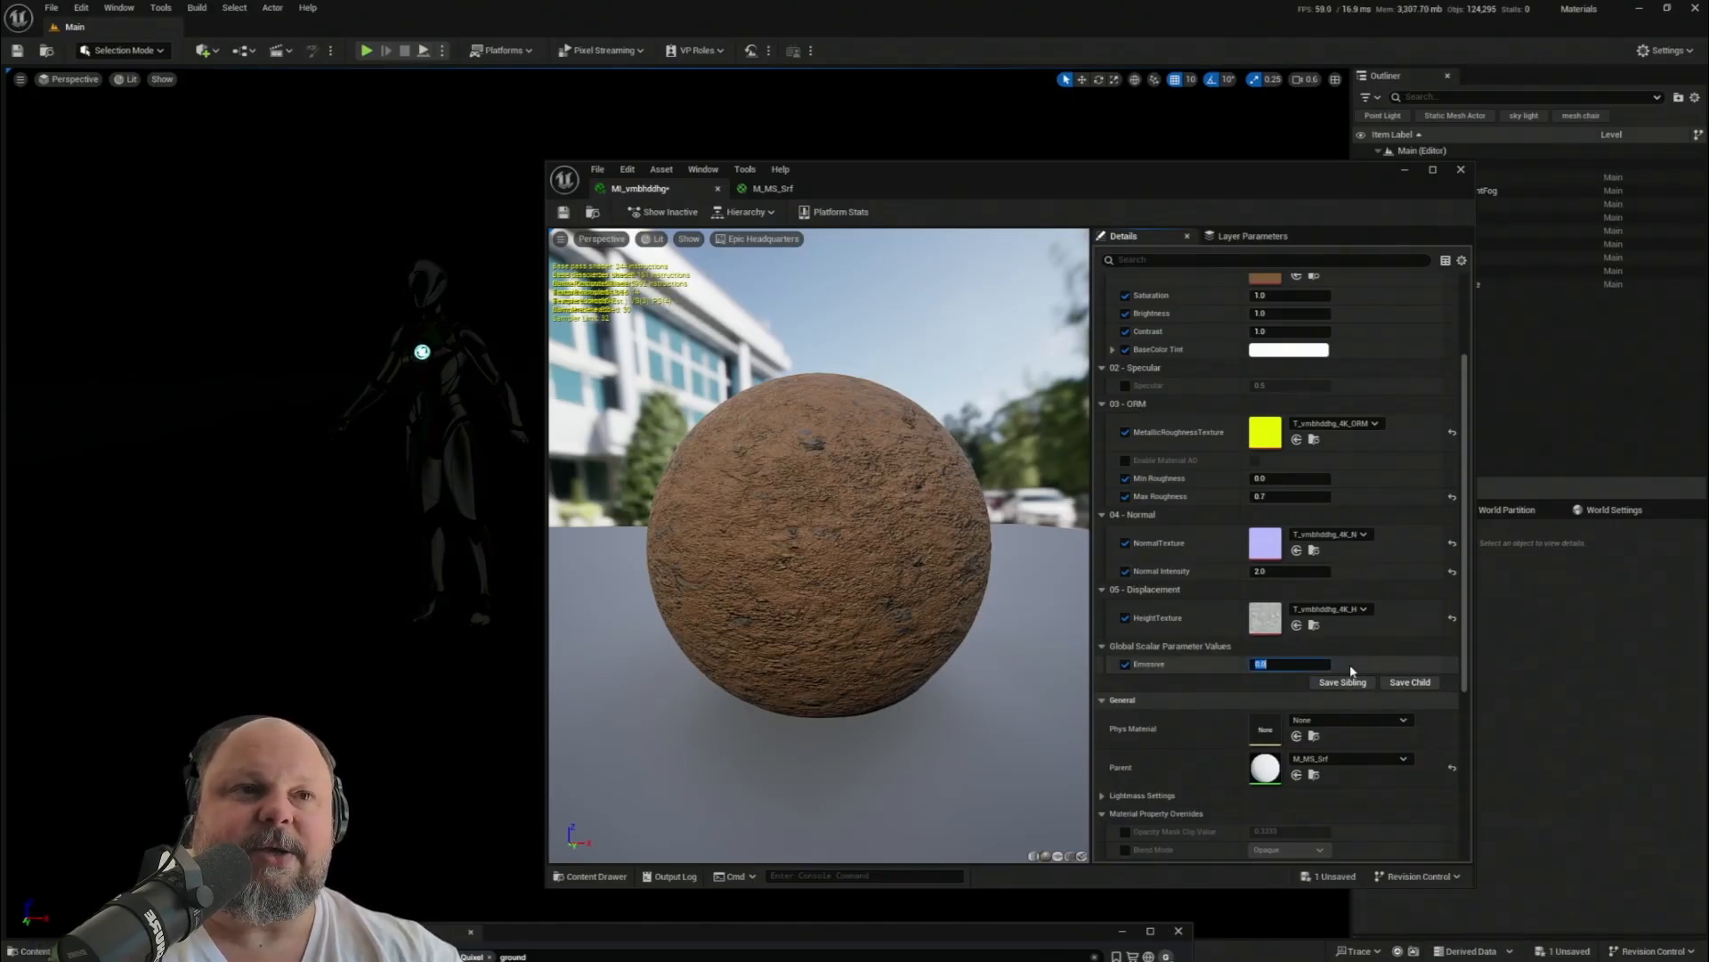
text(10)
key(Return)
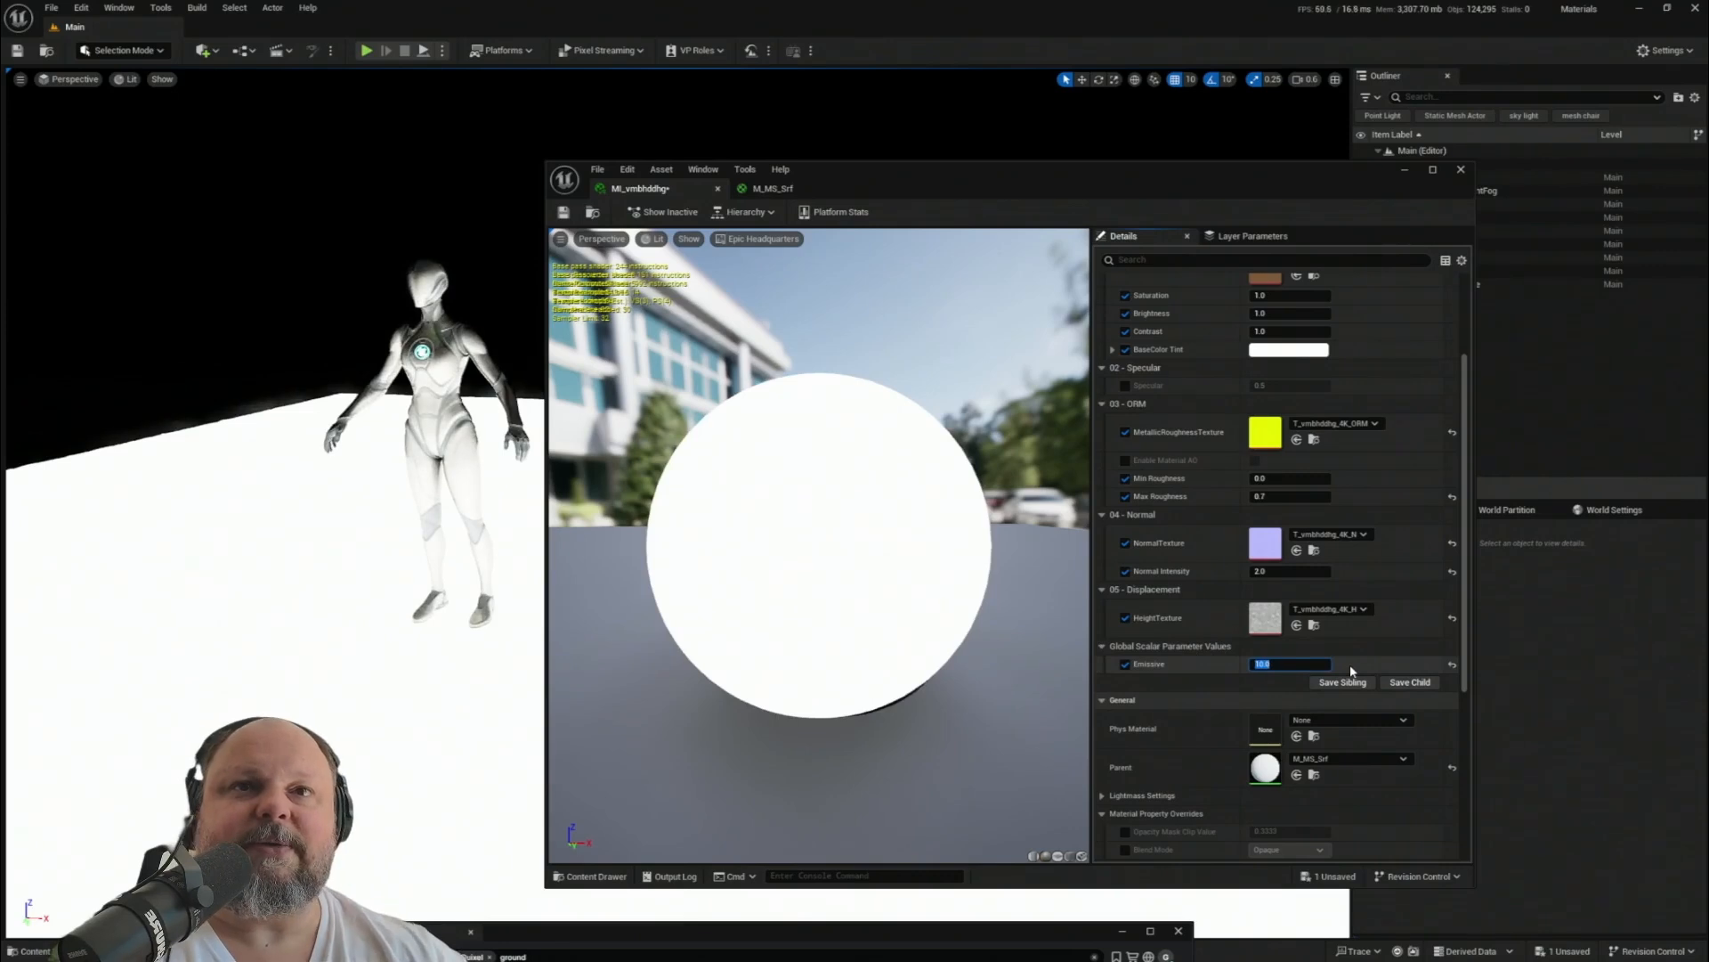
- Inspect the emissive ground around the mannequin, toggling the DirectionalLight's visibility to compare the lighting
right_drag(446, 520, 324, 539)
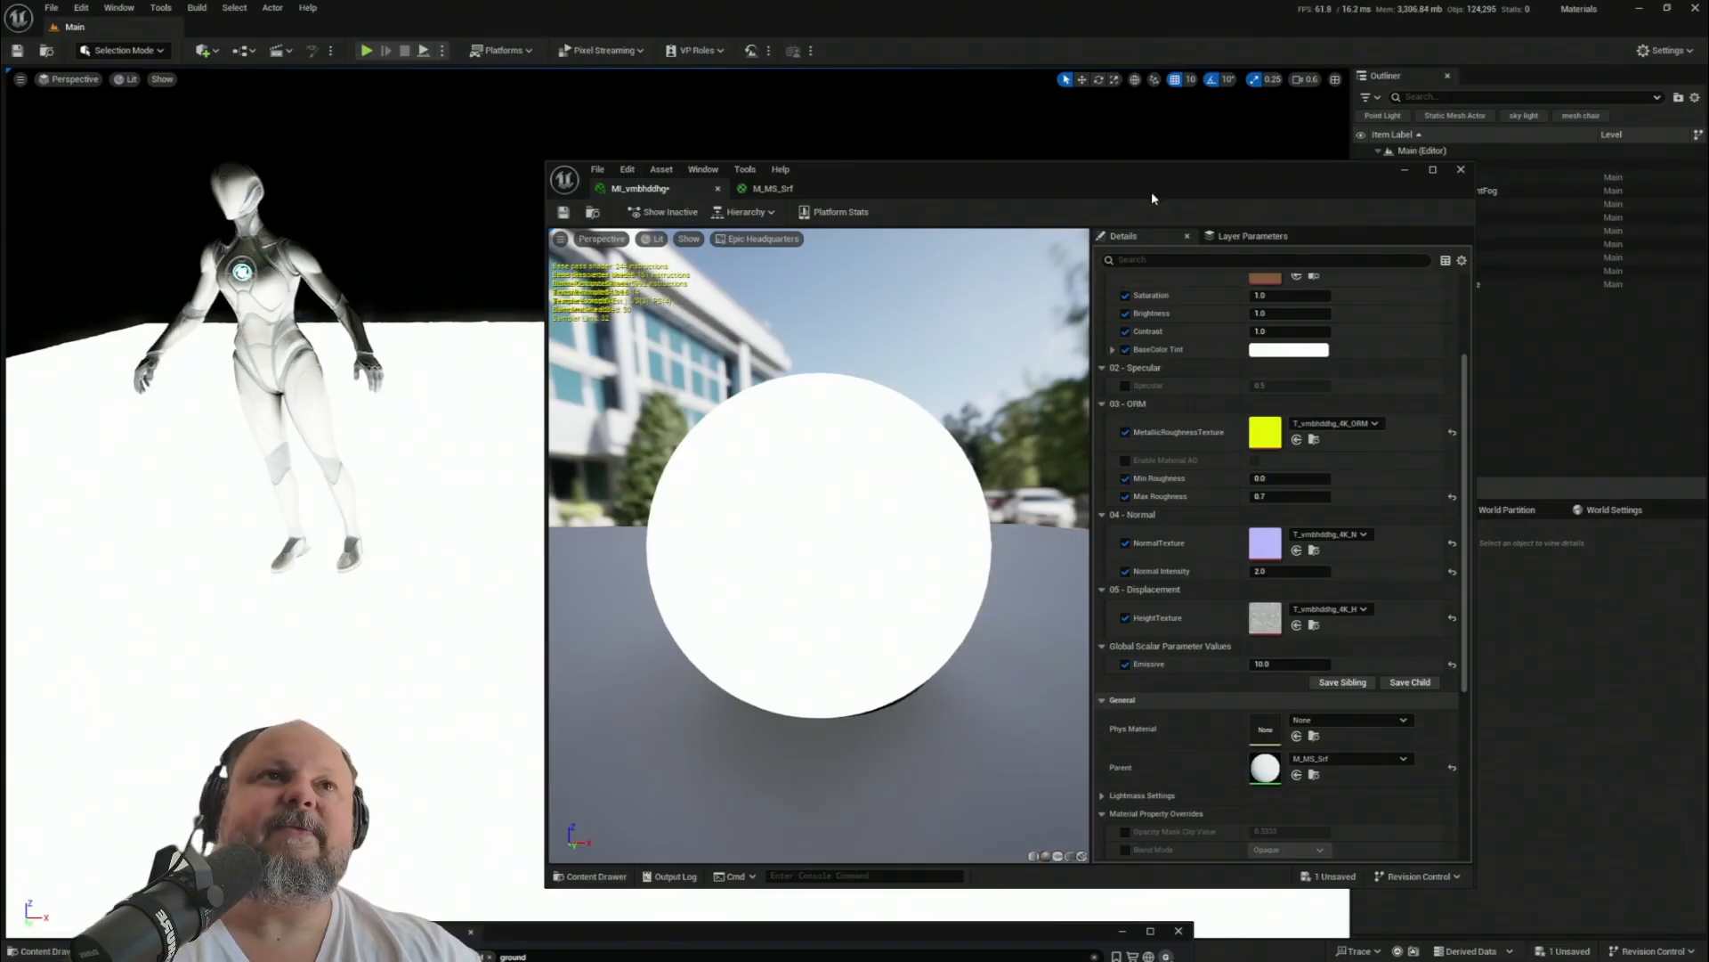
click(1287, 664)
scroll(1216, 433, up, 3)
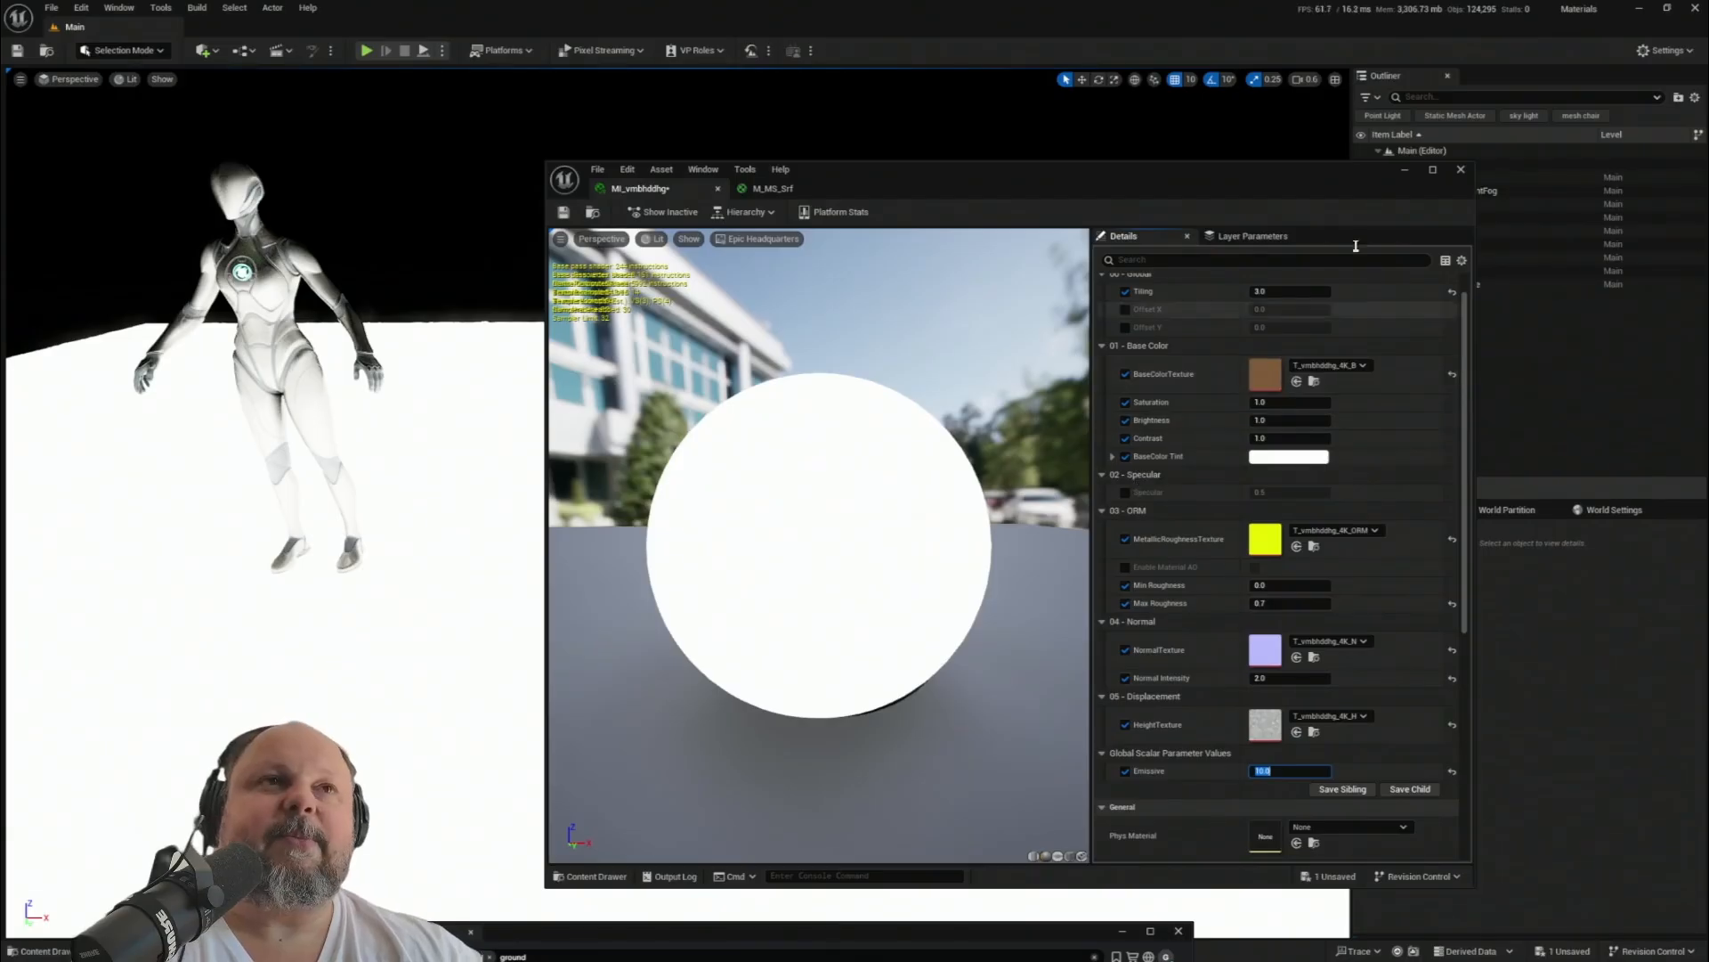
drag(1304, 189, 1126, 292)
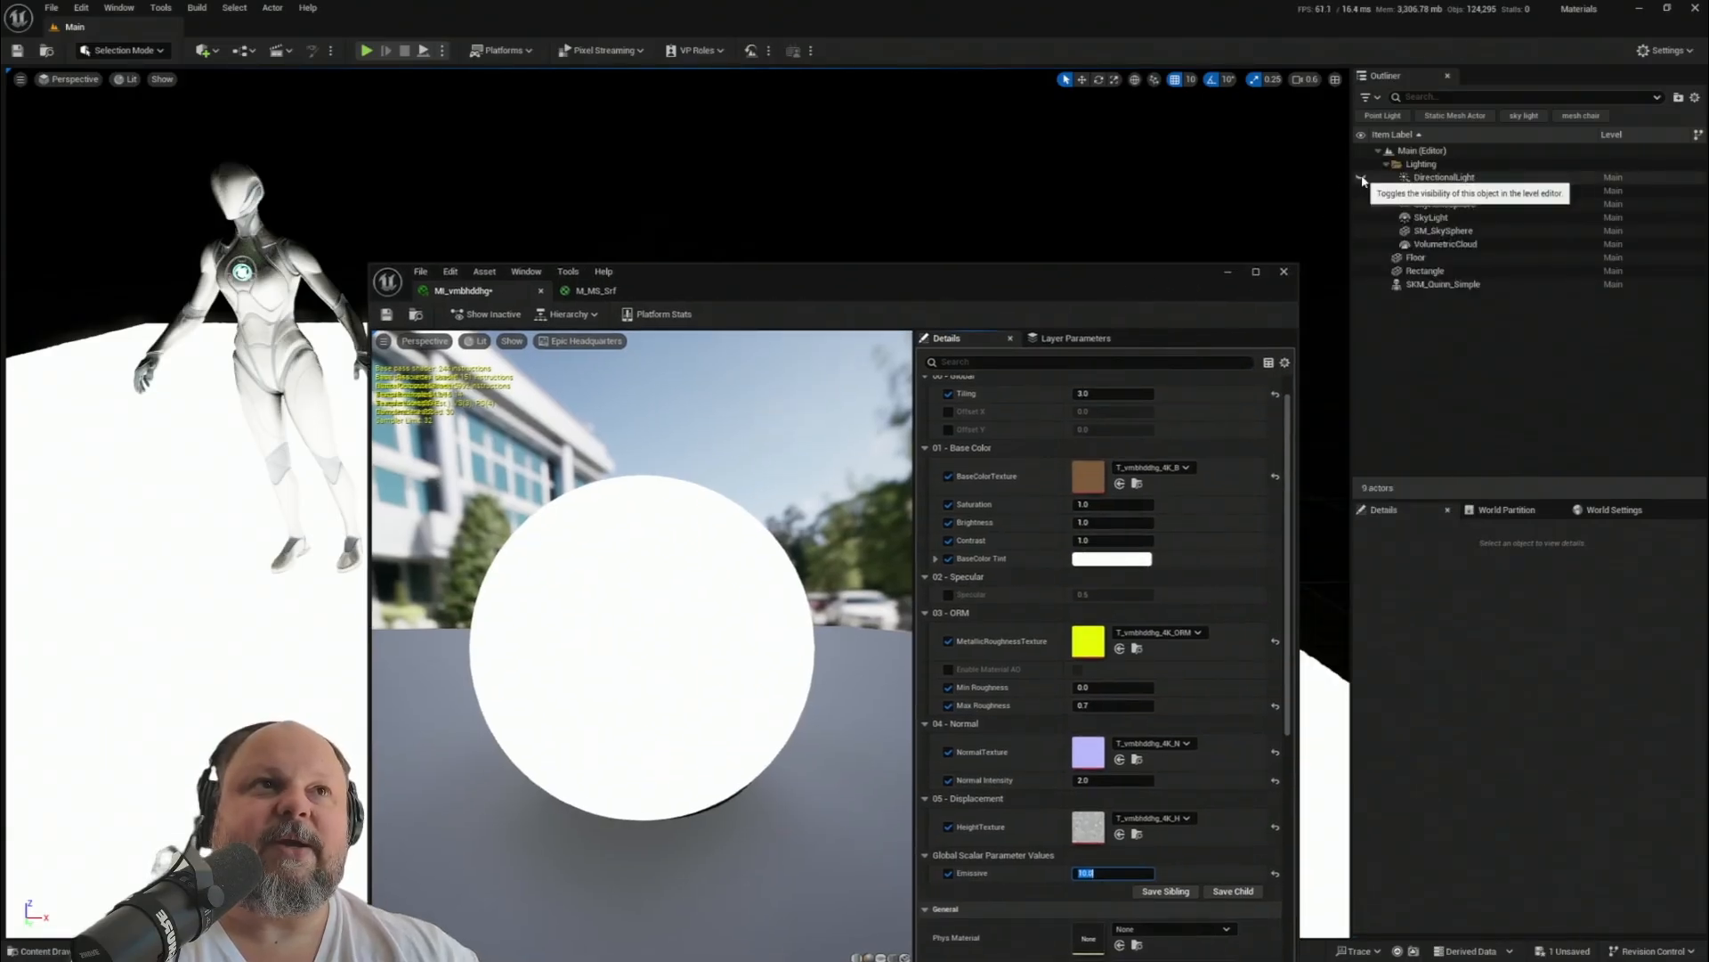
click(1361, 178)
click(1361, 178)
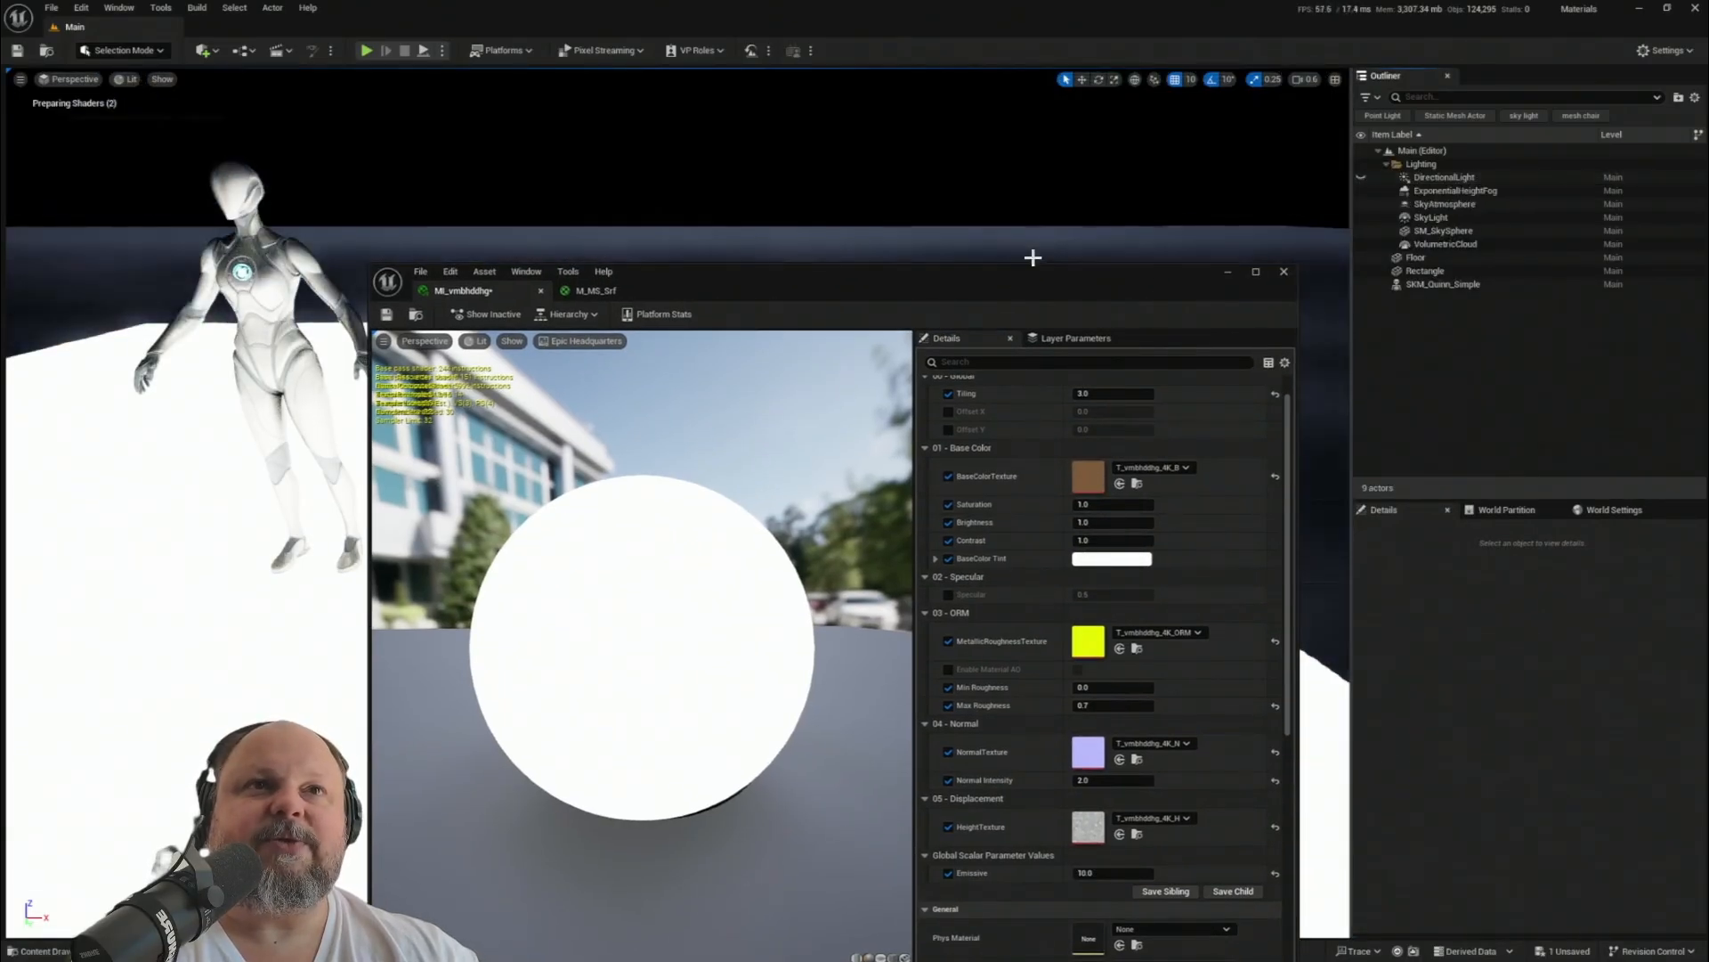
drag(1010, 292, 1145, 172)
- Return to the M_MS_Srf graph and reposition the Emissive parameter node farther from the material output node
click(733, 170)
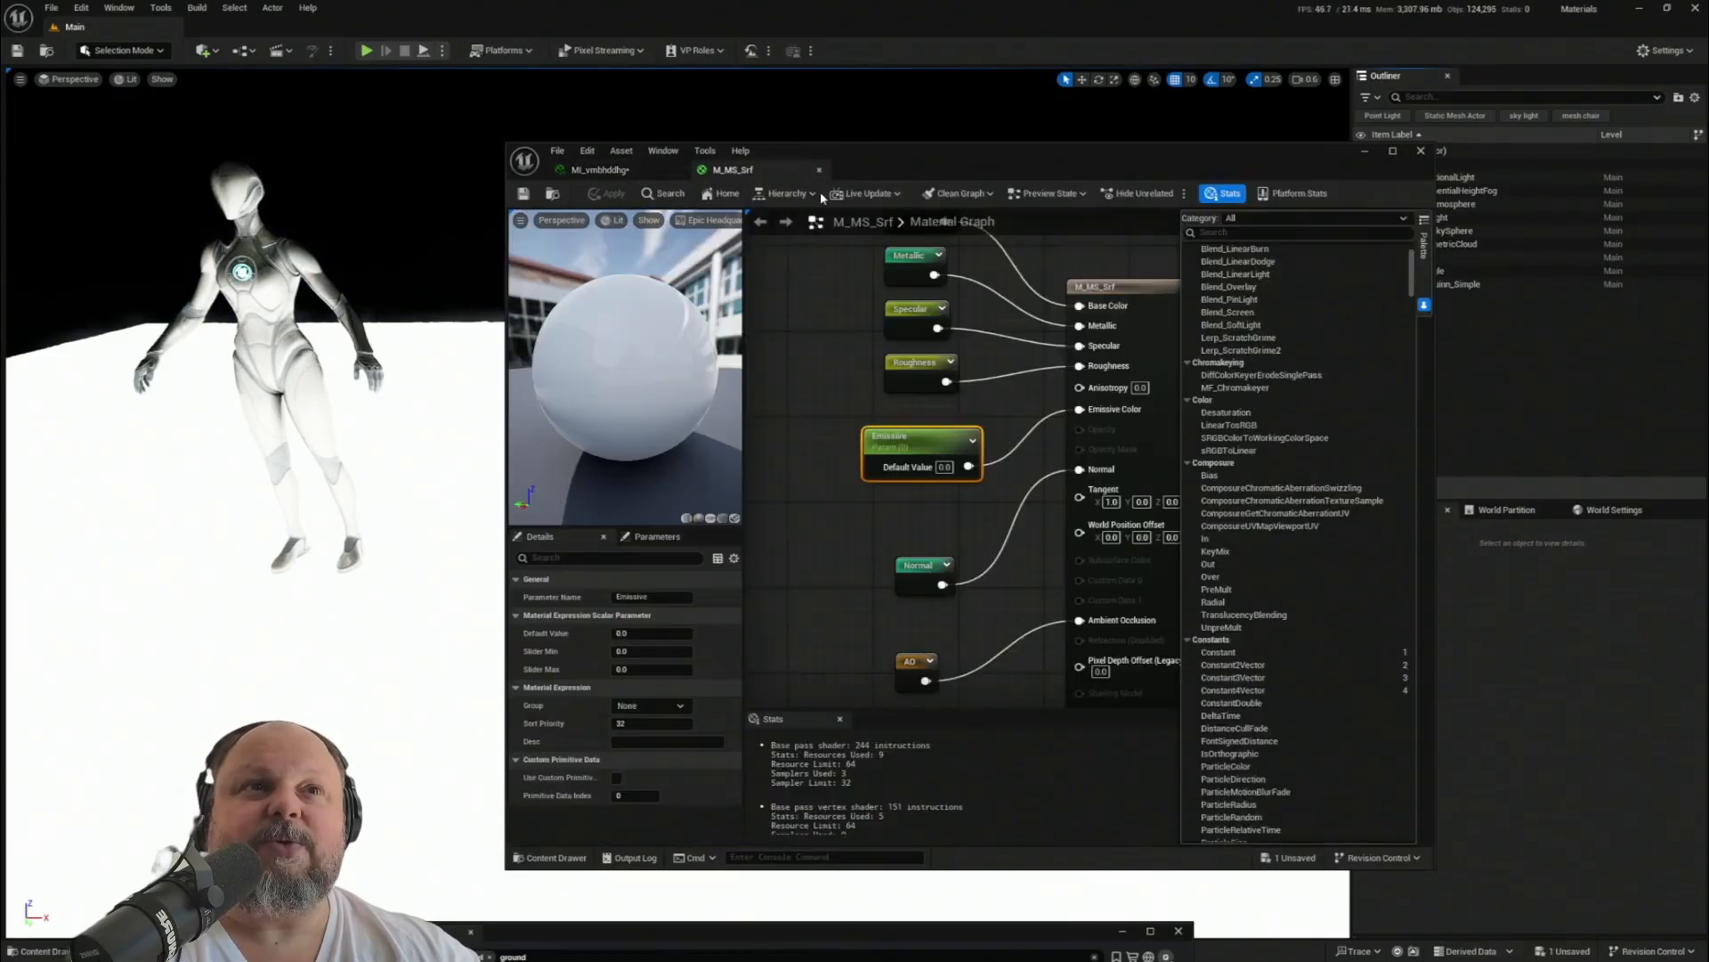
drag(912, 470, 881, 513)
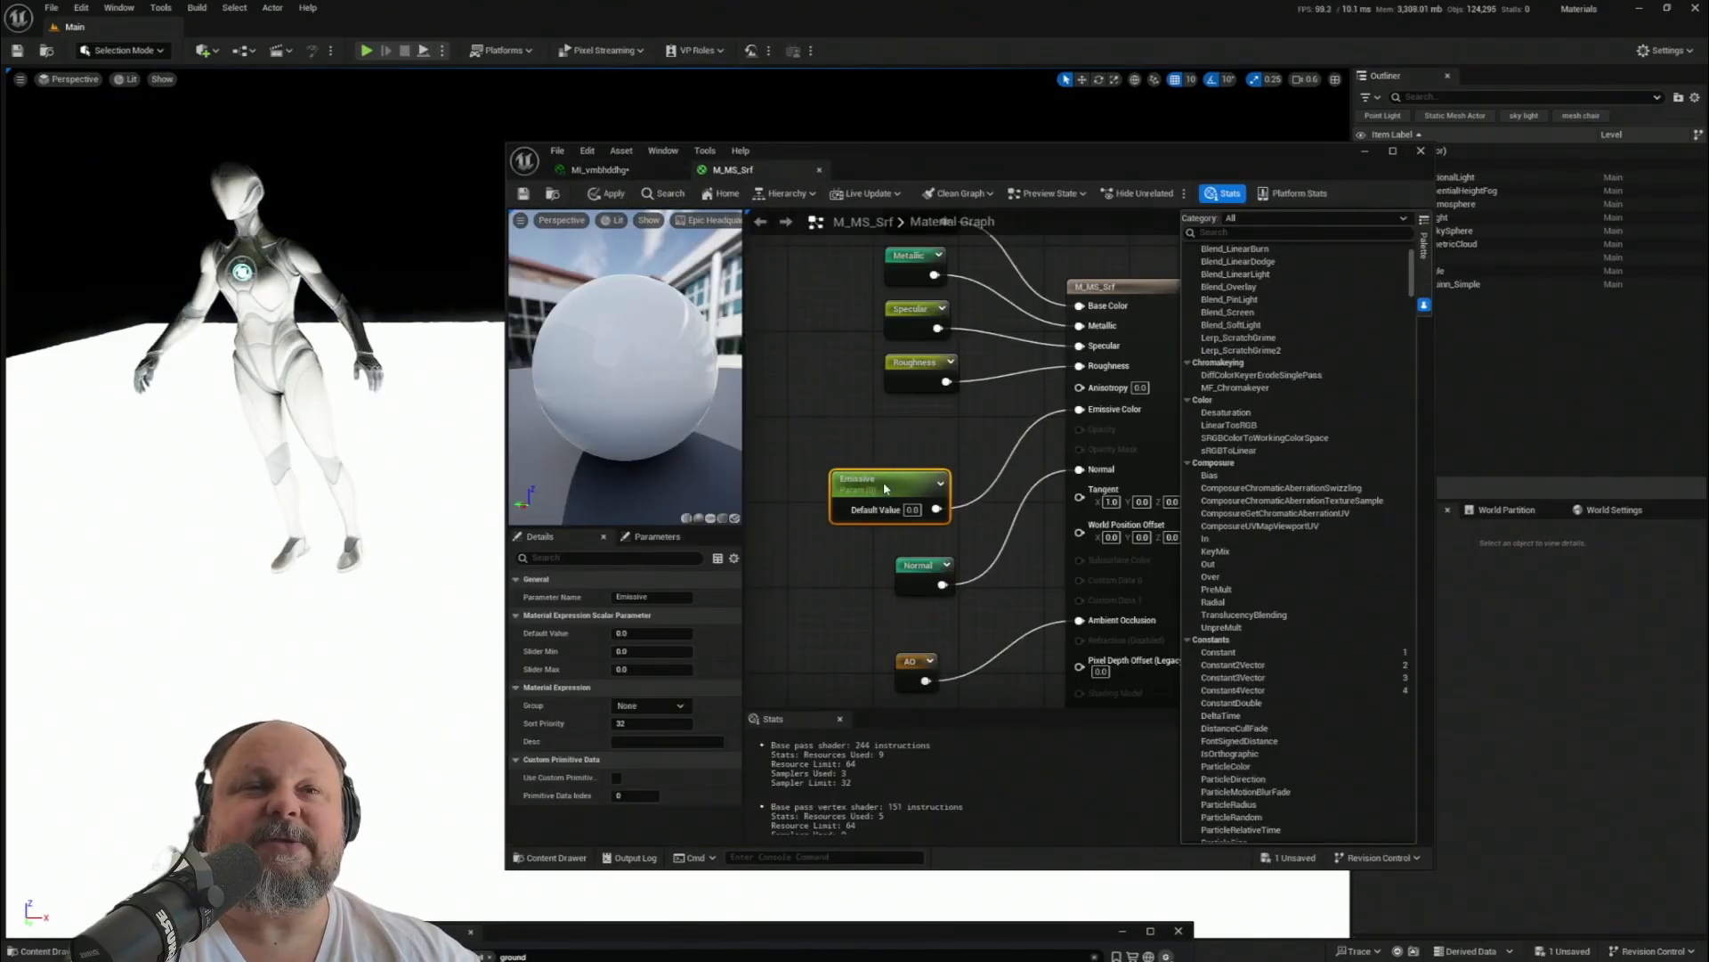
right_drag(928, 410, 959, 461)
drag(855, 259, 830, 408)
click(943, 330)
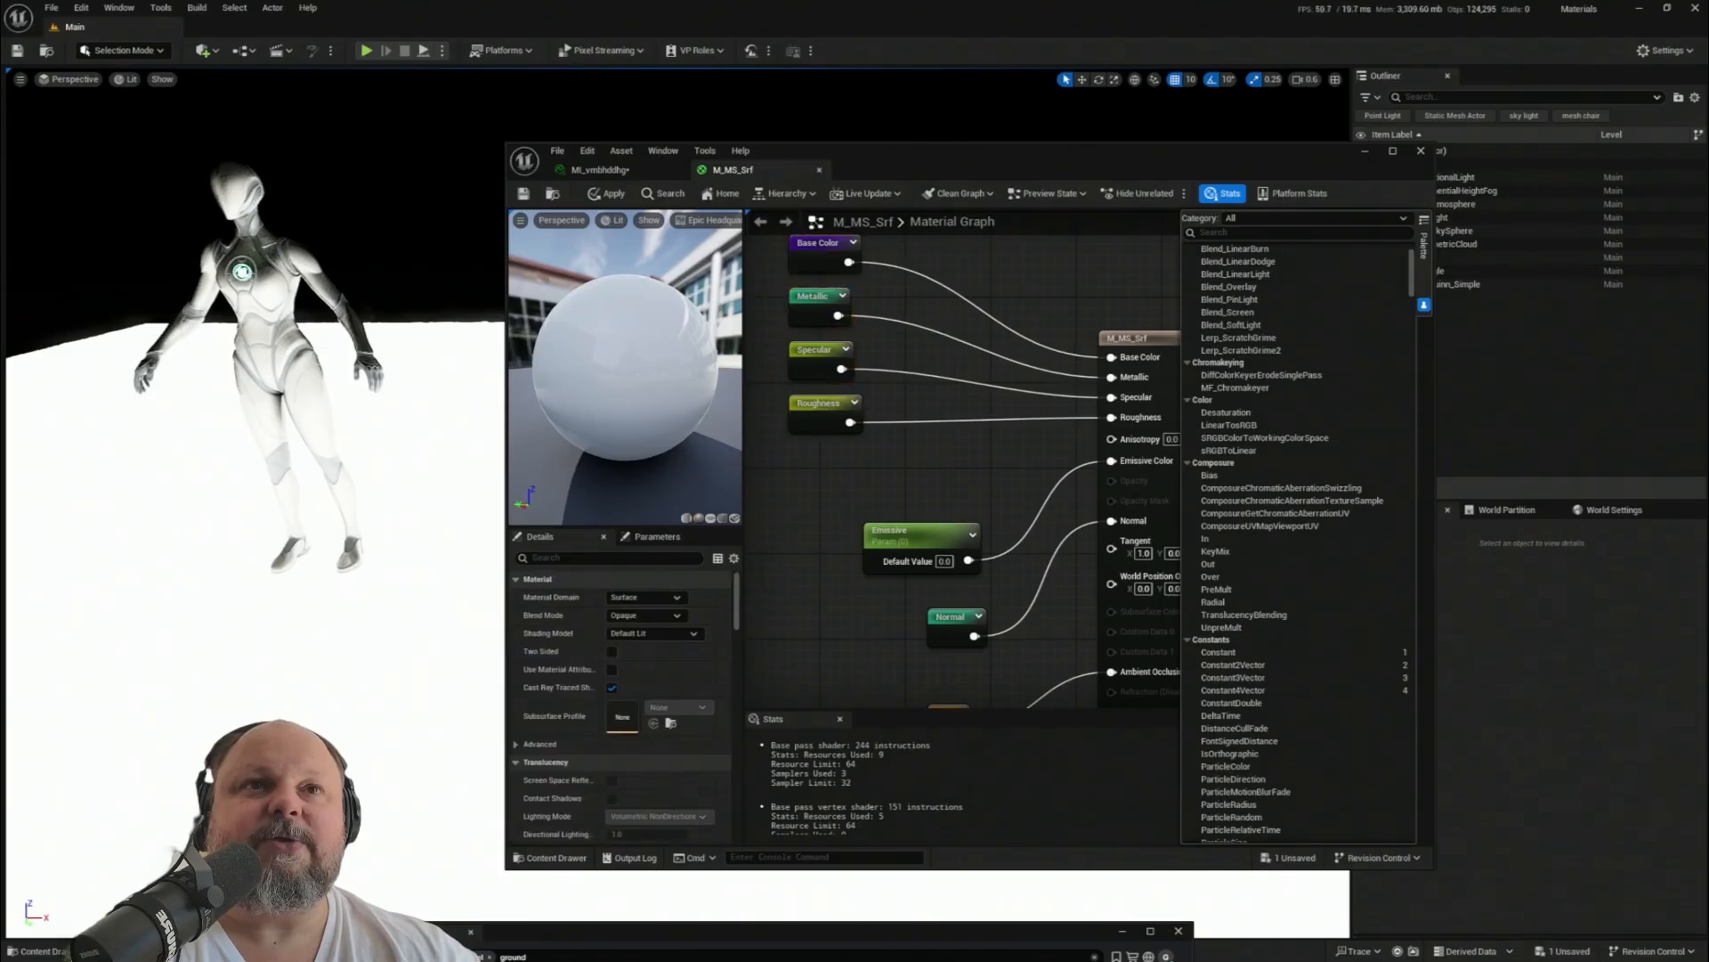
mouse_move(991, 467)
right_down()
mouse_move(980, 491)
mouse_move(1012, 453)
right_up()
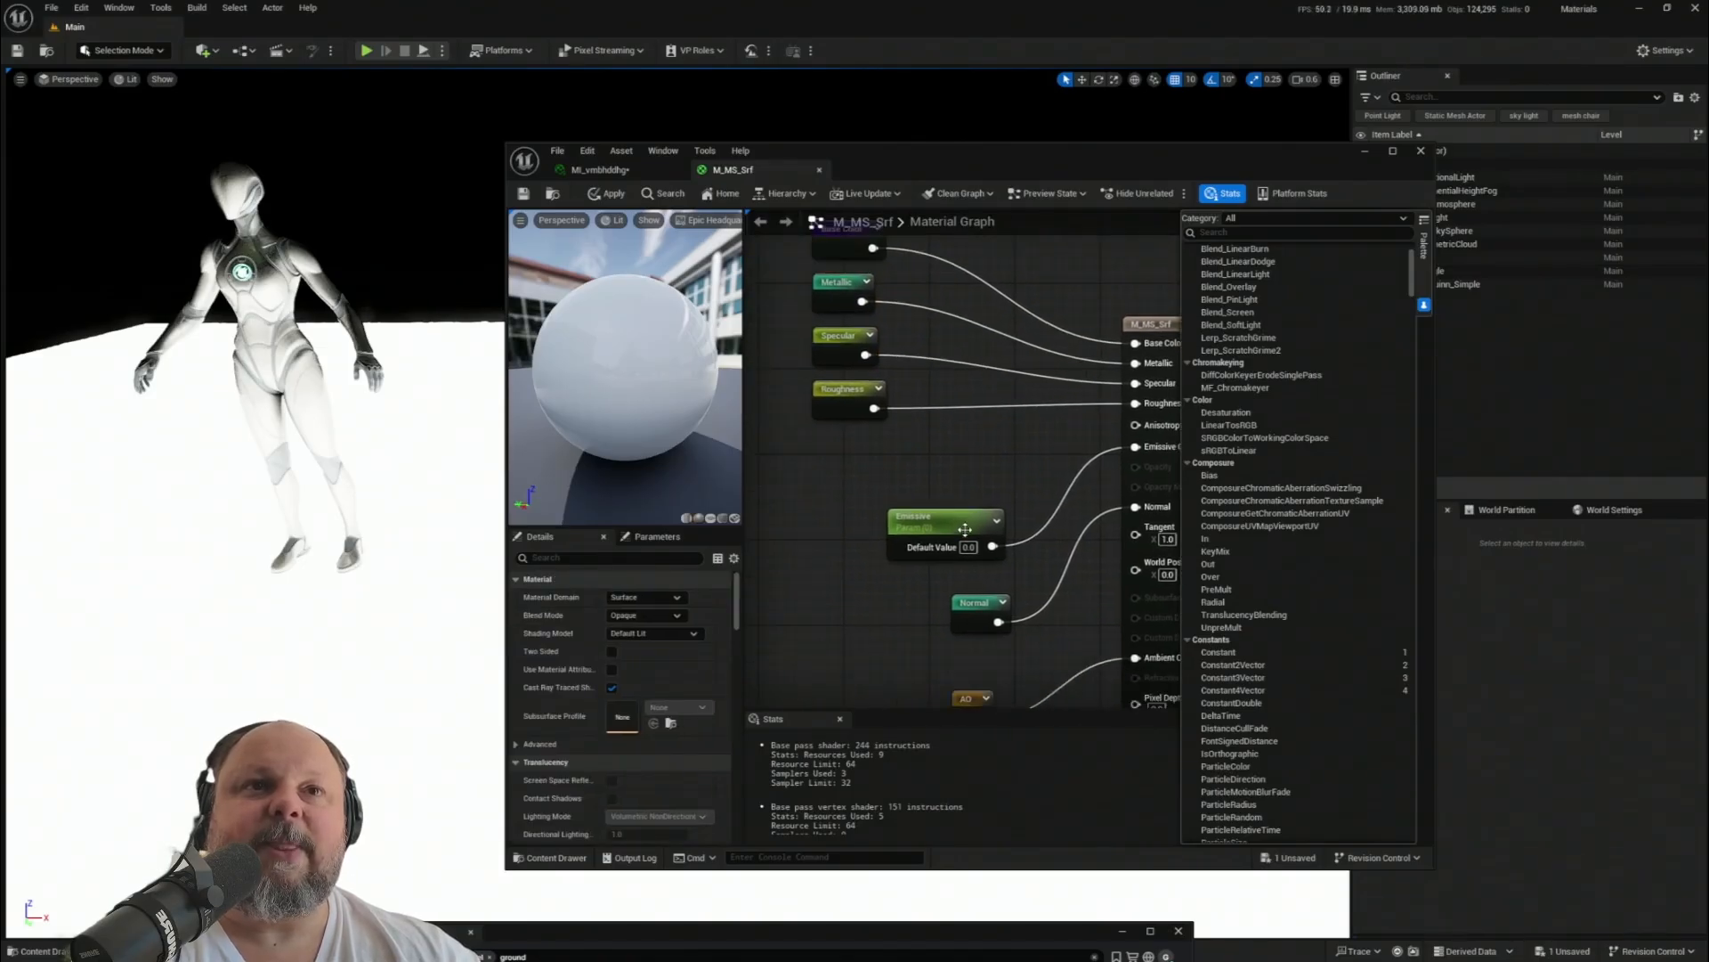
drag(965, 532, 869, 532)
- Select the Base Color reroute node feeding the material output and maximise the material editor window
right_drag(917, 383, 968, 468)
click(895, 329)
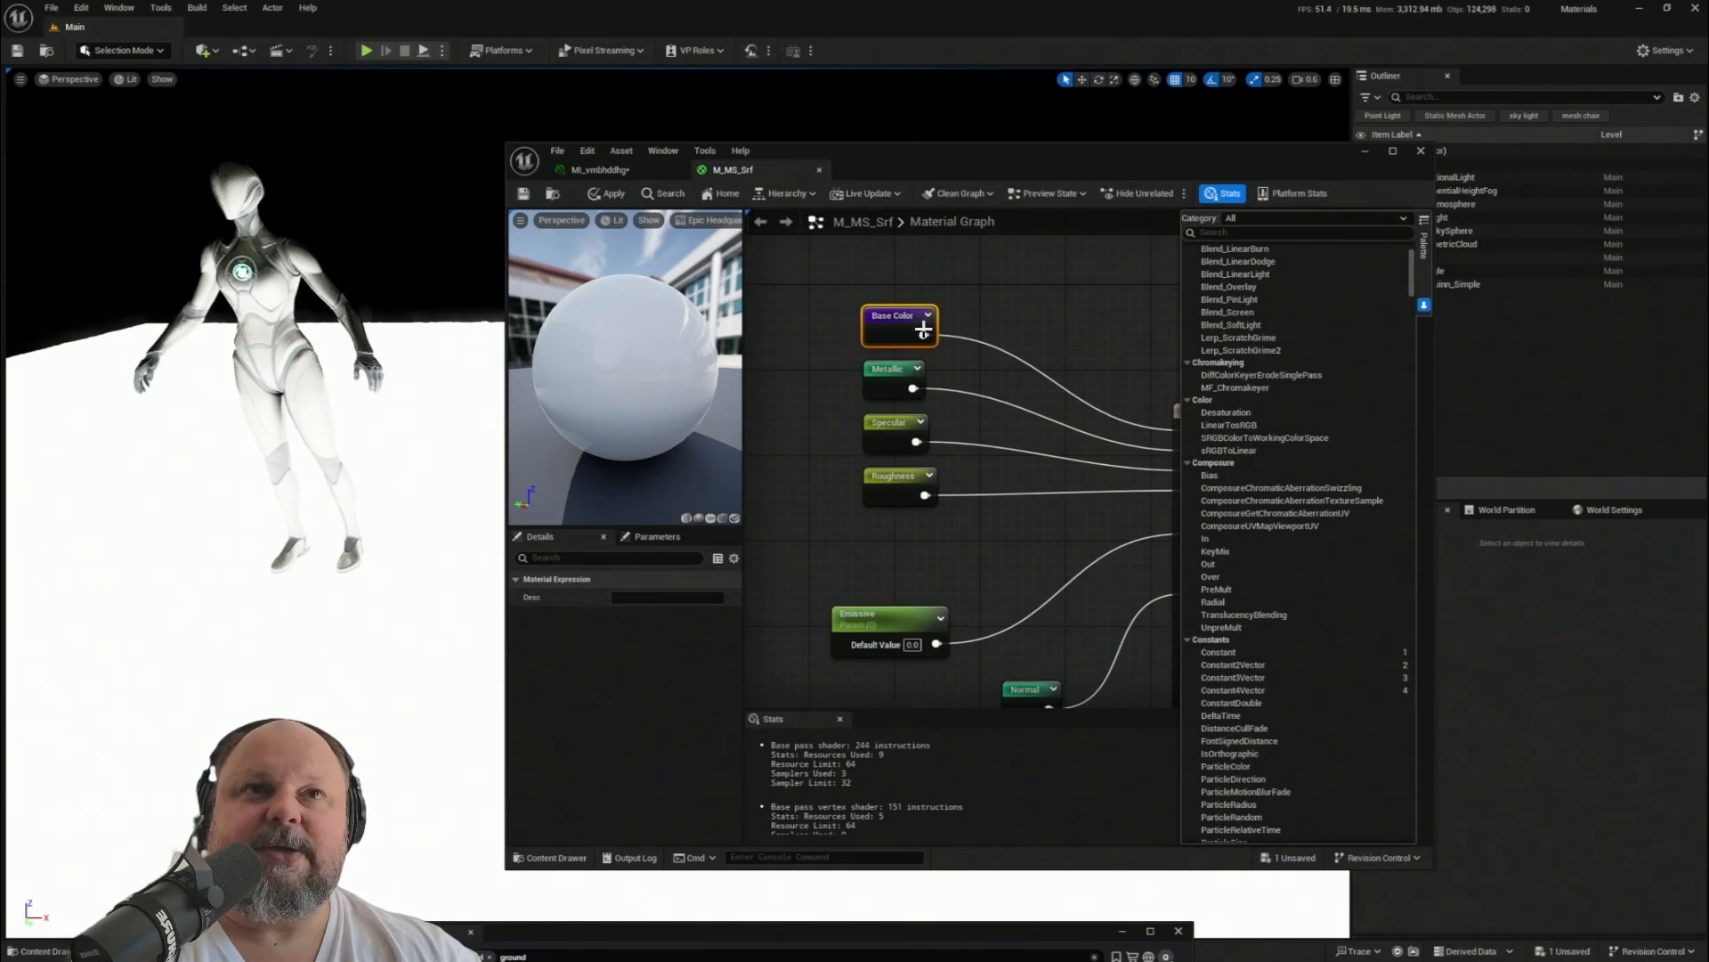
right_drag(853, 338, 890, 338)
double_click(922, 171)
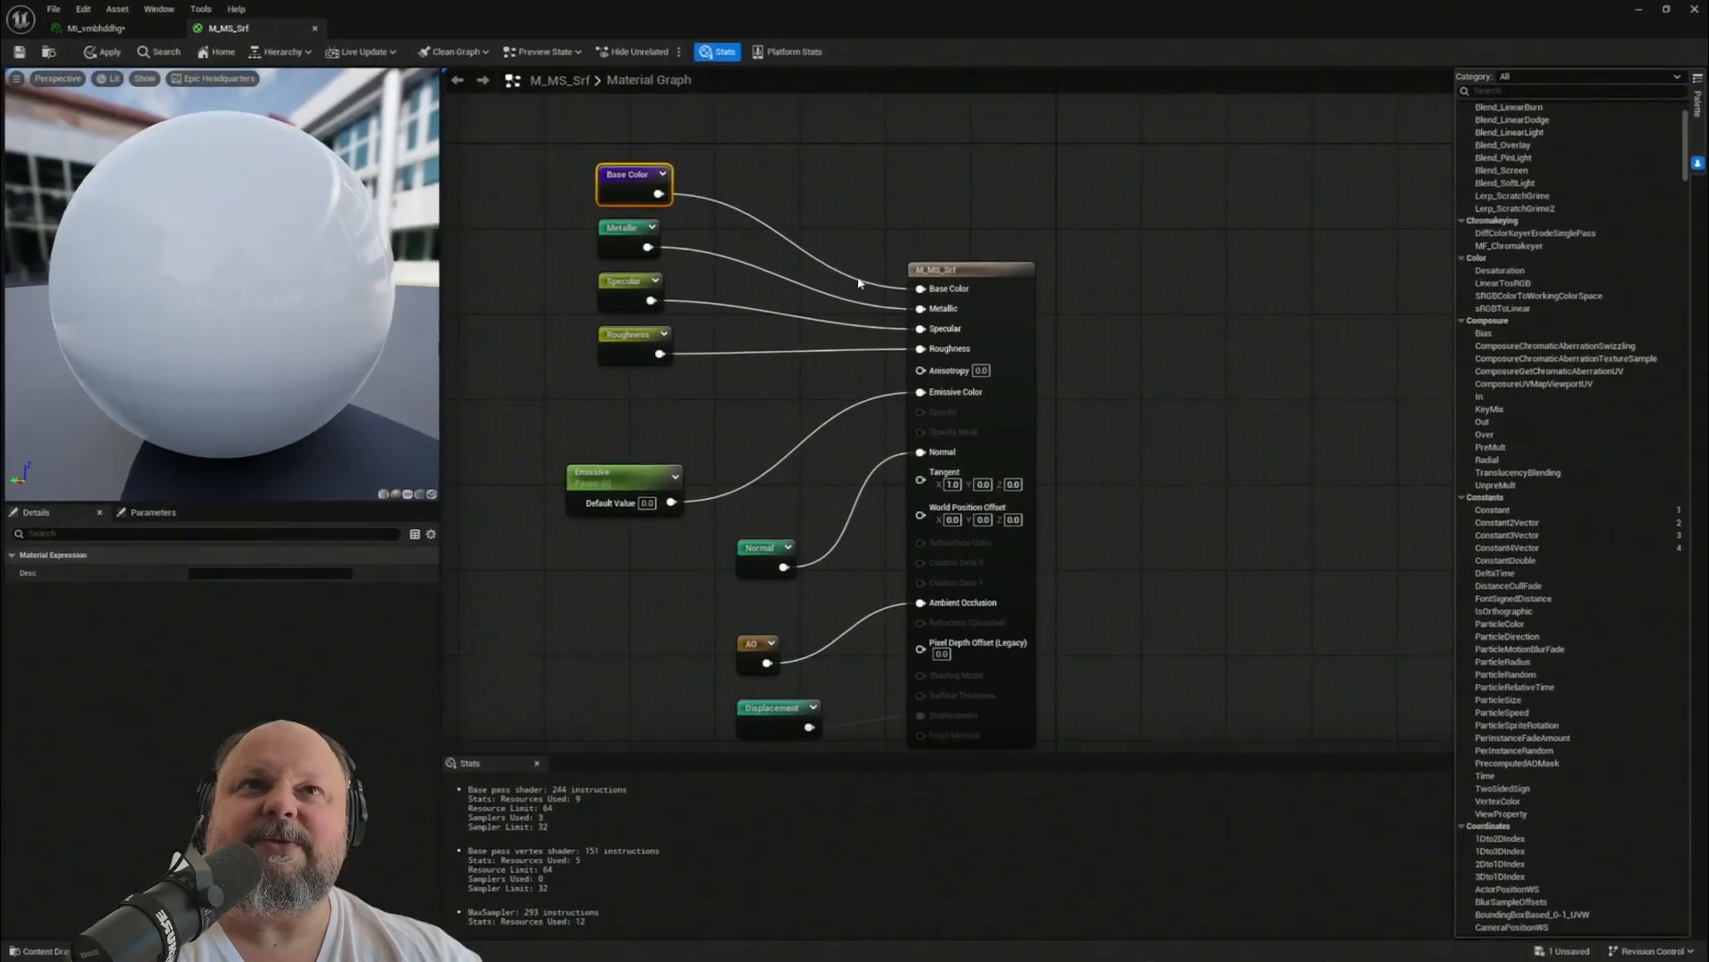
right_drag(530, 229, 839, 355)
scroll(839, 354, down, 2)
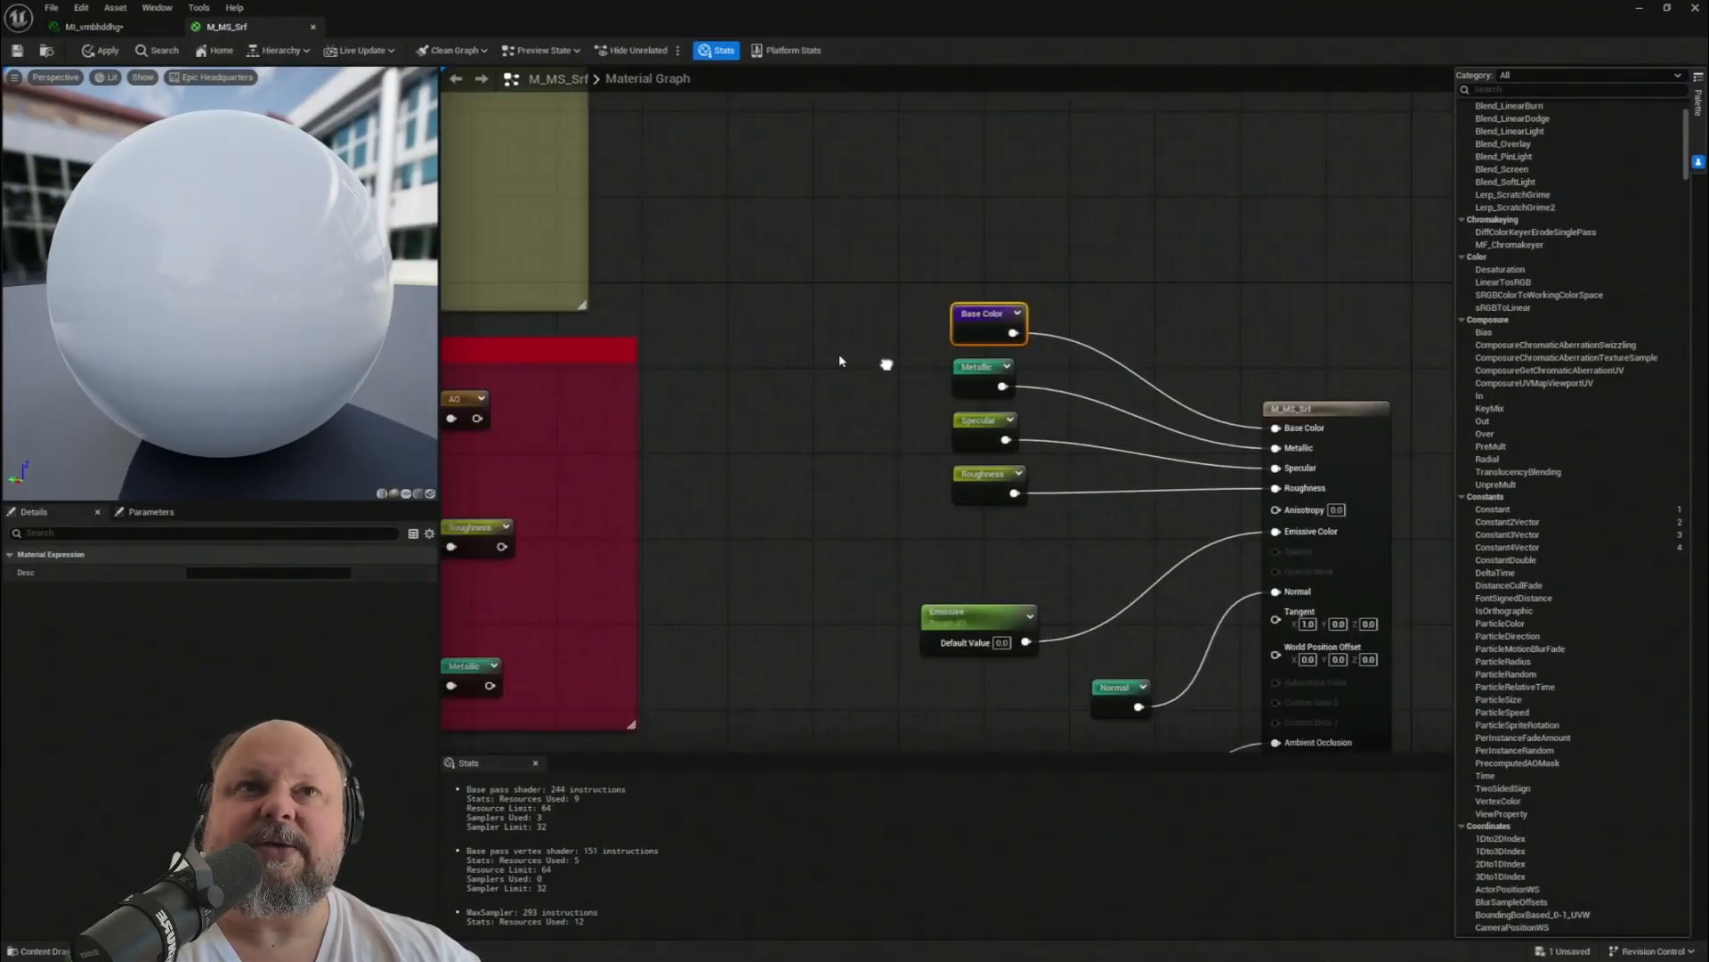
- Trace the Base Color reroute from the material output to its declaration after QMF_BaseColorAdjustments and back
double_click(951, 329)
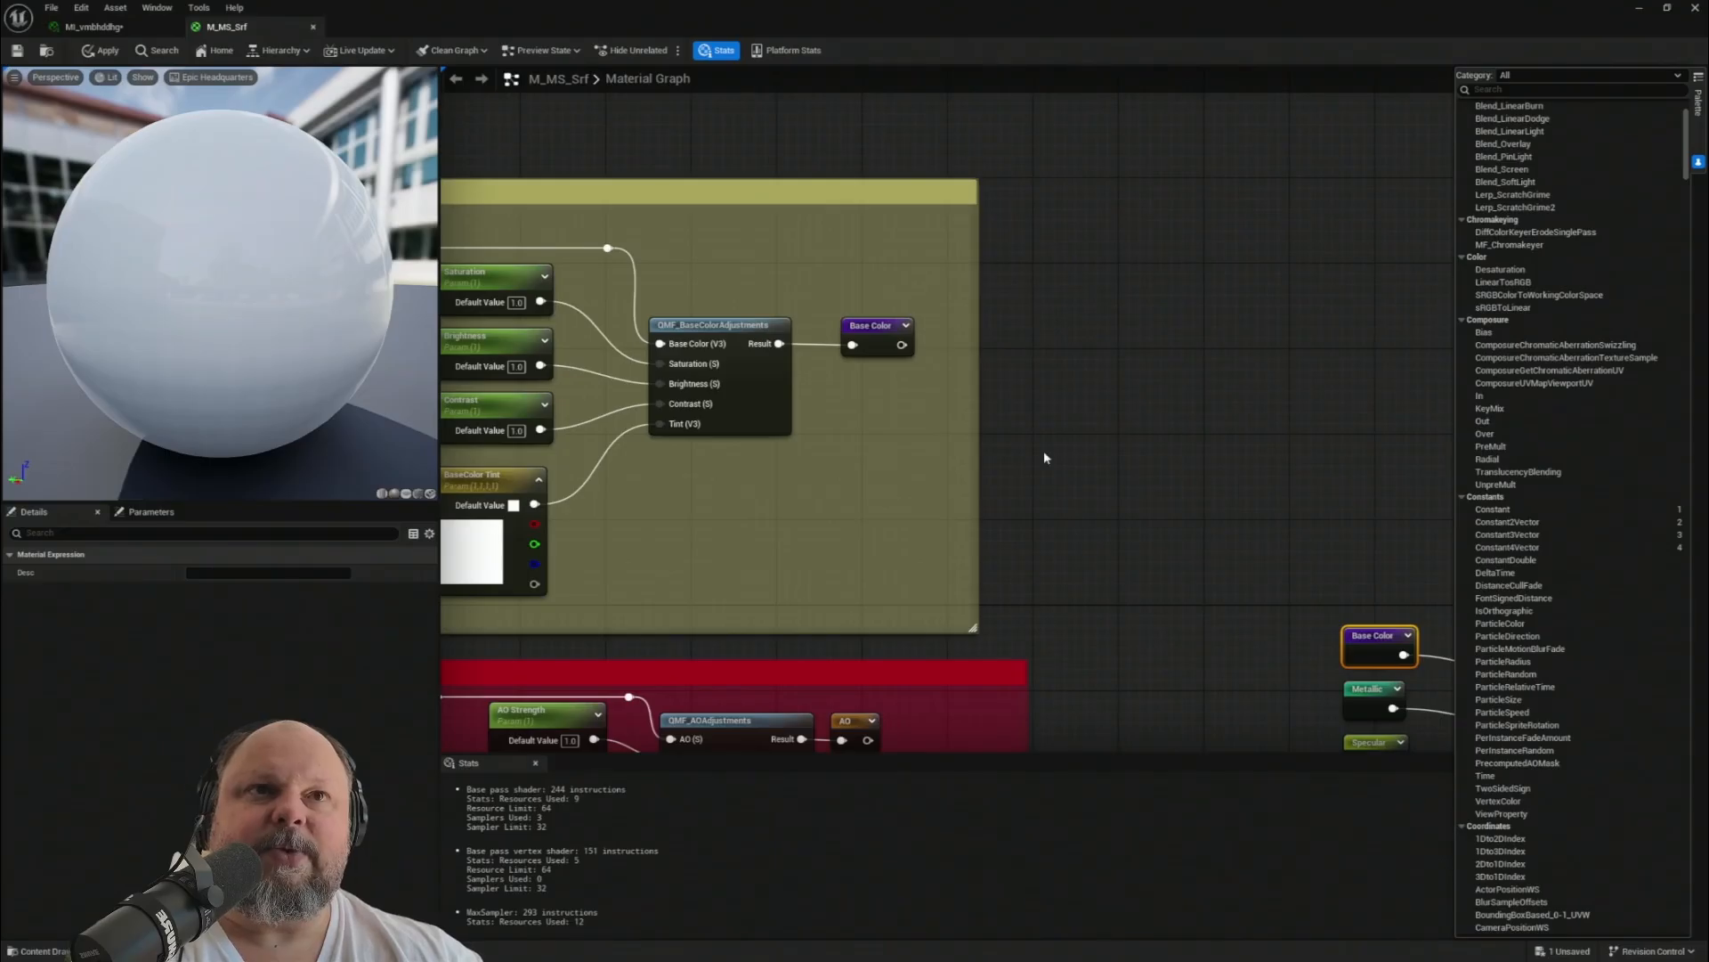
drag(901, 345, 1086, 370)
key(Escape)
key(F2)
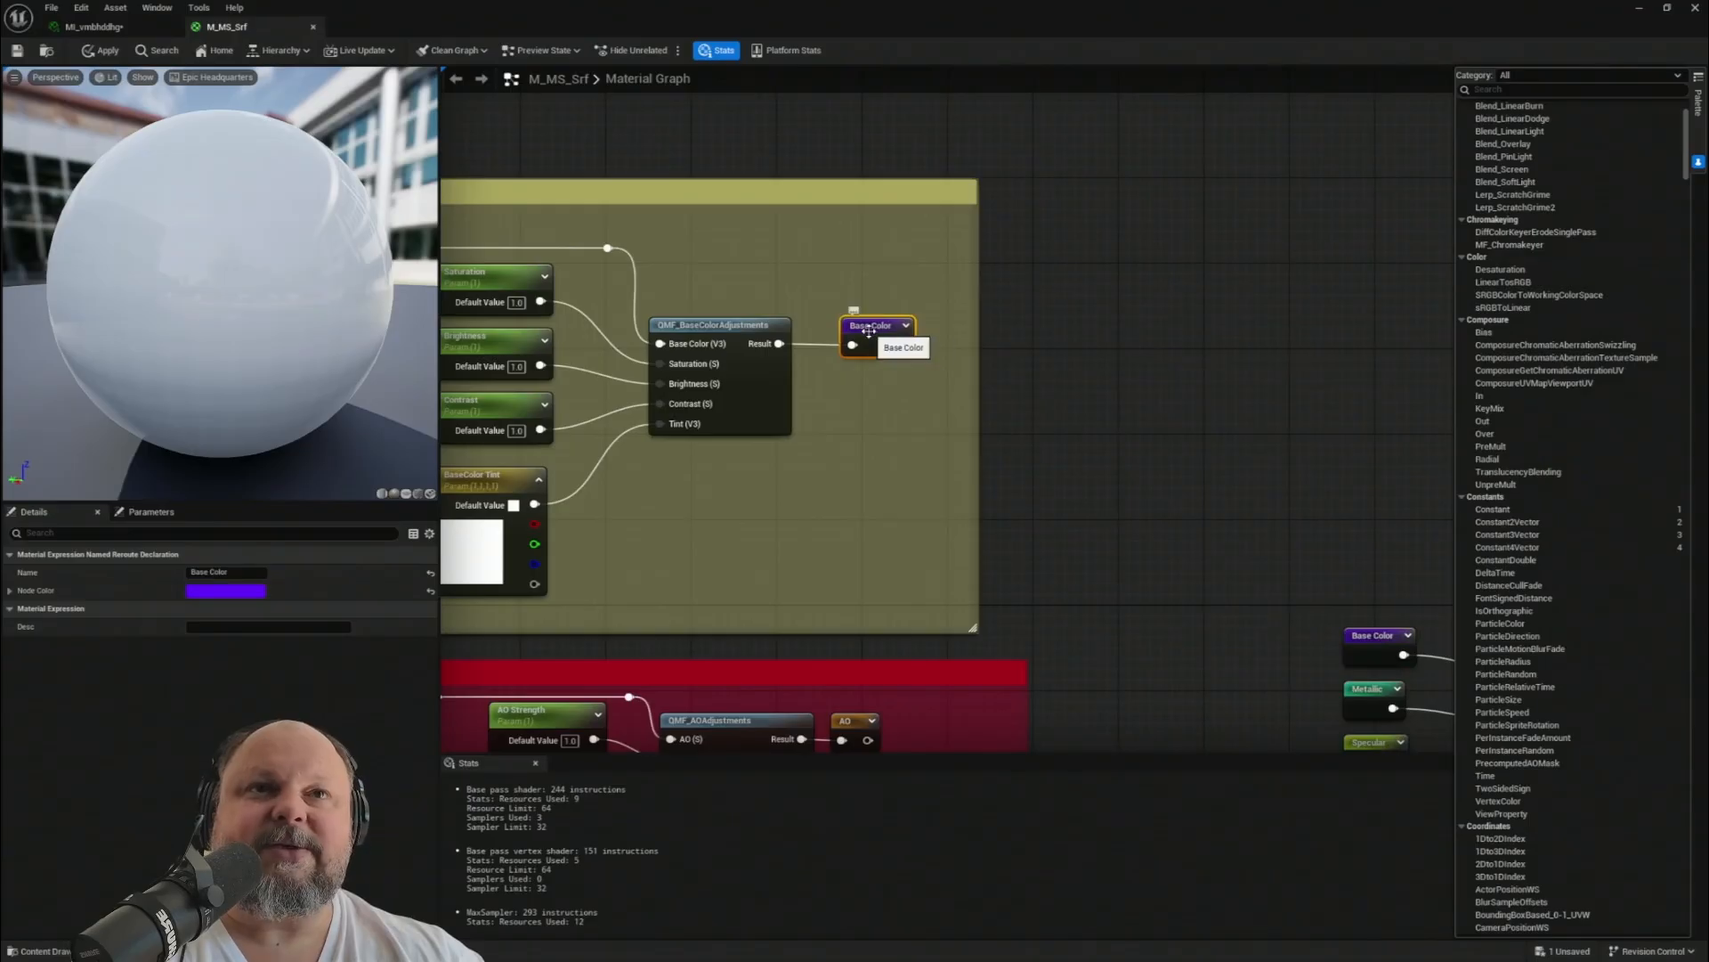
click(1175, 445)
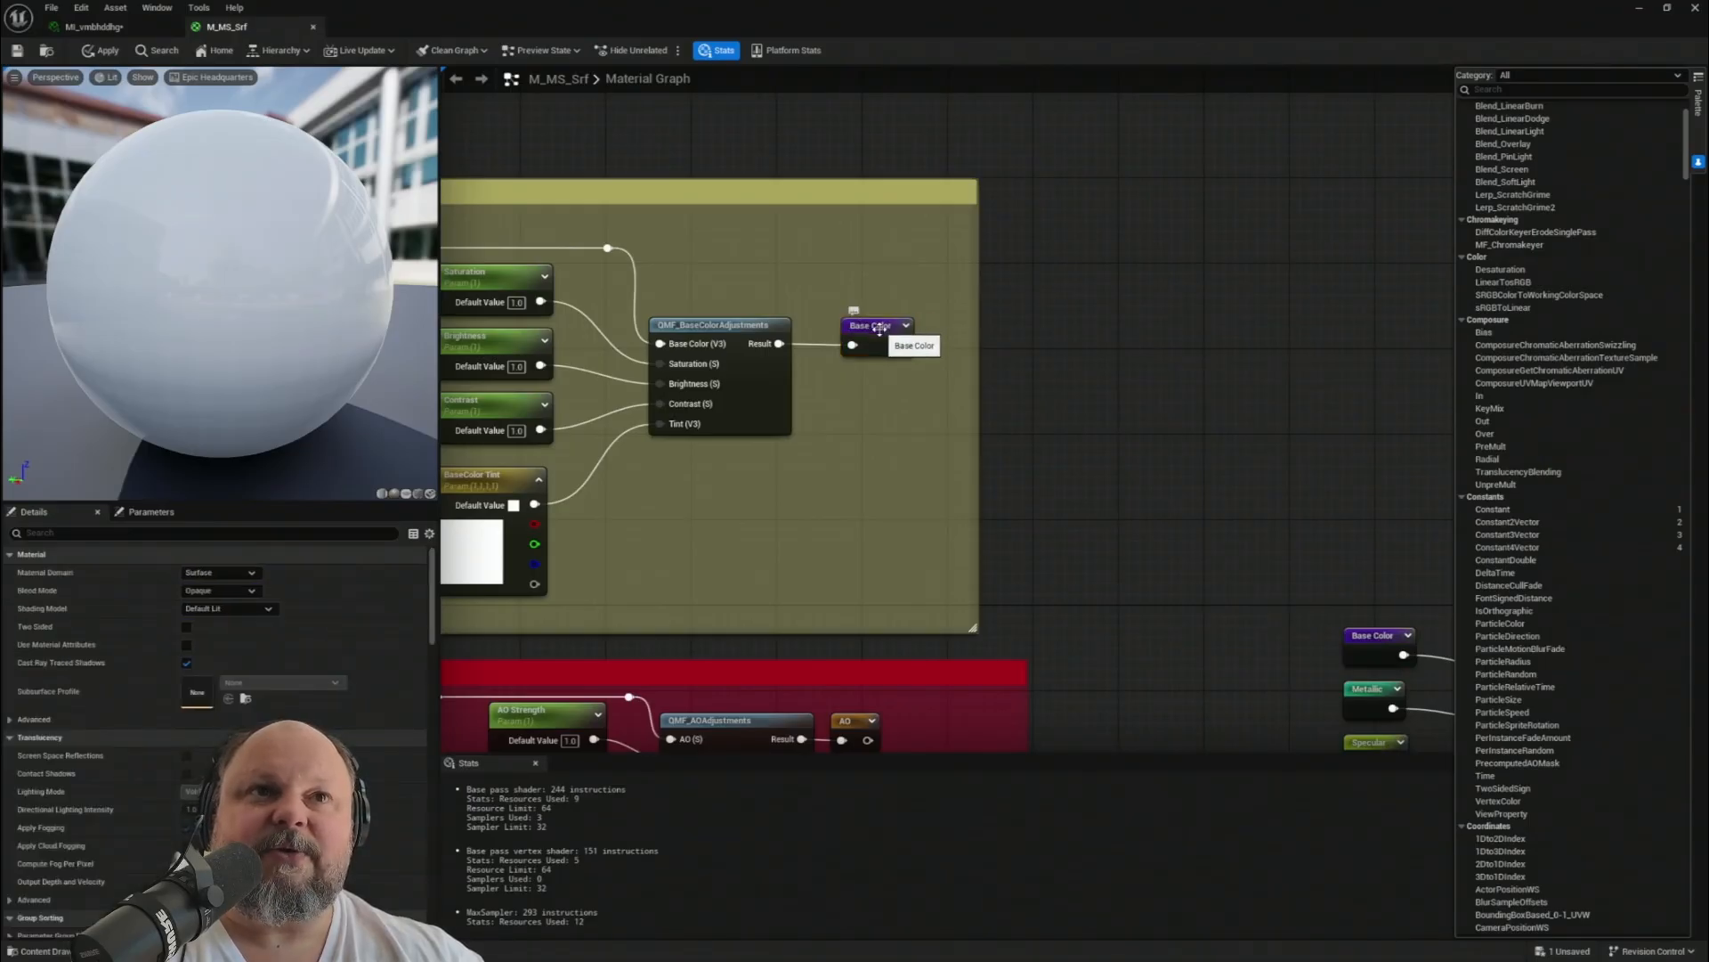
right_drag(1266, 507, 942, 270)
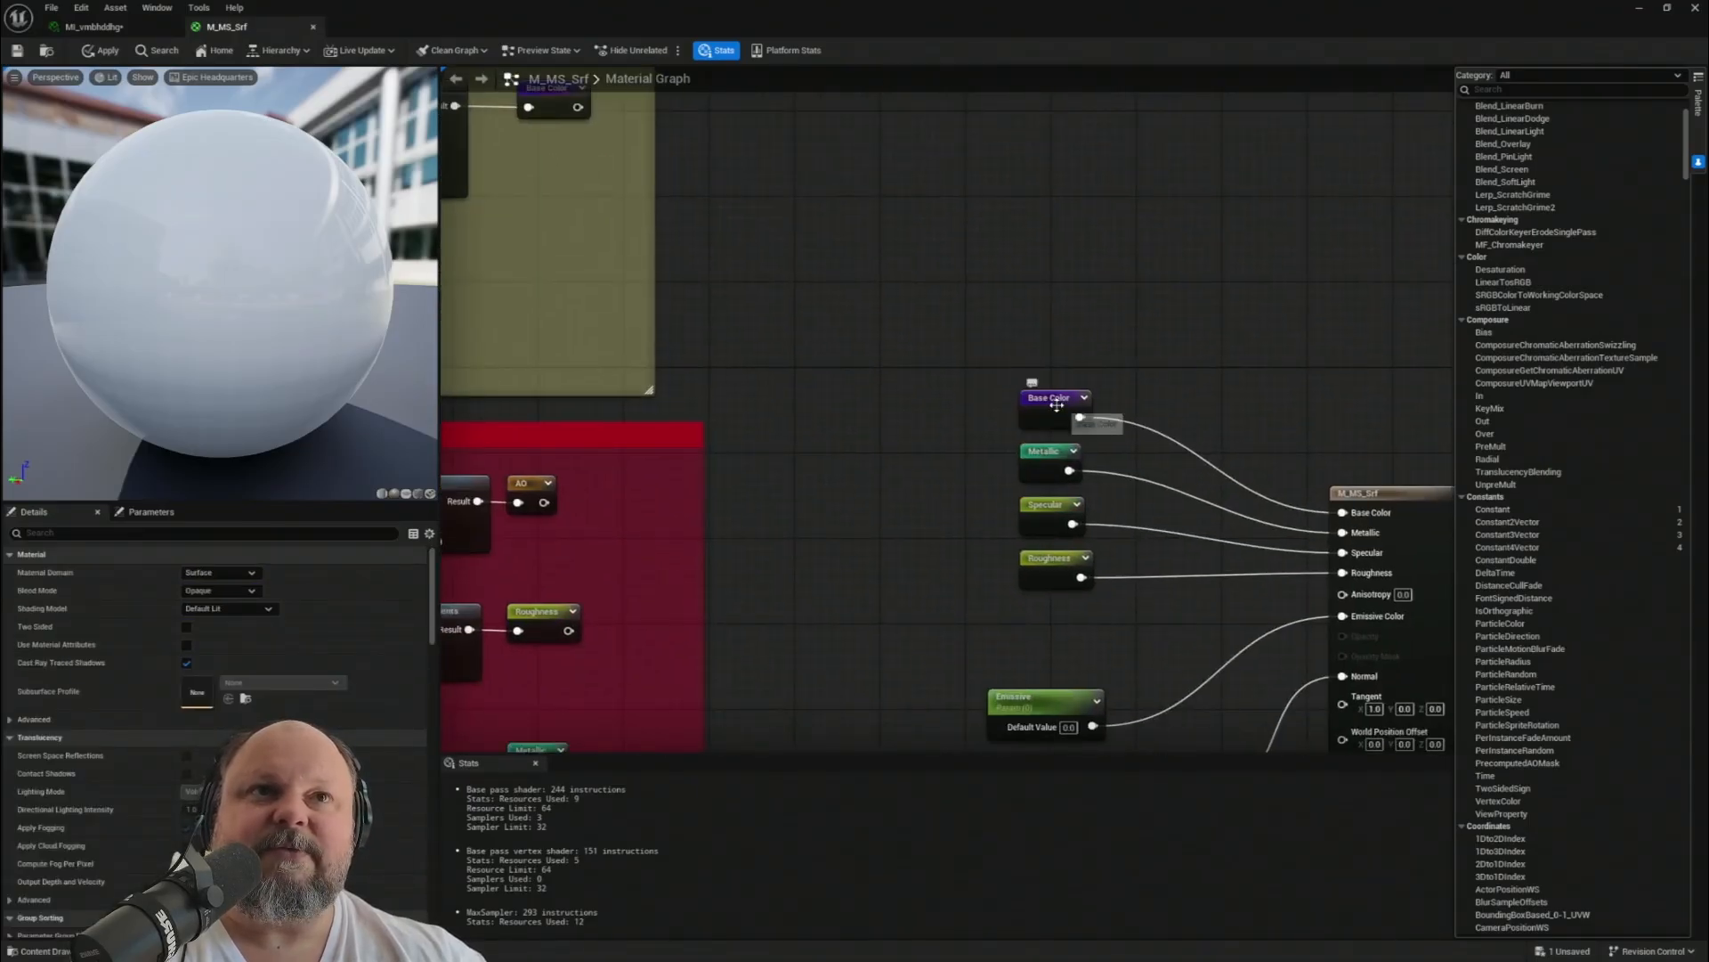
click(1057, 413)
right_drag(974, 472, 1041, 381)
- Examine how the UVs reroute from the Tiling & Offset group feeds the ORM and Normal texture nodes
scroll(1041, 381, down, 6)
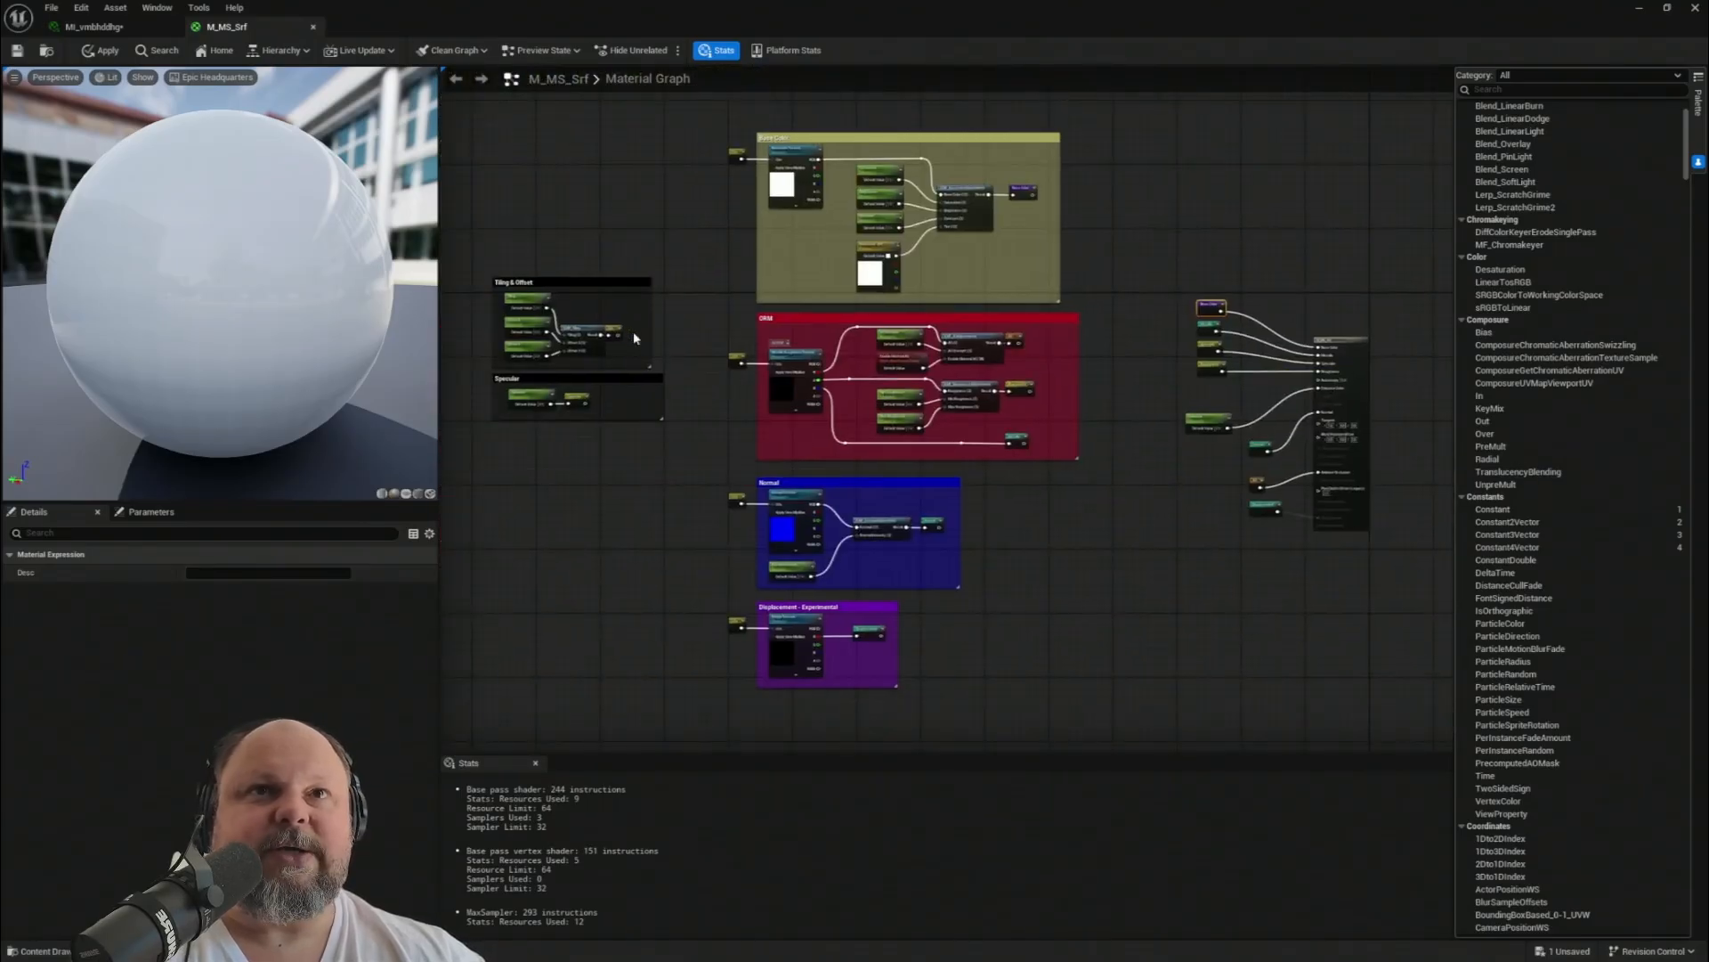
scroll(627, 326, up, 6)
click(598, 331)
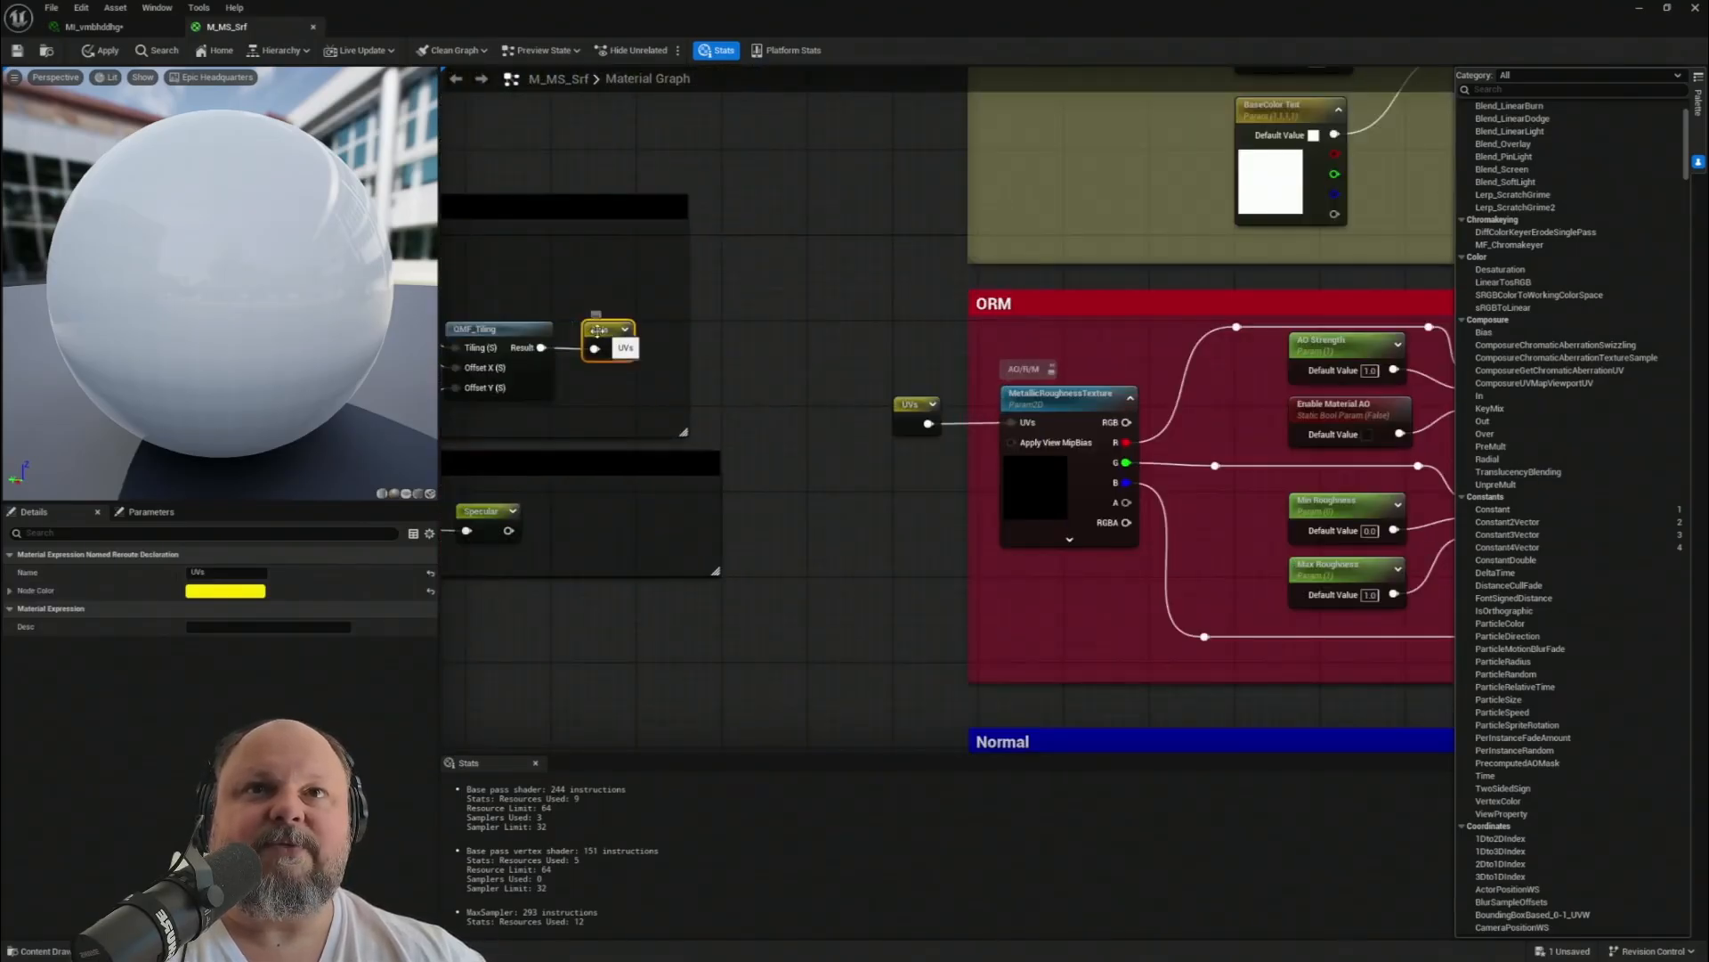
right_drag(808, 294, 922, 505)
right_drag(1044, 587, 979, 288)
right_drag(1019, 445, 1037, 273)
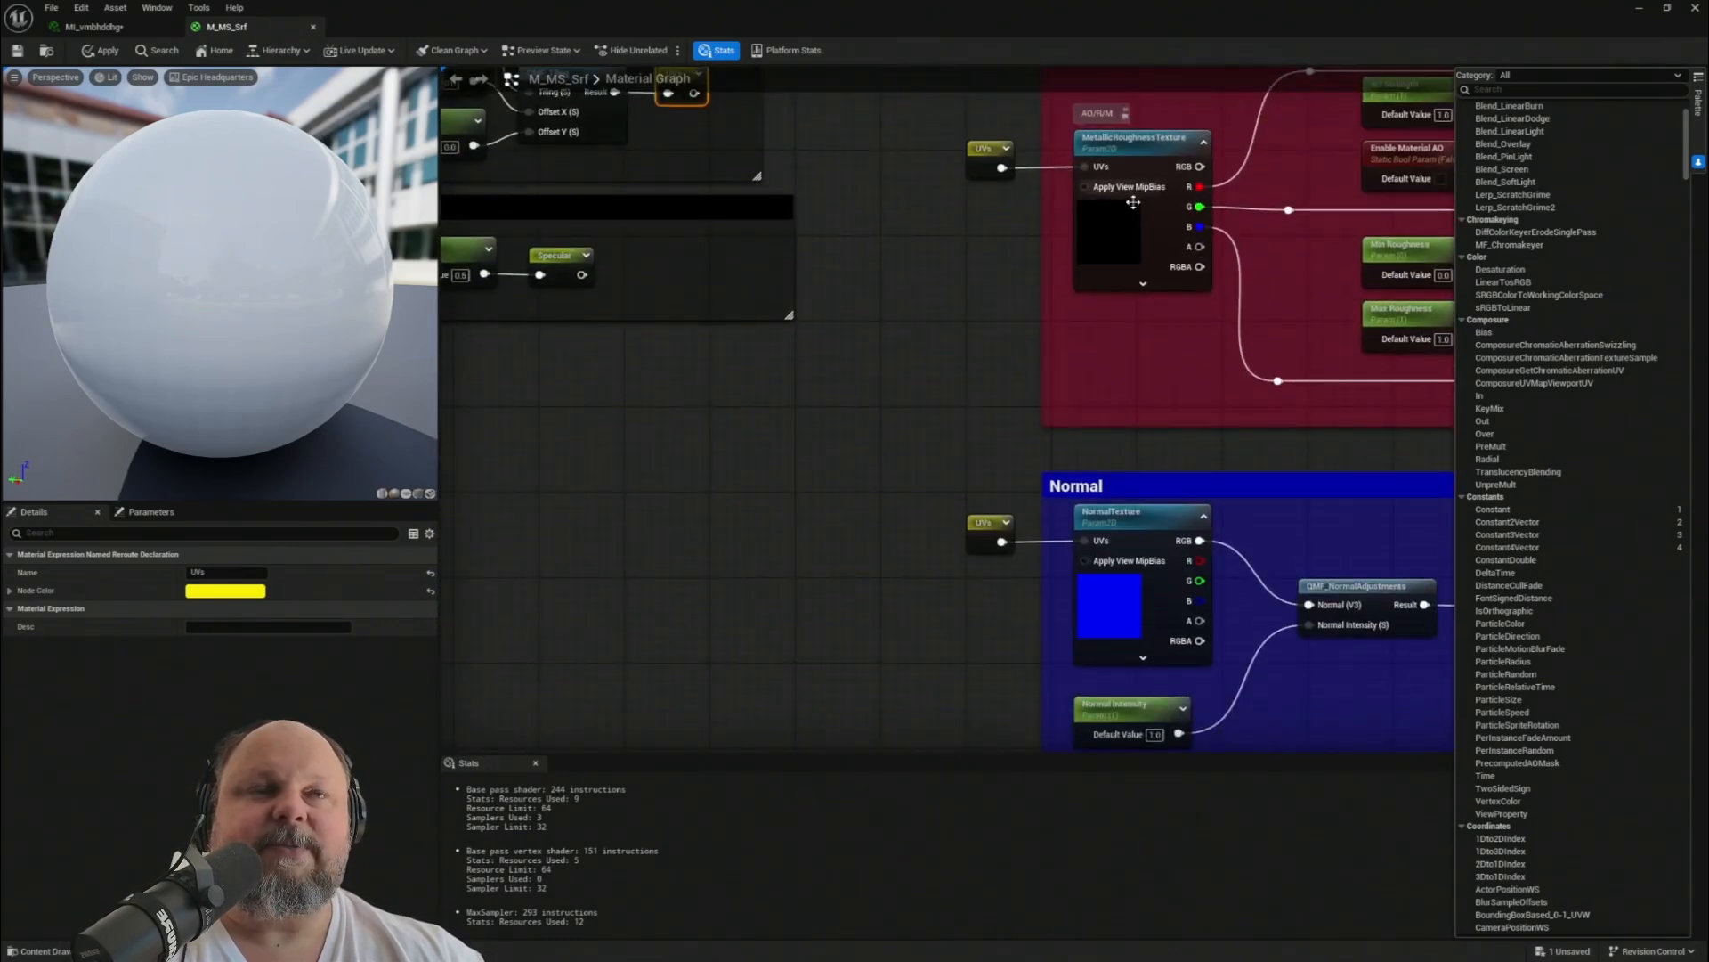
right_drag(904, 500, 913, 647)
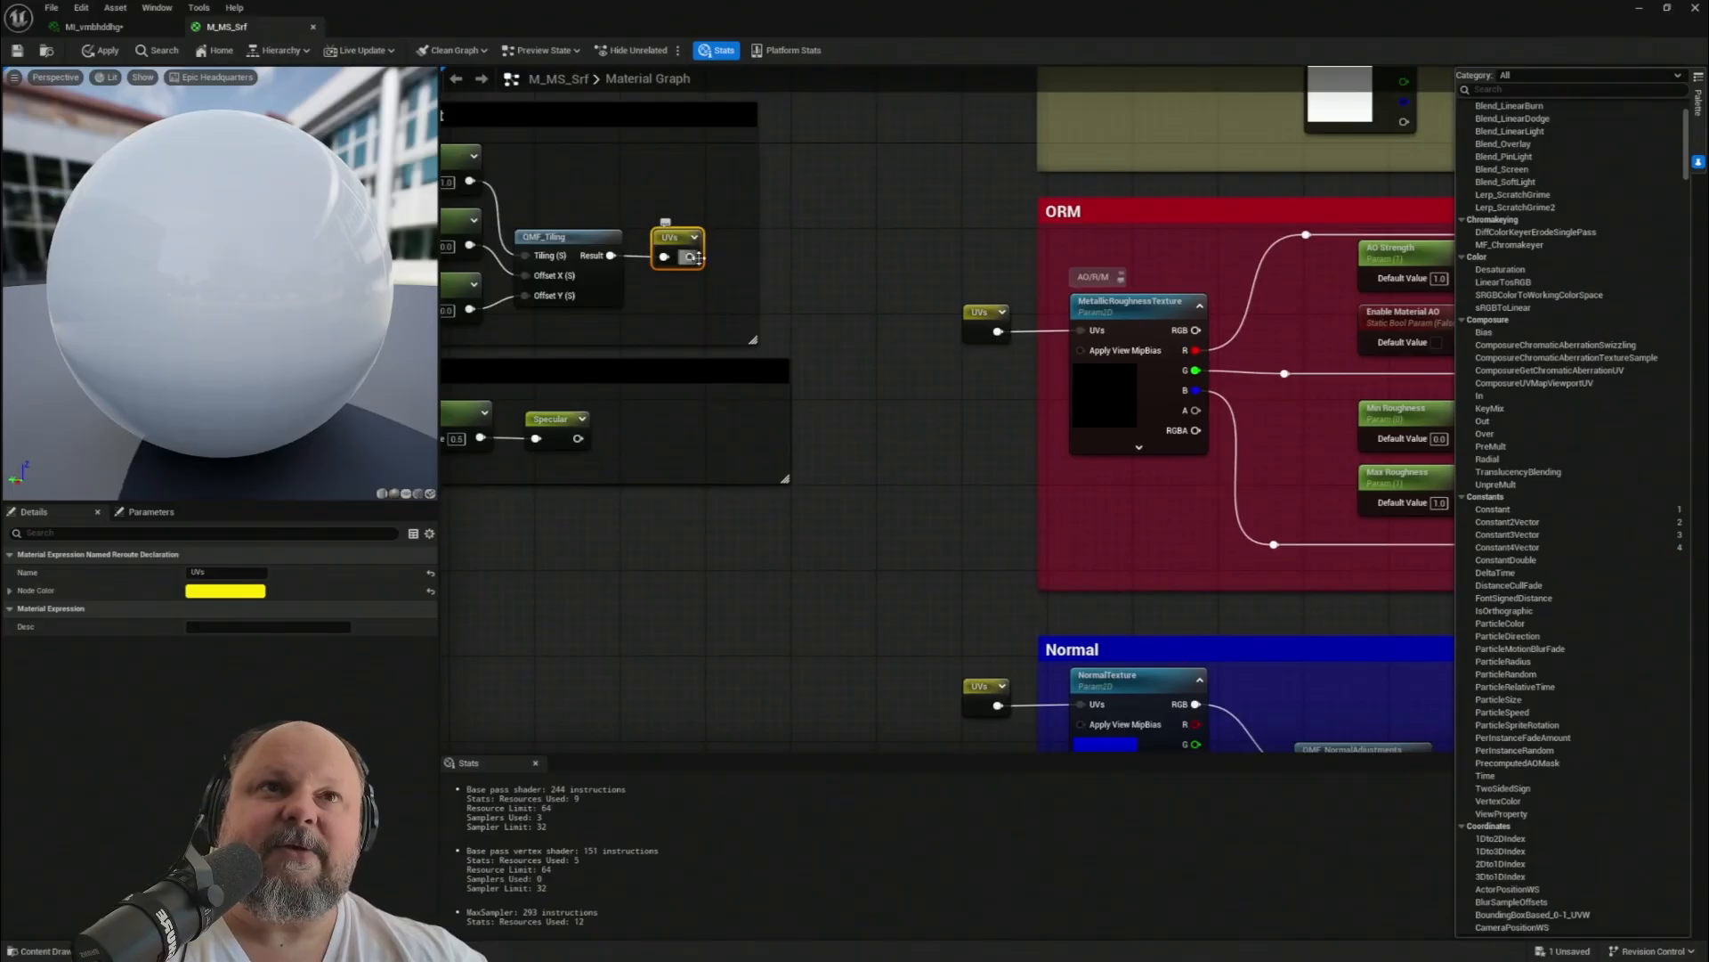
right_drag(1004, 465, 951, 708)
- Duplicate the Base Color reroute node and place the copy near the Emissive parameter
click(961, 221)
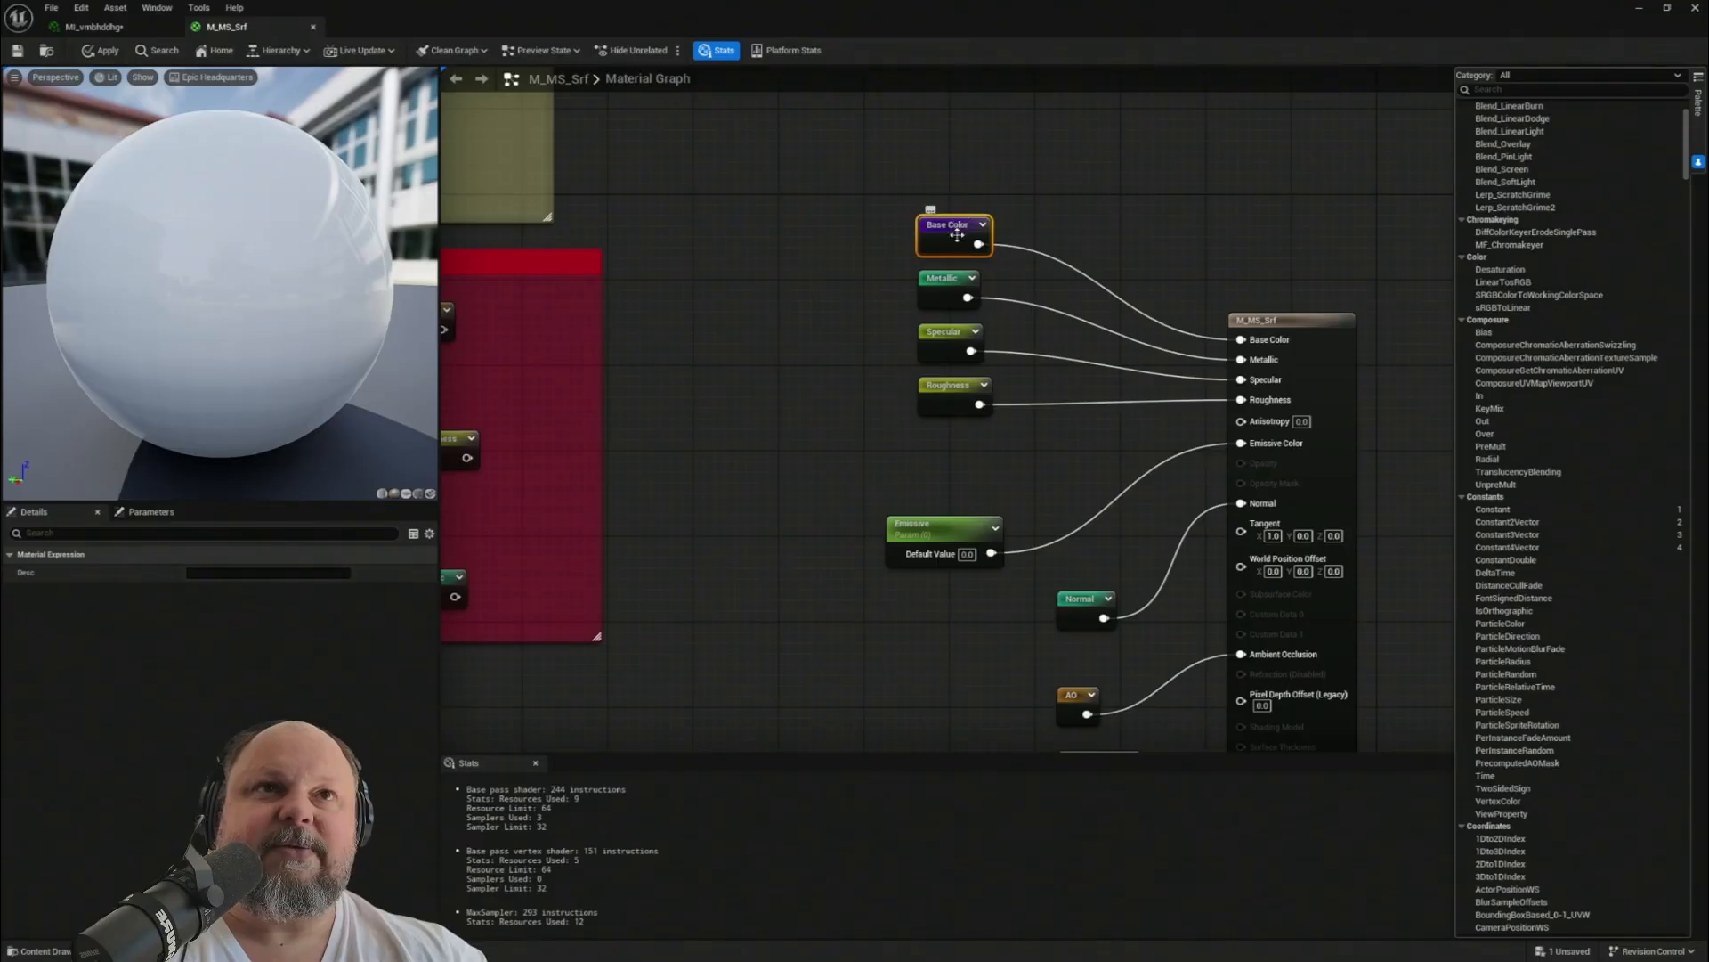
click(920, 471)
key(ctrl+v)
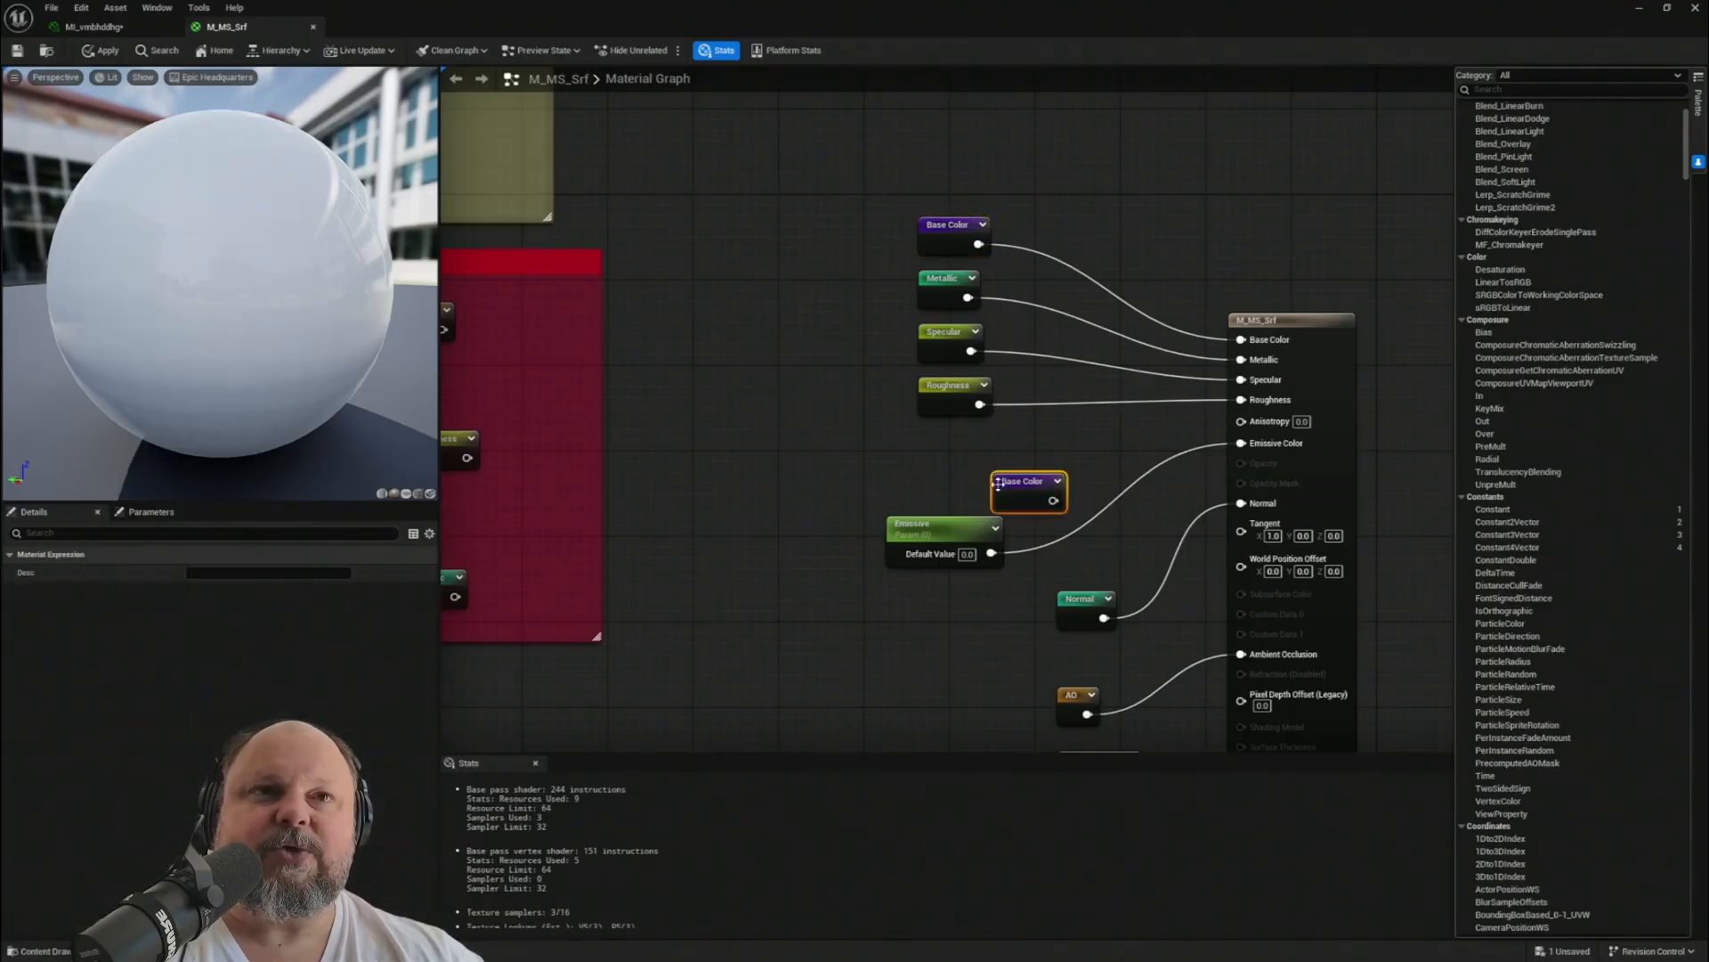
- Add a Multiply node fed by the copied Base Color reroute on input A and place it before Emissive Color
mouse_move(1023, 483)
mouse_down()
mouse_move(917, 439)
mouse_move(1031, 458)
mouse_up()
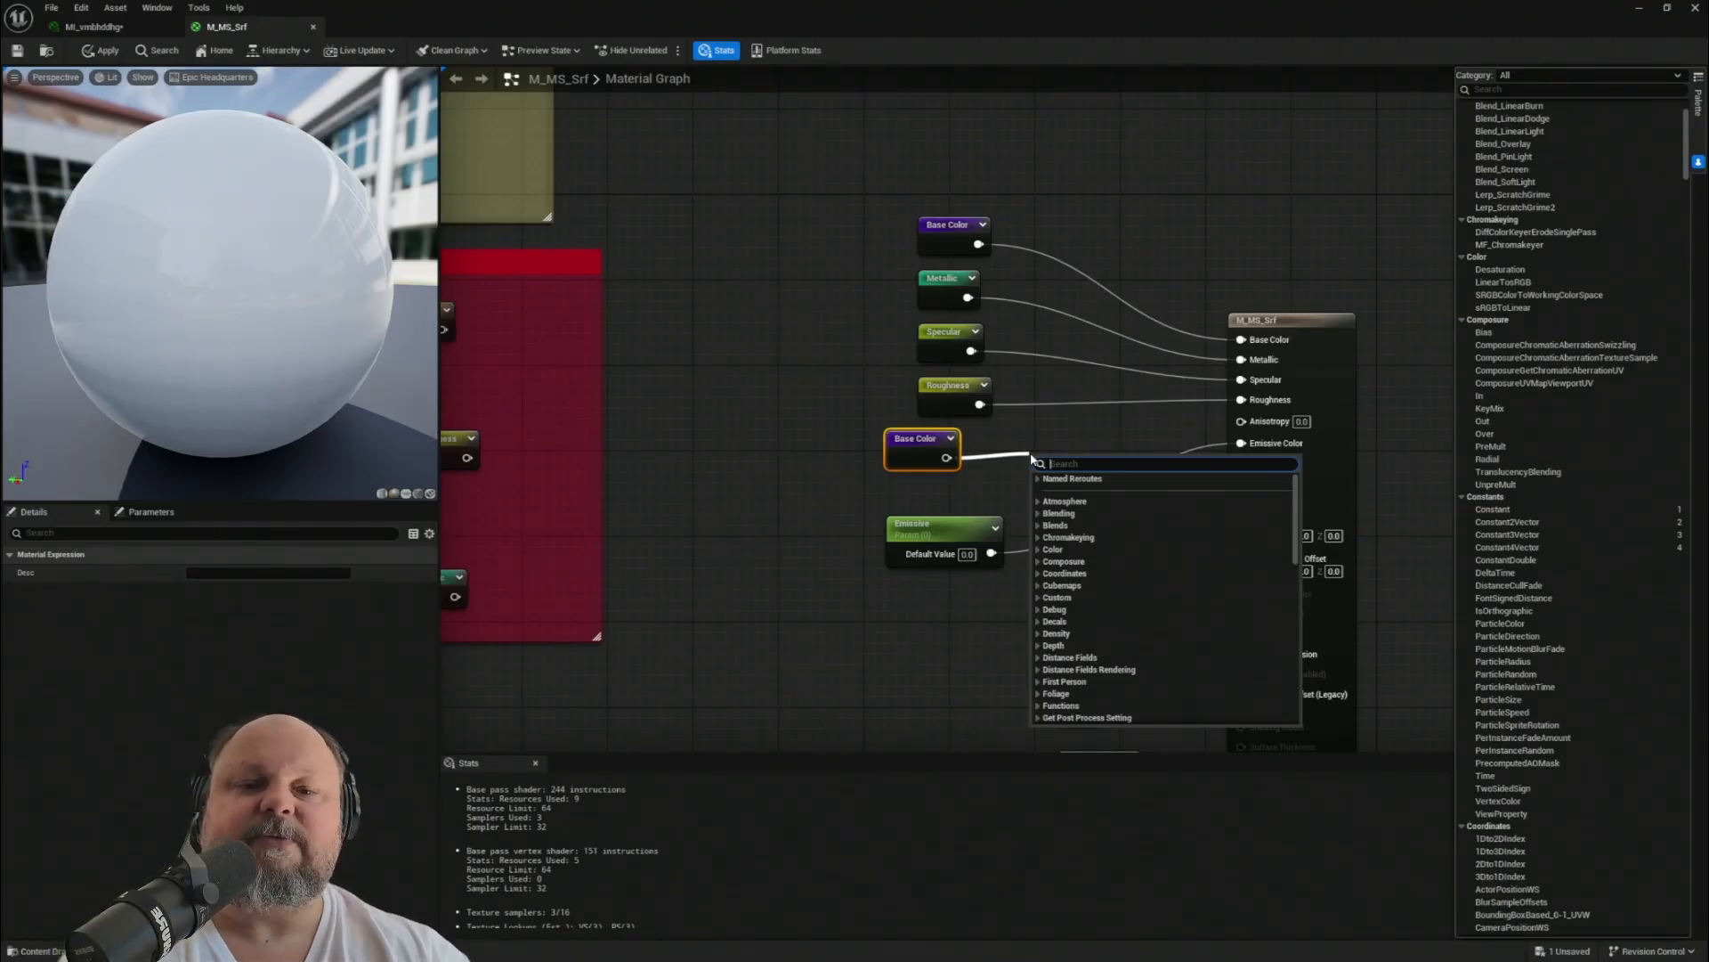
text(mult)
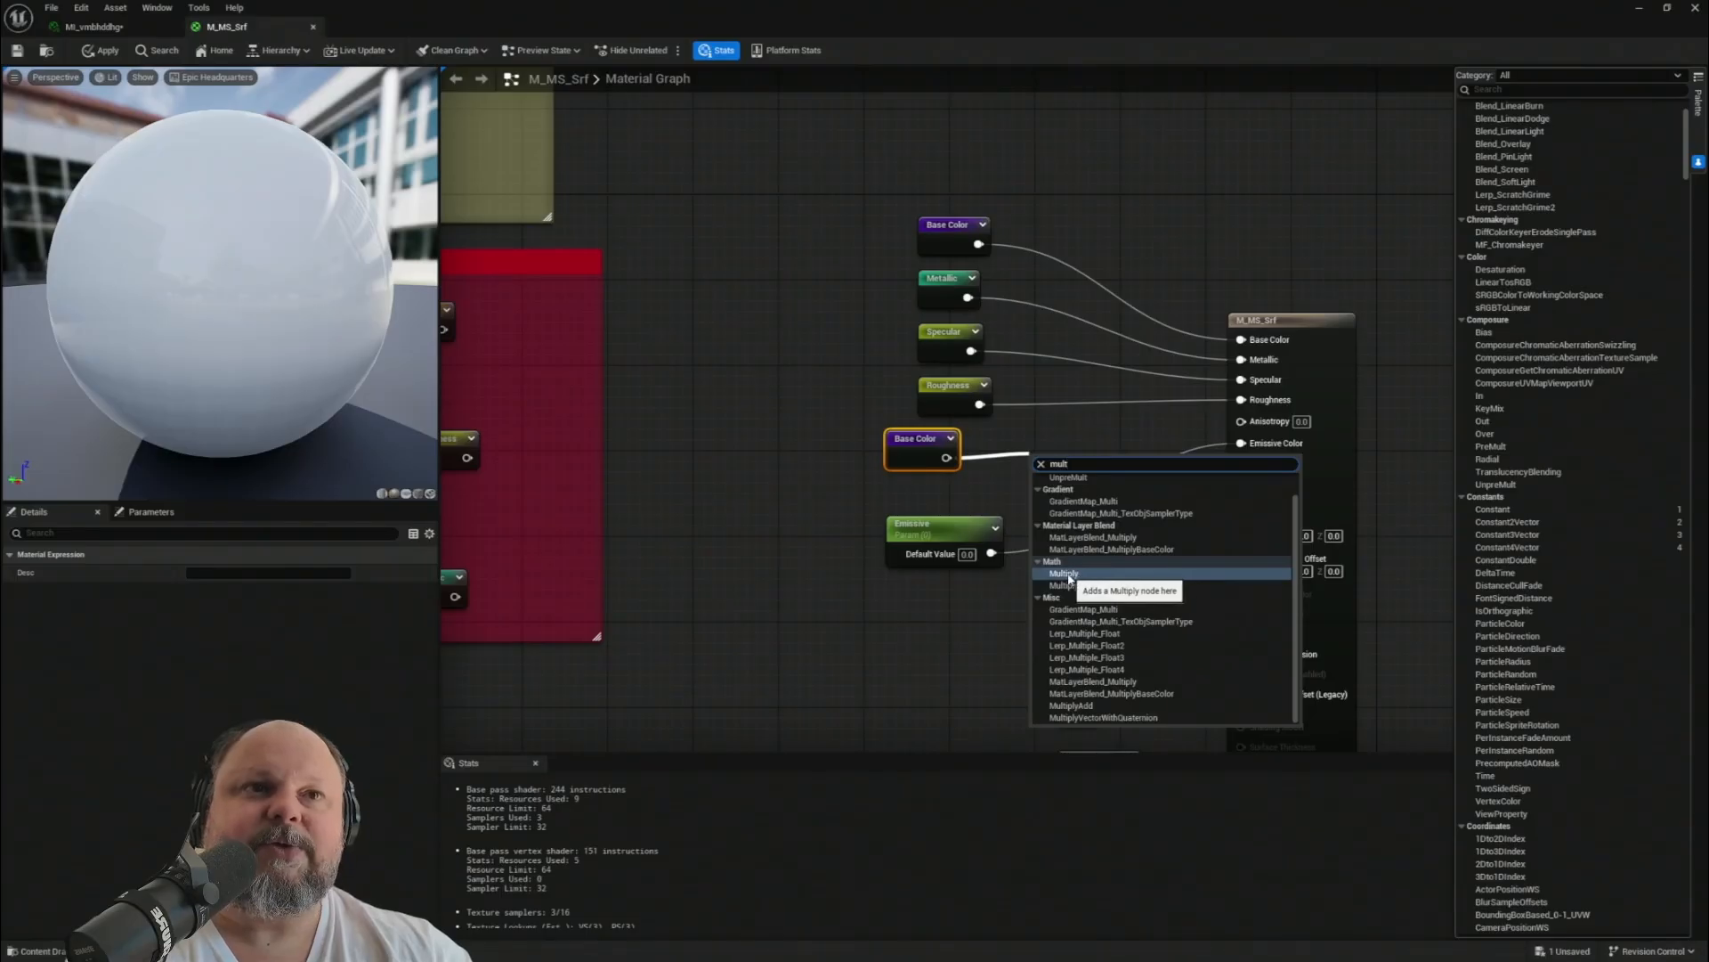
click(1068, 573)
drag(1069, 462, 1079, 457)
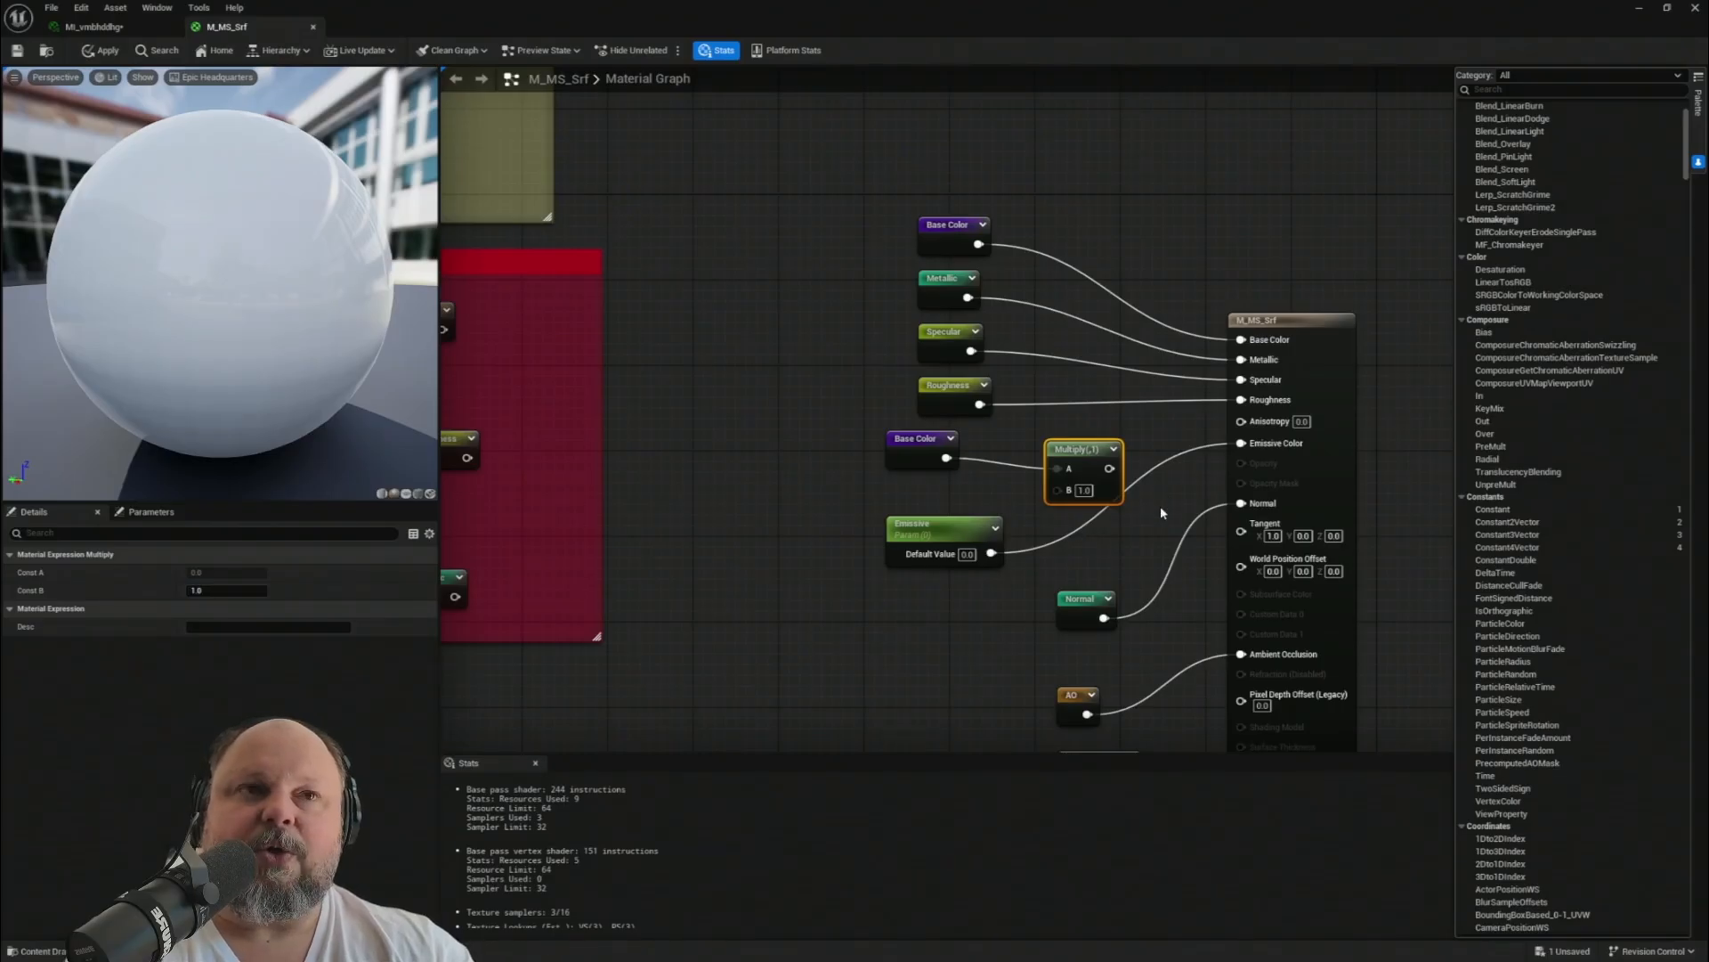
- Feed the Emissive parameter into Multiply input B, connect the Multiply output to Emissive Color, and save the material
alt+click(1169, 459)
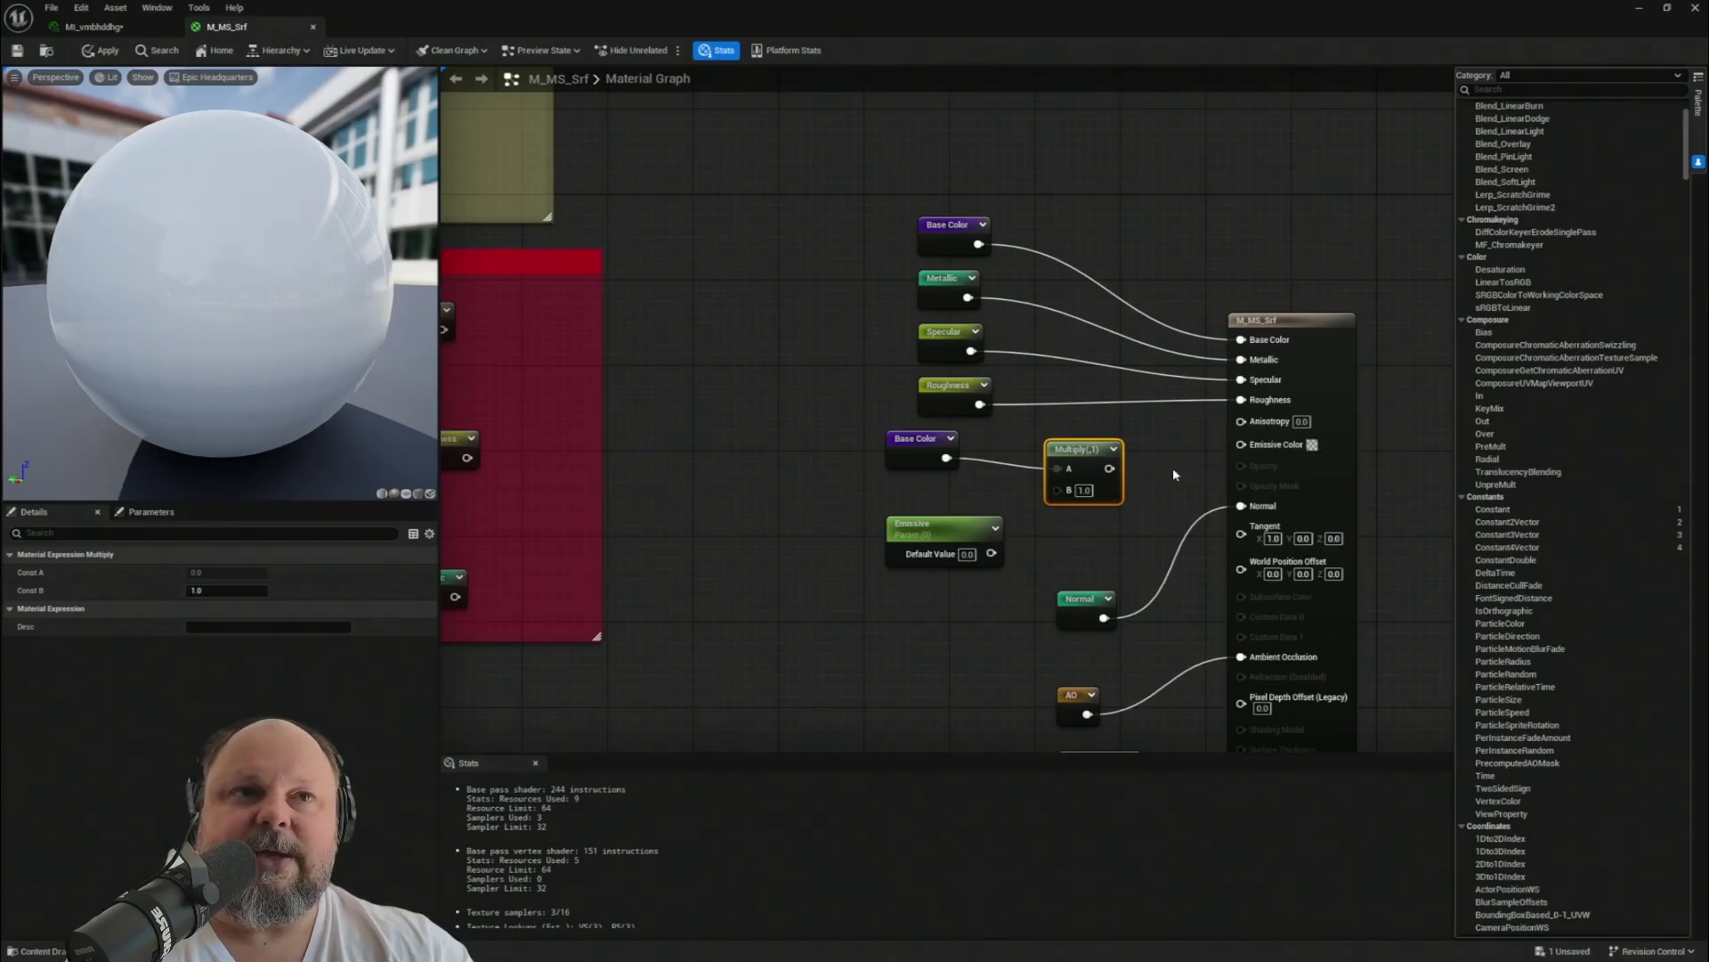
click(1174, 470)
drag(989, 555, 1241, 444)
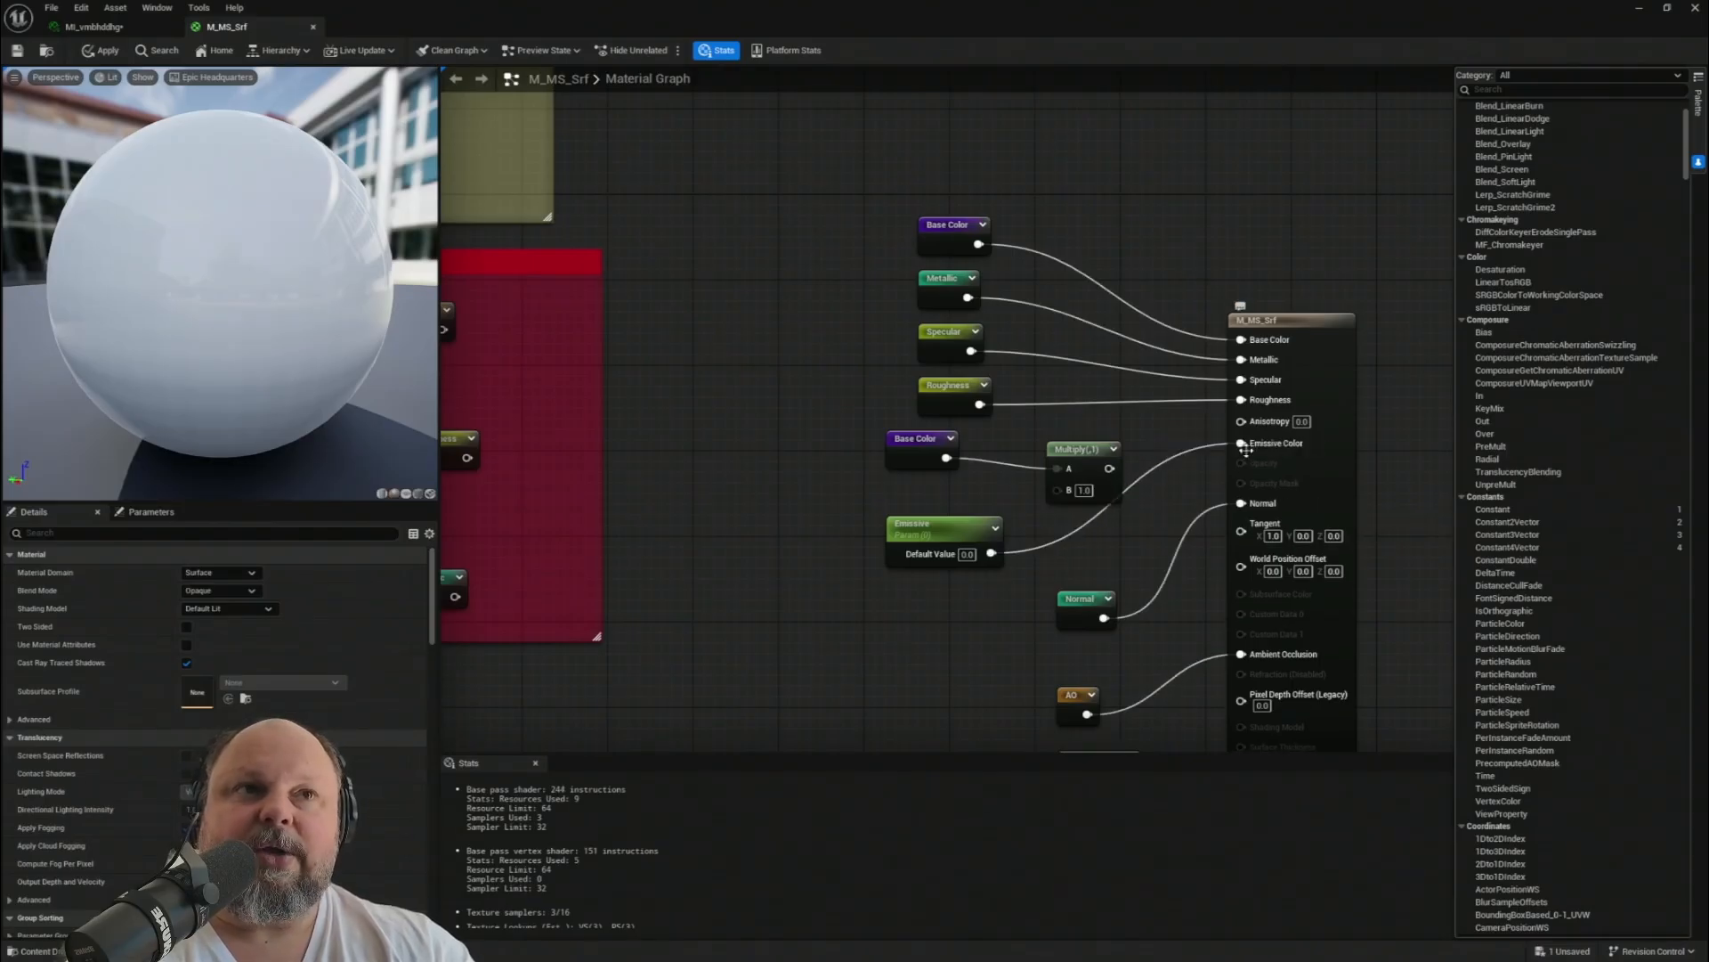
ctrl+drag(1242, 444, 1316, 457)
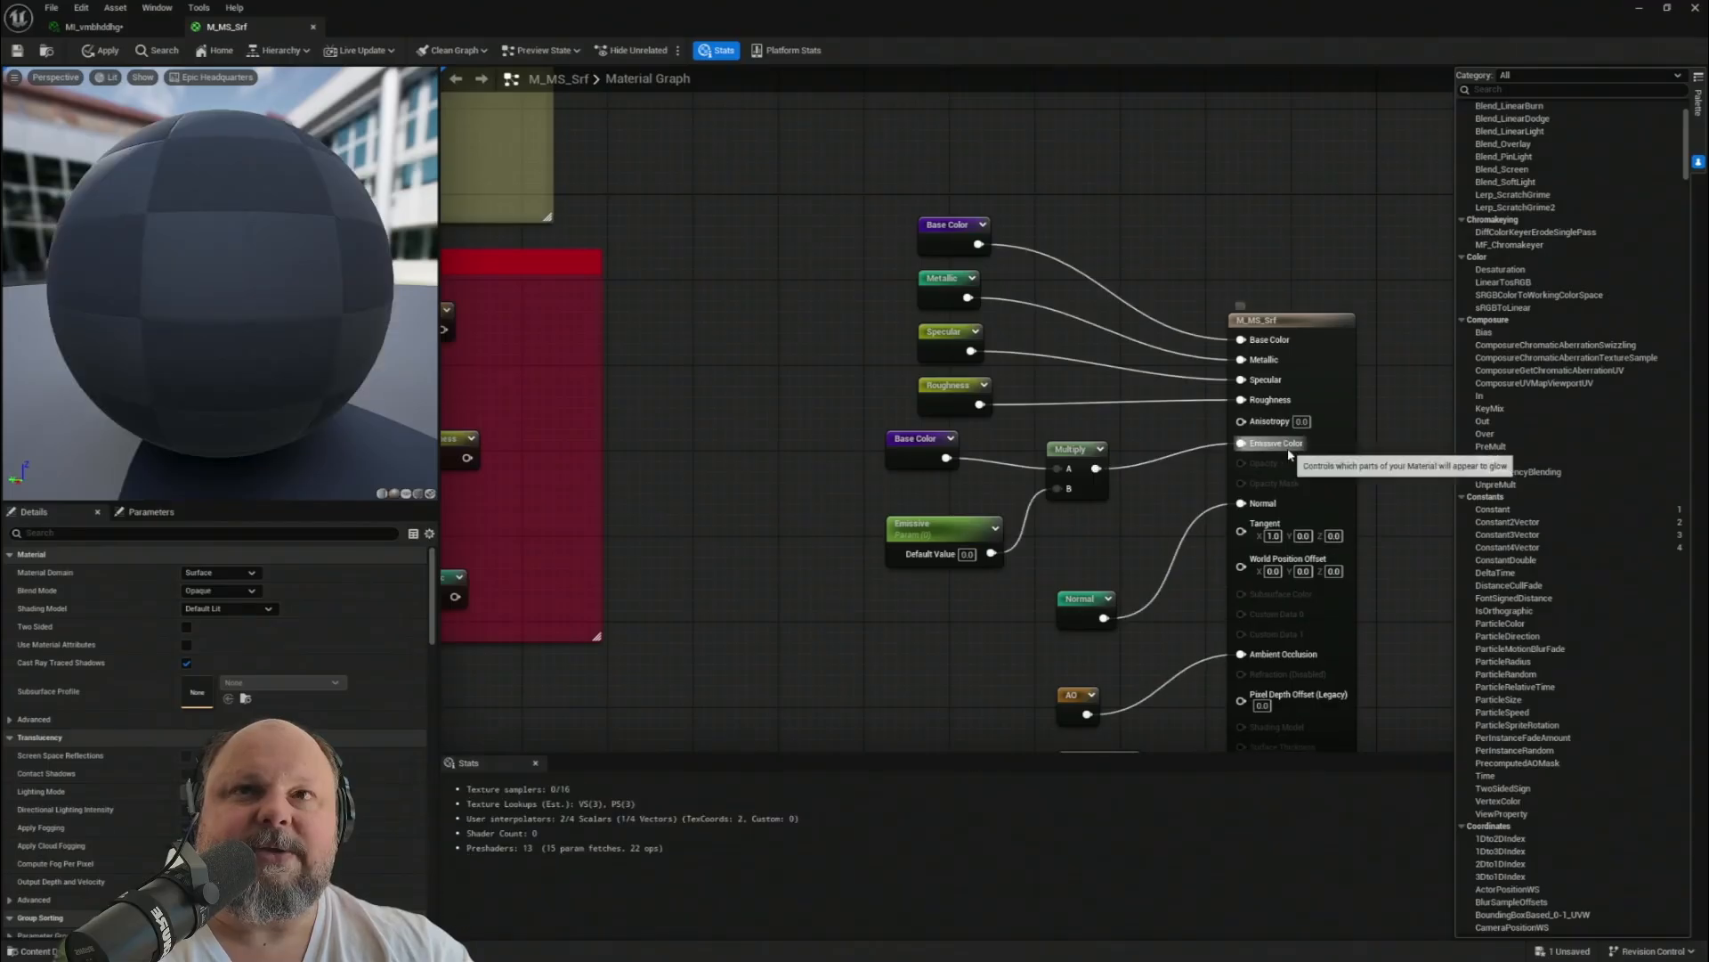
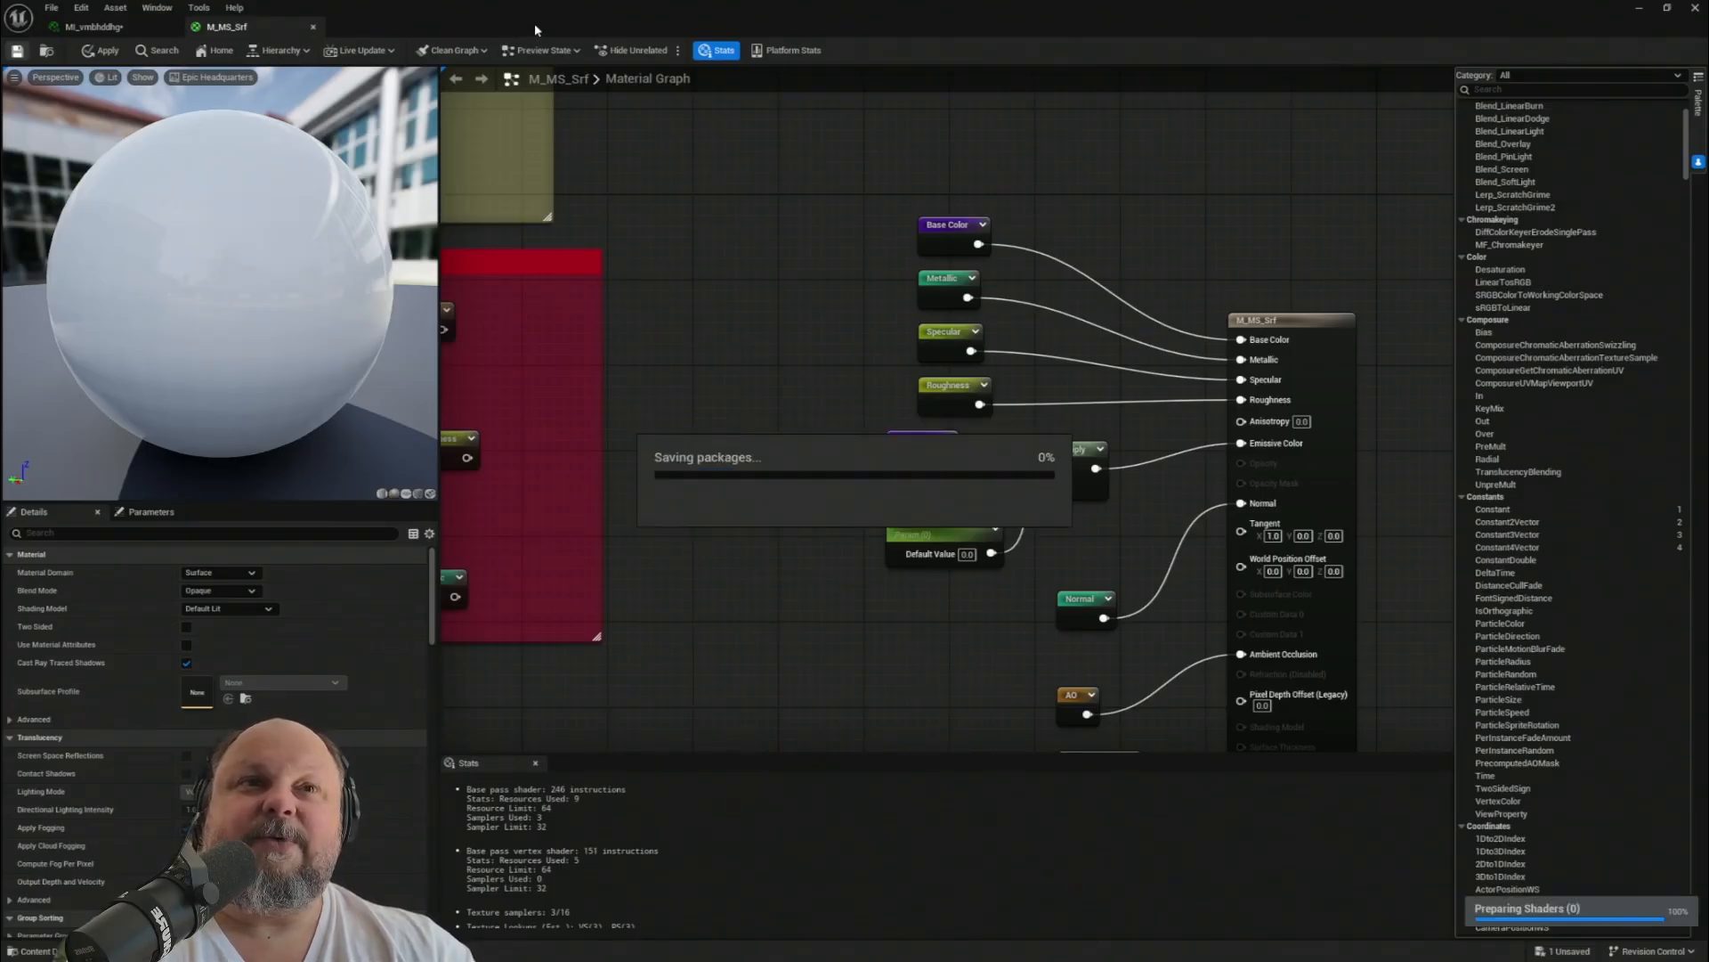
- Return to the material instance beside the level viewport and lower its Emissive value to about 1.88
click(94, 27)
drag(333, 24, 1166, 199)
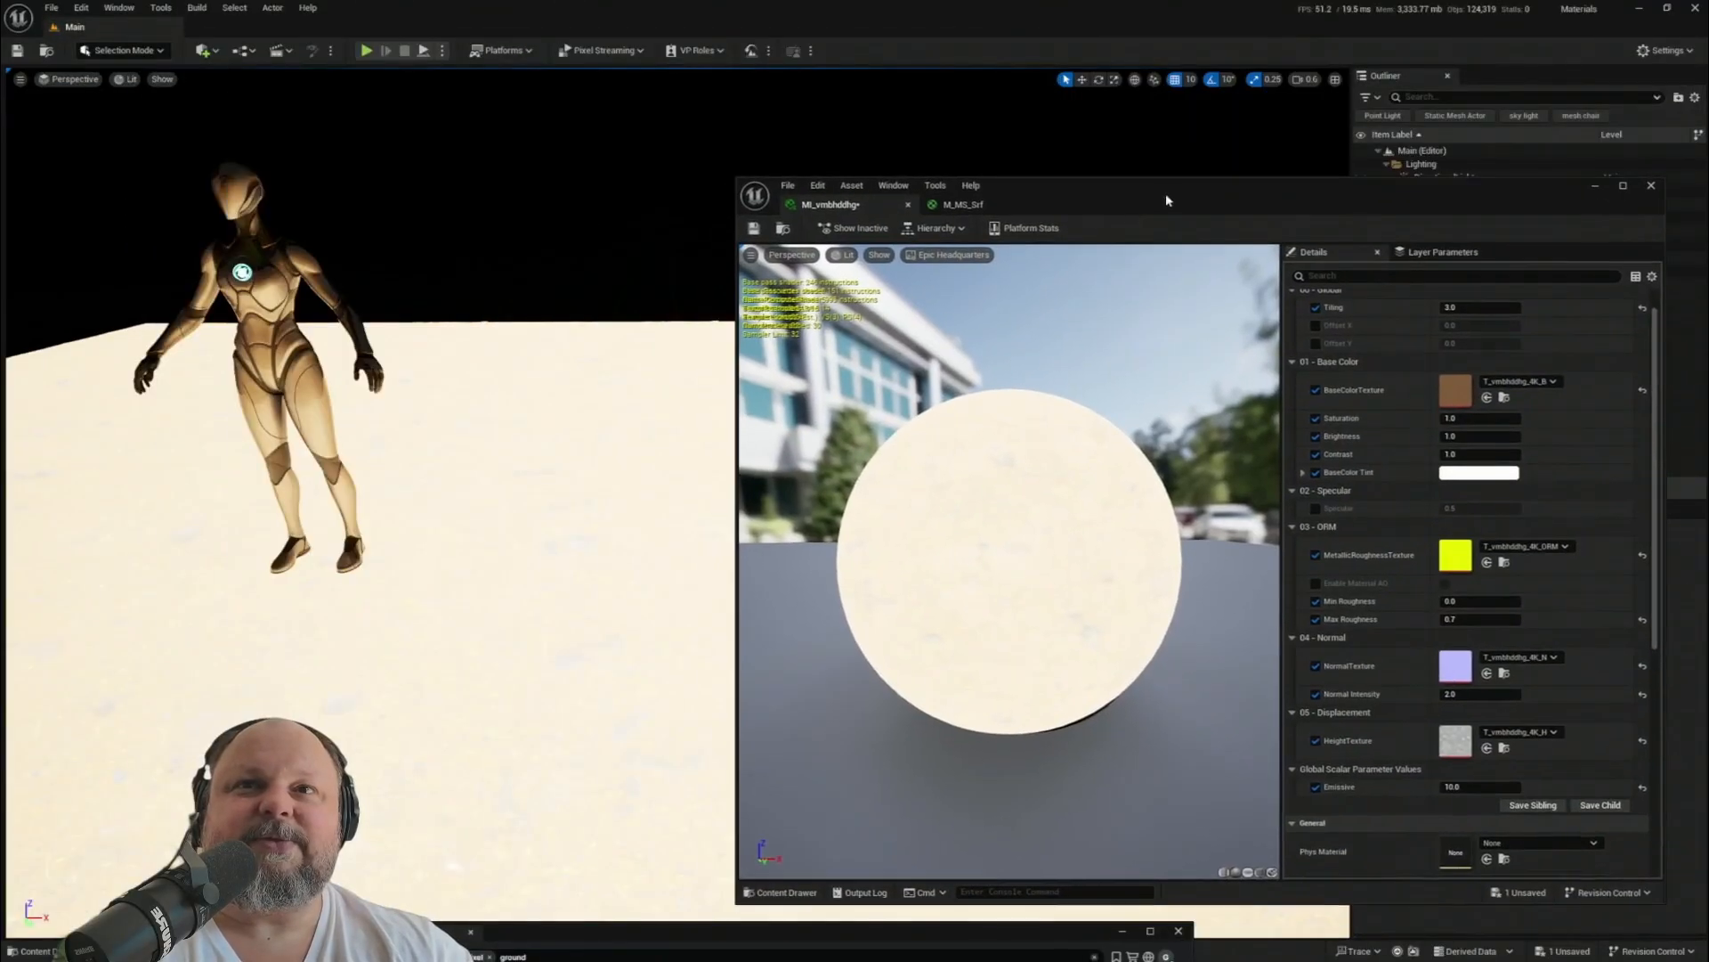
right_drag(487, 560, 538, 522)
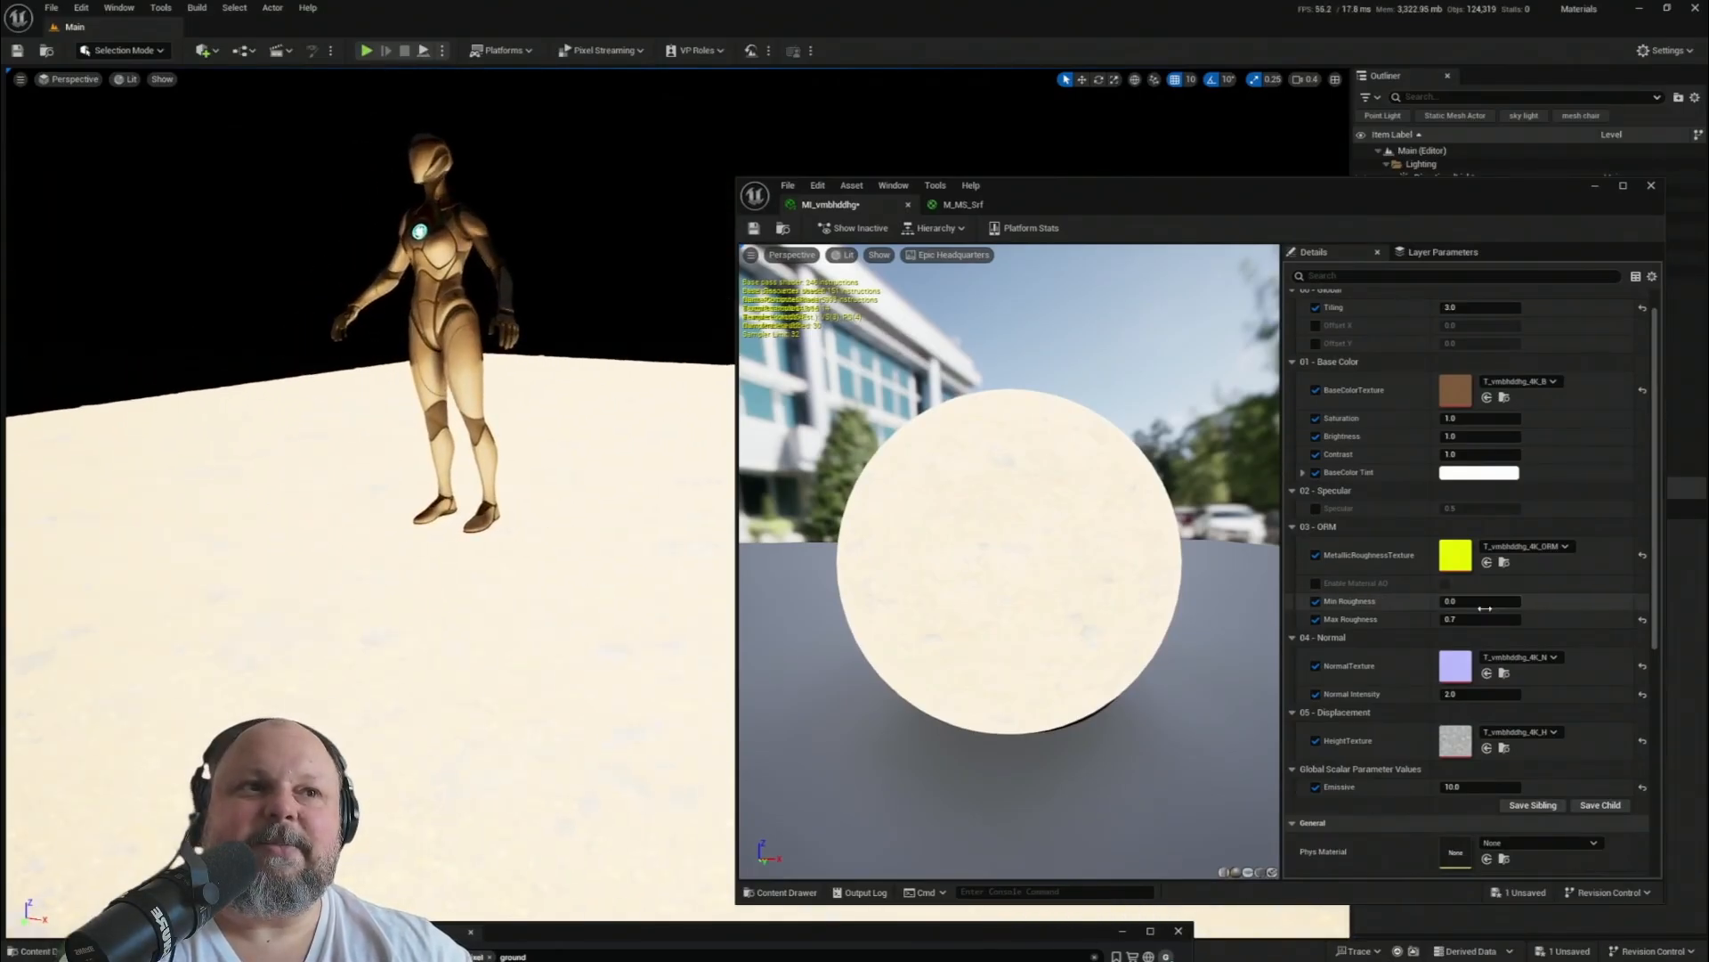
scroll(1416, 675, down, 3)
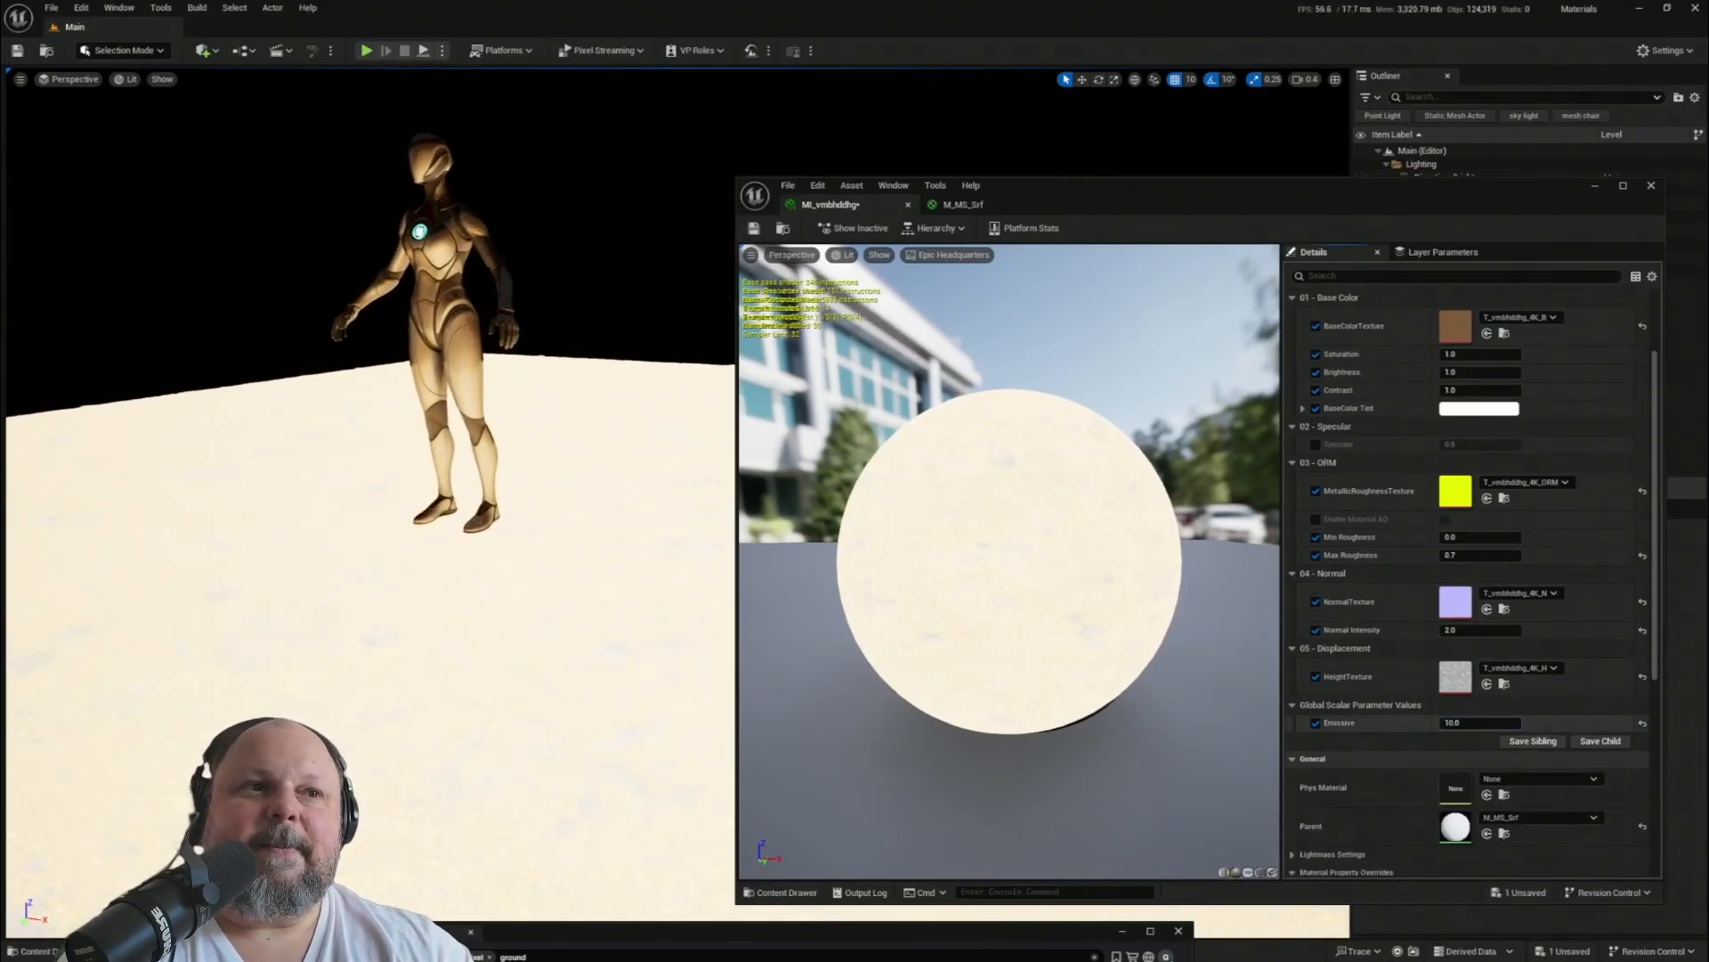
drag(1492, 723, 1434, 727)
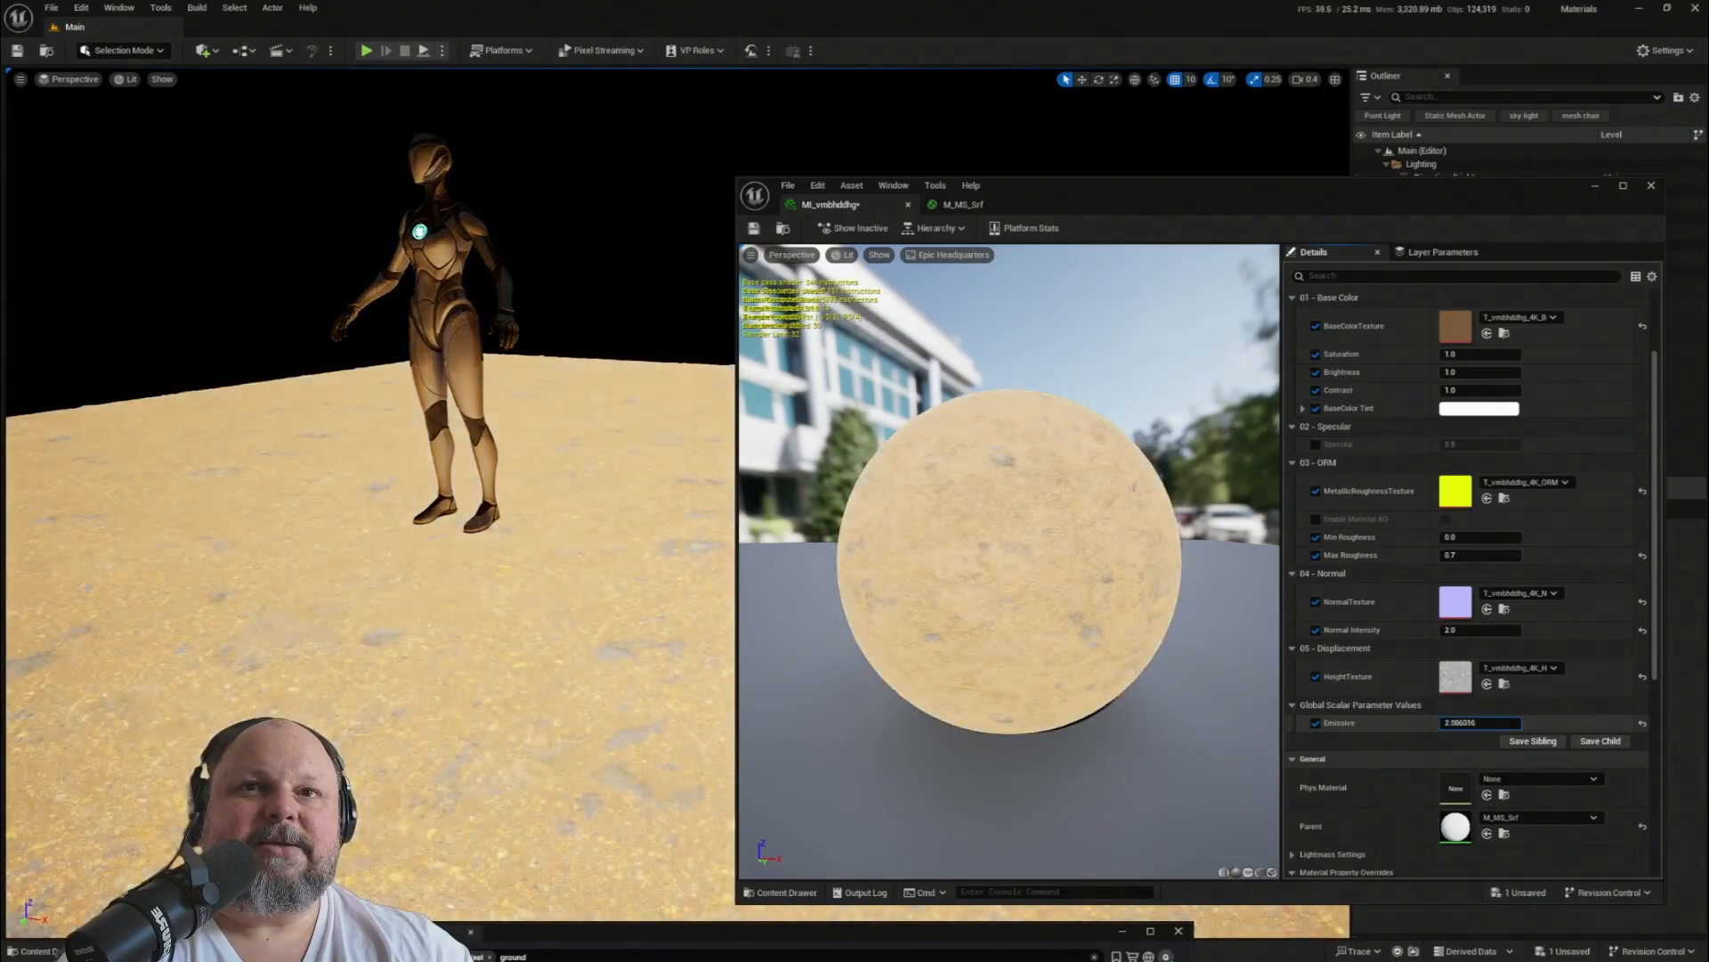
- Examine from several angles and distances how the emissive ground looks and lights the mannequin in the level
right_drag(545, 637, 413, 602)
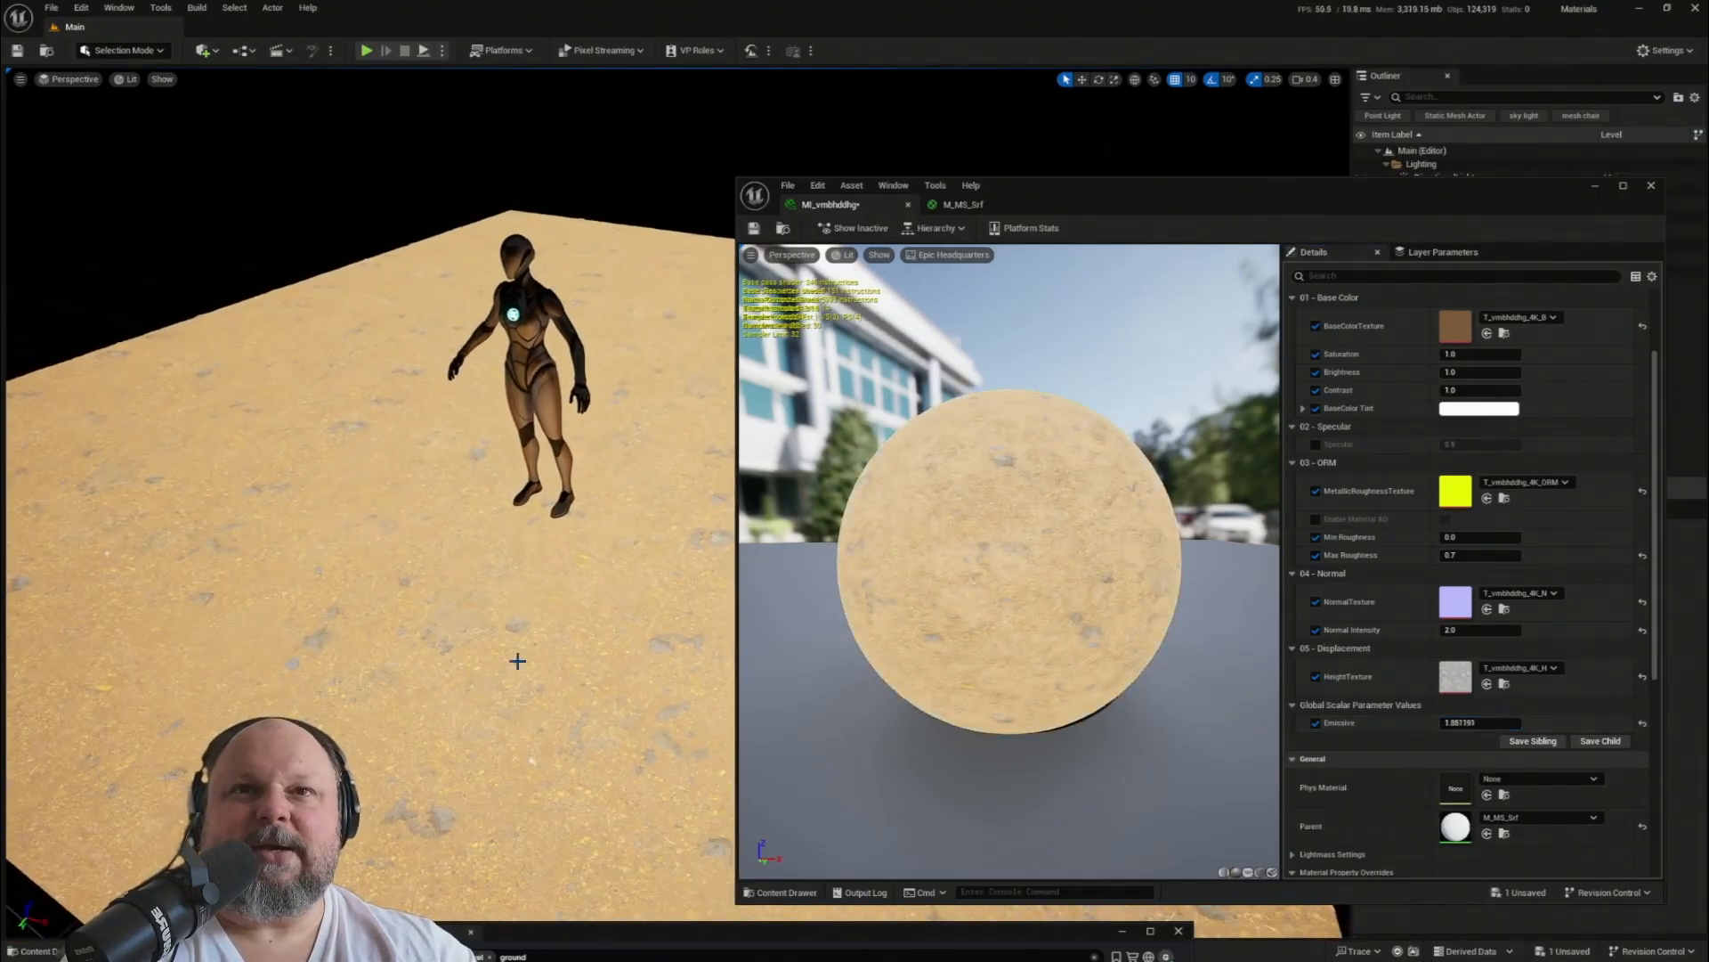
right_drag(536, 545, 397, 473)
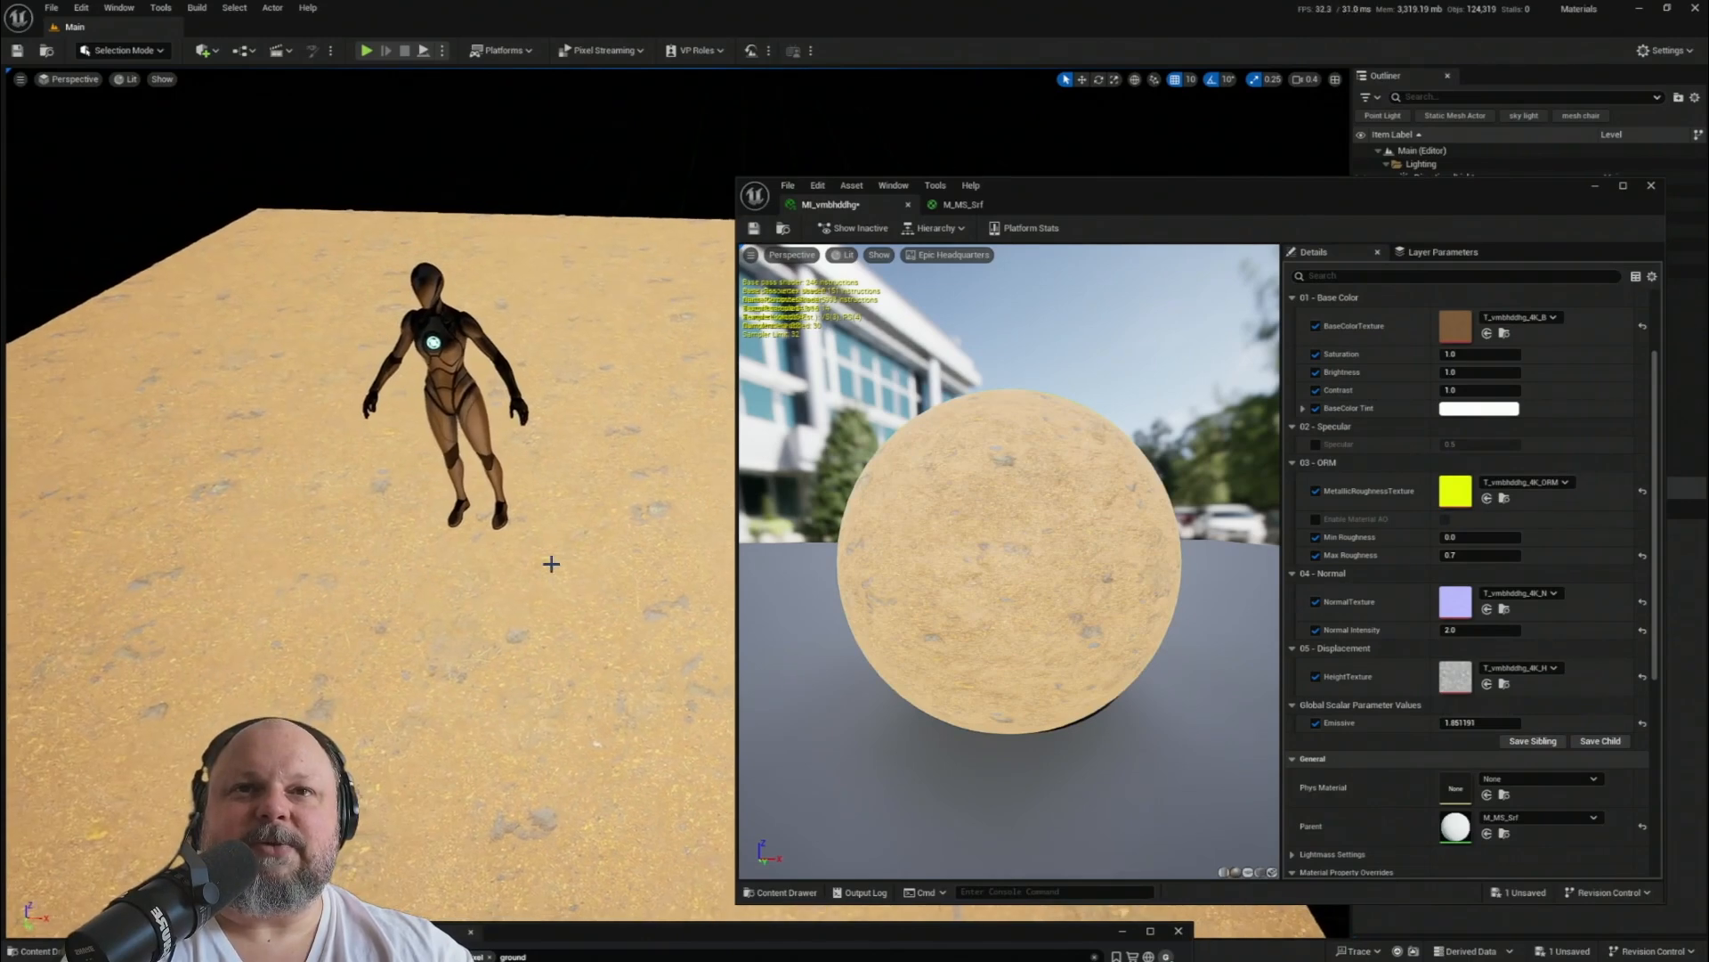
right_drag(553, 560, 490, 559)
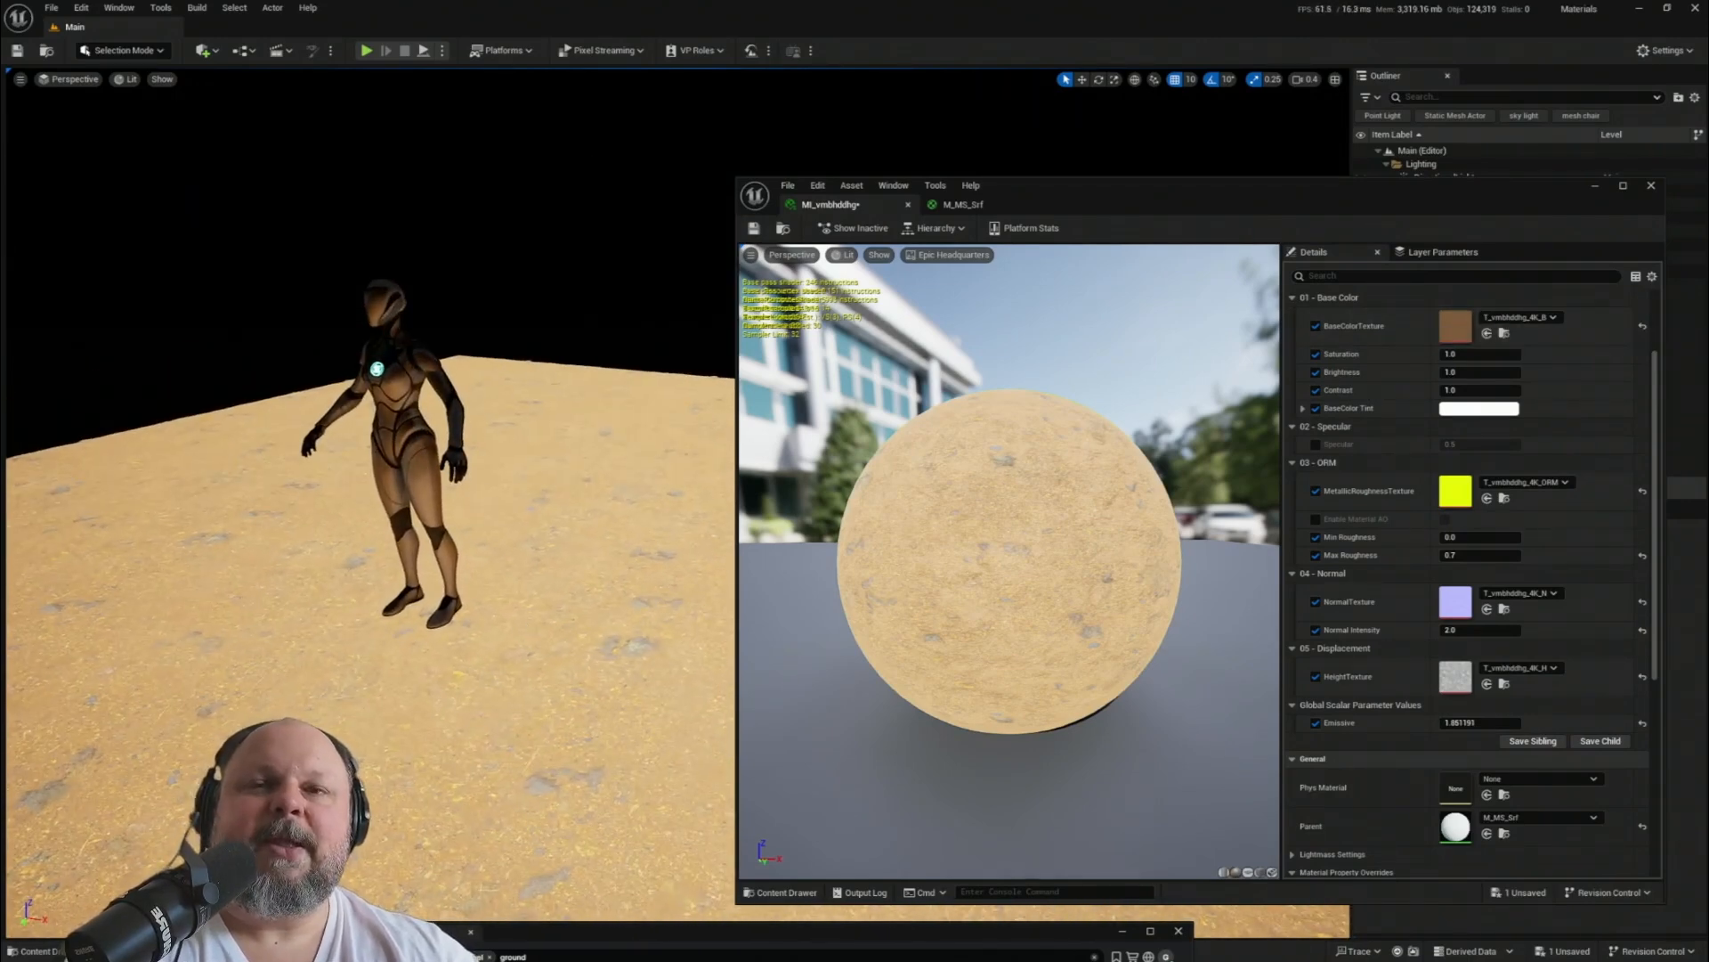
right_drag(630, 591, 588, 556)
right_drag(472, 572, 493, 629)
key(w)
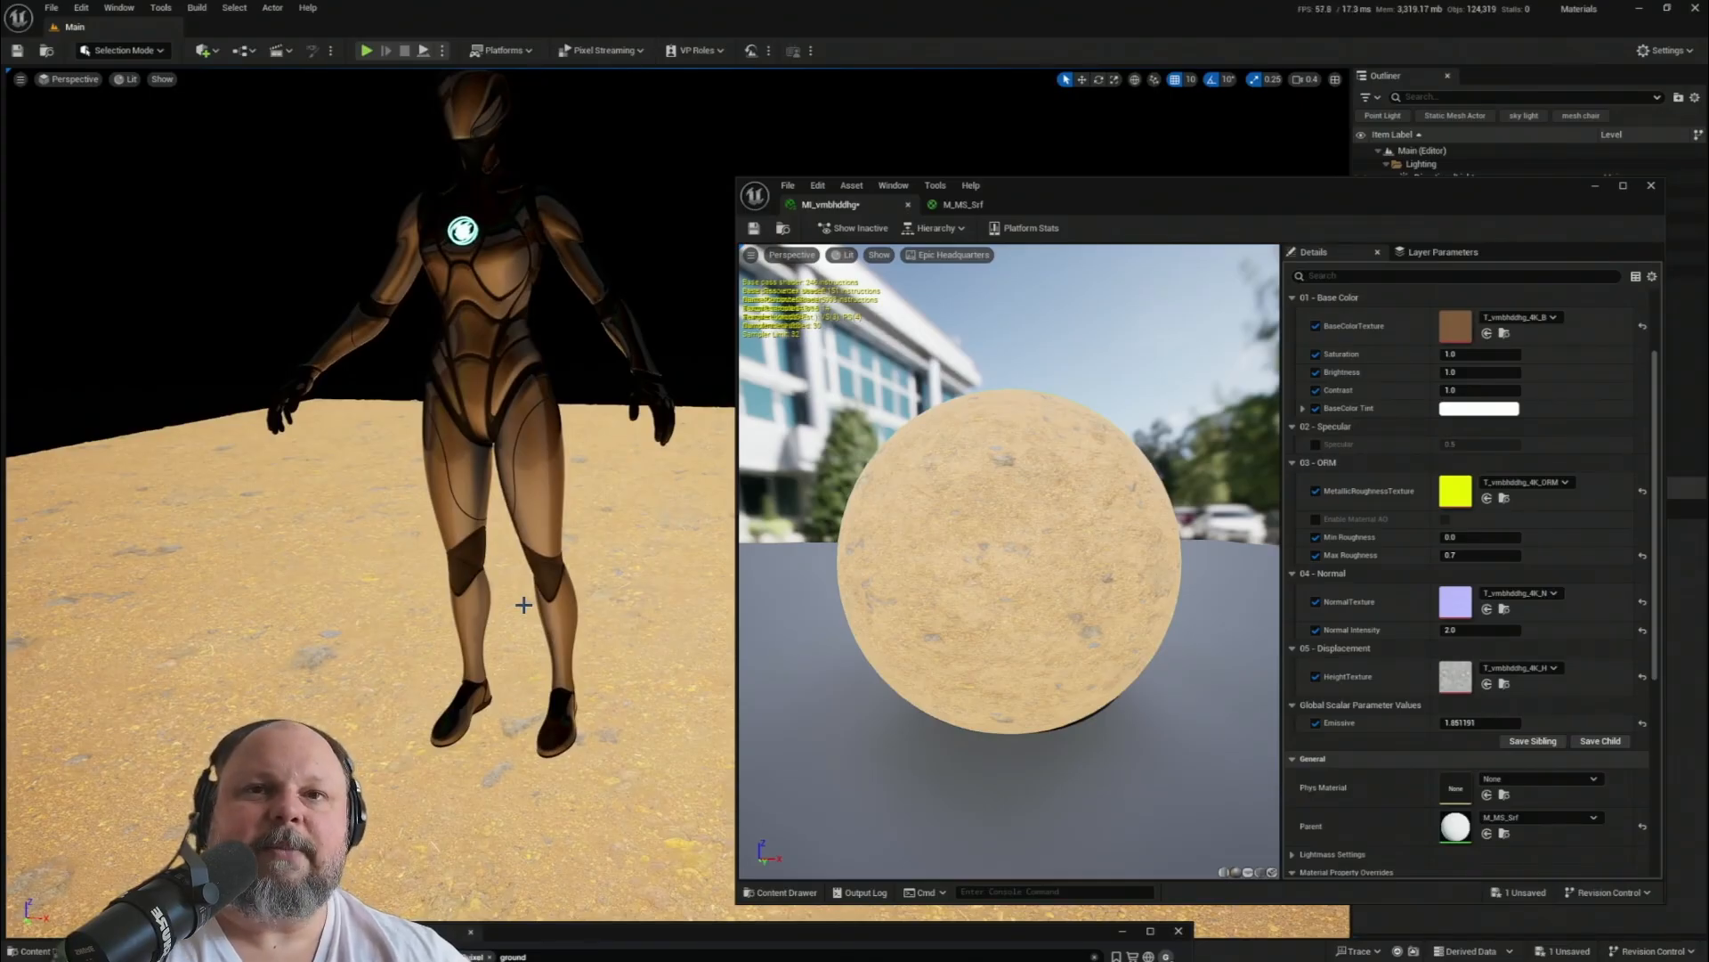
key(s)
right_drag(492, 629, 385, 732)
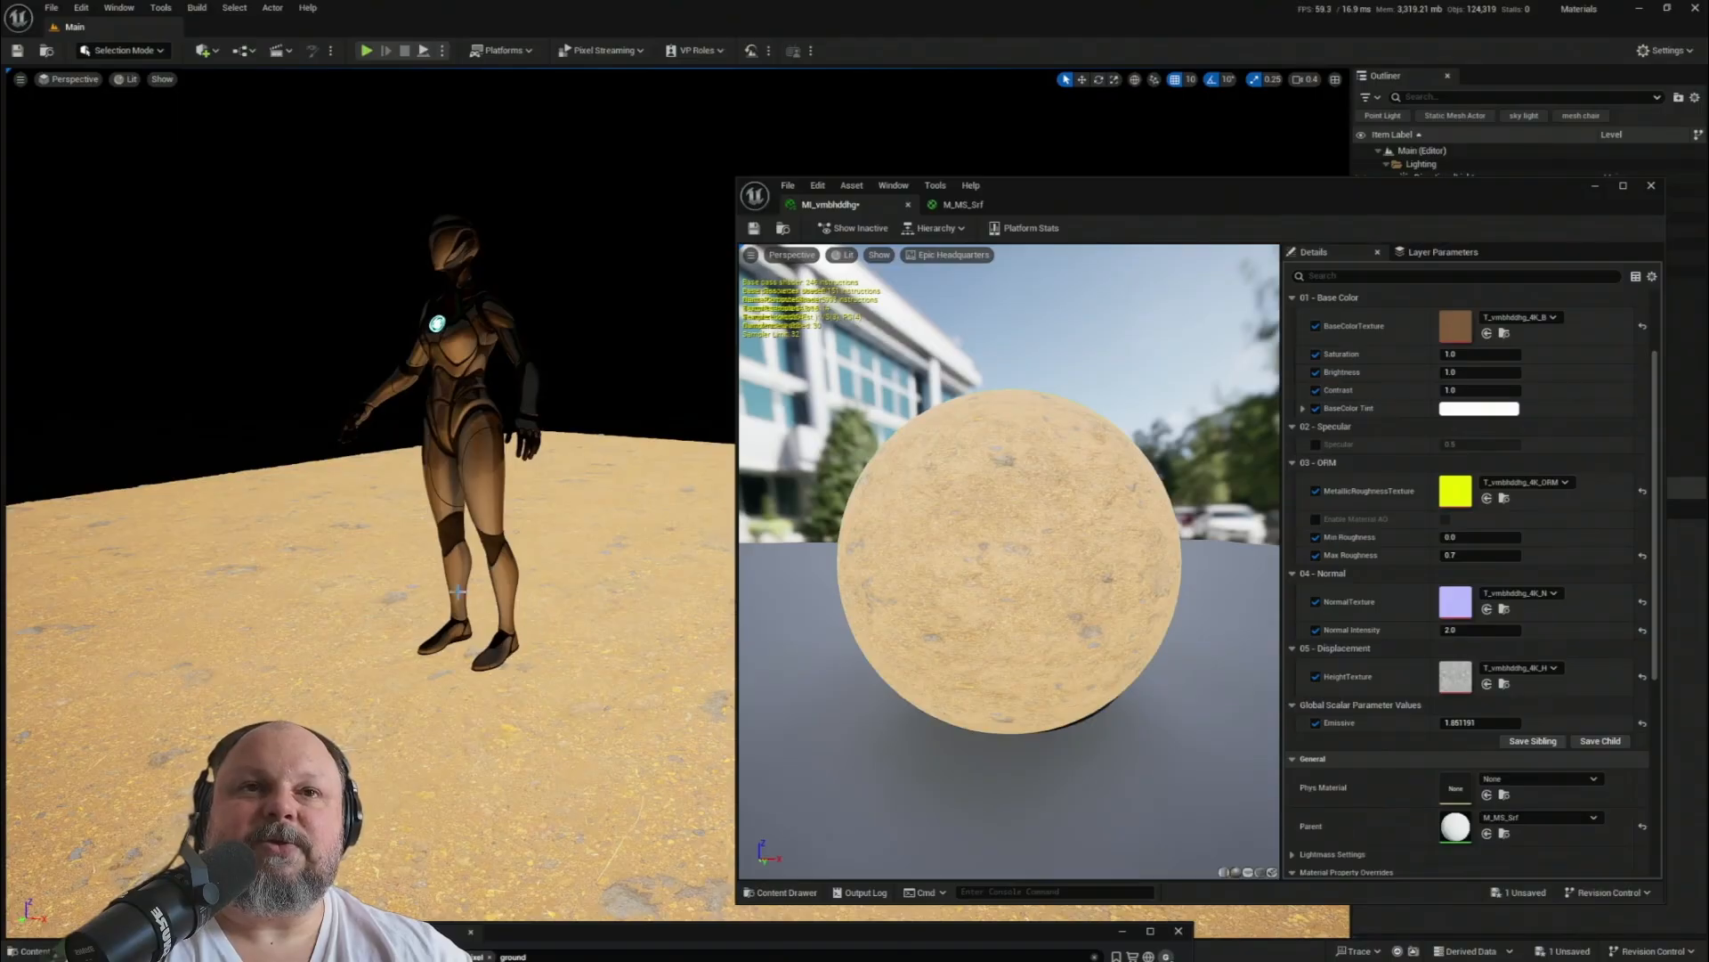
key(w)
mouse_move(460, 592)
right_down()
mouse_move(499, 591)
mouse_move(446, 592)
mouse_move(460, 591)
right_up()
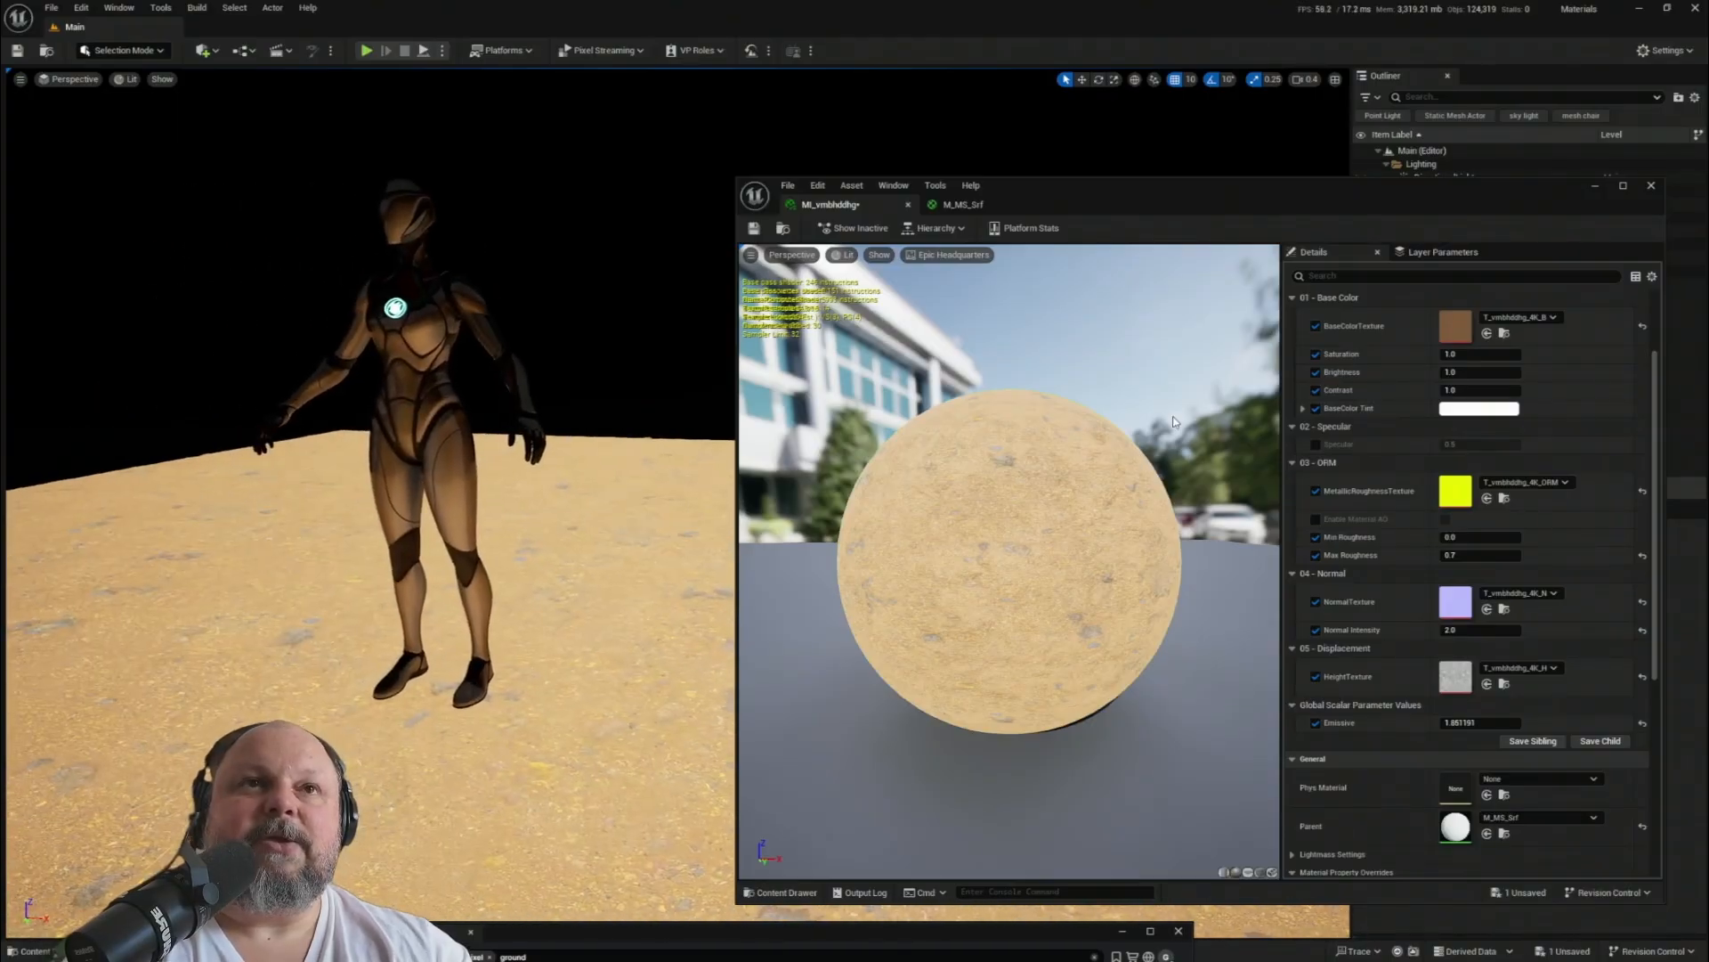
- Reopen the M_MS_Srf graph full size and shift the Emissive parameter, copied Base Color reroute and Multiply node for more spacing
click(965, 205)
double_click(1195, 191)
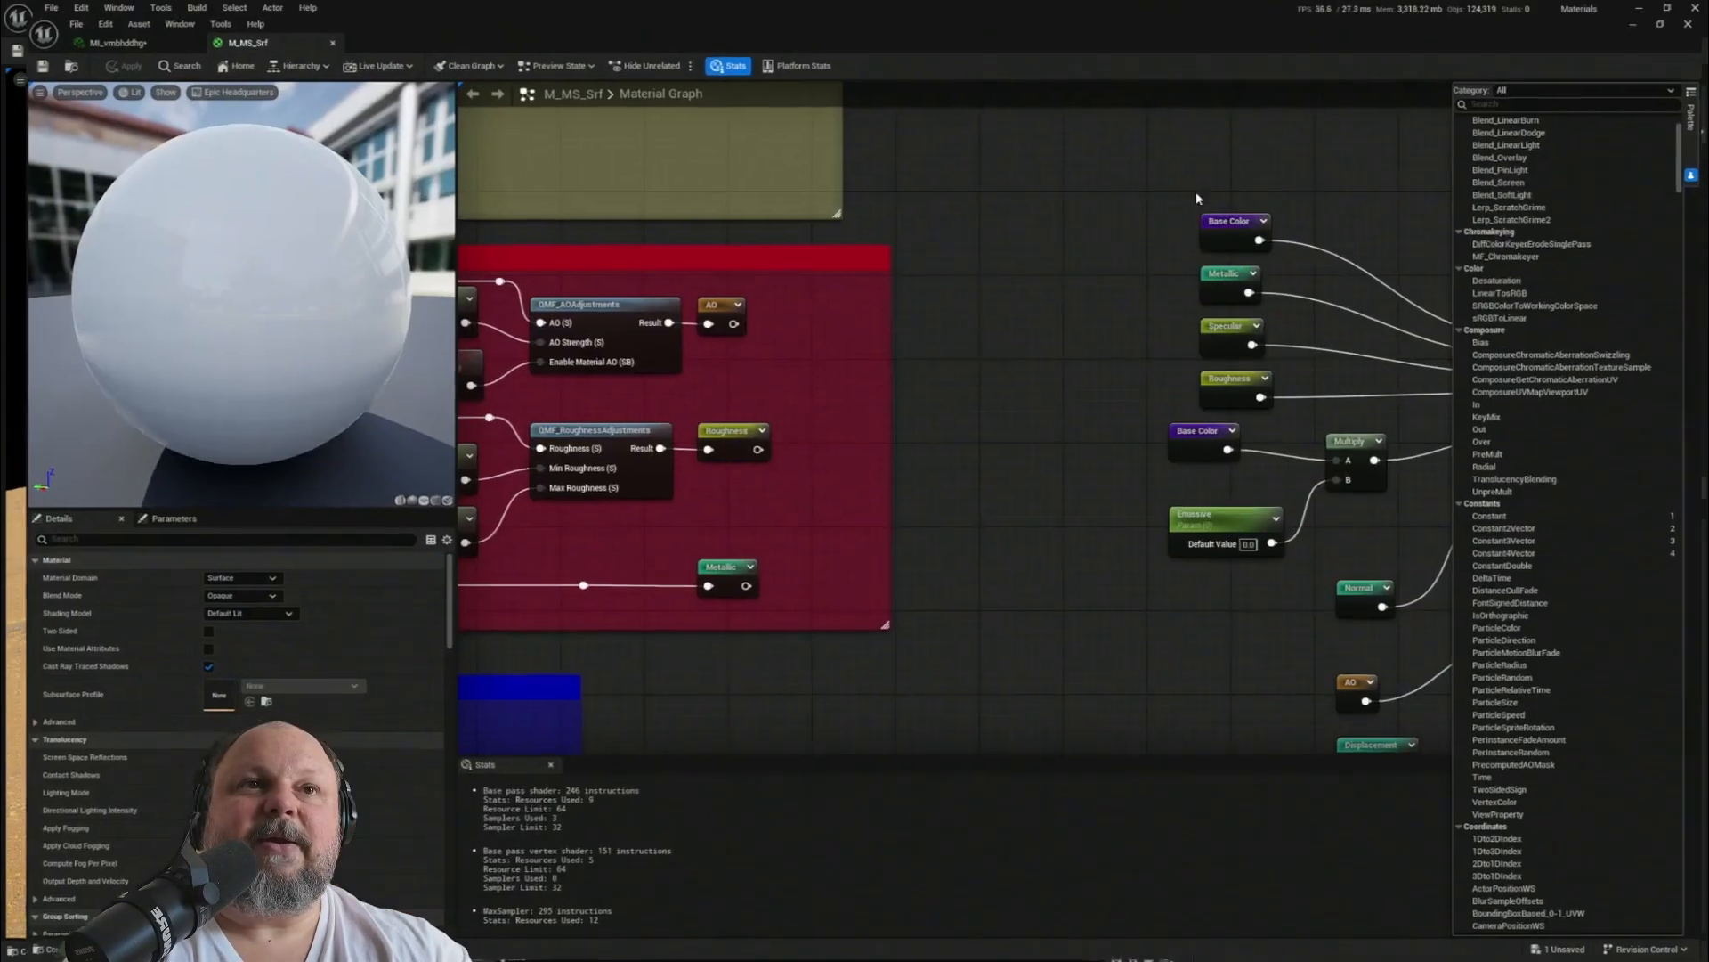
right_drag(1010, 393, 912, 407)
drag(911, 407, 931, 386)
click(771, 476)
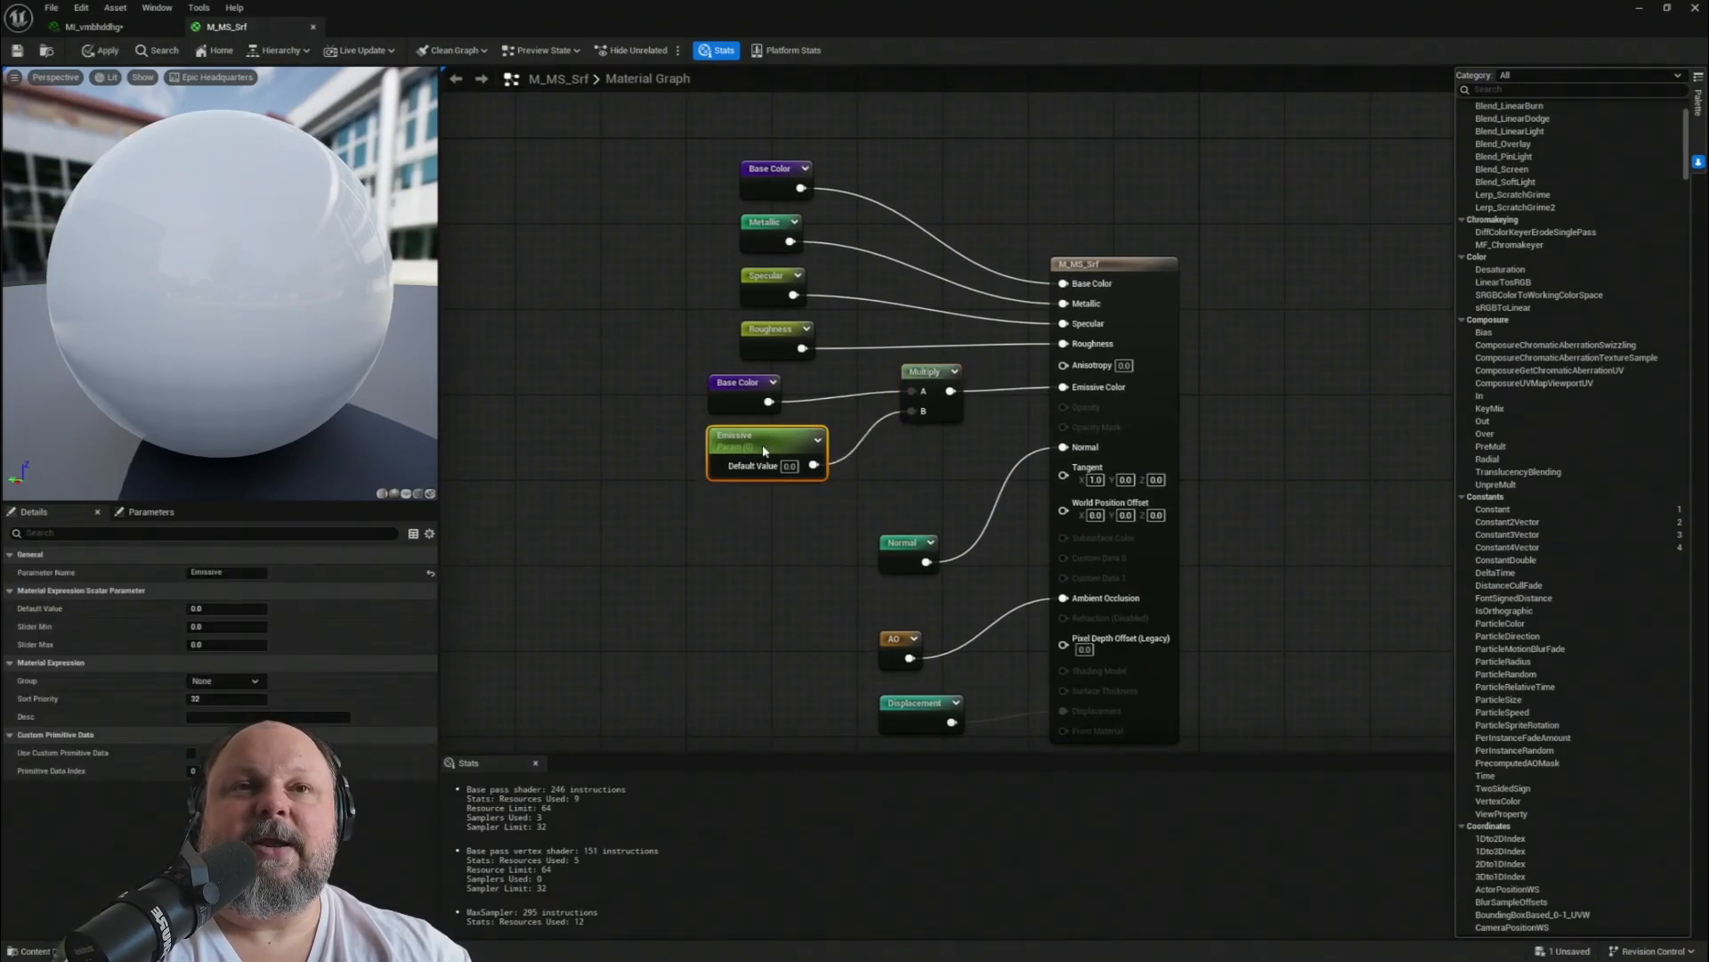
drag(771, 476, 726, 444)
drag(949, 488, 744, 369)
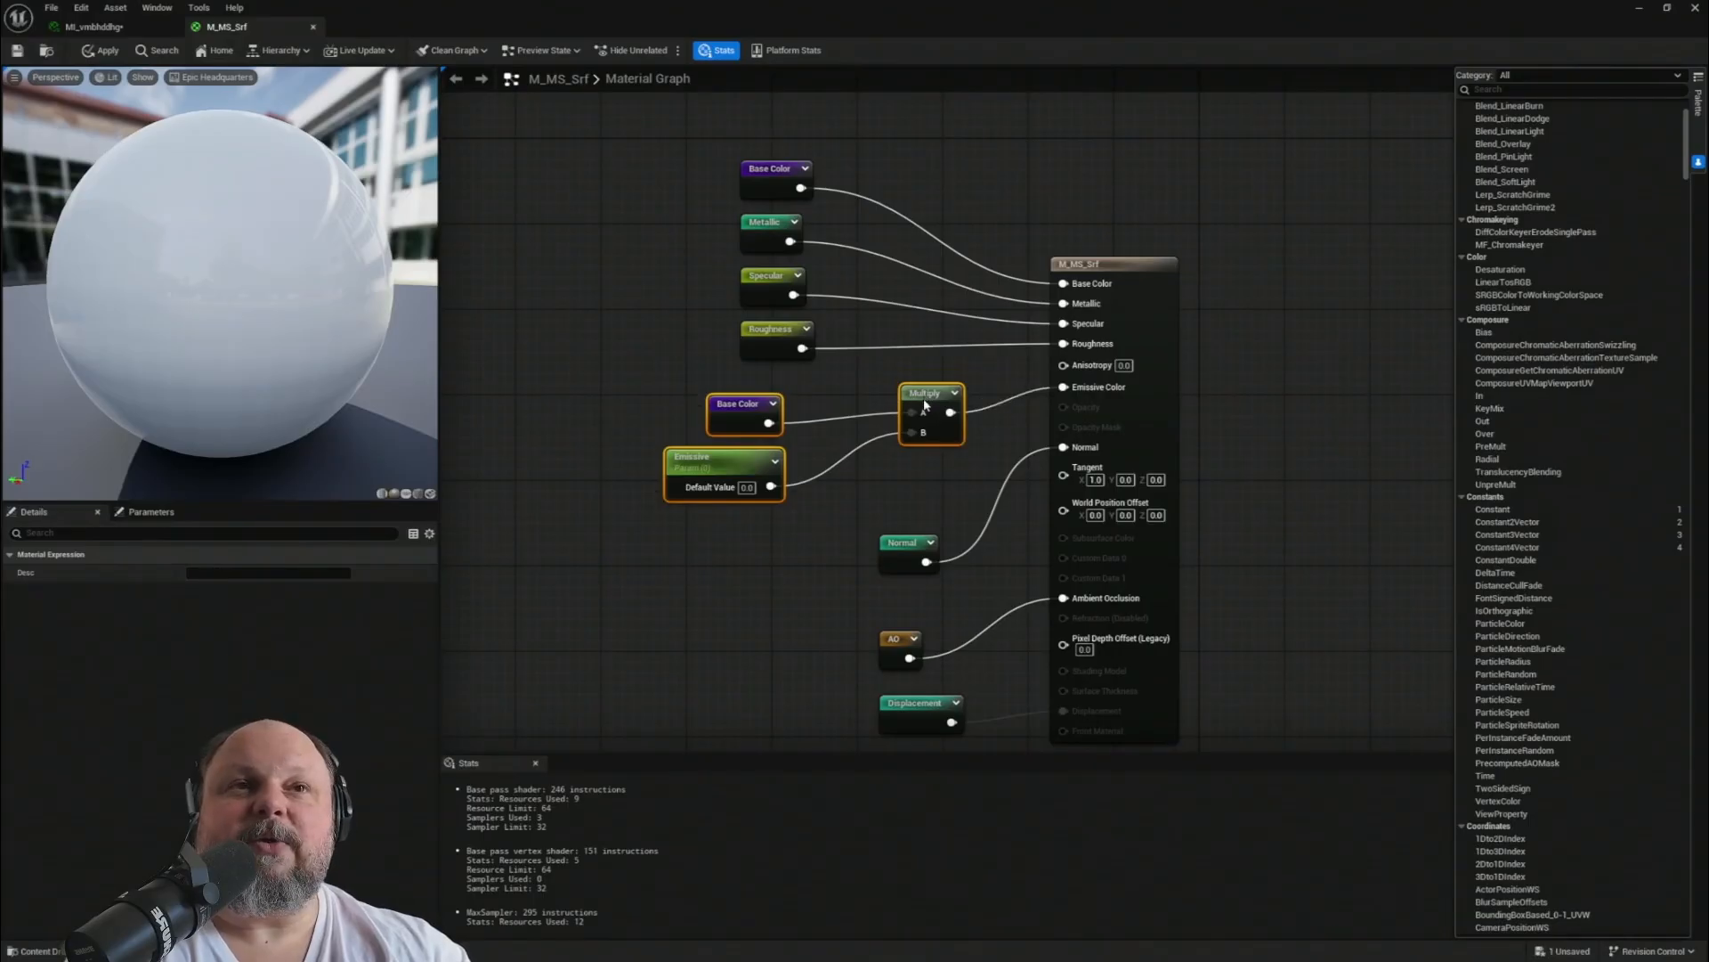
- Disconnect Multiply from Emissive Color and move the three emissive nodes farther from the material output
right_drag(788, 320, 867, 304)
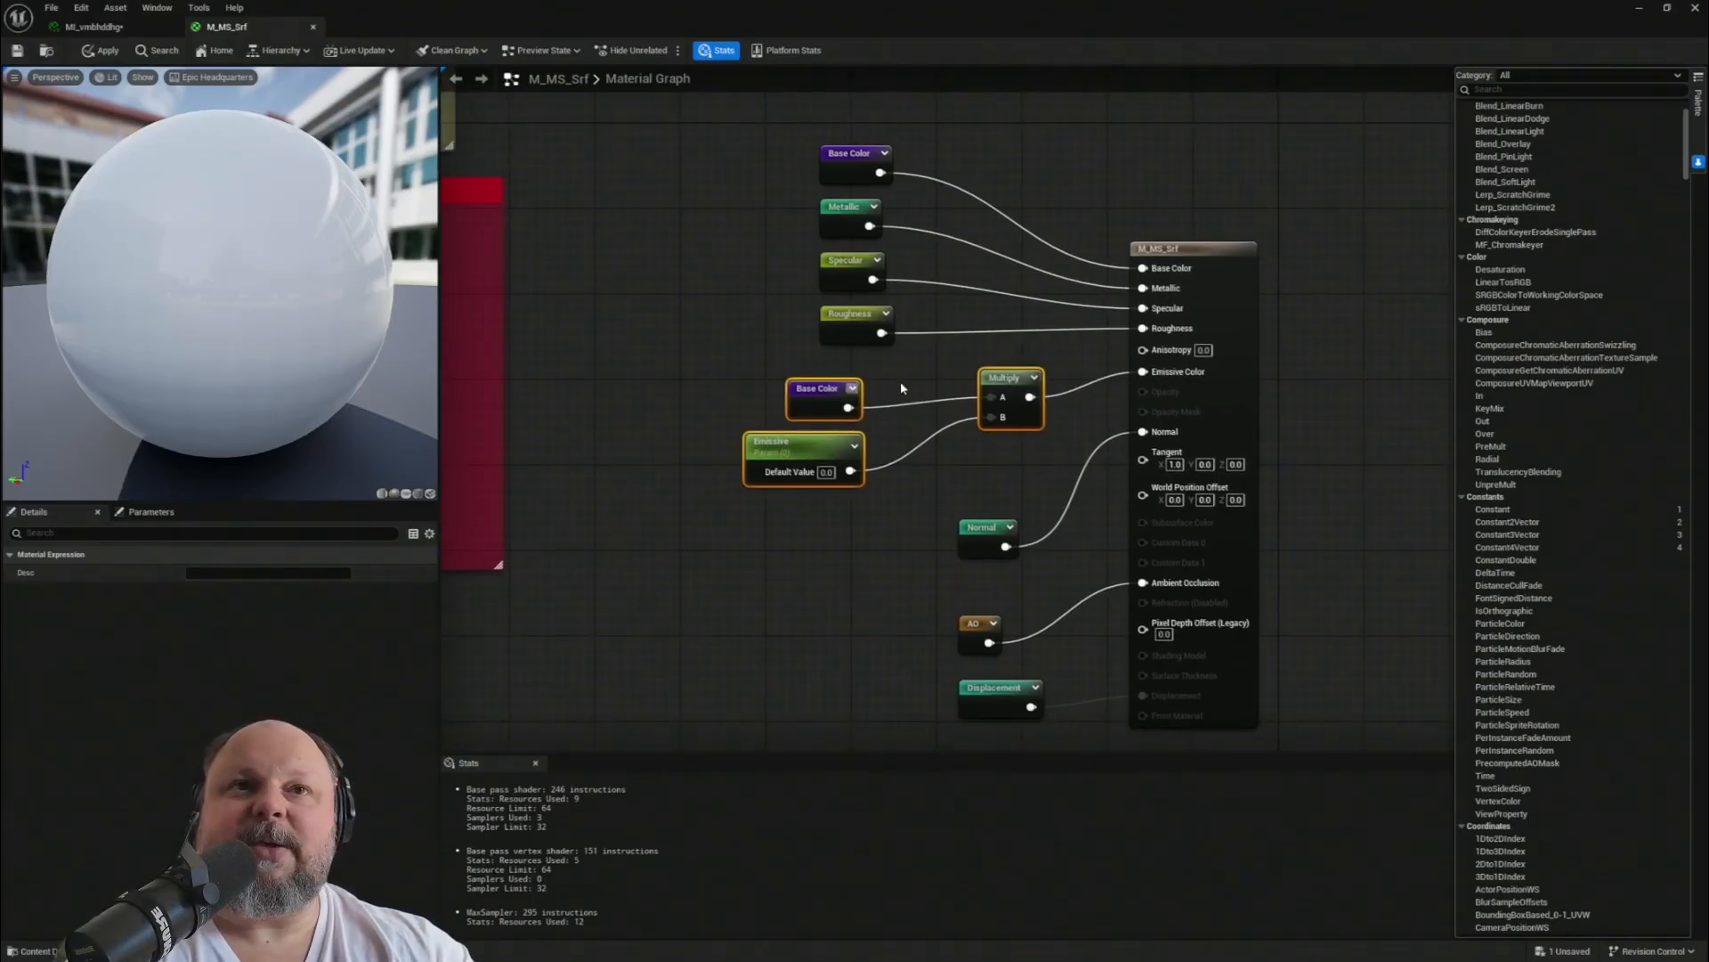
right_drag(902, 387, 1105, 370)
right_drag(1237, 399, 984, 435)
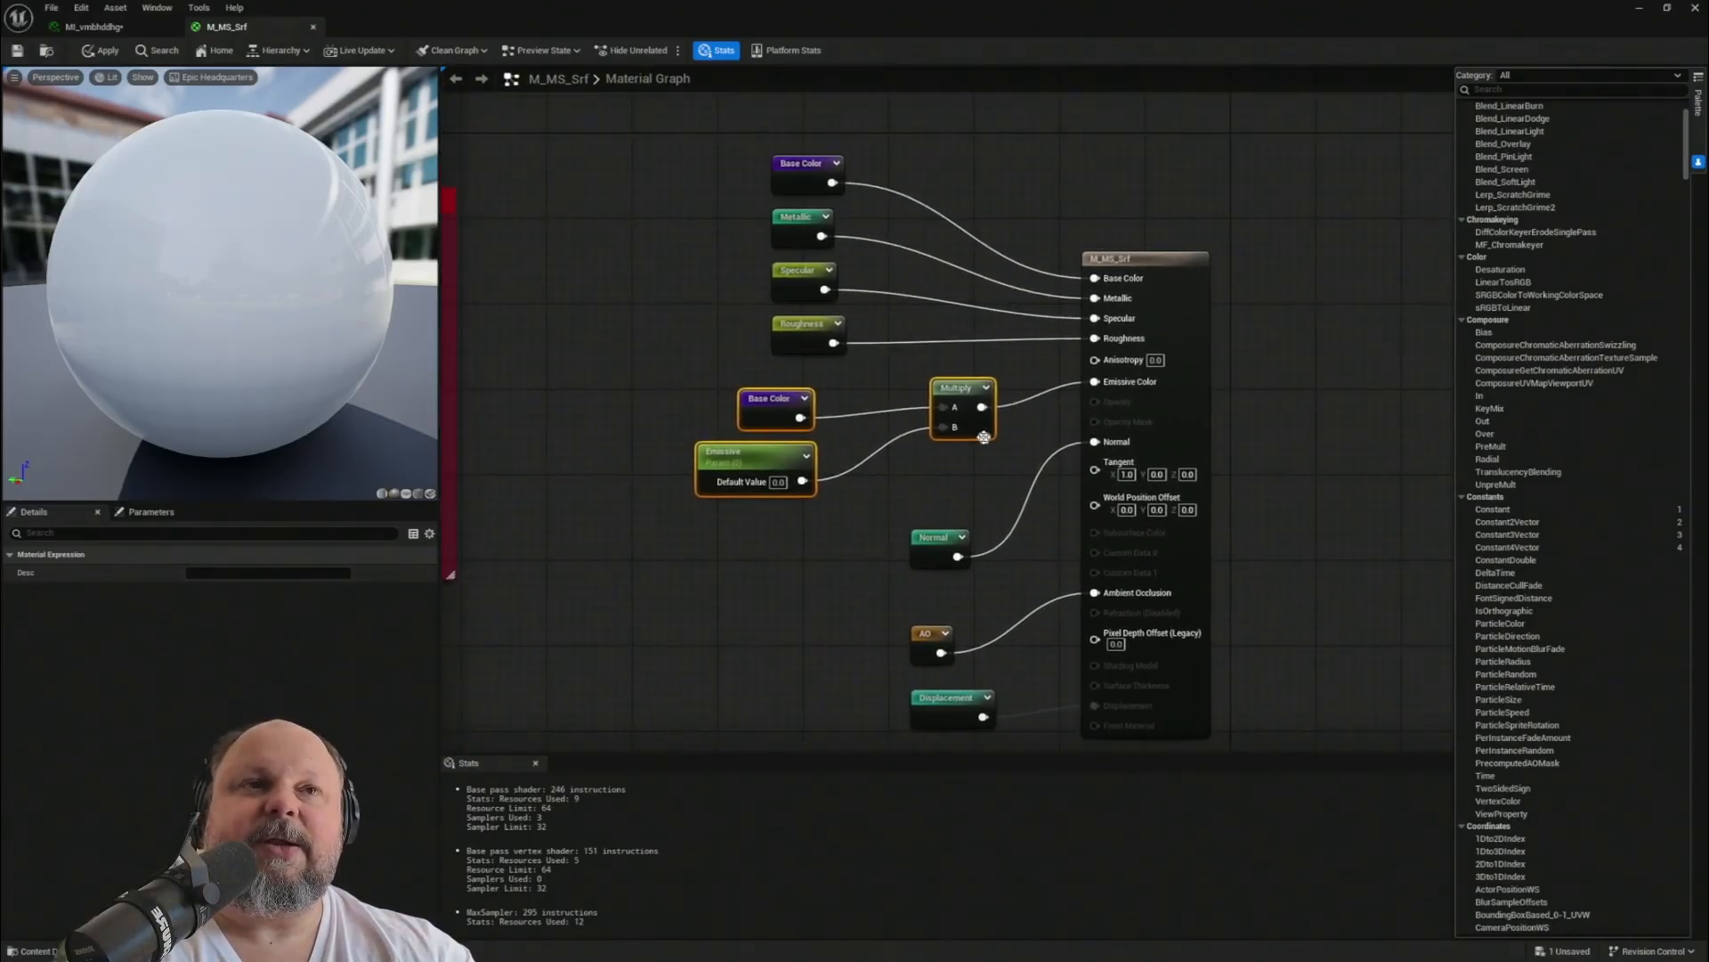
alt+click(1042, 396)
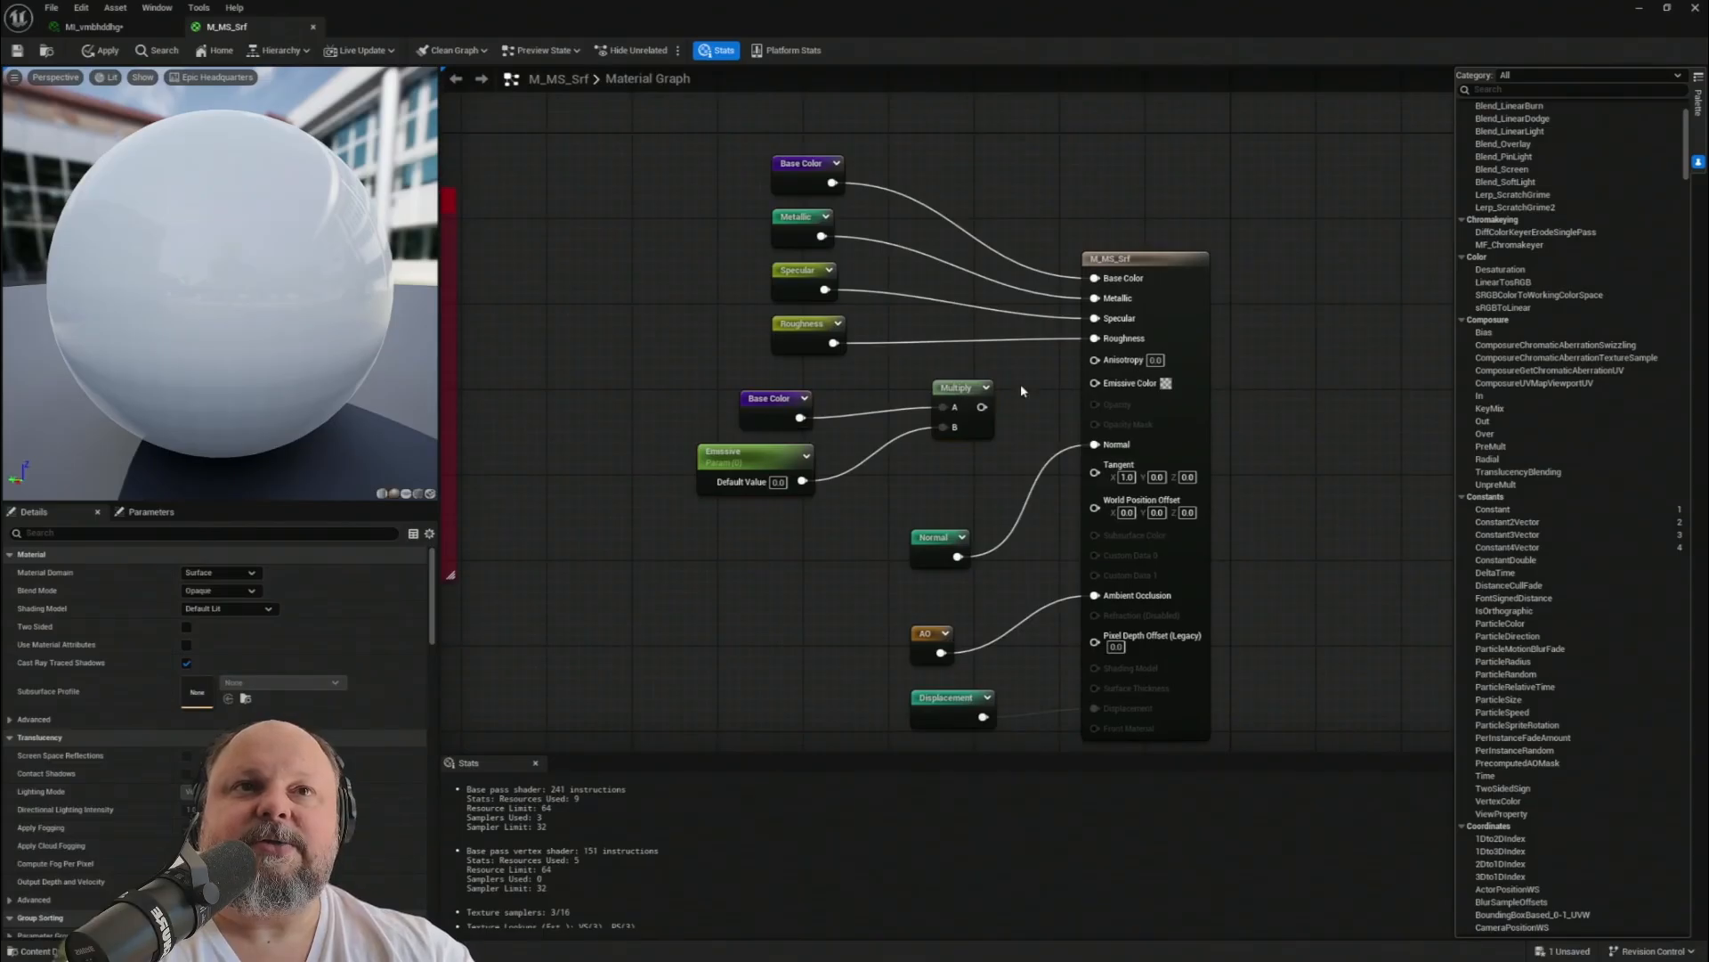
drag(1021, 390, 704, 490)
- Add a Named Reroute Declaration called Emissive on the Multiply output and align it with the Multiply node
drag(998, 413, 862, 412)
click(836, 426)
text(name re)
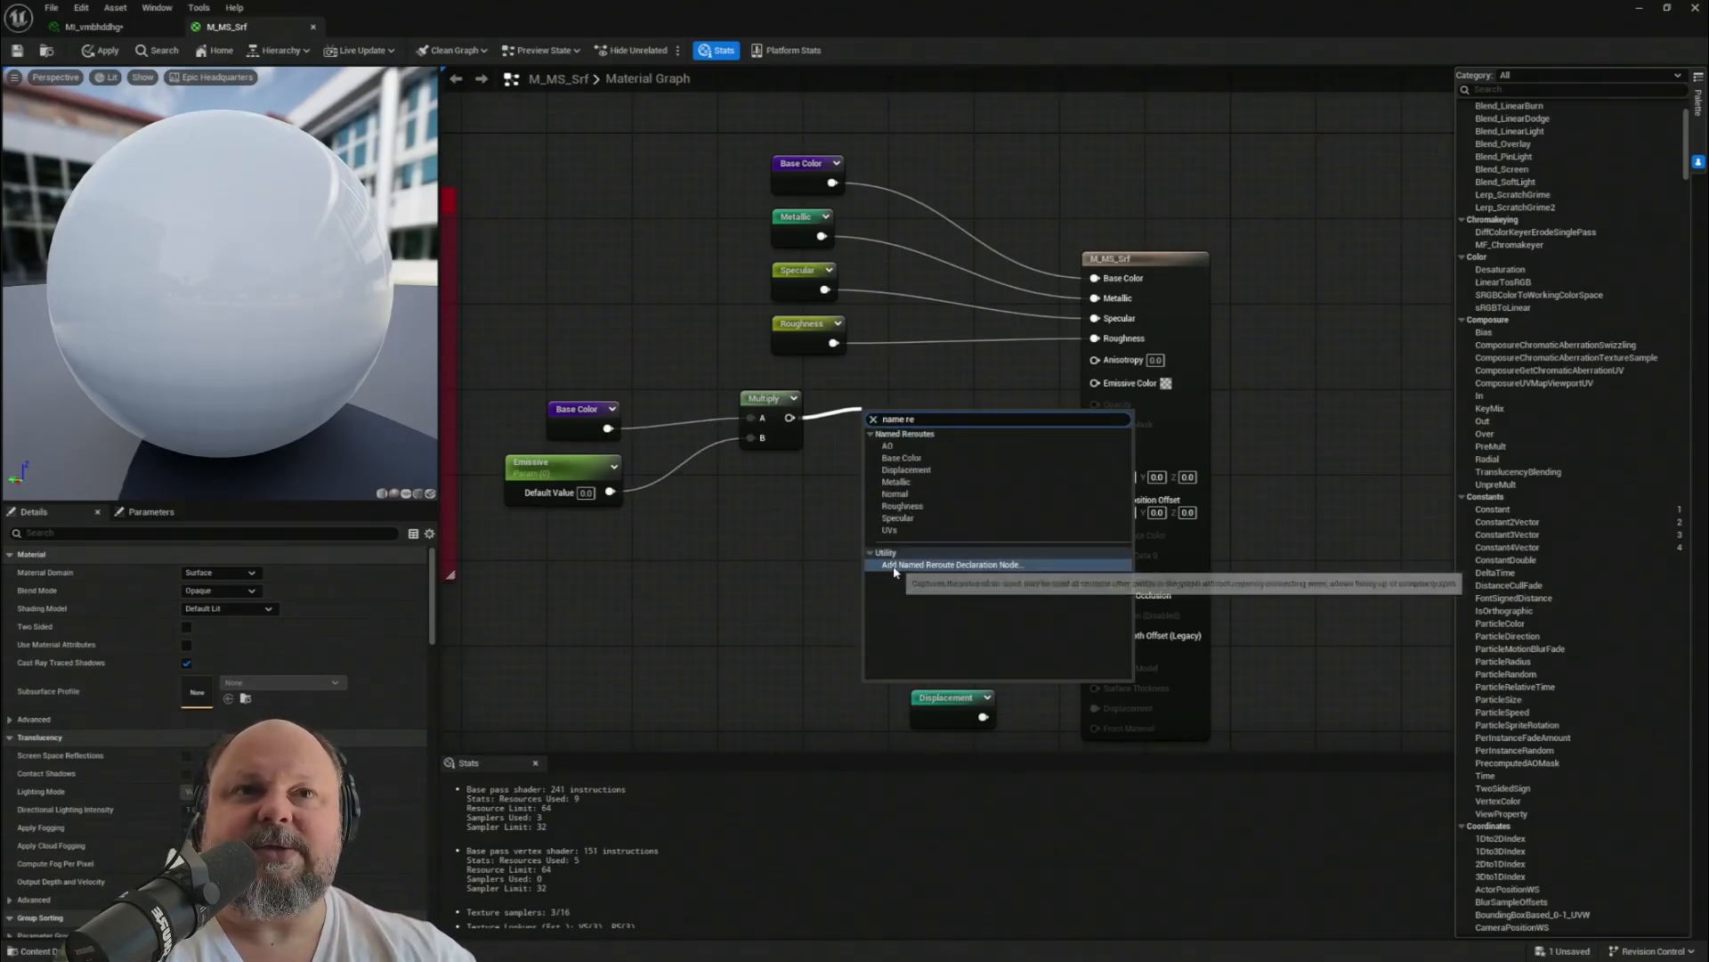
click(989, 568)
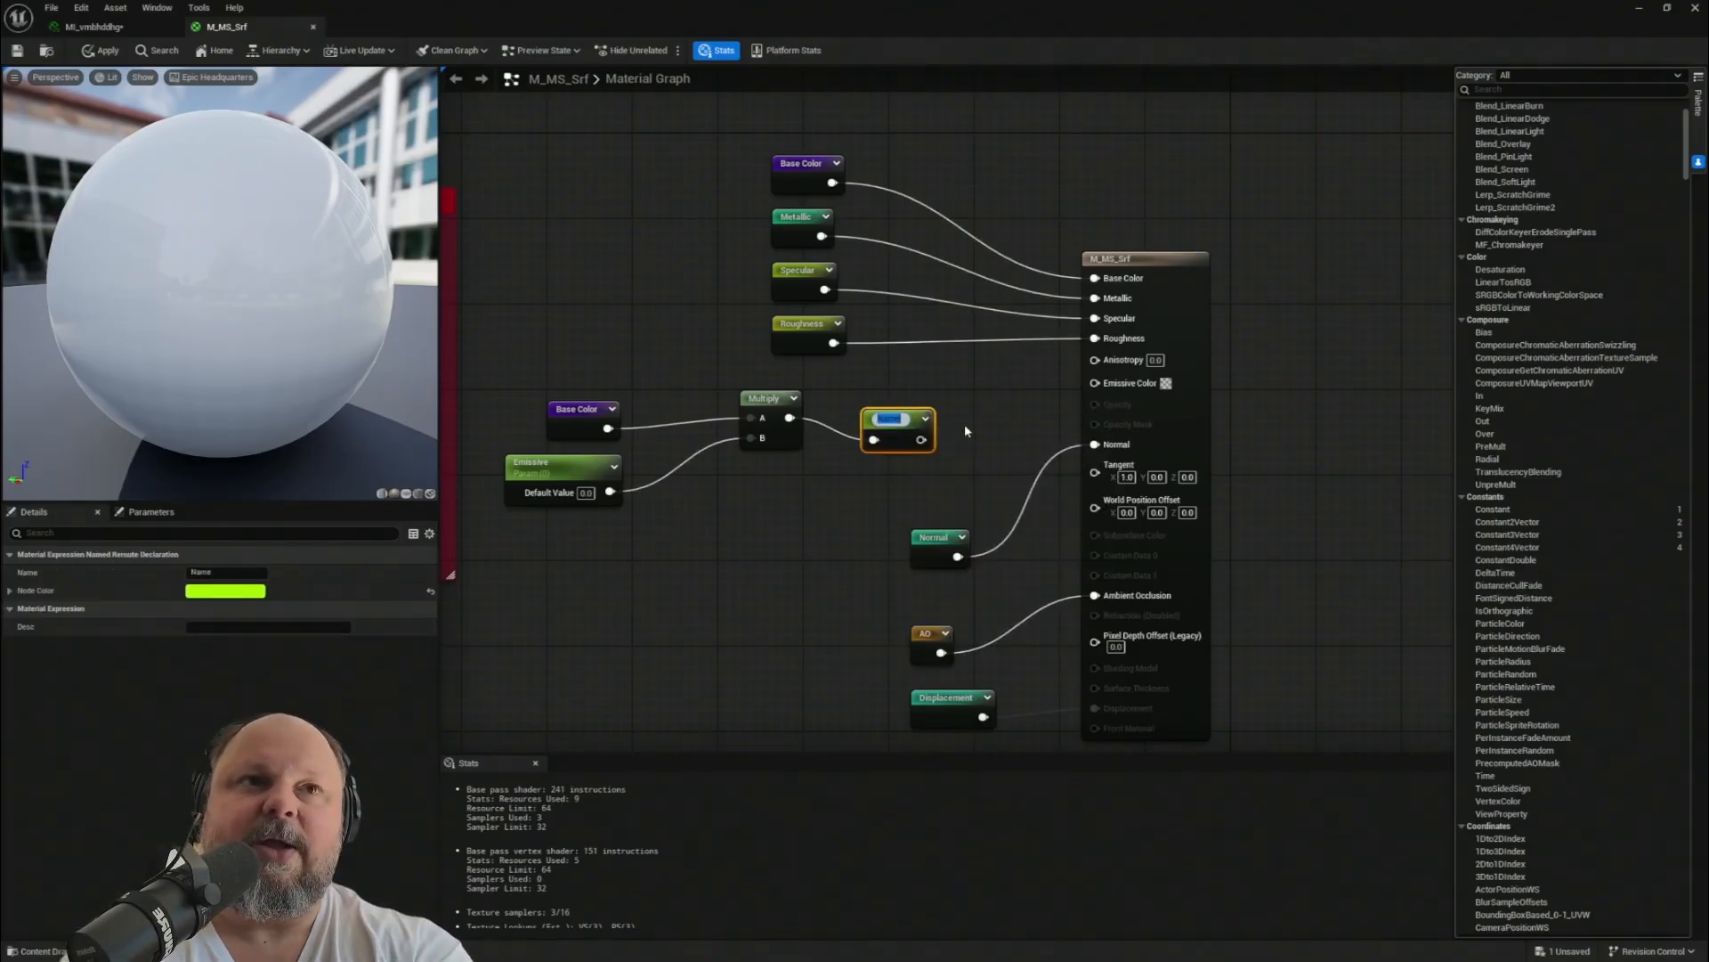
text(Em)
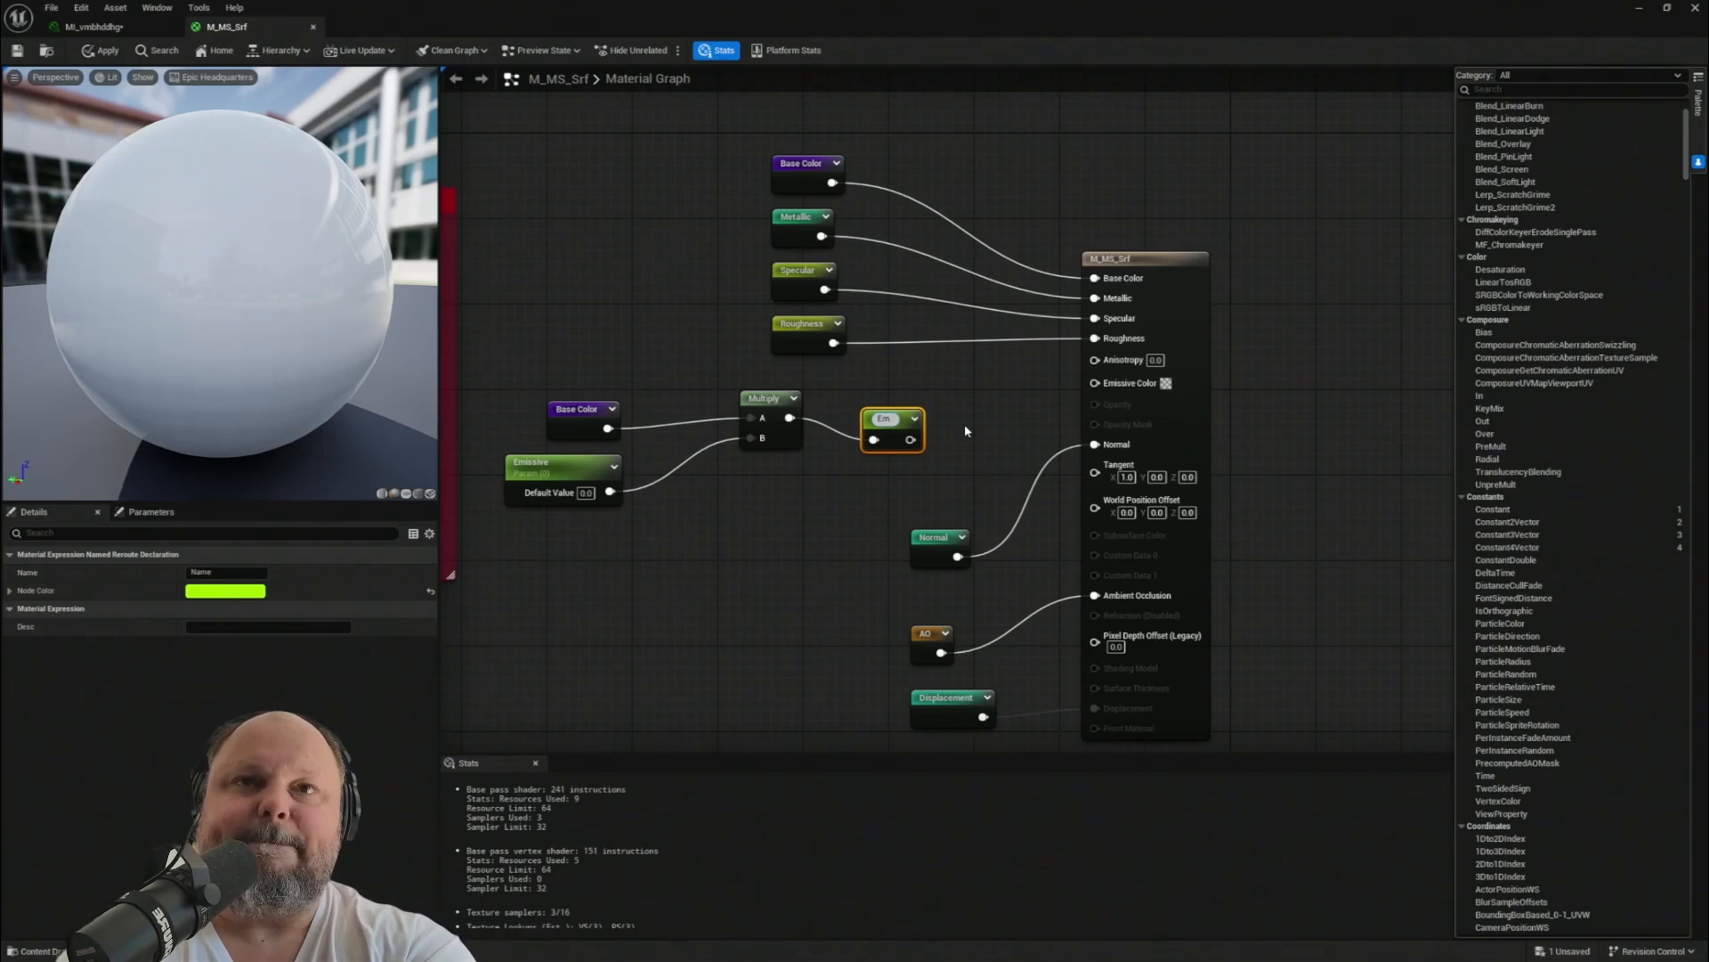
text(issive)
key(Return)
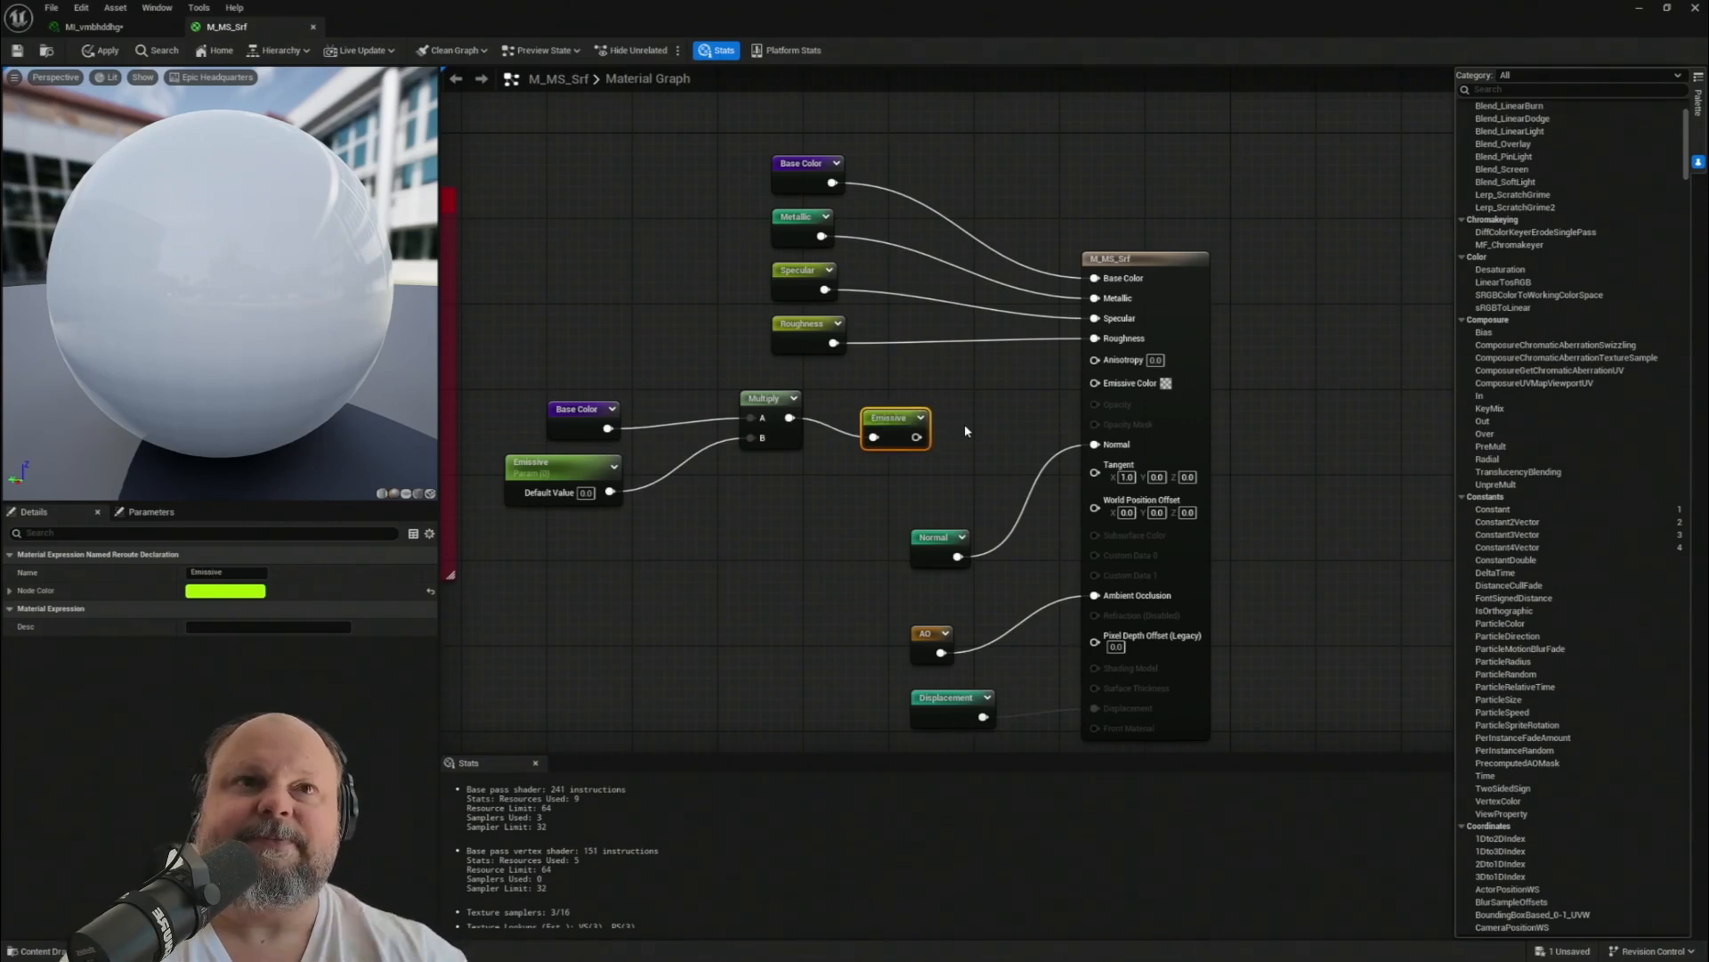
drag(904, 427, 901, 411)
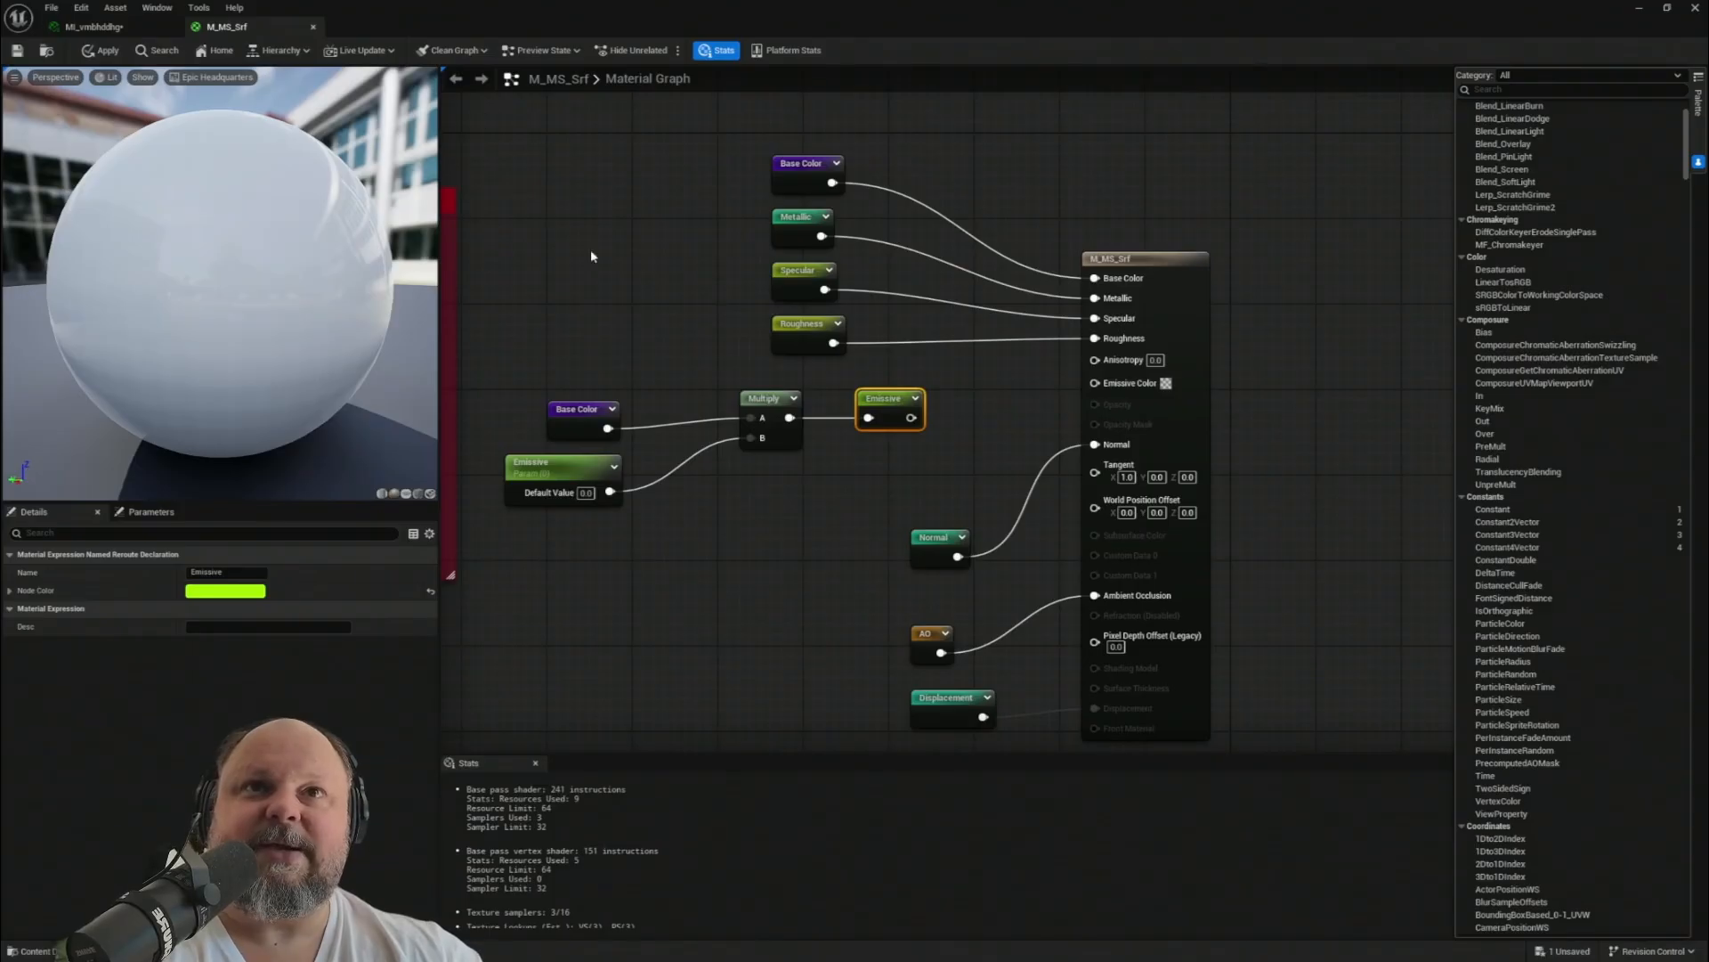
- Line up the copied Base Color reroute with Multiply input A and move the Emissive parameter closer beneath it
right_drag(591, 257, 718, 390)
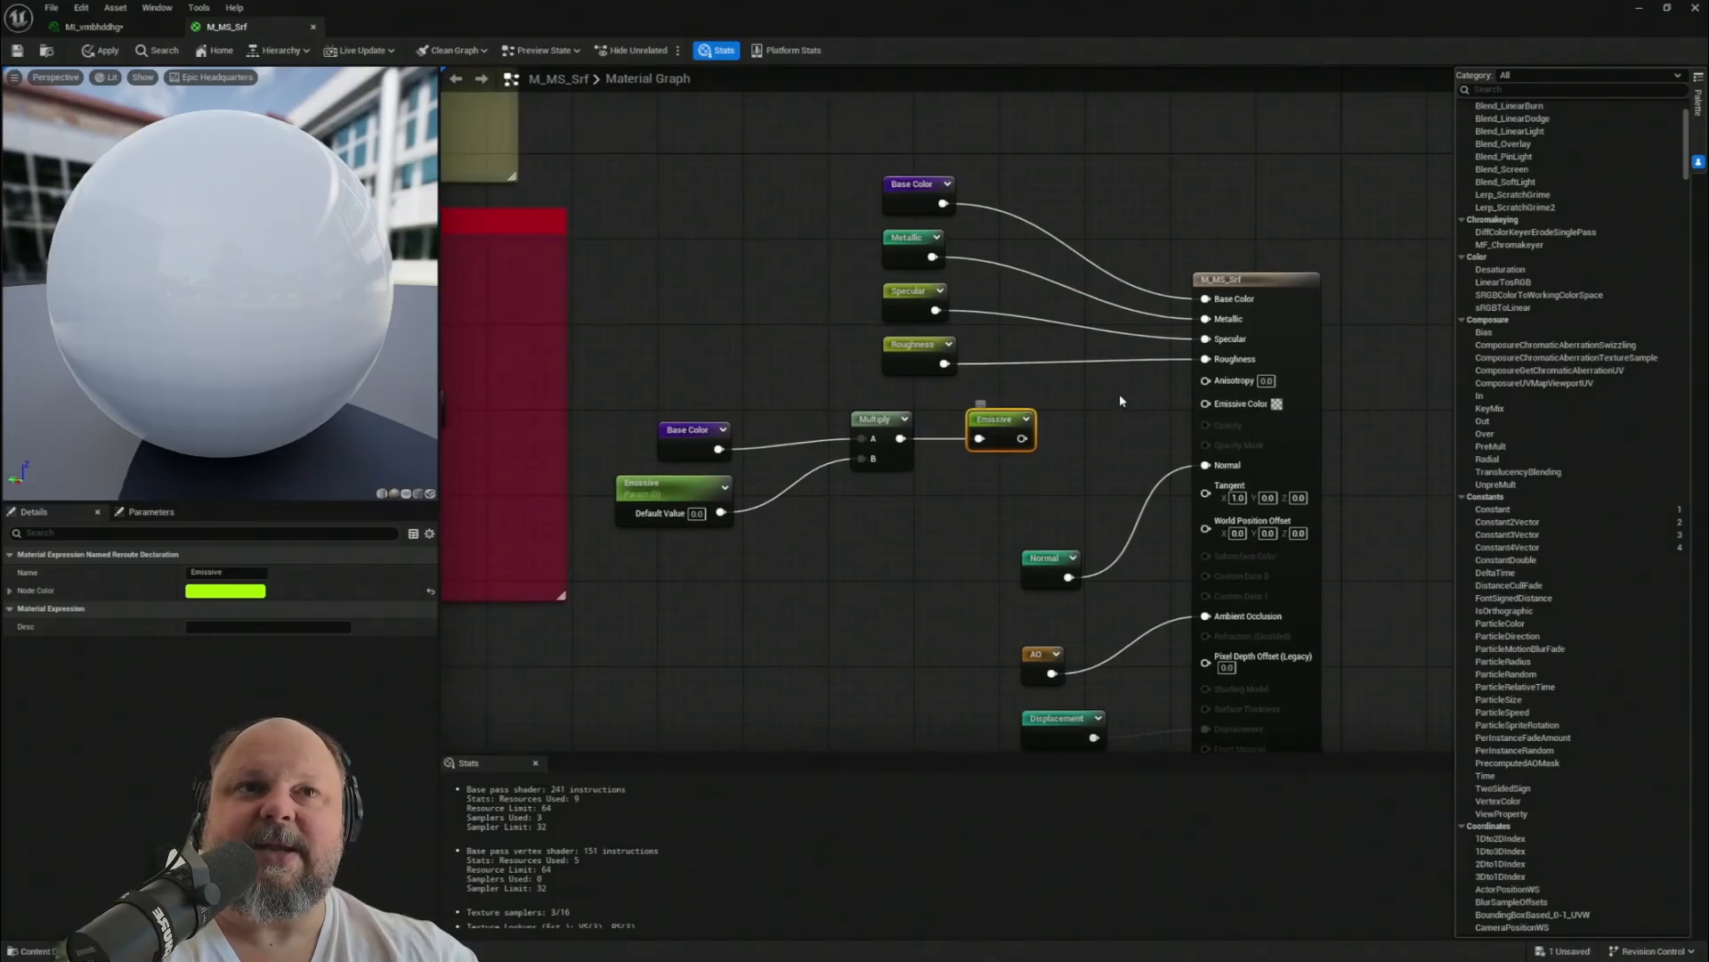
click(1063, 498)
click(704, 432)
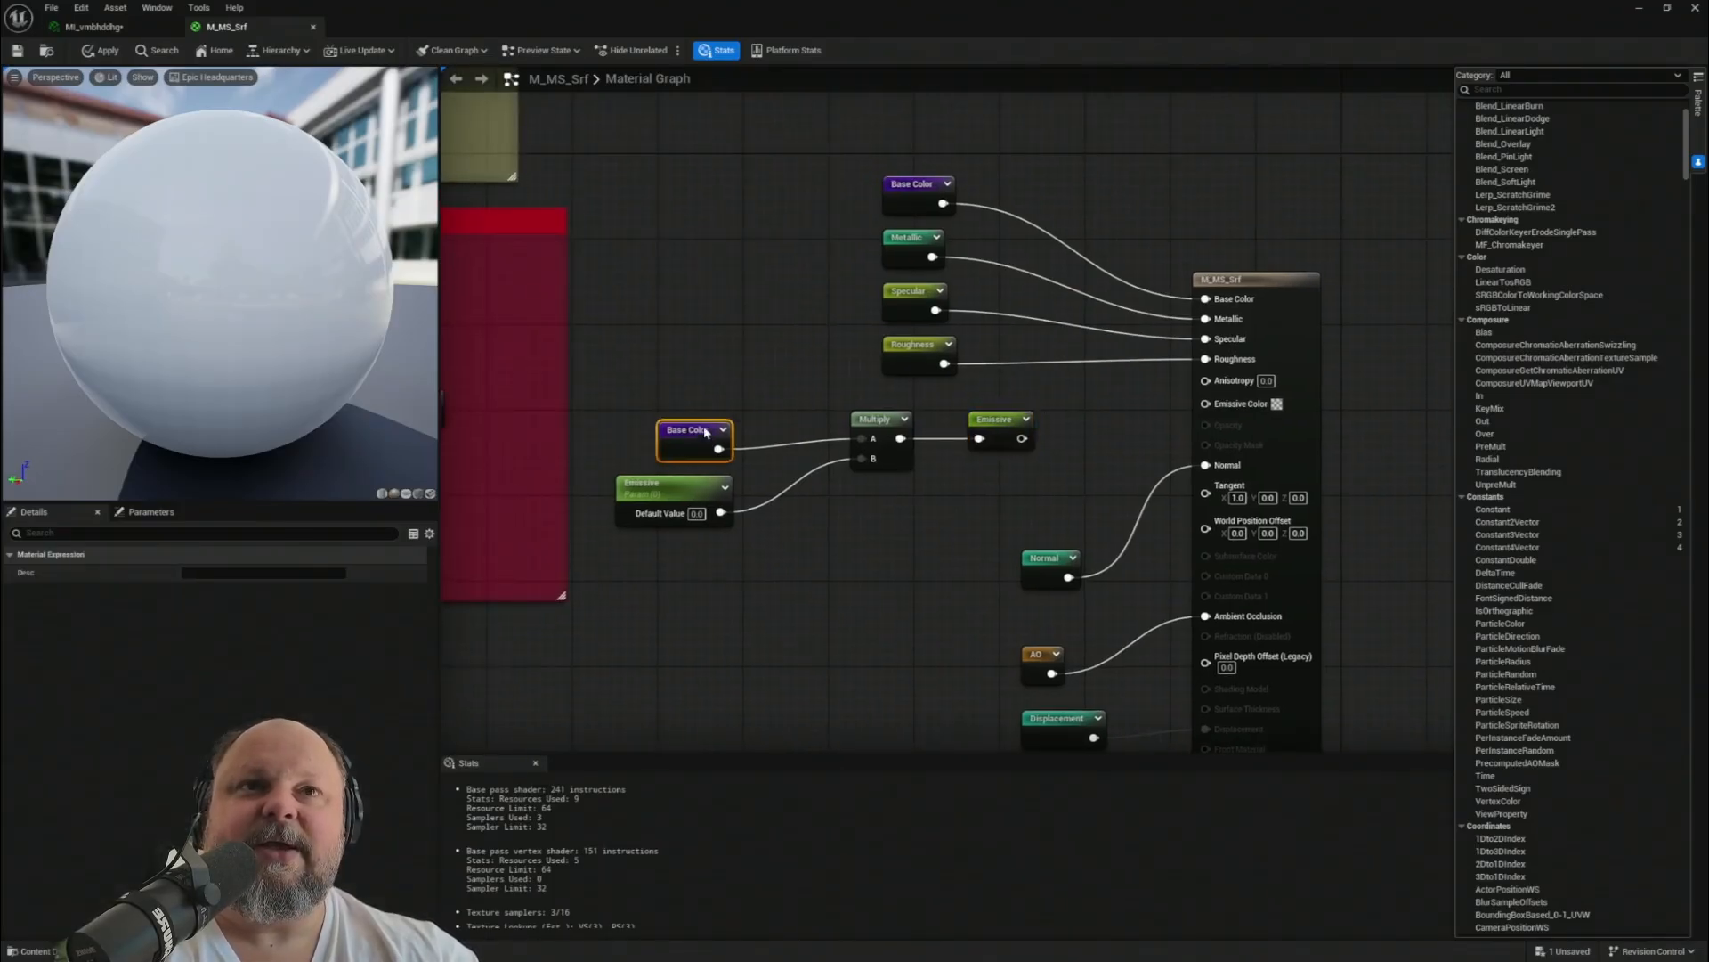
drag(758, 431, 767, 420)
drag(659, 490, 702, 490)
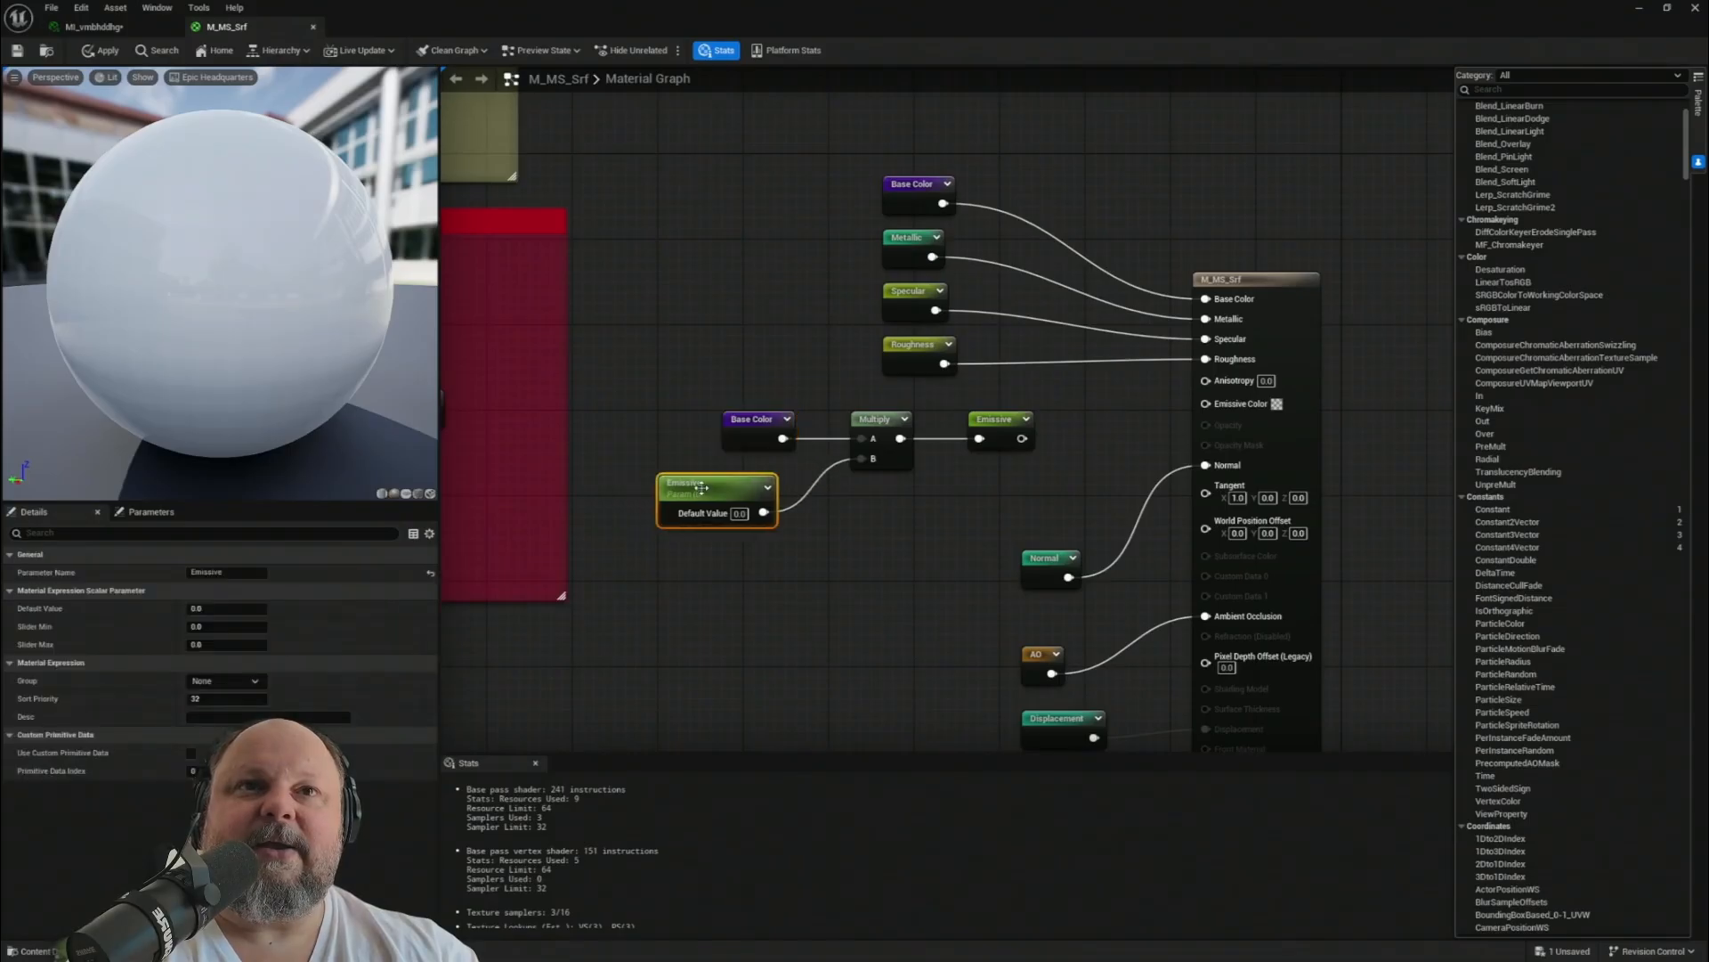
- Move the Base Color, Emissive, Multiply and Emissive reroute nodes together to the empty area below the Displacement - Experimental group
drag(601, 390, 962, 508)
scroll(896, 525, down, 2)
drag(1006, 443, 787, 565)
right_drag(787, 565, 1062, 499)
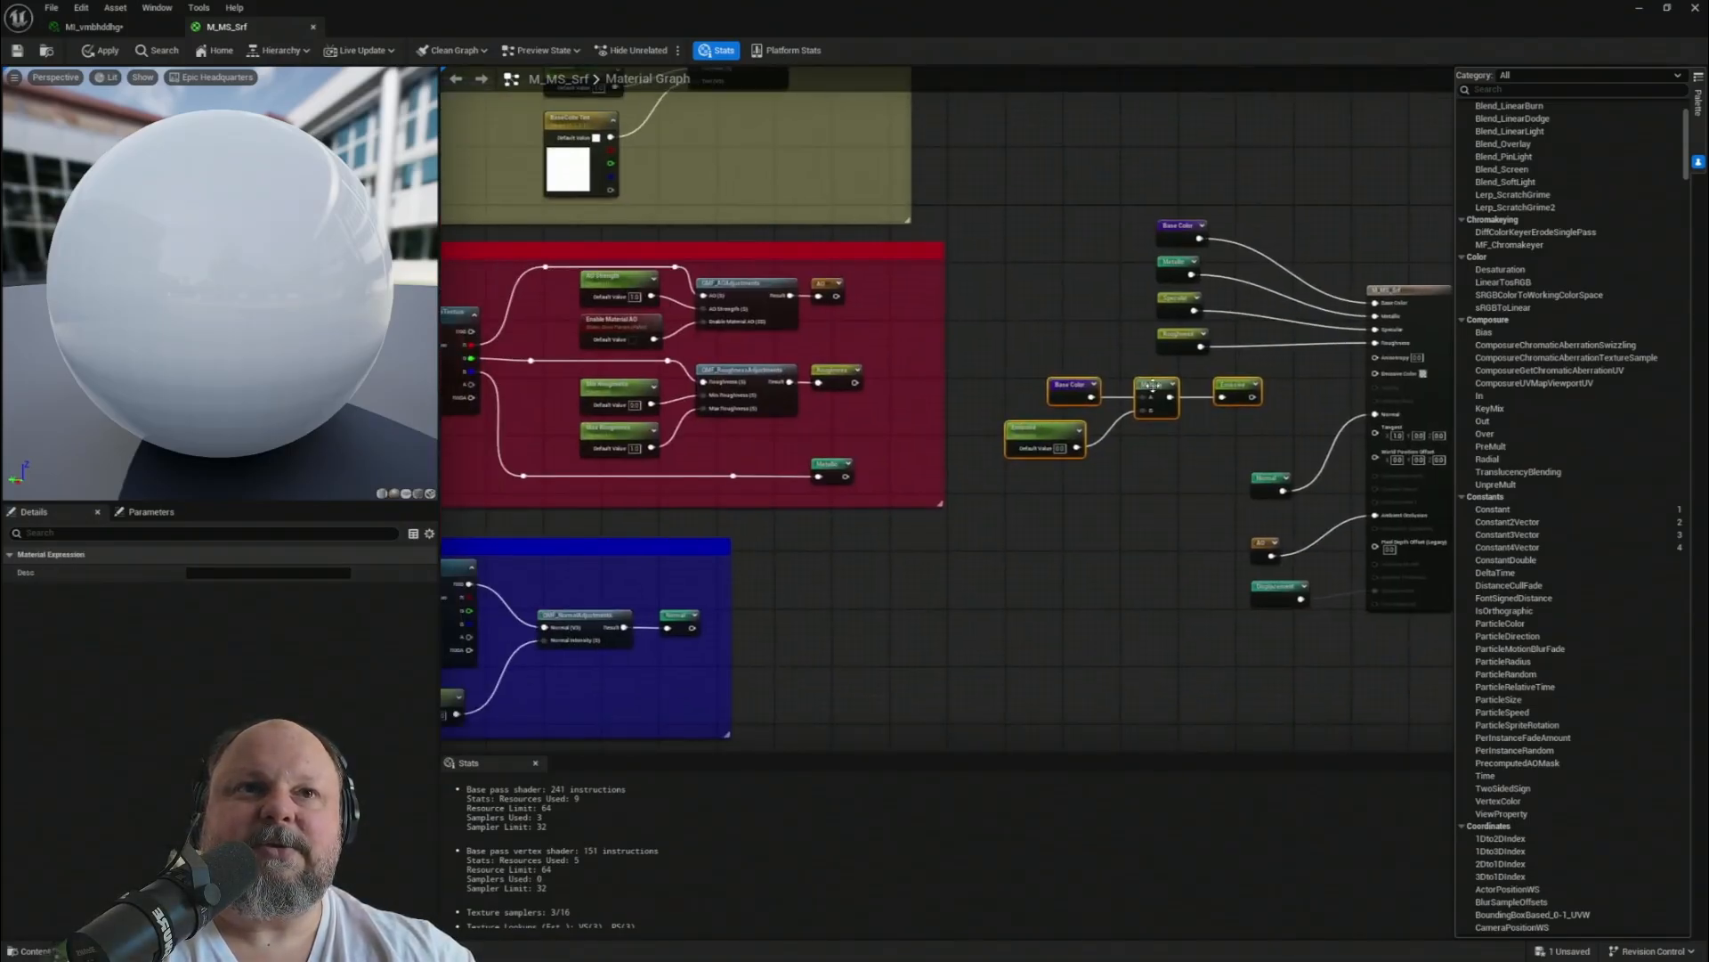
drag(1152, 385, 826, 664)
right_drag(826, 663, 1106, 397)
drag(1160, 389, 783, 712)
right_drag(783, 712, 877, 436)
drag(877, 429, 878, 469)
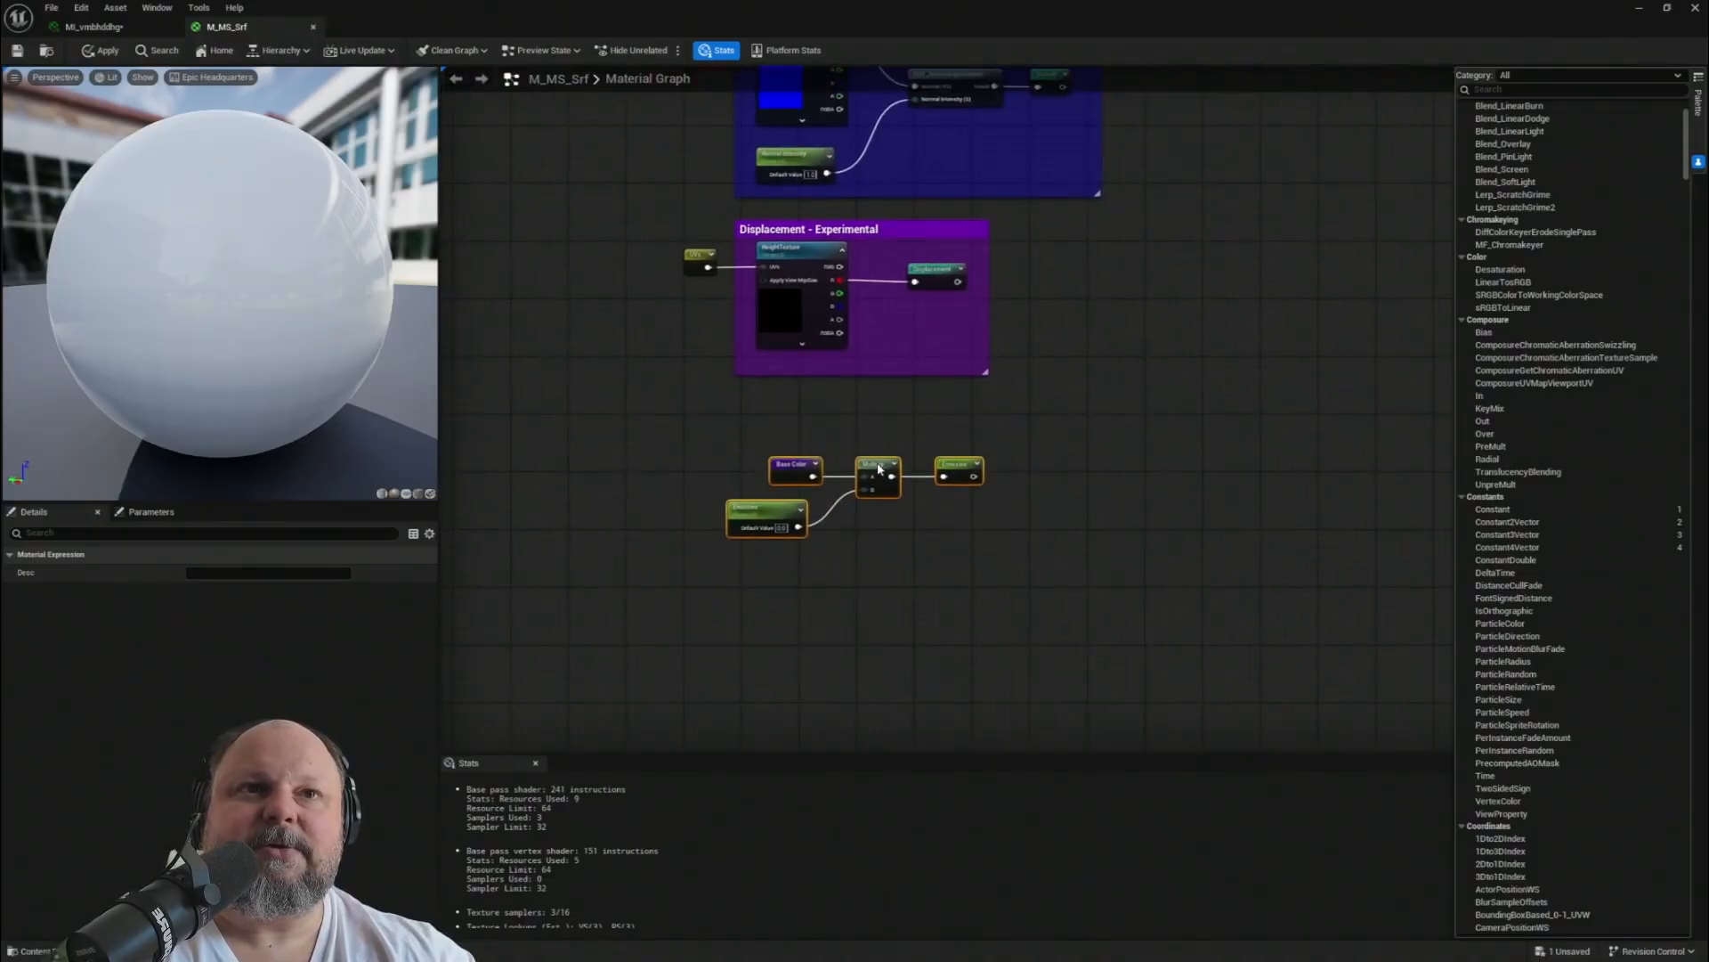
- Wrap the four emissive nodes in a comment box titled "Emissivness" with extra room at its top
scroll(878, 470, up, 3)
drag(597, 386, 1131, 682)
key(c)
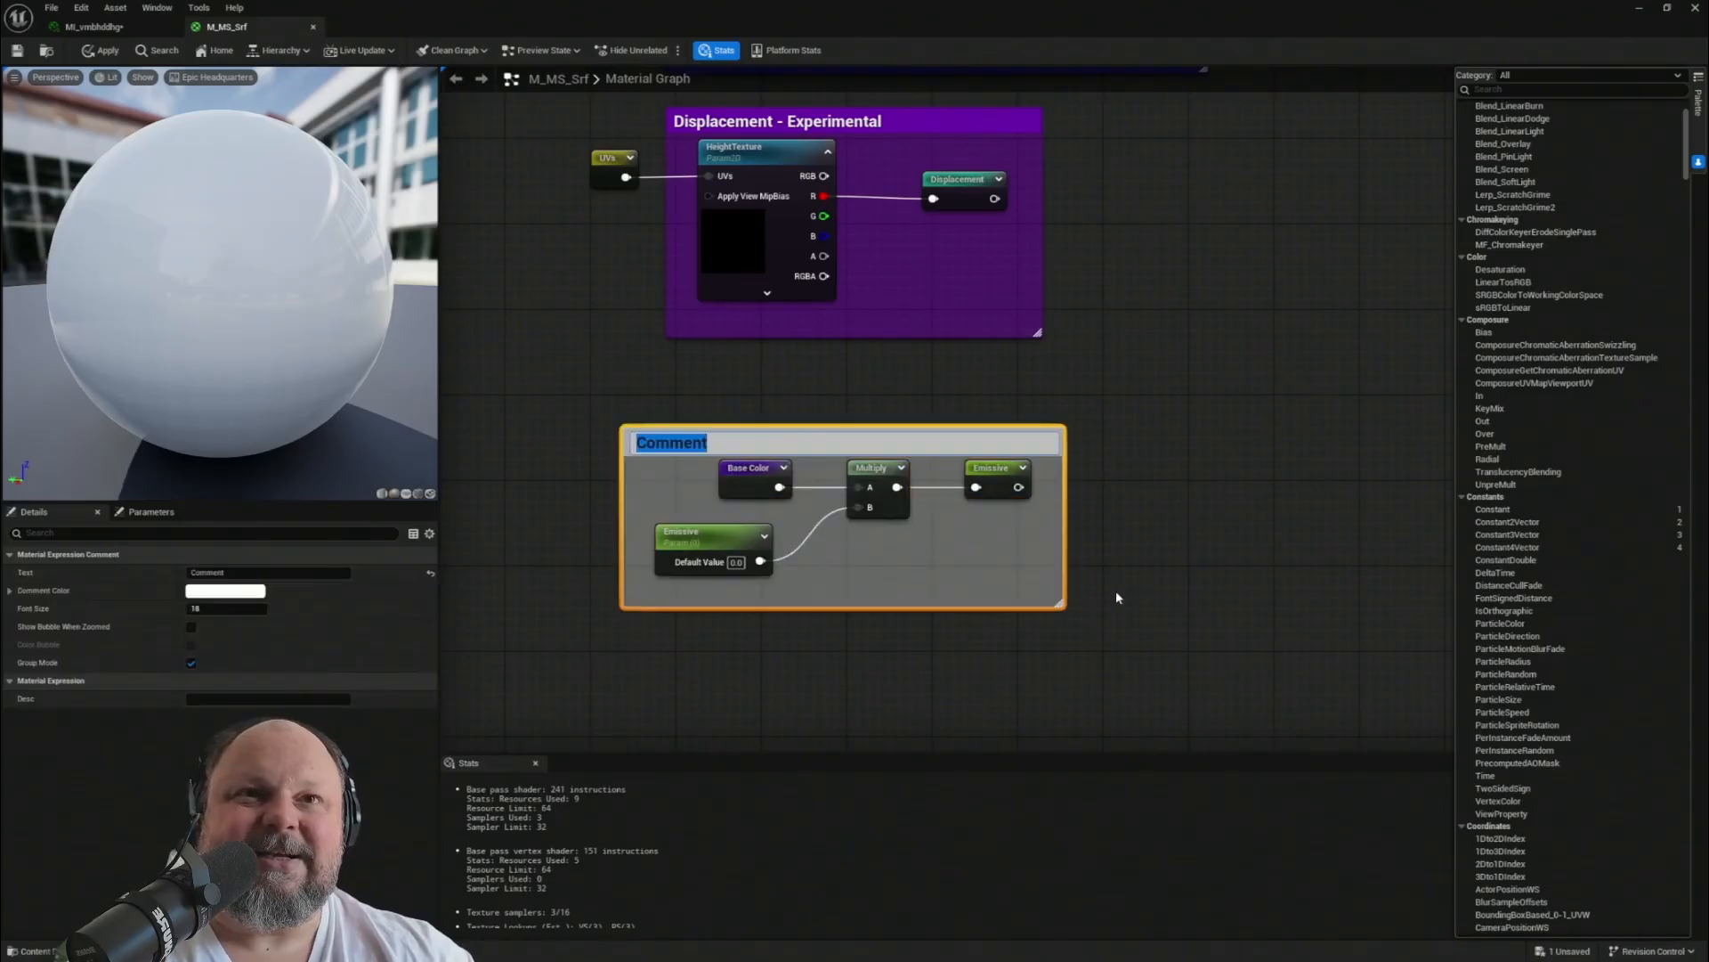
key(Return)
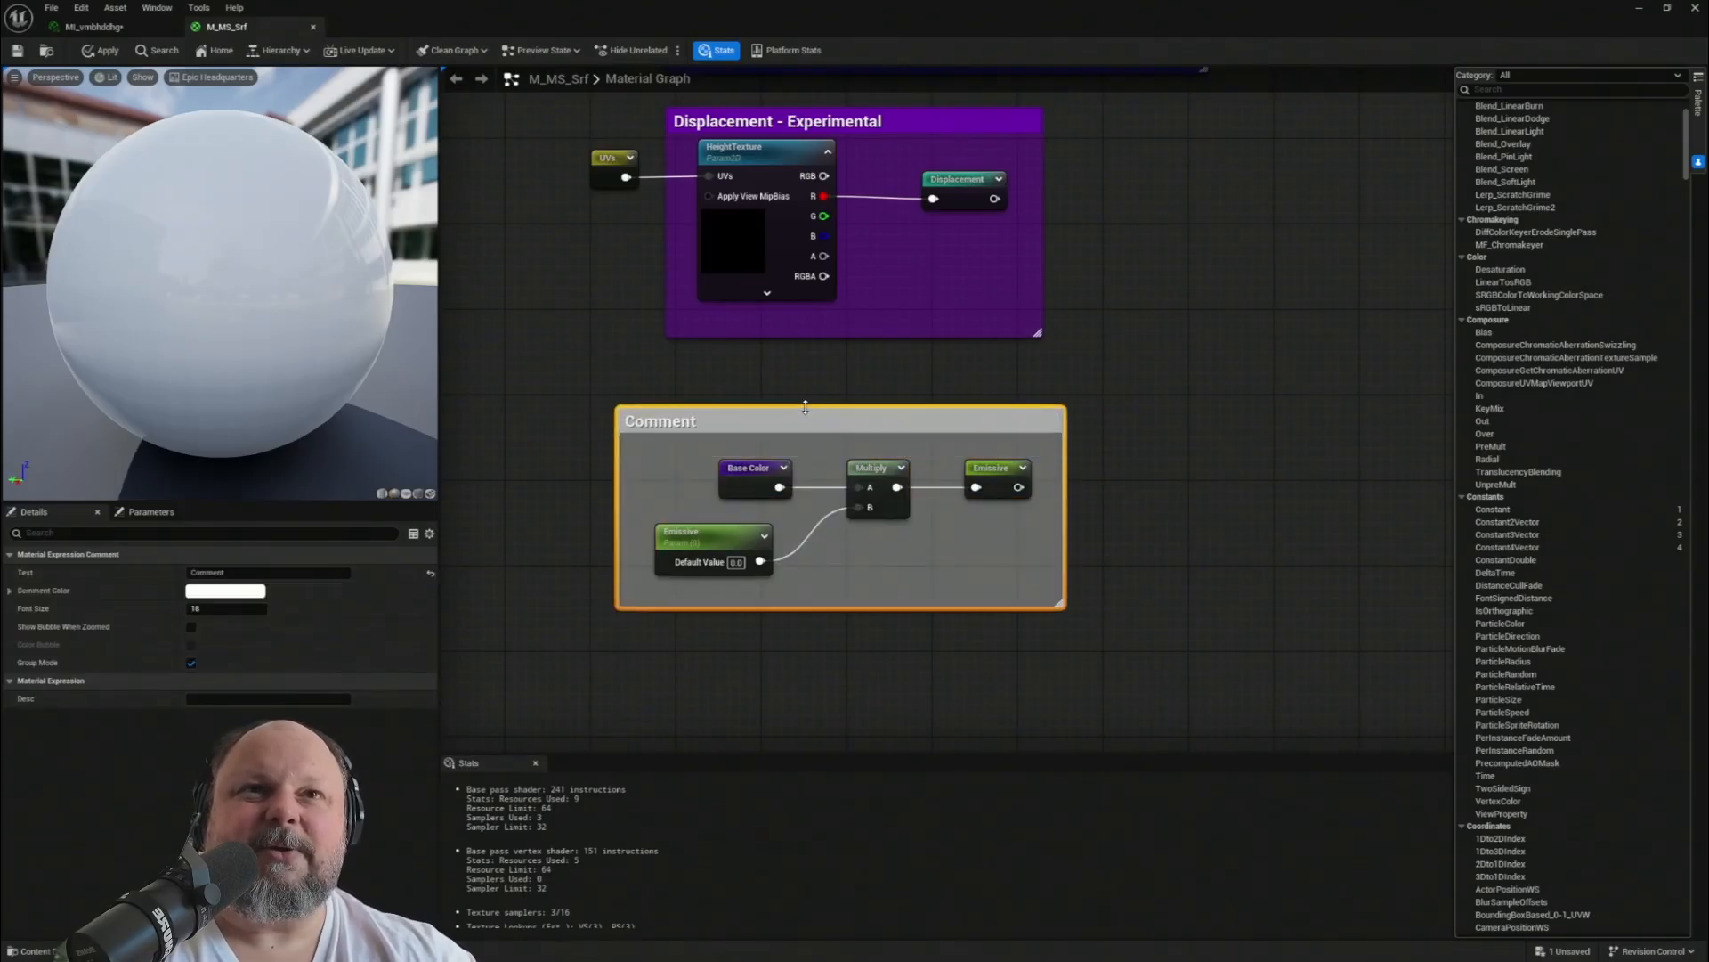
double_click(690, 411)
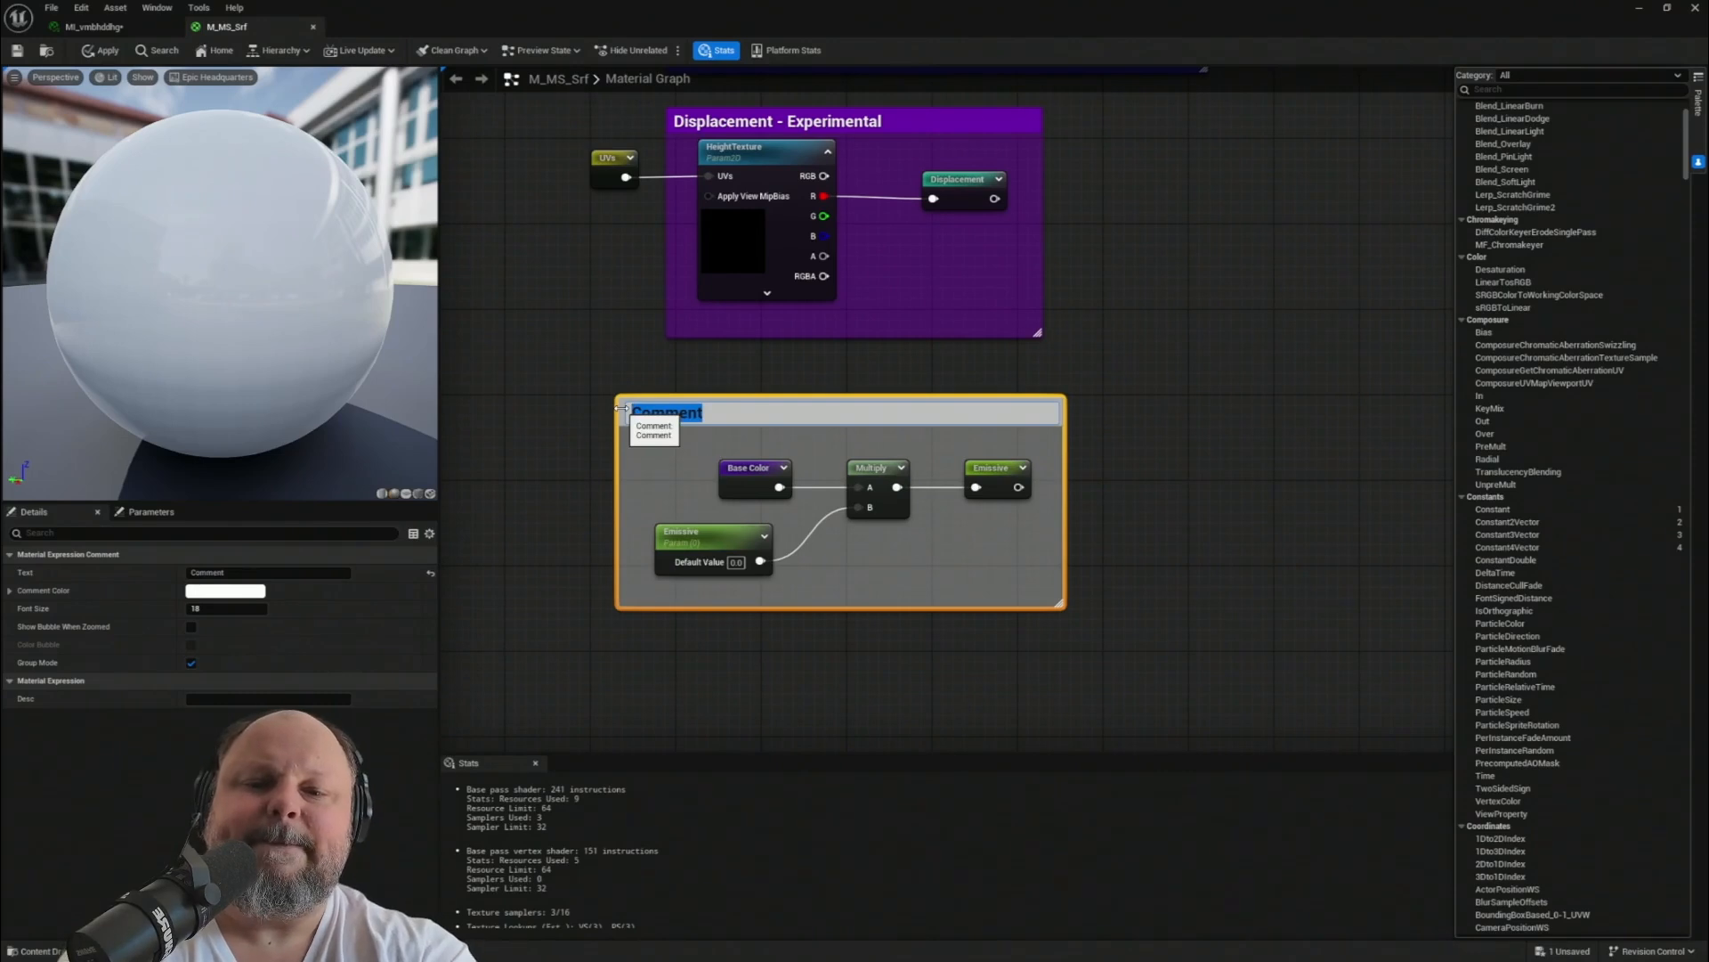
text(Emissi)
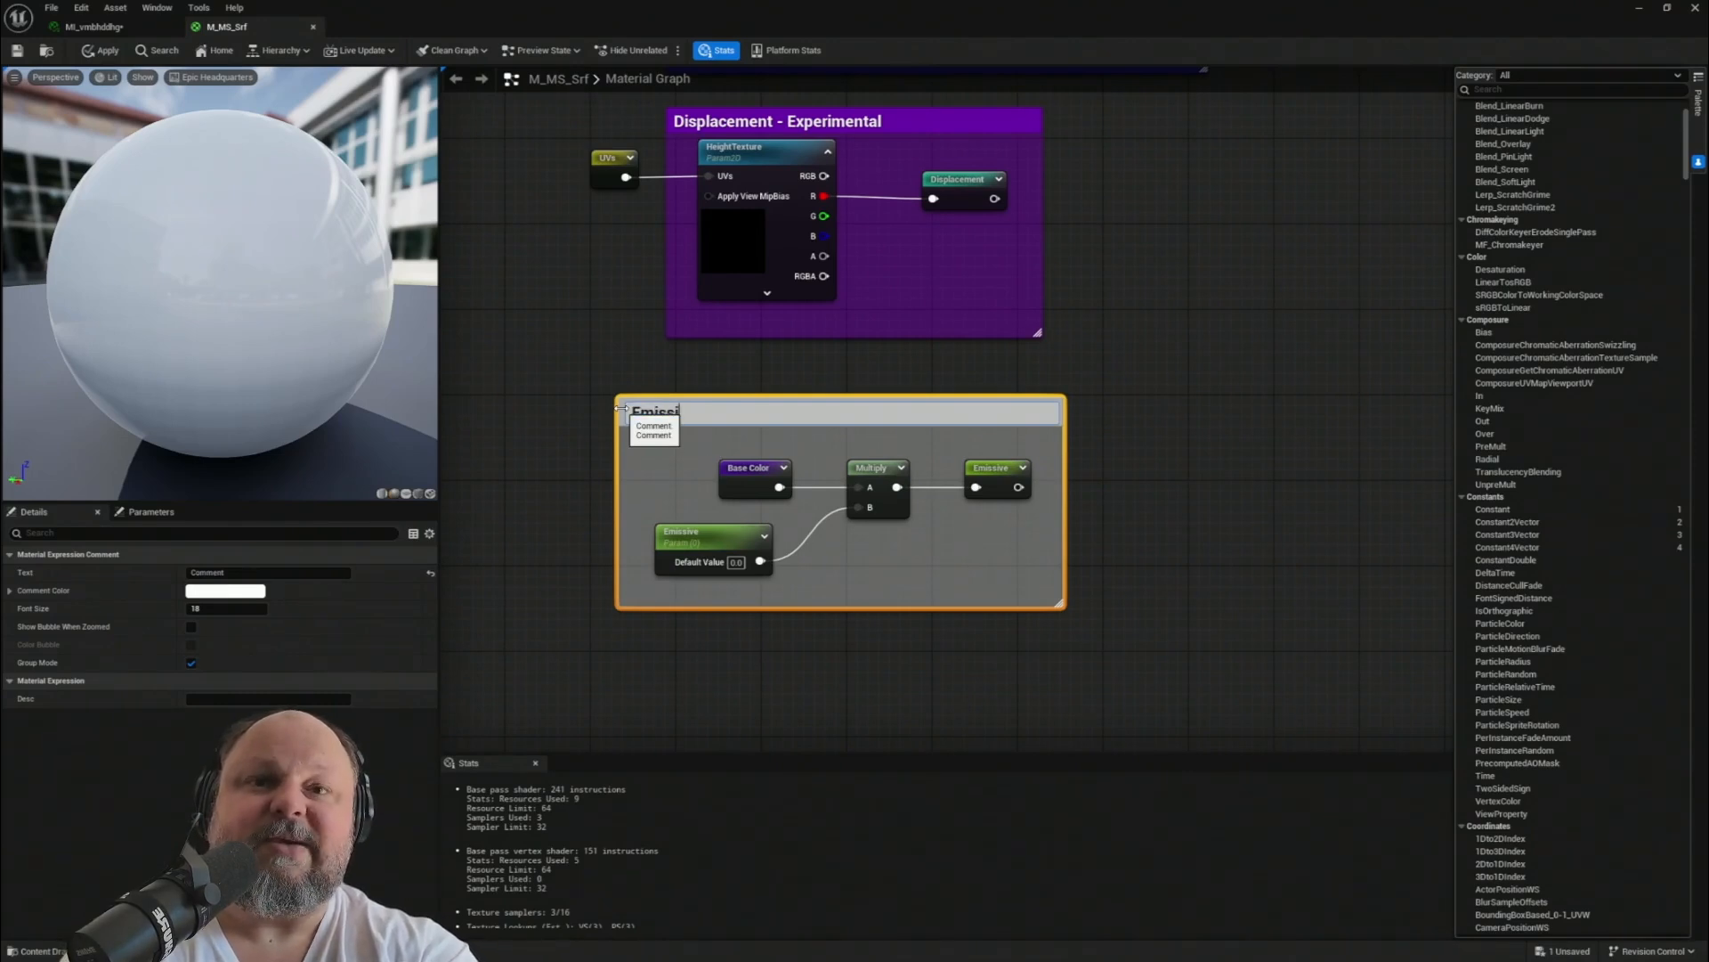
text(vness)
key(Return)
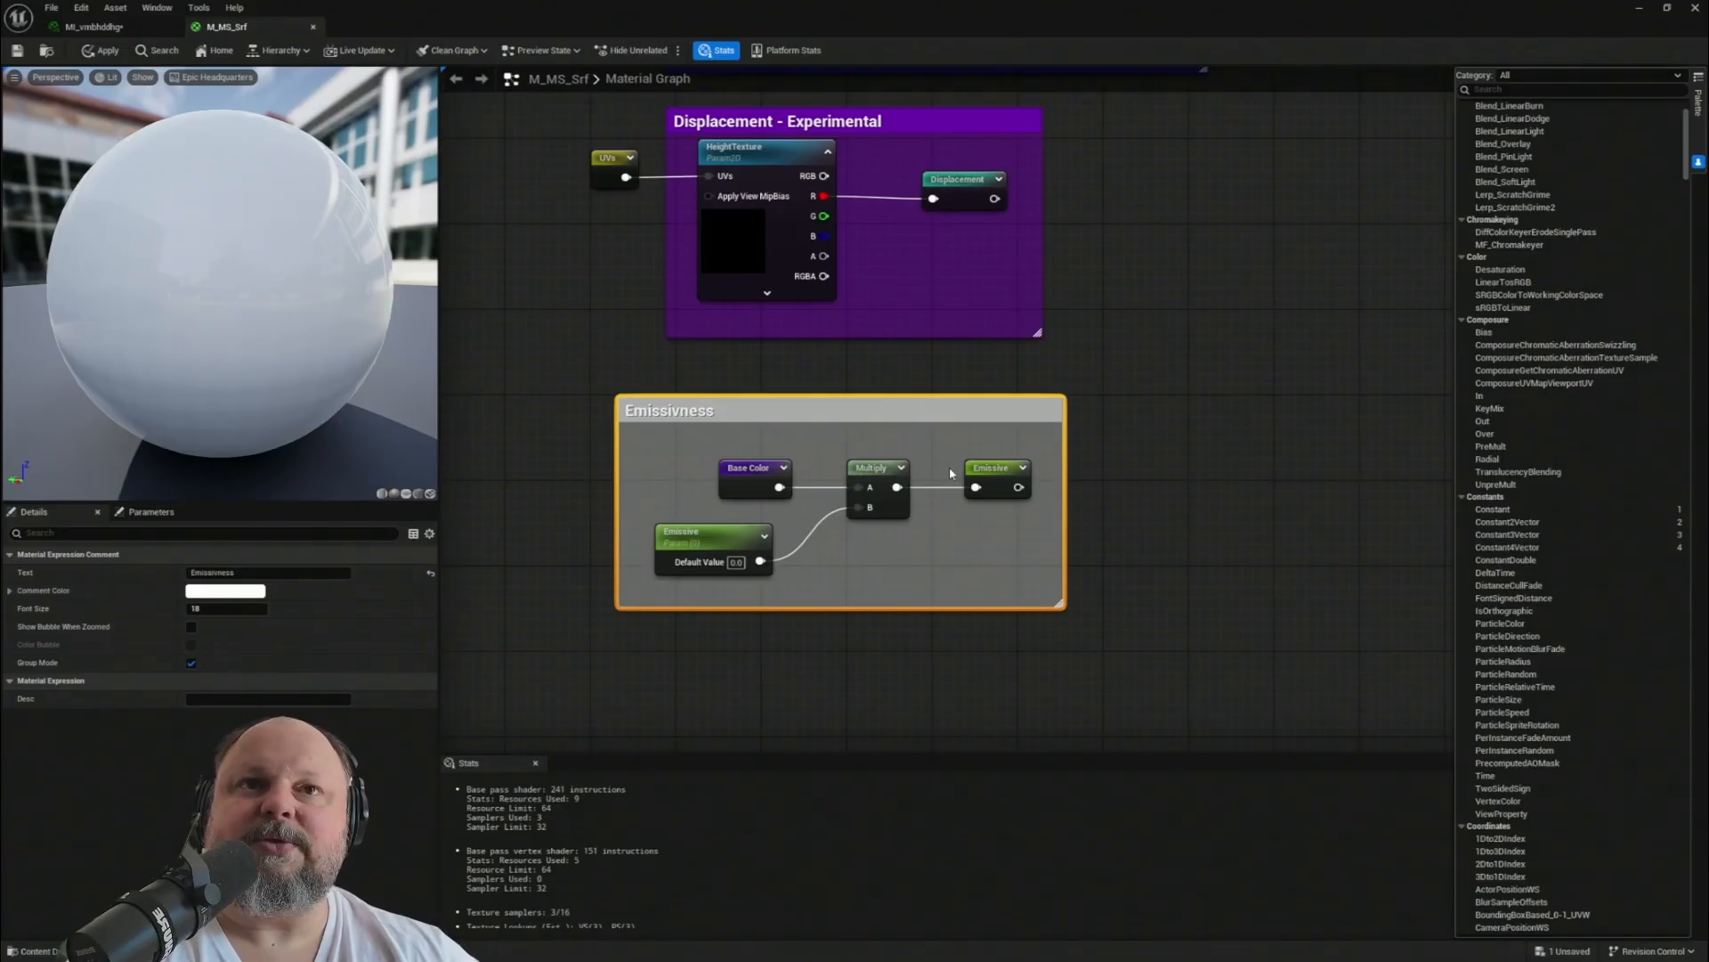
- Set the Emissivness comment box's colour to bright magenta
click(254, 591)
drag(442, 708, 443, 643)
drag(331, 707, 360, 654)
click(434, 922)
scroll(1158, 569, down, 6)
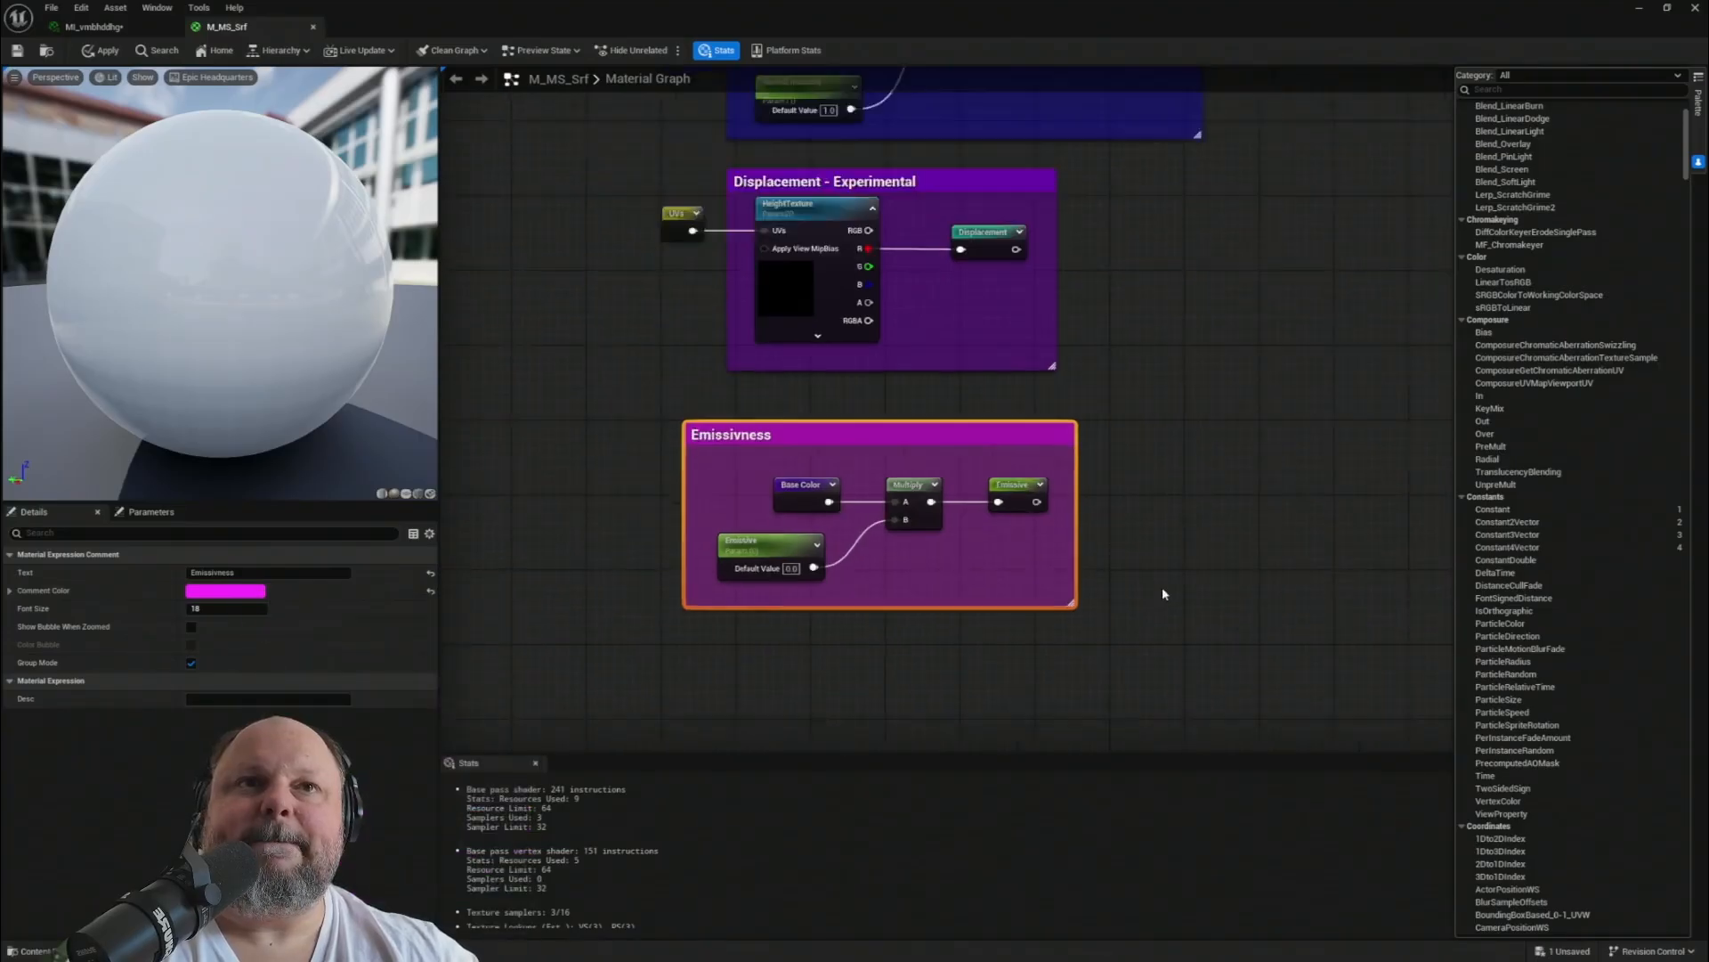
right_drag(1145, 535, 1004, 552)
scroll(908, 561, up, 6)
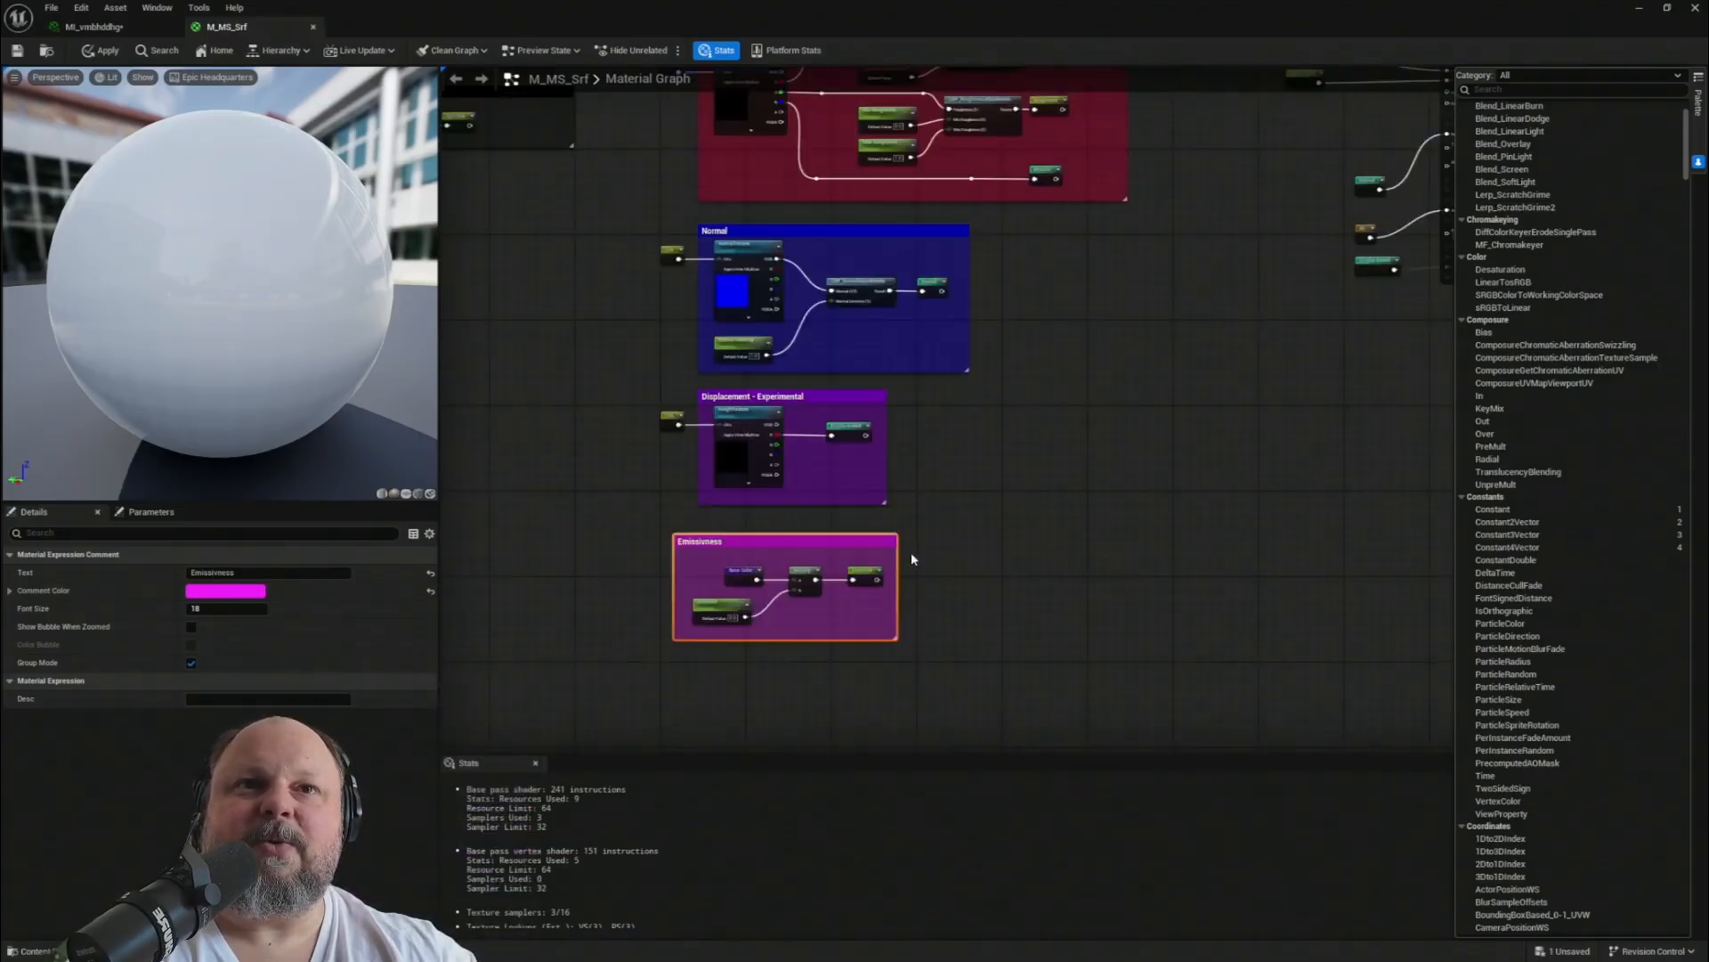
key(Home)
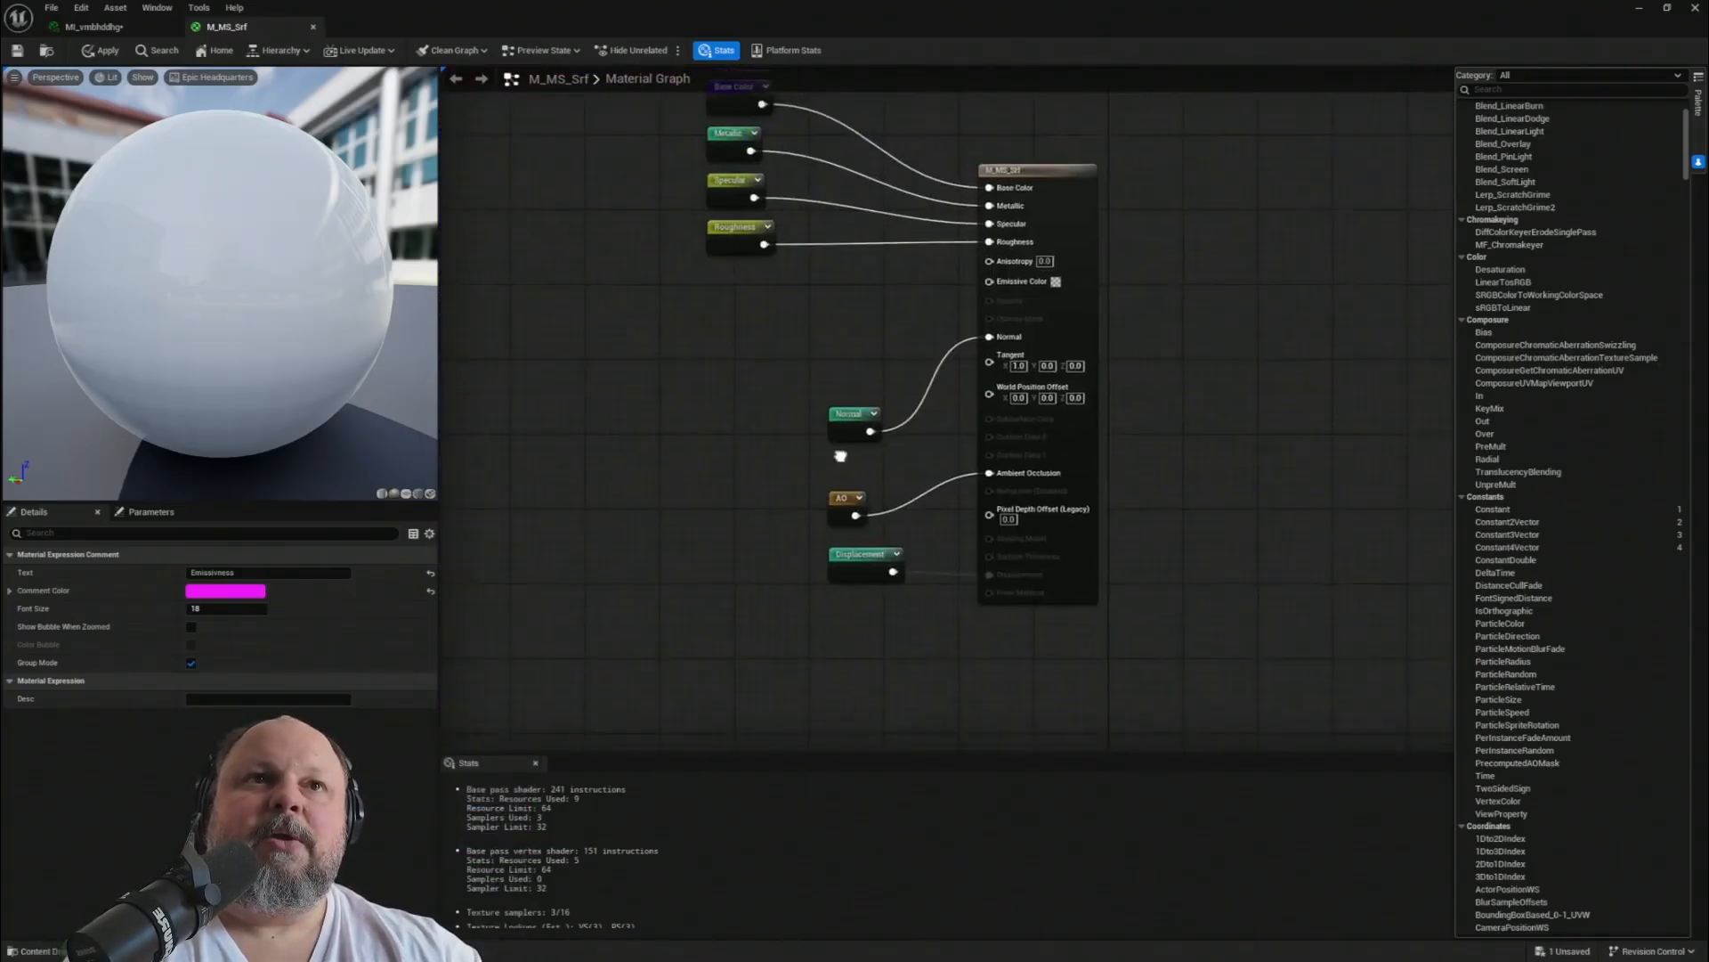
right_drag(569, 606, 1091, 367)
right_drag(712, 641, 974, 372)
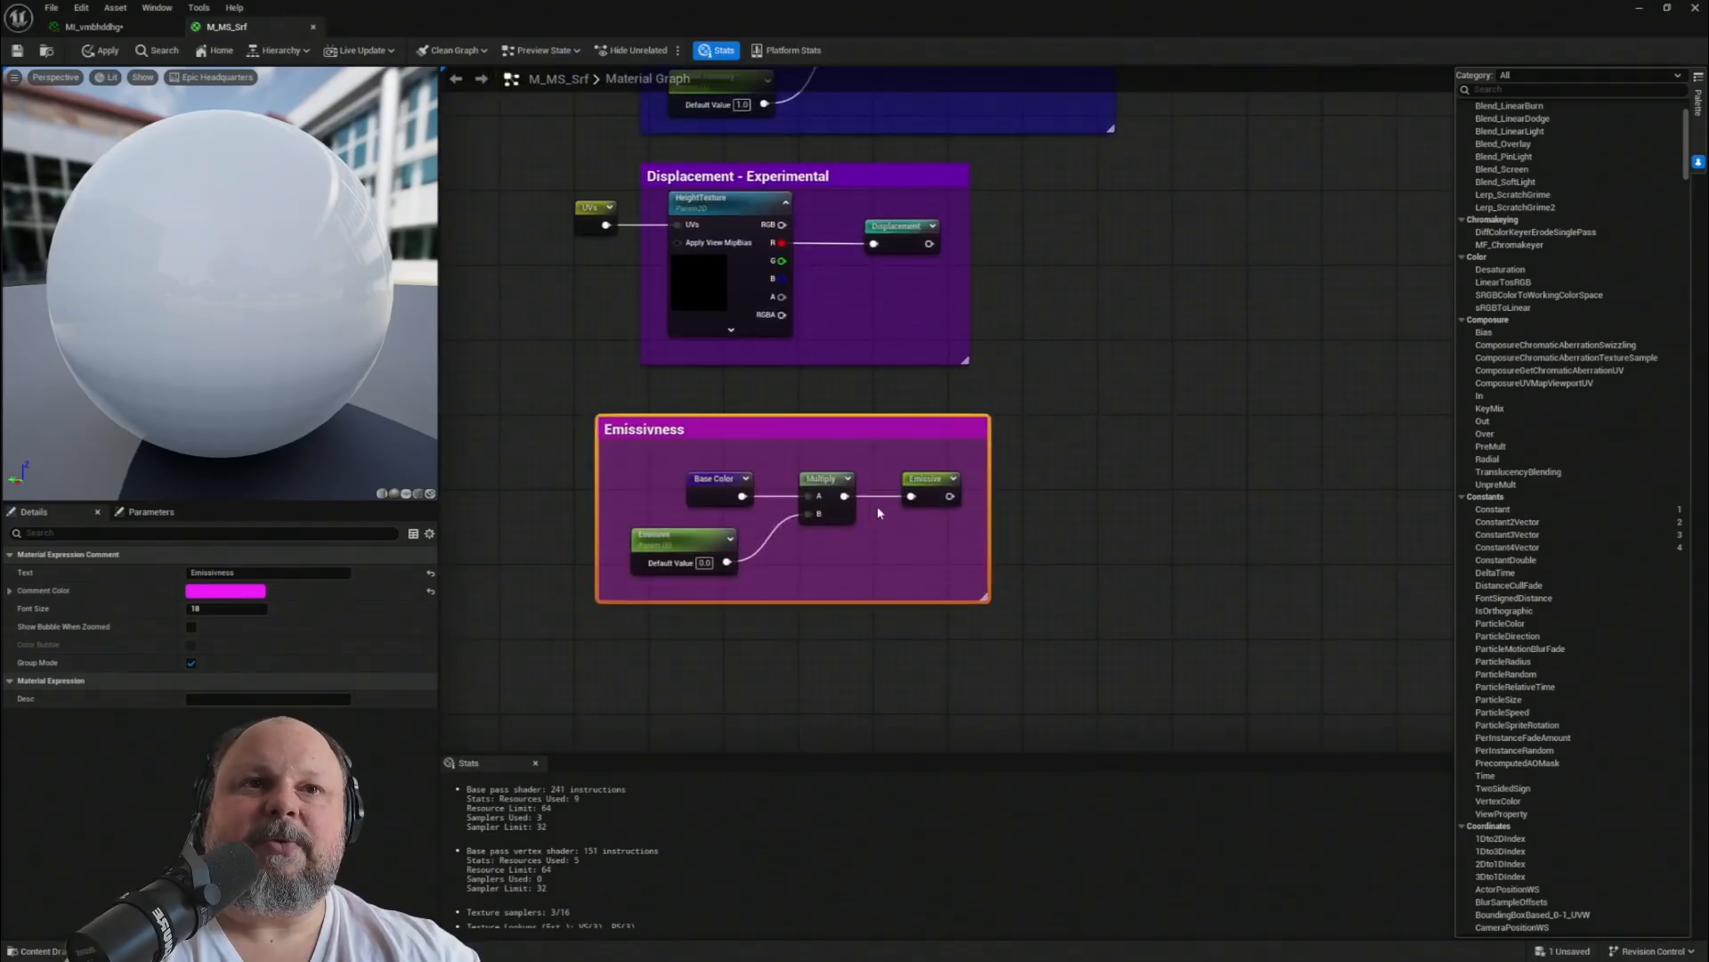
click(939, 478)
click(225, 590)
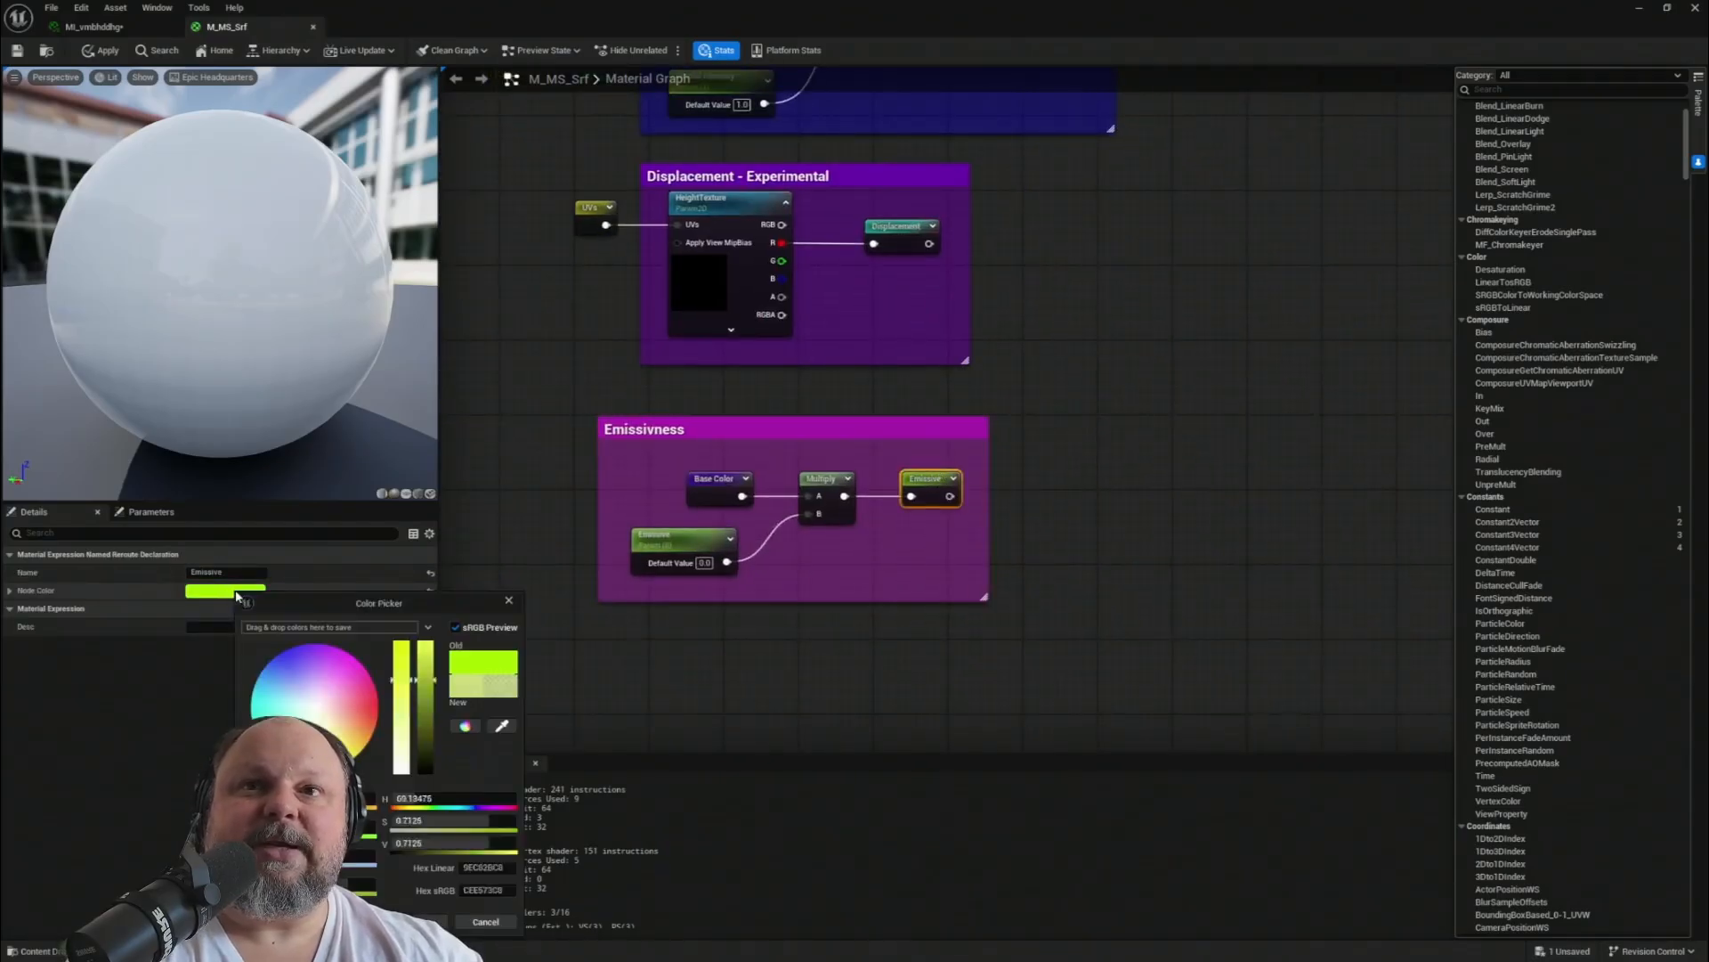
click(783, 581)
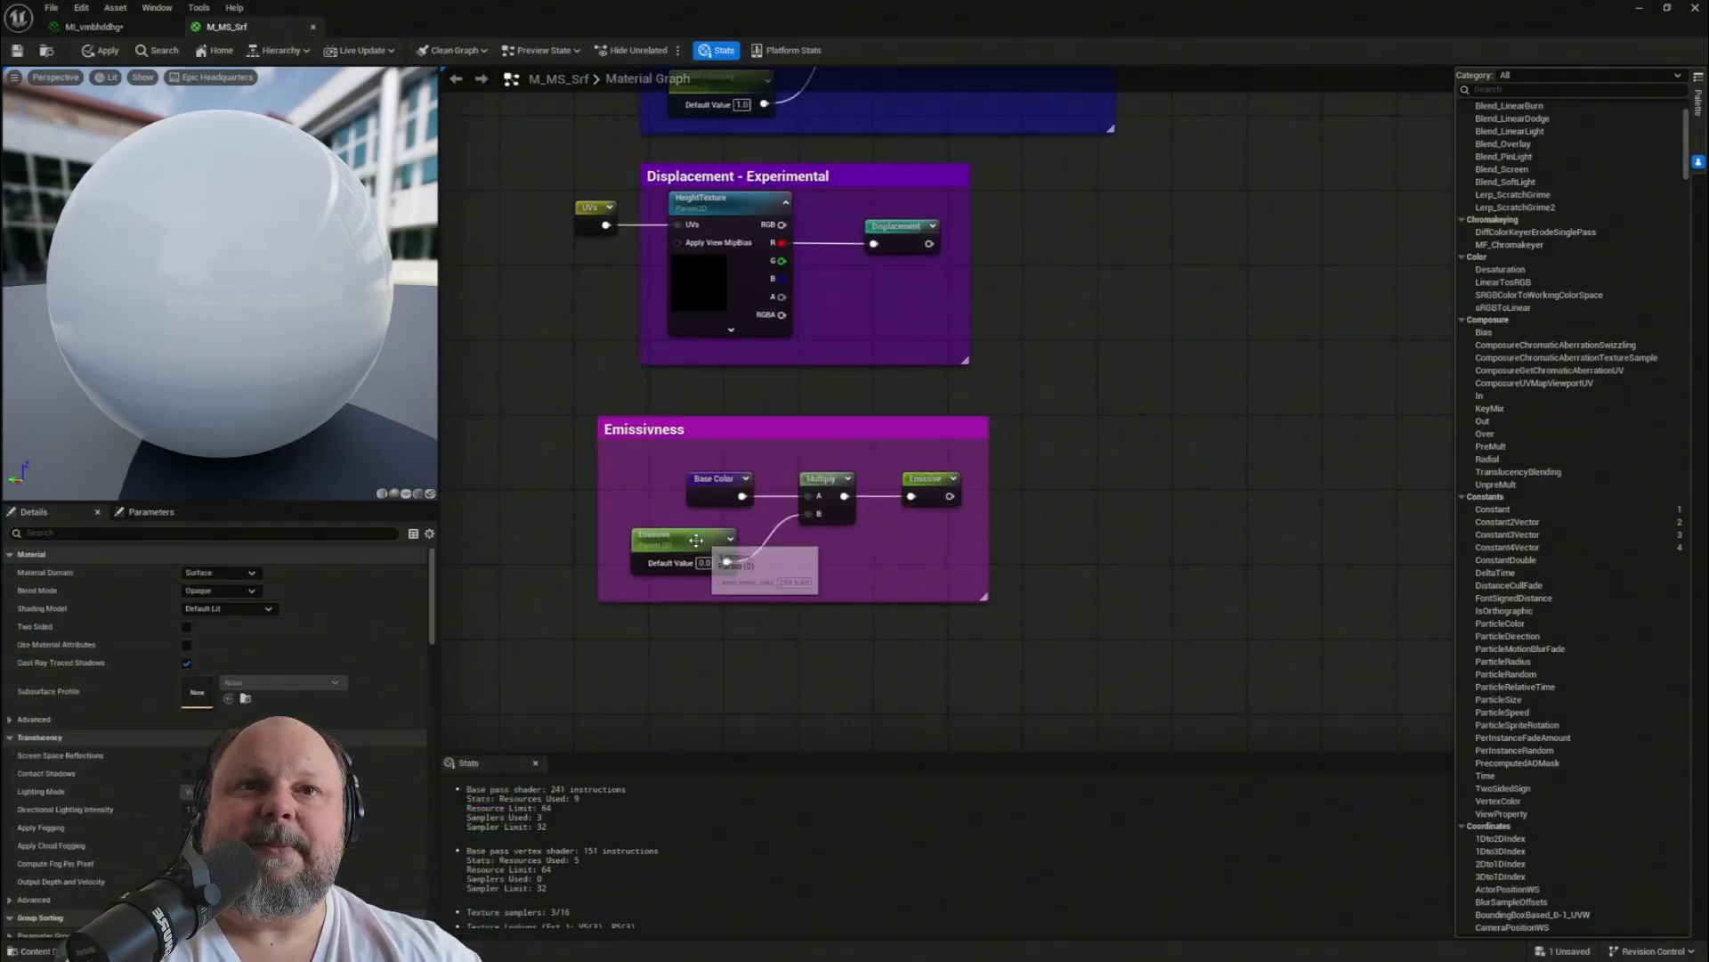
- Store the Emissivness comment box's magenta as a saved colour in the color picker
click(844, 427)
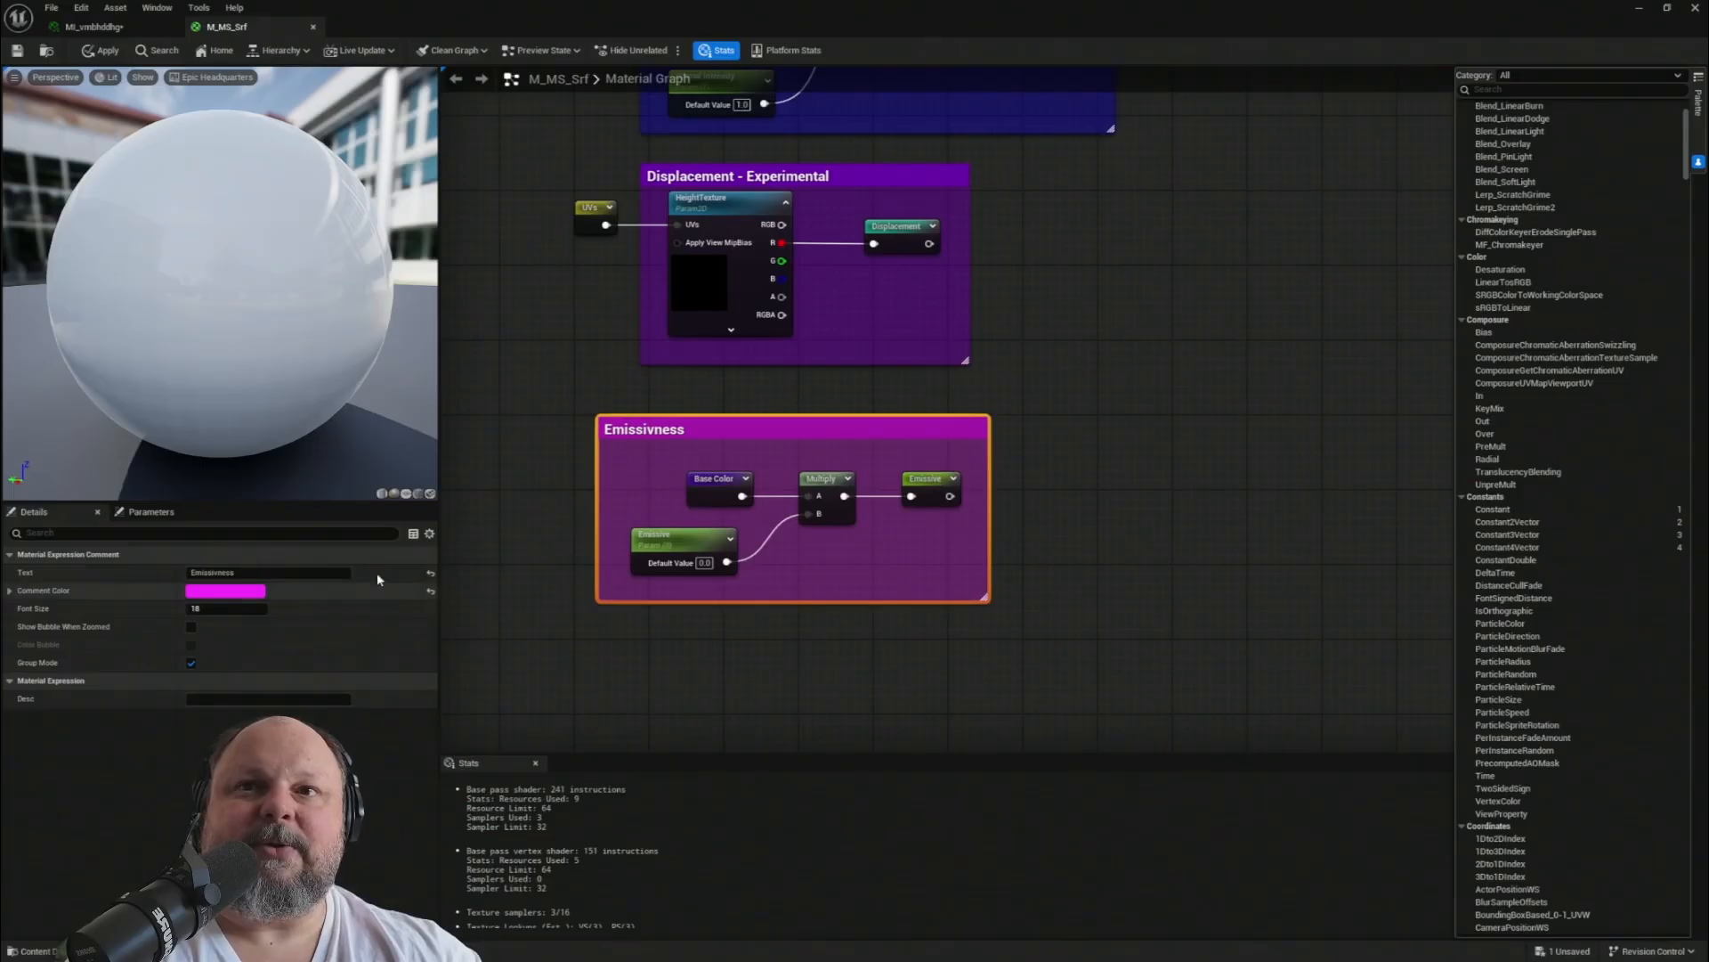
click(225, 591)
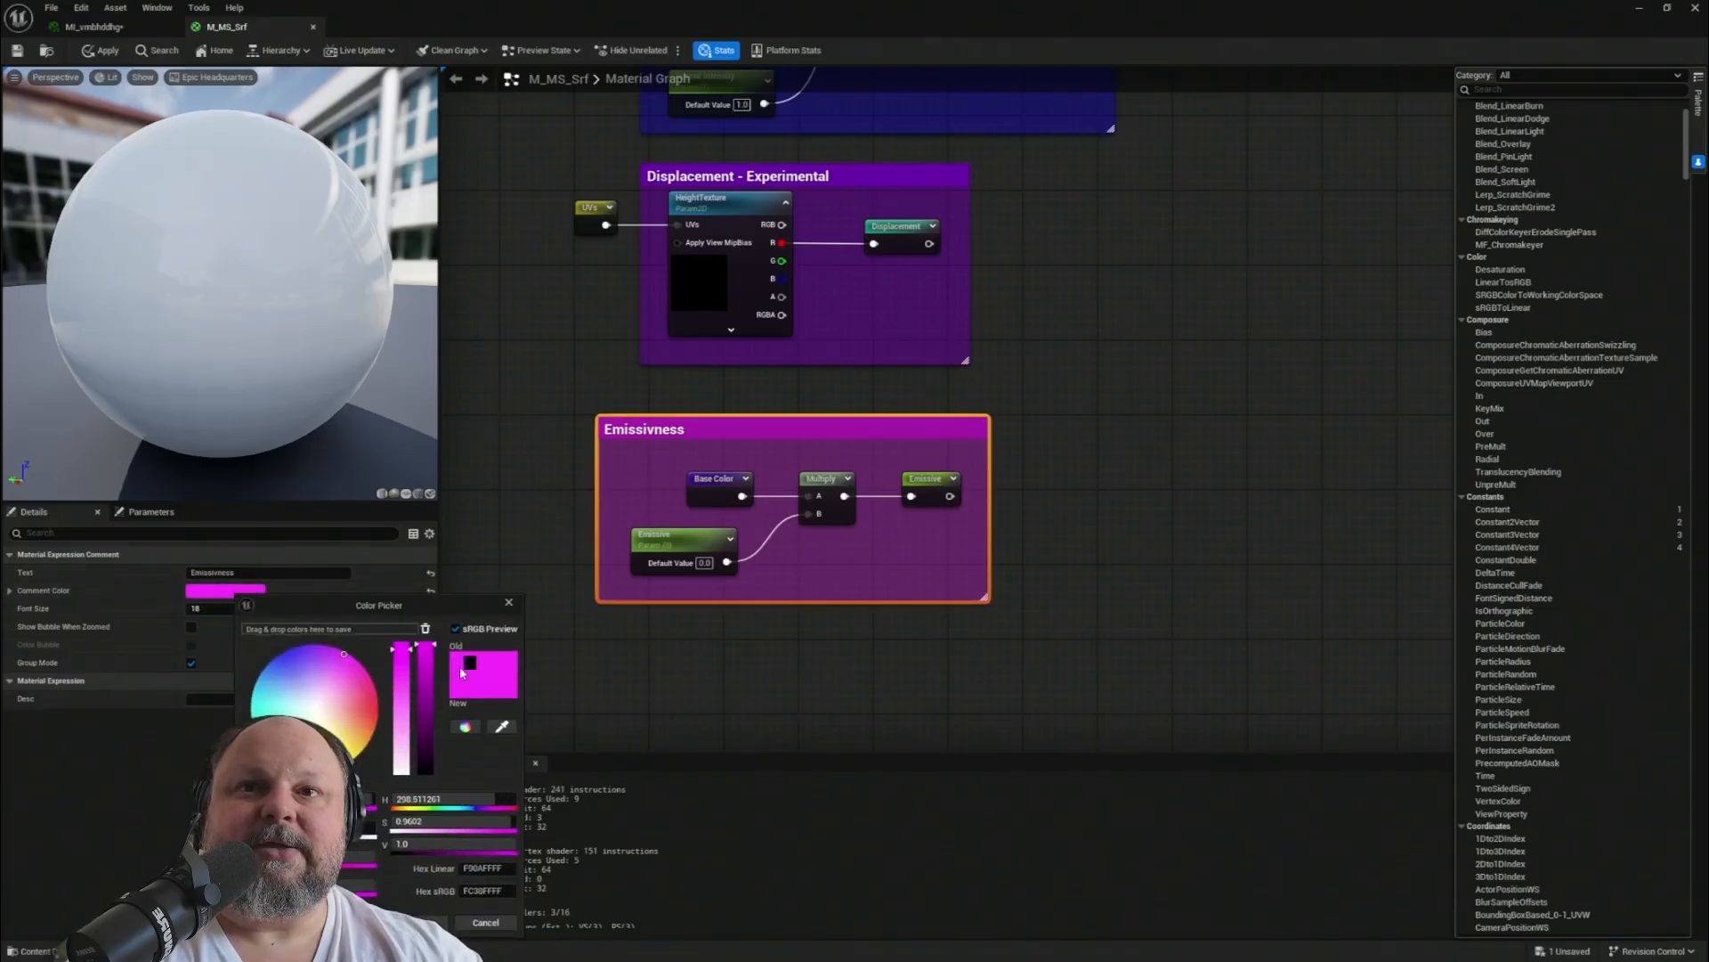
drag(346, 627, 309, 630)
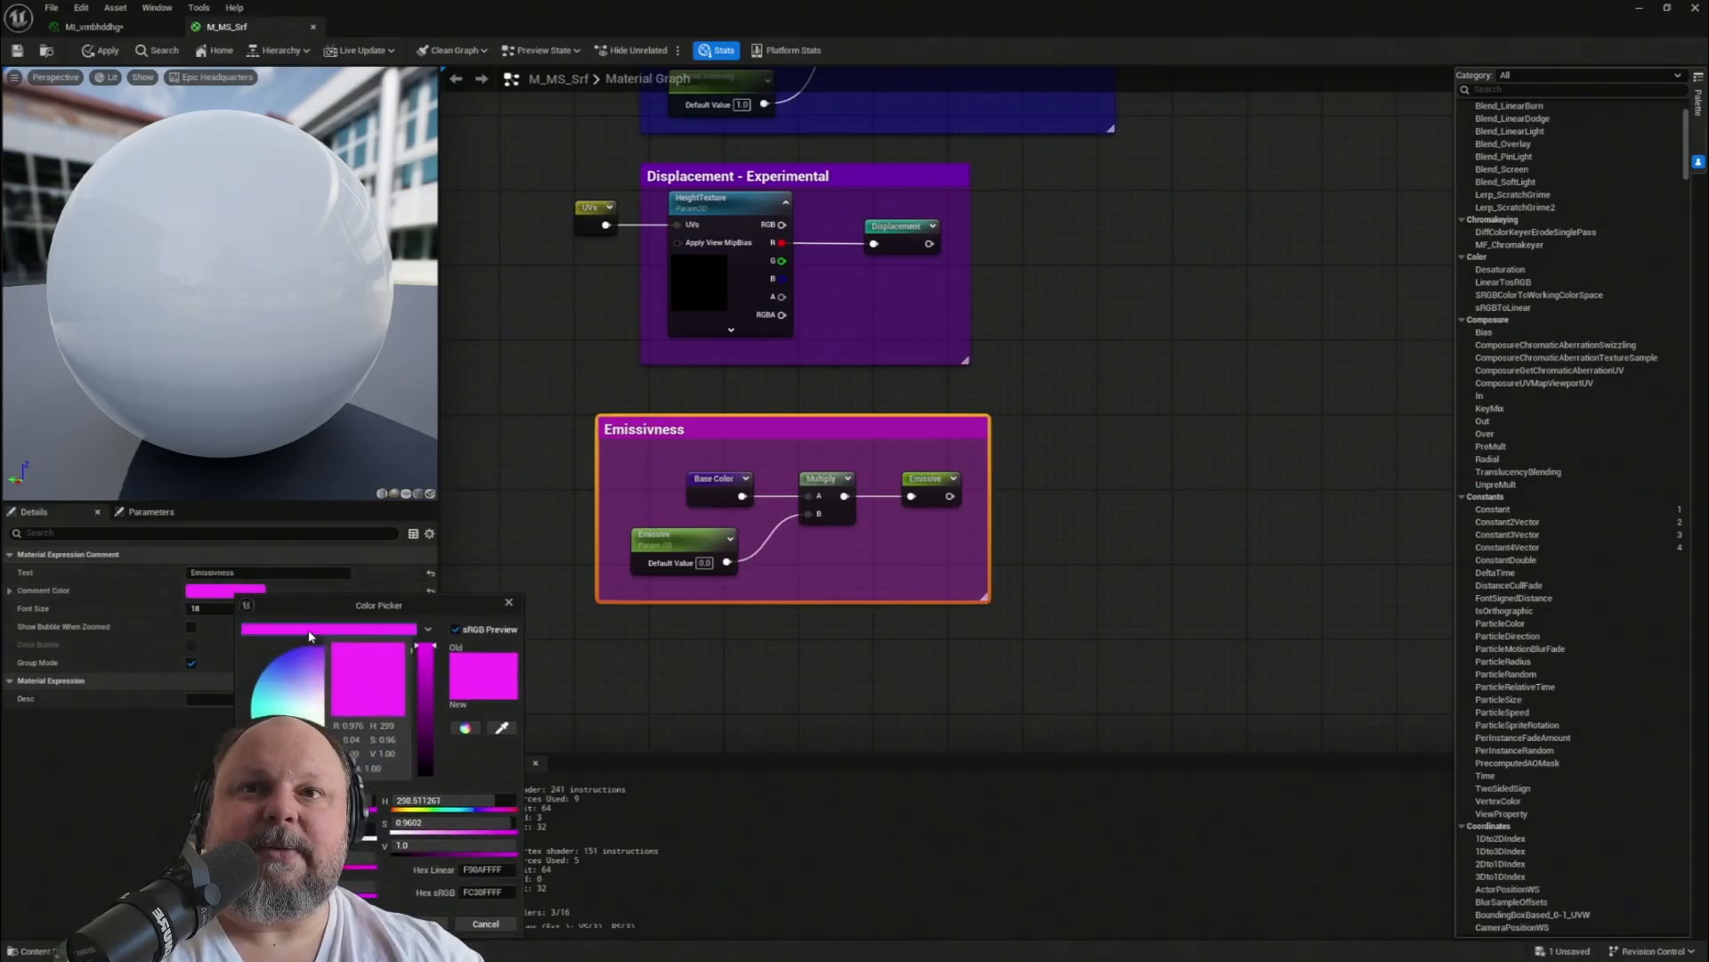
click(752, 664)
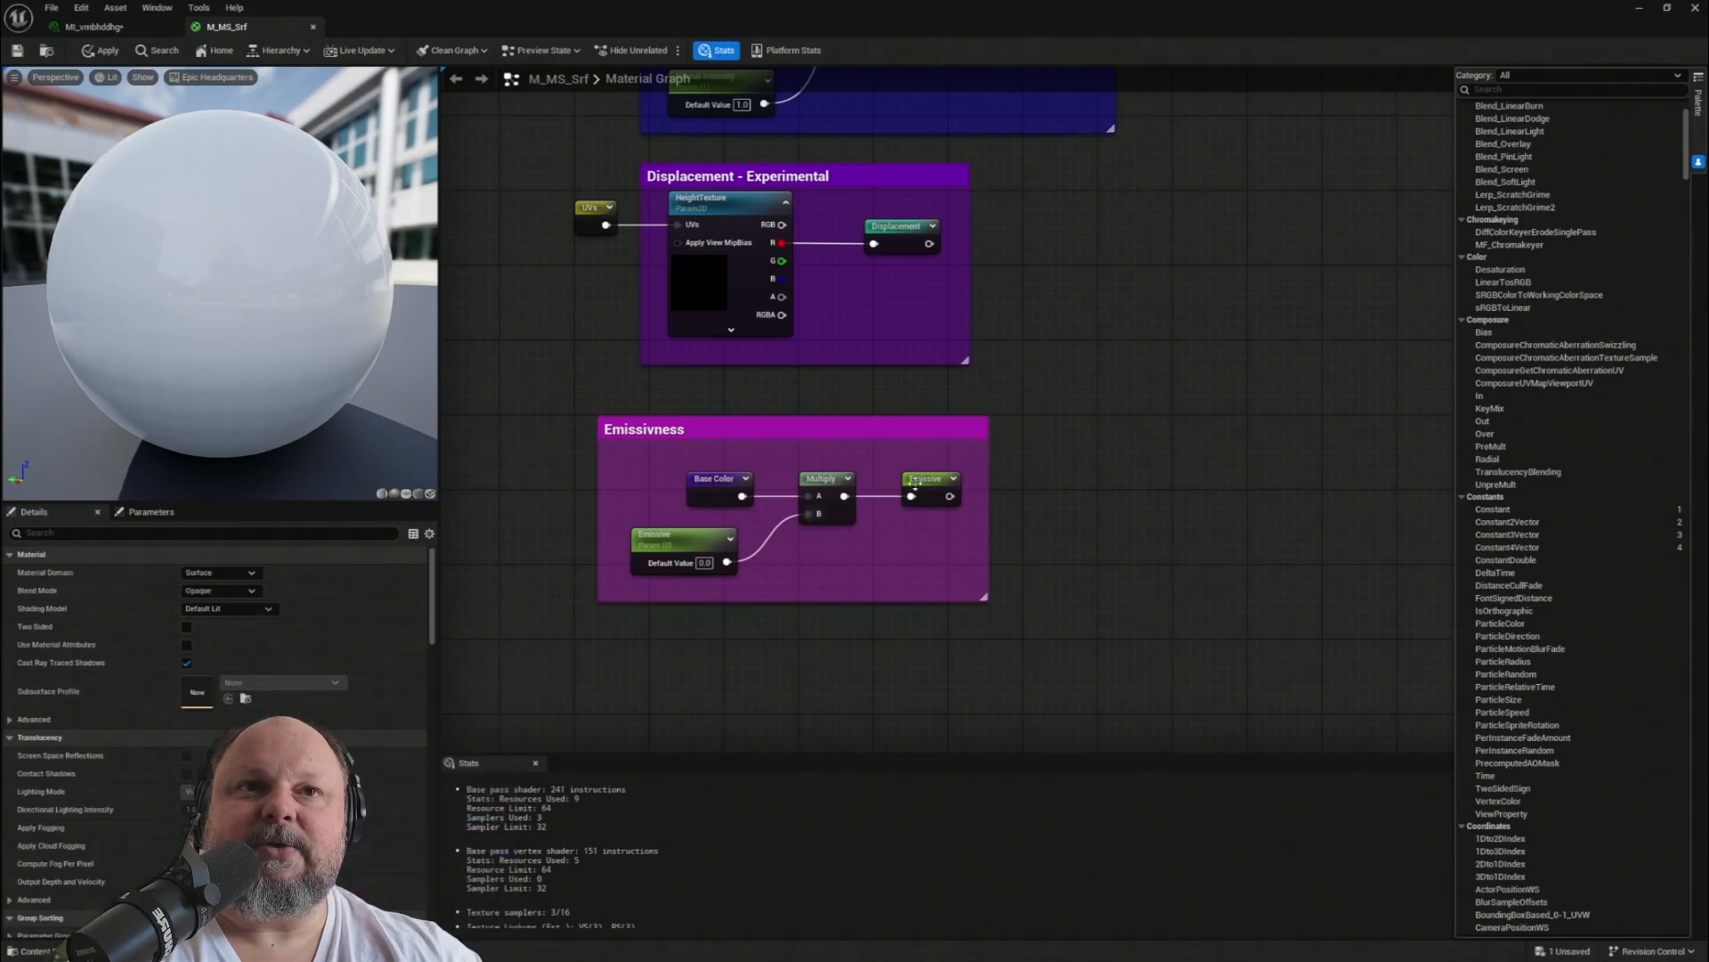
- Apply the saved magenta as the node colour of the Emissive reroute declaration
click(924, 487)
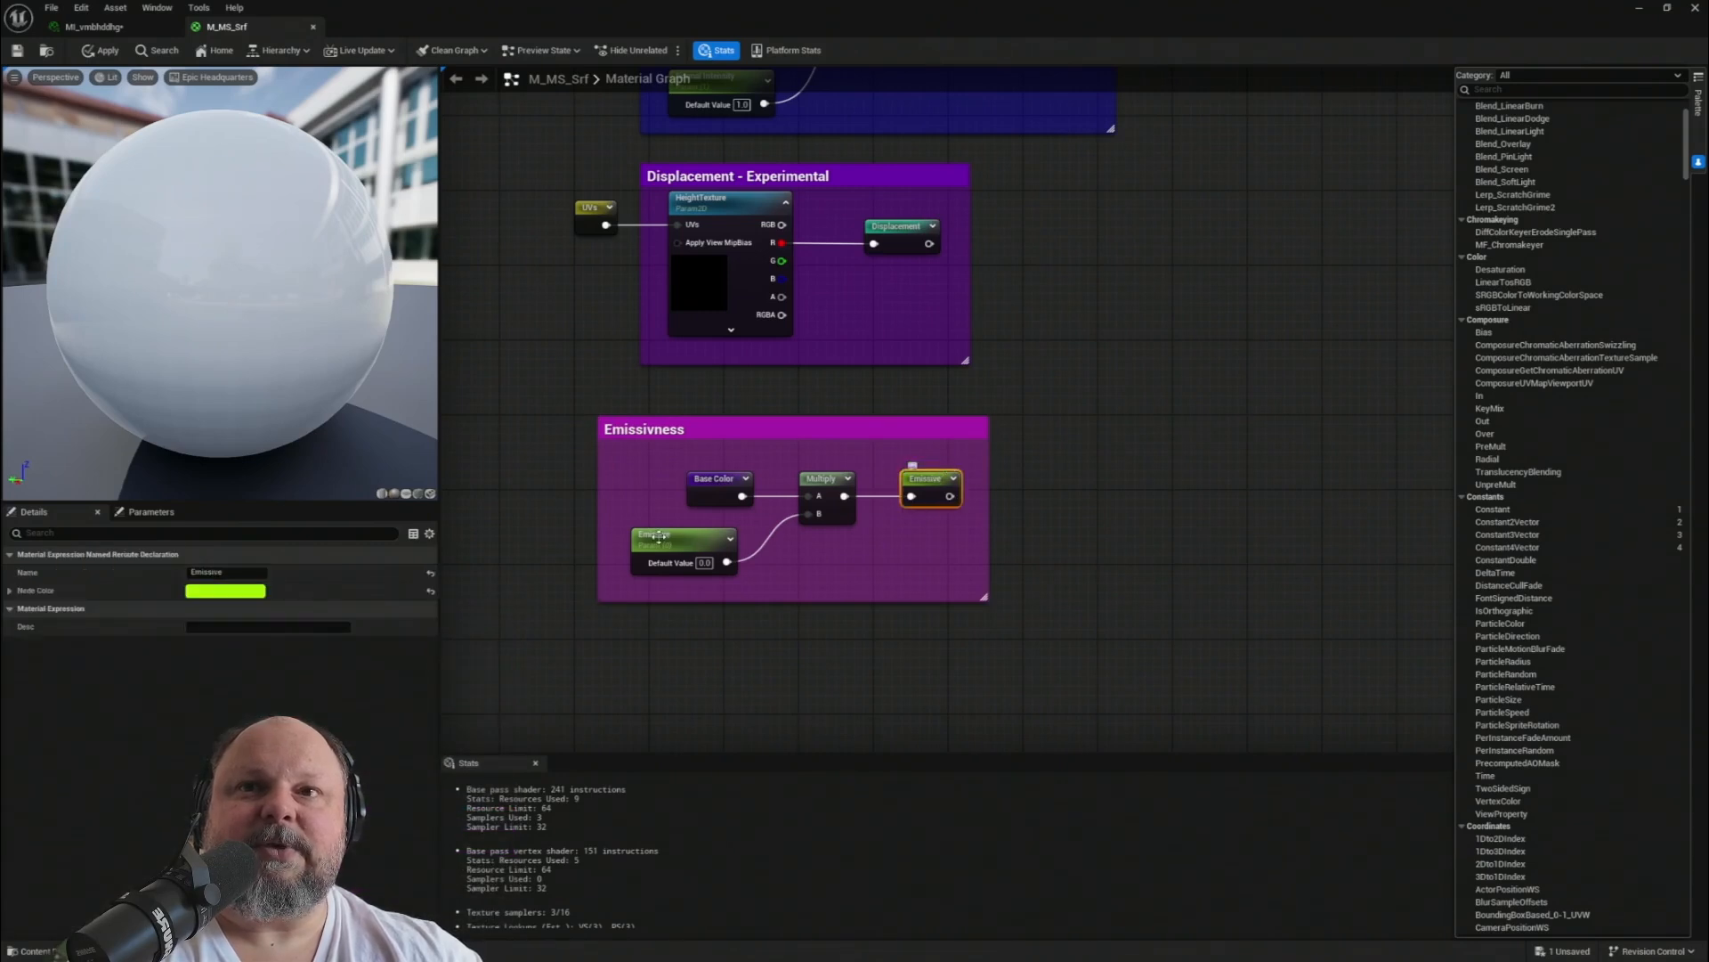
click(229, 594)
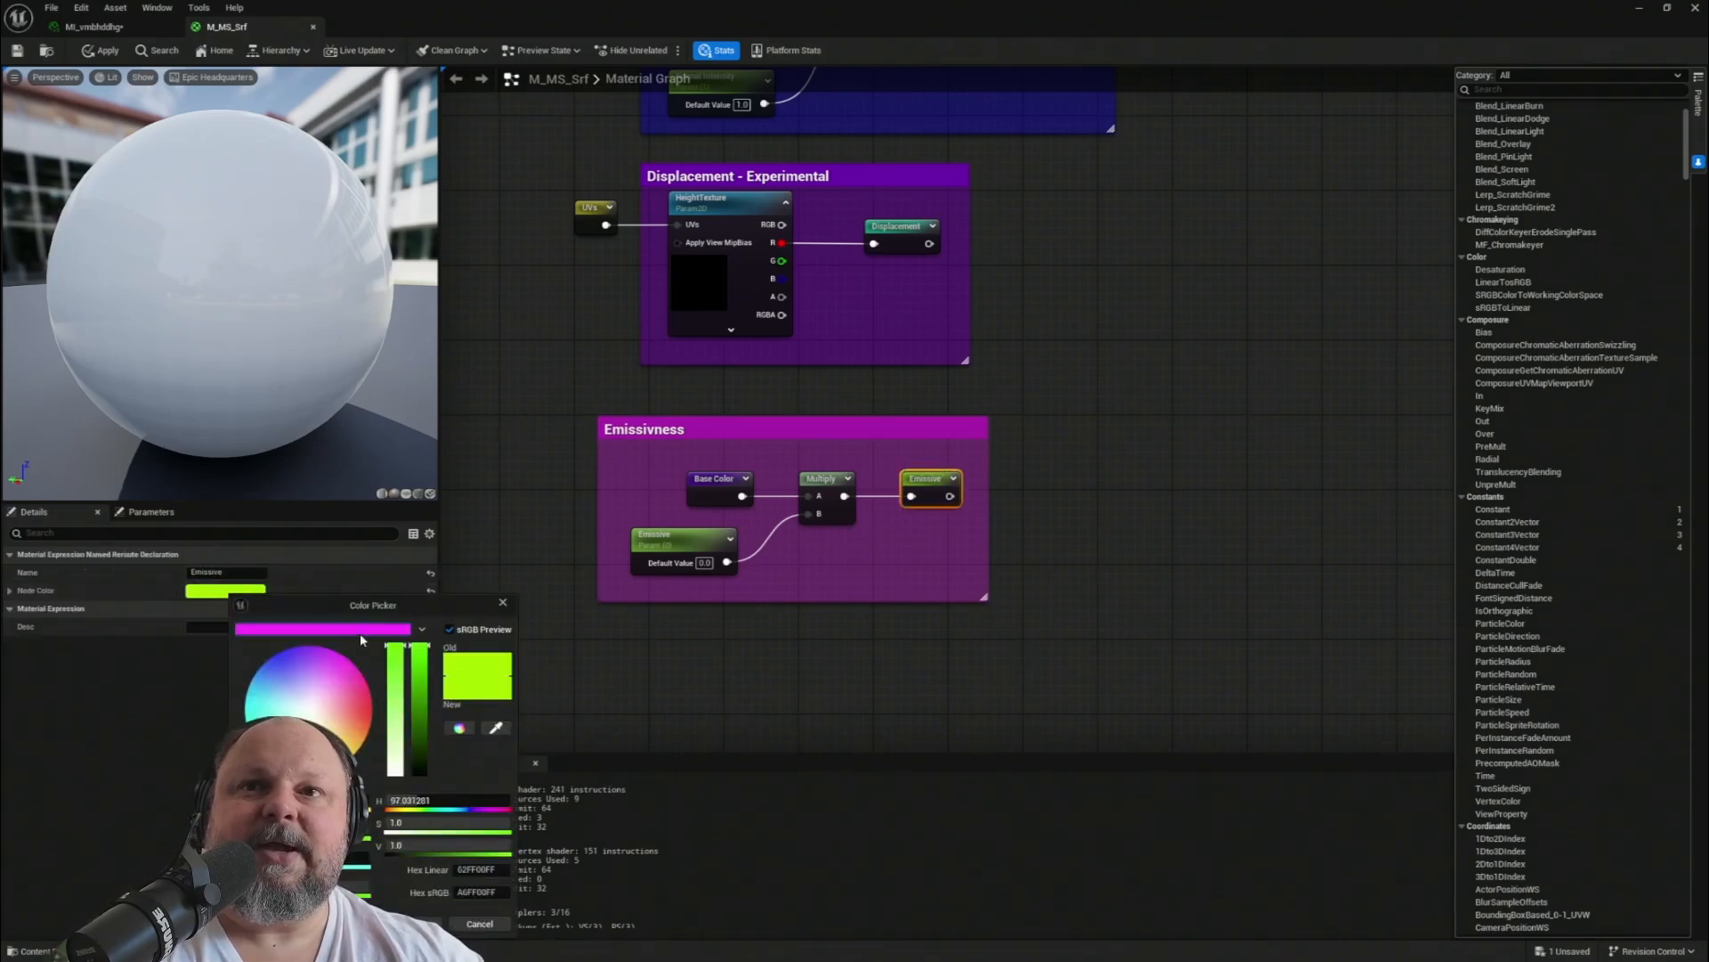
click(706, 641)
- Add the Emissive named reroute beside the M_MS_Srf output node and connect it to Emissive Color
mouse_move(941, 492)
right_down()
mouse_move(927, 522)
mouse_move(921, 480)
right_up()
scroll(920, 480, down, 5)
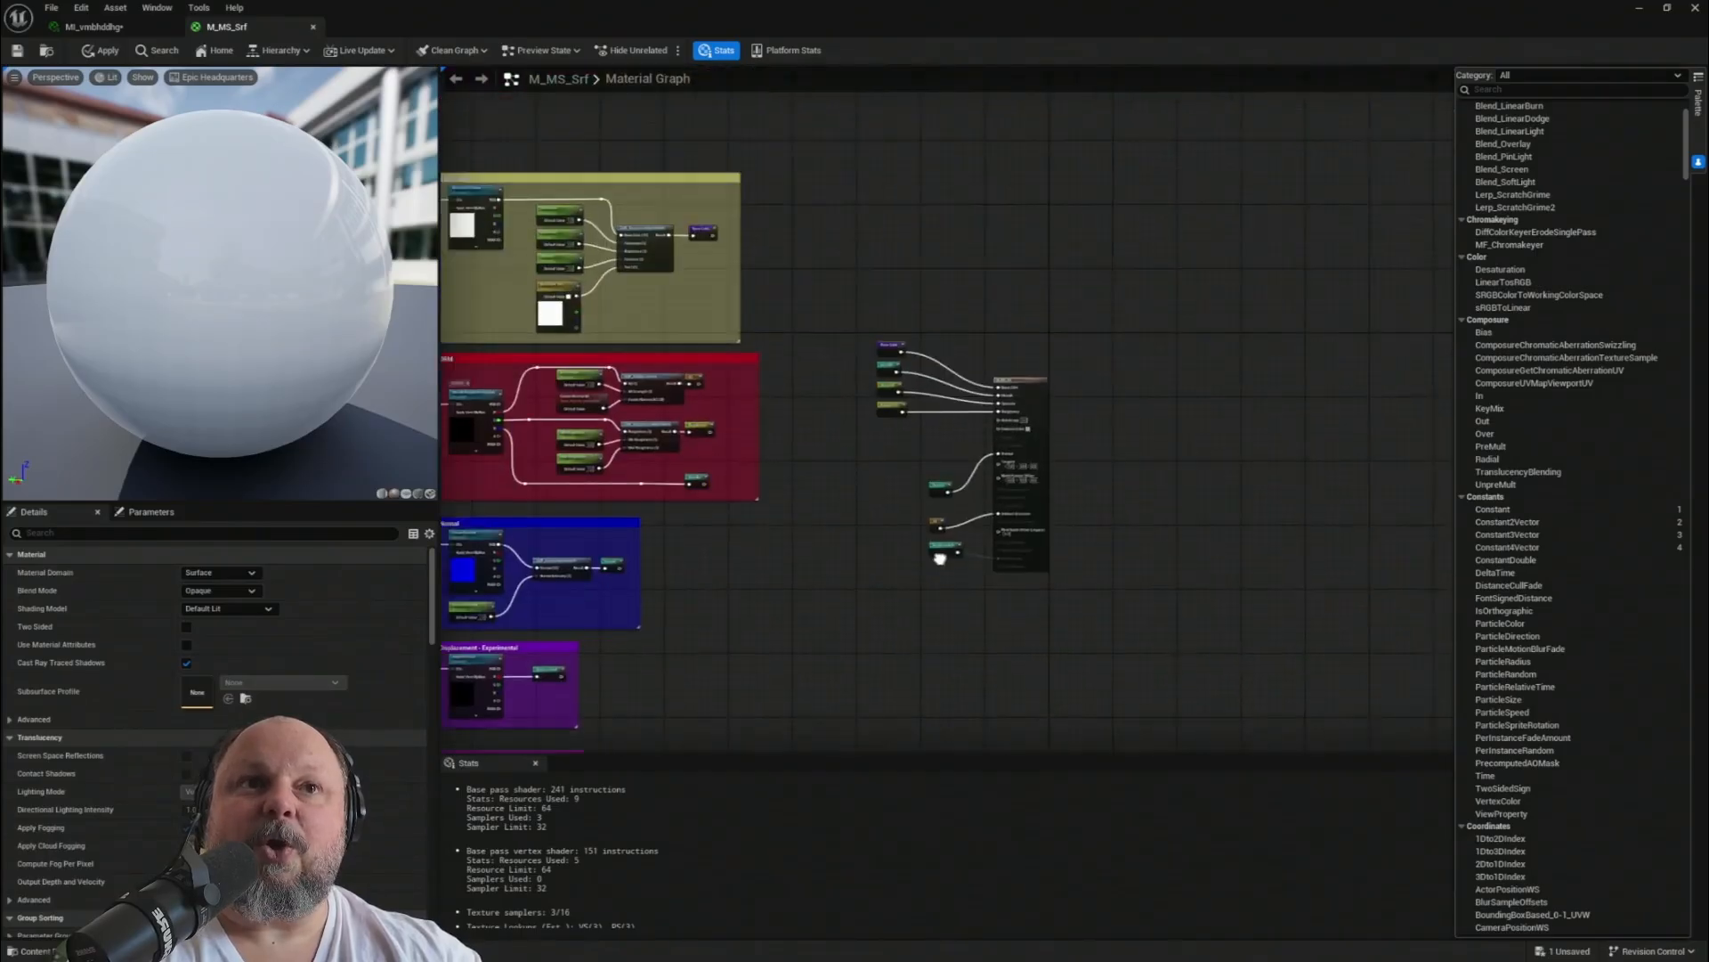
scroll(930, 490, up, 7)
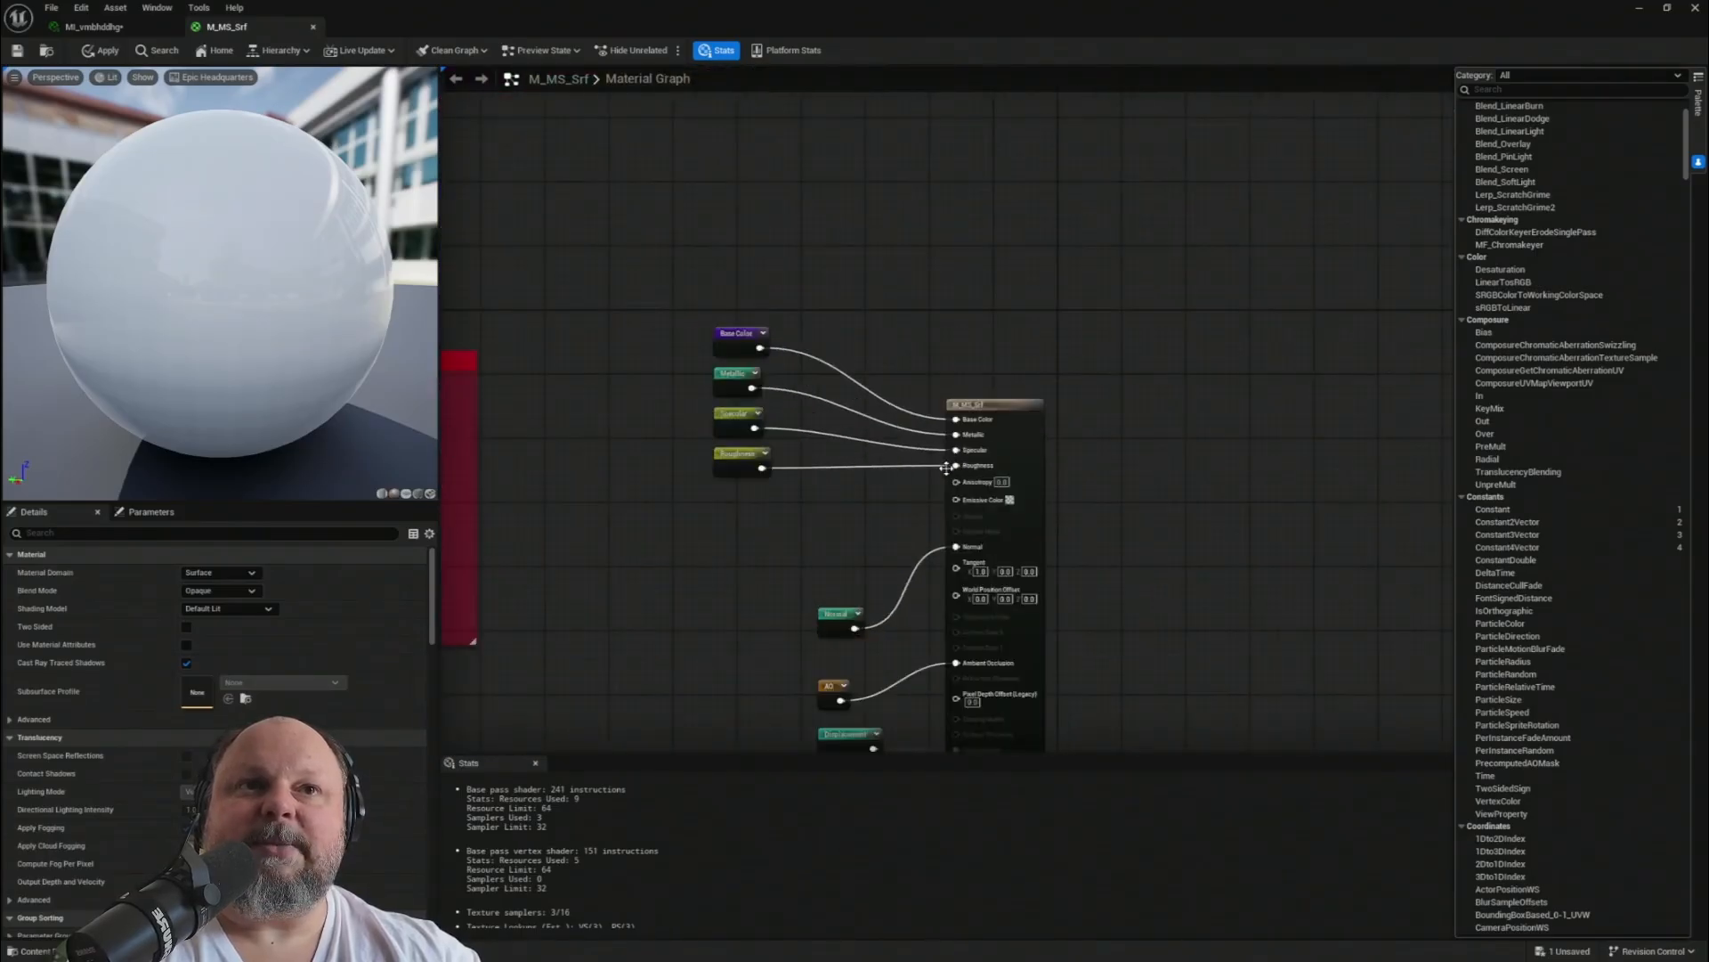
right_click(760, 523)
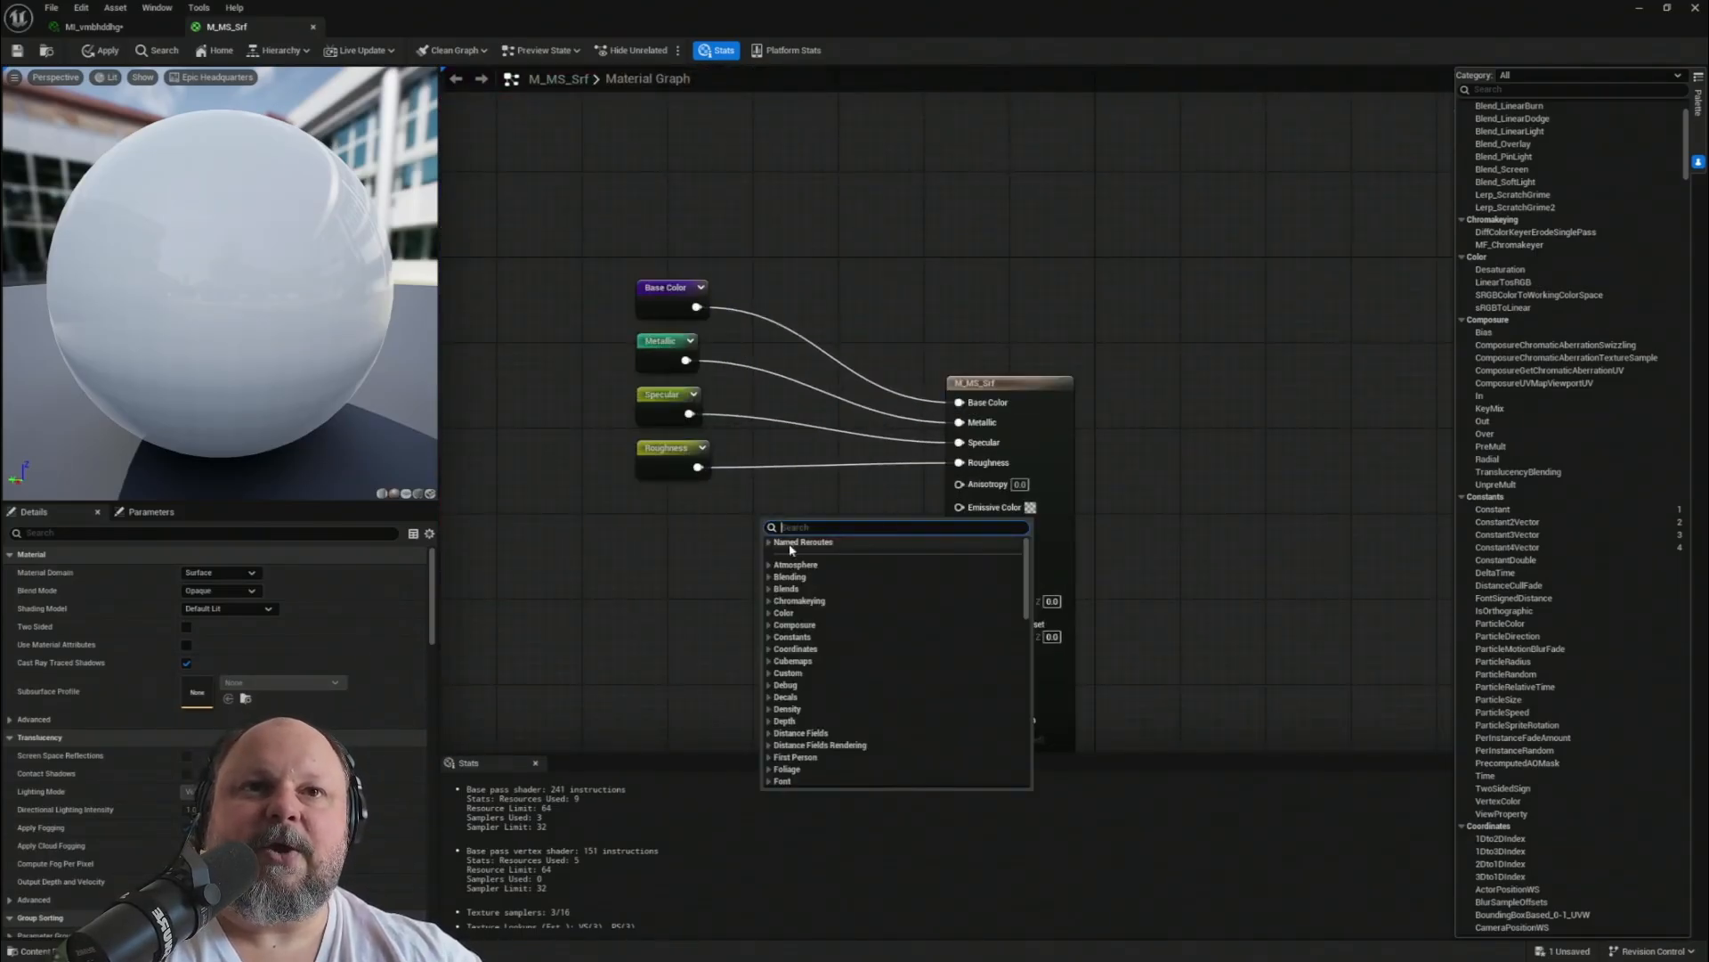
click(769, 541)
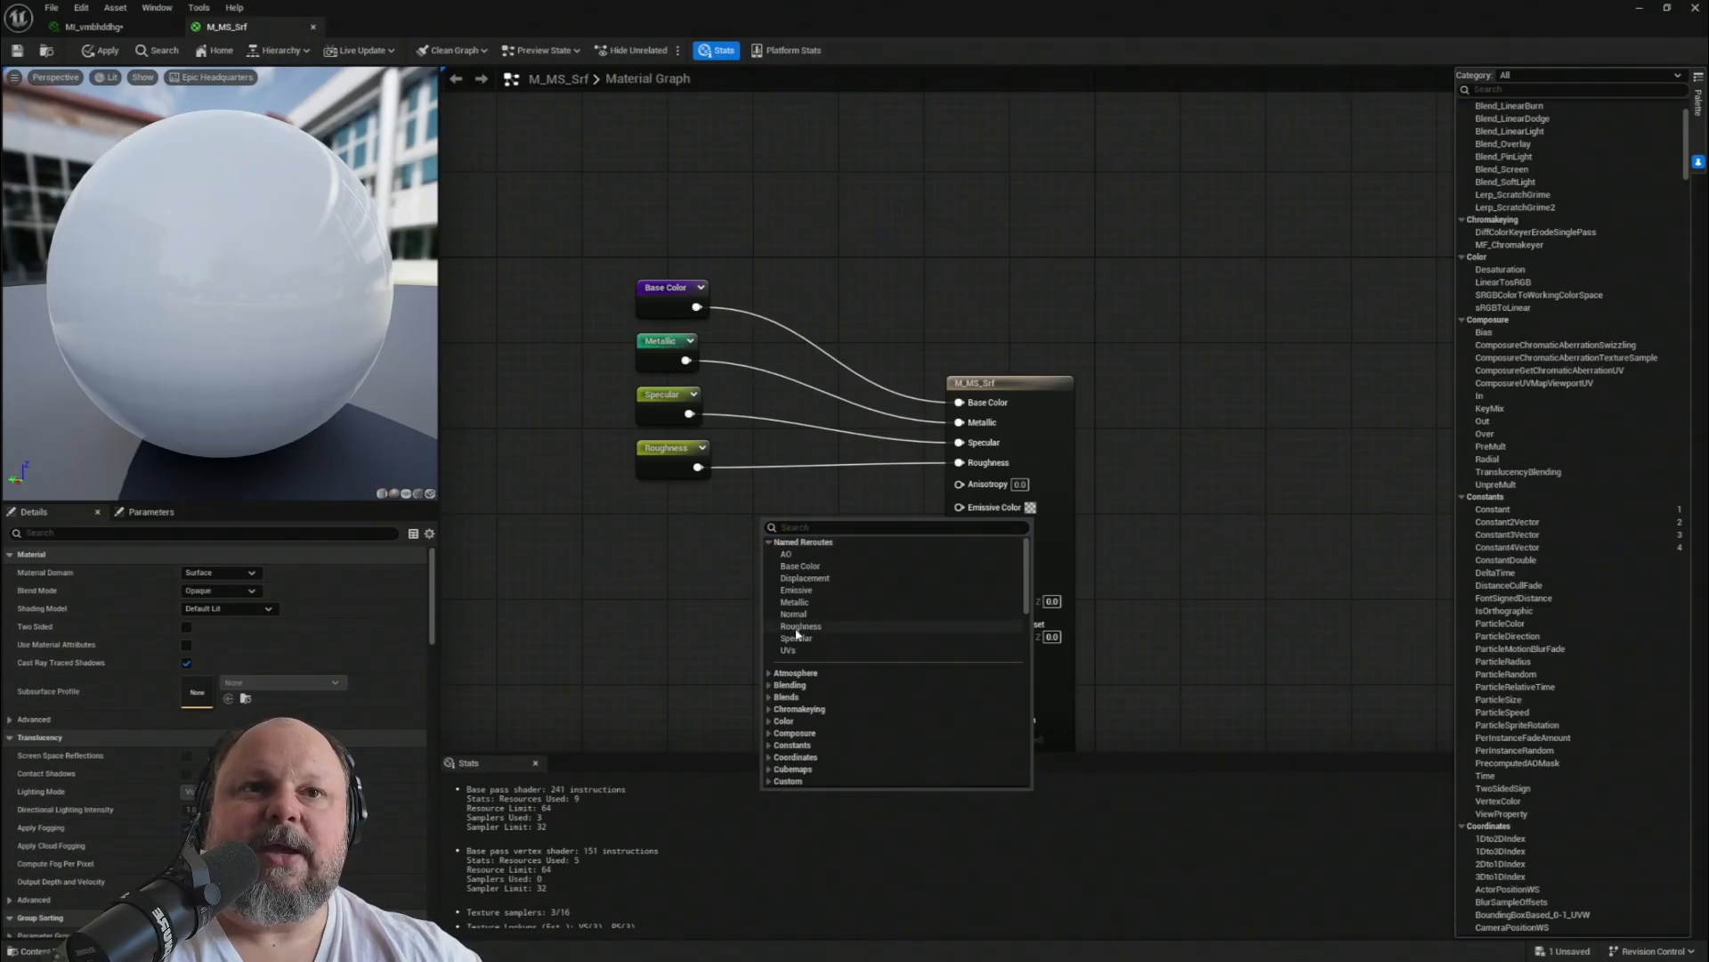
click(805, 590)
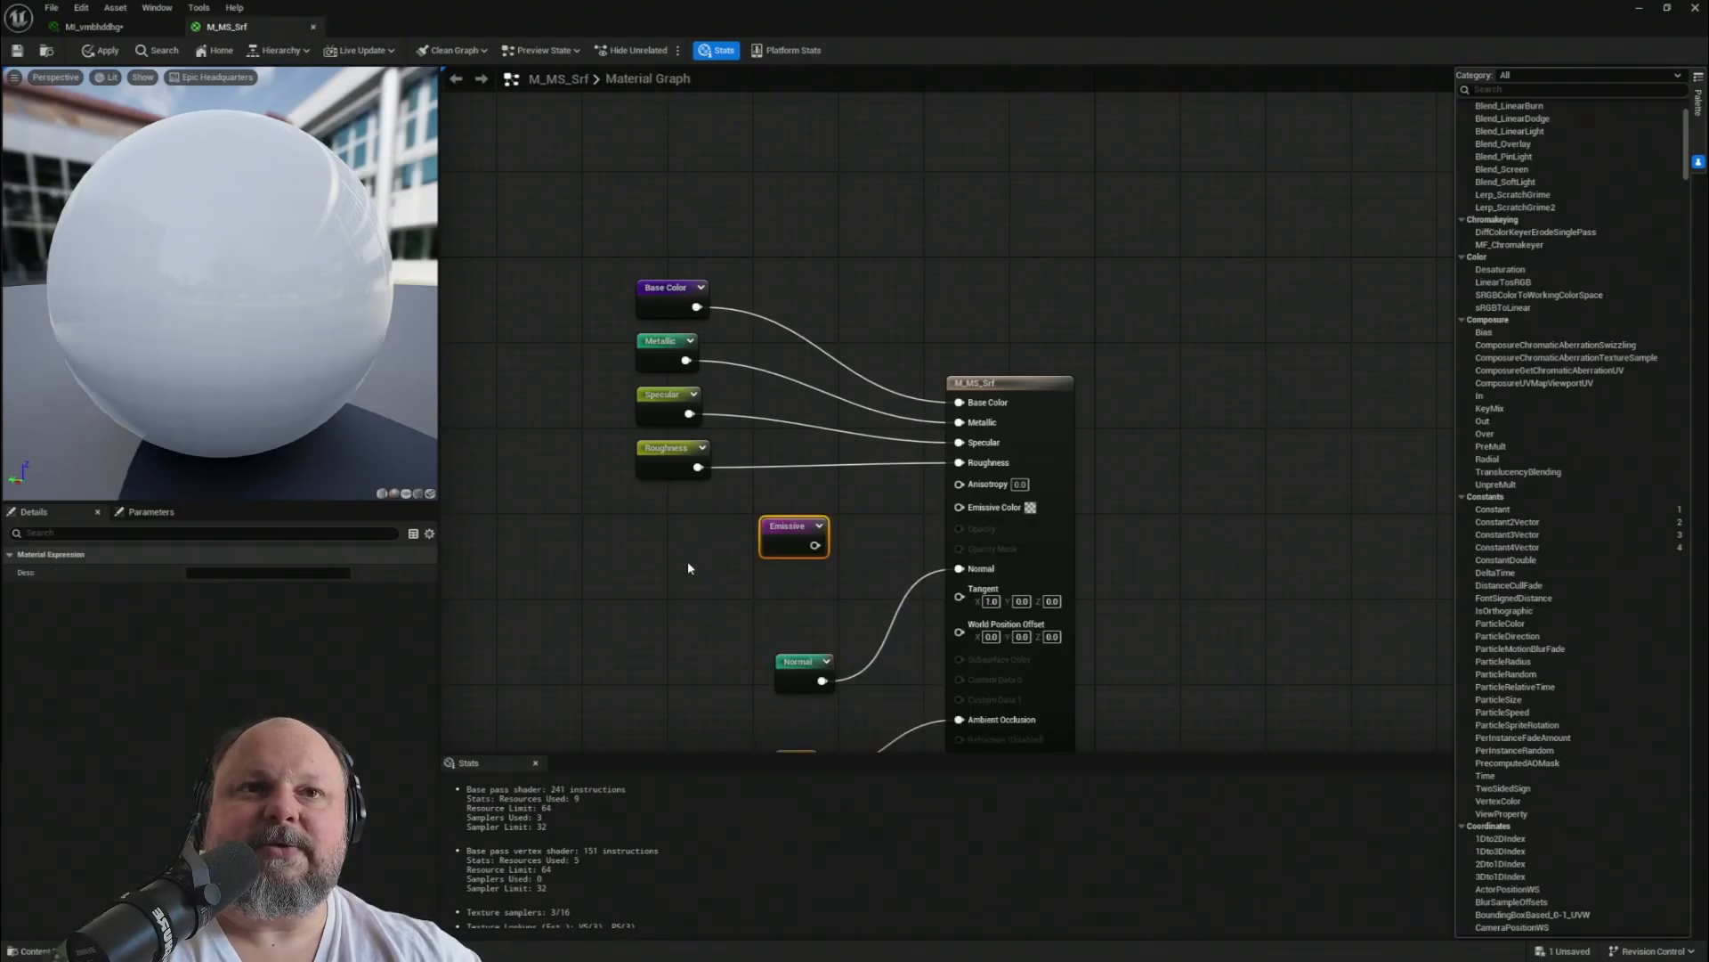
drag(815, 545, 959, 506)
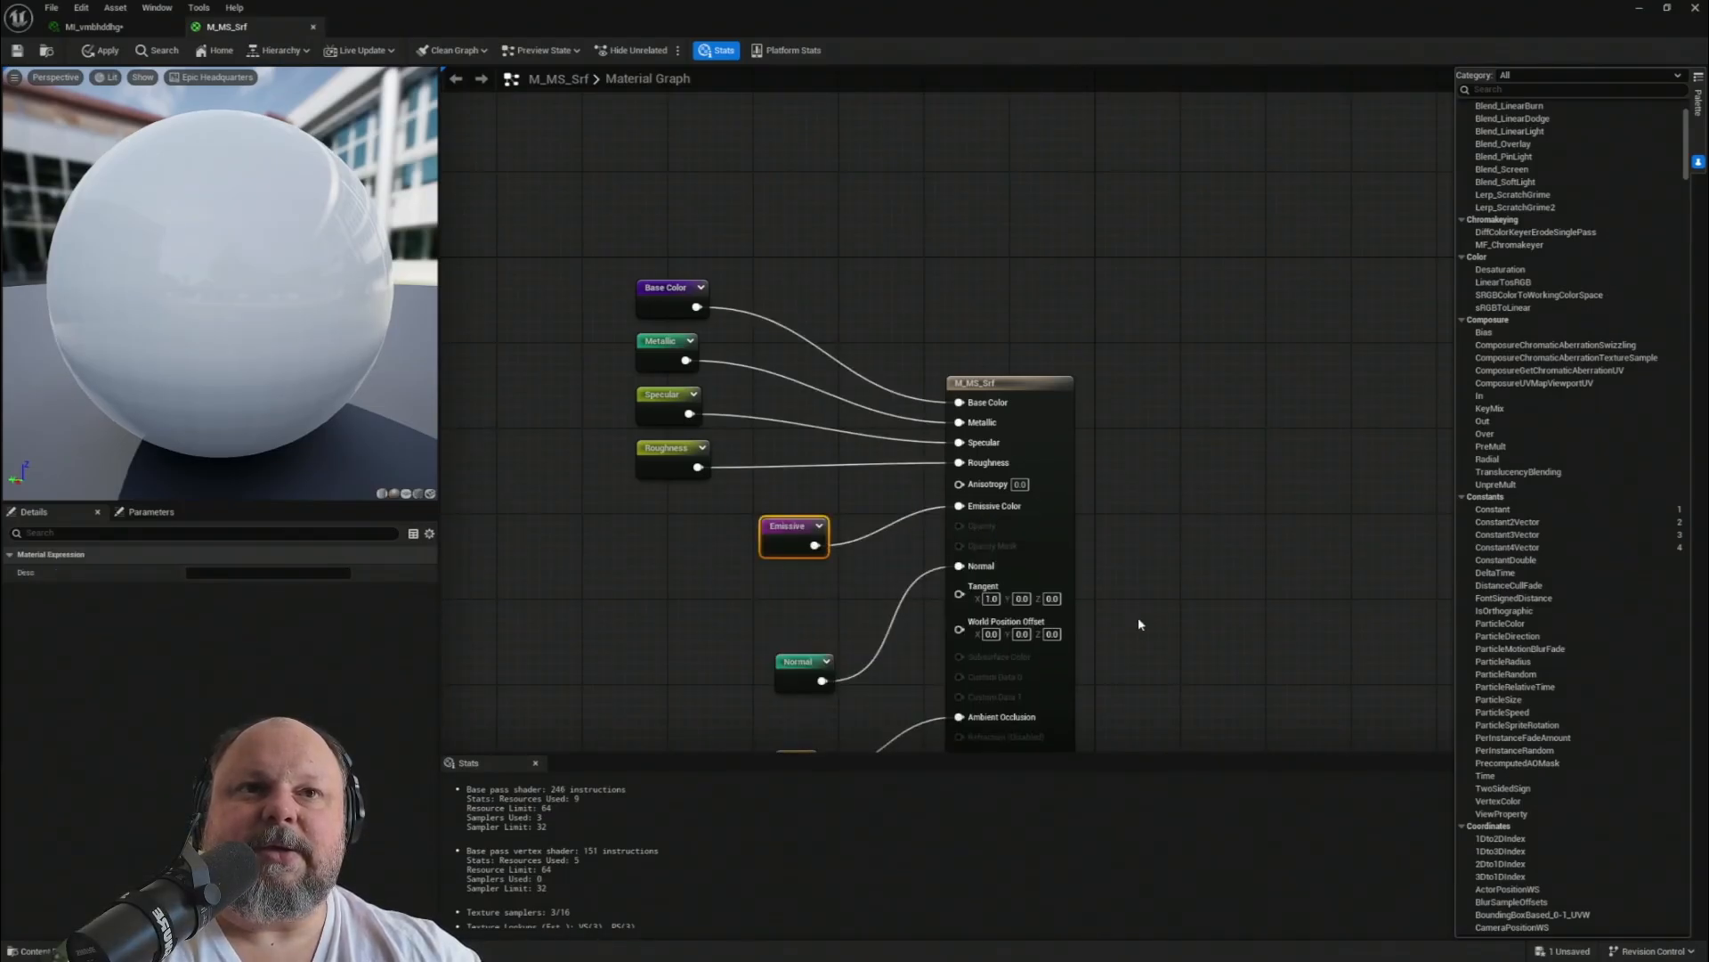
- Line up the Base Color, Metallic, Specular, Roughness and Emissive reroutes in one column before the material output node
drag(597, 272, 795, 546)
click(710, 488)
click(706, 562)
right_drag(706, 563, 778, 488)
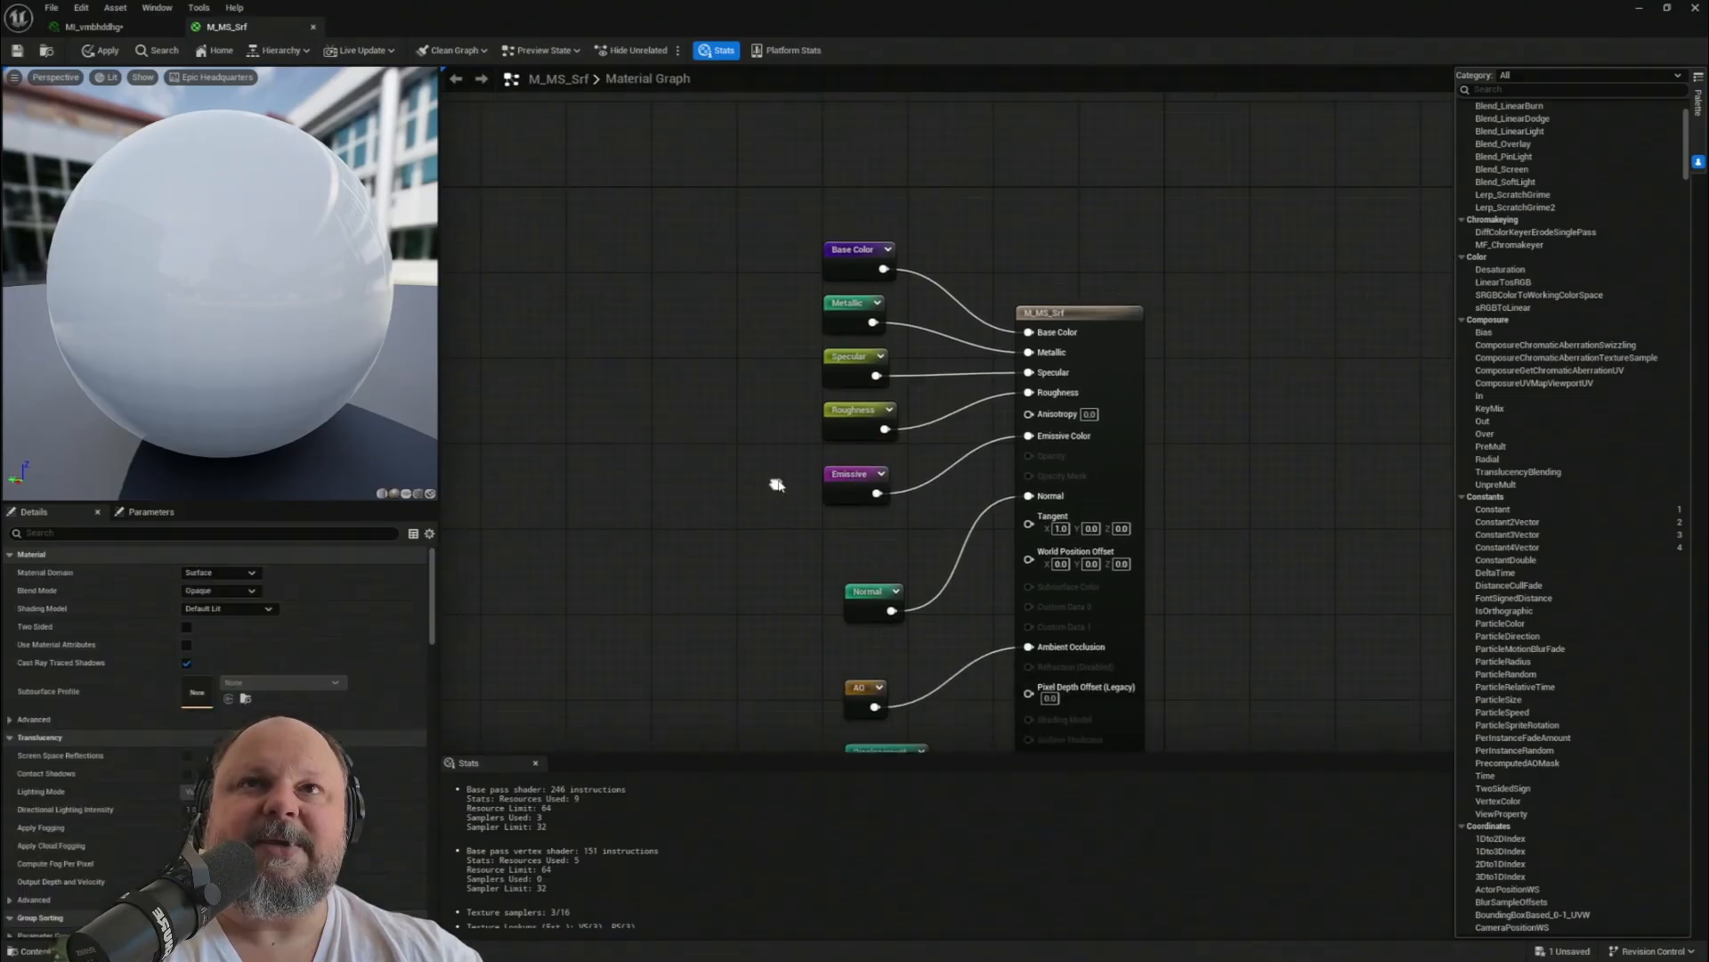
- Apply the material changes and check where the Emissive parameter is listed in the material instance
click(102, 50)
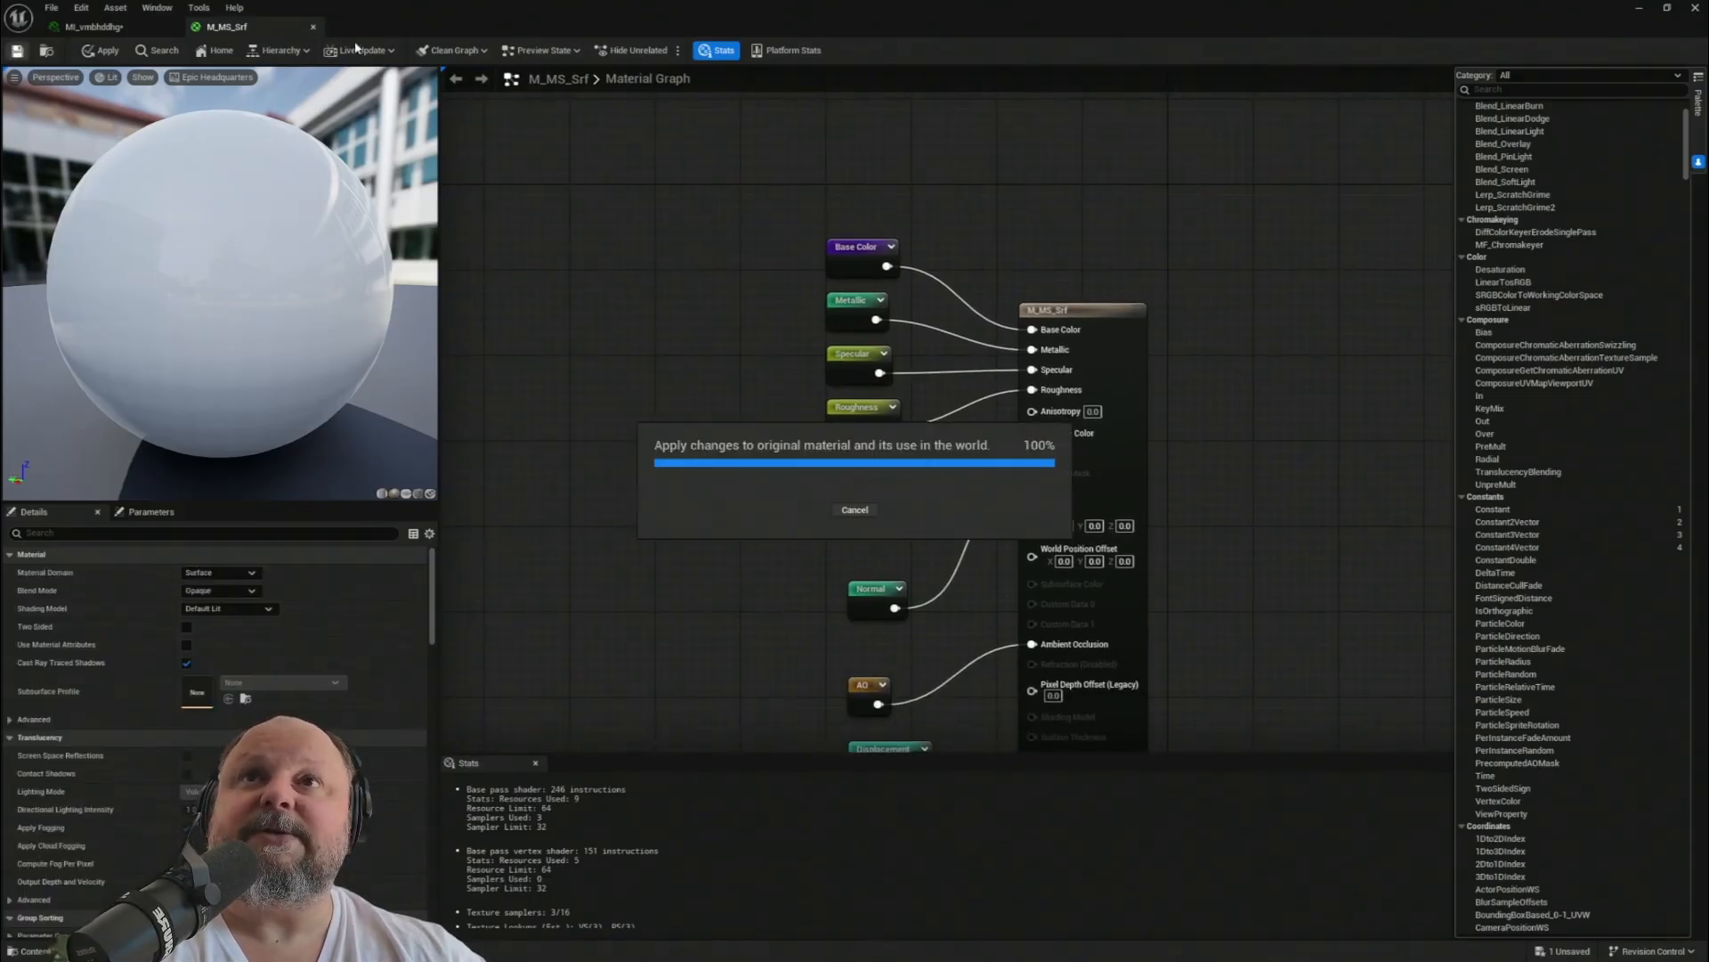
click(94, 27)
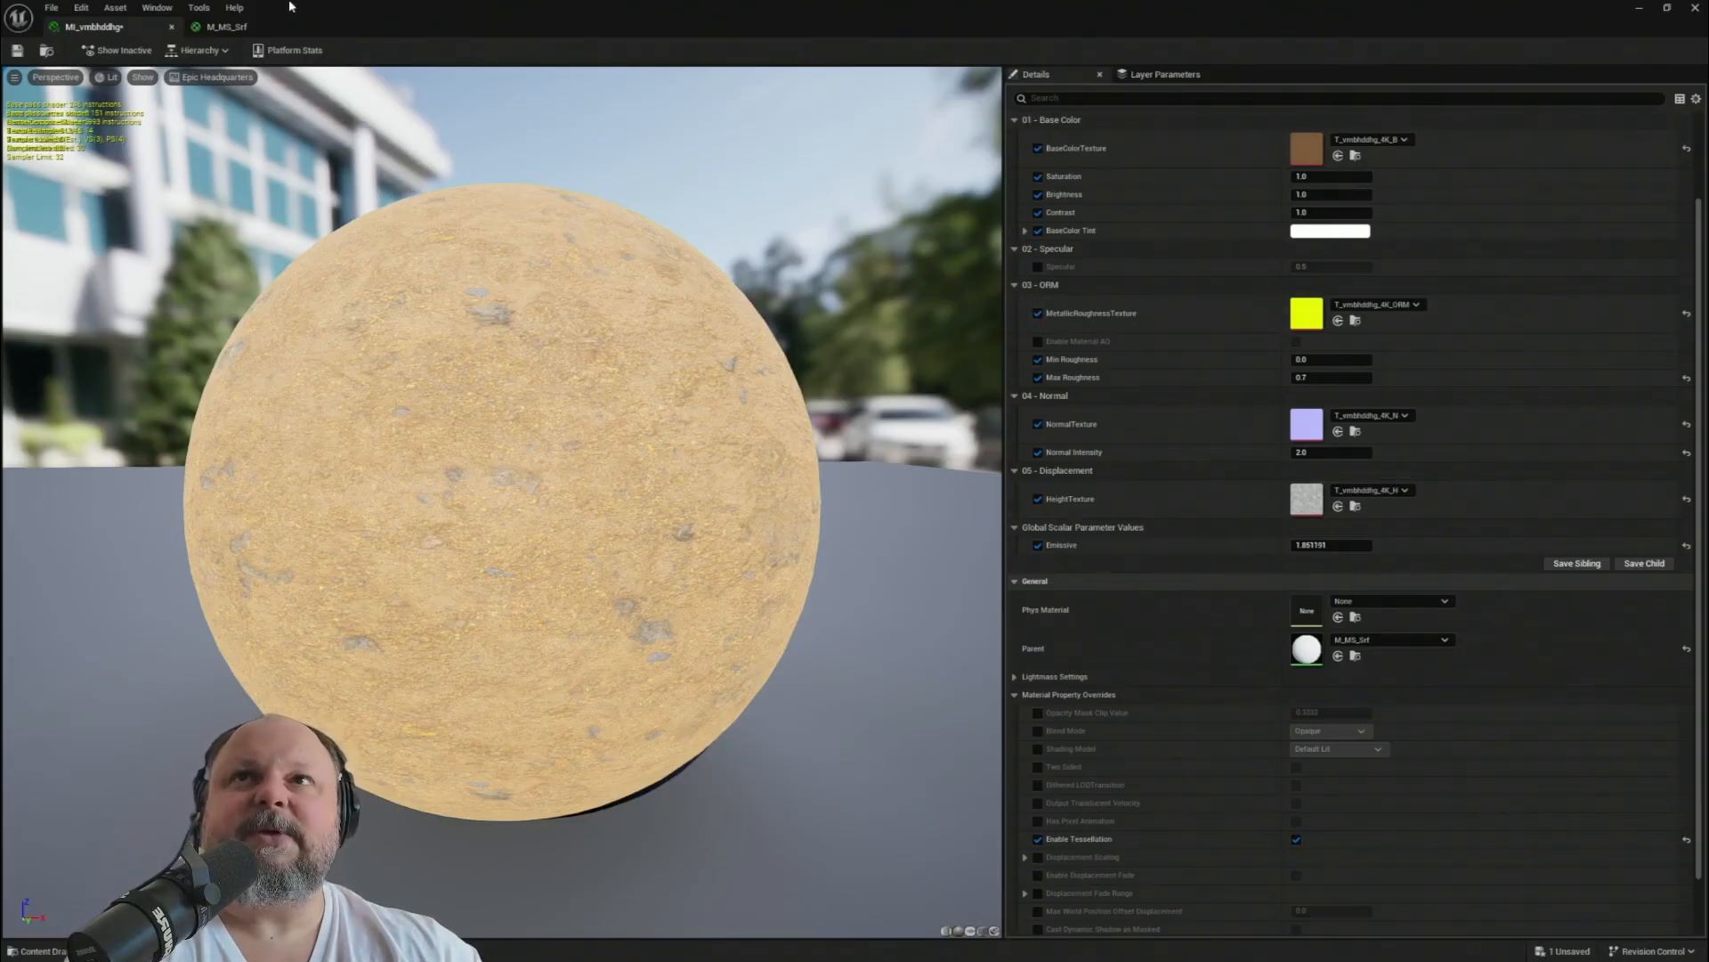
- Back in M_MS_Srf, assign the Emissive scalar parameter to the existing 05 - Displacement parameter group
click(249, 27)
right_drag(637, 409, 1046, 301)
scroll(1045, 301, down, 3)
right_drag(517, 730, 864, 480)
scroll(749, 572, up, 3)
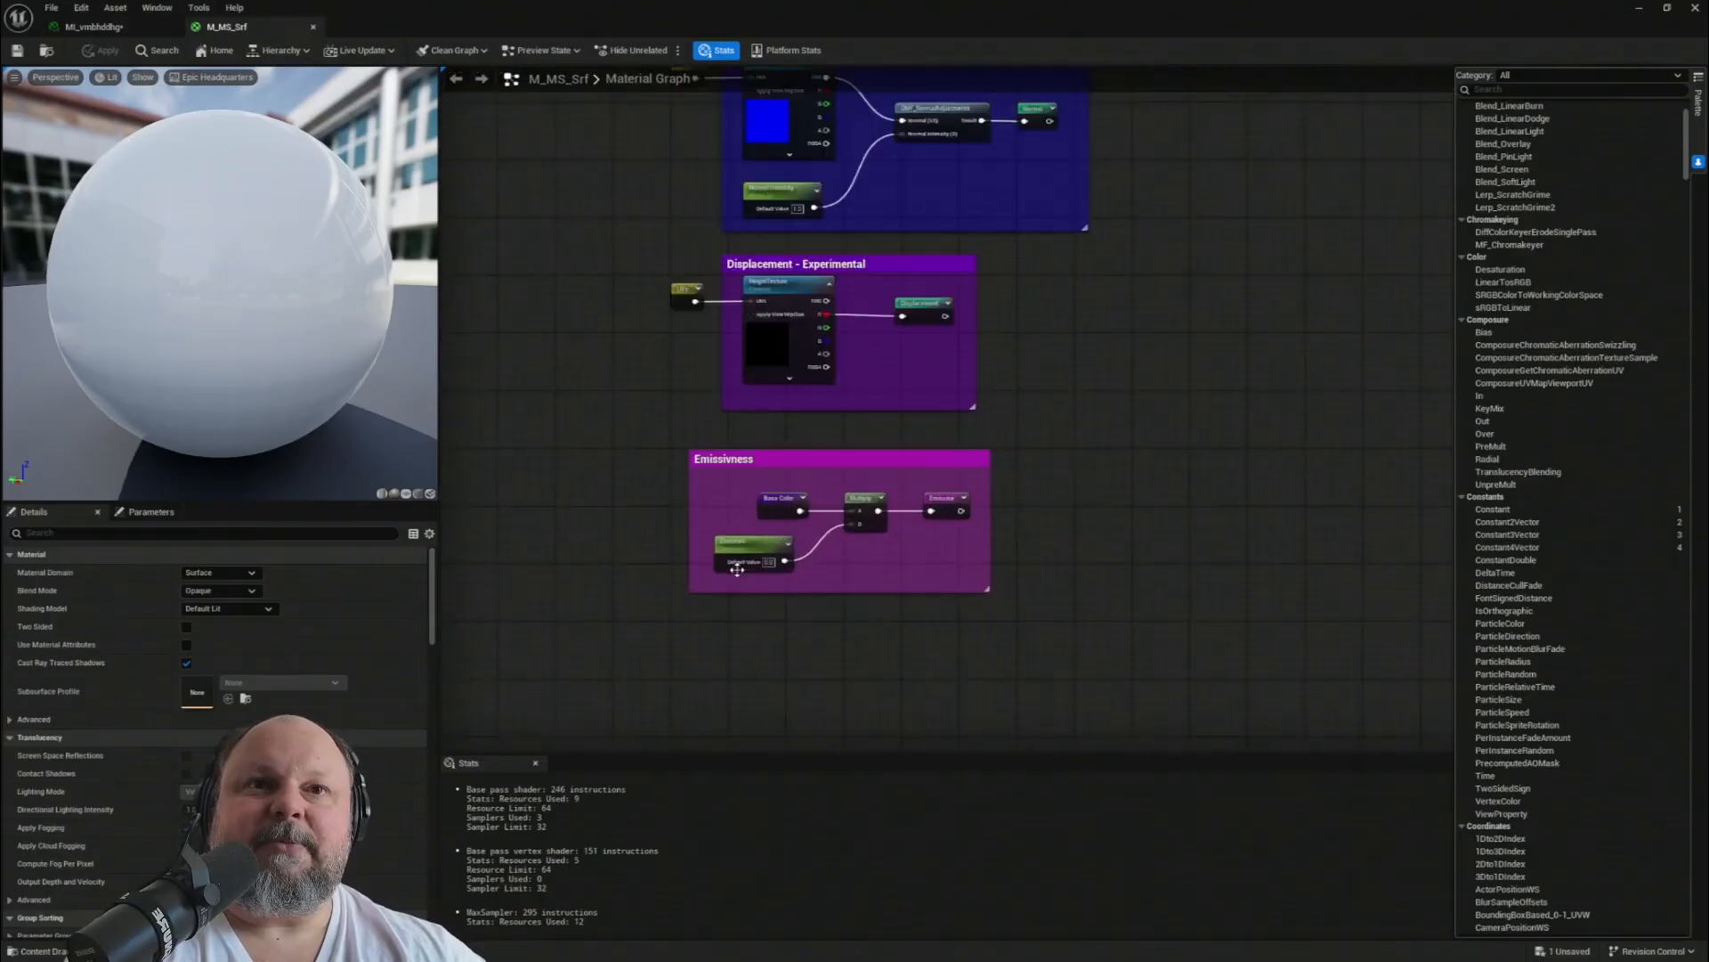
click(799, 566)
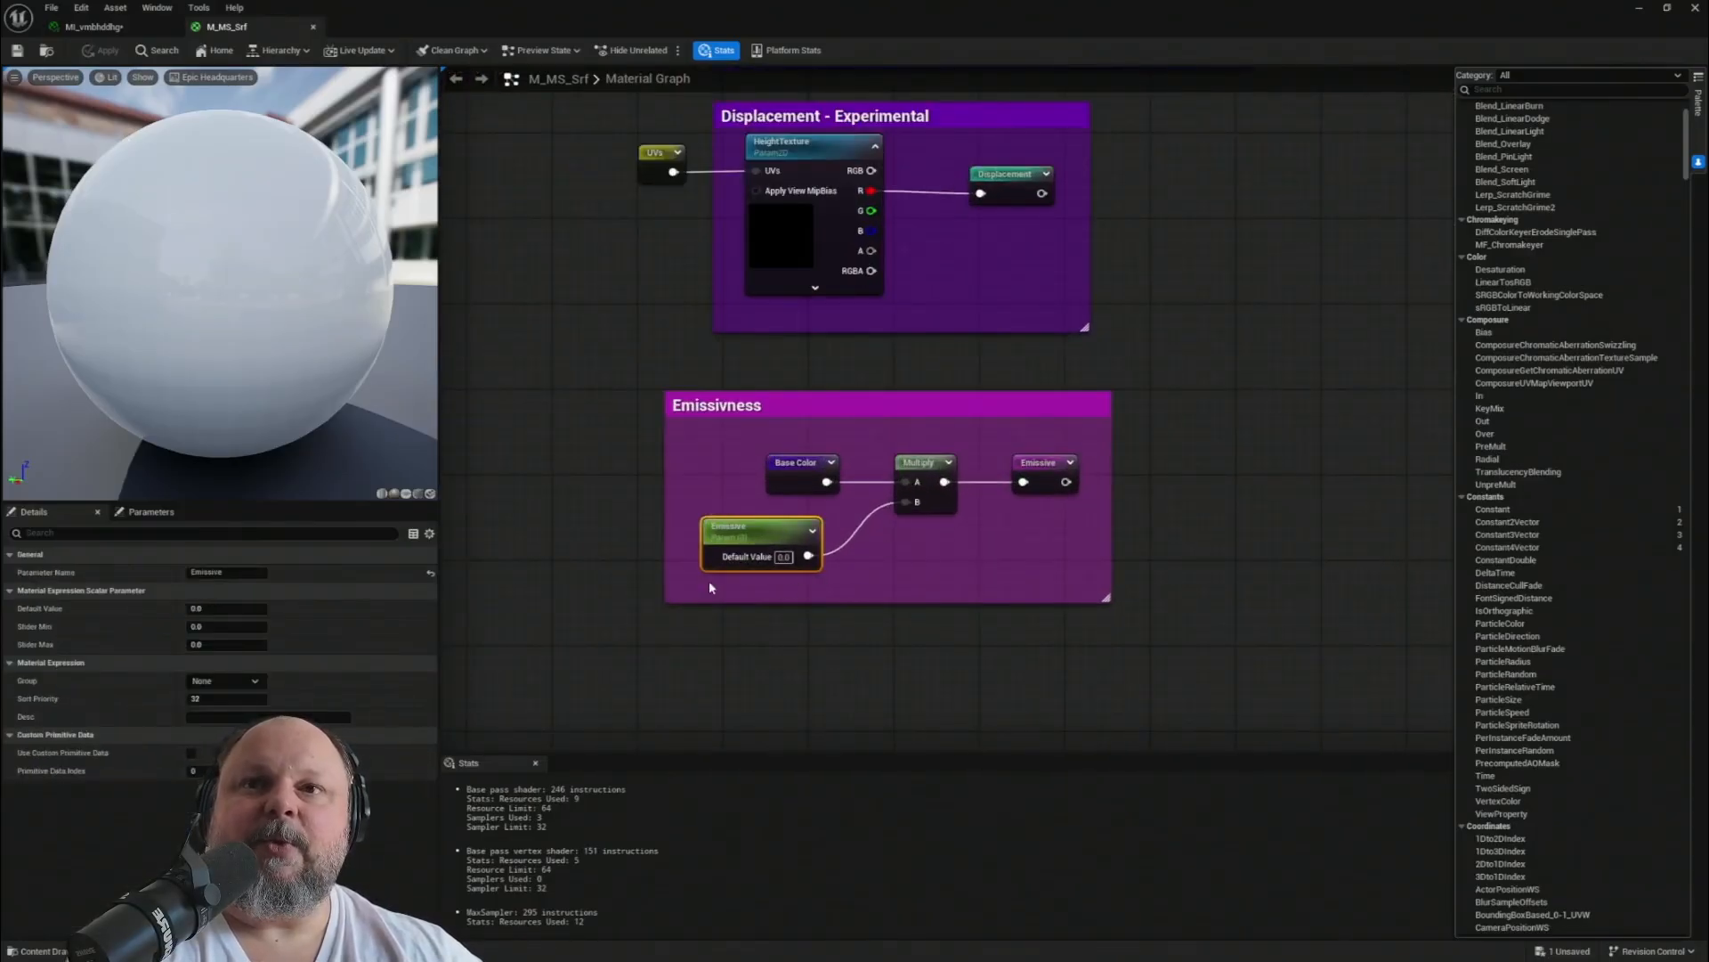
click(255, 681)
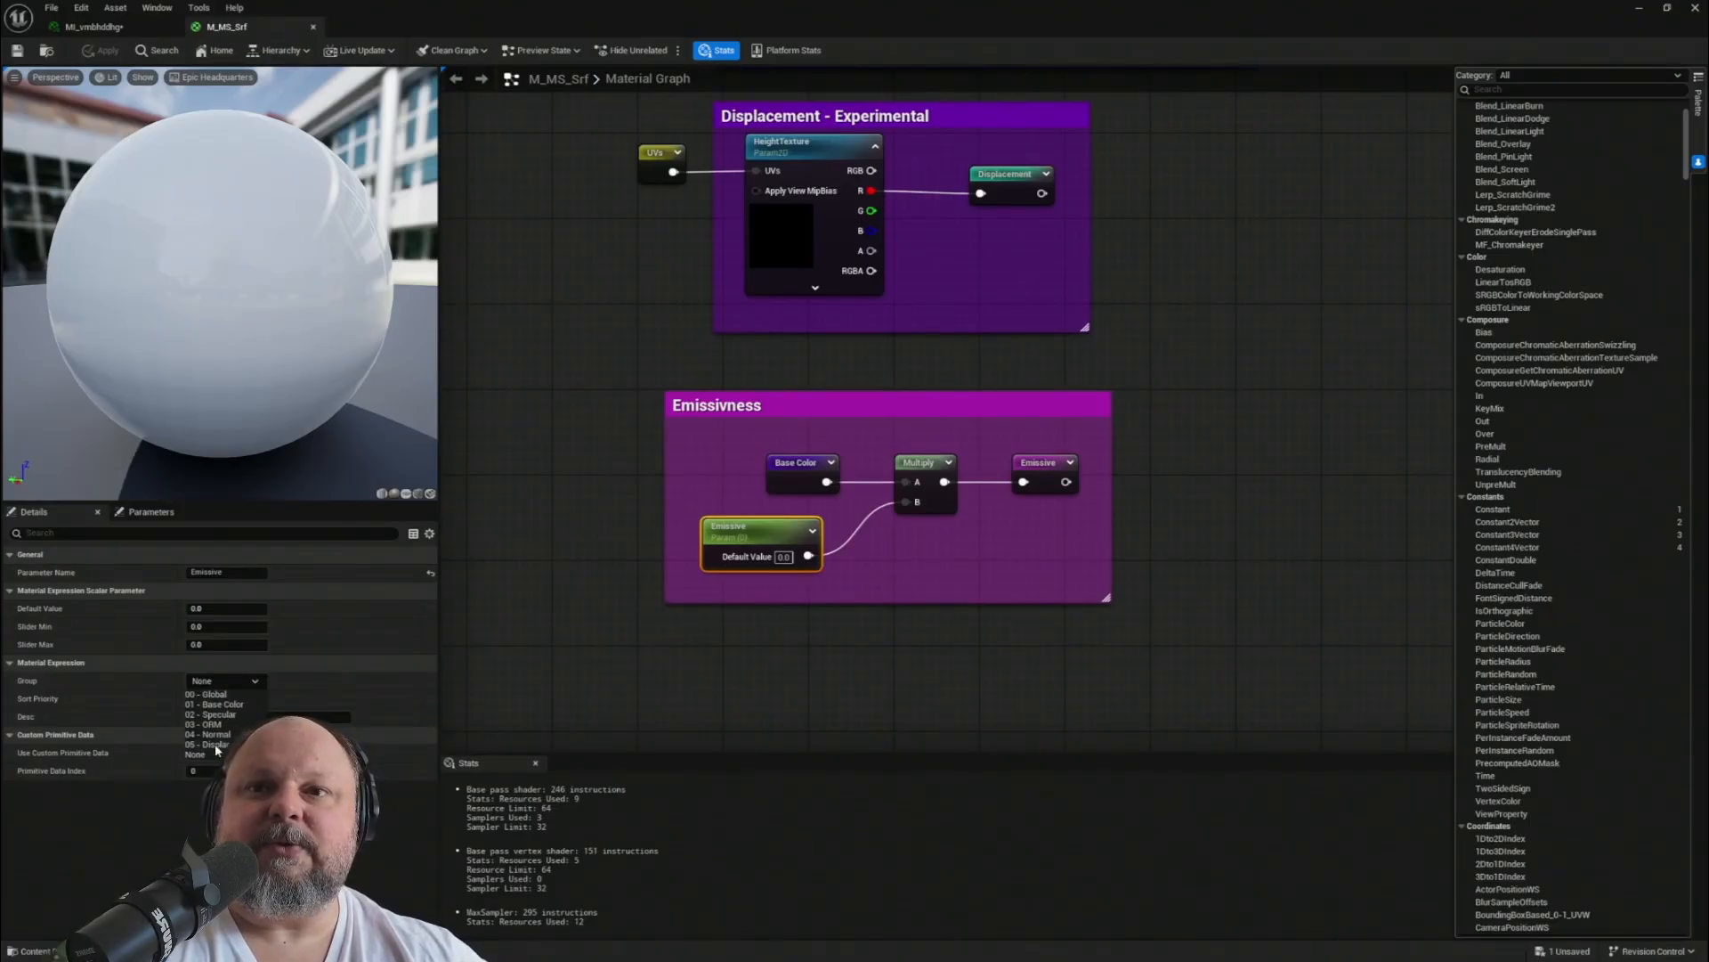
click(215, 744)
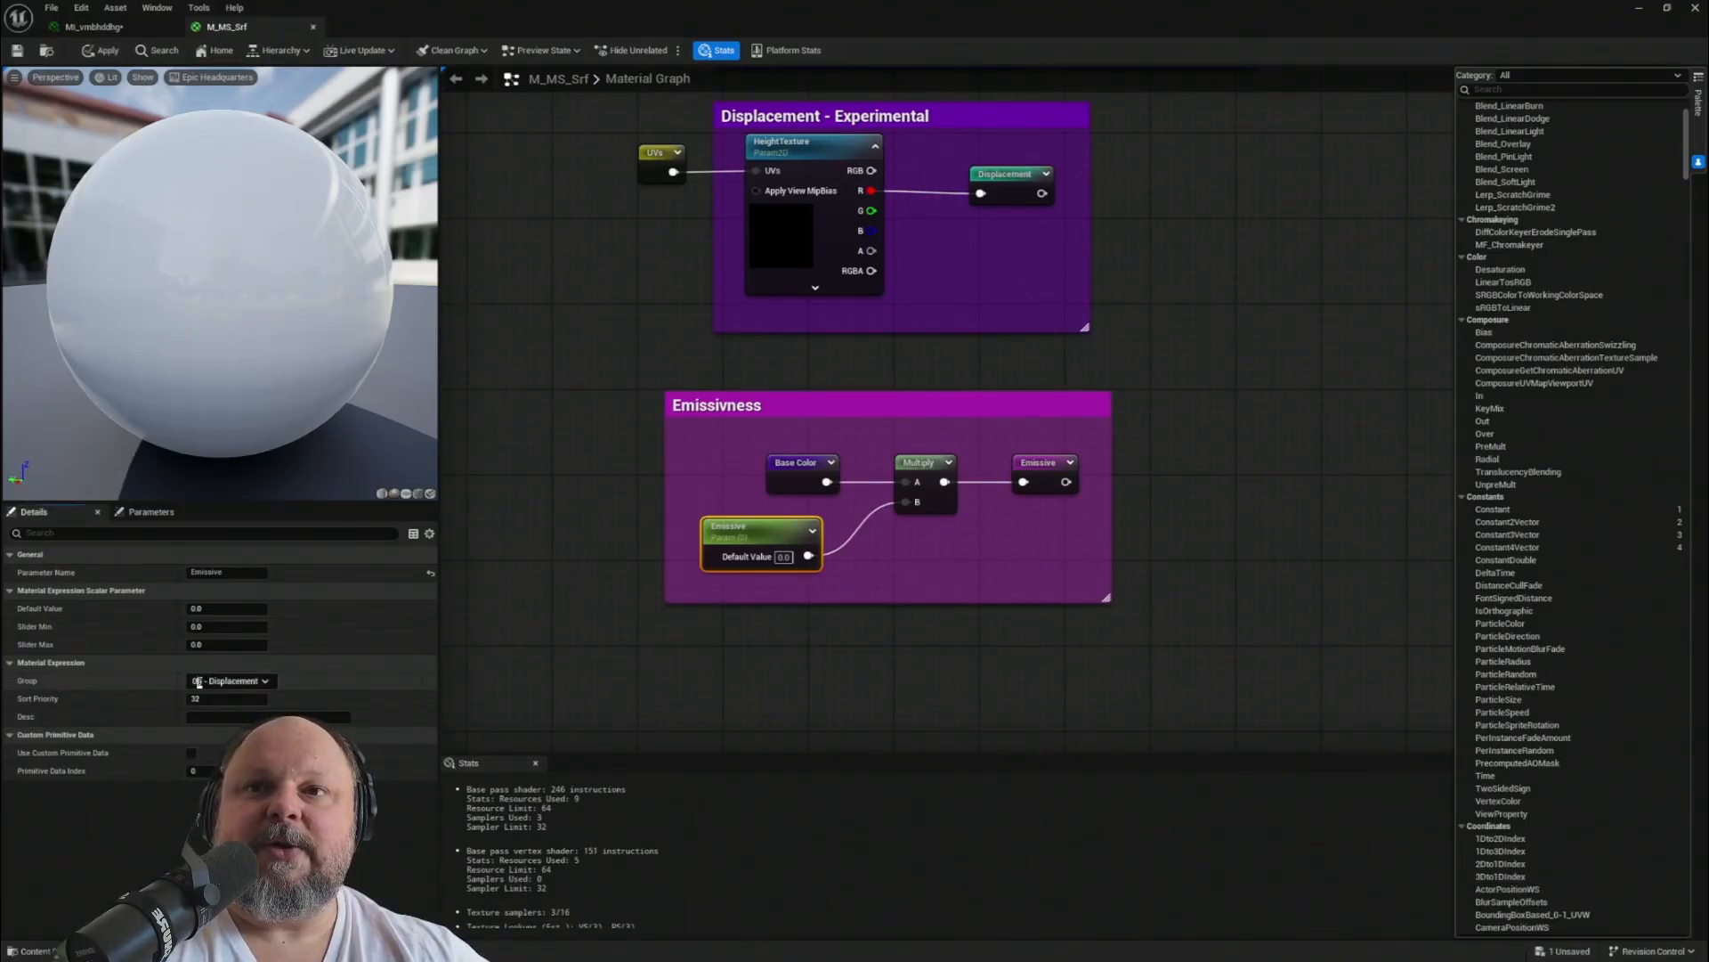
- Change the Emissive parameter's group name to "06 - Emmisive"
key(BackSpace)
text(6)
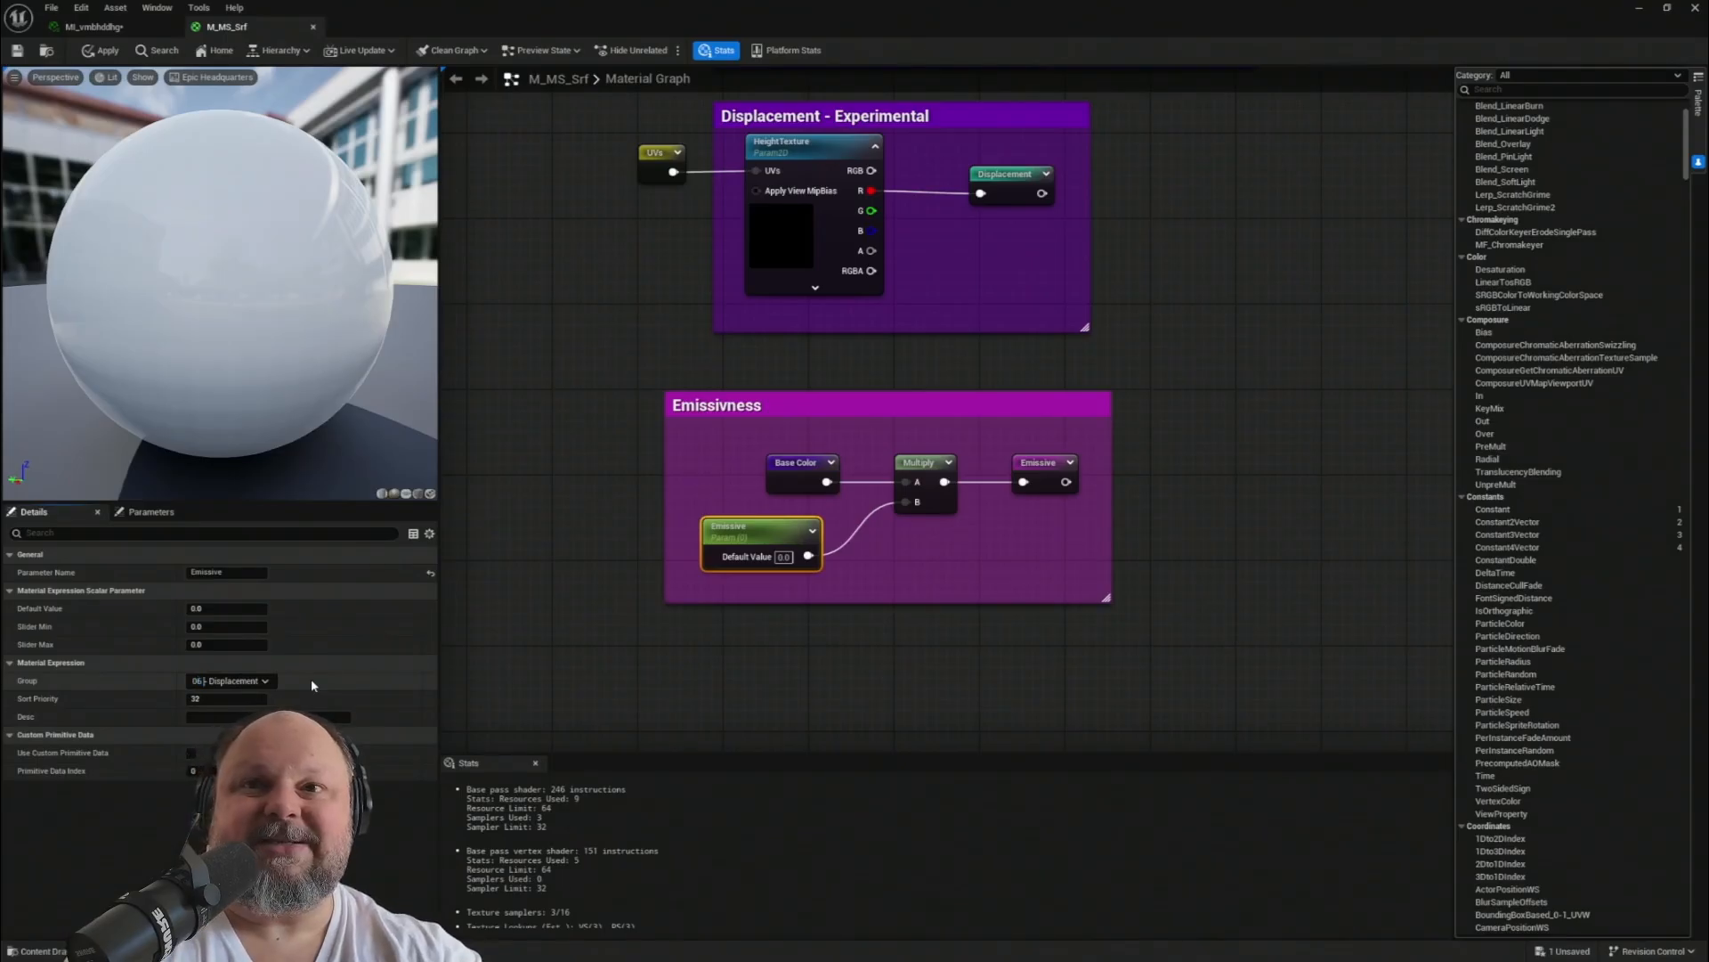
key(Right)
key(Right)
key(Right)
key(Delete)
key(Delete)
key(Delete)
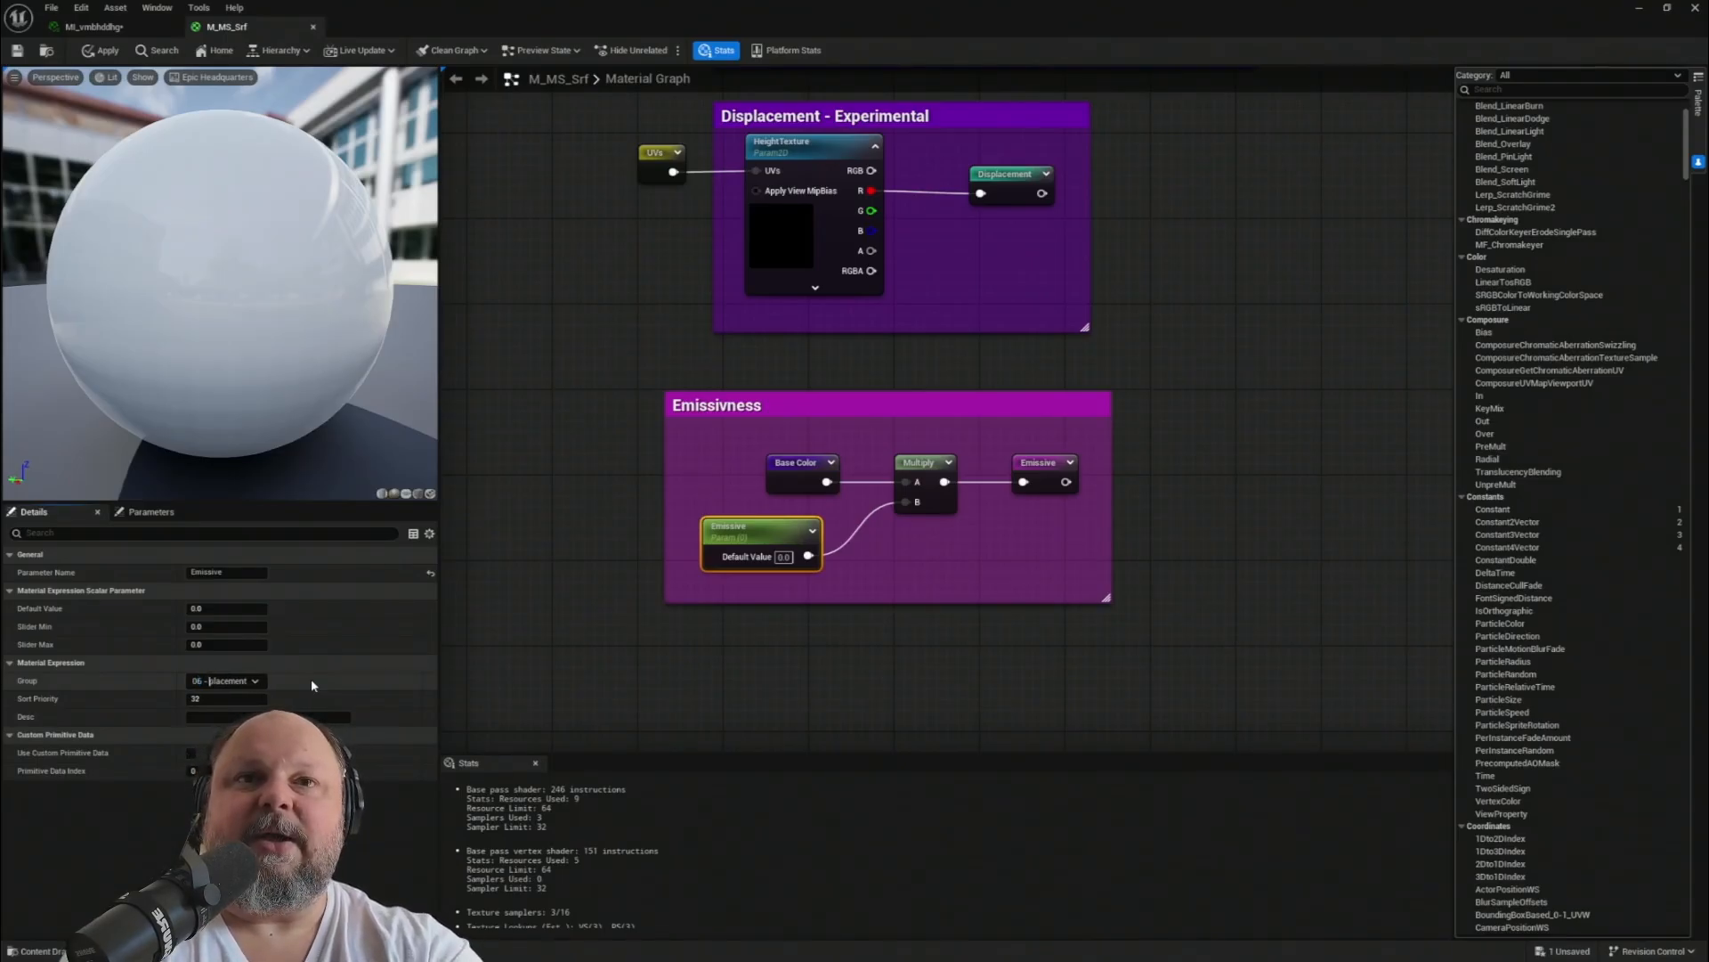
key(Delete)
key(Delete)
key(Delete)
key(Delete)
key(Delete)
key(Delete)
key(Delete)
key(Delete)
key(Delete)
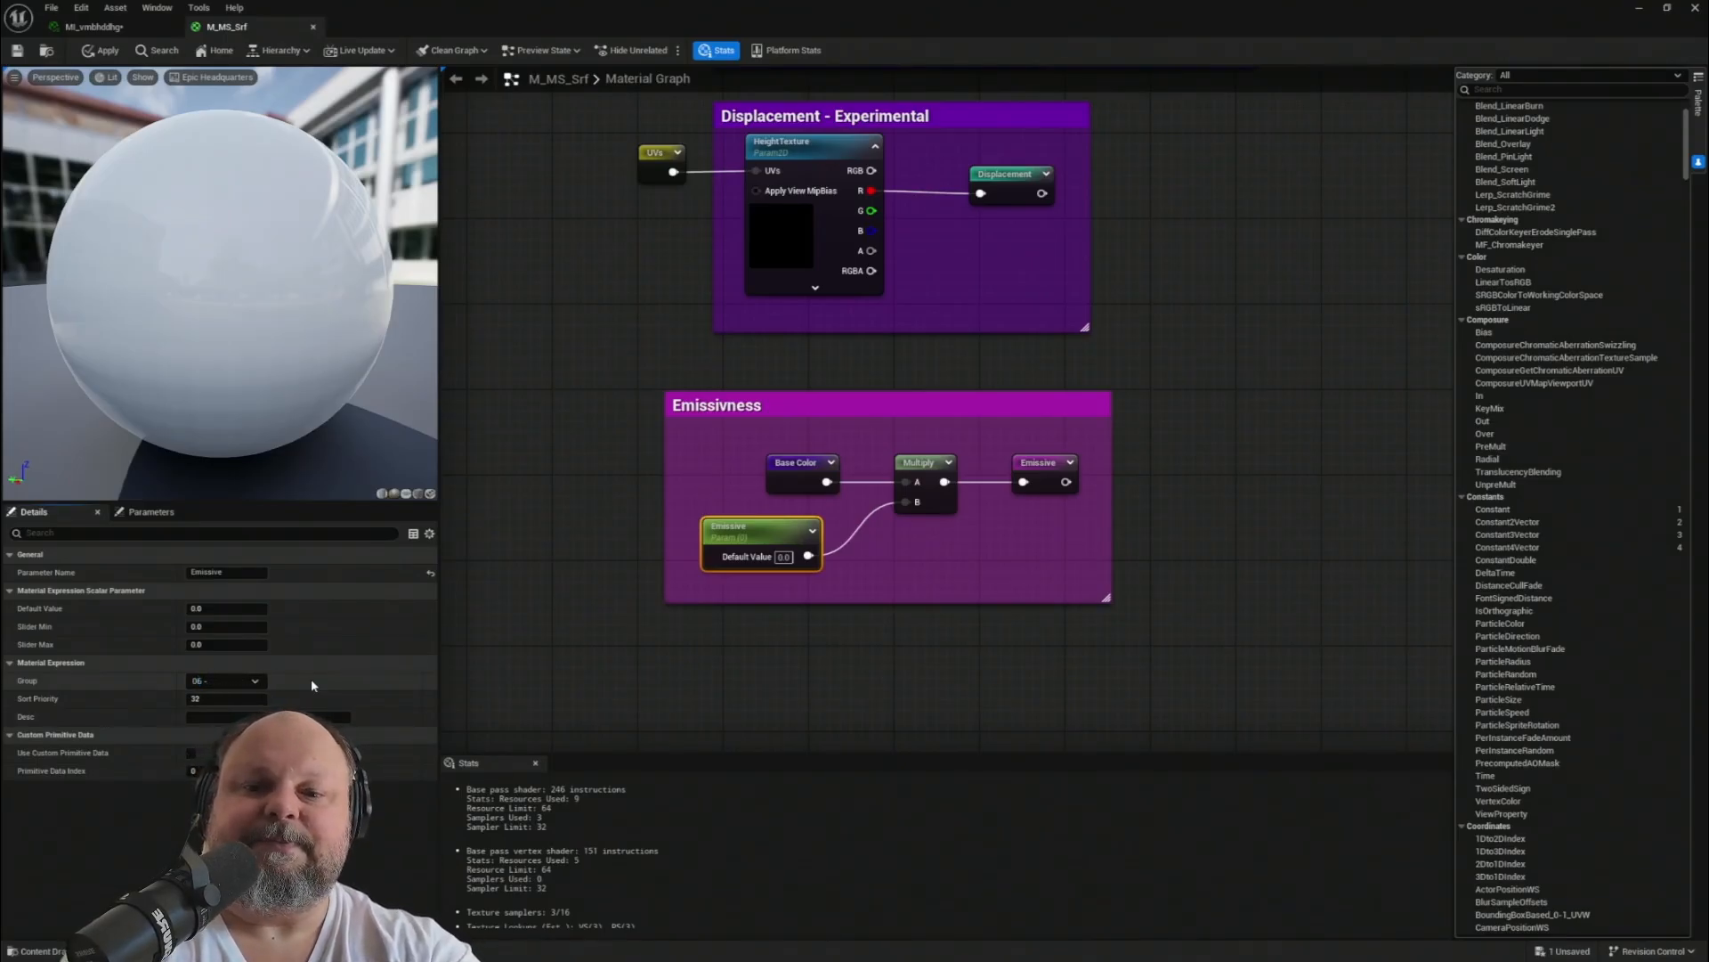
text(Emmisive)
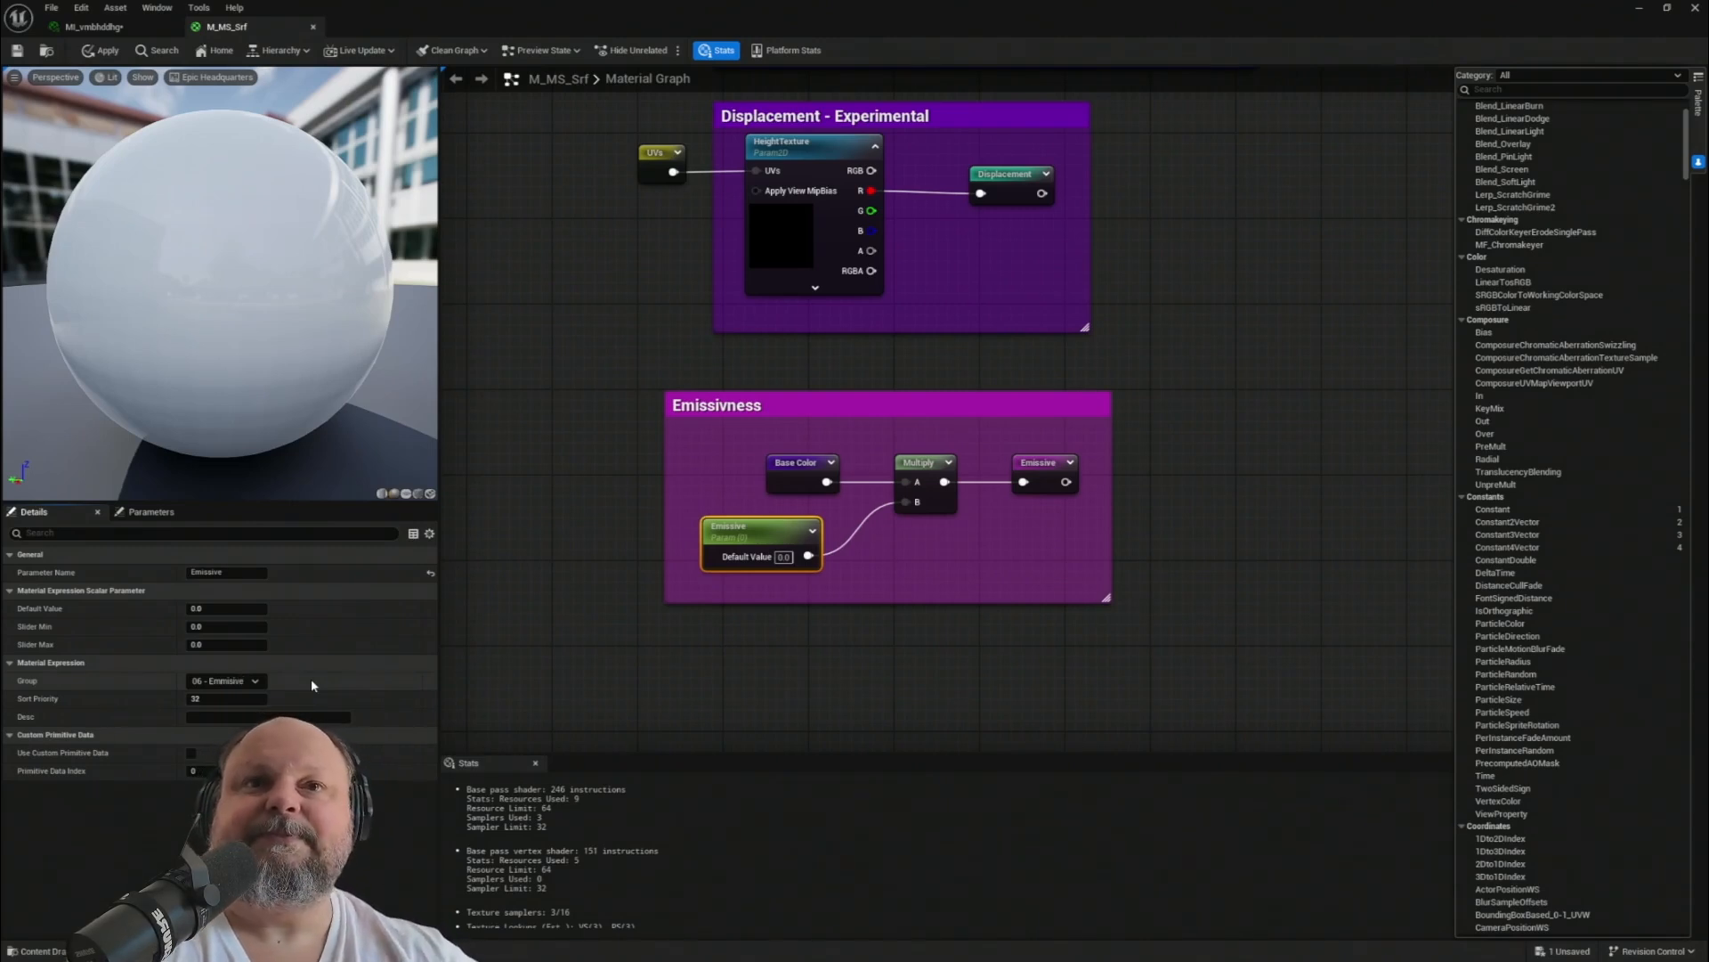
- Save M_MS_Srf and close its material editor to return to the material instance
key(ctrl+s)
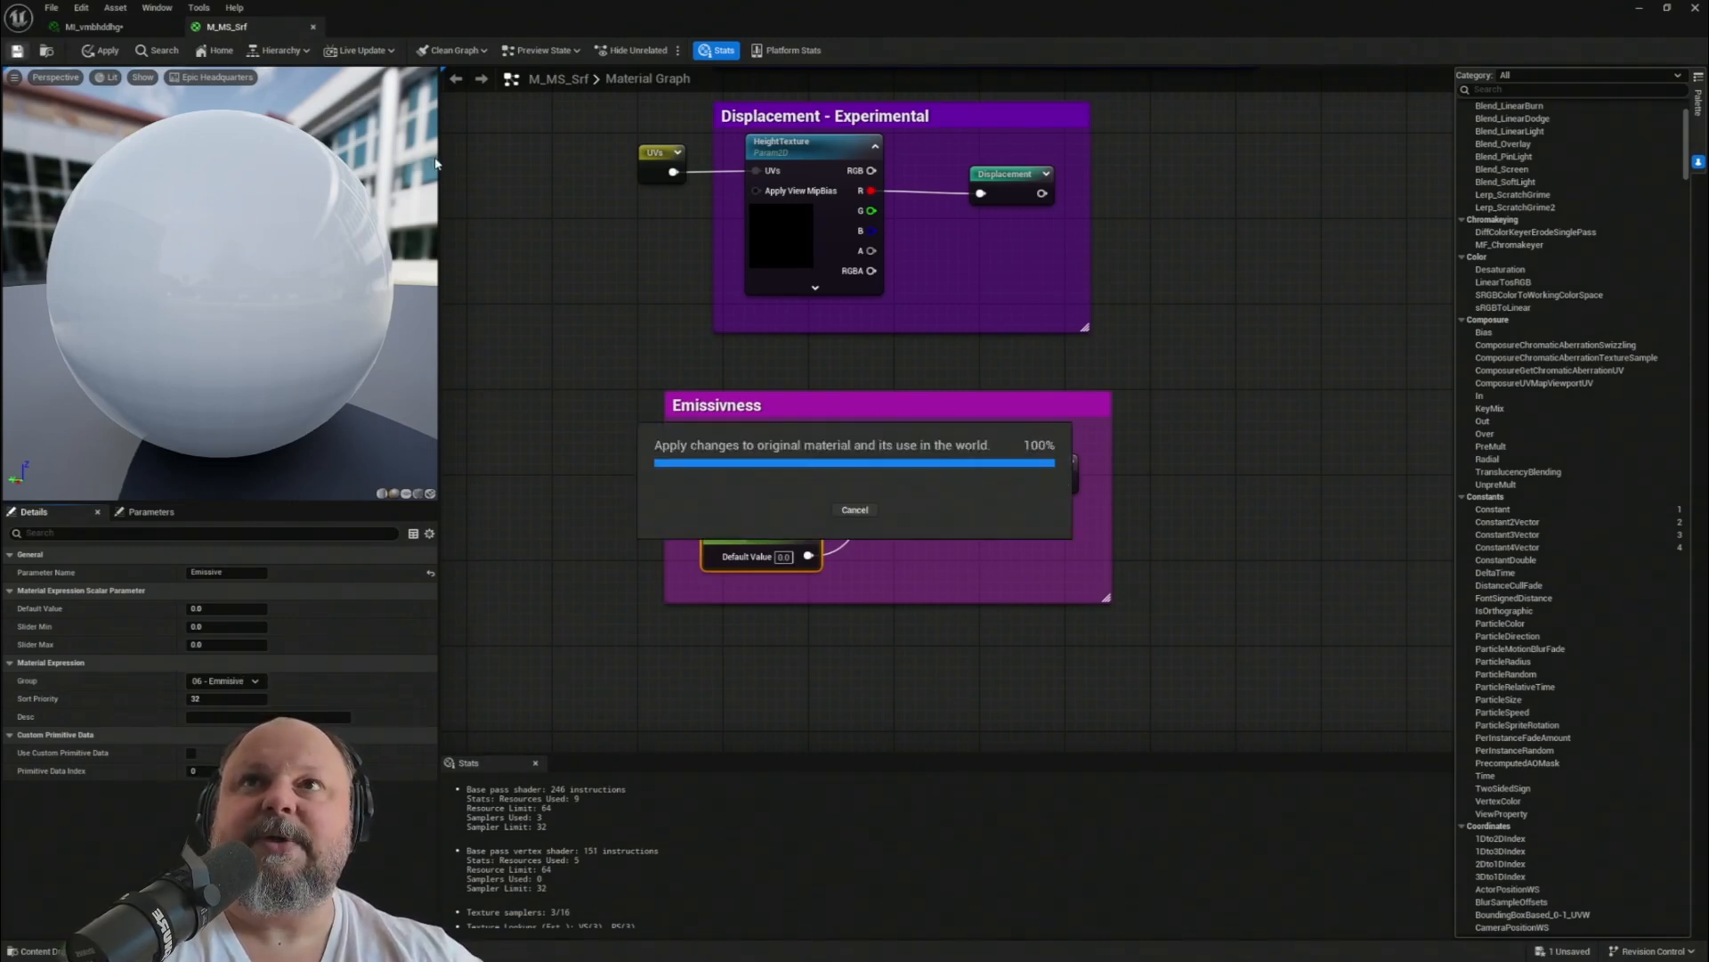
click(312, 27)
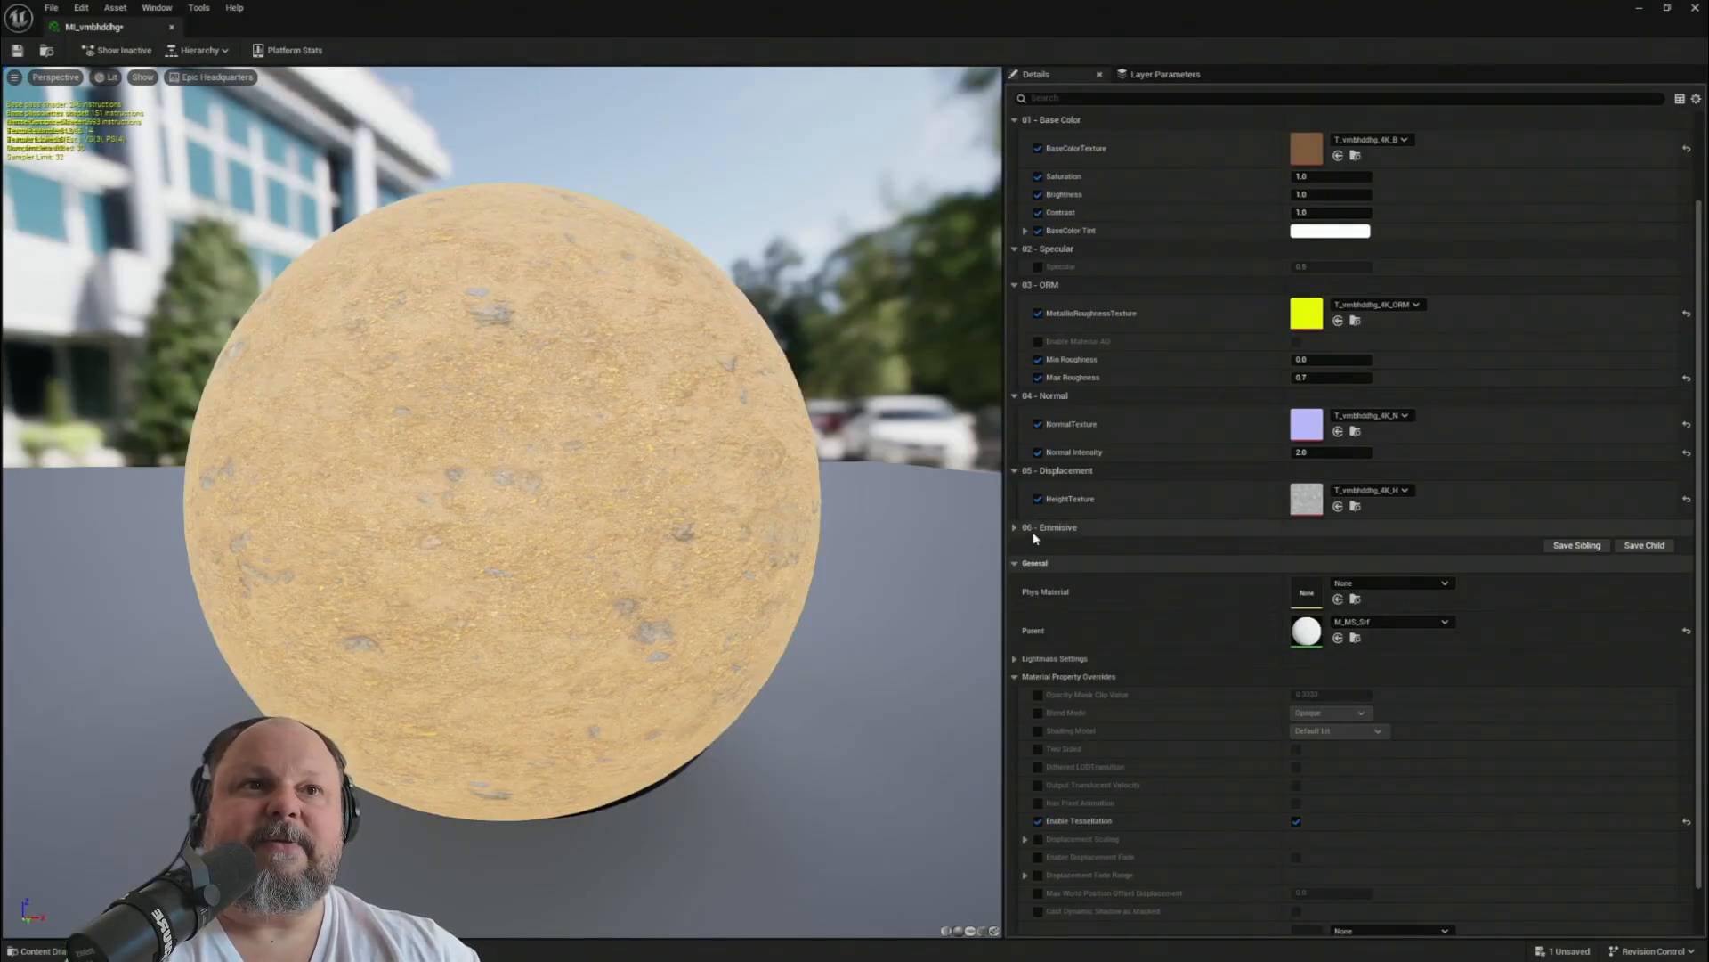
- In the instance's 06 - Emmisive group, lower the Emissive value to 0.0 and turn off its override
click(1014, 527)
click(1037, 545)
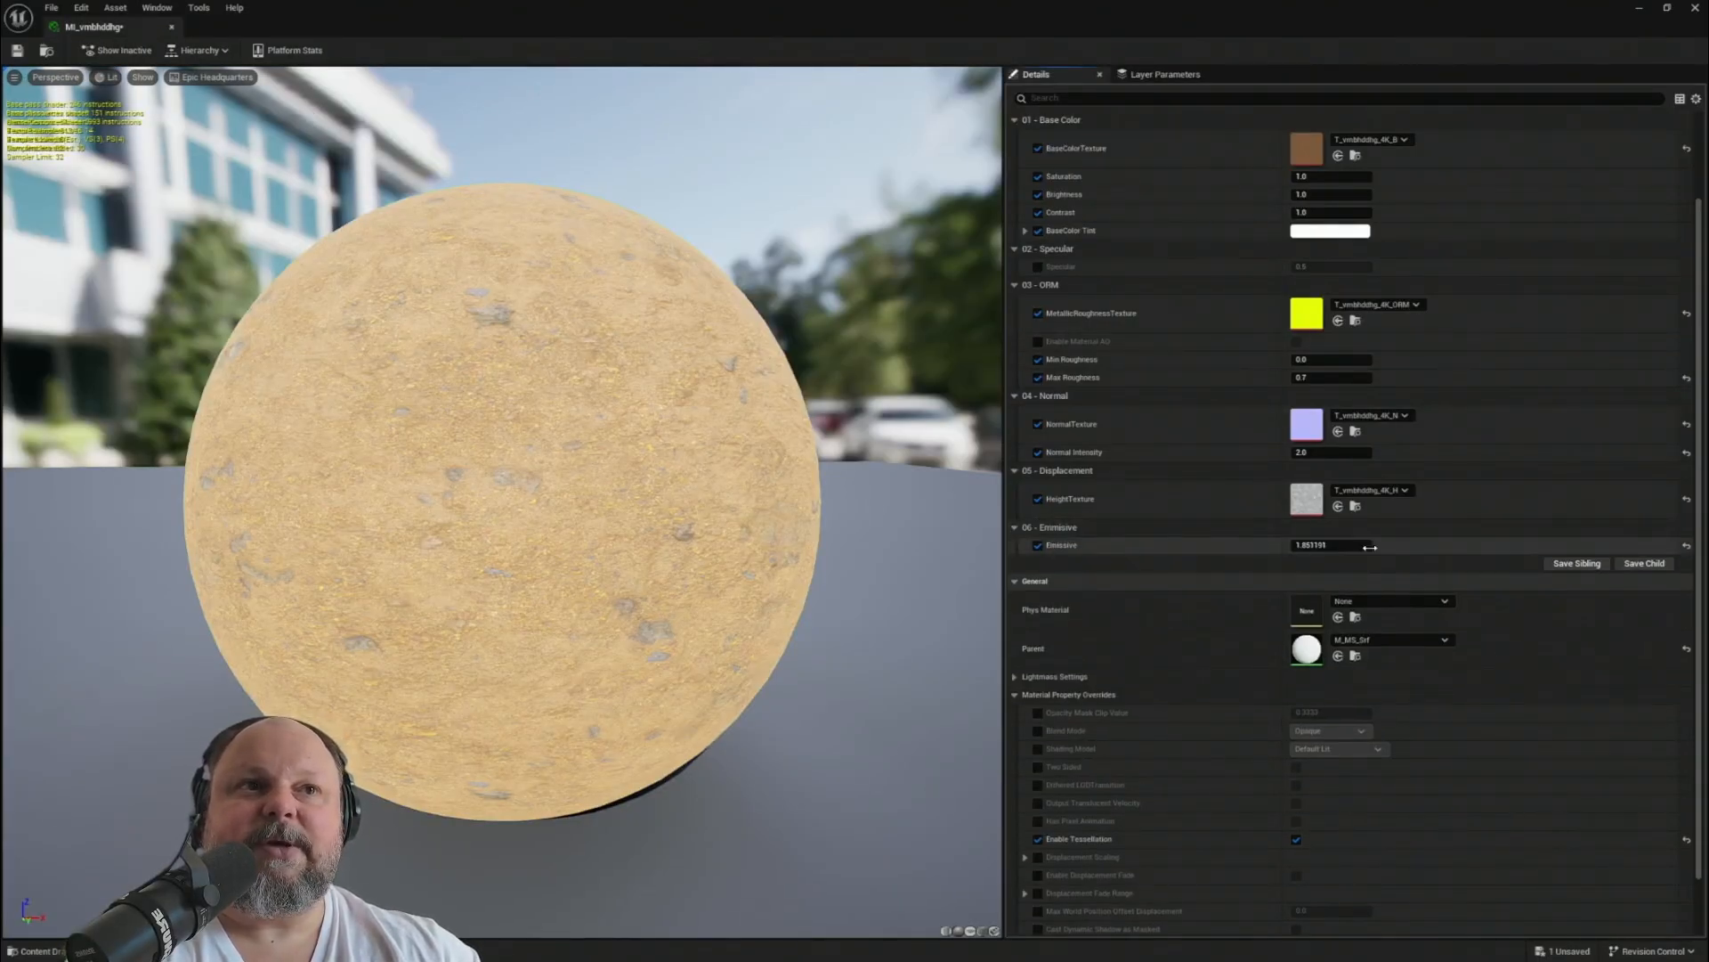
drag(1369, 548, 1326, 548)
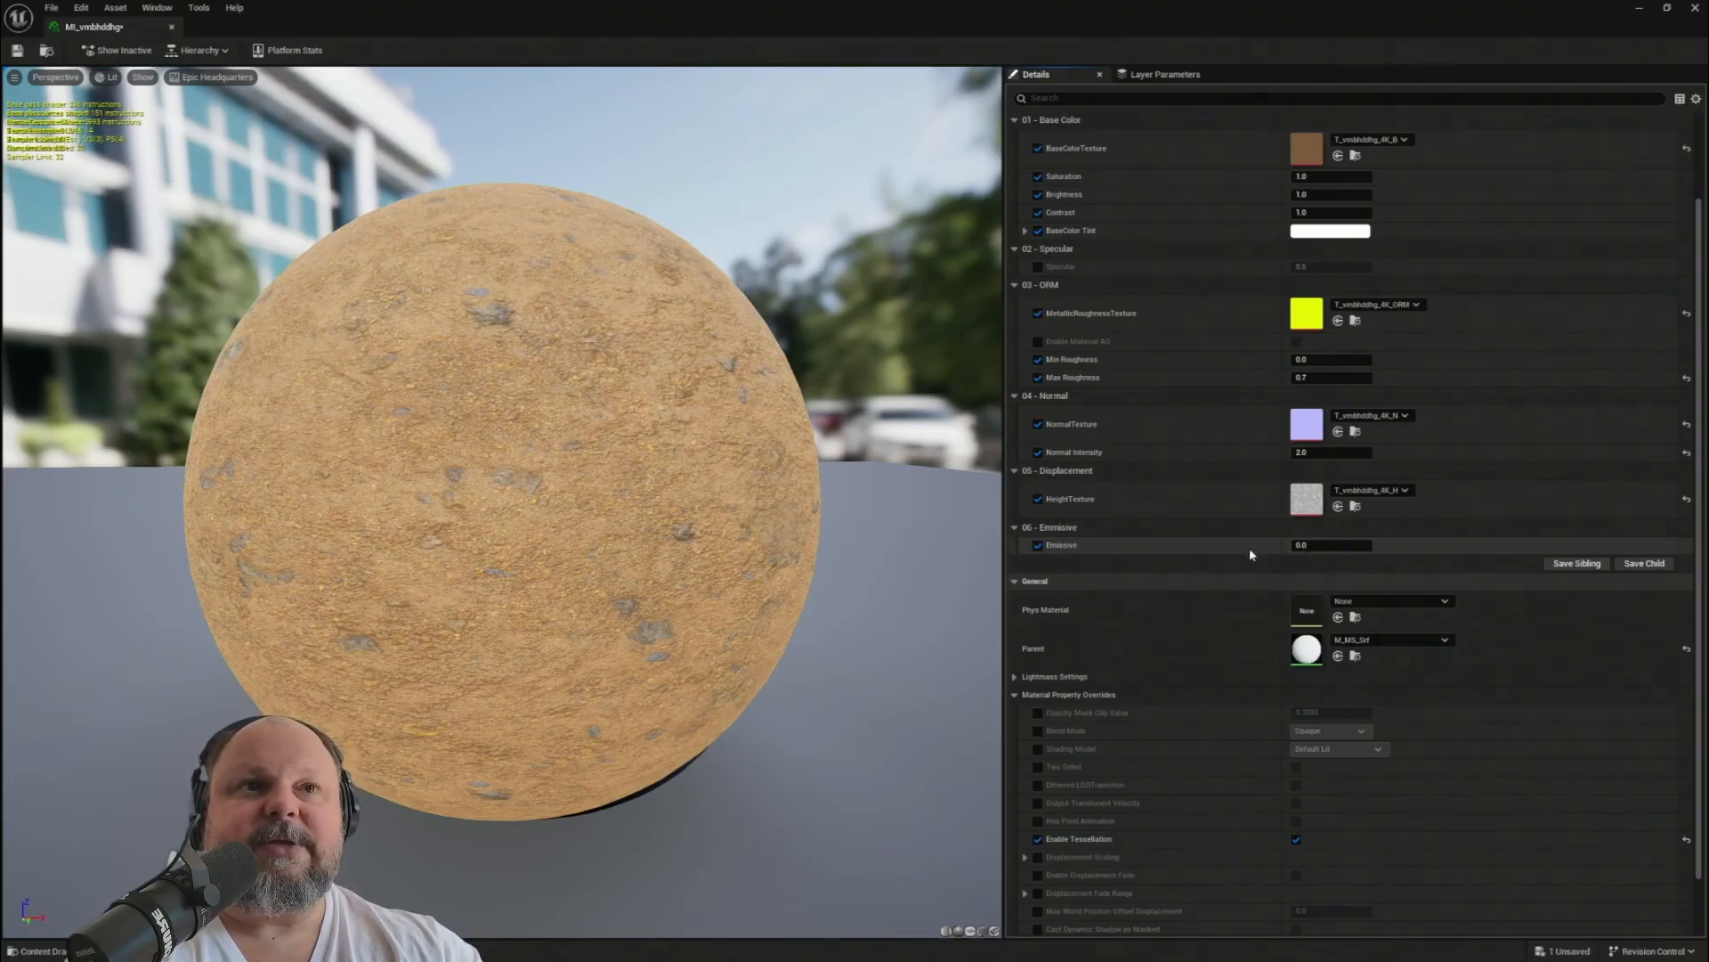
click(1037, 545)
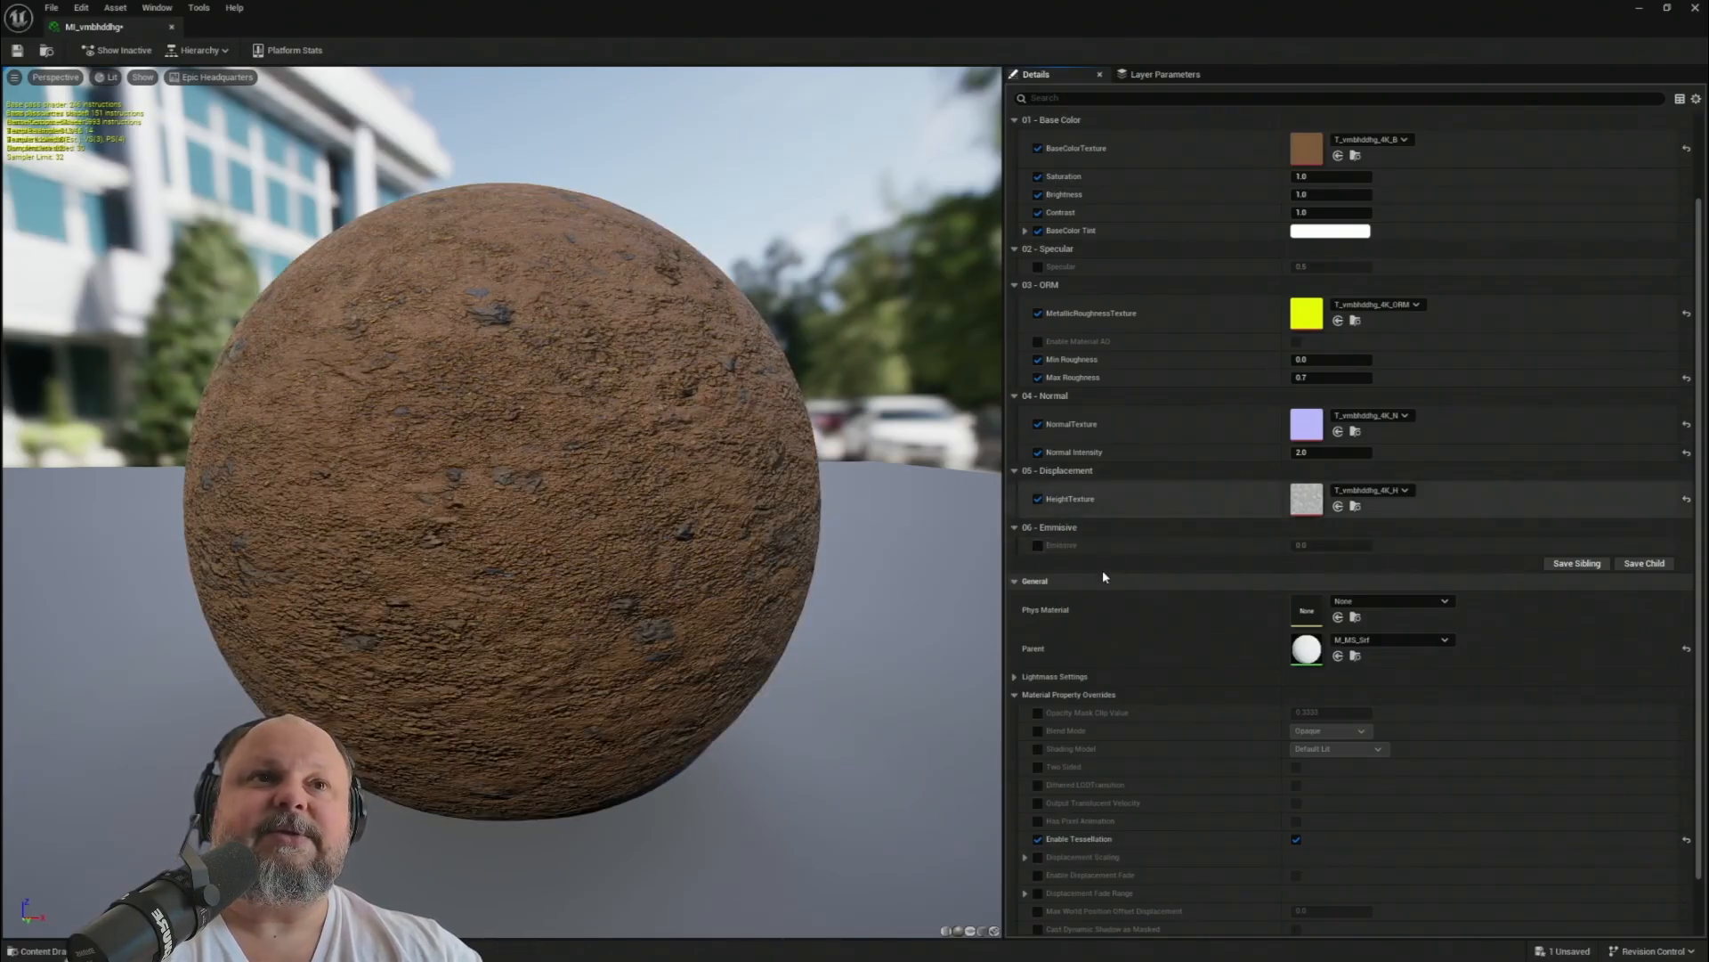
click(1038, 545)
click(1038, 545)
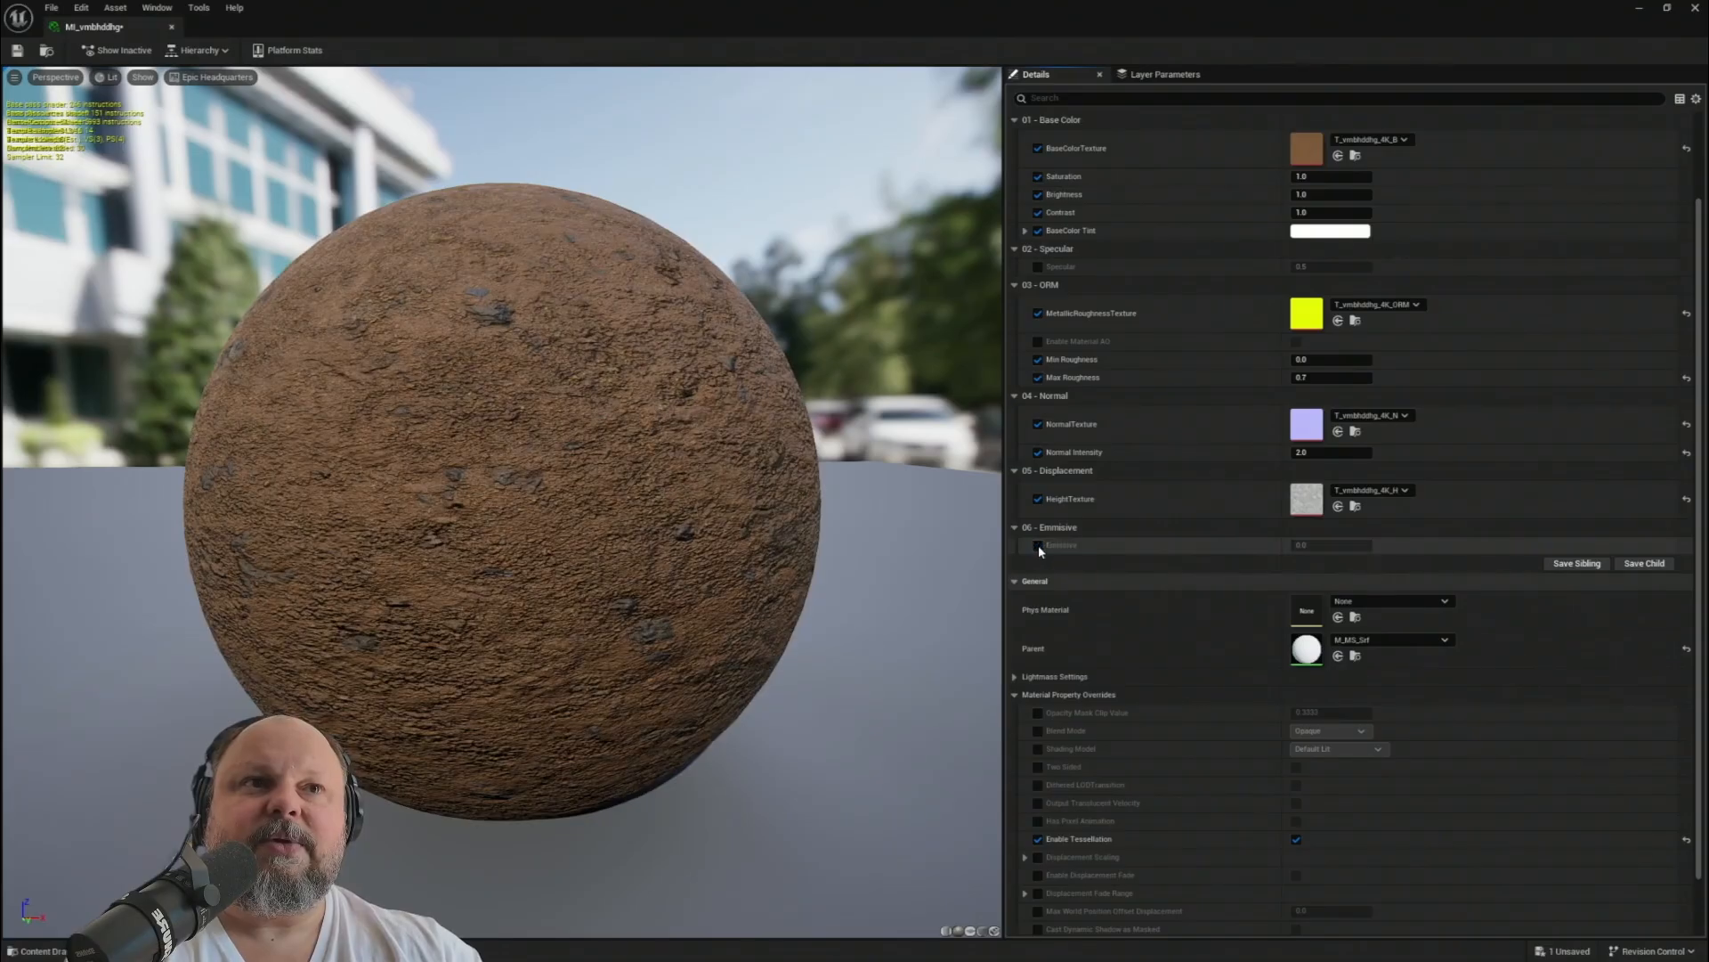
- Turn the instance's Emissive override on and back off, and save MI_vmbhddhg
click(1038, 545)
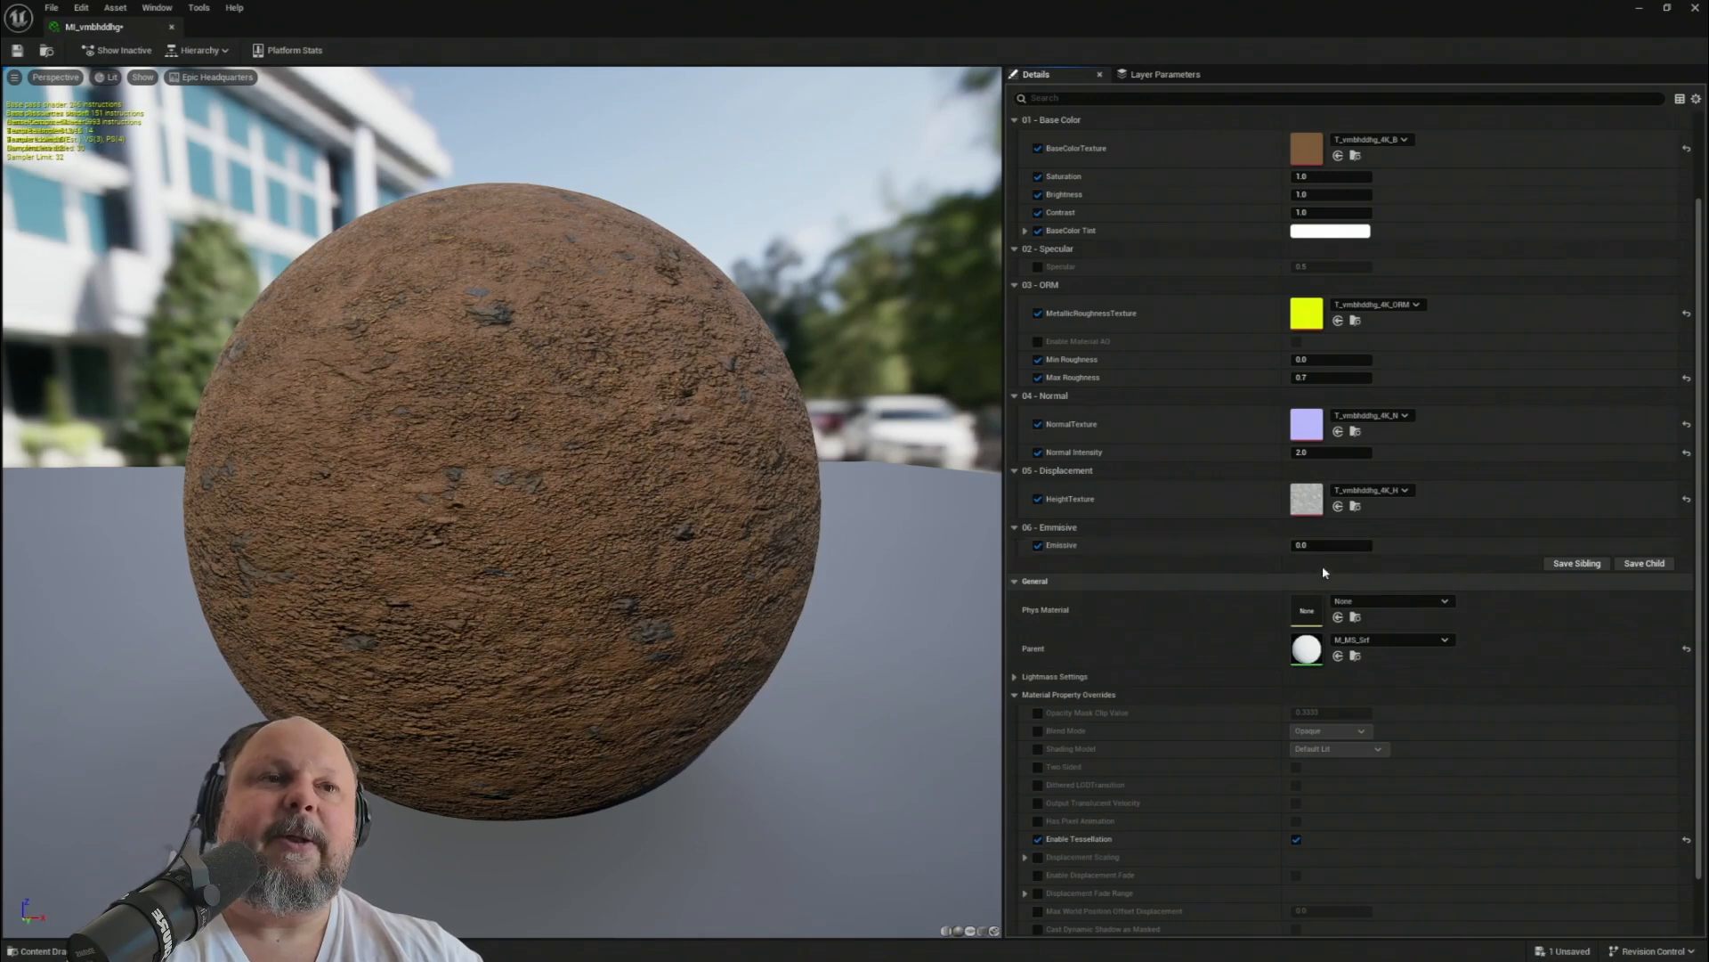
click(1037, 544)
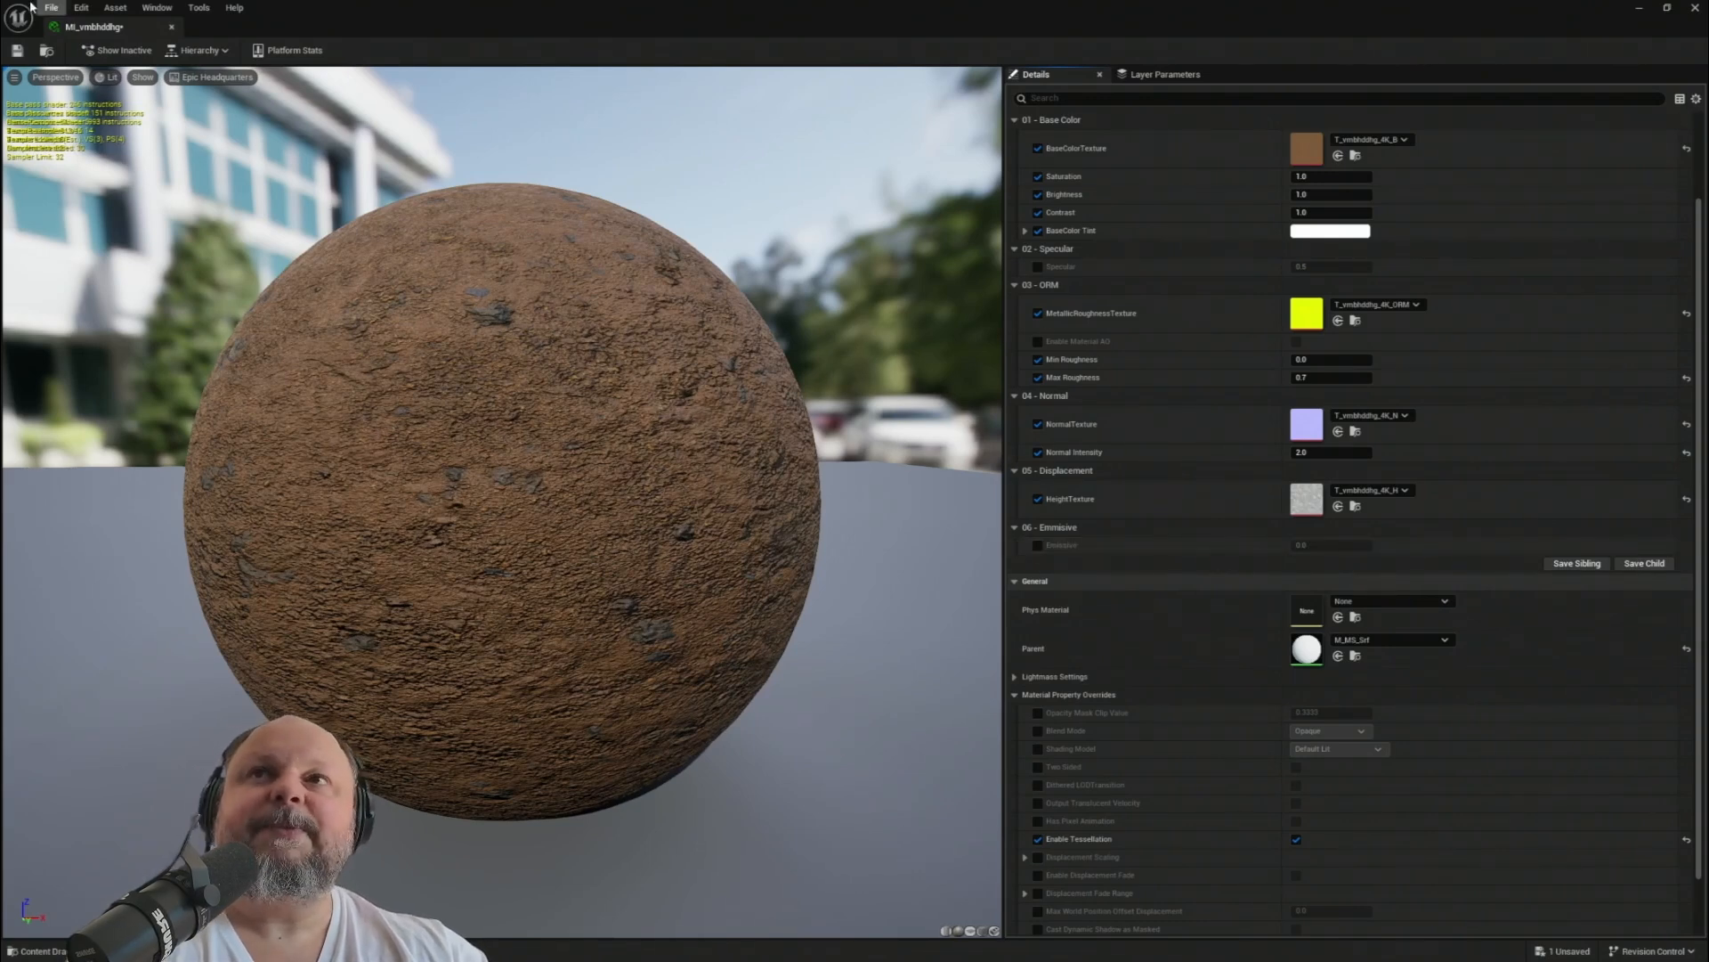
click(17, 52)
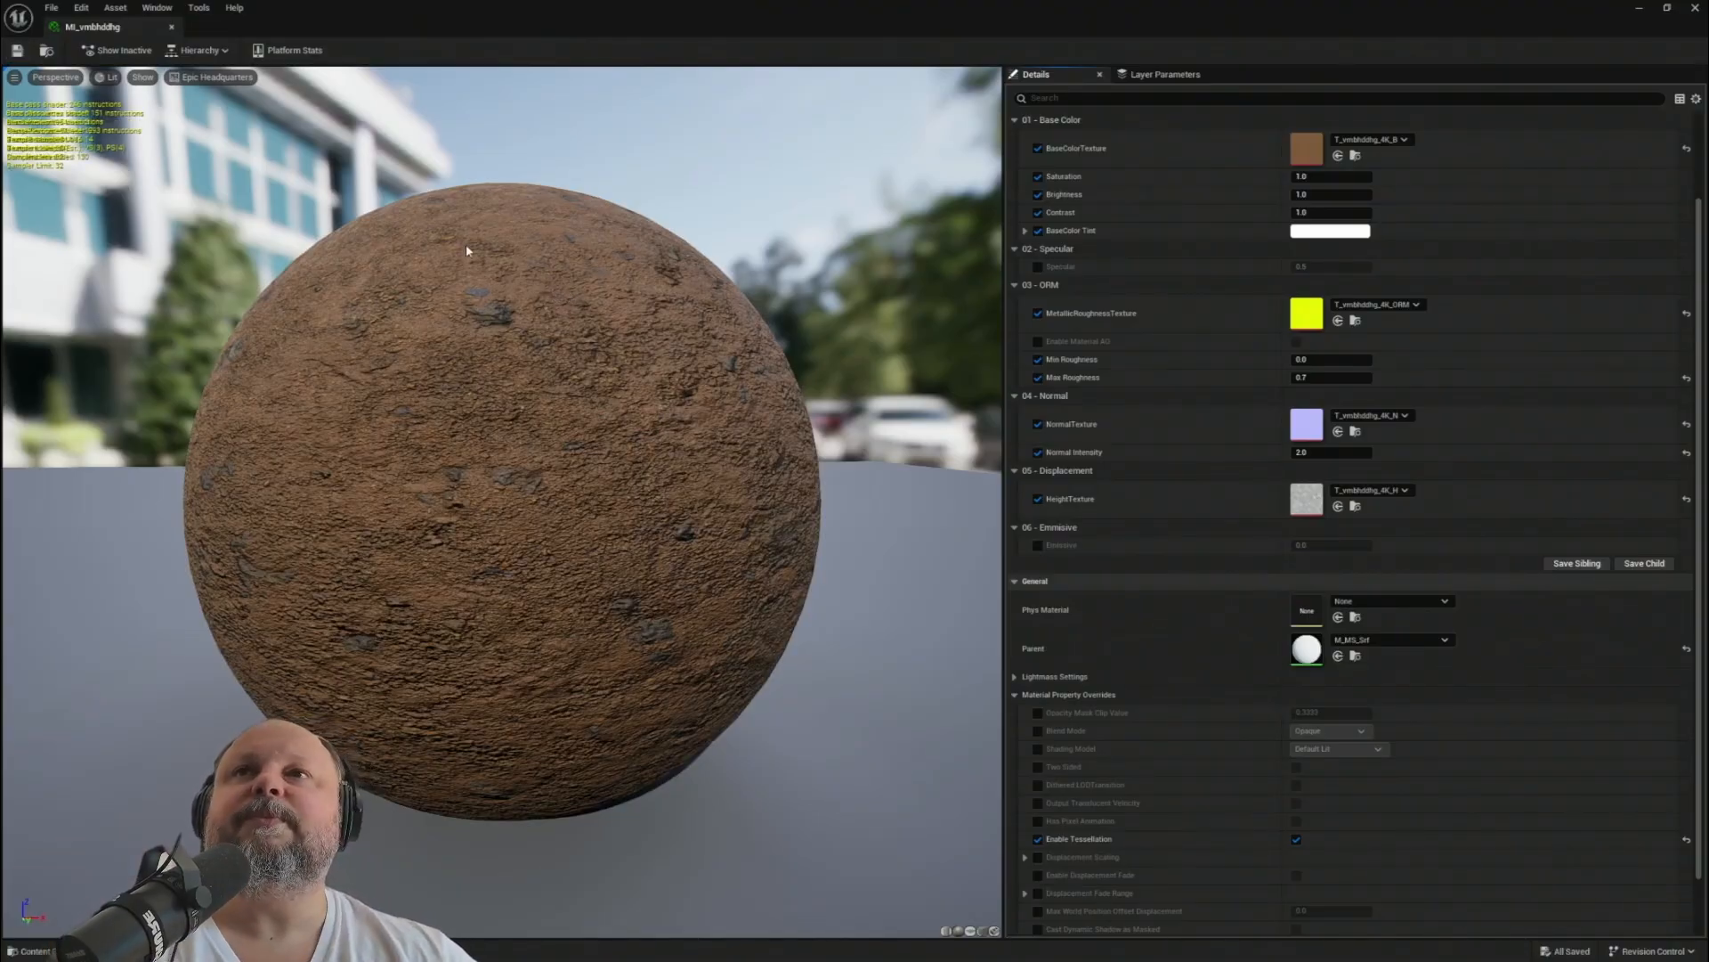
- Shrink the material instance editor window and move it aside to expose the ground plane in the Main level
drag(329, 25, 1091, 546)
click(1362, 179)
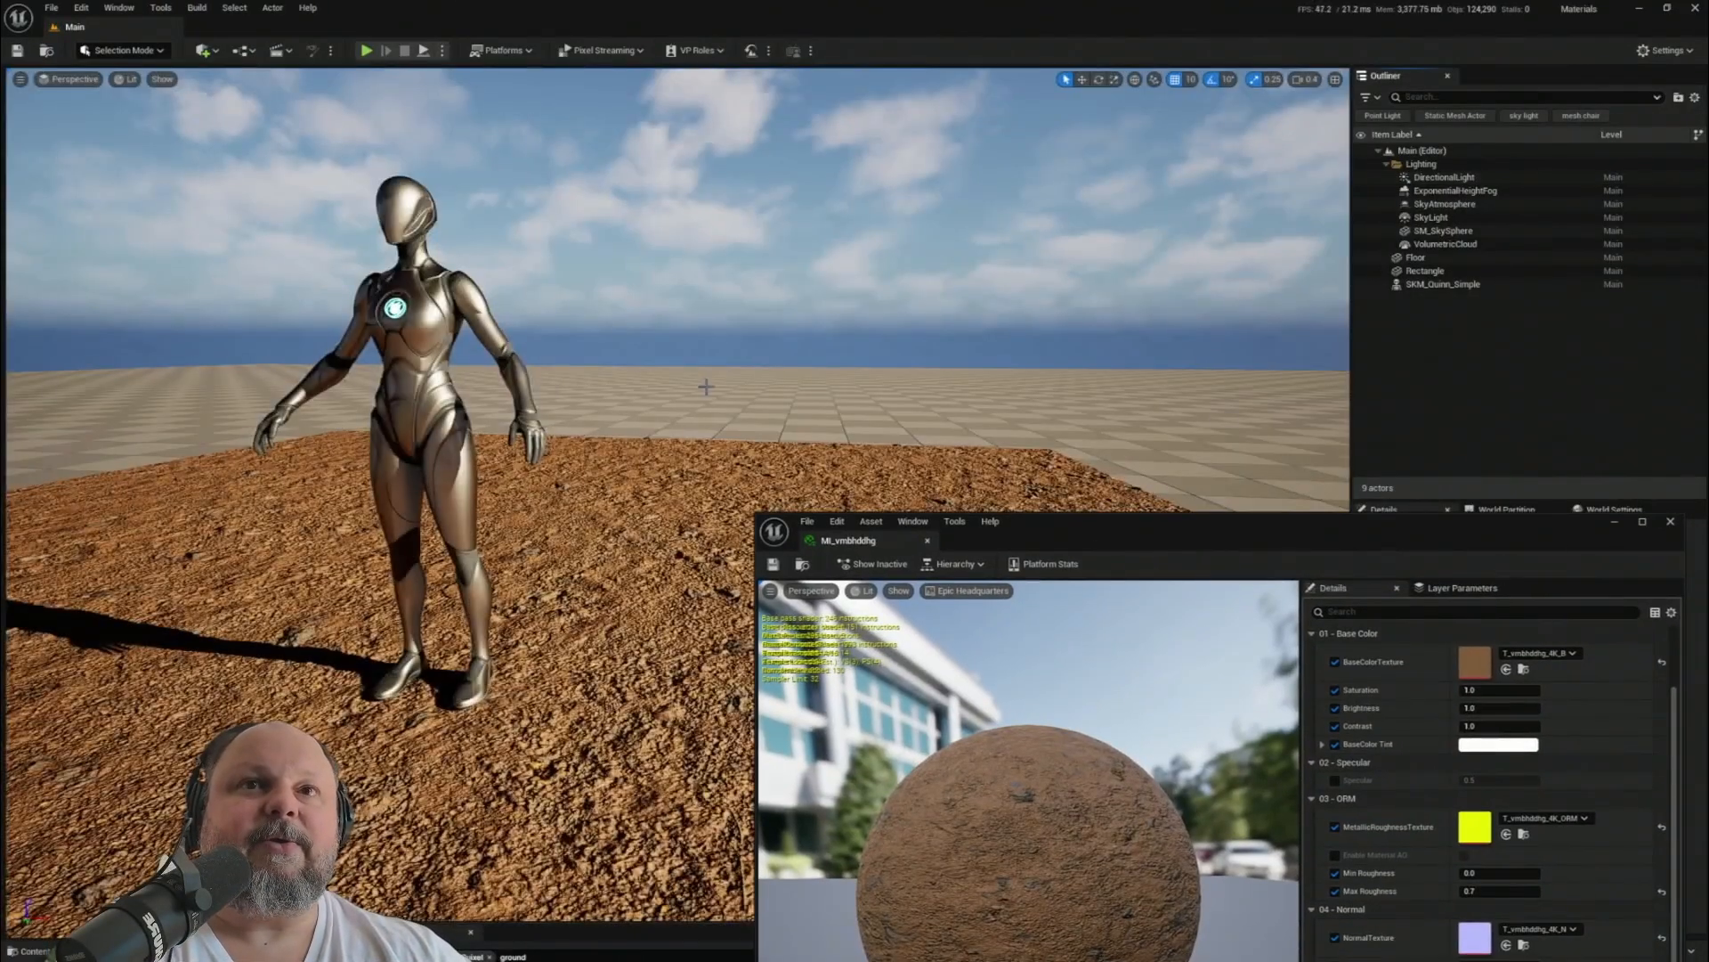
right_drag(702, 386, 843, 447)
scroll(703, 386, up, 3)
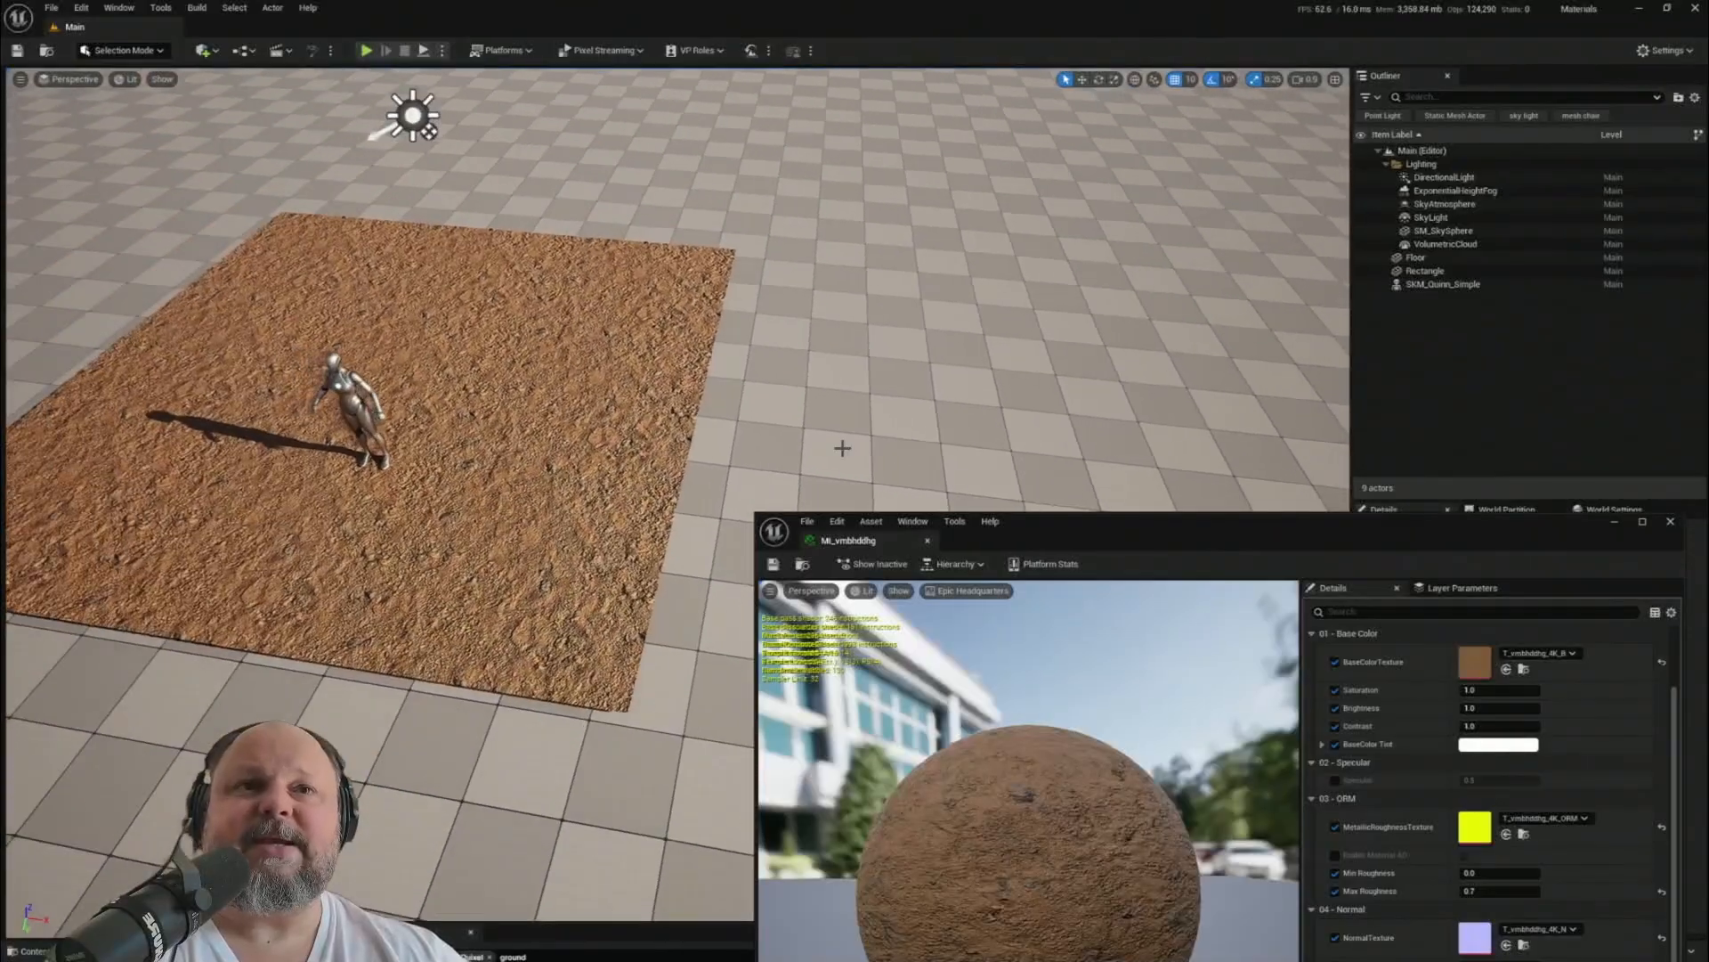
drag(1187, 536, 967, 714)
- Duplicate the Rectangle ground plane along the X axis, placing the copy beside the original at X 860
right_drag(674, 506, 629, 357)
click(629, 357)
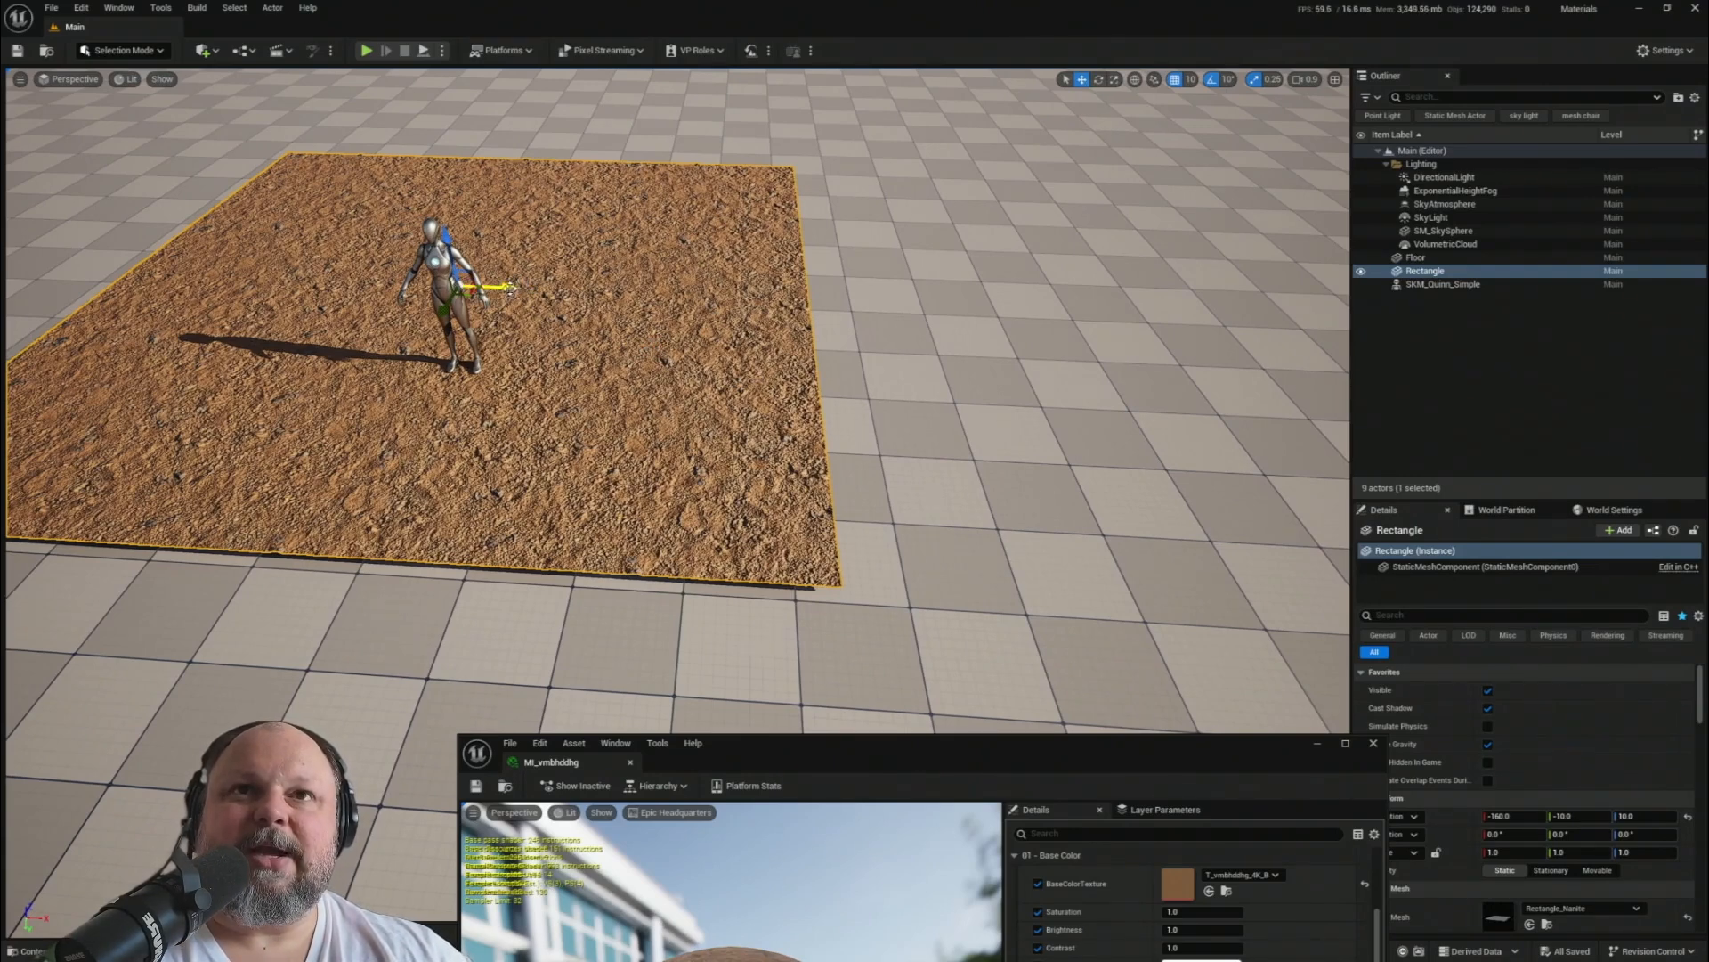
alt+drag(511, 287, 1237, 306)
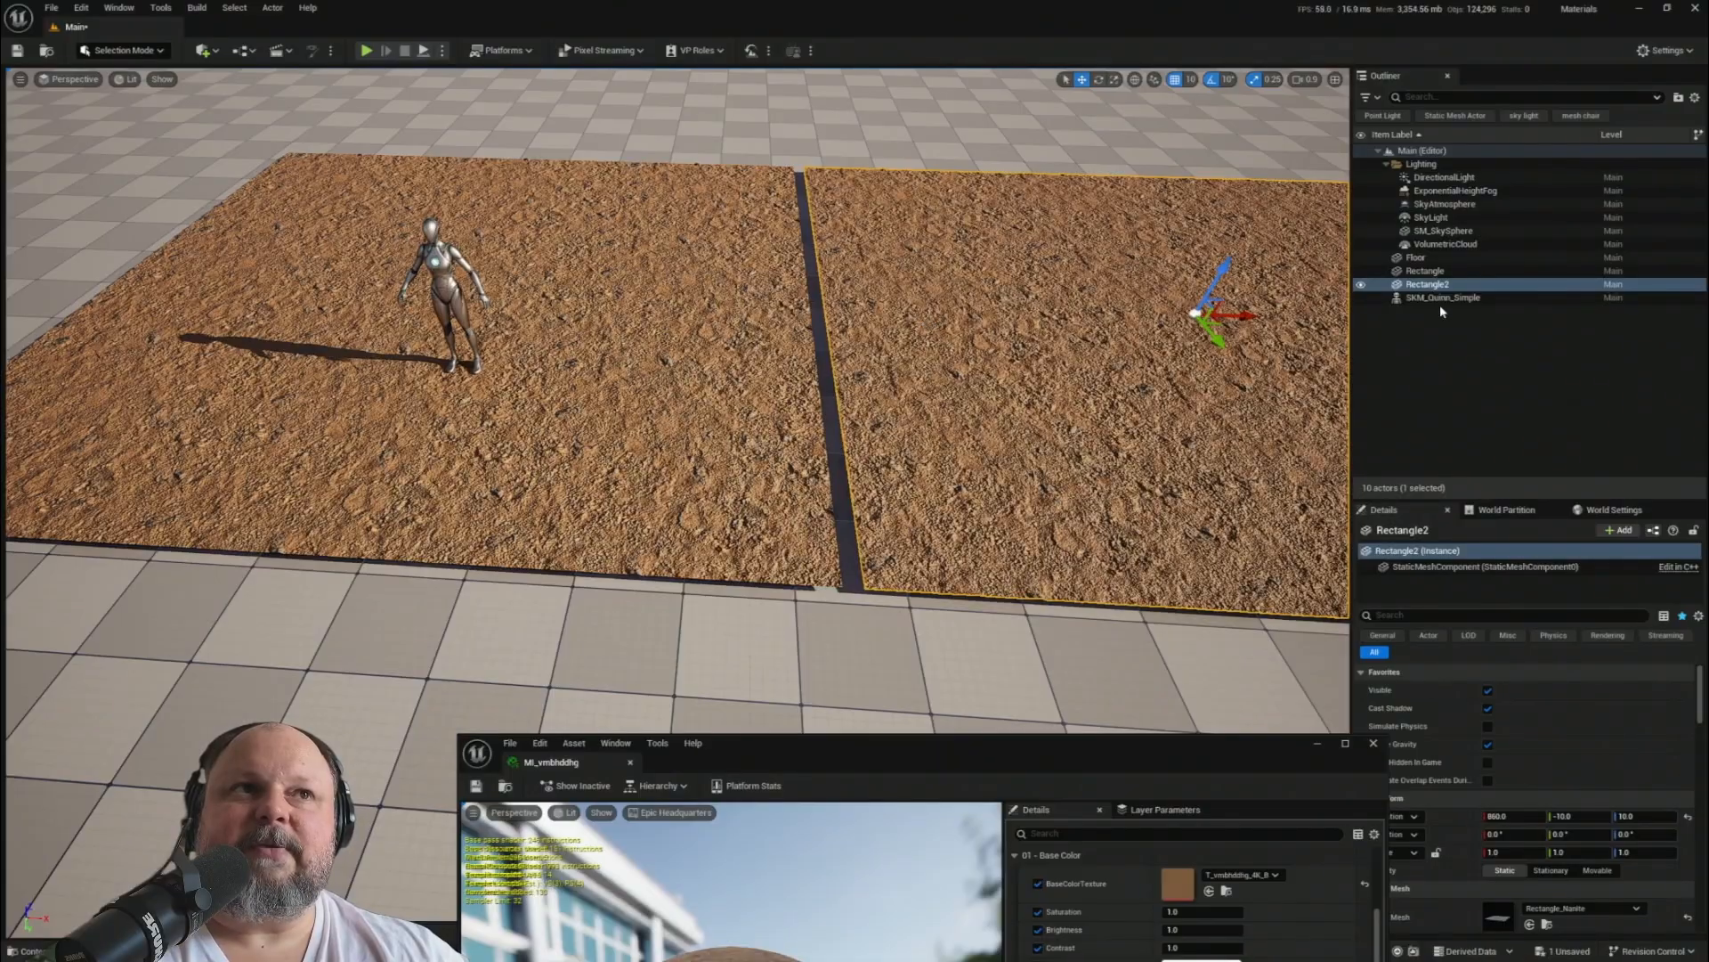
right_drag(1077, 377, 1078, 397)
key(d)
key(s)
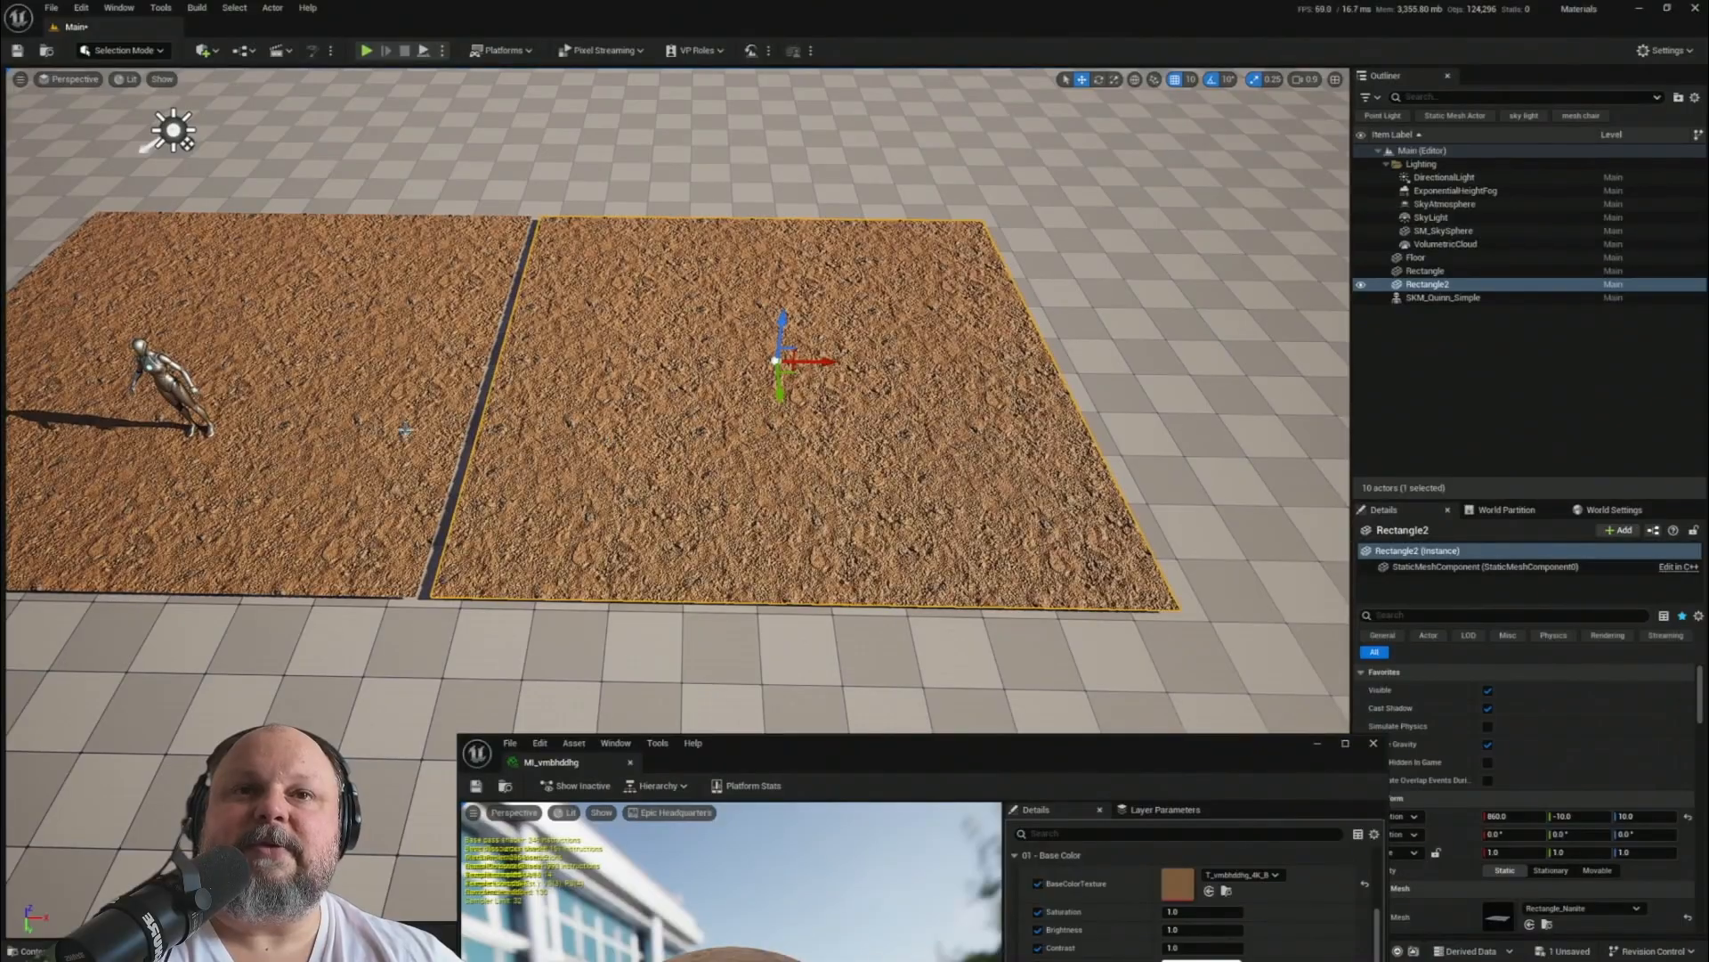
scroll(758, 533, up, 5)
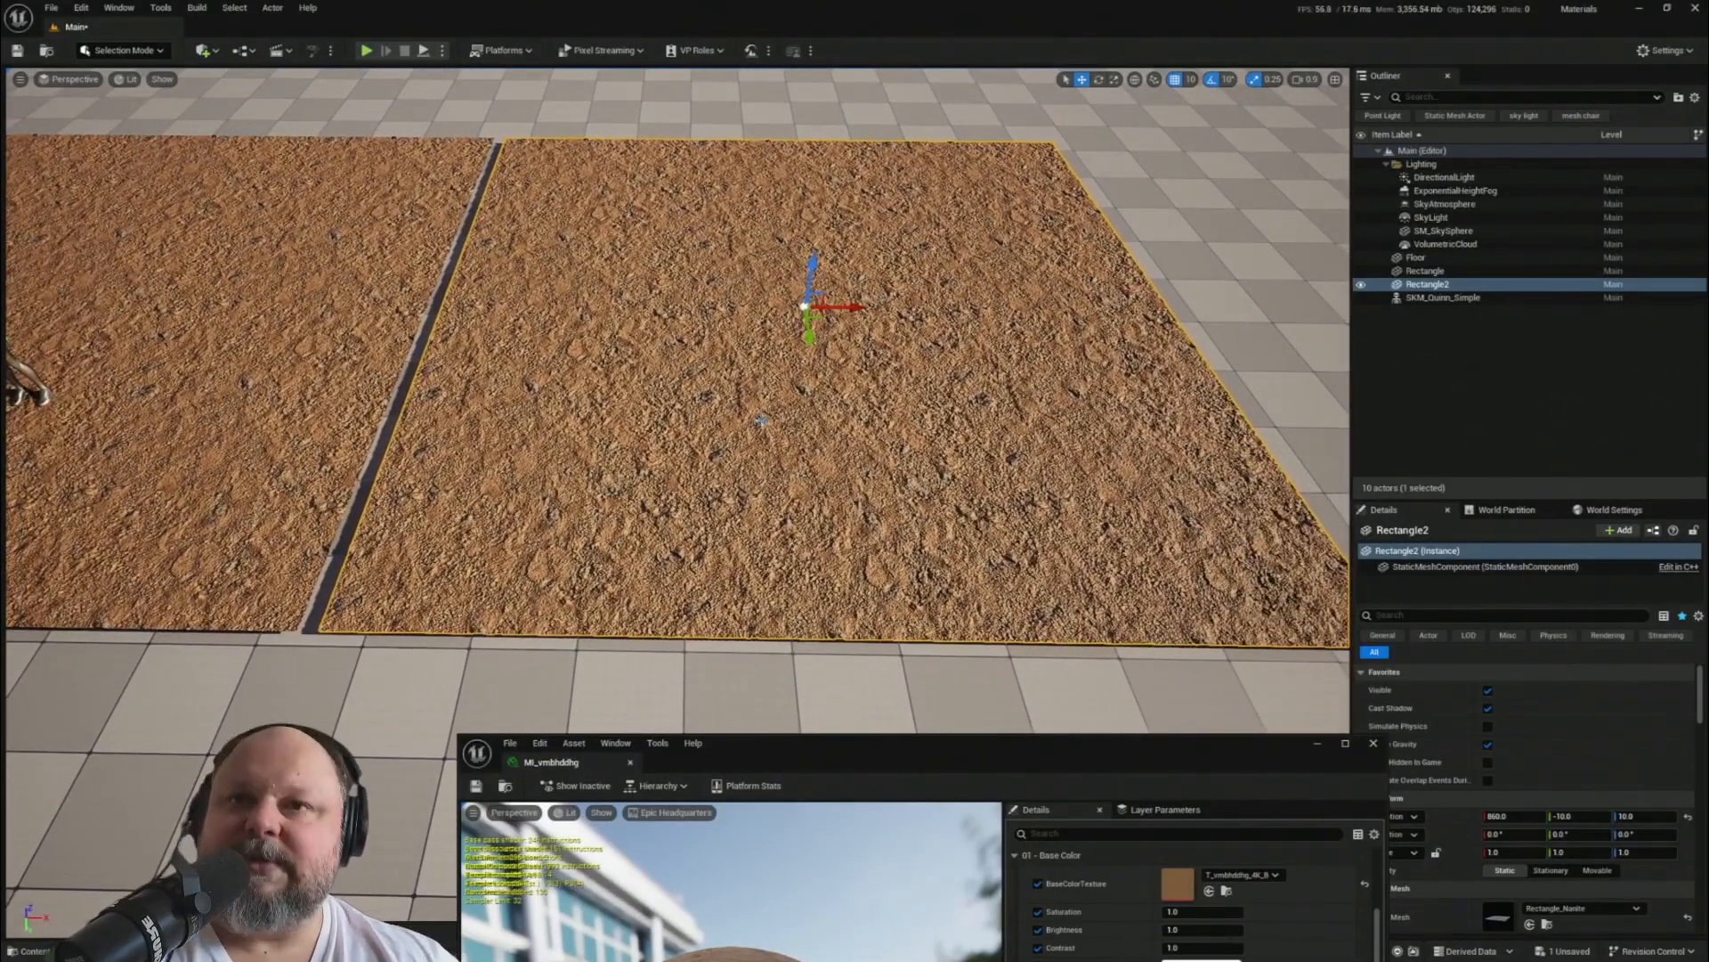
- Close the MI_vmbhddhg editor and park the Fab window clear of the level viewport
drag(1000, 774, 780, 401)
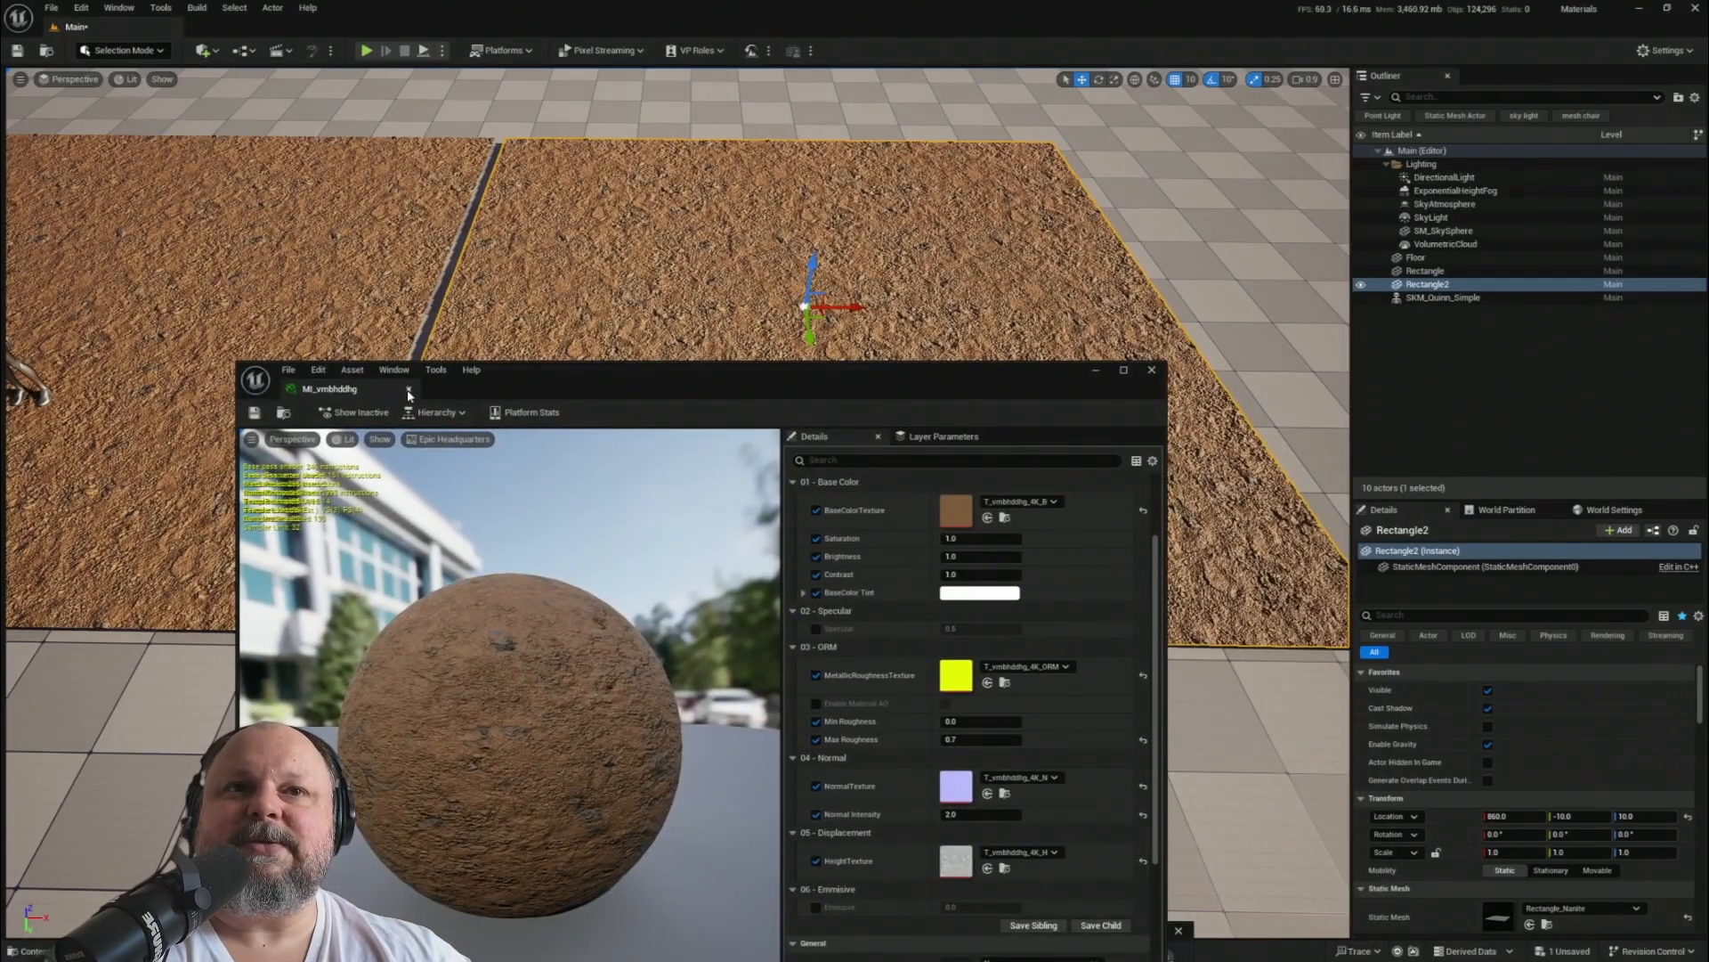
drag(408, 389, 436, 946)
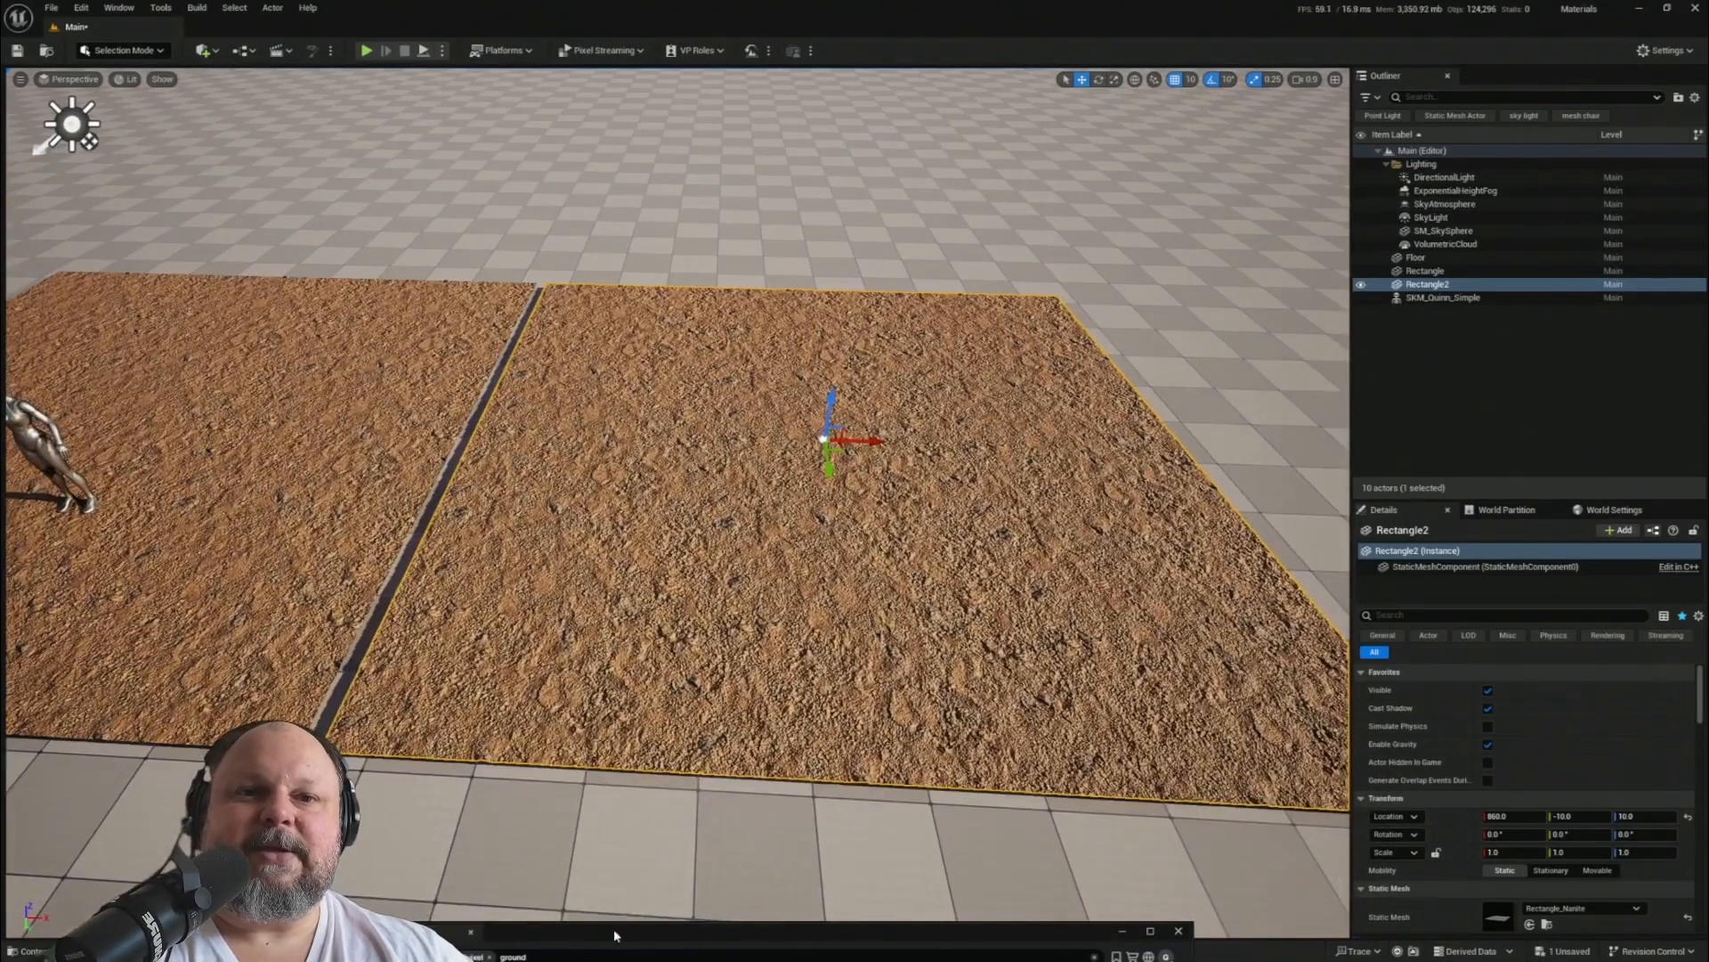
drag(614, 932, 1236, 917)
drag(1120, 920, 1641, 960)
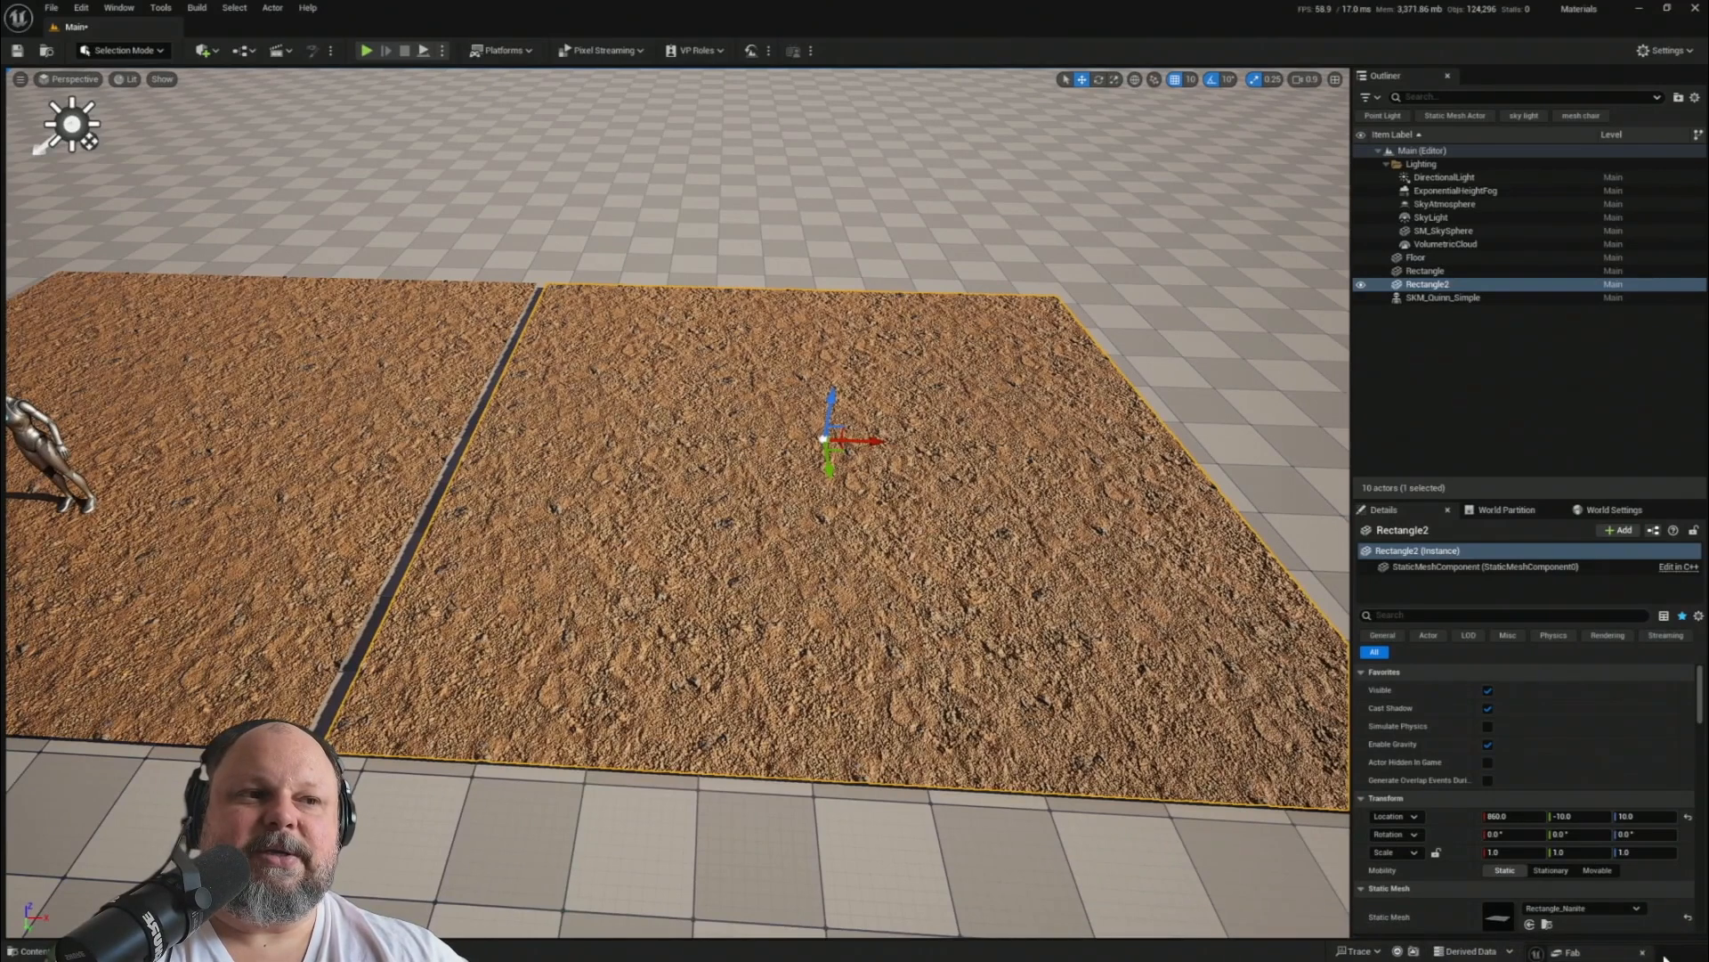
- Locate the material assigned to Rectangle2, MI_vmbhddhg, in the Content Browser
right_drag(751, 781, 741, 728)
key(q)
key(ctrl+space)
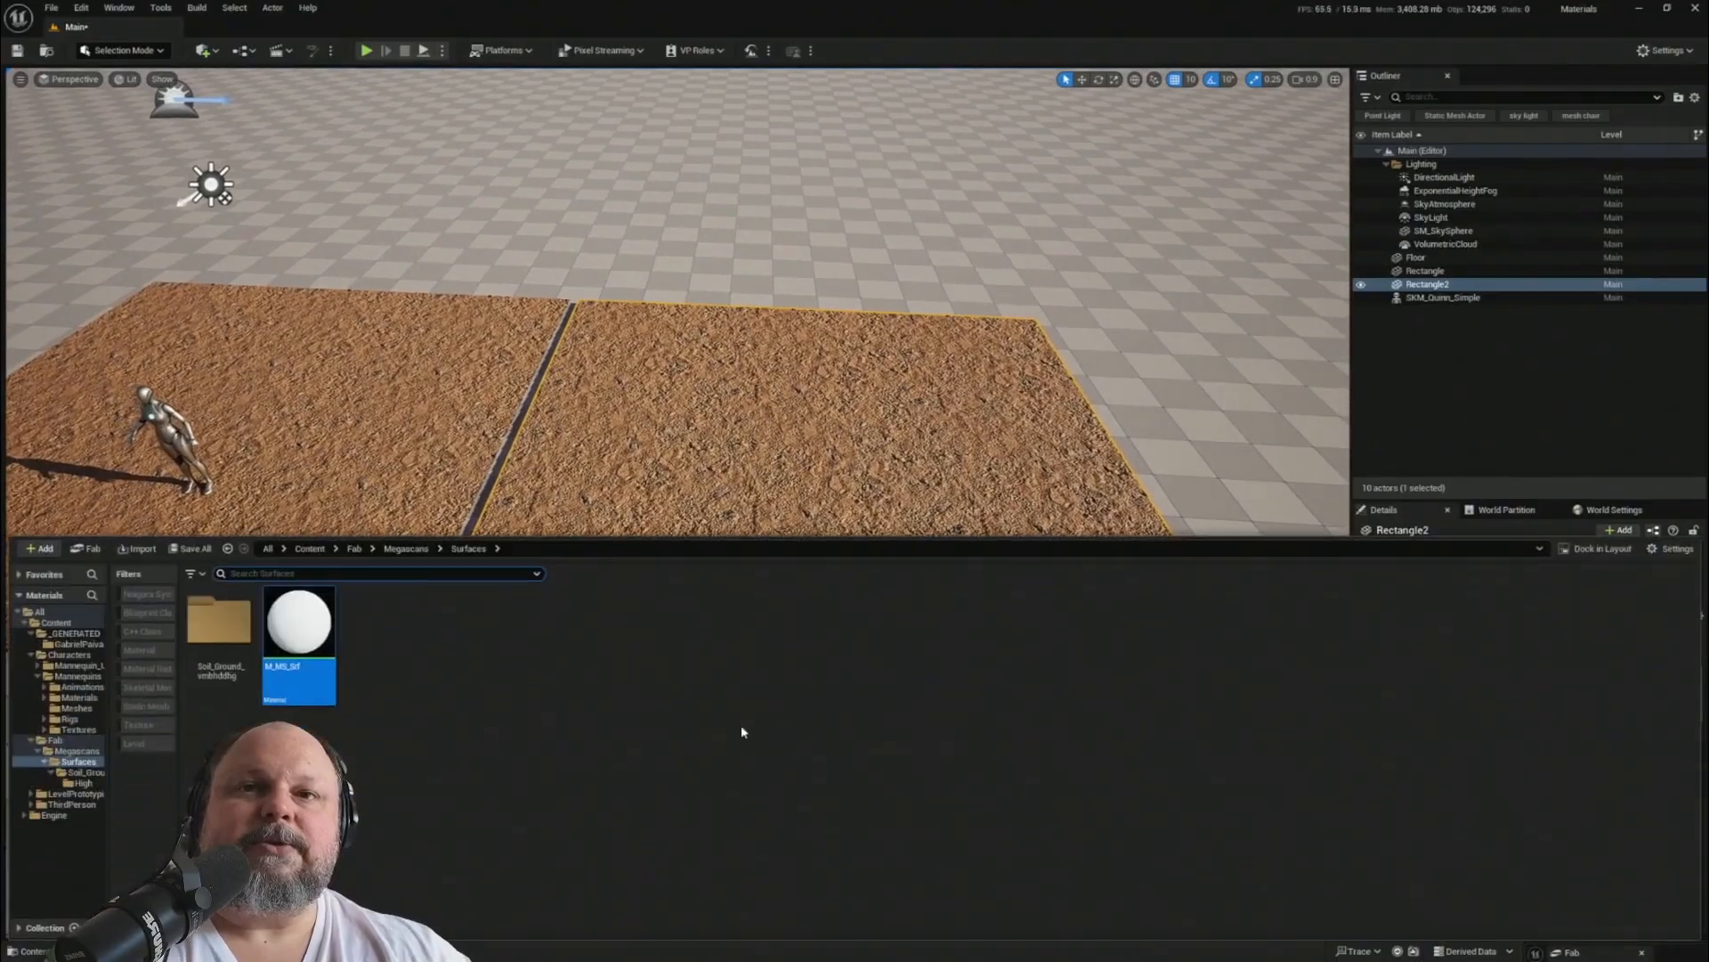
key(ctrl+space)
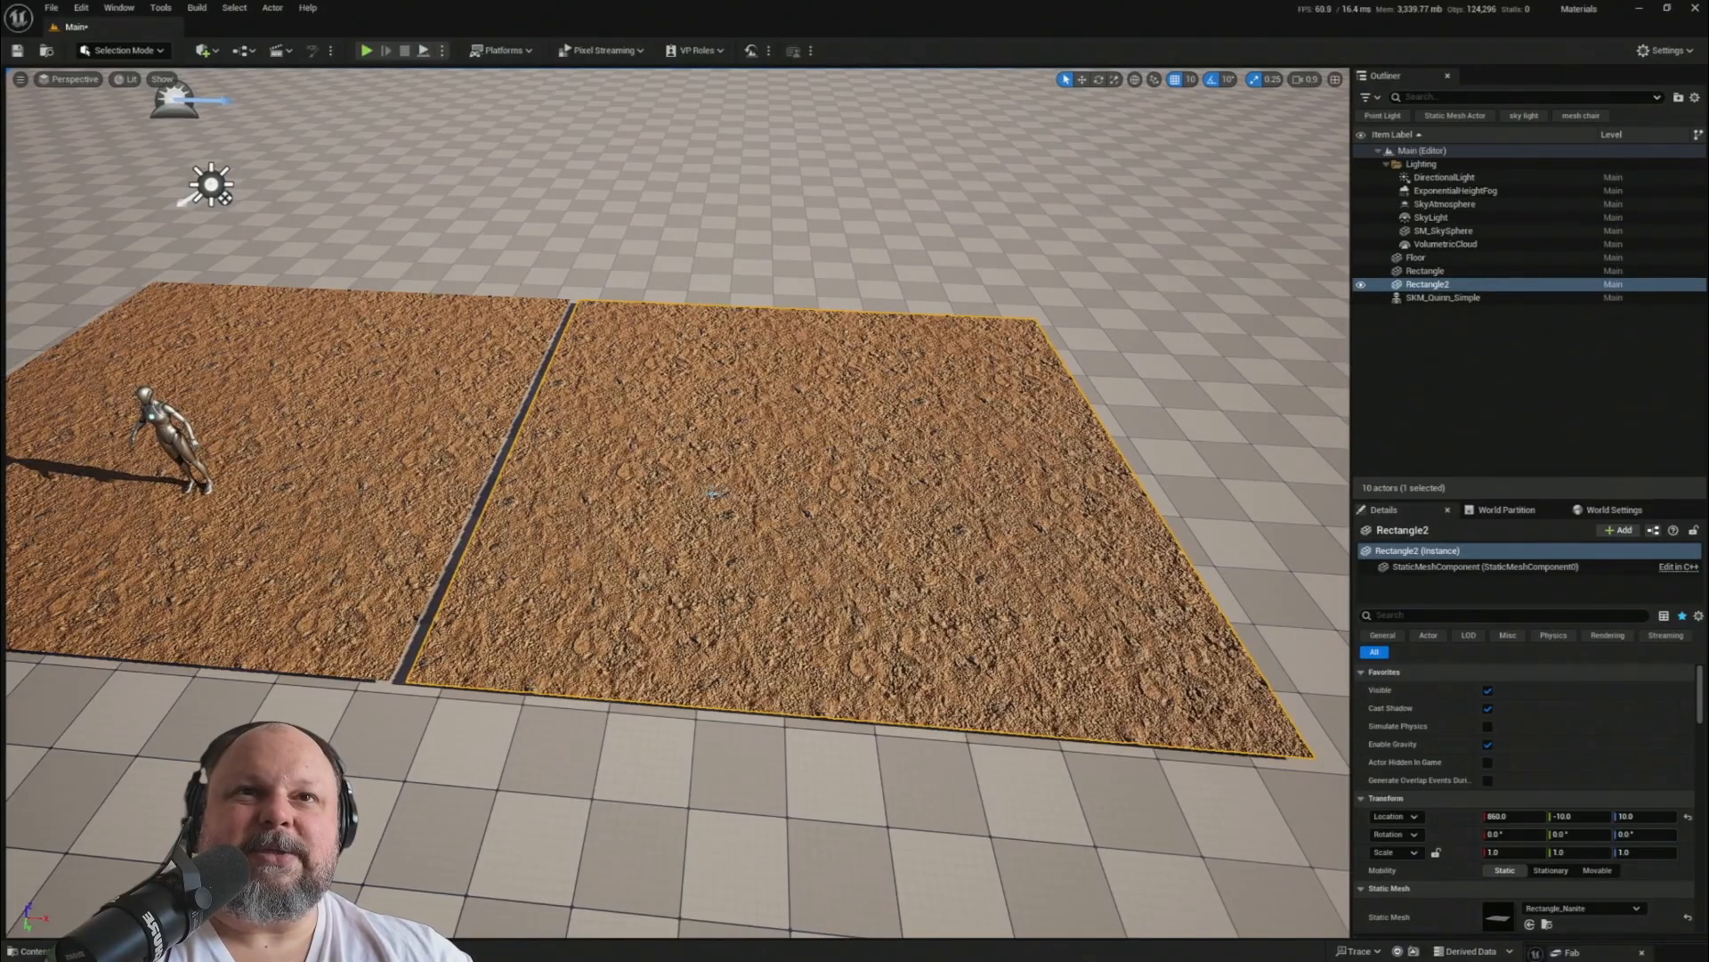
scroll(1511, 774, down, 4)
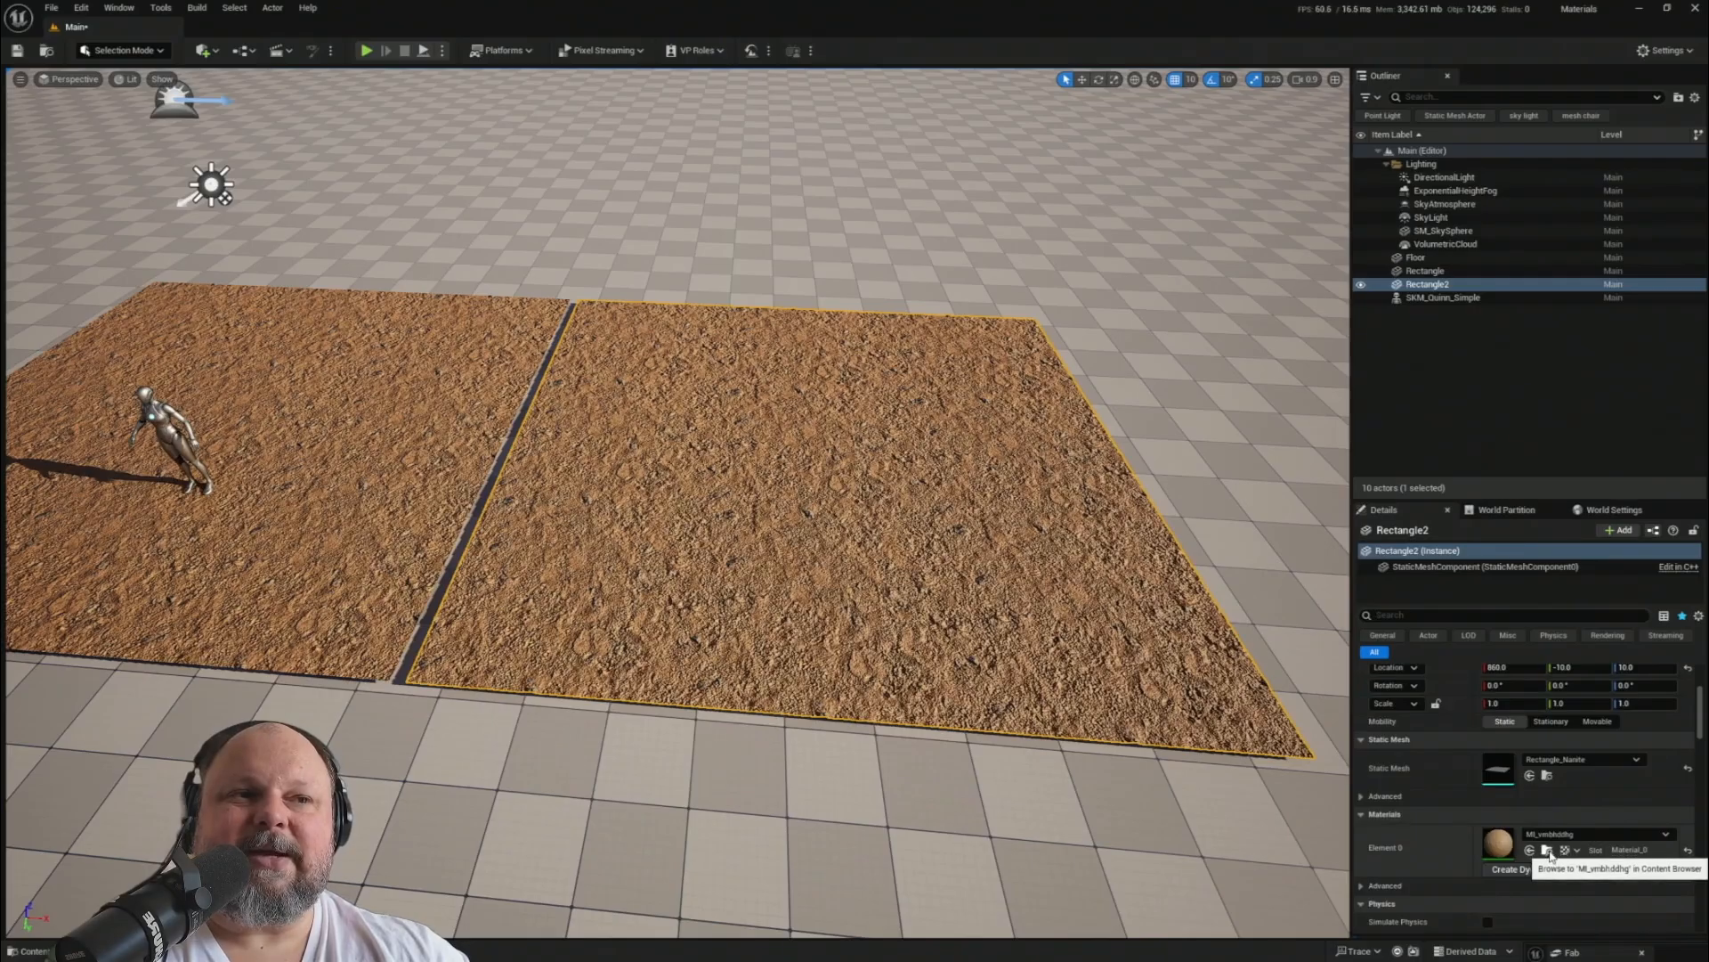
click(1547, 851)
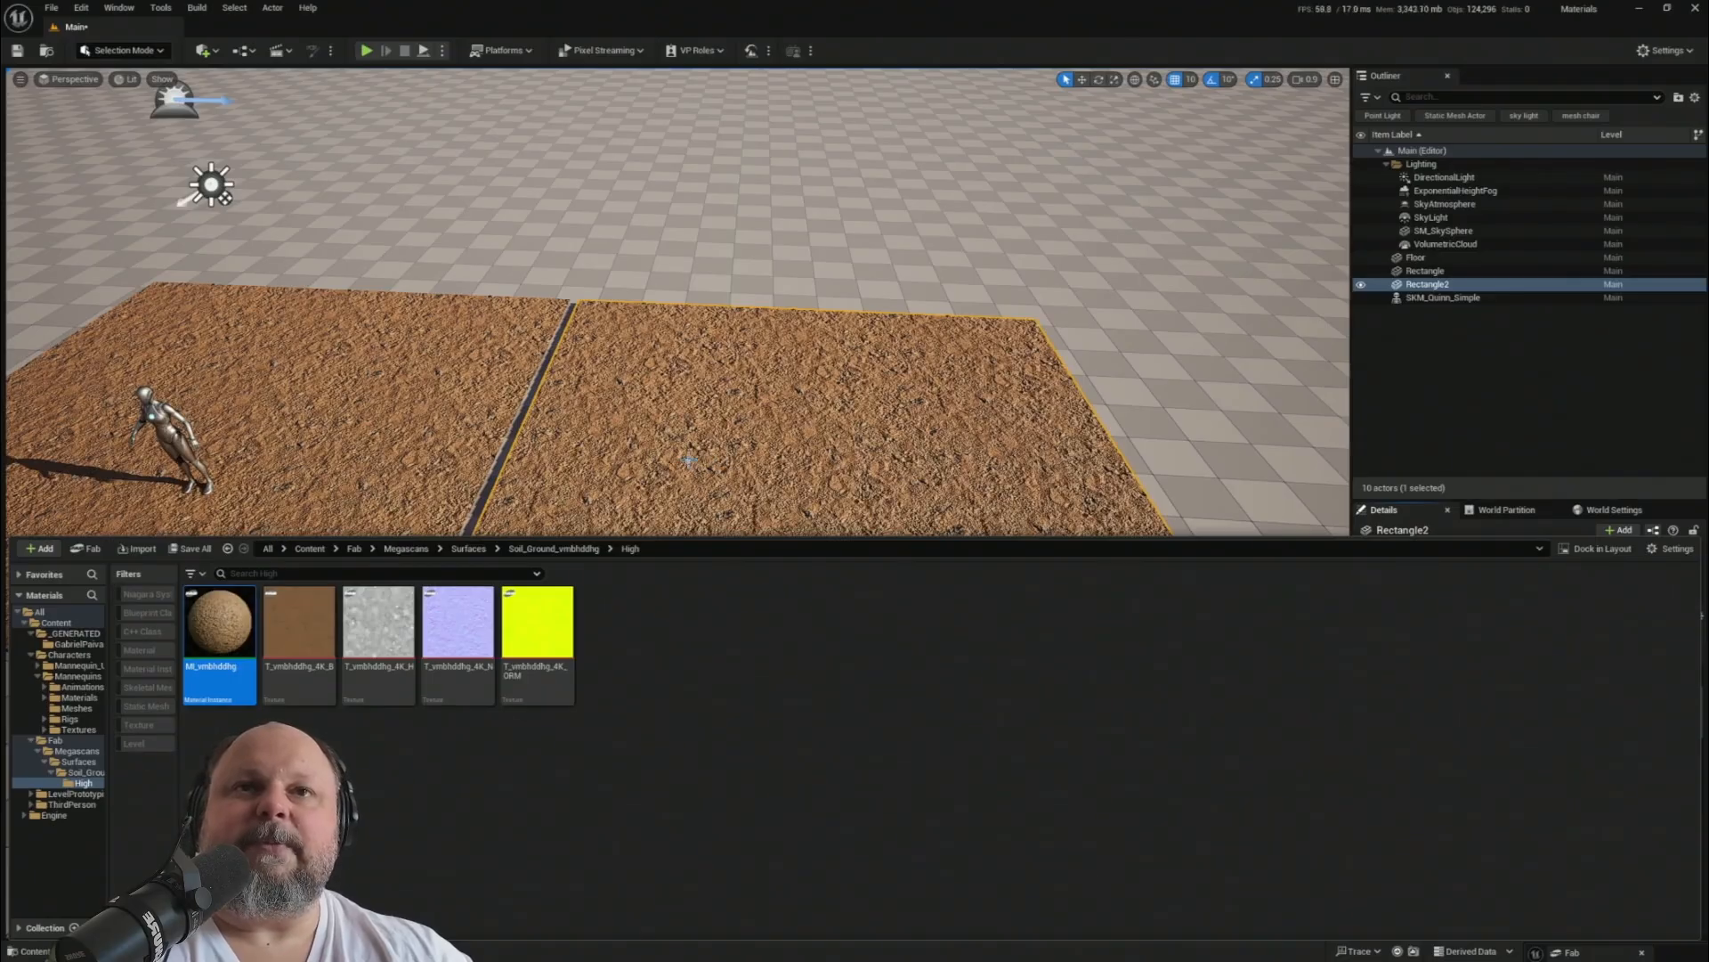
- Select the original and duplicated ground planes in turn to compare their assigned materials
click(393, 398)
click(627, 422)
click(405, 402)
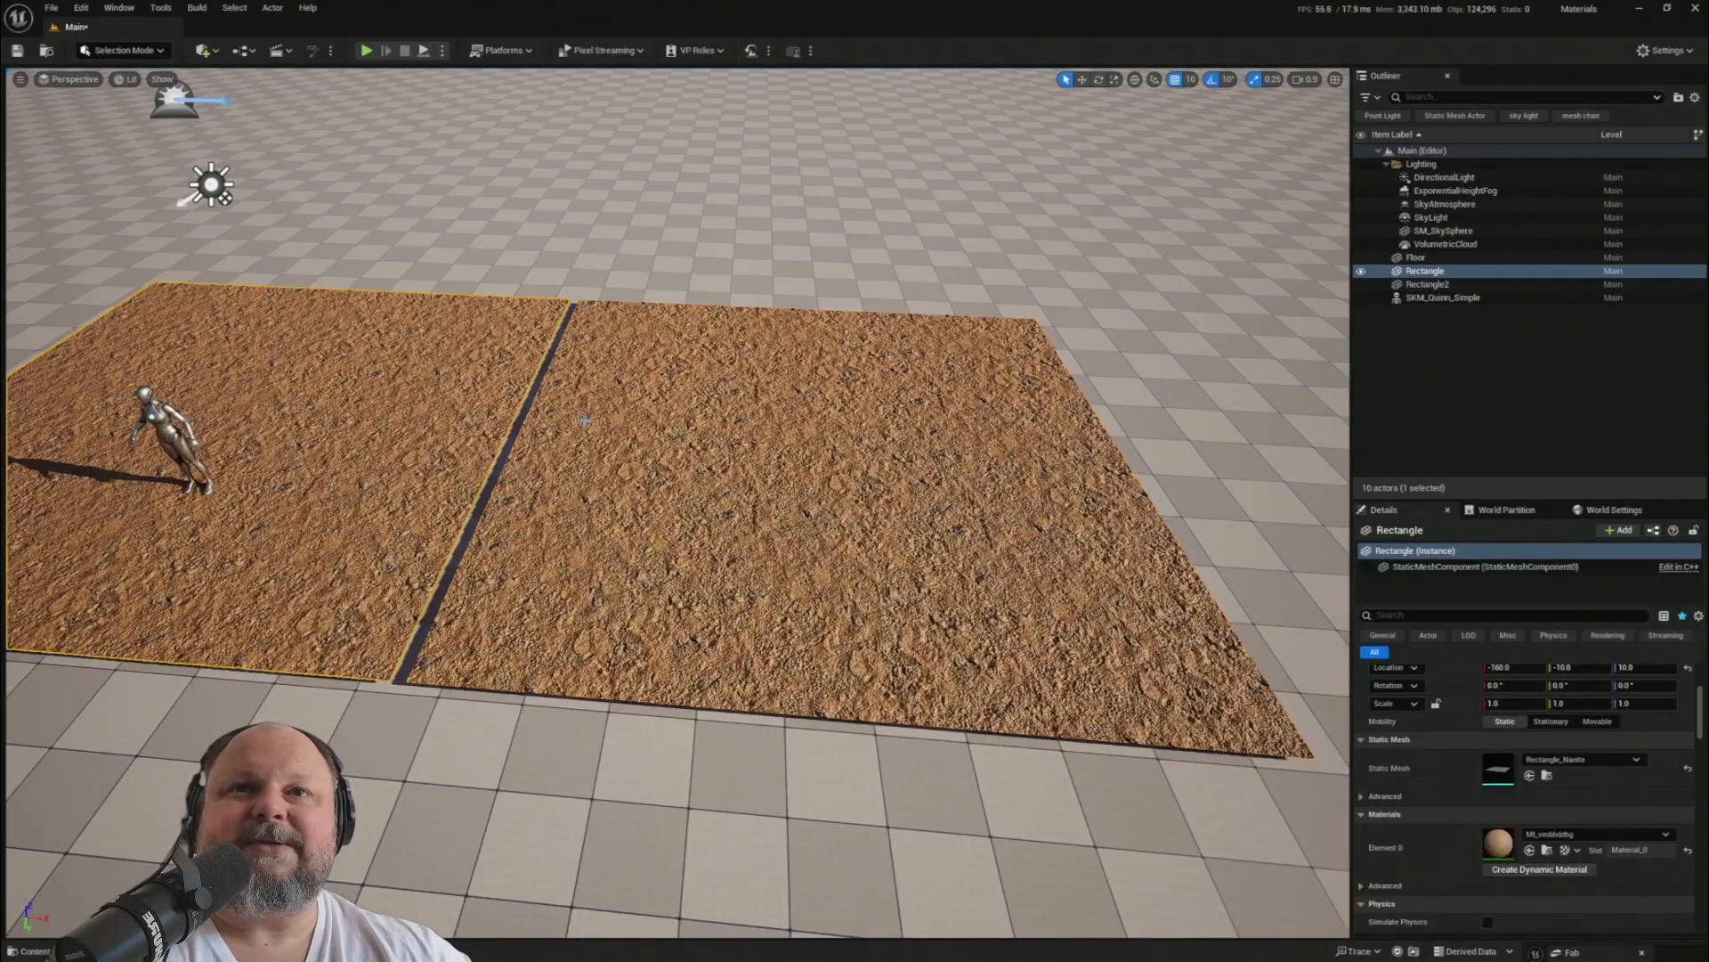
click(614, 426)
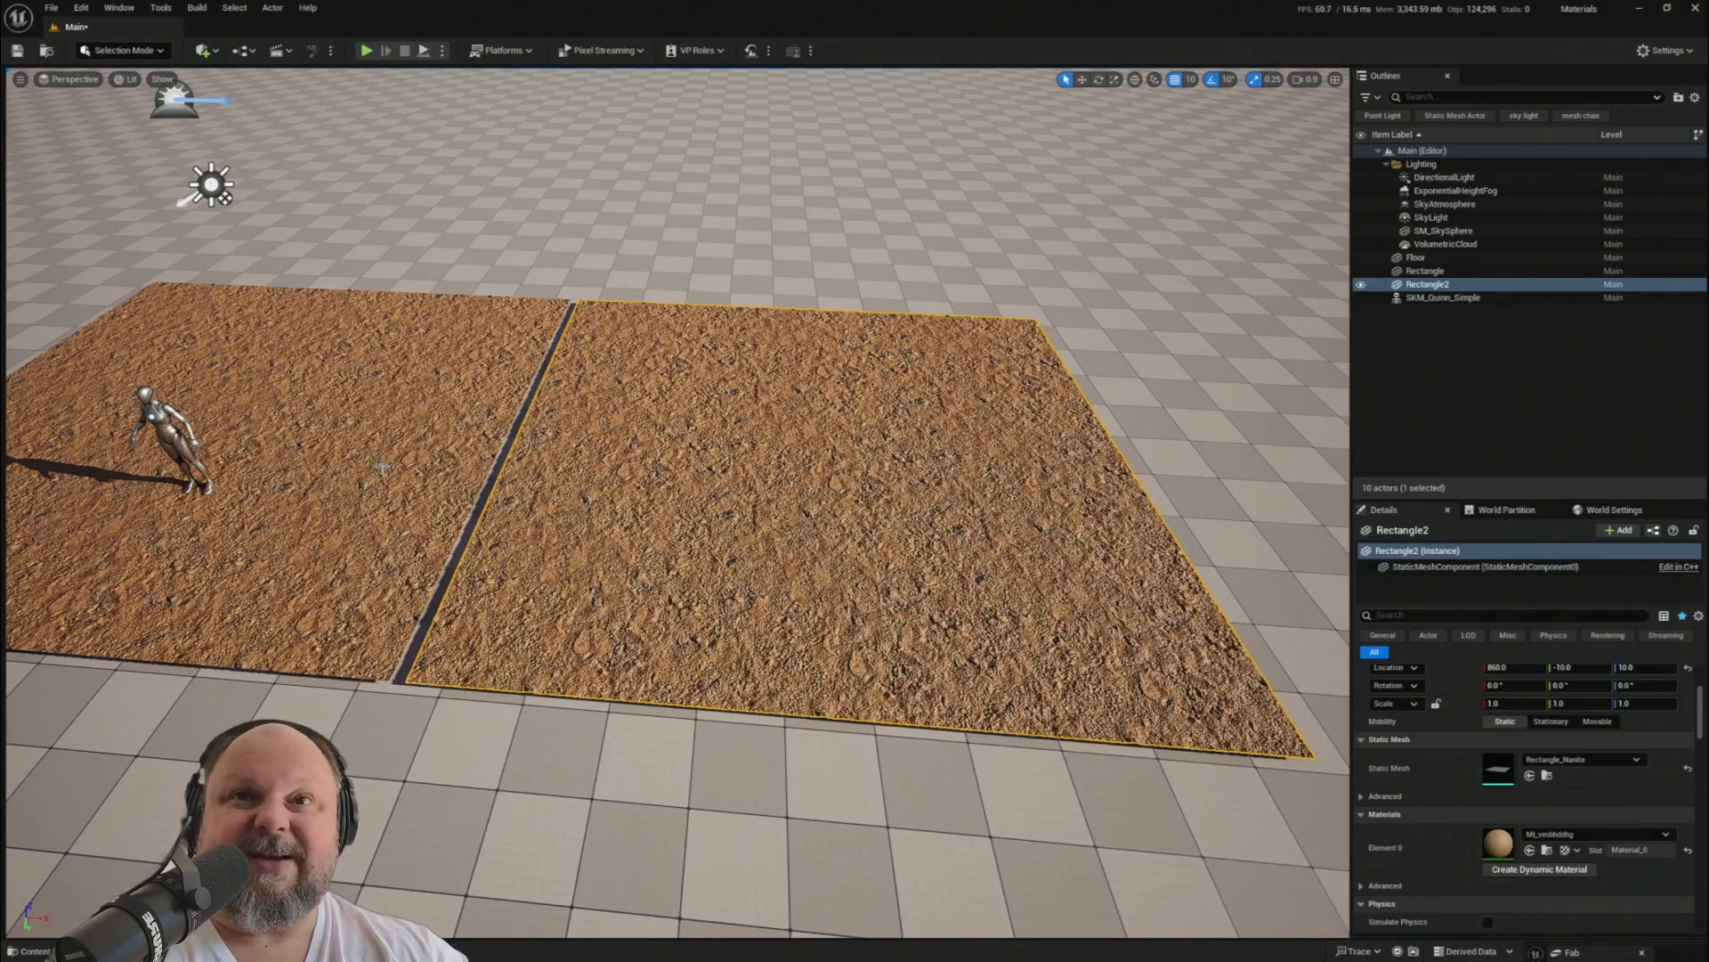
- Open MI_vmbhddhg beside the two planes and try raising its Tiling to about 3.8
key(ctrl+space)
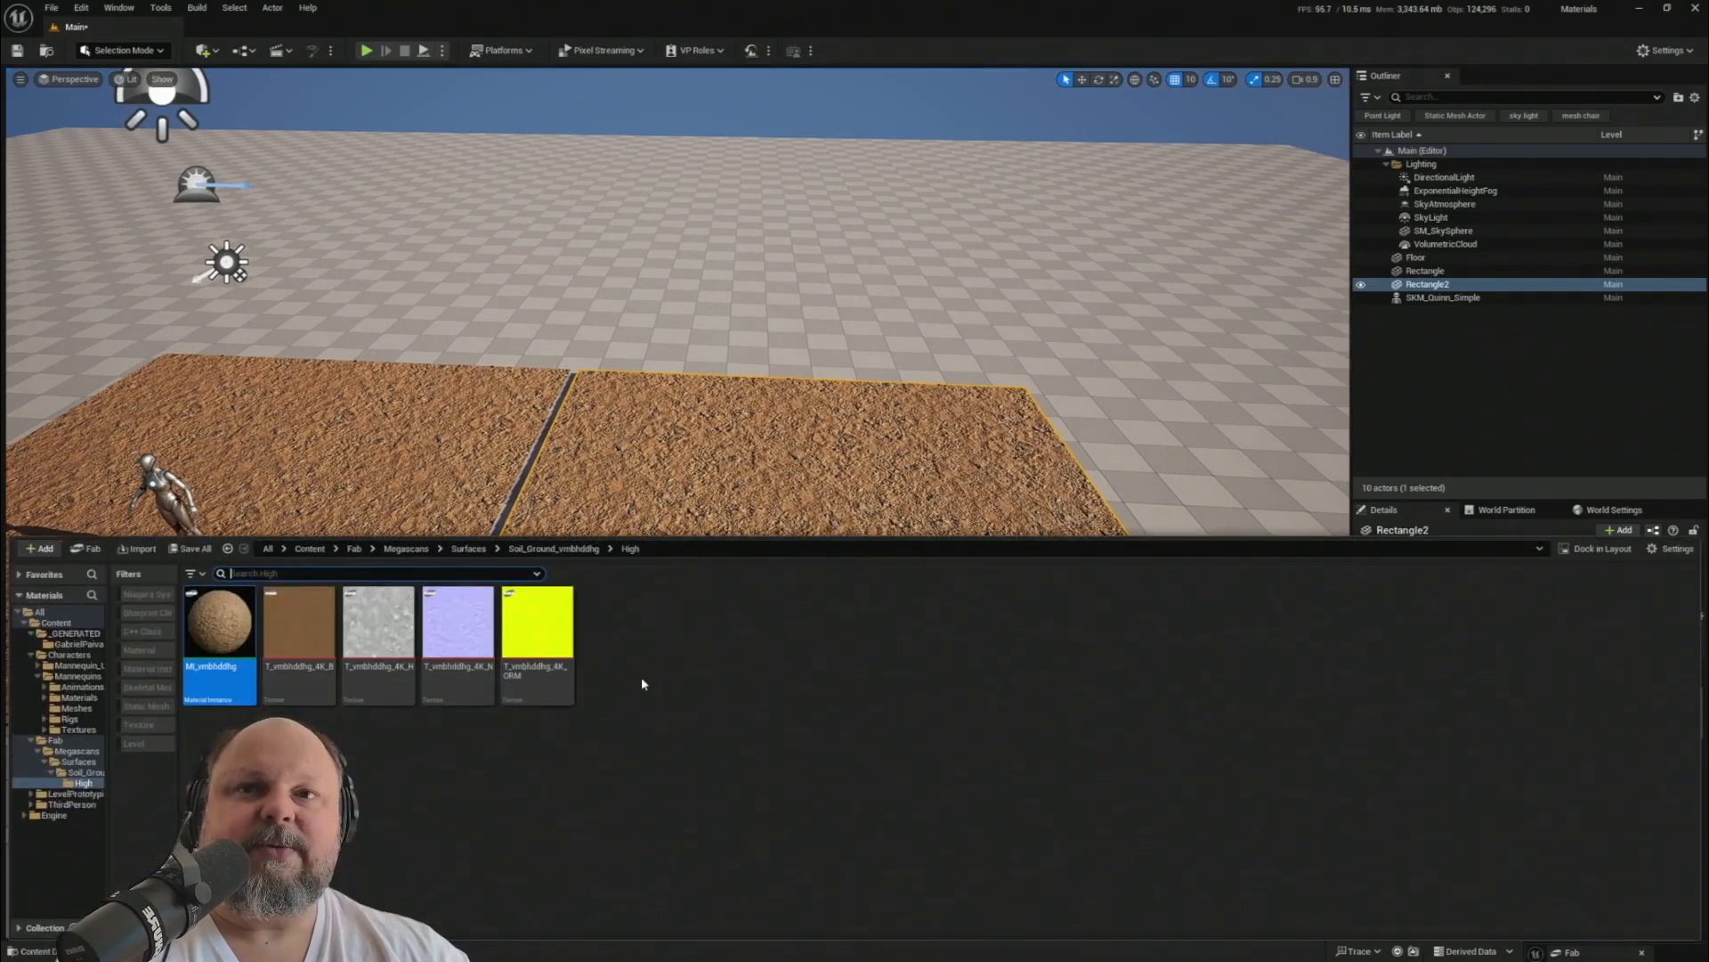
double_click(245, 648)
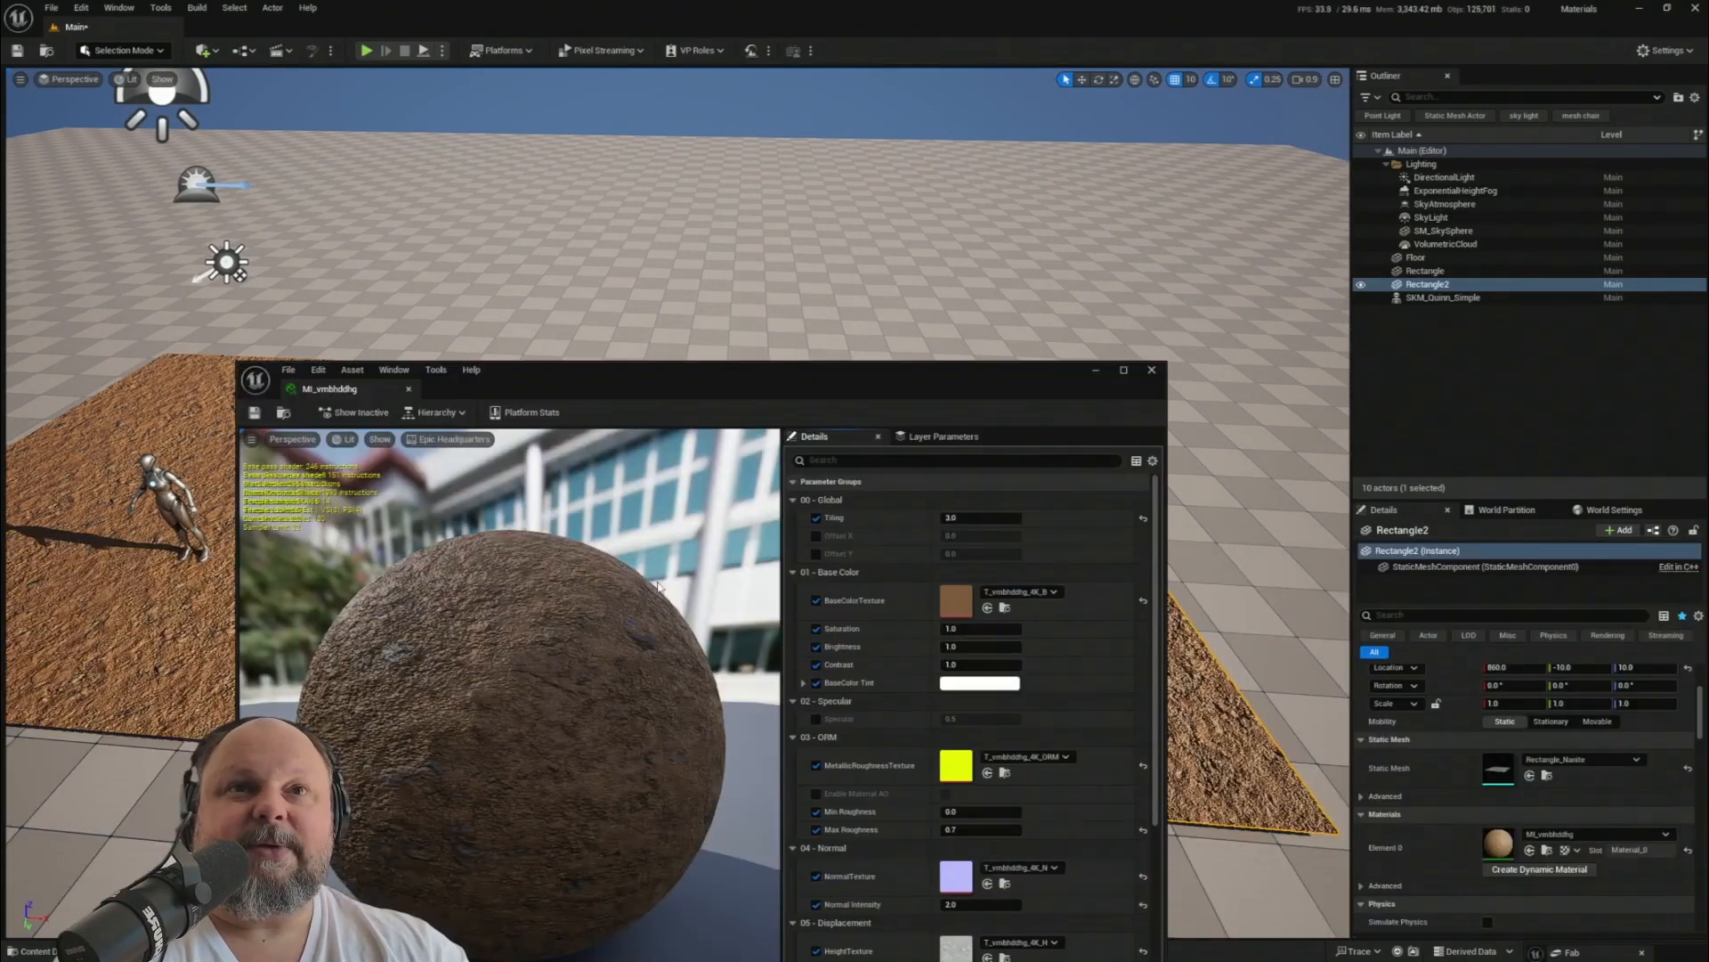
drag(708, 394, 409, 688)
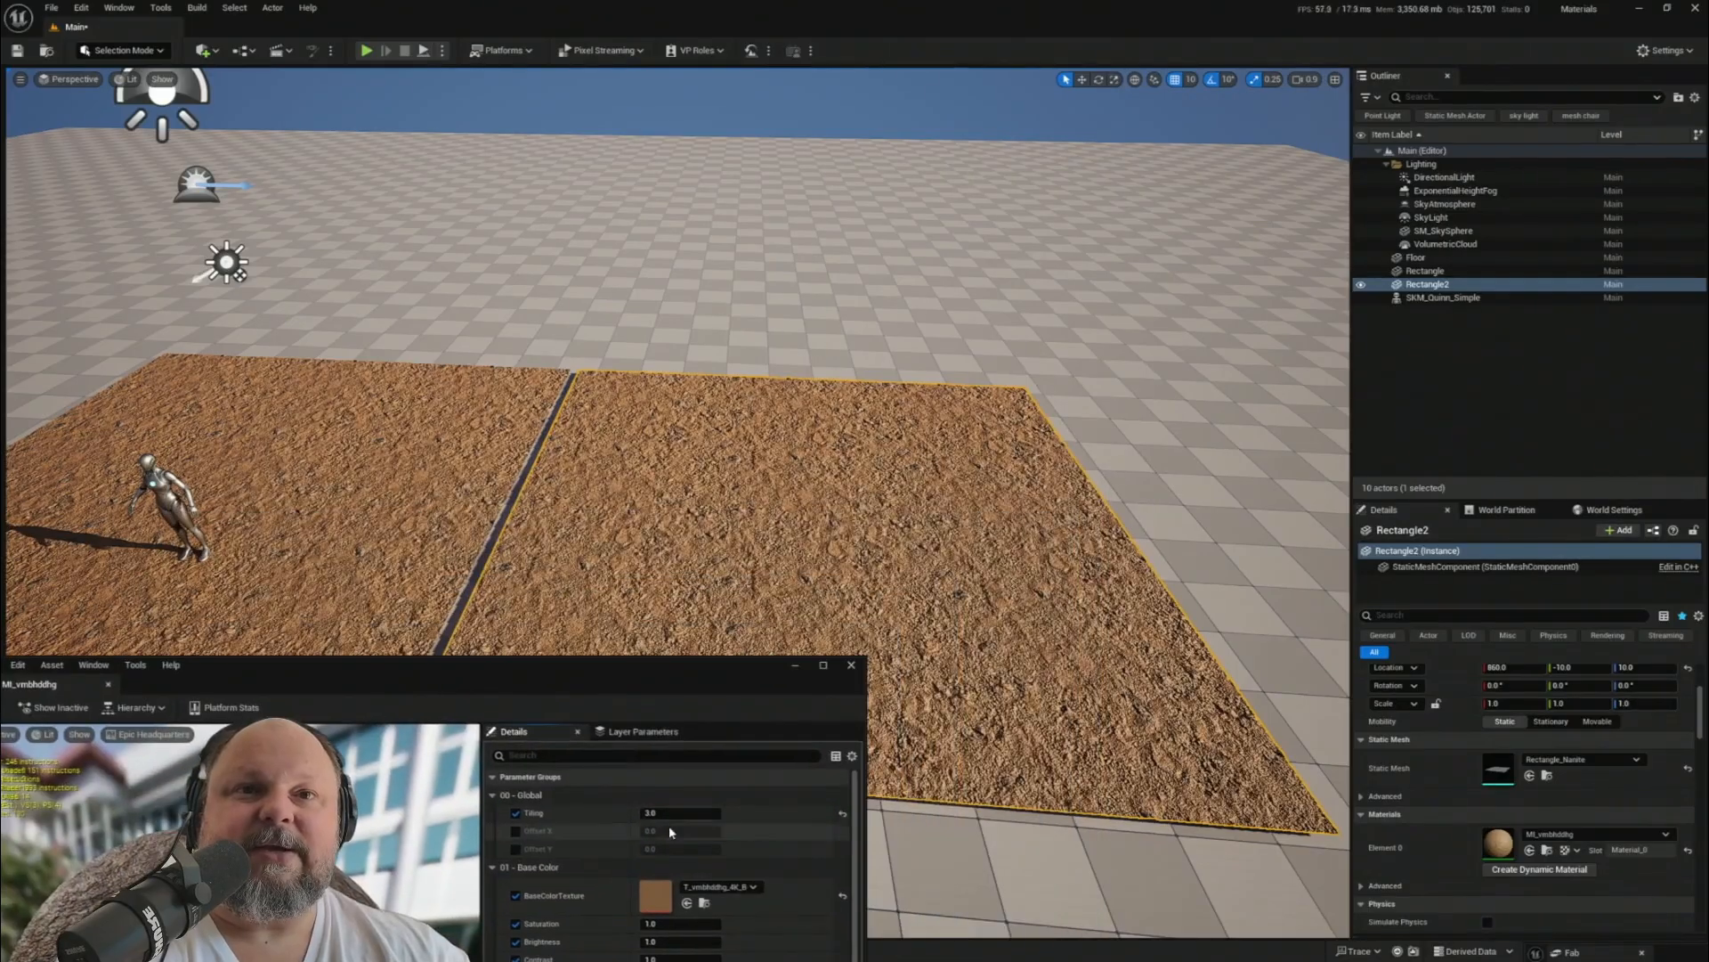
mouse_move(672, 812)
mouse_down()
mouse_move(642, 813)
mouse_move(712, 813)
mouse_move(689, 813)
mouse_up()
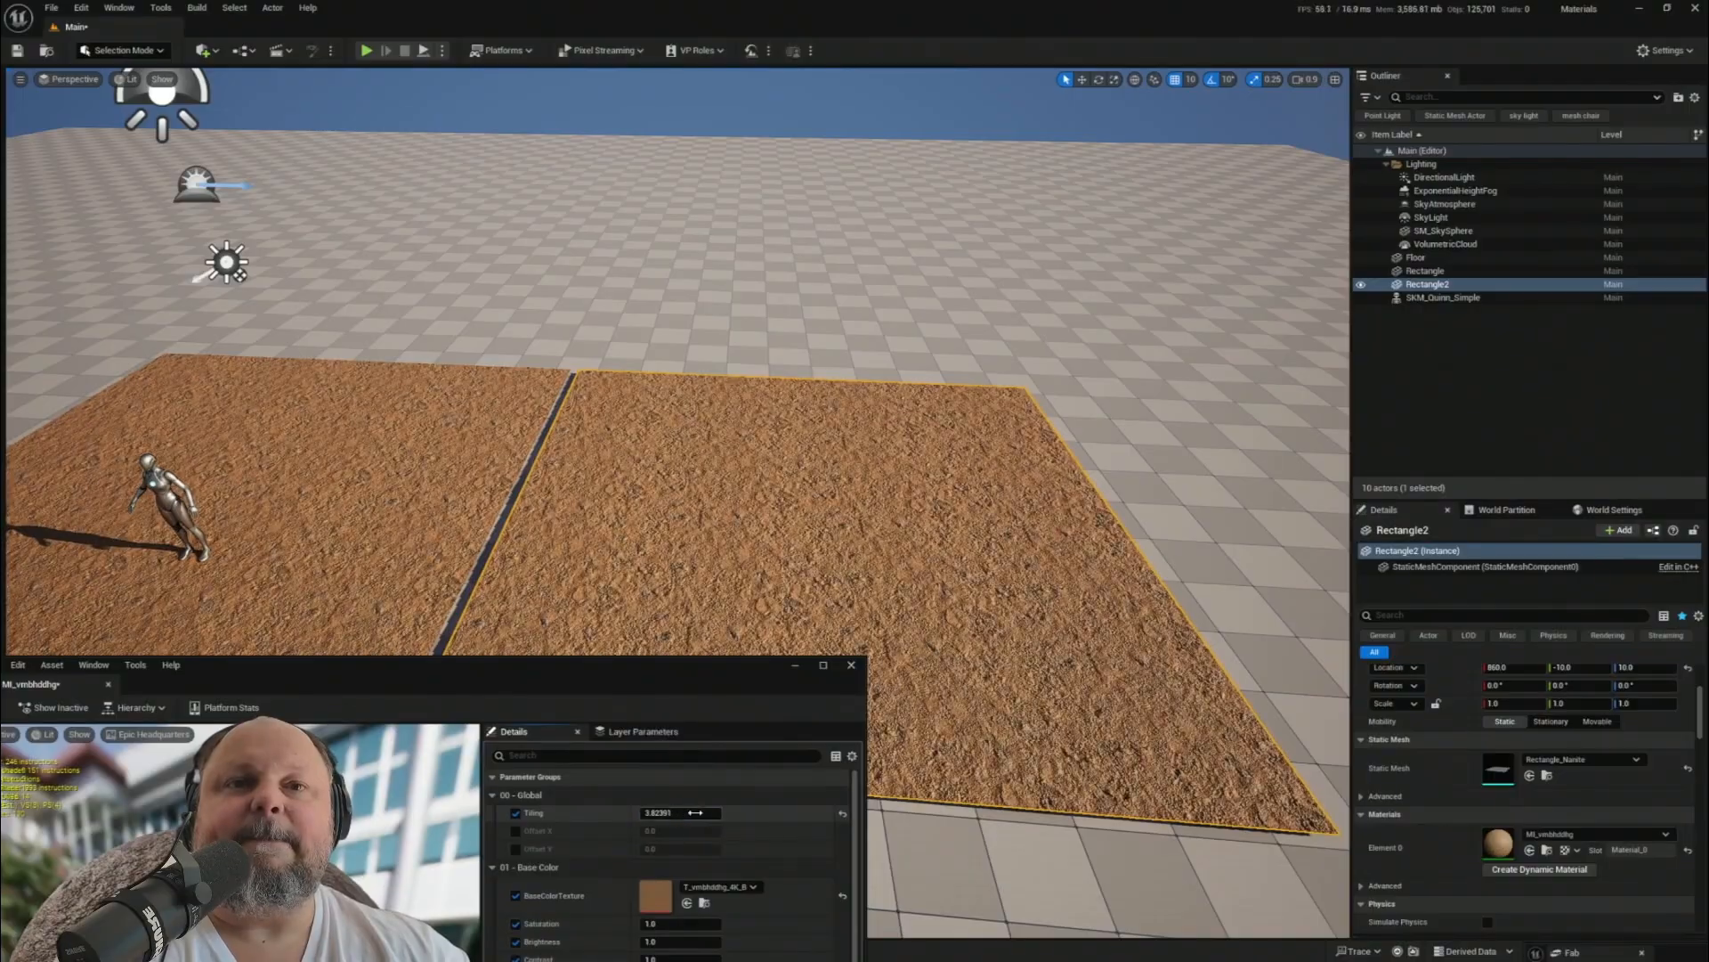
- Set the Tiling of MI_vmbhddhg to 3 and close its editor
click(694, 812)
text(3)
key(Return)
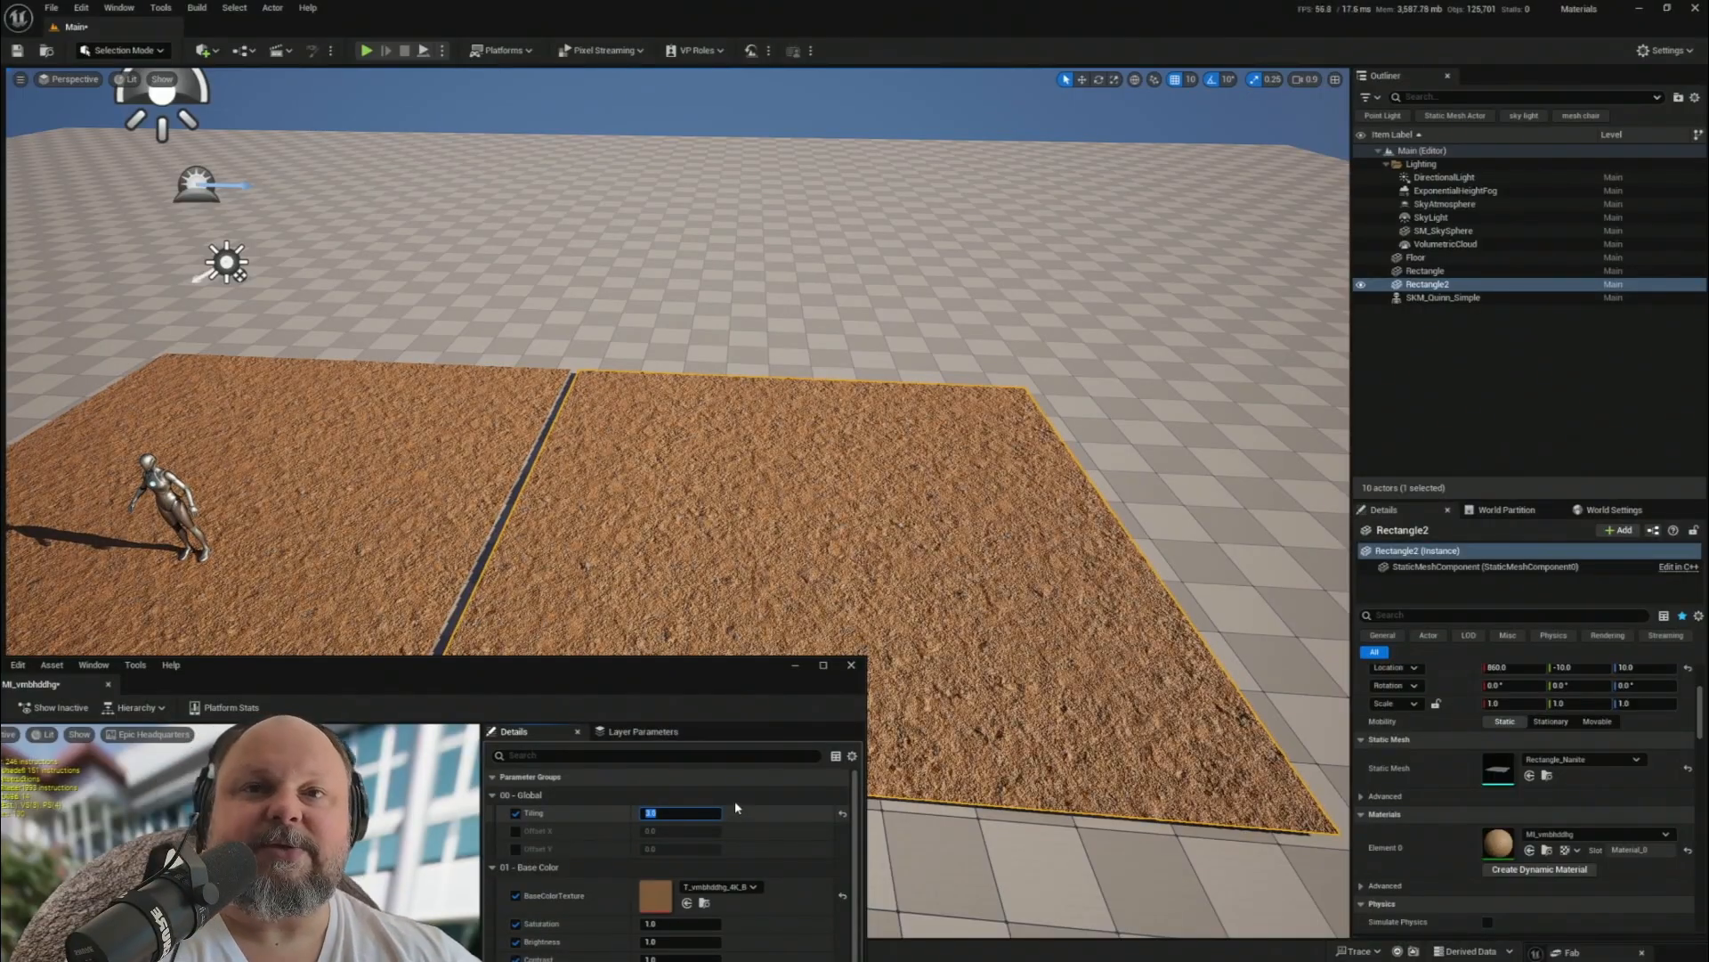
drag(472, 672, 846, 227)
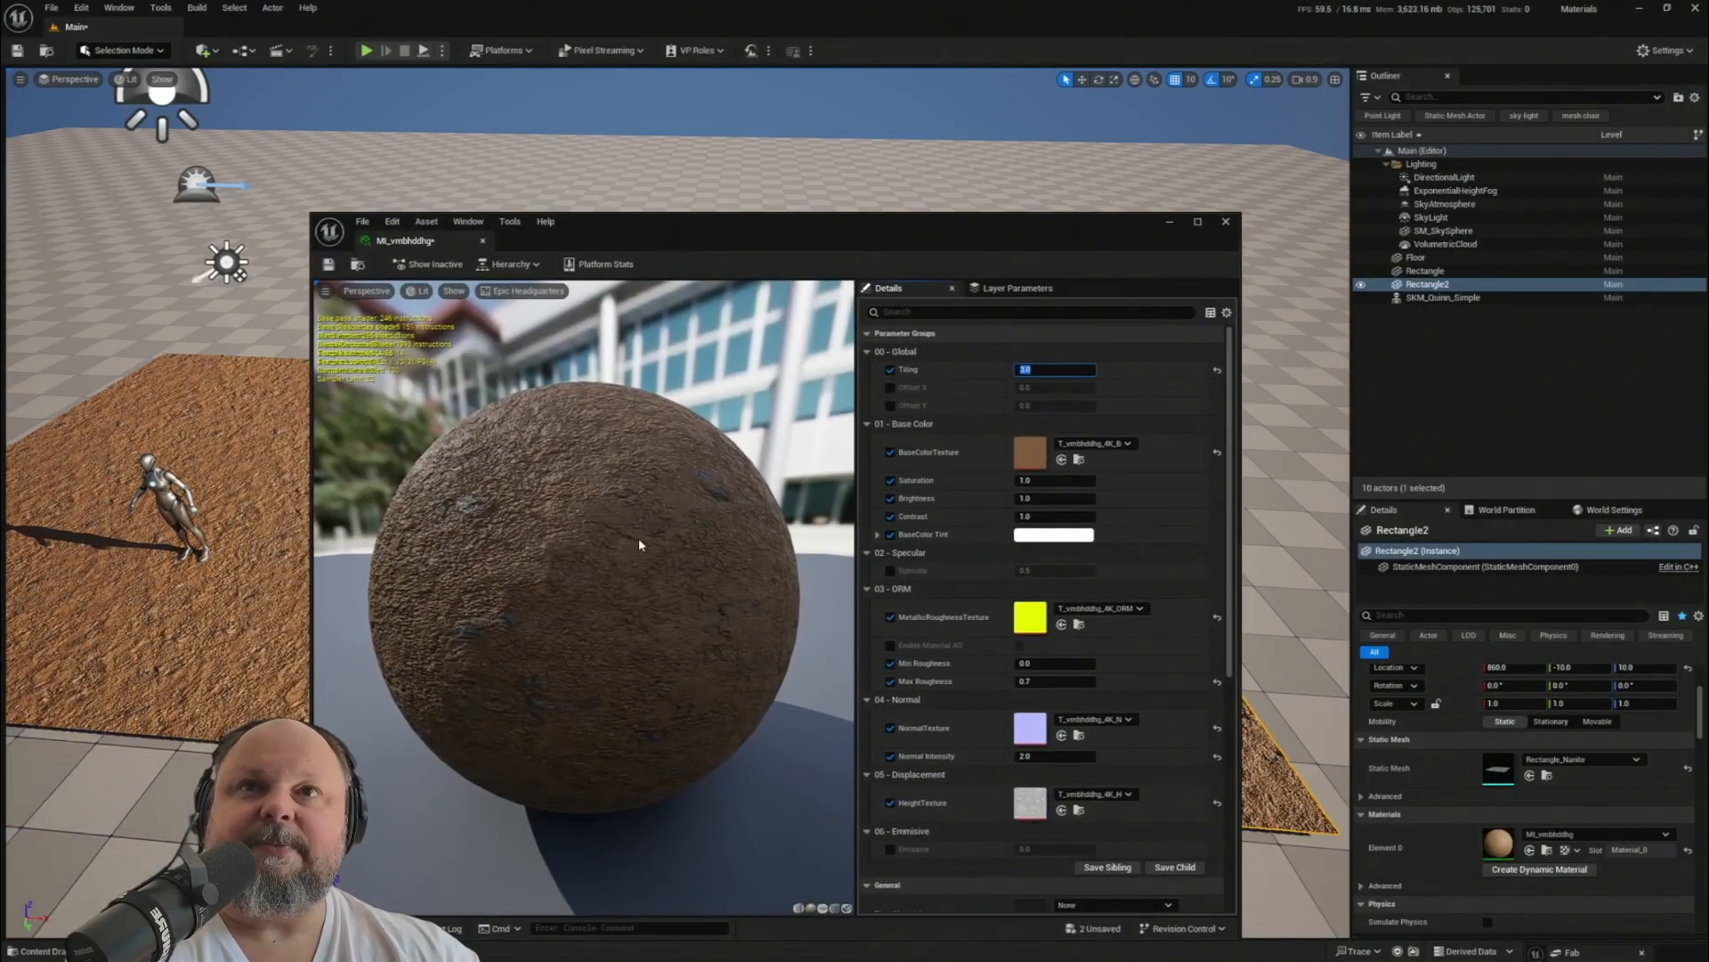
click(483, 241)
- Make a copy of the MI_vmbhddhg material instance in the High folder
right_drag(681, 507, 623, 614)
key(ctrl+space)
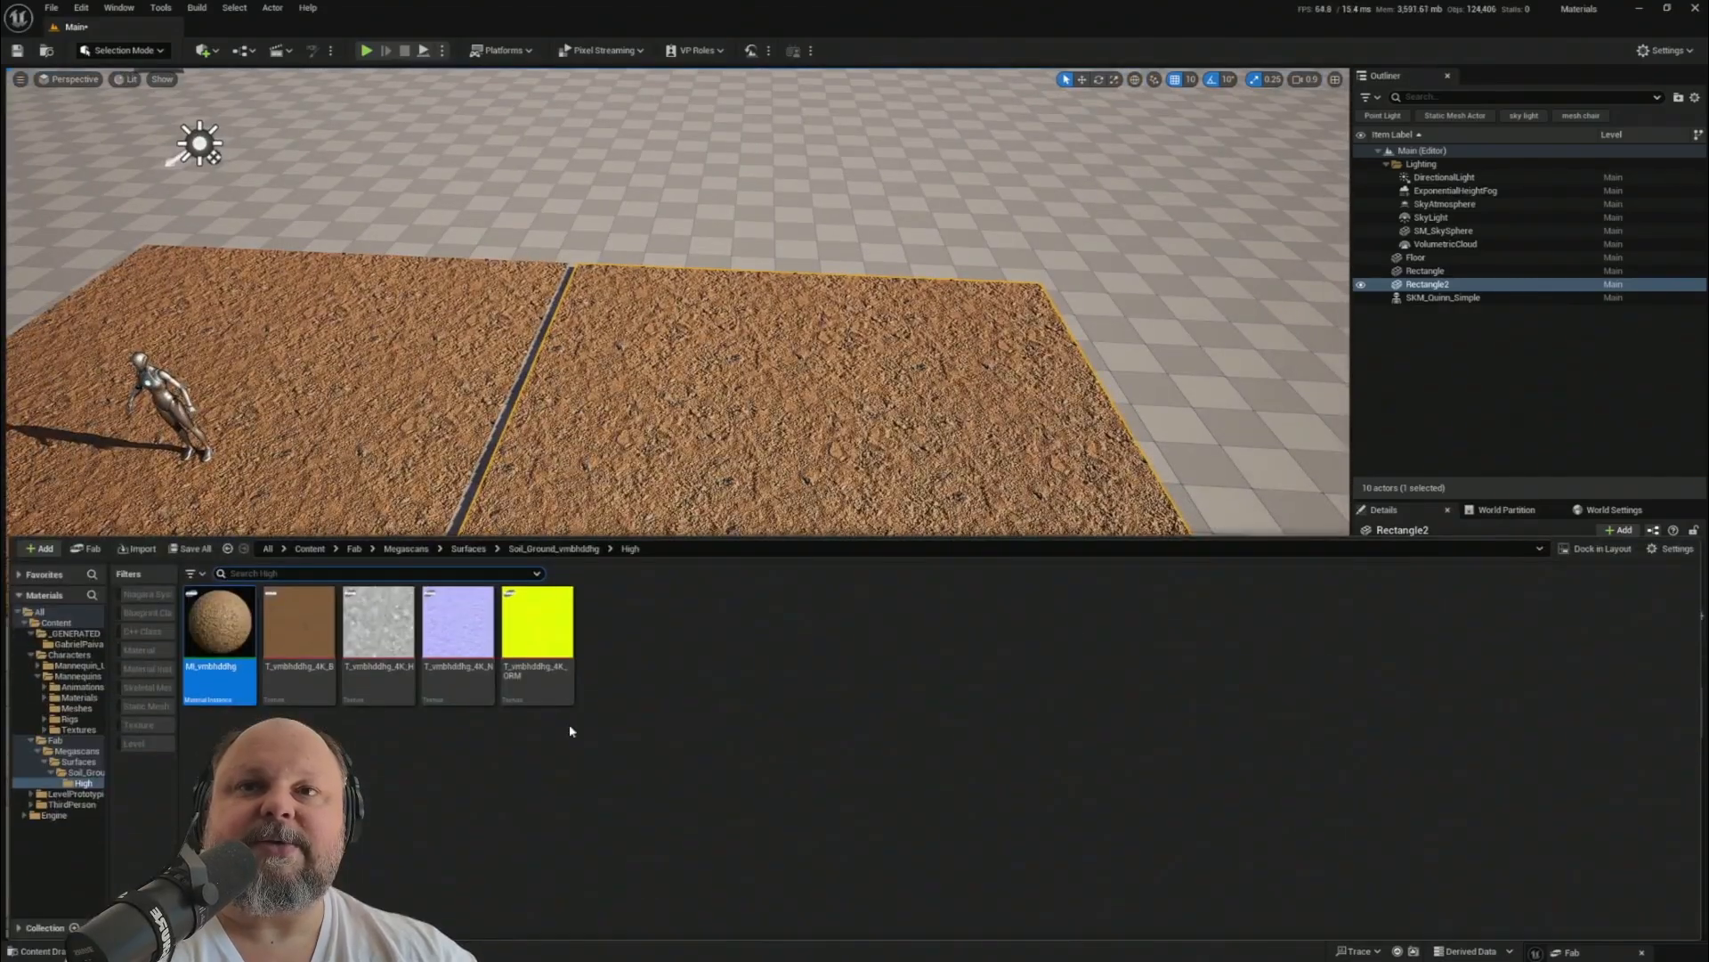
right_click(217, 638)
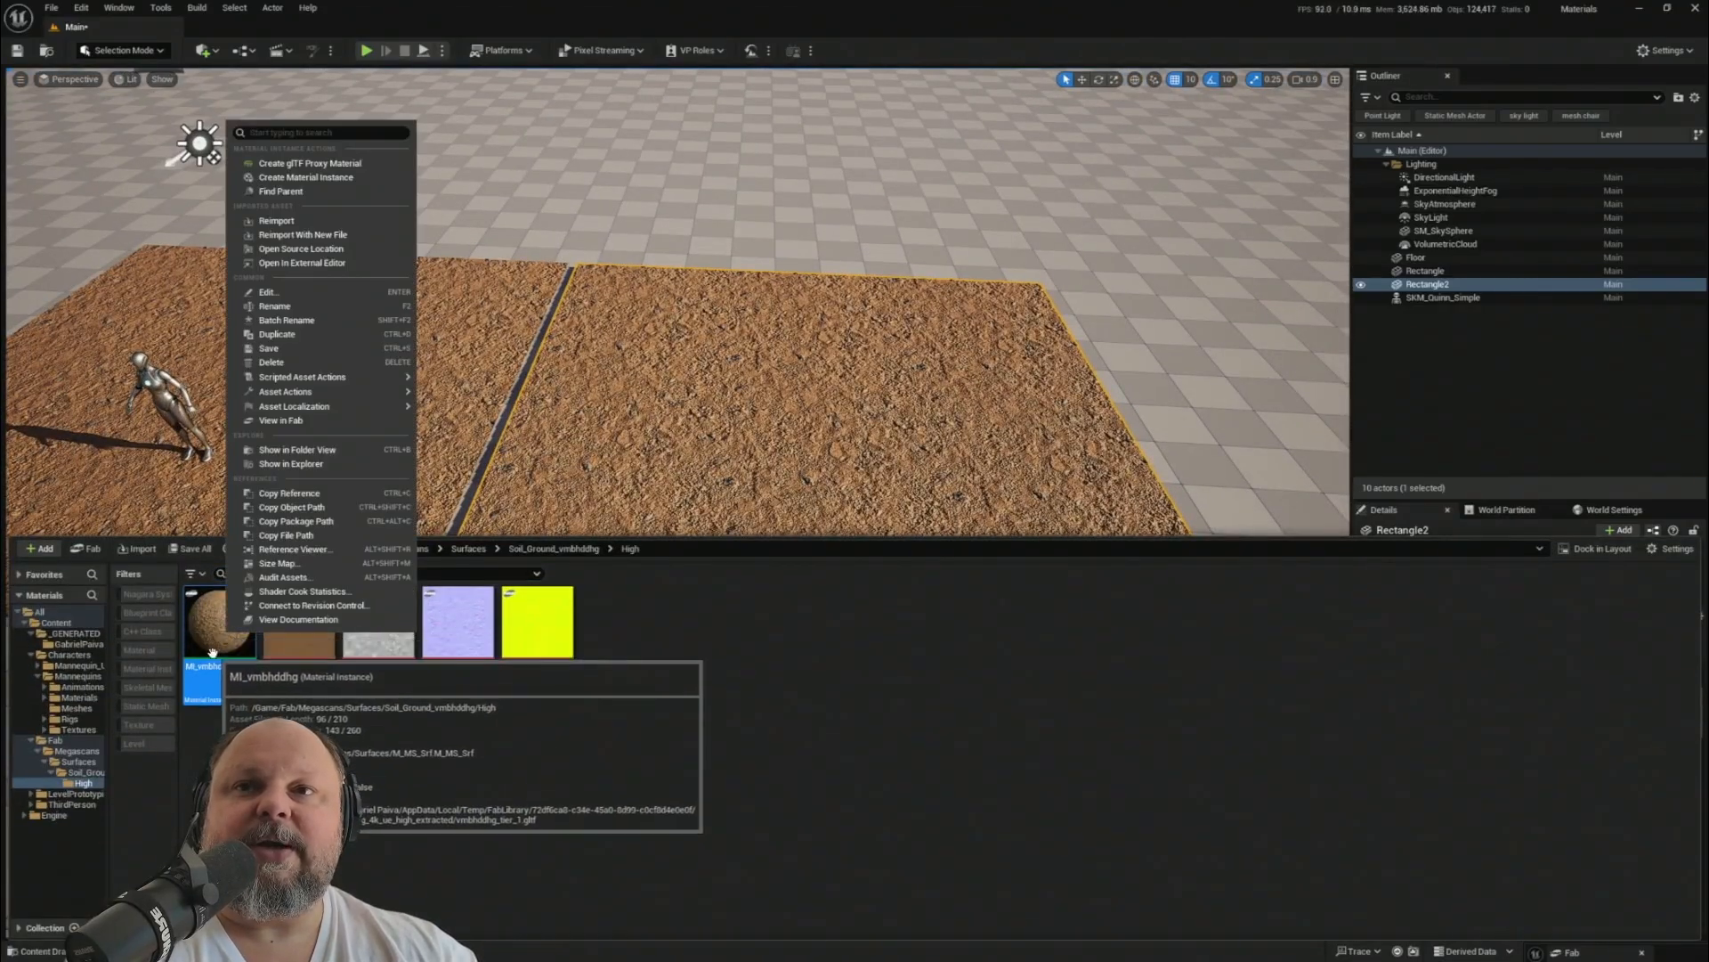
click(212, 652)
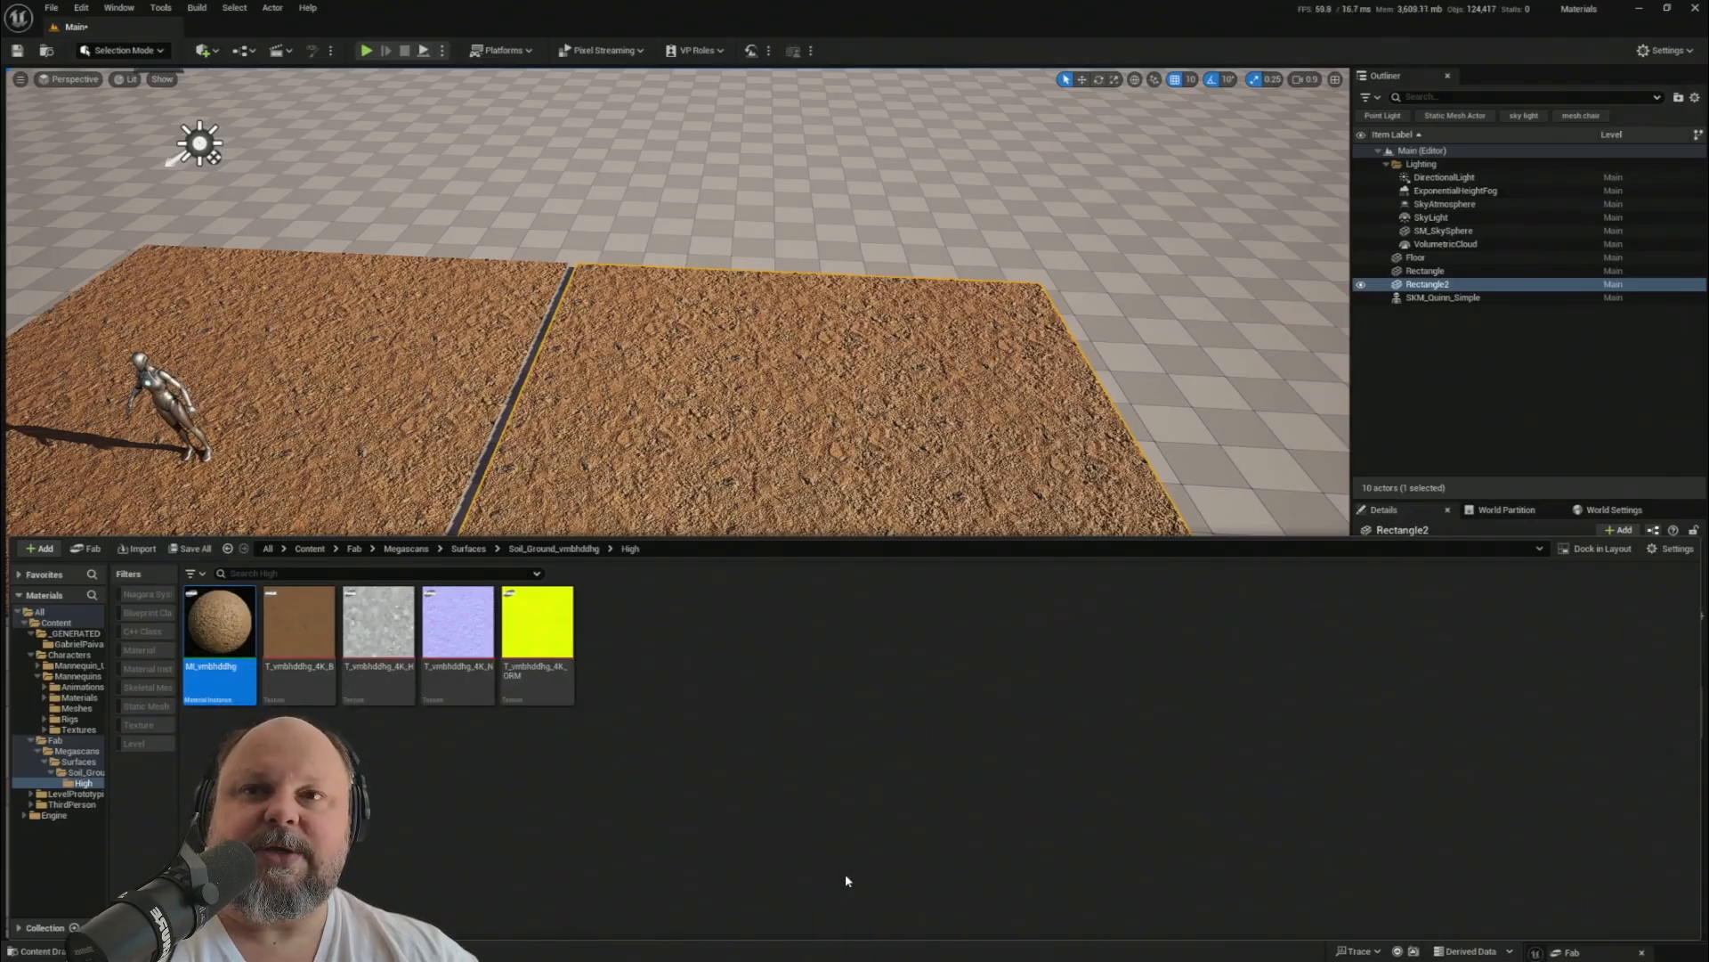
key(ctrl+v)
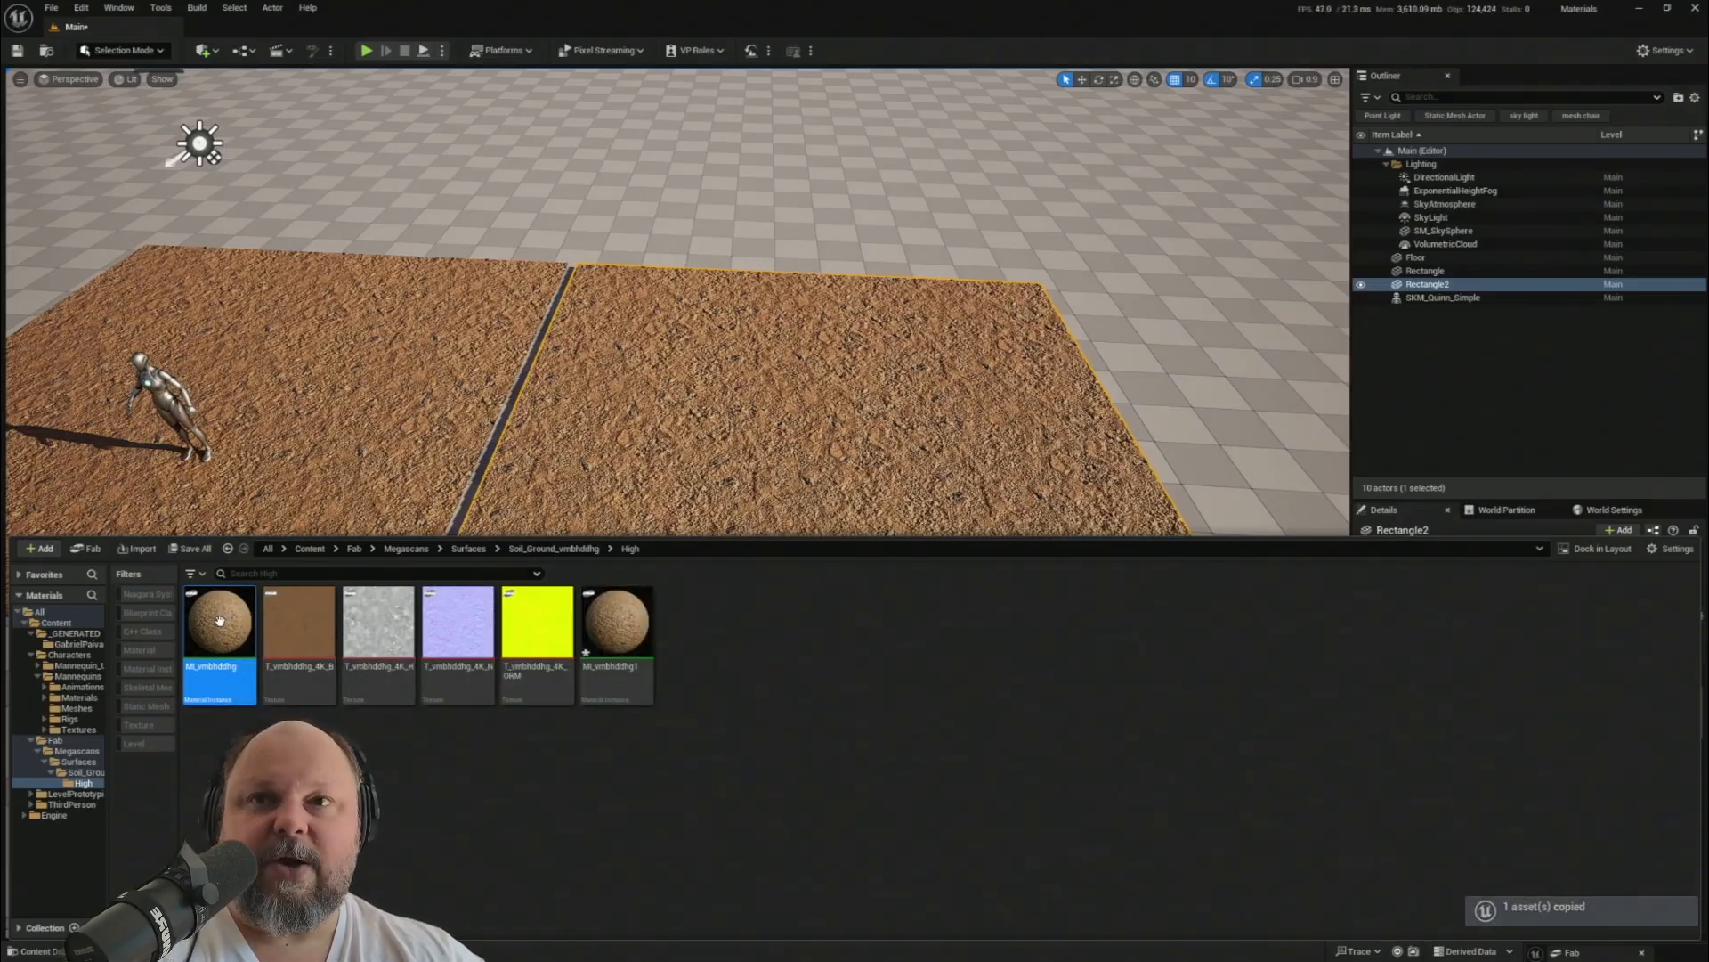
- Rename the copied material instance to MI_vmbhddhgdfgdf
click(623, 663)
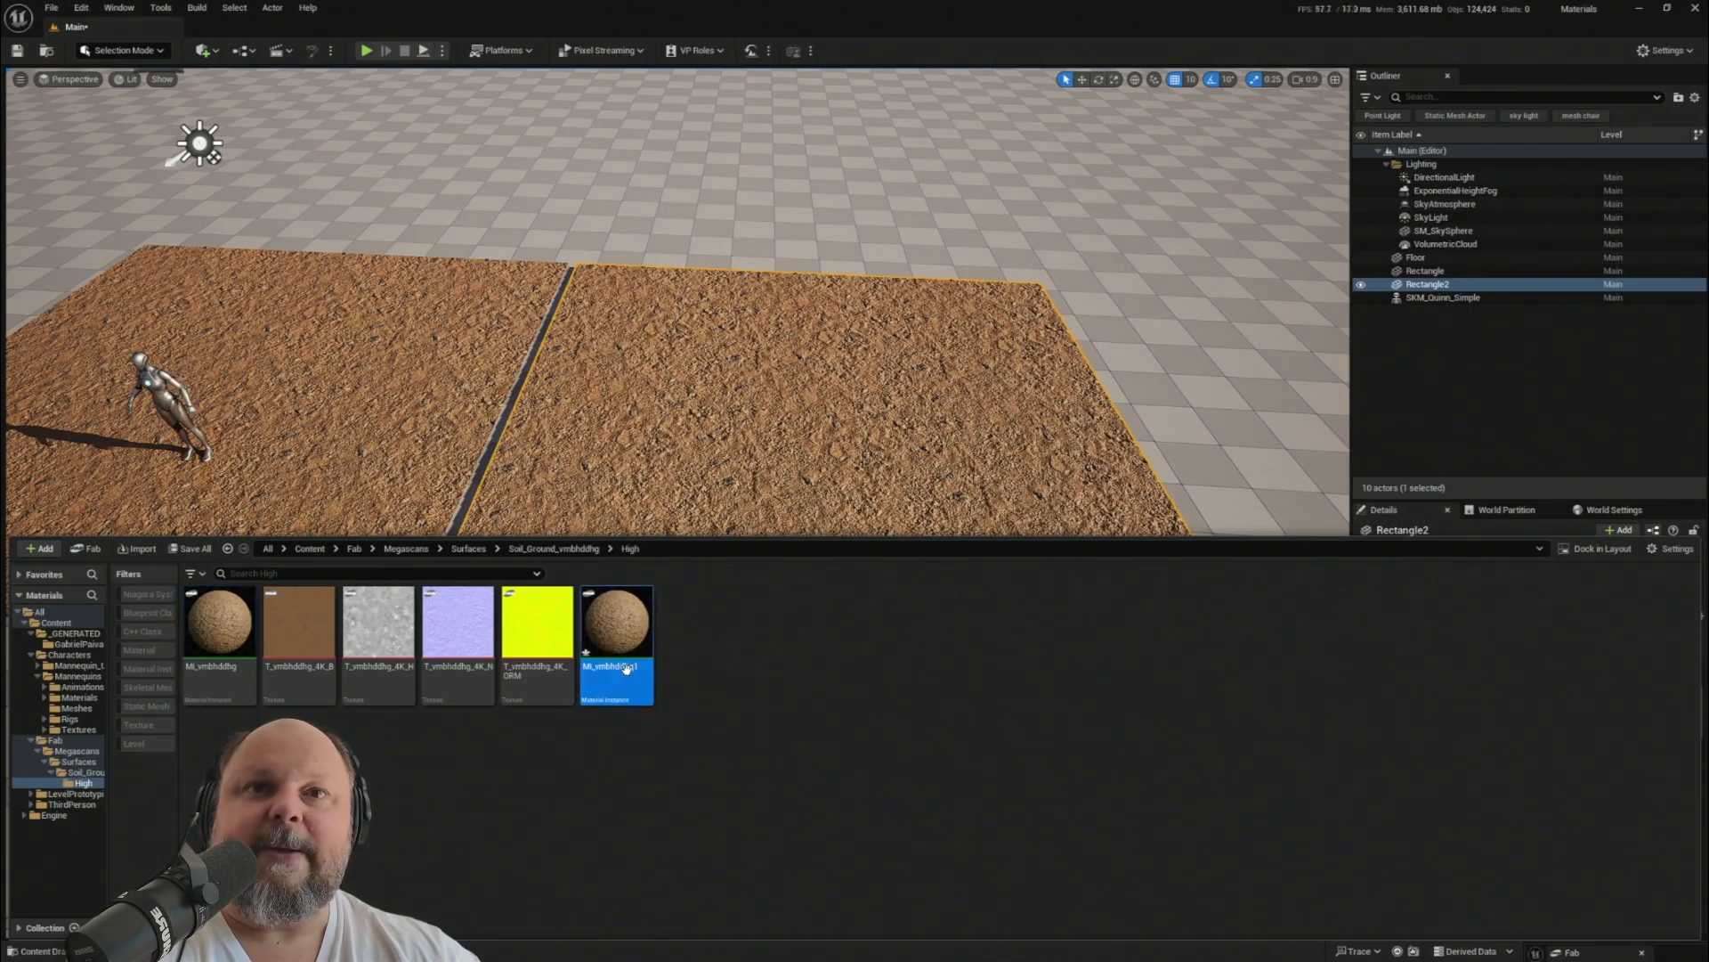
key(F2)
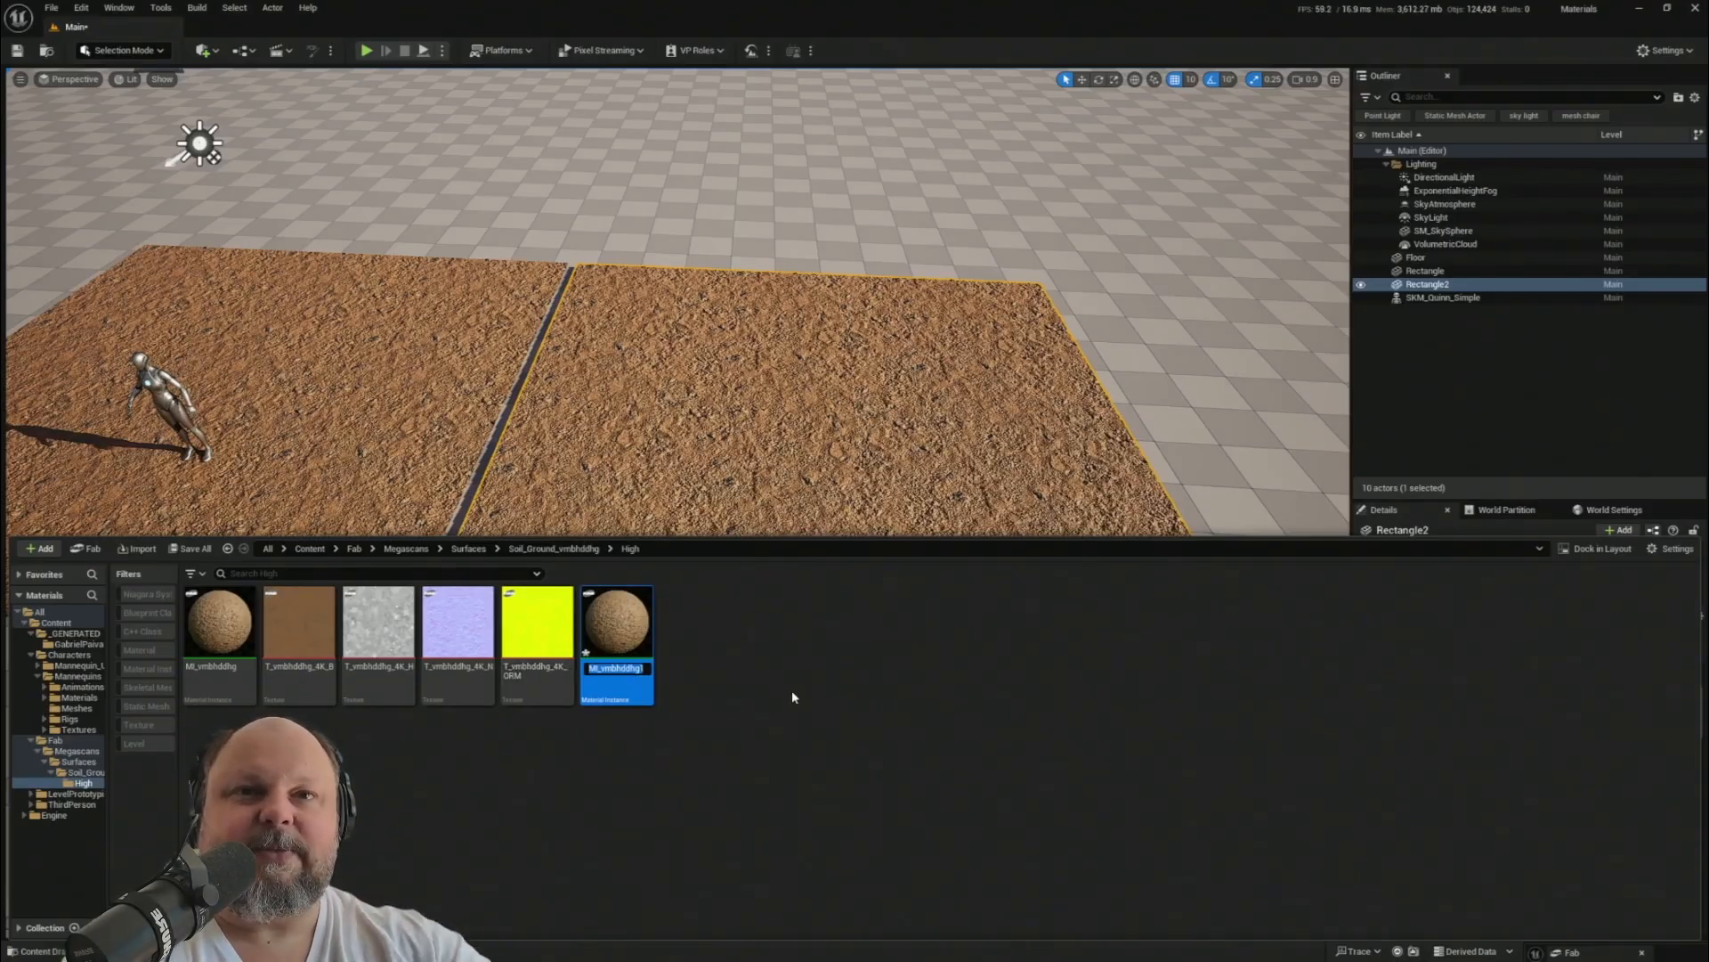
key(End)
key(BackSpace)
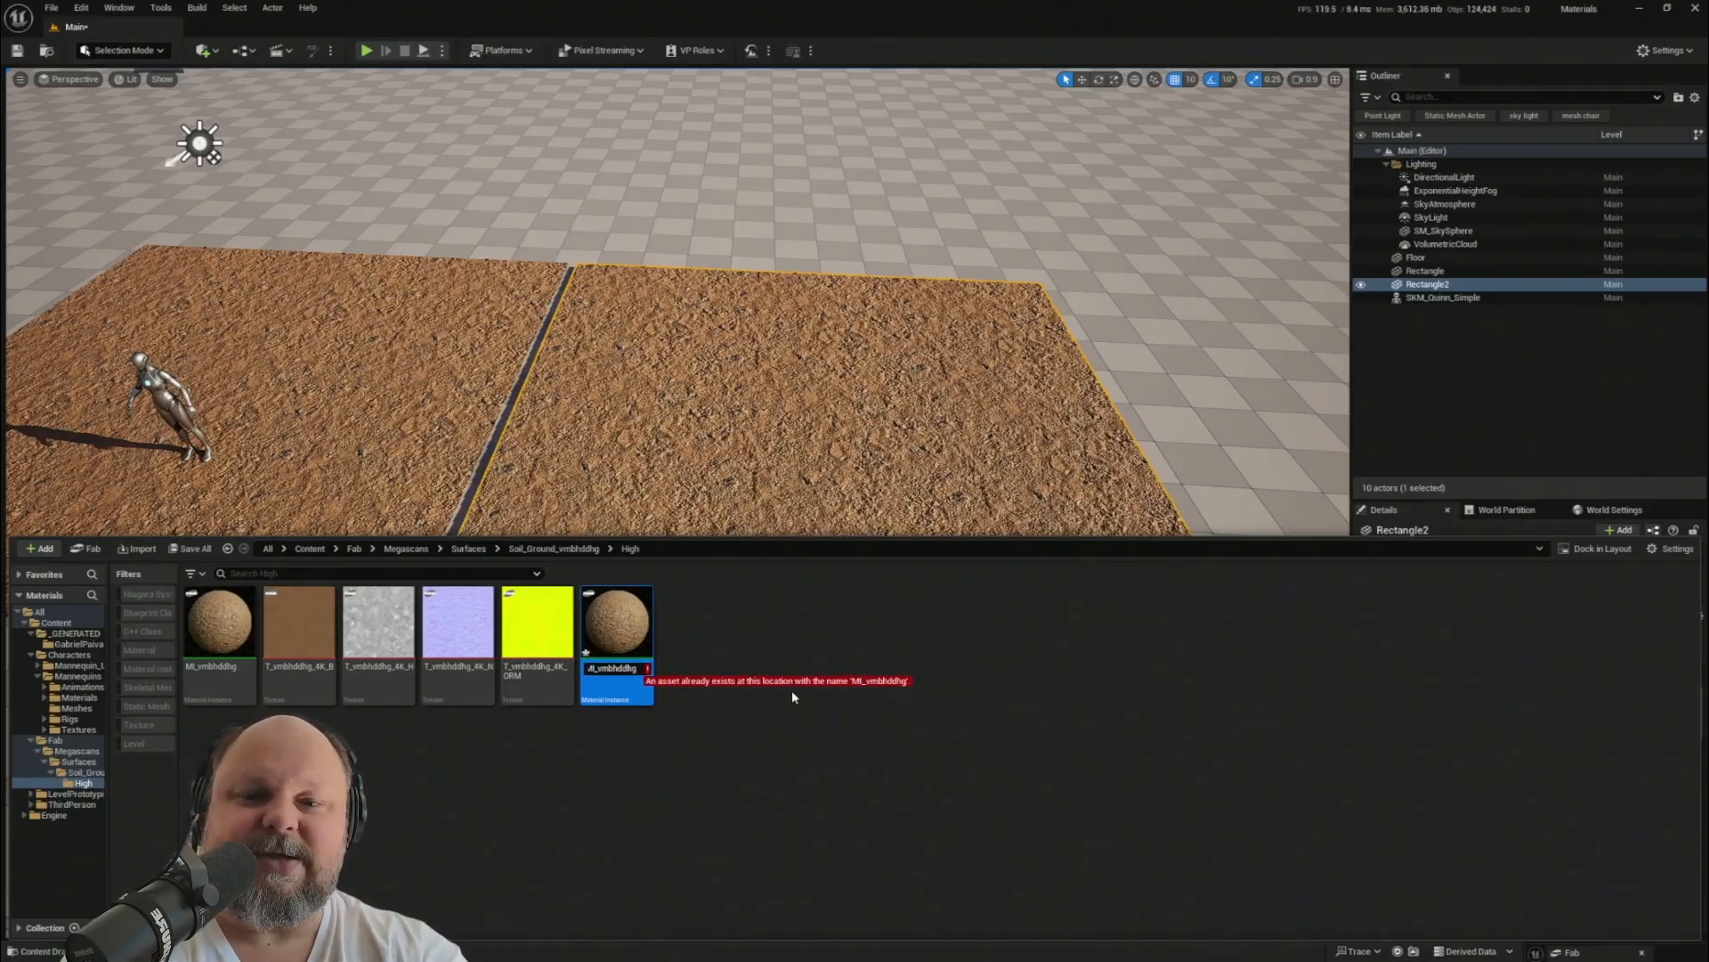
text(dfgdf)
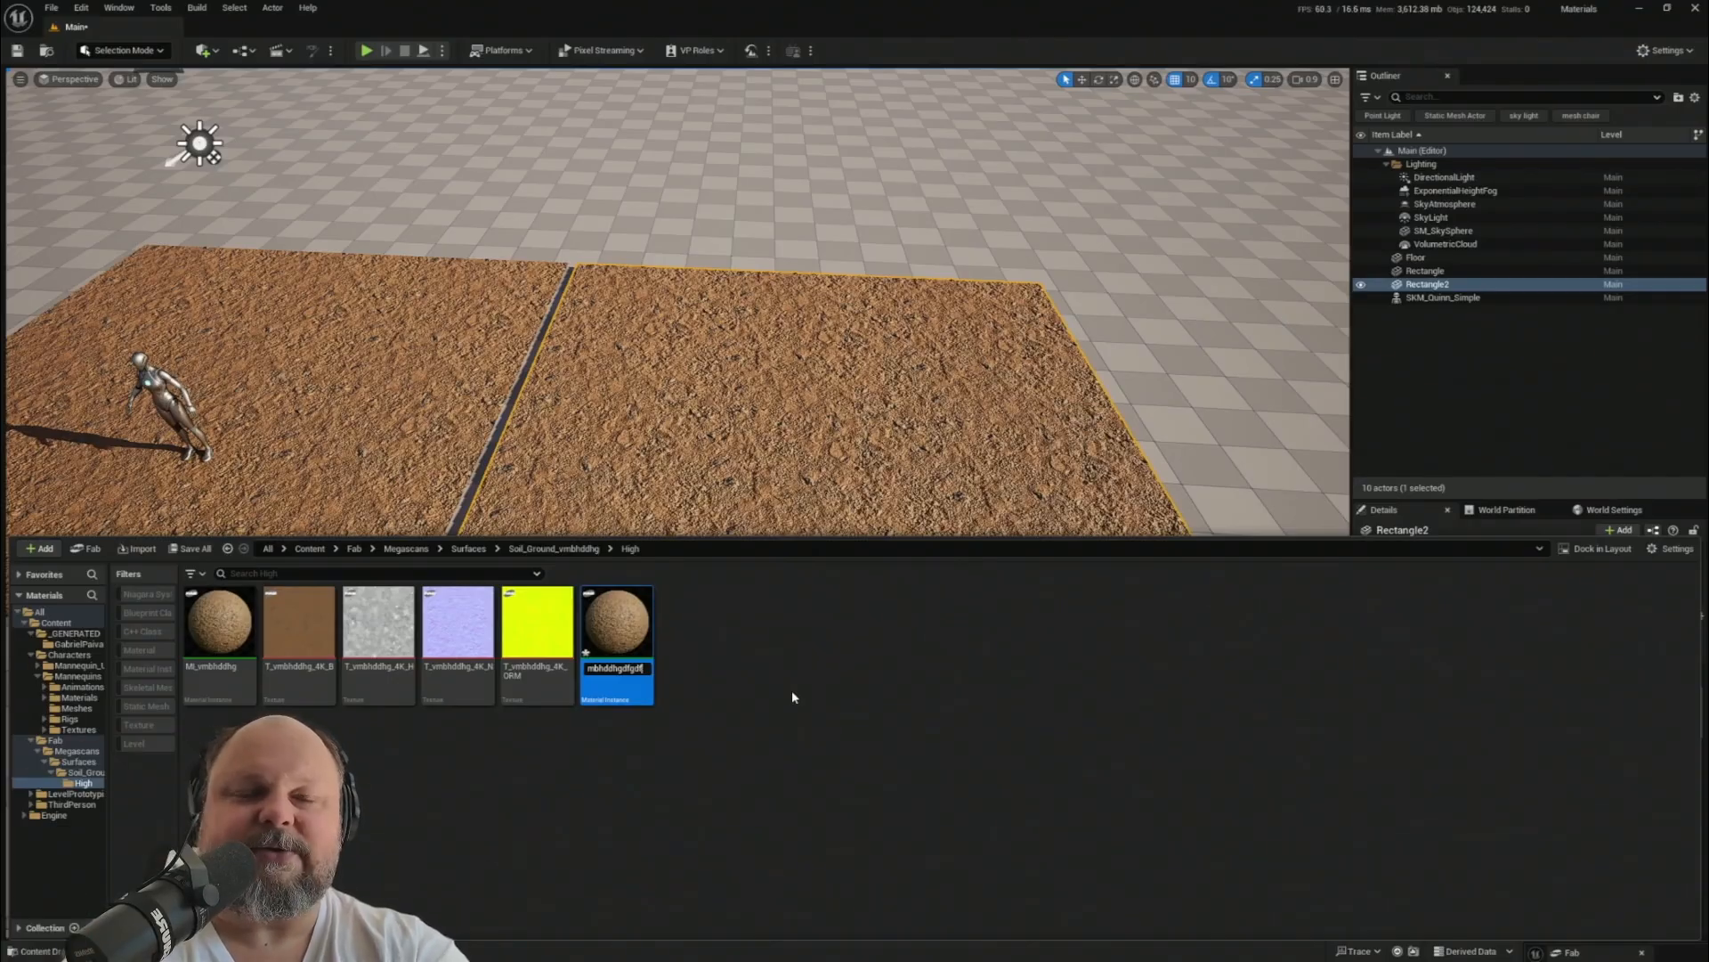
key(Return)
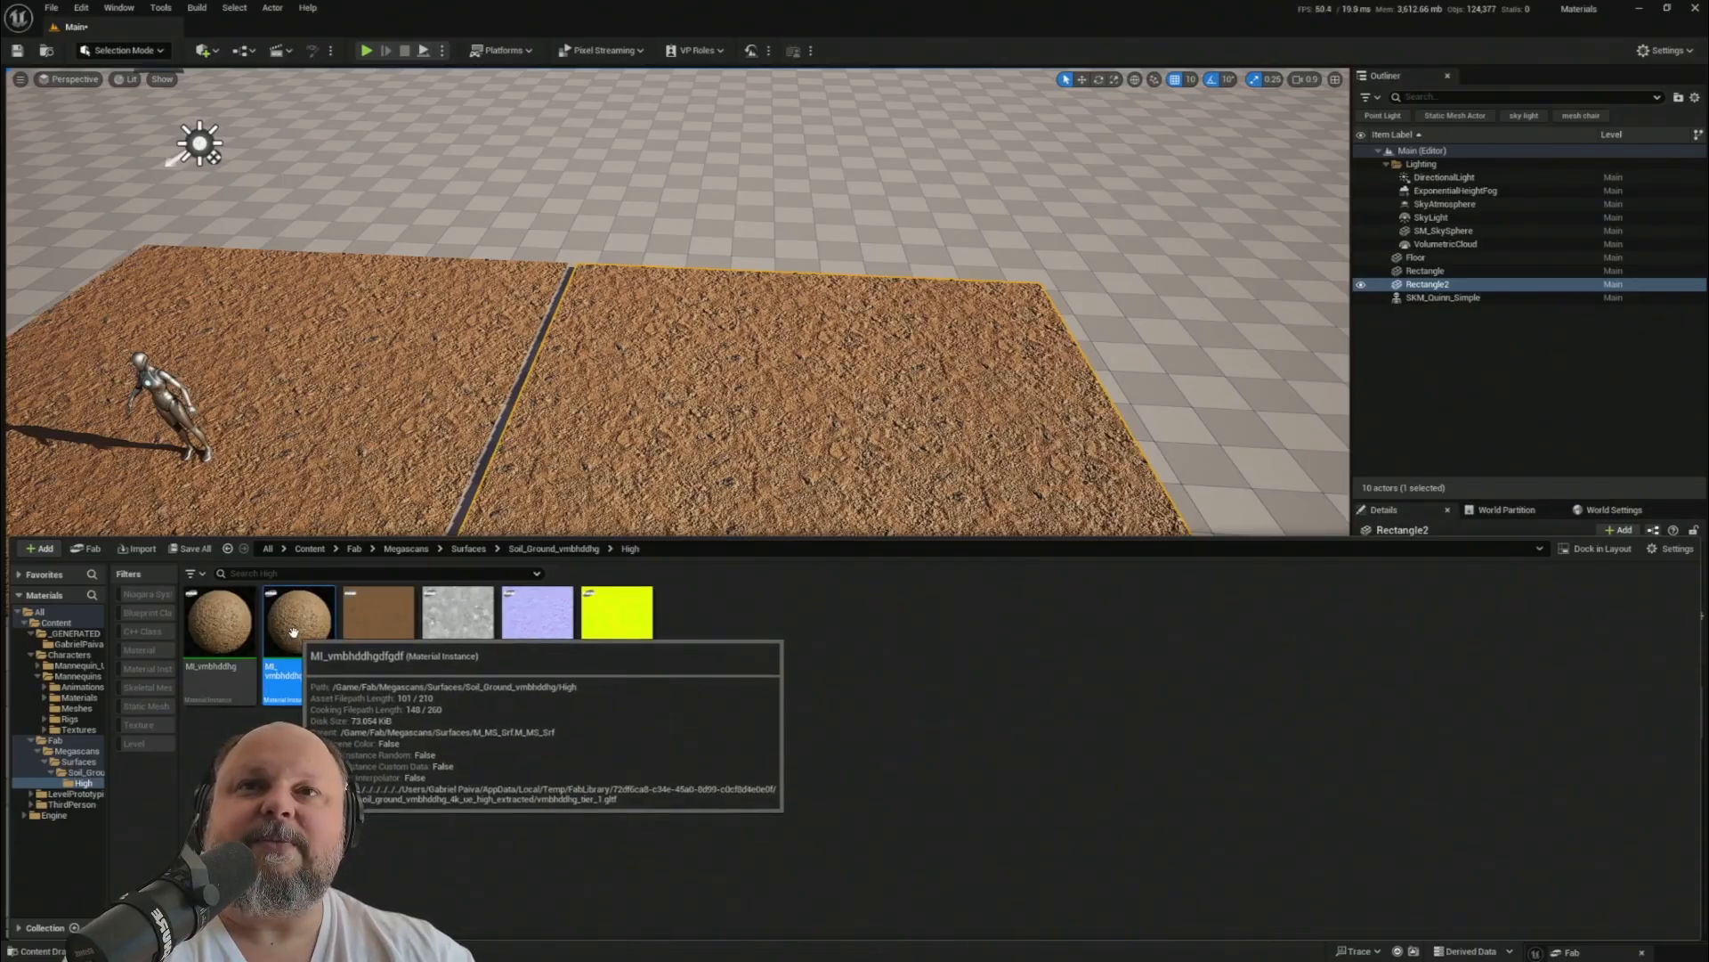
- Check the original plane's material in the Content Browser and apply MI_vmbhddhgdfgdf to the duplicated plane
click(339, 488)
click(1547, 851)
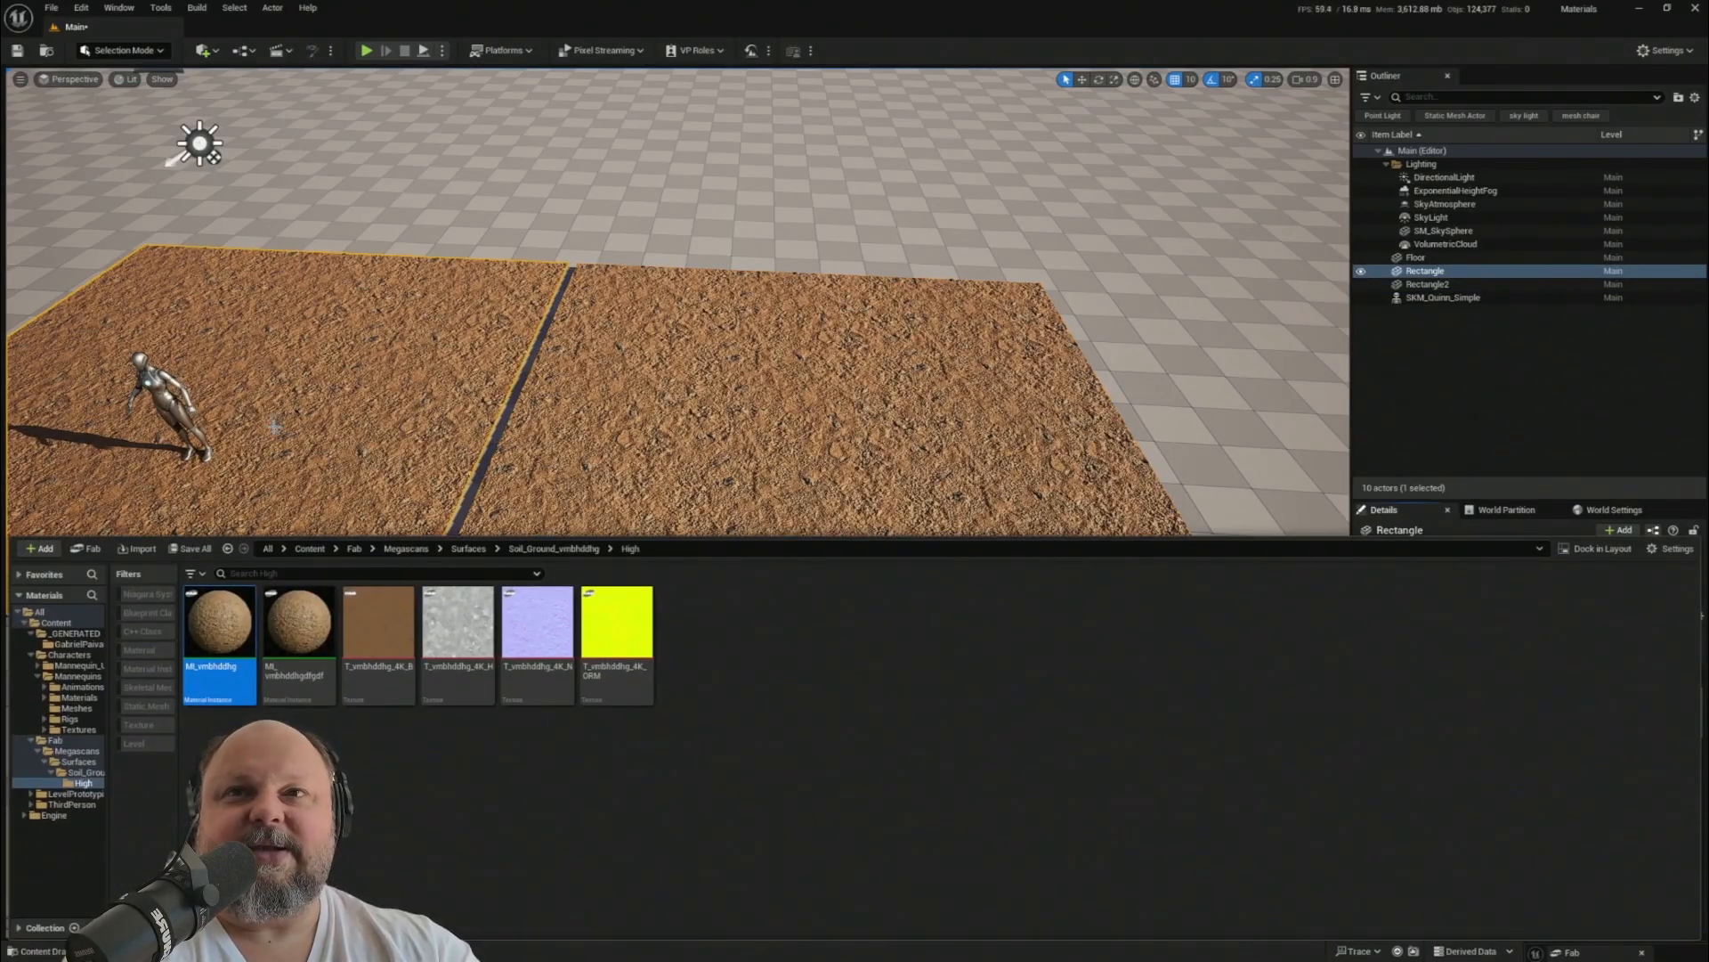
click(298, 627)
drag(298, 627, 728, 460)
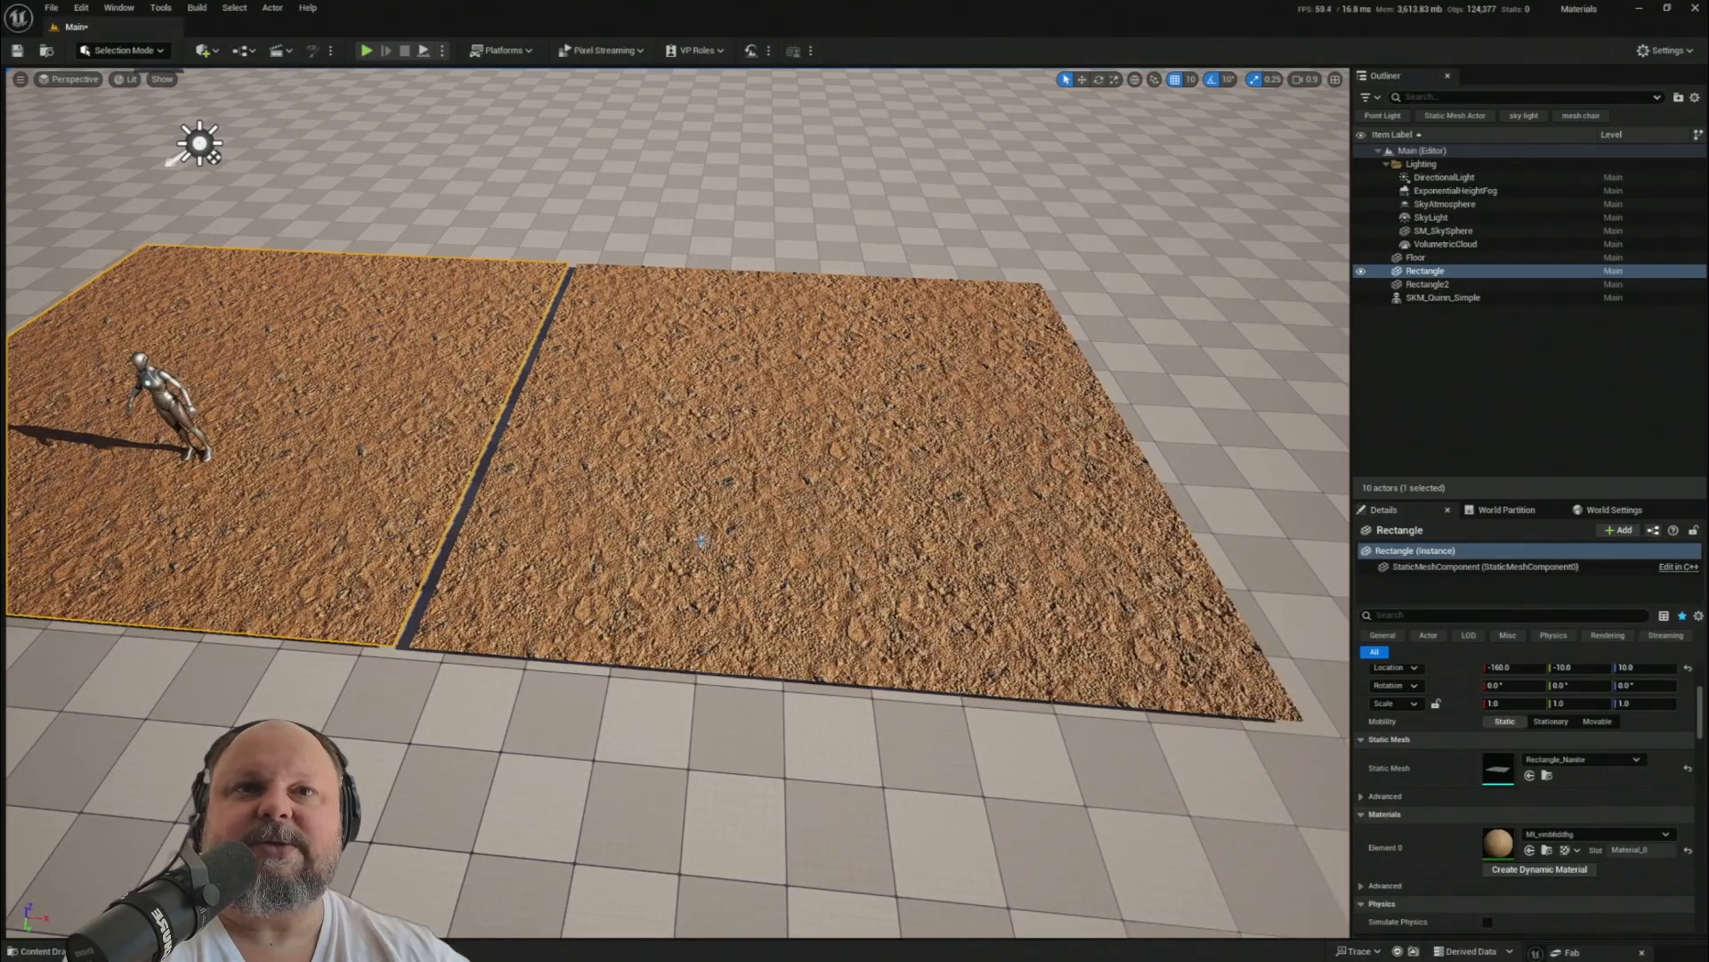
- Find MI_vmbhddhgdfgdf in the High folder of Soil_Ground_vmbhddhg and open it for editing with both ground planes in view
key(ctrl+space)
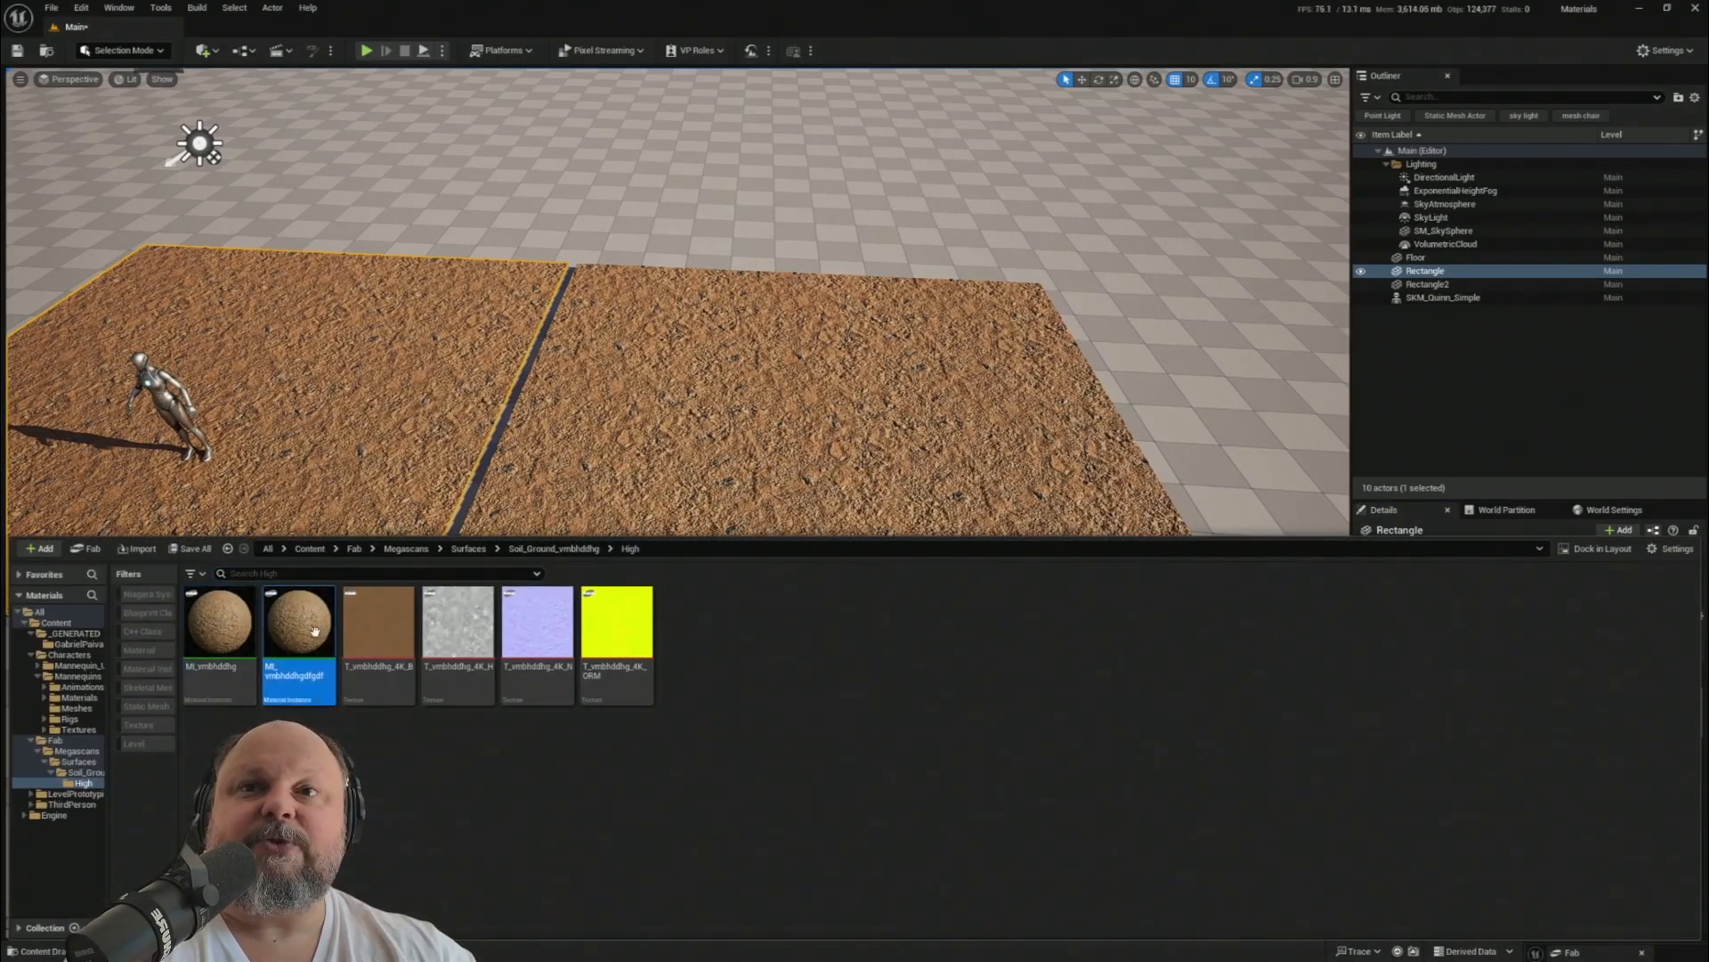
drag(216, 630, 318, 632)
key(Escape)
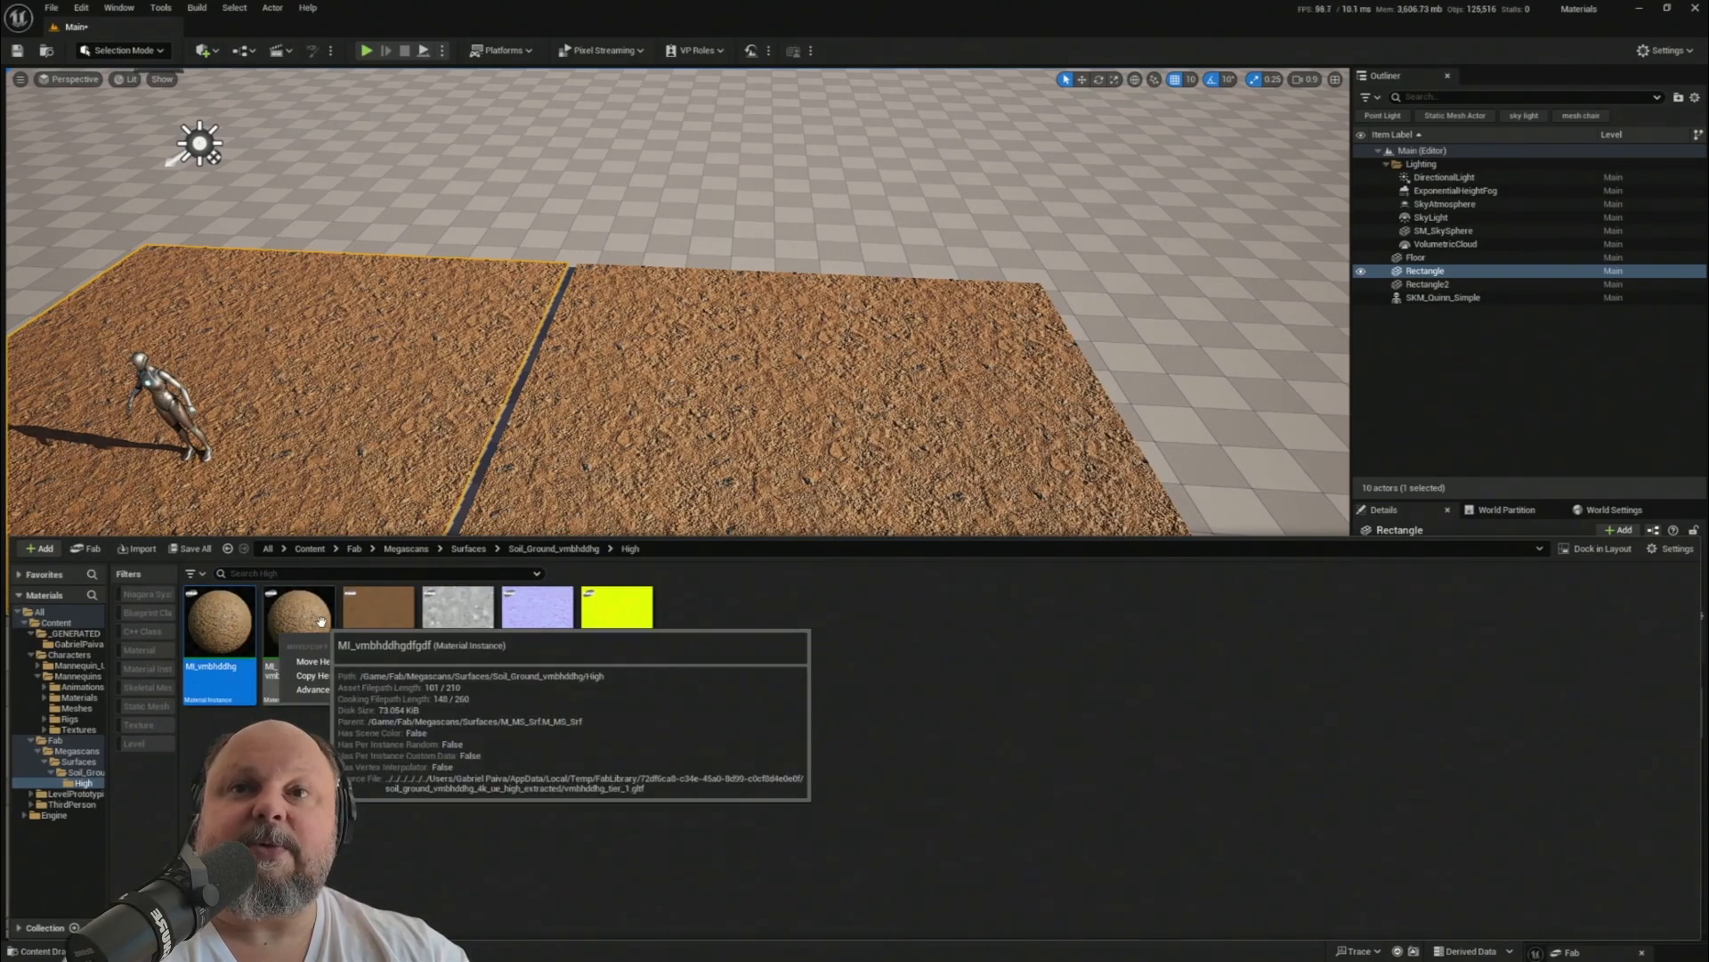
click(468, 549)
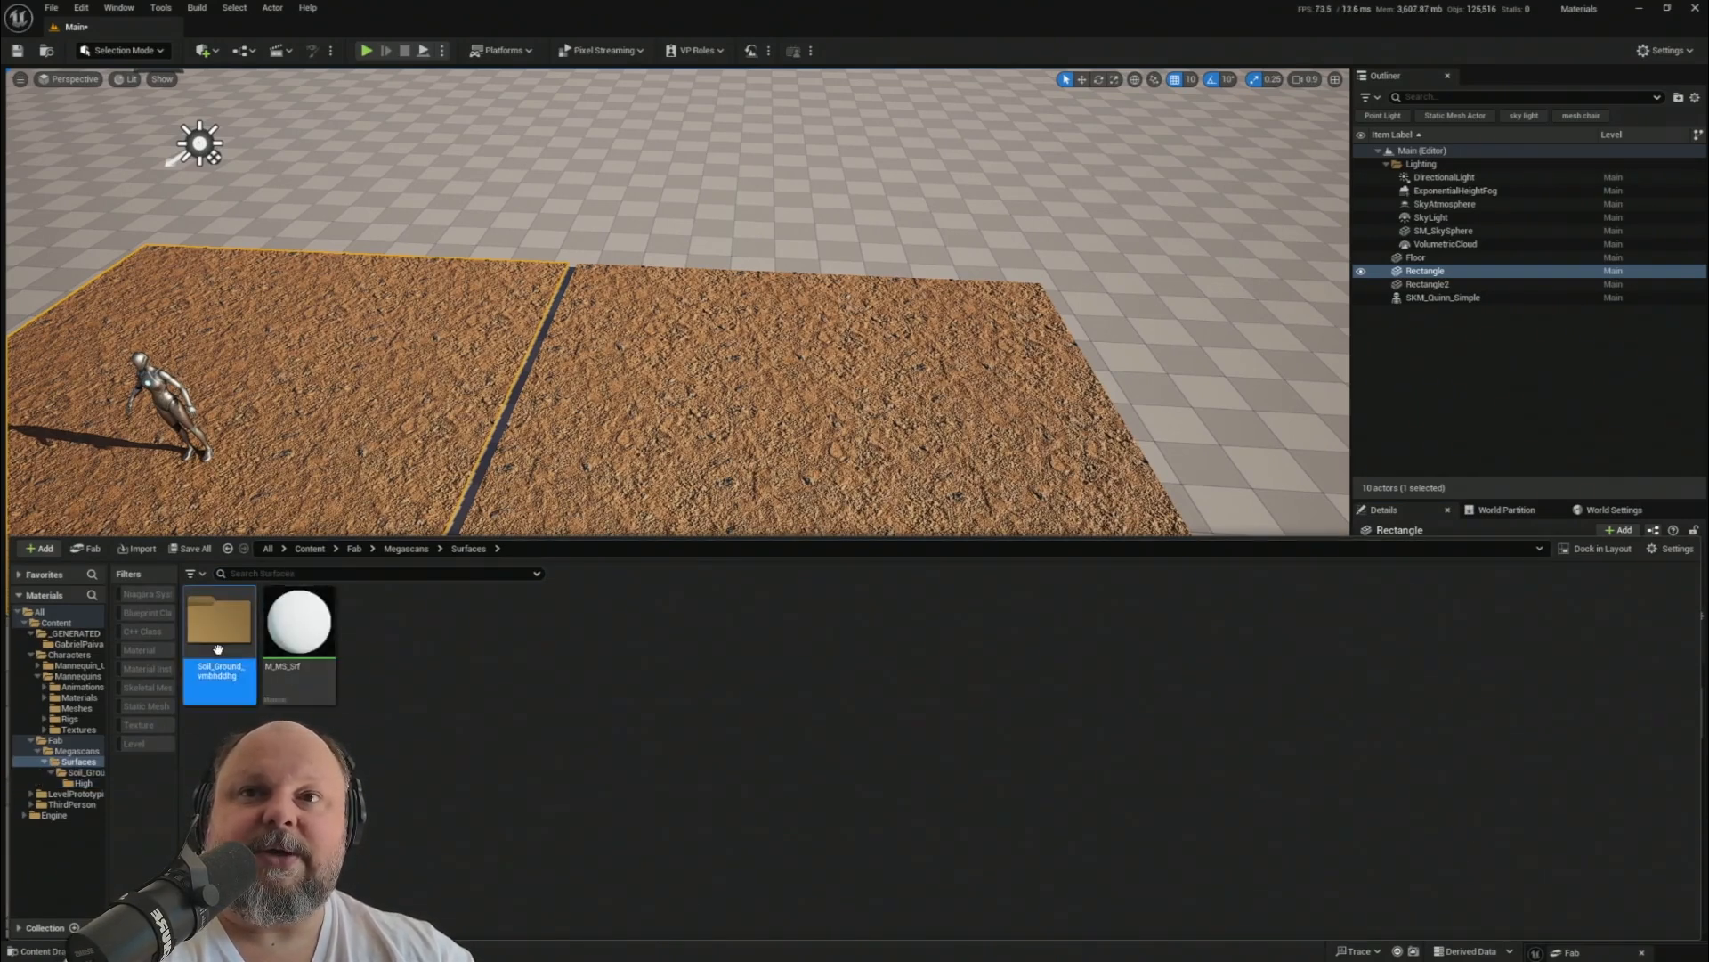
double_click(220, 625)
double_click(220, 625)
click(303, 630)
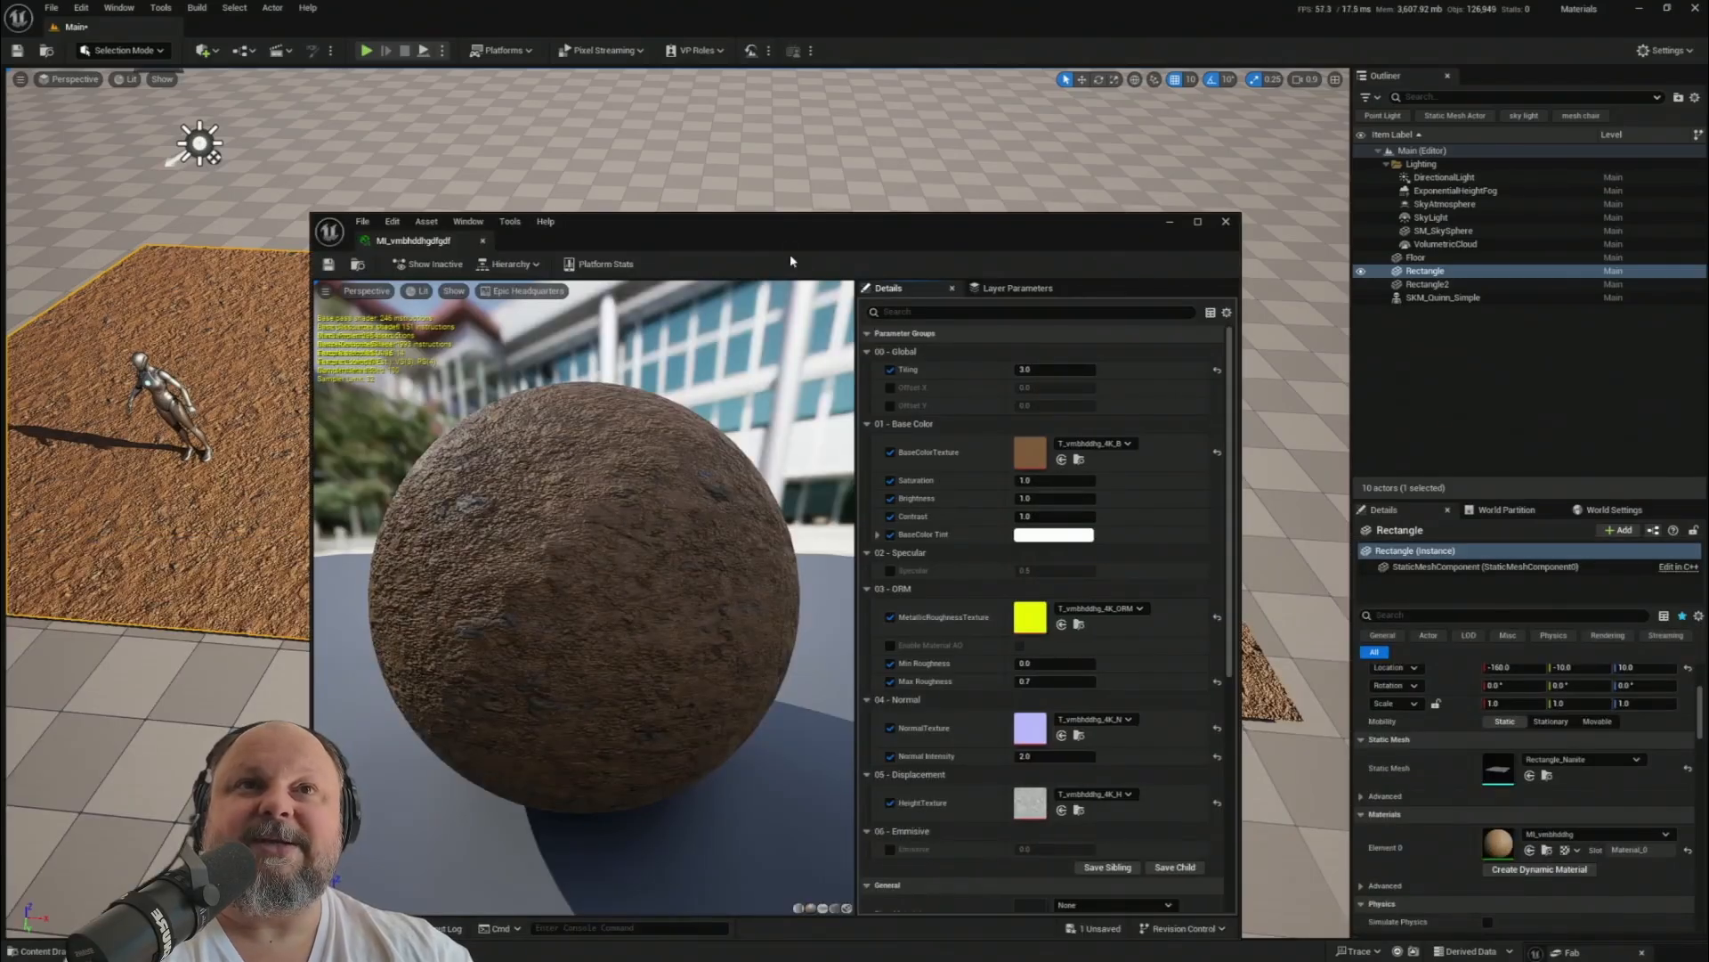
drag(789, 249, 768, 580)
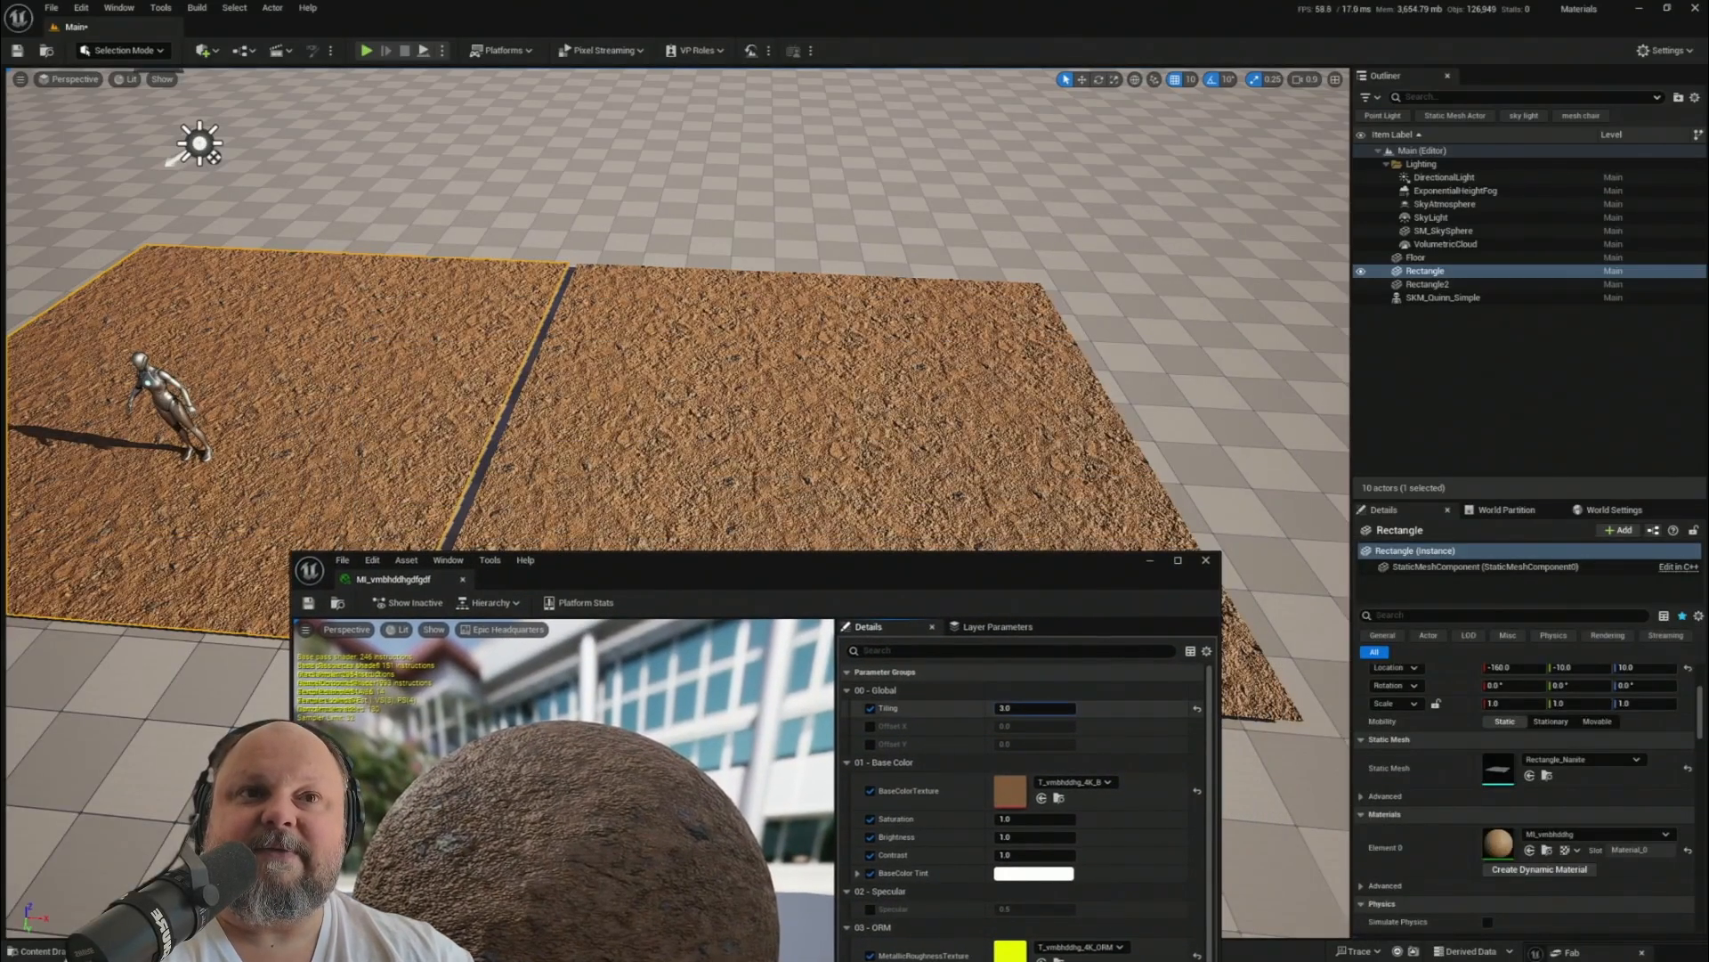
- Lower the Tiling of MI_vmbhddhgdfgdf to about 1.92 so the duplicated plane's texture is larger
drag(1033, 708, 858, 712)
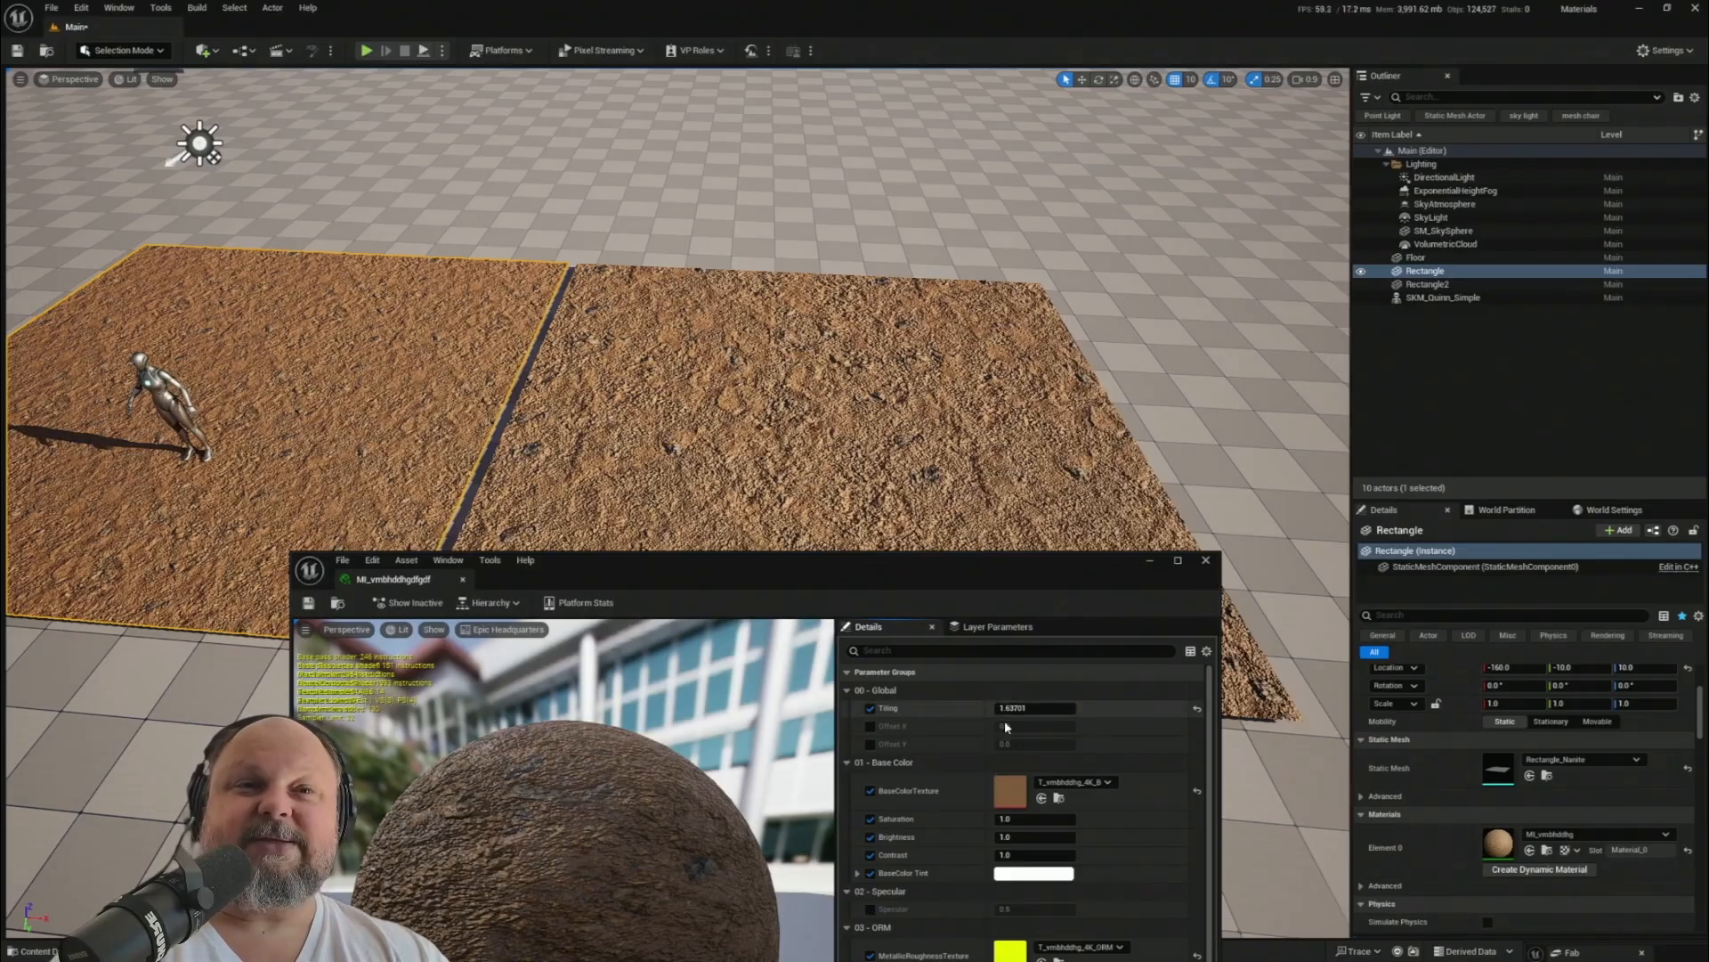
drag(840, 577, 859, 534)
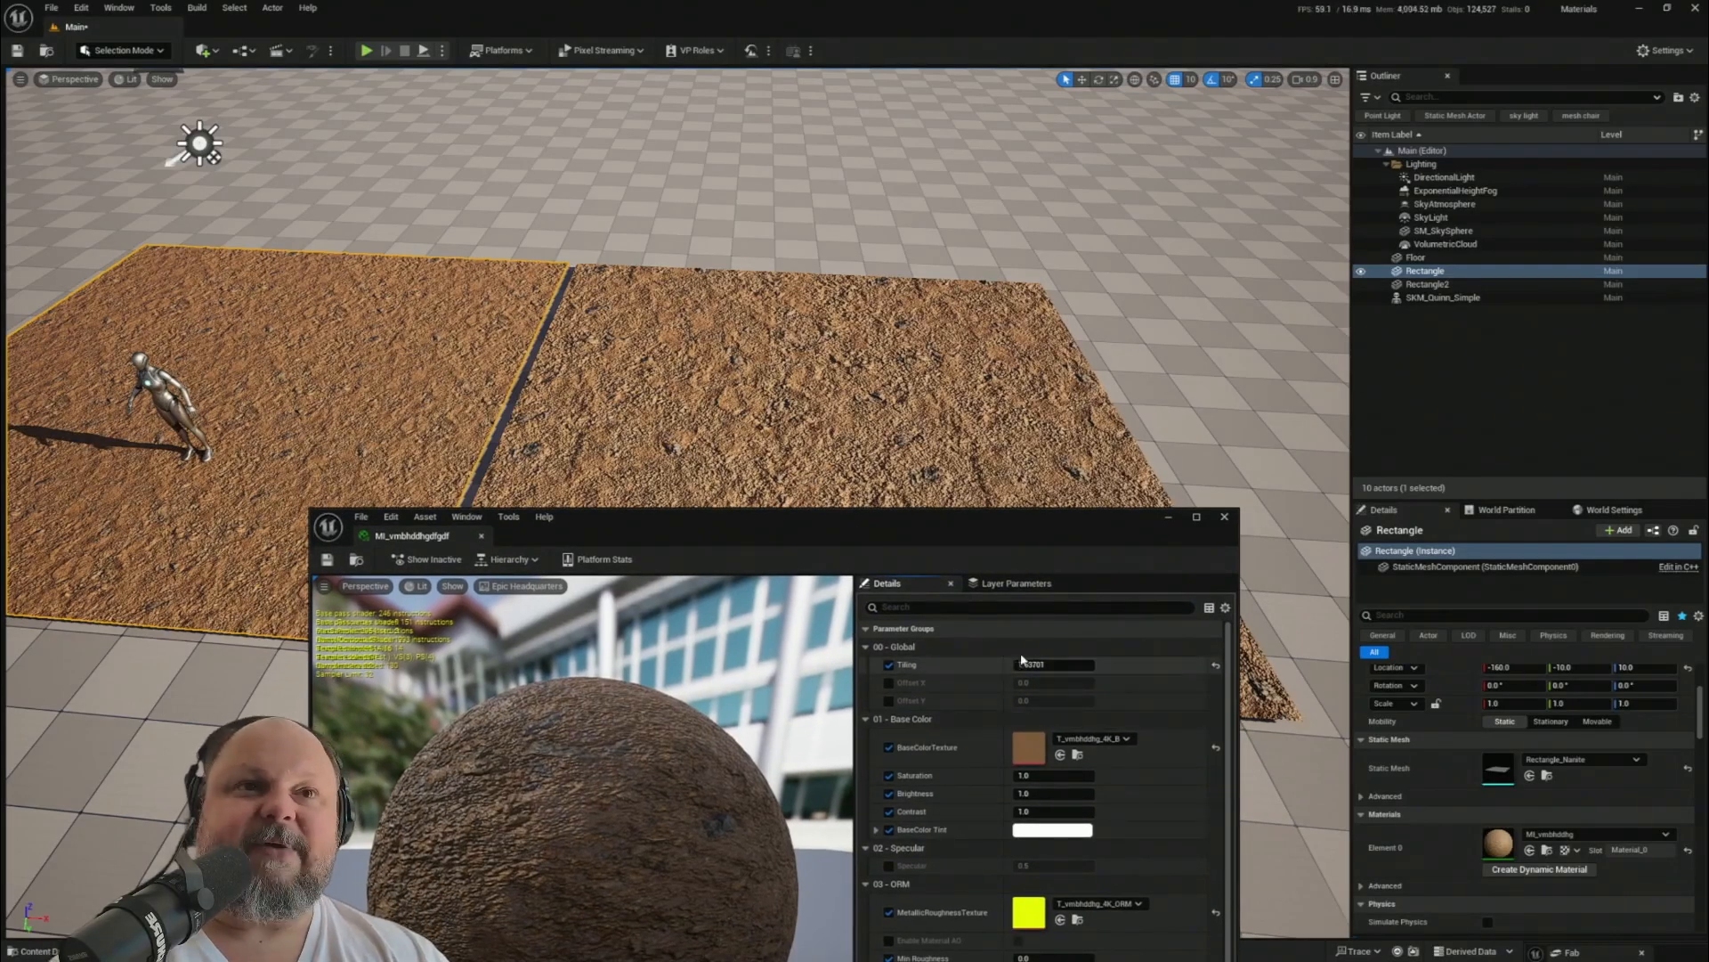
drag(912, 536, 757, 679)
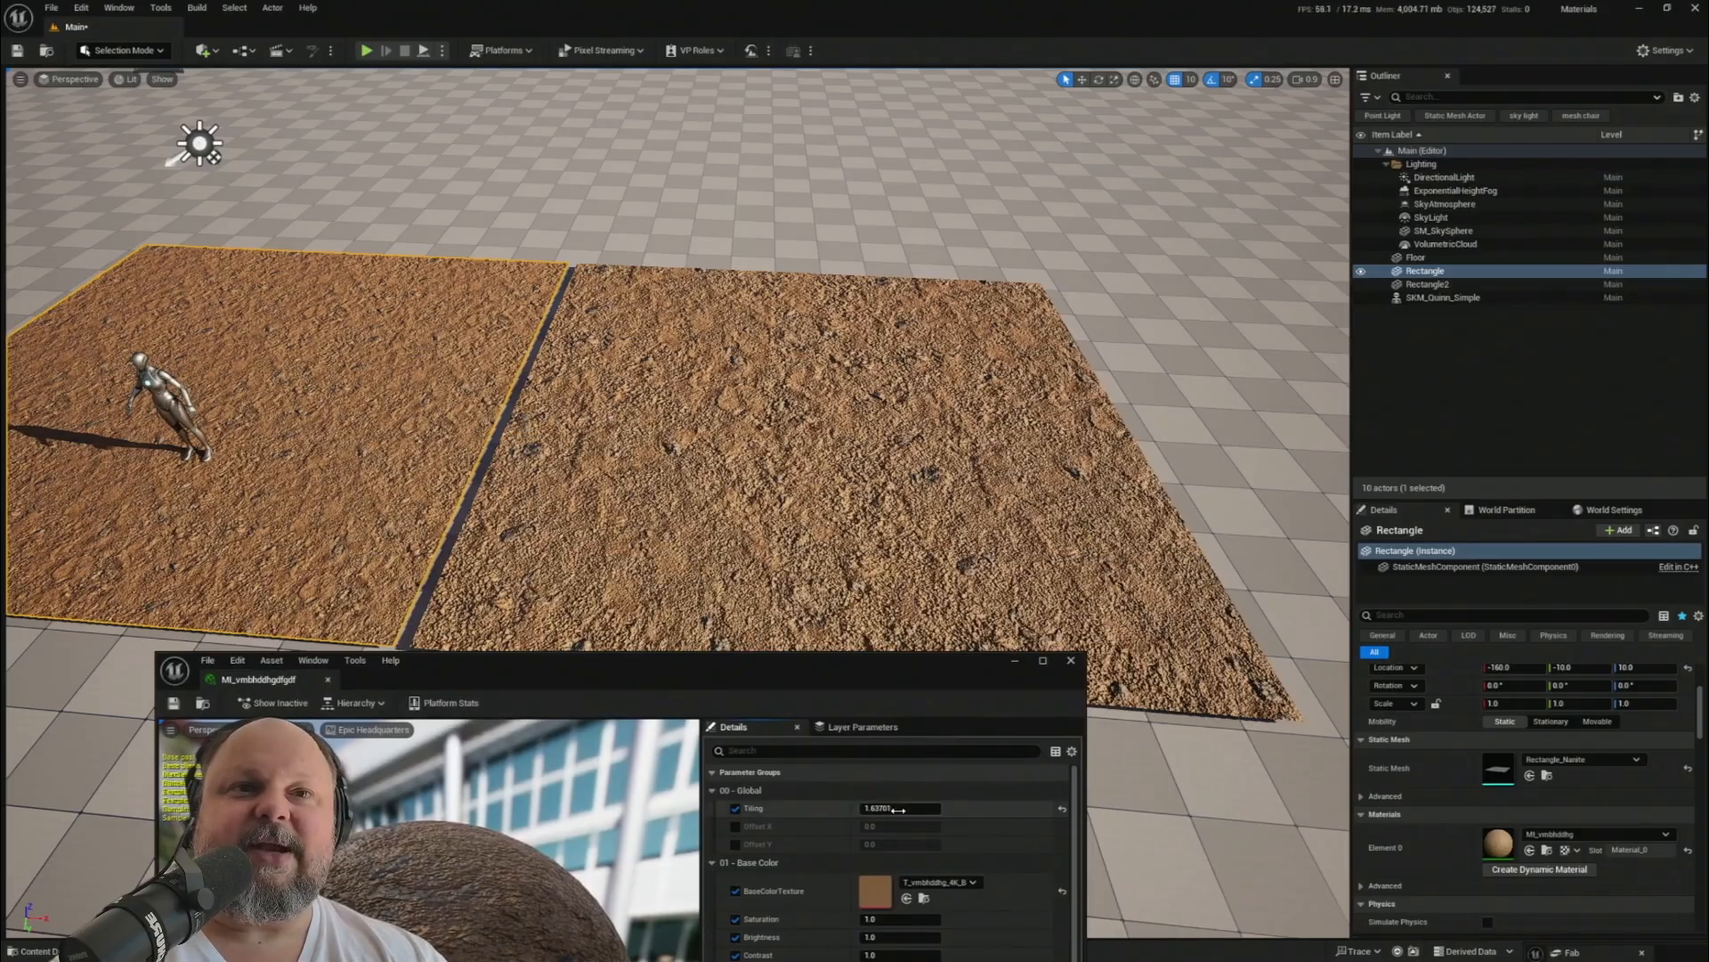
drag(899, 807, 953, 808)
drag(780, 660, 679, 730)
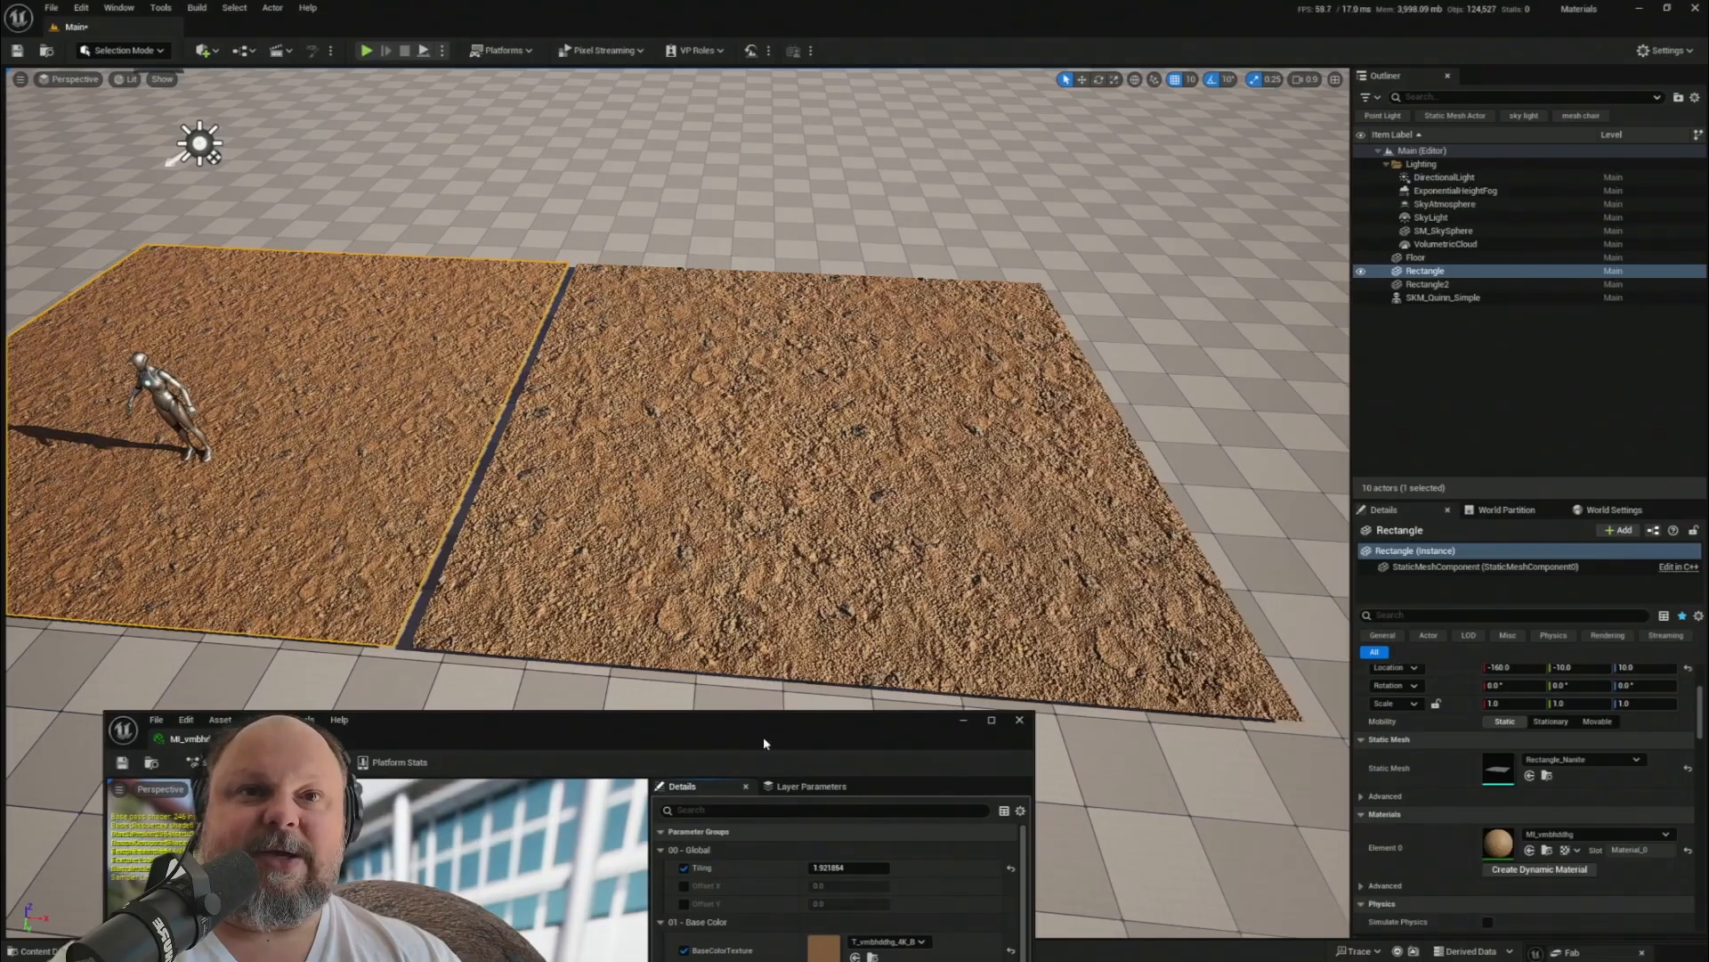
- Save MI_vmbhddhgdfgdf and bring up the High folder's assets alongside its material editor
drag(508, 731, 1030, 233)
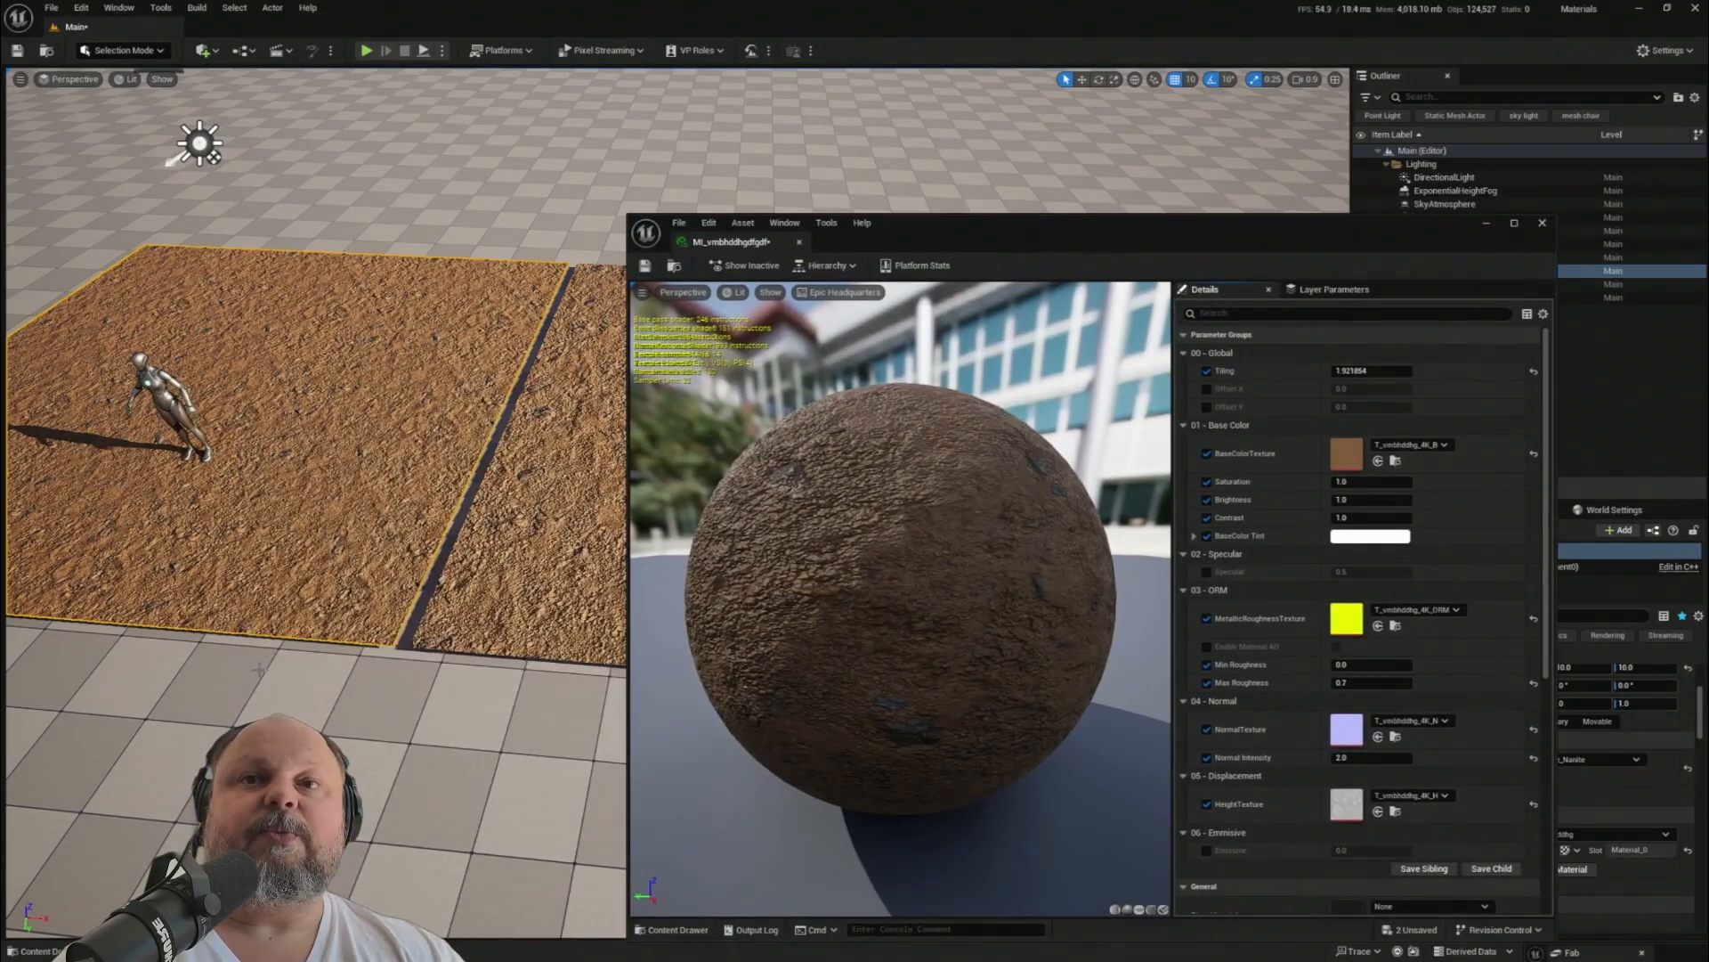
right_drag(427, 356, 507, 298)
key(ctrl+space)
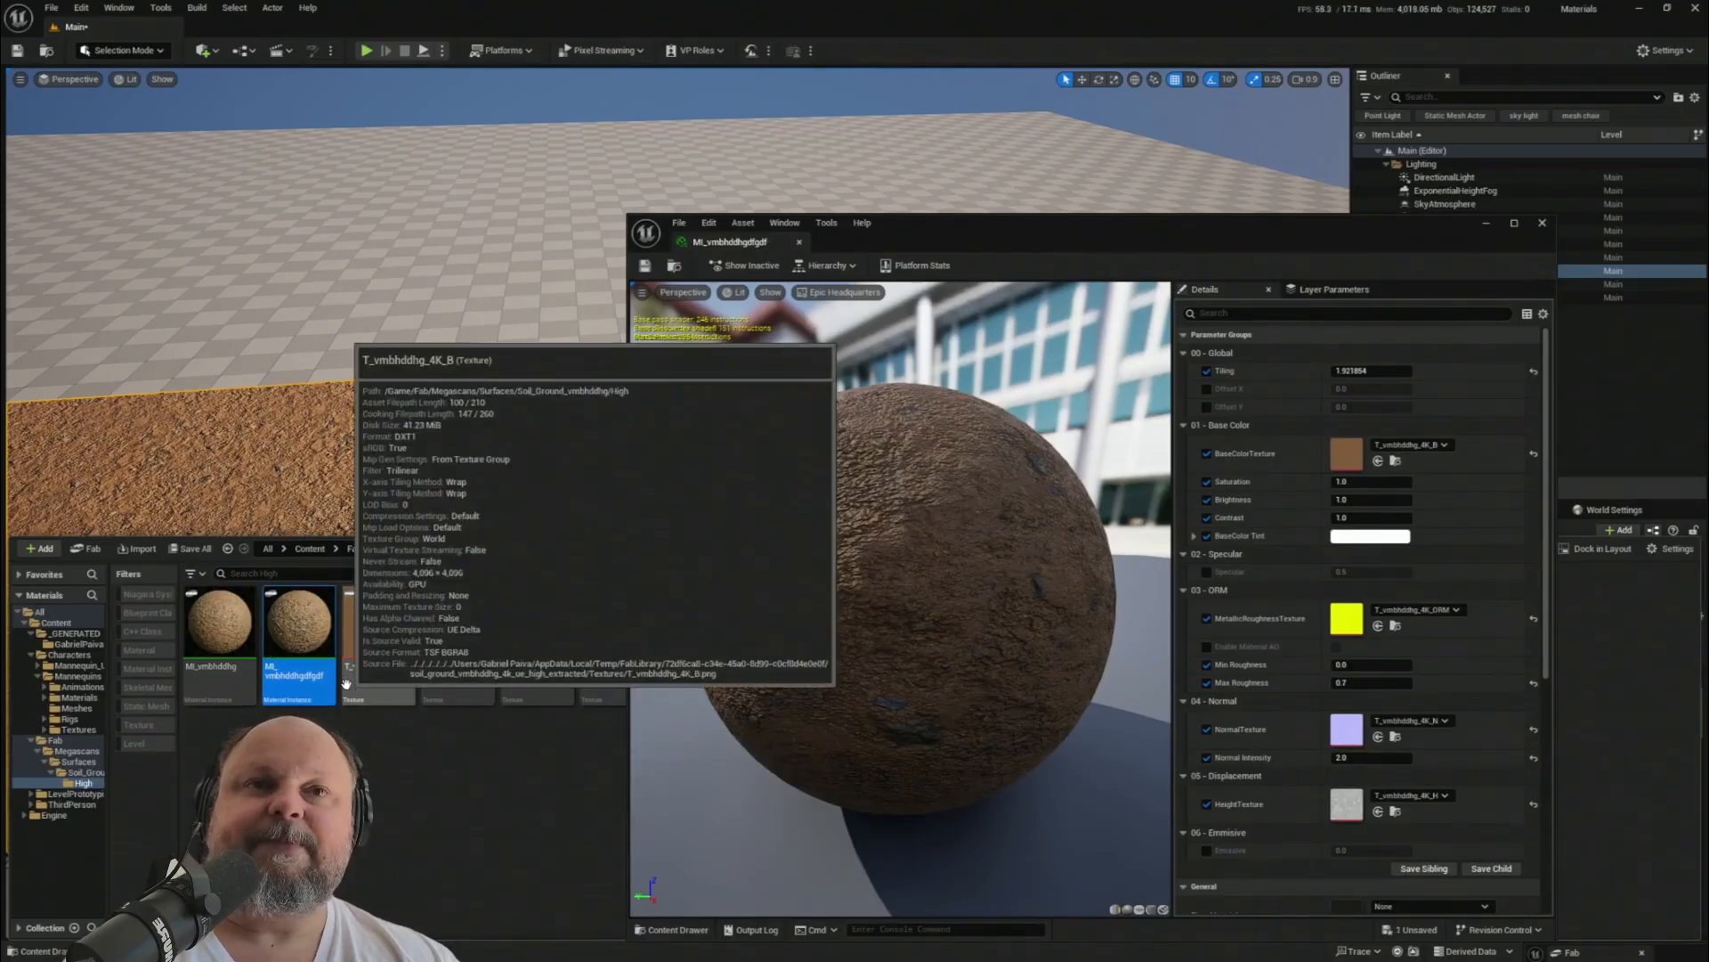
- Save the material instance, then duplicate the first soil tile and place the copy behind it at about Y -1020
key(ctrl+s)
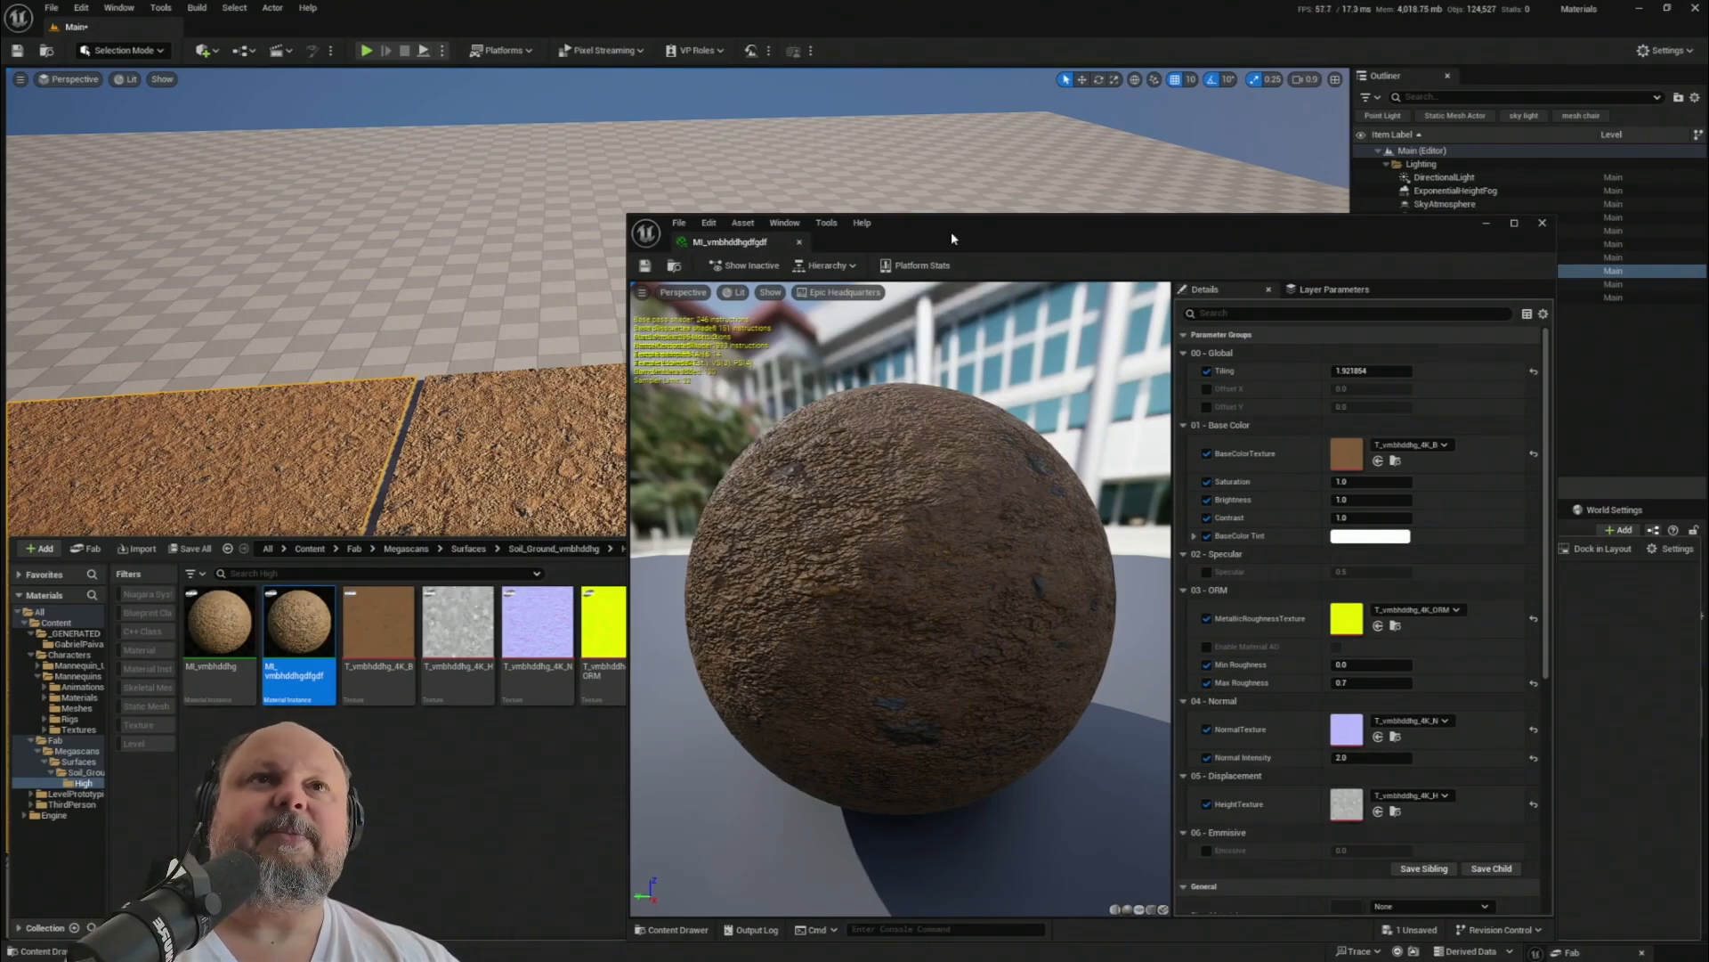
drag(951, 231, 622, 783)
right_drag(680, 335, 643, 440)
key(s)
scroll(680, 335, up, 1)
key(w)
key(w)
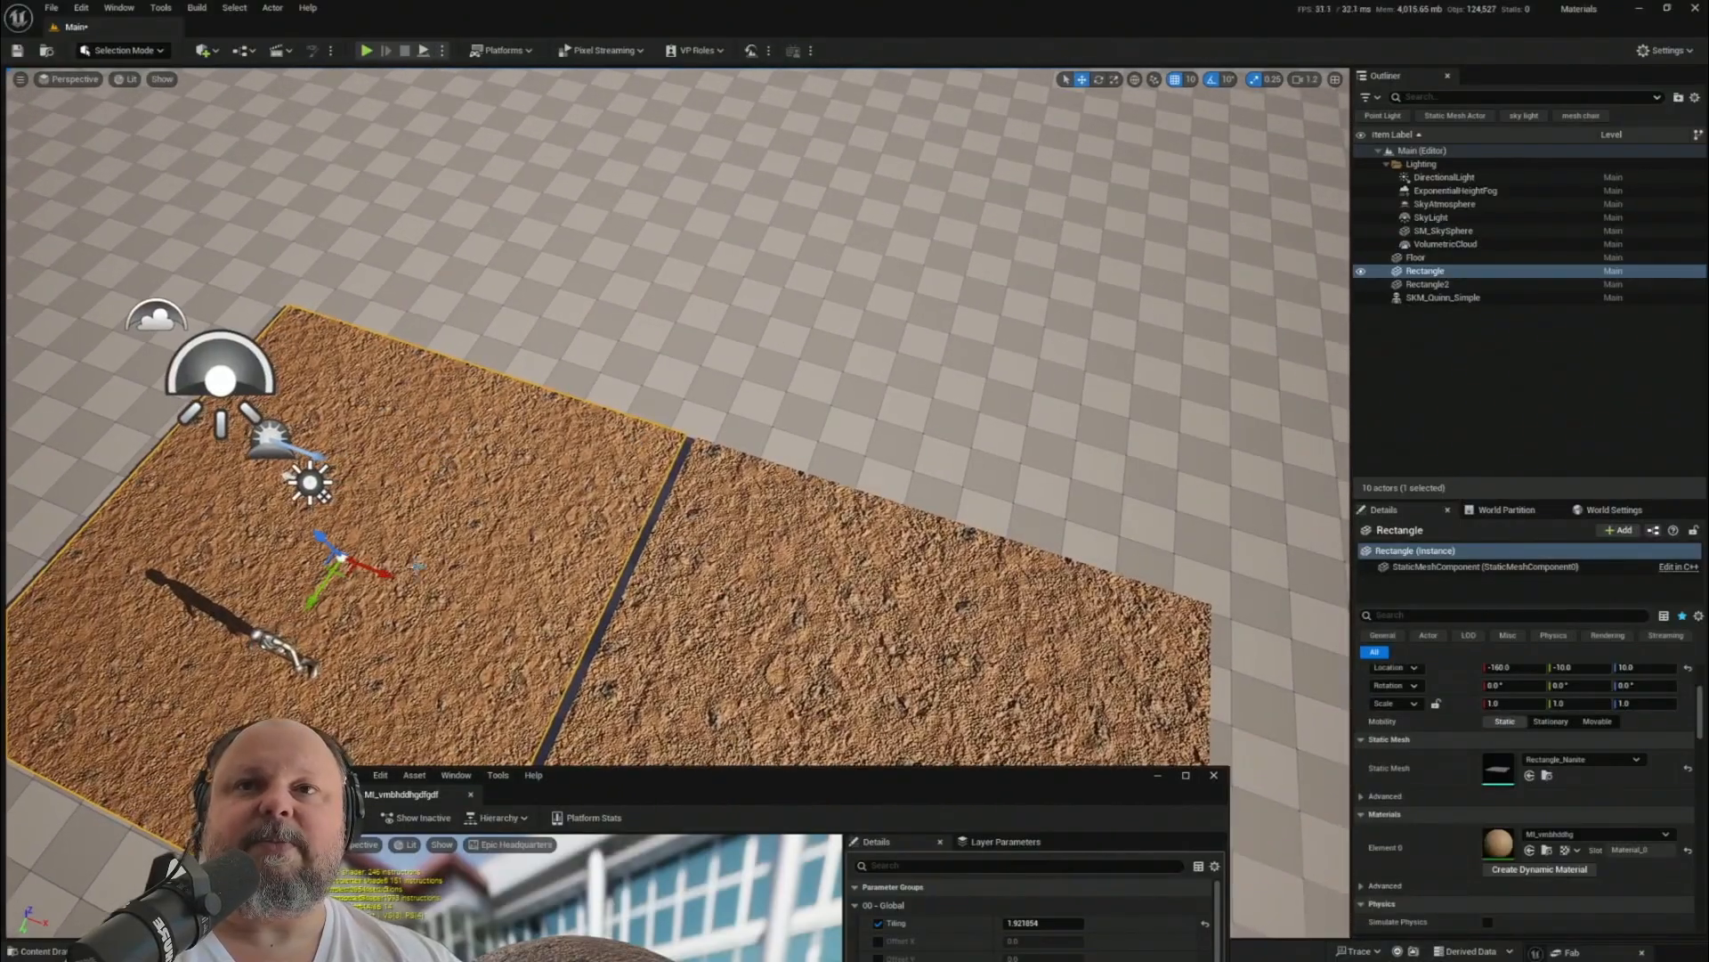
alt+drag(304, 605, 495, 231)
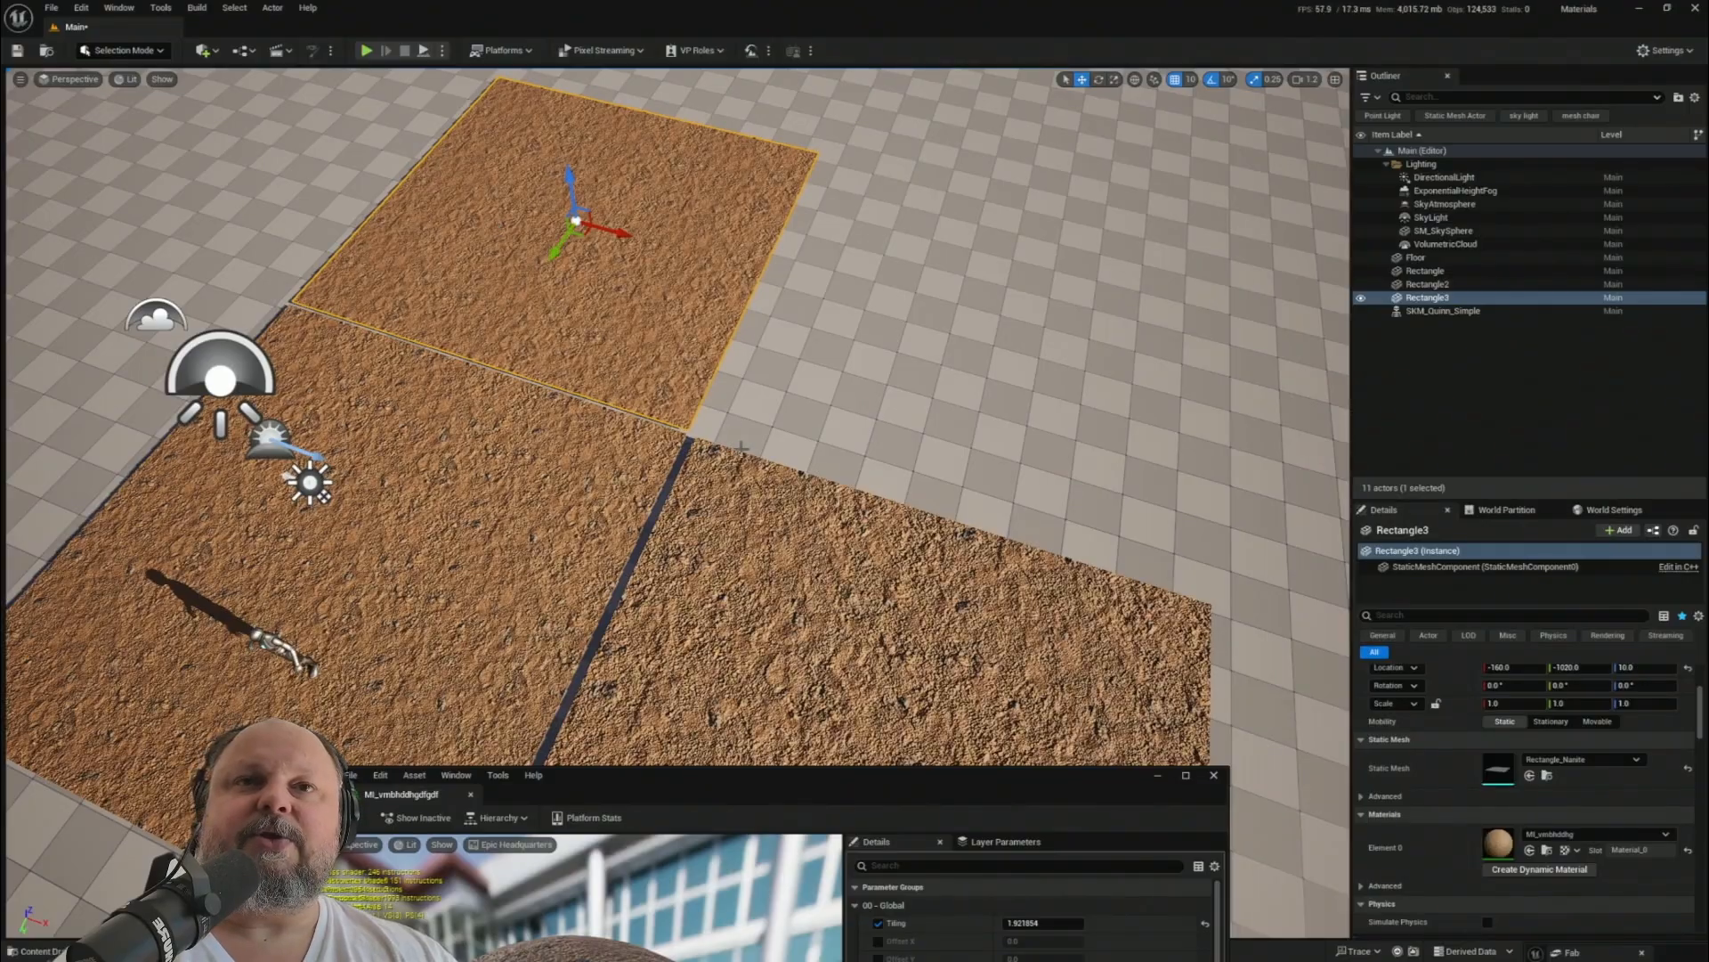
- Compare the three soil tiles and the material assigned to each of them
right_drag(741, 445, 748, 443)
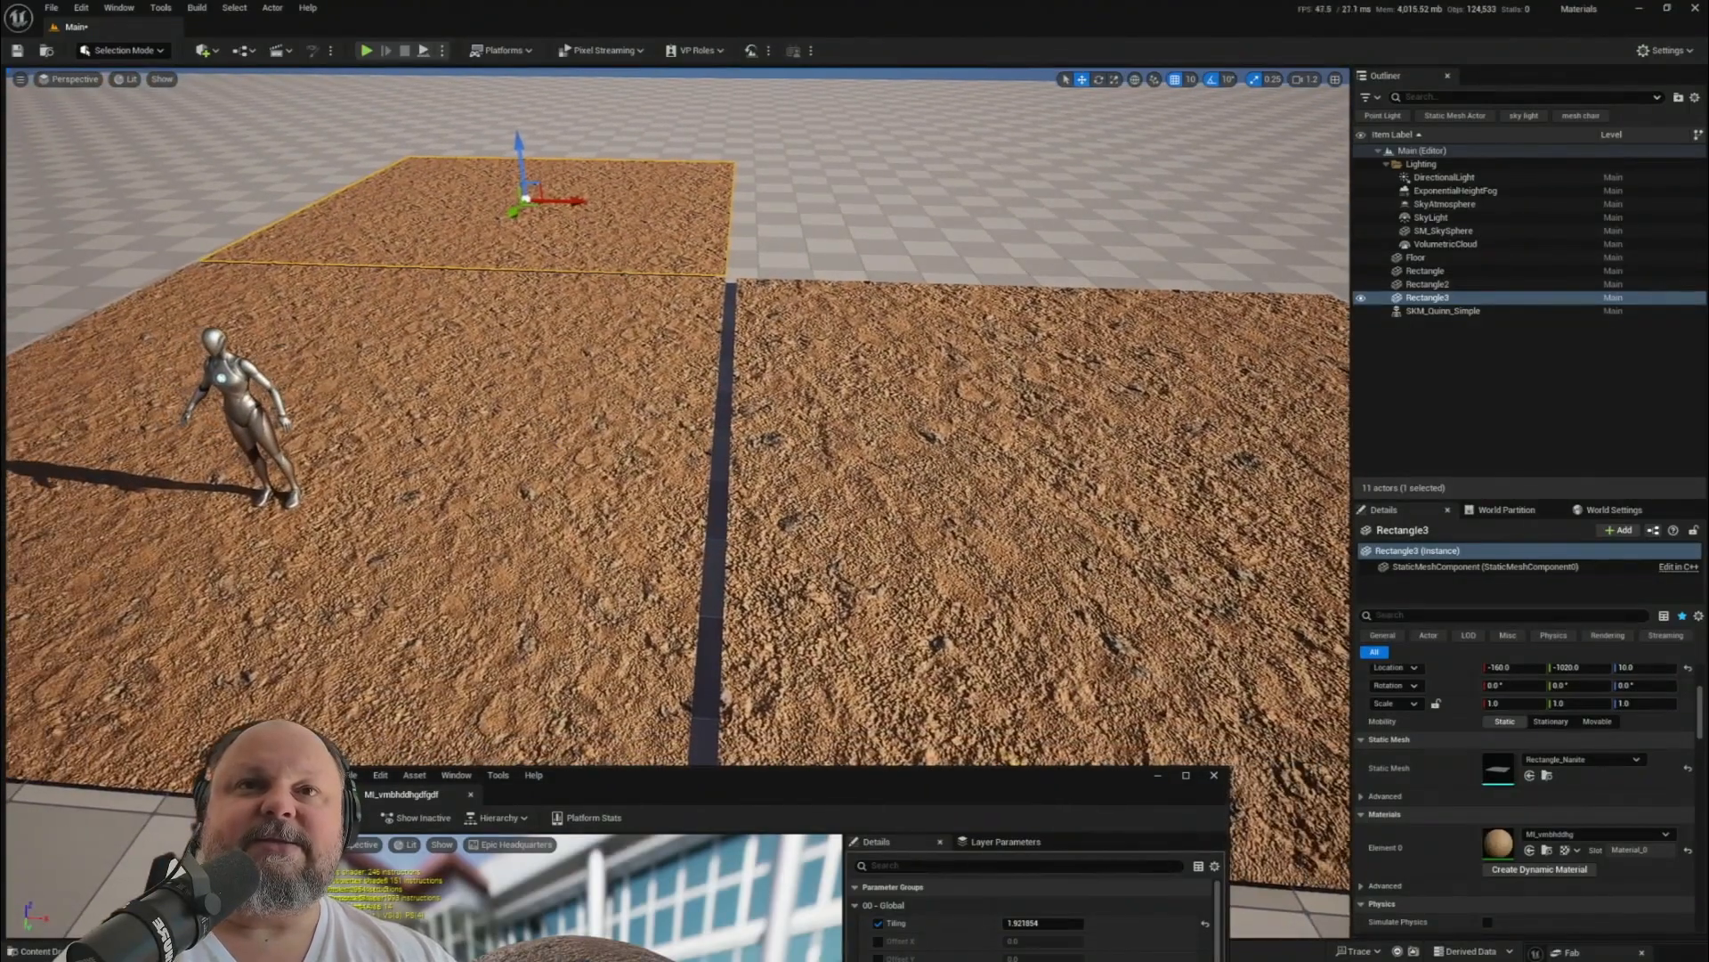
click(550, 447)
click(917, 454)
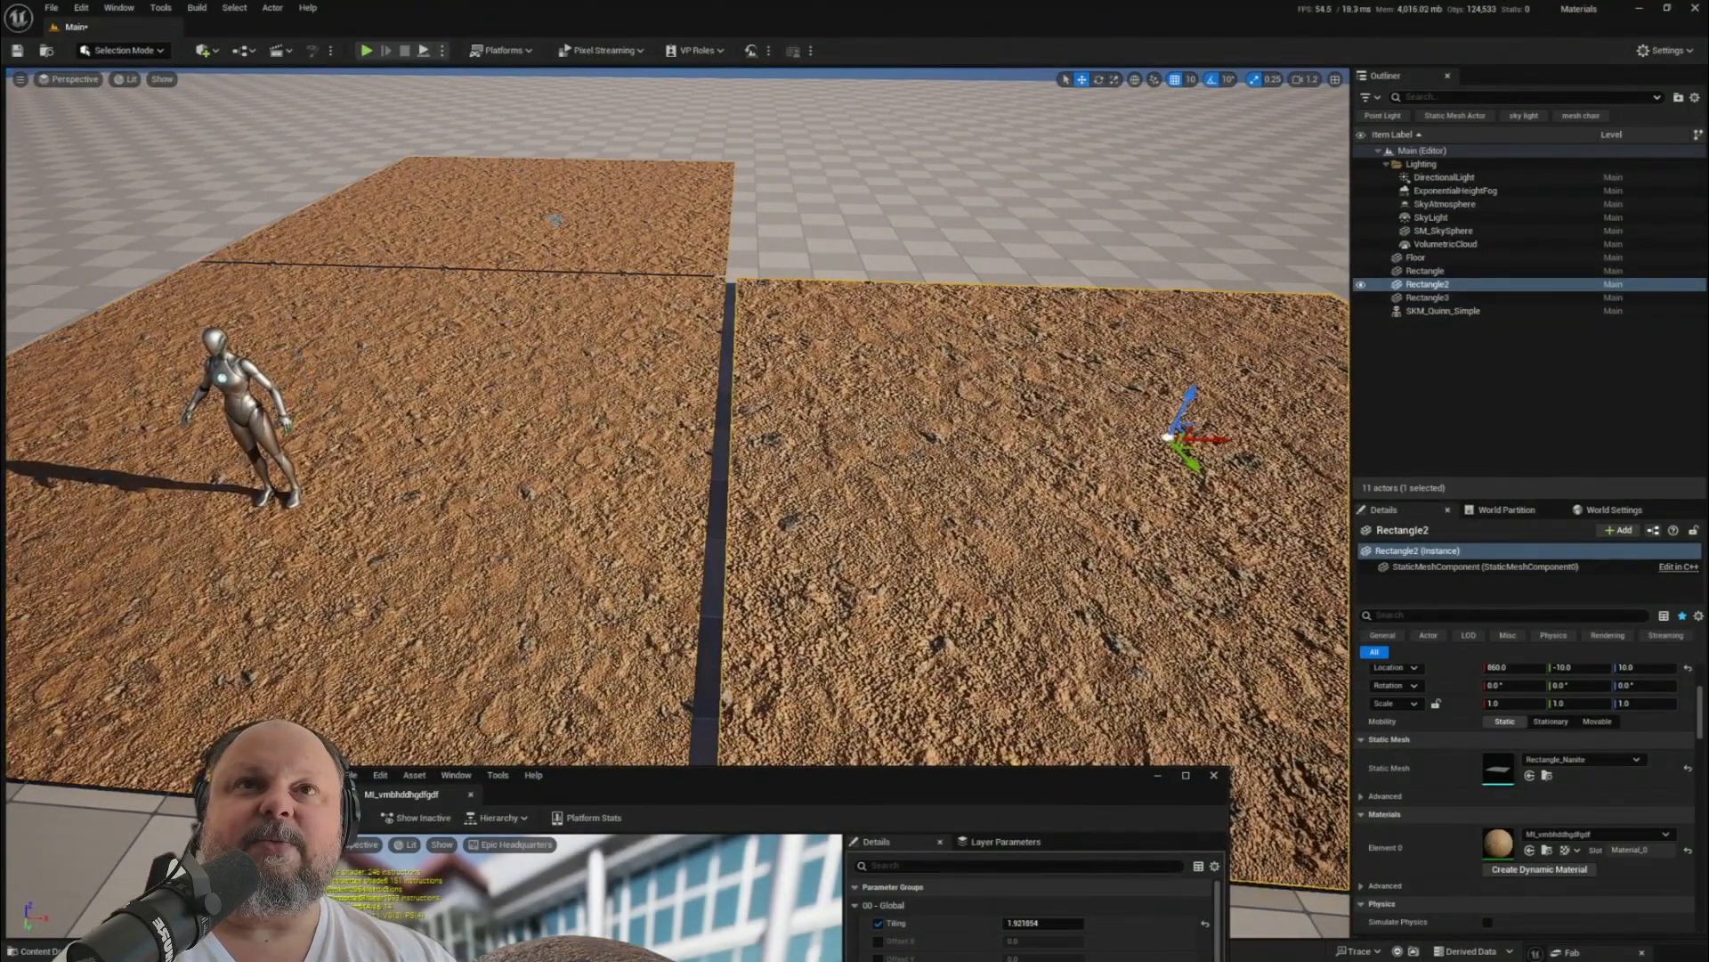
click(555, 218)
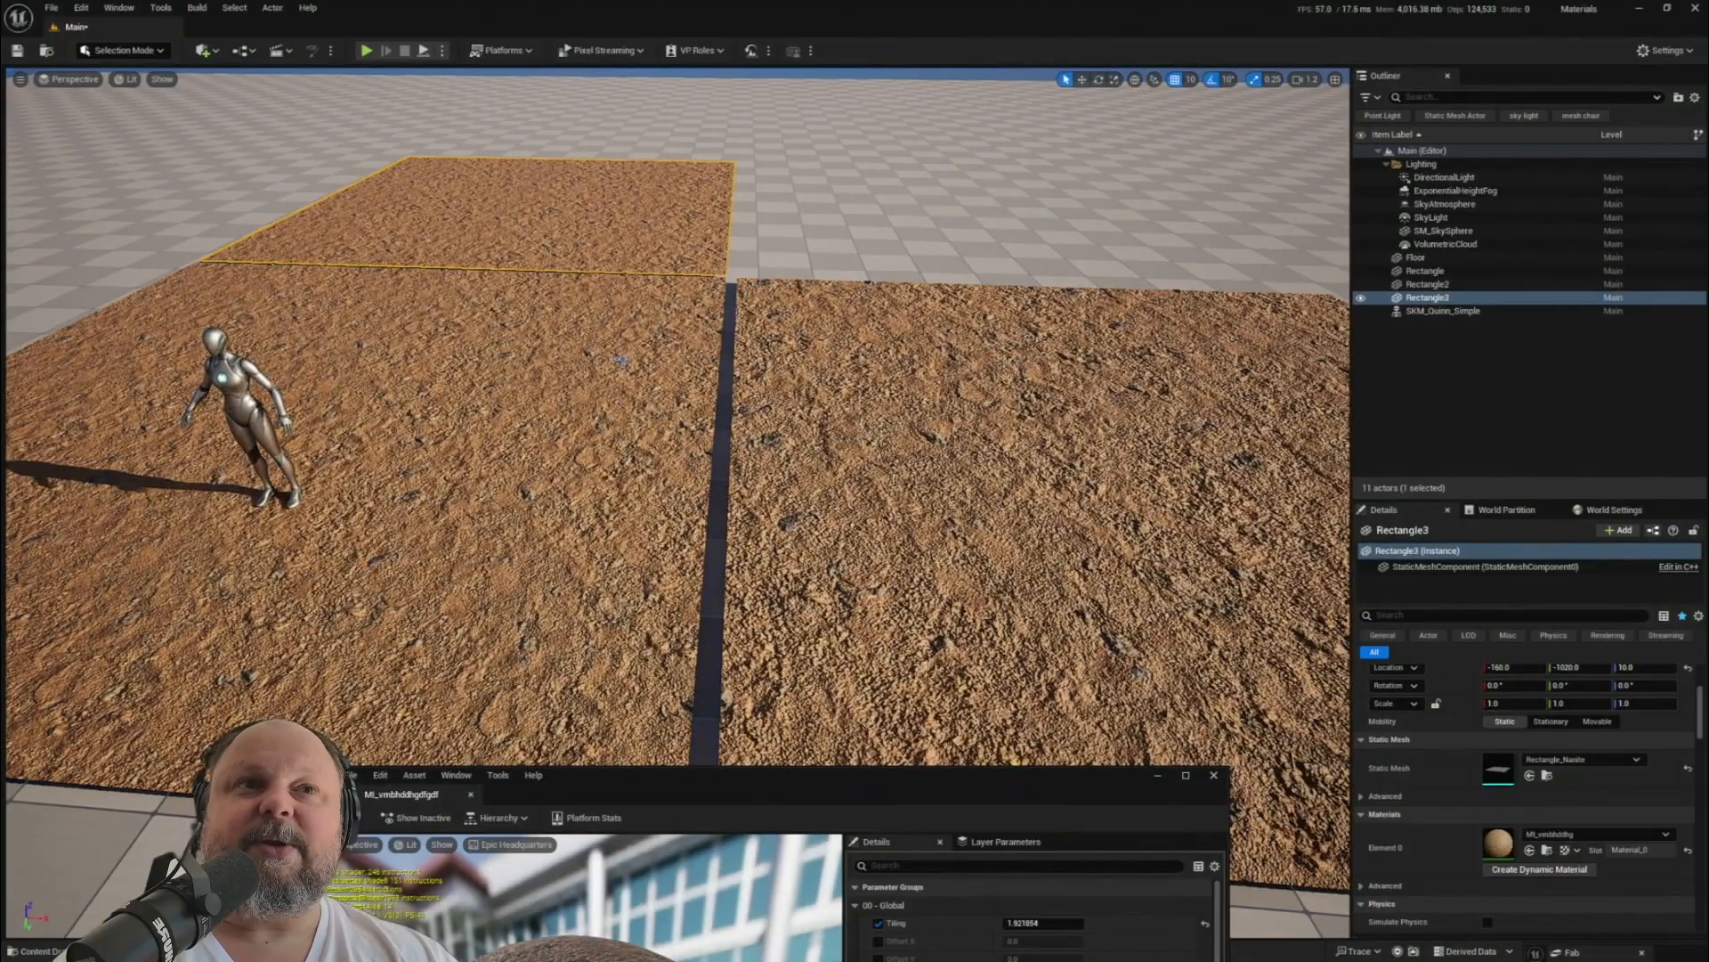
right_drag(621, 359, 579, 364)
click(608, 375)
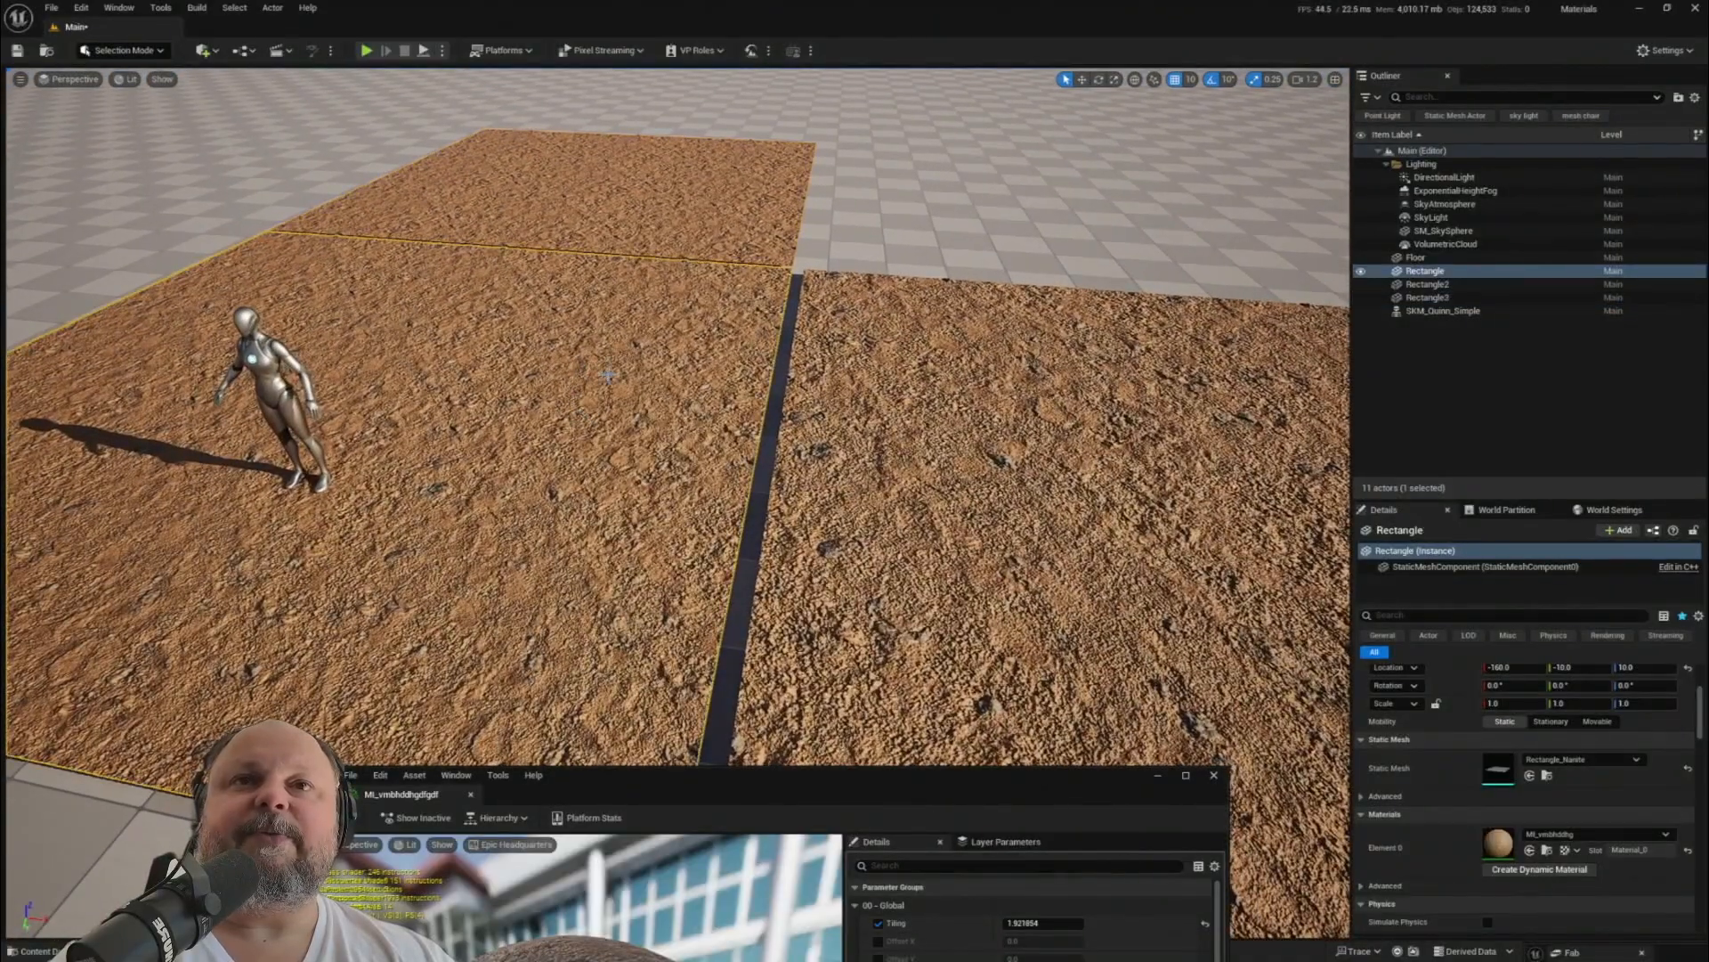
click(663, 233)
click(624, 294)
click(653, 233)
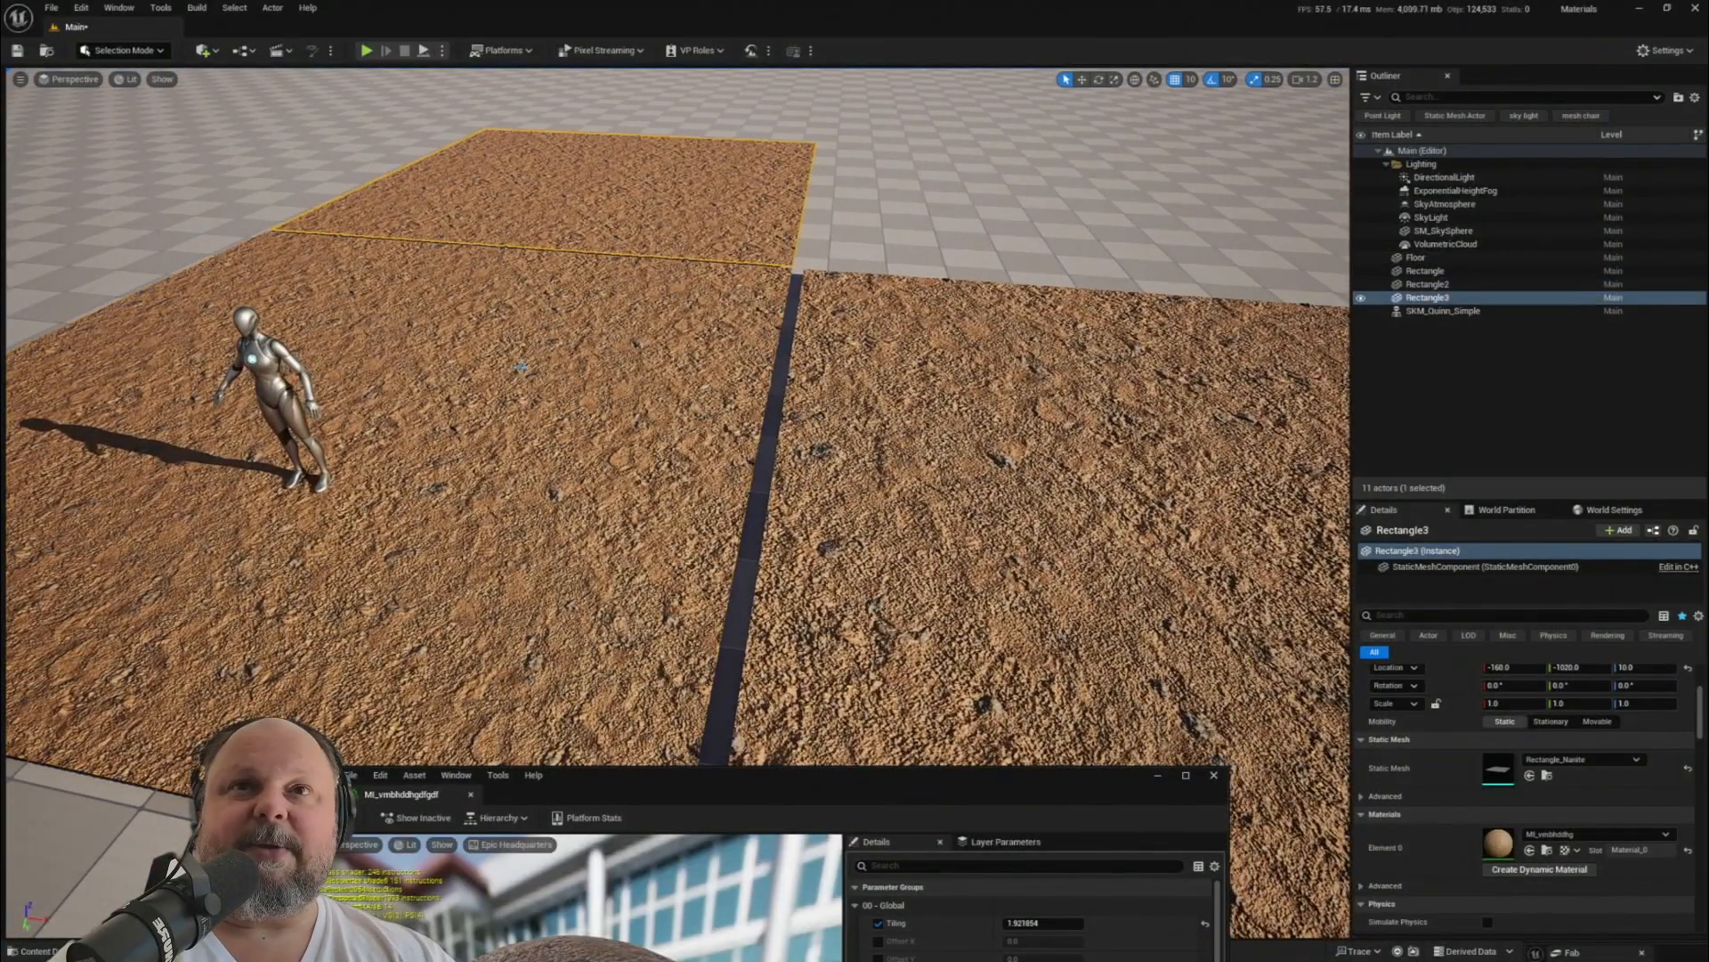
mouse_move(549, 380)
right_down()
mouse_move(552, 343)
mouse_move(561, 391)
right_up()
- Create a dynamic material for the new rear soil tile and show its full parameter names
right_drag(939, 458, 930, 441)
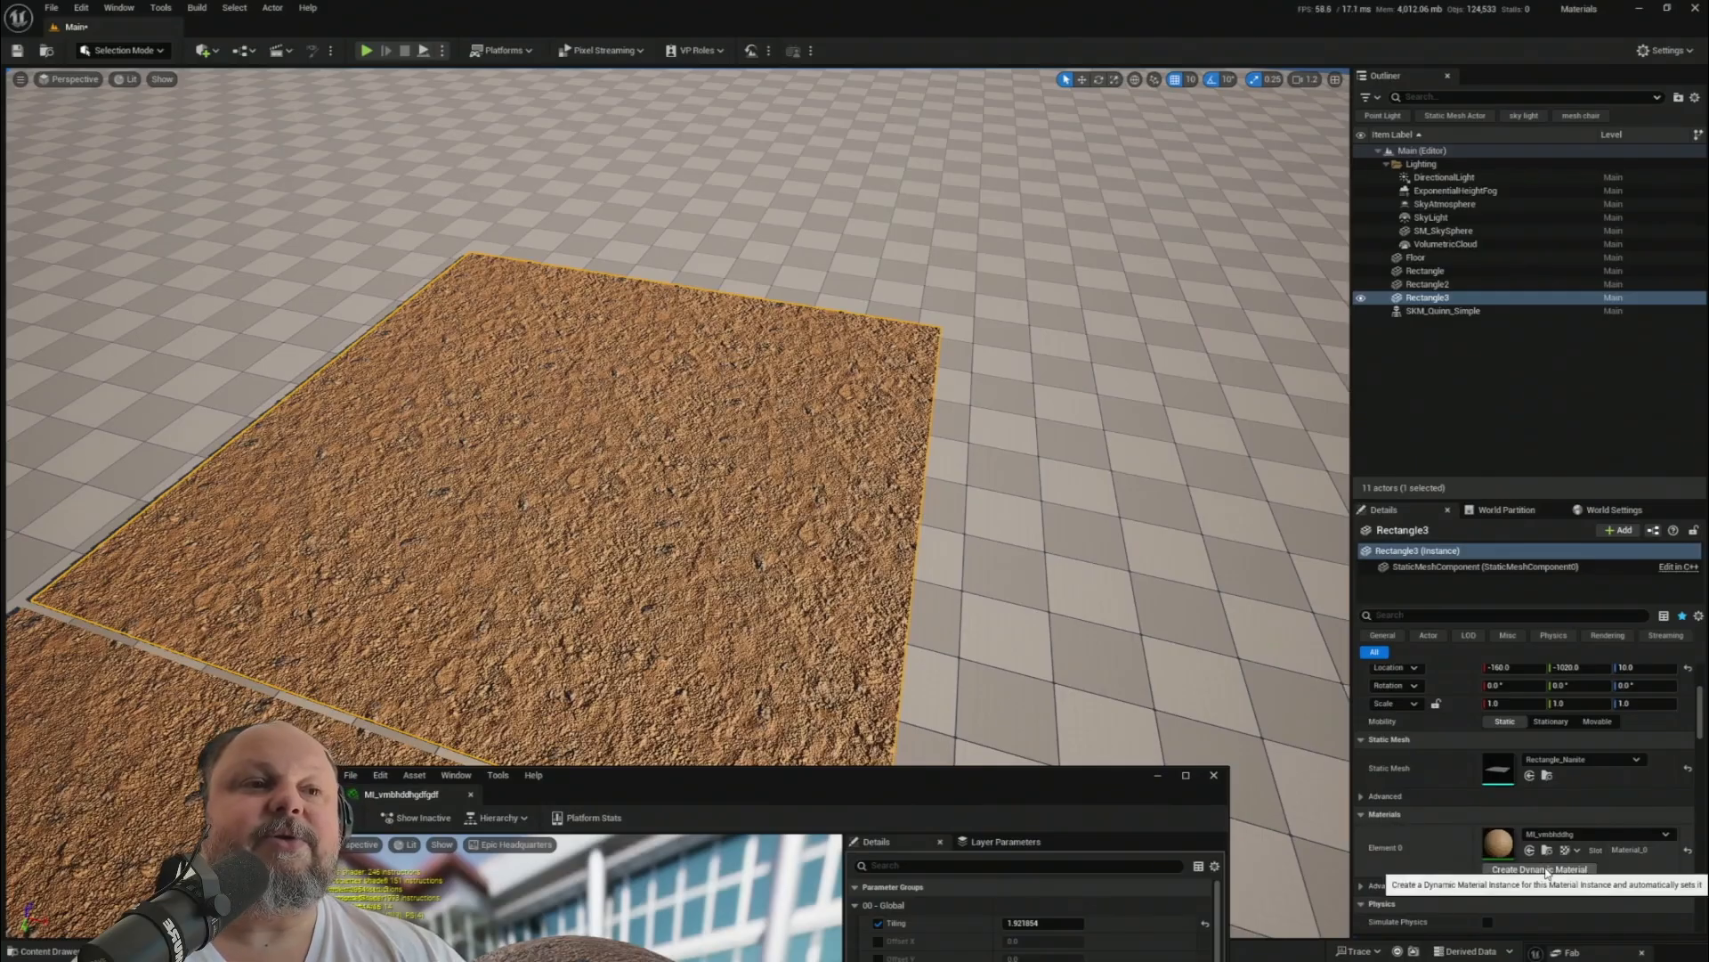
click(1581, 870)
scroll(1441, 878, down, 3)
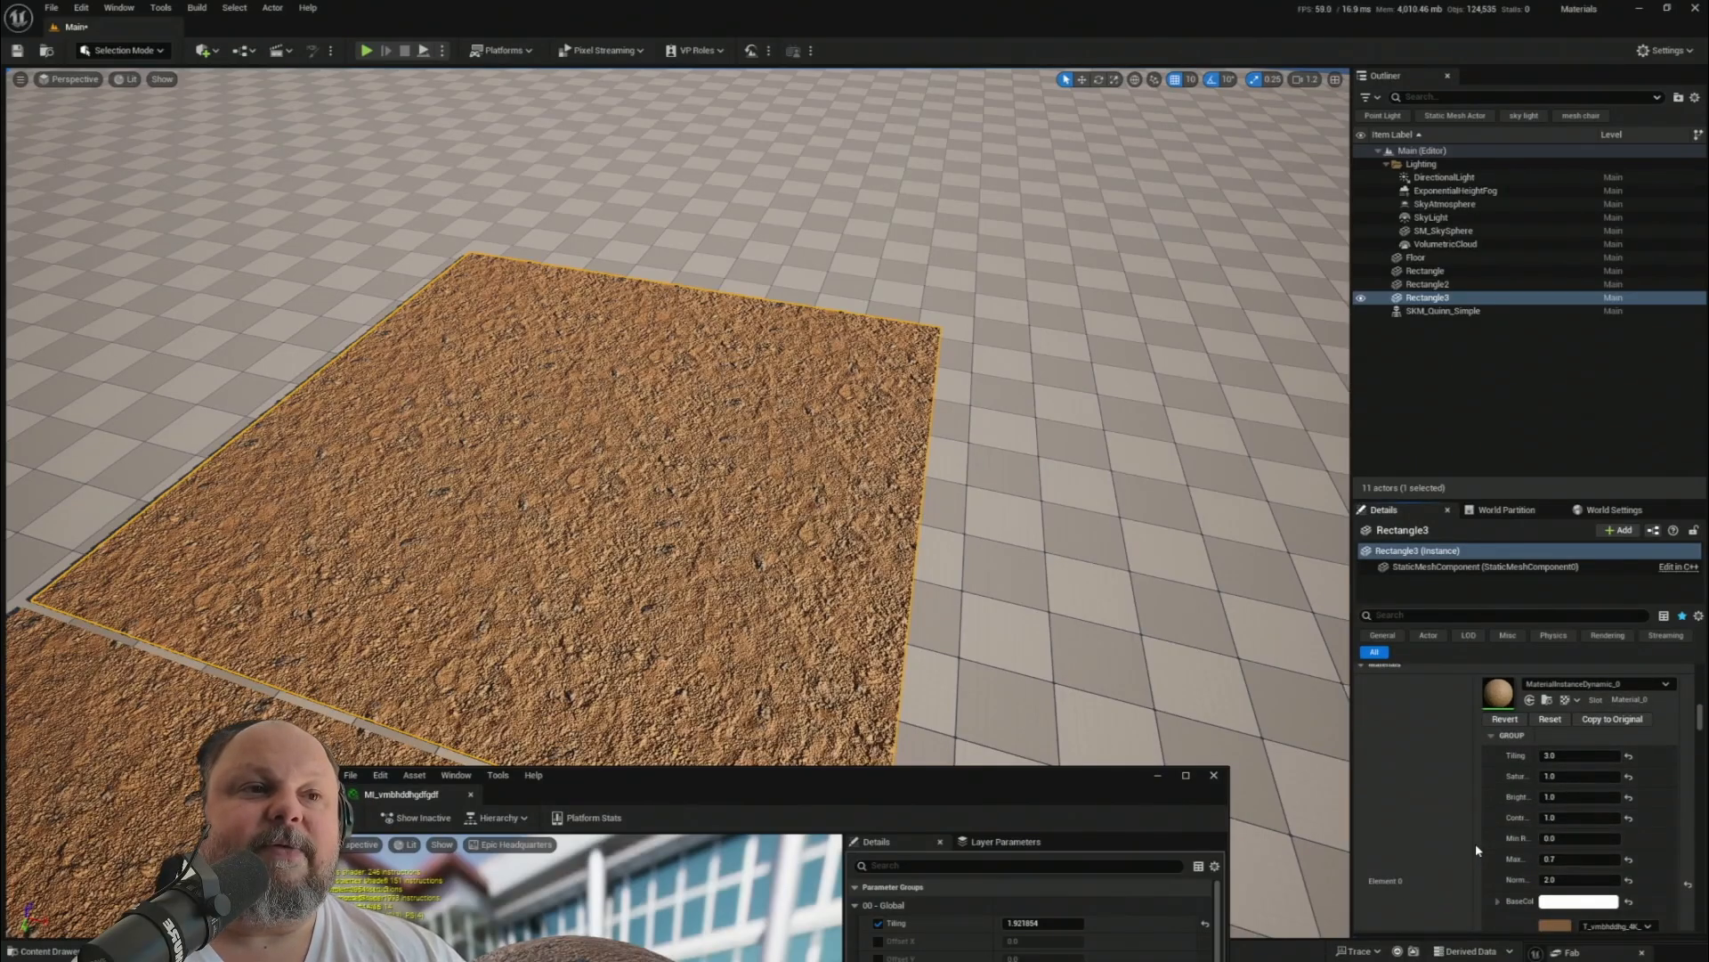
drag(1470, 845, 1532, 813)
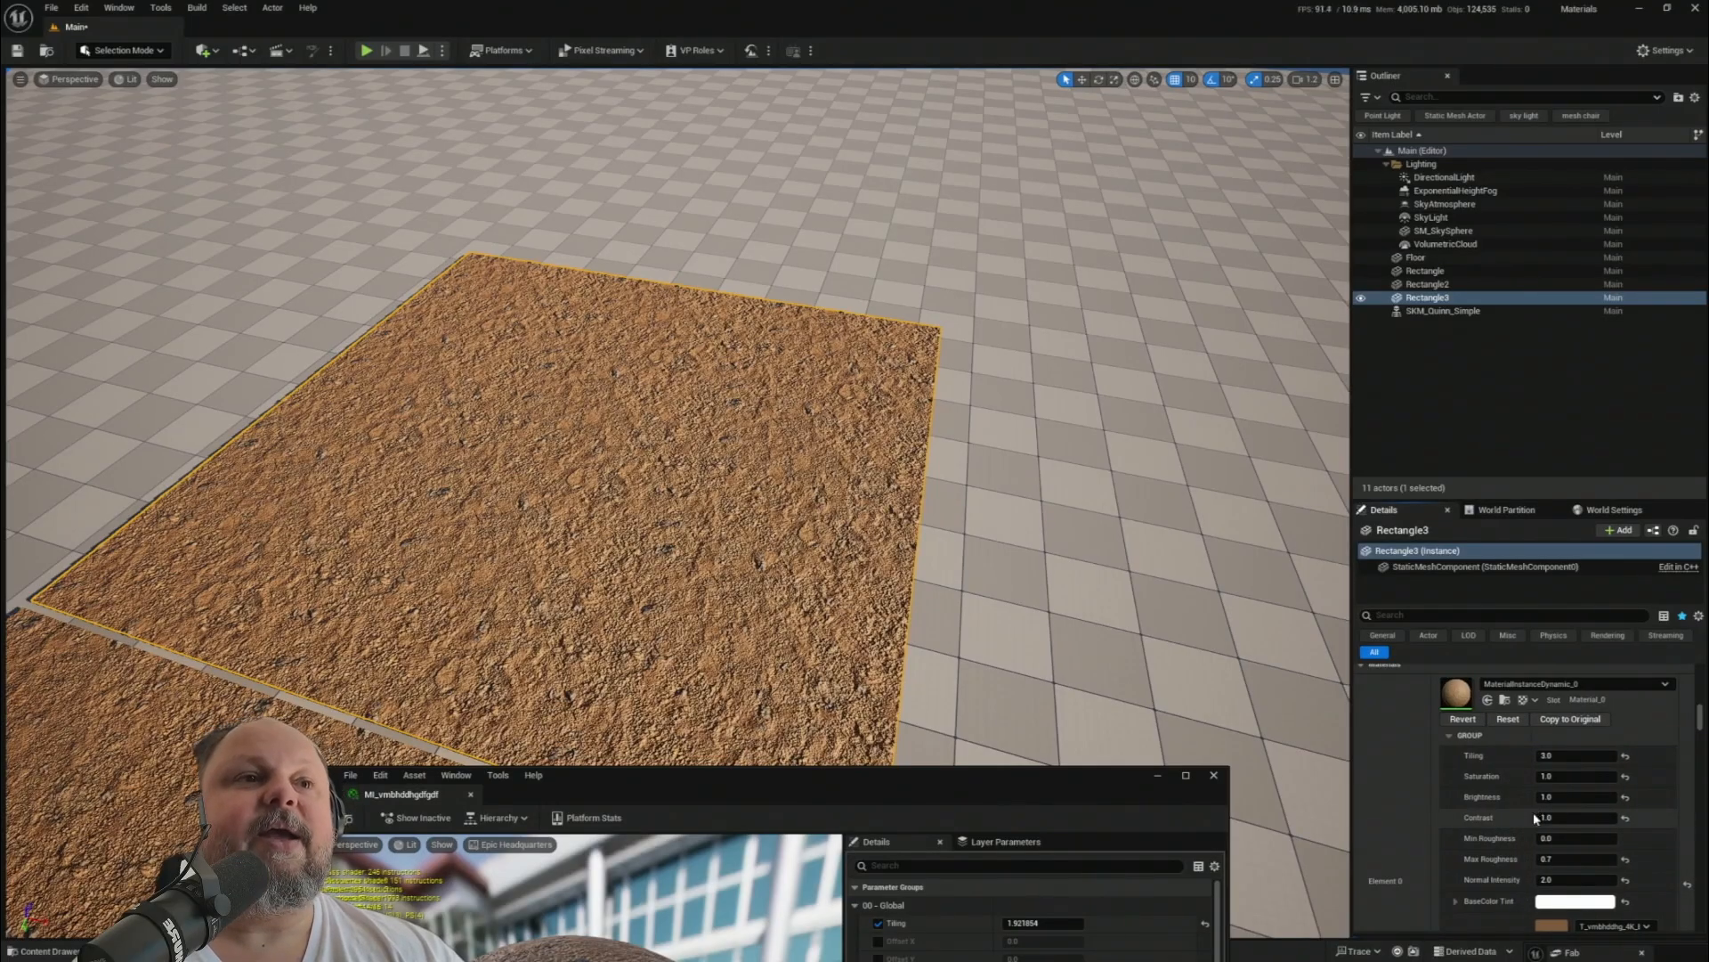
- Set the dynamic material's Tiling on the rear soil tile to about 0.78
right_drag(1024, 498, 893, 635)
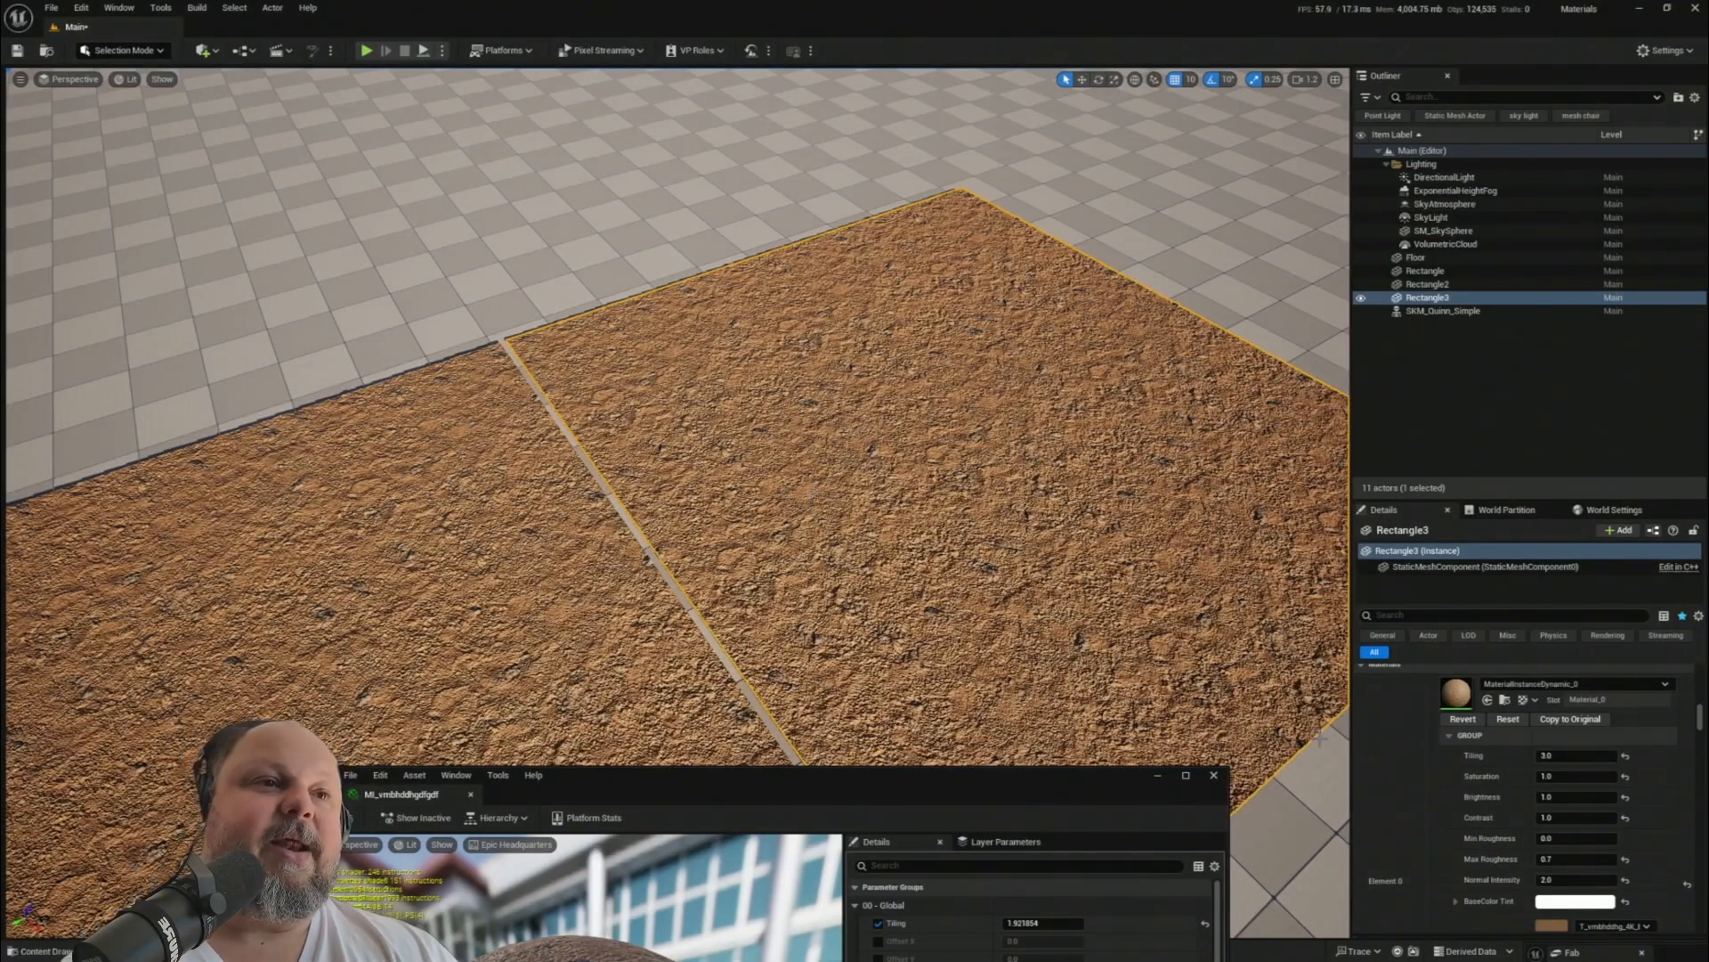
right_drag(1126, 678, 1229, 721)
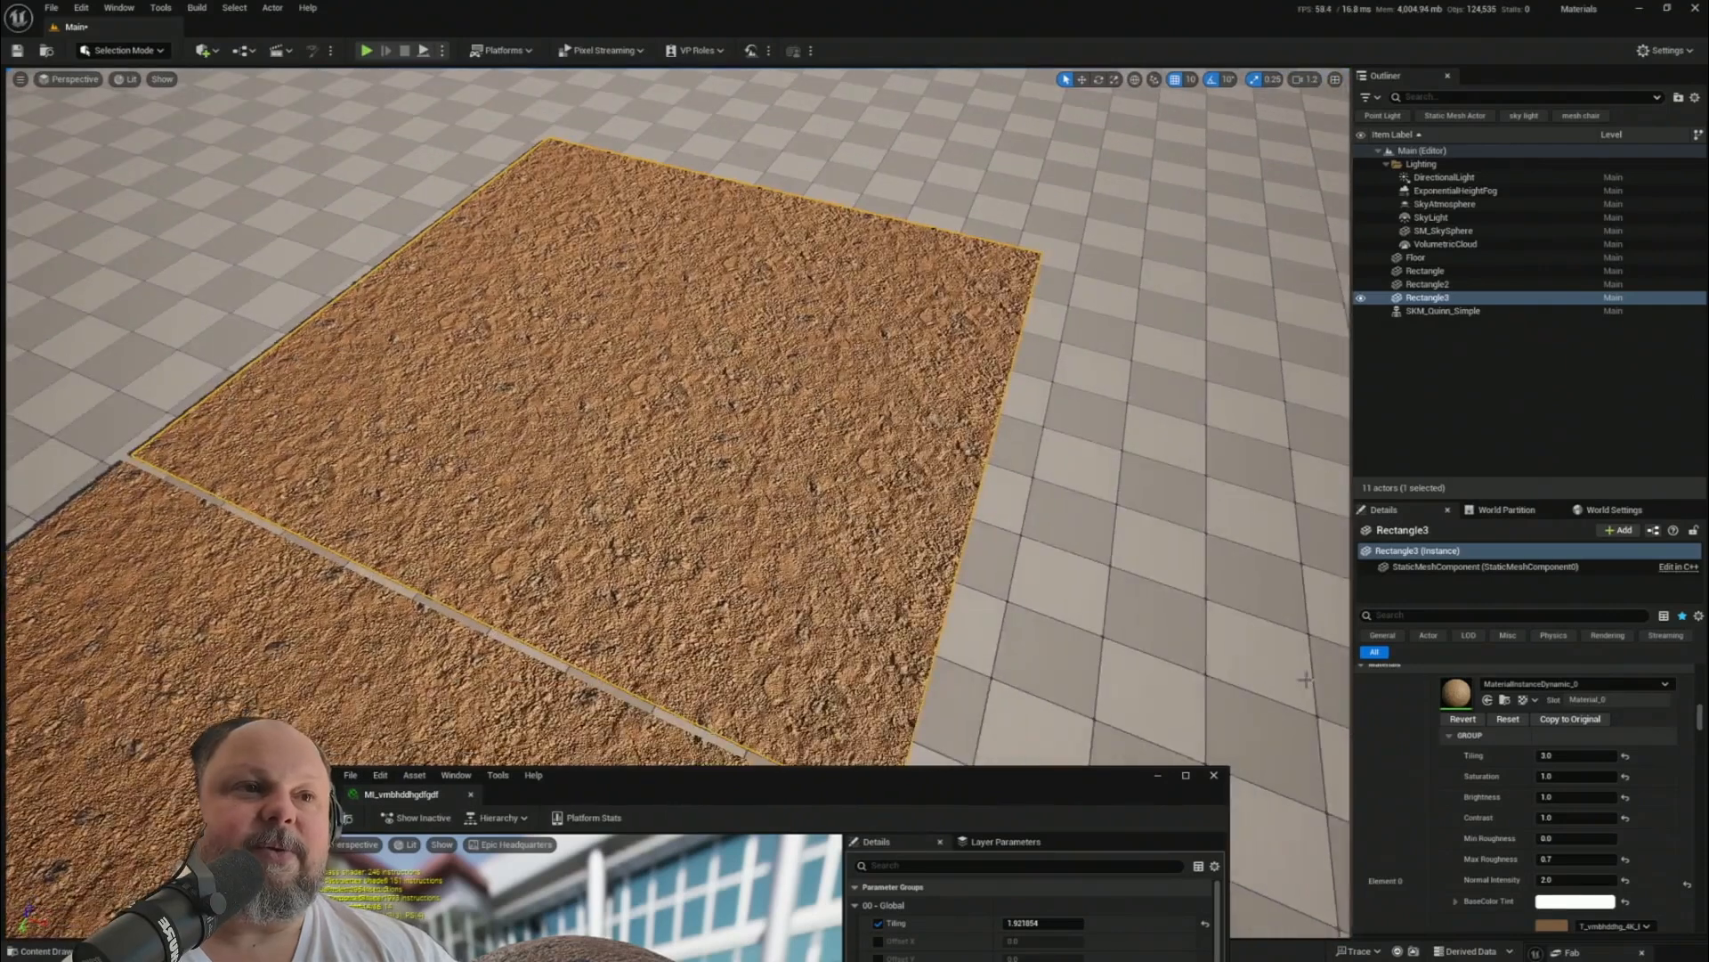
right_drag(798, 447, 650, 449)
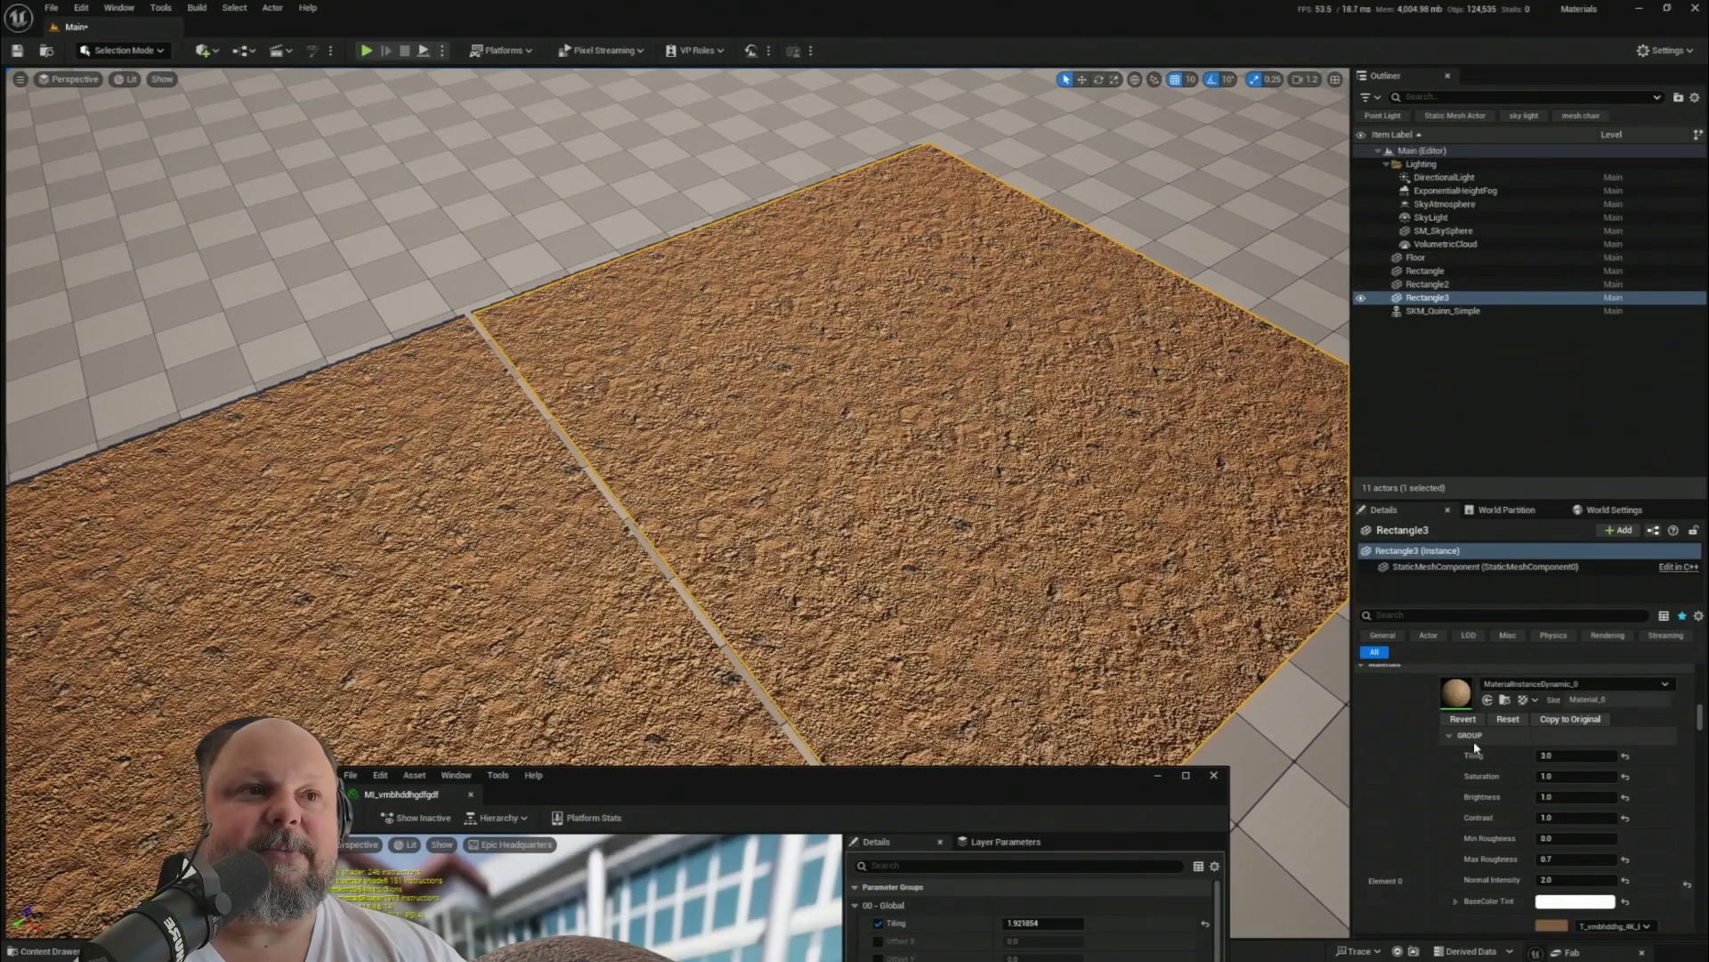
drag(1578, 753, 1515, 753)
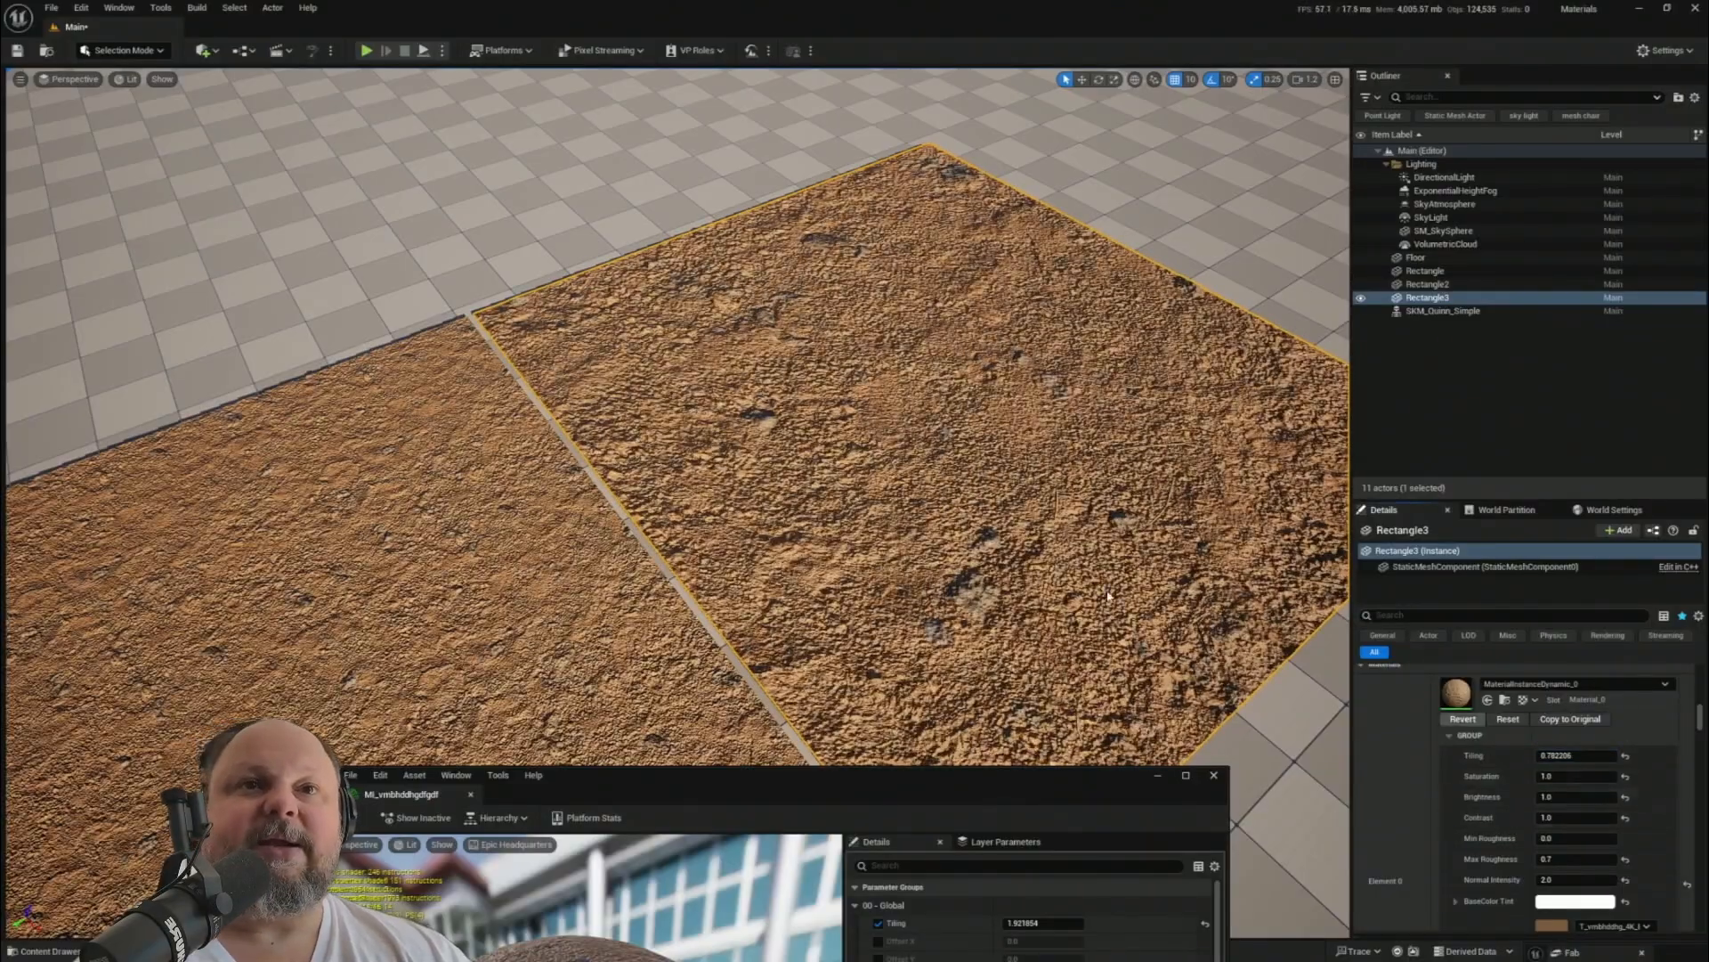
- Examine the retiled rear soil tile beside the other tiles and compare its parameters with those of the second material instance
mouse_move(710, 507)
right_down()
mouse_move(810, 463)
mouse_move(877, 472)
mouse_move(728, 497)
right_up()
key(s)
scroll(810, 463, down, 3)
key(w)
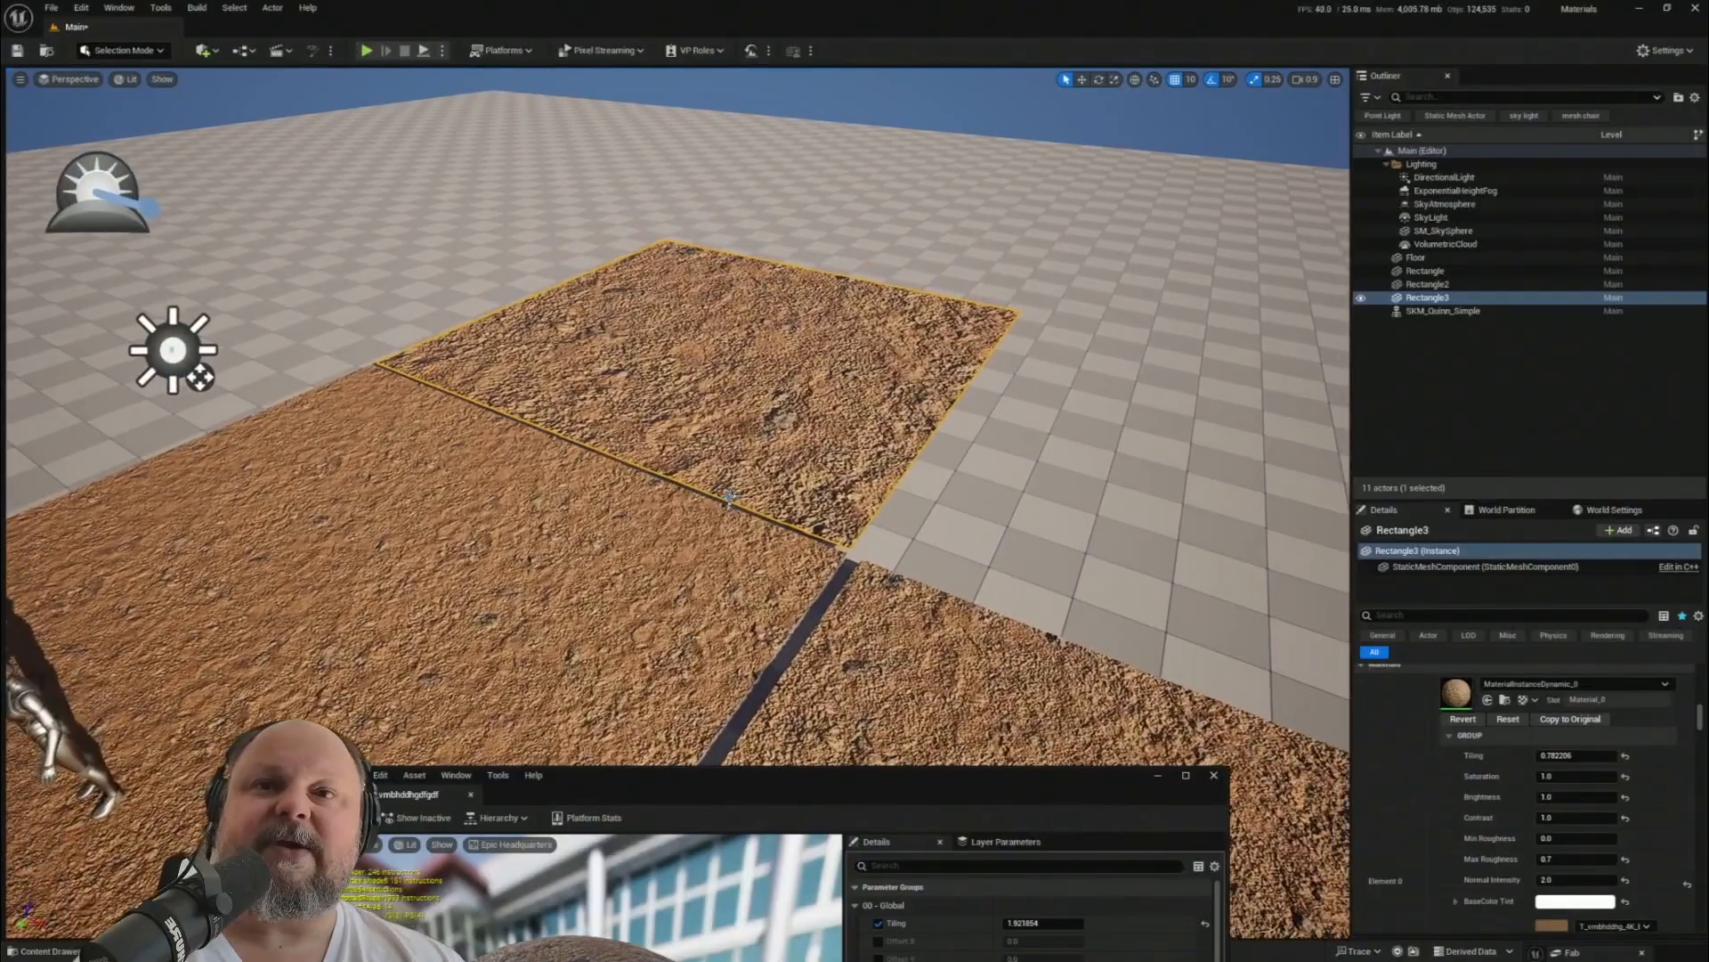
right_drag(547, 559, 547, 534)
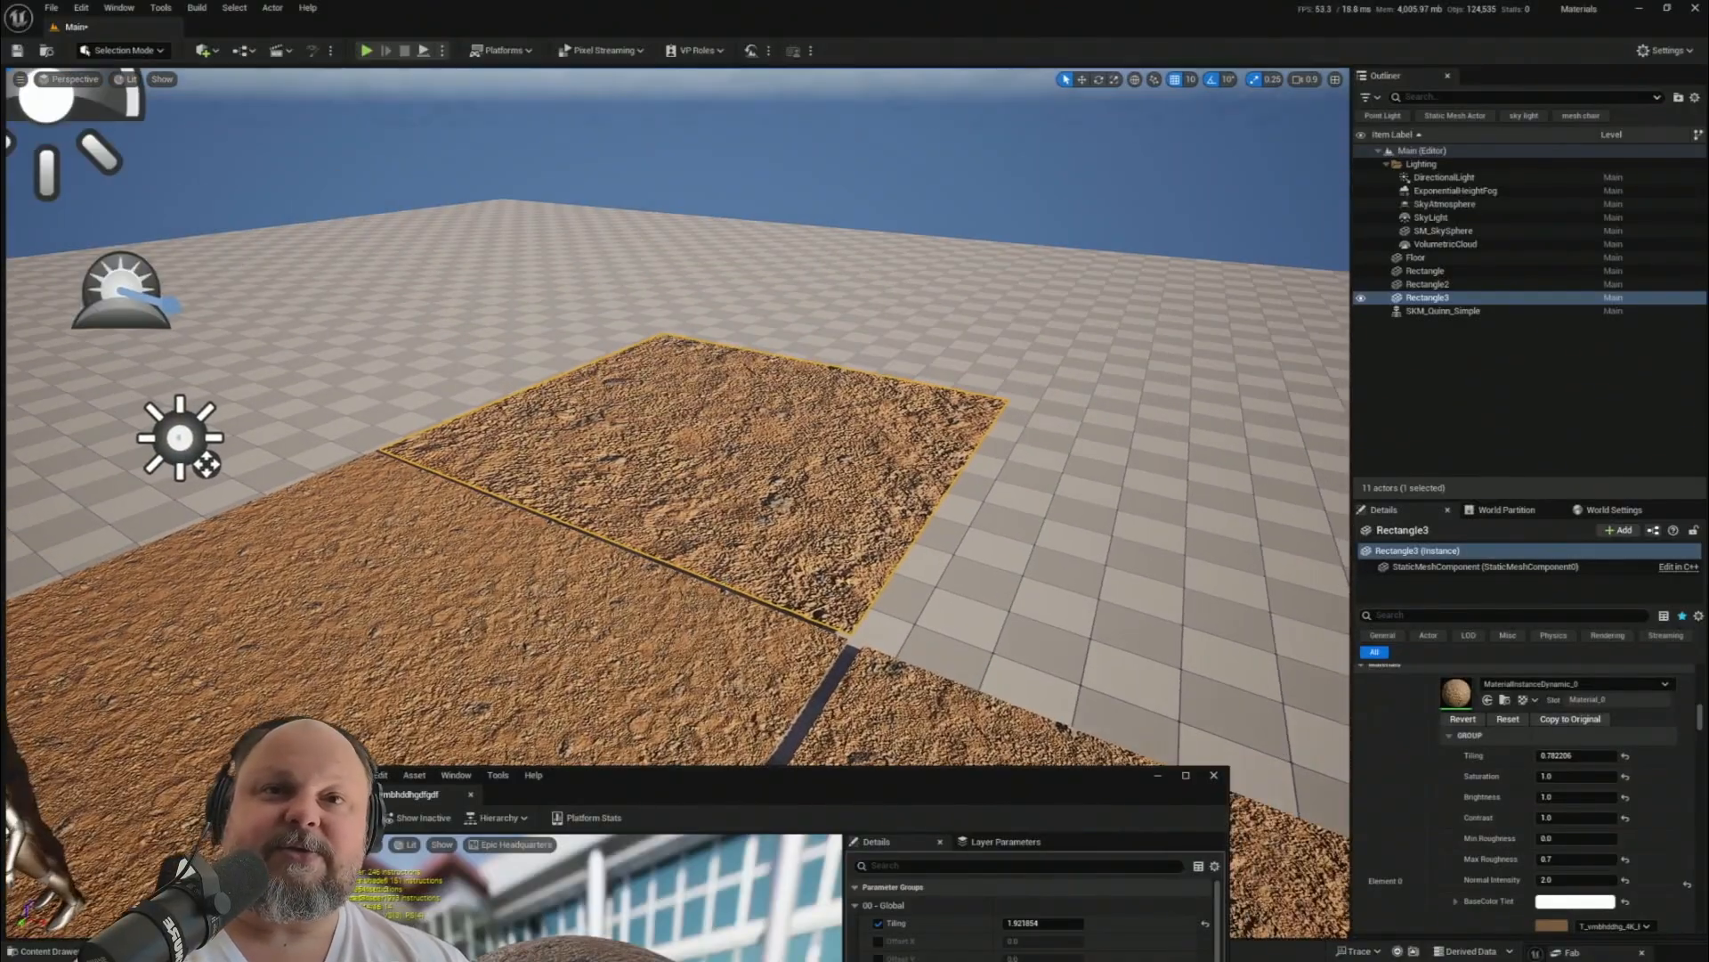
key(ctrl+space)
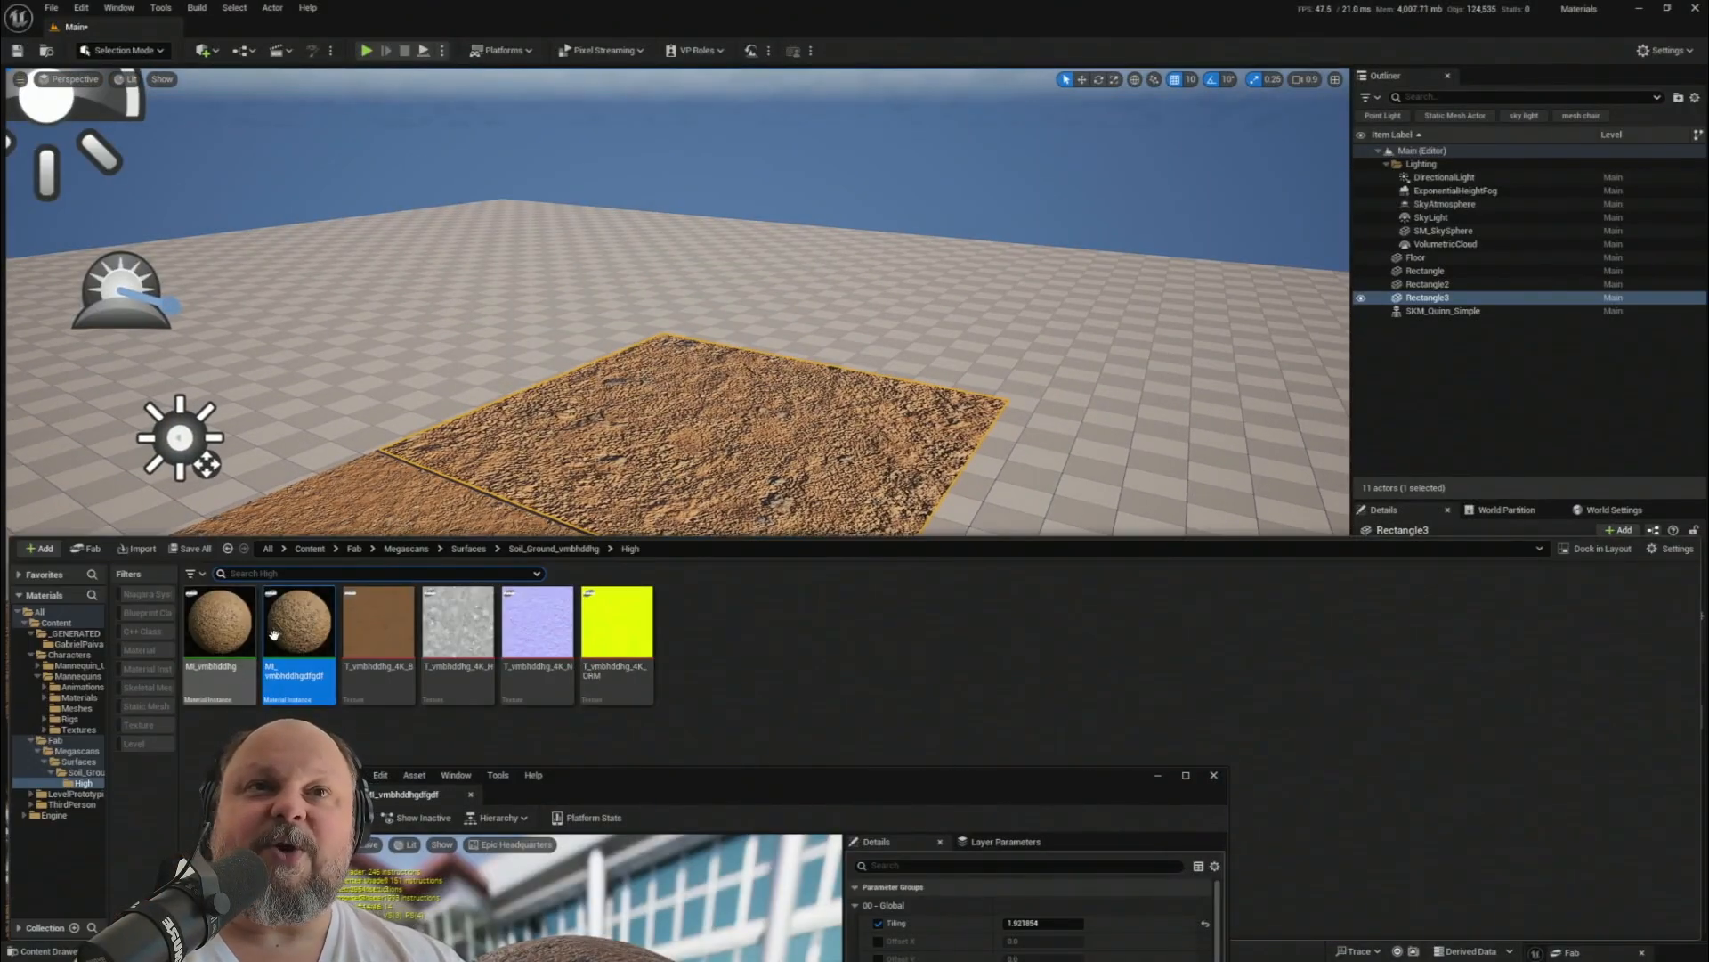
mouse_move(345, 630)
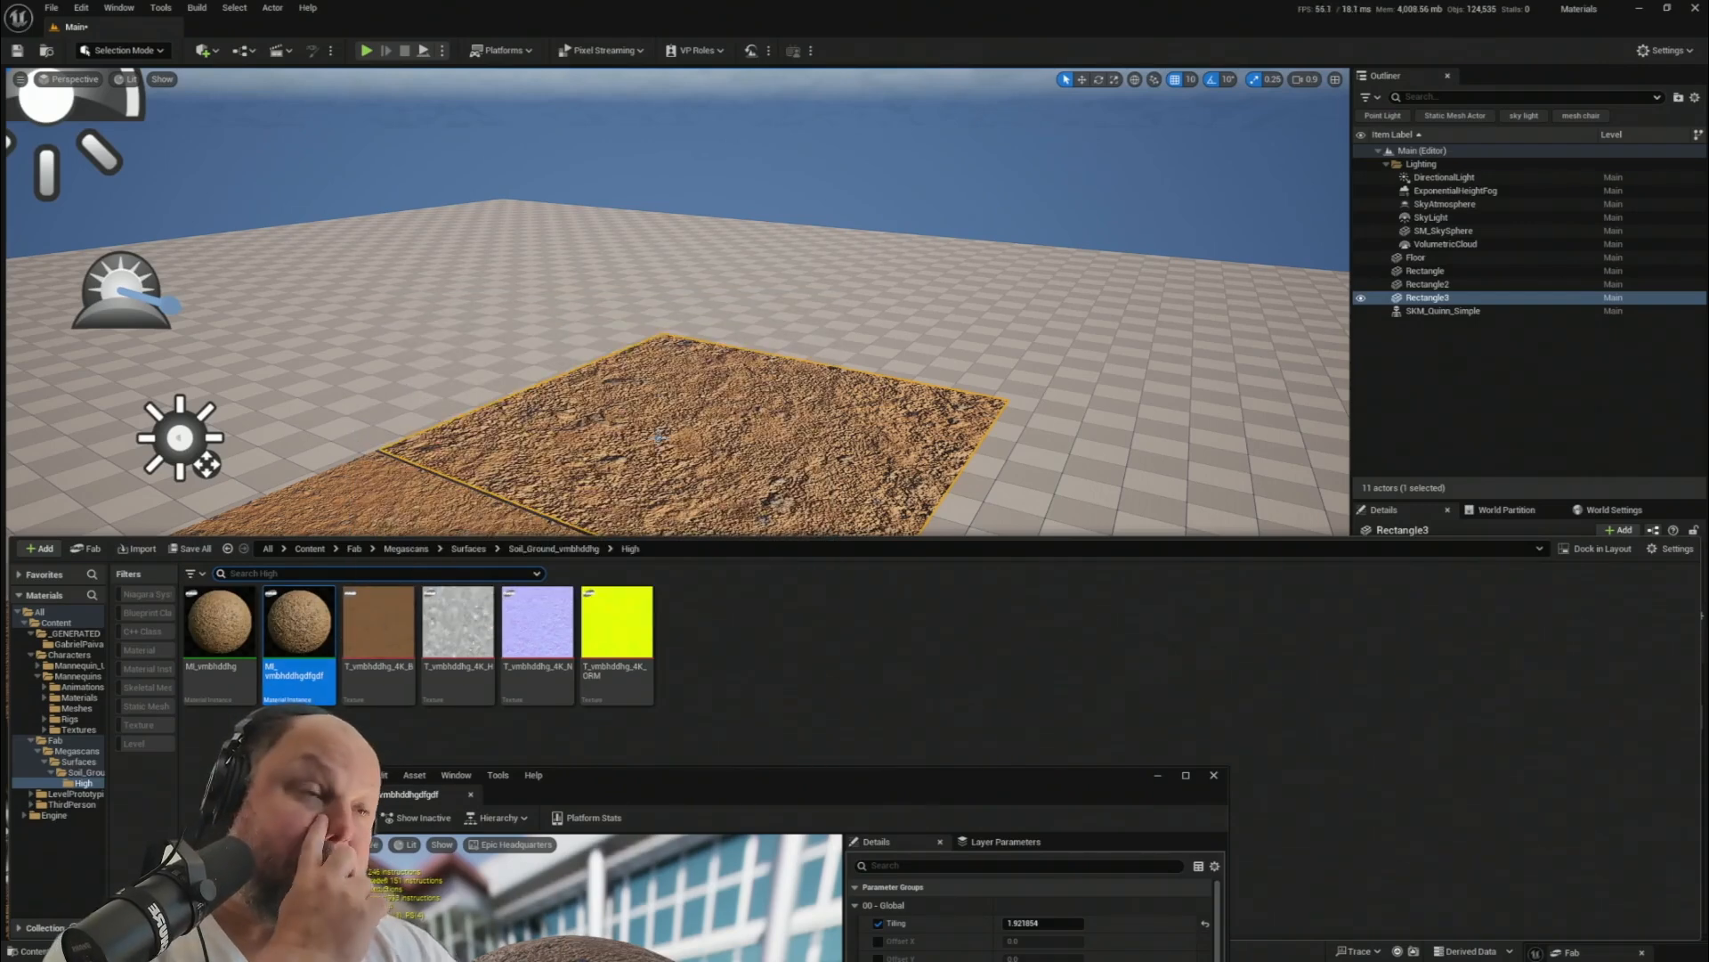
right_drag(817, 419, 817, 441)
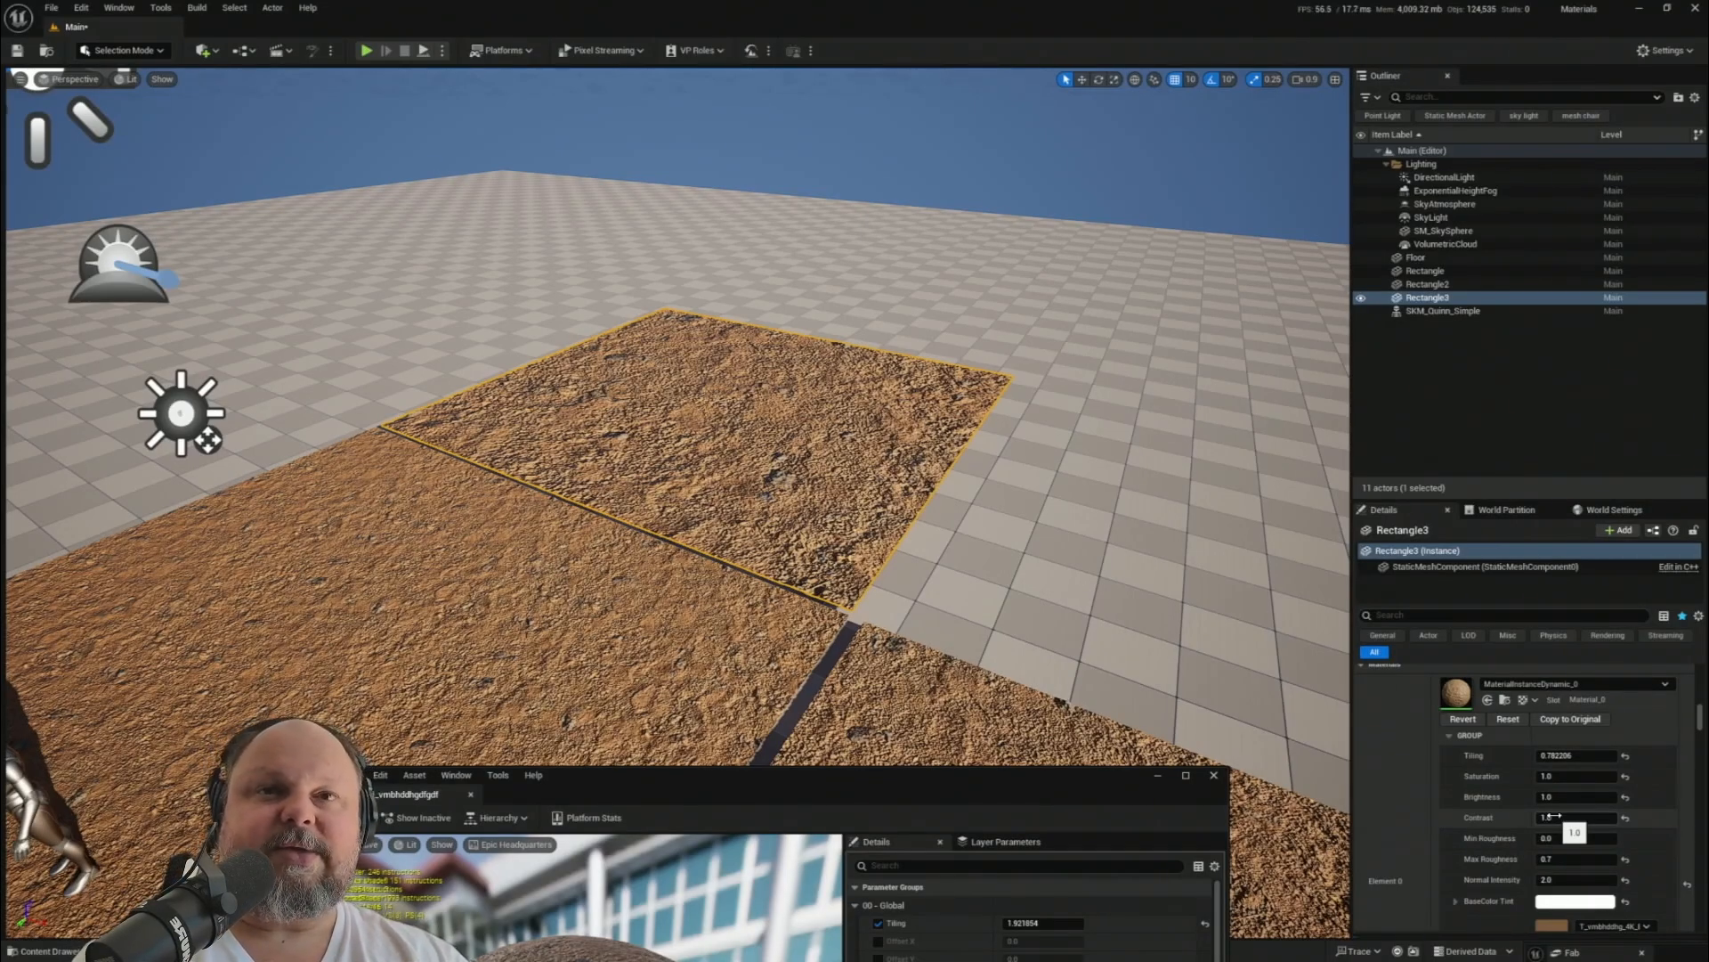
drag(938, 779, 909, 211)
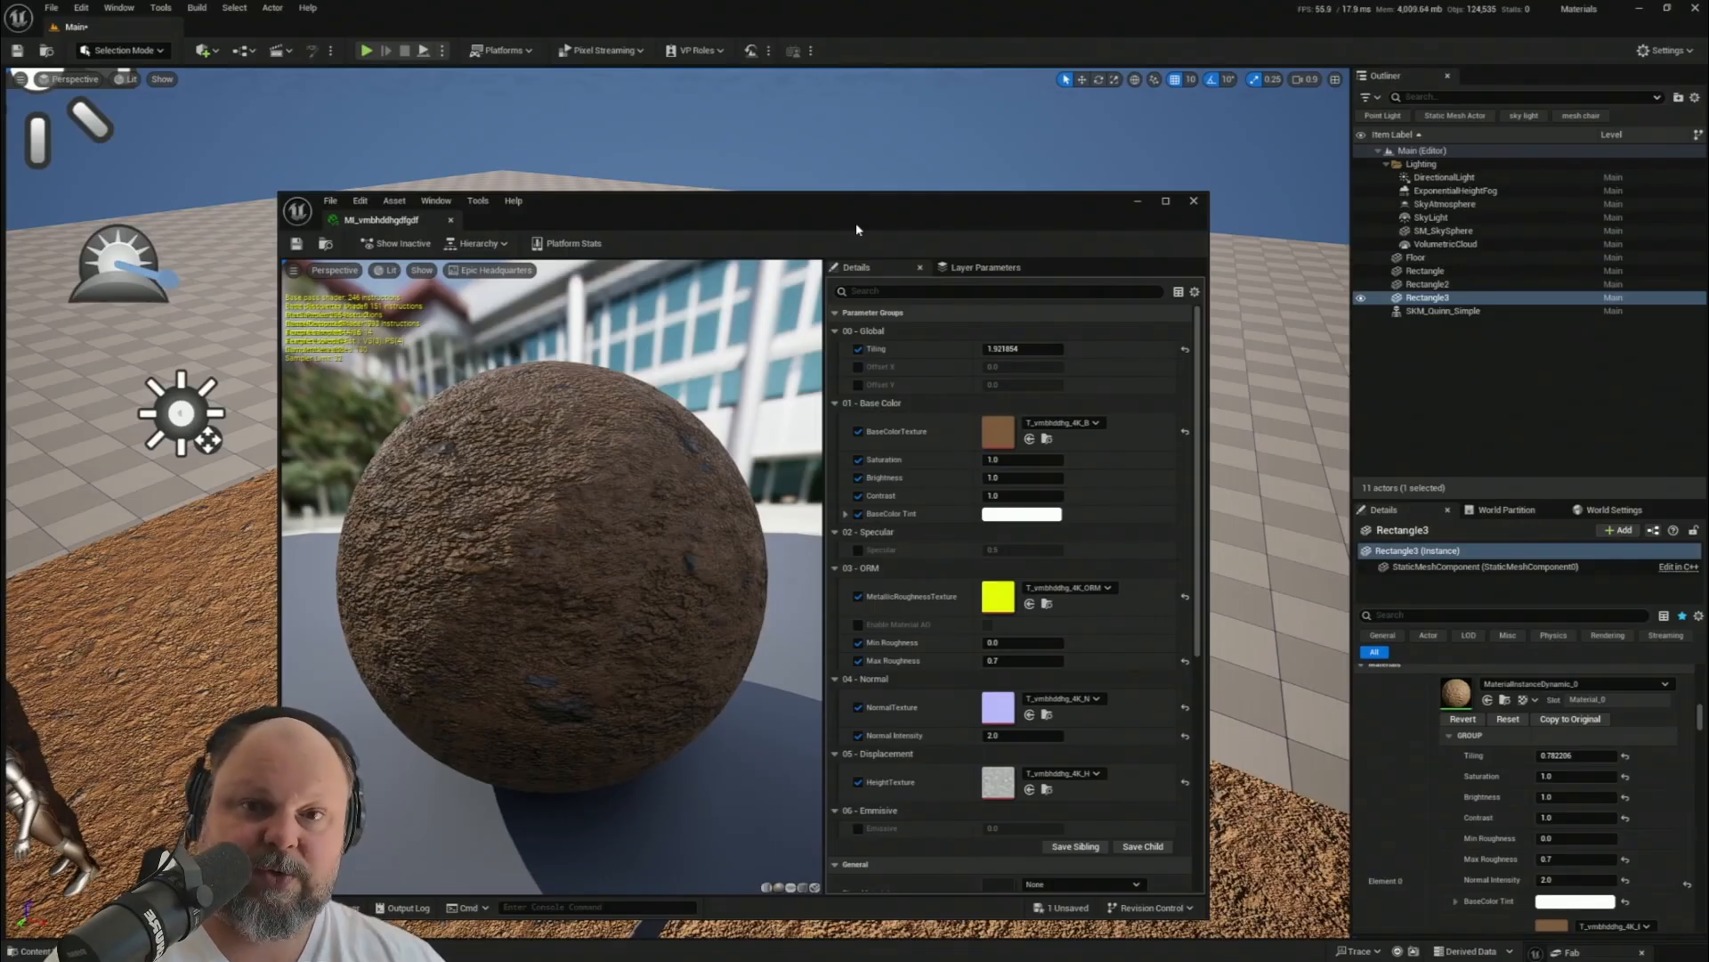
drag(857, 228, 723, 933)
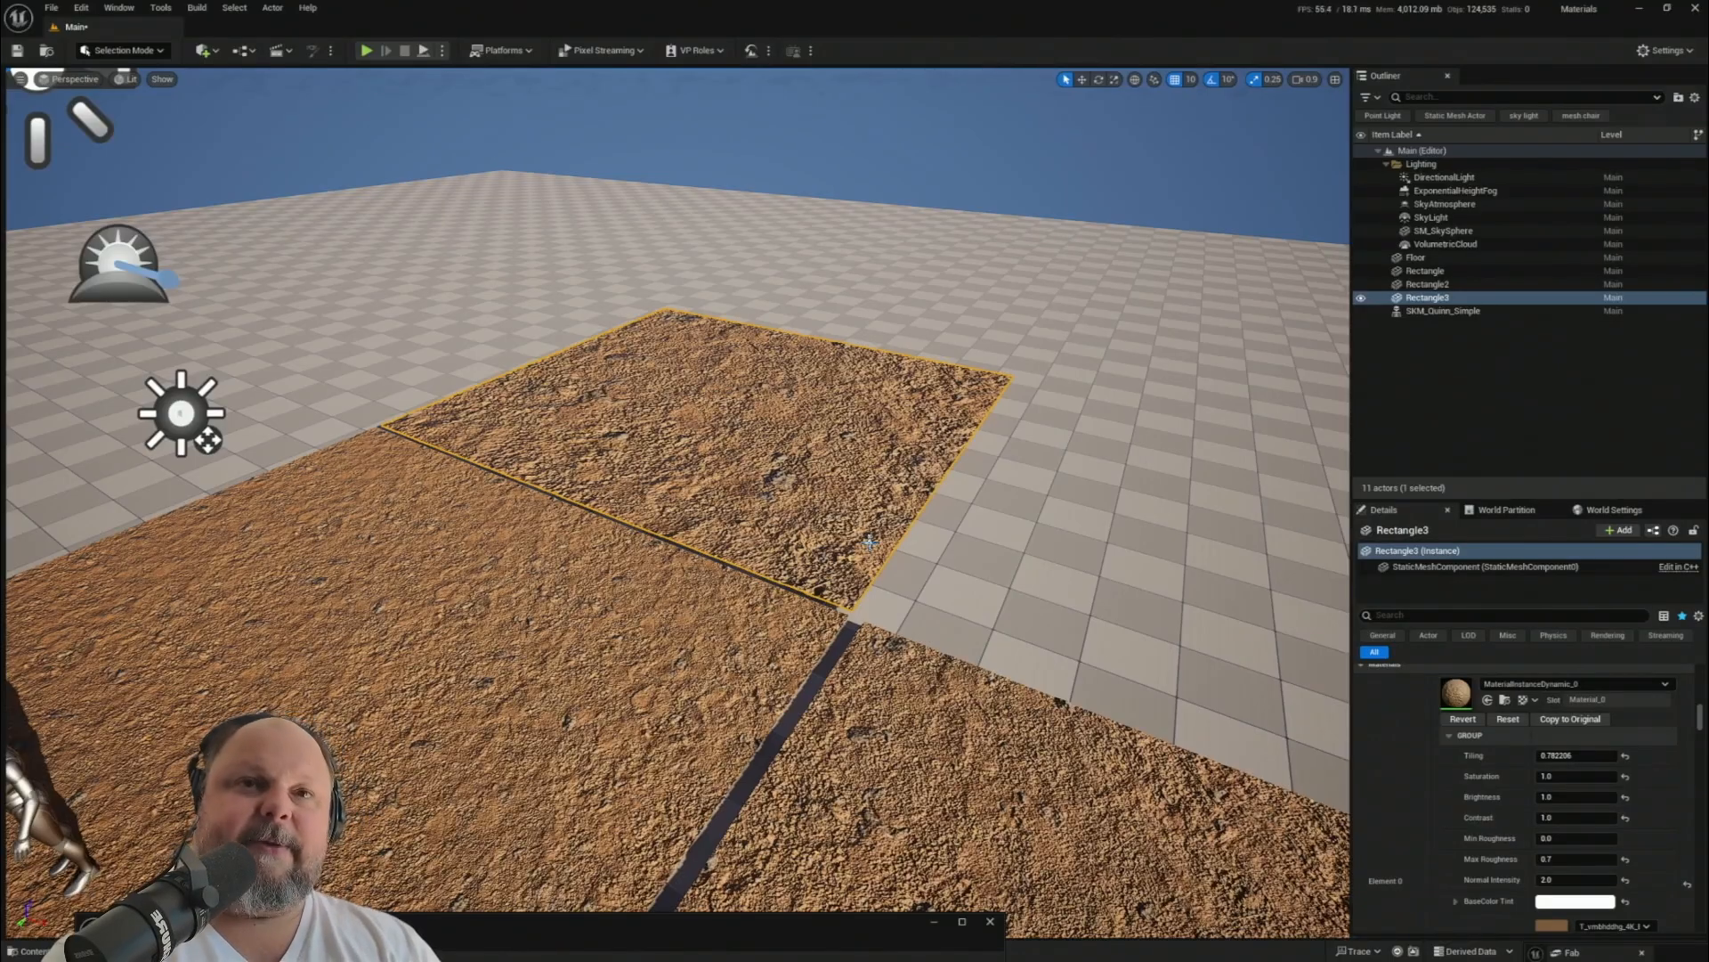
- Open the second soil material instance from the High folder, review its parameters beside the tiles, and close its editor
key(s)
right_drag(870, 537, 759, 587)
key(ctrl+space)
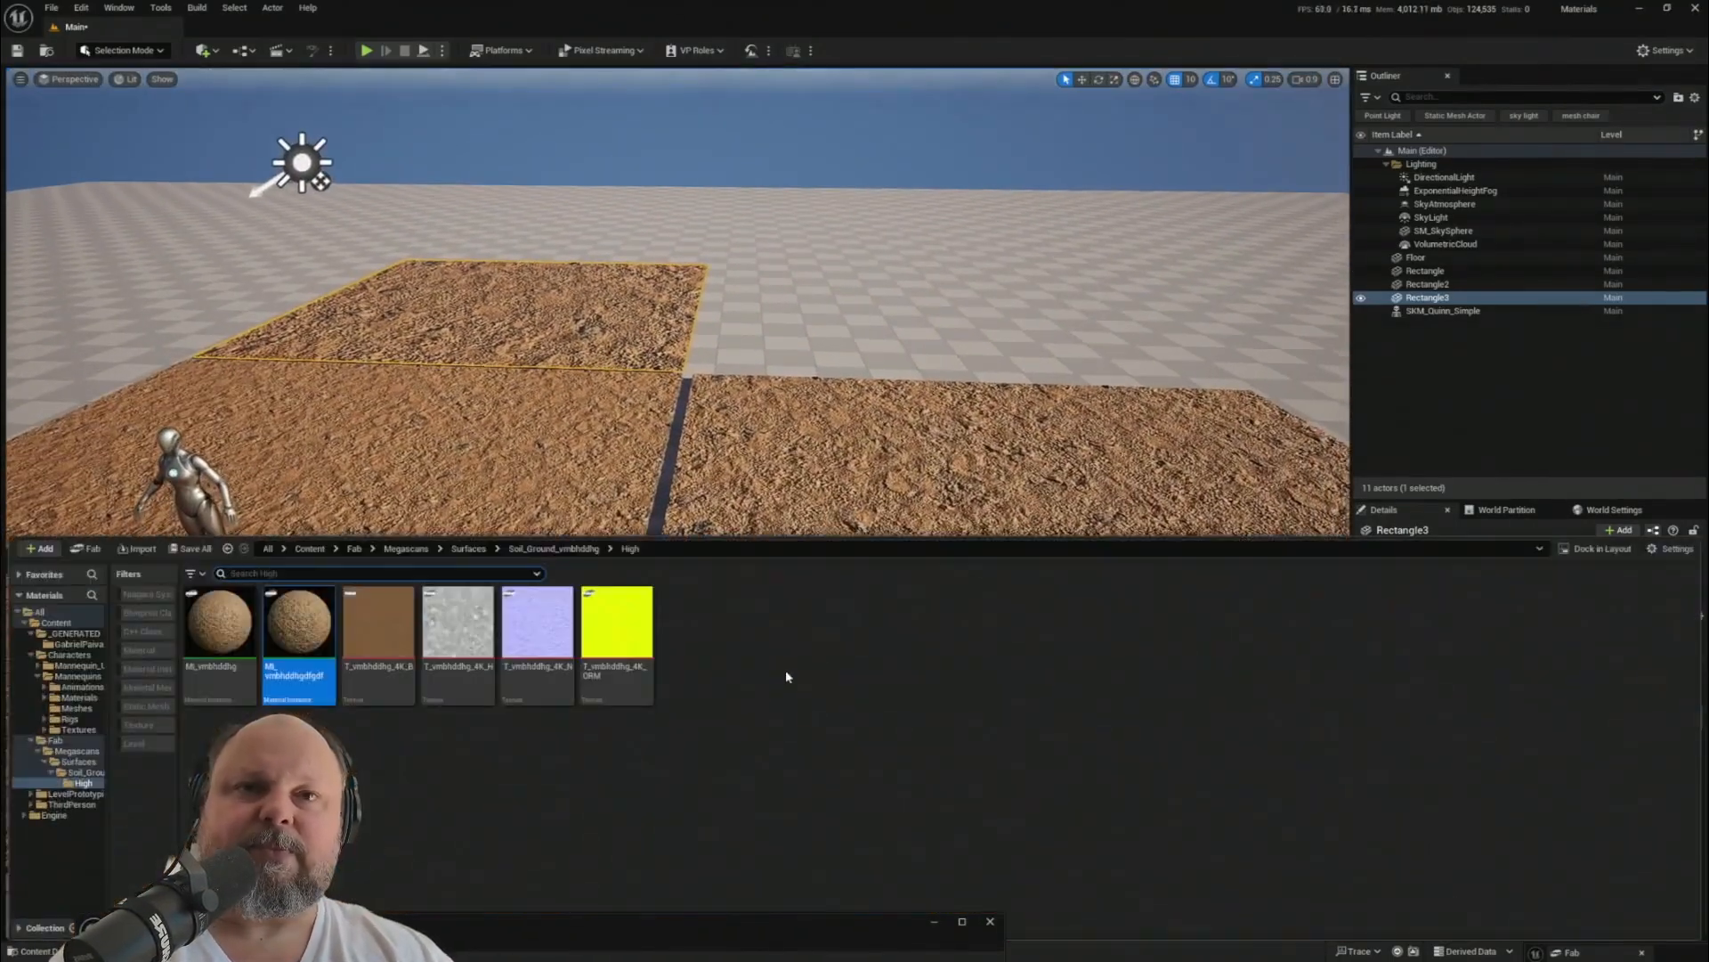
double_click(298, 623)
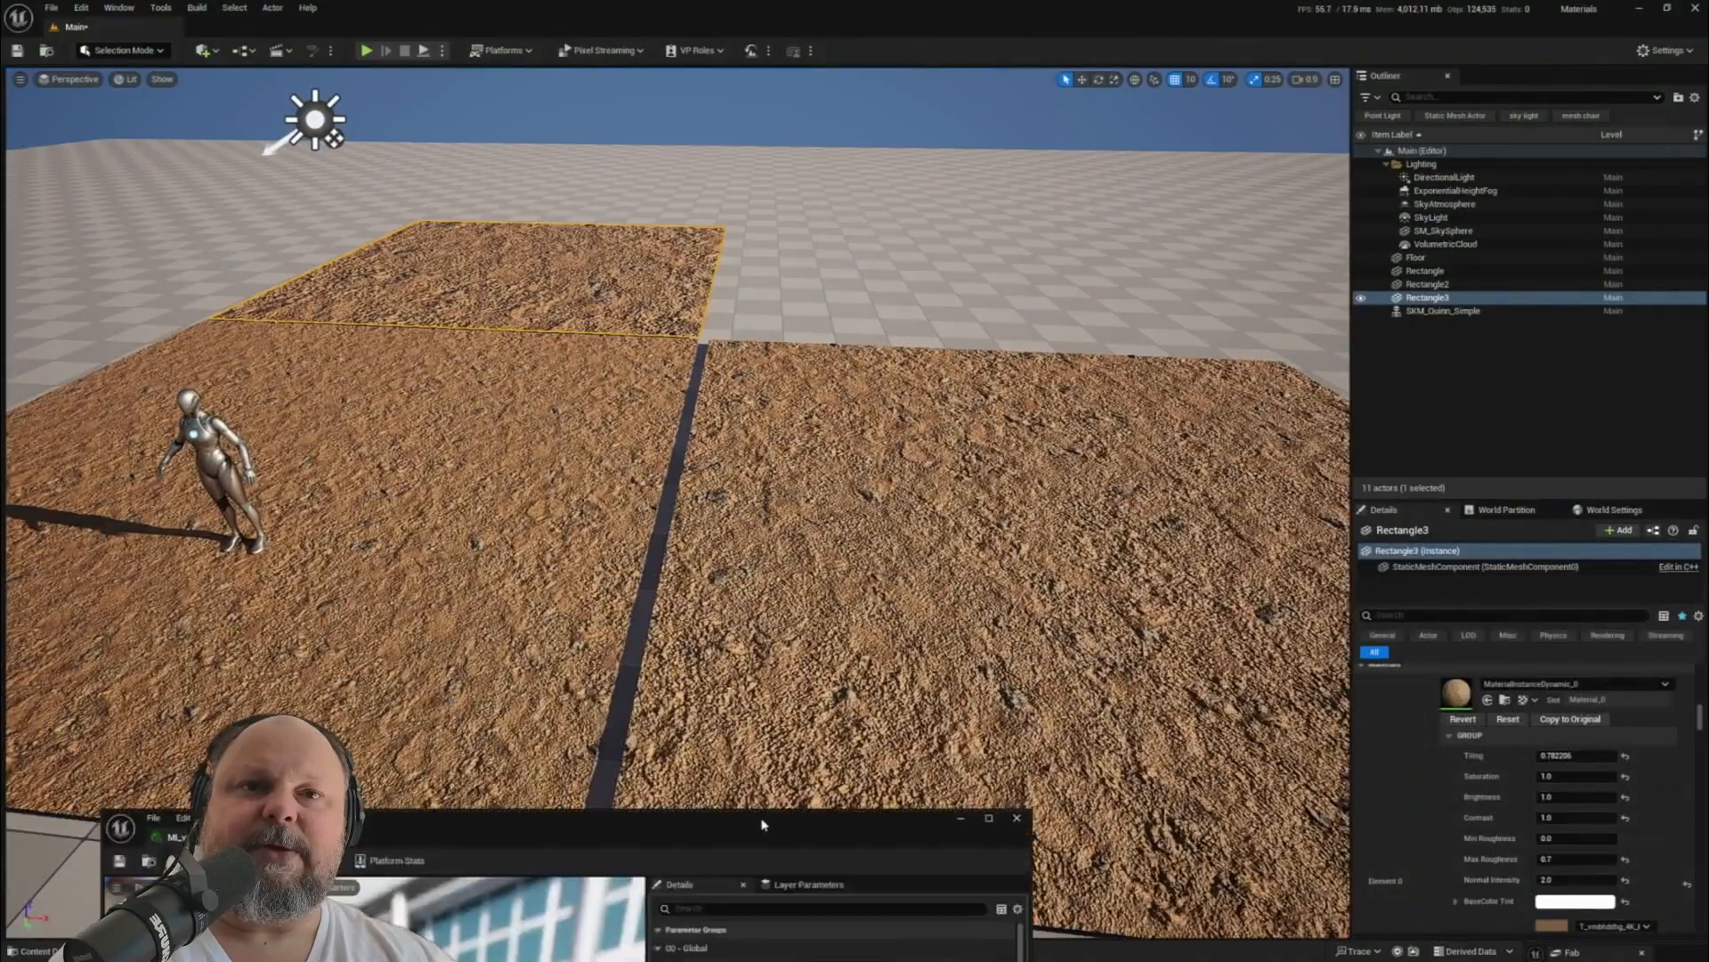
drag(896, 349, 929, 304)
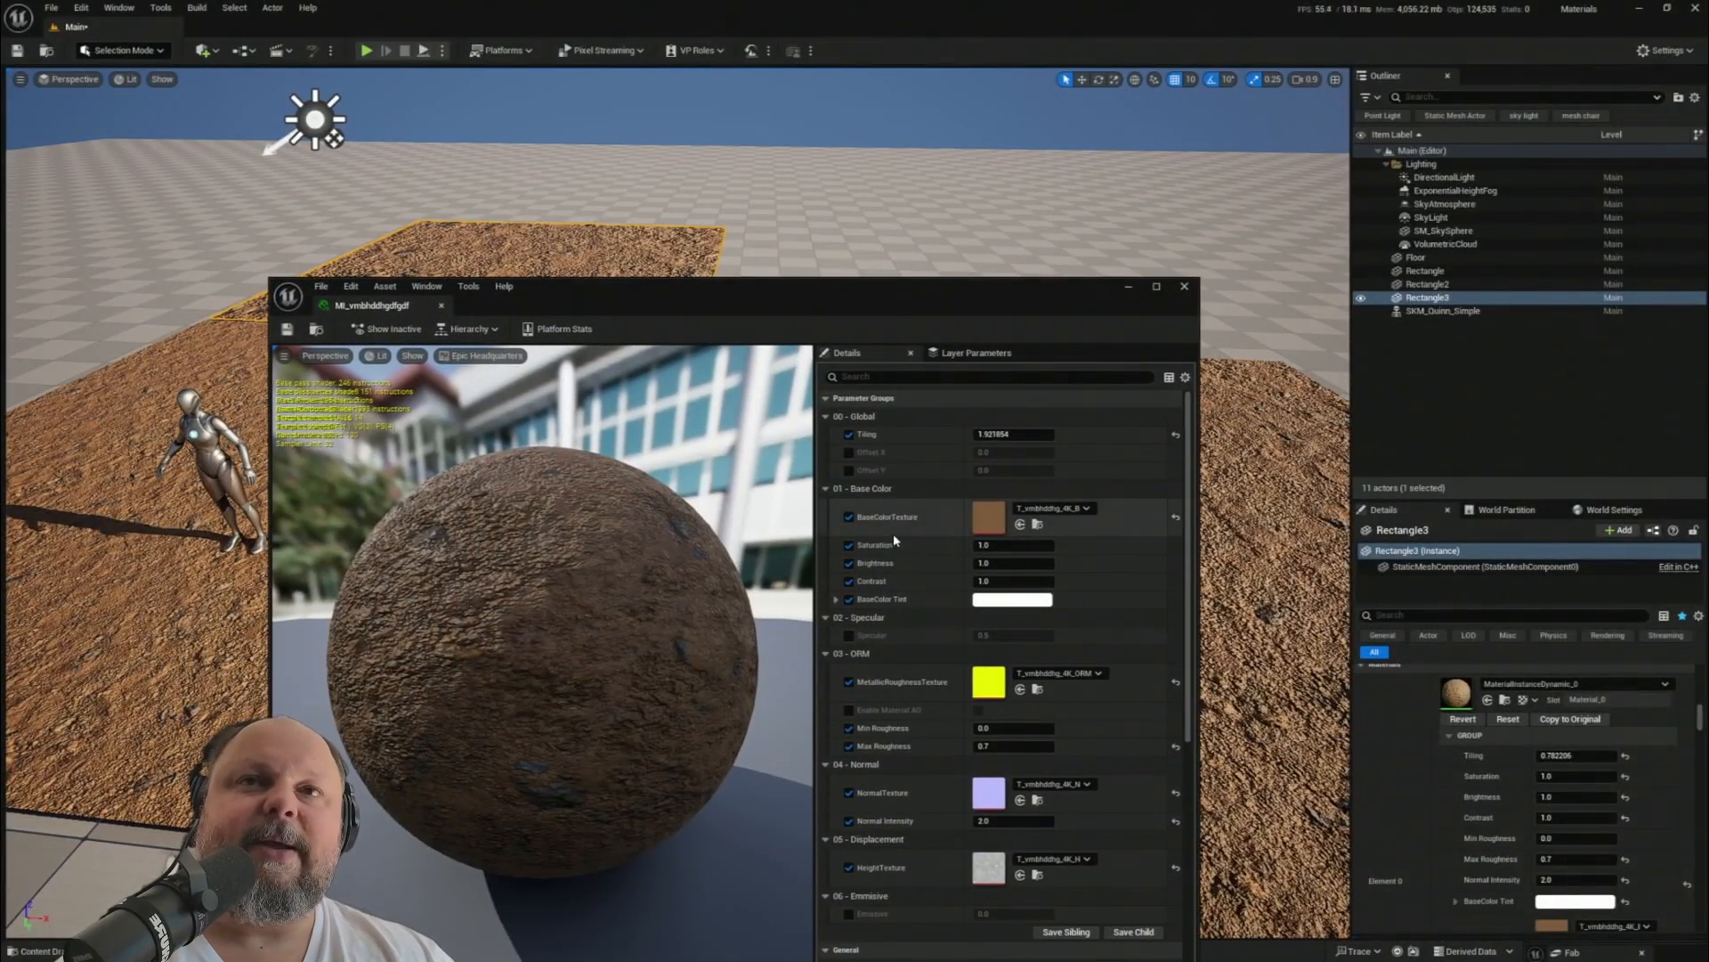
drag(825, 301, 835, 394)
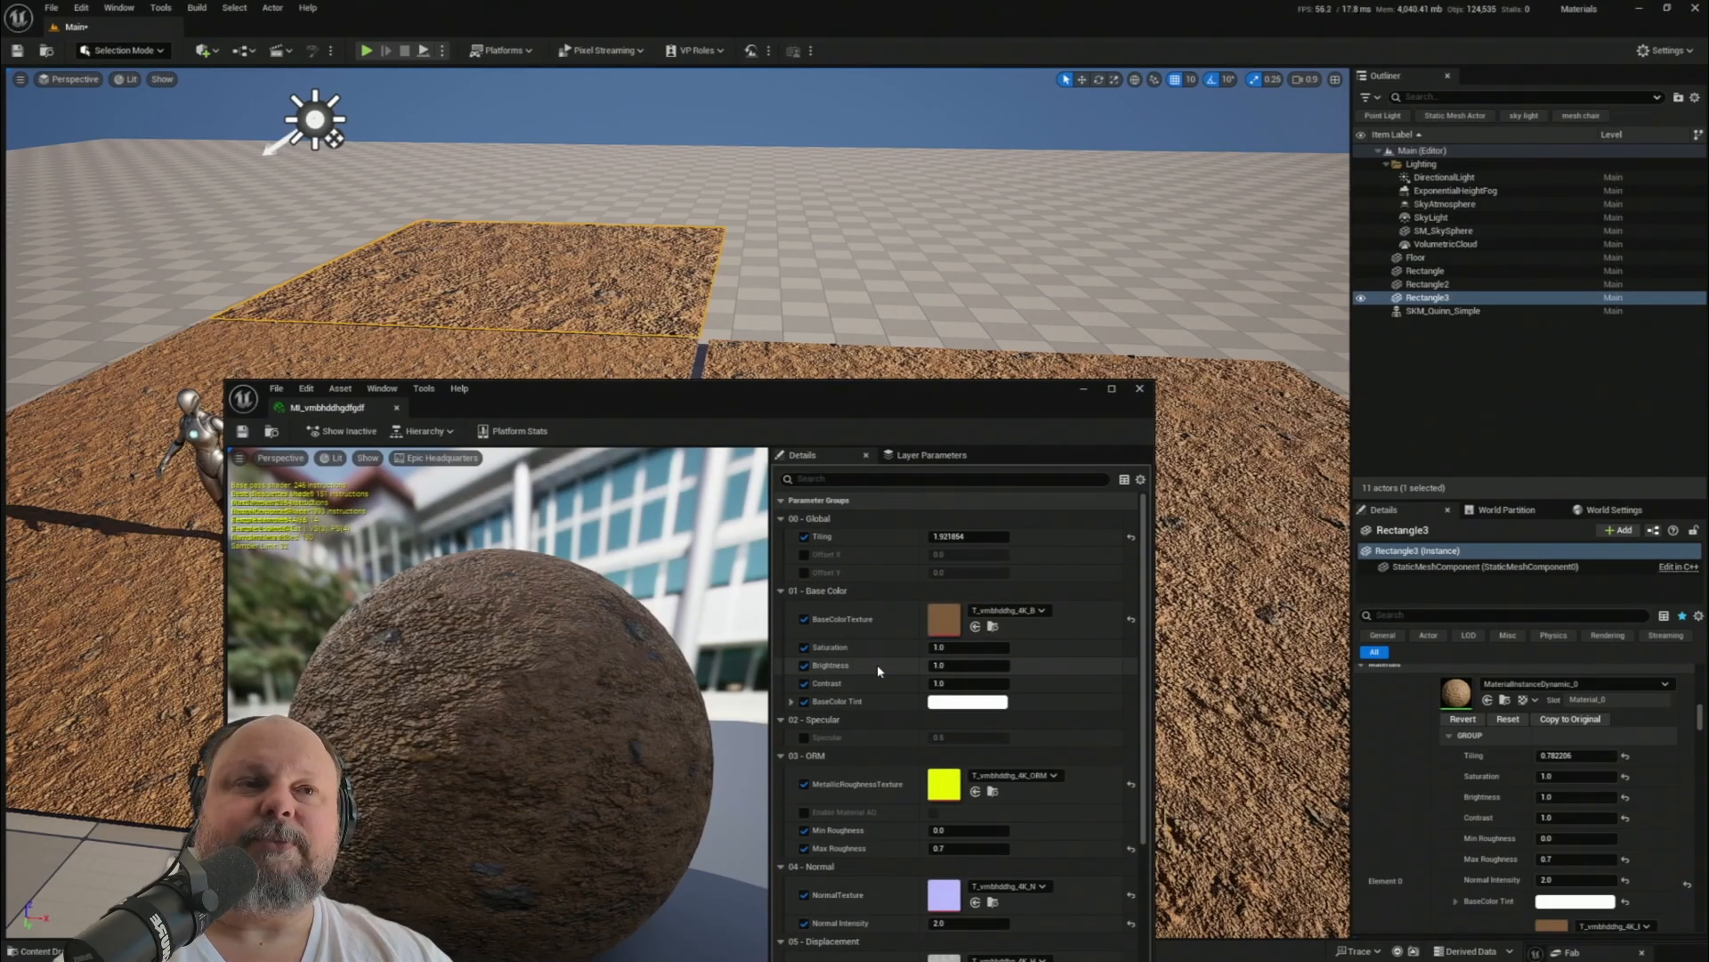
drag(797, 409, 936, 454)
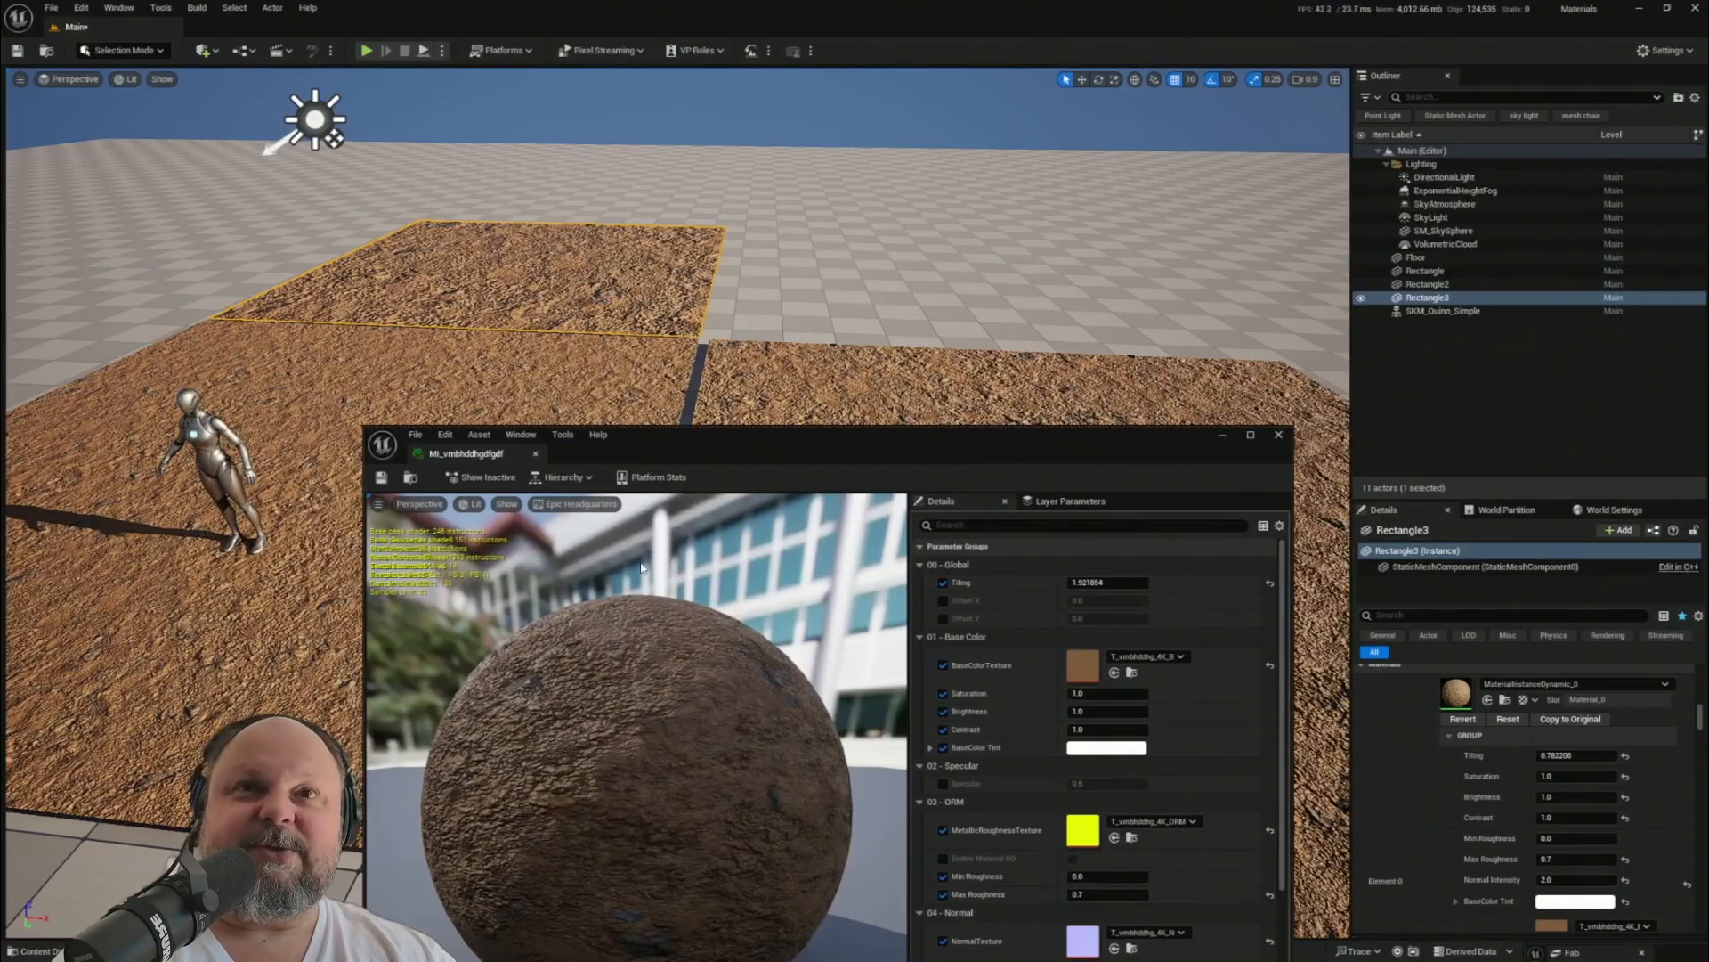
click(535, 453)
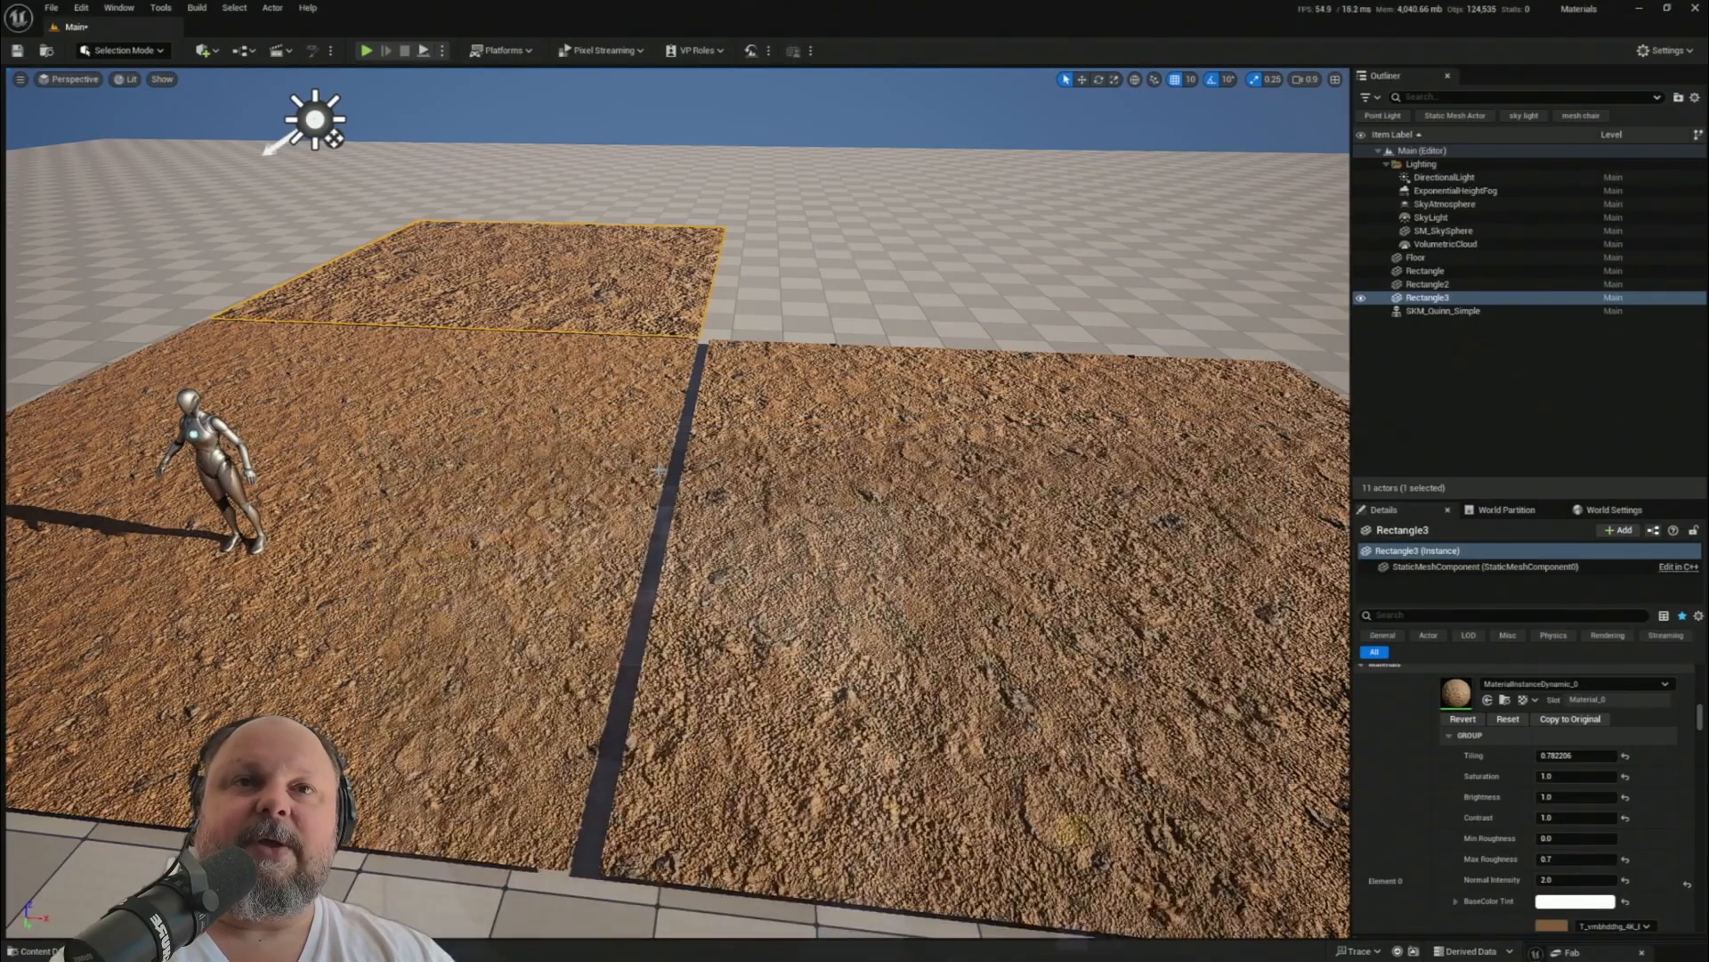
right_drag(660, 469, 660, 526)
key(ctrl+space)
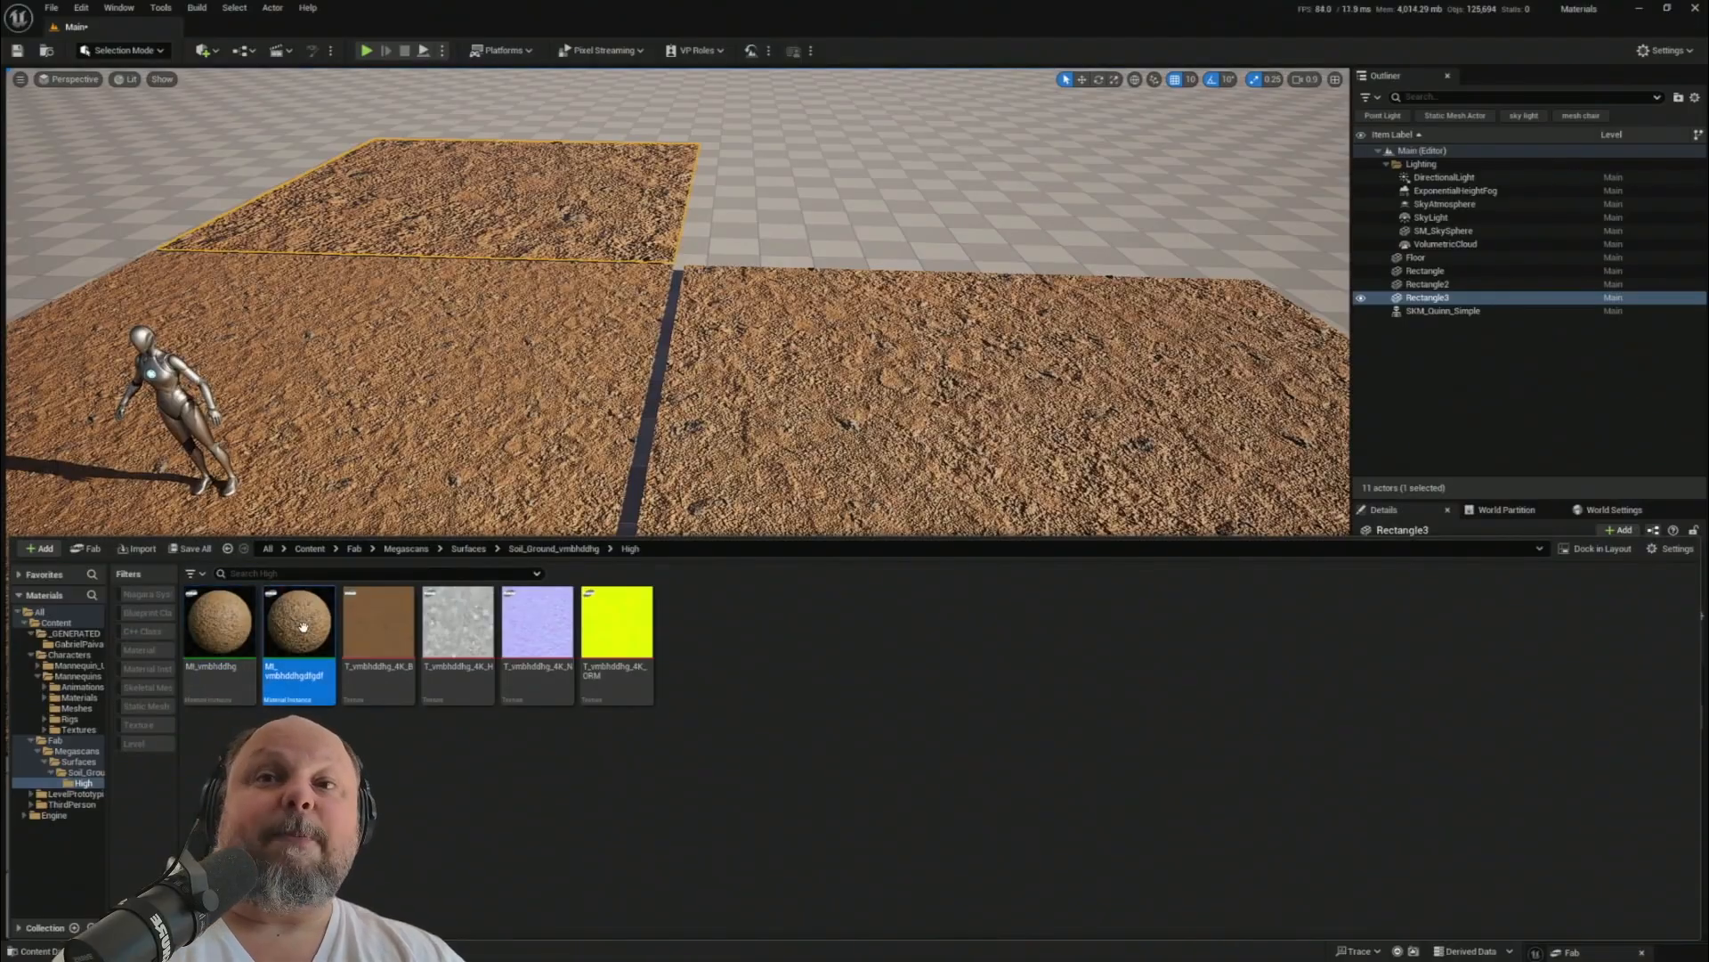
mouse_move(303, 626)
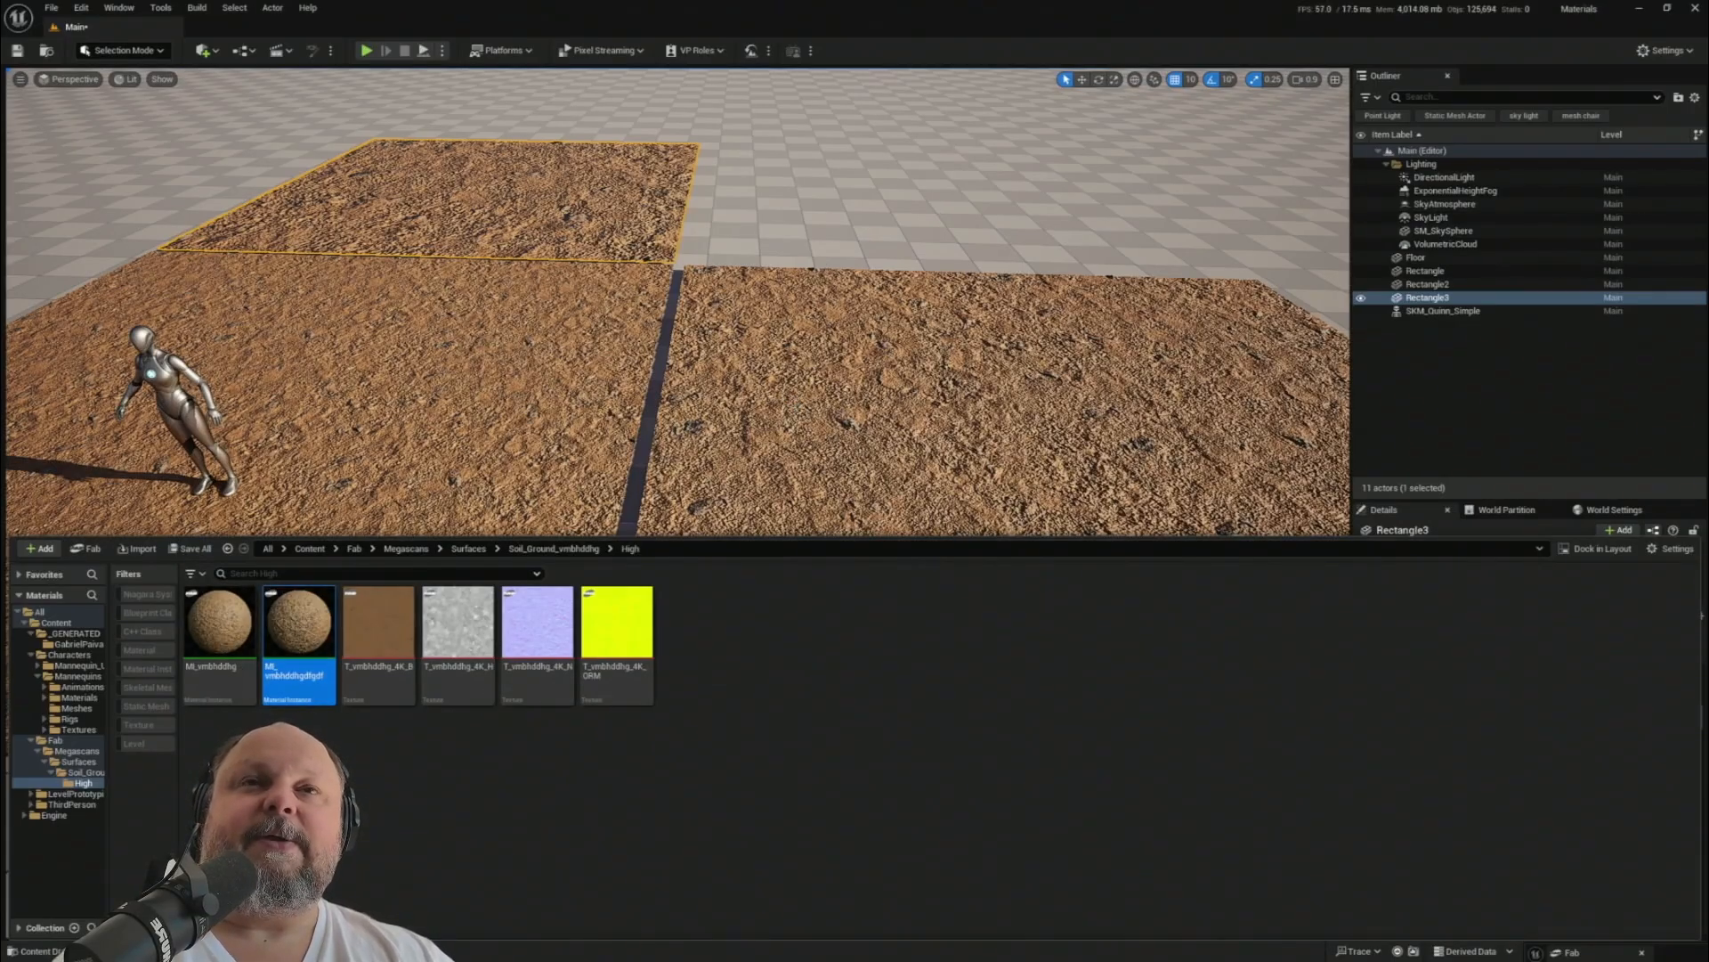
- Duplicate the Rectangle2 soil tile and place the copy directly behind it, filling the open corner beside Rectangle3
right_drag(908, 447, 908, 570)
key(e)
click(908, 447)
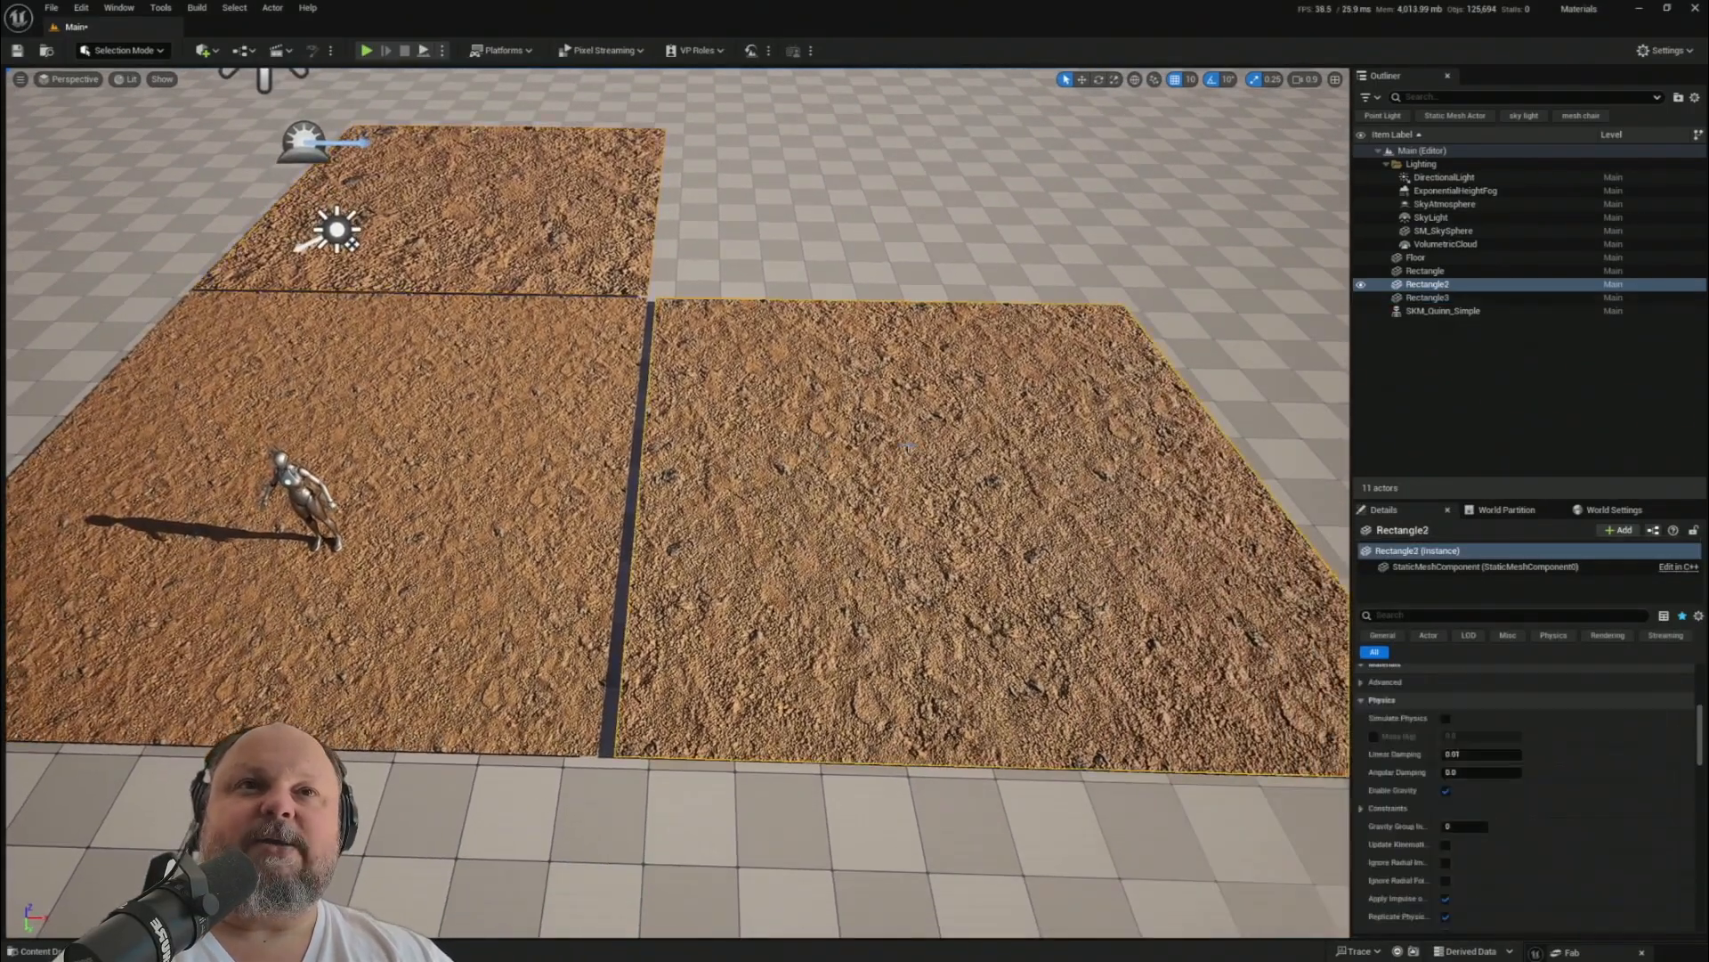
right_drag(908, 447, 940, 483)
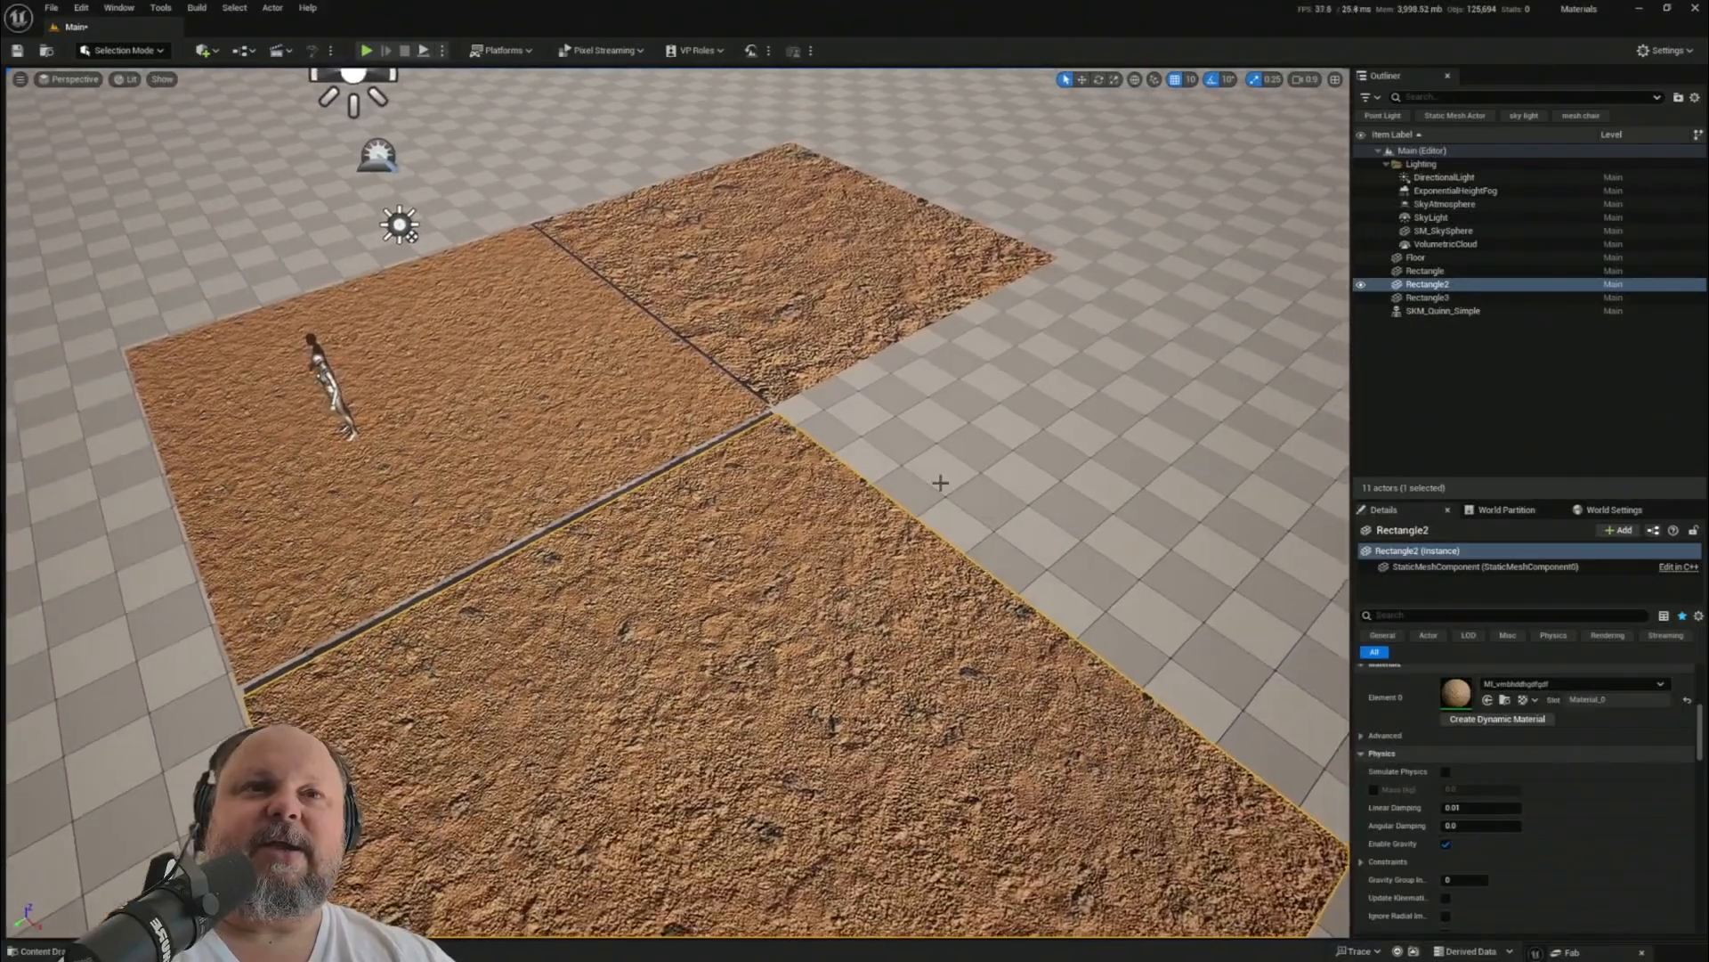
key(w)
alt+drag(718, 802, 1152, 463)
right_drag(914, 531, 705, 337)
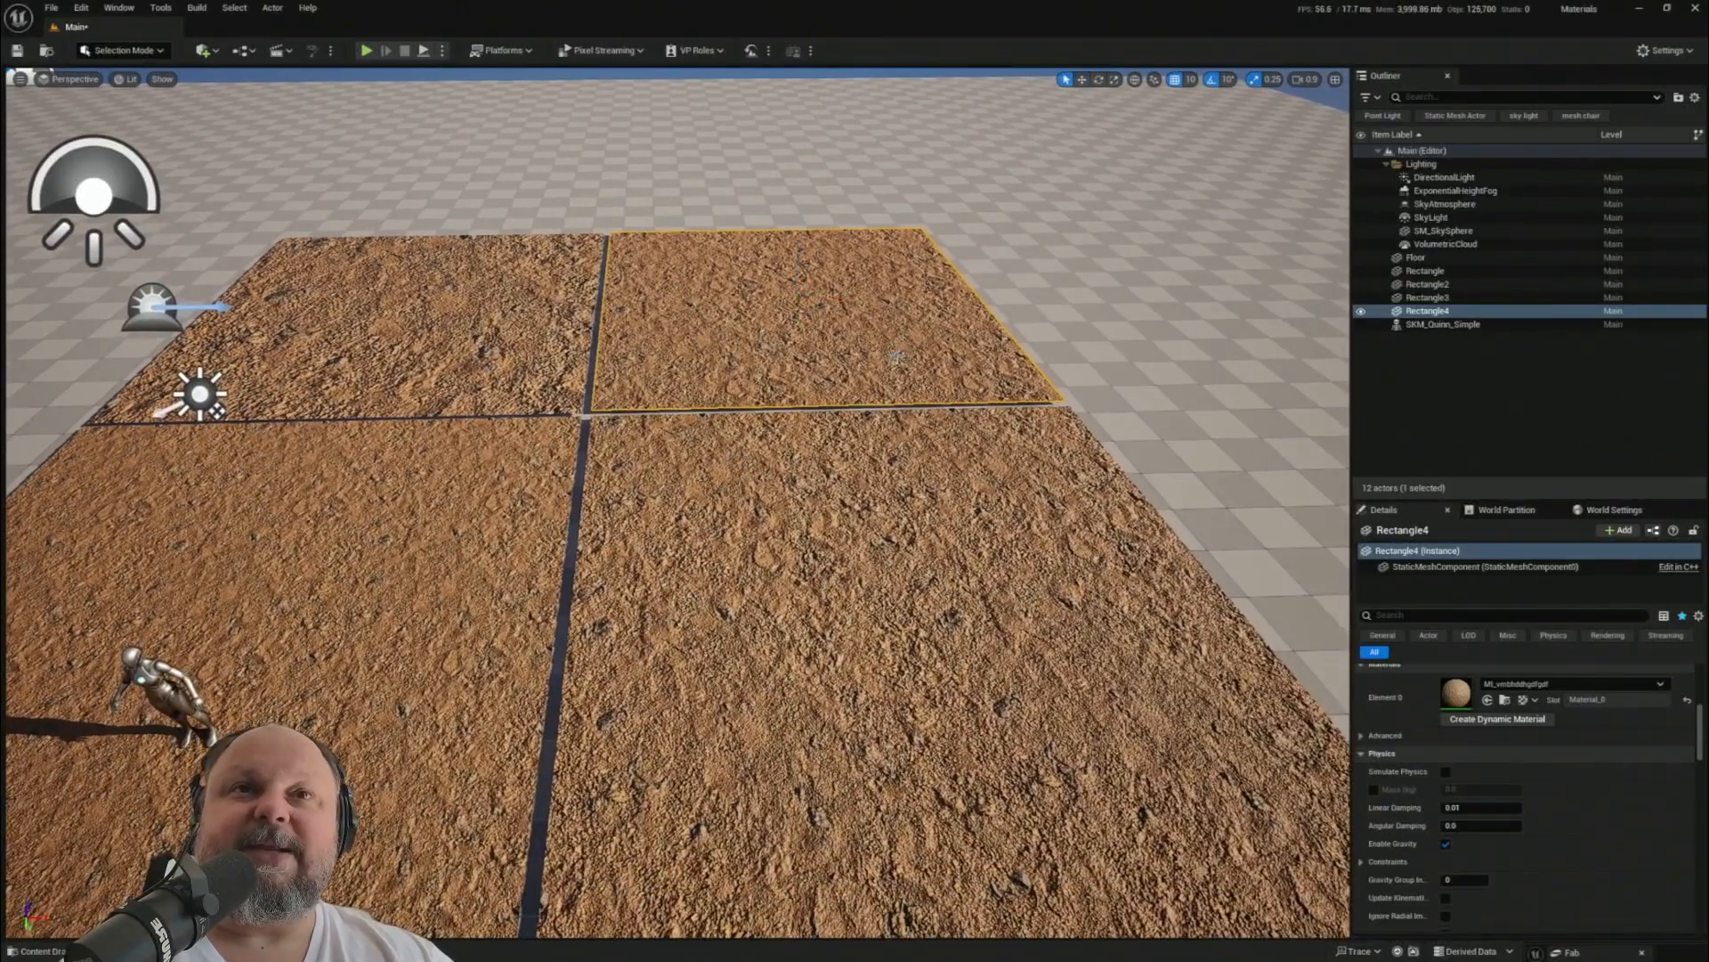
- Rename the second soil material instance in the High folder to MI_Copy_Of_The_Instance
key(ctrl+space)
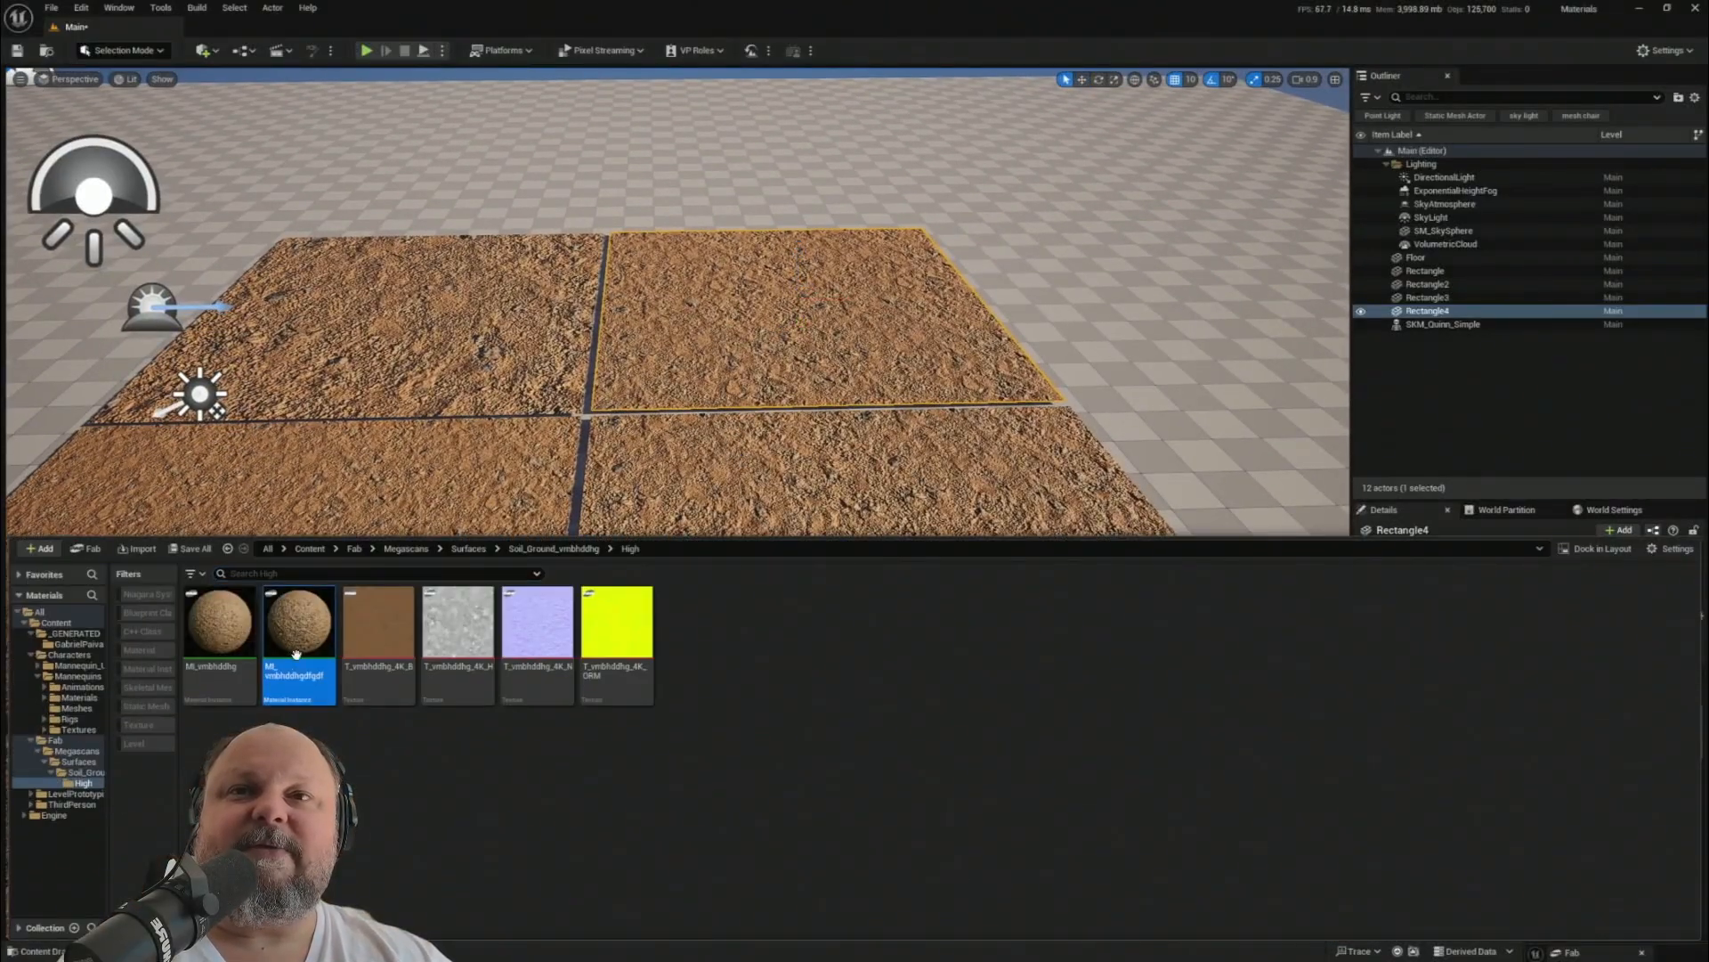
key(F2)
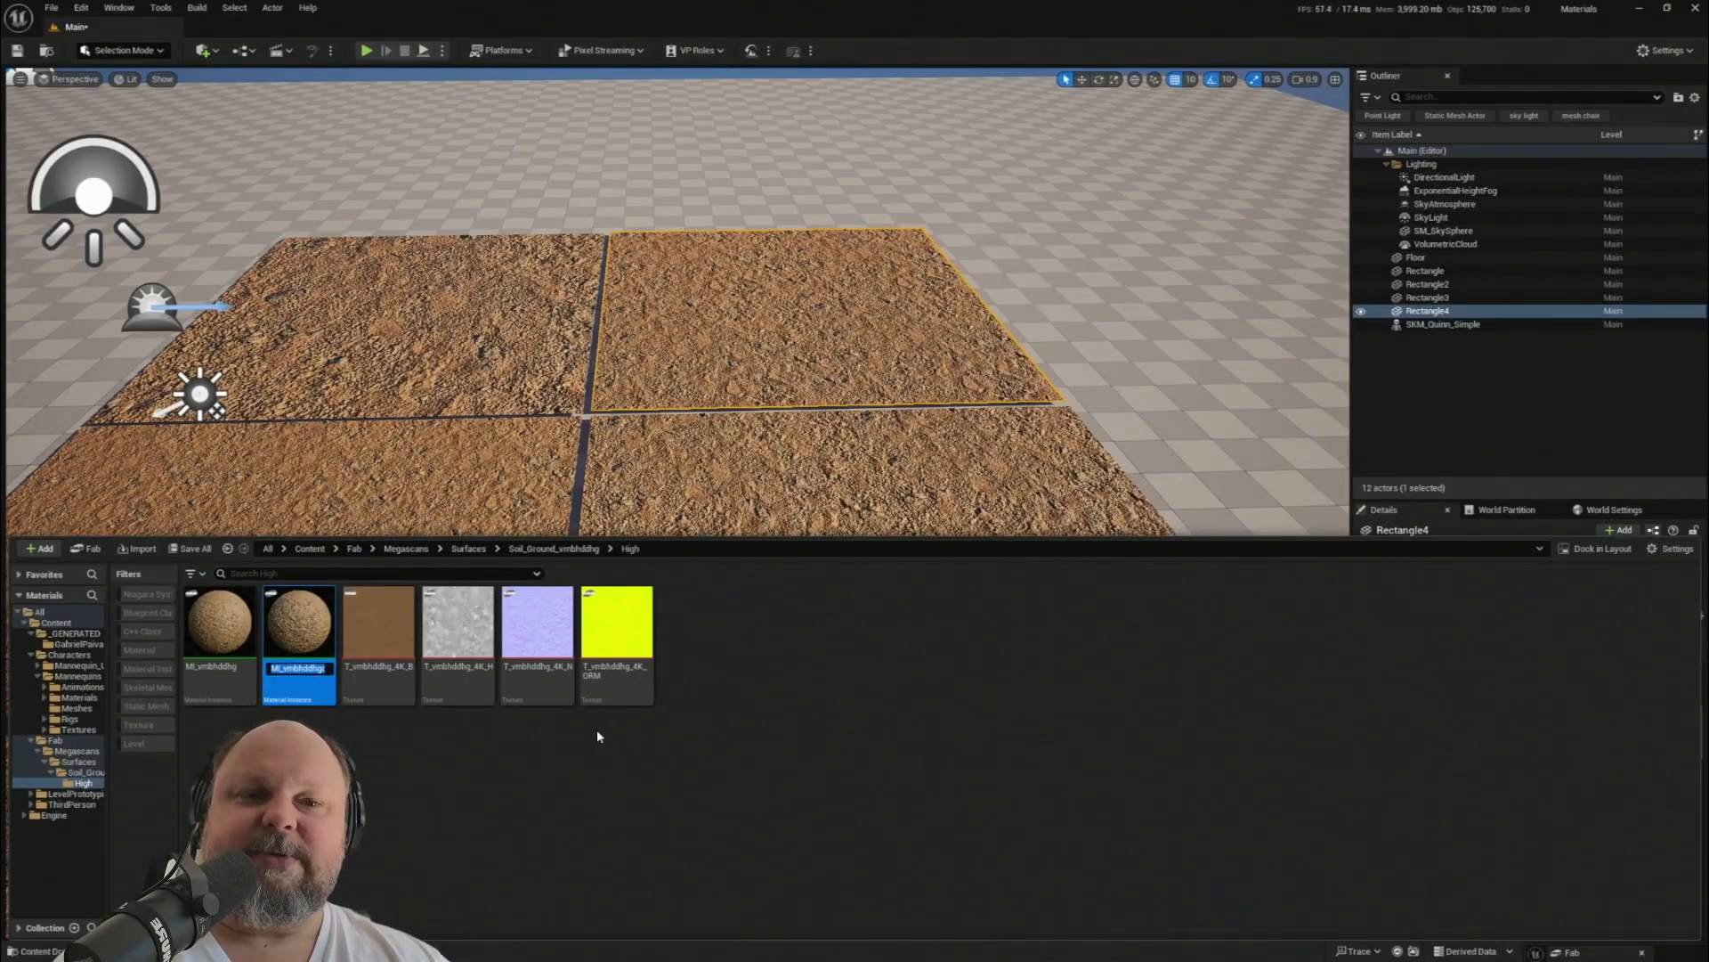
key(End)
key(BackSpace)
key(BackSpace)
key(BackSpace)
key(BackSpace)
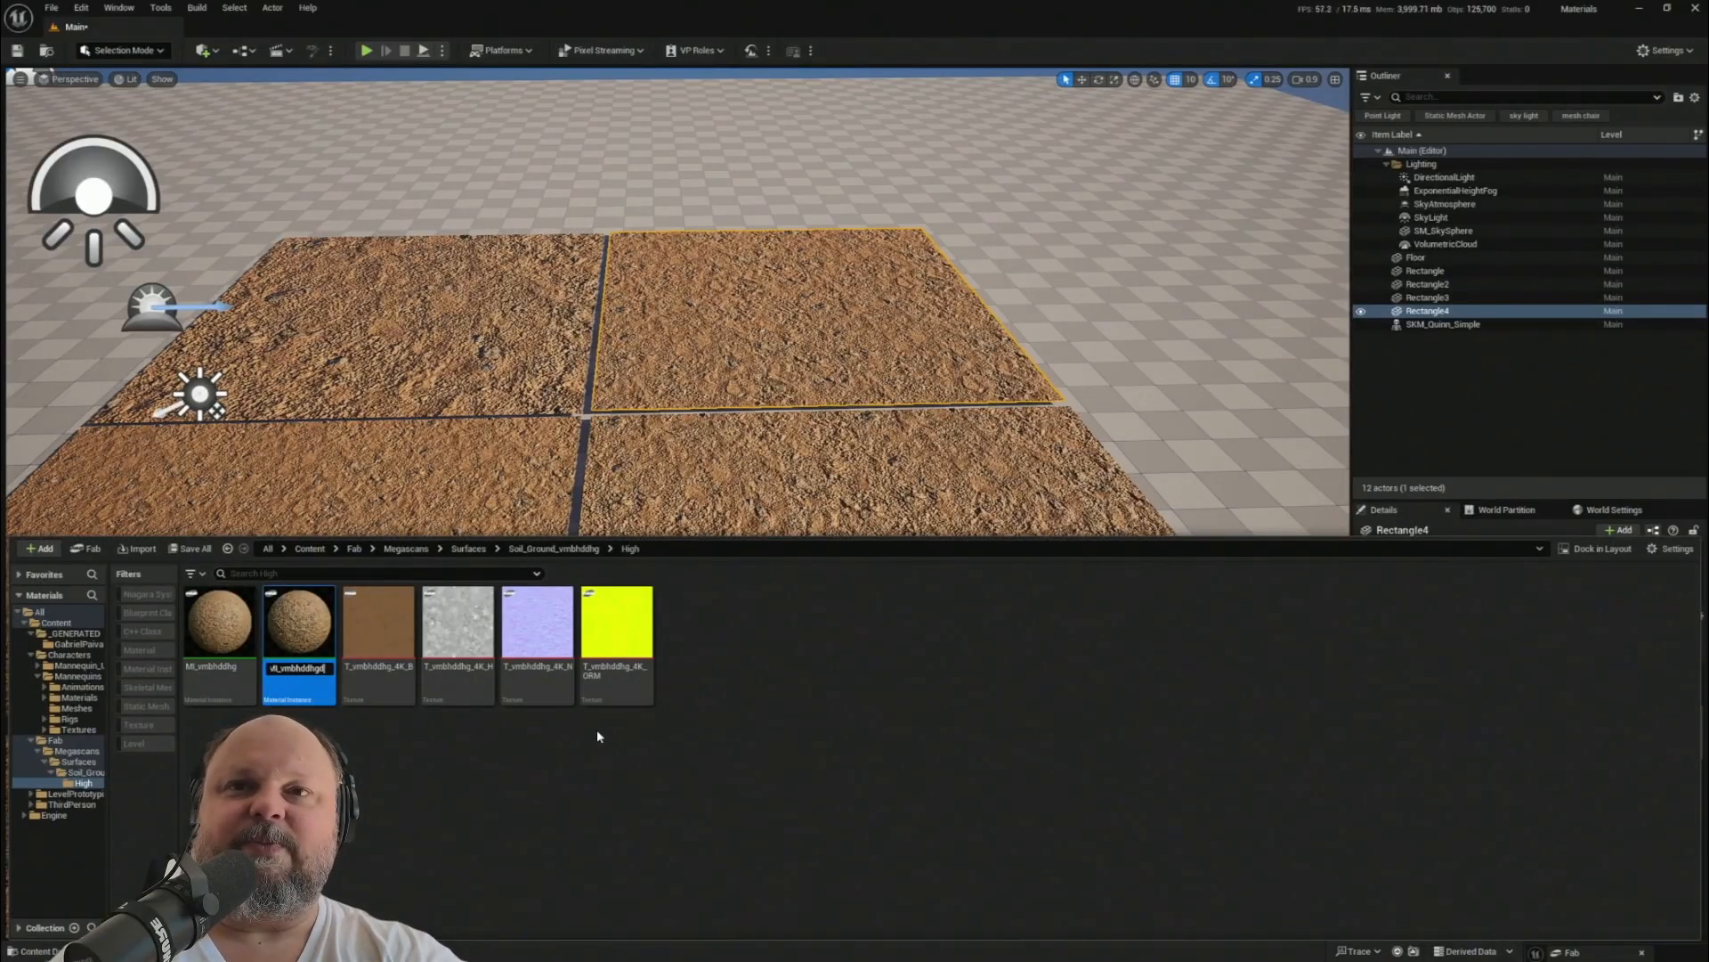
key(BackSpace)
key(BackSpace)
key(BackSpace)
key(BackSpace)
key(BackSpace)
key(BackSpace)
key(BackSpace)
key(BackSpace)
key(BackSpace)
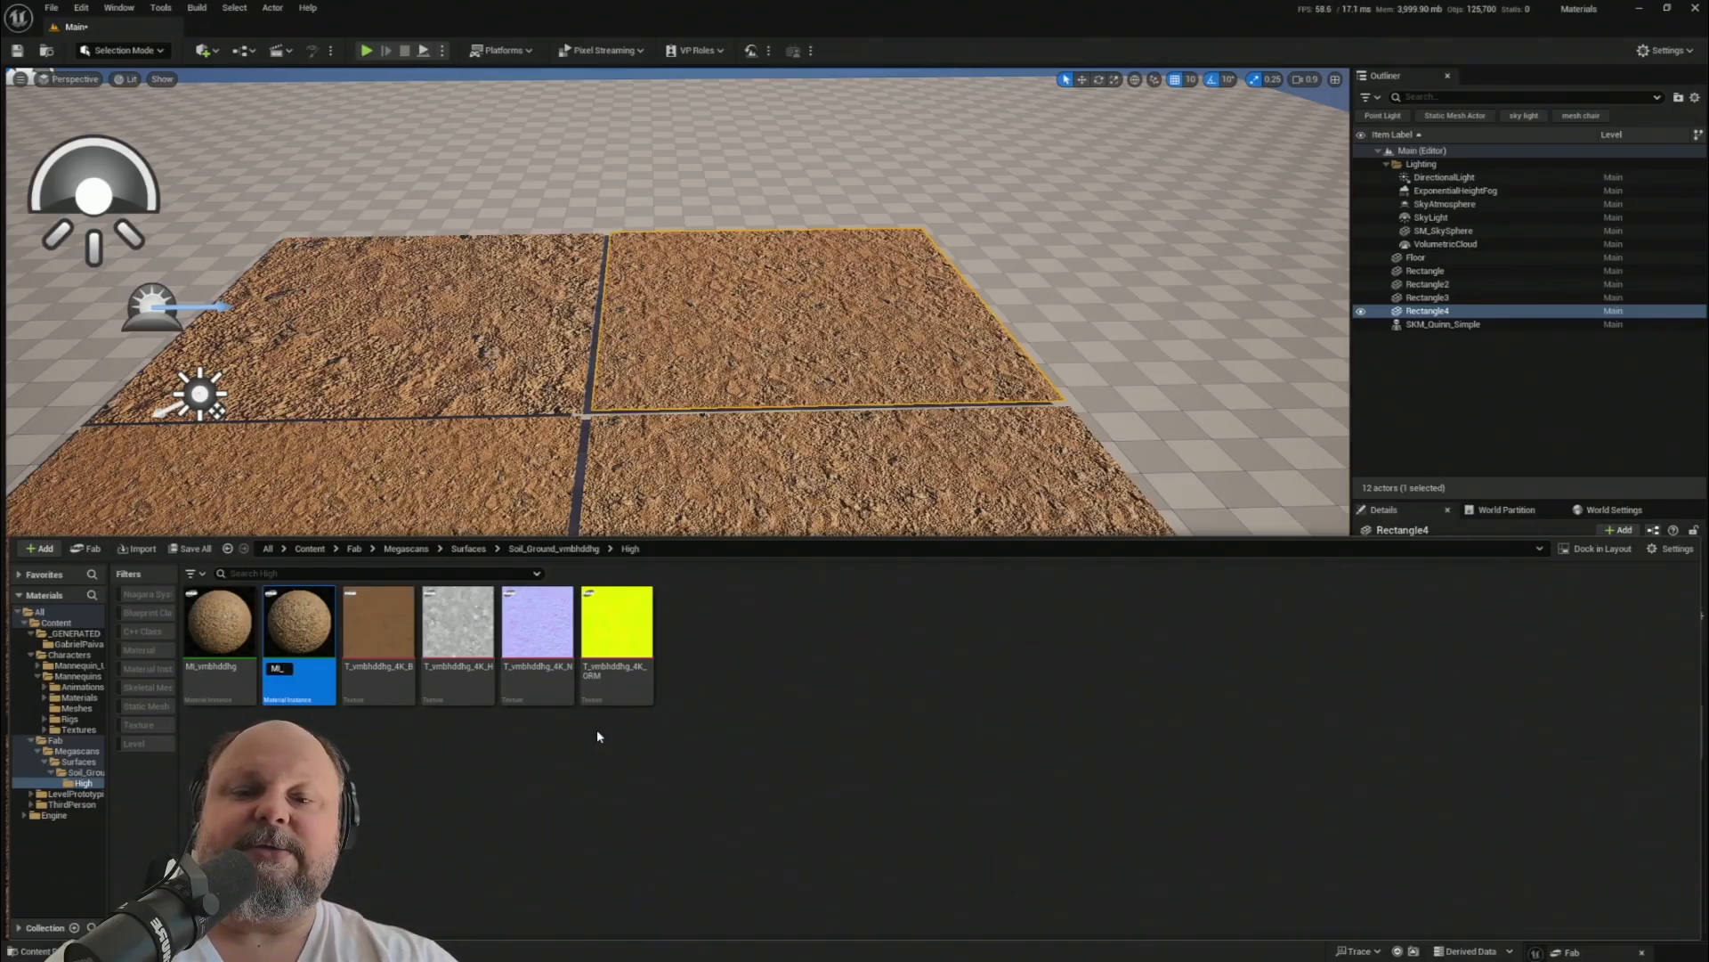
text(Copy)
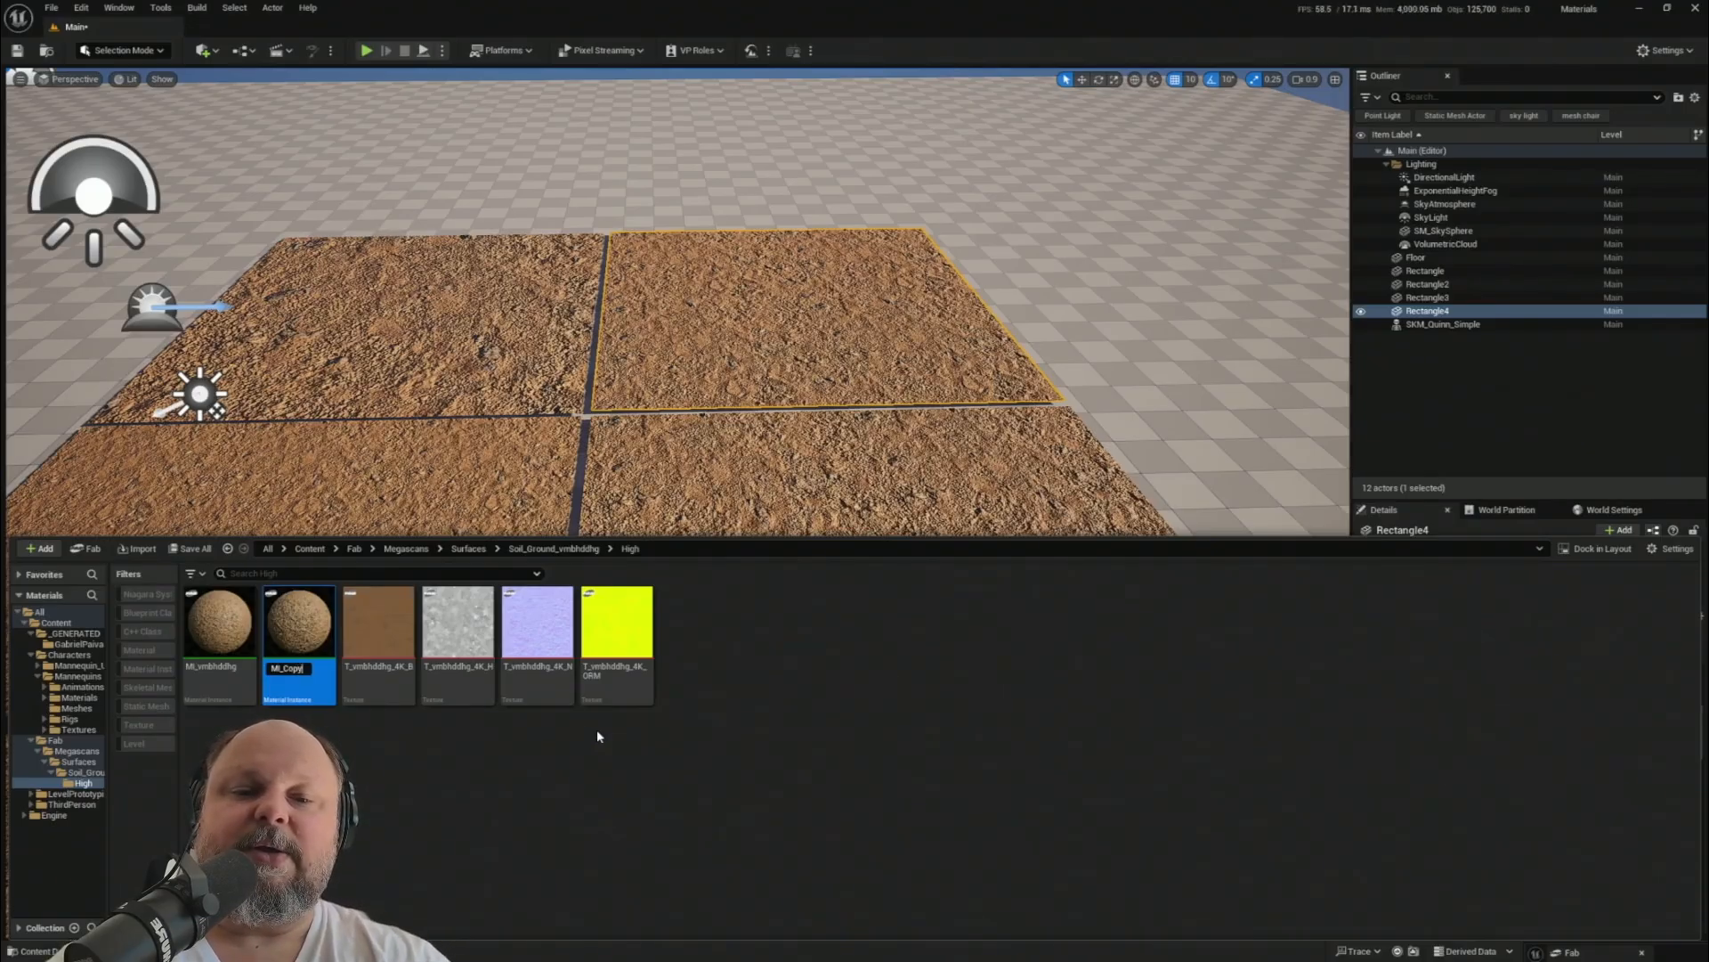
text(_Of_)
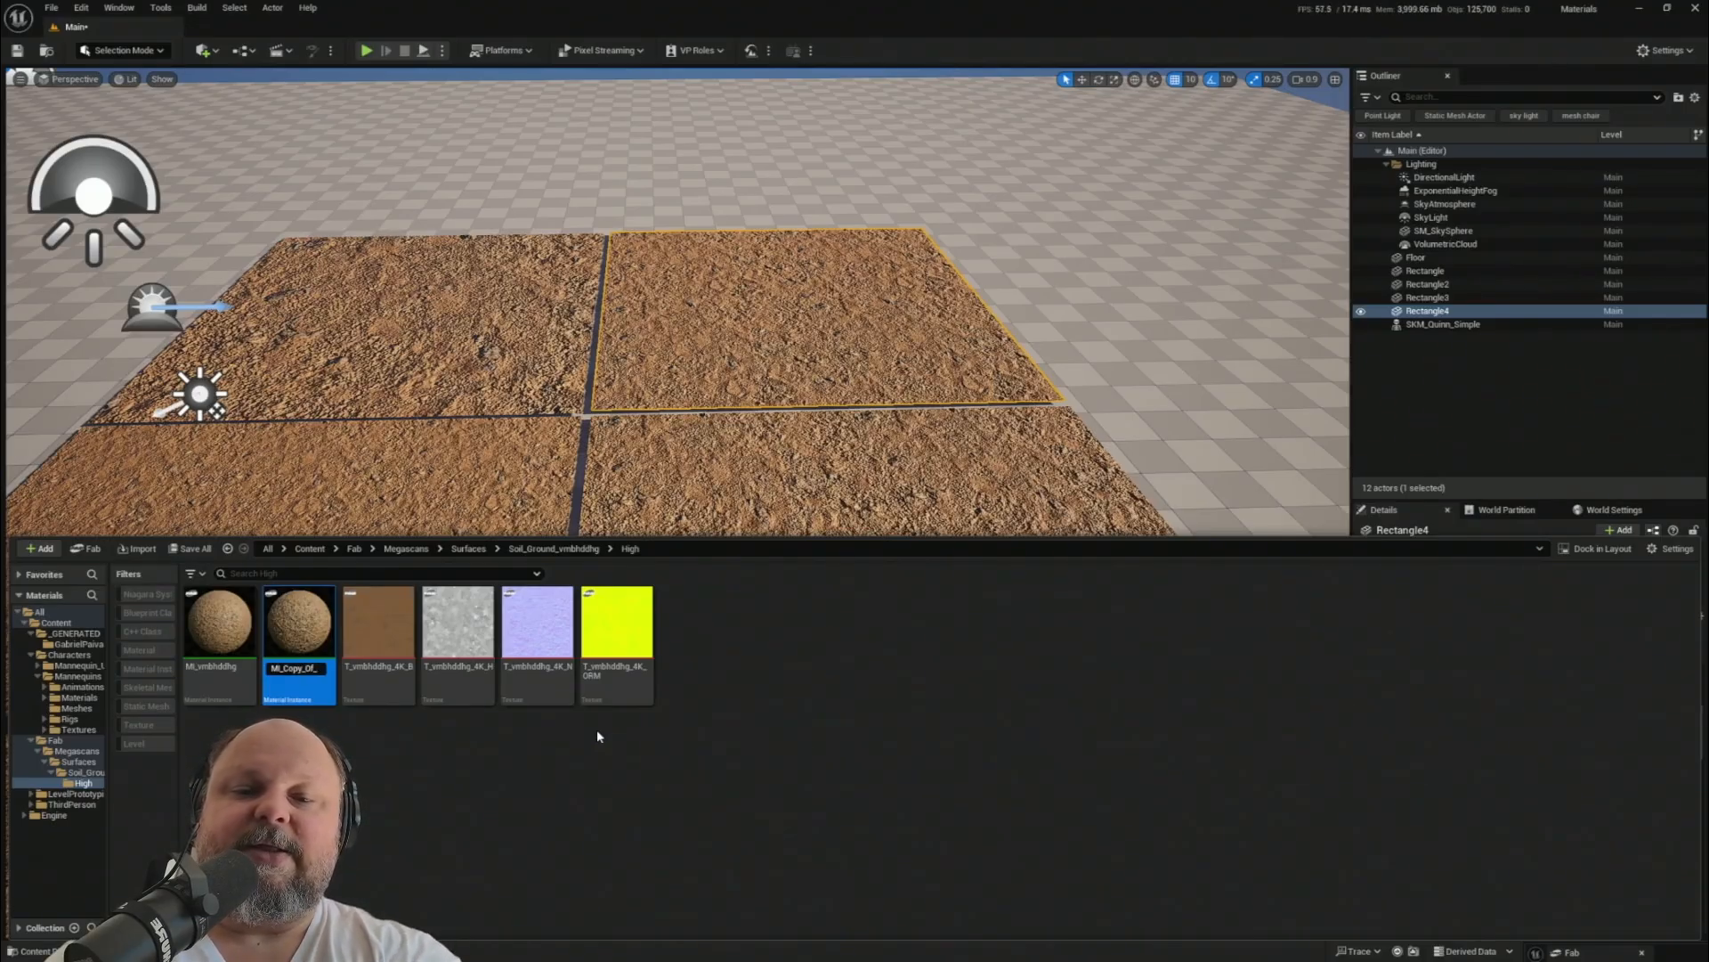
text(The_)
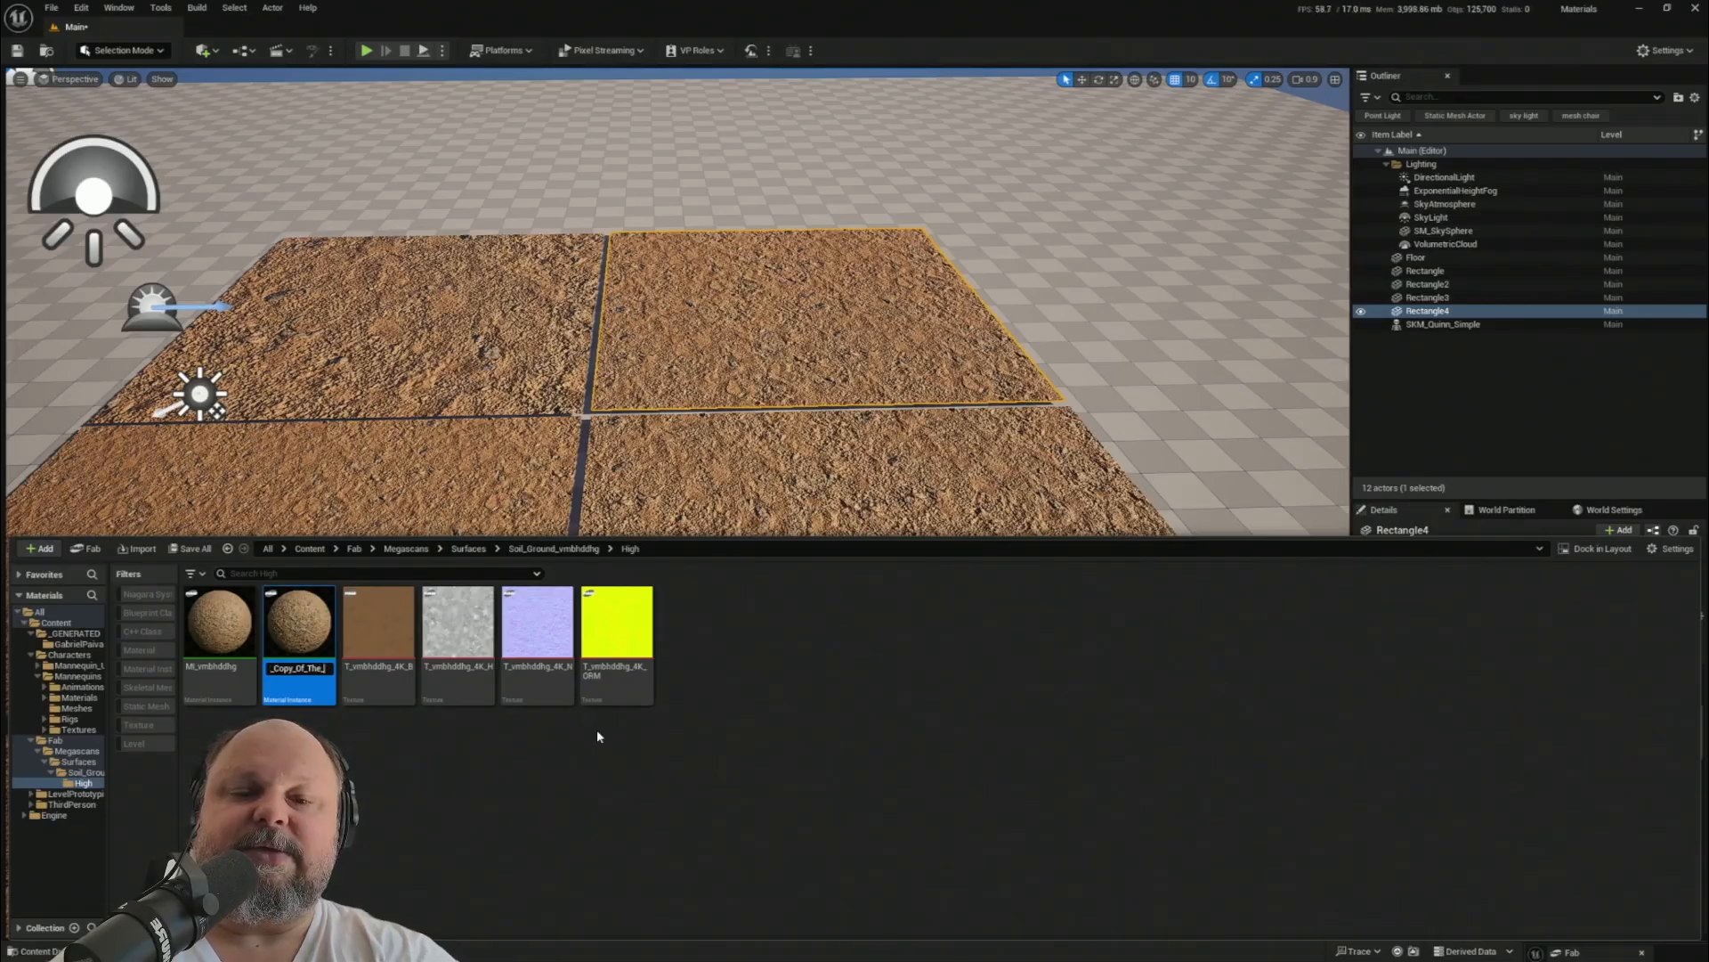
text(Instance)
key(Return)
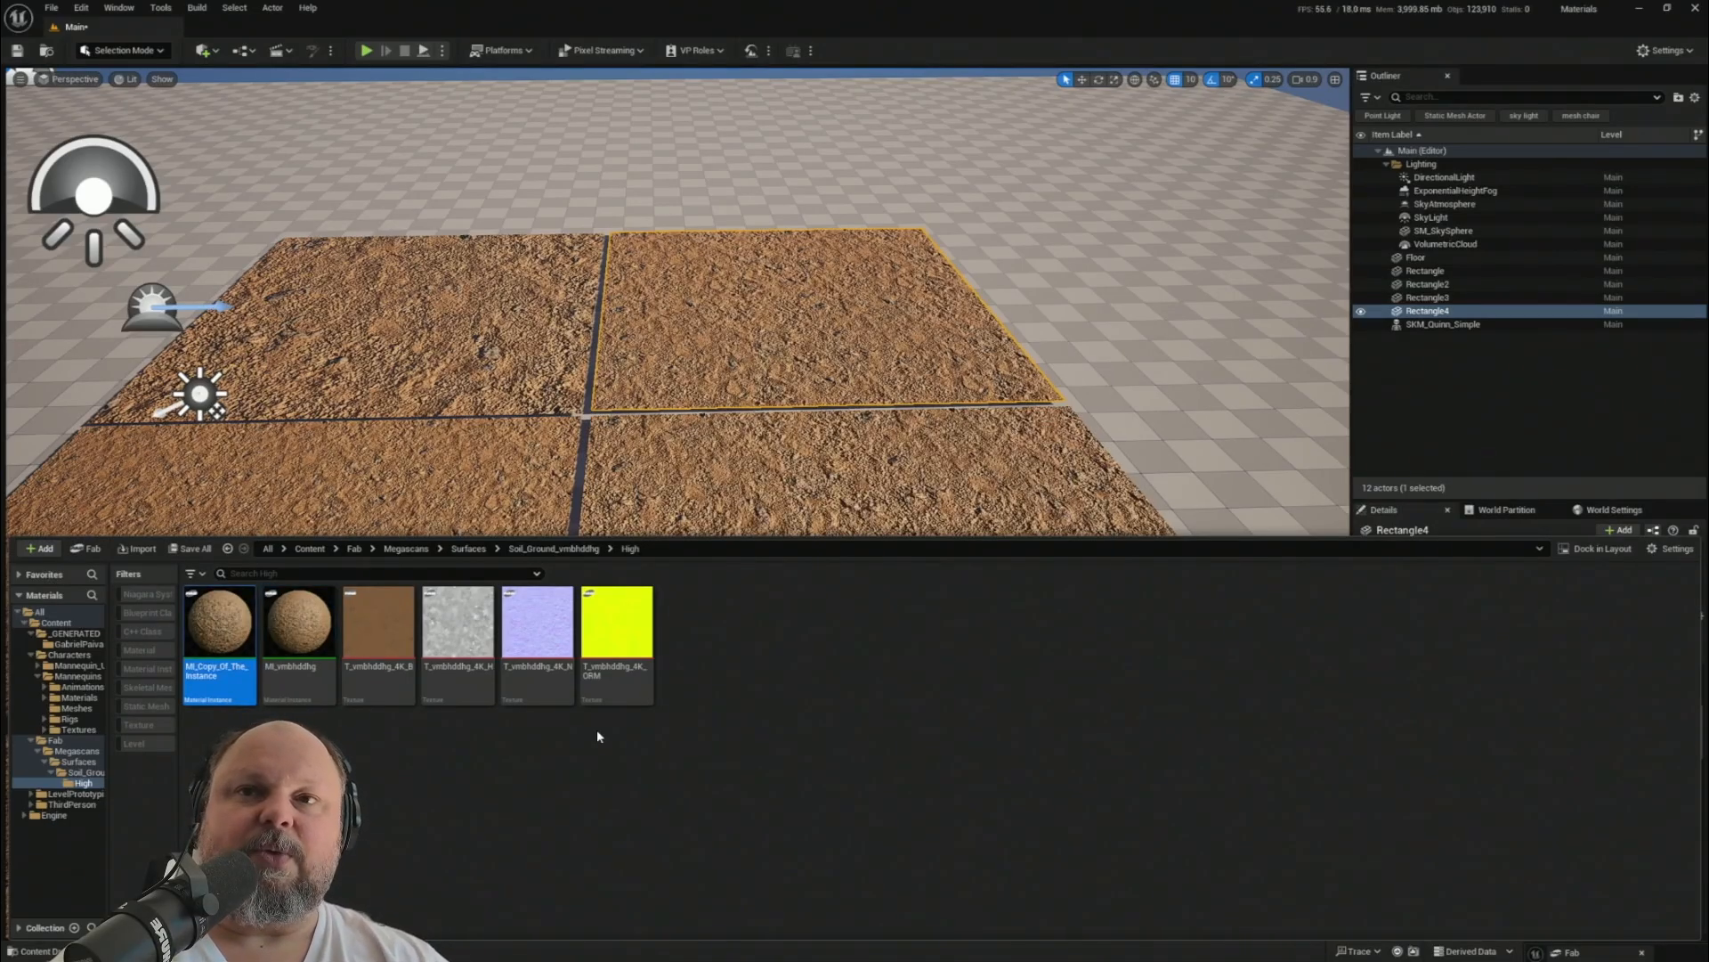
- Rename the first soil material instance in the High folder to MI_Original_Instance
click(297, 669)
key(F2)
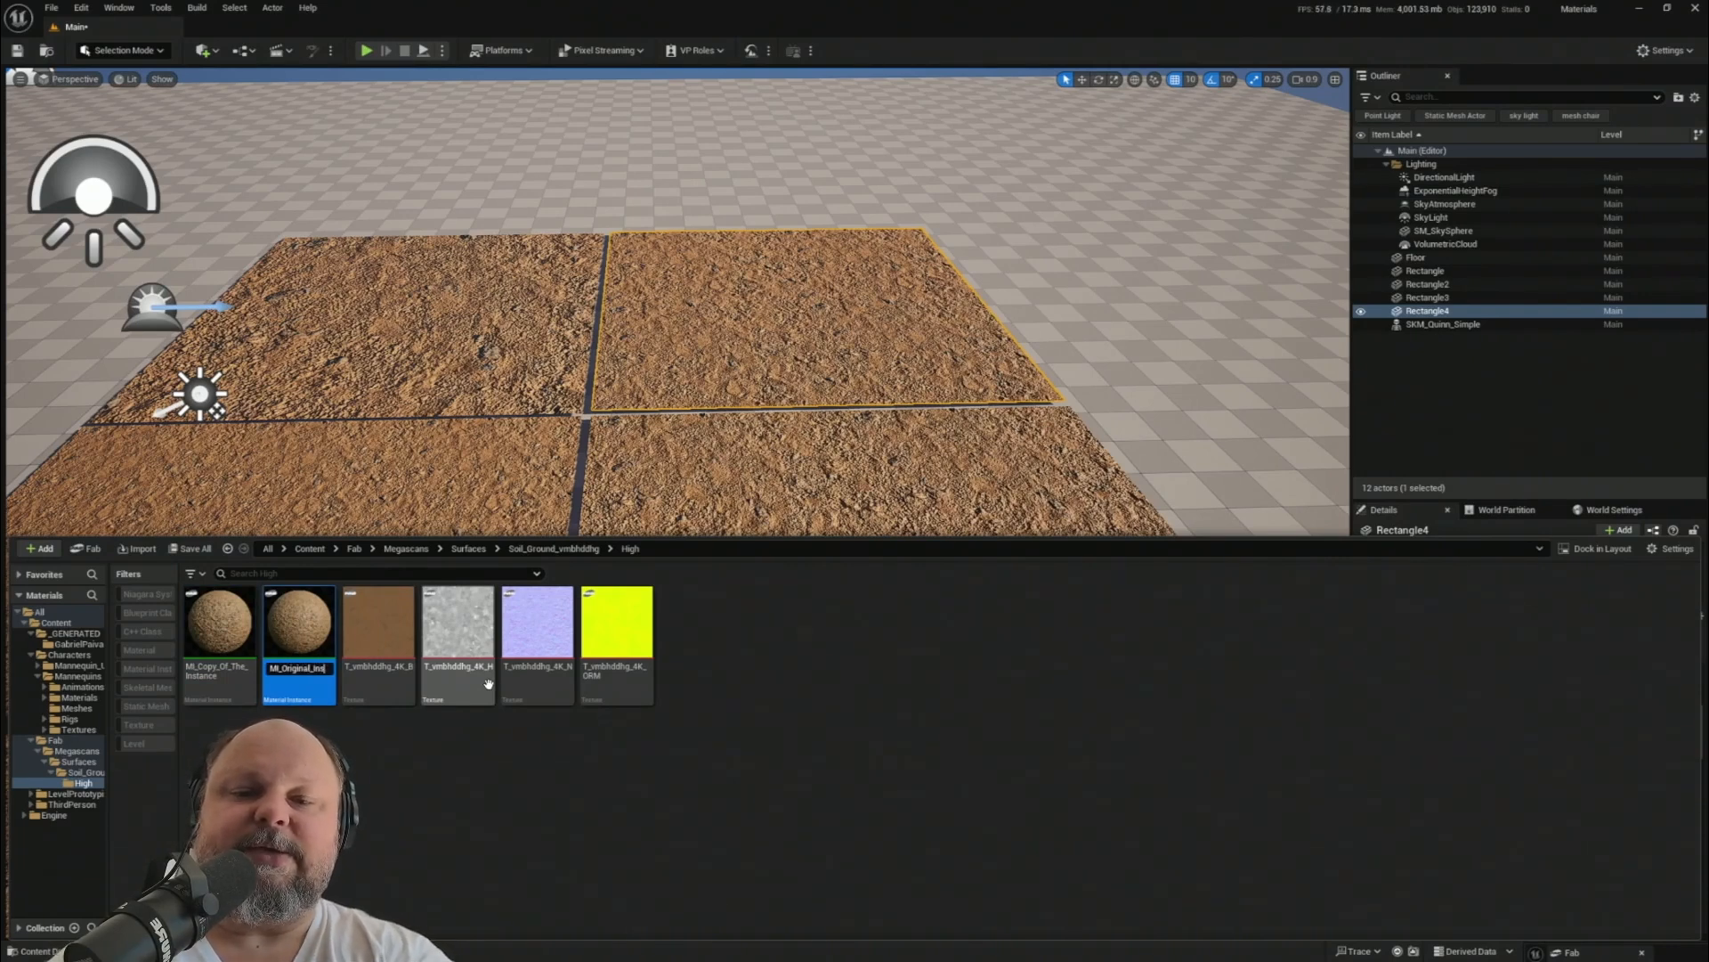
key(Return)
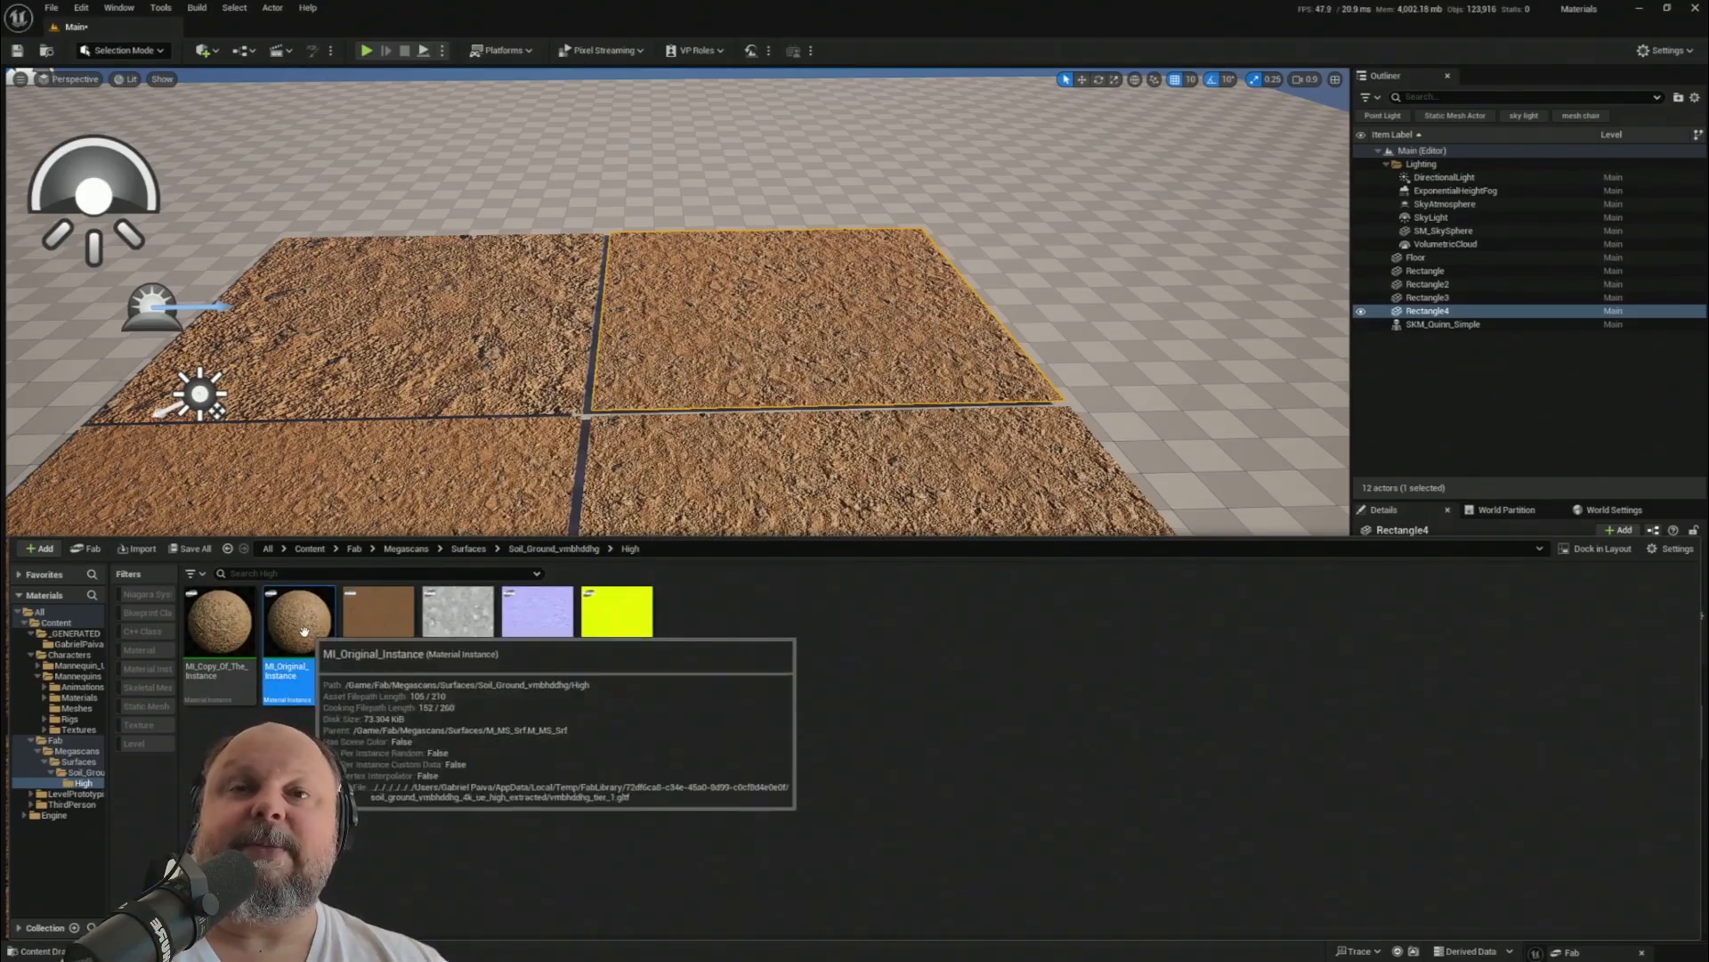
- Check which material instances are assigned to the Rectangle and Rectangle2 soil tiles
right_drag(417, 463, 408, 525)
click(414, 446)
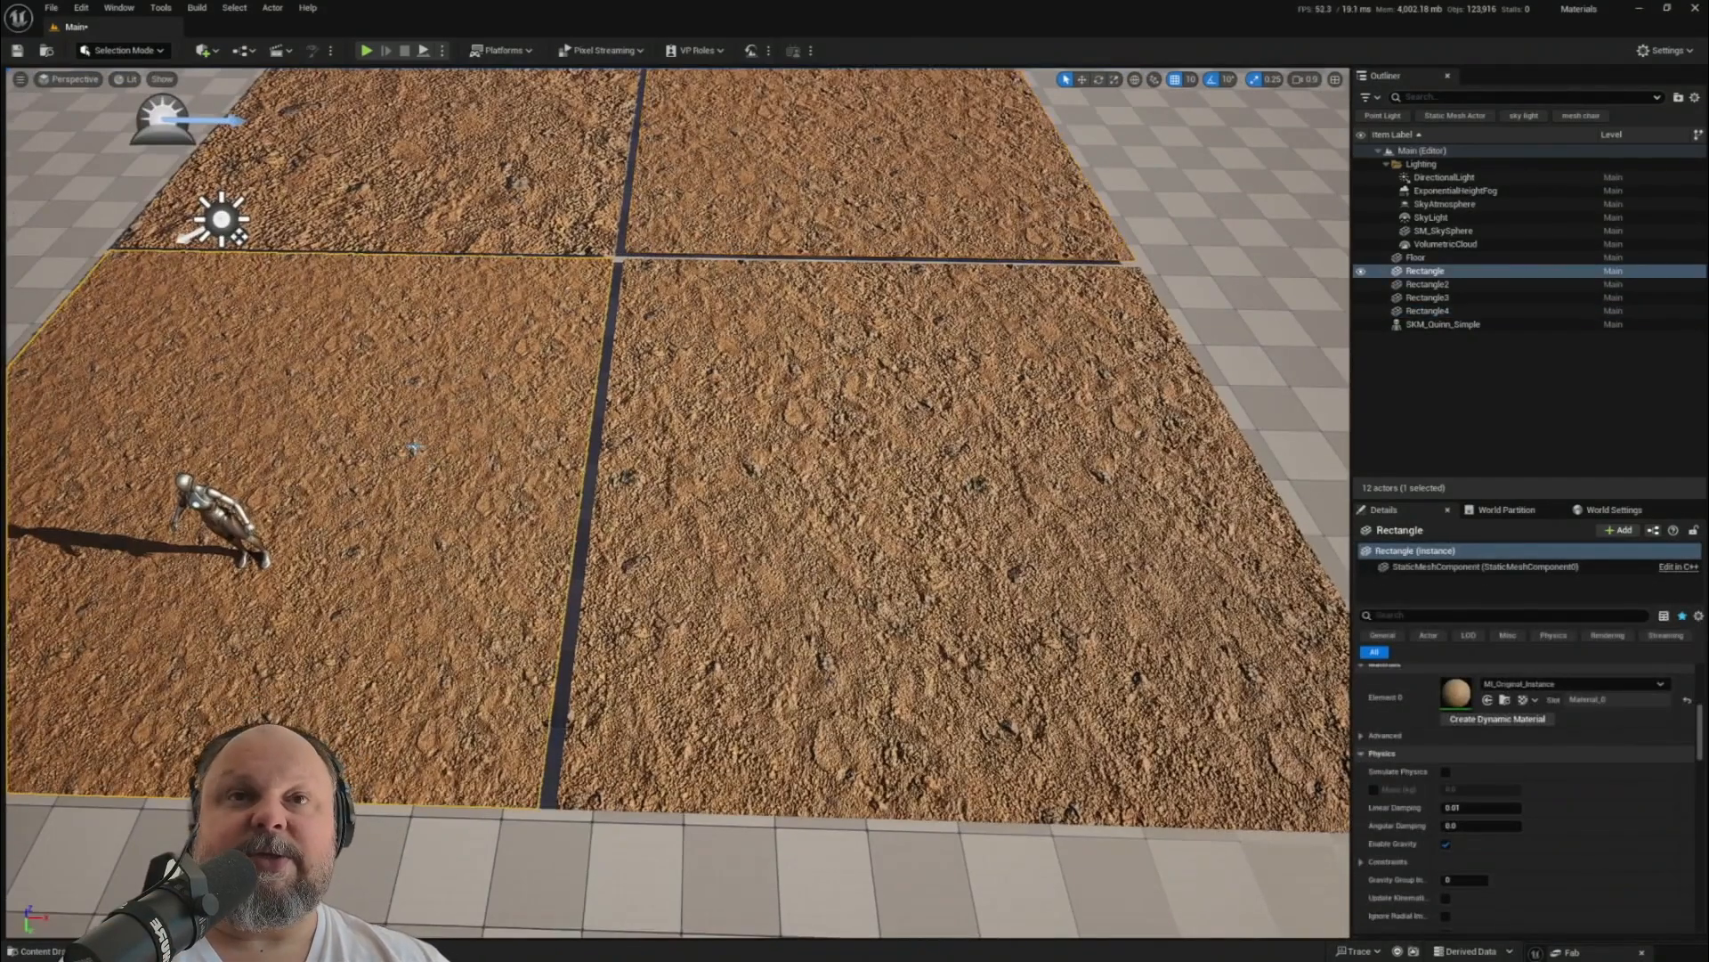
click(759, 493)
- Create a material instance from MI_Original_Instance and name it MI_Original_Inst_Instance
key(ctrl+space)
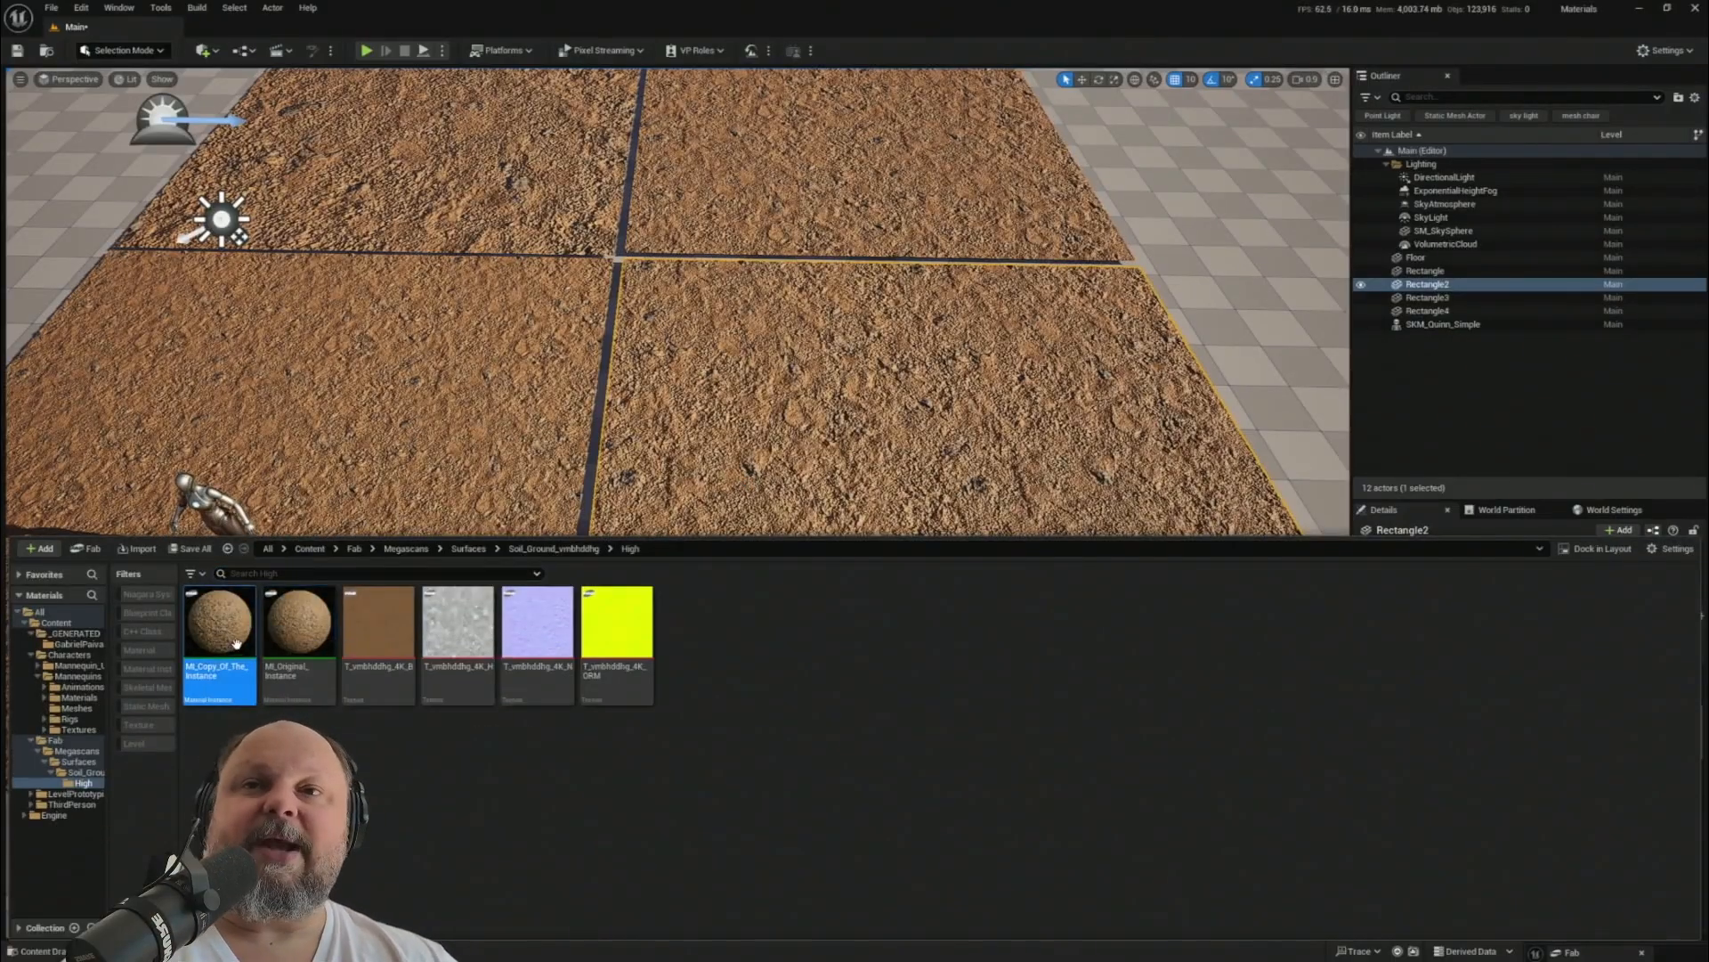
right_click(293, 624)
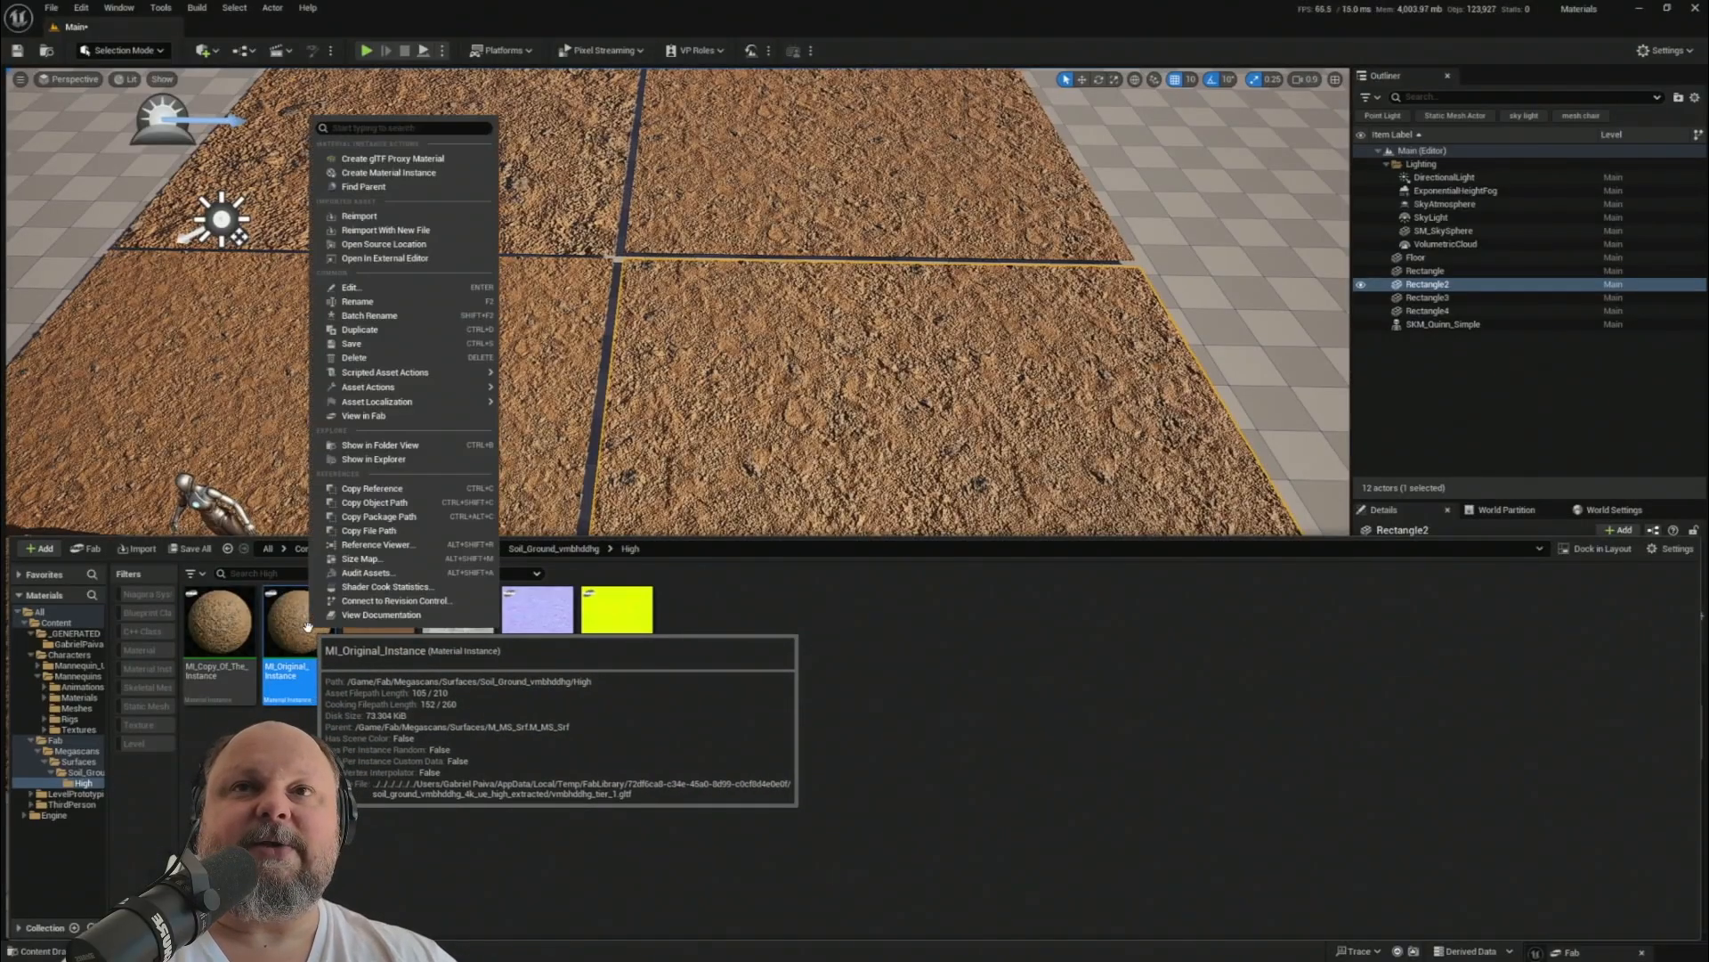
click(418, 176)
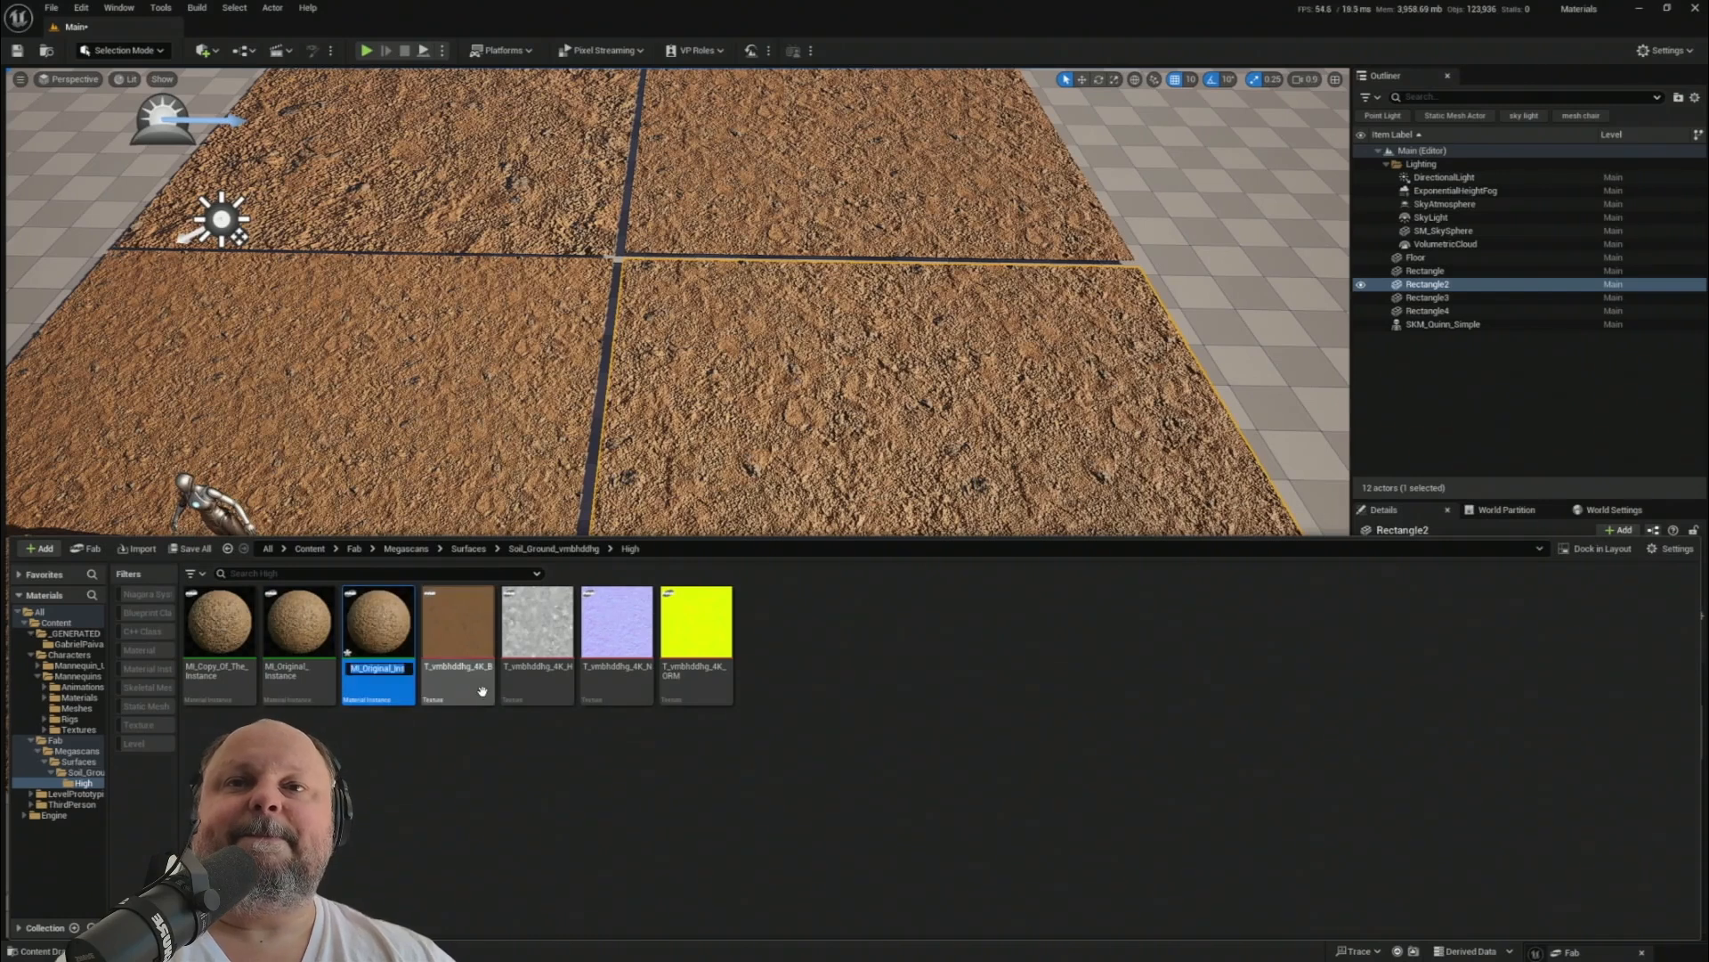
key(BackSpace)
key(BackSpace)
key(BackSpace)
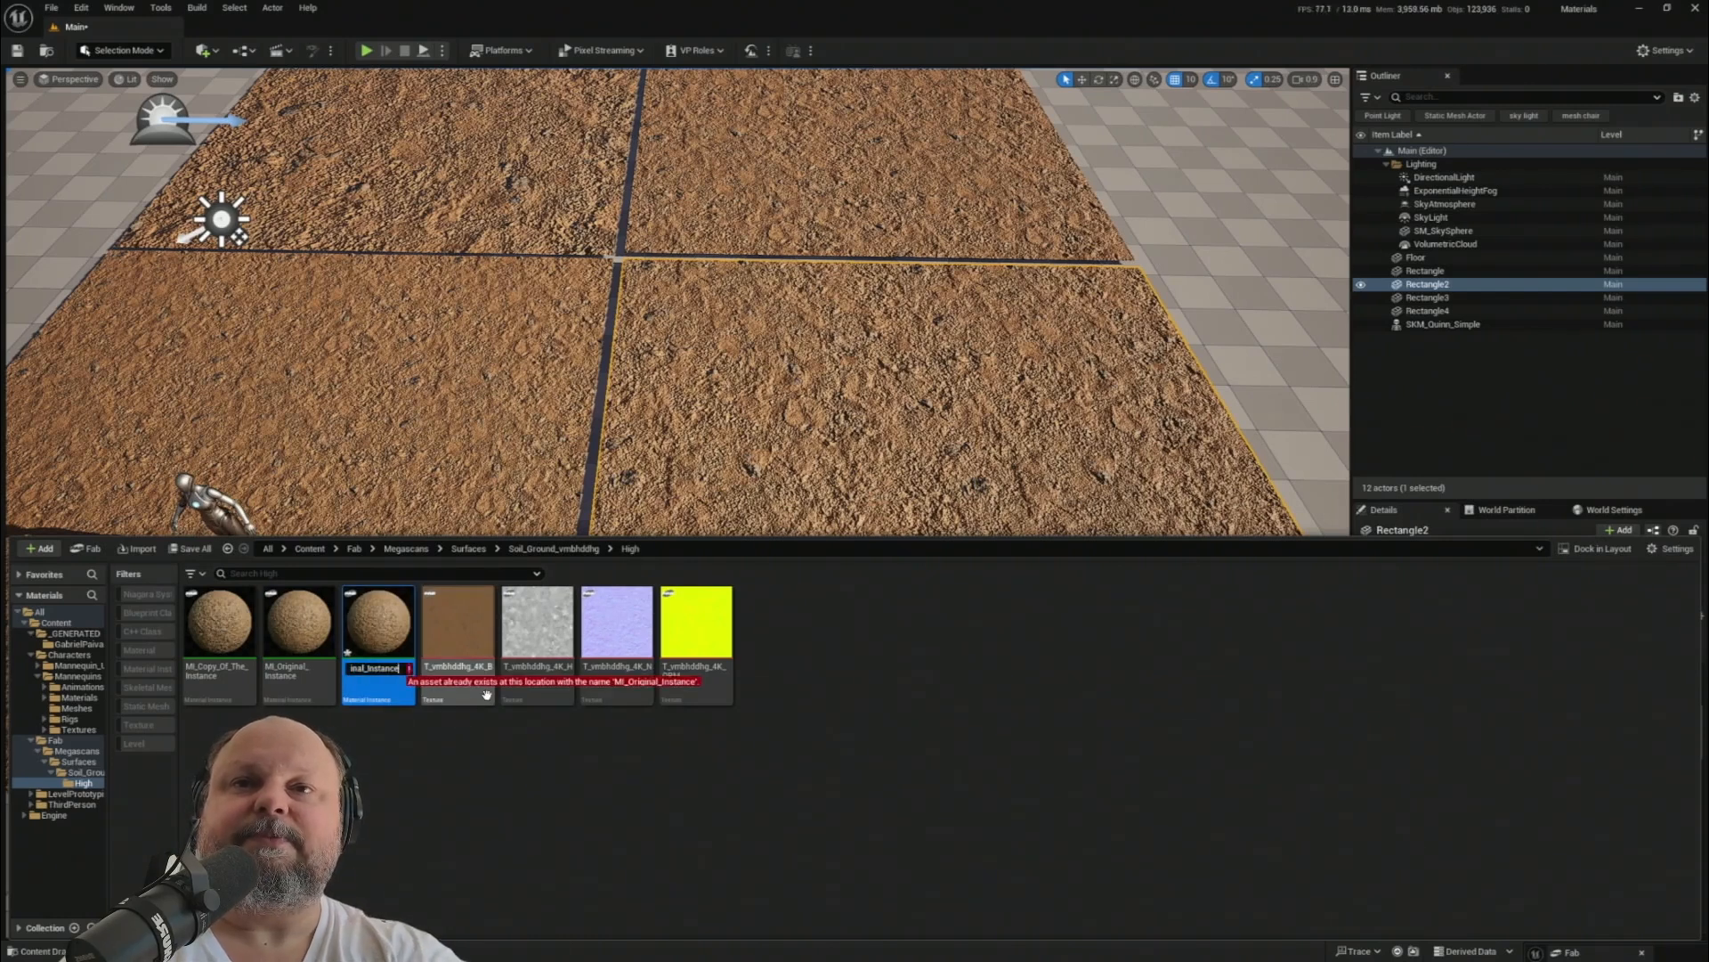
key(BackSpace)
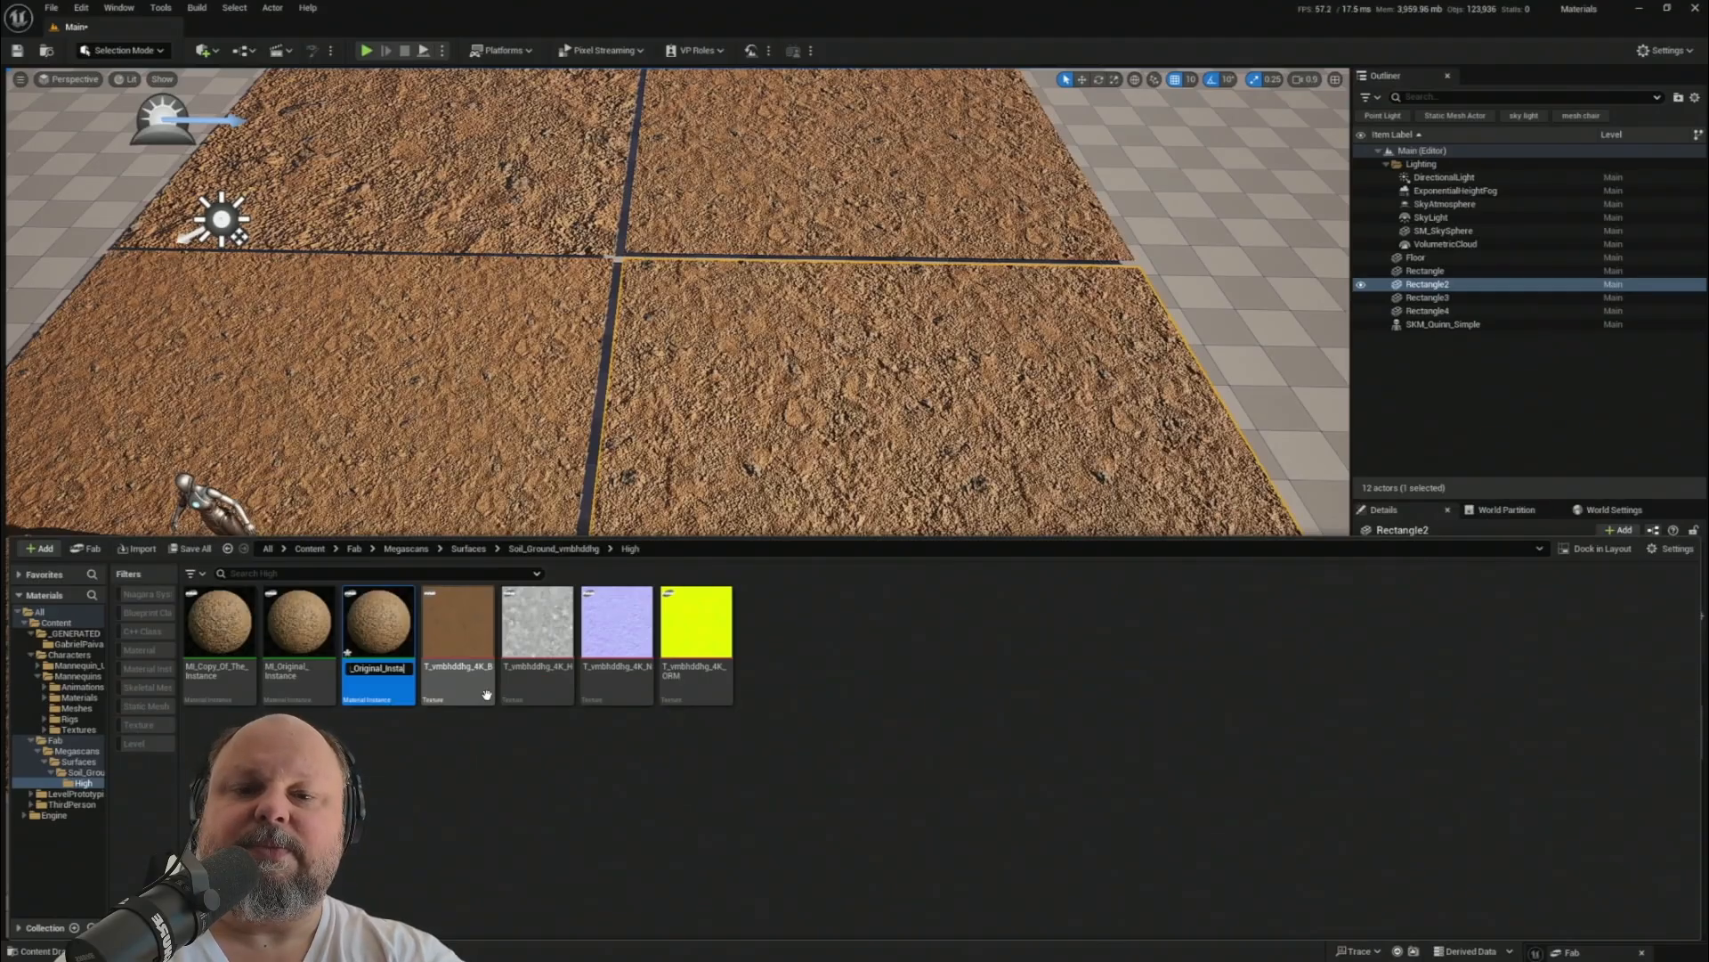
text(ce)
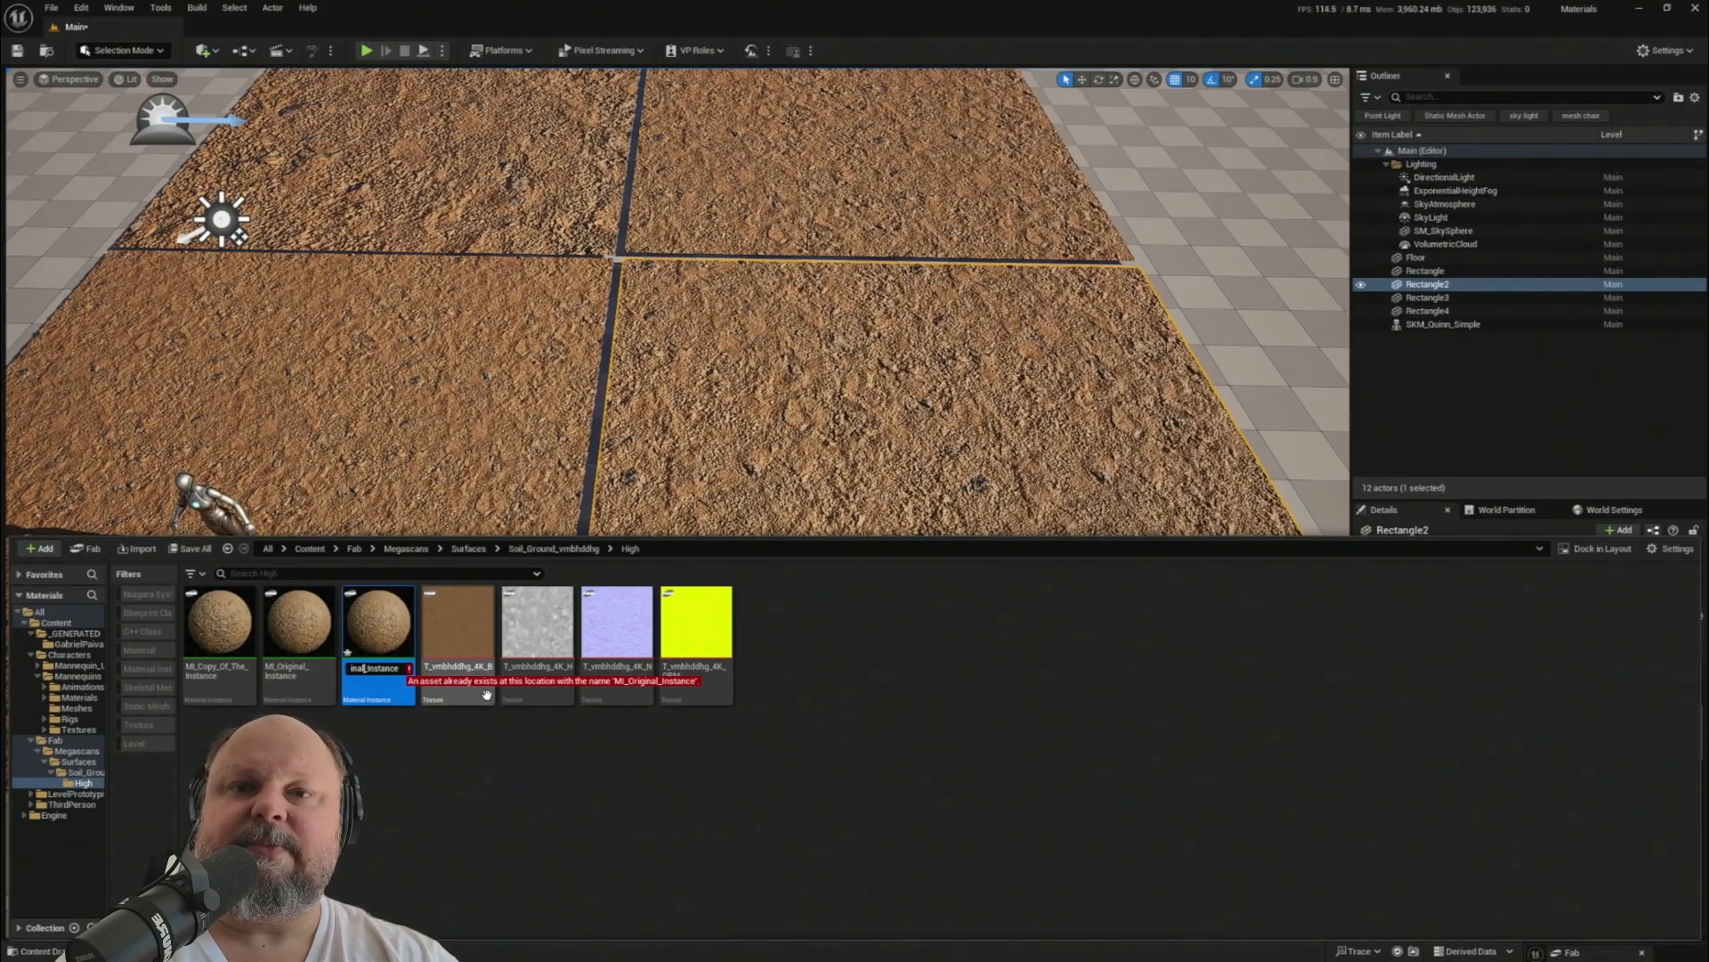
key(BackSpace)
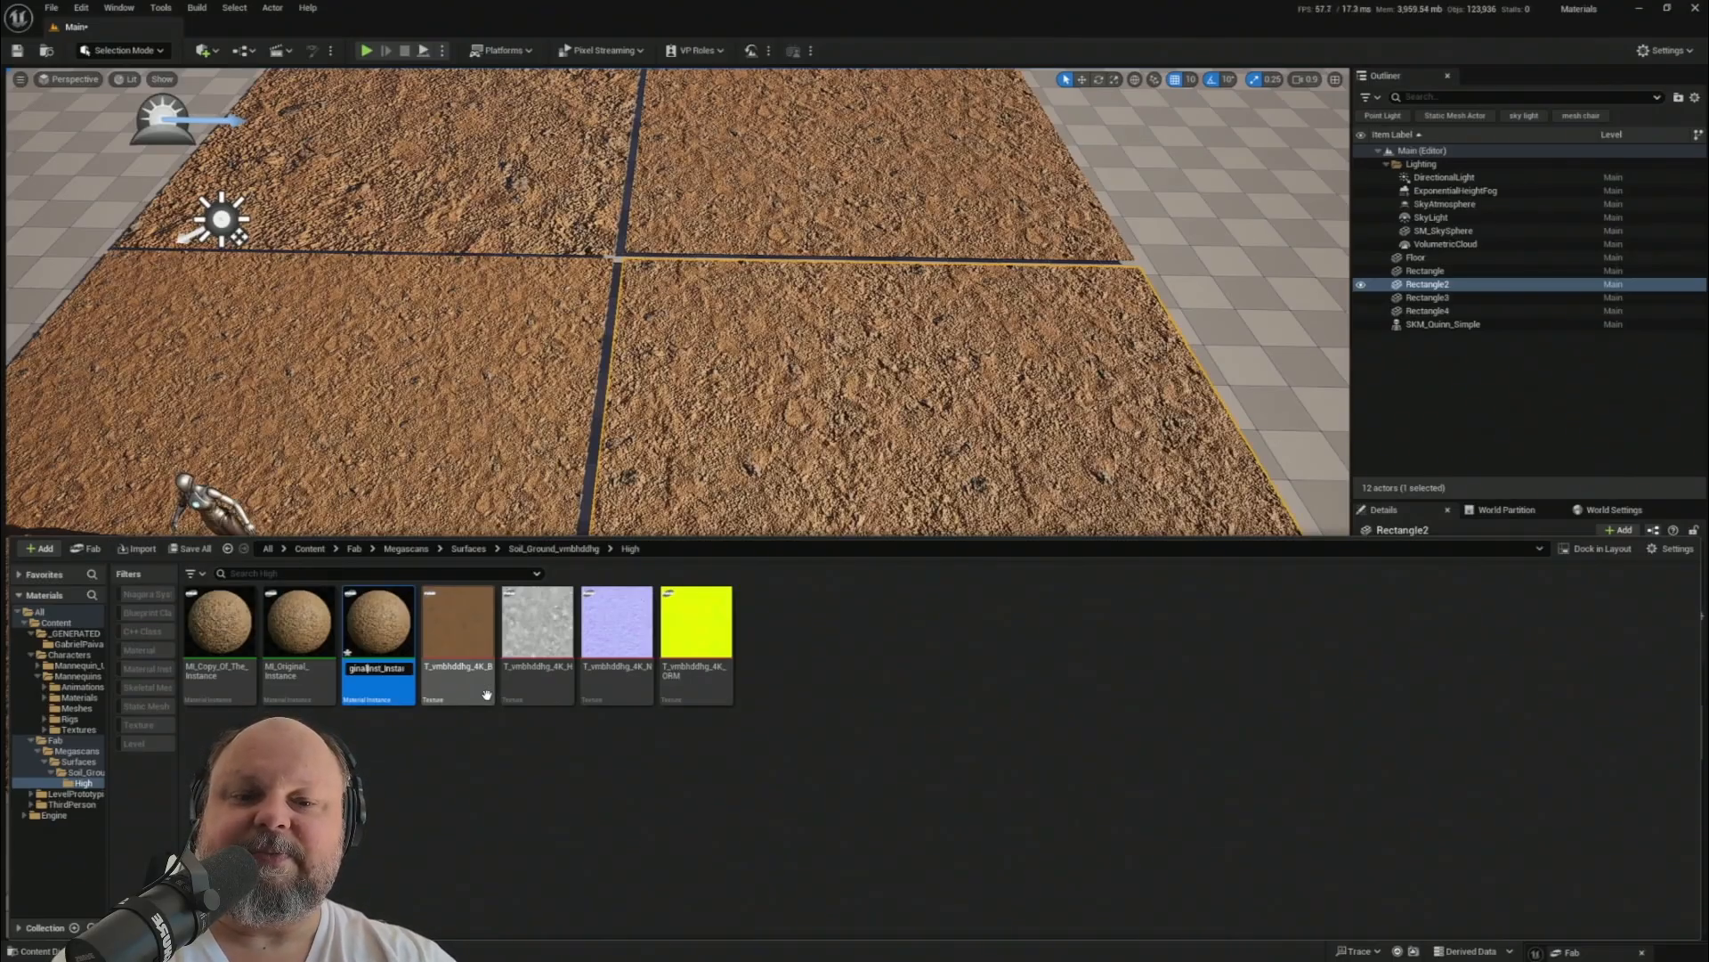
key(Return)
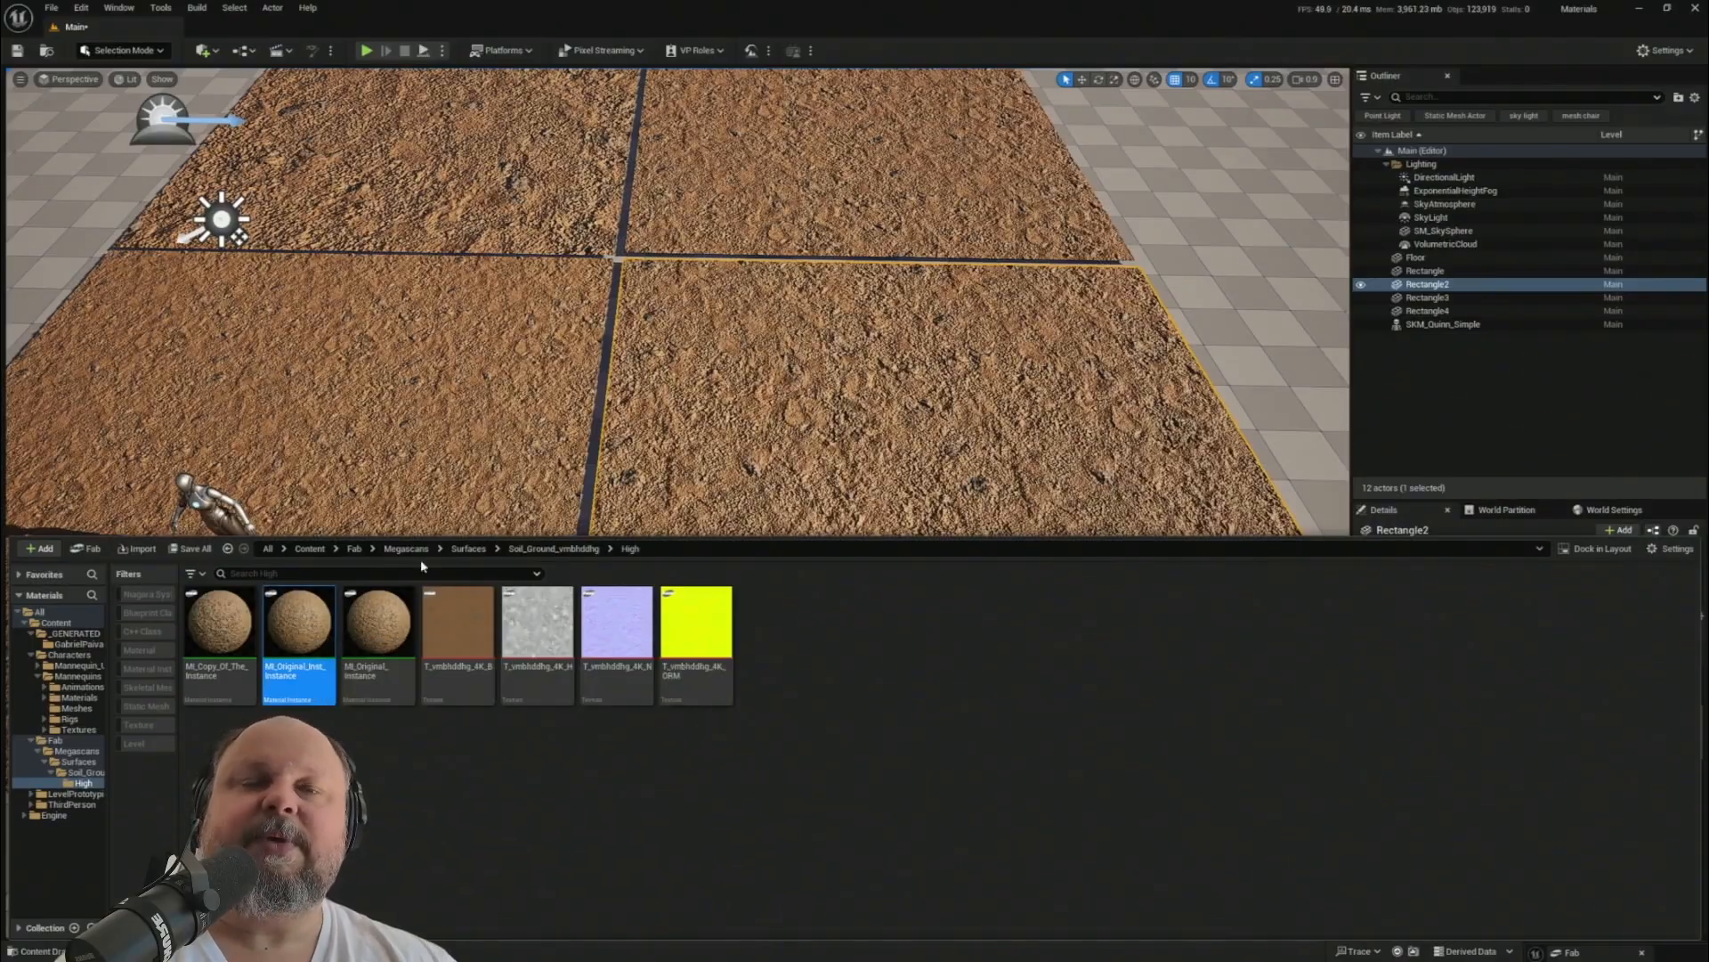
- Apply MI_Original_Inst_Instance to the Rectangle4 soil tile behind Rectangle2
right_drag(677, 374, 677, 437)
key(s)
key(w)
key(s)
key(ctrl+space)
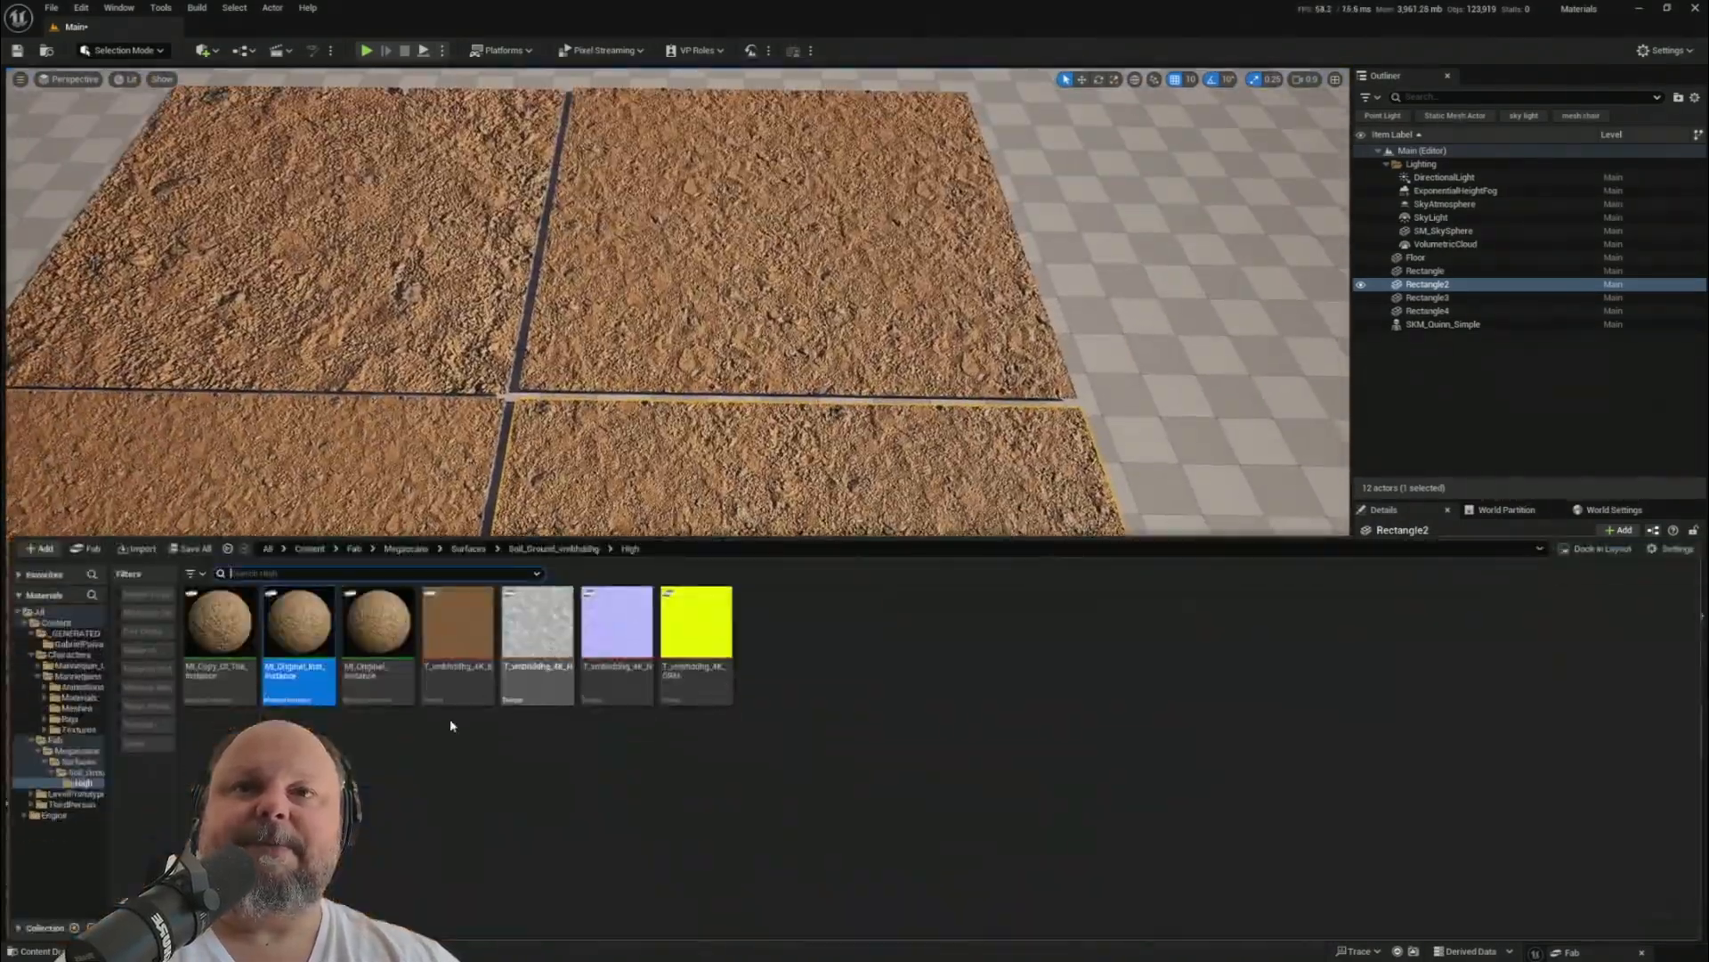
drag(299, 626, 763, 298)
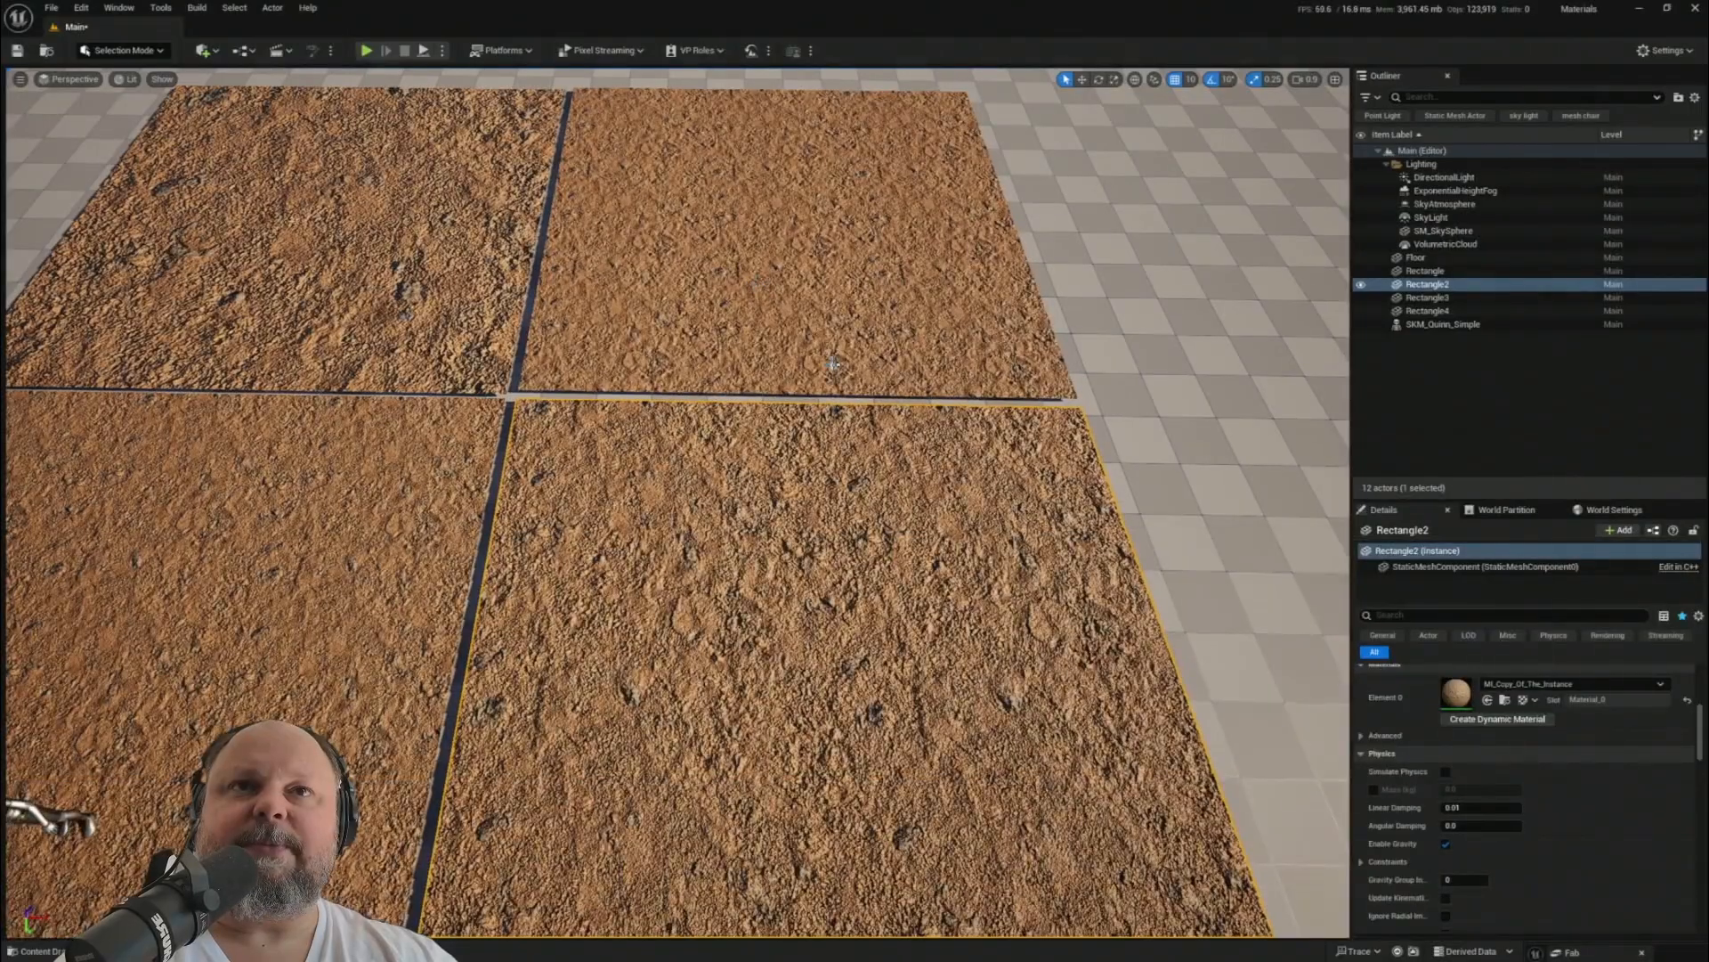
- Compare the Rectangle4 tile and its assigned material with the neighbouring soil tiles
right_drag(763, 299, 744, 301)
key(s)
click(484, 563)
click(764, 314)
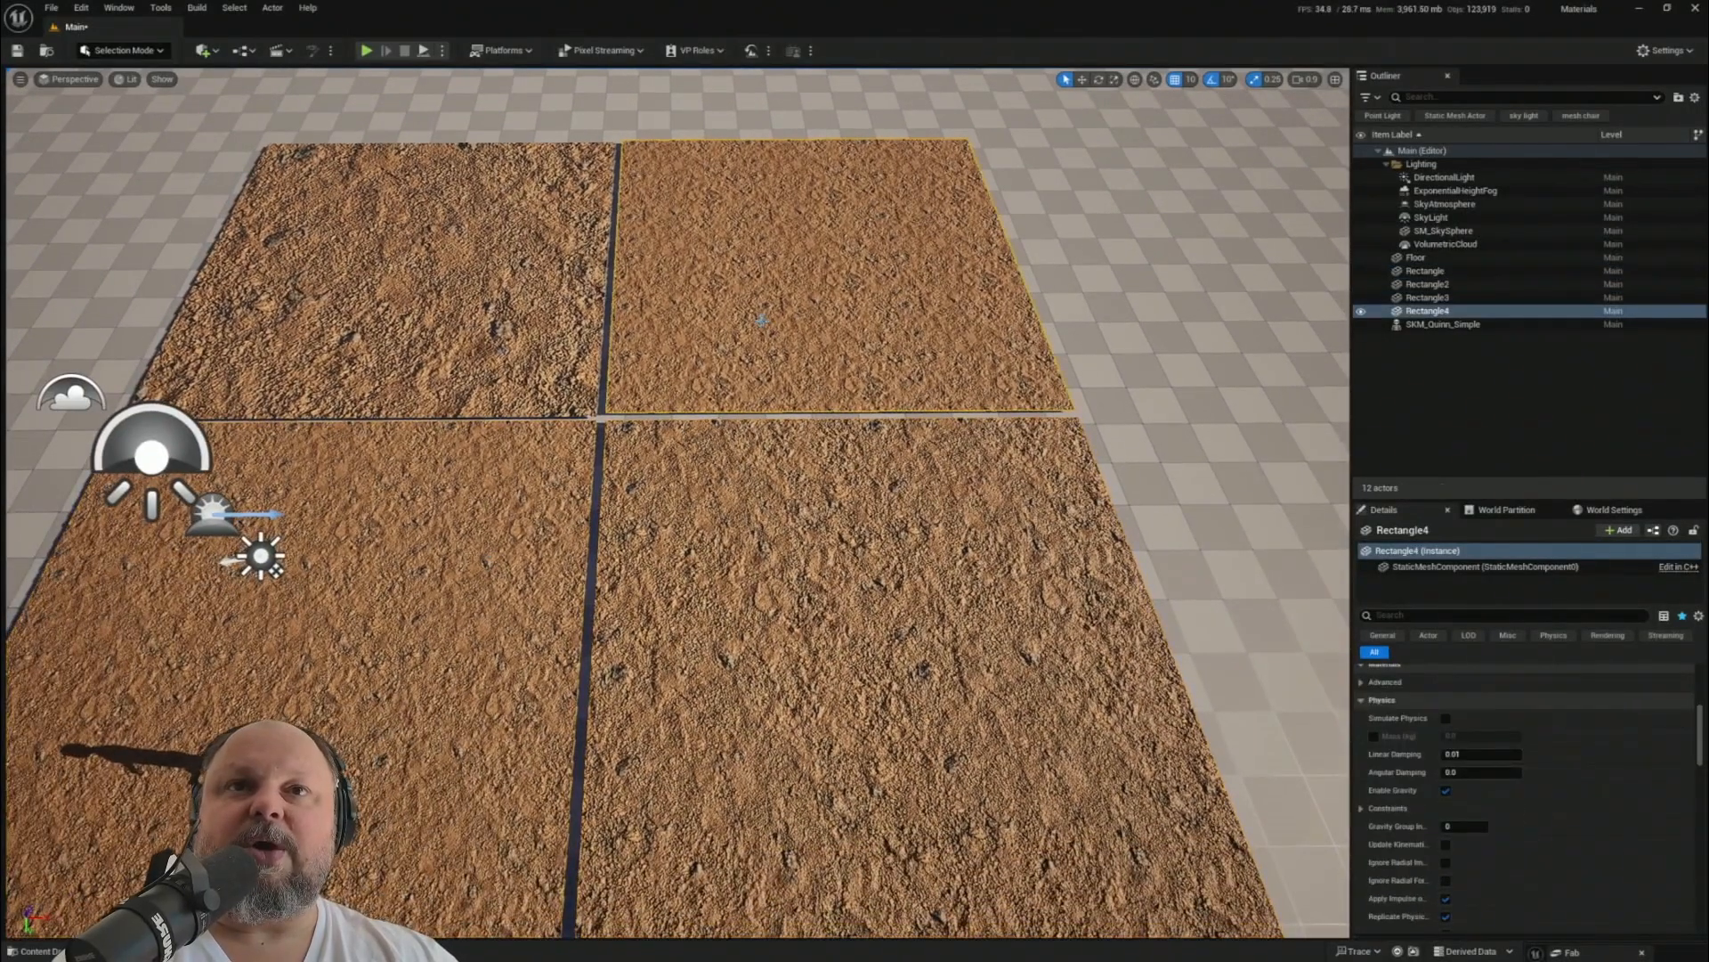
key(ctrl+space)
click(200, 634)
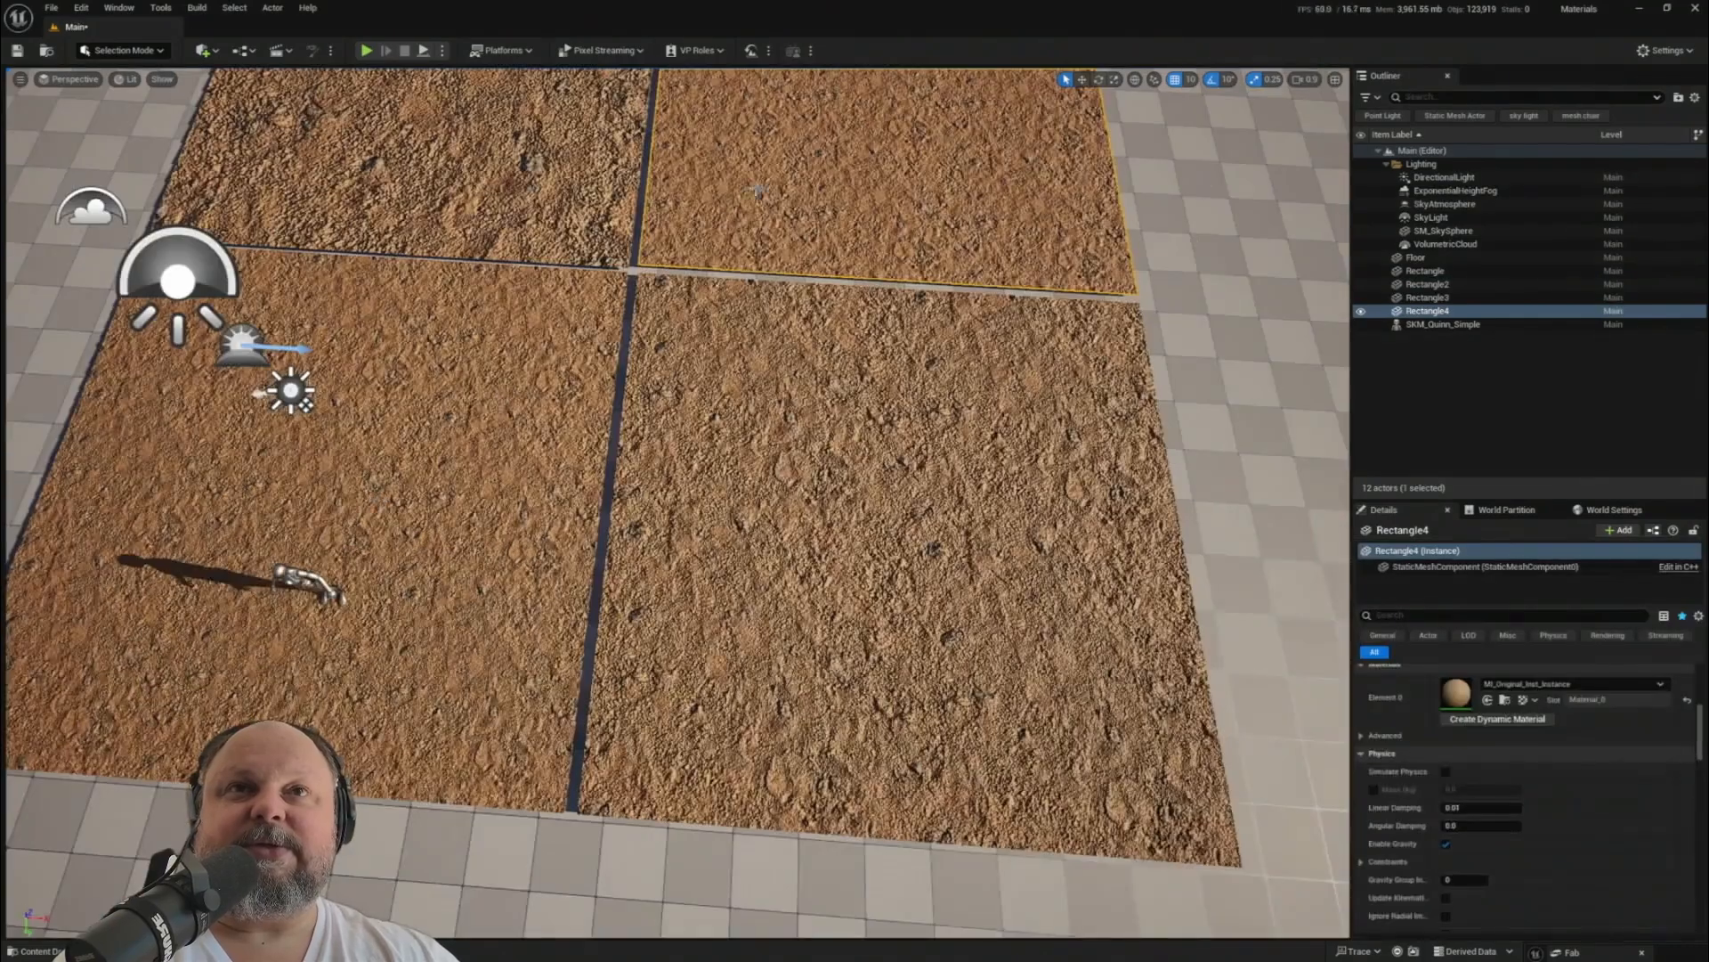
right_drag(682, 518, 688, 464)
- Open MI_Original_Instance for editing and place its editor so that the soil tiles stay in view
key(ctrl+space)
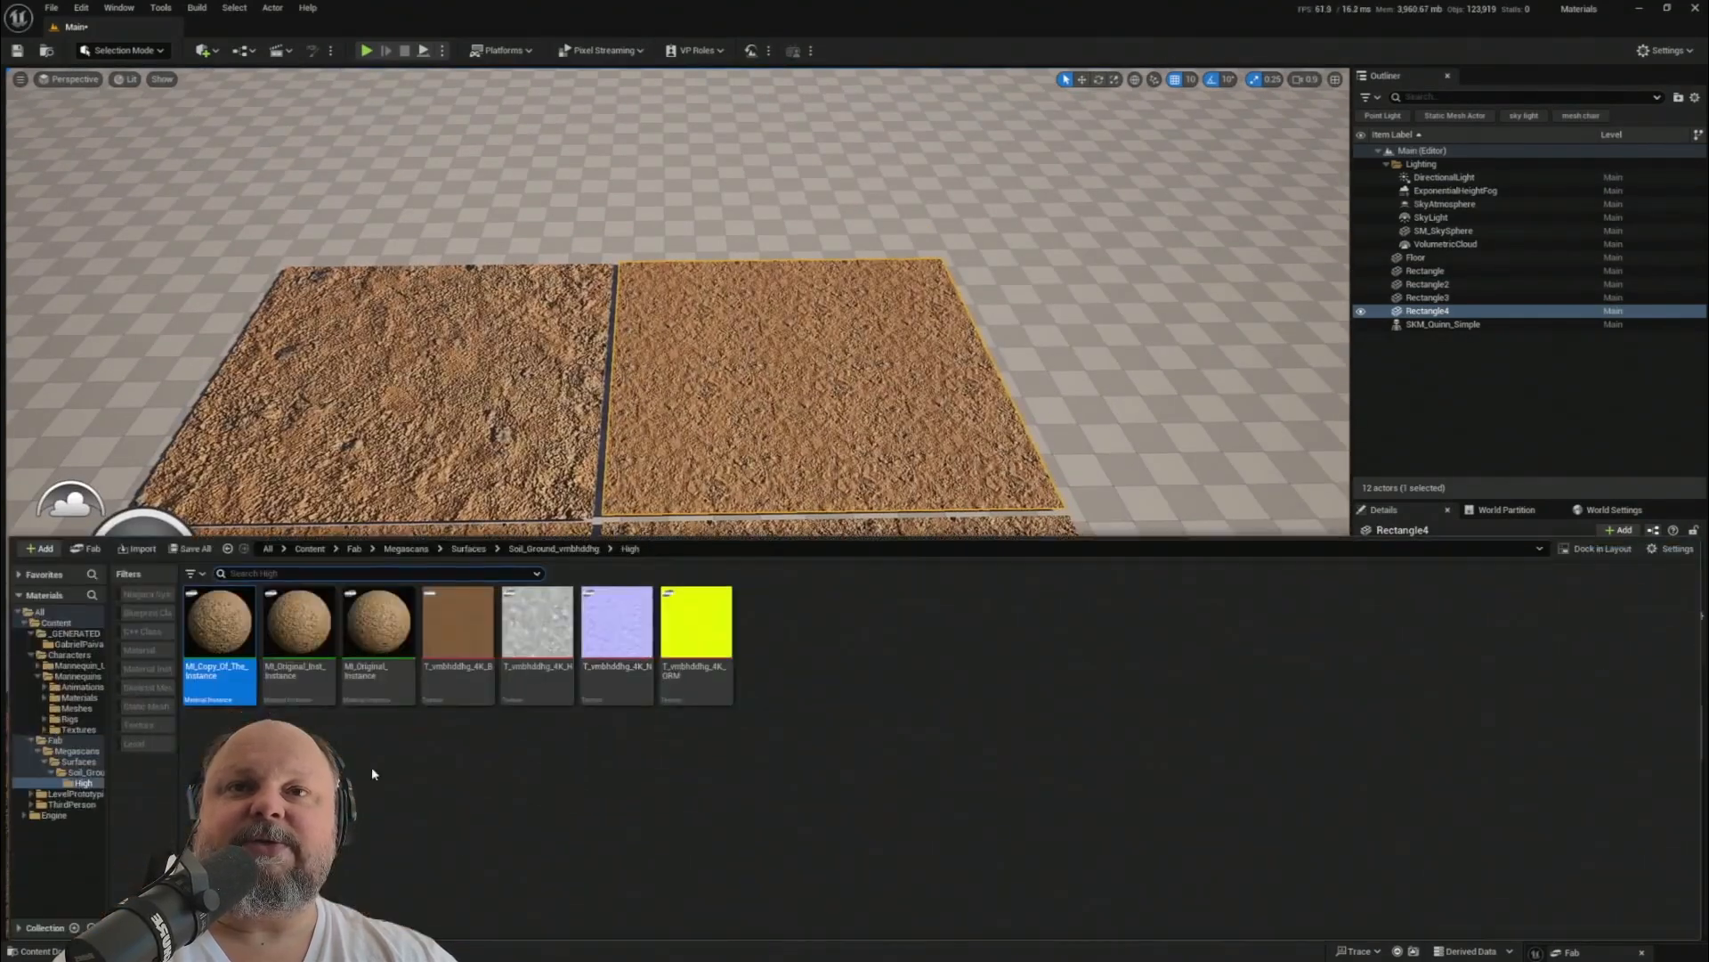
click(381, 630)
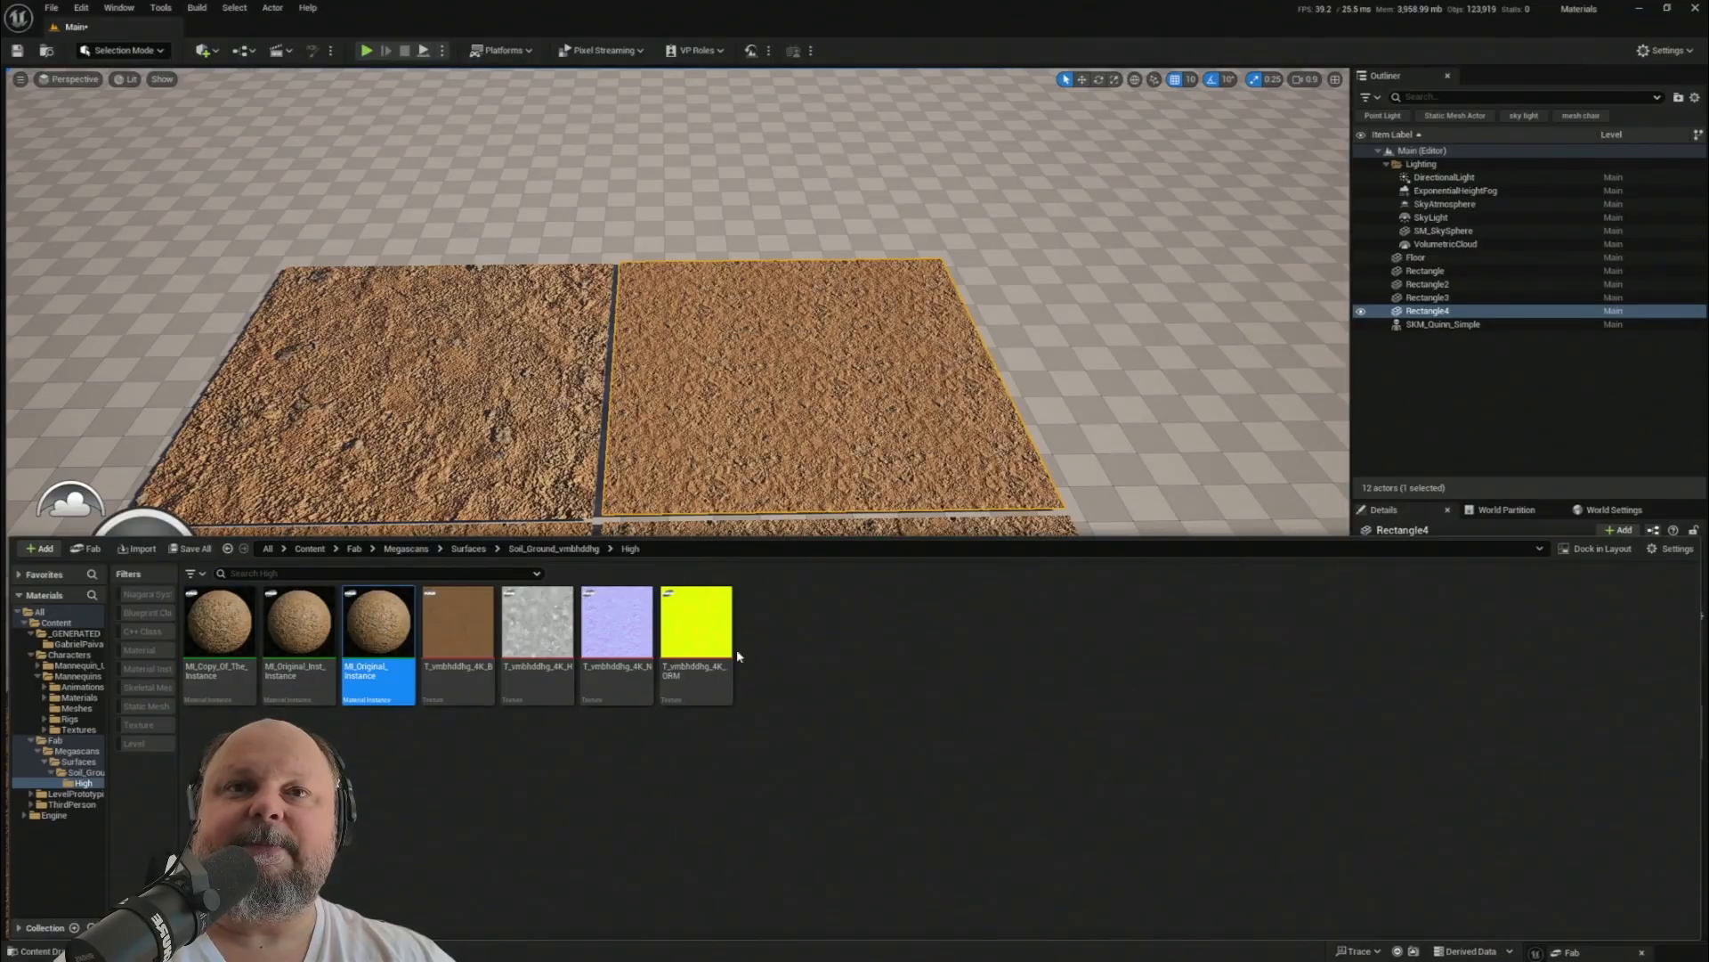
key(Return)
drag(1018, 449, 1237, 155)
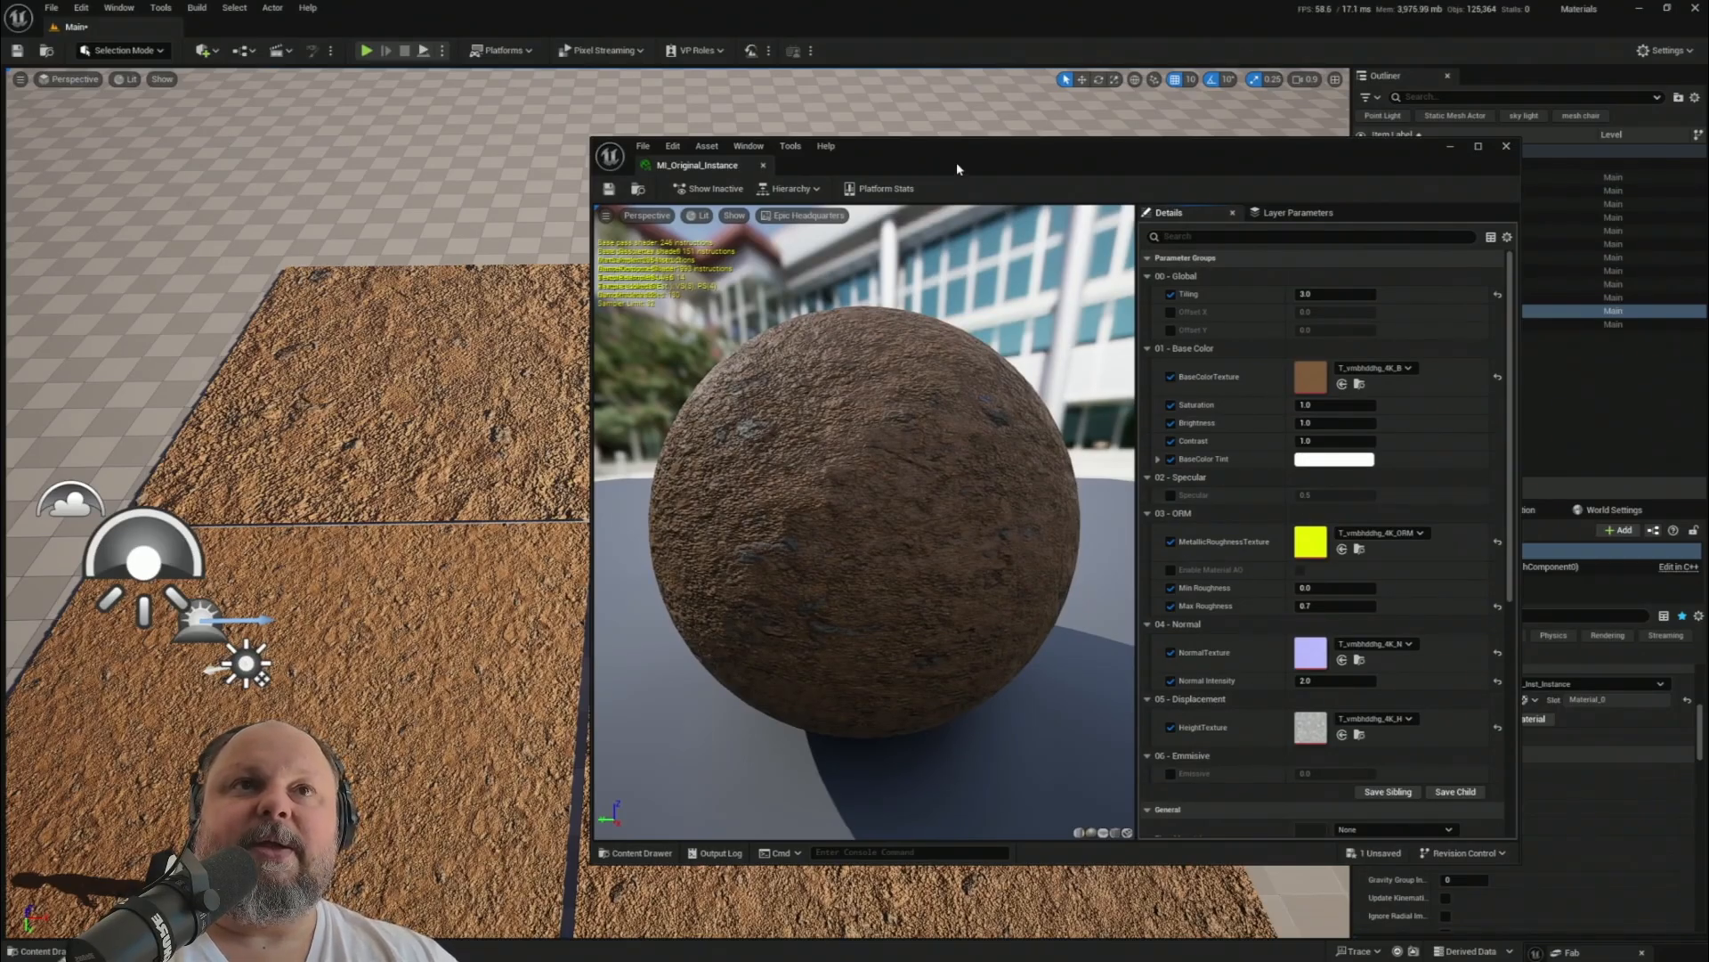
drag(957, 168, 1099, 302)
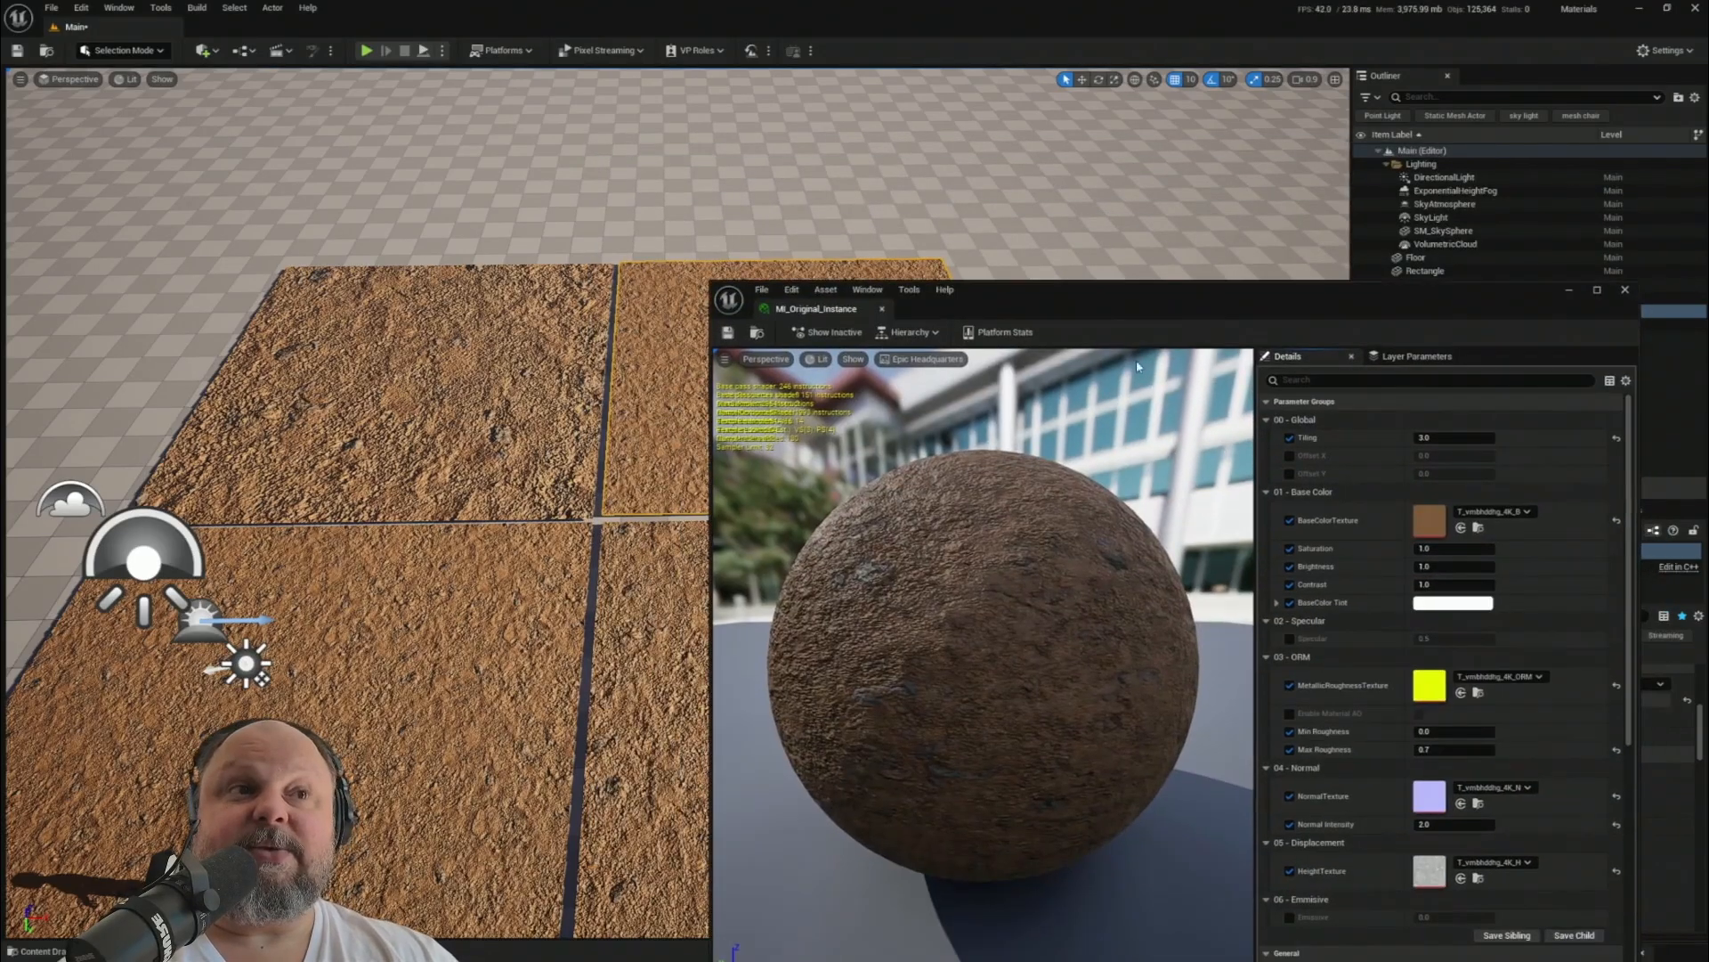
- Enable the Specular override in MI_Original_Instance, raise its value to about 1.89 and uncover the Rectangle4 tile
click(1289, 639)
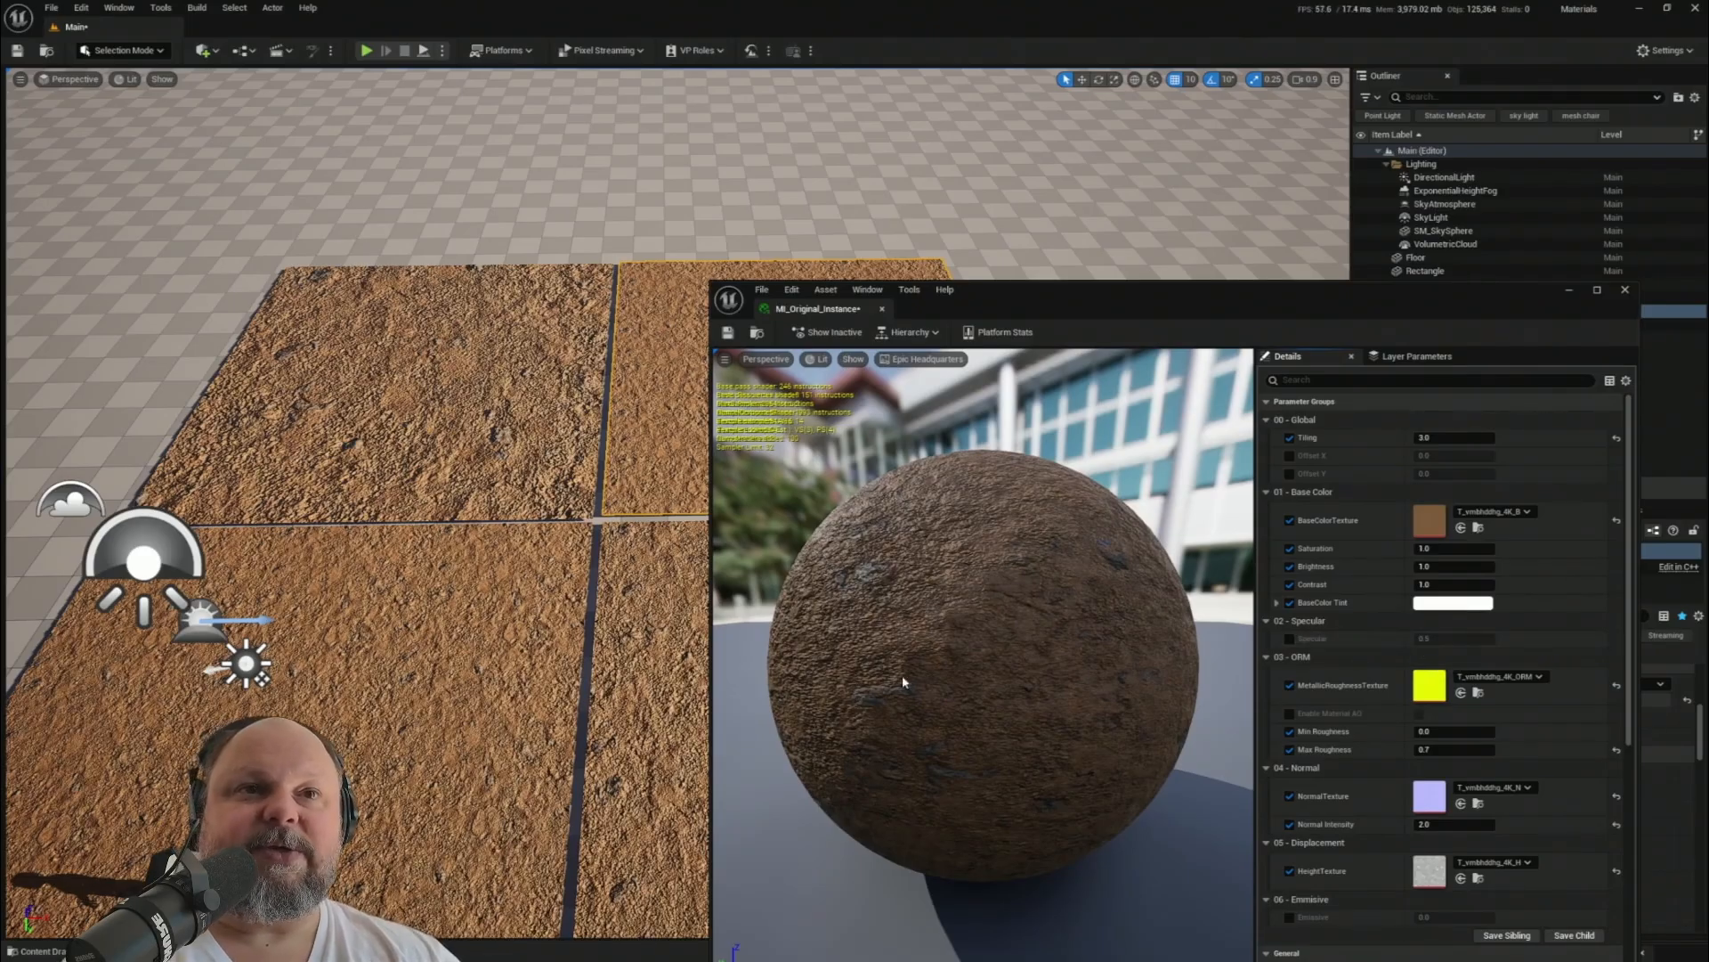
drag(877, 312, 821, 478)
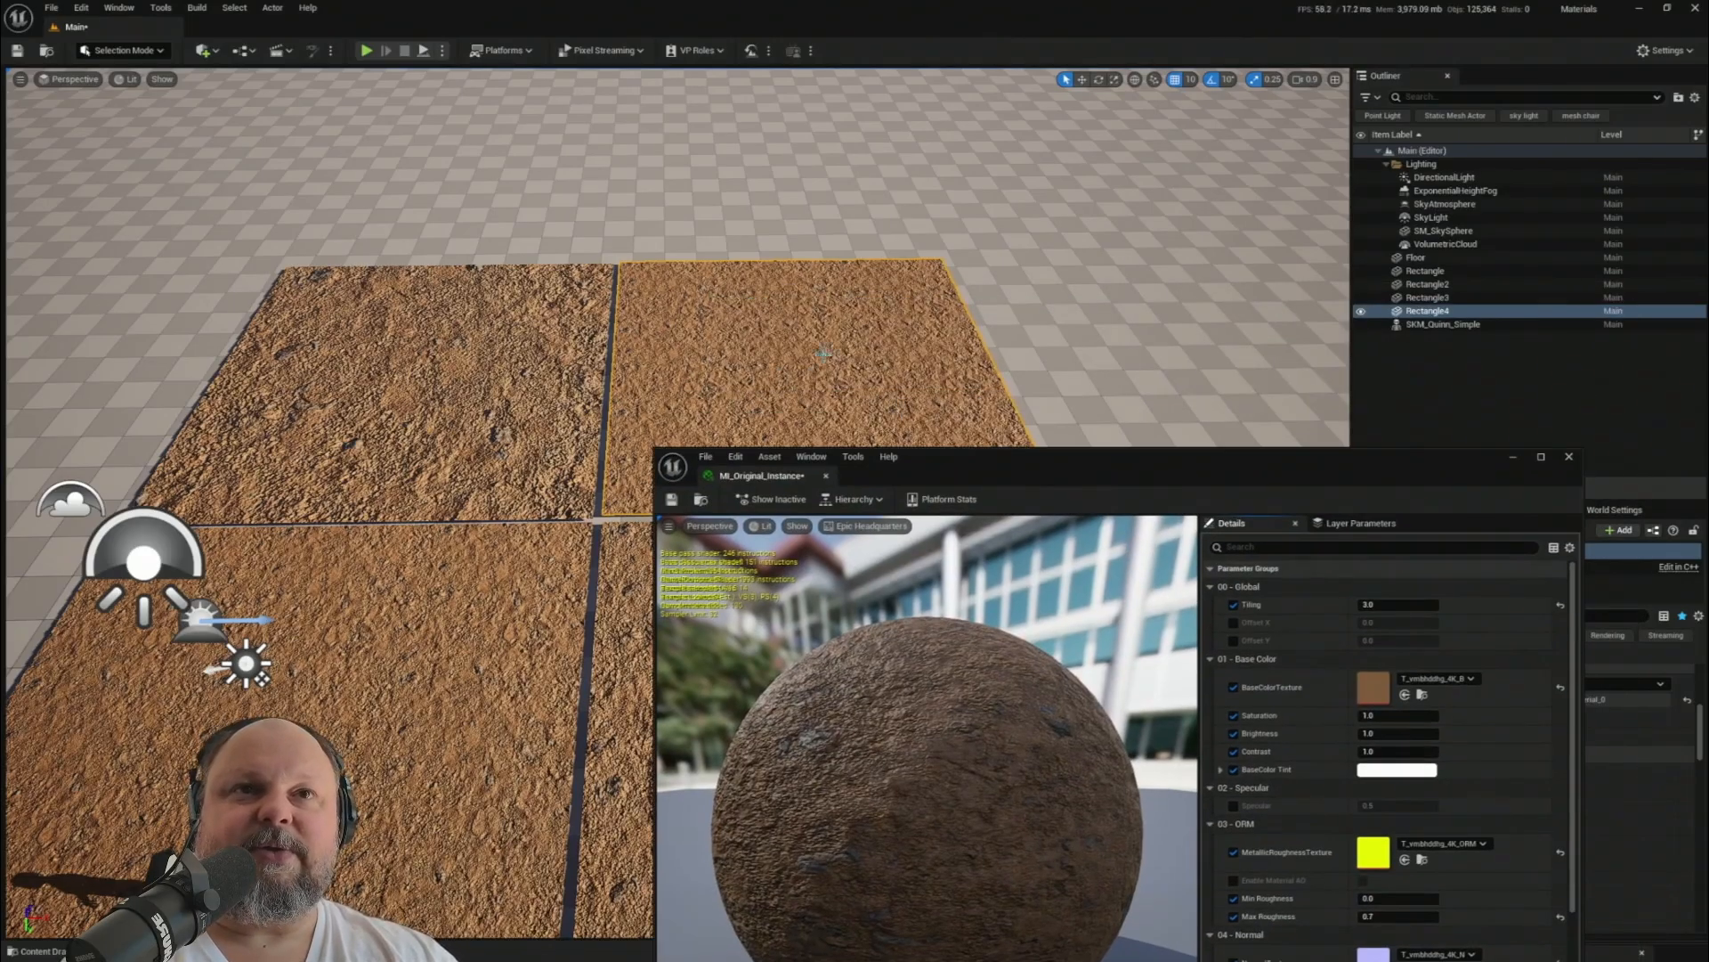
drag(1038, 457, 1034, 242)
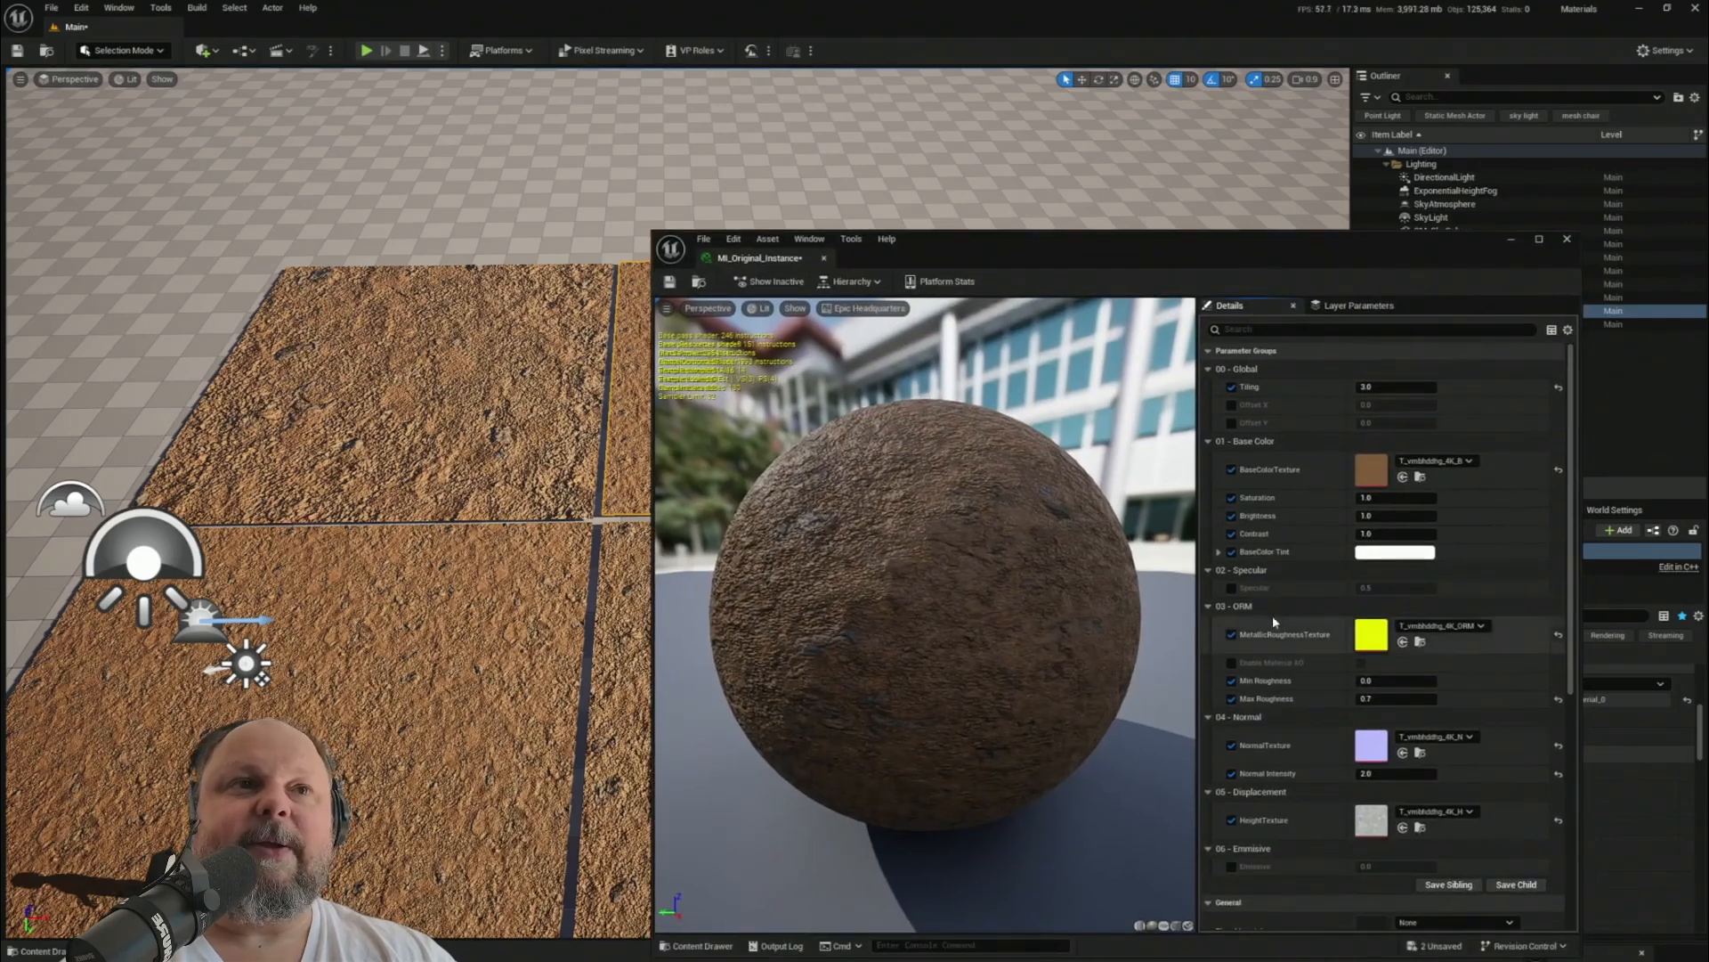
mouse_move(1395, 588)
mouse_down()
mouse_move(1371, 588)
mouse_move(1415, 588)
mouse_up()
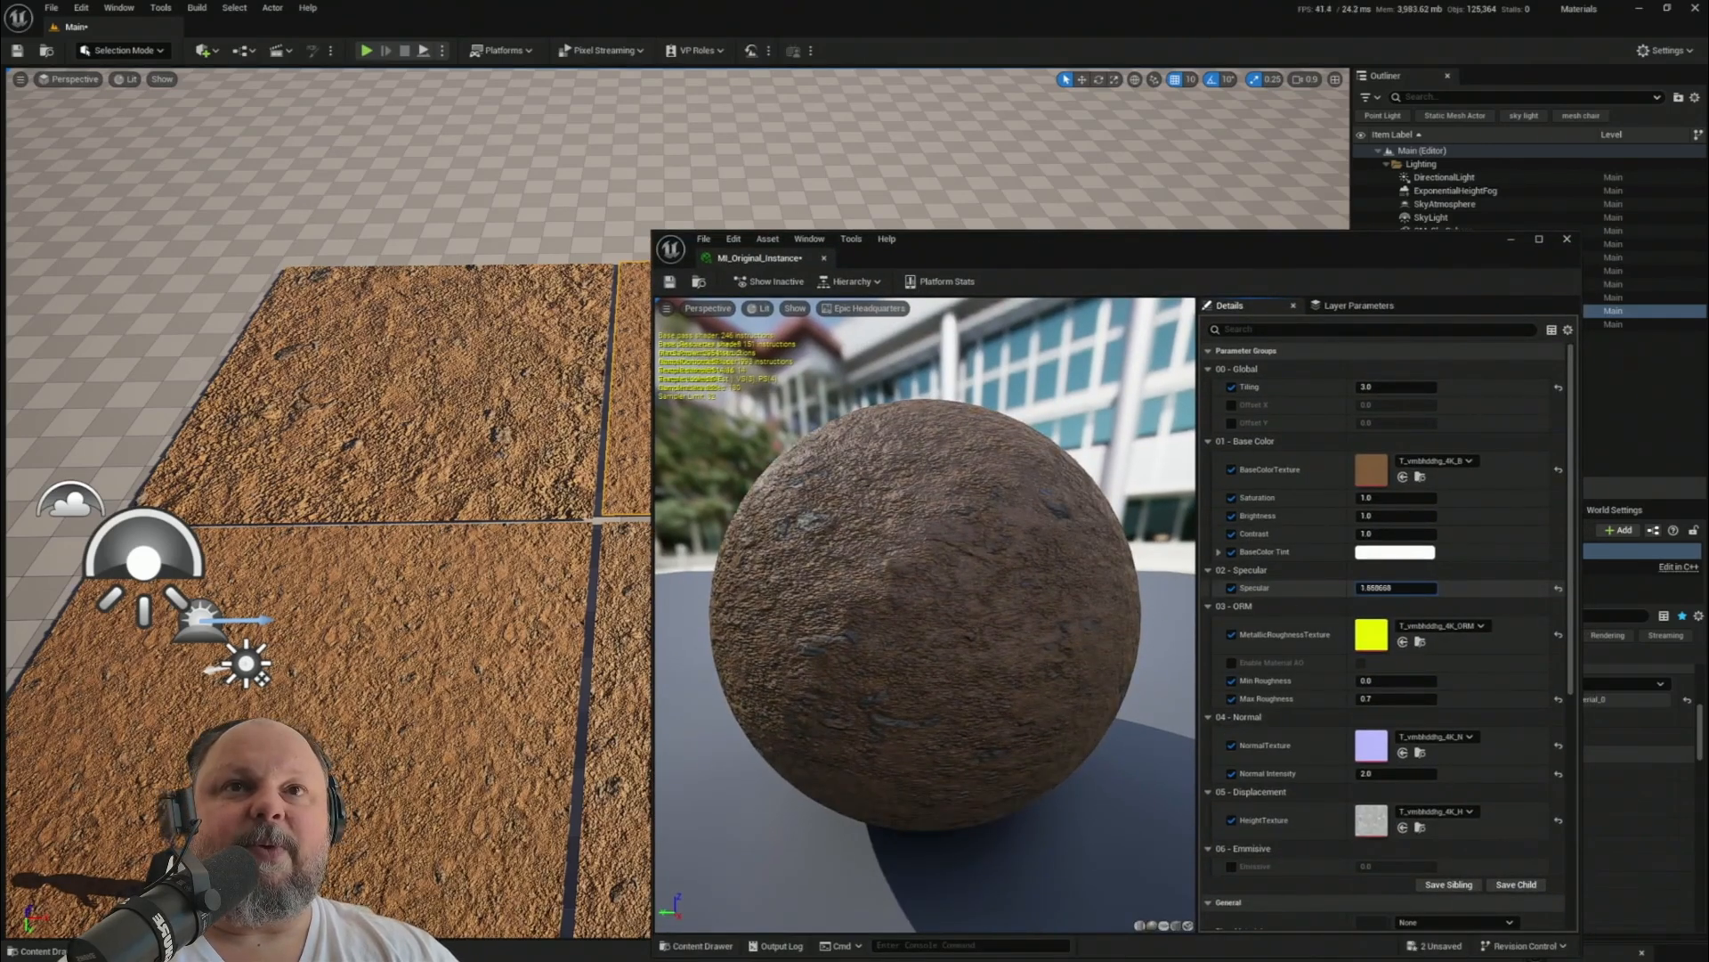
drag(1039, 278, 1033, 793)
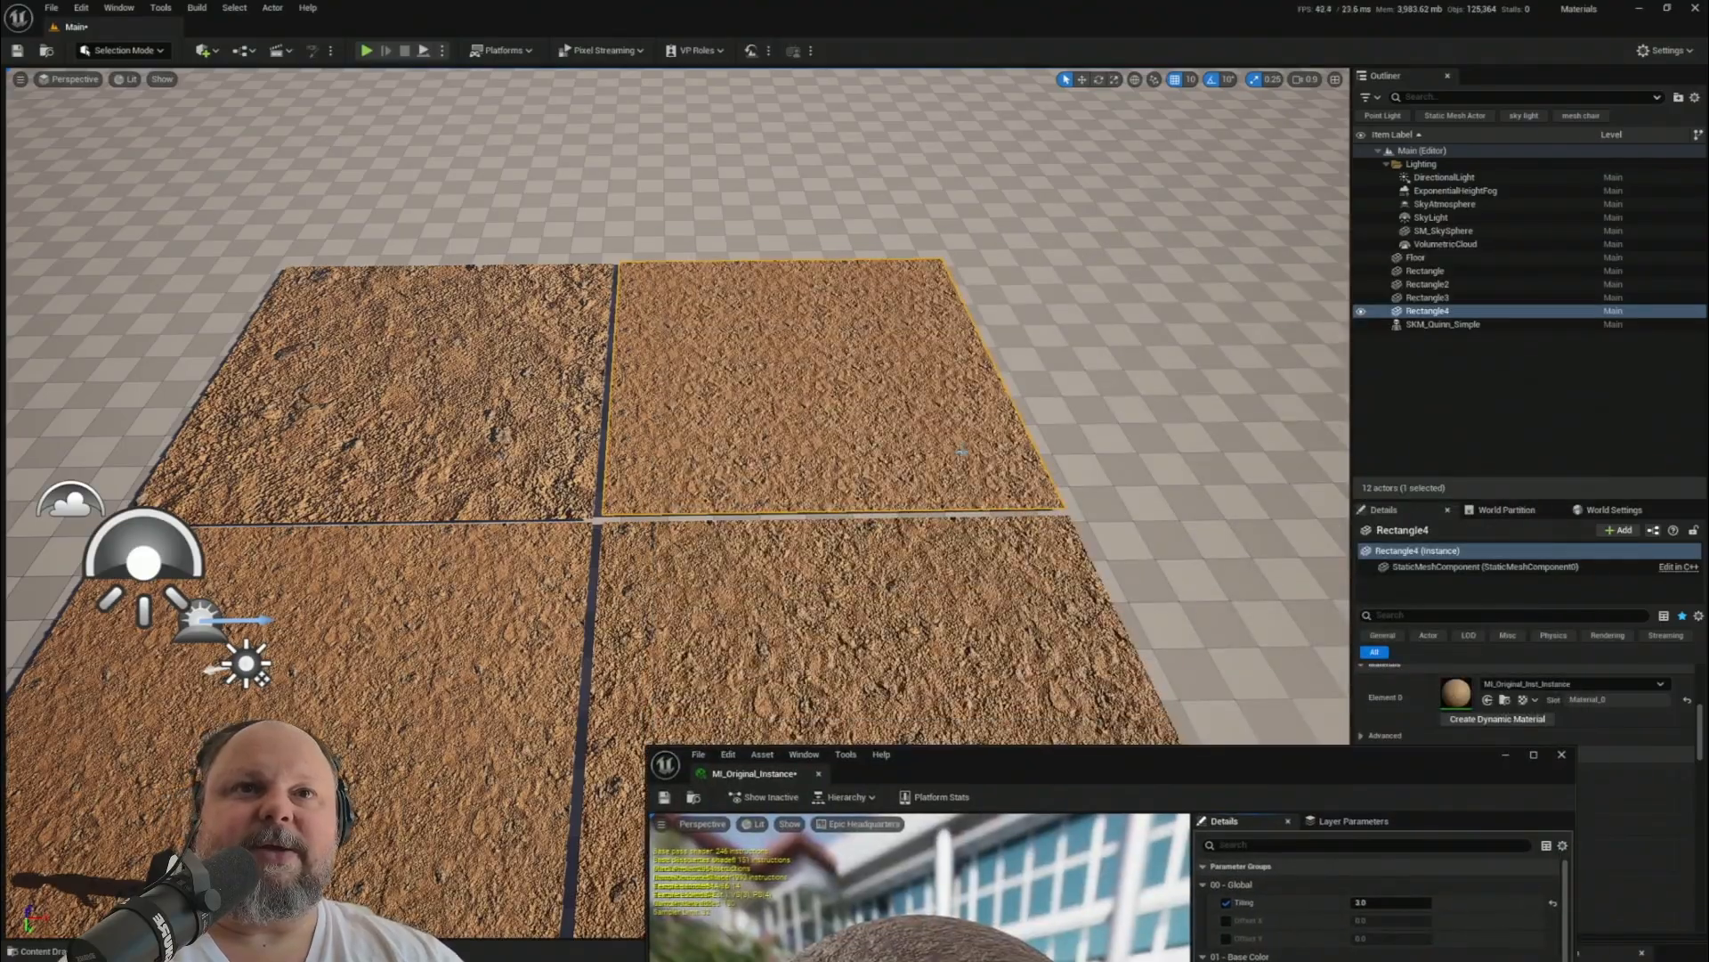
- Lower the Specular of MI_Original_Instance to about -0.3 while observing the soil tiles from a low angle
scroll(677, 499, up, 3)
right_drag(677, 499, 570, 347)
drag(1069, 755, 1166, 297)
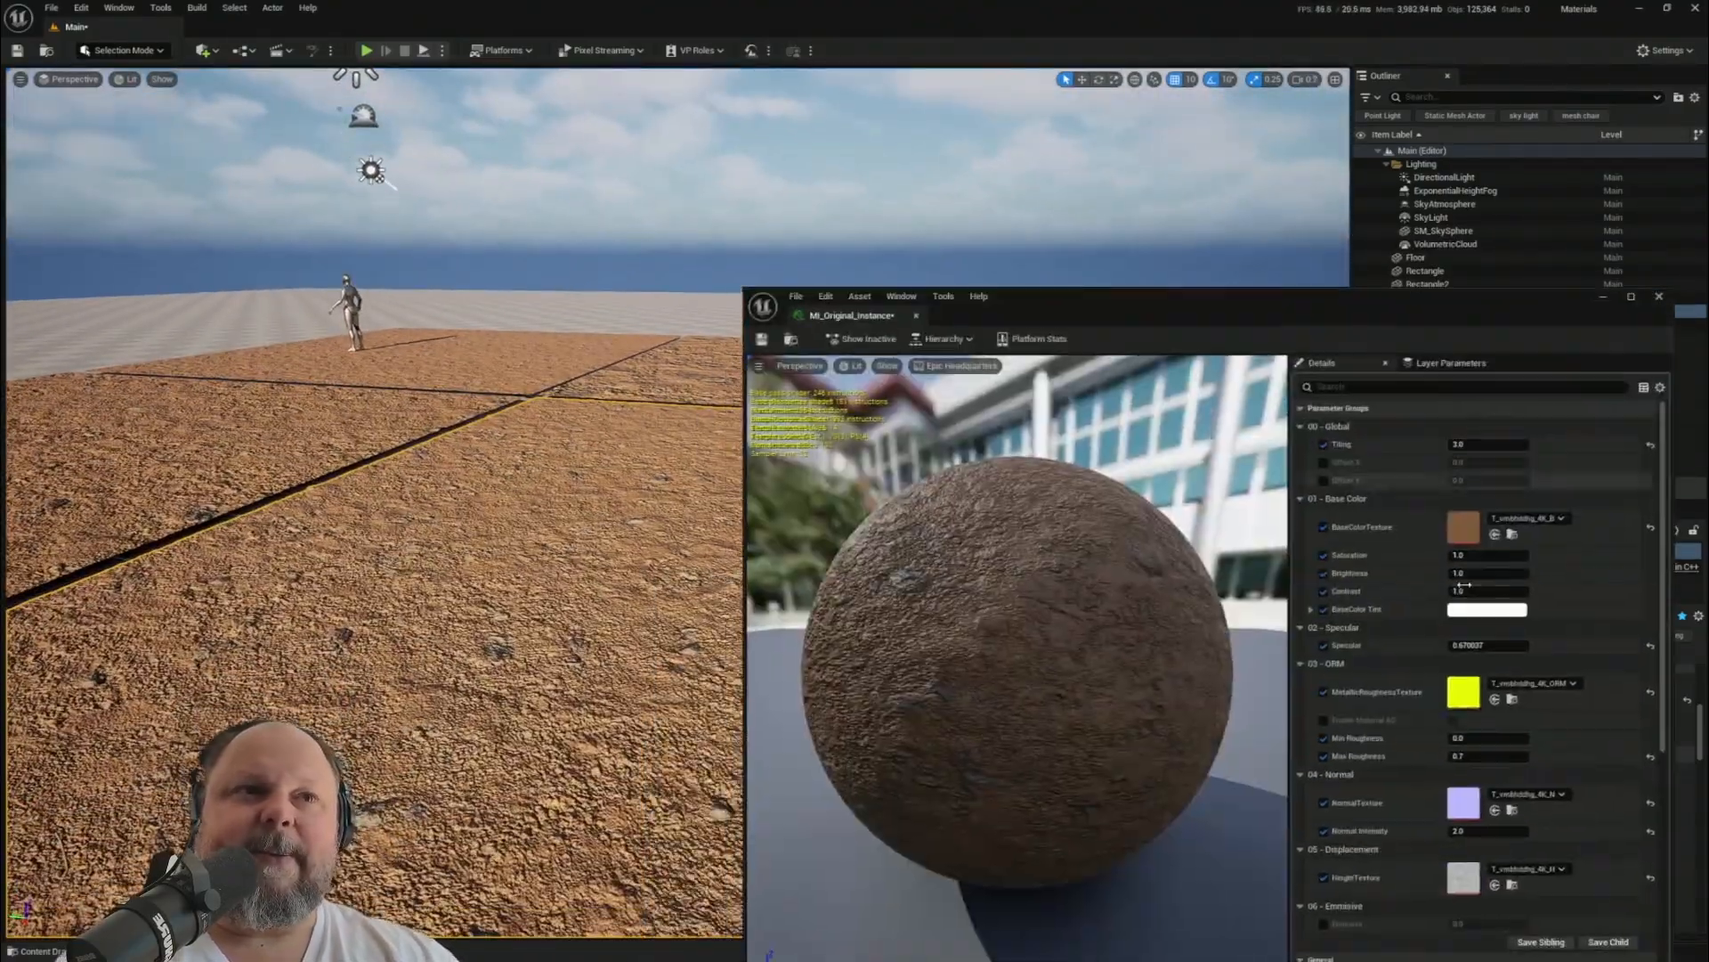
mouse_move(1485, 645)
mouse_down()
mouse_move(1394, 644)
mouse_move(1531, 645)
mouse_move(1482, 645)
mouse_up()
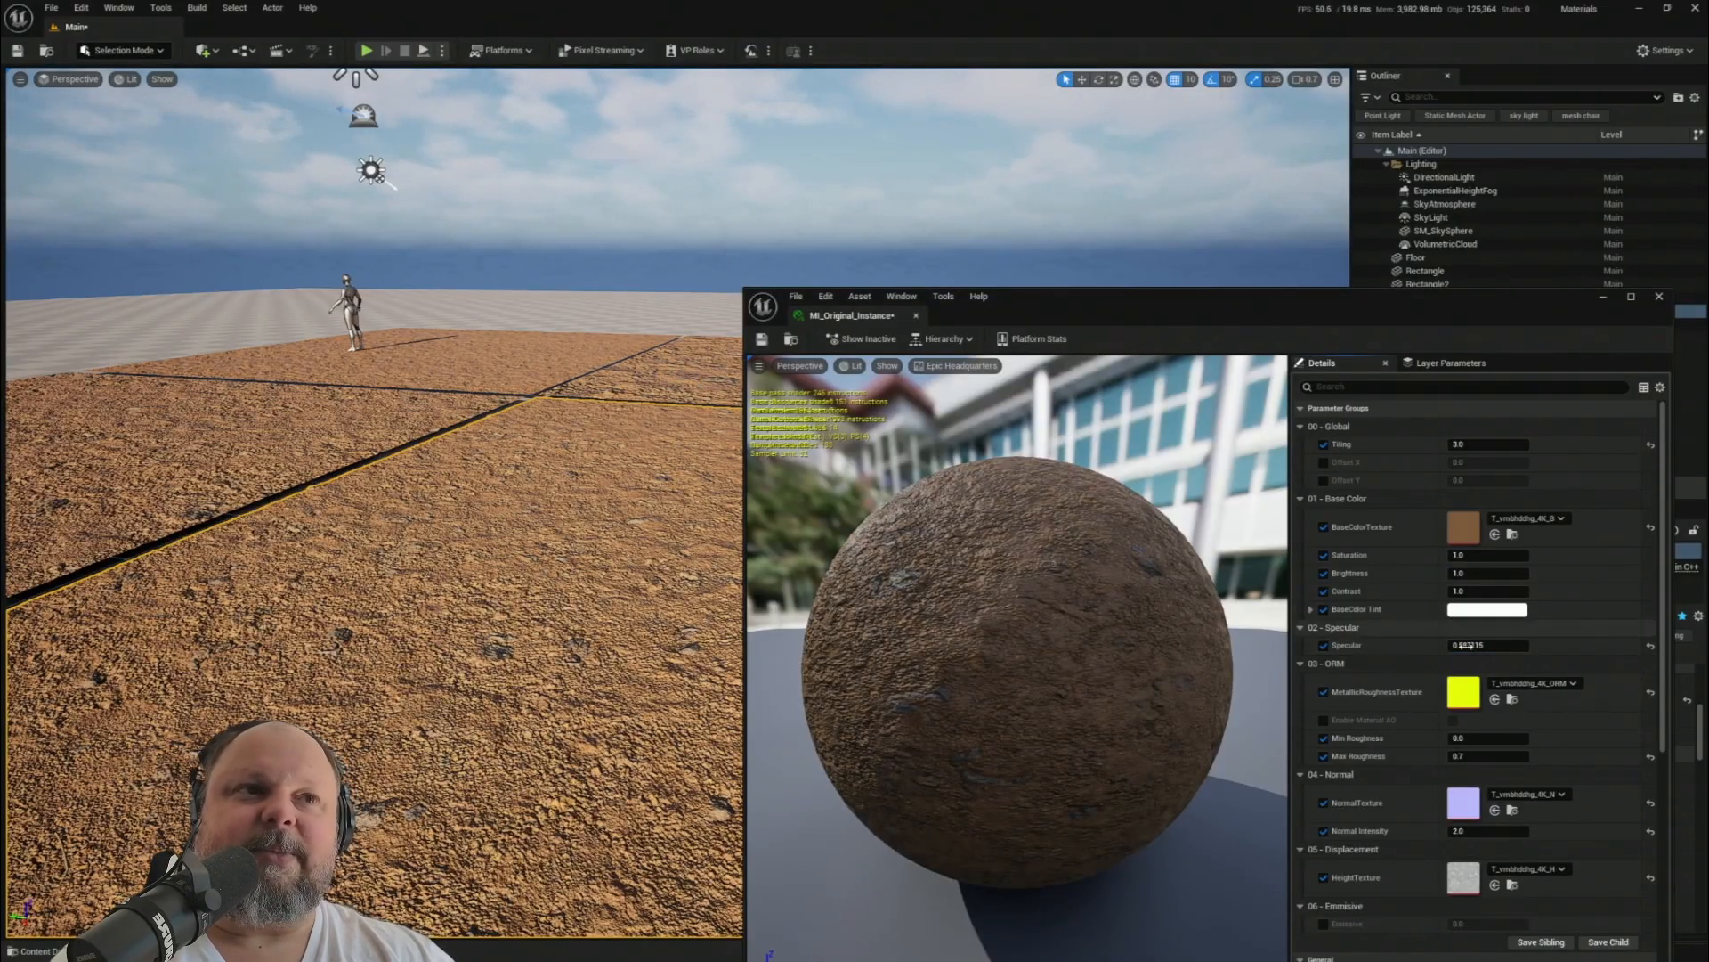
mouse_move(1483, 644)
mouse_down()
mouse_move(1460, 644)
mouse_move(1482, 646)
mouse_up()
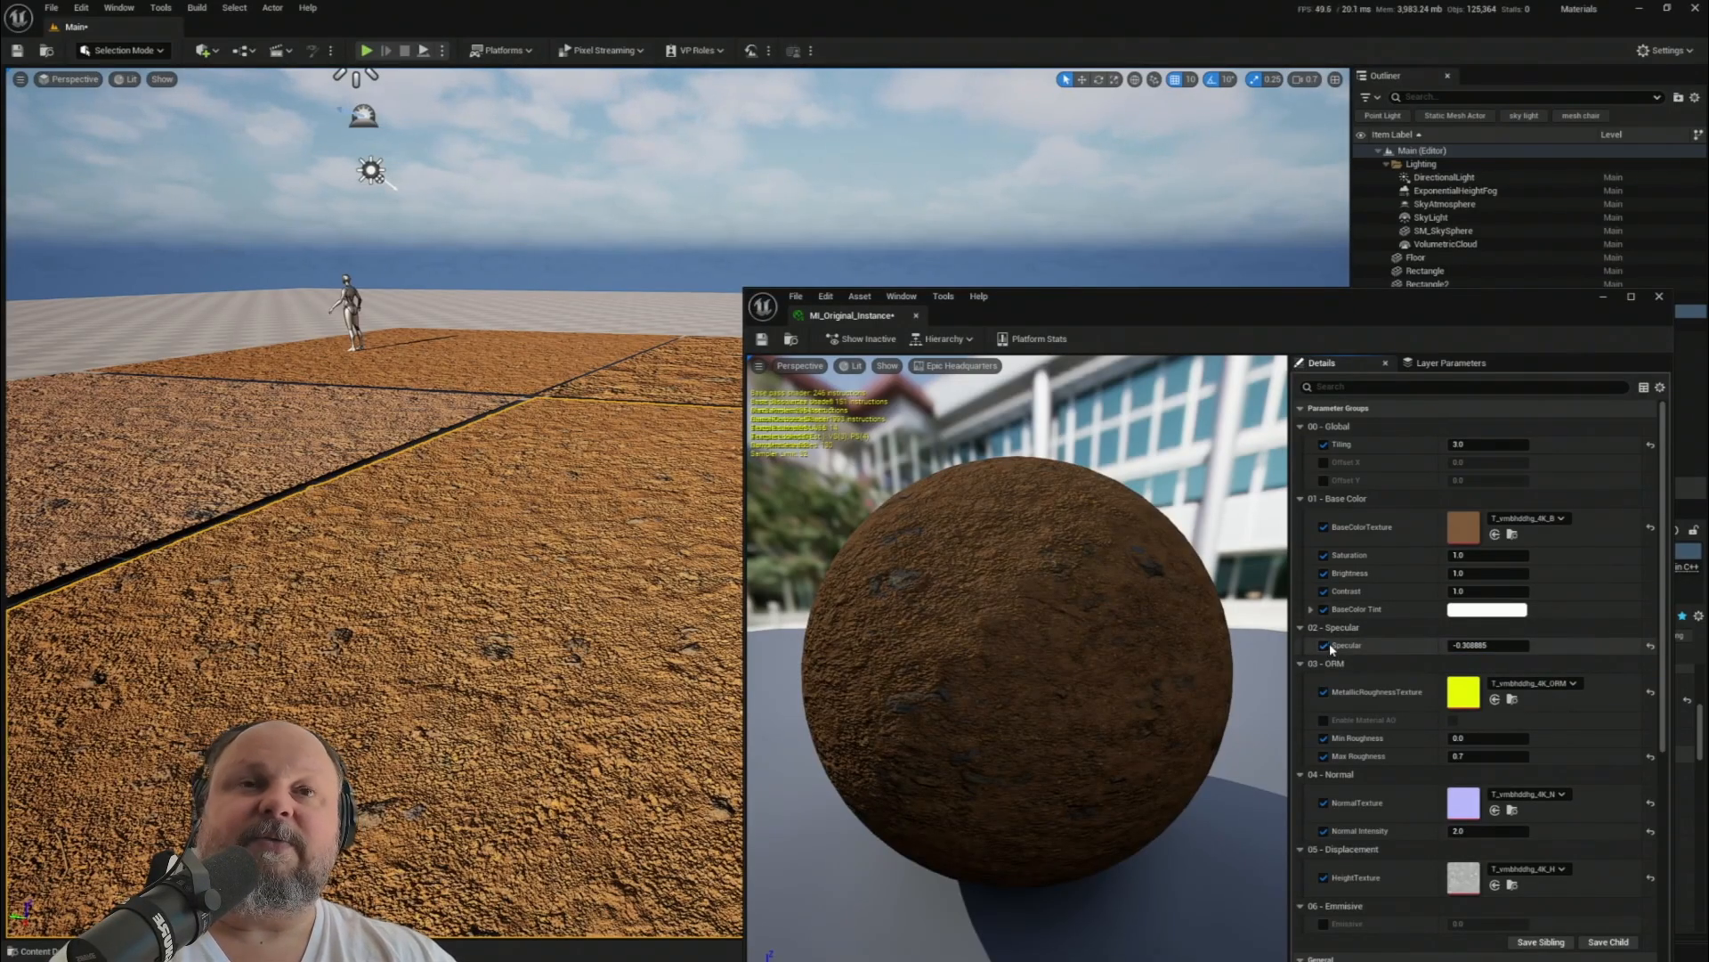
- Open the child instance MI_Original_Inst_Instance from the Rectangle4 tile and place its editor beside the soil tiles
right_drag(606, 570, 668, 632)
drag(1103, 313, 732, 704)
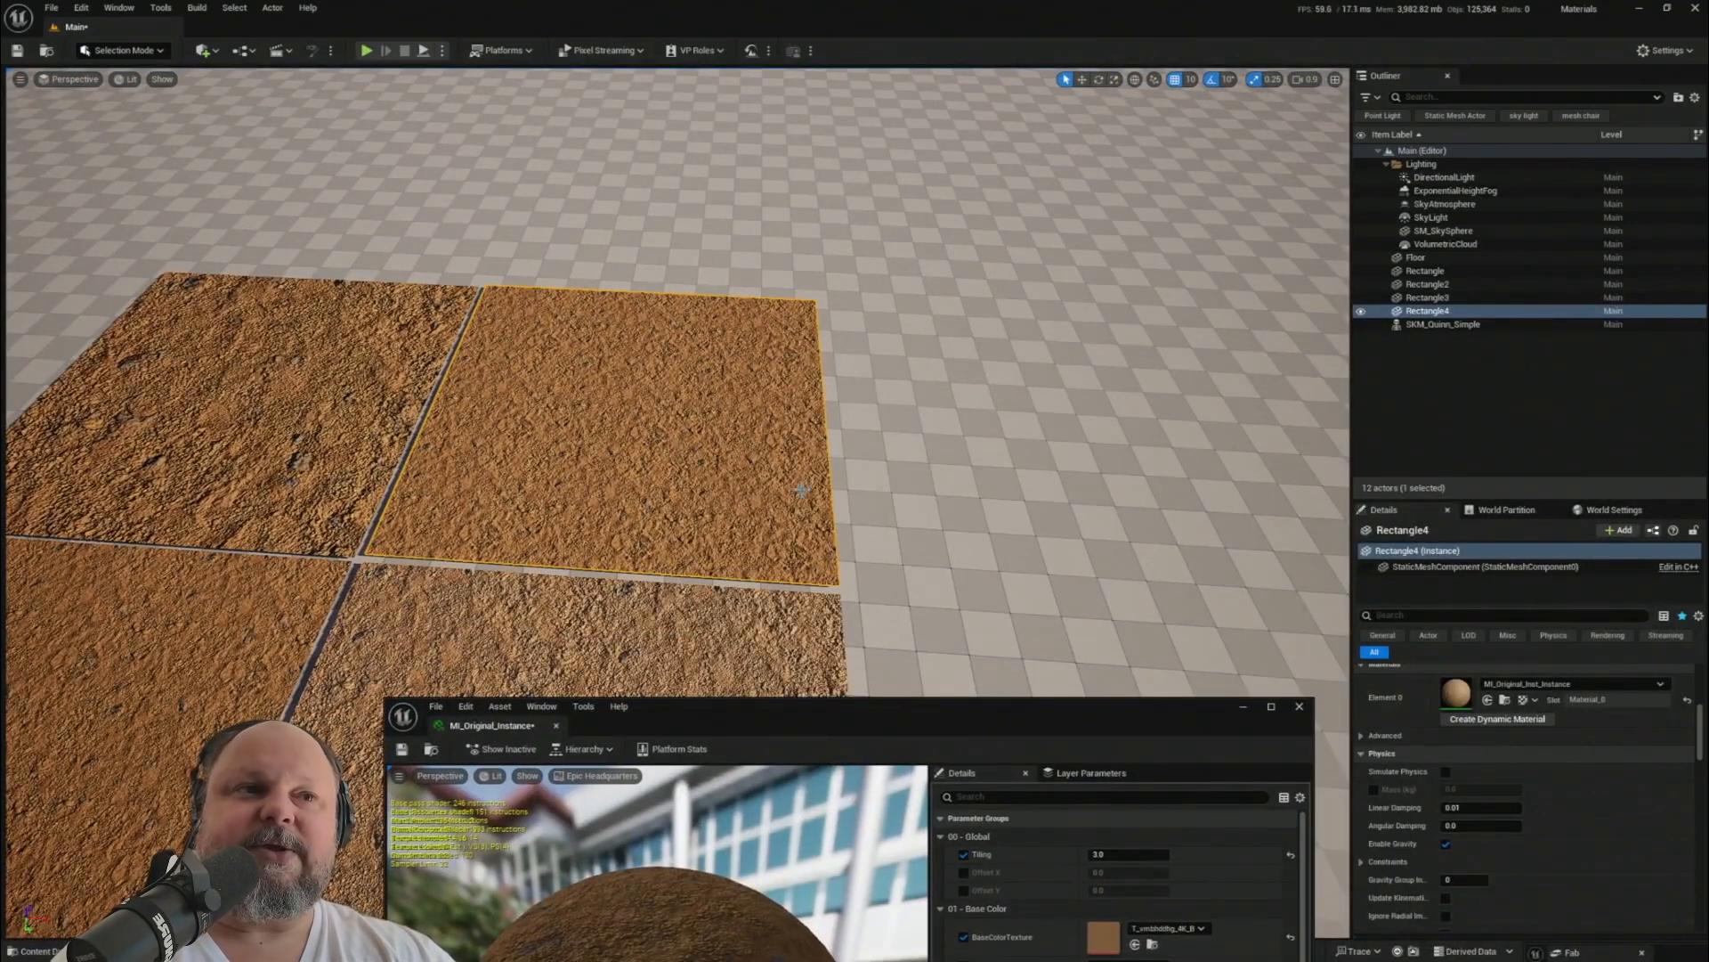
double_click(1457, 692)
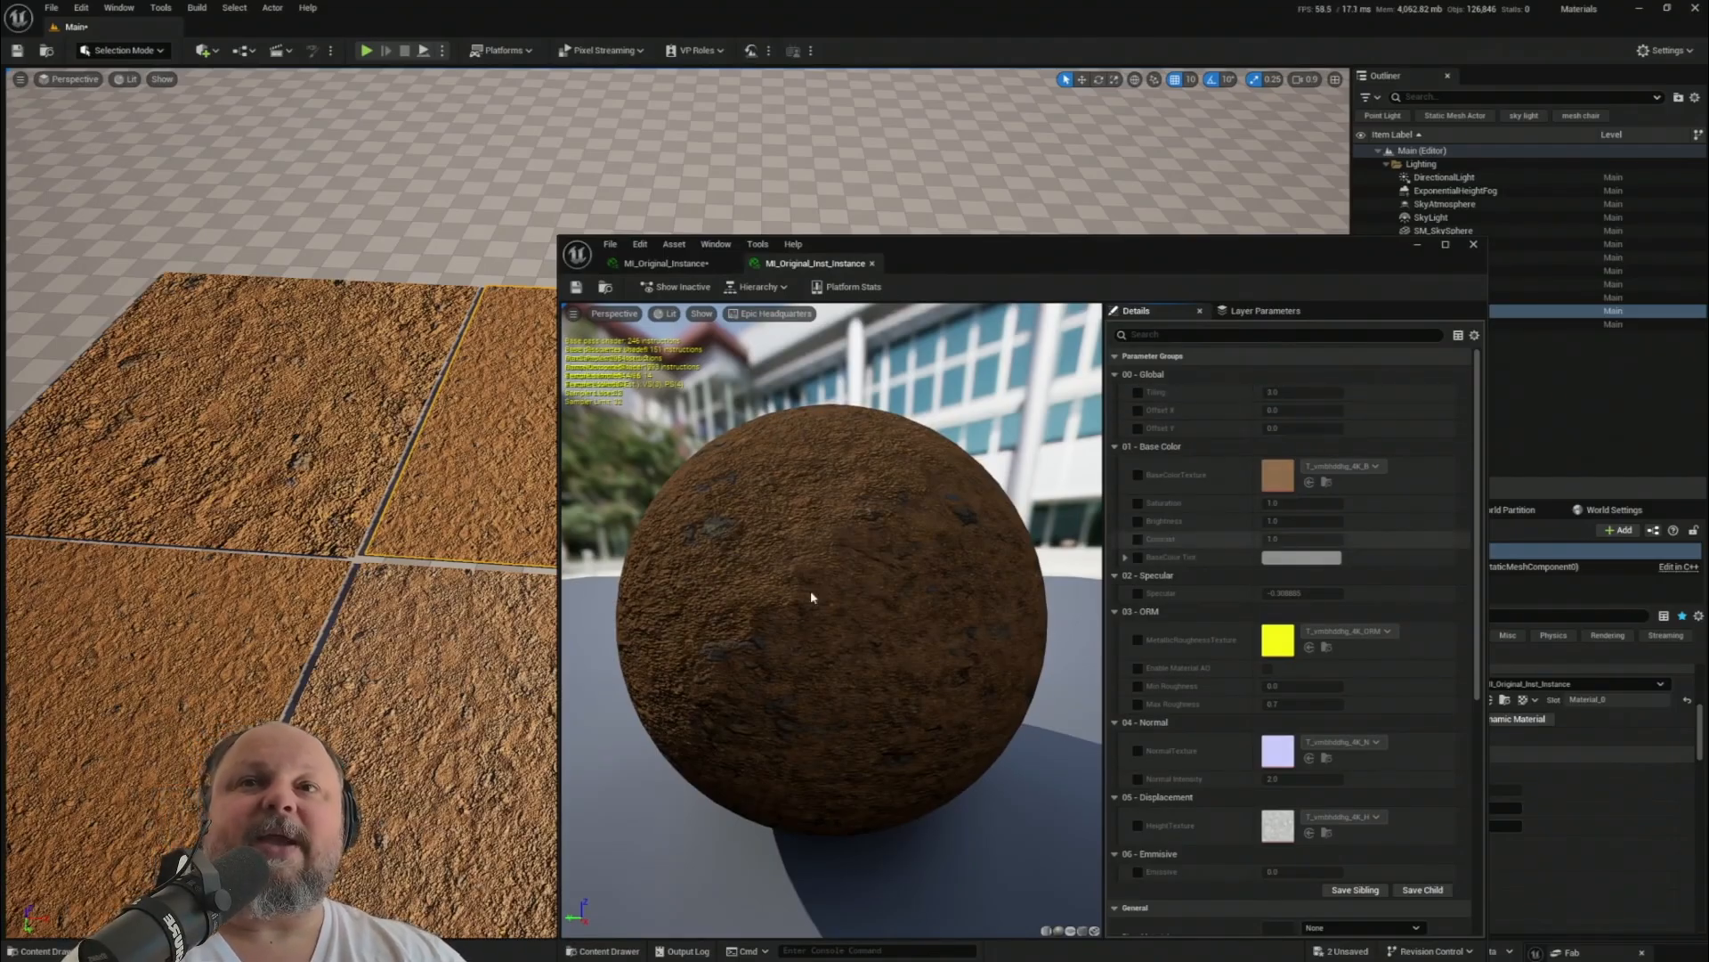
drag(966, 267, 1025, 254)
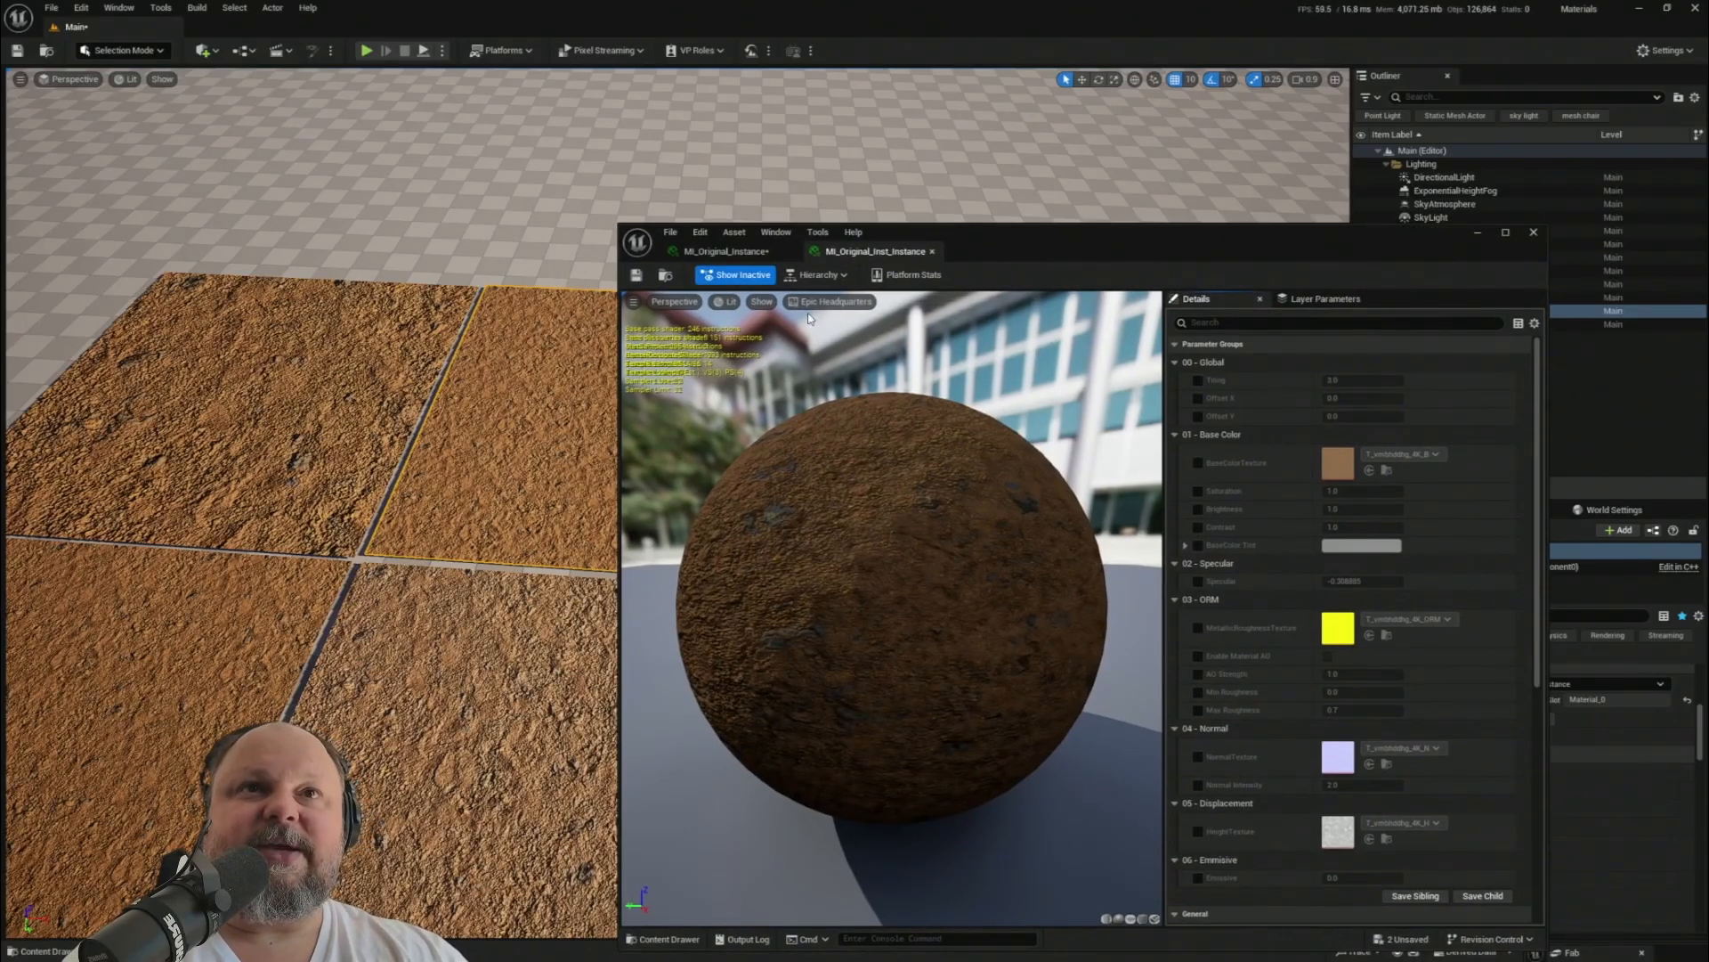
- In the parent MI_Original_Instance, set Tiling to about 1.6, enable the Offset X override and set it to about 0.67
click(769, 252)
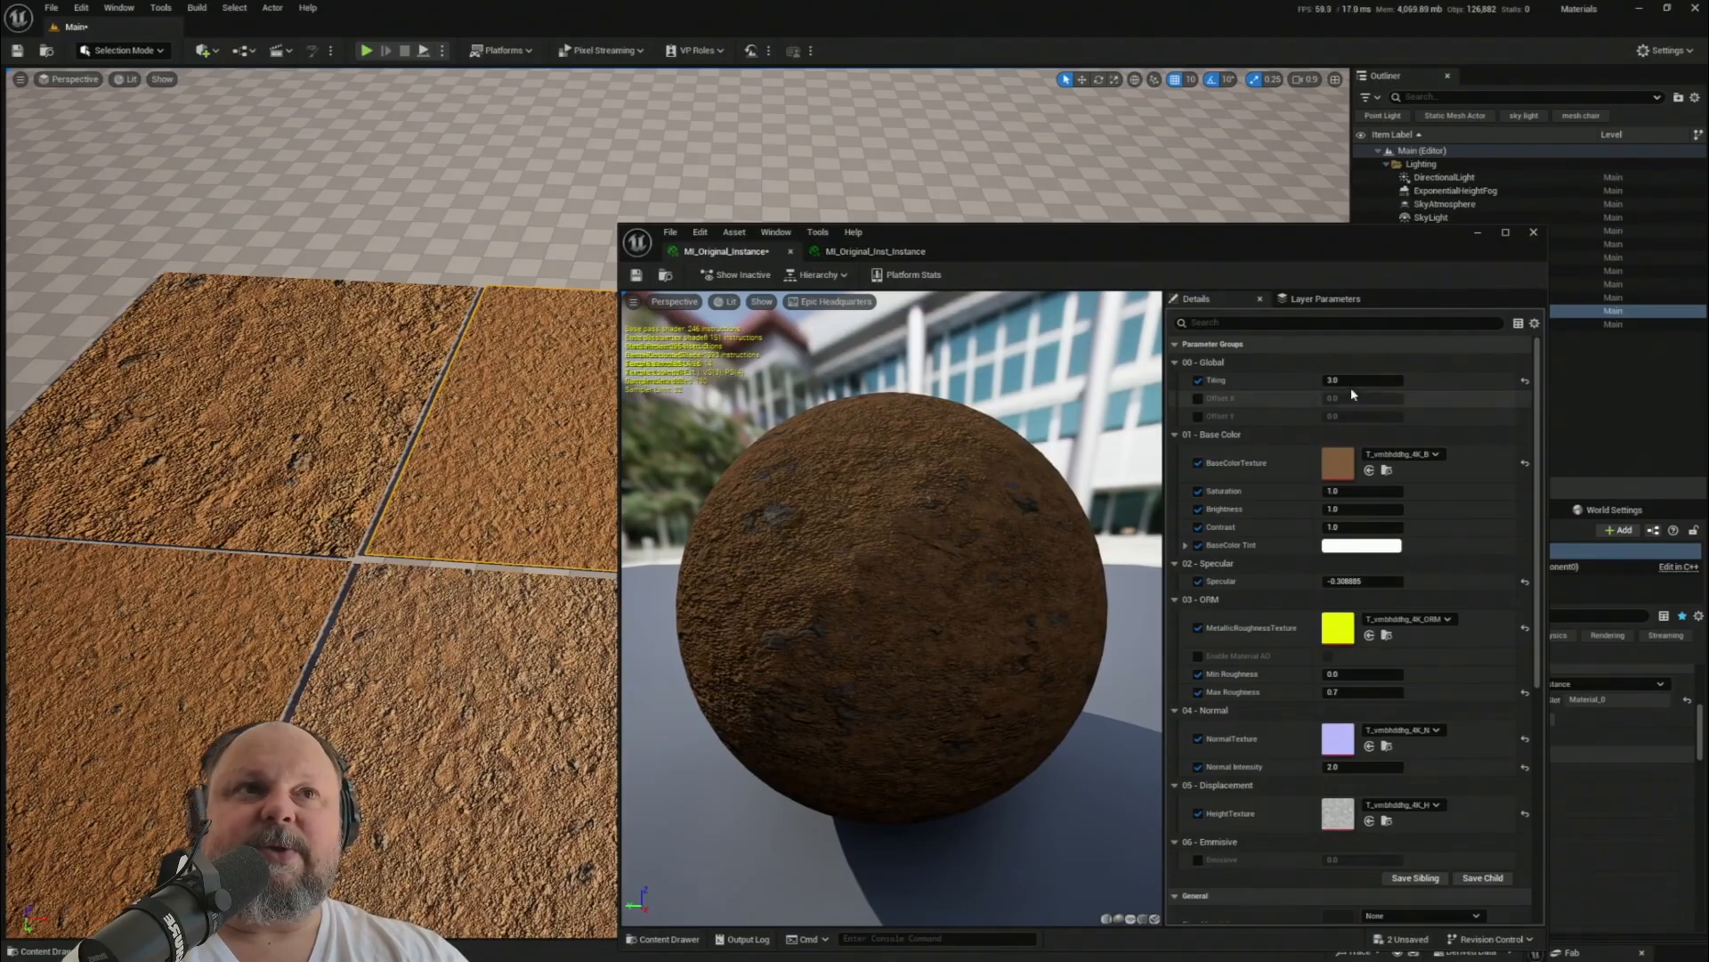
mouse_move(1350, 381)
mouse_down()
mouse_move(1291, 381)
mouse_move(1346, 381)
mouse_up()
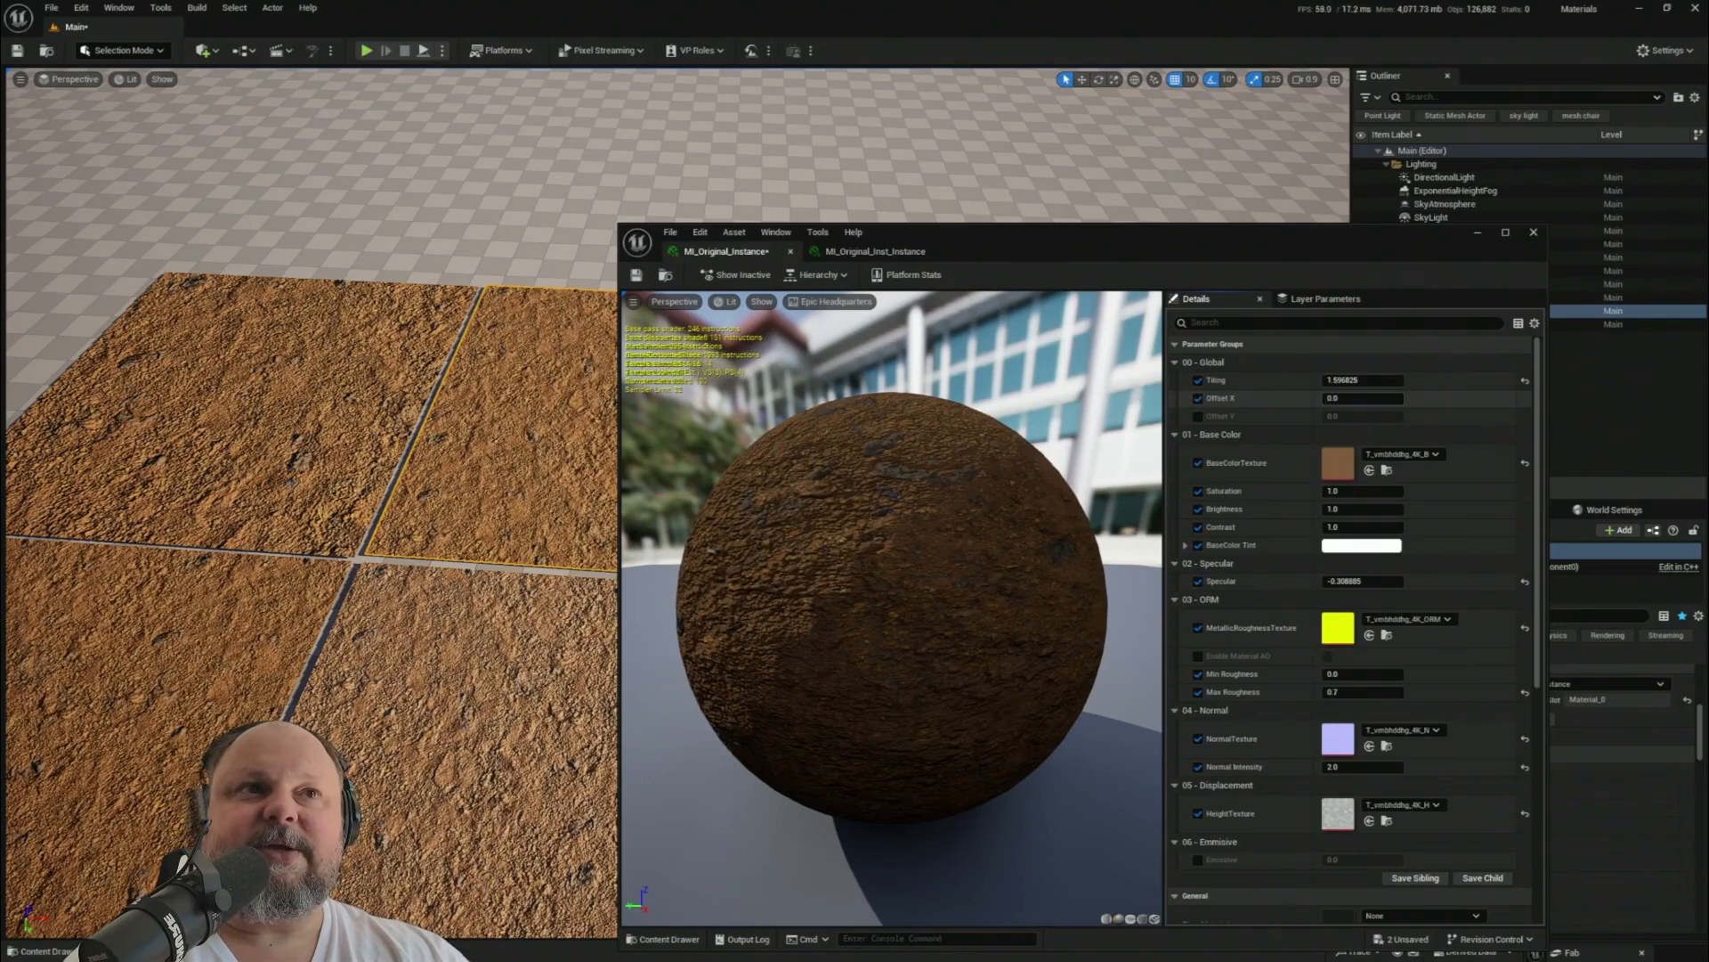
drag(1363, 397, 1434, 398)
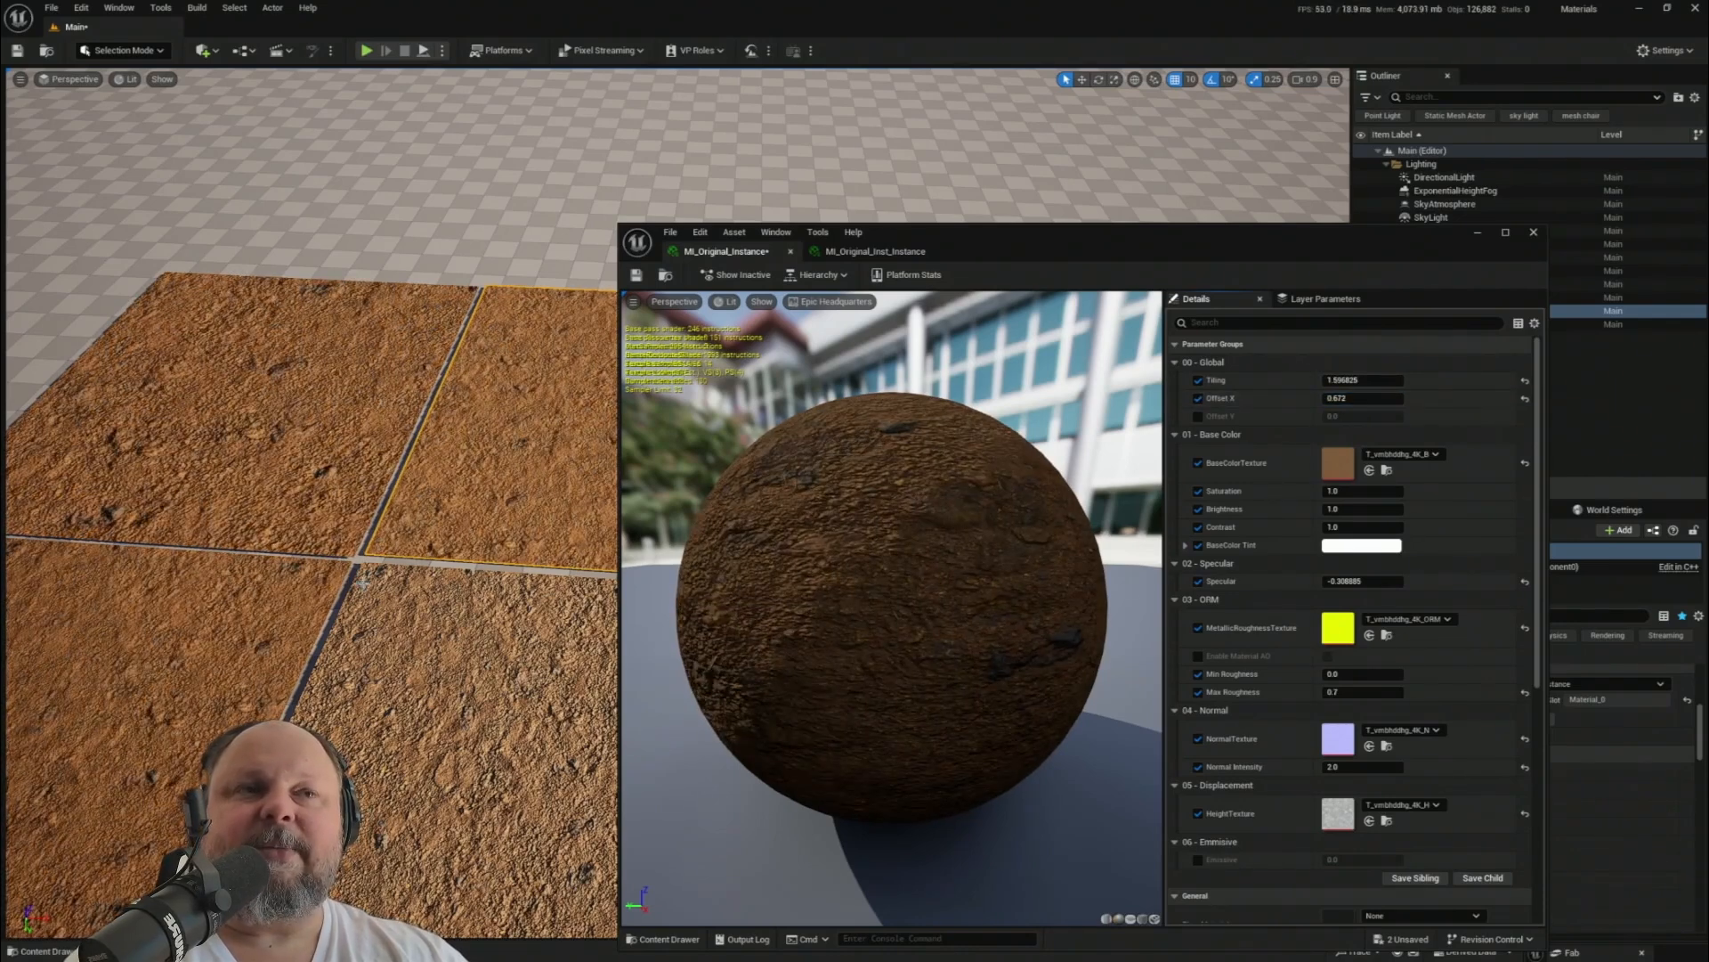
click(1341, 298)
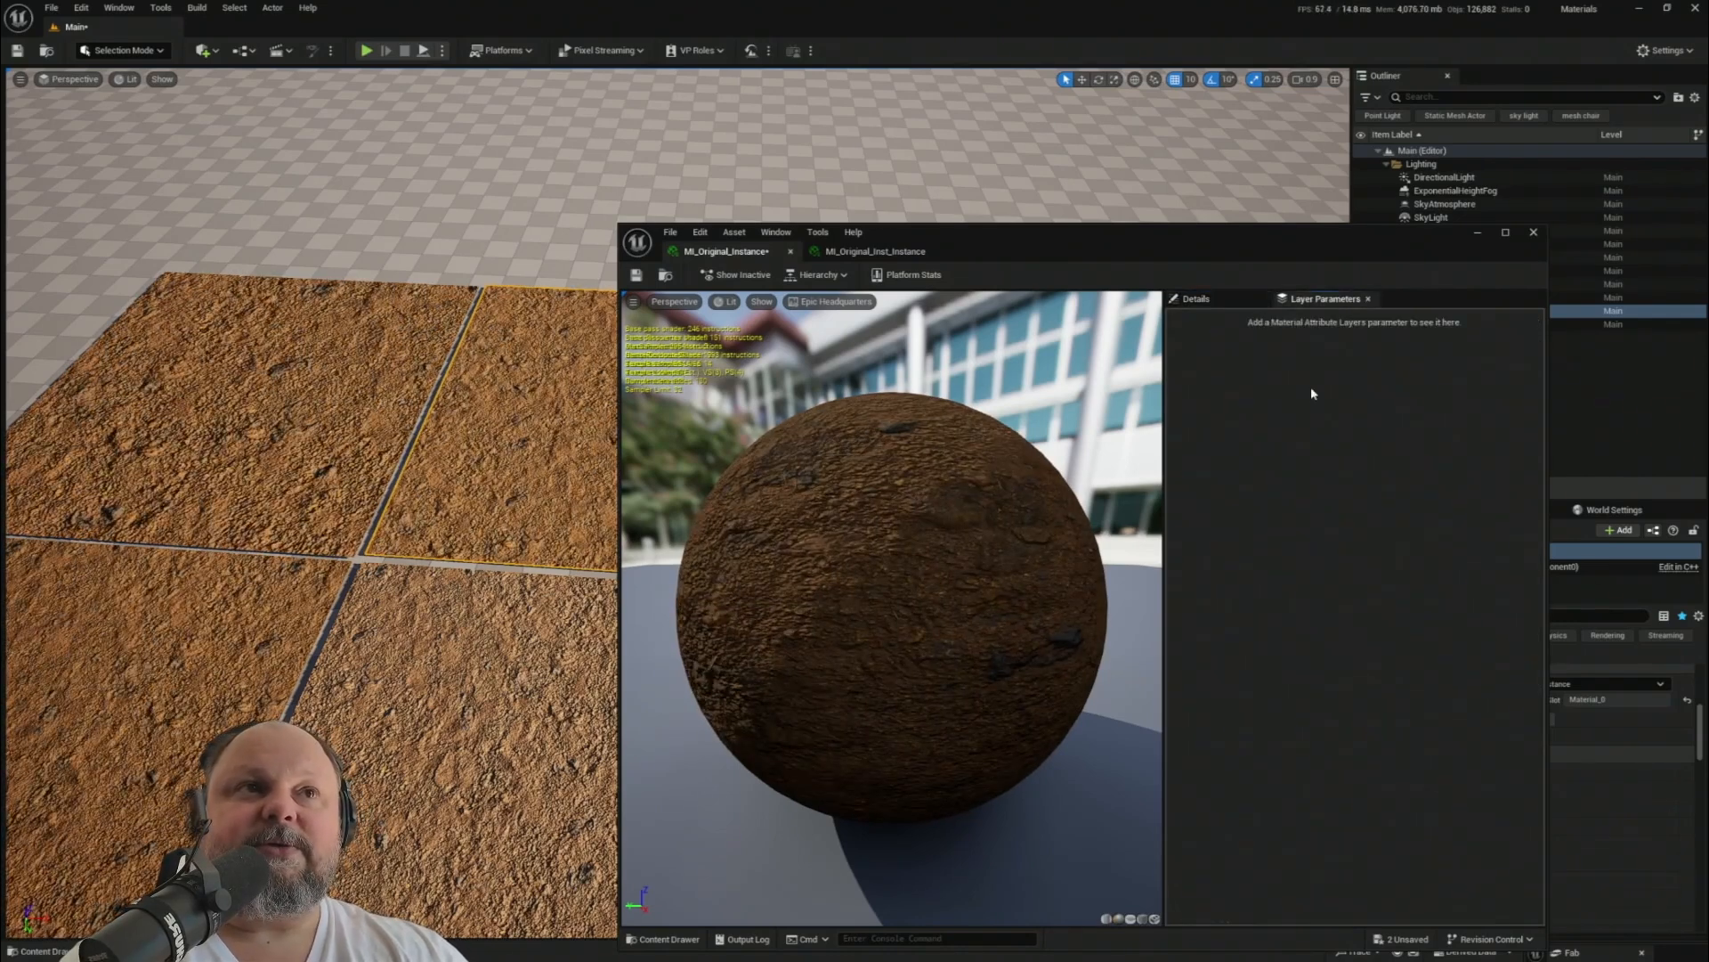
click(1195, 298)
- In MI_Original_Inst_Instance, enable the BaseColor Tint override, set it to a pale green and uncover the Rectangle4 tile
click(876, 251)
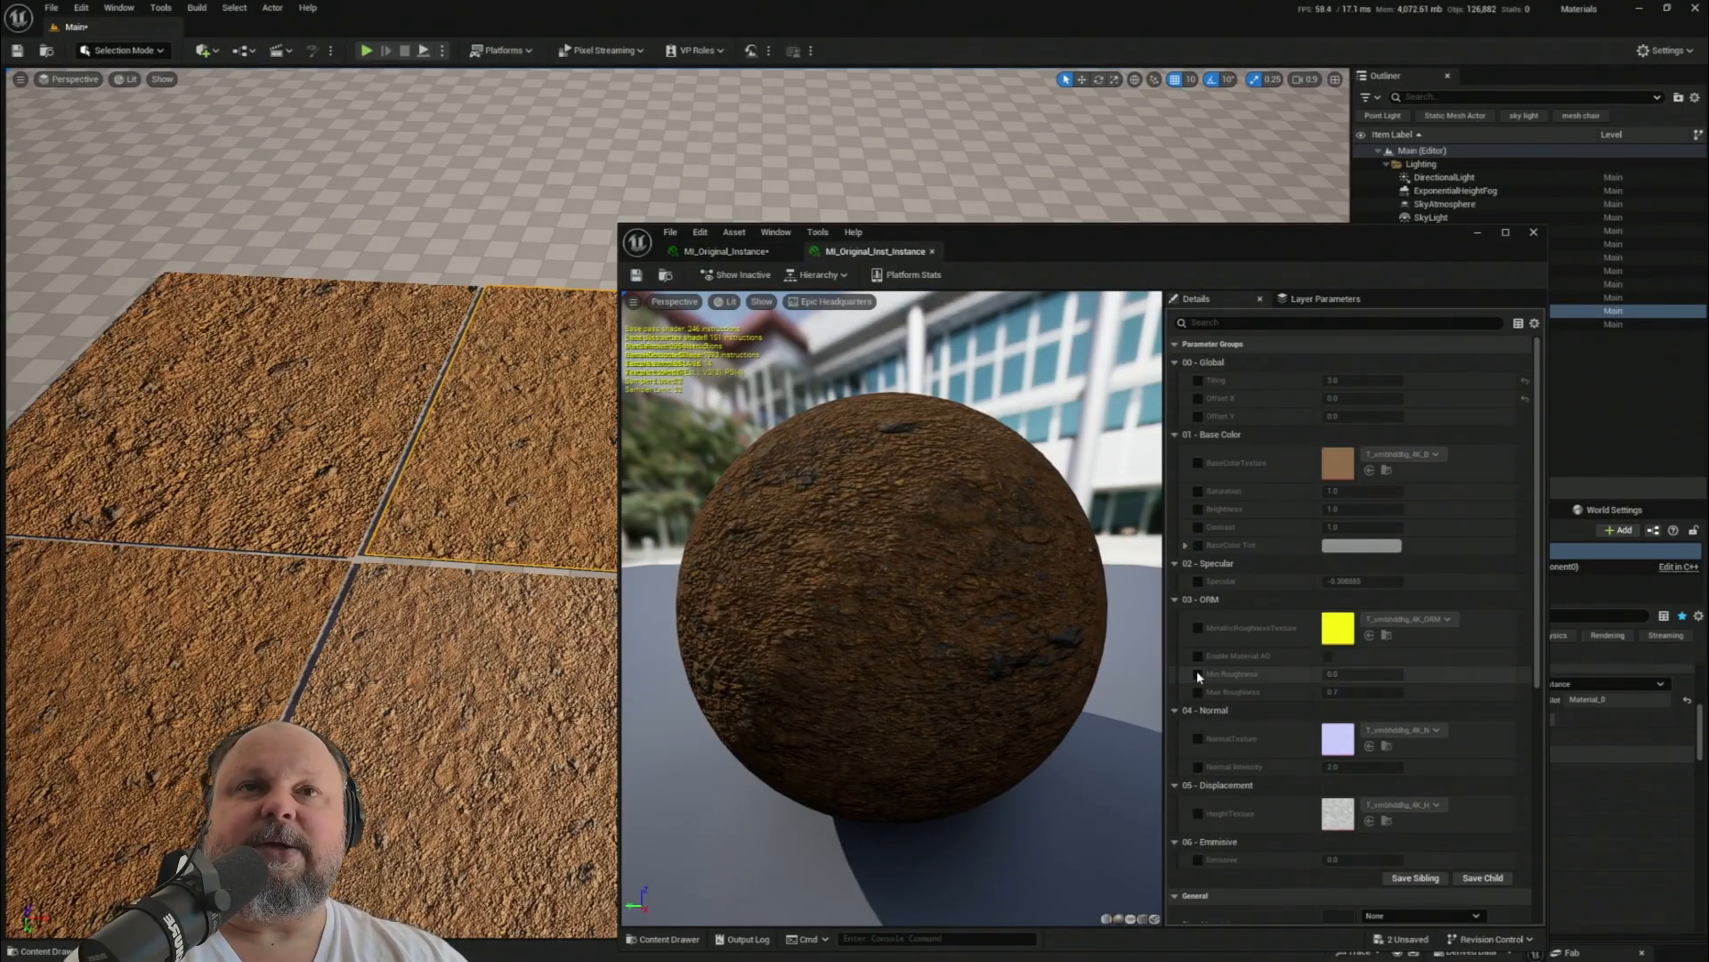
mouse_move(1080, 254)
mouse_down()
mouse_move(1305, 213)
mouse_move(1092, 307)
mouse_move(1044, 358)
mouse_move(1071, 251)
mouse_up()
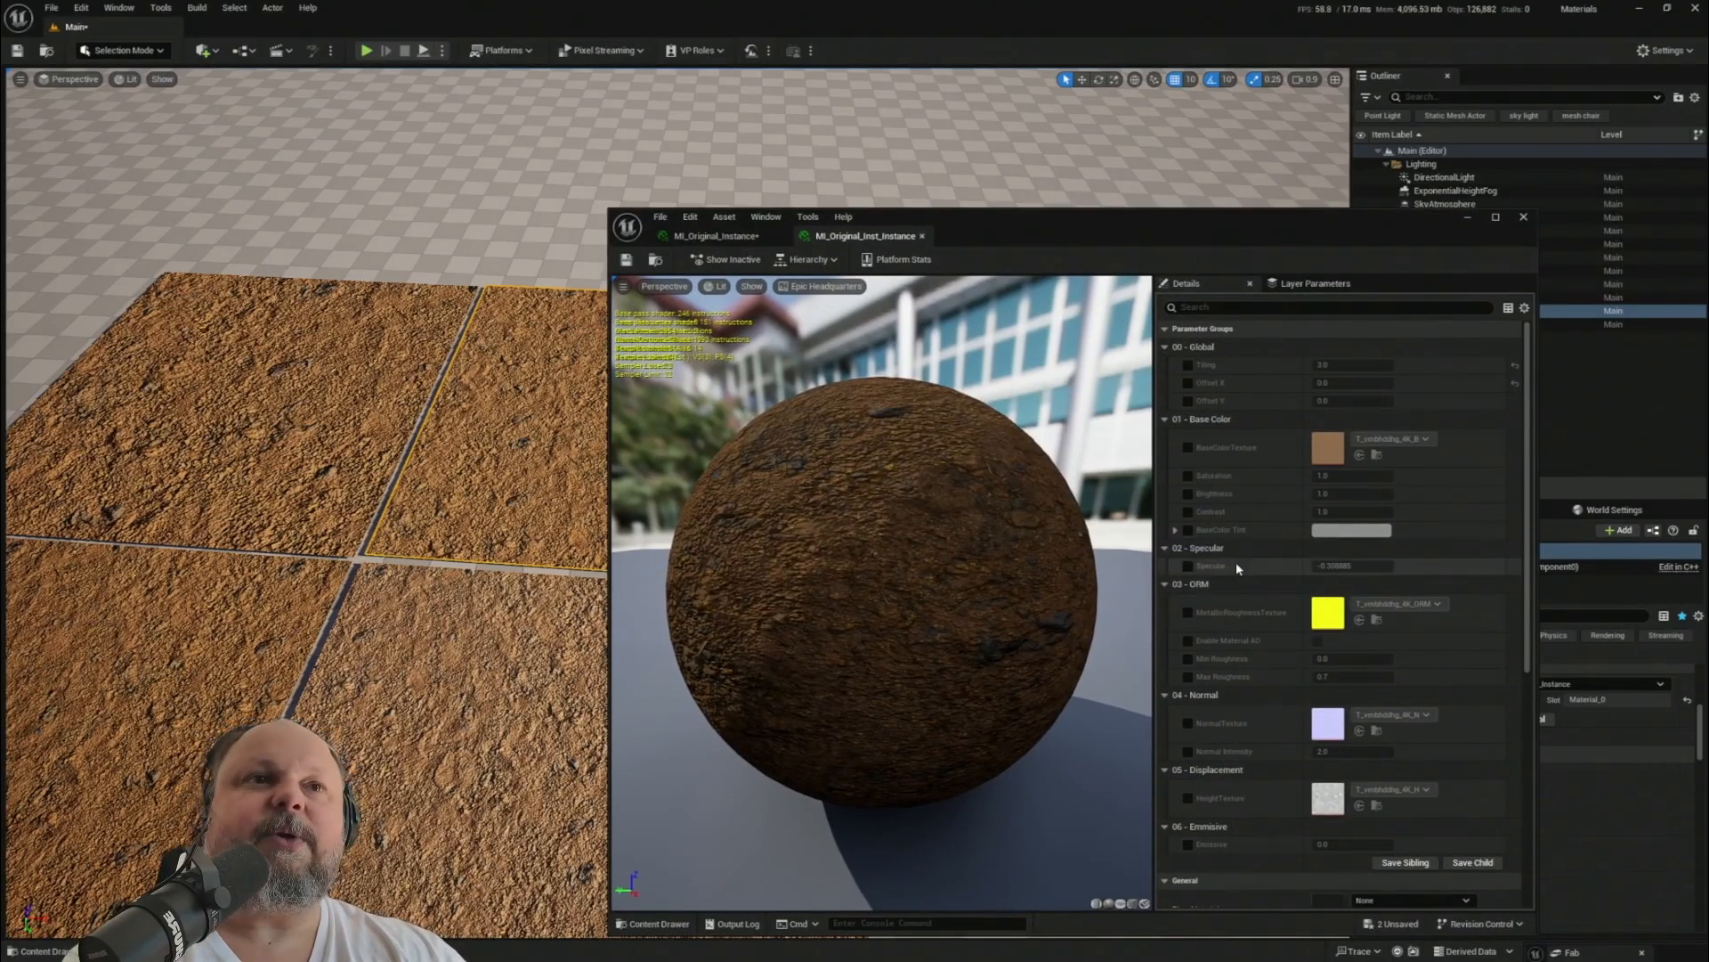
click(1188, 529)
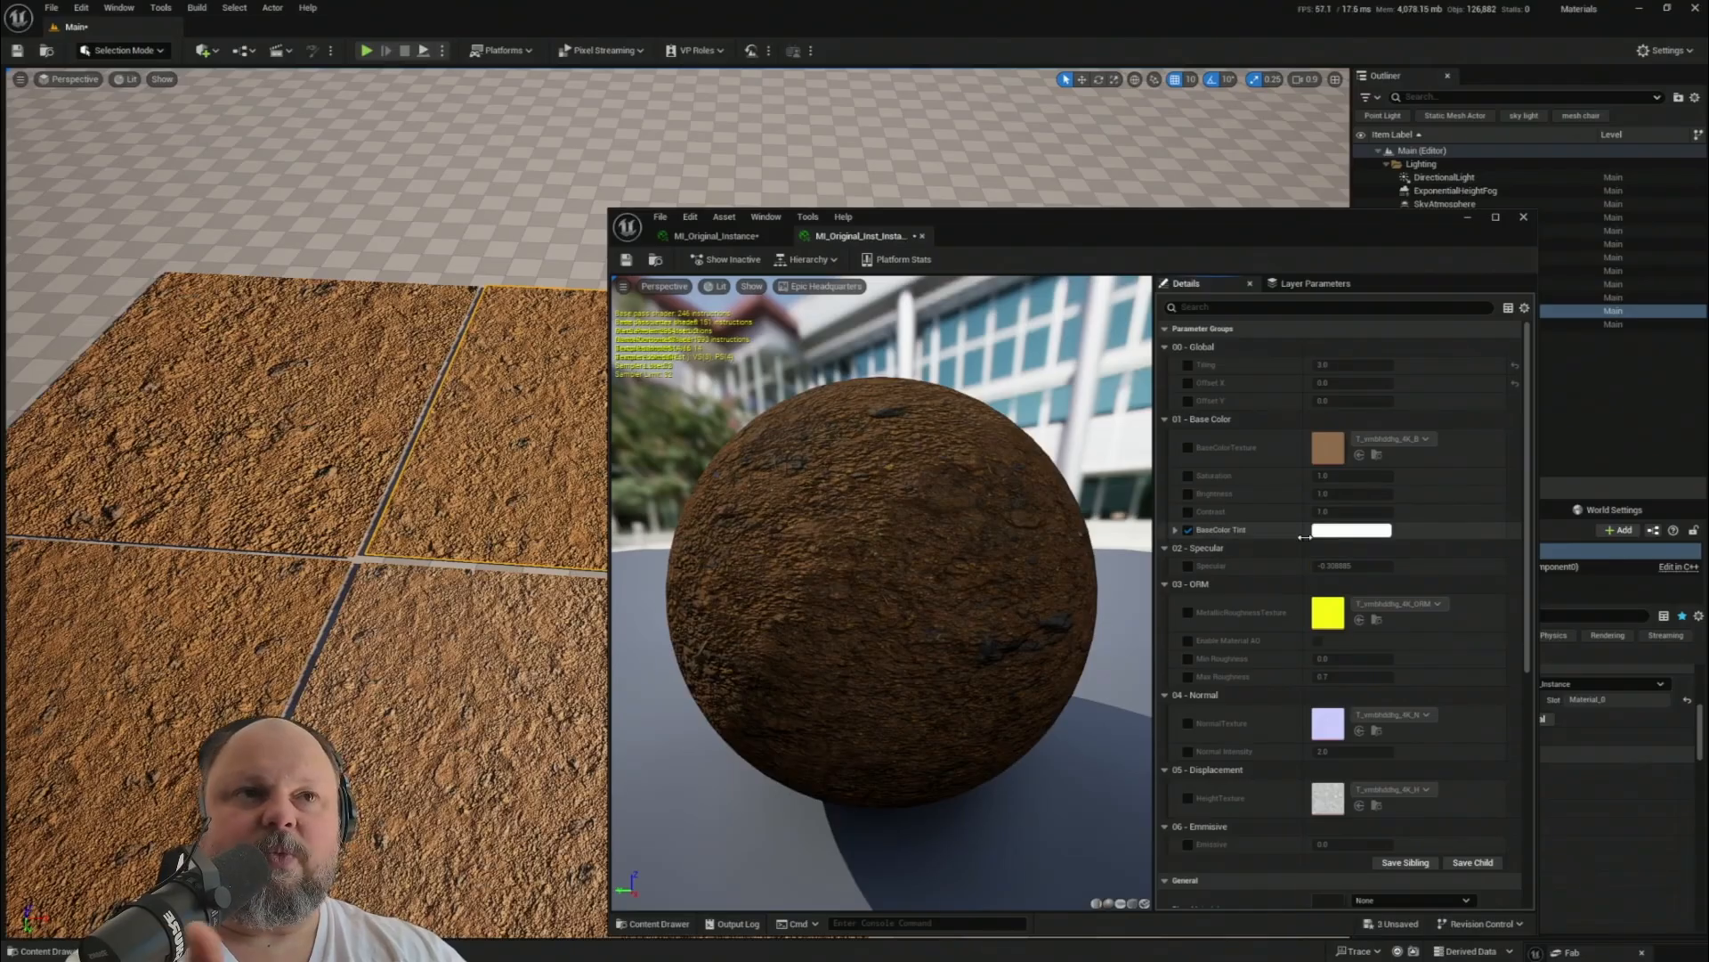
click(1333, 532)
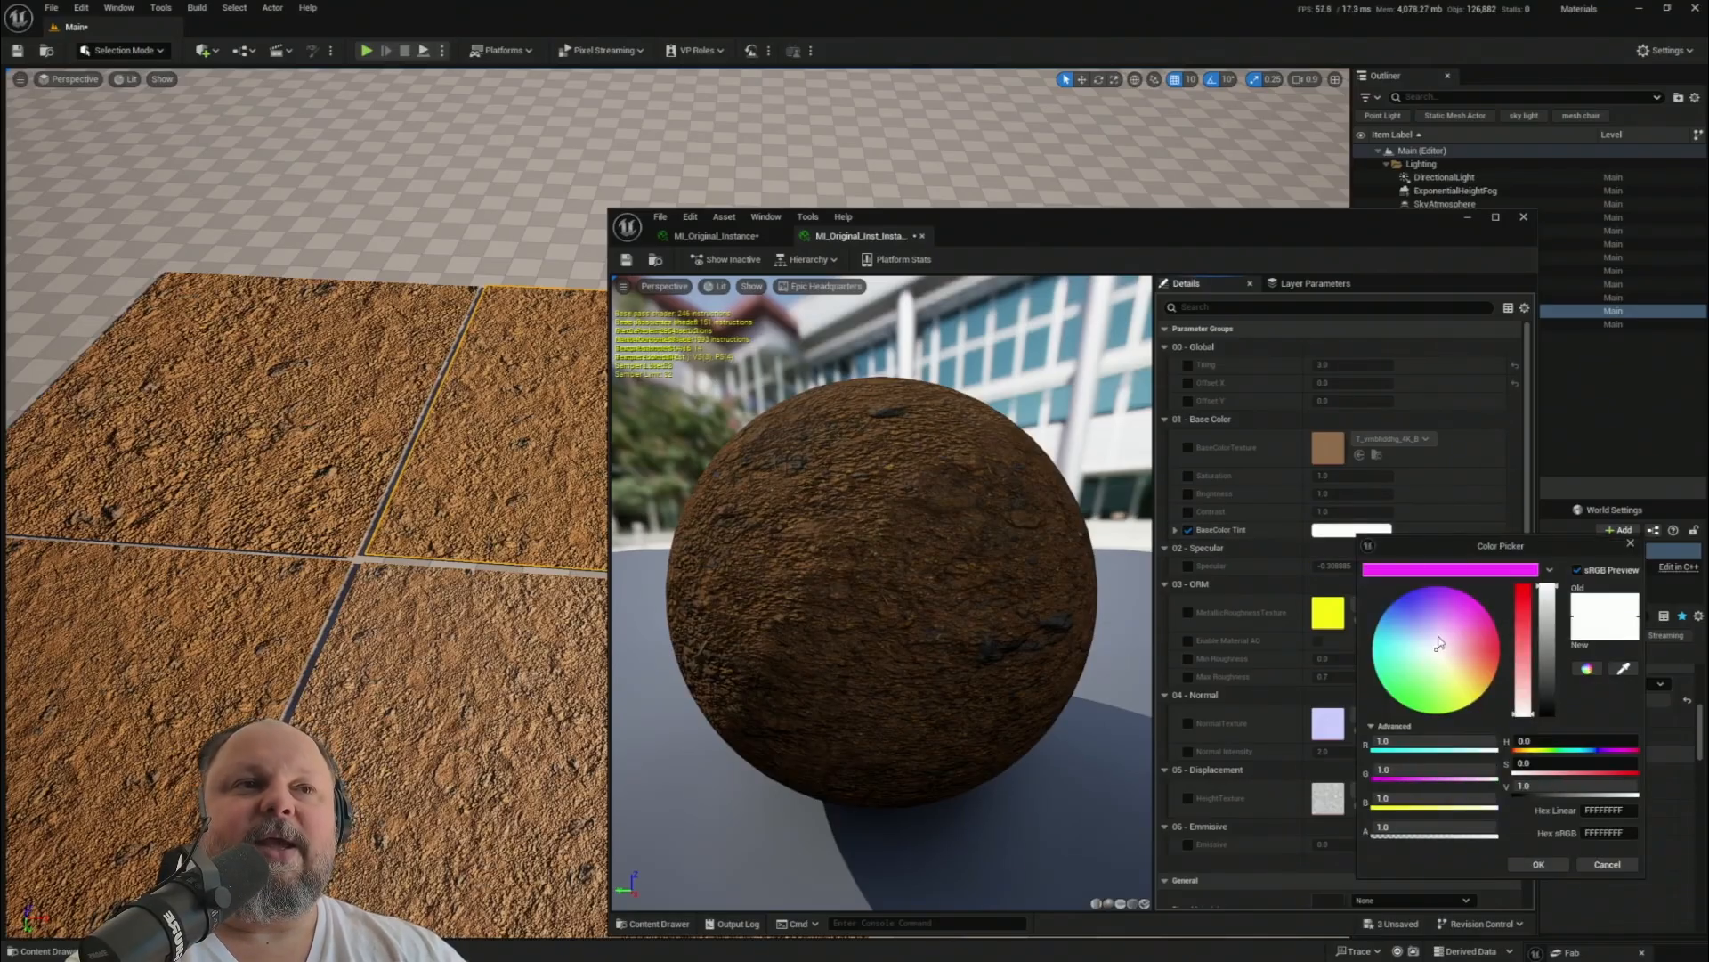
drag(1440, 654, 1436, 658)
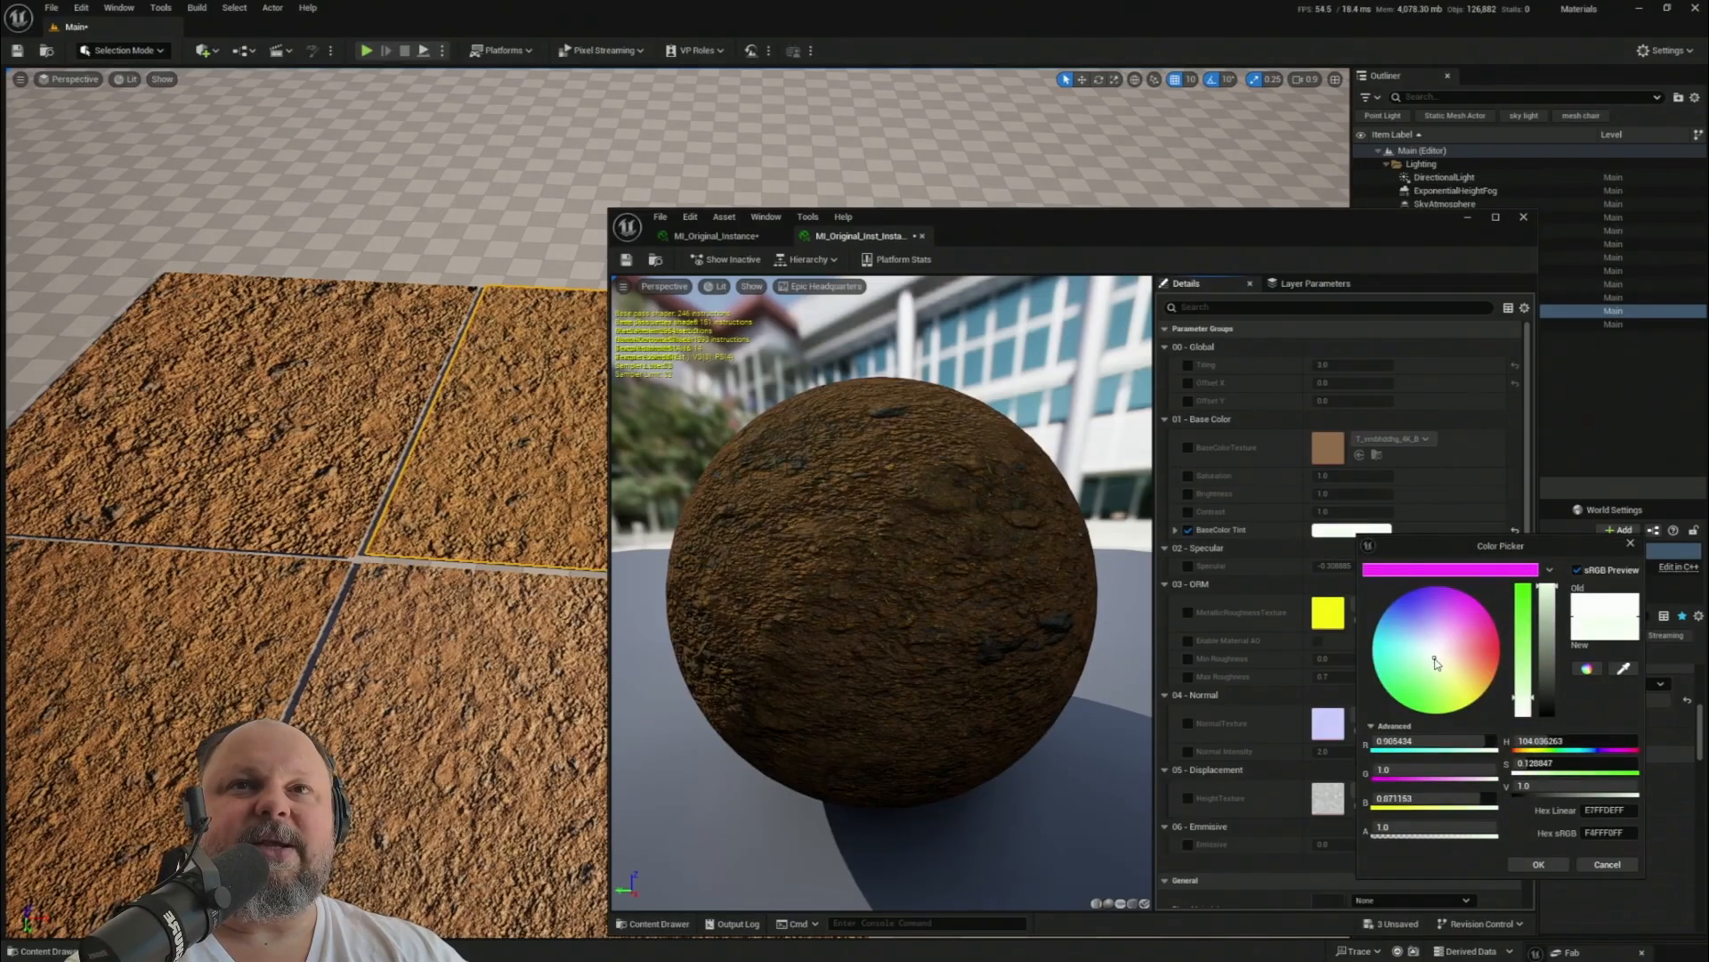
click(1550, 864)
drag(1060, 261, 1202, 196)
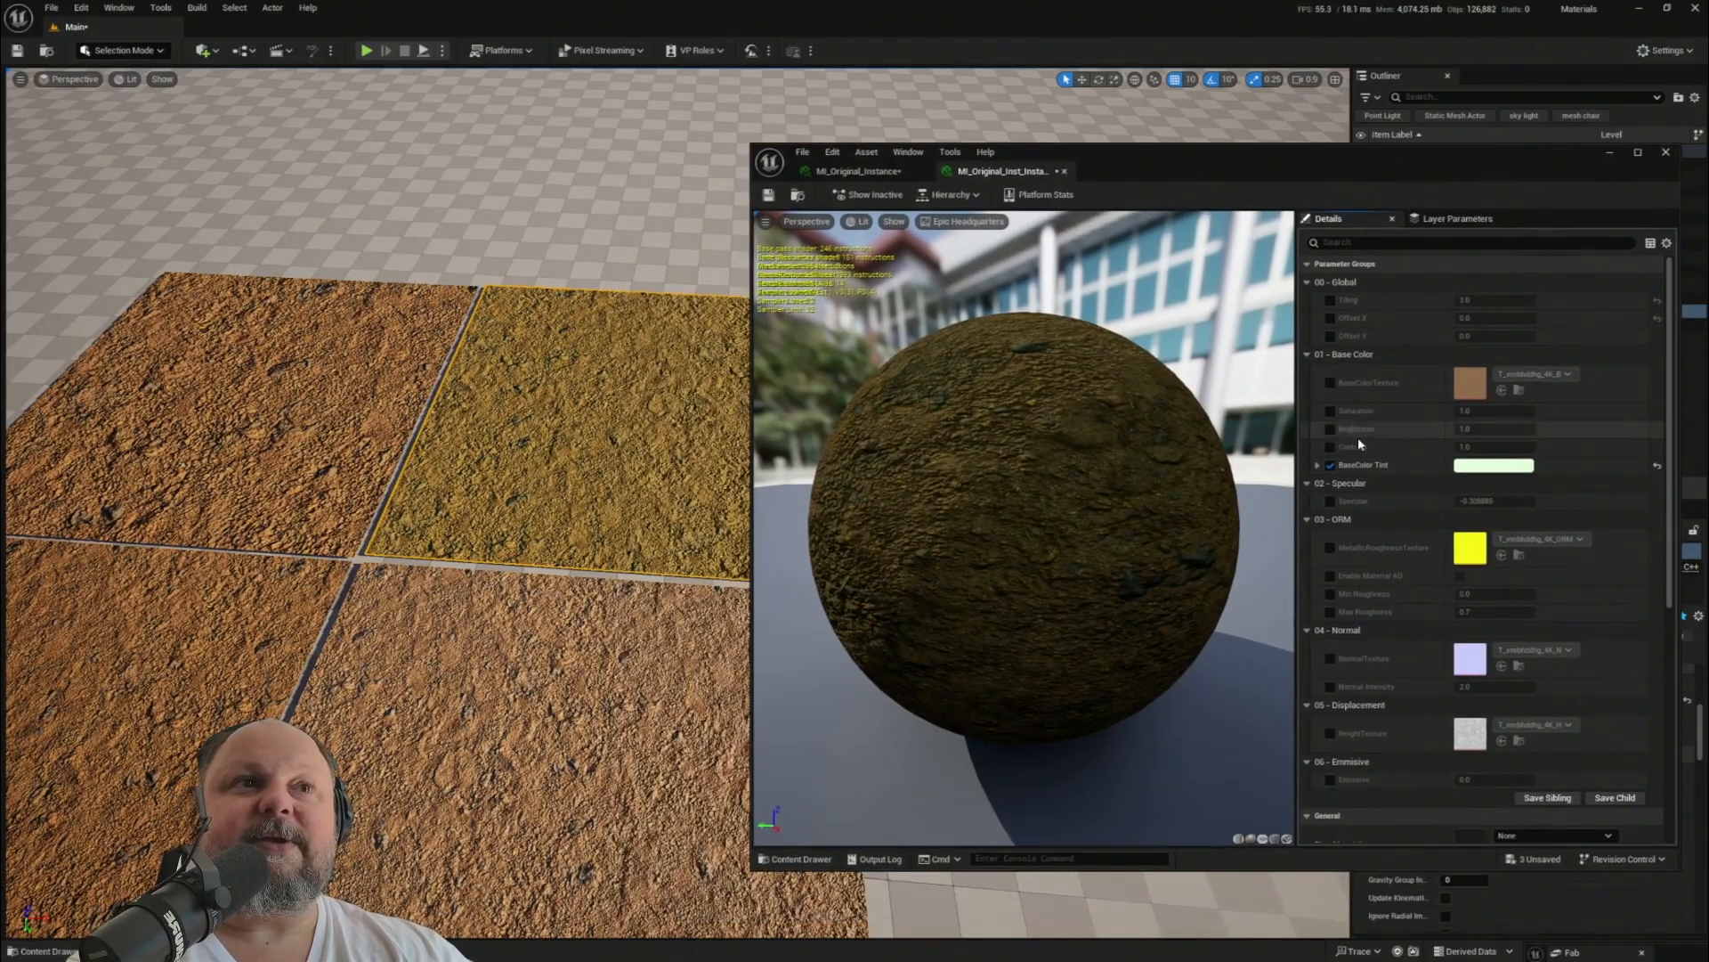
- Return to the parent MI_Original_Instance, move its editor below the soil tiles and save the instance
click(887, 173)
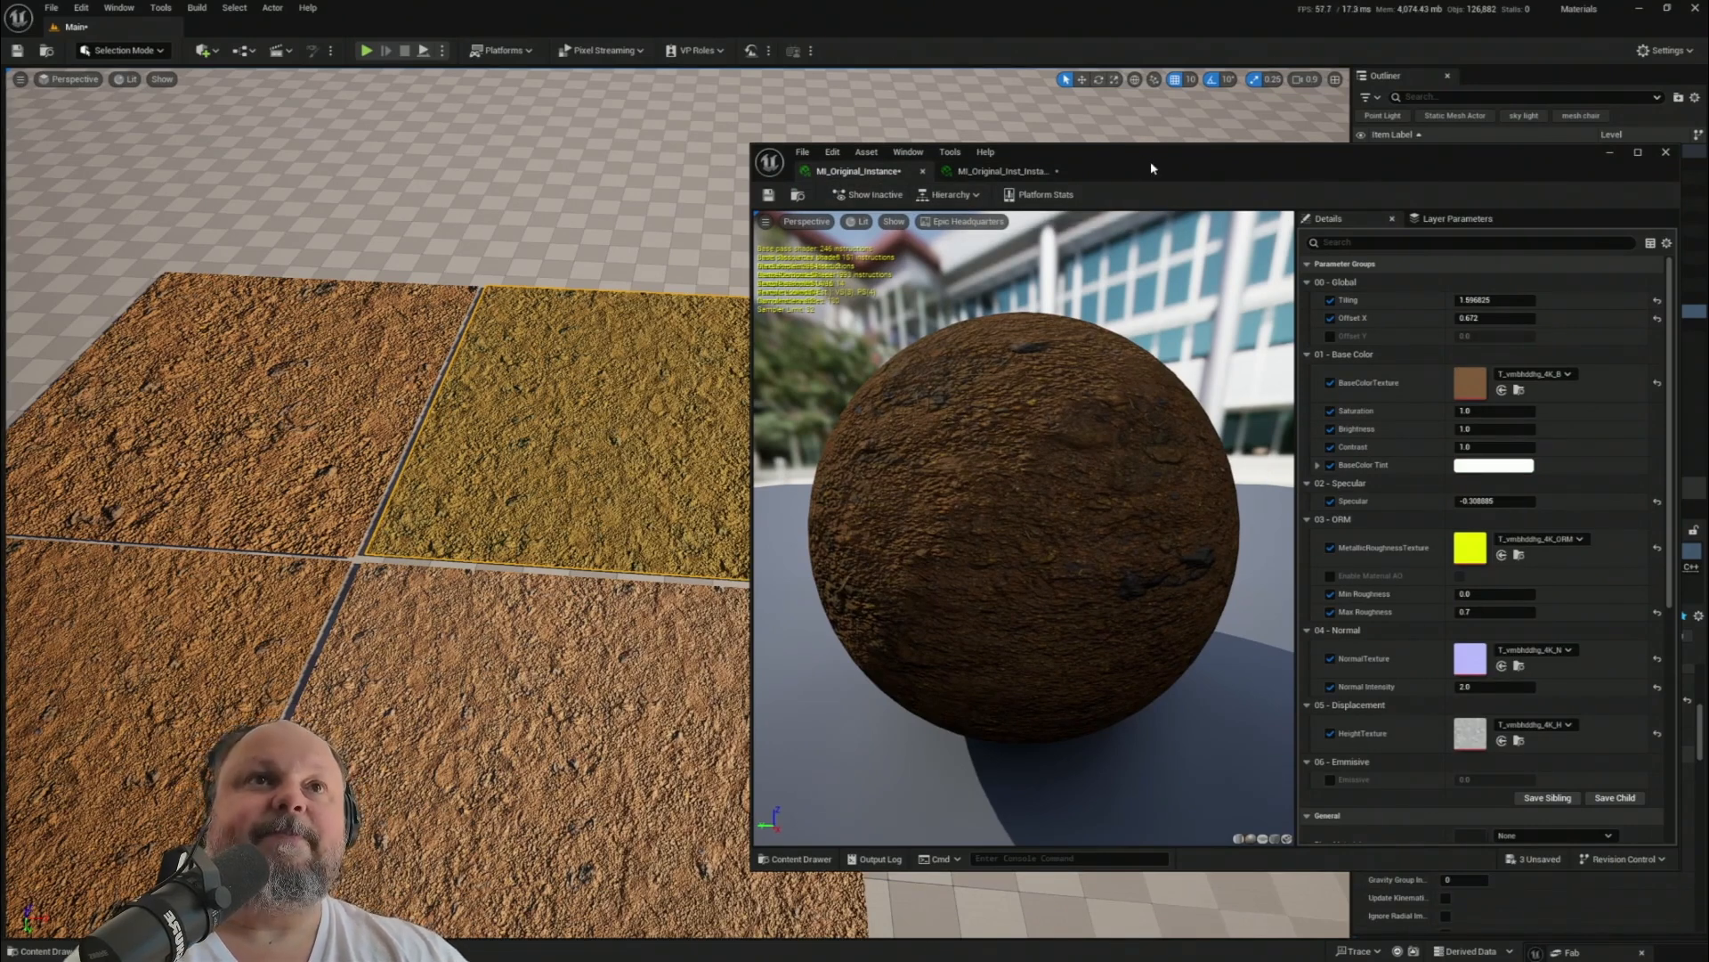
drag(1150, 162, 696, 647)
click(315, 682)
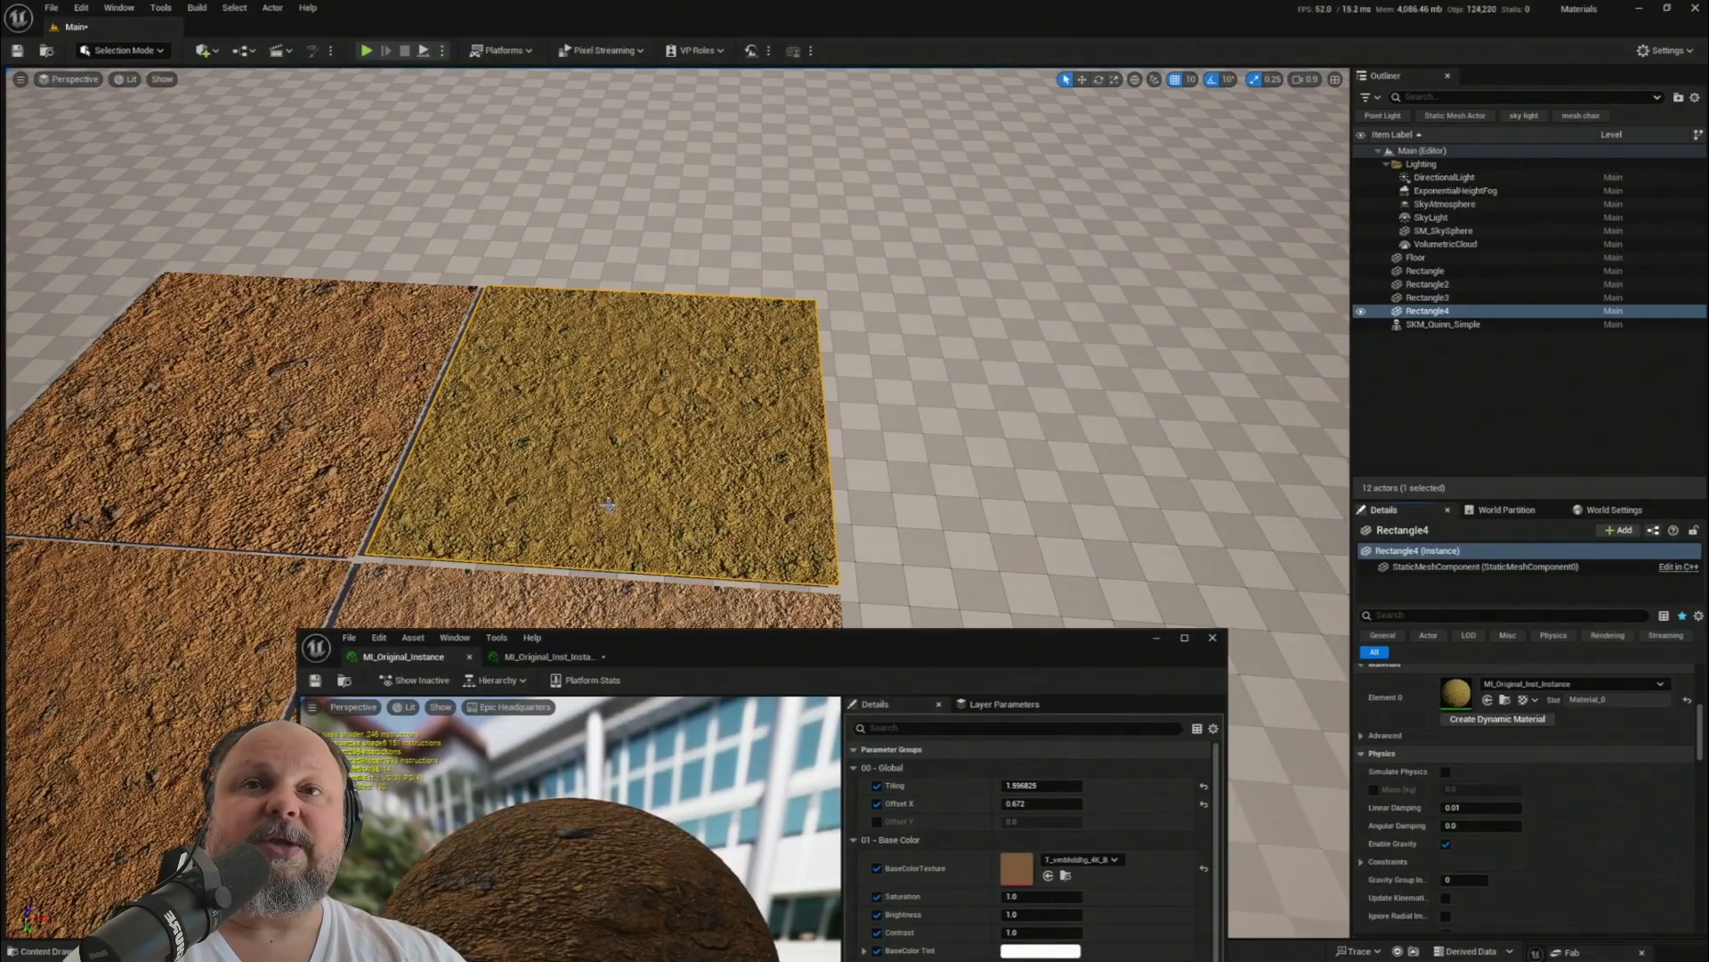
- Select the Rectangle3 tile and examine the parameters of its dynamic material, making the full parameter names readable
drag(554, 489, 478, 382)
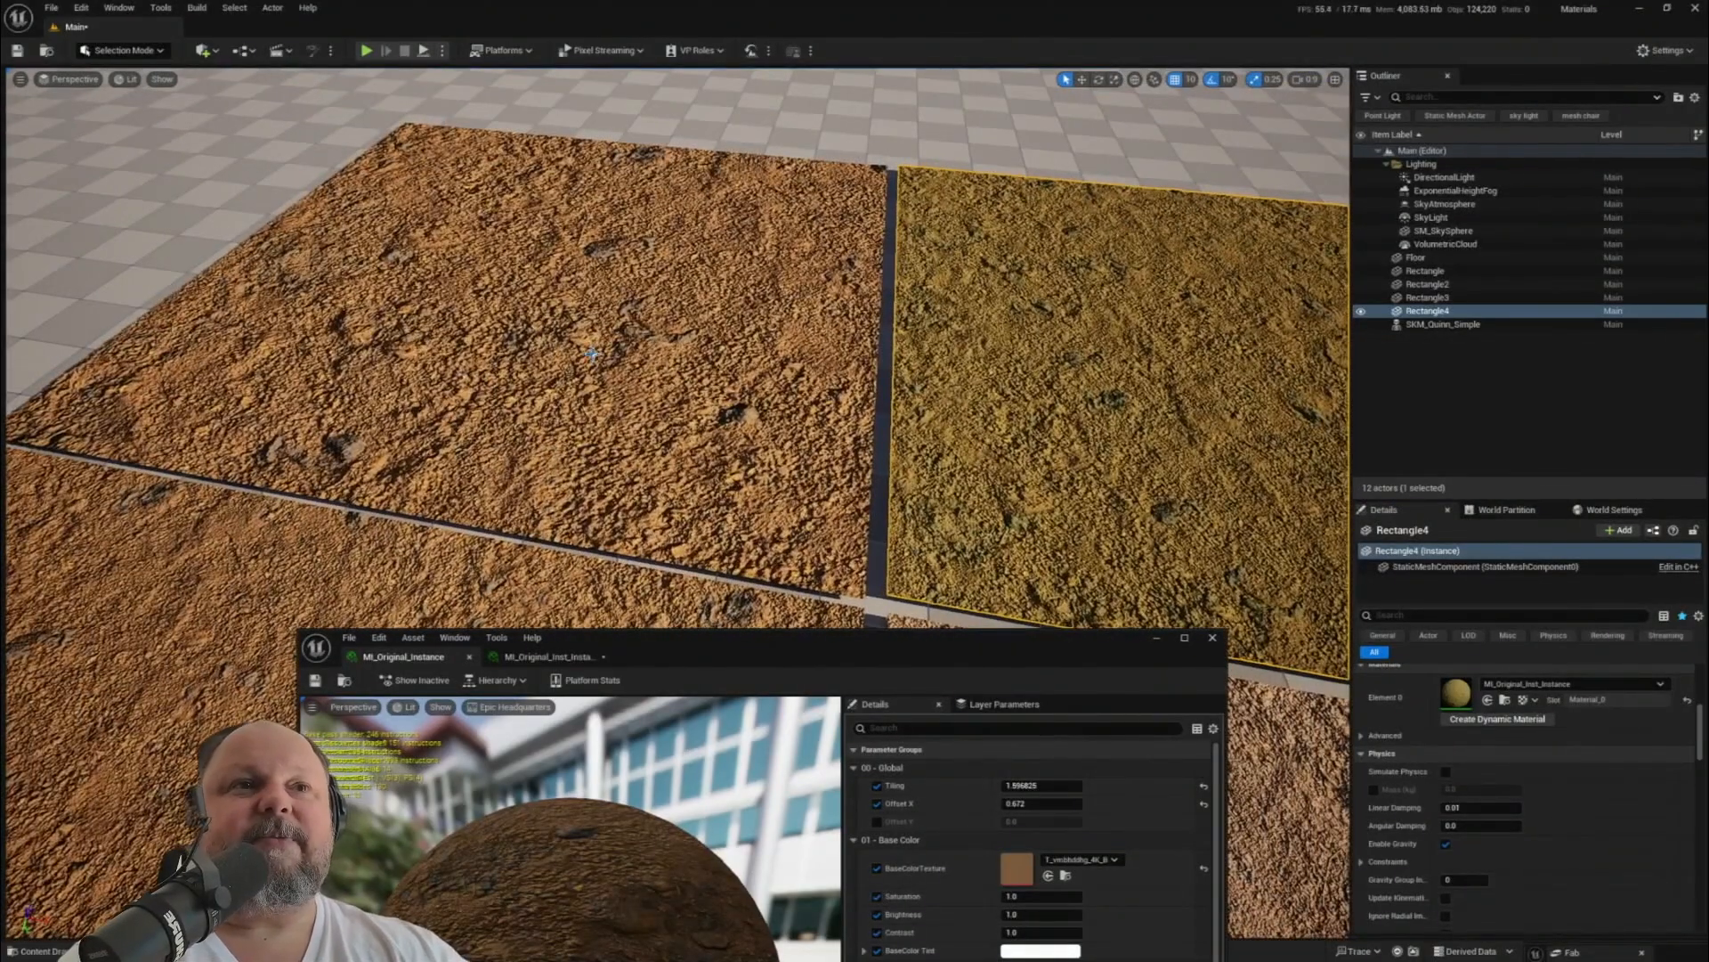
click(479, 383)
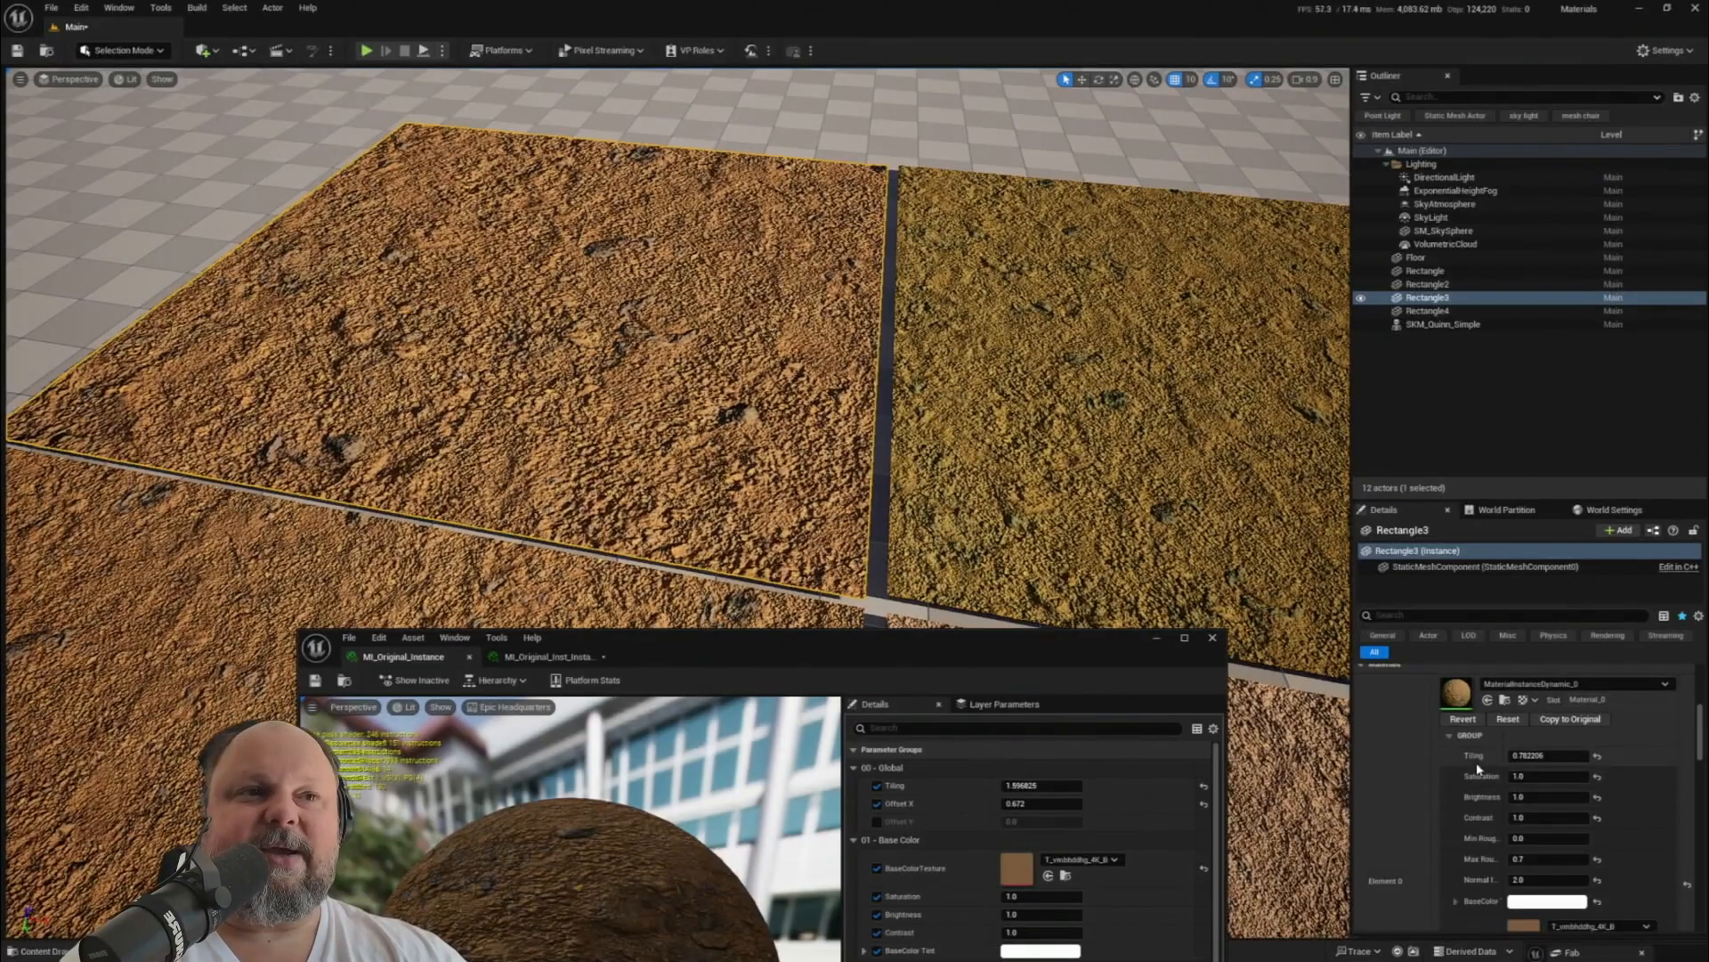
scroll(1476, 762, down, 1)
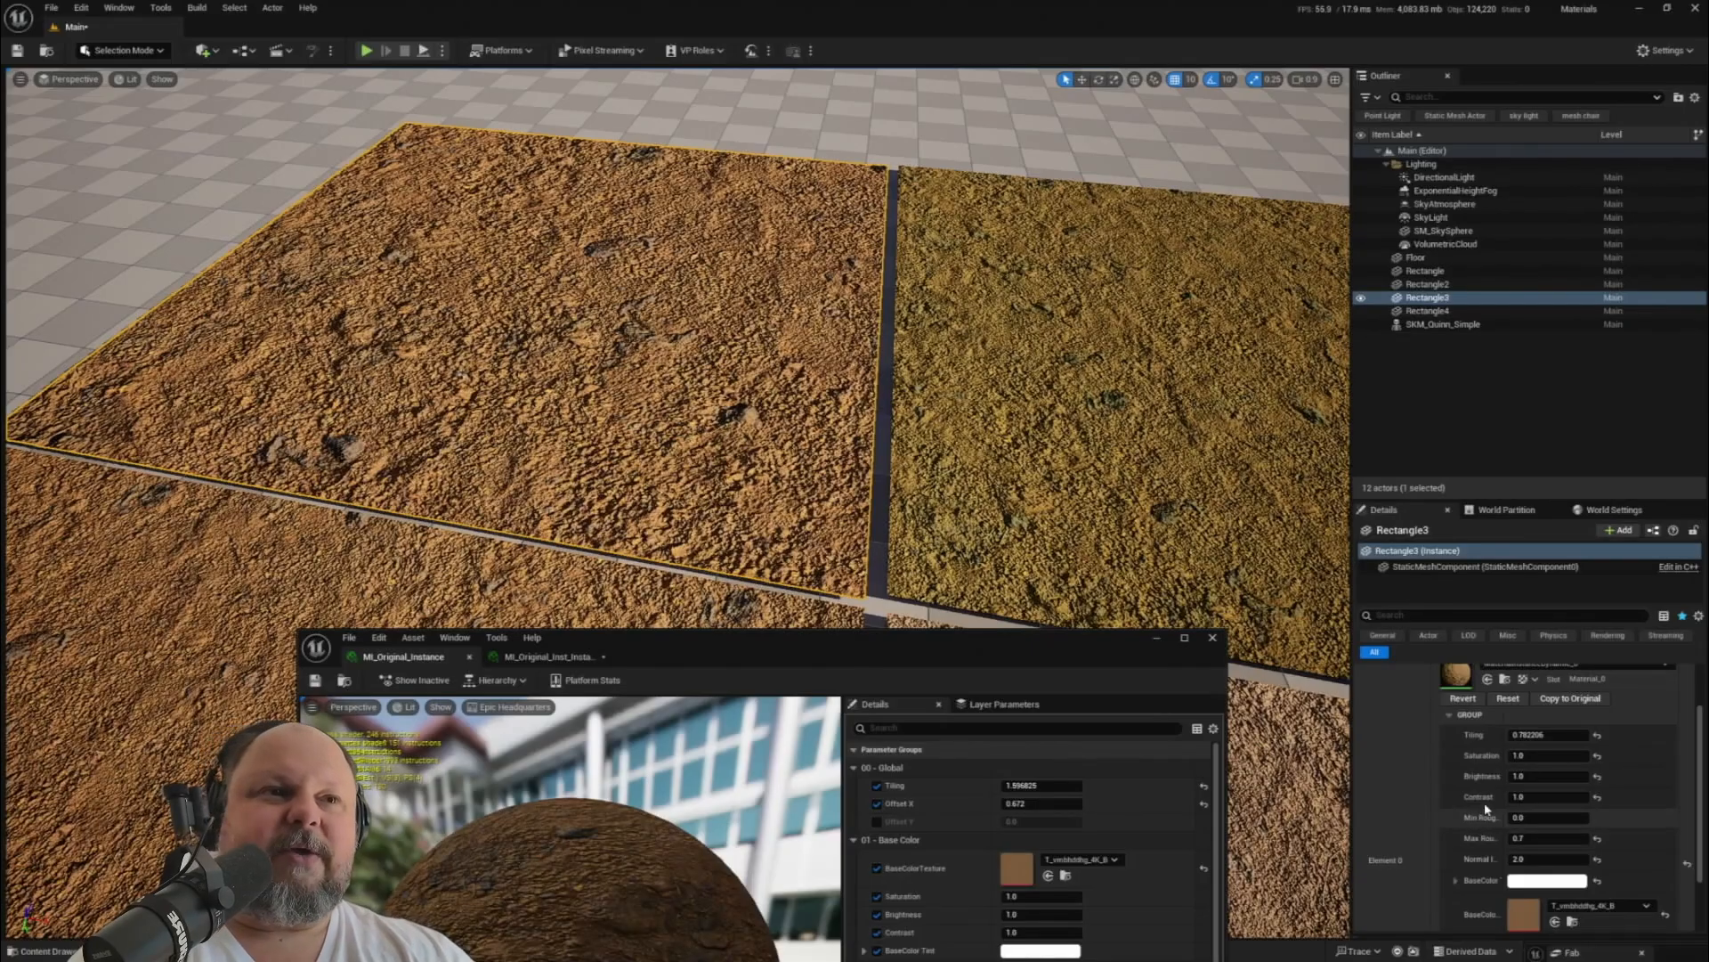
scroll(1491, 852, down, 3)
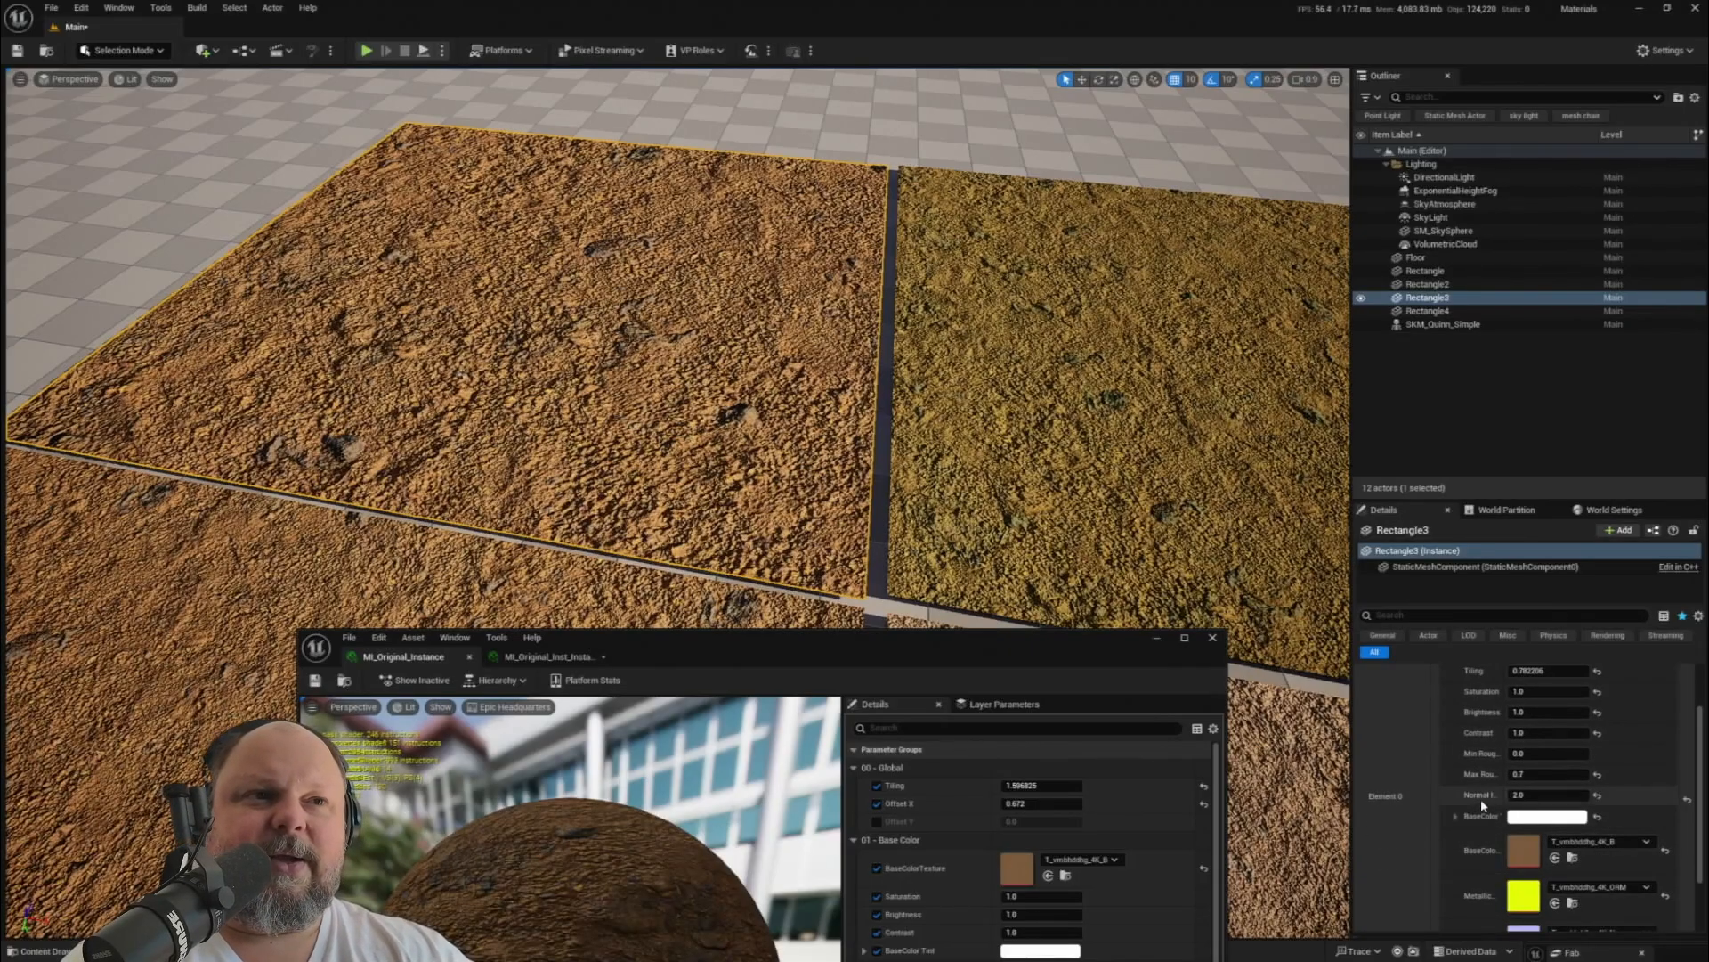
drag(1503, 772, 1551, 773)
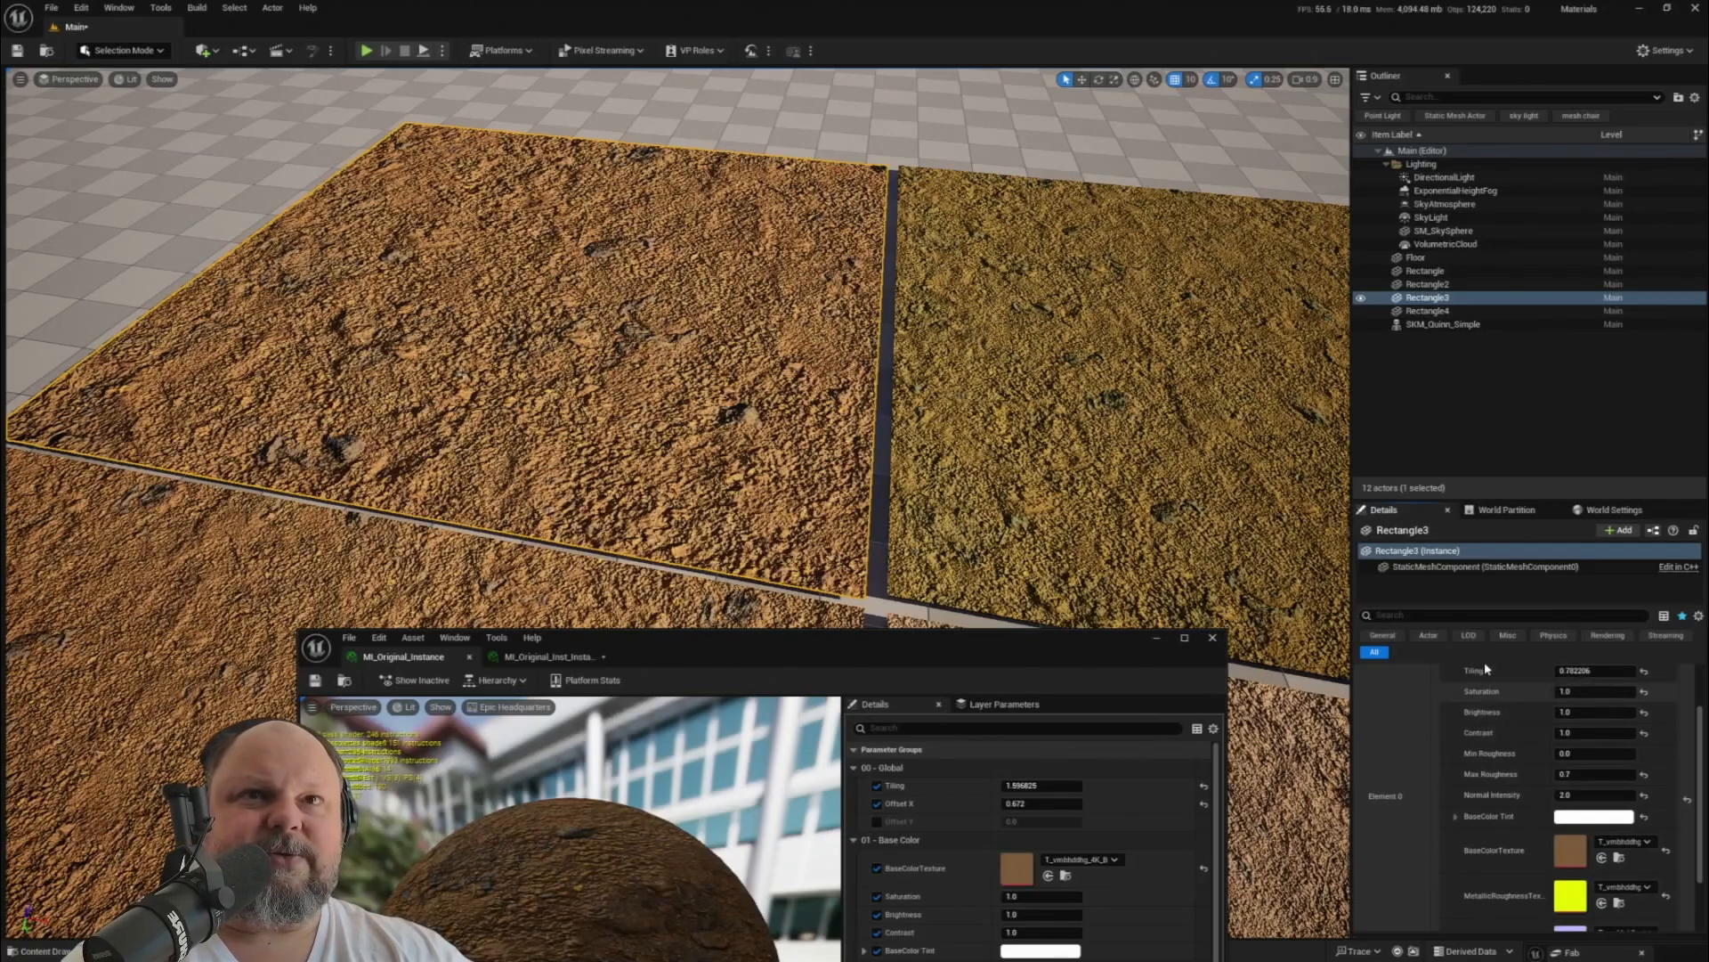
scroll(1492, 782, up, 3)
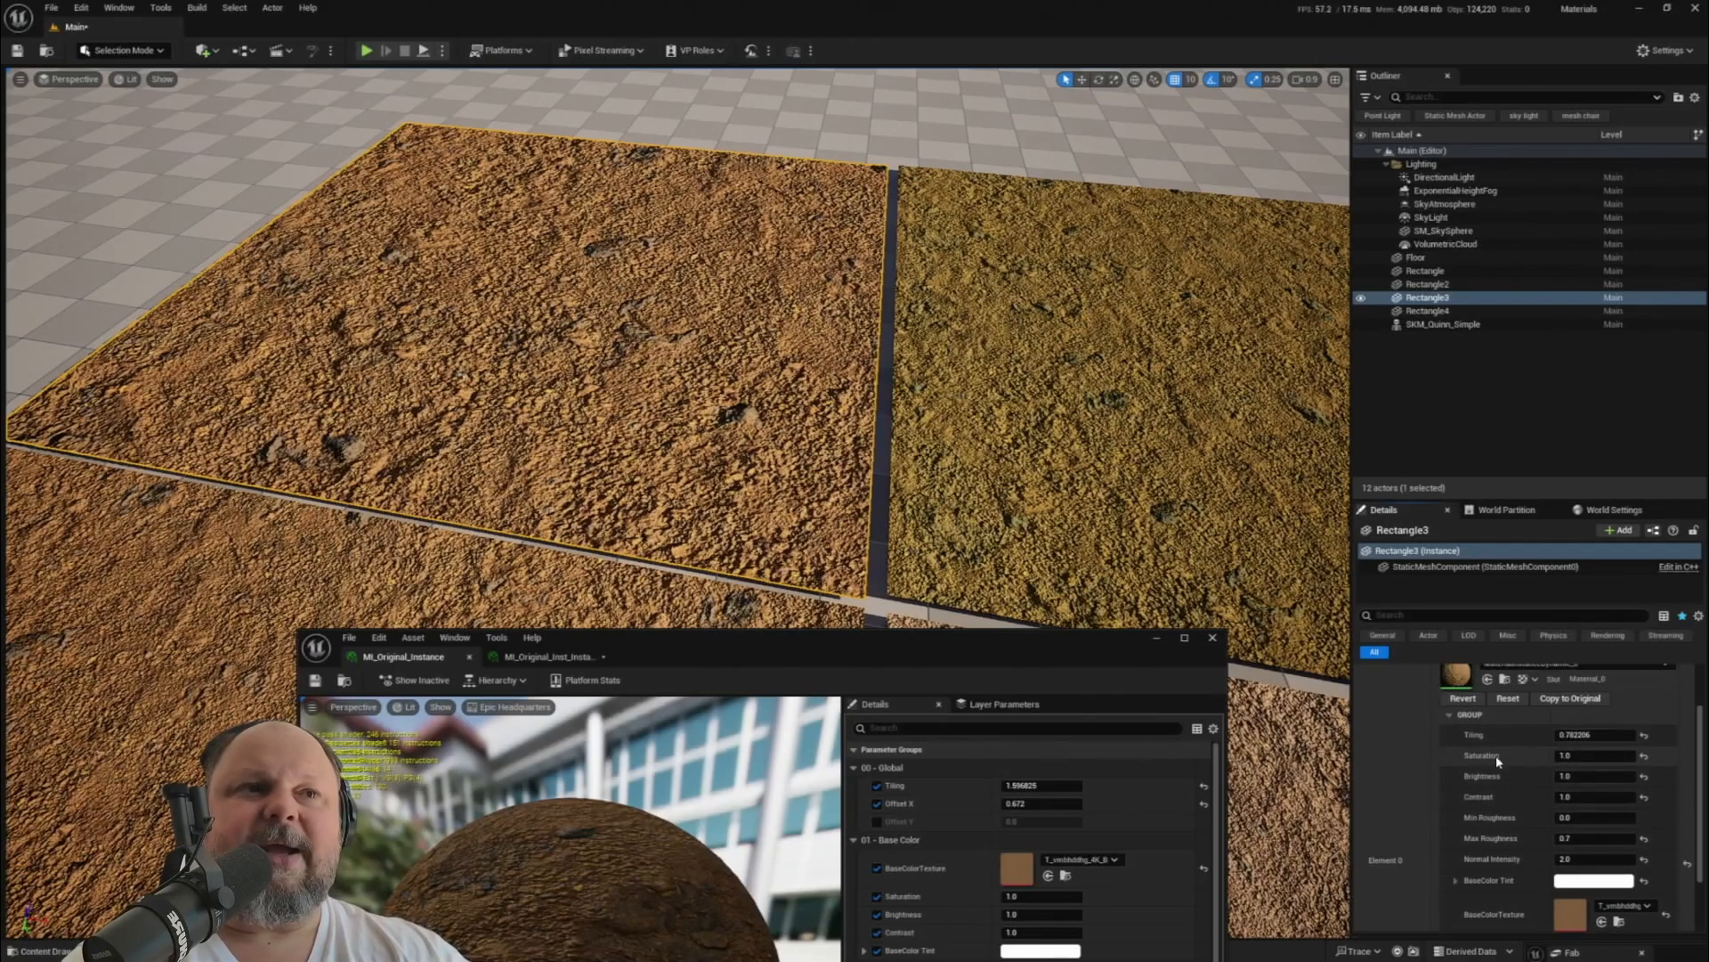
scroll(1475, 742, up, 2)
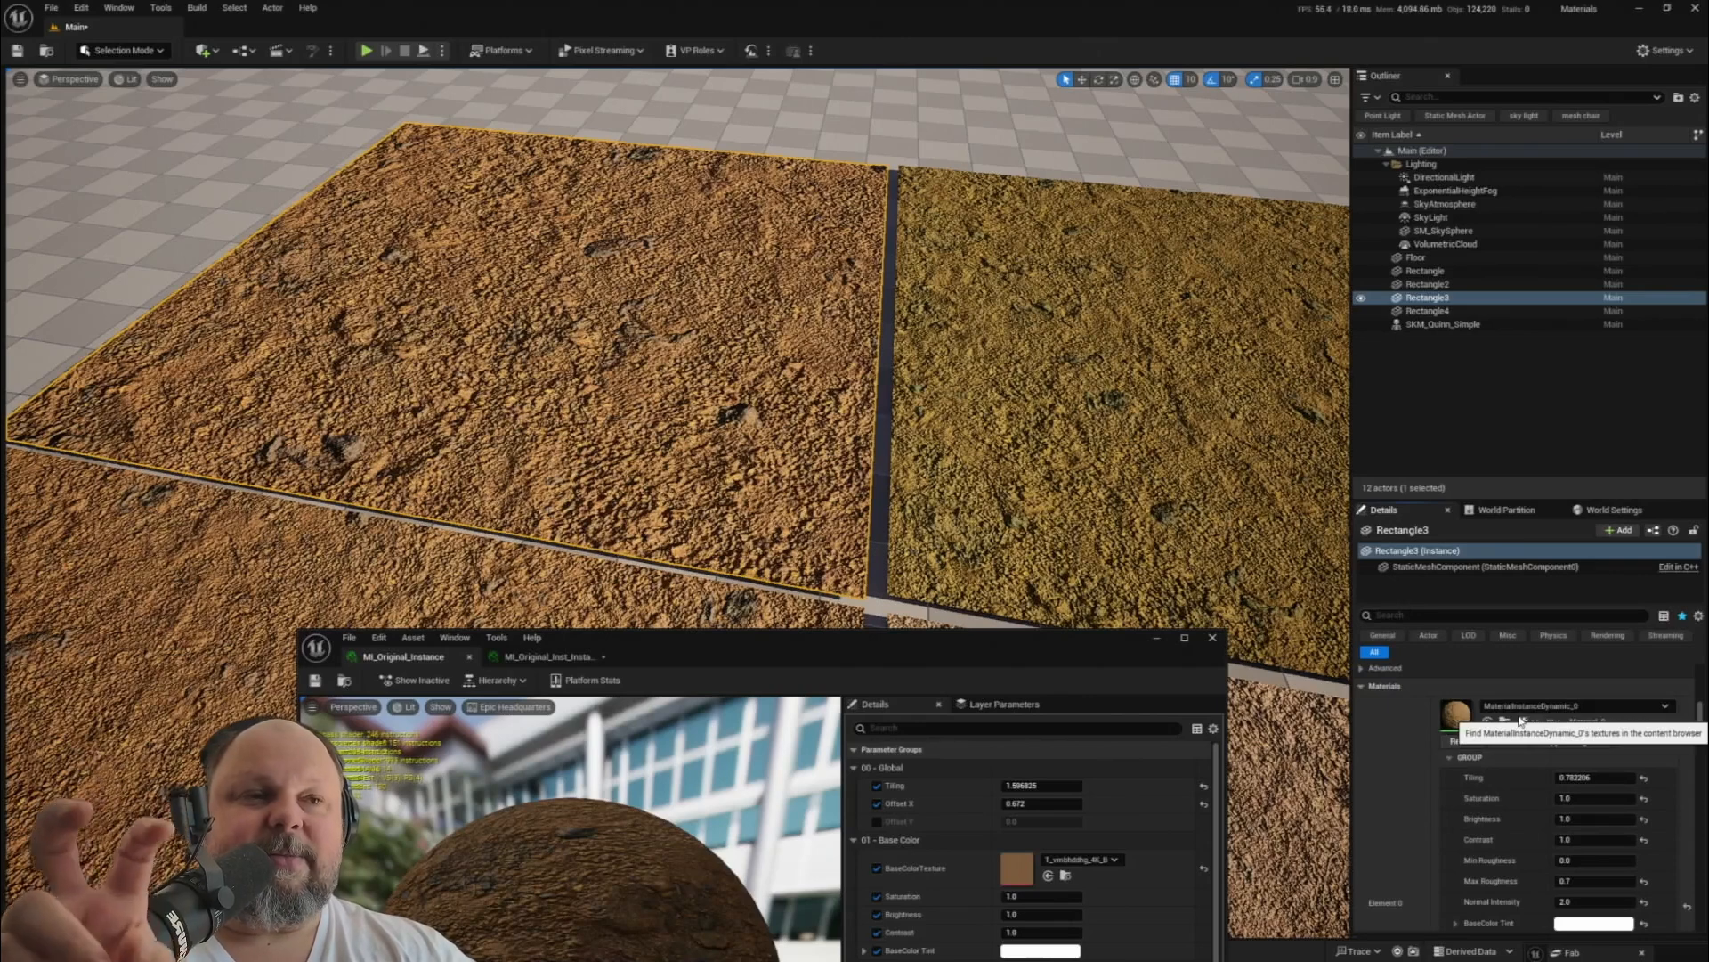
scroll(1489, 830, down, 2)
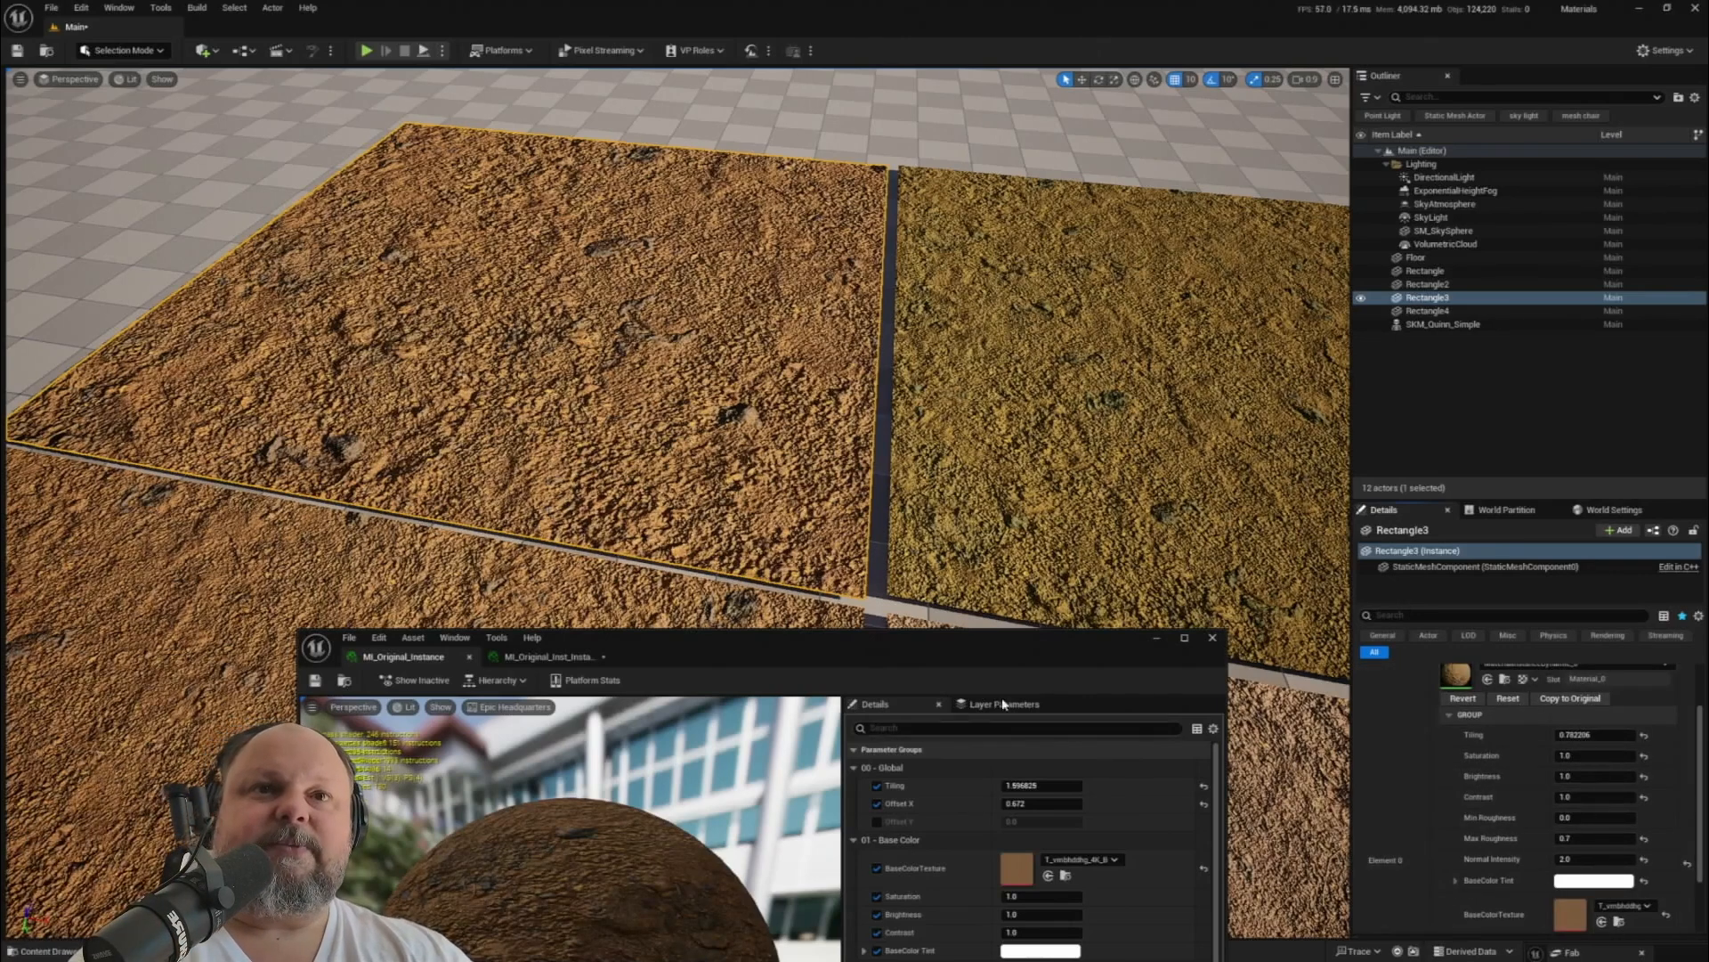
- Disable the Specular override in MI_Original_Instance and move its editor clear of the Rectangle3 tile
drag(1002, 650, 1101, 433)
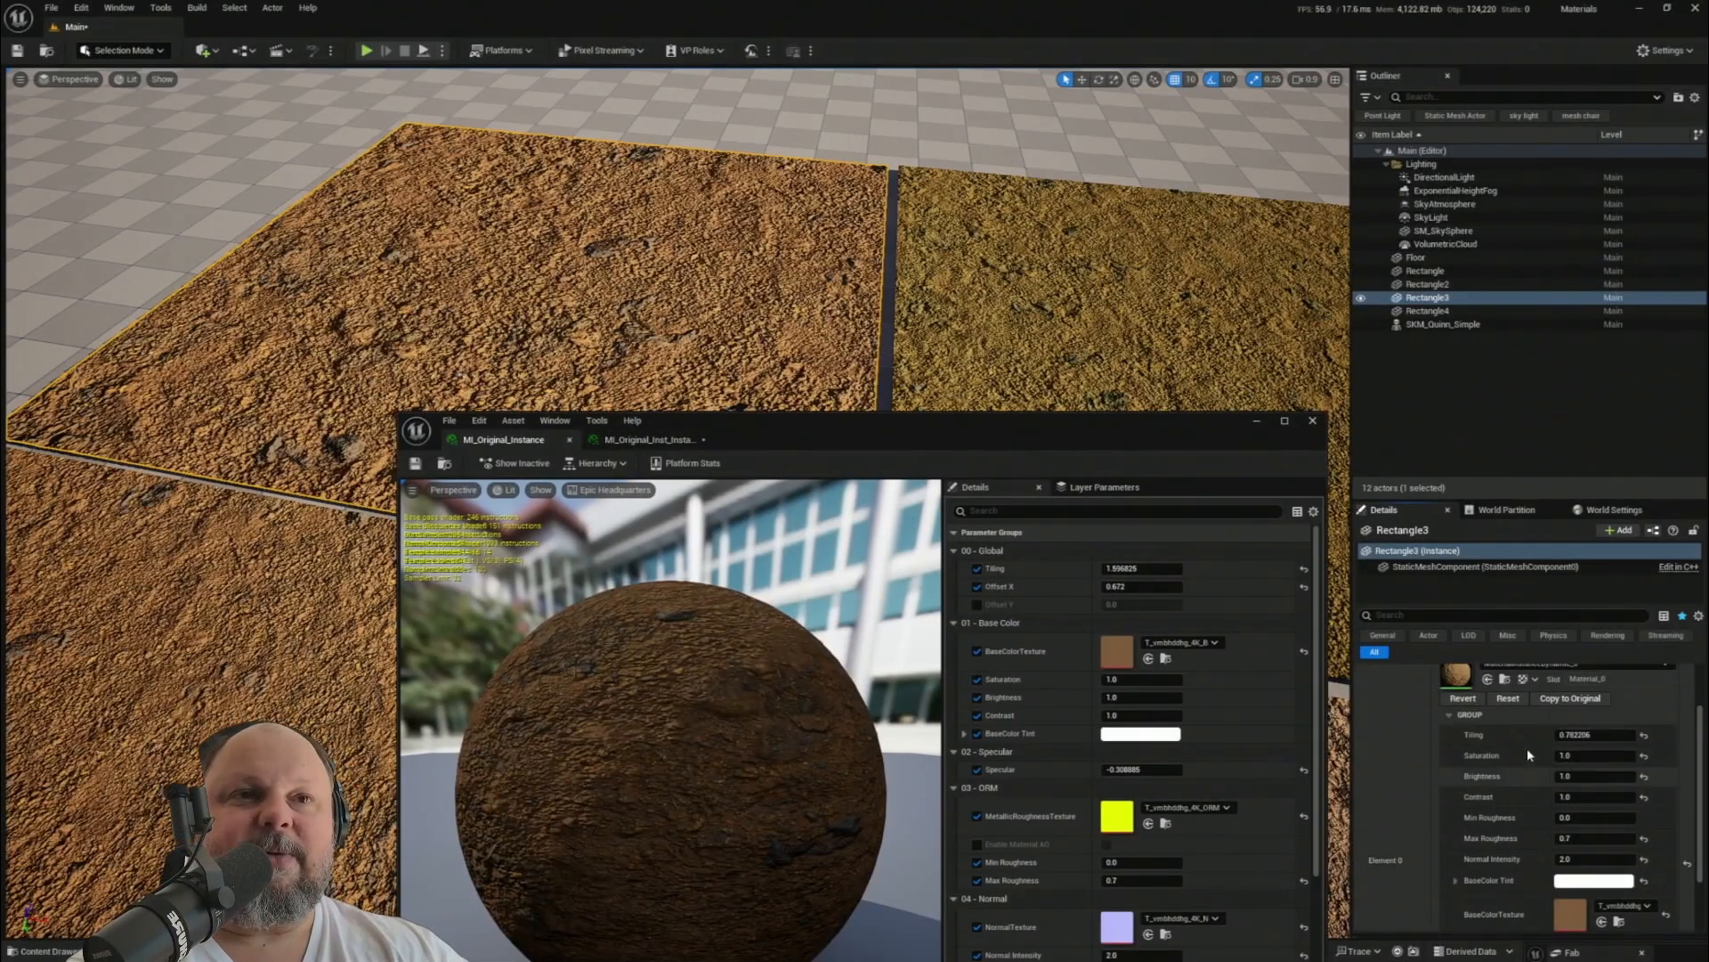
click(979, 770)
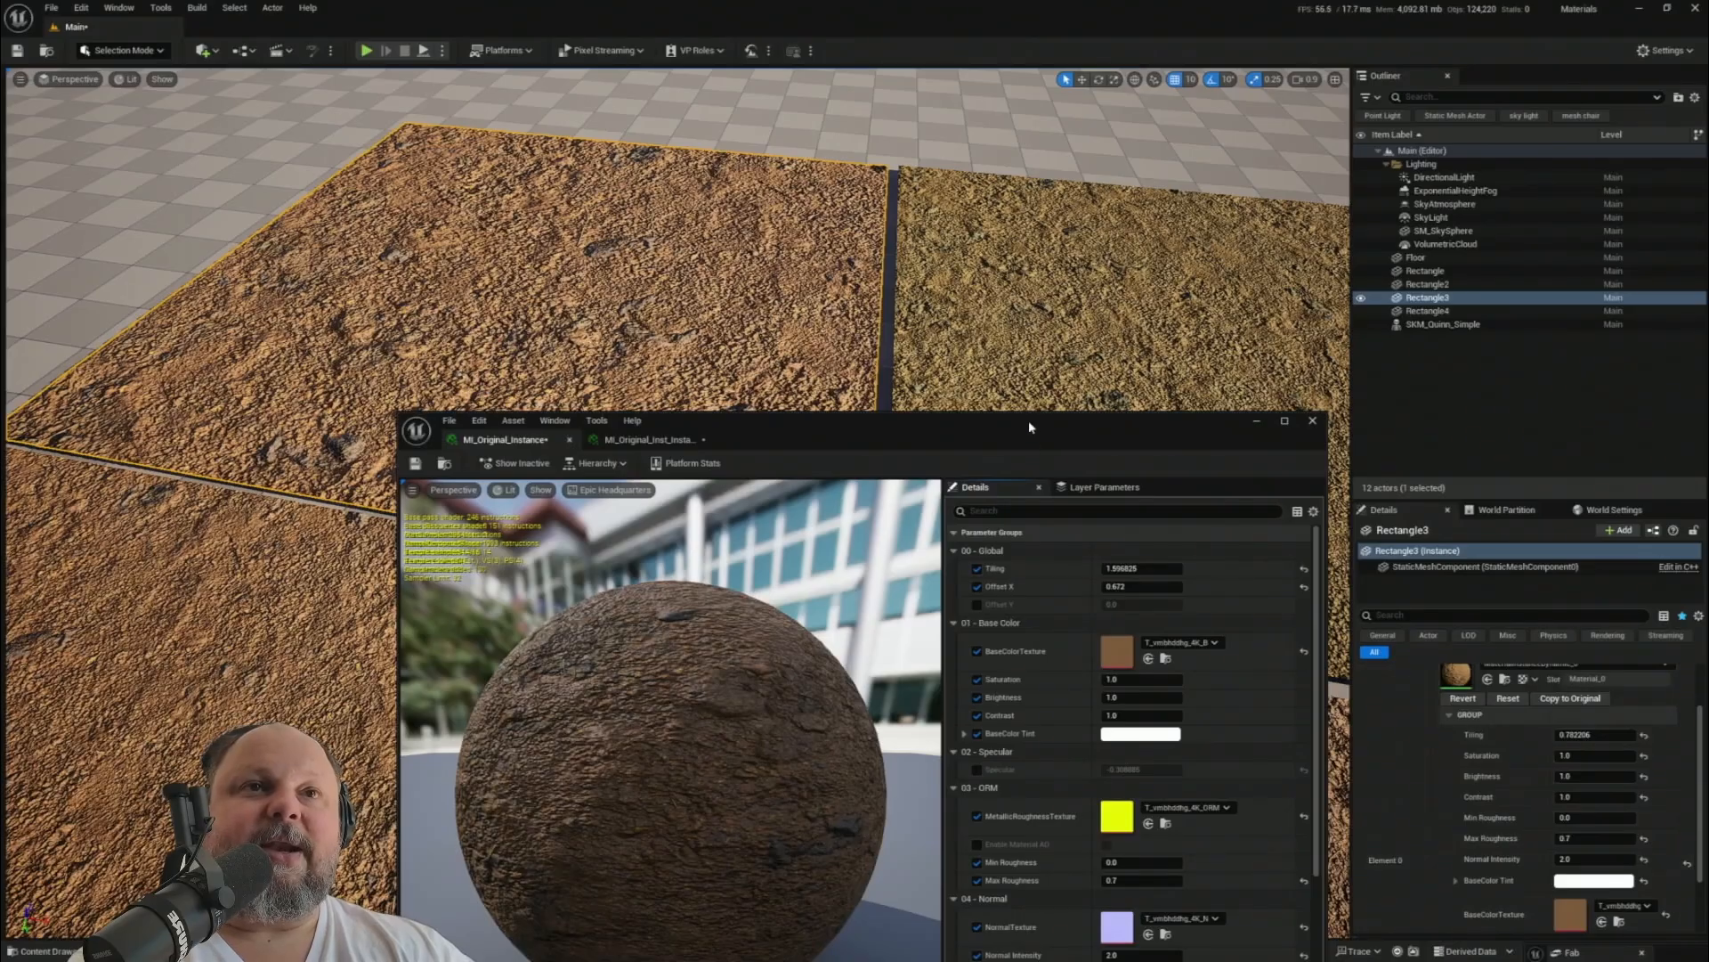
drag(1027, 444, 624, 700)
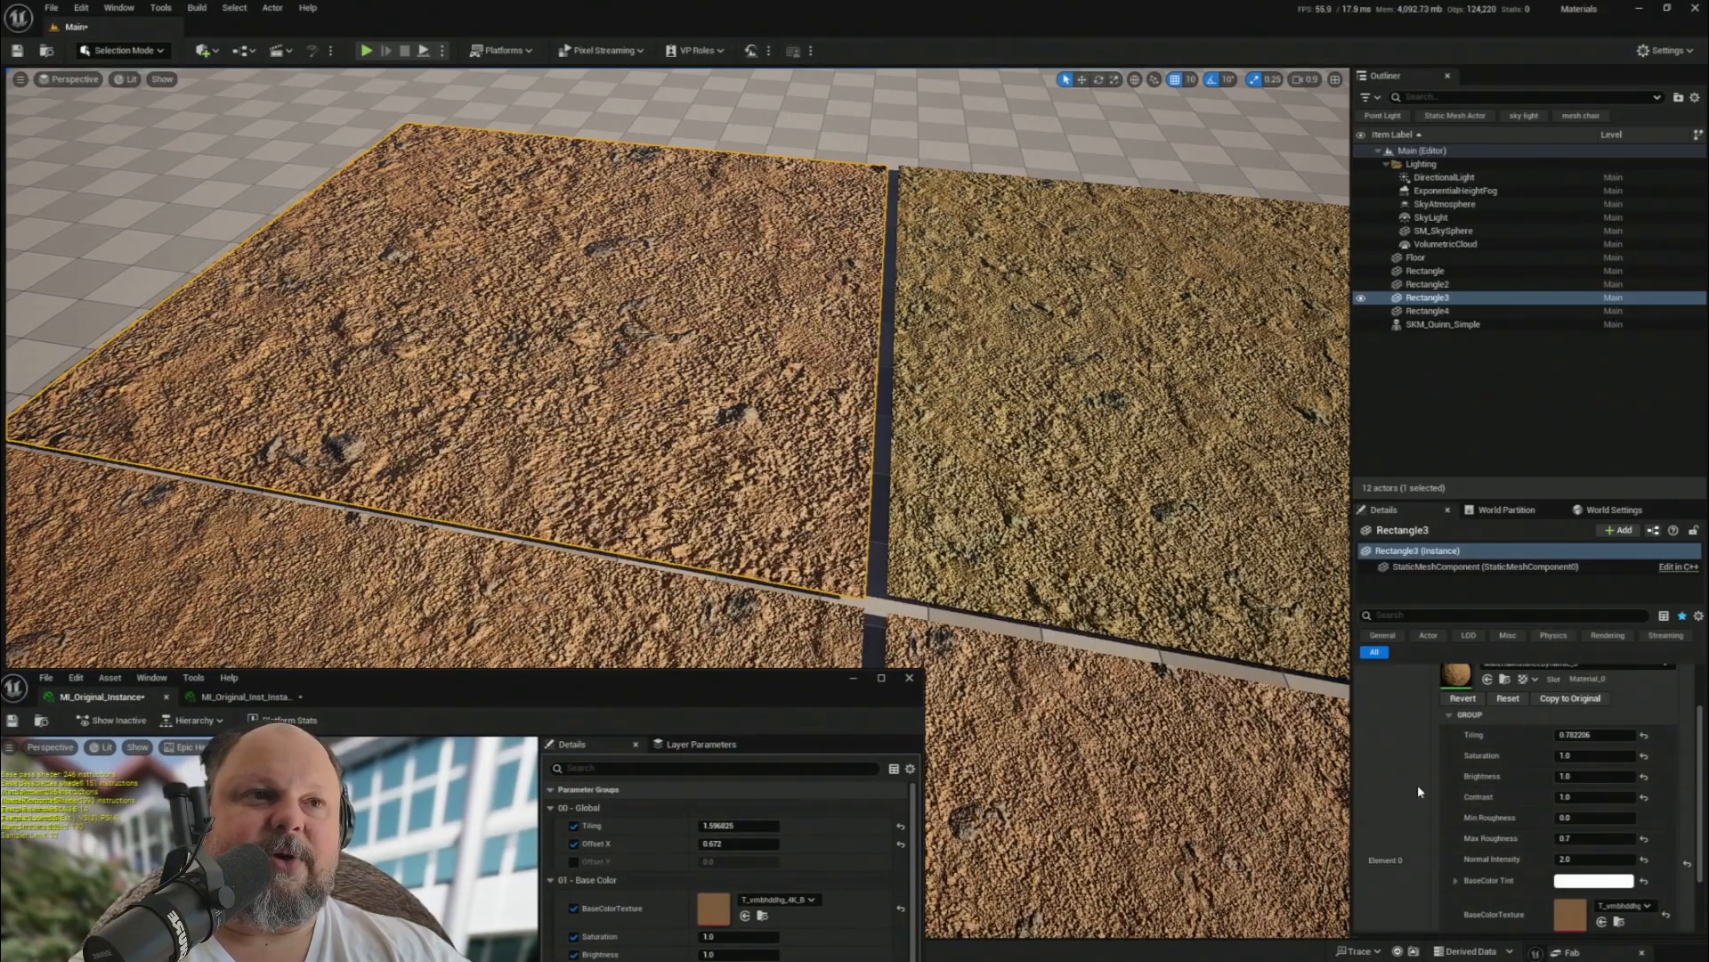
- Enlarge the details of Rectangle3, view the tile up close and revert its dynamic material to MI_Original_Instance
scroll(1417, 783, up, 1)
drag(1526, 502, 1526, 386)
right_drag(669, 379, 577, 325)
scroll(666, 320, down, 2)
key(w)
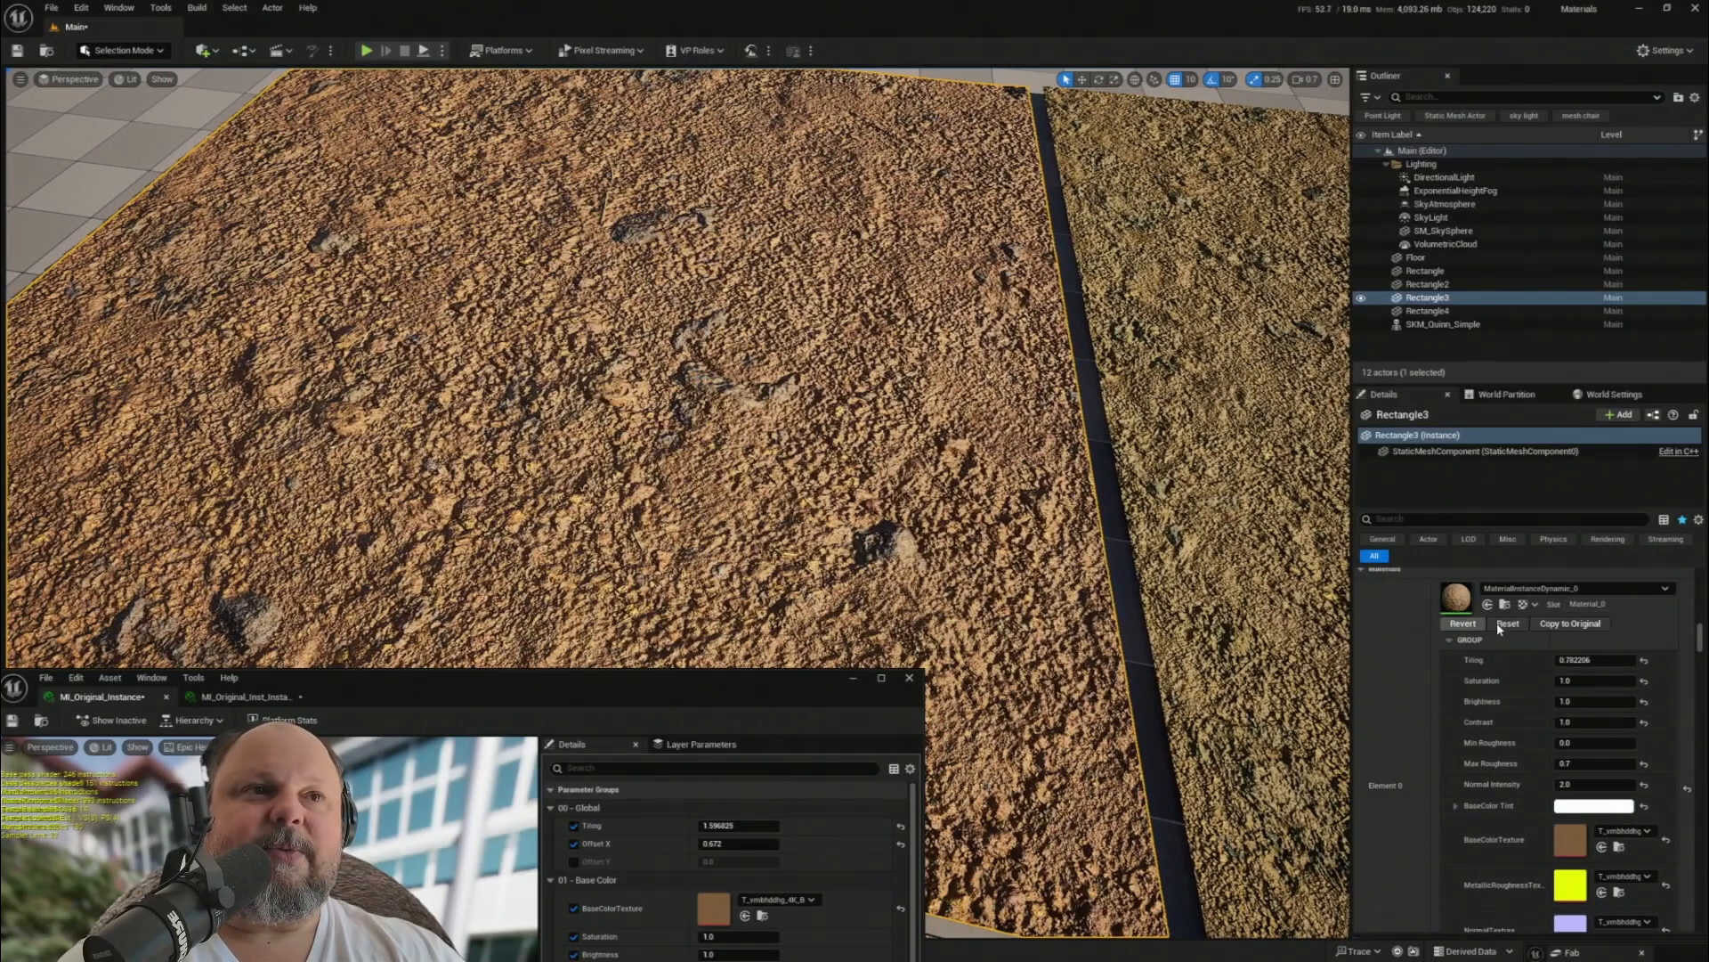
click(1466, 625)
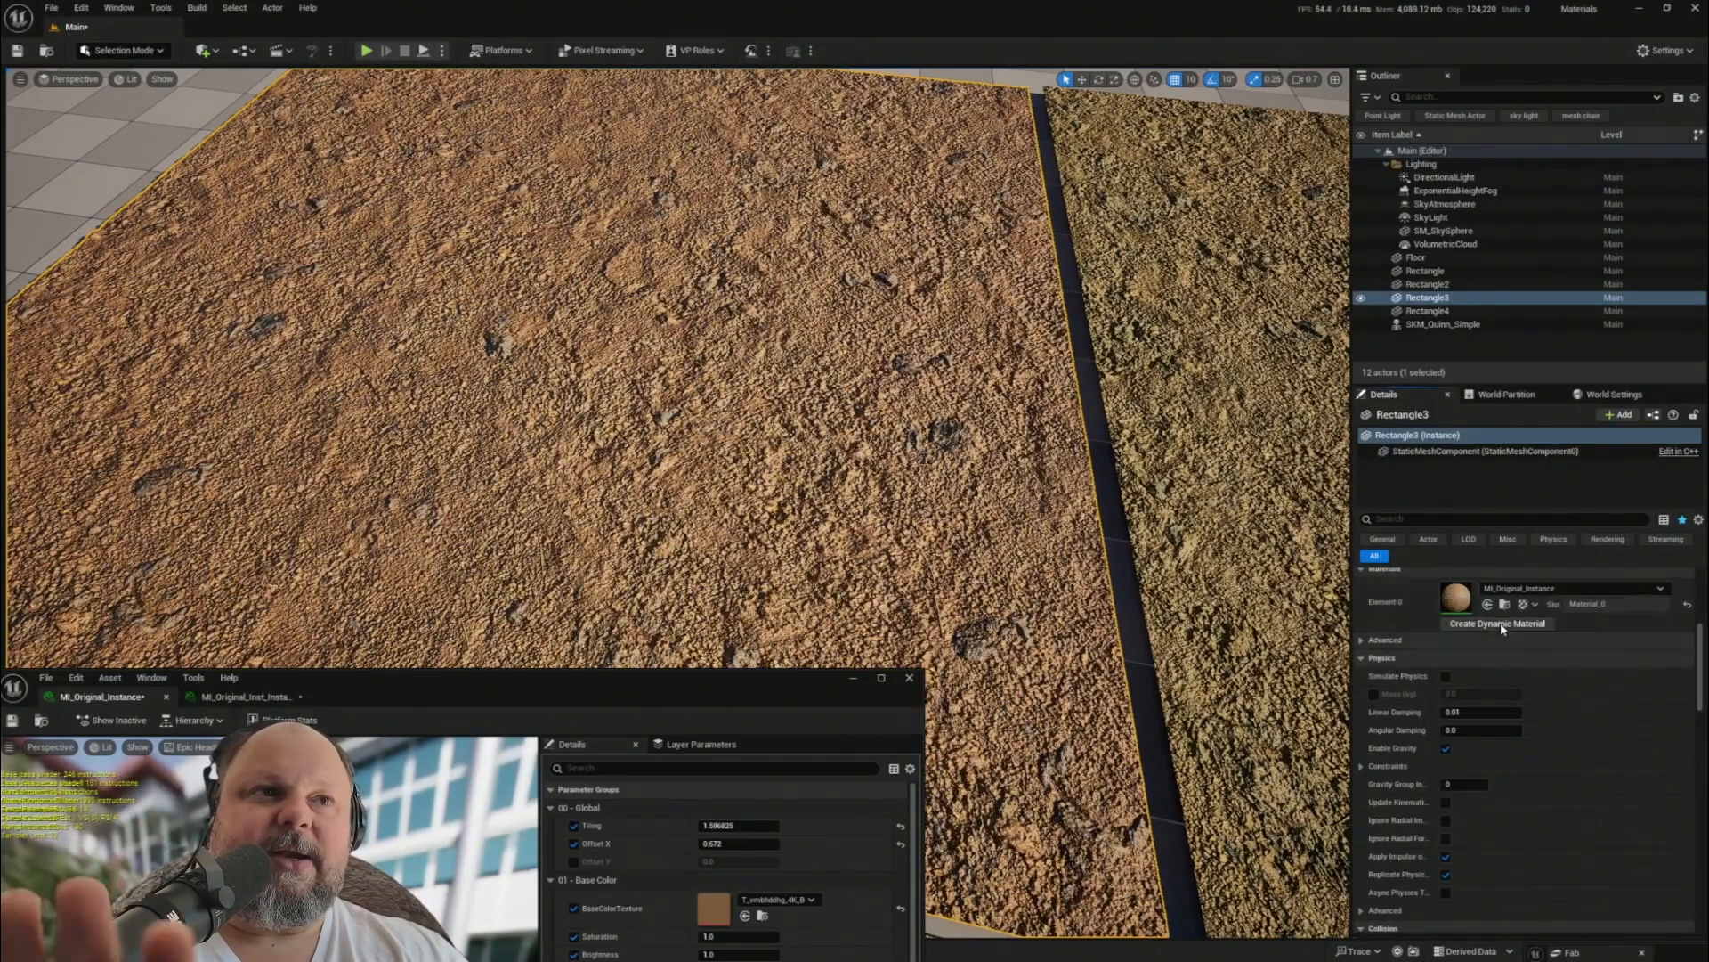
- Check MI_Original_Instance in its editor, create a new dynamic material on Rectangle3 and make its full parameter names readable
double_click(1457, 598)
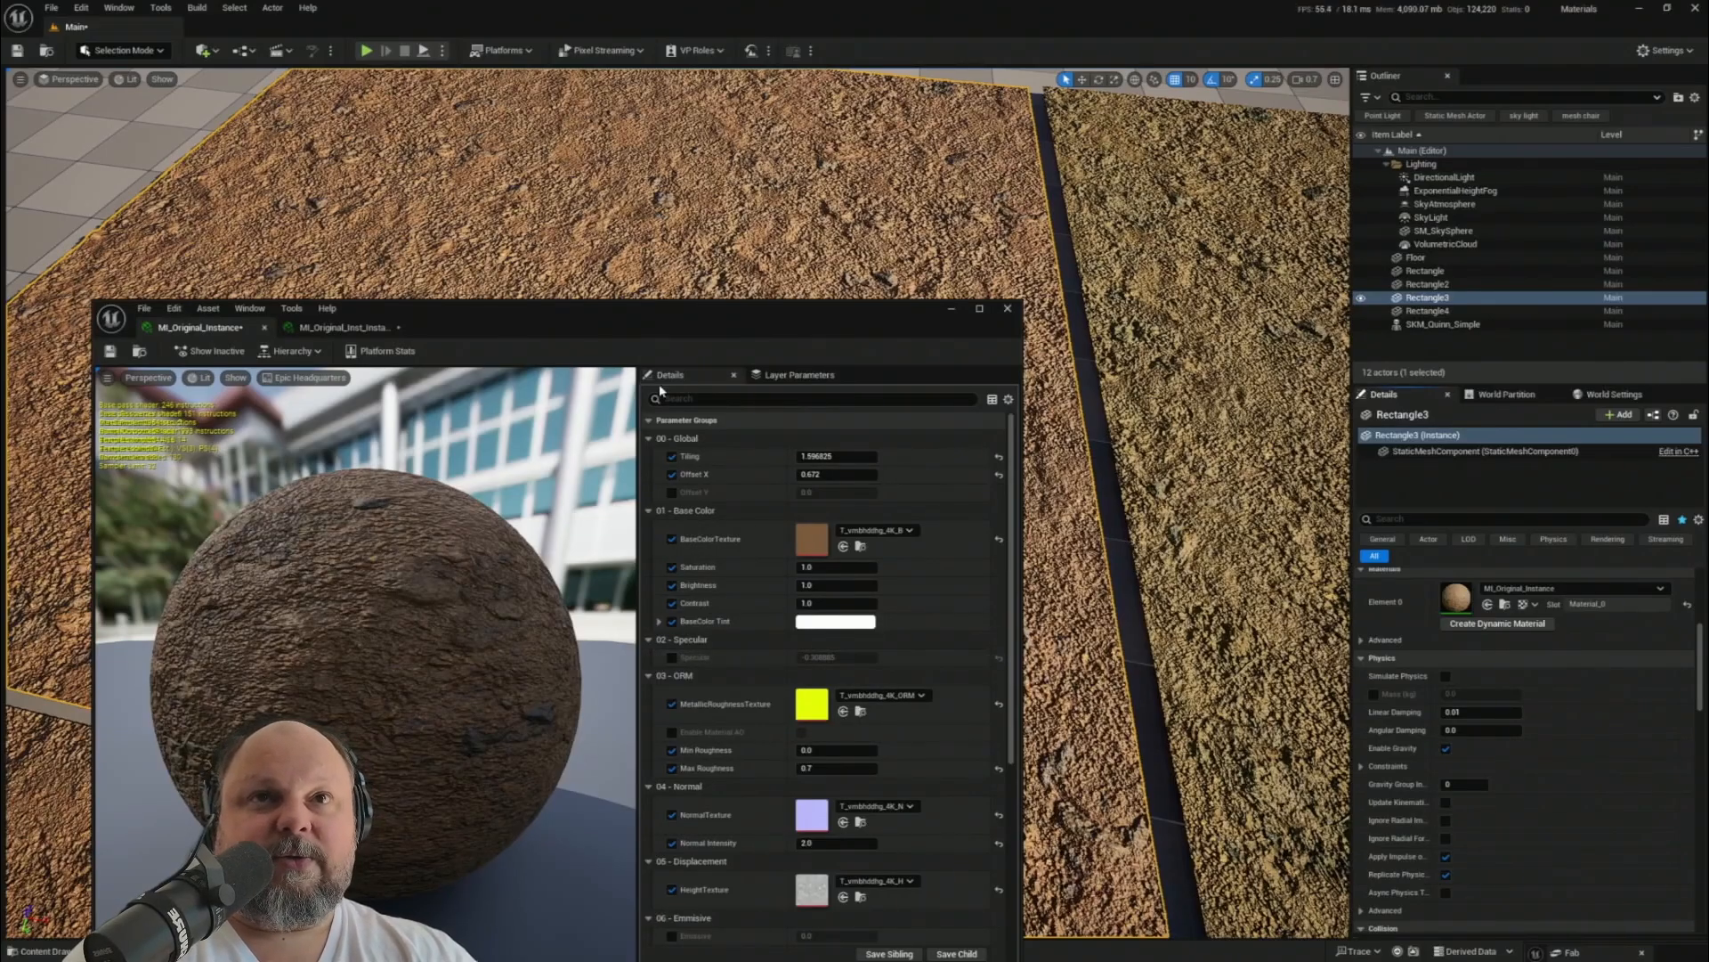
drag(521, 327, 540, 732)
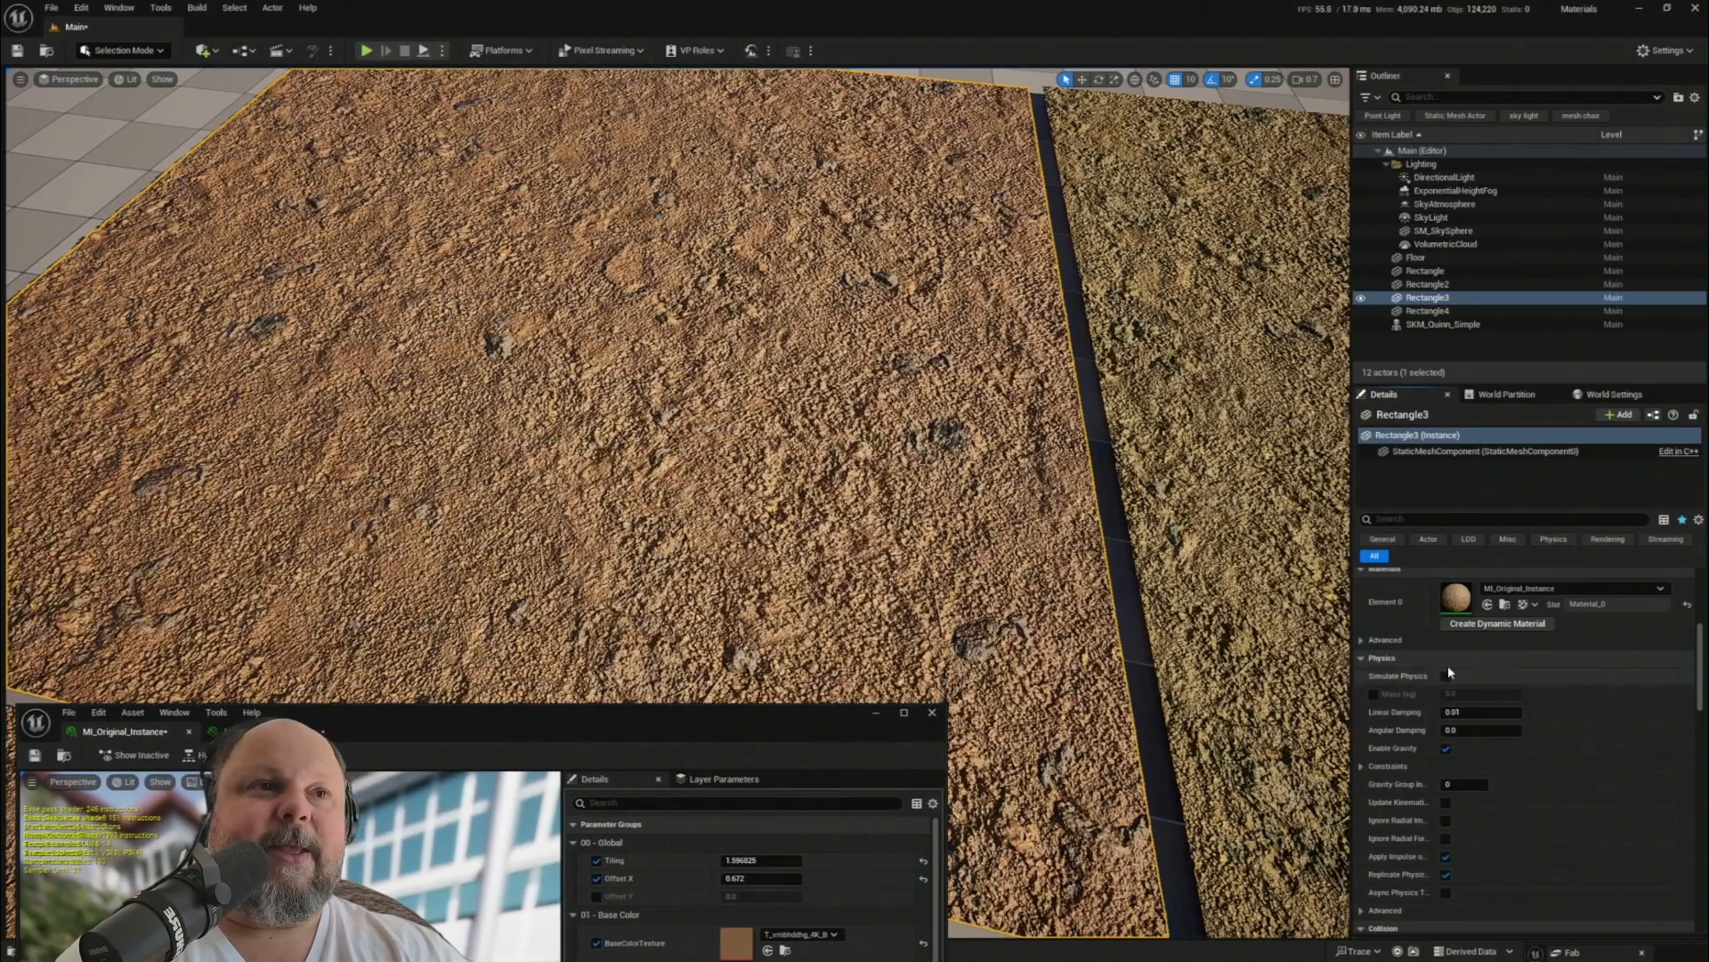
click(1498, 623)
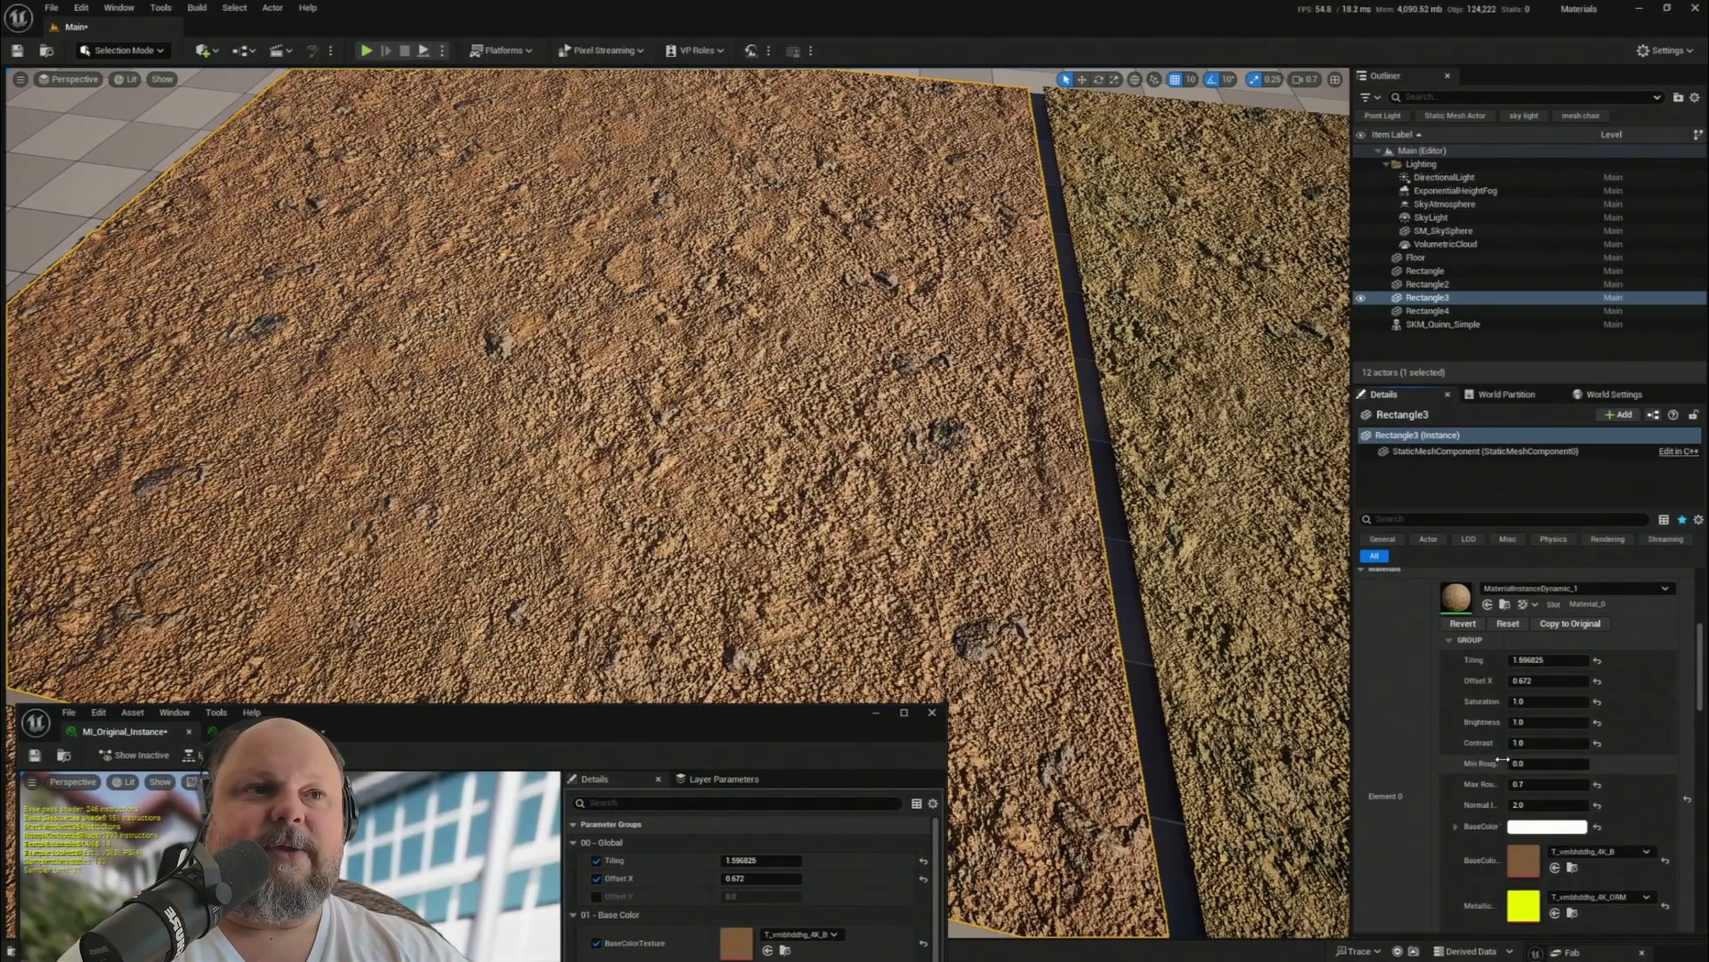
drag(1503, 763, 1552, 762)
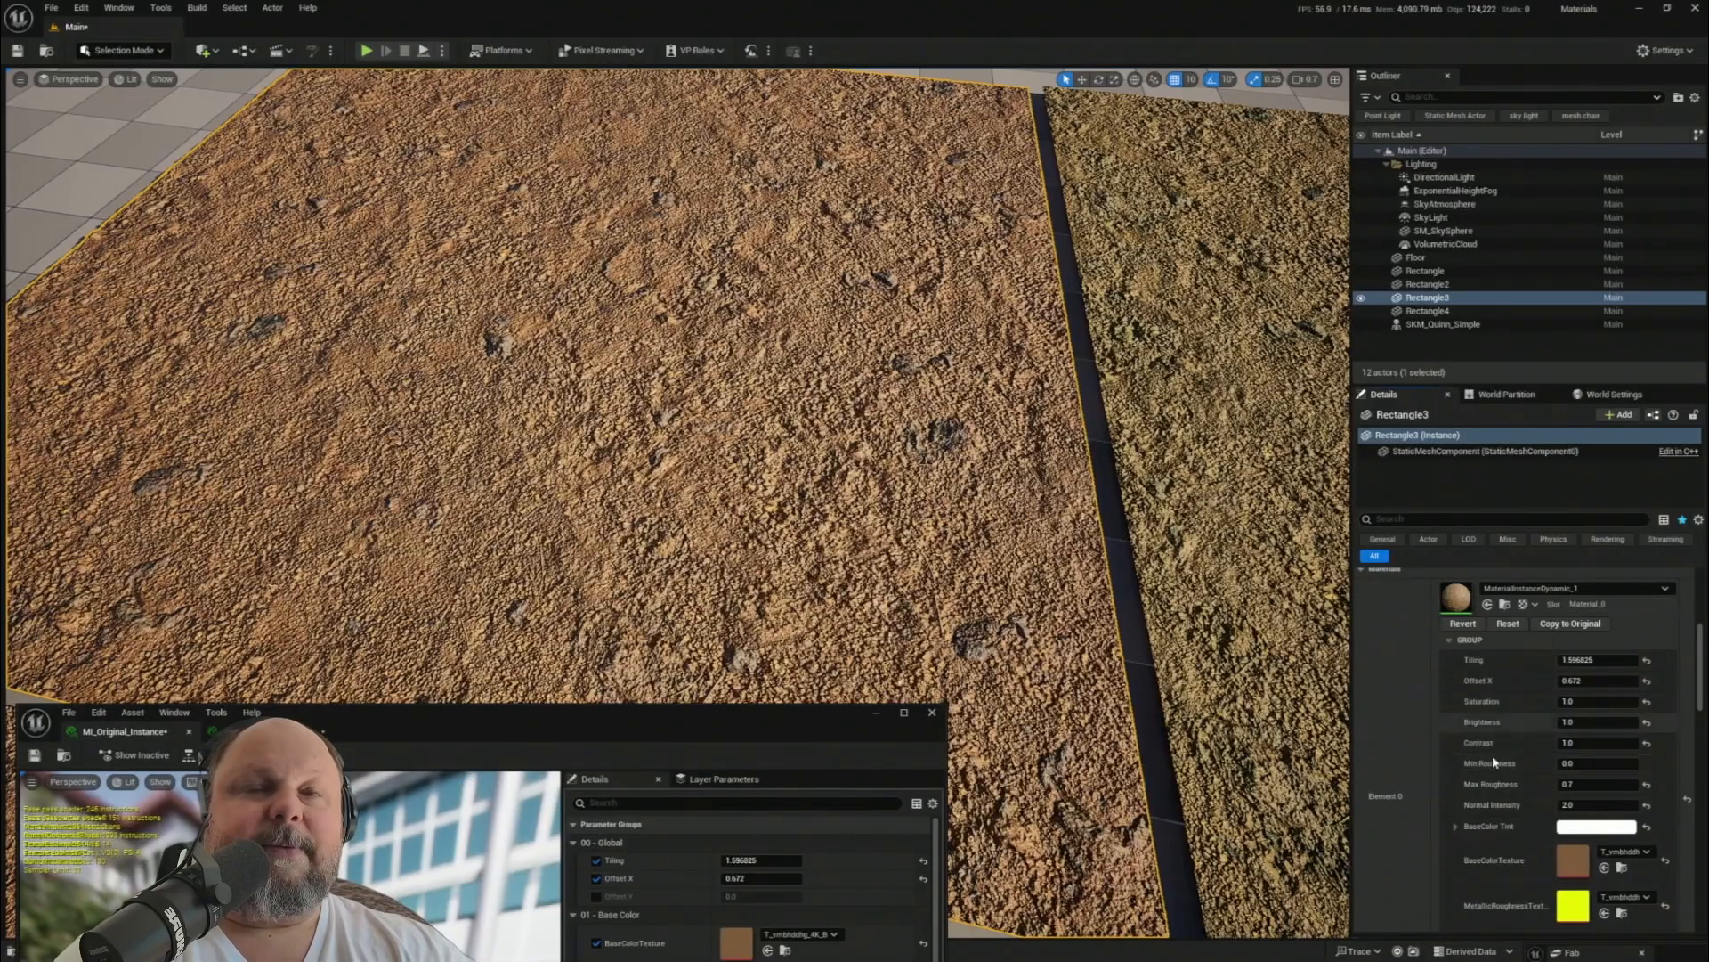
- Enable the Specular override in MI_Original_Instance again and set its value to about -0.72
drag(859, 717, 807, 335)
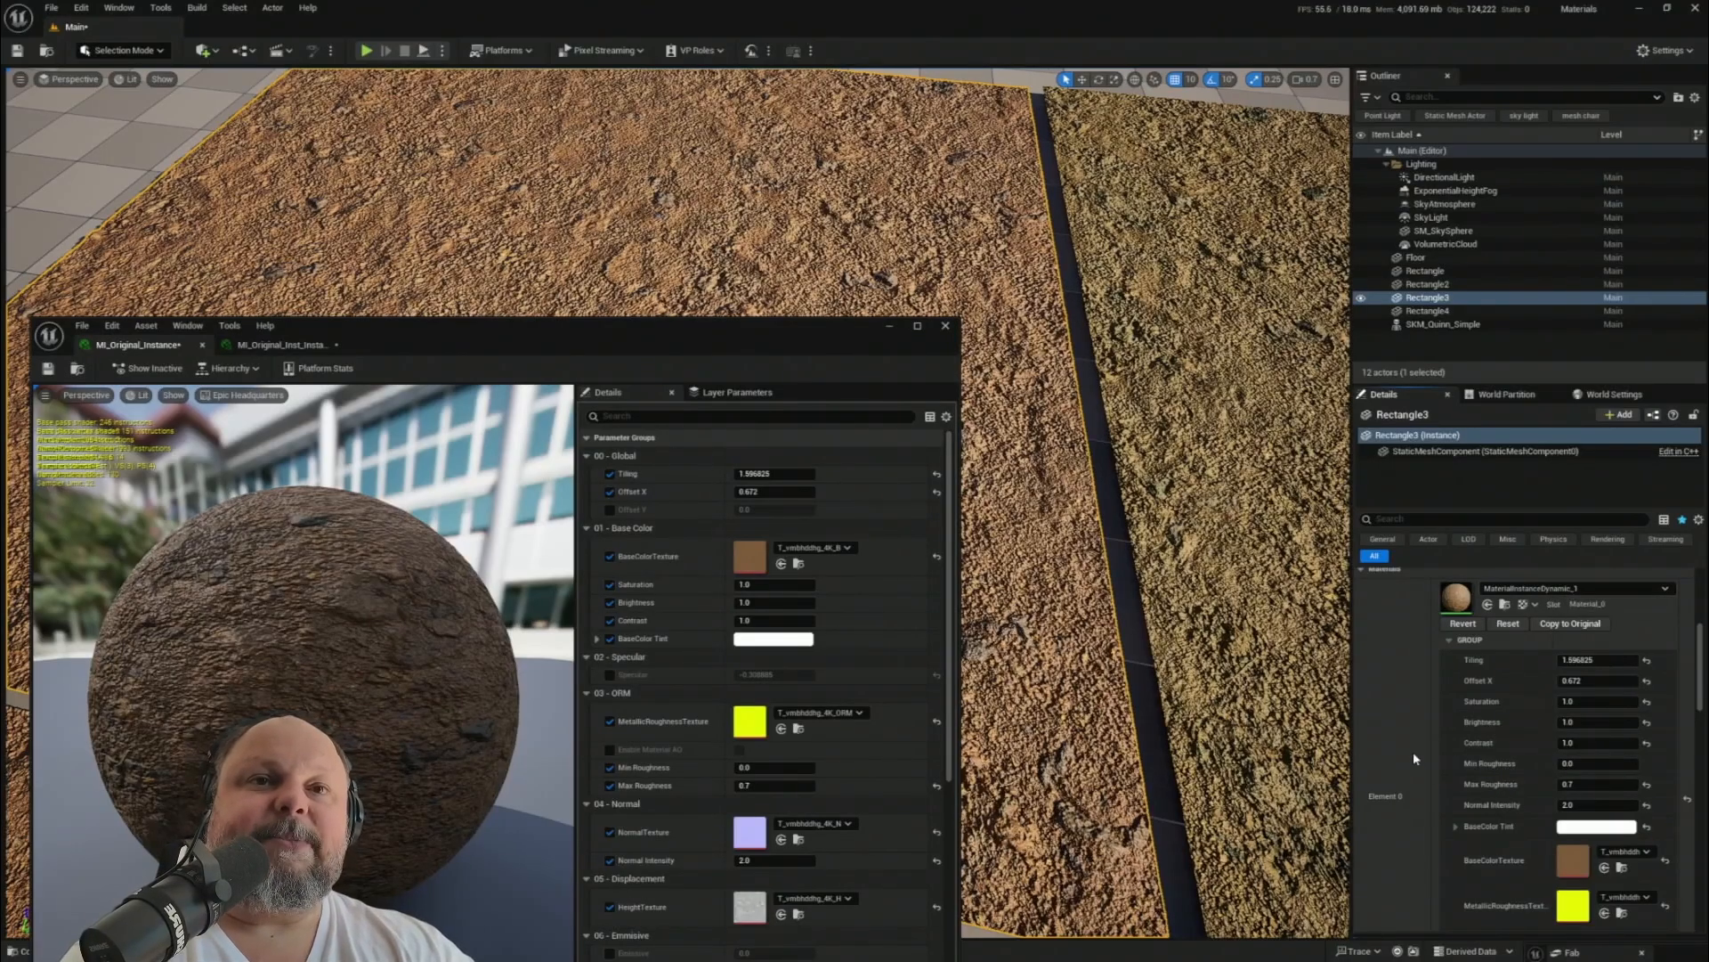
click(611, 675)
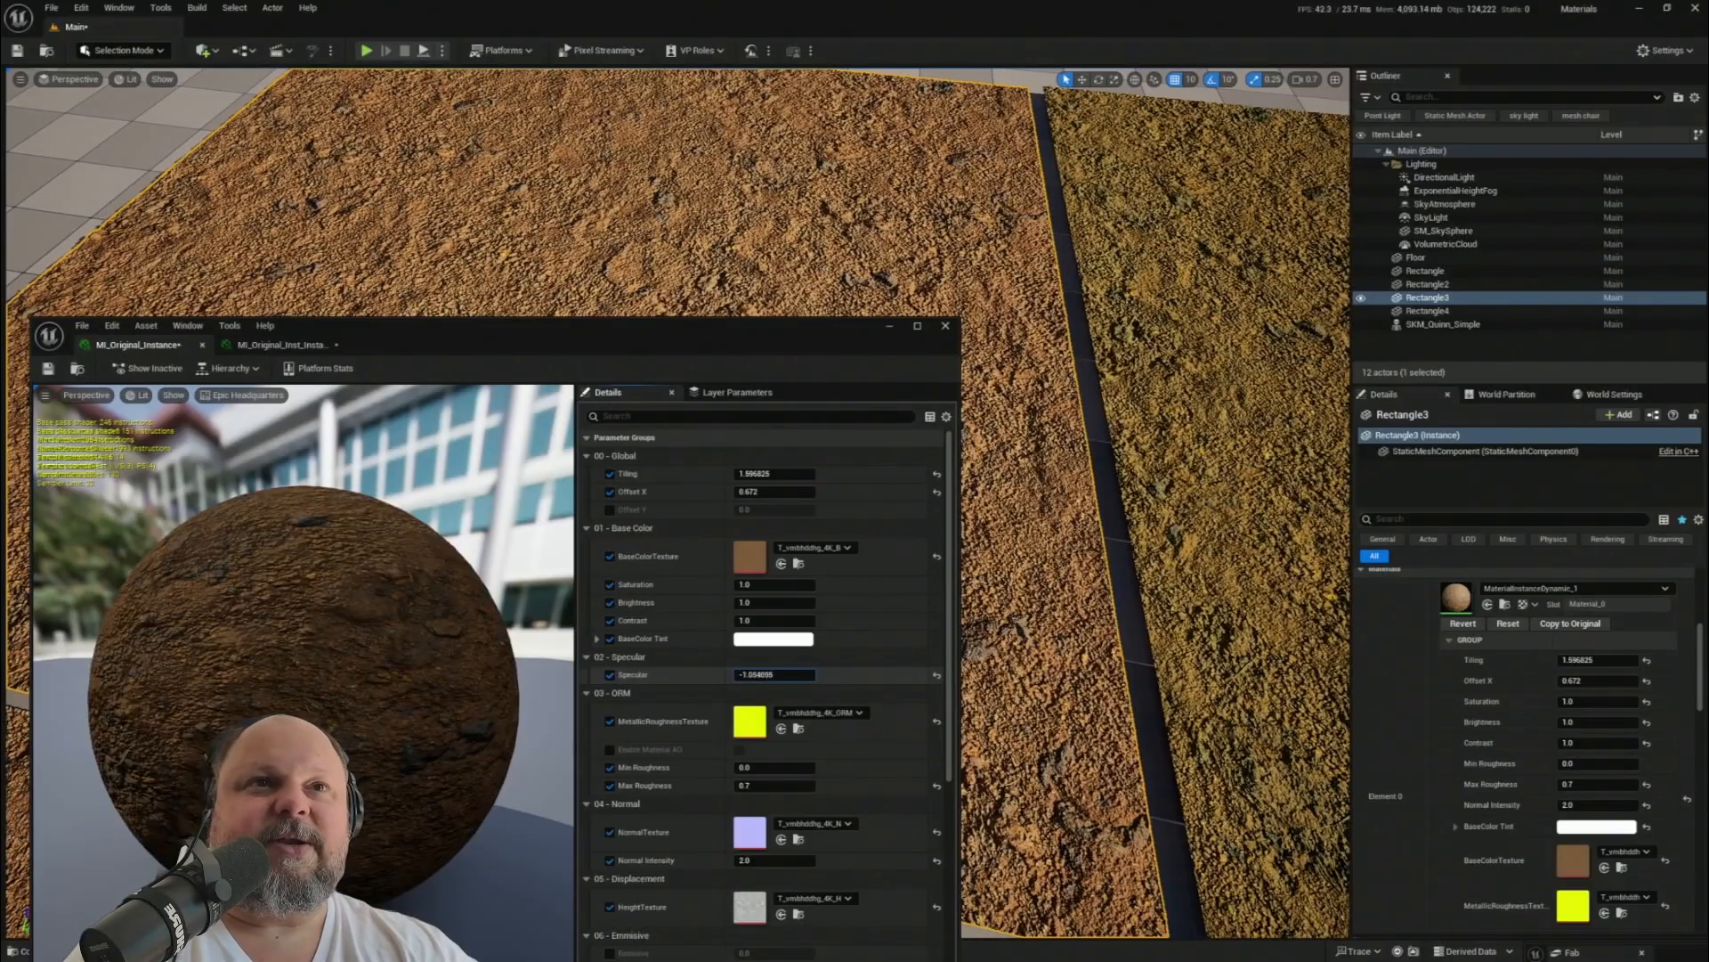
drag(774, 674, 752, 674)
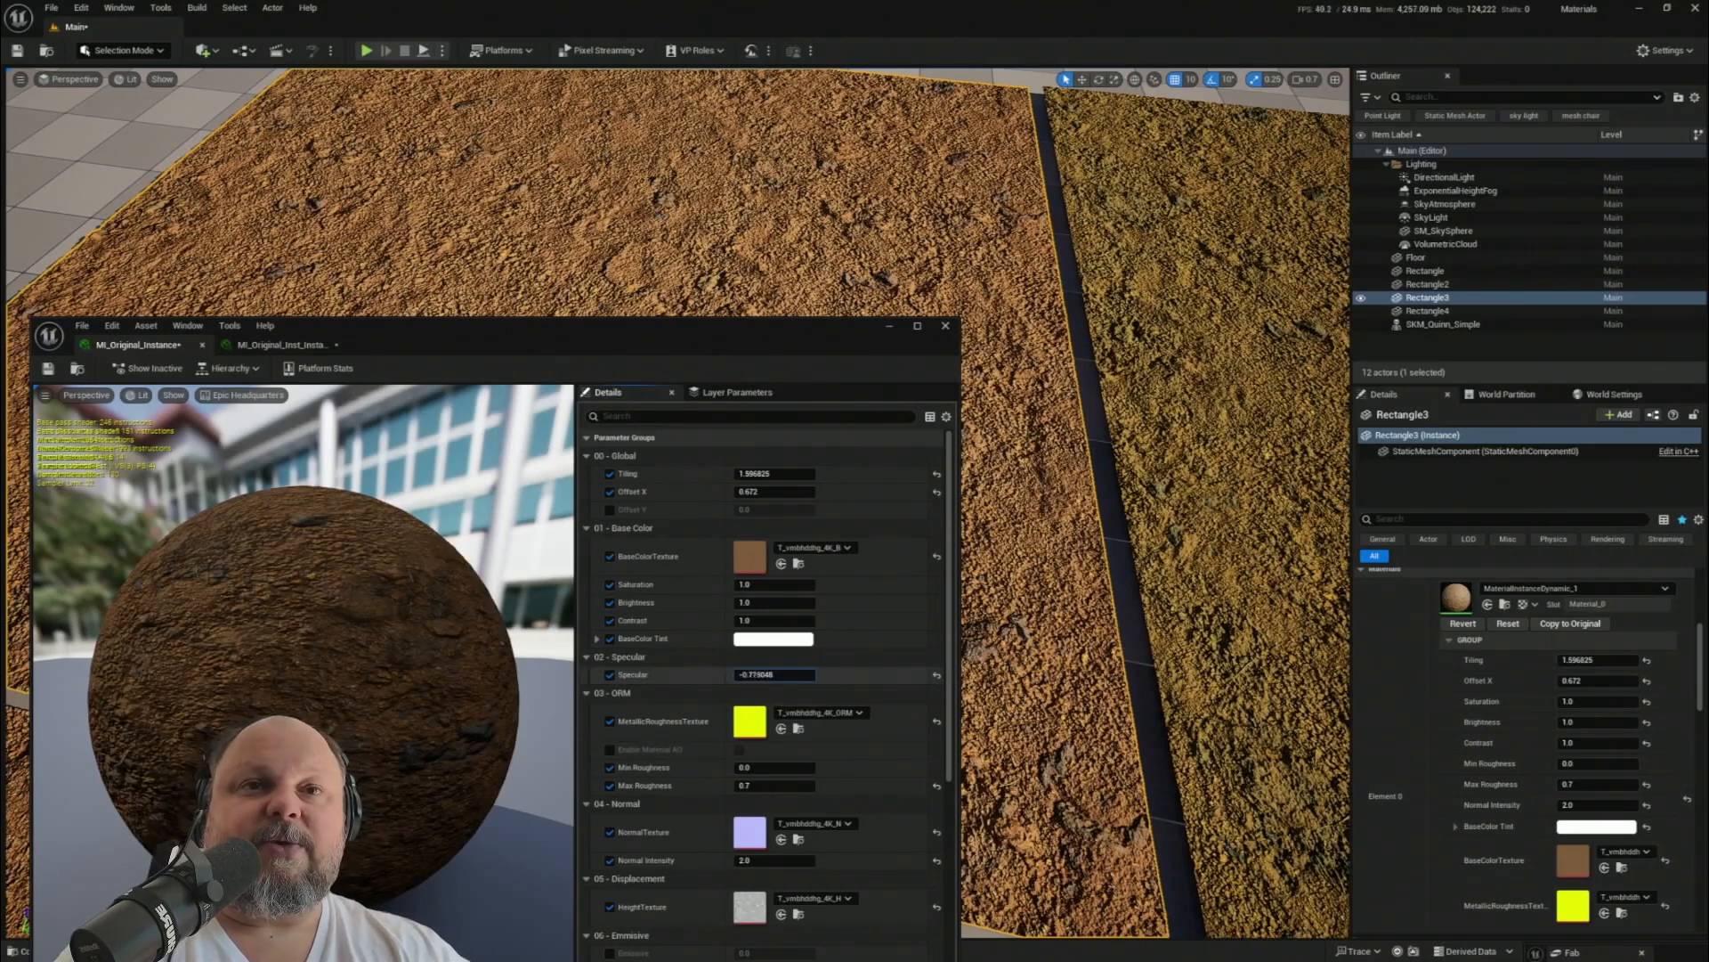
- Set Specular in MI_Original_Instance to about 0.70, save it and recreate Rectangle3's dynamic material from it
drag(775, 674, 837, 674)
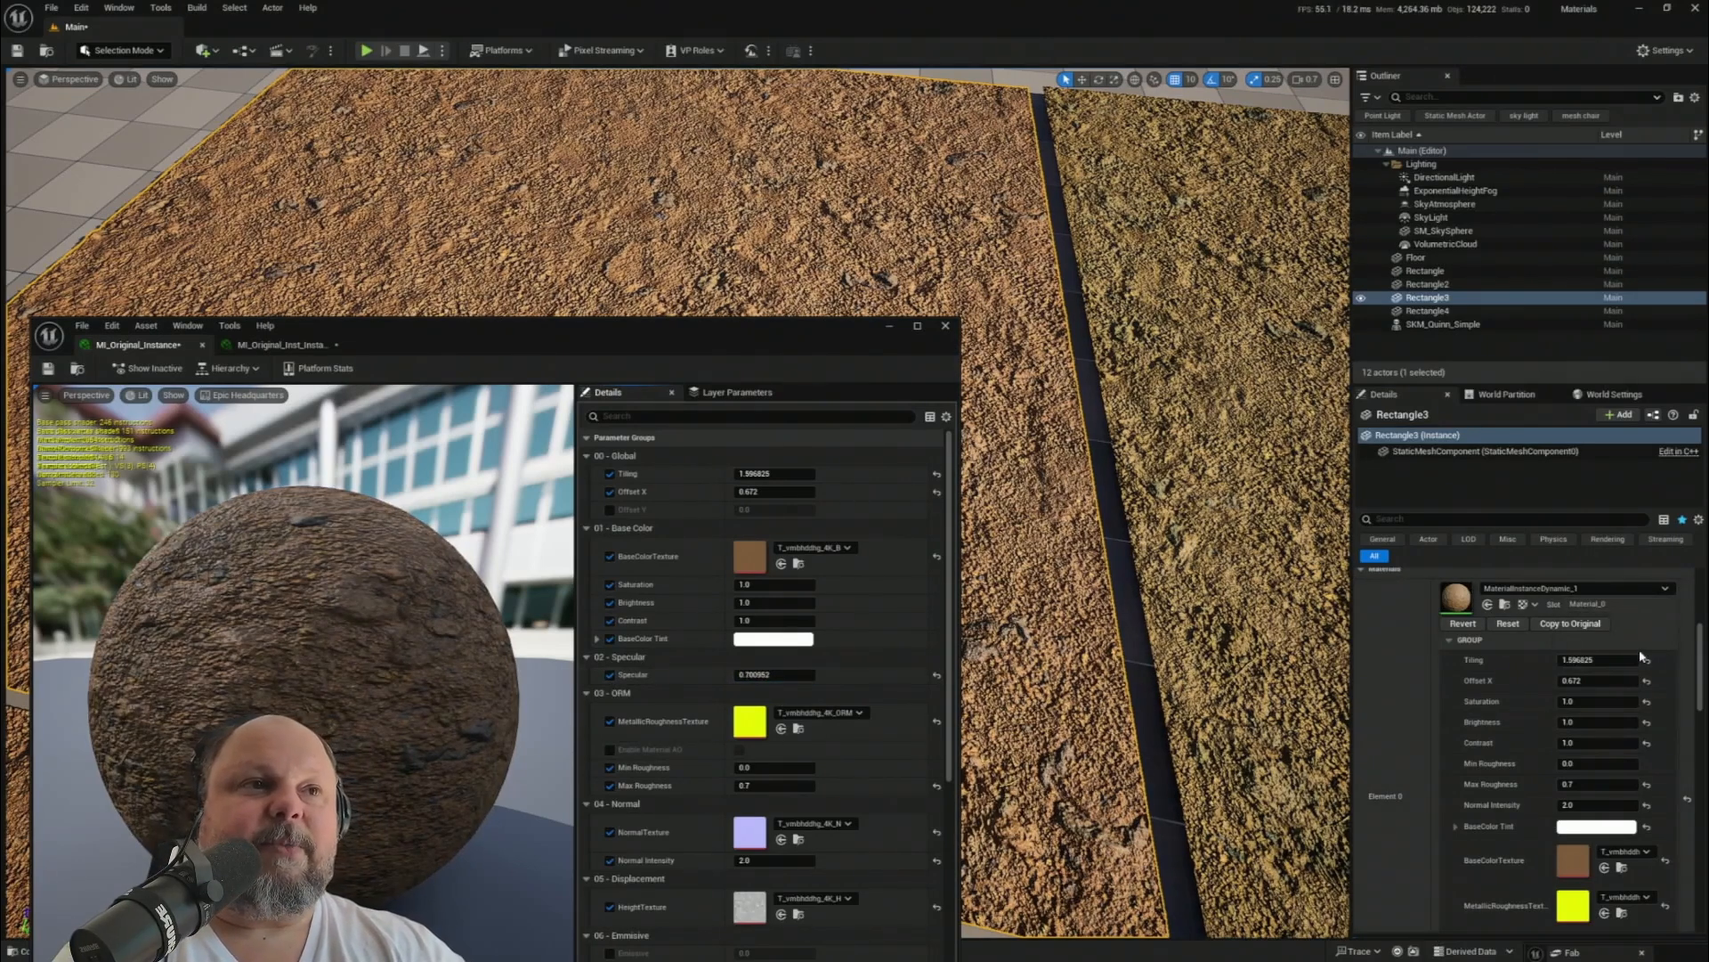
click(1581, 625)
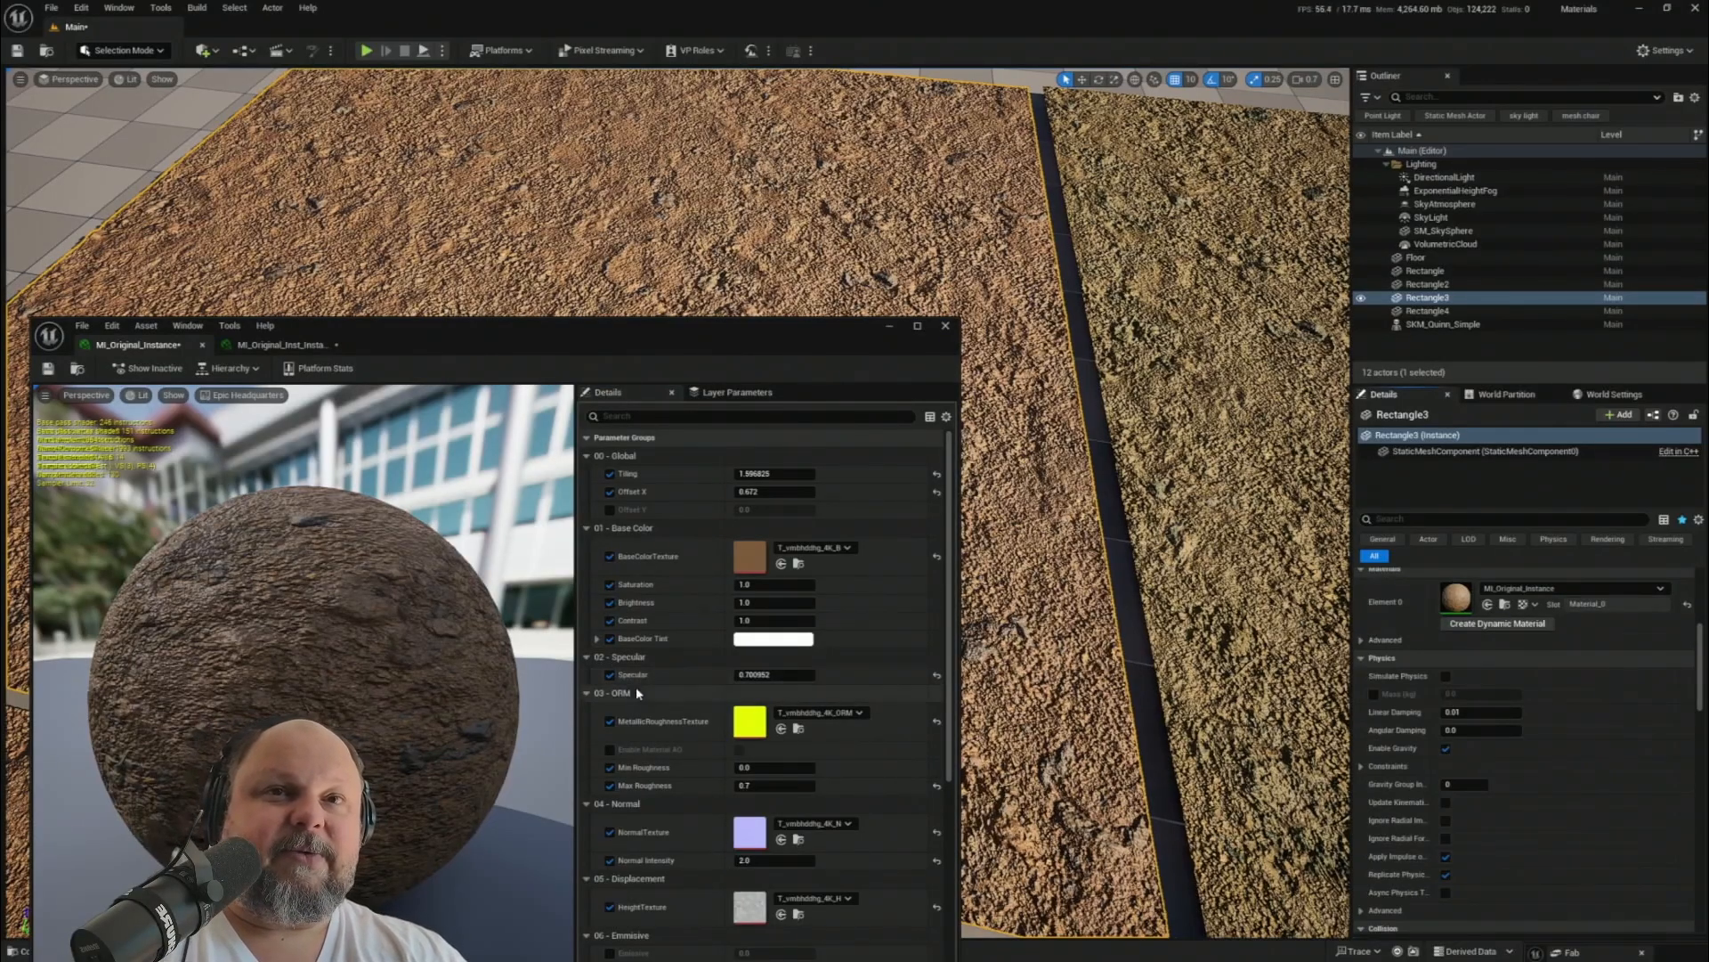
click(48, 367)
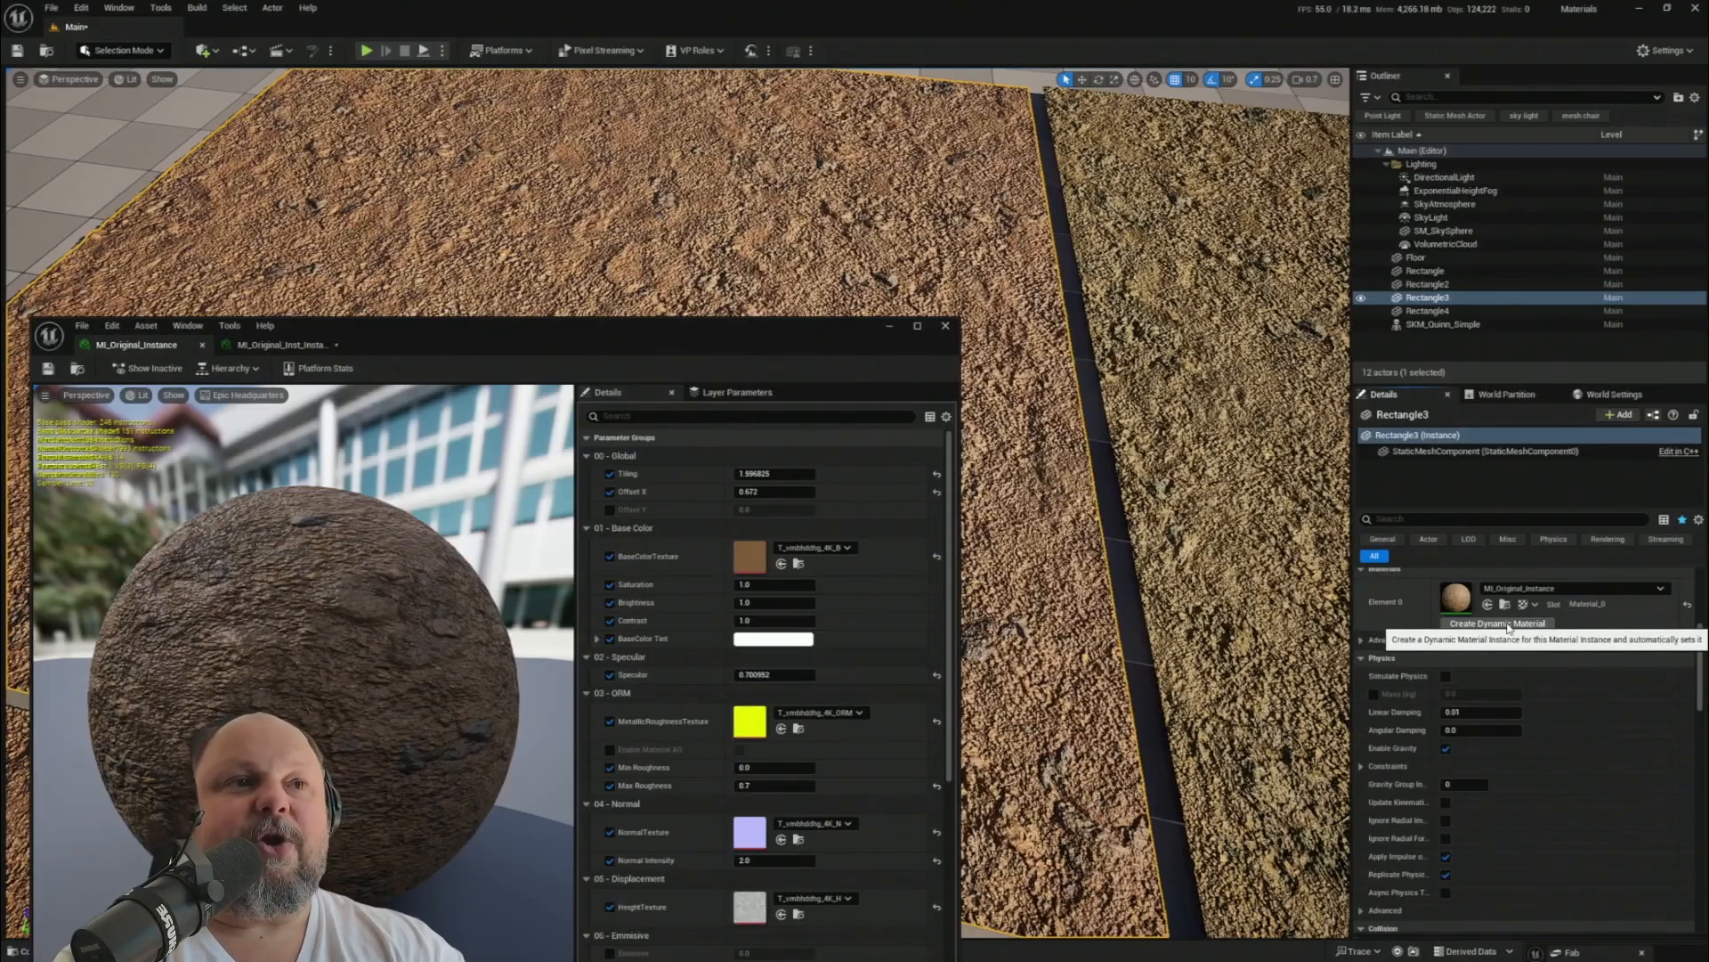
click(1508, 623)
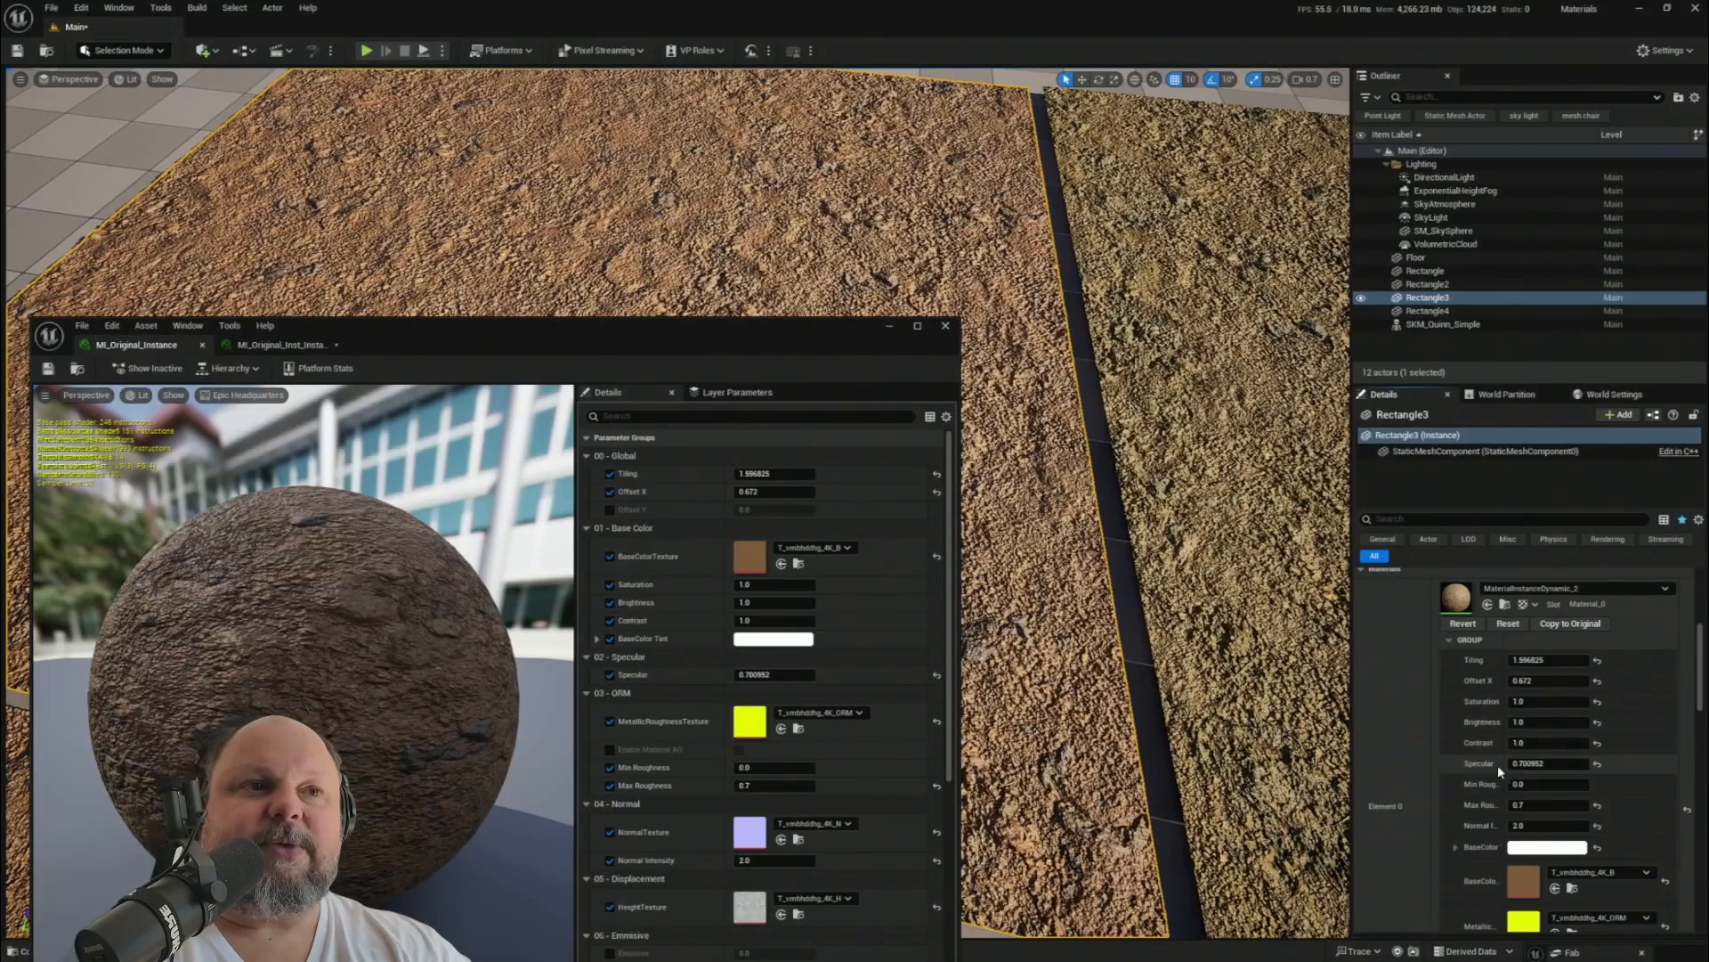
- Set the Specular of Rectangle3's dynamic material to about 0.74 while viewing the tile beside its neighbours
drag(1503, 763, 1540, 763)
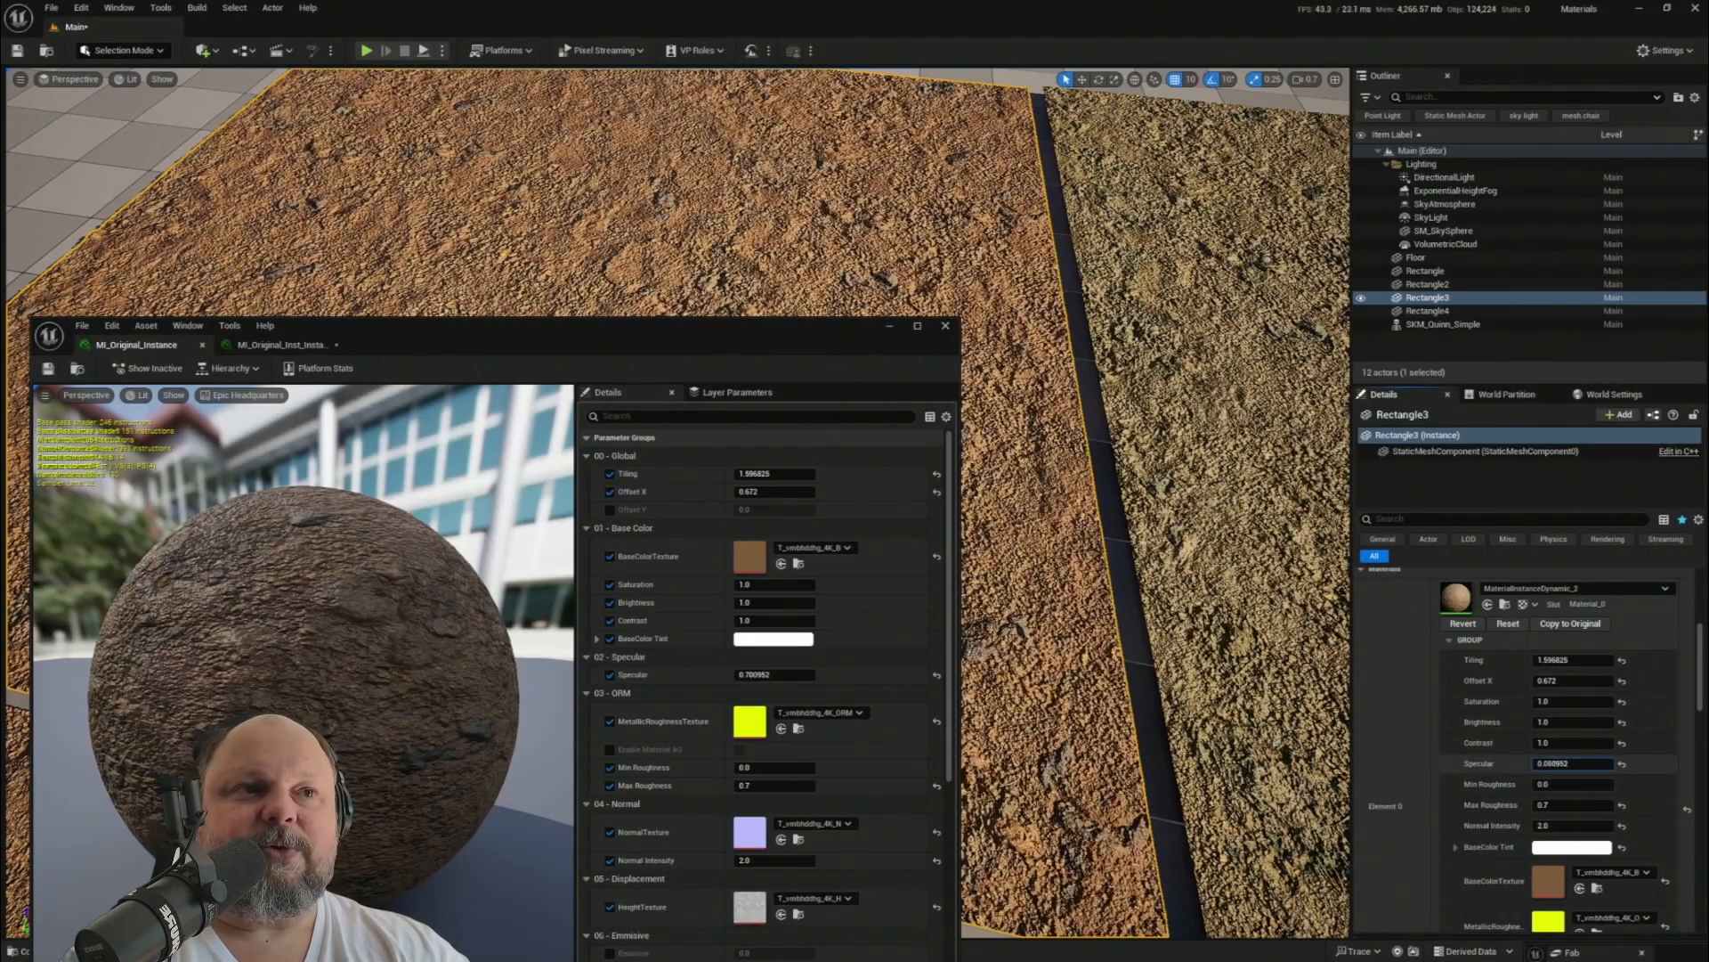
drag(842, 329, 674, 714)
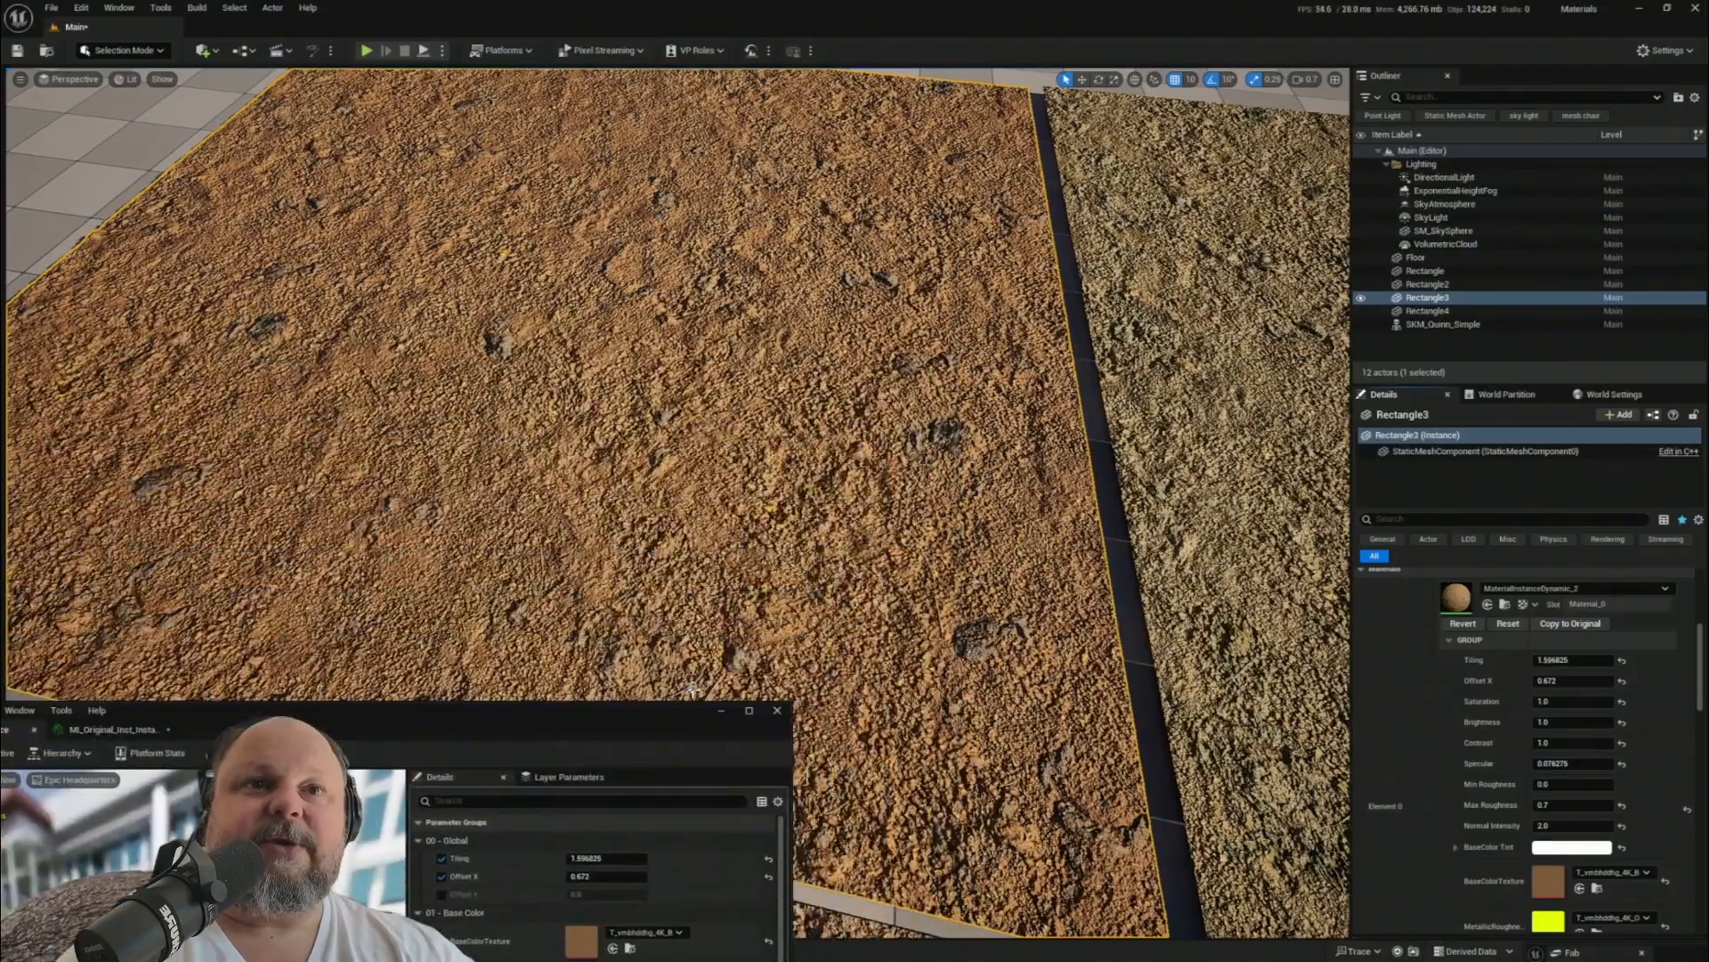
key(f)
right_drag(801, 445, 801, 397)
drag(1557, 765, 1531, 765)
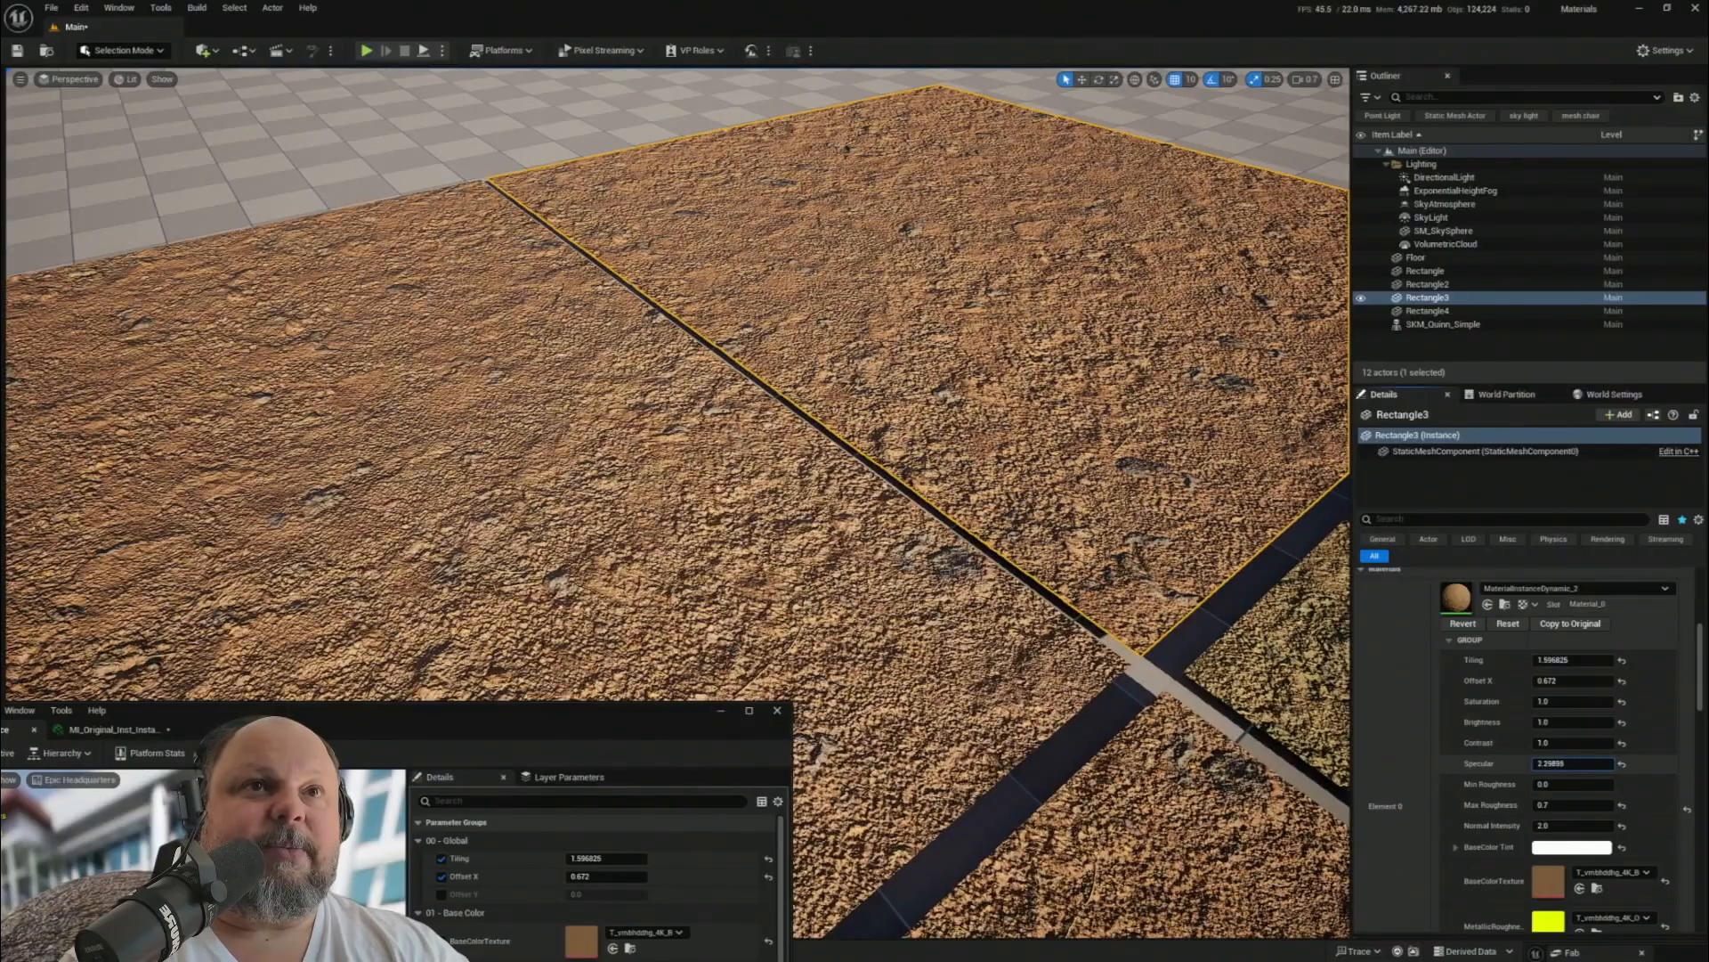
drag(1531, 764, 1513, 765)
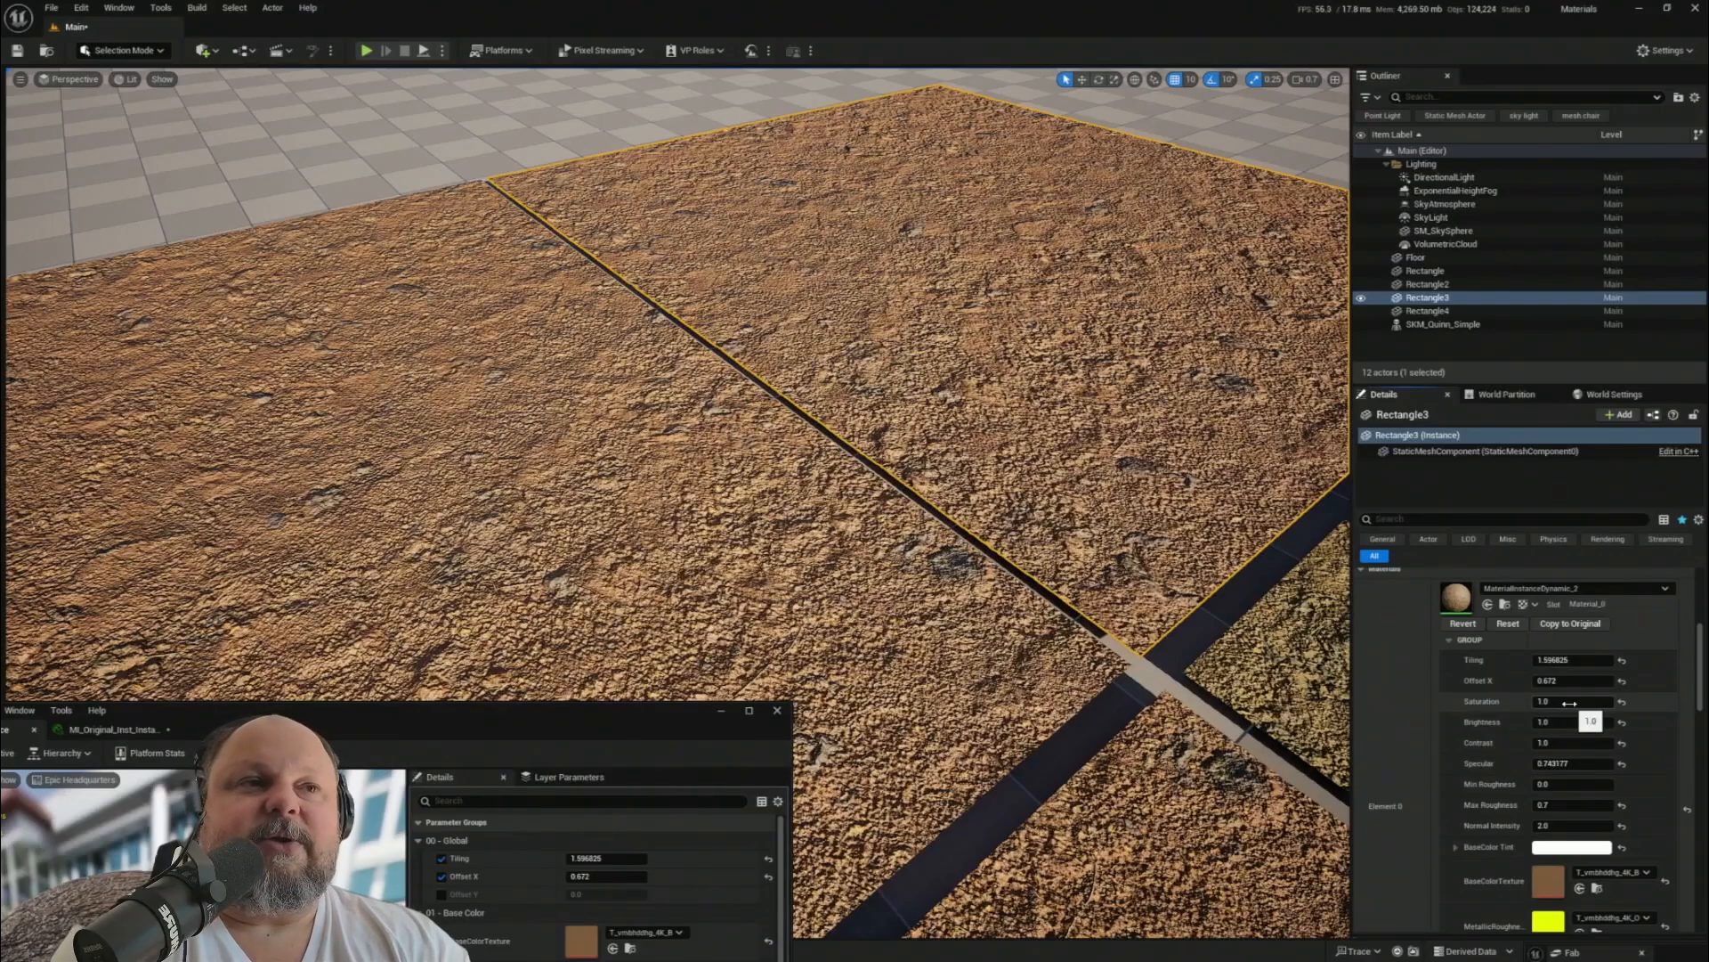
- Revert Rectangle3's dynamic material to MI_Original_Instance and create a new dynamic material on the tile
click(1469, 626)
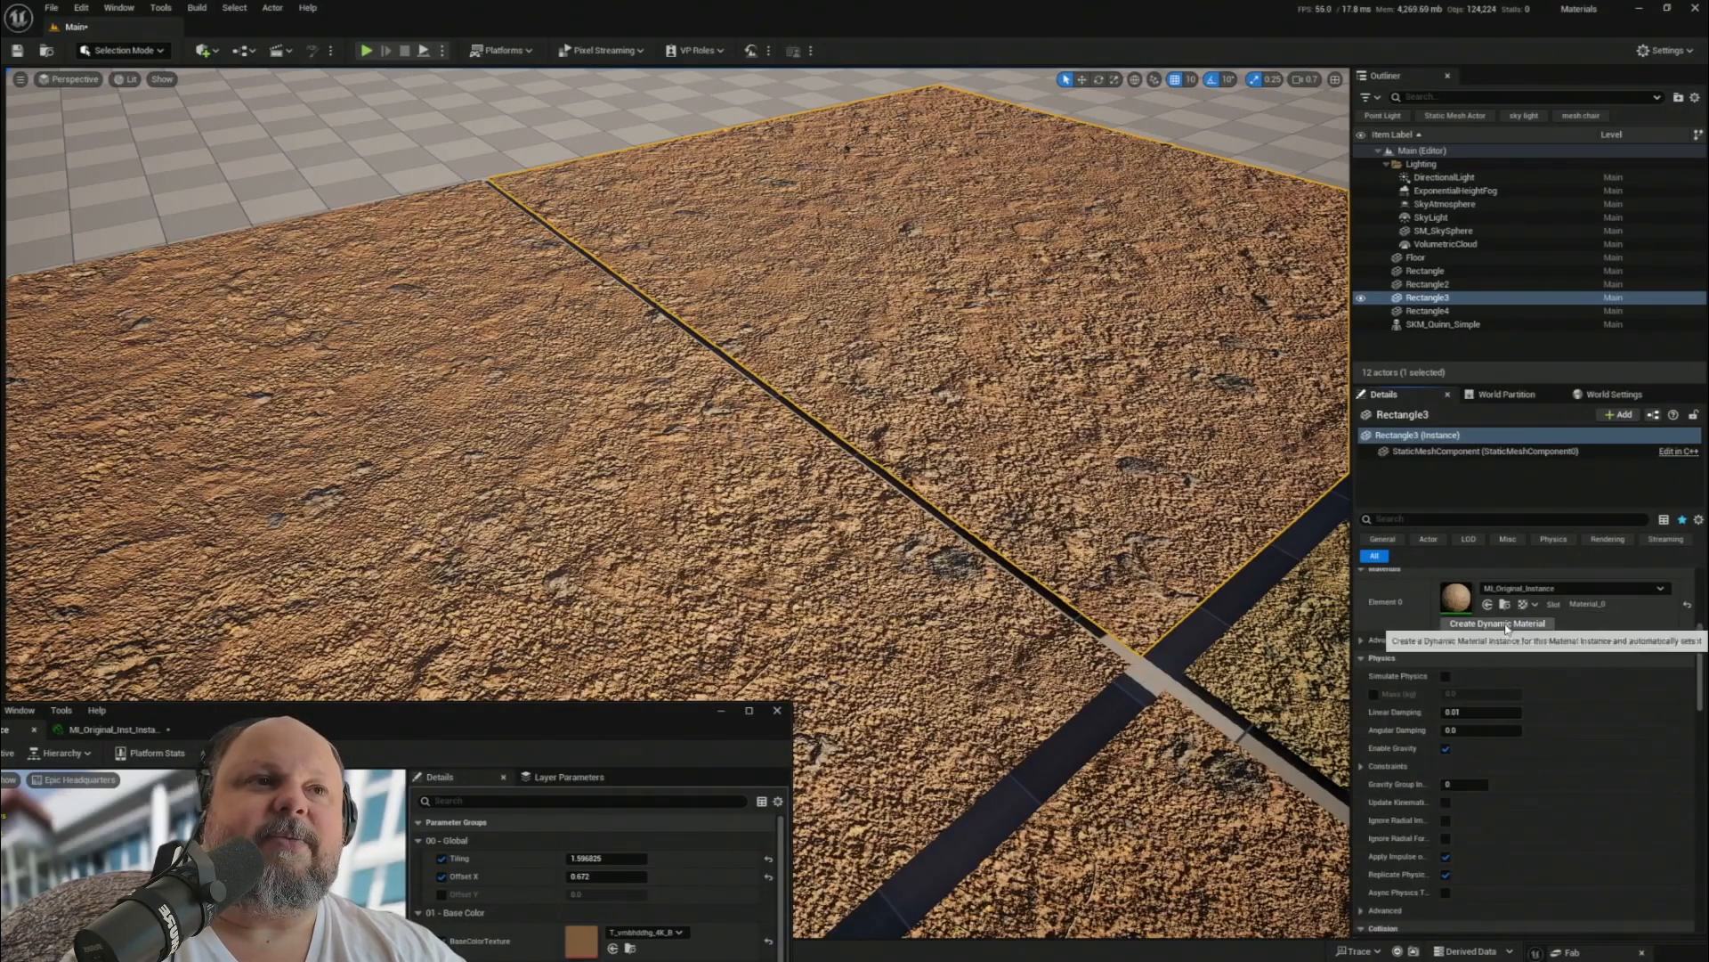
click(1507, 626)
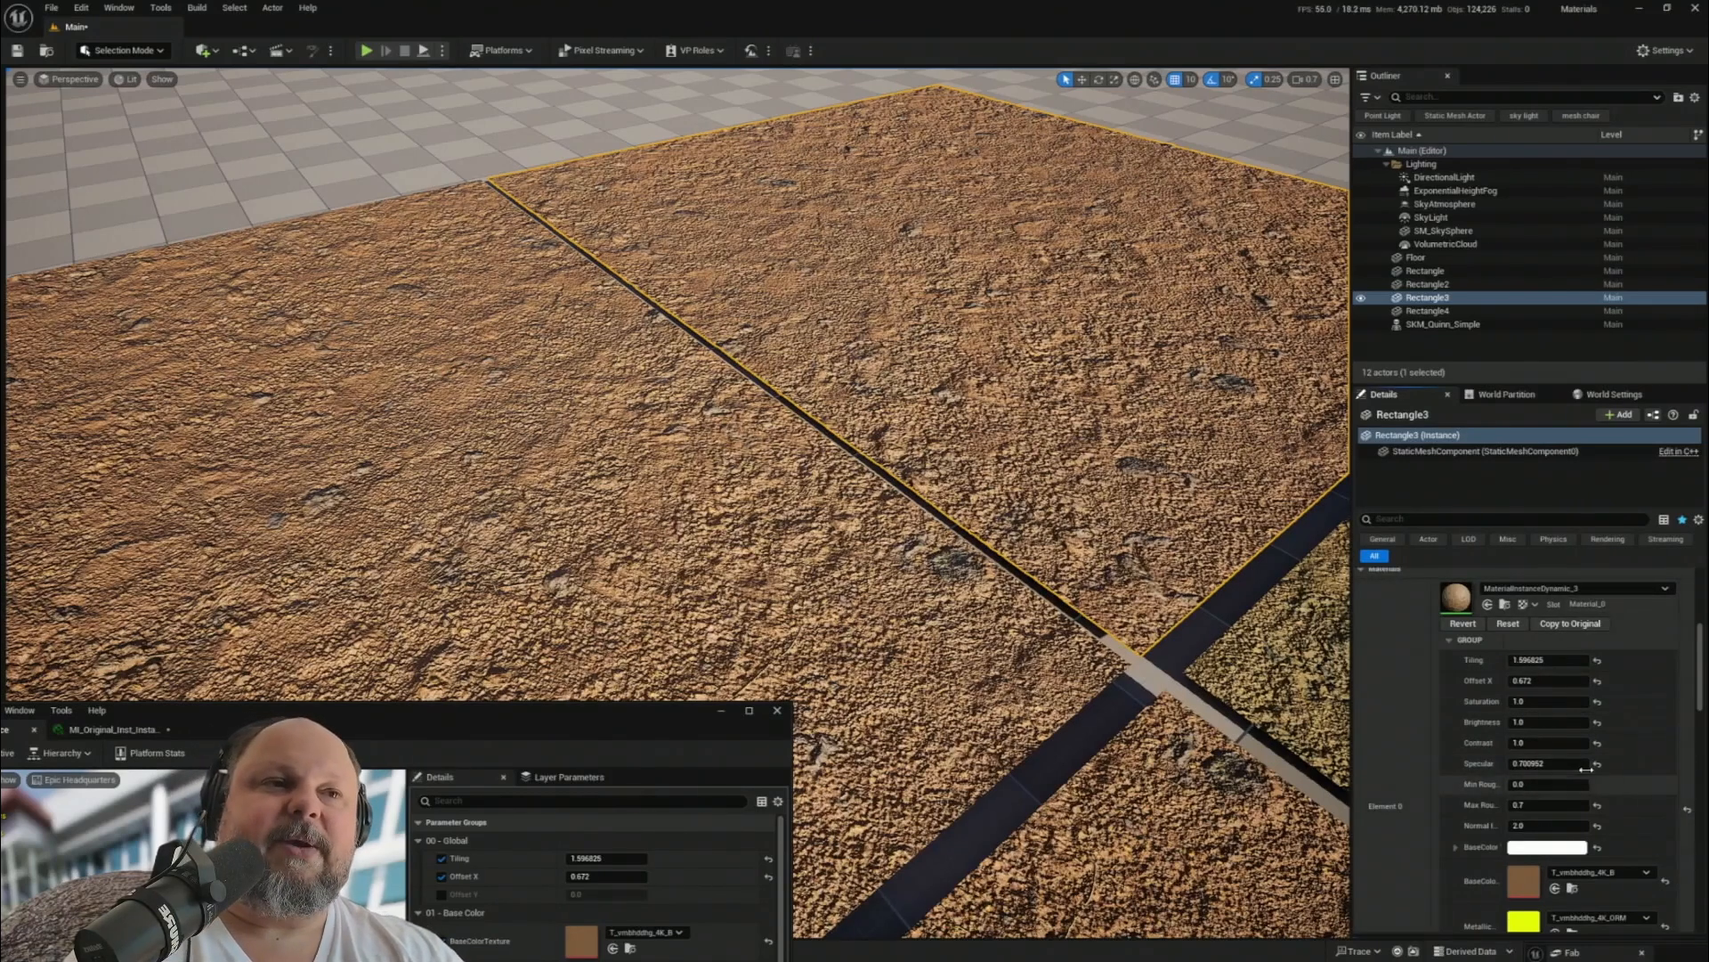
right_drag(821, 576, 988, 614)
right_drag(618, 503, 619, 503)
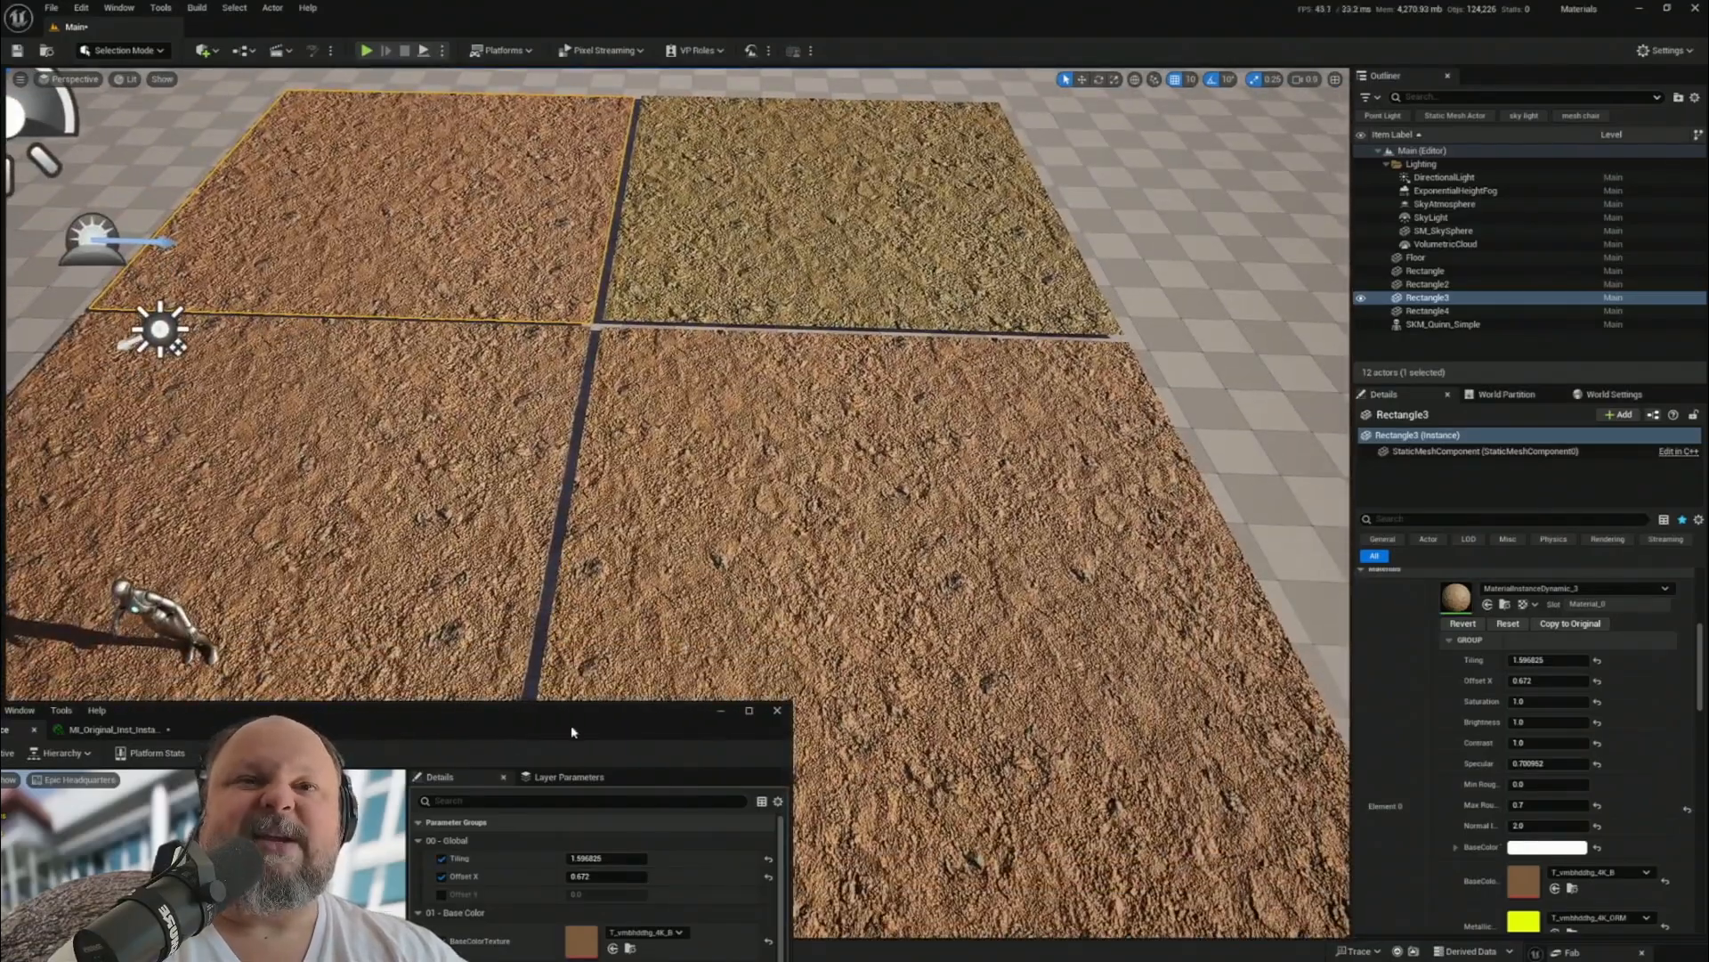
- Select Rectangle4, open its MI_Original_Inst_Instance material and review which parameters it overrides
drag(572, 732, 919, 771)
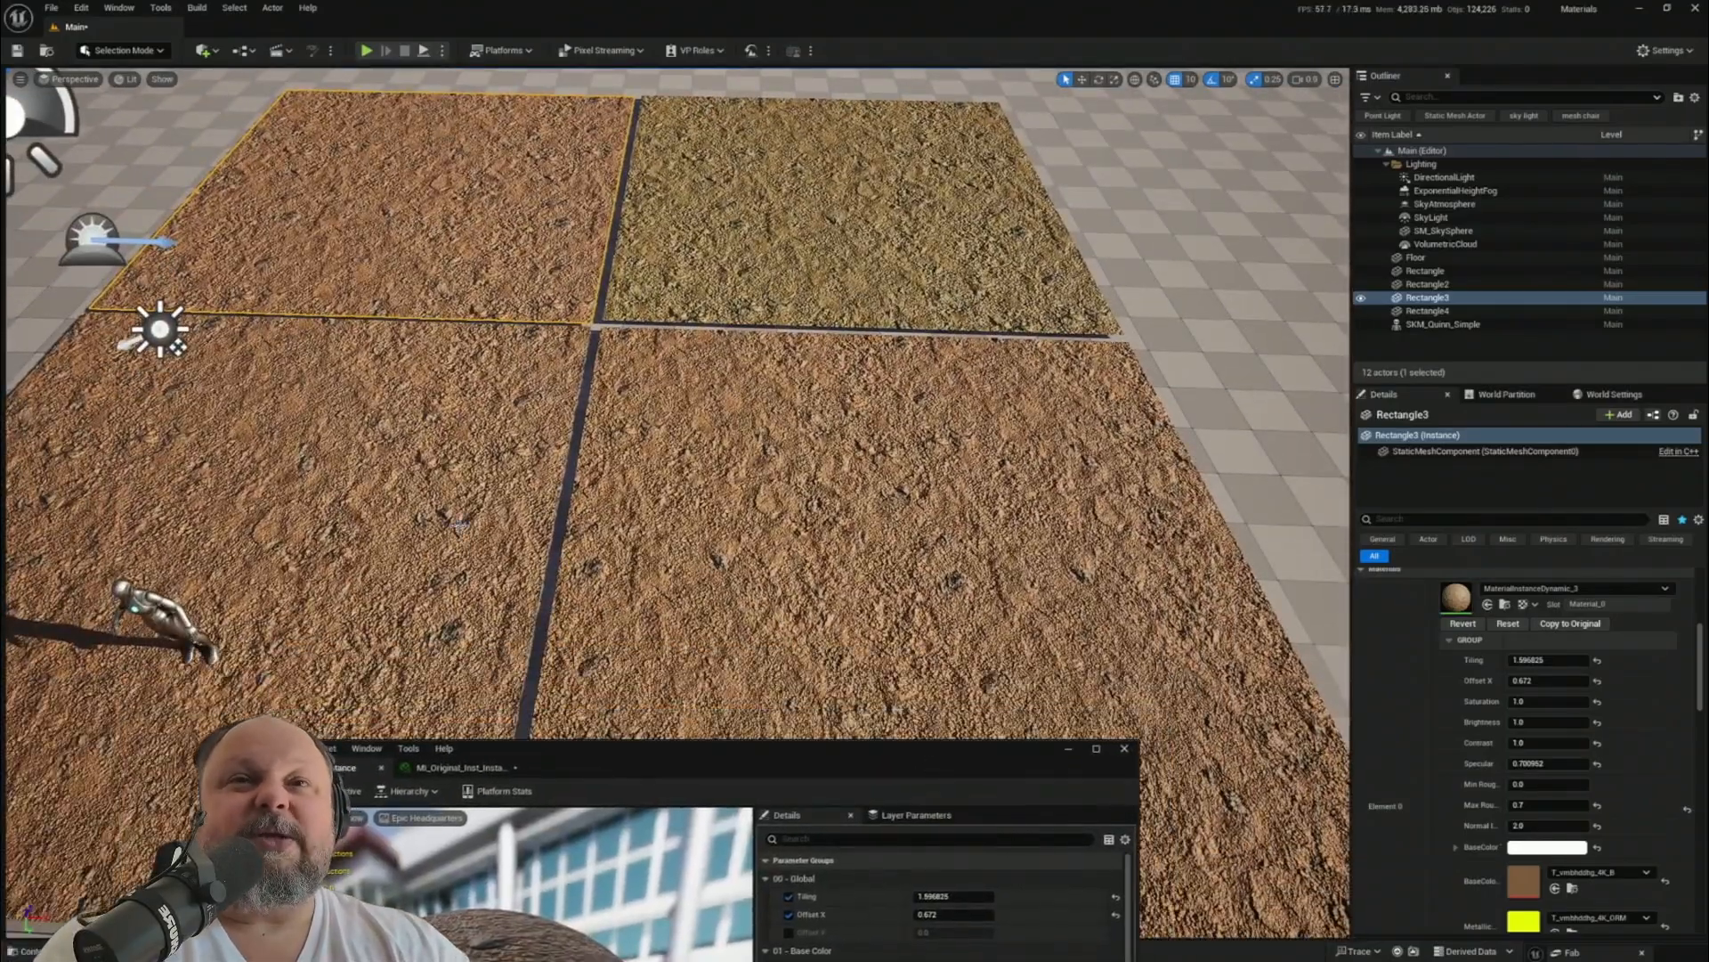
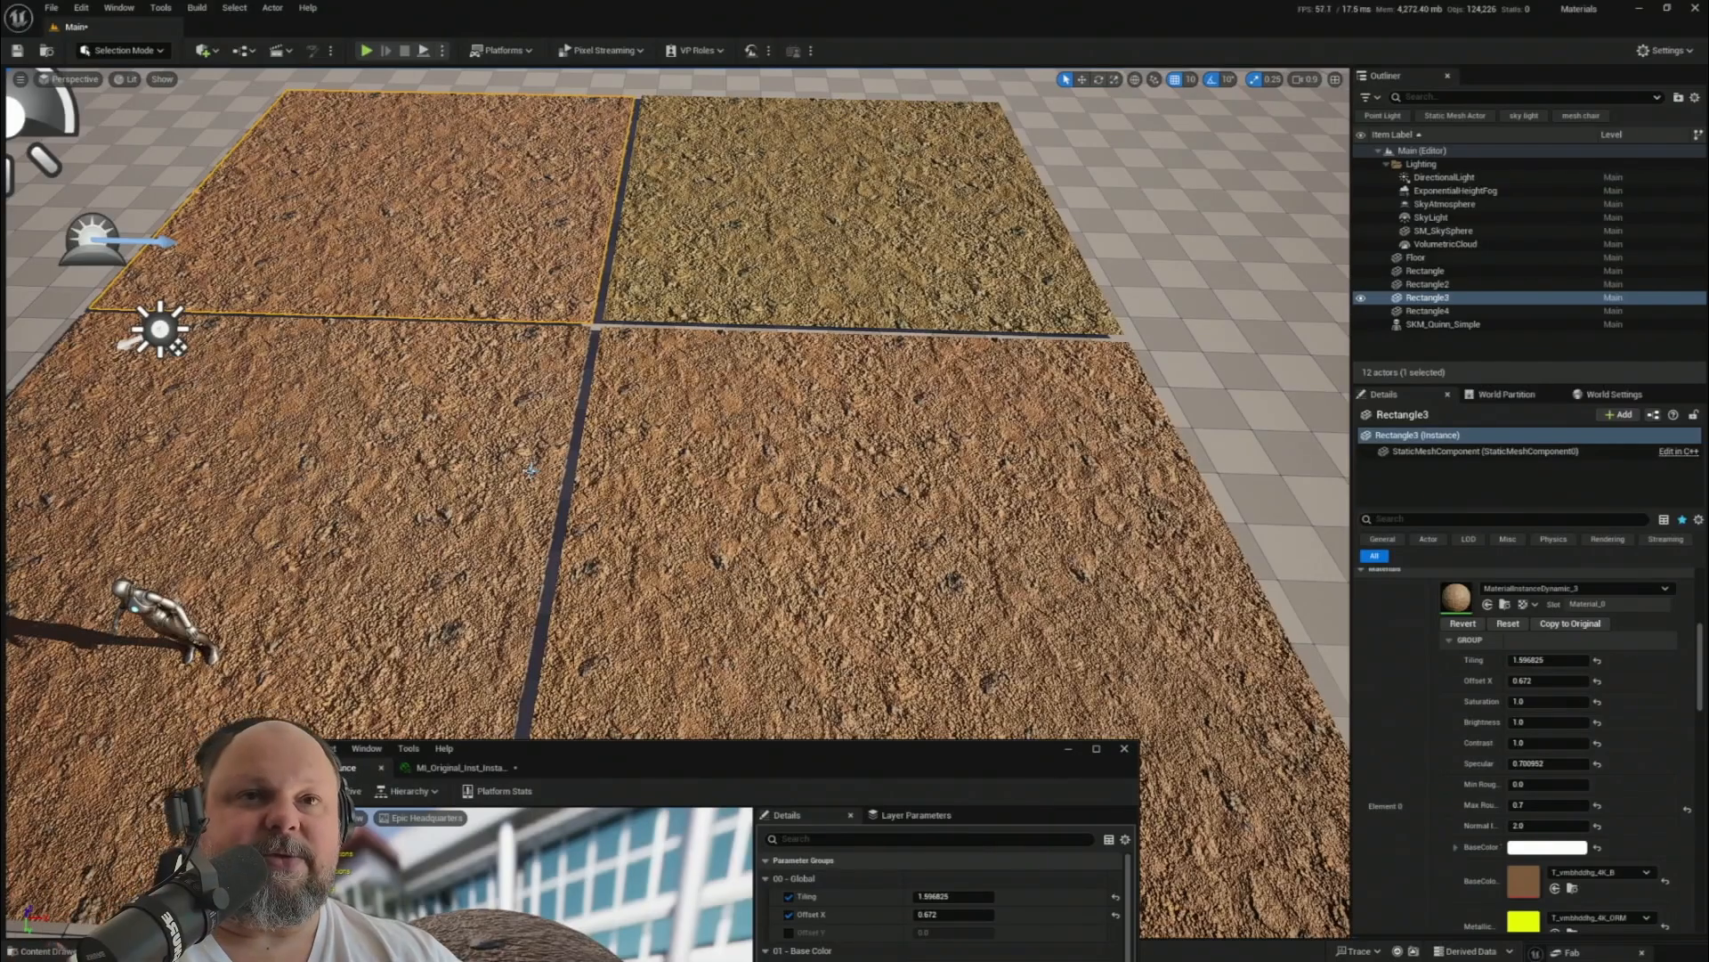
drag(750, 754, 915, 696)
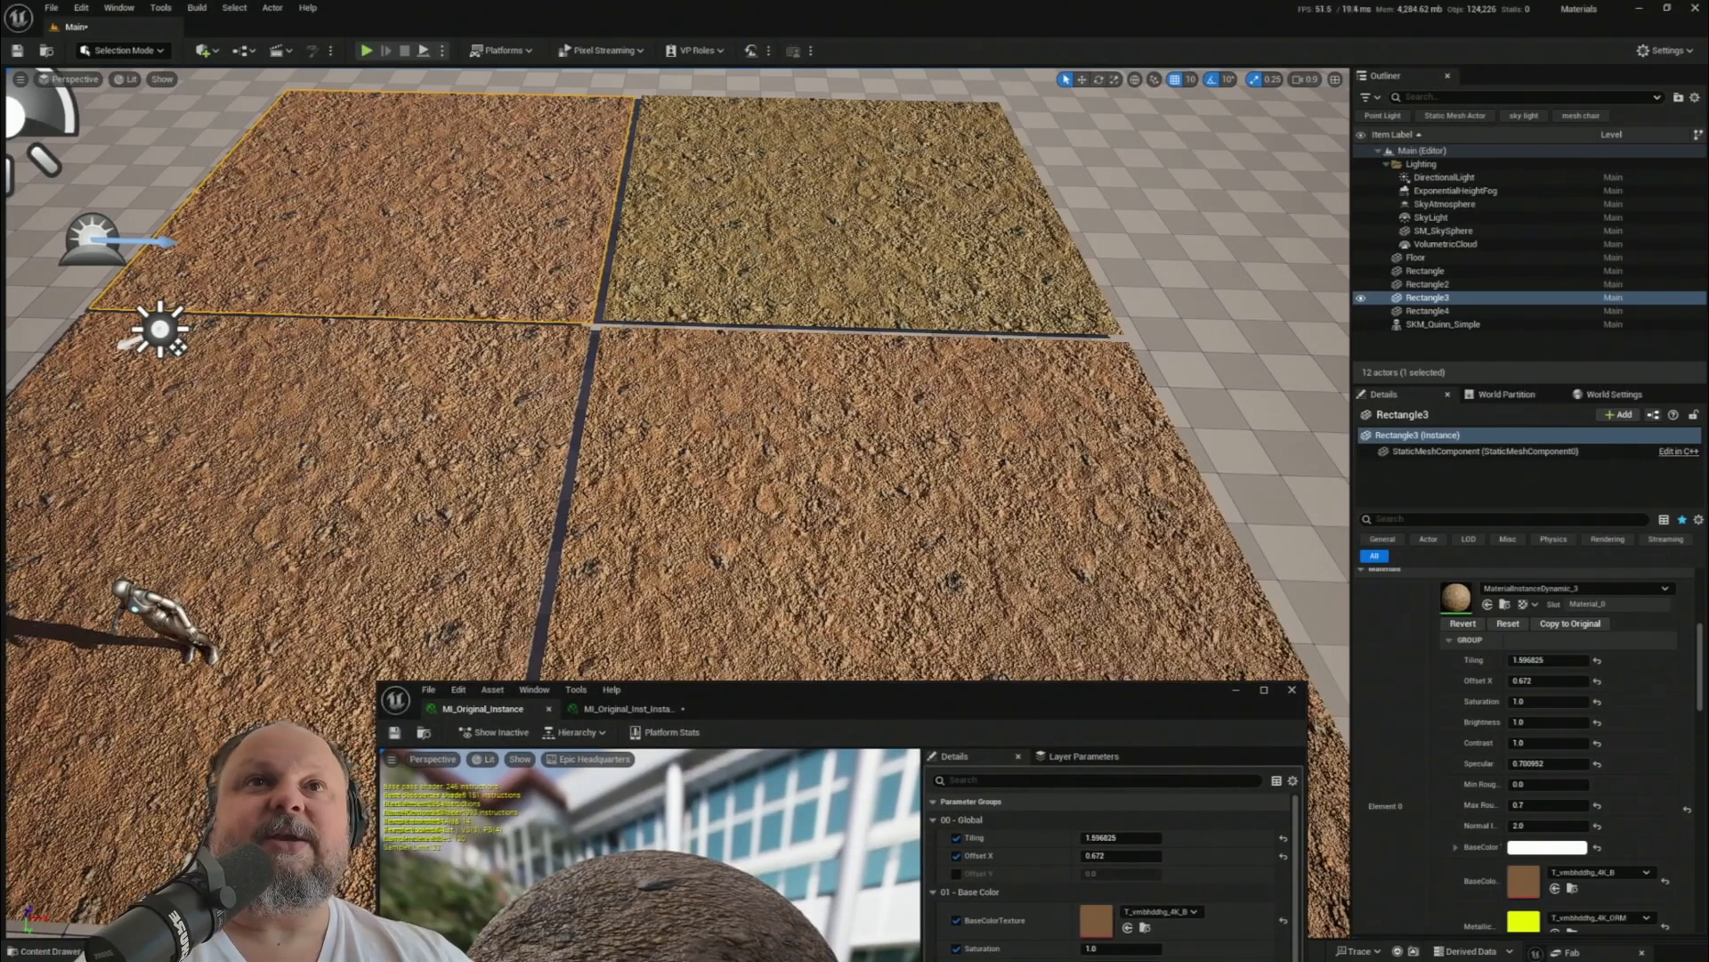
click(834, 275)
drag(881, 714, 832, 515)
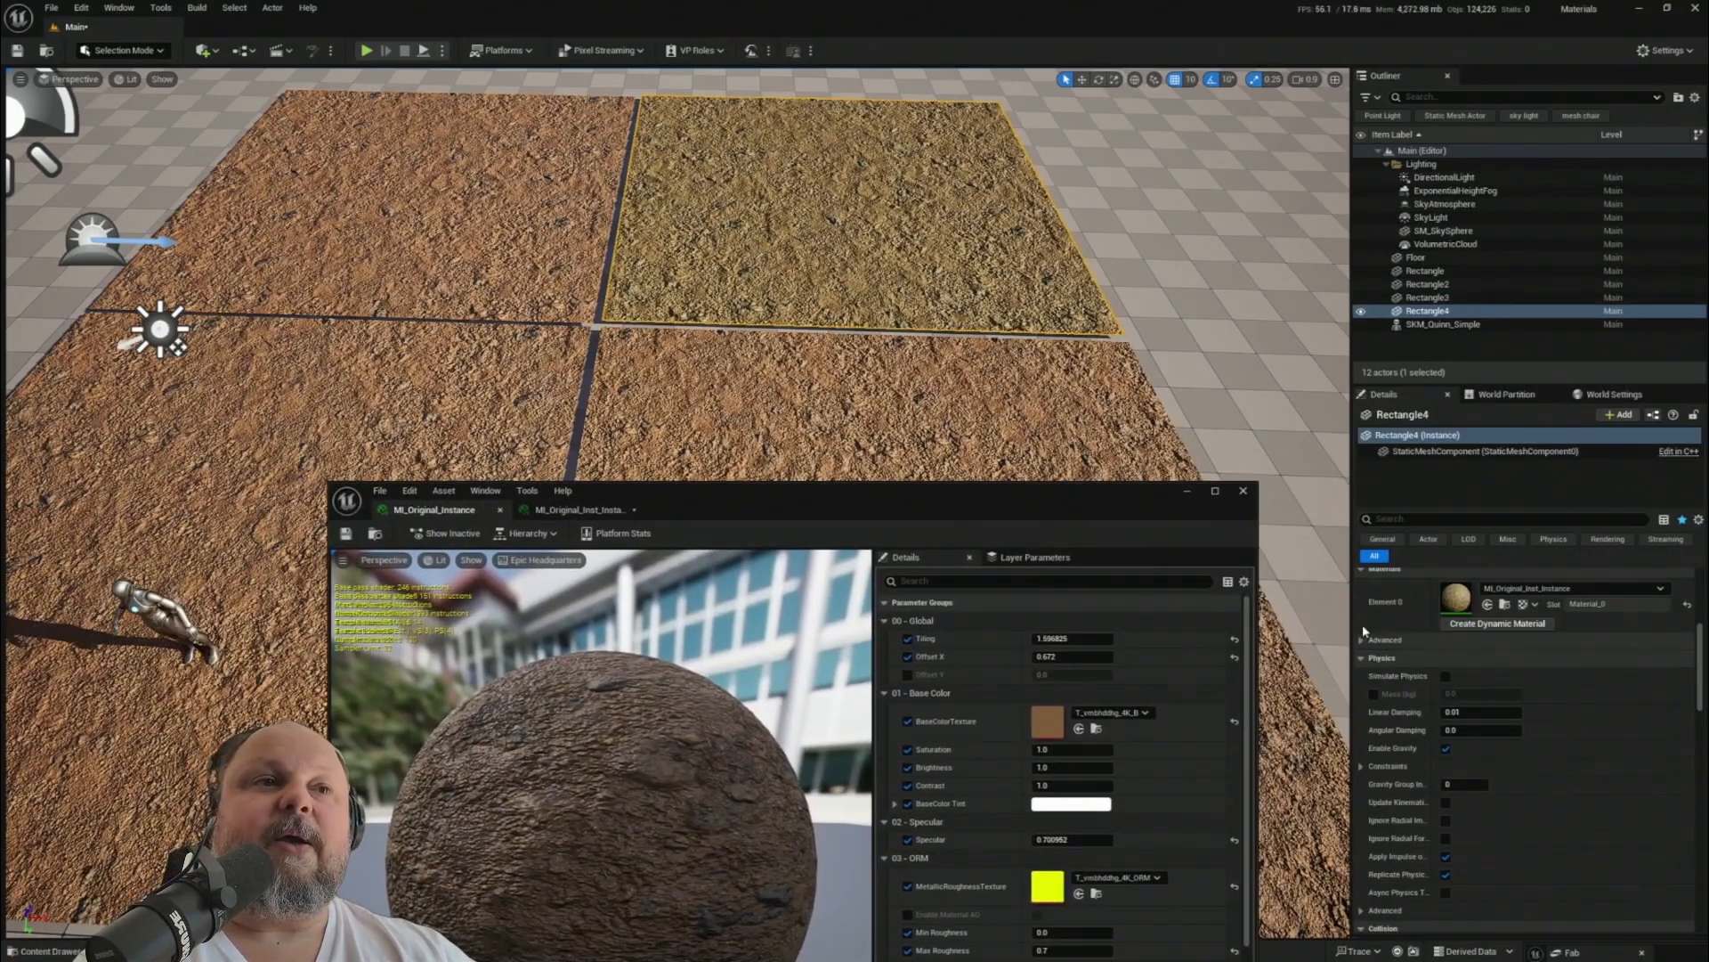
double_click(1457, 598)
scroll(969, 723, down, 3)
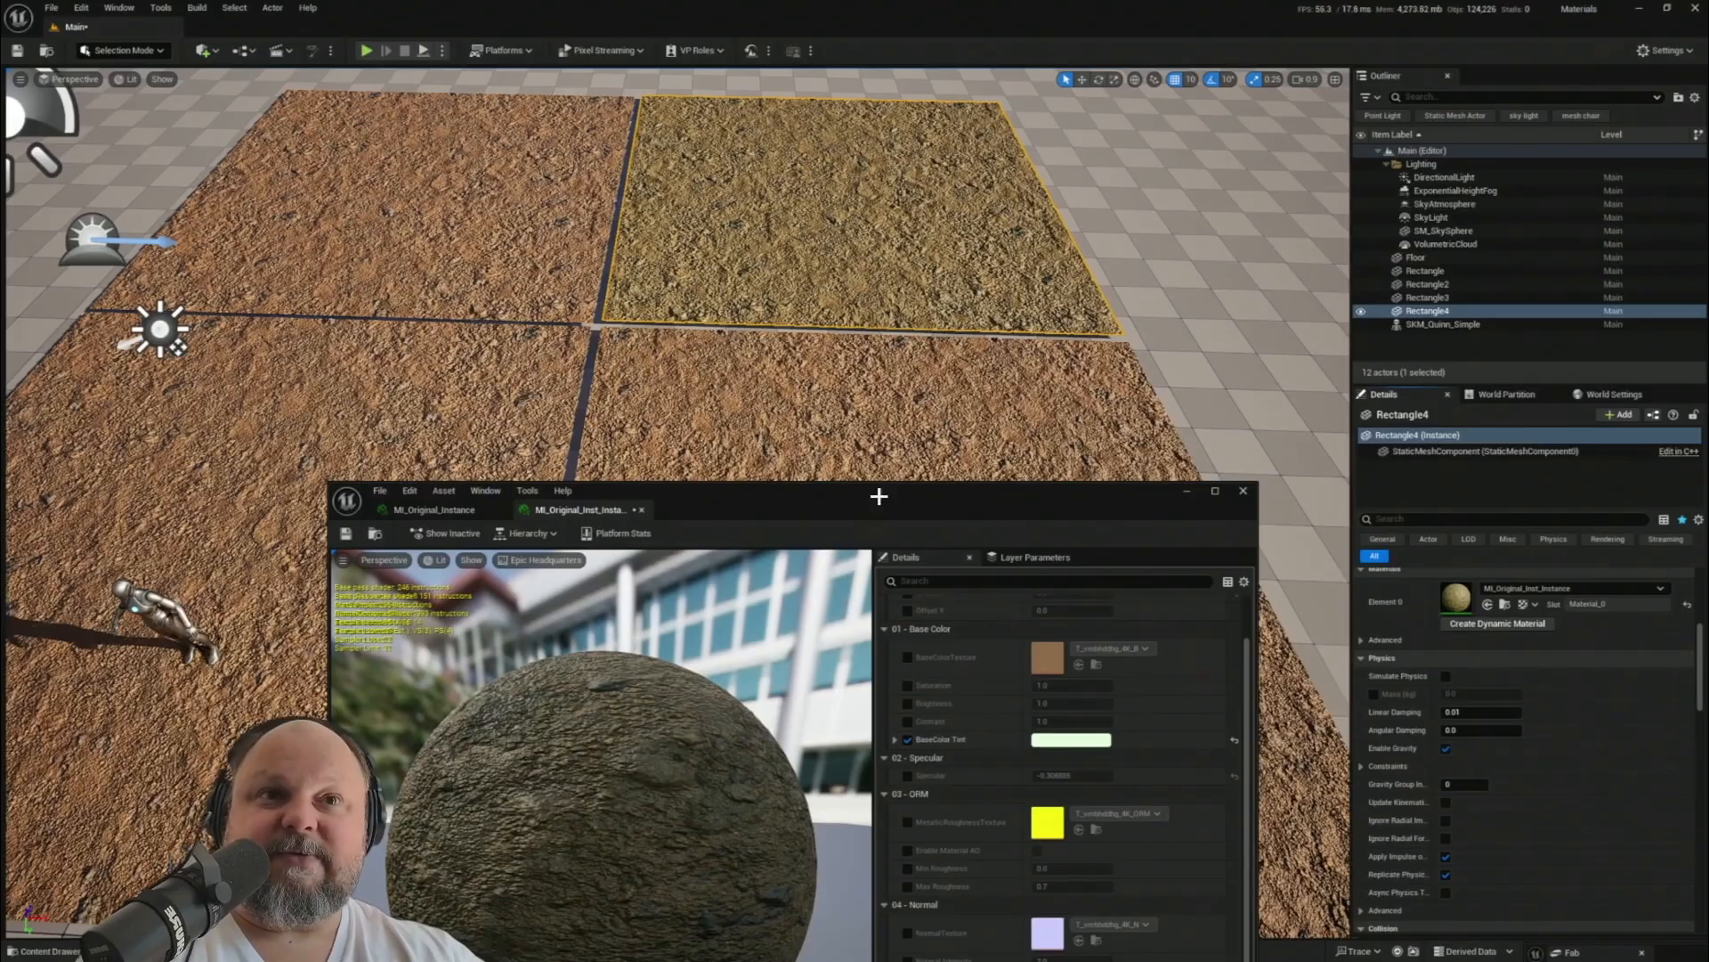
scroll(912, 704, up, 3)
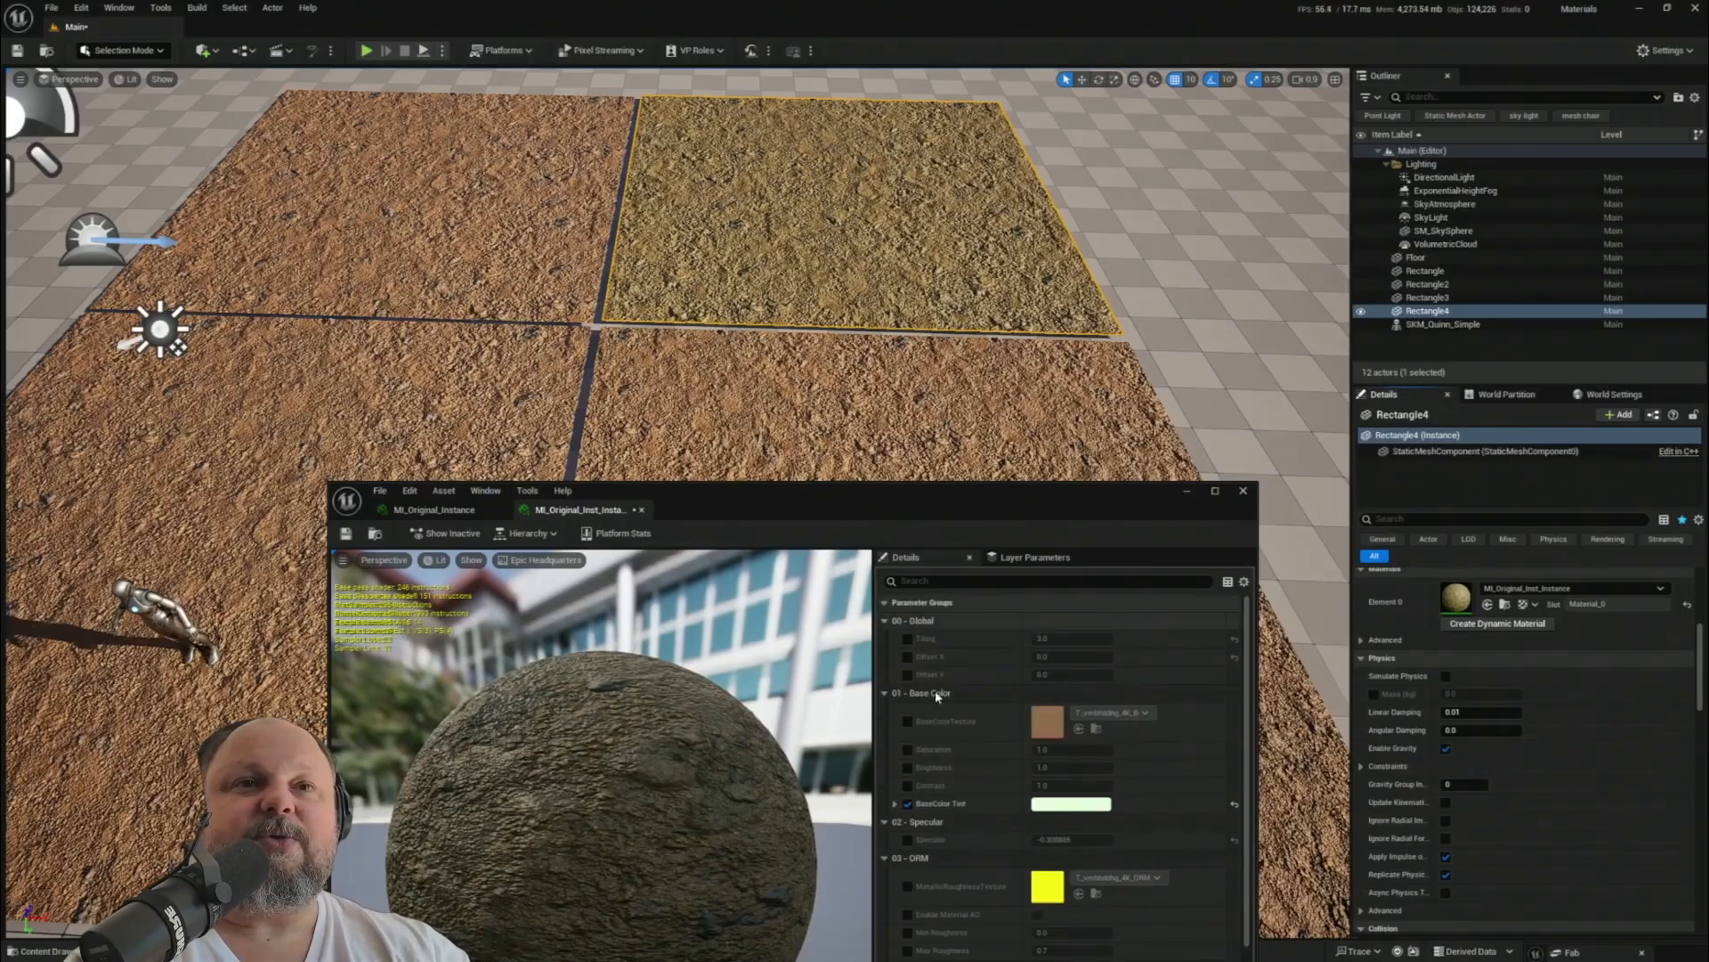
- Change the parent MI_Original_Instance's Tiling to about 1.13 and Offset X to about 0.63
click(438, 511)
drag(703, 512, 892, 434)
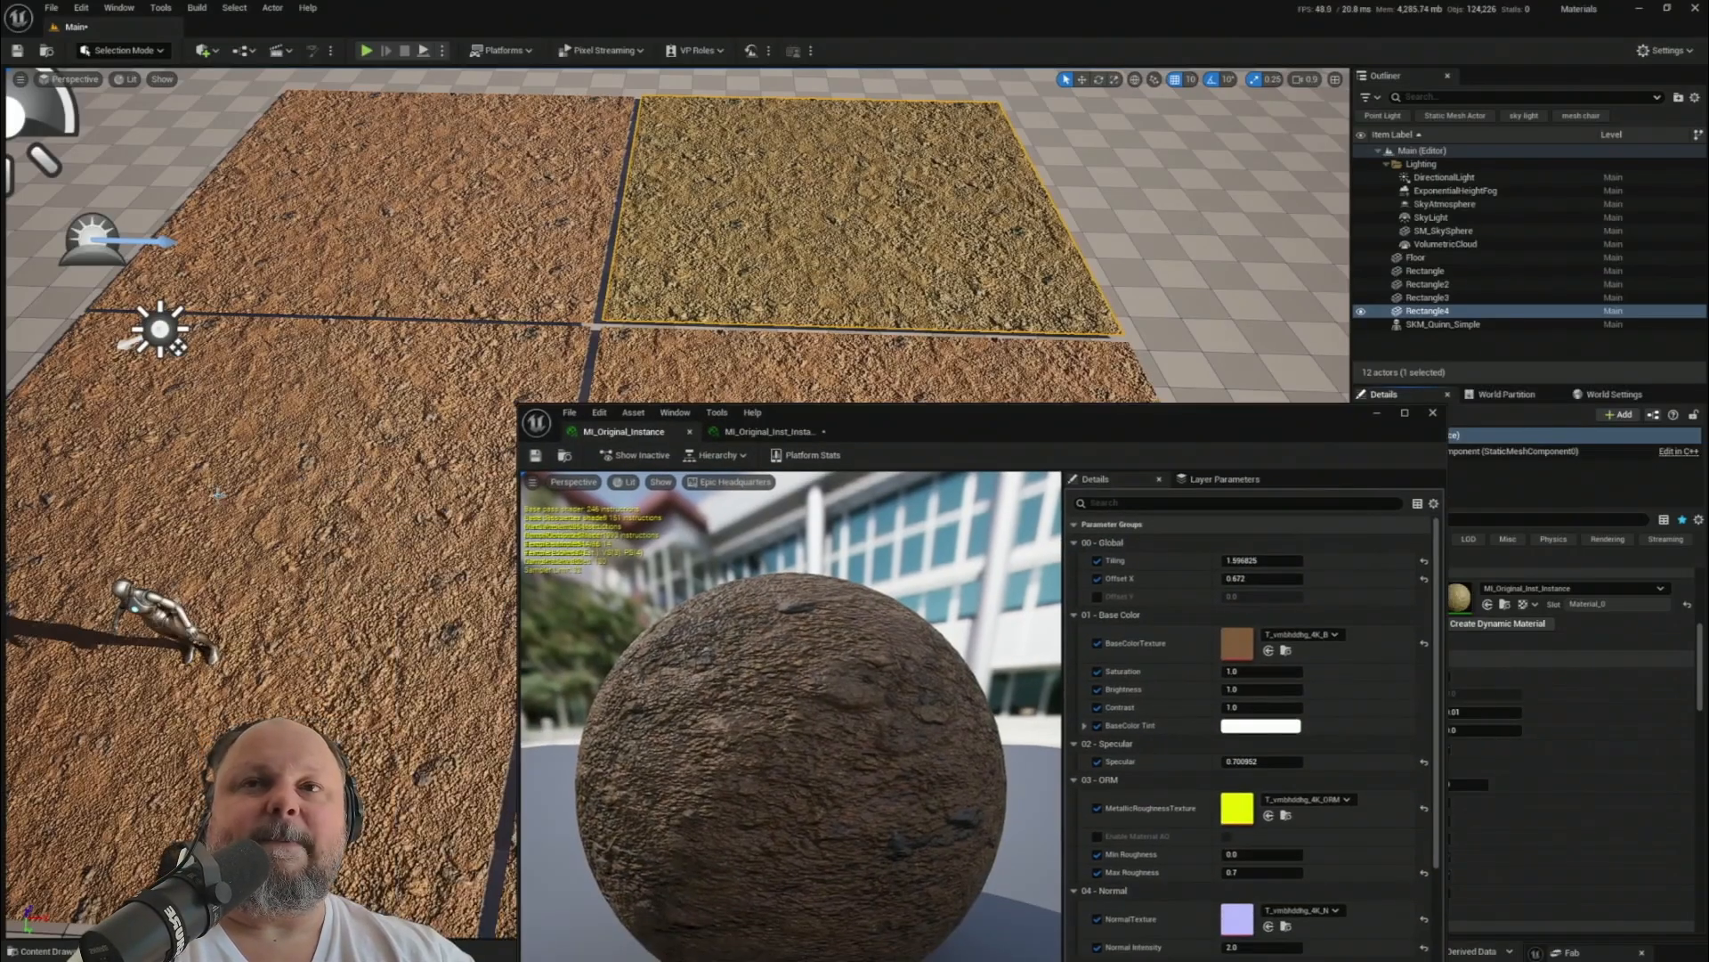
drag(1259, 578, 1221, 560)
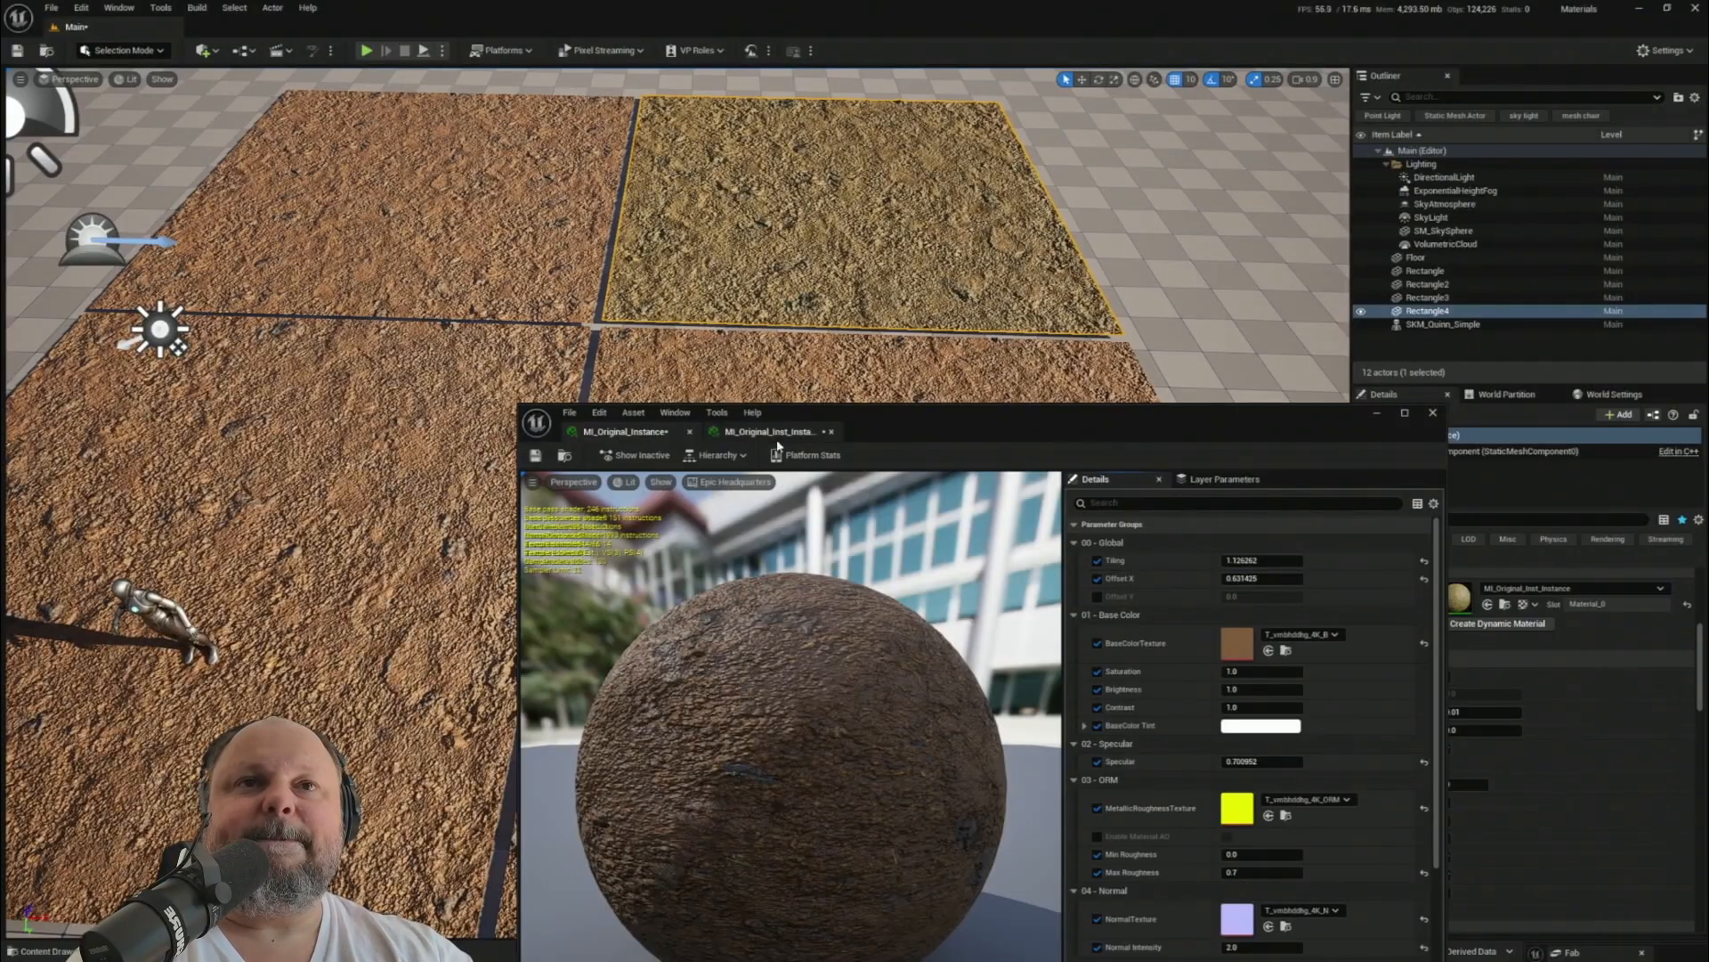
- Enable the Offset X and Offset Y overrides in the child MI_Original_Inst_Instance and shift Offset X to about 1.6
click(748, 433)
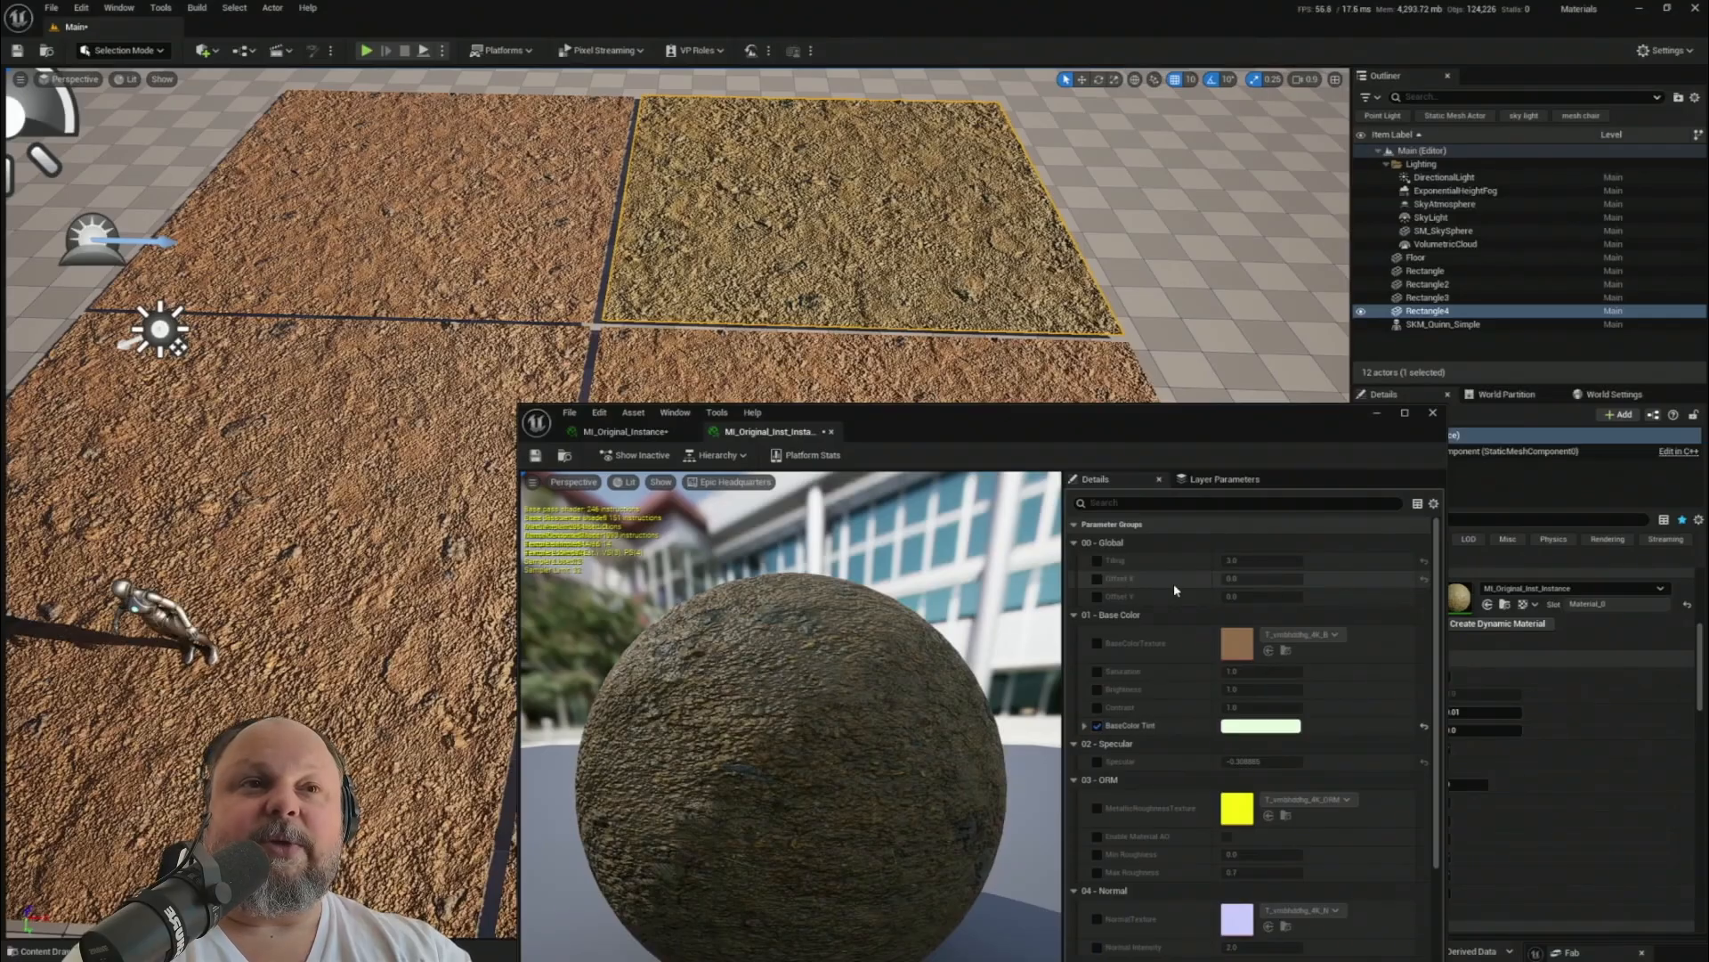
click(1097, 579)
click(1098, 594)
drag(1246, 579, 1318, 579)
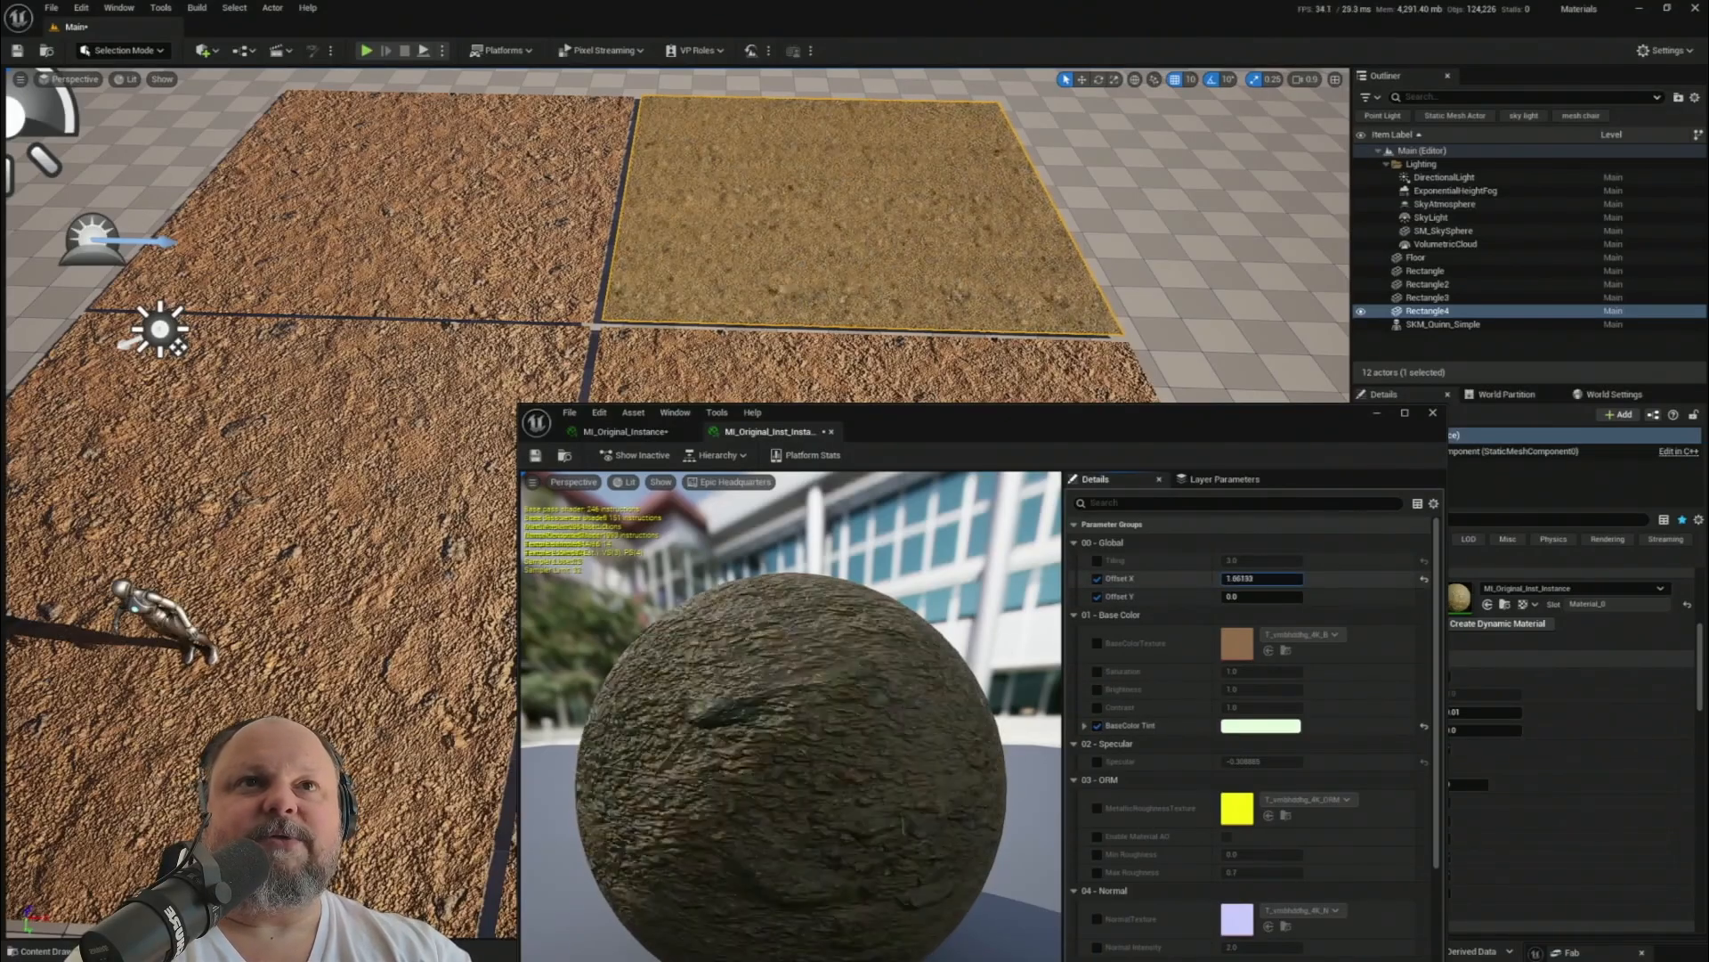
drag(916, 762, 916, 763)
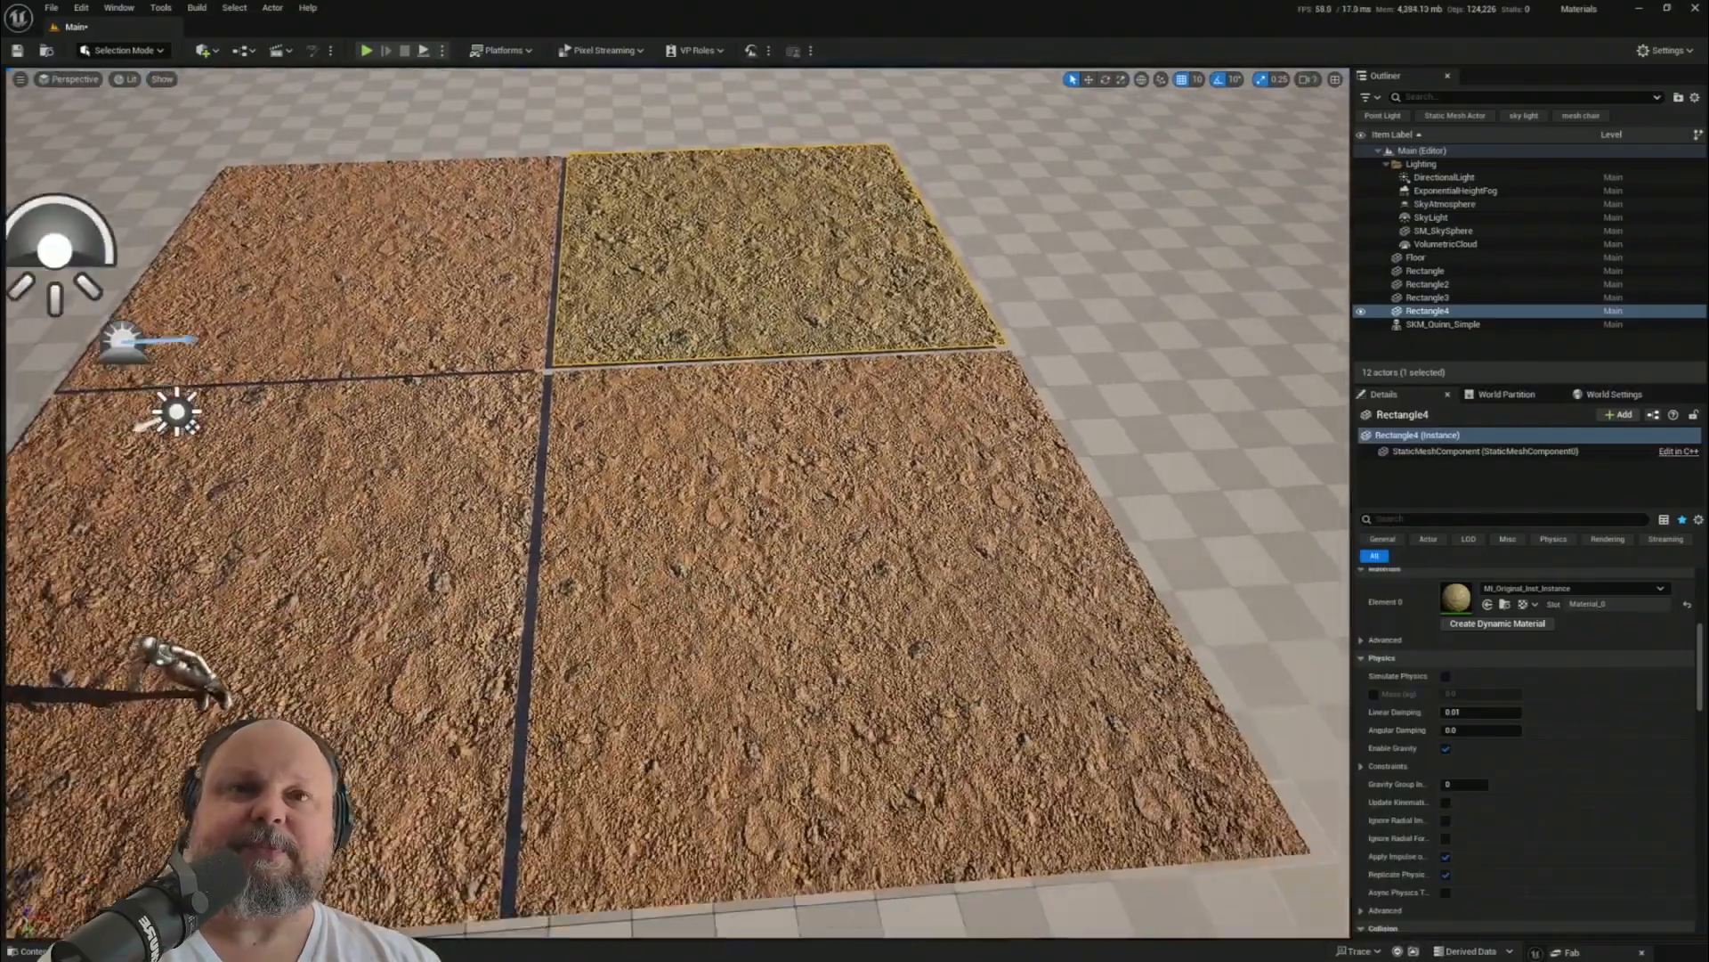
- Clear the Rectangle4 selection and examine the four ground tiles from the side and up close
right_drag(676, 503, 596, 499)
scroll(596, 498, down, 1)
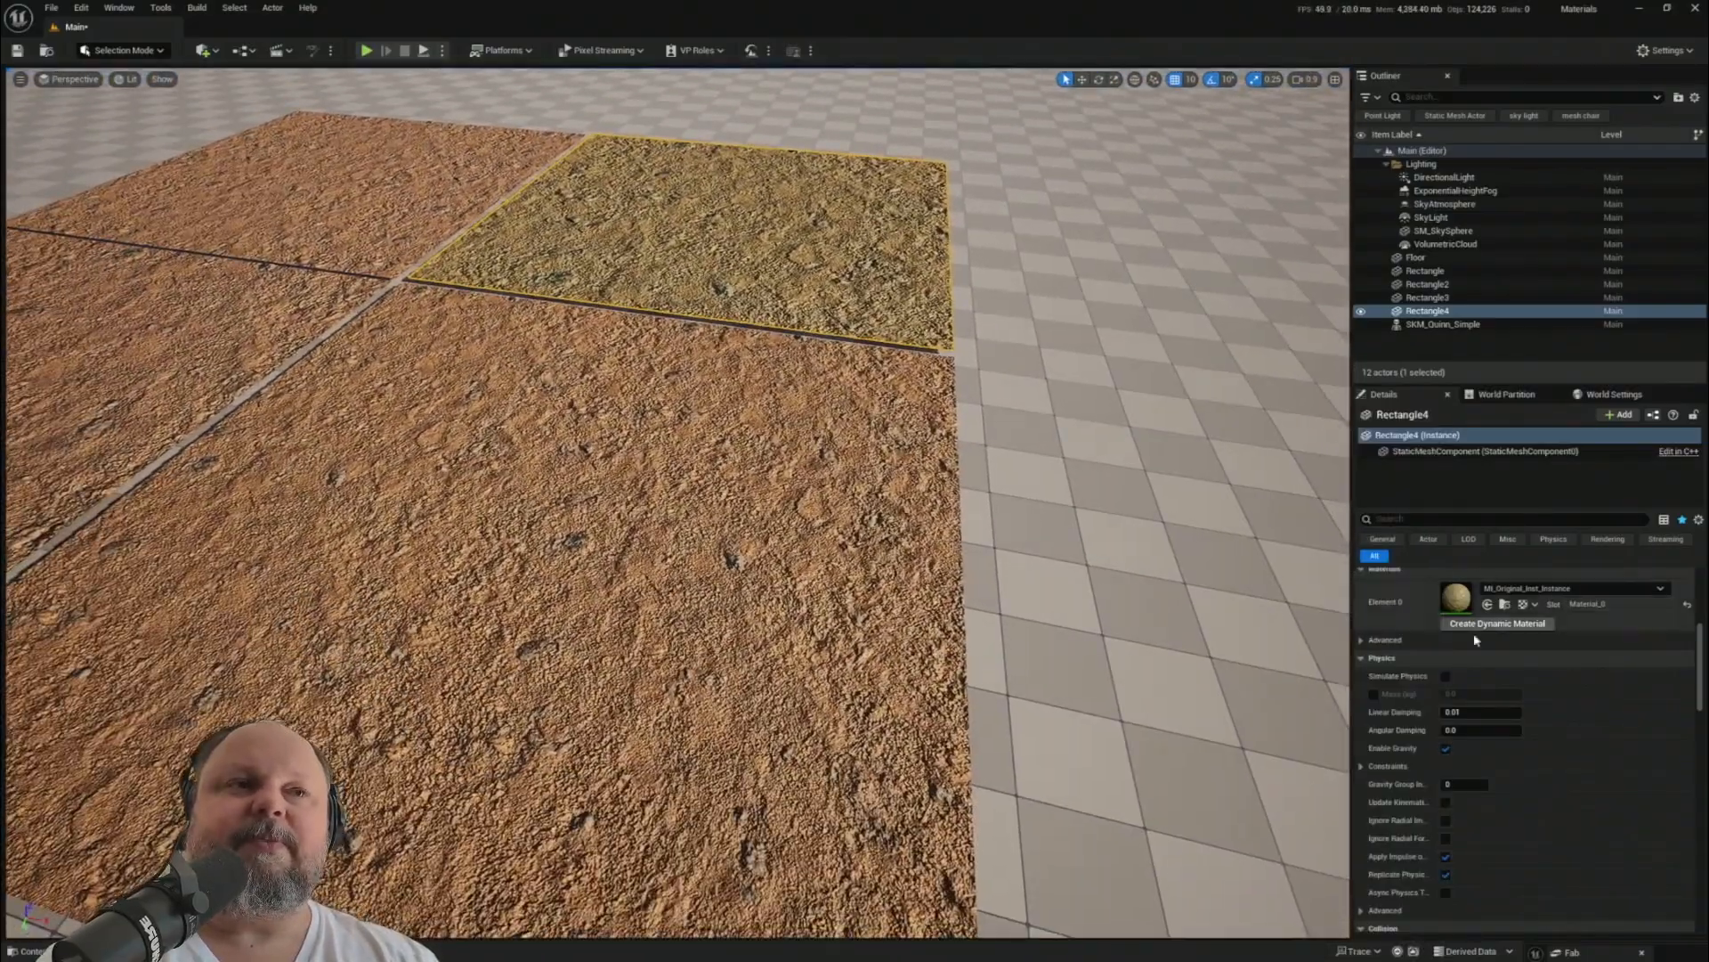
right_drag(1257, 613, 1245, 574)
key(Escape)
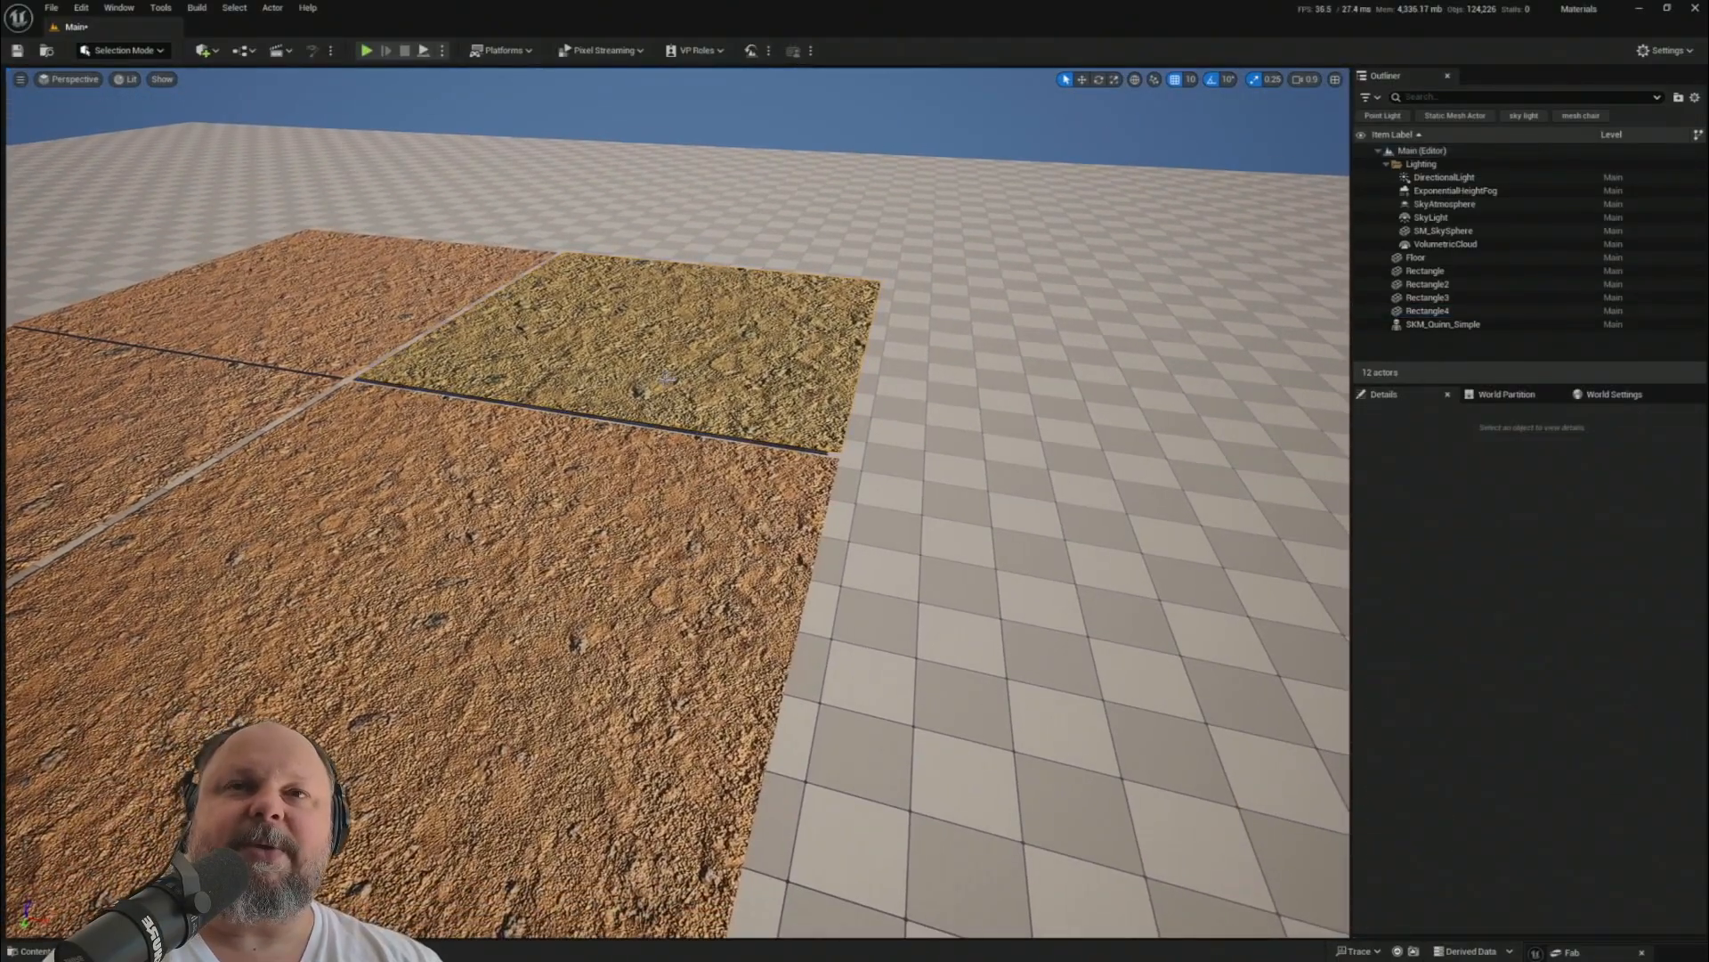
right_drag(635, 595, 465, 824)
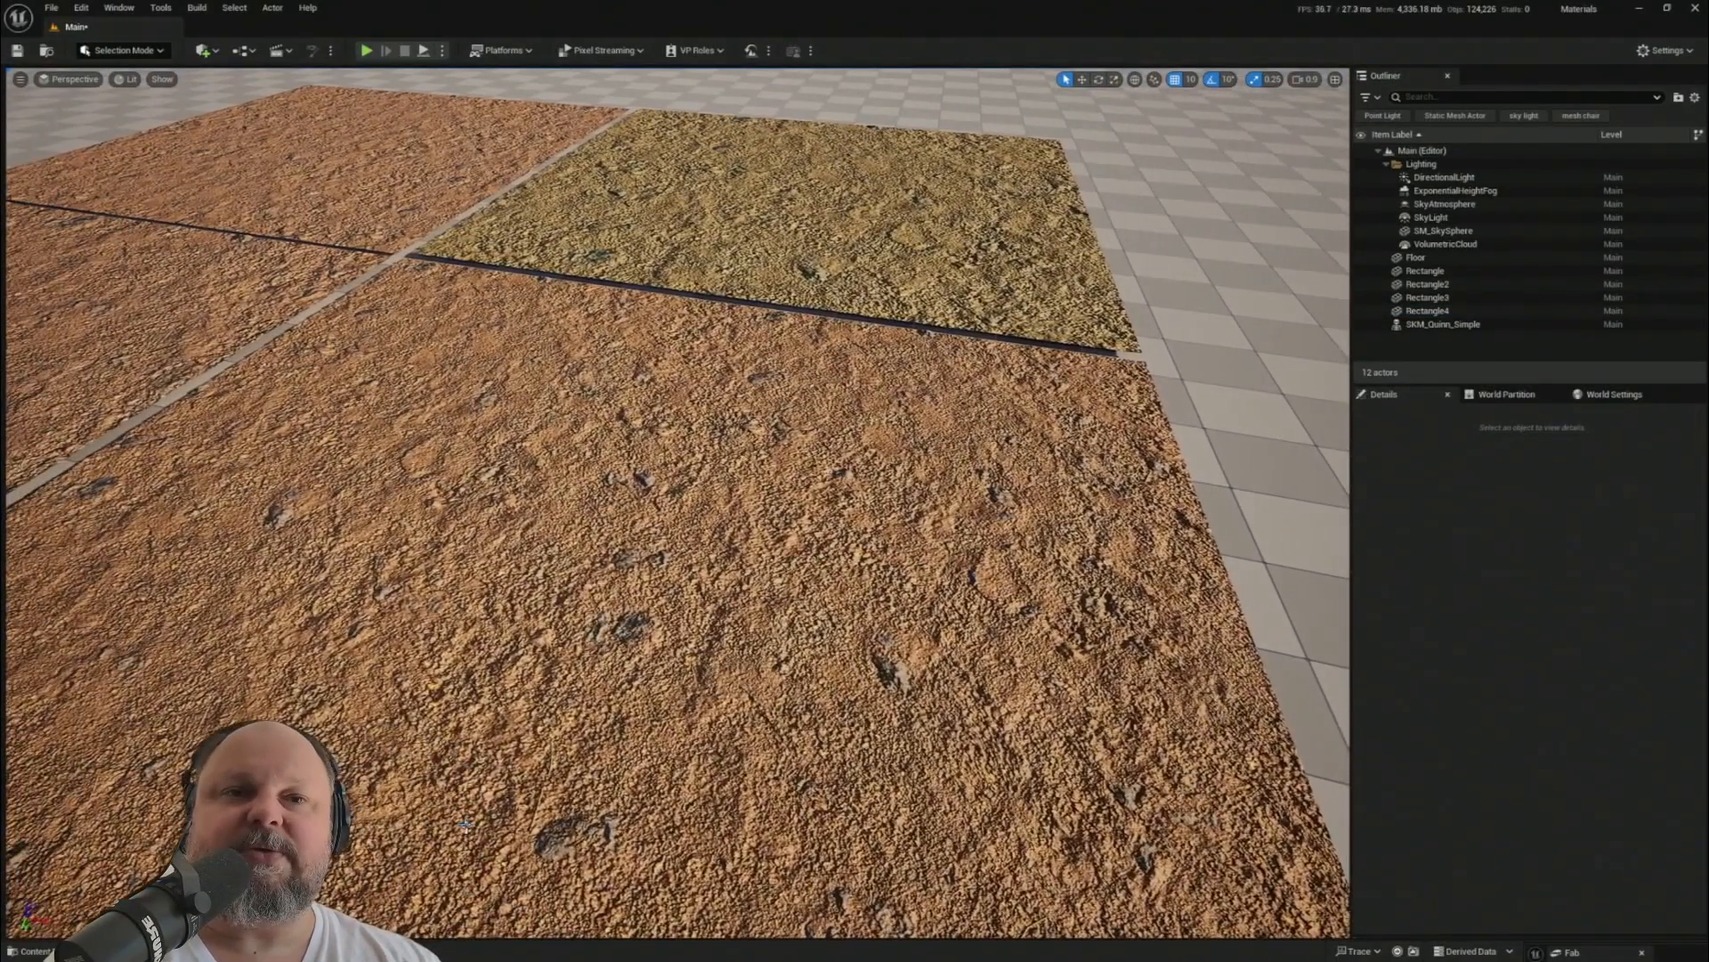
- Open Fab and place the Mossy Rocky Ground 3D model from the ground results on the nearest soil tile
click(1569, 952)
drag(1202, 721, 441, 313)
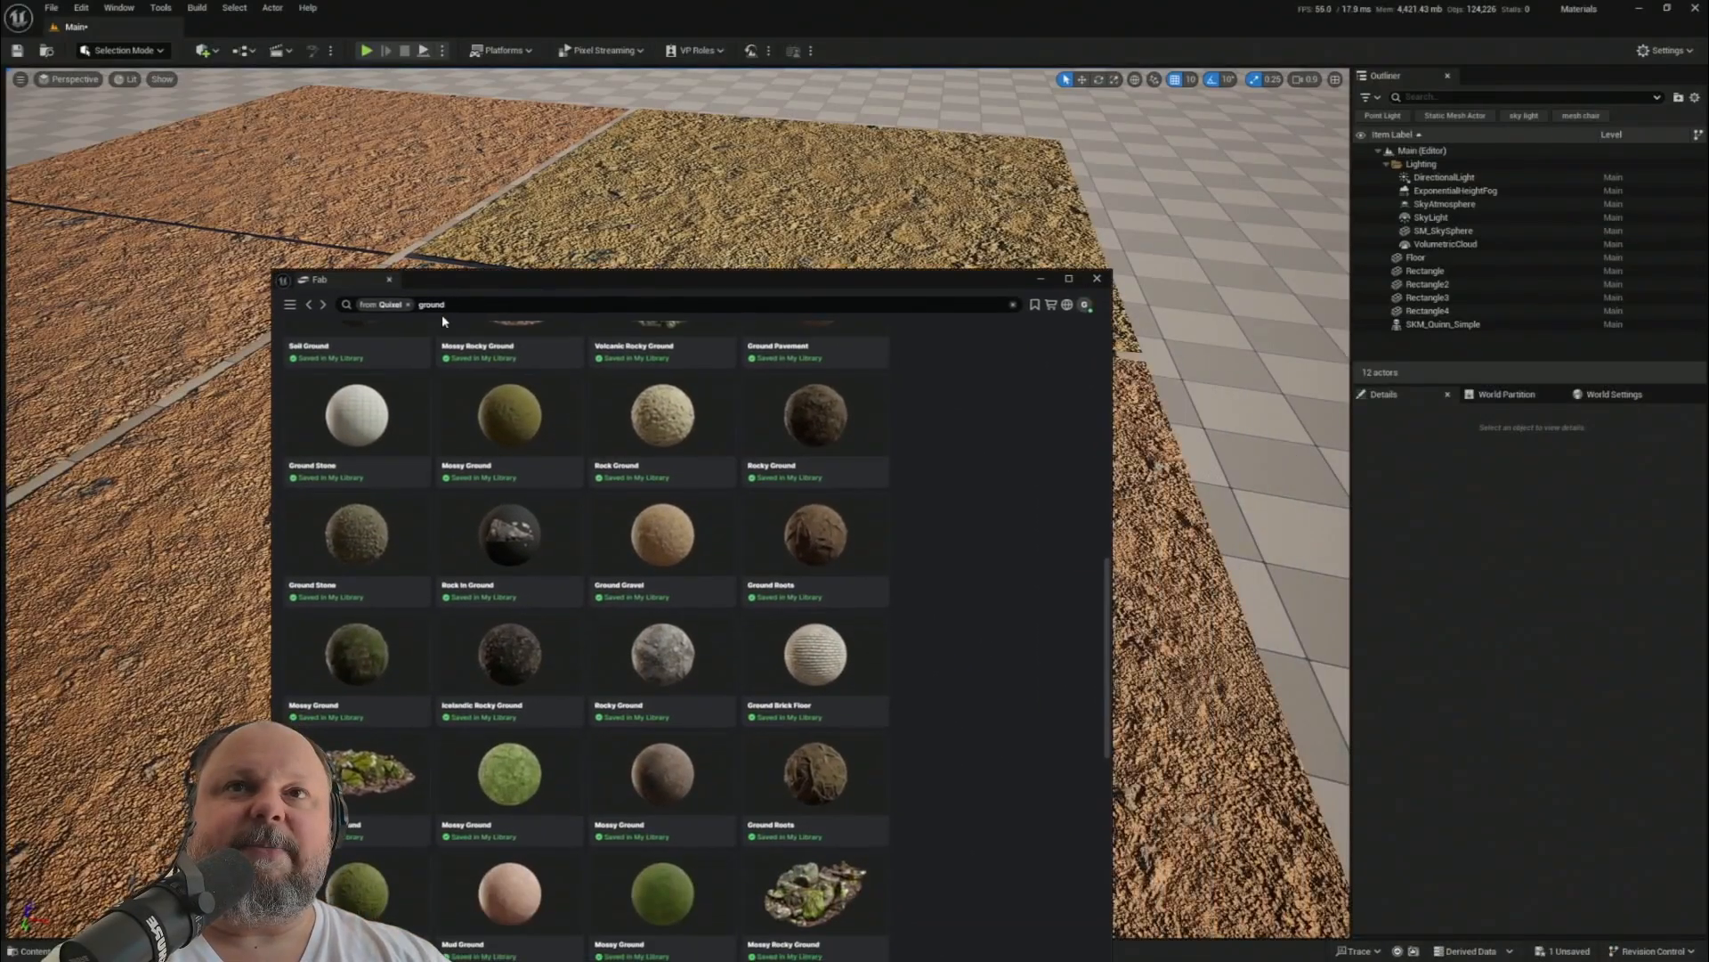
click(501, 306)
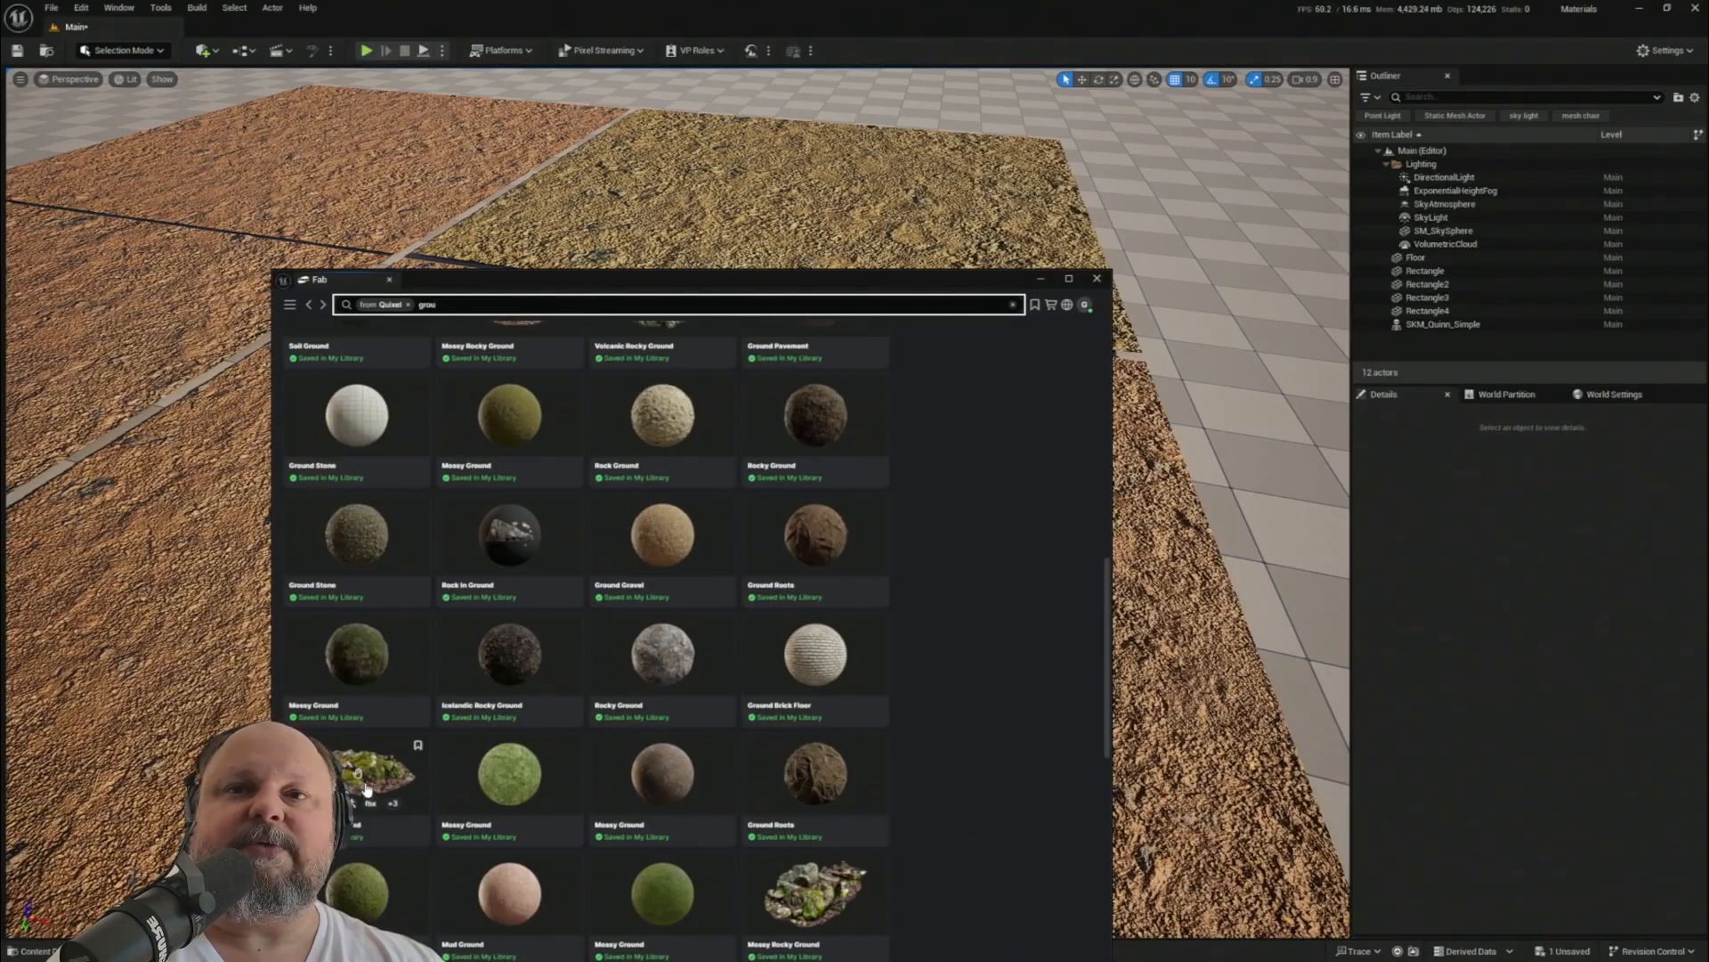
drag(640, 281, 1182, 128)
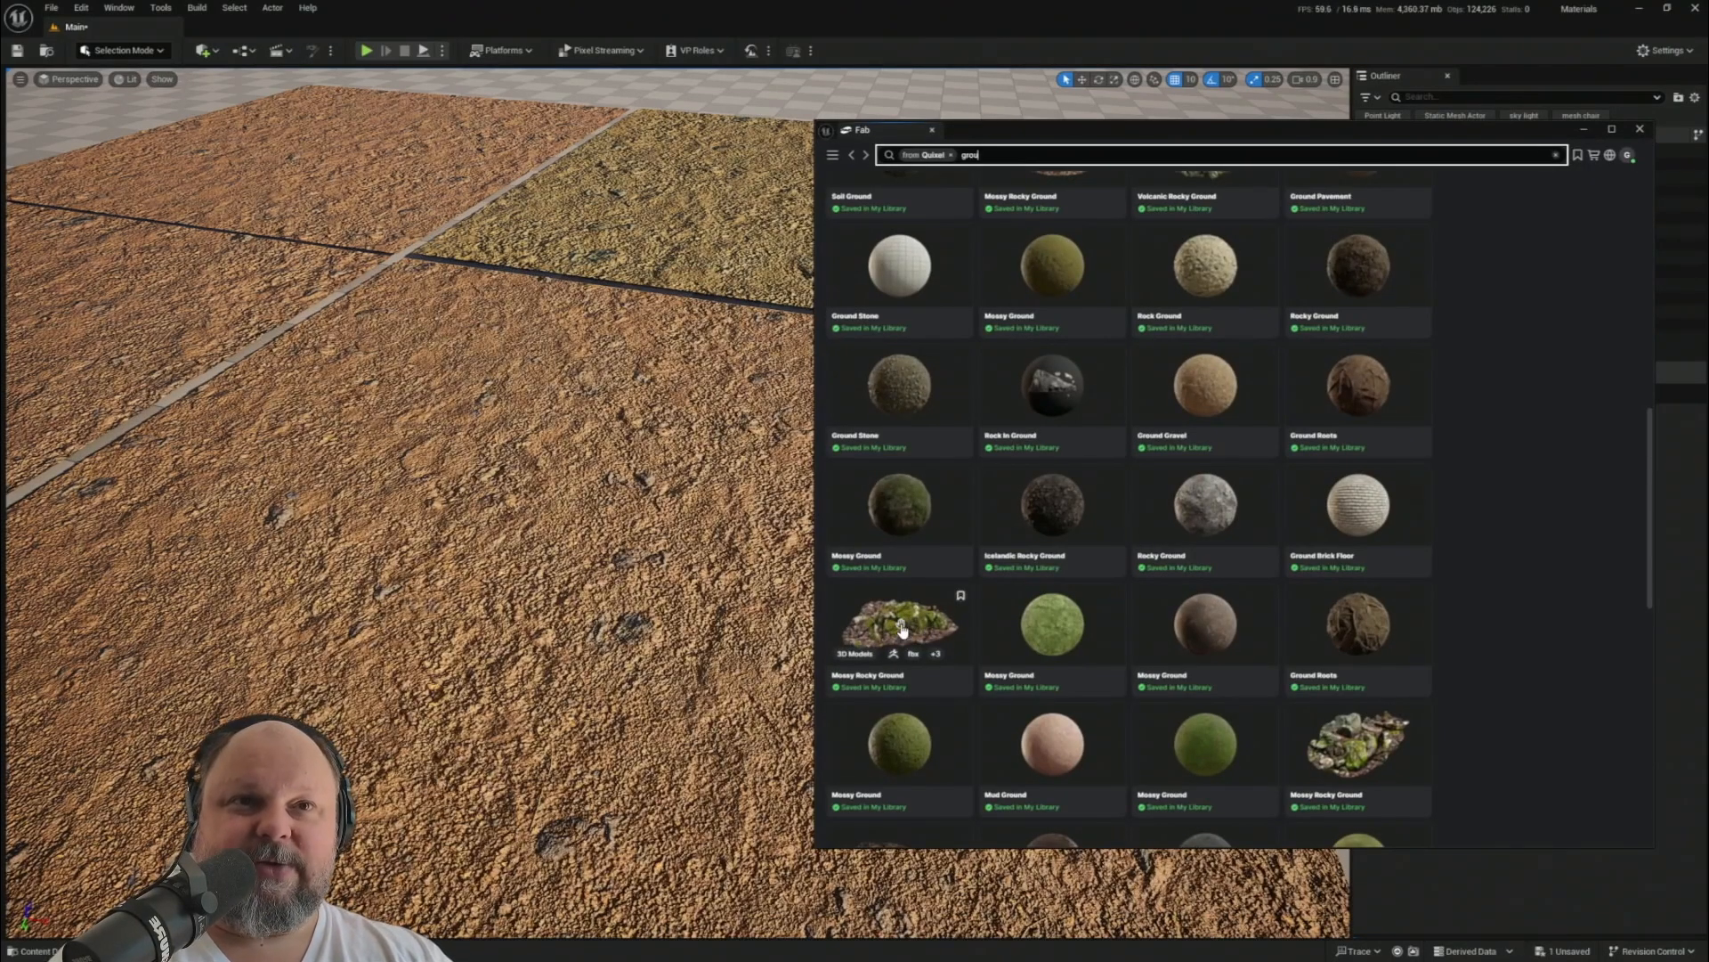
drag(902, 629, 737, 621)
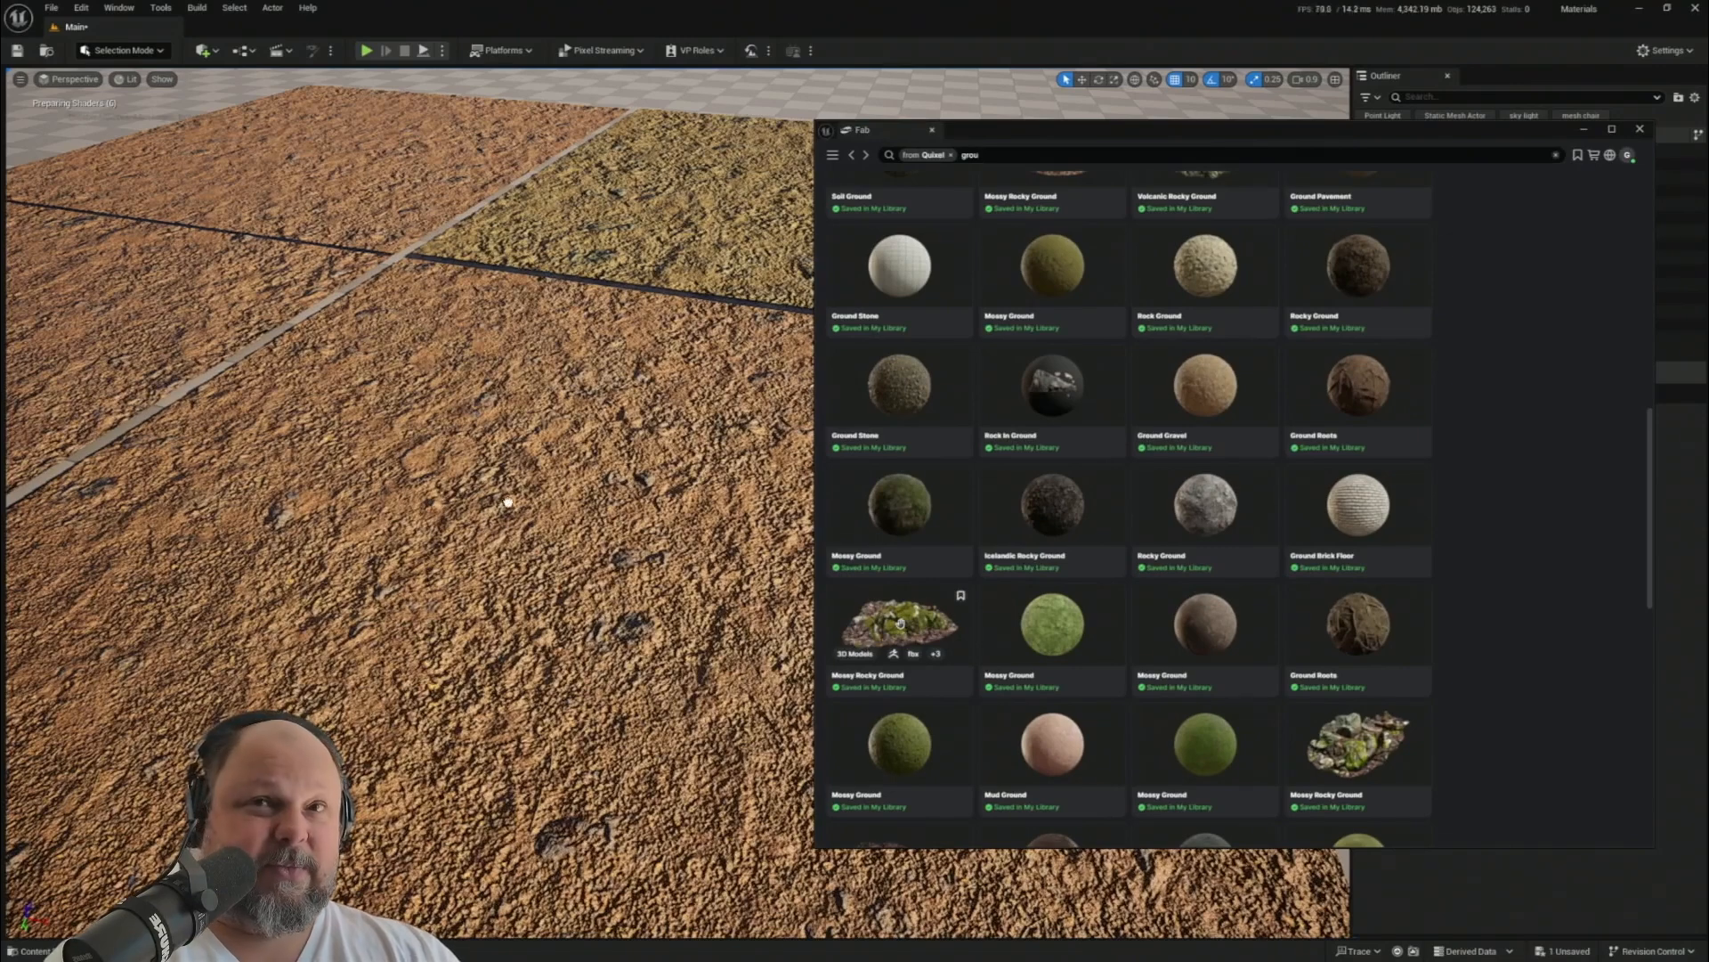
drag(507, 503, 481, 527)
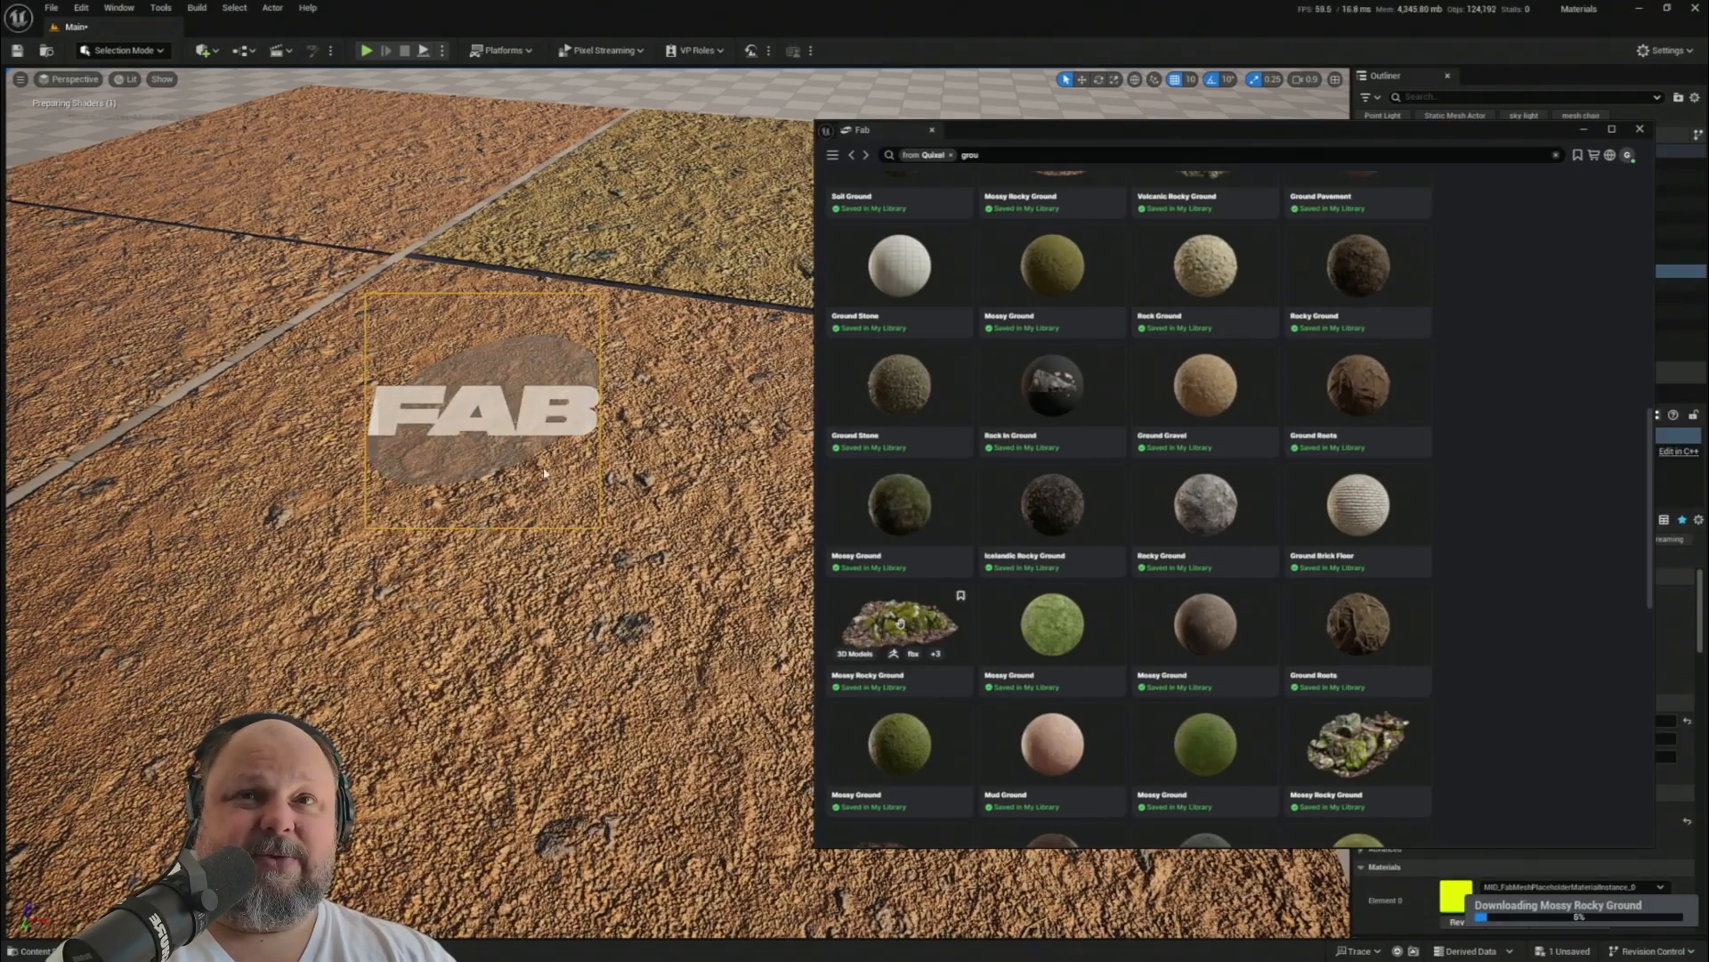
- Move the Fab window out of the way and raise the placed mossy rock model to a Z location of about 14.2
right_drag(545, 473, 545, 473)
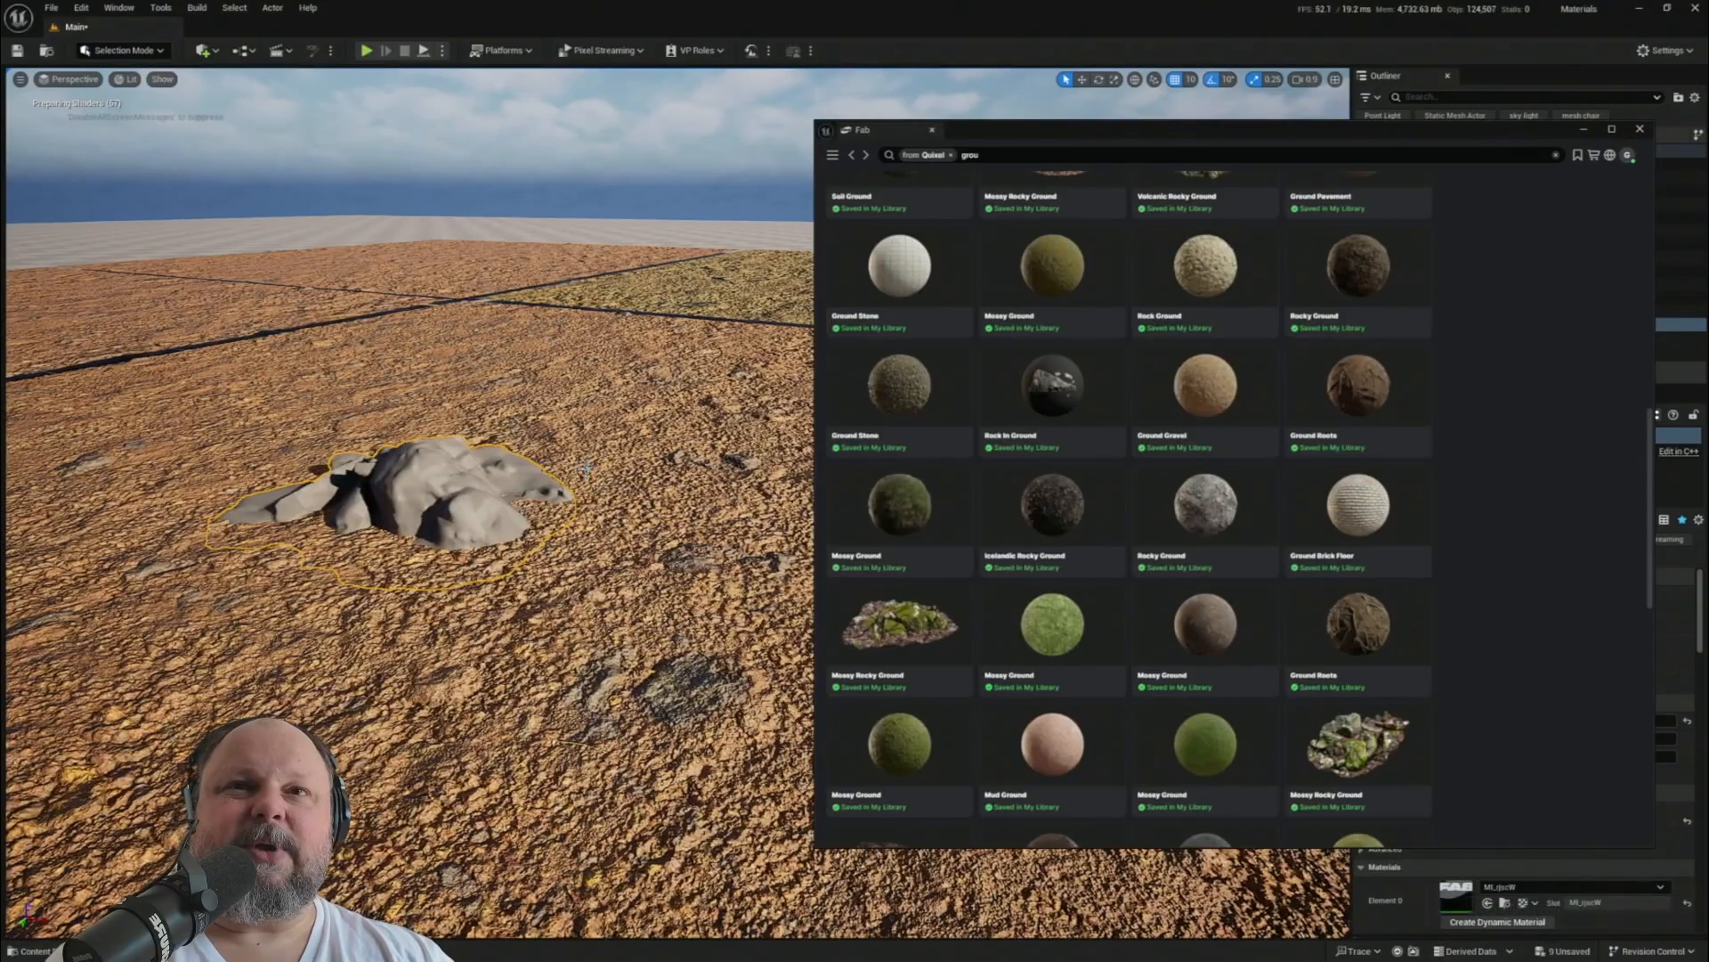
right_drag(585, 467, 698, 485)
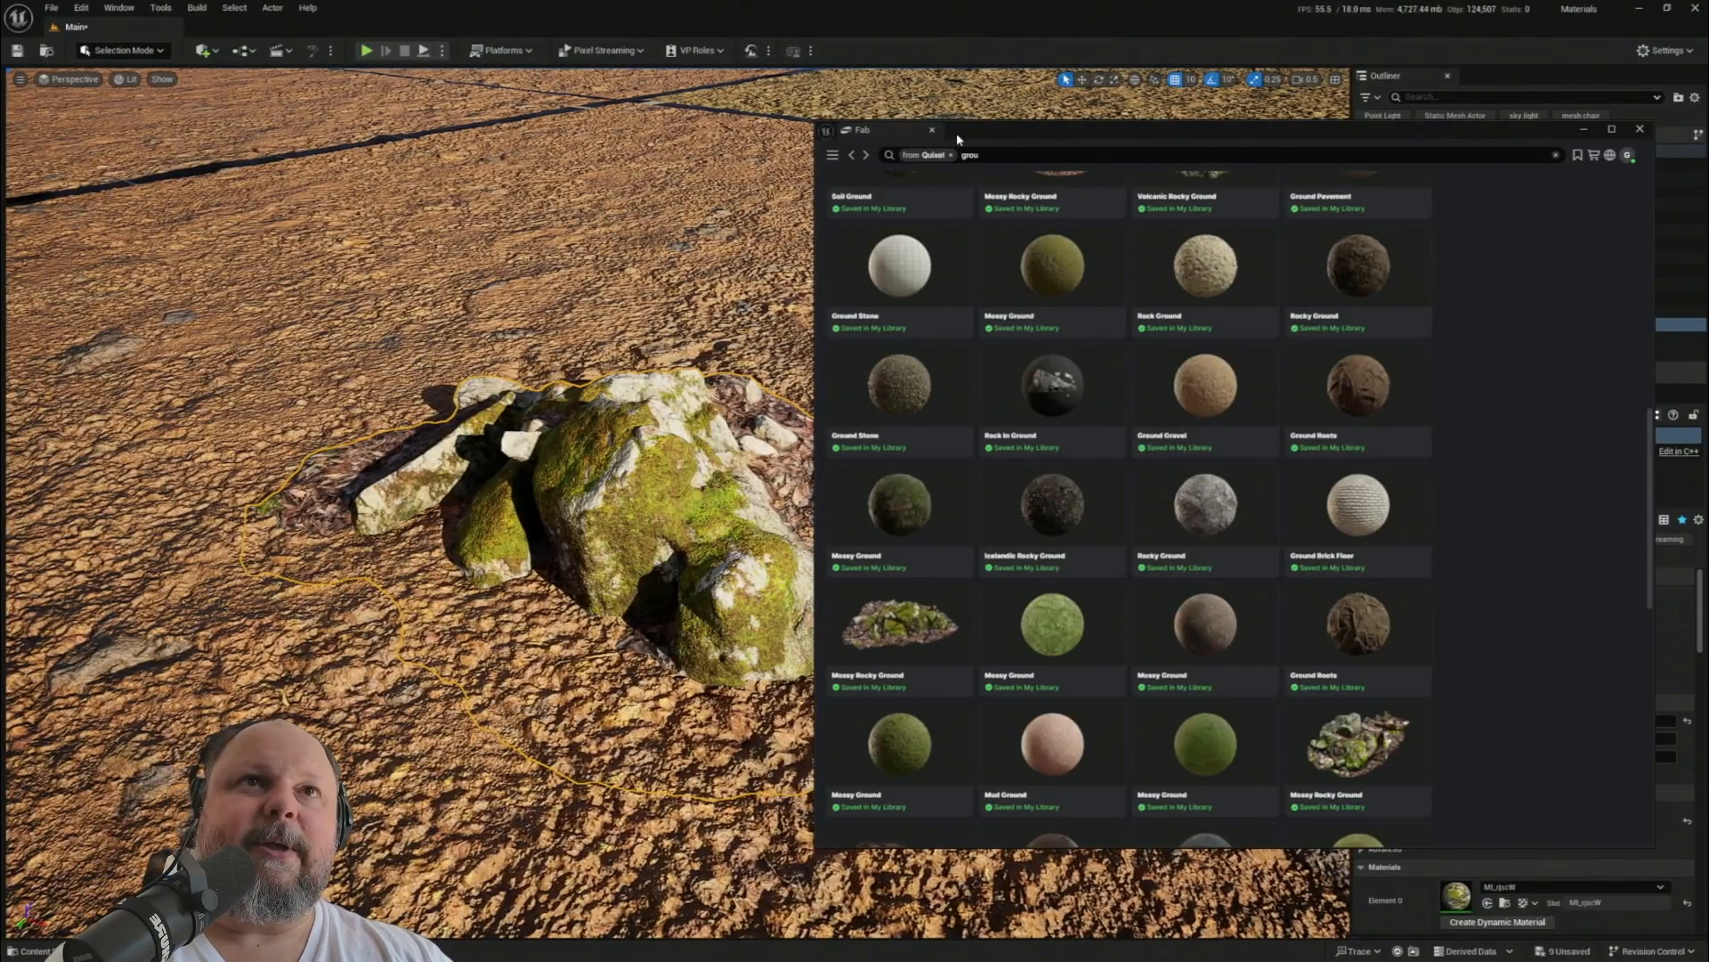
drag(957, 131, 1311, 930)
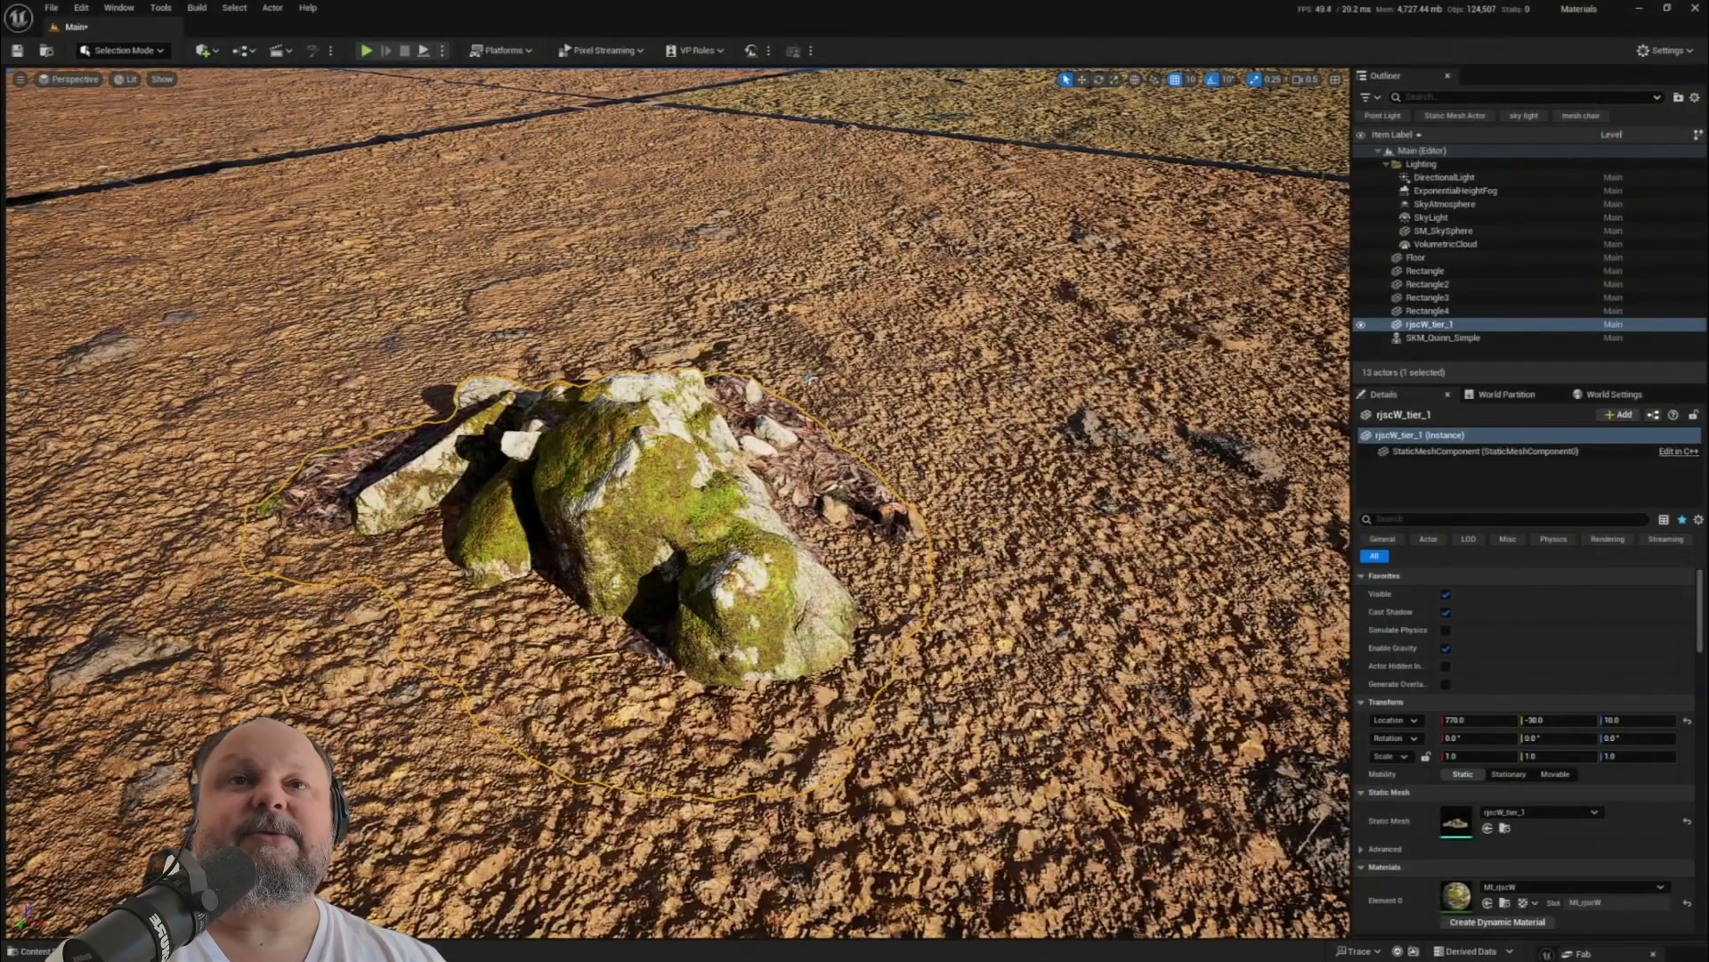
right_drag(808, 376, 809, 376)
key(w)
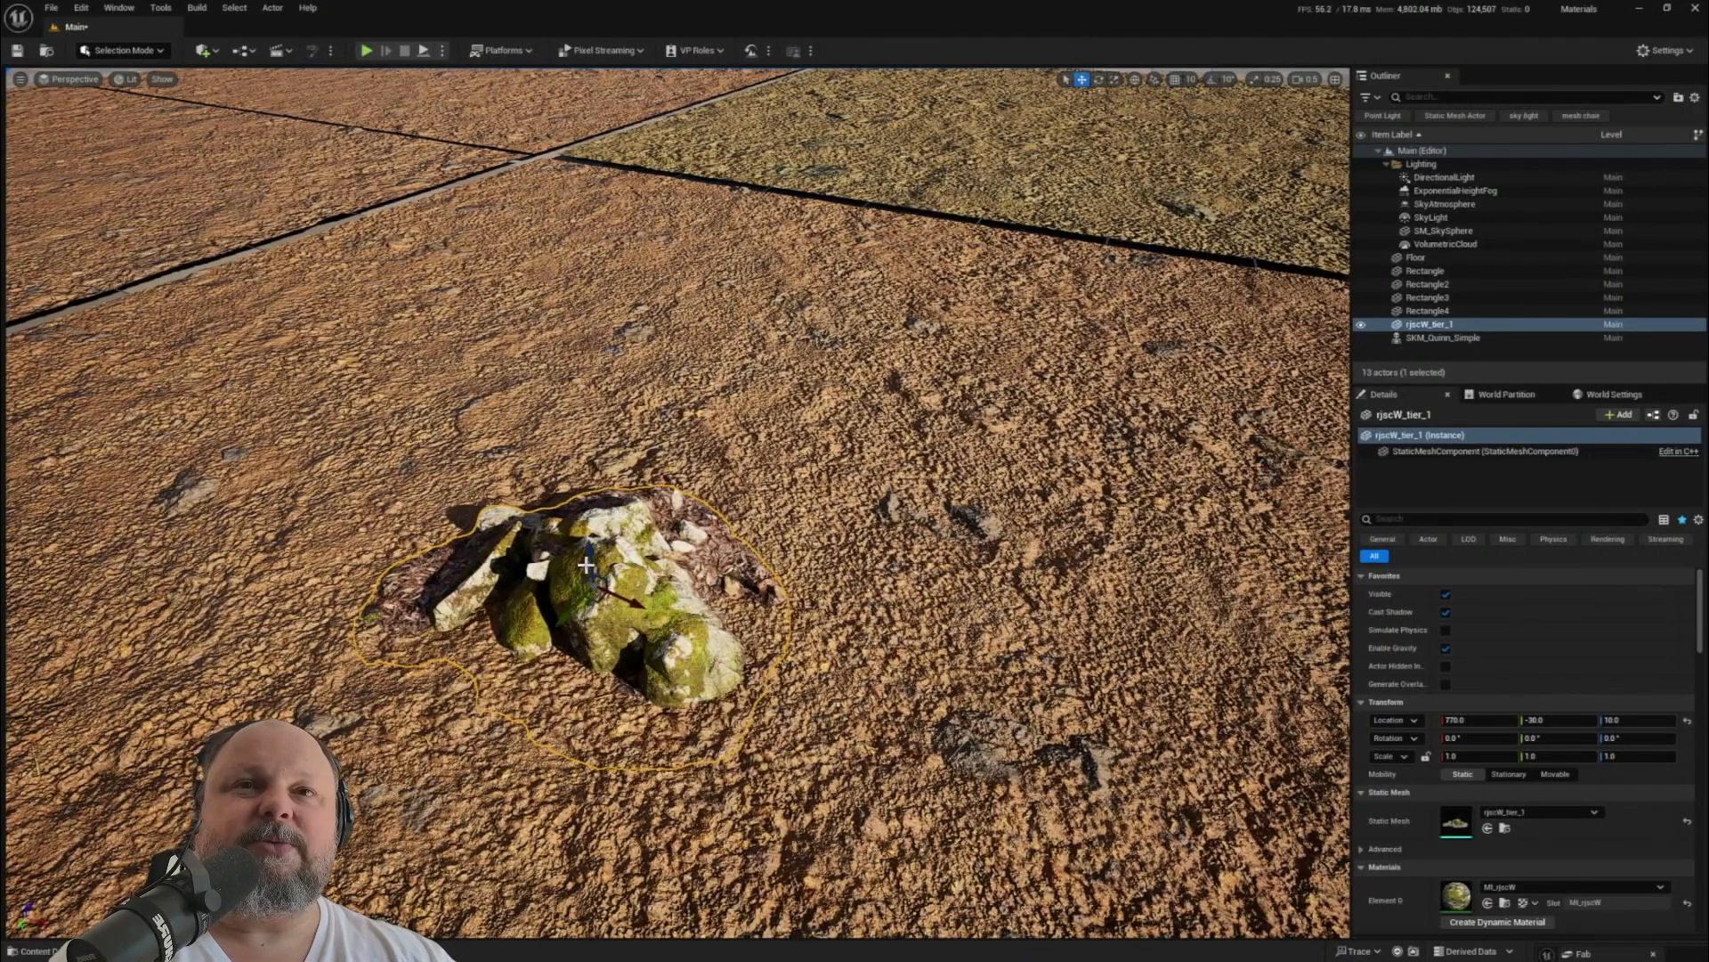
drag(587, 565, 589, 550)
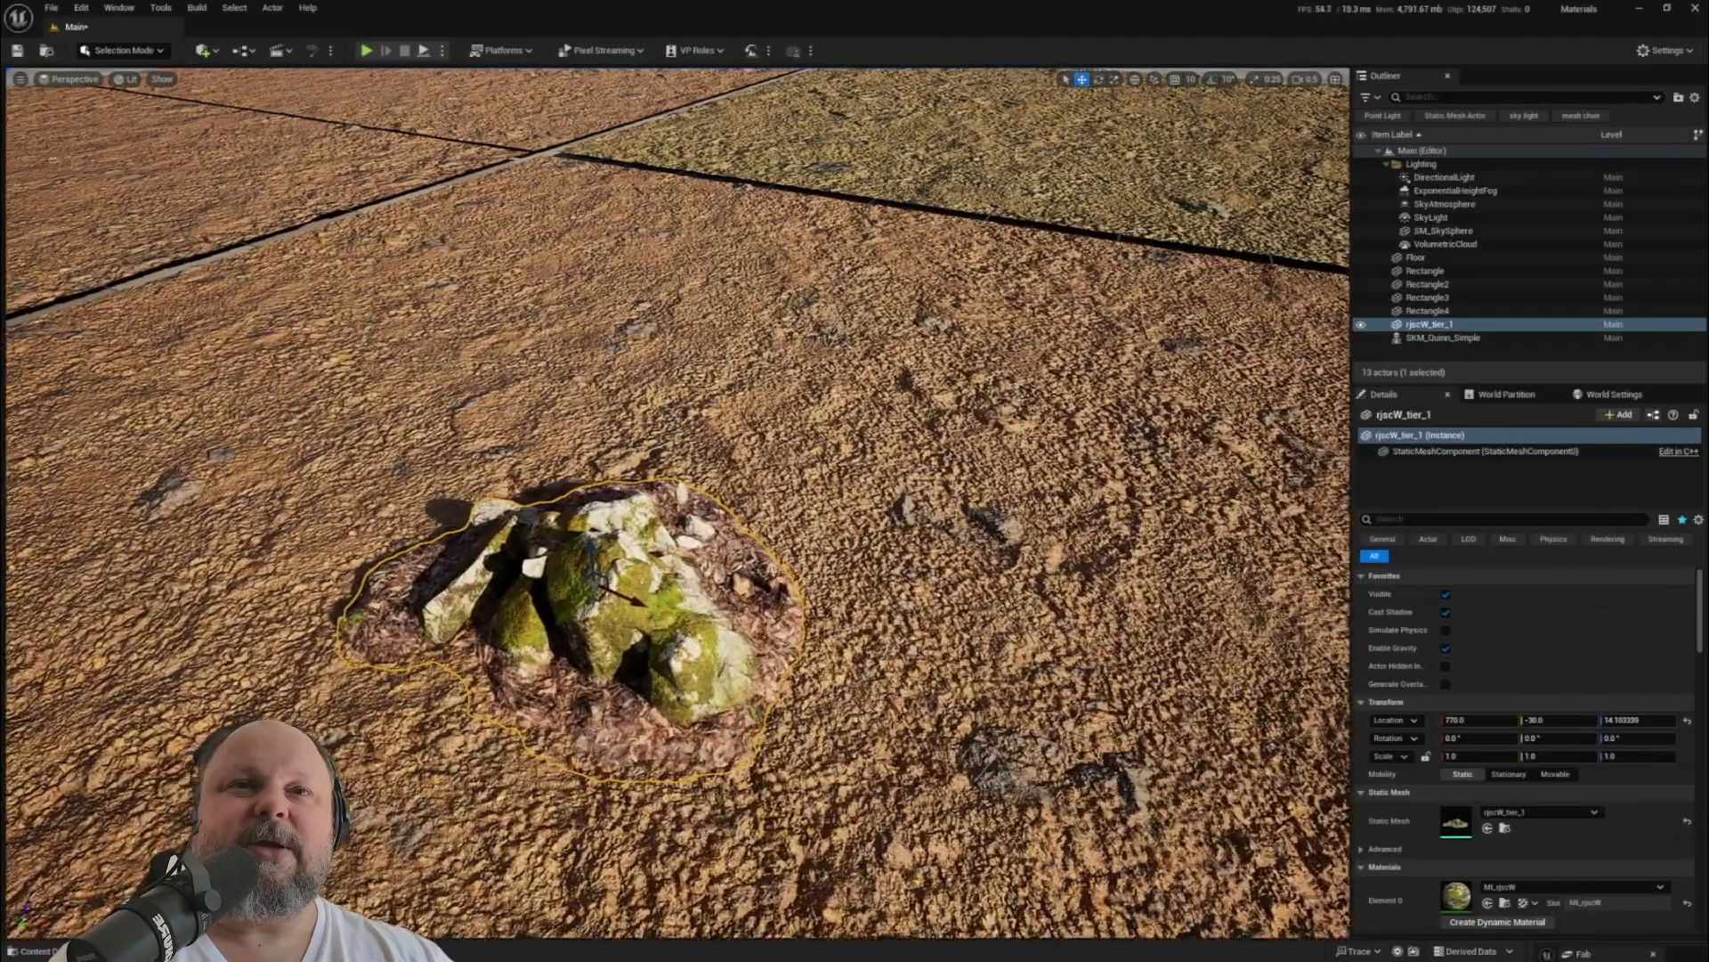
- Clear the selection and examine up close how the mossy rock model sits on the orange soil tile
key(w)
right_drag(589, 550, 726, 237)
scroll(588, 504, down, 2)
key(s)
key(Escape)
key(w)
right_drag(736, 471, 712, 534)
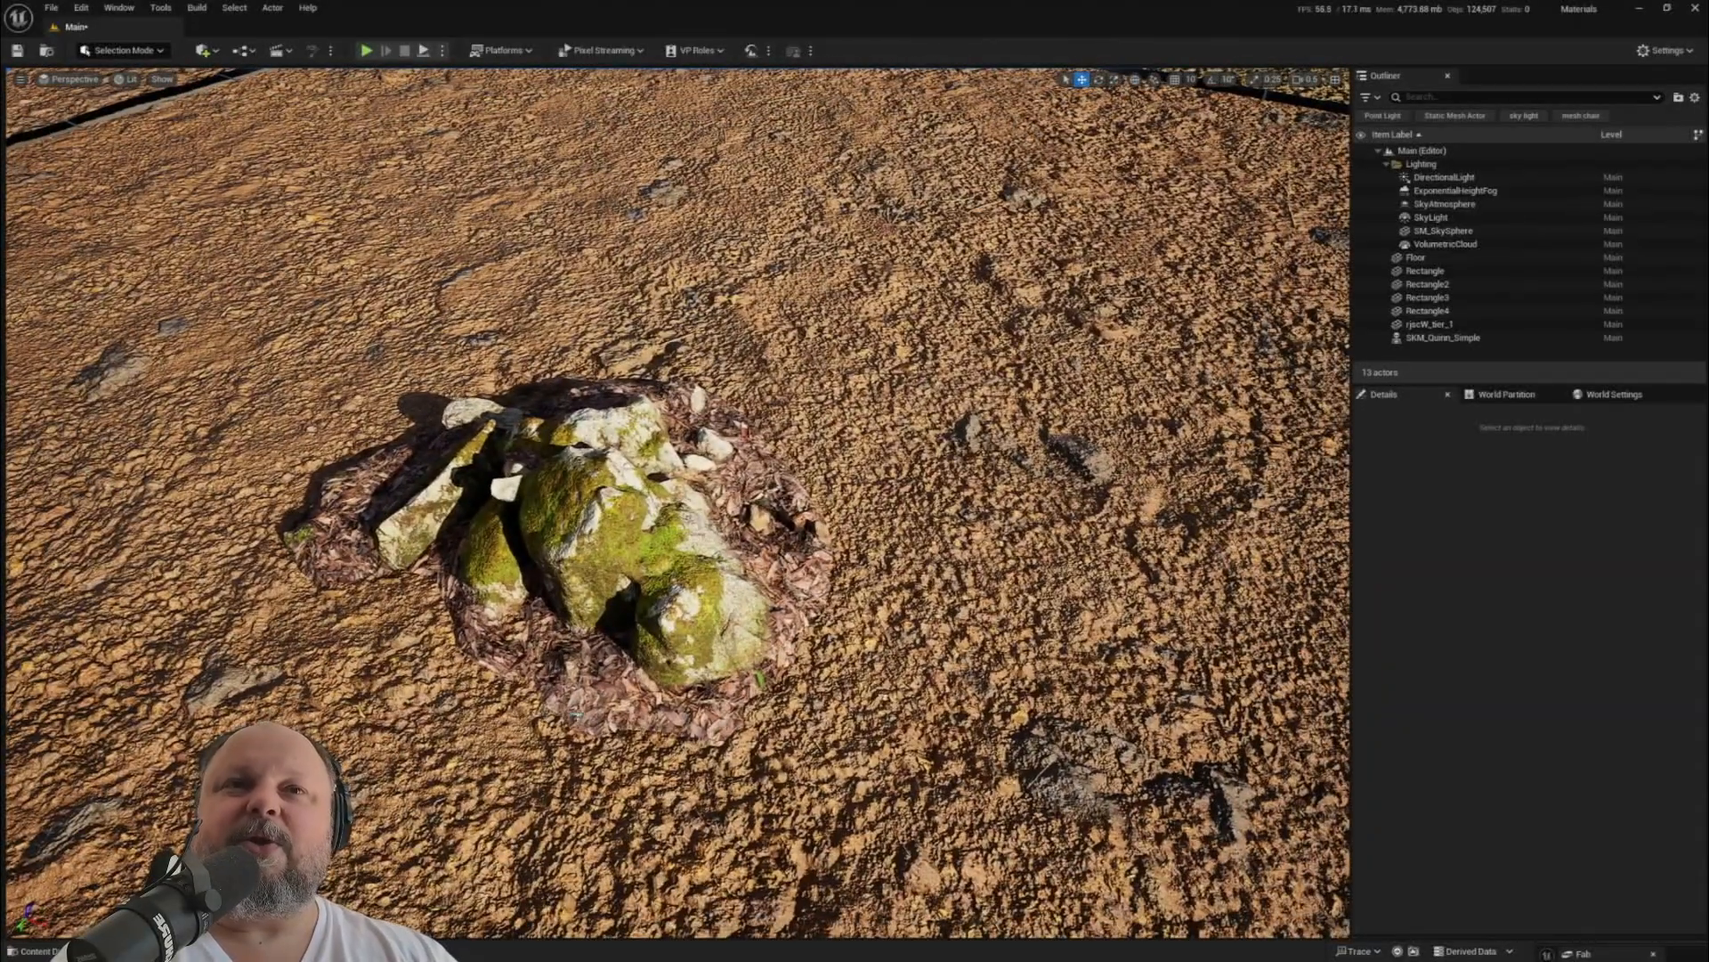
- Select the mossy rock and open its MI_rjscW material instance, keeping the rock in view beside the editor
click(638, 531)
key(q)
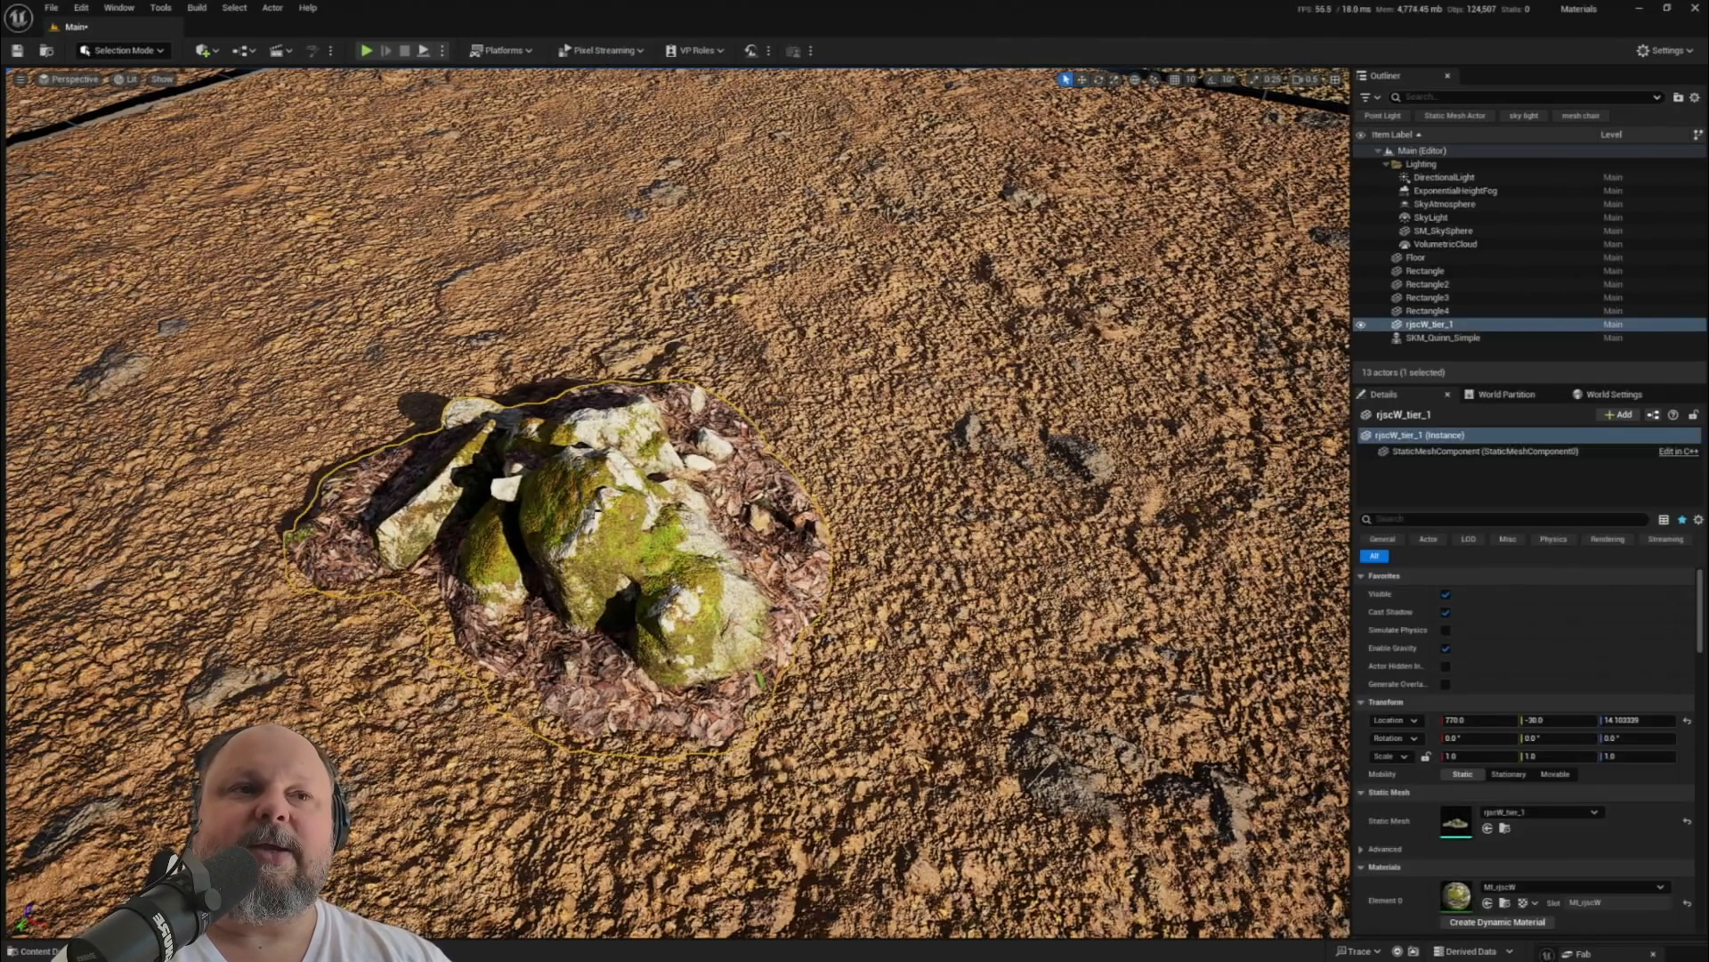
double_click(1455, 897)
drag(677, 423, 1157, 115)
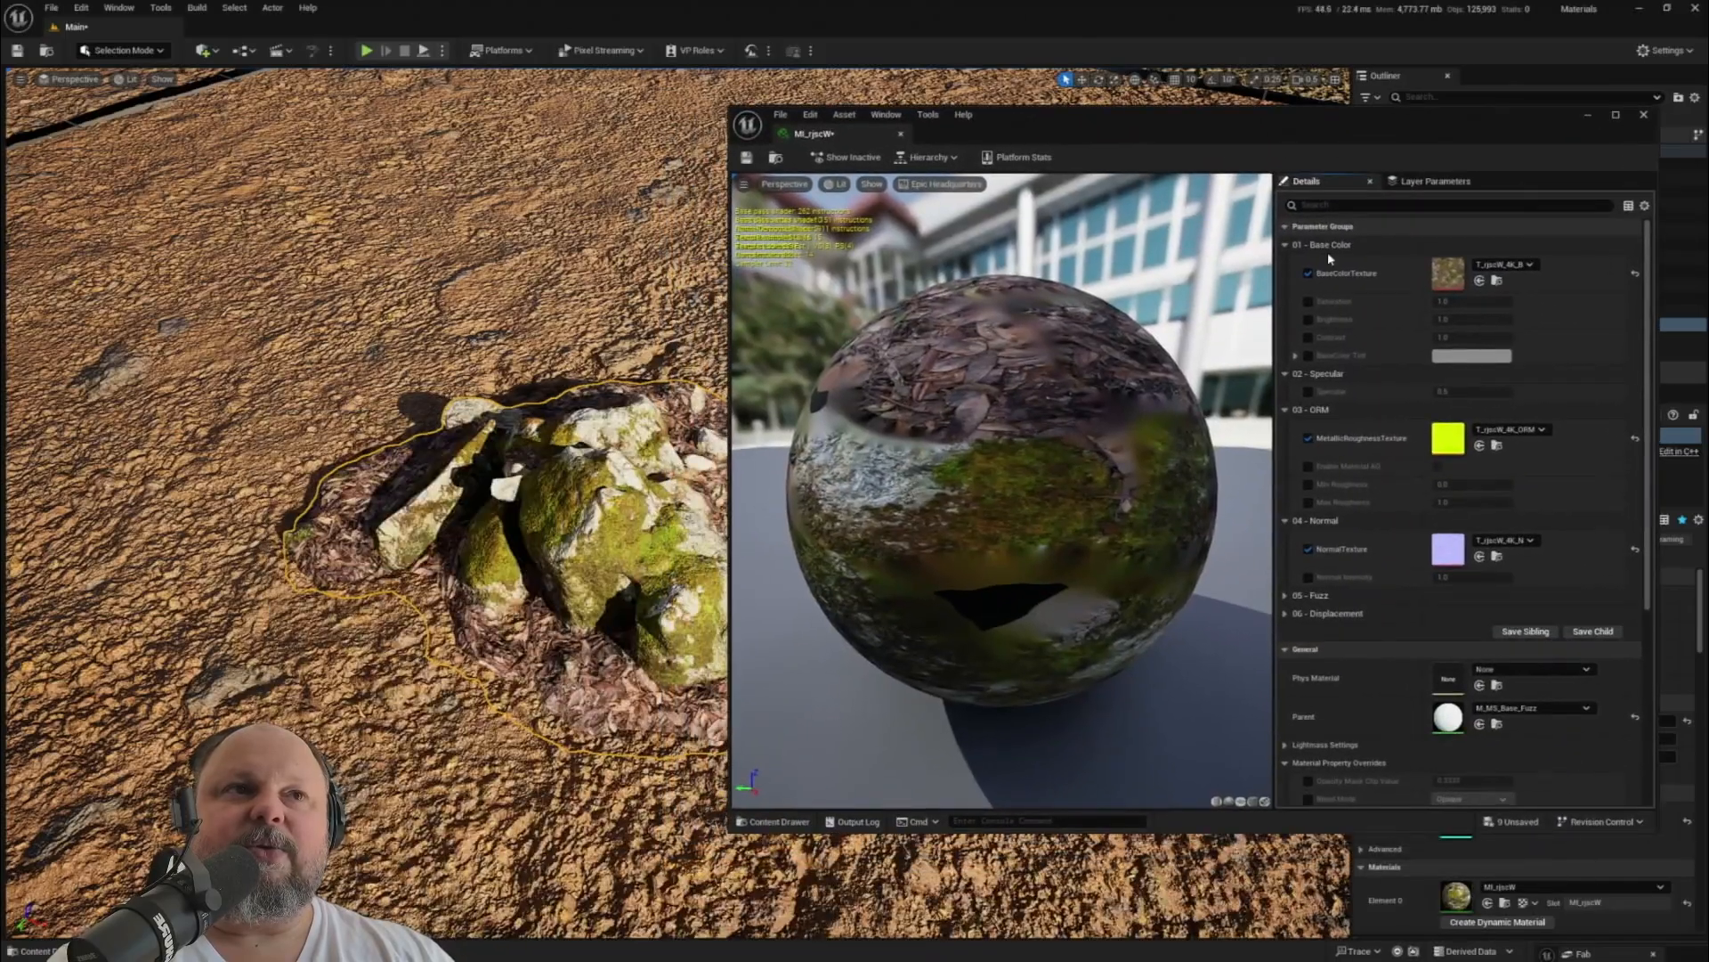
- Enable the BaseColor Tint override in MI_rjscW and set it to a pale yellow with hue about 65.6 and saturation about 0.25
click(1307, 355)
click(1474, 357)
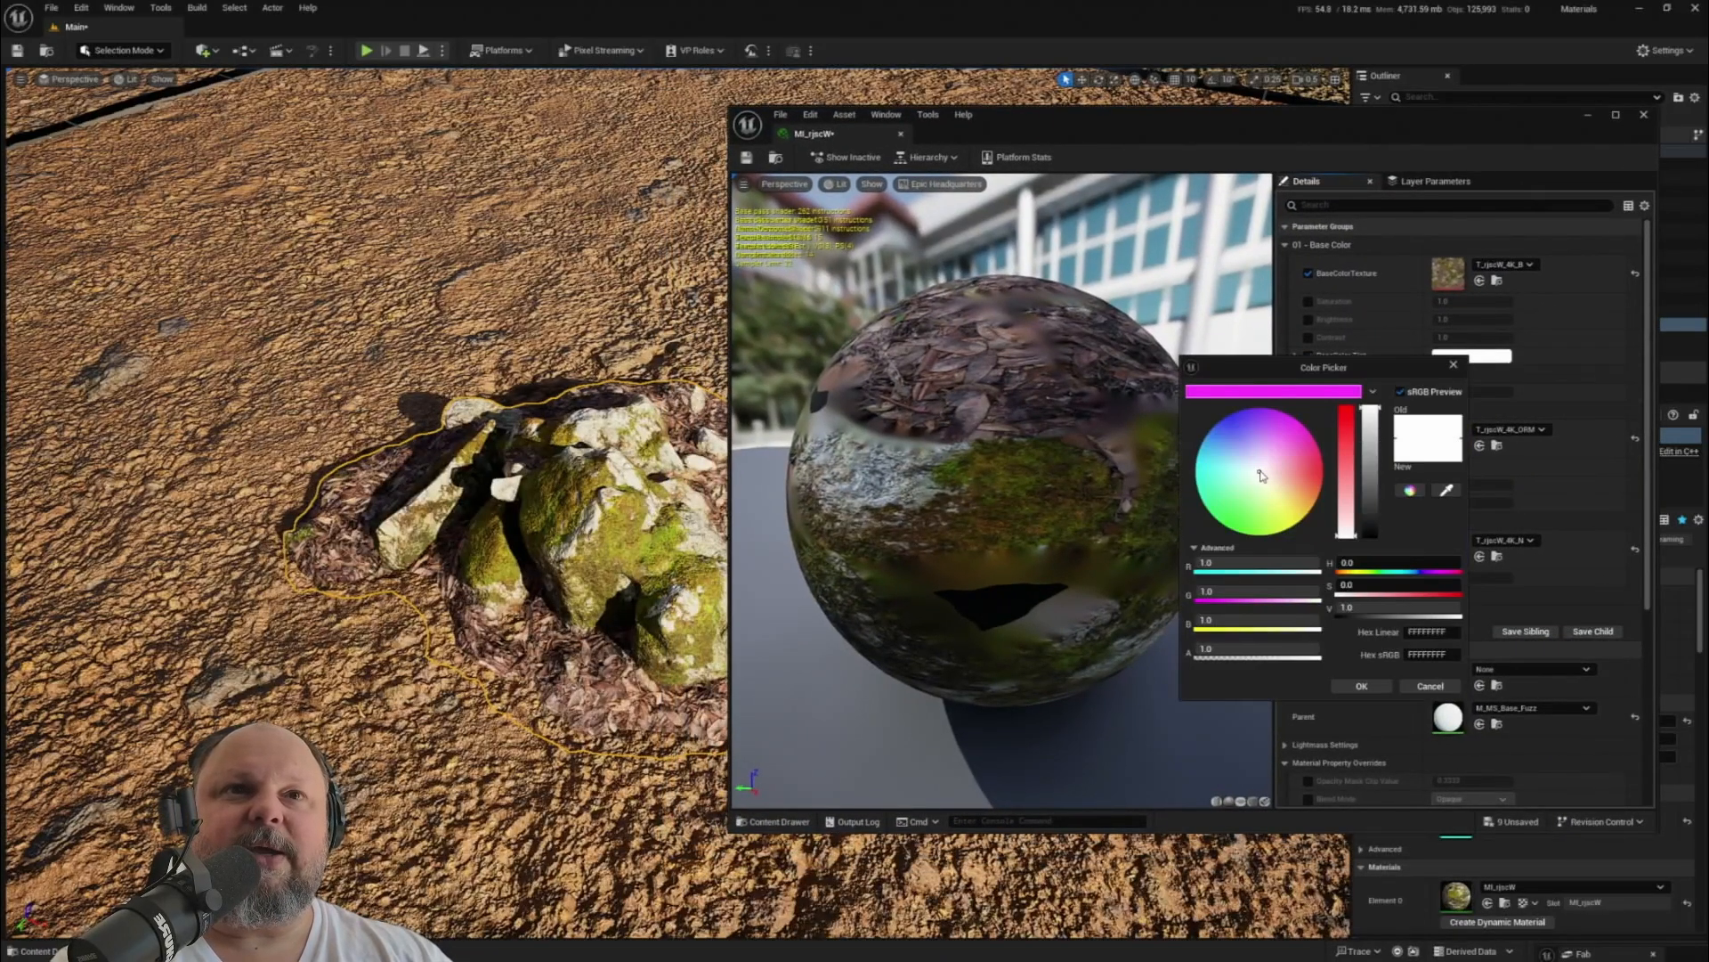
mouse_move(1260, 476)
mouse_down()
mouse_move(1259, 458)
mouse_move(1268, 489)
mouse_up()
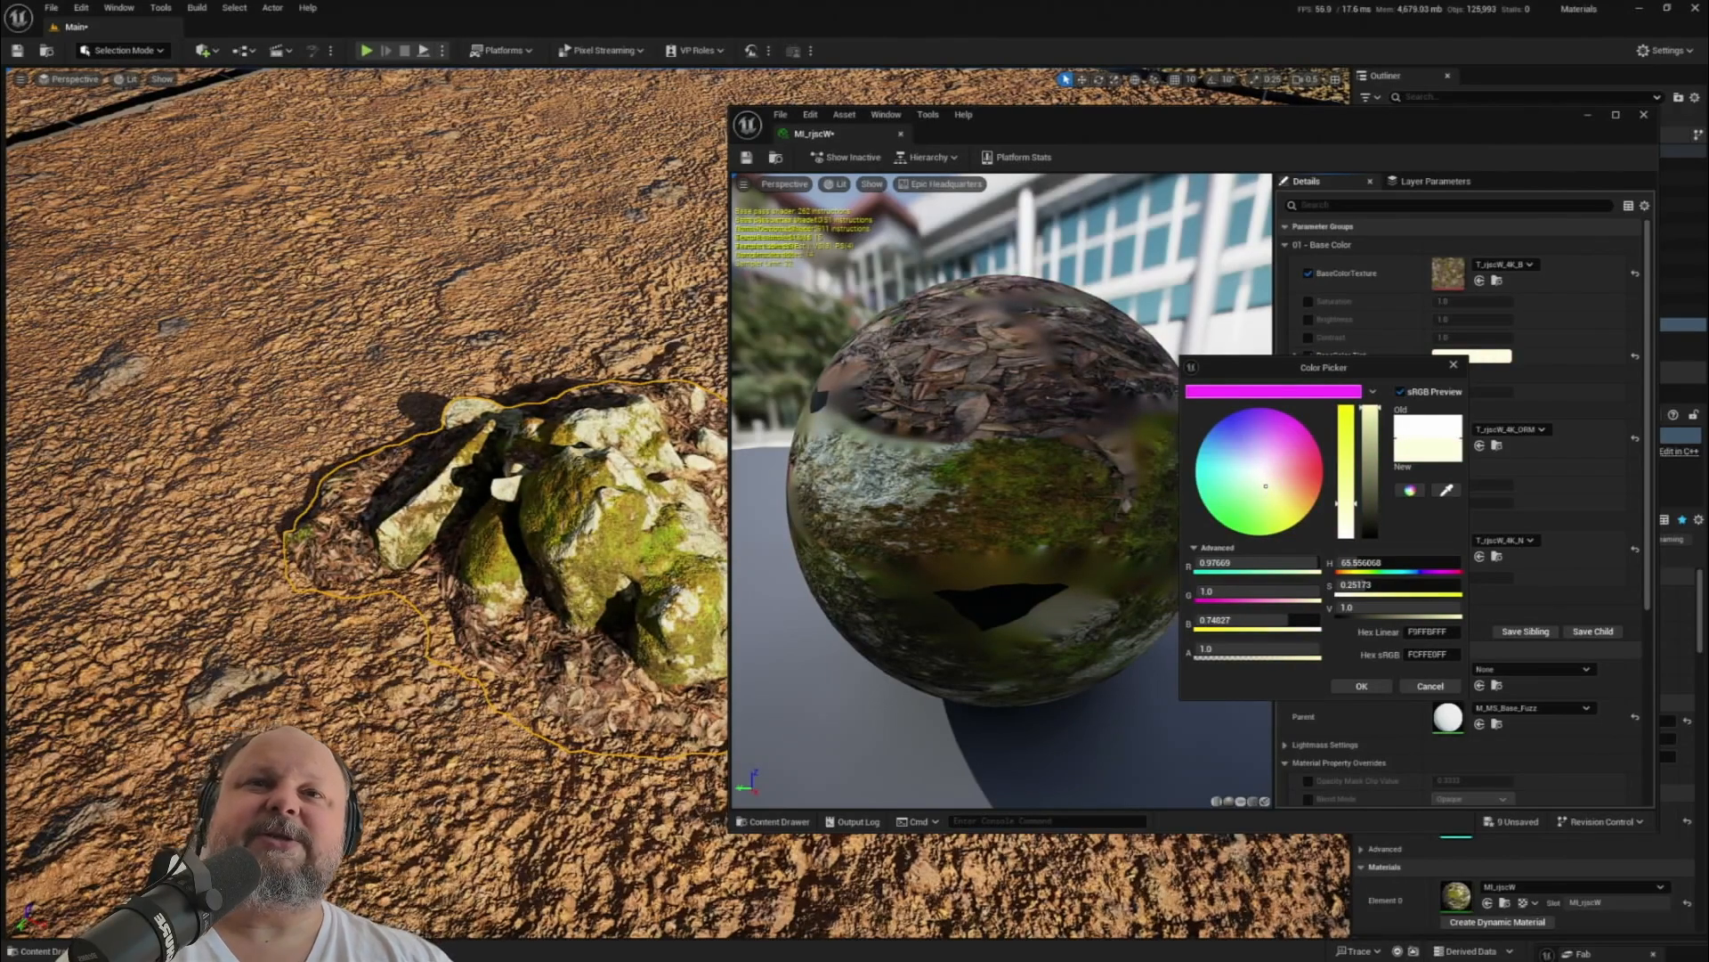
mouse_move(570, 357)
right_down()
mouse_move(641, 320)
mouse_move(566, 357)
right_up()
key(w)
scroll(570, 356, down, 3)
right_drag(581, 600, 579, 595)
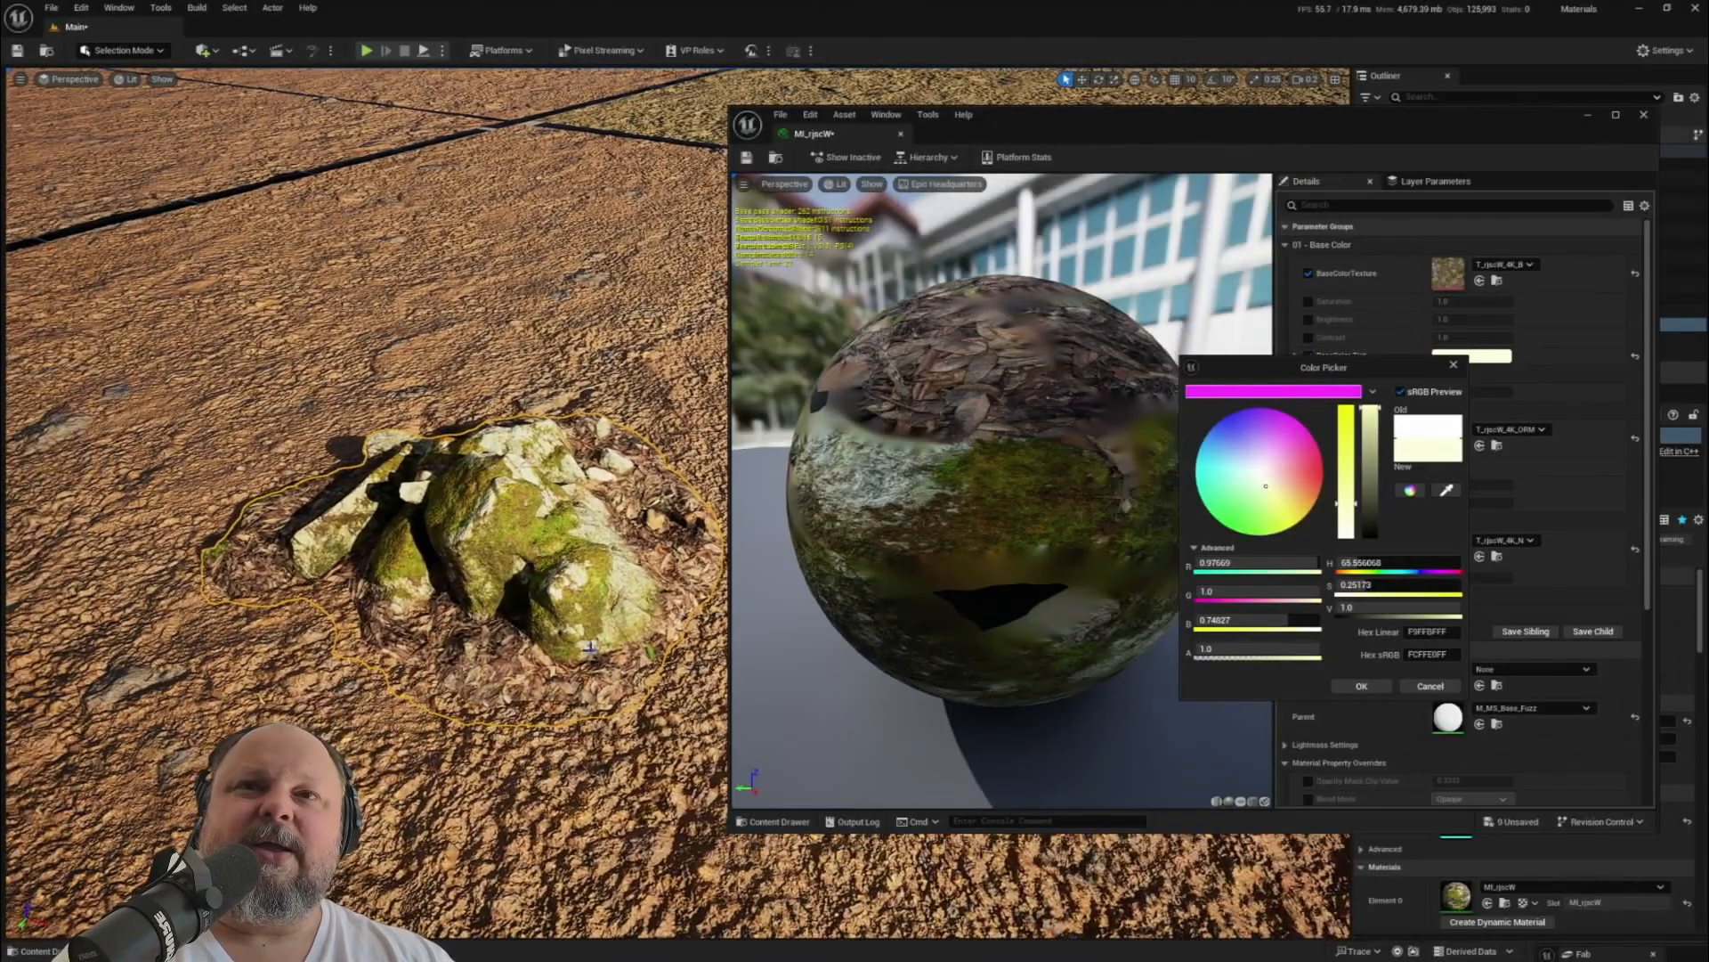
click(1367, 685)
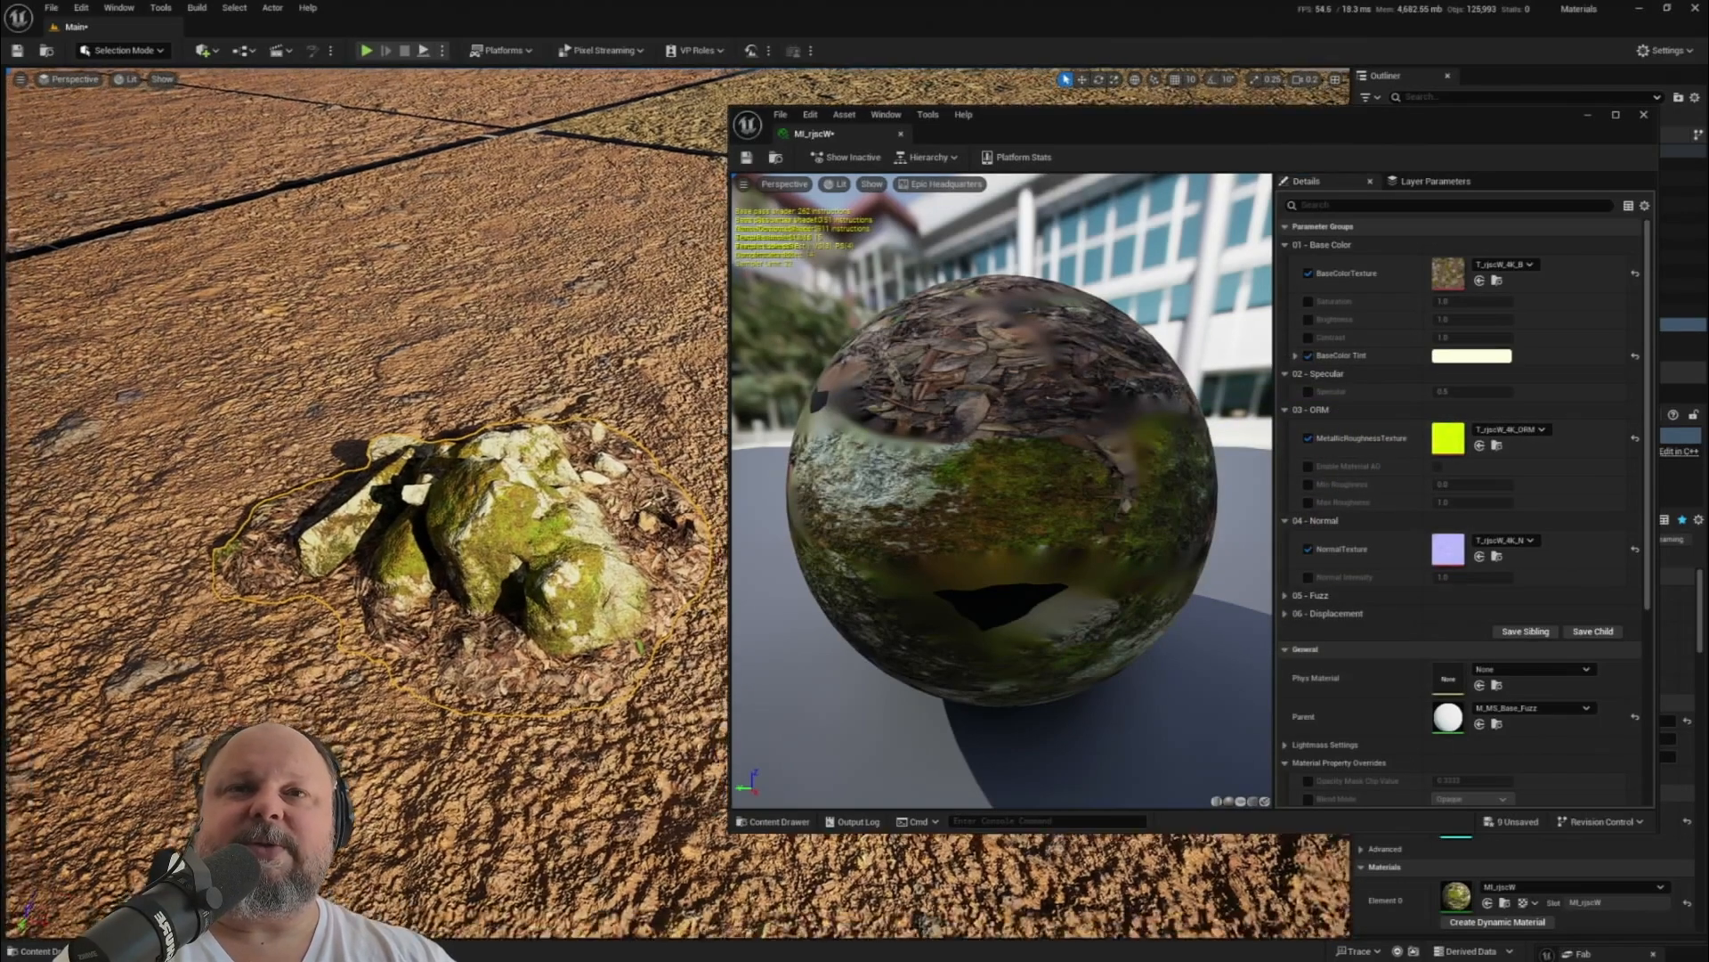
- Duplicate the mossy rock onto the neighbouring yellowish soil tile and inspect the copy up close
mouse_move(577, 552)
mouse_down()
mouse_move(563, 579)
mouse_move(577, 552)
mouse_up()
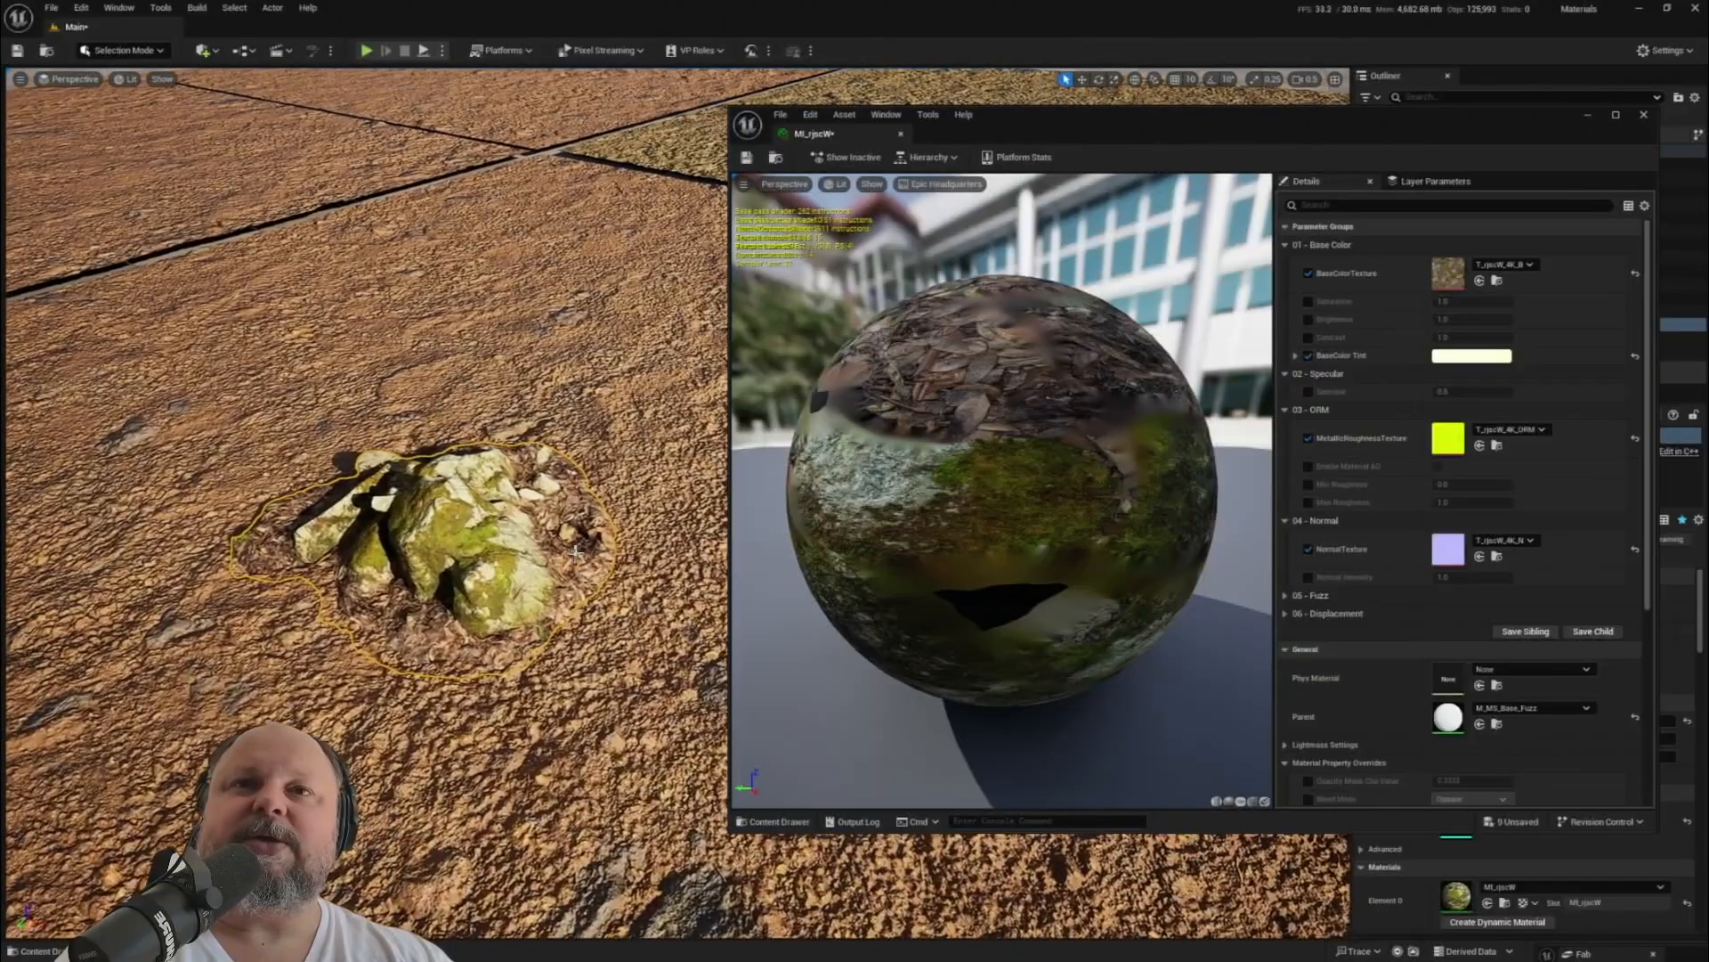
key(w)
mouse_move(436, 518)
mouse_down()
mouse_move(361, 455)
mouse_move(457, 509)
mouse_up()
right_drag(456, 509, 507, 614)
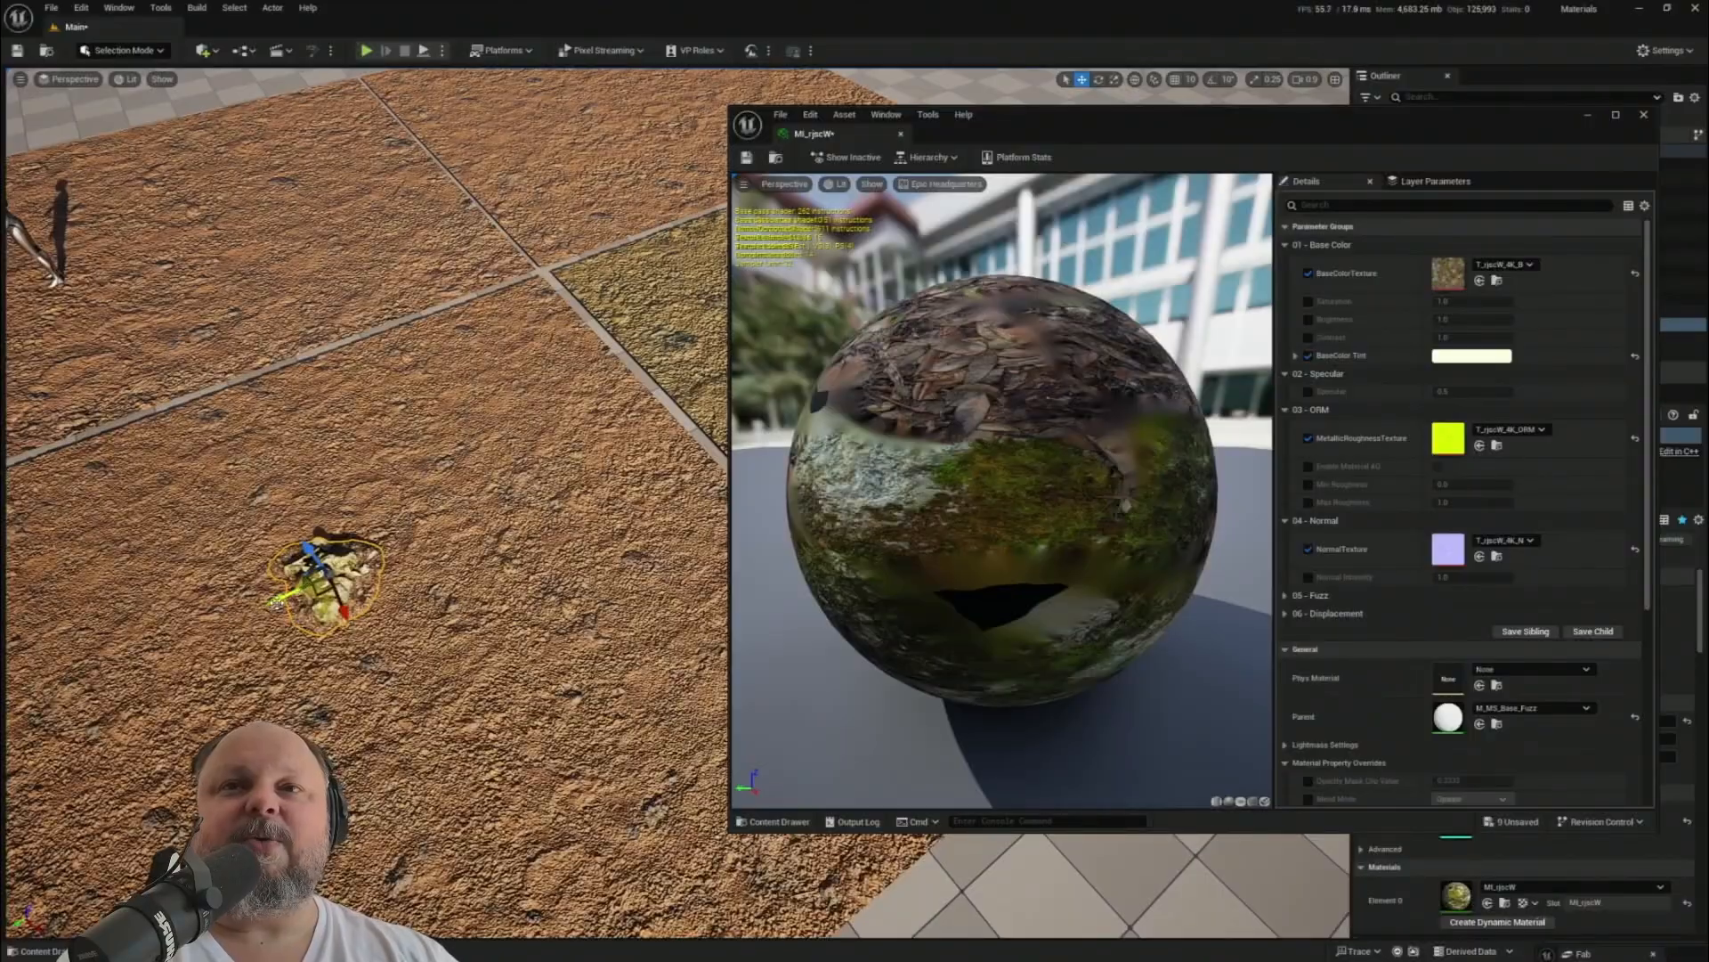
alt+drag(276, 604, 660, 405)
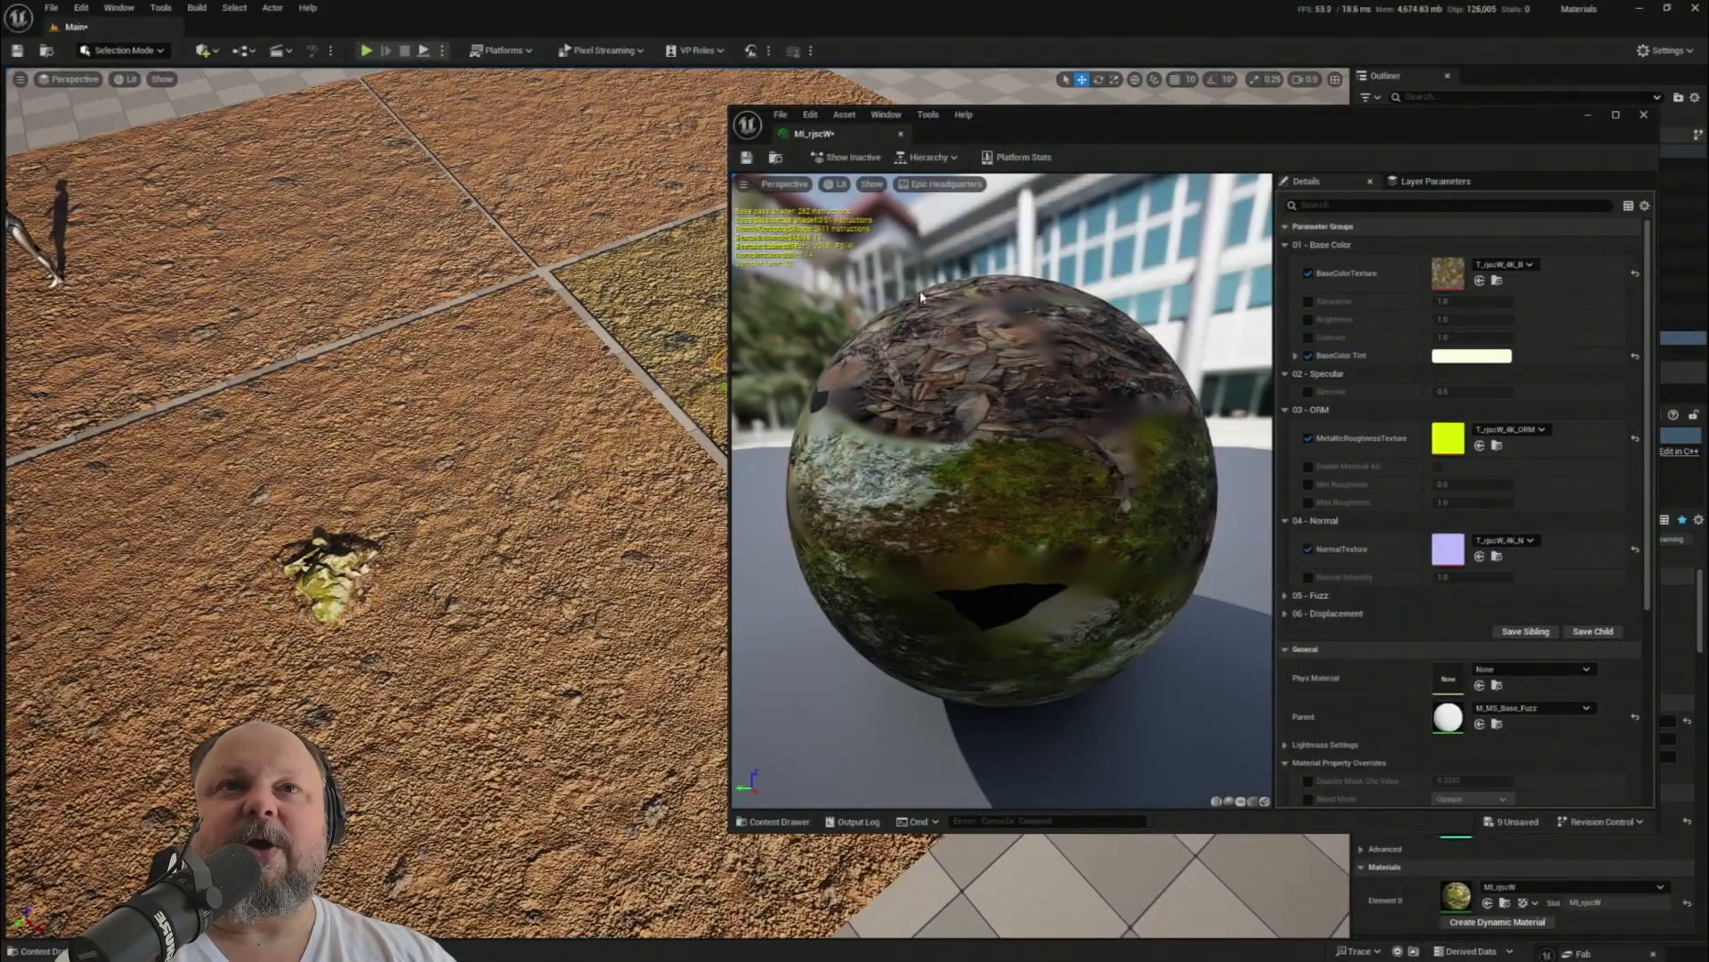
drag(962, 134, 830, 561)
key(f)
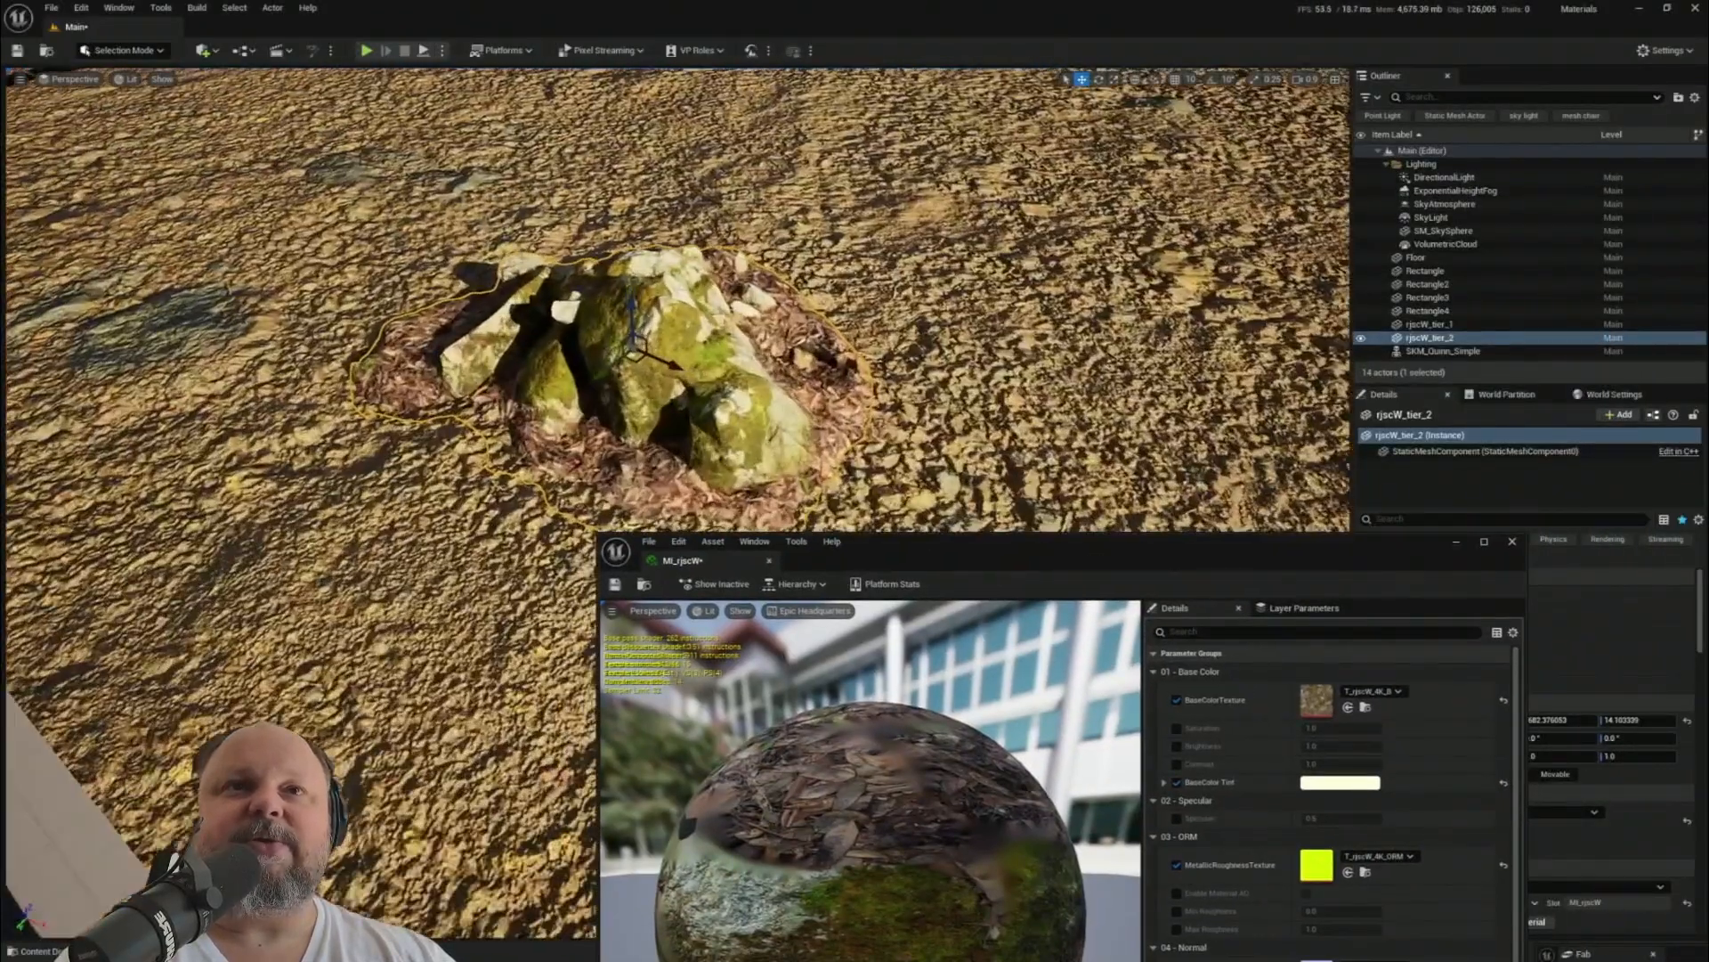
right_drag(663, 265, 628, 348)
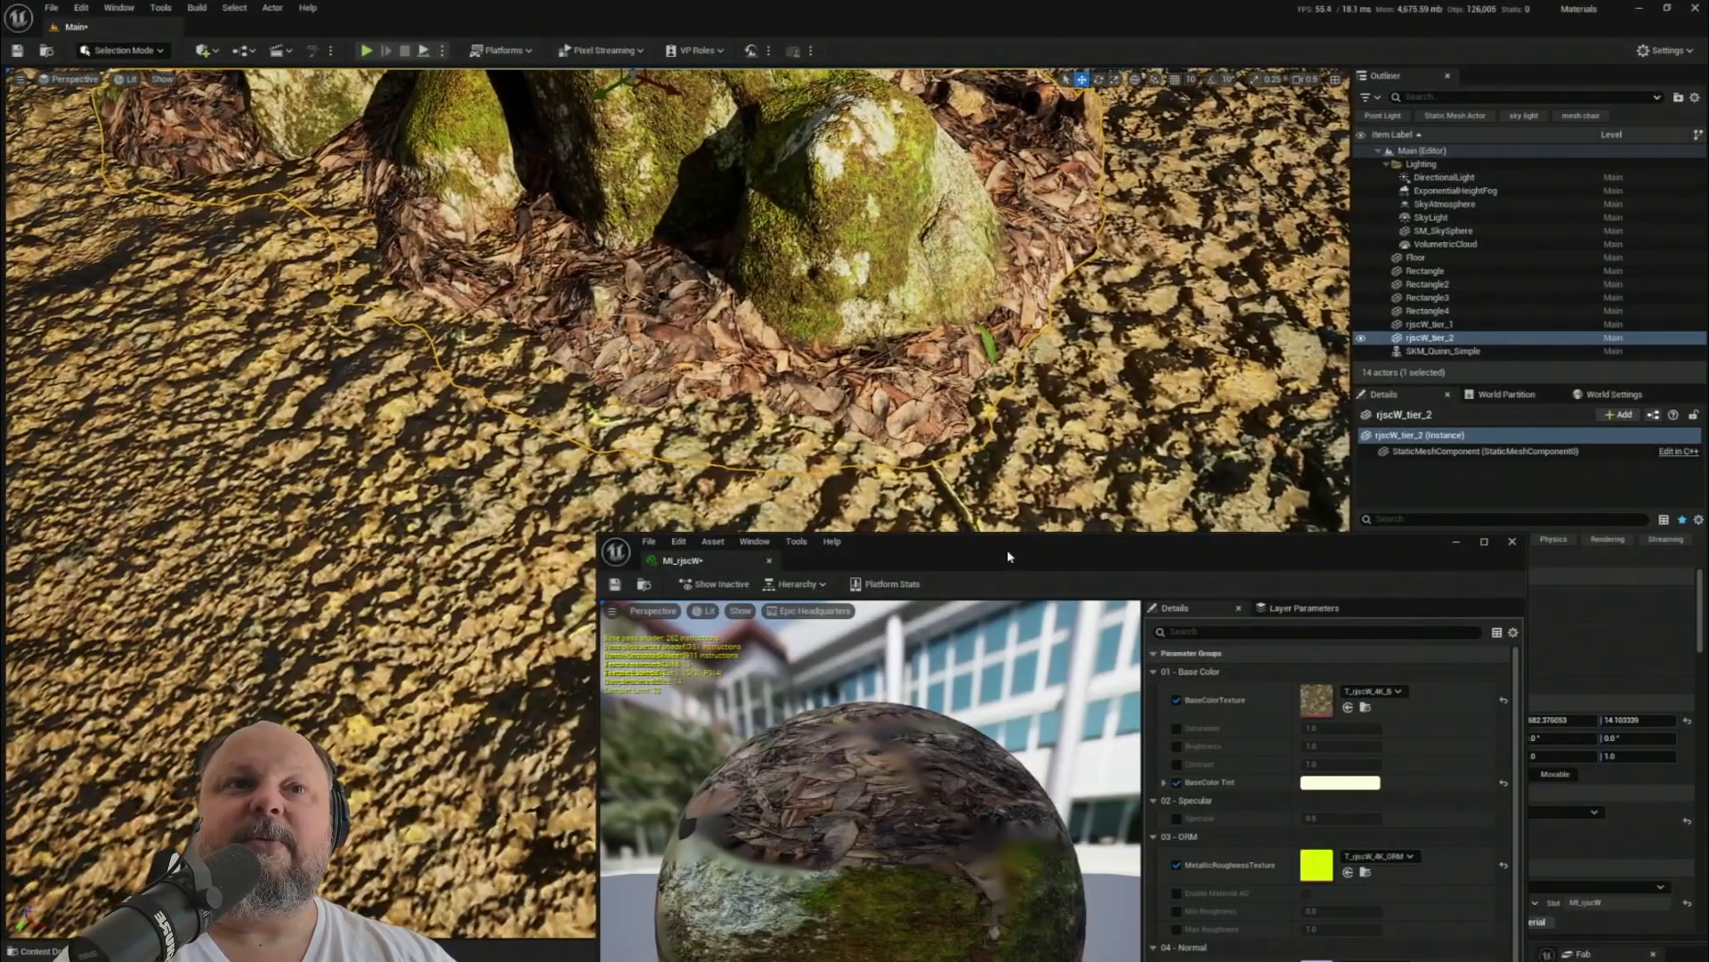
- Save MI_rjscW, dismiss the reopened tint color choice, and close the material instance
drag(1007, 548, 1312, 510)
click(1350, 440)
right_drag(484, 385, 486, 417)
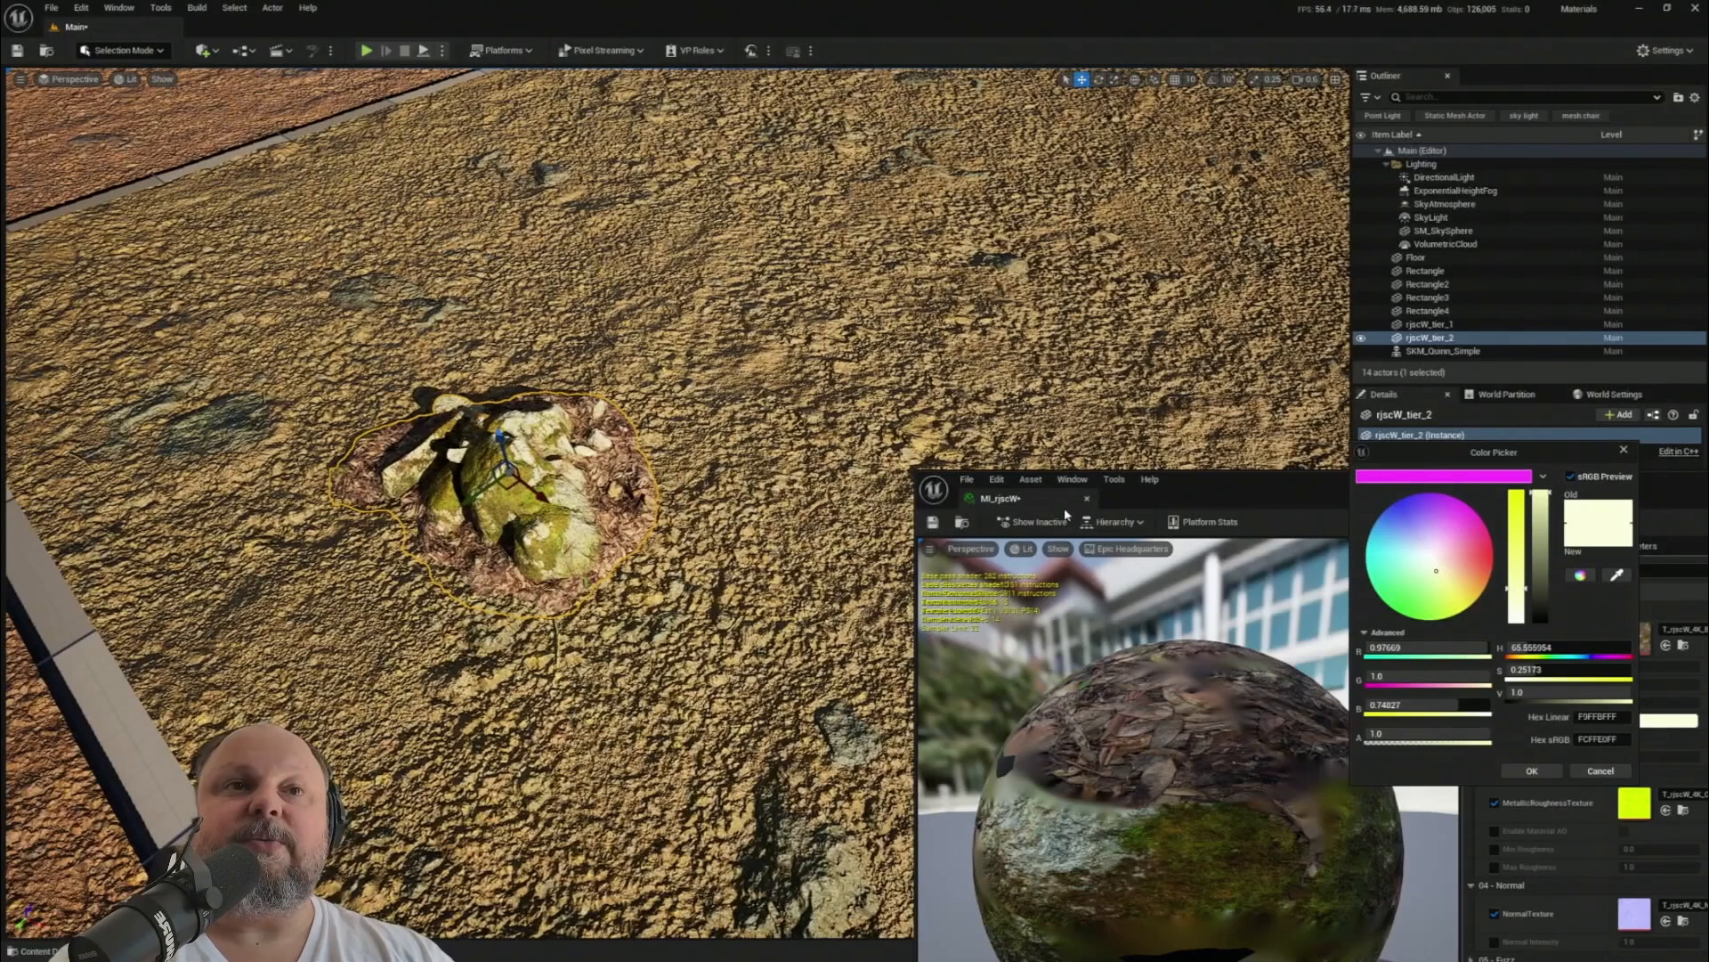
click(934, 523)
double_click(1230, 488)
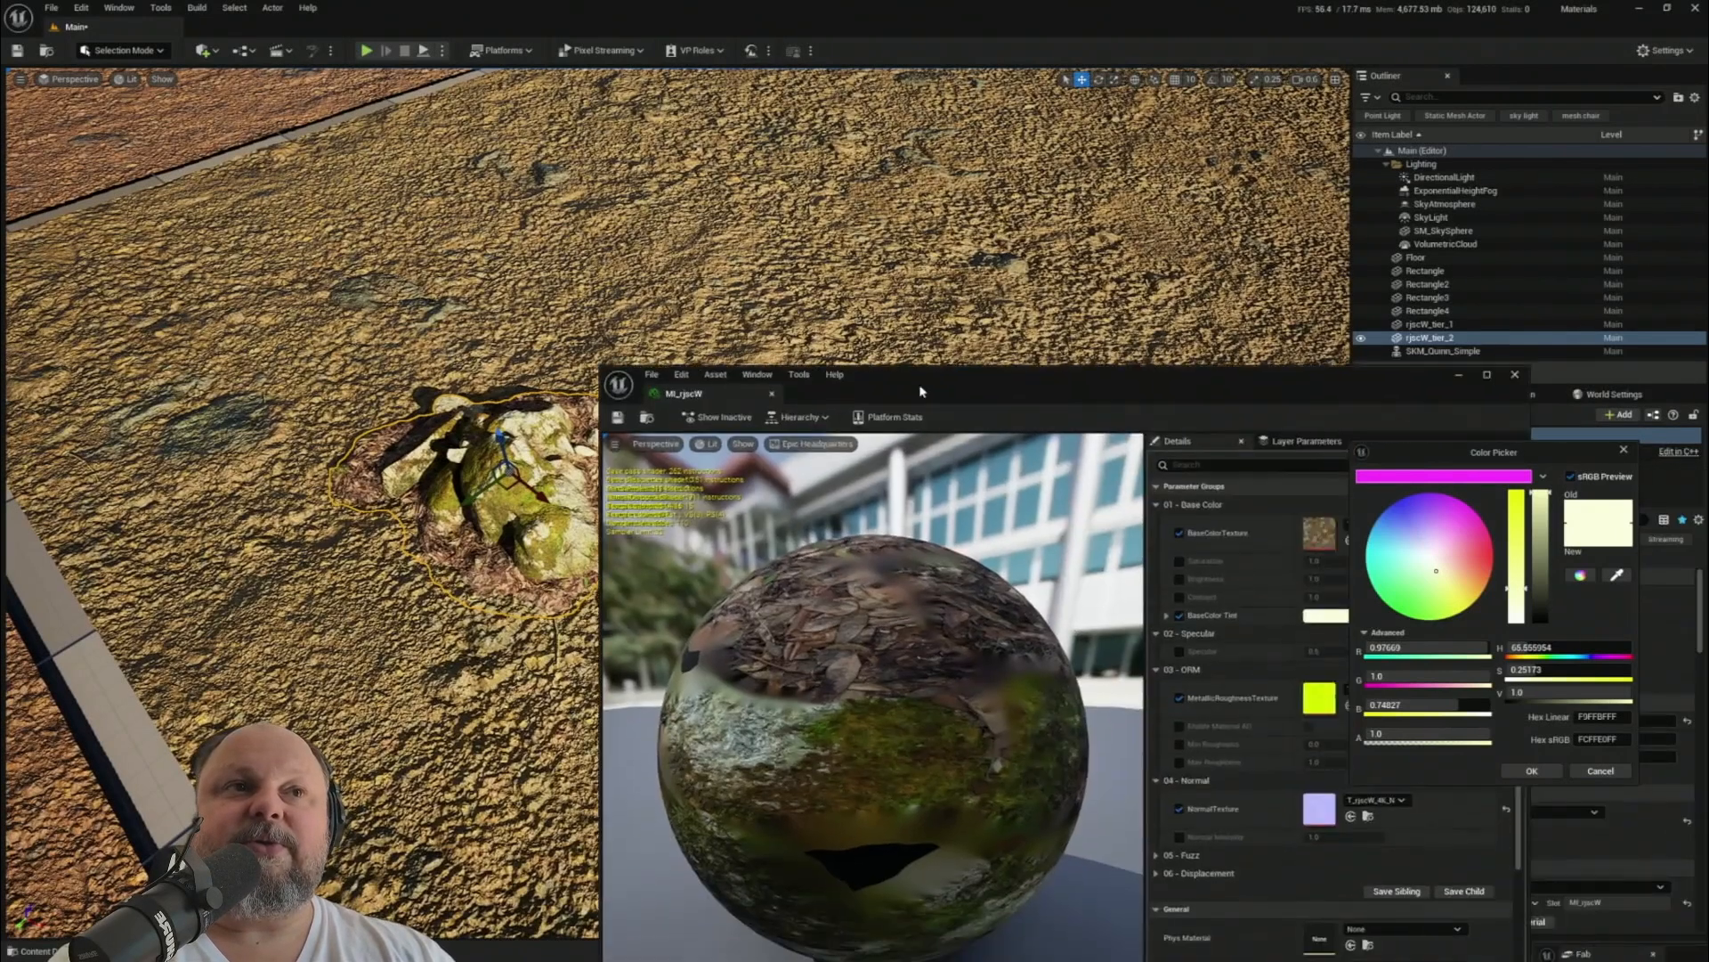
click(1600, 770)
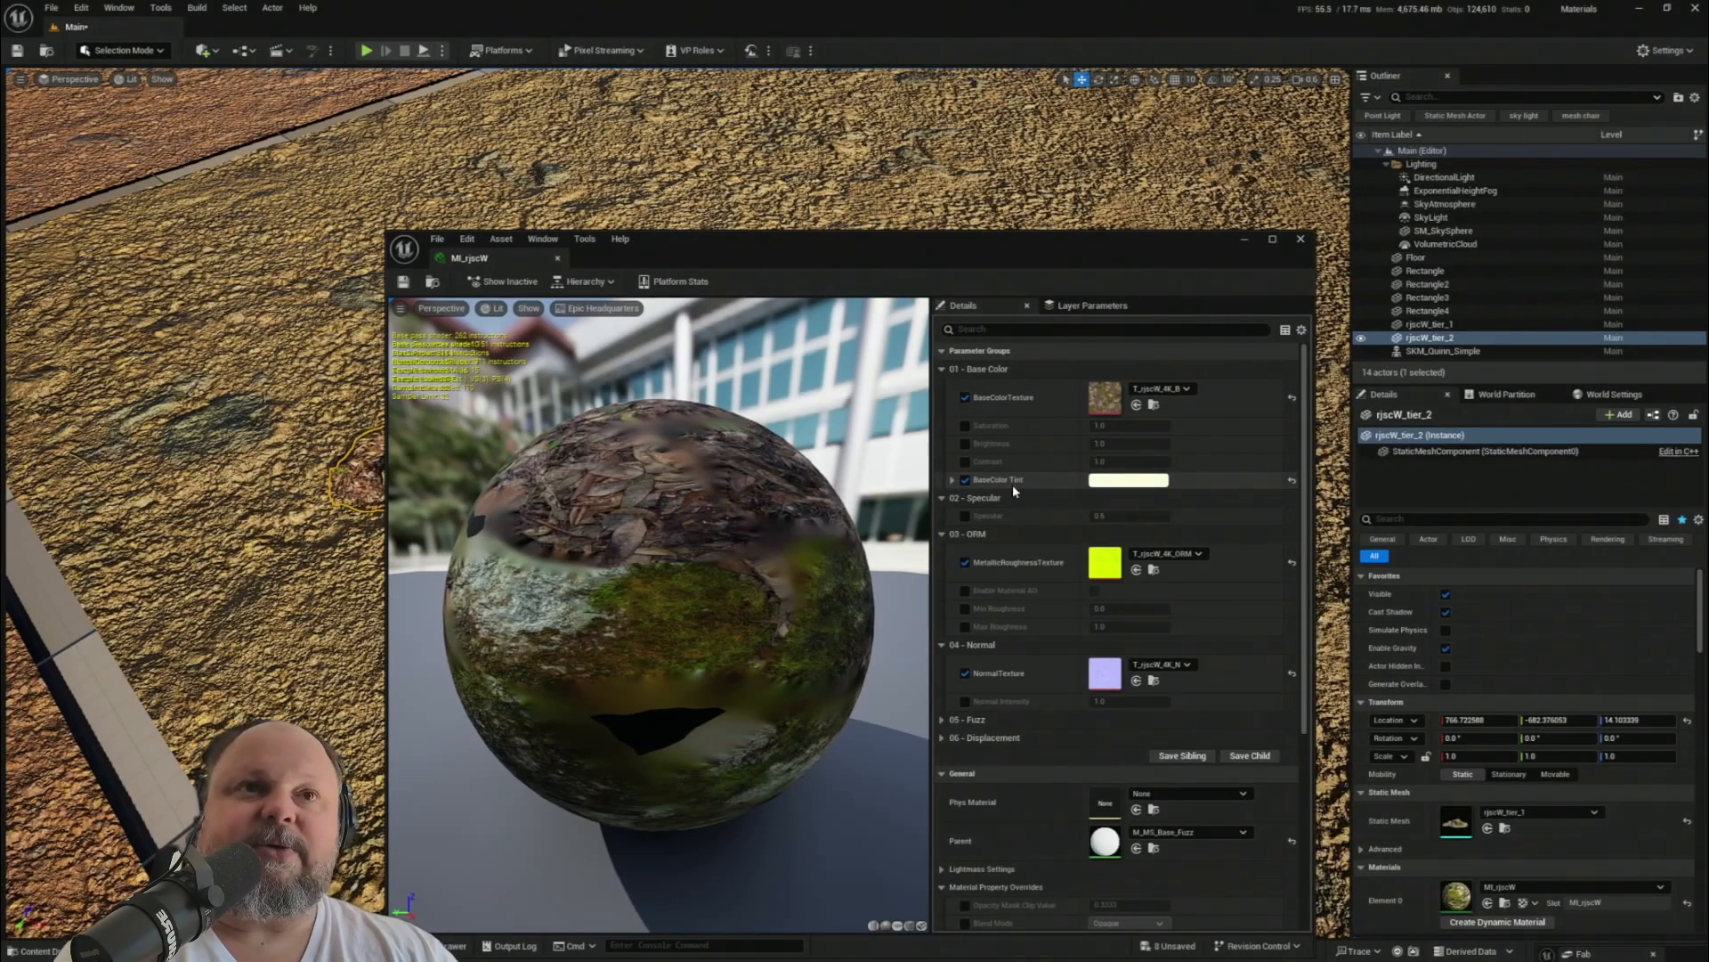
click(559, 258)
- Create a dynamic material for the copied mossy rock and bring its material parameters into view
right_drag(557, 483, 534, 465)
key(q)
right_drag(586, 538, 507, 530)
mouse_move(576, 617)
right_down()
mouse_move(576, 569)
mouse_move(633, 570)
mouse_move(576, 617)
right_up()
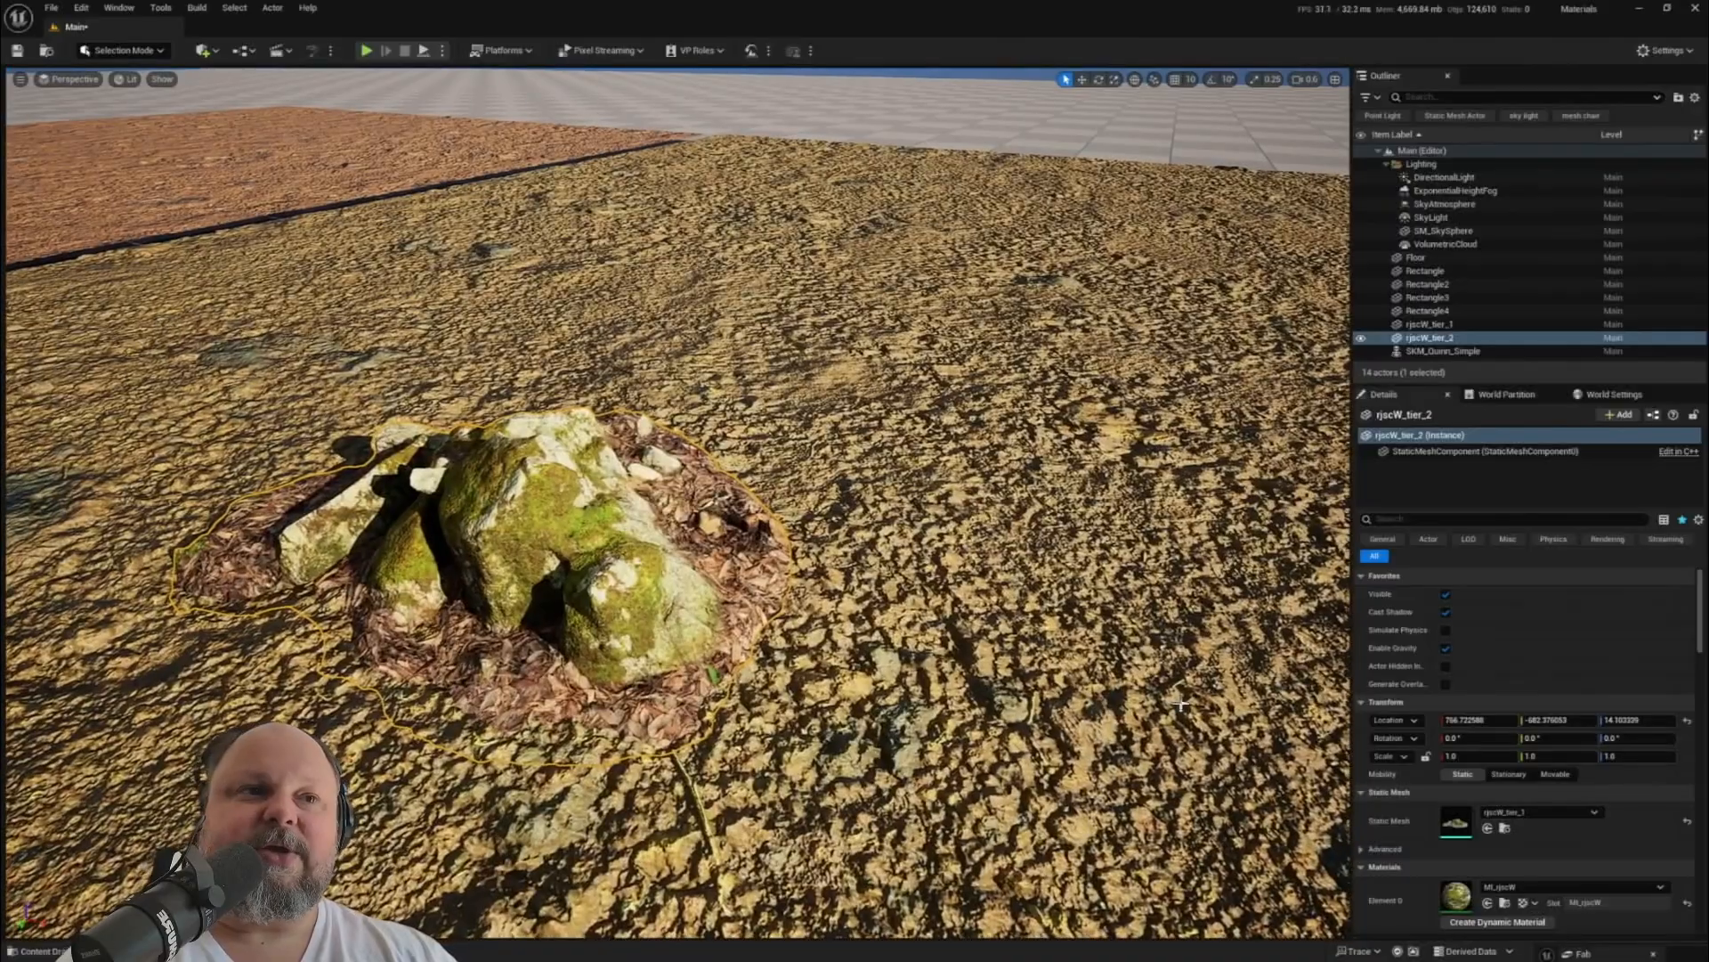
click(1534, 923)
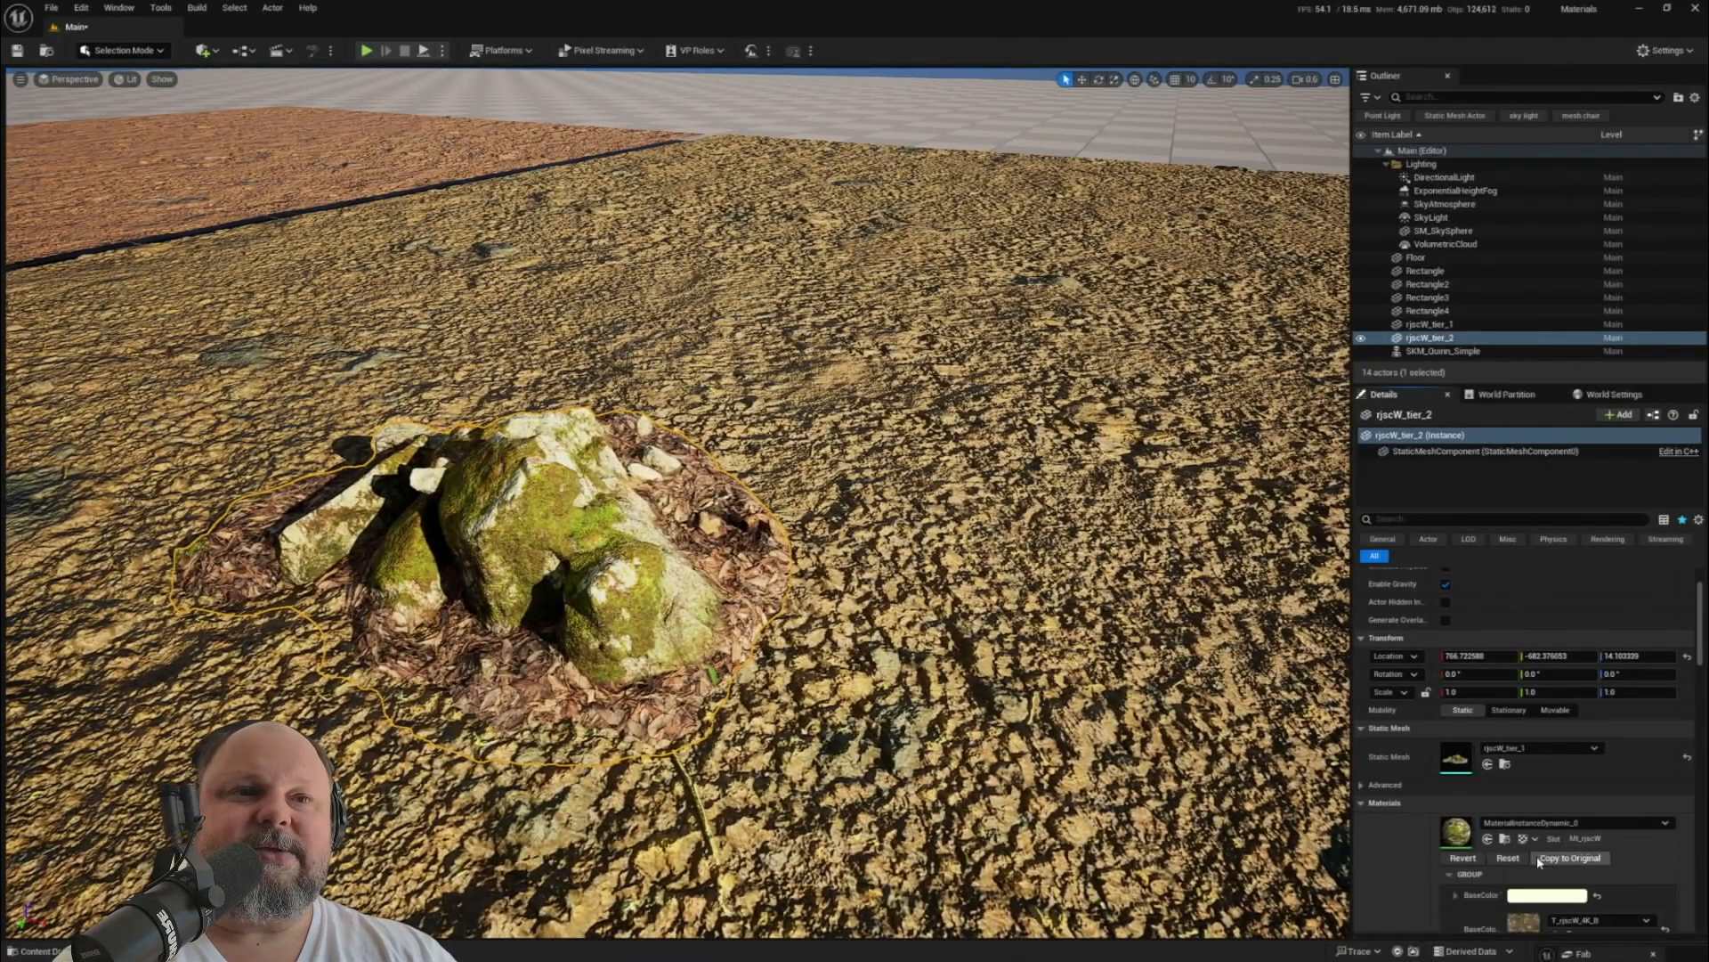
scroll(1489, 862, down, 5)
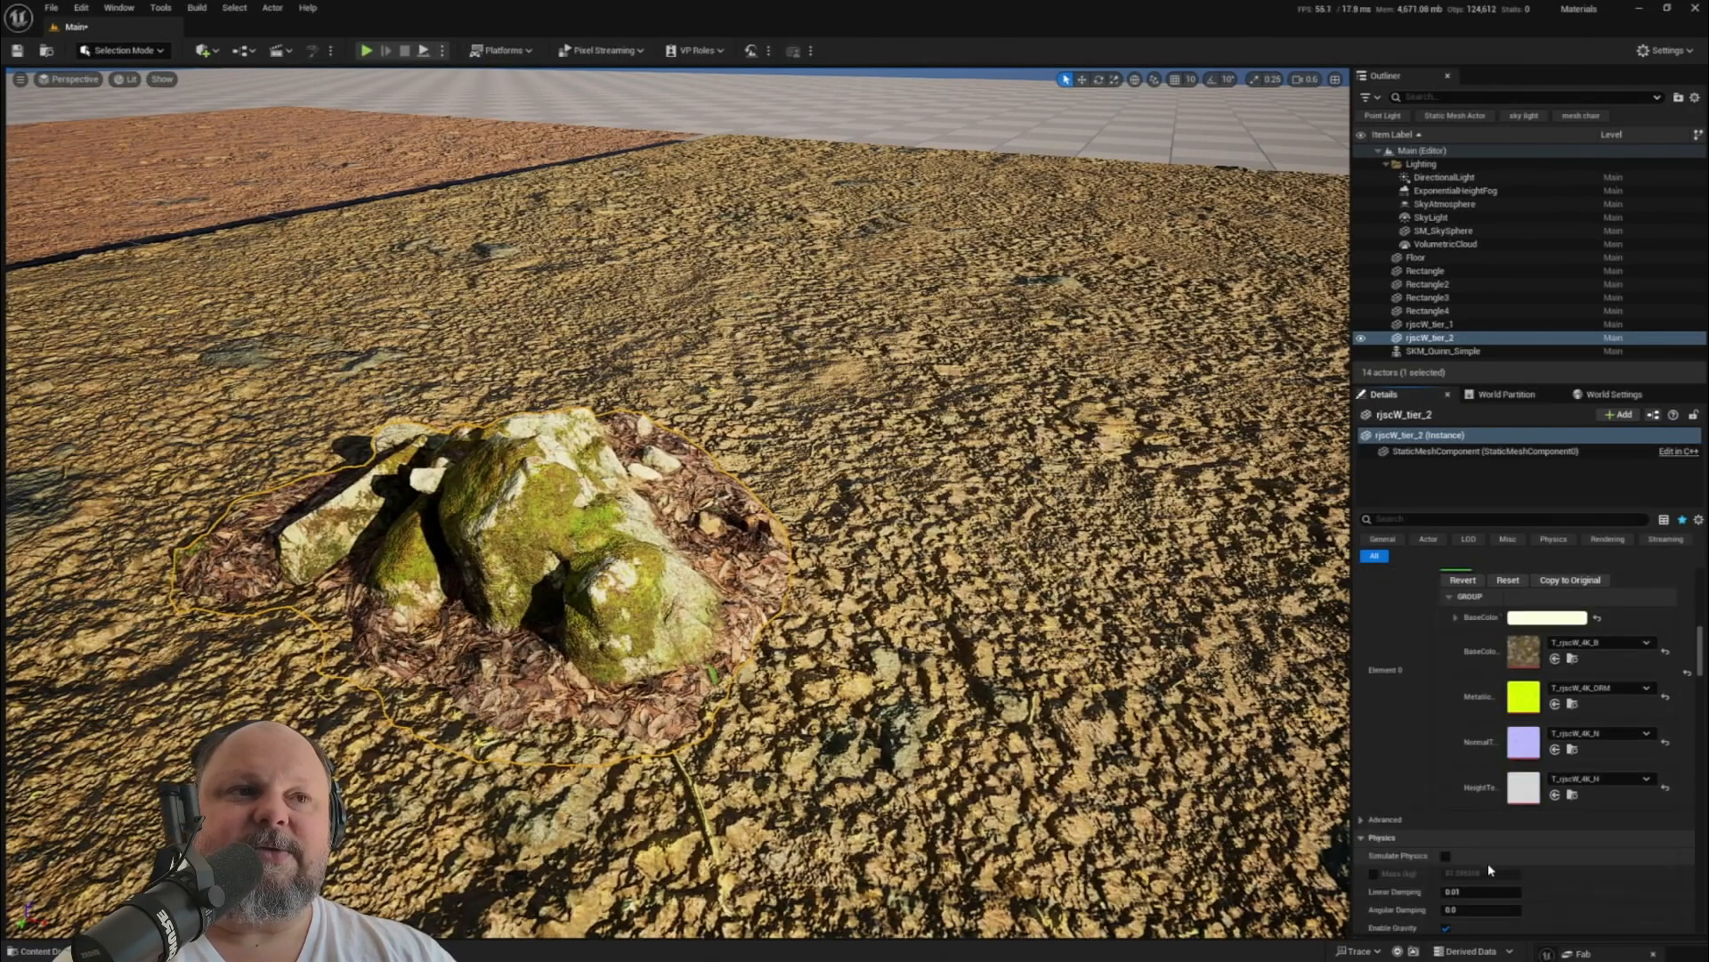
scroll(1493, 748, up, 1)
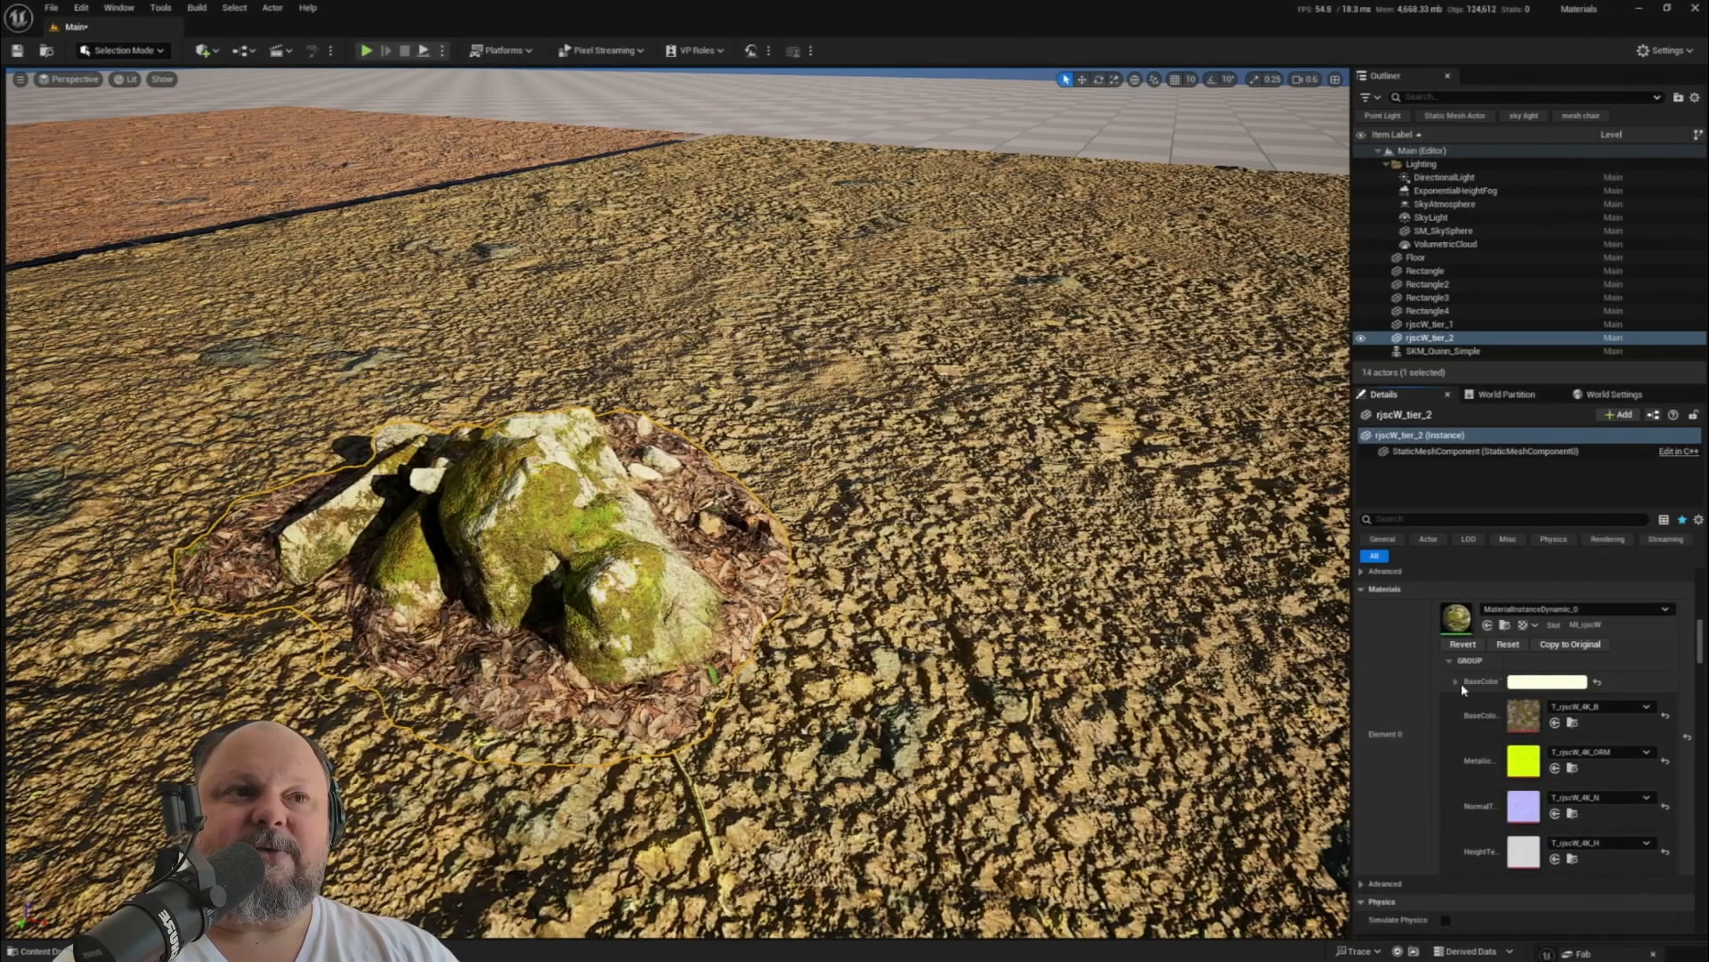
- Tint the dynamic material's base color pale green with hue about 146.7 and saturation about 0.4
click(1545, 683)
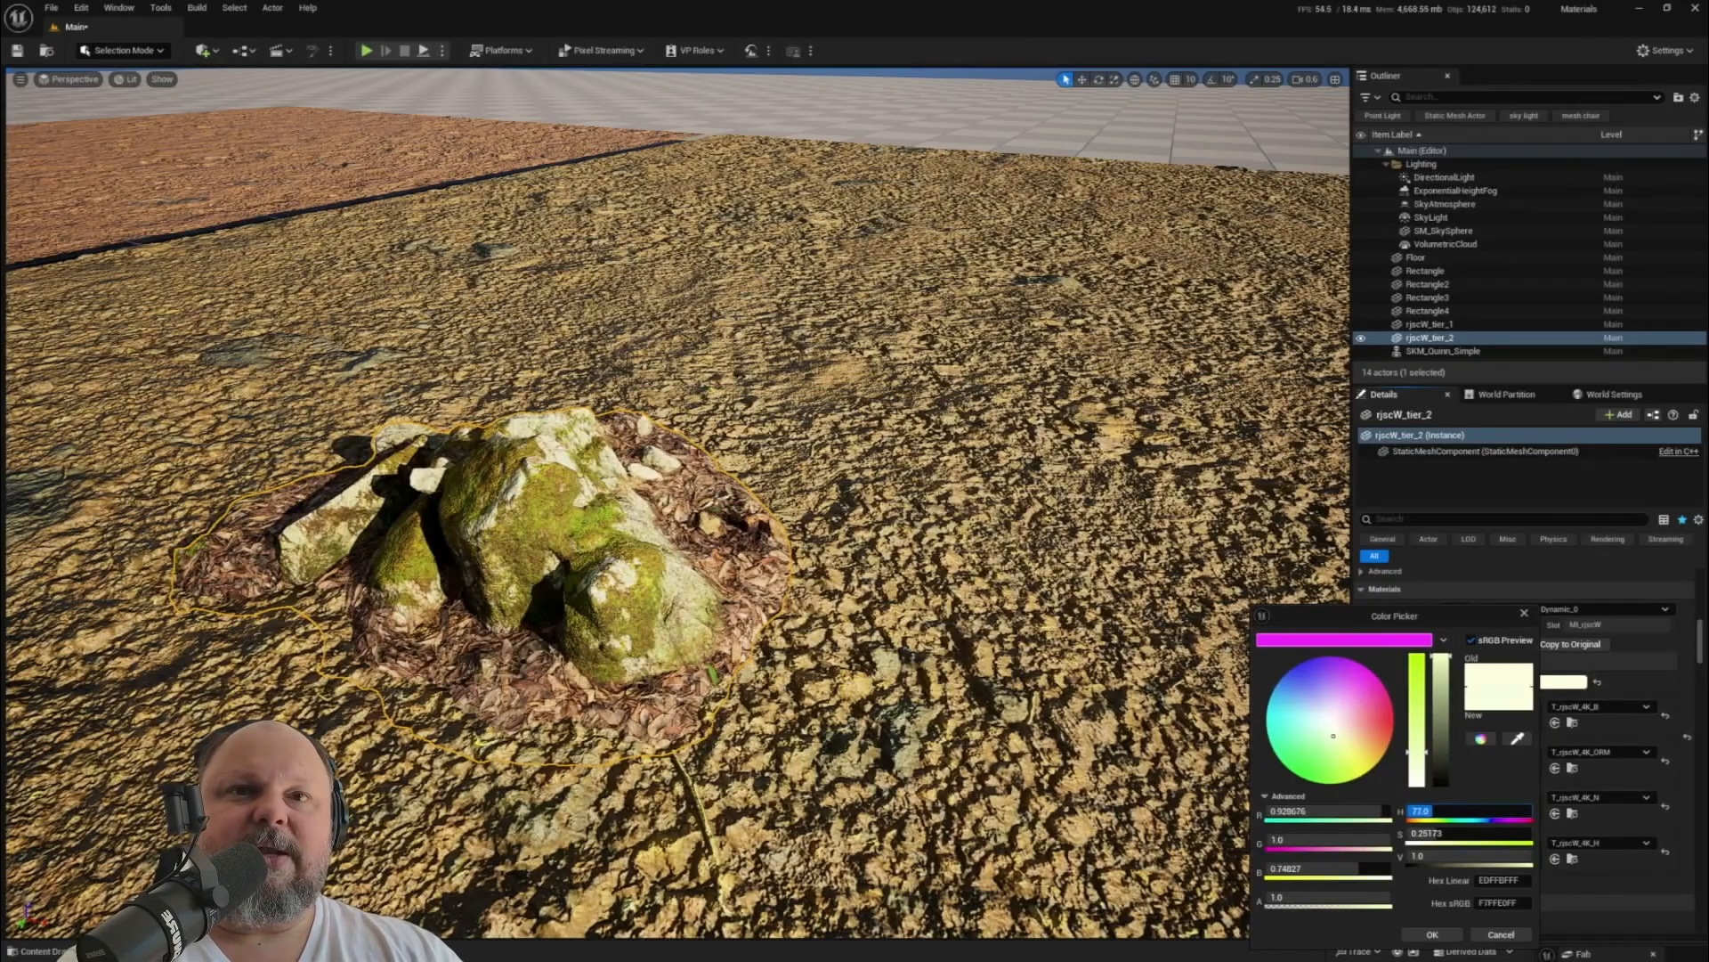
mouse_move(1425, 811)
mouse_down()
mouse_move(1482, 811)
mouse_move(1419, 811)
mouse_move(1450, 811)
mouse_up()
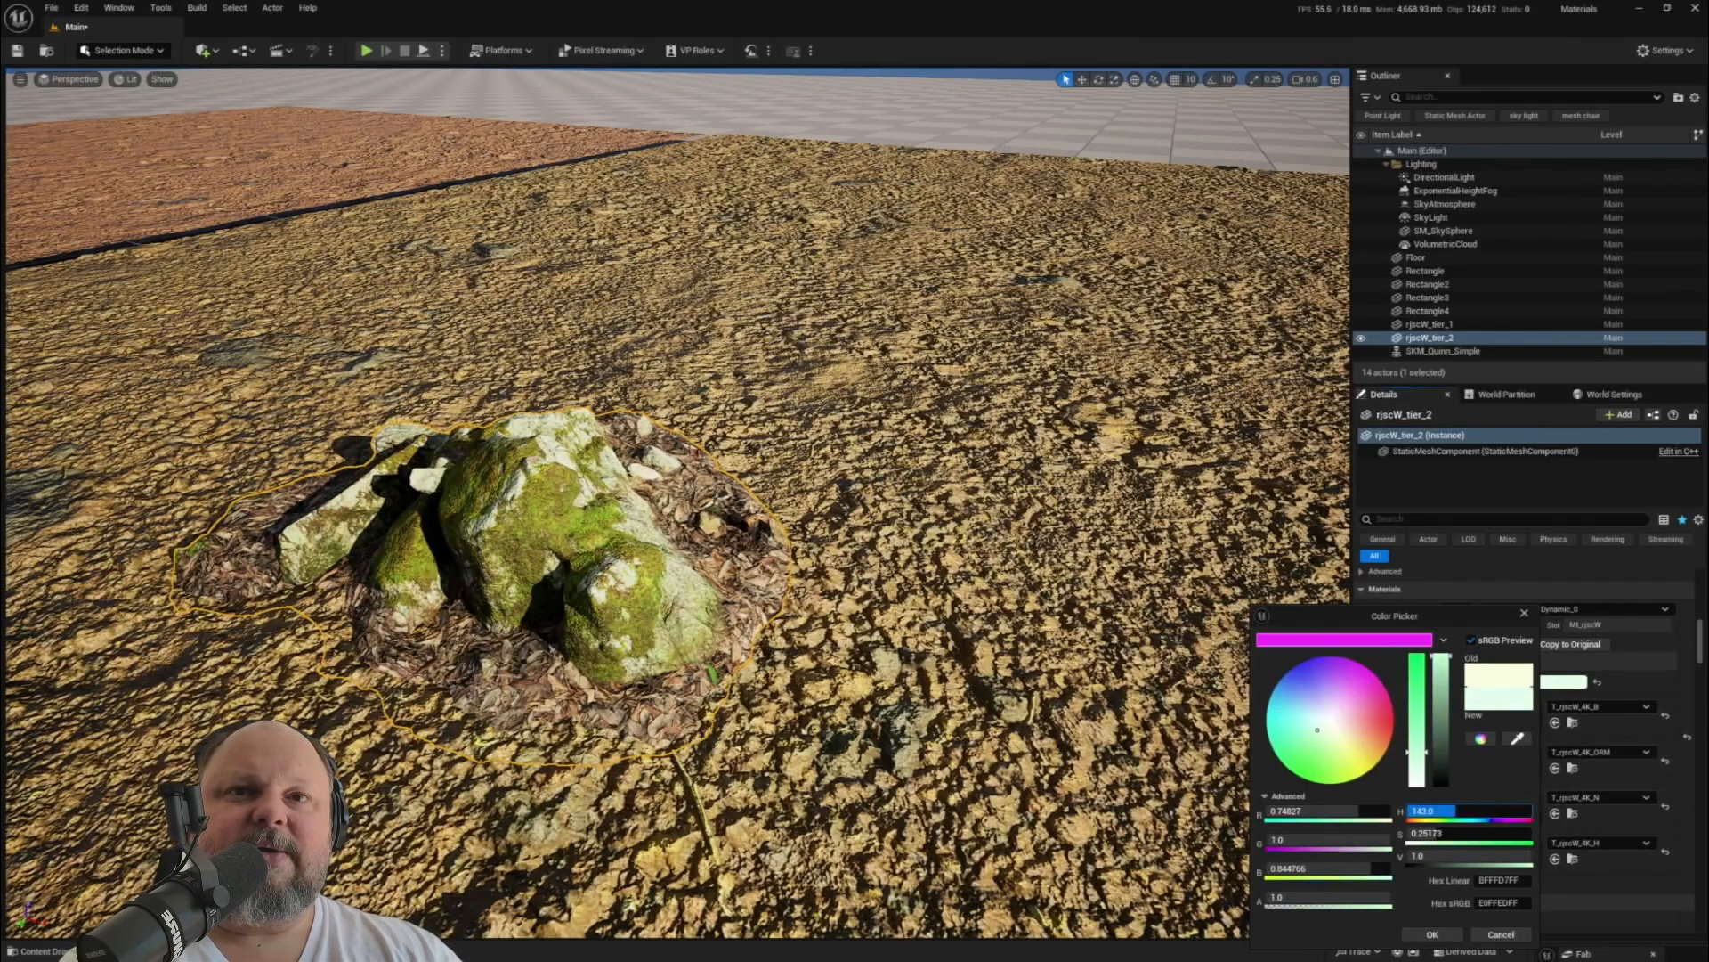
key(s)
mouse_move(676, 534)
right_down()
mouse_move(677, 481)
mouse_move(666, 523)
right_up()
key(w)
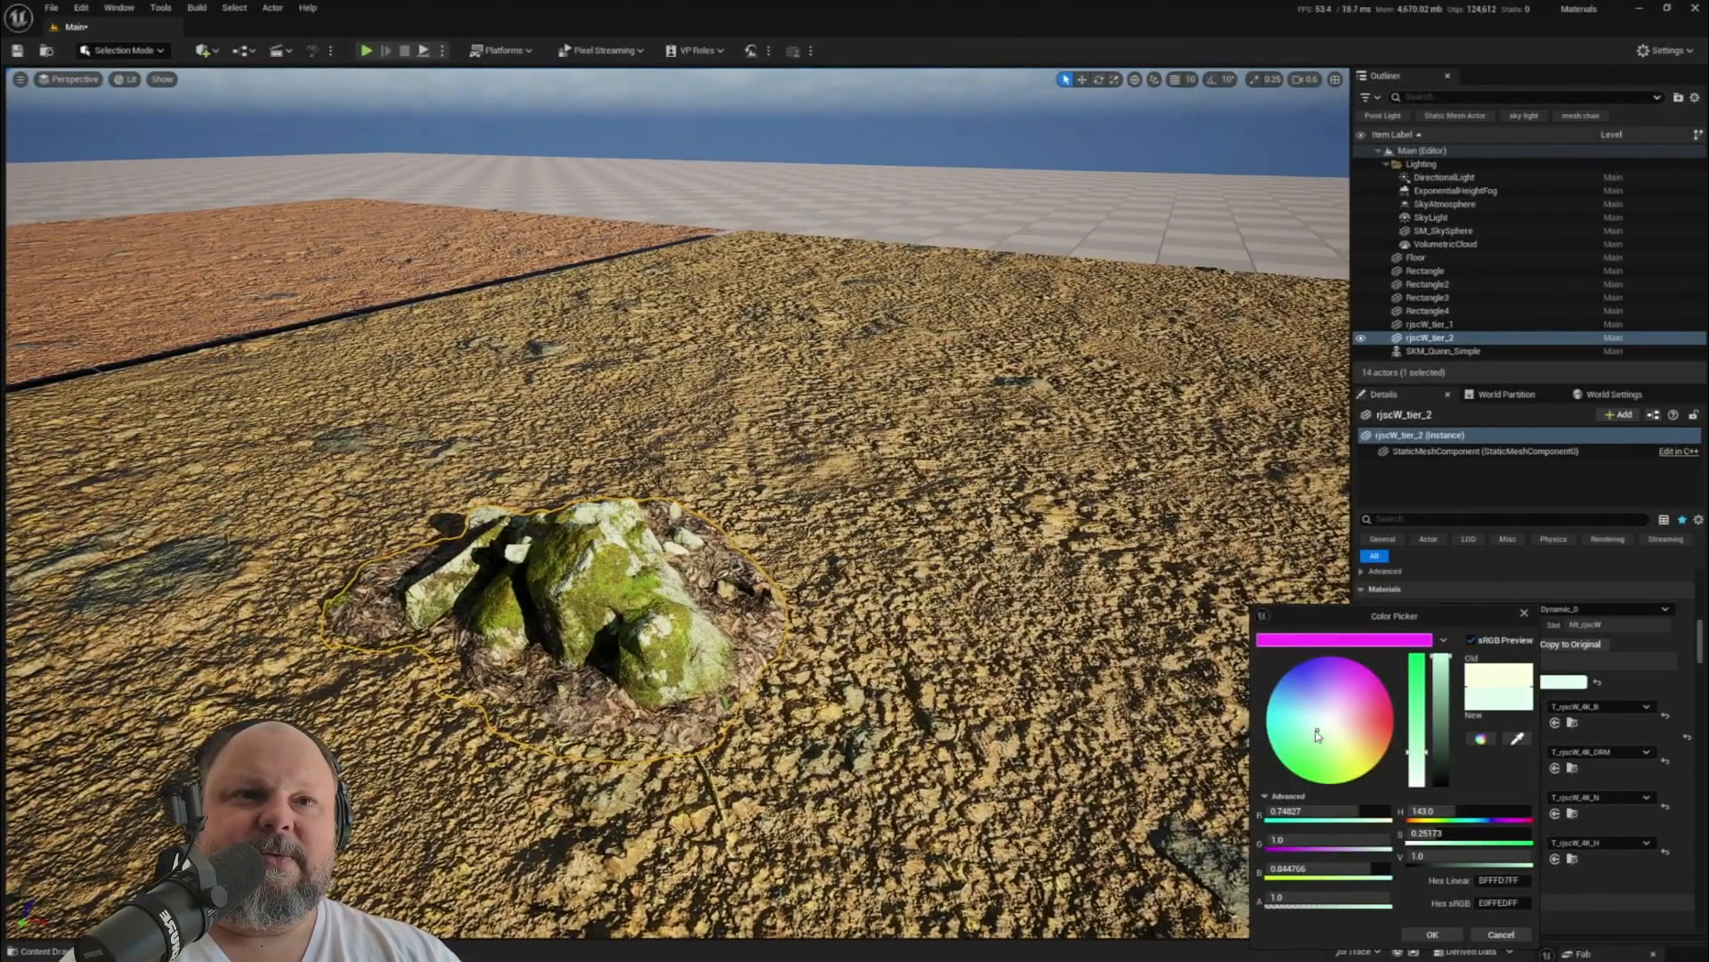
drag(1318, 734, 1308, 732)
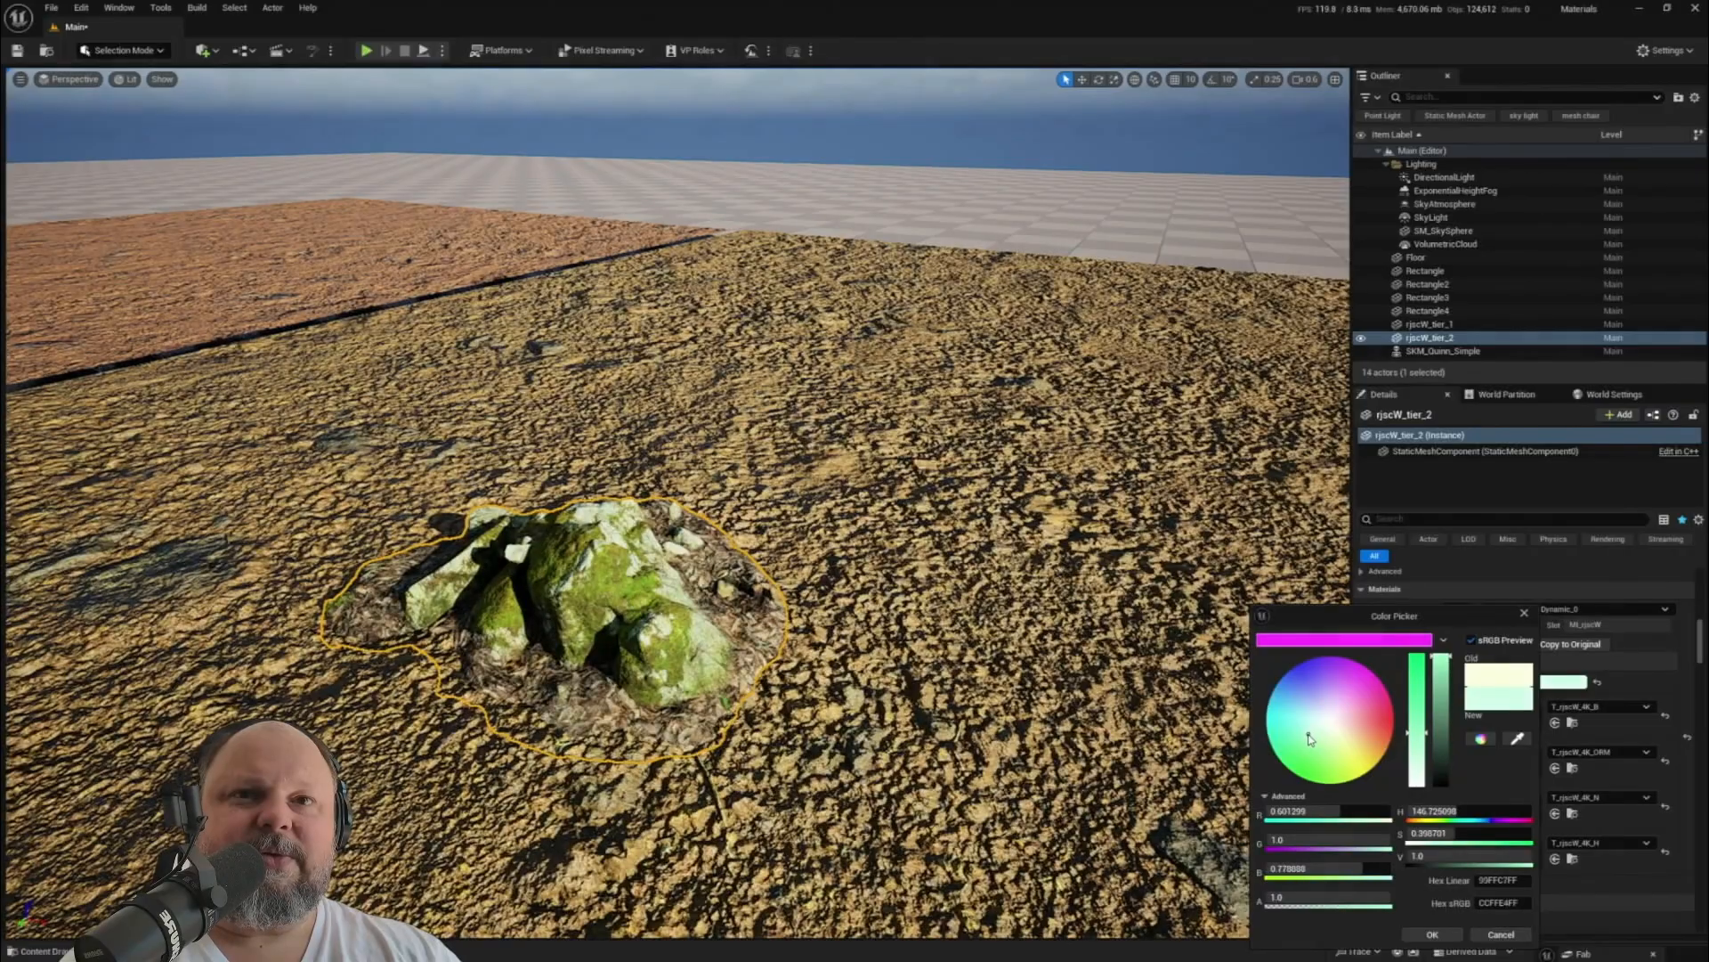
scroll(909, 620, down, 5)
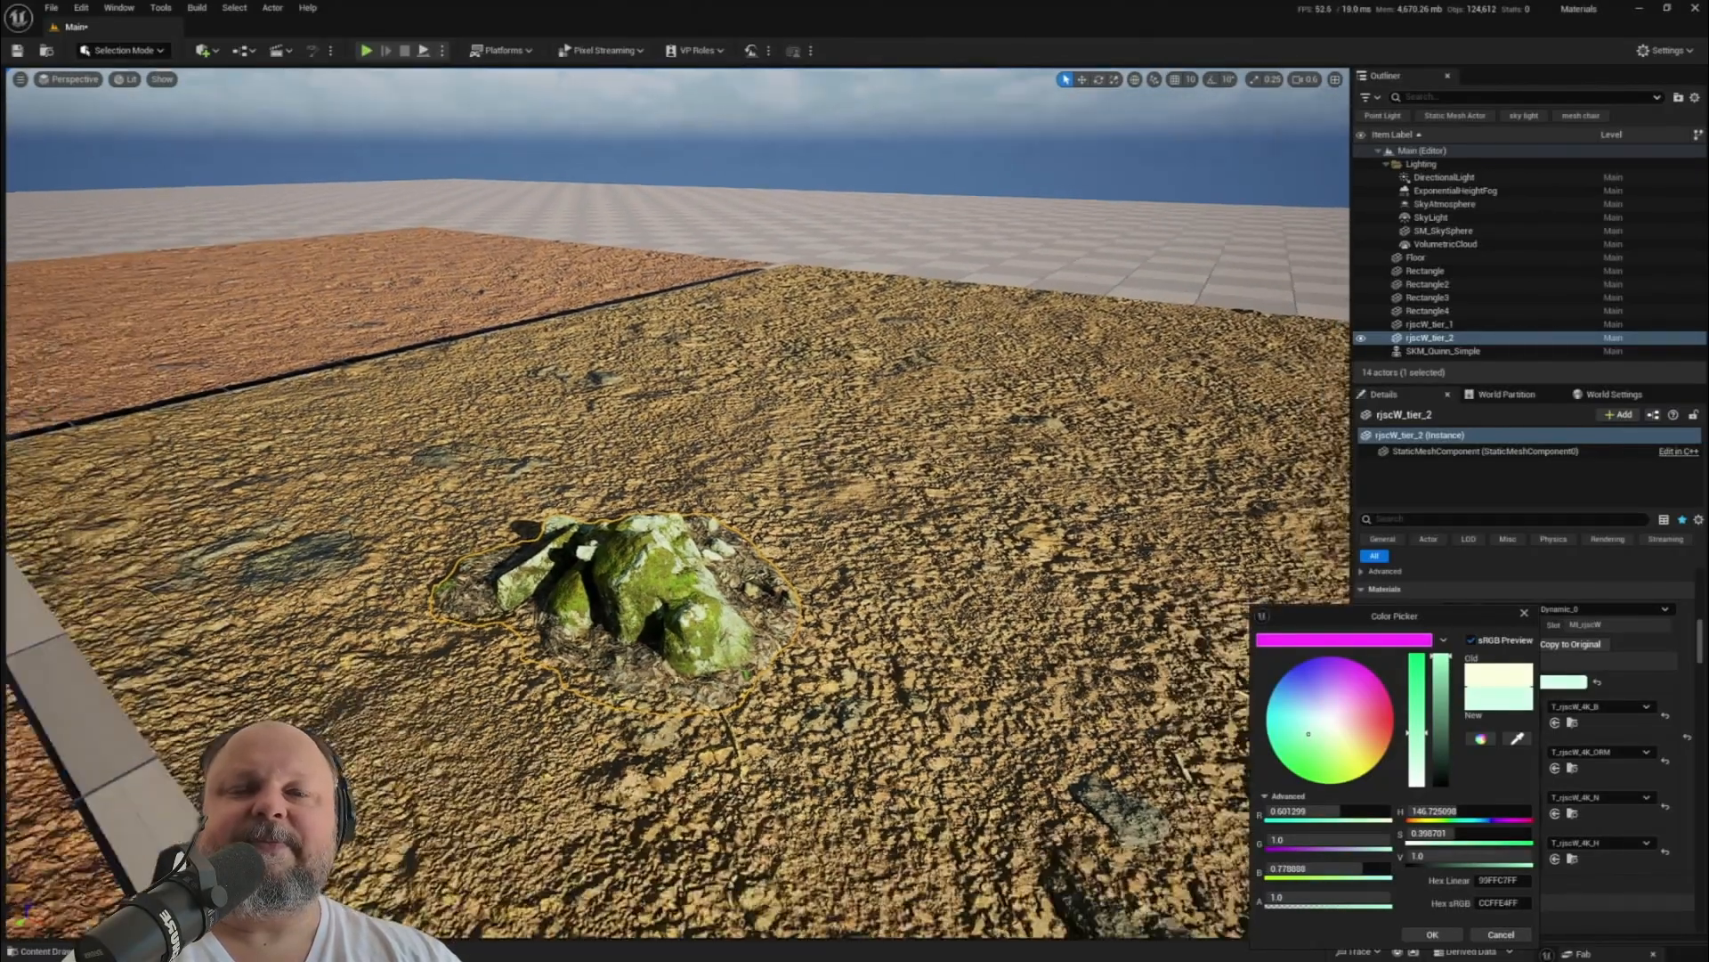
drag(1444, 609, 1210, 398)
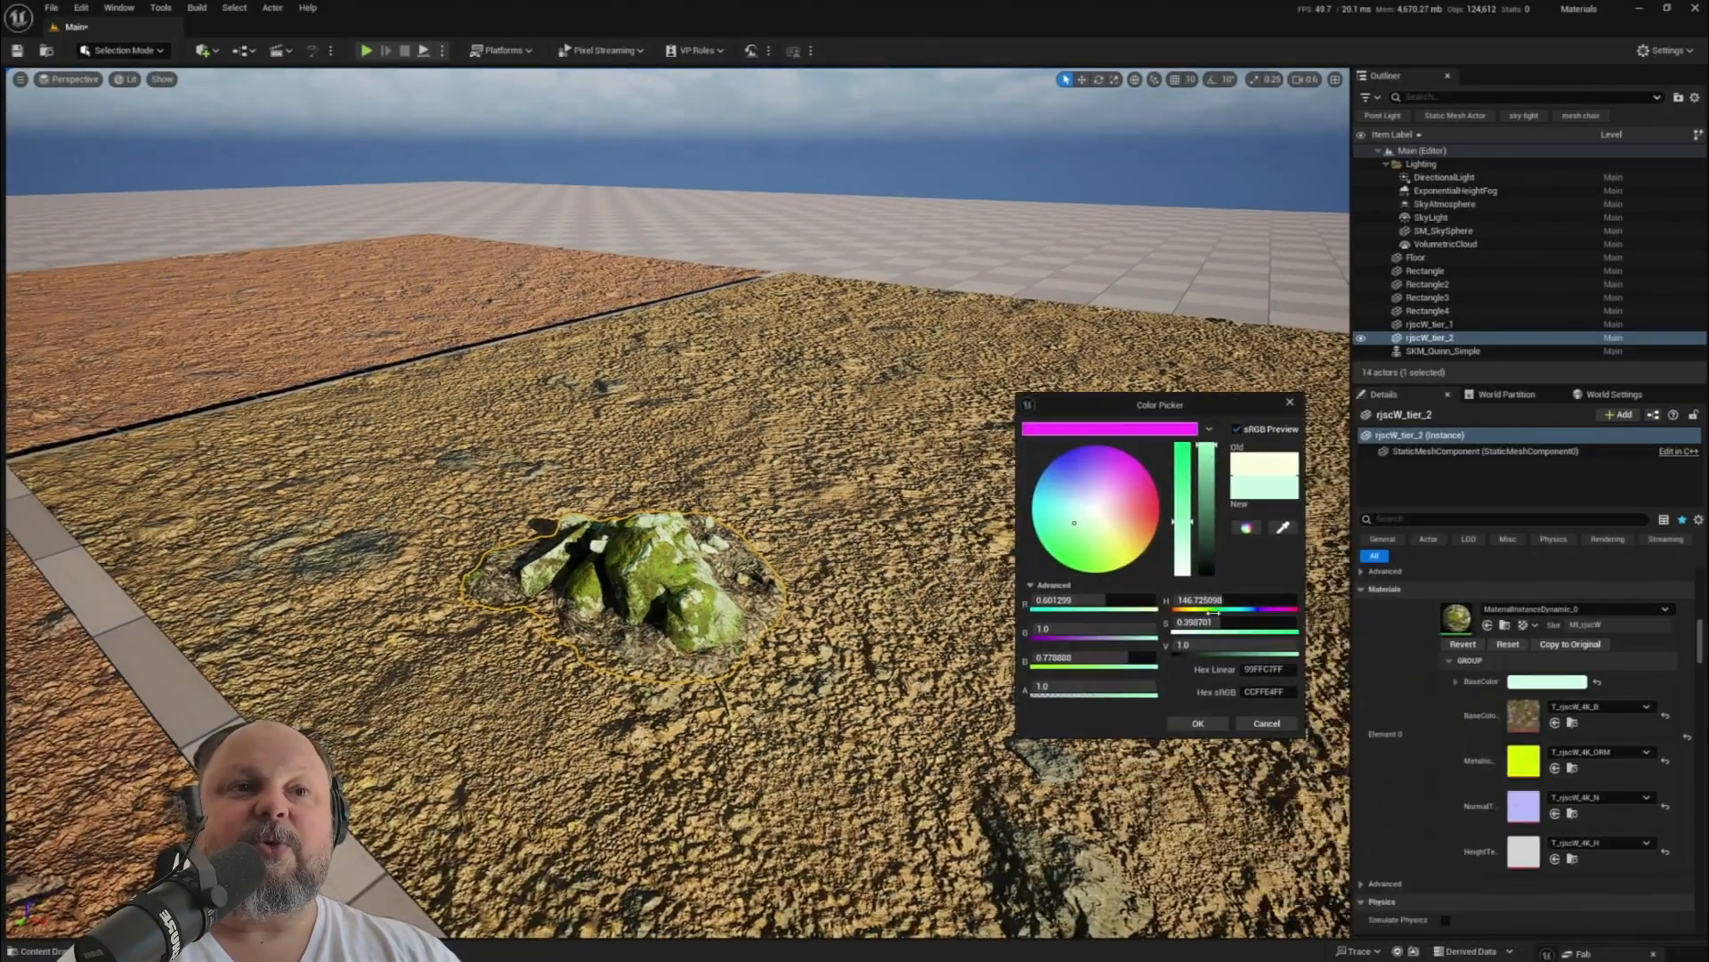
click(1199, 724)
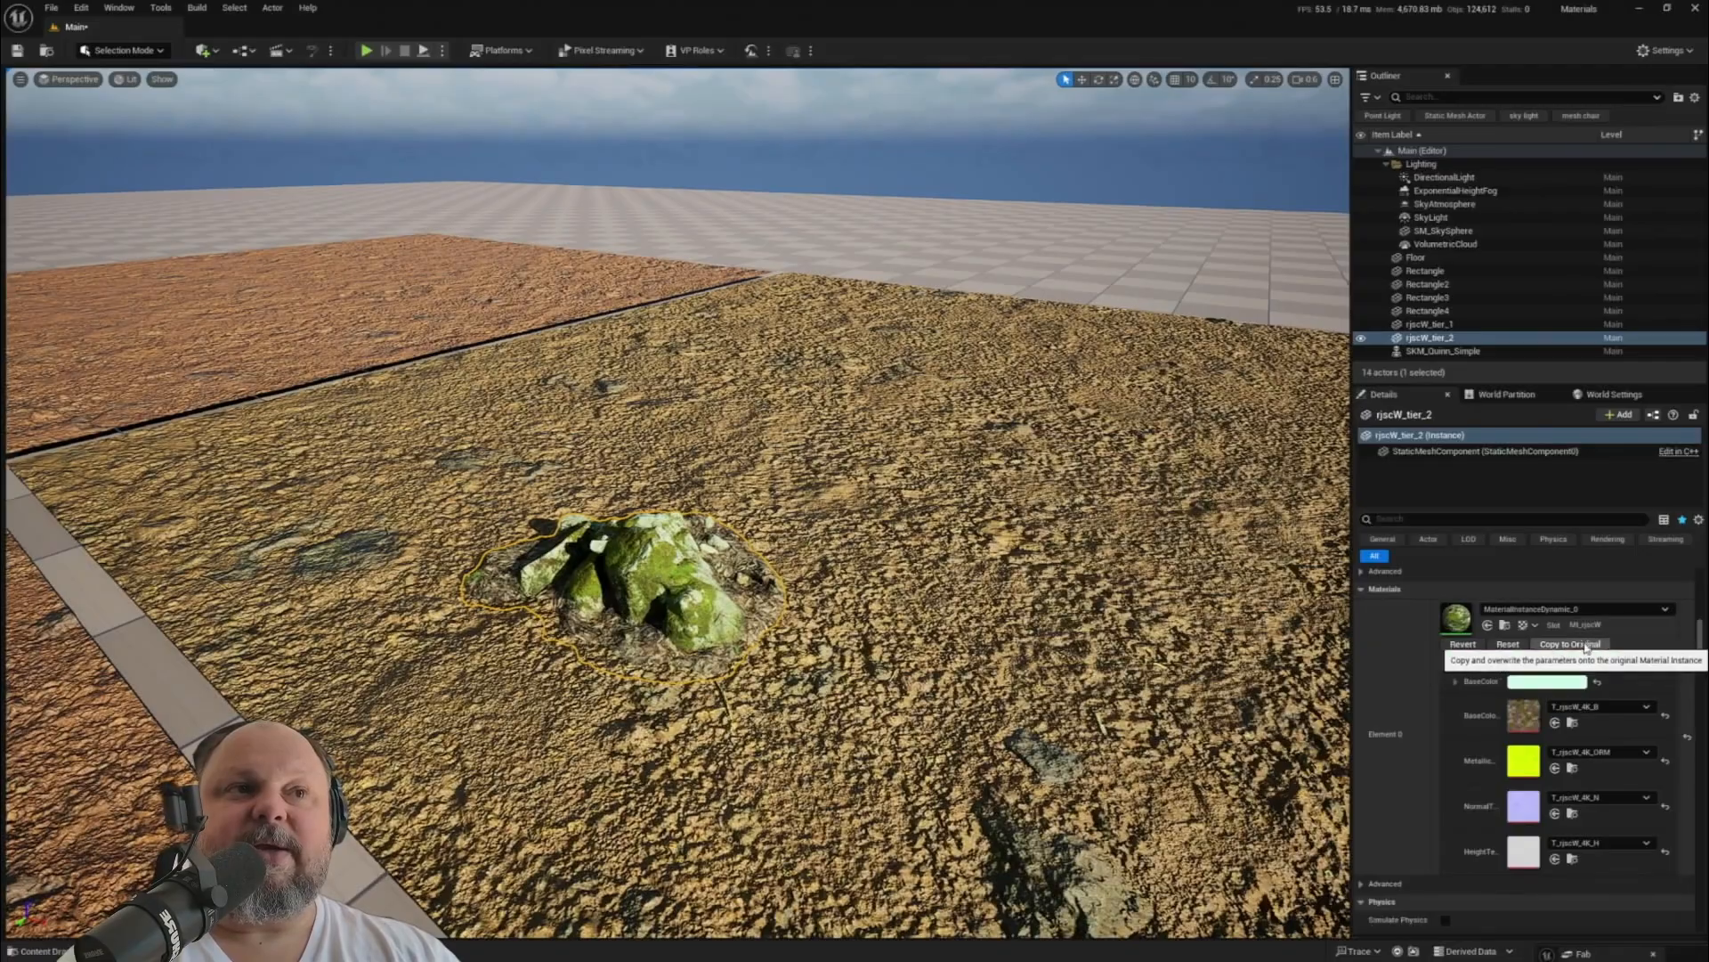
- Examine the green-tinted rock copy without its selection outline and review the parameters its dynamic material exposes
right_drag(979, 587, 868, 619)
key(Escape)
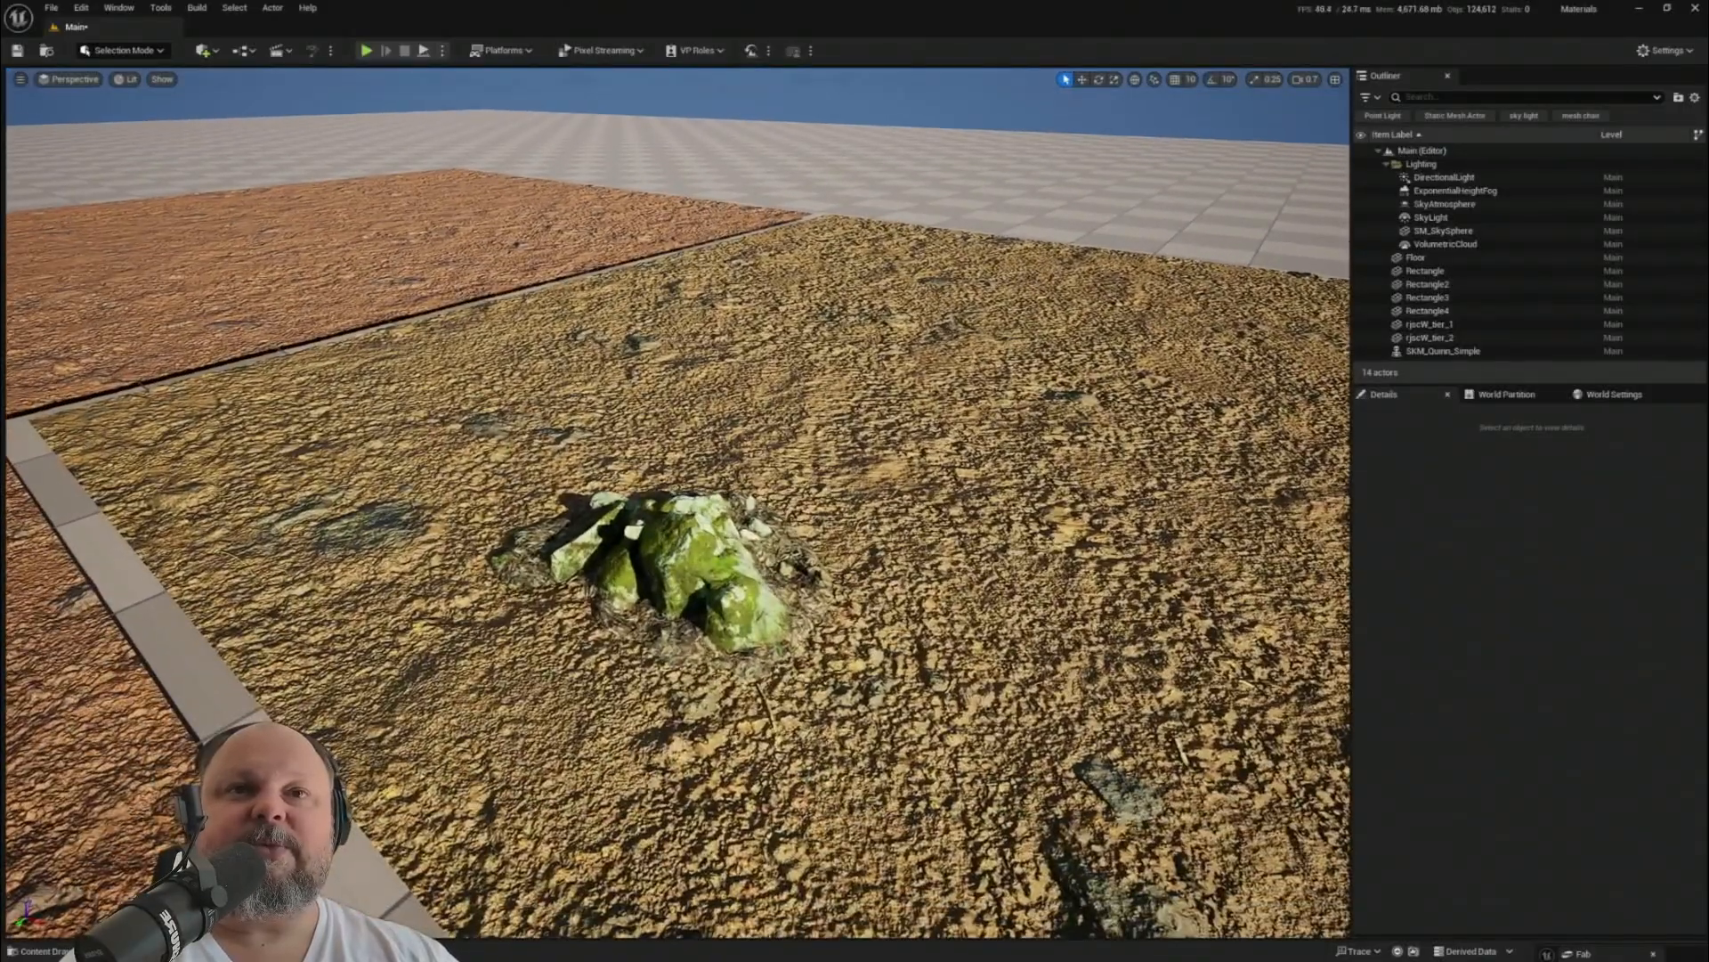
click(741, 568)
scroll(1416, 843, down, 2)
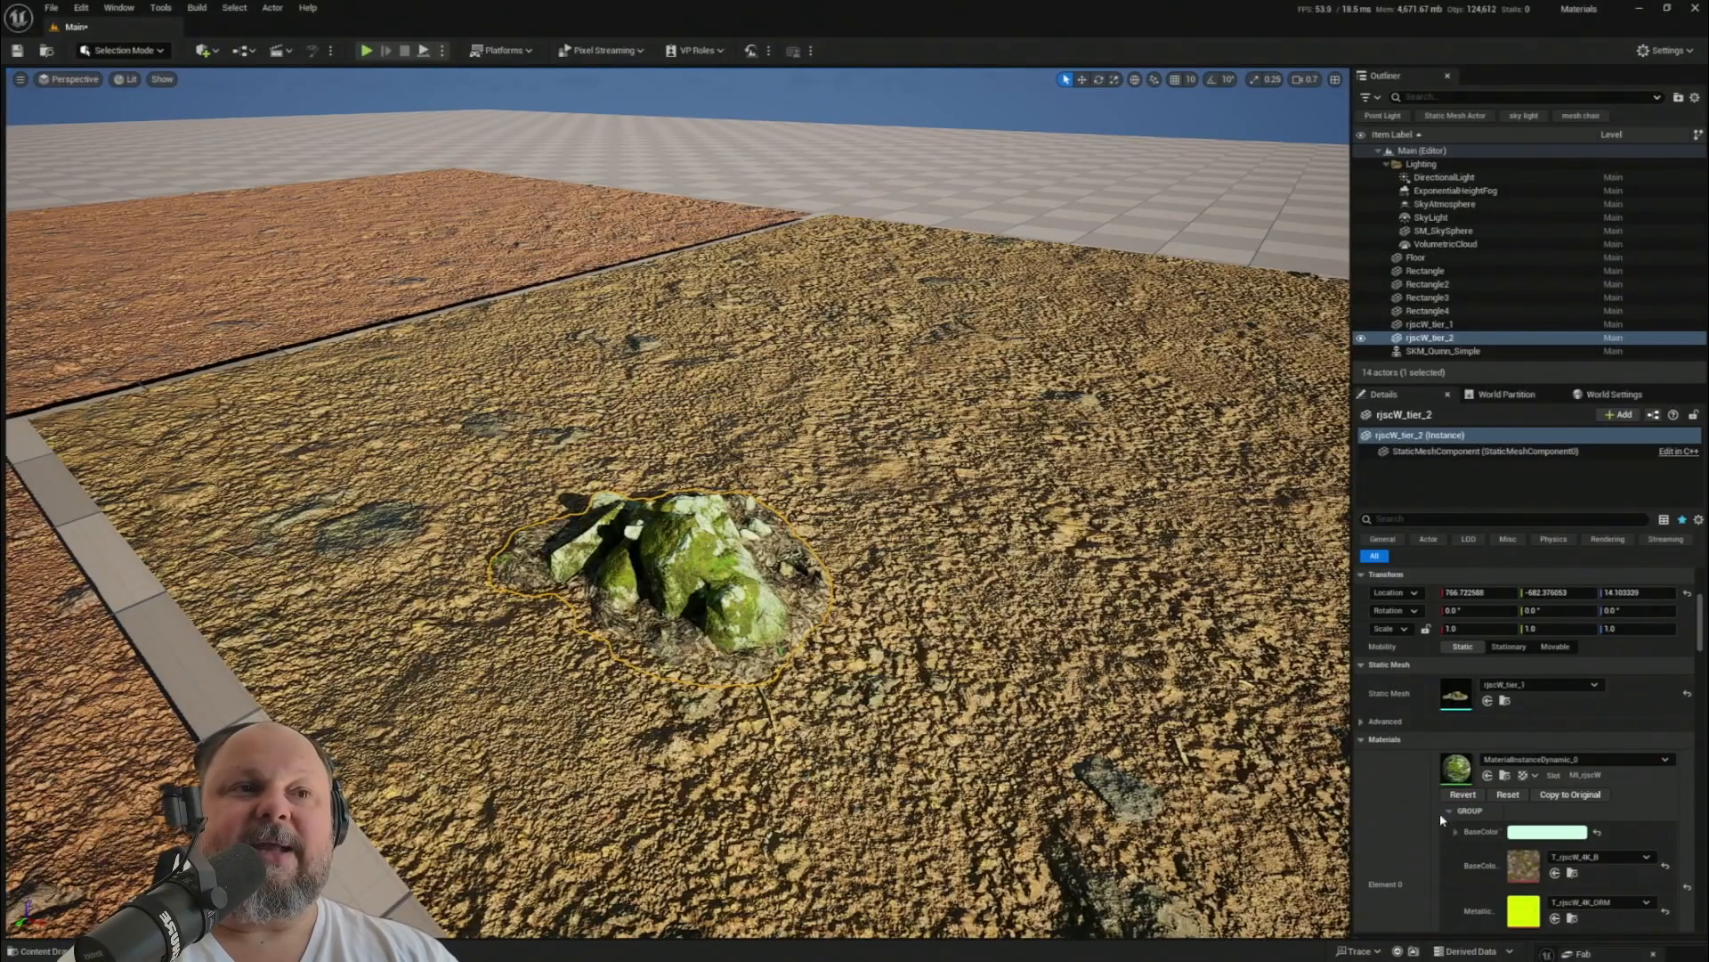
scroll(1440, 813, down, 4)
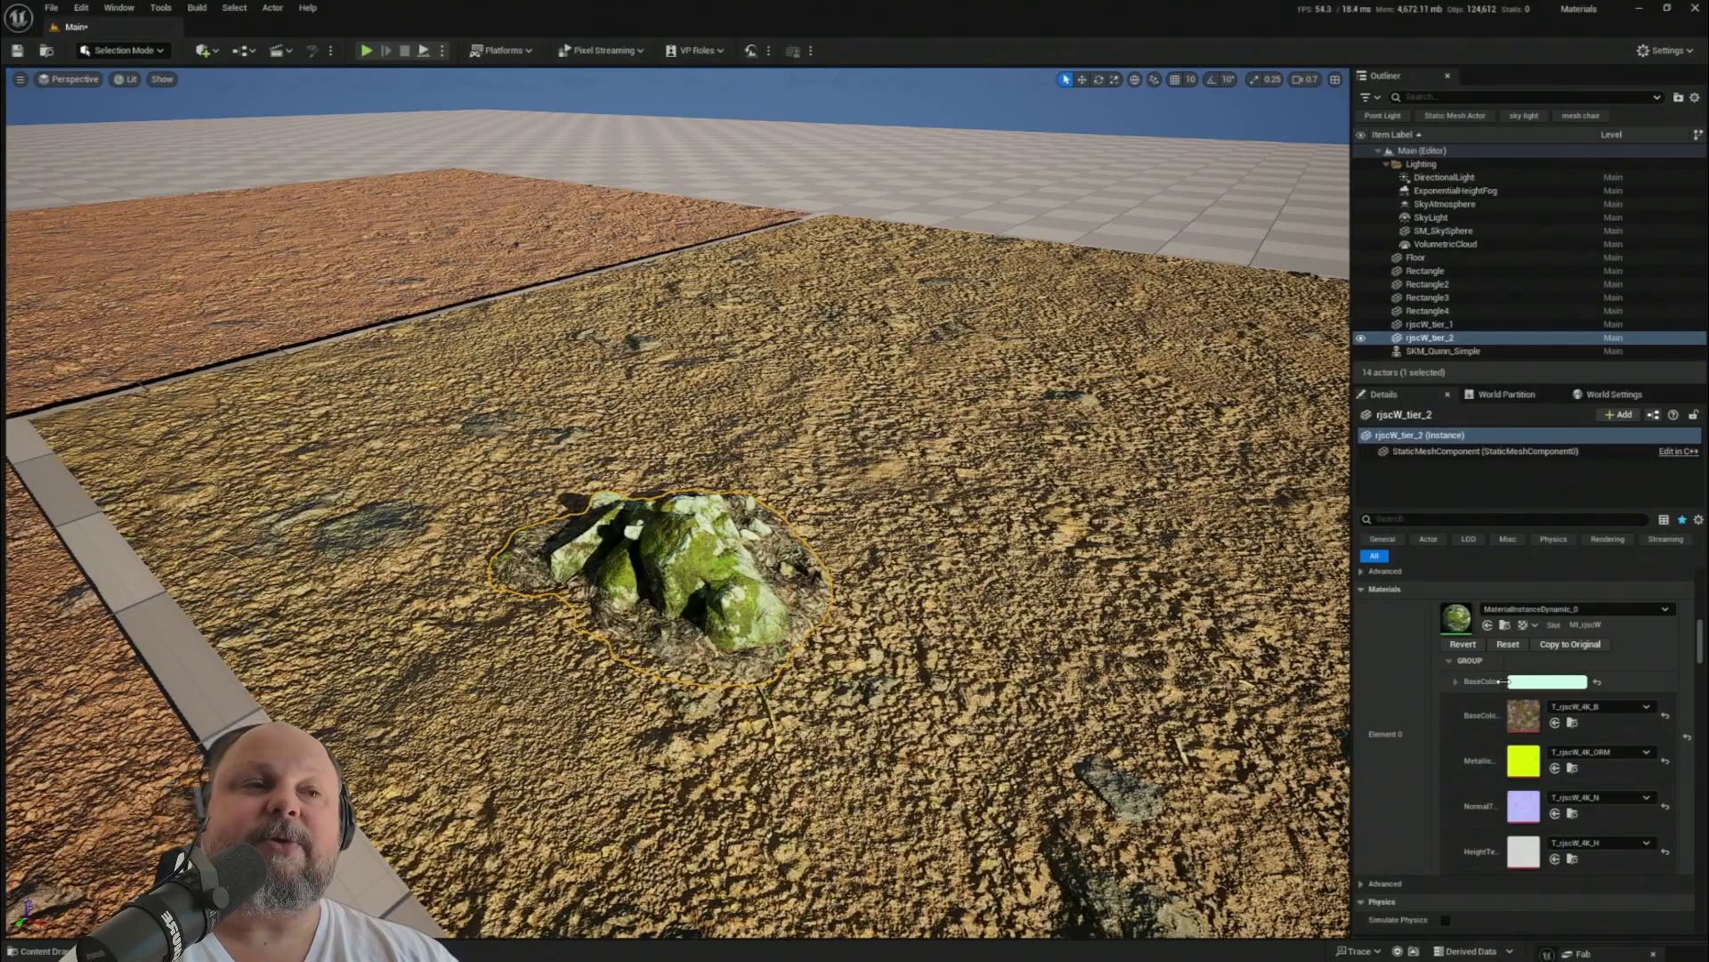
- Open the original rock's MI_rjscW, enable its Saturation, Brightness and Contrast overrides, and save the material instance
key(s)
right_drag(617, 847, 506, 814)
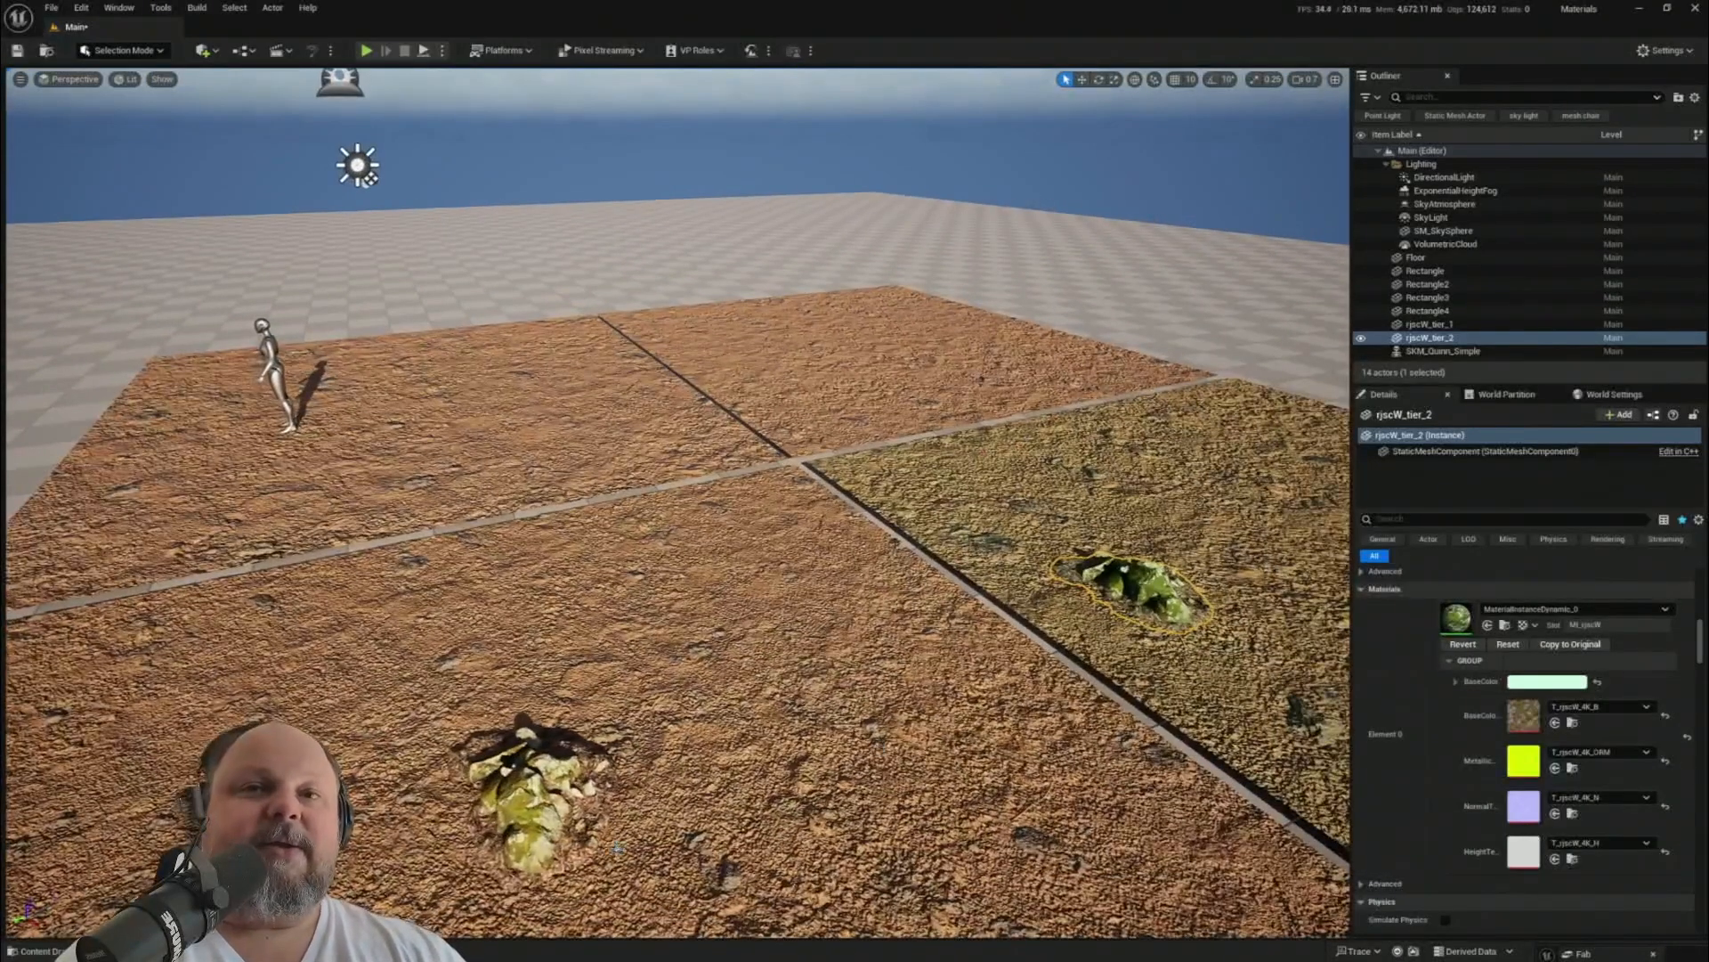
click(534, 787)
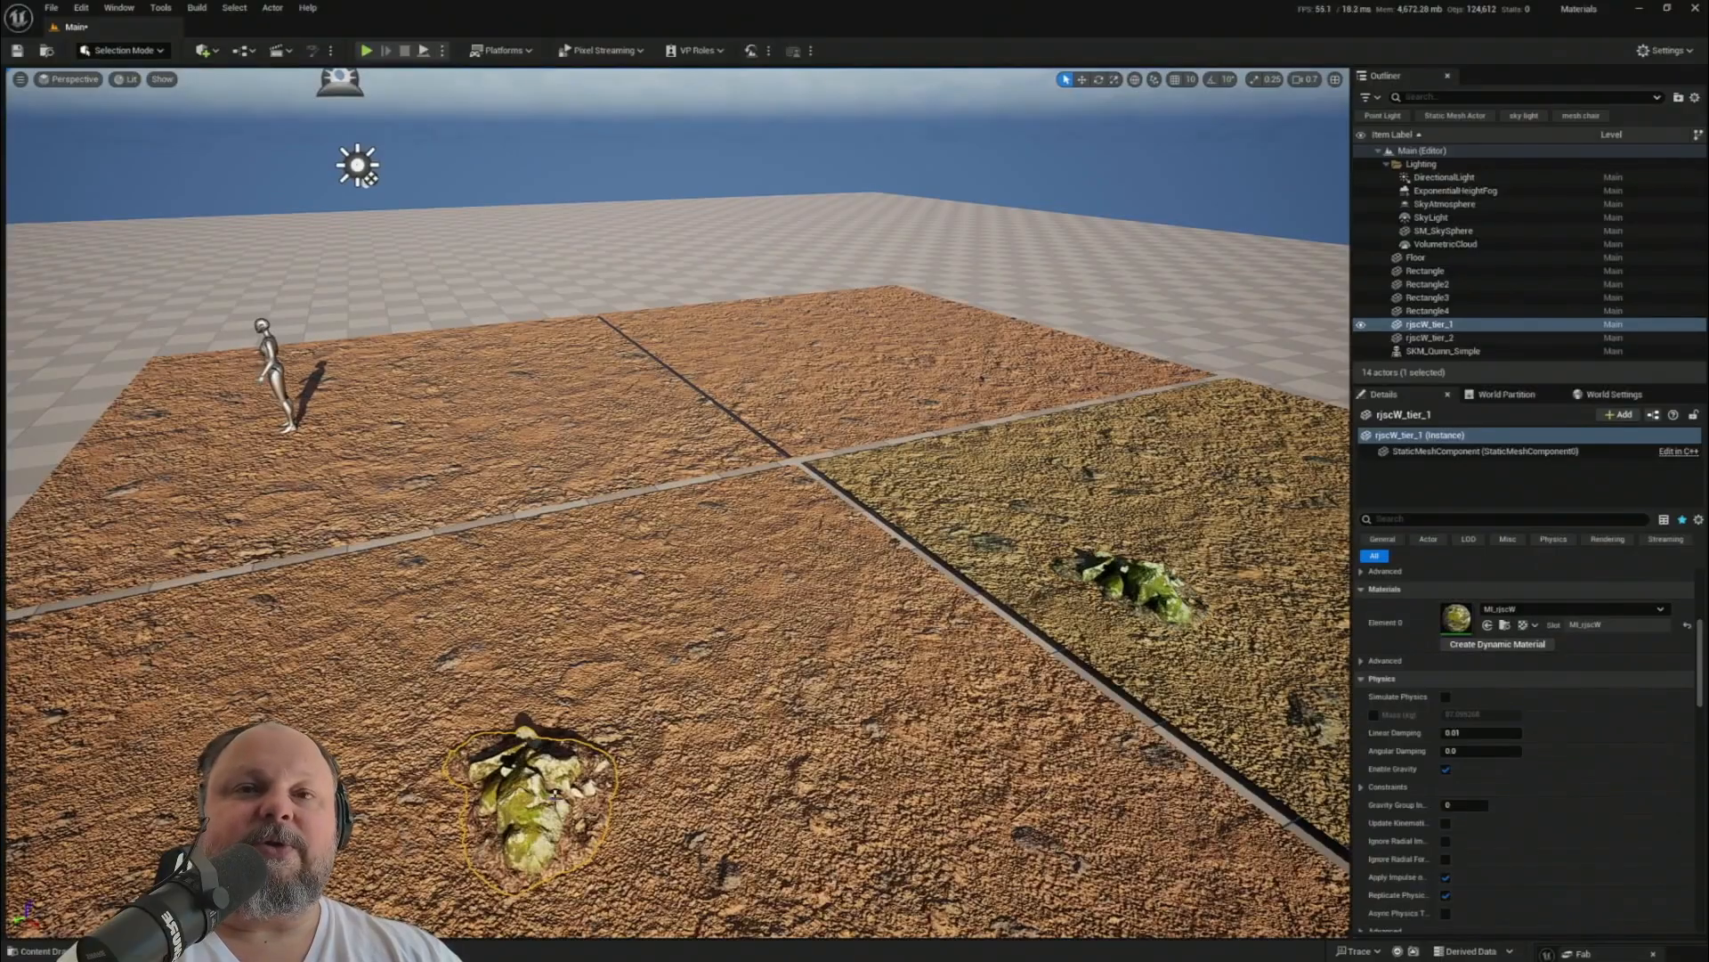
double_click(1451, 628)
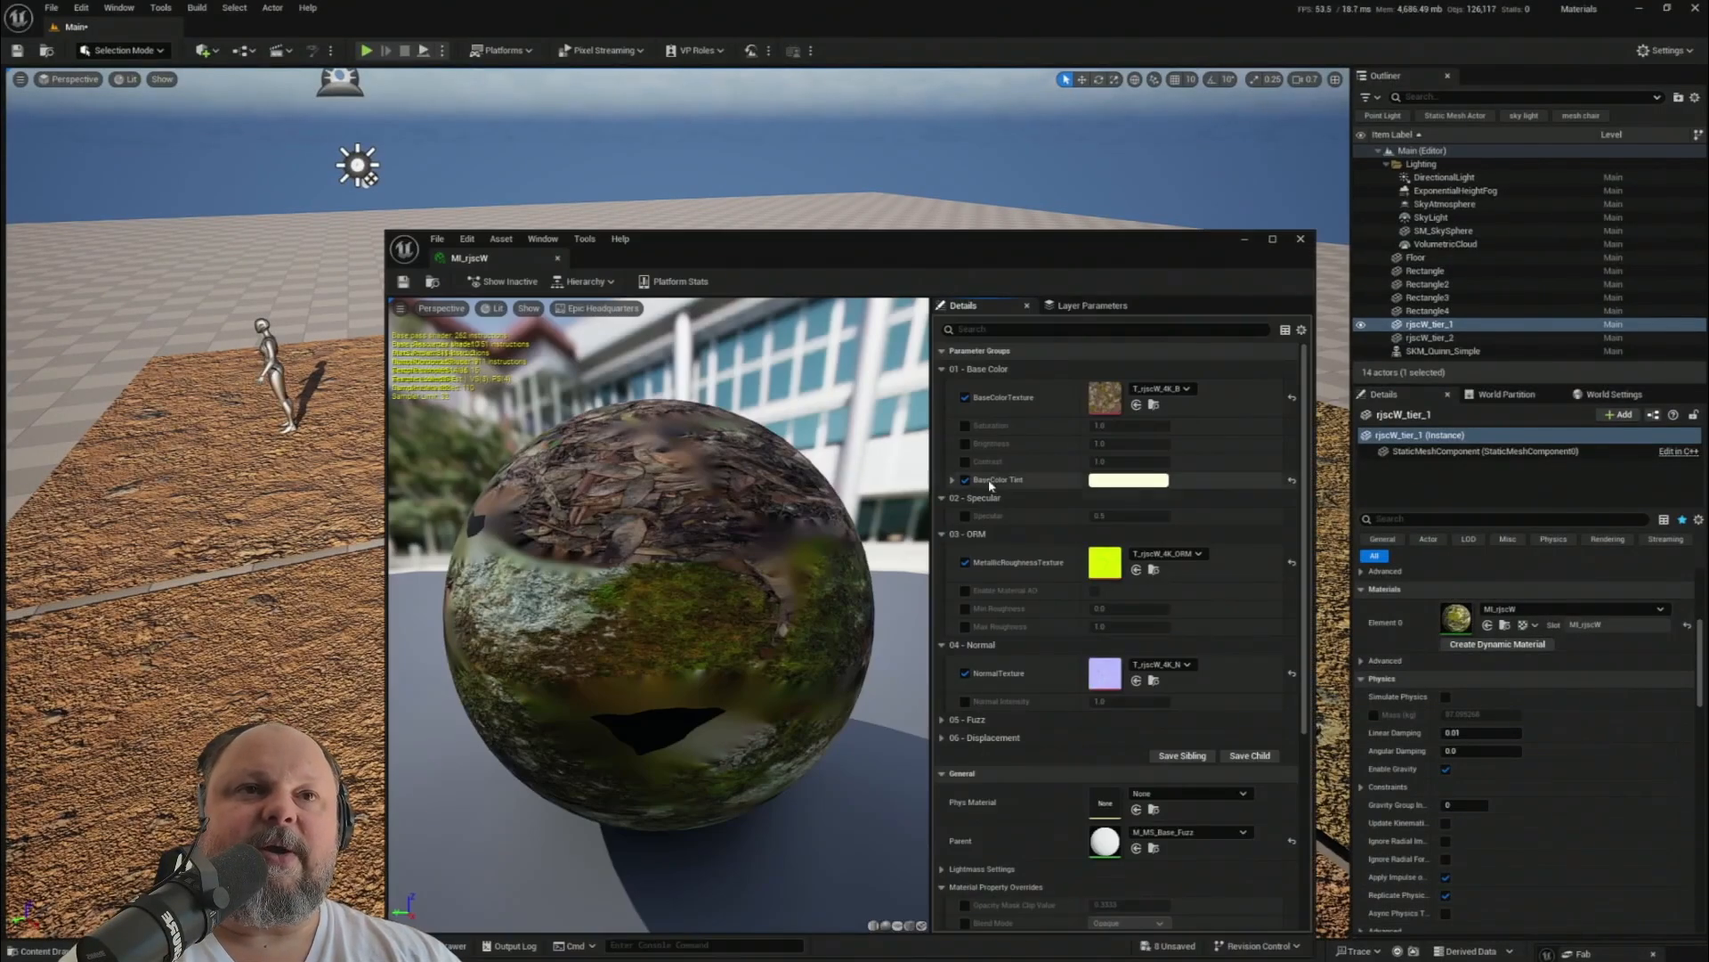
click(965, 426)
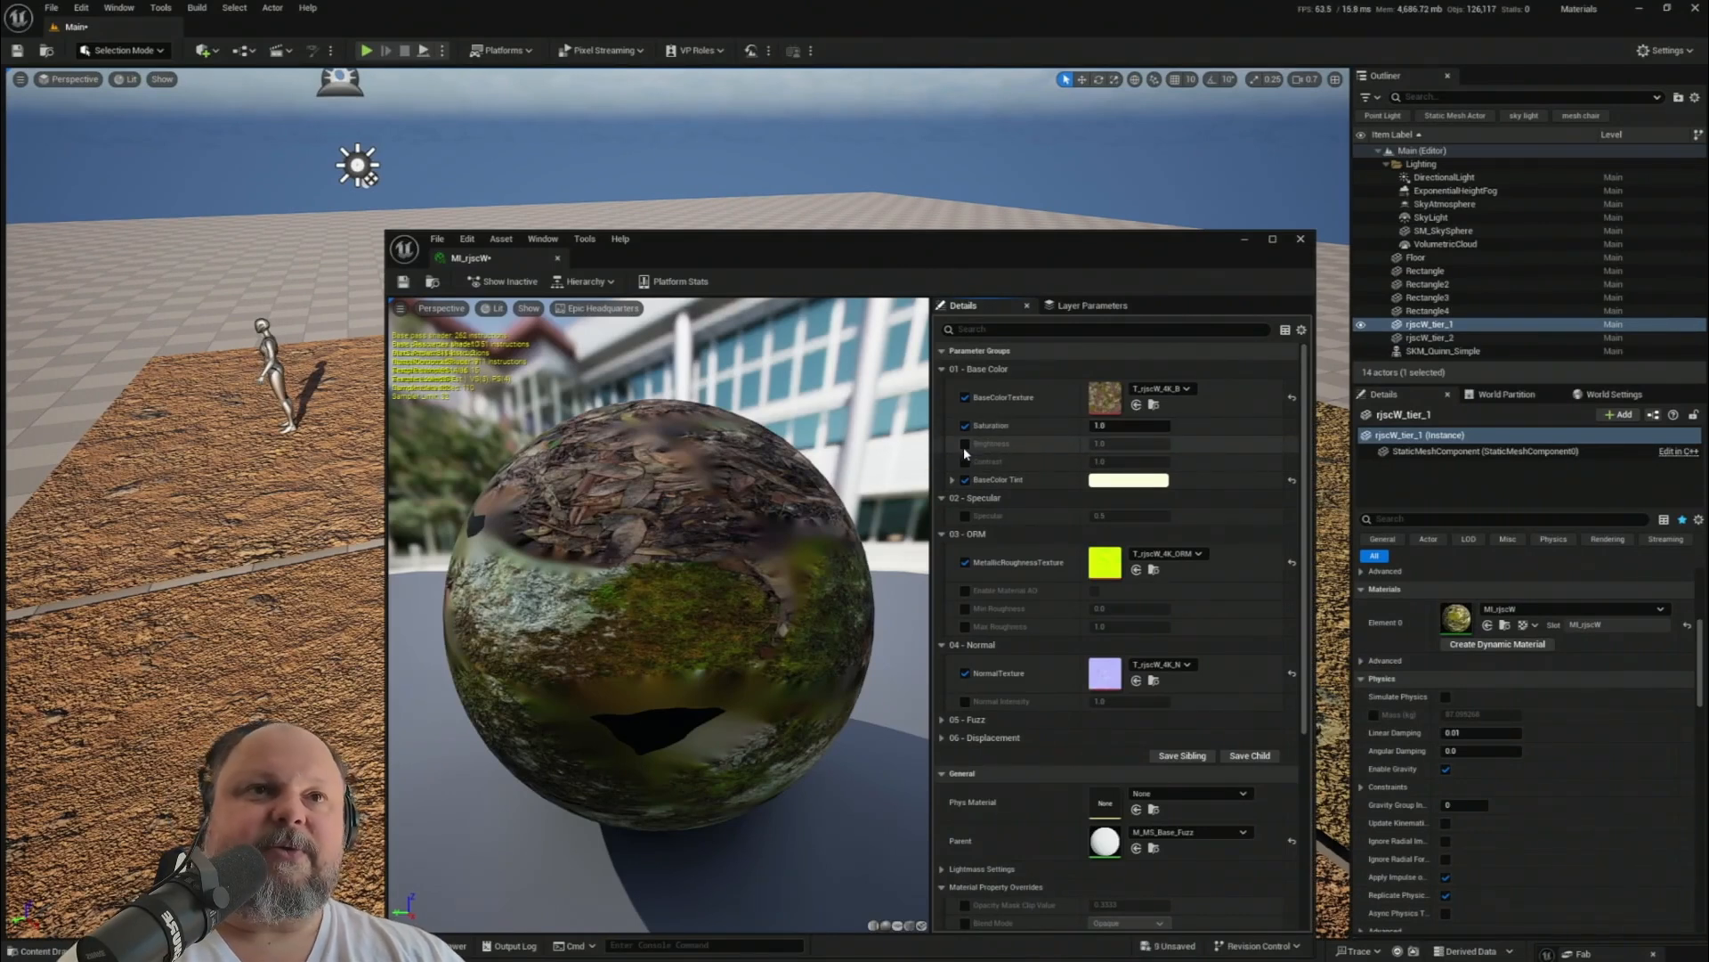
click(965, 443)
click(965, 461)
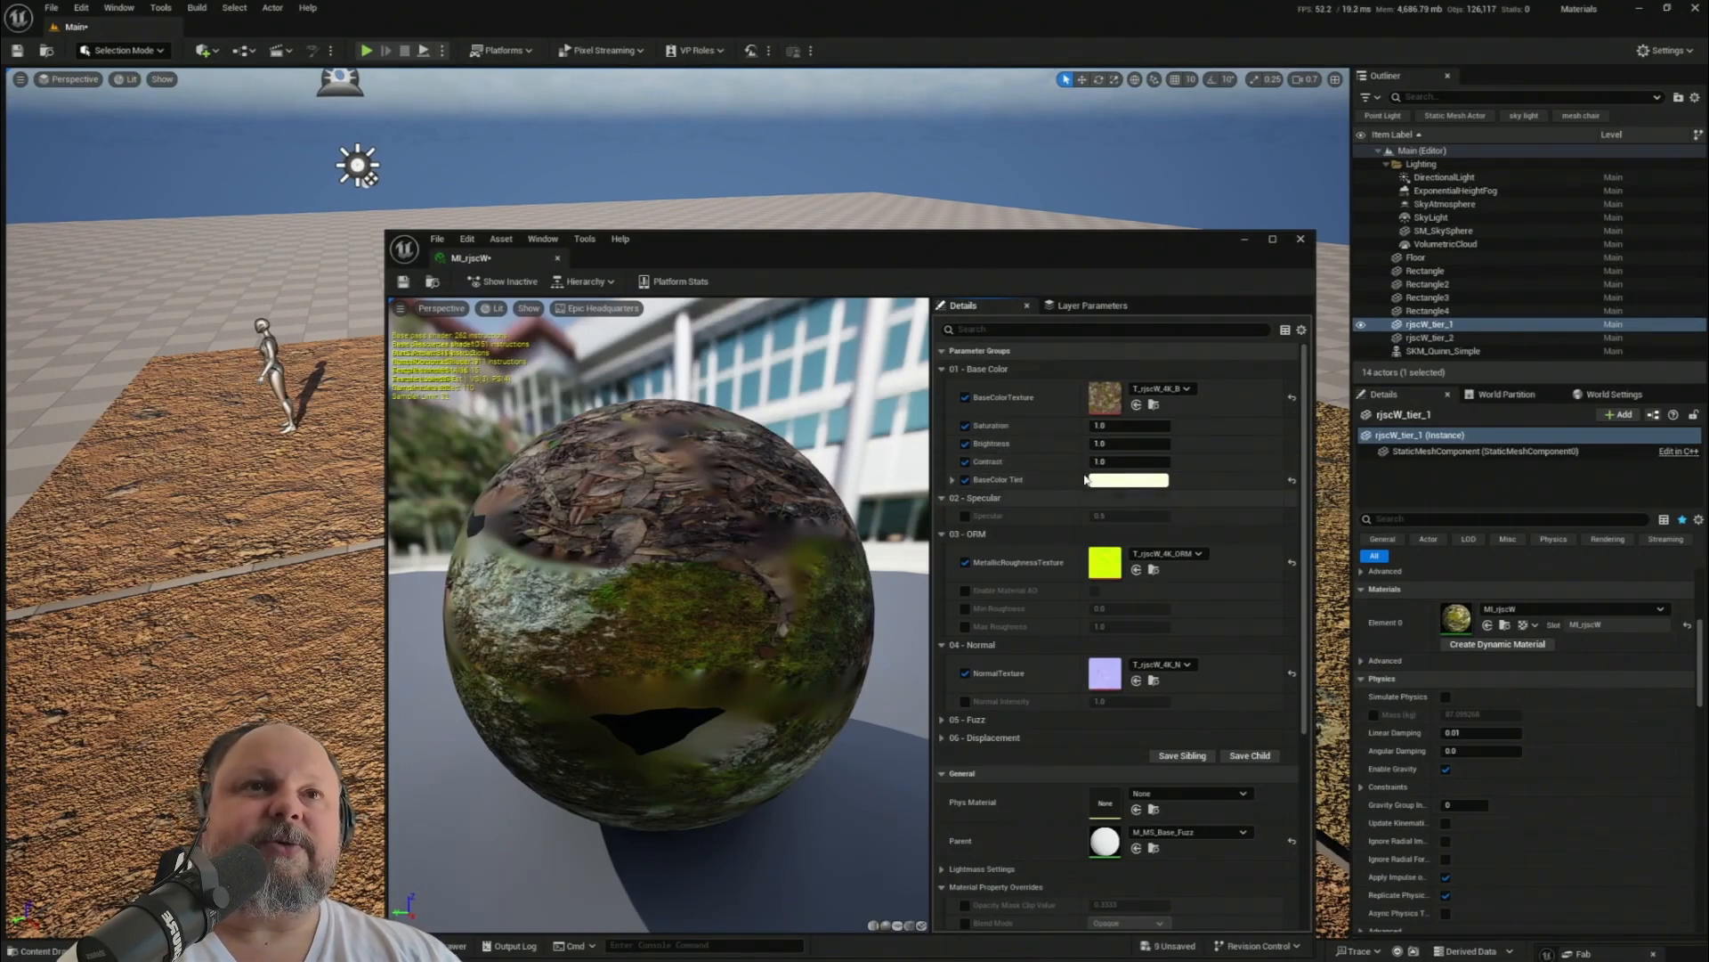
click(403, 282)
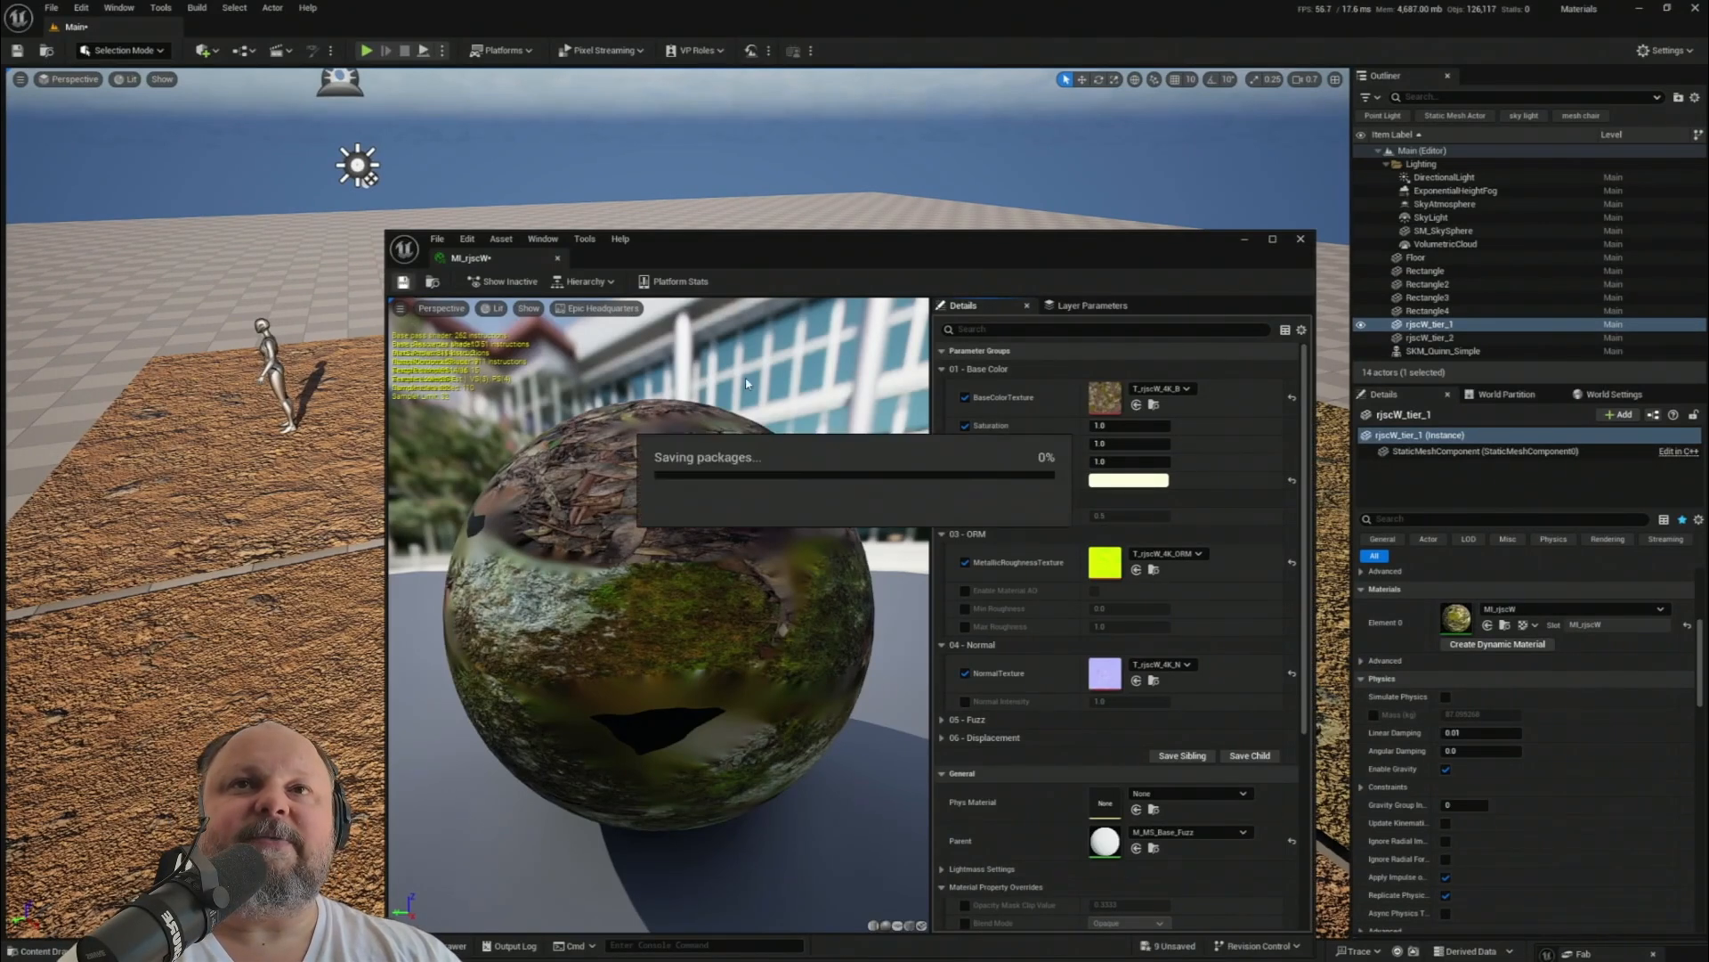
- Revert the copied rock rjscW_tier_2's dynamic material and create a fresh one from the updated MI_rjscW
click(558, 260)
key(f)
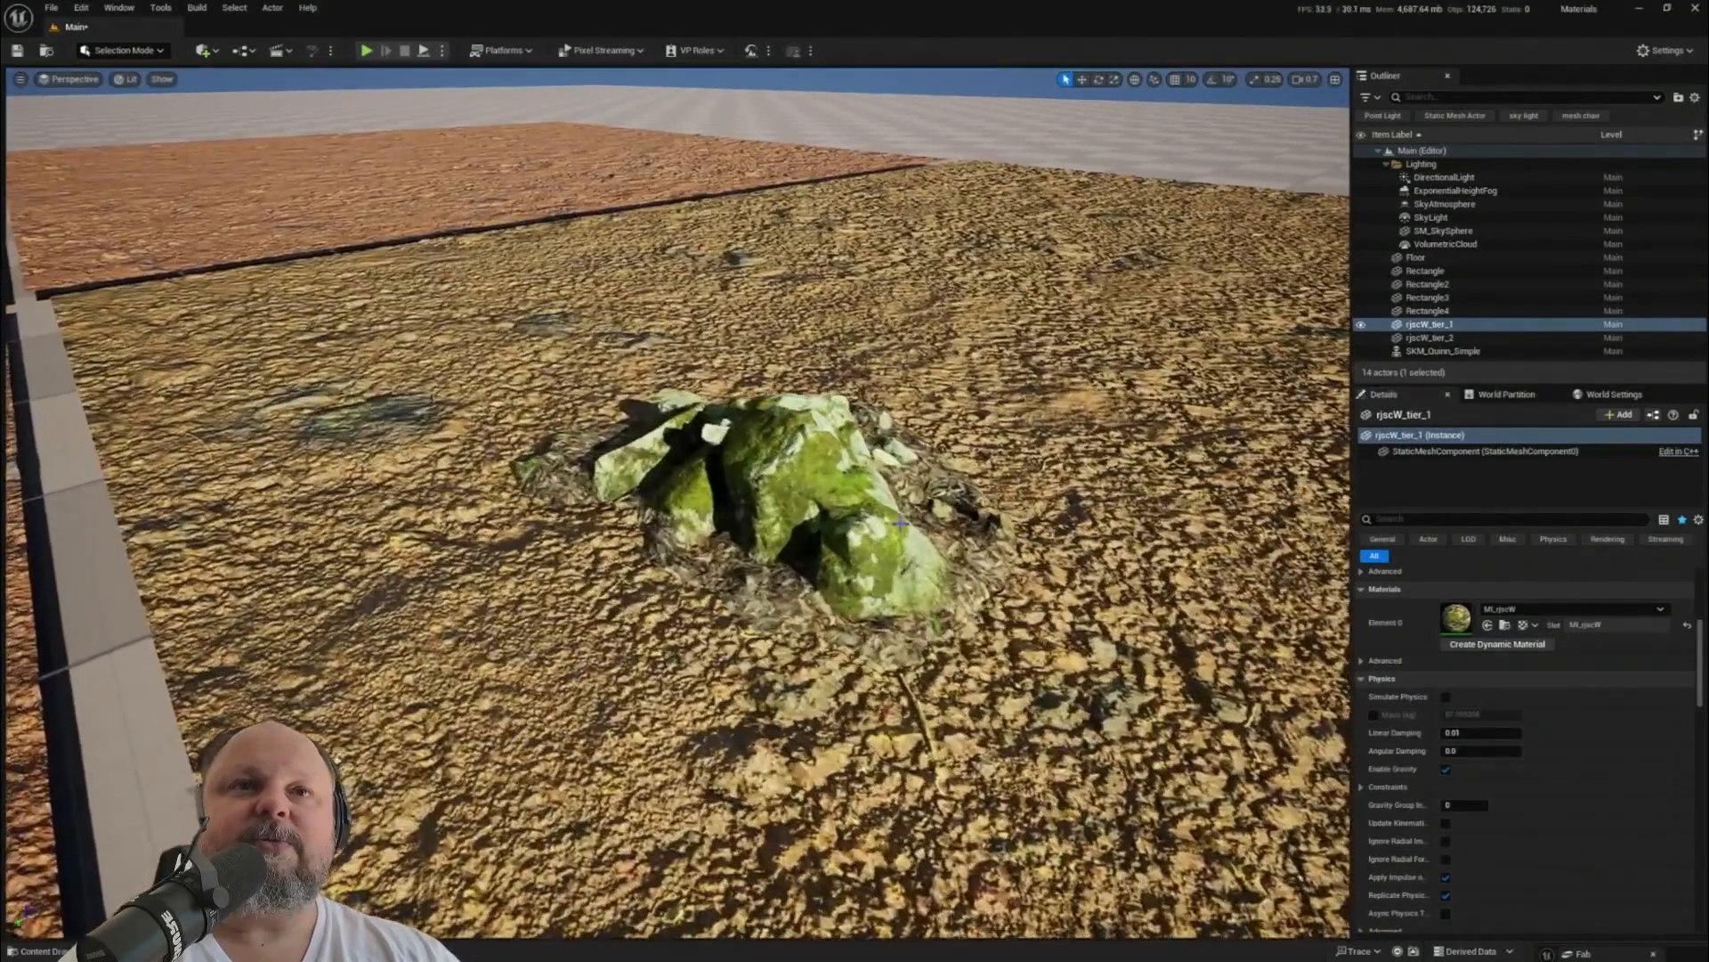
click(1547, 645)
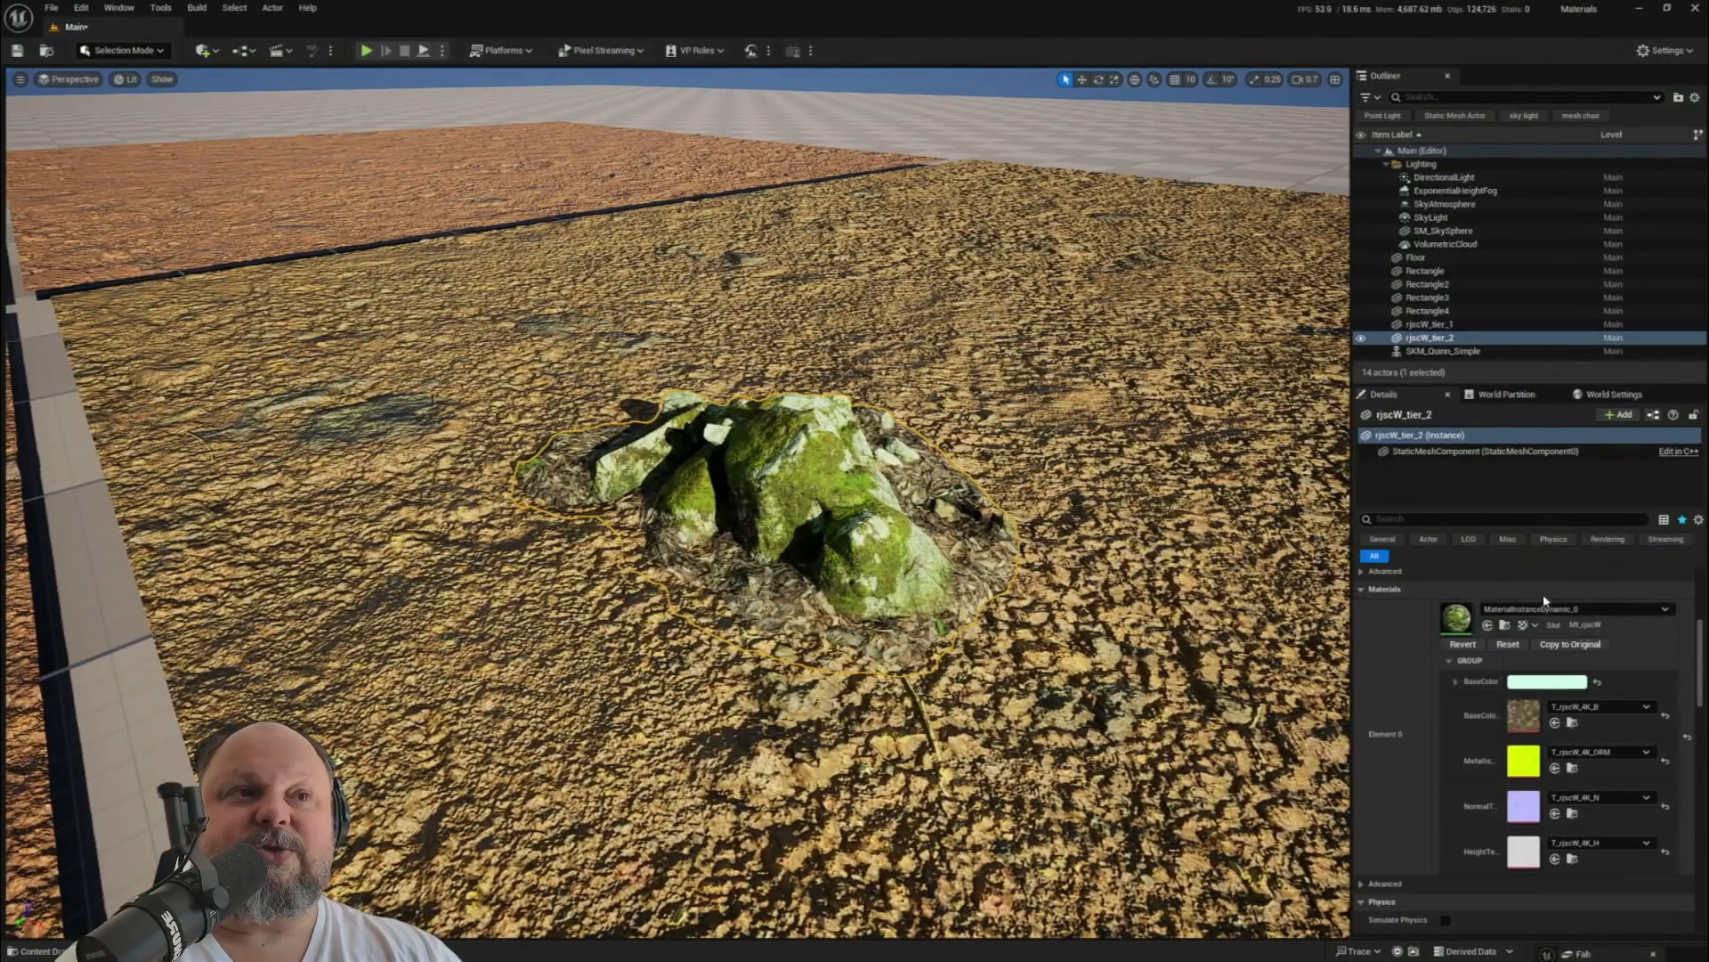
click(1463, 645)
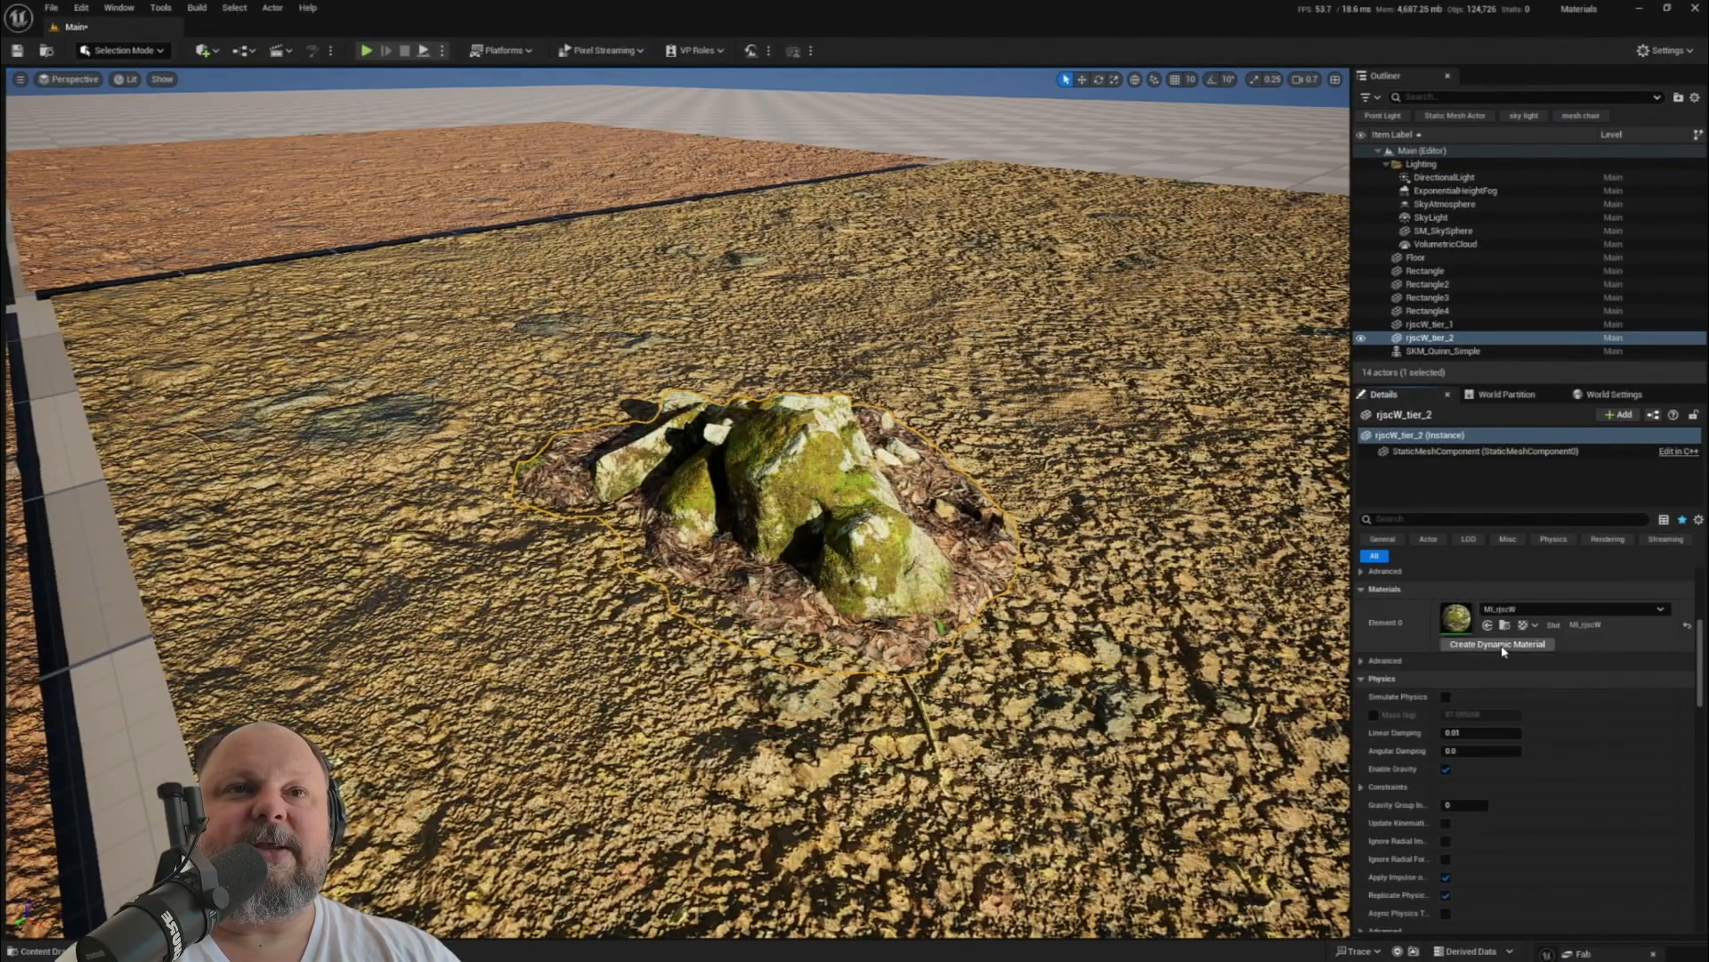
click(1503, 647)
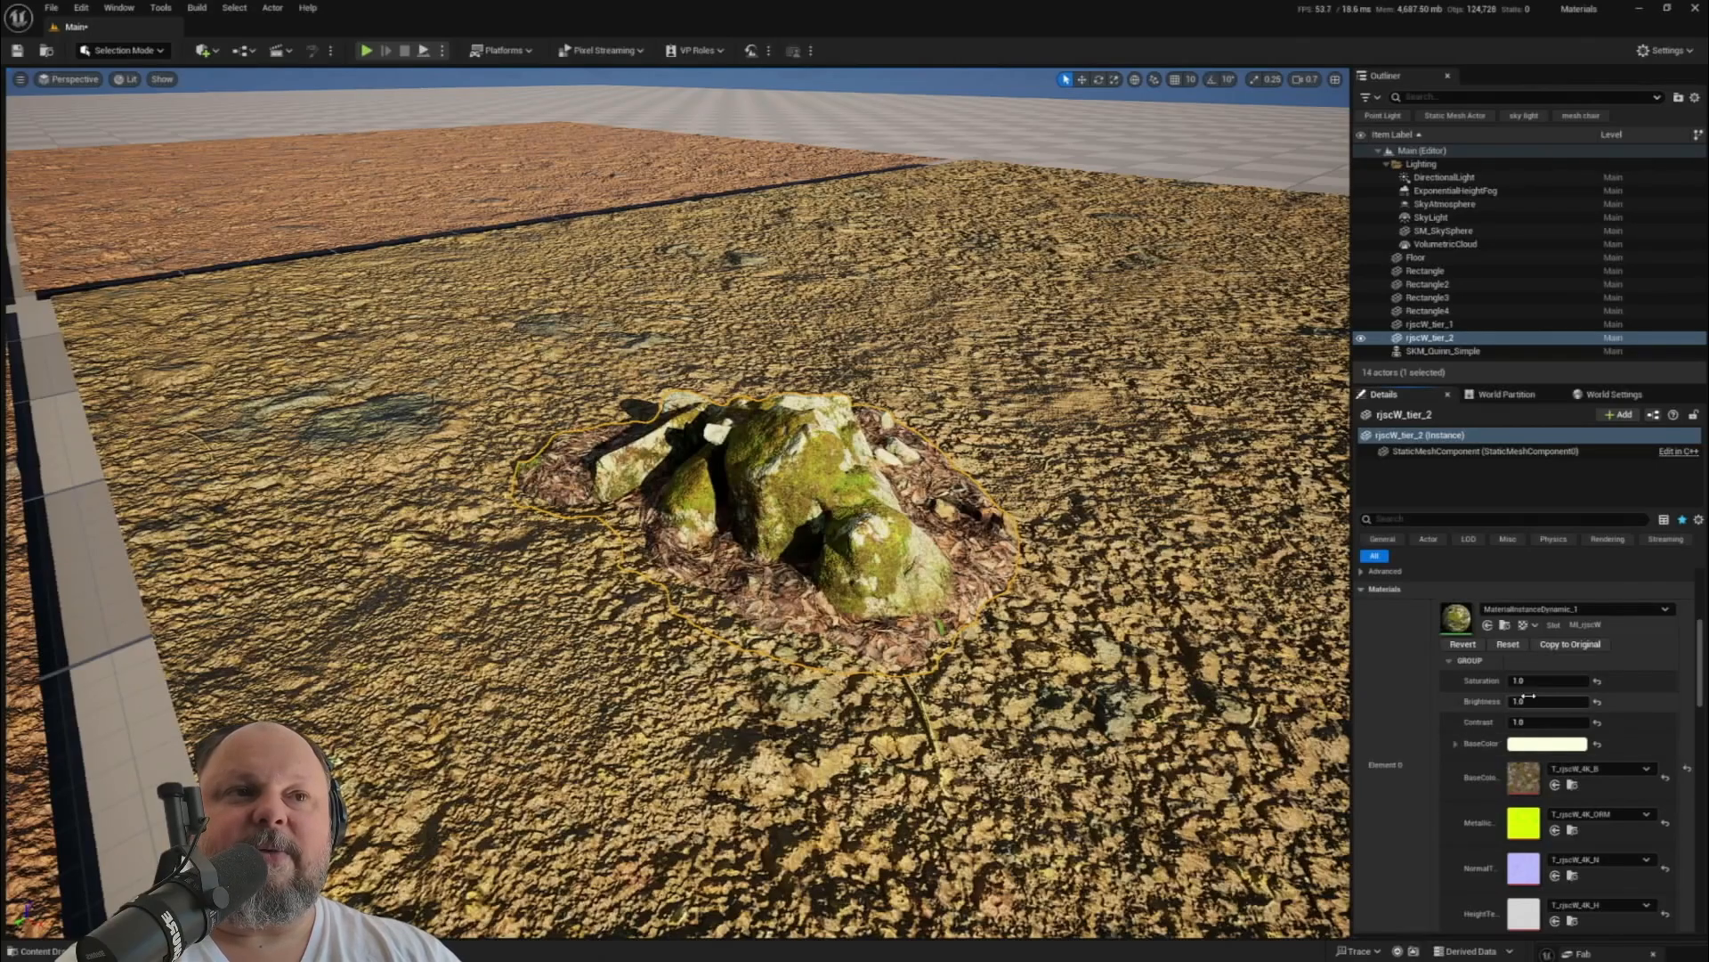
- Set the new dynamic material's brightness to about 1.21, saturation to about 0.97, and base color to pale green with hue about 100.9
mouse_move(1536, 700)
mouse_down()
mouse_move(1603, 701)
mouse_move(1554, 700)
mouse_up()
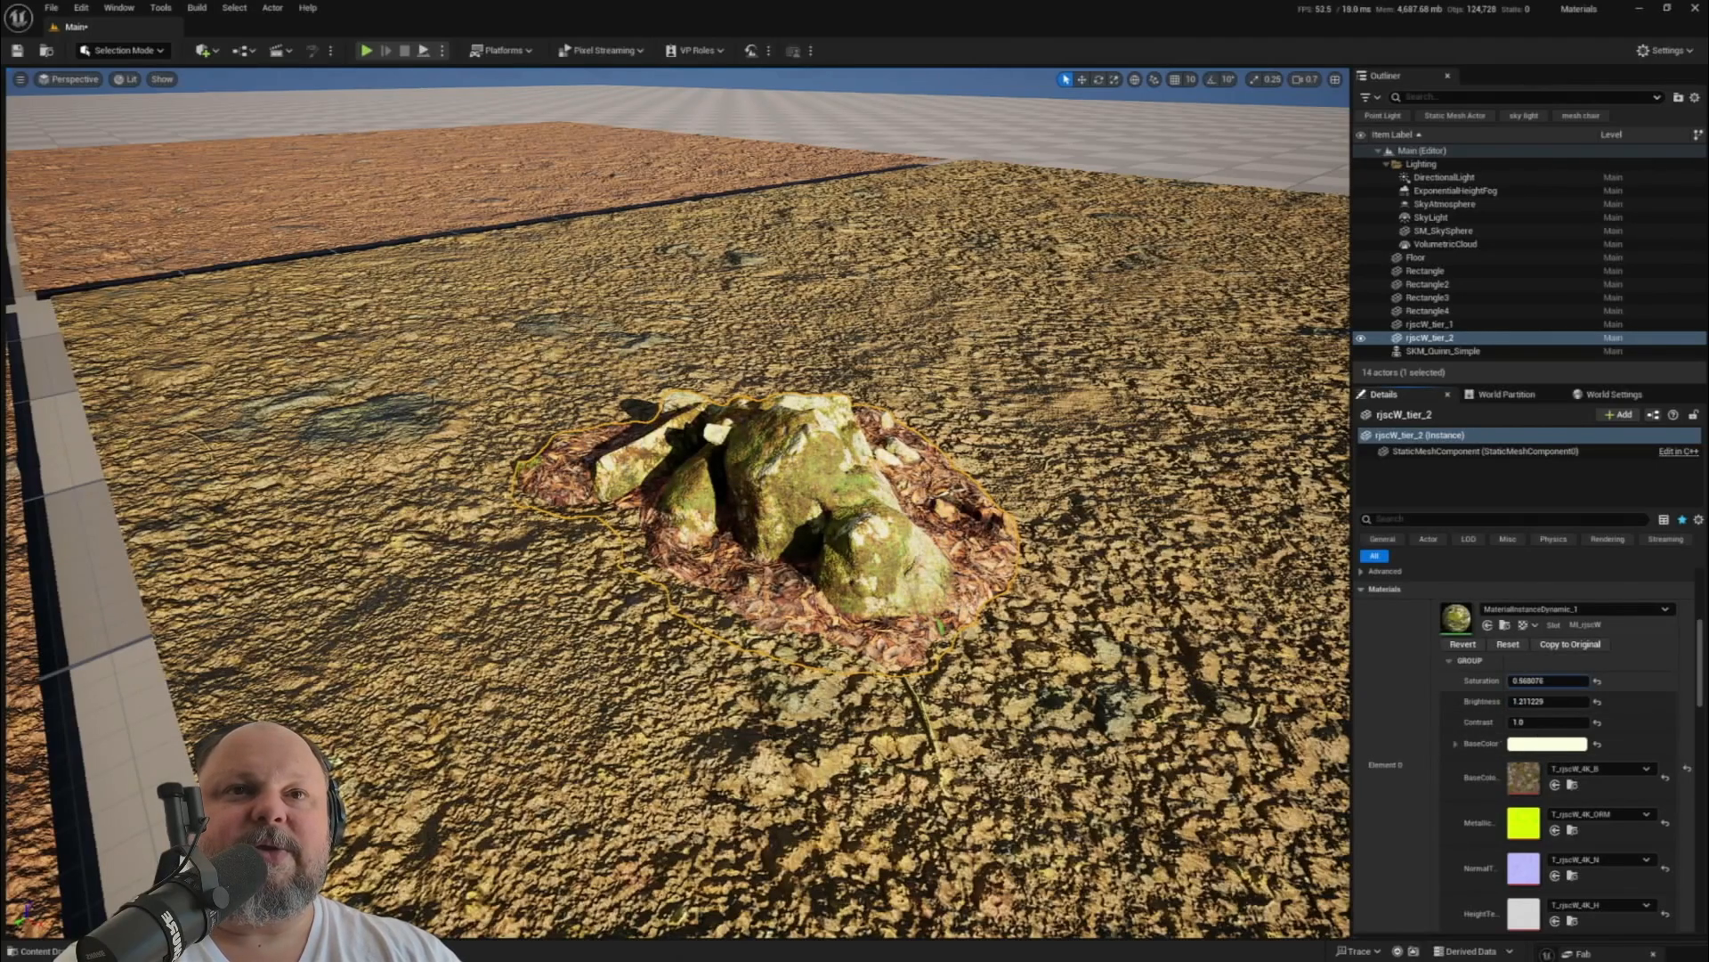
click(1534, 749)
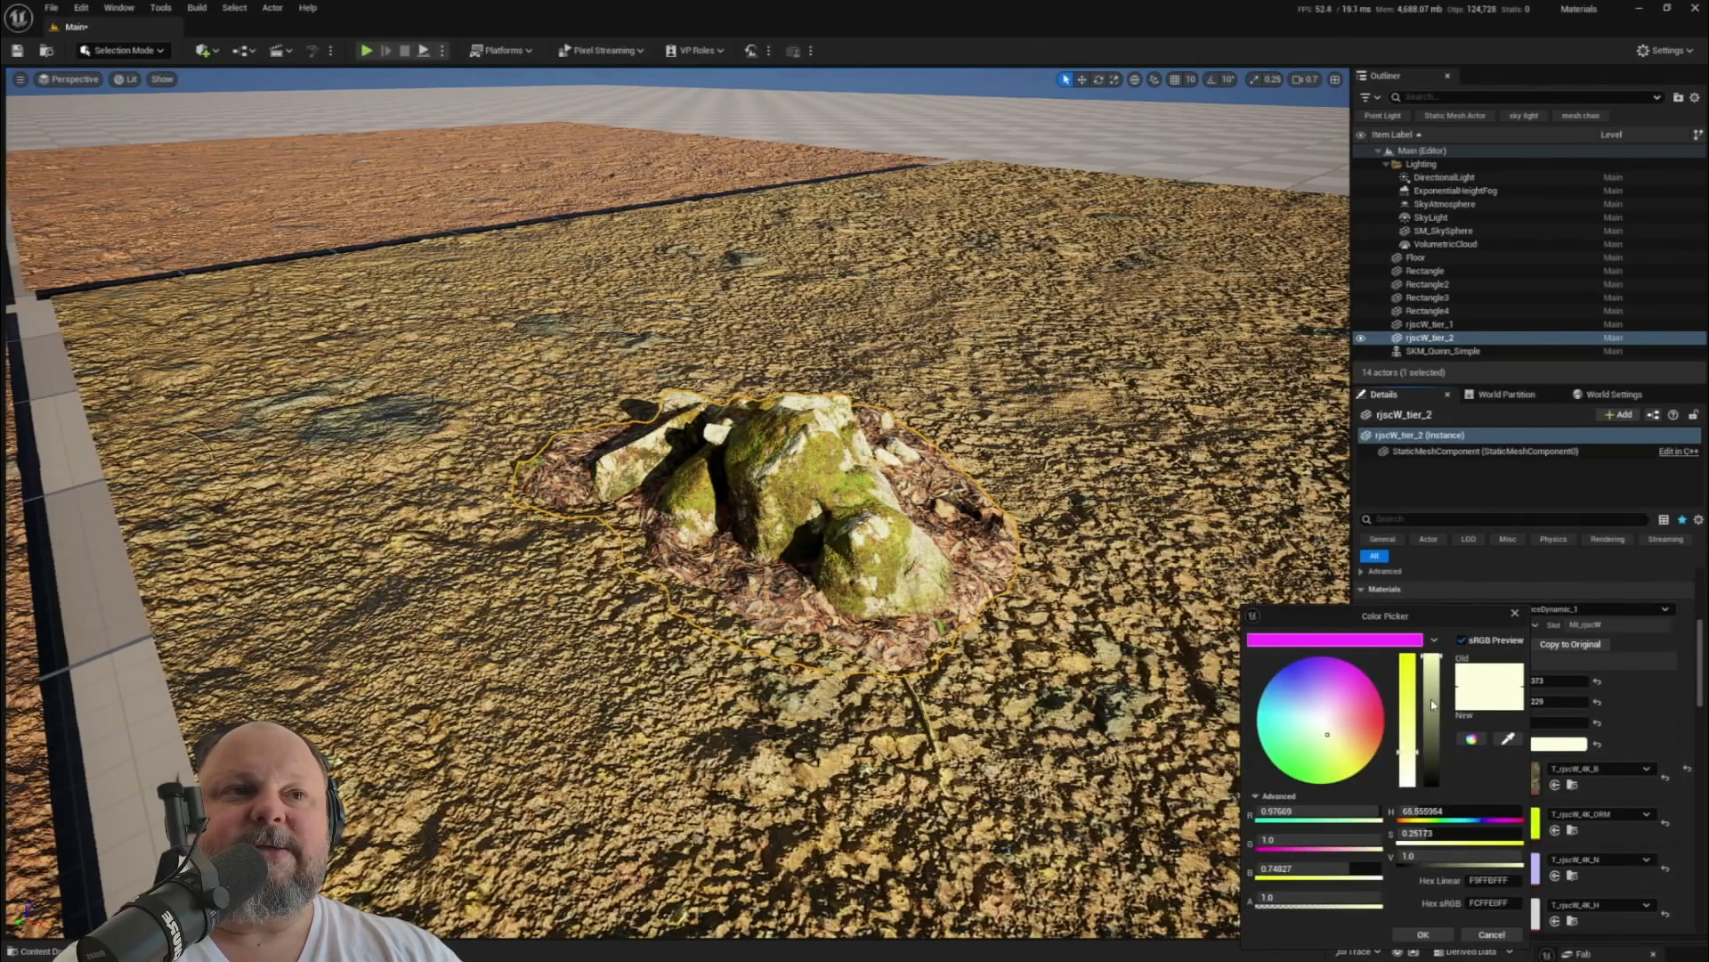
drag(1324, 741, 1322, 741)
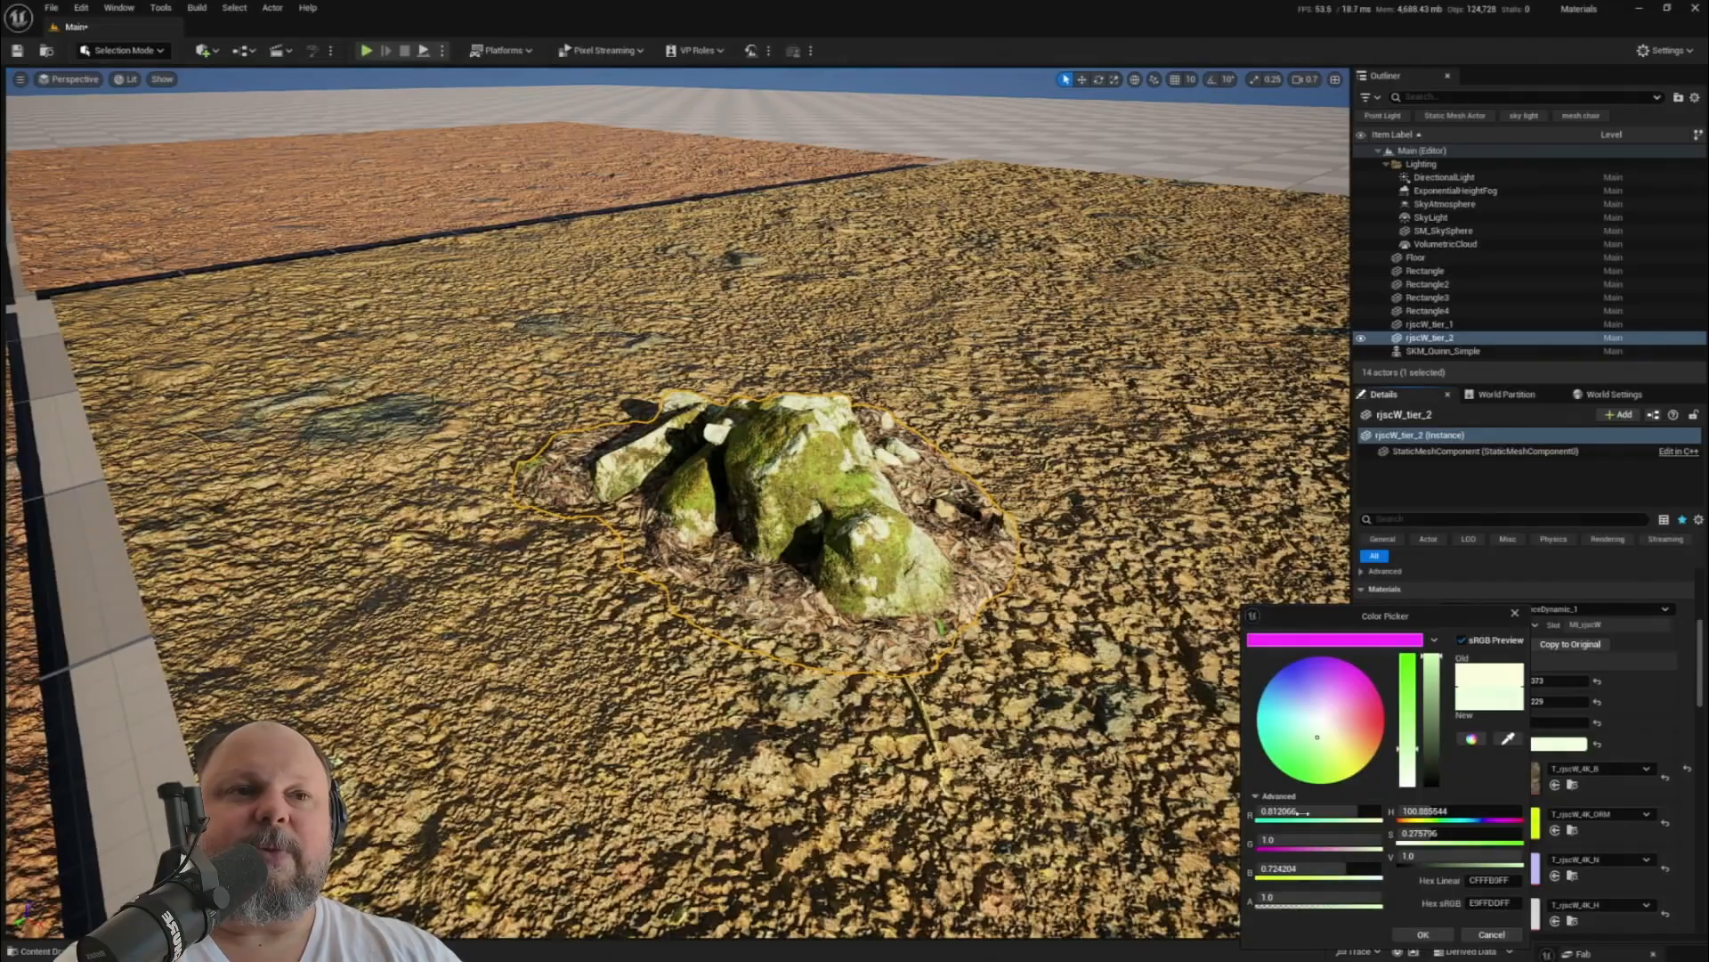
click(1422, 938)
key(s)
right_drag(962, 590, 988, 566)
scroll(961, 591, up, 2)
key(Escape)
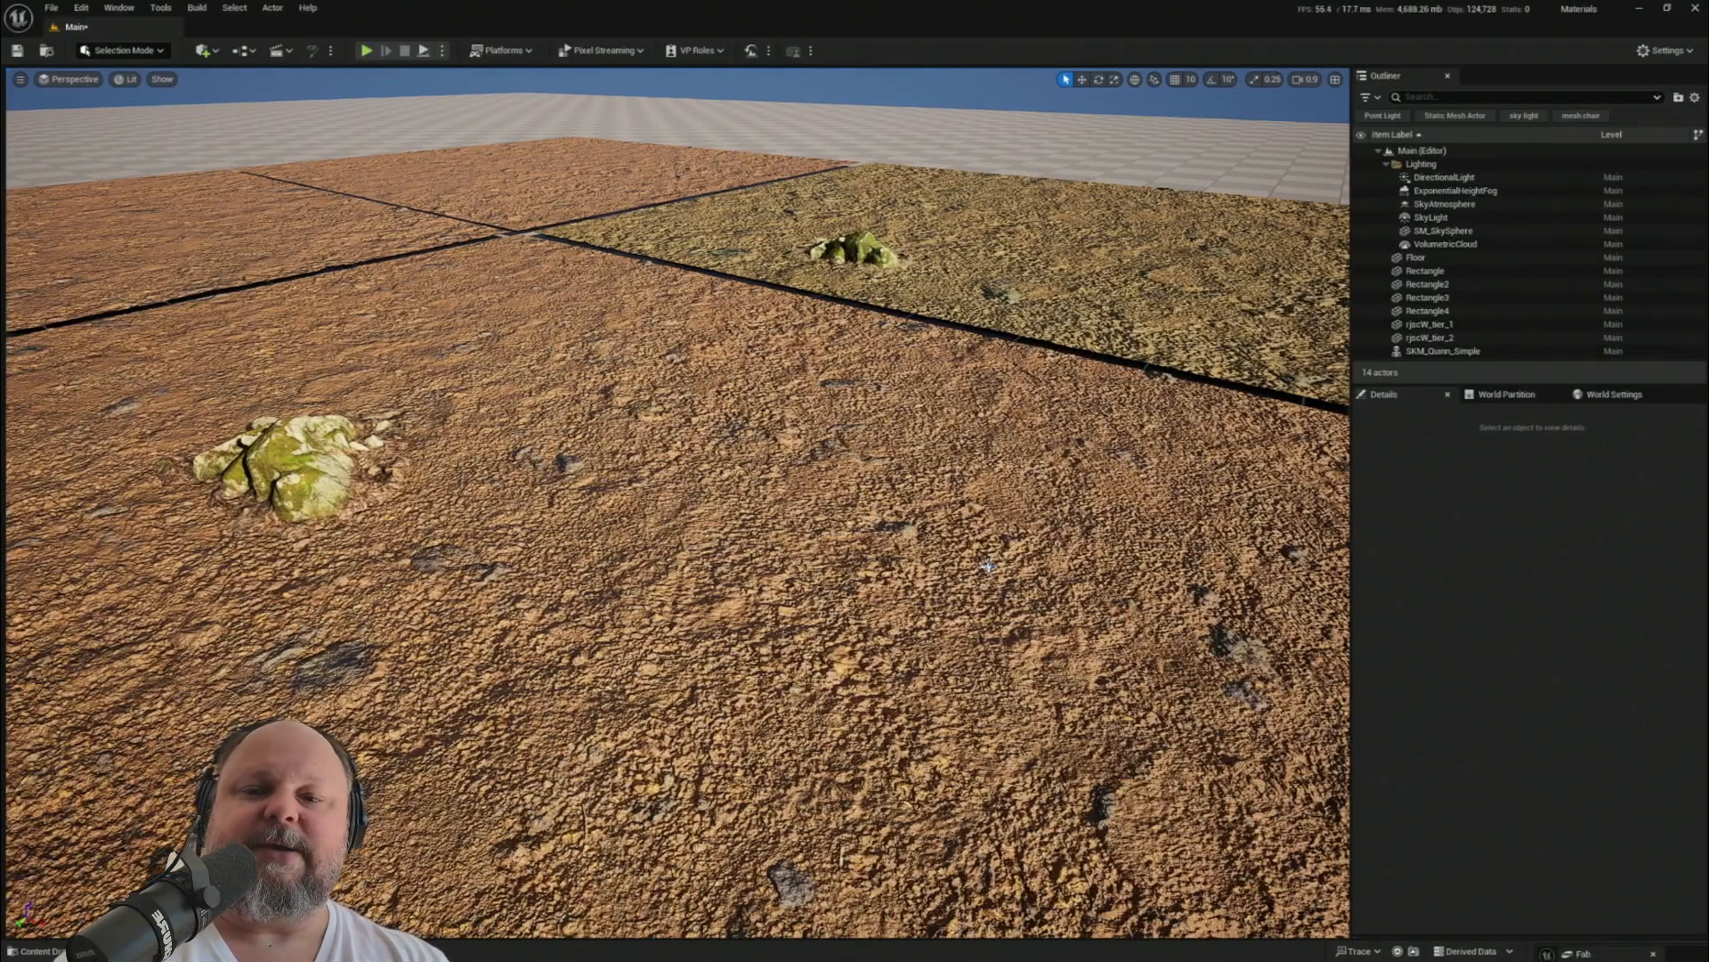
- Look over the four soil tiles and both mossy rocks from a wider view centered on the Rectangle tile
right_drag(677, 498, 659, 534)
scroll(676, 499, up, 1)
scroll(659, 534, down, 5)
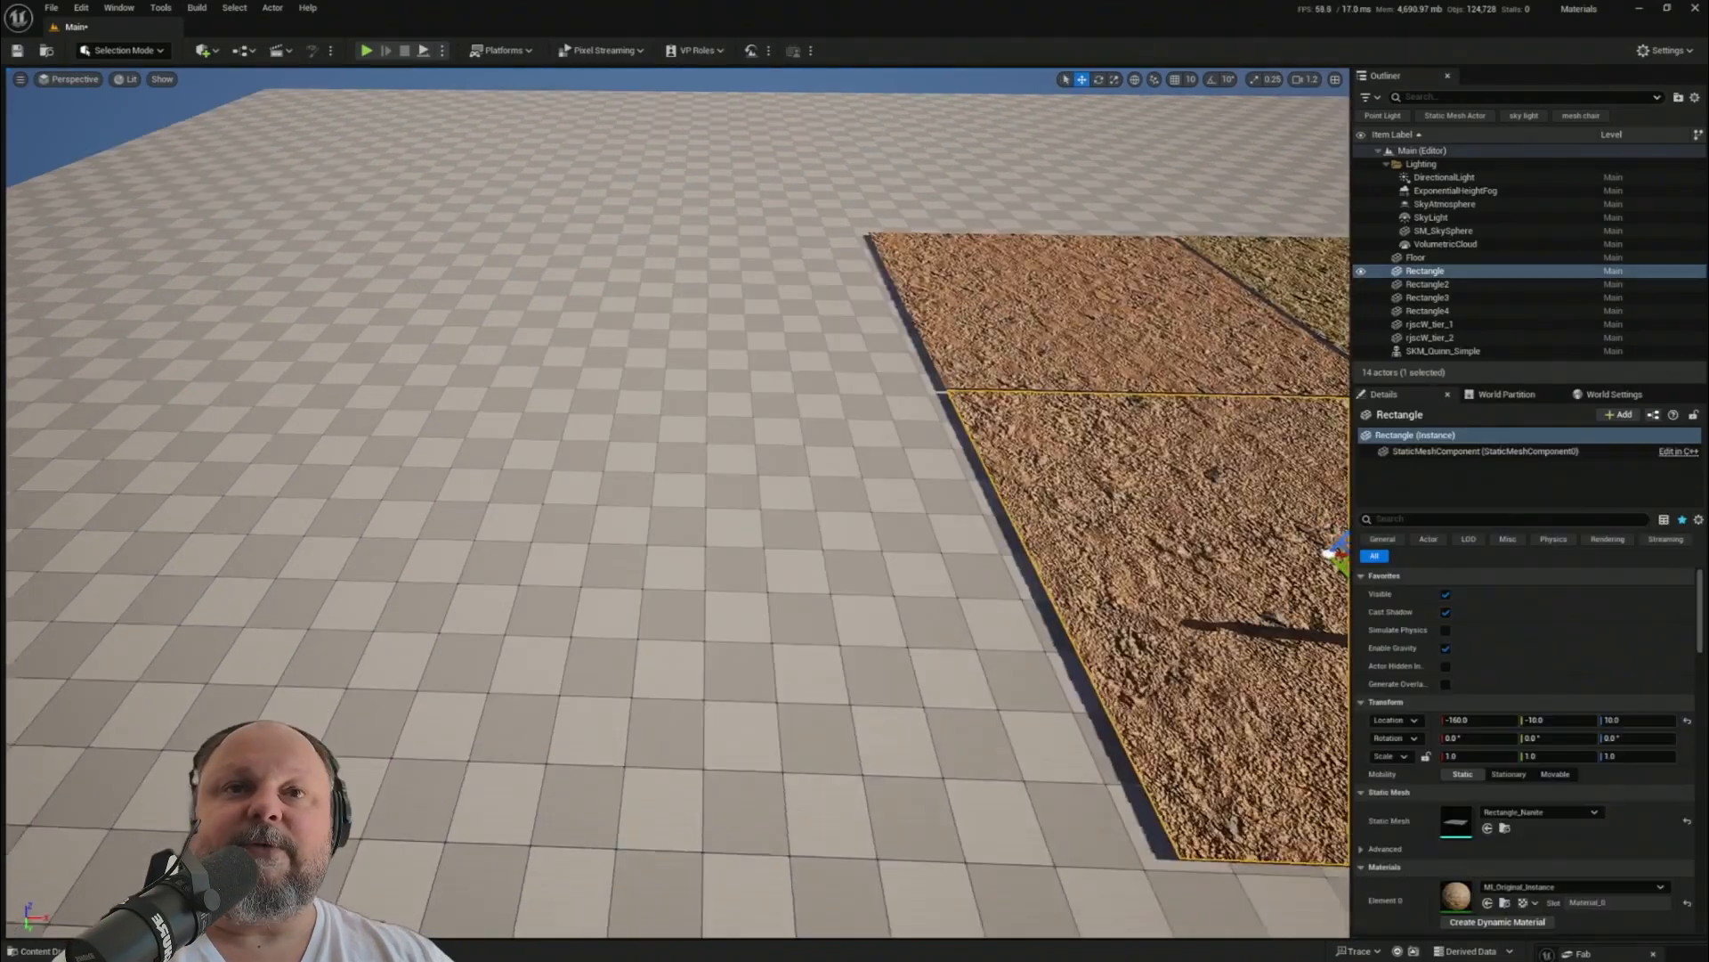
key(ctrl+space)
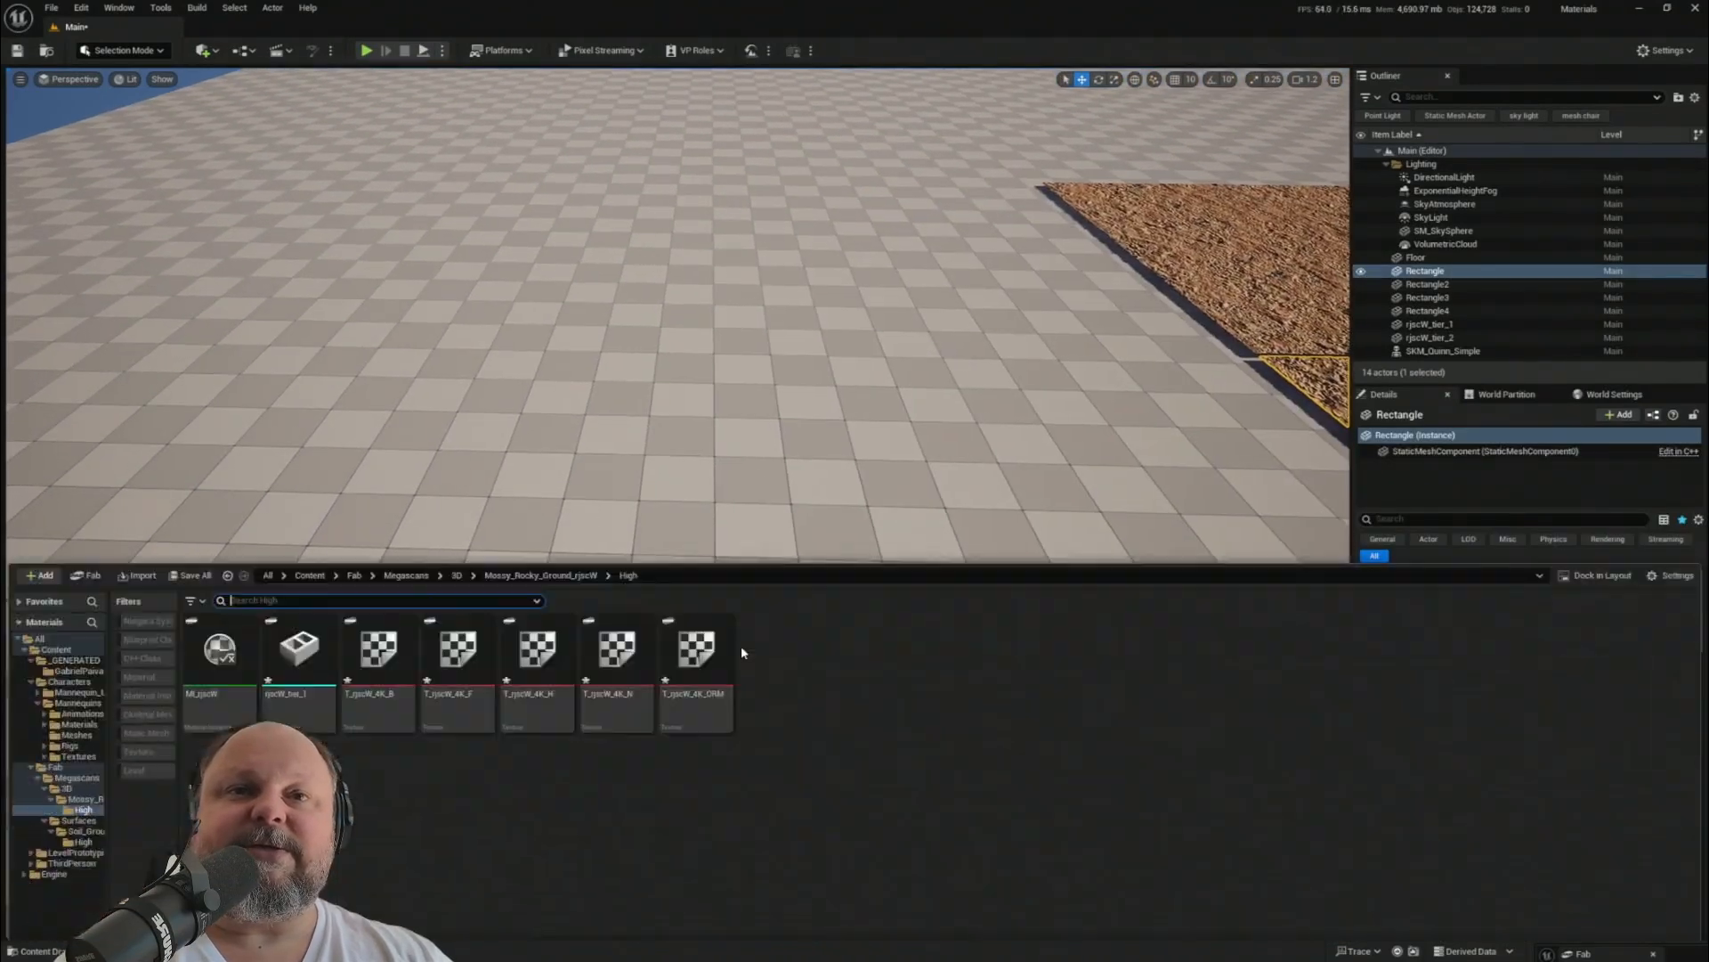
right_drag(535, 508, 579, 579)
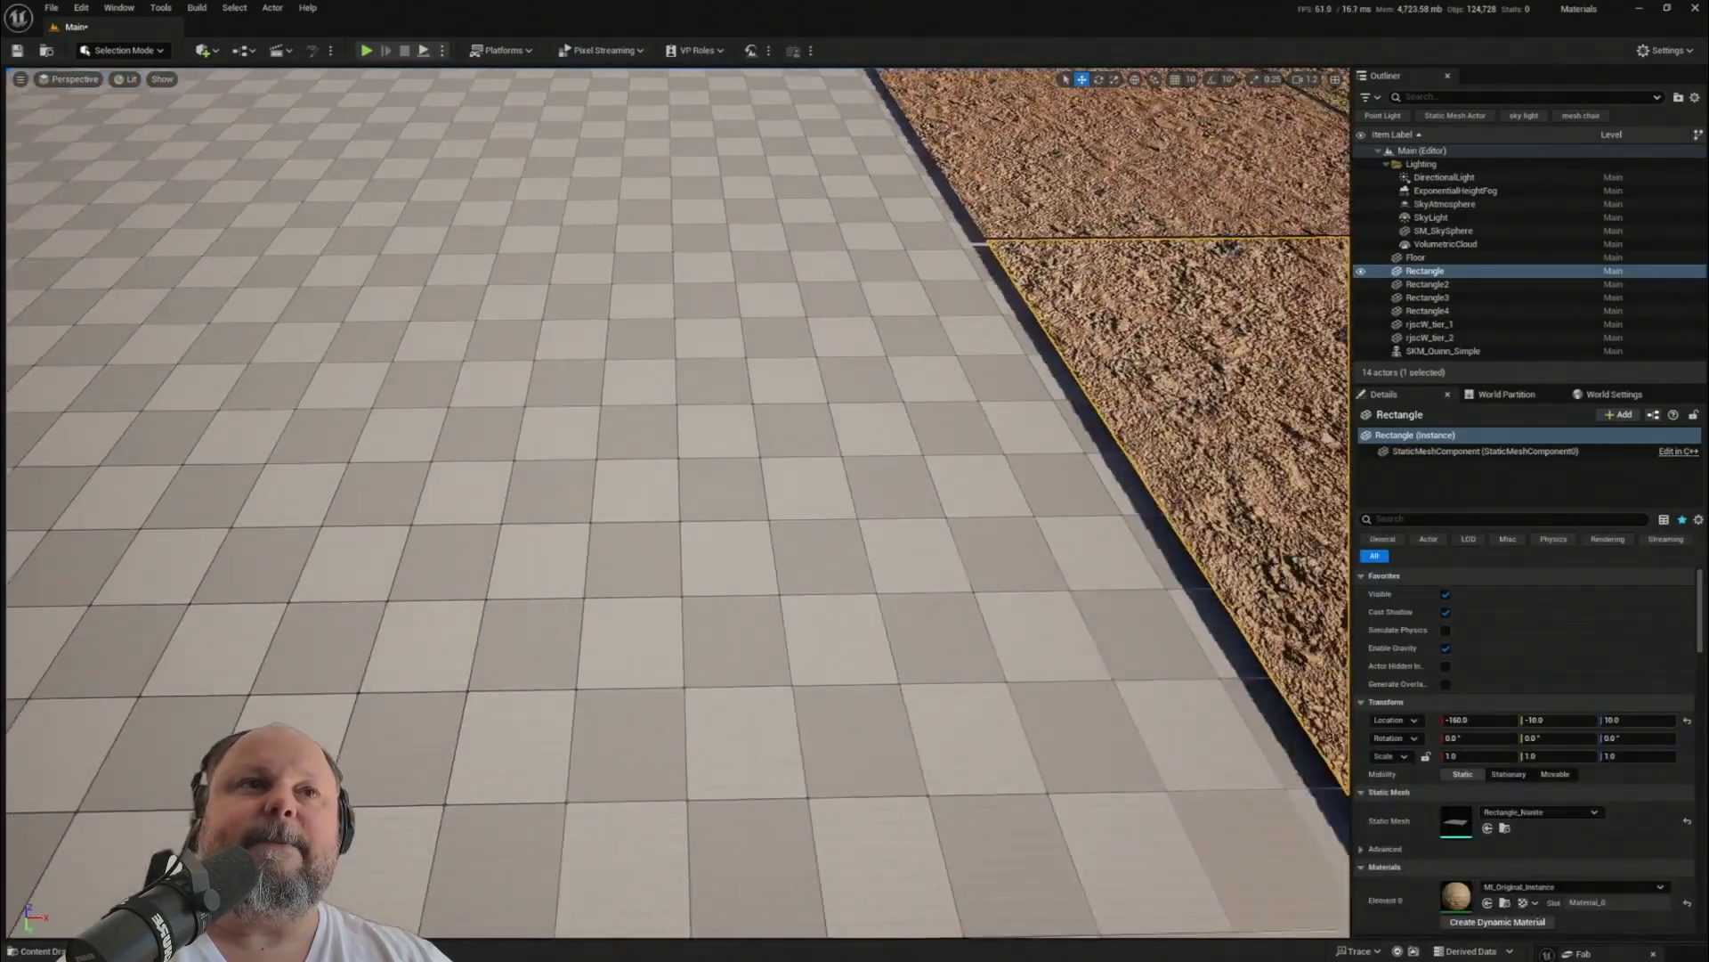
key(f)
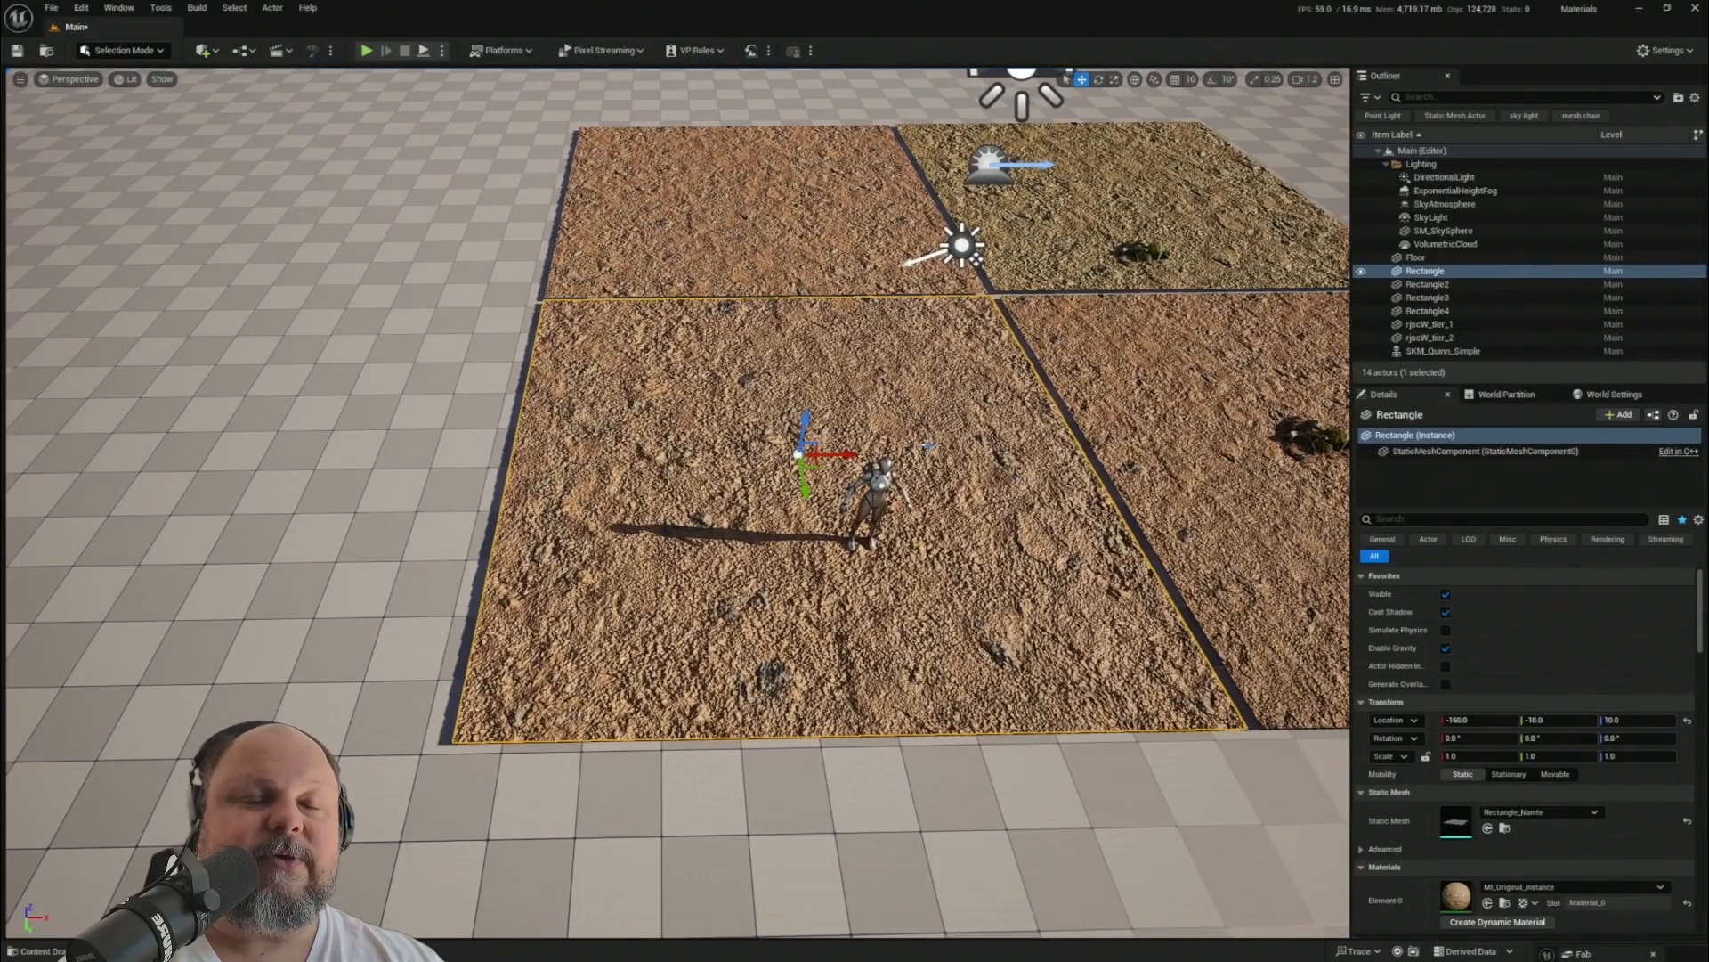
right_drag(961, 476, 904, 523)
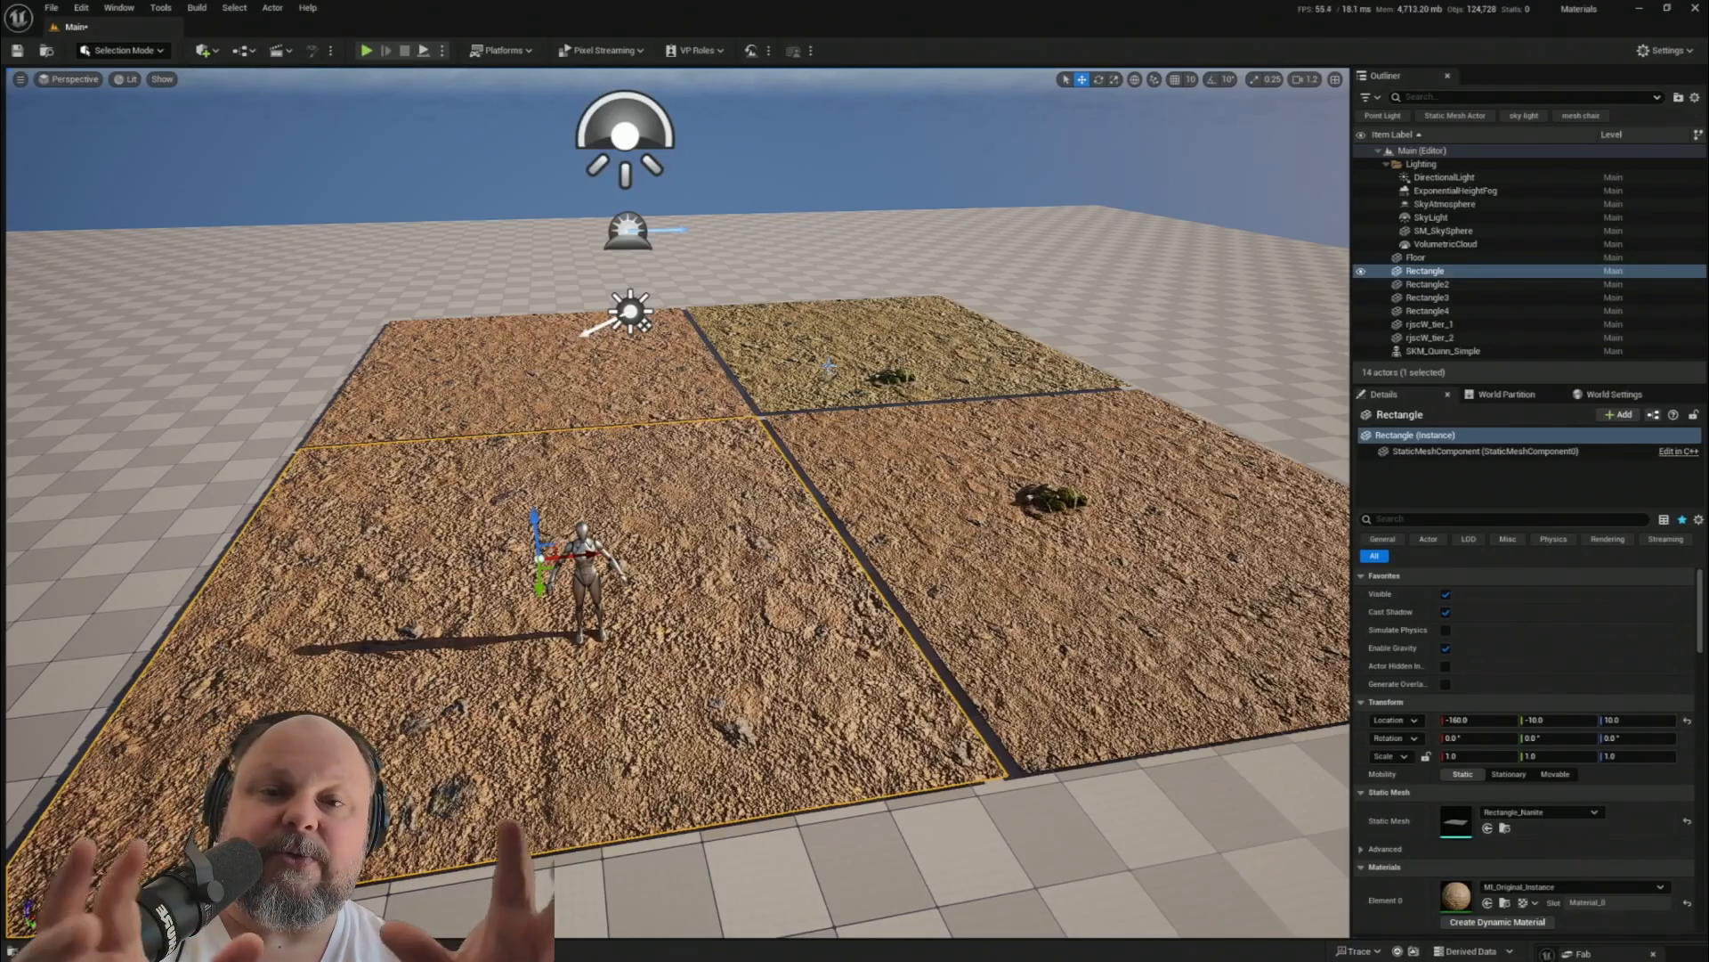
- Browse to the Rectangle tile's mesh asset and place its Rectangle_Non_Nantite counterpart on the empty floor beside the soil tiles
key(s)
right_drag(727, 511, 641, 544)
key(q)
right_drag(848, 508, 942, 500)
key(d)
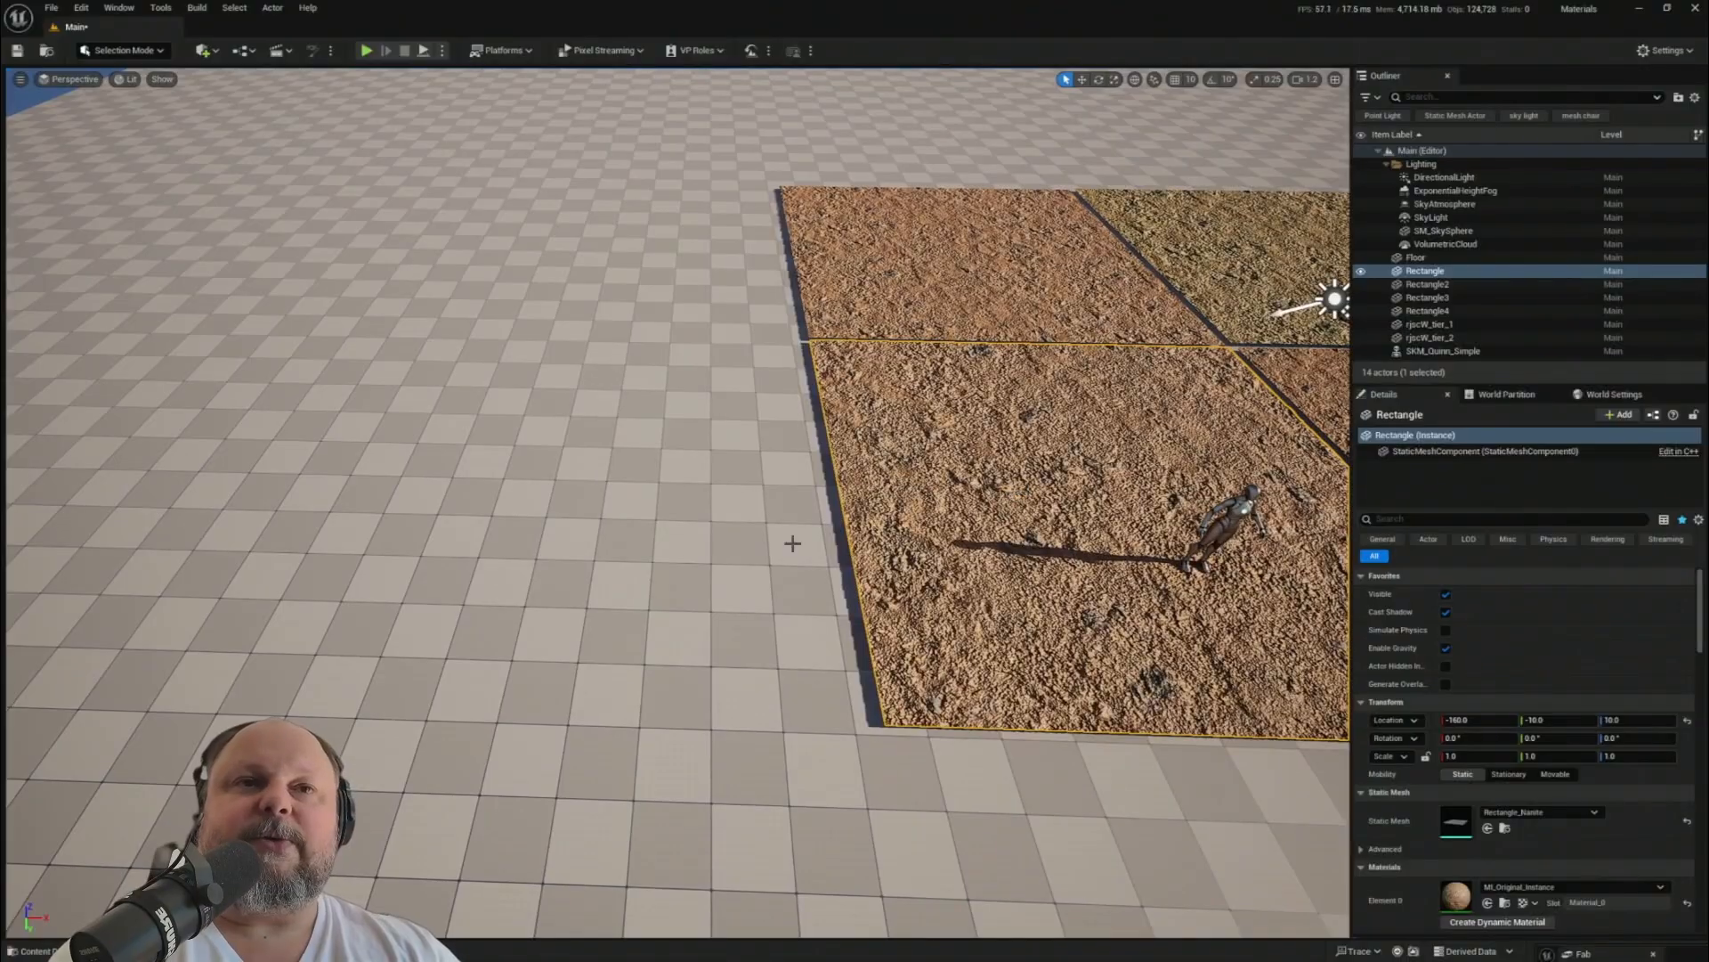
key(ctrl+b)
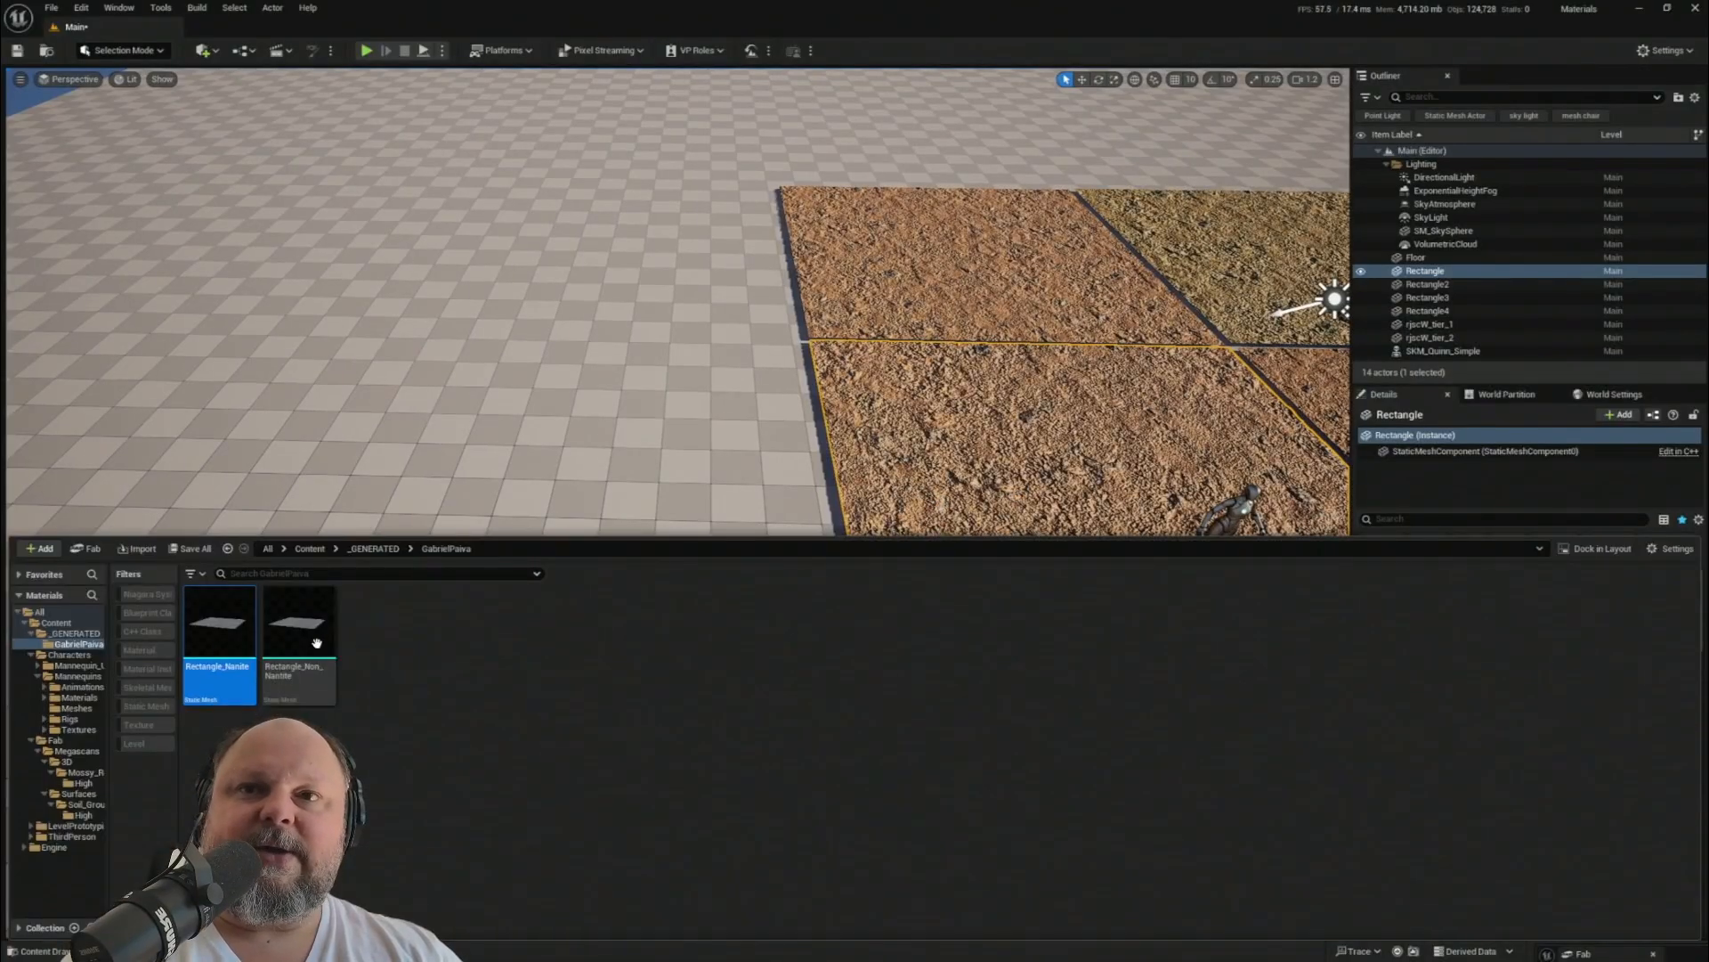
drag(316, 643, 268, 495)
right_drag(268, 495, 191, 495)
key(w)
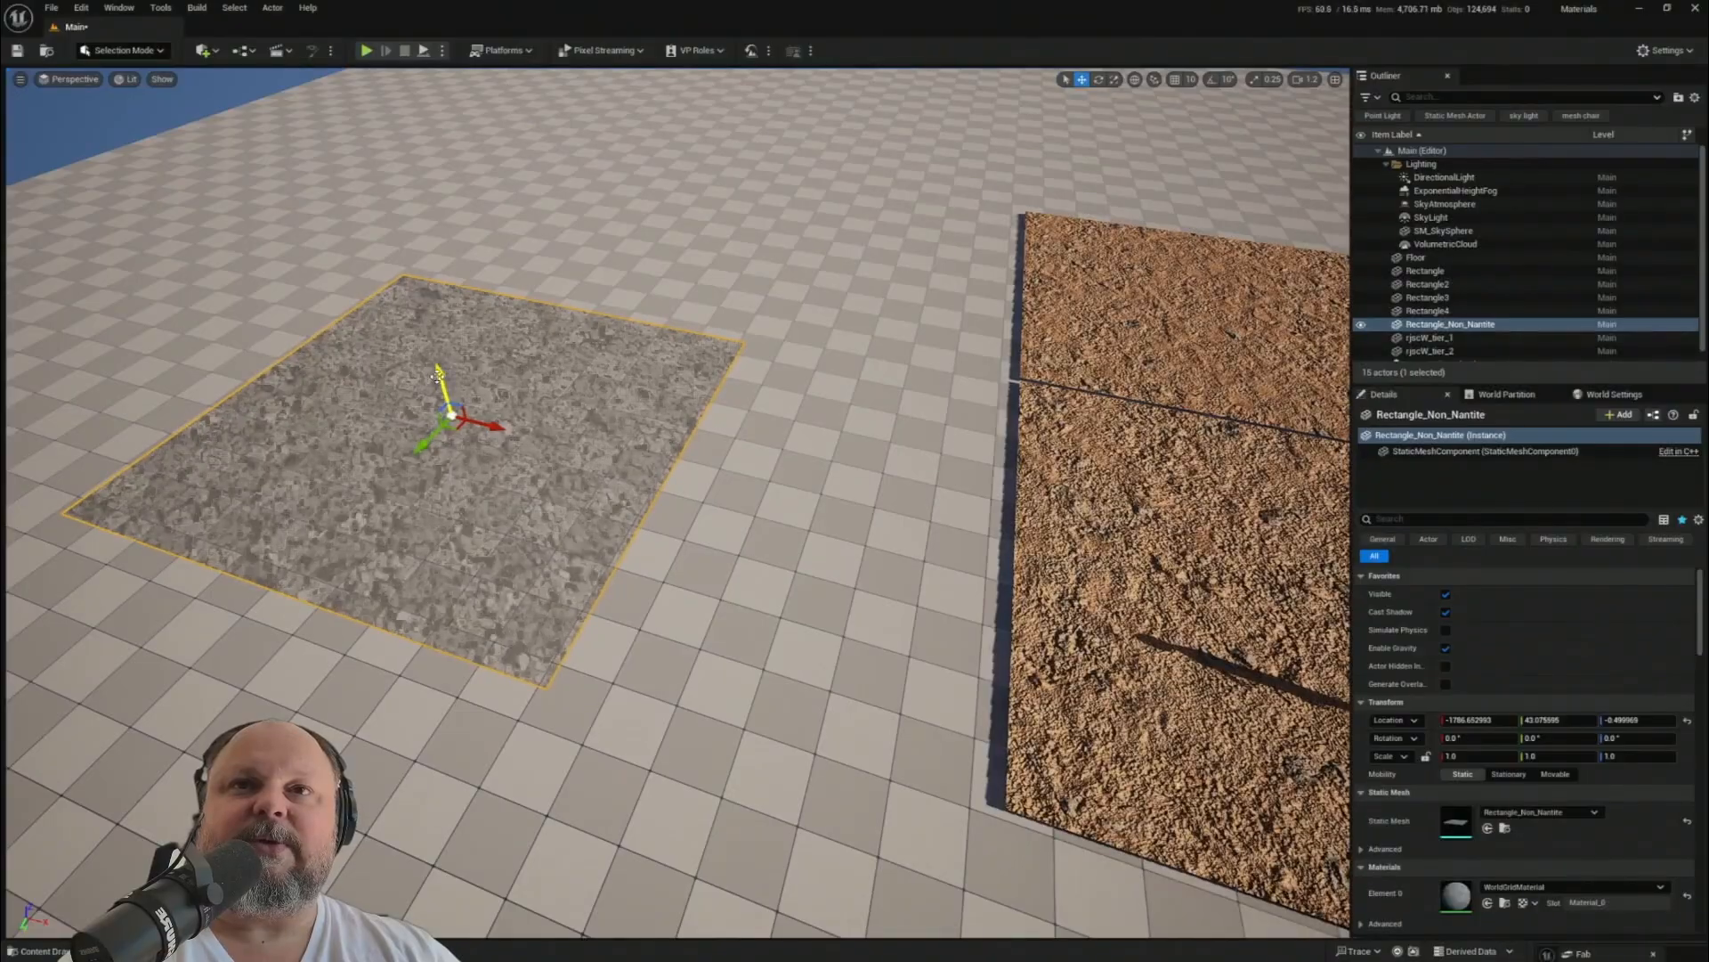
- Raise Rectangle_Non_Nantite above the floor to about Z 30.5 and move it away from the soil tiles to about X -2508.5
drag(437, 374, 435, 358)
key(f)
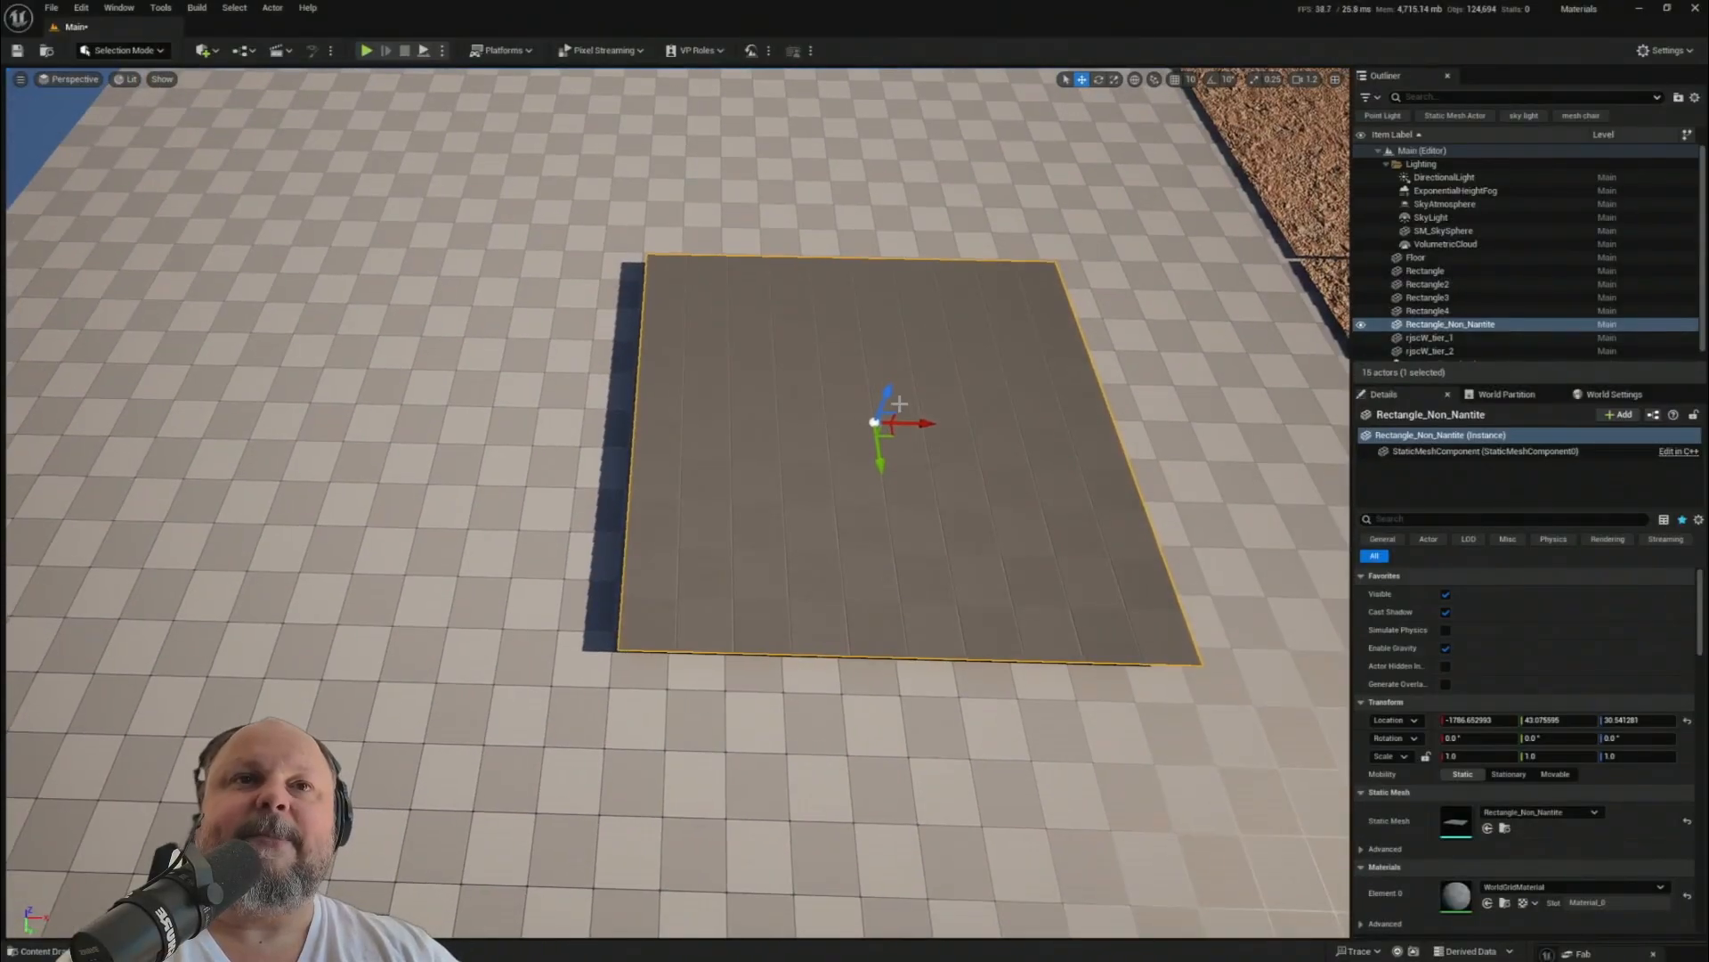
drag(919, 423, 569, 414)
mouse_move(710, 439)
right_down()
mouse_move(694, 445)
mouse_move(712, 471)
right_up()
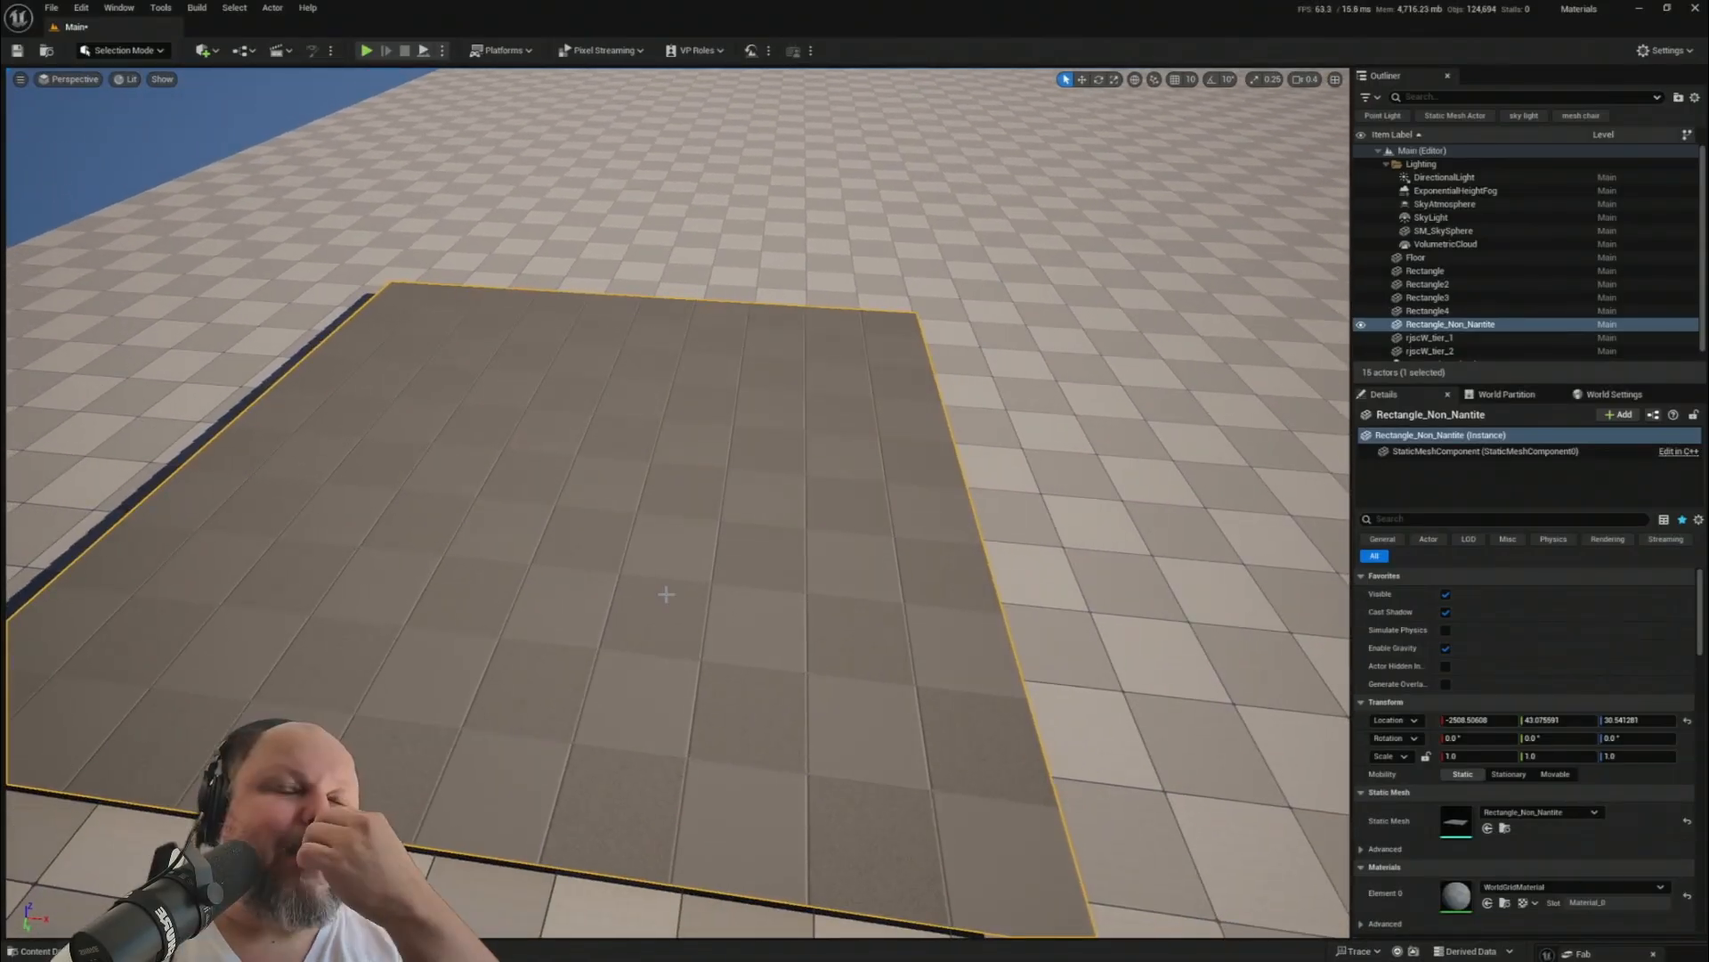
right_drag(679, 620, 748, 704)
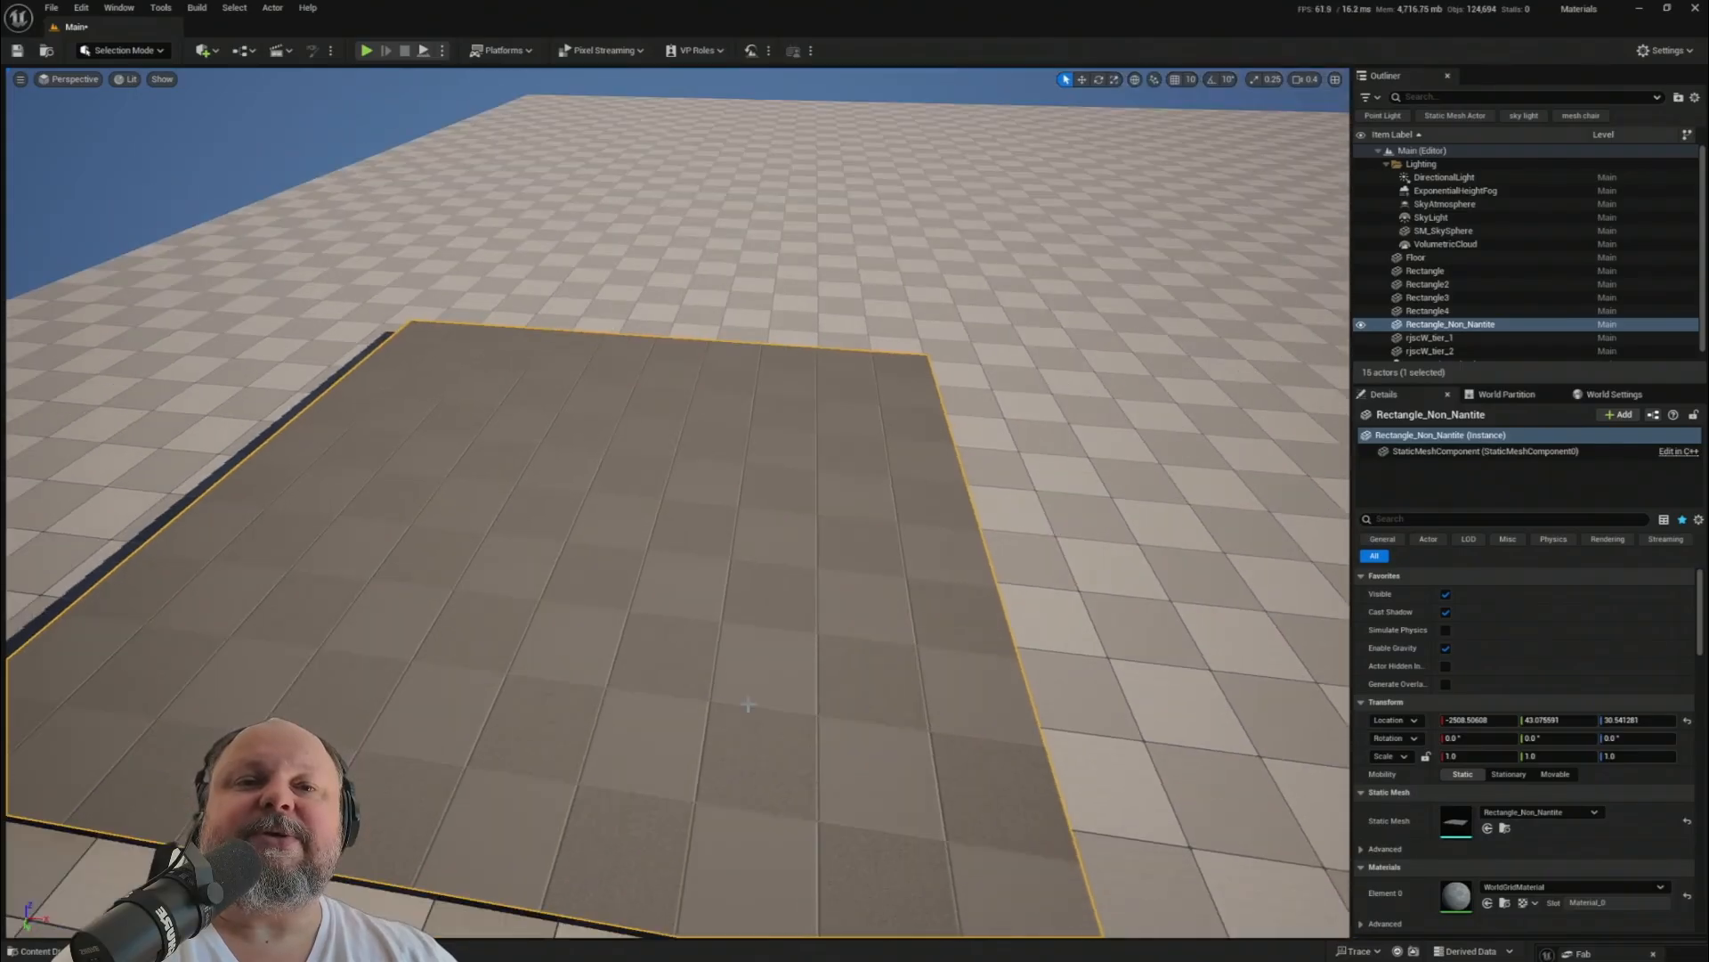
- Go to the project's Content folder, select the Main level and save it
key(ctrl+space)
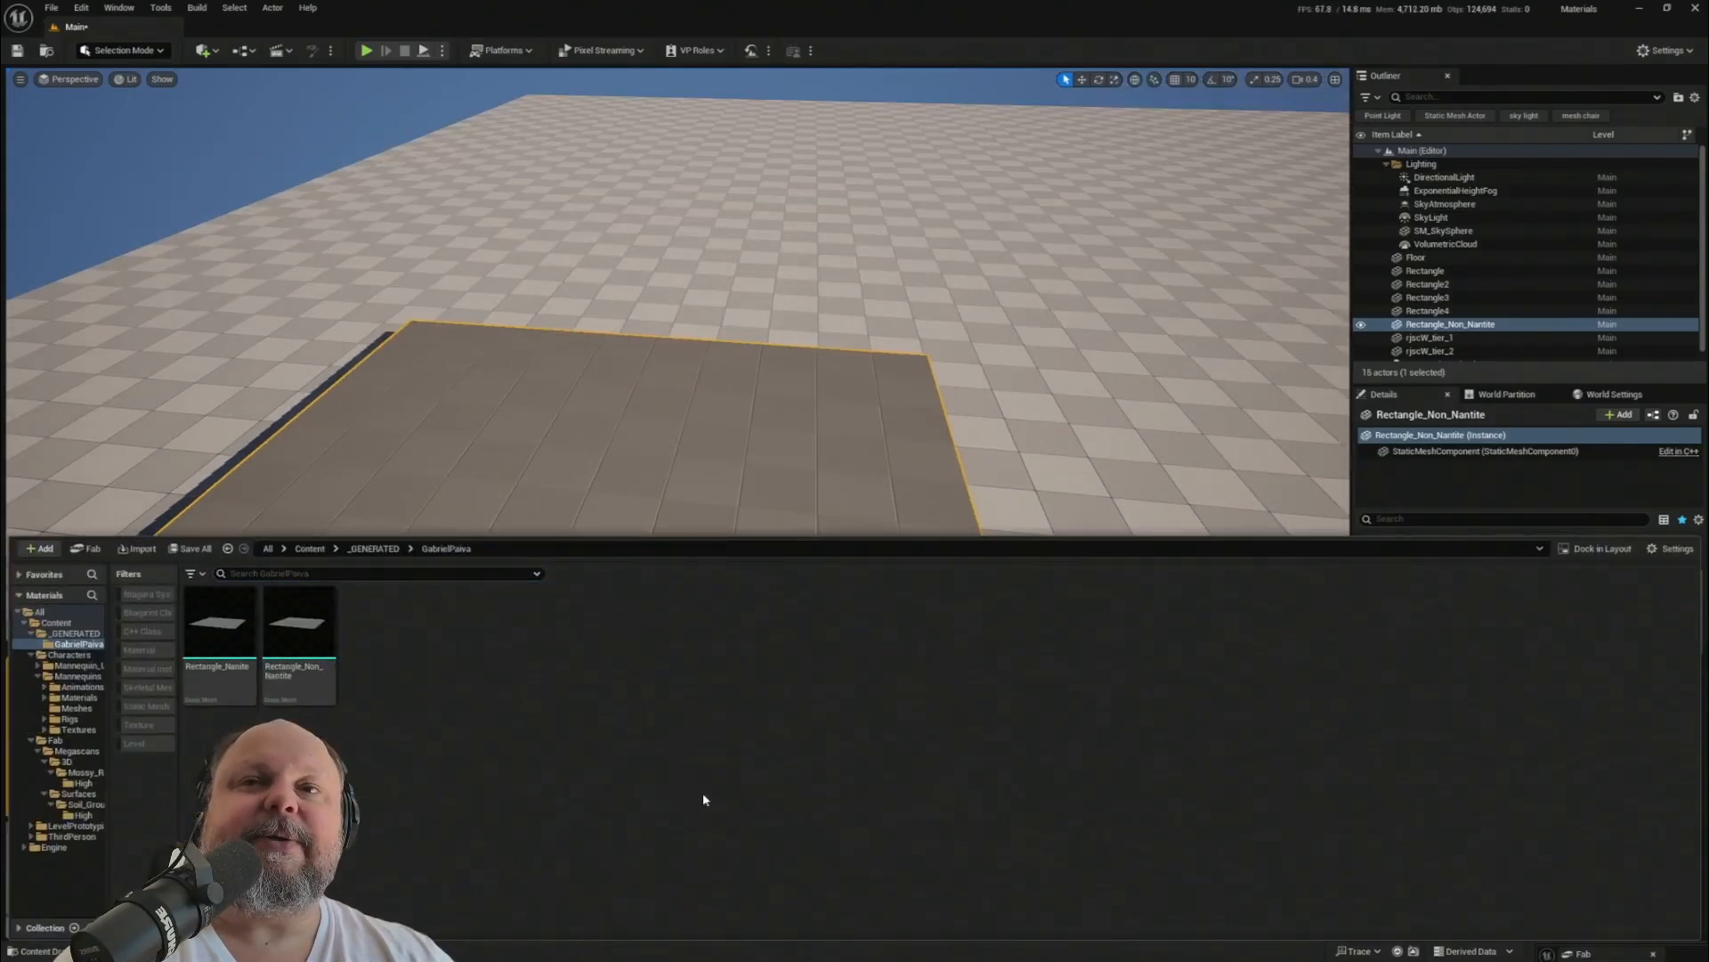
key(alt+Left)
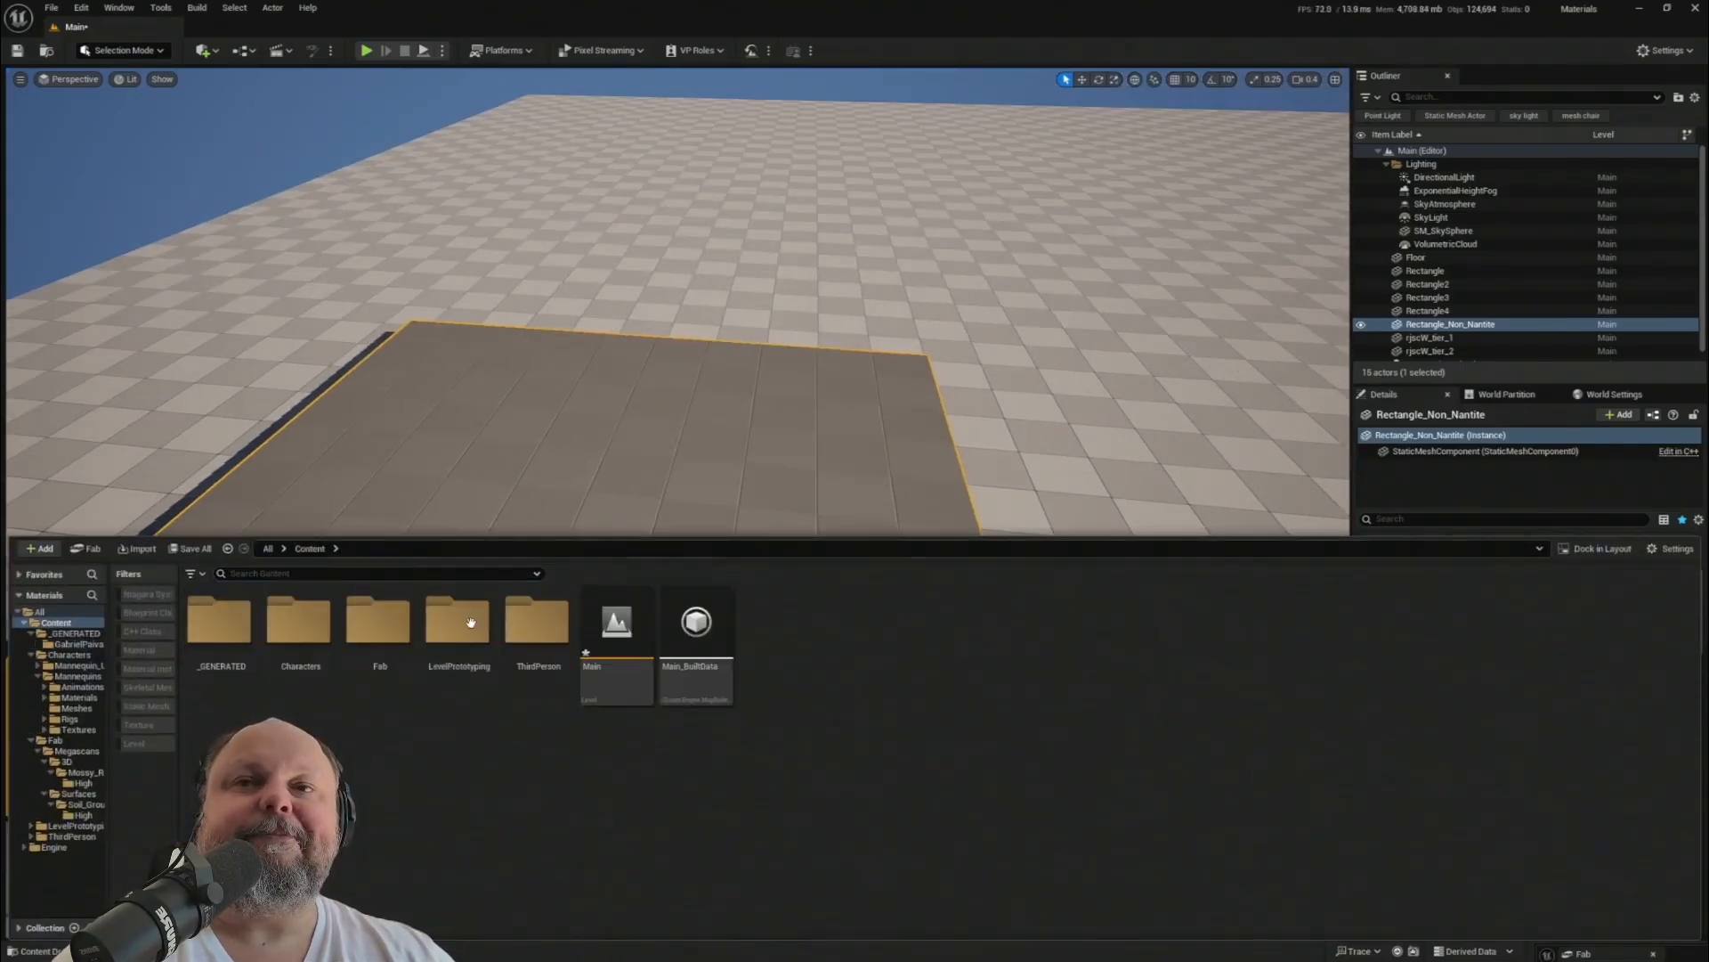
click(590, 653)
key(ctrl+s)
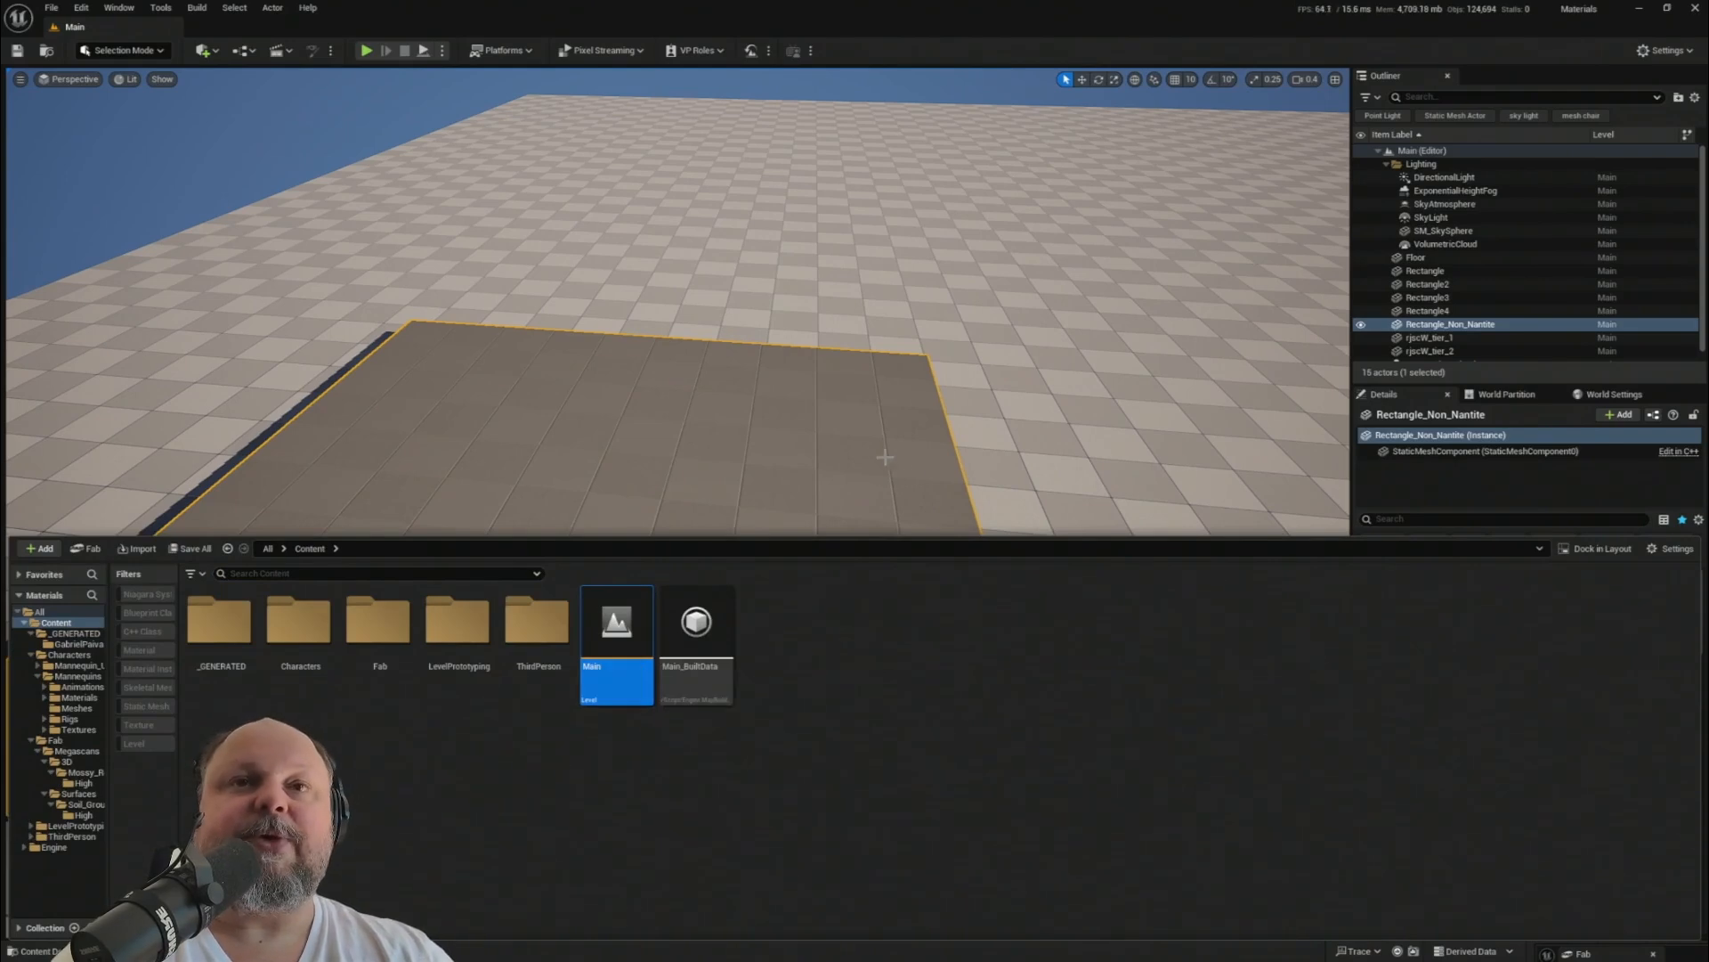
- Collapse the Content tree to open the Engine folder, and review the view options for showing engine and plugin content
click(31, 741)
click(24, 622)
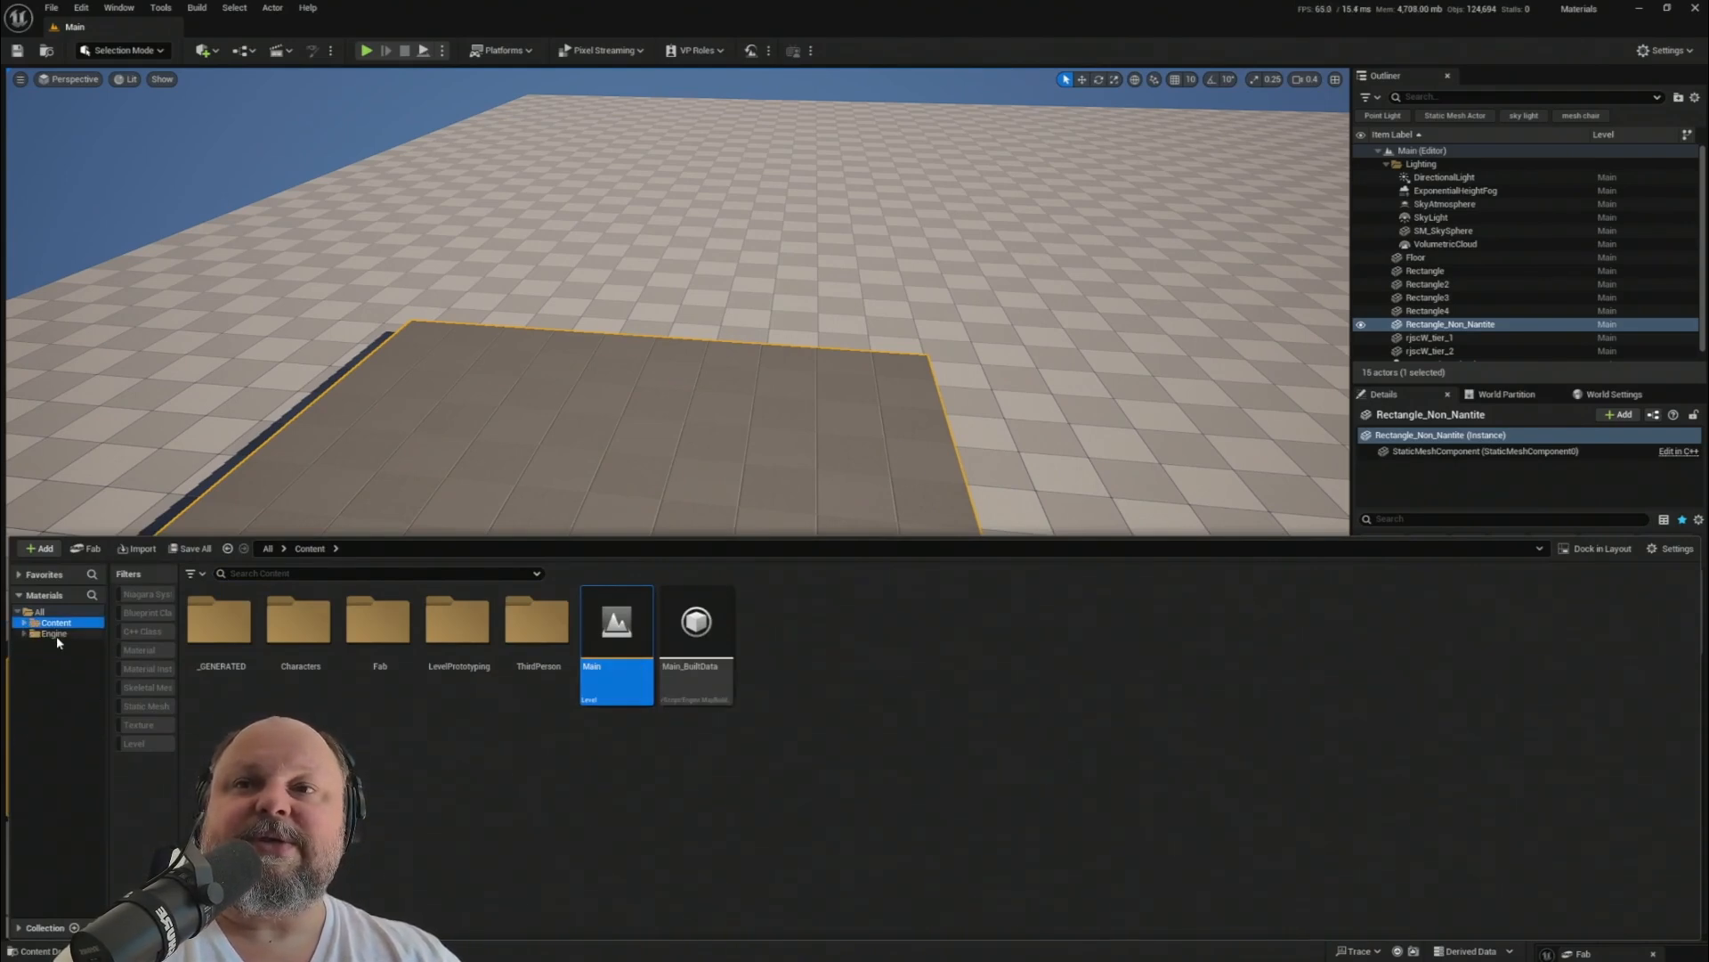
click(55, 634)
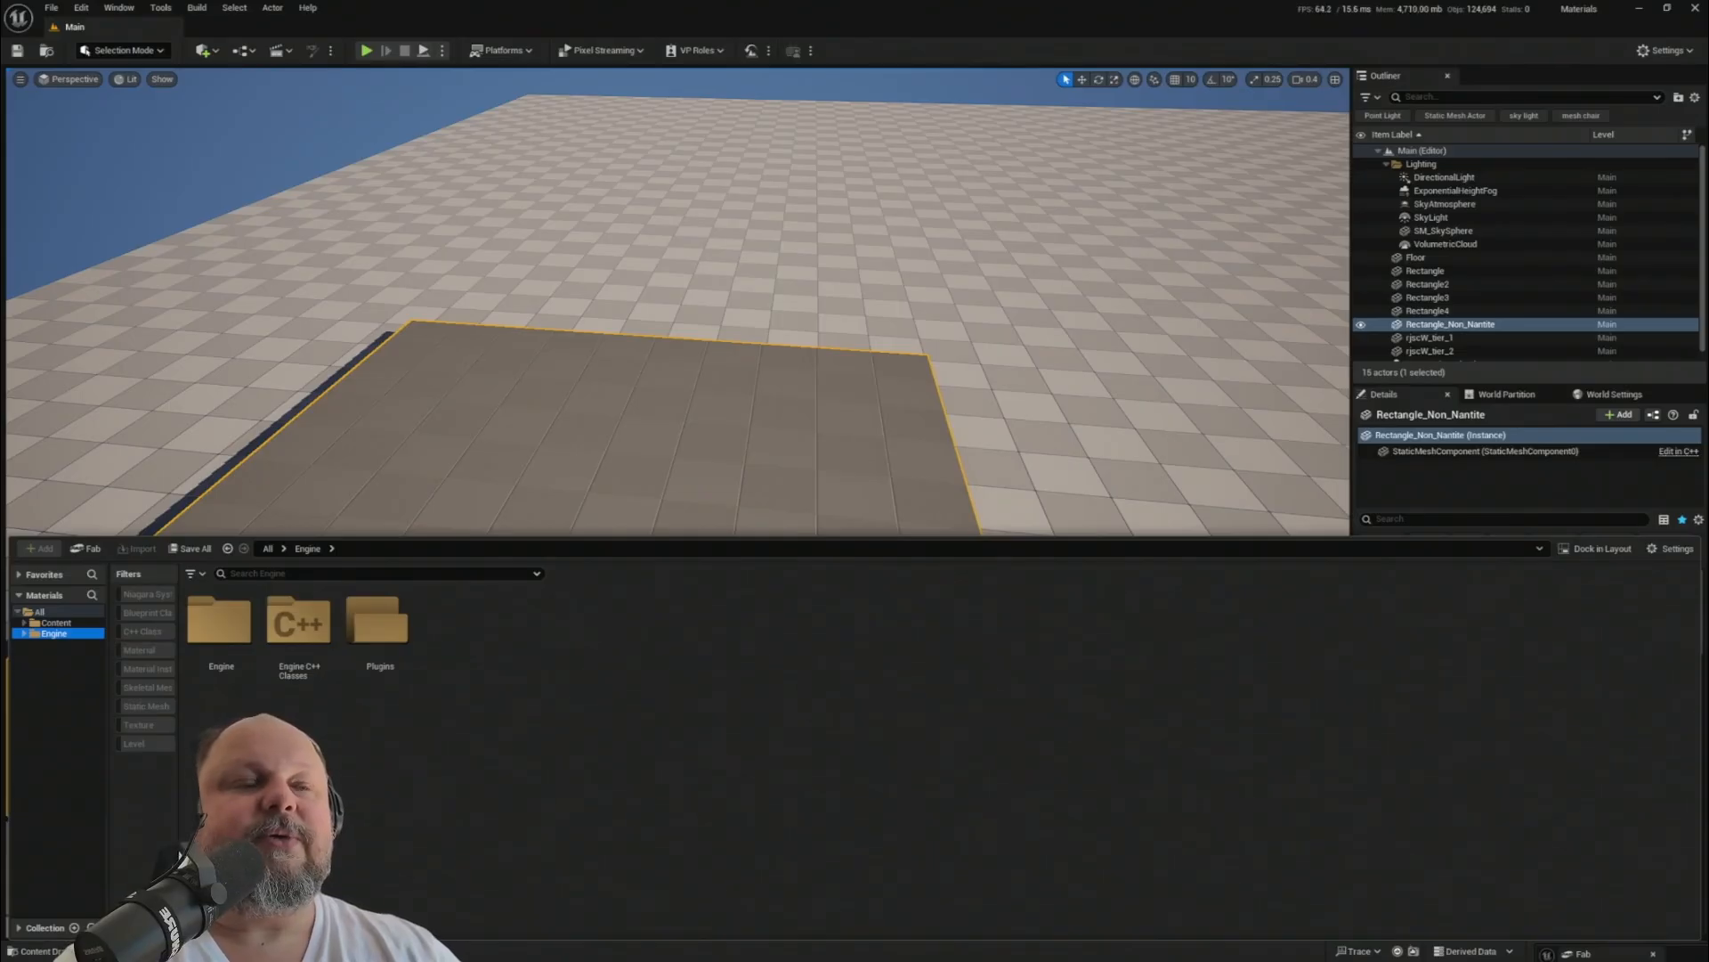
click(1676, 550)
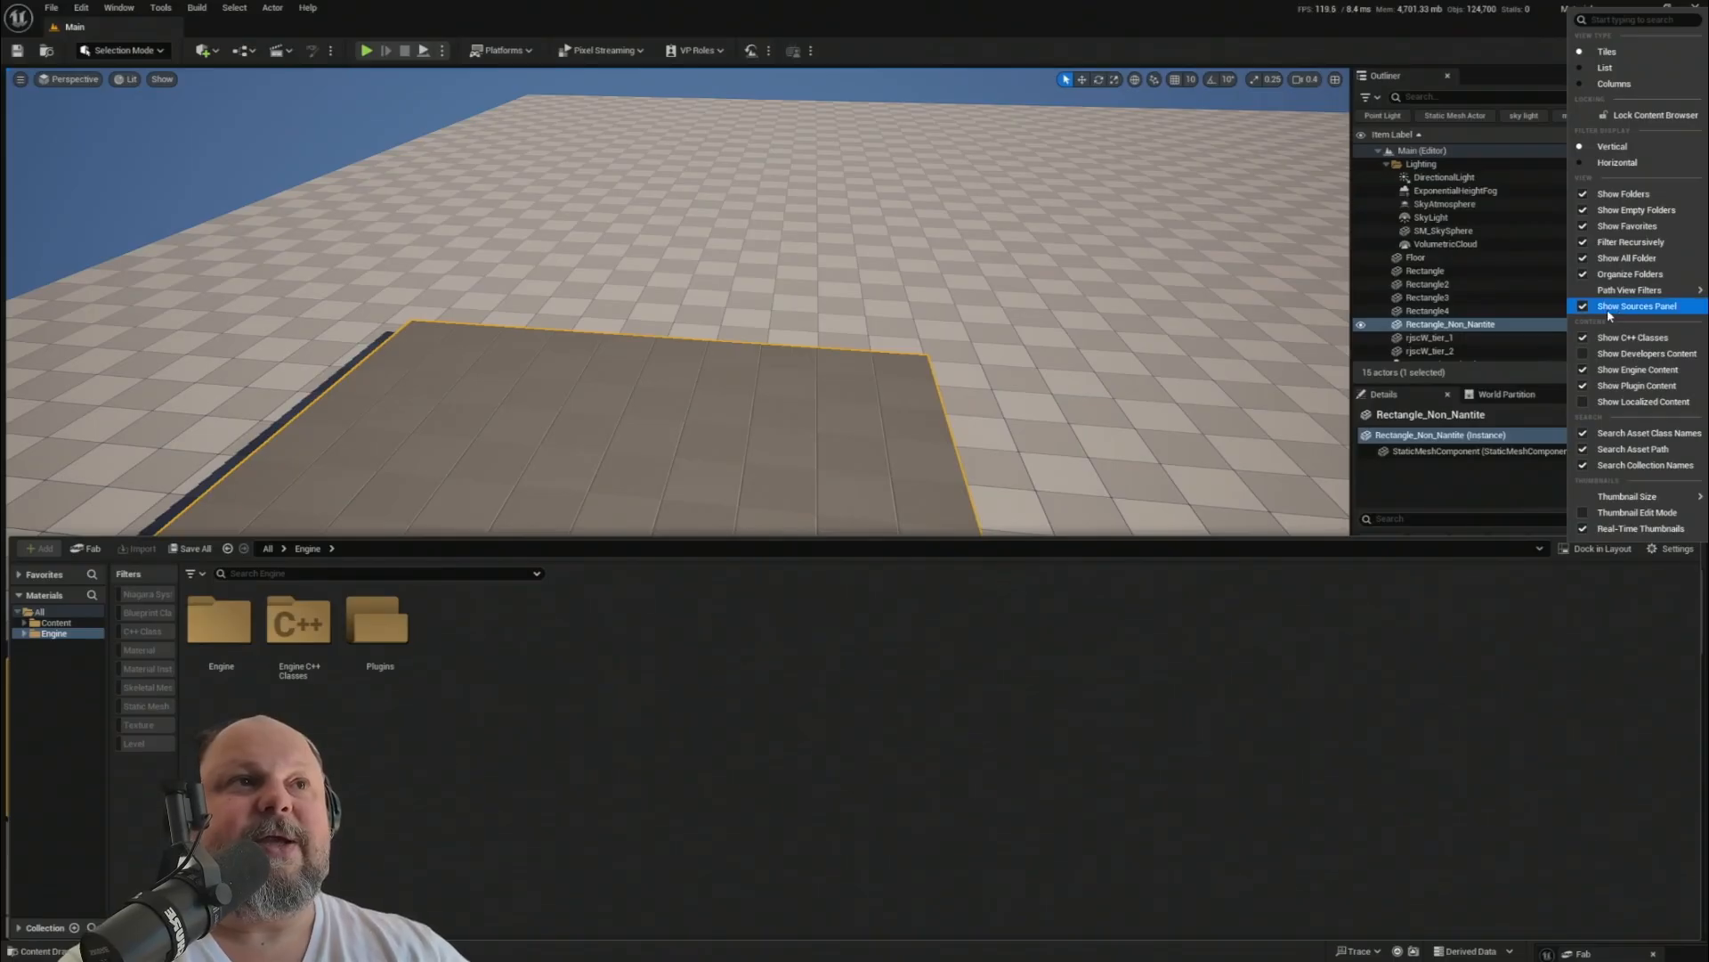
click(73, 687)
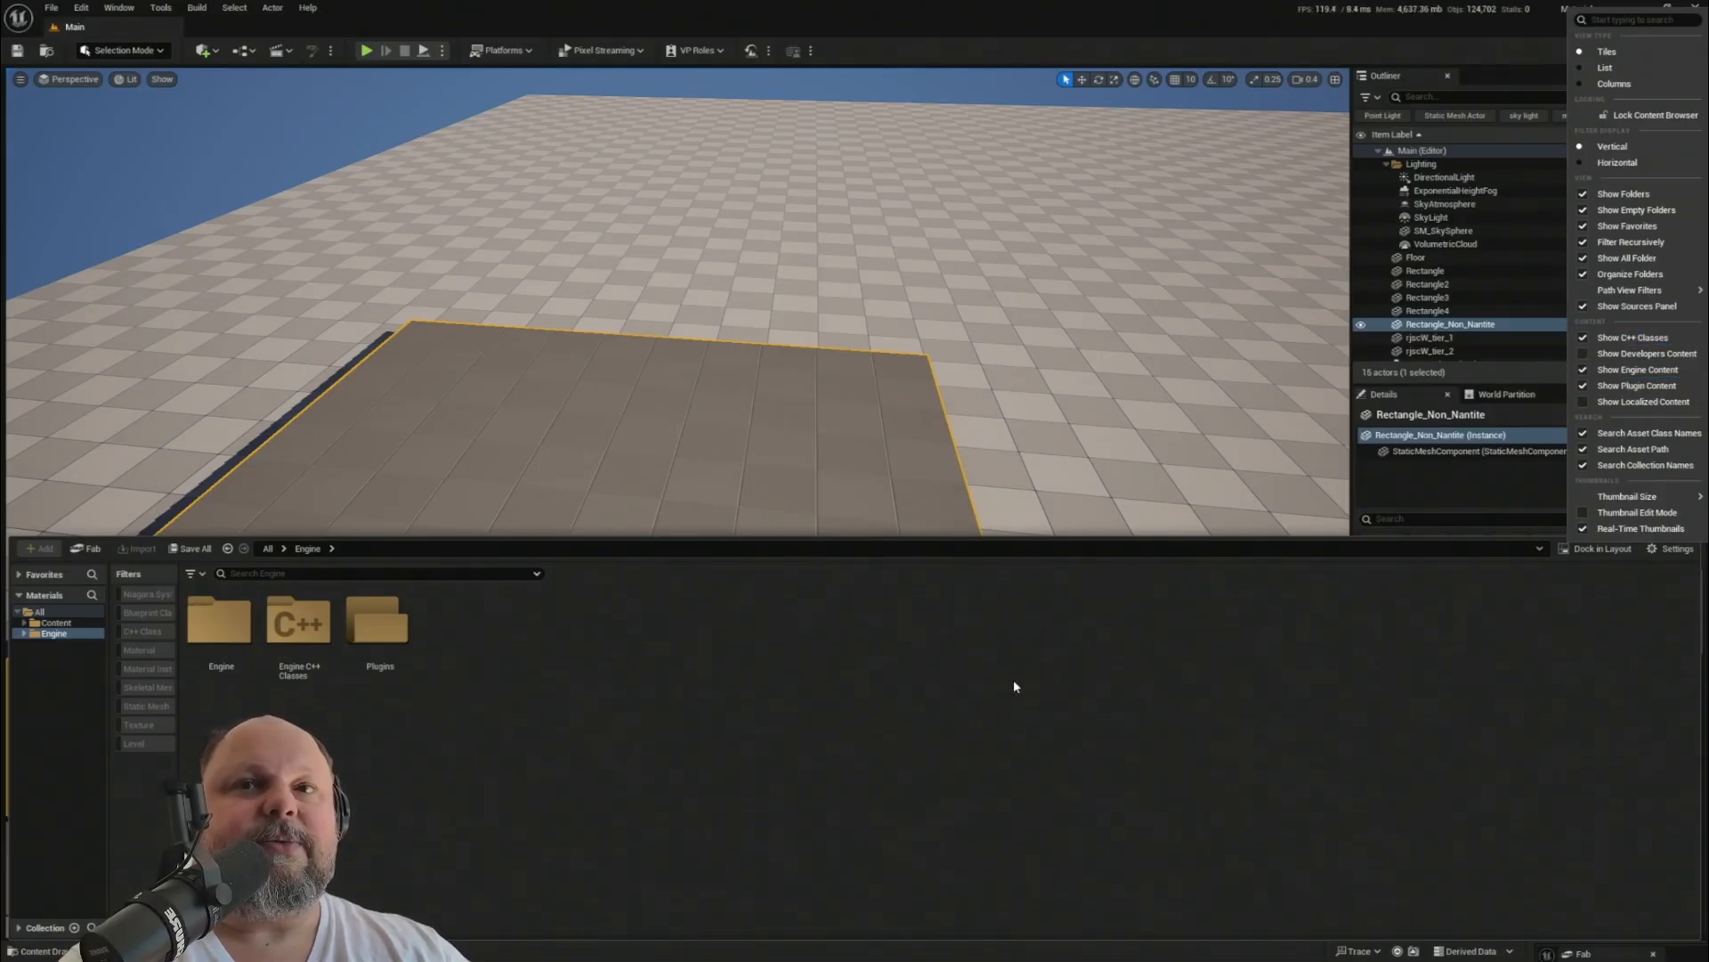
click(1015, 687)
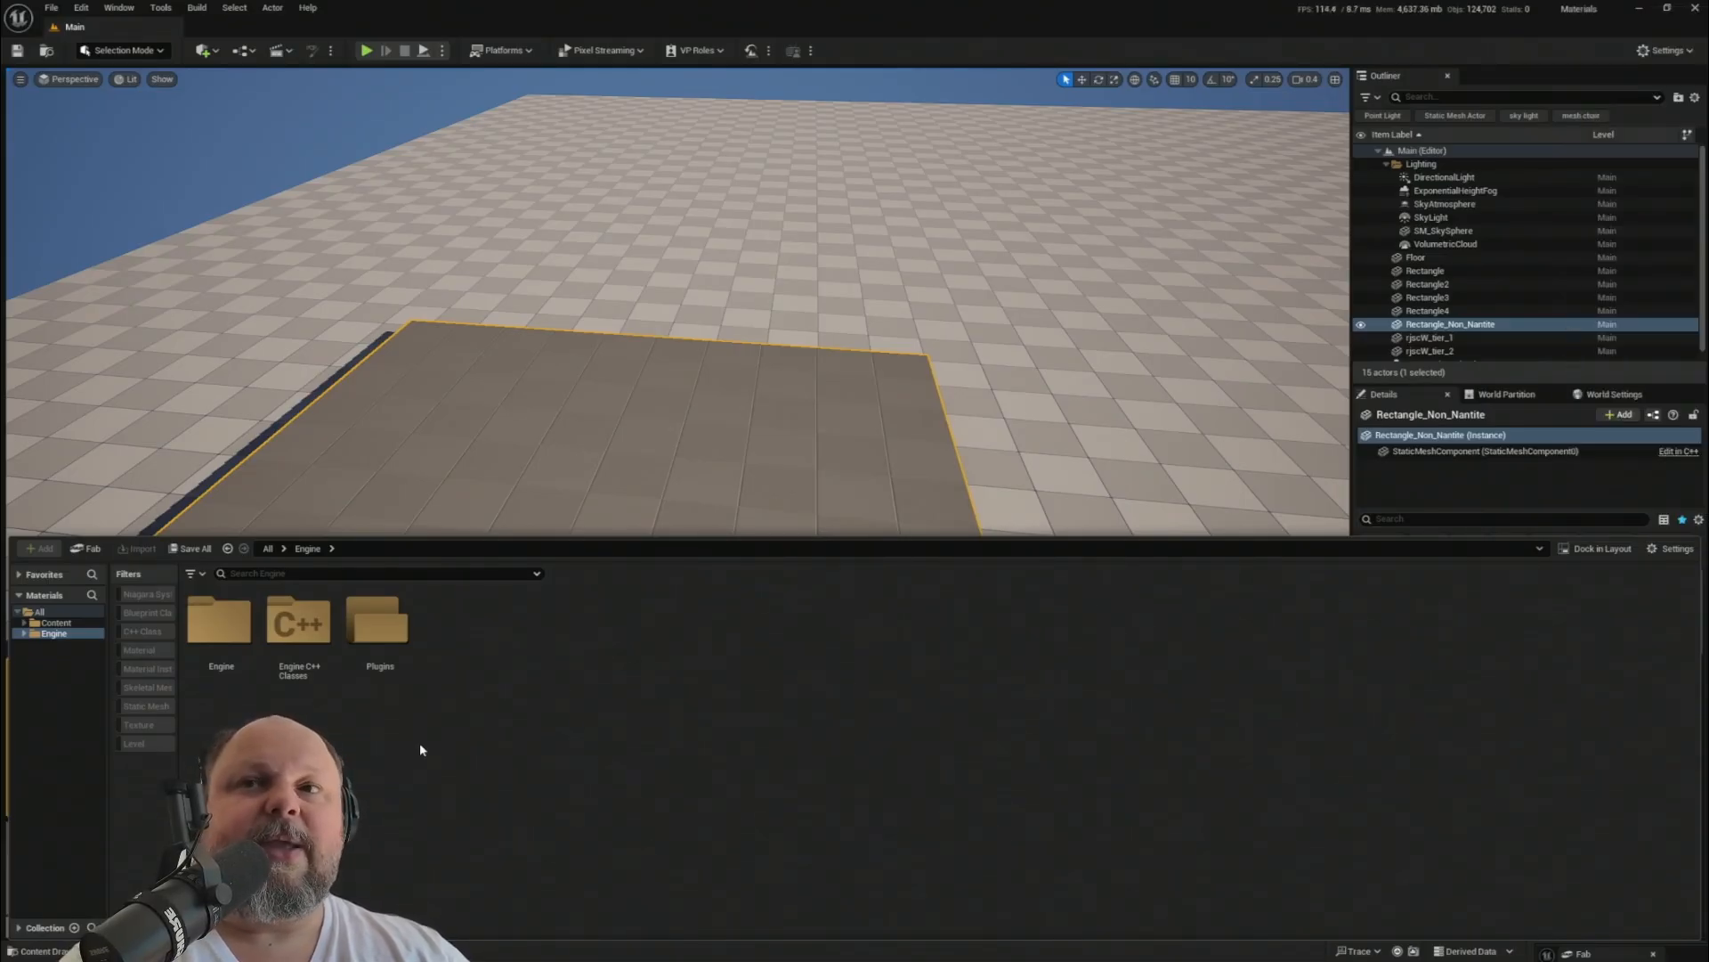
- Expand the Engine's Plugins folder and widen the folder tree to make room for full plugin names
click(24, 634)
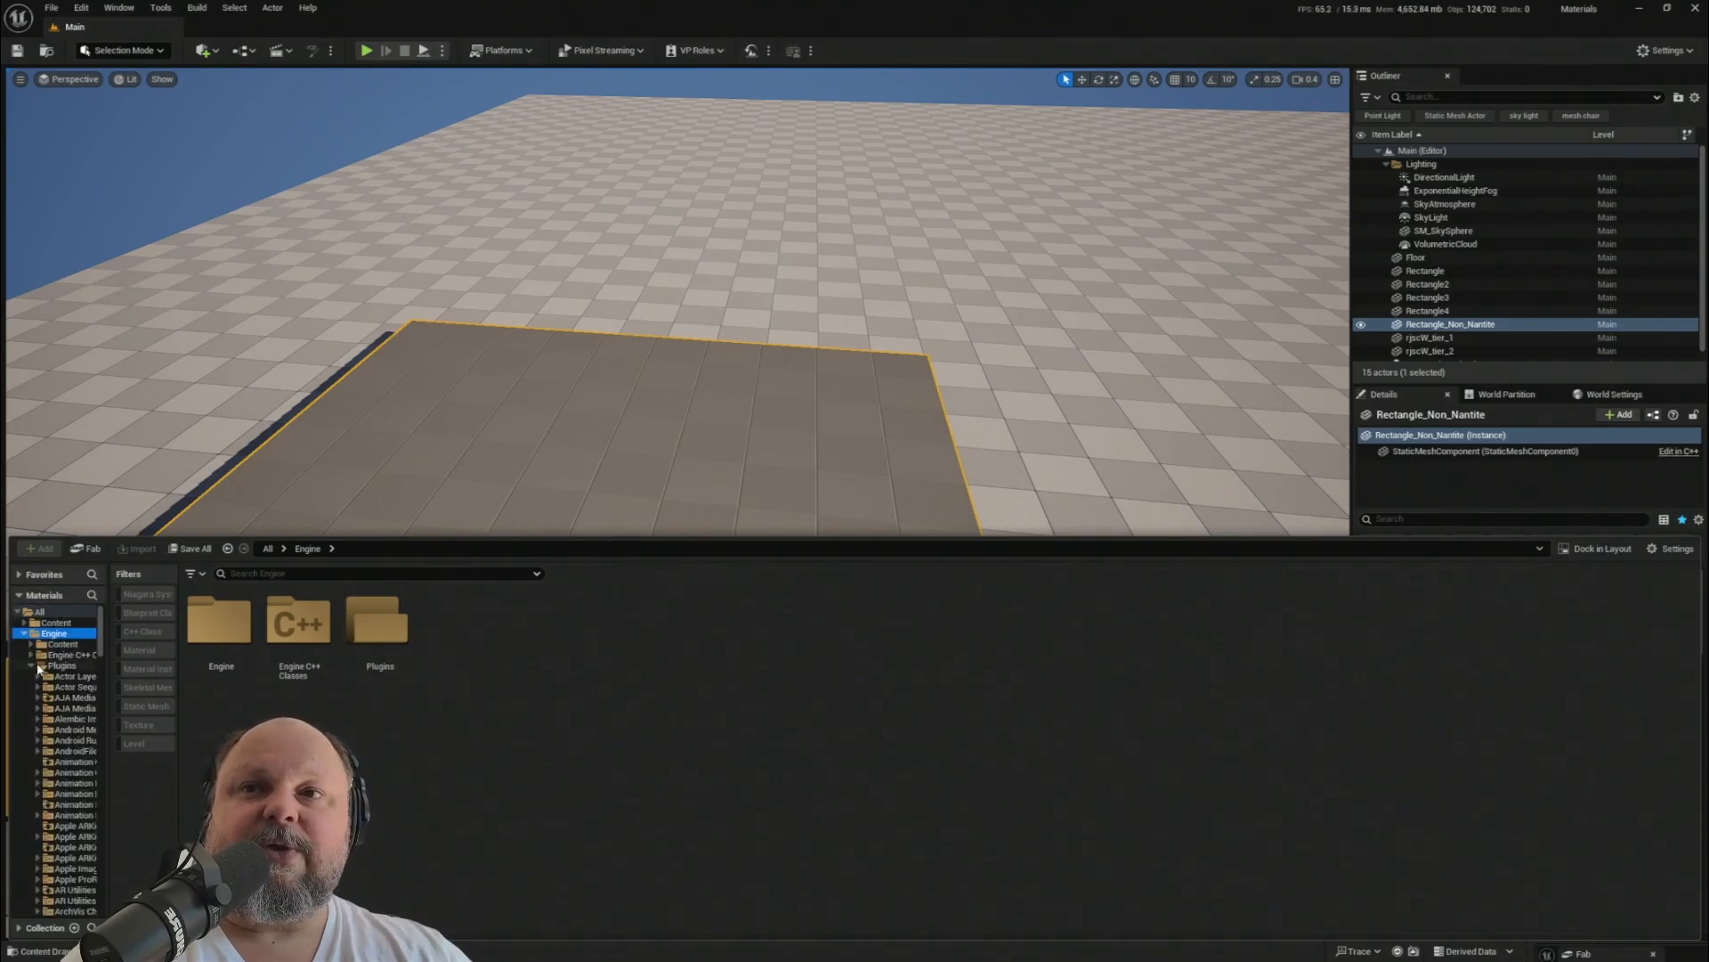
click(32, 666)
click(31, 667)
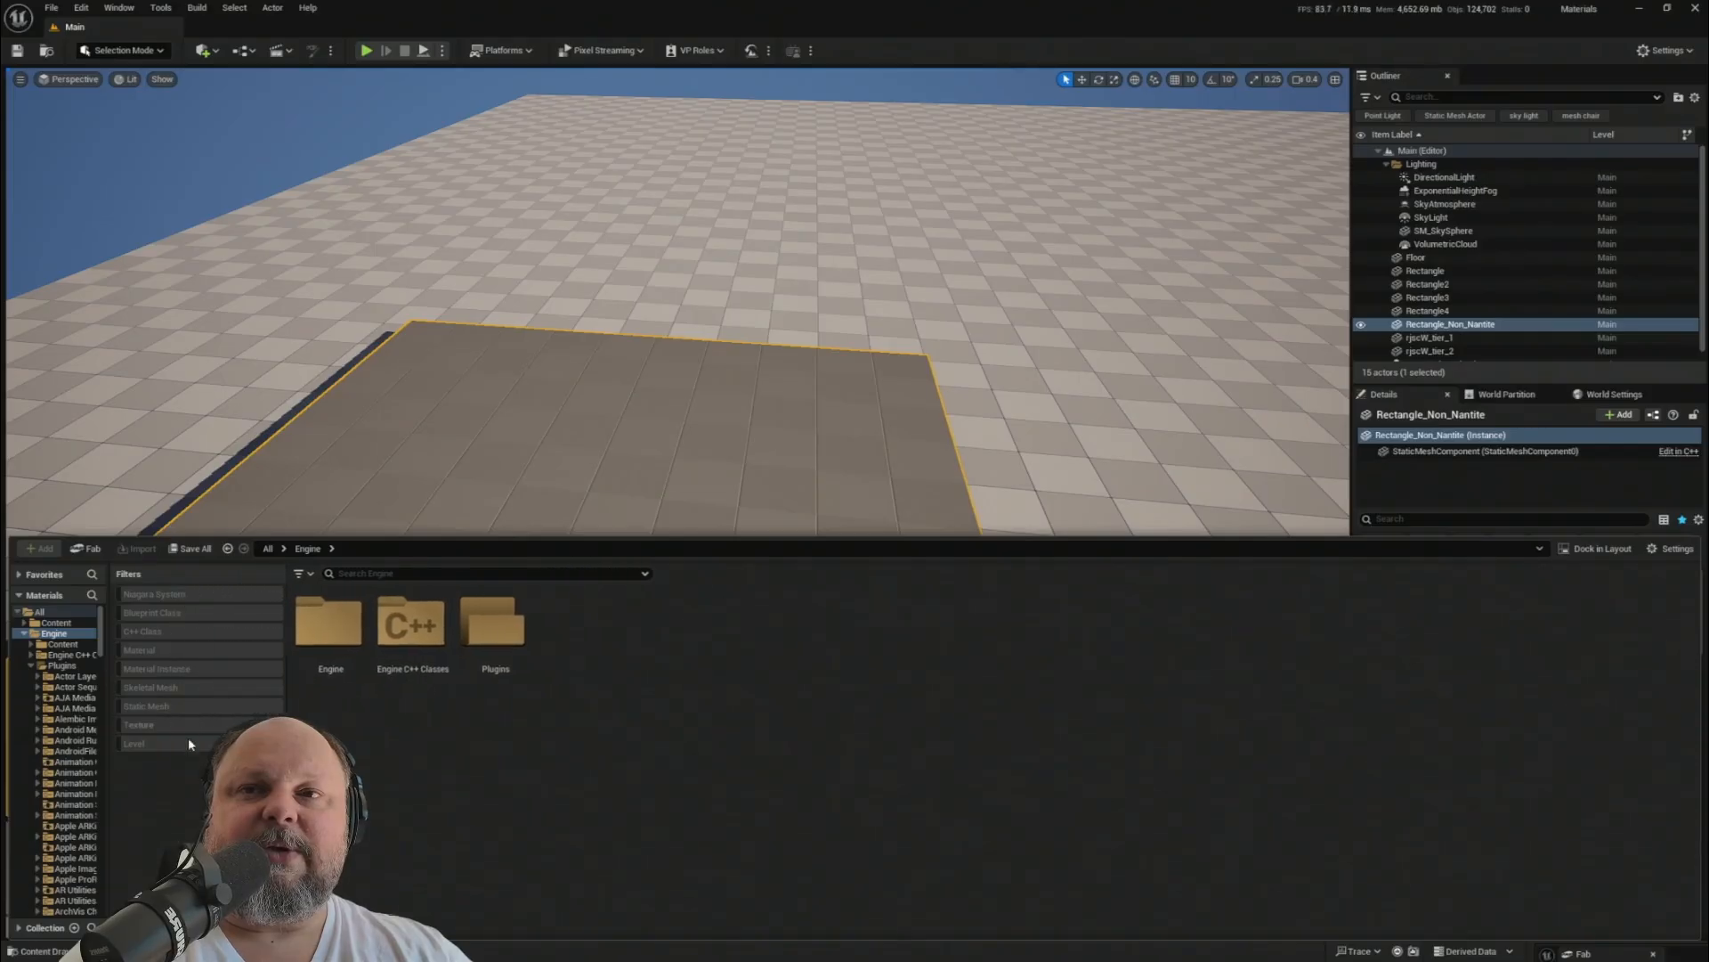
drag(107, 758, 222, 759)
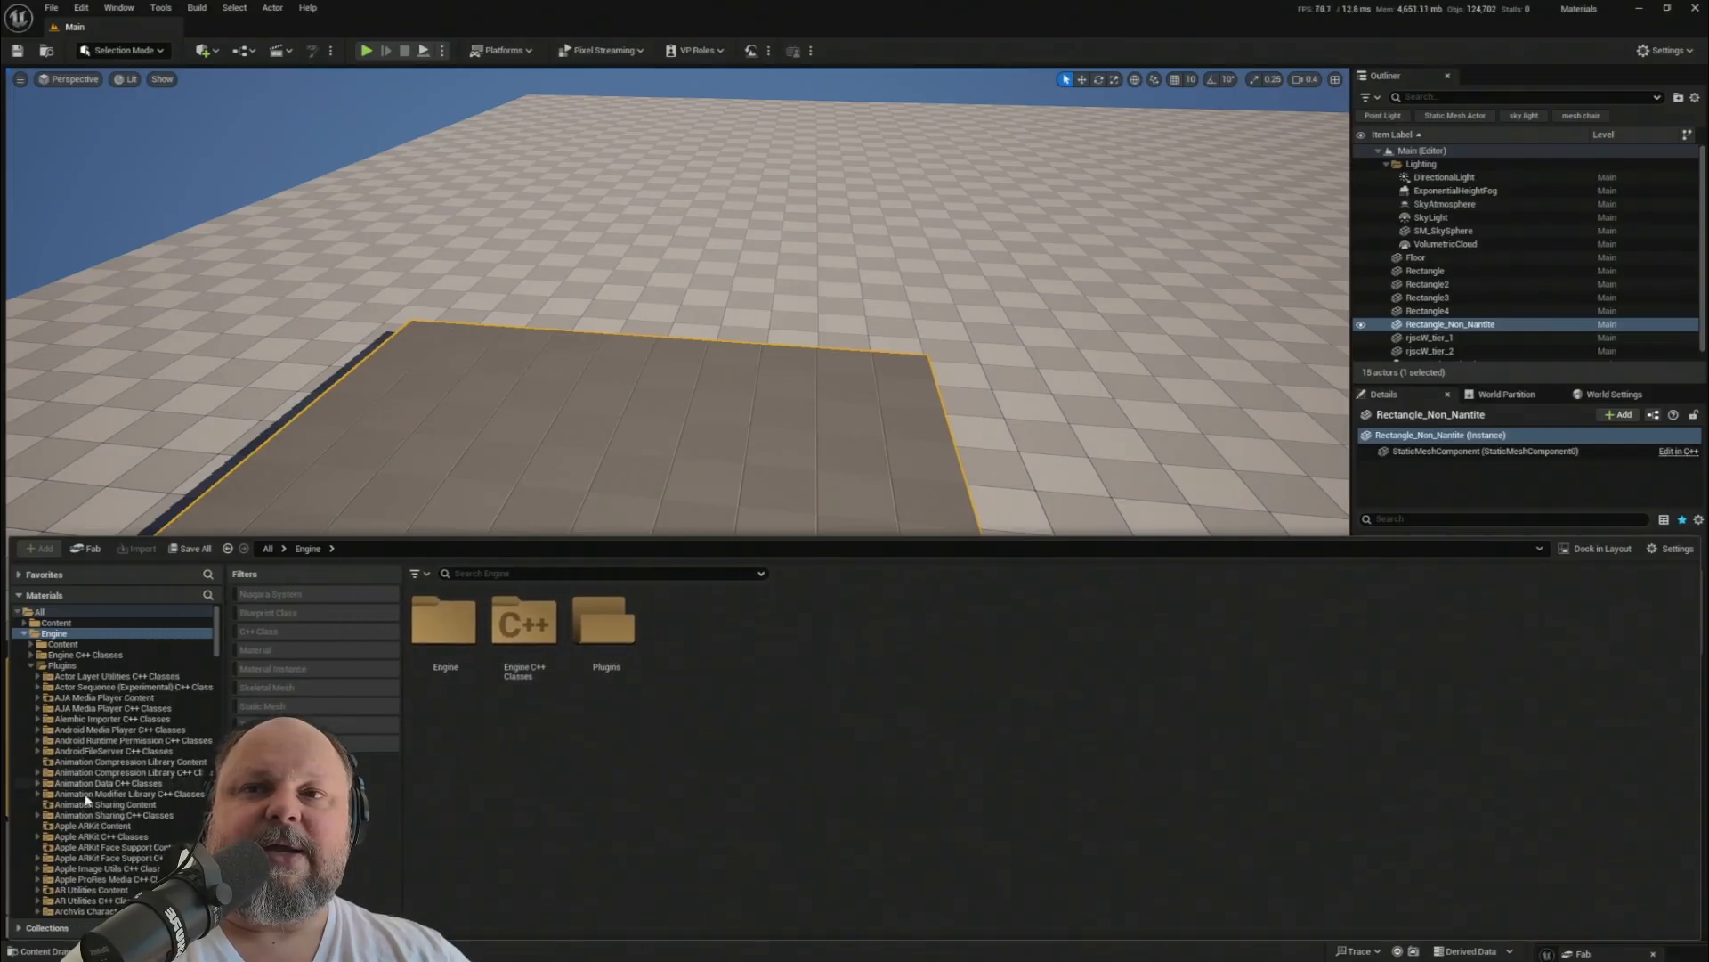
- Open the MSPresets folder inside the engine's Bridge Content plugin folder
scroll(82, 808, down, 3)
scroll(82, 809, down, 8)
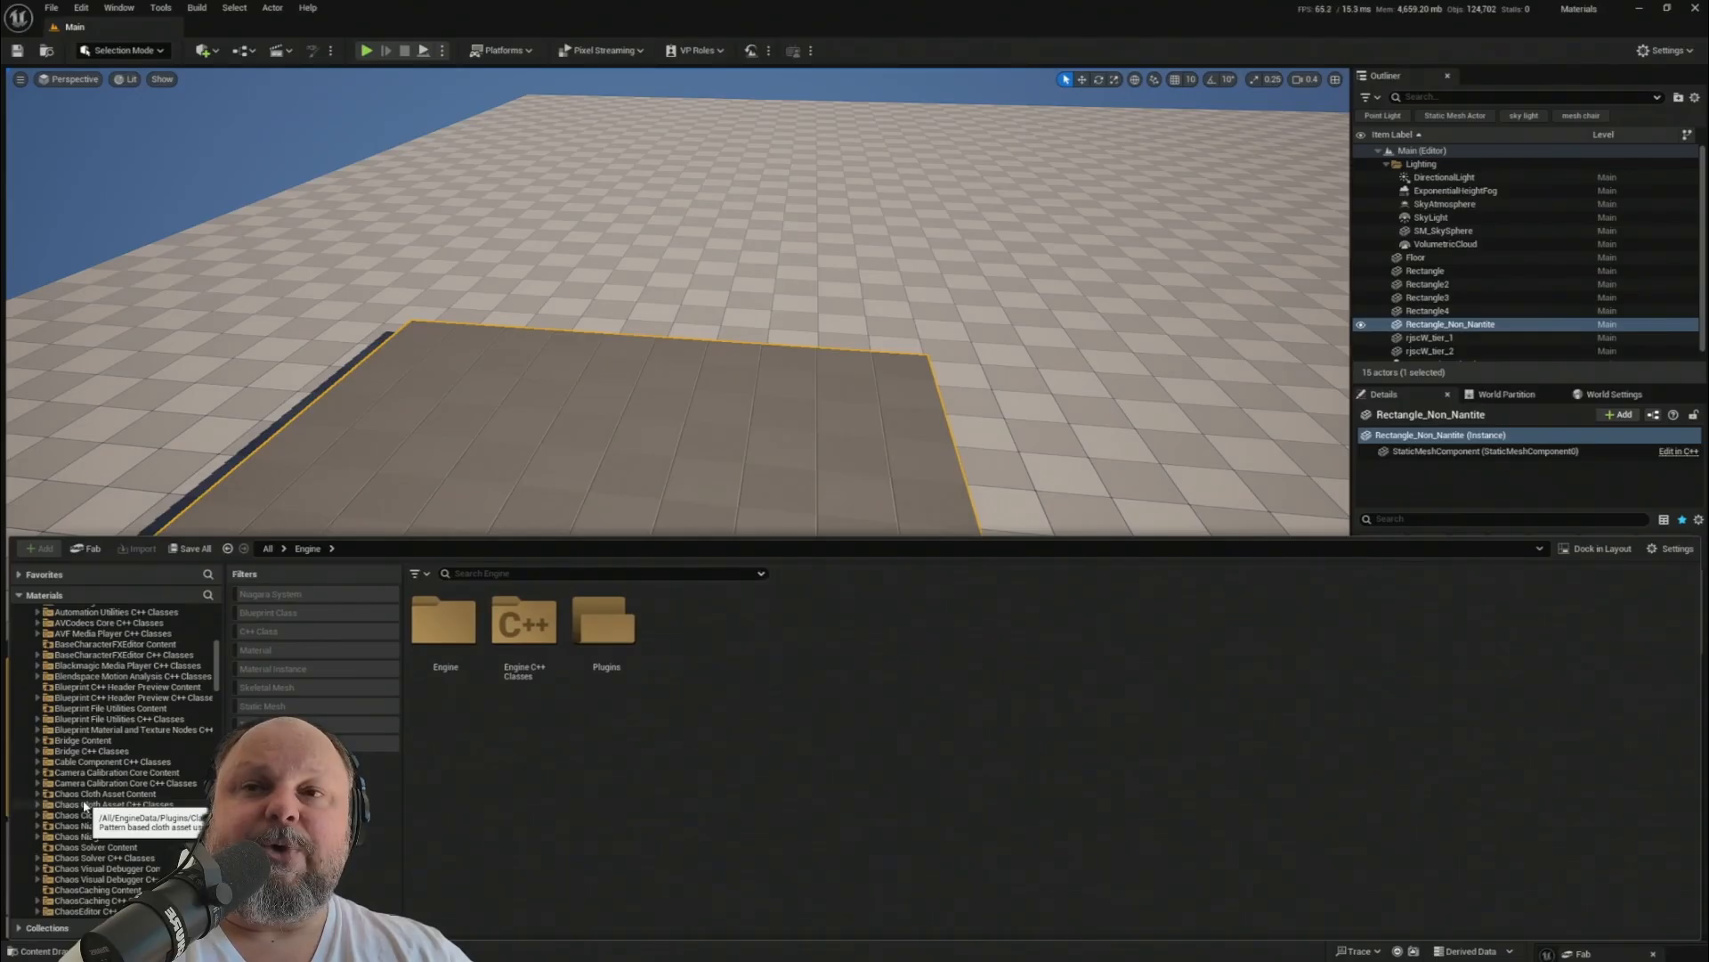
click(81, 741)
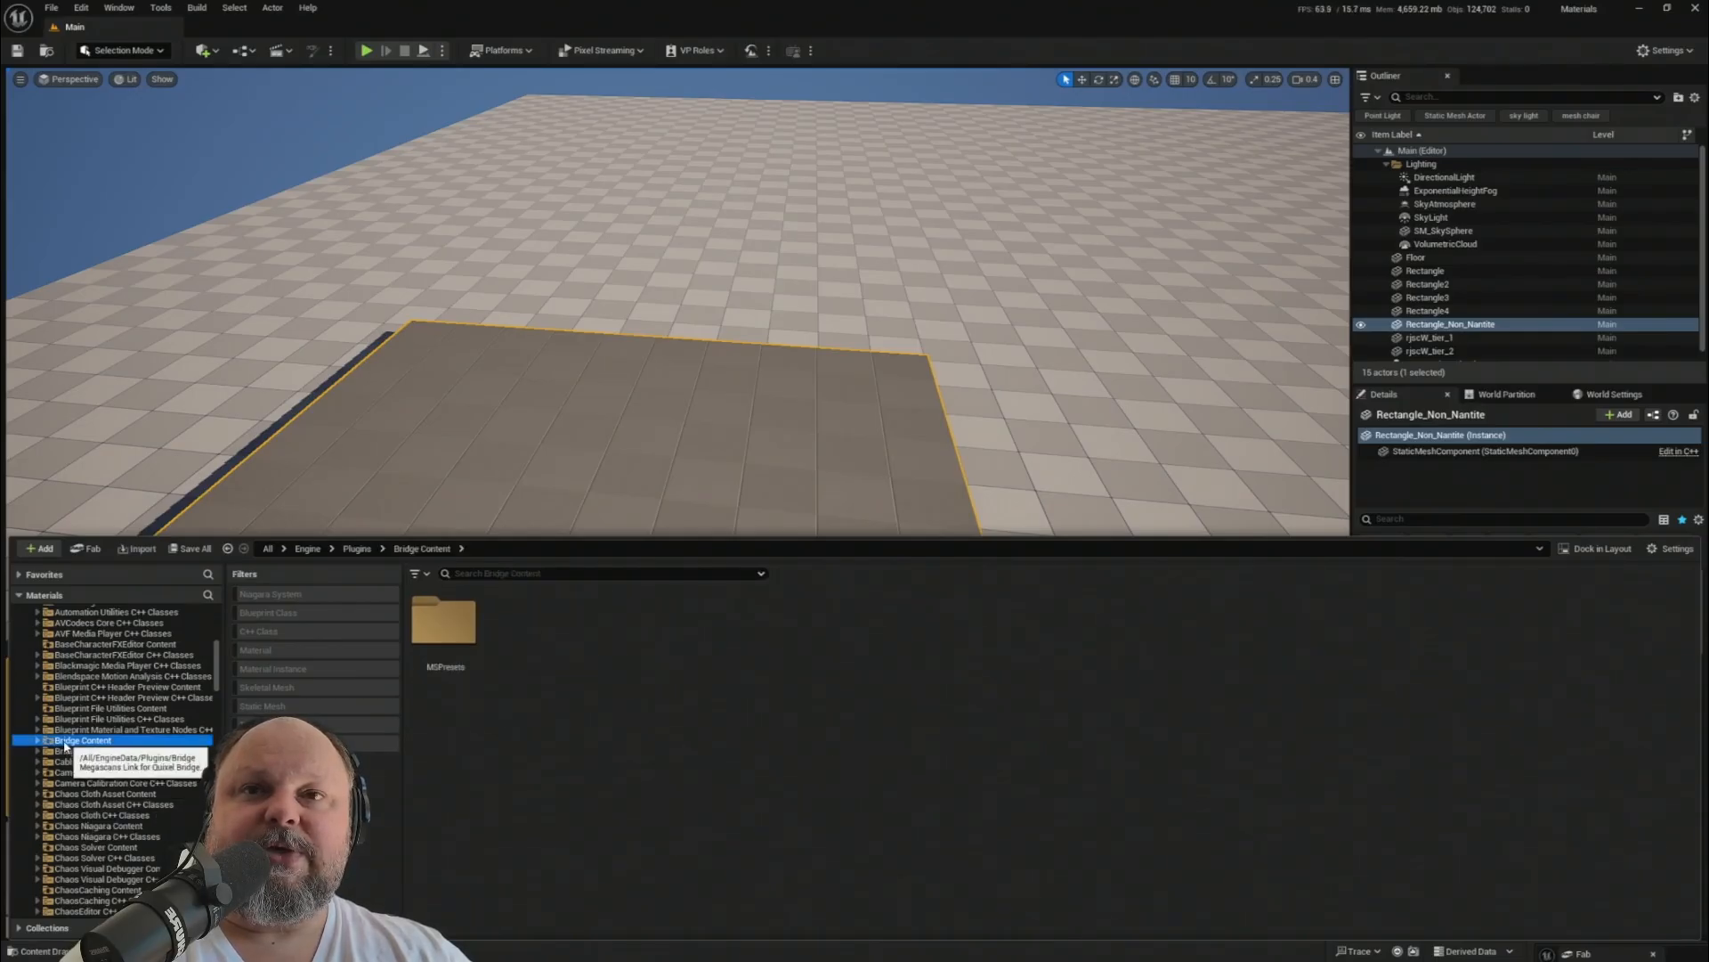
double_click(458, 630)
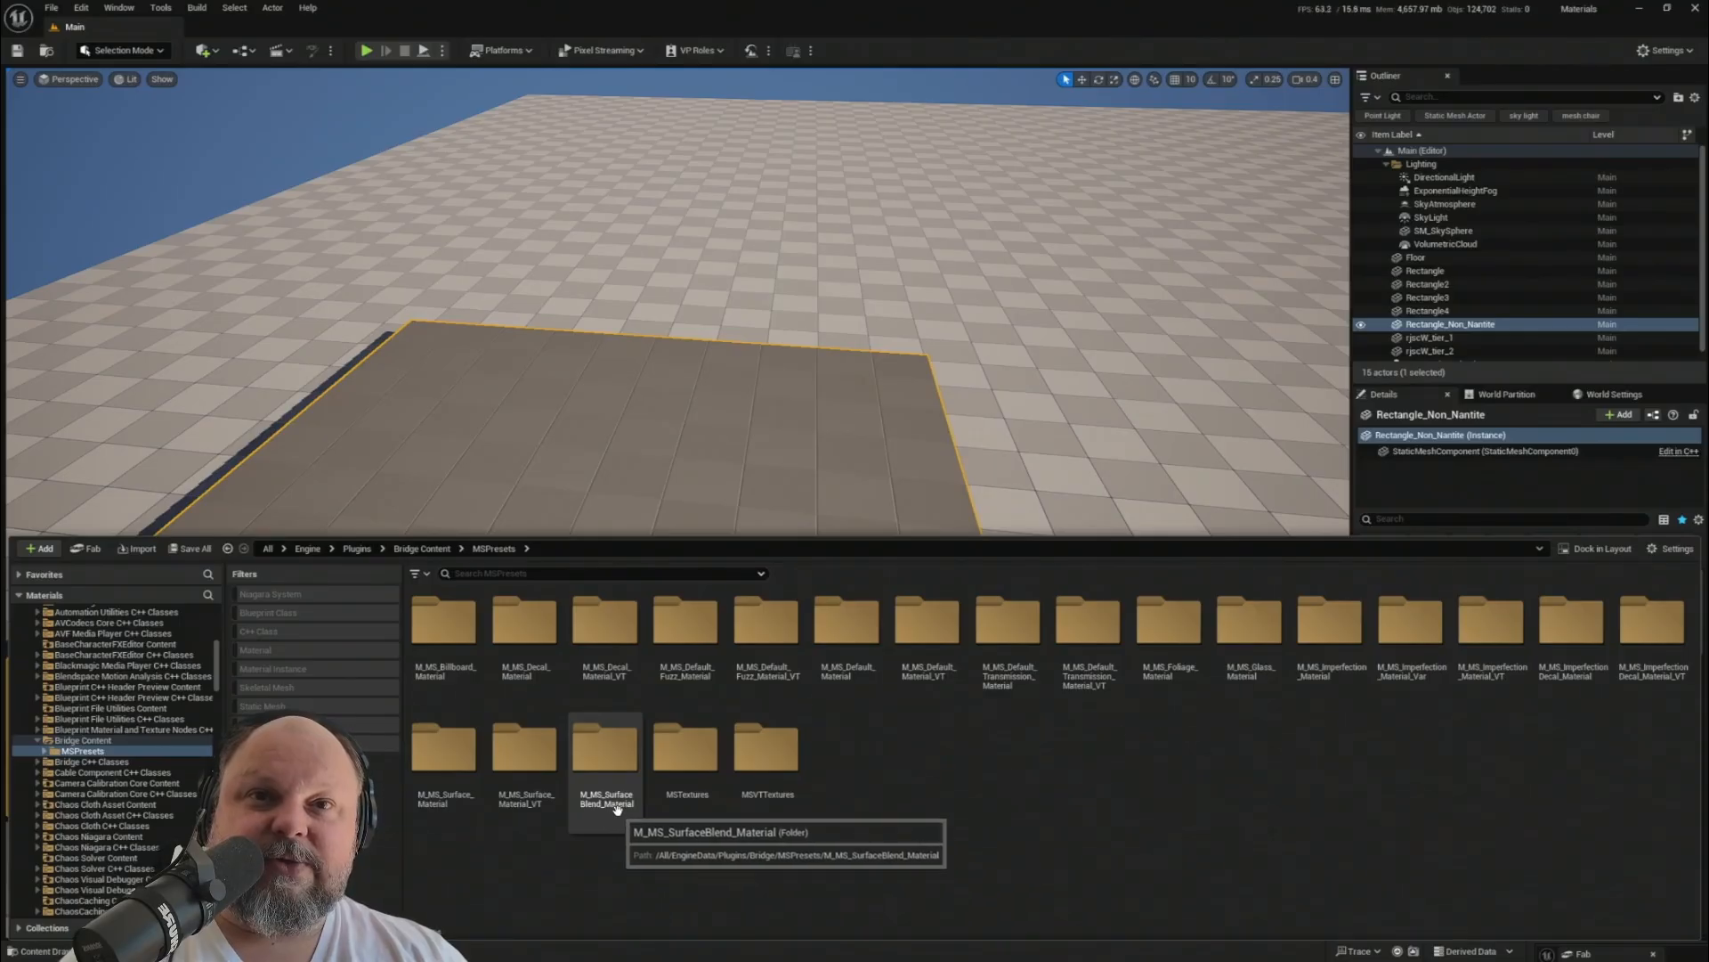
- Open the M_MS_SurfaceBlend_Material folder and select the M_MS_SurfaceBlend_Material asset
click(594, 826)
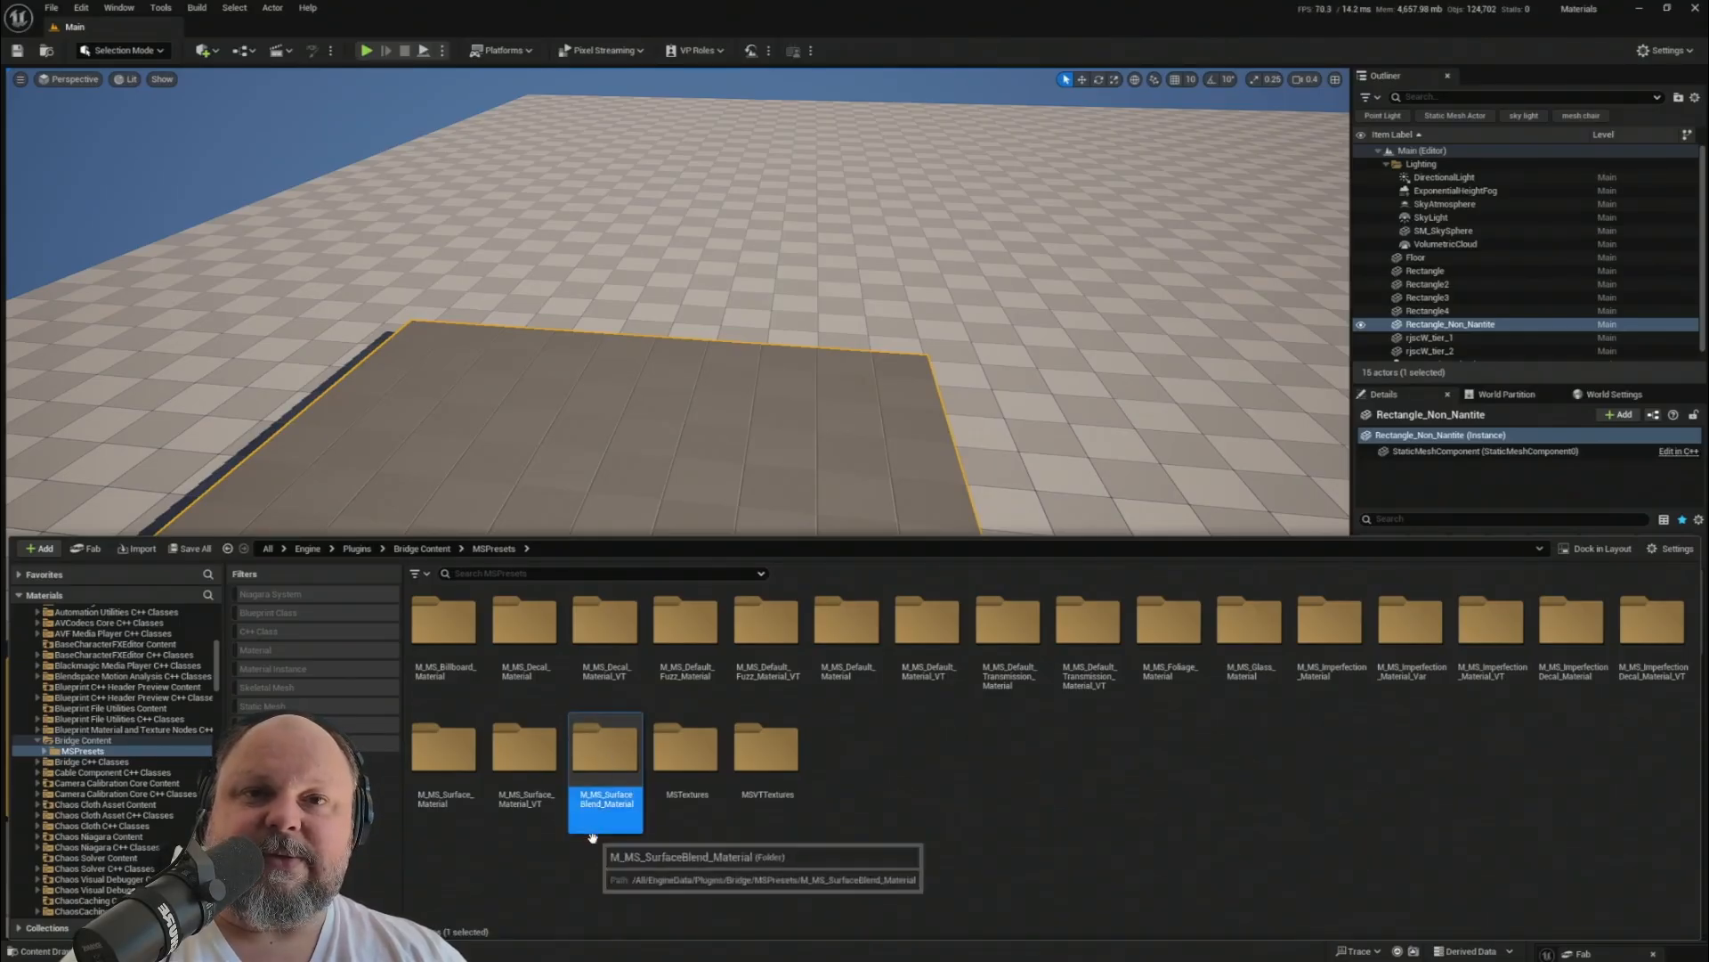
double_click(592, 828)
click(532, 670)
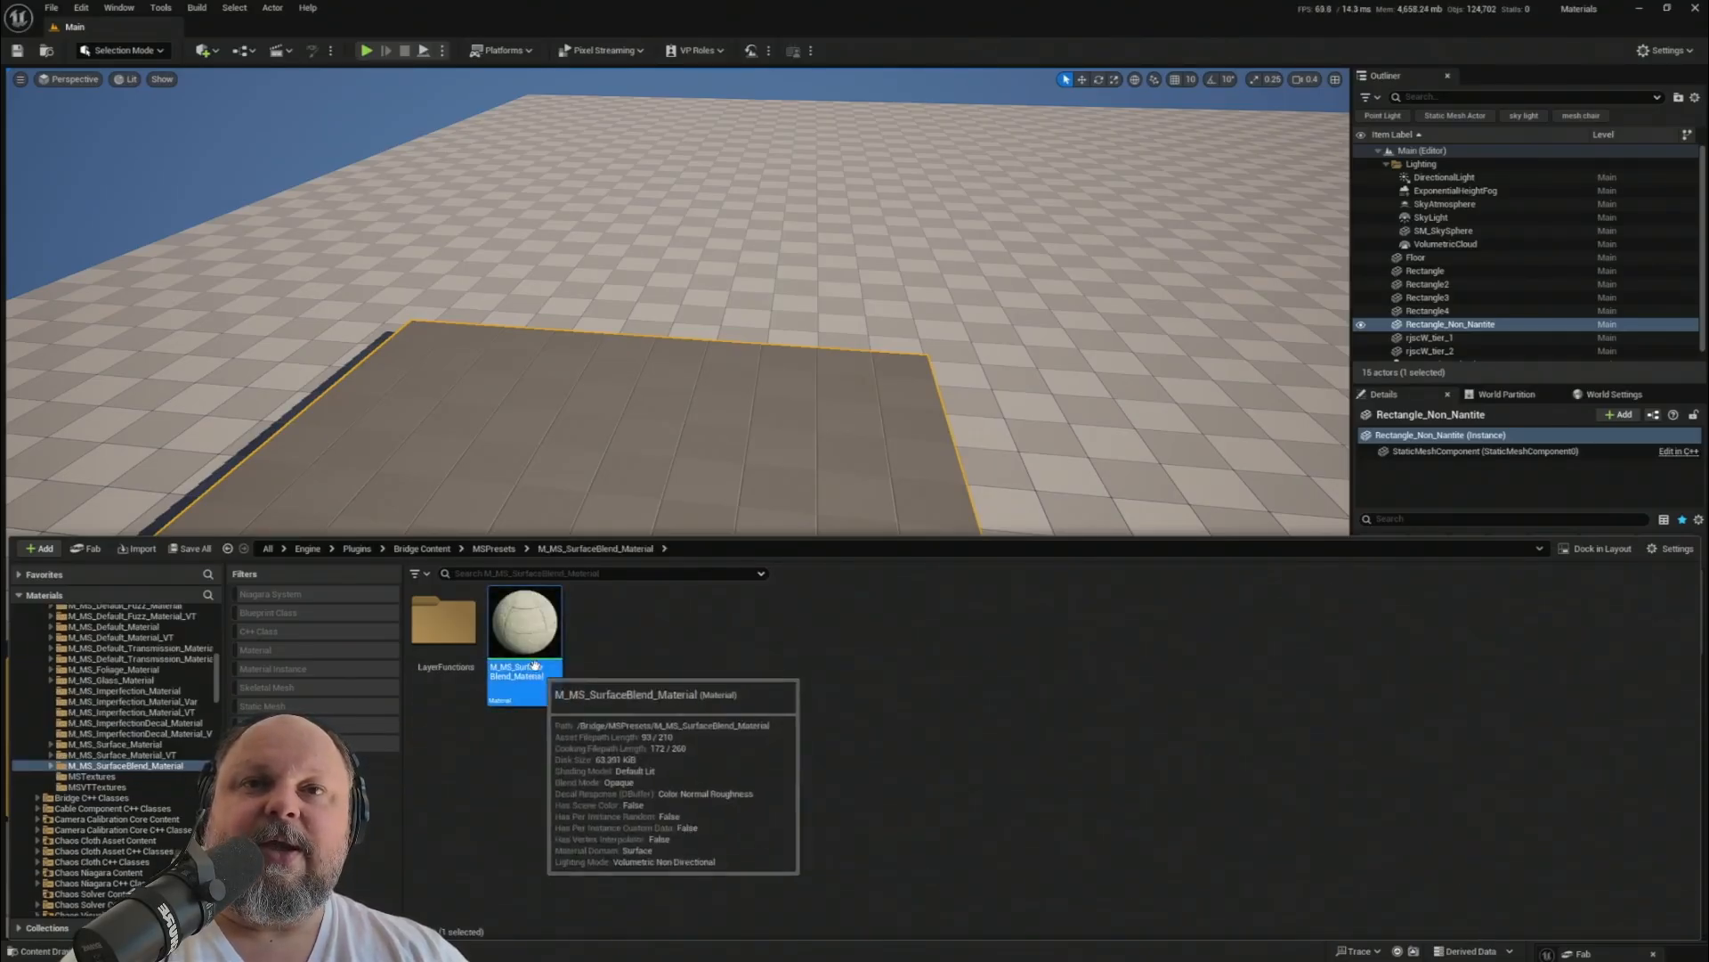
- Copy the M_MS_SurfaceBlend_Material asset from the Bridge presets into the Engine folder
scroll(162, 720, up, 10)
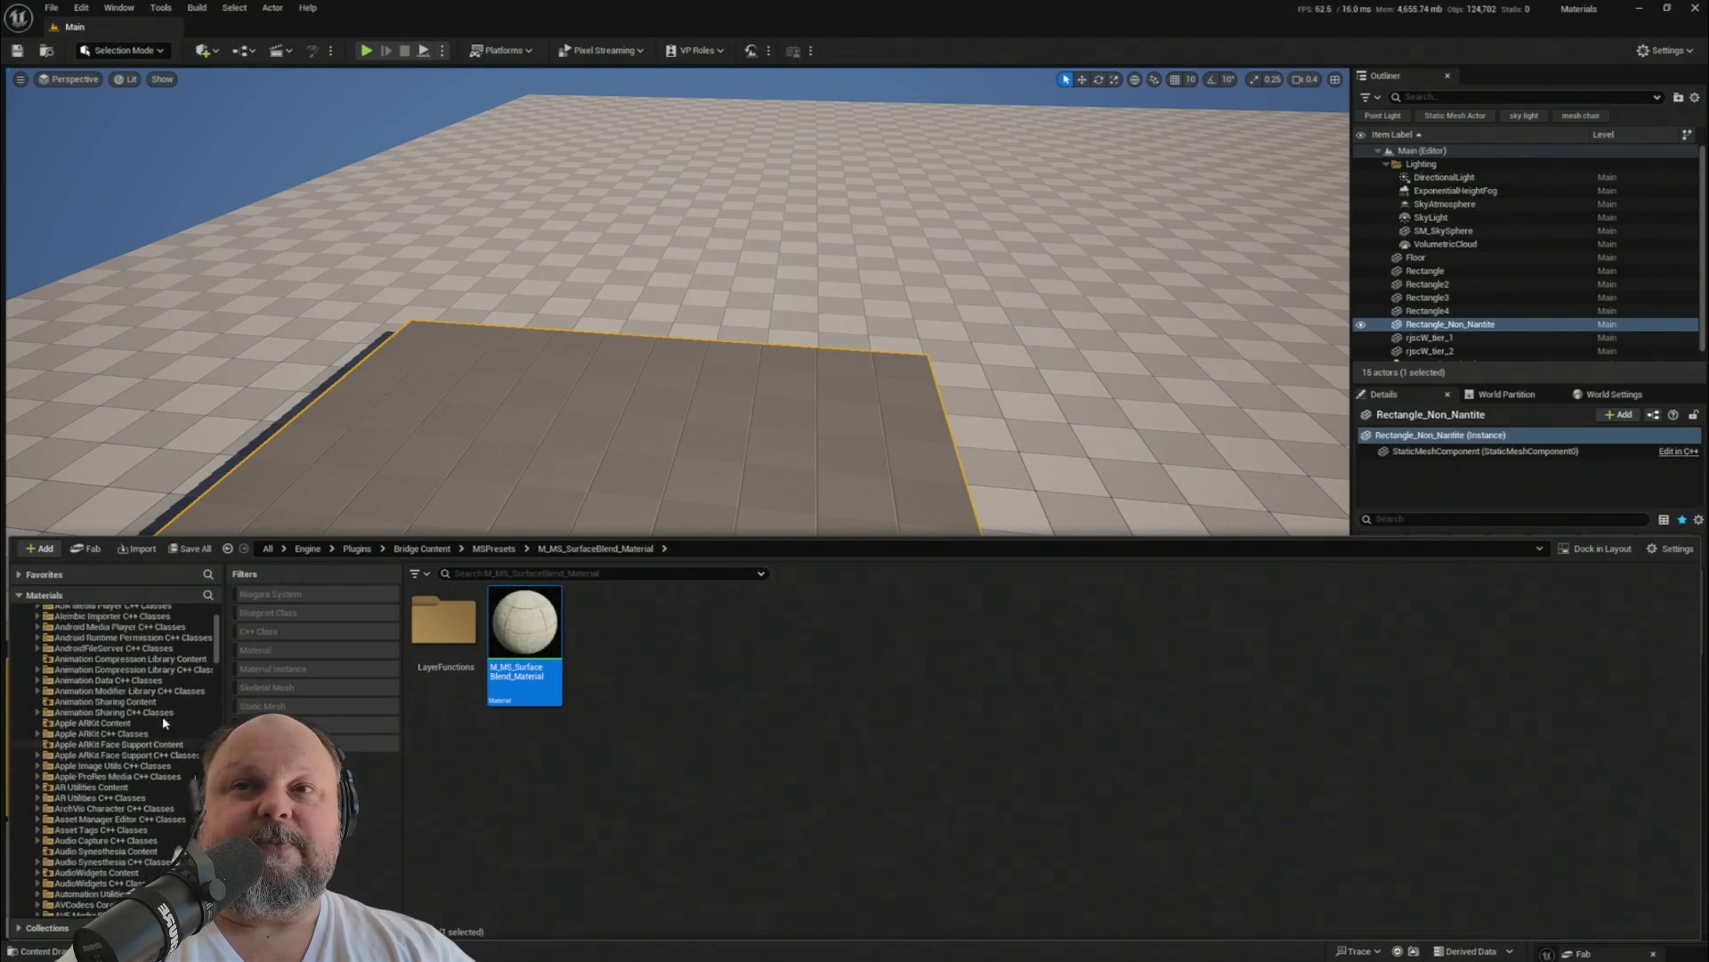
scroll(162, 716, up, 3)
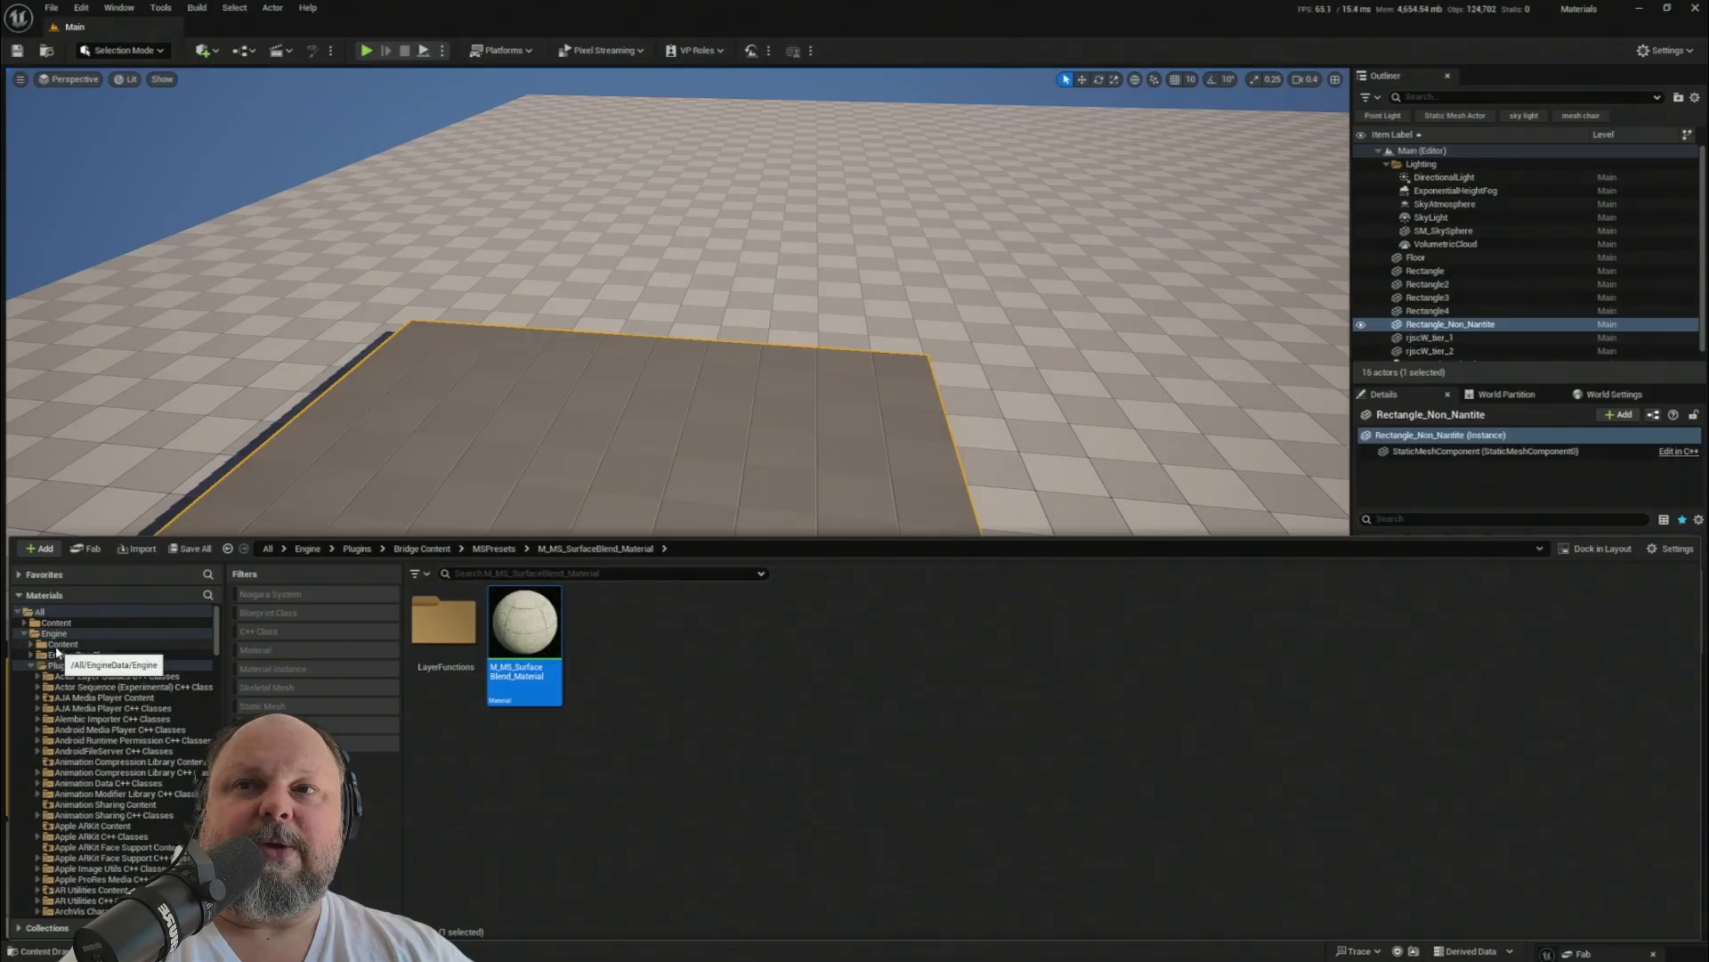
mouse_move(523, 623)
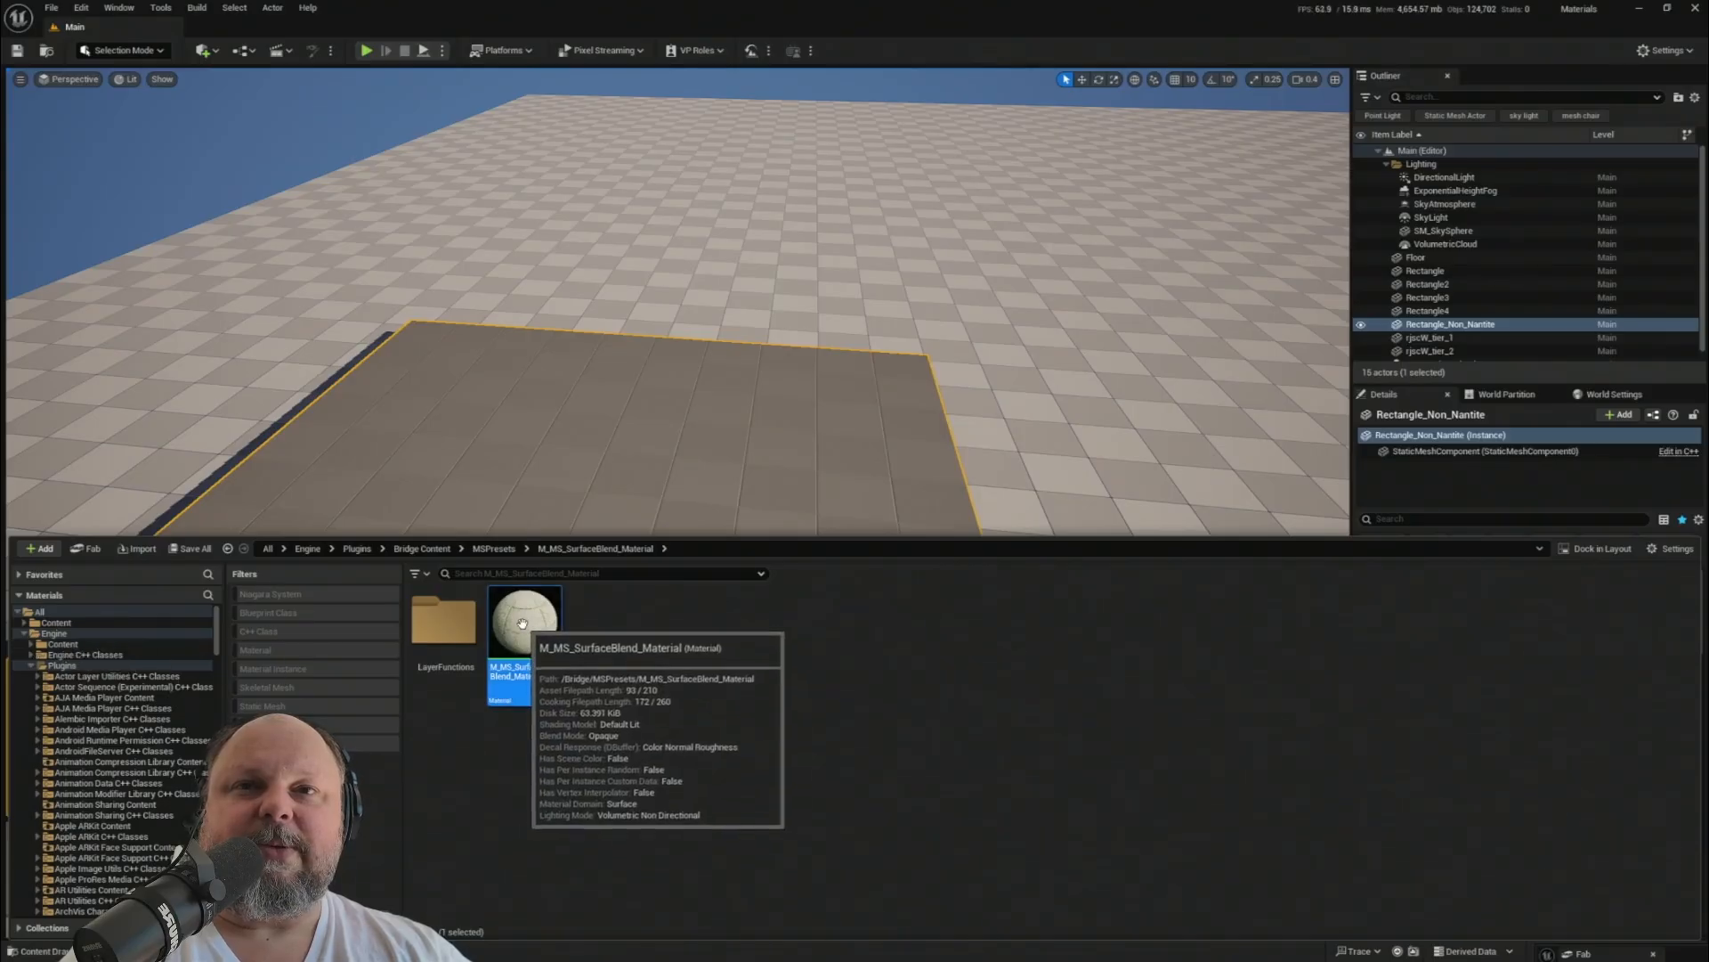
drag(523, 623, 67, 654)
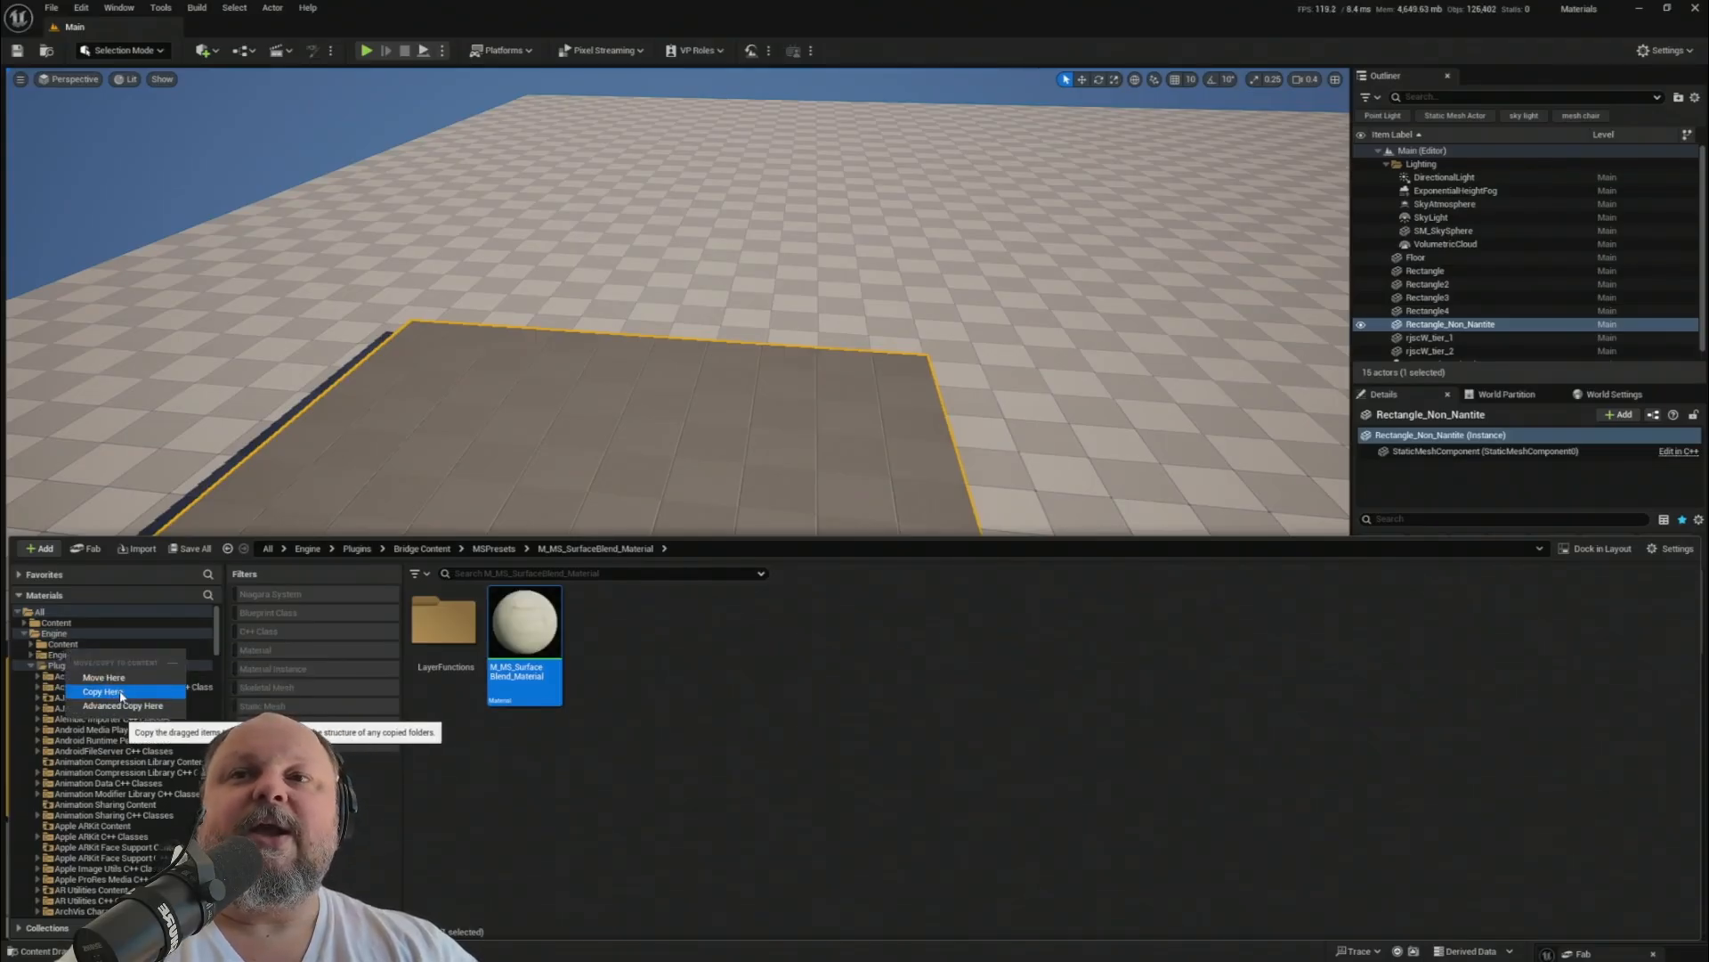
click(122, 691)
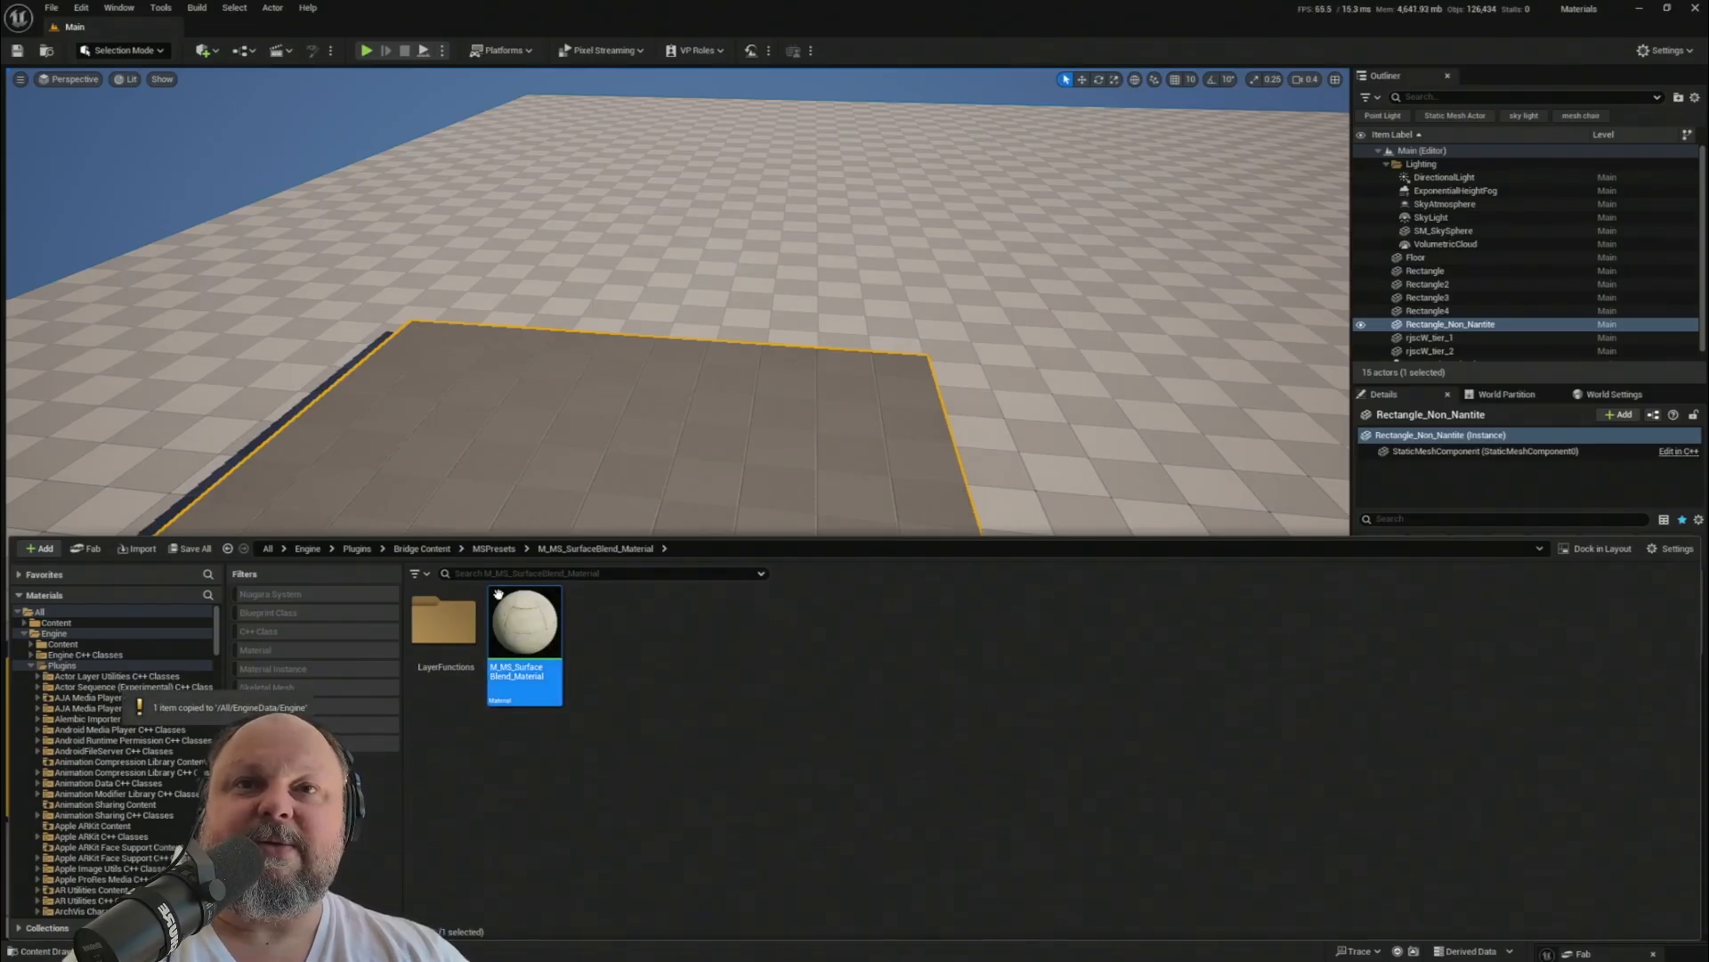
- Move the copied M_MS_SurfaceBlend_Material from the Engine folder into the project's Content folder and open that folder
key(ctrl)
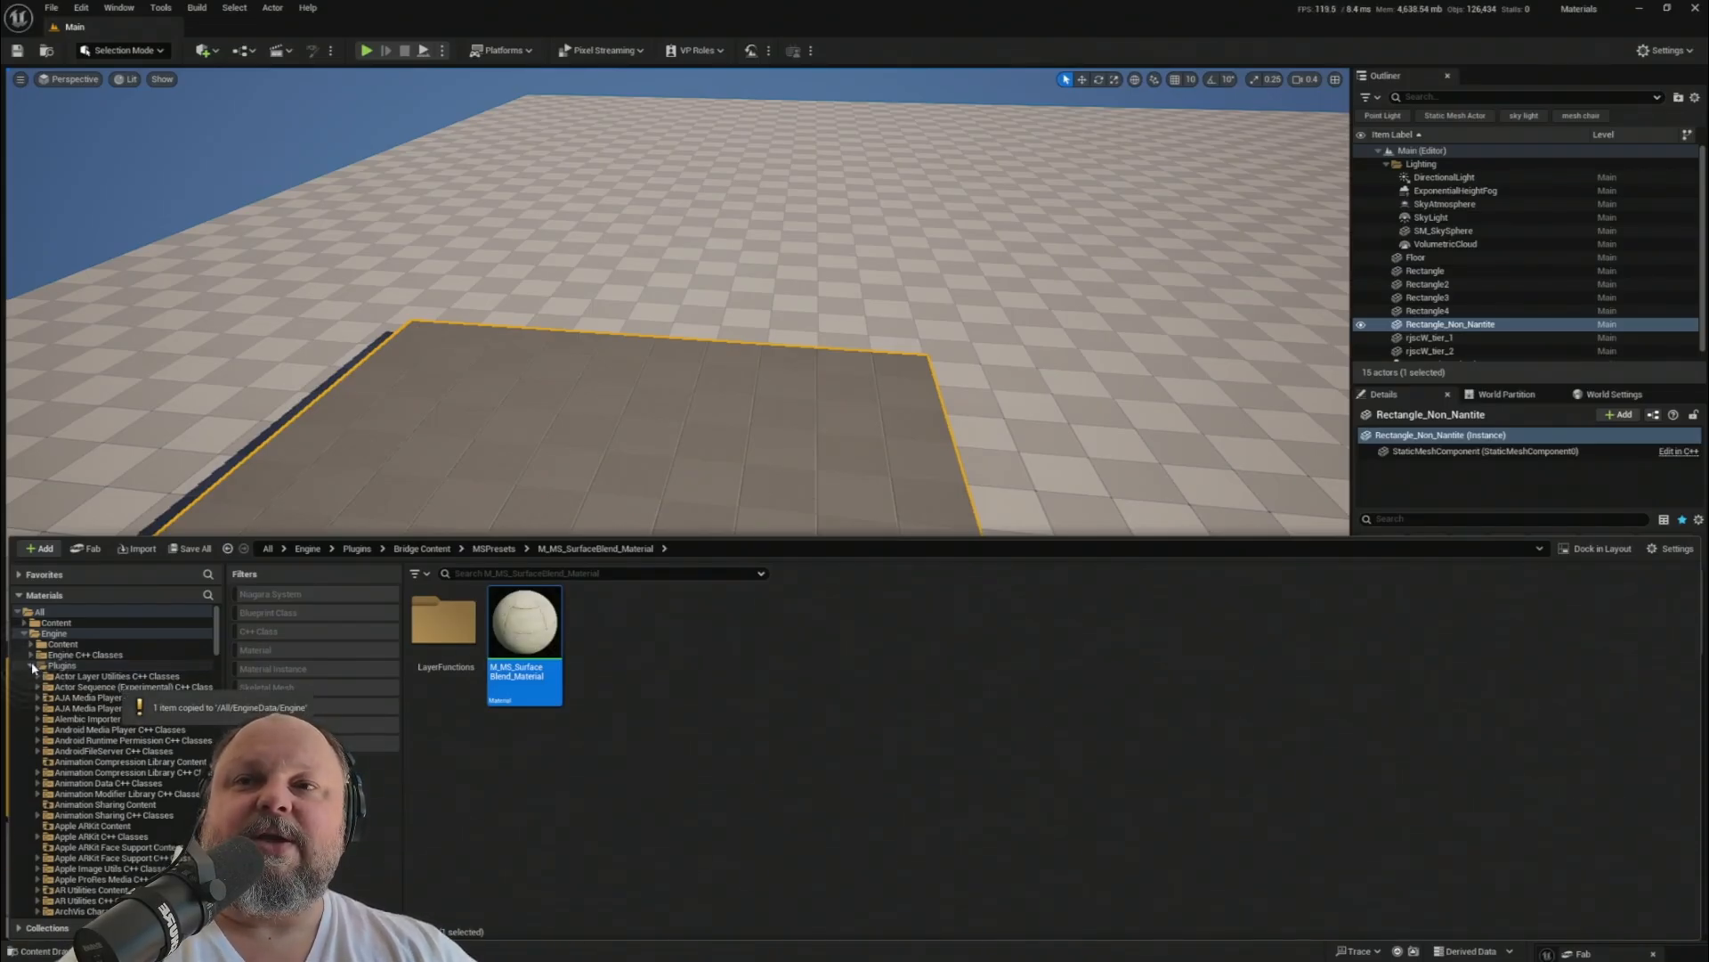
ctrl+click(31, 665)
ctrl+click(24, 633)
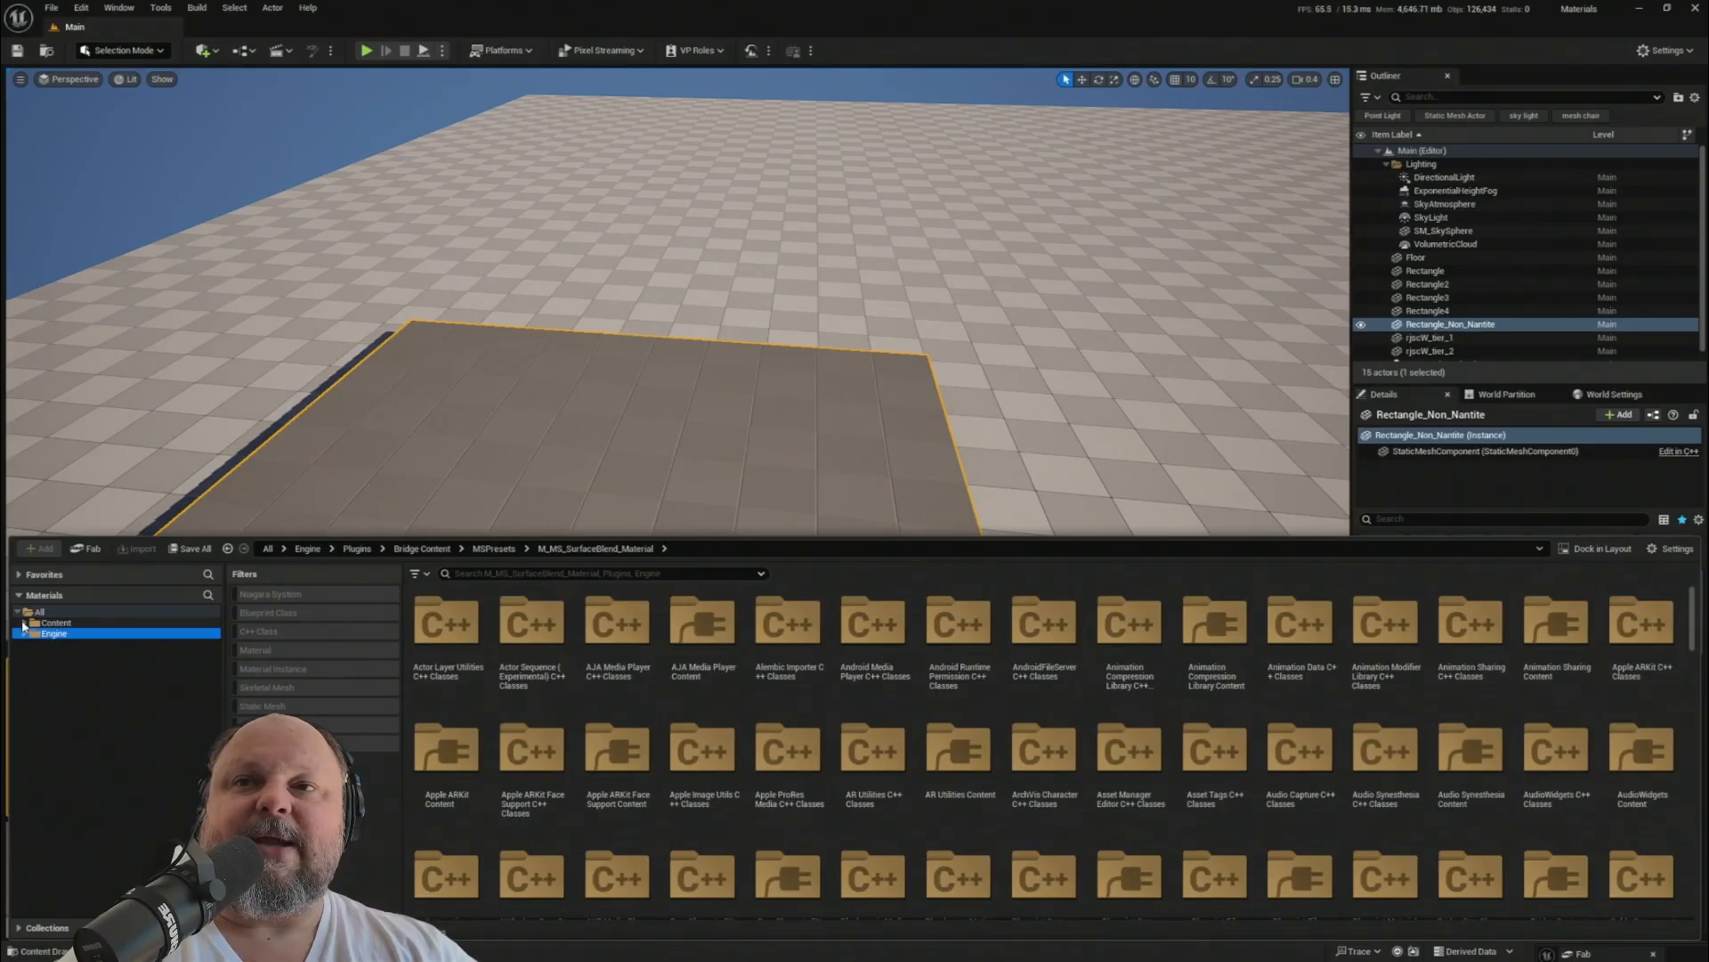
click(24, 623)
click(64, 625)
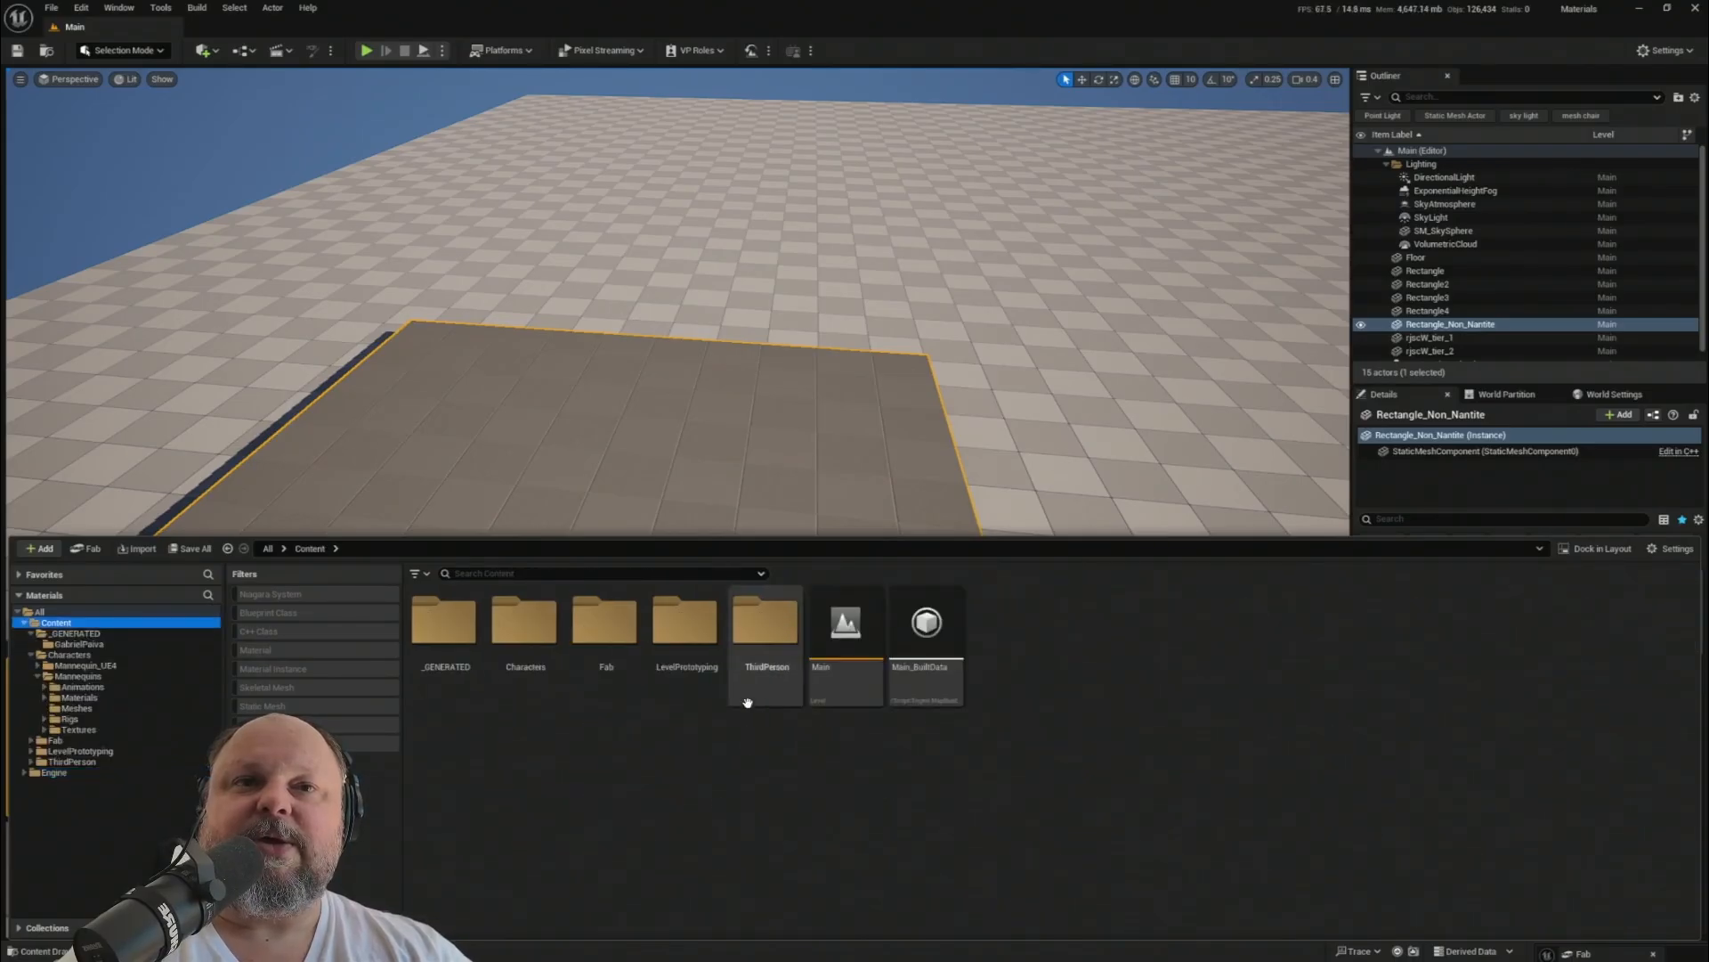
click(932, 643)
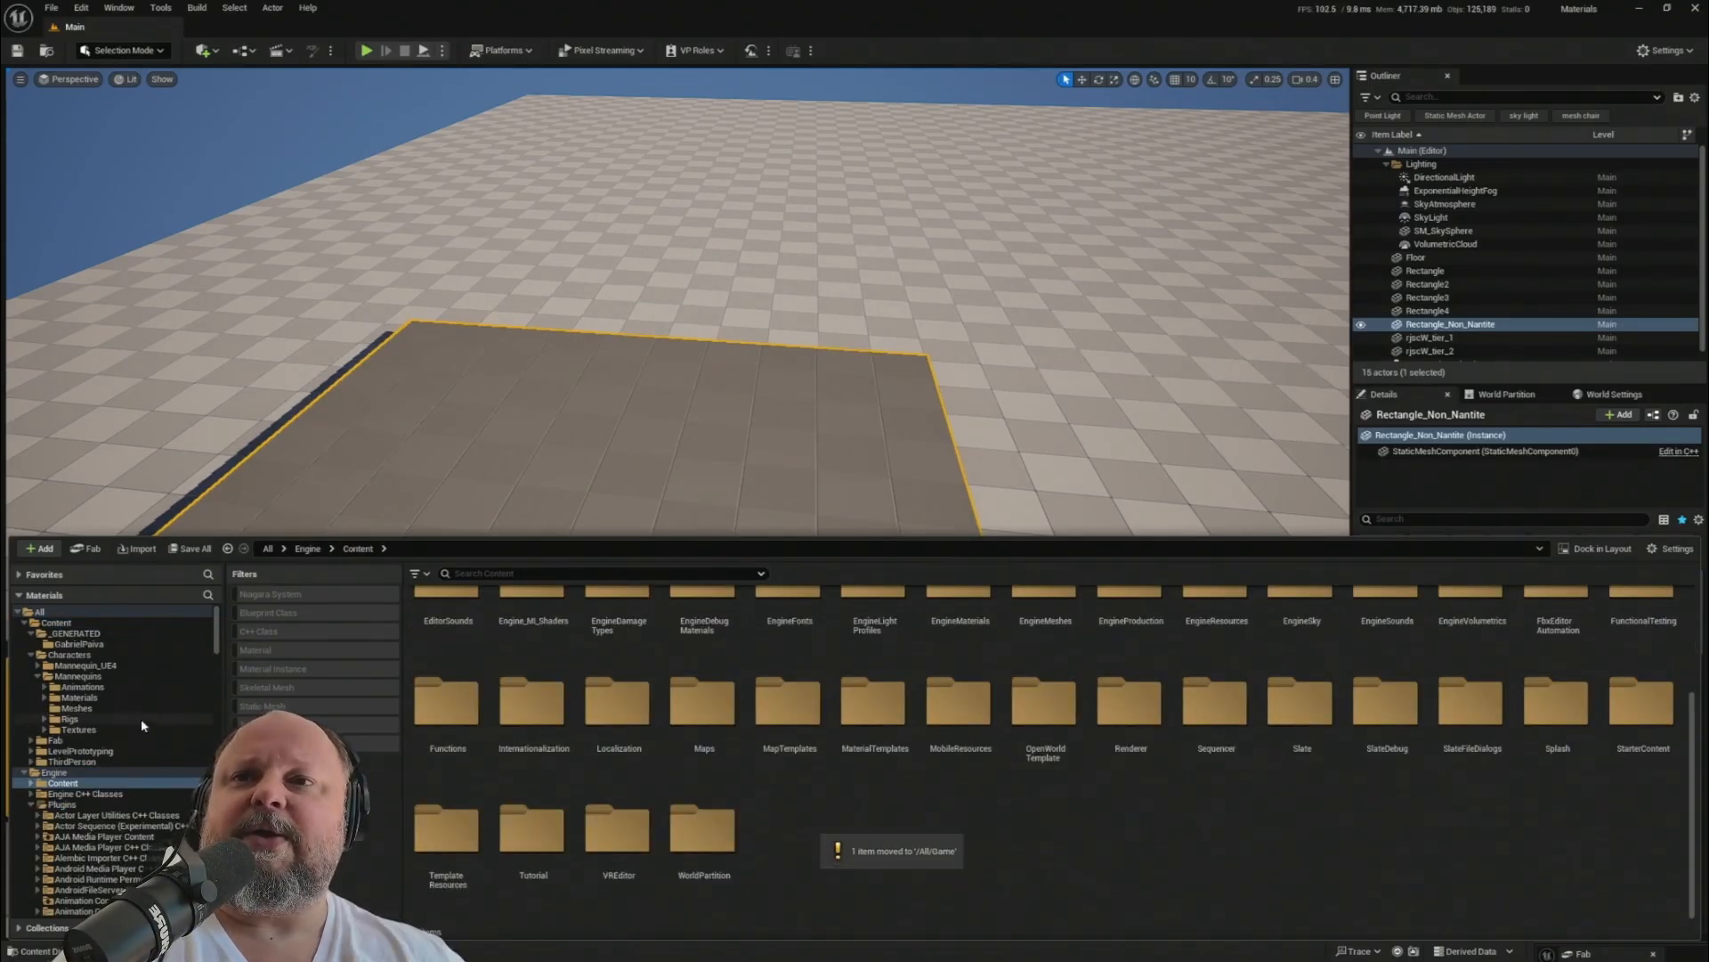
click(142, 623)
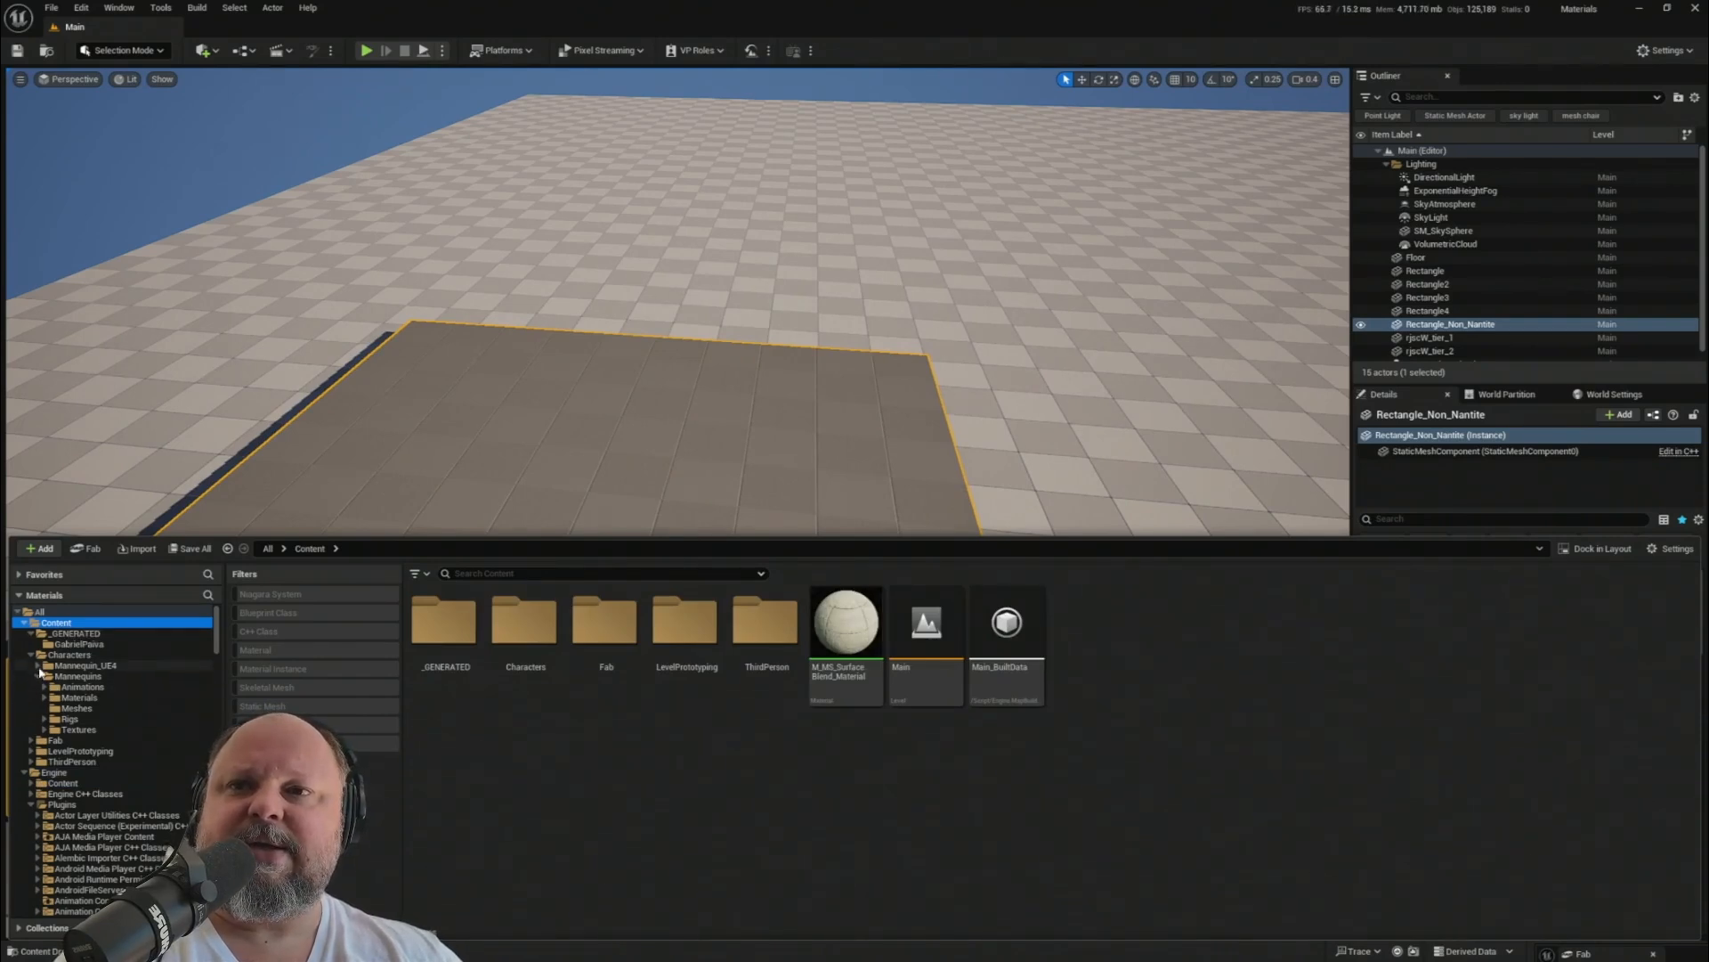
- Move M_MS_SurfaceBlend_Material from the Content root into the Surfaces folder under Fab > Megascans
click(38, 677)
click(32, 688)
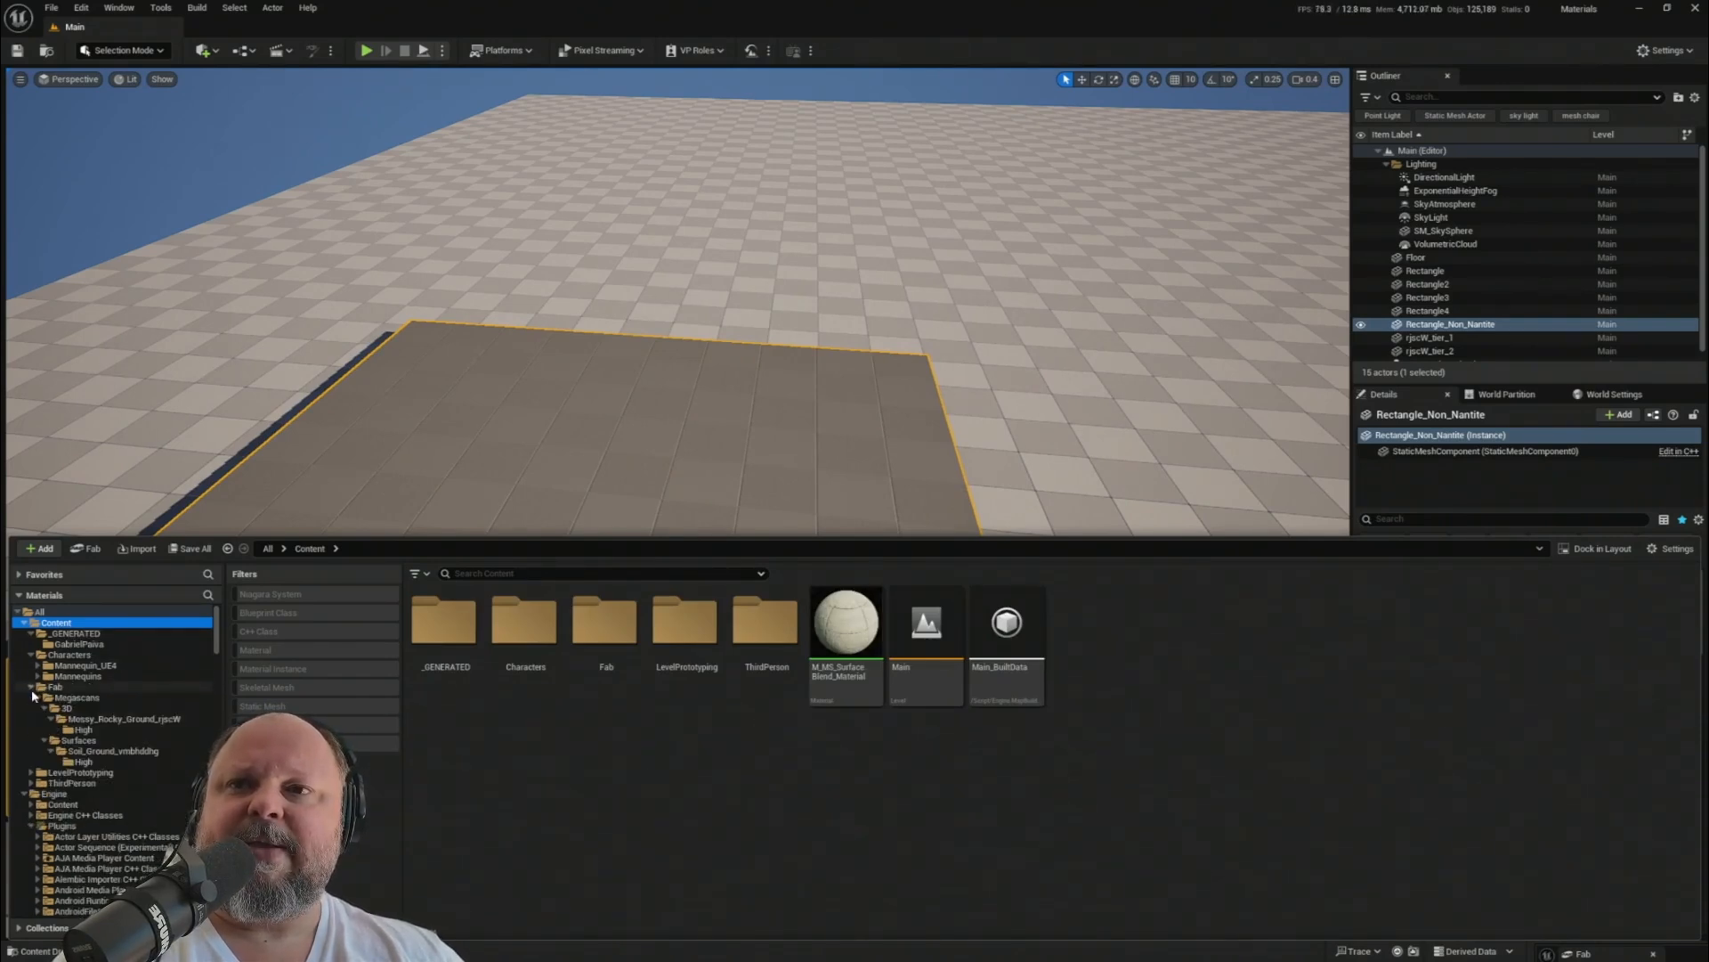
click(44, 707)
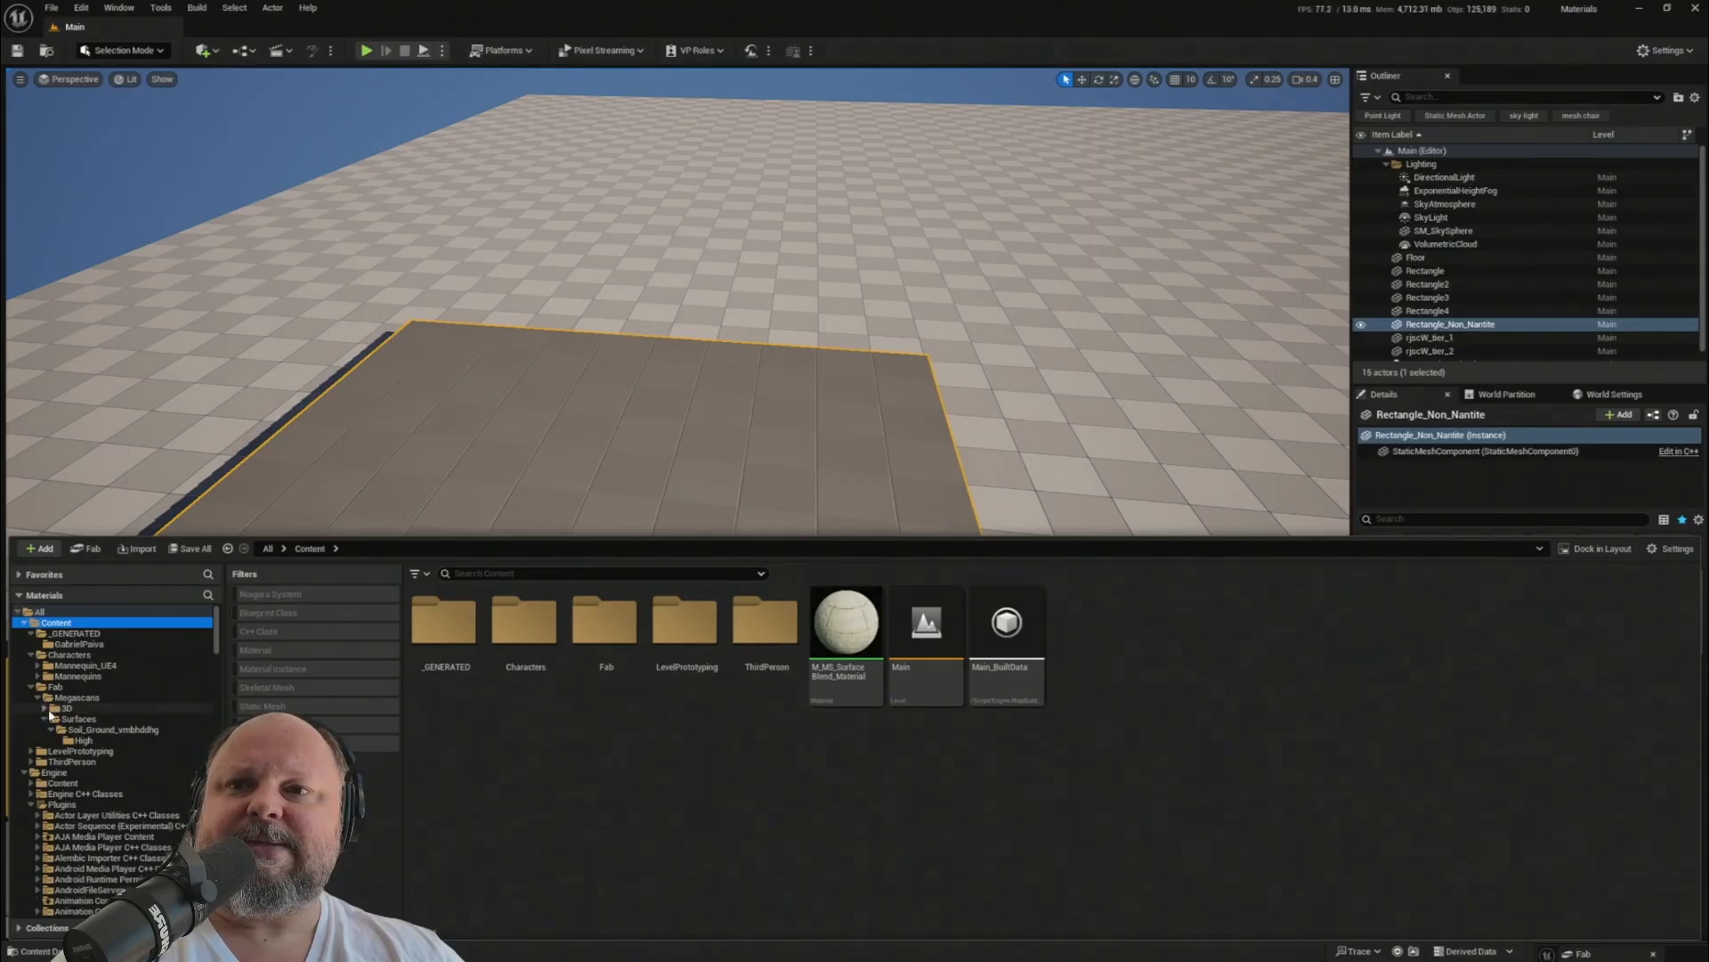
click(79, 718)
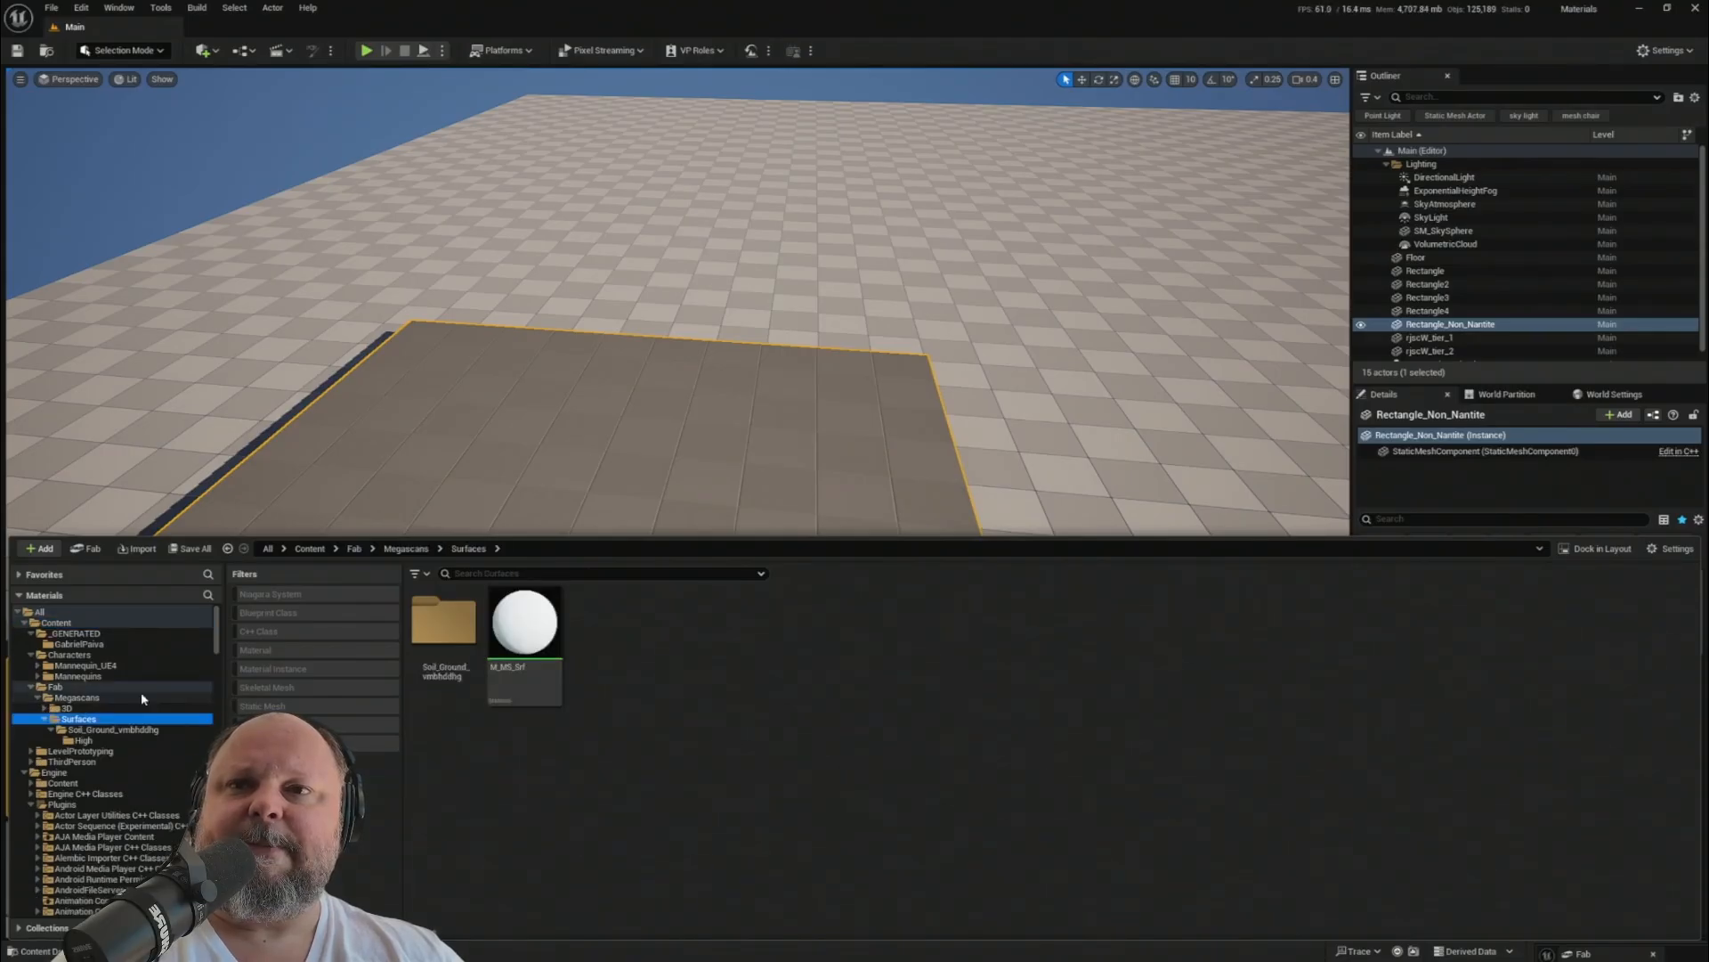
click(55, 622)
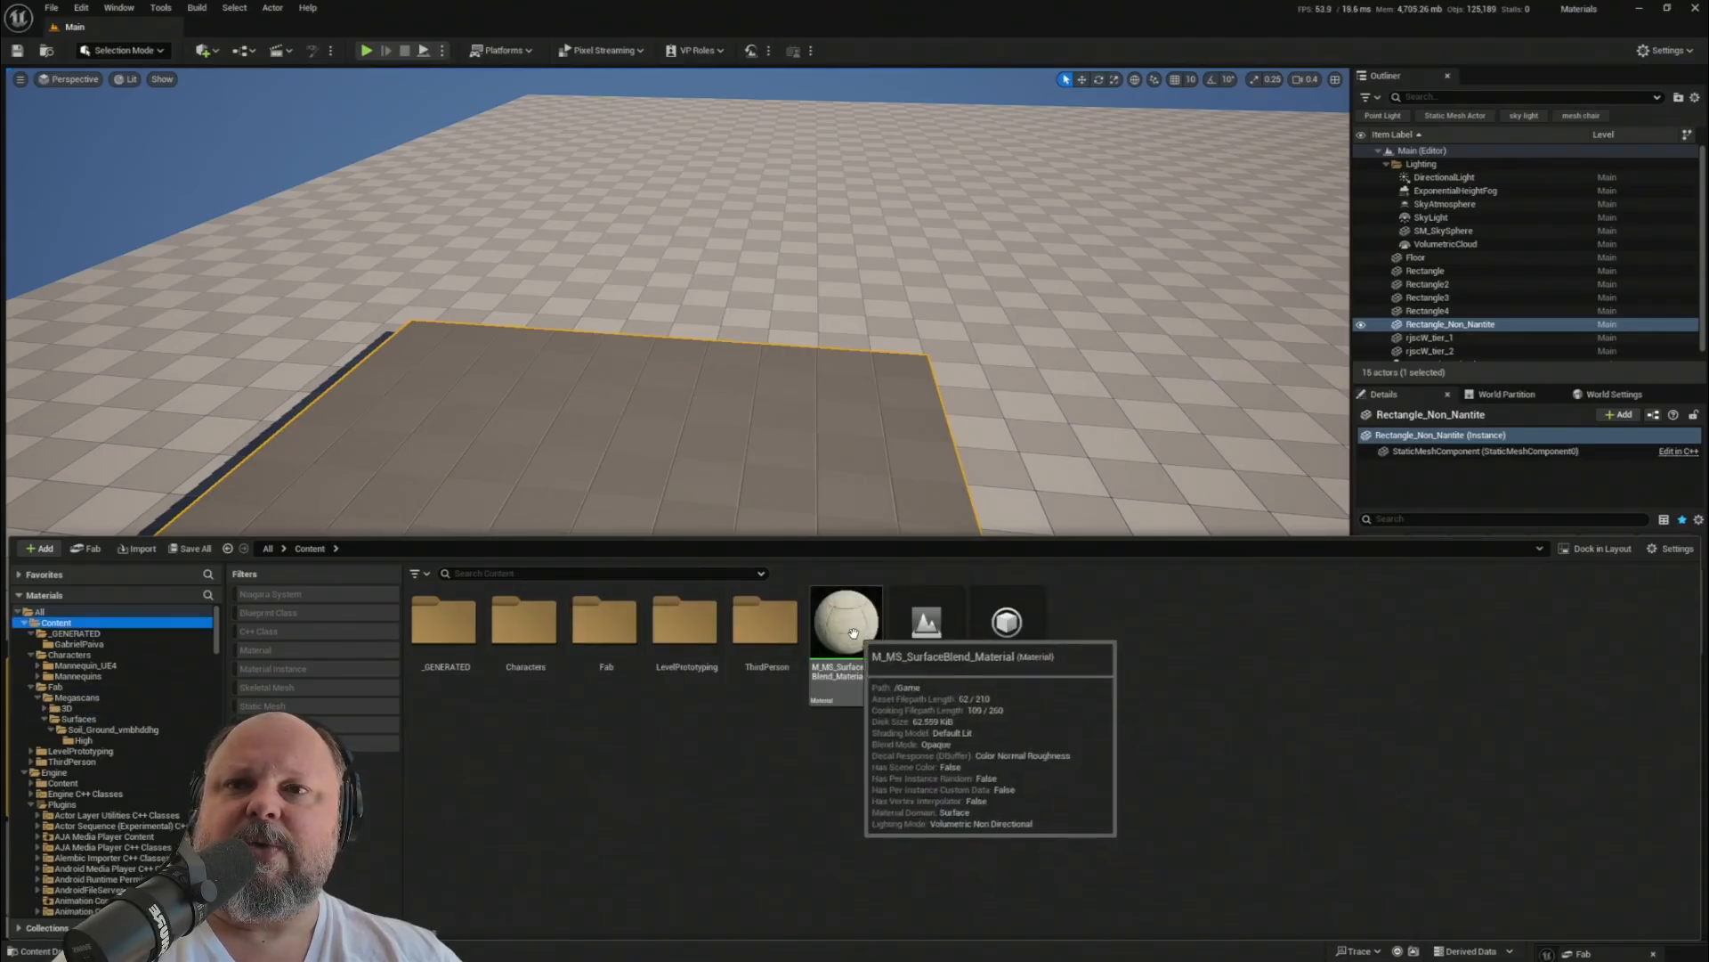
drag(846, 632, 133, 725)
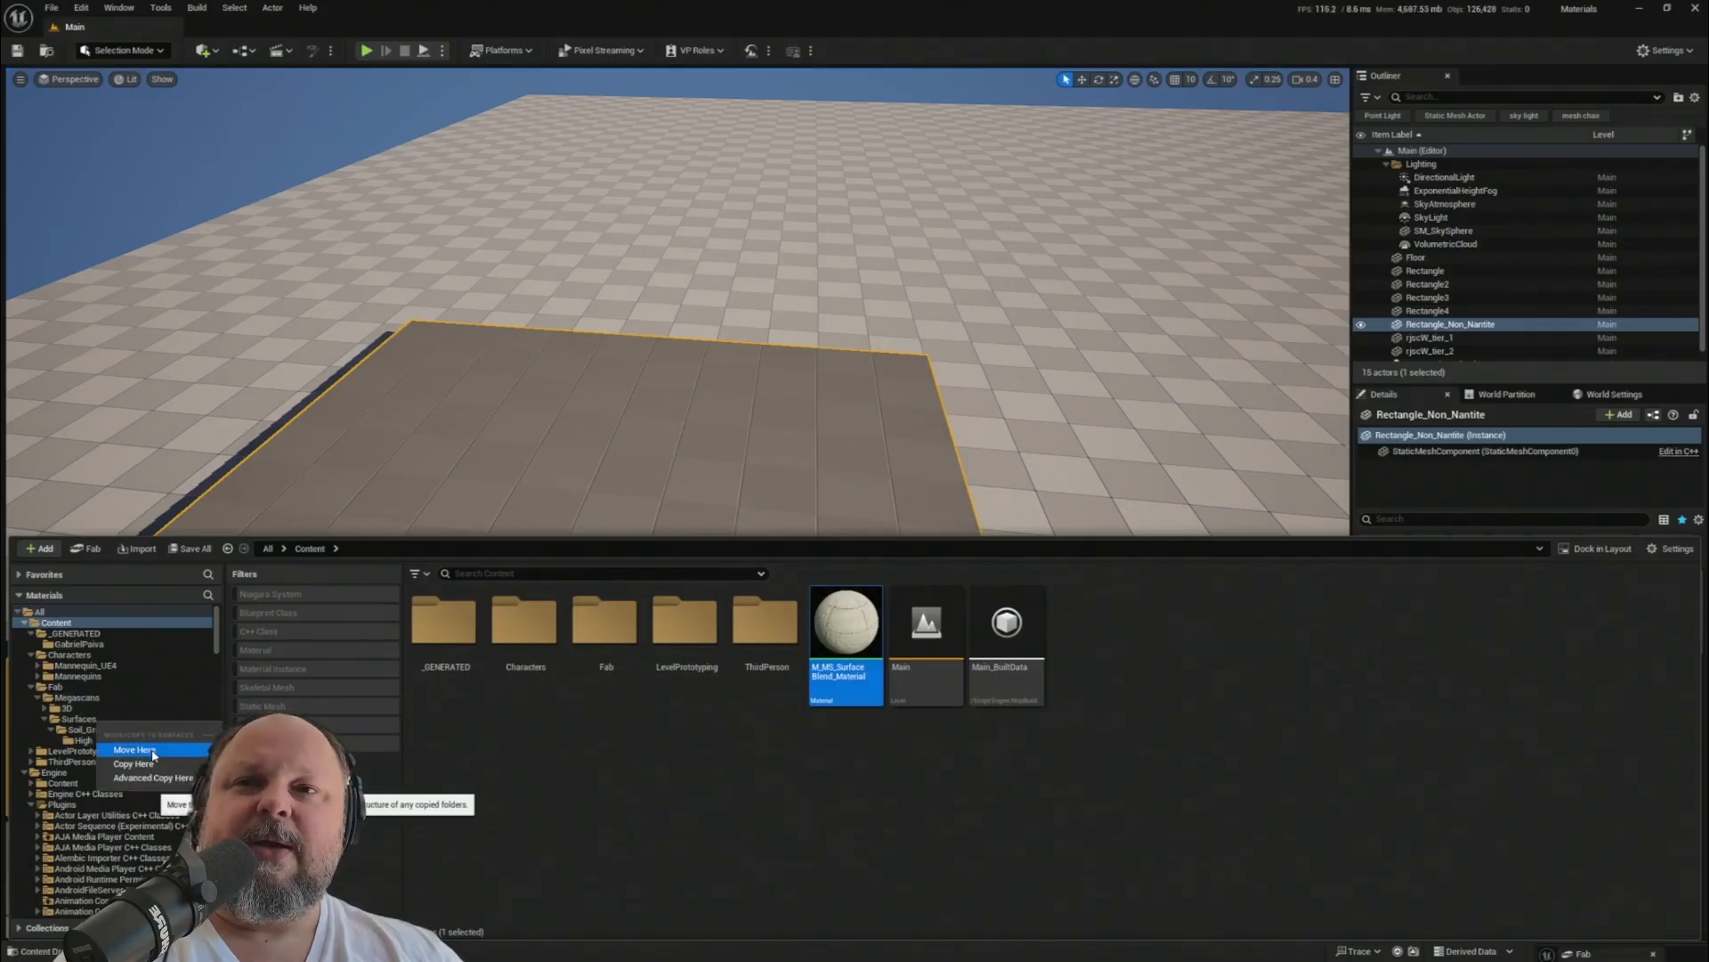
click(152, 752)
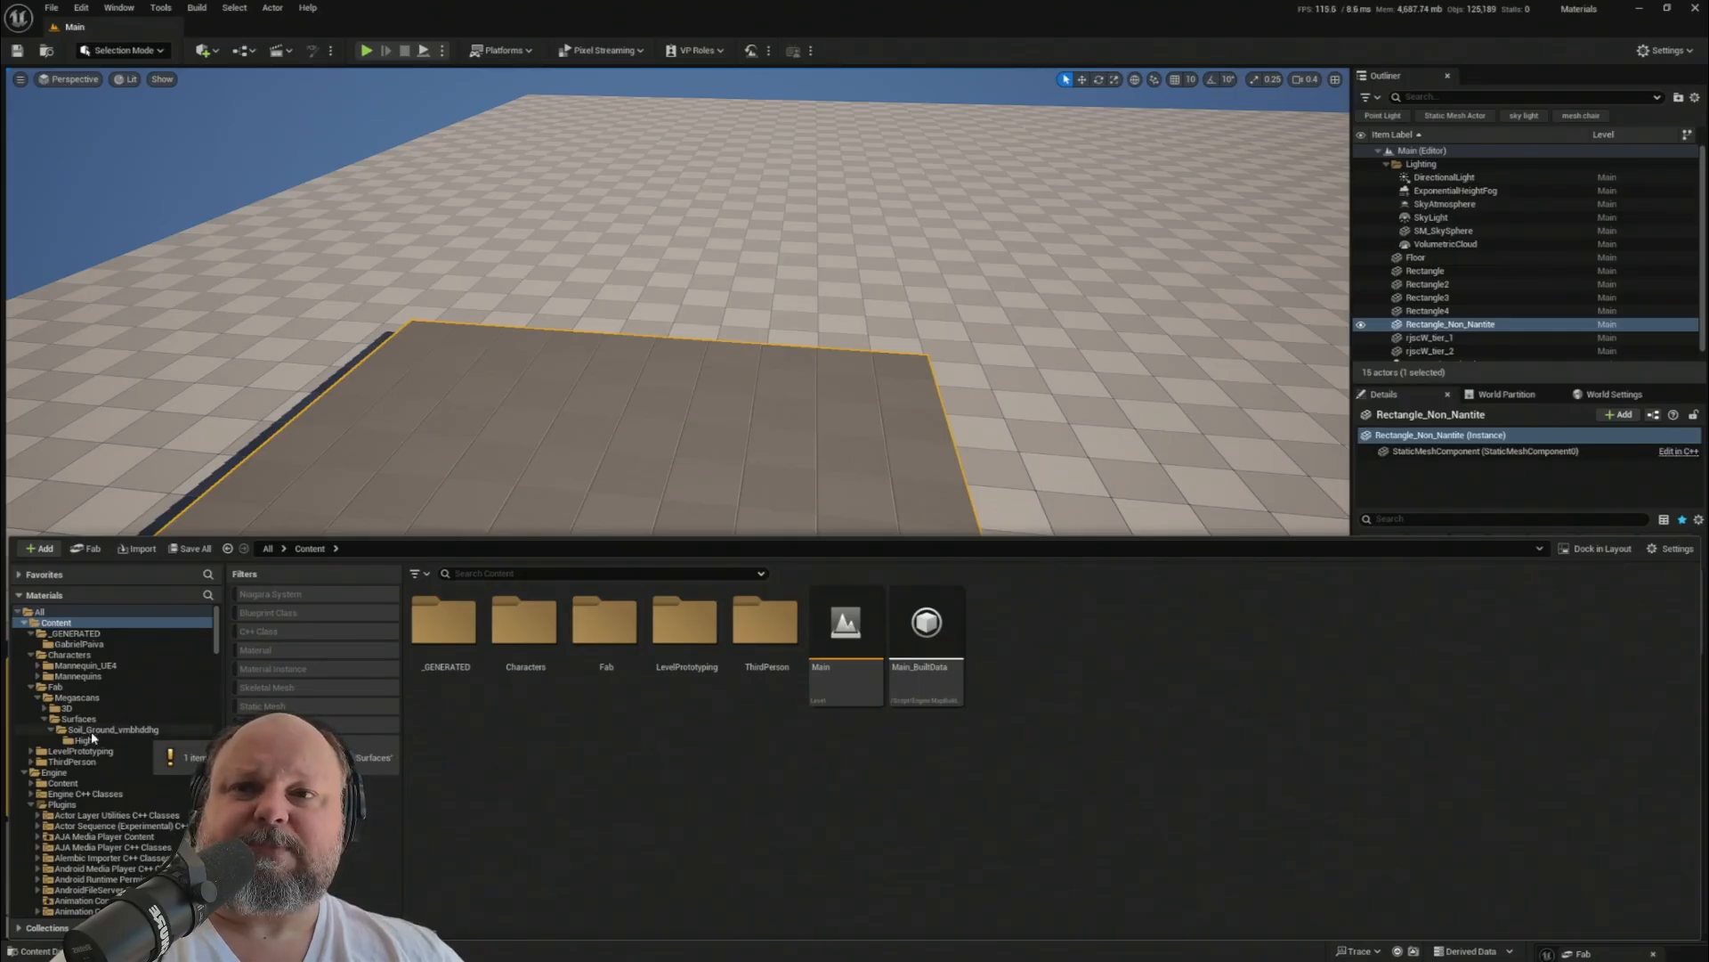
- Open M_MS_SurfaceBlend_Material from the Surfaces folder, examine its whole node graph, and close the material editor
click(78, 719)
click(614, 625)
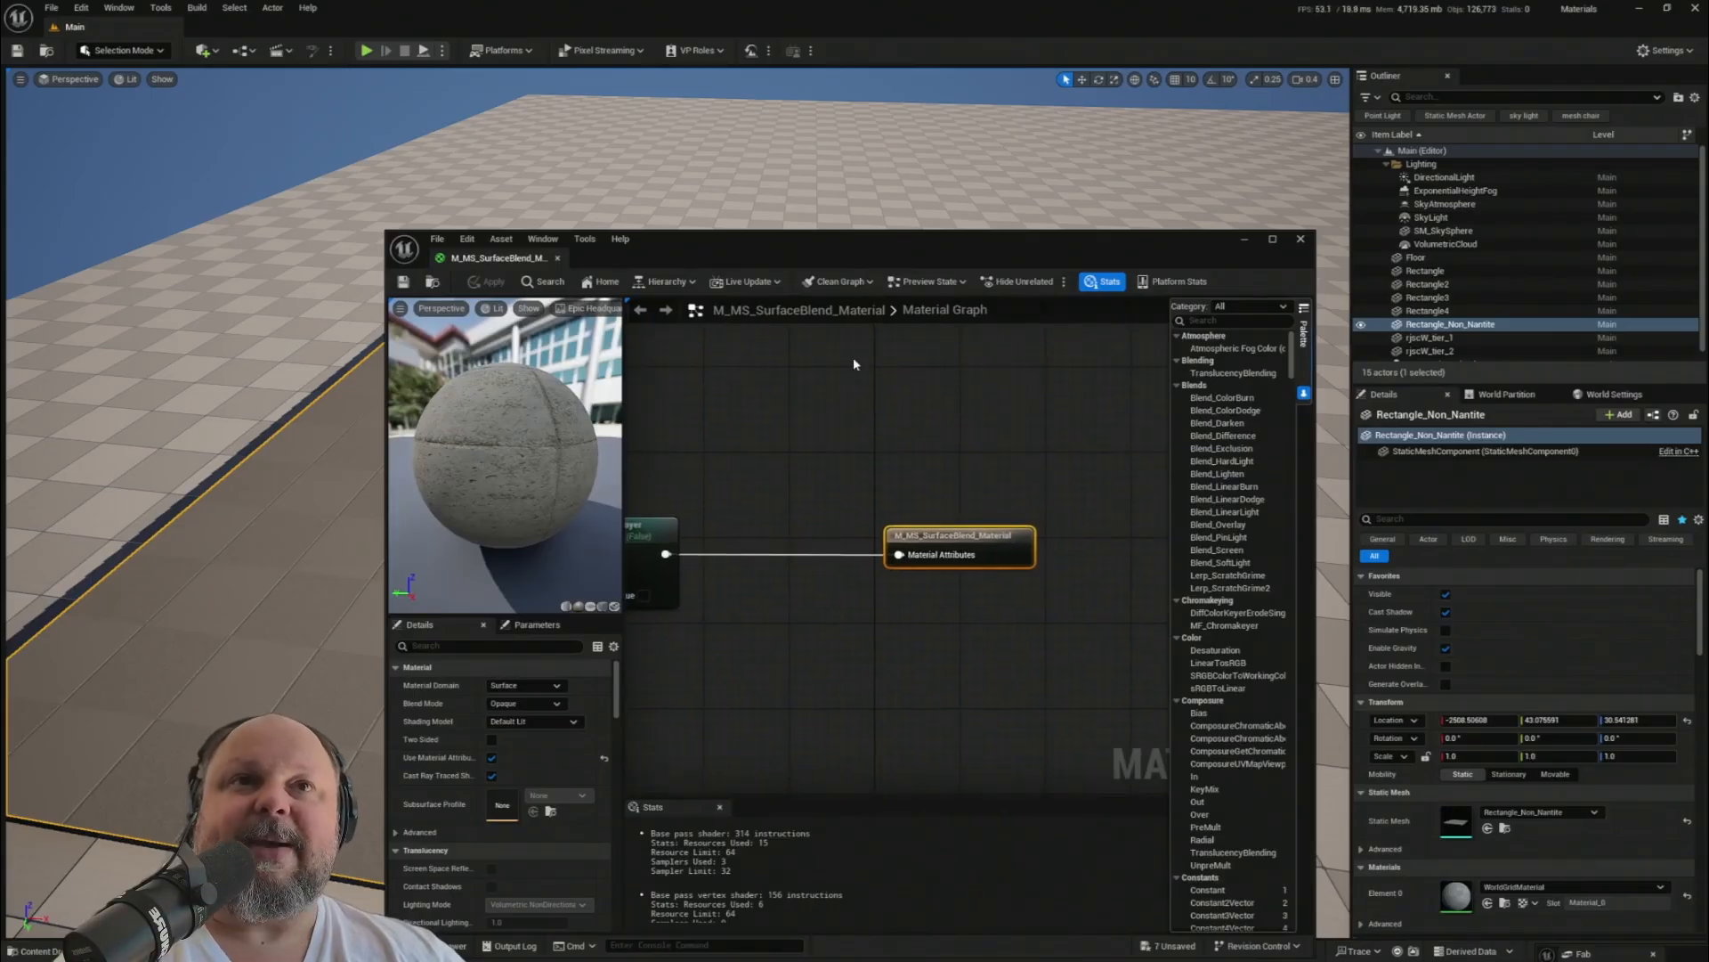
double_click(885, 253)
right_drag(626, 448, 1129, 479)
scroll(943, 454, down, 10)
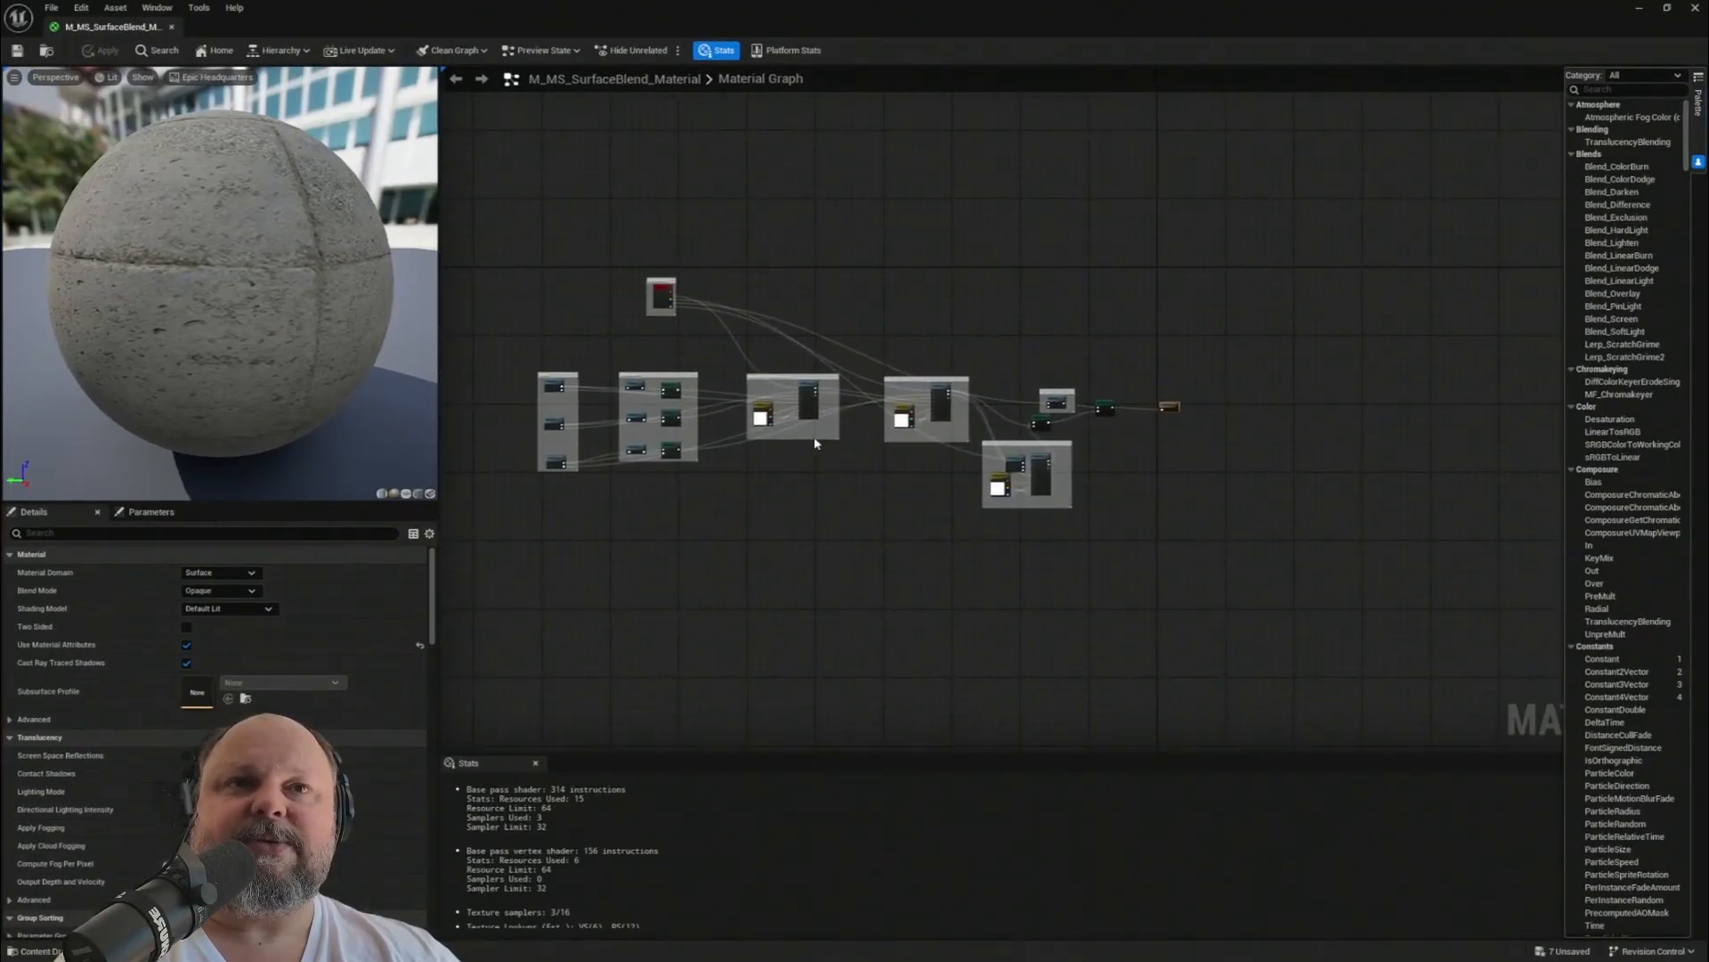
scroll(844, 433, up, 2)
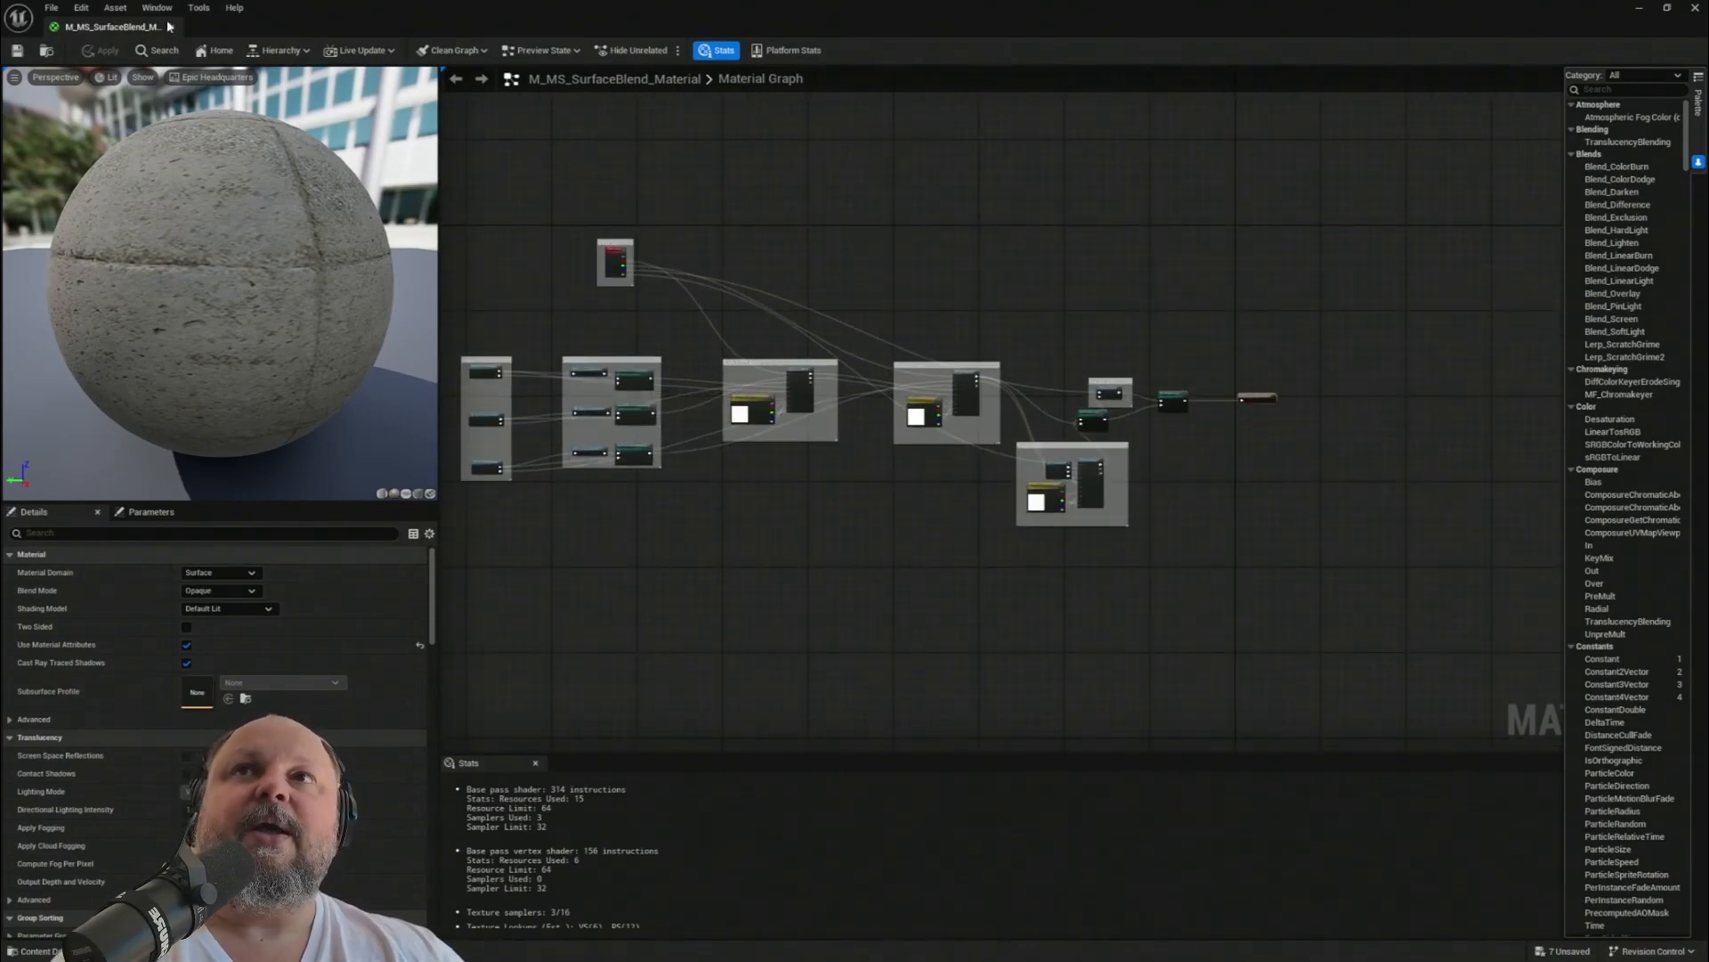
click(172, 28)
- Create a material instance of M_MS_SurfaceBlend_Material in the Surfaces folder, keeping the default name
right_drag(602, 496, 603, 496)
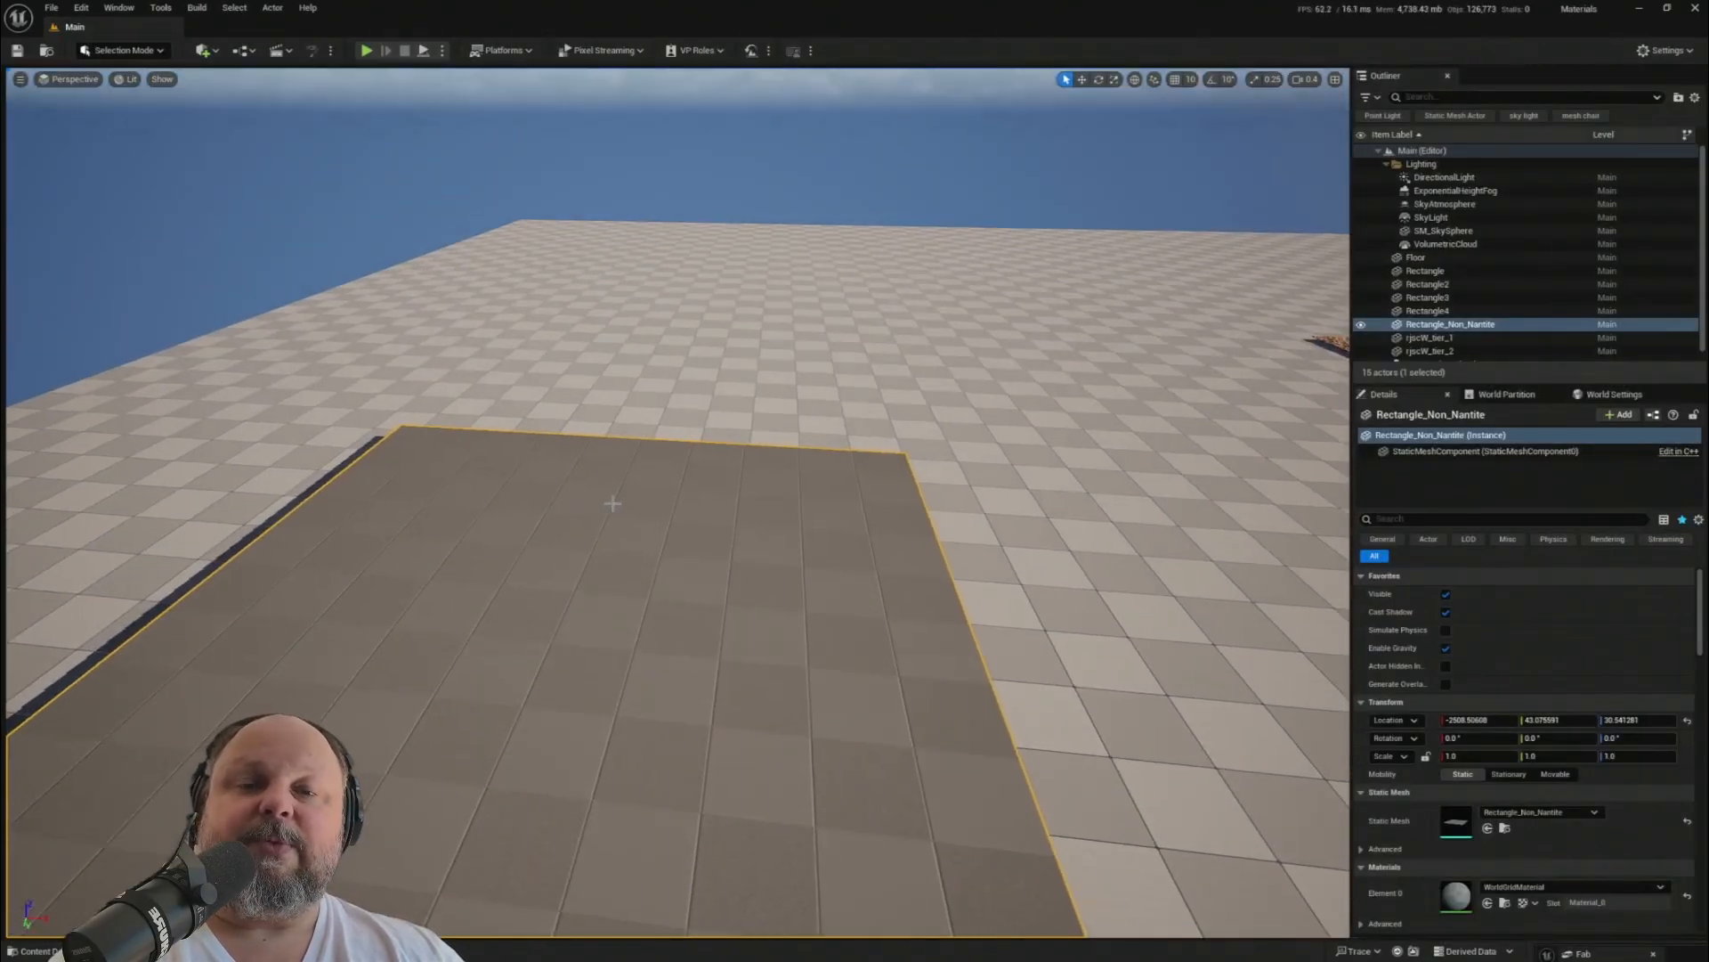
key(ctrl+space)
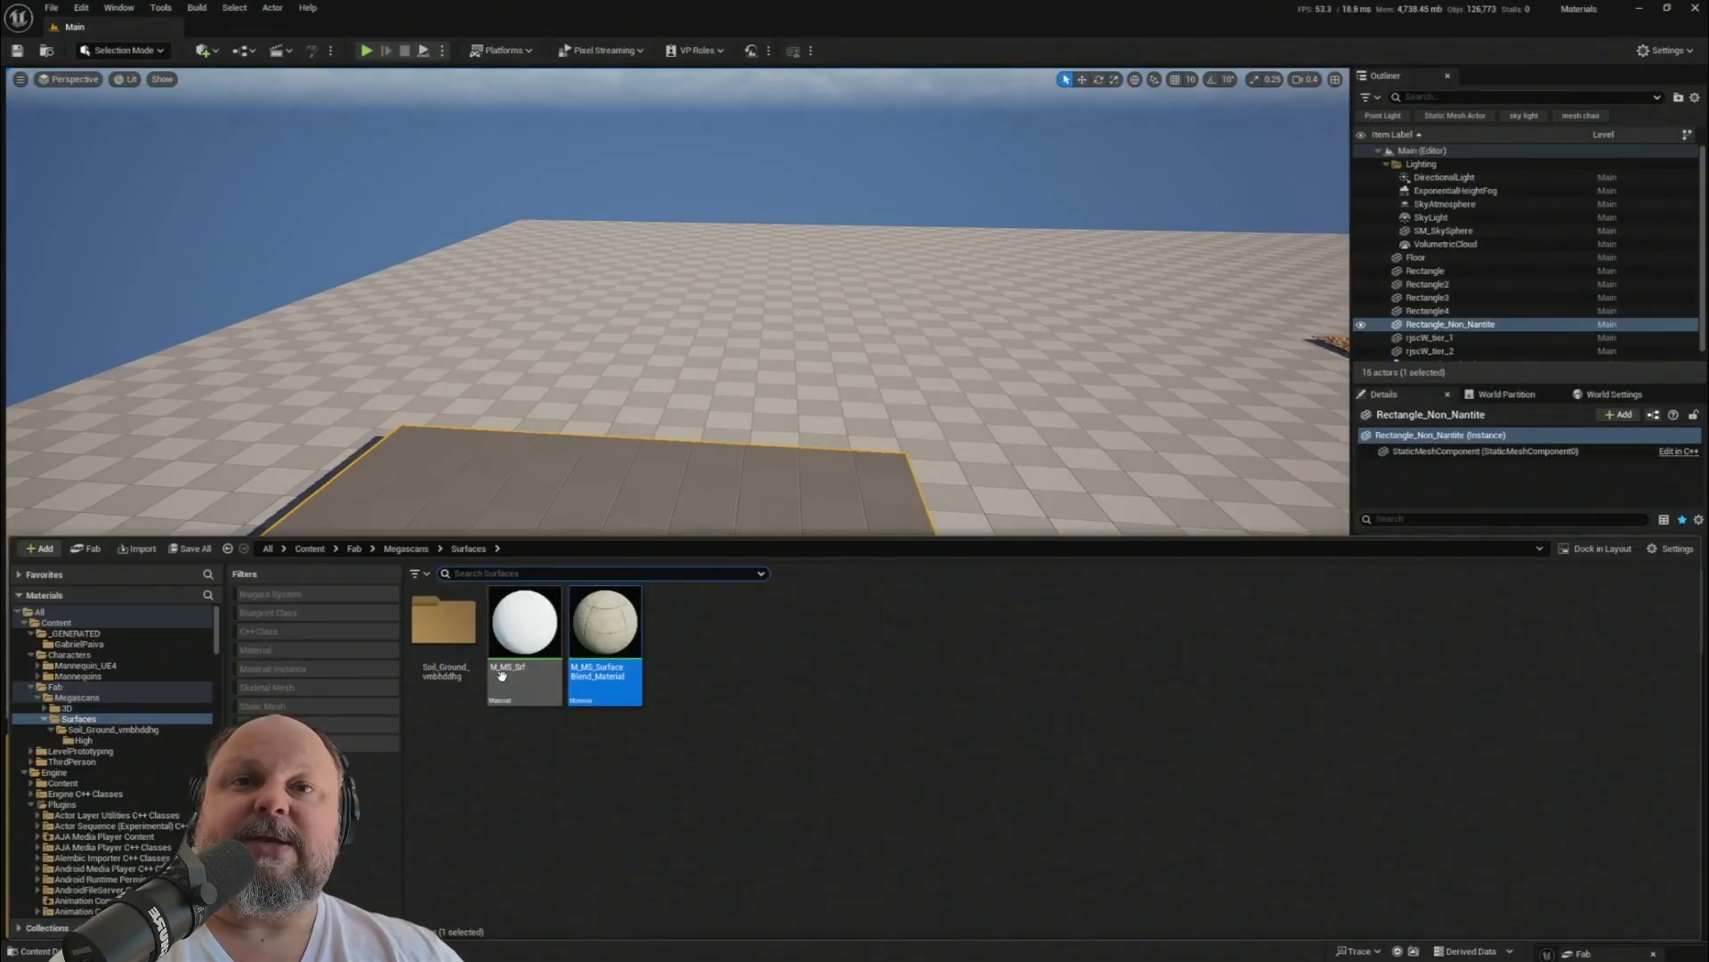
right_click(613, 635)
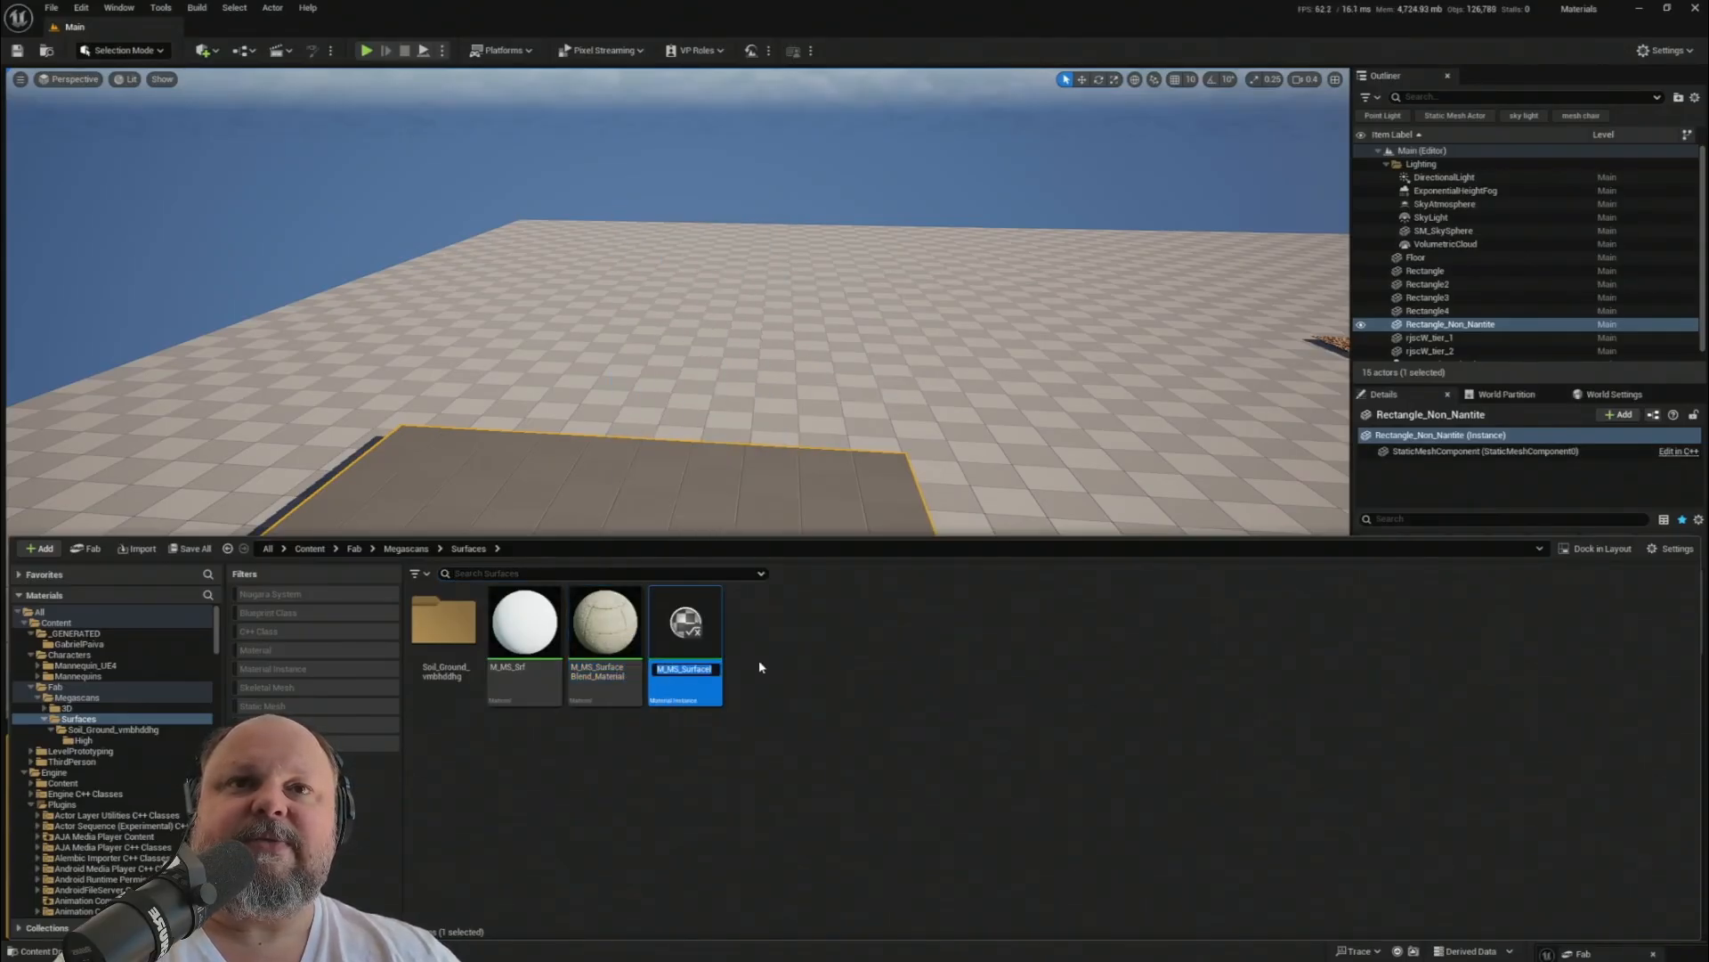
key(Return)
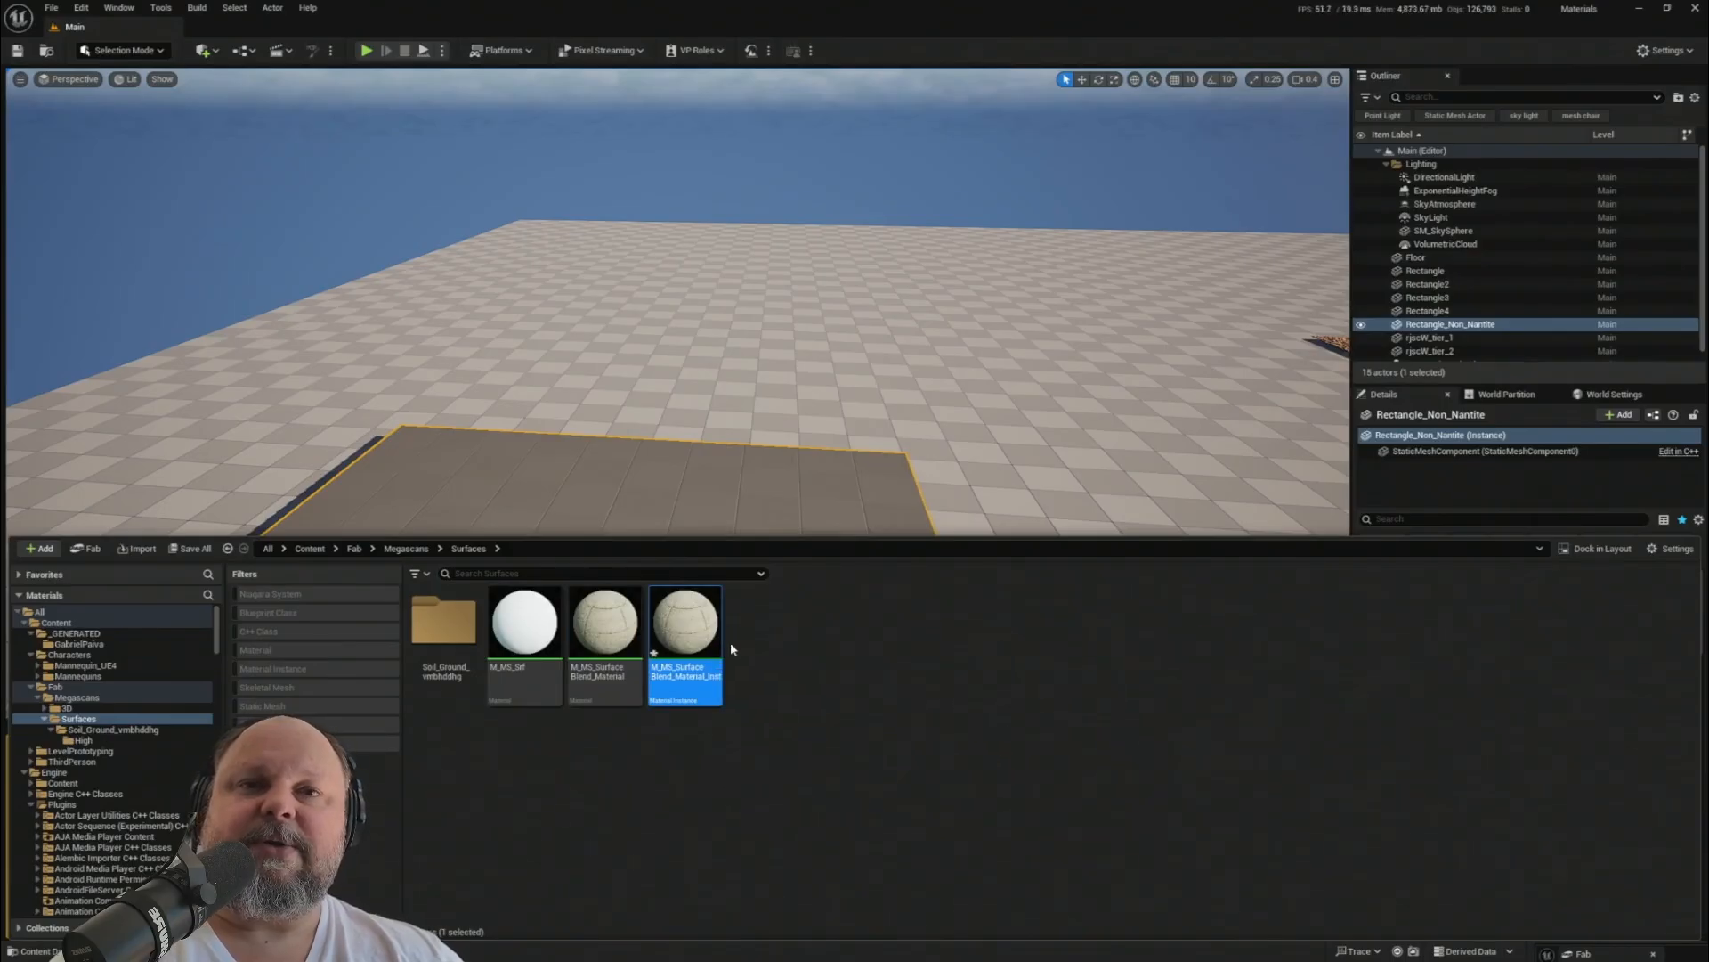
- Apply the M_MS_SurfaceBlend_Material_Inst instance to the Rectangle_Non_Nantite plane
drag(690, 634, 664, 499)
right_drag(698, 561, 698, 623)
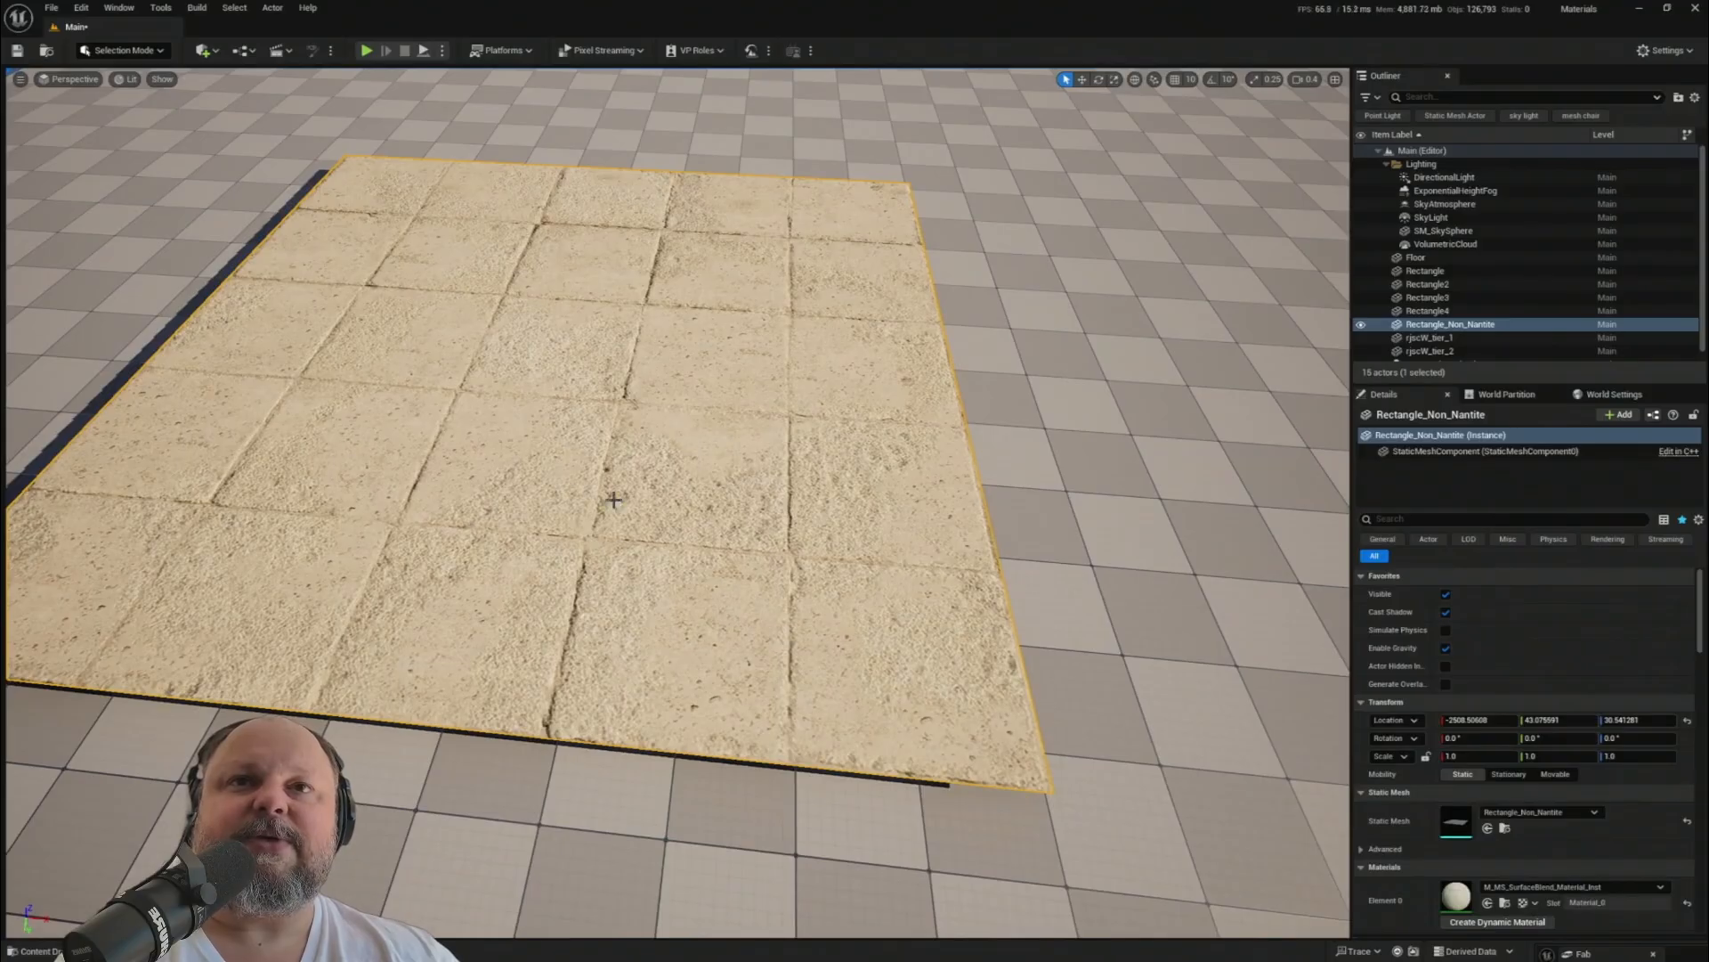
right_drag(604, 474, 605, 427)
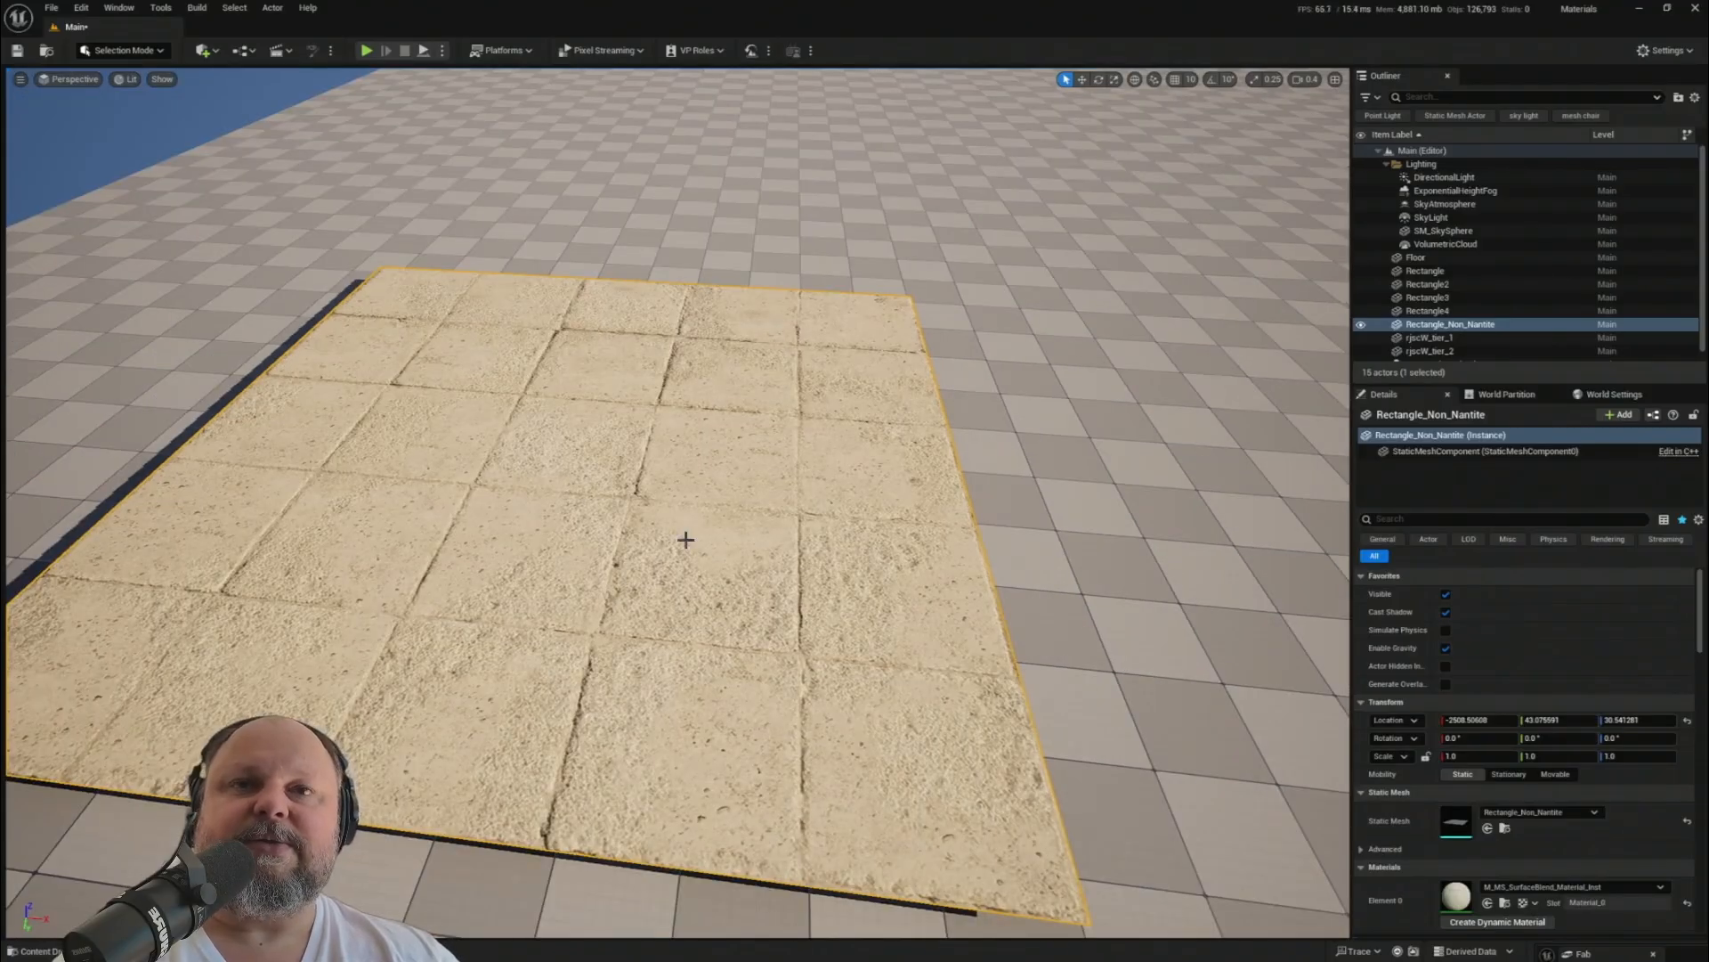
- Open the M_MS_SurfaceBlend_Material_Inst editor and reduce it to a floating window over the level
key(ctrl+space)
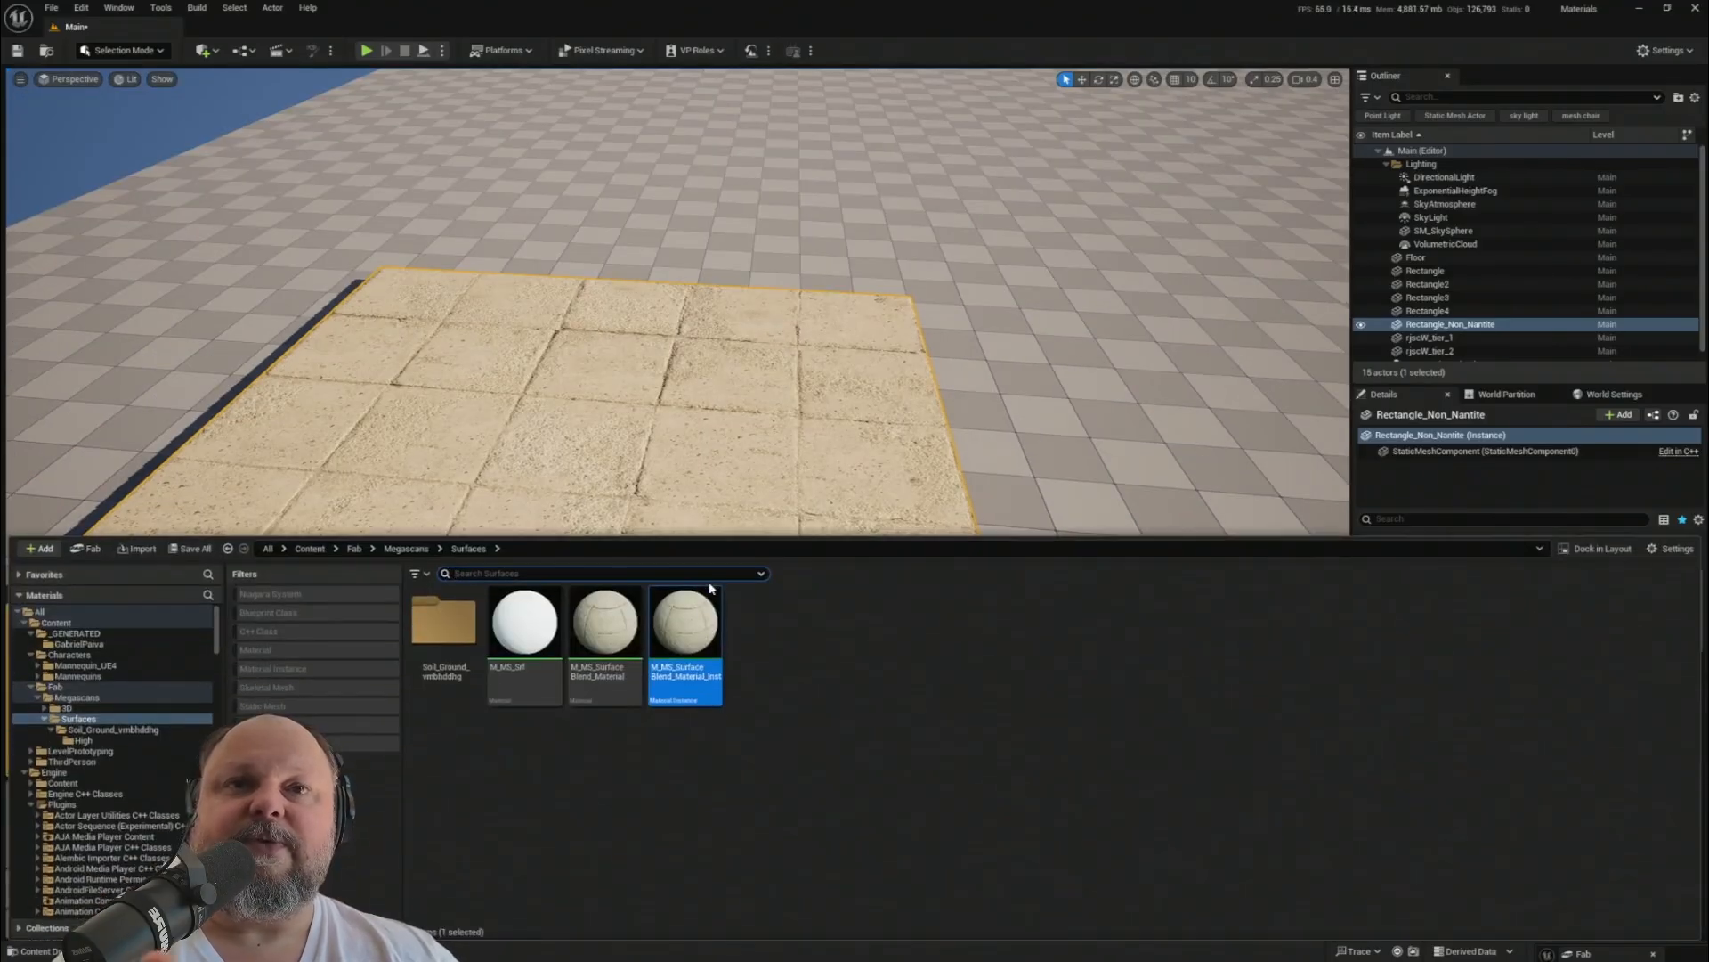
click(684, 633)
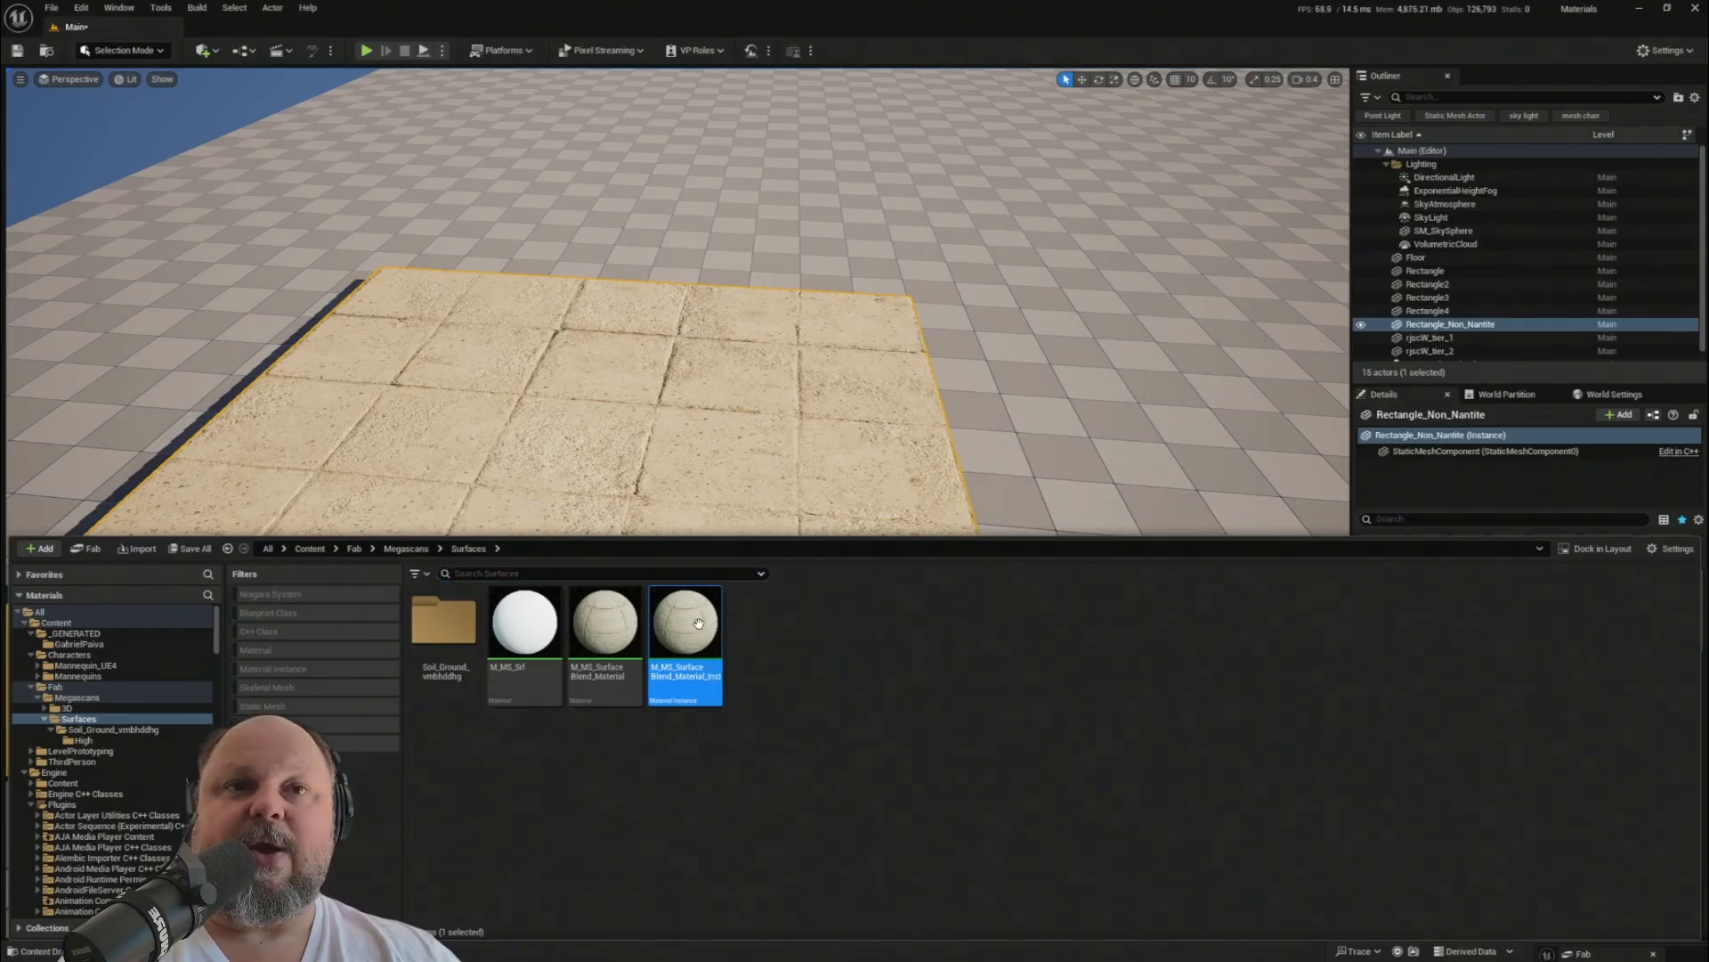
double_click(698, 622)
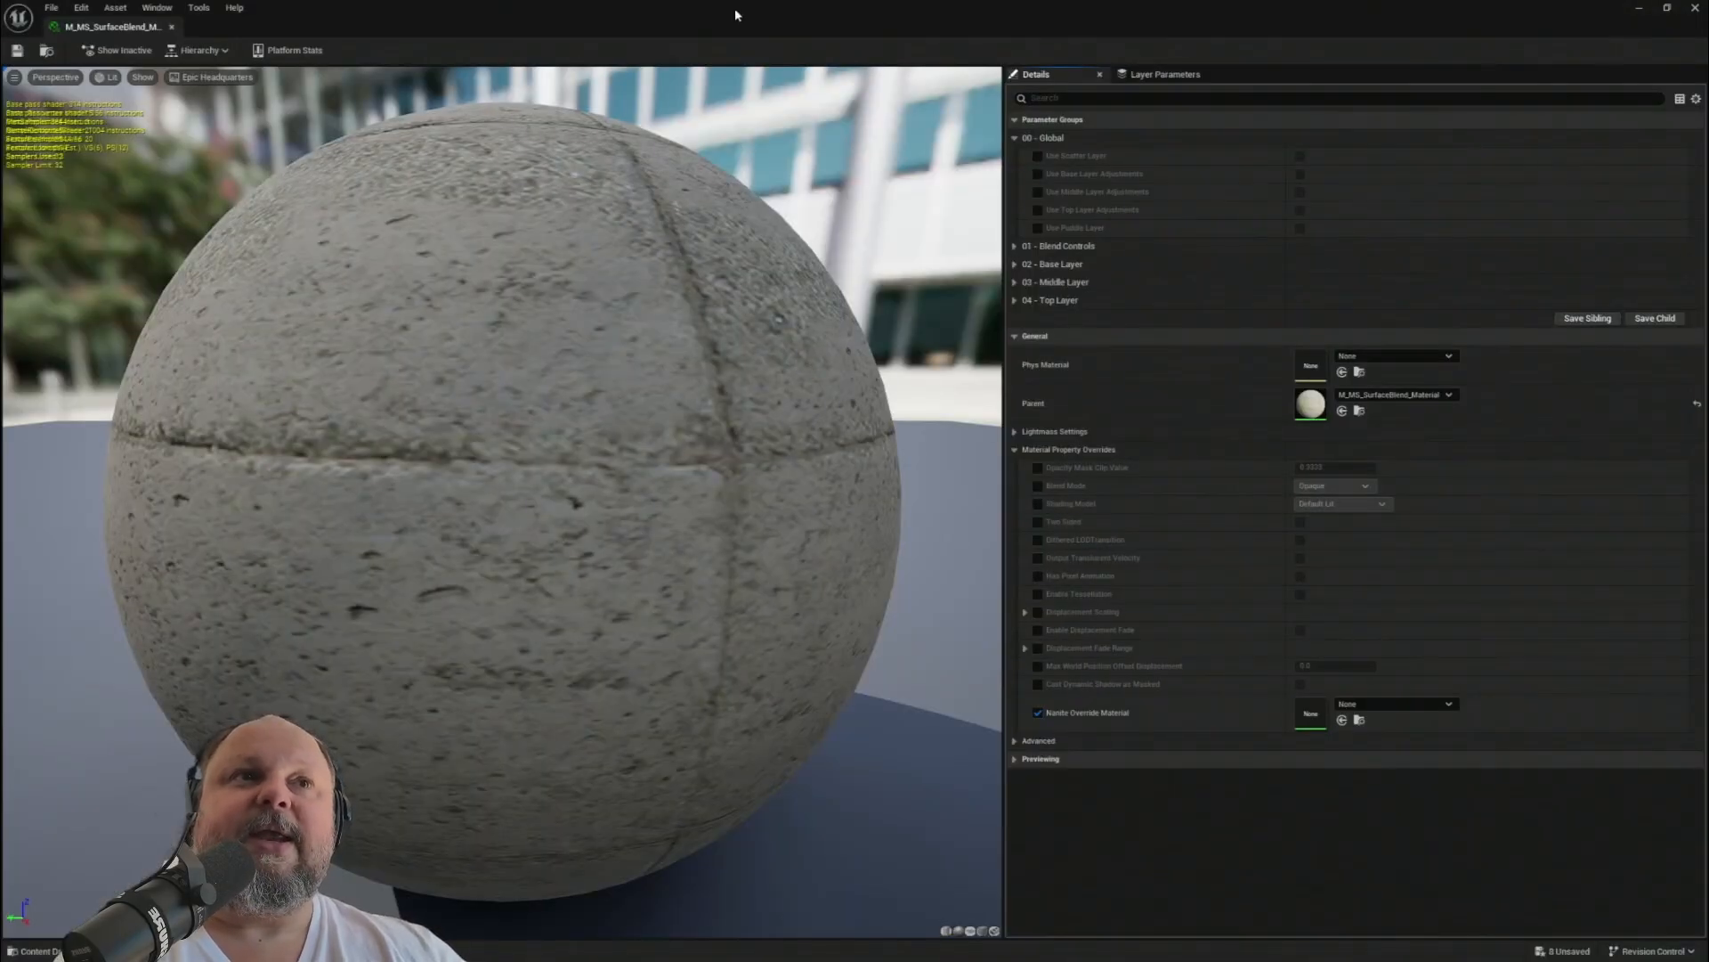
double_click(734, 15)
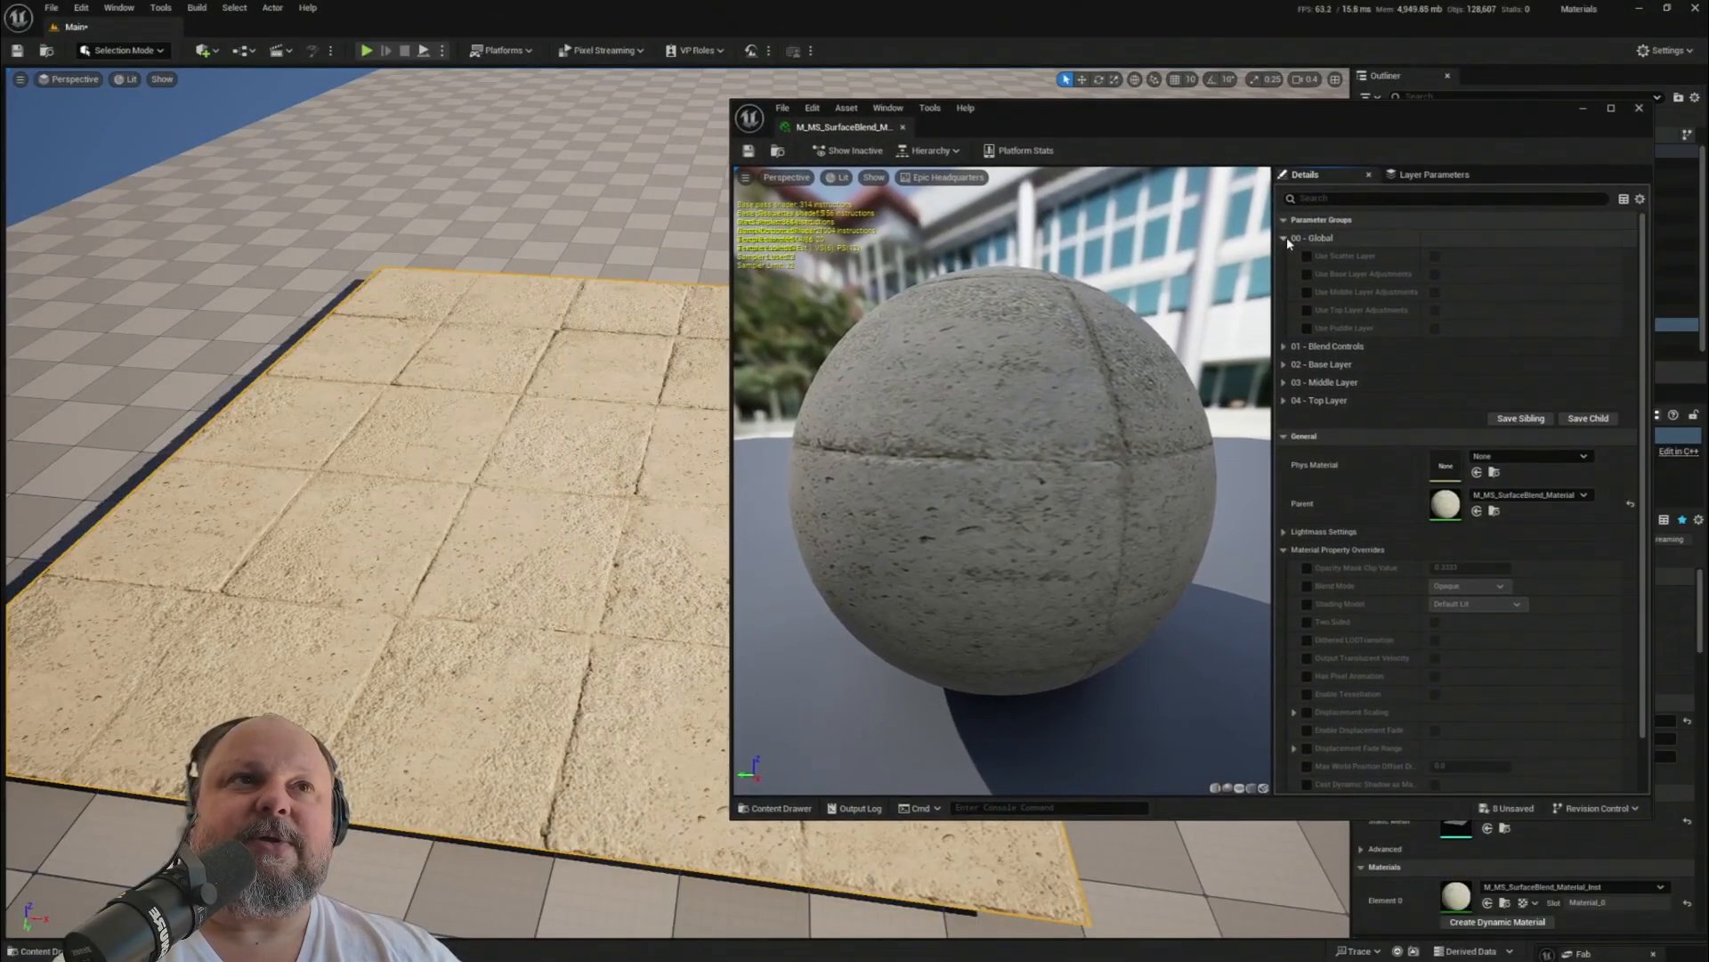
- Collapse the Global parameter group and expand the Base Layer and Middle Layer groups to review their texture map parameters
click(1285, 239)
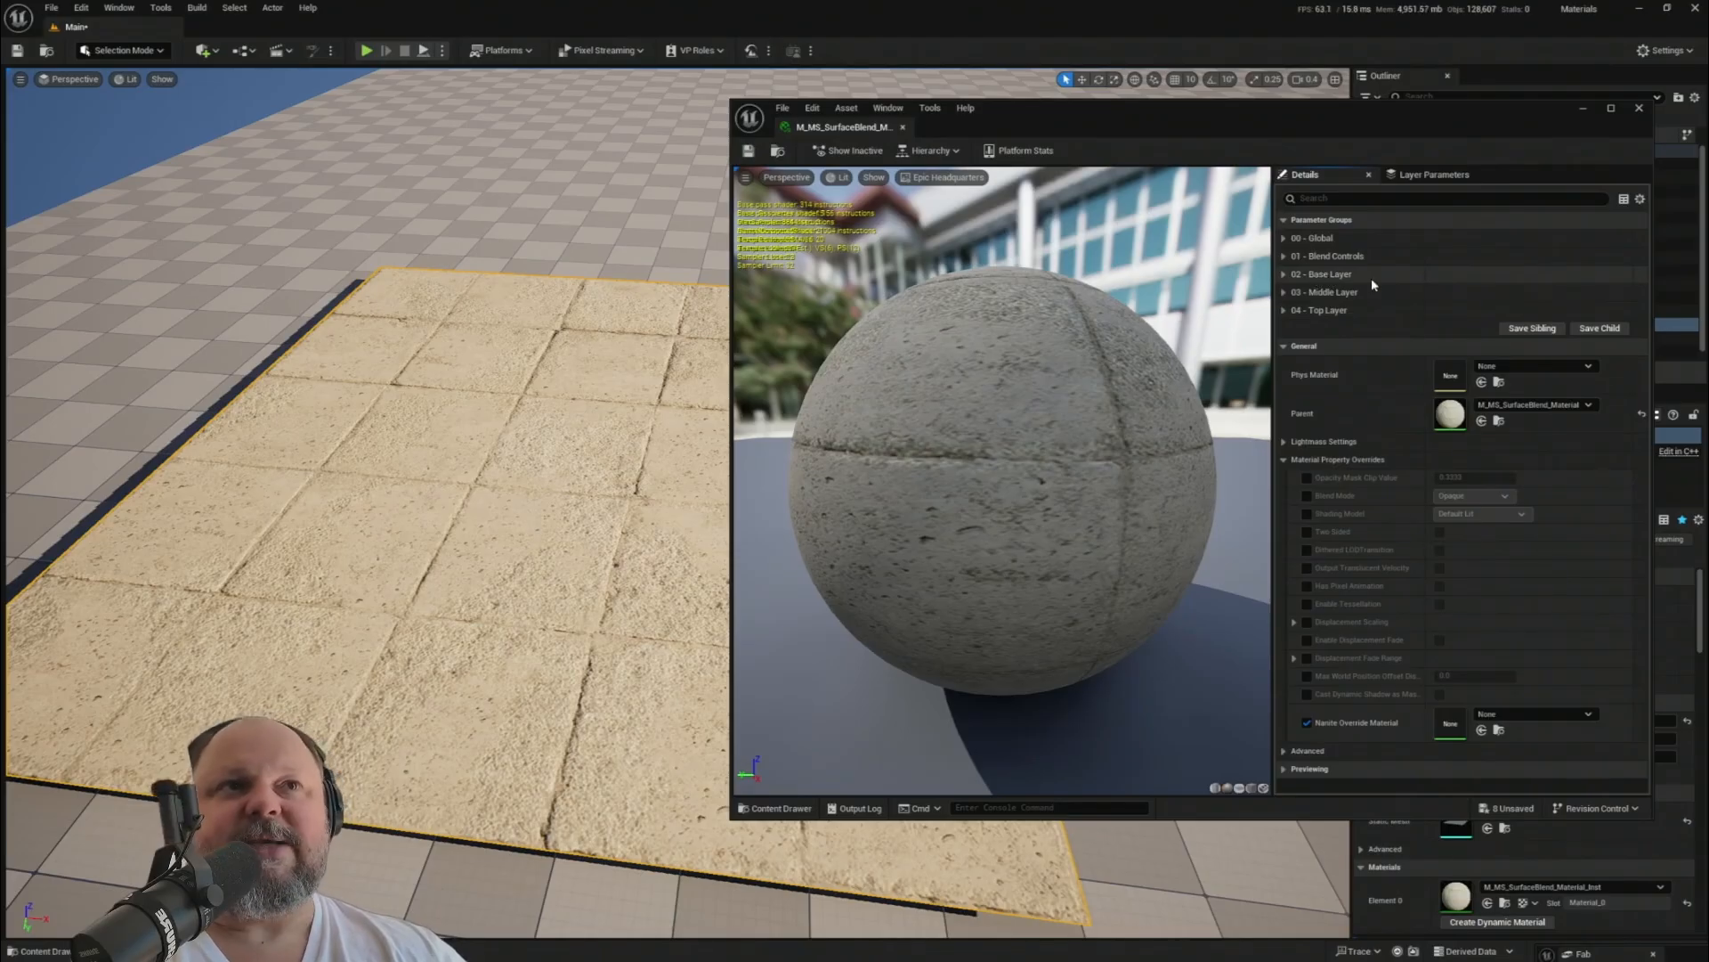
click(1285, 274)
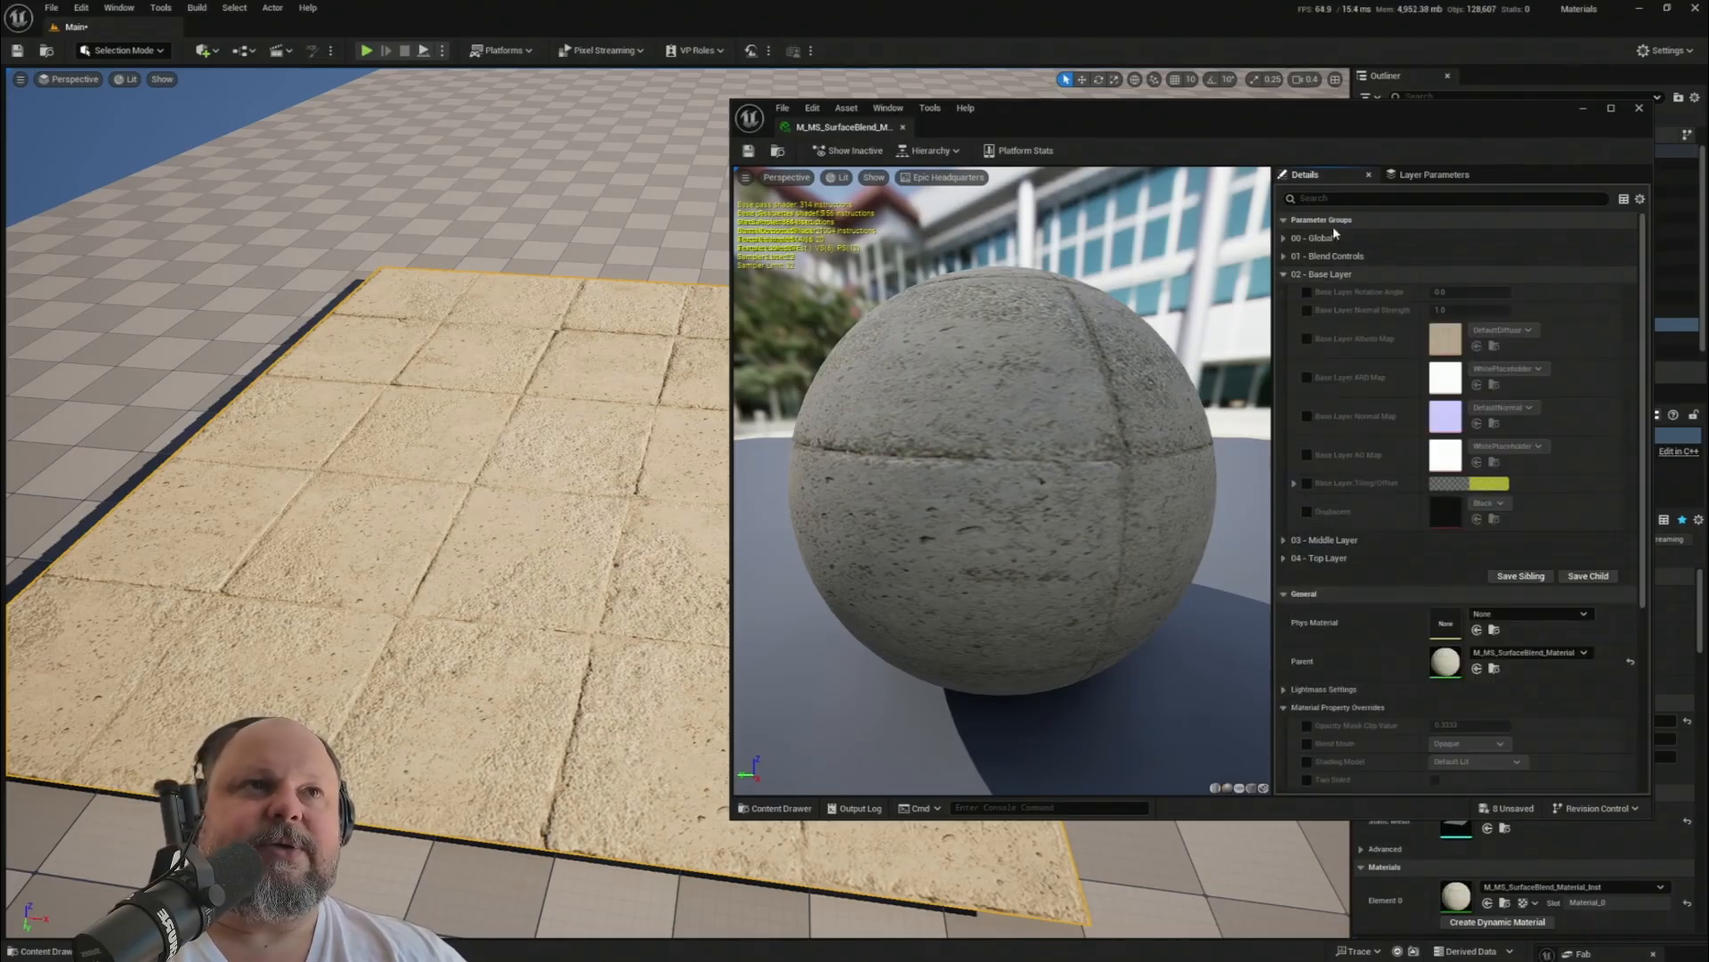
drag(1362, 119, 1255, 66)
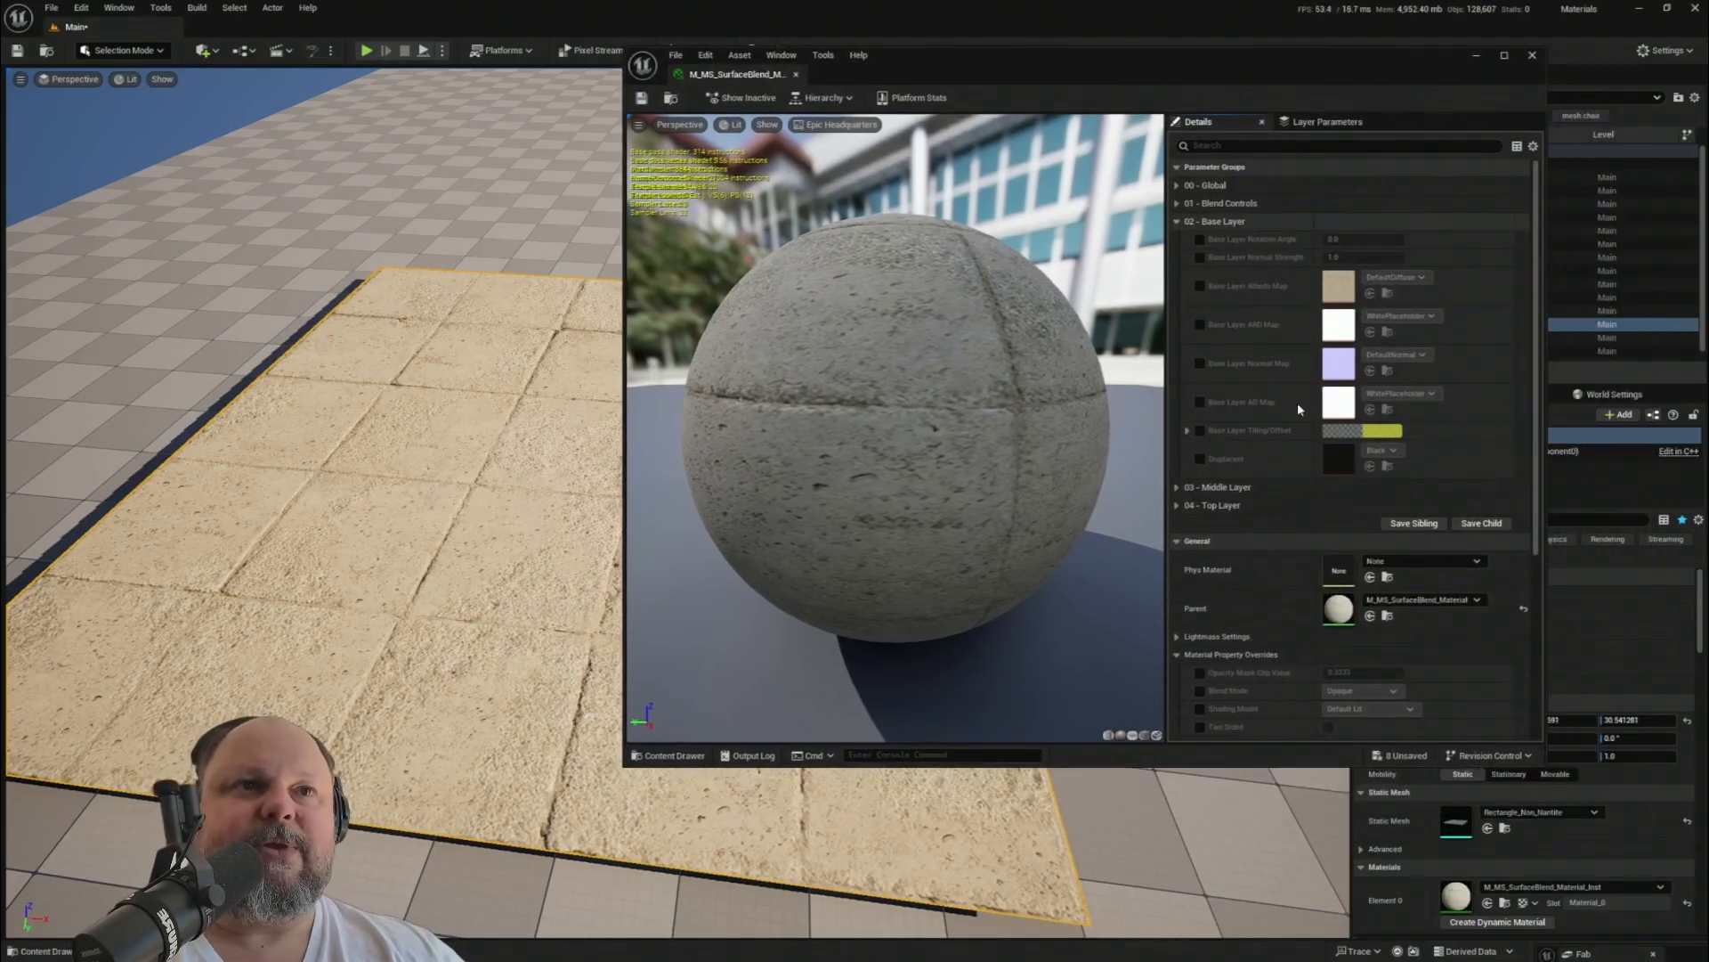
click(1177, 488)
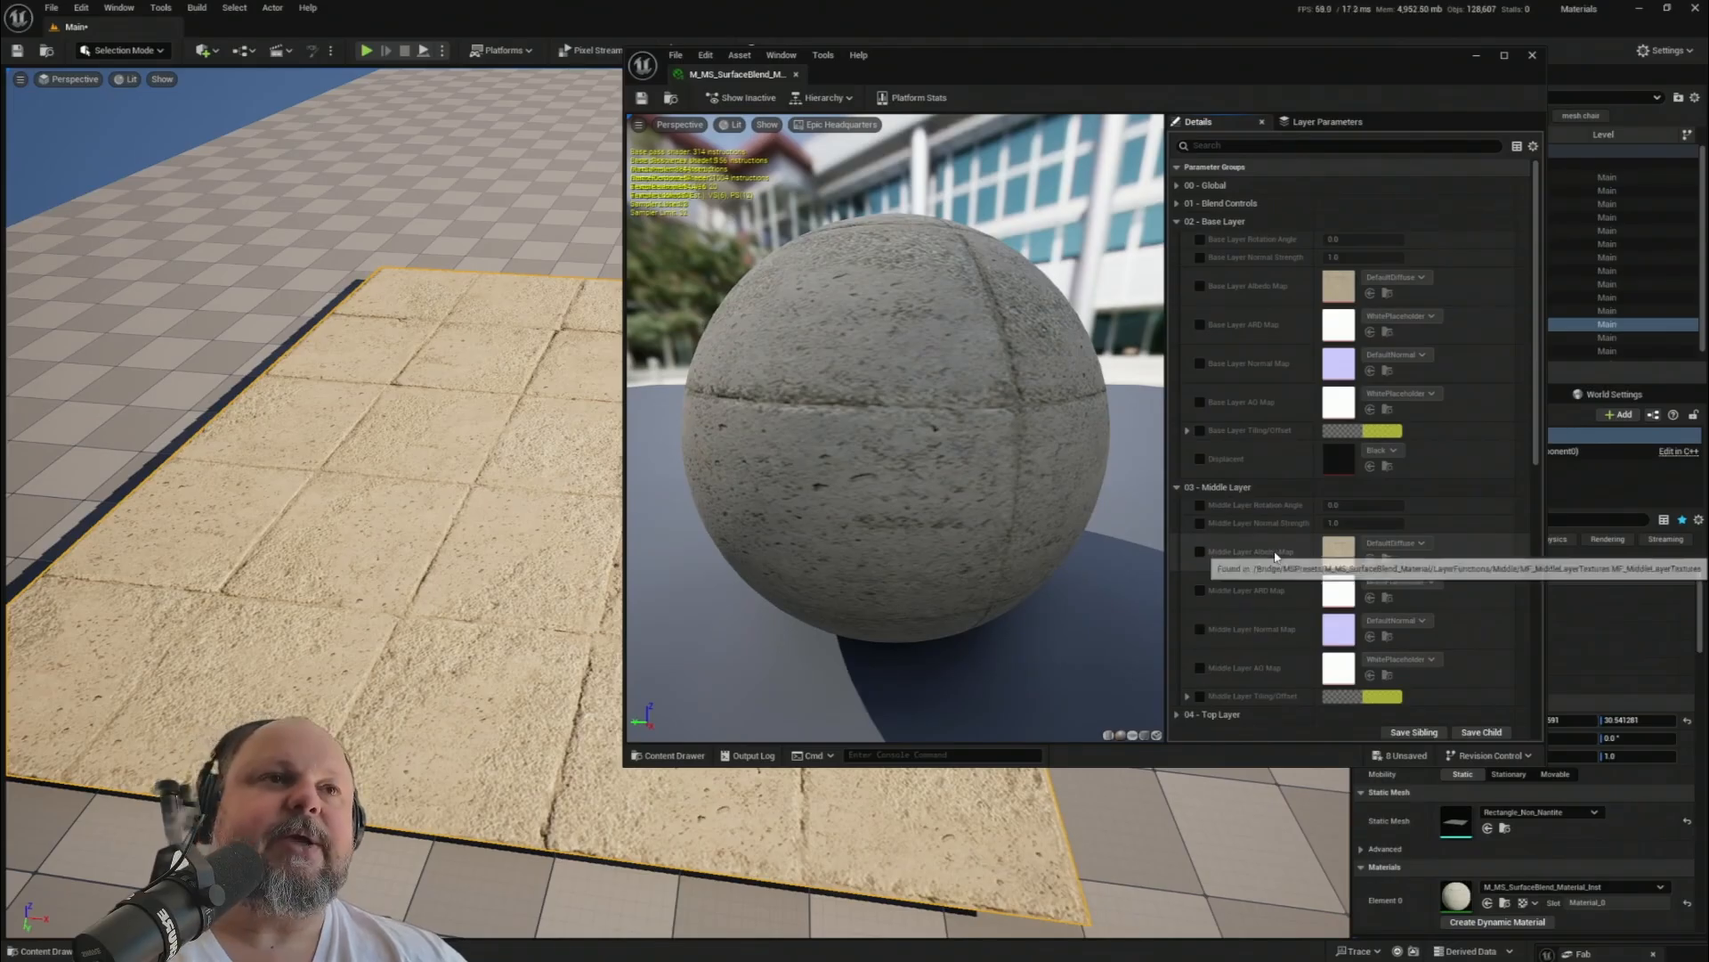
scroll(1275, 556, down, 2)
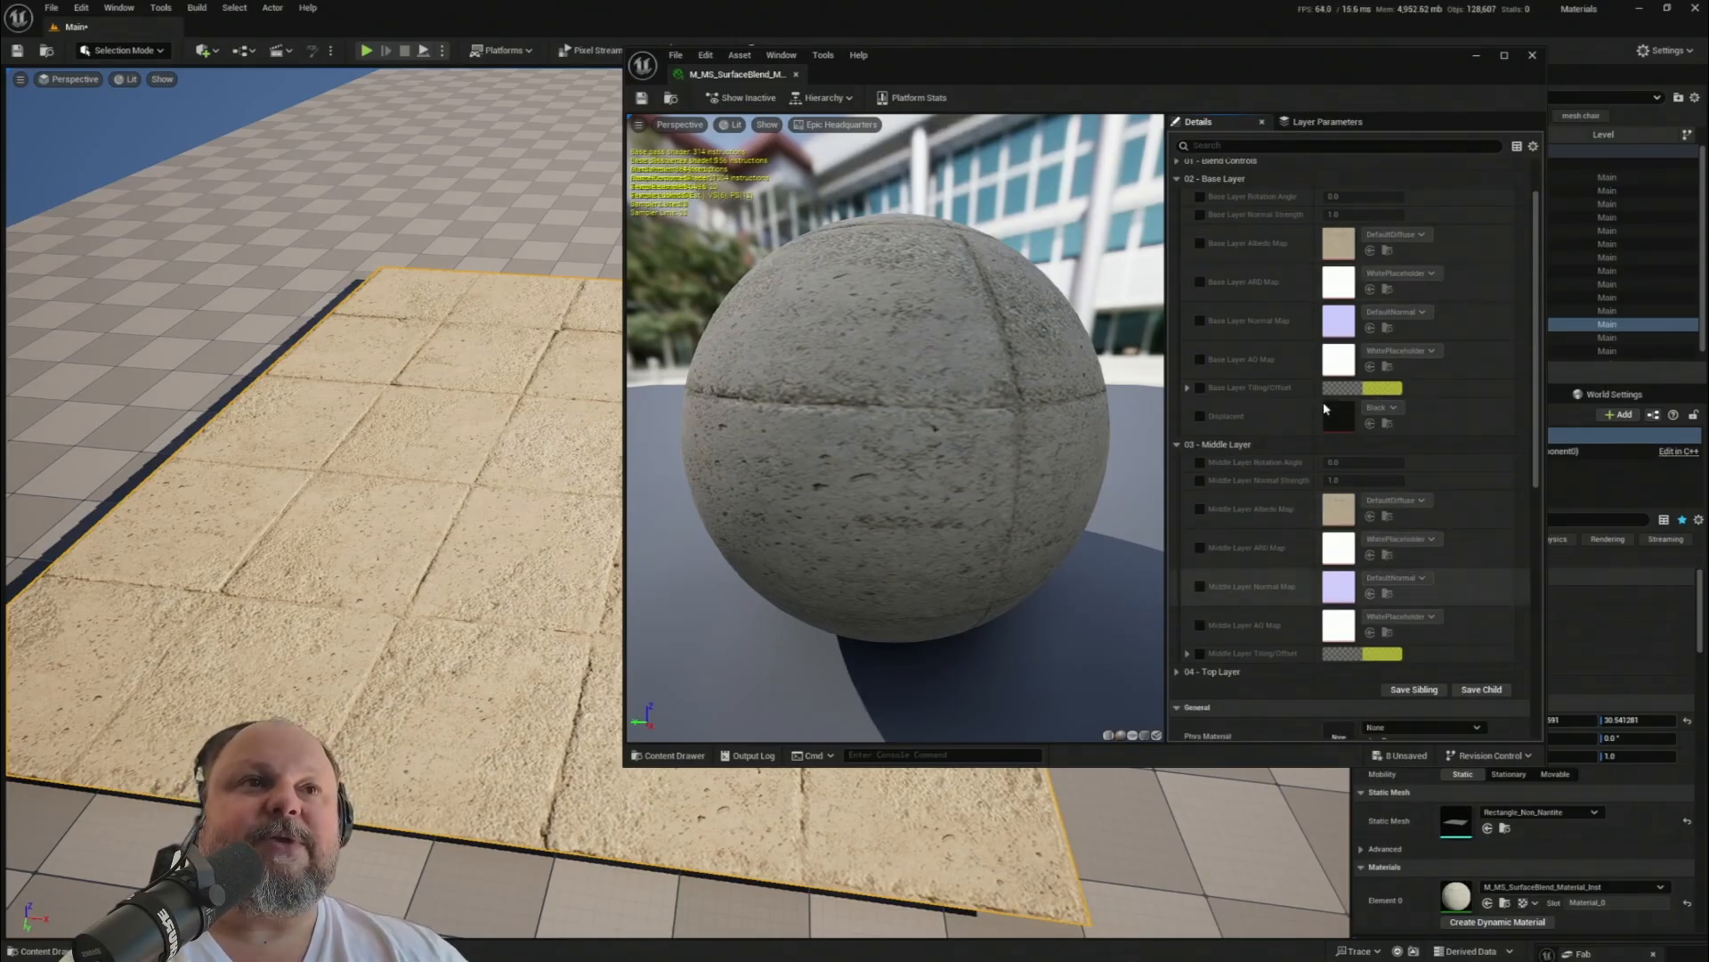
scroll(1242, 494, up, 2)
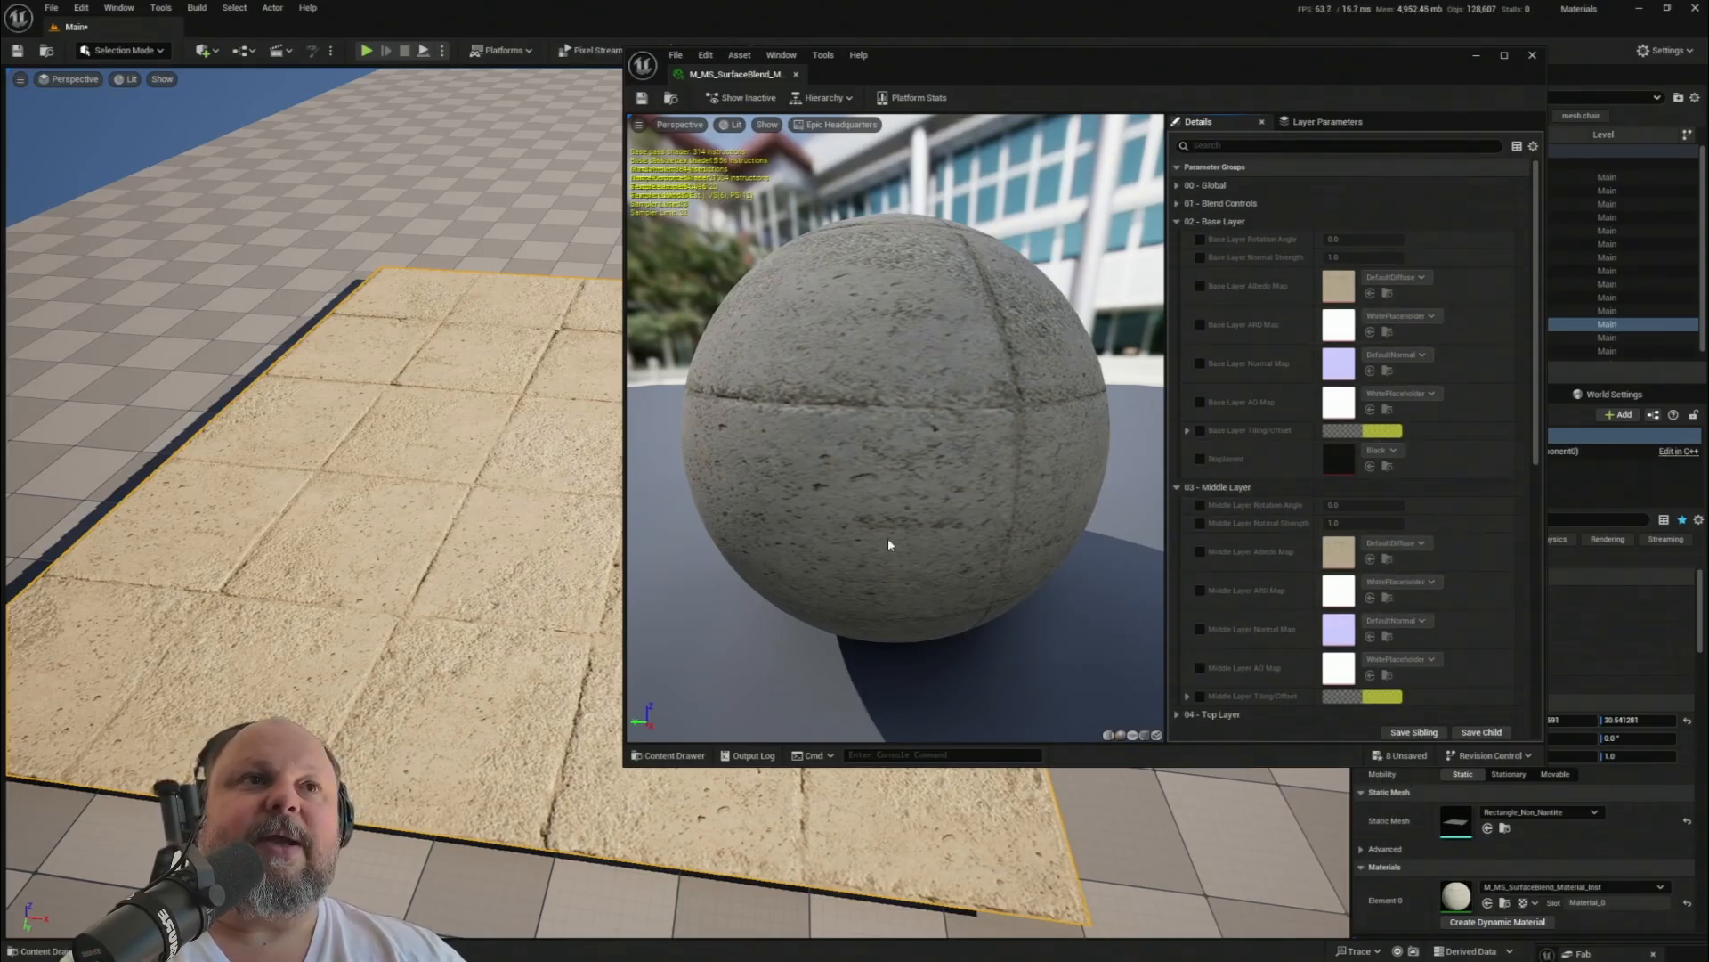
- Enable the Albedo, ARD and Normal map overrides for both the Base Layer and the Middle Layer
click(1200, 285)
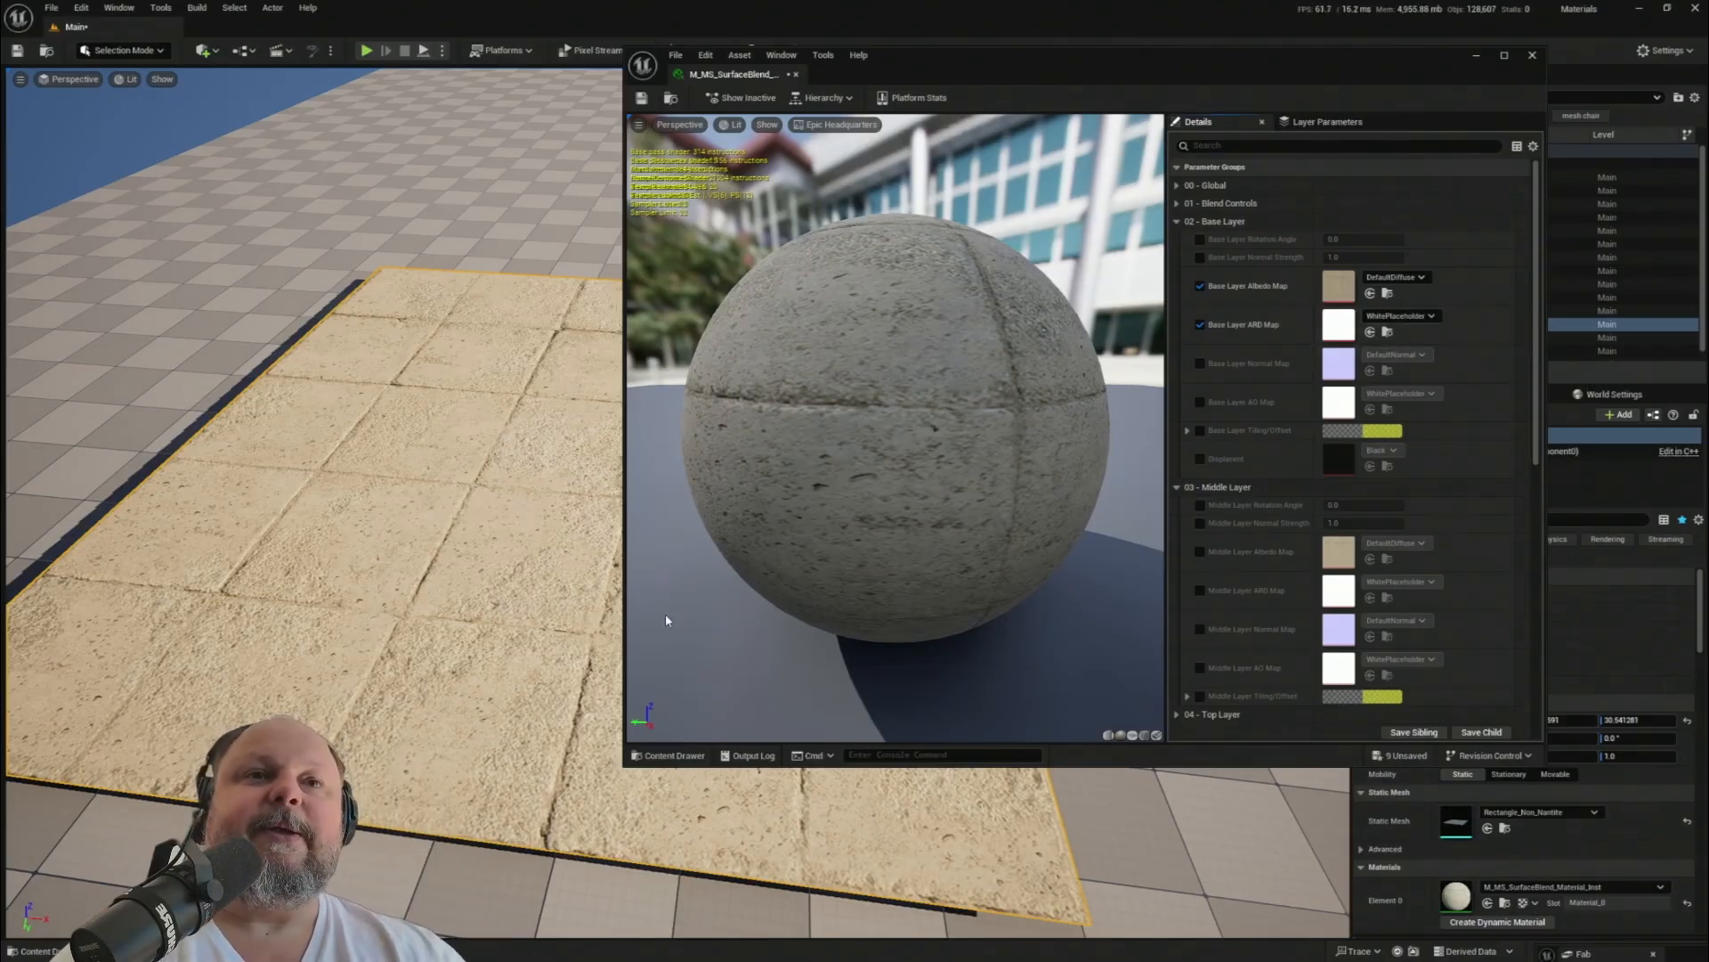
click(1199, 364)
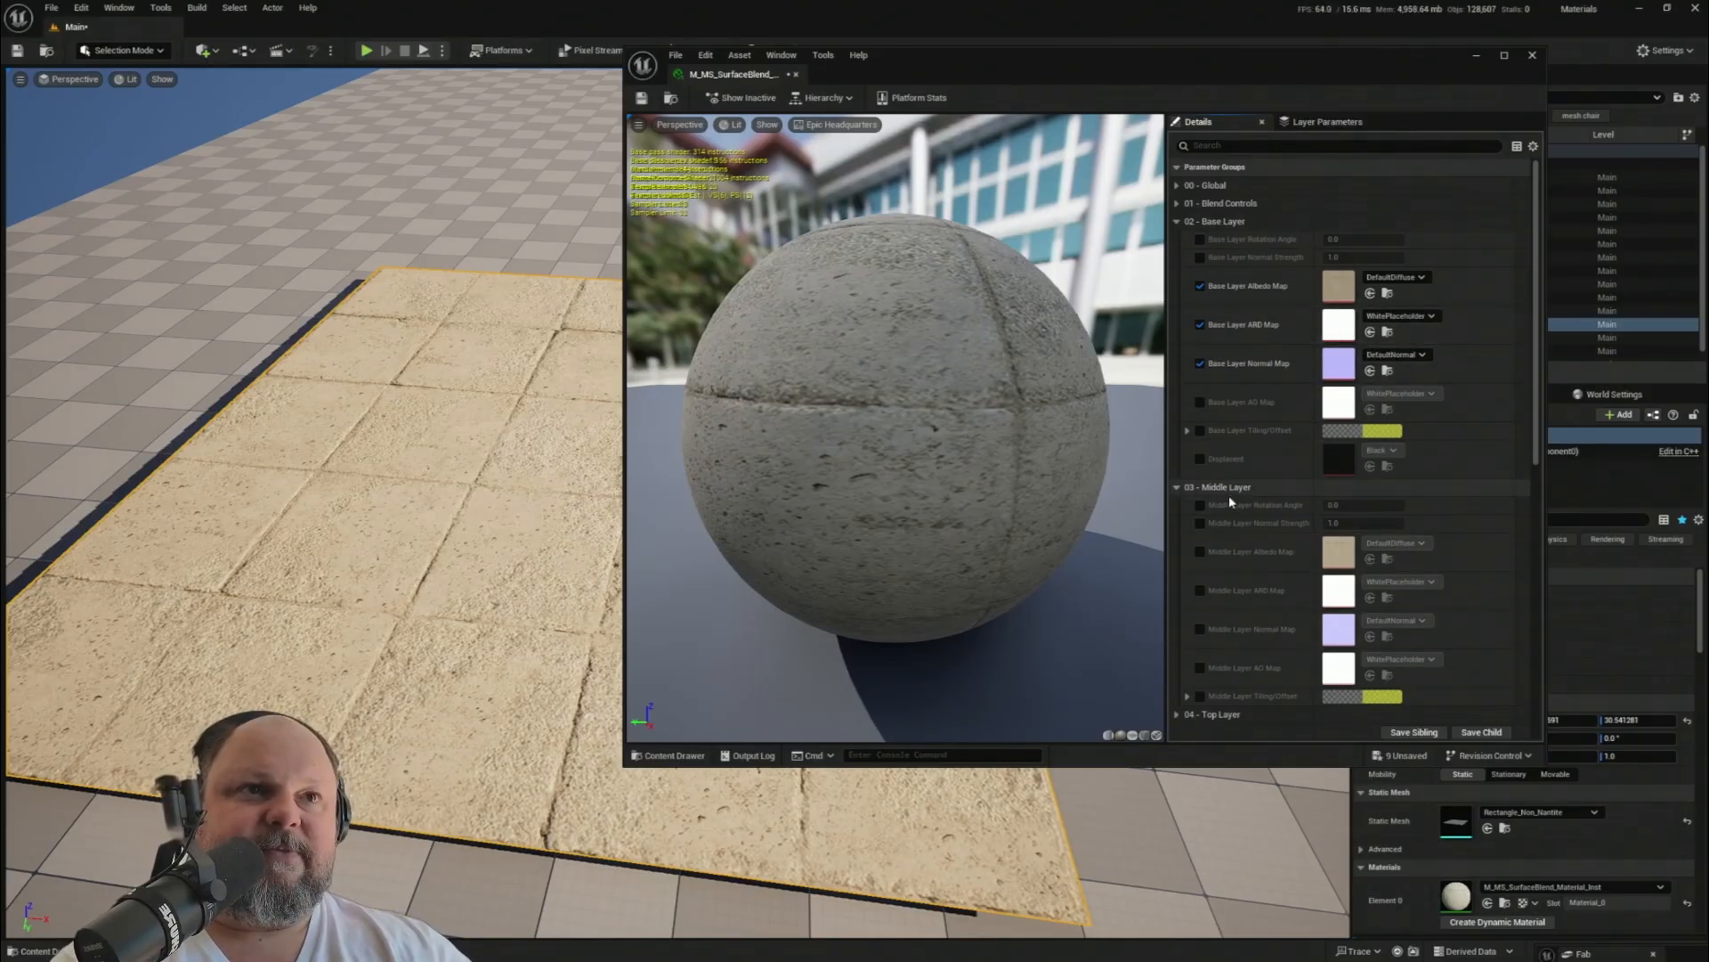
click(1202, 551)
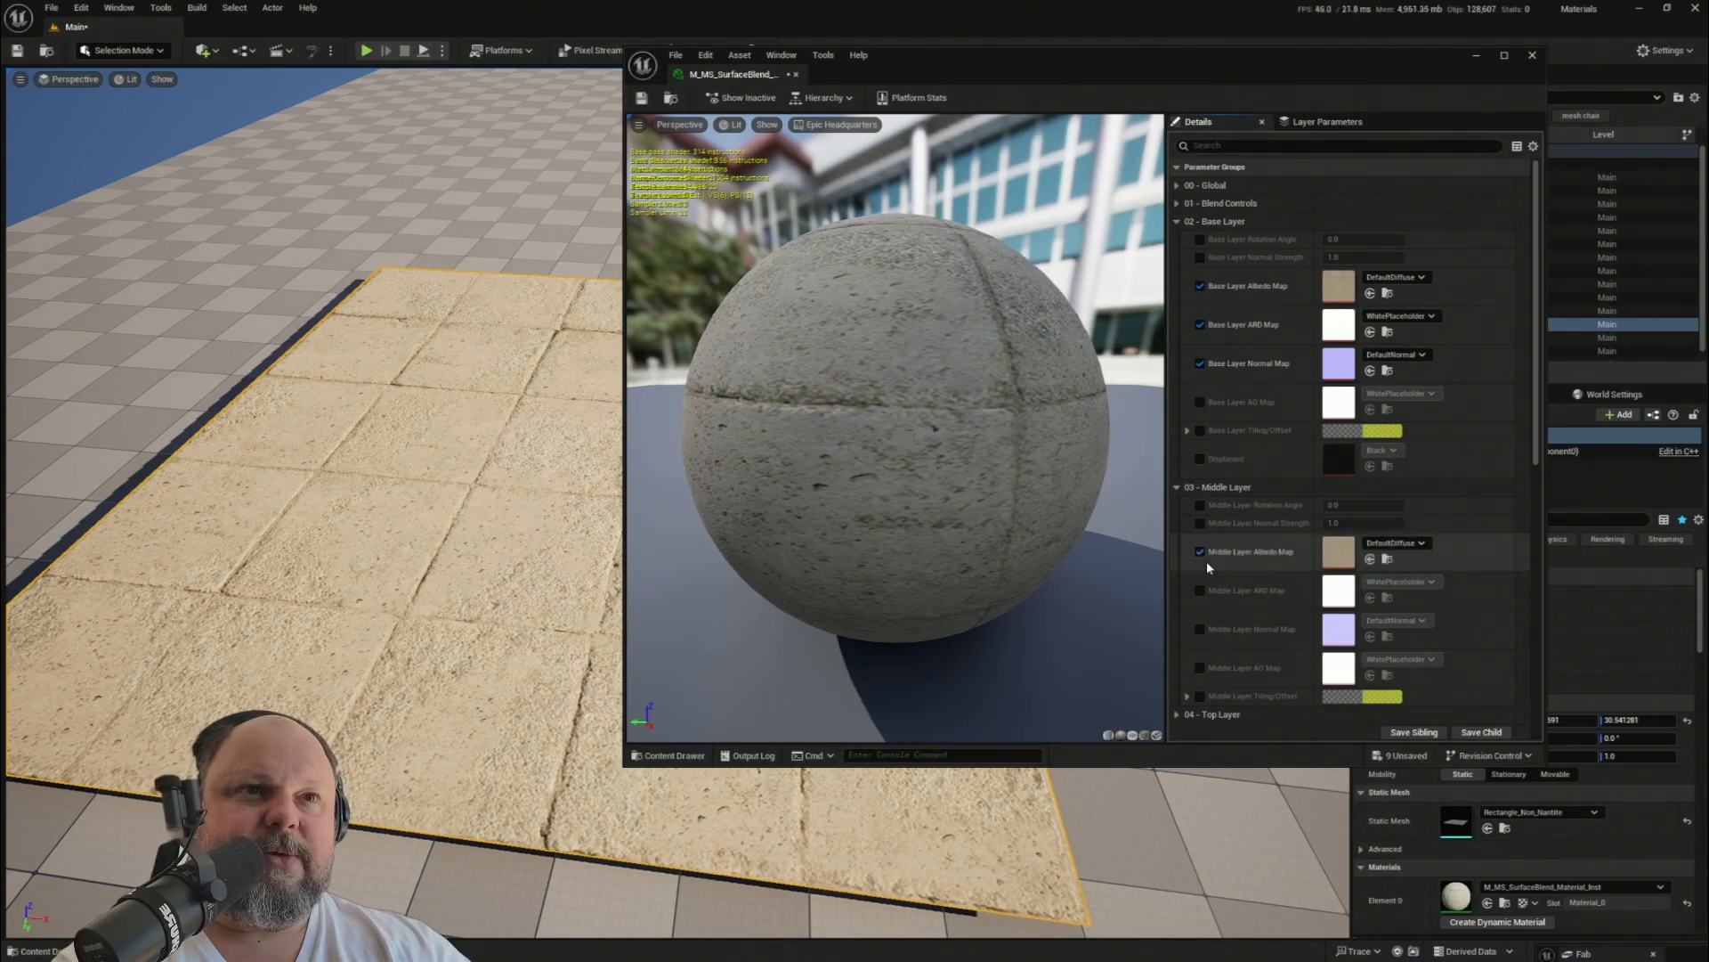
click(1200, 590)
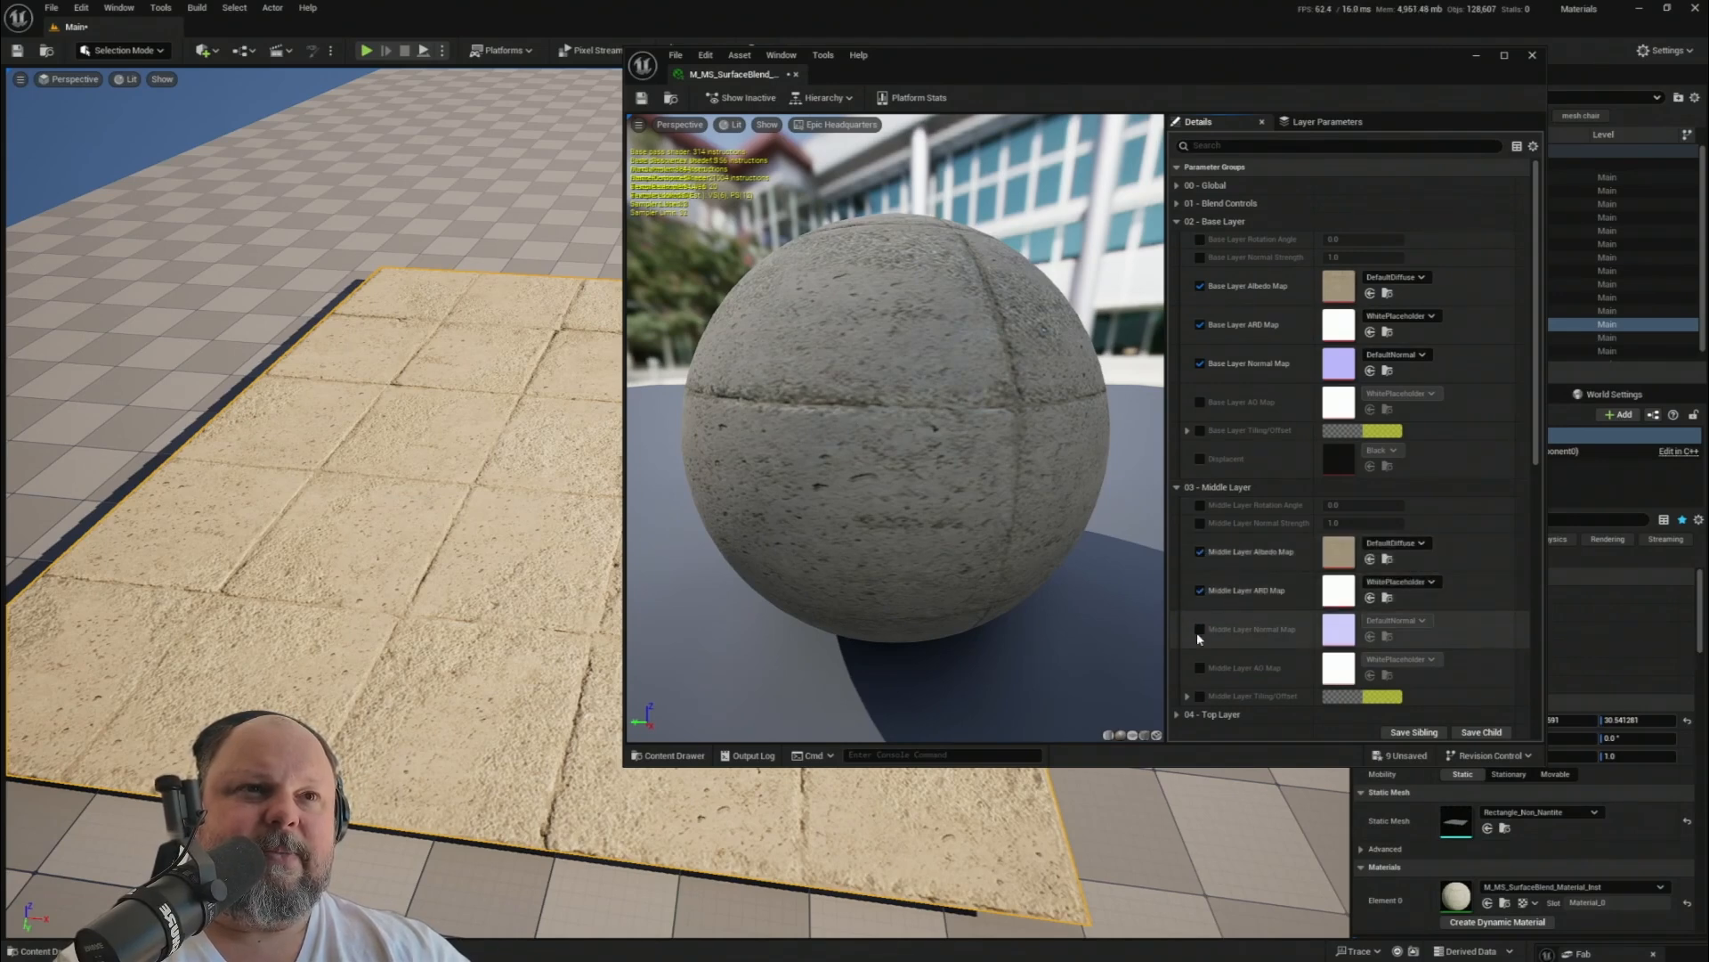
click(1200, 629)
- Browse to the High folder of Soil_Ground_vmbhddhg and maximize the material instance editor with the folder's textures in view
scroll(567, 579, up, 3)
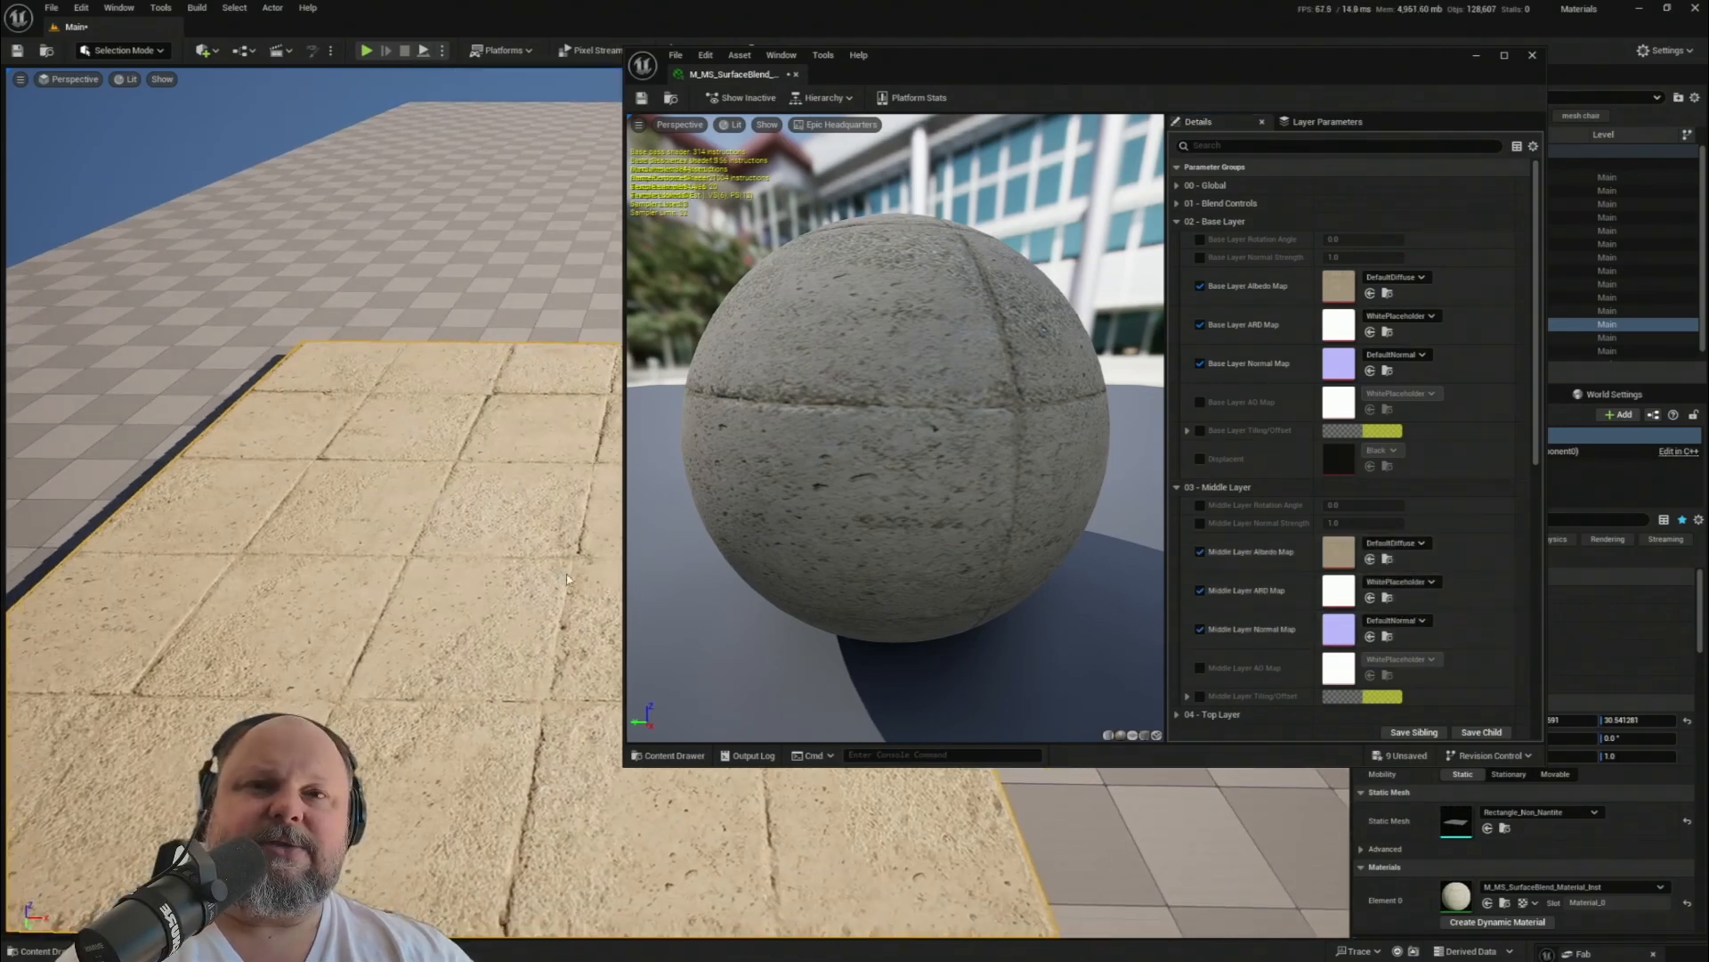
key(ctrl+space)
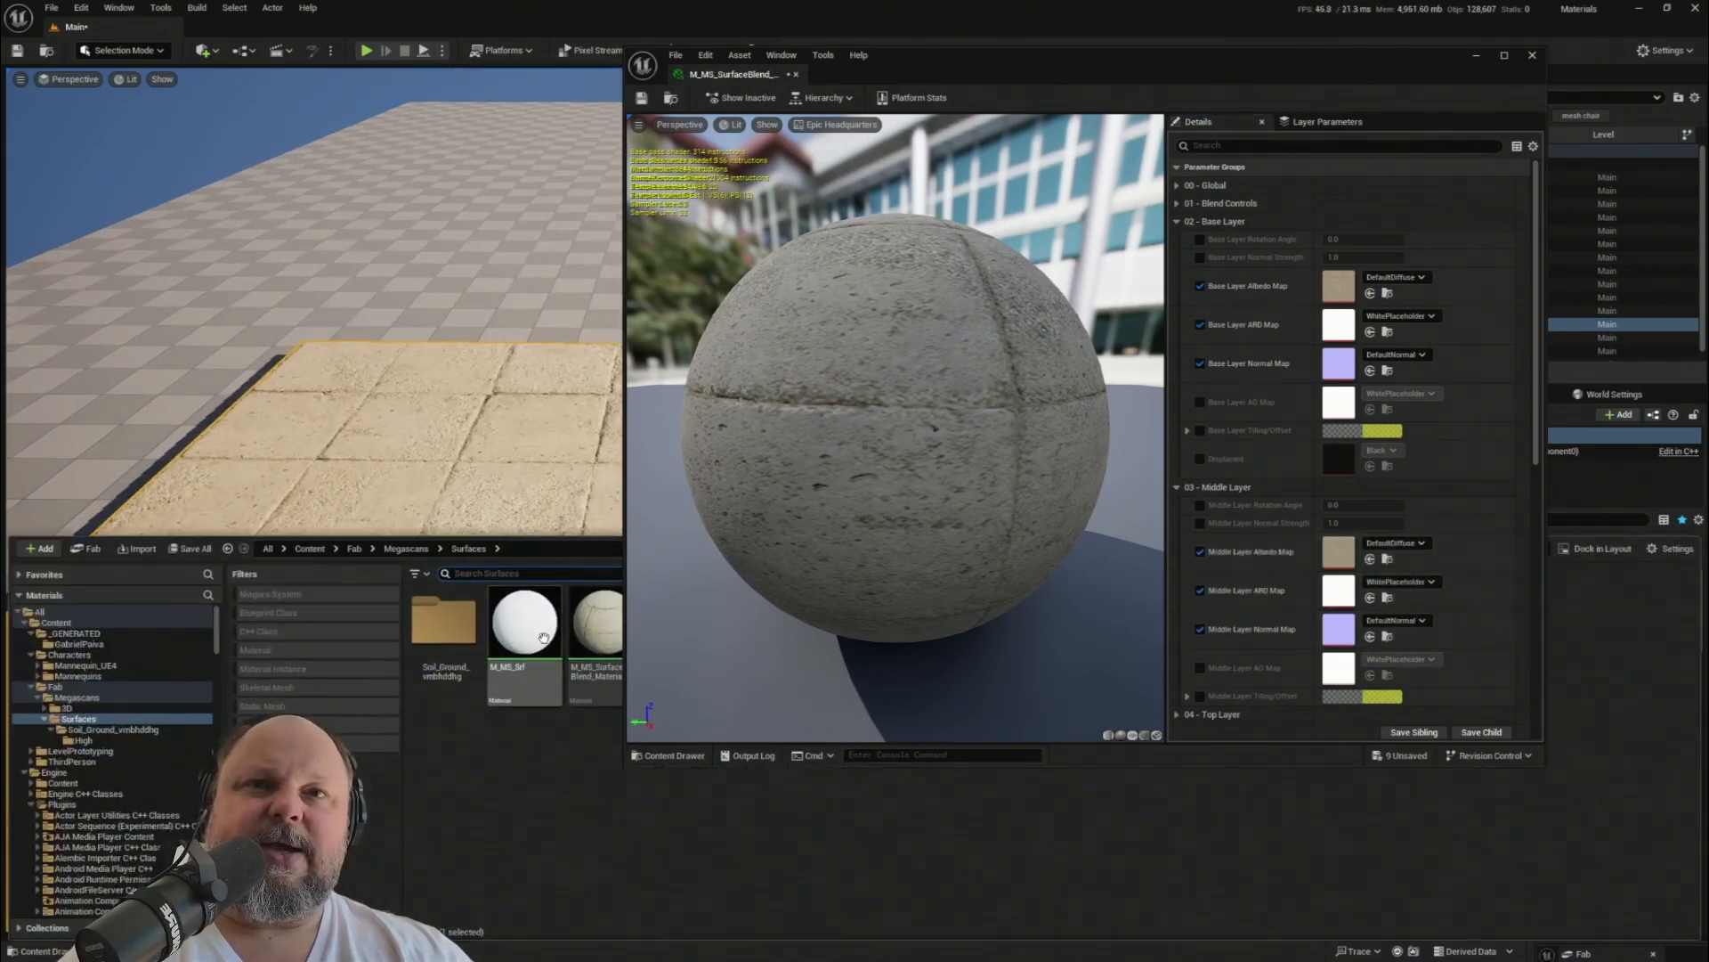
double_click(455, 637)
double_click(450, 627)
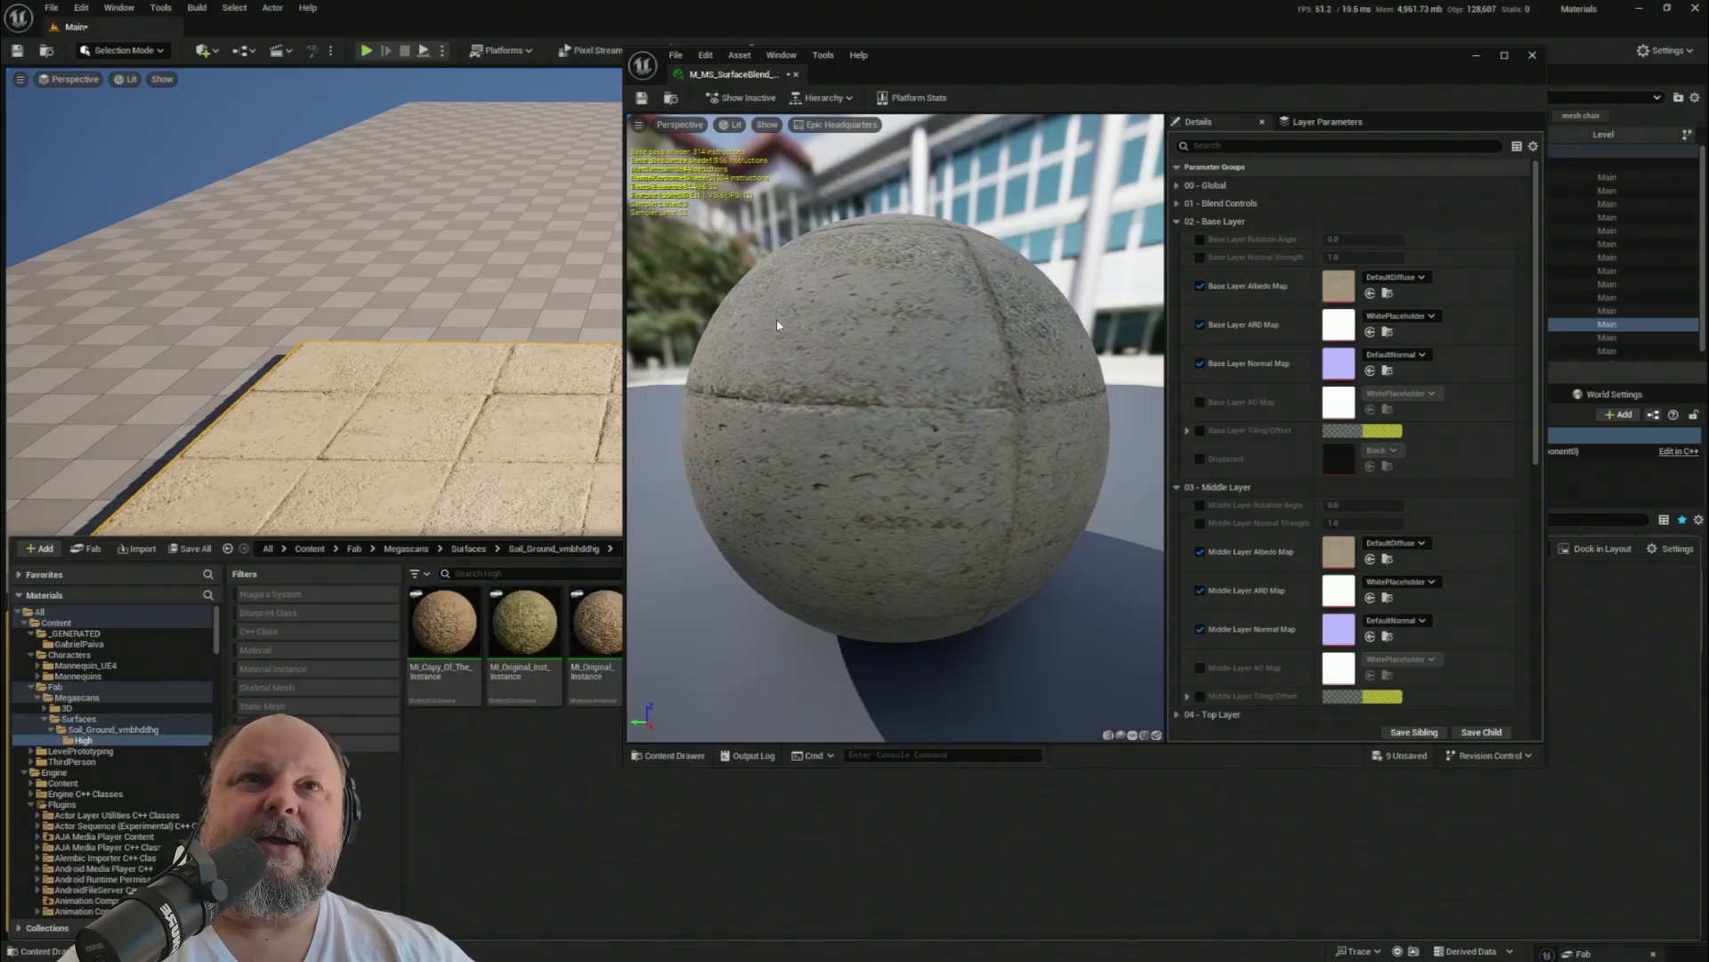
drag(983, 86, 1183, 266)
drag(704, 536, 578, 677)
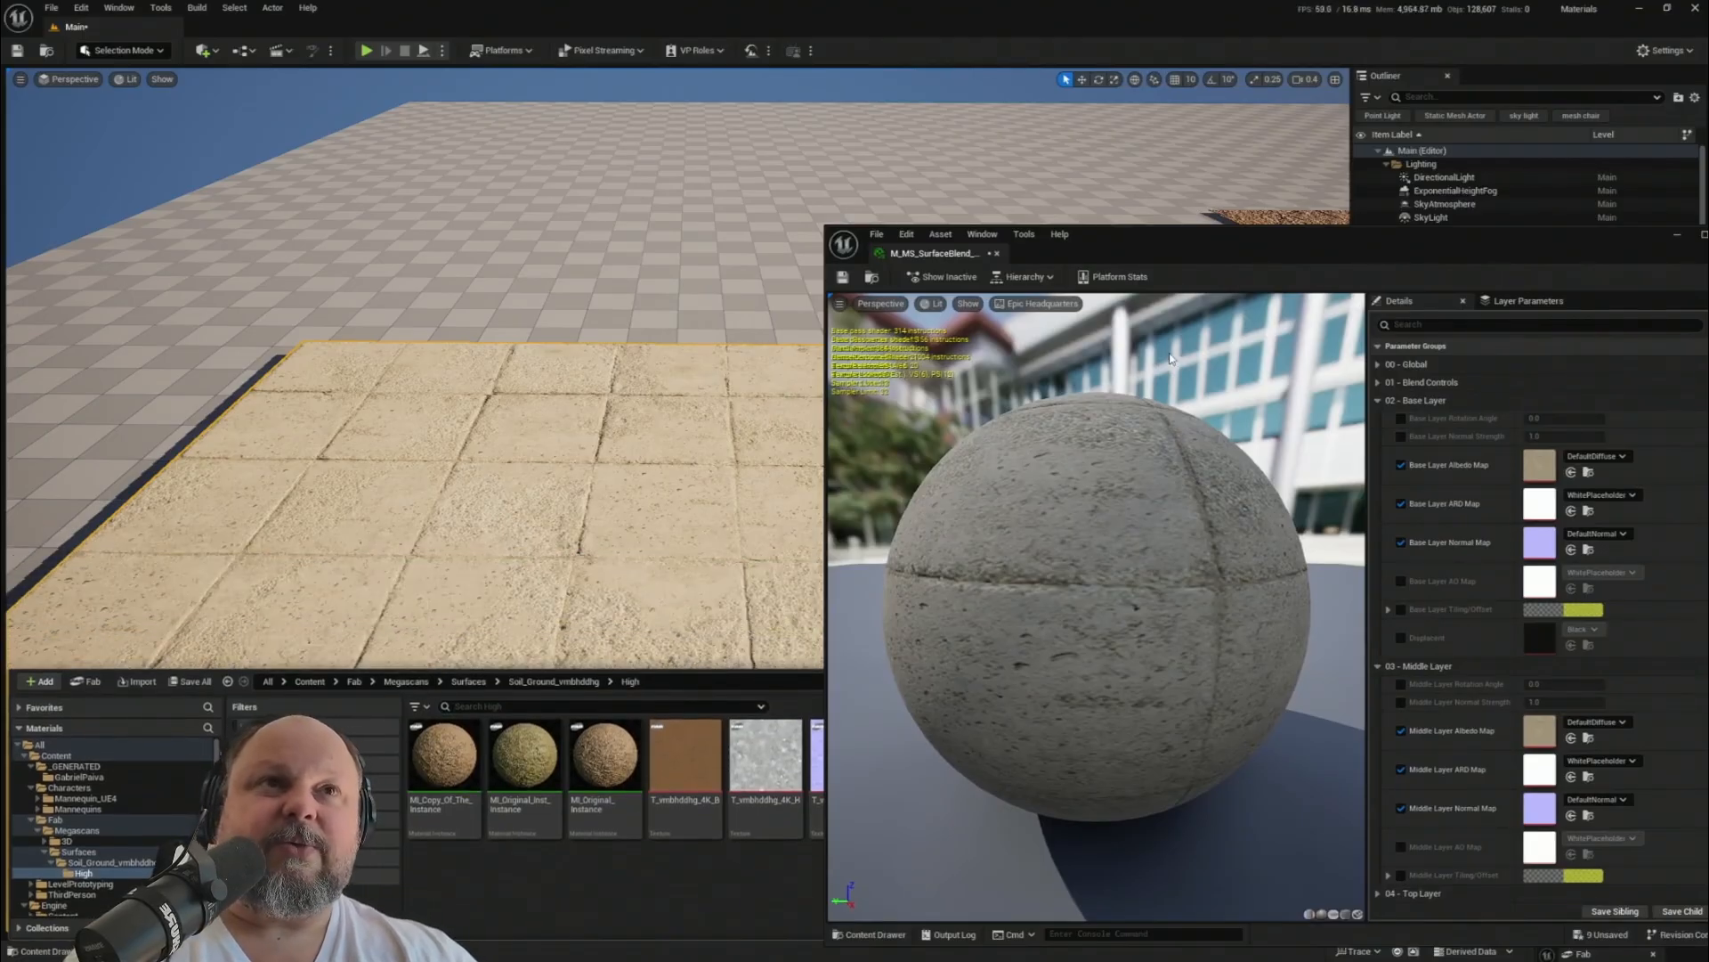
drag(1207, 243, 964, 135)
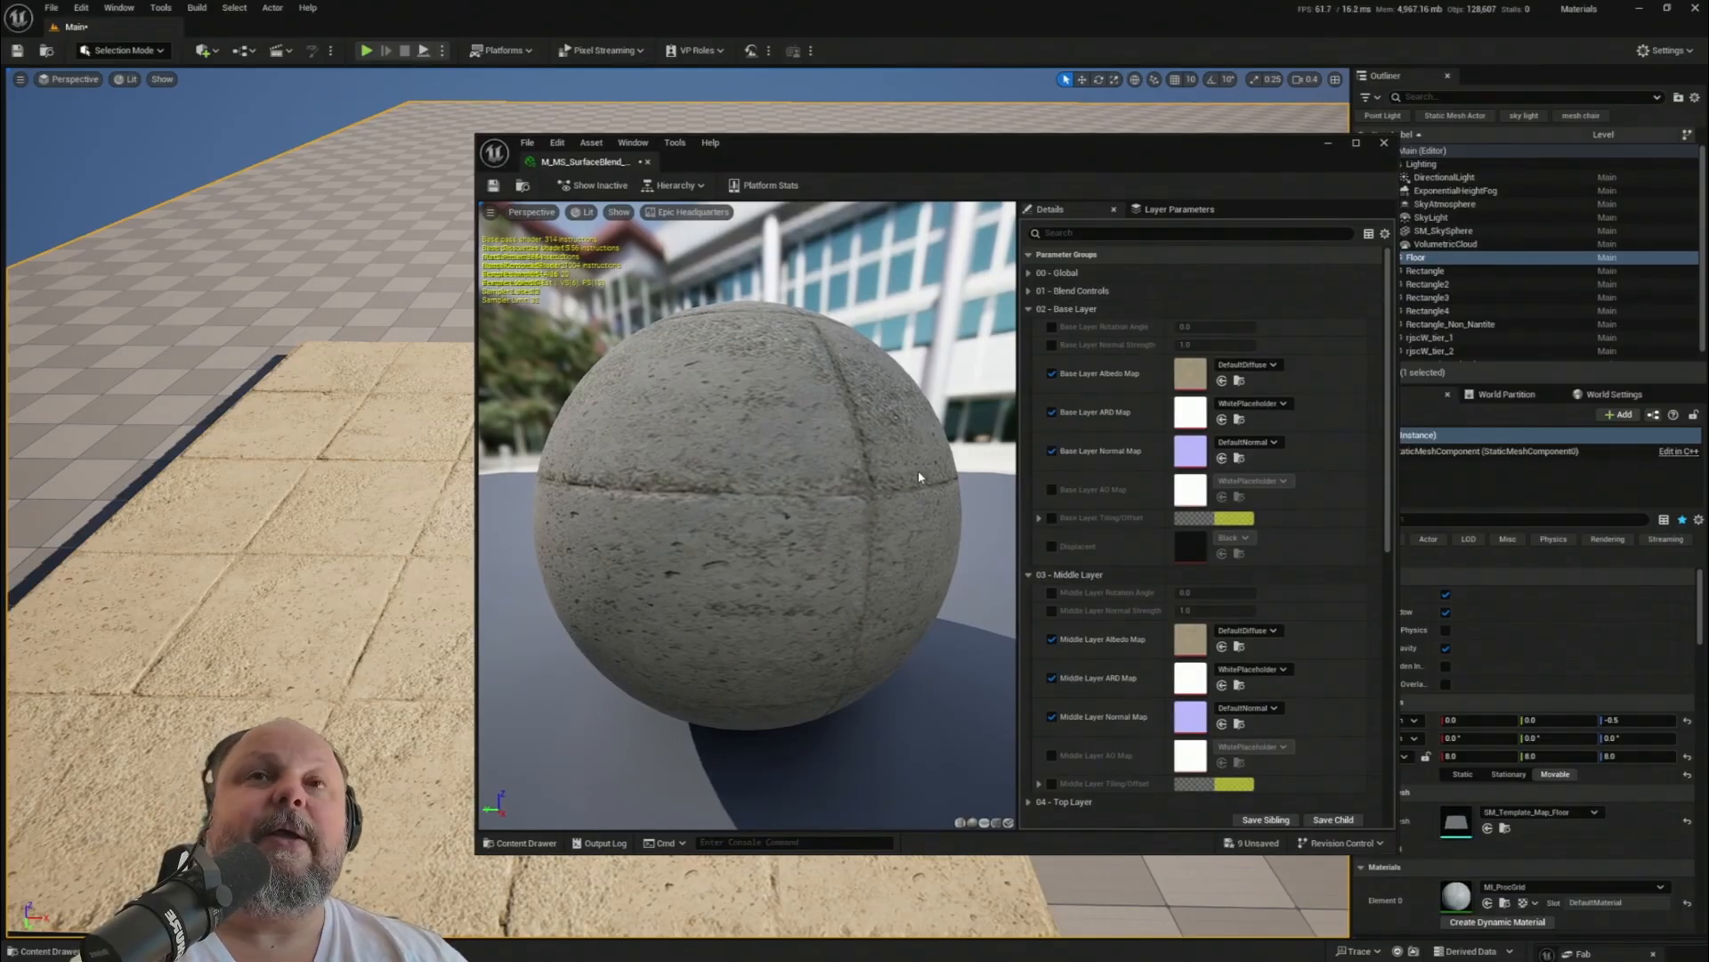
double_click(923, 144)
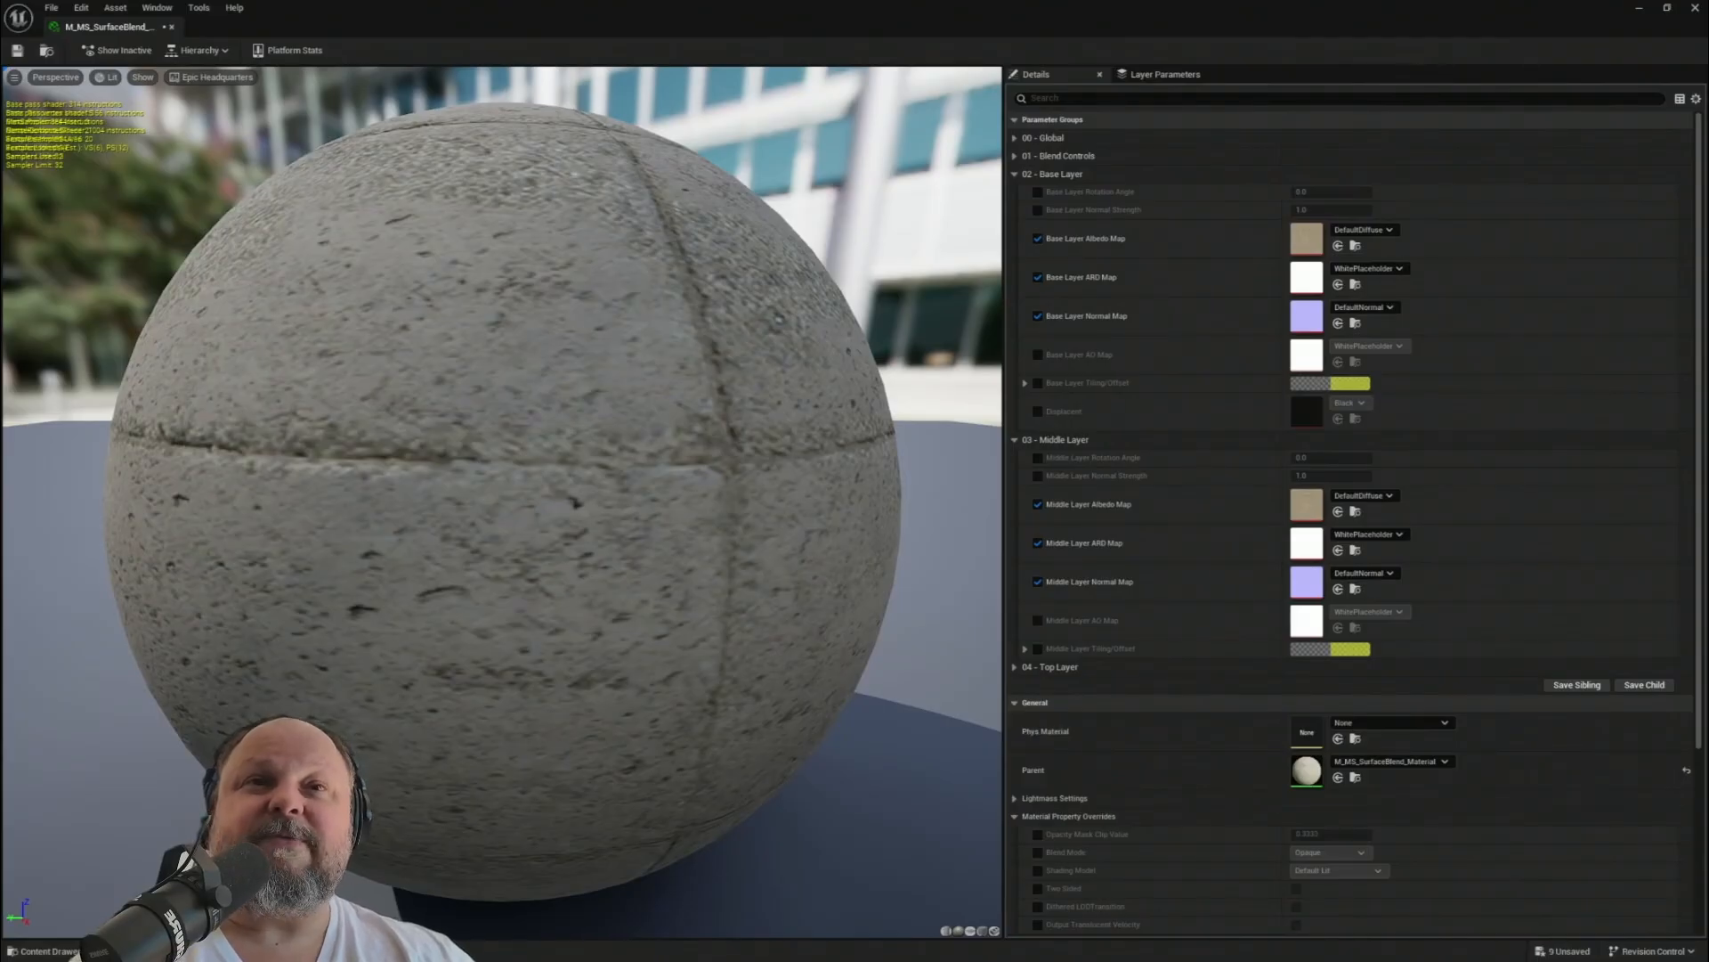
scroll(498, 445, down, 2)
key(ctrl+space)
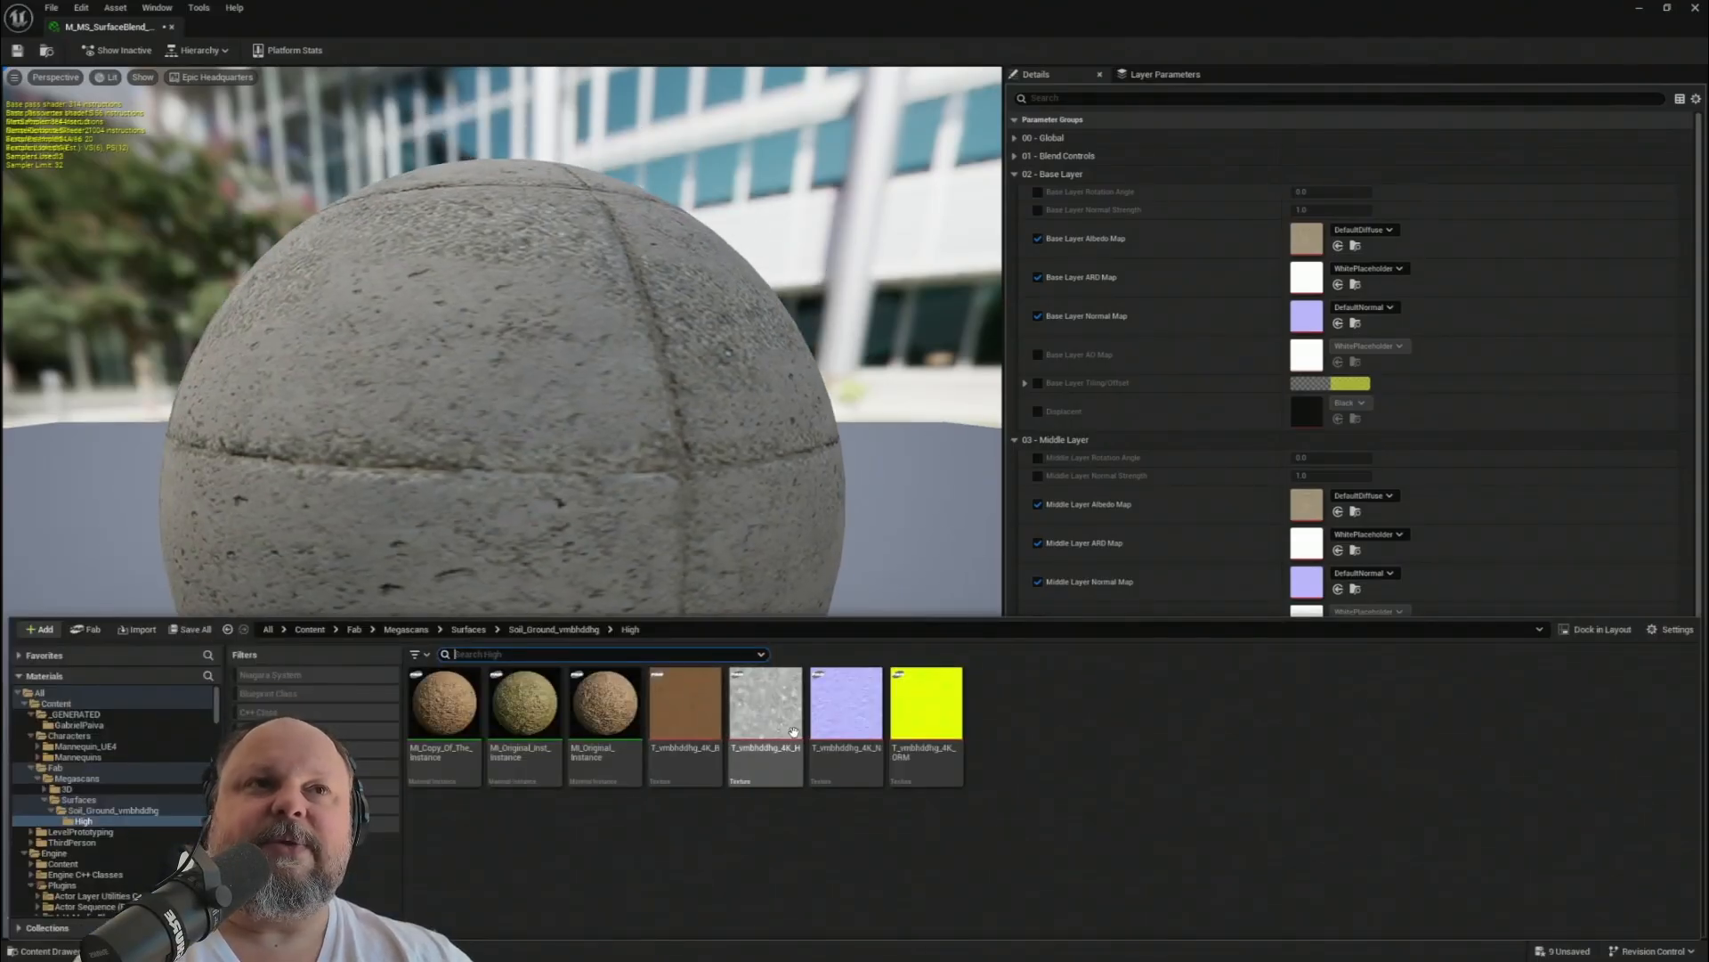
- Assign the soil textures to the Base Layer: T_vmbhddhg_4K_B as Albedo, T_vmbhddhg_4K_N as Normal and T_vmbhddhg_4K_ORM as ARD
drag(685, 712, 1307, 238)
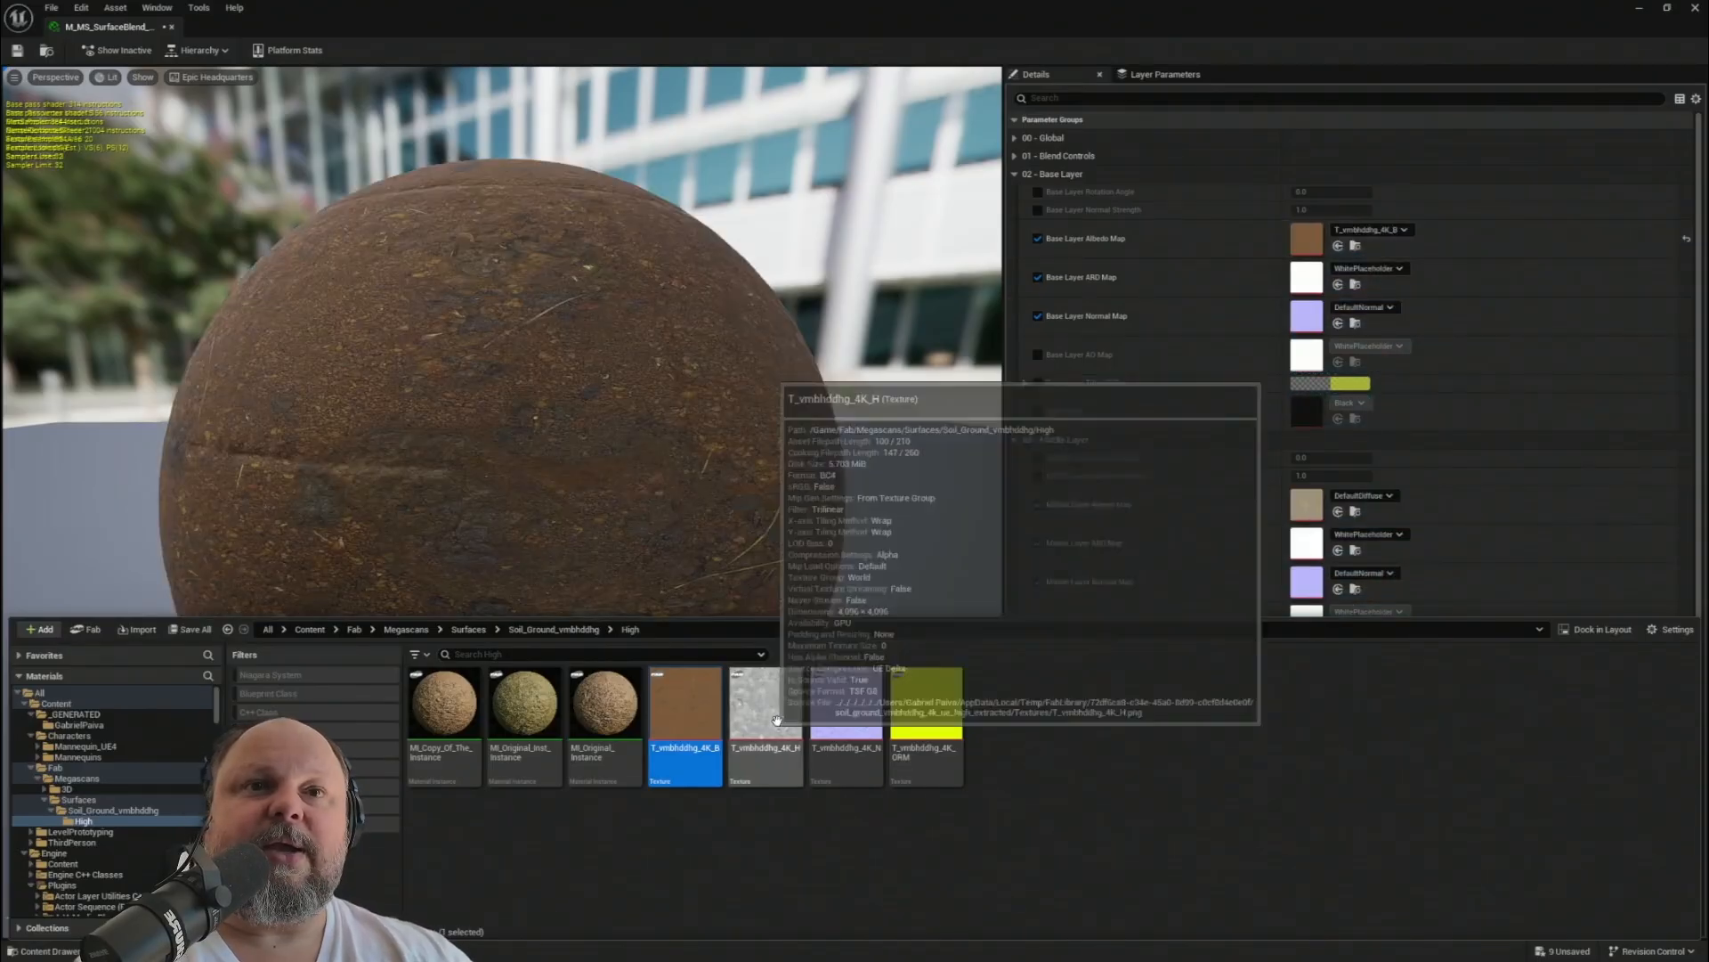
drag(846, 703, 1305, 315)
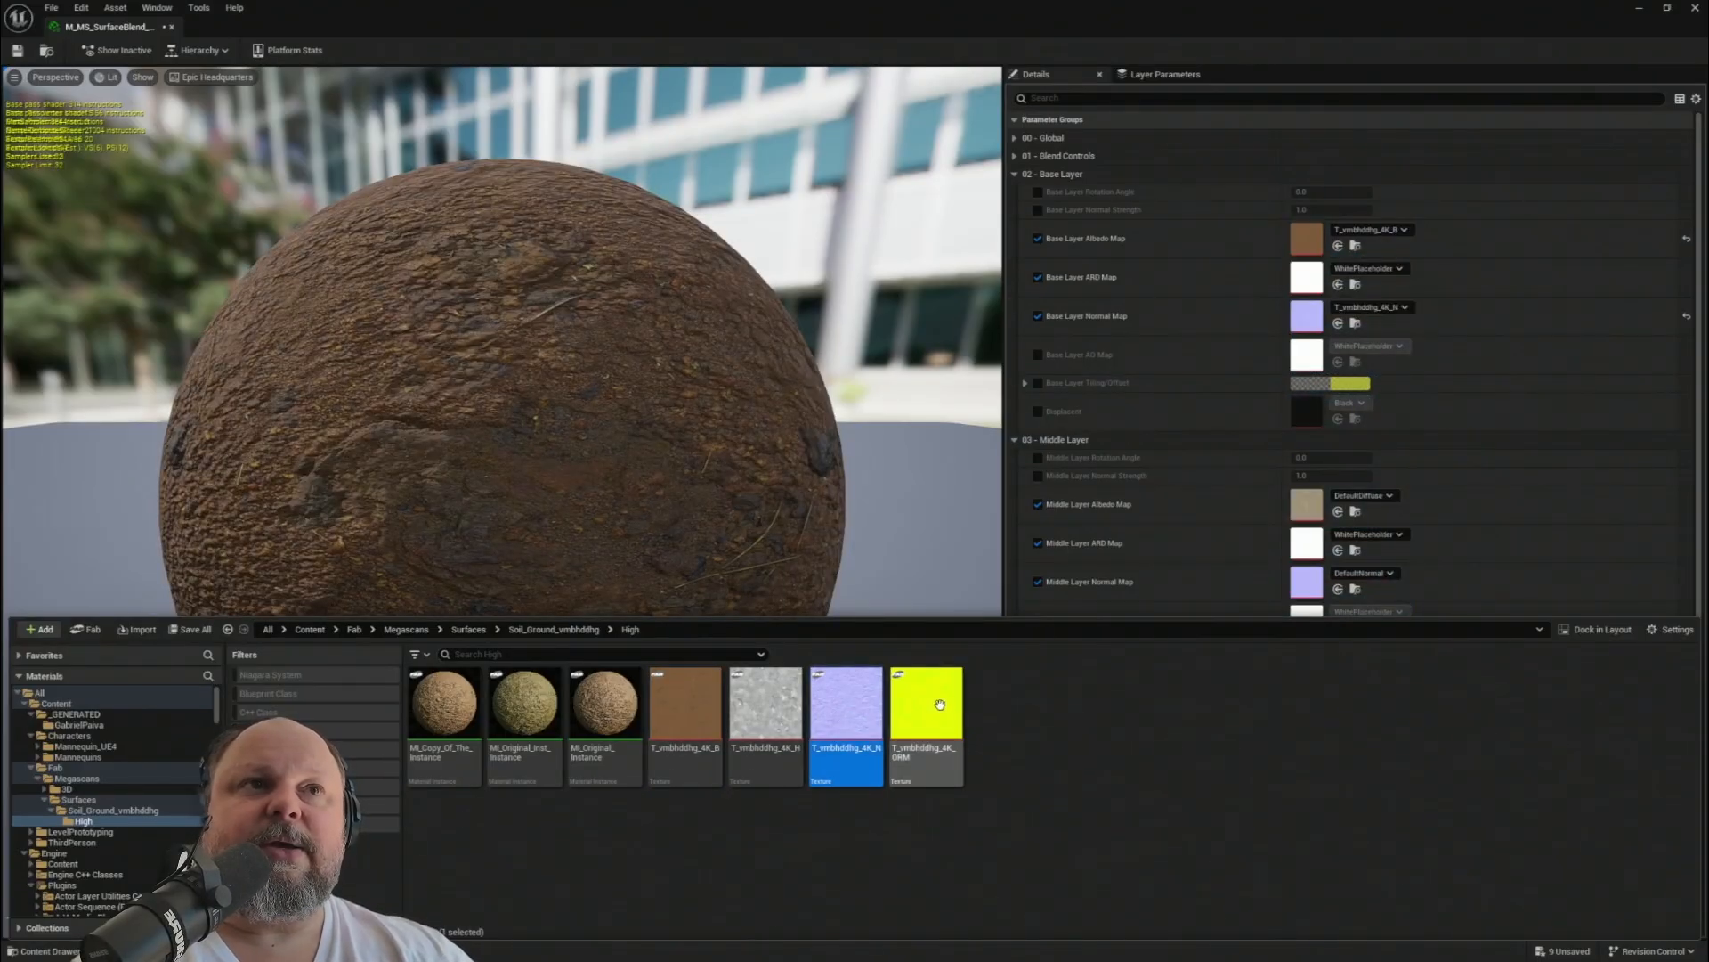
drag(939, 705, 1307, 277)
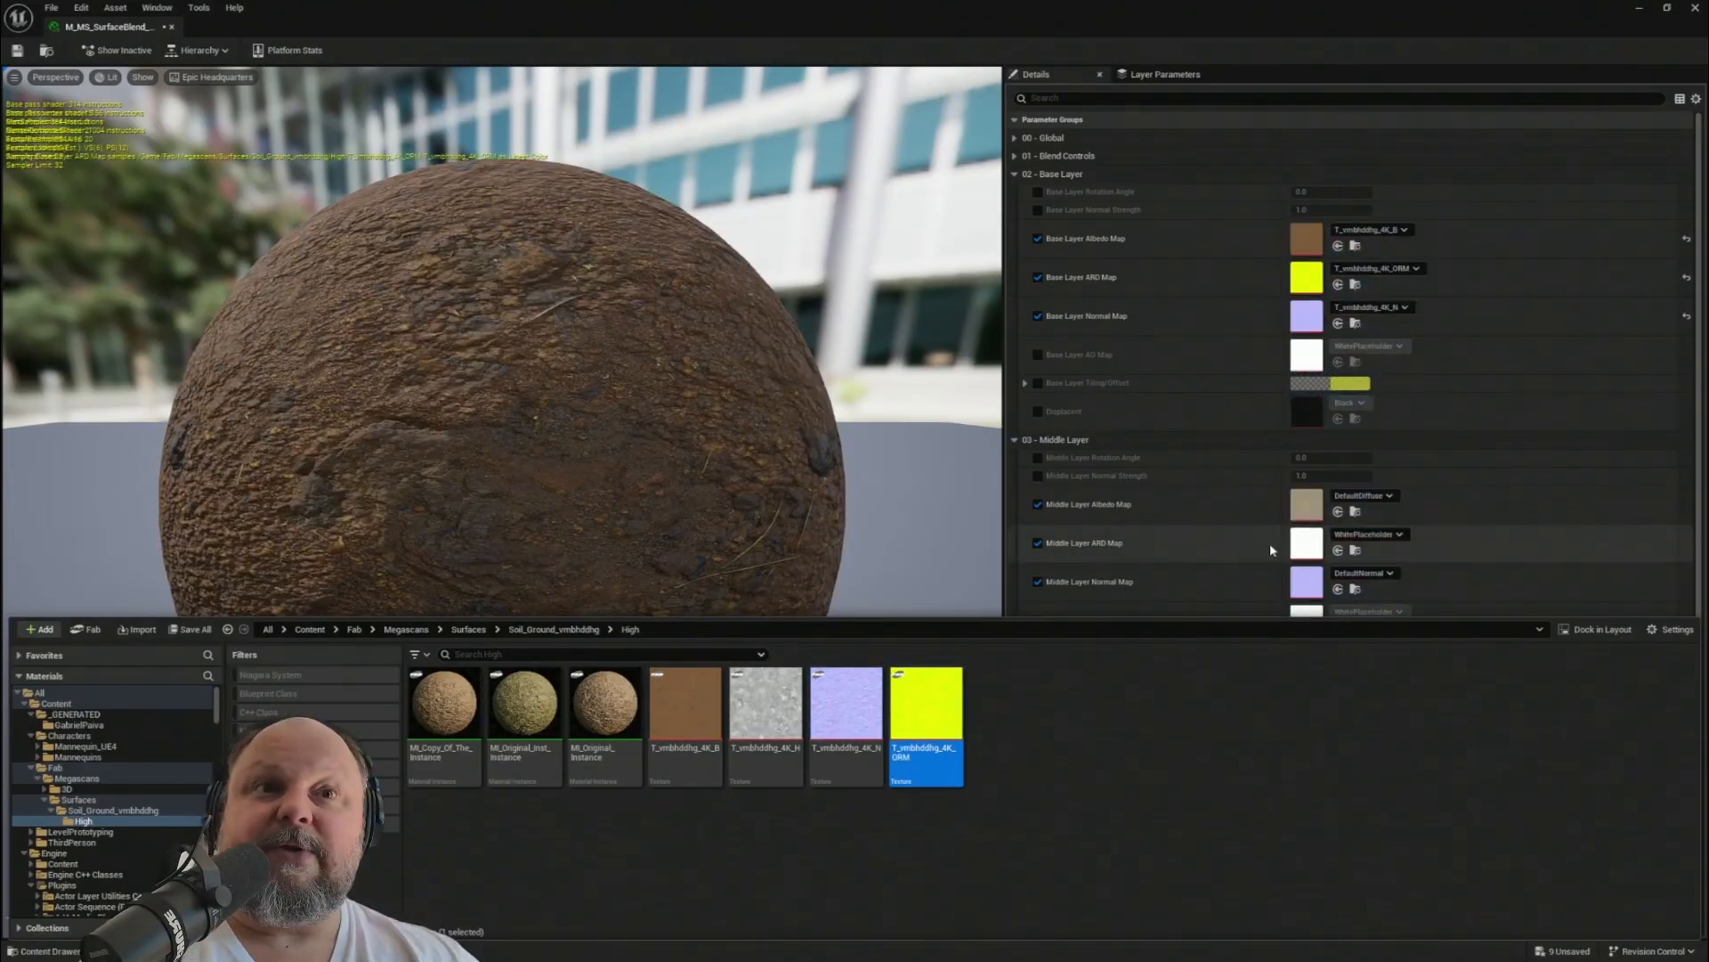
- Assign the same soil B, N and ORM textures to the Middle Layer's Albedo, Normal and ARD maps
drag(685, 703, 1310, 504)
drag(845, 703, 1310, 581)
drag(926, 703, 1313, 543)
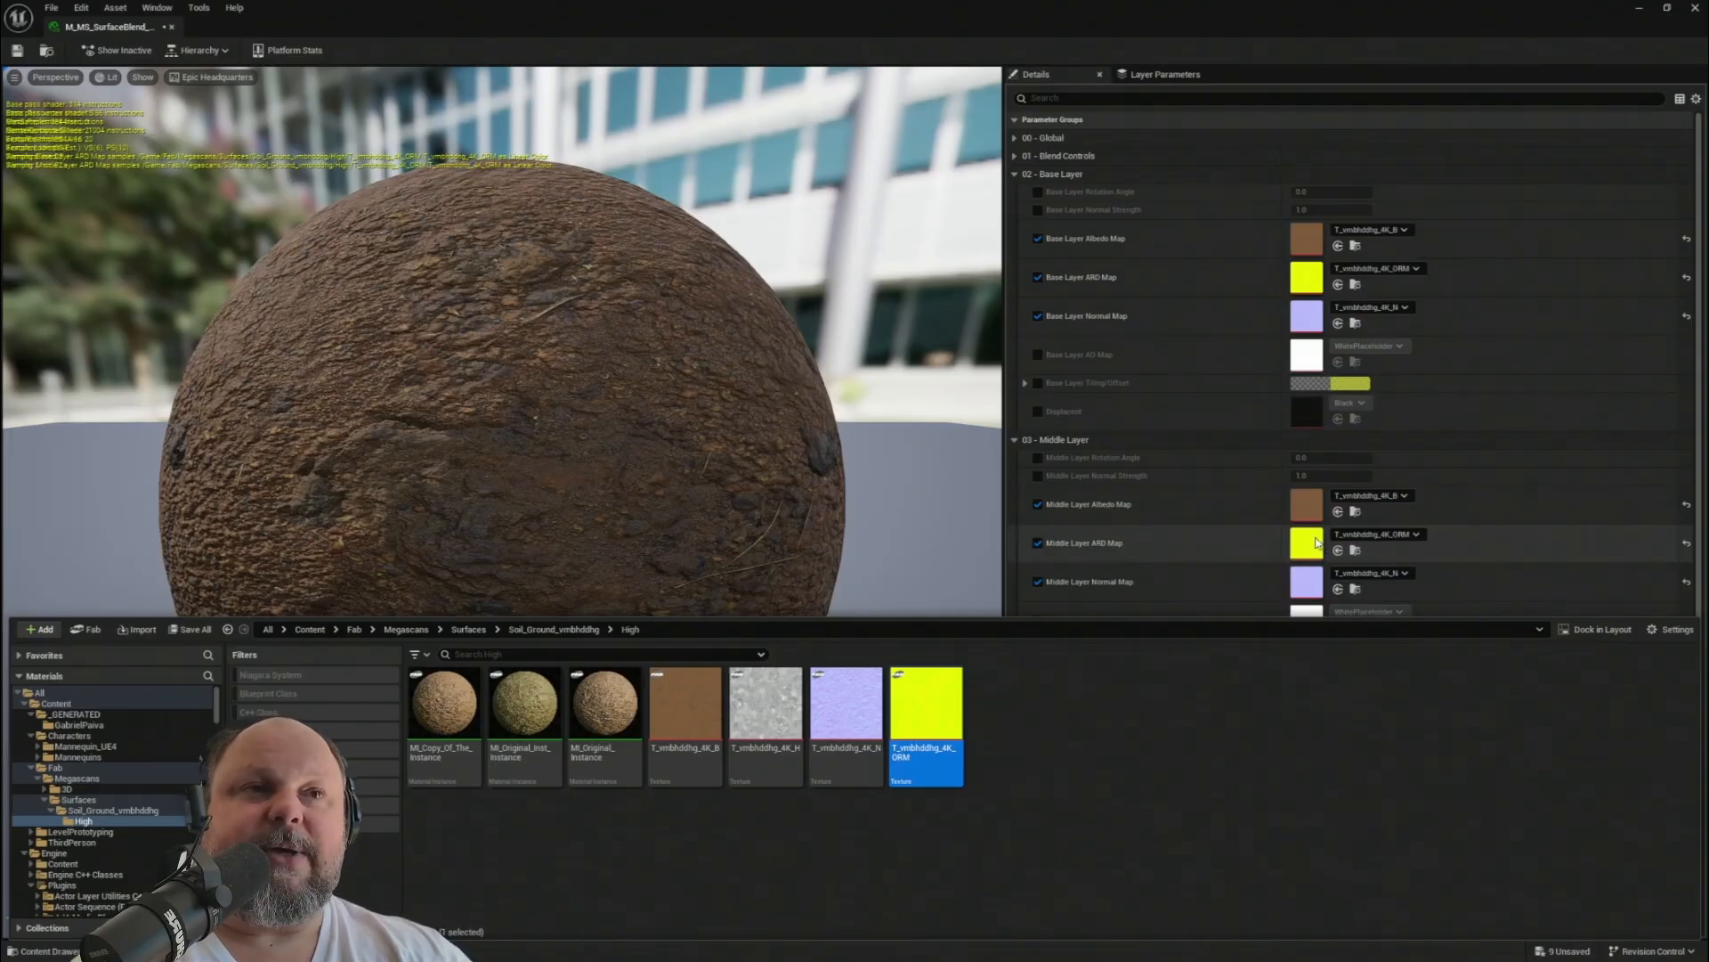
click(1227, 558)
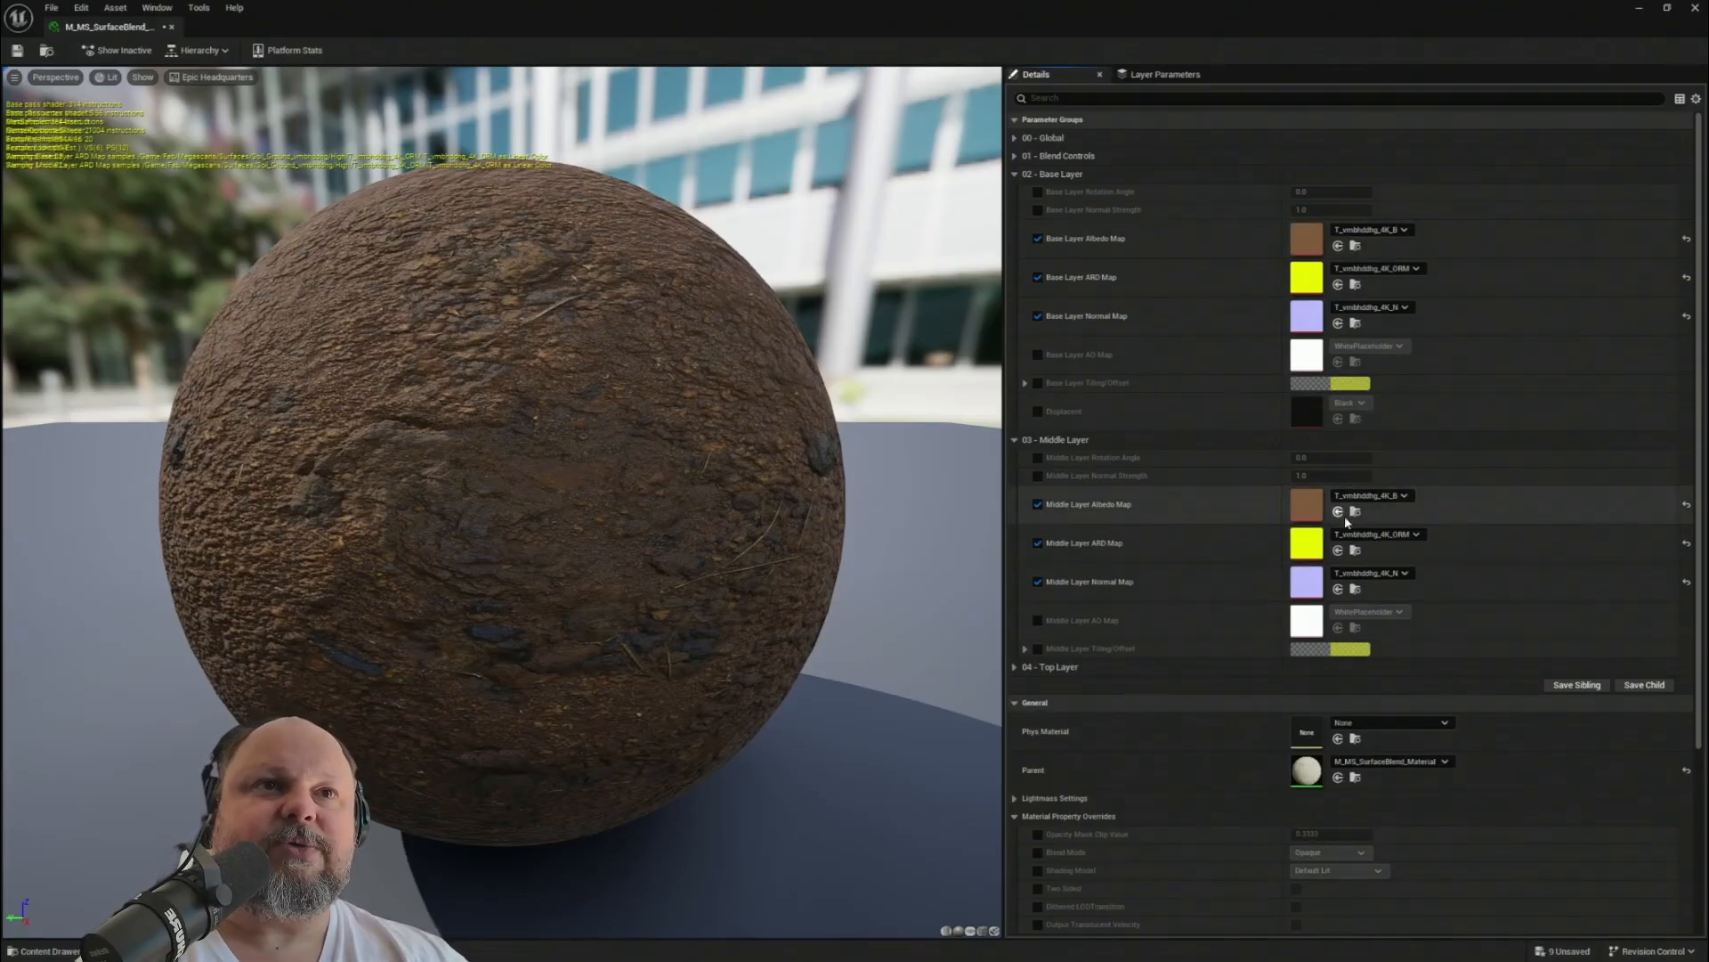
- Float the instance editor beside the plane, enable Base Layer Tiling/Offset, and set Tiling X and Tiling Y to 3
drag(799, 40, 1232, 231)
right_drag(499, 401, 500, 327)
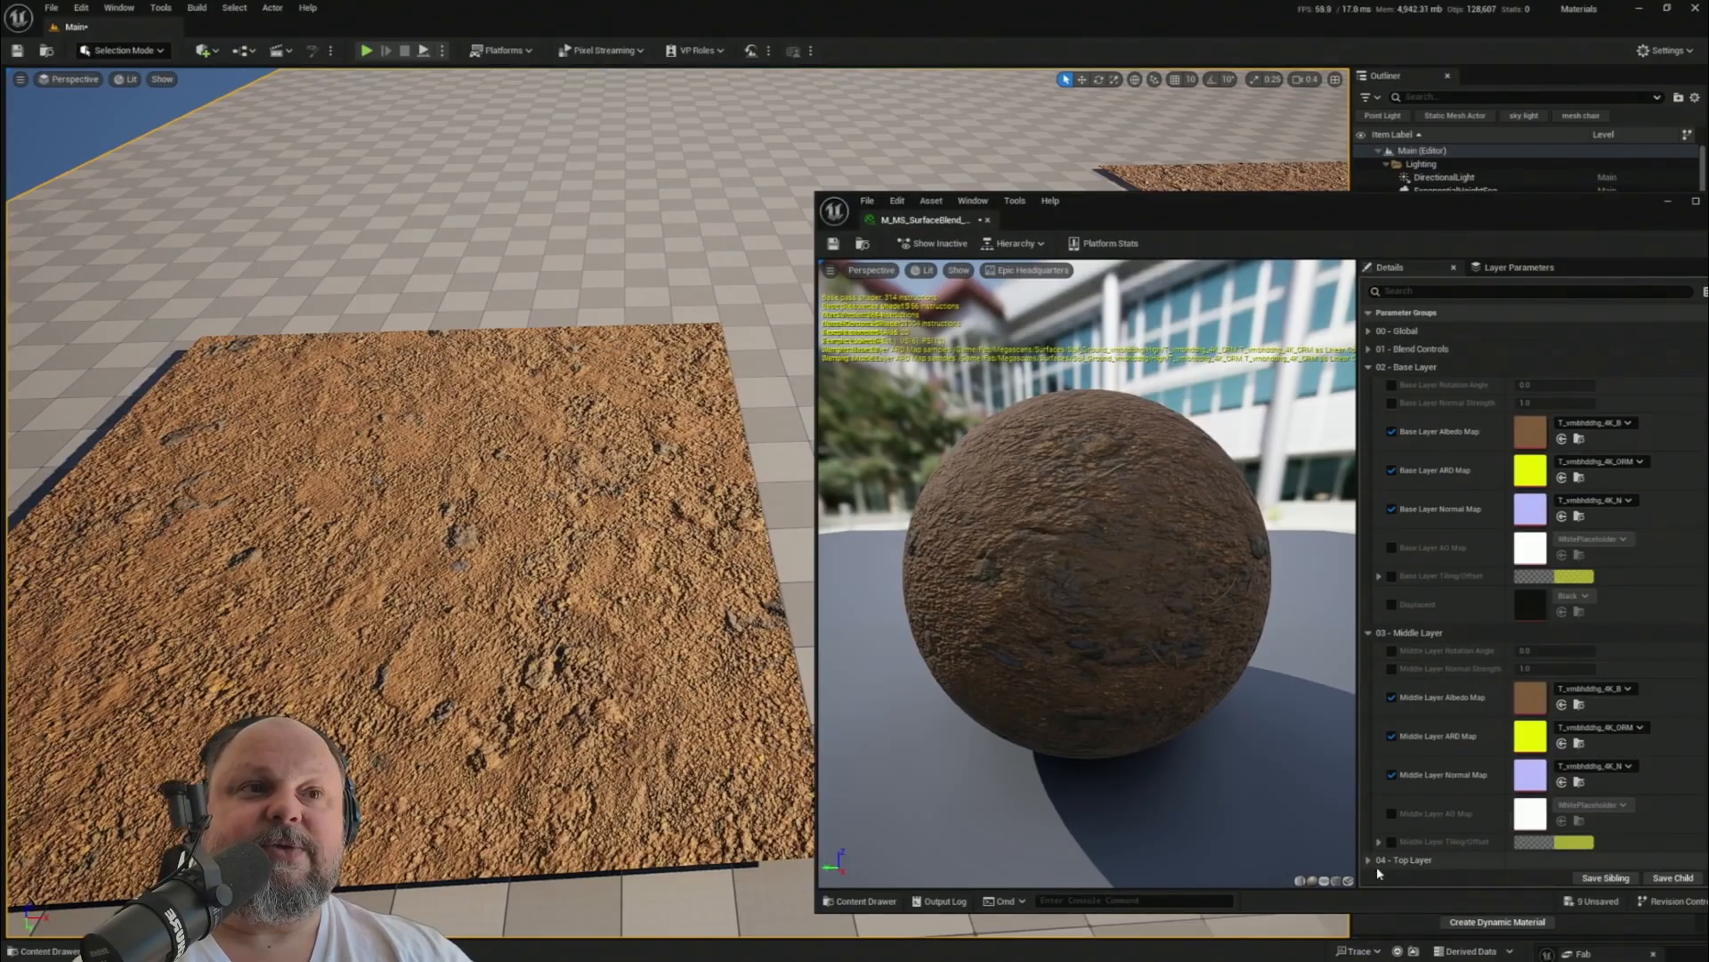
click(1379, 576)
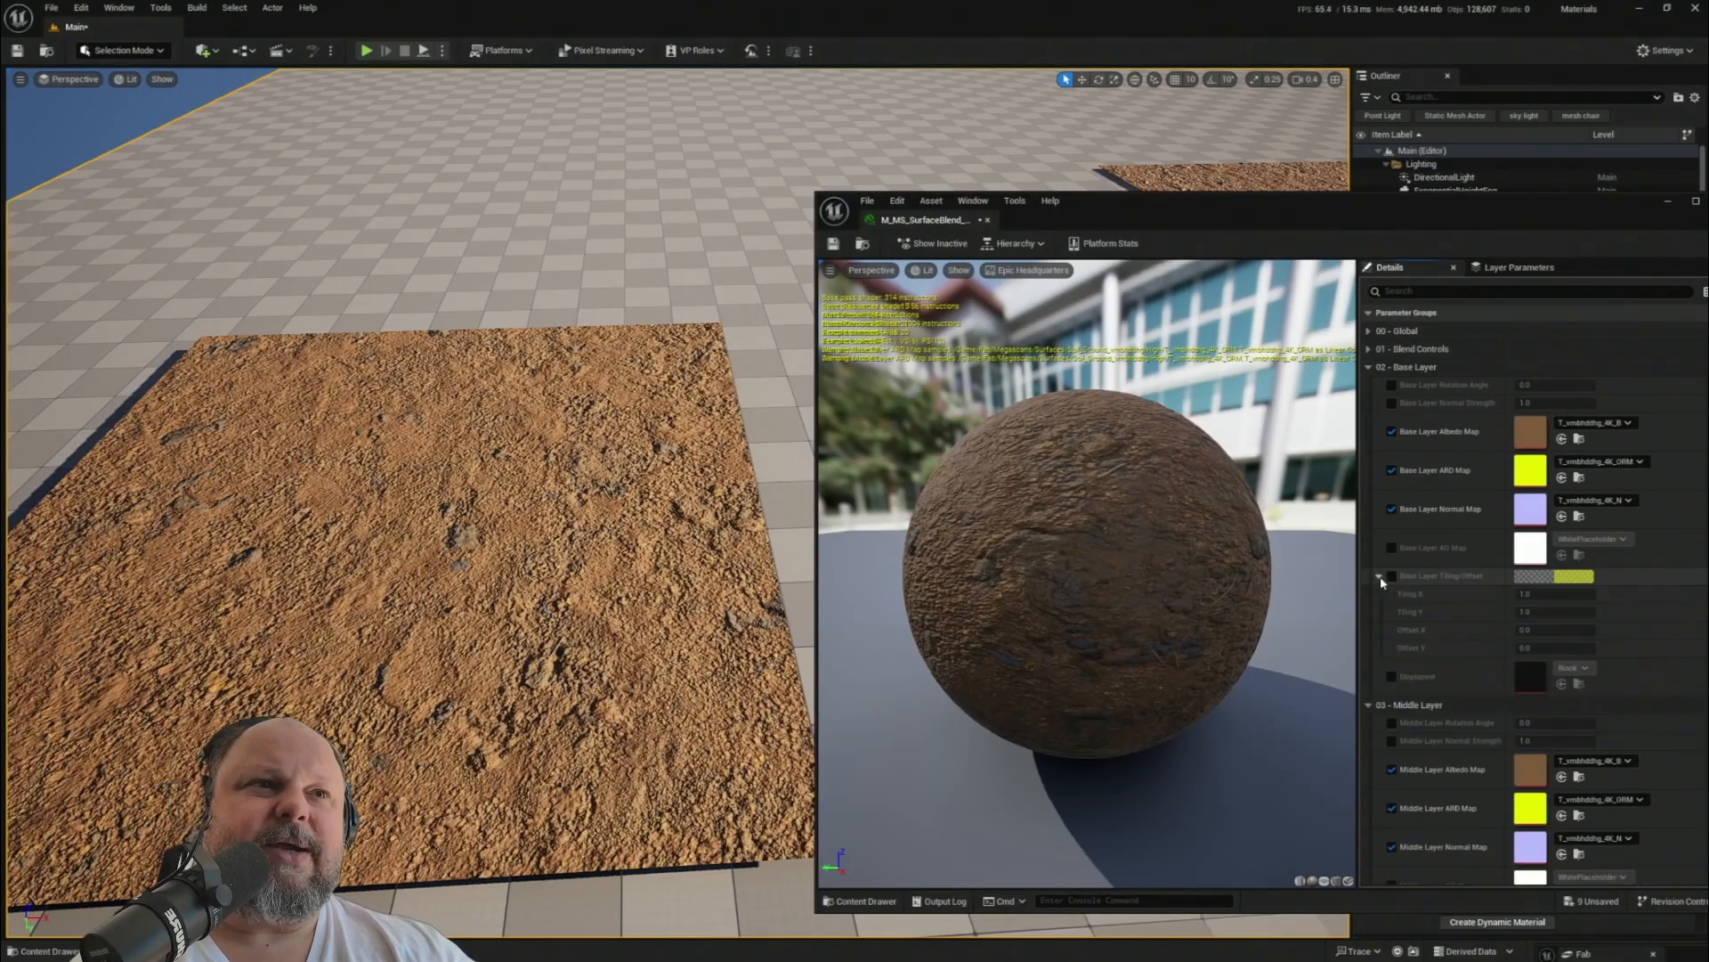
click(1393, 577)
click(1540, 596)
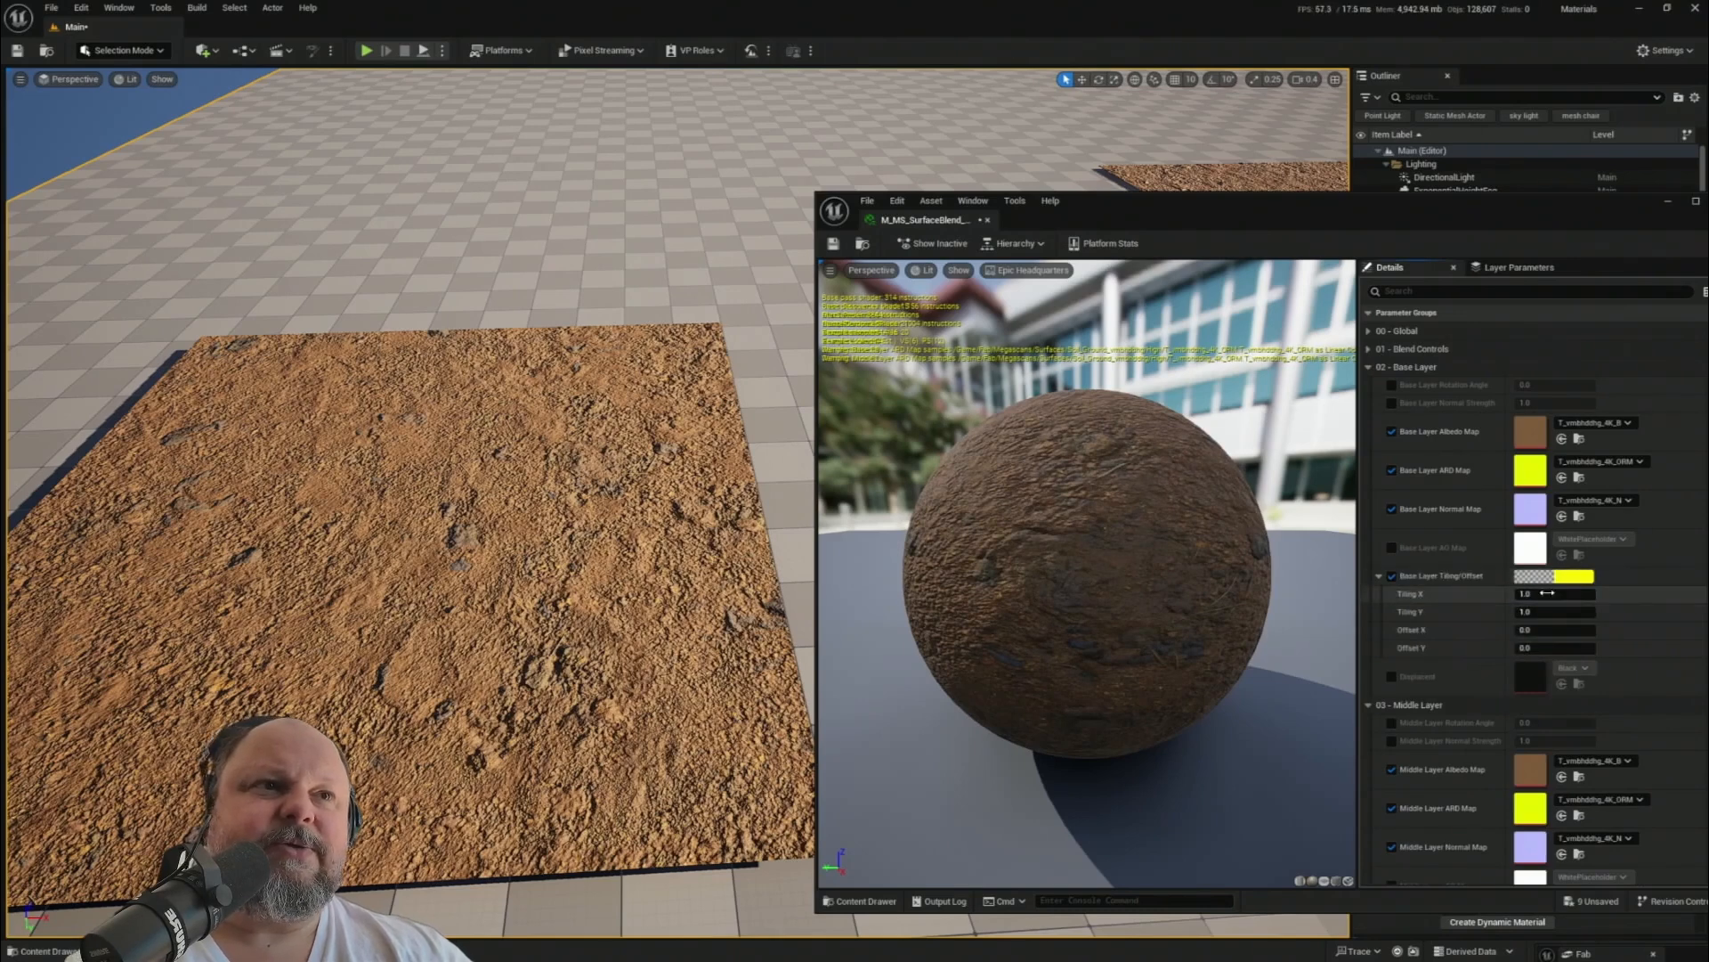
text(3)
key(Tab)
text(3)
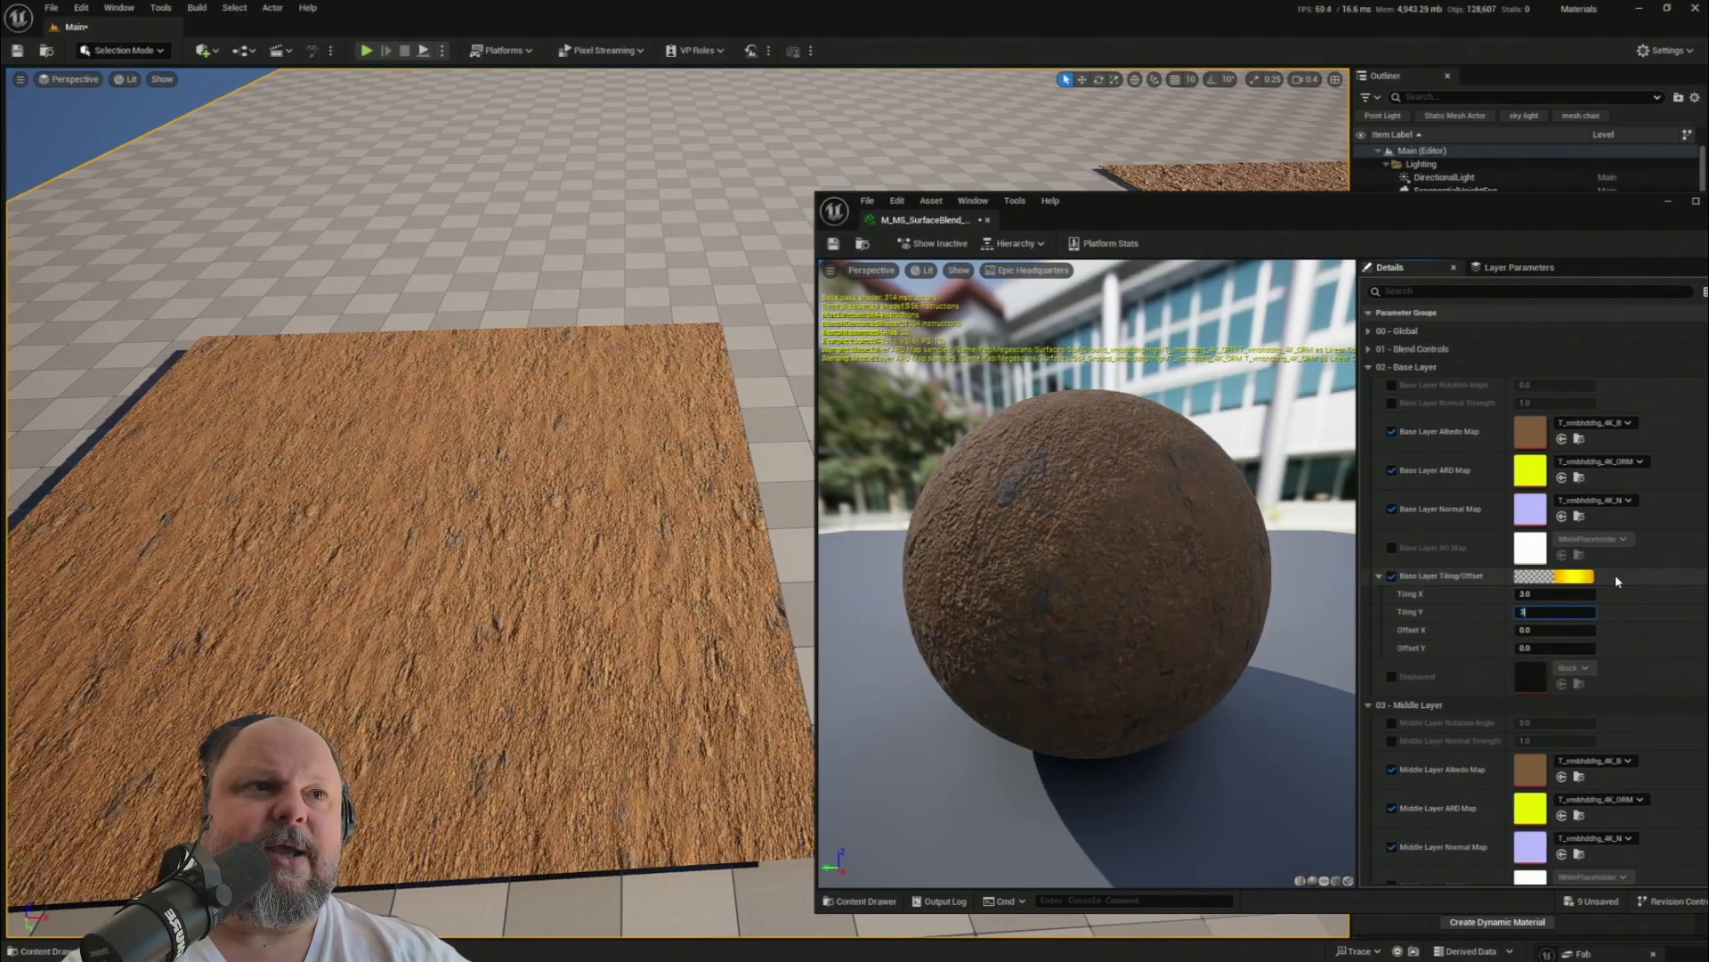
key(Return)
- Enable the Middle Layer Tiling/Offset override and expand its tiling and offset values
scroll(1416, 748, down, 3)
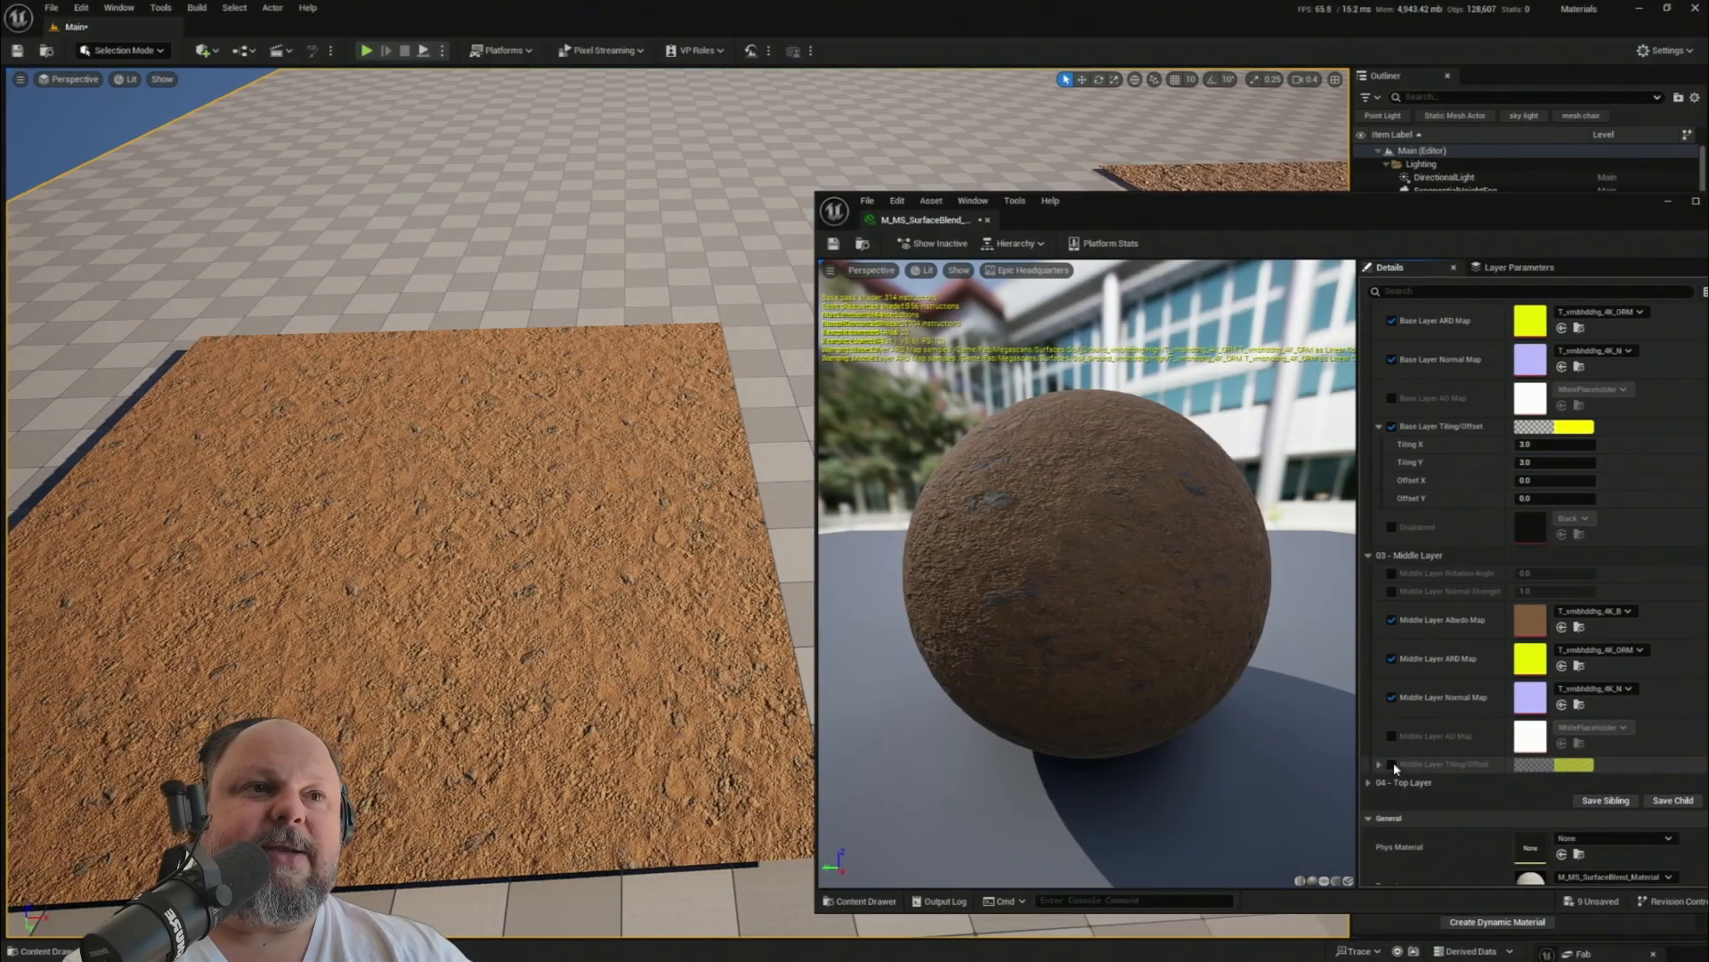
click(1393, 763)
click(1379, 764)
scroll(1471, 782, down, 1)
click(1553, 719)
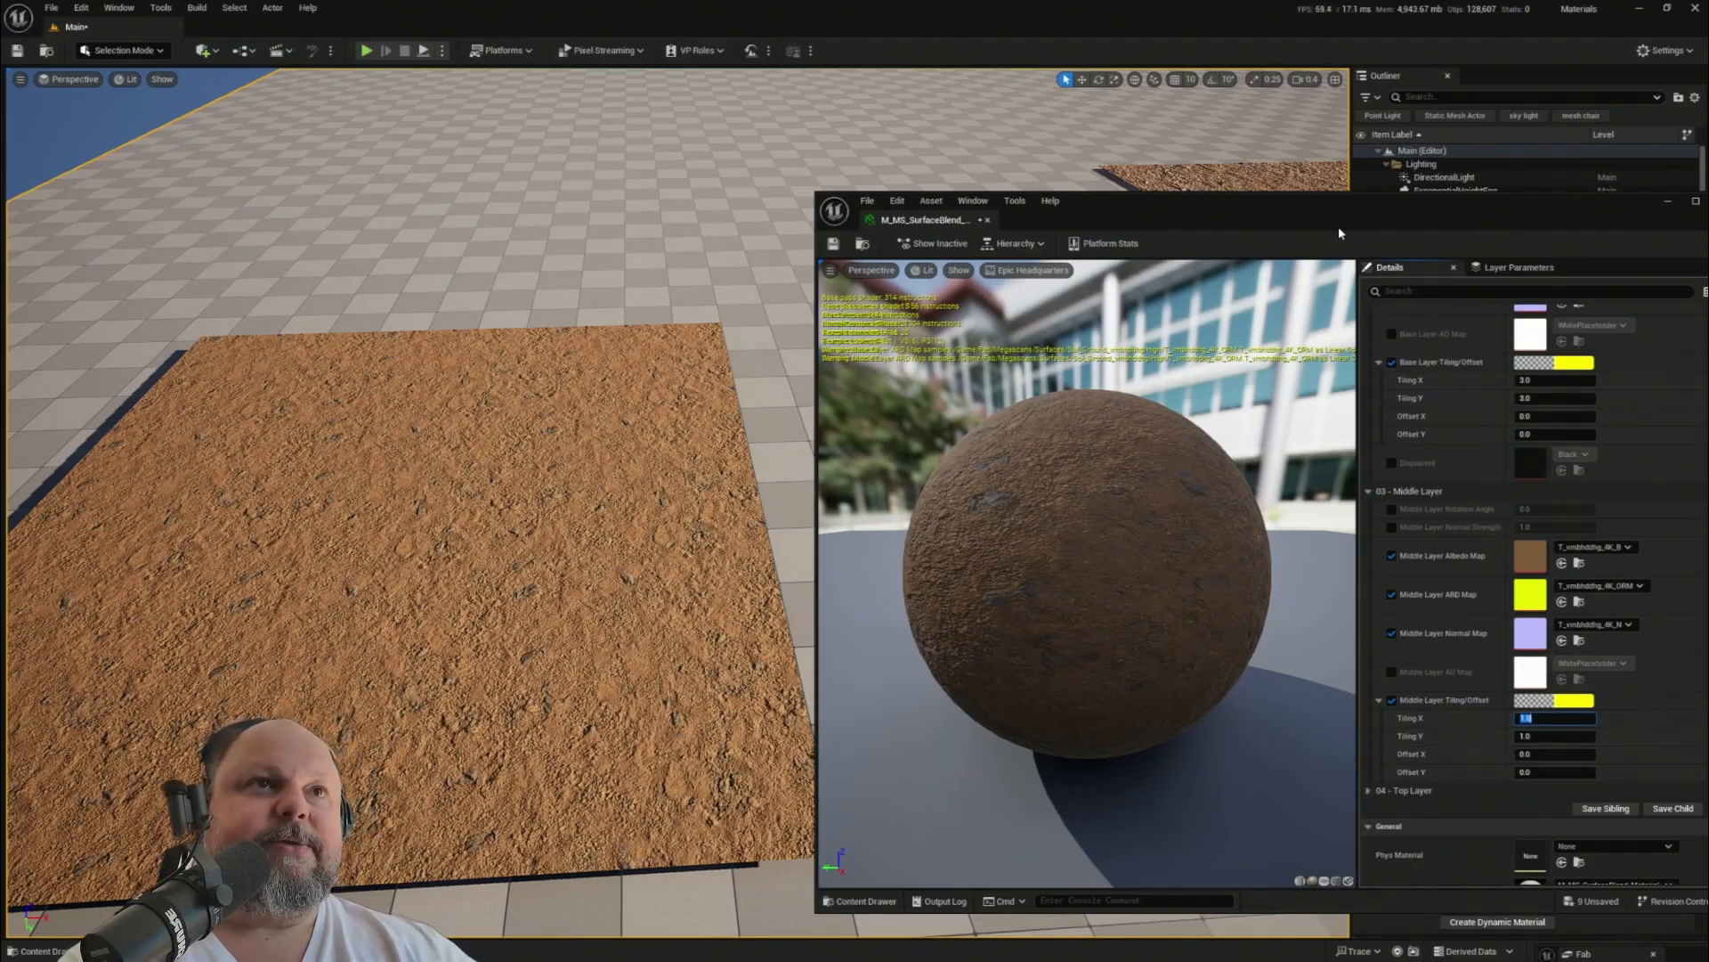
- Save the material instance and move its editor aside to inspect the soil surface on the plane
drag(1338, 232, 1366, 288)
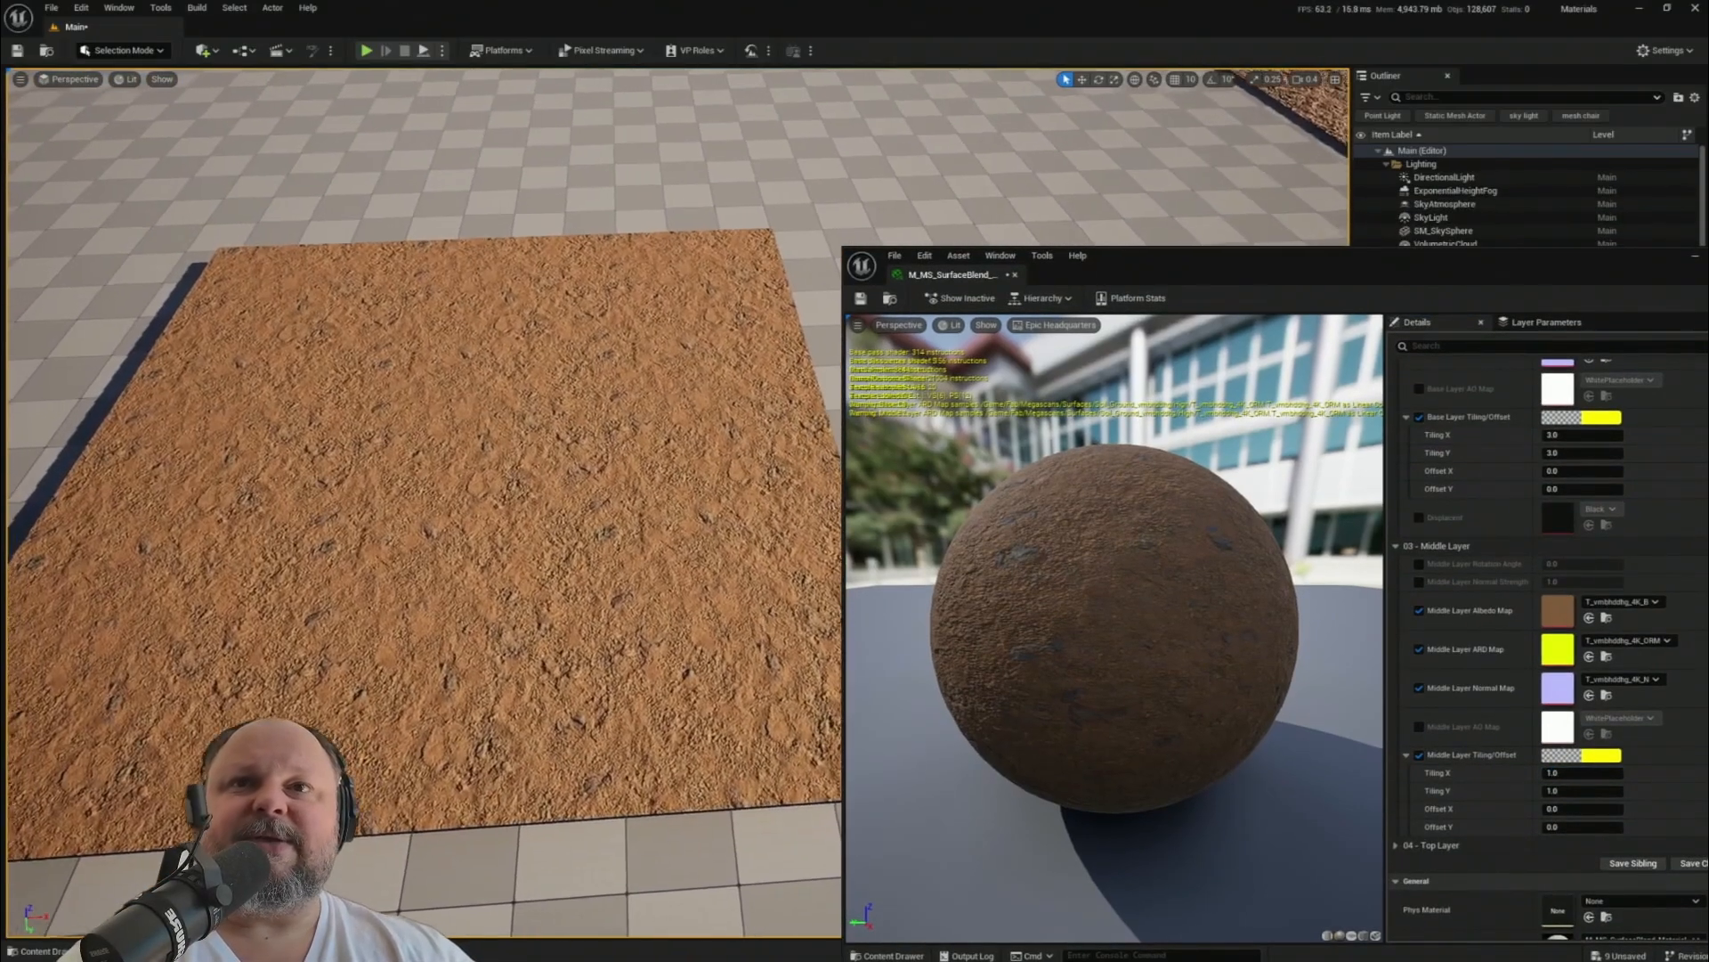
right_drag(343, 531, 343, 530)
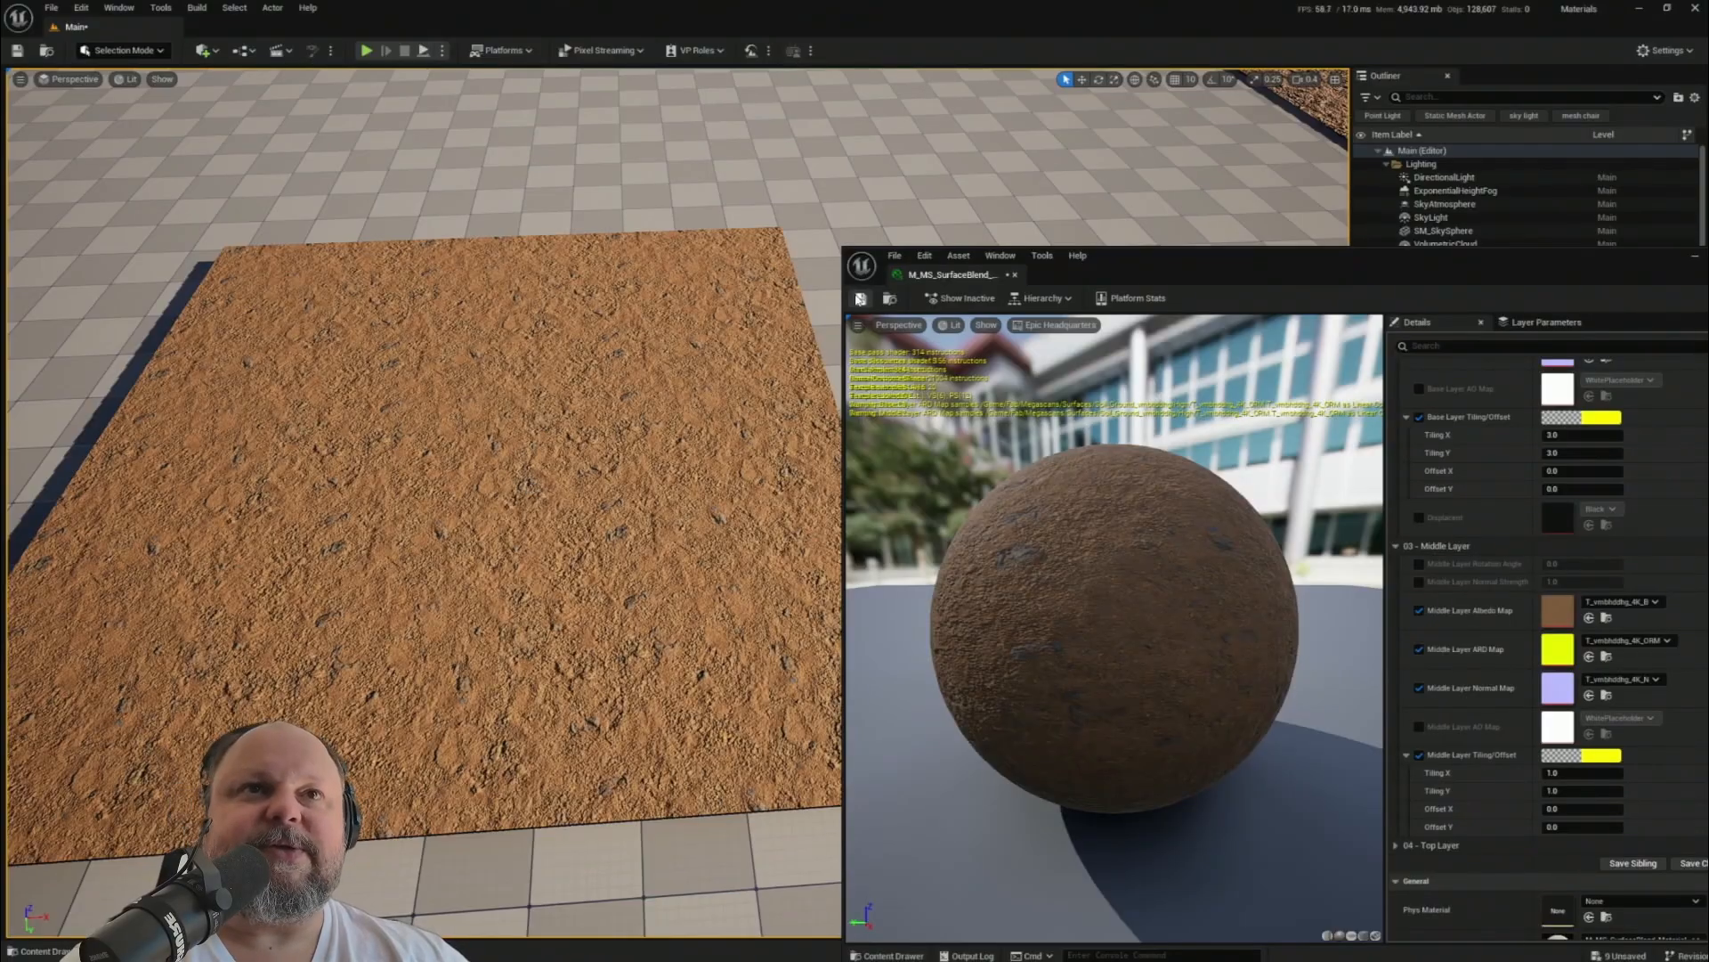
drag(1126, 264, 1388, 355)
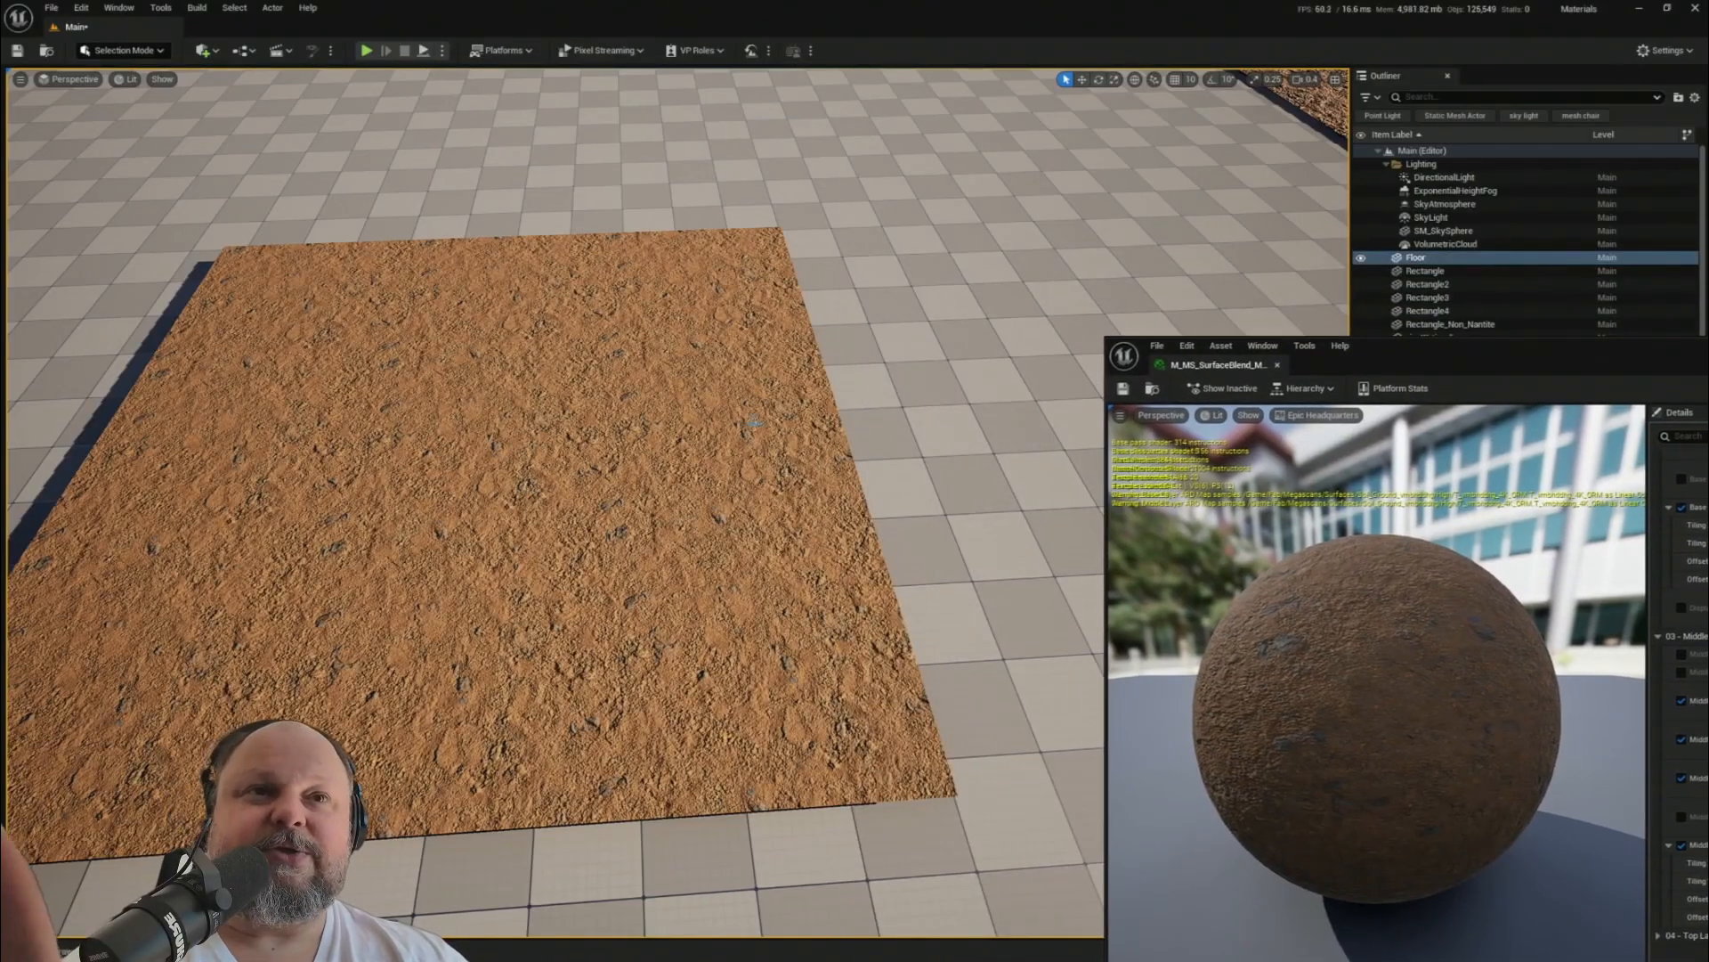
right_drag(754, 423, 730, 347)
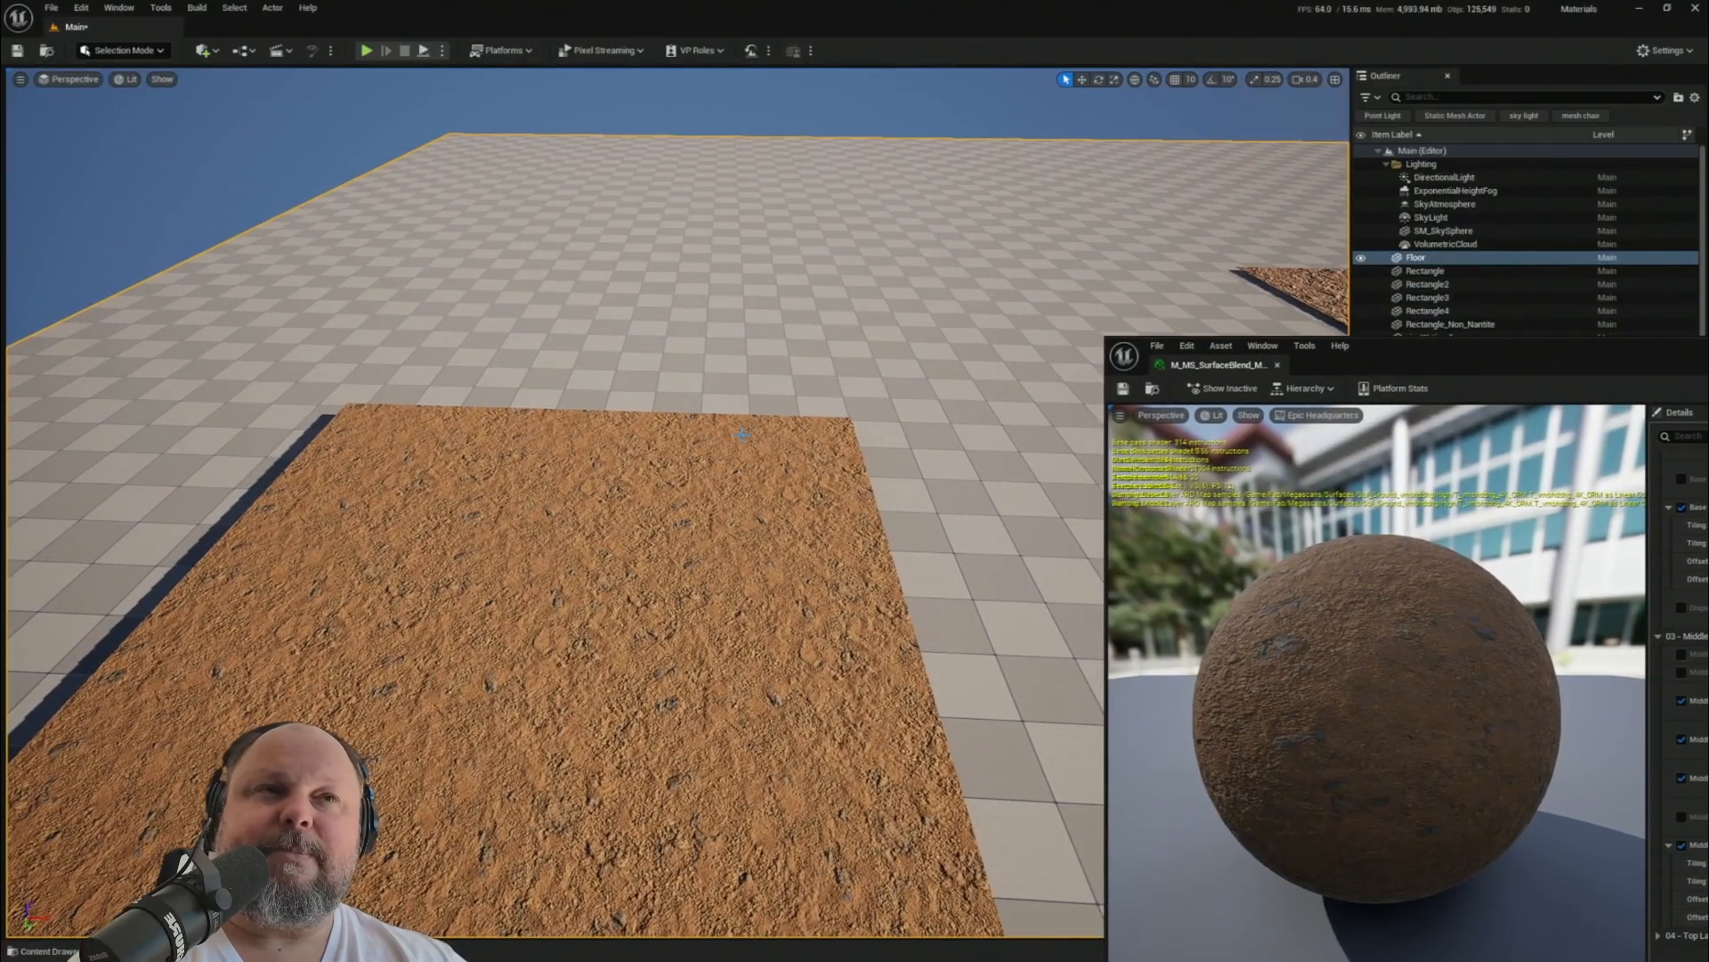
right_drag(730, 347, 738, 476)
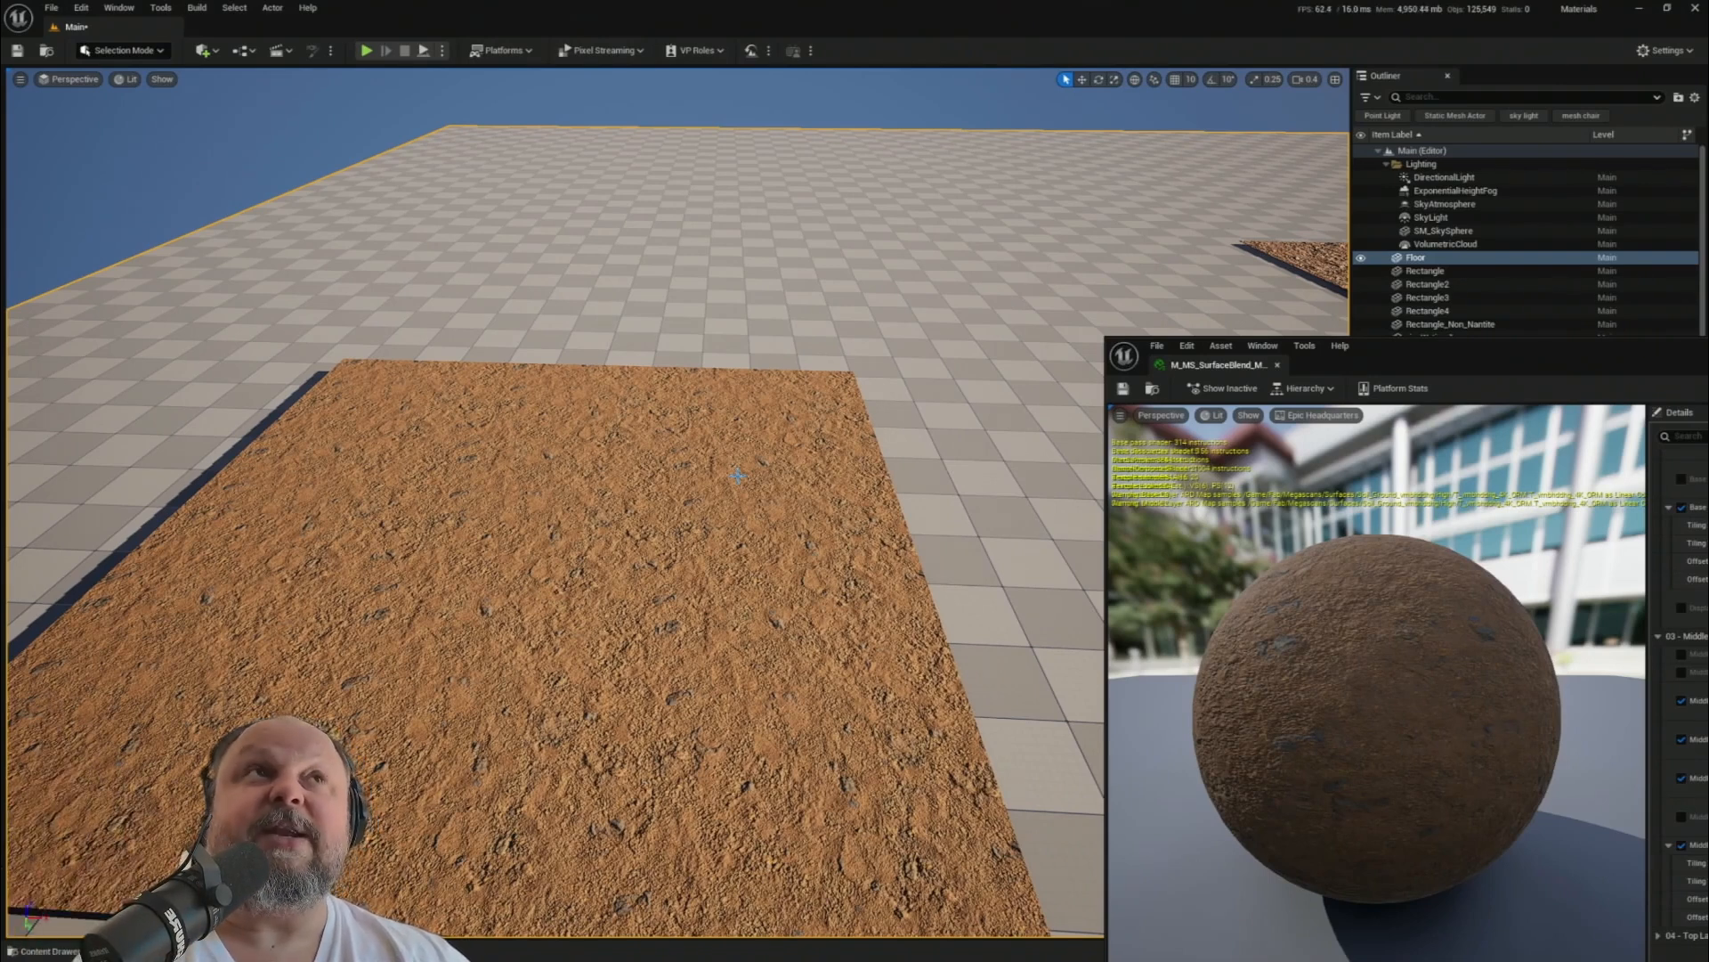
mouse_move(648, 509)
right_down()
mouse_move(649, 605)
mouse_move(649, 516)
right_up()
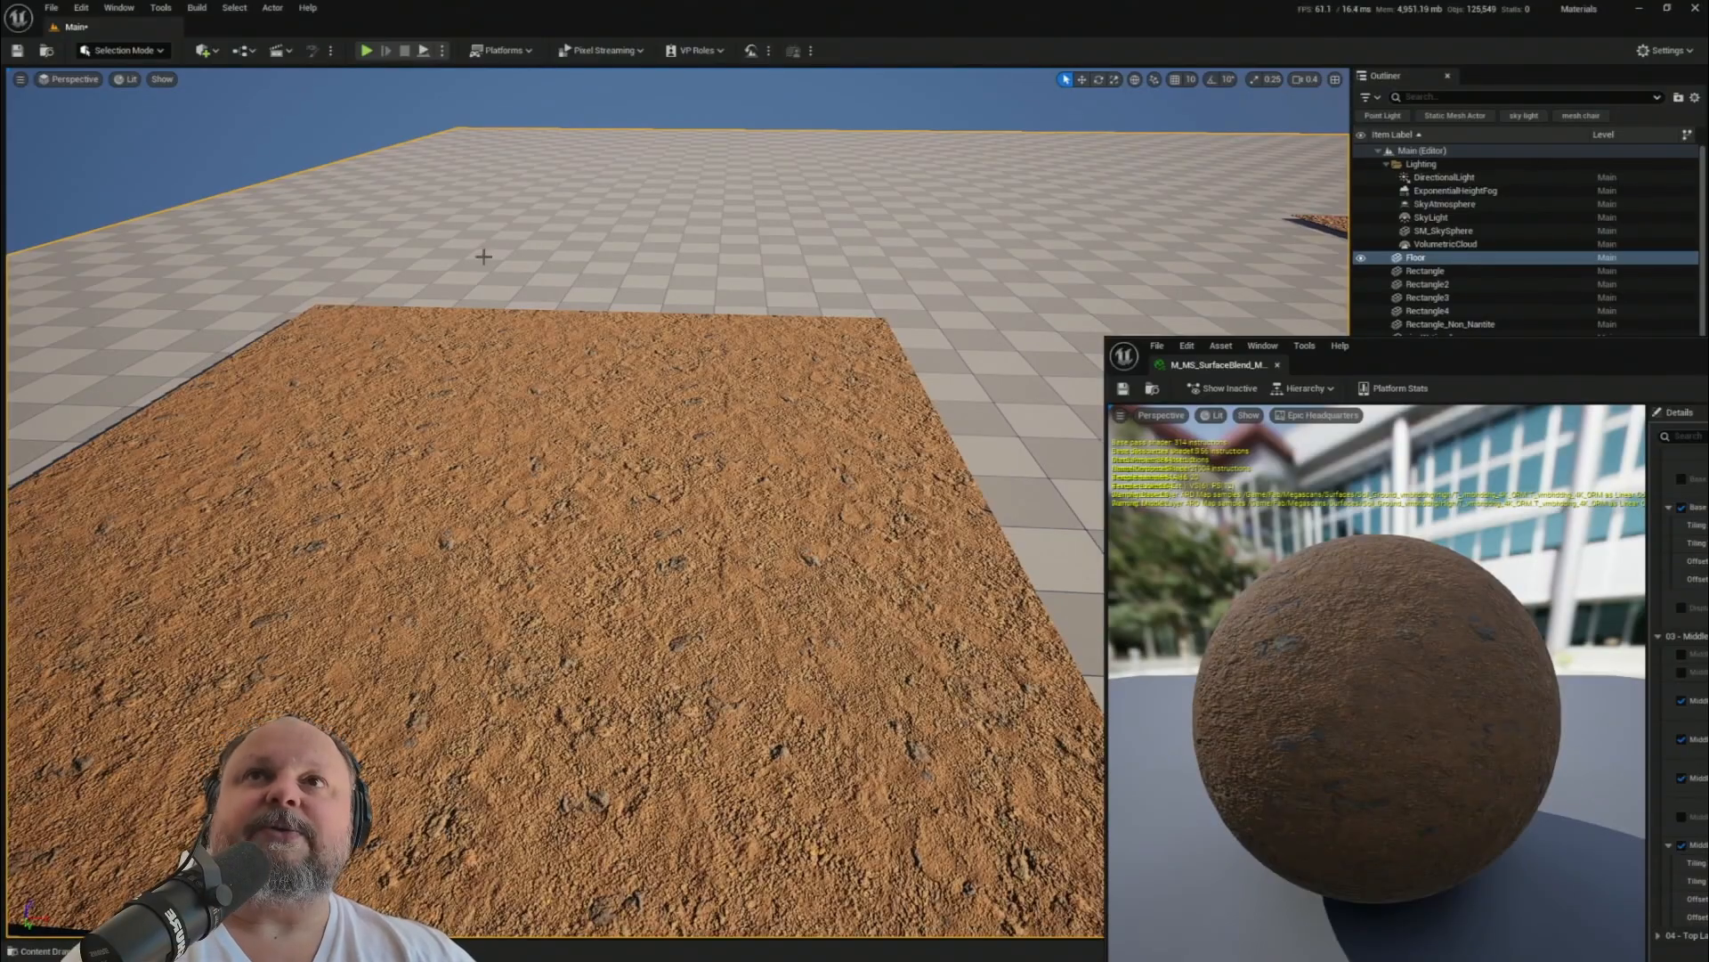
right_drag(541, 460, 542, 518)
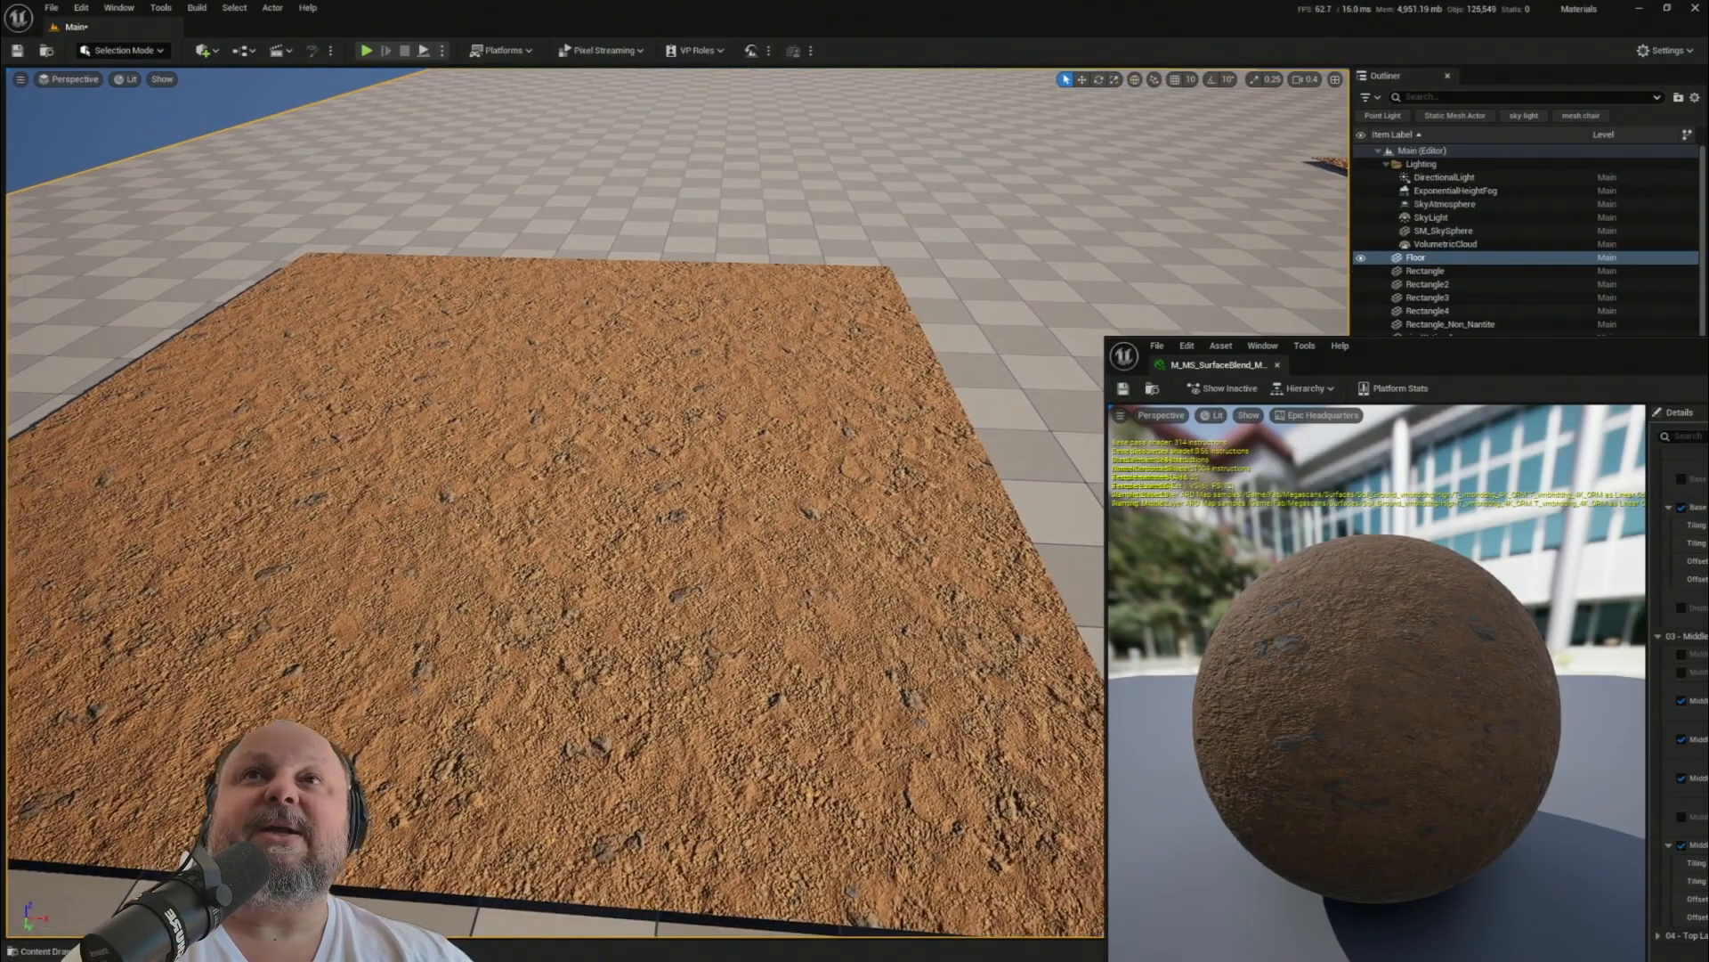
- Switch to Mesh Paint mode, select the Rectangle_Non_Nantite plane and activate the vertex color Paint tool
click(115, 52)
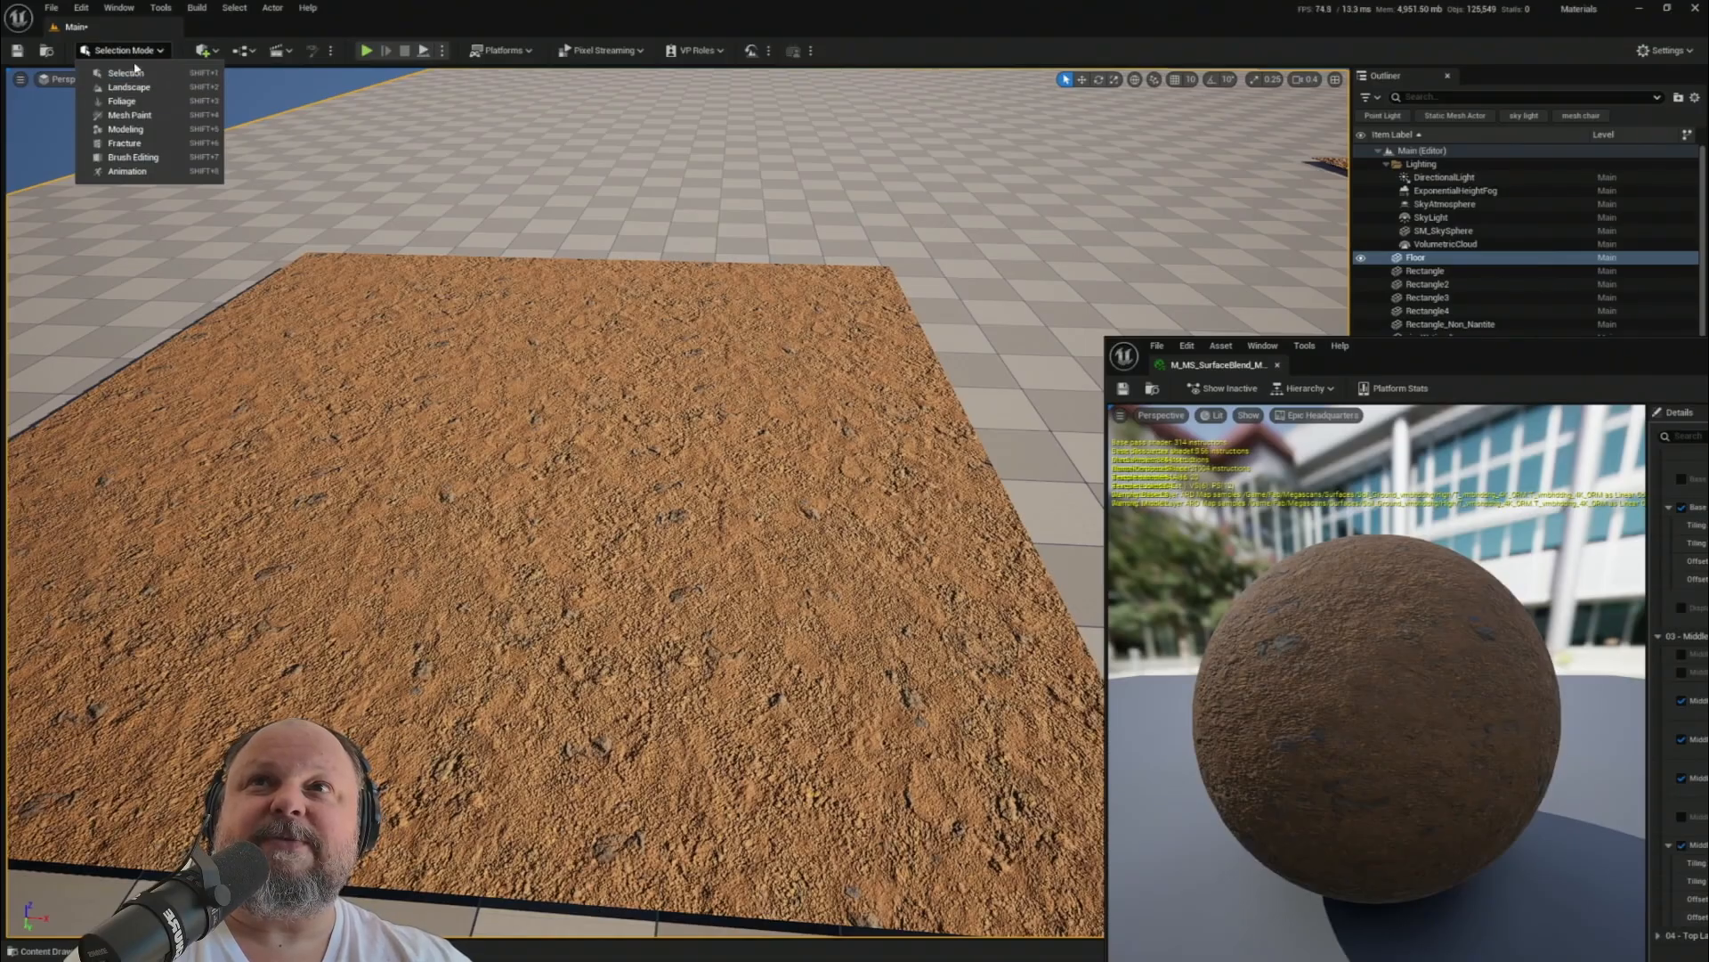
click(125, 117)
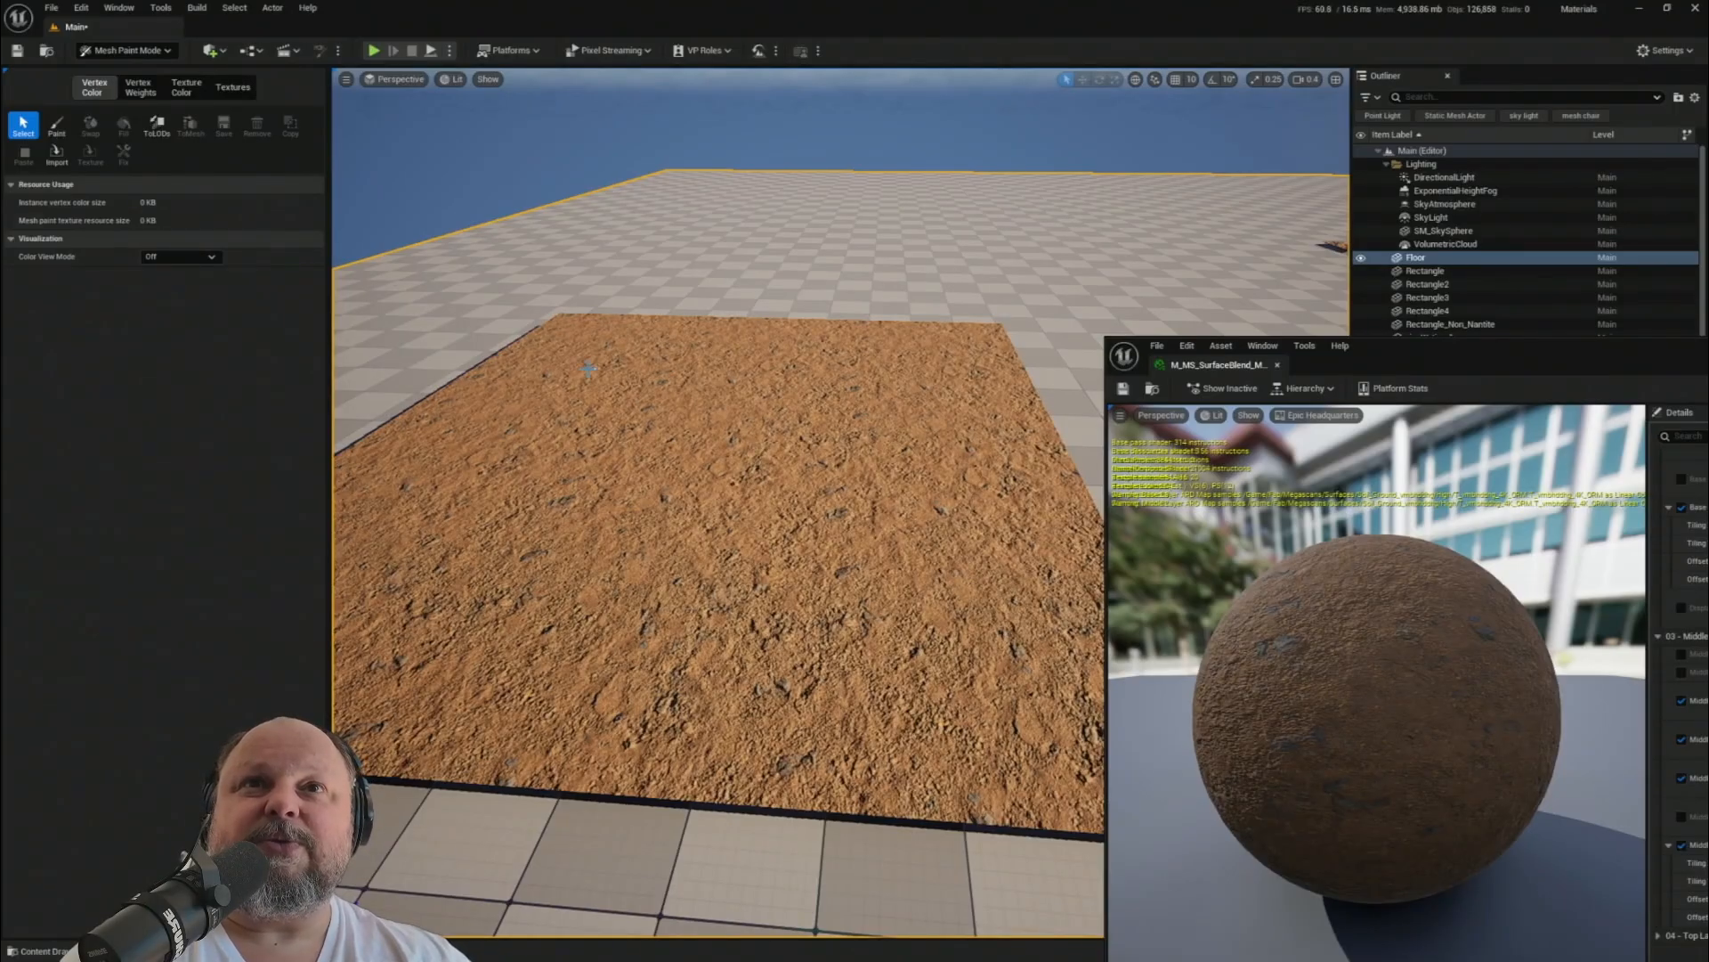
click(665, 419)
mouse_move(665, 420)
mouse_down()
mouse_move(655, 516)
mouse_move(763, 539)
mouse_move(774, 485)
mouse_up()
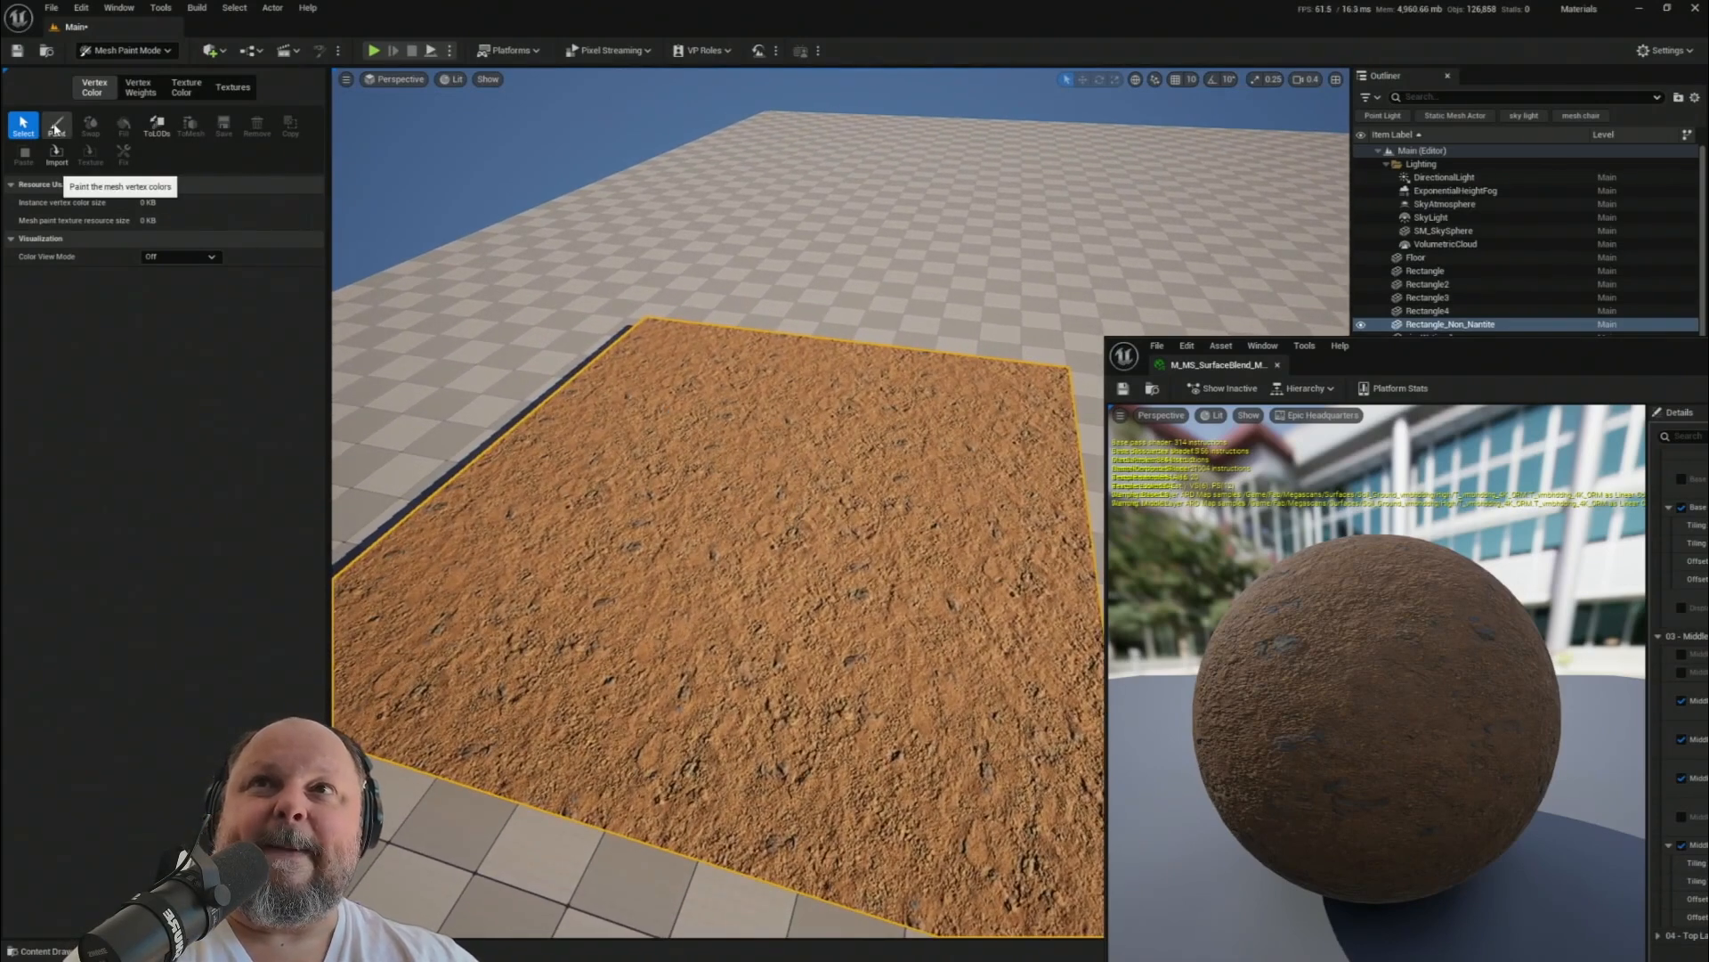
click(59, 130)
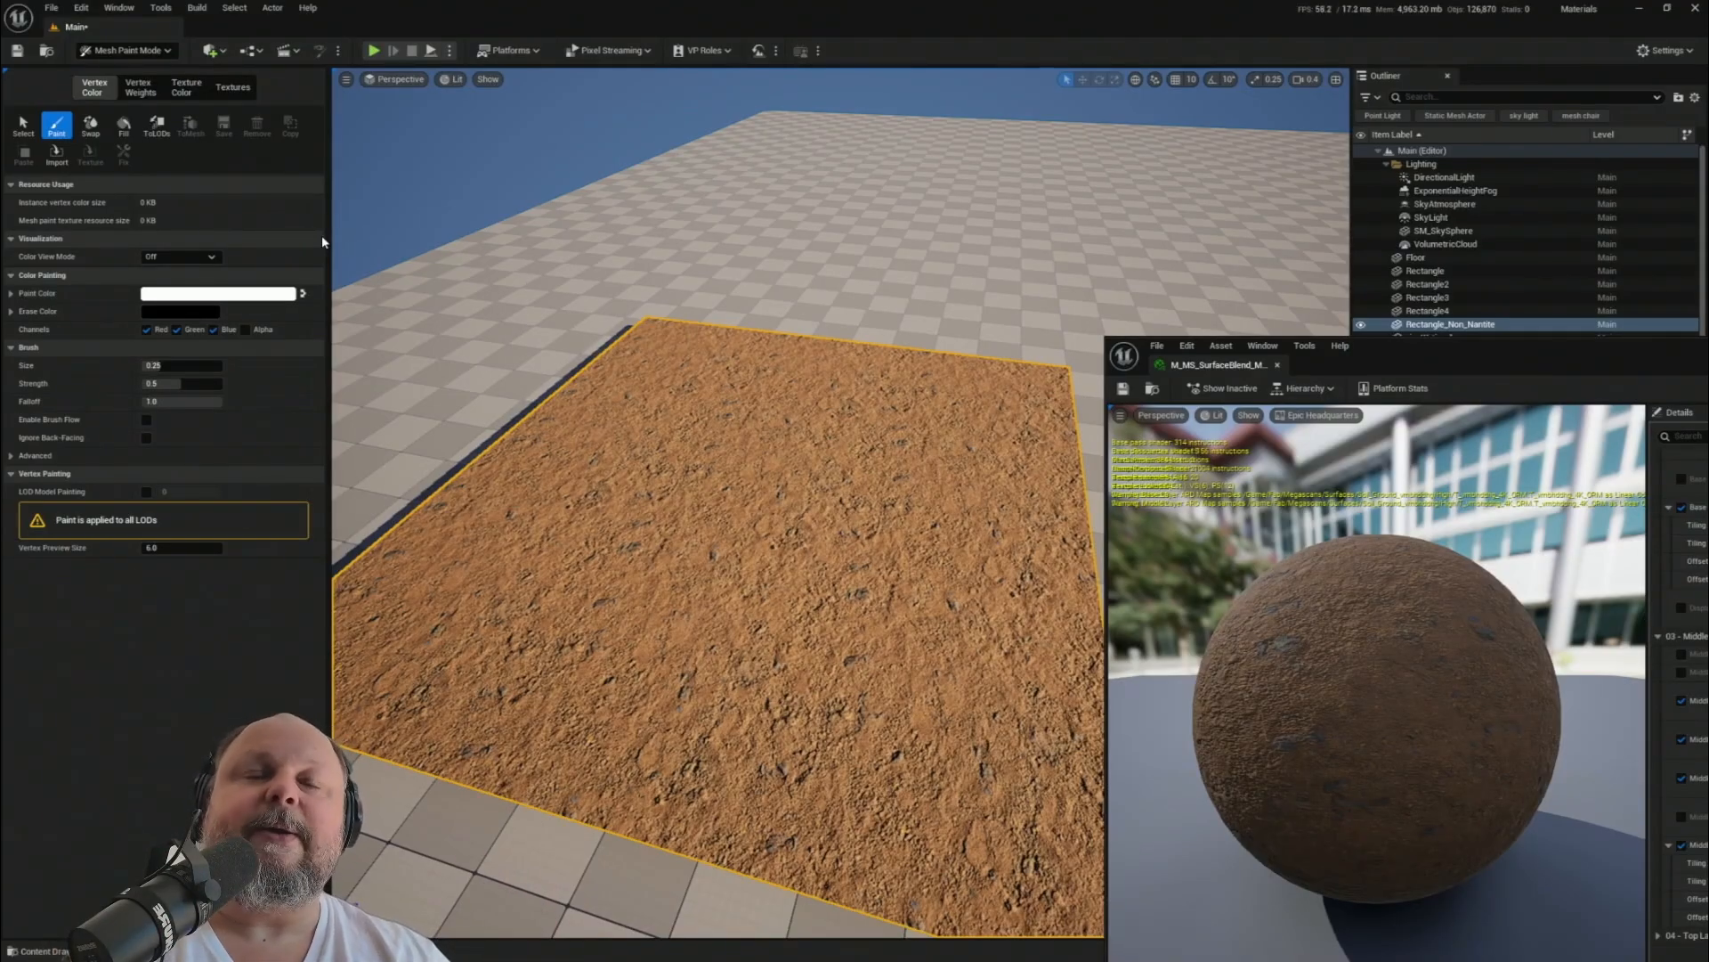
- Swap the paint and erase colors so black paints, and restrict vertex painting to the Red channel
click(303, 295)
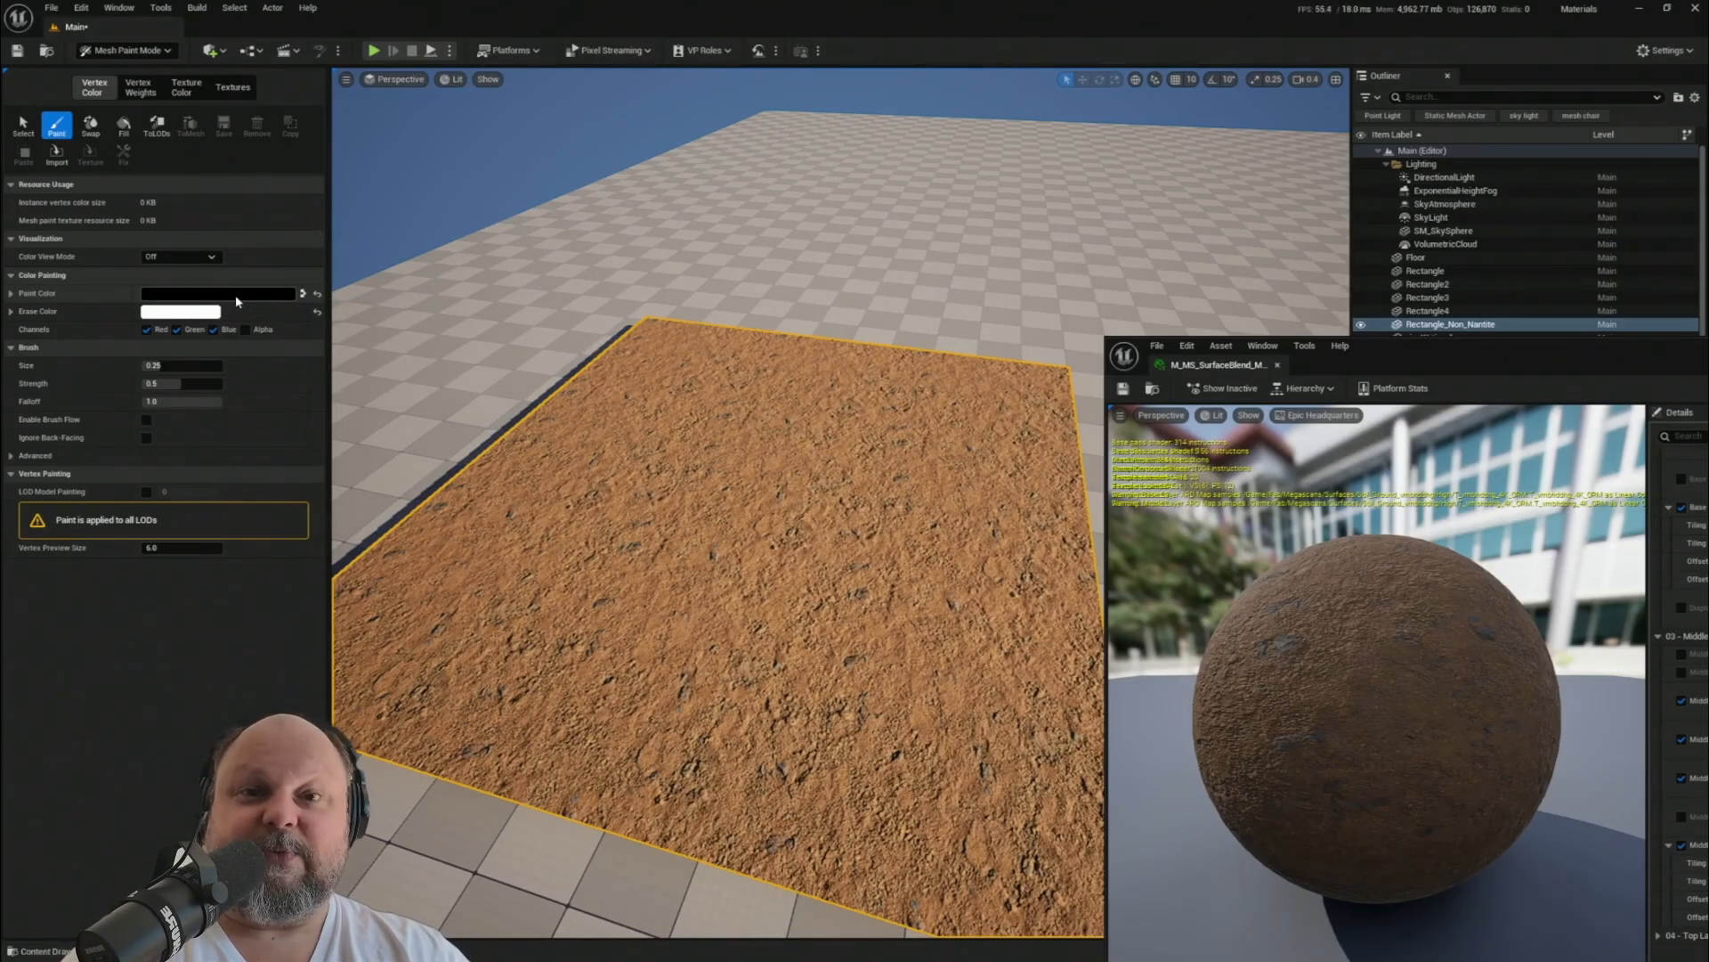
click(177, 330)
drag(1483, 354, 1506, 476)
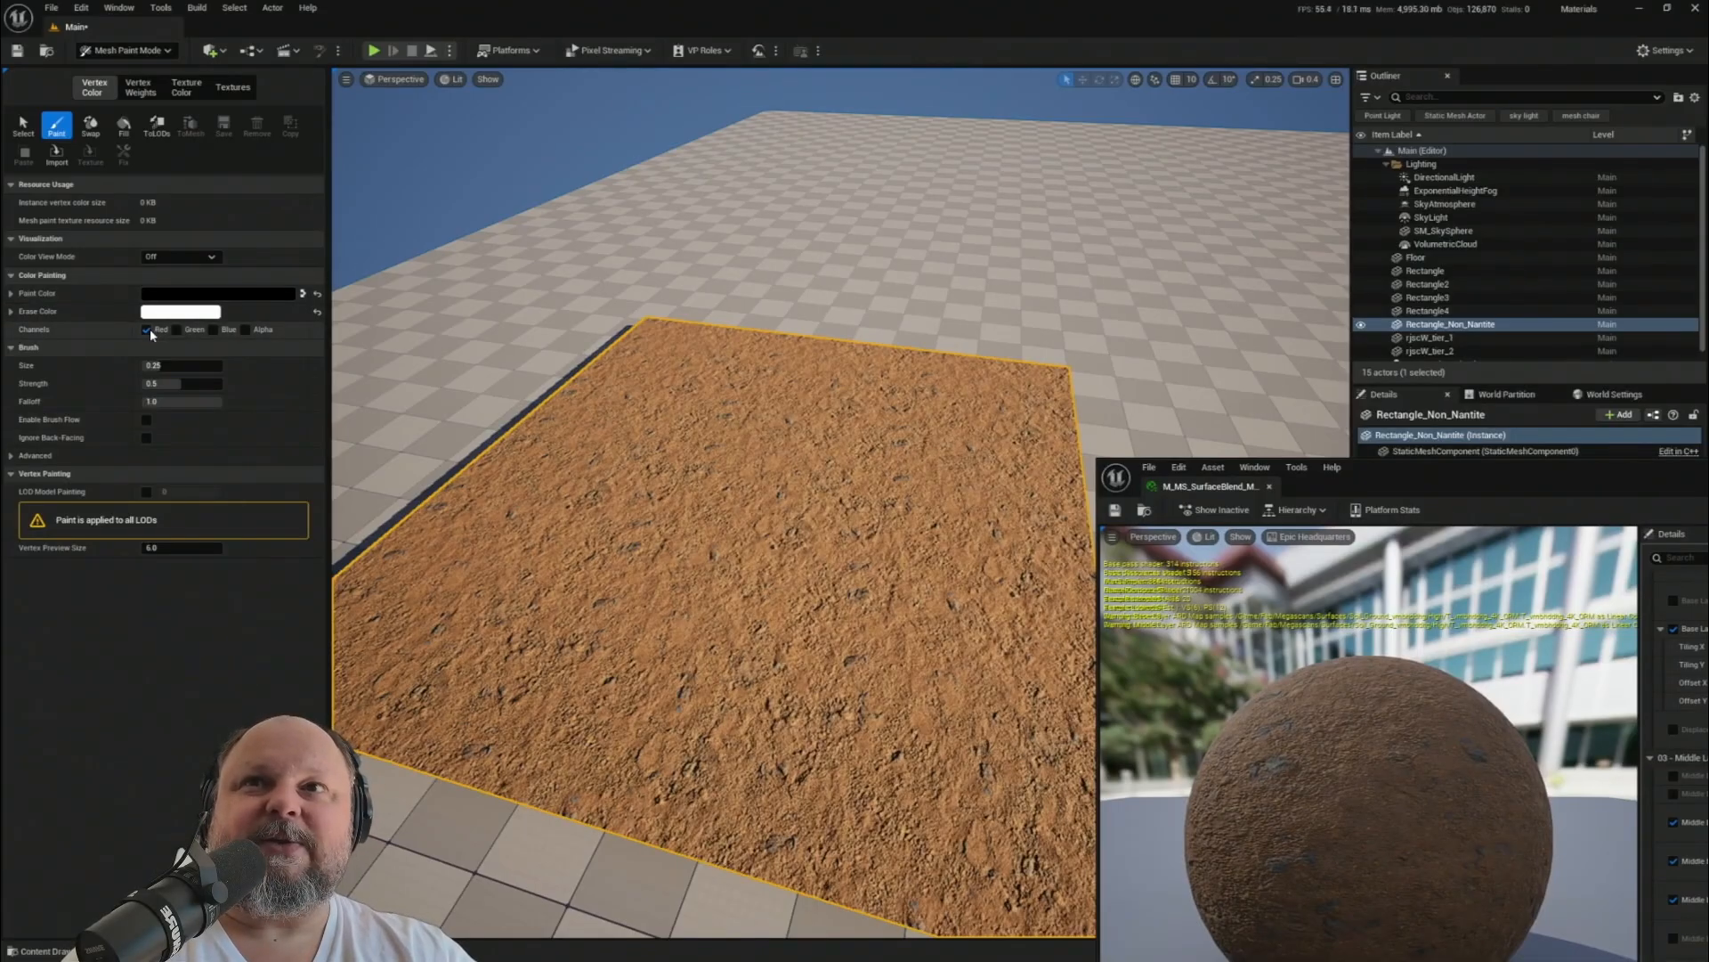
- Paint scattered patches of black into the Red vertex channel across the non-Nanite plane to blend in the second soil layer
scroll(637, 543, down, 3)
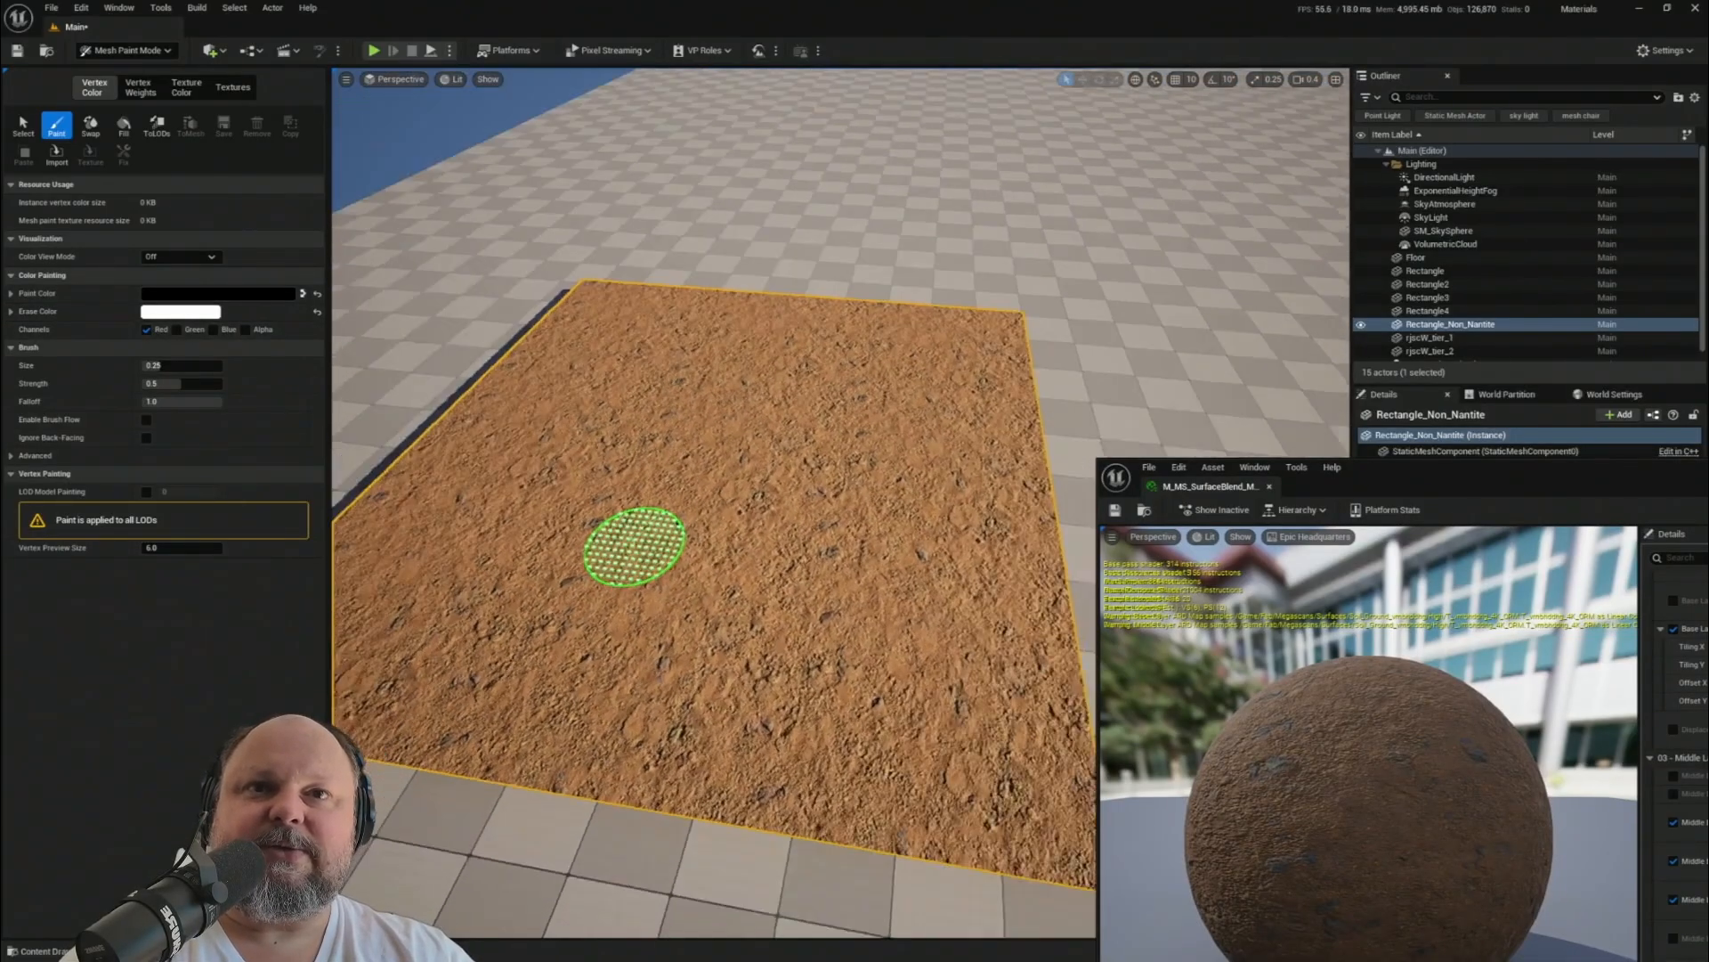
scroll(626, 556, up, 2)
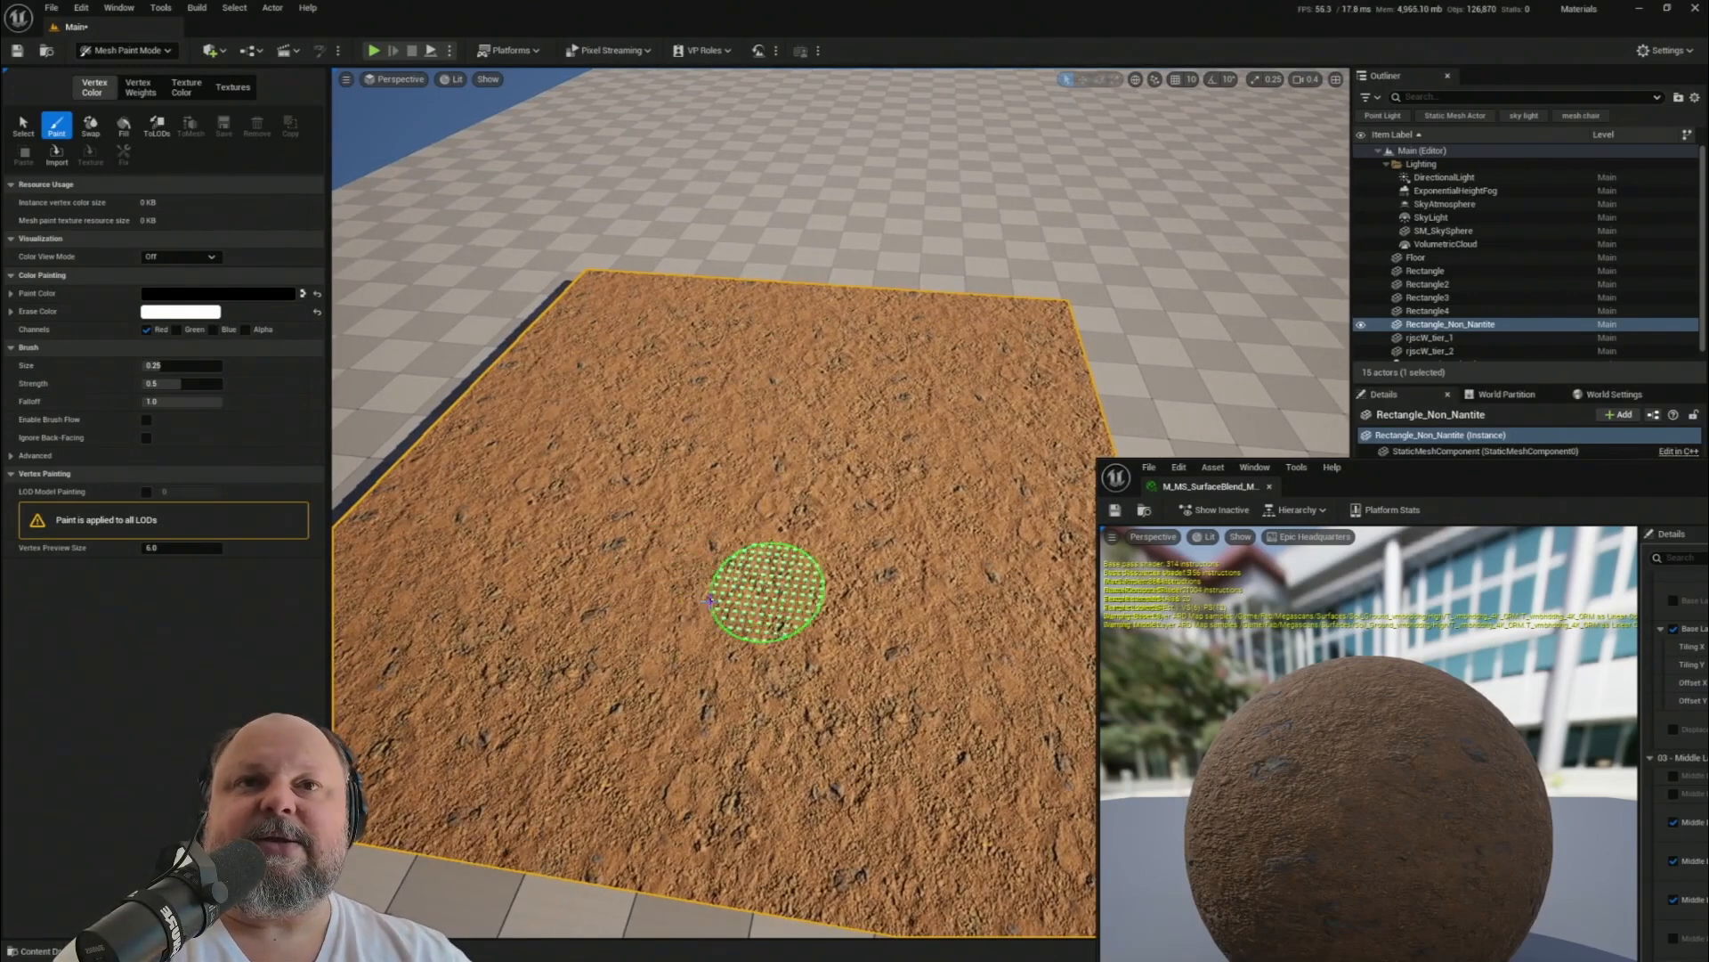
mouse_move(730, 590)
mouse_down()
mouse_move(580, 607)
mouse_move(721, 581)
mouse_move(793, 496)
mouse_move(706, 526)
mouse_move(550, 438)
mouse_move(721, 374)
mouse_move(916, 557)
mouse_move(885, 721)
mouse_up()
drag(1012, 484, 1000, 725)
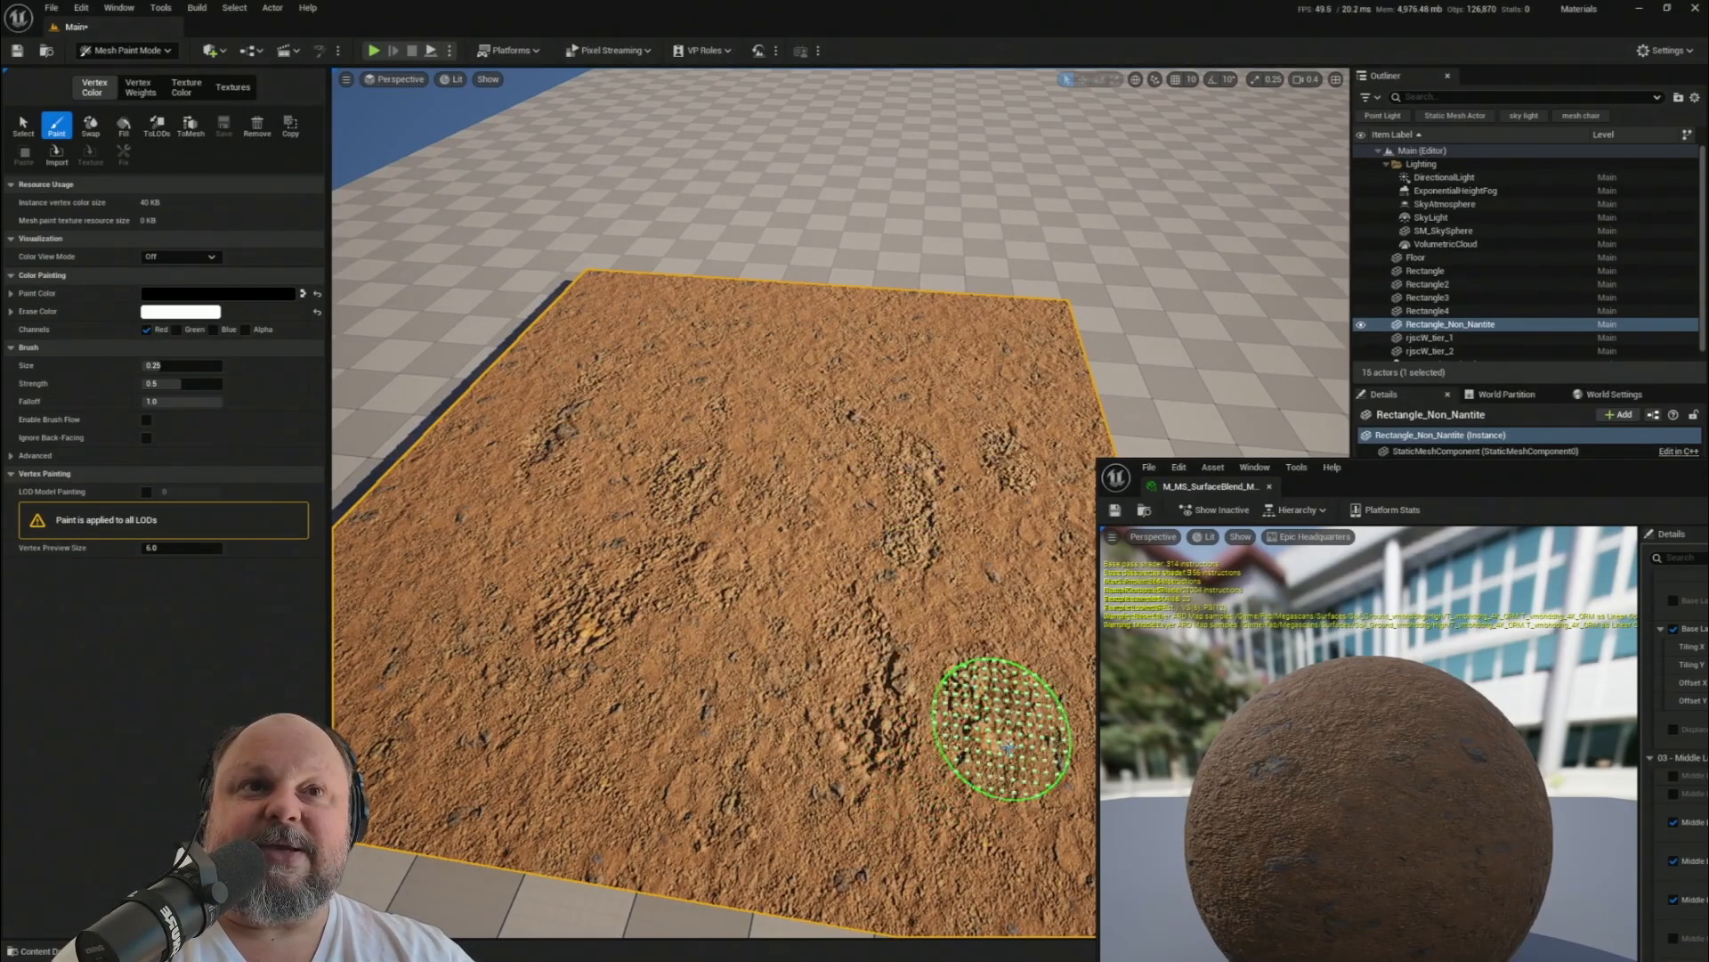
mouse_move(498, 694)
right_down()
mouse_move(721, 656)
mouse_move(588, 710)
mouse_move(498, 654)
right_up()
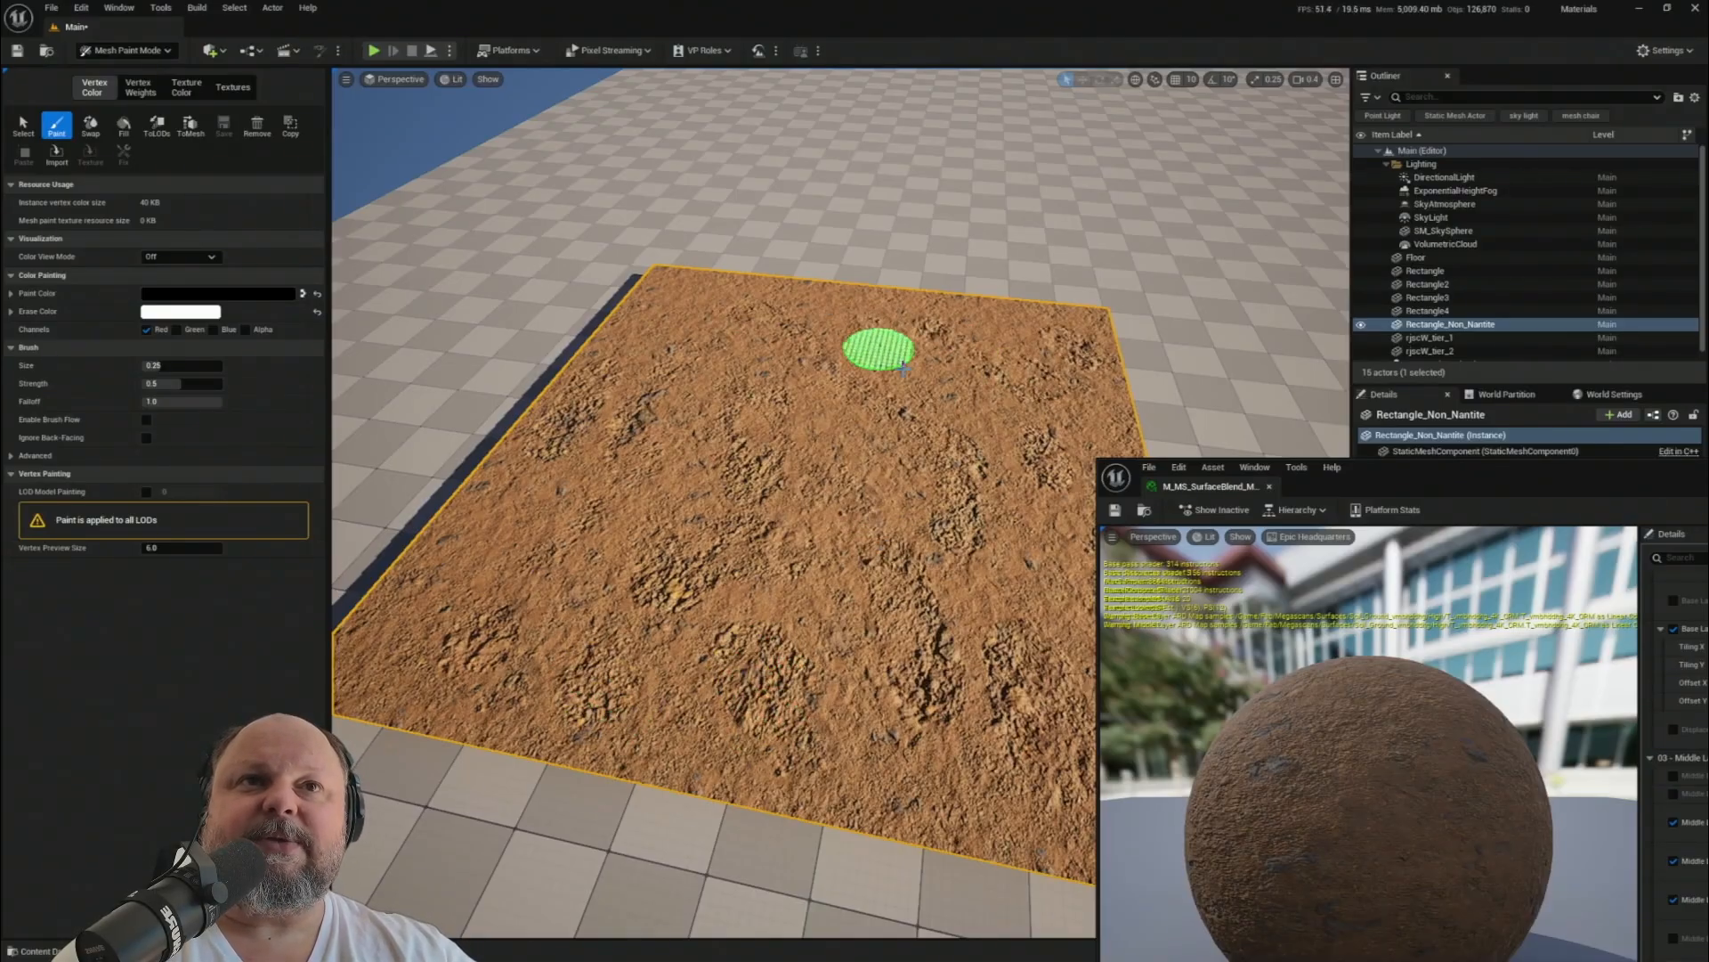
- Examine the painted soil patches on the plane from low, close angles and from above to judge how the layers blend
mouse_move(1066, 563)
right_down()
mouse_move(820, 581)
mouse_move(782, 657)
mouse_move(820, 520)
mouse_move(811, 623)
right_up()
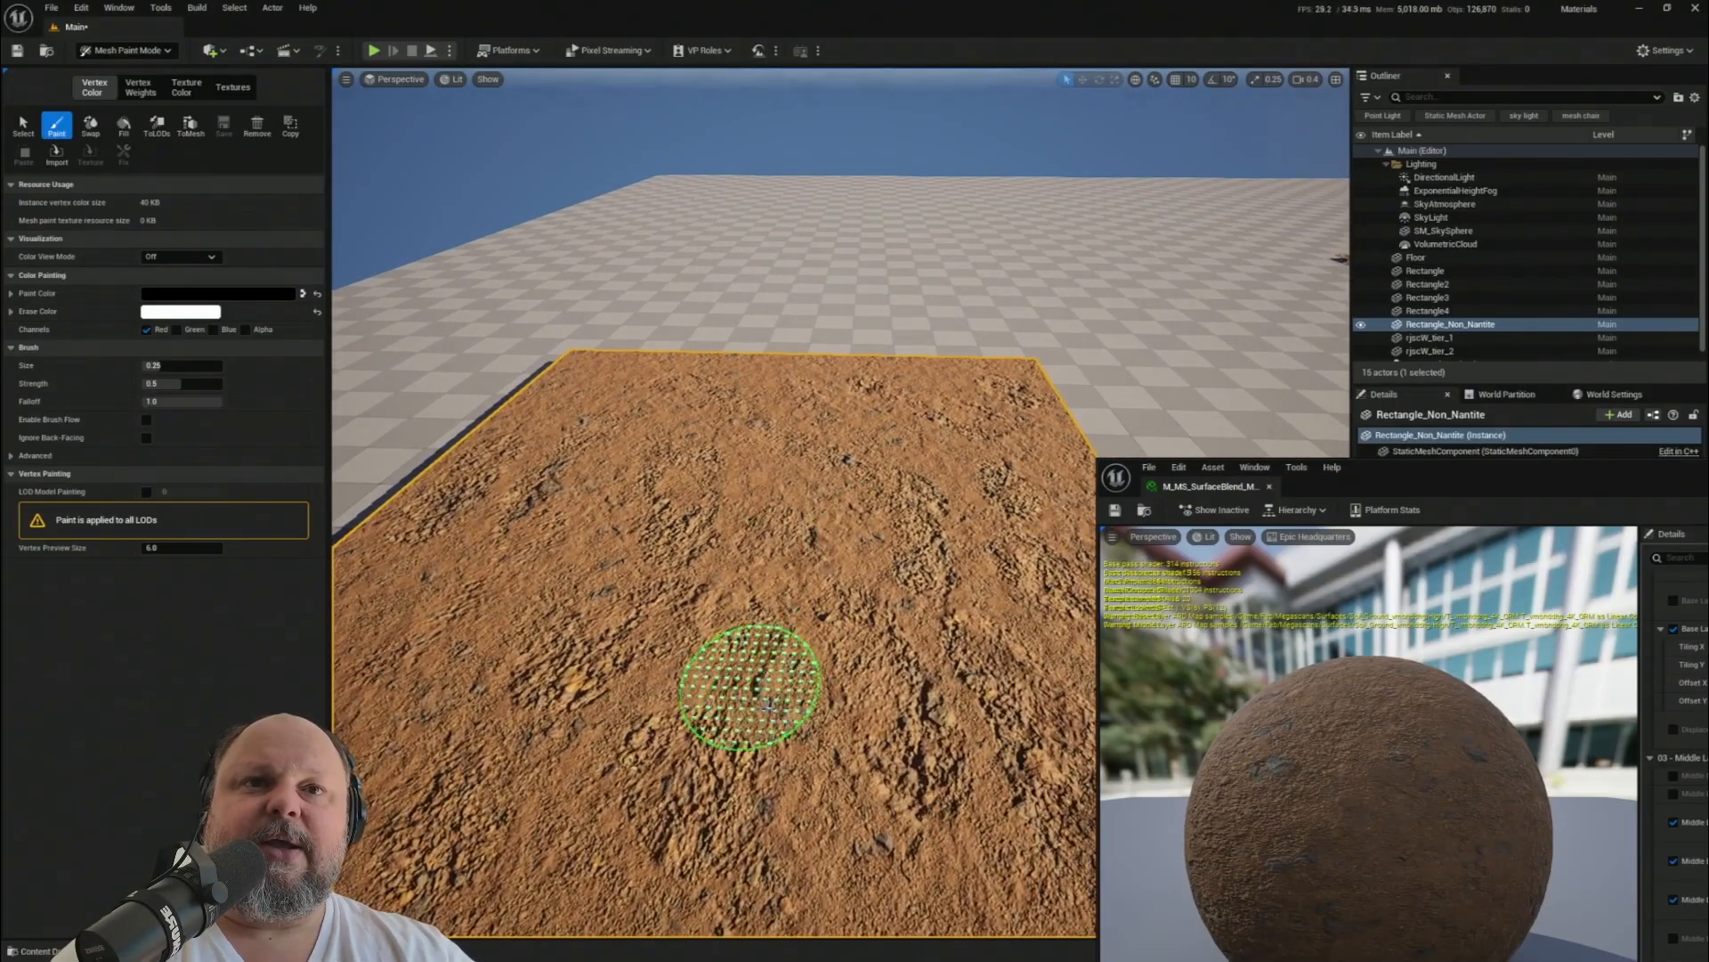
mouse_move(767, 705)
right_down()
mouse_move(820, 744)
mouse_move(813, 713)
mouse_move(802, 801)
mouse_move(806, 694)
mouse_move(754, 745)
right_up()
mouse_move(842, 639)
right_down()
mouse_move(884, 668)
mouse_move(712, 623)
mouse_move(960, 640)
right_up()
mouse_move(812, 592)
right_down()
mouse_move(713, 633)
mouse_move(781, 629)
right_up()
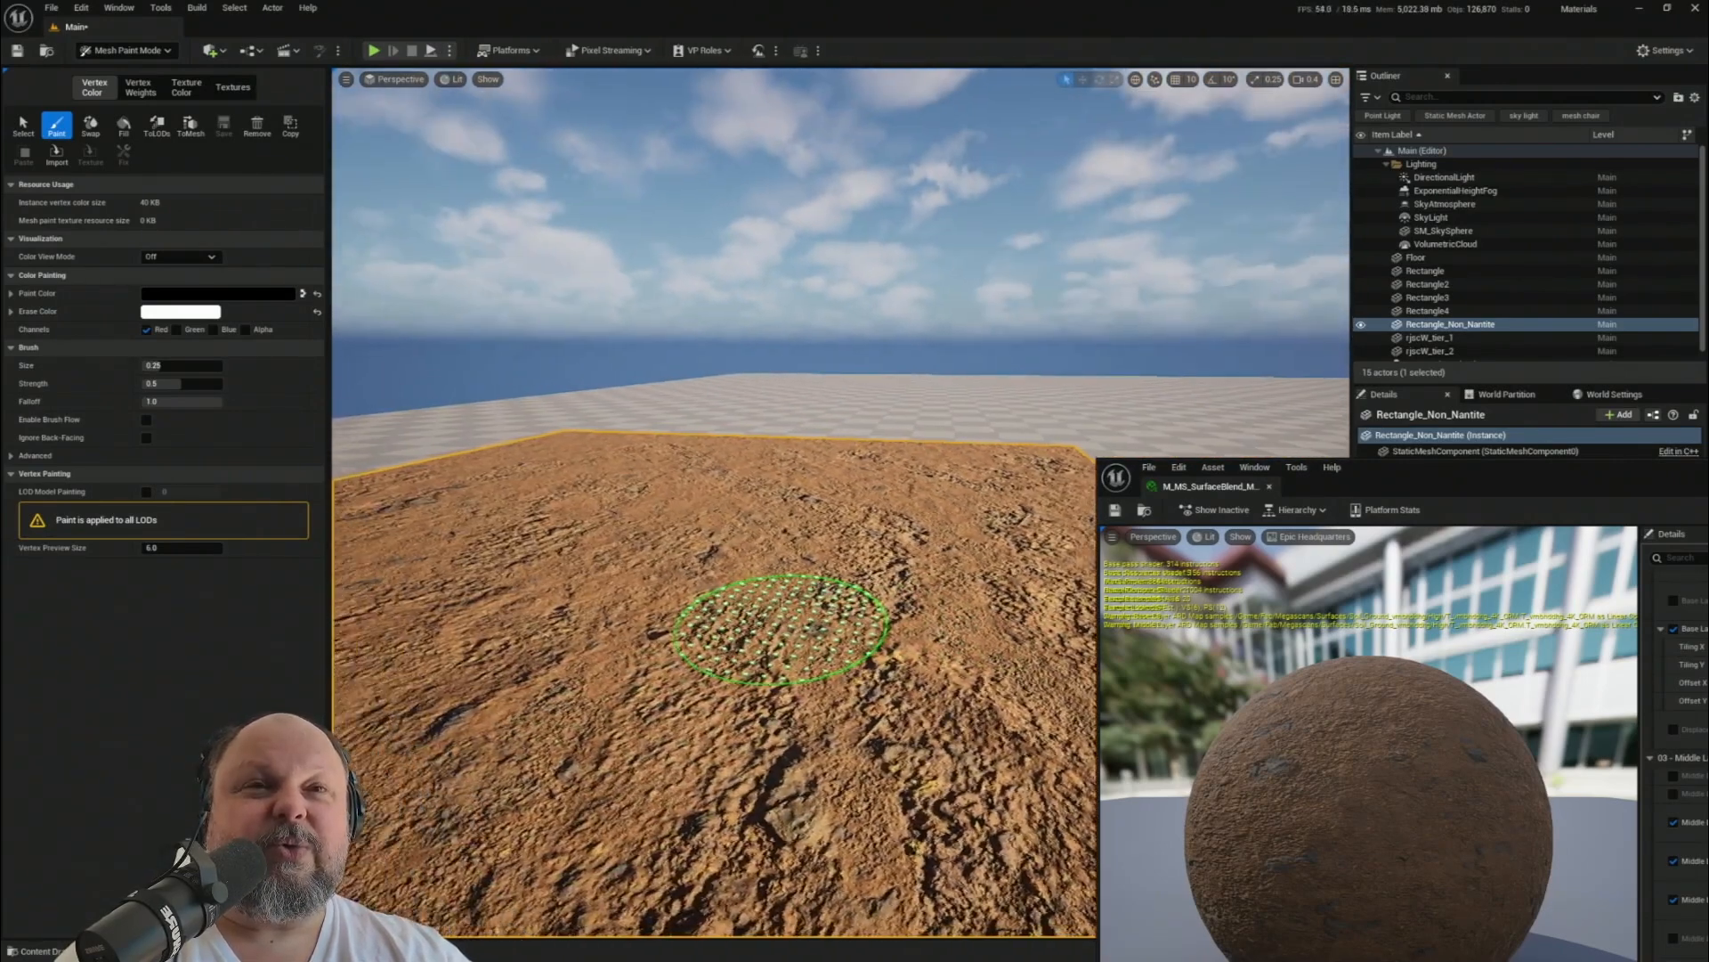
mouse_move(992, 628)
right_down()
mouse_move(1093, 512)
mouse_move(1102, 365)
mouse_move(1104, 437)
right_up()
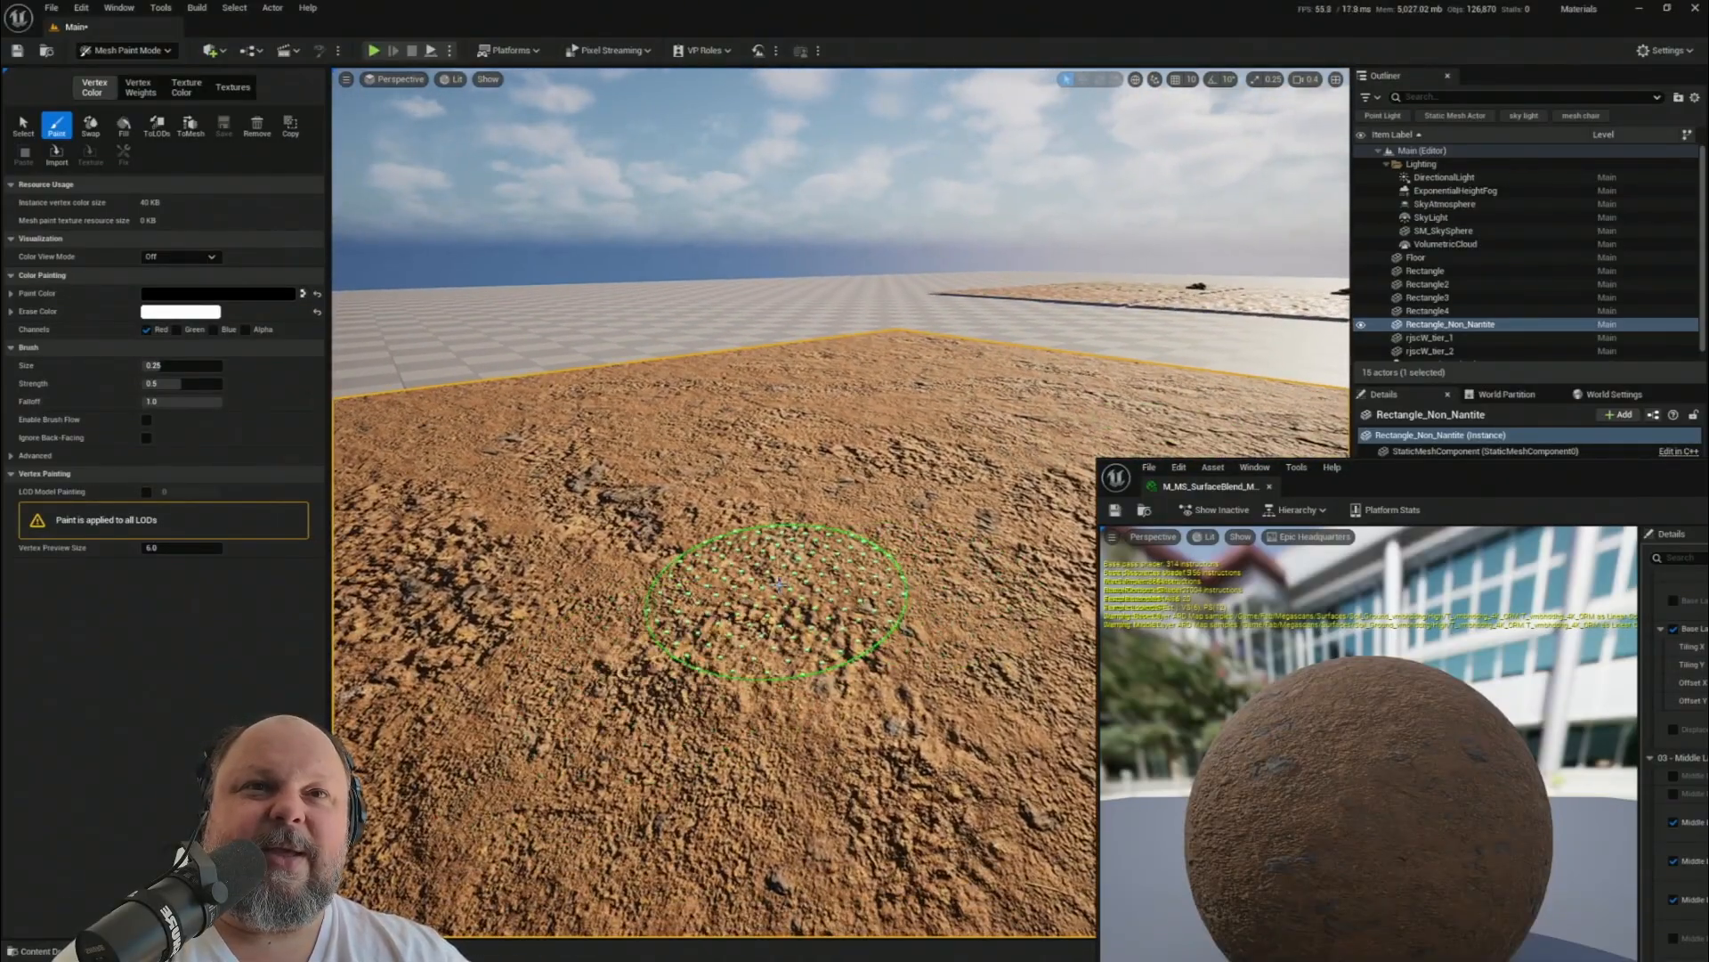
mouse_move(1028, 425)
right_down()
mouse_move(985, 446)
mouse_move(867, 432)
mouse_move(946, 236)
mouse_move(795, 427)
mouse_move(726, 439)
mouse_move(1202, 353)
right_up()
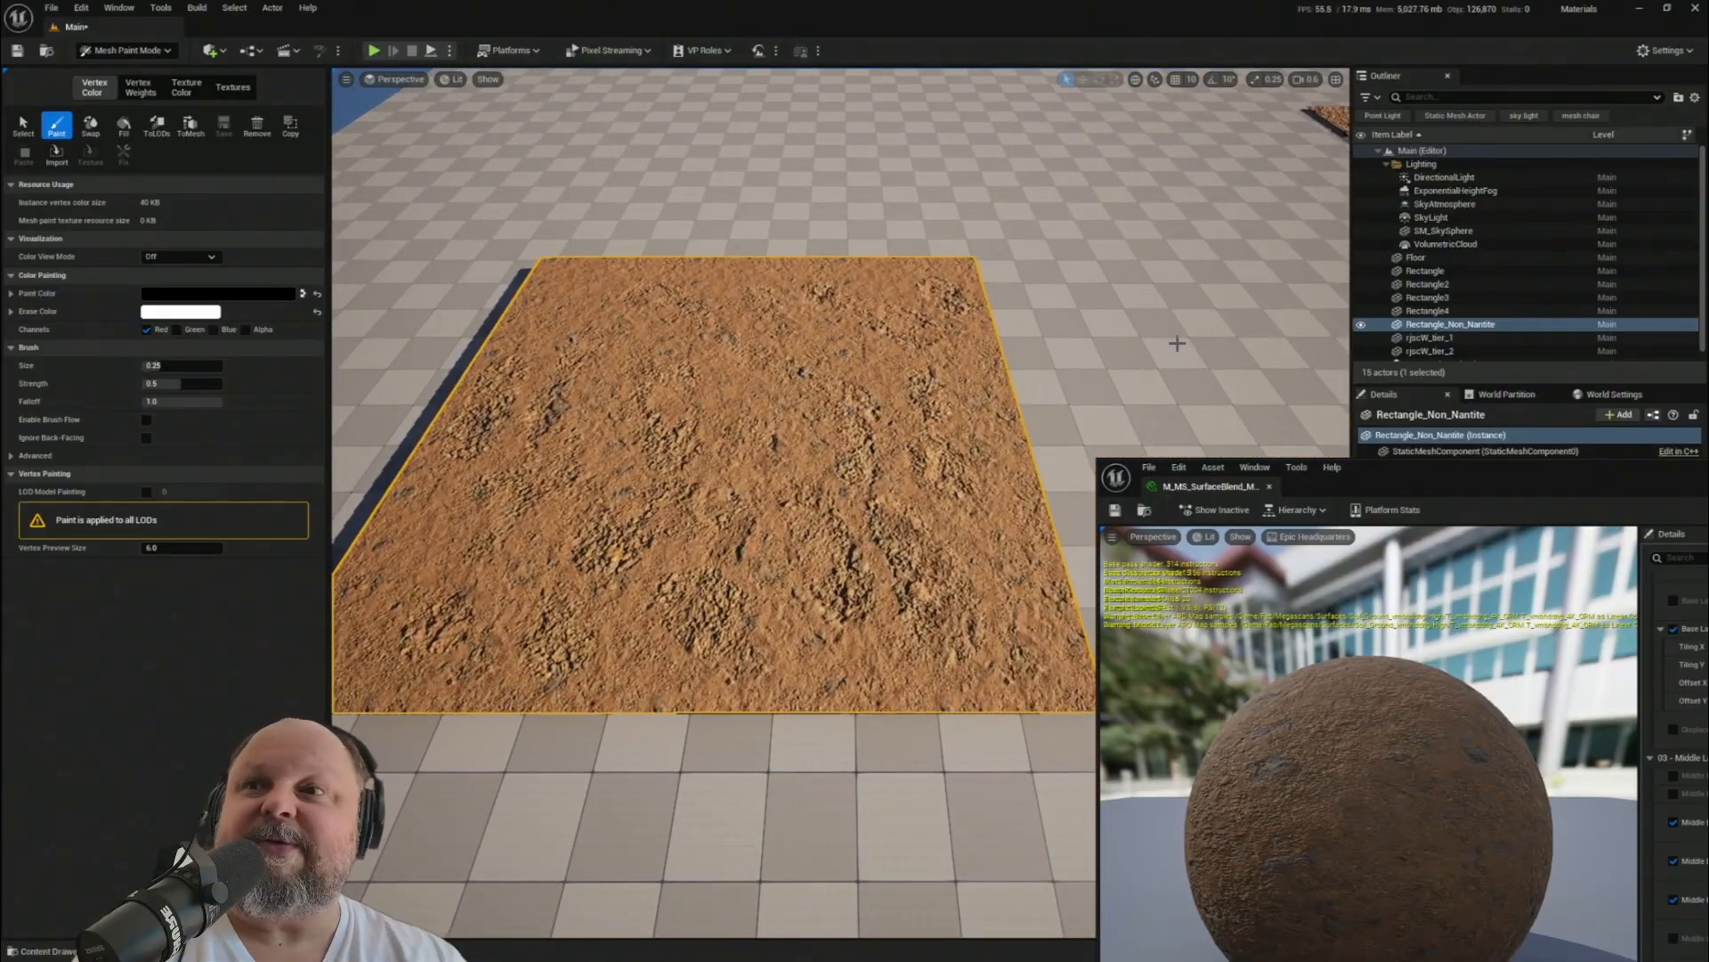